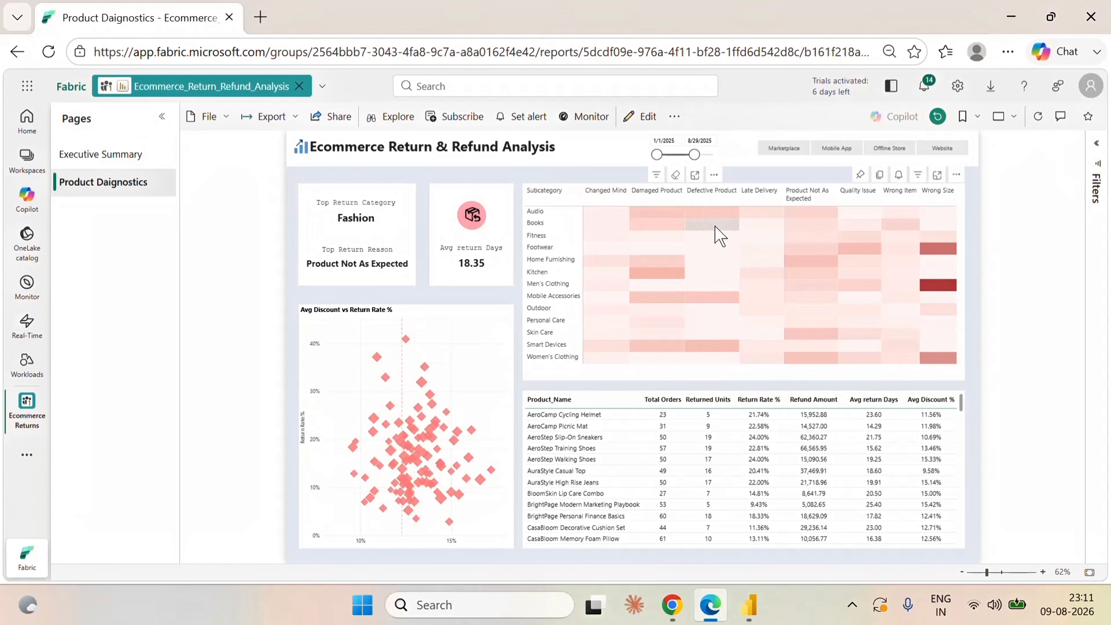
left_click_drag(699, 154, 706, 154)
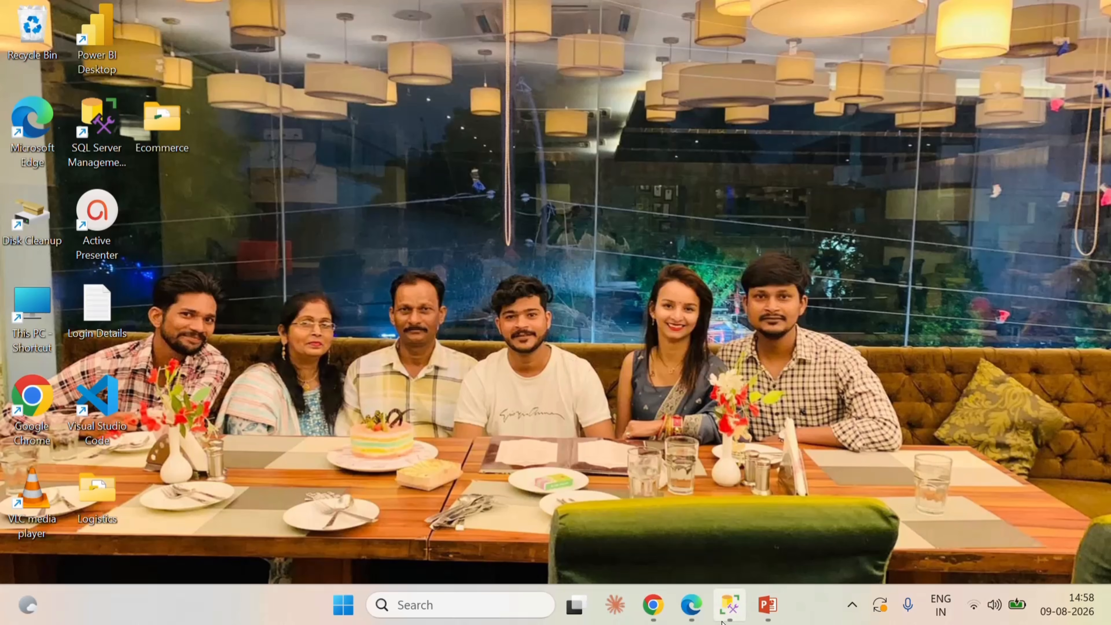
Switch to SQL Server Management Studio, expand the Ecommerce database and open a new query for it.
left_click(729, 606)
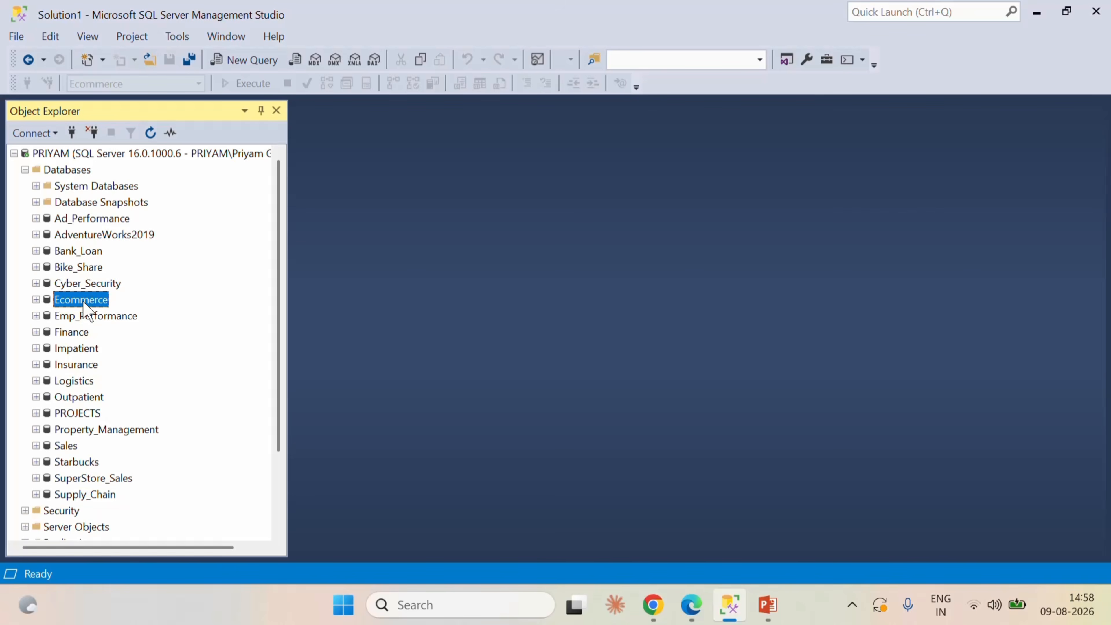
left_click(35, 300)
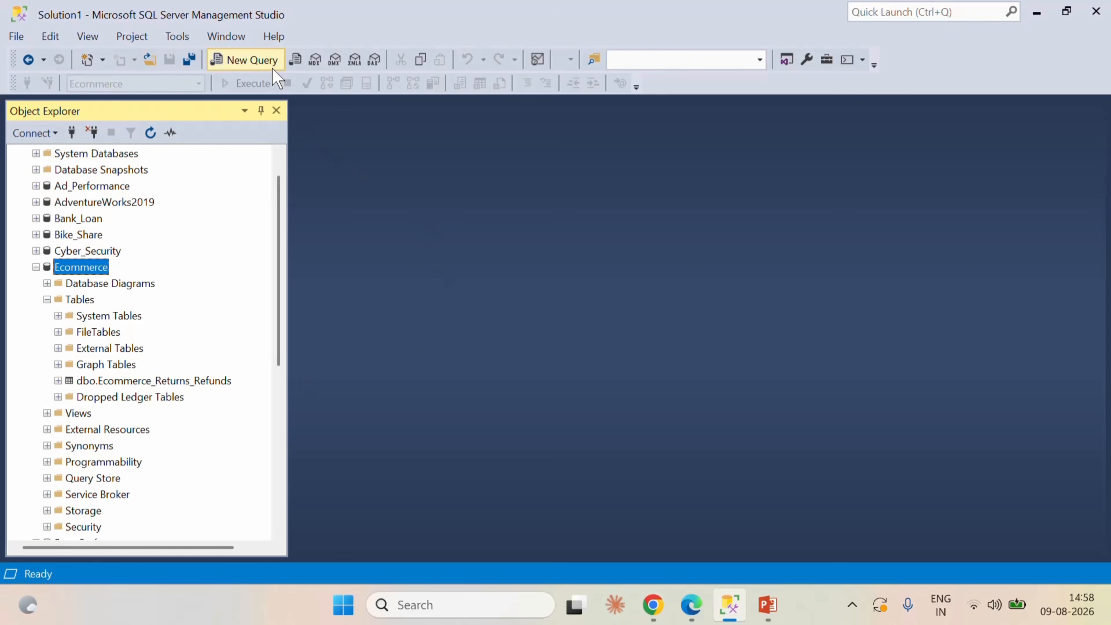
left_click(245, 60)
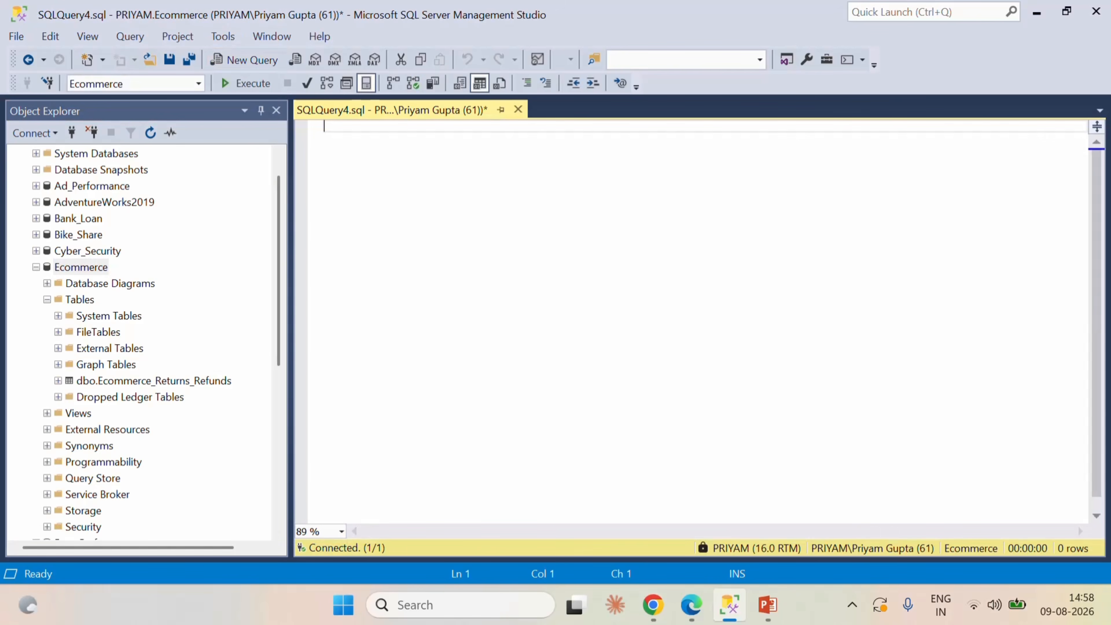
Write and execute a query selecting all columns from [dbo].[Ecommerce_Returns_Refunds].
type("select * from")
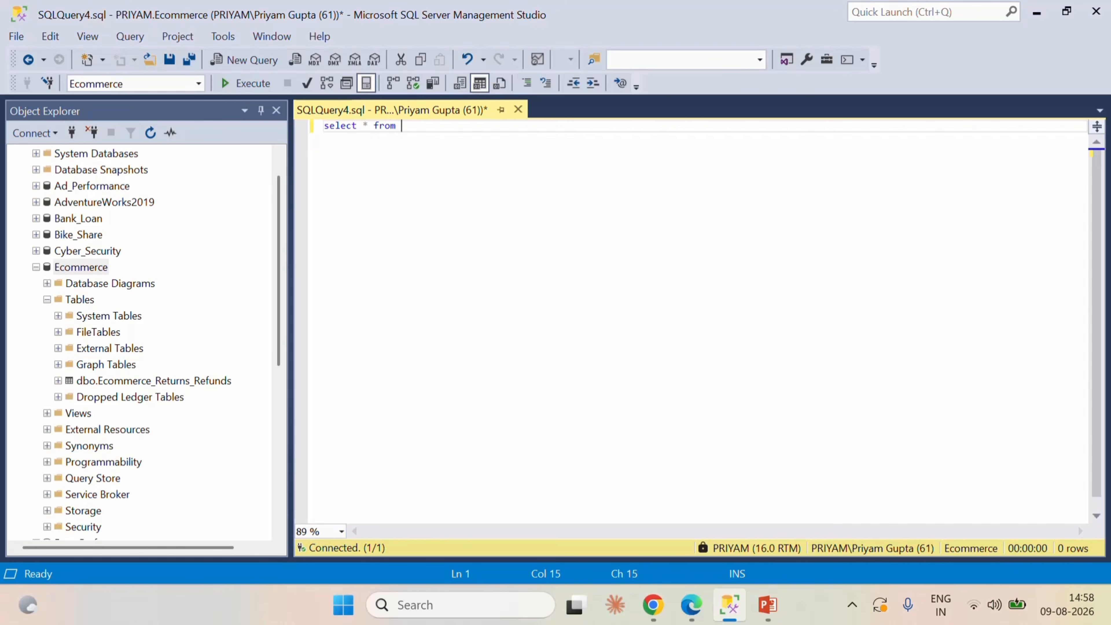
left_click_drag(184, 382, 494, 245)
type("m")
left_click(262, 83)
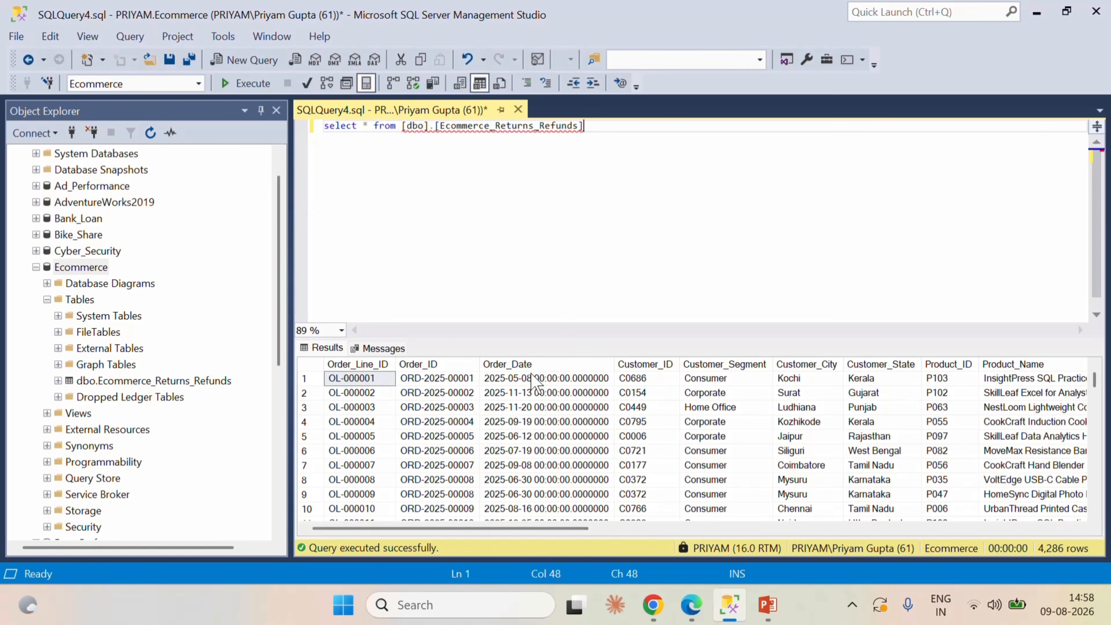
Examine the query result's columns, from the order and customer fields through to the return, refund deduction and product rating fields.
left_click_drag(579, 528, 636, 532)
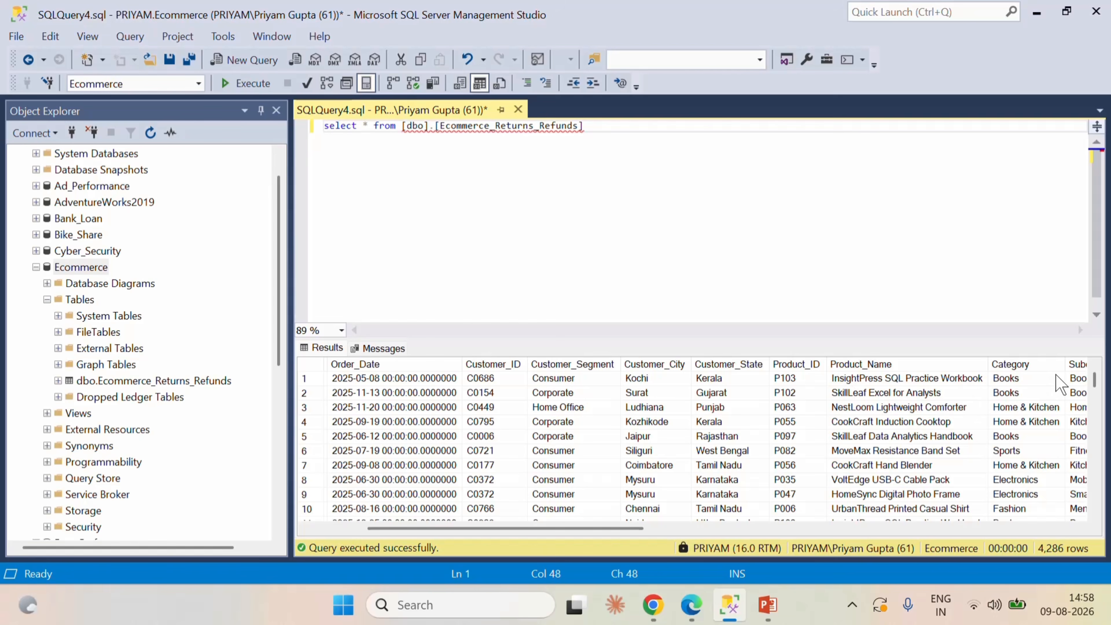
left_click_drag(640, 536, 605, 541)
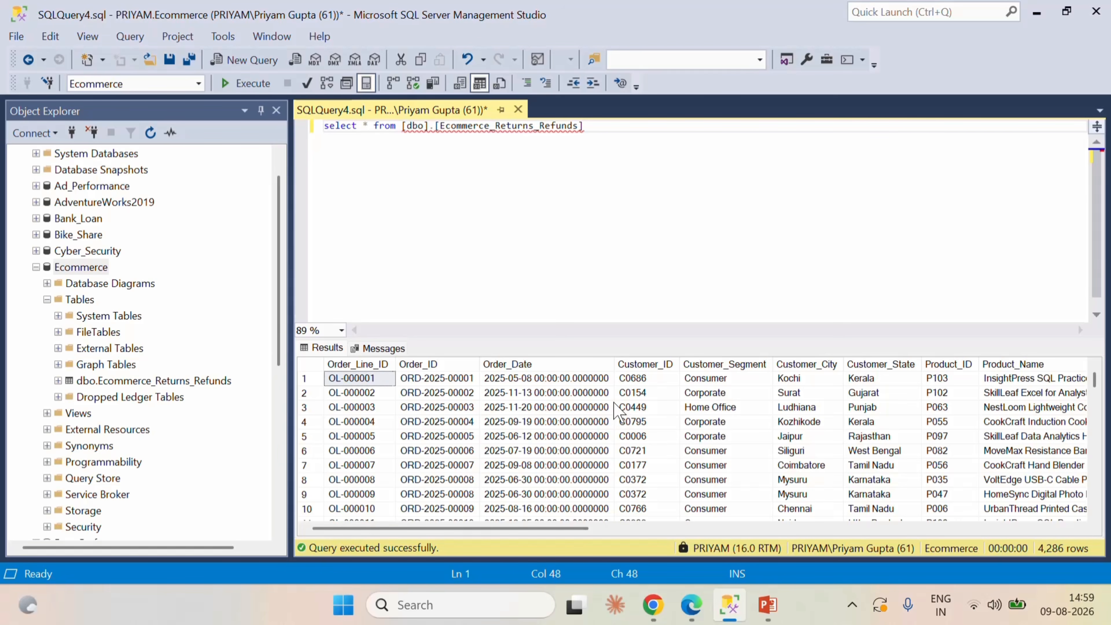
left_click_drag(578, 529, 735, 531)
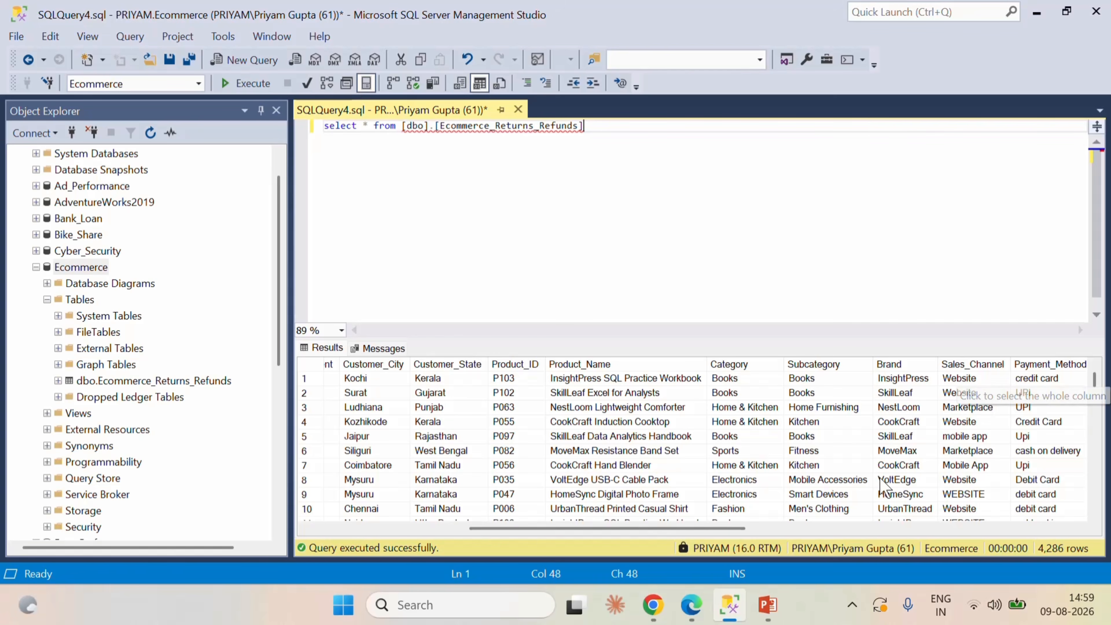
left_click_drag(688, 529, 870, 542)
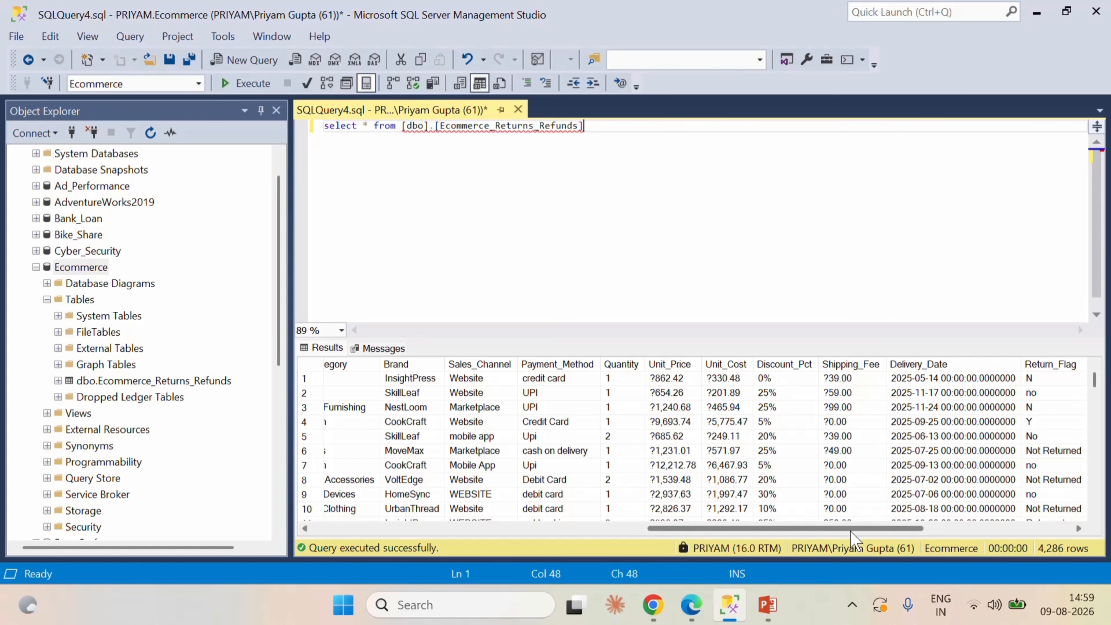
scroll(852, 530, "right", 10)
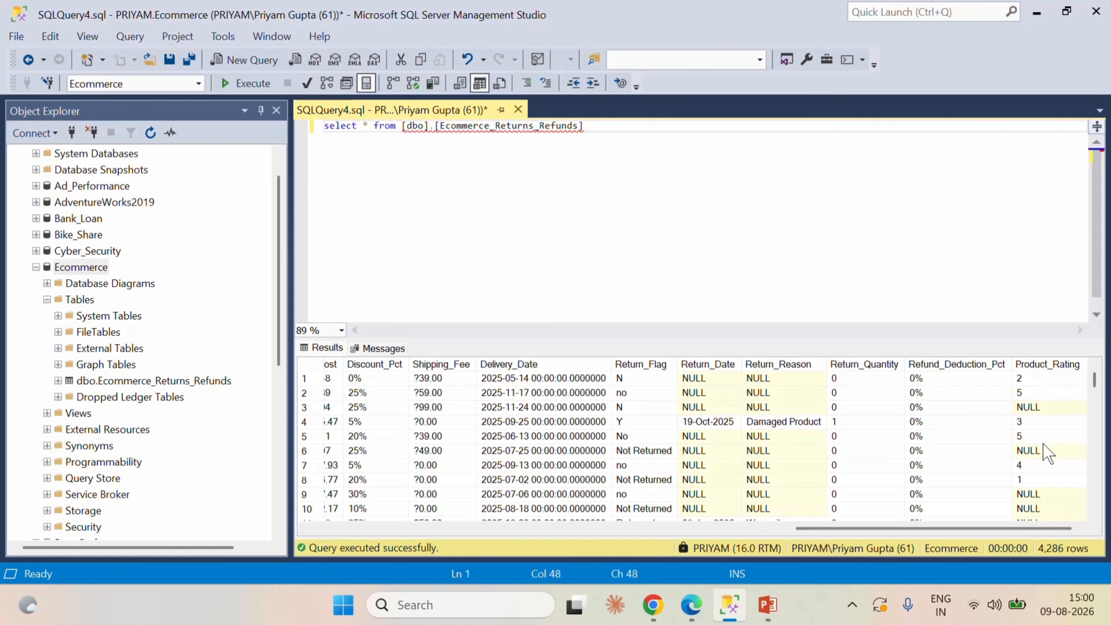
mouse_move(965, 528)
left_mouse_down()
mouse_move(471, 533)
mouse_move(982, 529)
left_mouse_up()
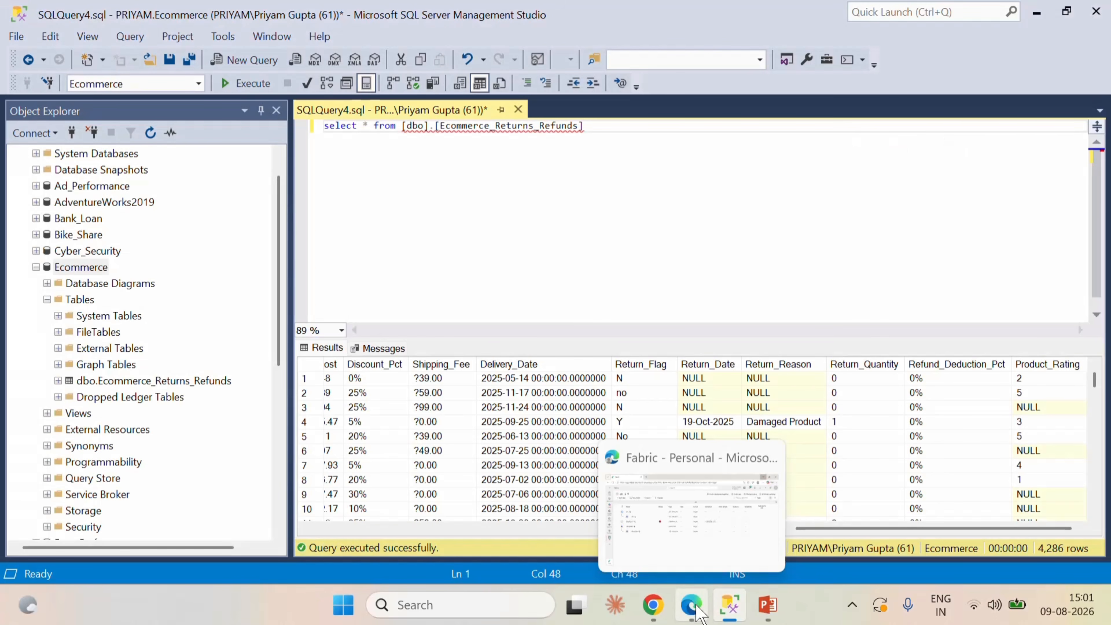
Switch to Microsoft Fabric in the browser and start a new workspace named Ecommerce Returns.
left_click(696, 609)
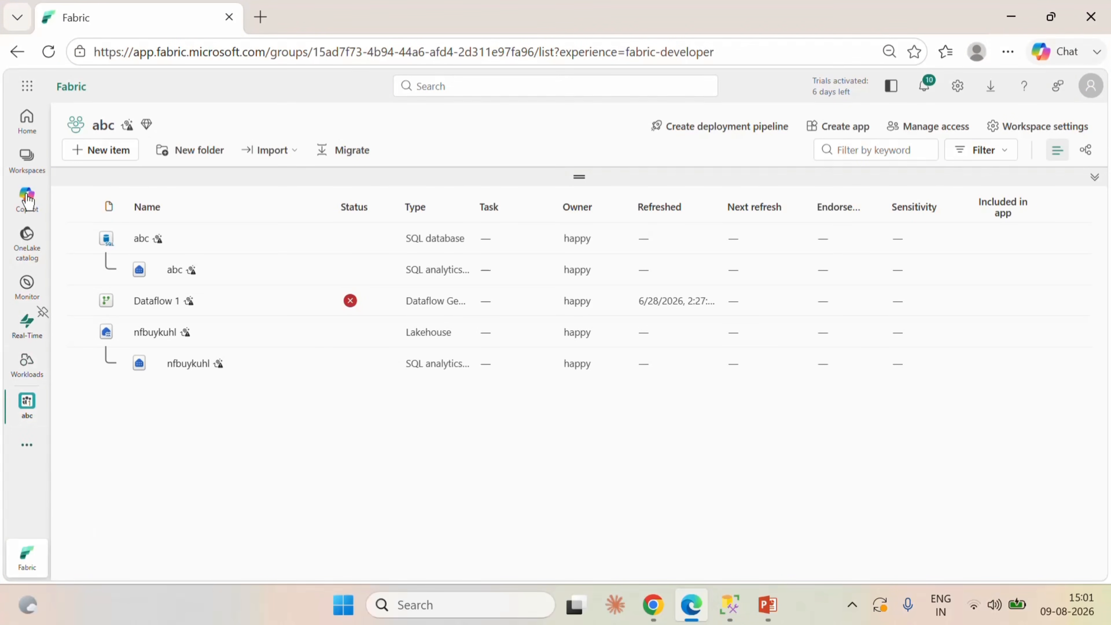
left_click(27, 160)
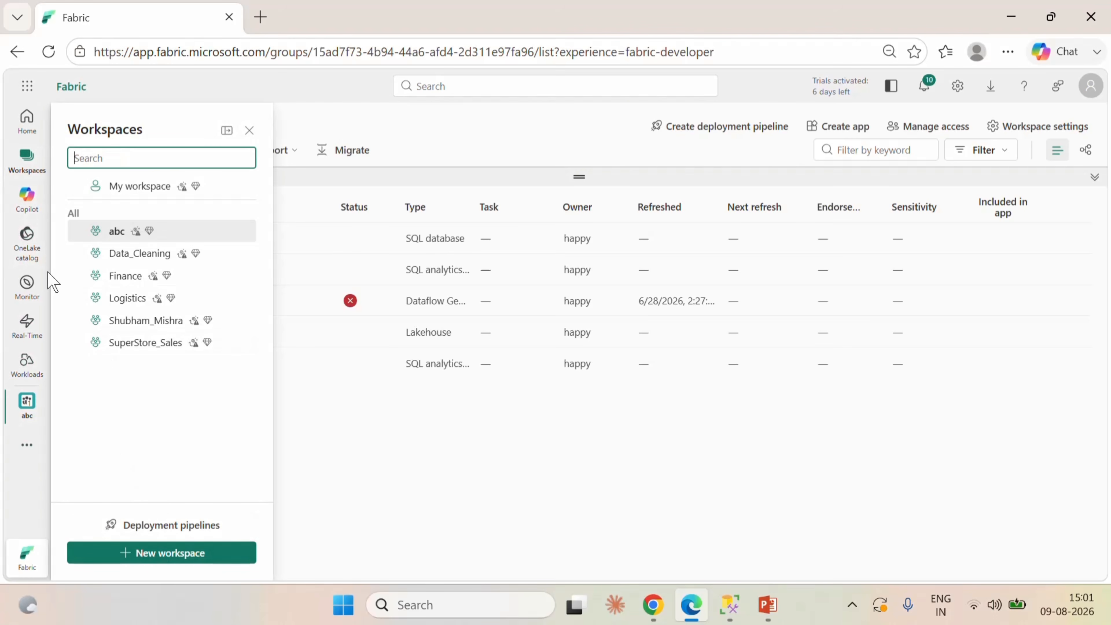
left_click(165, 557)
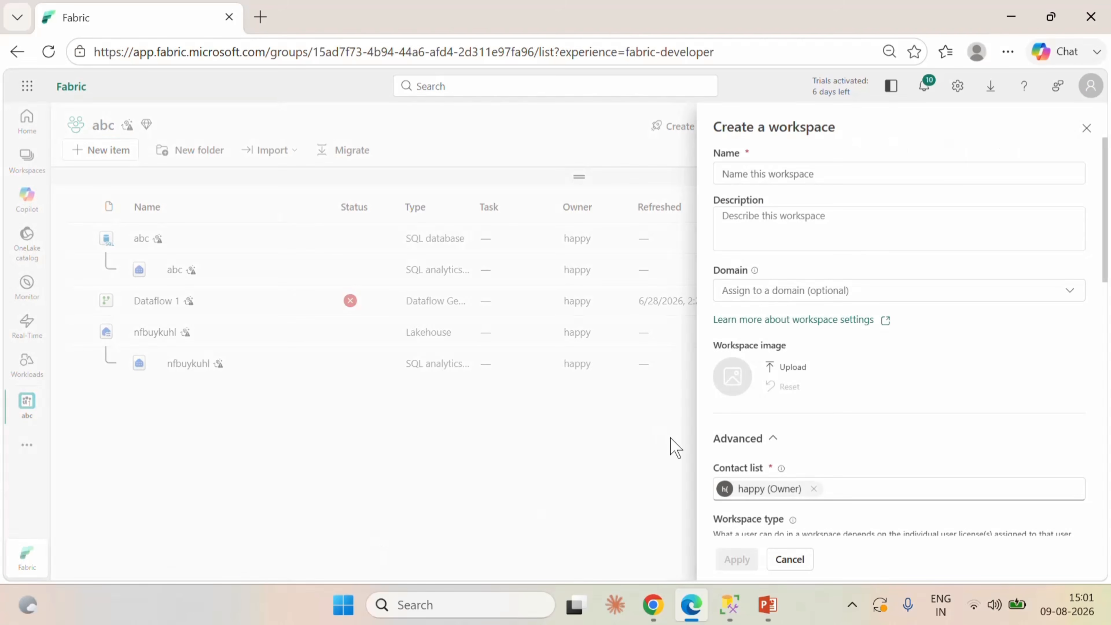
left_click(787, 175)
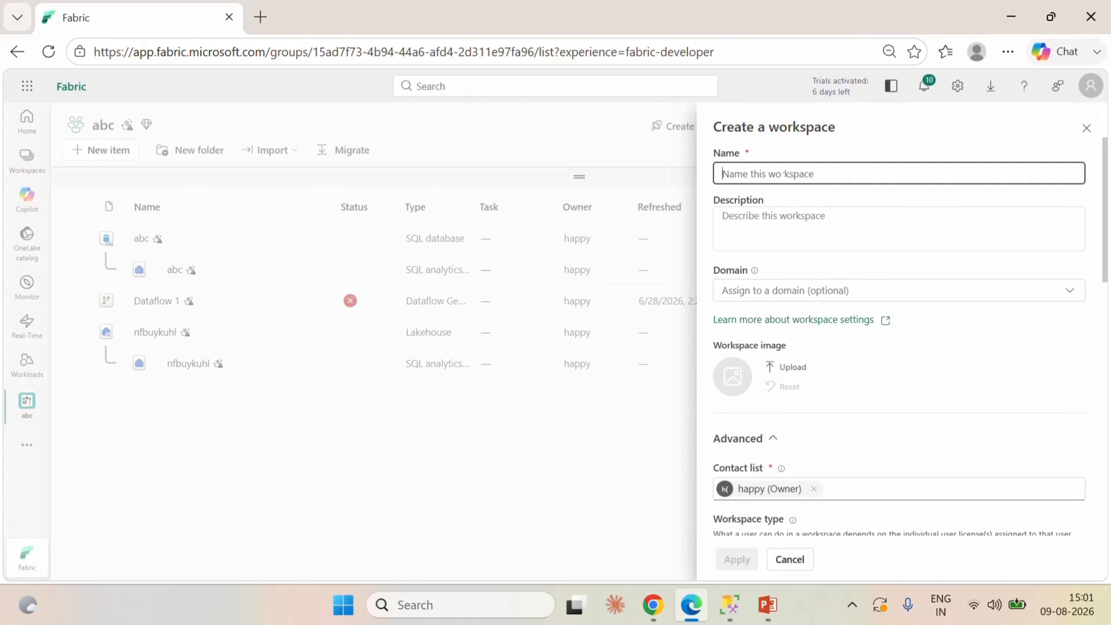
type("Ecommerce Returns")
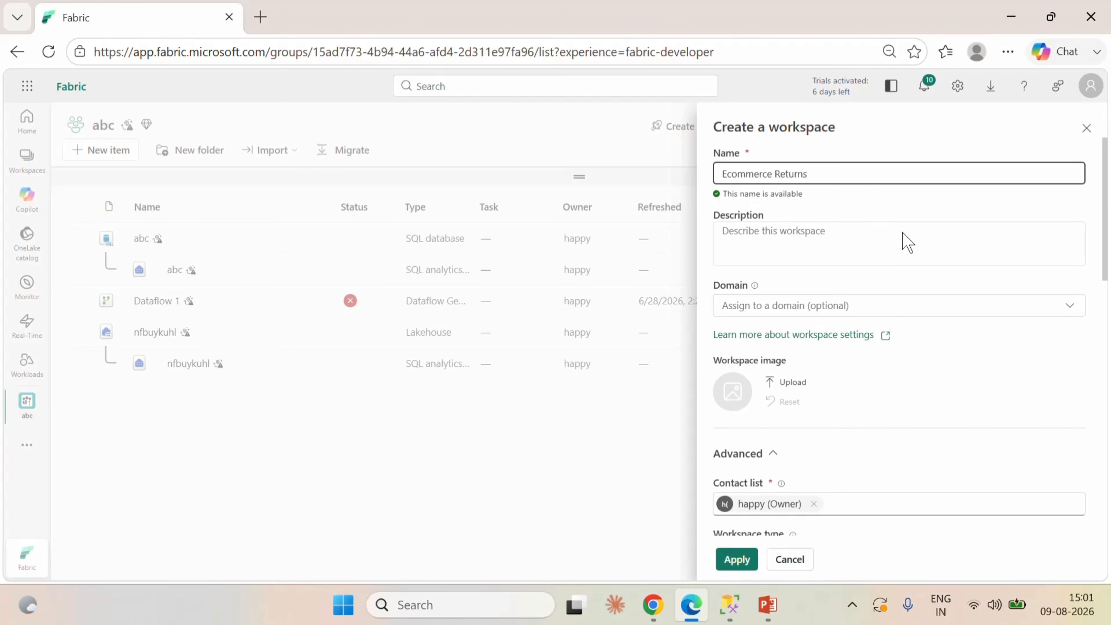
Set the workspace type to Fabric Trial and create the workspace.
scroll(883, 394, "down", 4)
scroll(853, 499, "down", 4)
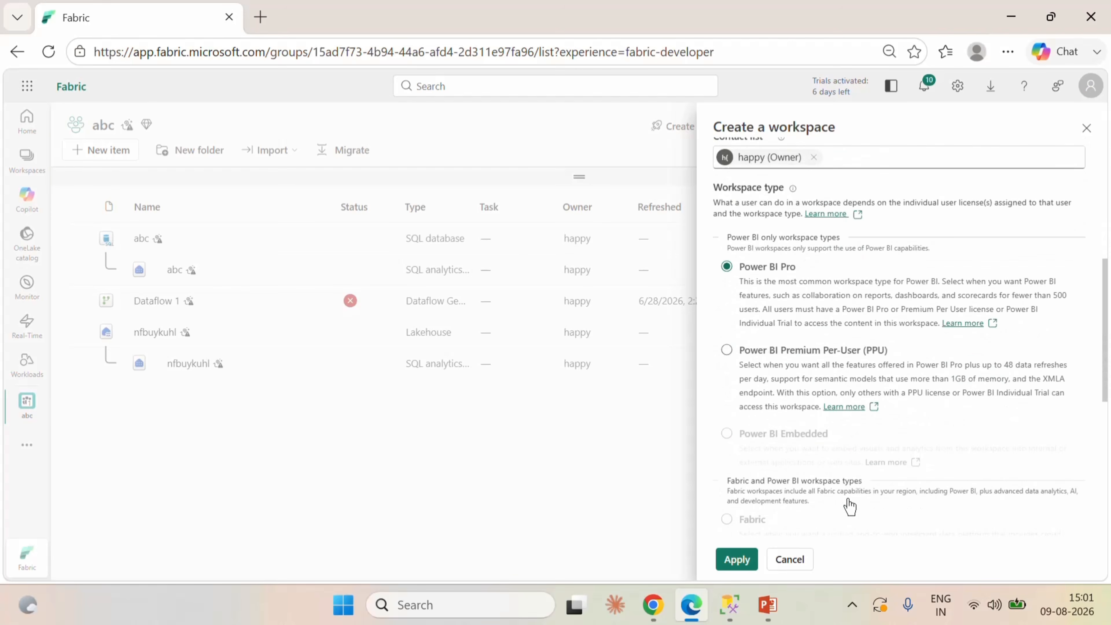
scroll(803, 481, "down", 4)
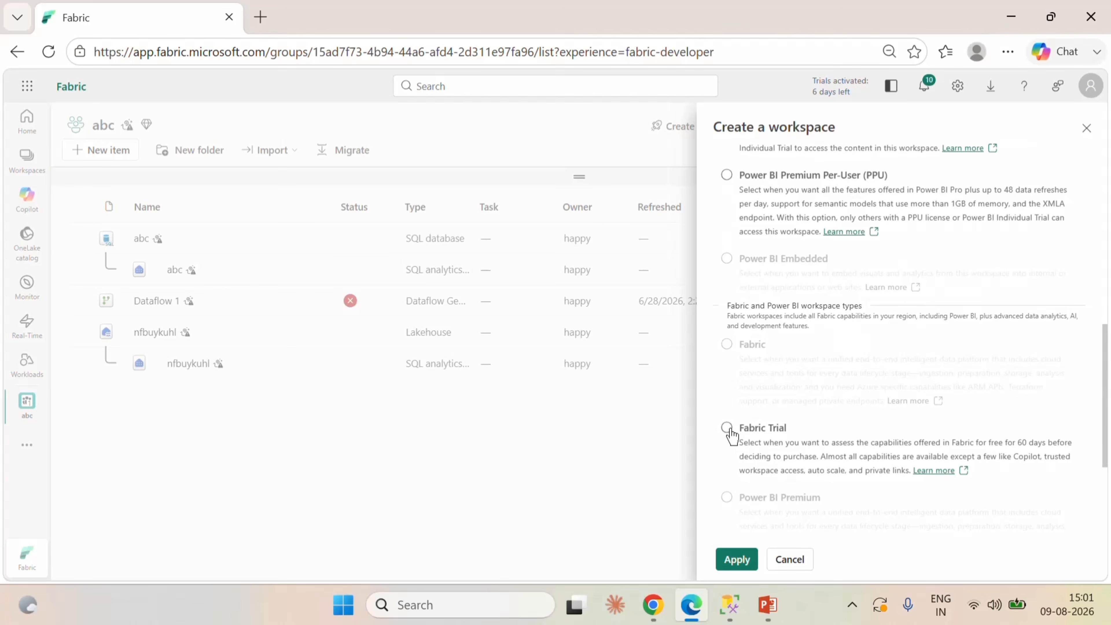
left_click(727, 427)
left_click(737, 559)
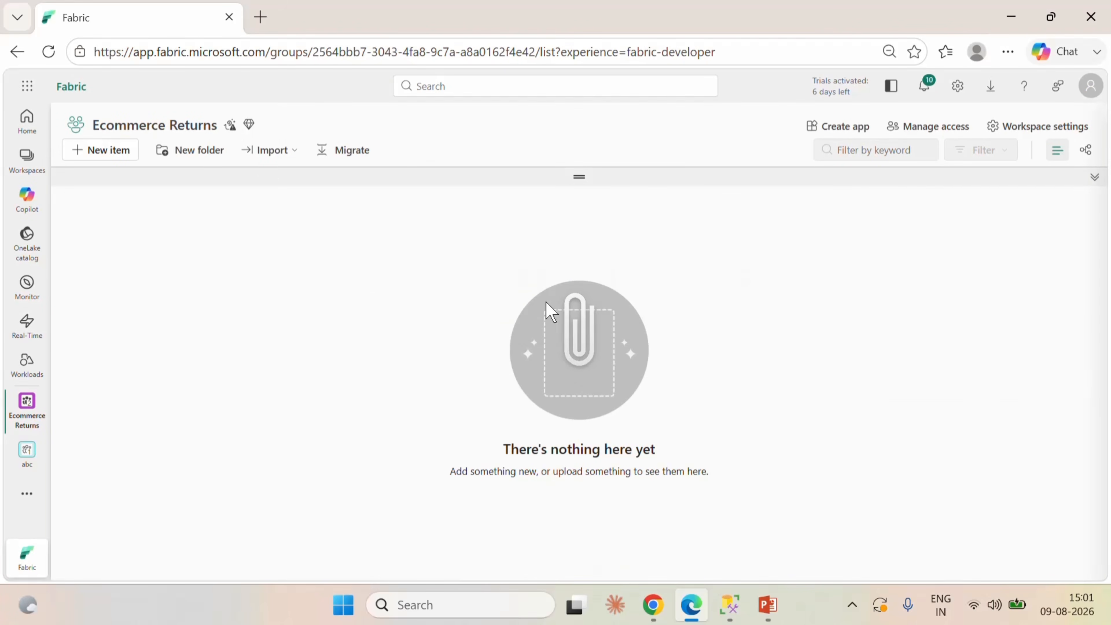
Create a lakehouse named Ecommerce_Returns_Lakehouse in the Ecommerce Returns workspace.
left_click(124, 152)
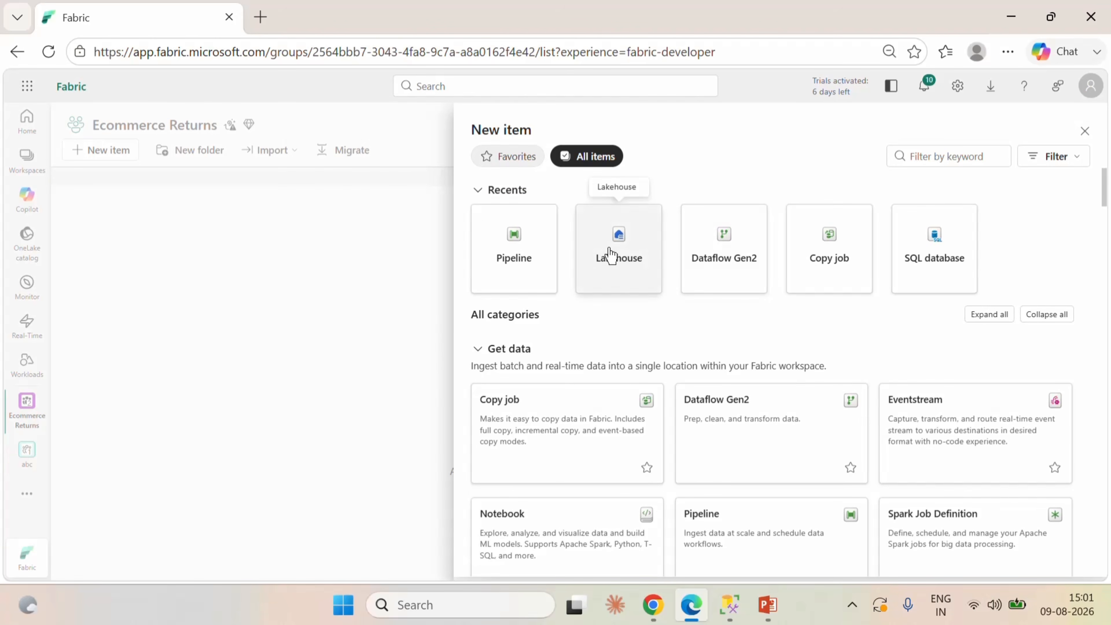
left_click(610, 255)
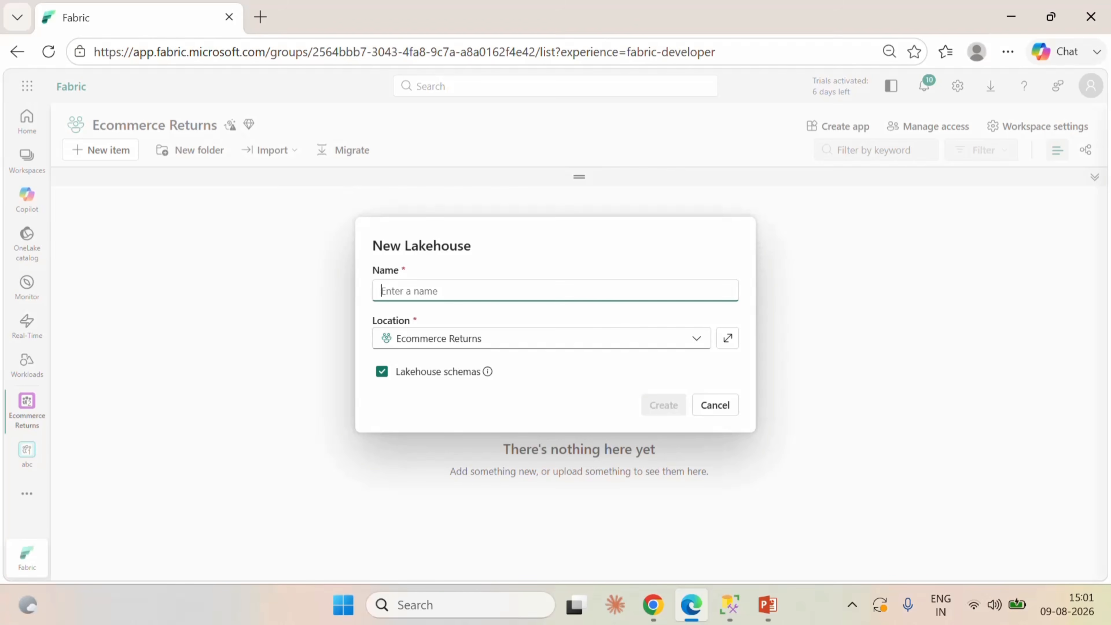
type("Return")
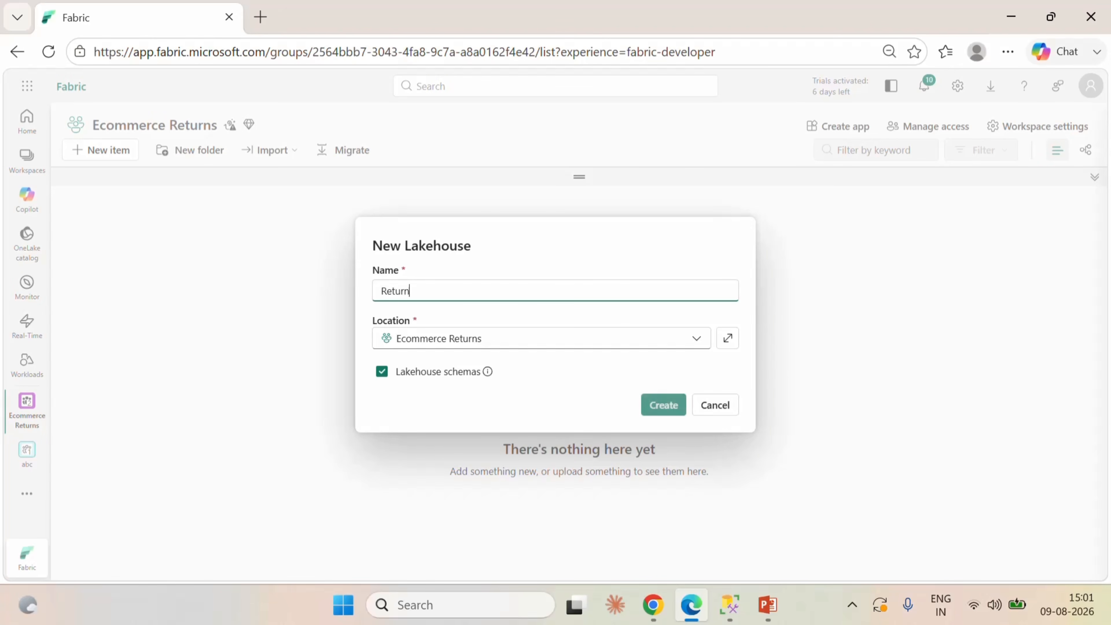
type("_")
key("BackSpace")
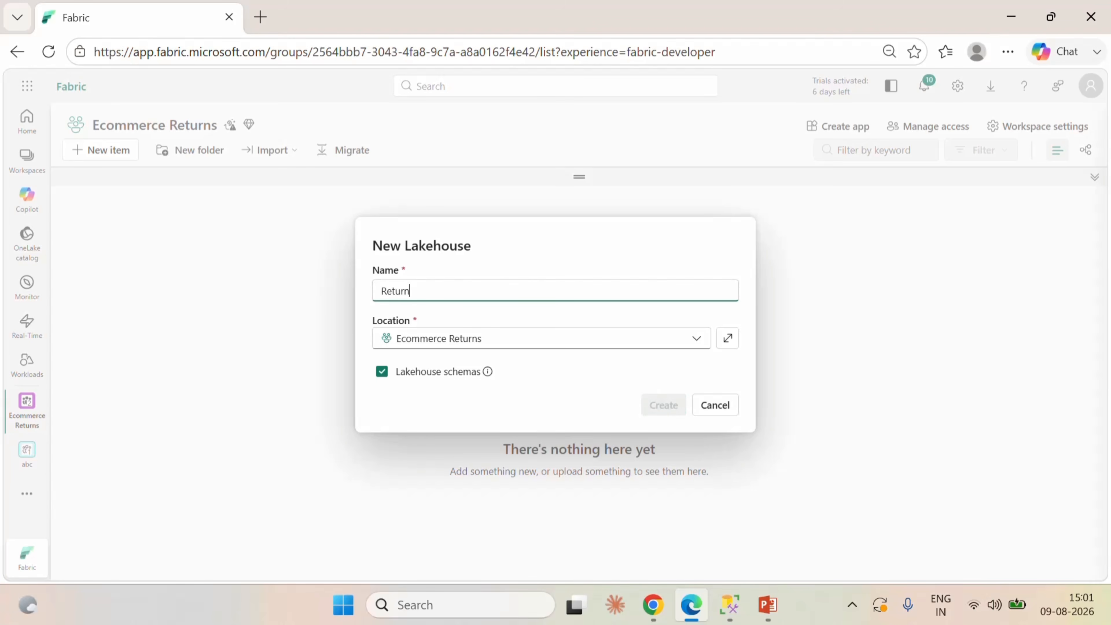
type("S_")
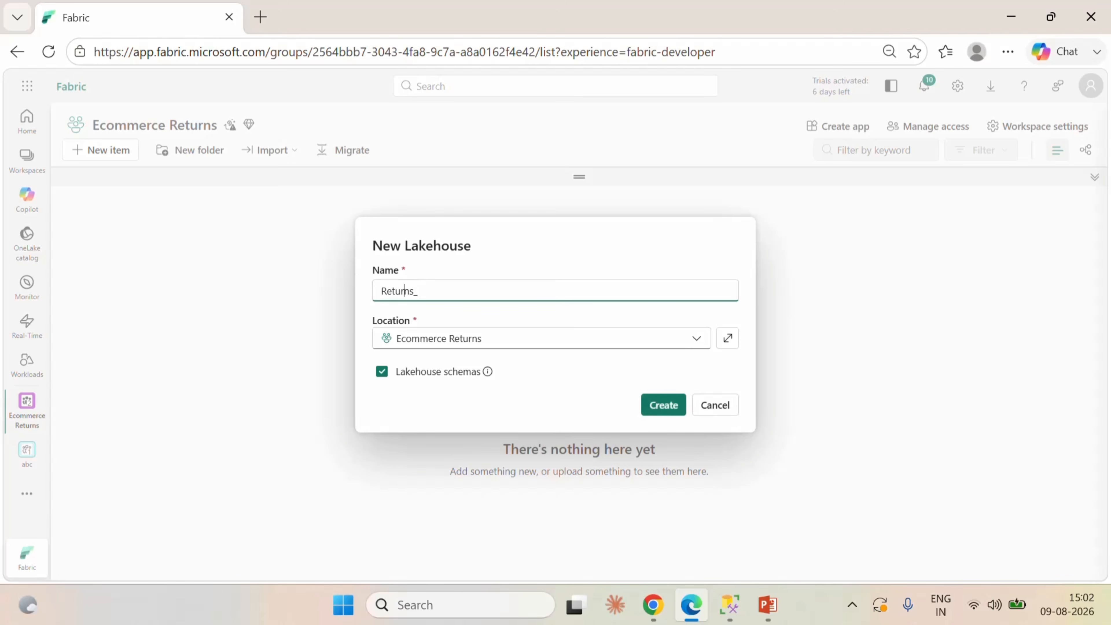
type("Ecomme")
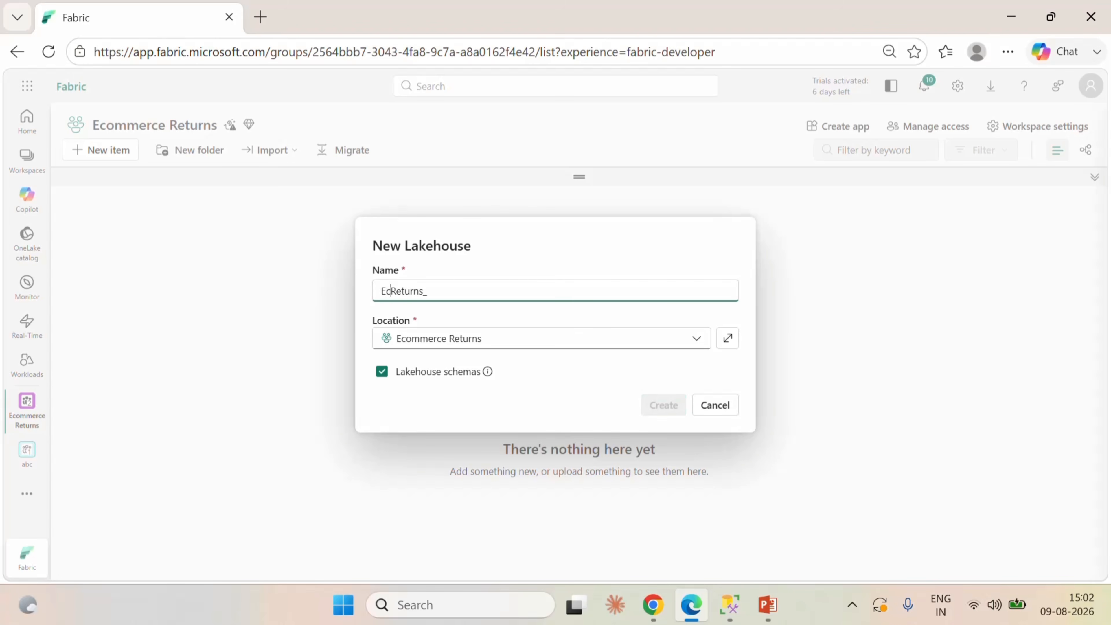
type("rce_")
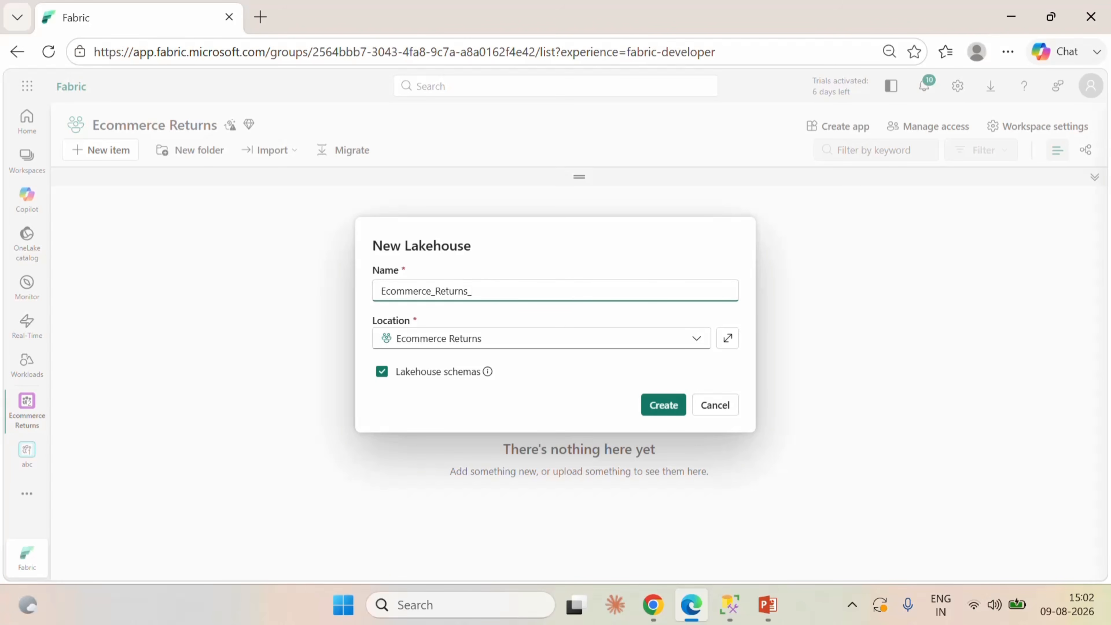
type("Lakehouse")
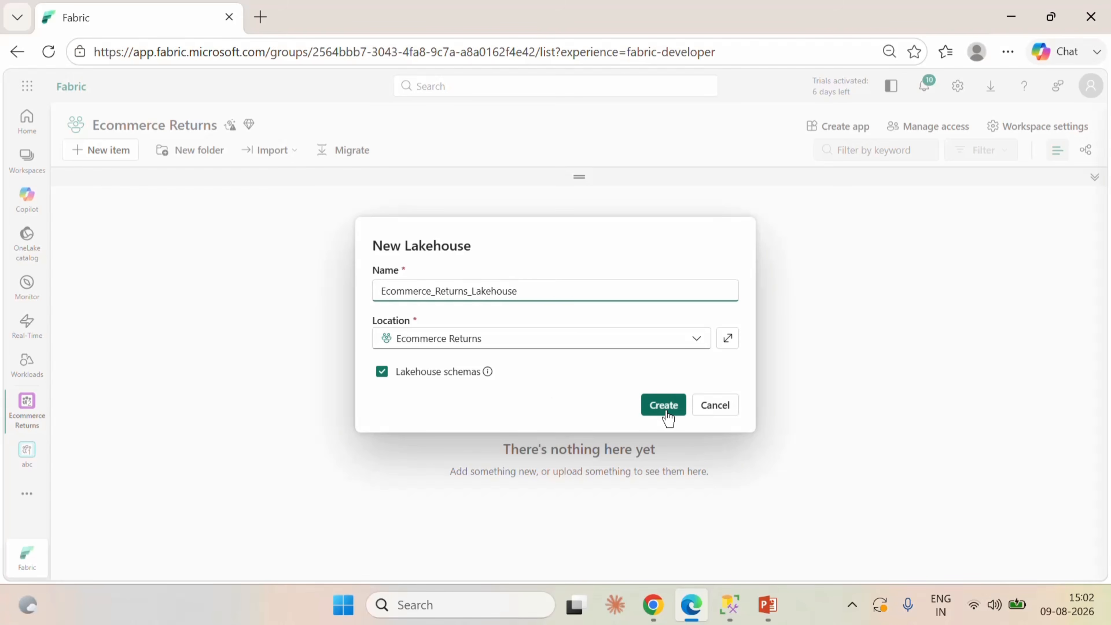
left_click(663, 407)
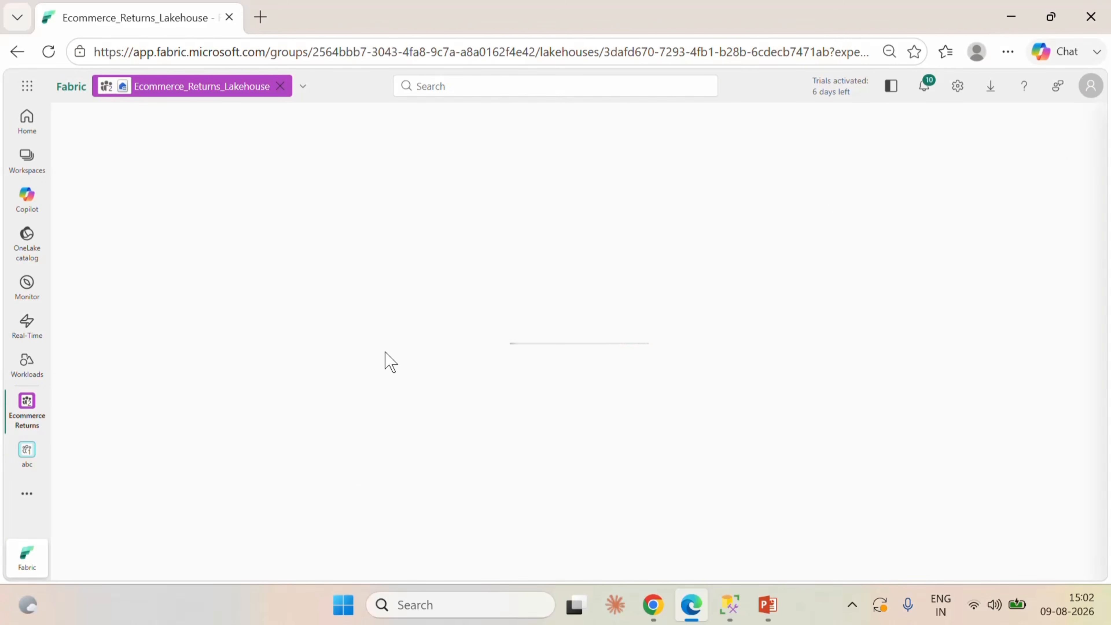
Remove the abc workspace from the navigation and return to the Ecommerce Returns workspace's item list.
left_click(37, 443)
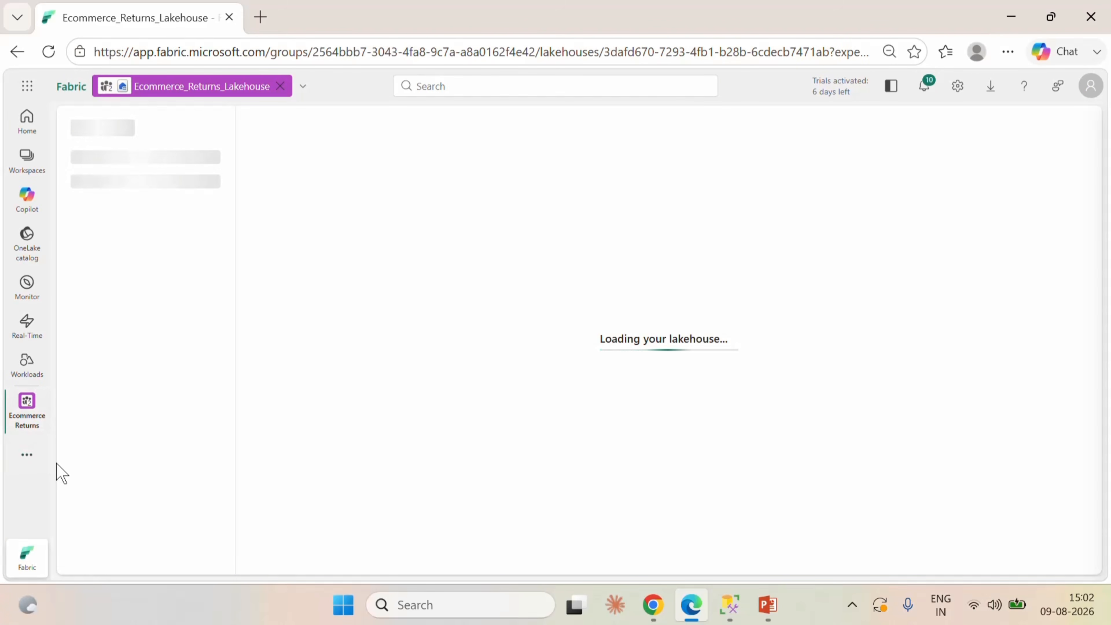
left_click(31, 416)
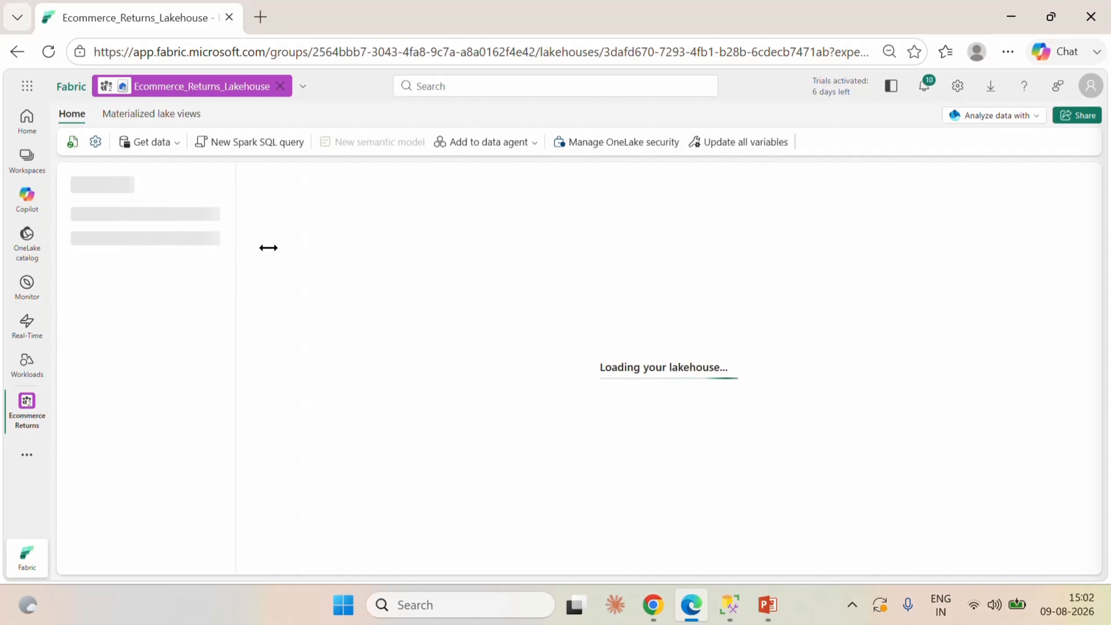
left_click(117, 163)
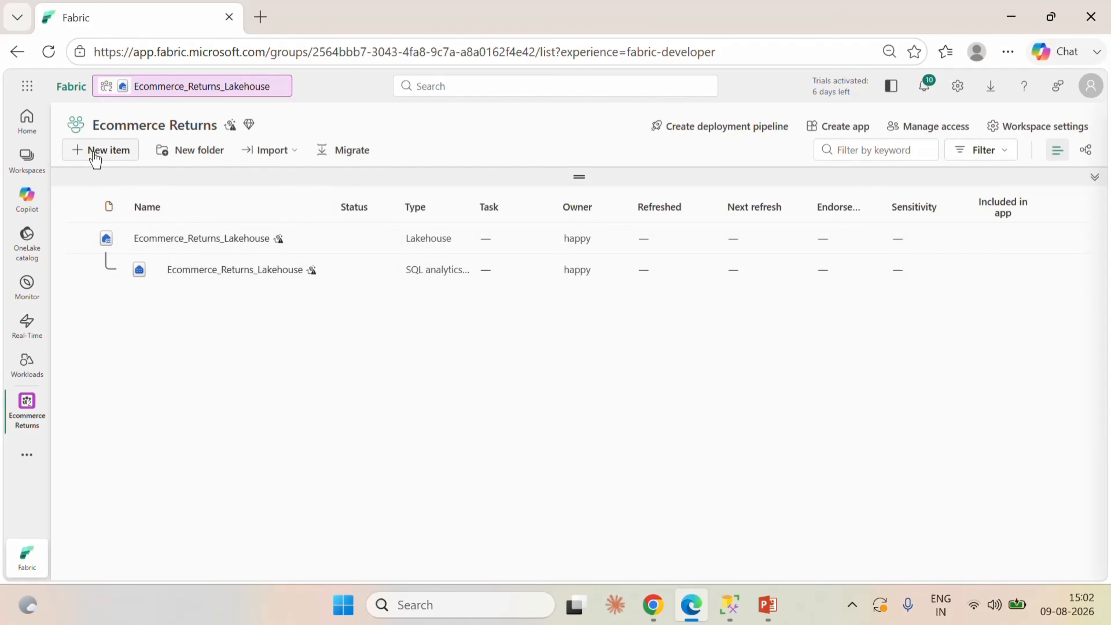
Create a Dataflow Gen2 named Ecommerce_Returns_Dataflow in the Ecommerce Returns workspace.
left_click(95, 158)
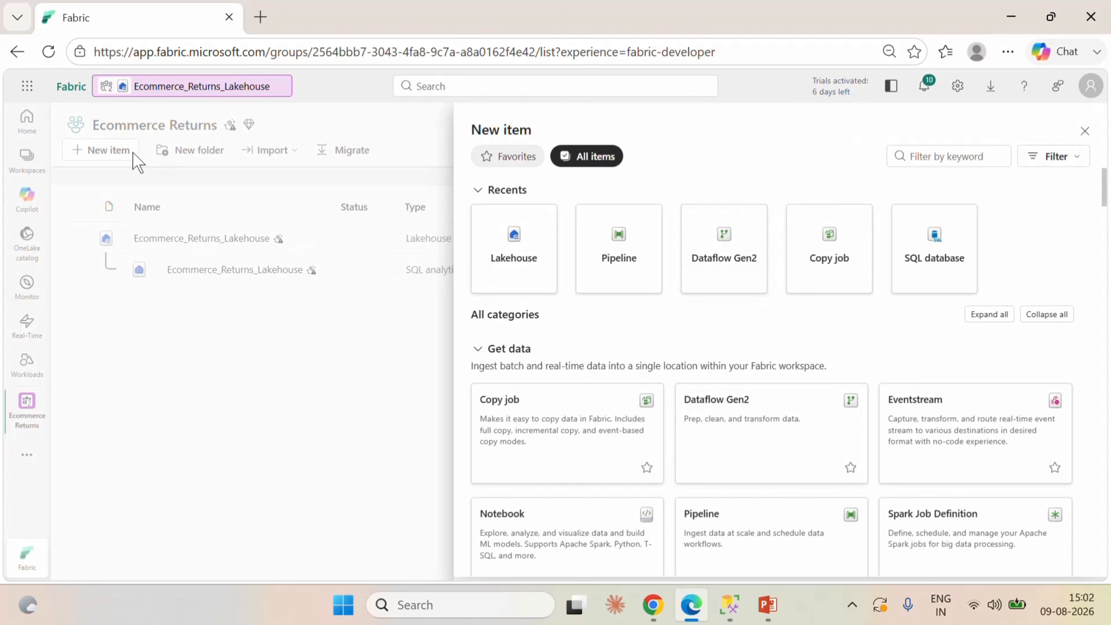
left_click(716, 253)
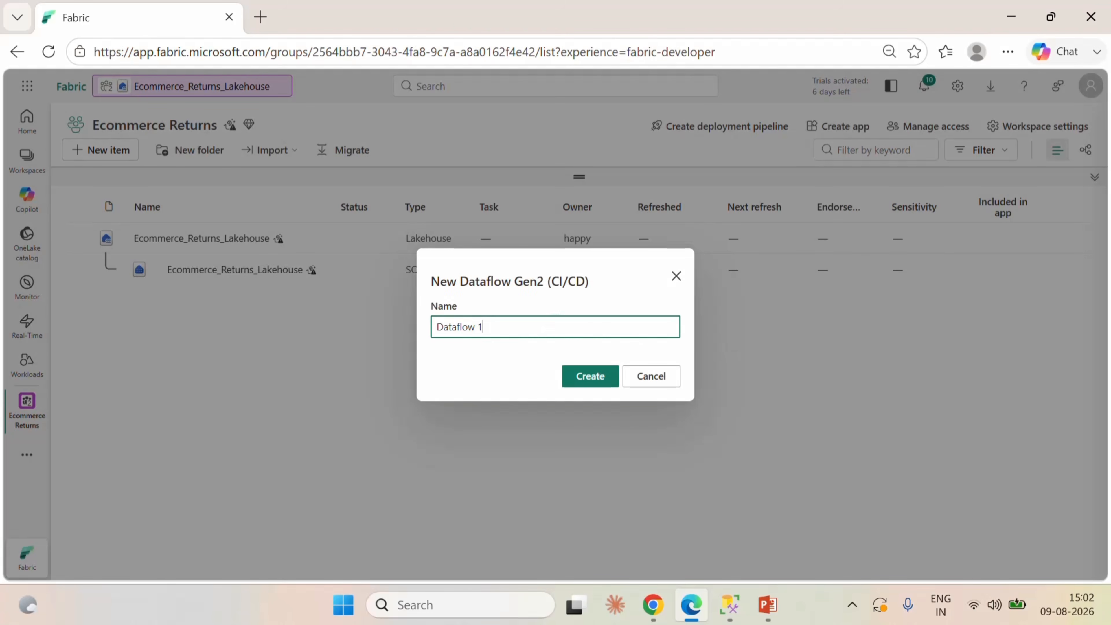
key("ctrl+a")
key("BackSpace")
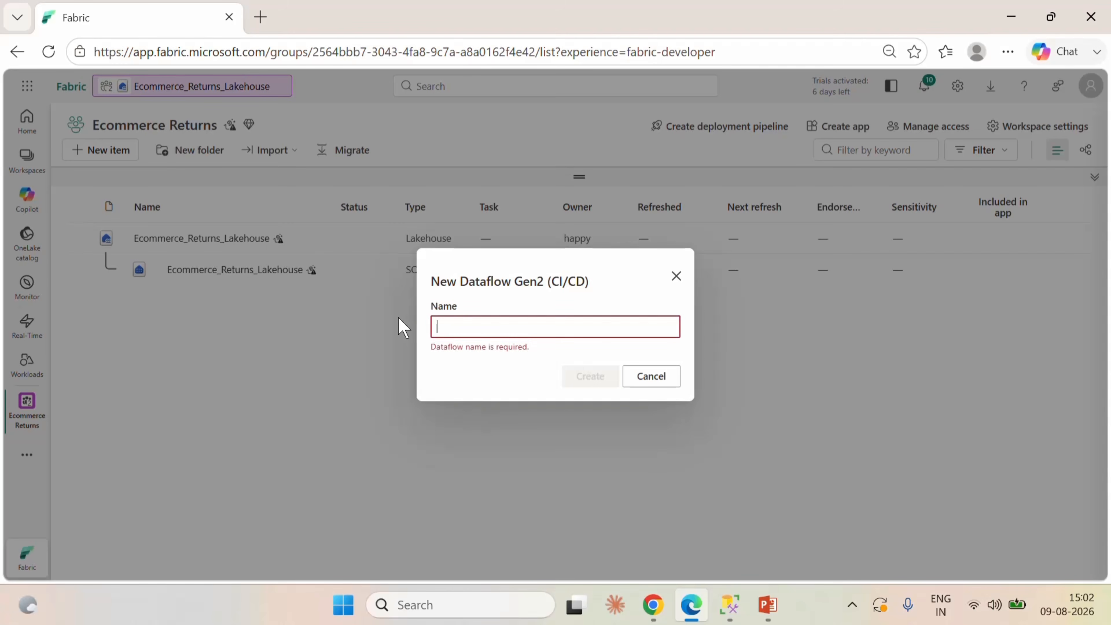
type("Ecommerce_Returns_Dataflow")
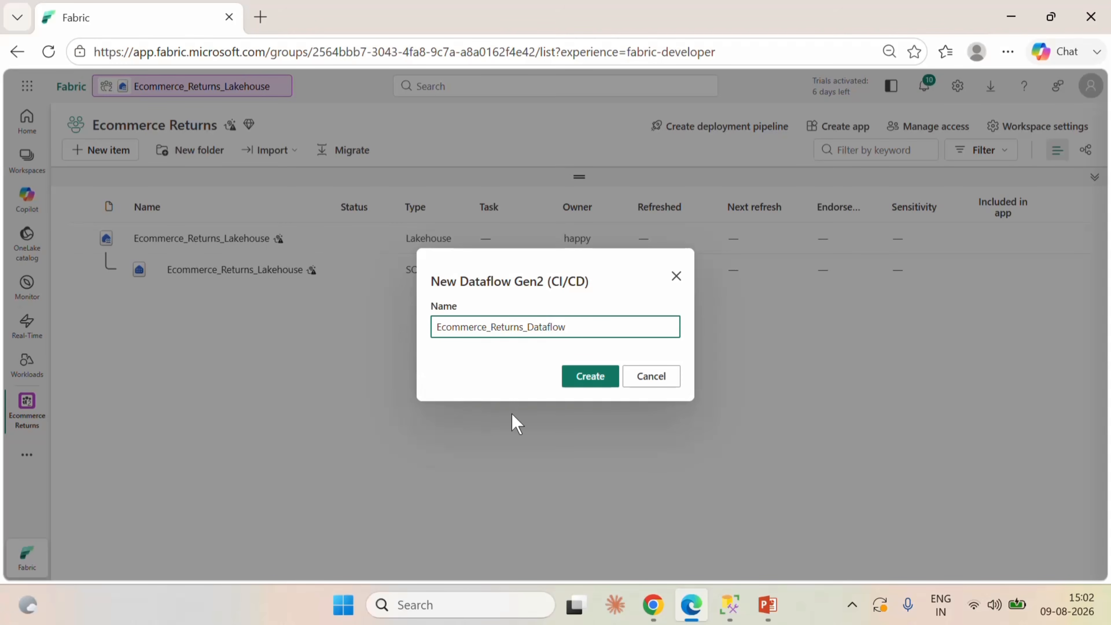
left_click(579, 385)
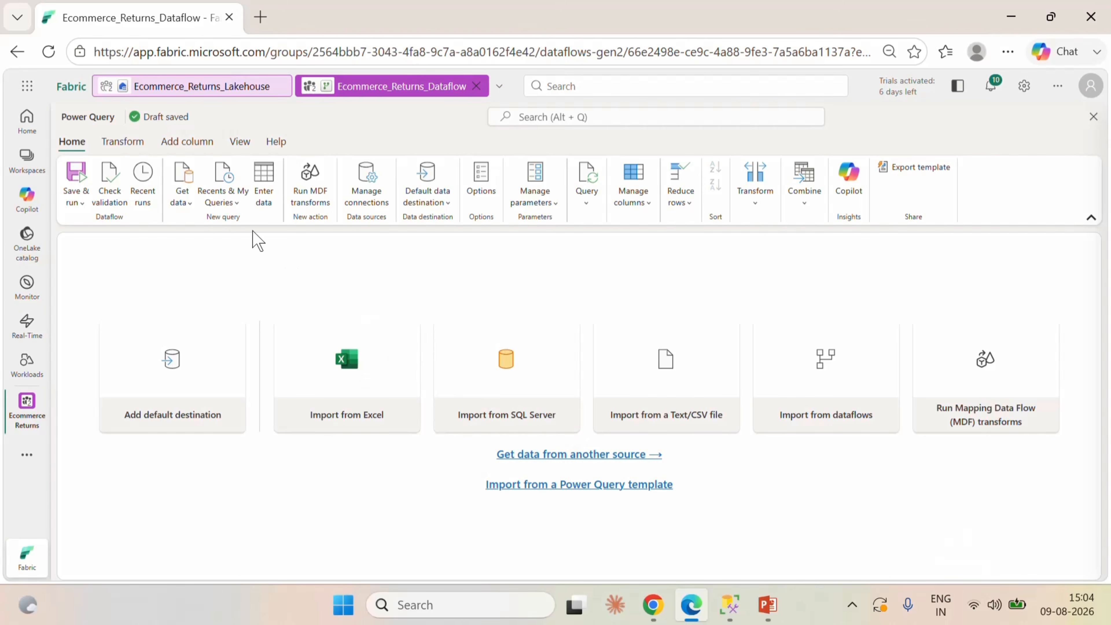
Start a SQL Server database source in the dataflow and enter the server name.
left_click(184, 197)
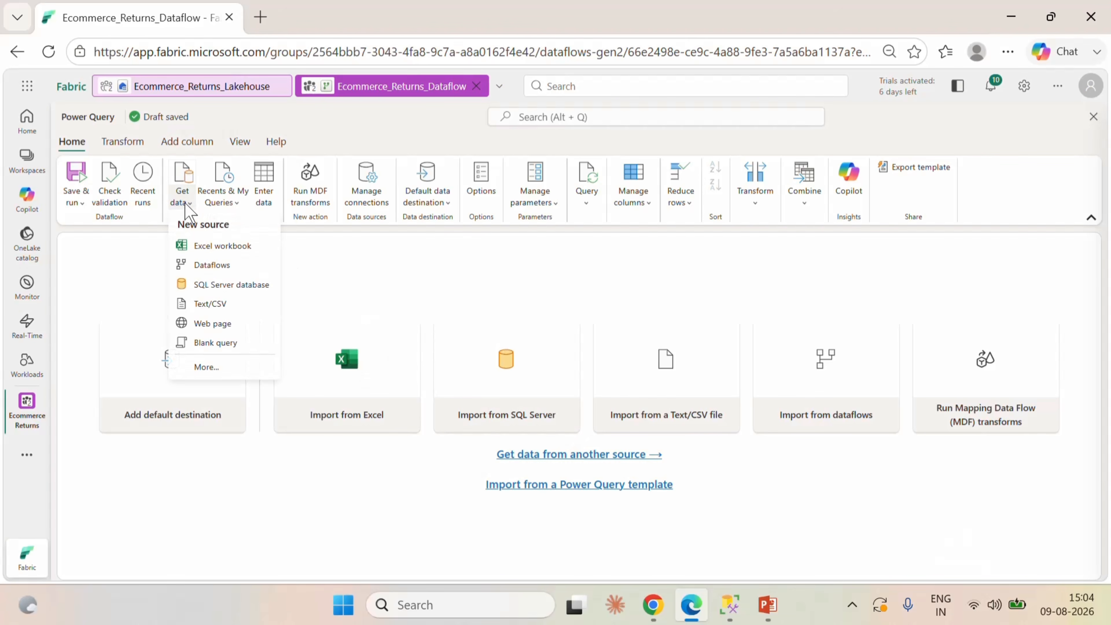
left_click(217, 286)
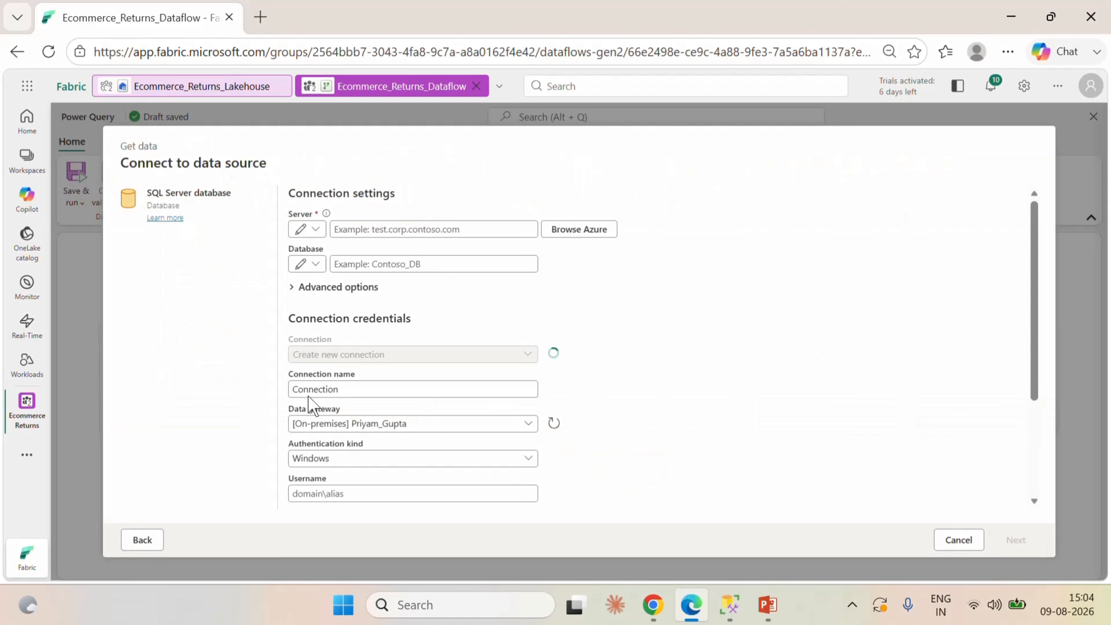
left_click(439, 229)
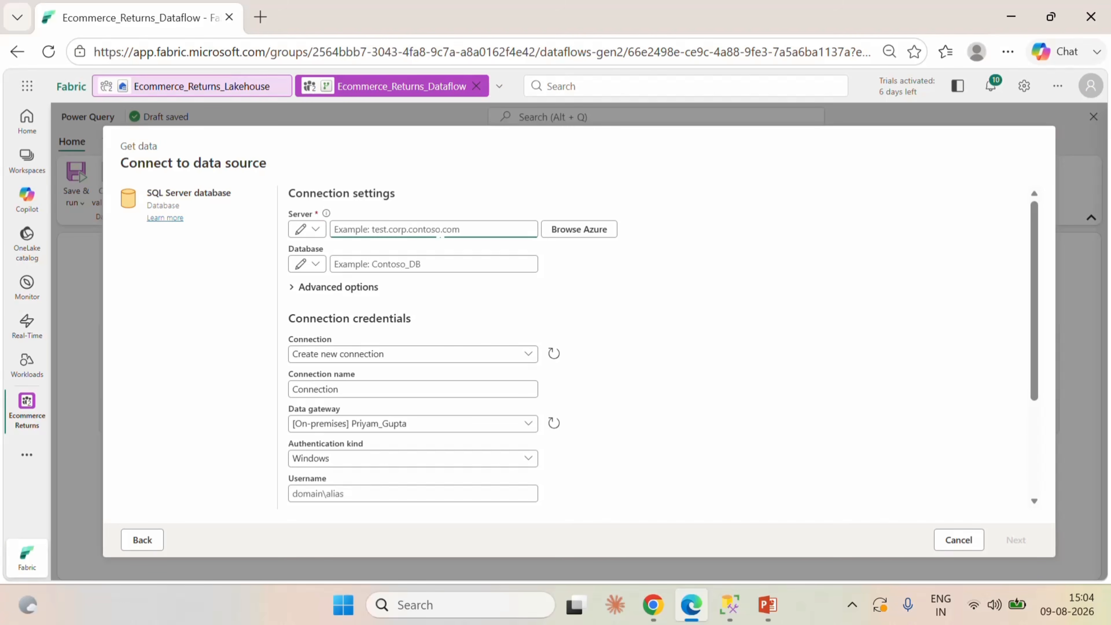
type("PRI")
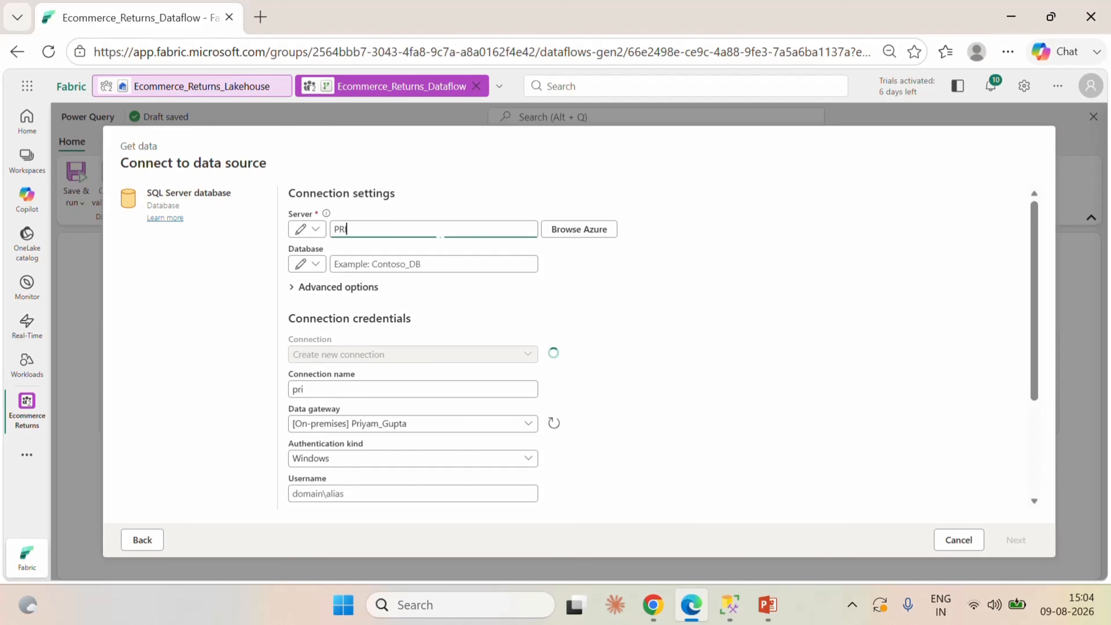
type("YAM")
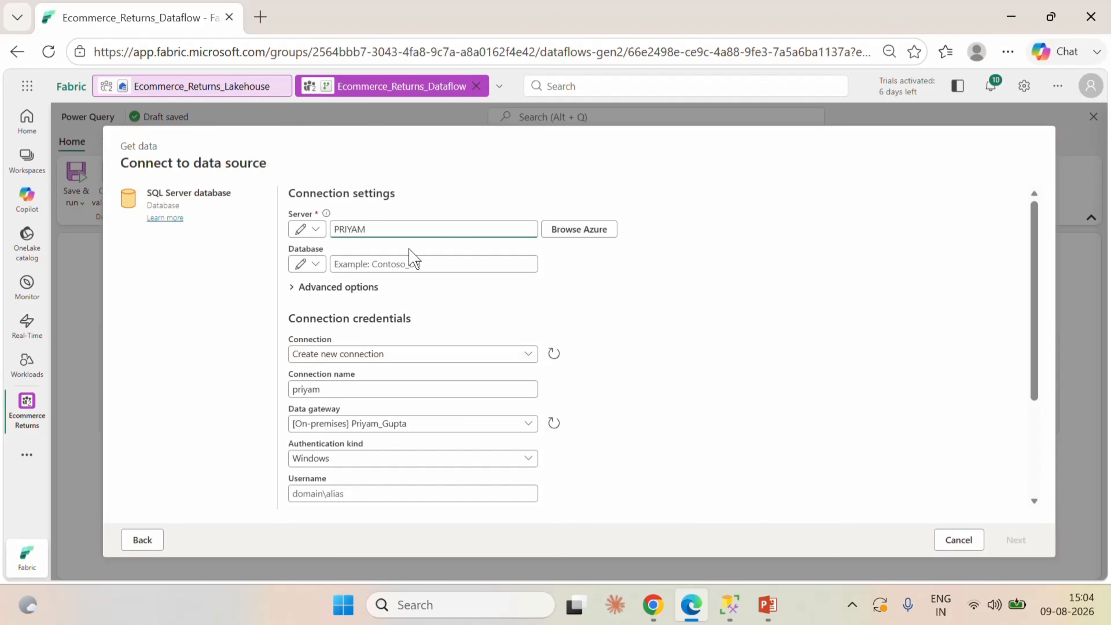
double_click(355, 226)
key("ctrl+c")
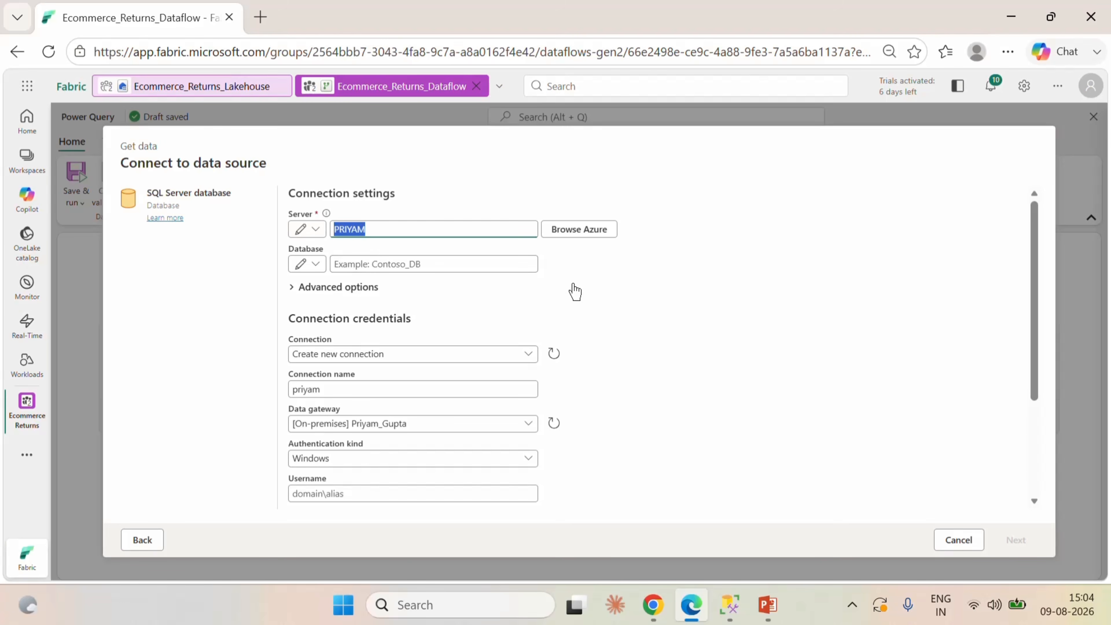
key("BackSpace")
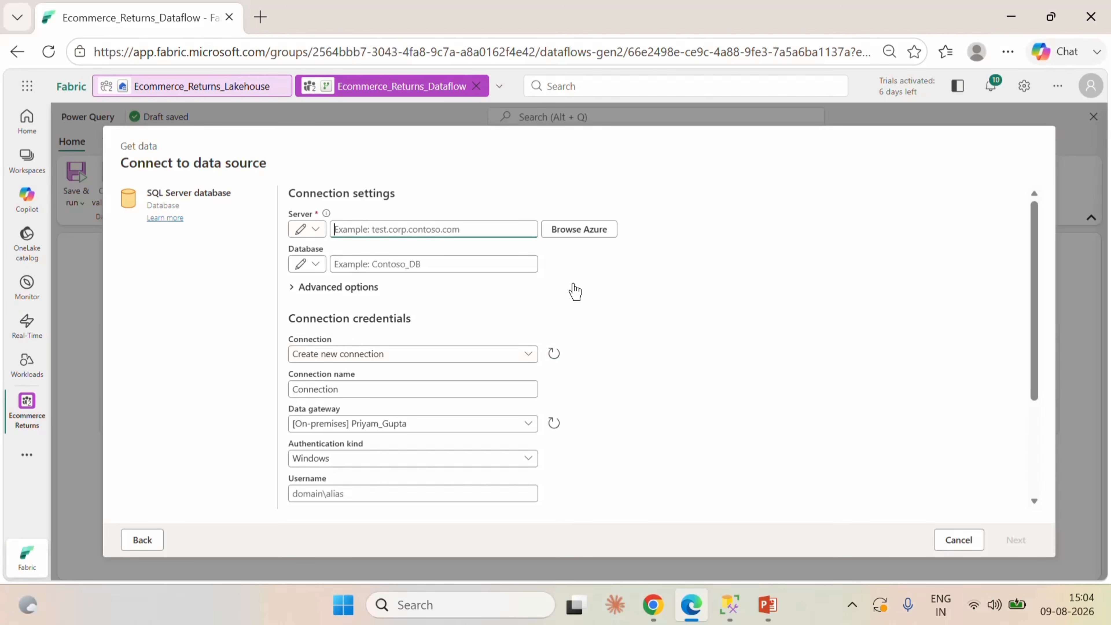
key("Tab")
key("ctrl+v")
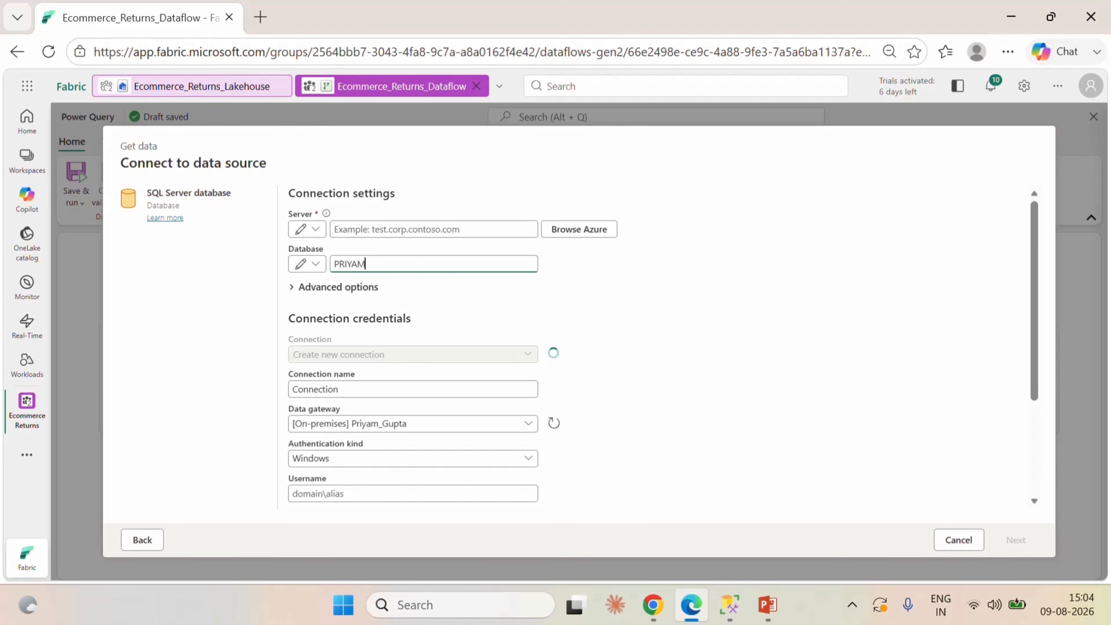
Look up the database engine's server name in SQL Server Management Studio and enter it as the server in the Fabric data source.
left_click(729, 604)
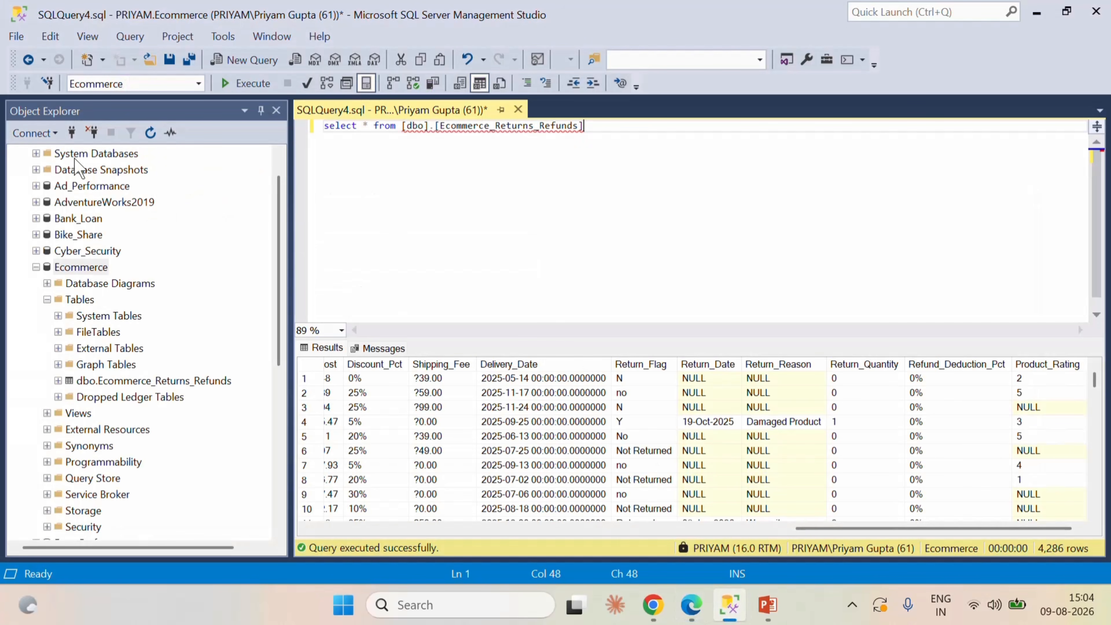
left_click(49, 139)
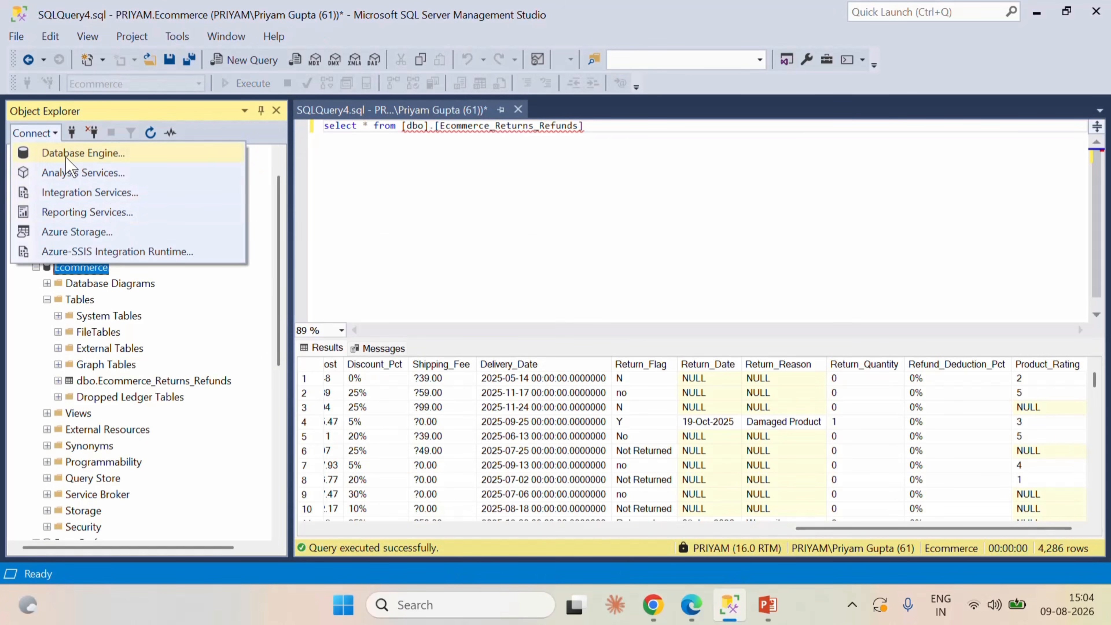
left_click(76, 156)
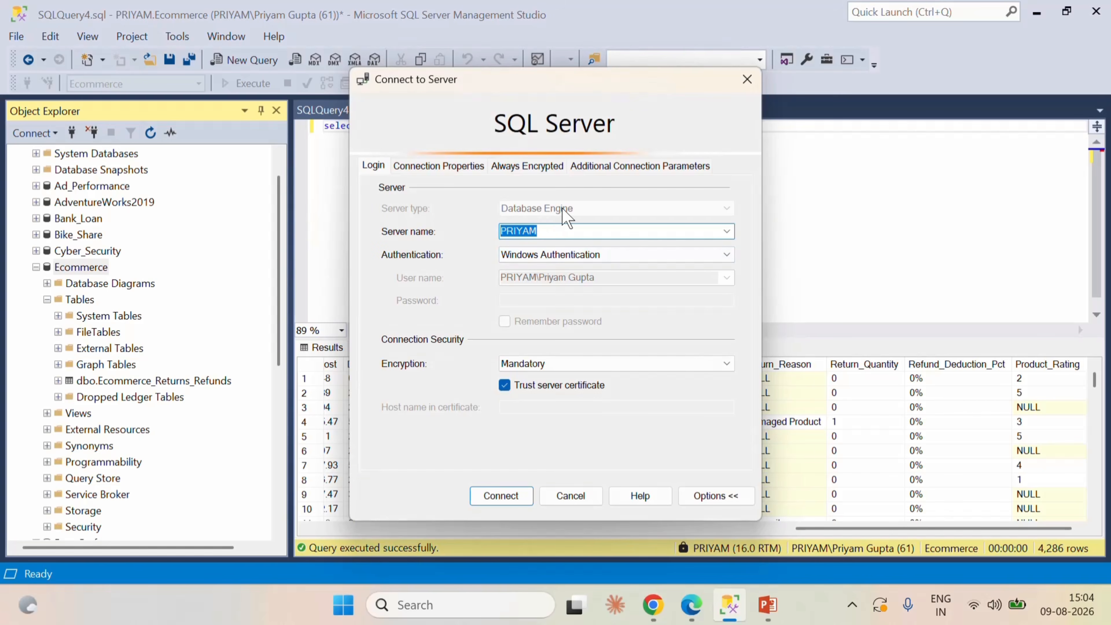
left_click(550, 238)
double_click(550, 238)
key("ctrl+c")
left_click(691, 605)
left_click(396, 229)
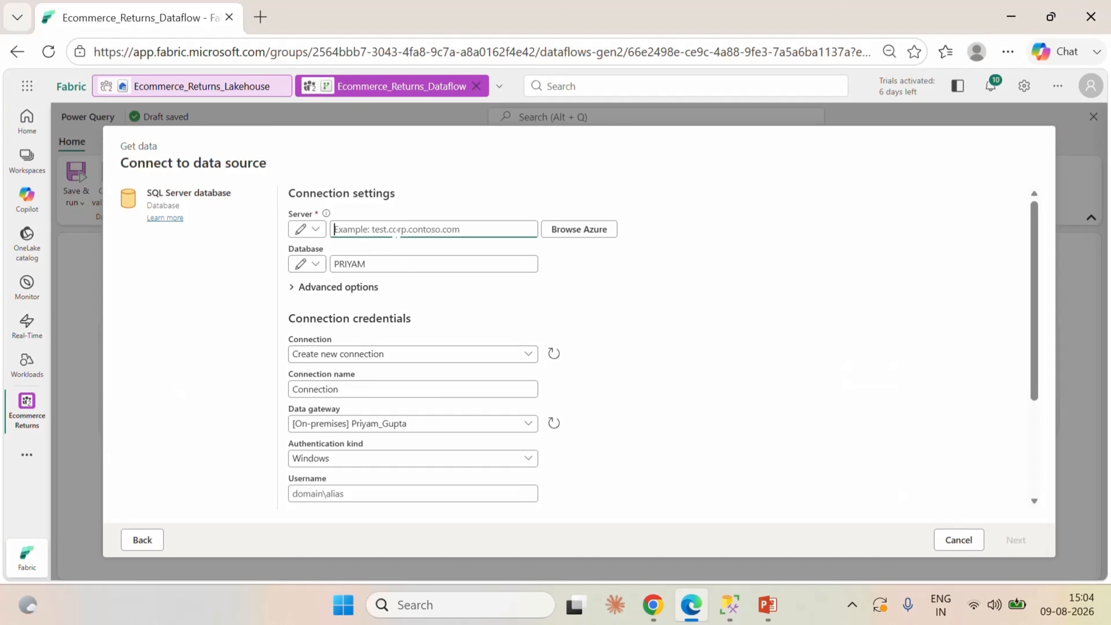
key("ctrl+v")
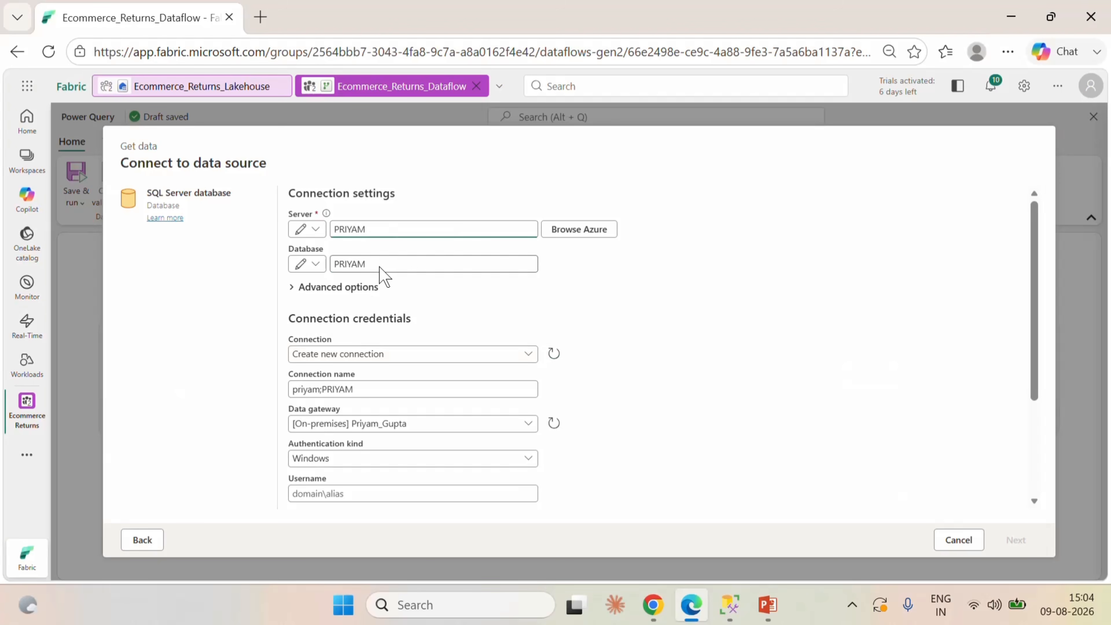
Close the server connection dialog in SQL Server Management Studio and, back in Fabric, set the source's database to Ecommerce.
double_click(350, 264)
left_click(729, 604)
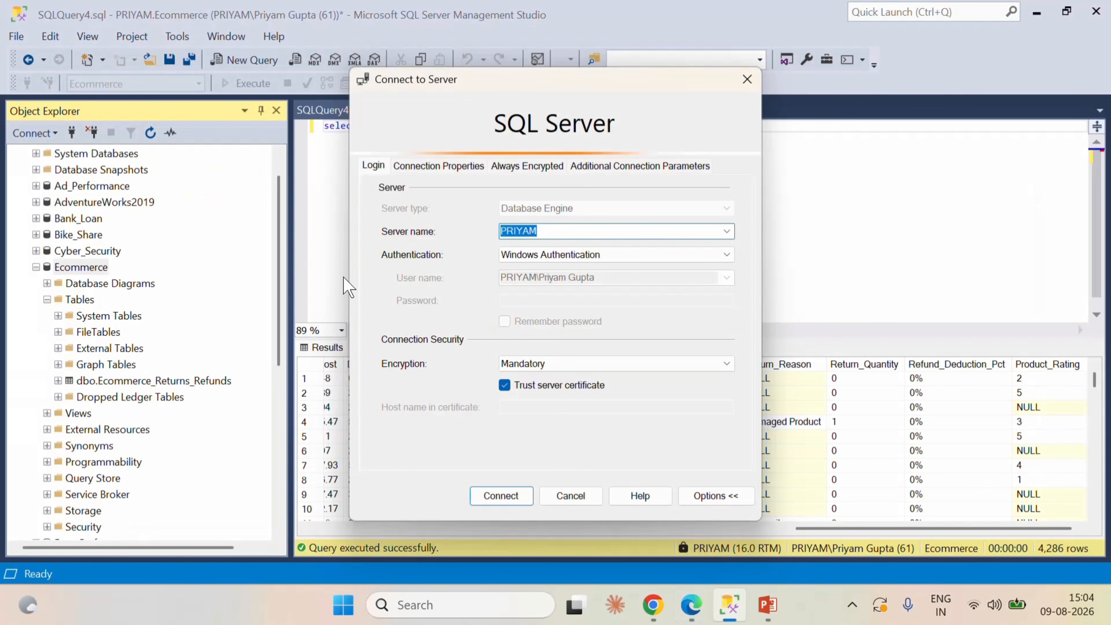
left_click(747, 80)
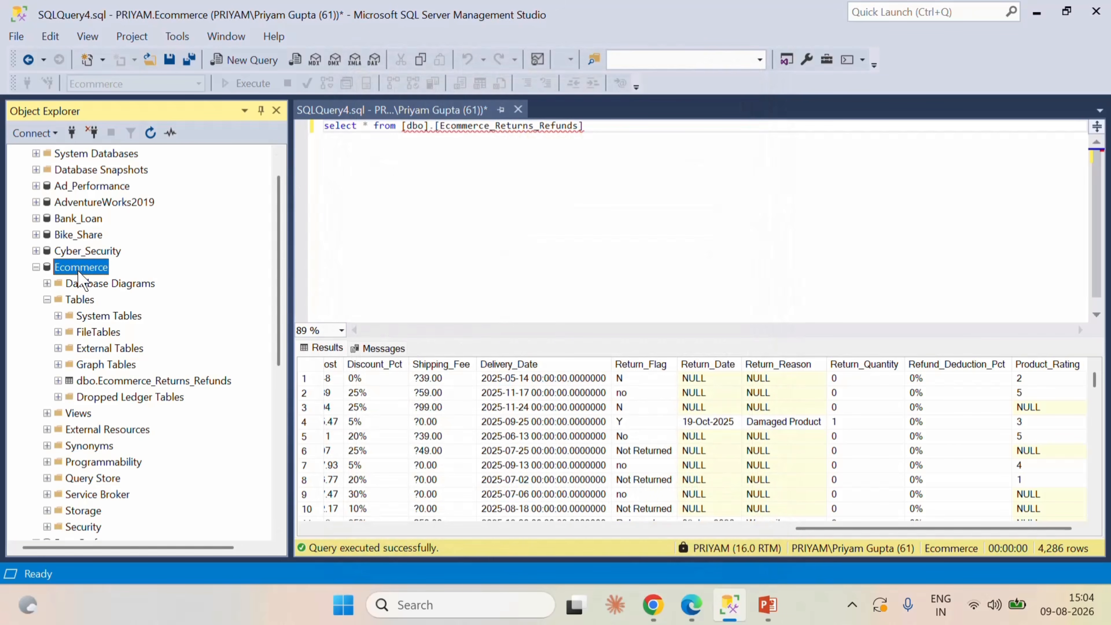
left_click(691, 604)
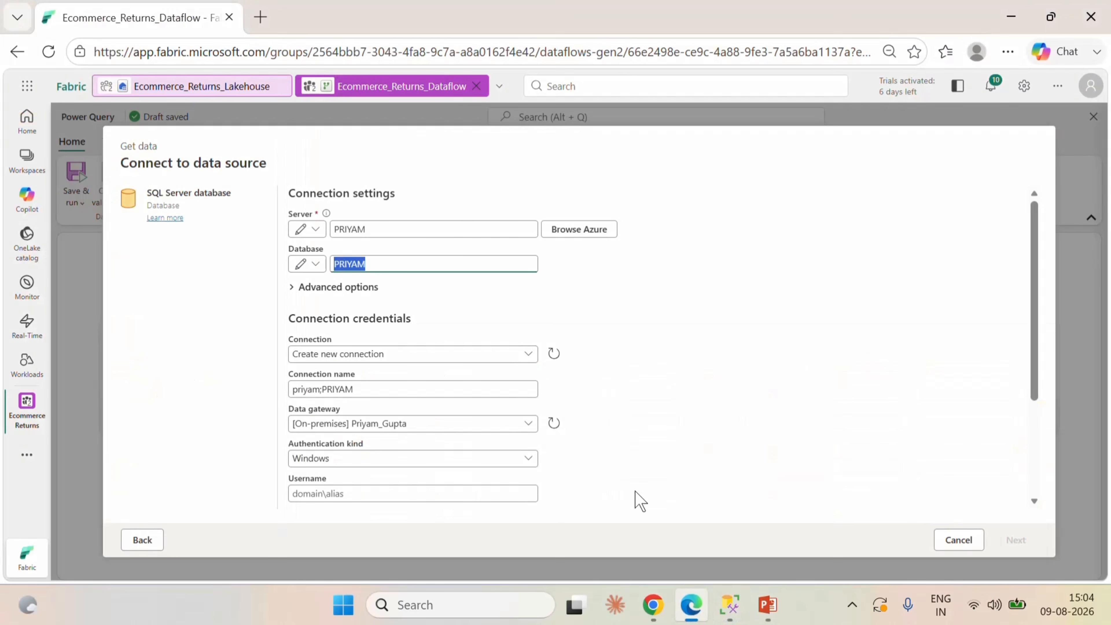
type("Ec")
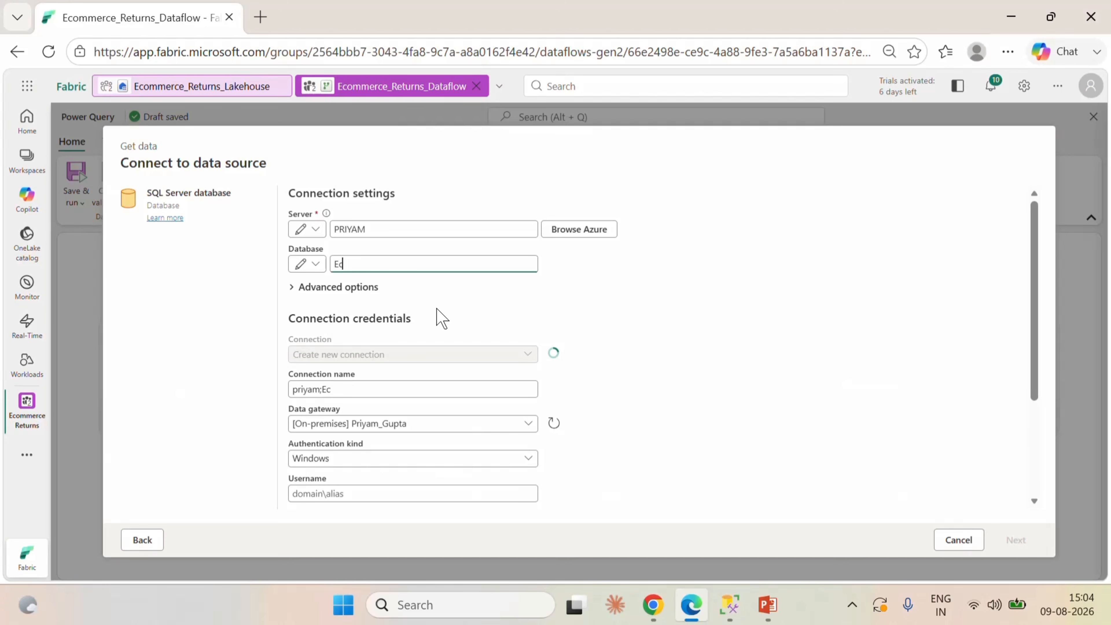
type("ommere")
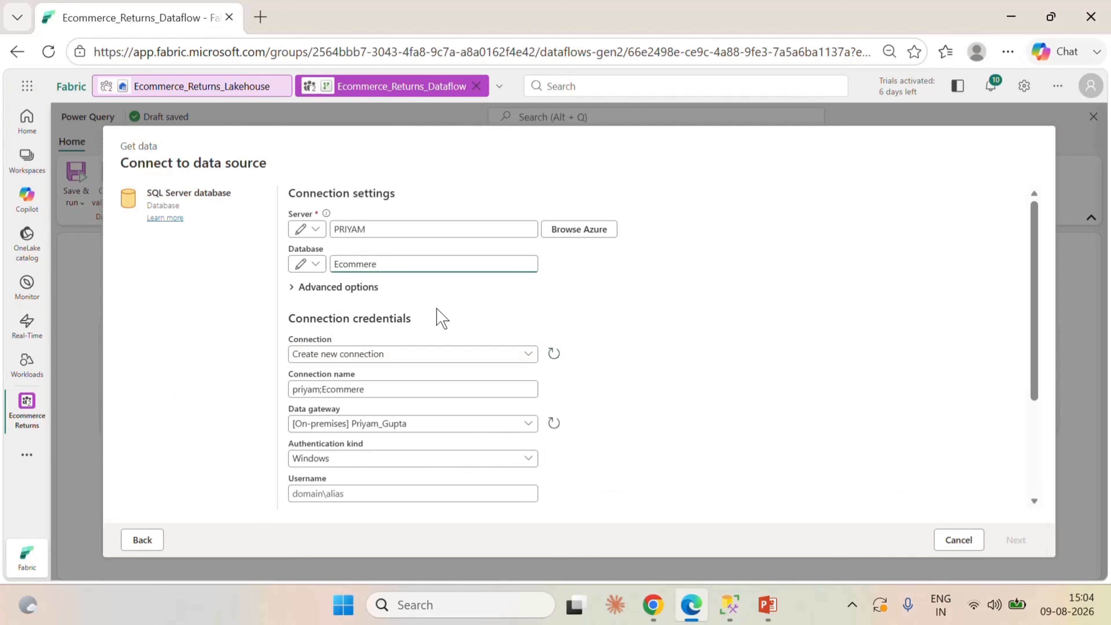
key("BackSpace")
type("ce")
Choose Windows as the authentication kind and enter the account's username and password.
scroll(681, 397, "down", 1)
scroll(681, 397, "down", 2)
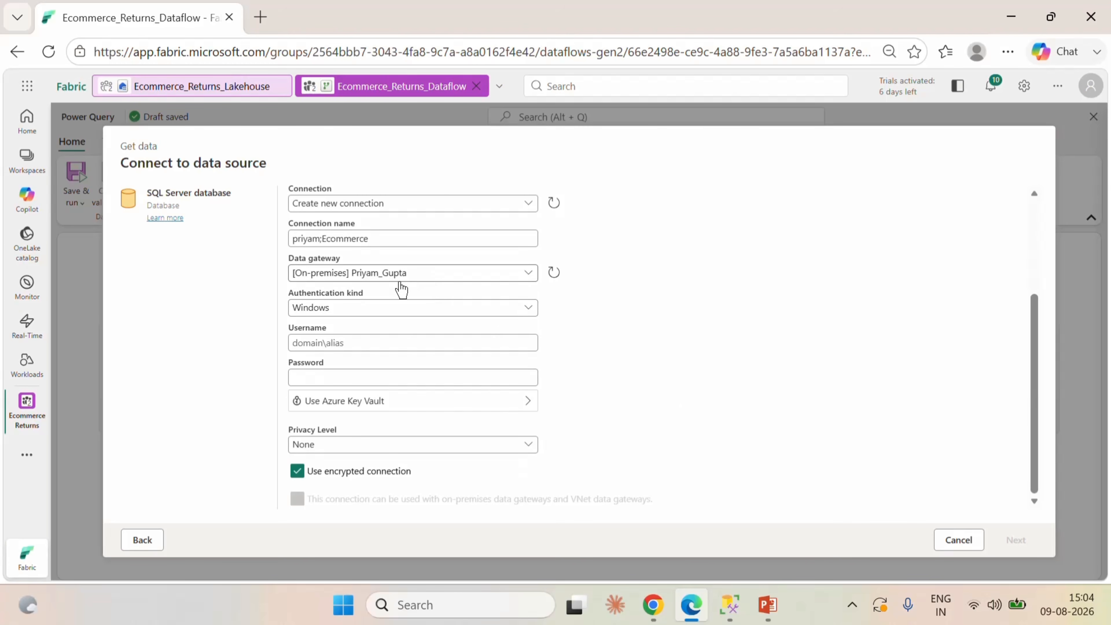
left_click(339, 315)
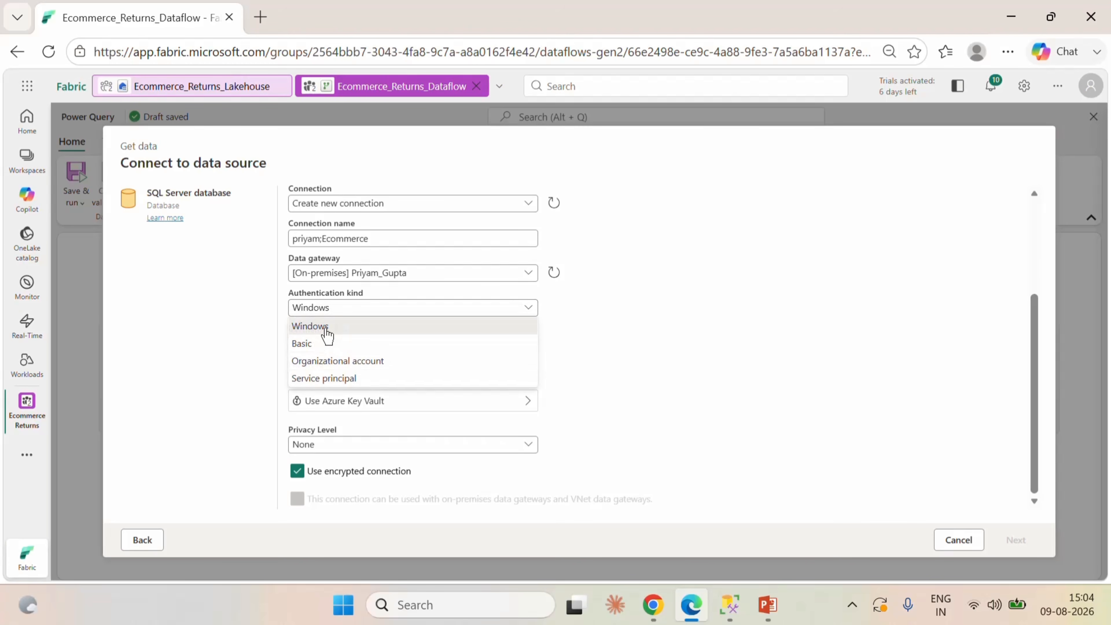
left_click(326, 330)
left_click(332, 343)
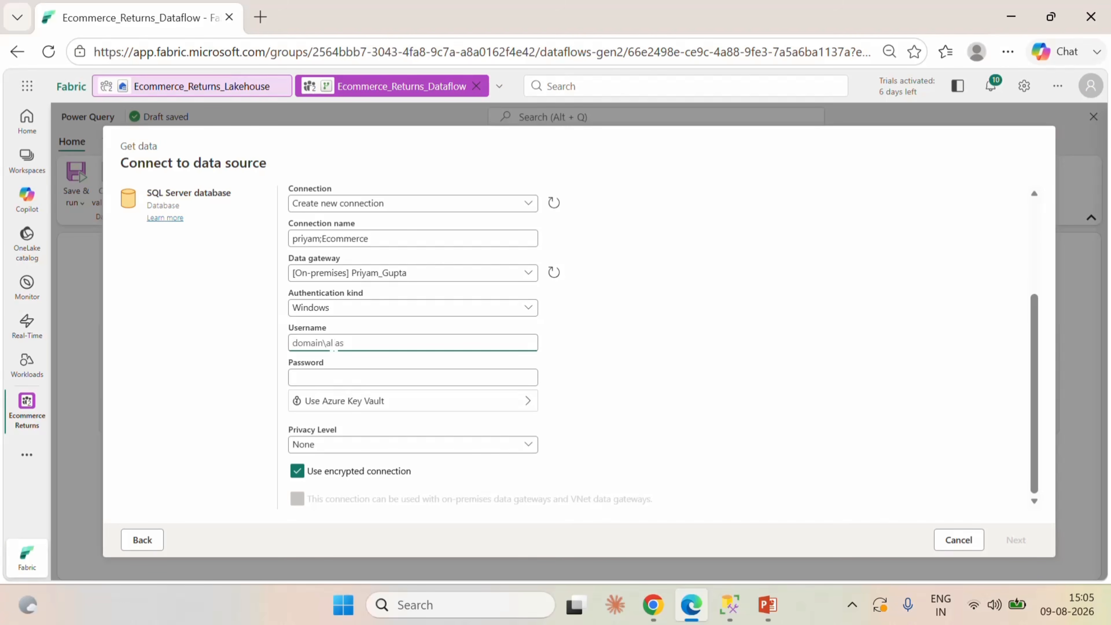
type("Priyam Gupta")
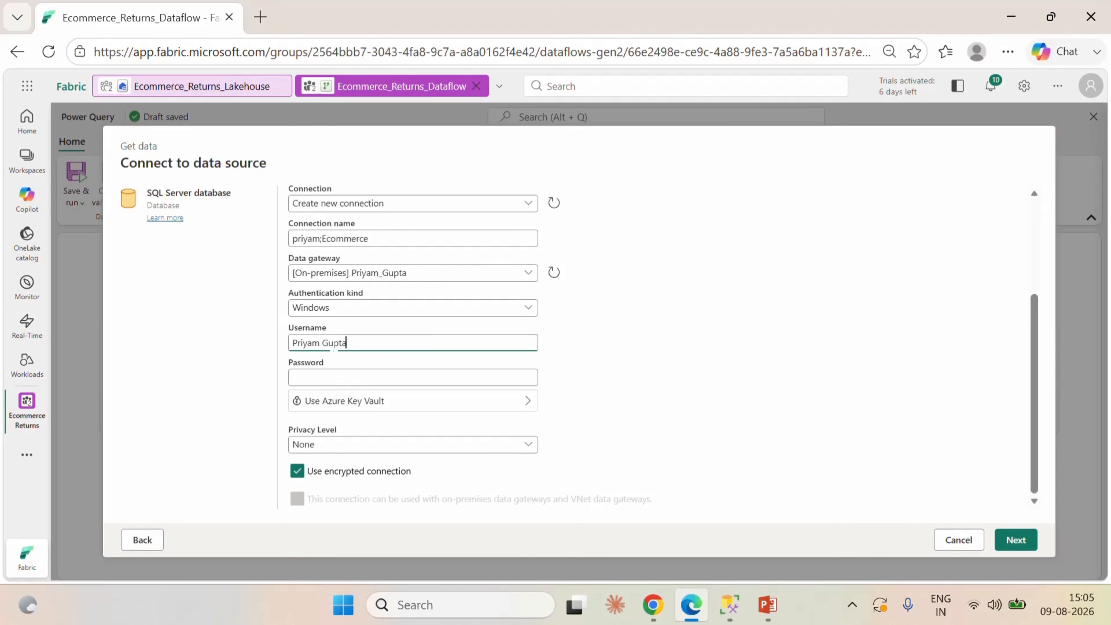
left_click(334, 379)
type("•••")
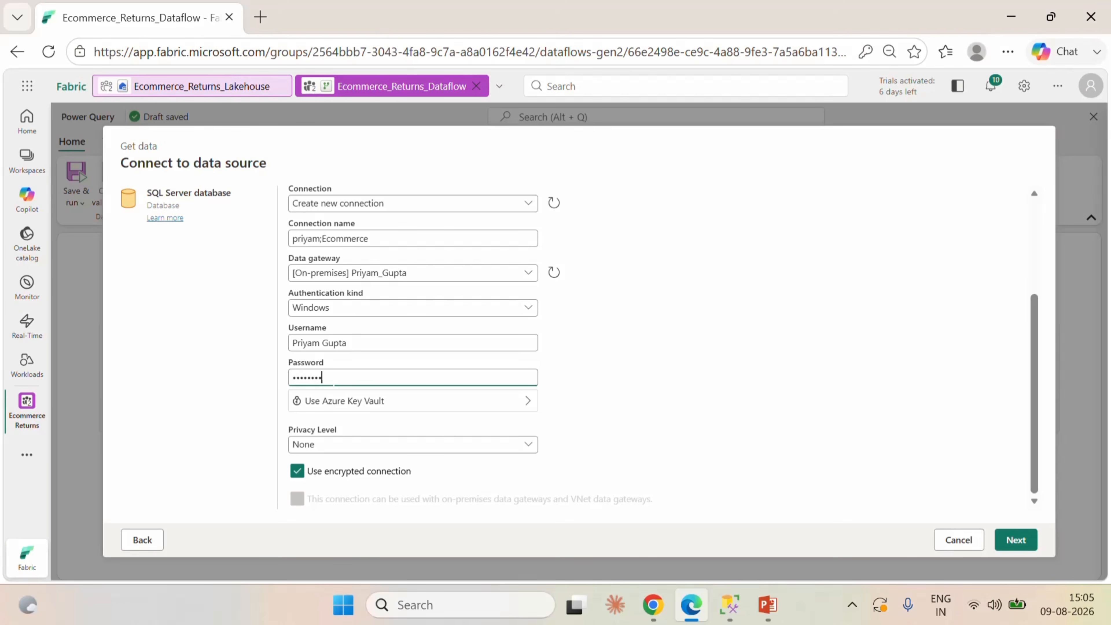
type("•••••")
Connect with the encrypted connection option turned off and load the Ecommerce_Returns_Refunds table into the dataflow.
left_click(297, 471)
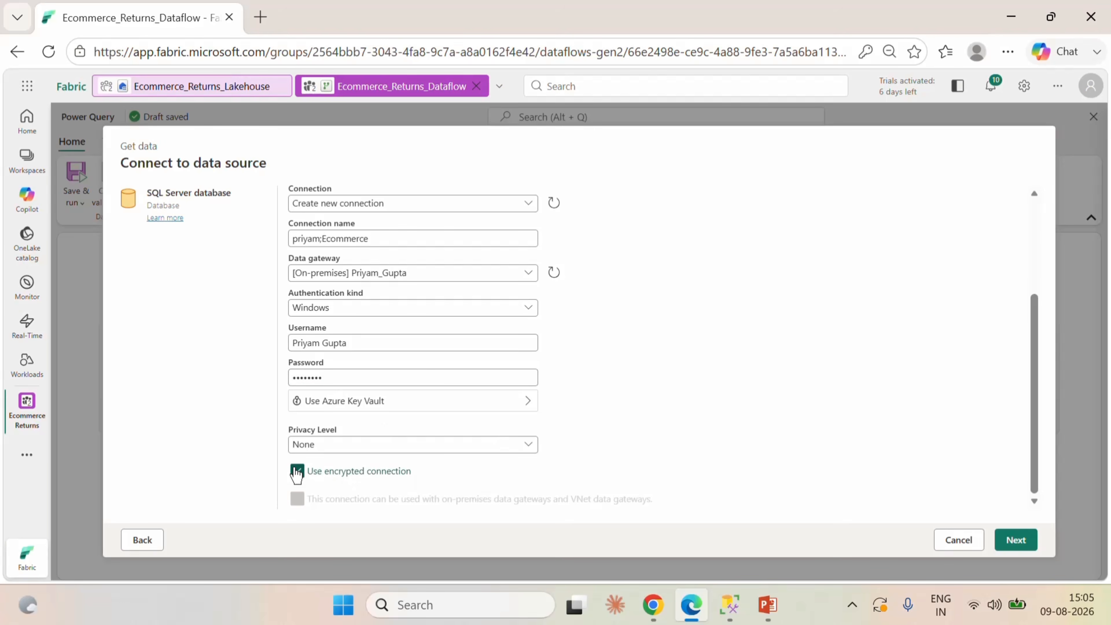
left_click(1026, 540)
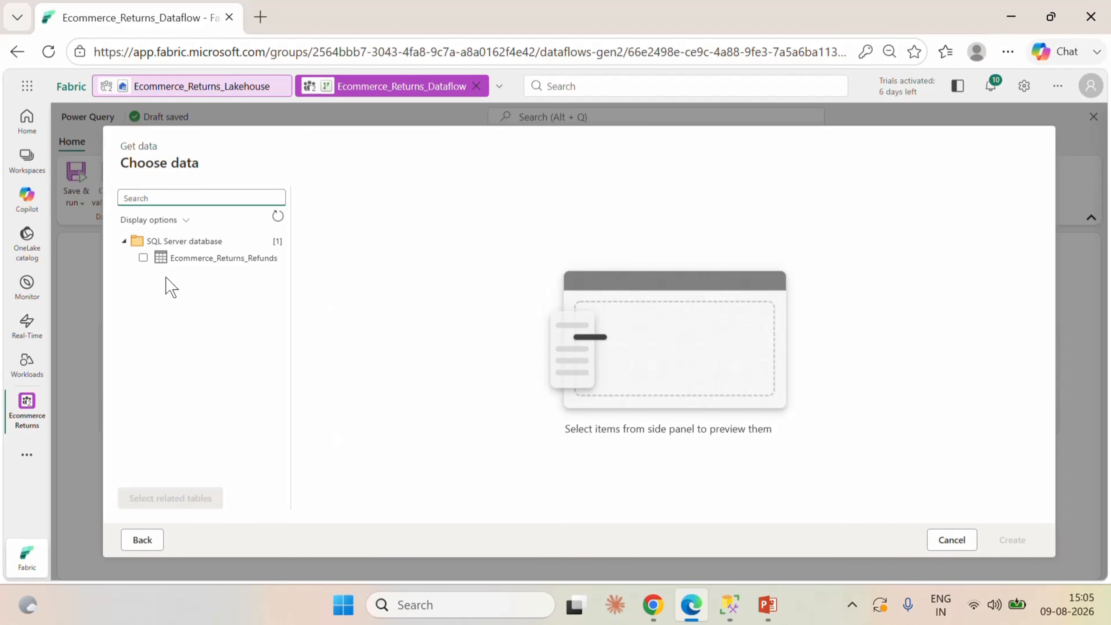
left_click(143, 258)
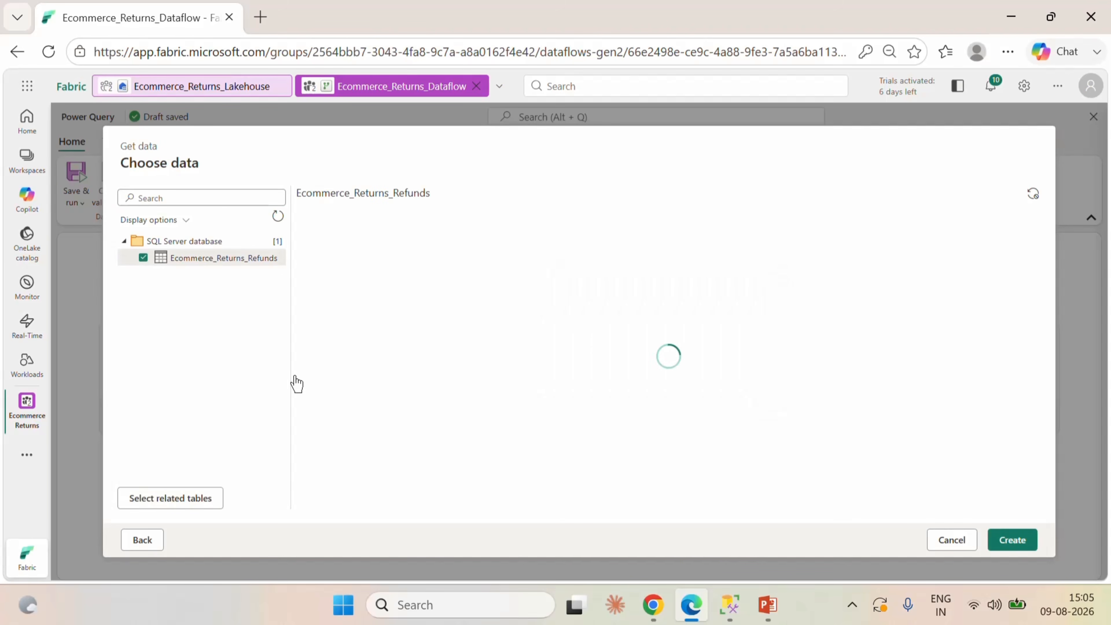
left_click(1003, 547)
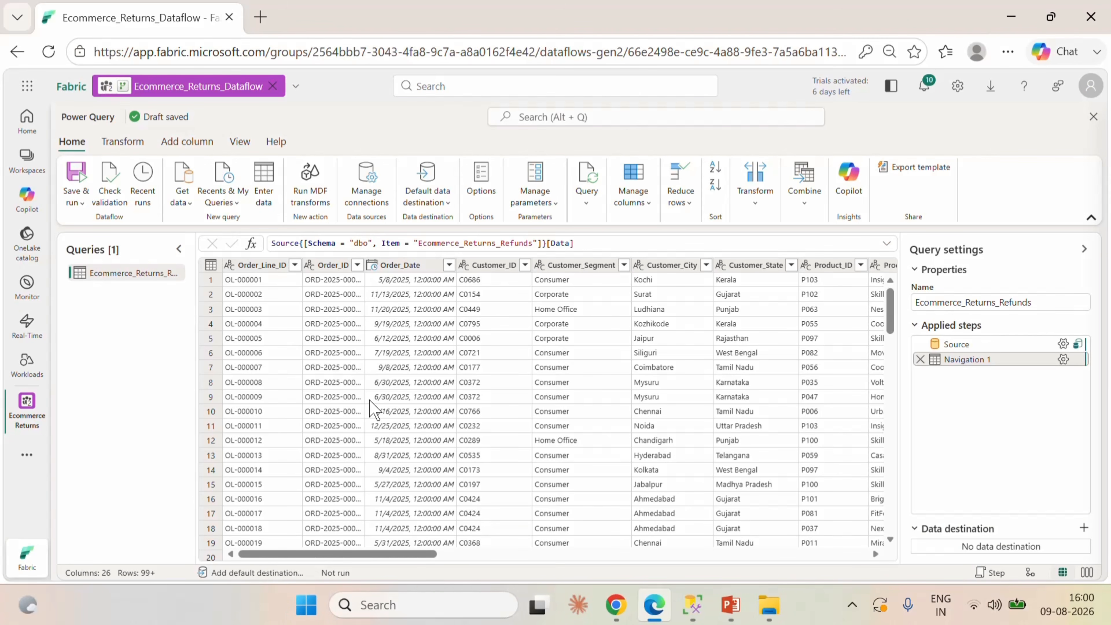
Enable column profiling and the details pane for the data preview of the returns table.
left_click(187, 146)
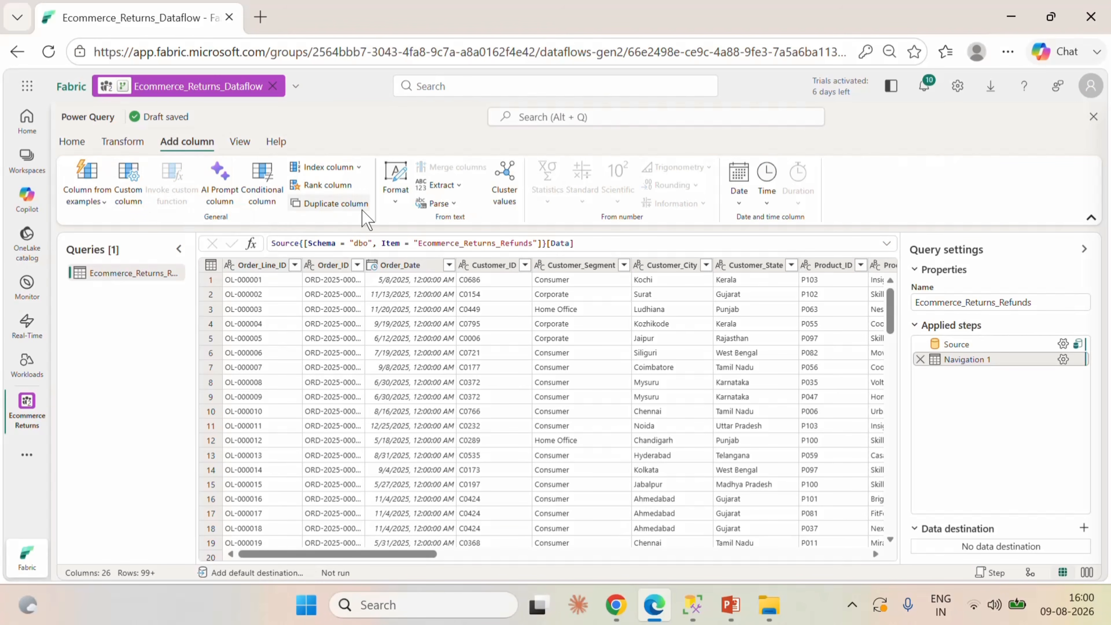
left_click(240, 143)
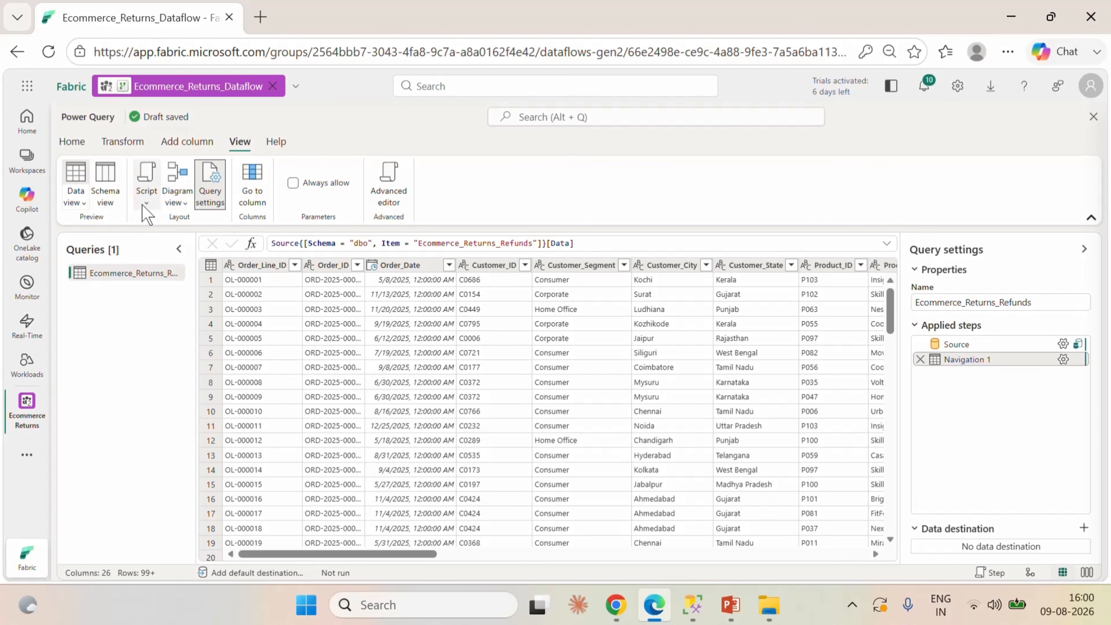
left_click(84, 204)
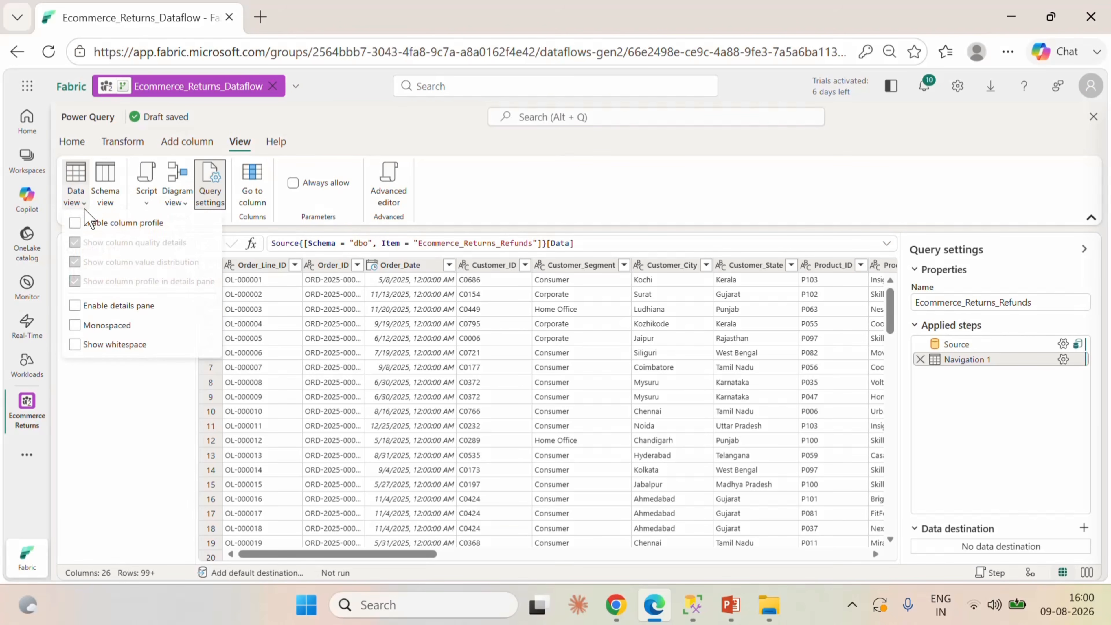
left_click(75, 223)
left_click(82, 306)
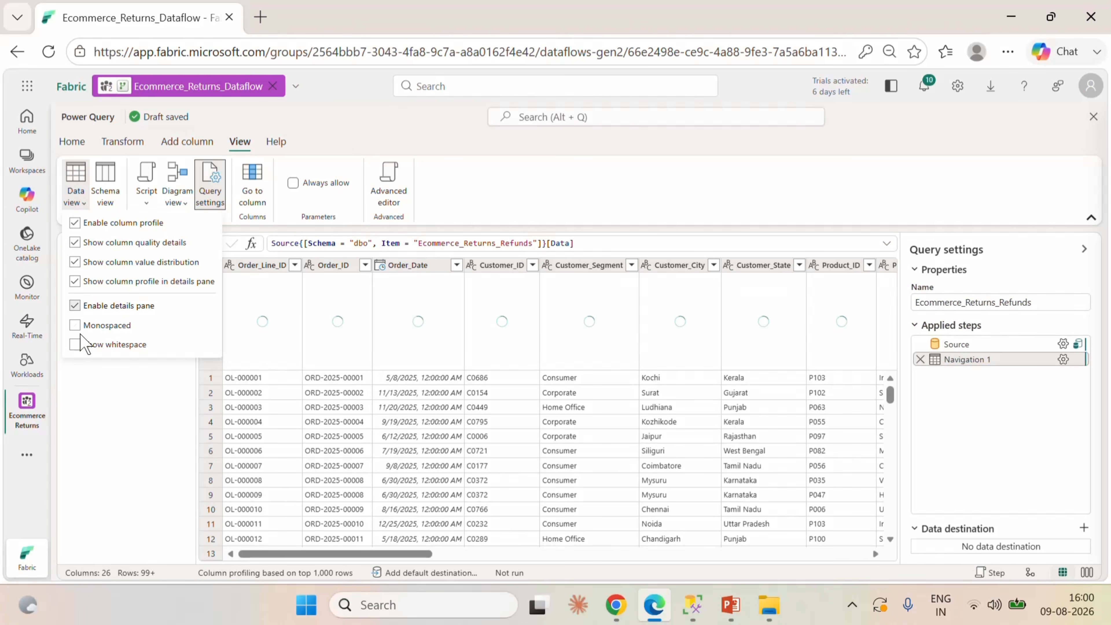
left_click(78, 326)
left_click(75, 345)
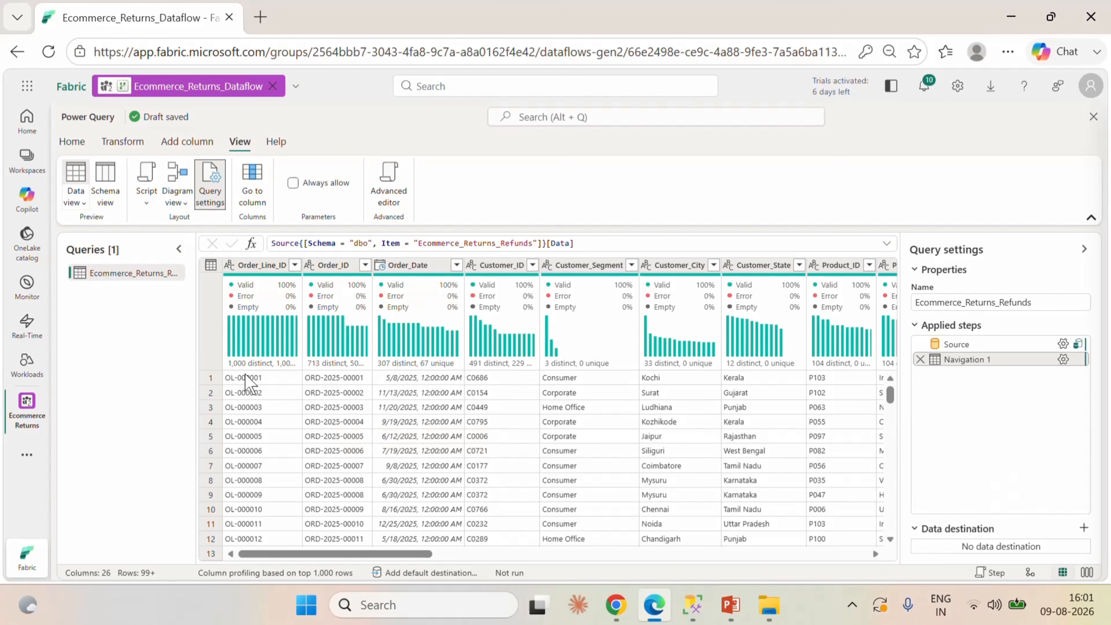
Review the column quality and distribution figures and change the Order_Date column's data type to Date.
mouse_move(246, 292)
mouse_move(292, 372)
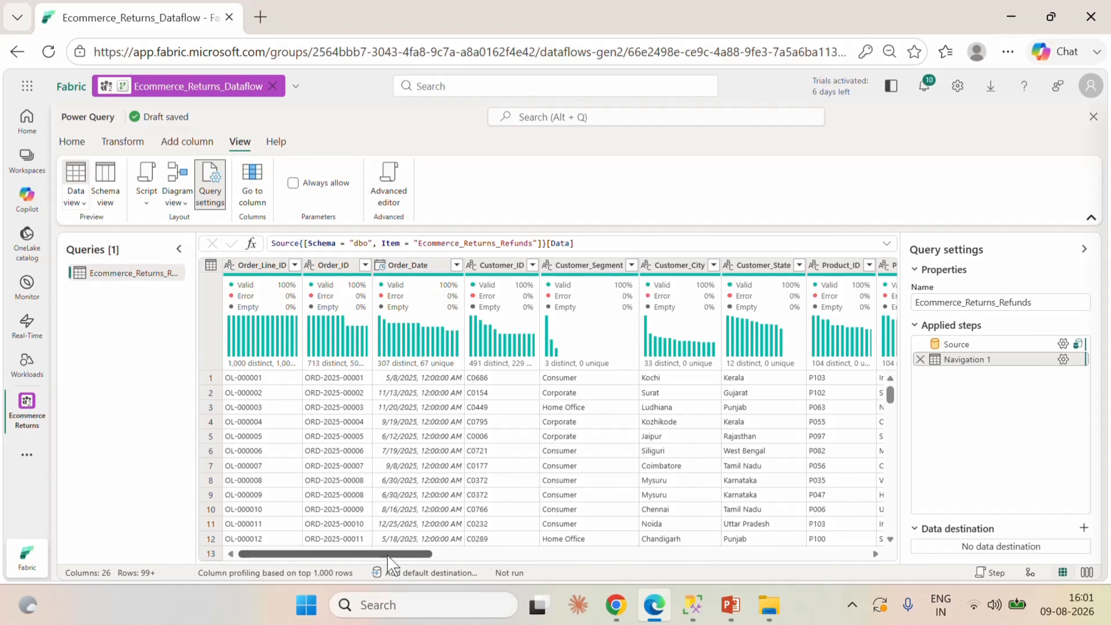
left_click_drag(387, 555, 387, 555)
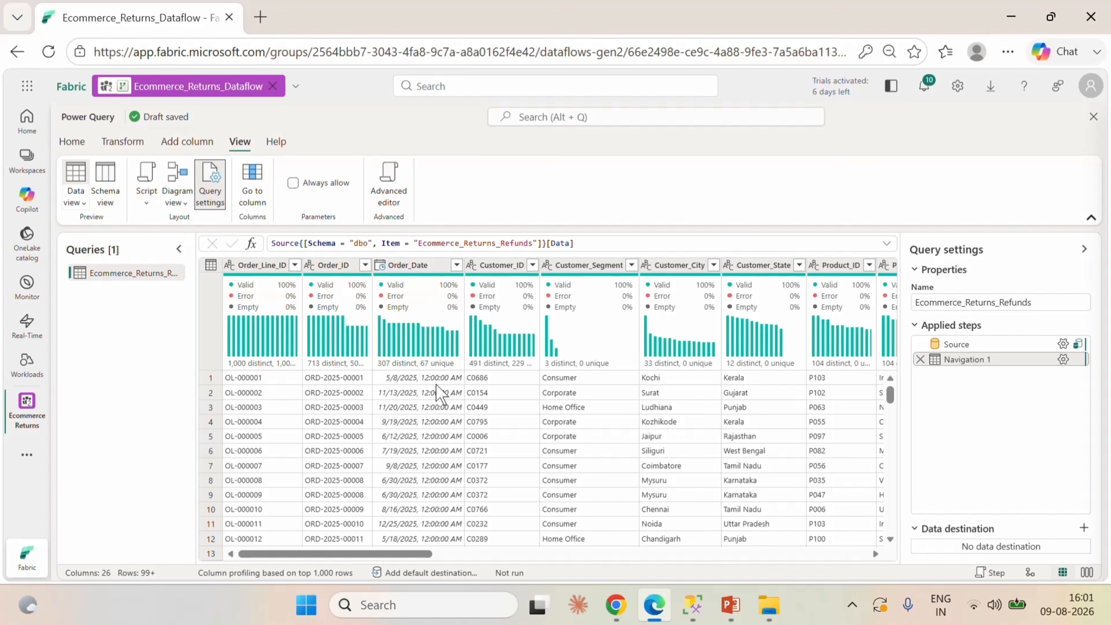
left_click(383, 266)
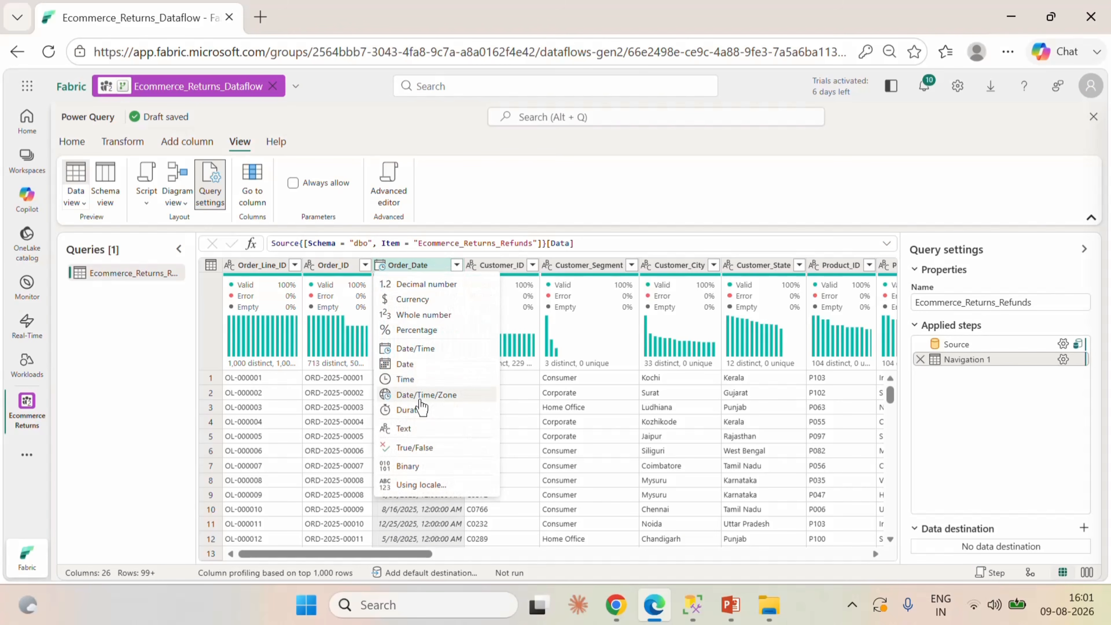
left_click(413, 363)
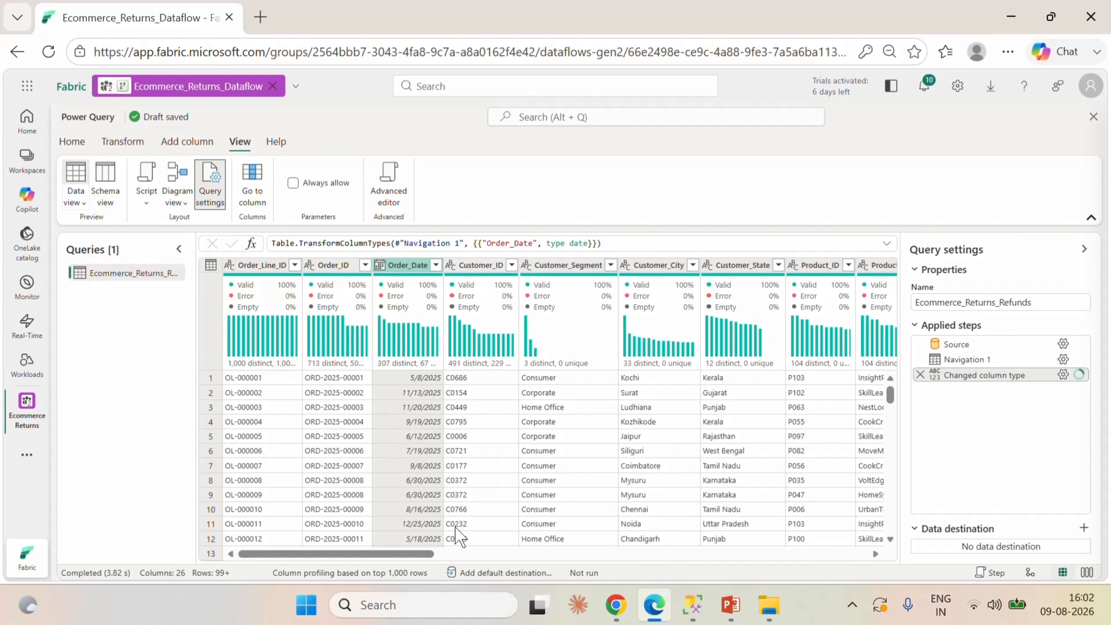
Check the full list of Customer_Segment values and view the Customer_State column's profile, closing both without filtering.
scroll(458, 552, "right", 5)
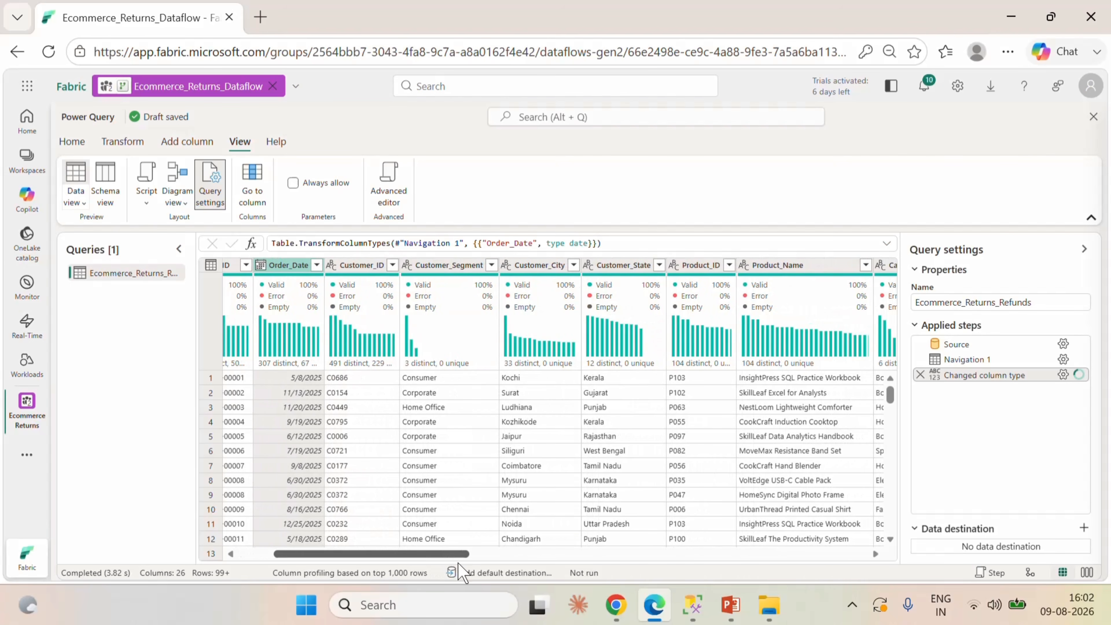
left_click(491, 265)
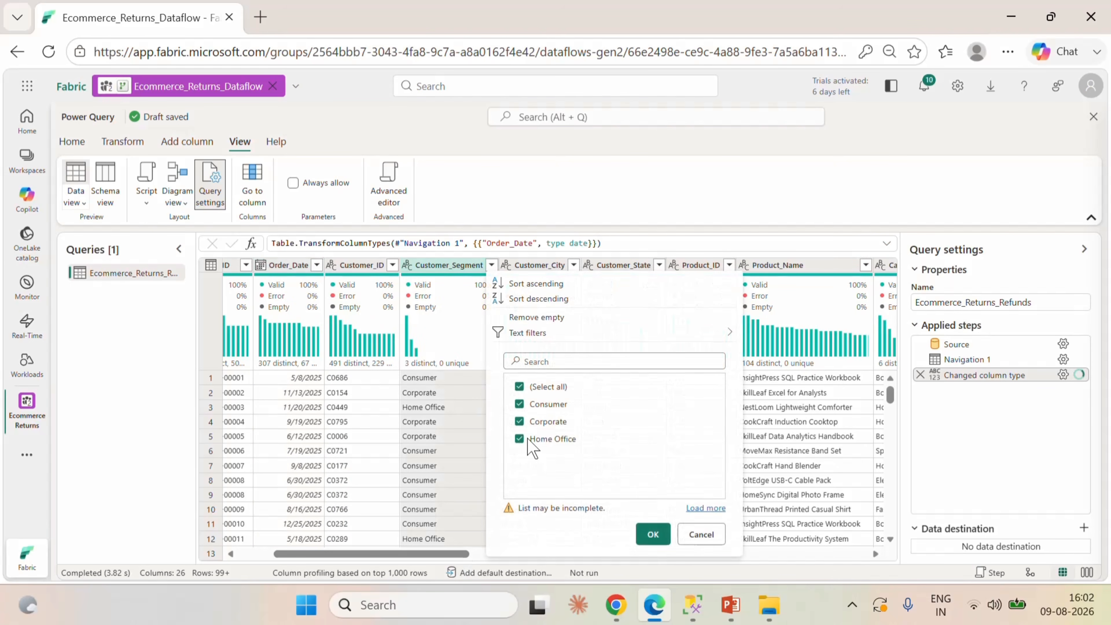
left_click(705, 509)
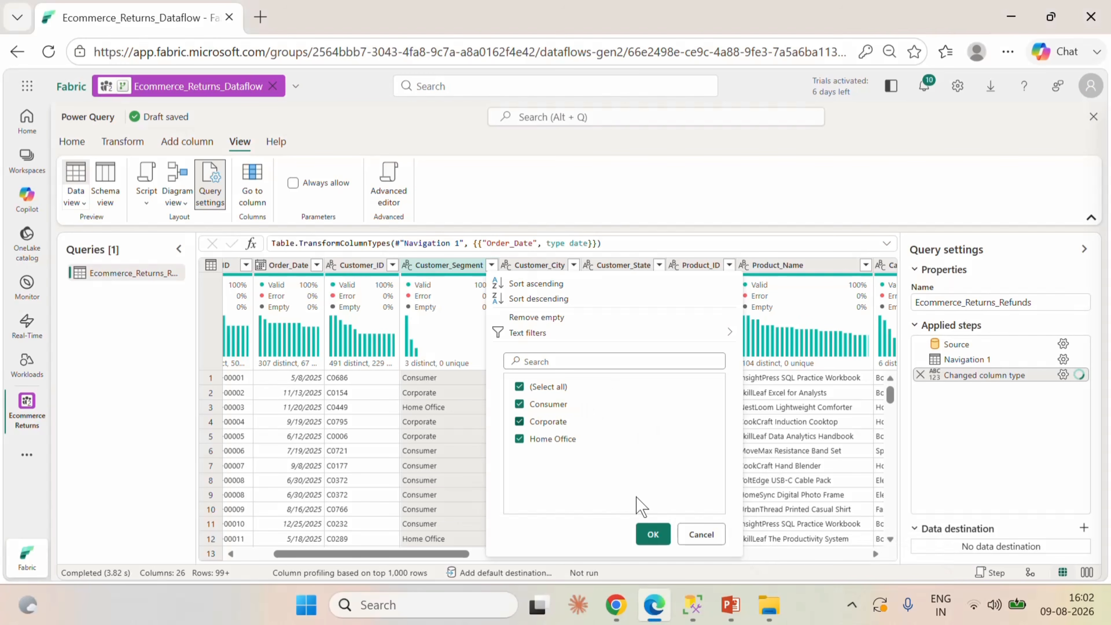
left_click(701, 535)
left_click(608, 265)
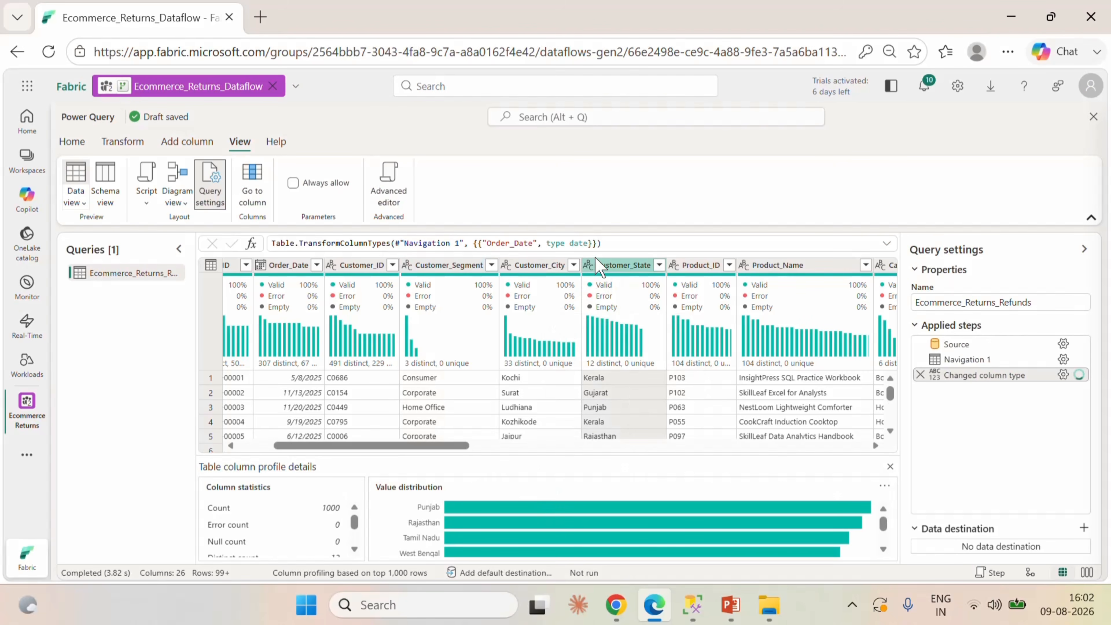
left_click(890, 466)
Capitalize each word in the Sales_Channel column, checking its full list of distinct values without filtering.
left_click_drag(463, 554, 559, 554)
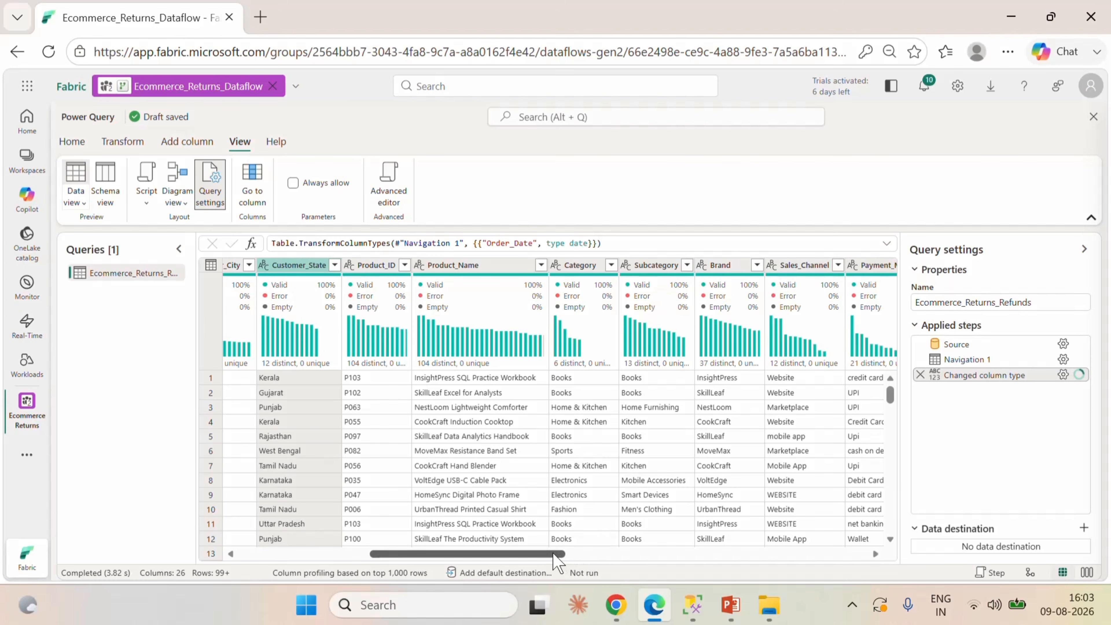
left_click_drag(553, 552, 635, 585)
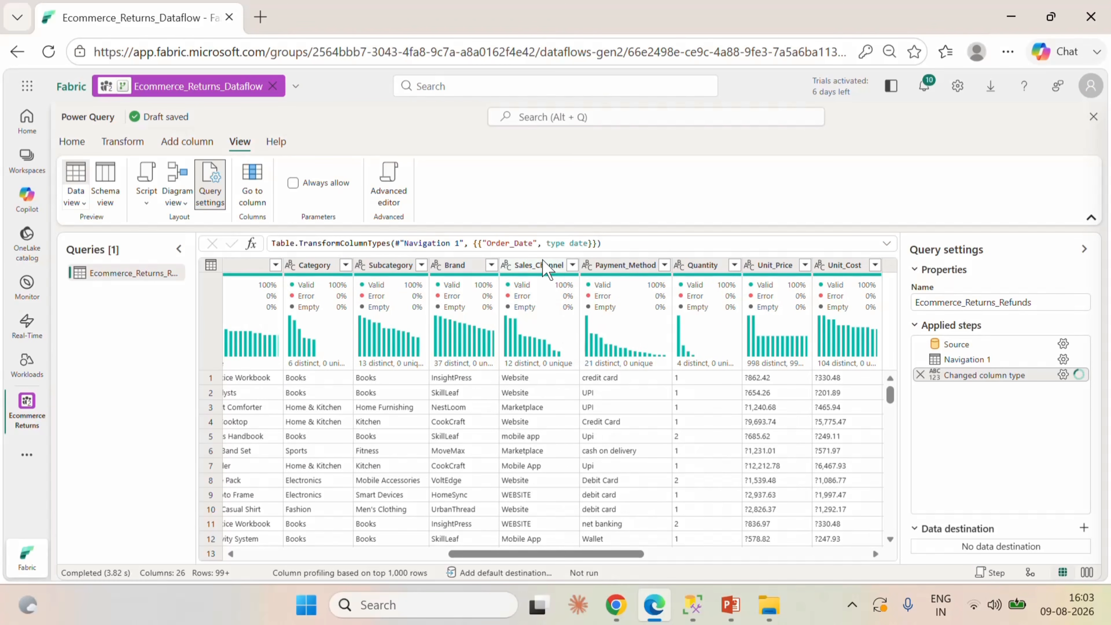
left_click(572, 264)
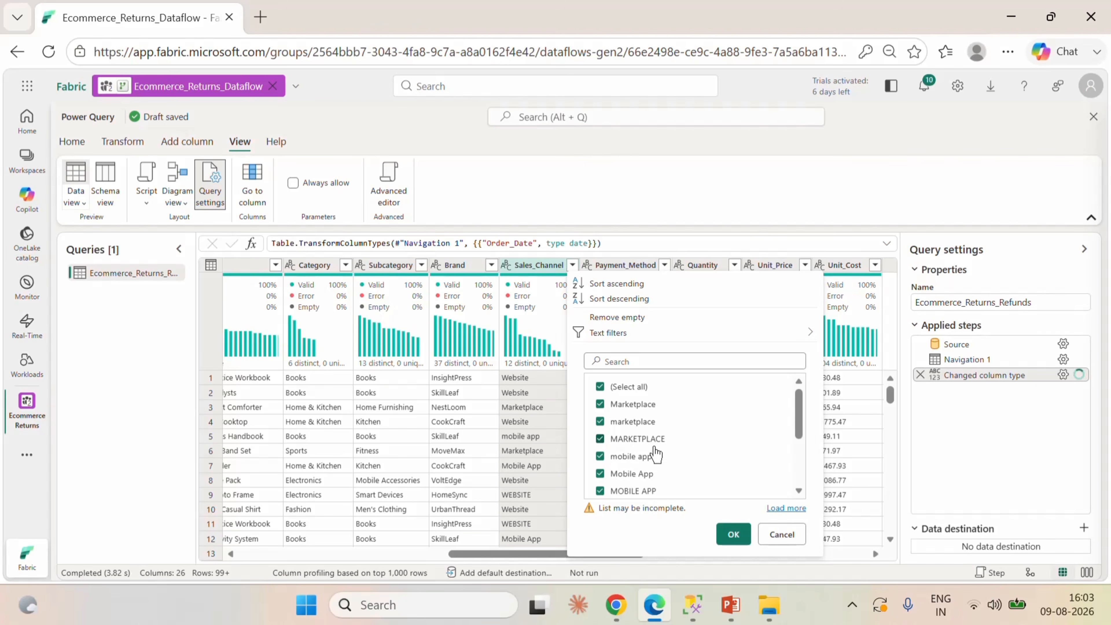
left_click(781, 534)
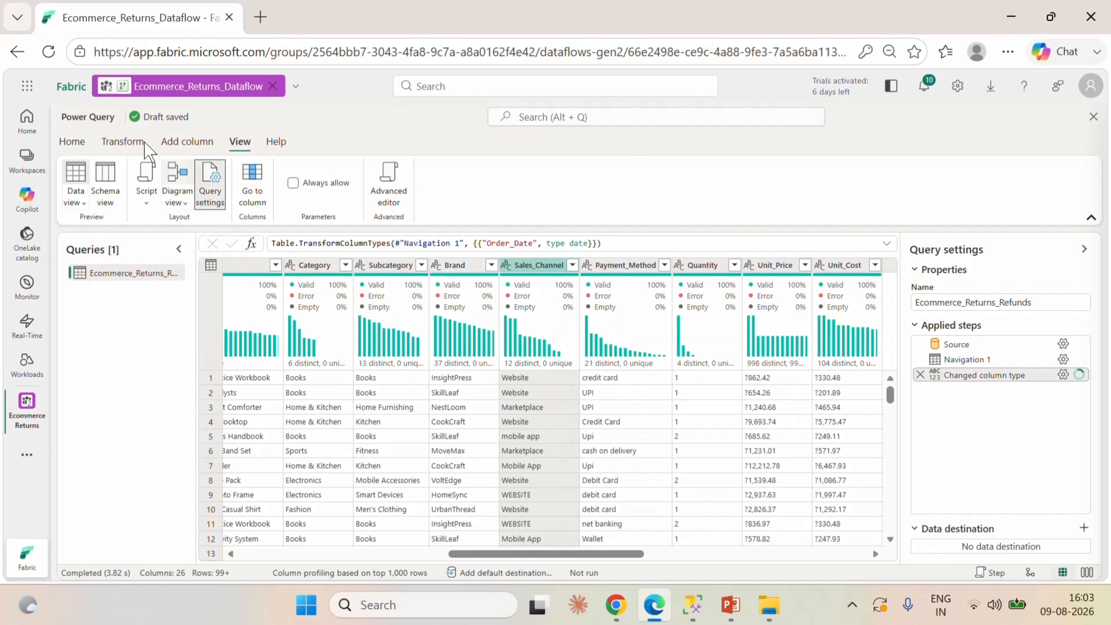
left_click(127, 142)
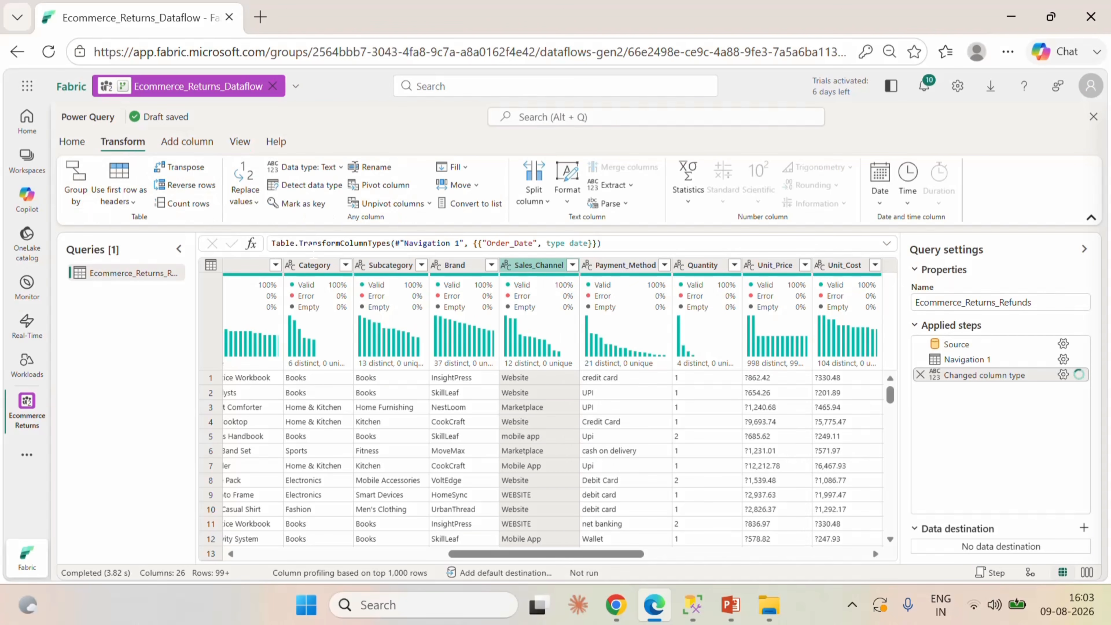
left_click(568, 209)
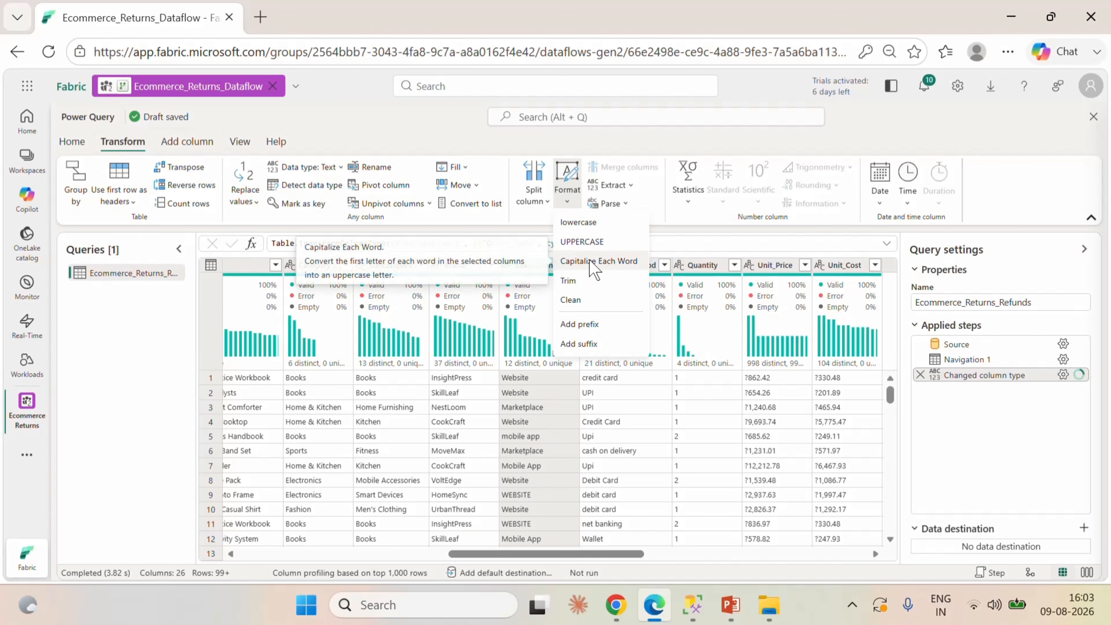
left_click(594, 262)
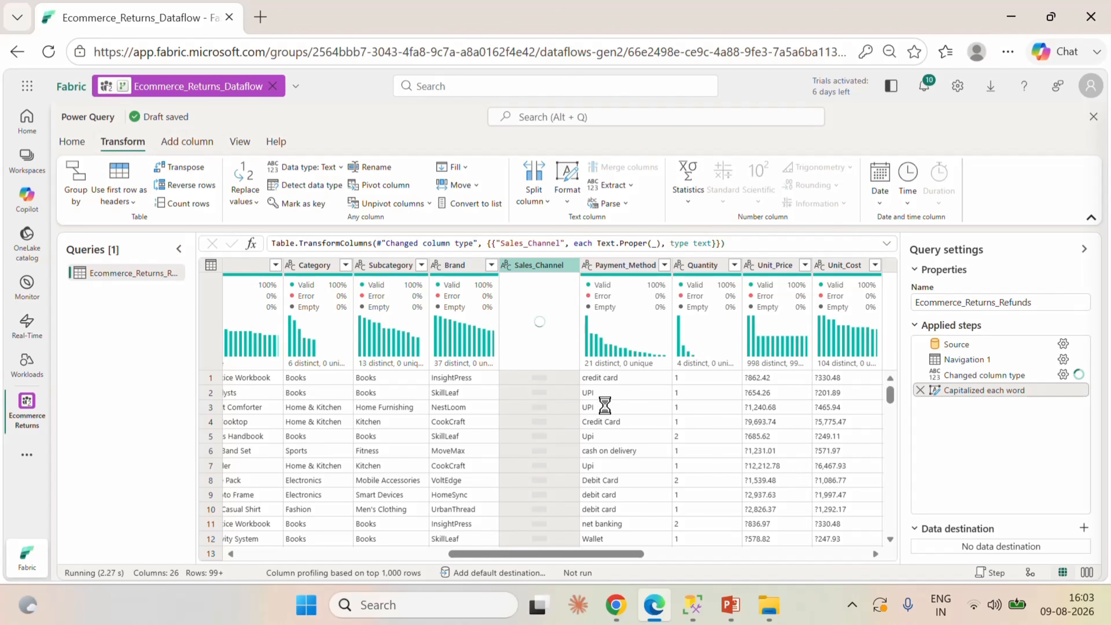
left_click(571, 265)
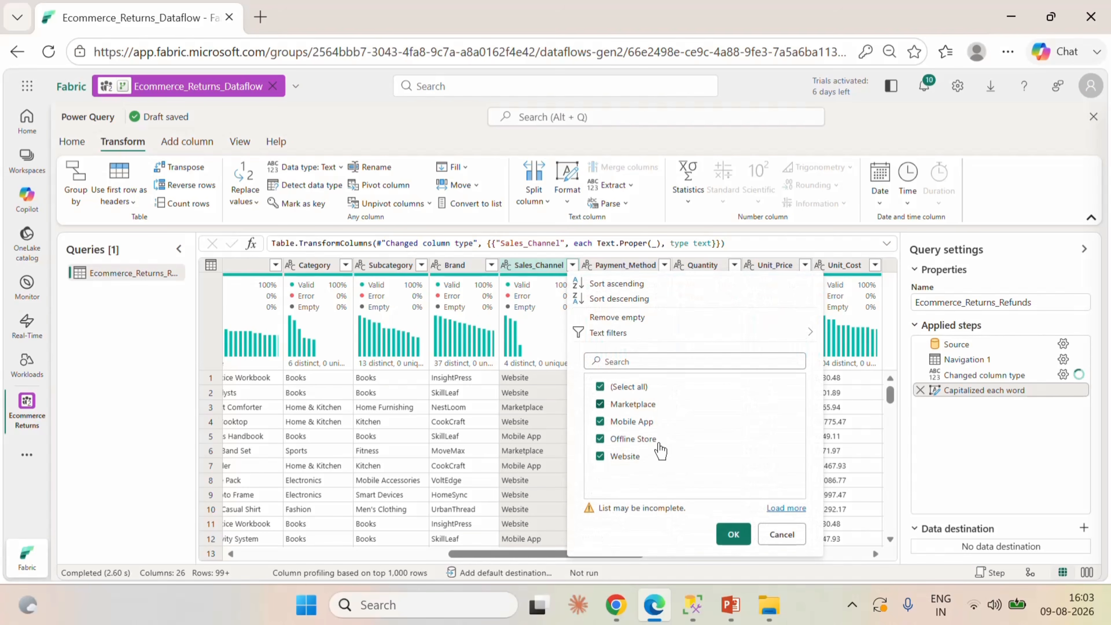
left_click(778, 508)
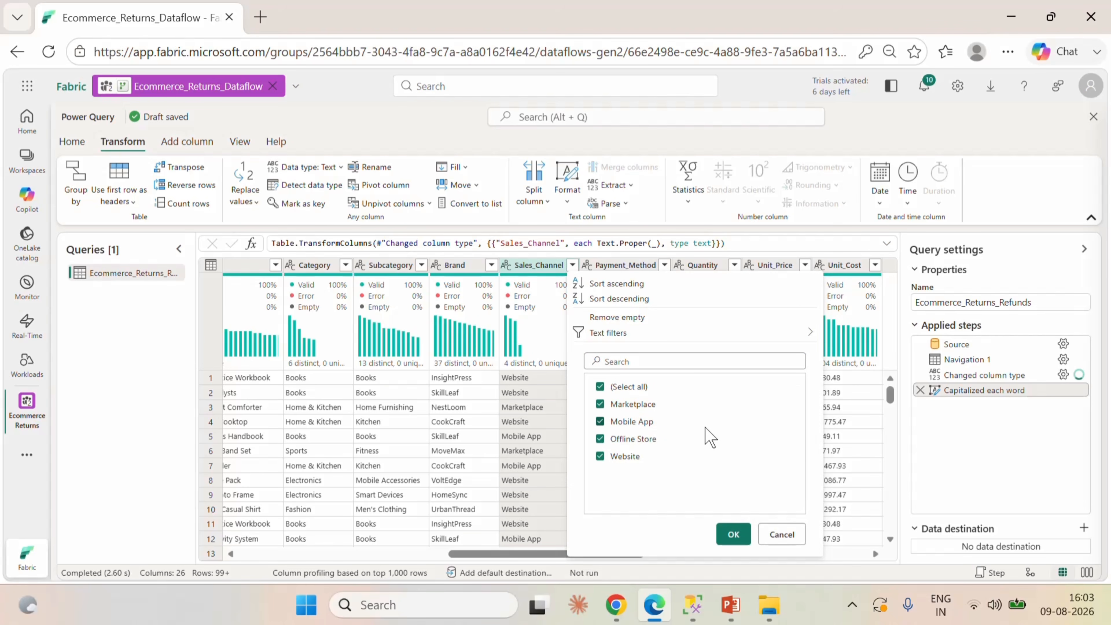
left_click(782, 534)
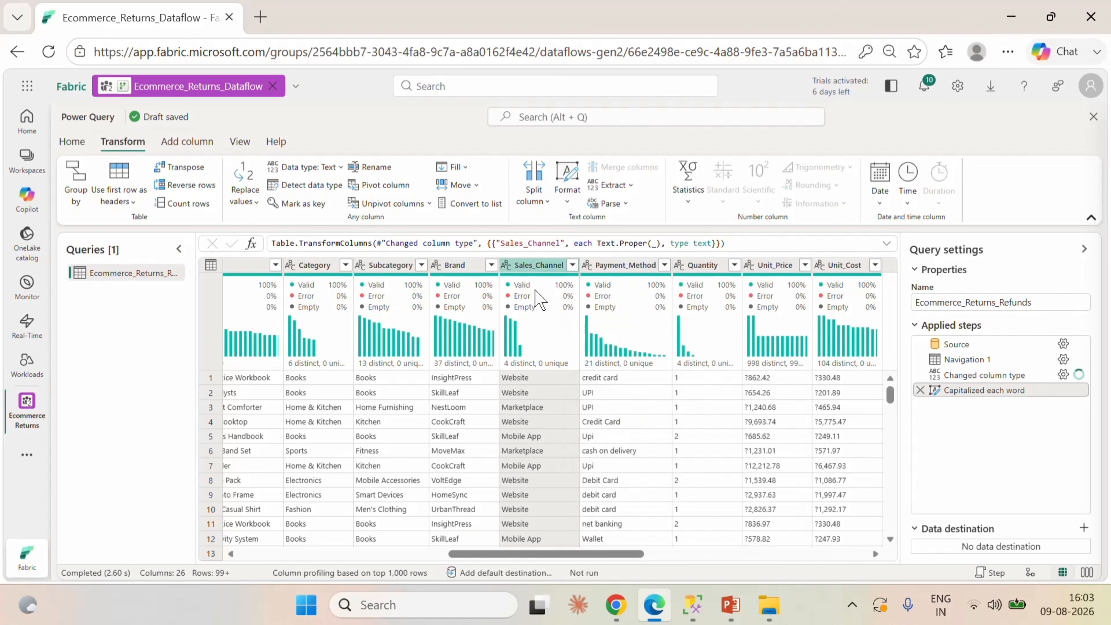
Capitalize each word in the Payment_Method column, checking its distinct values before and after without filtering.
left_click(618, 268)
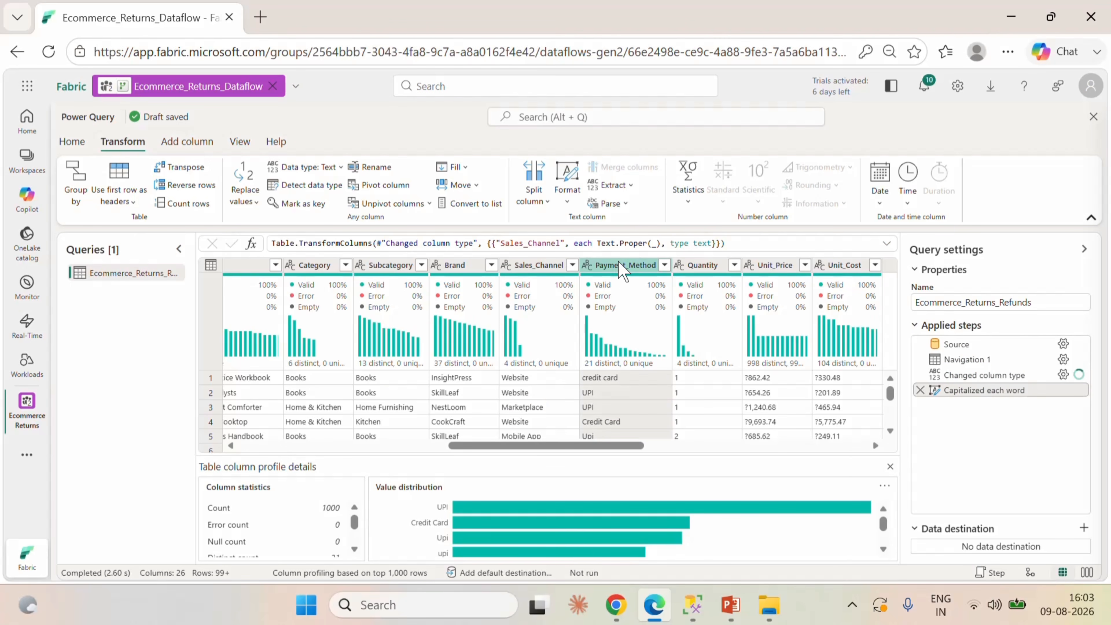
left_click(890, 466)
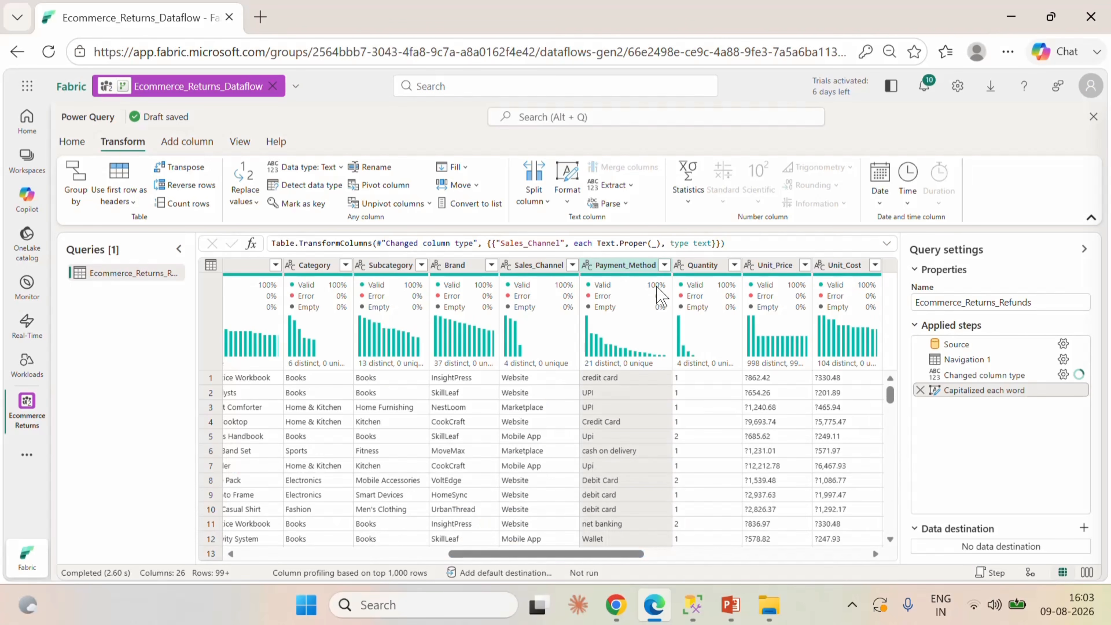
left_click(665, 265)
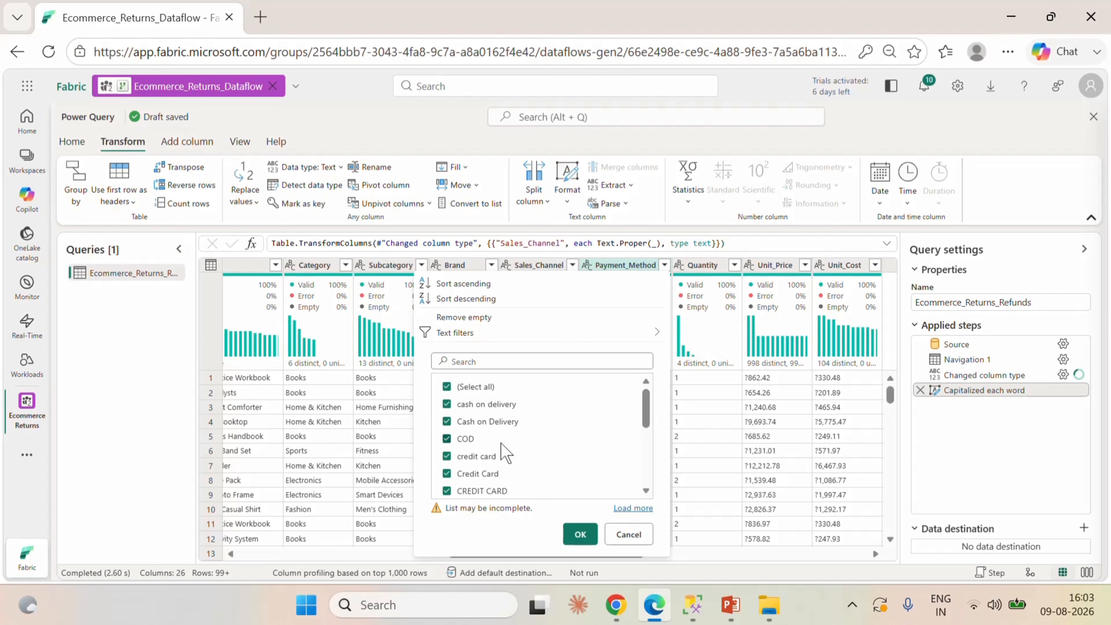
scroll(566, 446, "down", 3)
scroll(565, 446, "up", 3)
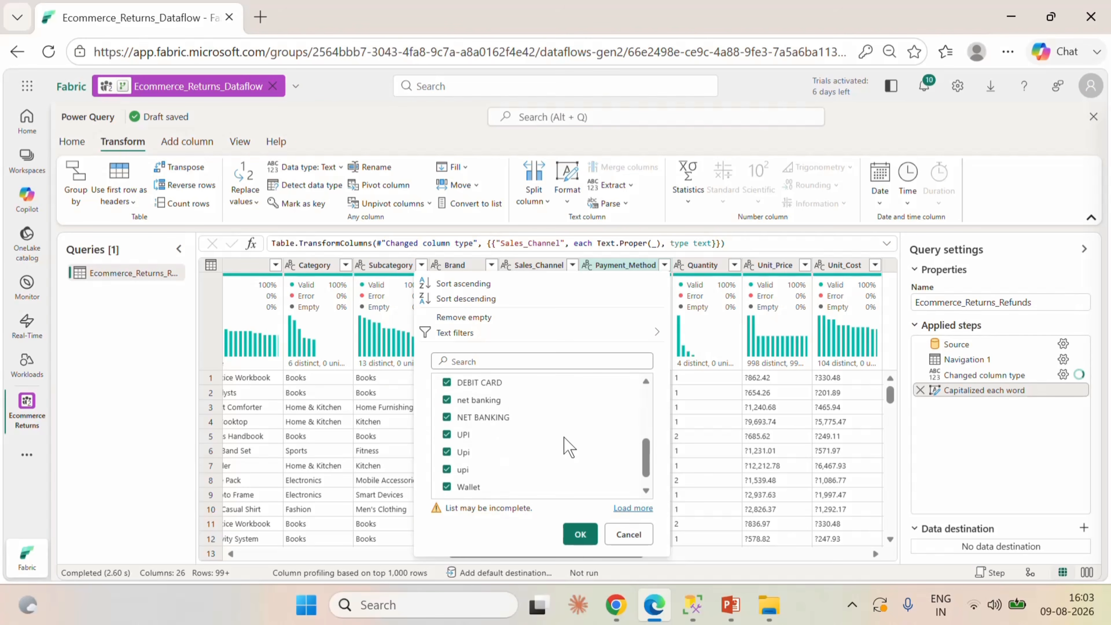
left_click(629, 533)
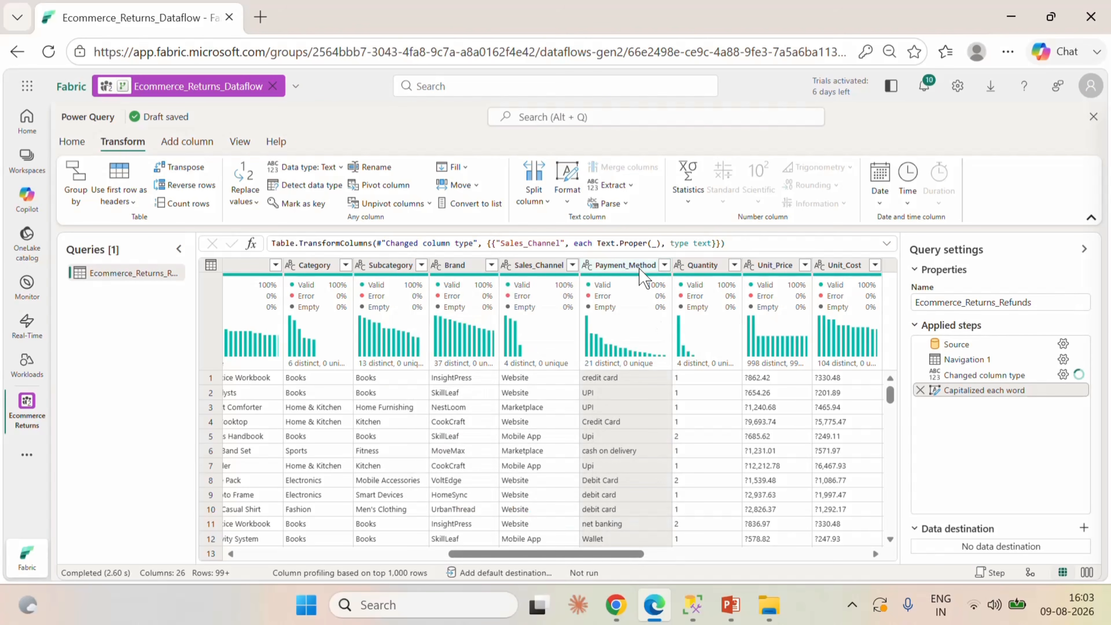
left_click(568, 192)
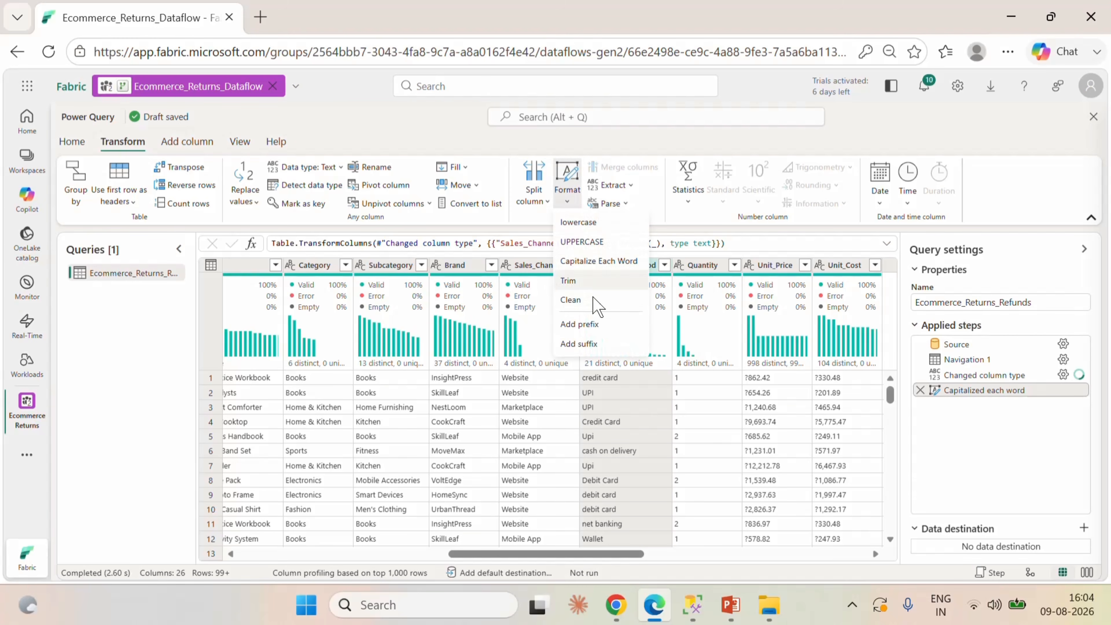
left_click(594, 262)
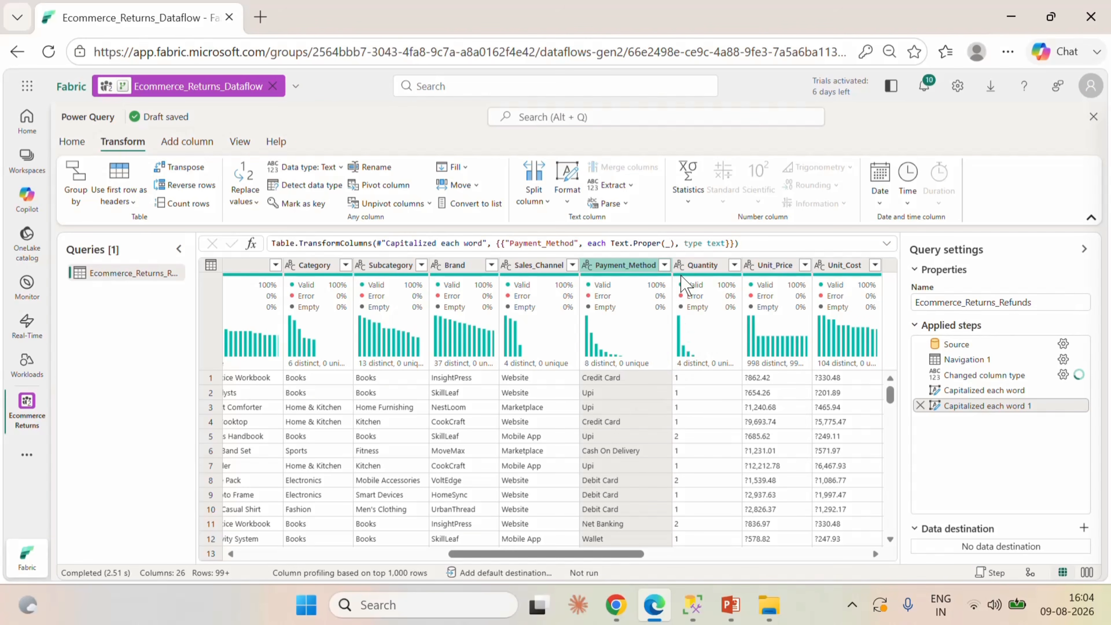
left_click(664, 265)
scroll(566, 435, "down", 1)
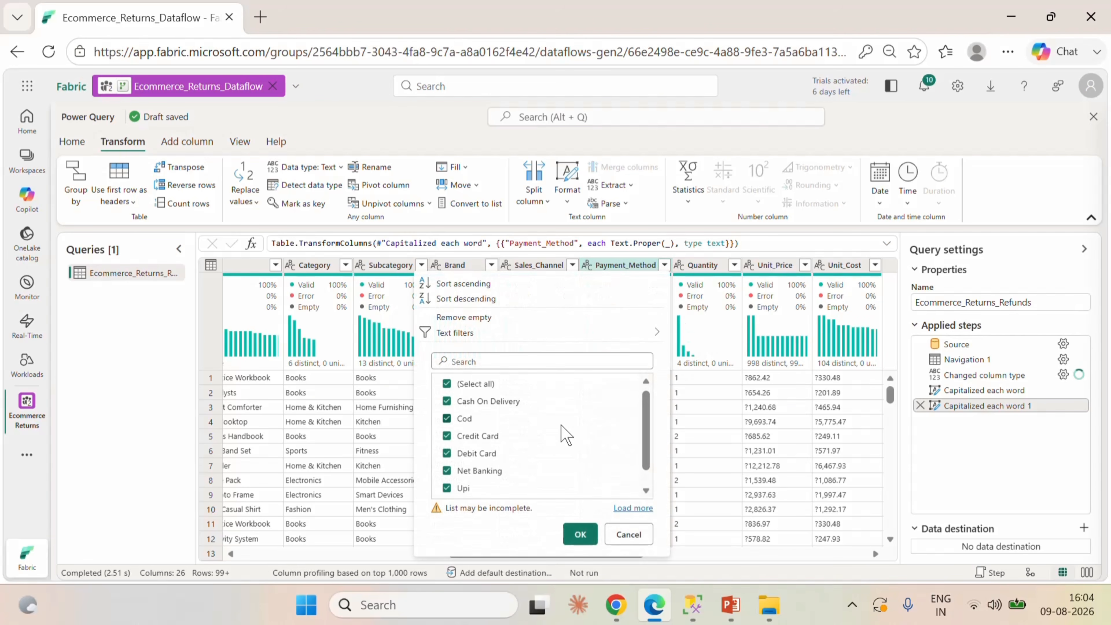
scroll(566, 436, "up", 1)
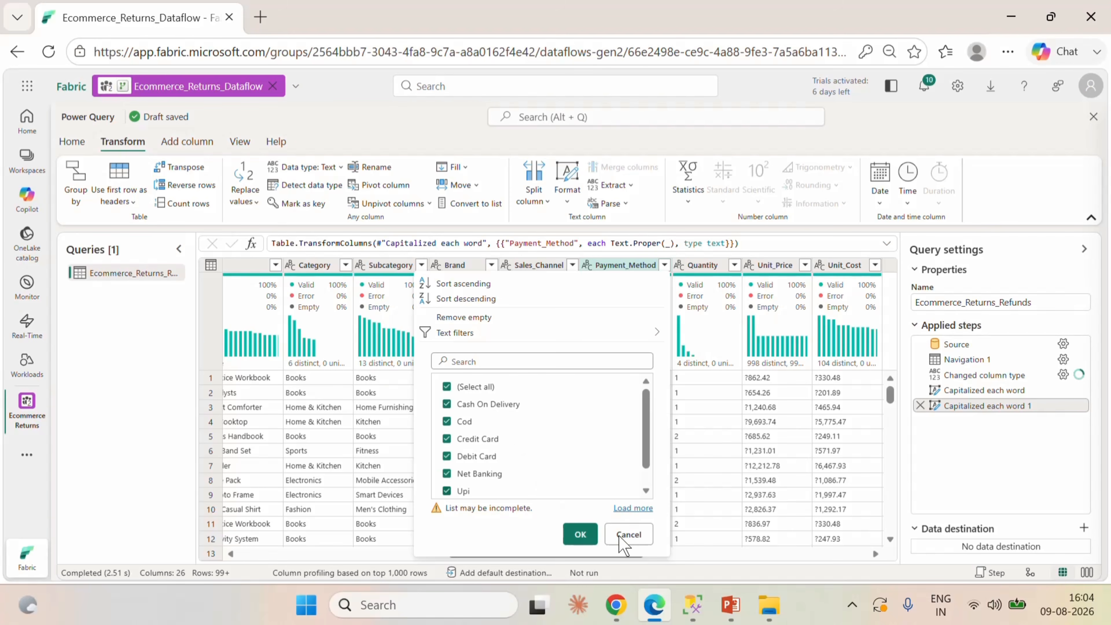
left_click(628, 534)
right_click(626, 277)
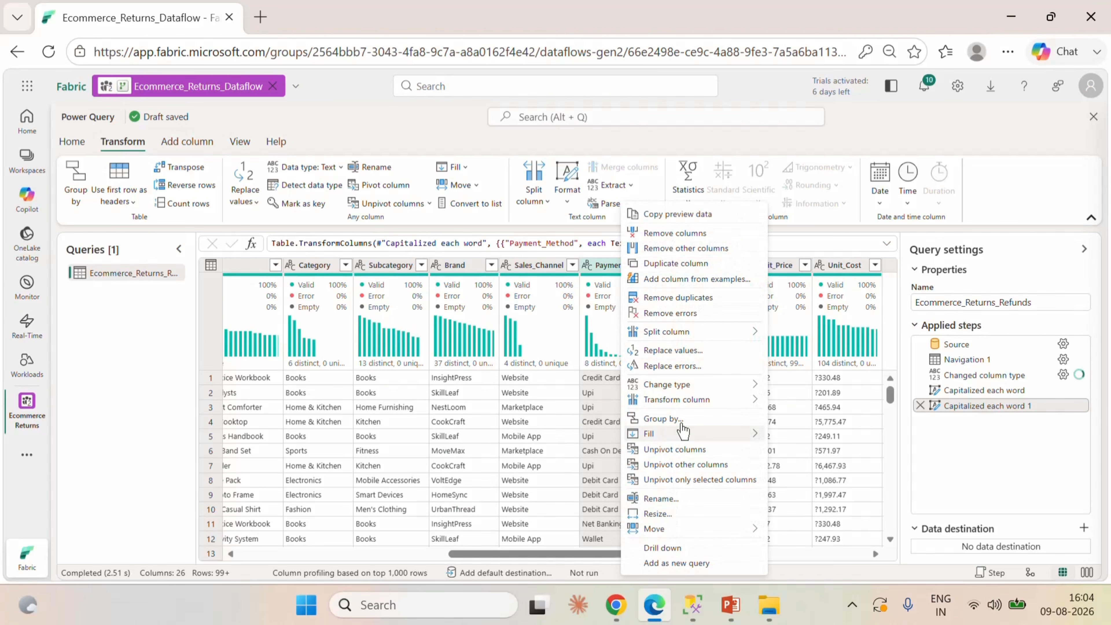
left_click(606, 449)
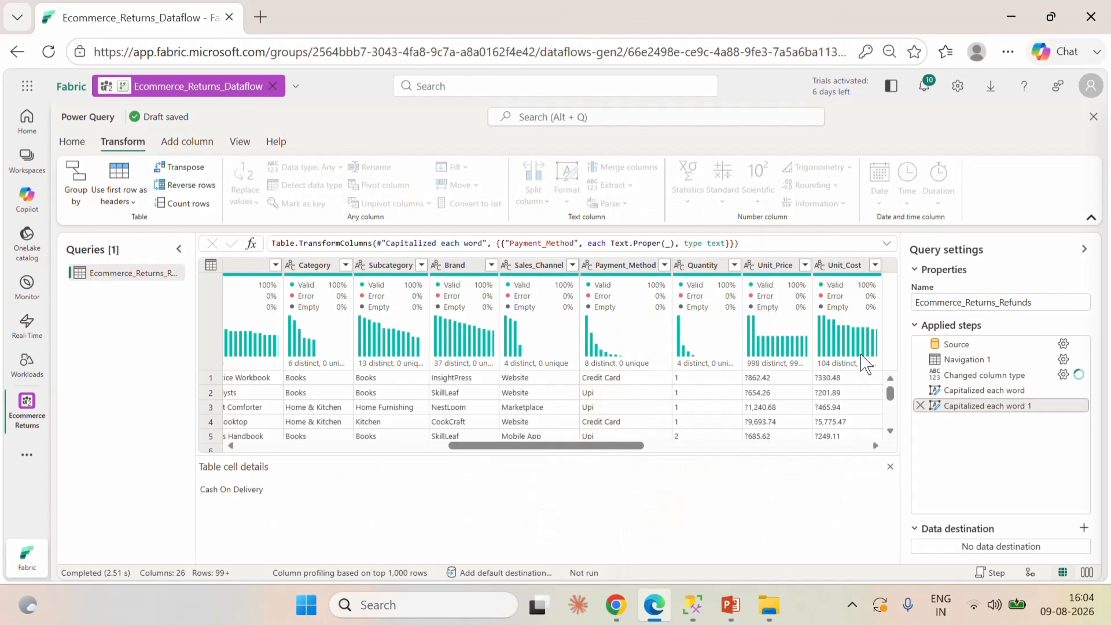
right_click(630, 451)
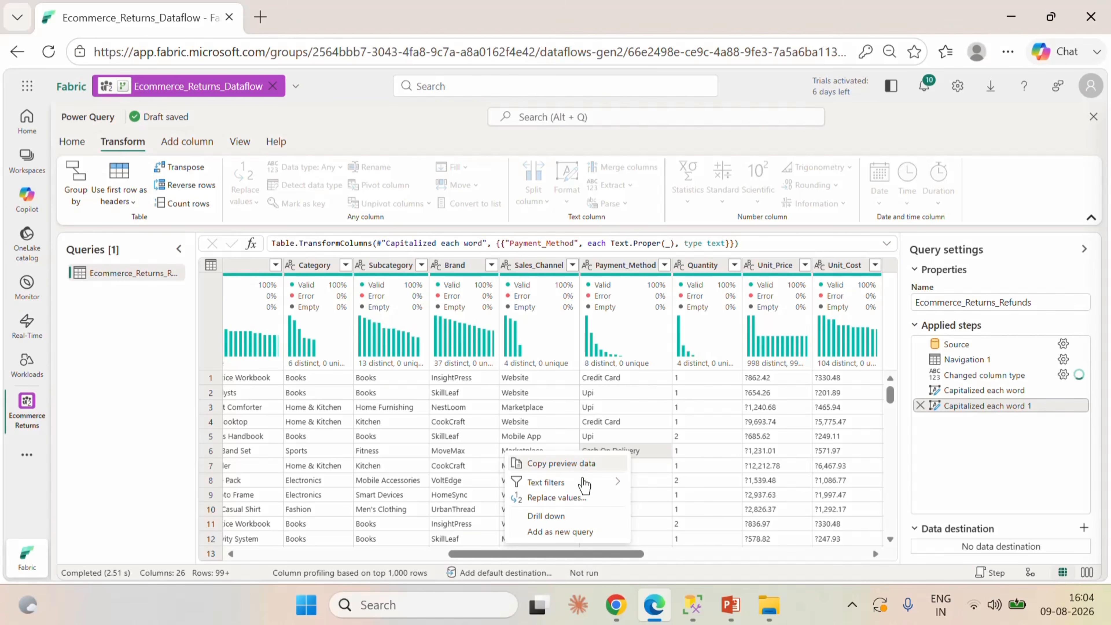
mouse_move(582, 483)
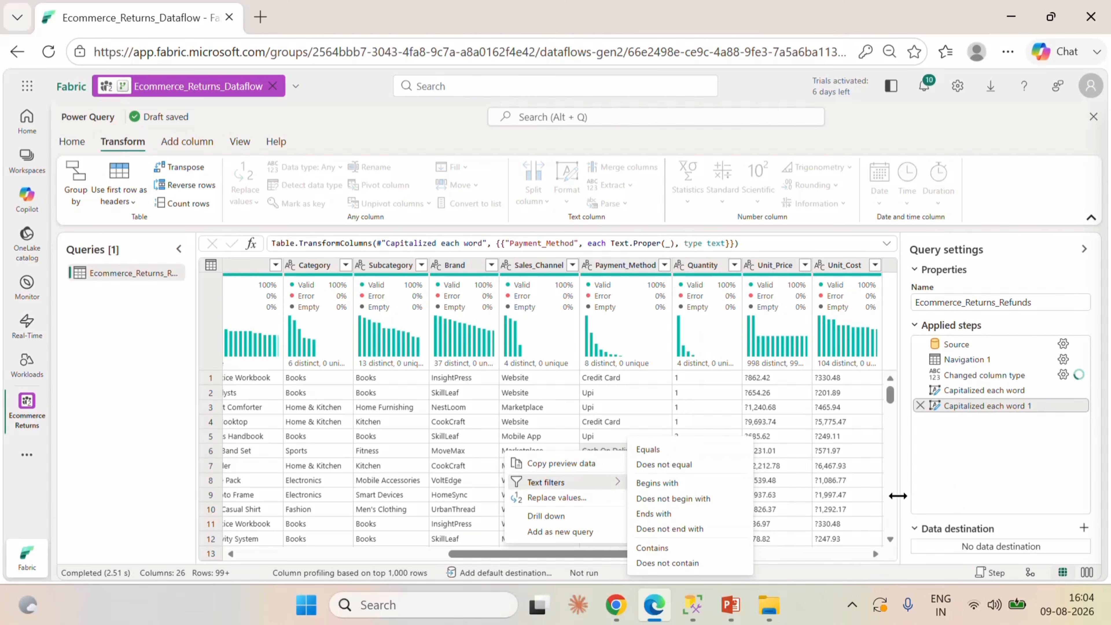
left_click(885, 568)
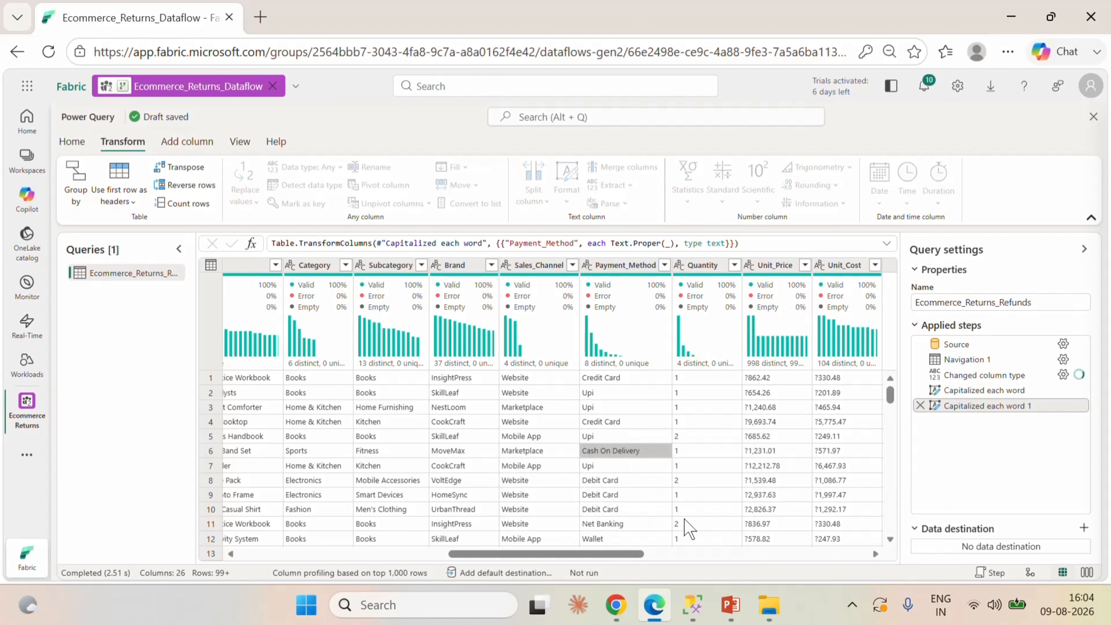
Replace "Cod" with "Cash On Delivery" in the Payment_Method column, copying the replacement text from an existing cell's details.
left_click(605, 451)
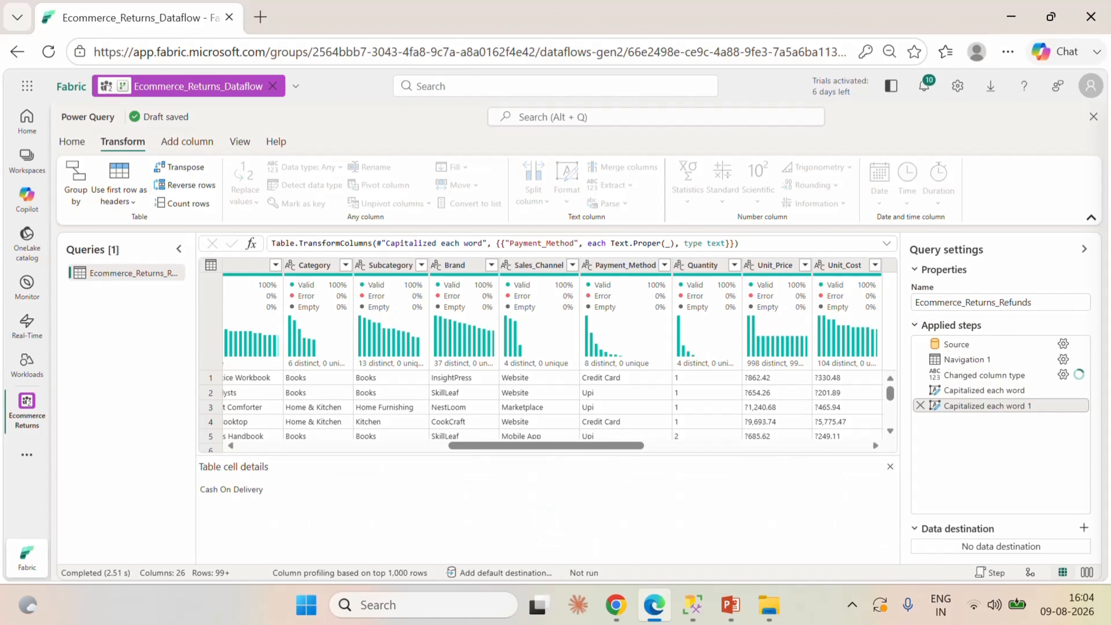
left_click_drag(264, 489, 194, 491)
key("ctrl+c")
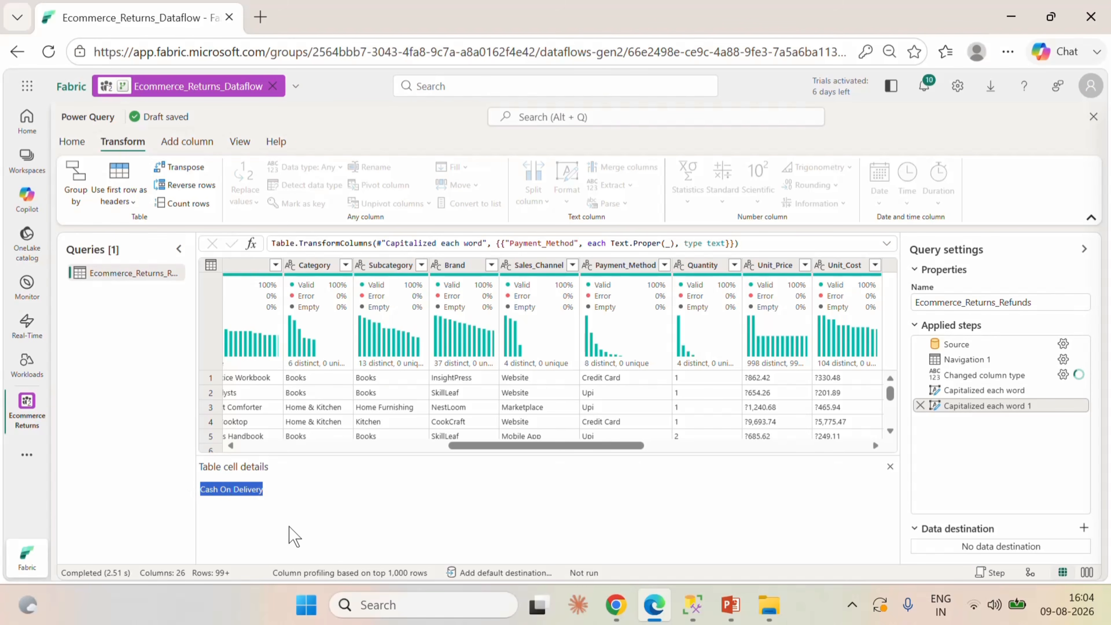
left_click(890, 466)
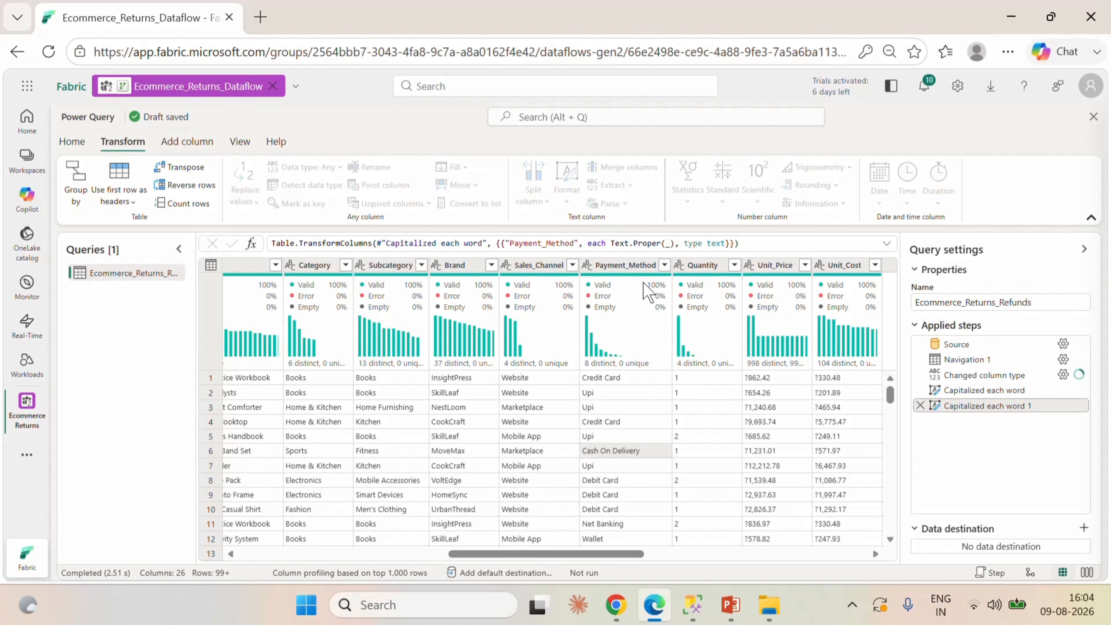
right_click(639, 275)
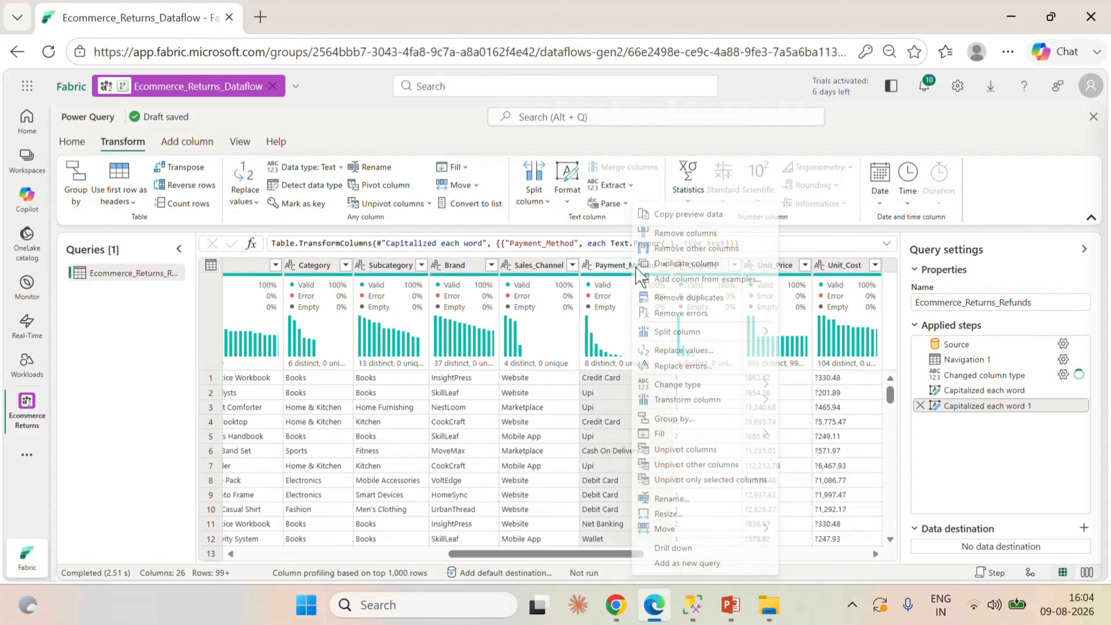
left_click(687, 351)
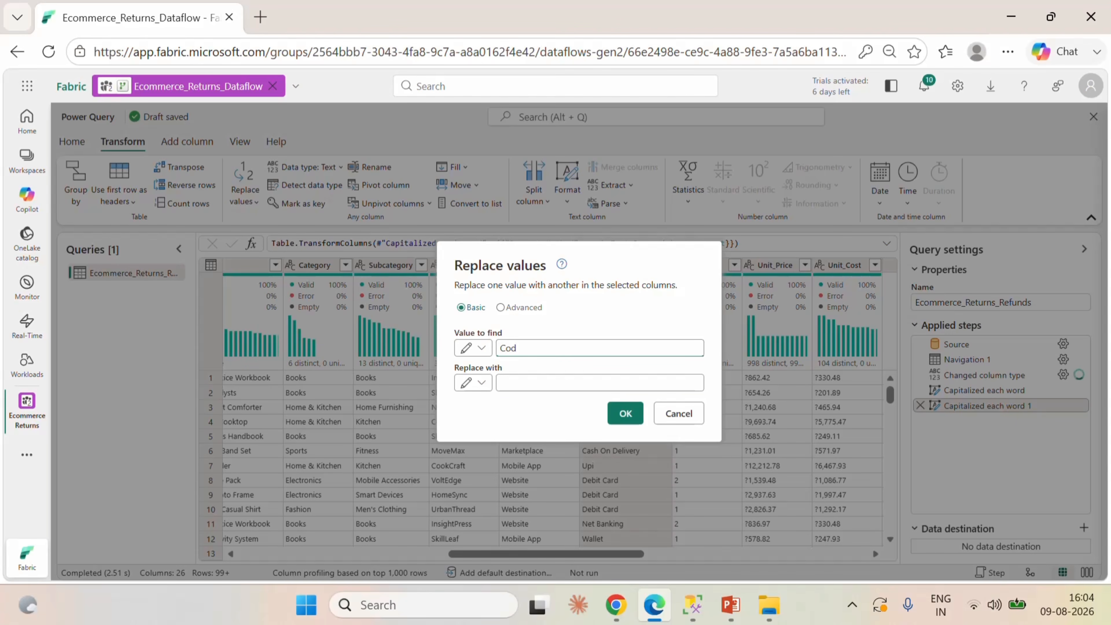
left_click(535, 388)
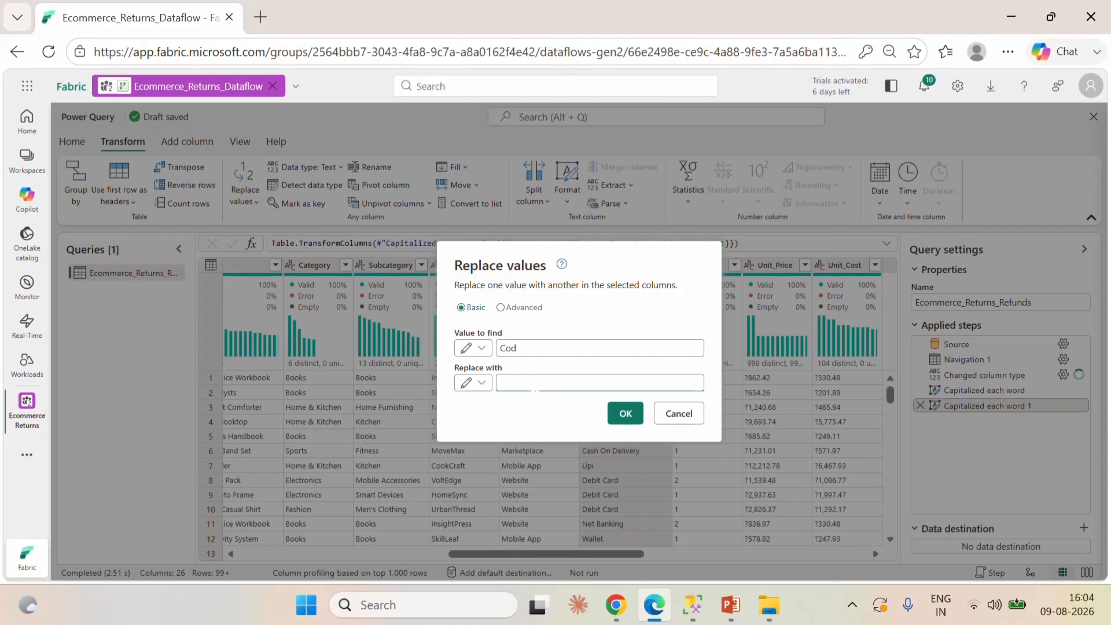
key("ctrl+v")
left_click(625, 415)
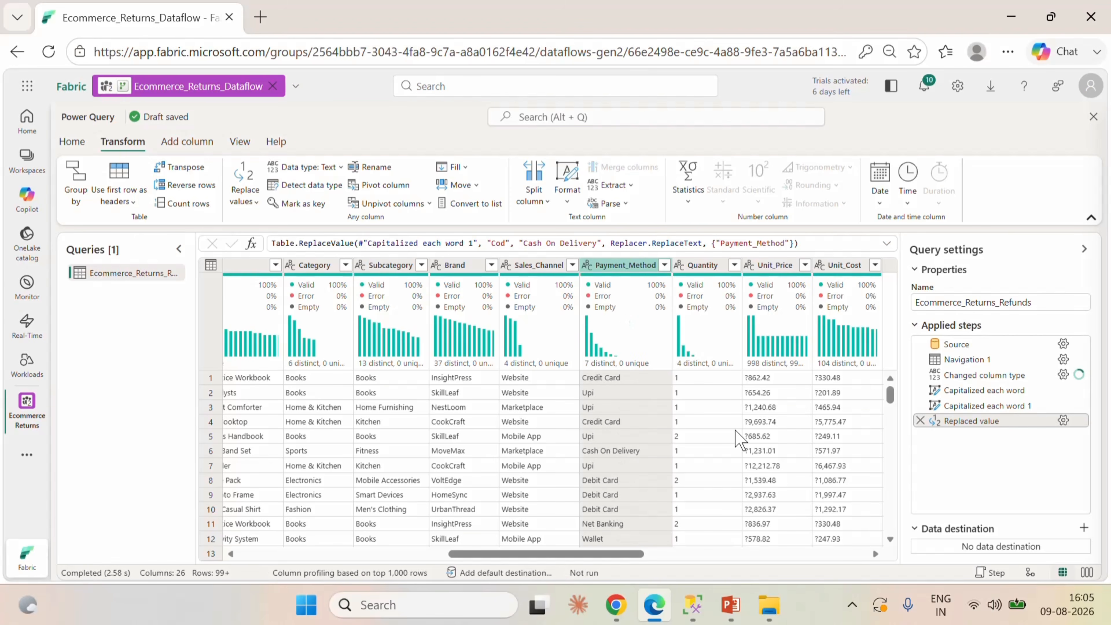
Load and review the full list of distinct Payment_Method values, closing it without filtering.
left_click(664, 265)
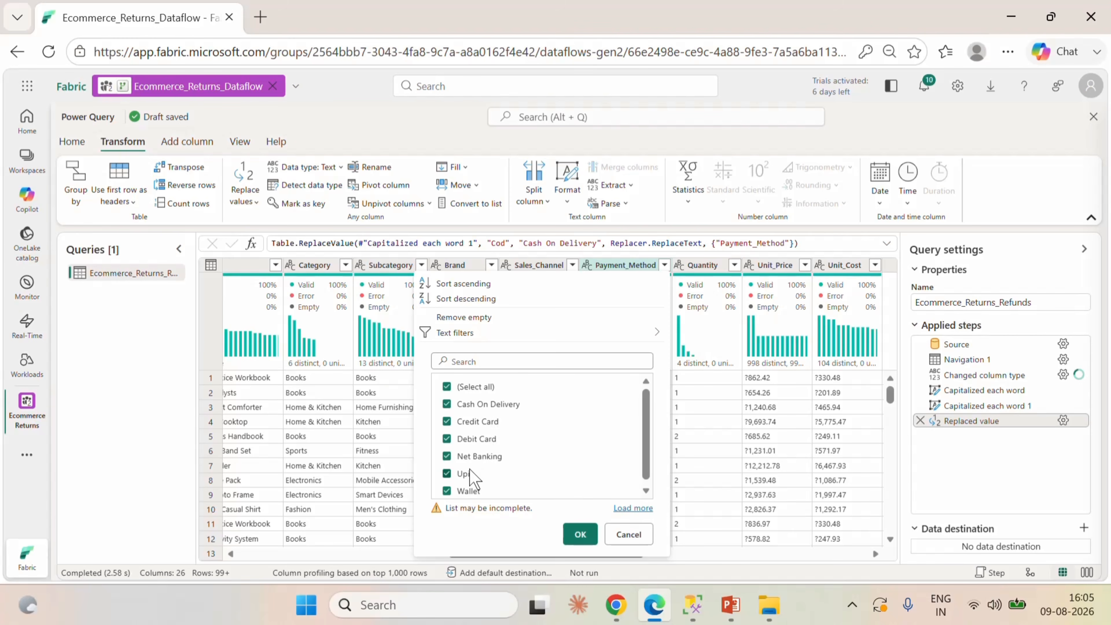
left_click(632, 508)
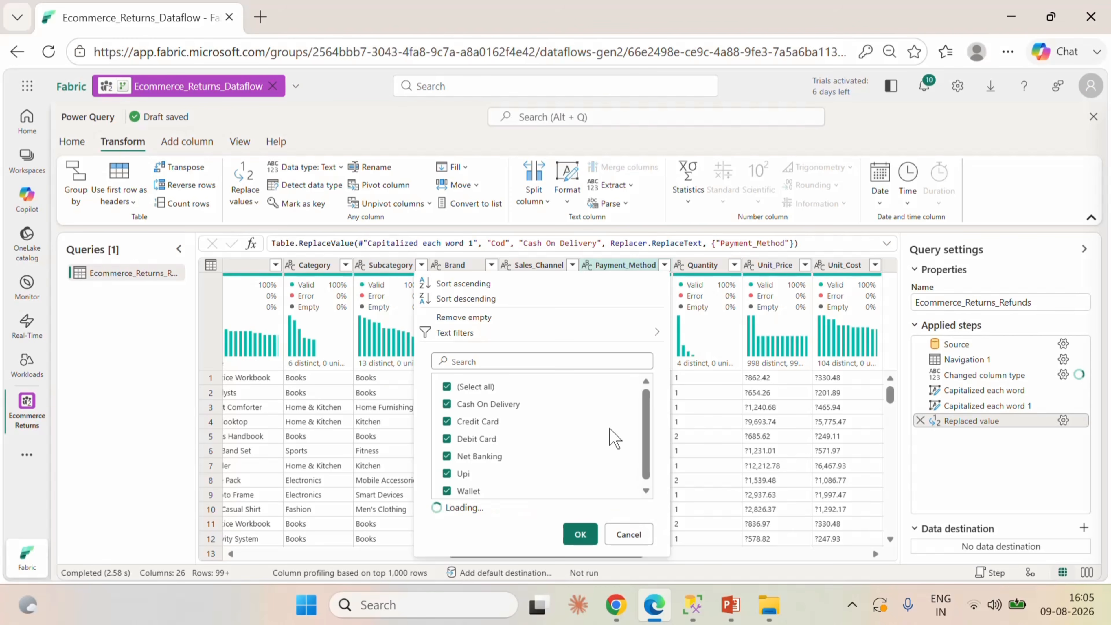
scroll(597, 427, "down", 1)
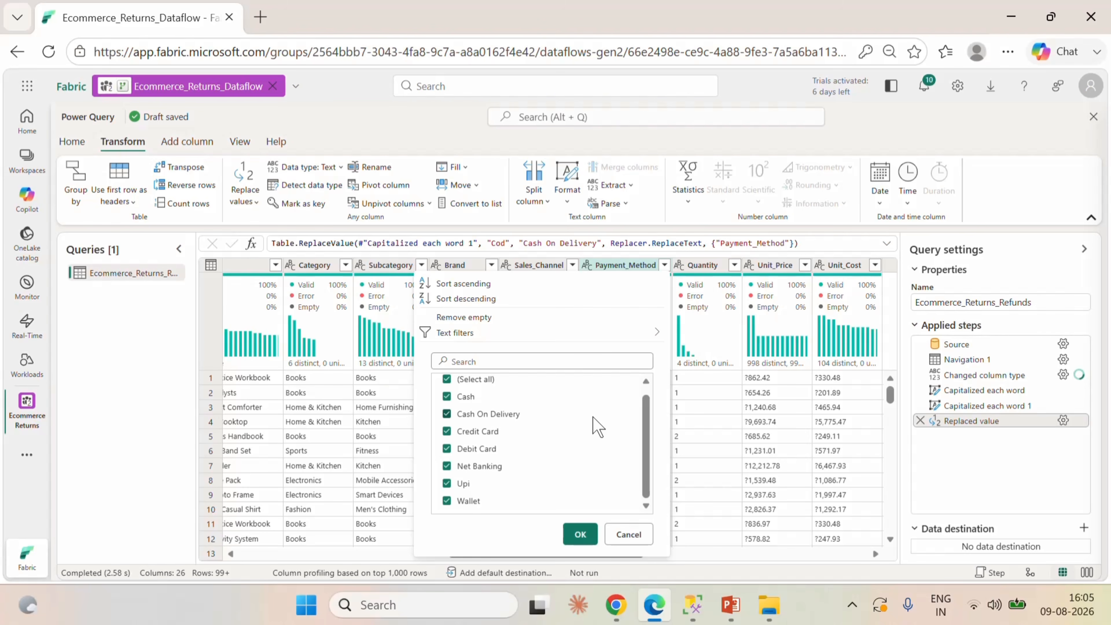
scroll(597, 426, "up", 1)
left_click(629, 534)
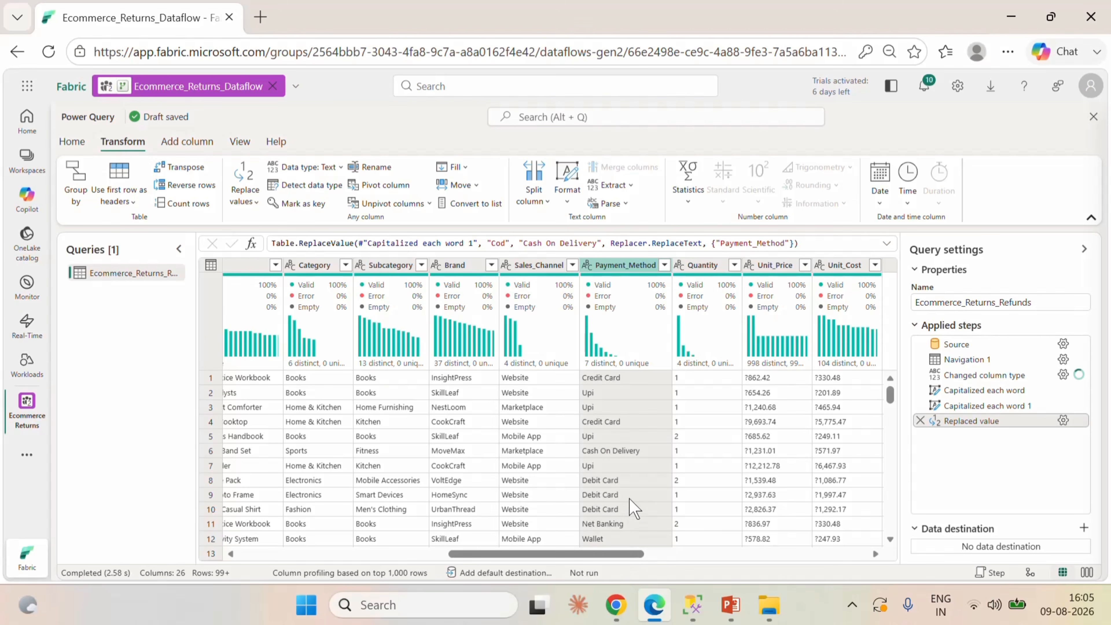
Change the Quantity column's data type to Whole number.
left_click_drag(634, 555, 681, 566)
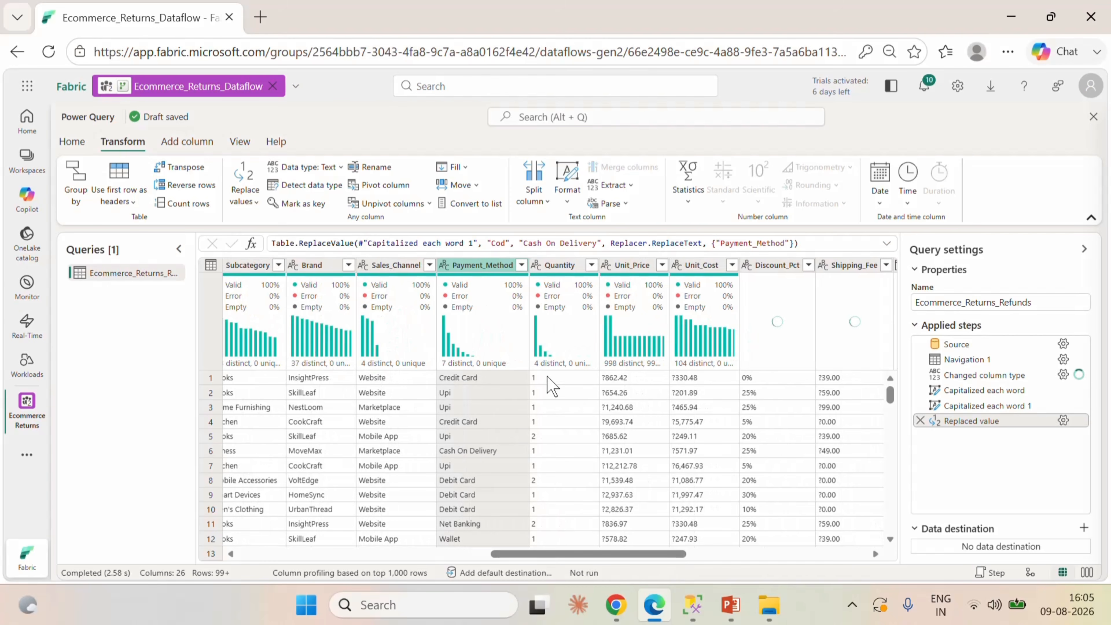
left_click(536, 266)
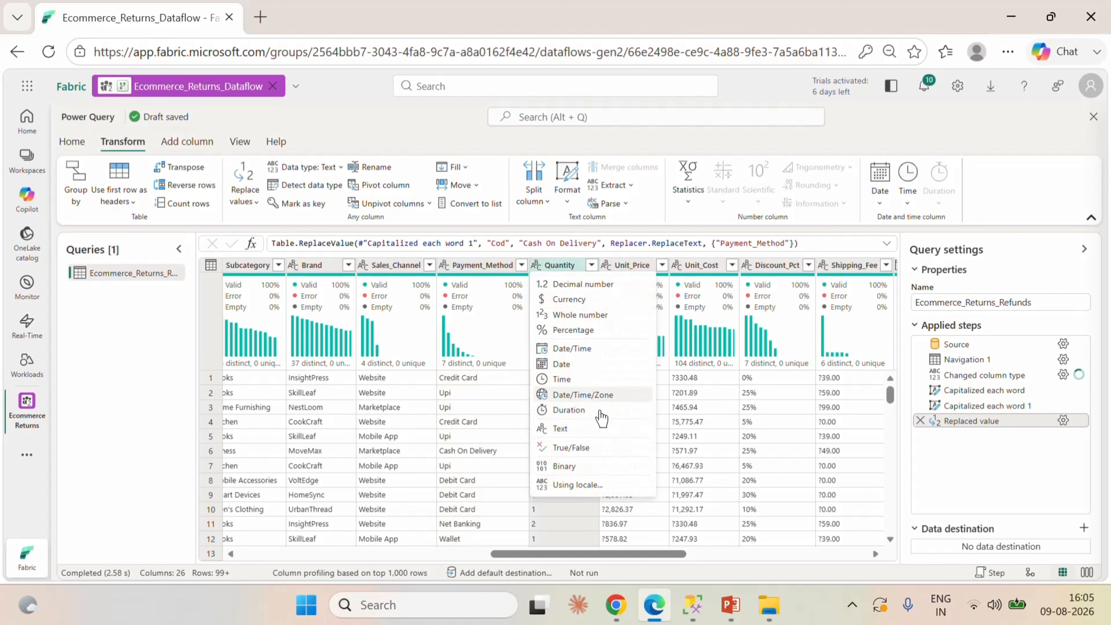
left_click(588, 317)
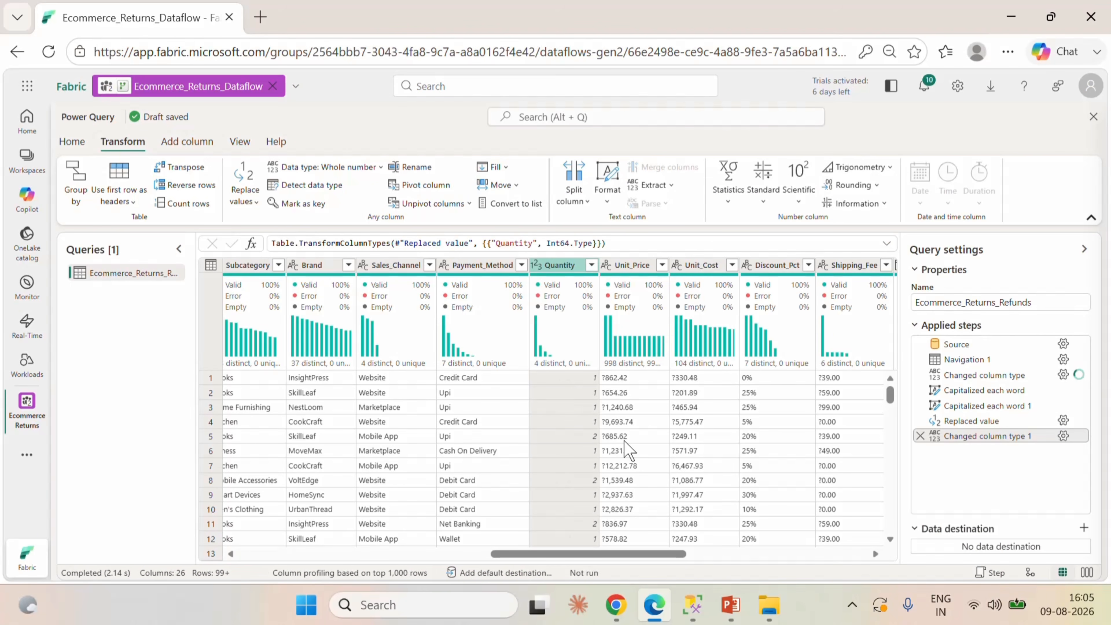
Close the Unit_Price column's profile details and apply the Trim text transform to that column.
left_click(629, 284)
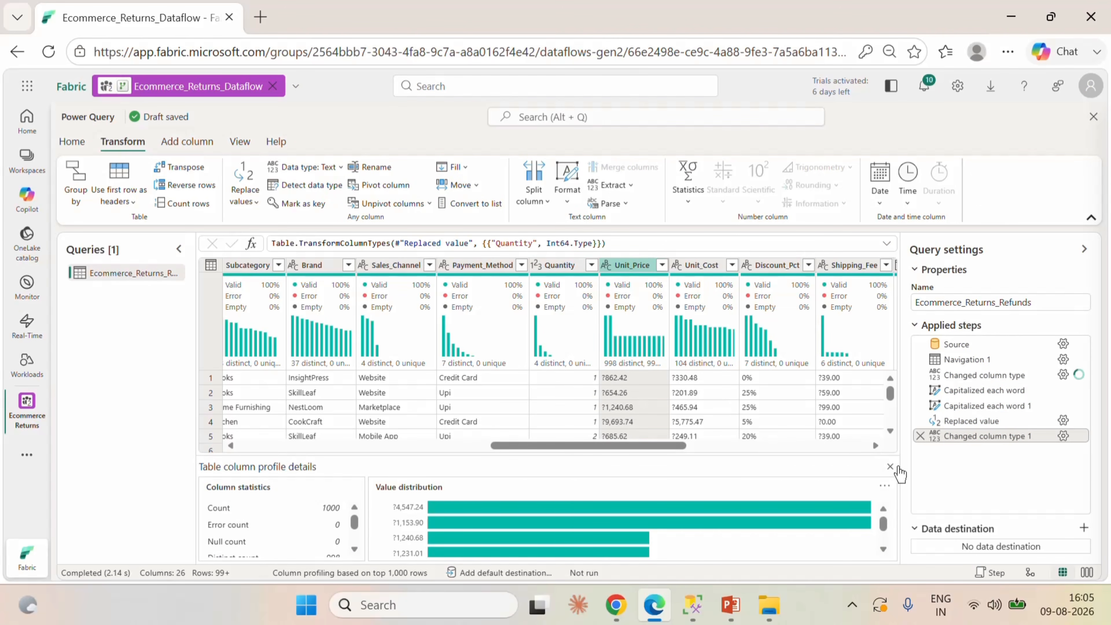
left_click(891, 466)
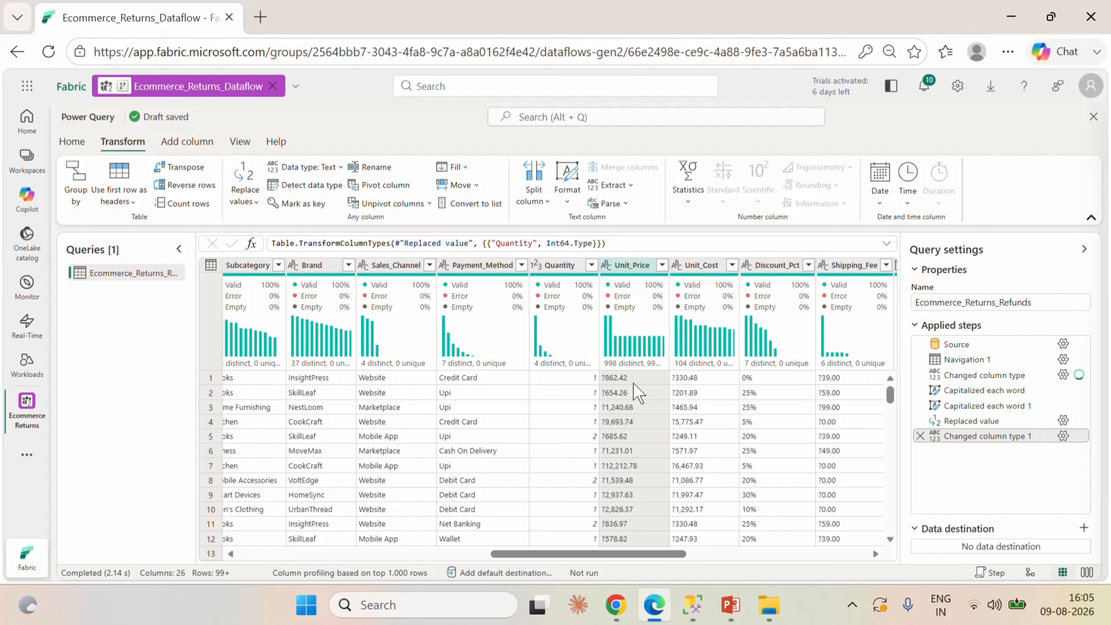
right_click(631, 270)
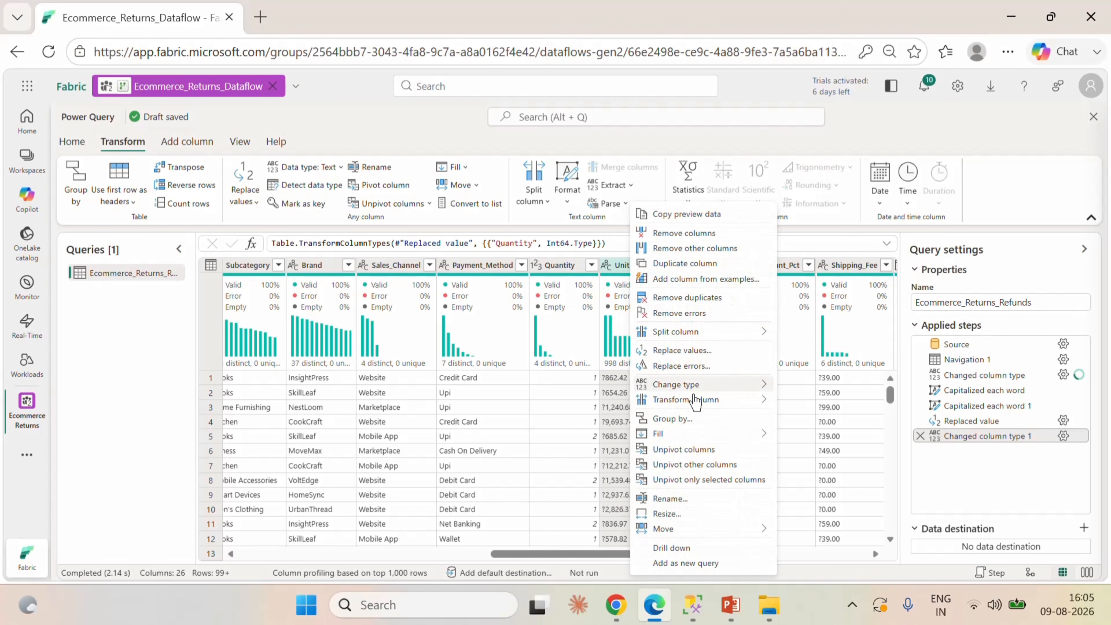
mouse_move(695, 405)
mouse_move(845, 407)
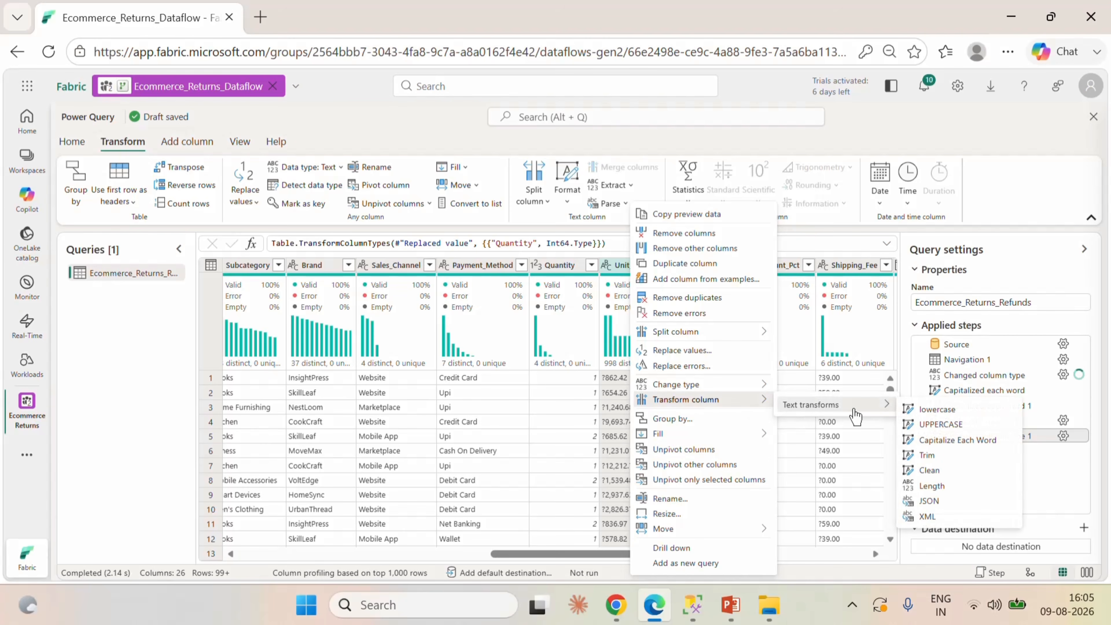
left_click(936, 456)
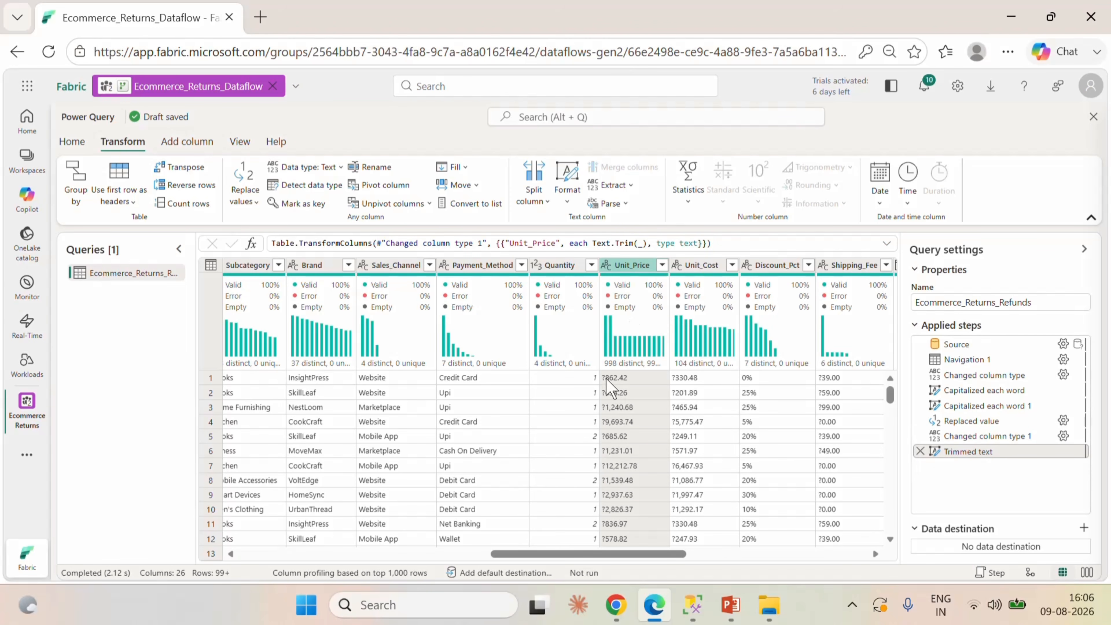
Edit the Unit_Price trim formula to Text.Trim(_,"?") and change the column's data type to Decimal number.
left_click(643, 243)
type(",")
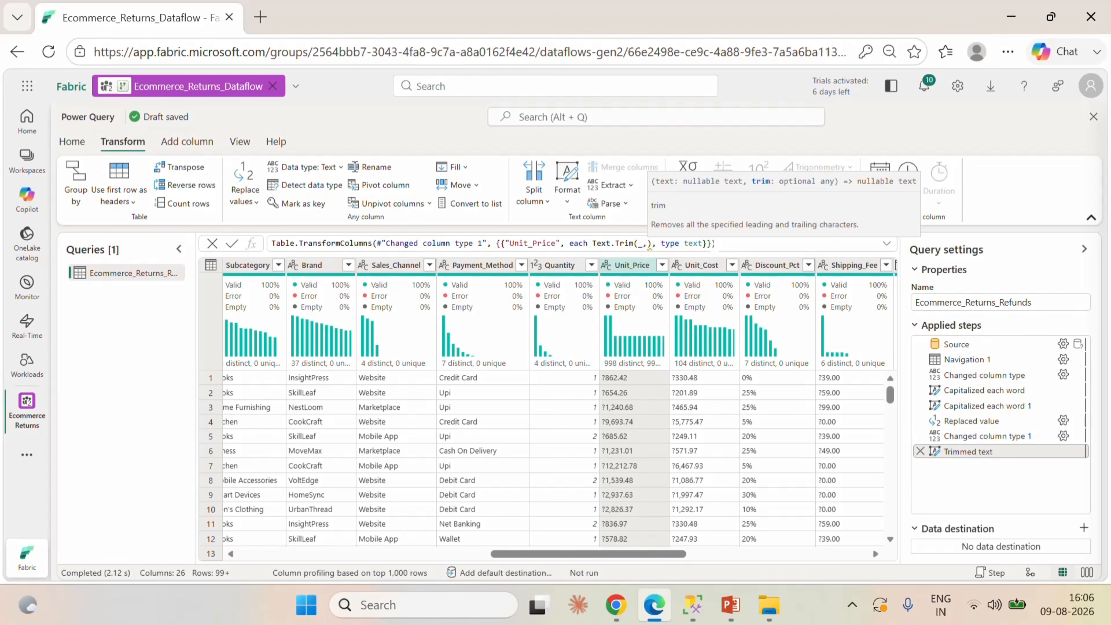
type("\"\"")
key("Left")
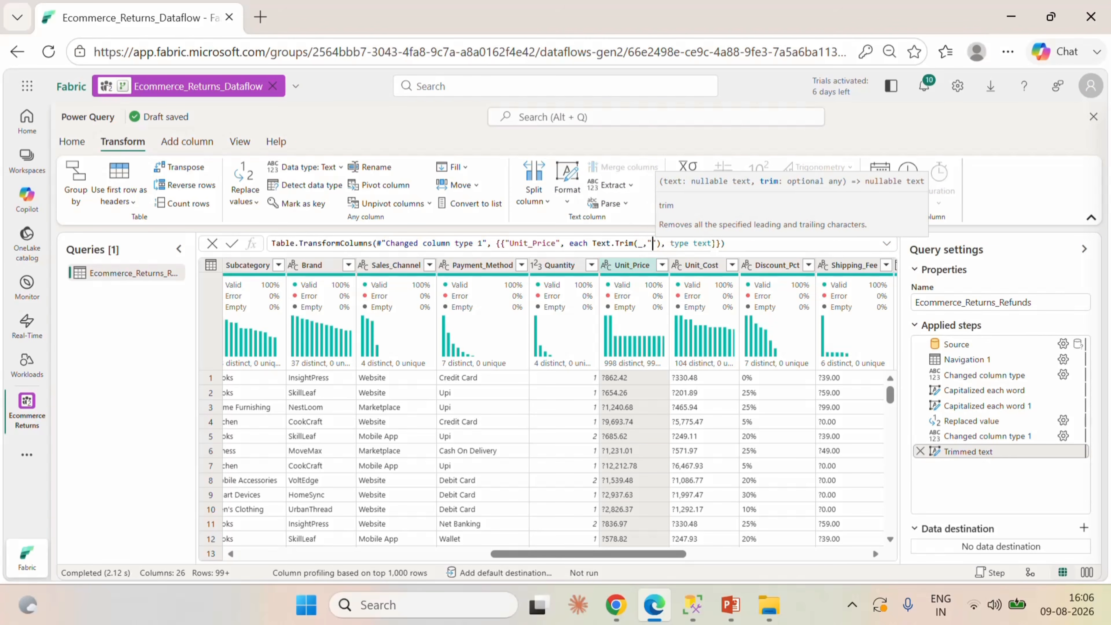
type("?")
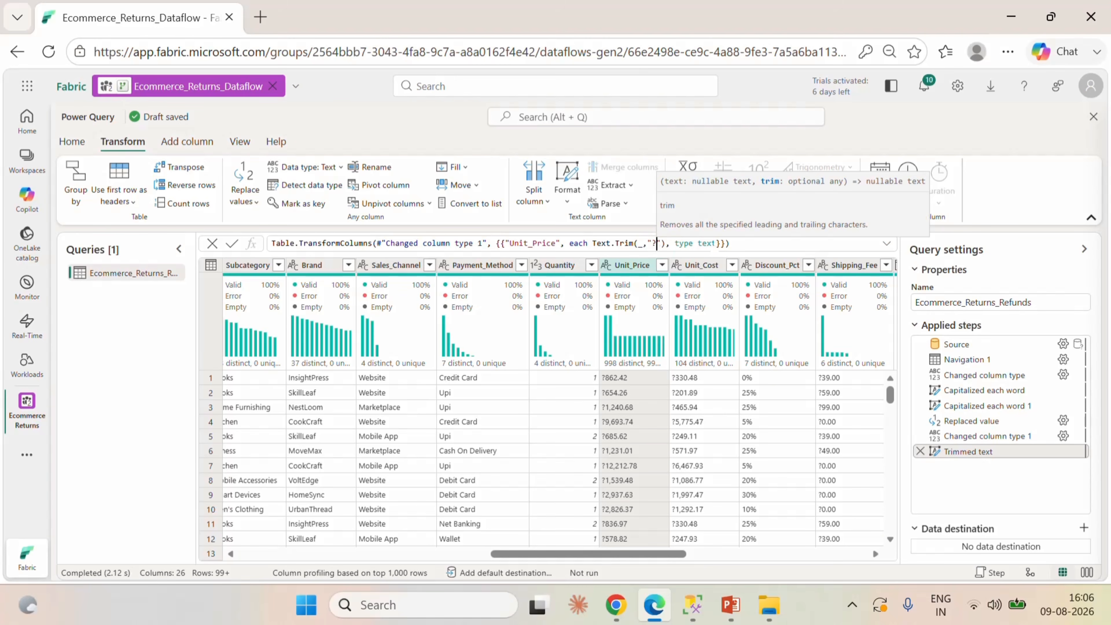
left_click(231, 243)
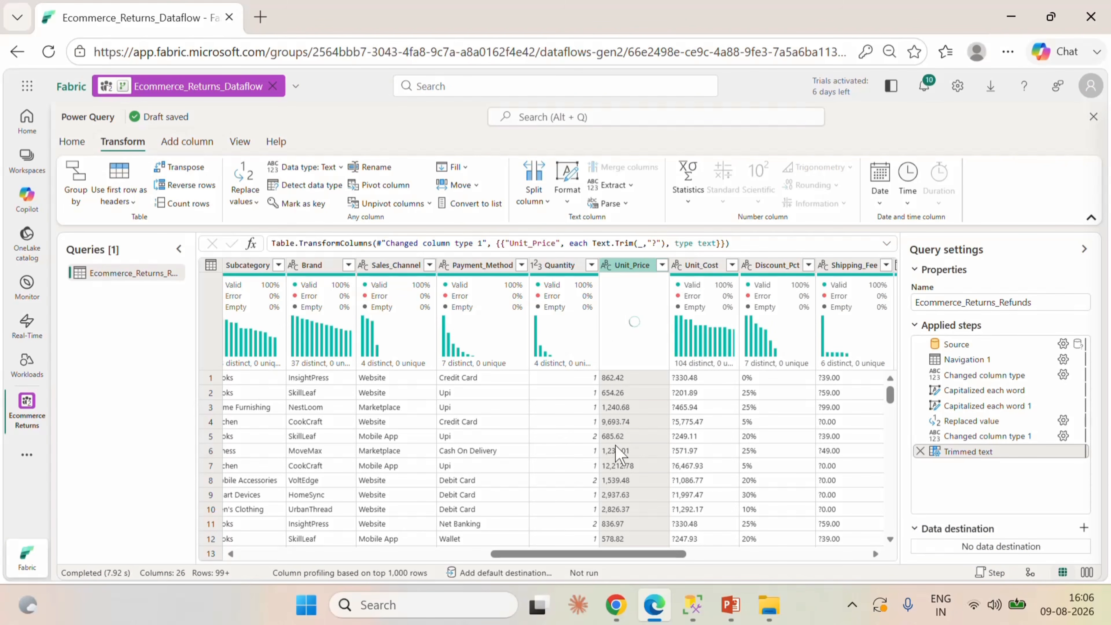
left_click(607, 265)
left_click(530, 288)
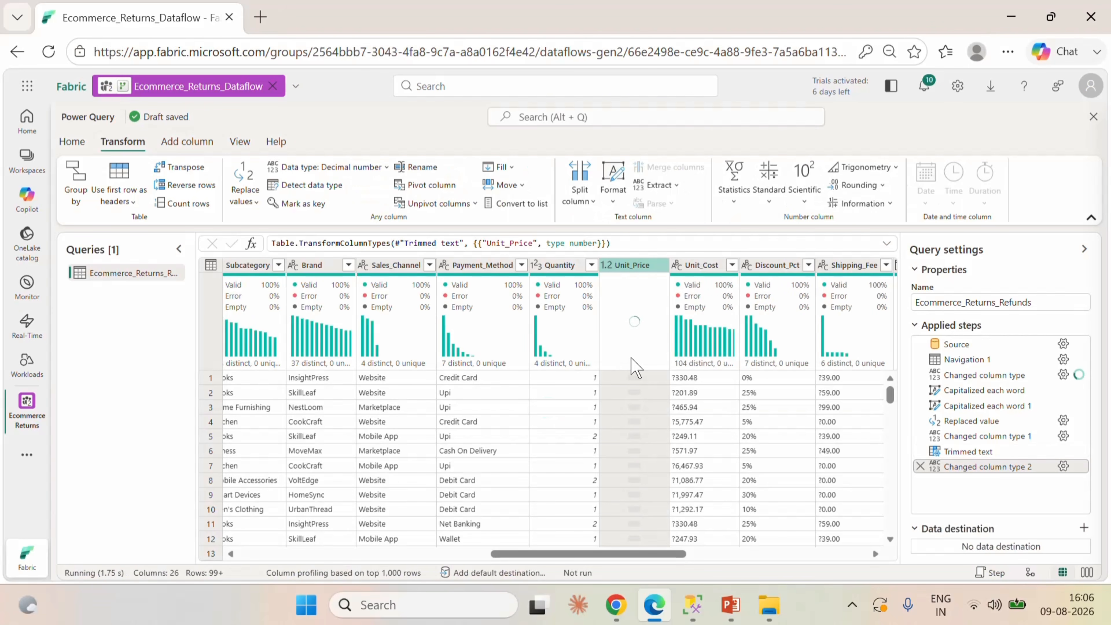
Close the Unit_Cost column's profile details and apply the Trim text transform to that column.
left_click(699, 266)
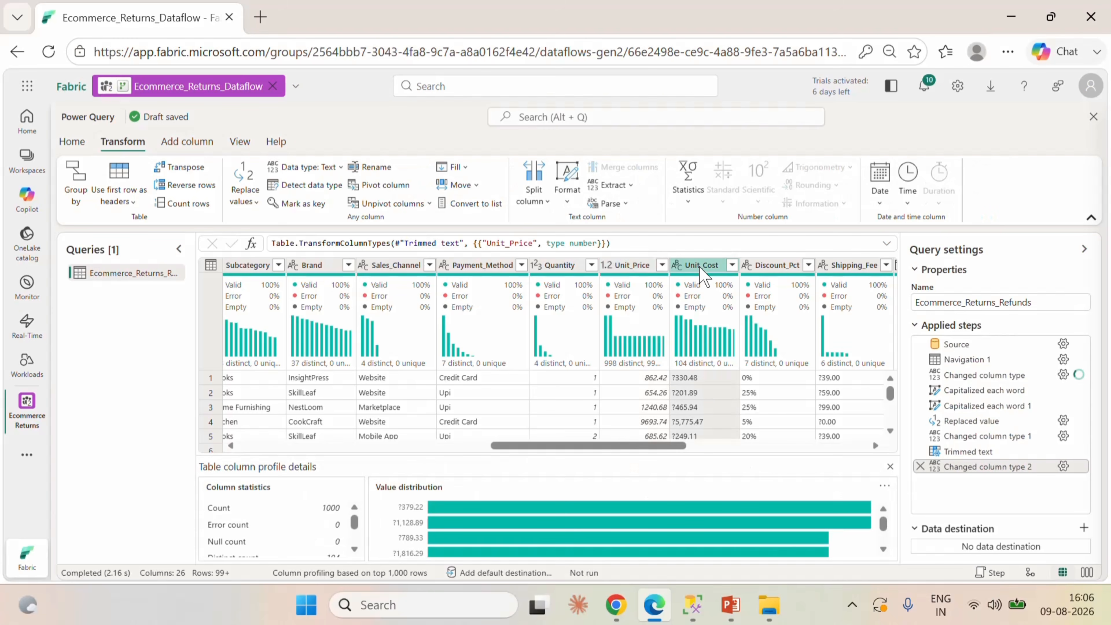
left_click(889, 467)
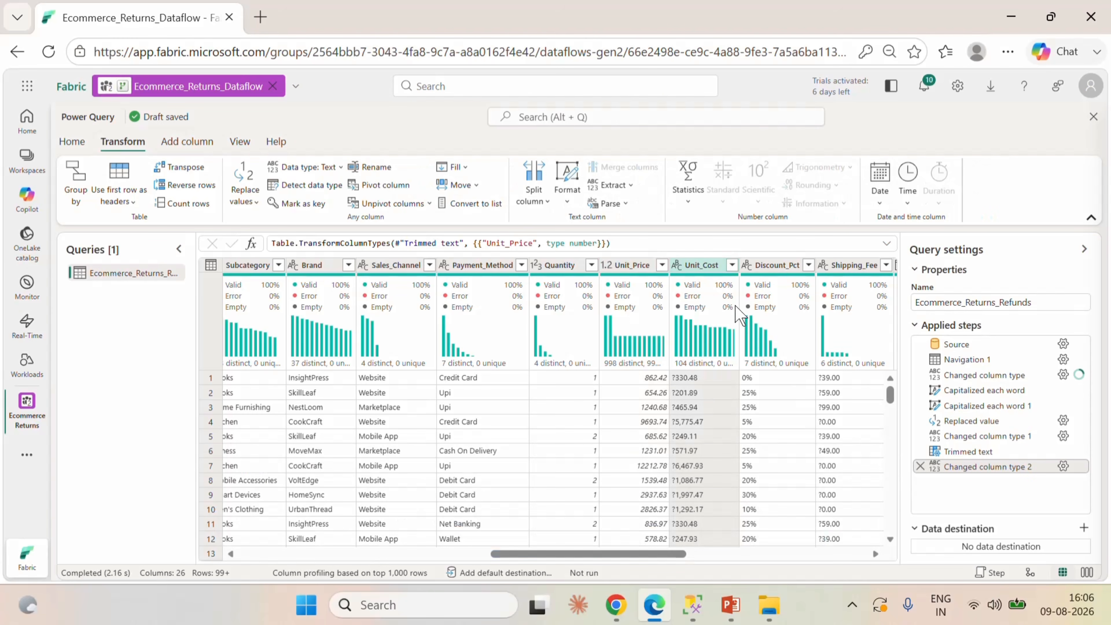
right_click(711, 269)
mouse_move(807, 408)
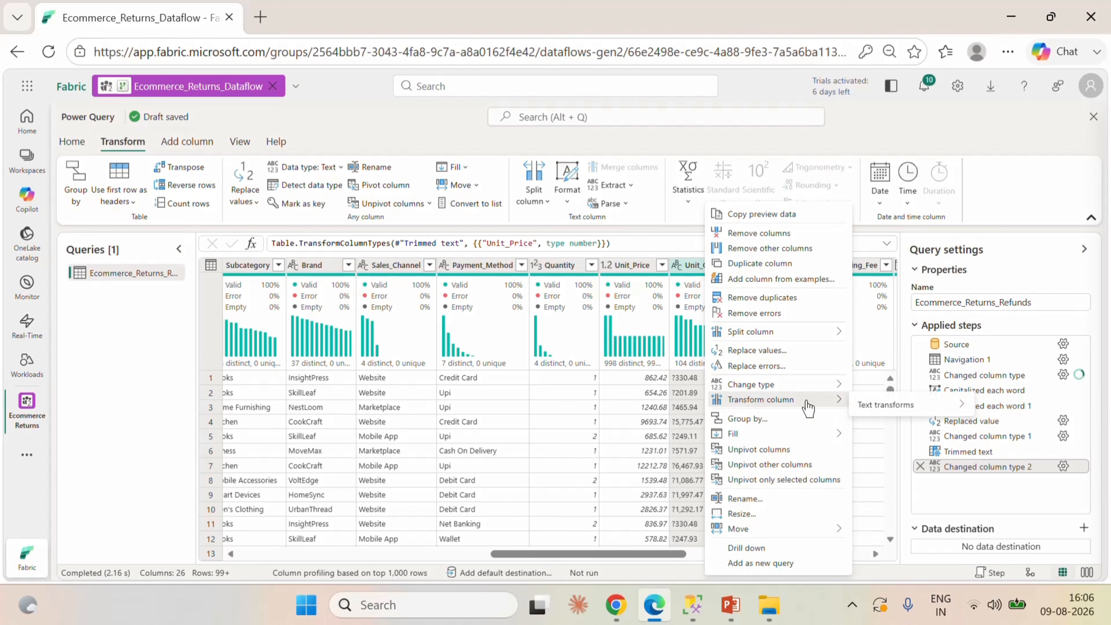
mouse_move(910, 405)
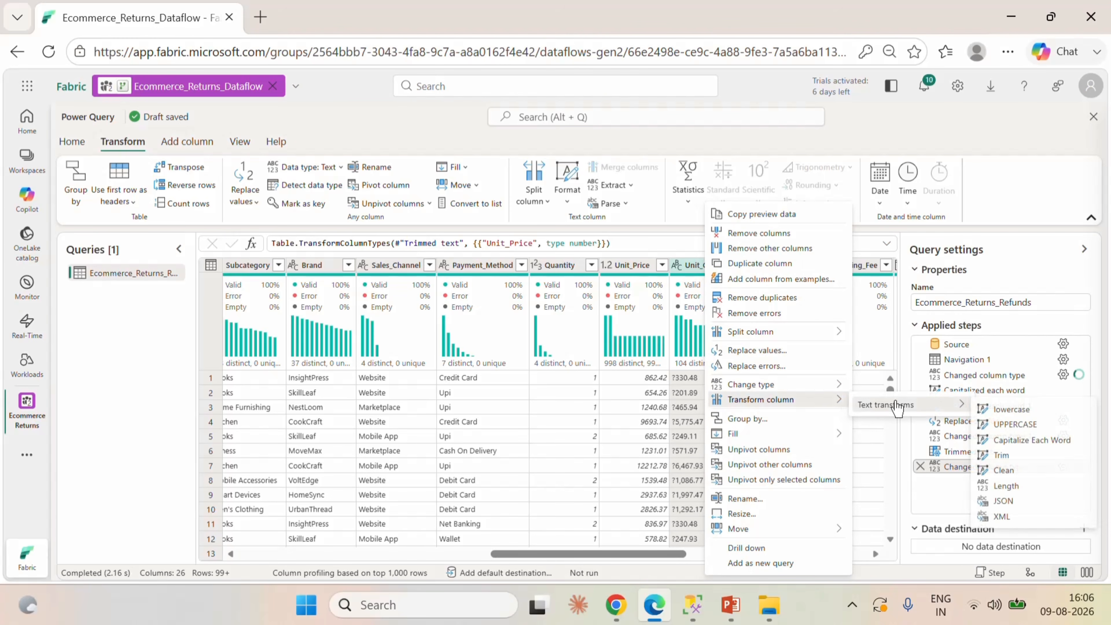
left_click(1024, 458)
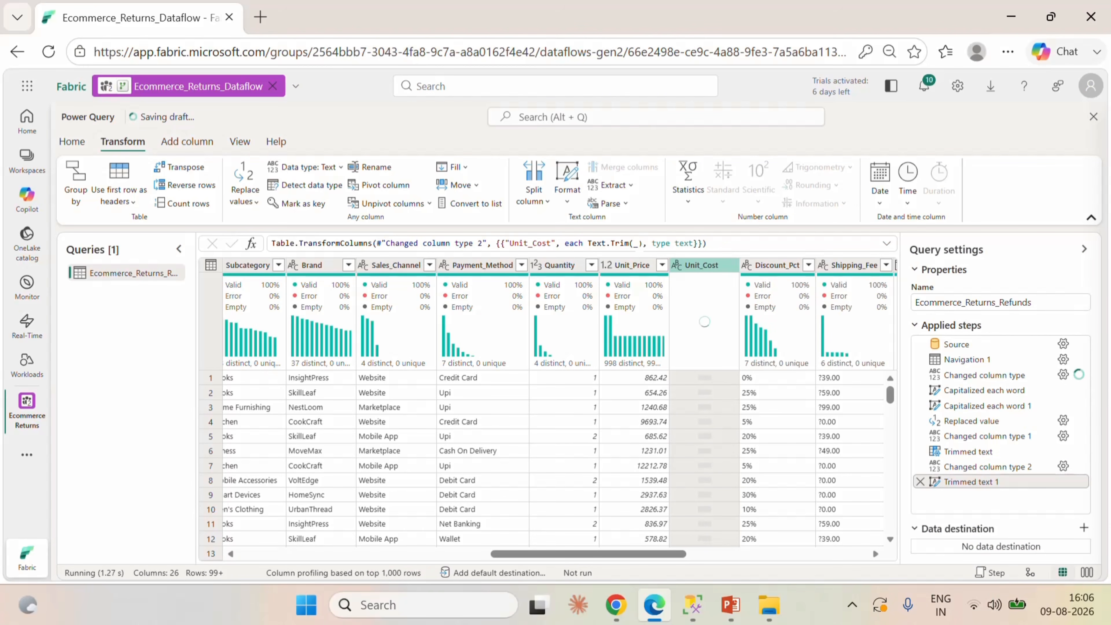
Edit the Unit_Cost trim formula to Text.Trim(_,"?") so the stray currency character is removed.
left_click(639, 243)
type(",\"\"")
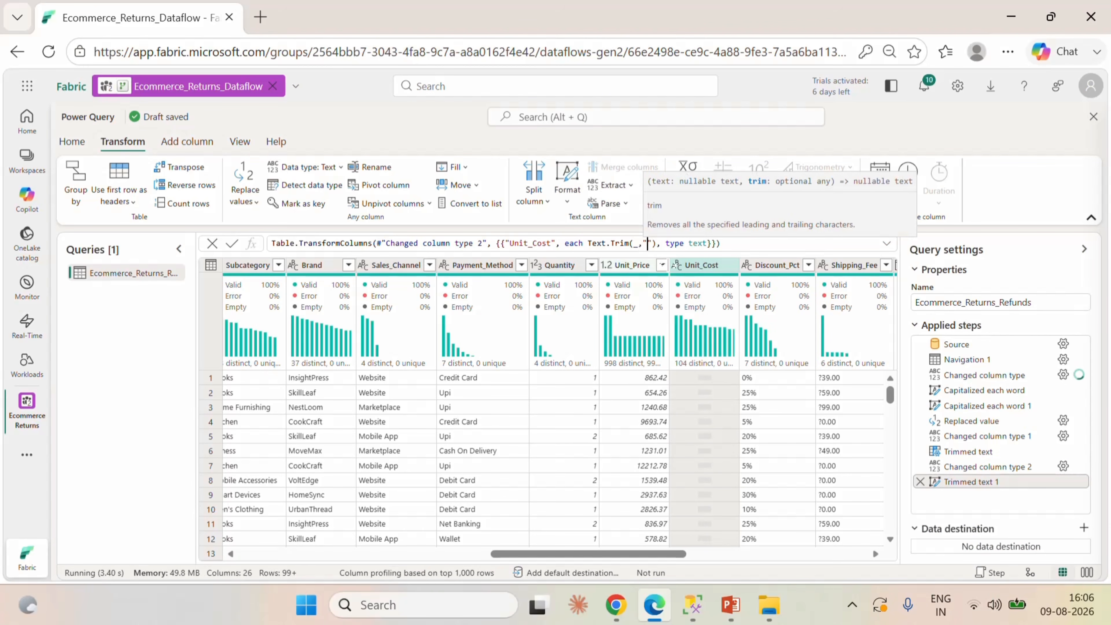
key("Left")
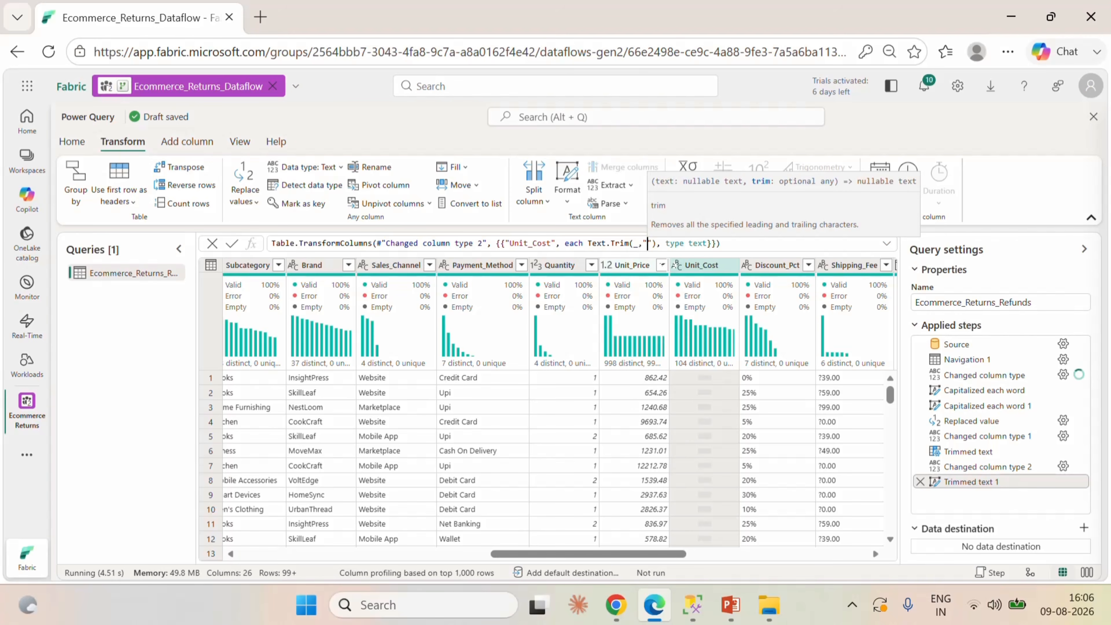
type("/")
key("BackSpace")
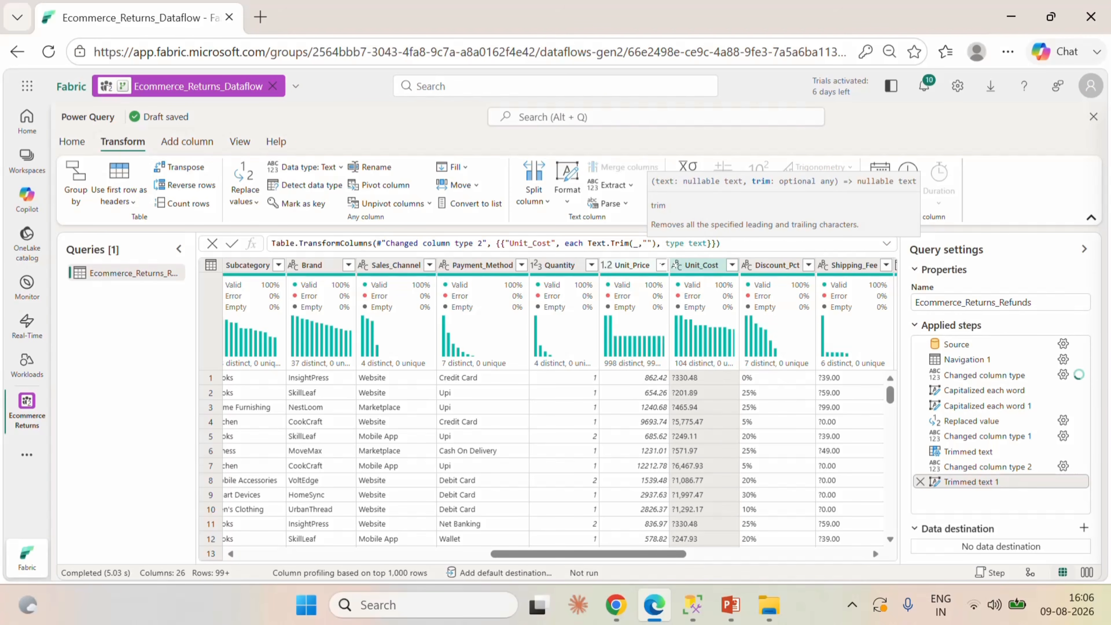
type("?")
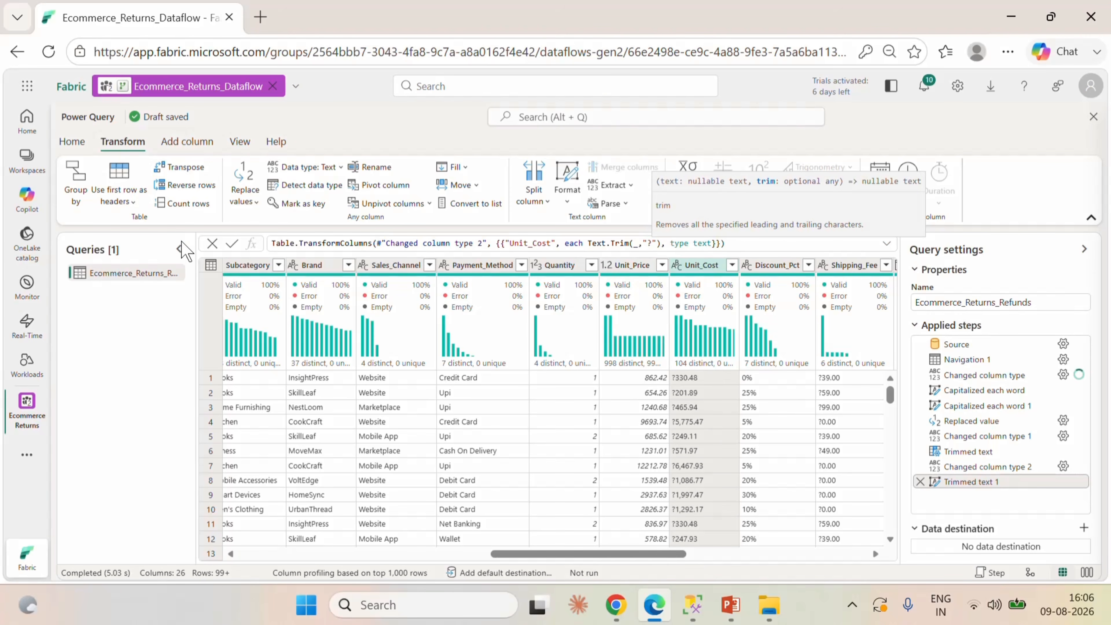
left_click(232, 243)
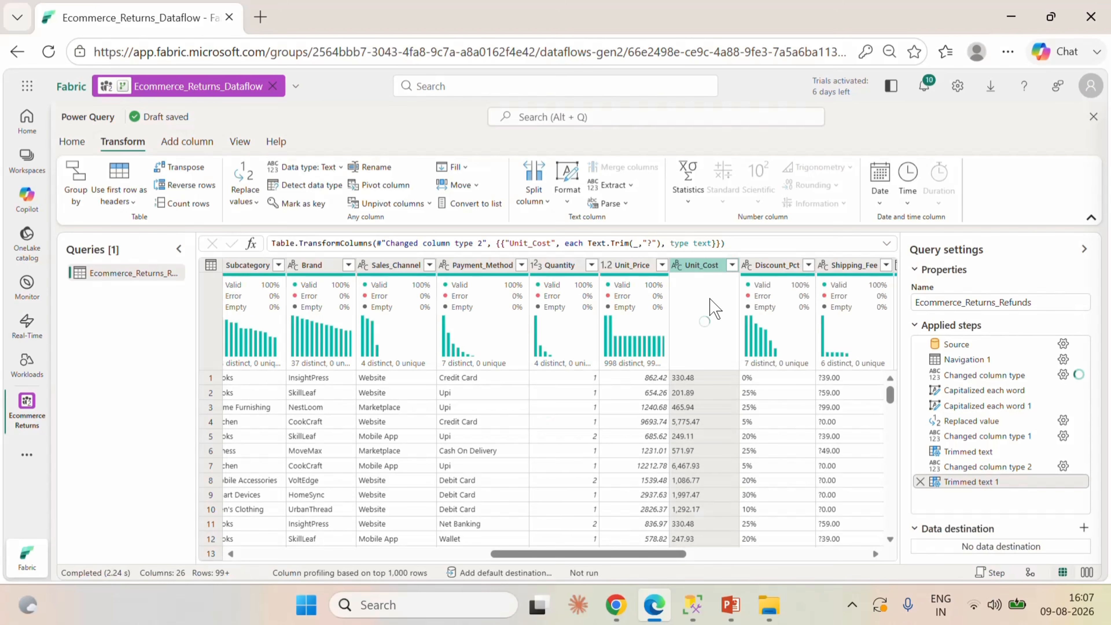
Collapse the query's Properties section and change the Unit_Cost column's data type to Decimal number.
left_click(911, 269)
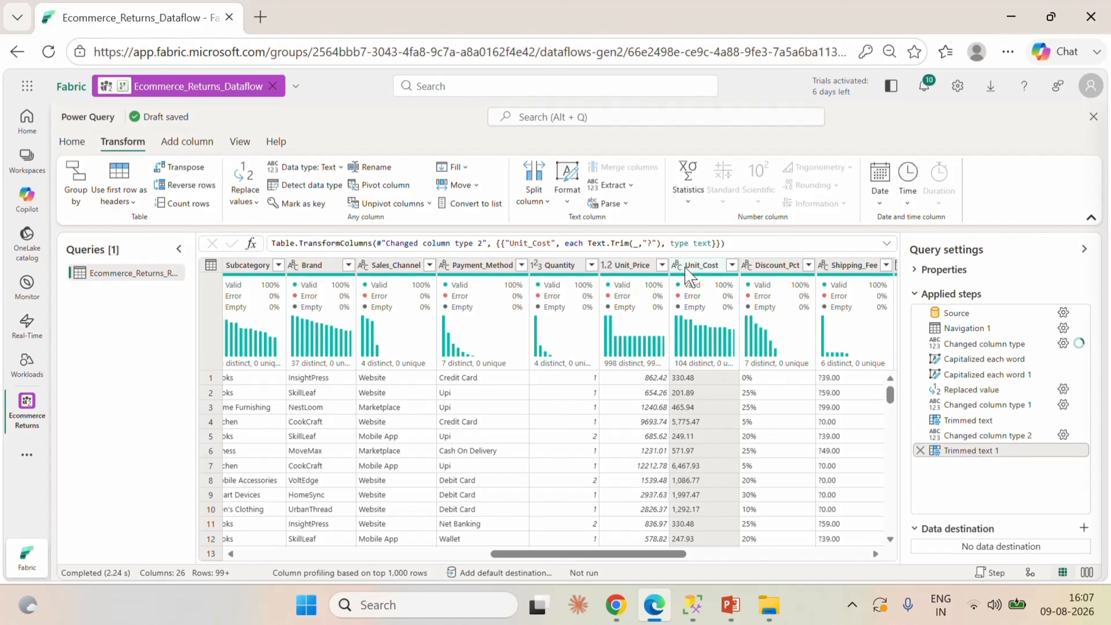
left_click(675, 265)
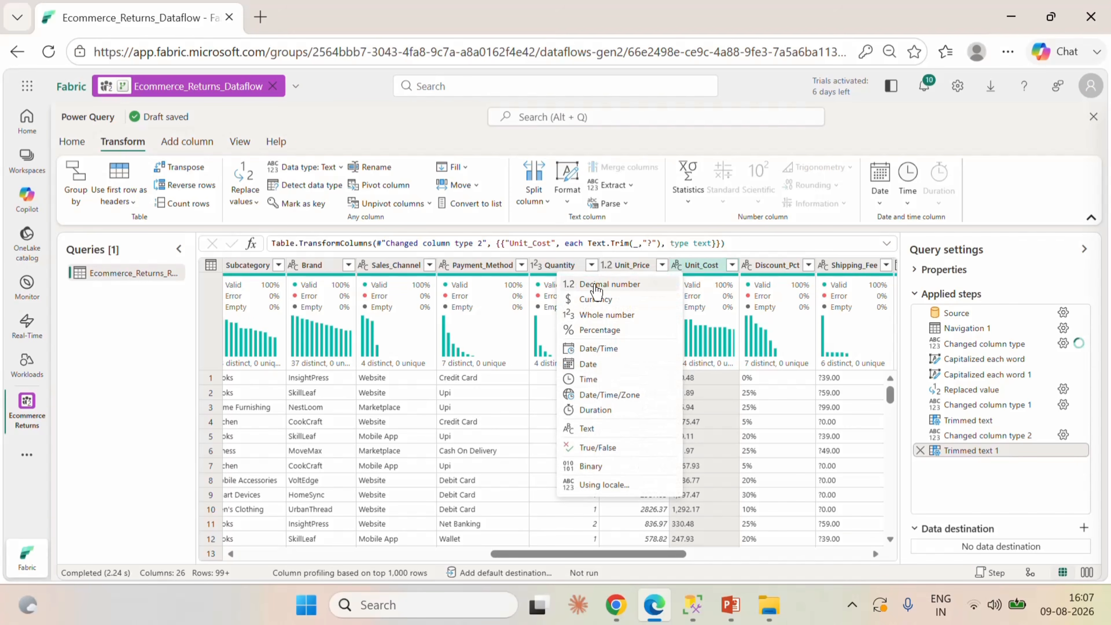
left_click(707, 398)
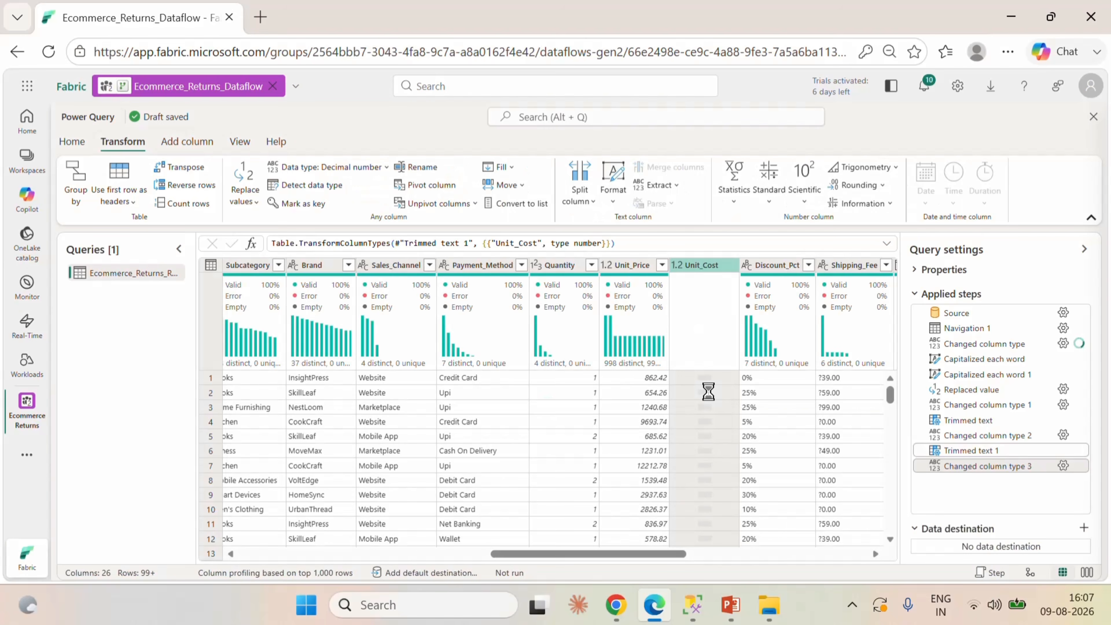
Change the Discount_Pct column's data type to Percentage.
left_click_drag(657, 555, 694, 557)
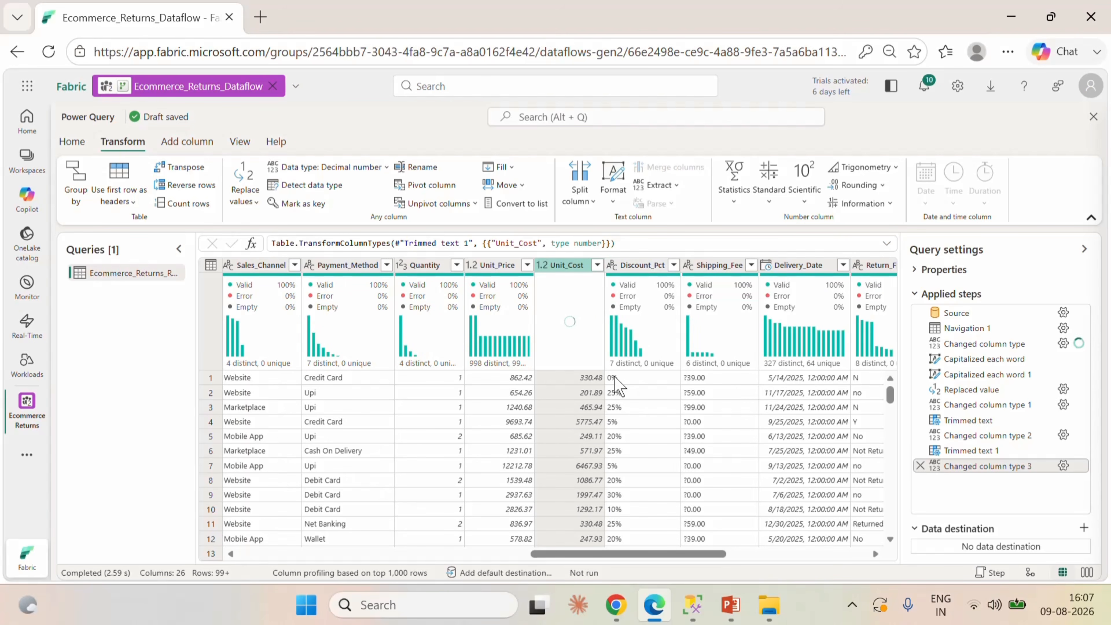
left_click(611, 265)
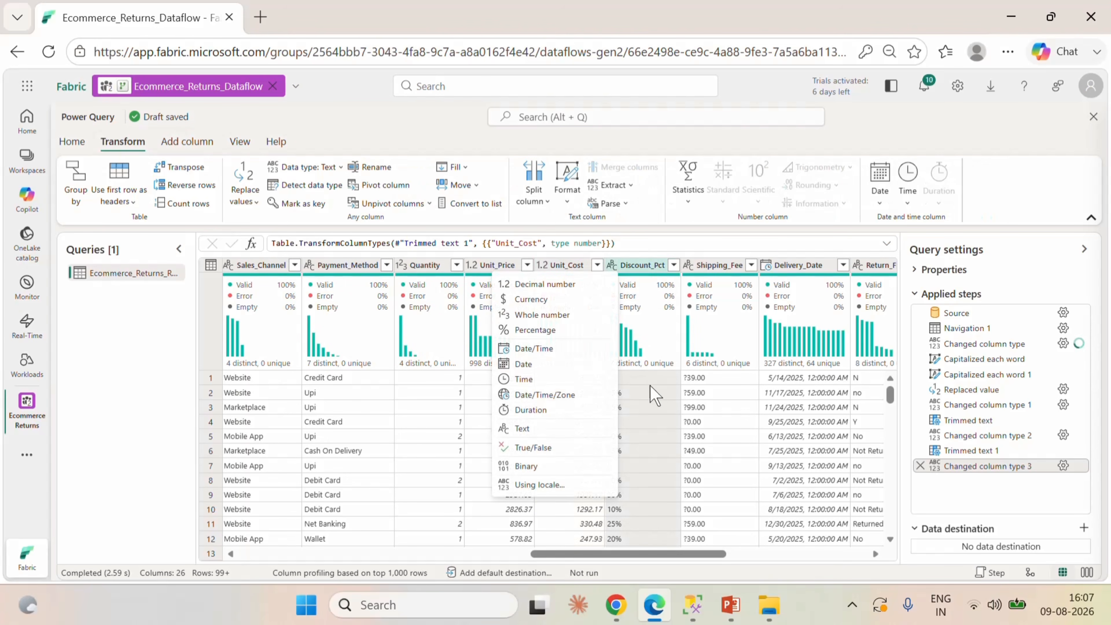
left_click(536, 330)
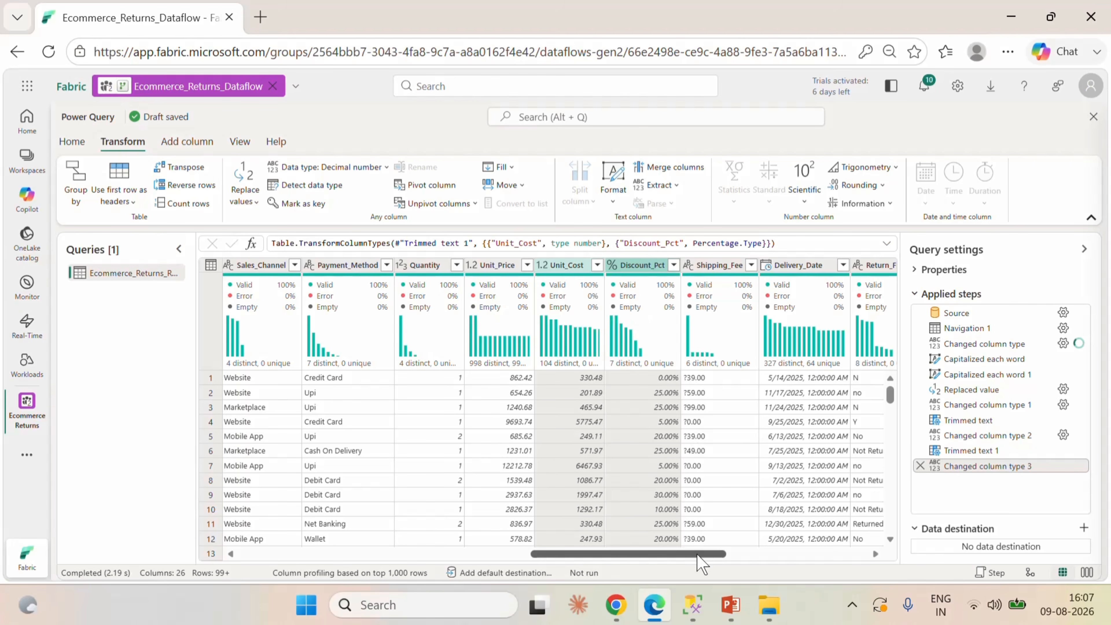
left_click_drag(697, 554, 729, 554)
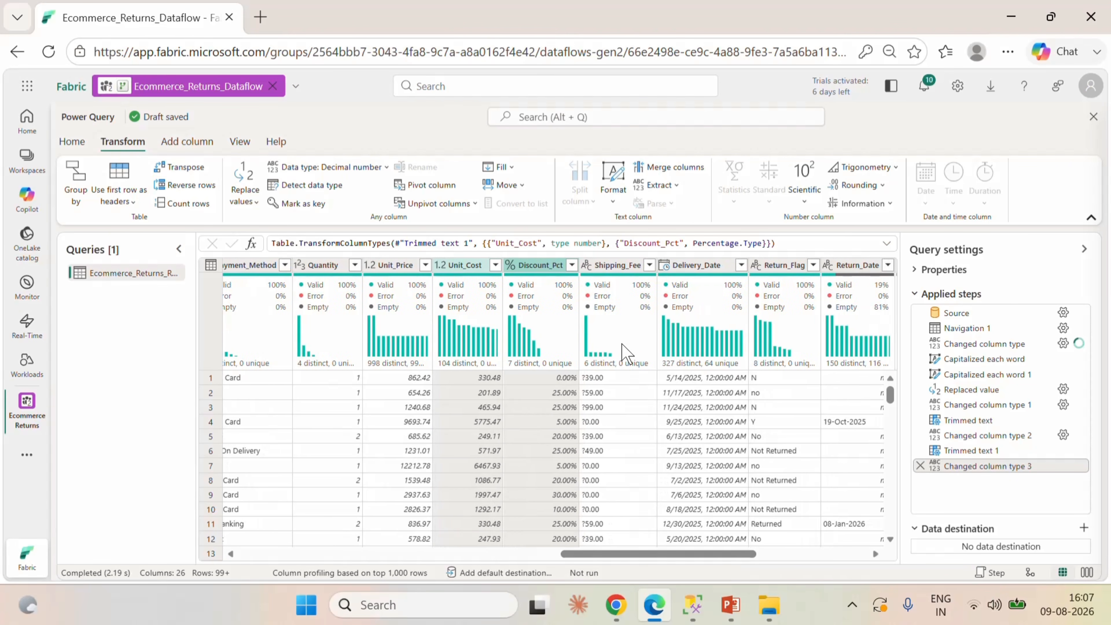
mouse_move(621, 354)
left_click(608, 273)
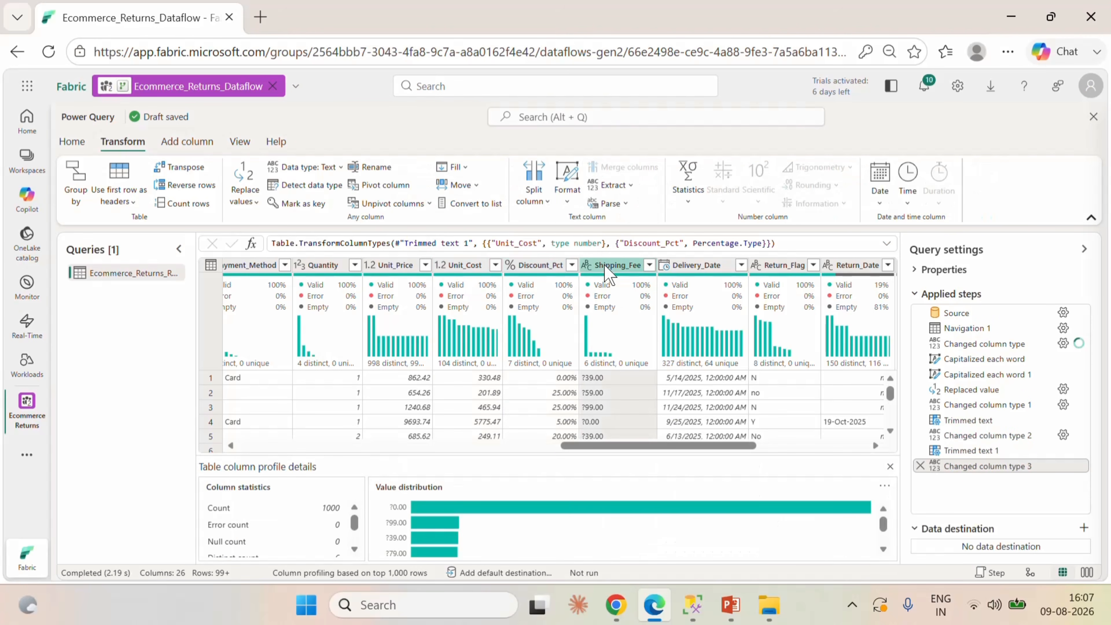
right_click(606, 268)
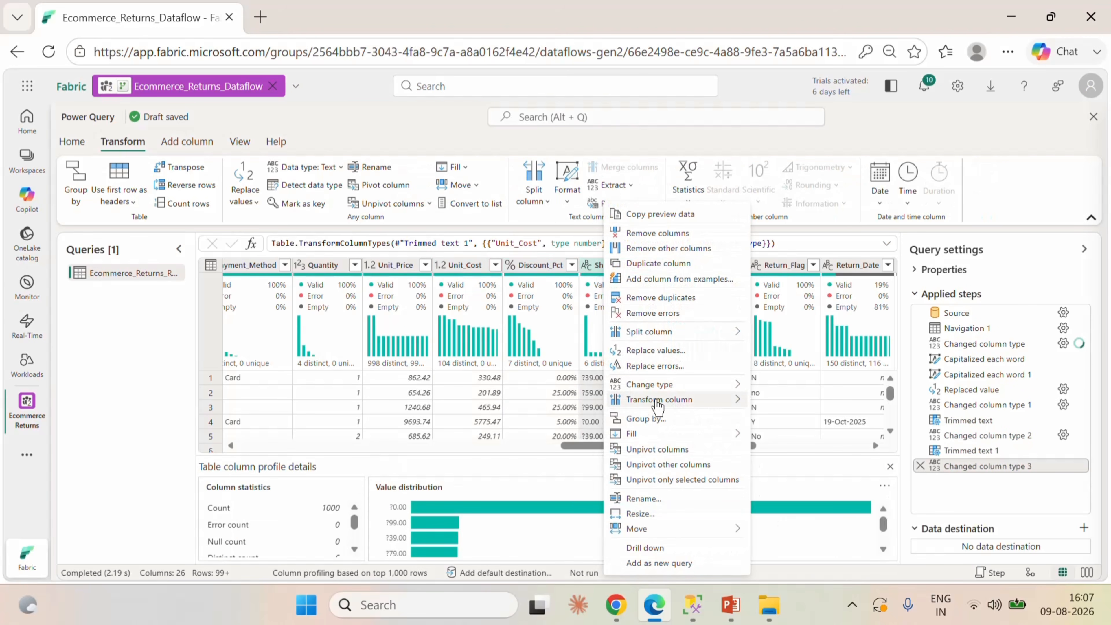
mouse_move(661, 399)
mouse_move(785, 406)
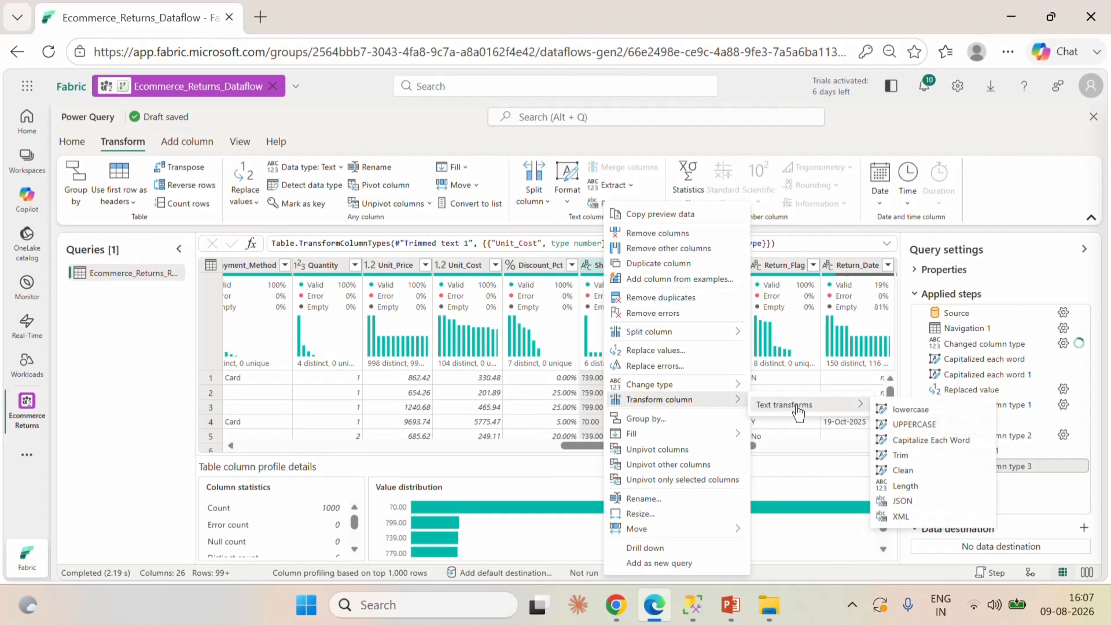
left_click(947, 447)
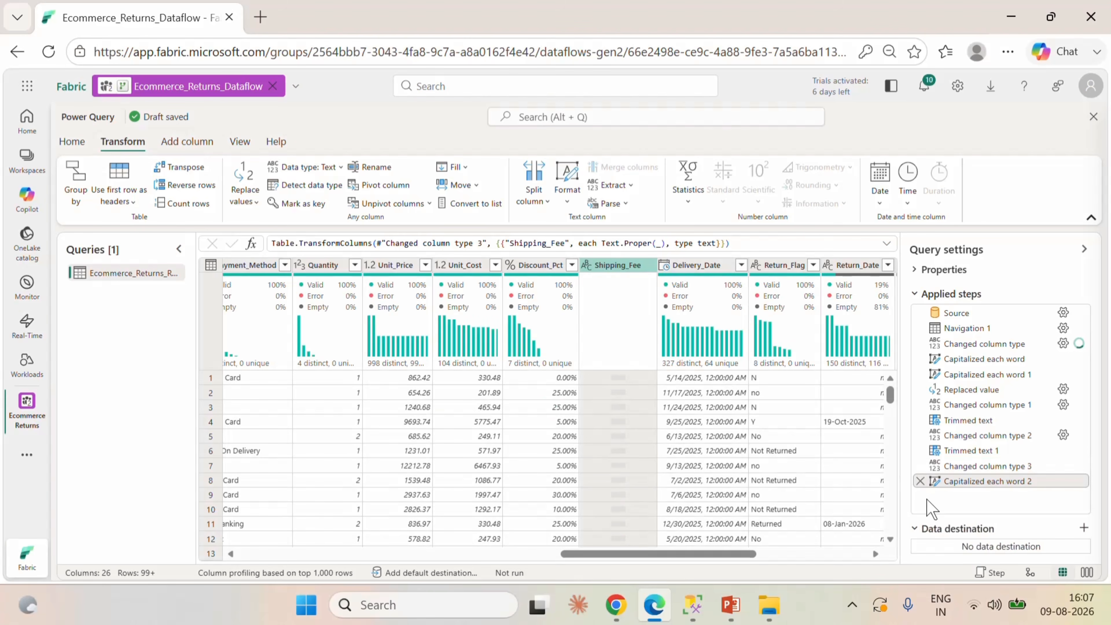
left_click(920, 481)
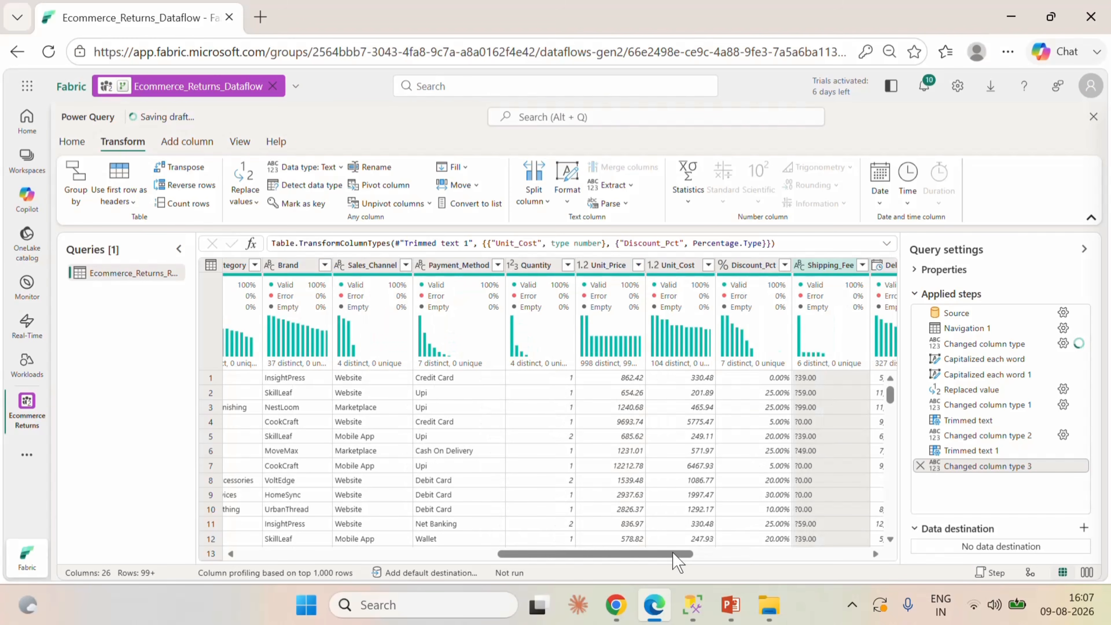
Apply the Trim text transform to the Shipping_Fee column.
left_click_drag(675, 554, 749, 567)
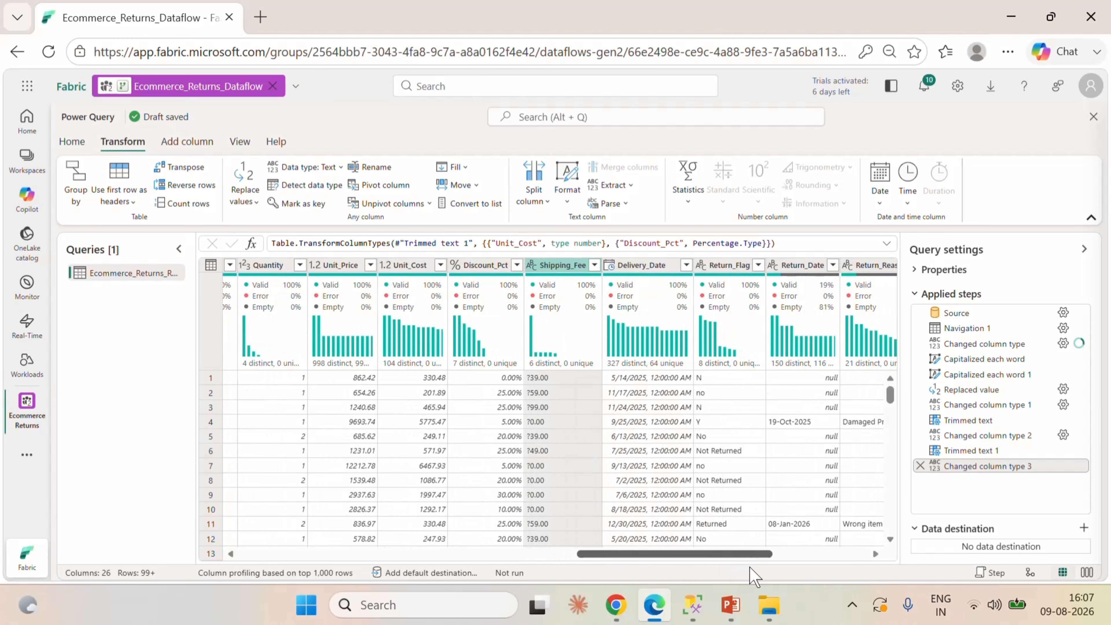
right_click(558, 267)
mouse_move(647, 399)
mouse_move(774, 404)
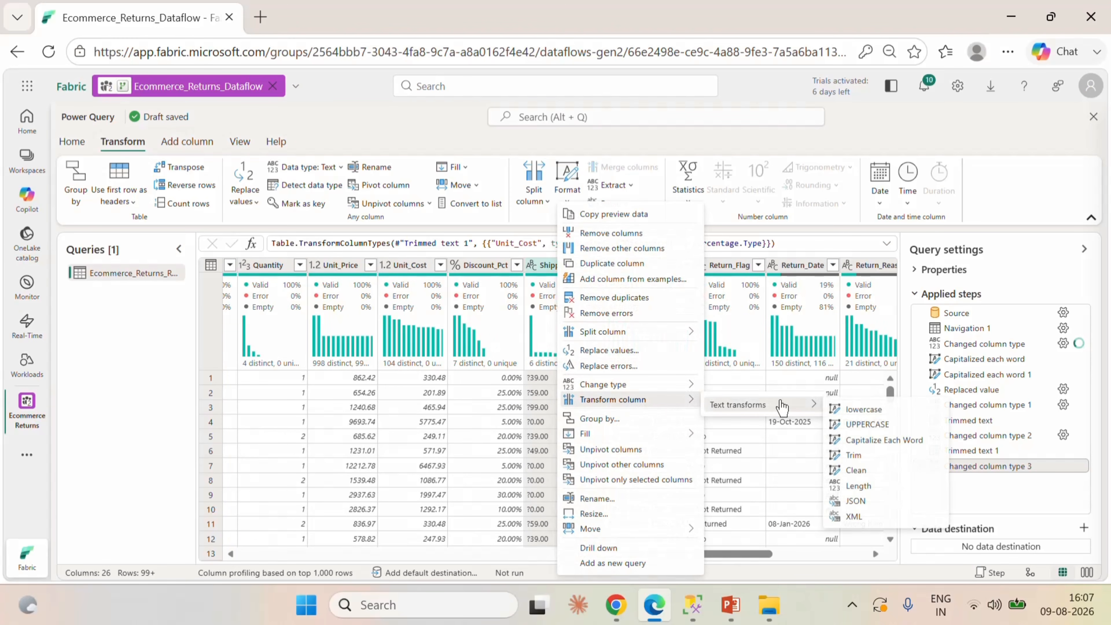
left_click(855, 456)
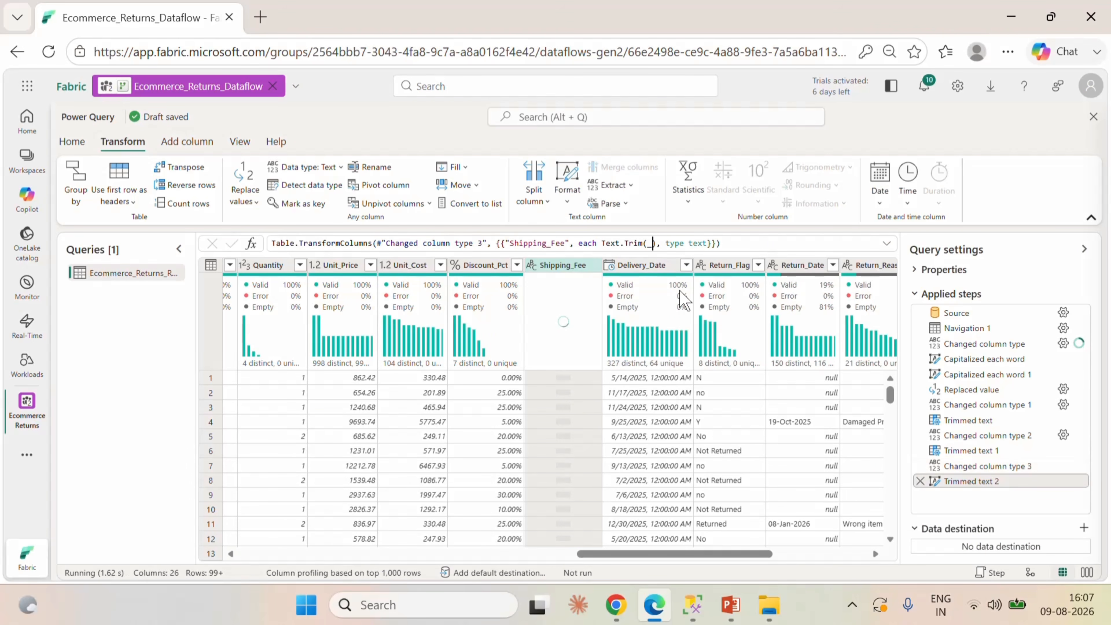
Edit the Shipping_Fee trim formula to Text.Trim(_,"?") and commit it.
type(",\"\"")
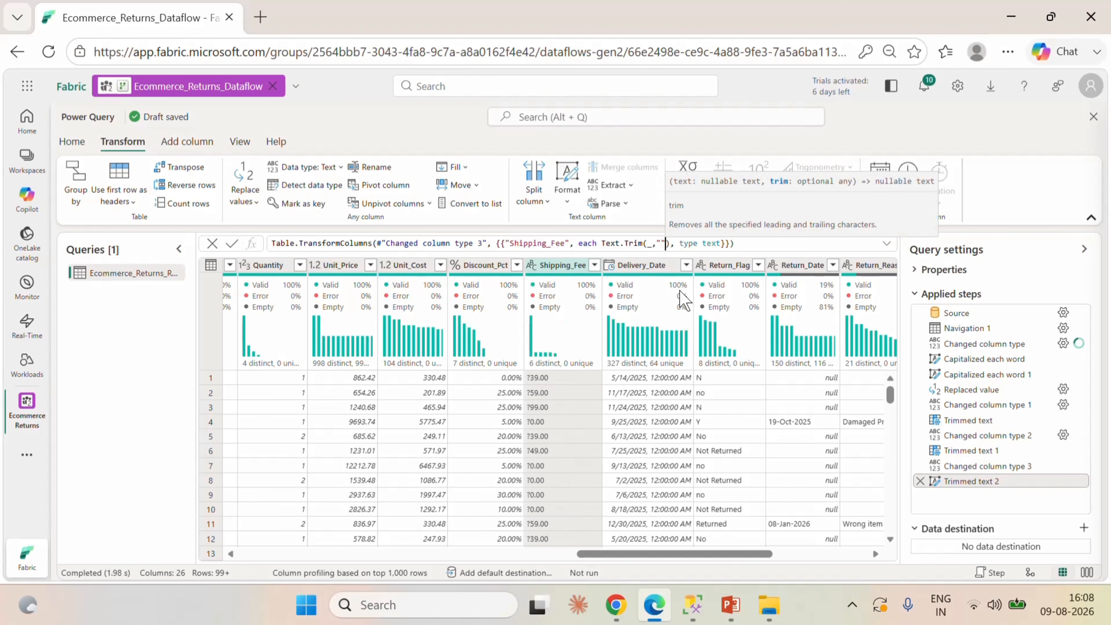
key("Left")
type("?")
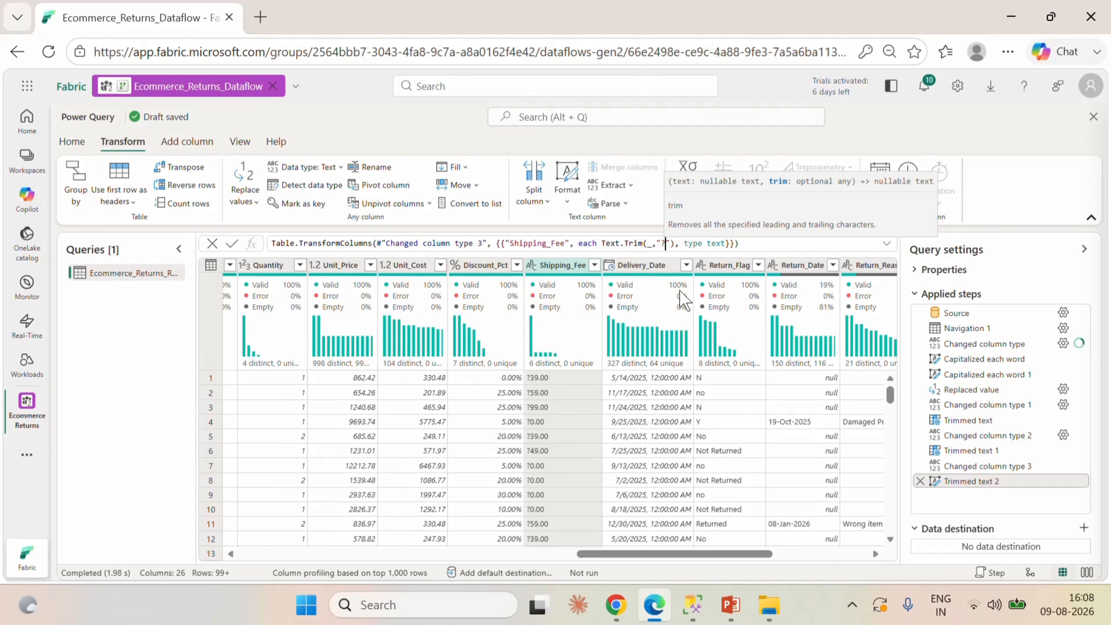
left_click(233, 244)
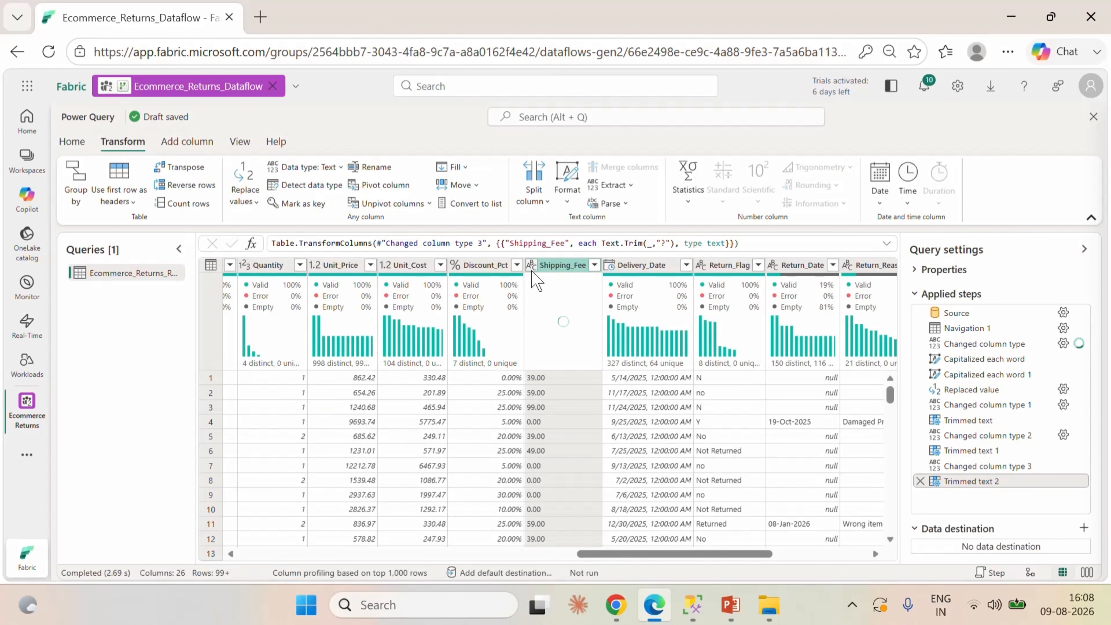
Load and review the full list of distinct Shipping_Fee values, closing it without filtering.
left_click(531, 265)
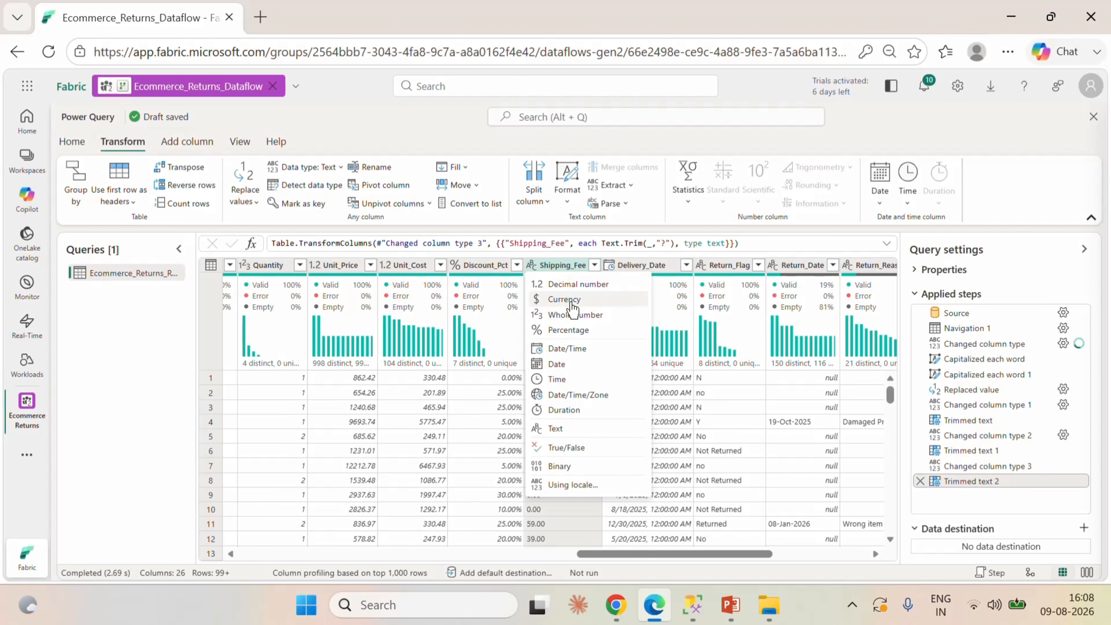
left_click(595, 265)
scroll(530, 418, "down", 1)
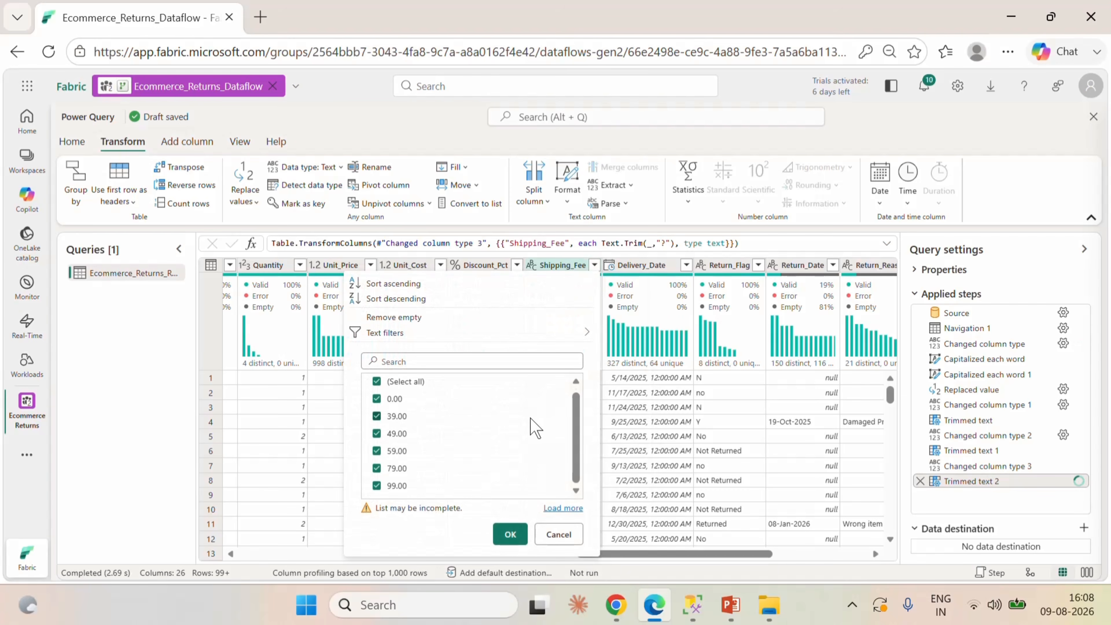
left_click(559, 508)
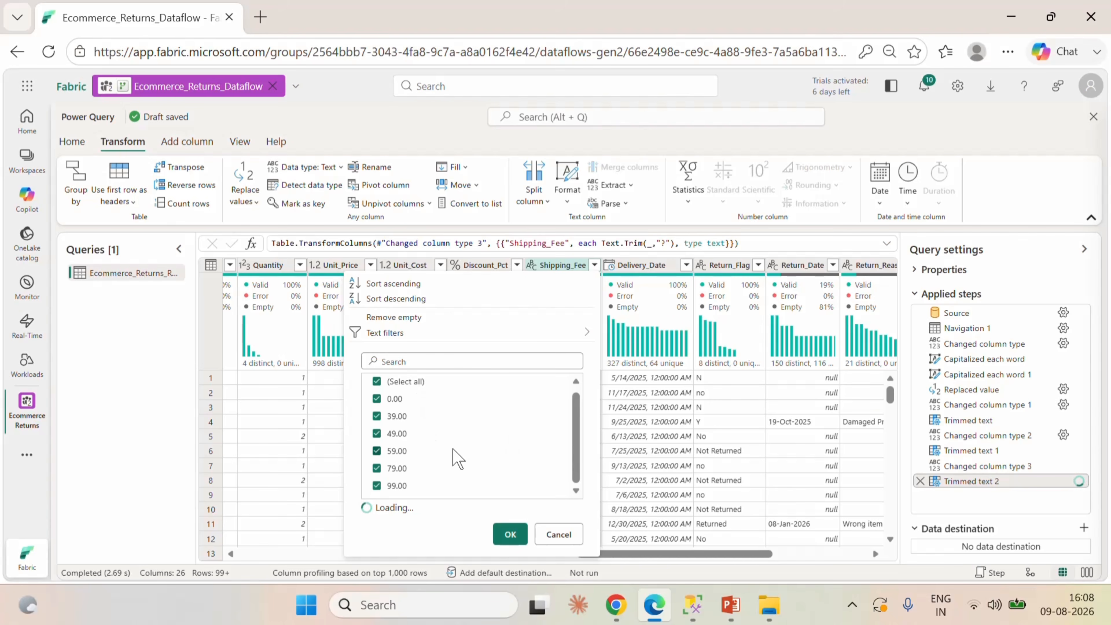
left_click(558, 534)
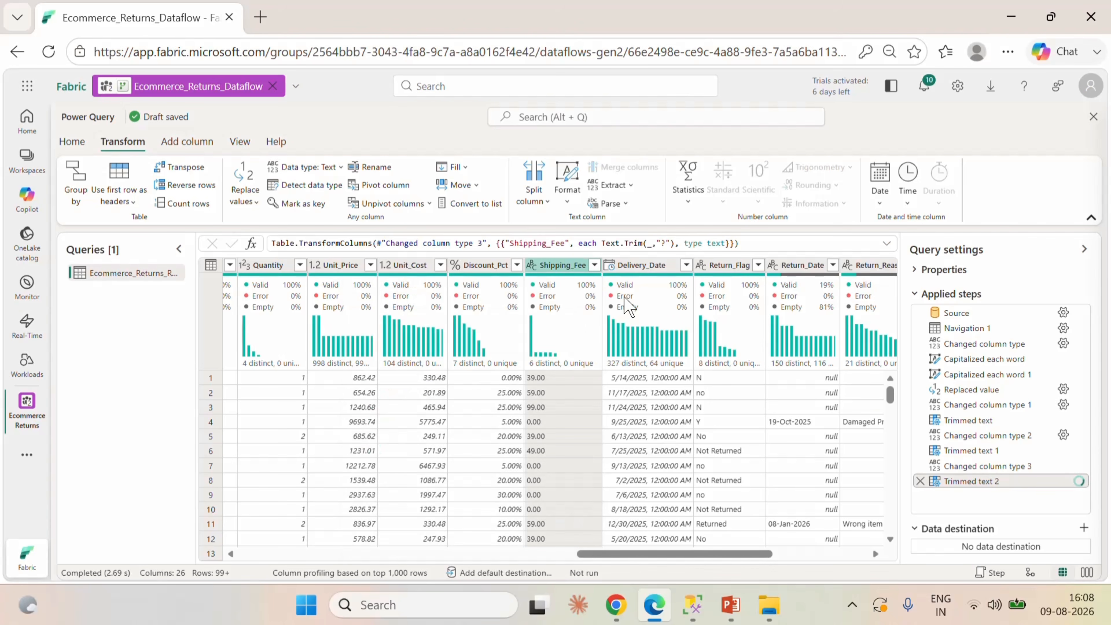
Change the Shipping_Fee column's data type to Whole number and the Delivery_Date column's to Date.
left_click(532, 264)
left_click(576, 315)
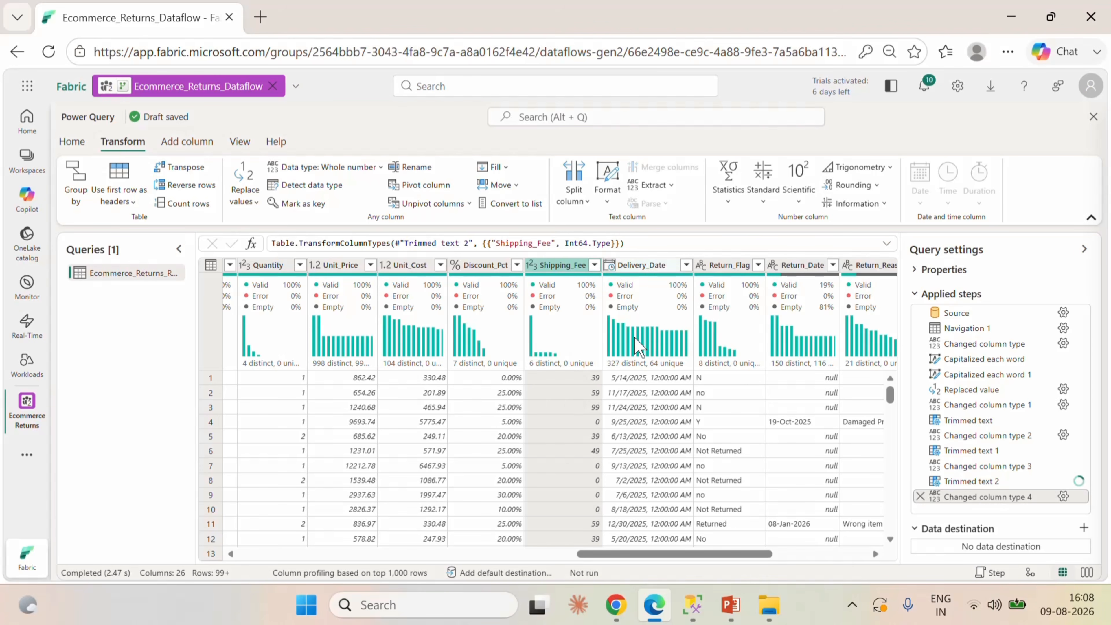
left_click(609, 264)
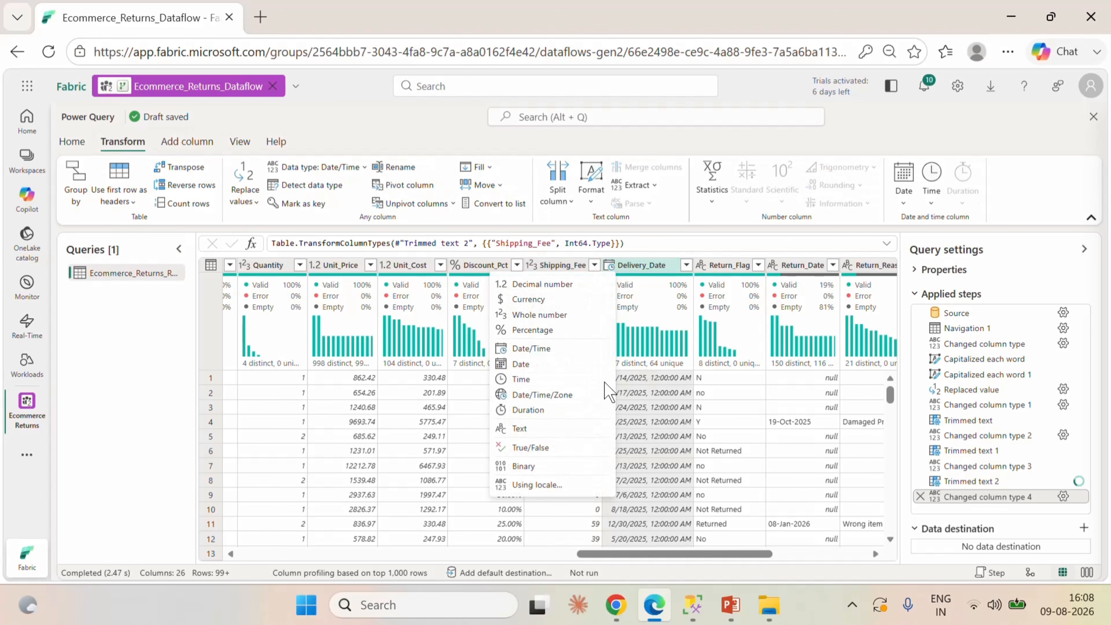
left_click(518, 366)
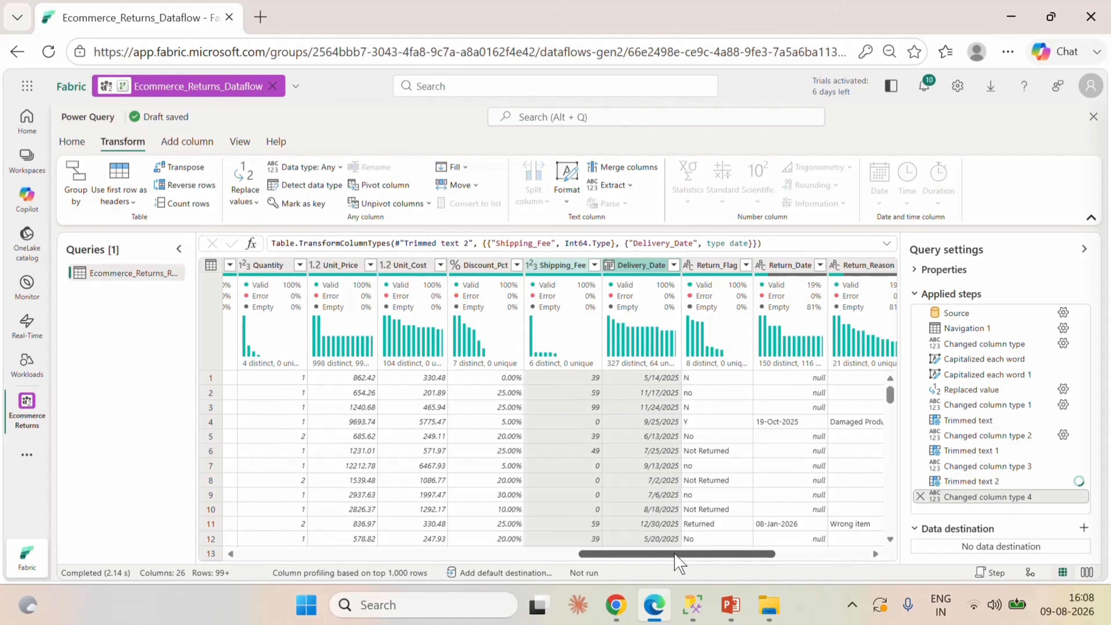
Review the distinct values of the Return_Flag column, closing the list without filtering.
left_click_drag(675, 554, 716, 553)
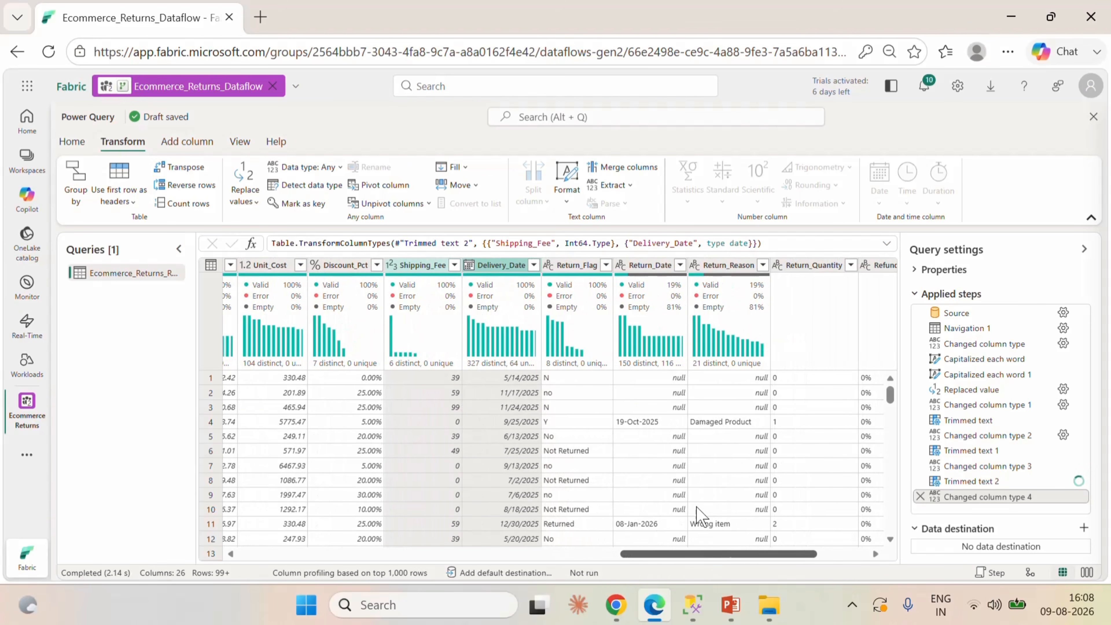
left_click(584, 271)
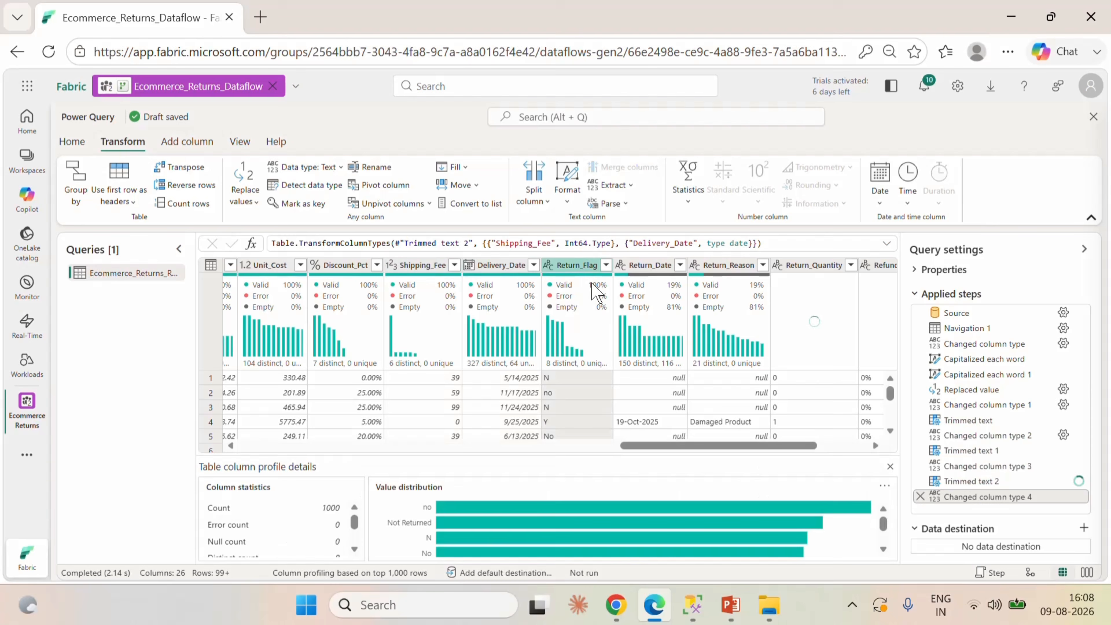
left_click(606, 265)
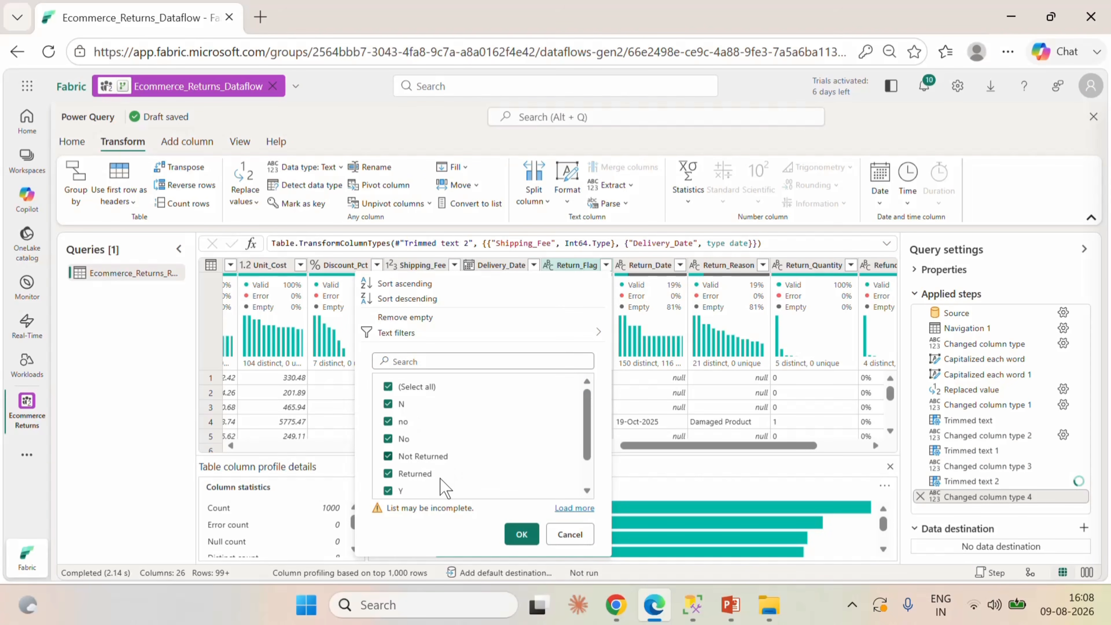
scroll(455, 468, "down", 1)
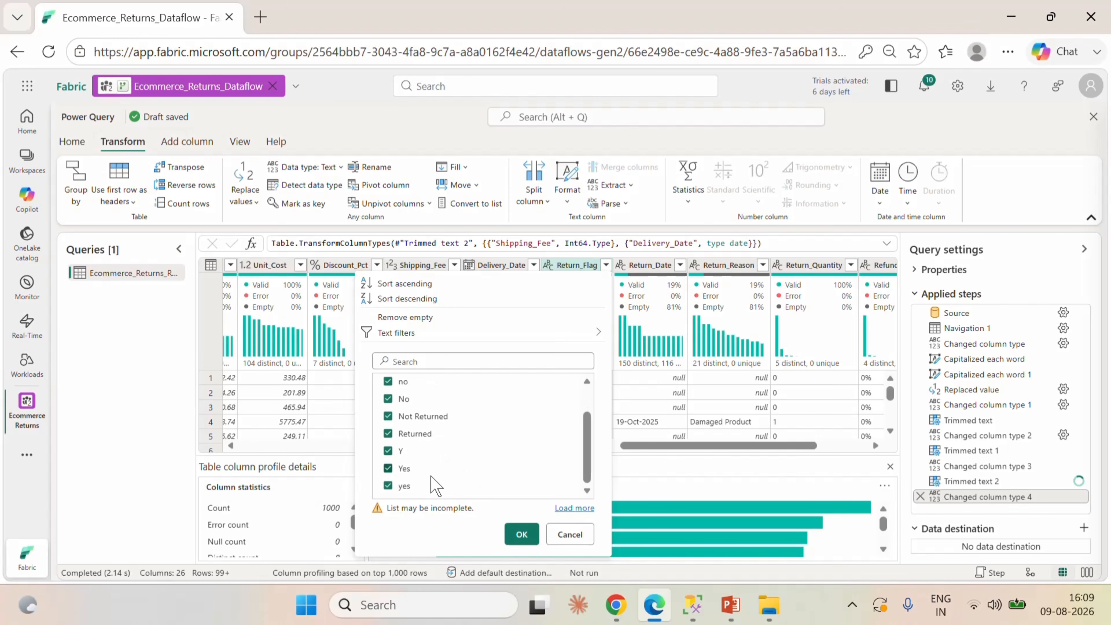
left_click(570, 534)
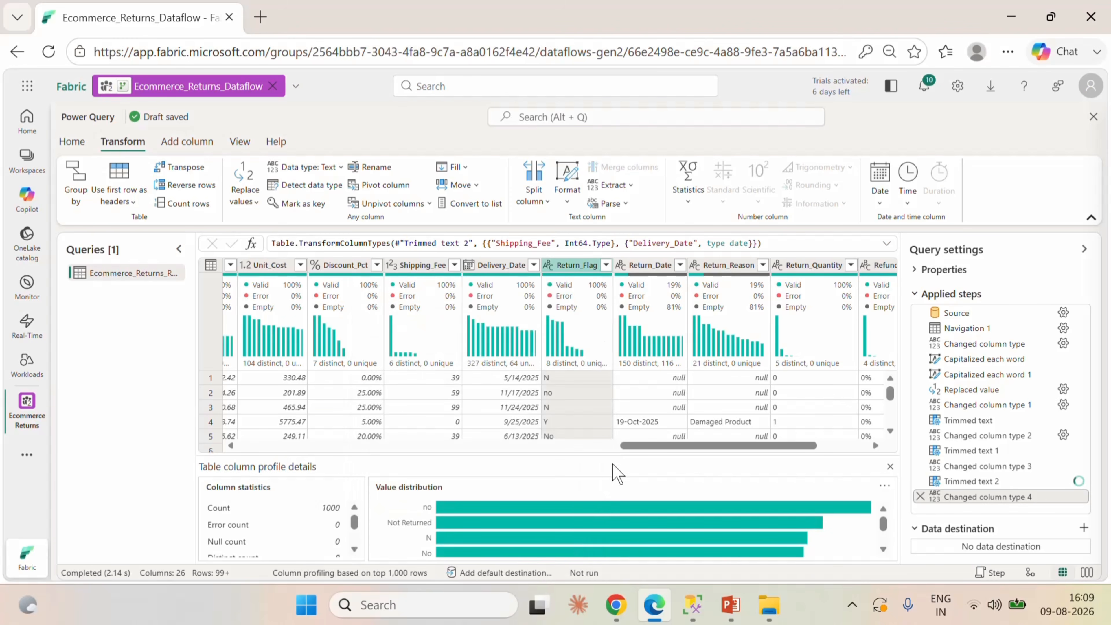
Apply the Capitalize Each Word text transform to the Return_Flag column.
mouse_move(591, 329)
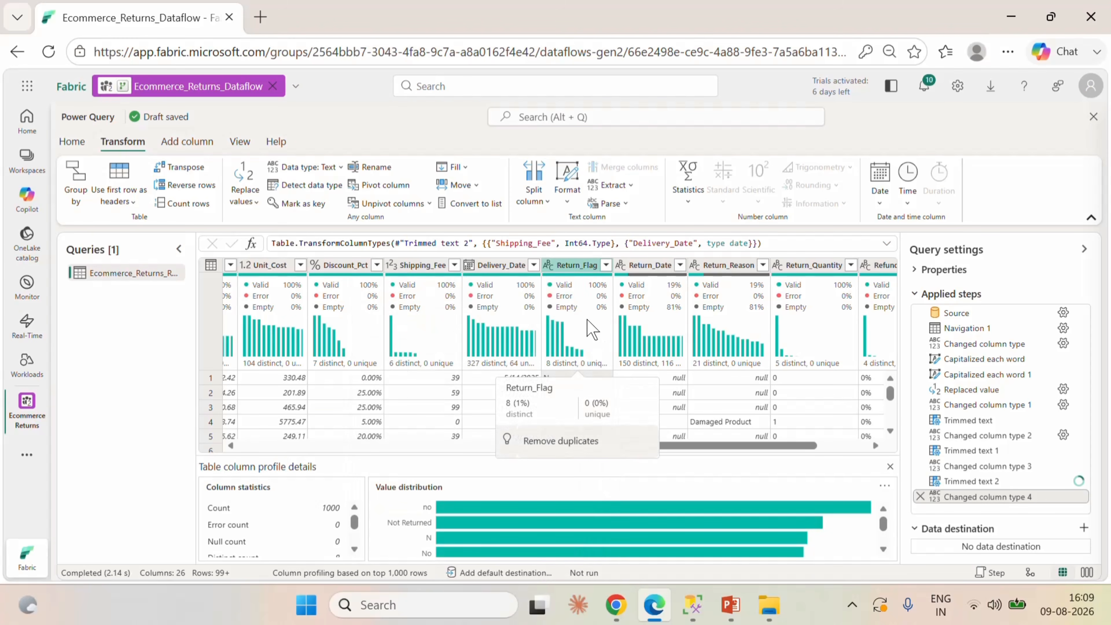
right_click(581, 269)
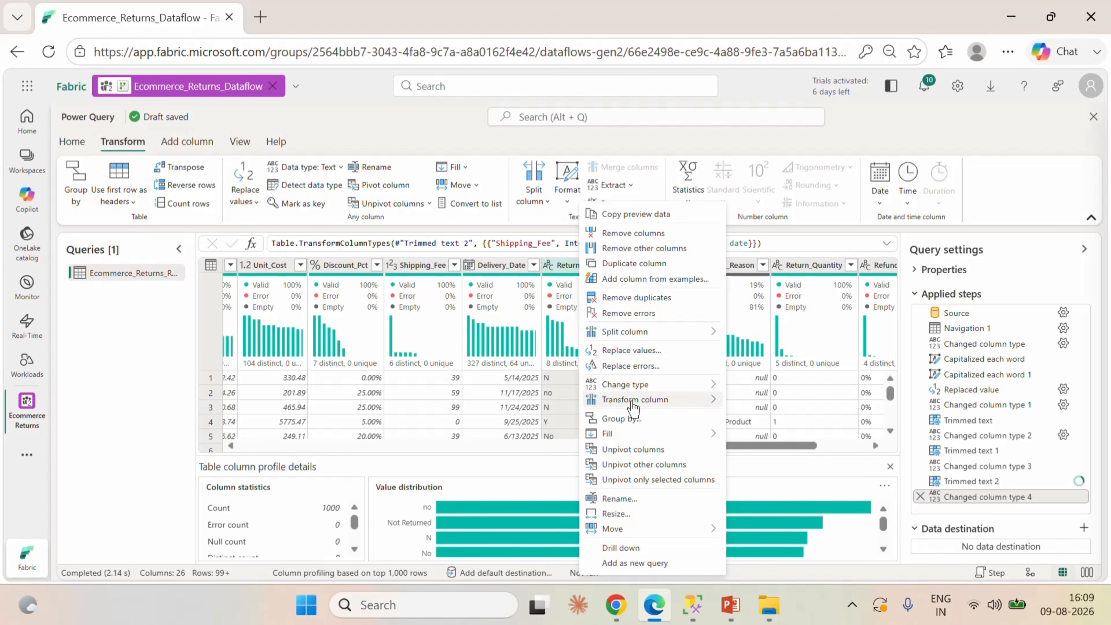
mouse_move(633, 402)
mouse_move(758, 406)
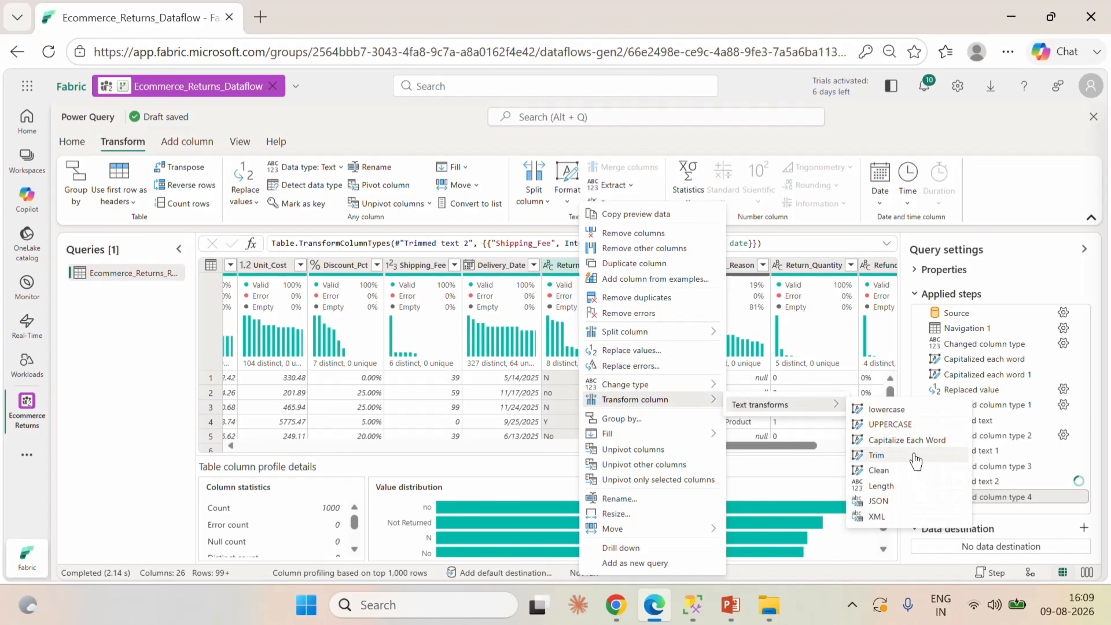
left_click(912, 441)
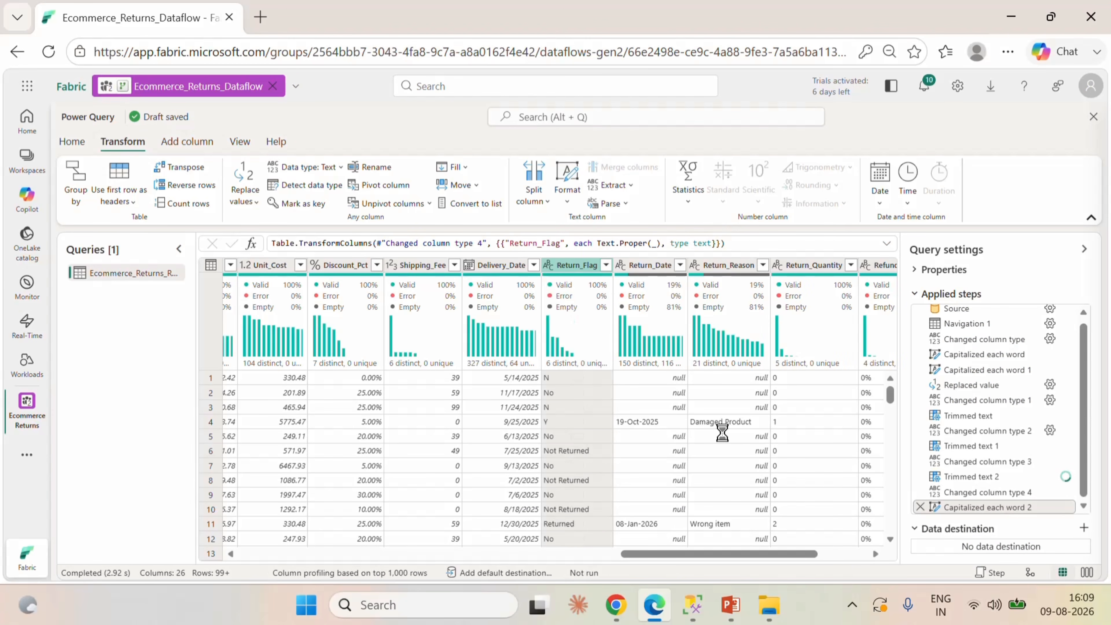
Recheck the distinct values of the capitalized Return_Flag column without applying a filter.
left_click(606, 265)
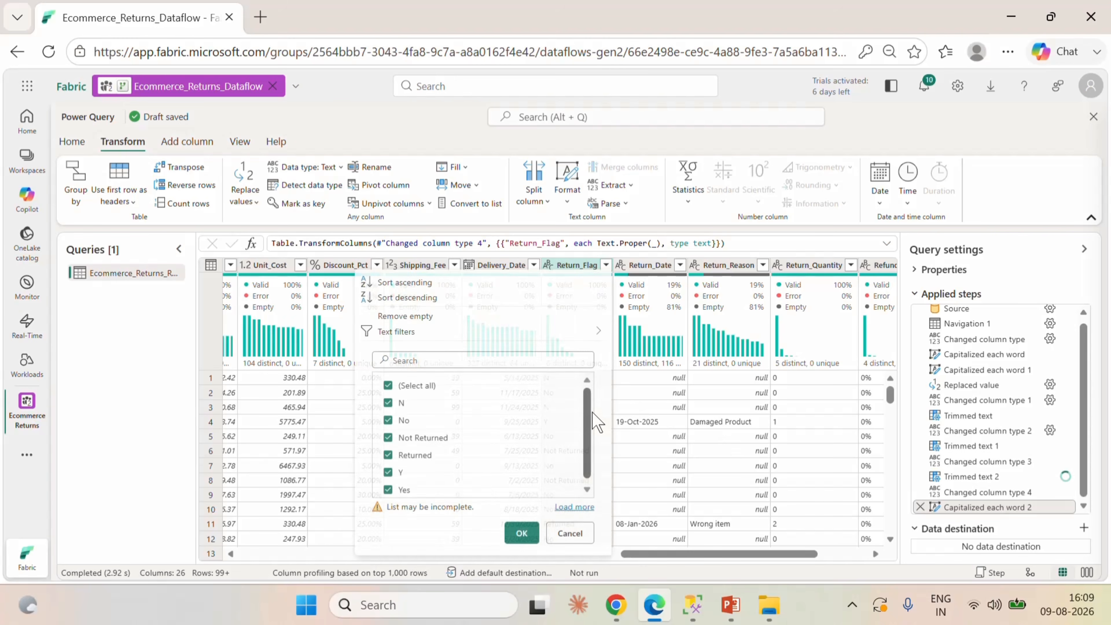
scroll(507, 440, "down", 1)
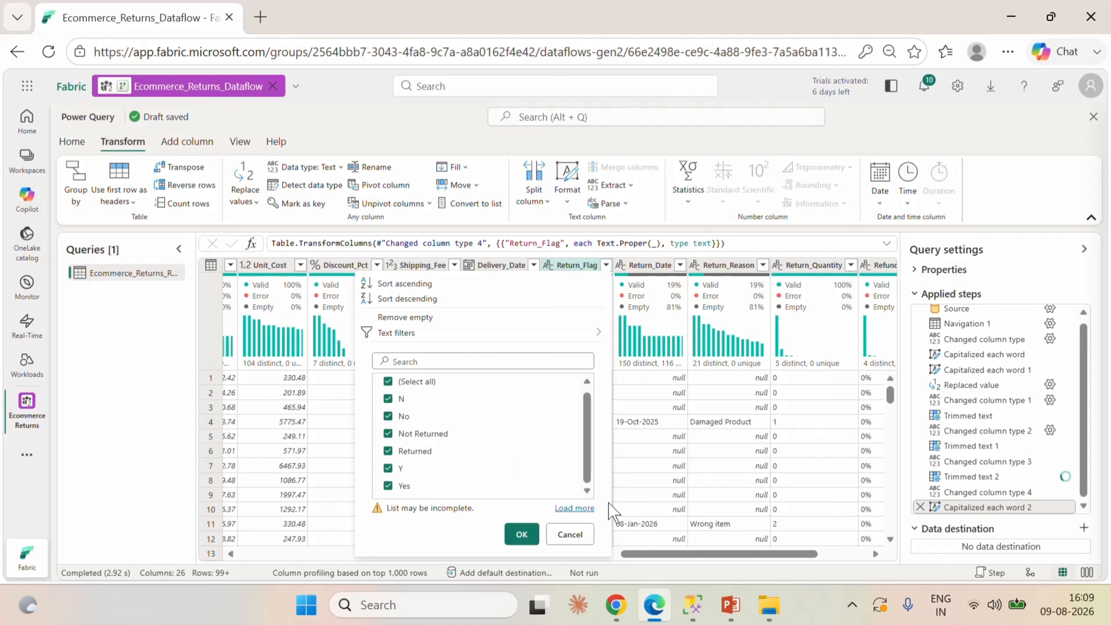
left_click(571, 534)
Try to replace "Not Returened" with "No" in the Return_Date column.
right_click(654, 275)
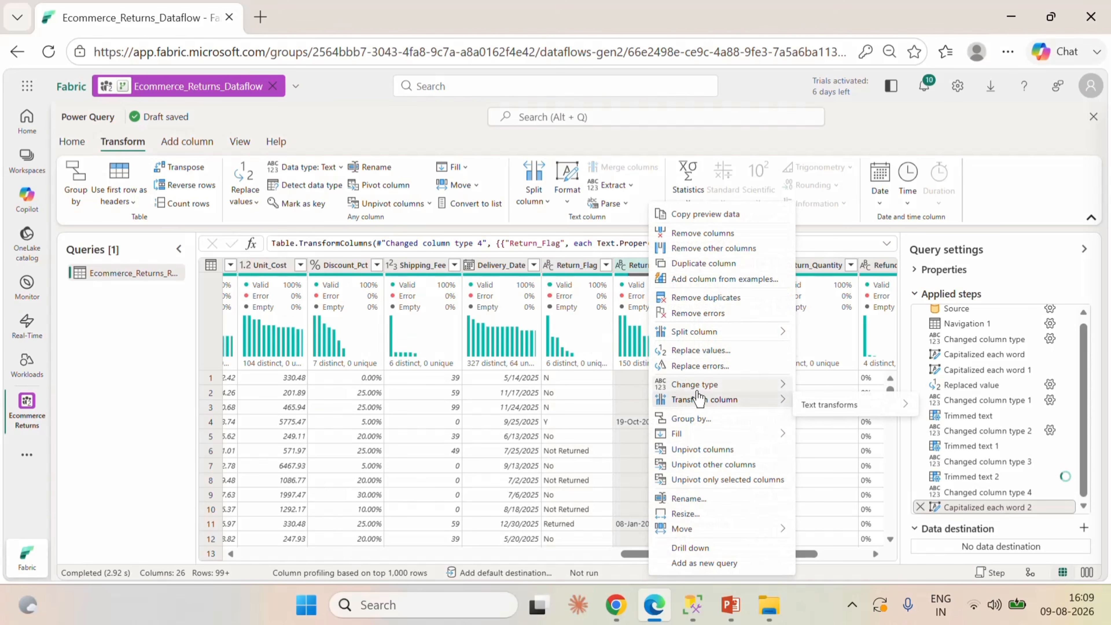
left_click(690, 353)
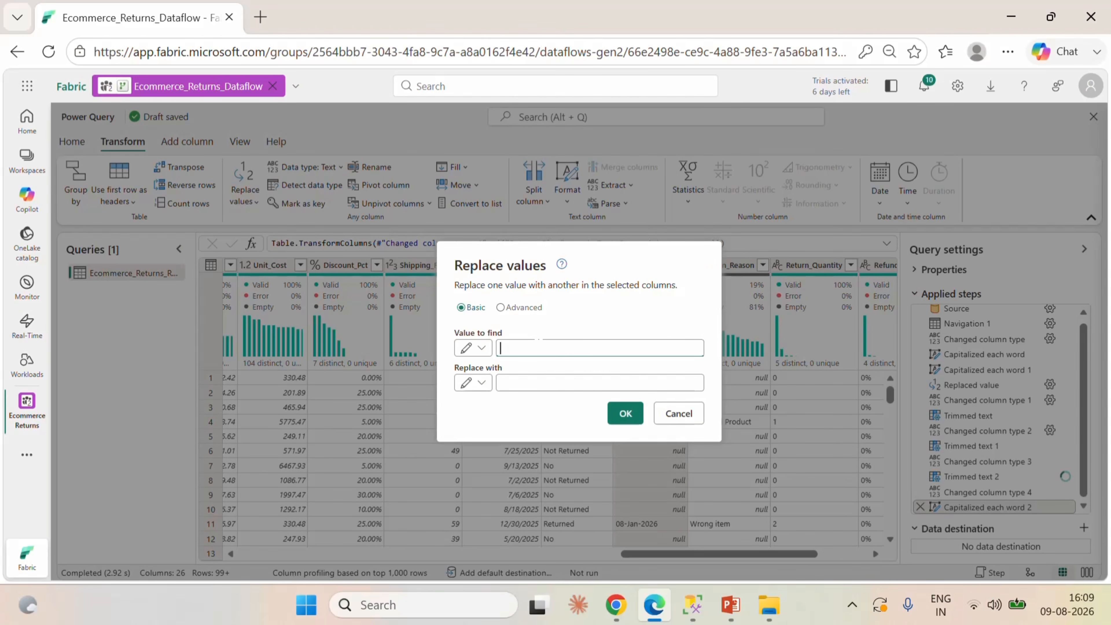
type("Not Returened")
left_click(540, 382)
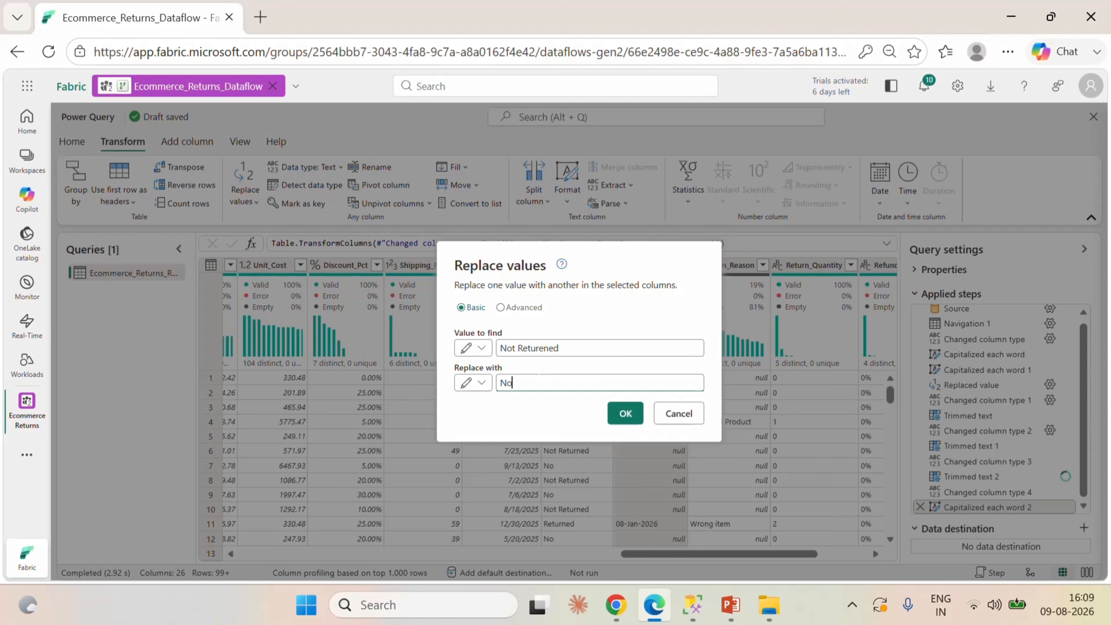
type("No")
left_click(625, 413)
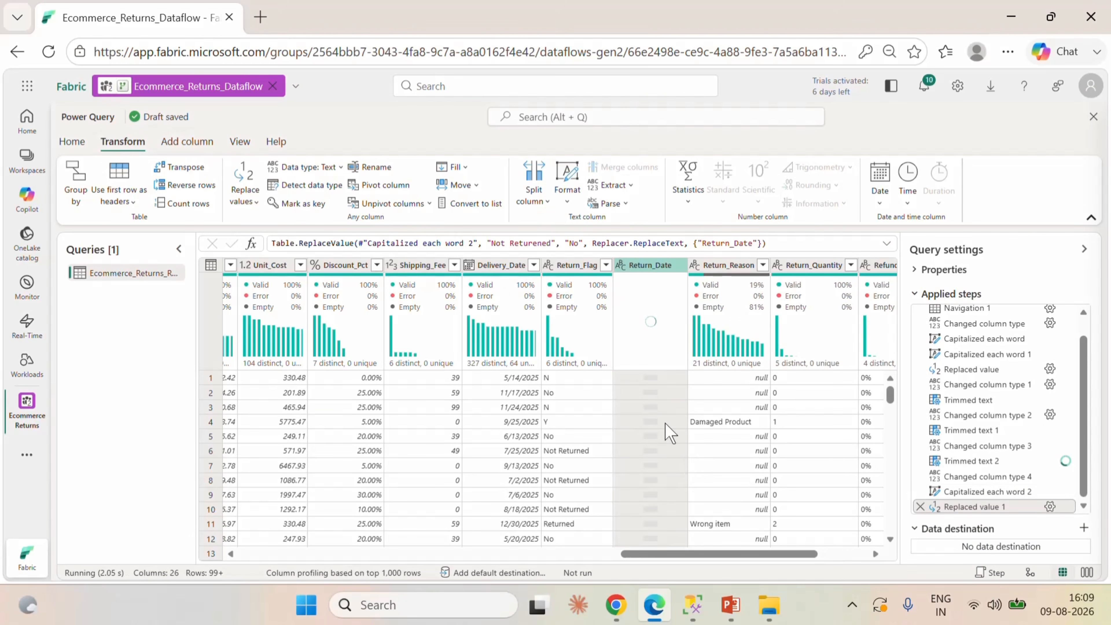
mouse_move(678, 289)
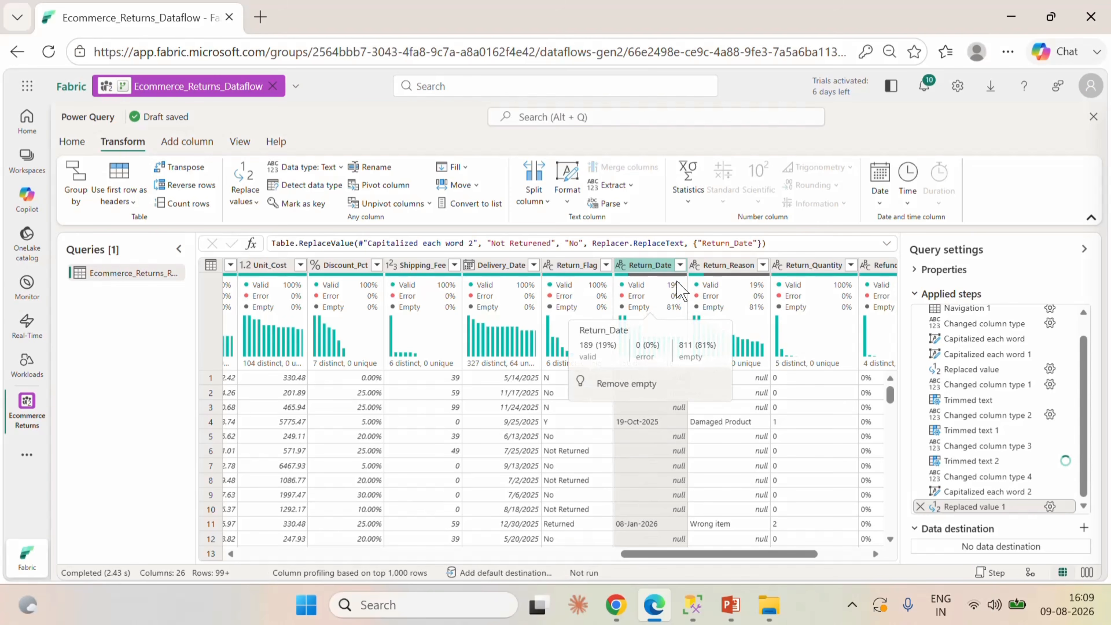
Check the Return_Flag values without filtering and delete the last replacement step made on Return_Date.
left_click(606, 265)
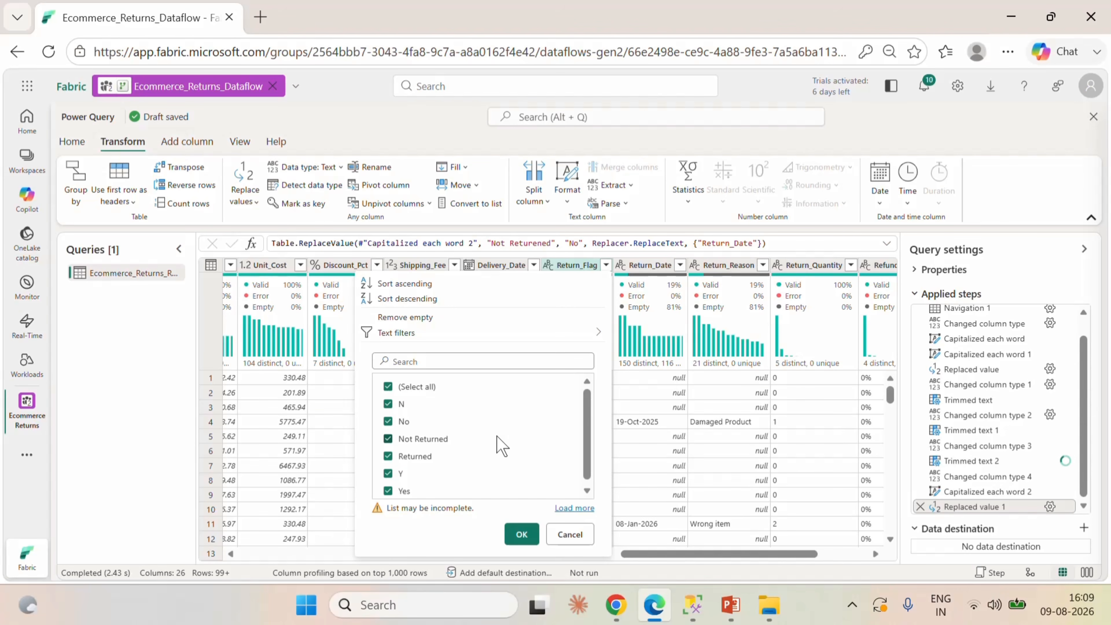
left_click(570, 534)
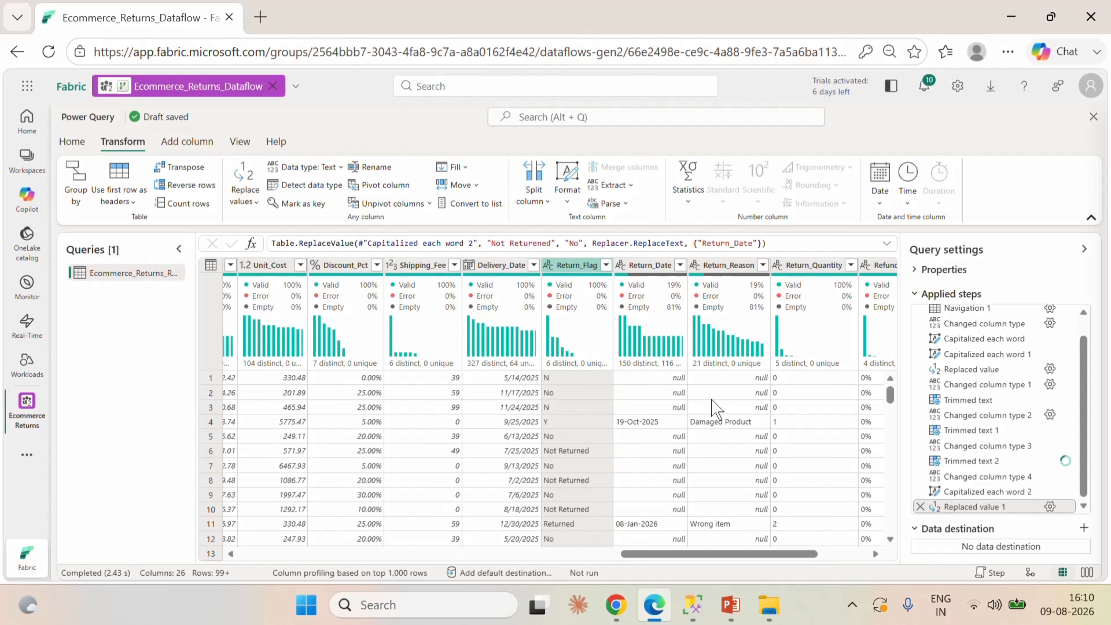
left_click(920, 507)
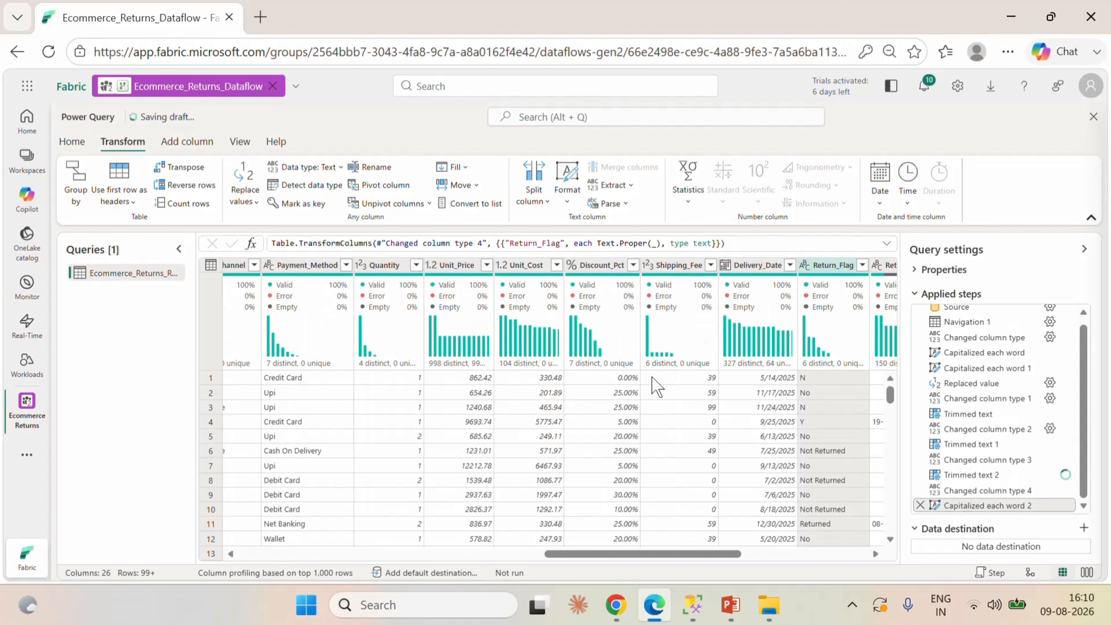
Replace "Not Returned" with "No" in the Return_Flag column and check its distinct values without filtering.
left_click_drag(696, 555, 742, 566)
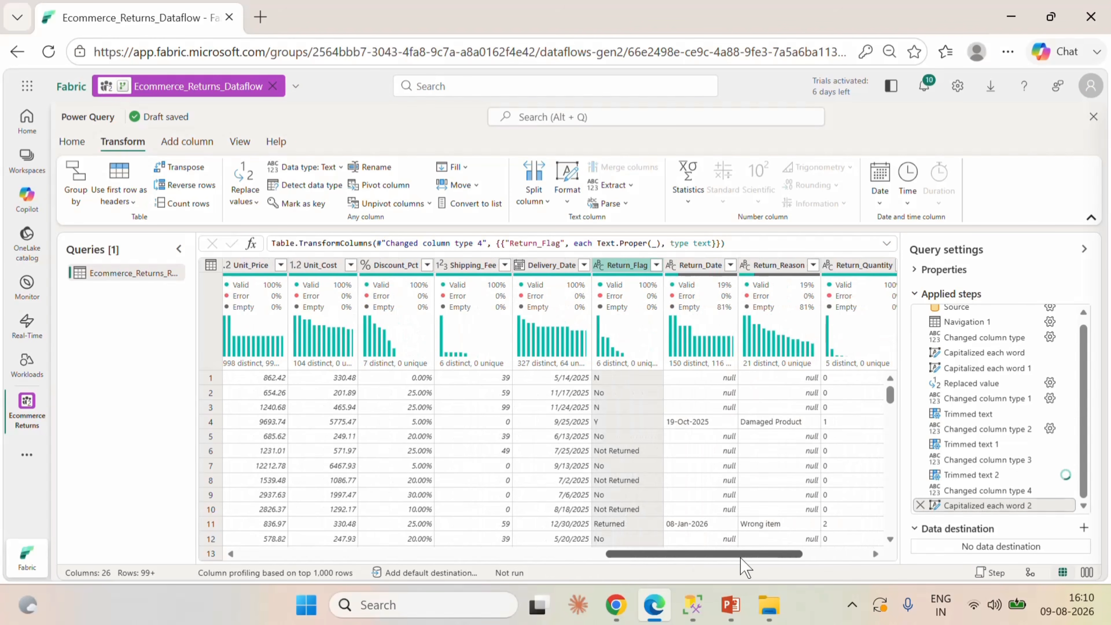
left_click(627, 262)
right_click(628, 262)
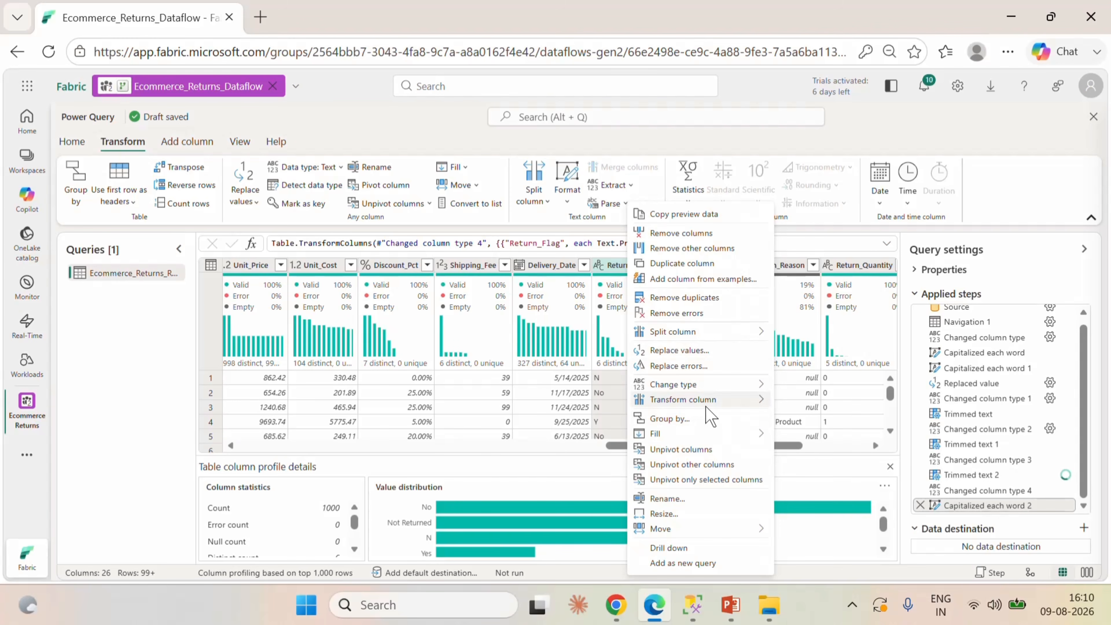
left_click(693, 357)
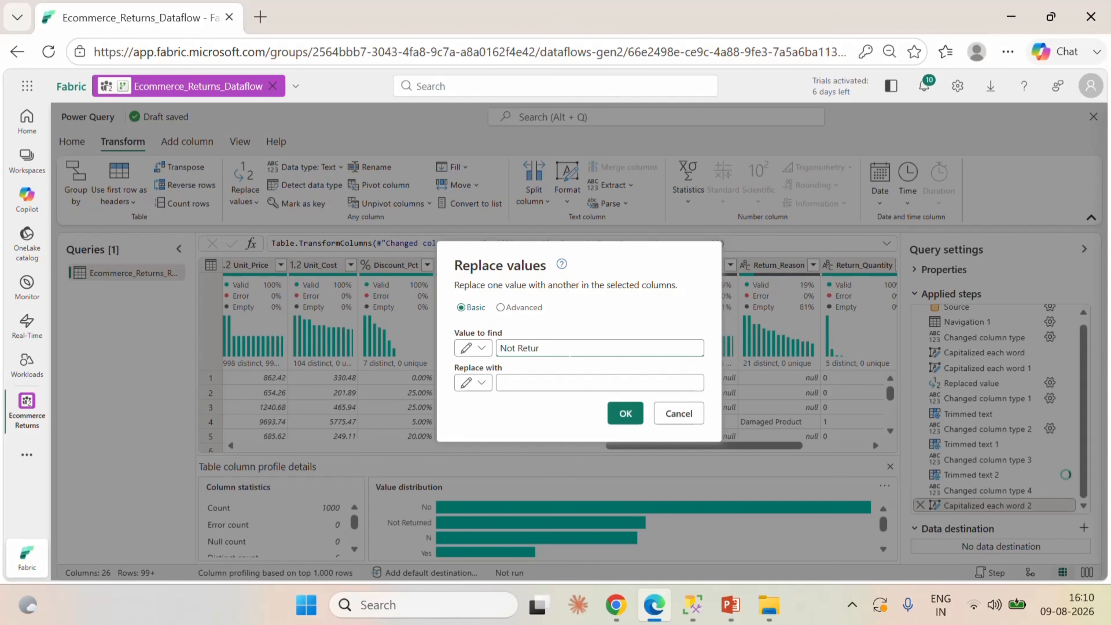
key("Tab")
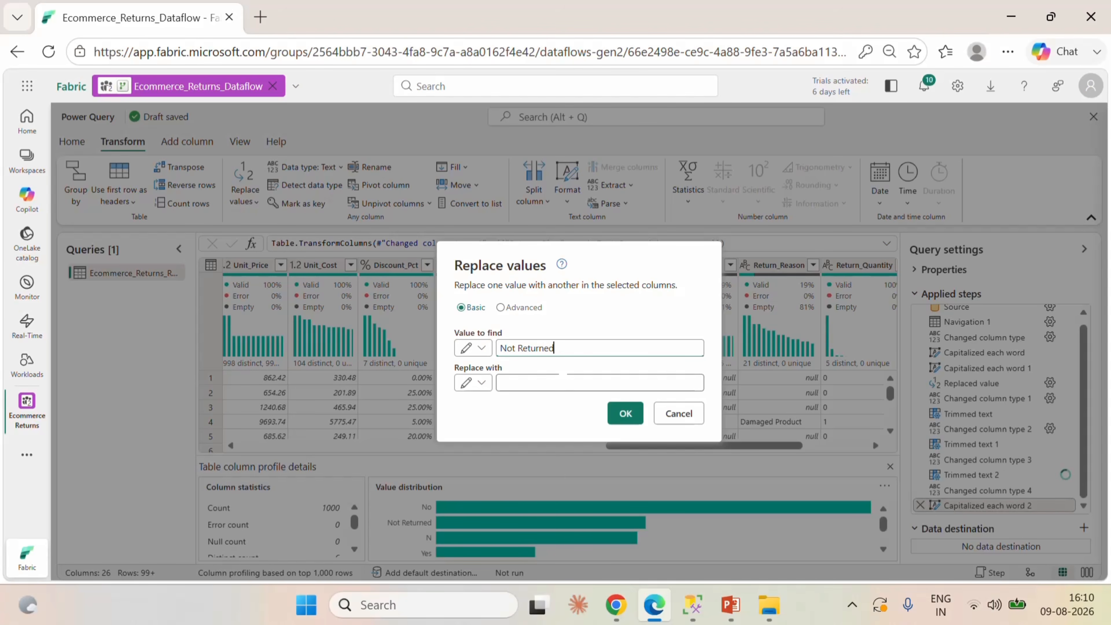
type("No")
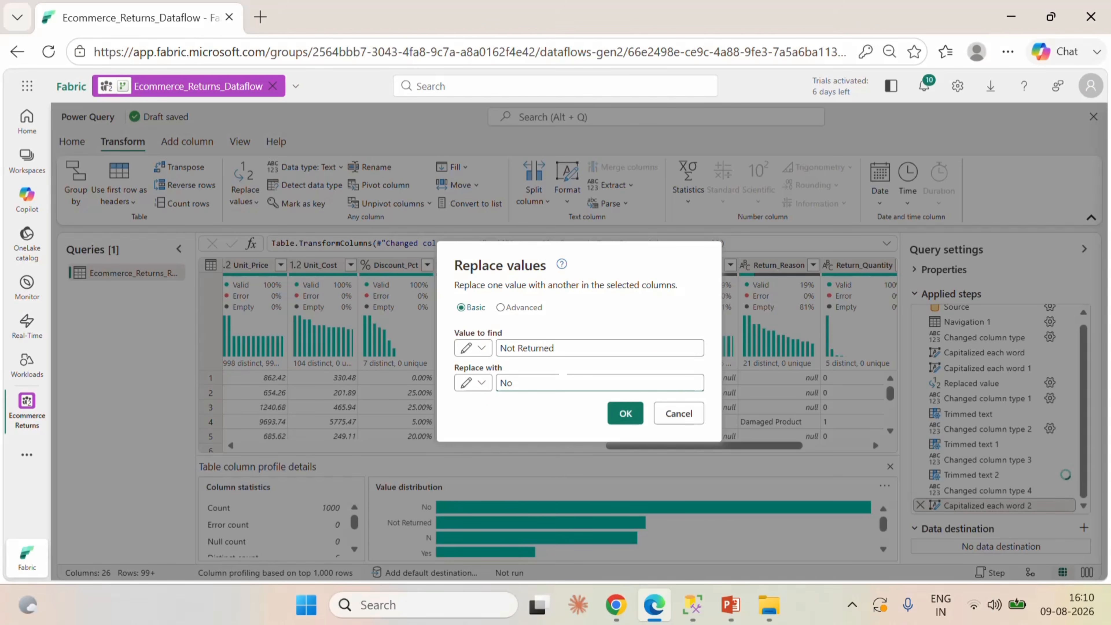
left_click(625, 413)
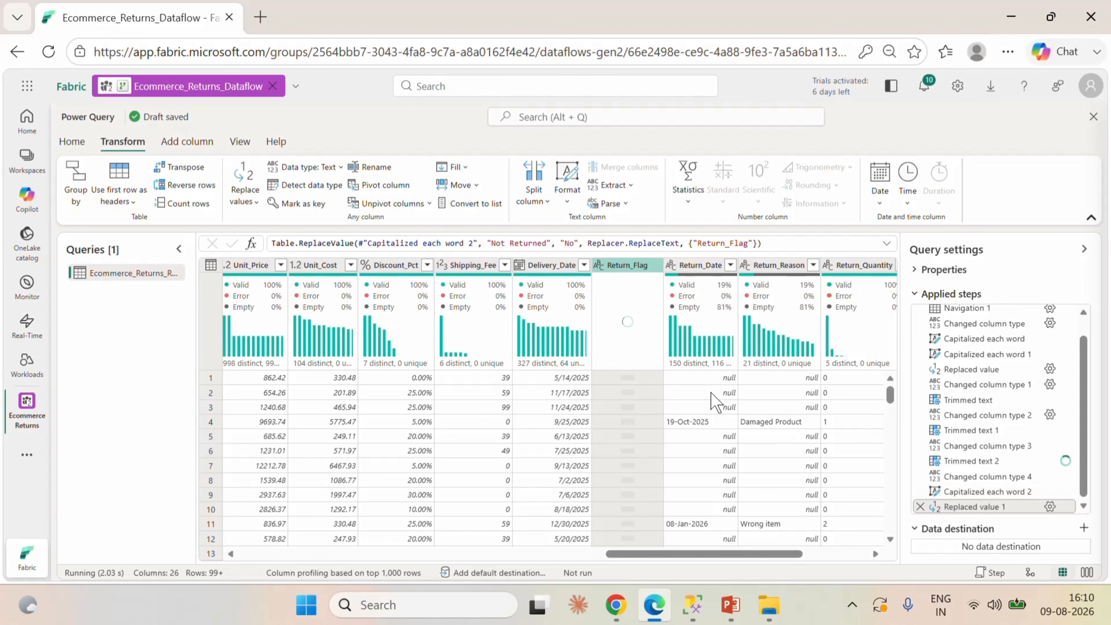
left_click(656, 265)
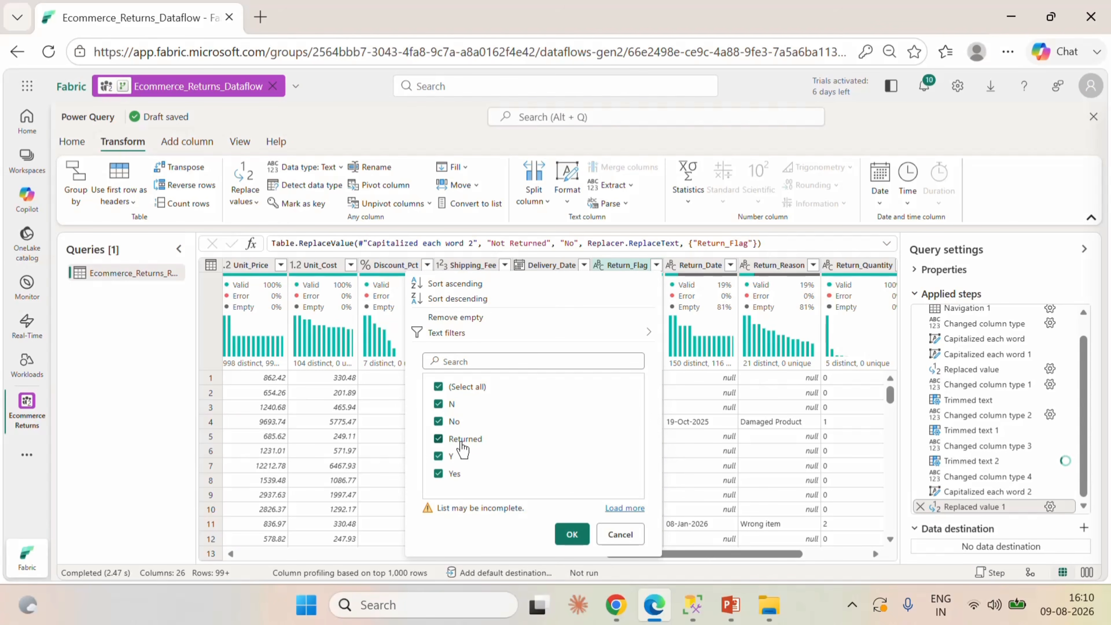
left_click(620, 534)
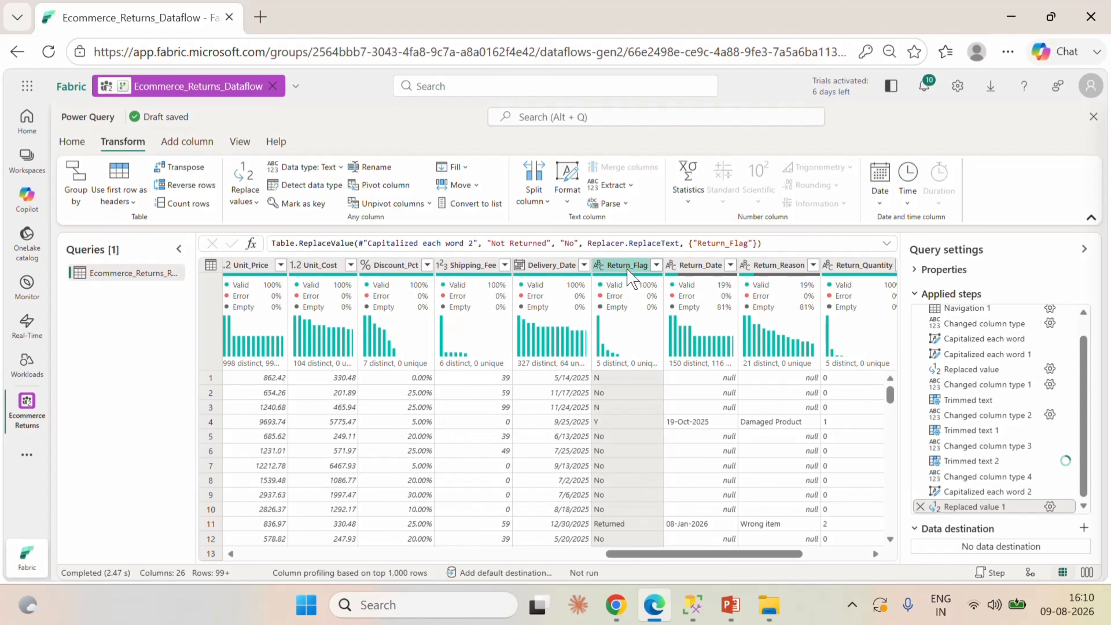
Replace "Returned" with "Yes" in the Return_Flag column.
right_click(632, 271)
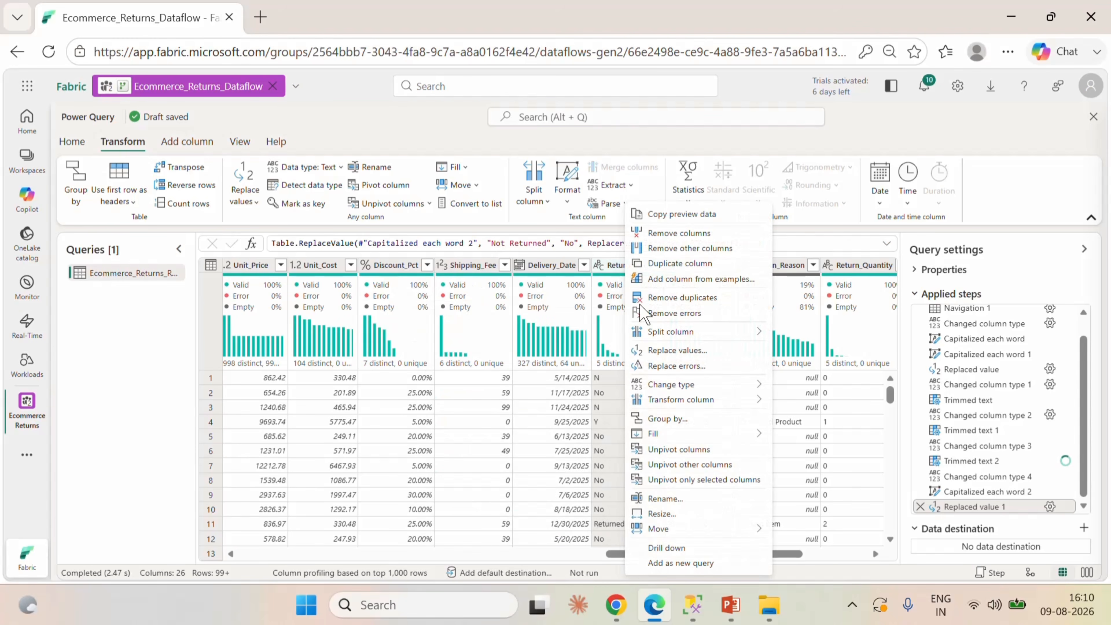
left_click(672, 352)
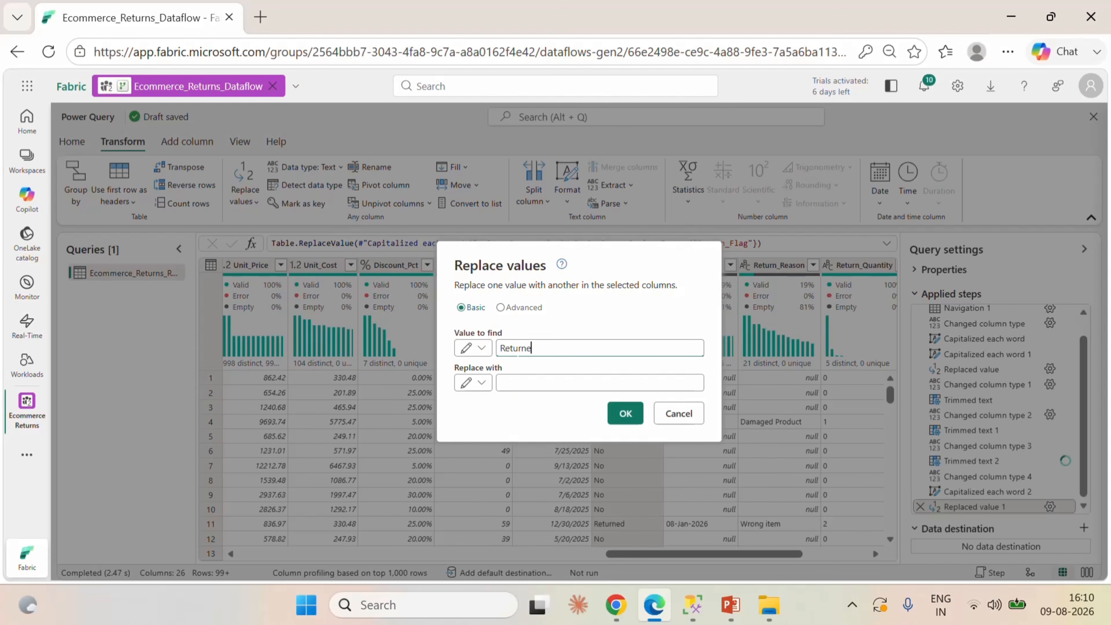
left_click(527, 384)
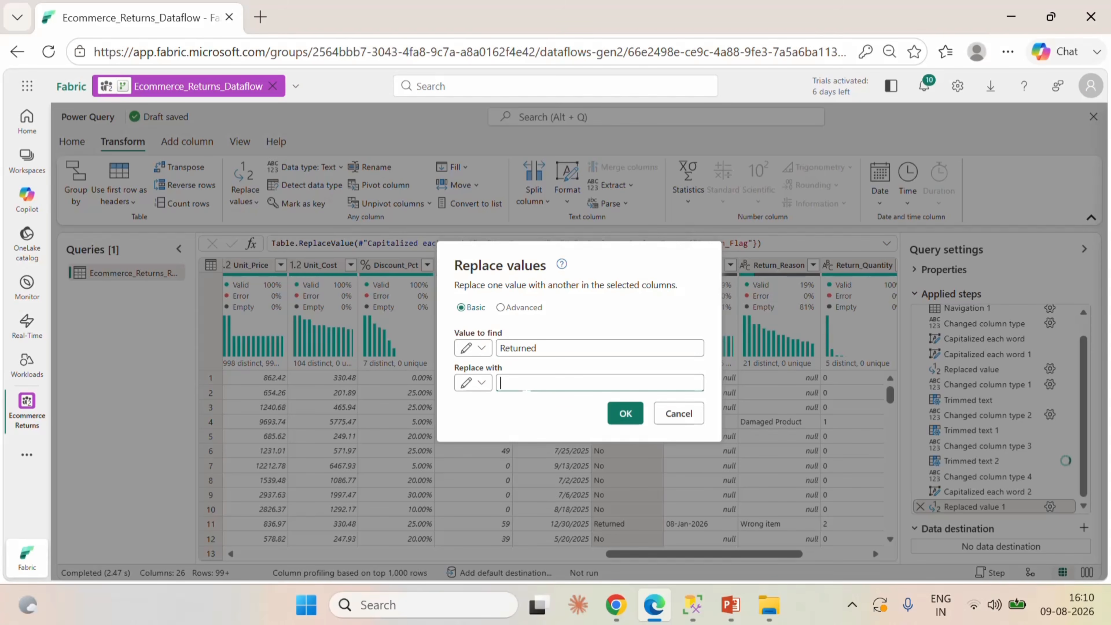
left_click(618, 420)
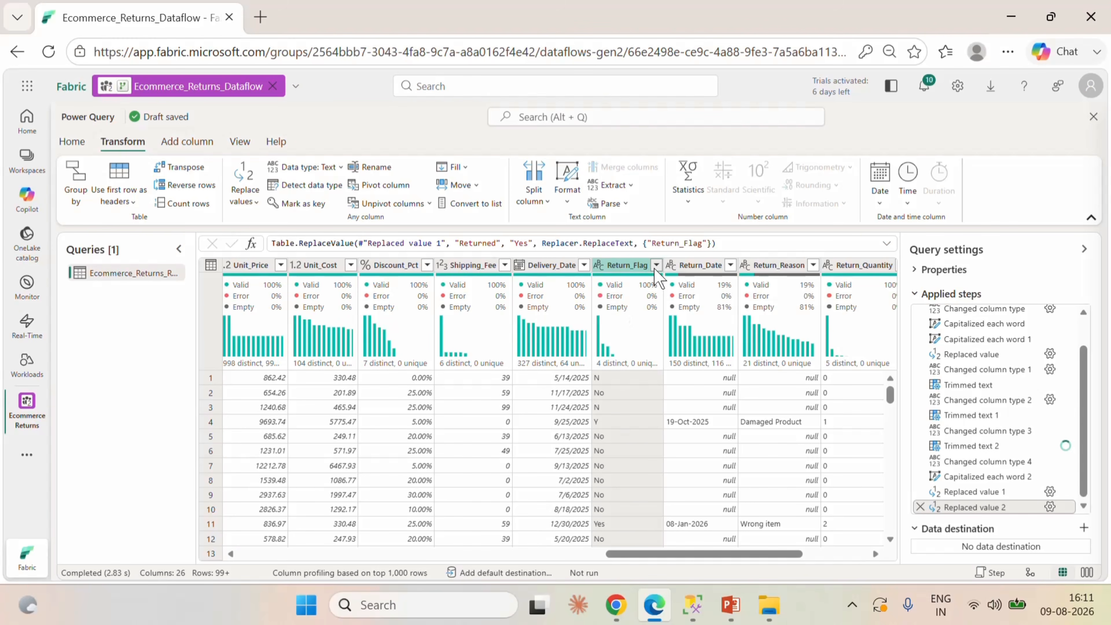
Load and review the full list of distinct Return_Flag values, closing it without filtering.
left_click(655, 266)
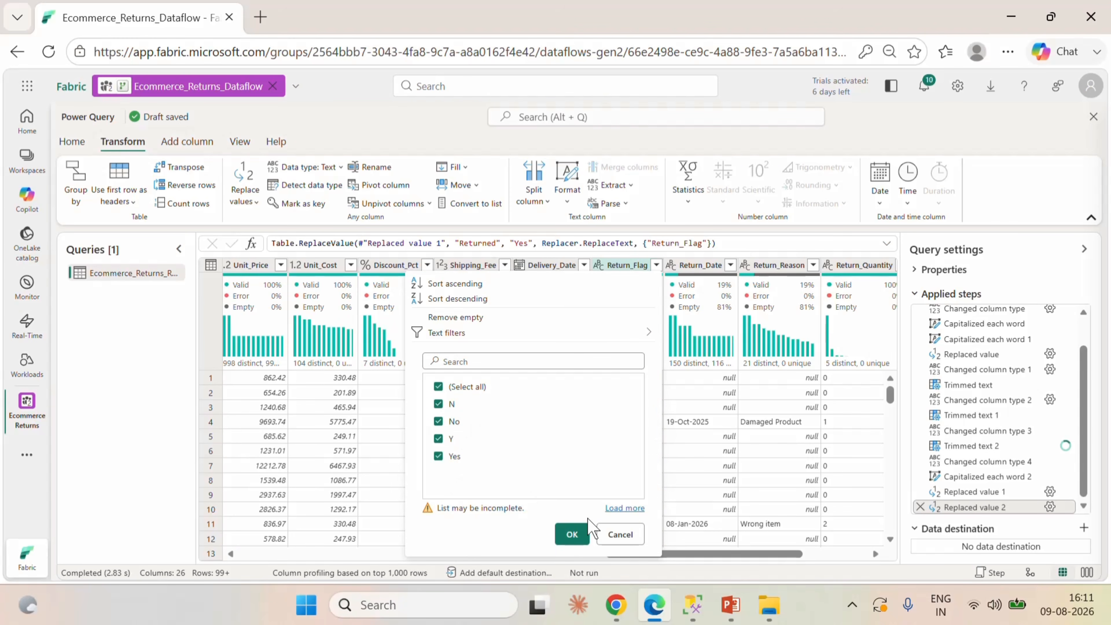
left_click(616, 508)
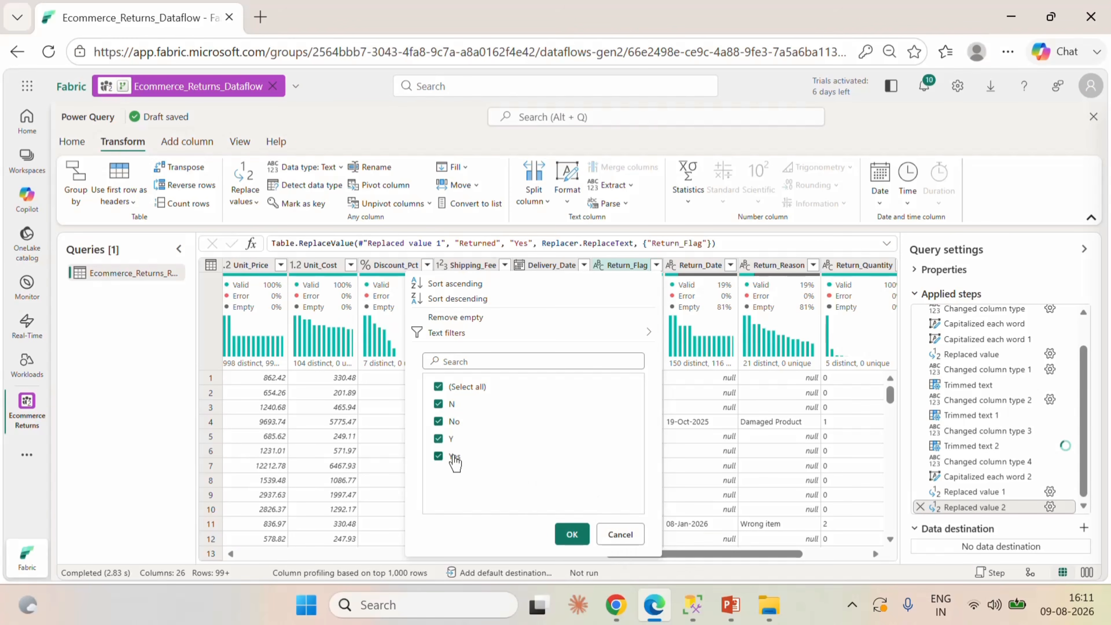
left_click(625, 534)
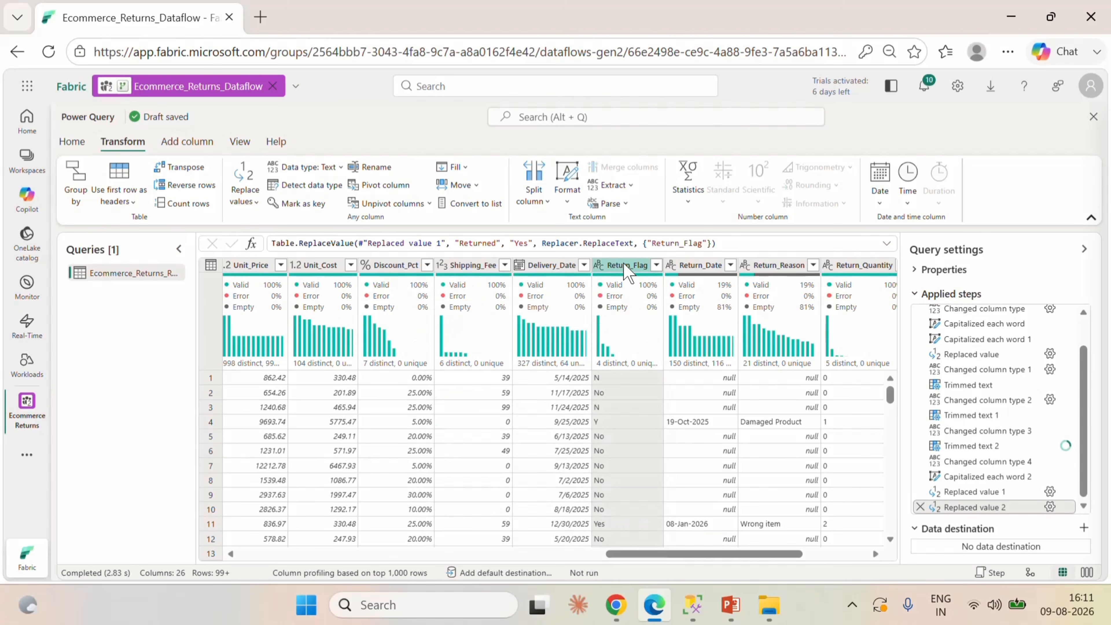
Try to replace "N" with "No" in the Return_Flag column.
right_click(630, 268)
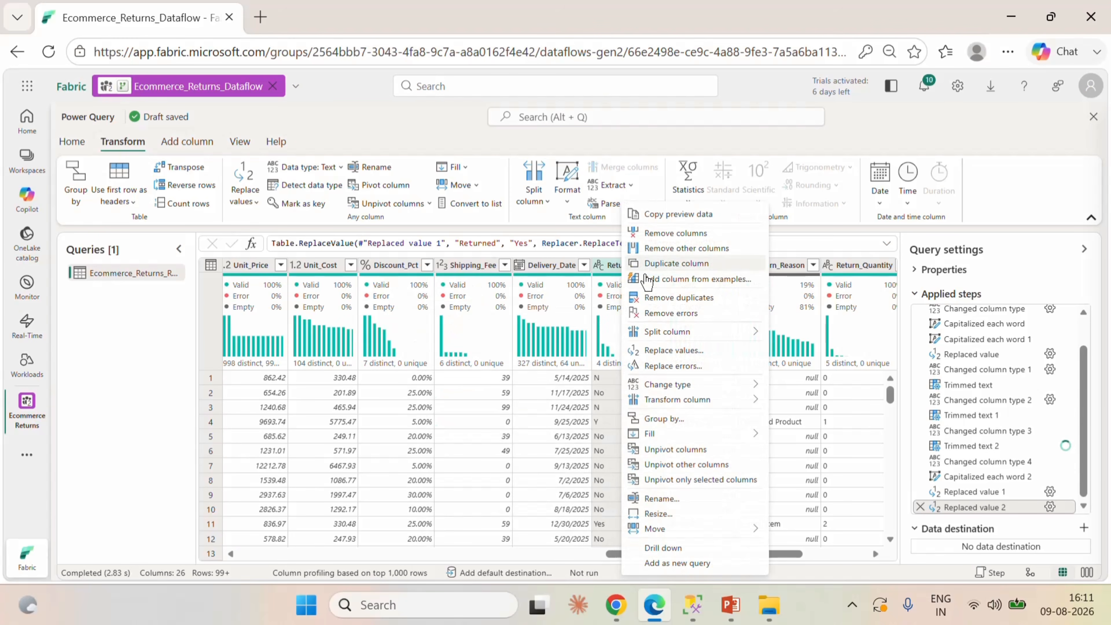
left_click(671, 351)
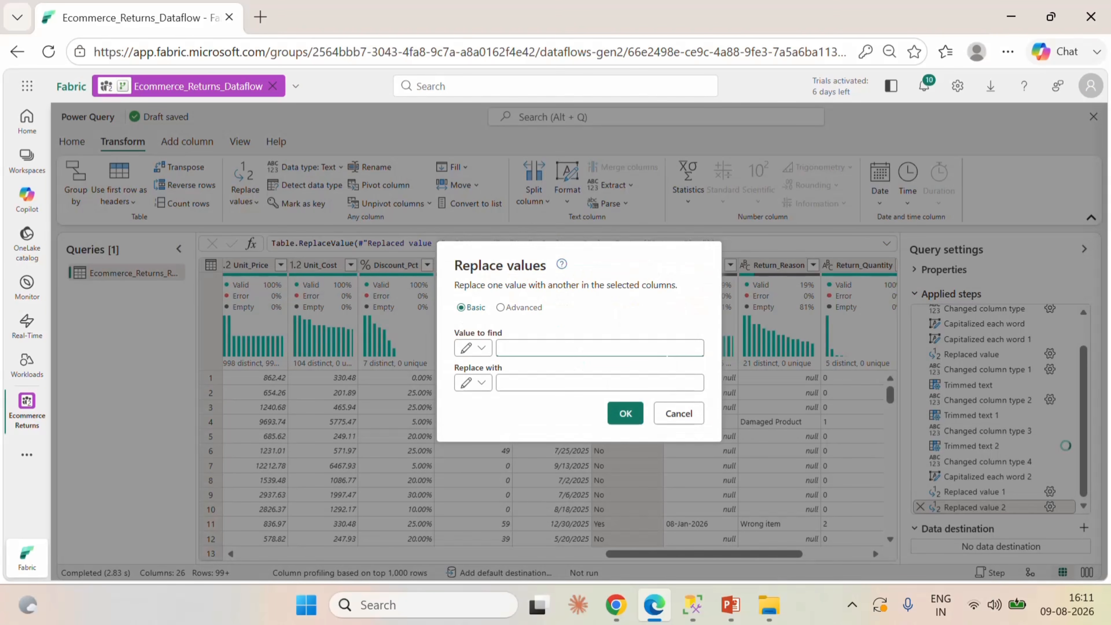
left_click(587, 380)
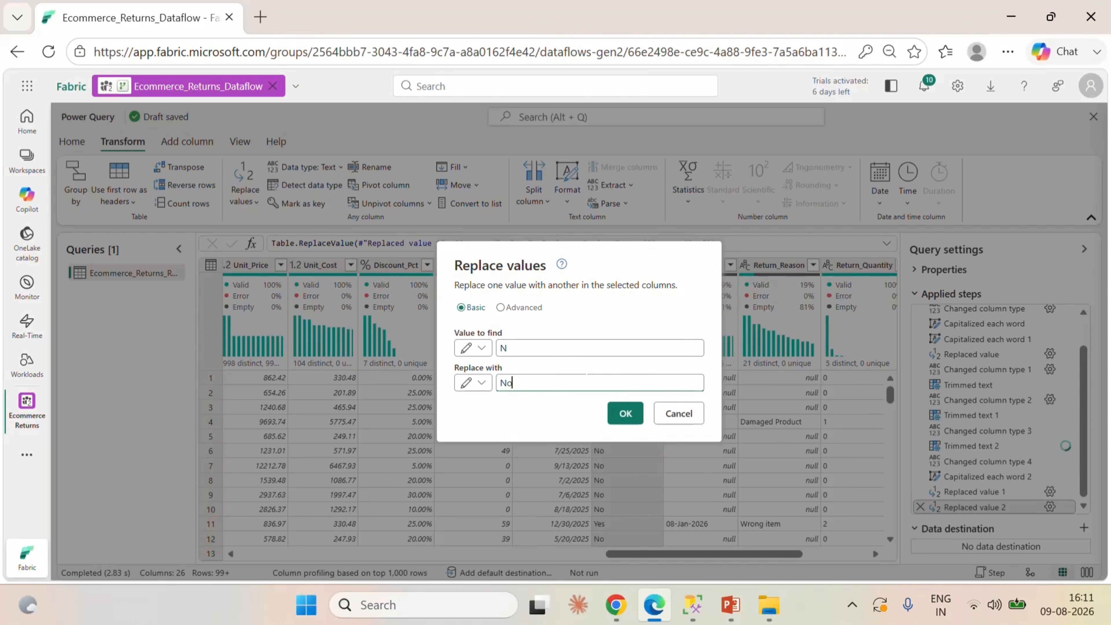
left_click(623, 421)
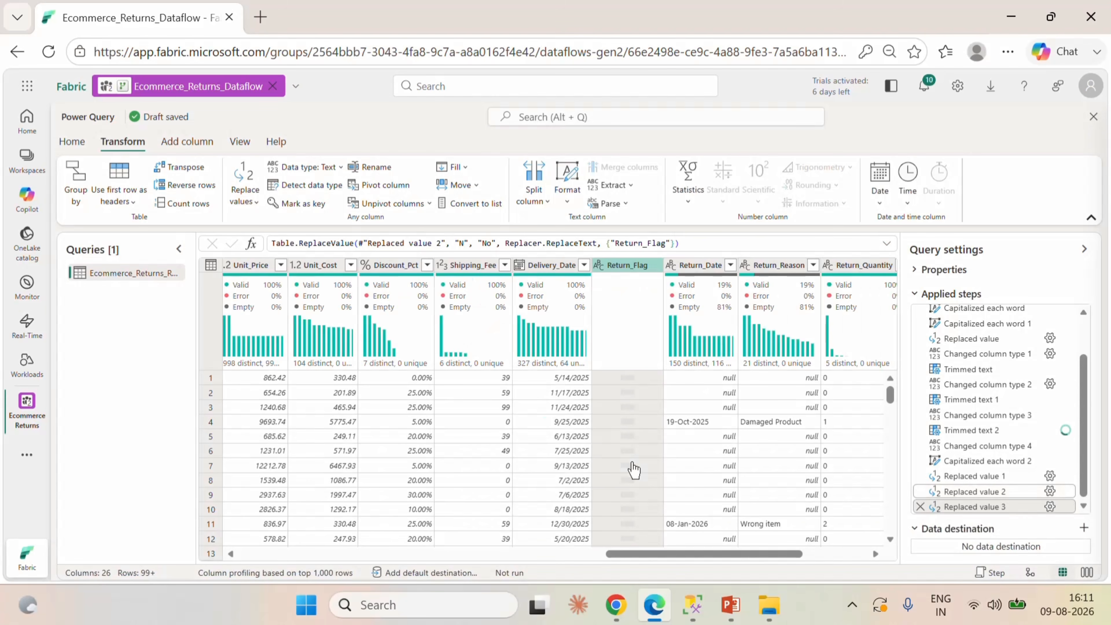
Try to replace "Y" with "Yes" in the Return_Flag column.
right_click(625, 268)
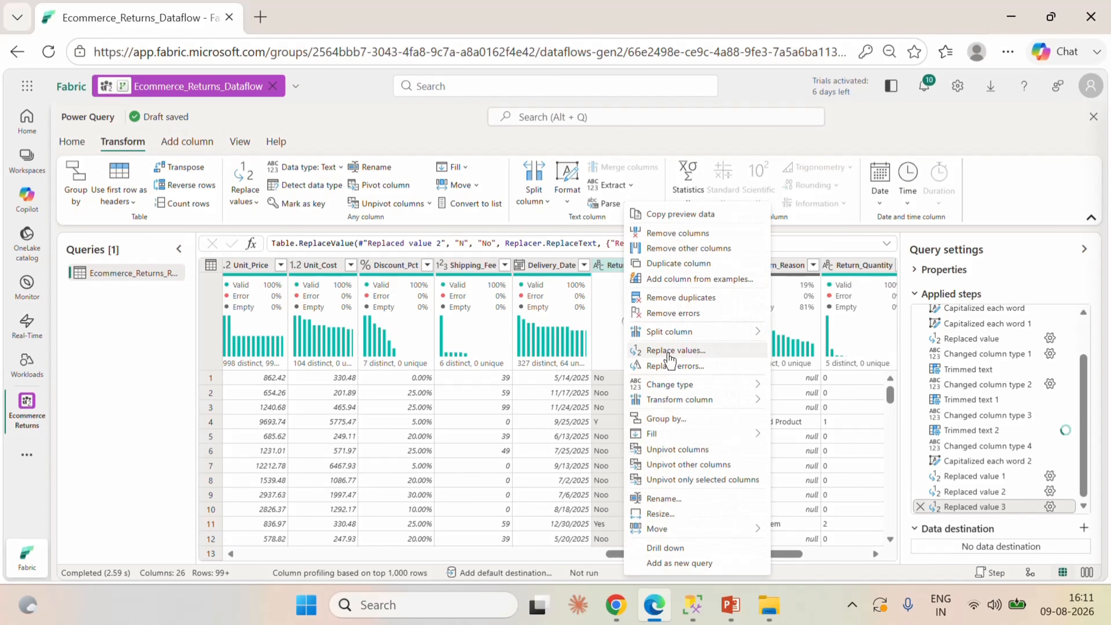
left_click(670, 351)
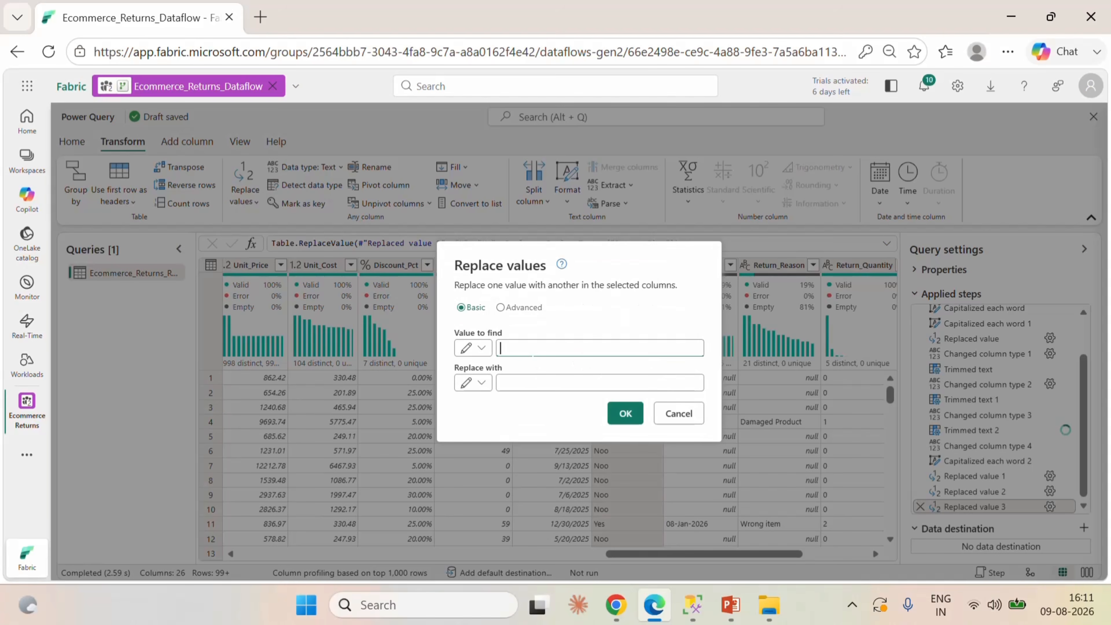
type("Y")
key("Tab")
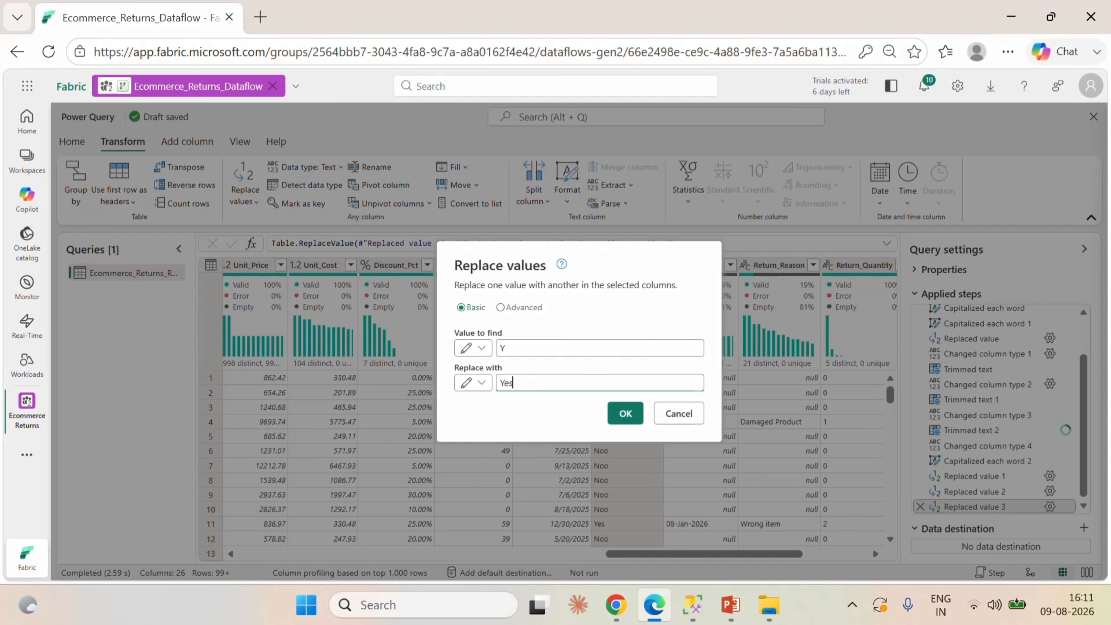
left_click(625, 413)
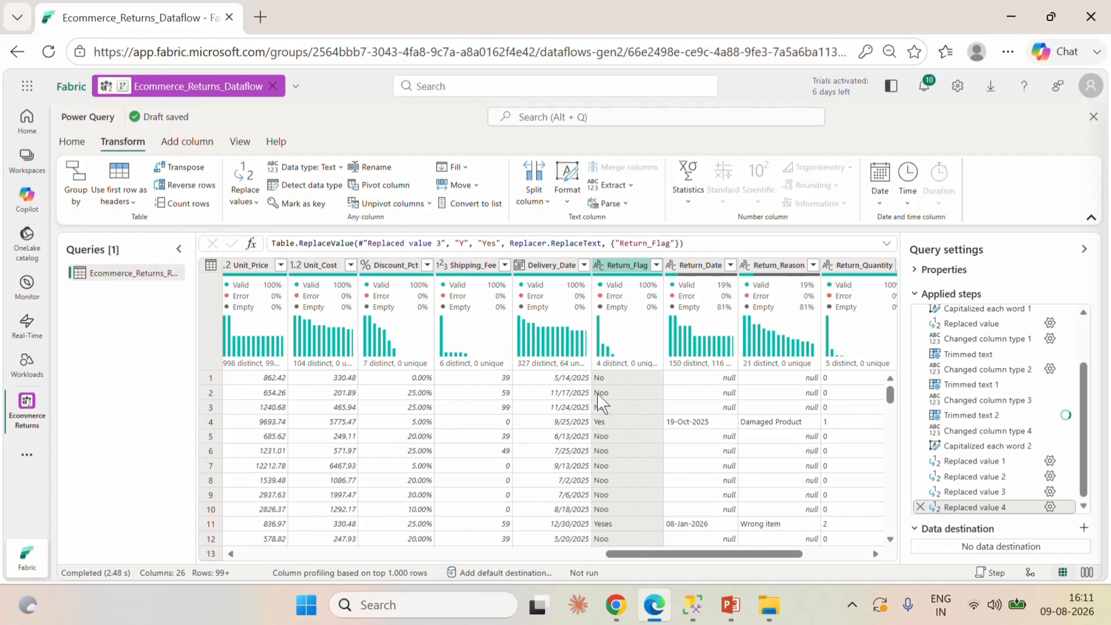
Compare the preview at the last three Return_Flag replacement steps and check the column's distinct values without filtering.
left_click(966, 492)
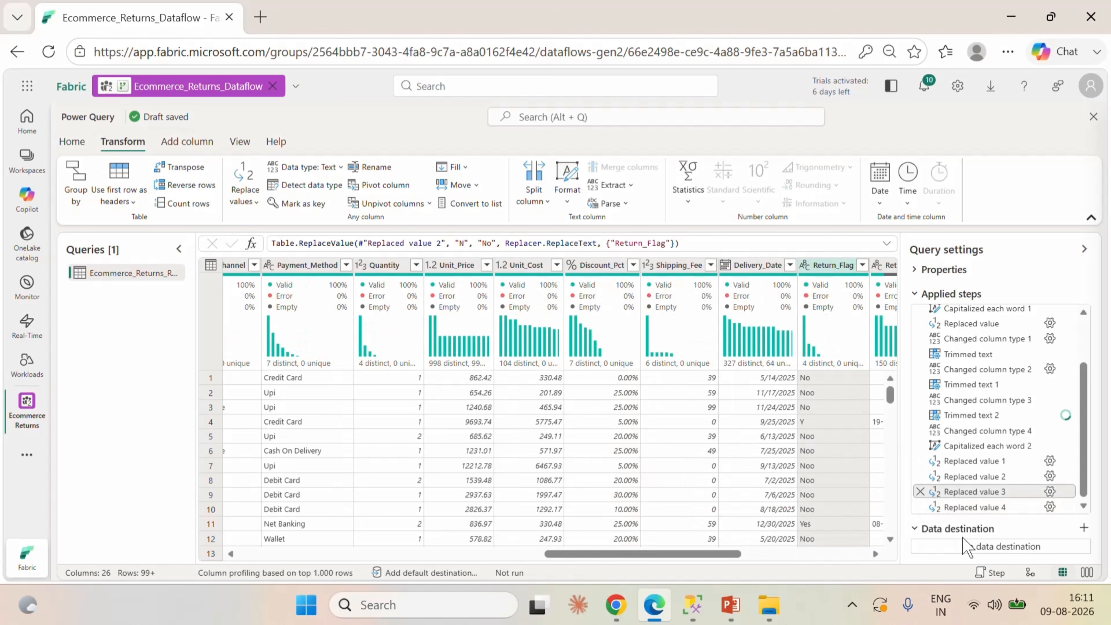
left_click(975, 478)
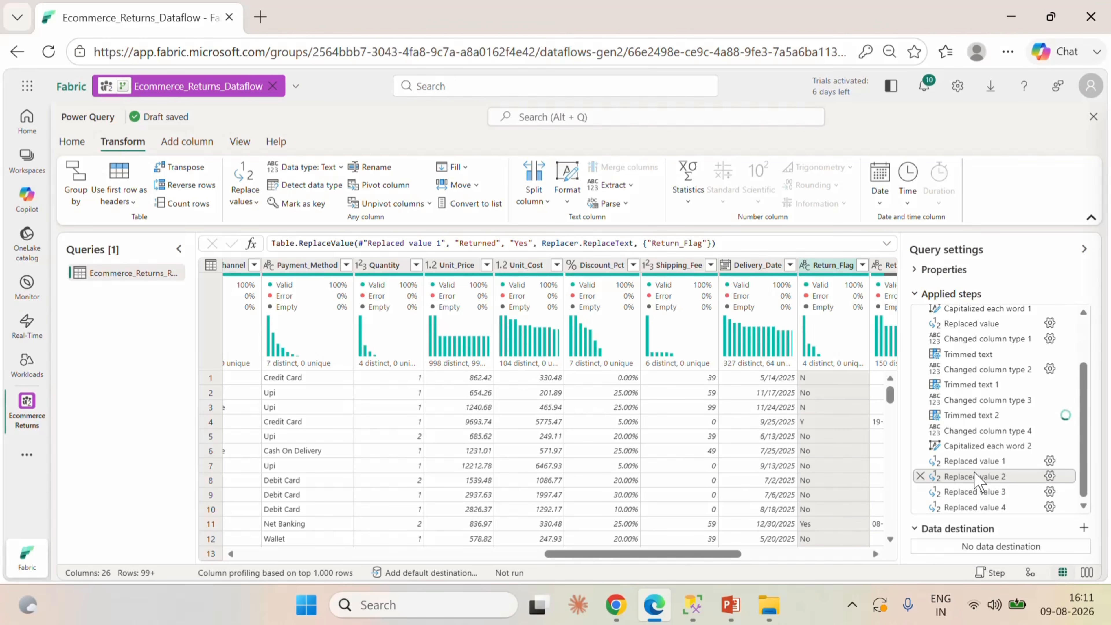
left_click(974, 492)
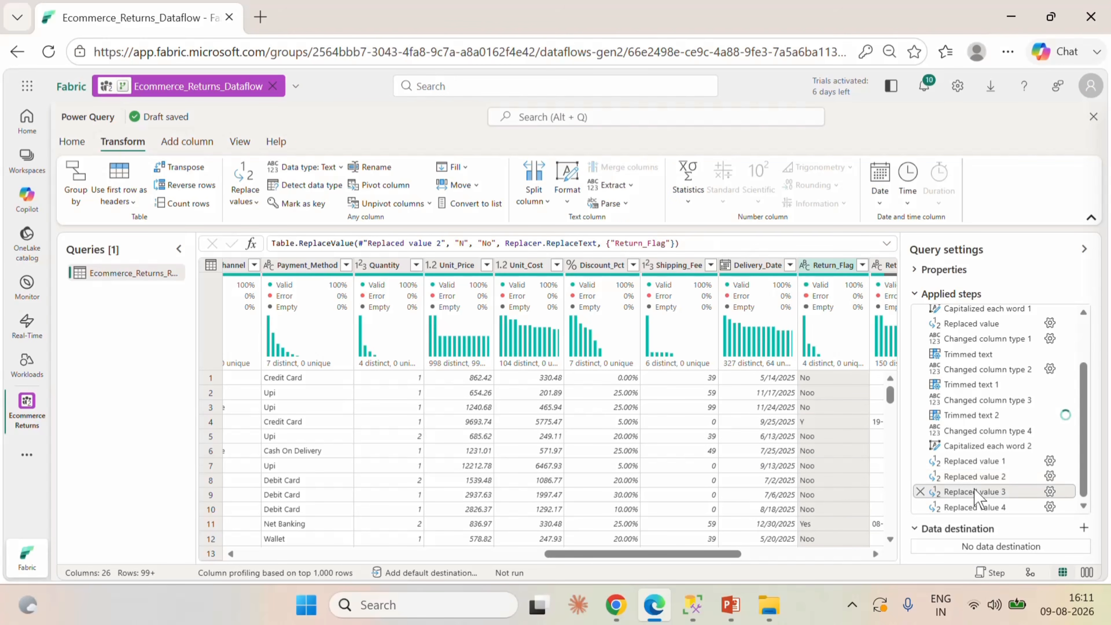
left_click(975, 509)
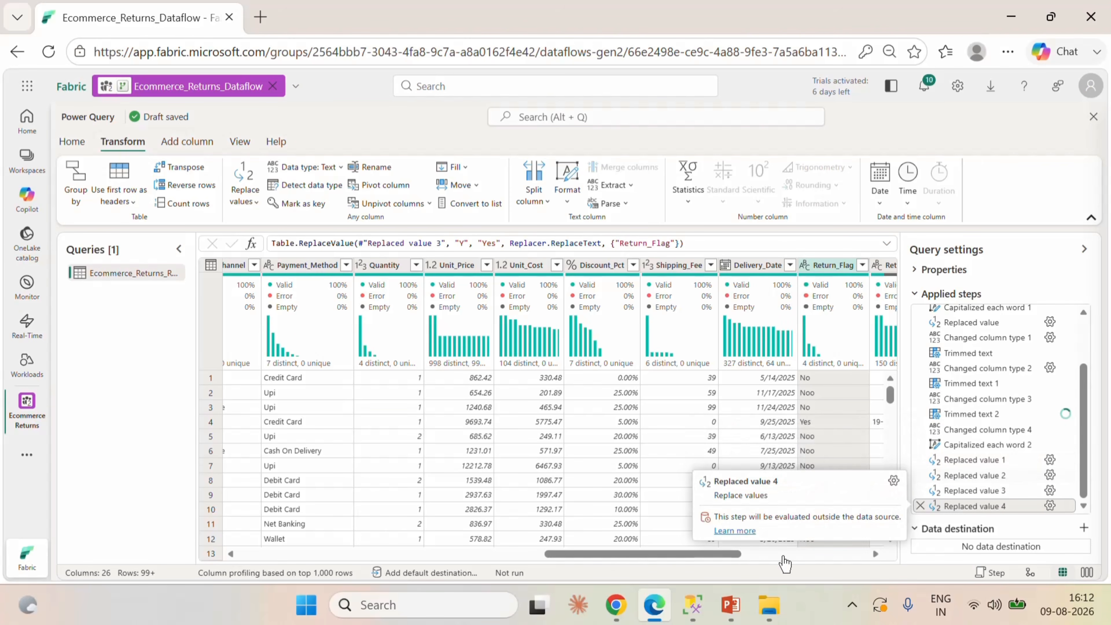
left_click_drag(681, 550, 793, 569)
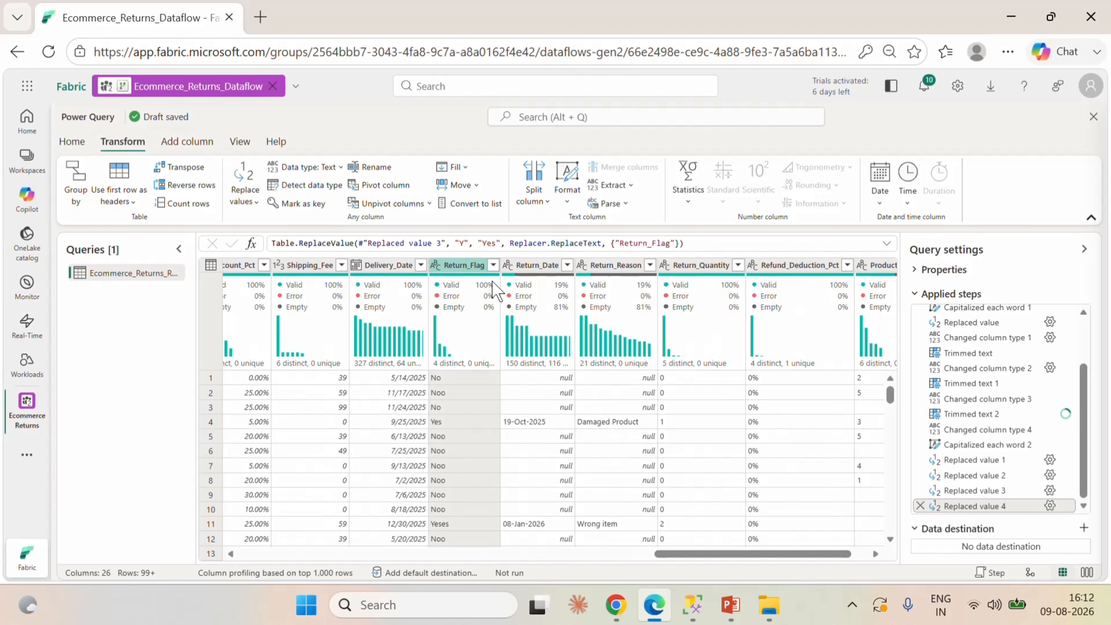
left_click(493, 265)
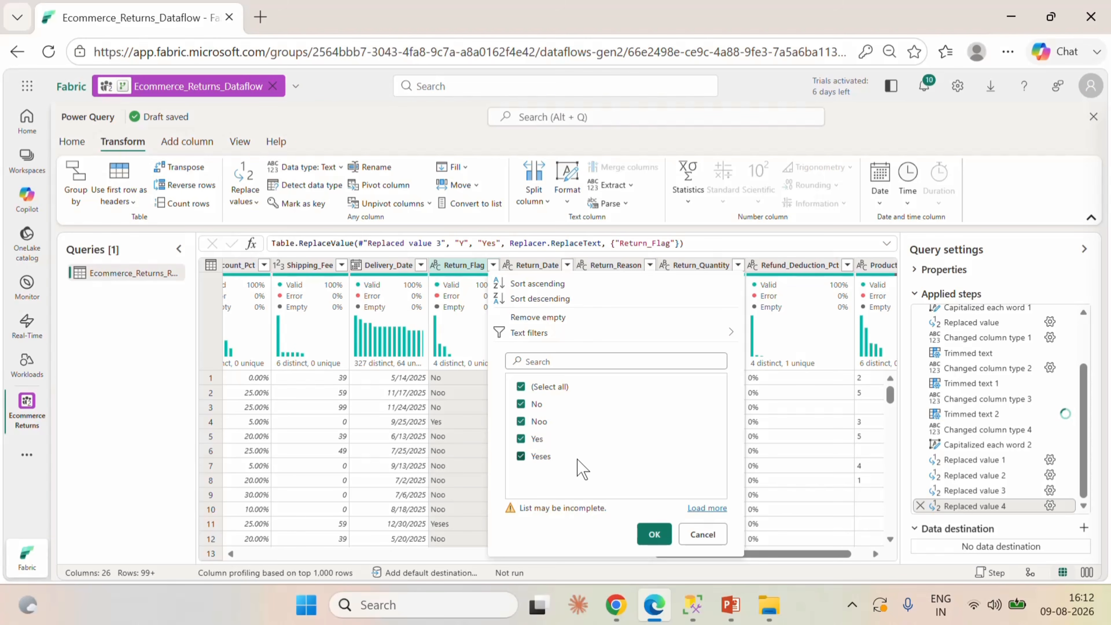
left_click(704, 535)
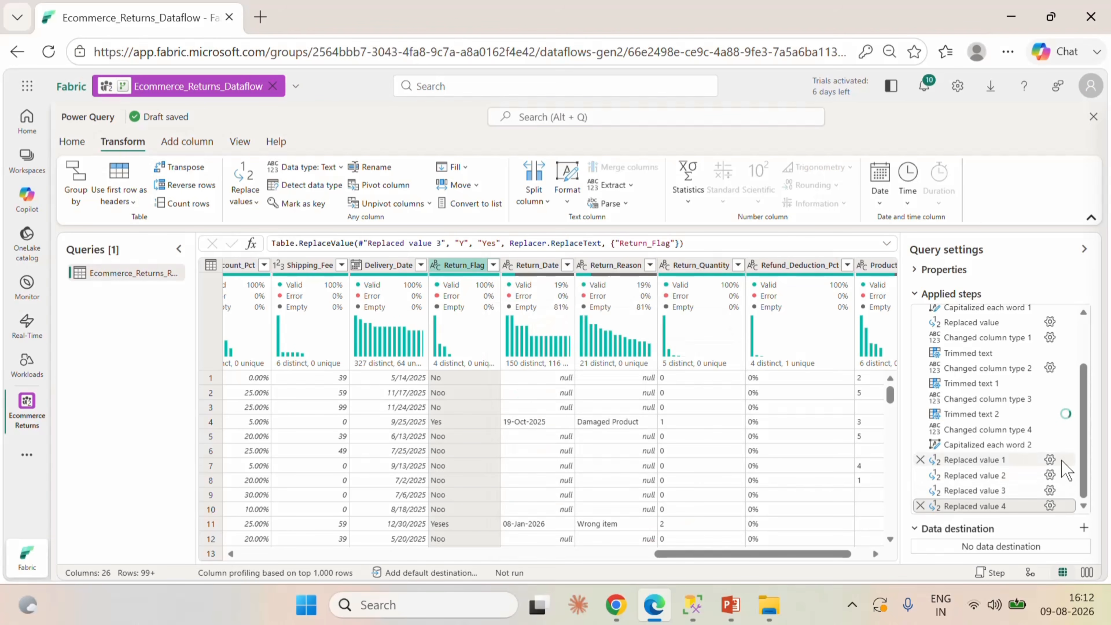
Examine the find and replace values in the settings of the Return_Flag replacement steps without editing them.
left_click(1050, 475)
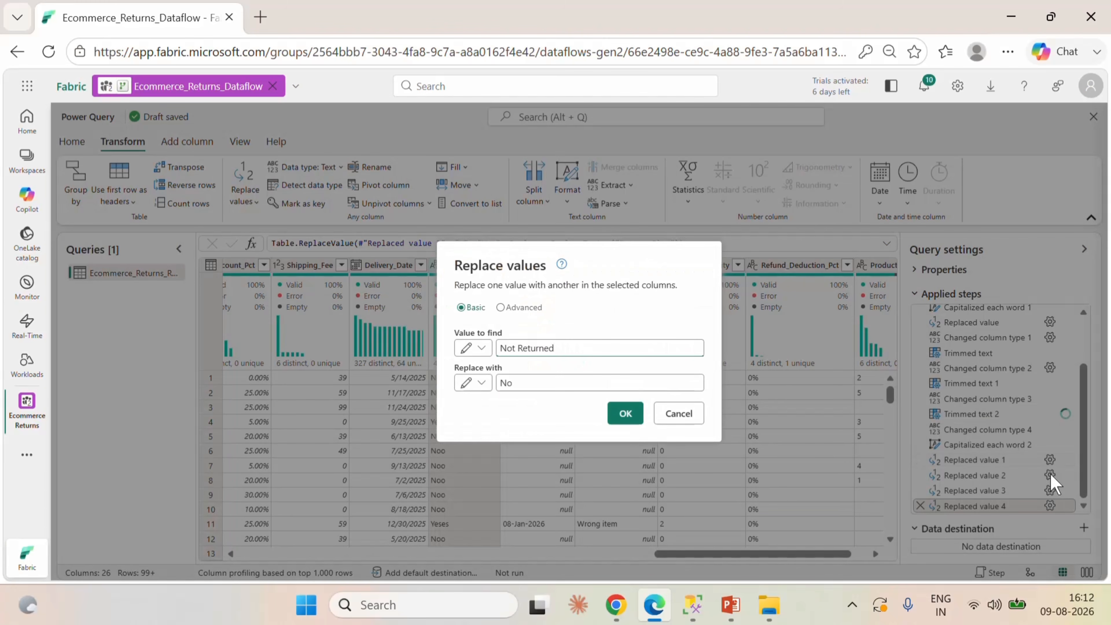
left_click(680, 414)
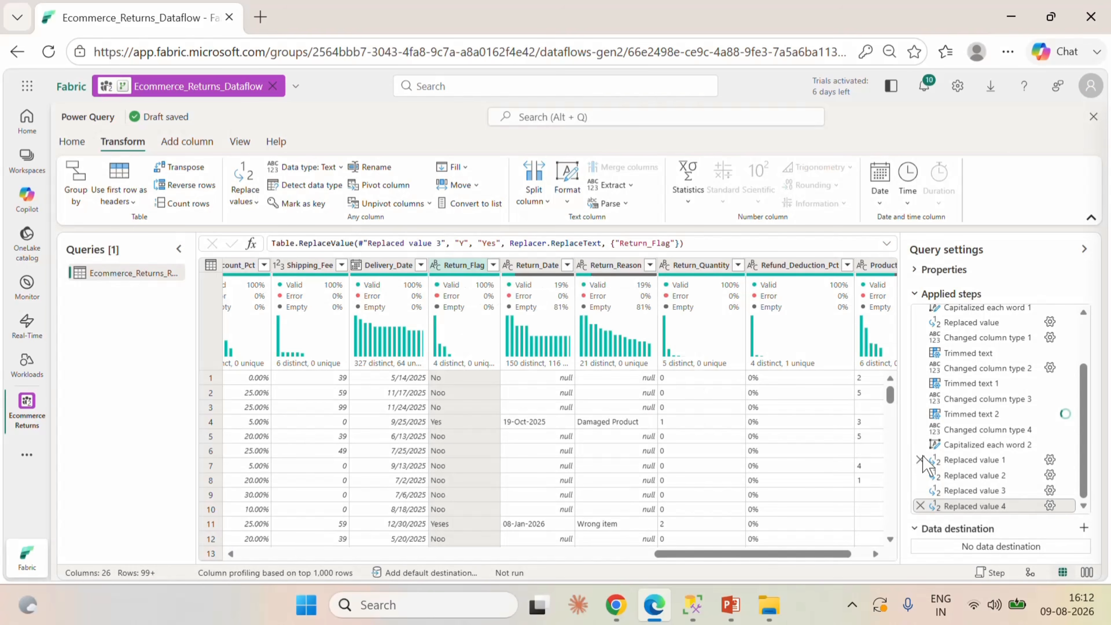
left_click(1049, 477)
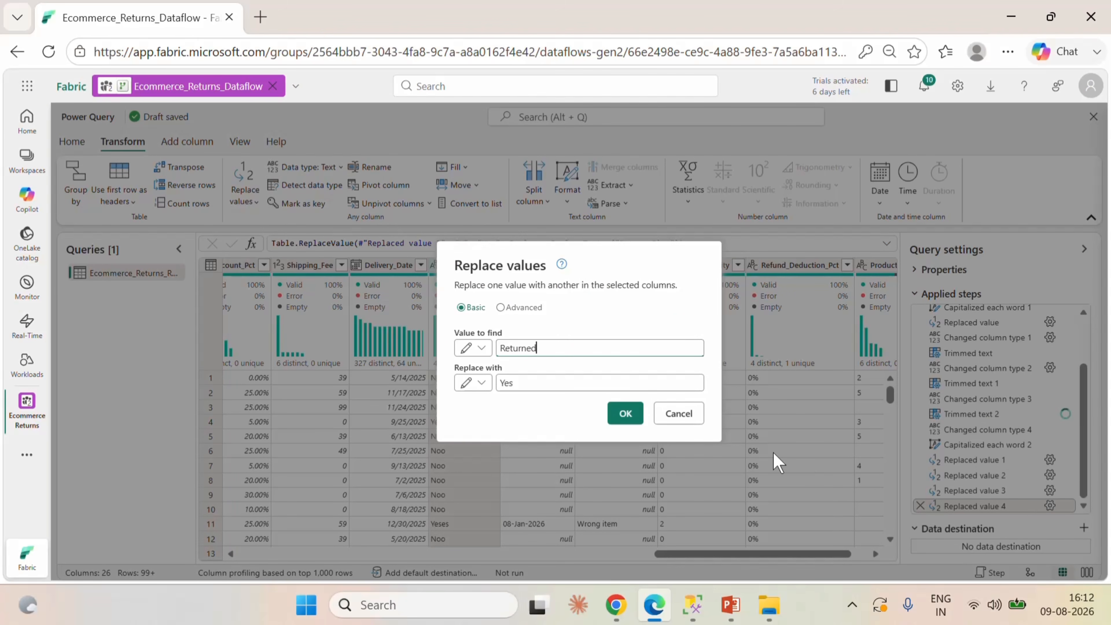
left_click(682, 414)
left_click(1051, 491)
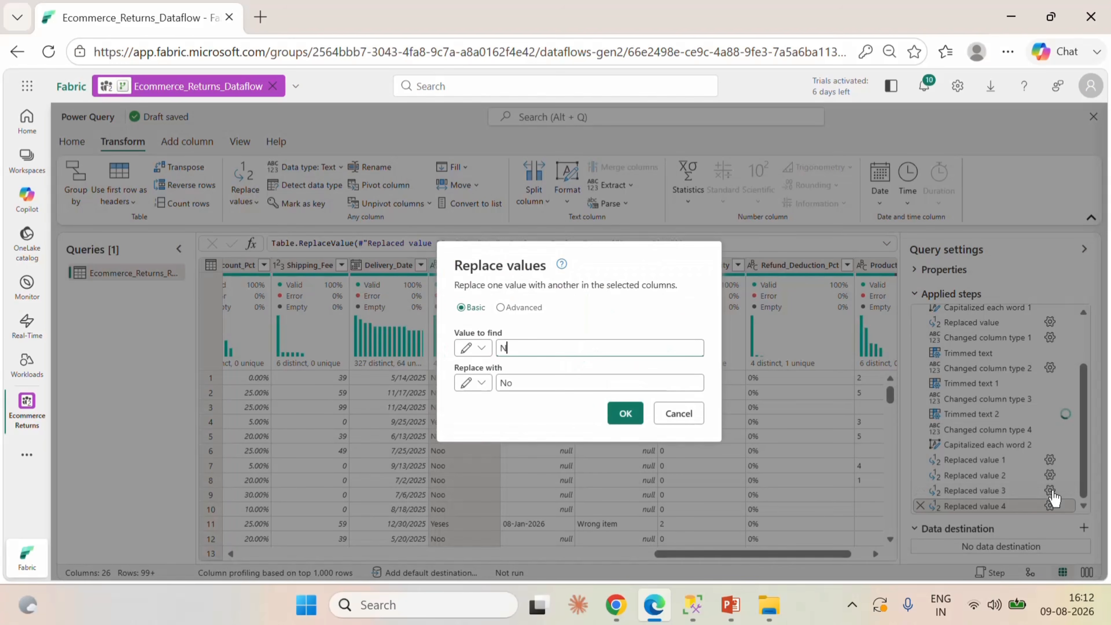
left_click(686, 414)
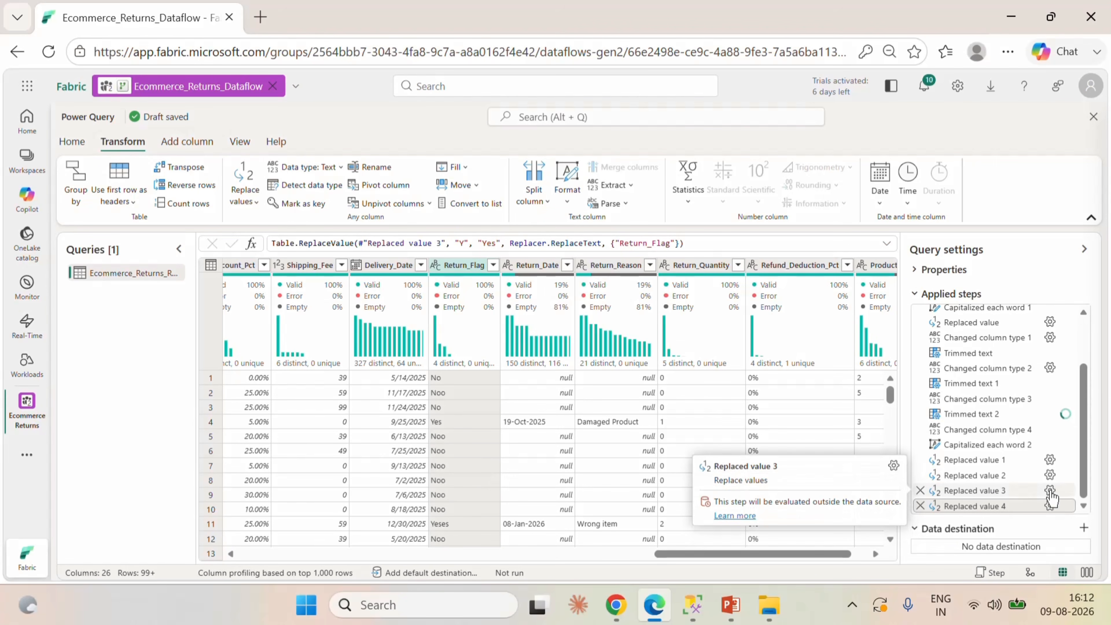
left_click(1051, 475)
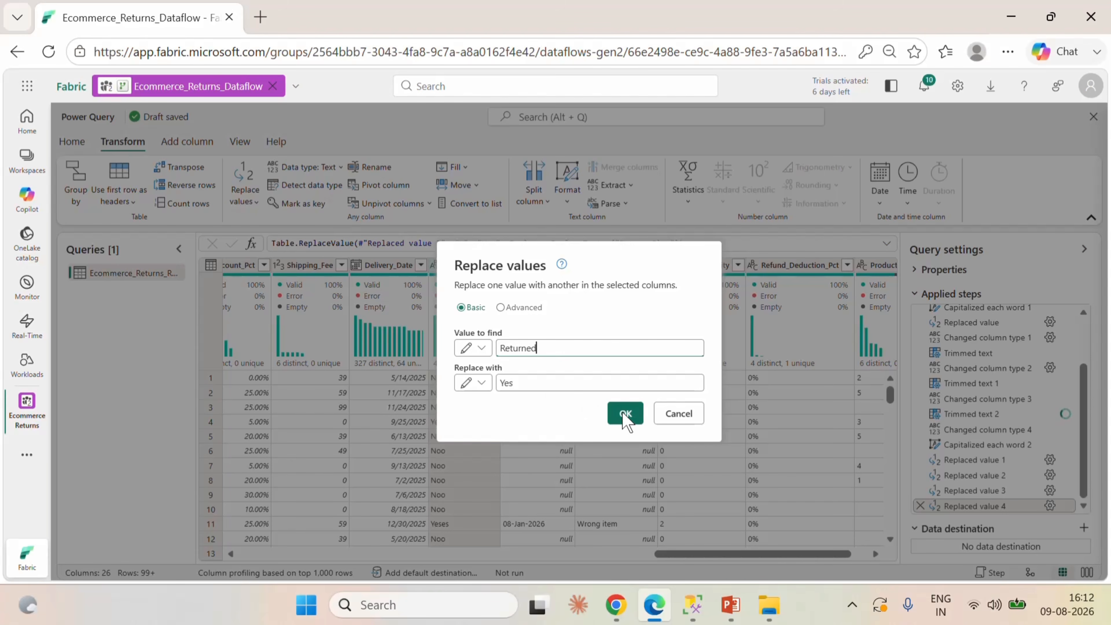
left_click(681, 421)
left_click(1050, 506)
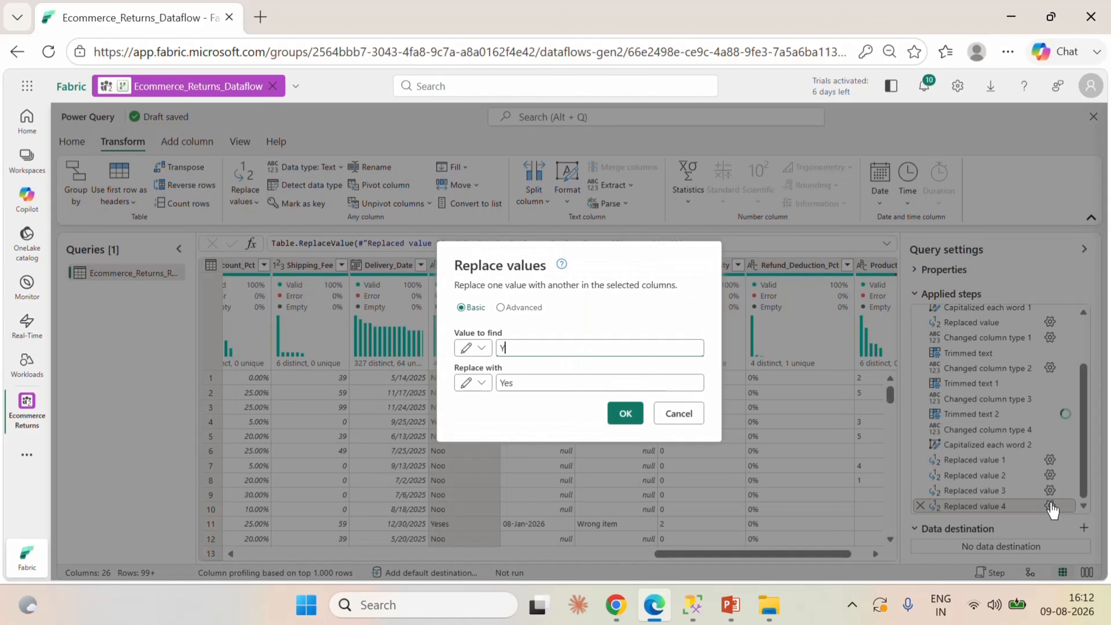
left_click(680, 414)
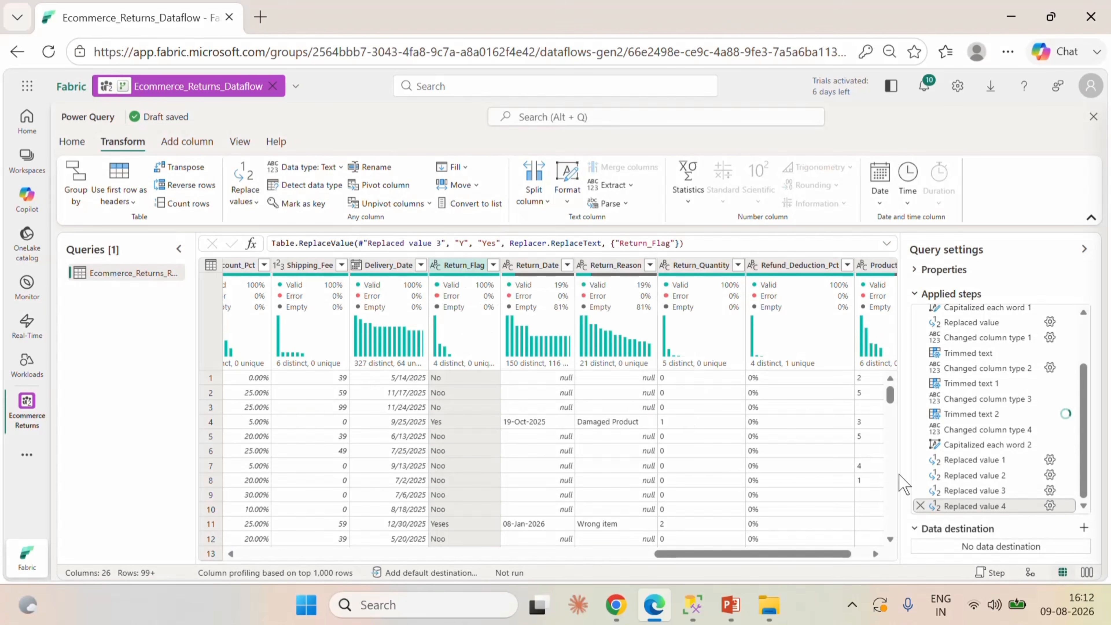
Delete the last two applied steps, which replace "Y" with "Yes" and "N" with "No" in Return_Flag.
left_click(920, 507)
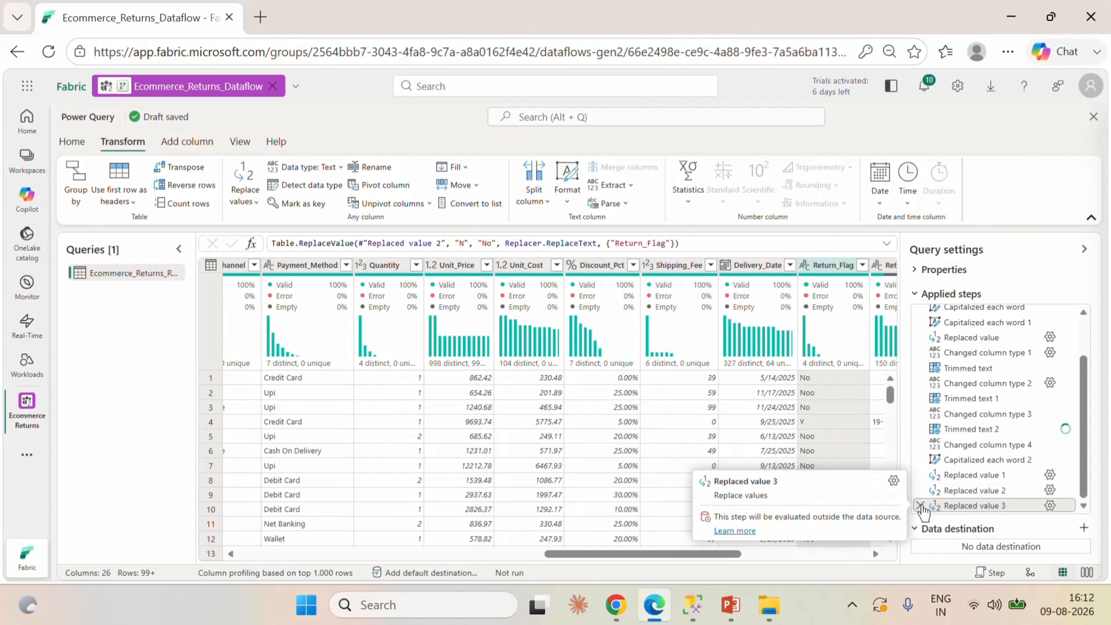
left_click(920, 505)
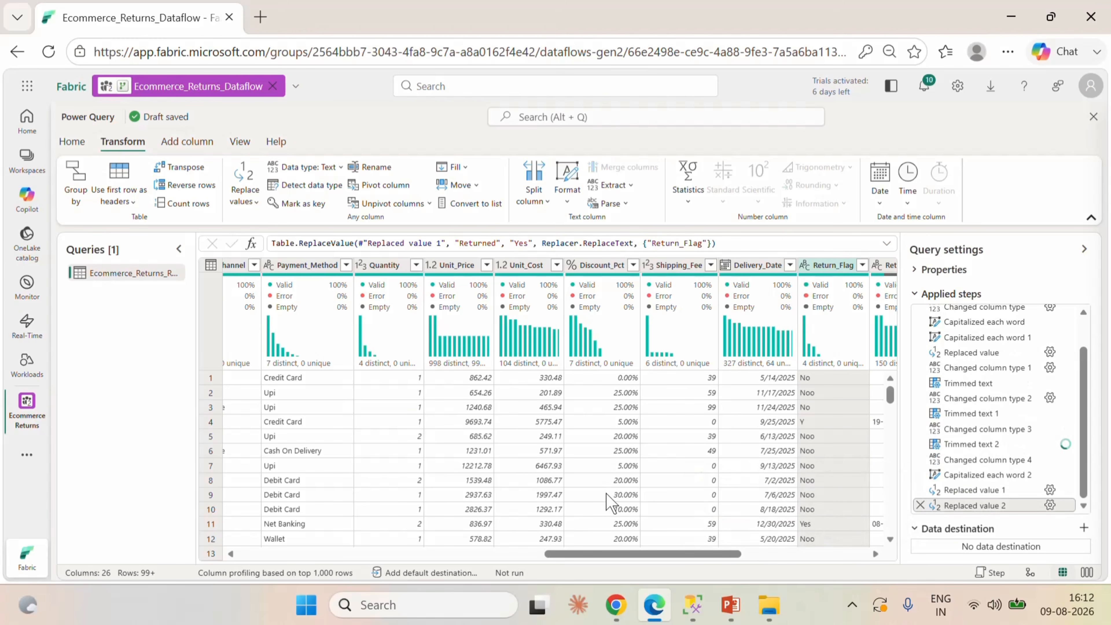
left_click_drag(658, 555, 743, 554)
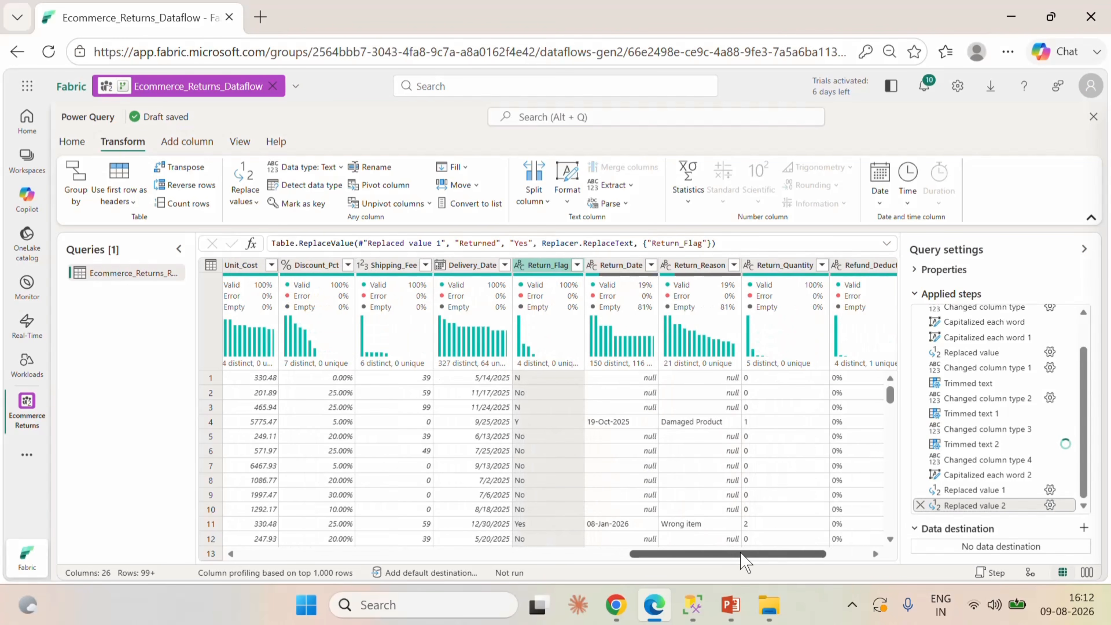
right_click(545, 272)
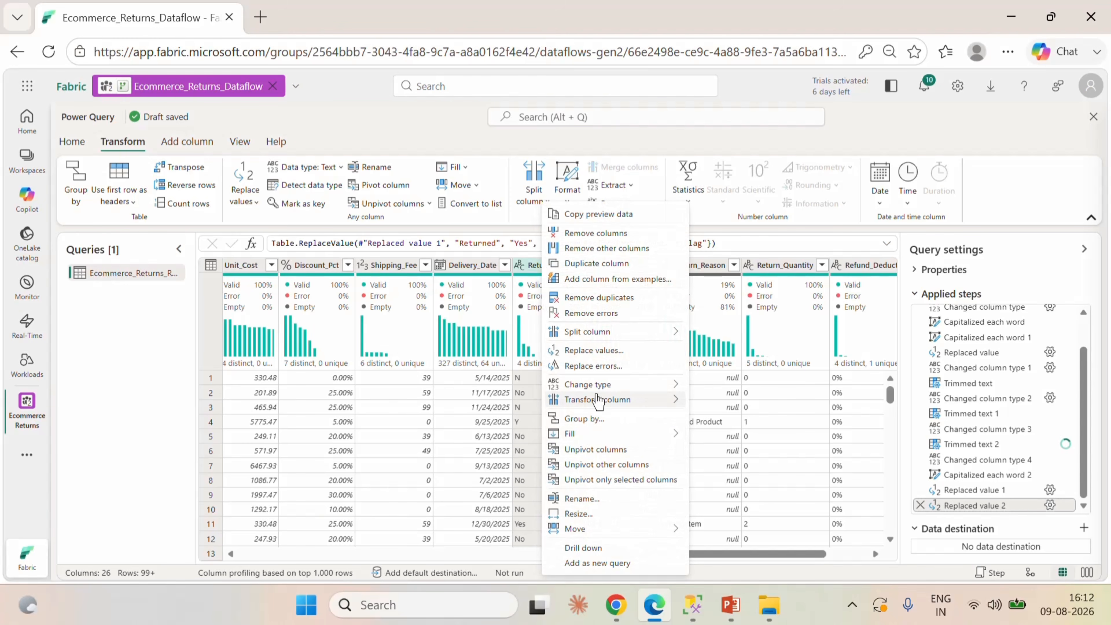
left_click(585, 350)
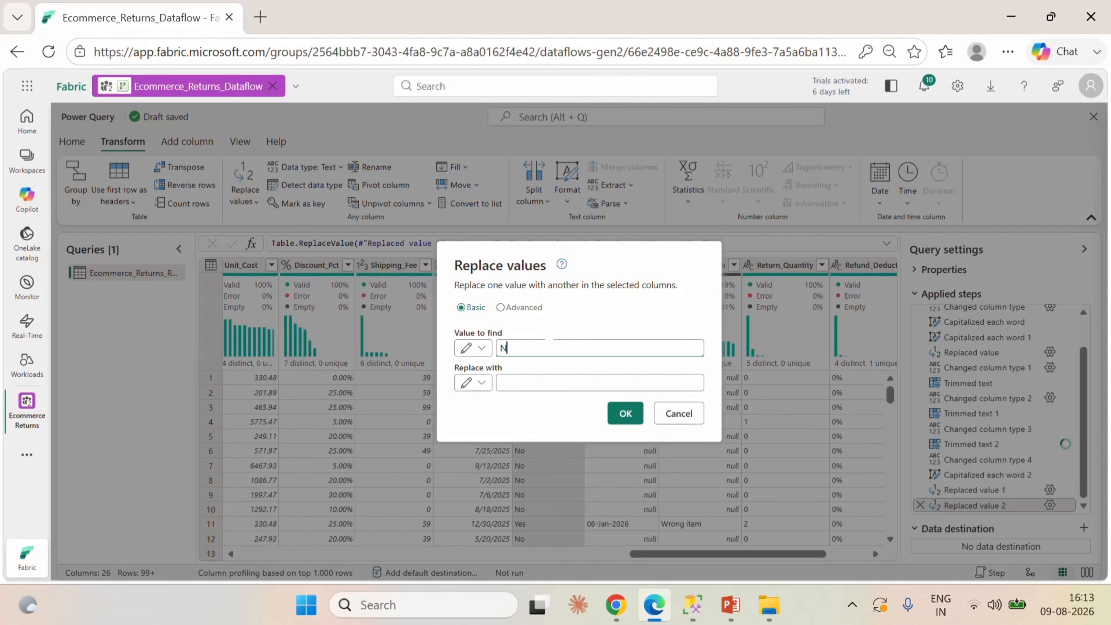
type("N")
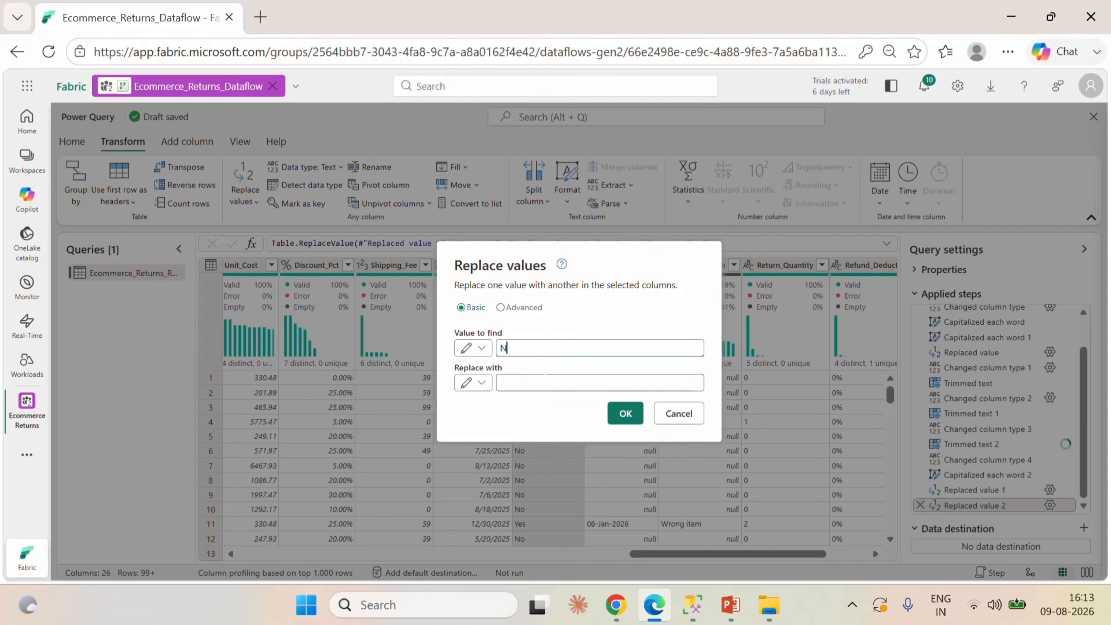
left_click(668, 416)
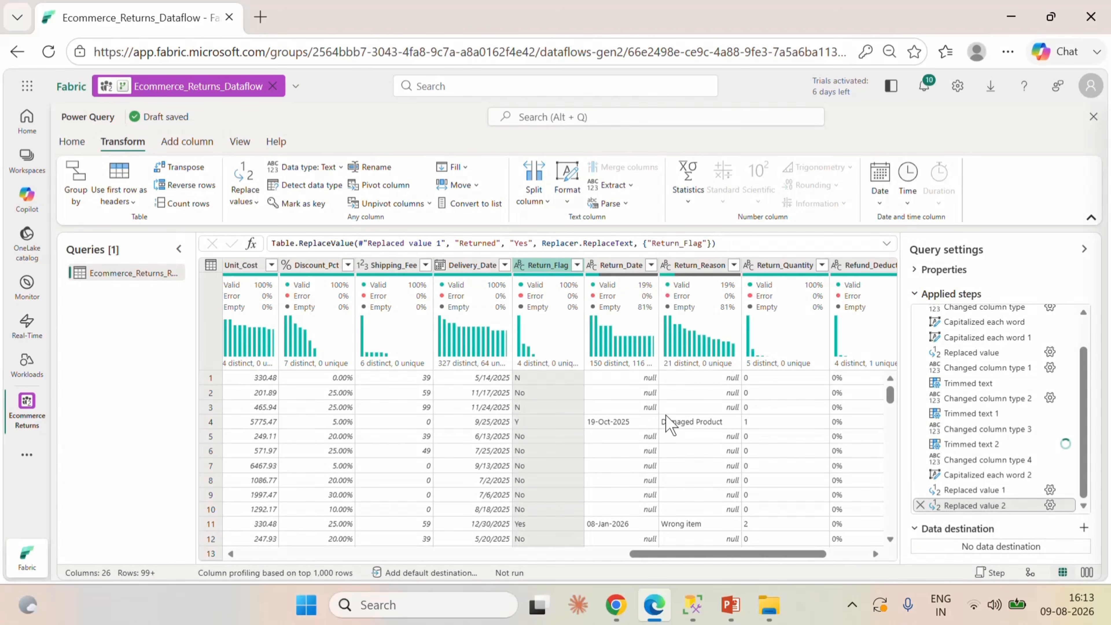
right_click(544, 272)
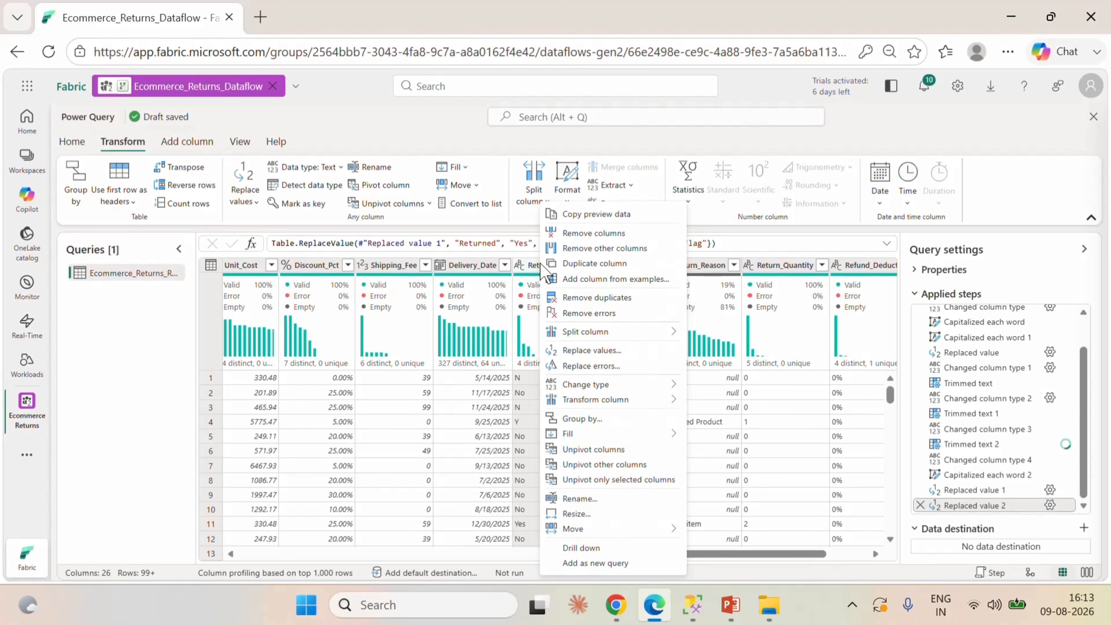
left_click(532, 263)
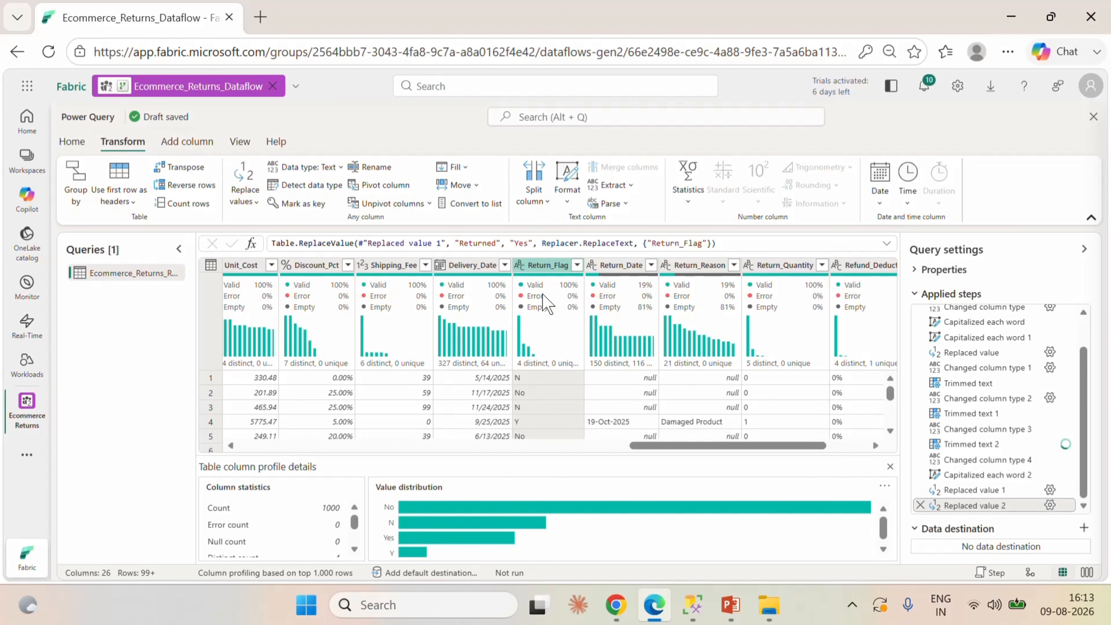
left_click(891, 469)
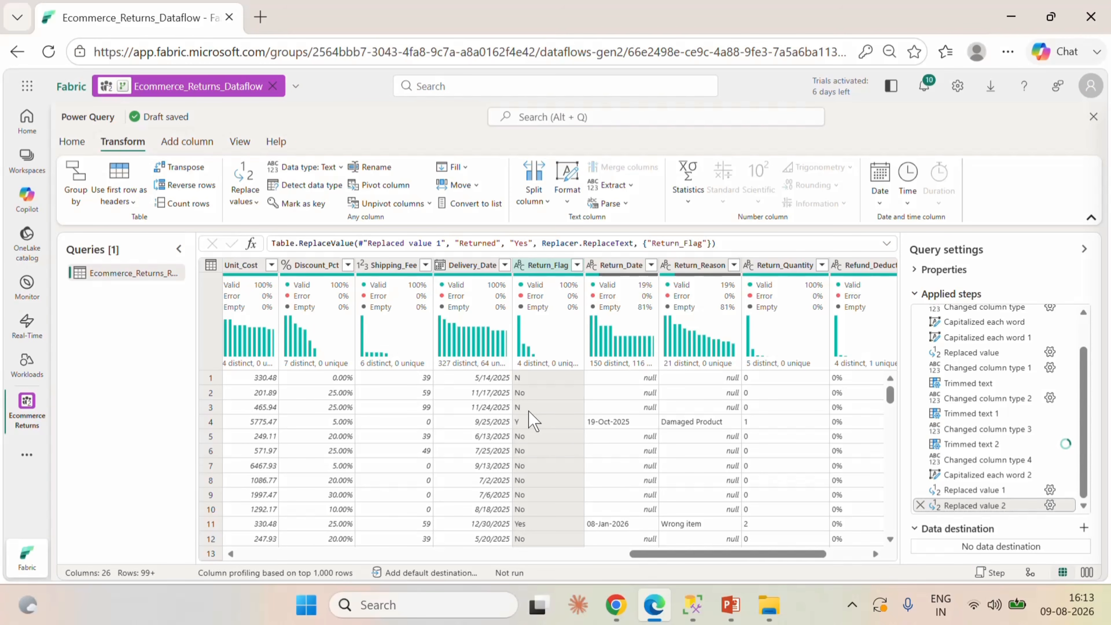
left_click(851, 604)
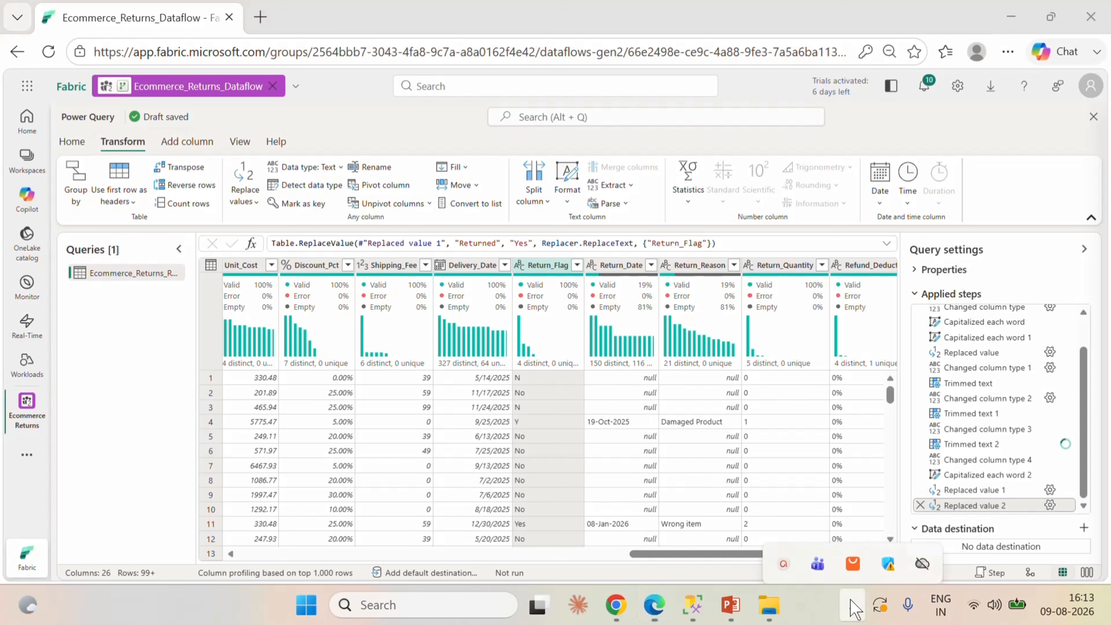
left_click(784, 551)
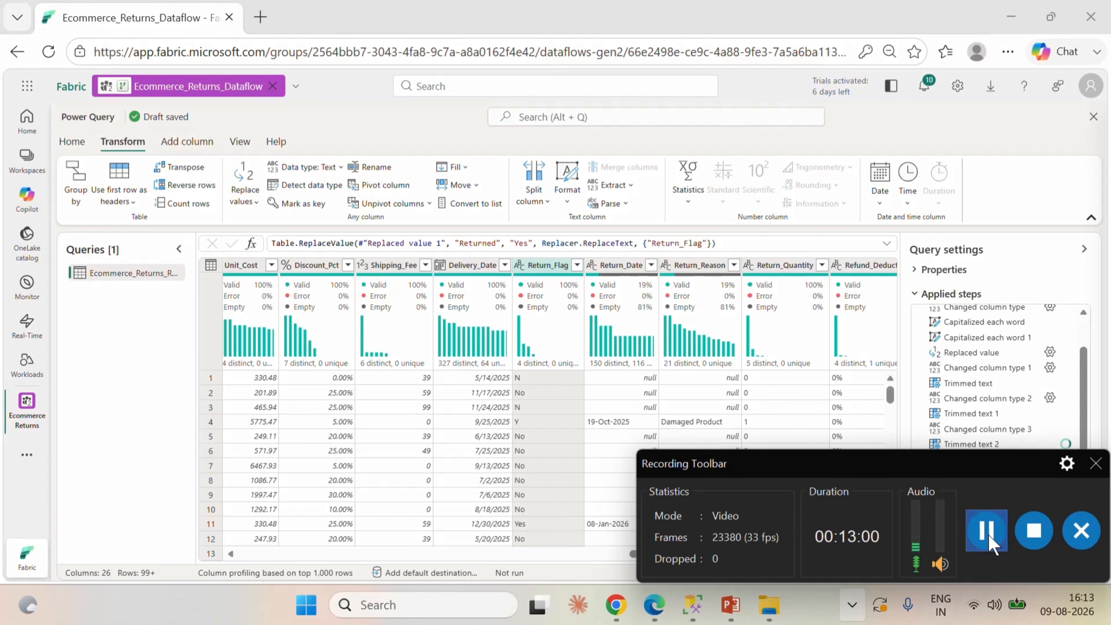
left_click(1096, 463)
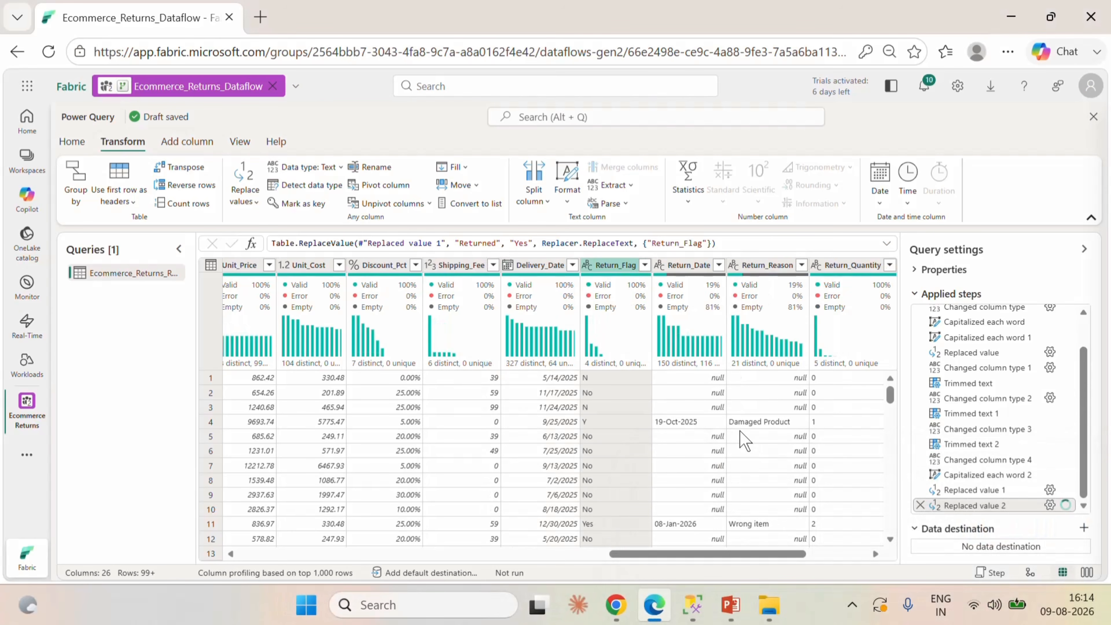
Replace "N" with "No" in the Return_Flag column, matching entire cell contents, and check the column's distinct values.
right_click(610, 268)
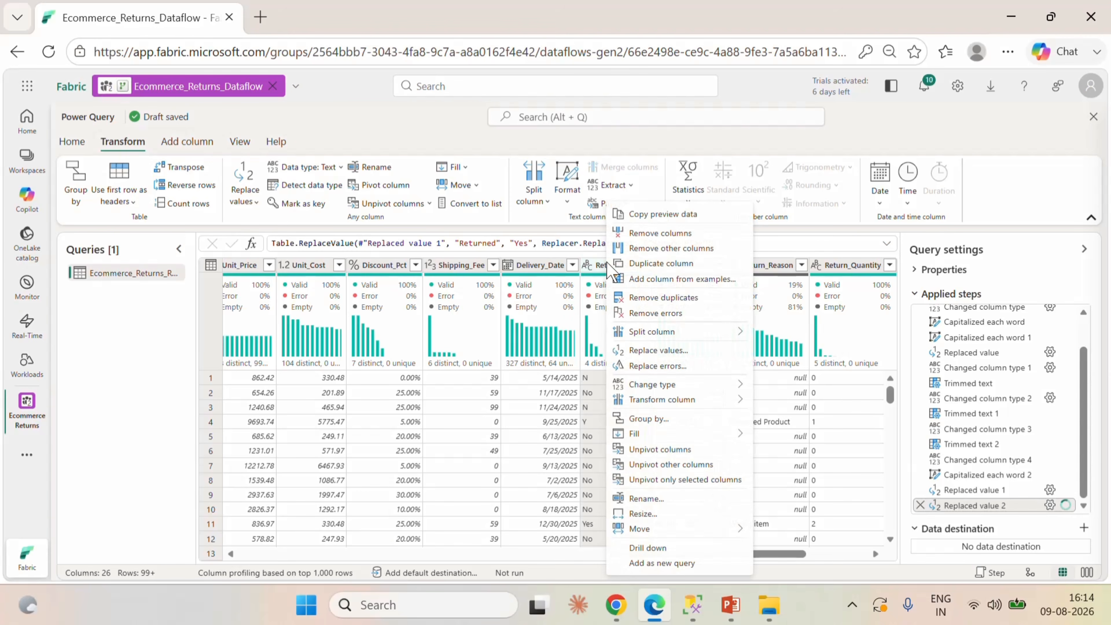
left_click(660, 352)
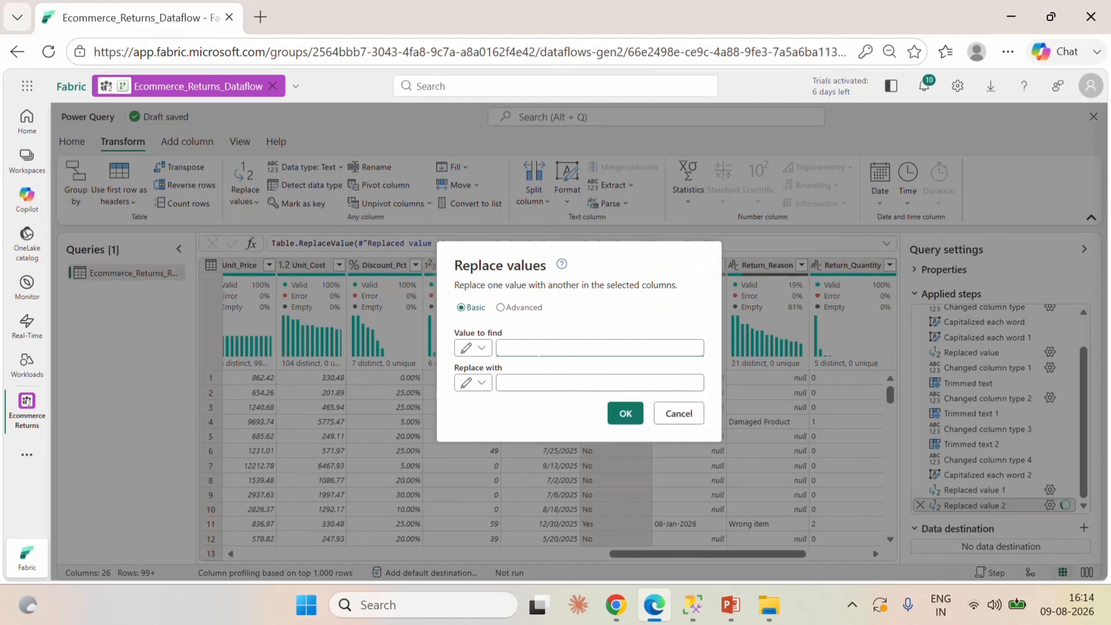
left_click(529, 382)
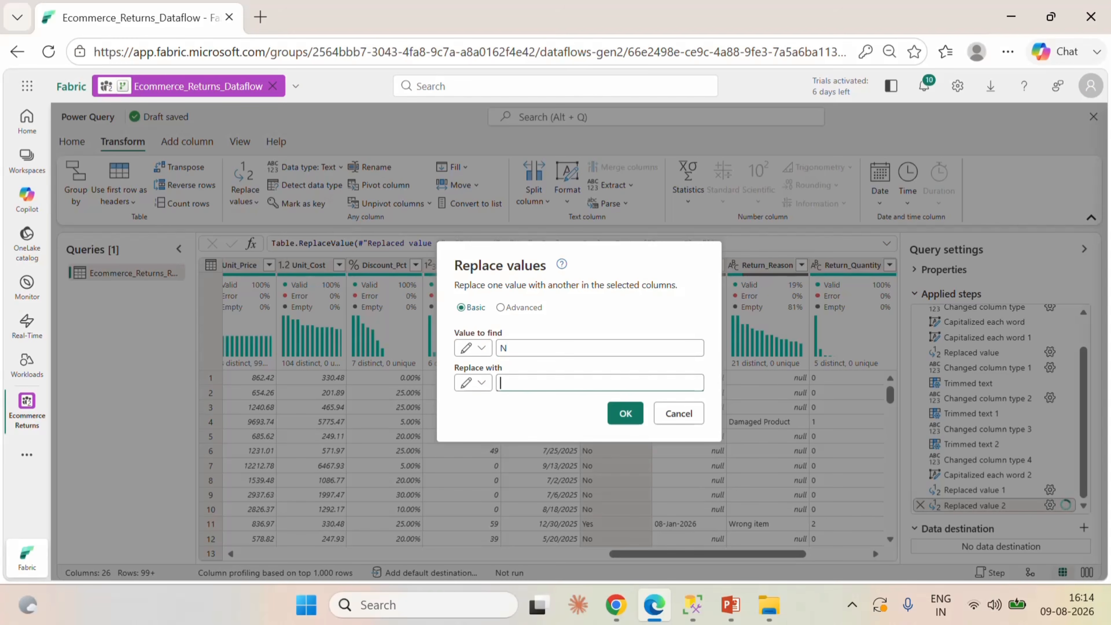
type("No")
left_click(500, 308)
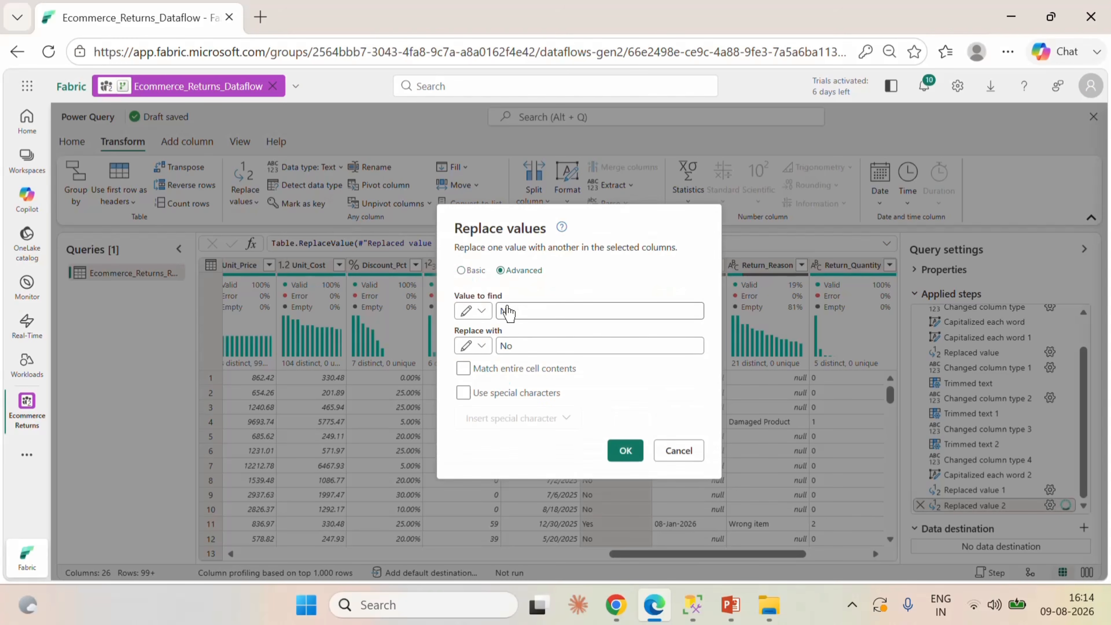
left_click(464, 369)
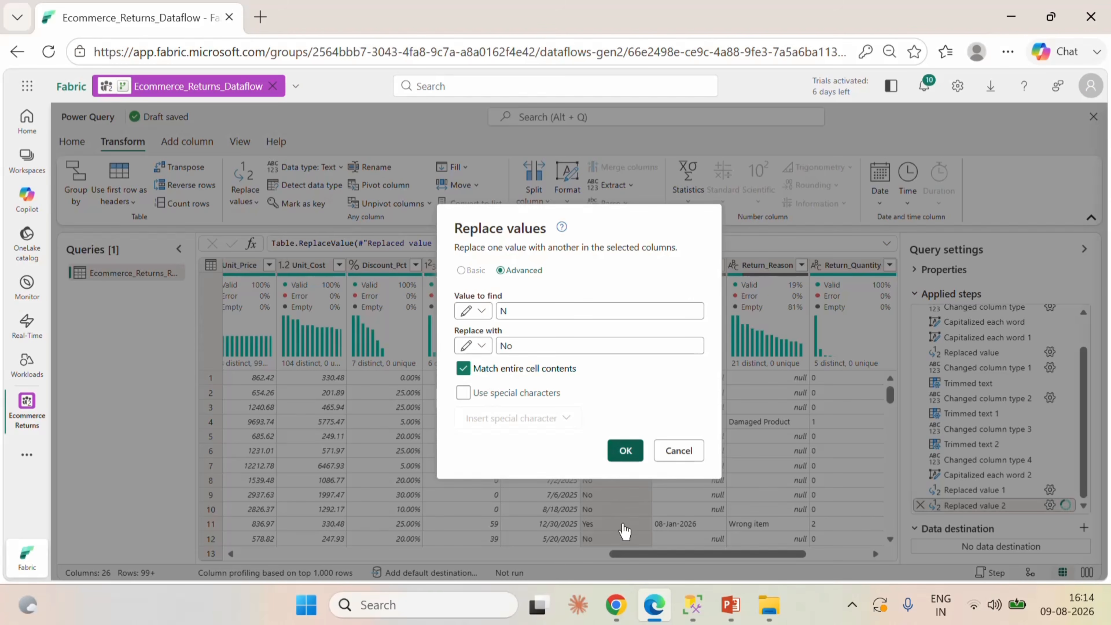
key("Return")
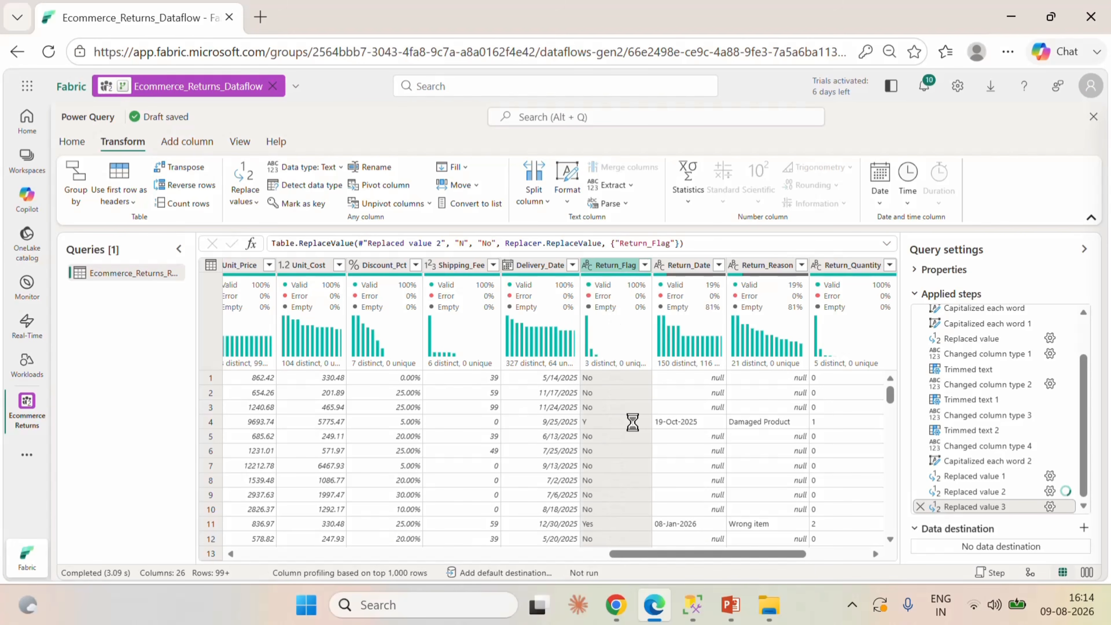
left_click(644, 265)
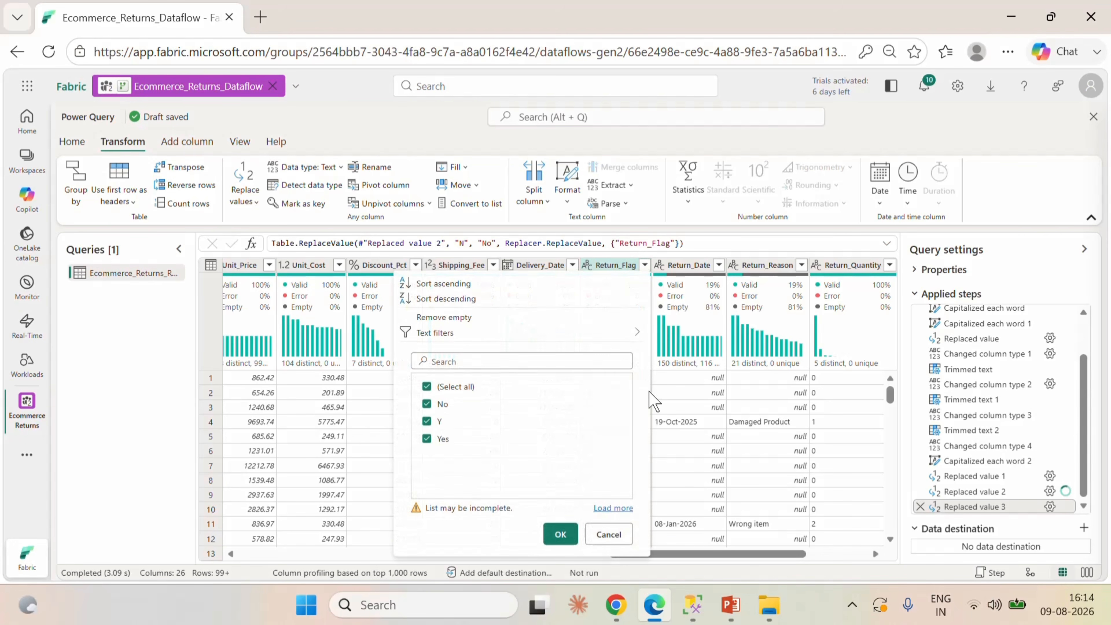
left_click(608, 539)
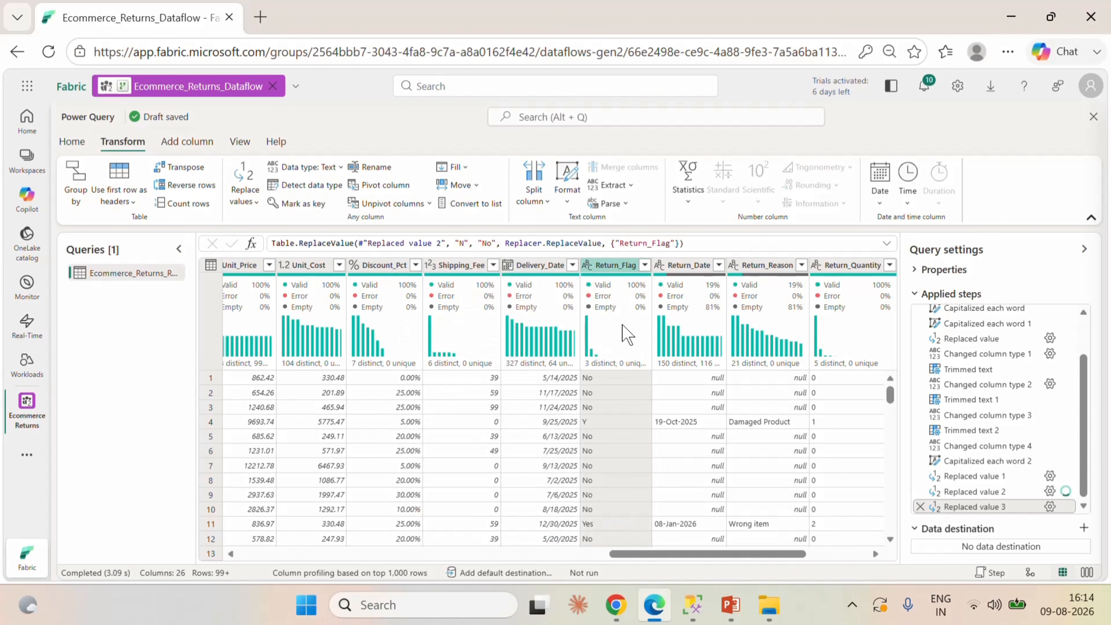
Replace "Y" with "Yes" in the Return_Flag column, matching entire cell contents, and check its full list of distinct values.
right_click(620, 277)
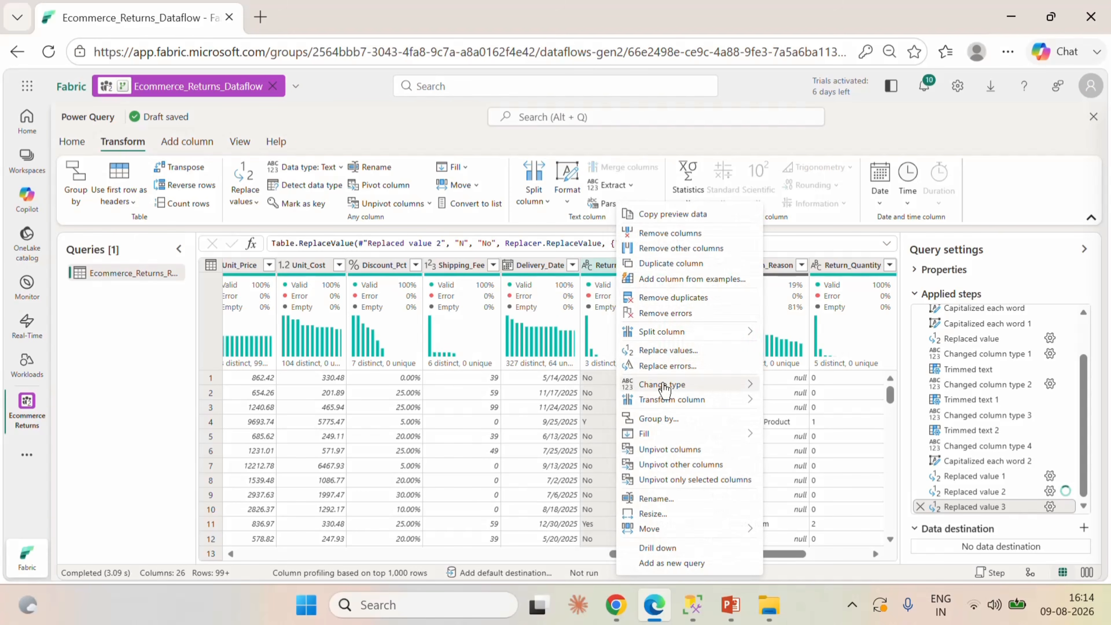
left_click(666, 354)
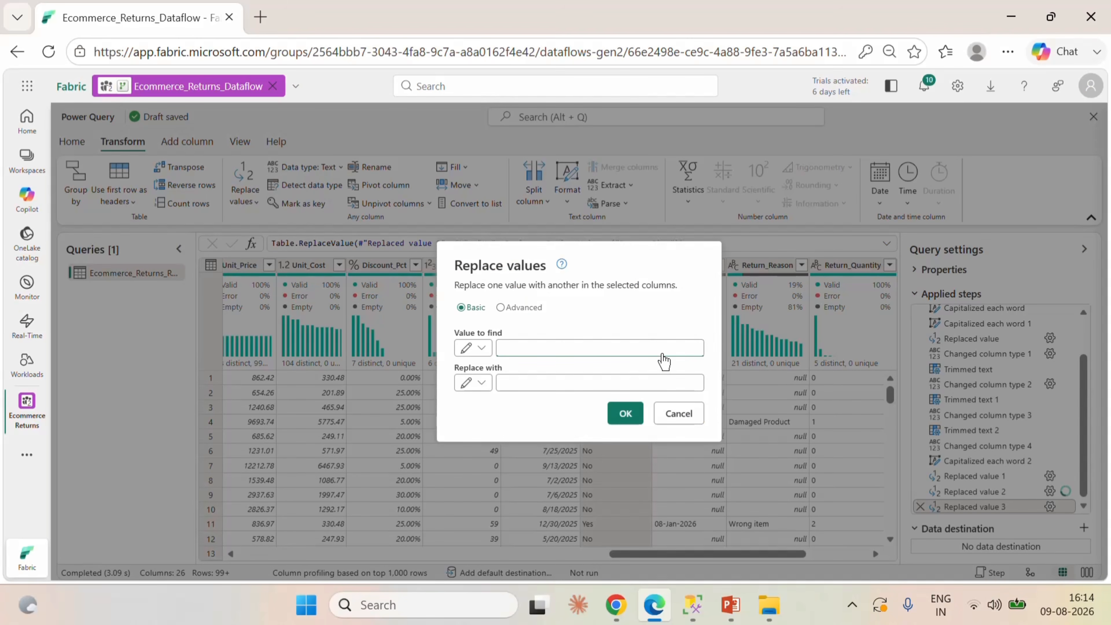
left_click(575, 381)
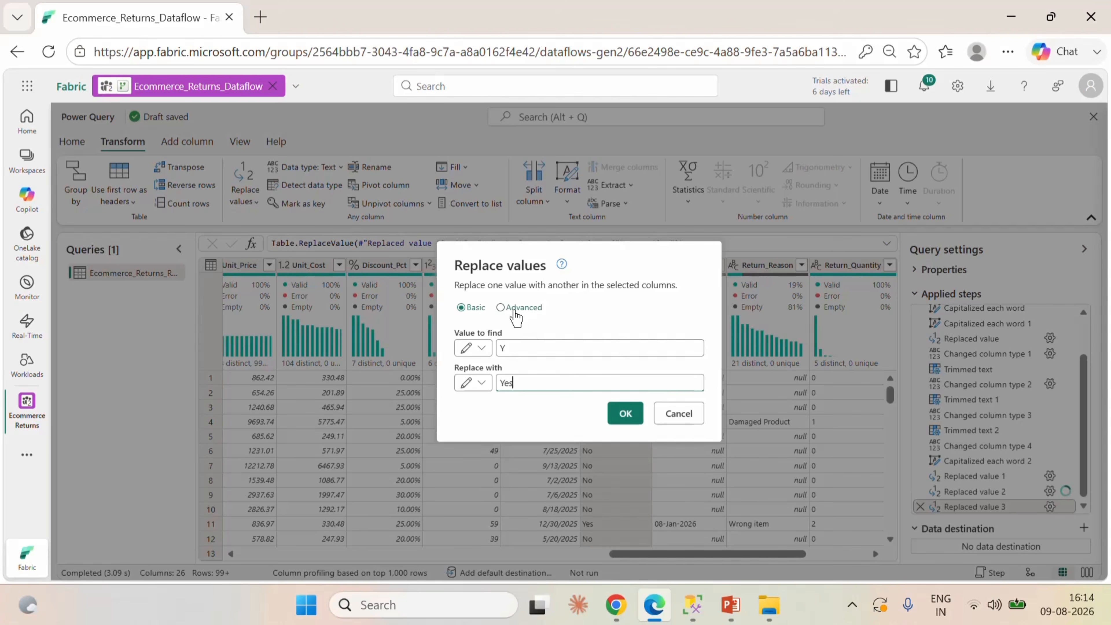
left_click(500, 307)
left_click(463, 368)
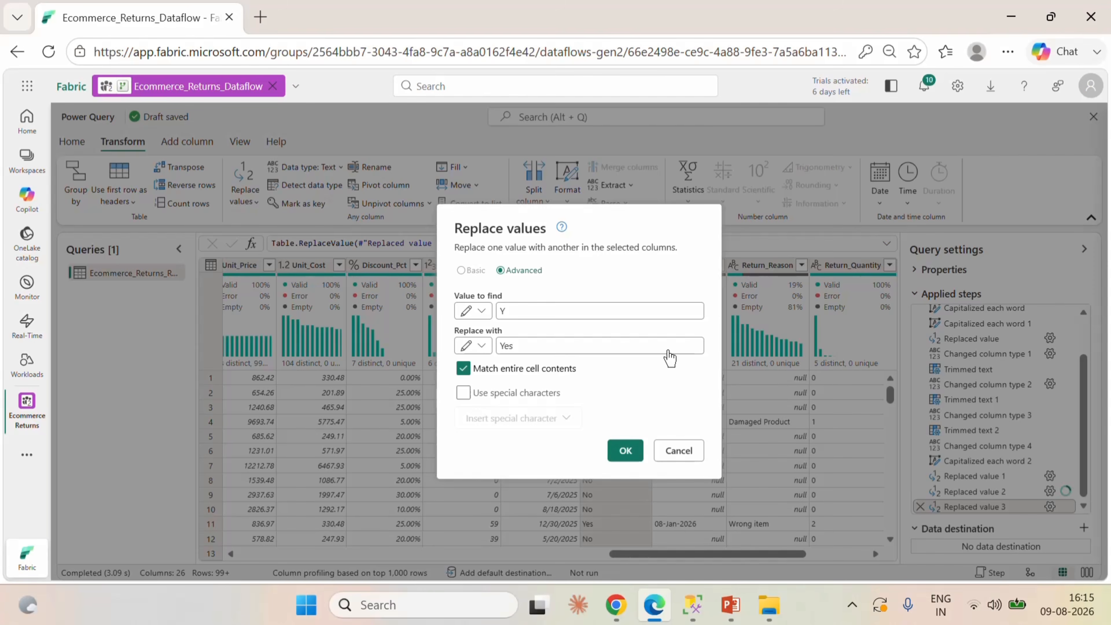
key("Return")
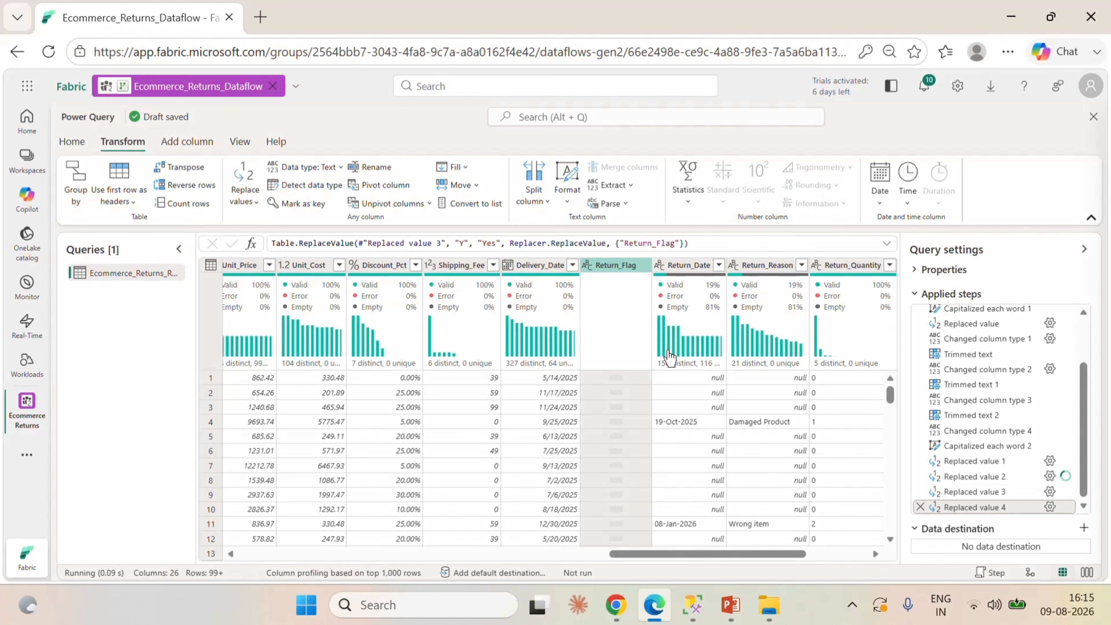
mouse_move(669, 357)
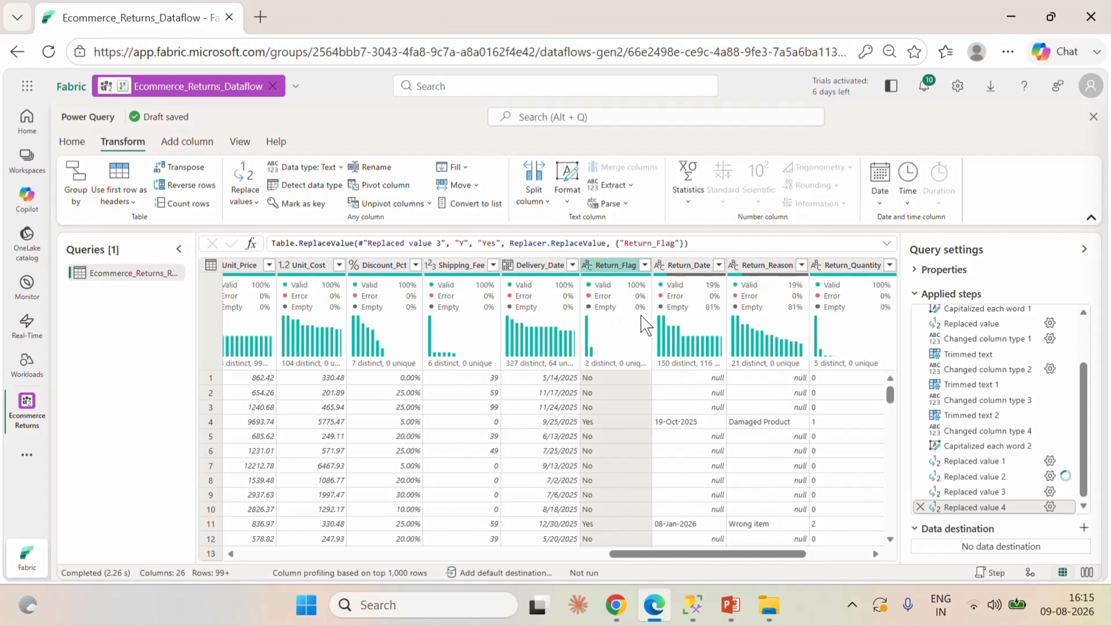
left_click(644, 266)
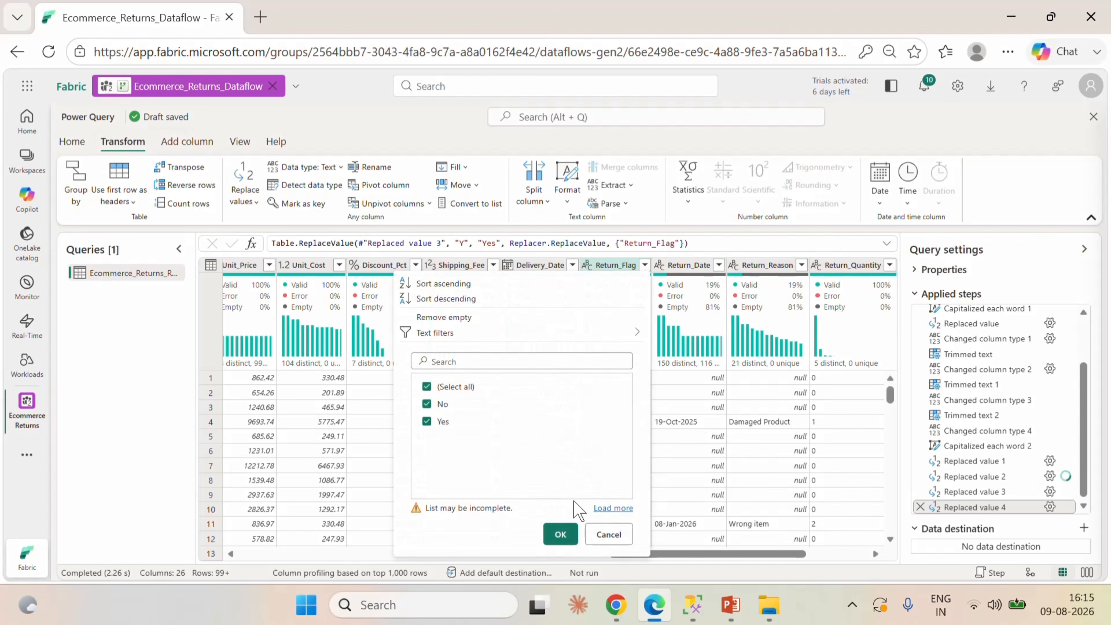
left_click(608, 508)
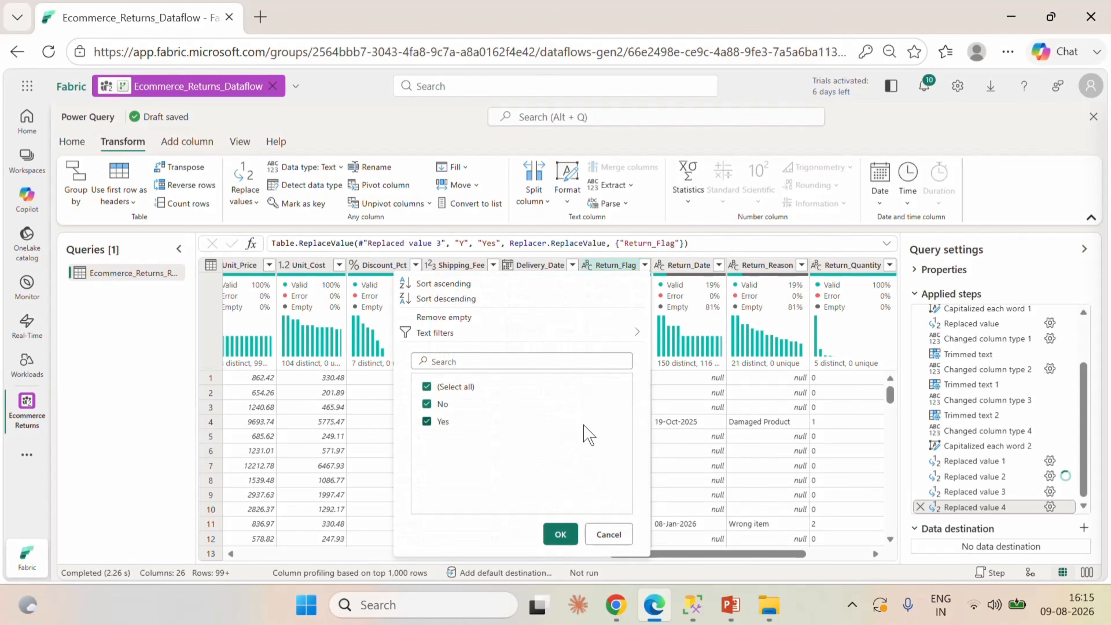
left_click(608, 534)
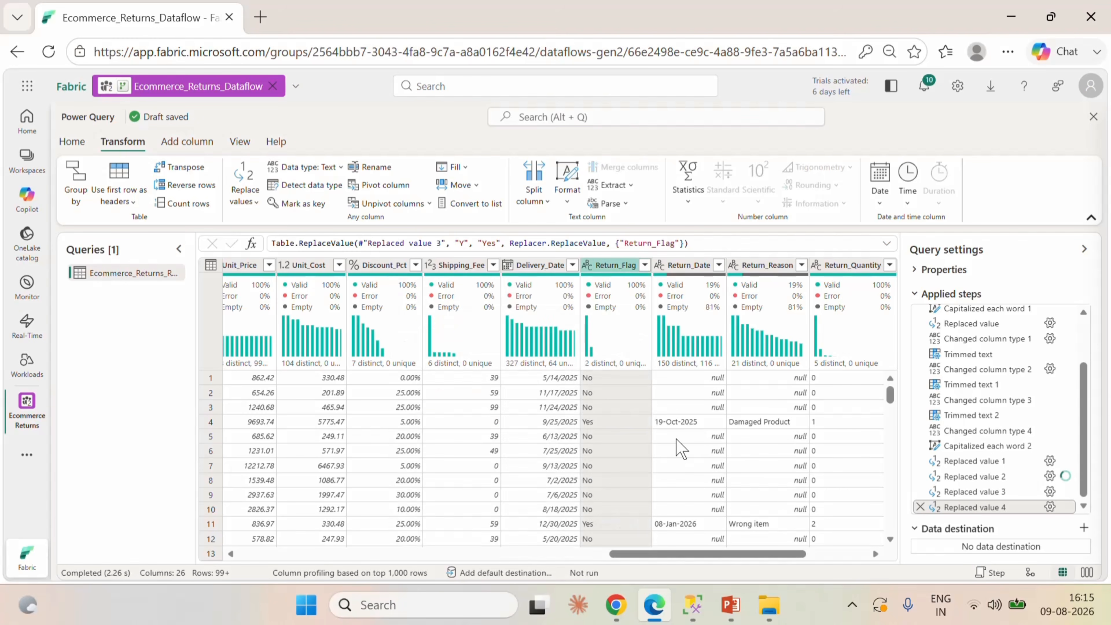
Change the data type of the Return_Date column to Date.
left_click(694, 265)
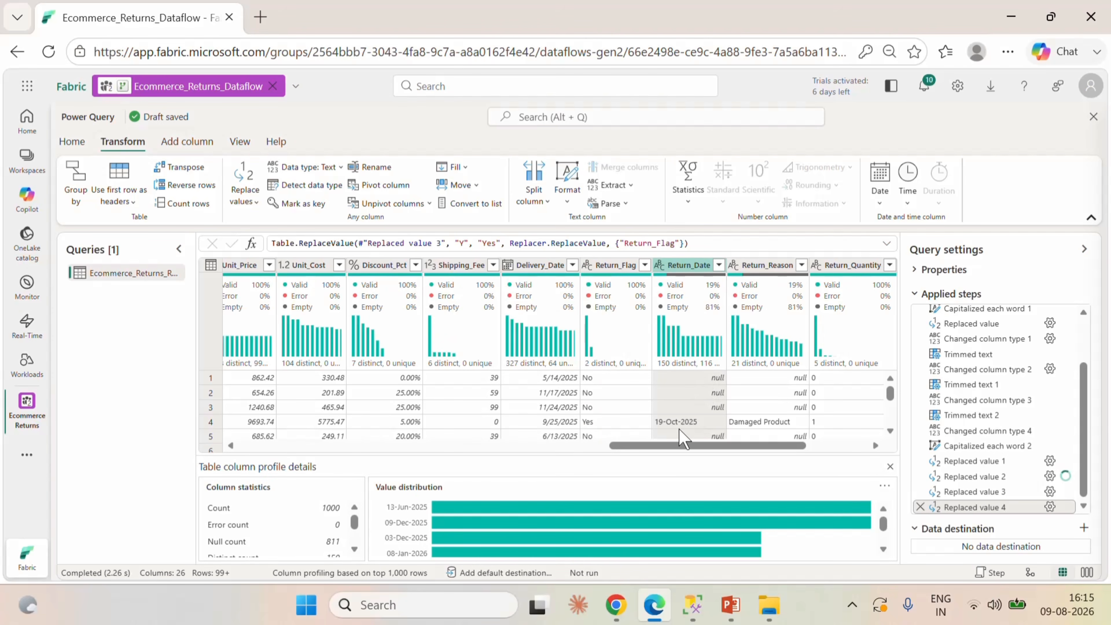
left_click(890, 466)
left_click(659, 265)
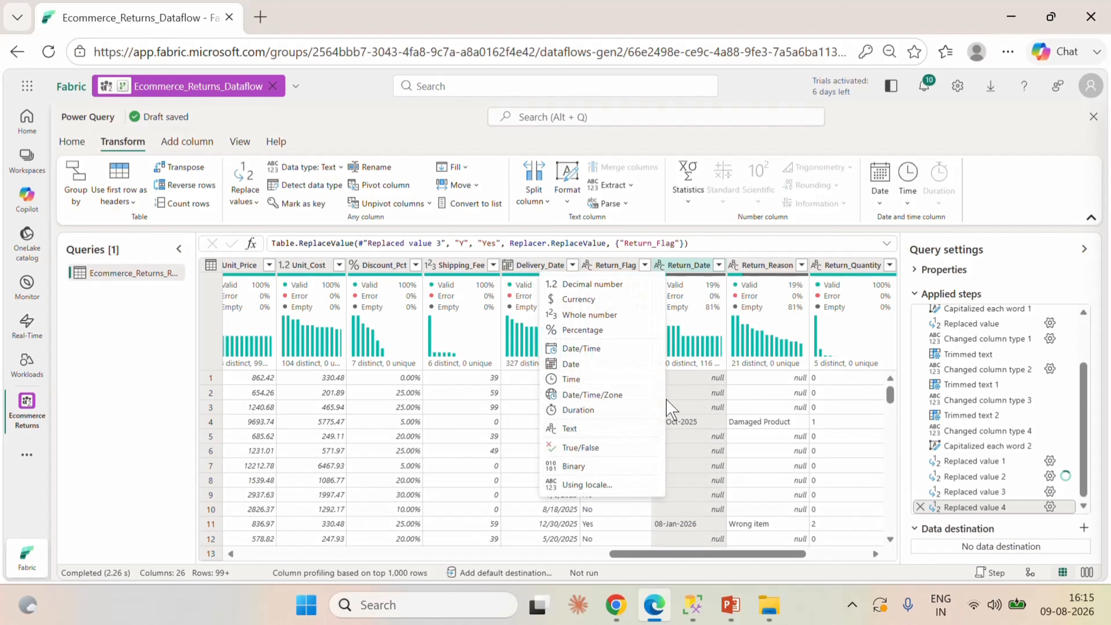
left_click(703, 416)
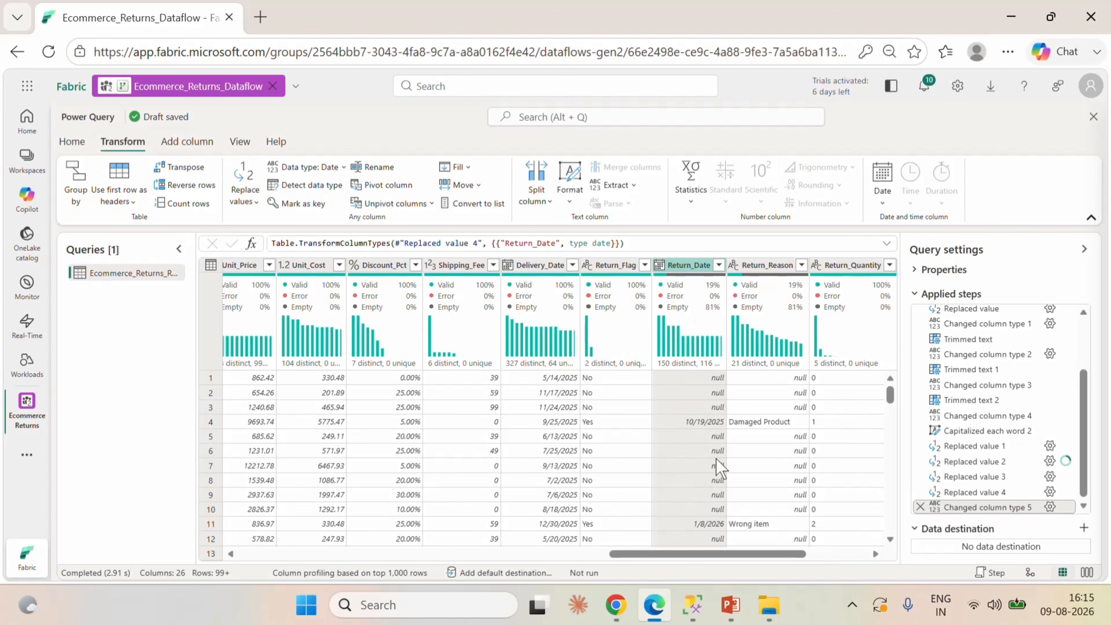
Check the distinct values of the Return_Reason column and capitalize each word in it.
left_click_drag(734, 553, 789, 554)
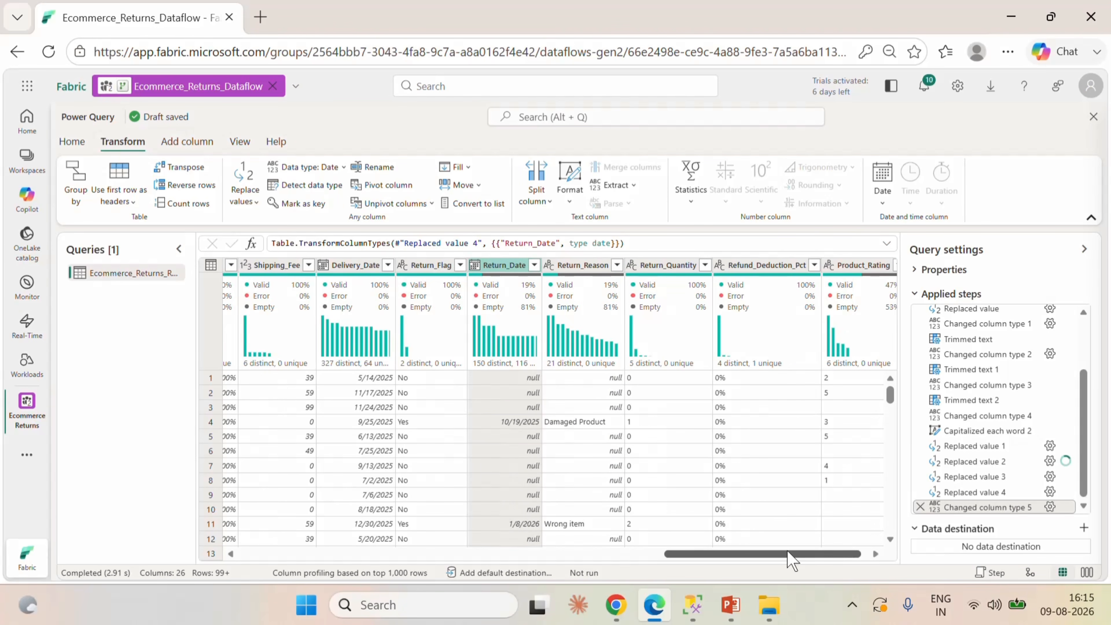
left_click(594, 272)
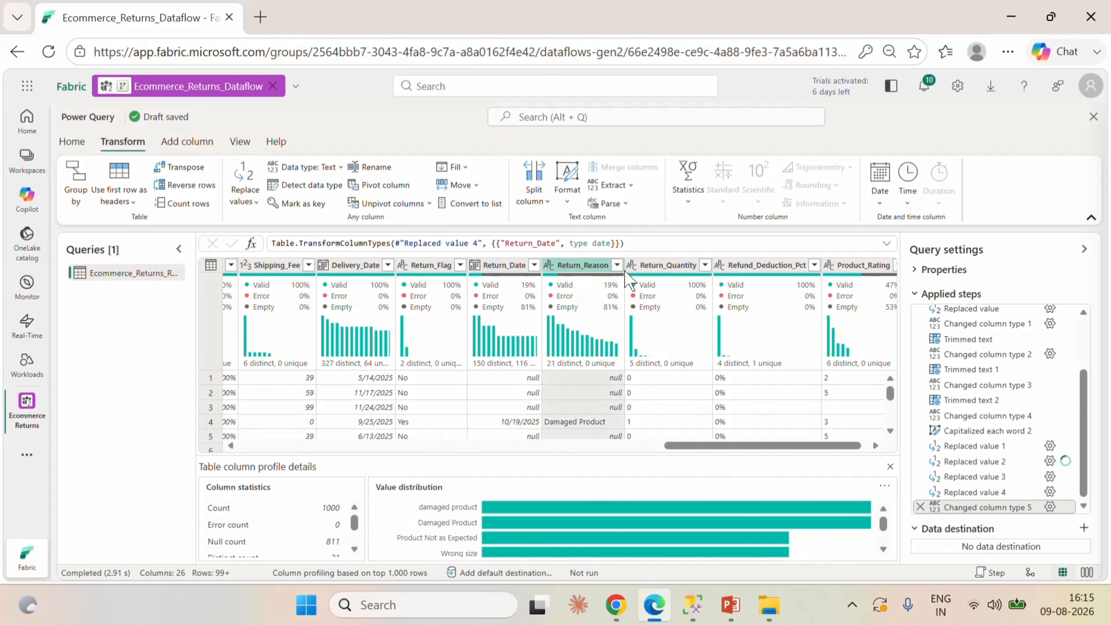
left_click(617, 265)
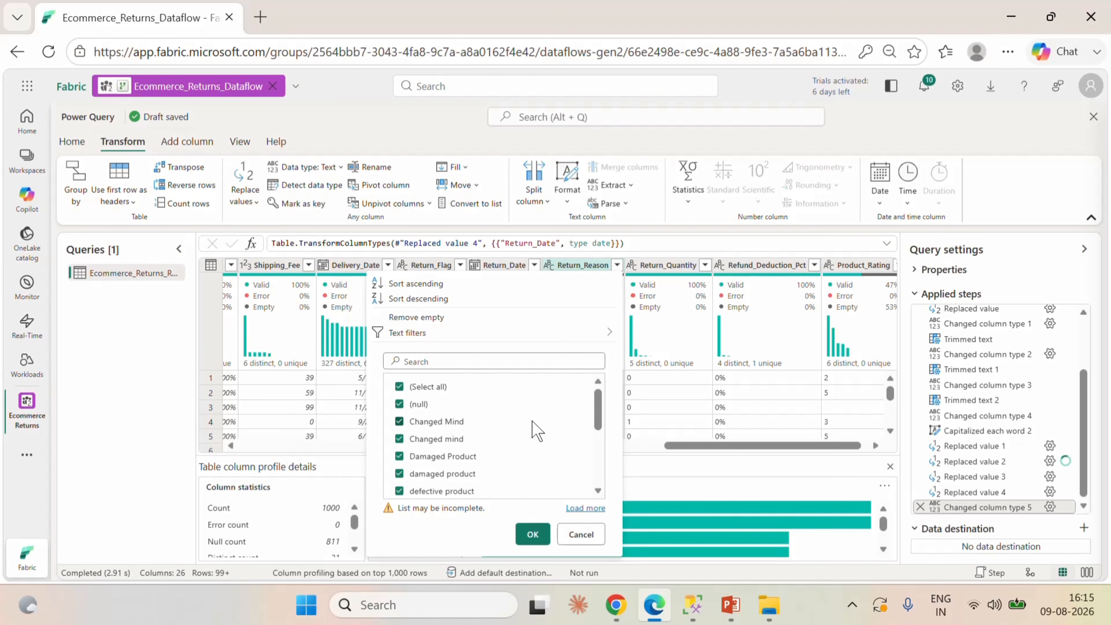
left_click(581, 534)
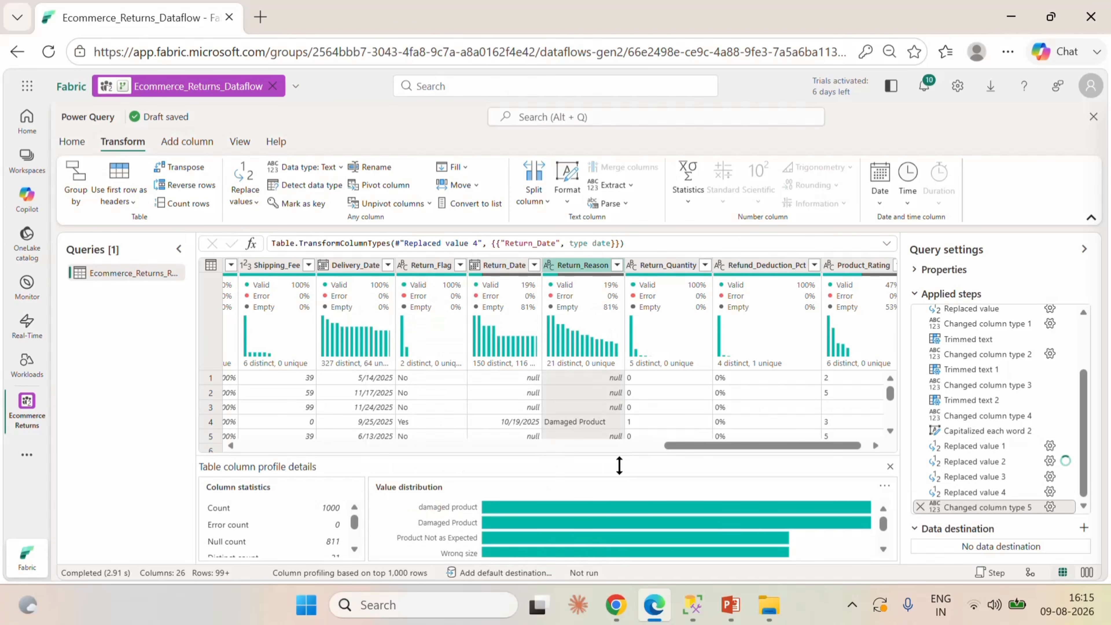
left_click(890, 466)
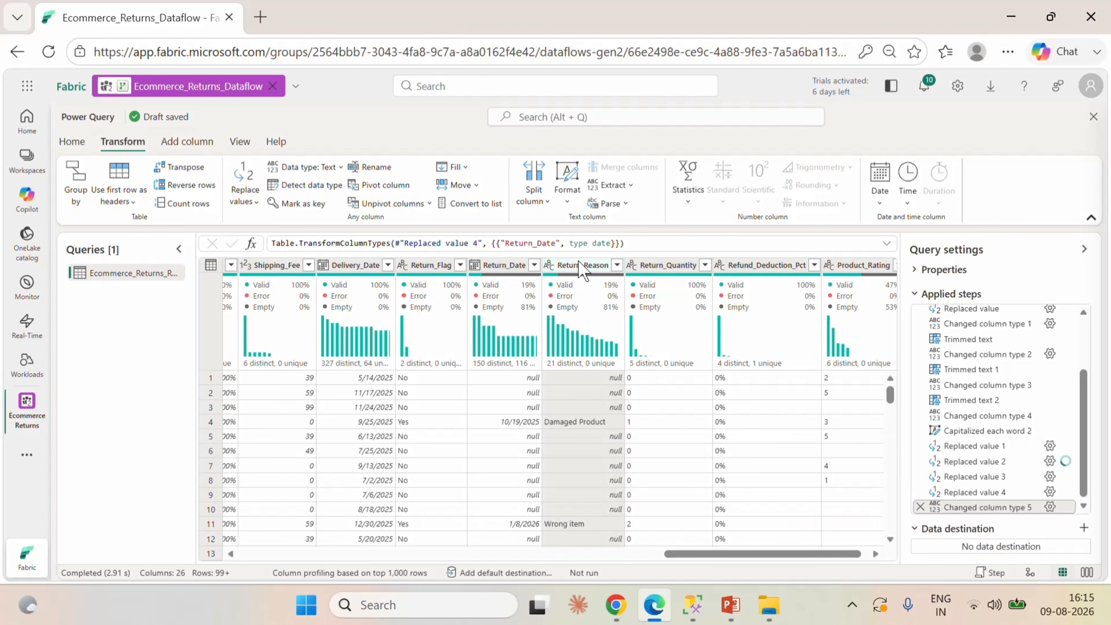
right_click(584, 267)
mouse_move(657, 399)
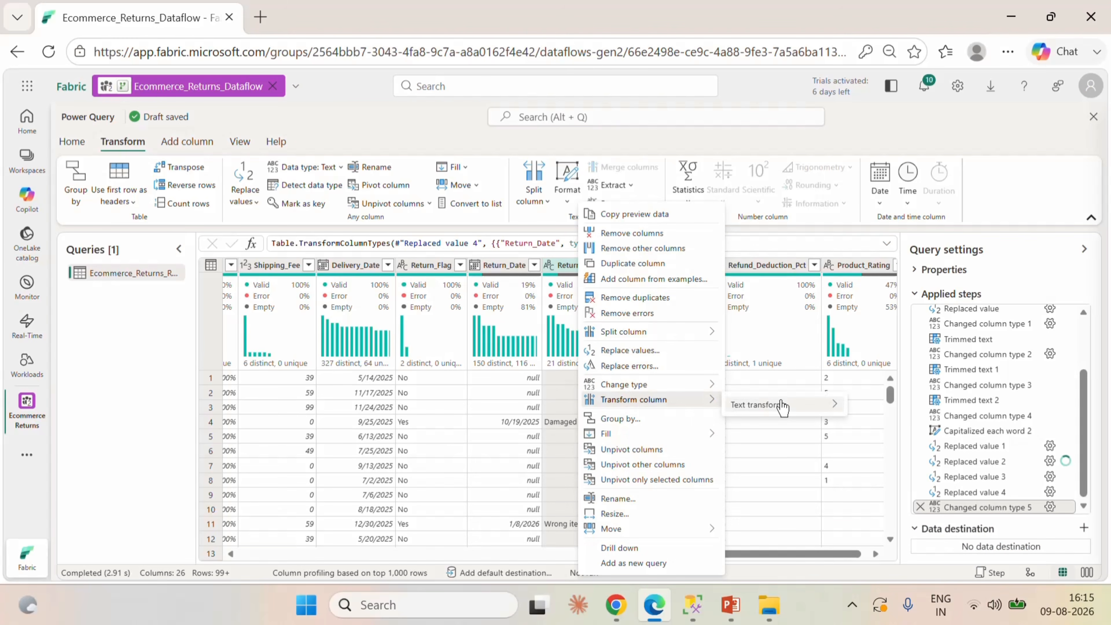
mouse_move(799, 405)
left_click(891, 441)
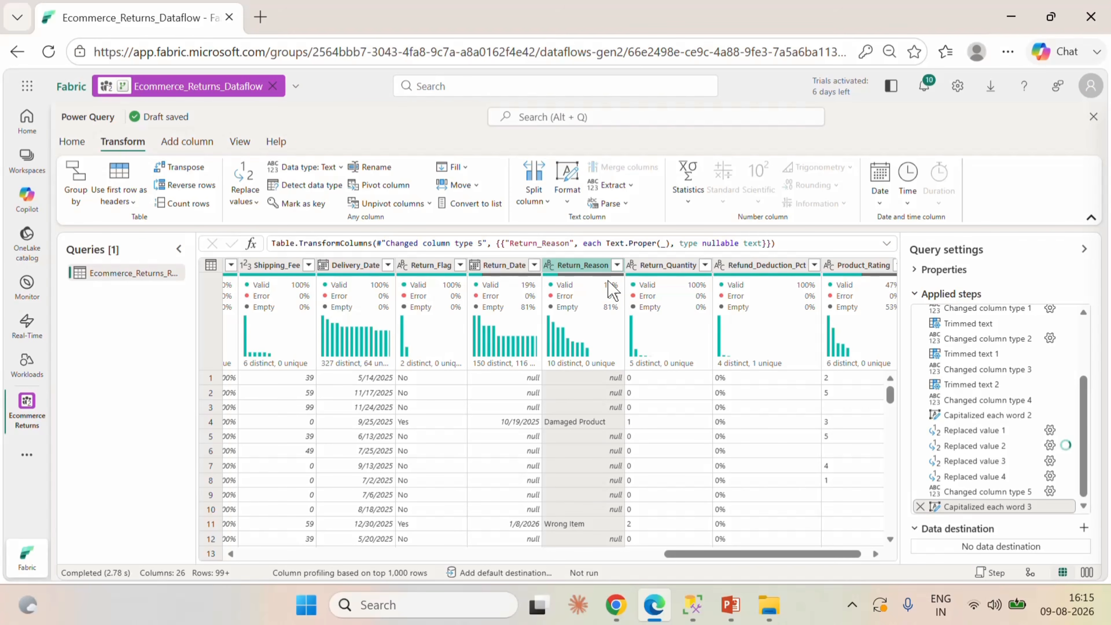
Examine the full list of distinct Return_Reason values for differently worded duplicates without filtering, and look through the preview rows.
left_click(617, 265)
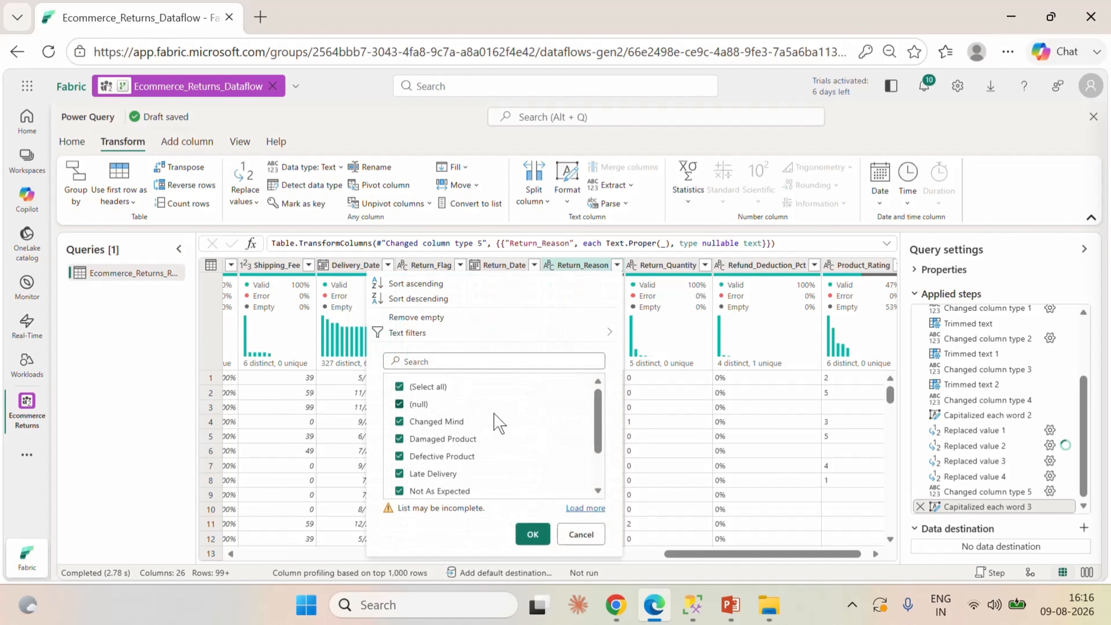
scroll(519, 448, "down", 1)
scroll(519, 449, "down", 2)
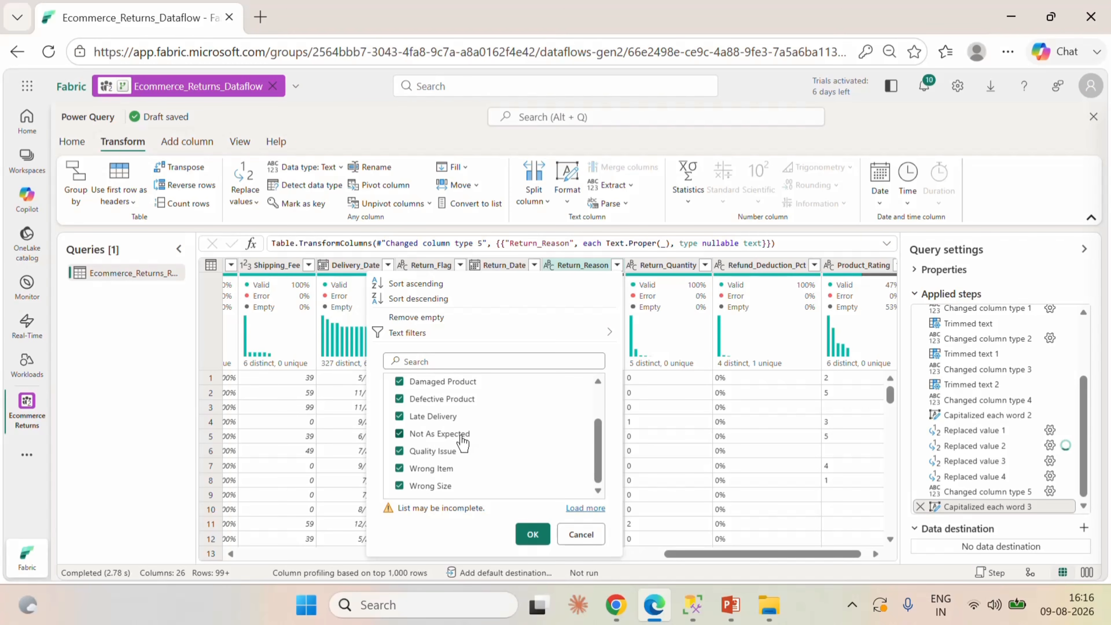
scroll(513, 455, "up", 3)
scroll(510, 455, "down", 2)
left_click(582, 508)
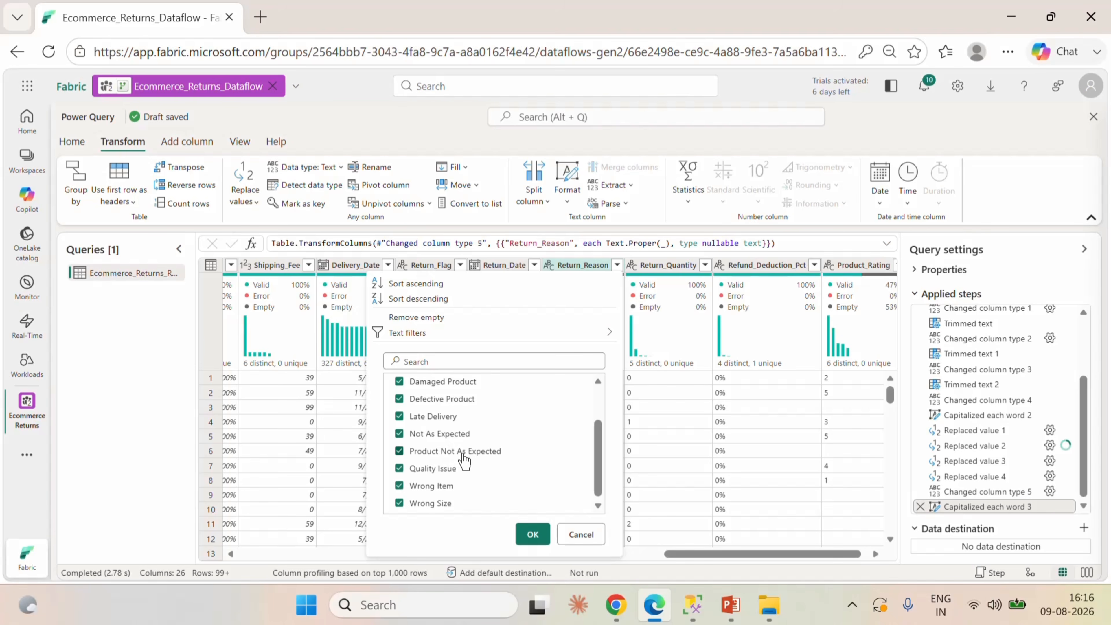
left_click(581, 535)
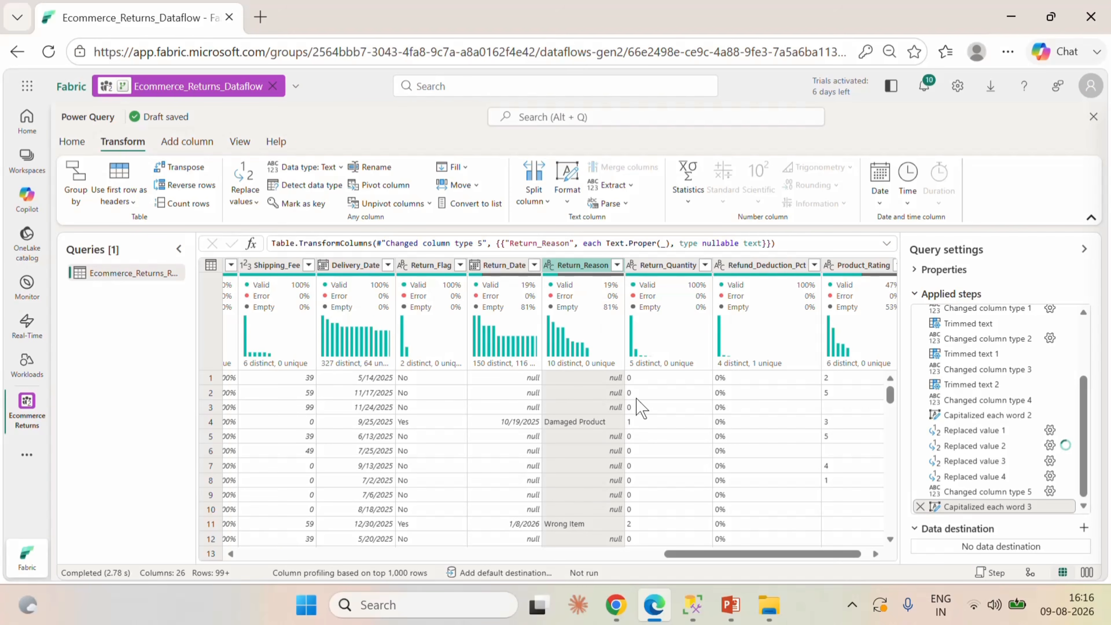
scroll(667, 455, "down", 10)
scroll(671, 456, "up", 3)
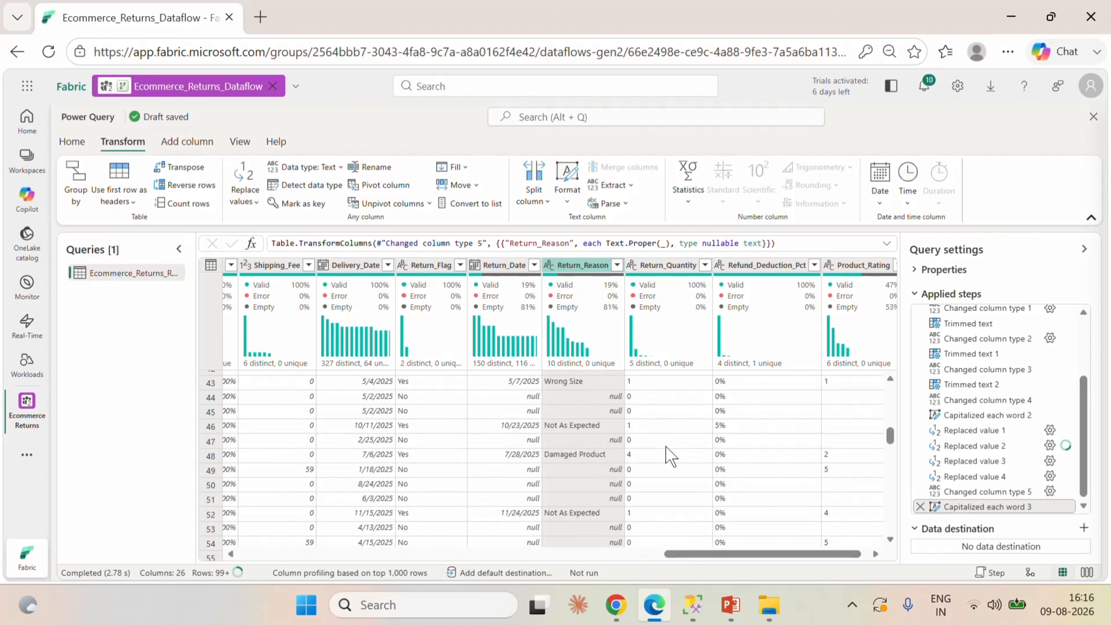
Start a value replacement on the Return_Reason column with "Not As Expected" as the value to find.
left_click(562, 423)
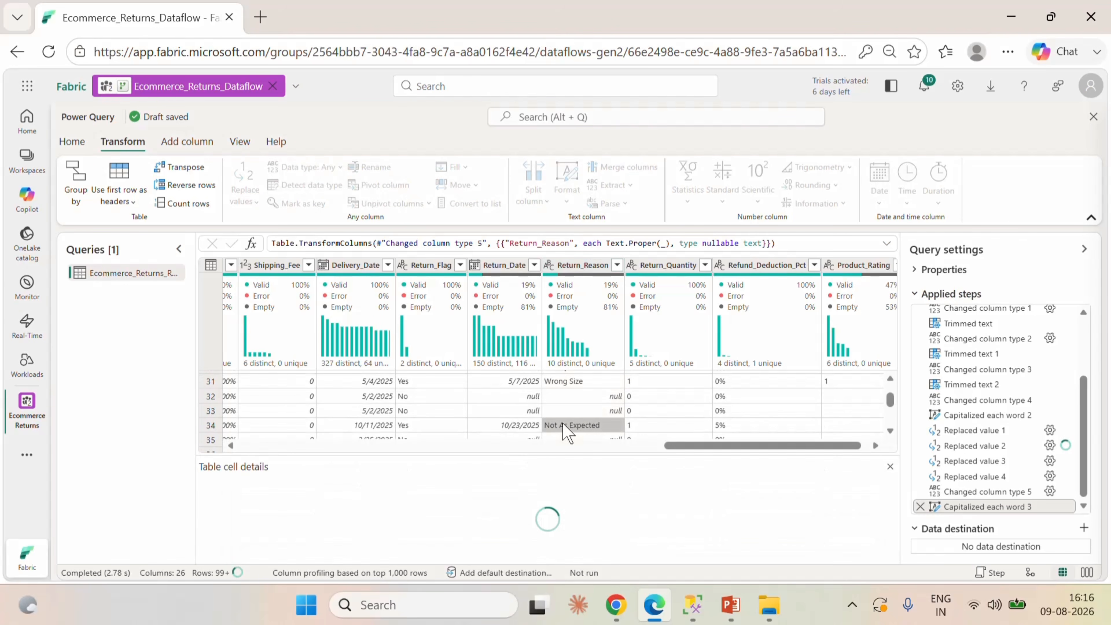
left_click_drag(262, 489, 194, 499)
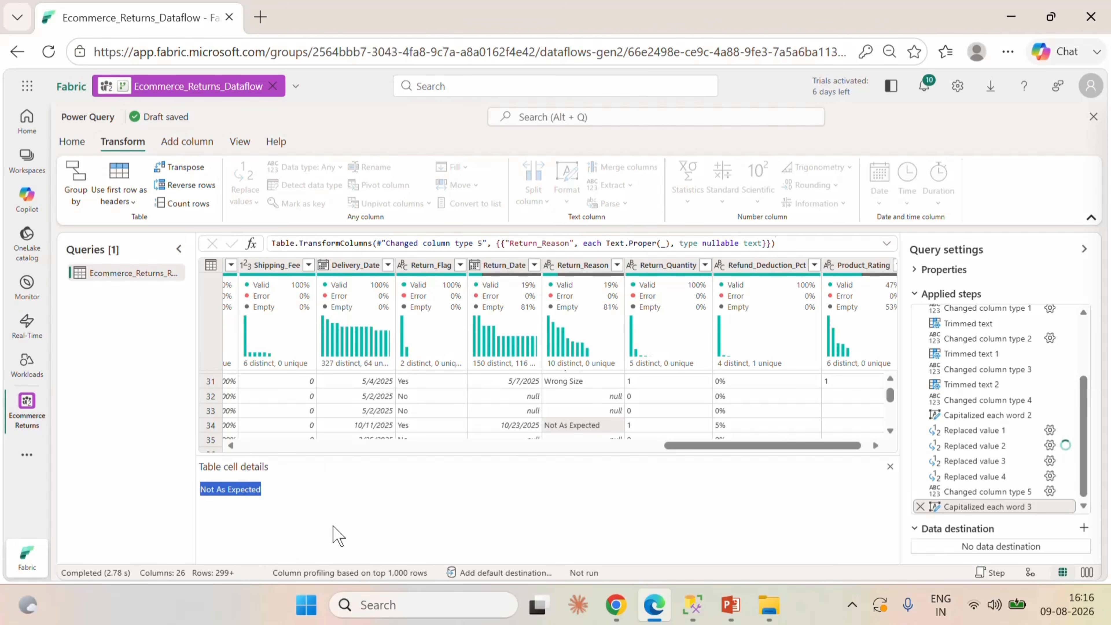
right_click(588, 263)
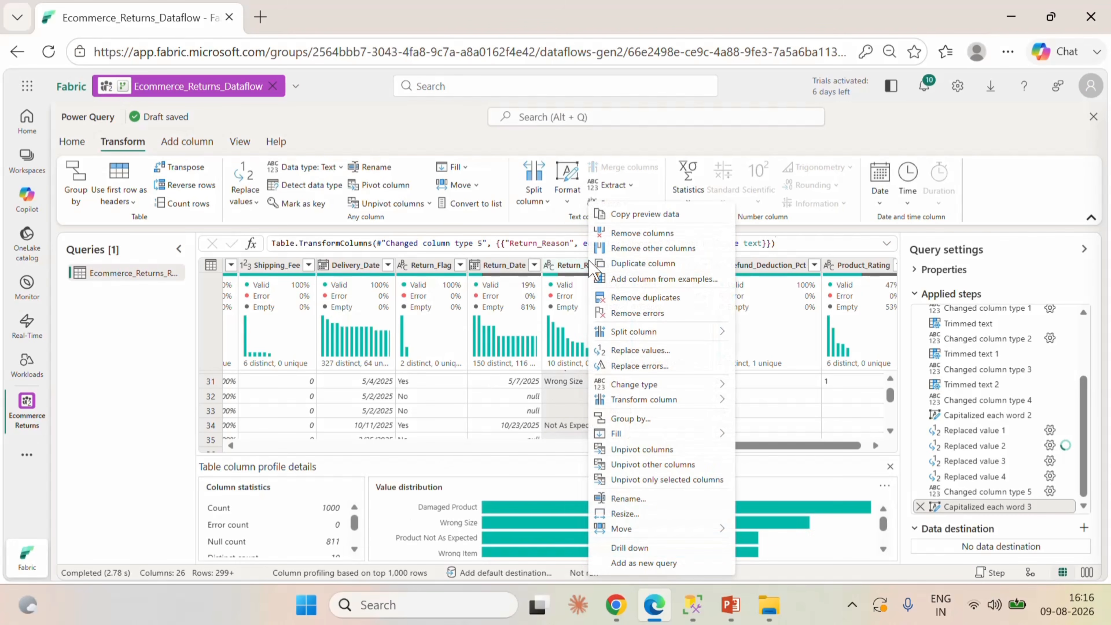
left_click(640, 350)
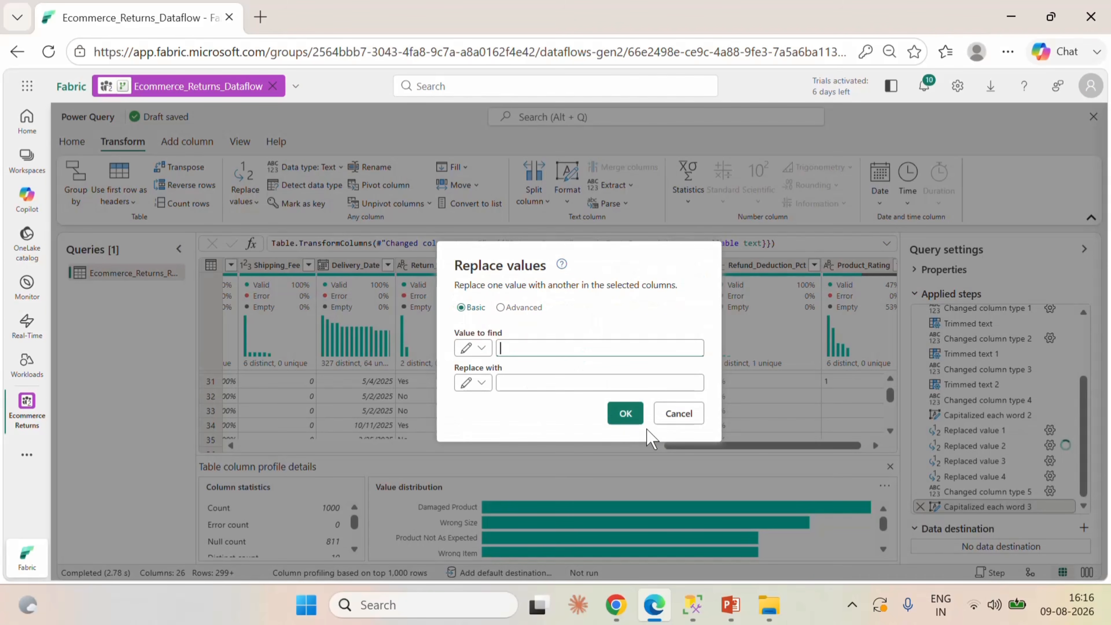
key("ctrl+v")
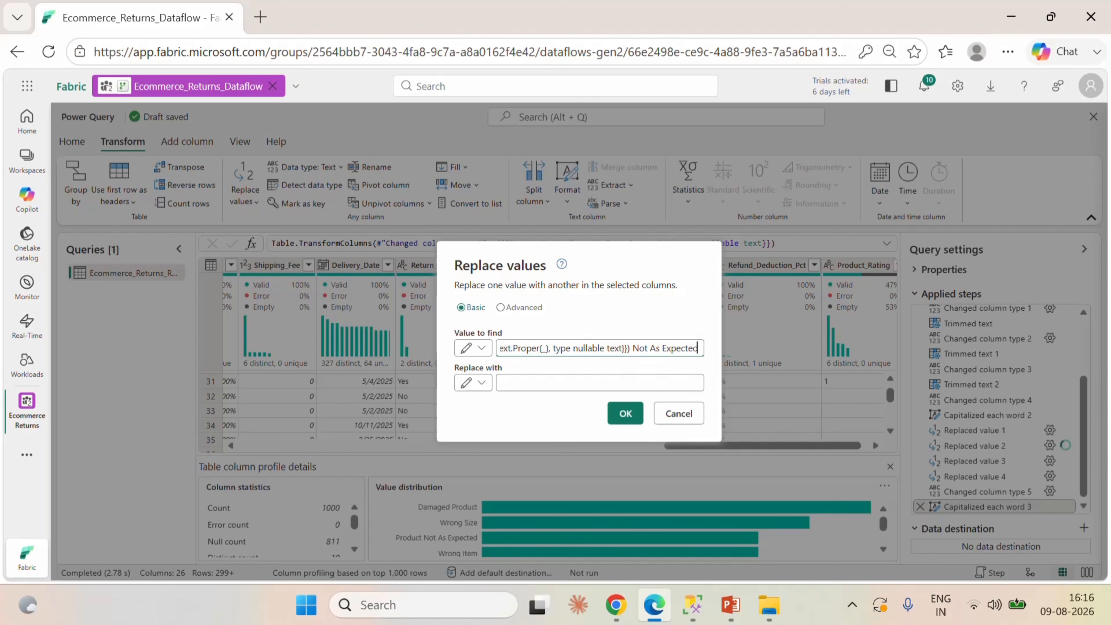
left_click_drag(630, 348, 439, 357)
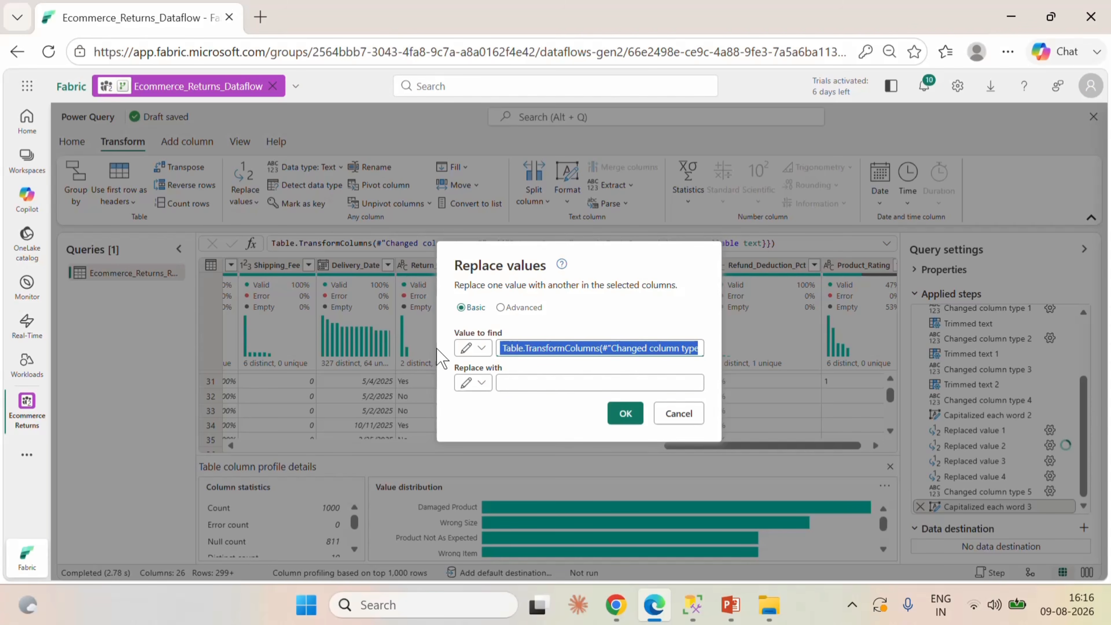
key("BackSpace")
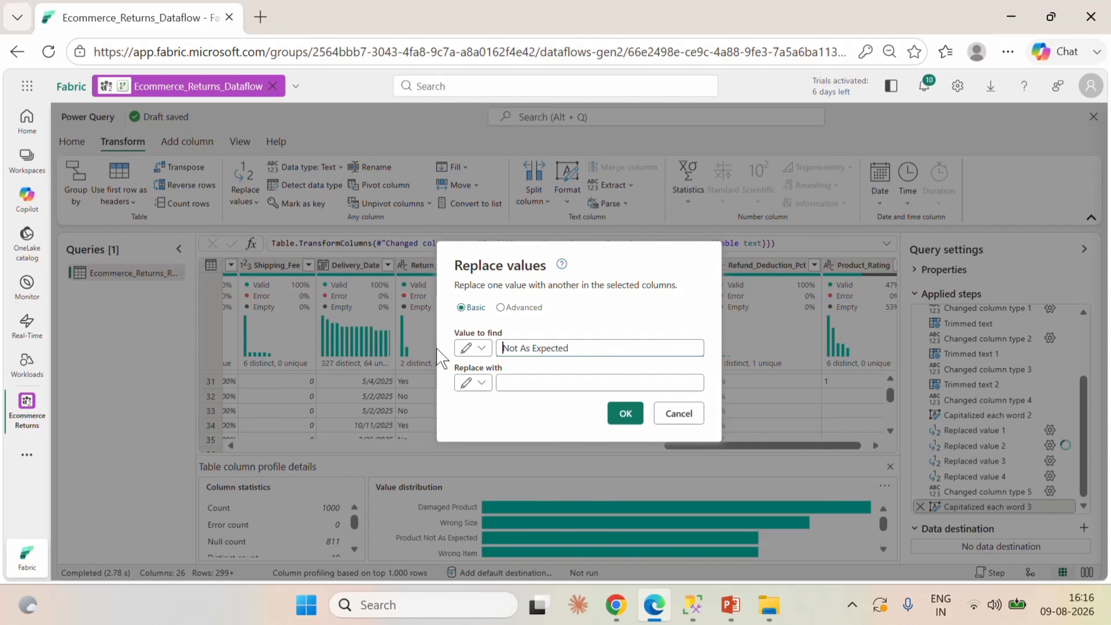
key("BackSpace")
Set the replacement text to "Product Not As Expected" and apply it to the Return_Reason column.
left_click(528, 383)
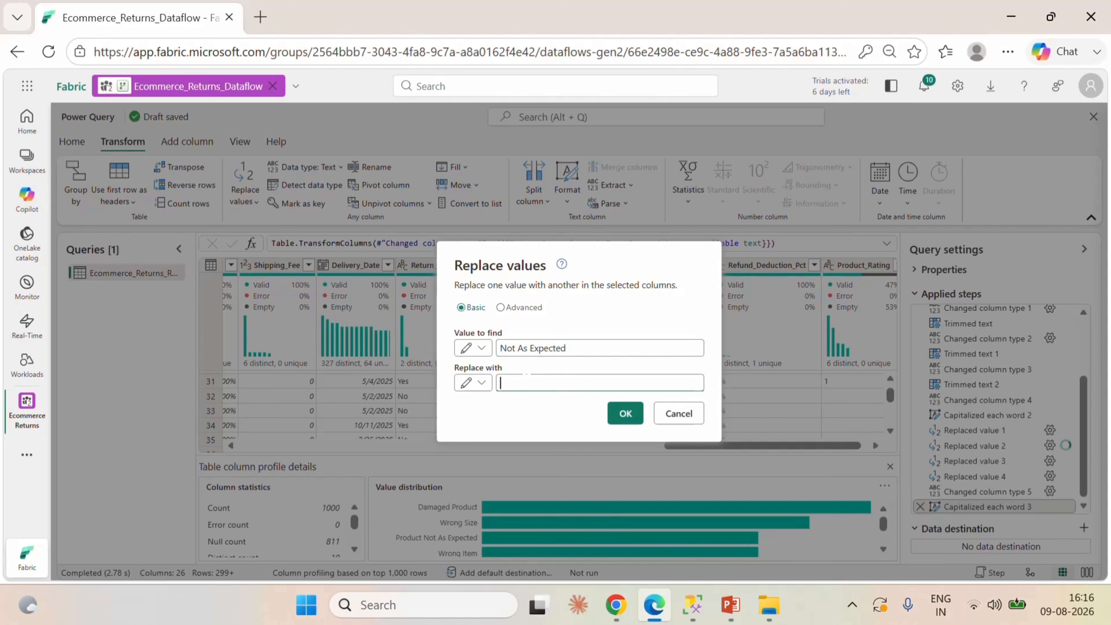
left_click_drag(571, 348, 489, 350)
key("ctrl+c")
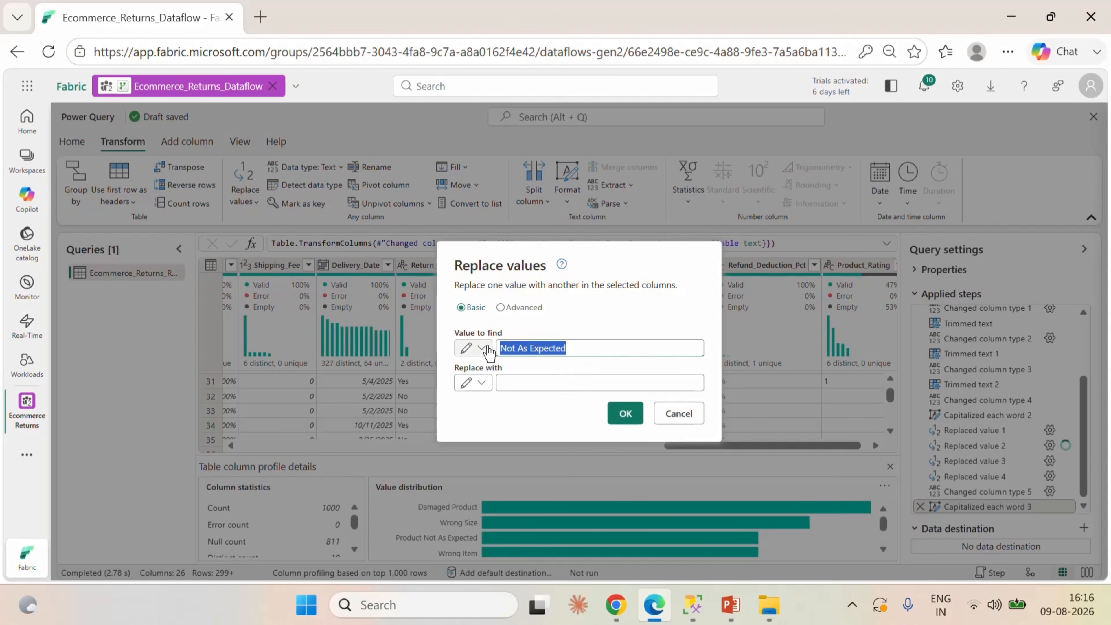
left_click(515, 385)
key("ctrl+v")
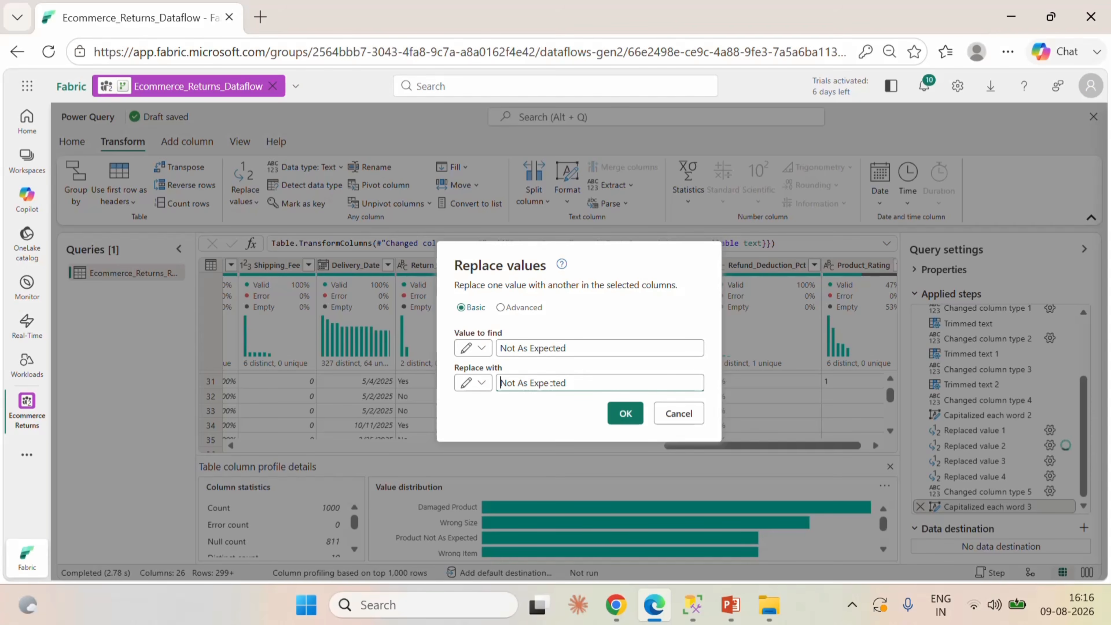
key("Home")
type("Product")
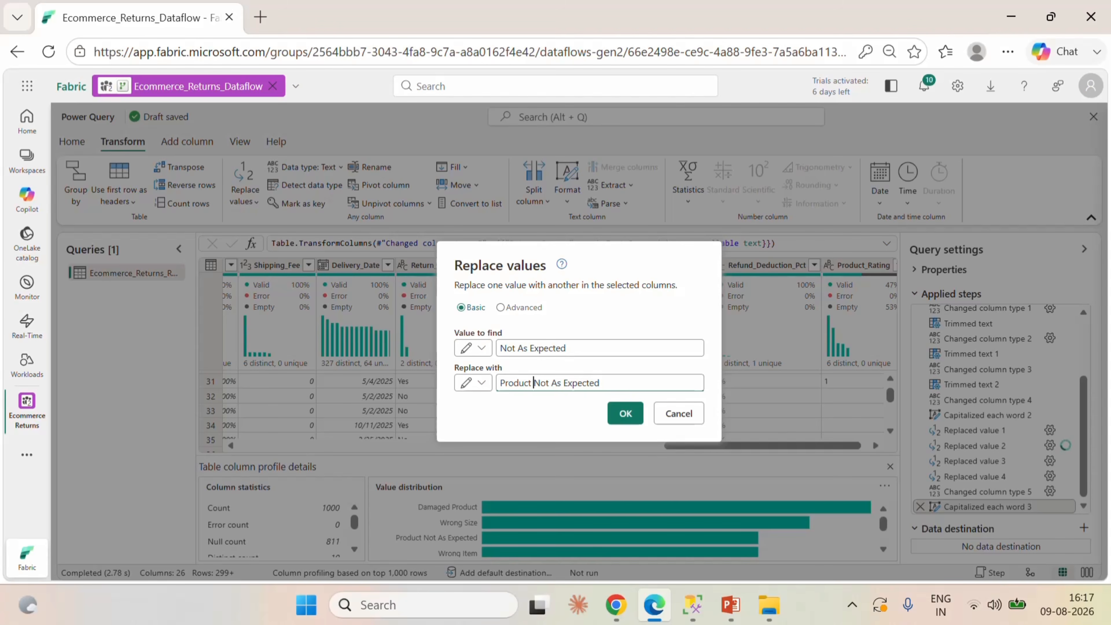
left_click(624, 416)
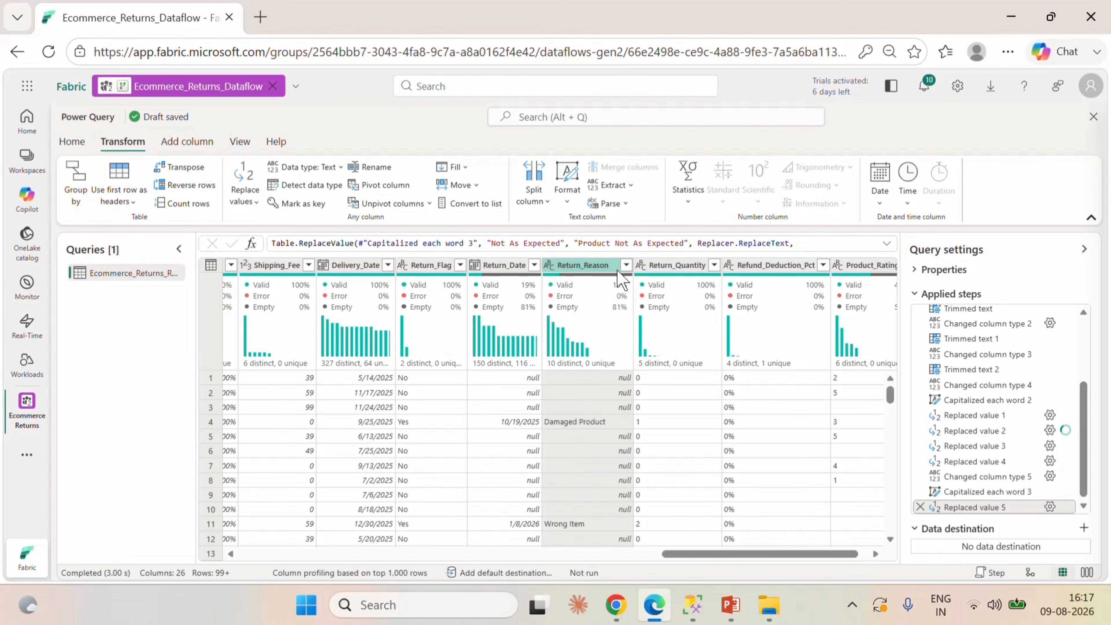
Check the full list of distinct Return_Reason values for wrongly replaced entries without filtering.
left_click(626, 265)
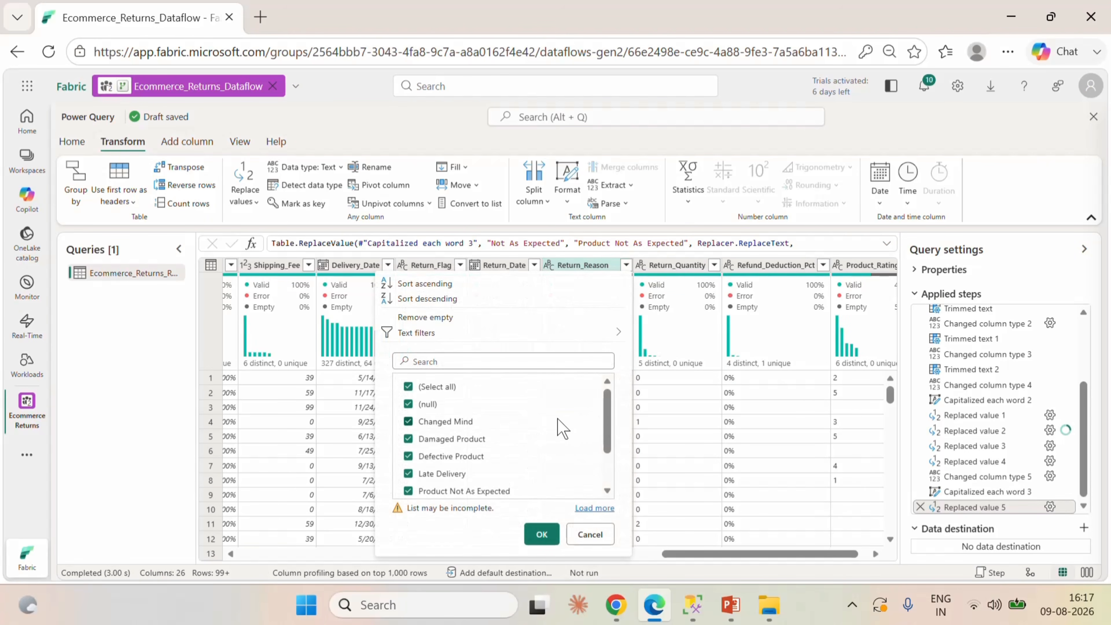
scroll(562, 429, "down", 1)
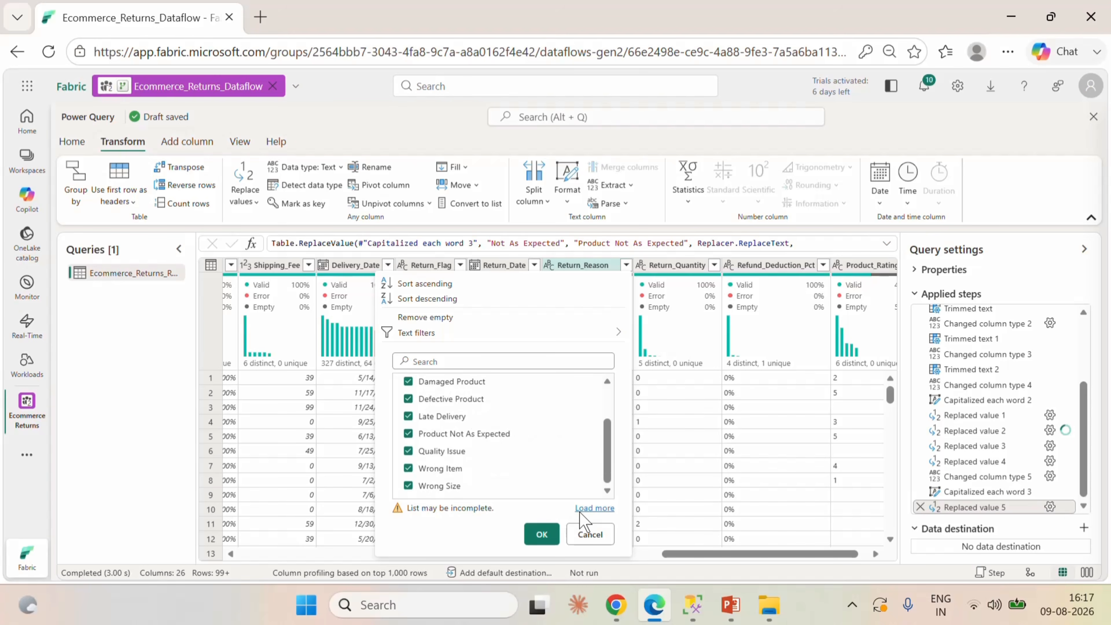
left_click(588, 509)
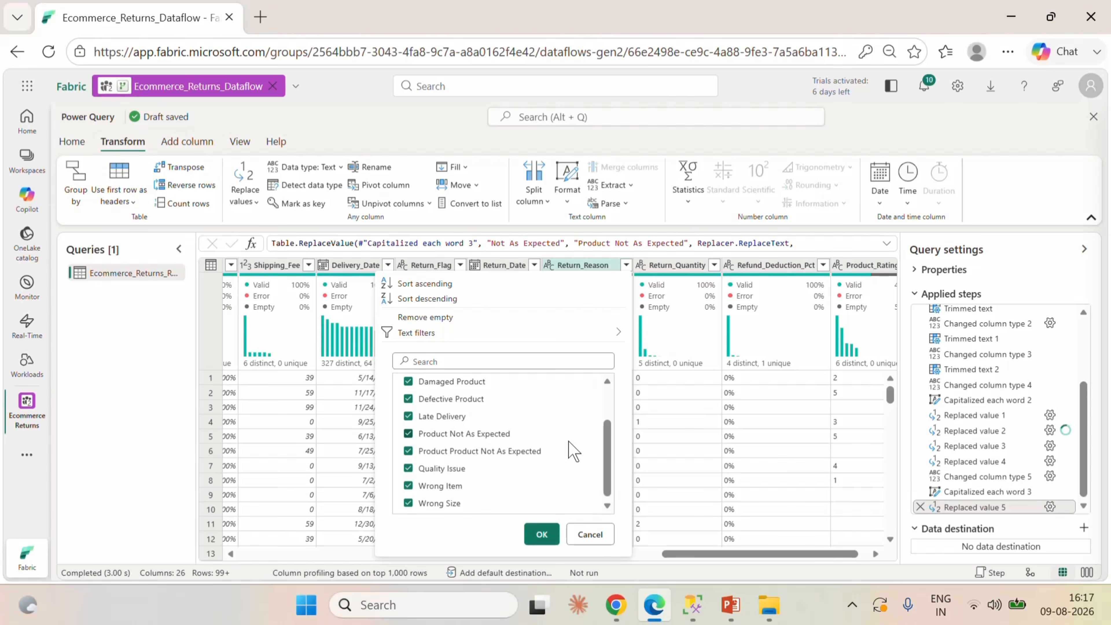
left_click(589, 534)
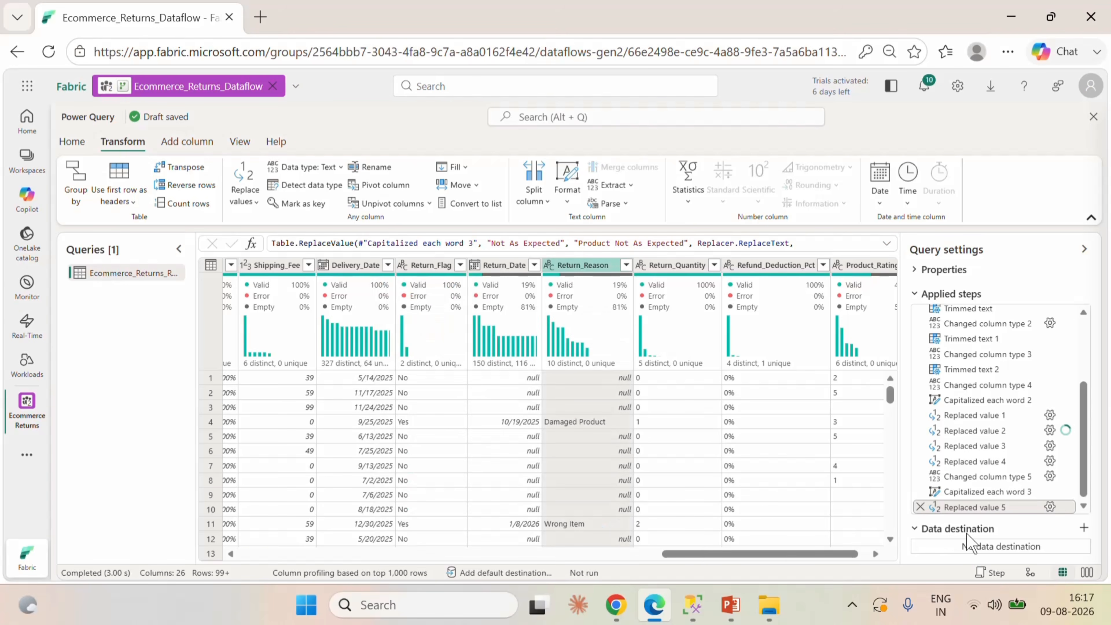
Edit the latest Return_Reason replacement to match entire cell contents and recheck the column's distinct values.
left_click(1049, 507)
left_click(536, 310)
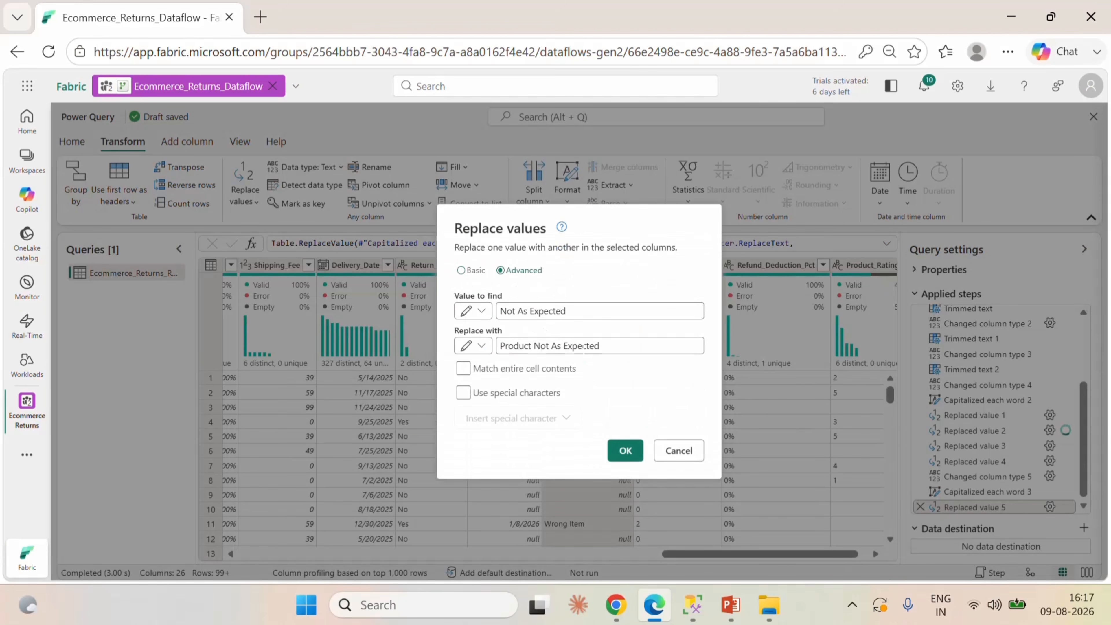
left_click(462, 368)
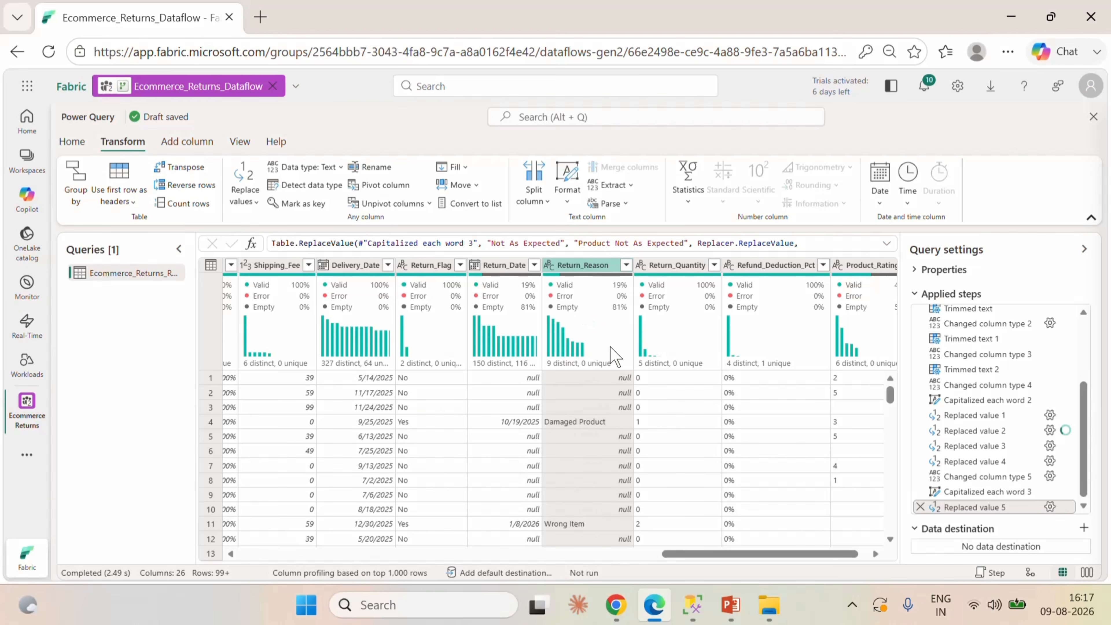
left_click(626, 266)
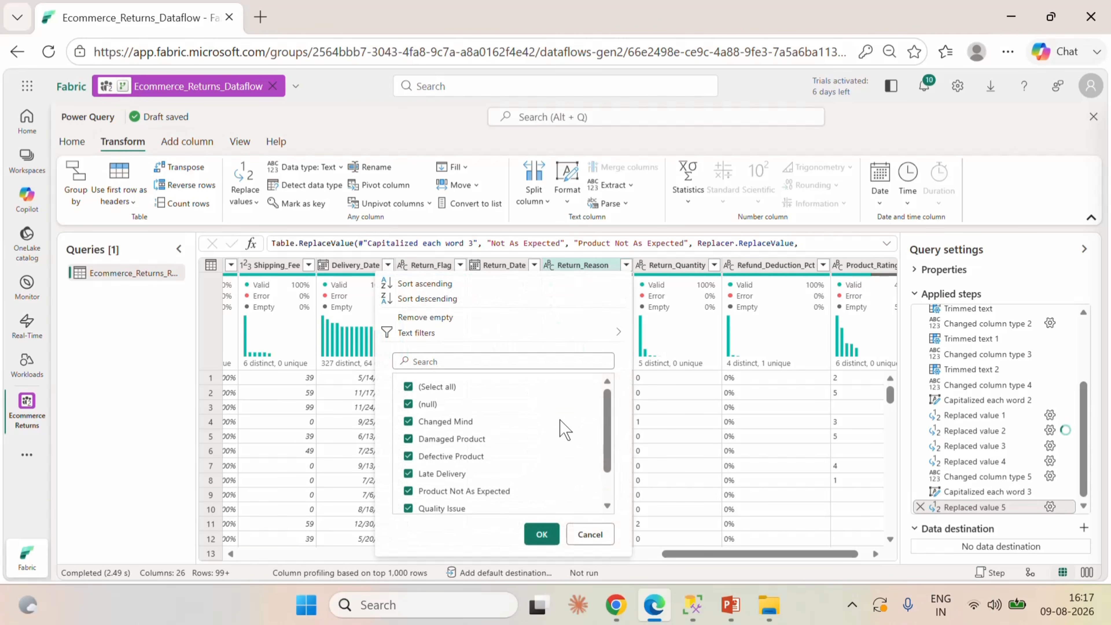
scroll(564, 450, "down", 2)
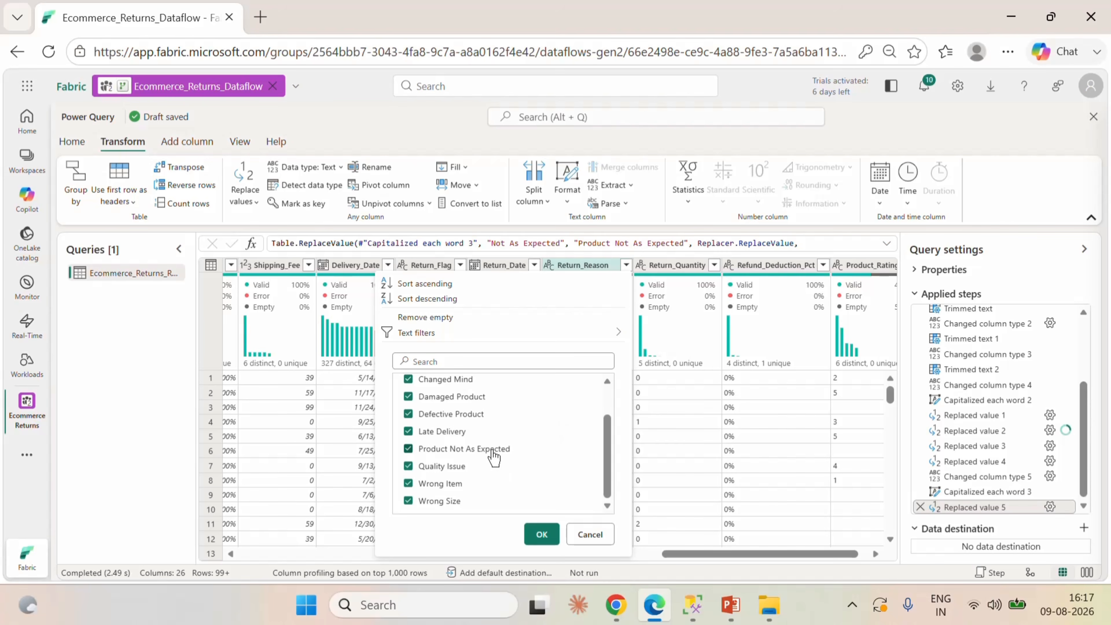
scroll(533, 442, "up", 2)
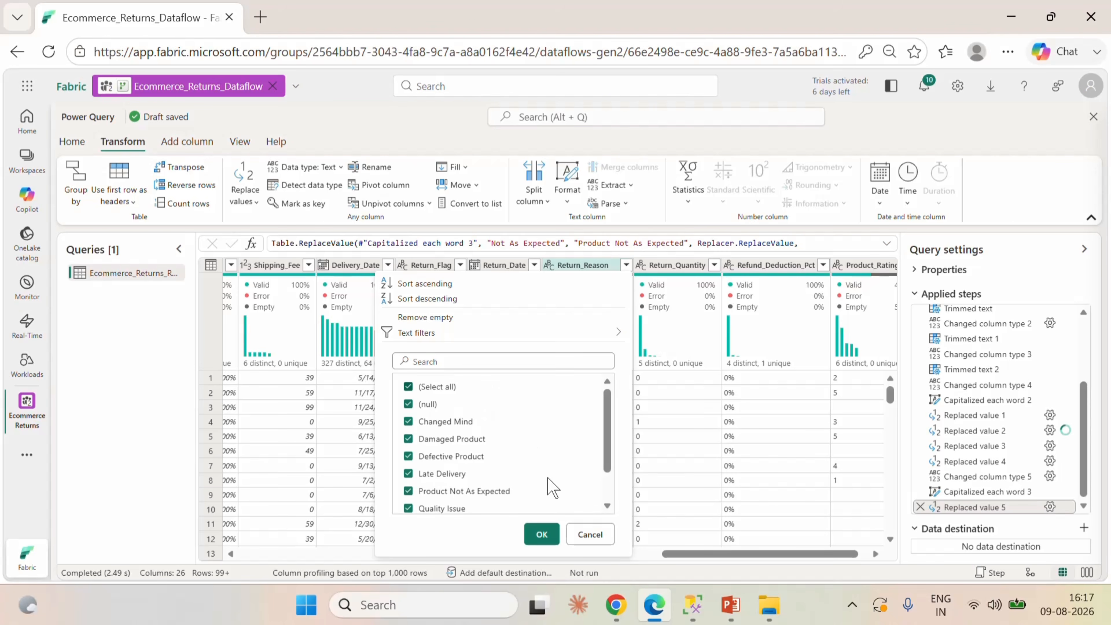
left_click(590, 534)
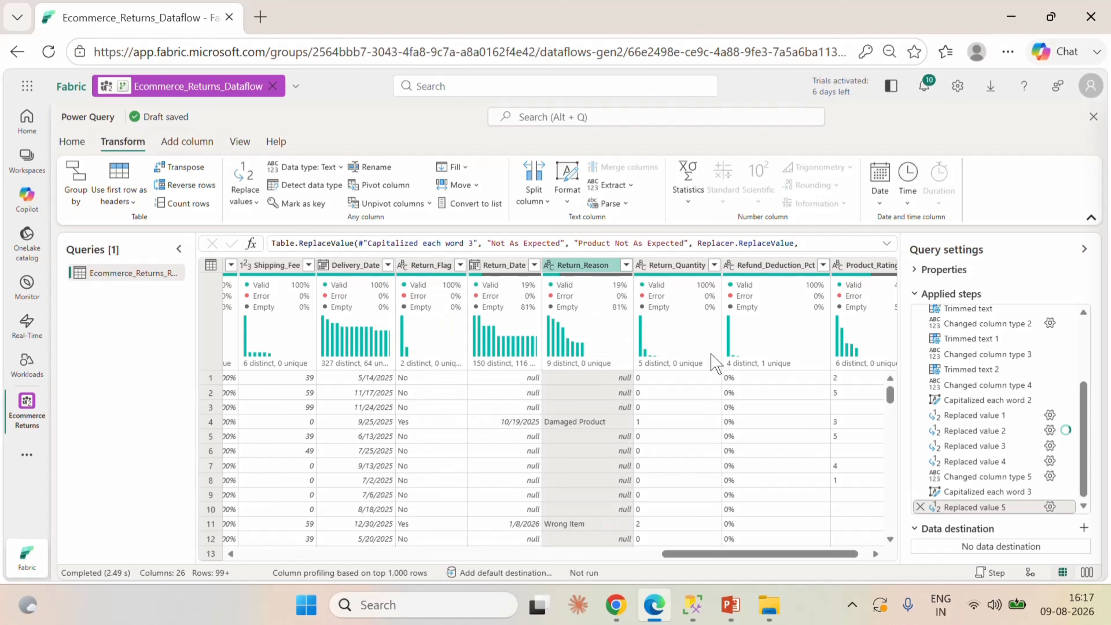
Check the distinct values of the Return_Quantity column and change its data type to Whole number.
left_click(687, 269)
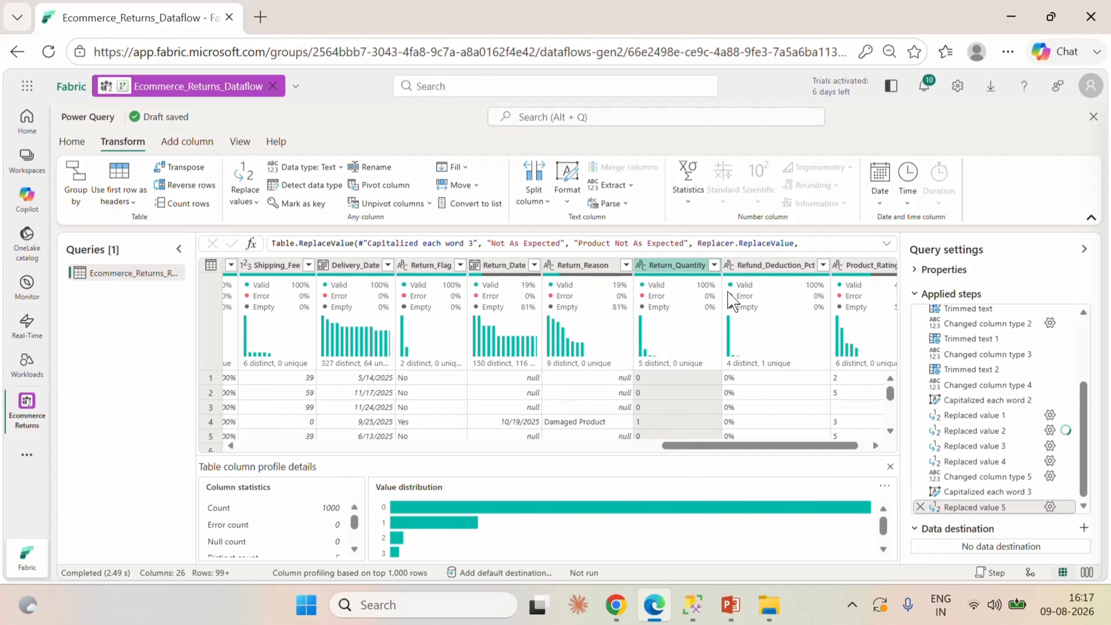
left_click(713, 265)
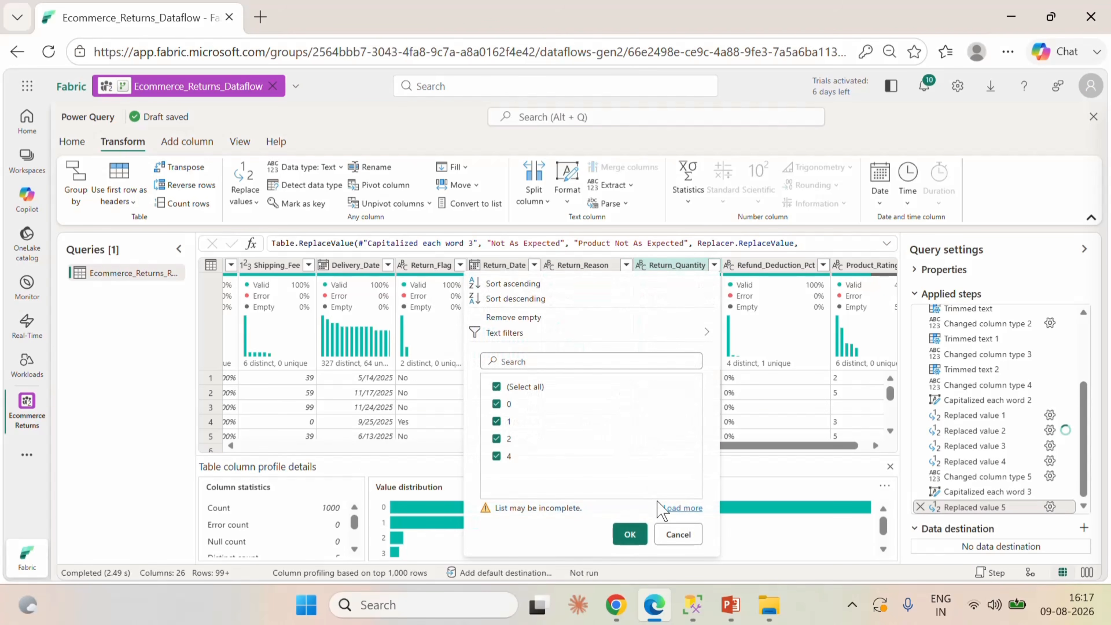
left_click(678, 509)
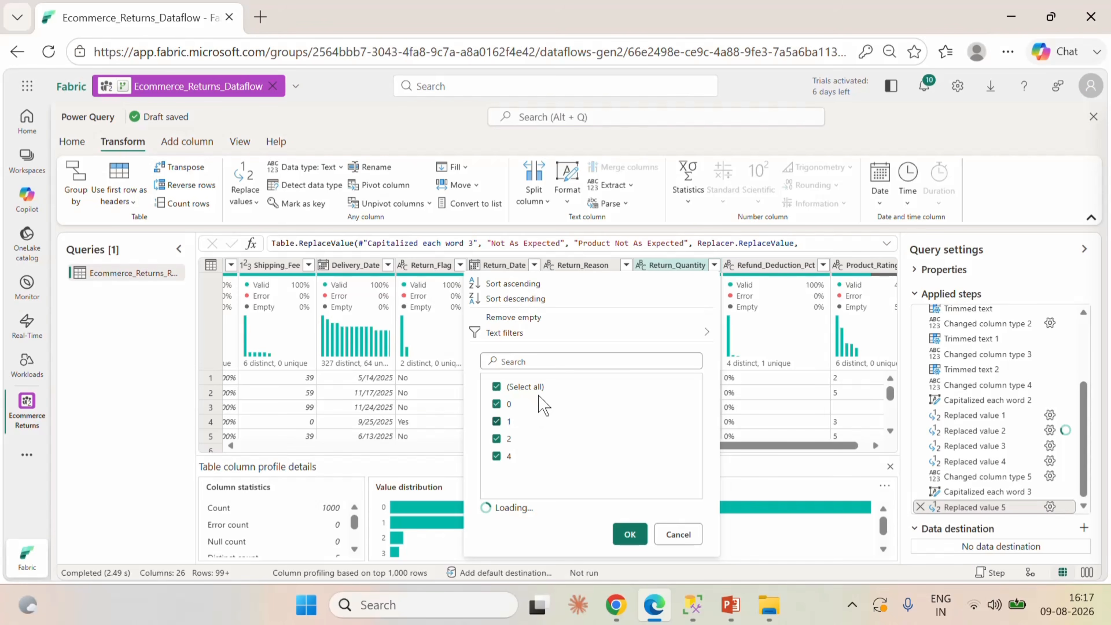
left_click(677, 534)
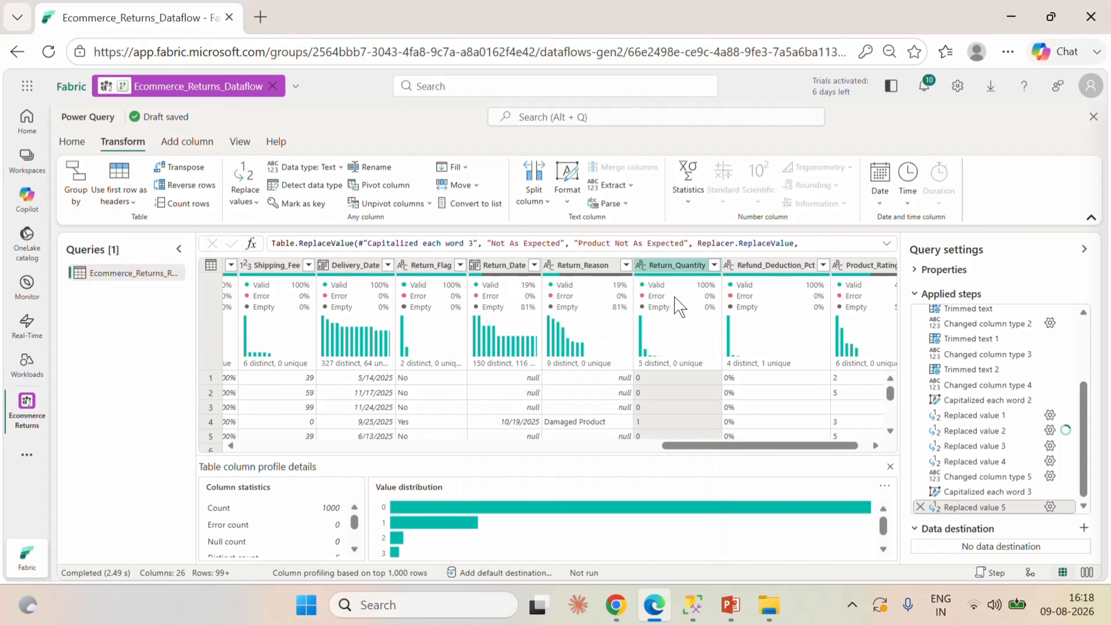
left_click(640, 265)
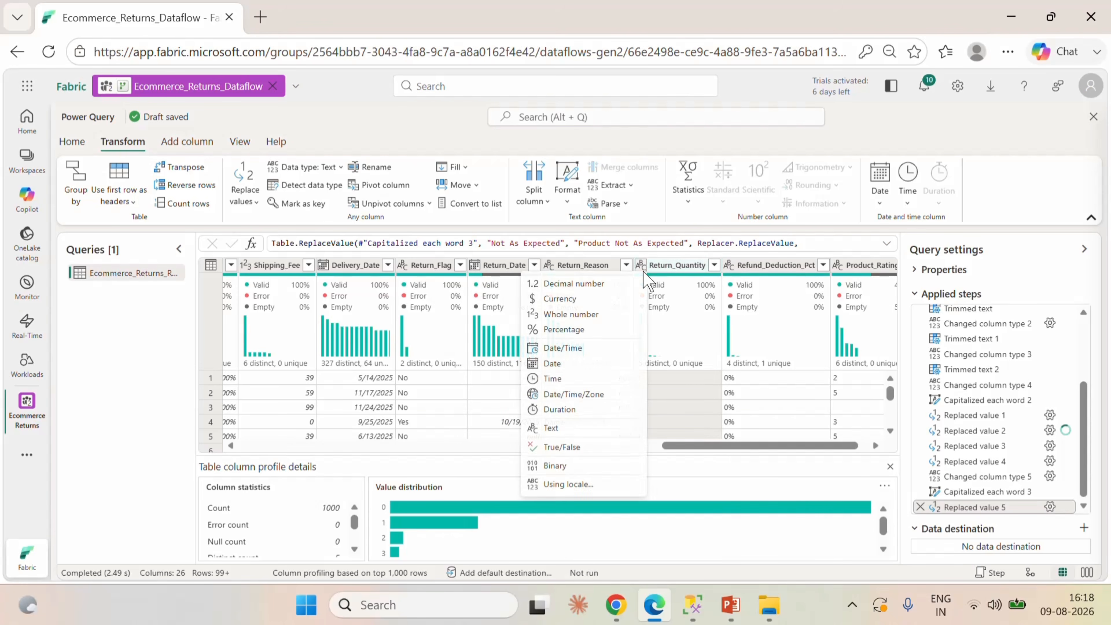
left_click(564, 316)
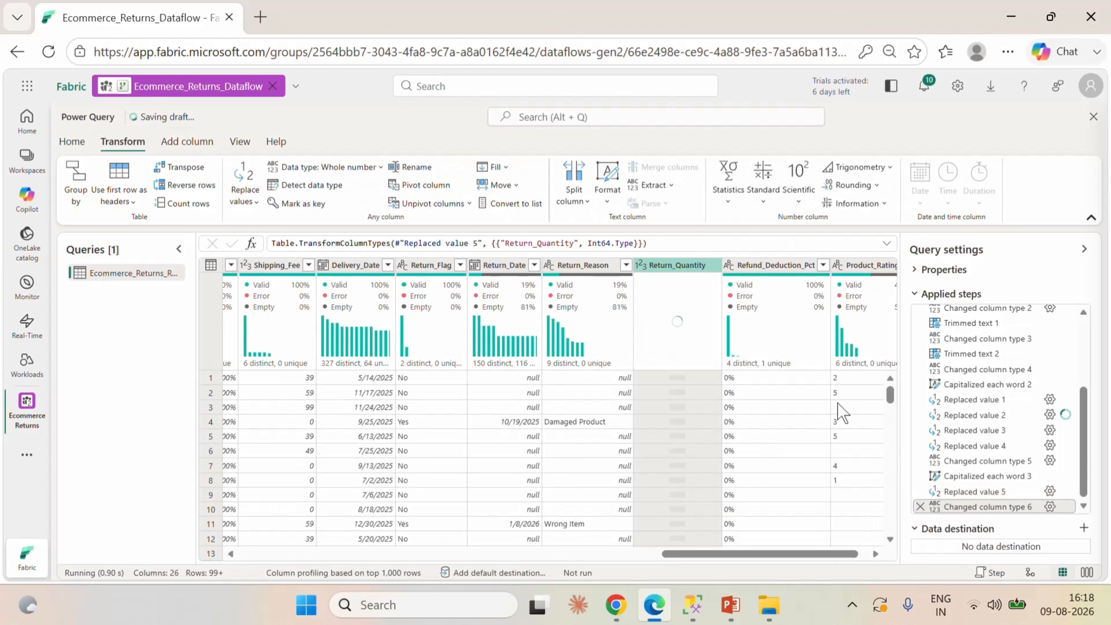
Change the Refund_Deduction_Pct column to Percentage and the Product_Rating column to Whole number, and review the applied steps.
left_click(730, 266)
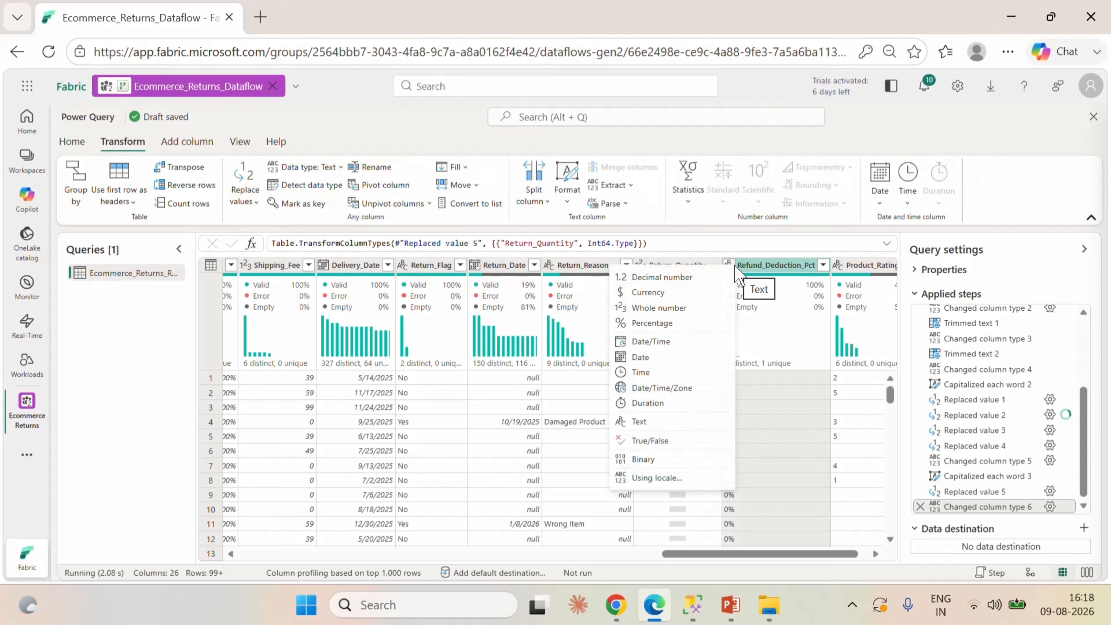
left_click(817, 411)
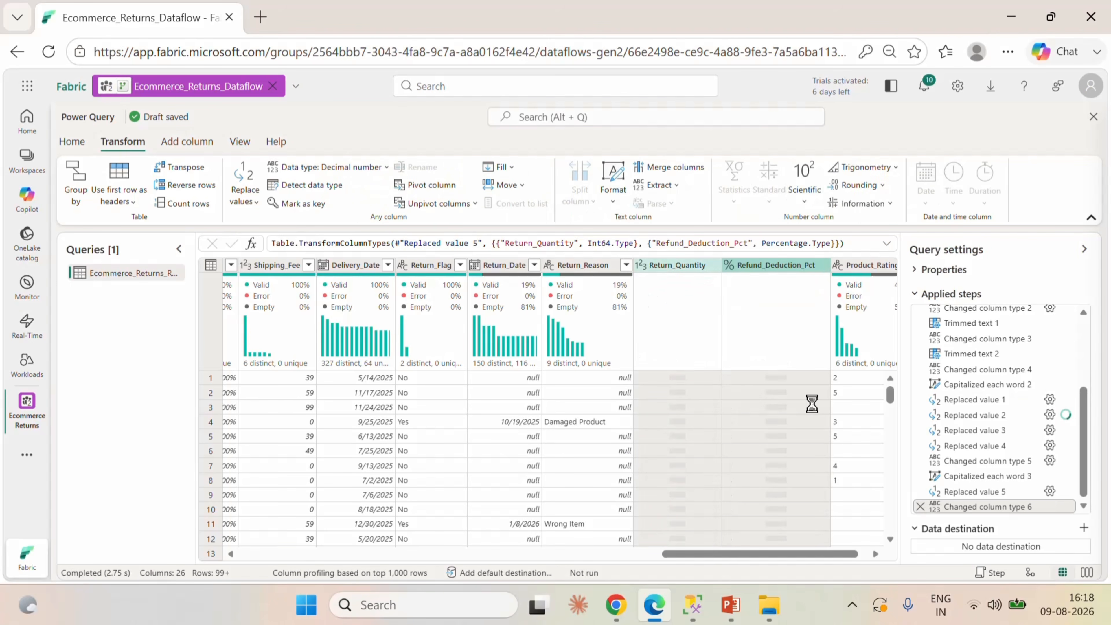
scroll(801, 555, "right", 1)
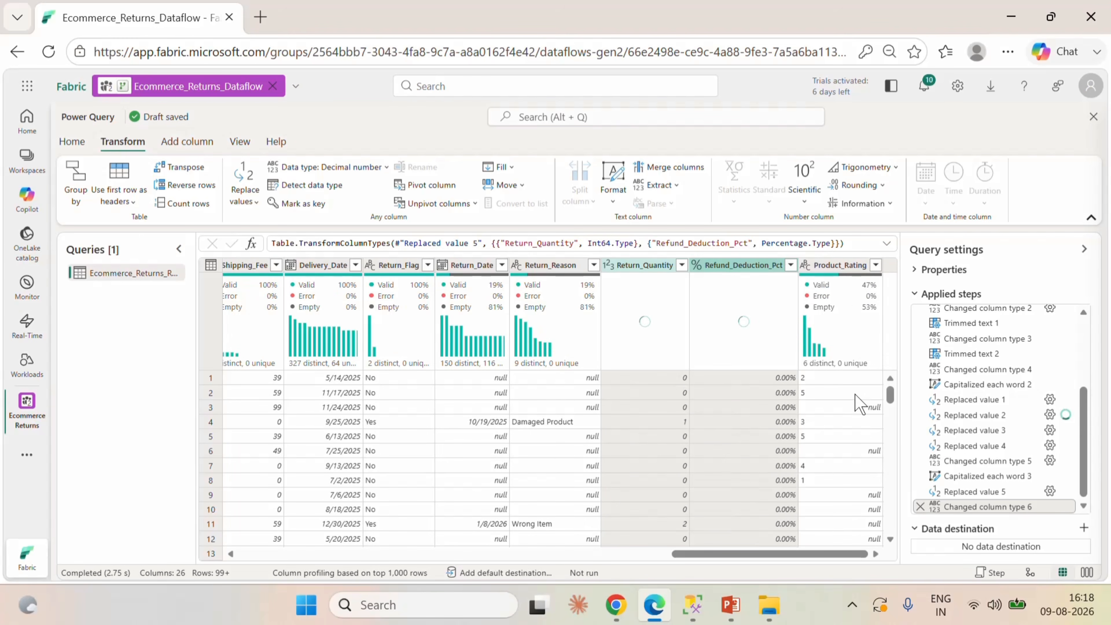
left_click(805, 264)
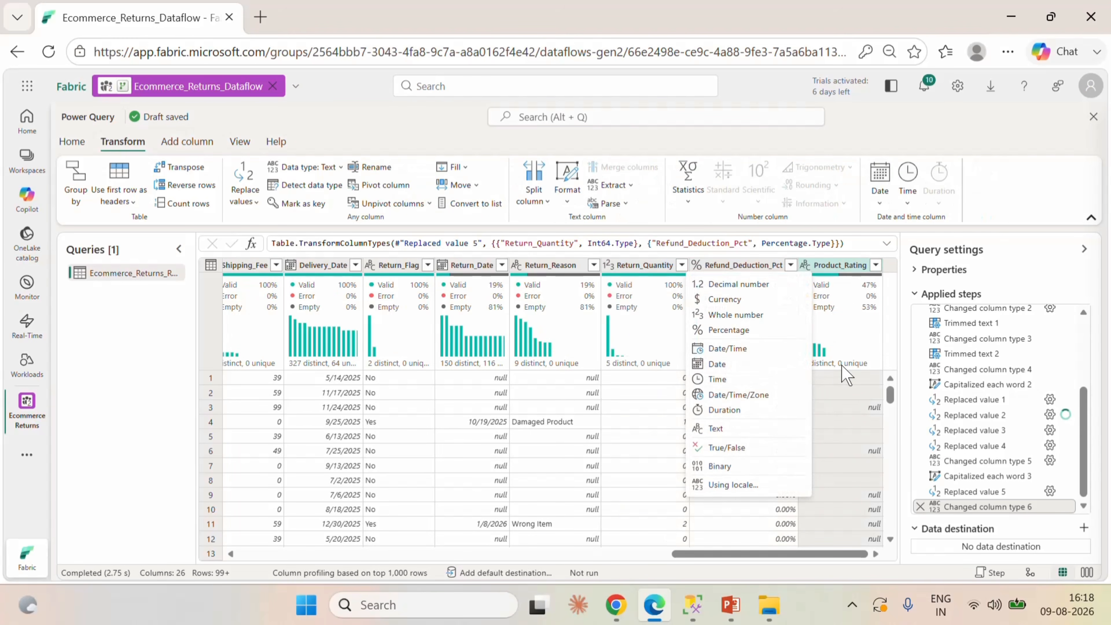
left_click(736, 315)
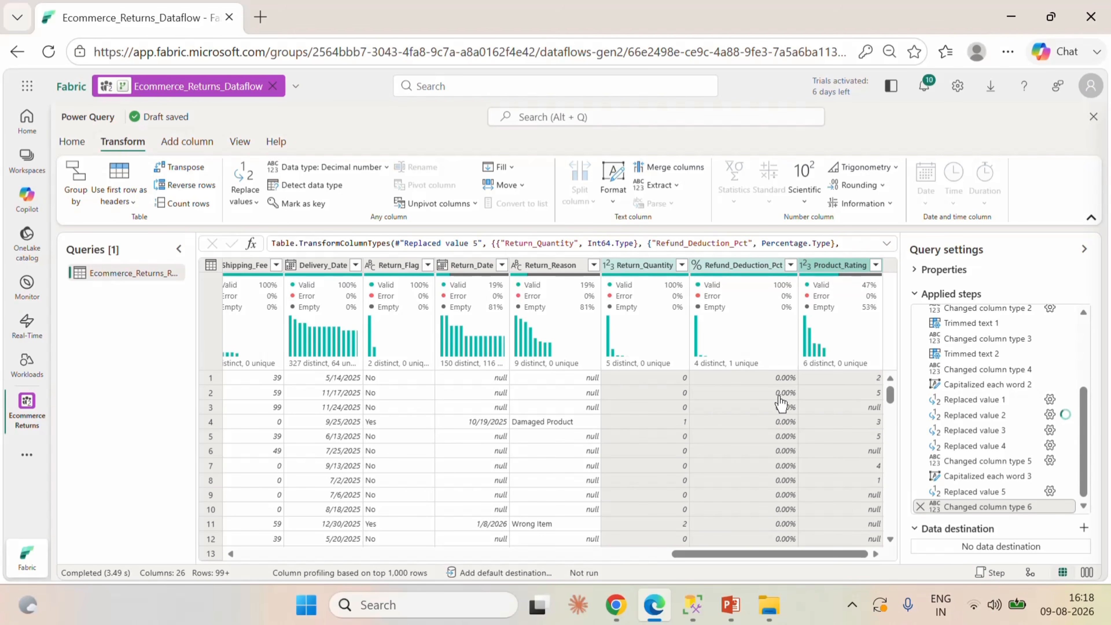
scroll(1013, 443, "up", 3)
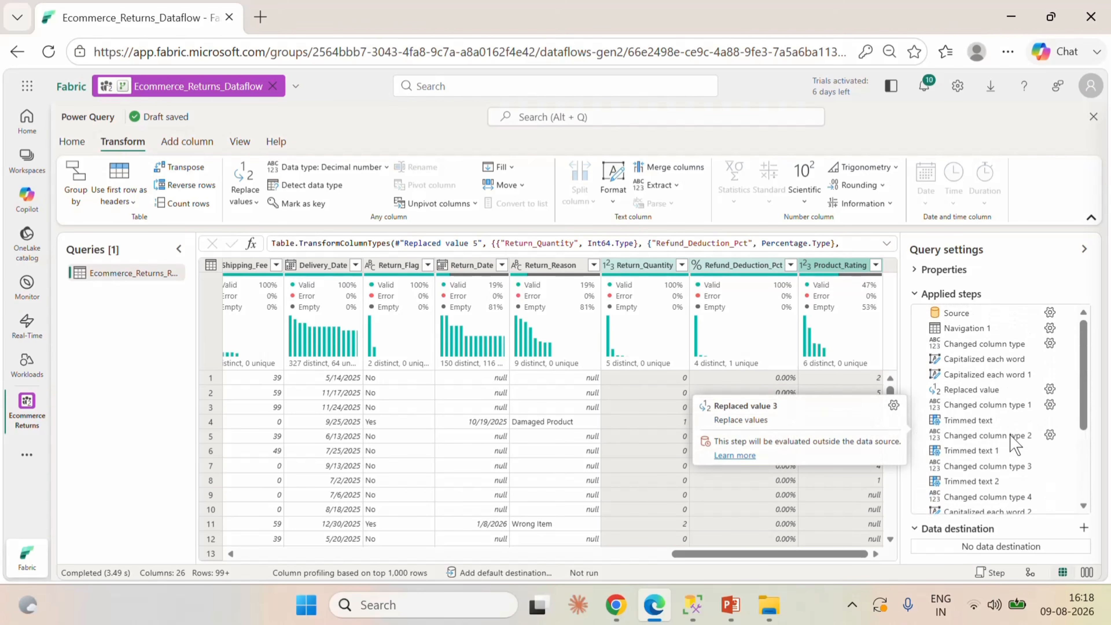
scroll(1005, 424, "down", 3)
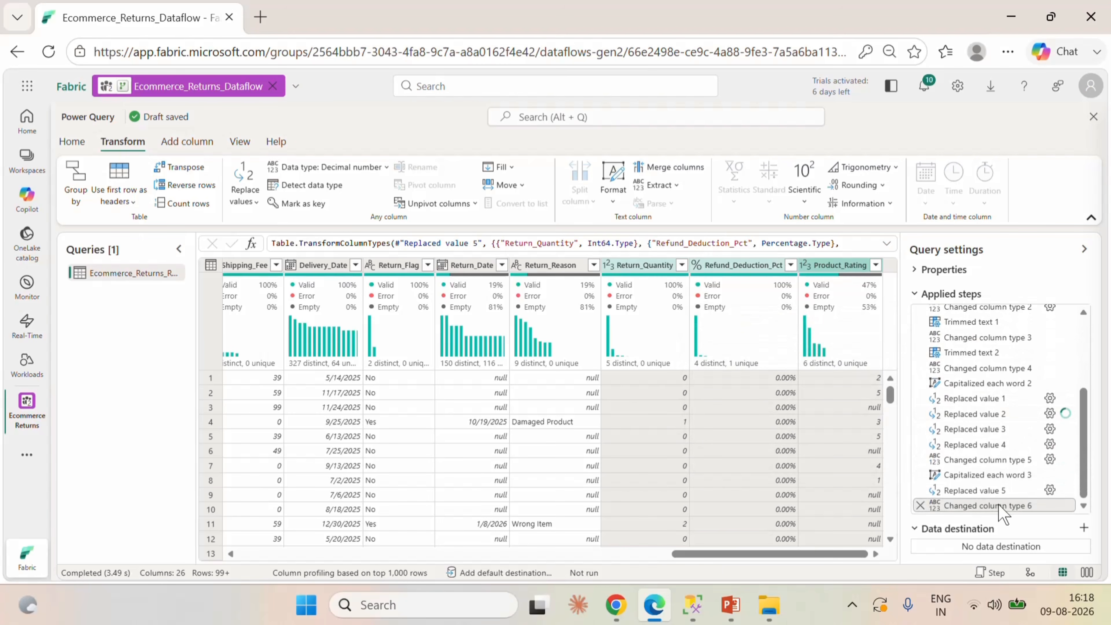
scroll(1002, 451, "up", 5)
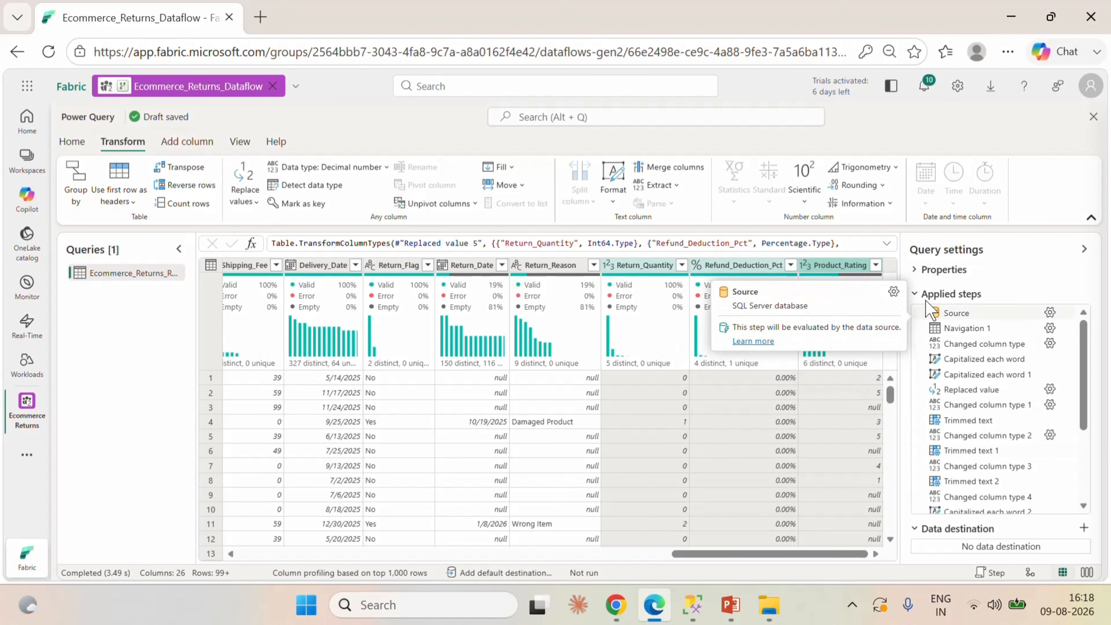
scroll(997, 442, "down", 3)
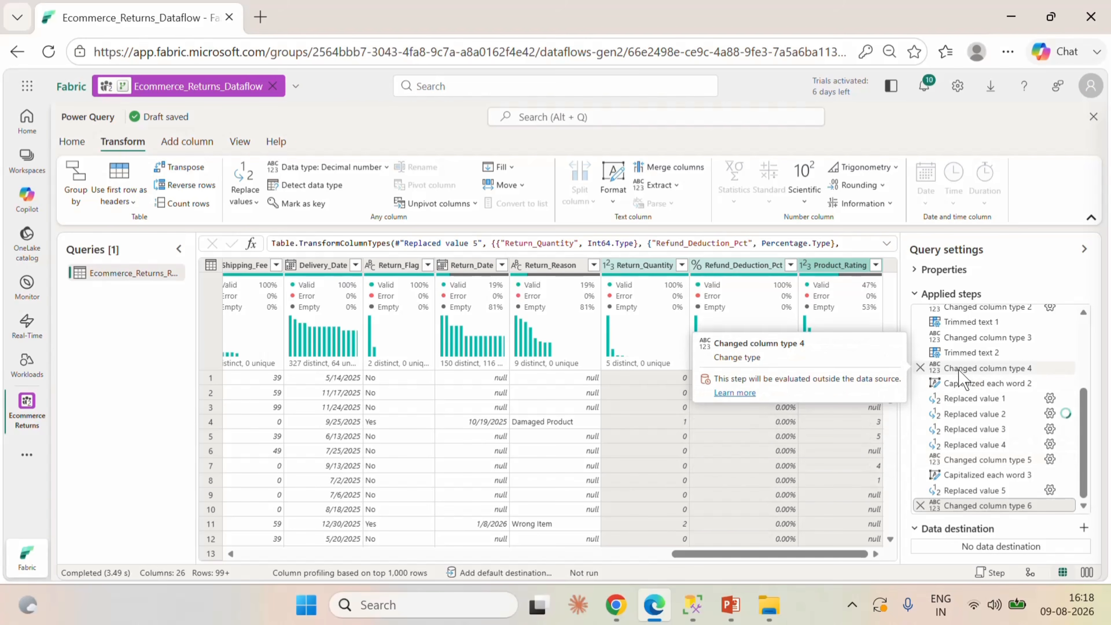
mouse_move(839, 554)
left_mouse_down()
mouse_move(429, 555)
mouse_move(859, 553)
left_mouse_up()
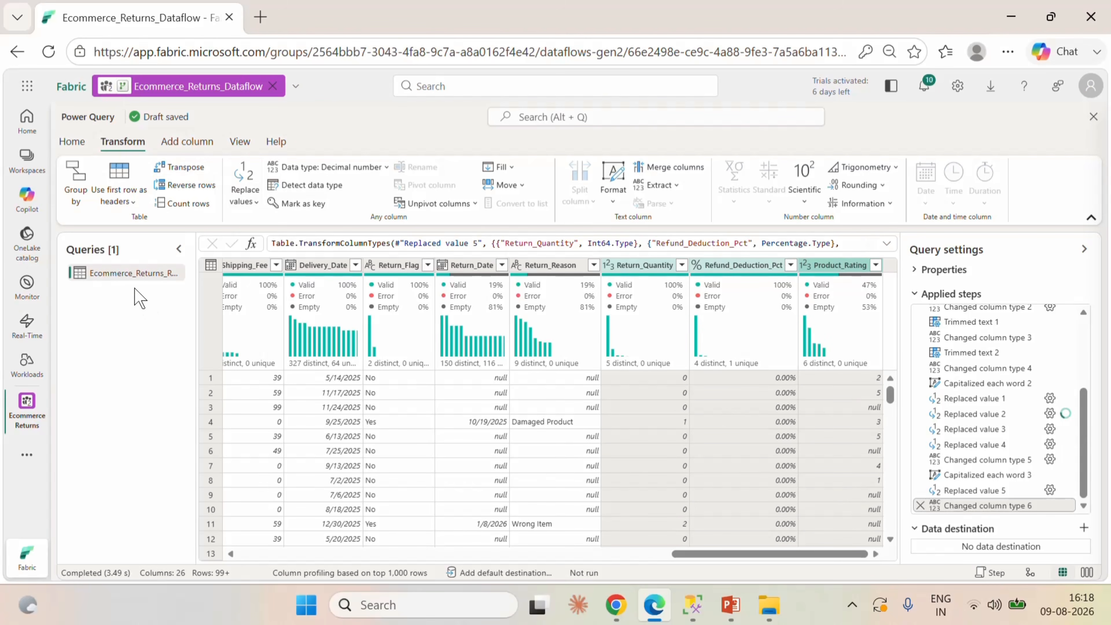
Create a reference of the Ecommerce_Returns_Refunds query and name it Fact_Orders.
right_click(126, 272)
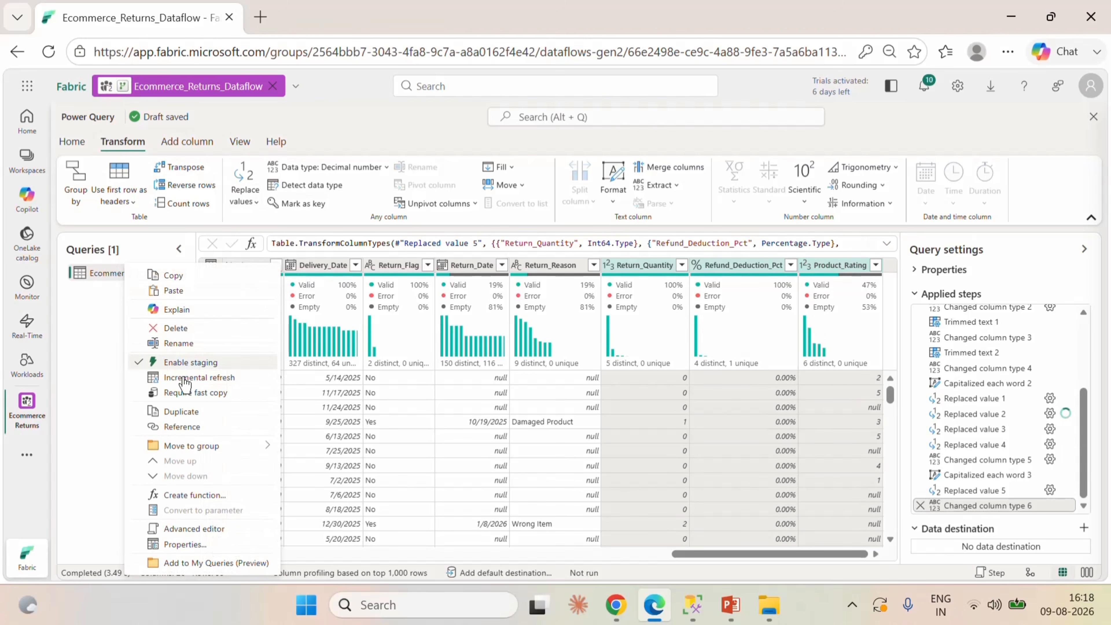
left_click(193, 426)
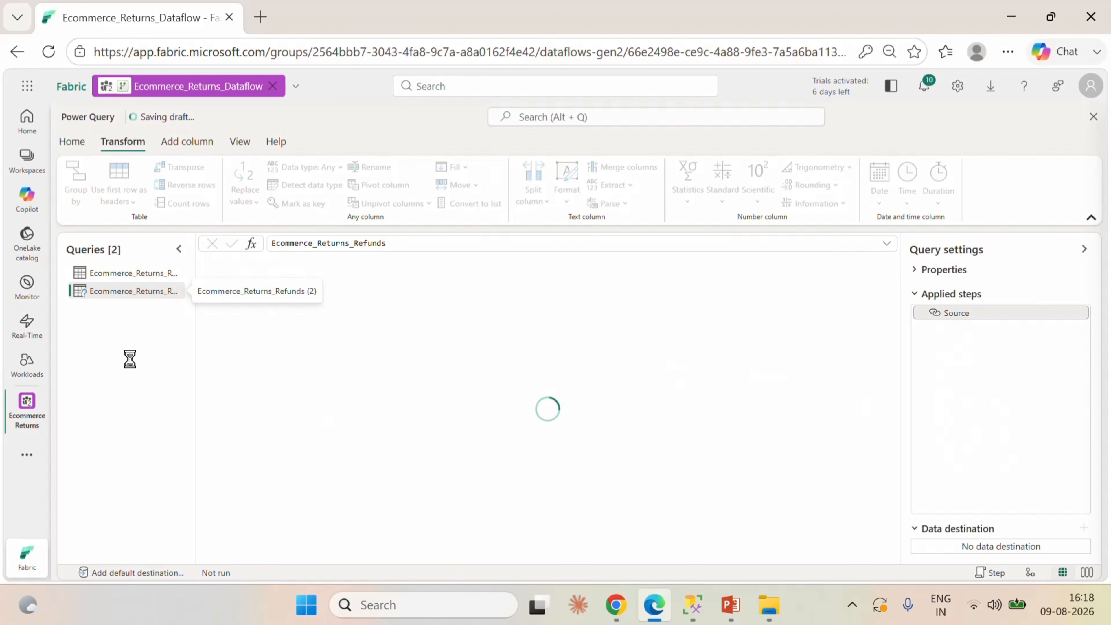
double_click(113, 292)
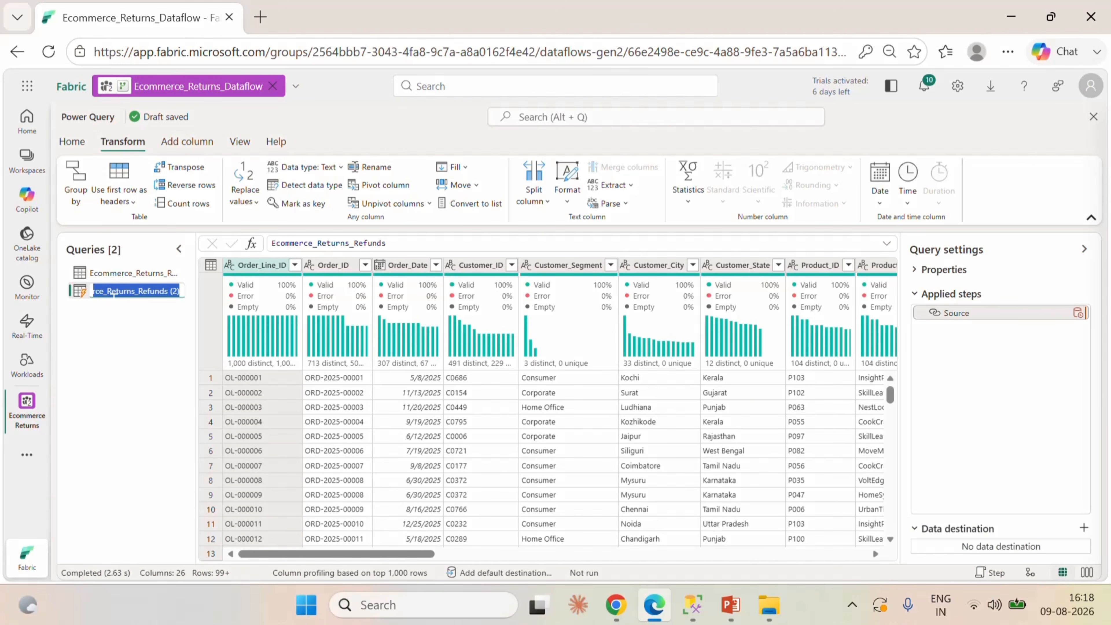
type("Fact_Orders")
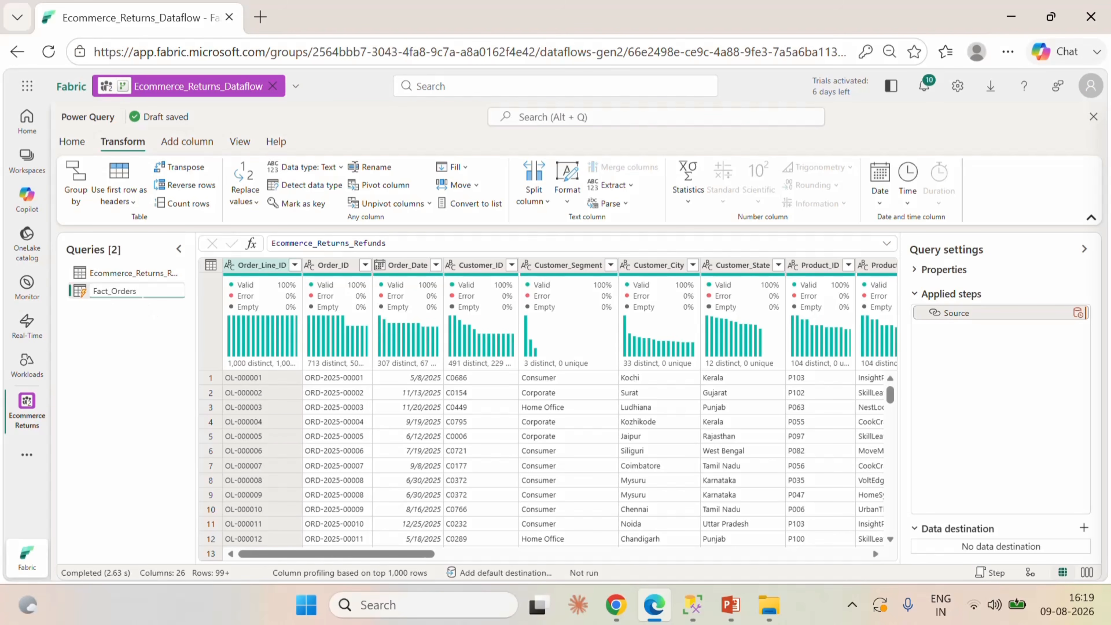
left_click(151, 344)
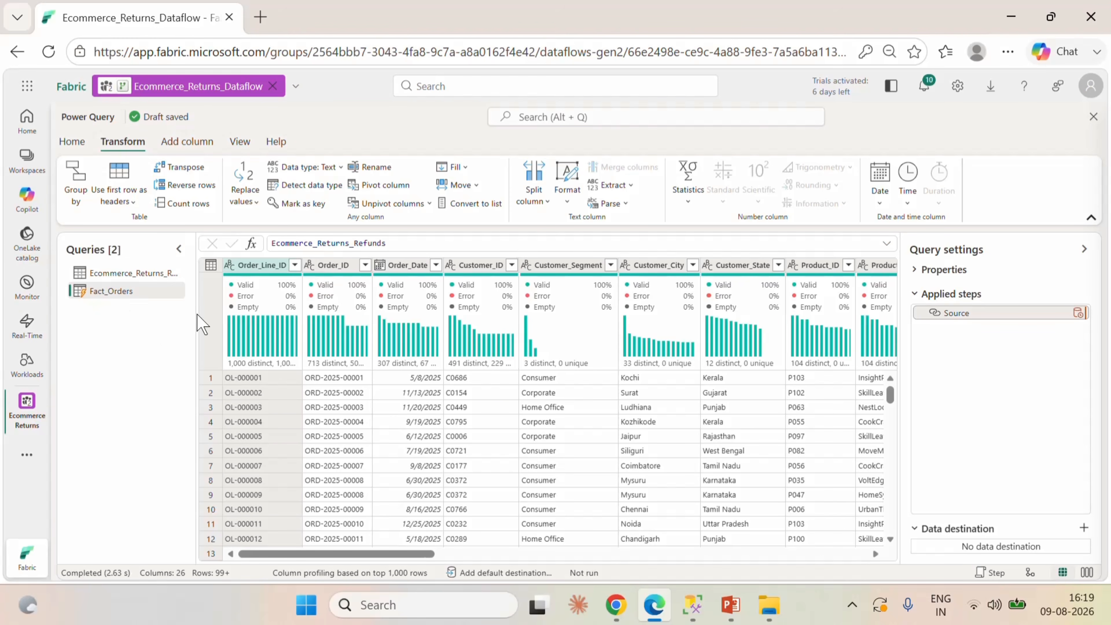
mouse_move(353, 363)
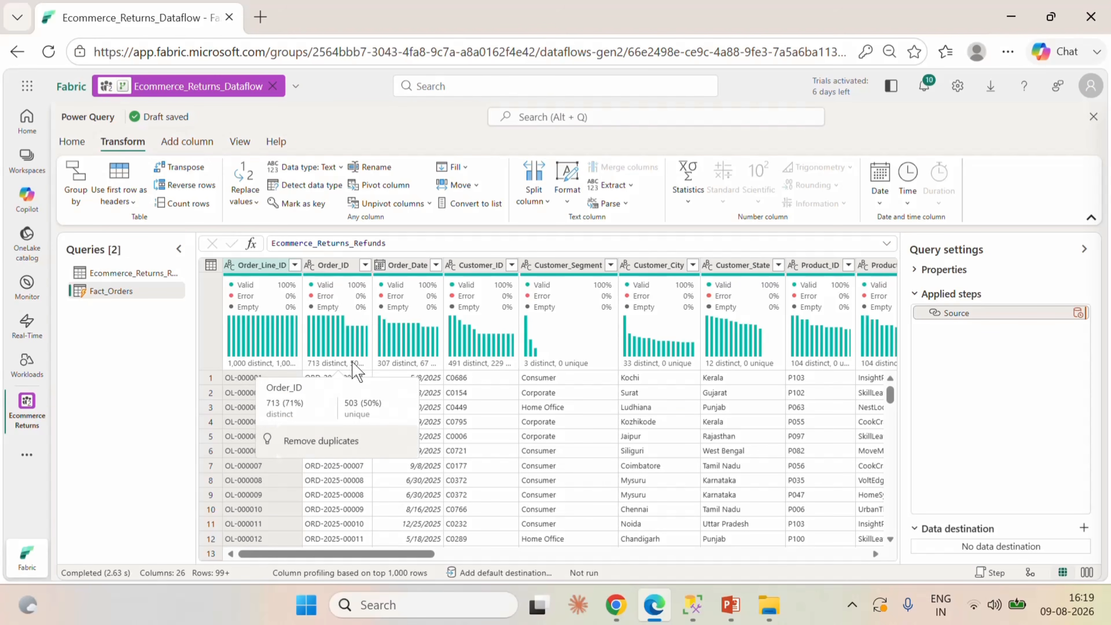
mouse_move(431, 311)
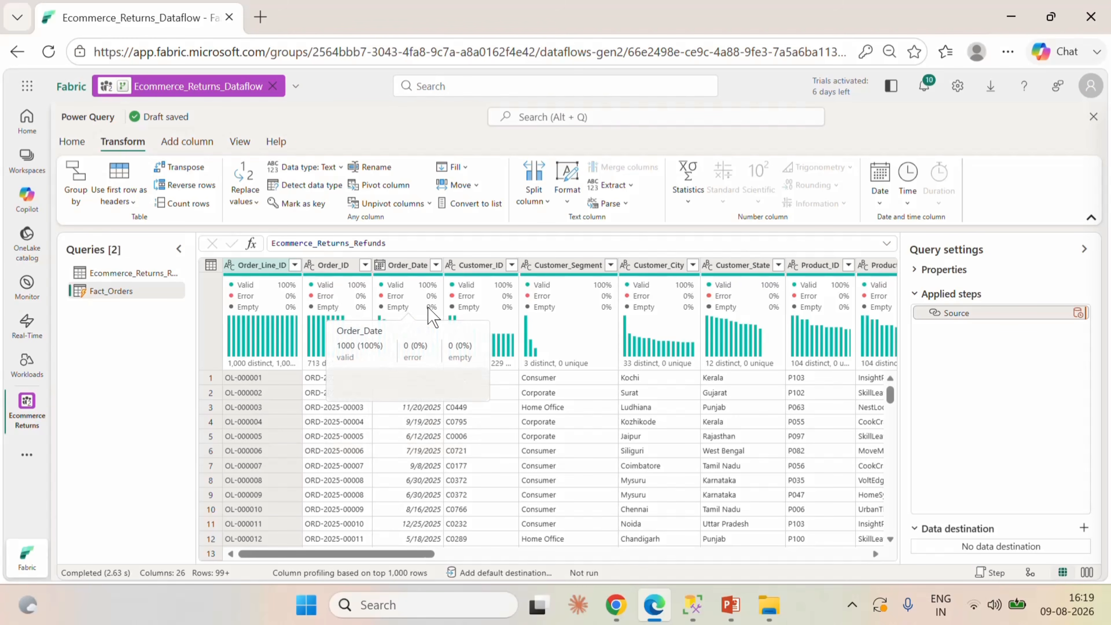
left_click(553, 268)
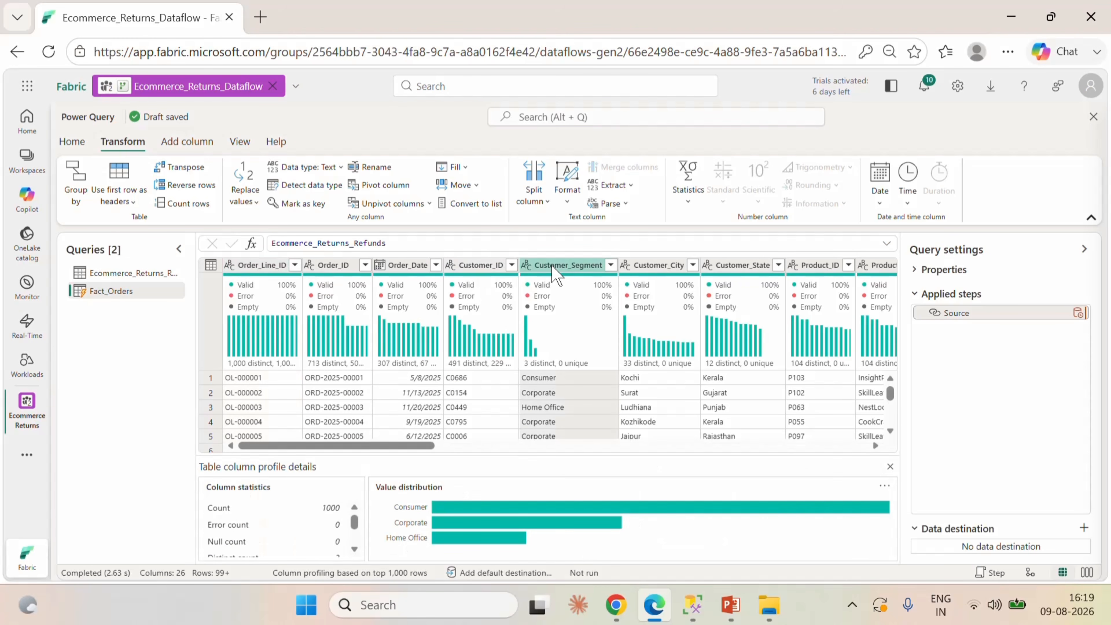
left_click(683, 308)
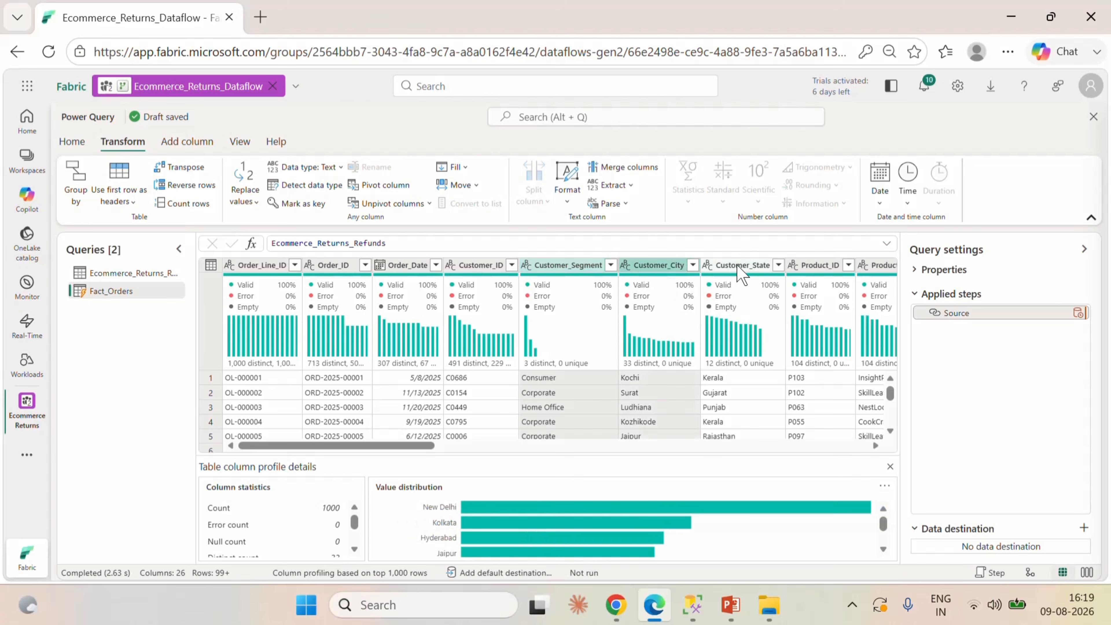
left_click(742, 274)
left_click_drag(421, 446, 480, 471)
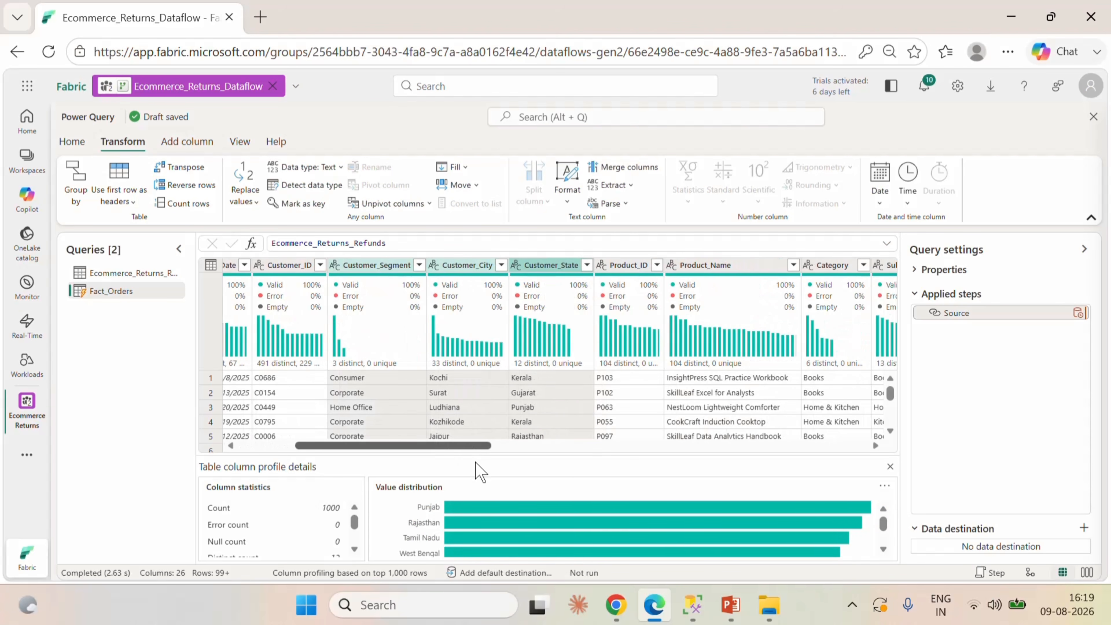
Turn off the column profile and the details pane in the data preview.
left_click(247, 143)
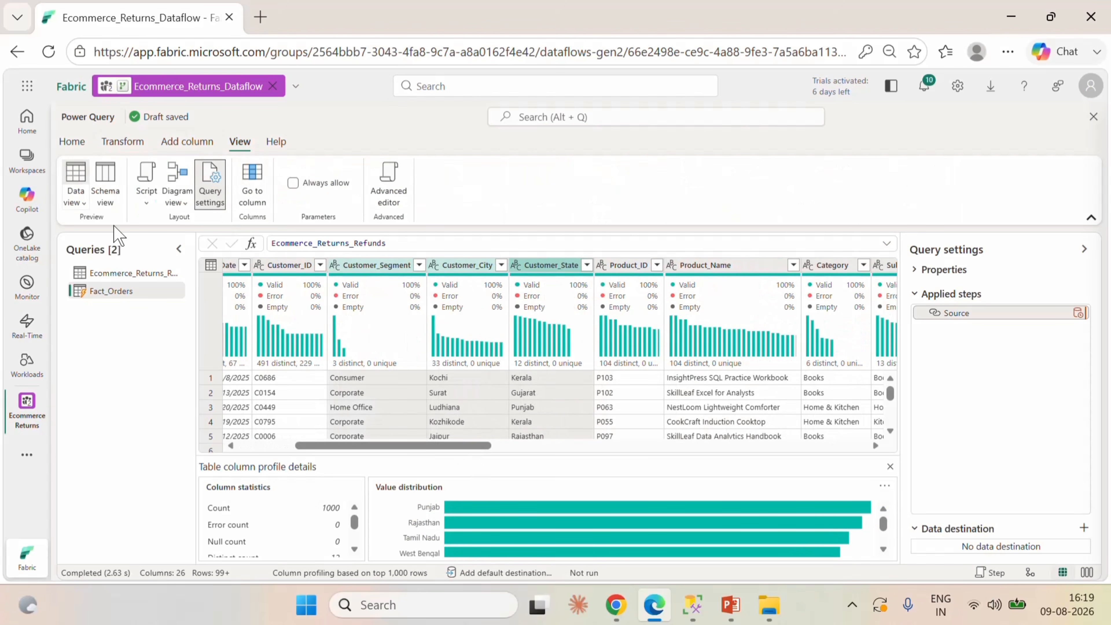
left_click(83, 204)
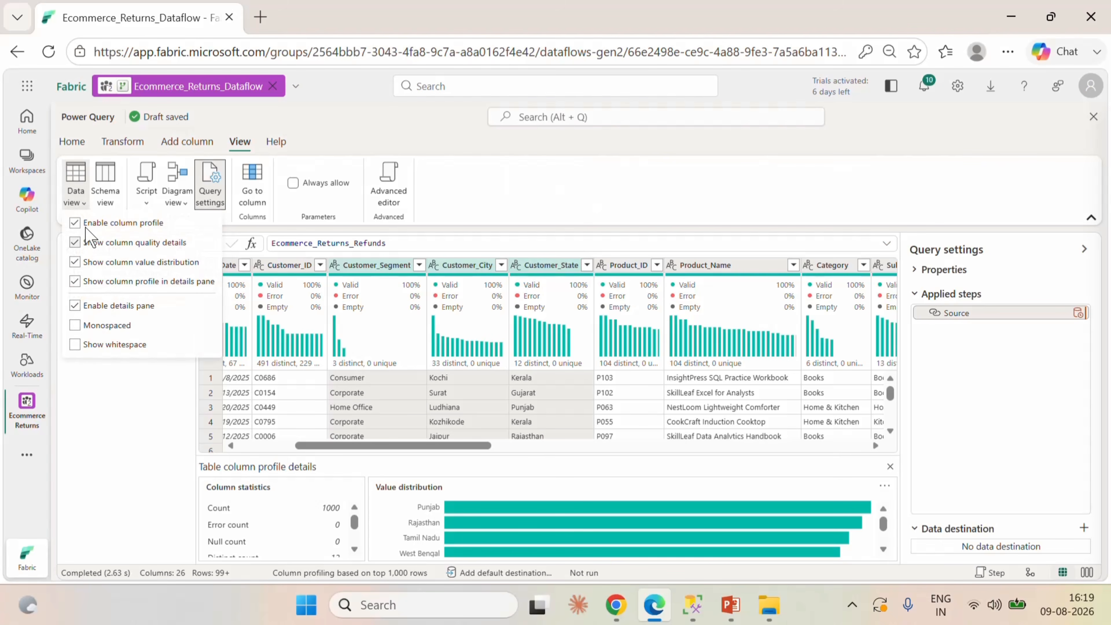
left_click(76, 222)
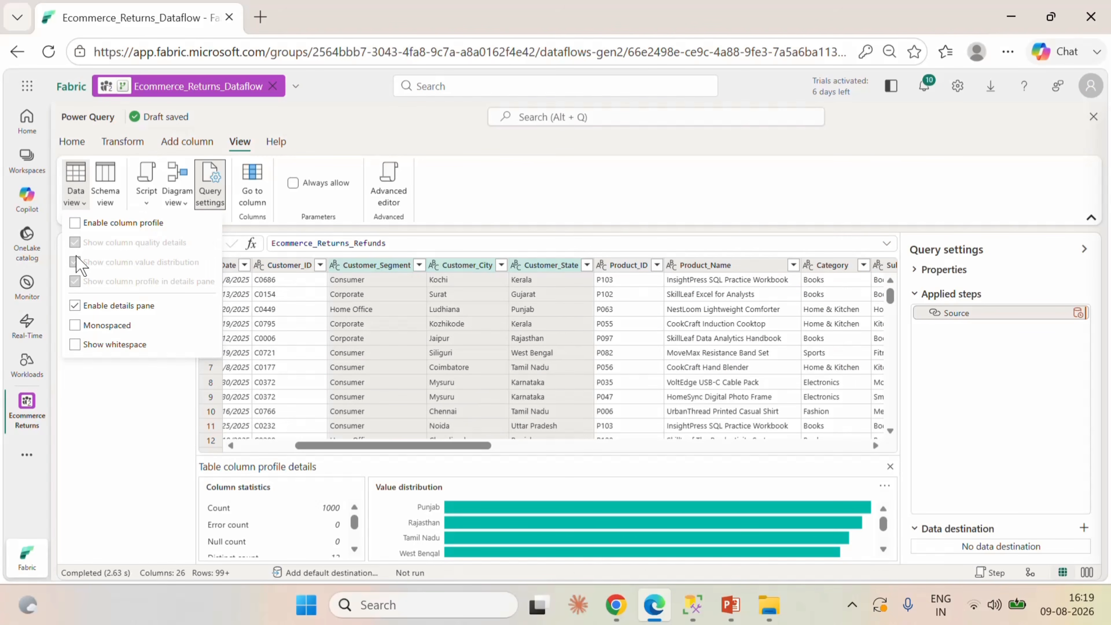
left_click(76, 305)
left_click(144, 418)
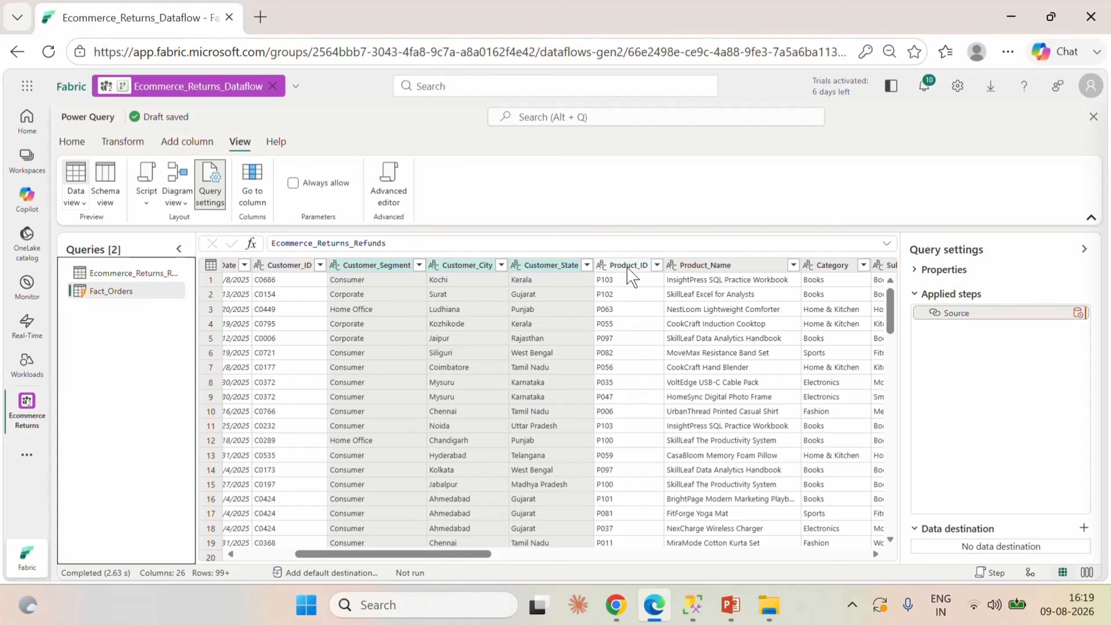
Remove the Customer_Segment, Customer_City, Customer_State, Product_Name, Category, Subcategory and Brand columns from Fact_Orders.
left_click(725, 266)
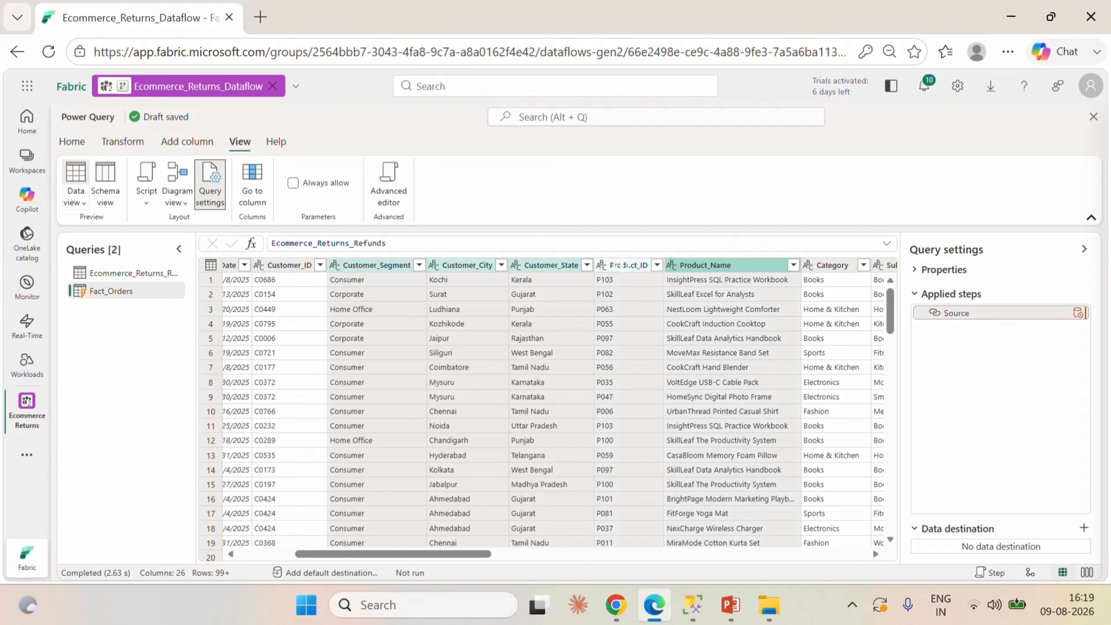
left_click(621, 265)
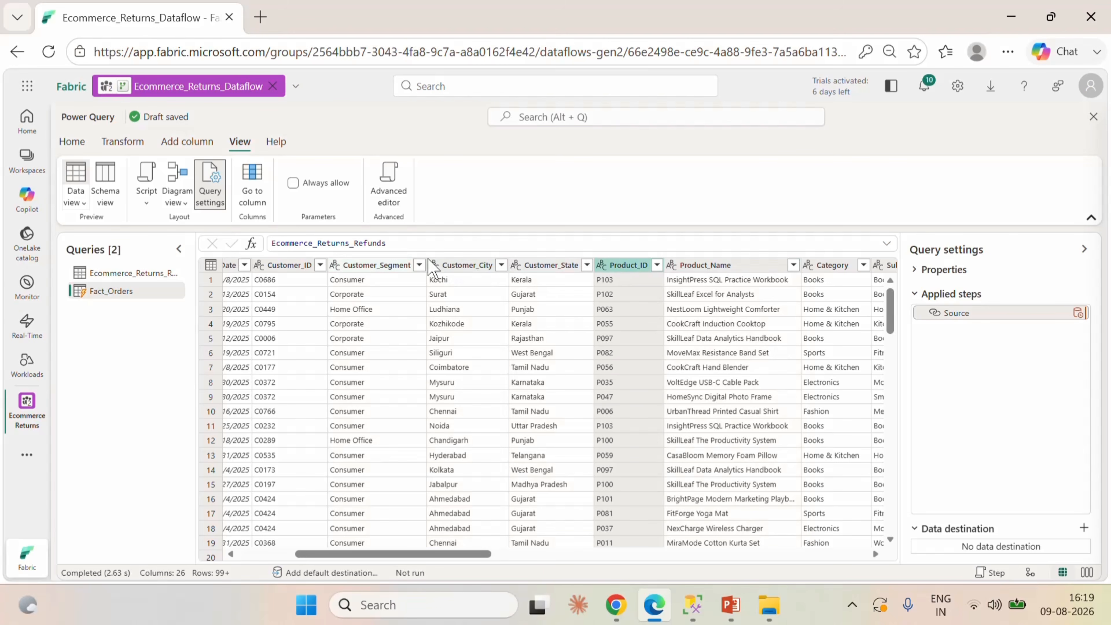
left_click(384, 265)
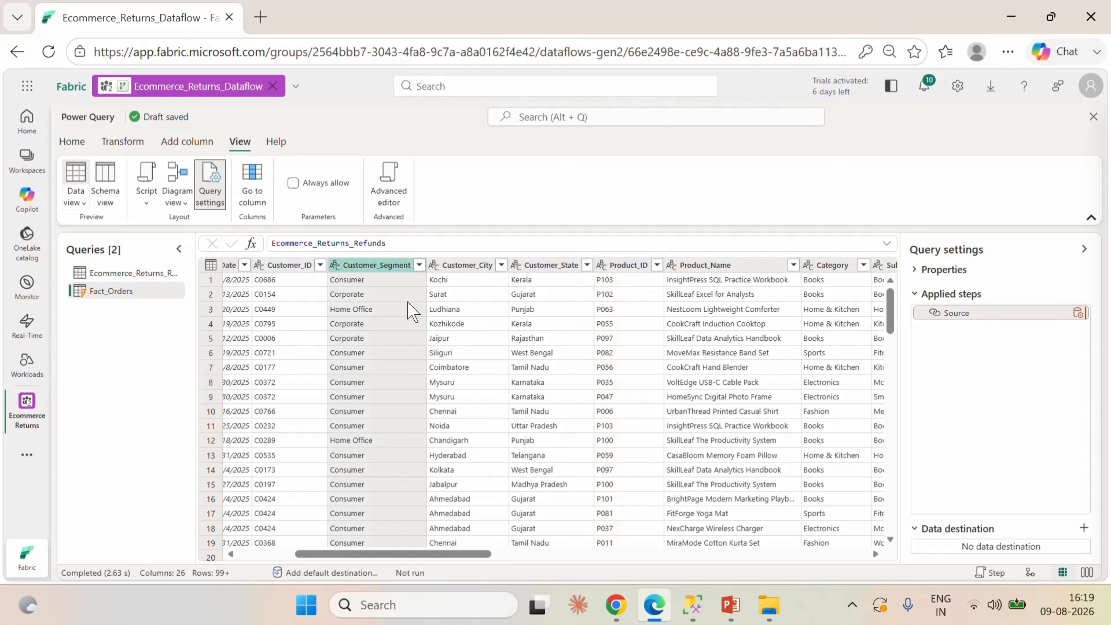
left_click(471, 267, "ctrl")
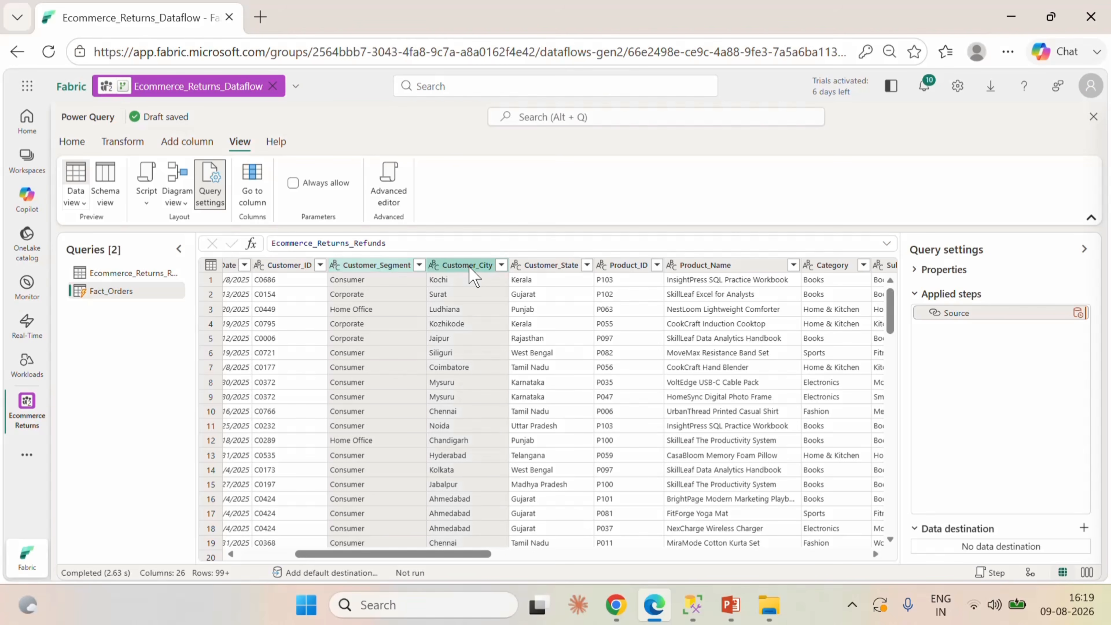
left_click(541, 267, "ctrl")
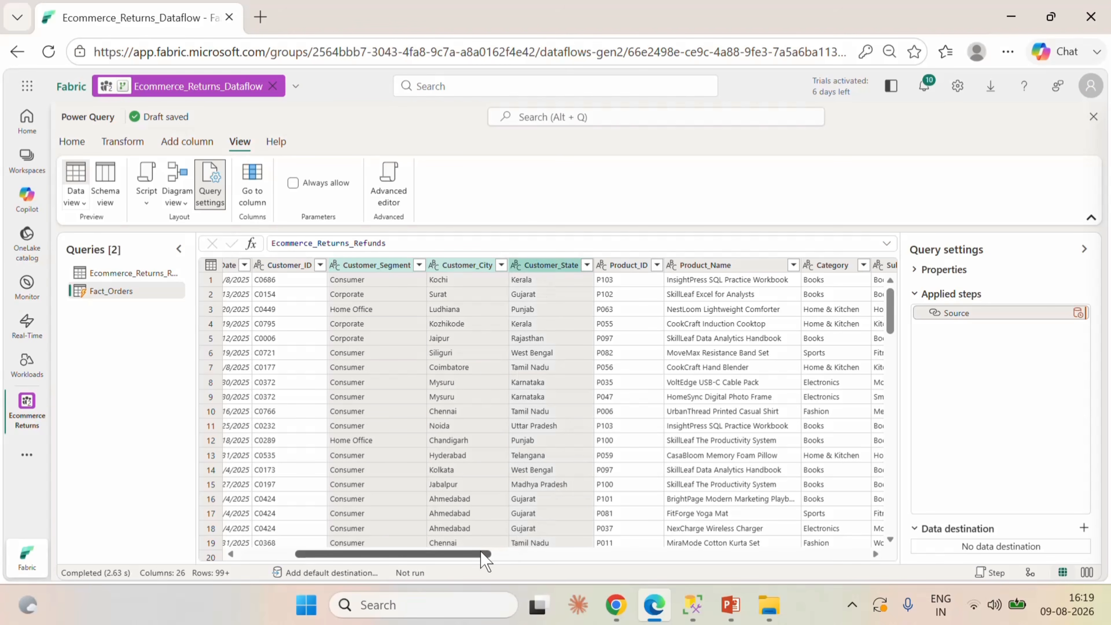
left_click_drag(482, 553, 520, 563)
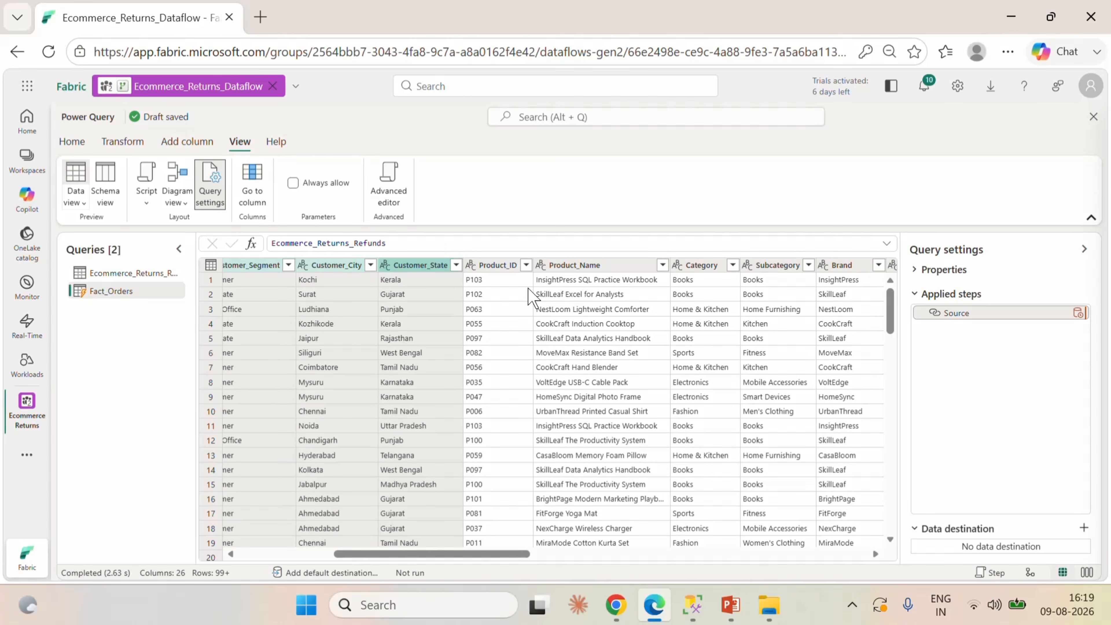
left_click(568, 265, "ctrl")
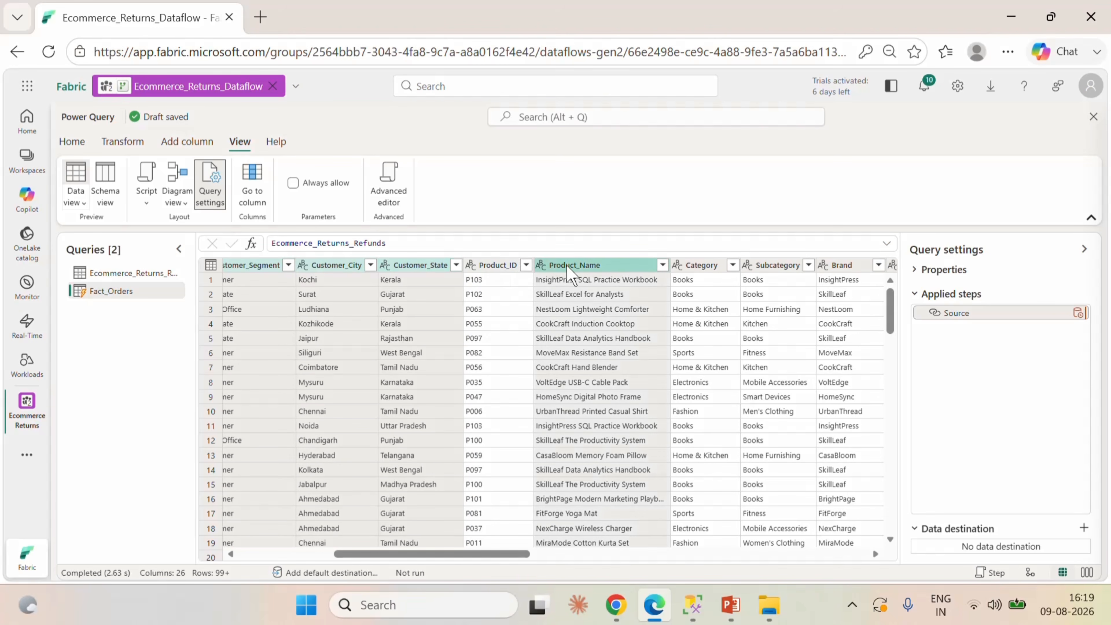
left_click(711, 267, "ctrl")
left_click(772, 267, "ctrl")
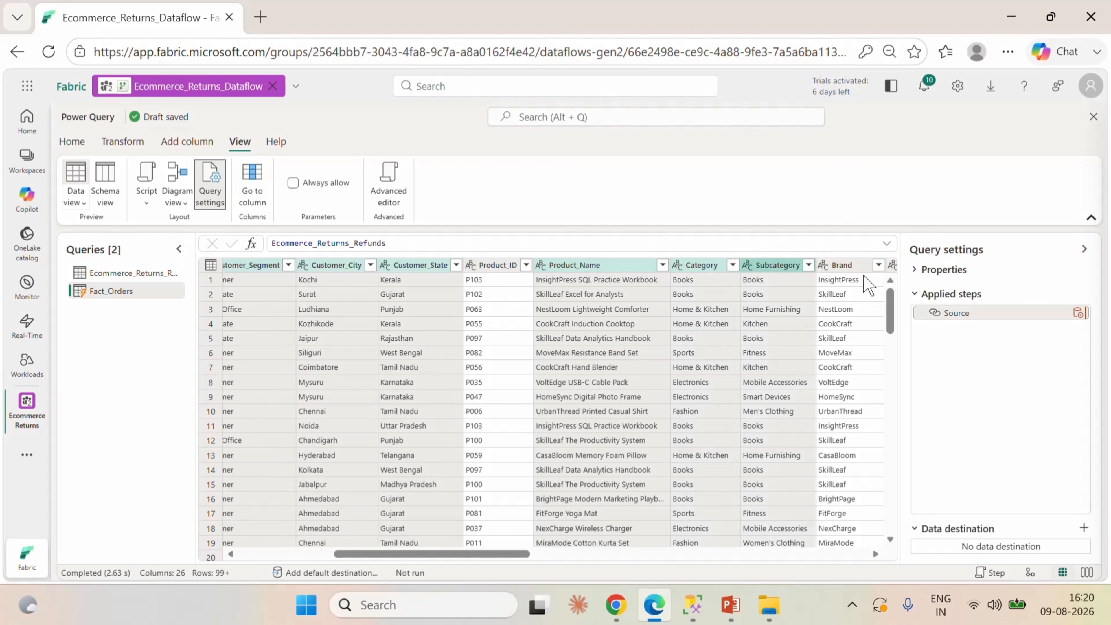
left_click(851, 269, "ctrl")
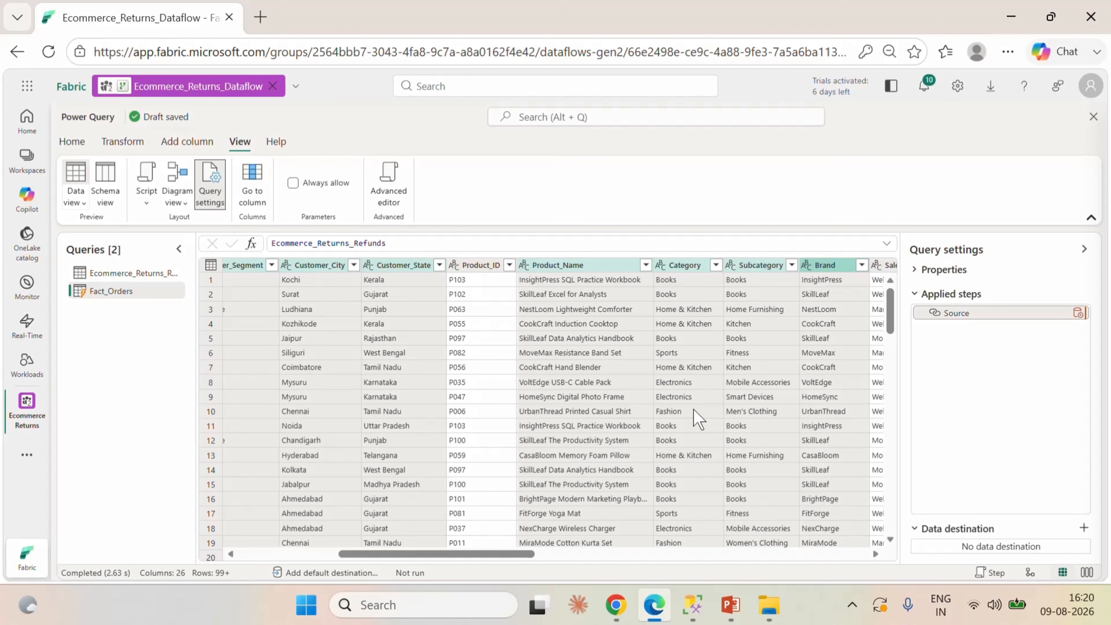
left_click(546, 268)
right_click(546, 273)
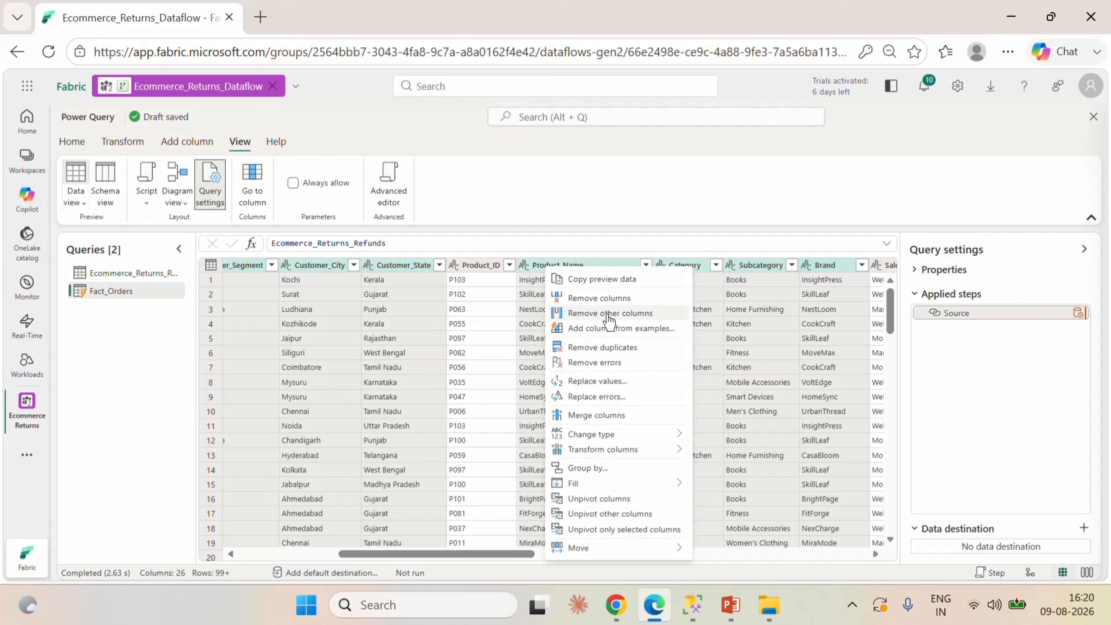
left_click(602, 299)
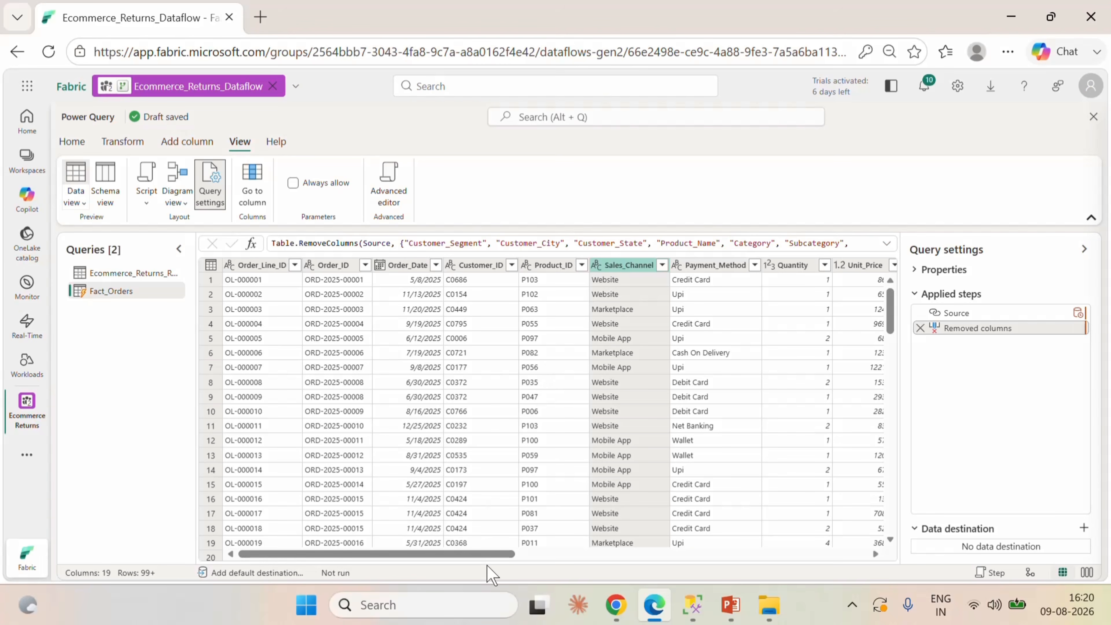
left_click_drag(387, 555, 357, 578)
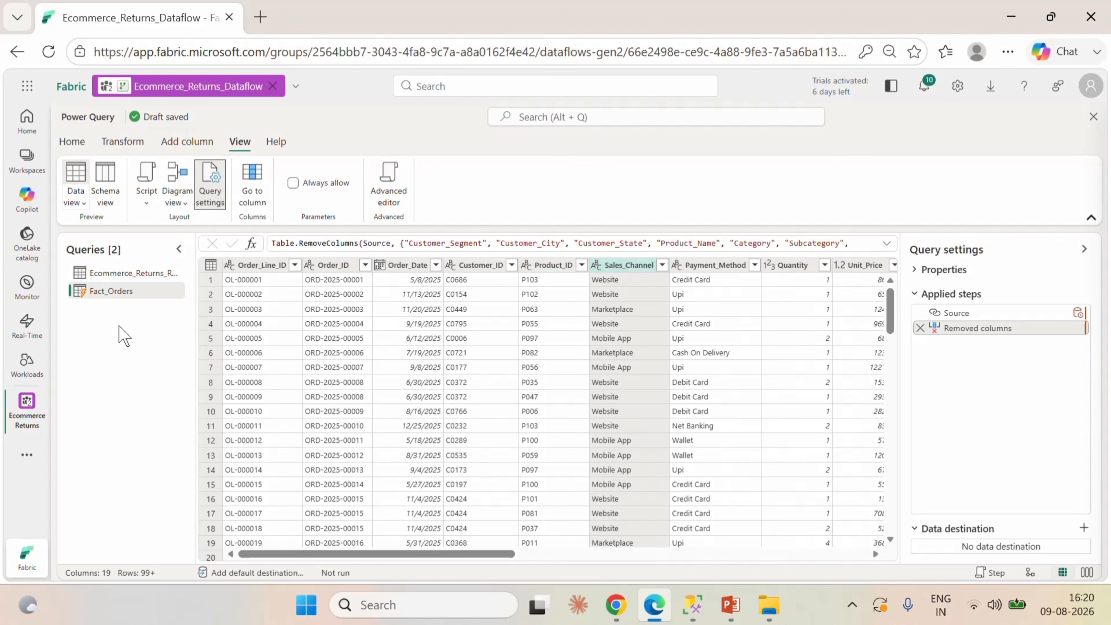
left_click(262, 266)
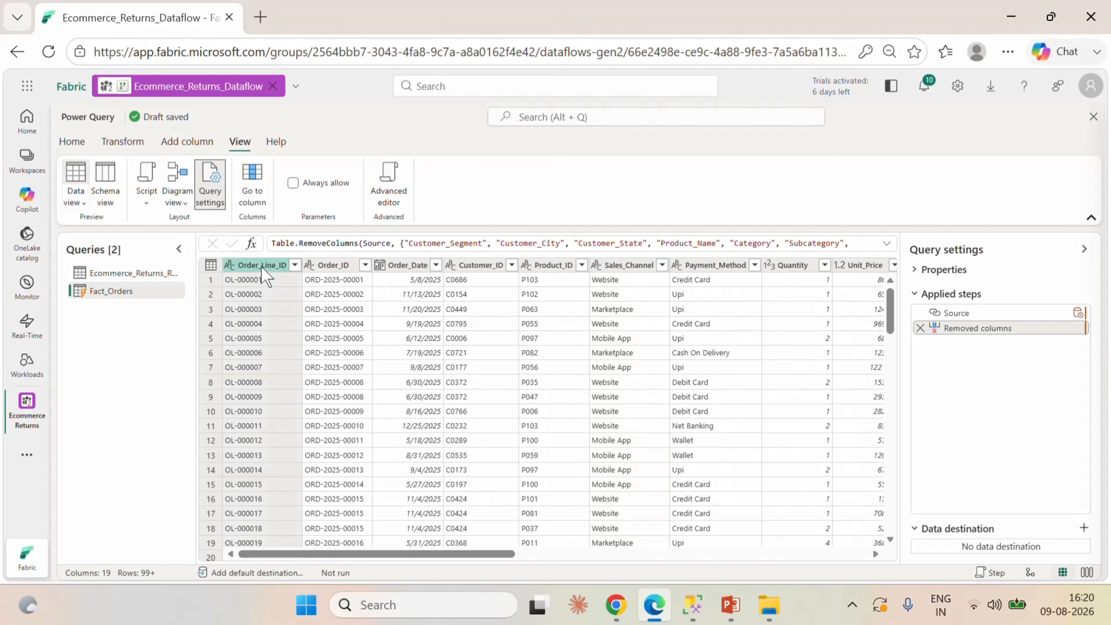
Create another reference of the Ecommerce_Returns_Refunds query and name it Dim_Products.
left_click(118, 275)
right_click(118, 274)
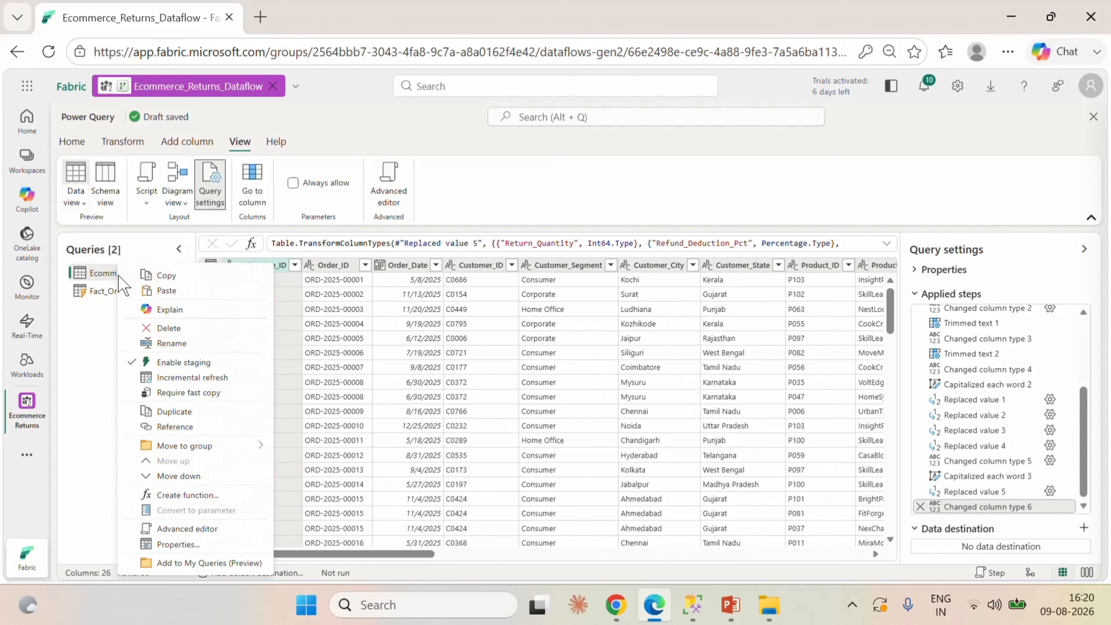
left_click(179, 426)
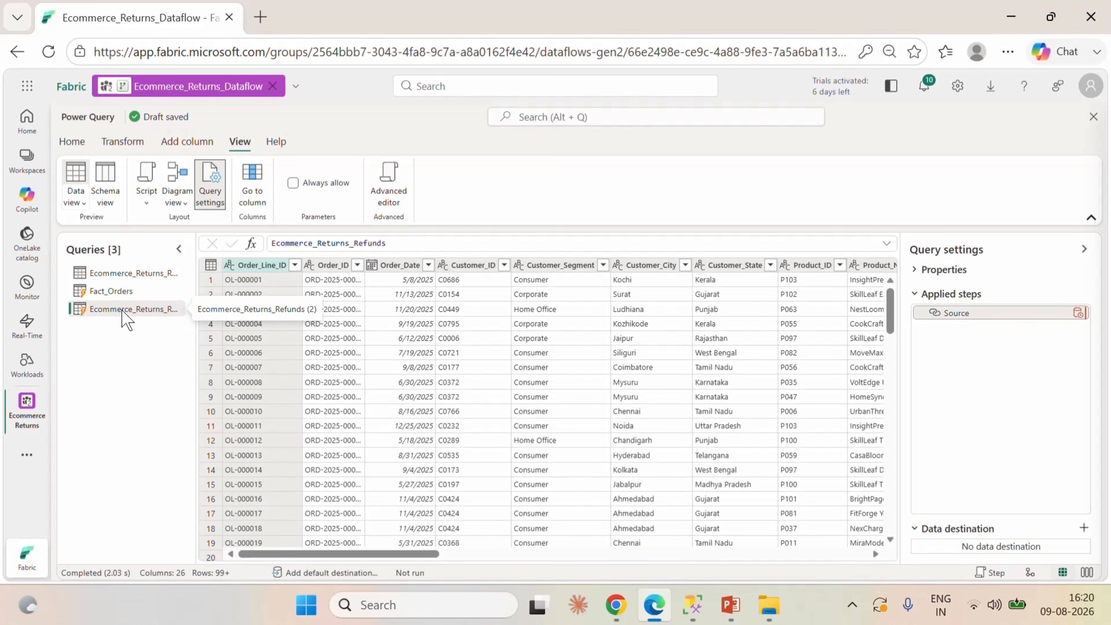
double_click(122, 309)
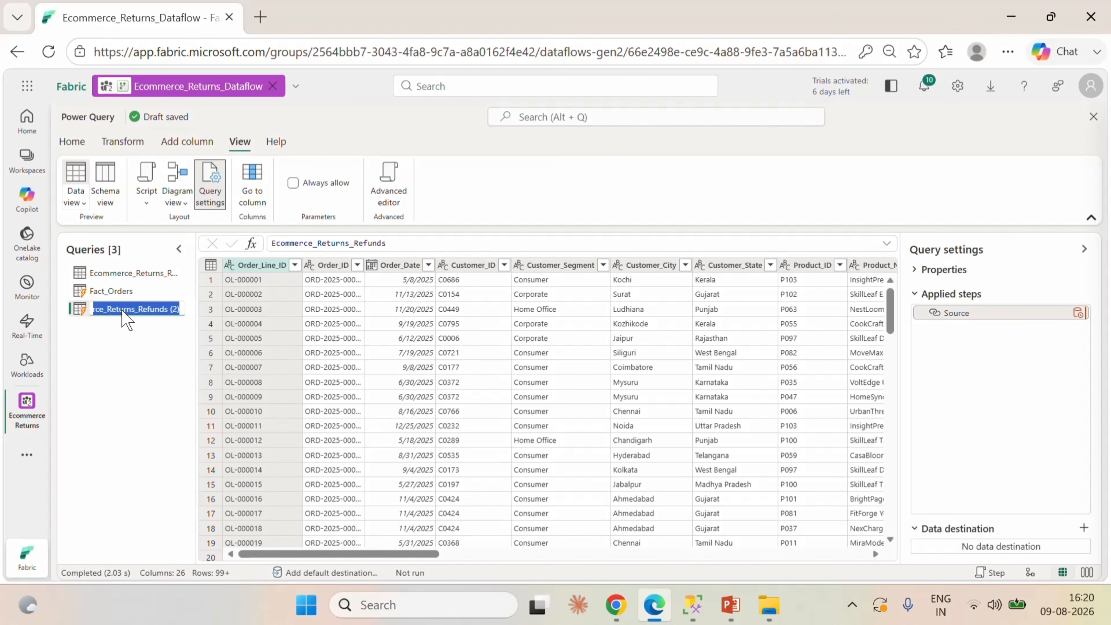
type("Dim_Products")
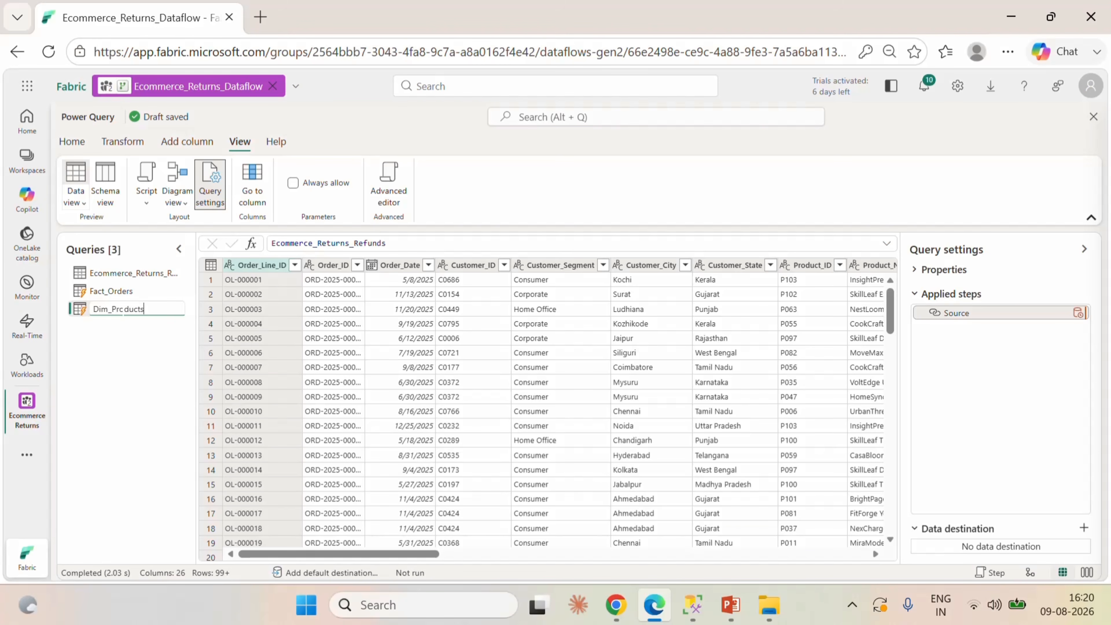
left_click(169, 379)
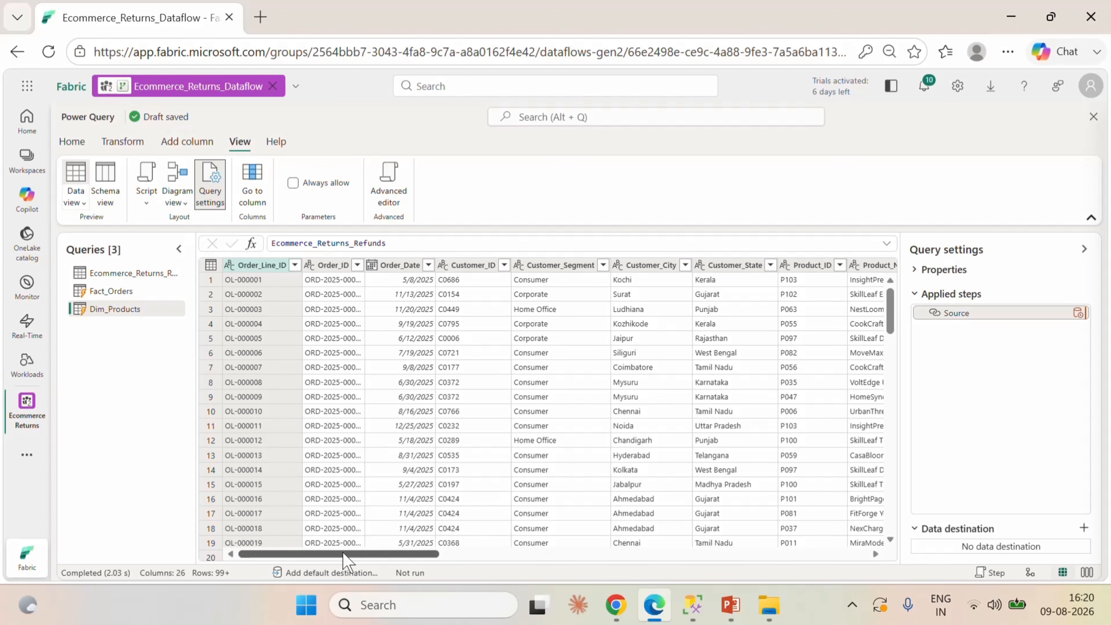
Keep only the Product_ID, Product_Name, Category, Subcategory and Brand columns in Dim_Products, removing all other columns.
left_click_drag(343, 552, 454, 562)
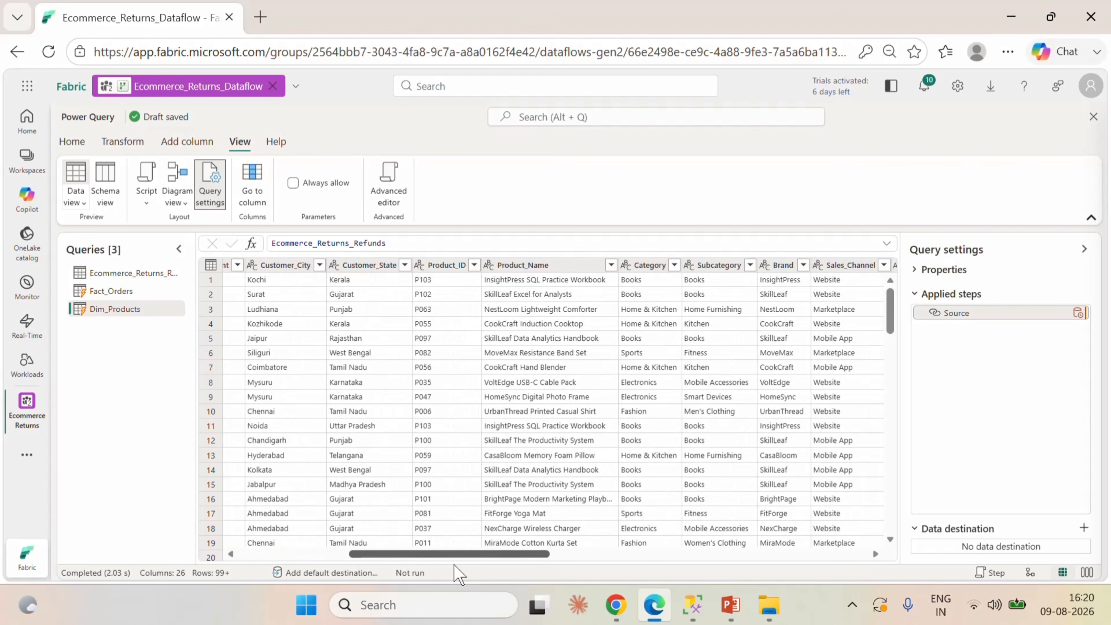
left_click(447, 266)
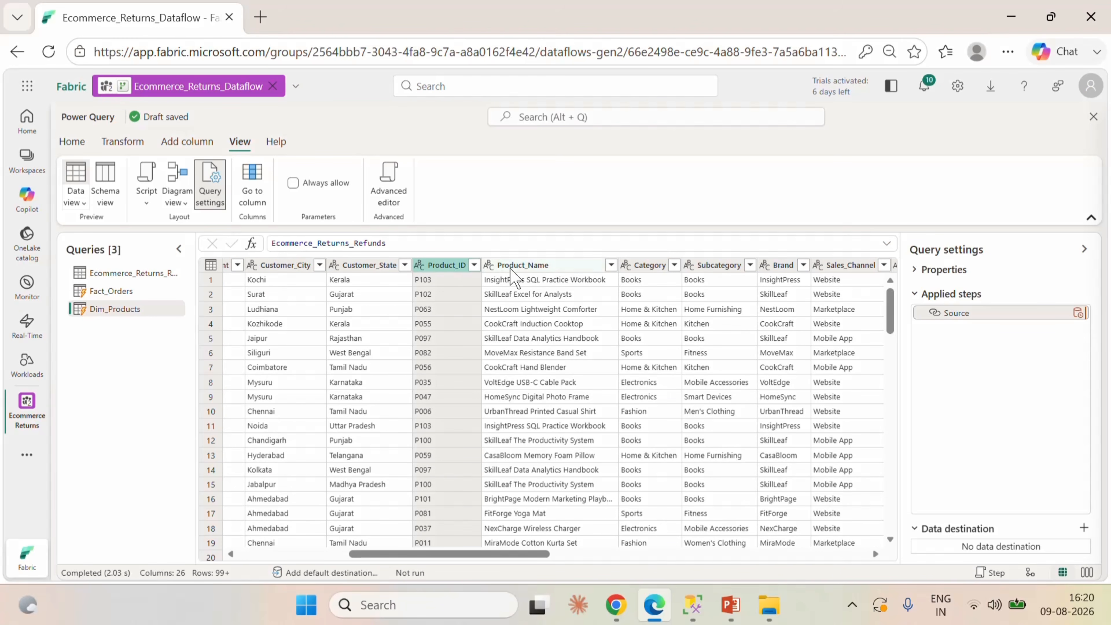
left_click(520, 266, "ctrl")
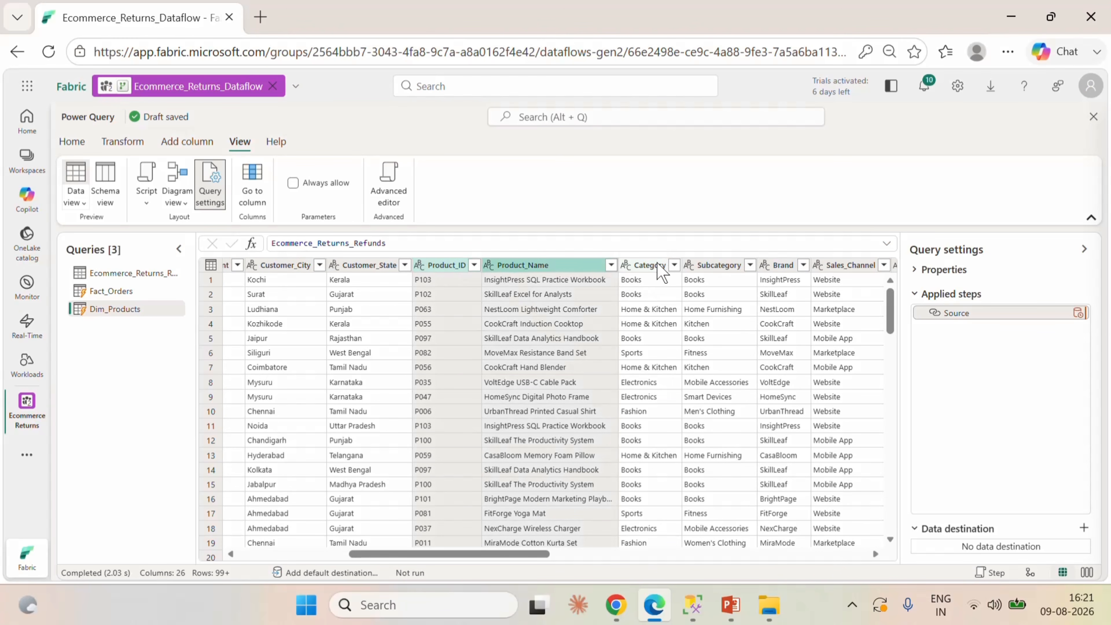
left_click(711, 265, "ctrl")
left_click(787, 267, "ctrl")
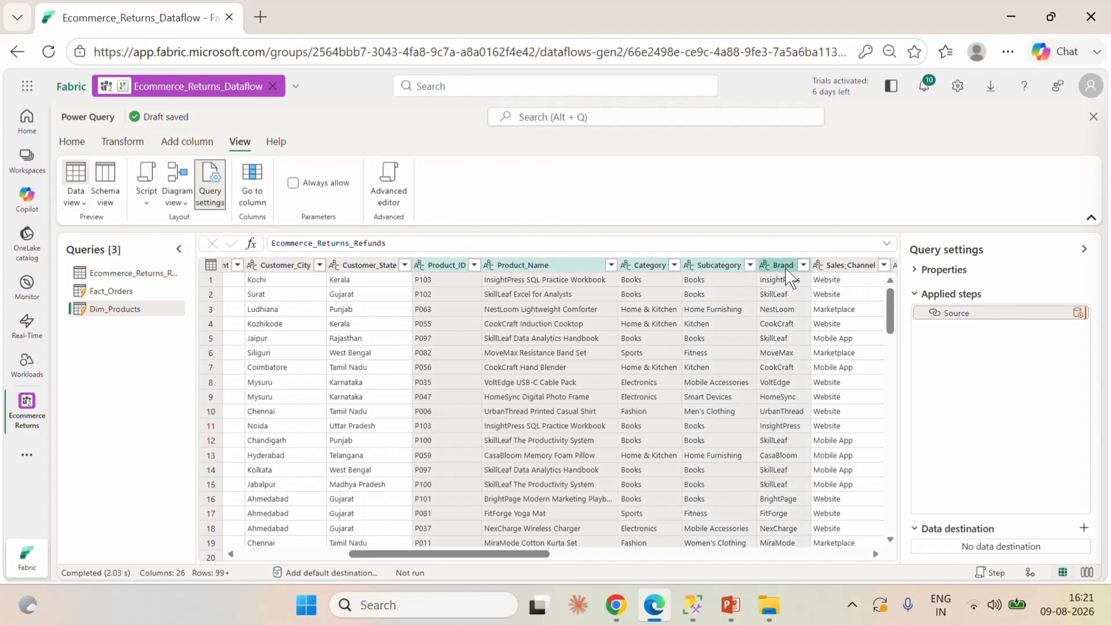
right_click(710, 269)
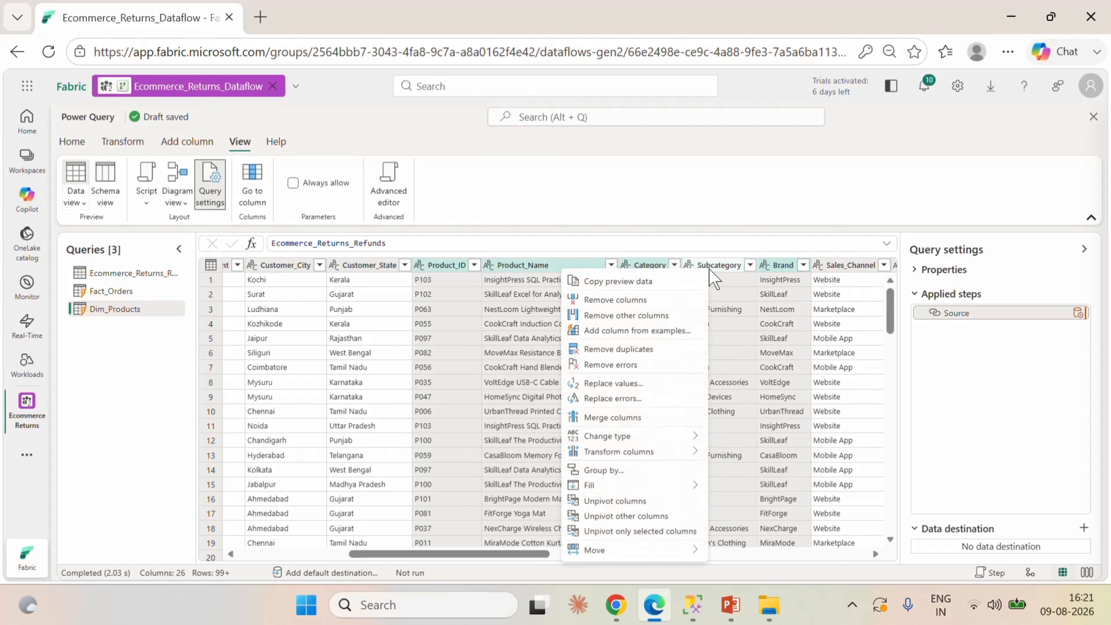
left_click(642, 317)
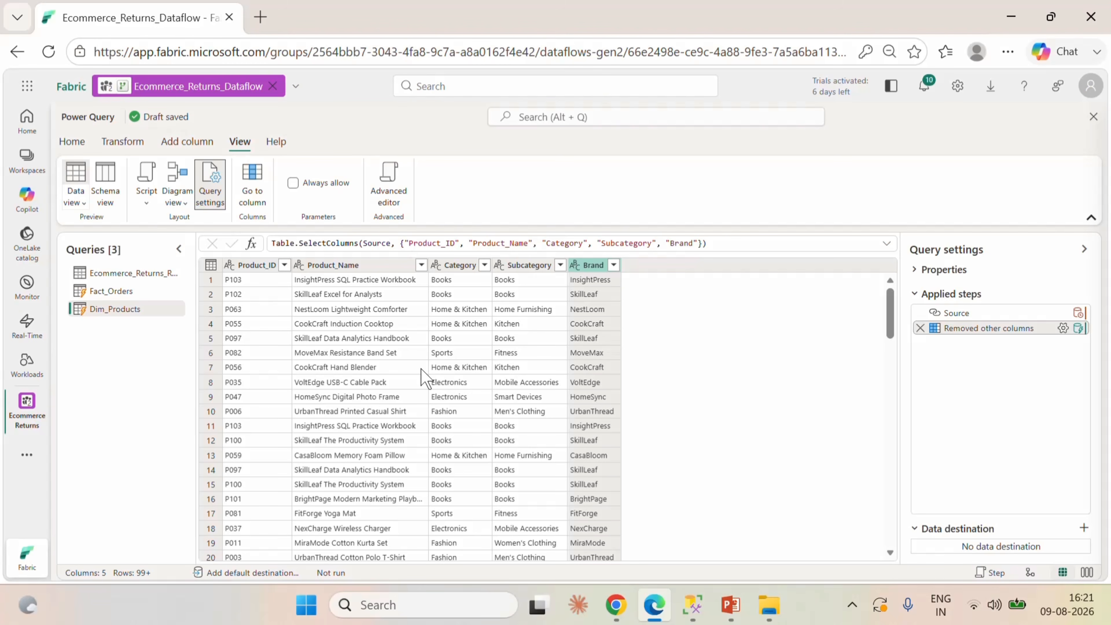
Remove duplicate rows from Dim_Products based on the Product_ID column.
left_click(262, 267)
right_click(261, 267)
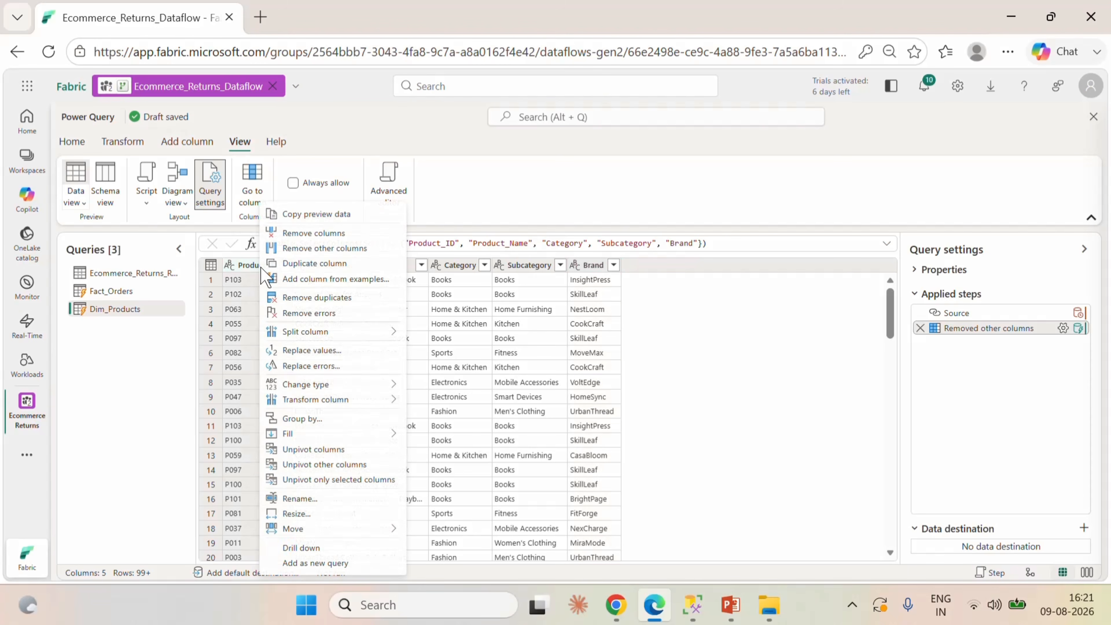
left_click(309, 299)
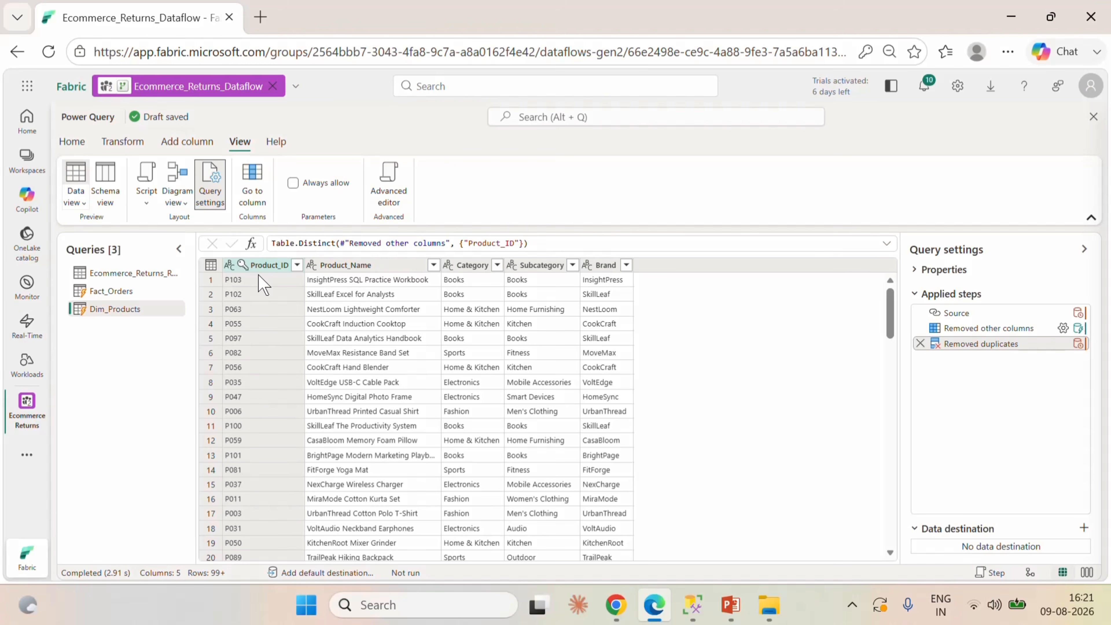
Create a reference of the Ecommerce_Returns_Refunds query and name it Dim_Customers.
left_click(109, 272)
right_click(108, 272)
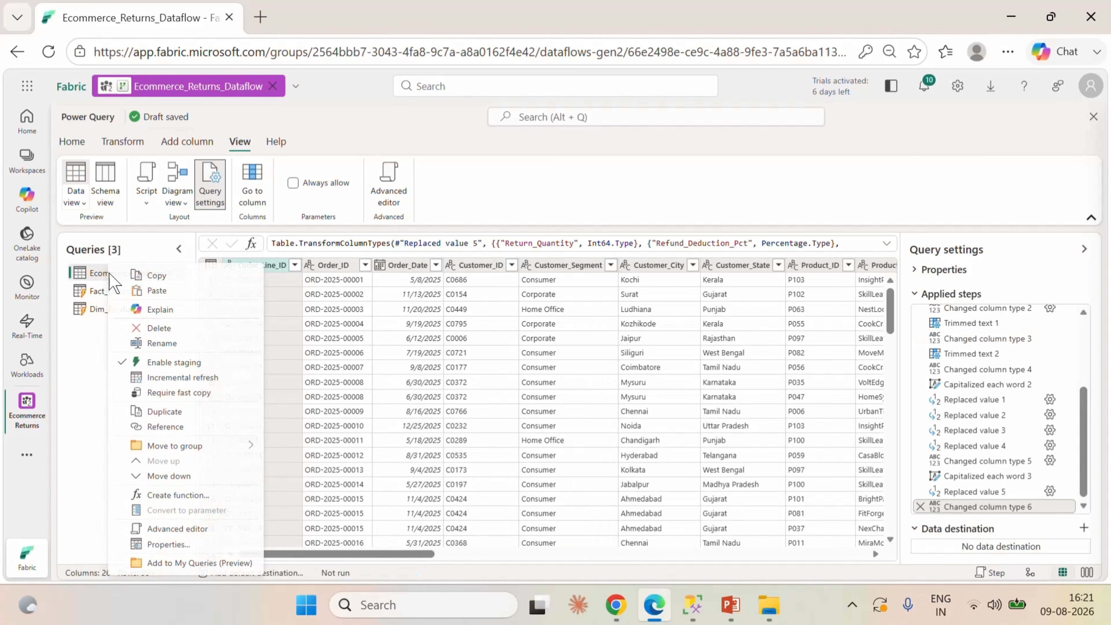
left_click(171, 427)
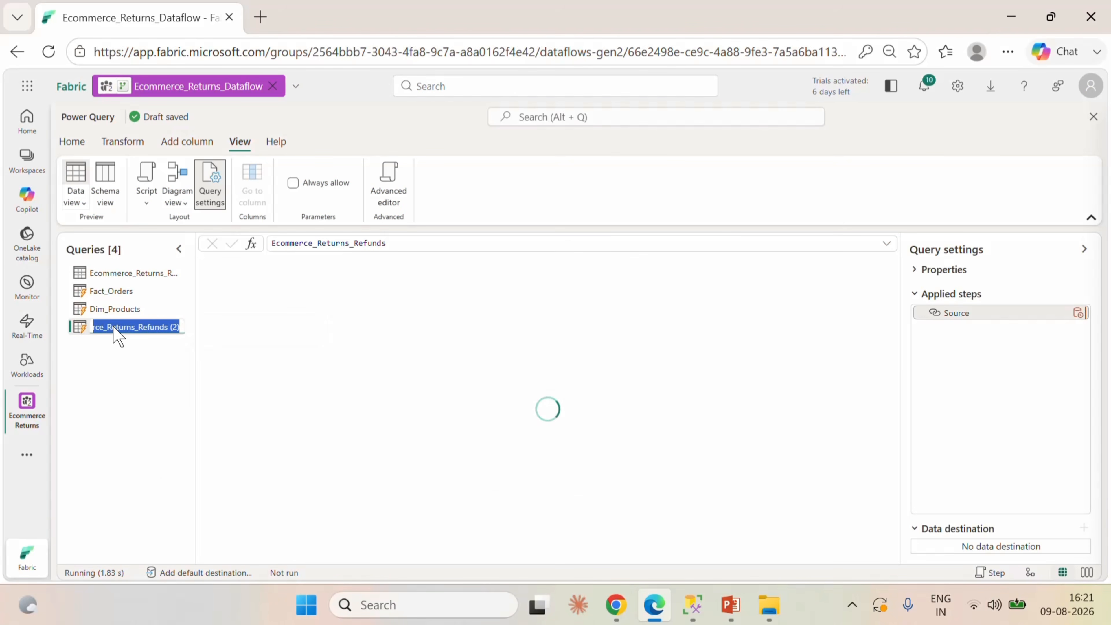
type("Dim_Customers")
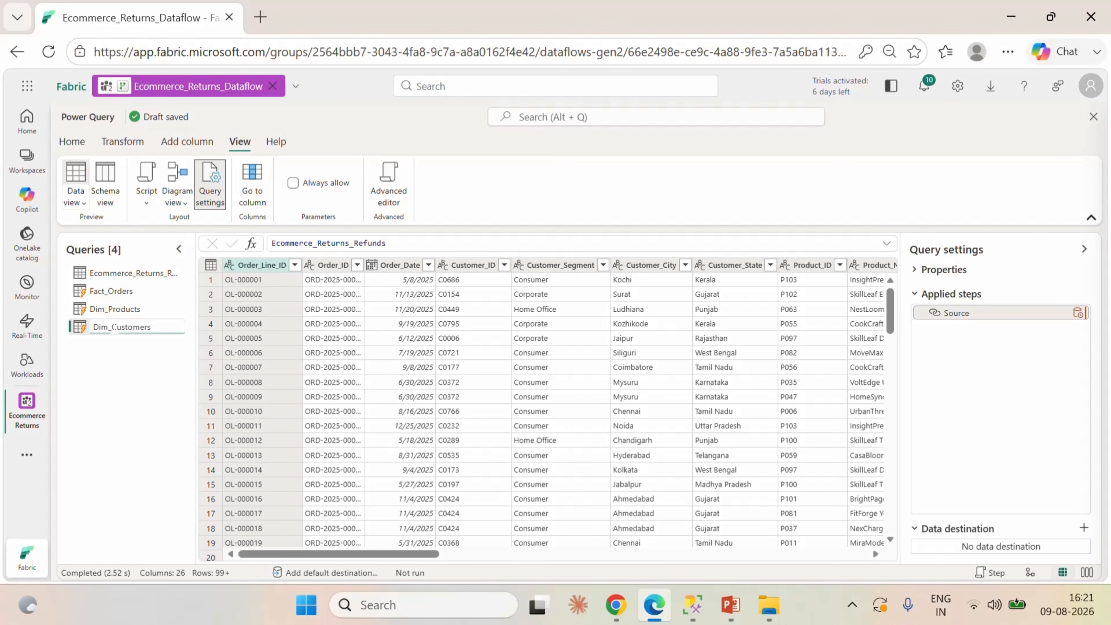
key("Return")
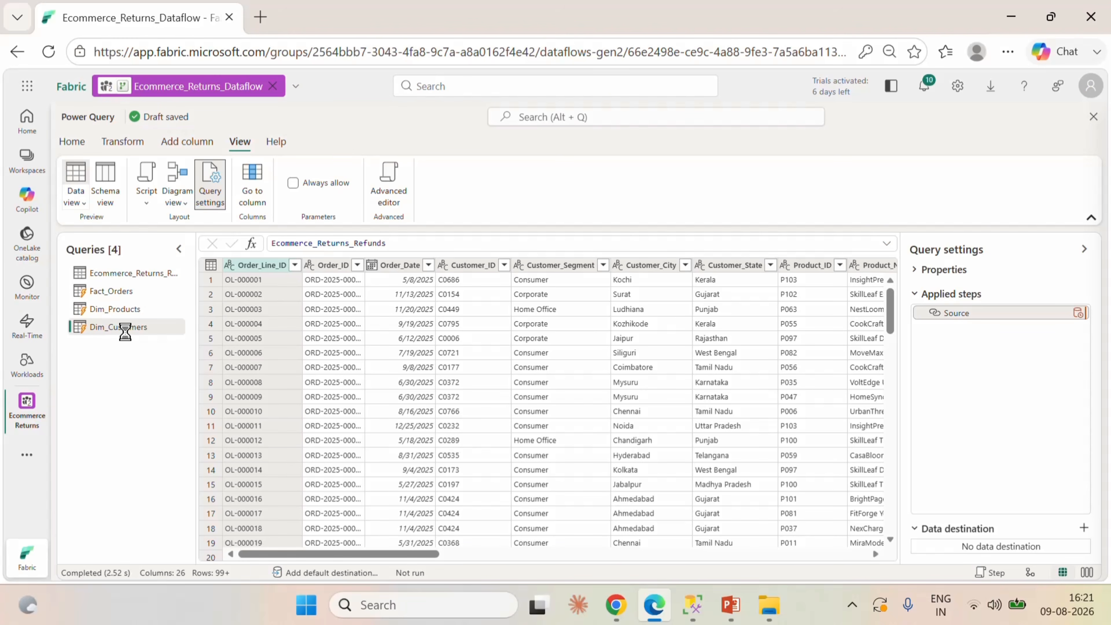
Keep only the Customer_ID, Customer_Segment, Customer_City and Customer_State columns in Dim_Customers, removing all other columns.
left_click(470, 264)
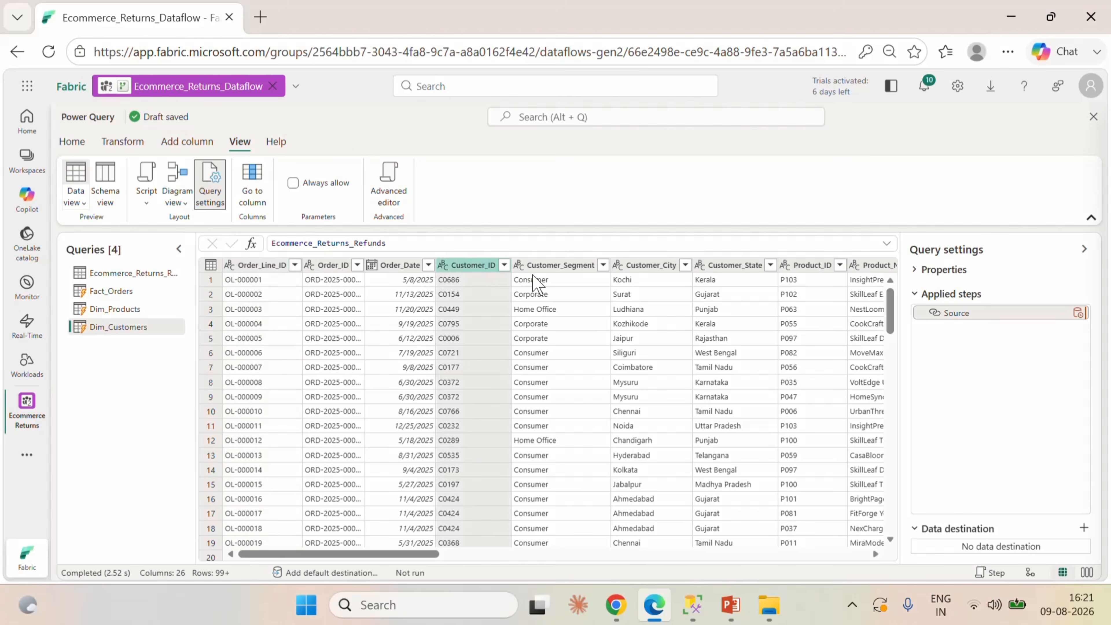
left_click(552, 265, "ctrl")
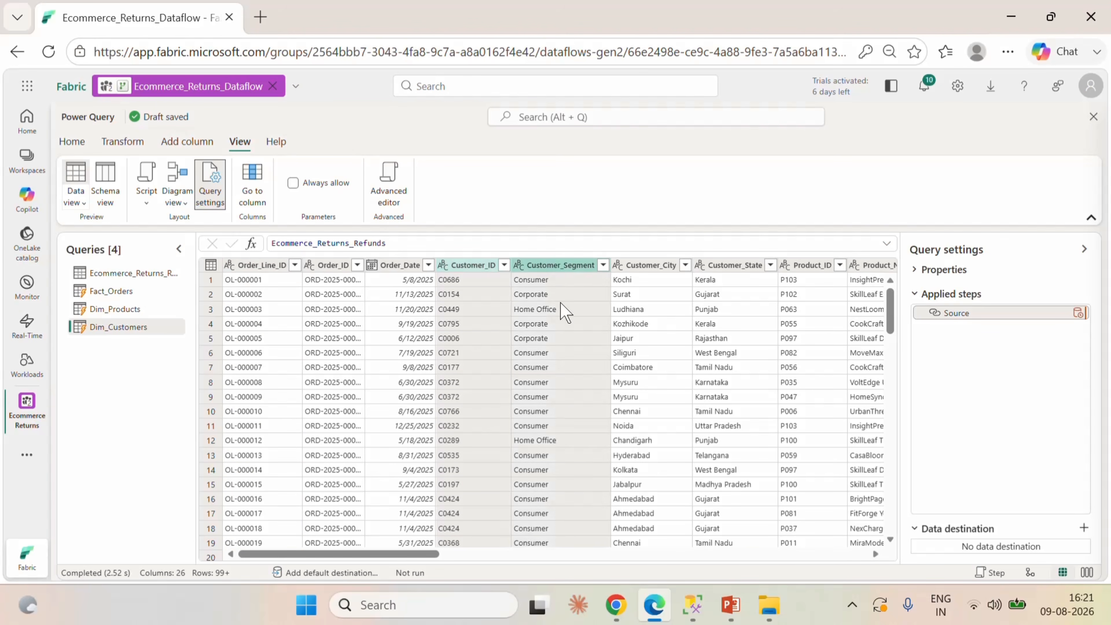
left_click(650, 265, "ctrl")
left_click(735, 265, "ctrl")
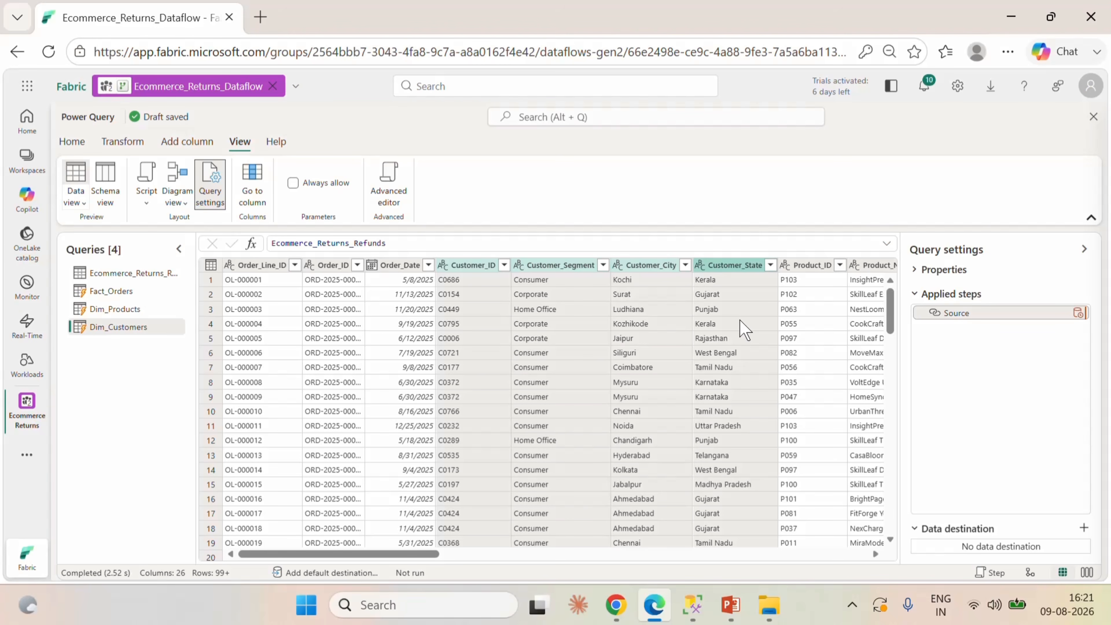
right_click(720, 273)
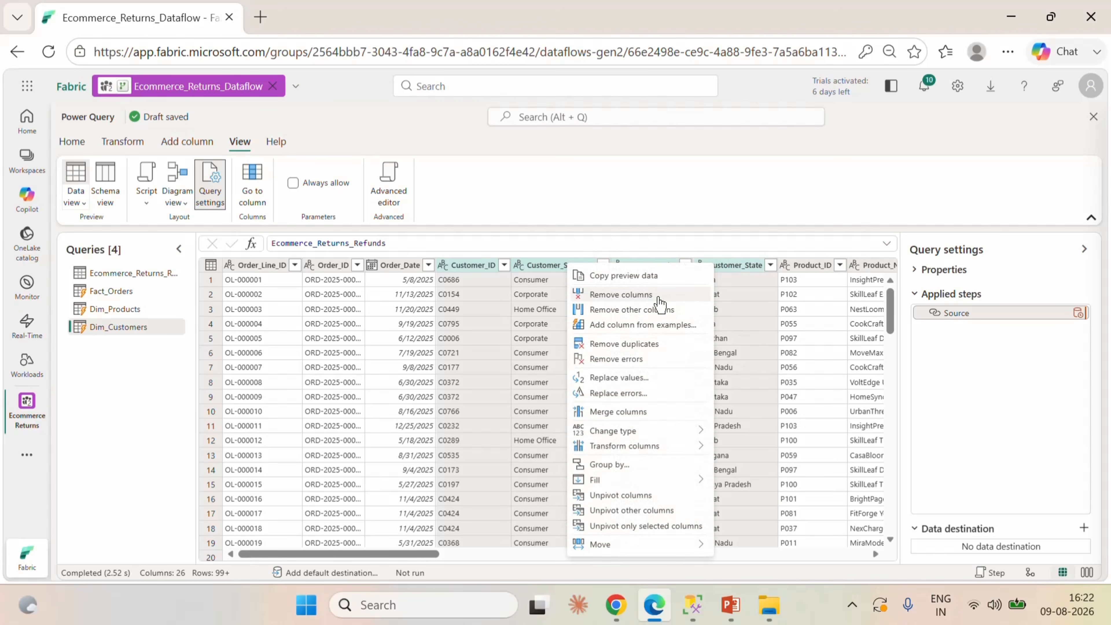
left_click(641, 310)
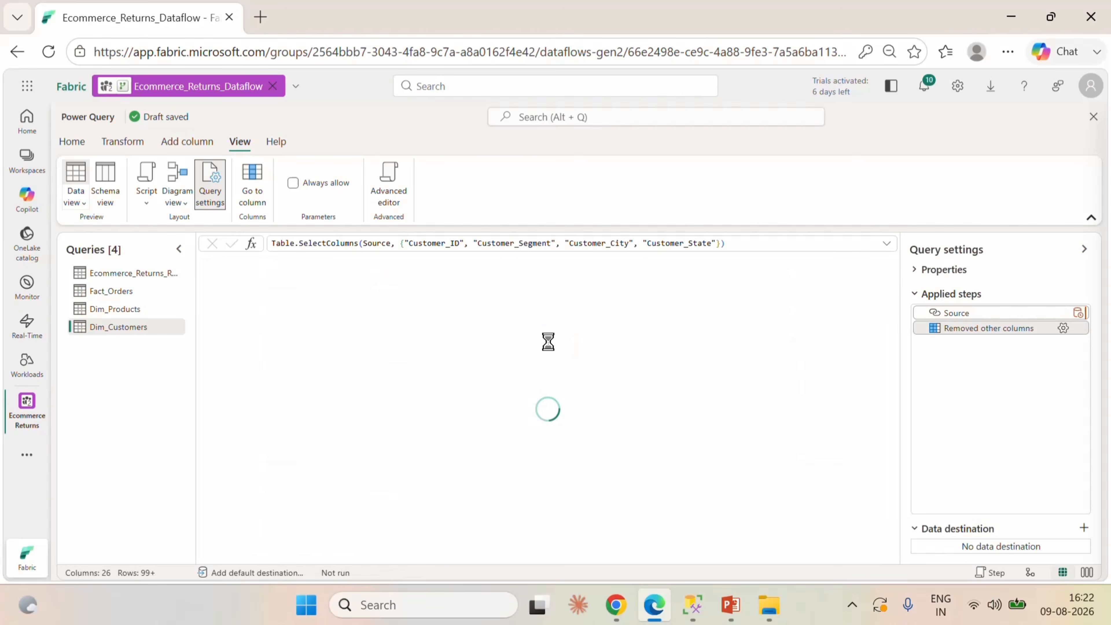
Remove duplicate rows from Dim_Customers based on the Customer_ID column.
left_click(255, 266)
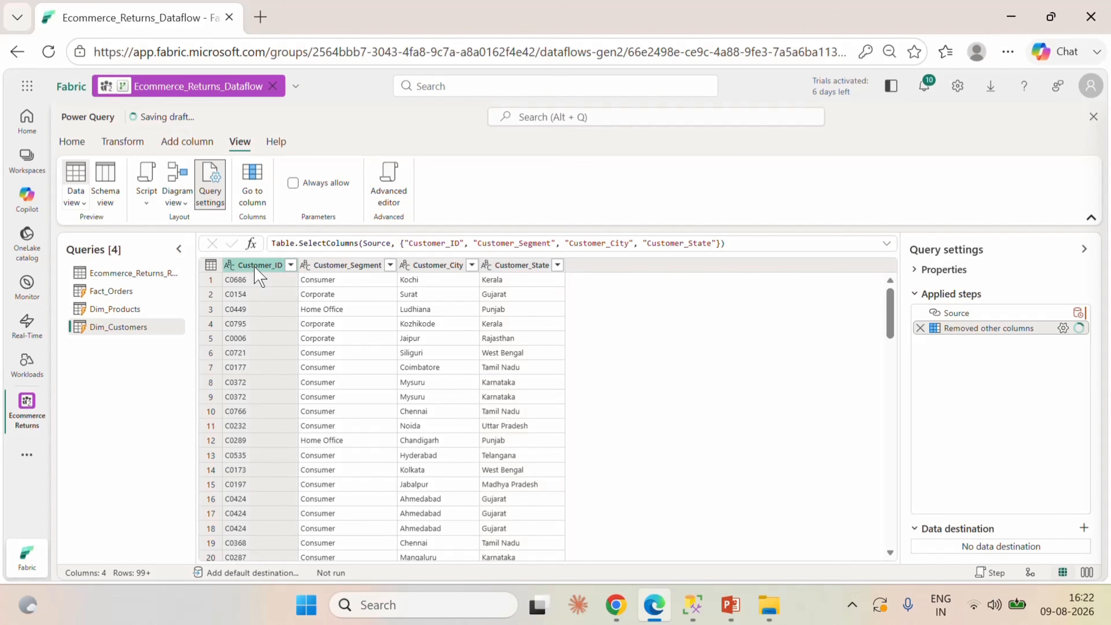
right_click(254, 266)
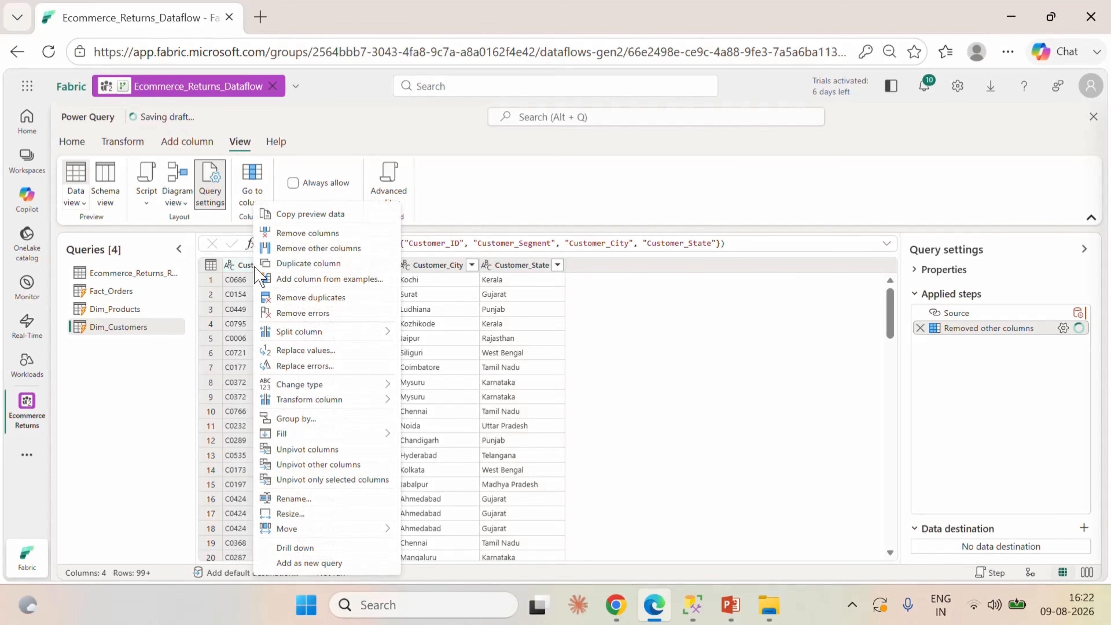
left_click(331, 356)
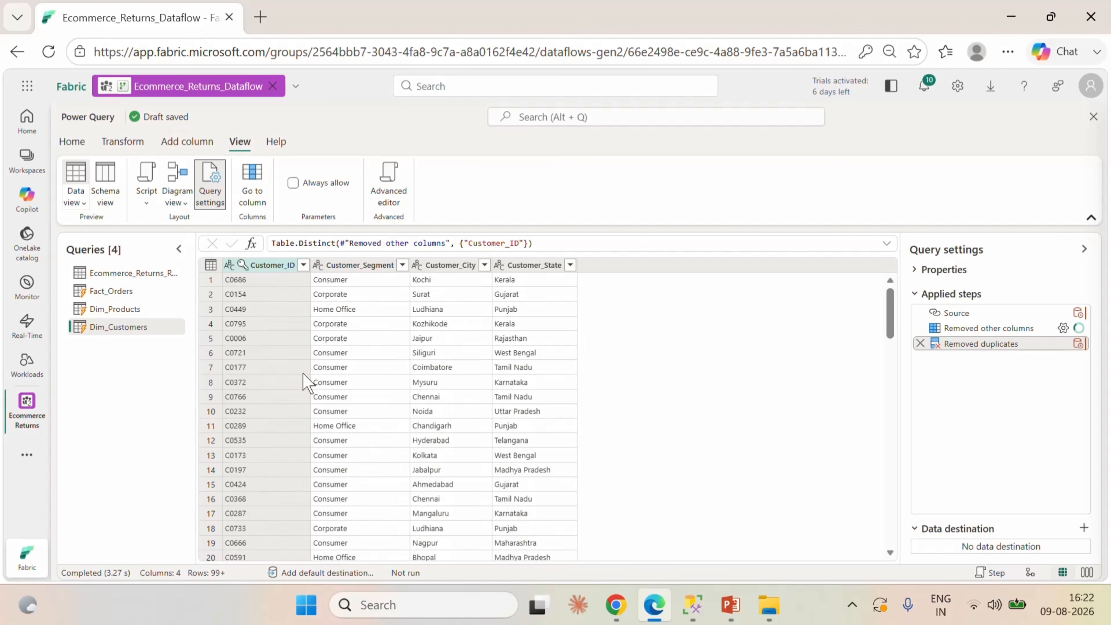
Create another reference of the Ecommerce_Returns_Refunds query and name it Dim_Channel.
right_click(126, 274)
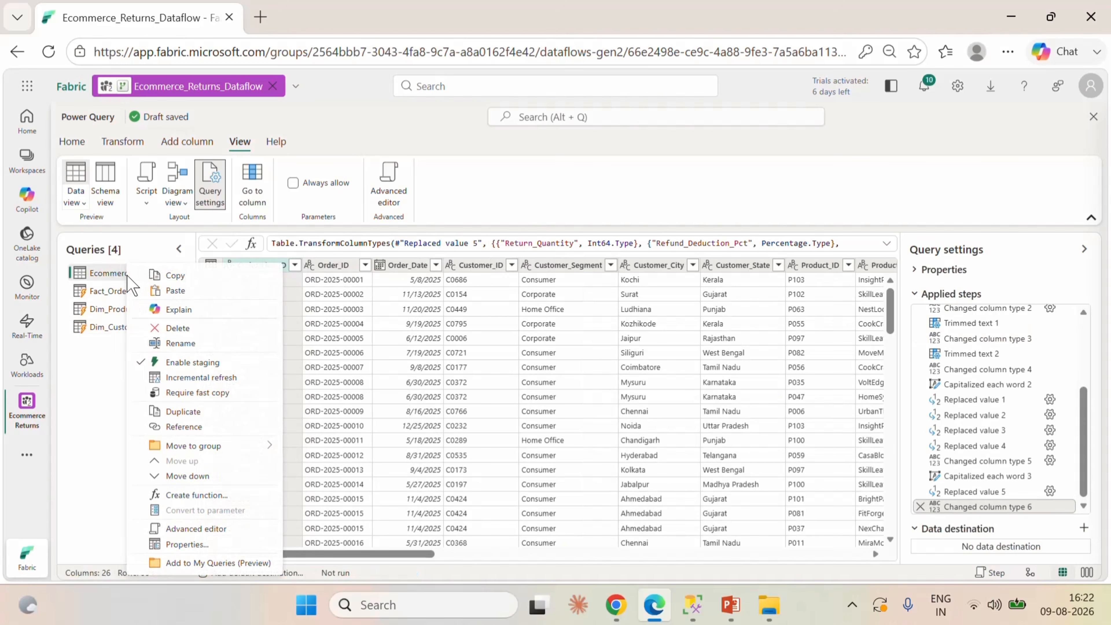
left_click(185, 427)
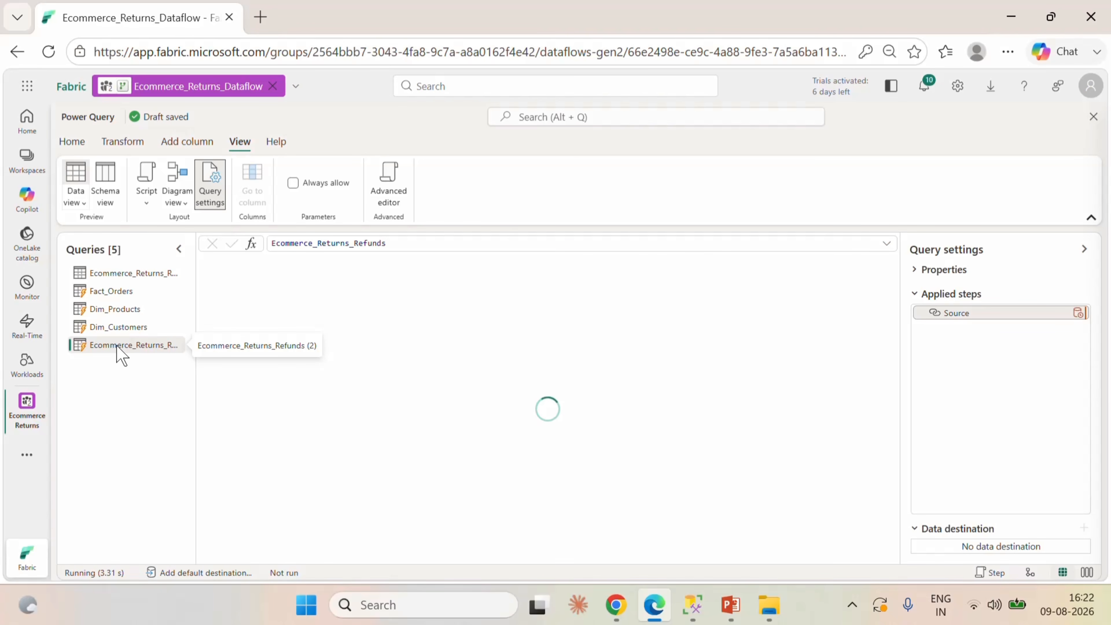
double_click(118, 346)
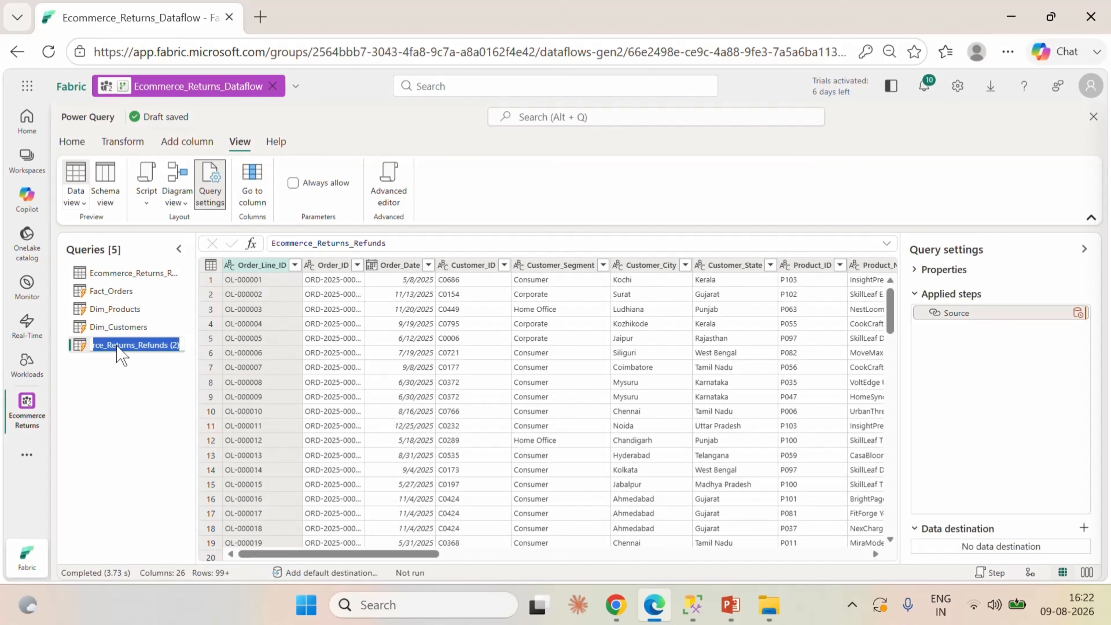
key("BackSpace")
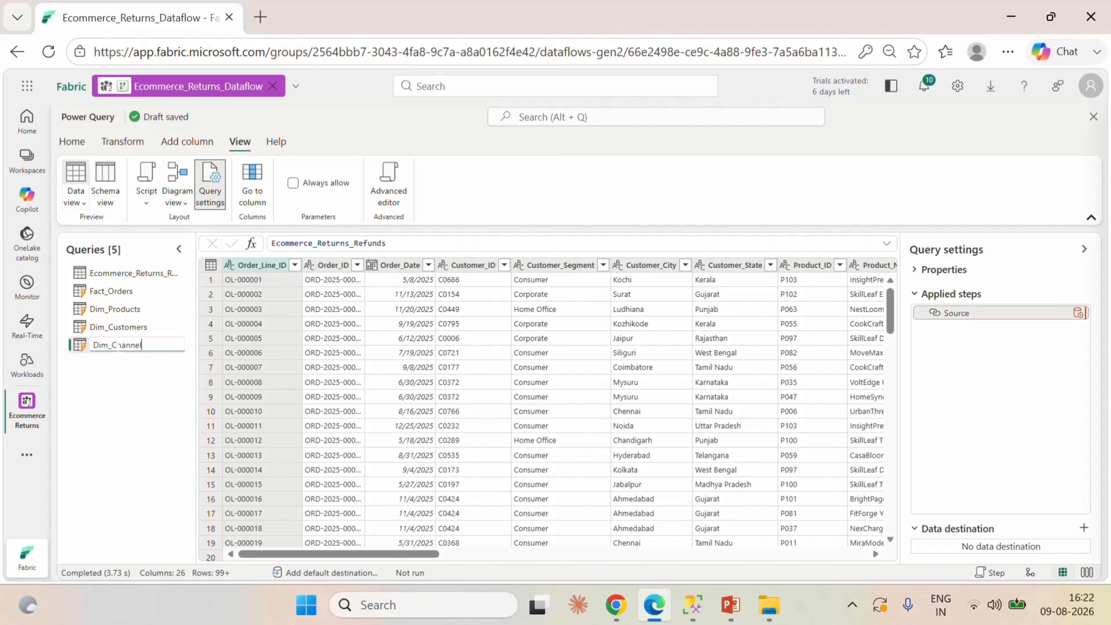
key("Return")
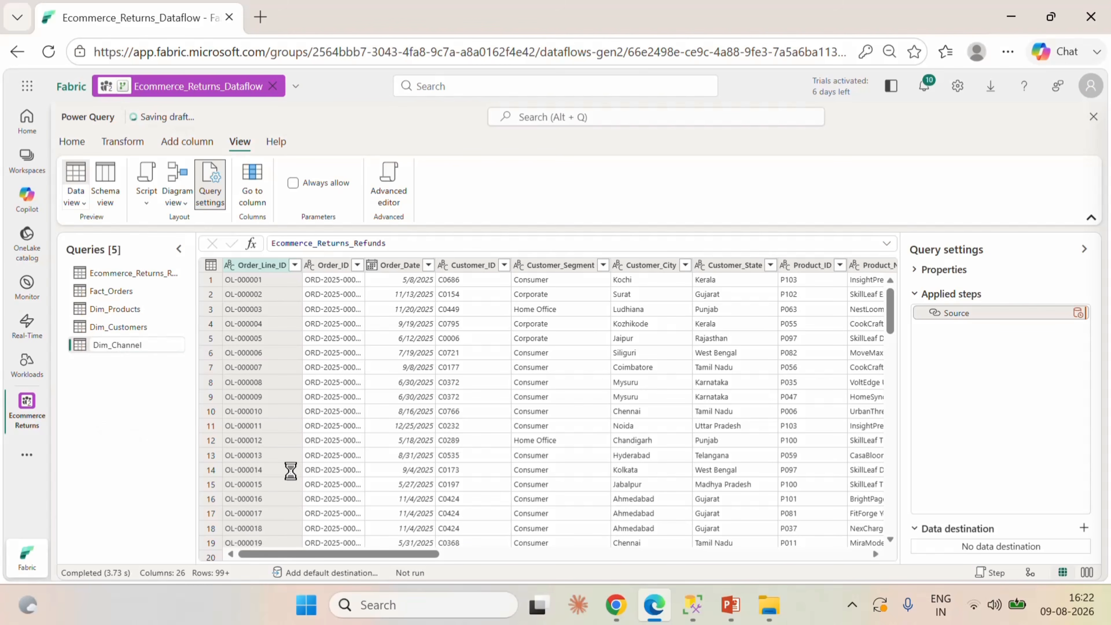
Keep only the Sales_Channel column in Dim_Channel, removing all other columns.
left_click_drag(397, 551, 577, 552)
left_click(645, 265)
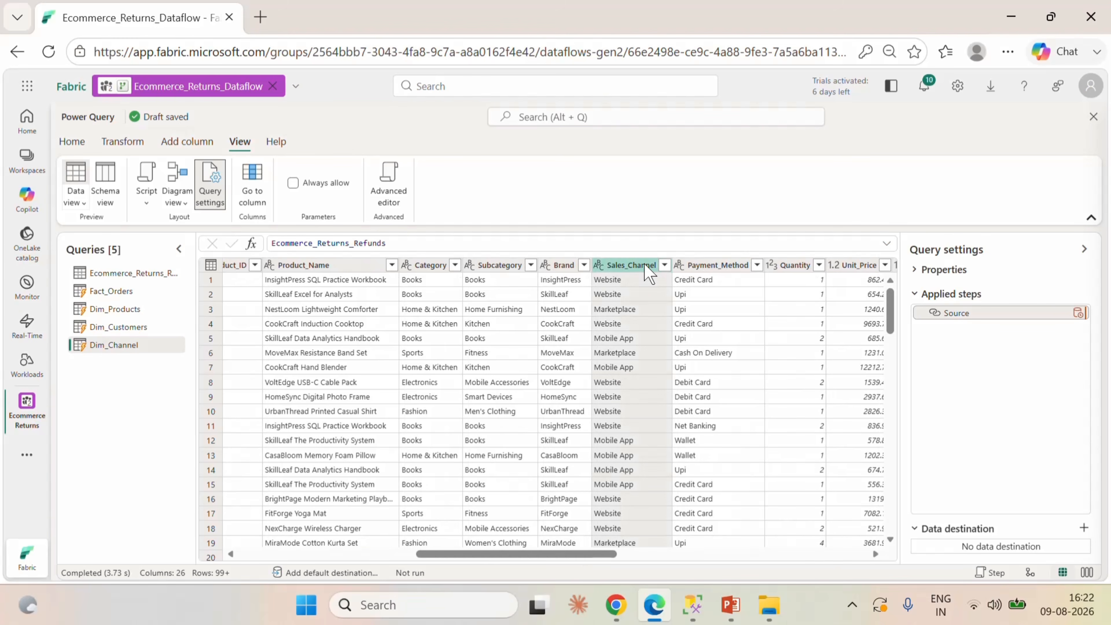
right_click(644, 264)
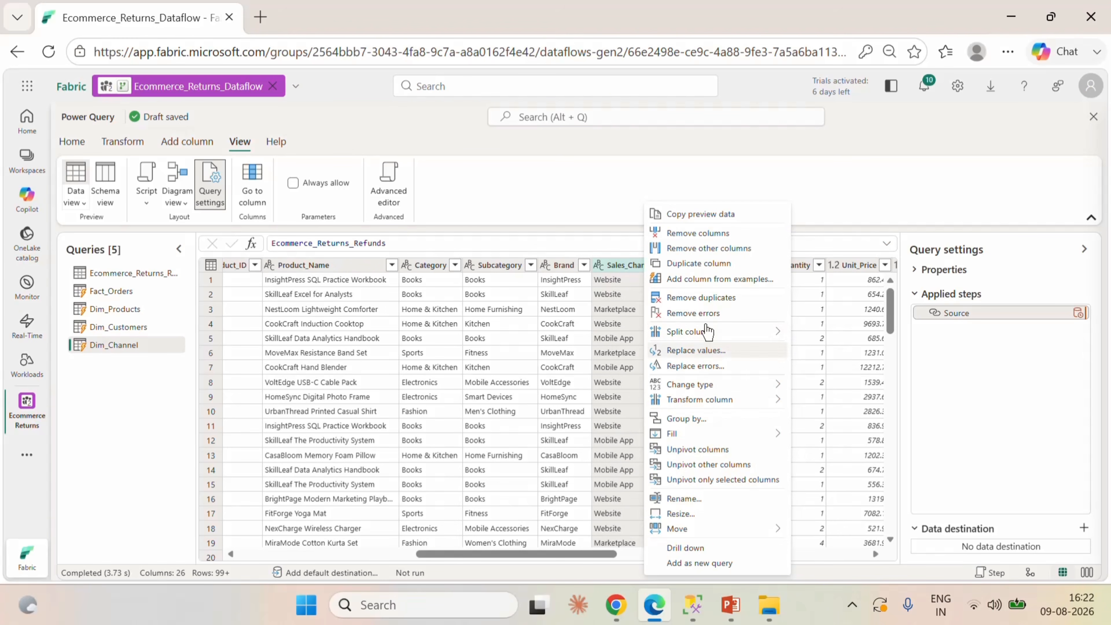
left_click(695, 249)
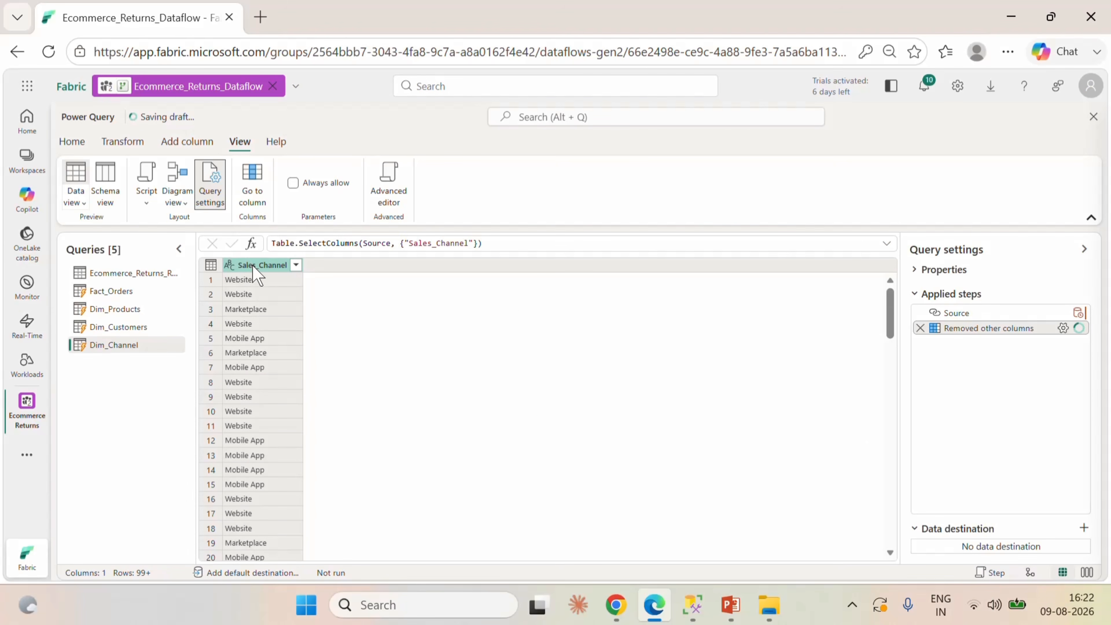
right_click(253, 265)
left_click(315, 302)
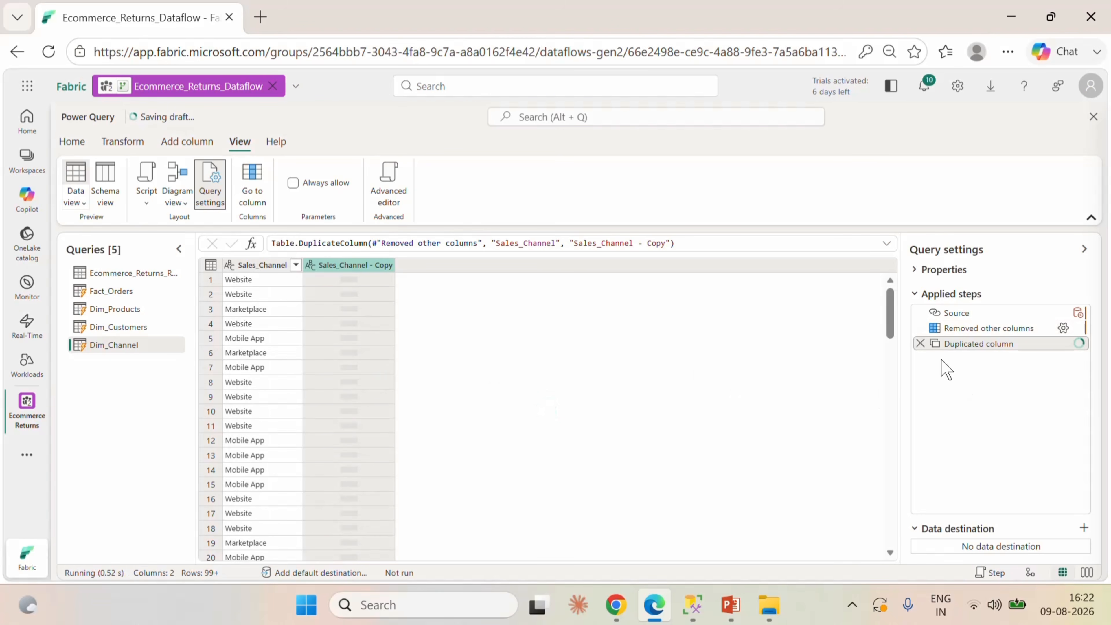
key("ctrl+z")
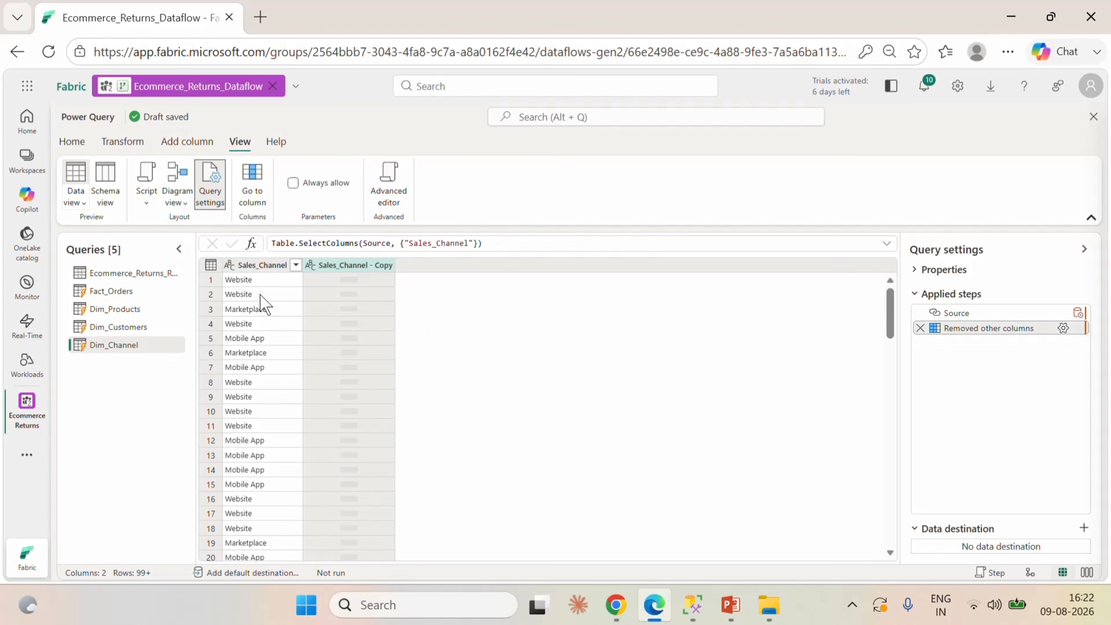
Remove duplicate values from the Sales_Channel column in Dim_Channel.
right_click(263, 265)
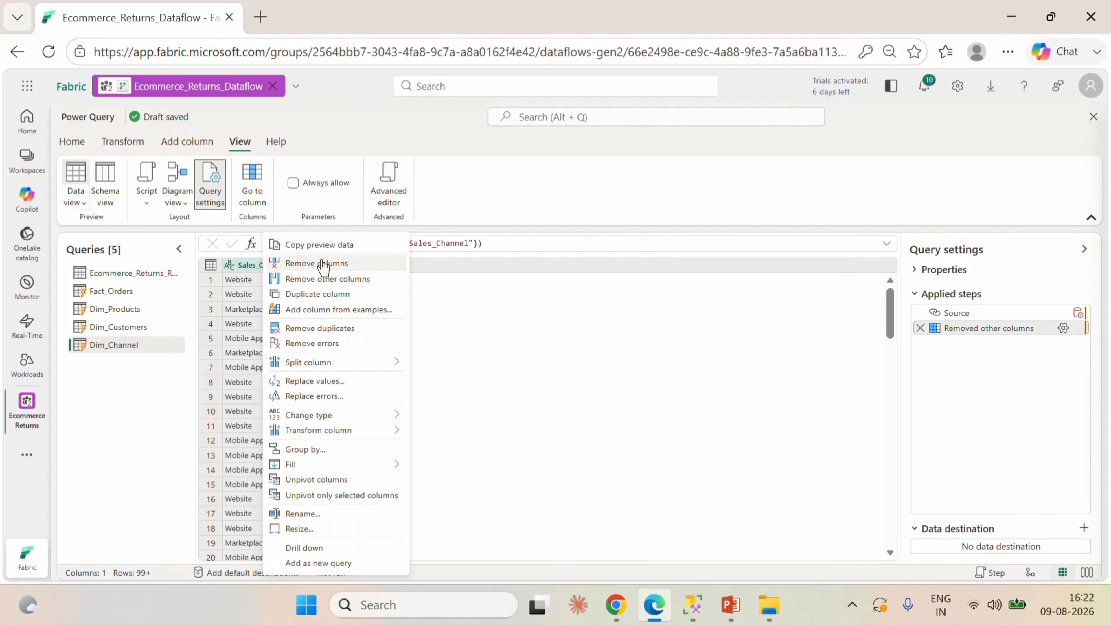
left_click(483, 349)
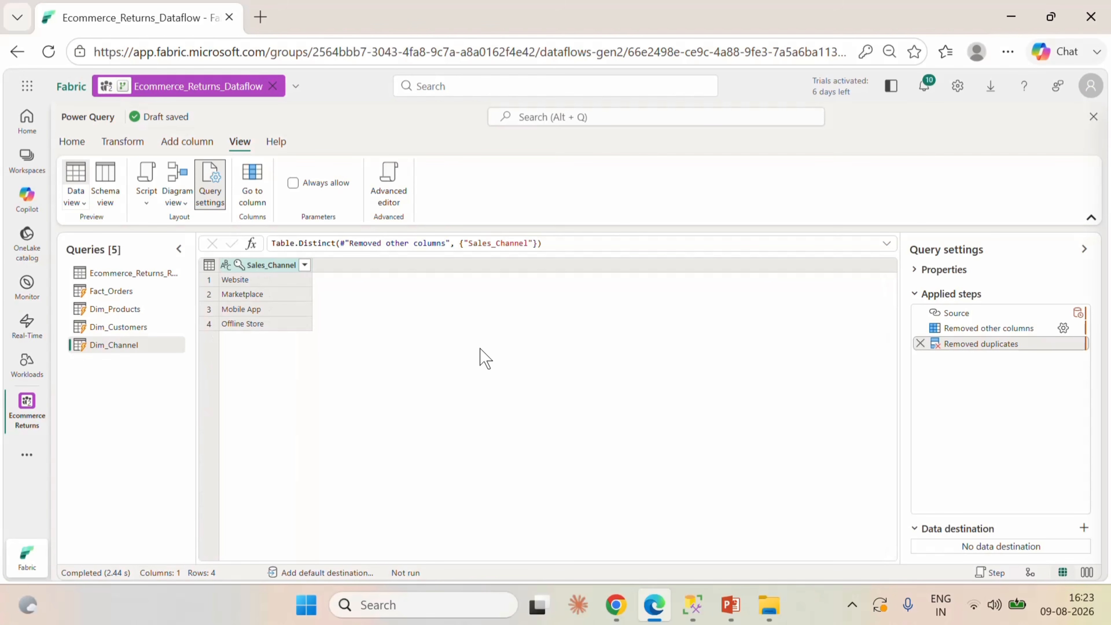
Create a further reference of the Ecommerce_Returns_Refunds query and name it Dim_ReturnReason.
right_click(123, 275)
left_click(192, 428)
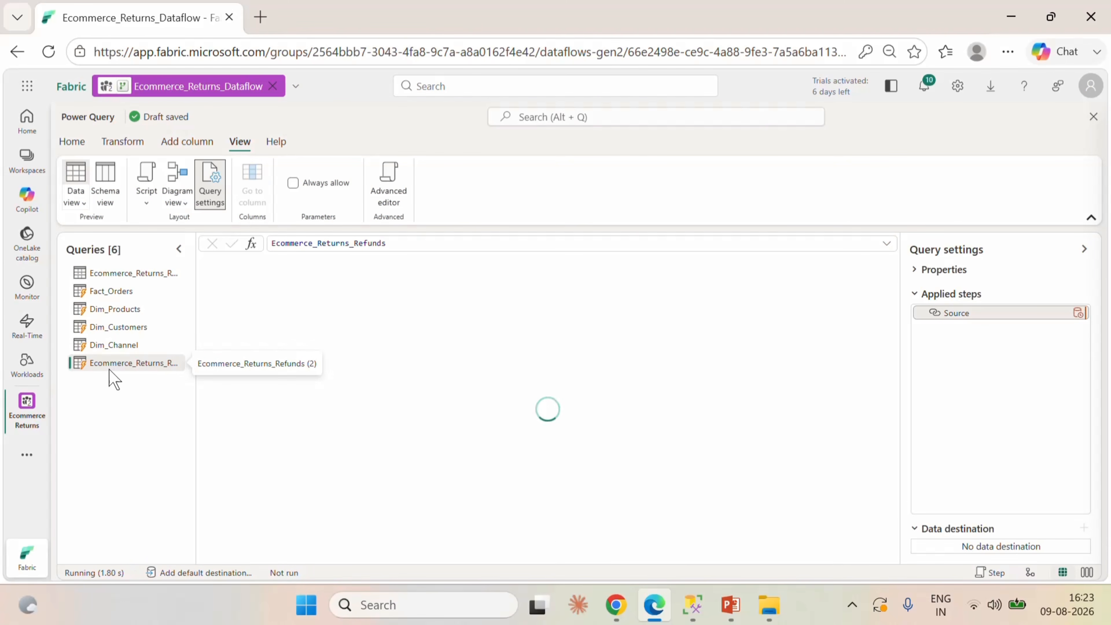
double_click(113, 364)
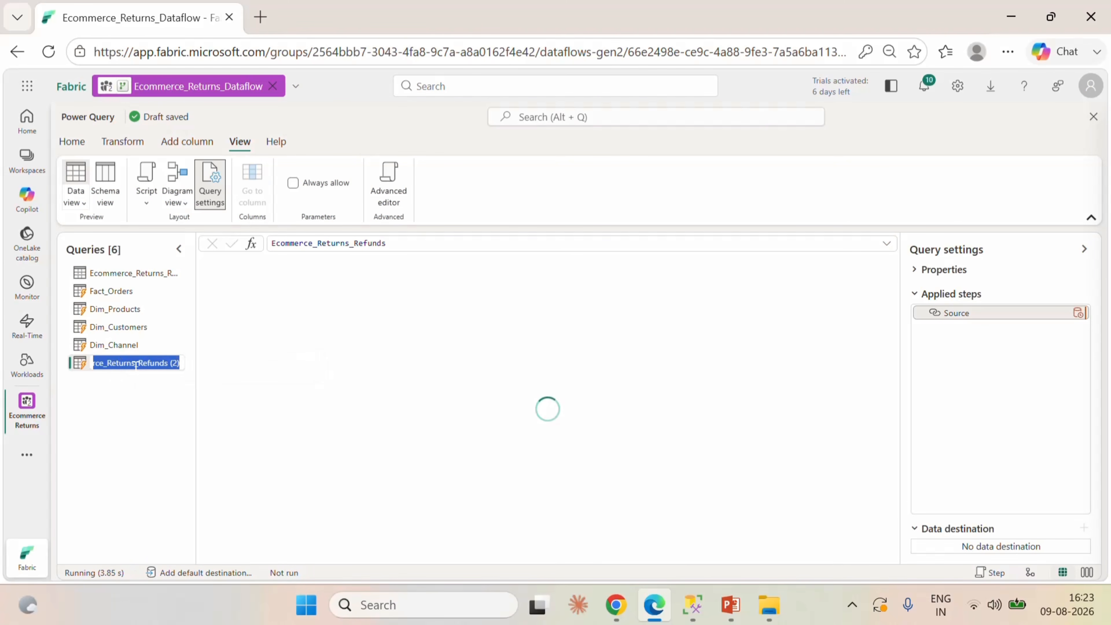
type("Dim_ReturnReason")
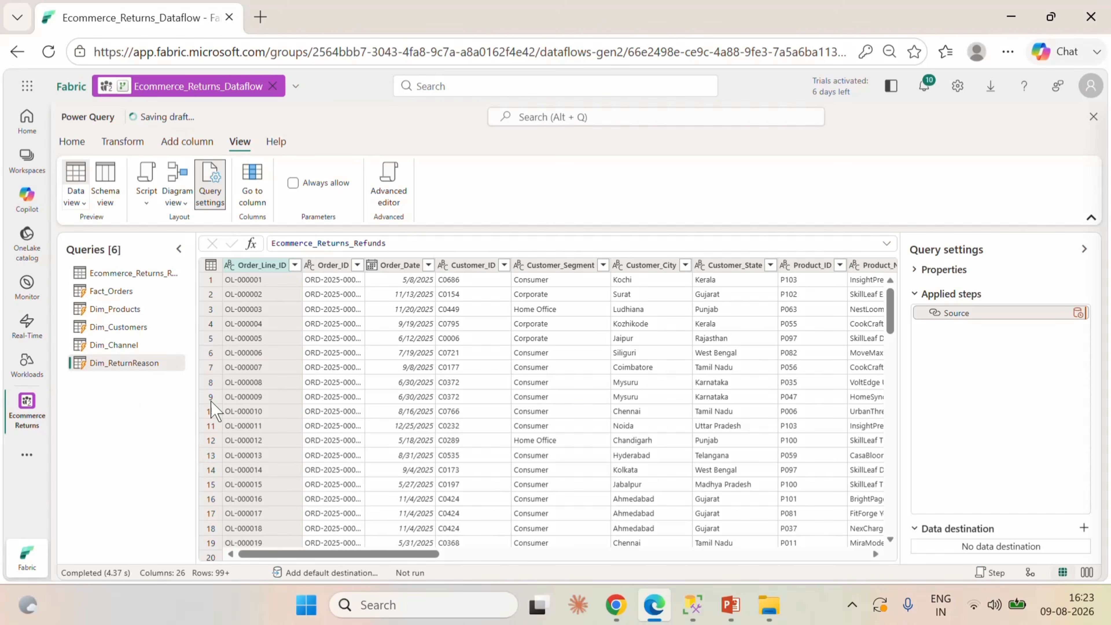
Keep only the Return_Reason column in Dim_ReturnReason, removing all other columns.
left_click_drag(321, 554, 683, 554)
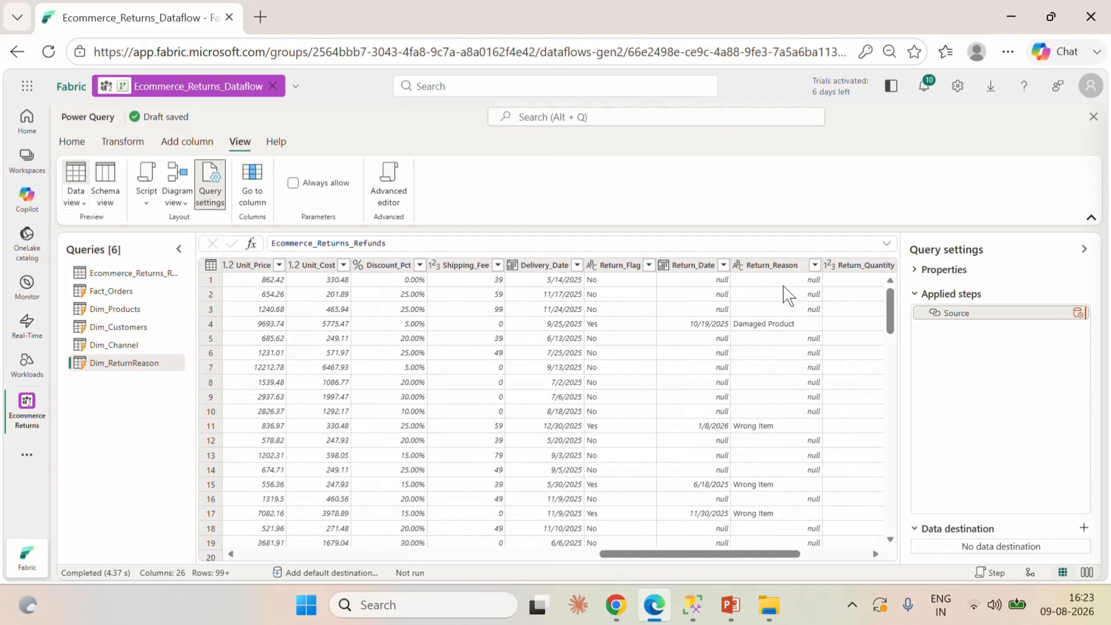
left_click(773, 265)
right_click(773, 266)
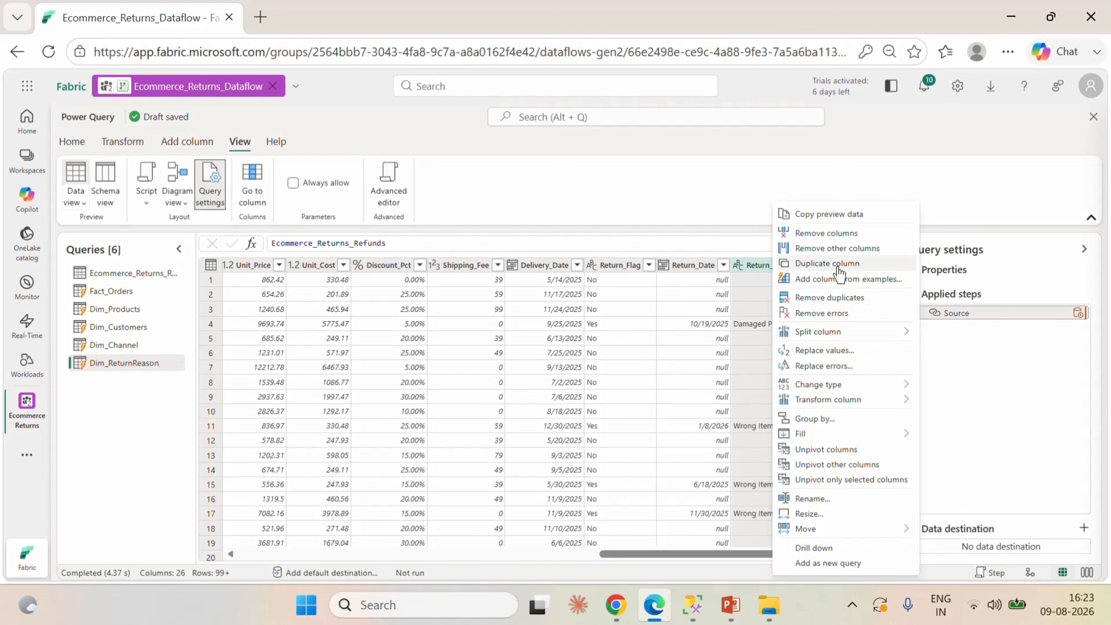
left_click(823, 248)
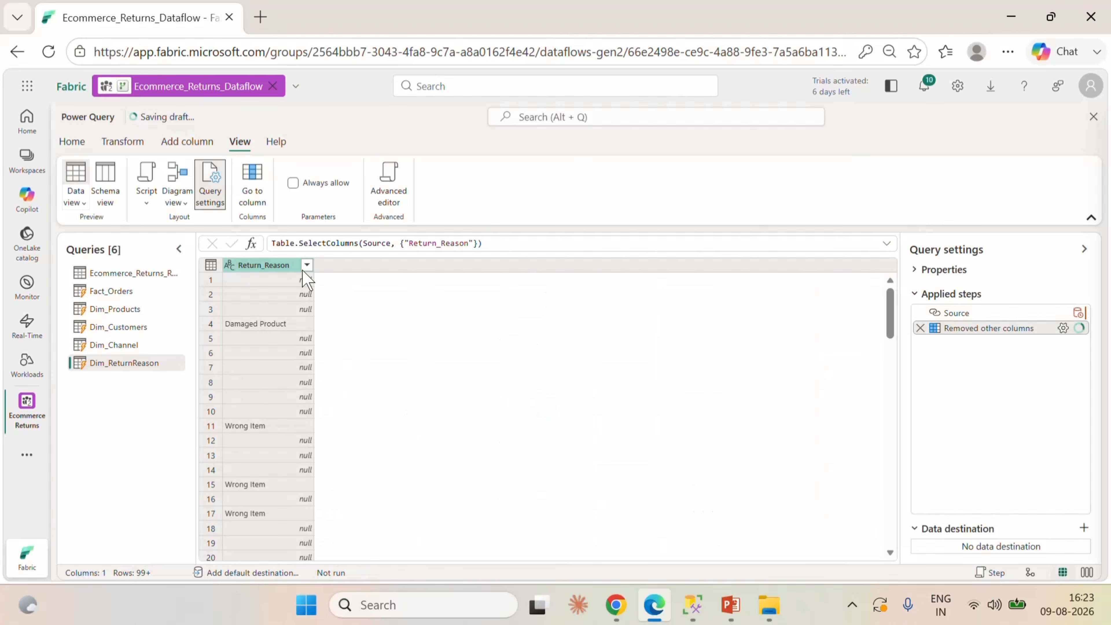
Remove duplicate values from the Return_Reason column in Dim_ReturnReason and filter out the null entry.
right_click(263, 266)
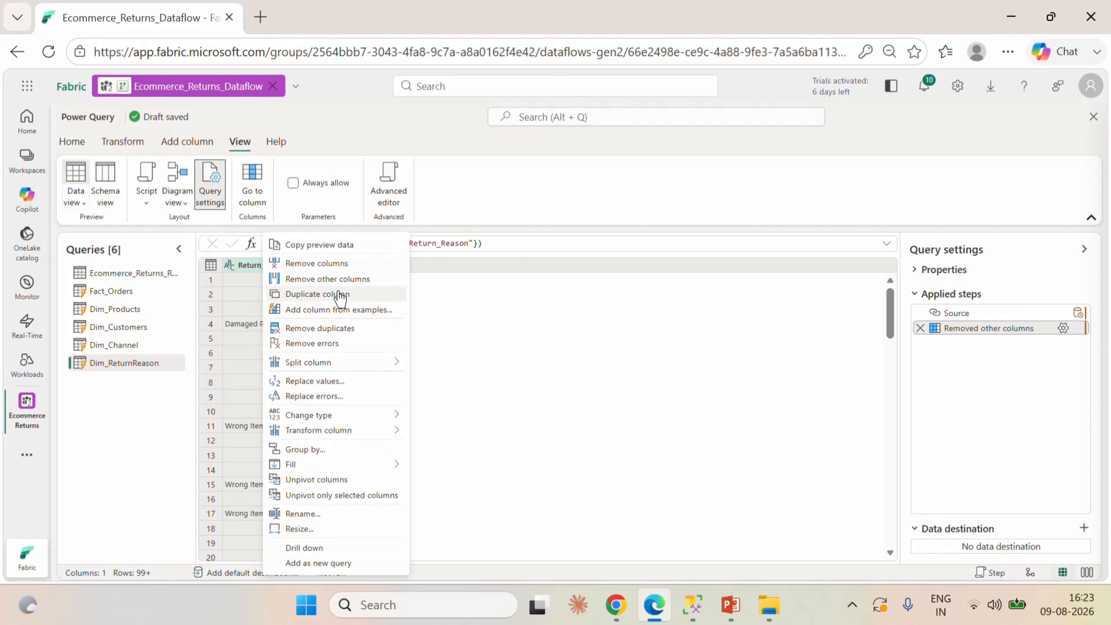
left_click(333, 329)
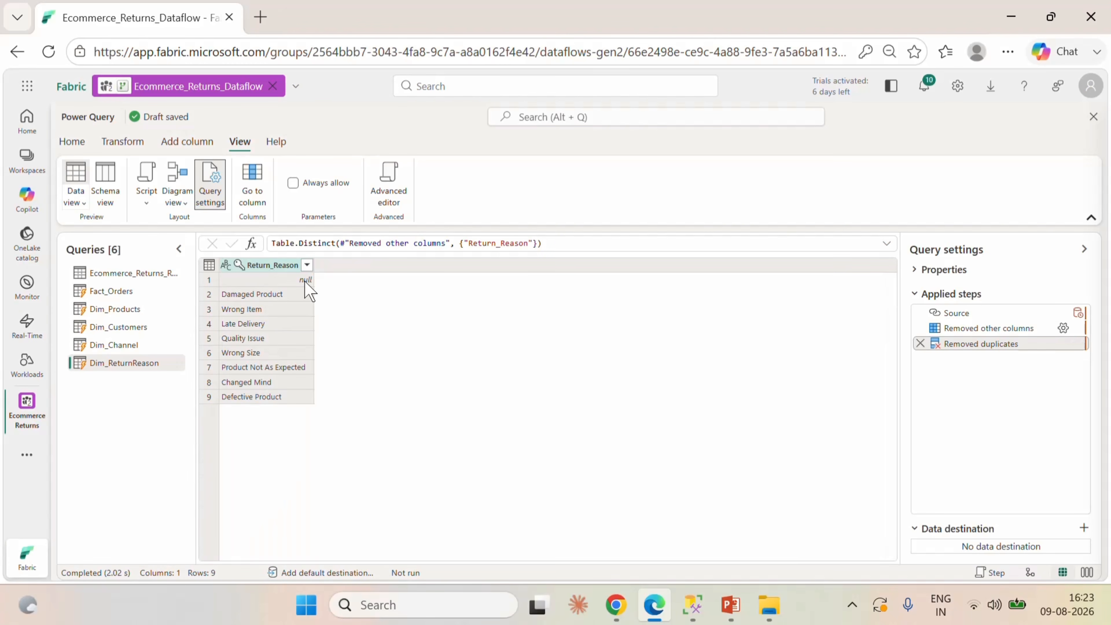
left_click(306, 265)
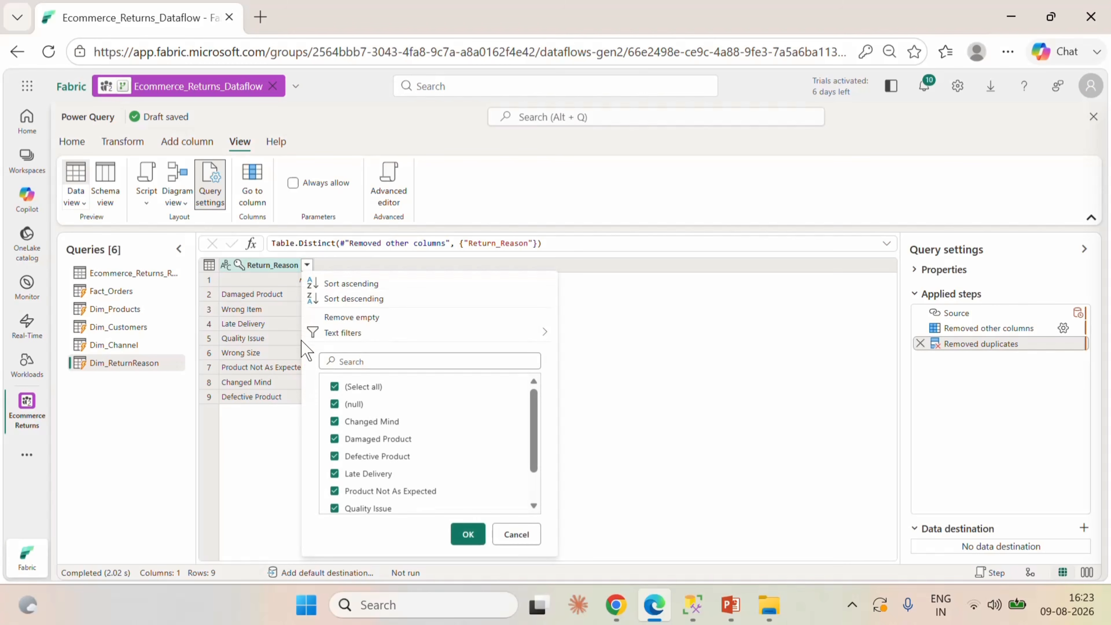
left_click(335, 404)
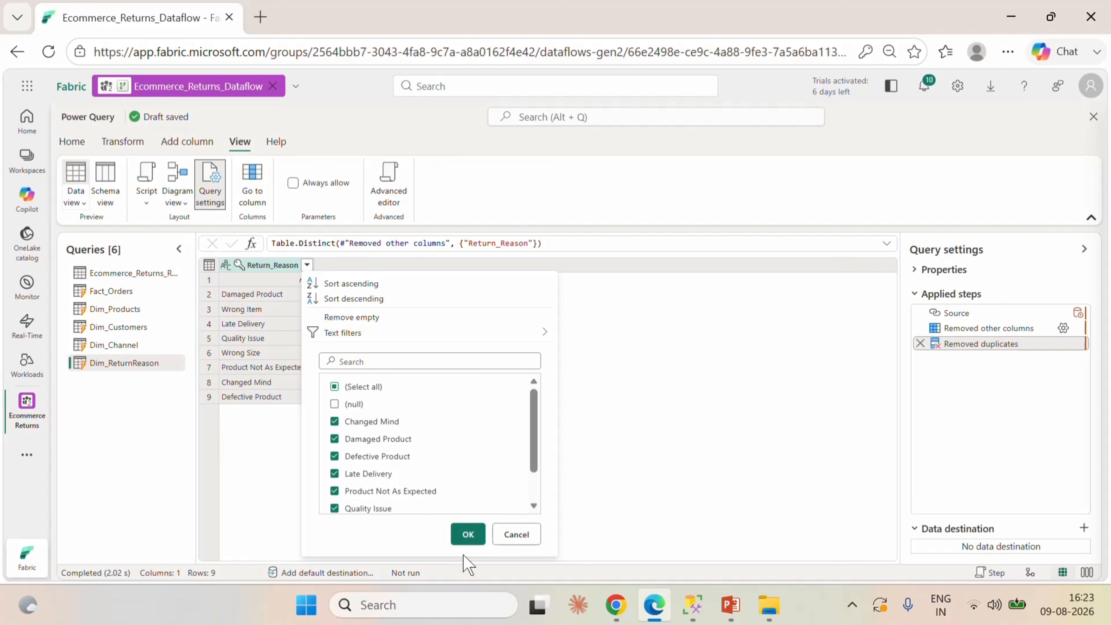
left_click(468, 534)
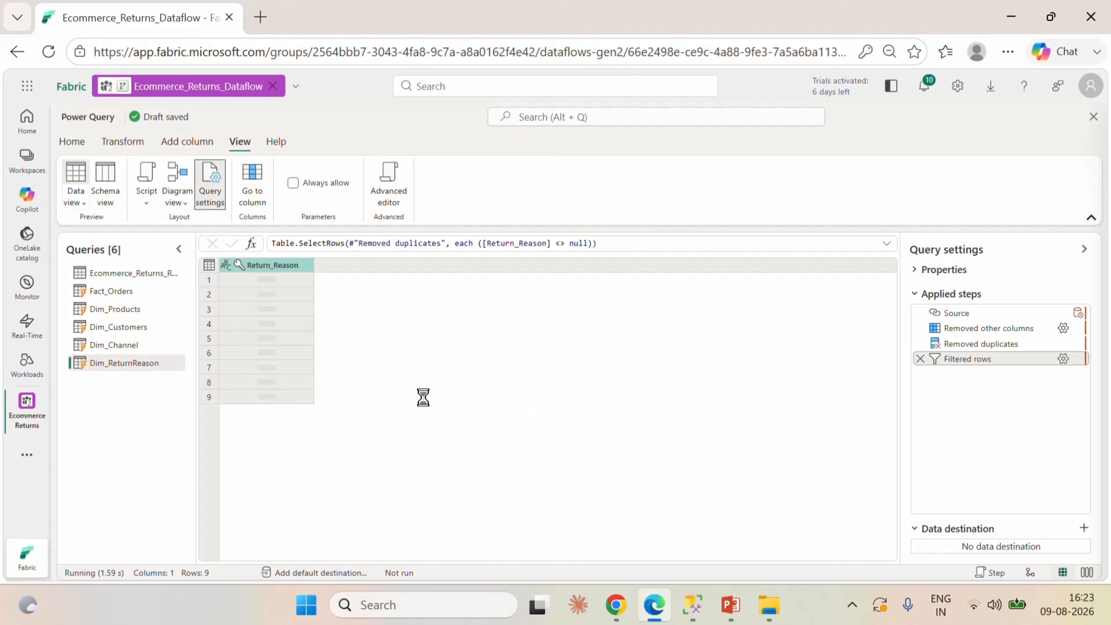
Create another reference of the Ecommerce_Returns_Refunds query and name it Dim_Payment_Method.
right_click(140, 277)
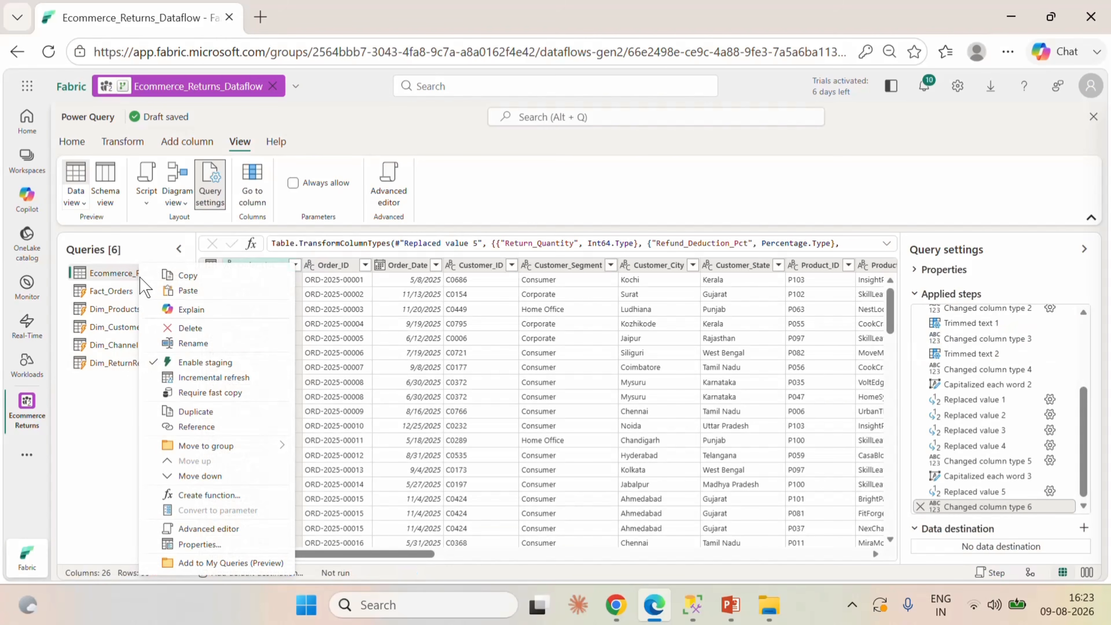
left_click(200, 427)
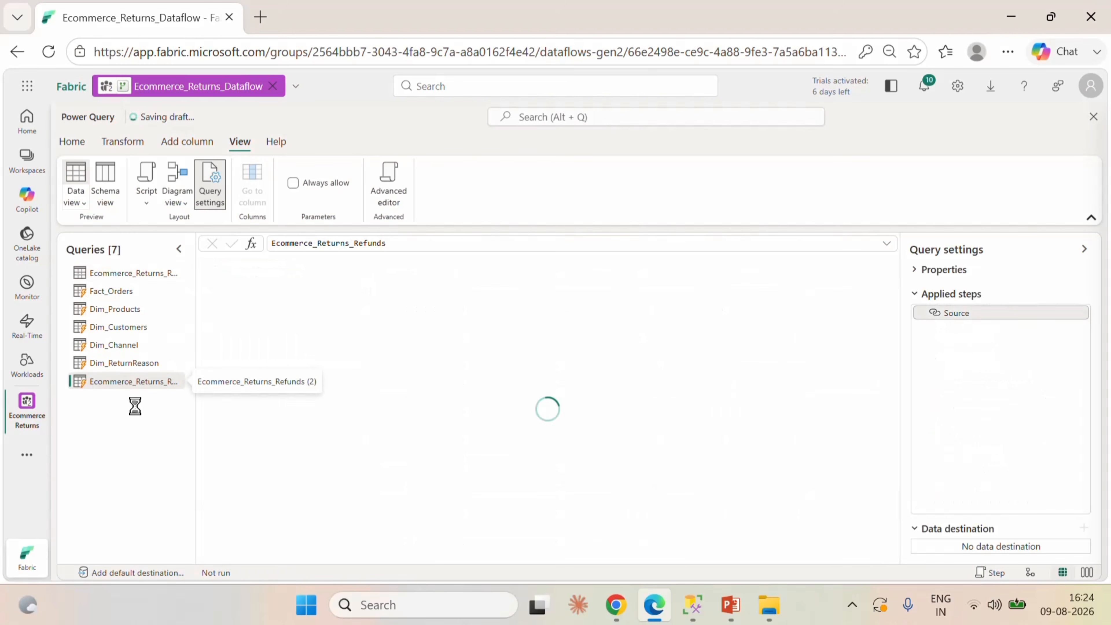
double_click(125, 384)
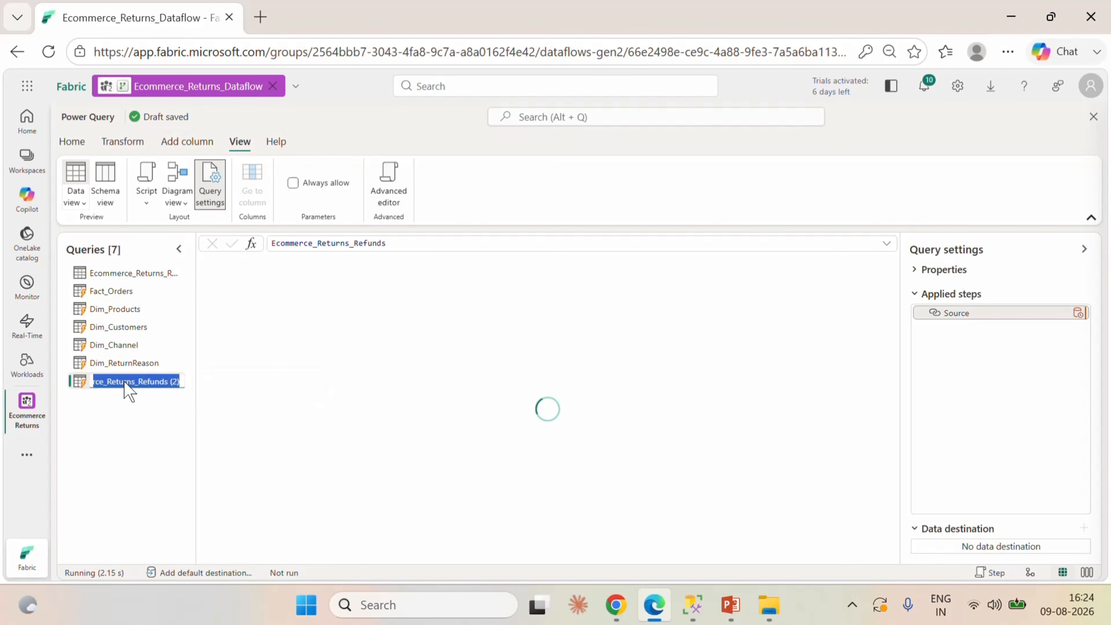
type("Dim_Payment_Method")
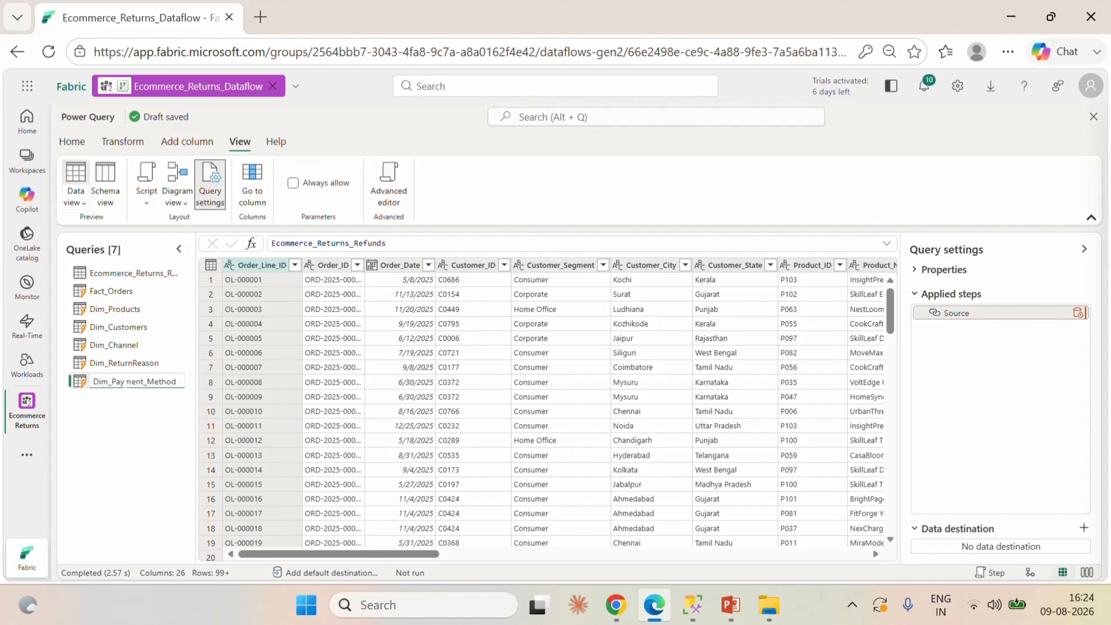
left_click(134, 427)
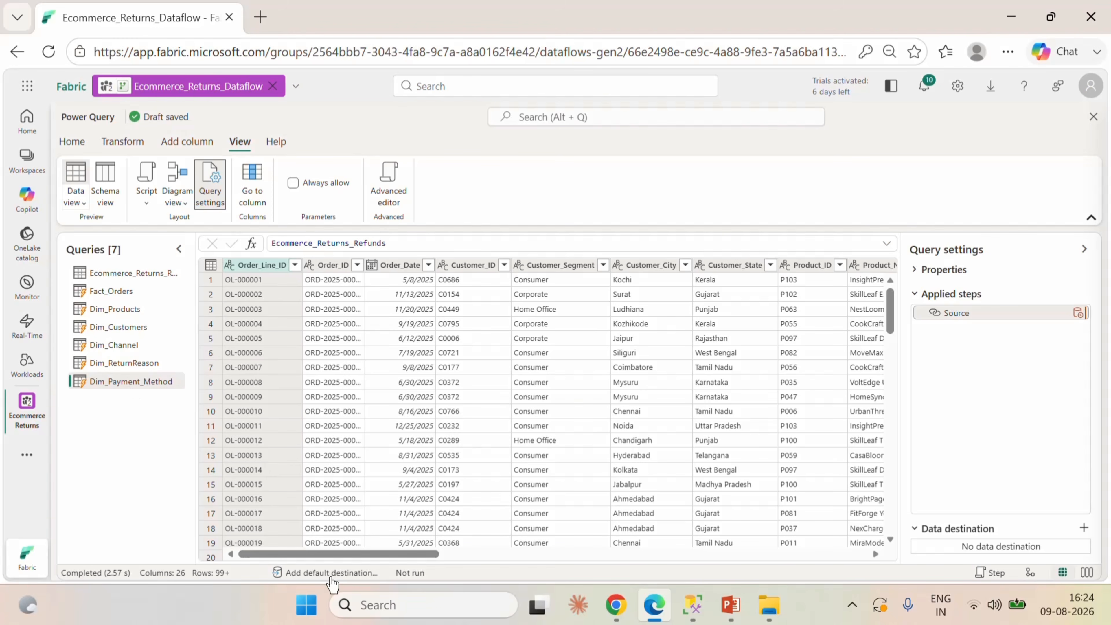
Keep only the Payment_Method column in Dim_Payment_Method and remove its duplicate values.
left_click_drag(323, 553, 597, 561)
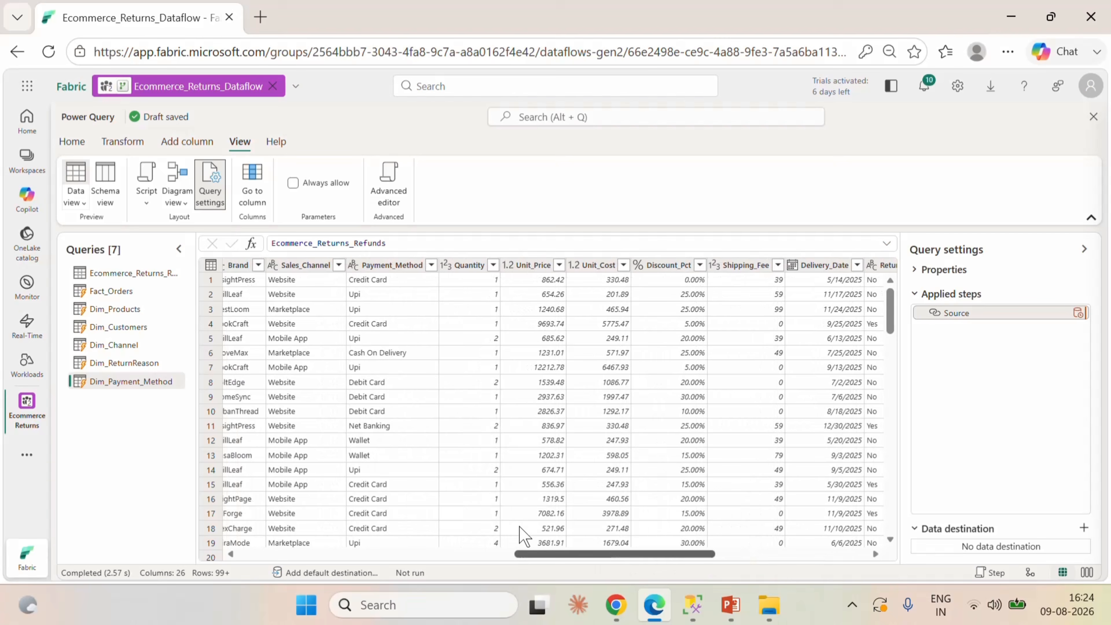
left_click(404, 266)
right_click(404, 266)
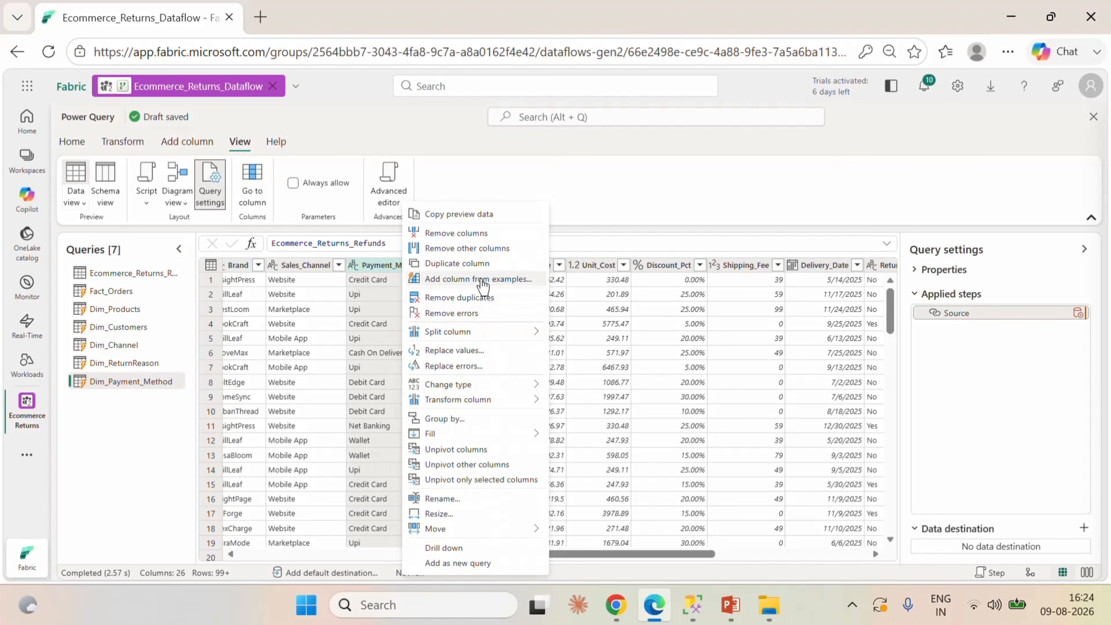
left_click(471, 248)
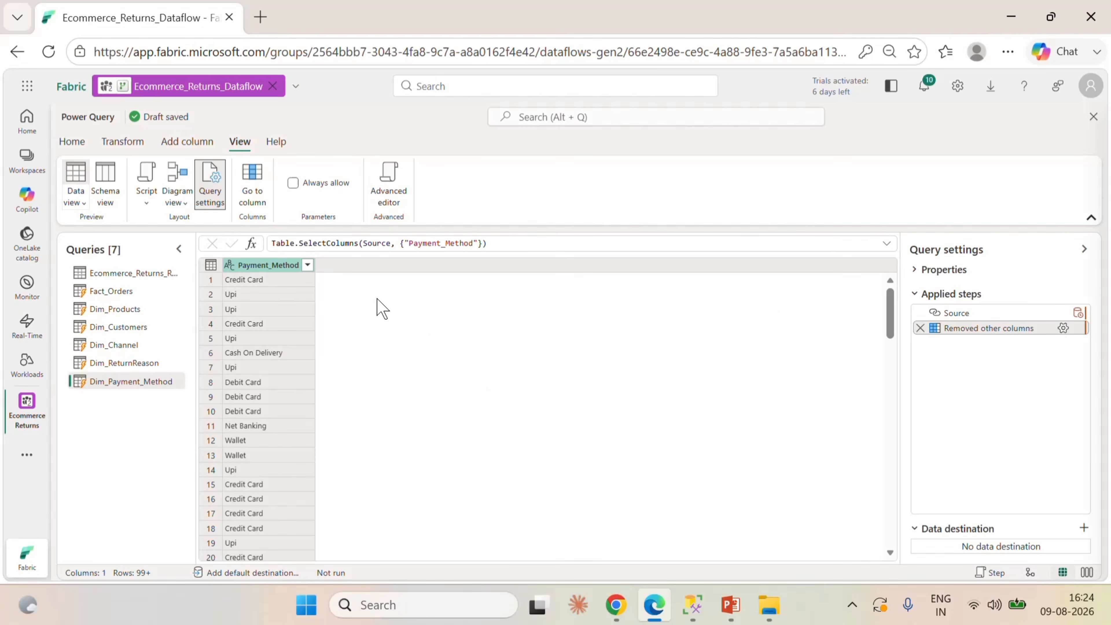
right_click(265, 267)
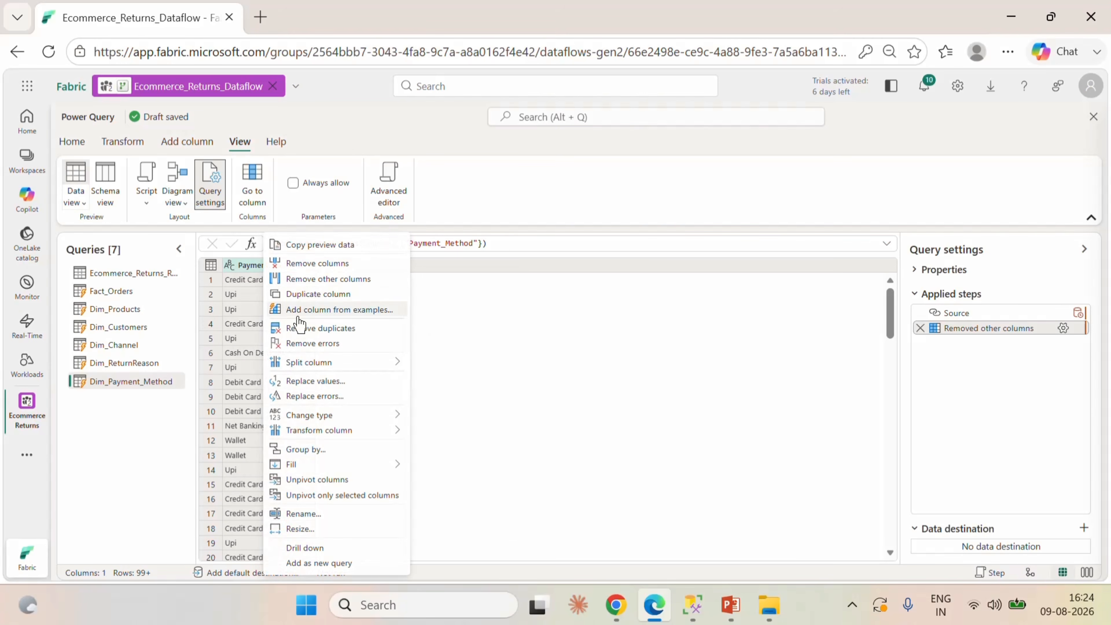
left_click(320, 328)
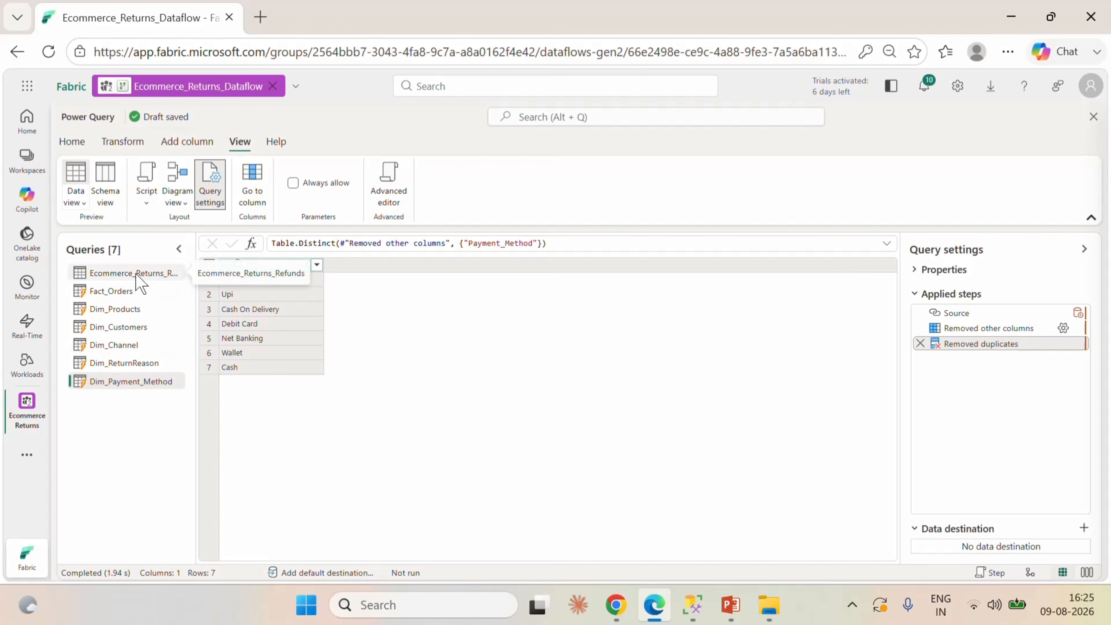
Rename the source query Ecommerce_Returns_Refunds as Stag_Ecommerce_Returns_Refunds.
left_click(139, 281)
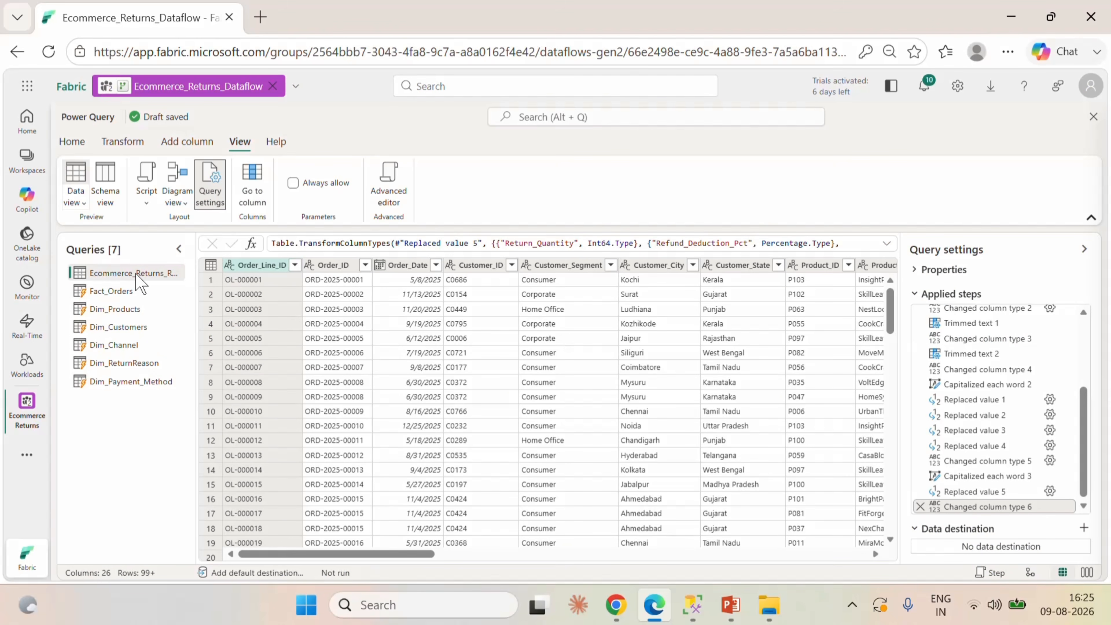
right_click(138, 277)
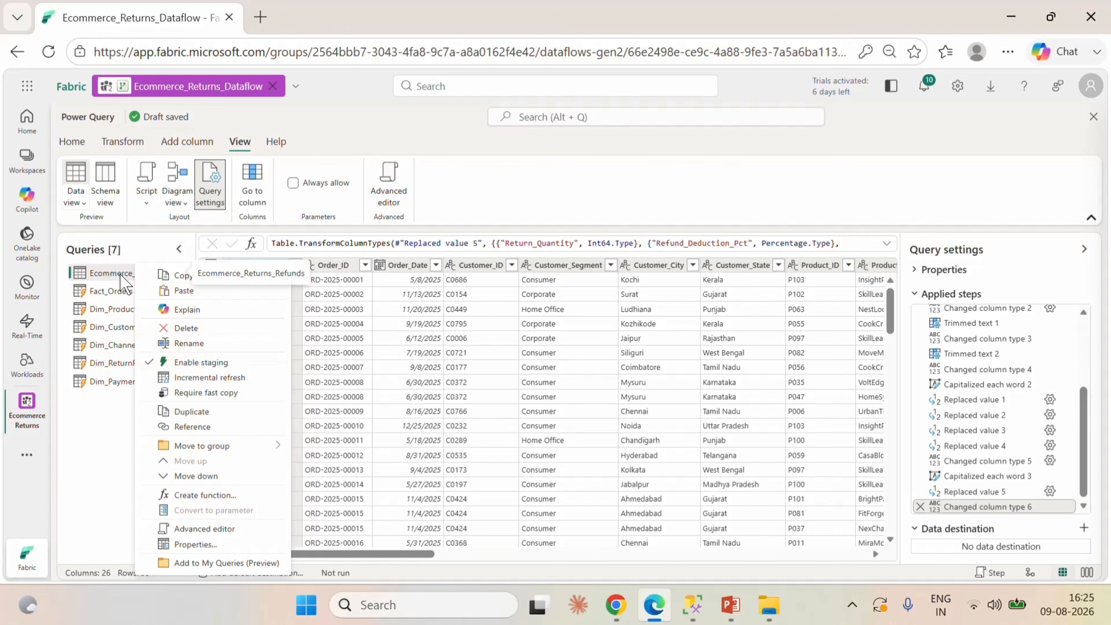
double_click(112, 273)
left_click(111, 273)
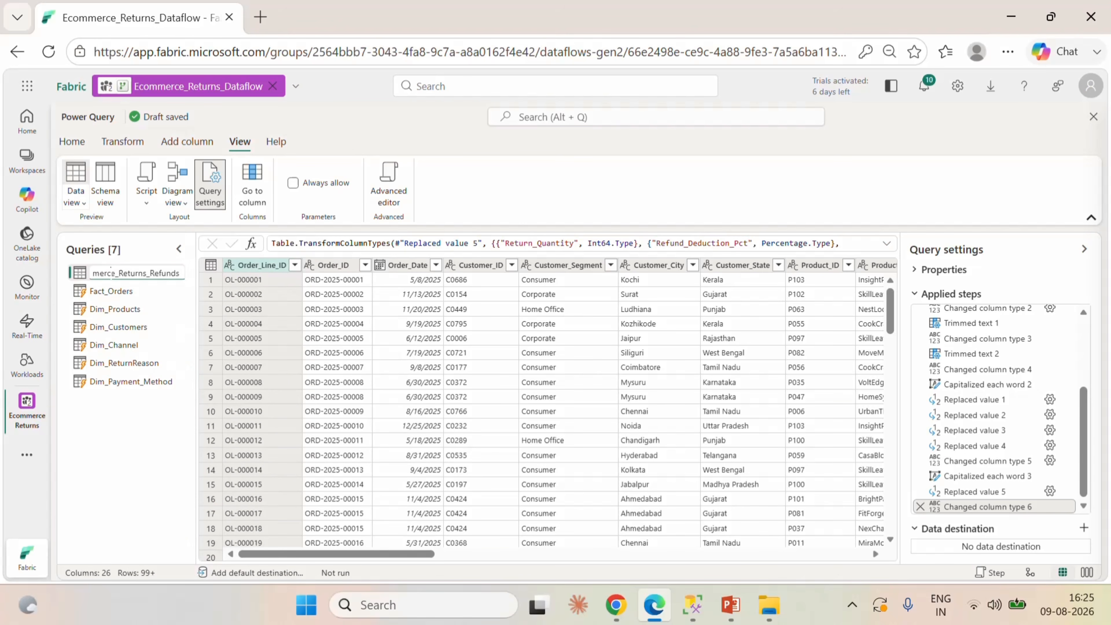
key("Home")
type("Stag_")
key("Return")
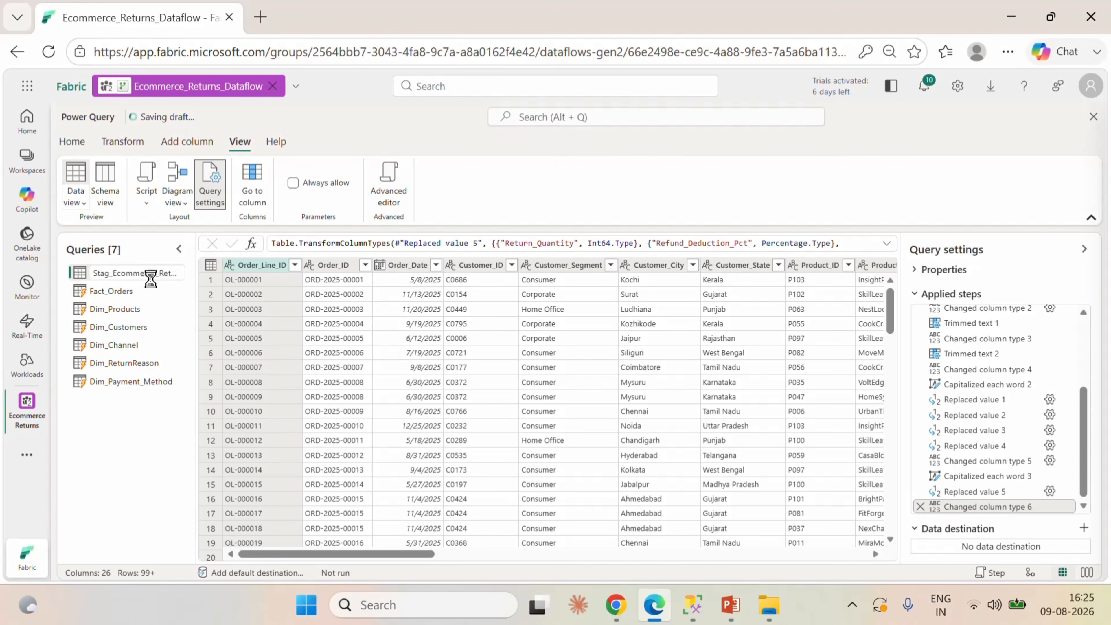
Disable staging for the Stag_Ecommerce_Returns_Refunds query and open the Fact_Orders query.
right_click(126, 270)
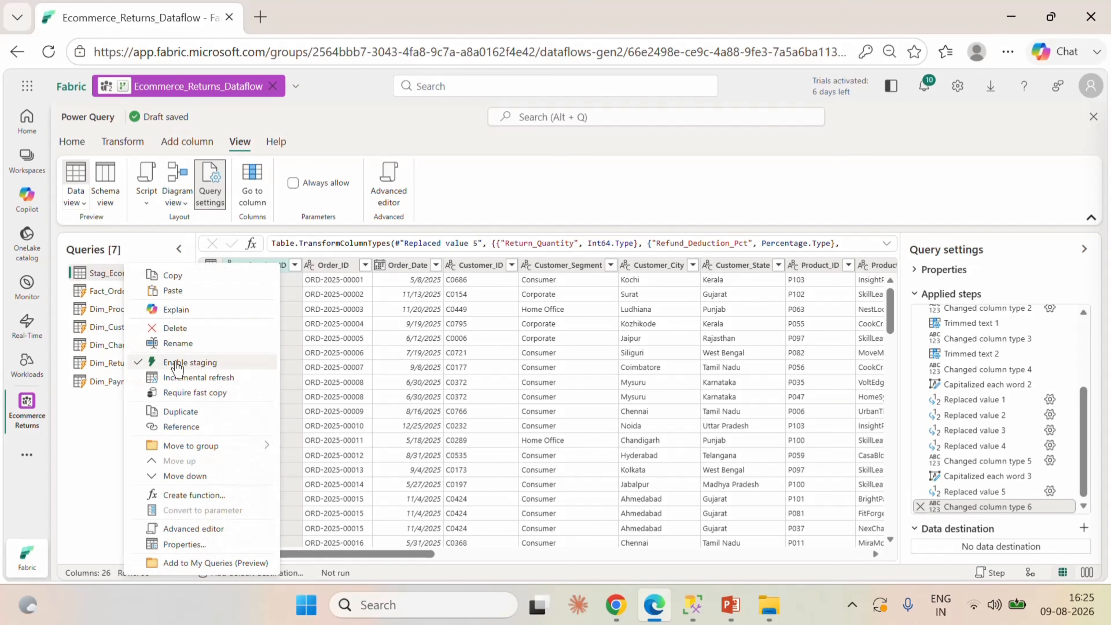
left_click(178, 362)
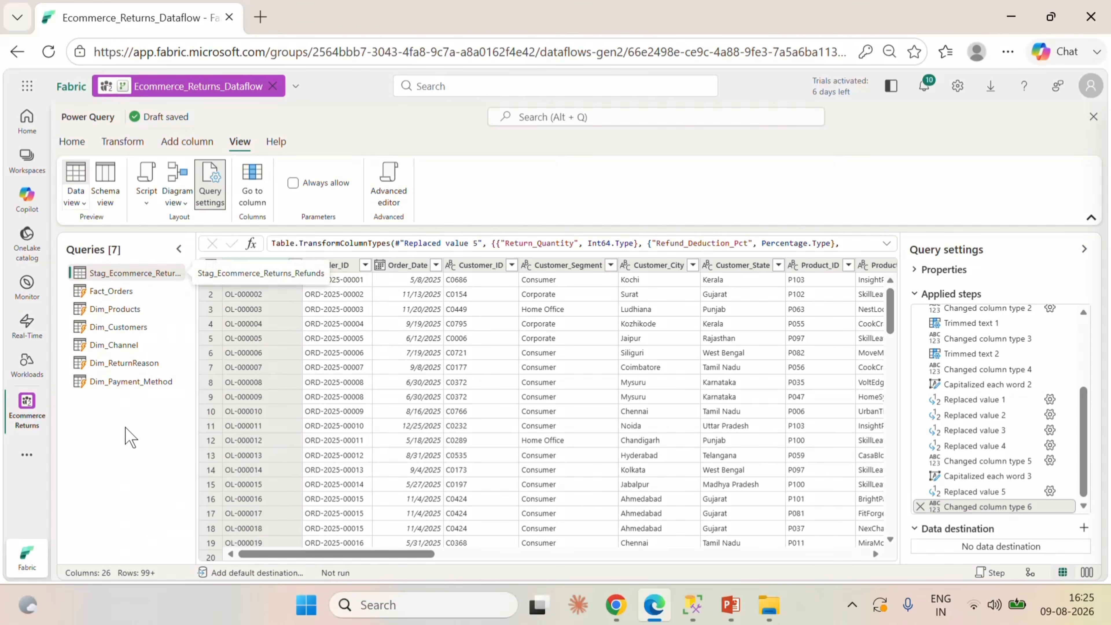
left_click(108, 291)
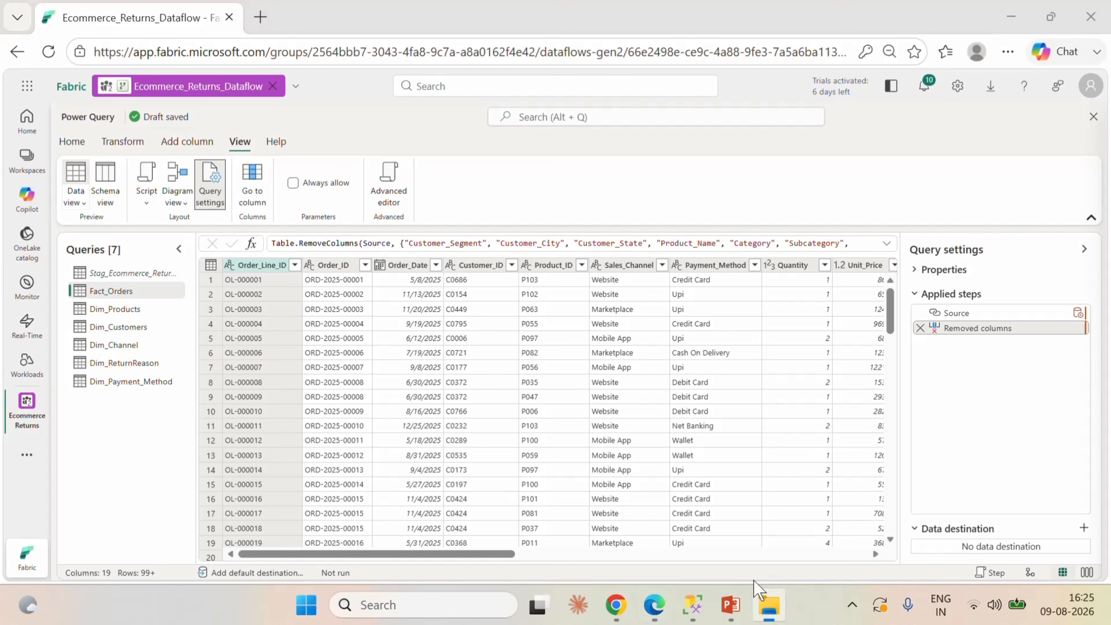
Open the Mcode text file from the Ecommerce folder and copy its calendar script from "let" through the final line.
left_click(769, 604)
left_click(767, 172)
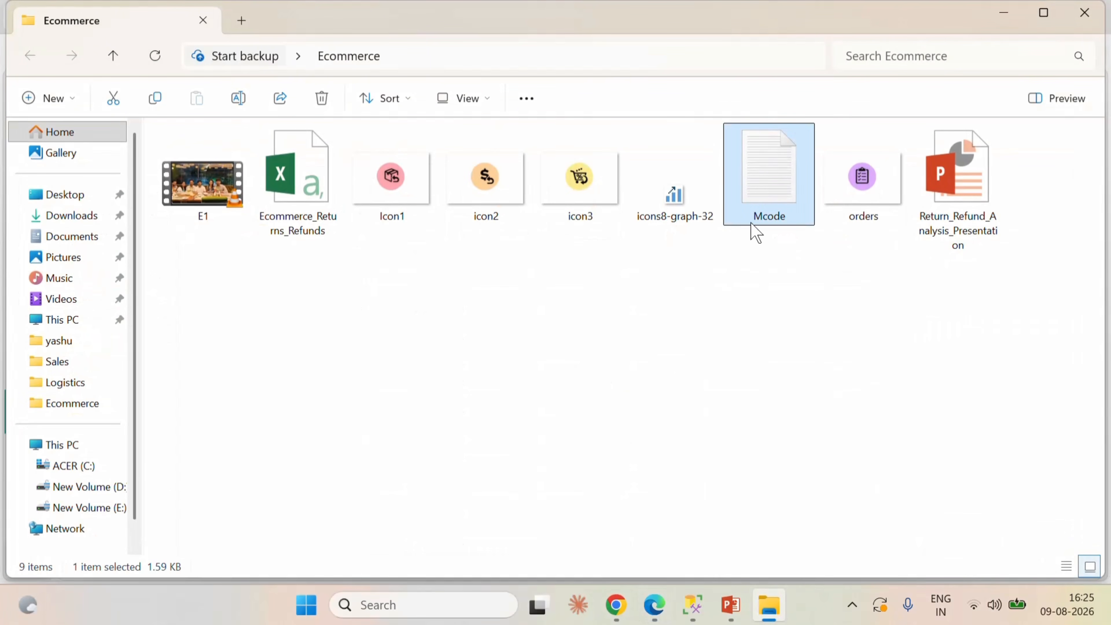
key("Return")
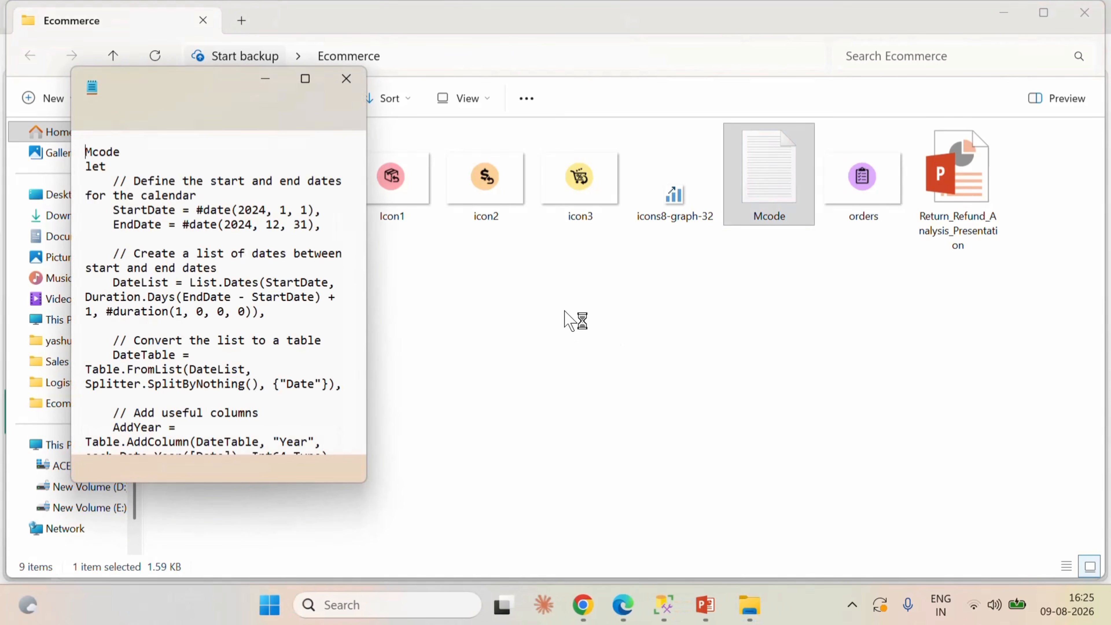
left_click(306, 79)
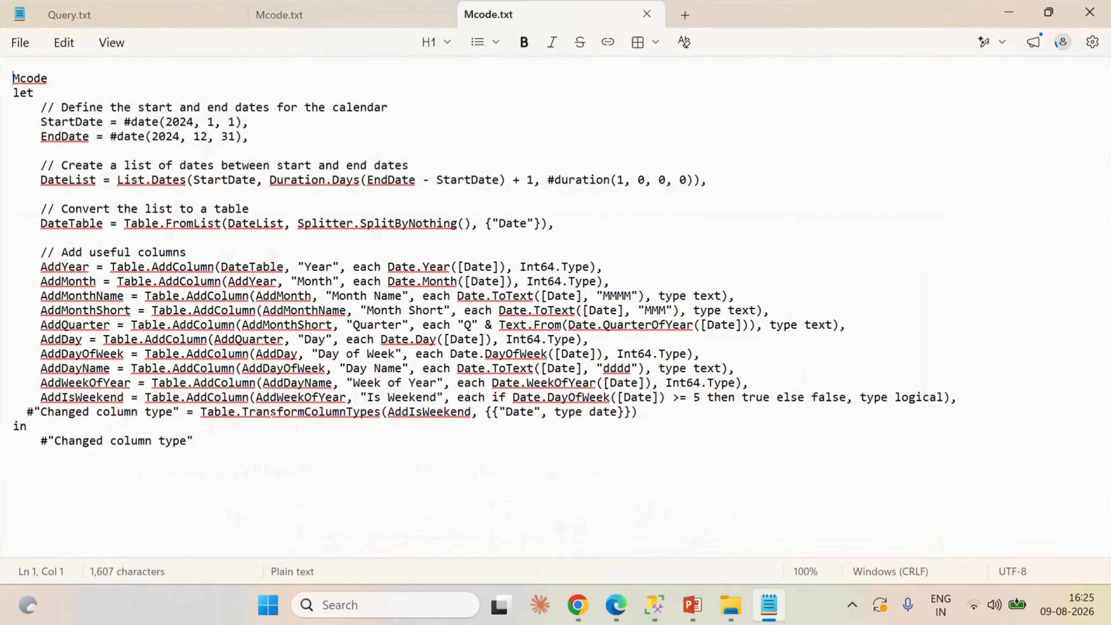
left_click_drag(193, 440, 15, 94)
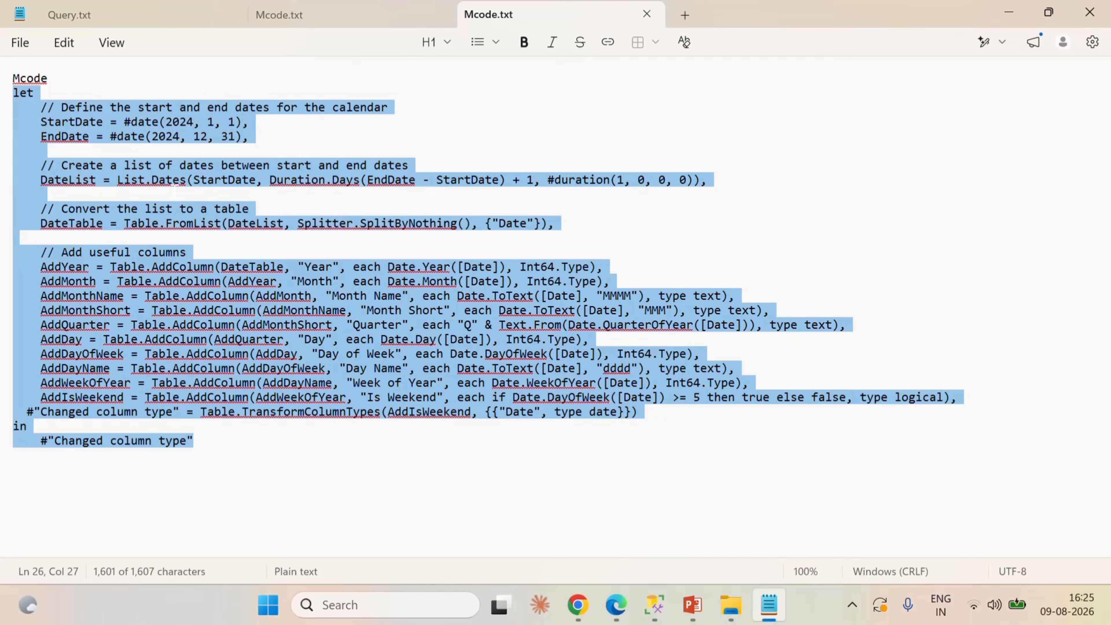
left_click(1008, 12)
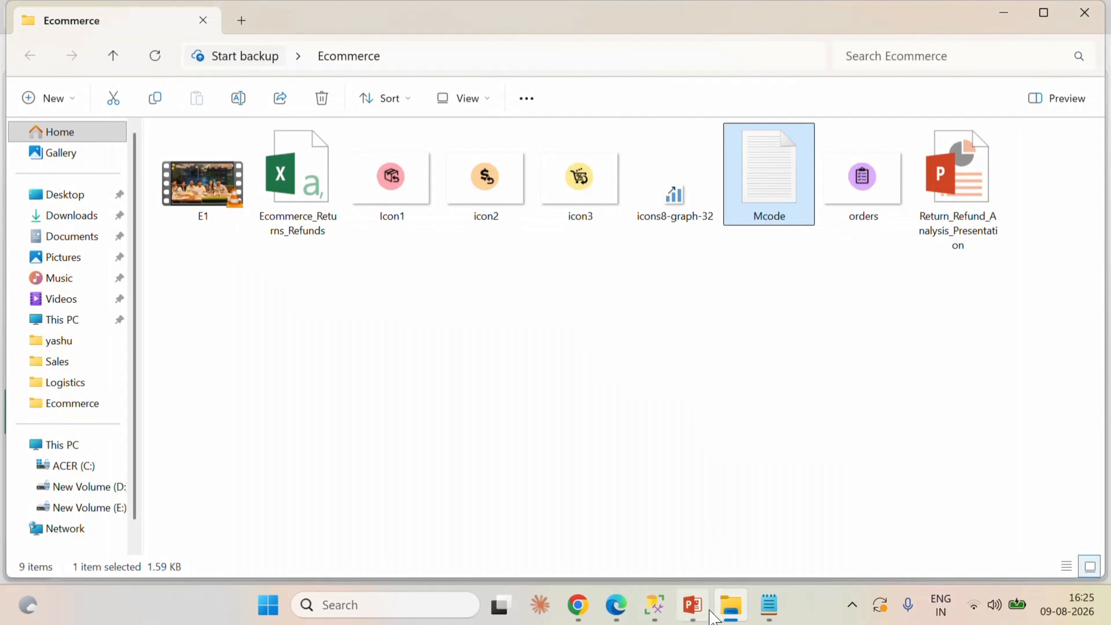
Switch back to the Fabric dataflow, start a new blank query and replace its default code with the copied calendar script.
left_click(626, 612)
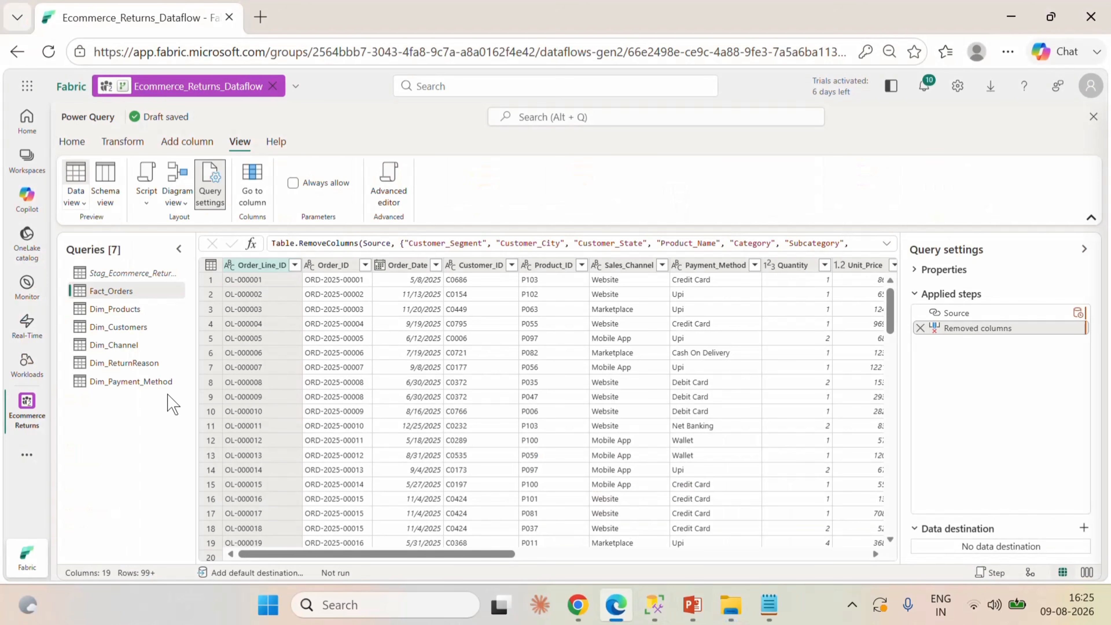
left_click(108, 142)
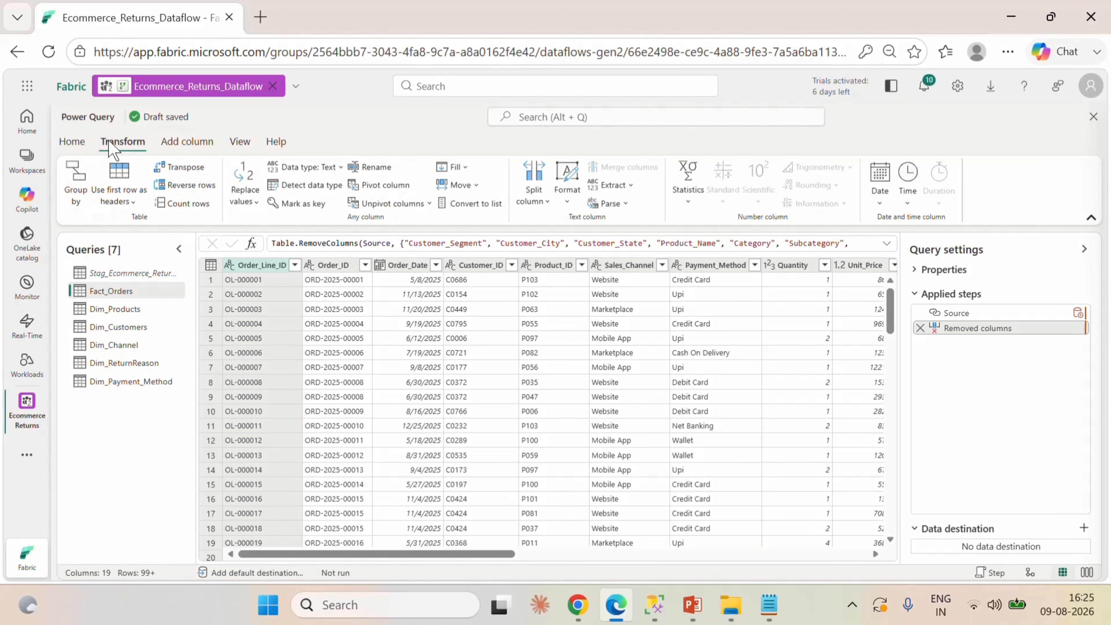
left_click(76, 142)
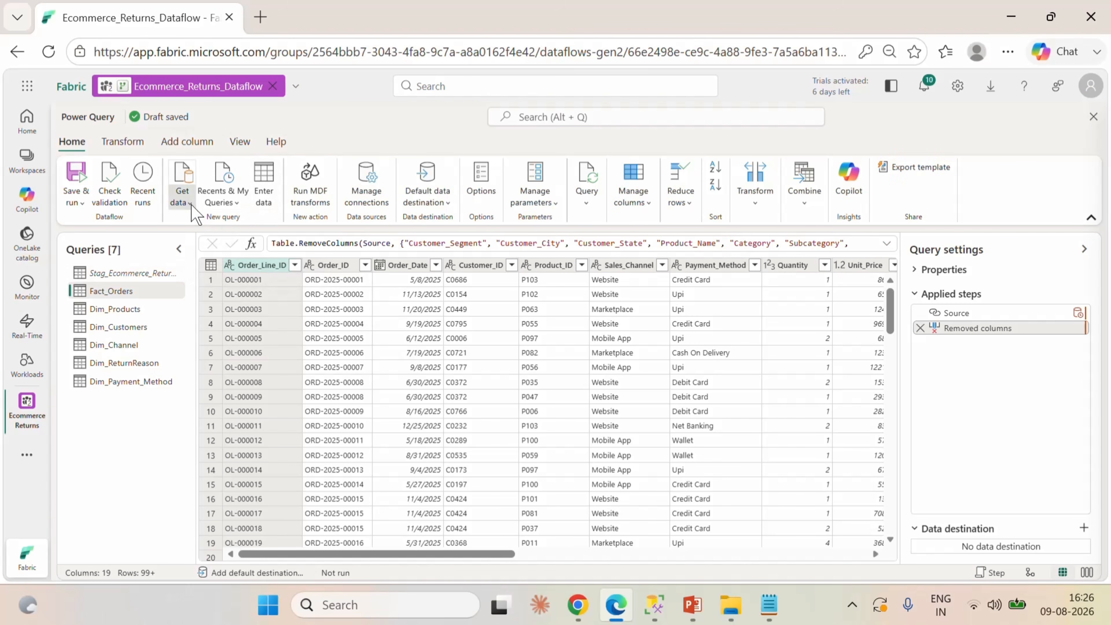
left_click(182, 193)
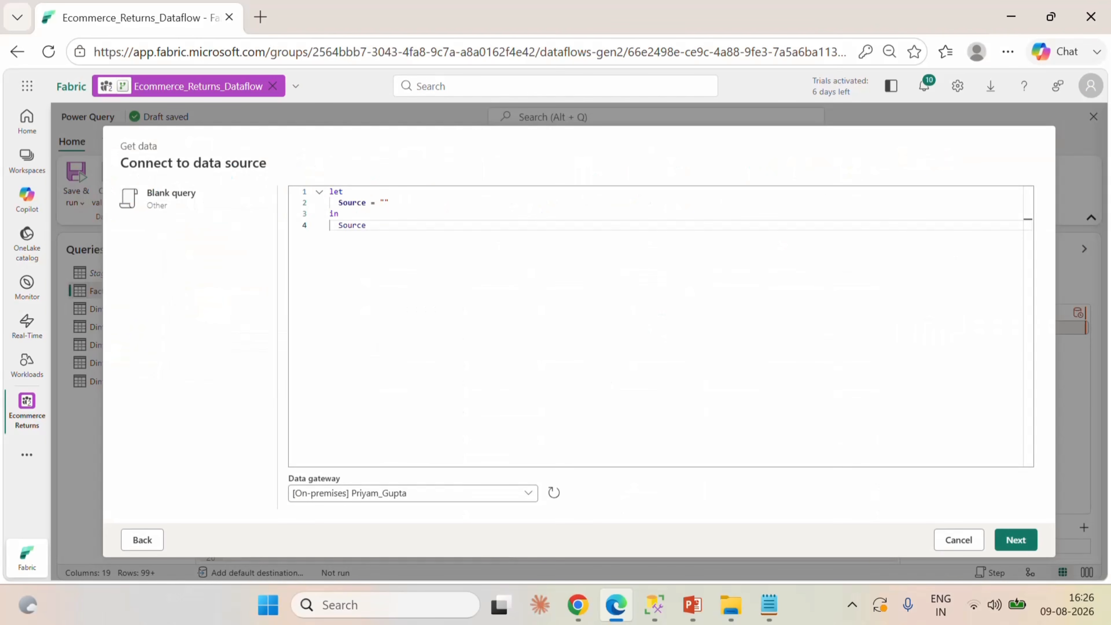
left_click_drag(368, 226, 320, 194)
type("let     // Define the start and end dates for the calendar     StartDate = #date(2024, 1, 1),     EndDate = #date(2024, 12, 31),      // Create a list of dates between start and end dates     DateList = List.Dates(StartDate, Duration.Days(EndDate - StartDate) + 1, #duration(1, 0, 0, 0)),      // Convert the list to a table     DateTable = Table.FromList(DateList, Splitter.SplitByNothing(), {\"Date\"}),      // Add useful columns     AddYear = Table.AddColumn(DateTable, \"Year\", each Date.Year([Date]), Int64.Type),     AddMonth = Table.AddColumn(AddYear, \"Month\", each Date.Month([Date]), Int64.Type),     AddMonthName = Table.AddColumn(AddMonth, \"Month Name\", each Date.ToText([Date], \"MMMM\"), type text),     AddMonthShort = Table.AddColumn(AddMonthName, \"Month Short\", each Date.ToText([Date], \"MMM\"), type text),     AddQuarter = Table.AddColumn(AddMonthShort, \"Quarter\", each \"Q\" & Text.From(Date.QuarterOfYear([Date])), type text),     AddDay = Table.AddColumn(AddQuarter, \"Day\", each Date.Day([Date]), Int64.Type),     AddDayOfWeek = Table.AddColumn(AddDay, \"Day of Week\", each Date.DayOfWeek([Date]), Int64.Type),     AddDayName = Table.AddColumn(AddDayOfWeek, \"Day Name\", each Date.ToText([Date], \"dddd\"), type text),     AddWeekOfYear = Table.AddColumn(AddDayName, \"Week of Year\", each Date.WeekOfYear([Date]), Int64.Type),     AddIsWeekend = Table.AddColumn(AddWeekOfYear, \"Is Weekend\", each if Date.DayOfWeek([Date]) >= 5 then true else false, type logical),   #\"Changed column type\" = Table.TransformColumnTypes(AddIsWeekend, {{\"Date\", type date}}) in     #\"Changed column type\"")
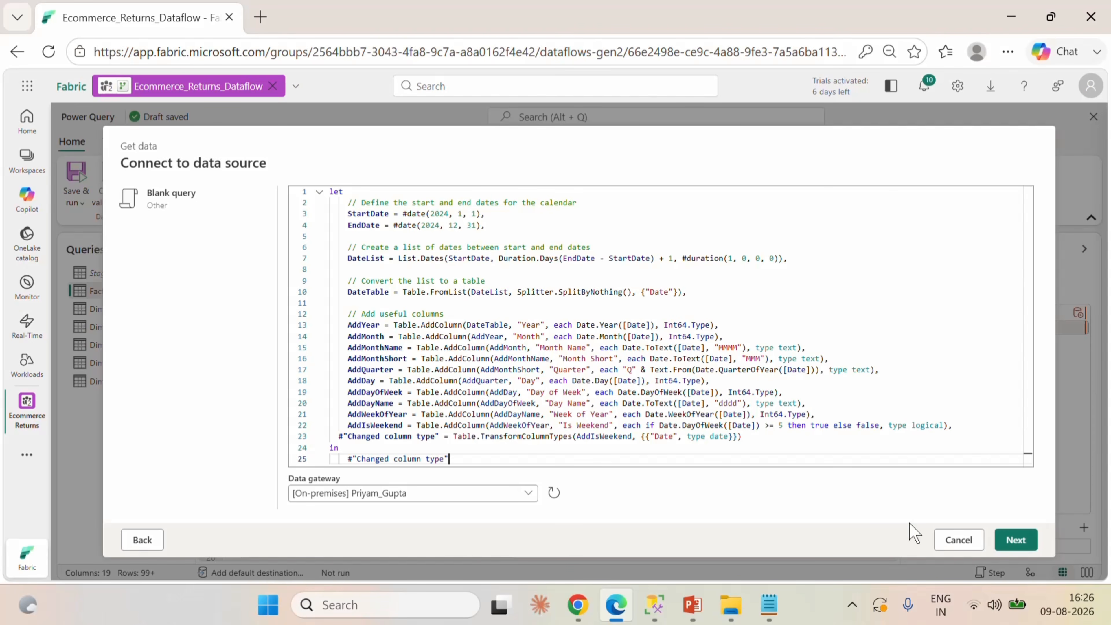
Create the calendar query from the pasted script, look across its columns and rename it Calendar_Table.
left_click(1011, 543)
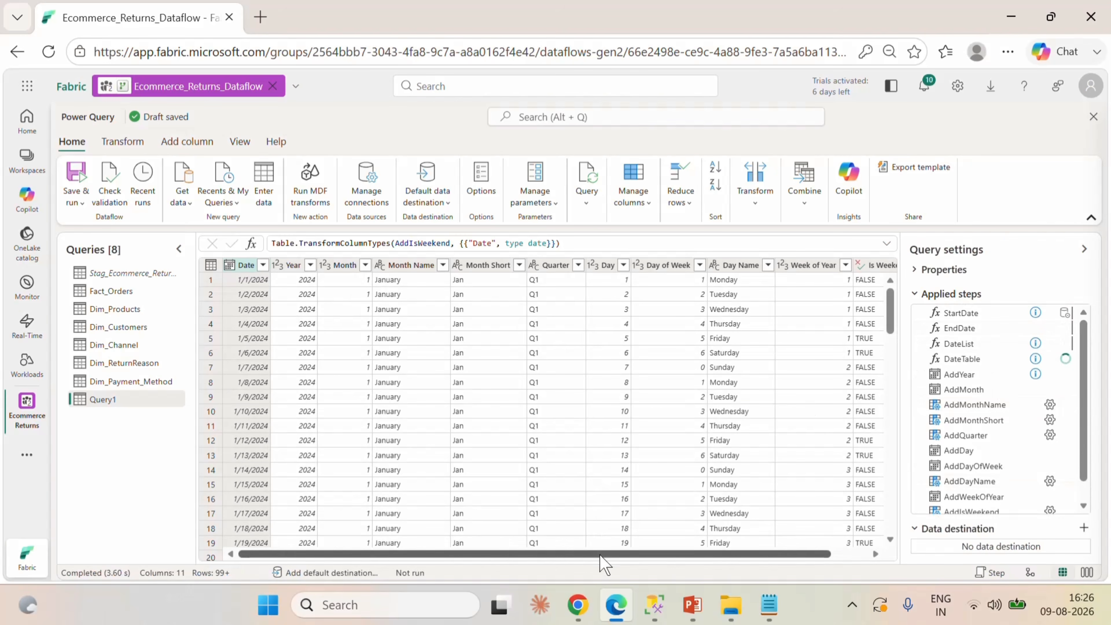
left_click_drag(598, 554, 795, 579)
scroll(588, 554, "left", 1)
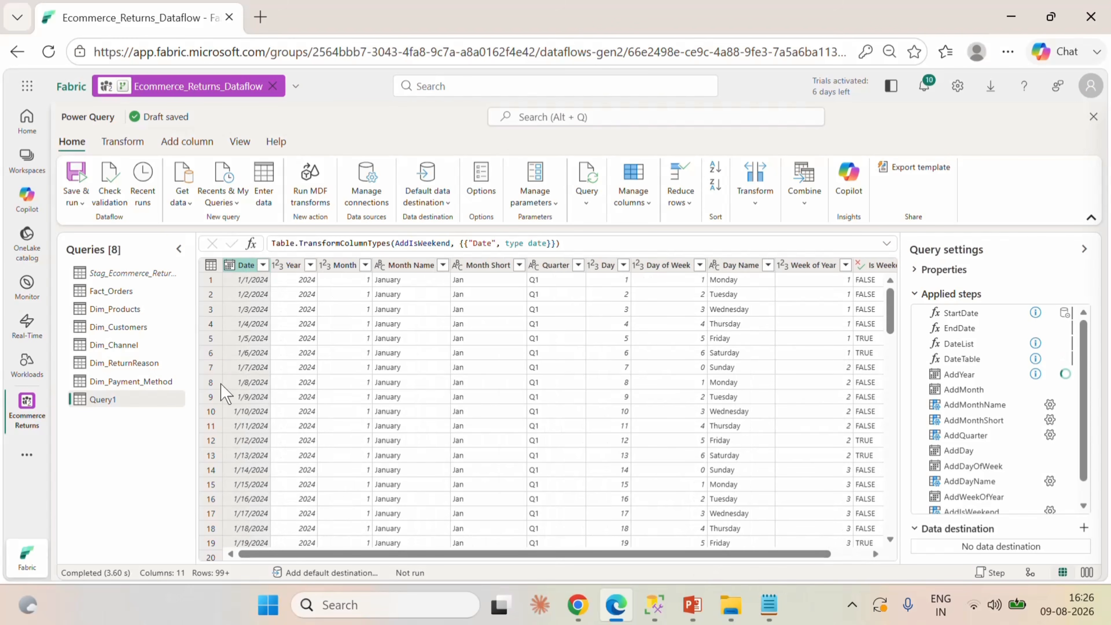
double_click(138, 399)
key("BackSpace")
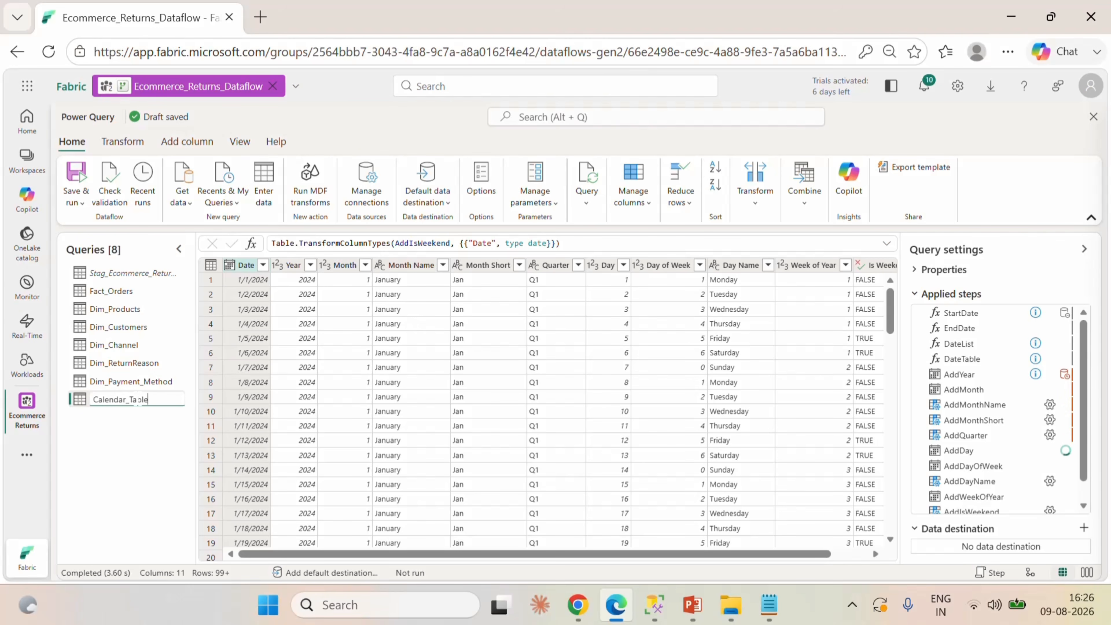
left_click(156, 470)
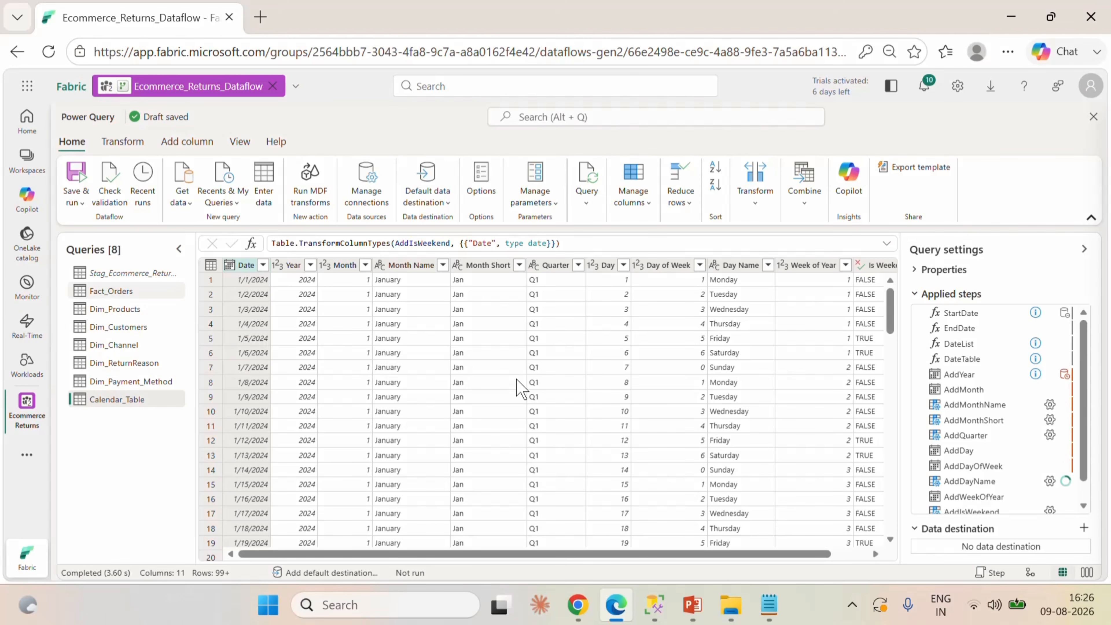
Switch to SQL Server Management Studio and run a query for min(order_date) from dbo.Ecommerce_Returns_Refunds.
left_click(654, 604)
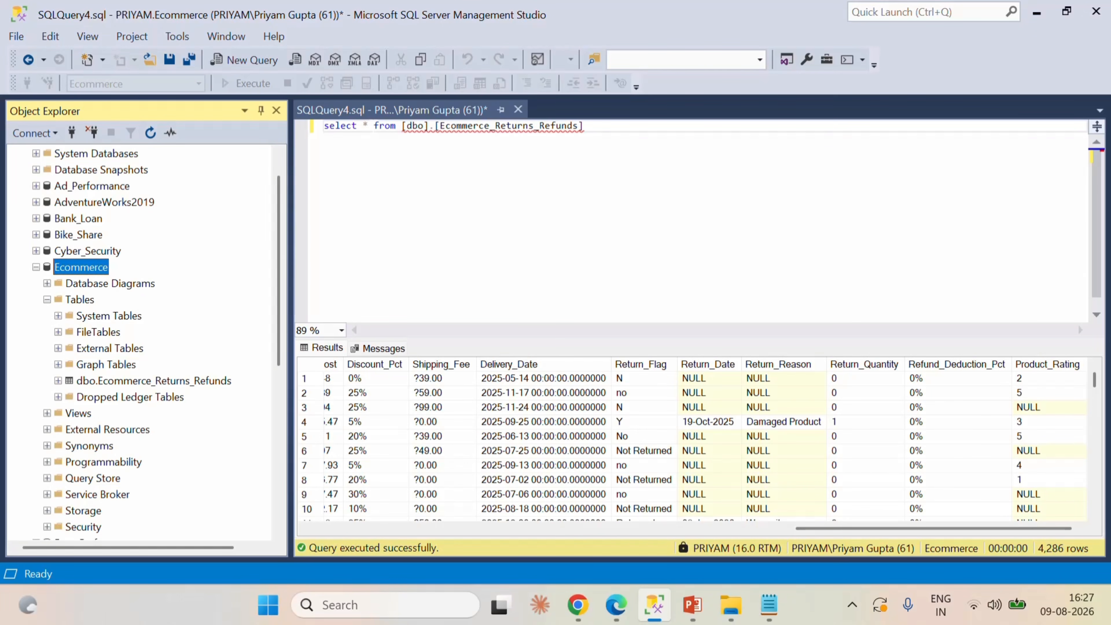
left_click(369, 125)
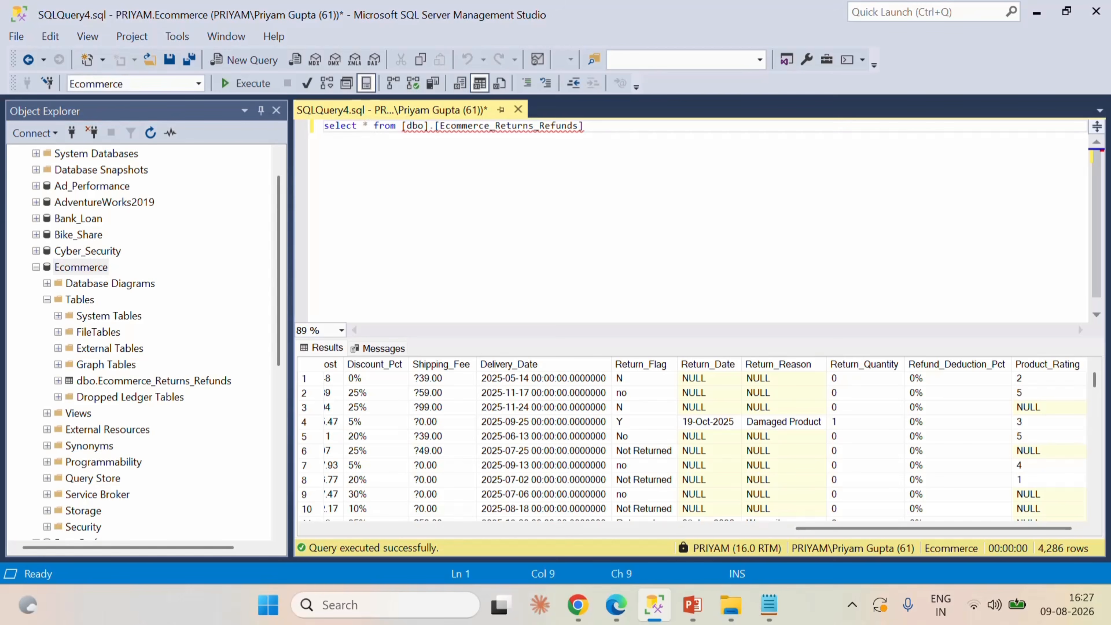
key("BackSpace")
type("min(")
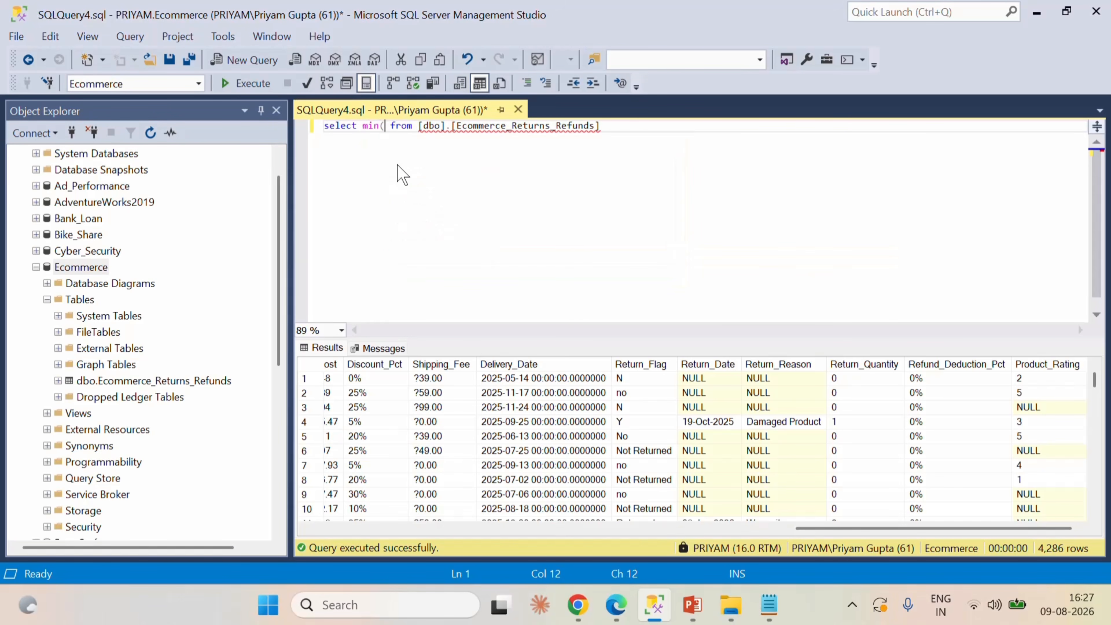
type("order")
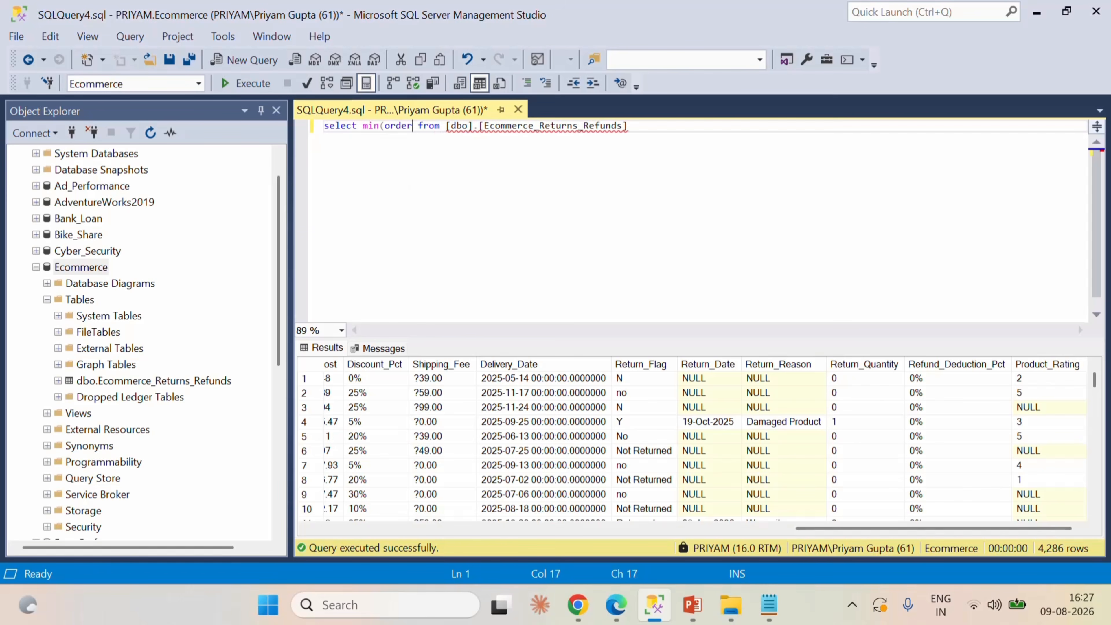
type("_date)")
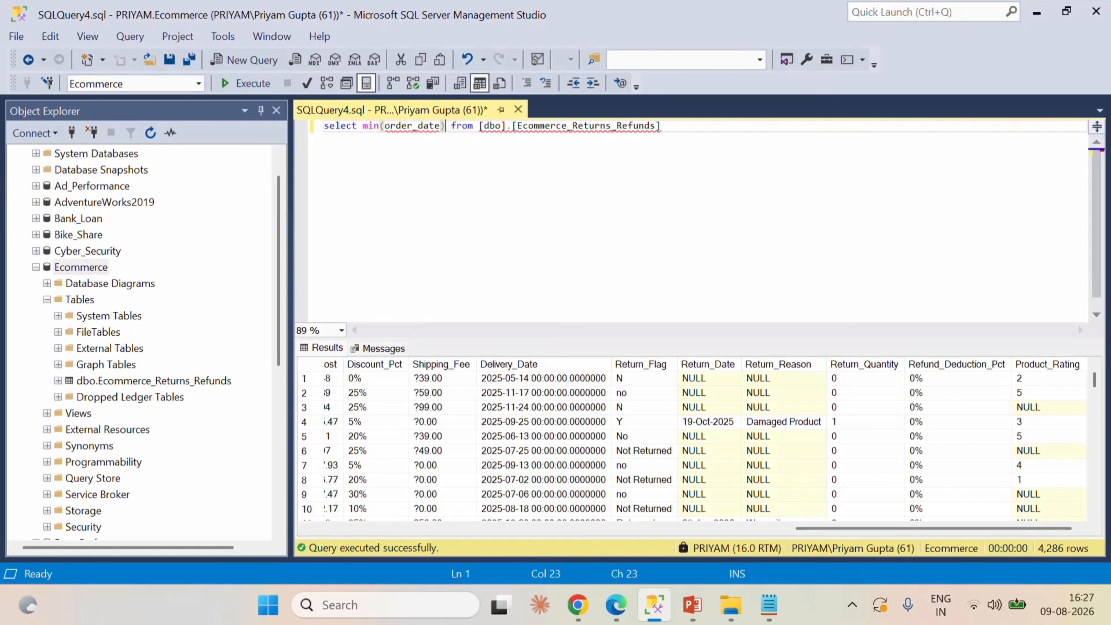
left_click(245, 83)
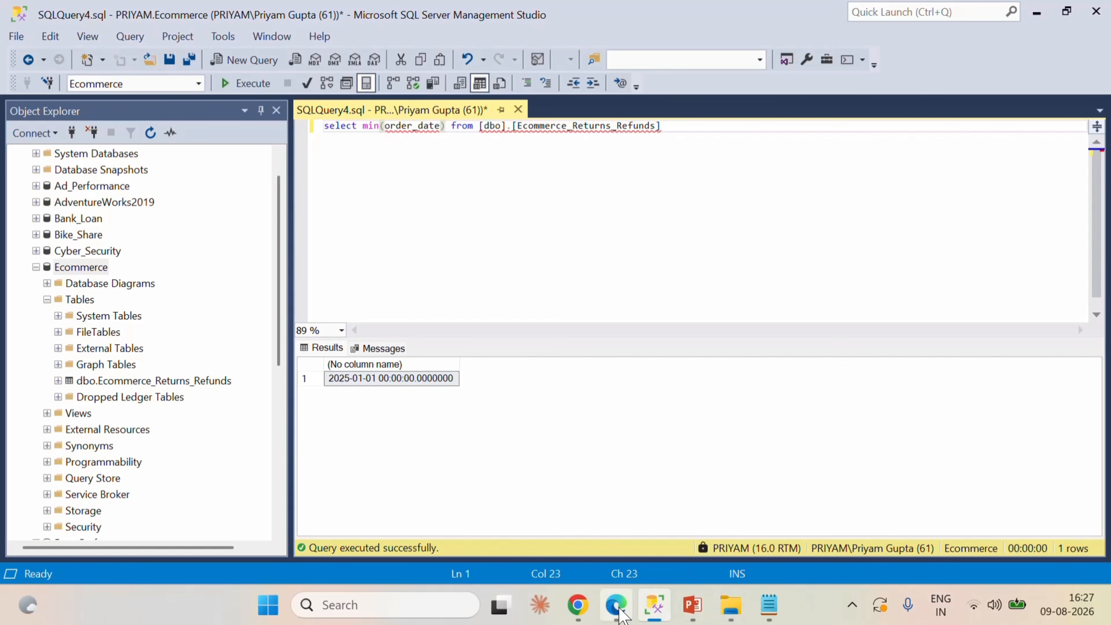
Switch back to the Fabric dataflow, open Calendar_Table's script in the Advanced editor and set the StartDate year to 2025.
left_click(617, 604)
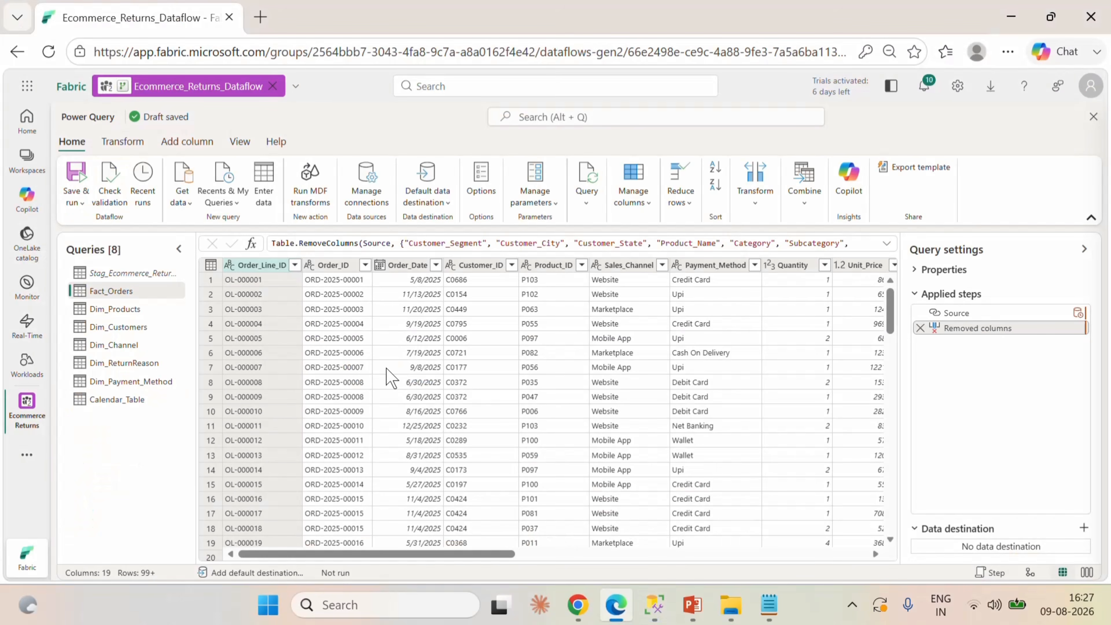
left_click(143, 398)
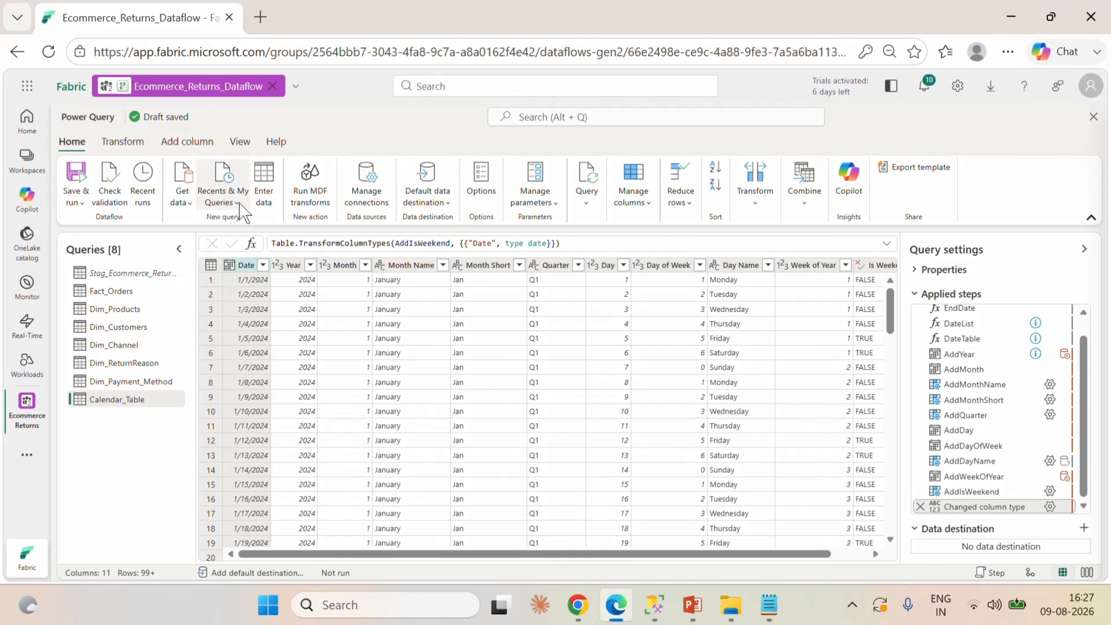
left_click(123, 142)
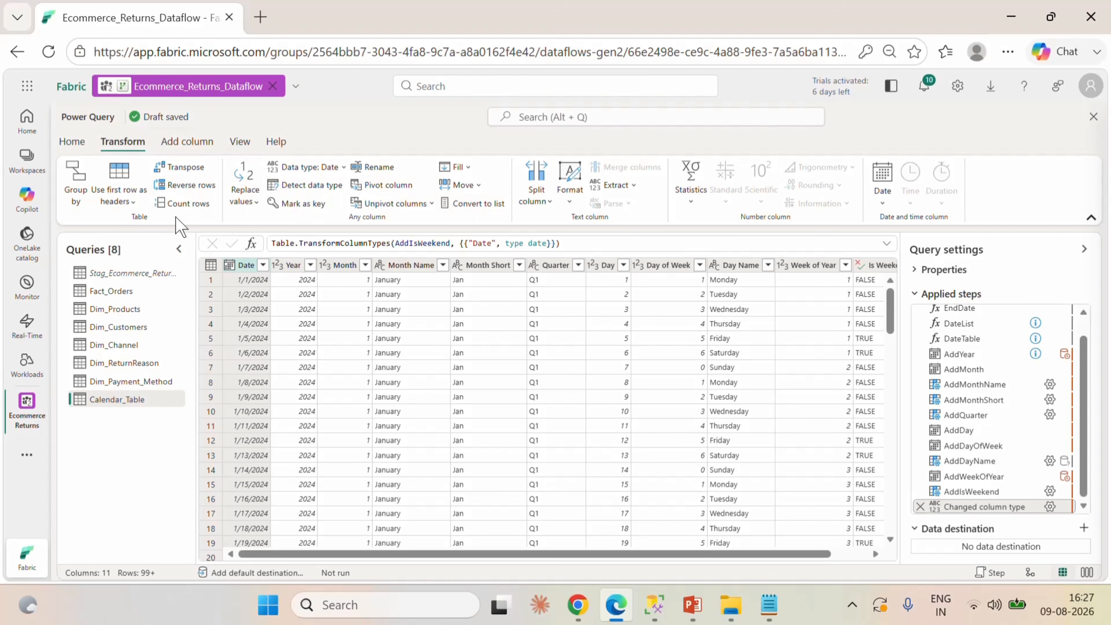
left_click(78, 142)
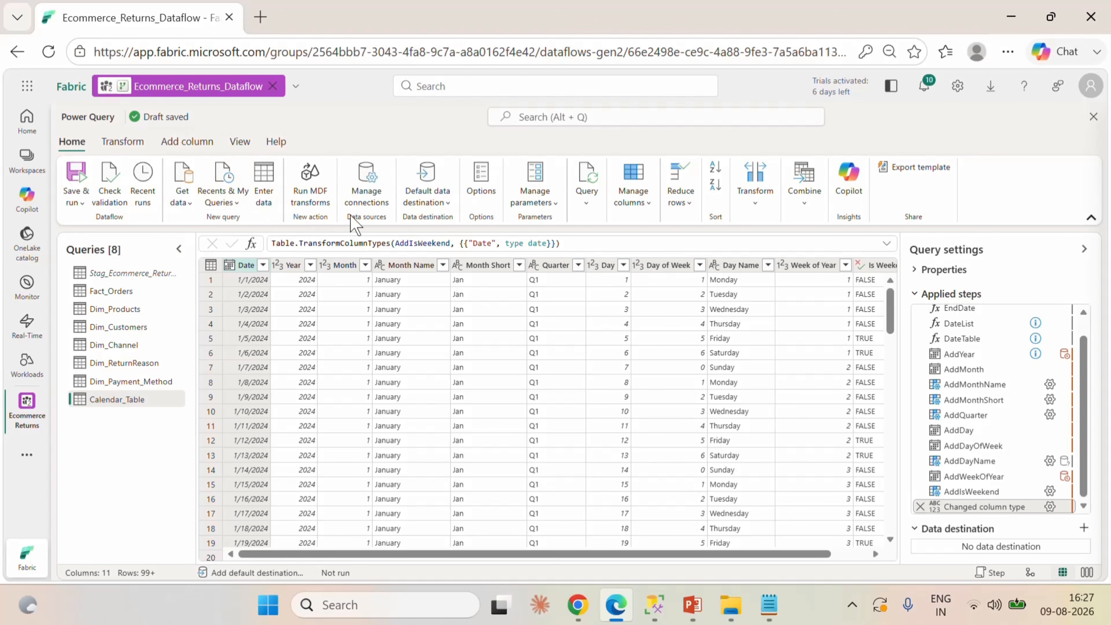
left_click(579, 204)
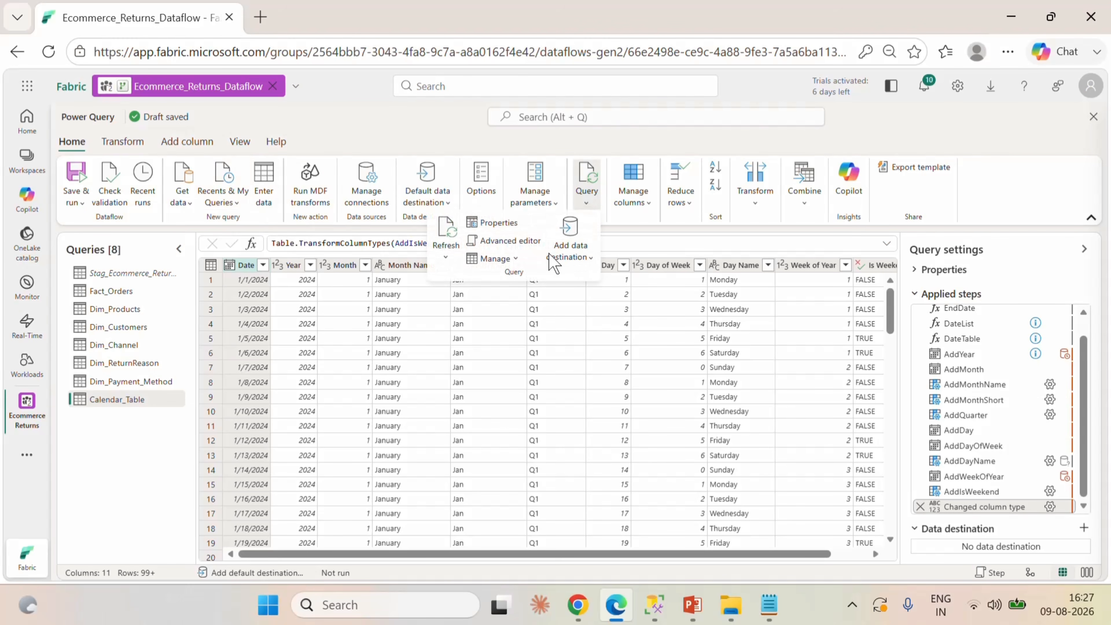
left_click(492, 241)
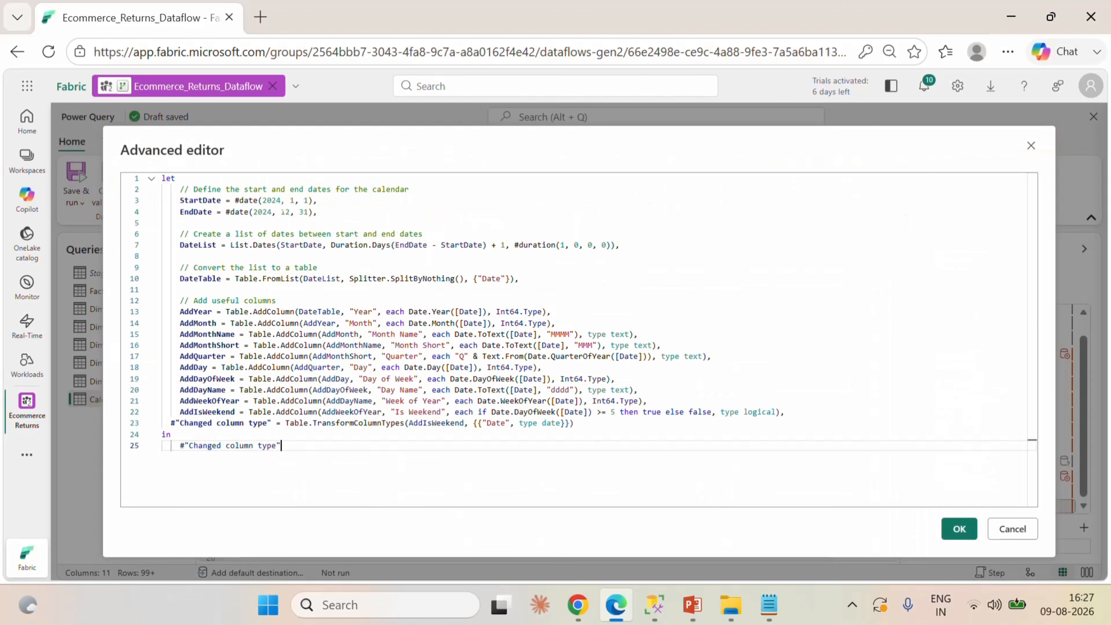
left_click(283, 200)
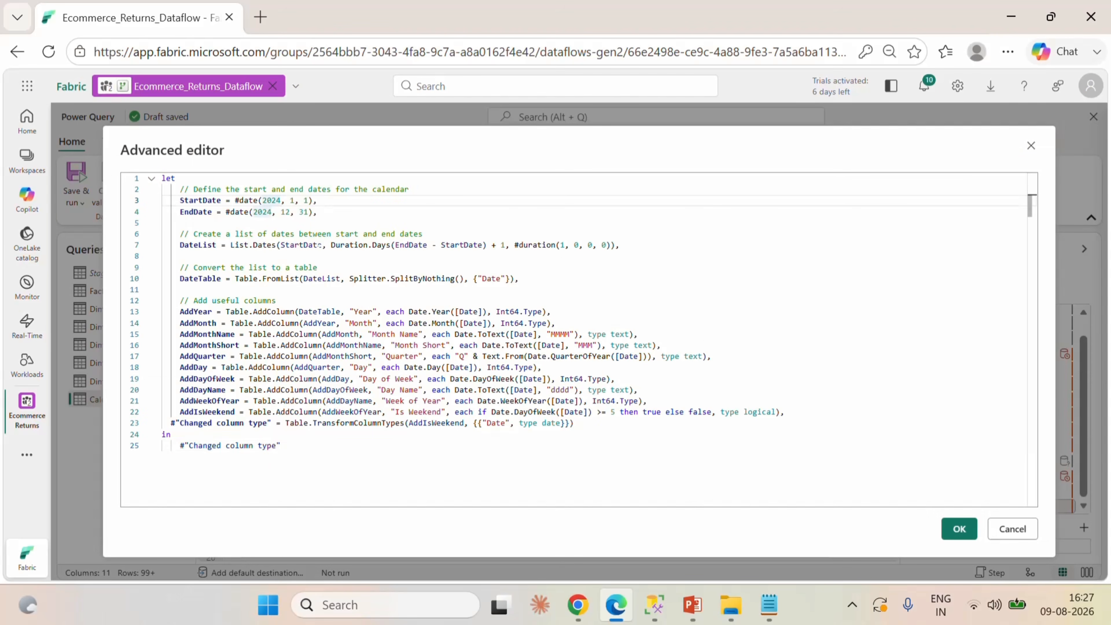
key("BackSpace")
Switch to SQL Server Management Studio, change the query's min(order_date) to max(order_date) and run it.
left_click(654, 604)
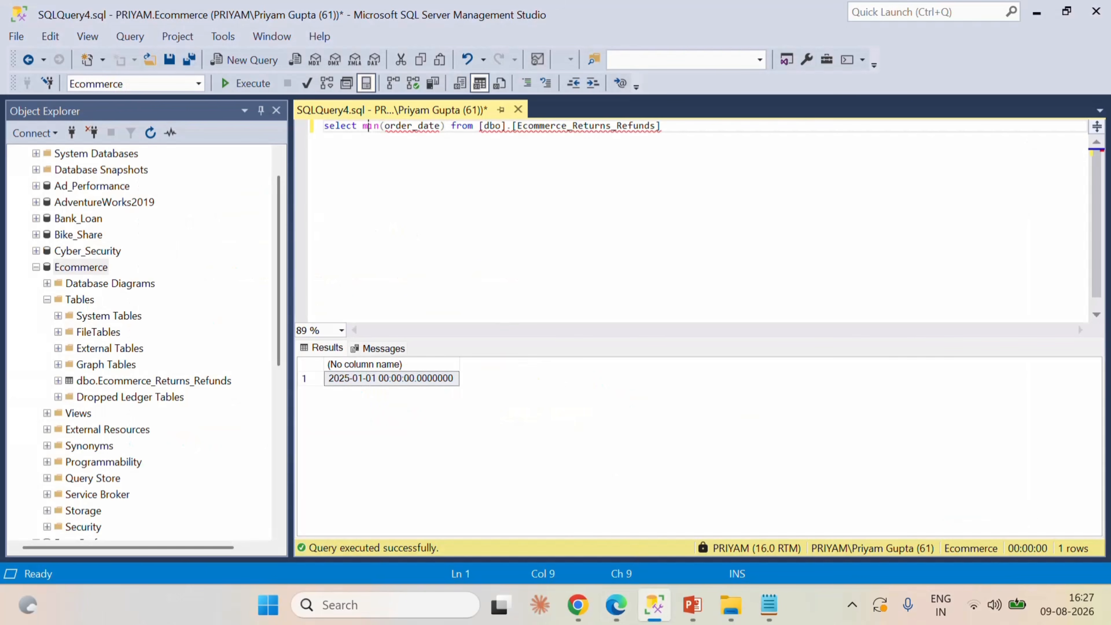
key("Right")
key("Right")
key("BackSpace")
key("BackSpace")
type("ax")
left_click(247, 83)
Return to the Fabric dataflow, update the EndDate year in the calendar script to match the latest order date and apply the script.
left_click(616, 605)
left_click(272, 213)
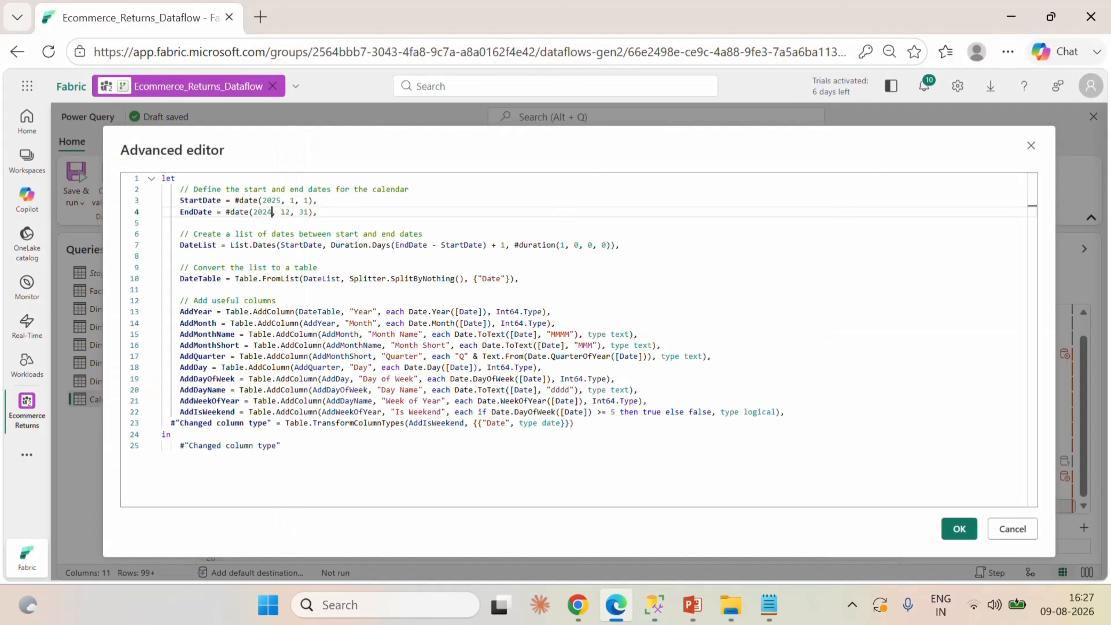
key("BackSpace")
left_click(958, 529)
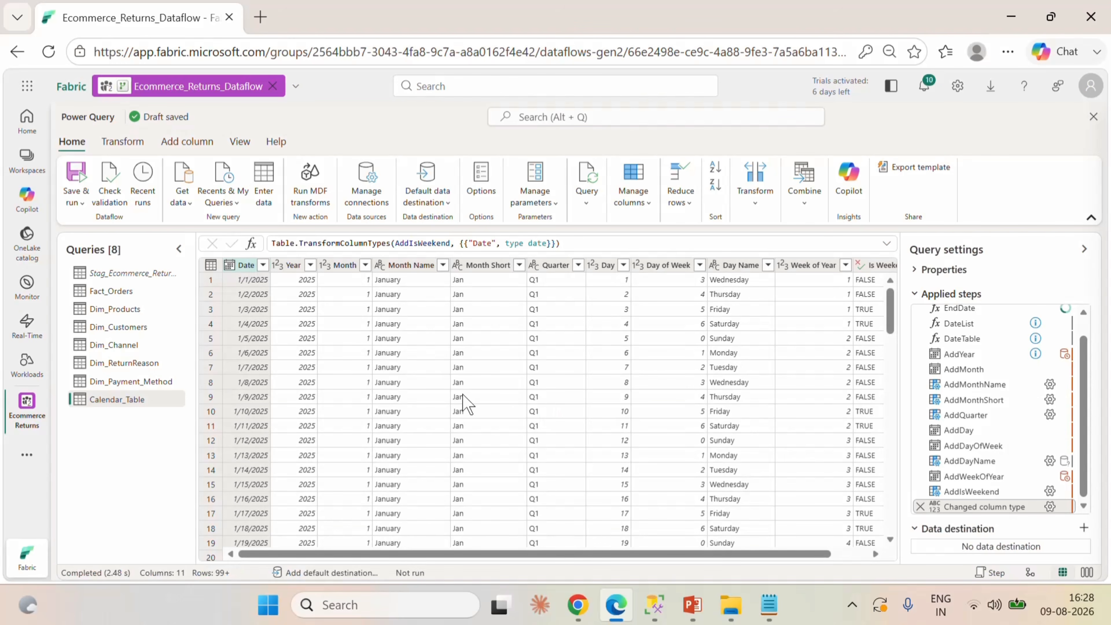
Give Fact_Orders a Lakehouse destination as a new table in the dbo schema of Ecommerce_Returns_Lakehouse in the Ecommerce Returns workspace.
left_click(153, 292)
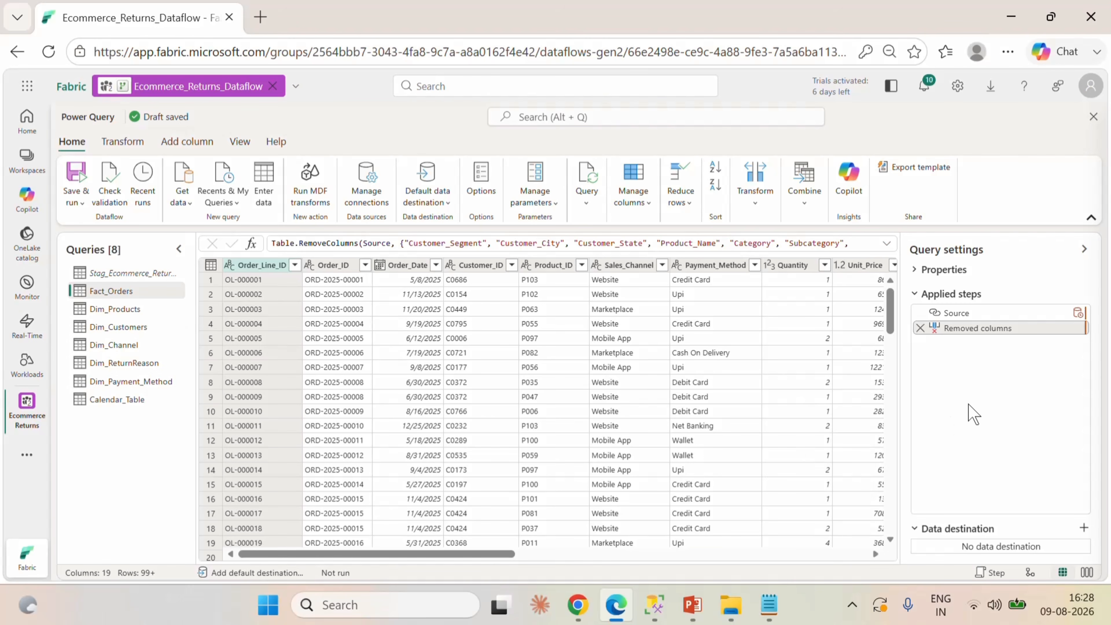
left_click(1084, 527)
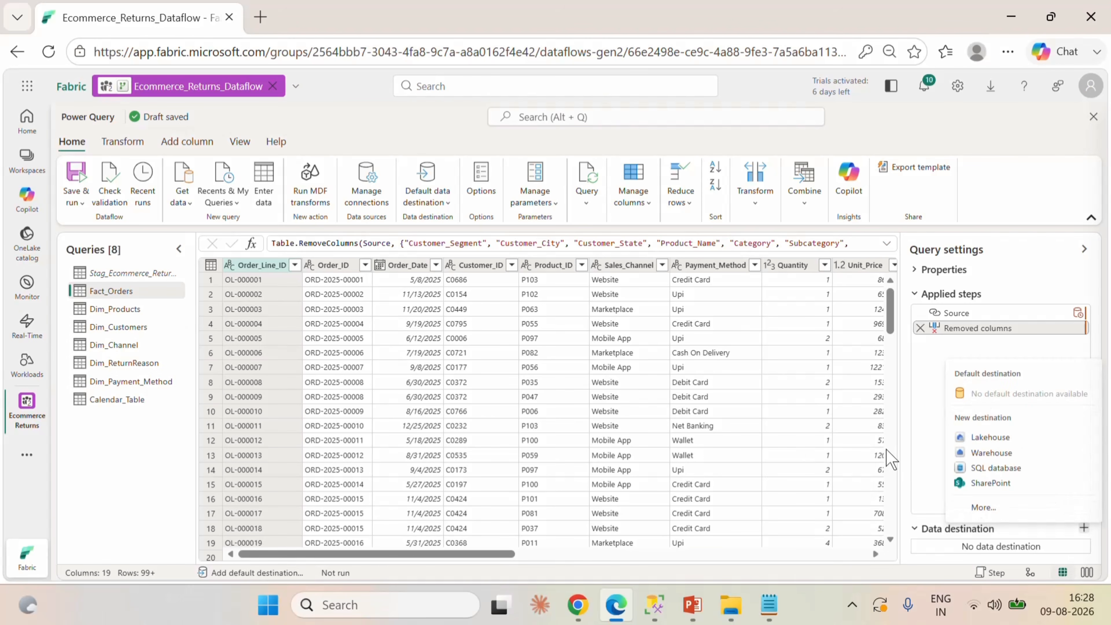
left_click(1001, 443)
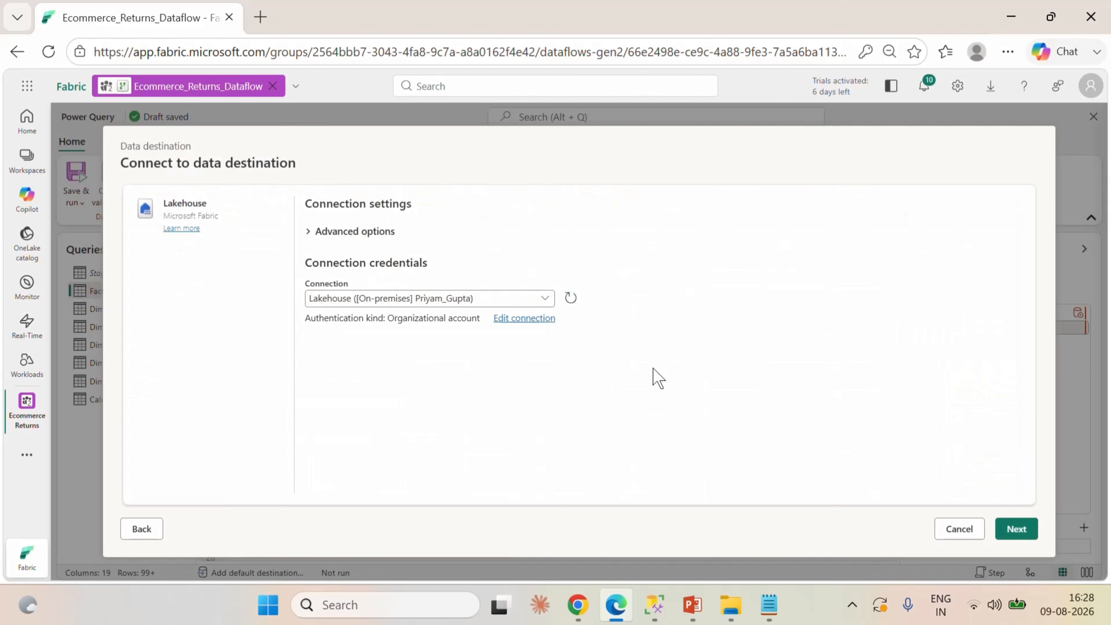
left_click(1013, 527)
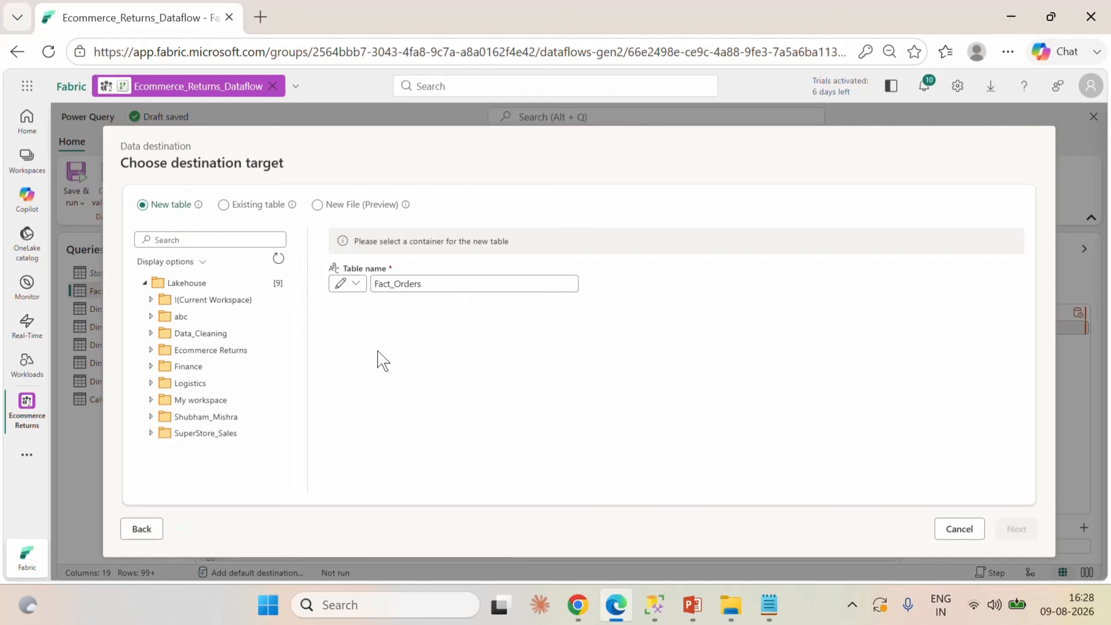
left_click(215, 353)
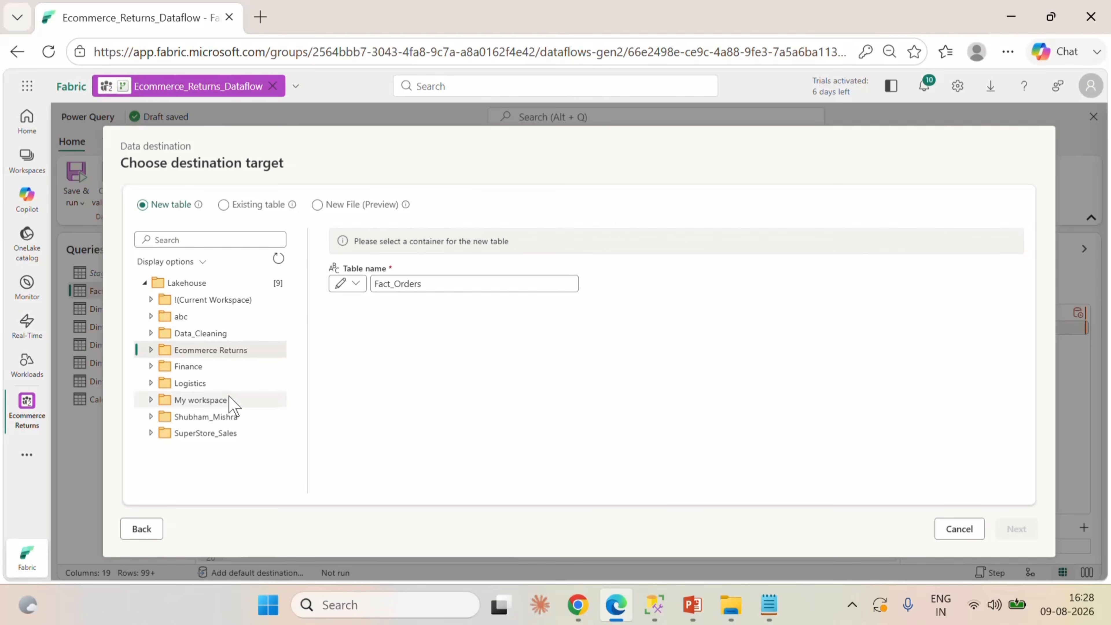
left_click(152, 351)
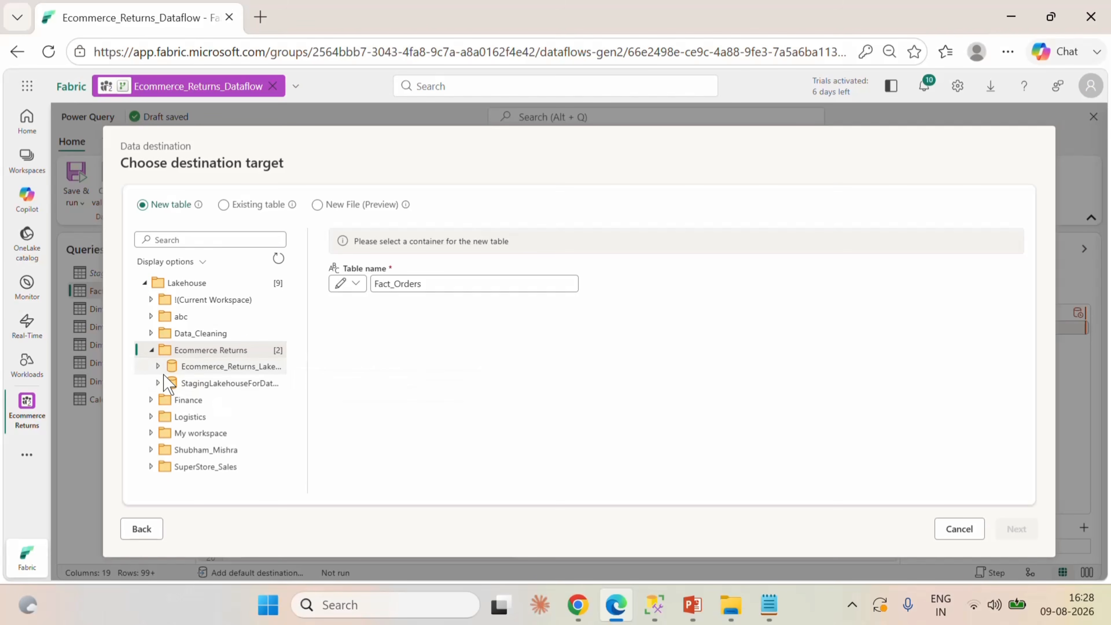
left_click(158, 367)
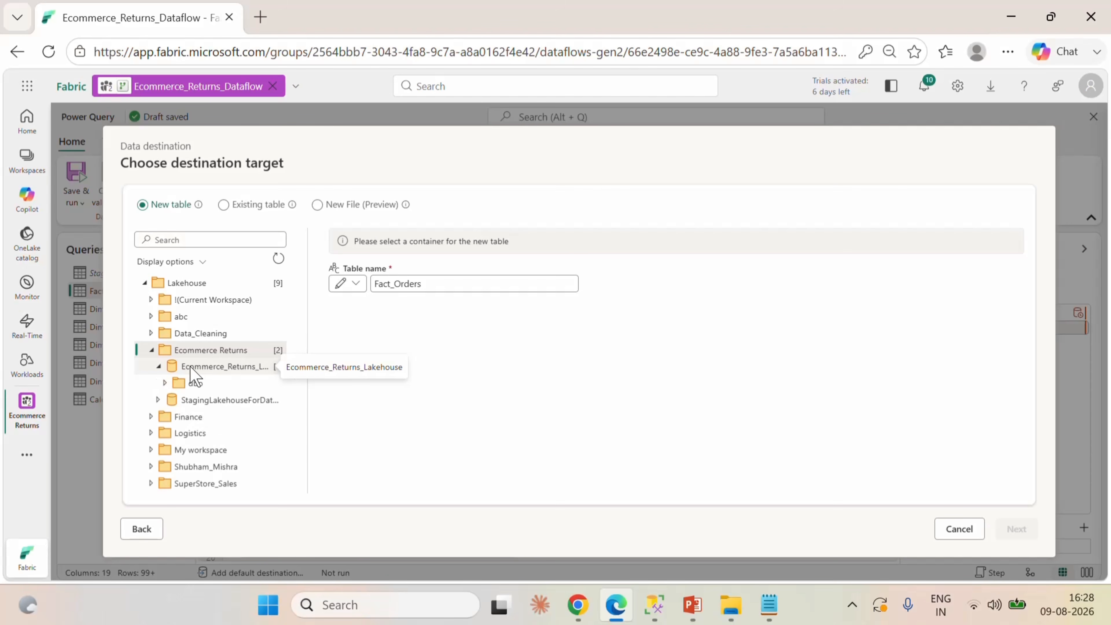
left_click(195, 383)
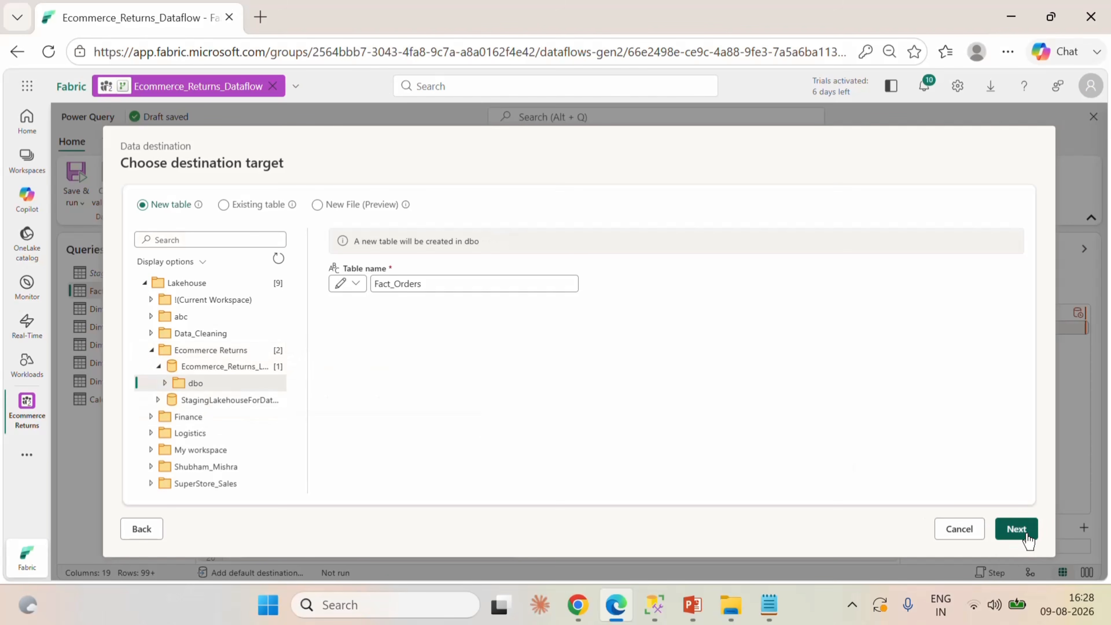
left_click(1016, 529)
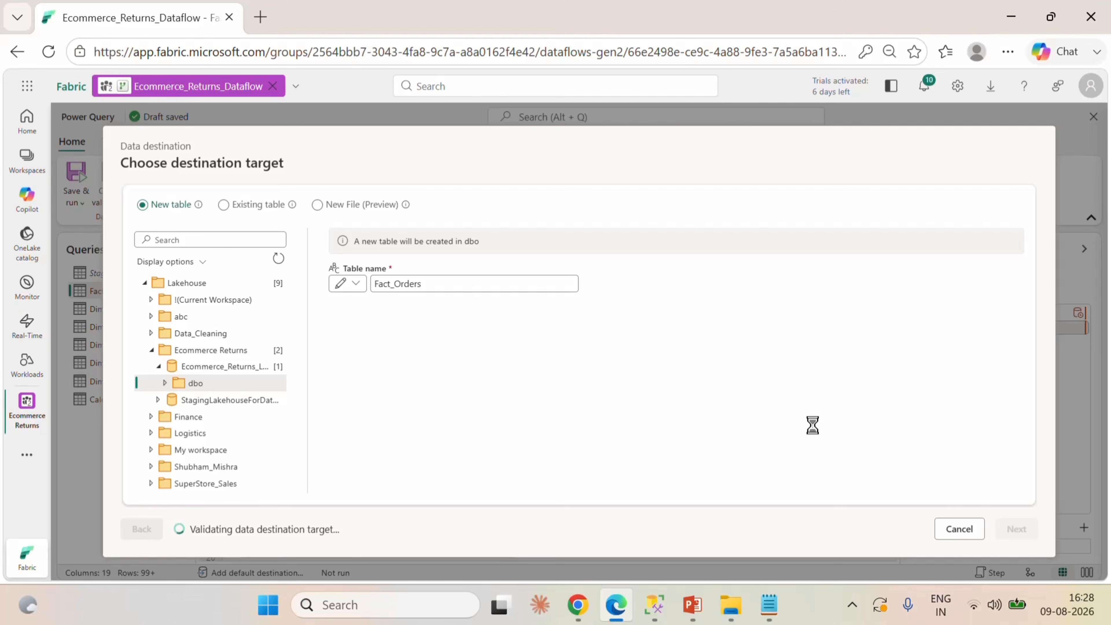
Review the Fact_Orders column mapping and save the destination with automatic settings.
scroll(814, 428, "down", 5)
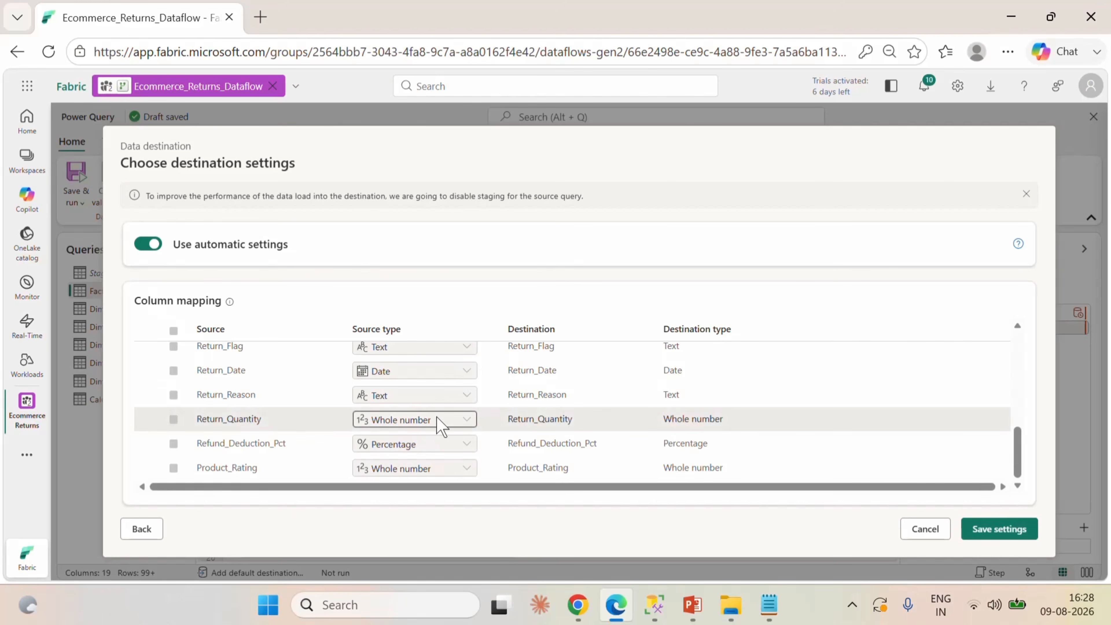
scroll(441, 376, "up", 5)
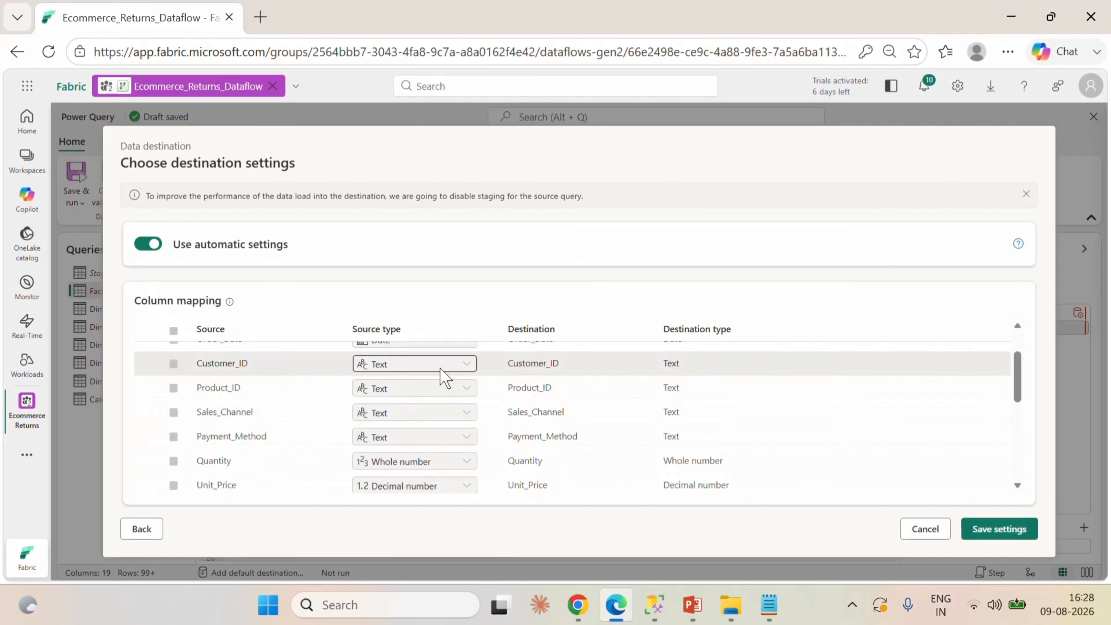
scroll(536, 363, "up", 2)
scroll(568, 442, "down", 5)
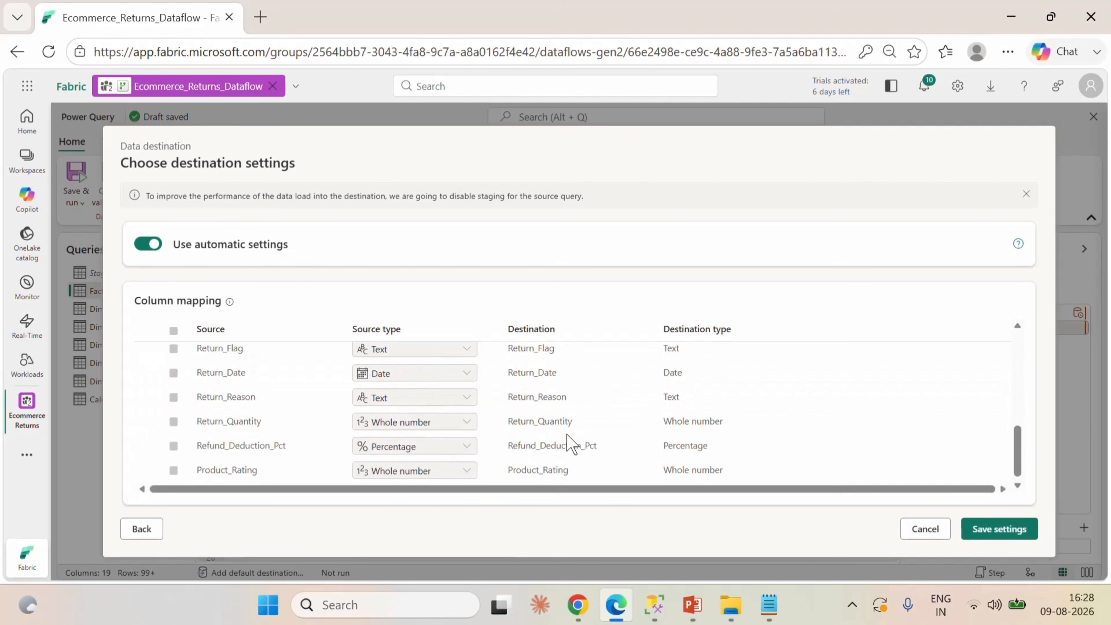
left_click(993, 528)
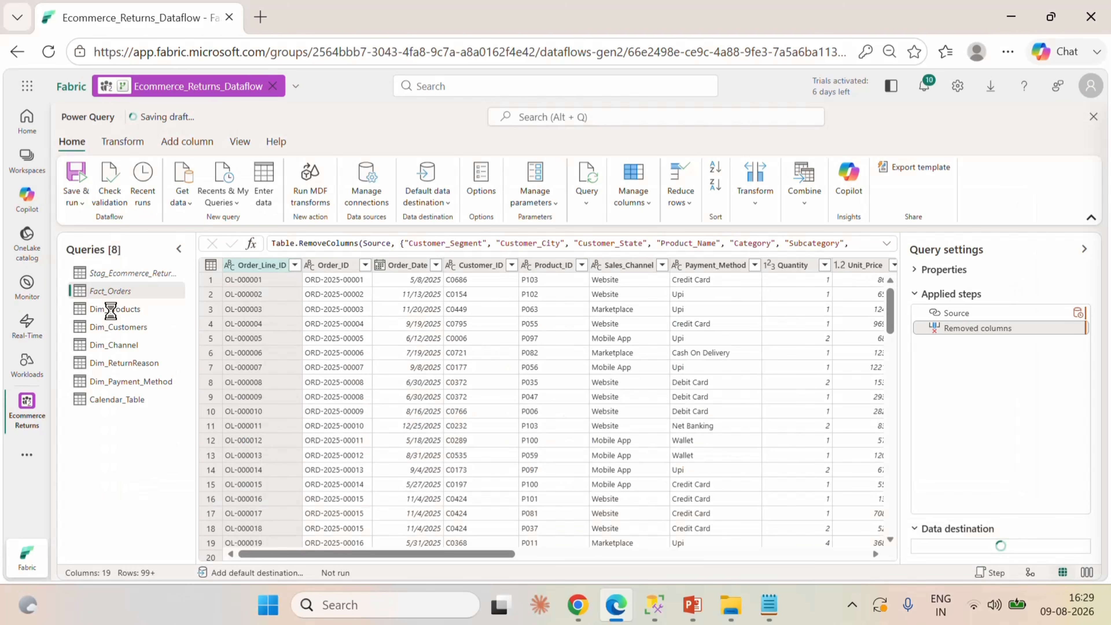
Set Dim_Products to load as a new table into Ecommerce_Returns_Lakehouse and save the destination with automatic settings.
left_click(123, 314)
left_click(1084, 527)
left_click(990, 437)
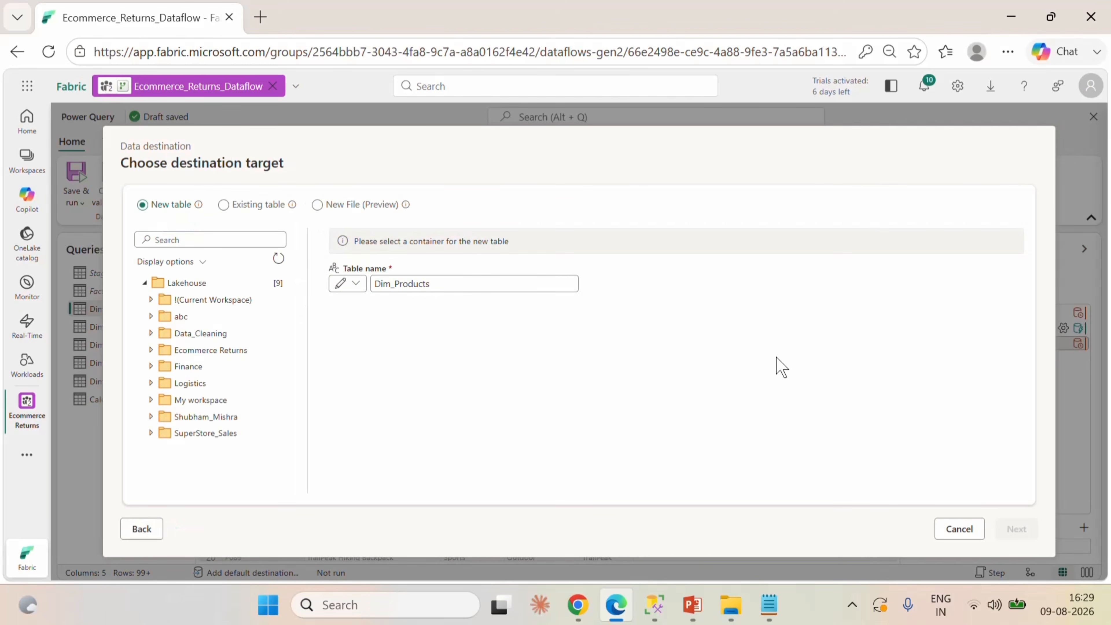
left_click(207, 354)
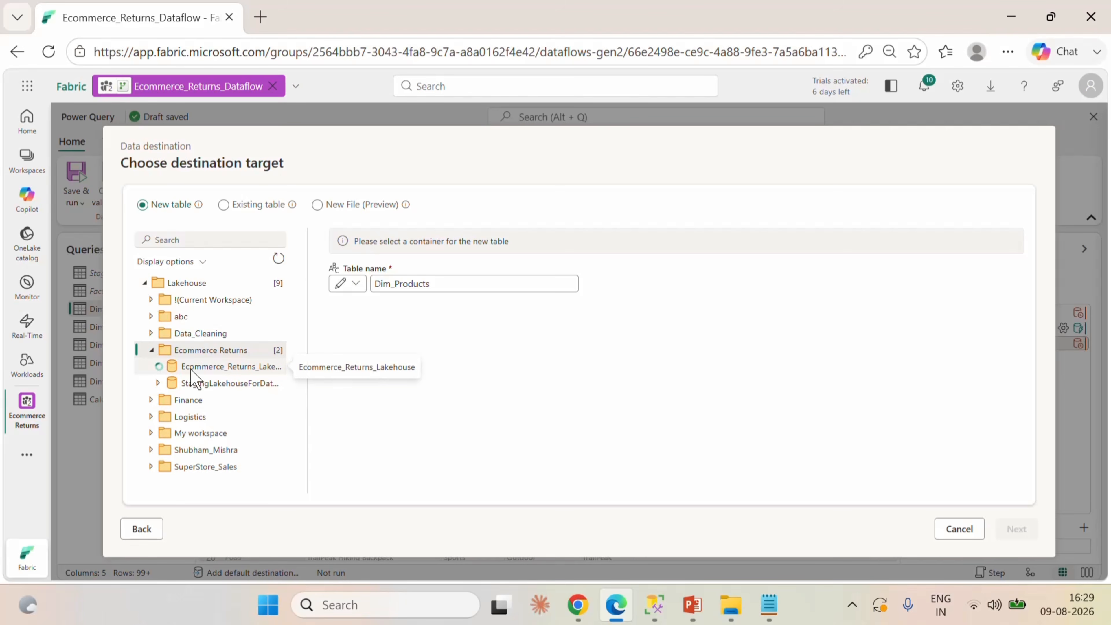
left_click(221, 366)
left_click(999, 528)
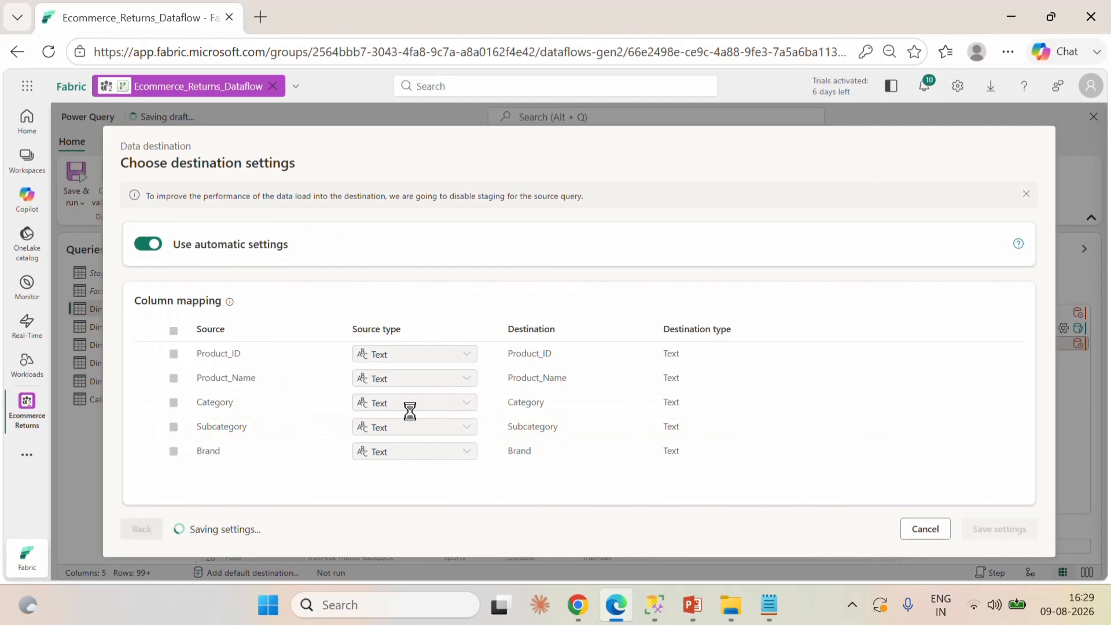
Set Dim_Customers to load as a new table into Ecommerce_Returns_Lakehouse and save the destination with automatic settings.
left_click(118, 327)
left_click(1084, 527)
left_click(923, 419)
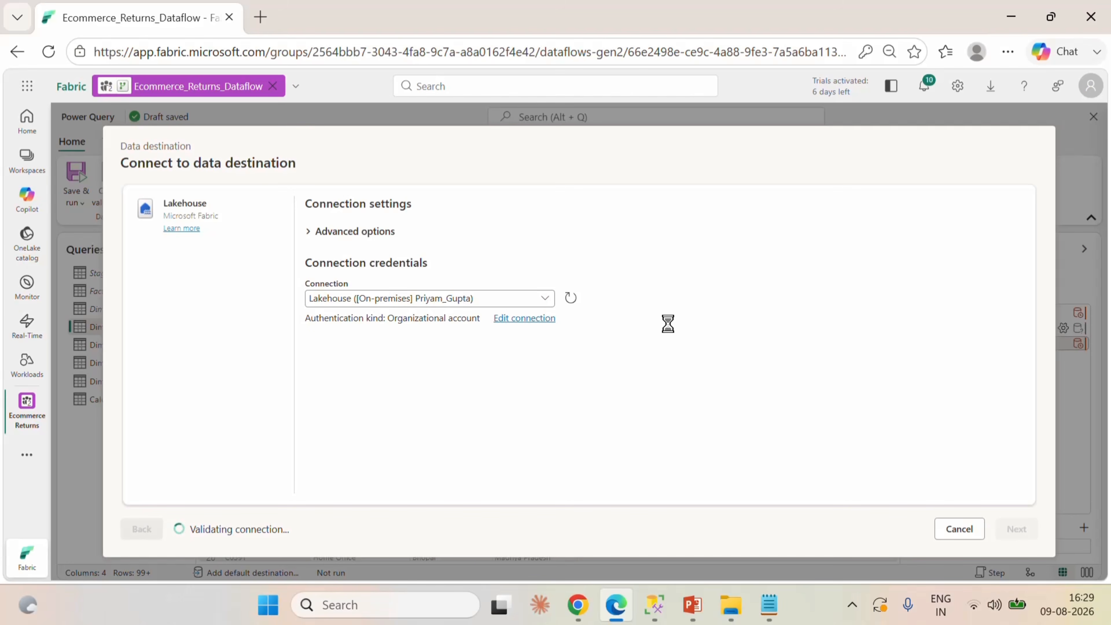
left_click(189, 352)
left_click(186, 368)
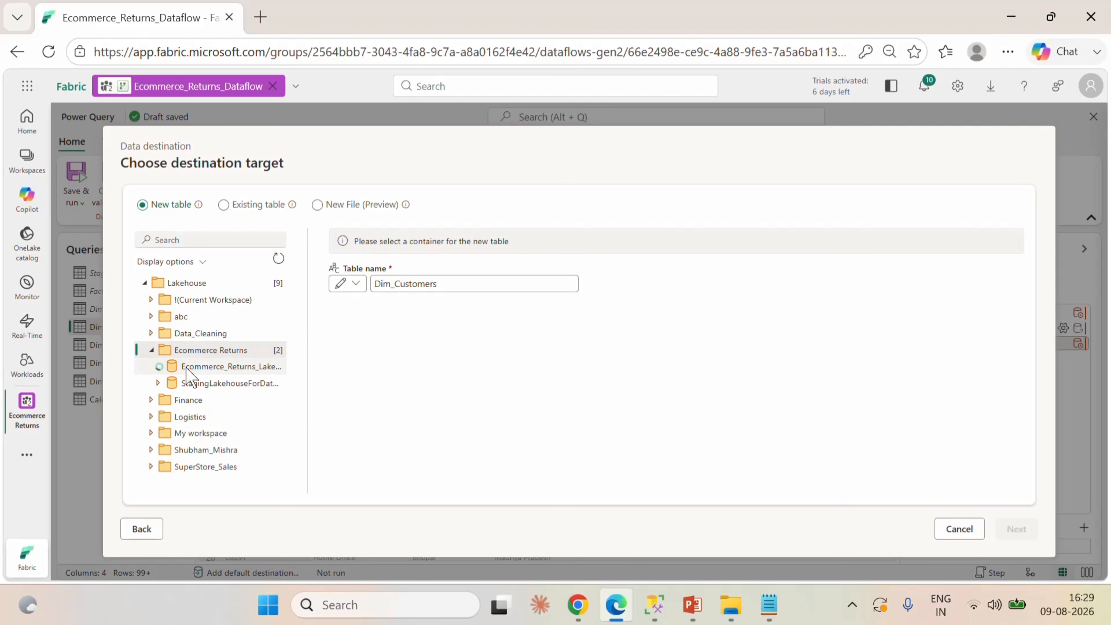
left_click(1017, 529)
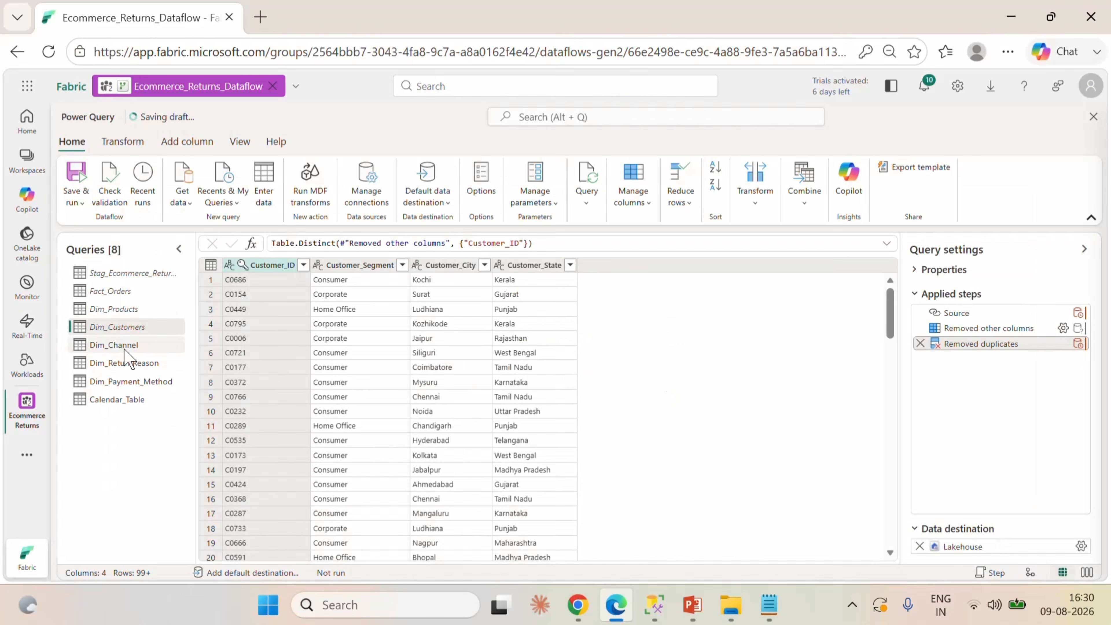
Set Dim_Channel to load as a new table into Ecommerce_Returns_Lakehouse and save the destination with automatic settings.
left_click(124, 344)
left_click(1083, 527)
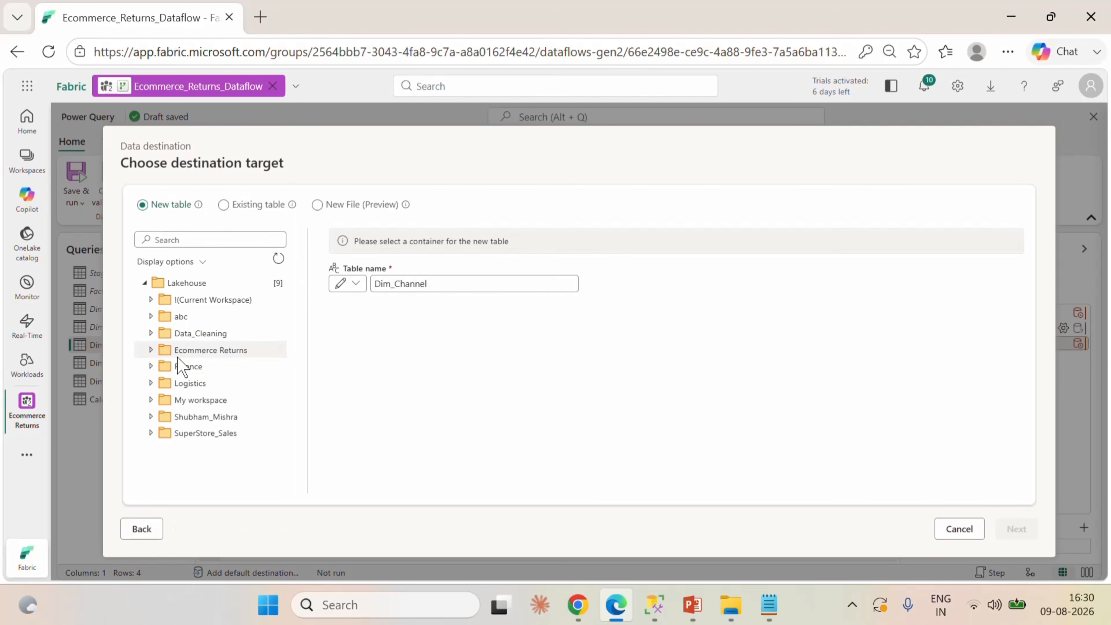
left_click(203, 353)
left_click(180, 370)
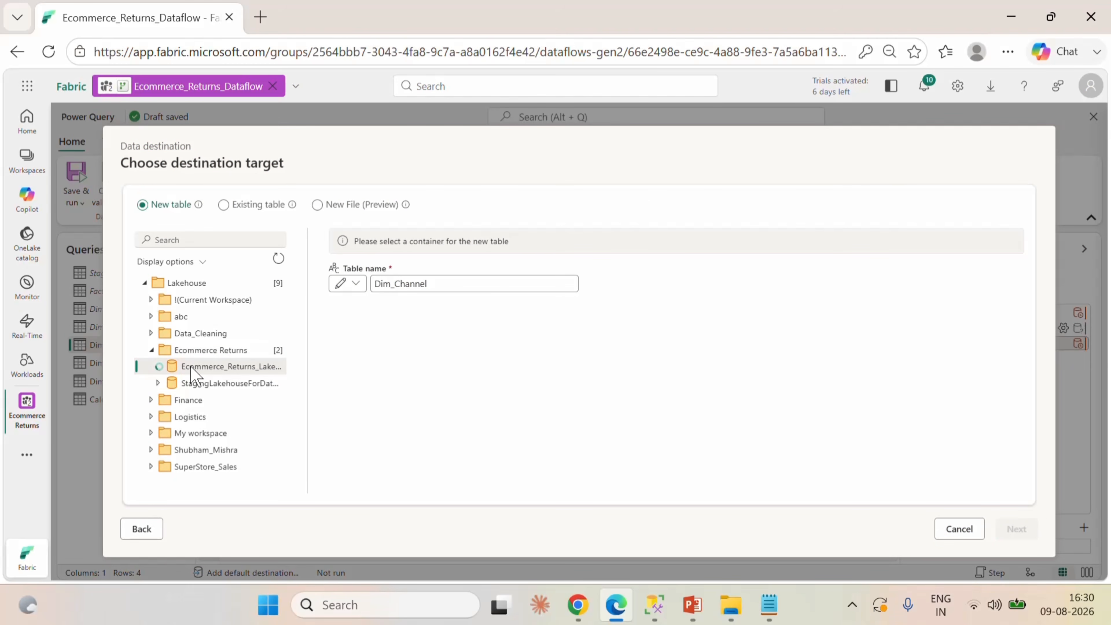
left_click(1006, 528)
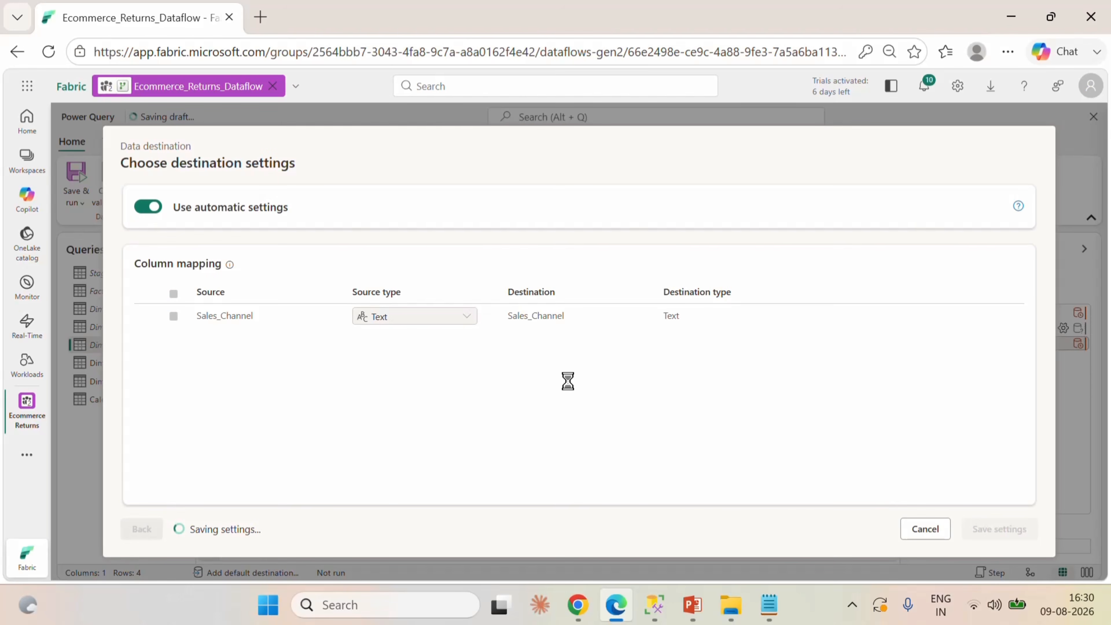
Set Dim_ReturnReason to load as a new table into the dbo schema of Ecommerce_Returns_Lakehouse and save the destination settings.
left_click(141, 367)
left_click(1084, 528)
left_click(993, 374)
left_click(1016, 529)
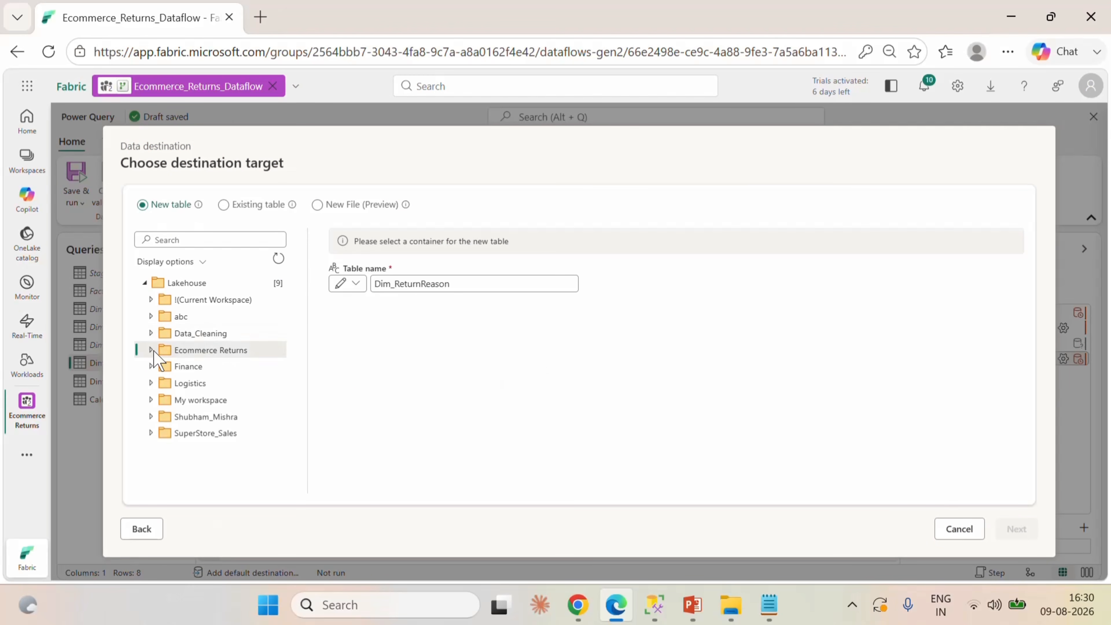
left_click(151, 350)
left_click(158, 366)
left_click(193, 383)
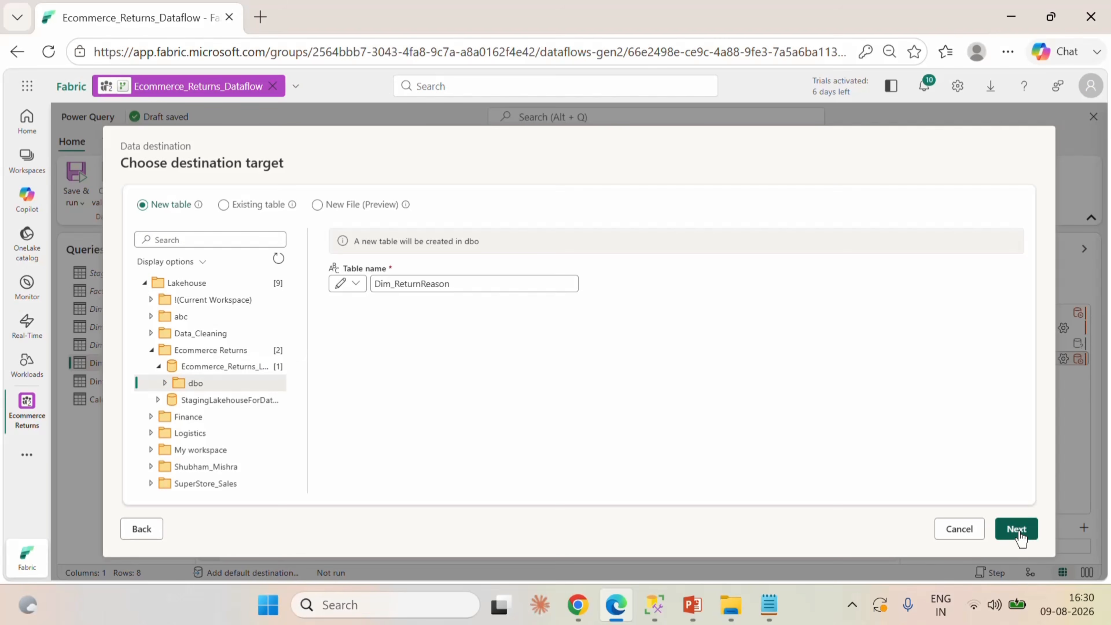
left_click(1016, 529)
left_click(999, 528)
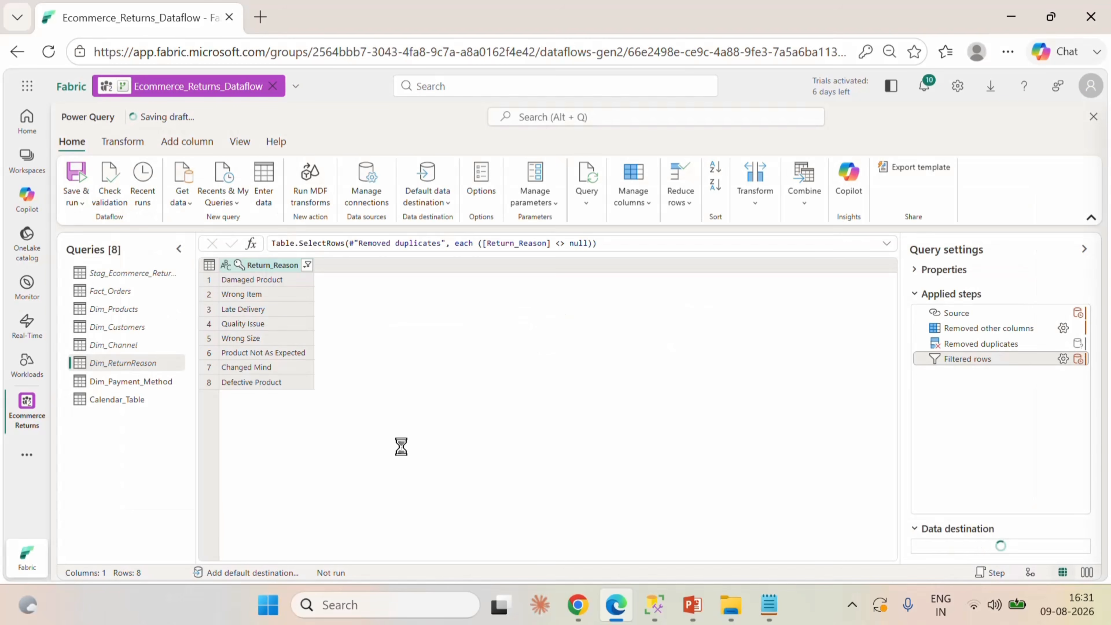
Set Dim_Payment_Method to load as a new table into the dbo schema of Ecommerce_Returns_Lakehouse and save the destination settings.
left_click(131, 381)
left_click(1084, 528)
left_click(990, 438)
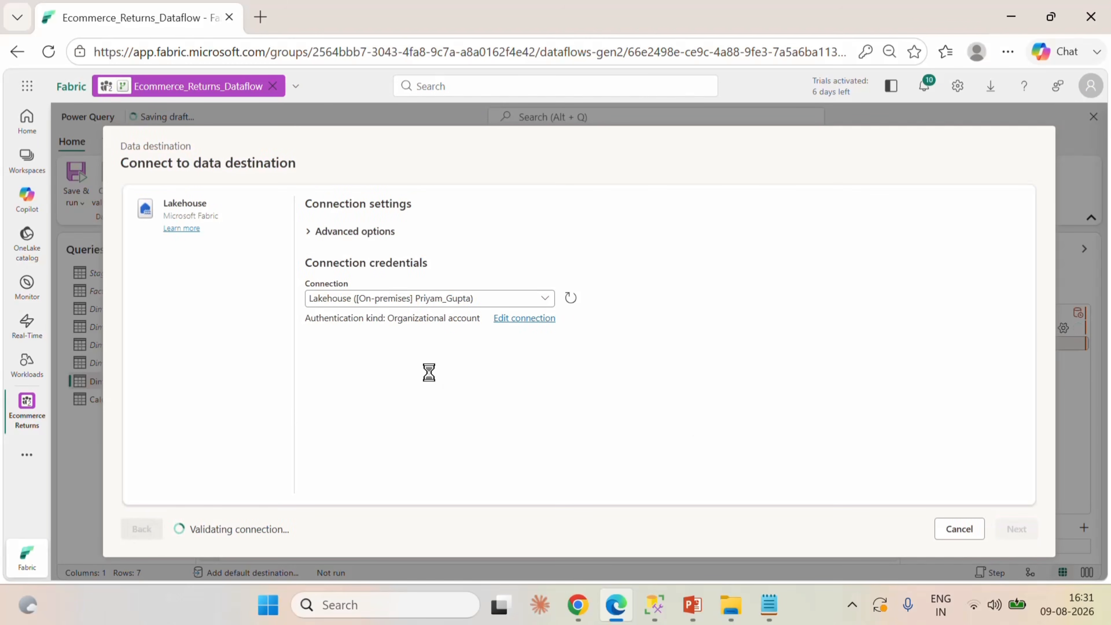
left_click(210, 353)
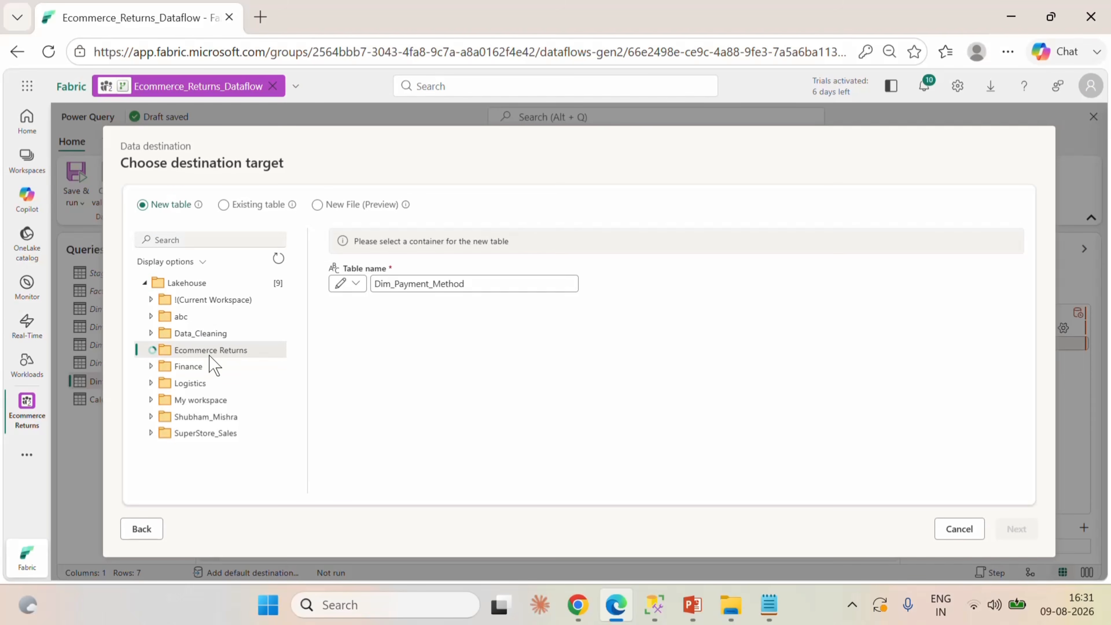
left_click(195, 368)
left_click(195, 382)
left_click(1016, 529)
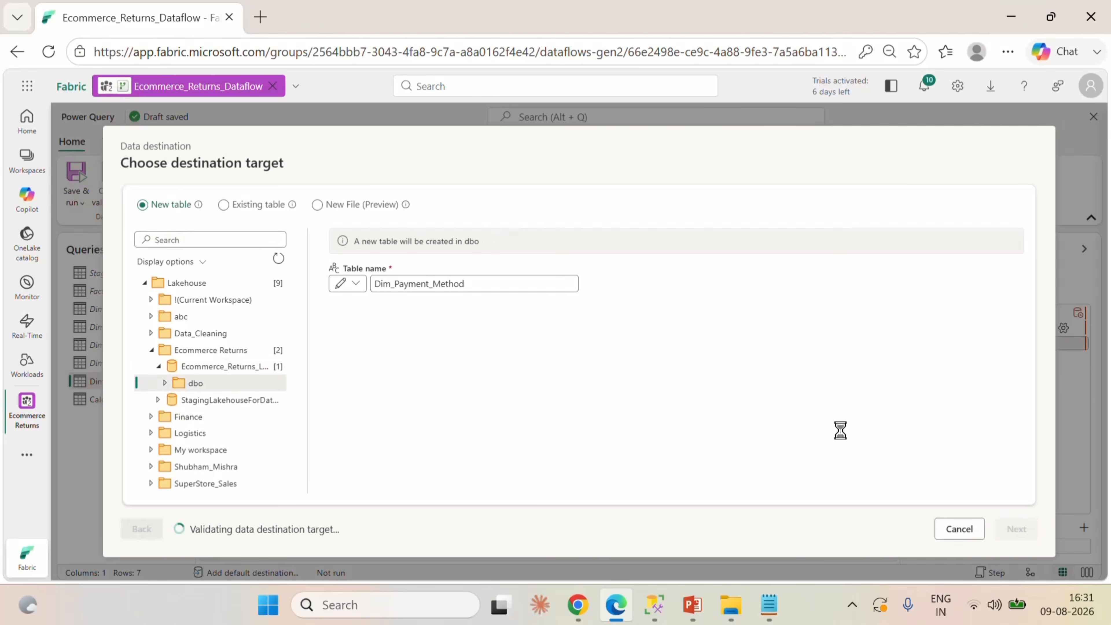
left_click(999, 529)
Set Calendar_Table to load as a new table into Ecommerce_Returns_Lakehouse and save the destination settings.
left_click(149, 399)
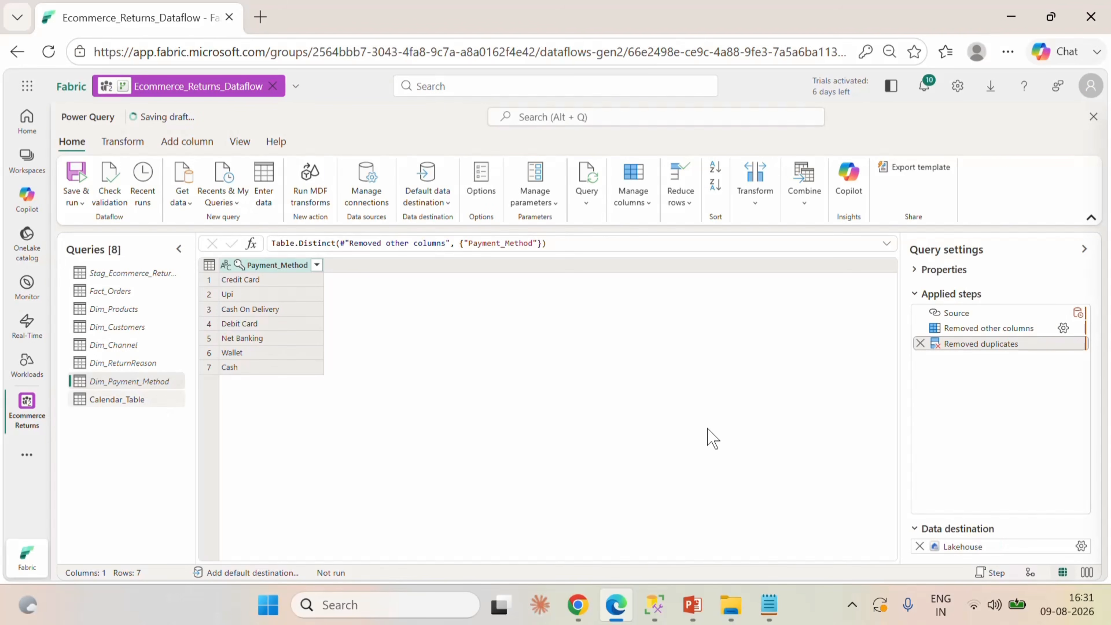
left_click(1084, 528)
left_click(990, 440)
left_click(1014, 527)
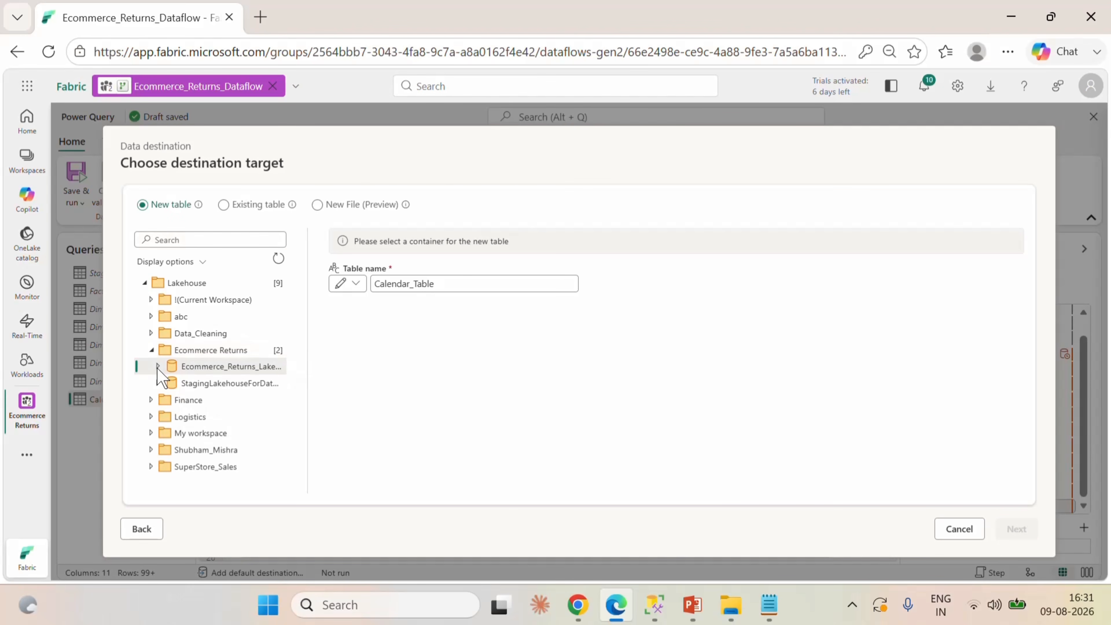
left_click(198, 365)
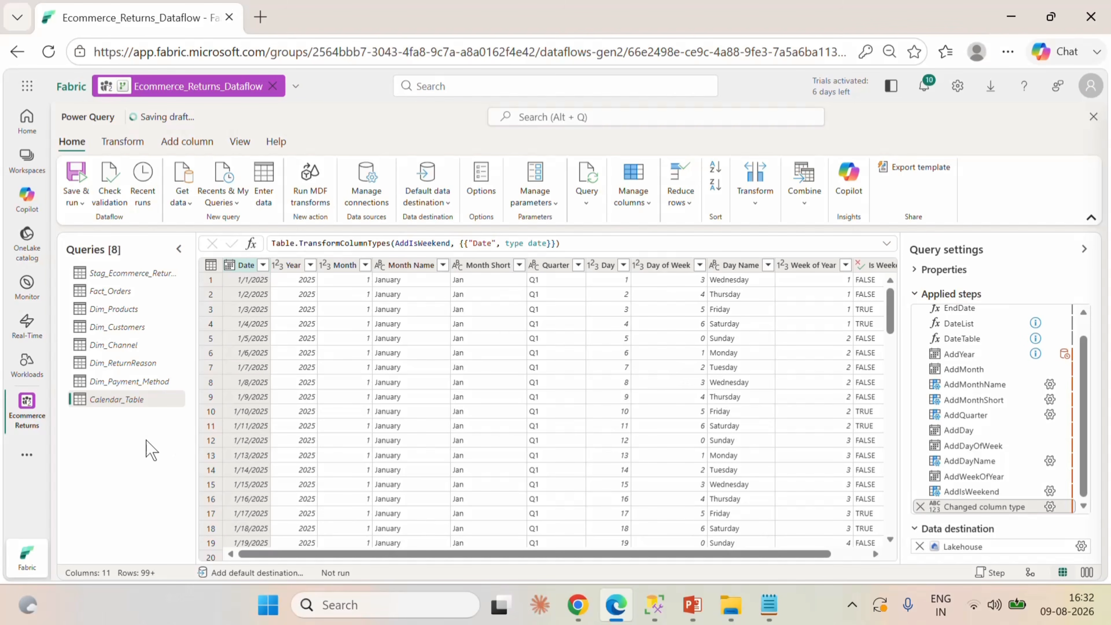
Save, run and close the dataflow, and check its refresh status in the Ecommerce Returns workspace.
left_click(82, 204)
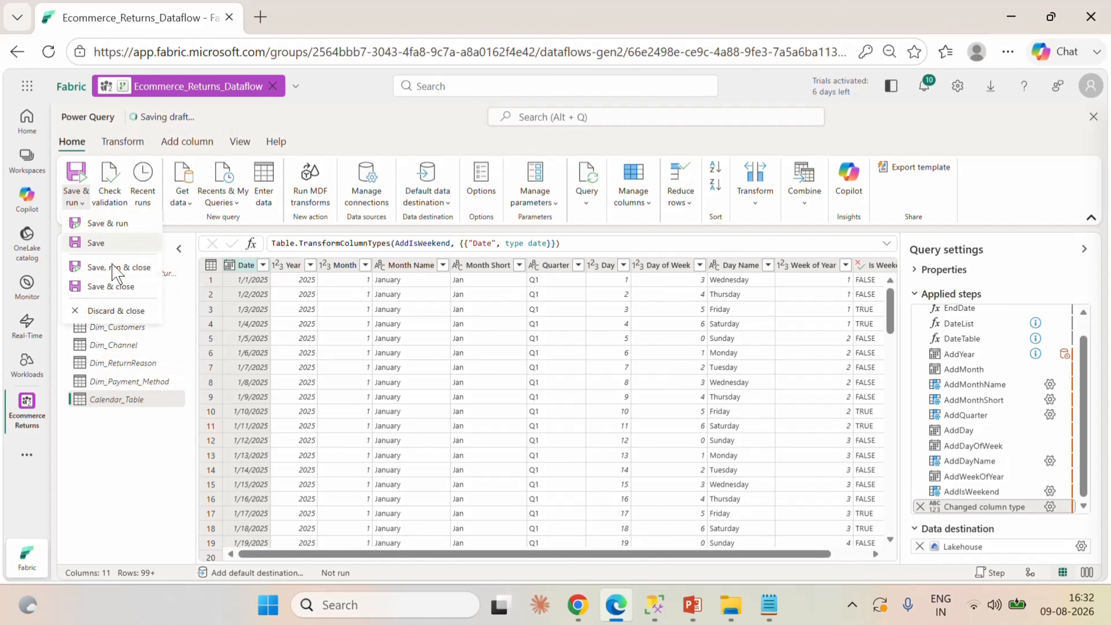
left_click(127, 269)
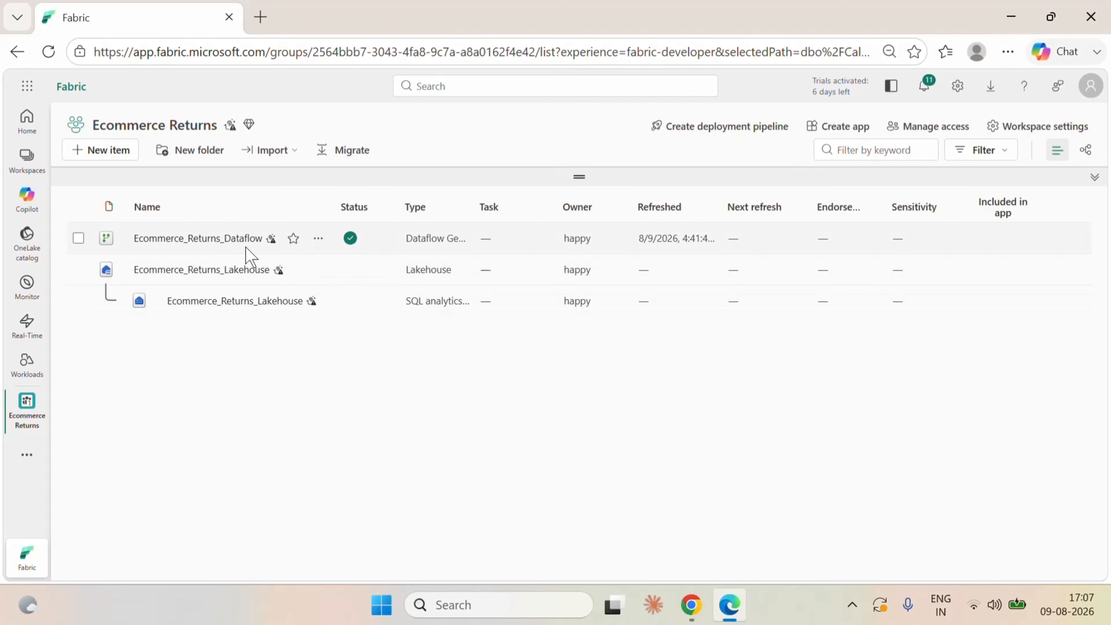
mouse_move(347, 244)
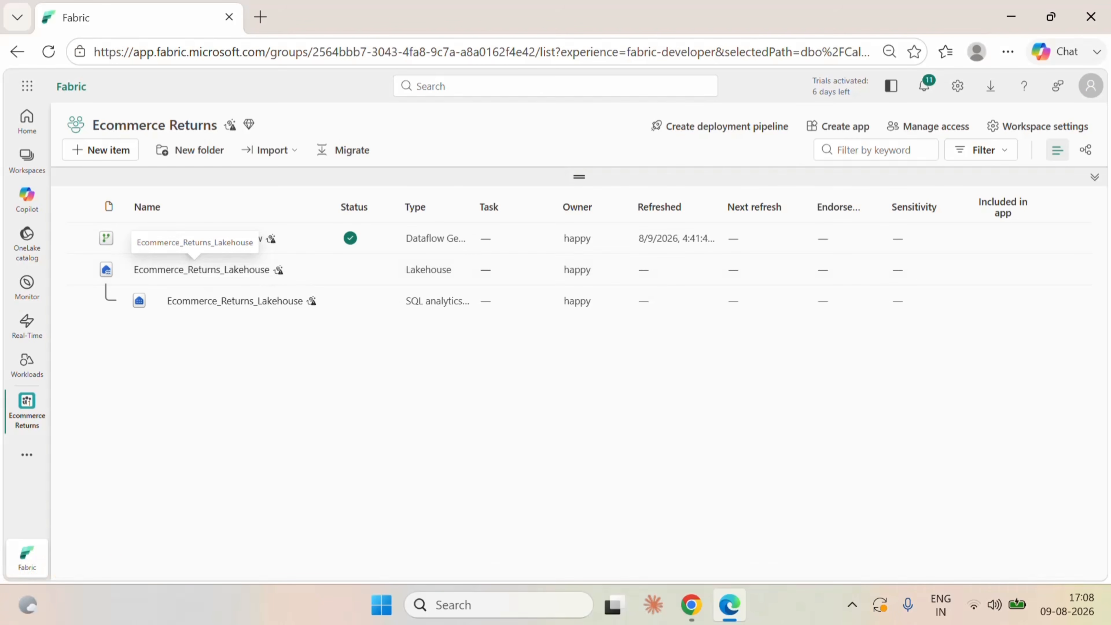
Open Ecommerce_Returns_Lakehouse to review the loaded tables and switch to its SQL analytics endpoint.
left_click(186, 269)
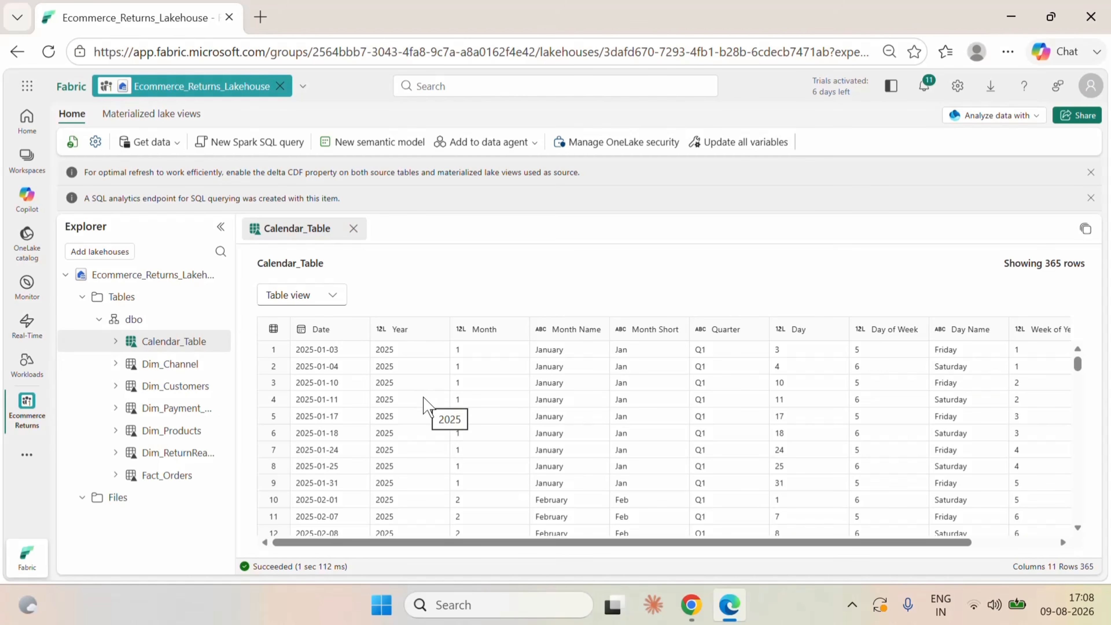
left_click(1012, 120)
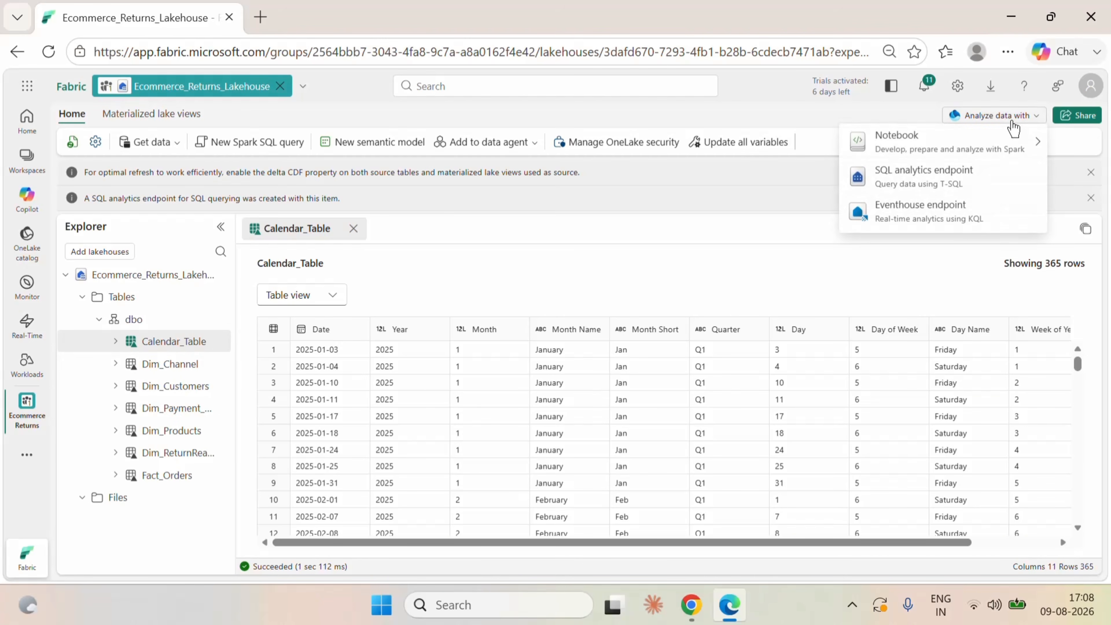
left_click(937, 181)
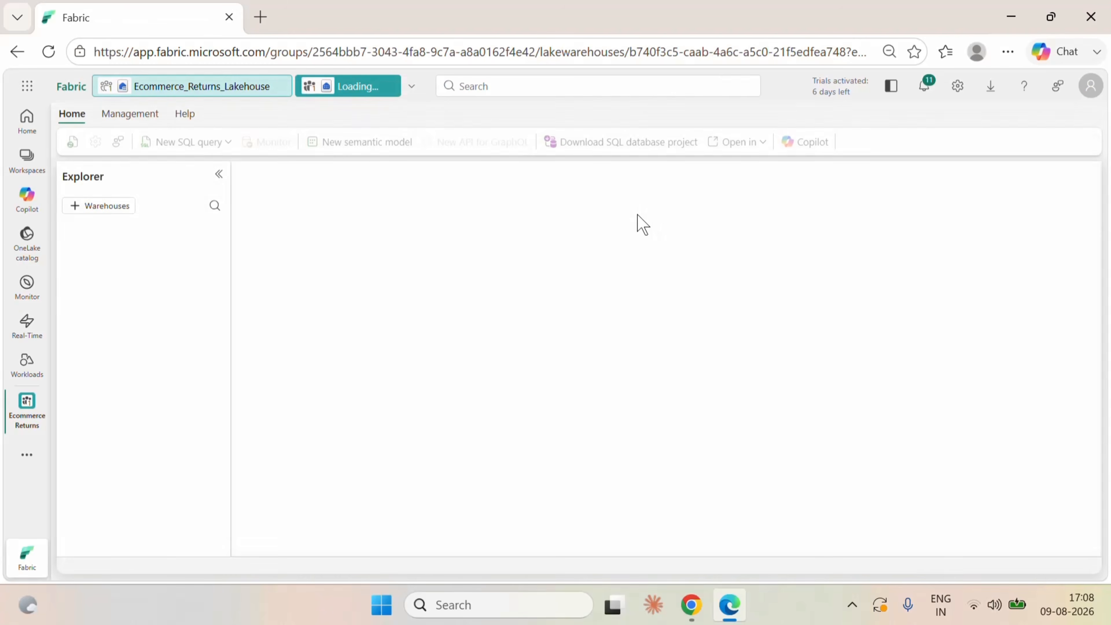
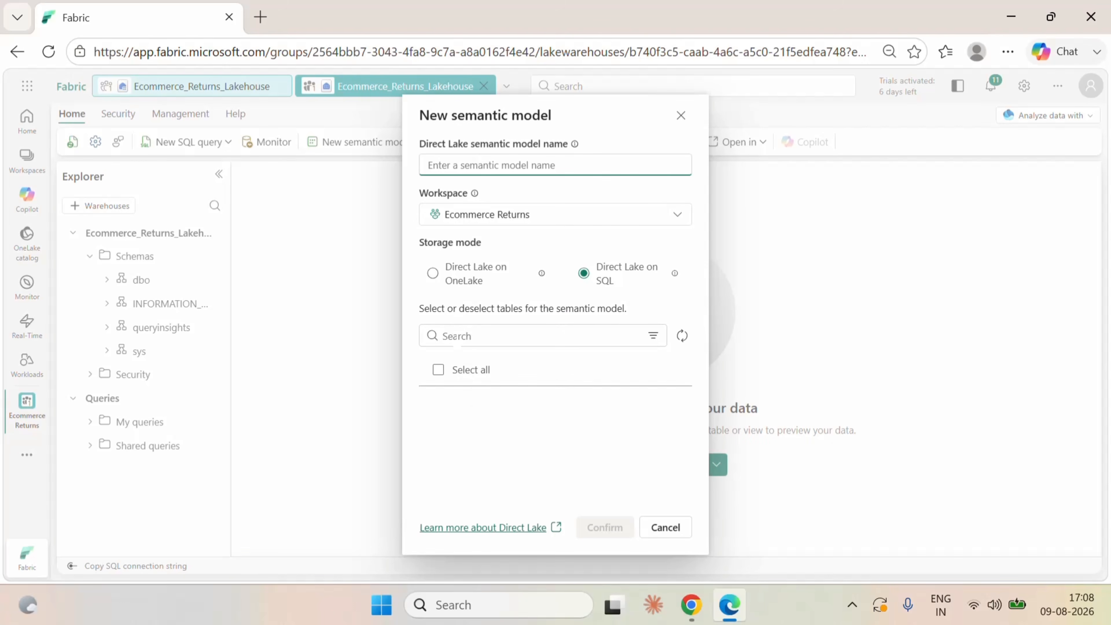
Refresh the table list of the new semantic model and include all tables of the dbo schema.
left_click(681, 336)
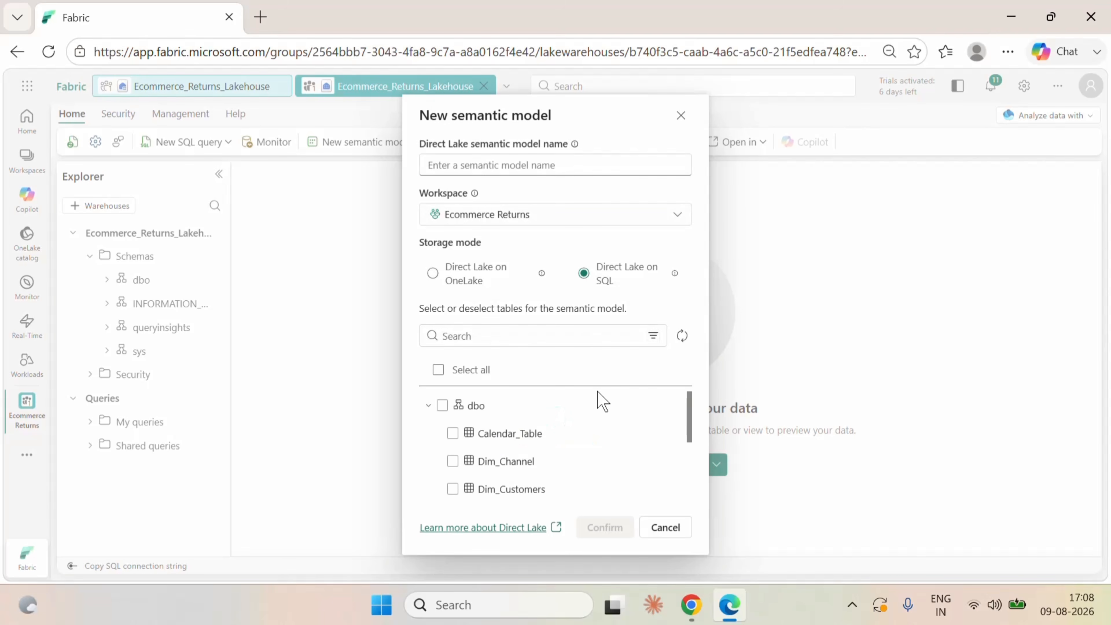
scroll(564, 463, "down", 3)
scroll(566, 461, "up", 3)
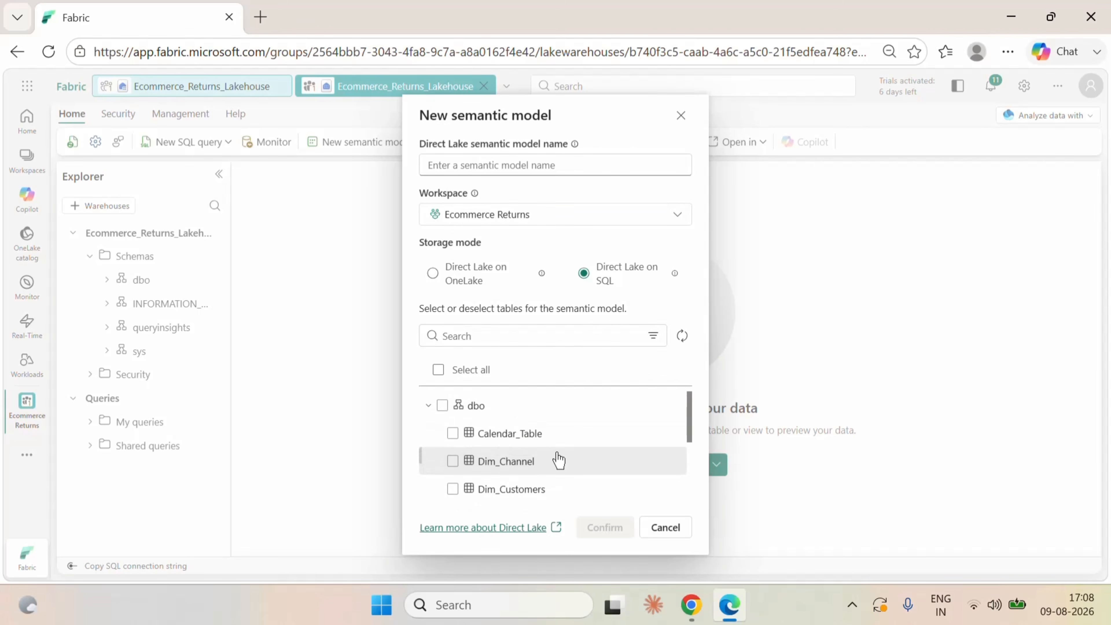
left_click(443, 405)
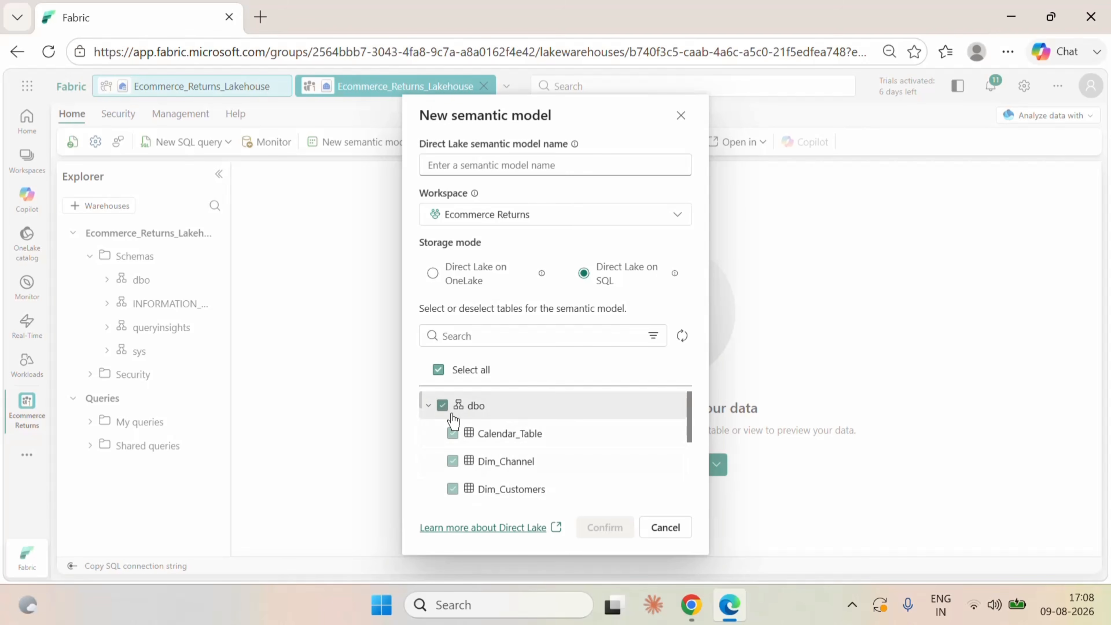
Name the Direct Lake semantic model Ecommerce_Returns_Model and create it in the Ecommerce Returns workspace.
left_click(466, 165)
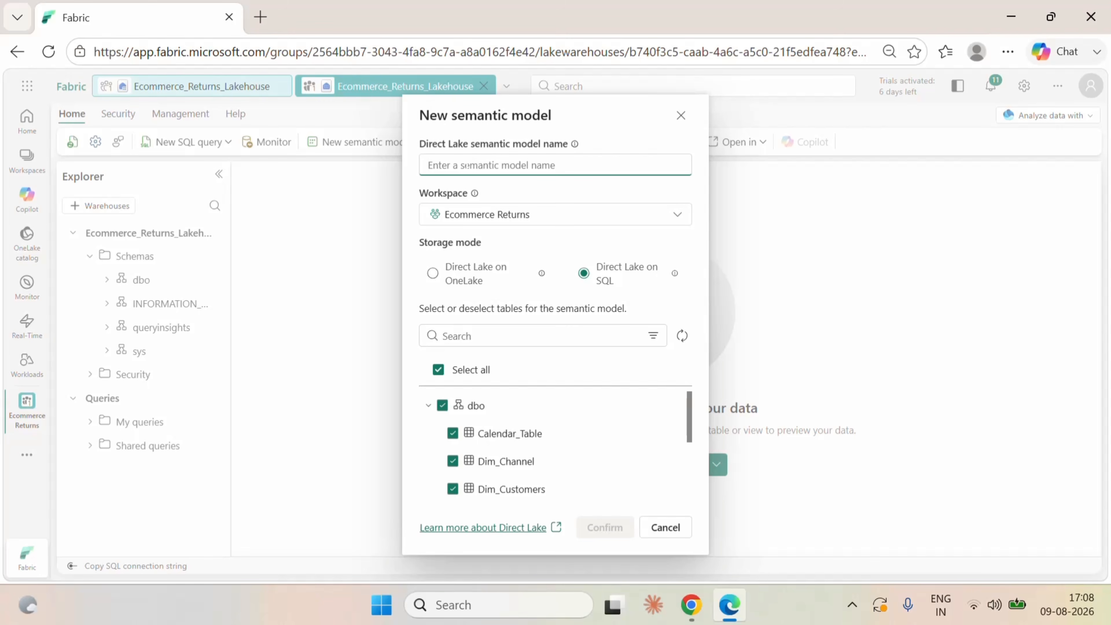
type("Eco")
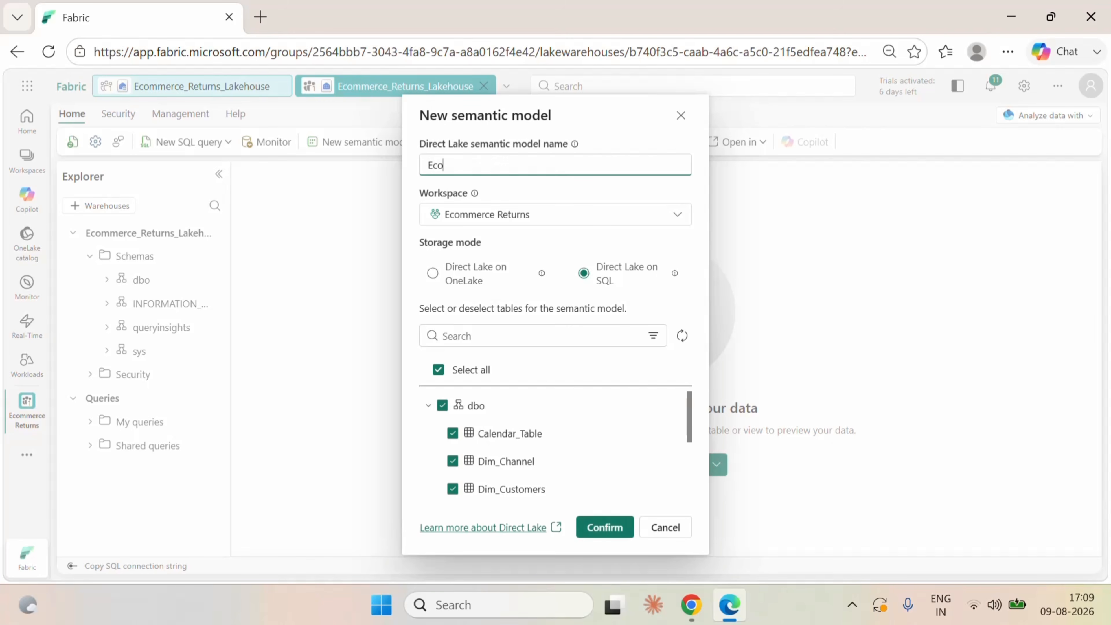
type("mmerce")
type("_Returns_Model")
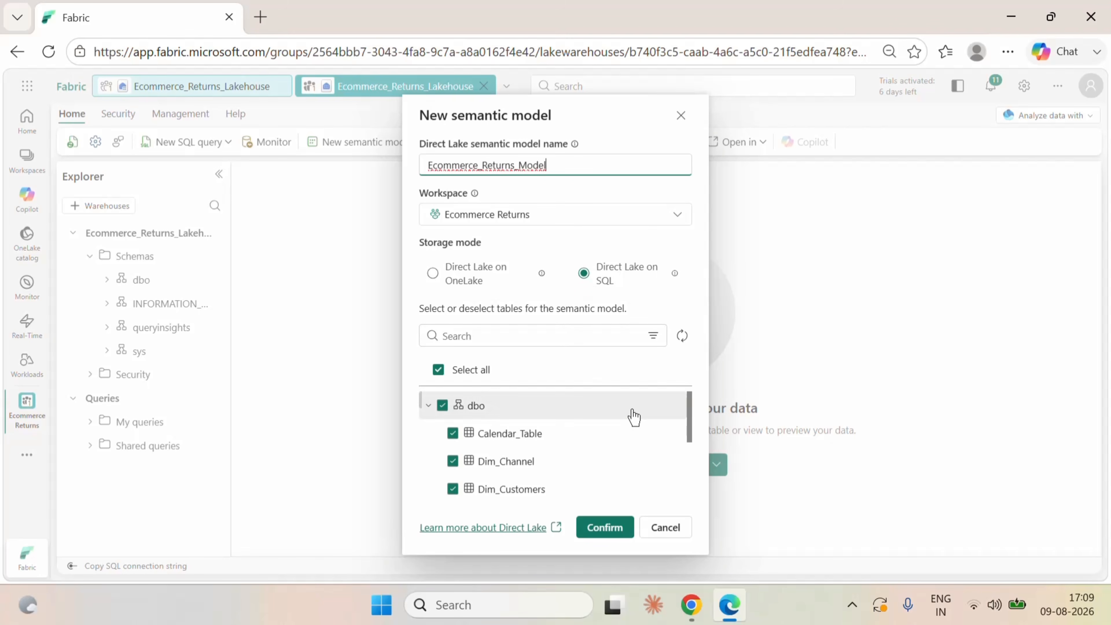
scroll(633, 417, "down", 5)
left_click(609, 531)
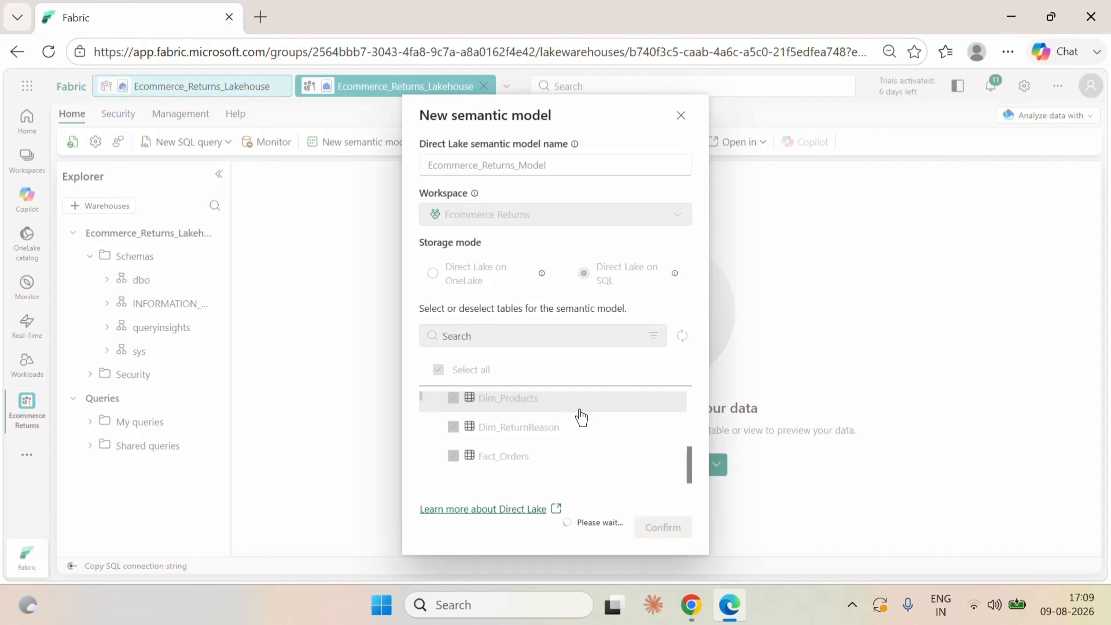
left_click(852, 604)
left_click(525, 308)
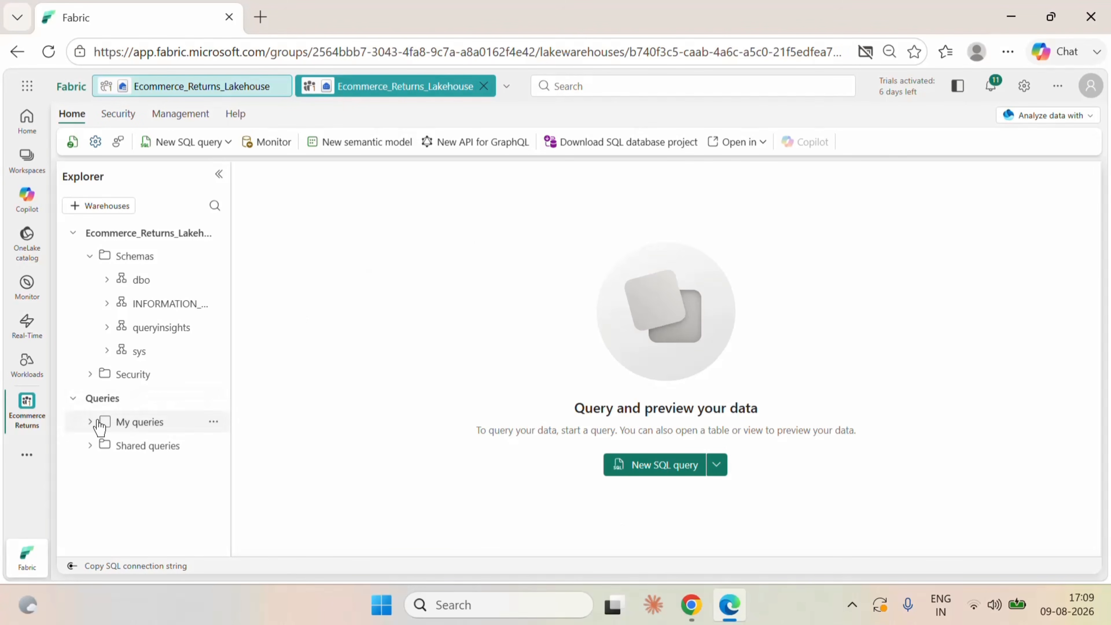
Open Ecommerce_Returns_Model from the Ecommerce Returns workspace and close the two open Ecommerce_Returns_Lakehouse items.
left_click(27, 421)
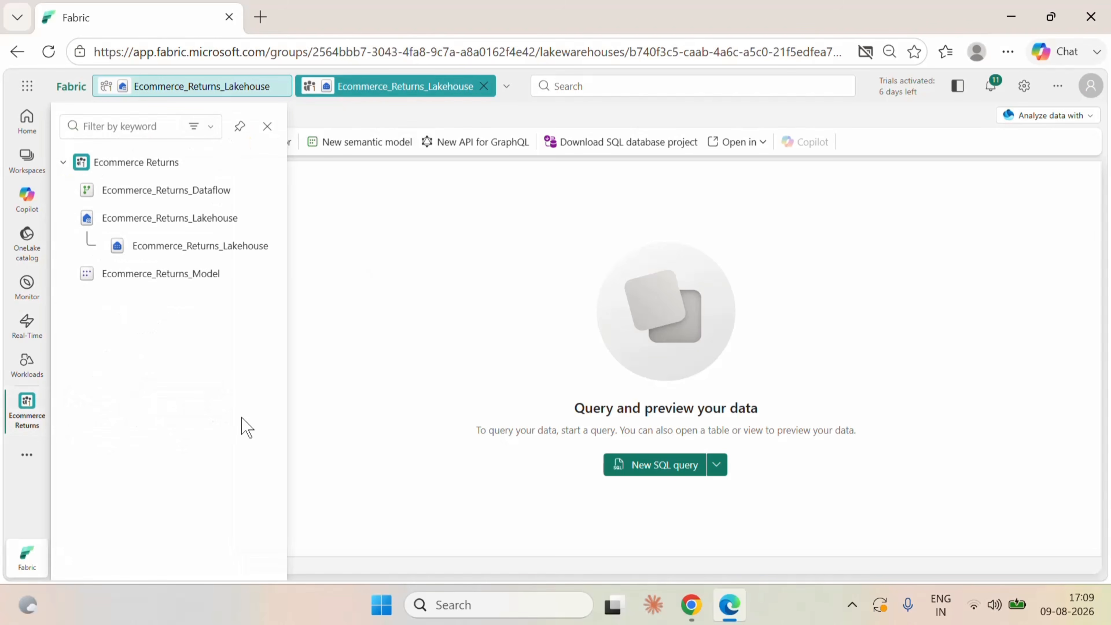
left_click(131, 165)
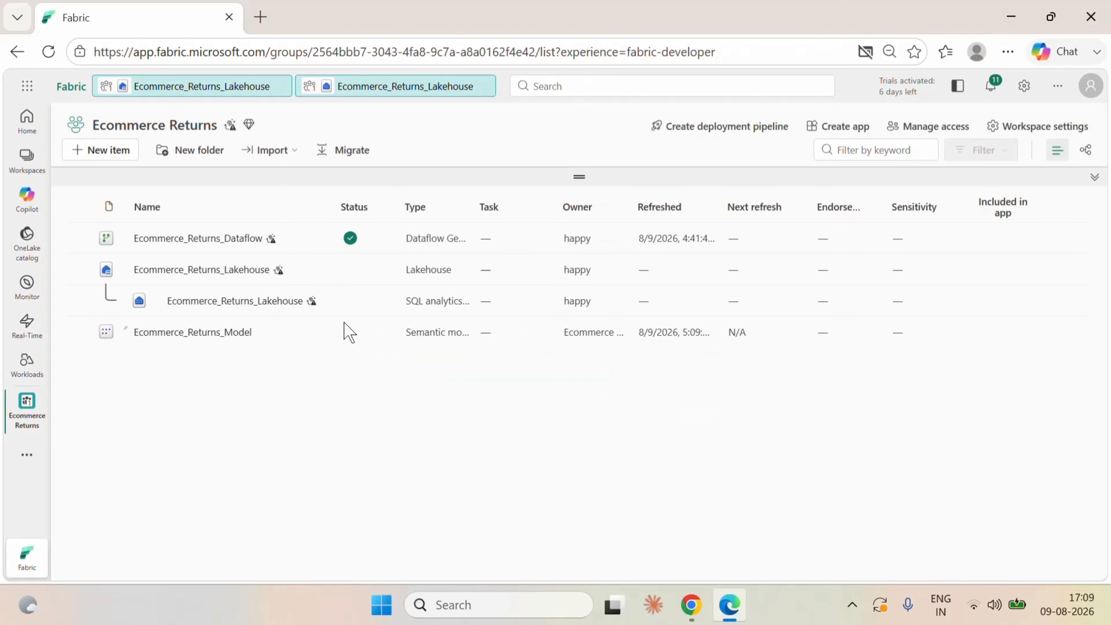
left_click(198, 338)
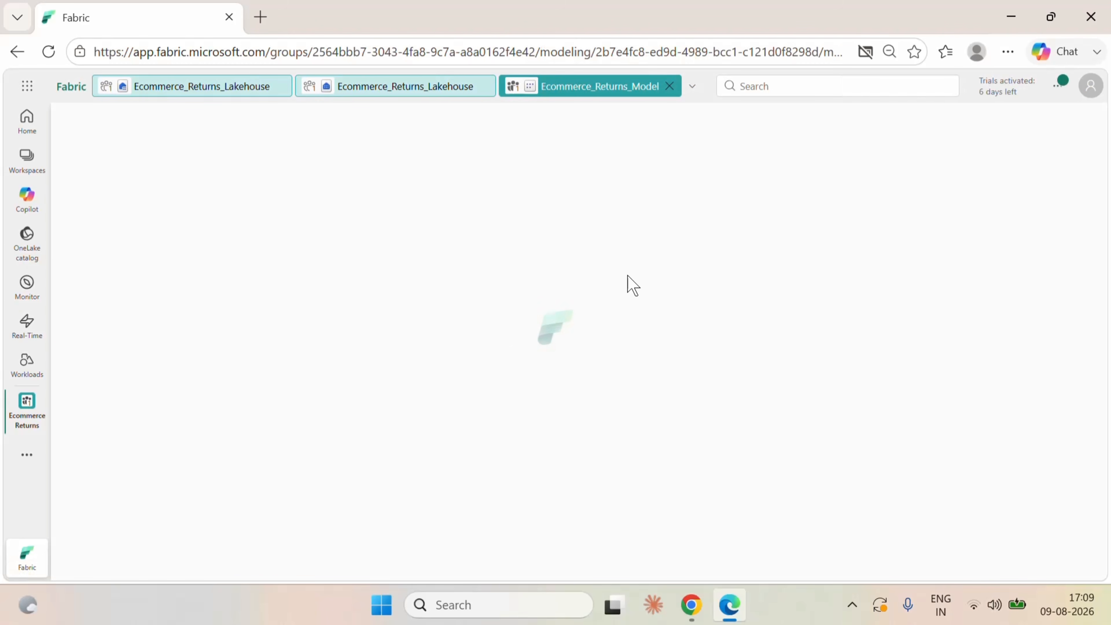
left_click(484, 87)
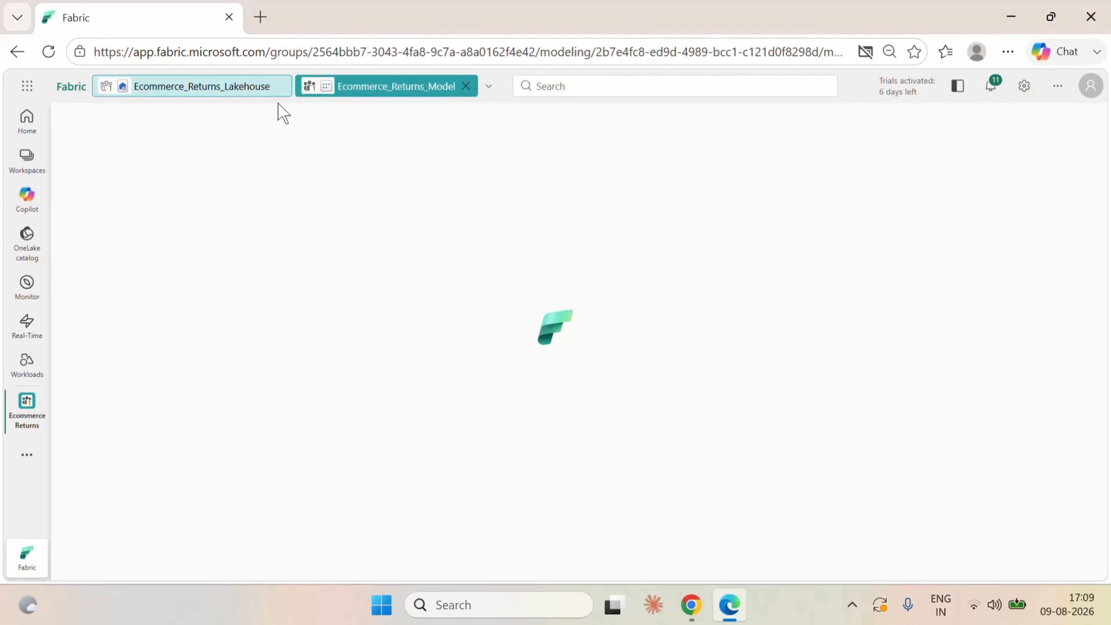
left_click(280, 87)
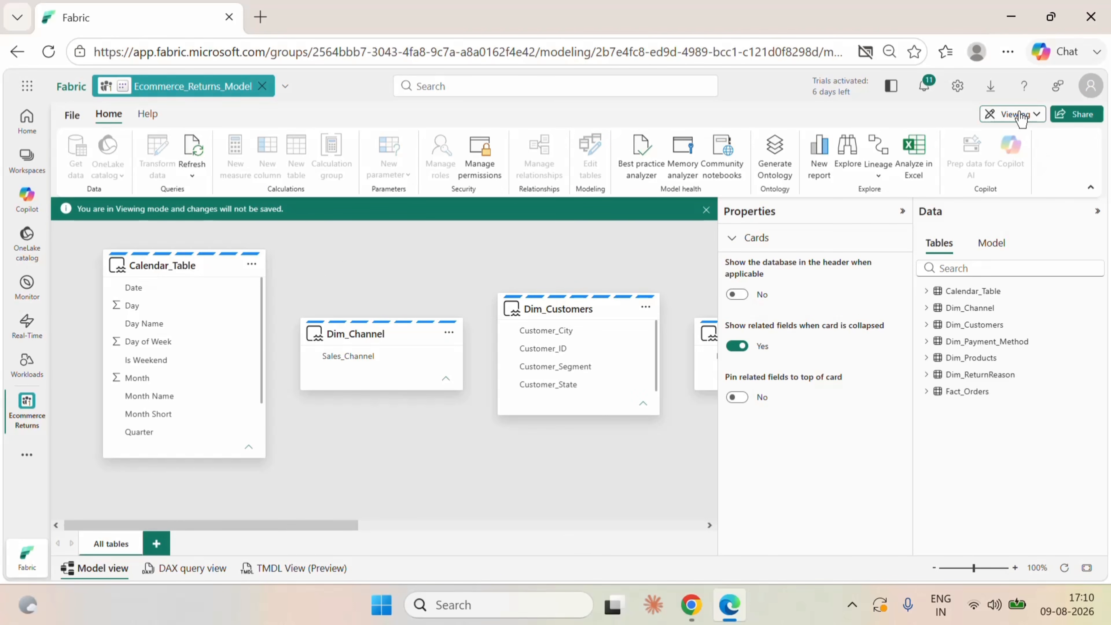
Switch Ecommerce_Returns_Model from viewing to editing mode.
left_click(1019, 121)
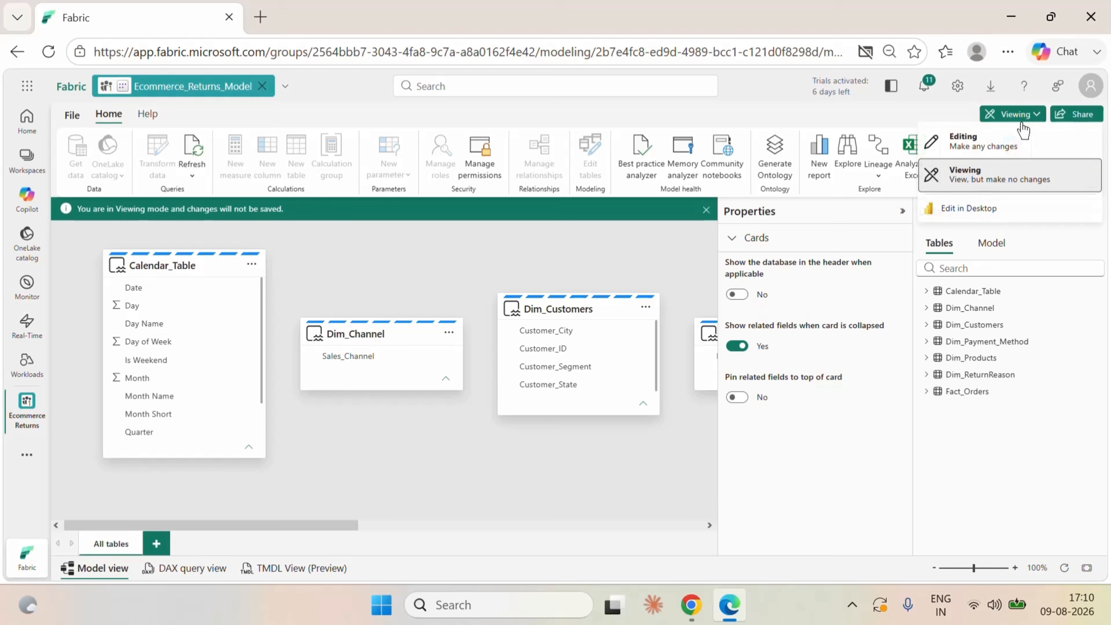
left_click(994, 143)
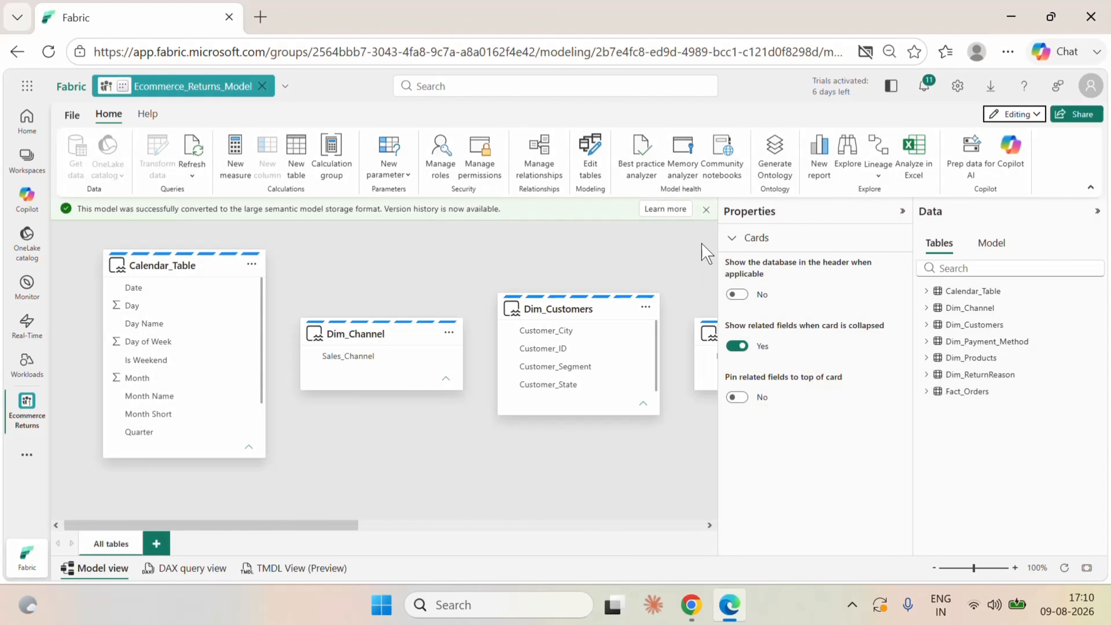
left_click(706, 209)
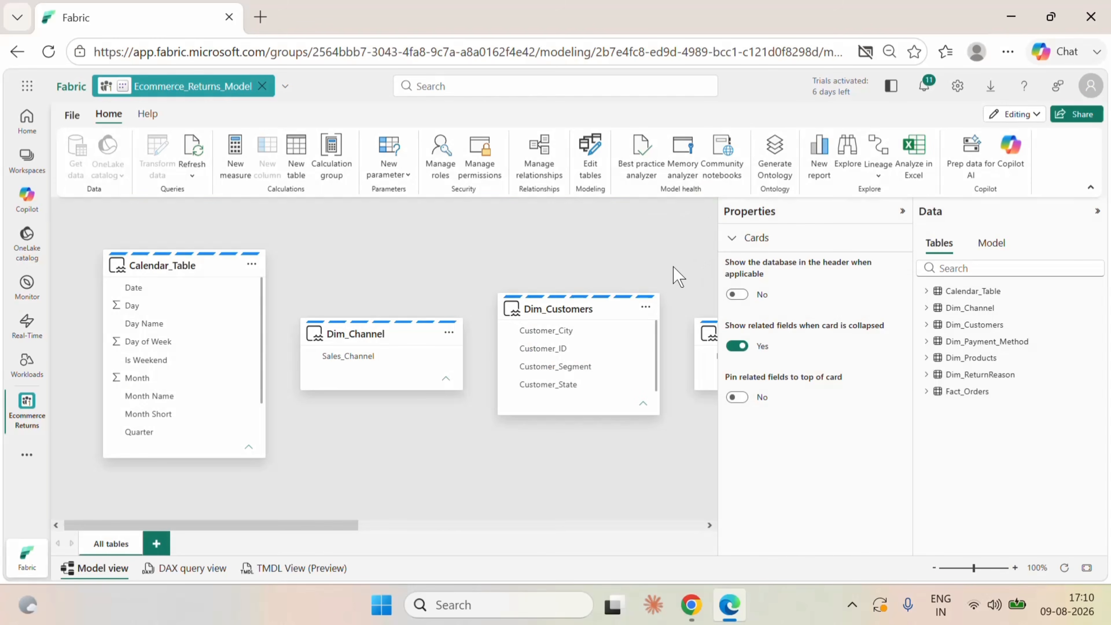
Arrange the model diagram with Fact_Orders in the centre and Calendar_Table and the dimension tables spread around it.
left_click(1087, 567)
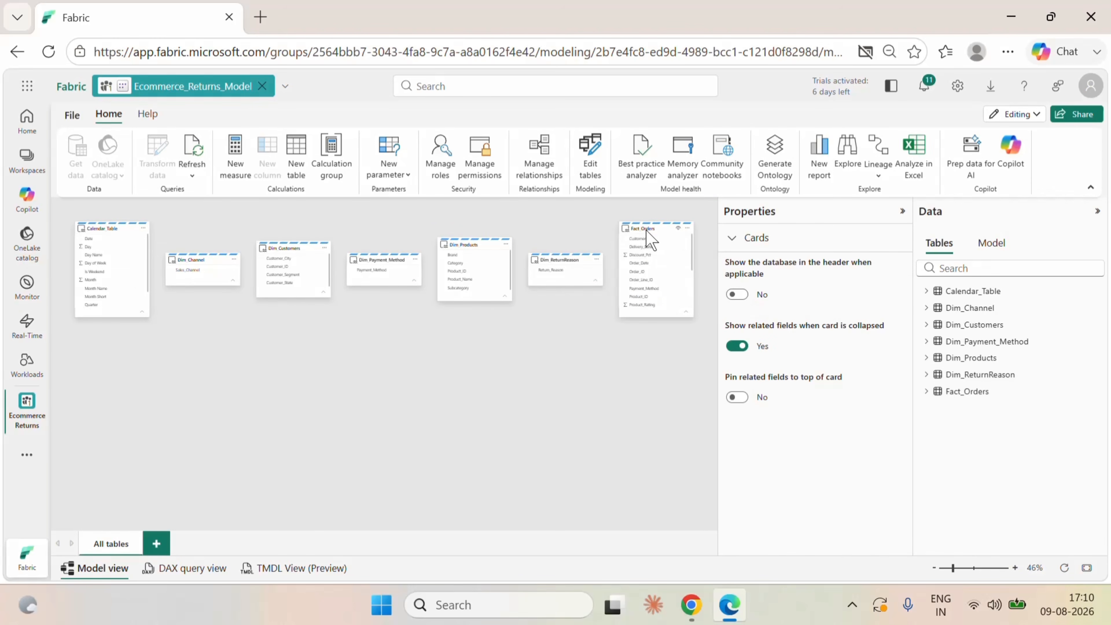
left_click_drag(646, 231, 344, 339)
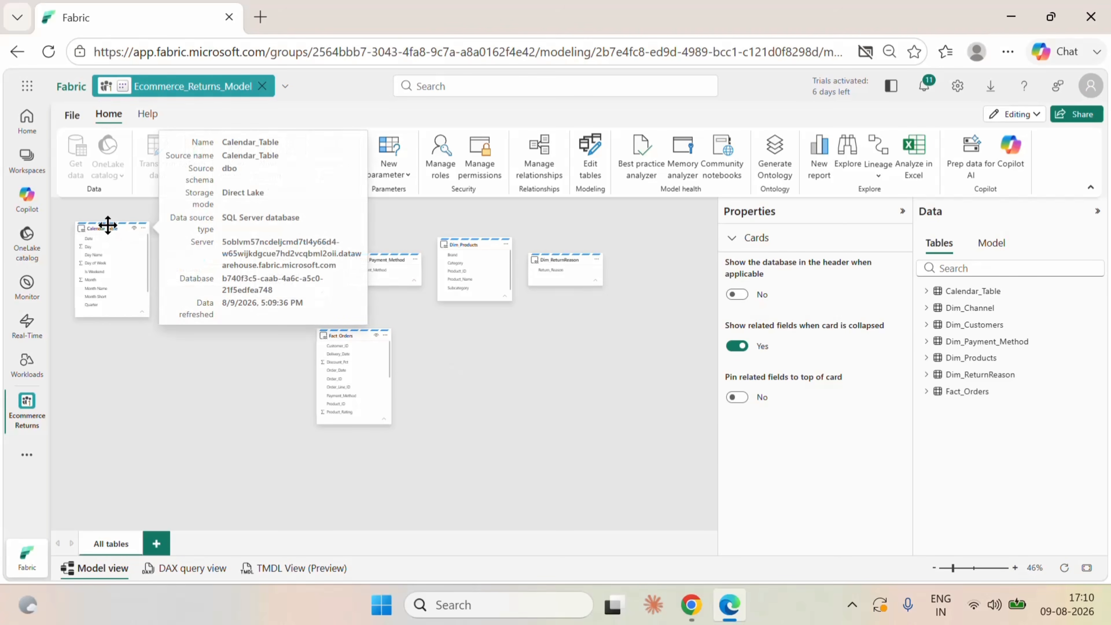
left_click_drag(109, 227, 111, 330)
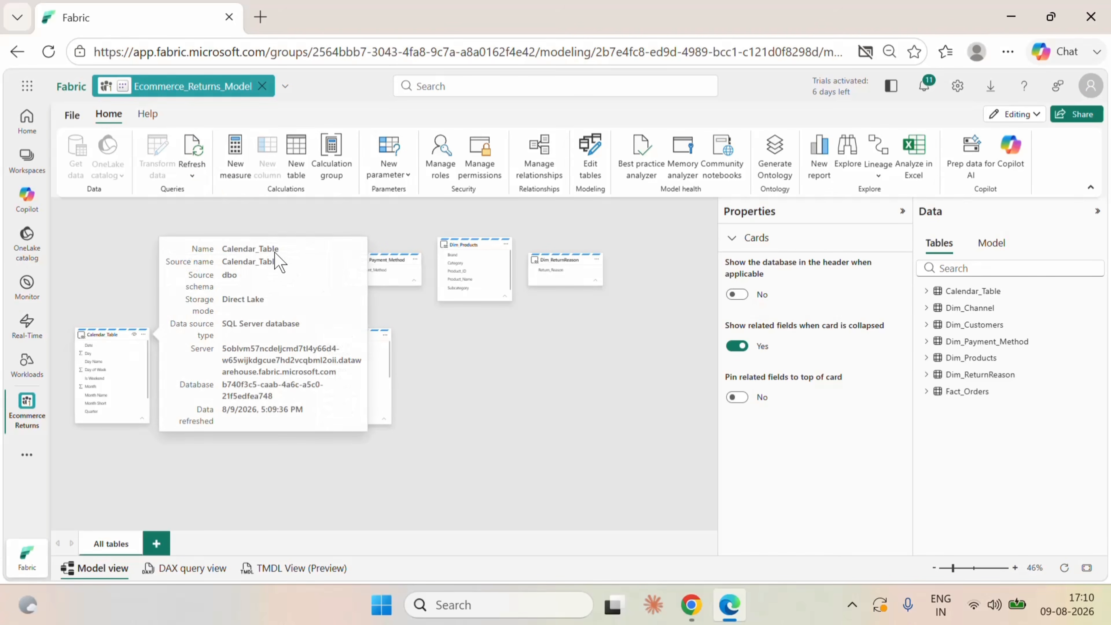
left_click_drag(565, 262, 568, 372)
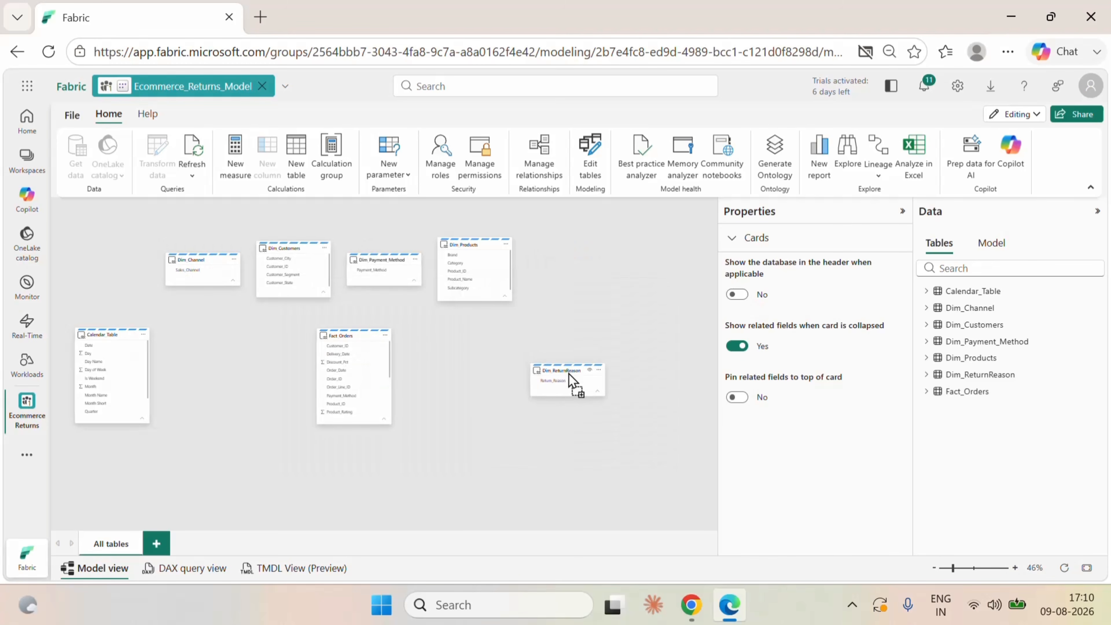
left_click_drag(468, 242, 527, 260)
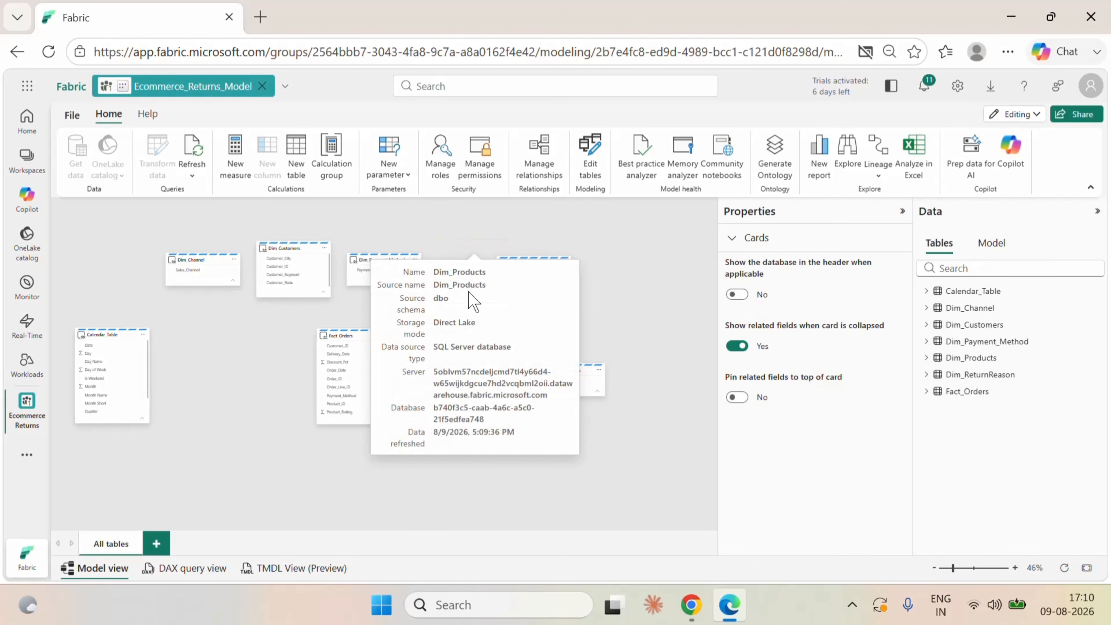
left_click_drag(369, 259, 476, 432)
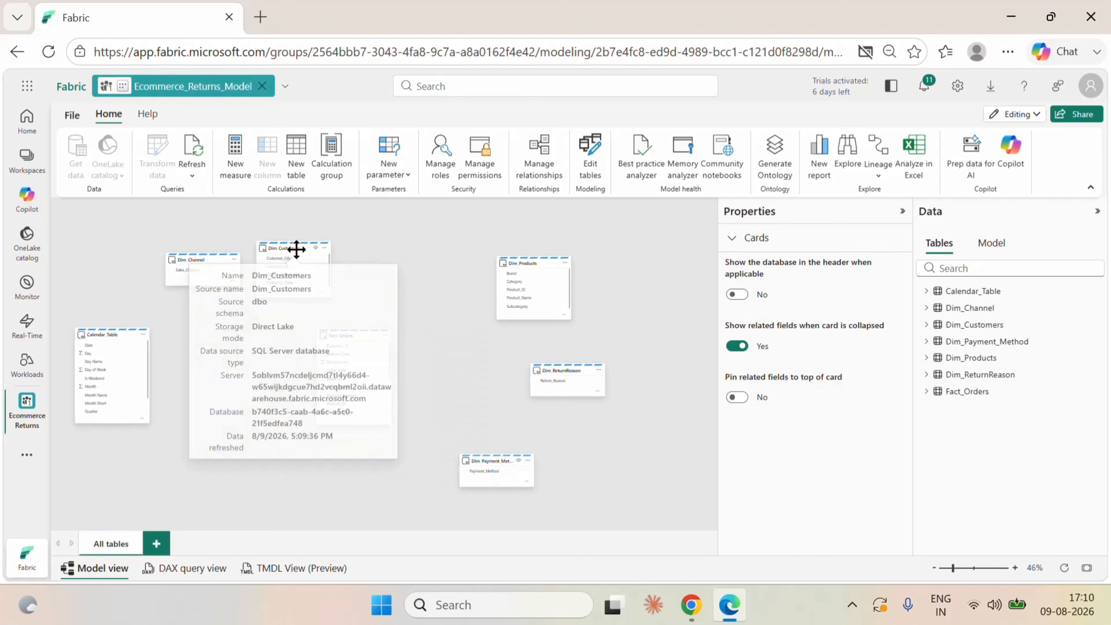
left_click_drag(295, 248, 389, 254)
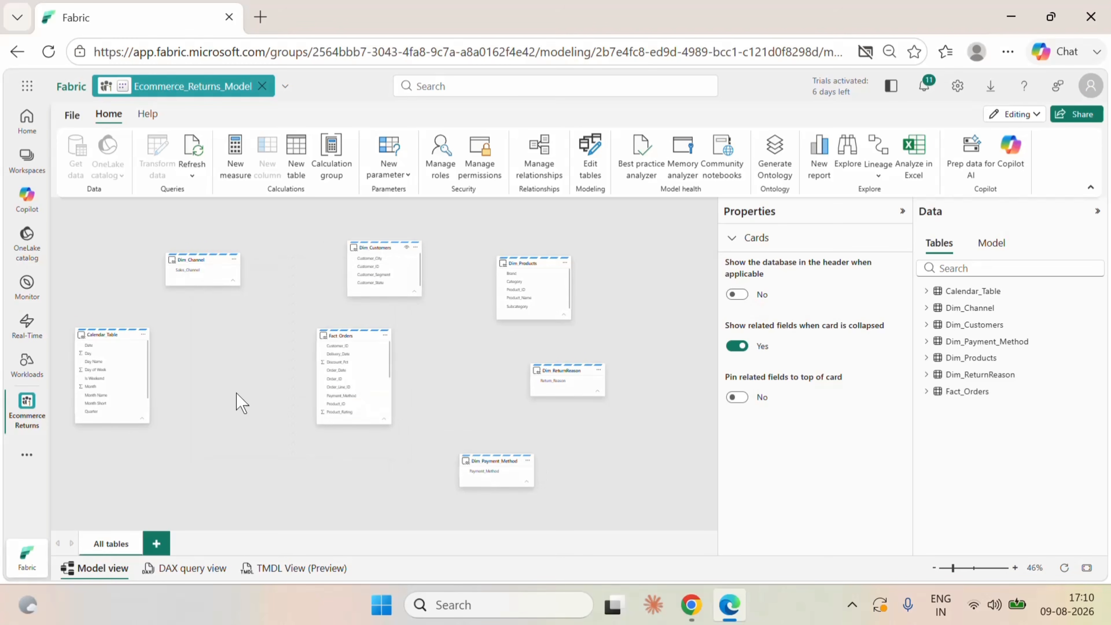
left_click_drag(109, 335, 210, 385)
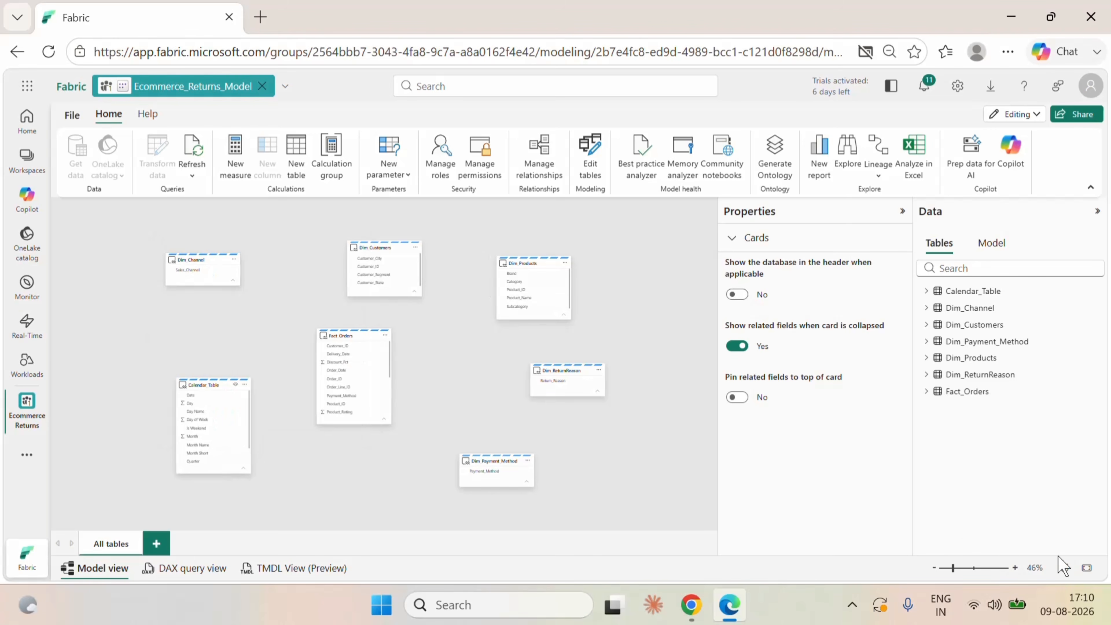
Create an active one-to-many relationship from Dim_Customers to Fact_Orders on Customer_ID with single cross-filter direction.
left_click(1016, 568)
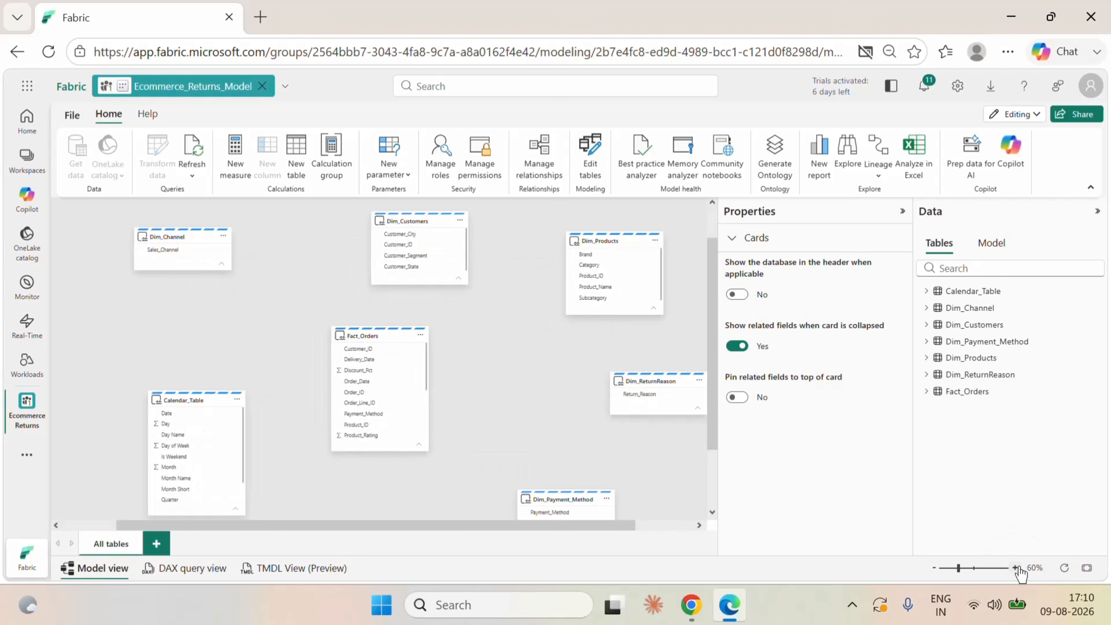
mouse_move(423, 245)
left_click_drag(422, 246, 408, 349)
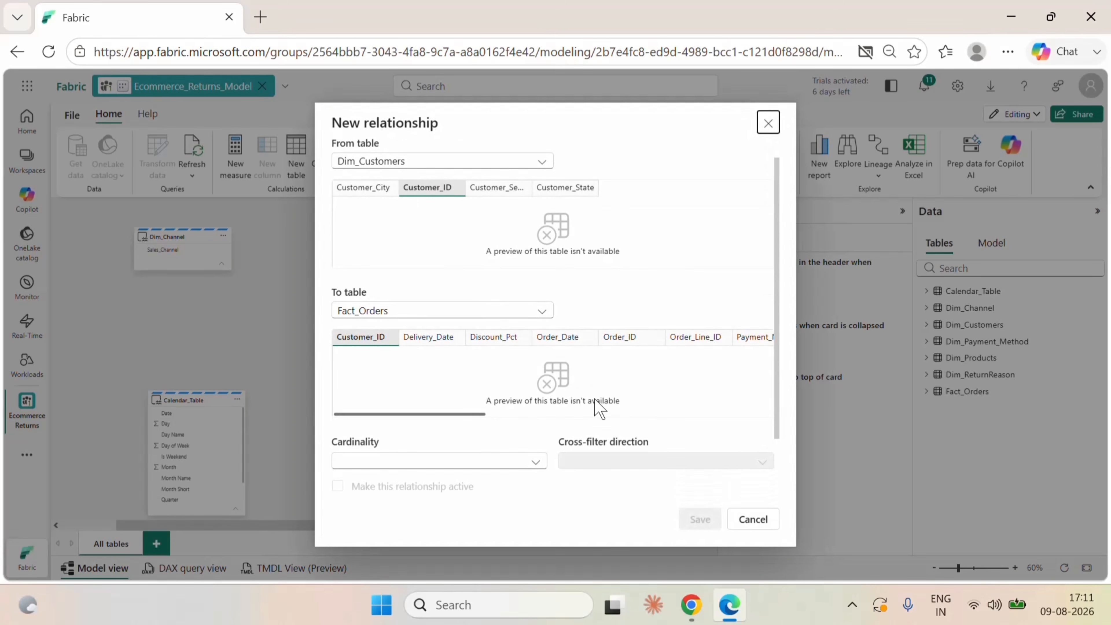
scroll(595, 409, "down", 2)
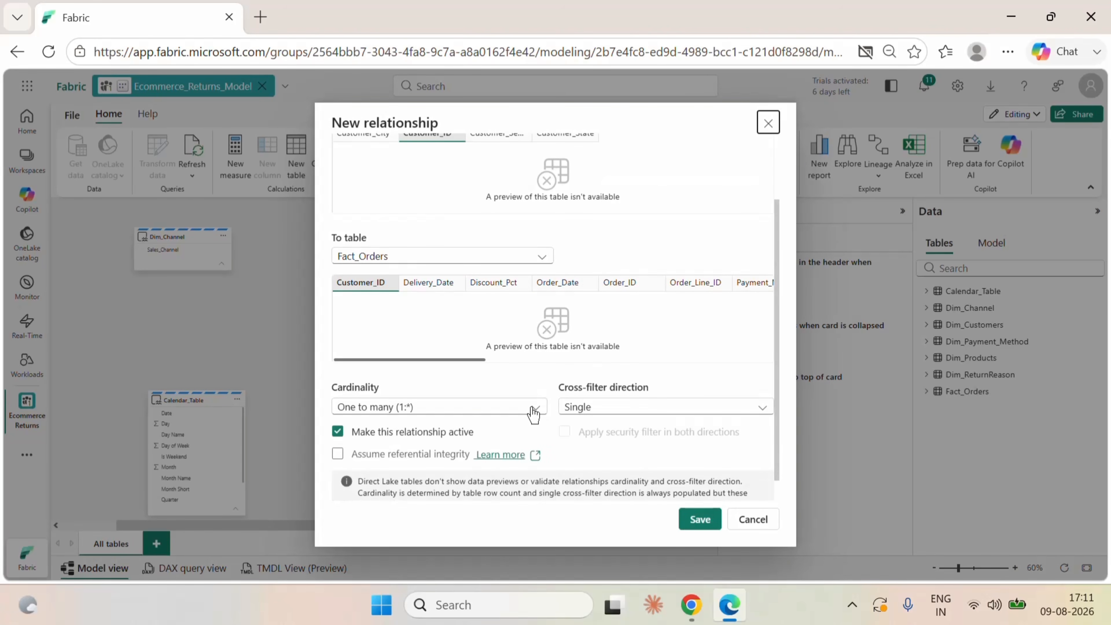
left_click(699, 519)
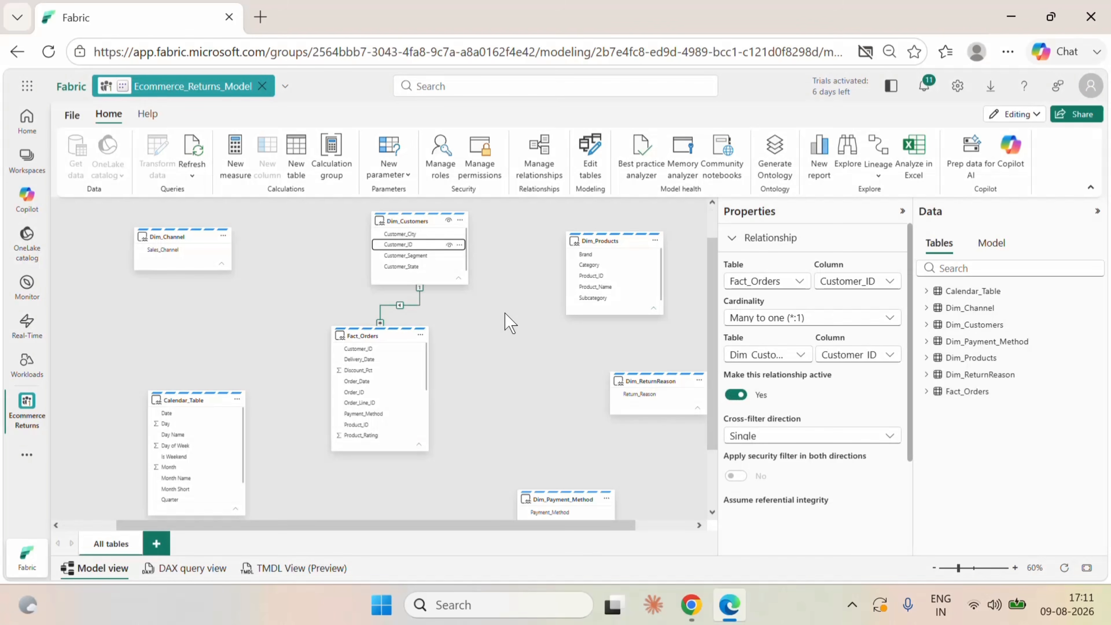
Create an active one-to-many relationship from Dim_Products to Fact_Orders on Product_ID with single cross-filter direction.
left_click(603, 242)
left_click_drag(593, 277, 375, 423)
scroll(583, 407, "down", 3)
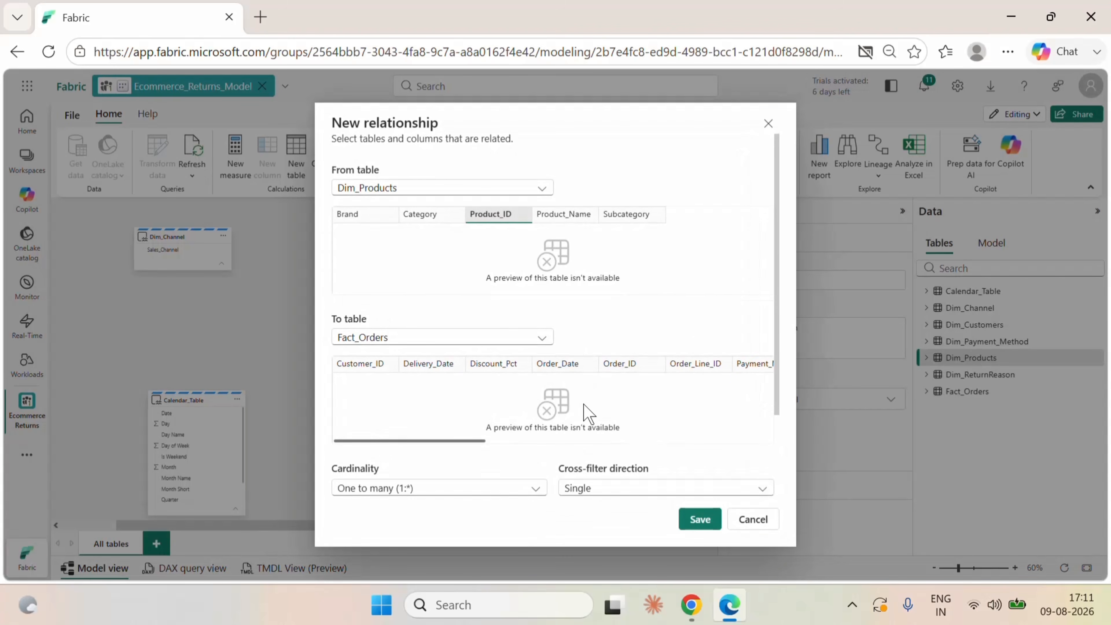
left_click(701, 519)
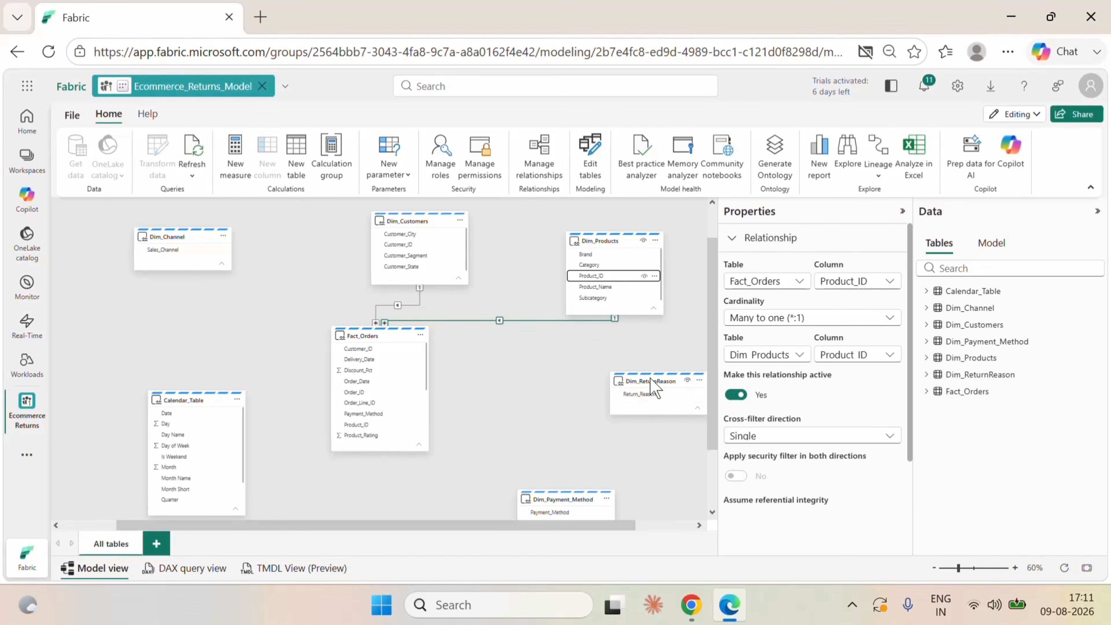
Create an active one-to-many relationship from Dim_ReturnReason to Fact_Orders on Return_Reason with single cross-filter direction.
left_click_drag(655, 388, 614, 385)
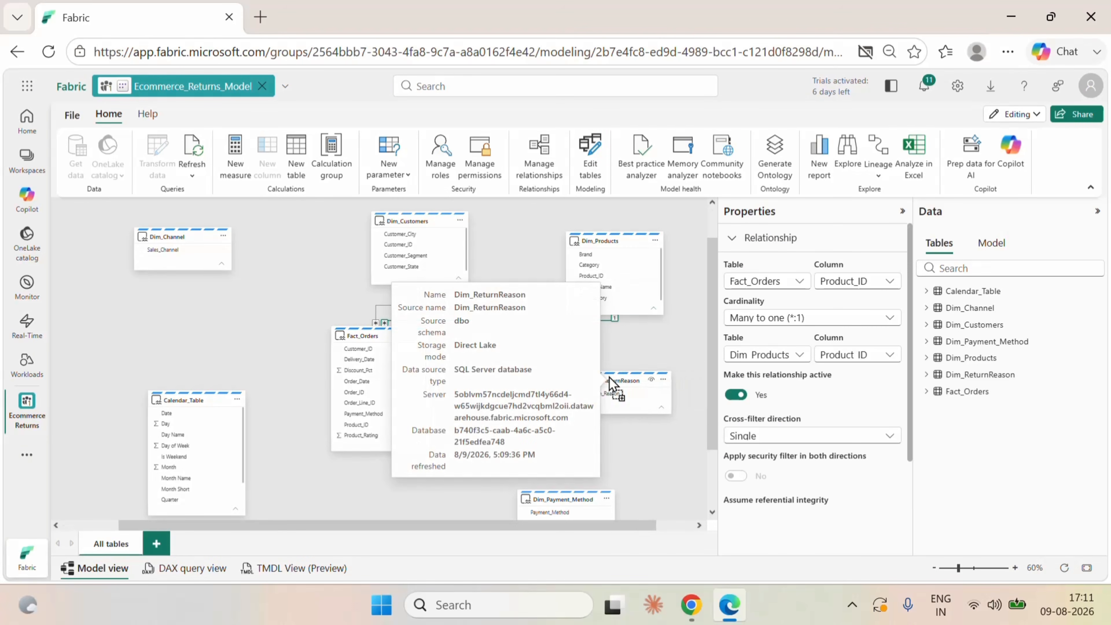
scroll(406, 398, "down", 2)
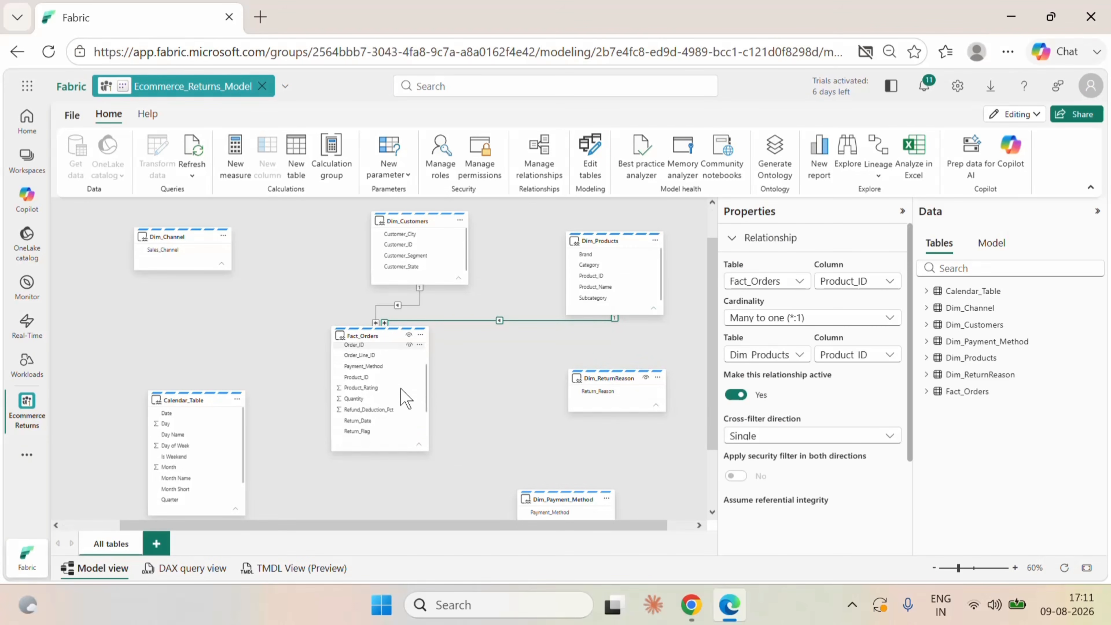
scroll(405, 423, "down", 1)
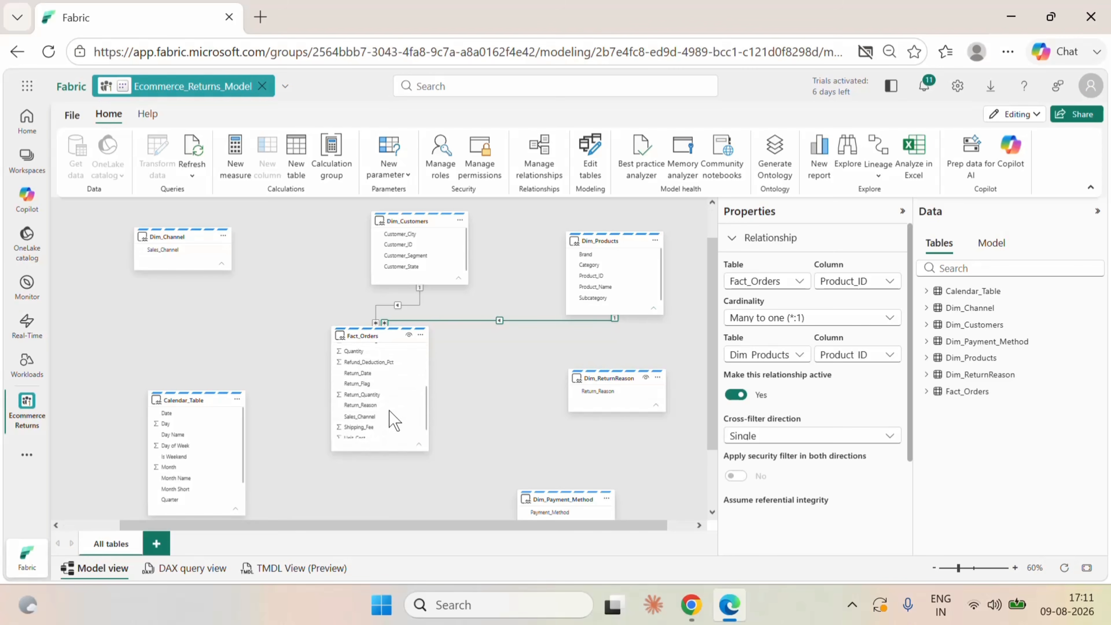
left_click_drag(600, 393, 363, 406)
scroll(612, 420, "down", 3)
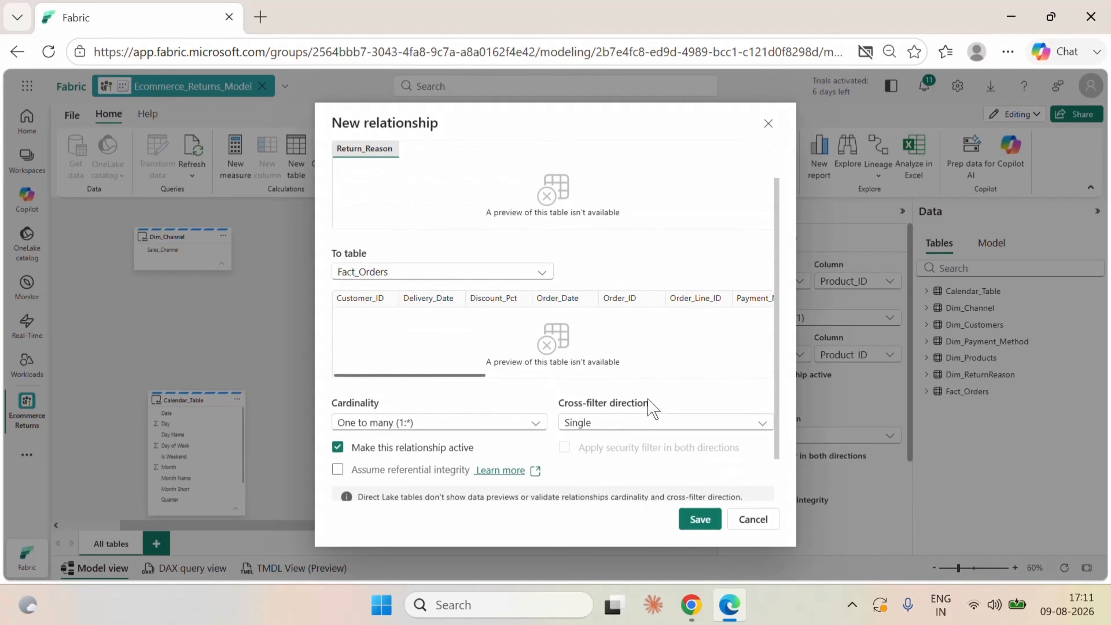
left_click(700, 520)
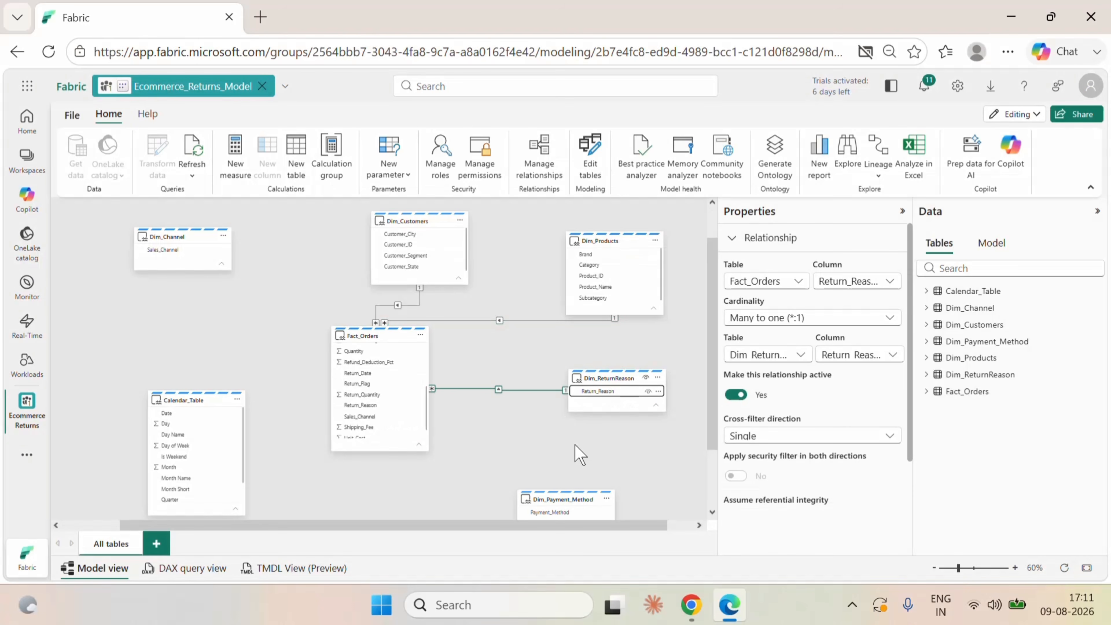
Create an active one-to-many relationship from Dim_Payment_Method to Fact_Orders on Payment_Method with single cross-filter direction.
scroll(387, 401, "up", 2)
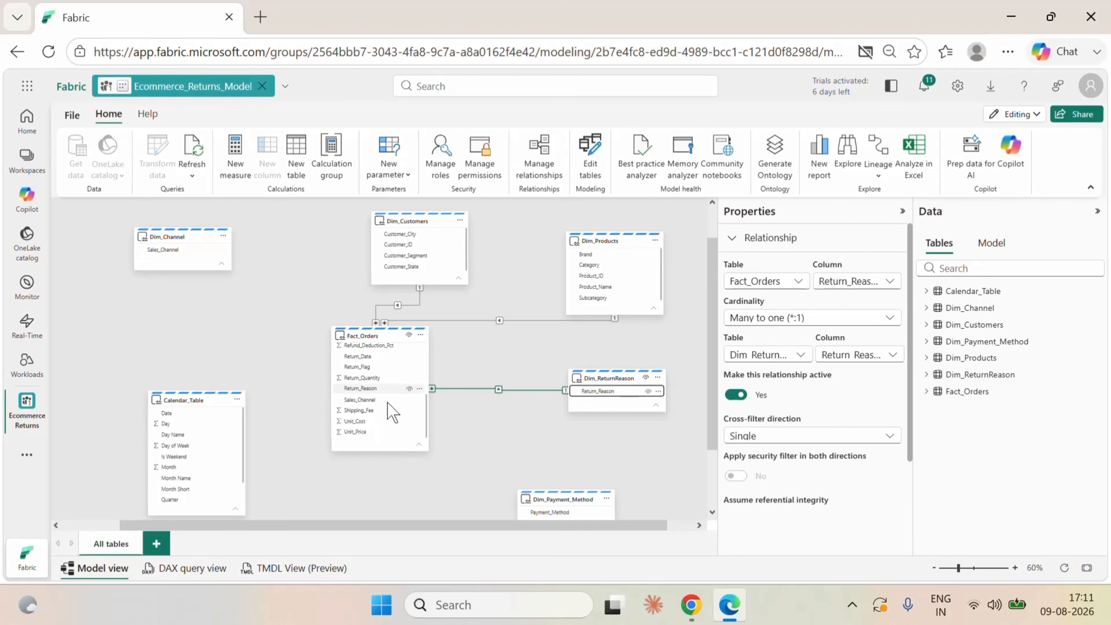
left_click_drag(552, 512, 396, 419)
scroll(637, 419, "down", 3)
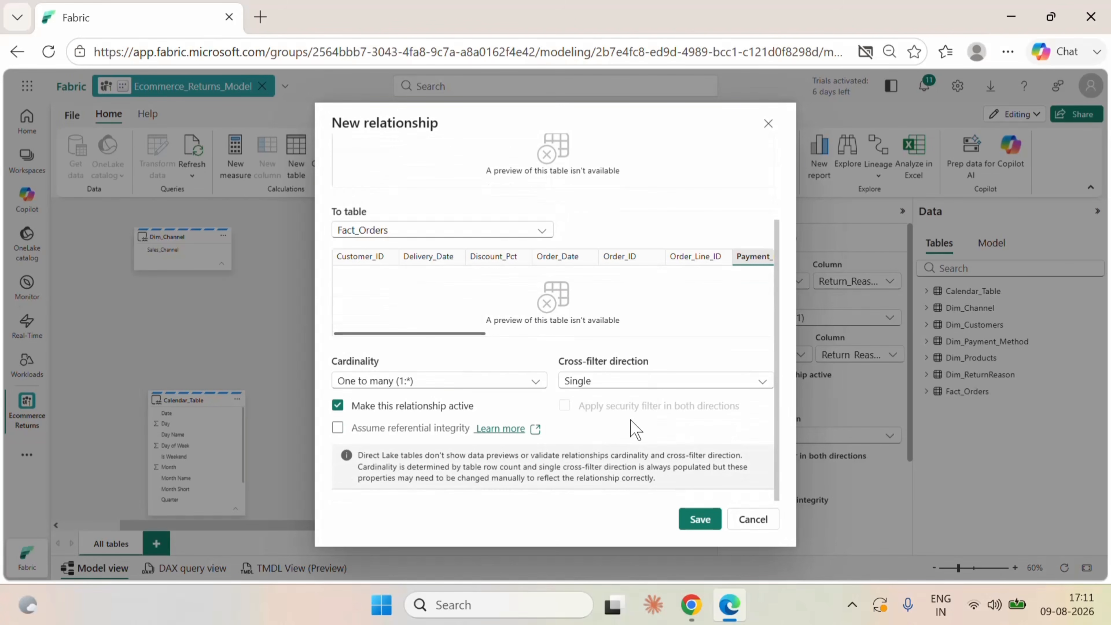
left_click(700, 520)
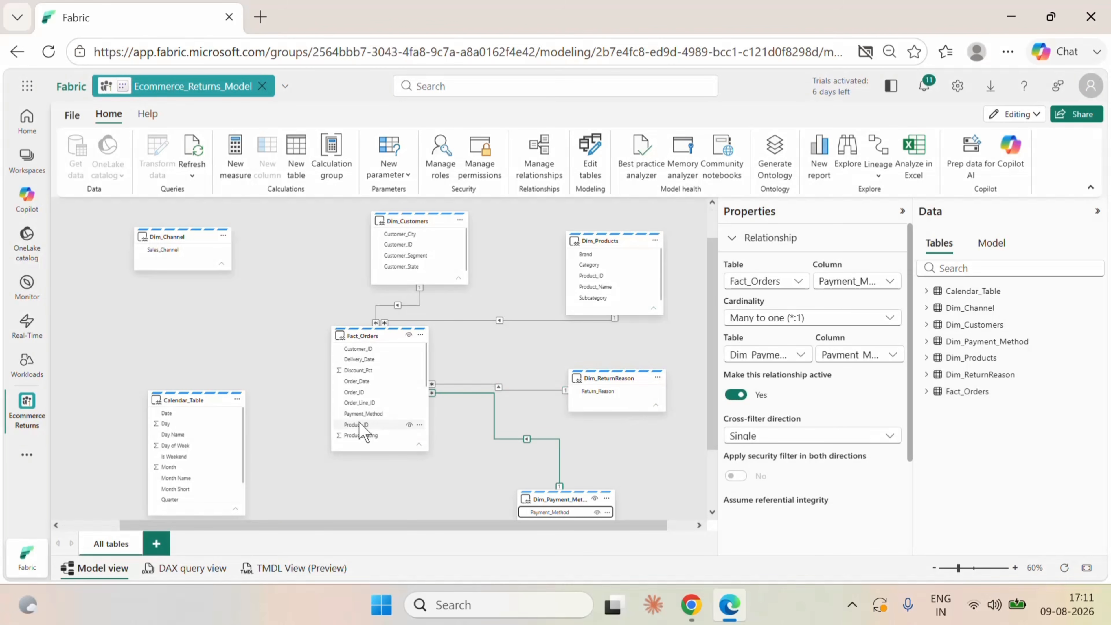
Create an active one-to-many relationship from Calendar_Table's Date to Fact_Orders' Order_Date with single cross-filter direction.
mouse_move(178, 402)
left_click_drag(172, 413, 392, 378)
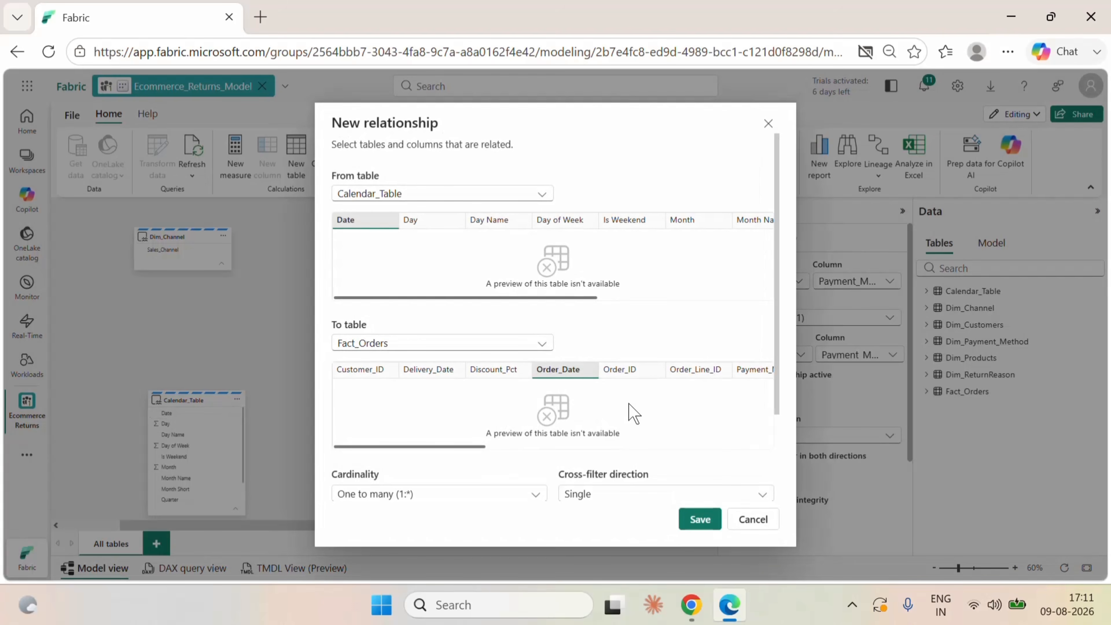
scroll(634, 413, "down", 3)
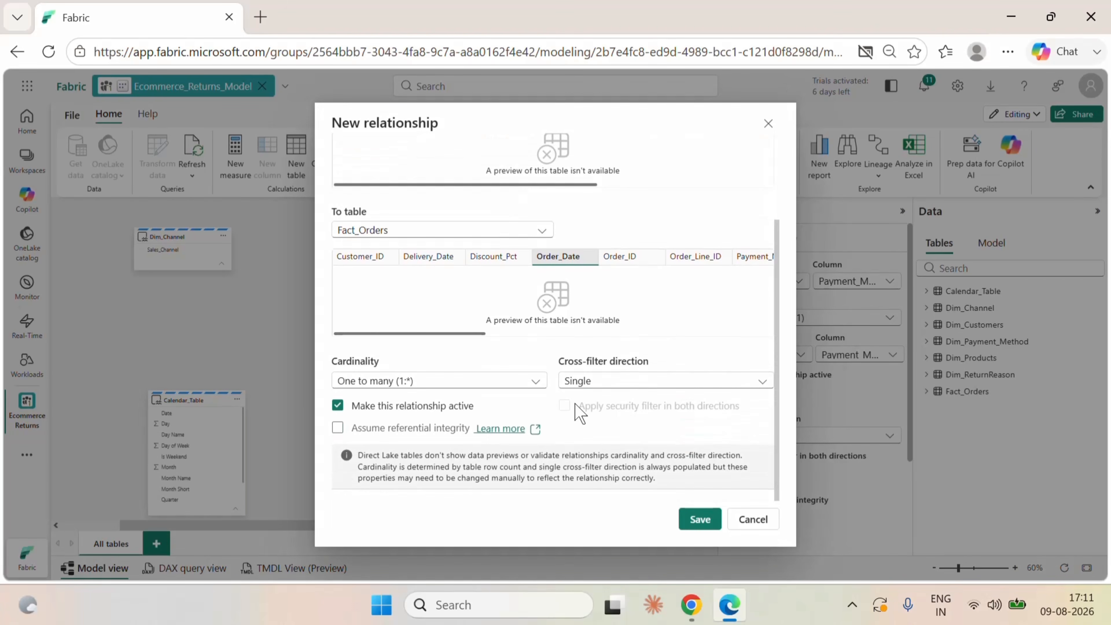
left_click(699, 520)
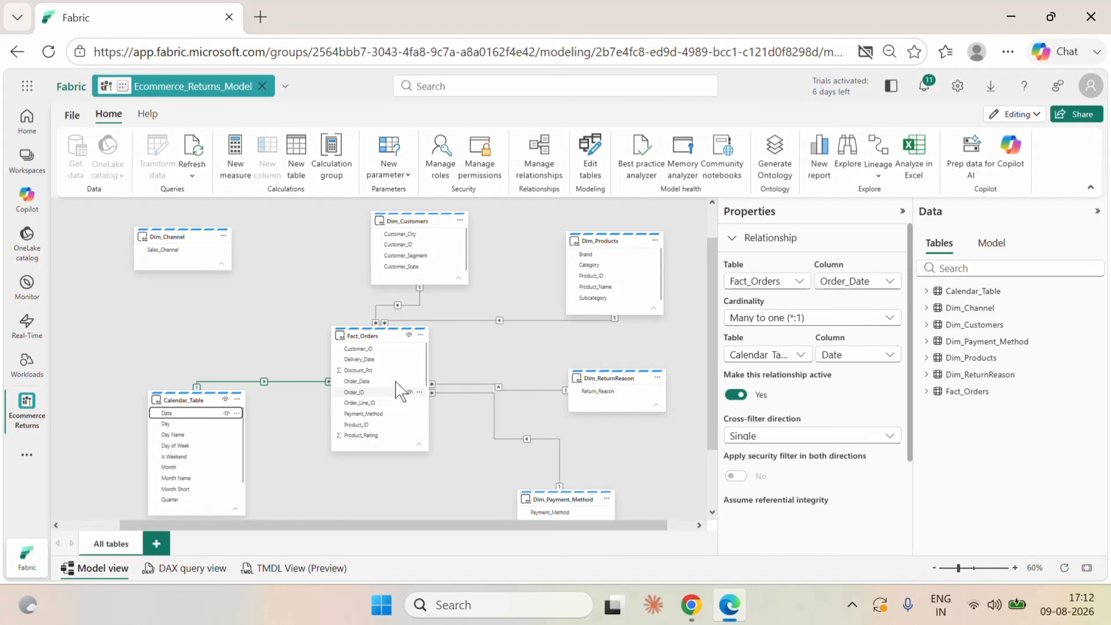
Create an active one-to-many relationship from Dim_Channel to Fact_Orders on Sales_Channel with single cross-filter direction.
scroll(394, 393, "down", 4)
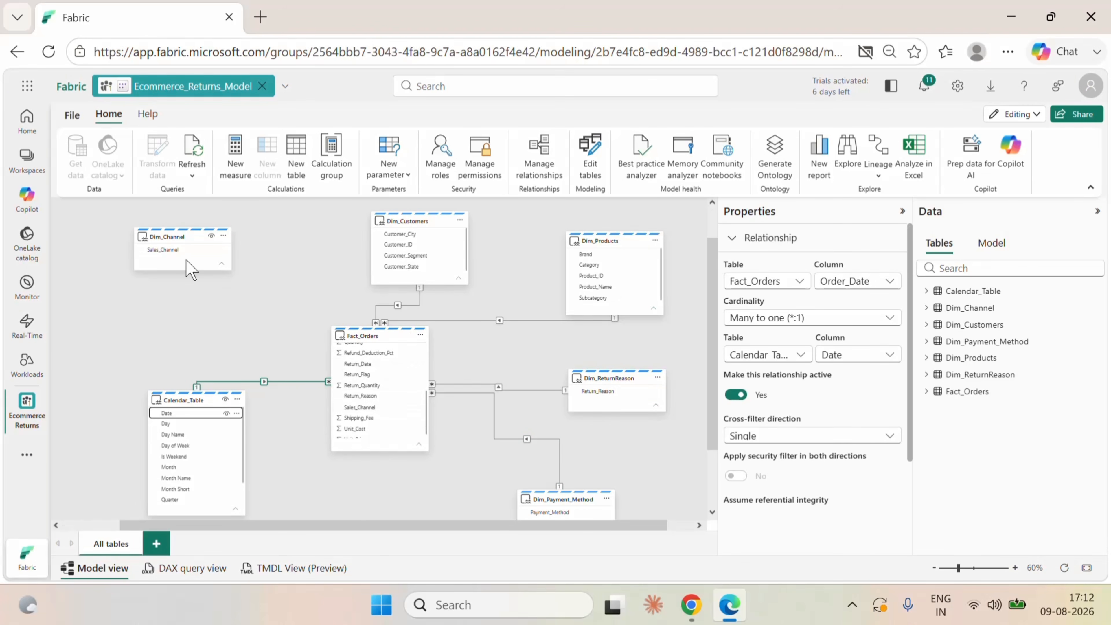
left_click_drag(172, 249, 381, 415)
scroll(687, 389, "down", 3)
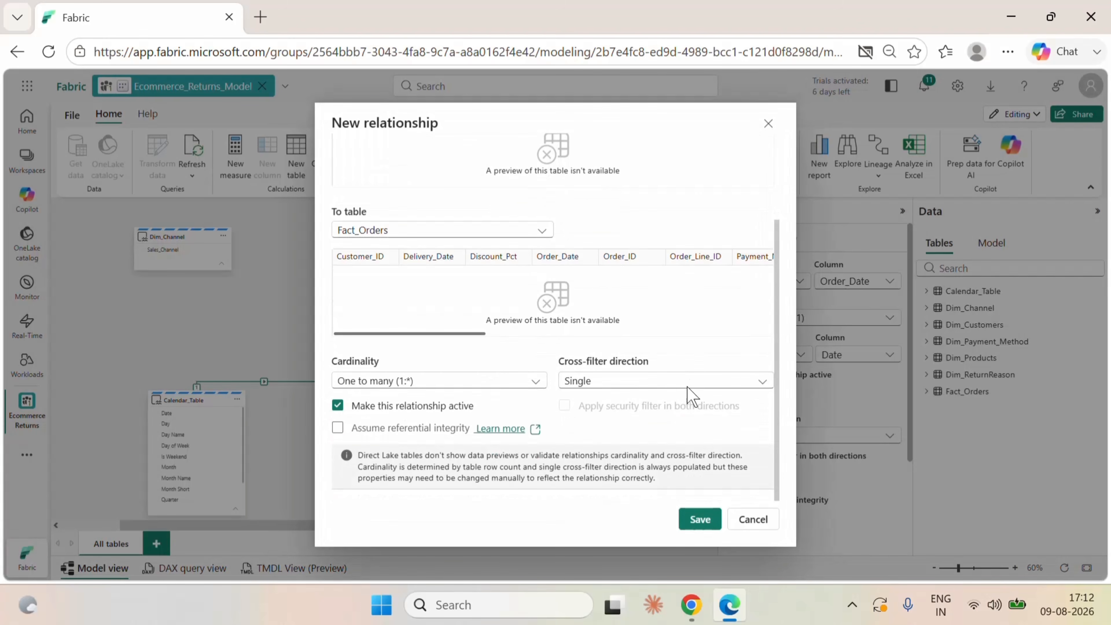
left_click(699, 519)
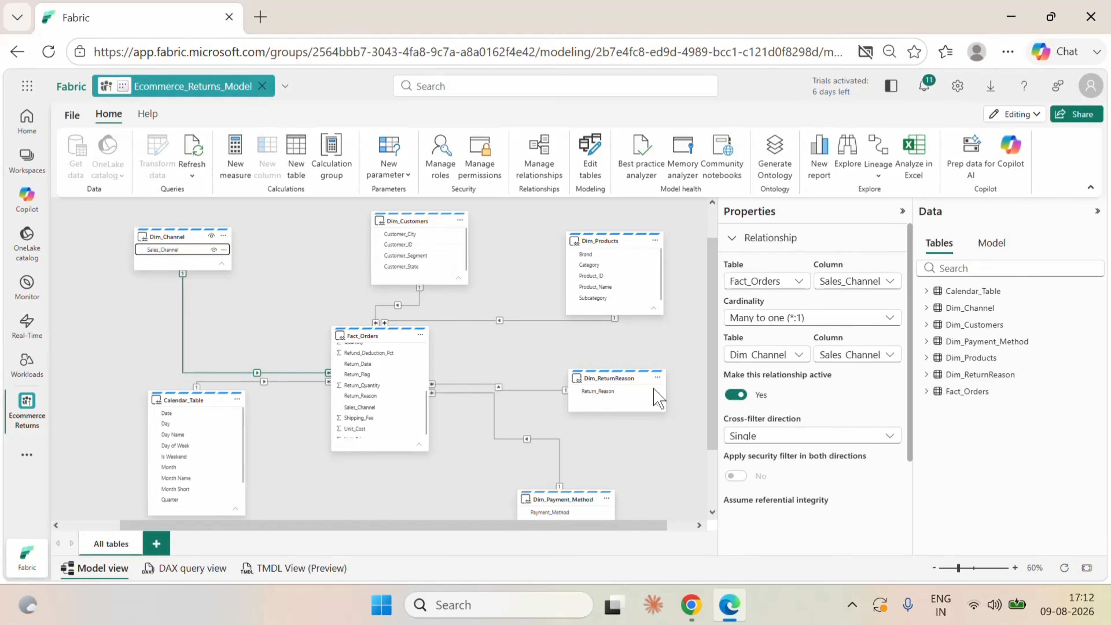
Fit the whole model diagram in view and move the Dim_Customers table directly above Fact_Orders.
left_click(1087, 568)
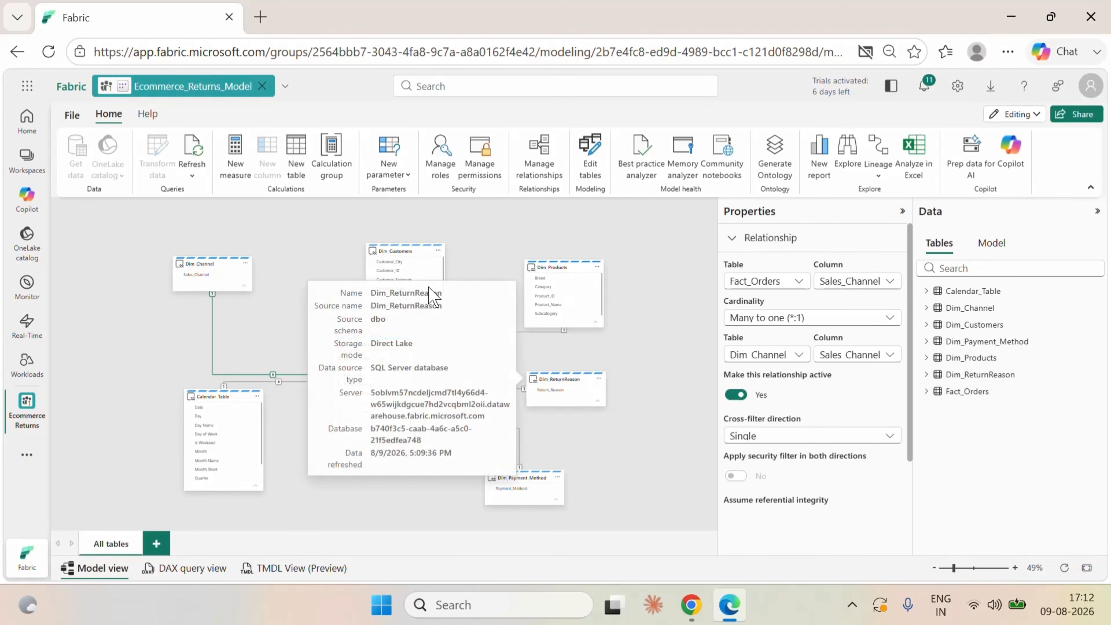
left_click_drag(408, 258, 371, 238)
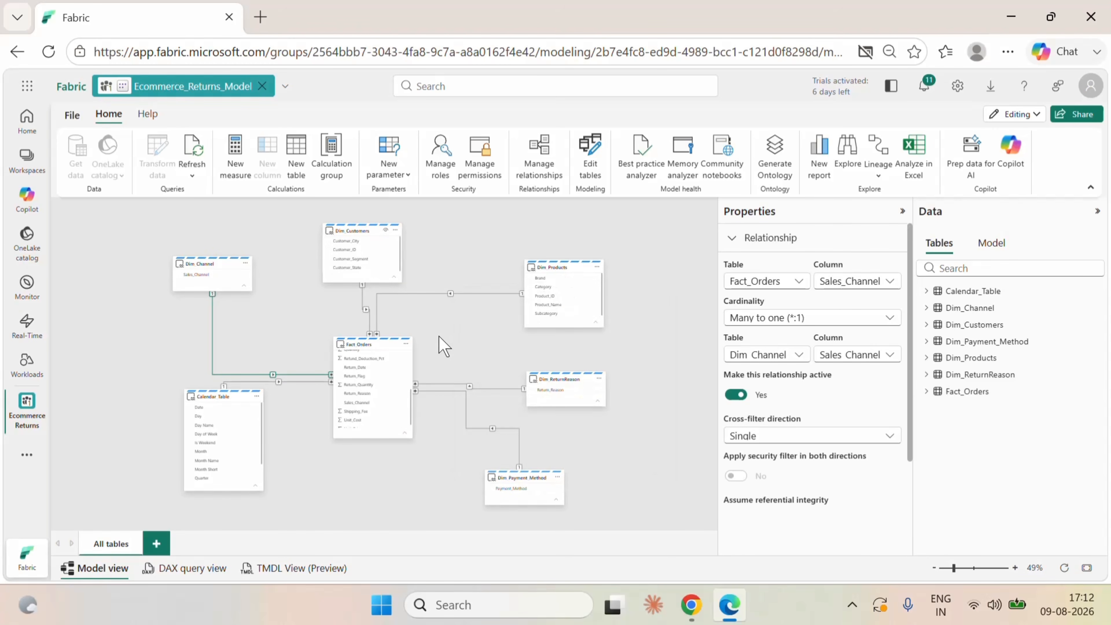
left_click(234, 176)
Set the Month Name column of Calendar_Table to sort by the Month column.
scroll(221, 451, "down", 2)
left_click(218, 441)
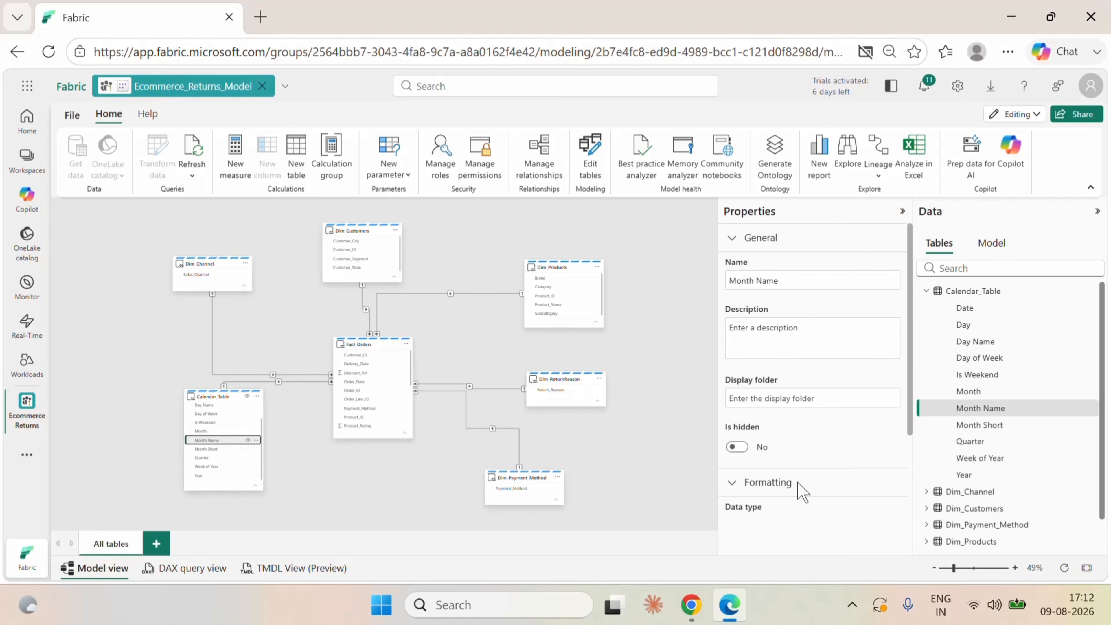
scroll(814, 490, "down", 2)
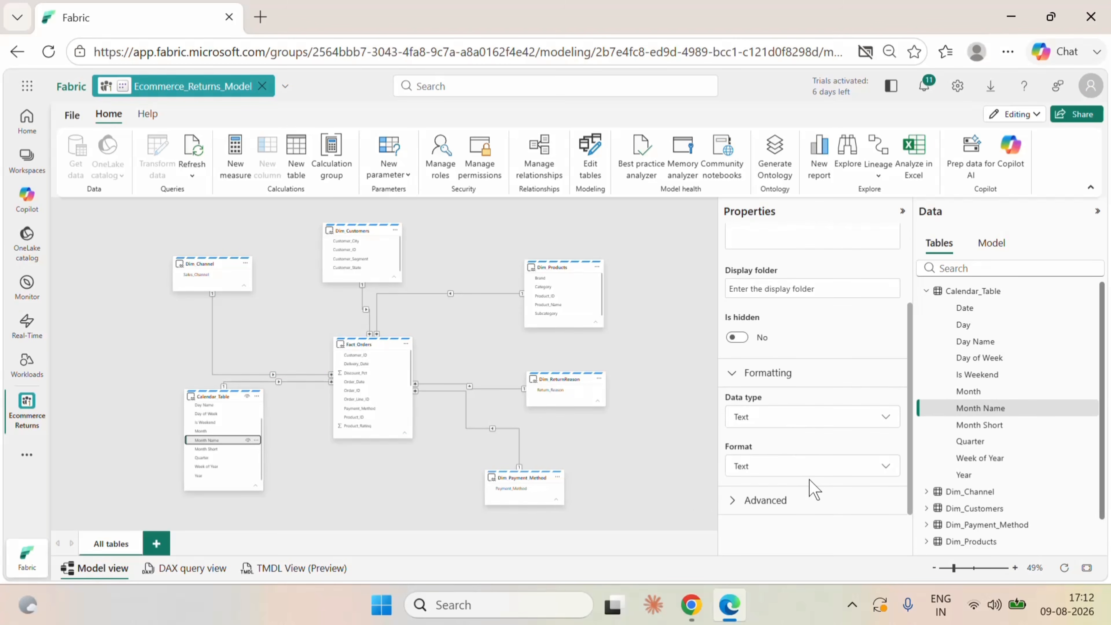
left_click(778, 501)
scroll(796, 453, "down", 3)
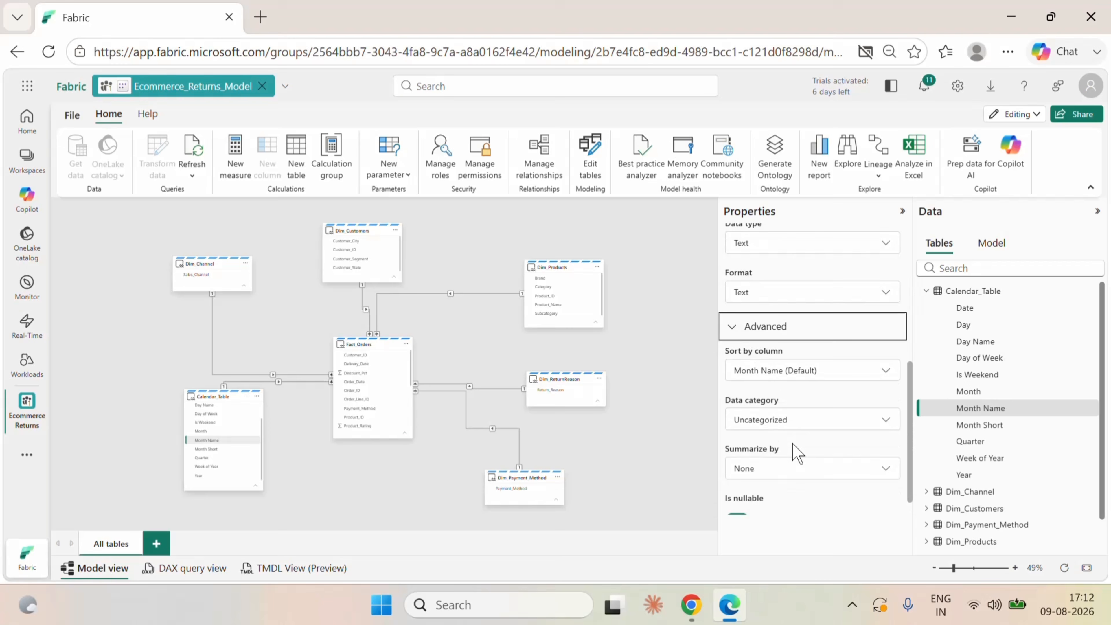
left_click(762, 372)
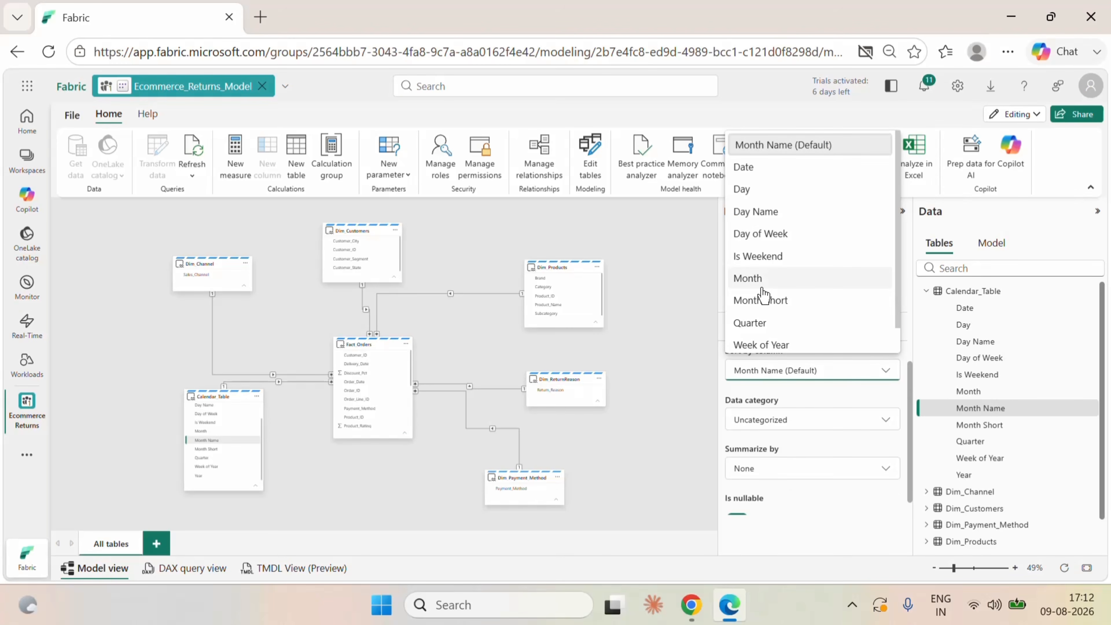
left_click(761, 283)
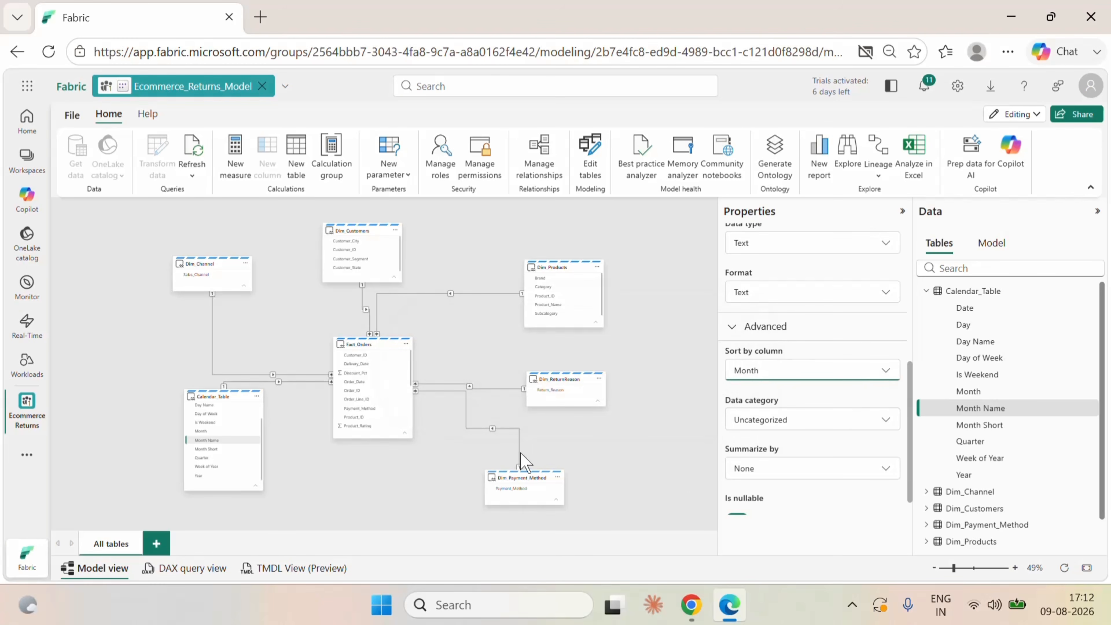
Set the Month Short column of Calendar_Table to sort by the Month column.
left_click(211, 449)
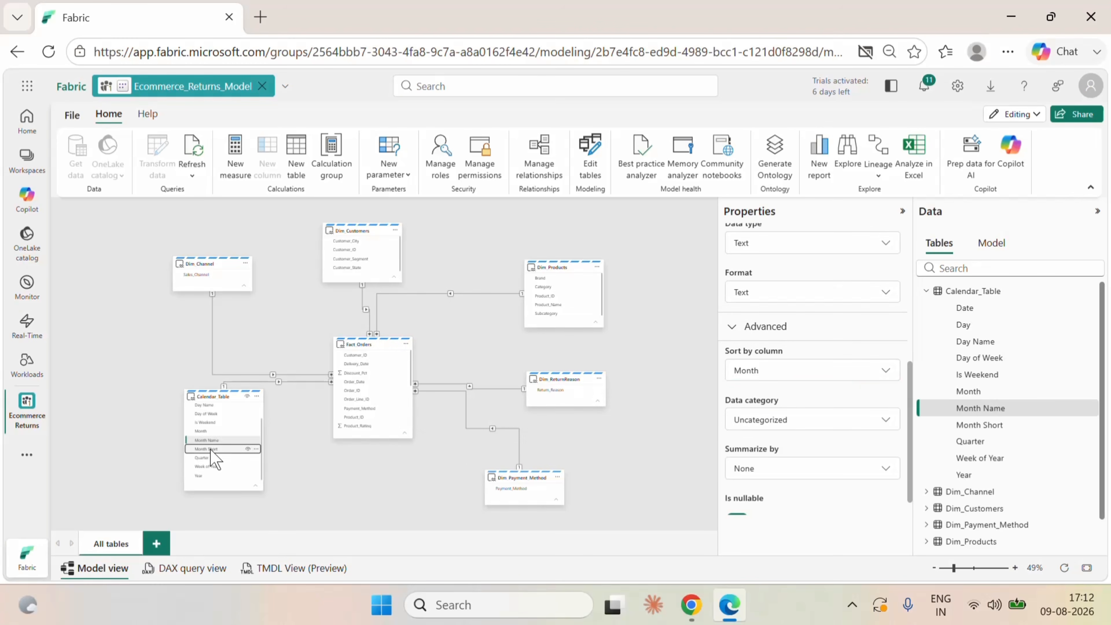
left_click(816, 380)
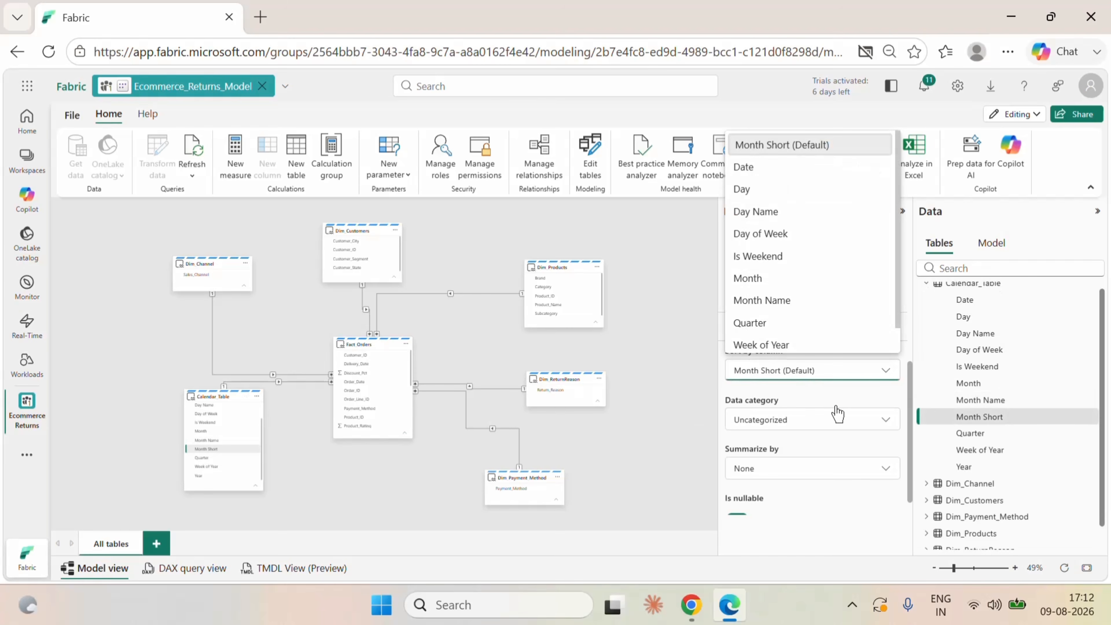
left_click(756, 279)
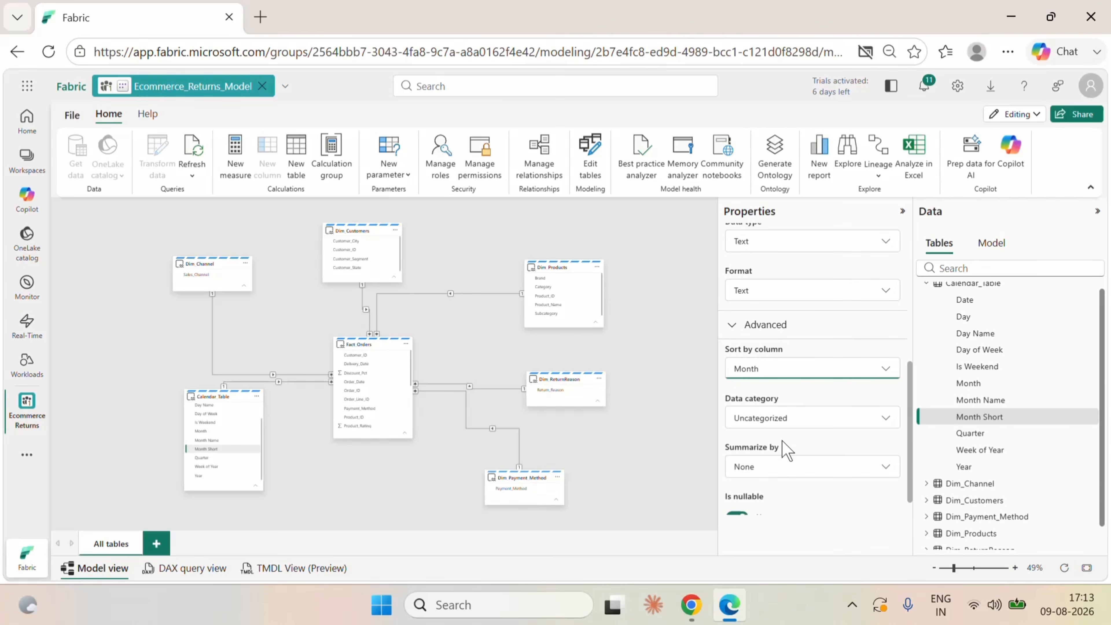
scroll(783, 444, "up", 5)
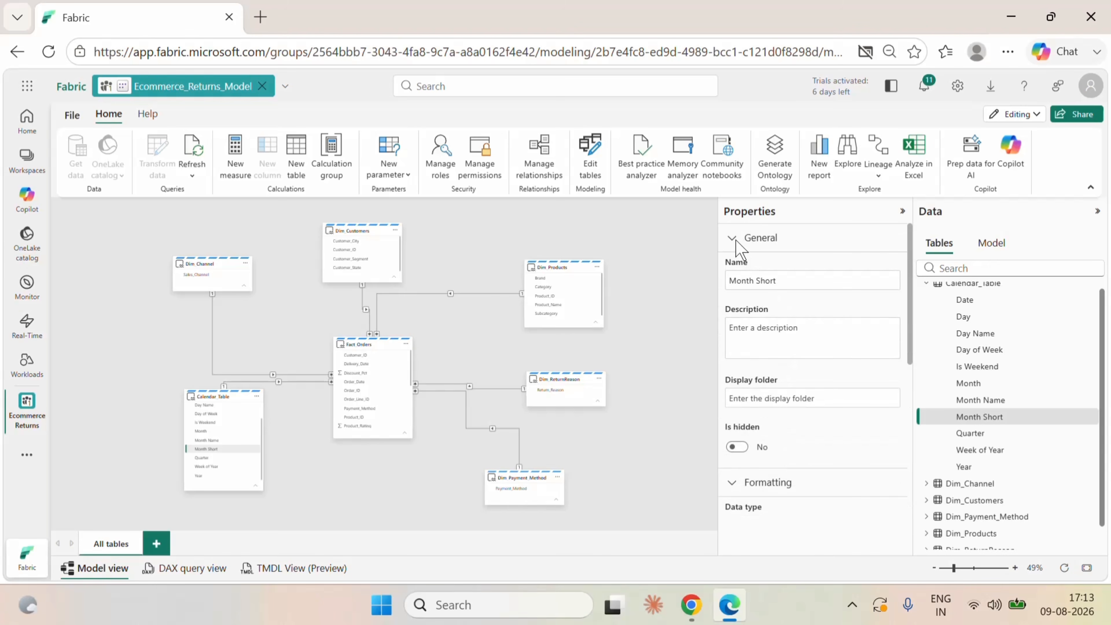
Add a calculated table with the formula Table = "Dummy" and move its card to free space beside Dim_Products.
left_click(664, 319)
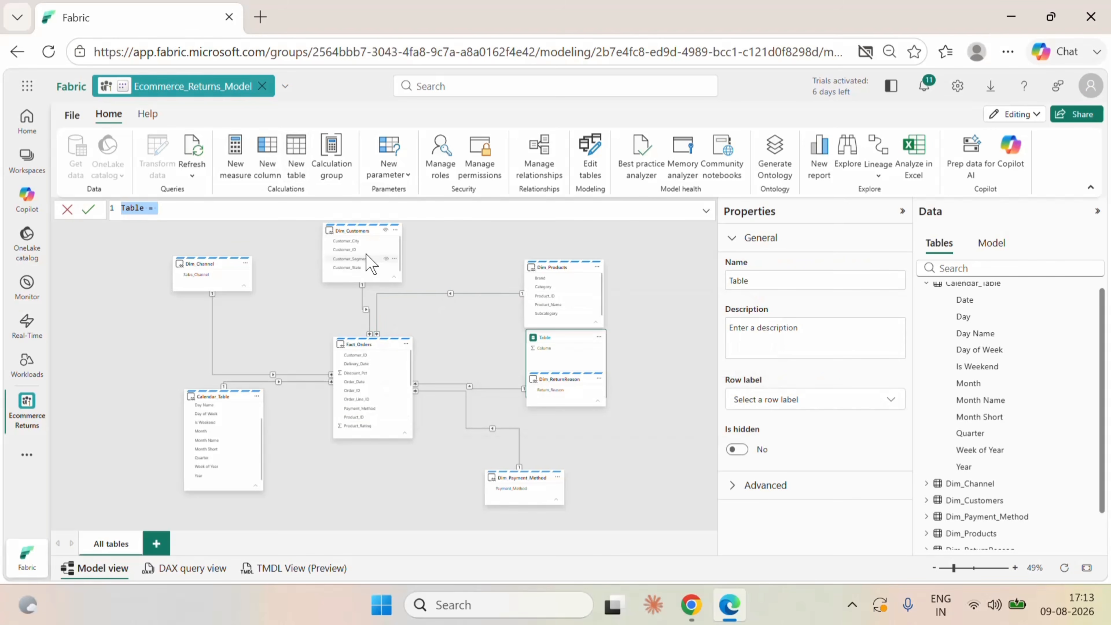
left_click(207, 210)
type("d")
key("BackSpace")
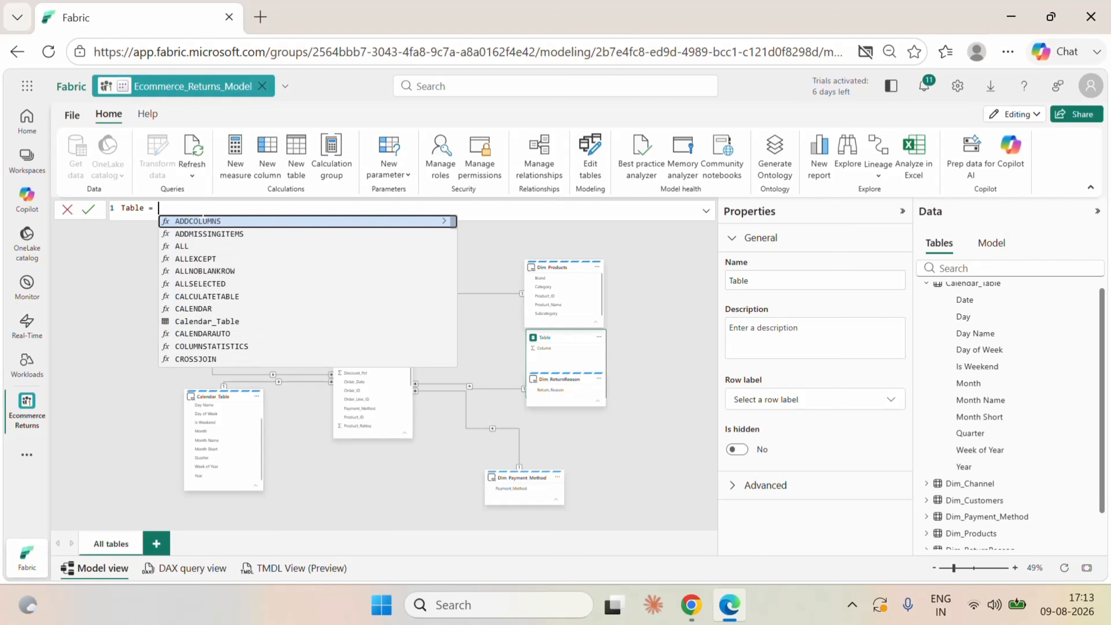
type("\"\"")
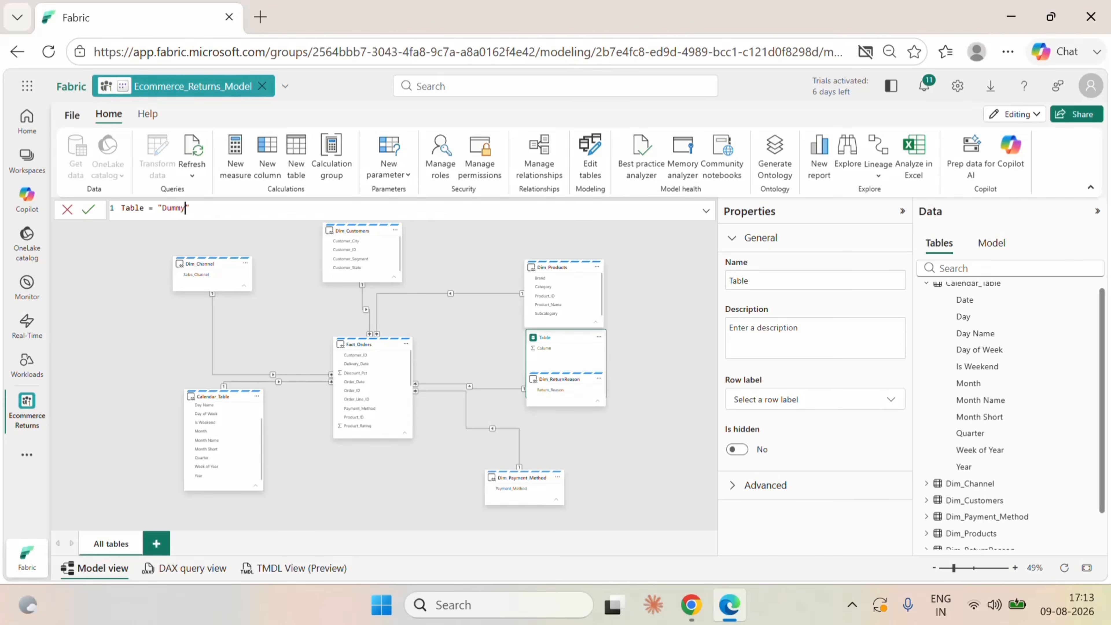
left_click(88, 210)
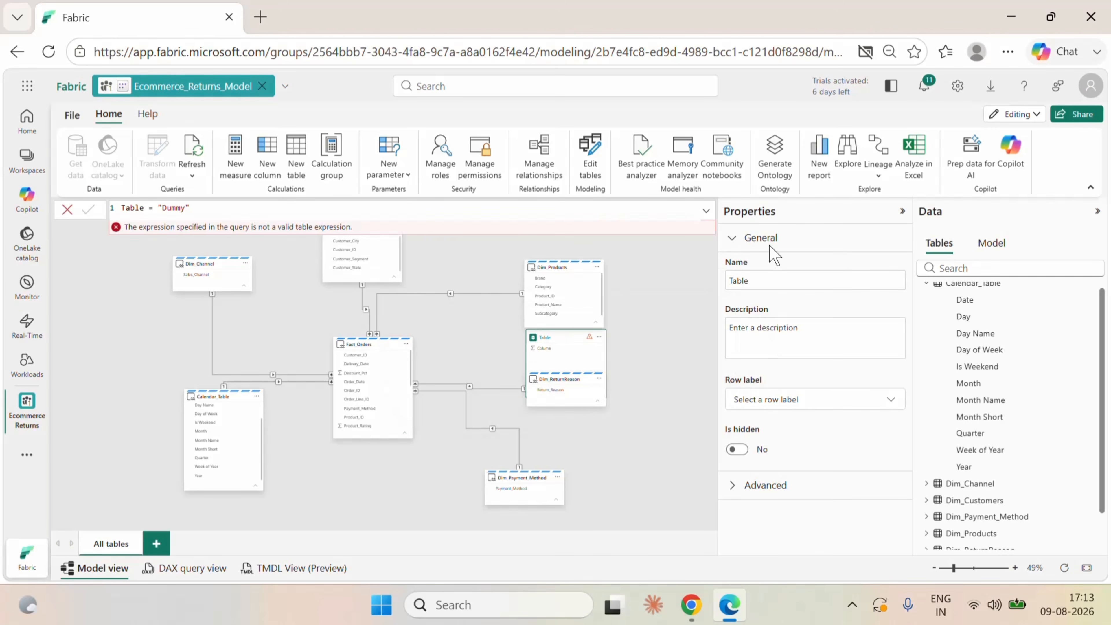
left_click_drag(572, 342, 673, 294)
left_click(674, 380)
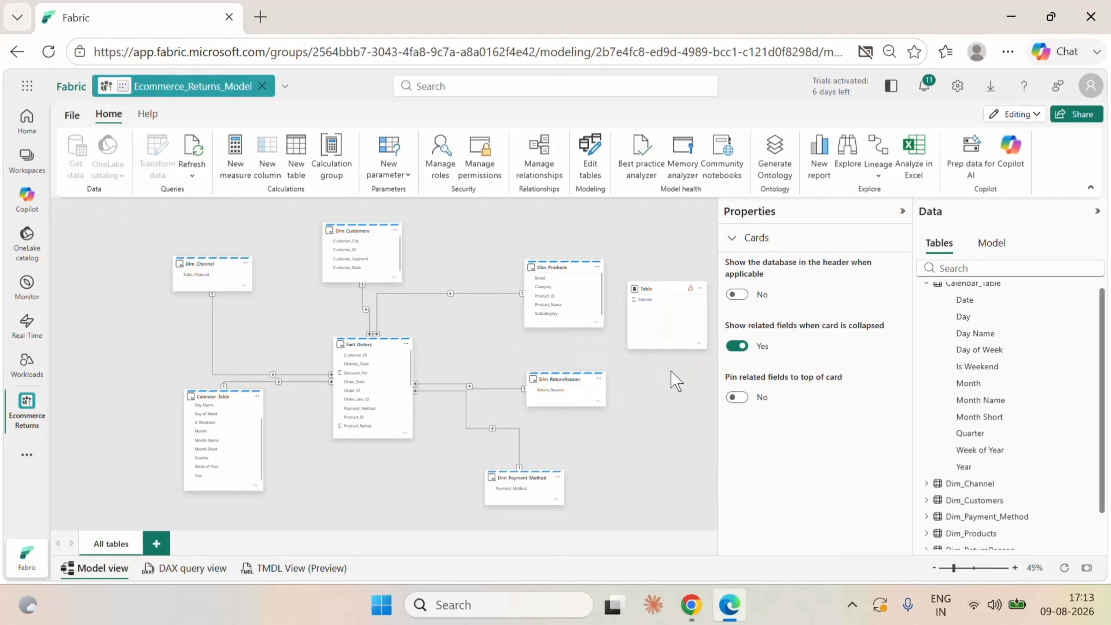
Rename the "Dummy" calculated table to Measures_Table in its formula and place its card between Dim_Products and Dim_ReturnReason.
left_click(661, 297)
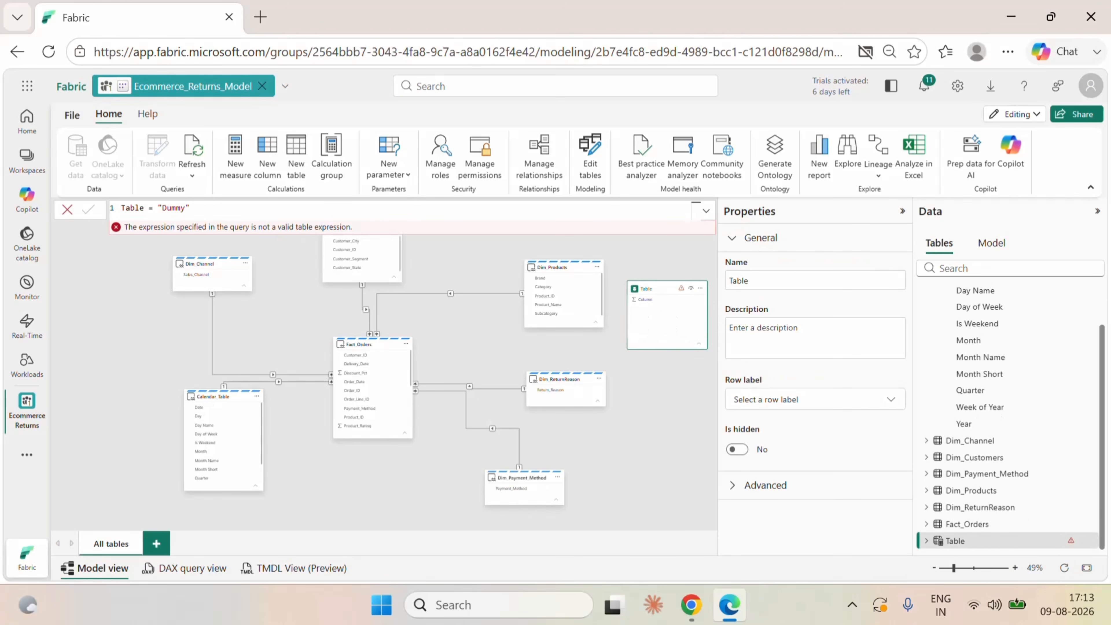
double_click(122, 208)
type("Measure_")
left_click(154, 209)
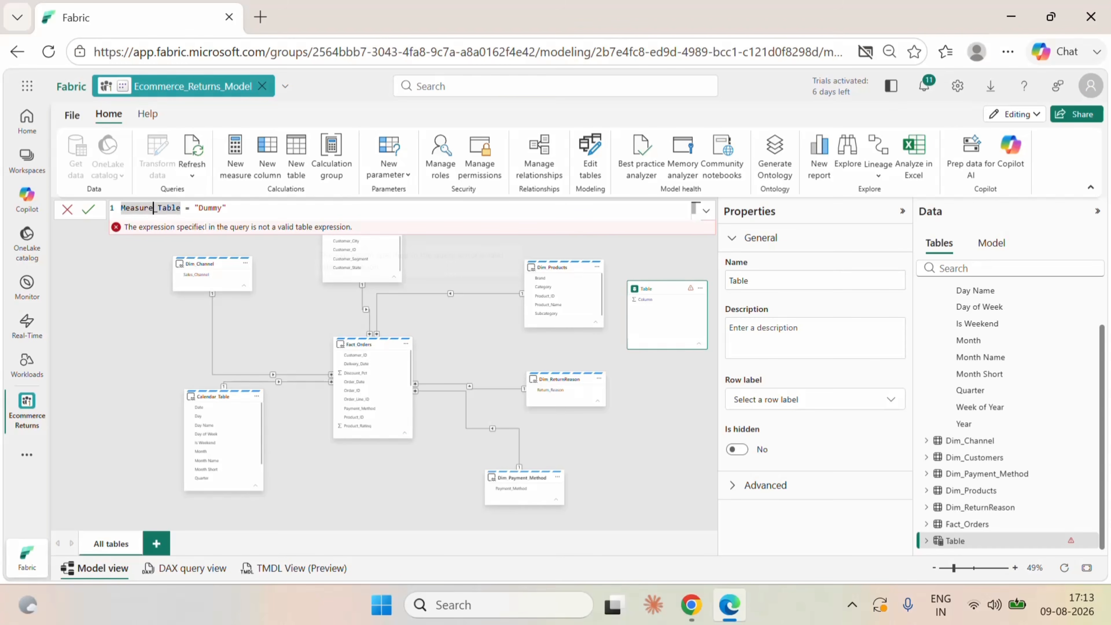
type("s")
left_click(280, 210)
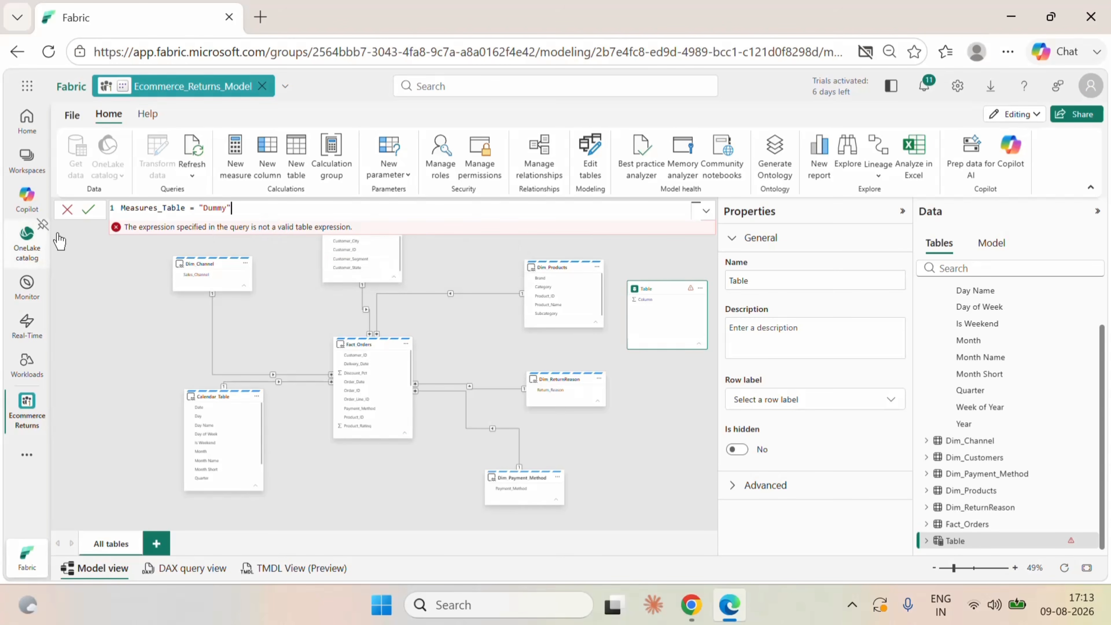
left_click(88, 209)
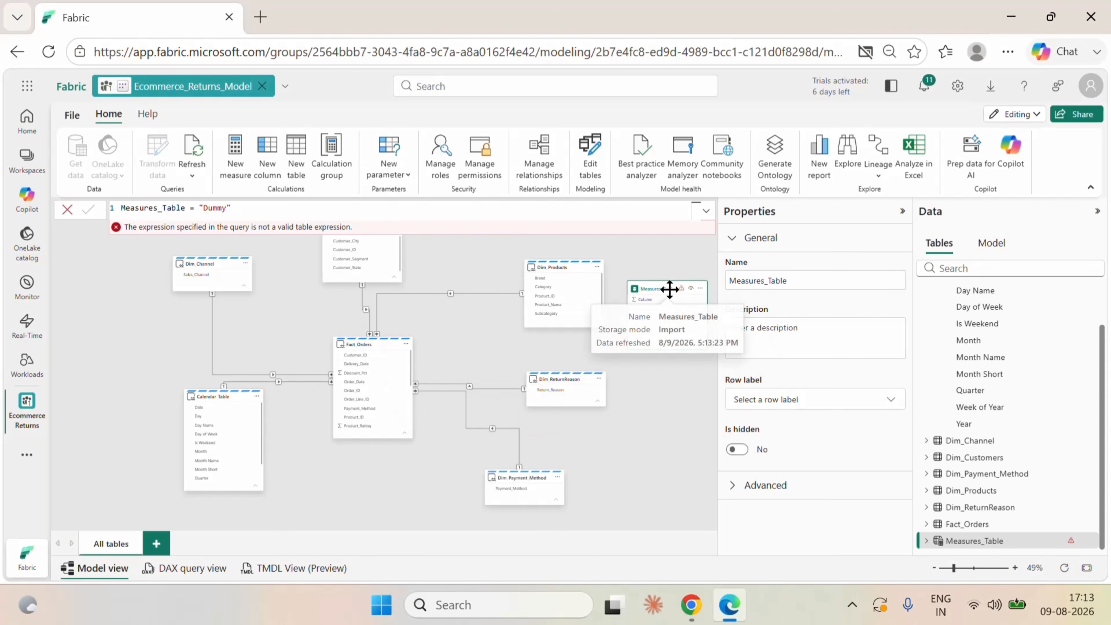
left_click_drag(669, 290, 668, 328)
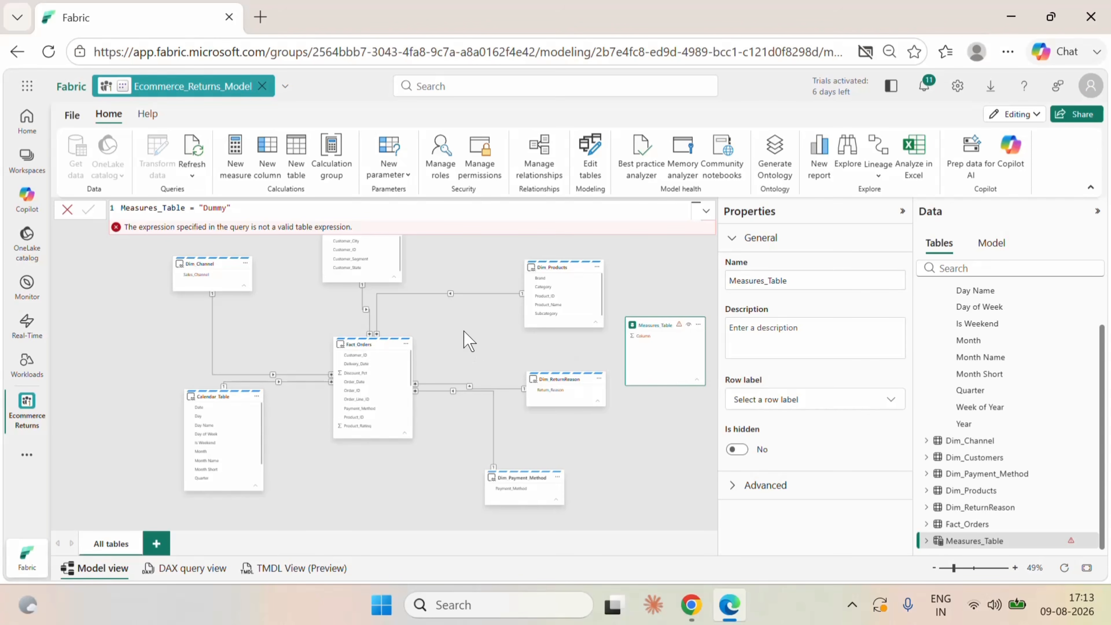
left_click(564, 265)
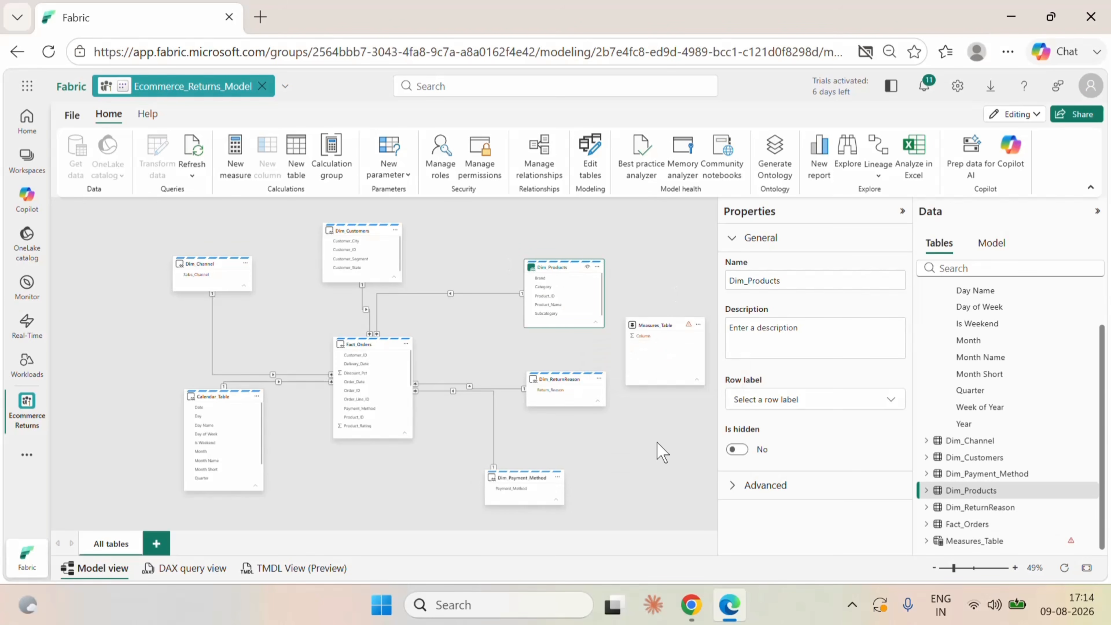
Search Windows for Power BI Desktop and open it.
left_click(521, 604)
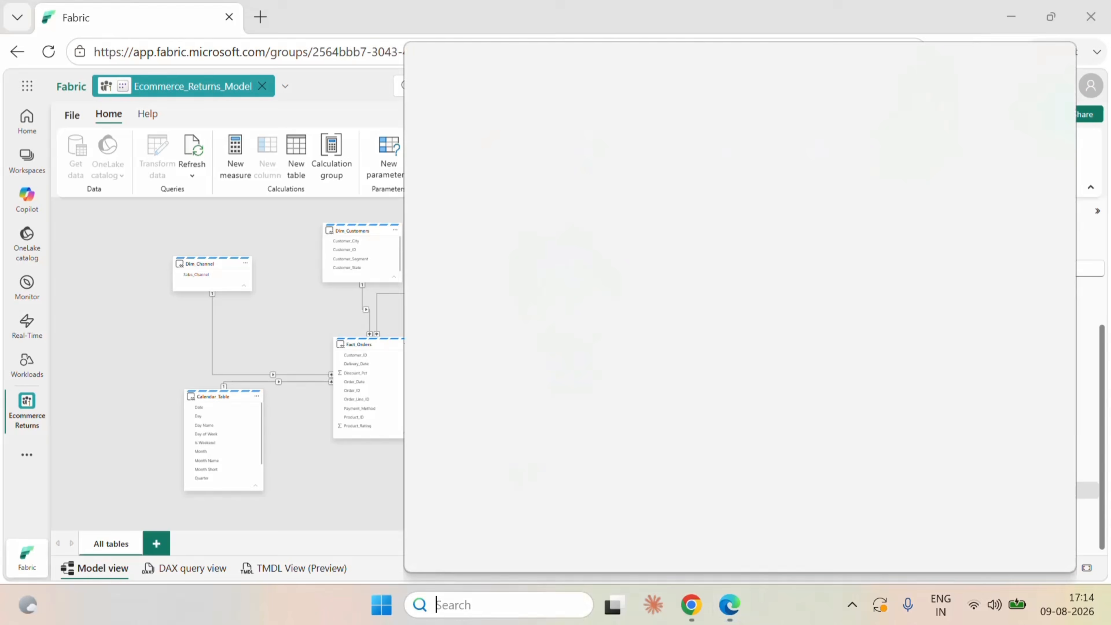
type("power")
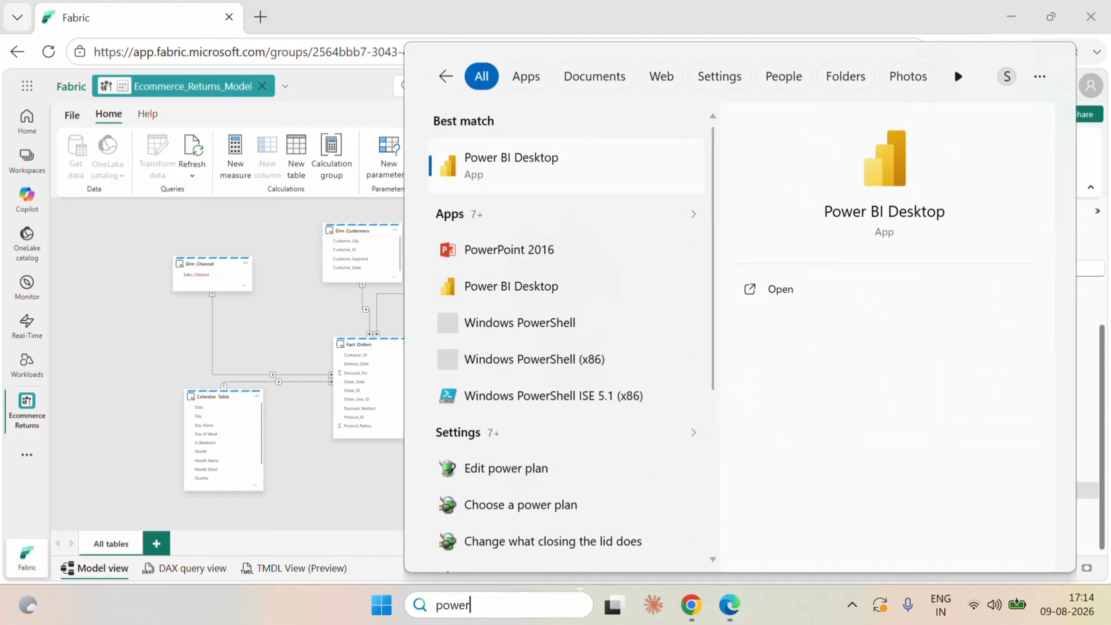
left_click(483, 176)
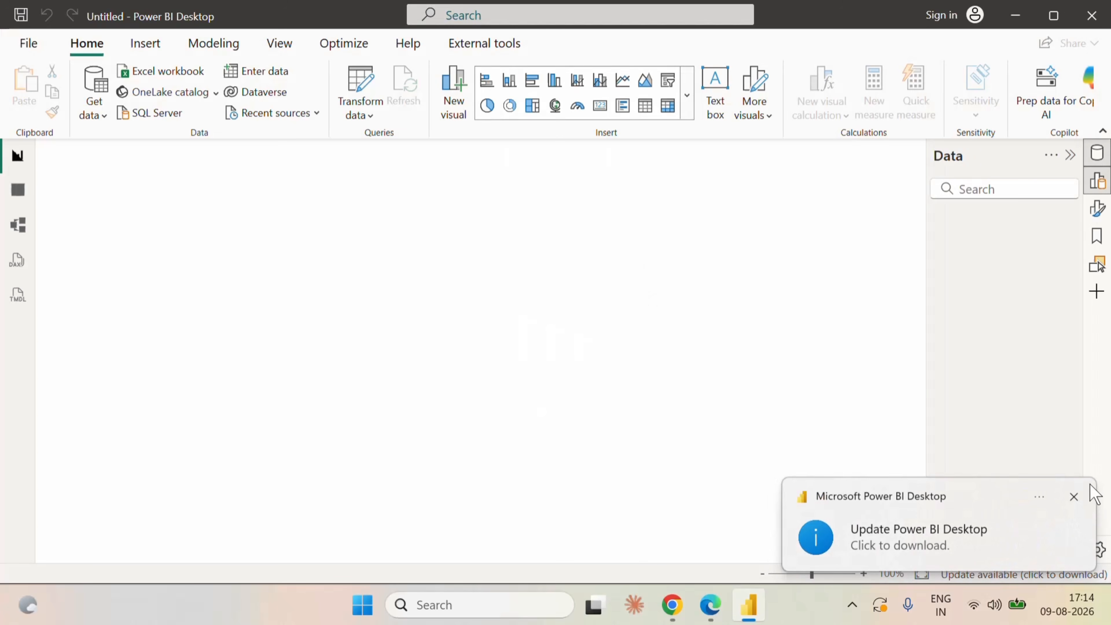
Dismiss the update notification and connect the blank report to the Ecommerce_Returns_Model semantic model.
left_click(1076, 497)
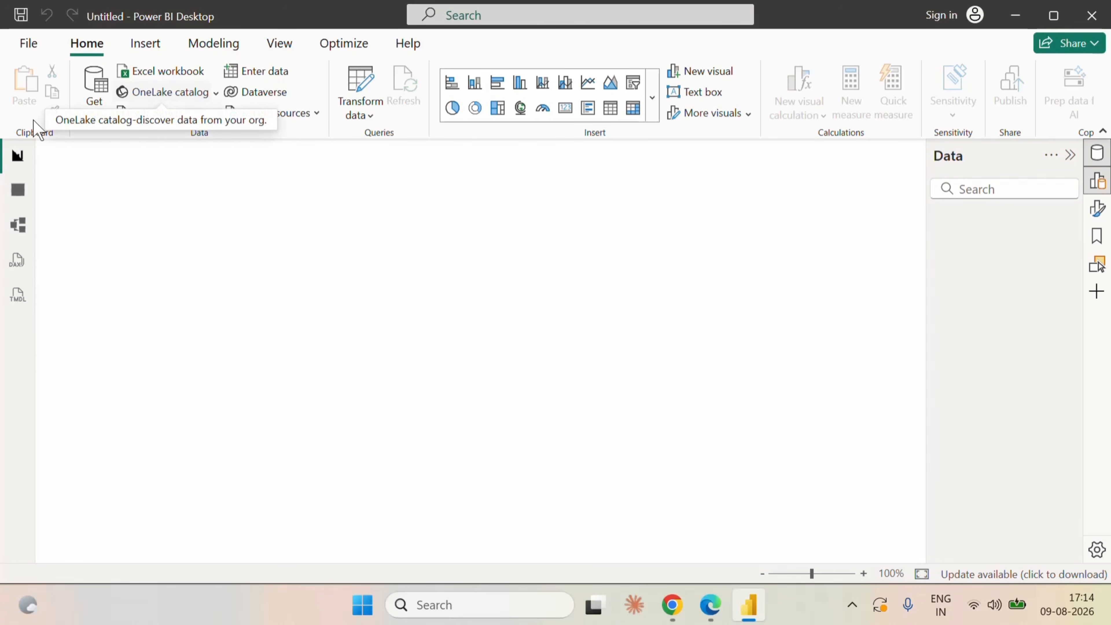
left_click(100, 123)
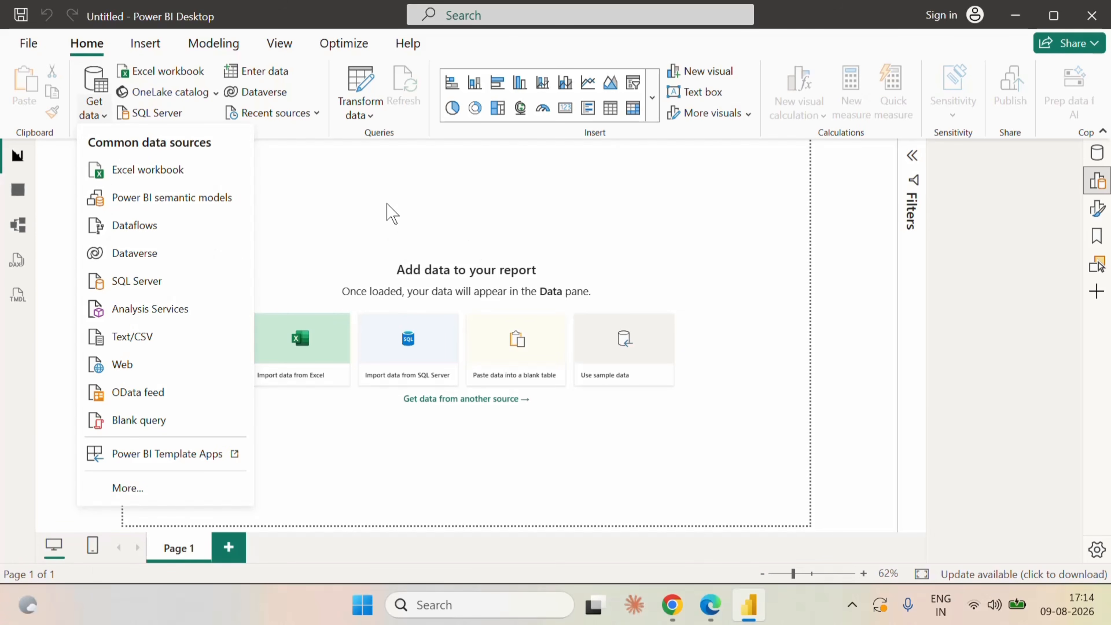
key("ctrl+o")
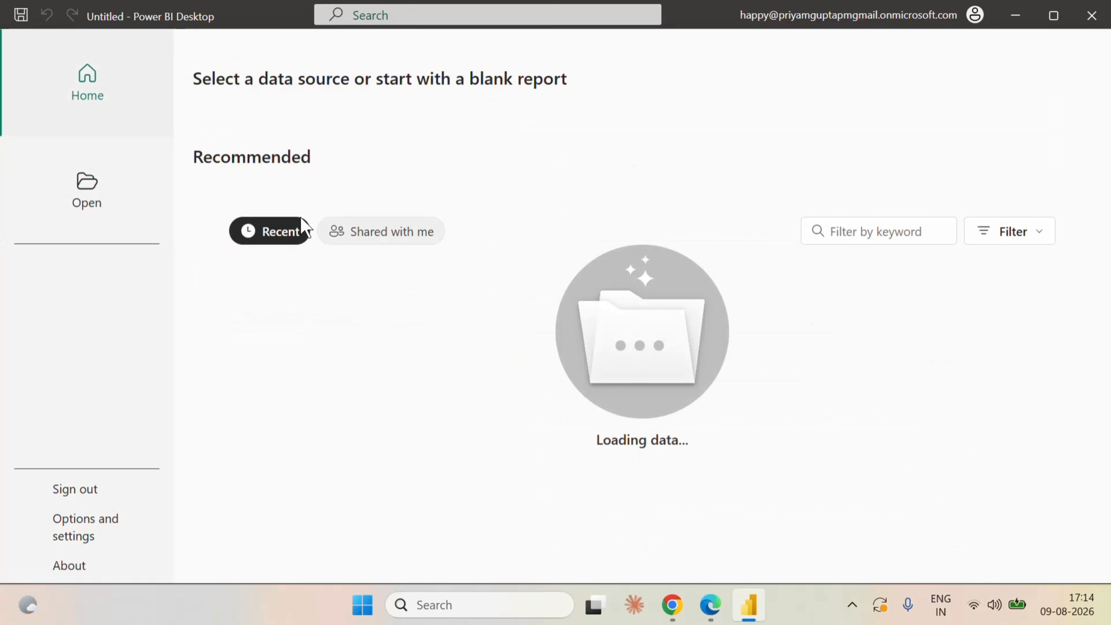
left_click(298, 177)
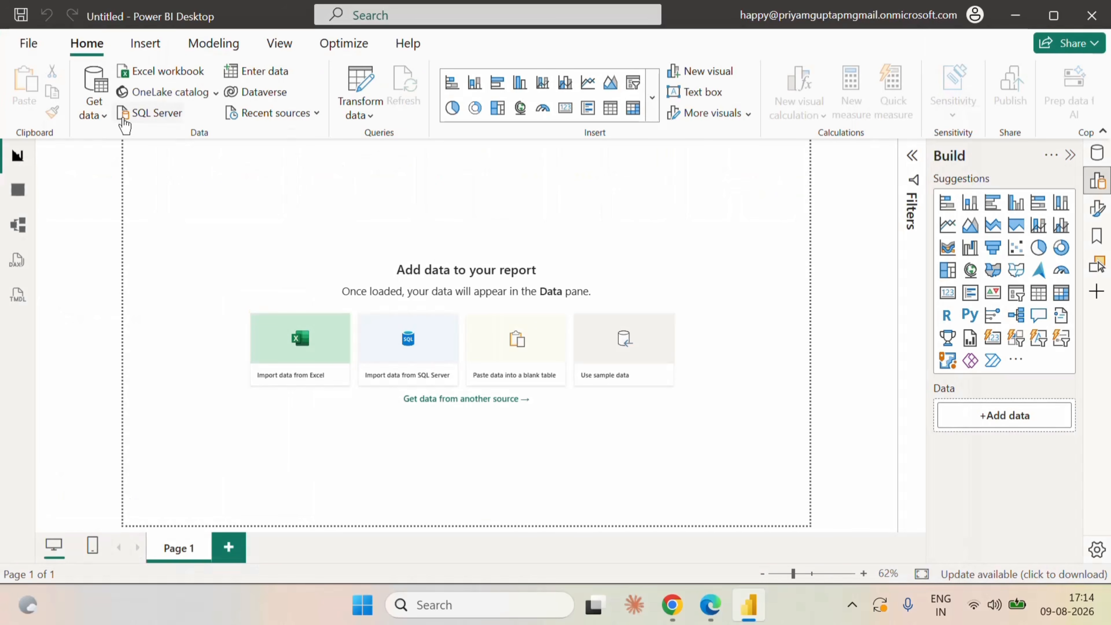
left_click(103, 123)
left_click(155, 200)
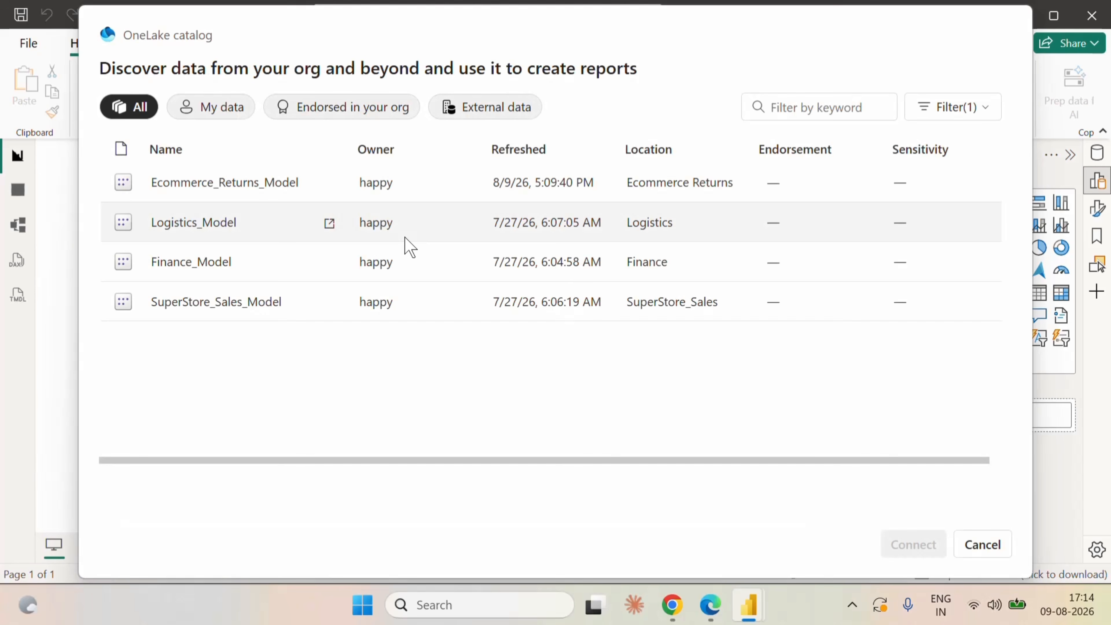
left_click(214, 183)
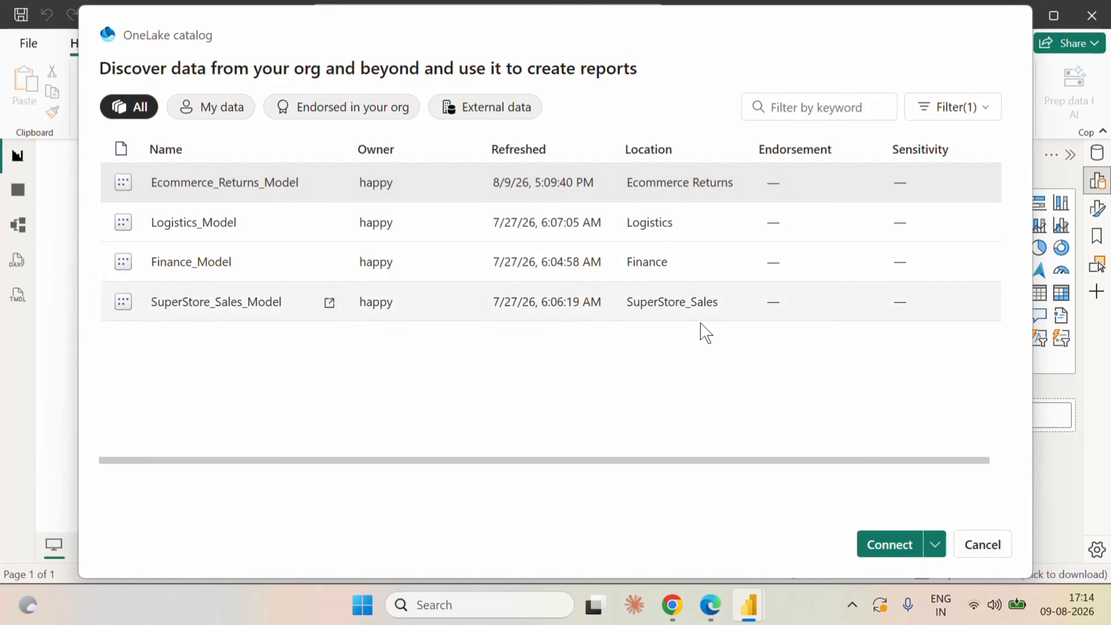
left_click(880, 548)
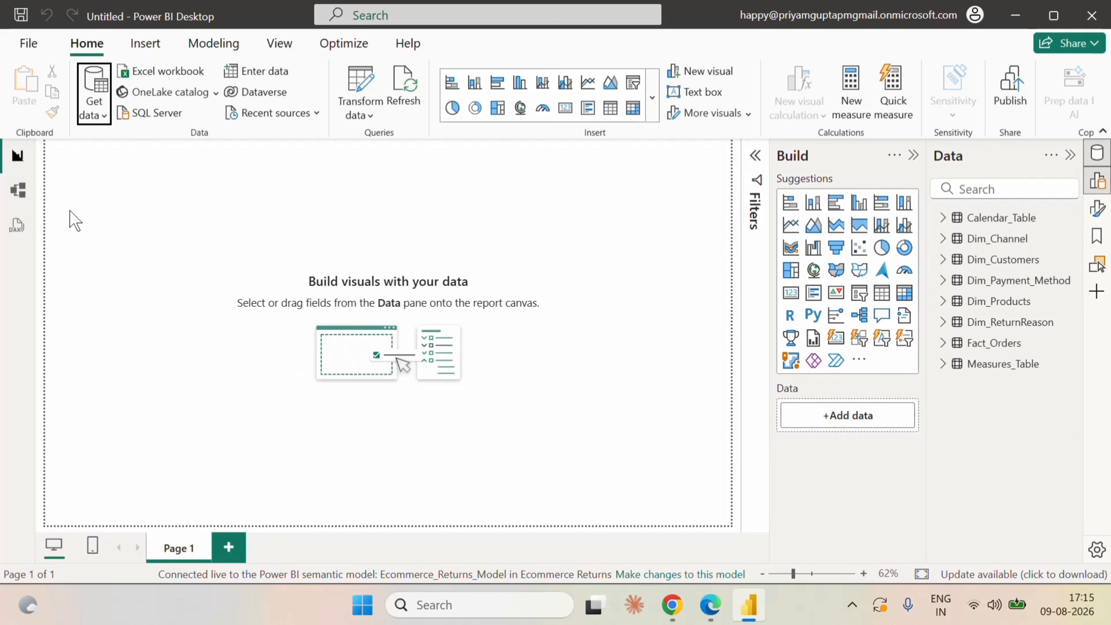
Move the Measures_Table card clear of Dim_Customers in the model diagram and inspect the relationship between Fact_Orders and Dim_Channel.
left_click(17, 189)
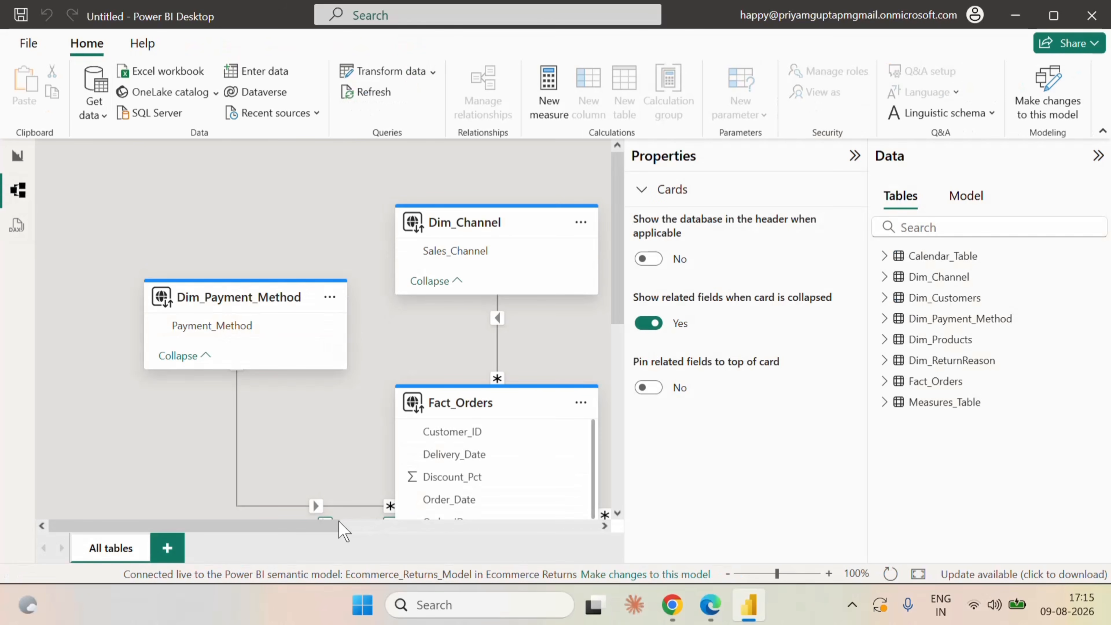
left_click_drag(360, 525, 394, 525)
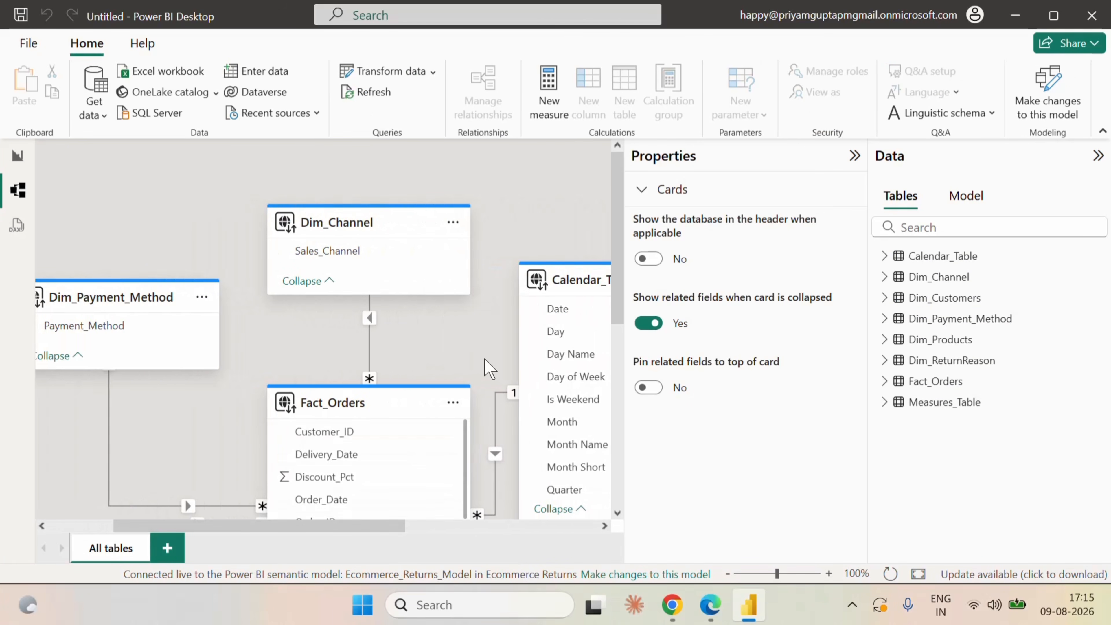
left_click(919, 573)
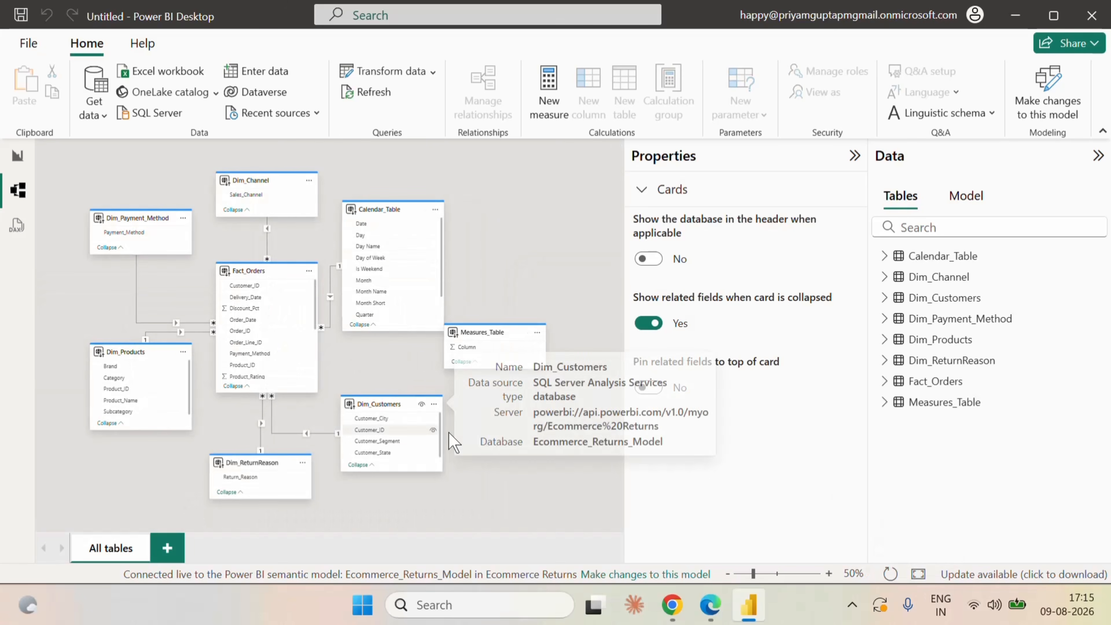
left_click_drag(497, 328, 519, 344)
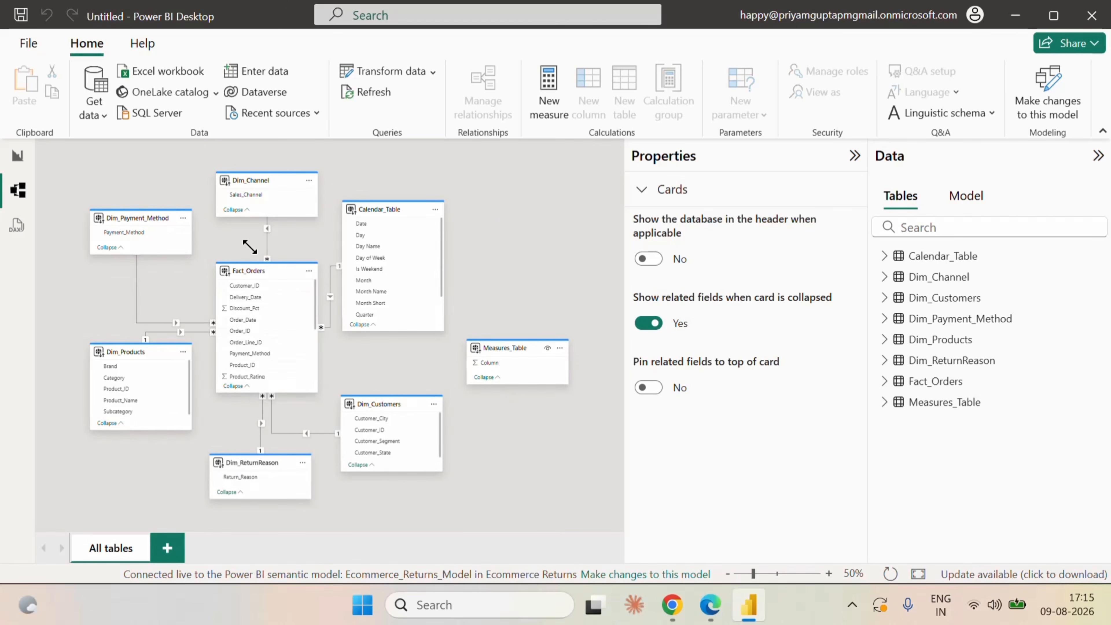
left_click(268, 245)
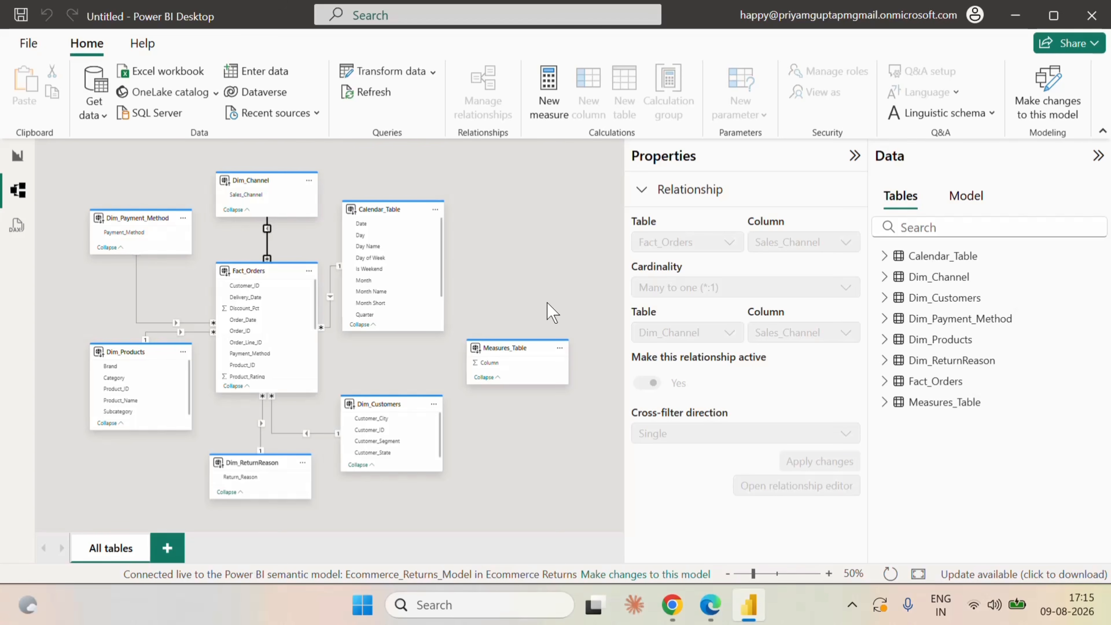
Return to the report page and set its canvas type to Custom.
left_click(17, 156)
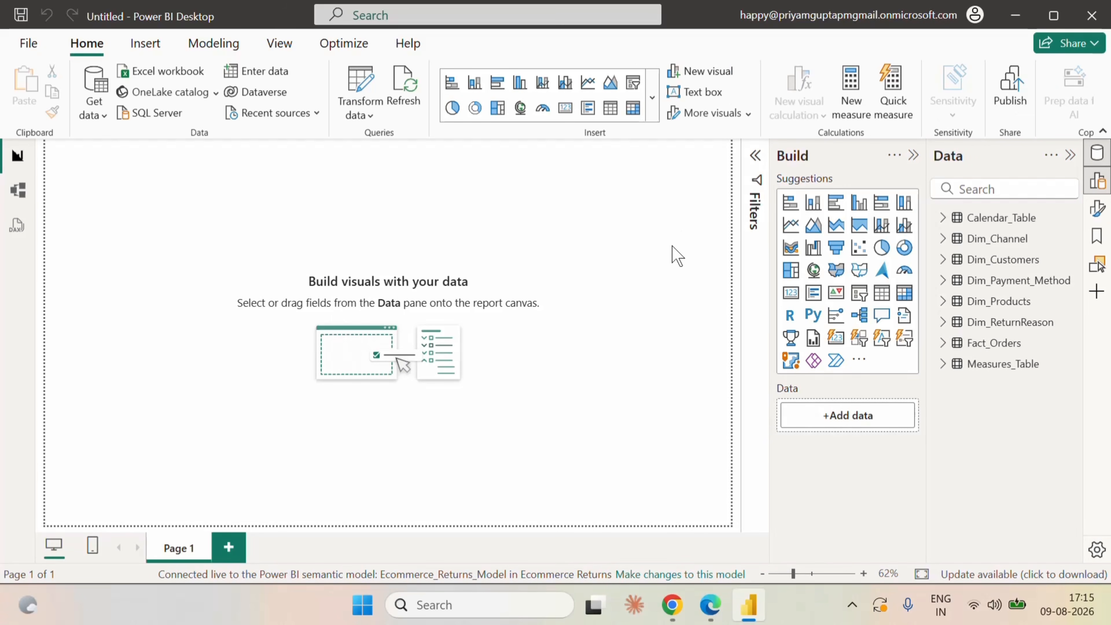
left_click(913, 155)
left_click(1099, 211)
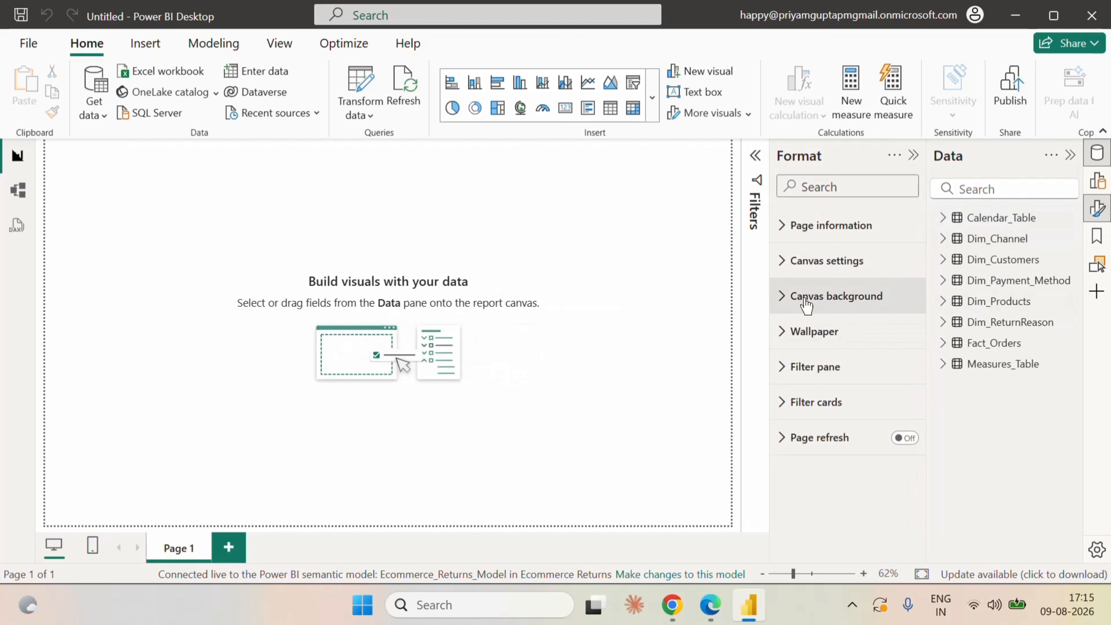
left_click(780, 262)
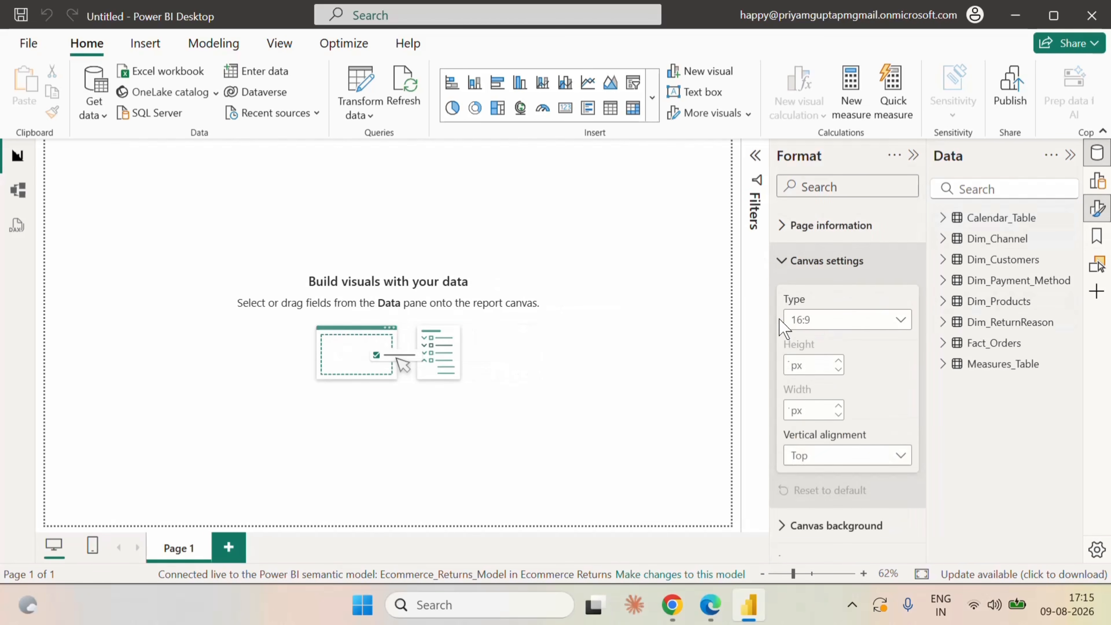
left_click(834, 323)
left_click(817, 426)
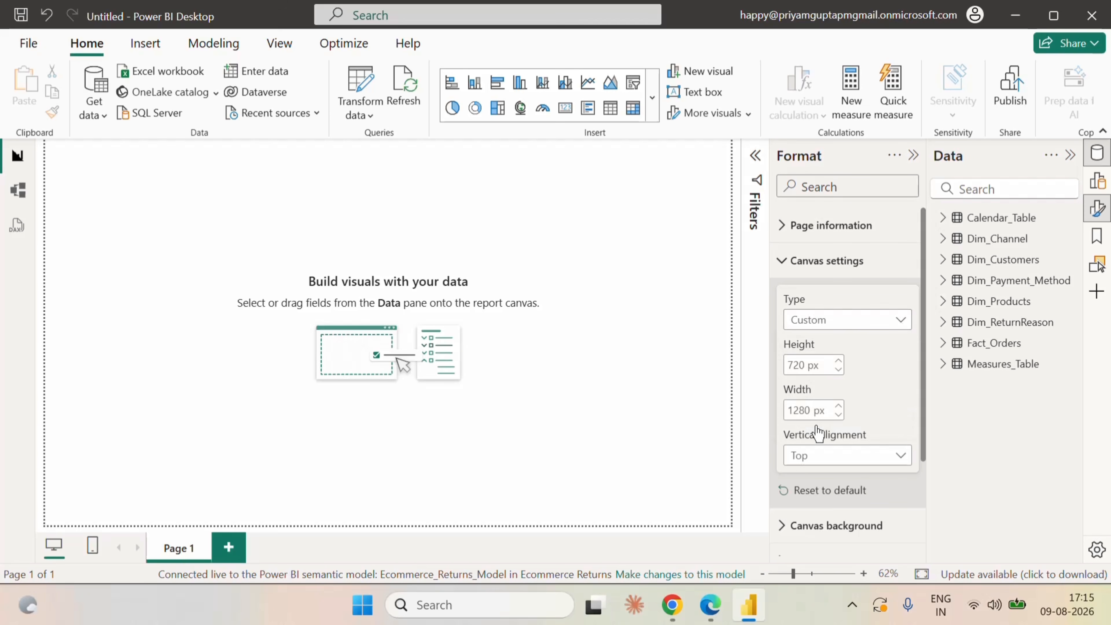
Set the report canvas height to 1000 px and its width to 1600 px.
left_click(802, 364)
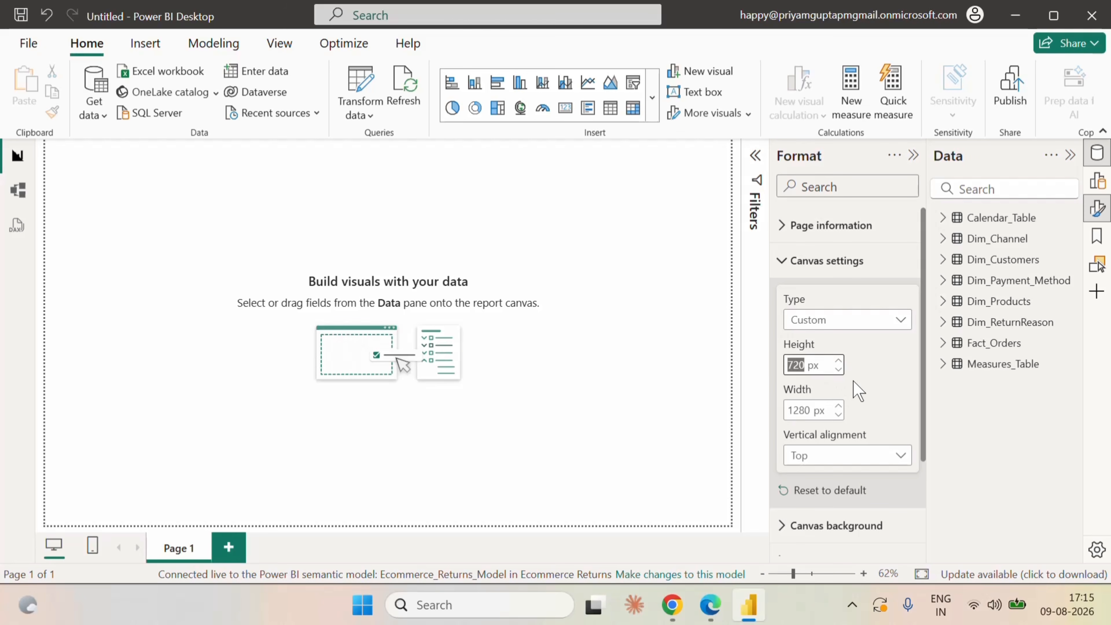
type("1000")
key("Return")
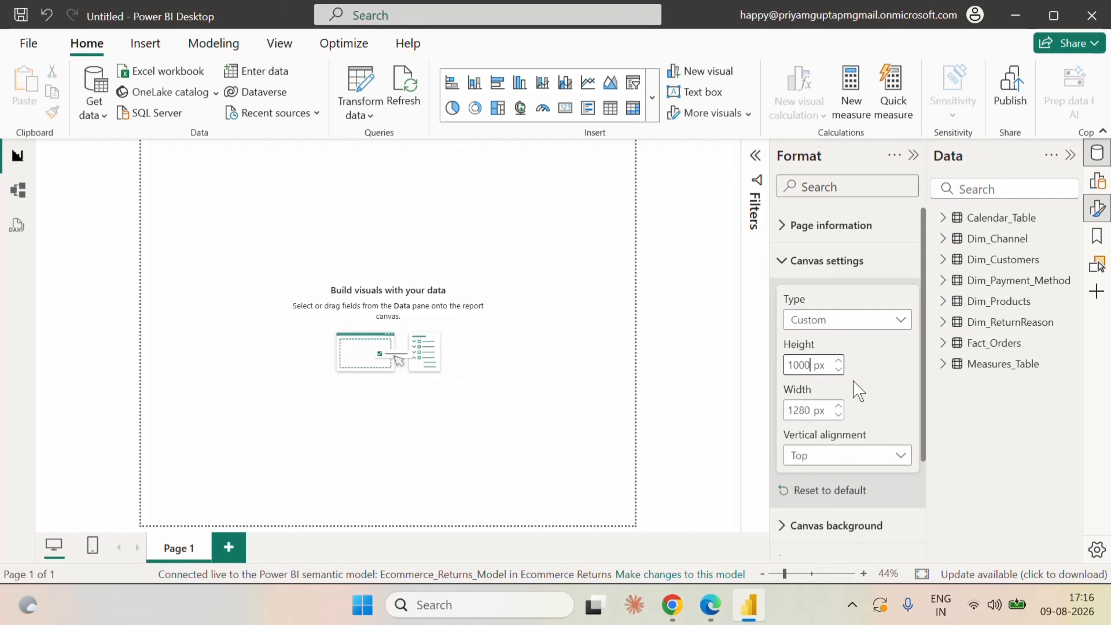
key("Tab")
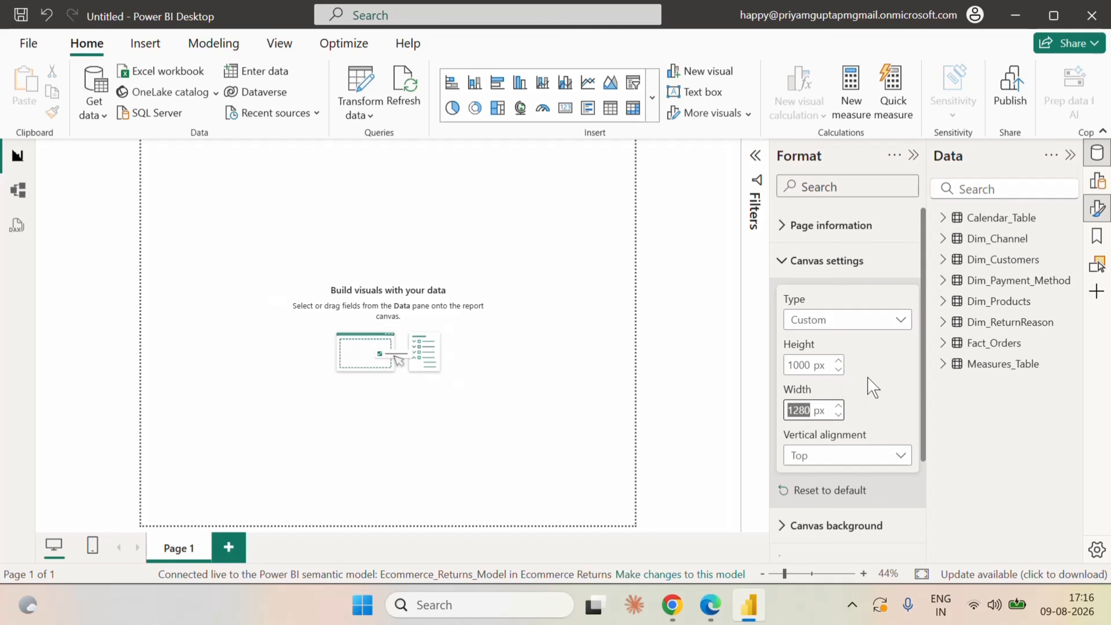
type("1600")
key("Return")
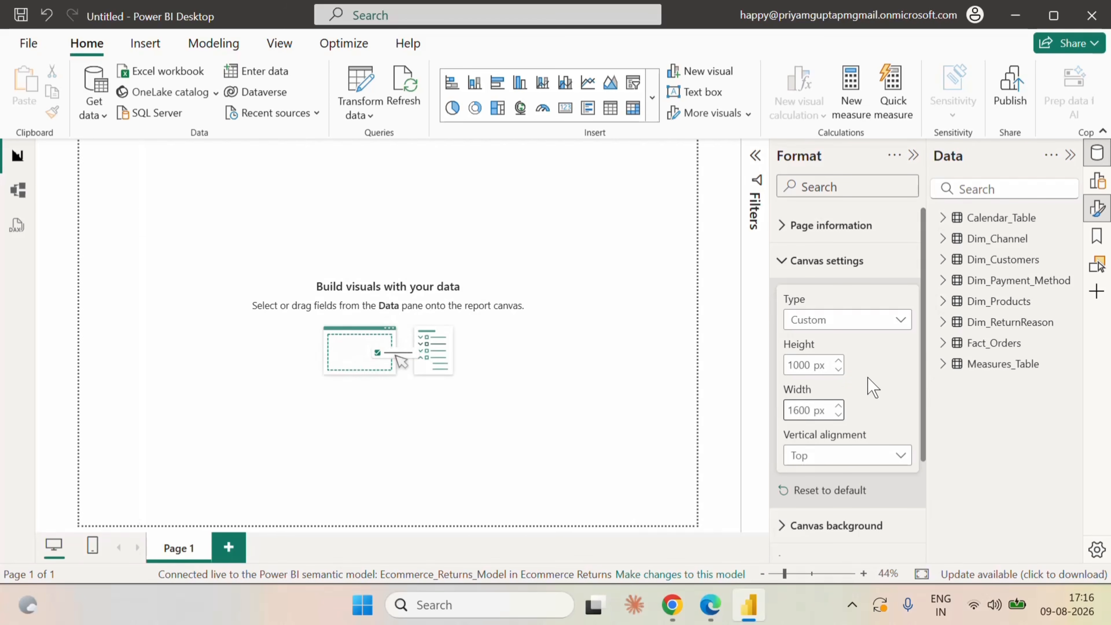
Set the vertical alignment of the report canvas to Middle.
left_click(861, 455)
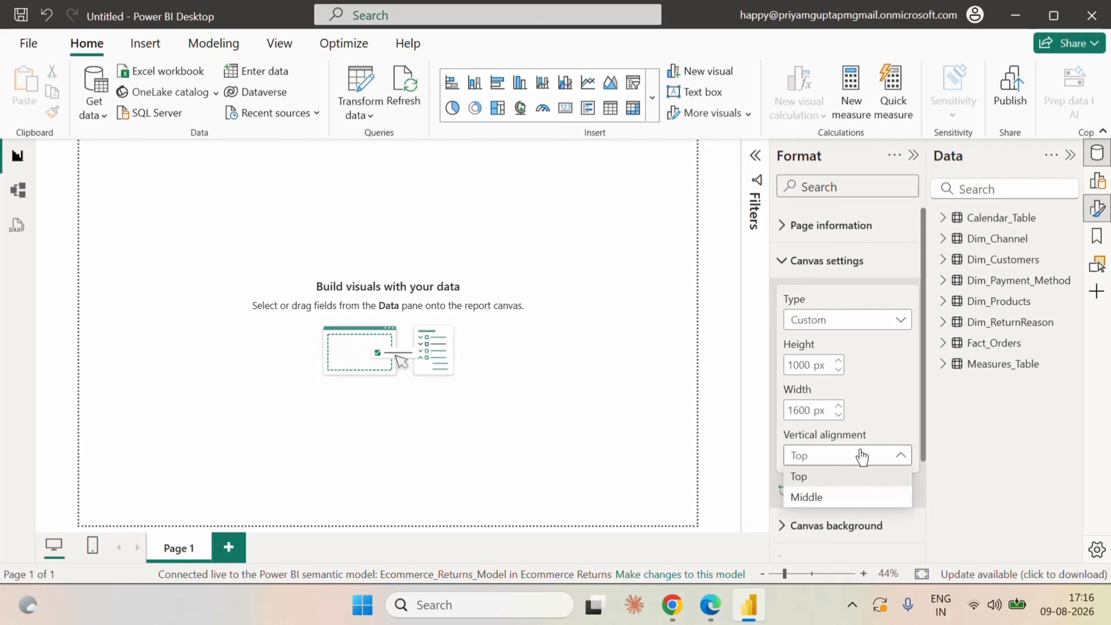
left_click(807, 497)
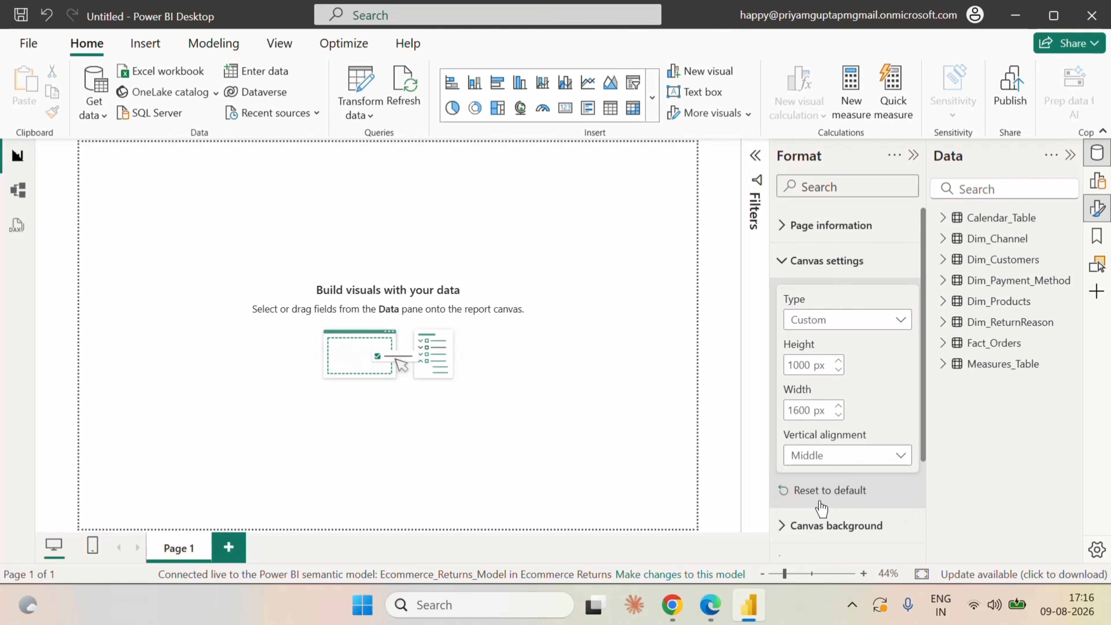
left_click(786, 260)
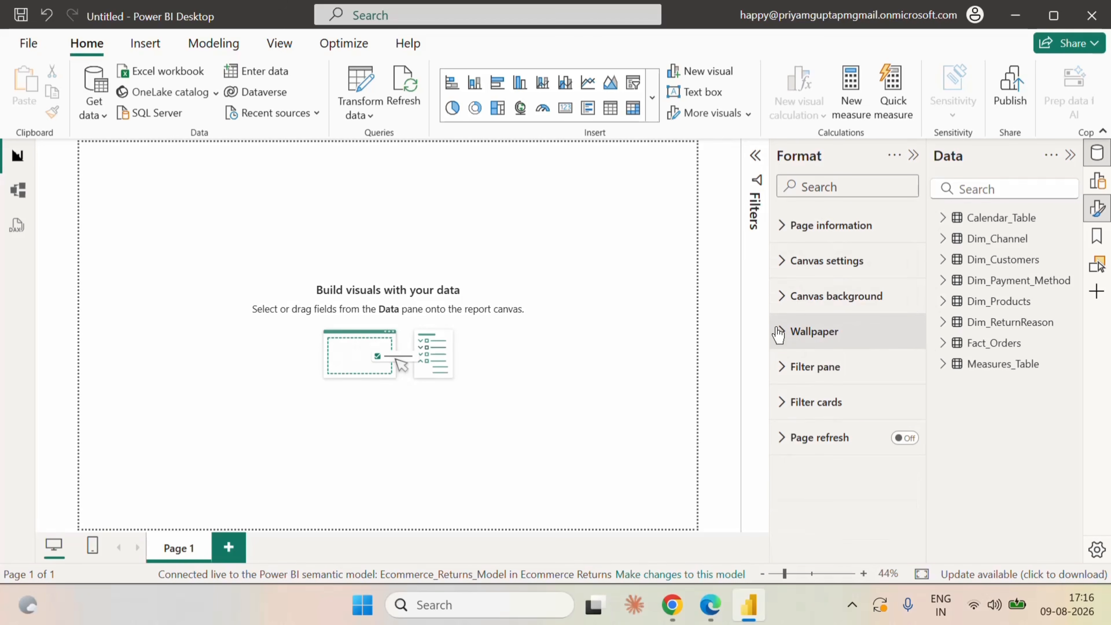
Give the canvas background the color #E4EAF3, make it fully opaque, and collapse the formatting options.
left_click(783, 296)
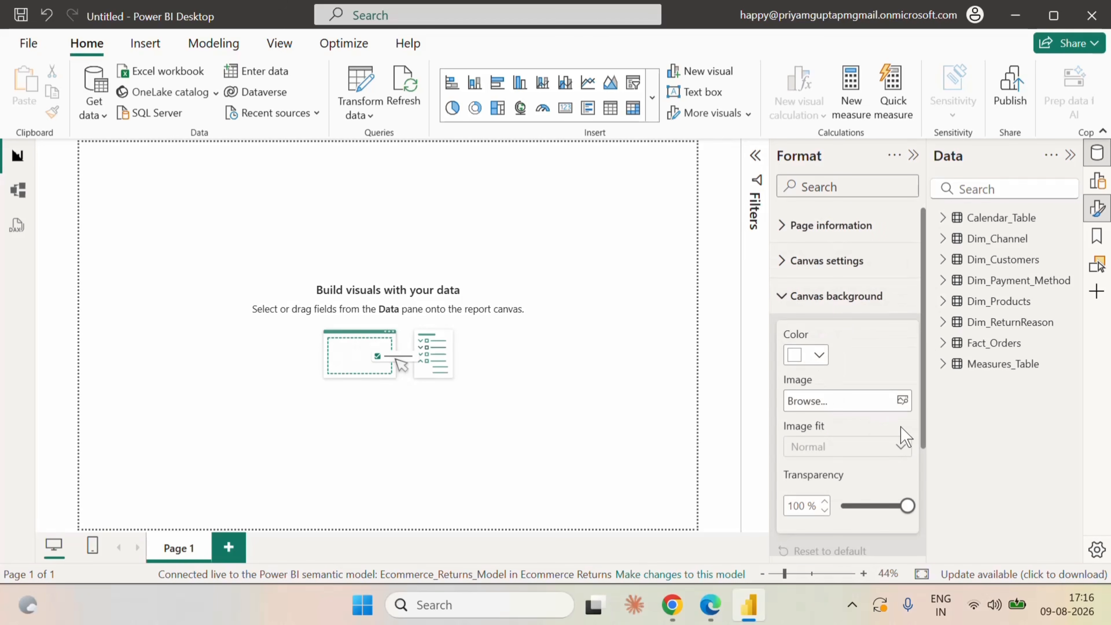
left_click(819, 355)
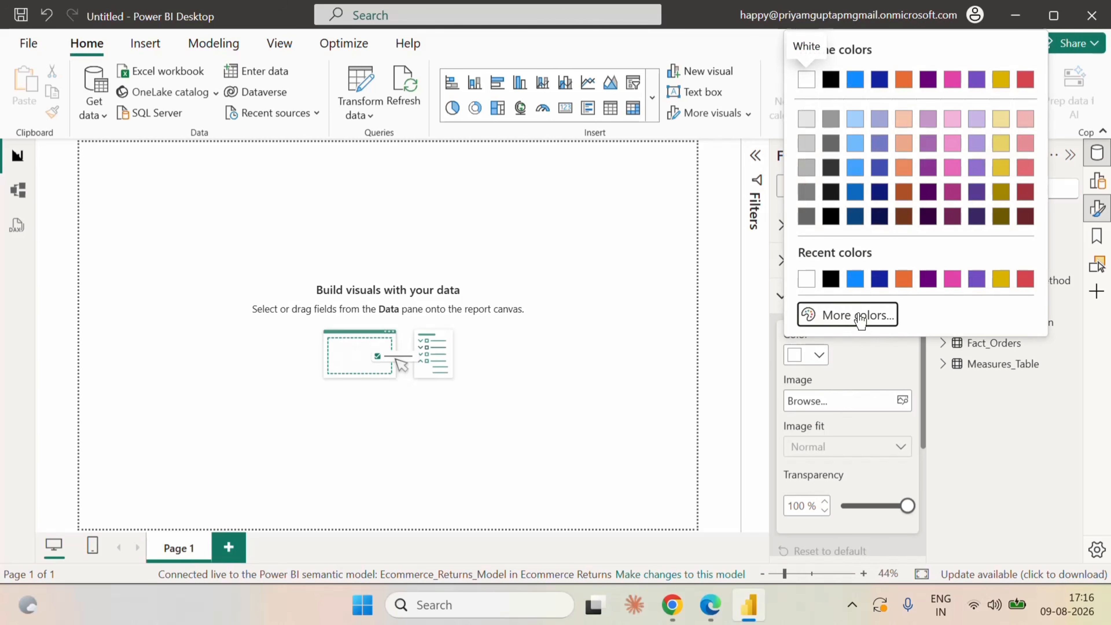
left_click(857, 315)
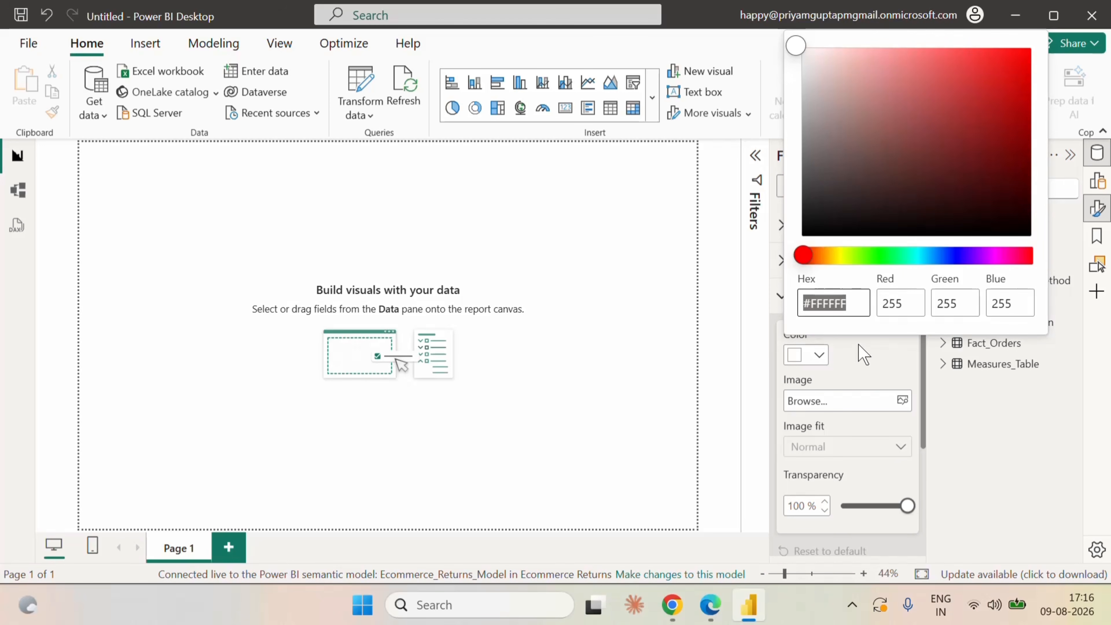
type("e4ea")
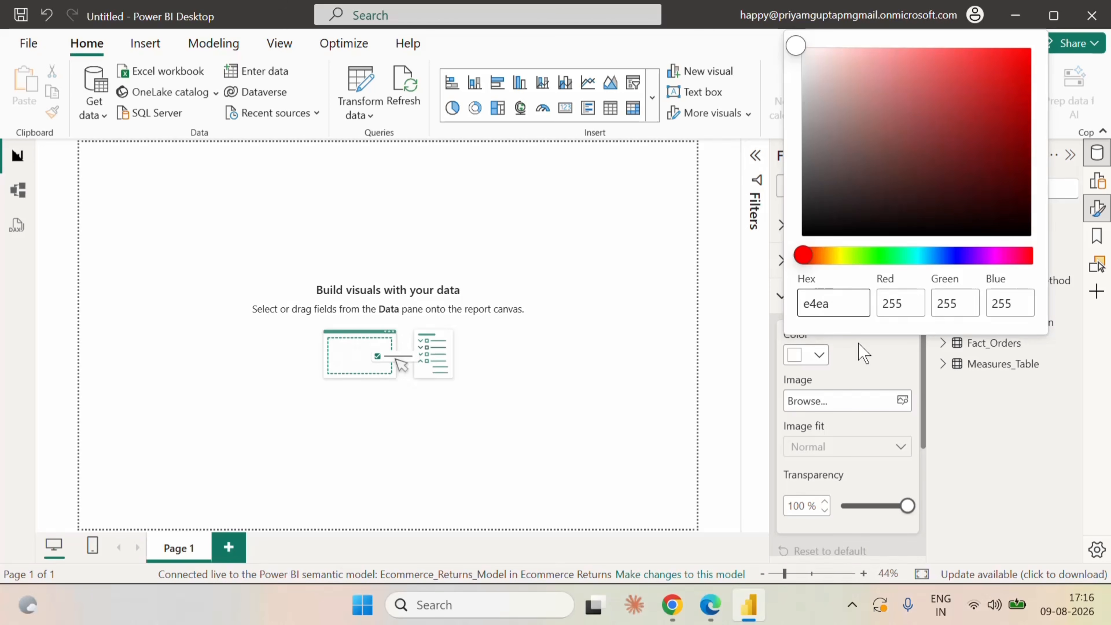
type("f3")
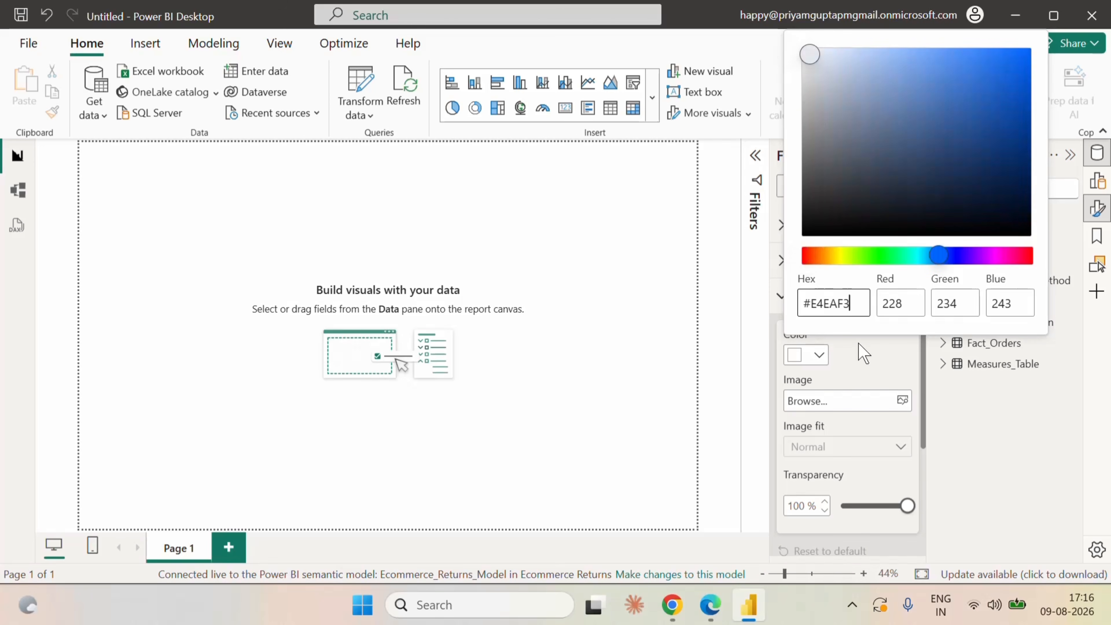
left_click(865, 362)
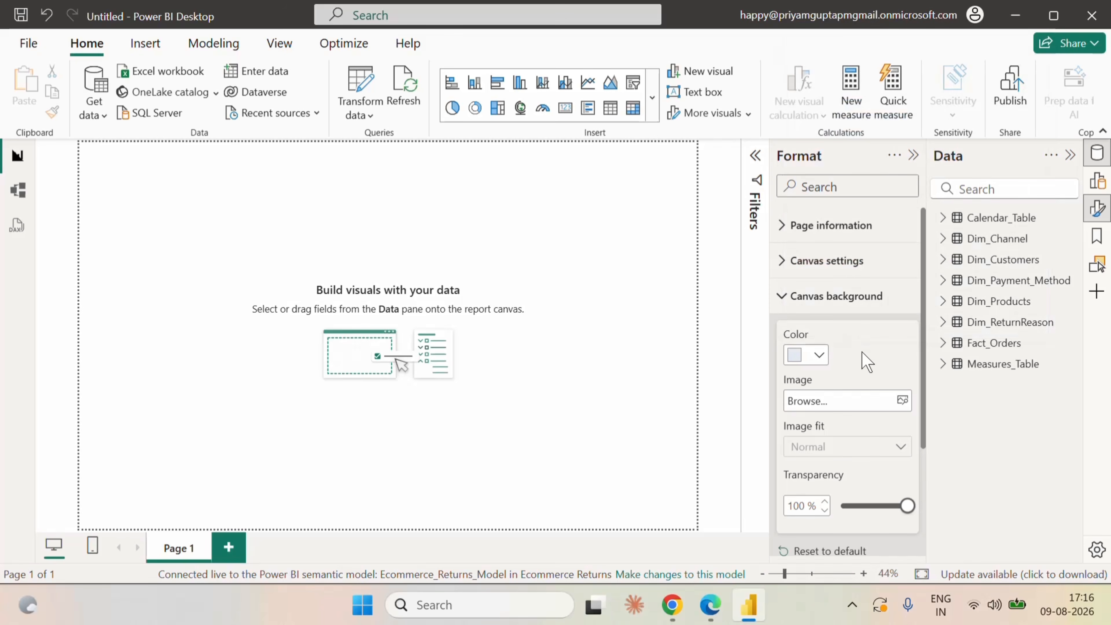
left_click_drag(910, 509, 844, 506)
left_click(784, 302)
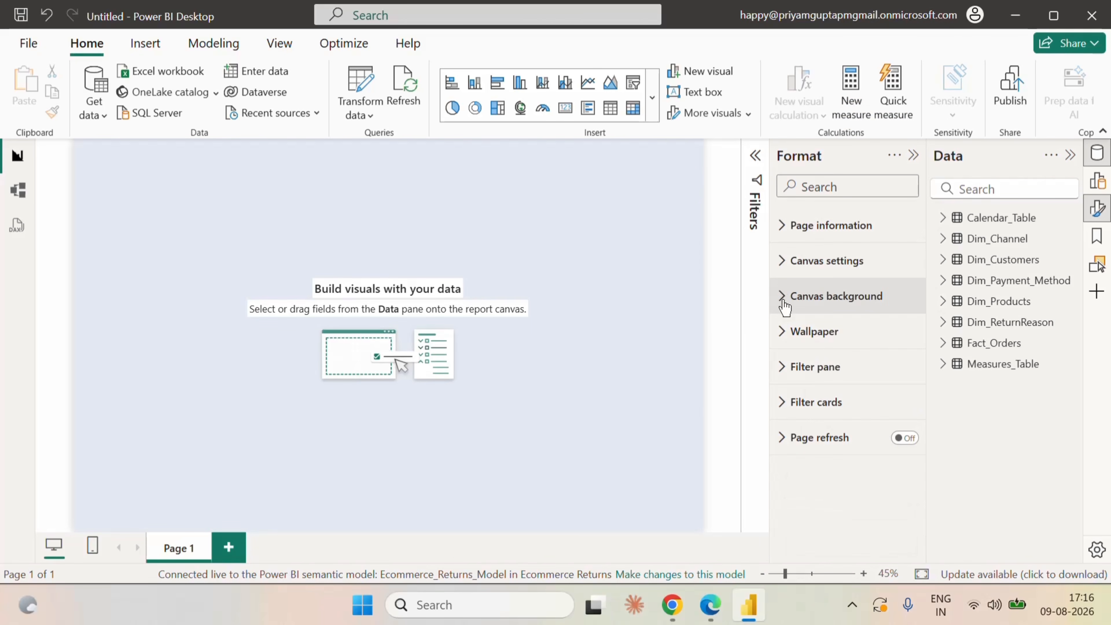
left_click(913, 155)
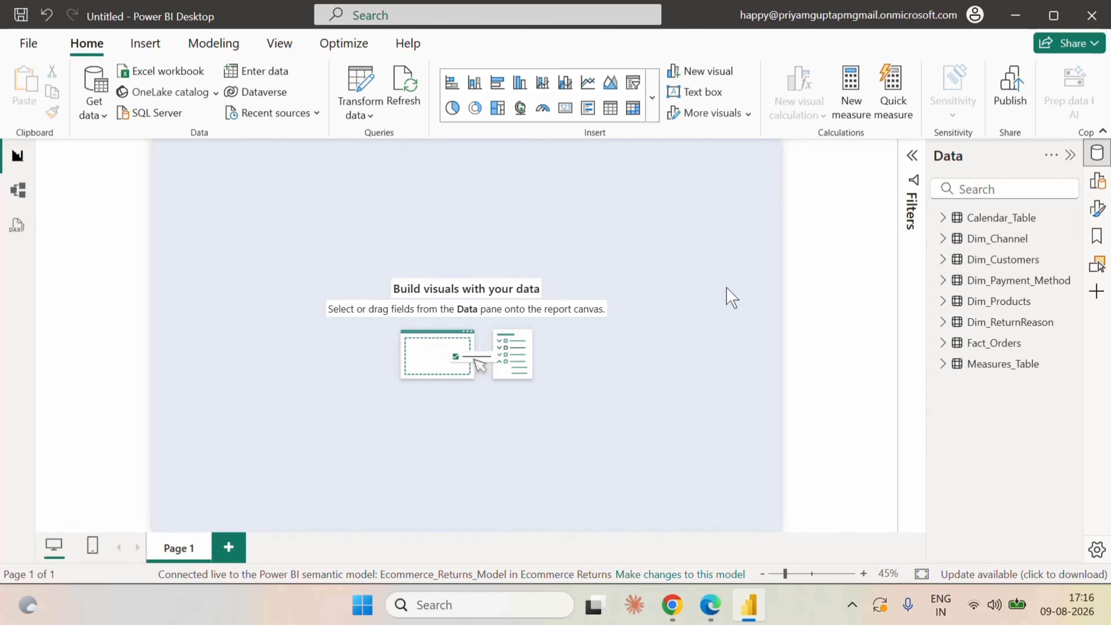
Insert a rectangle shape on the report page and shorten it to about three quarters of its height.
left_click(154, 45)
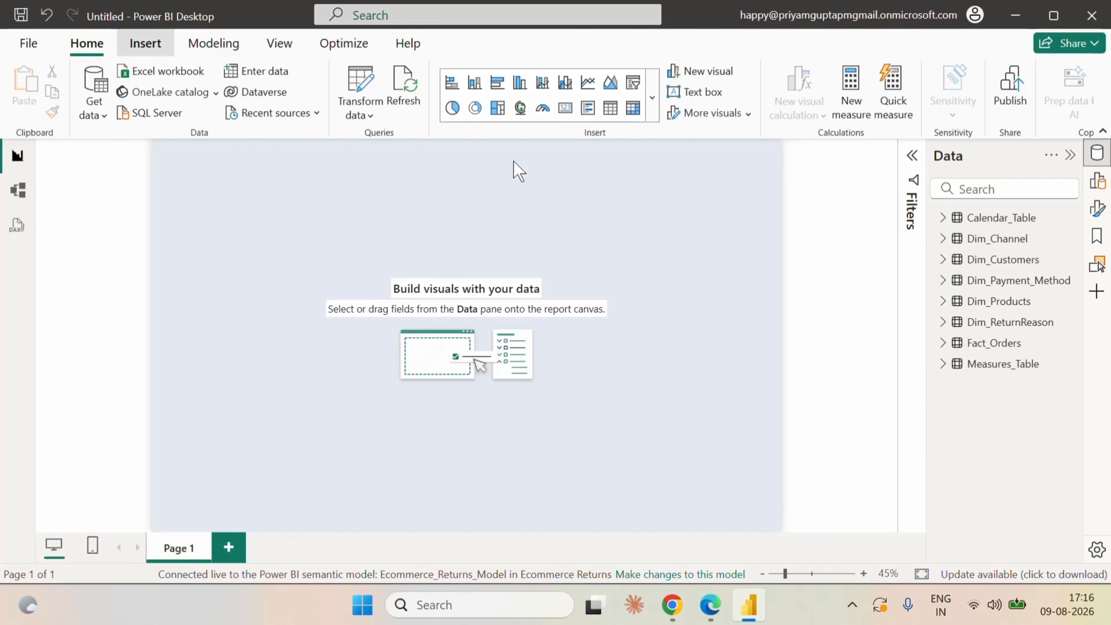
left_click(836, 120)
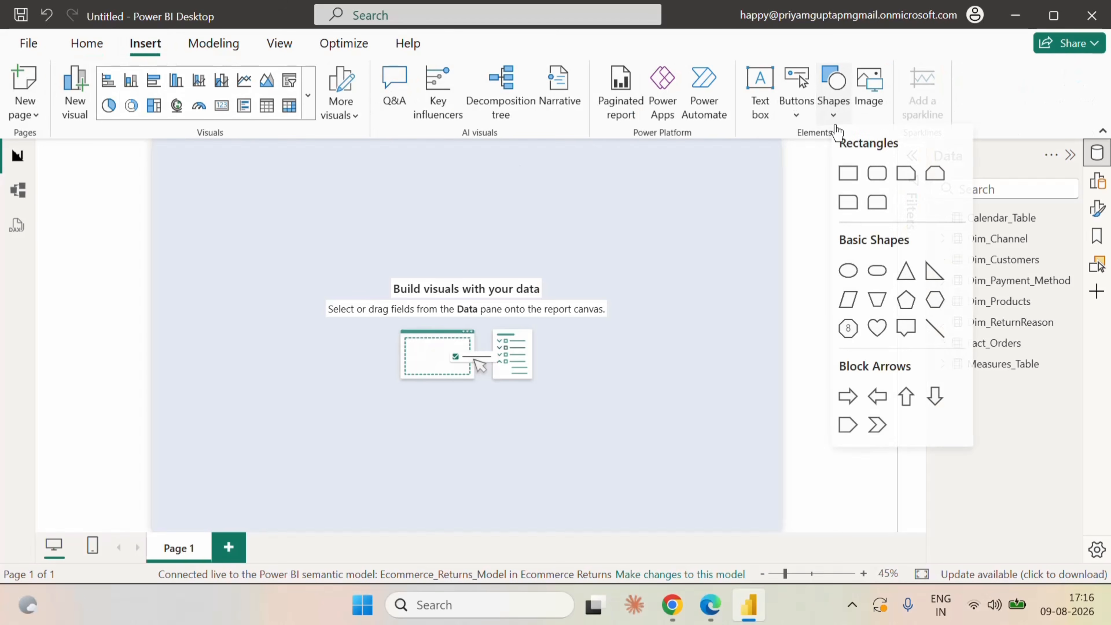
left_click(849, 175)
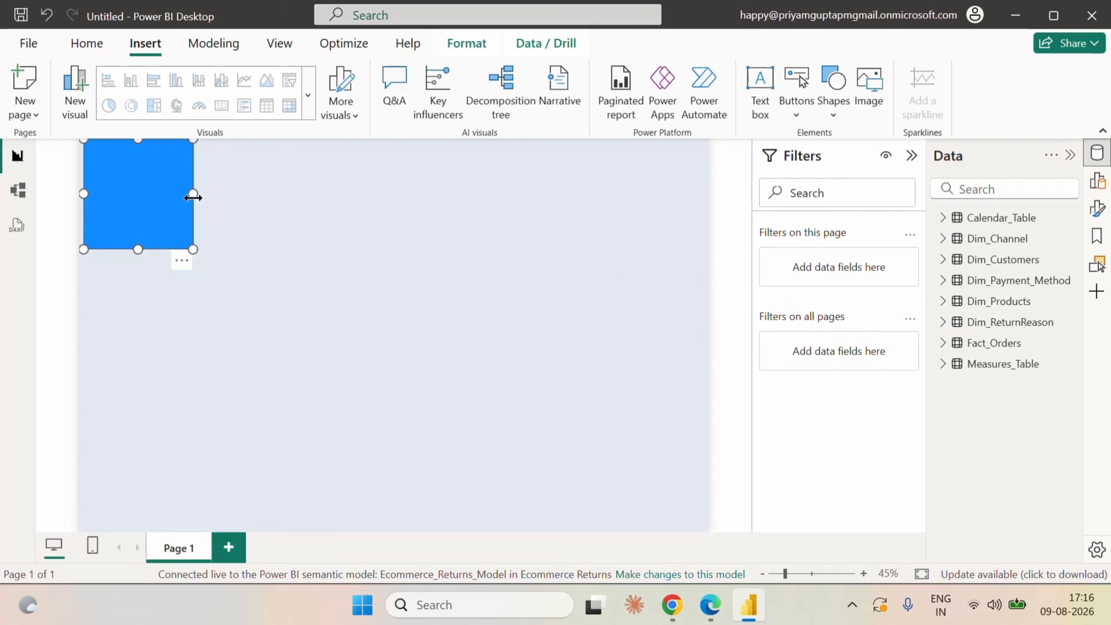
left_click_drag(138, 249, 137, 222)
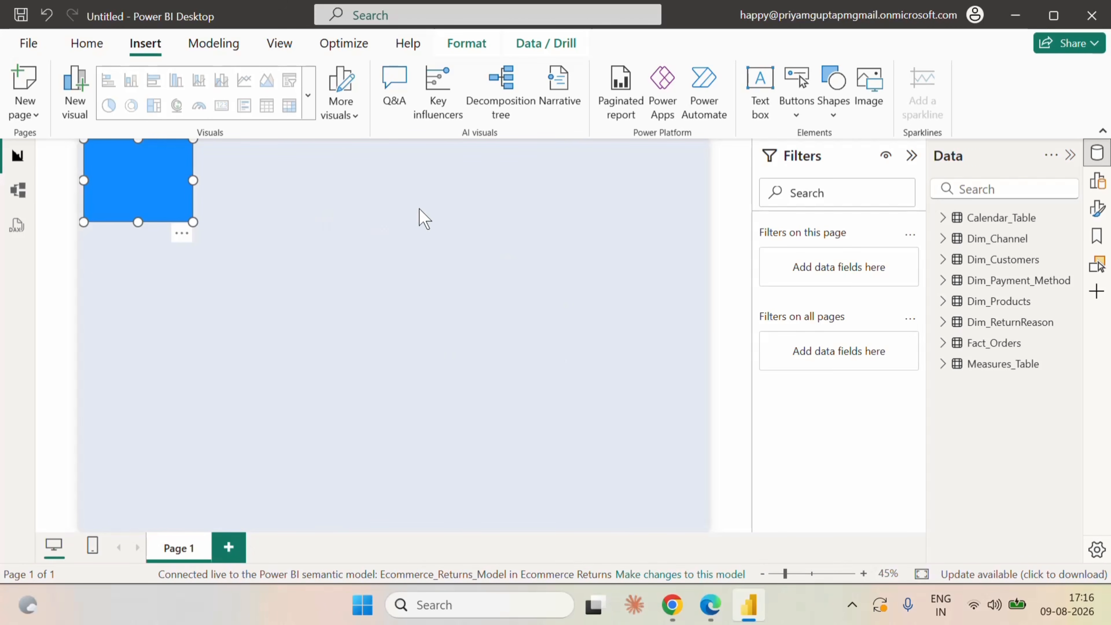
Switch the report theme to the built-in Power BI theme that uses teal as its first color.
left_click(280, 43)
left_click(410, 95)
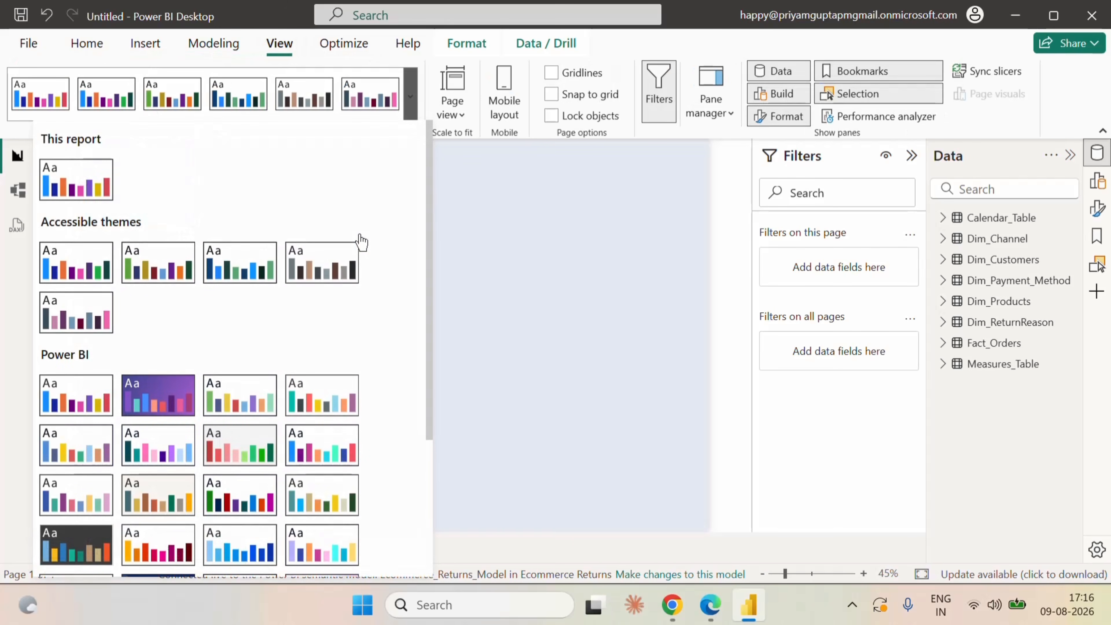
left_click(338, 386)
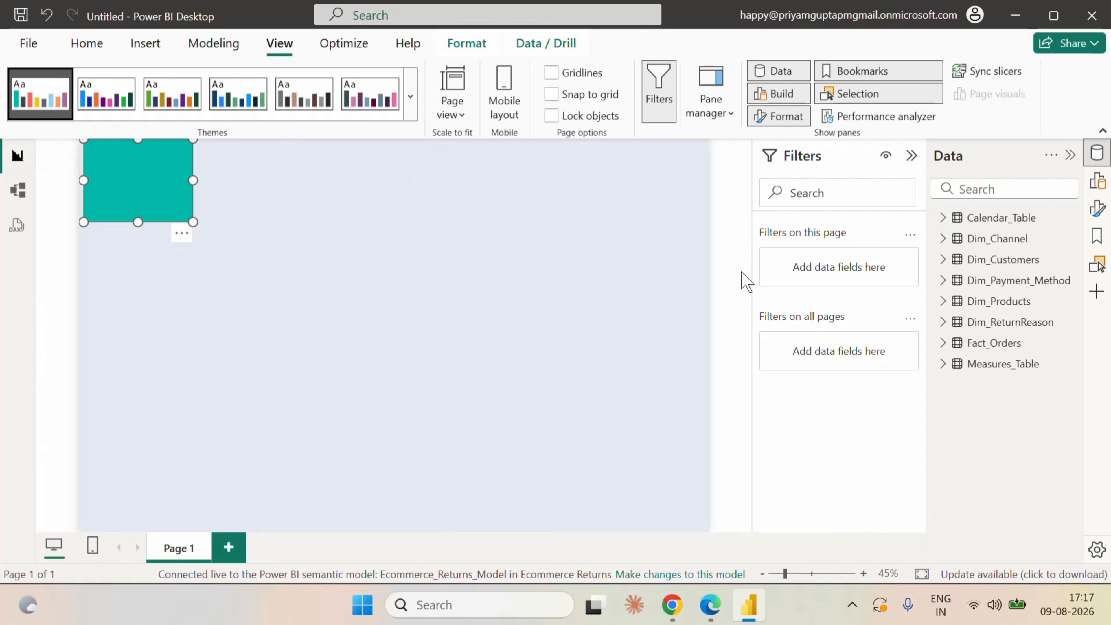
Fill the rectangle with white (#ffffff) and turn off its border.
left_click(1097, 208)
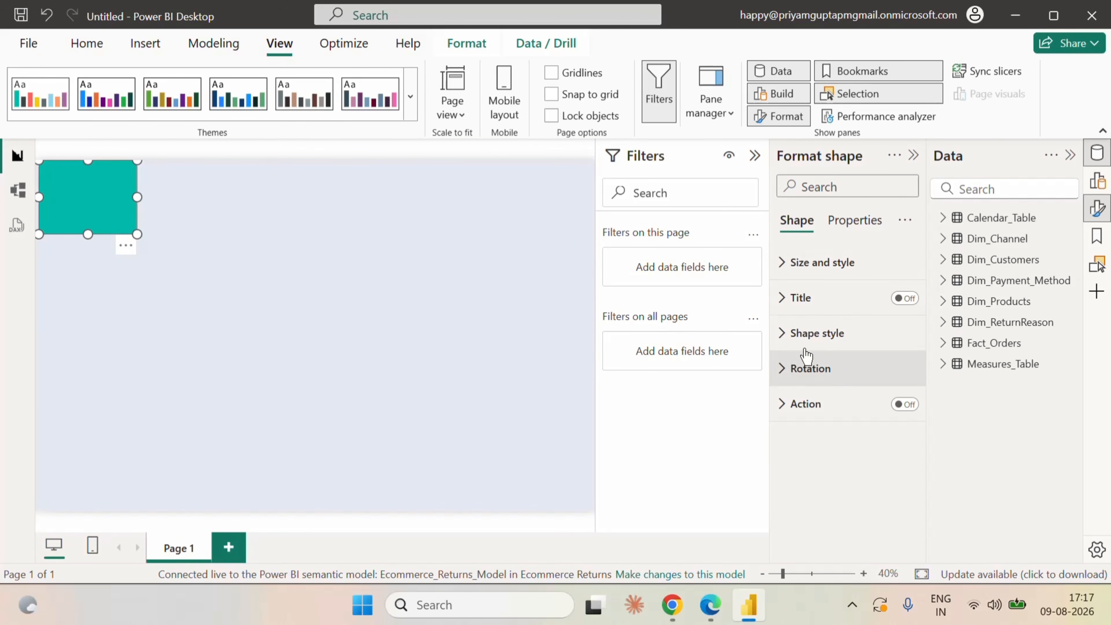
left_click(790, 269)
scroll(864, 376, "down", 5)
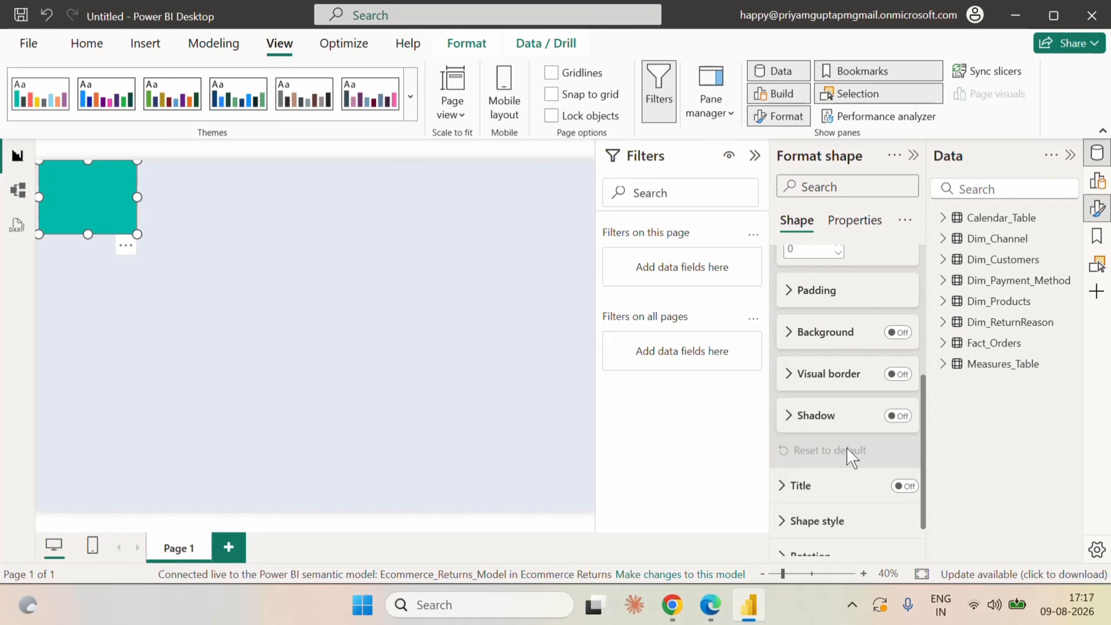
scroll(853, 463, "down", 2)
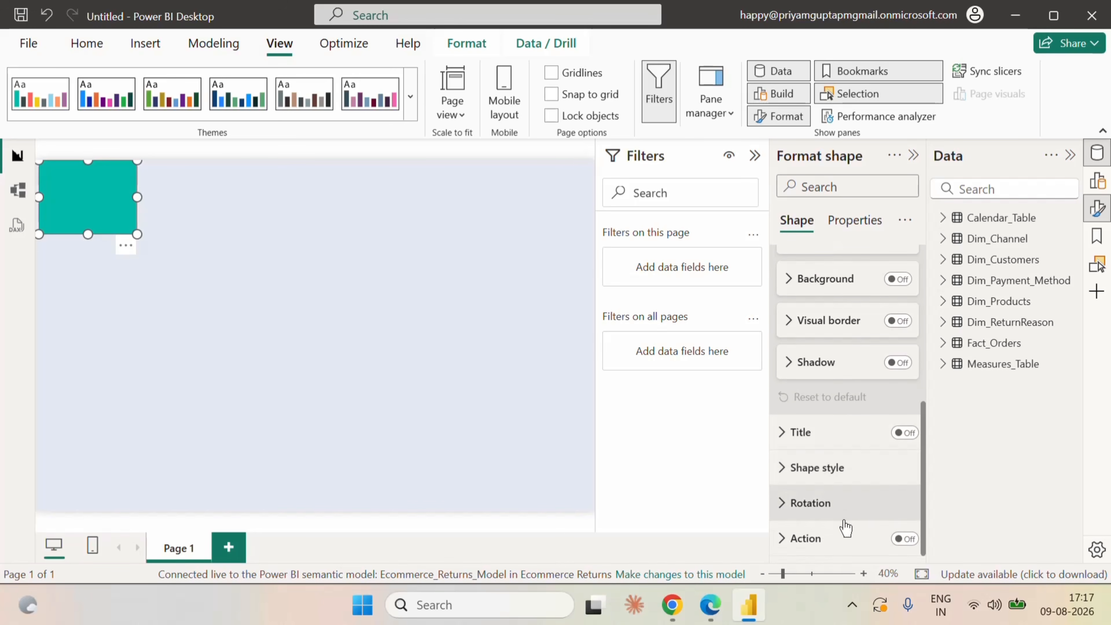
scroll(845, 490, "up", 7)
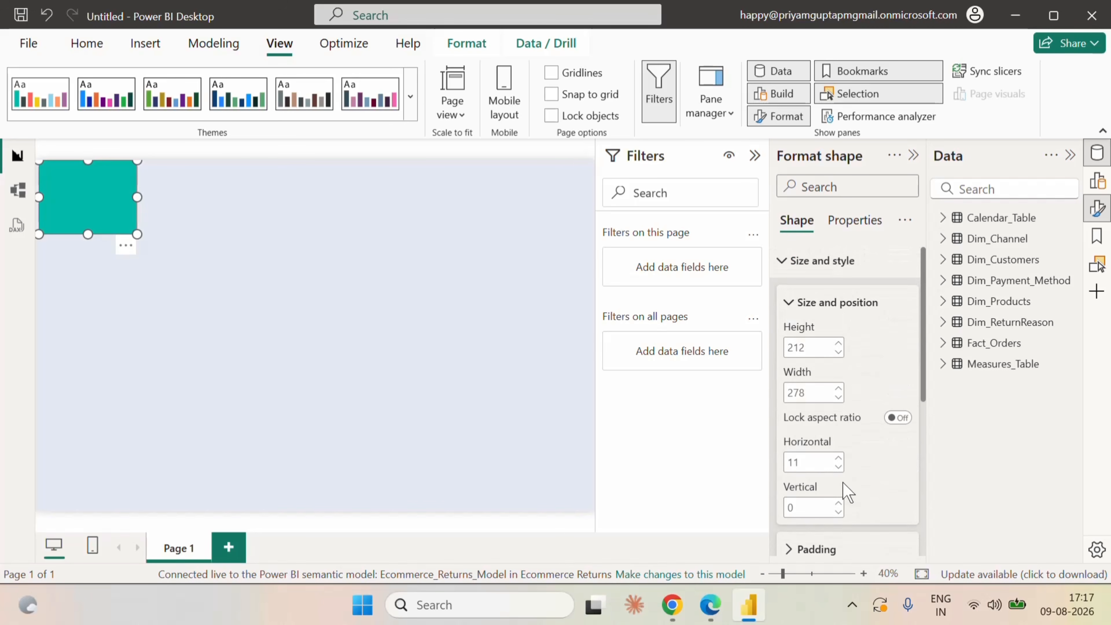
left_click(783, 273)
left_click(784, 332)
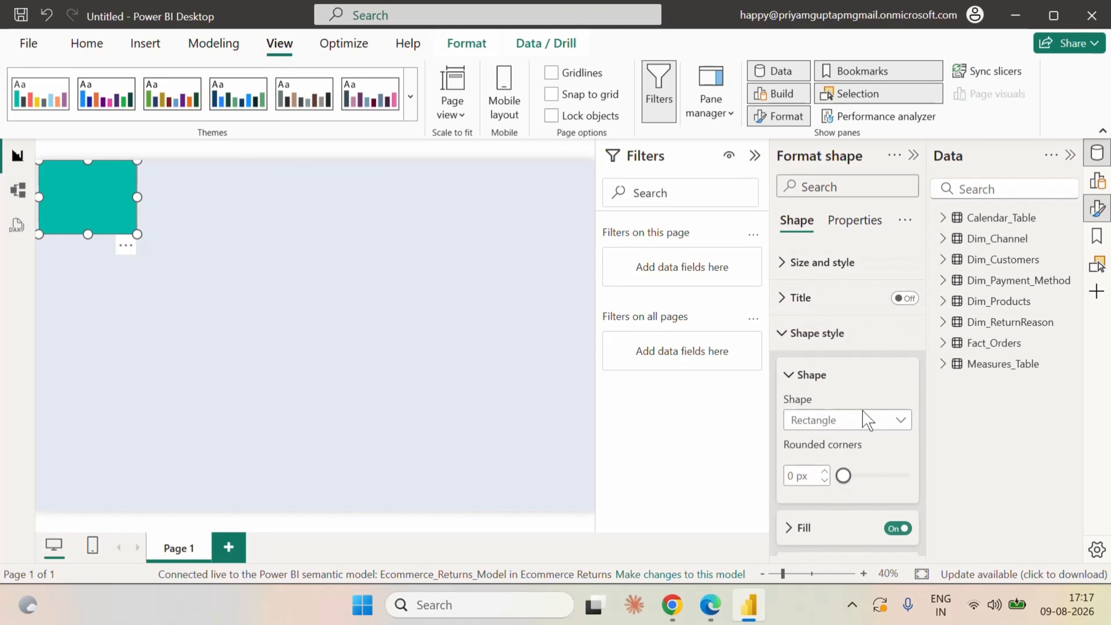
scroll(865, 422, "down", 4)
left_click(793, 268)
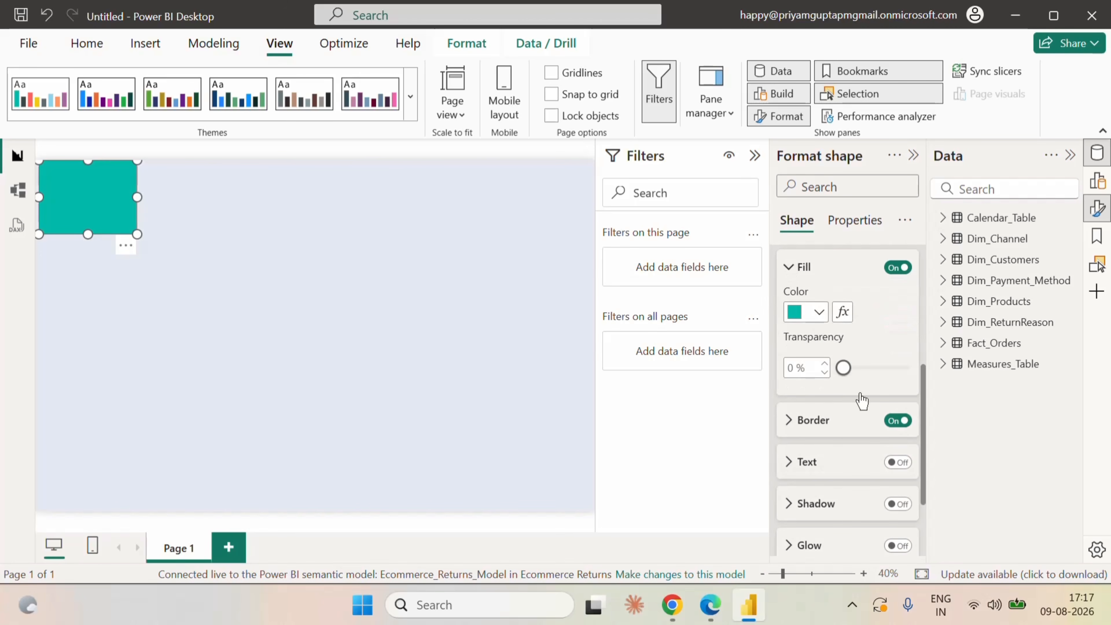
left_click(818, 312)
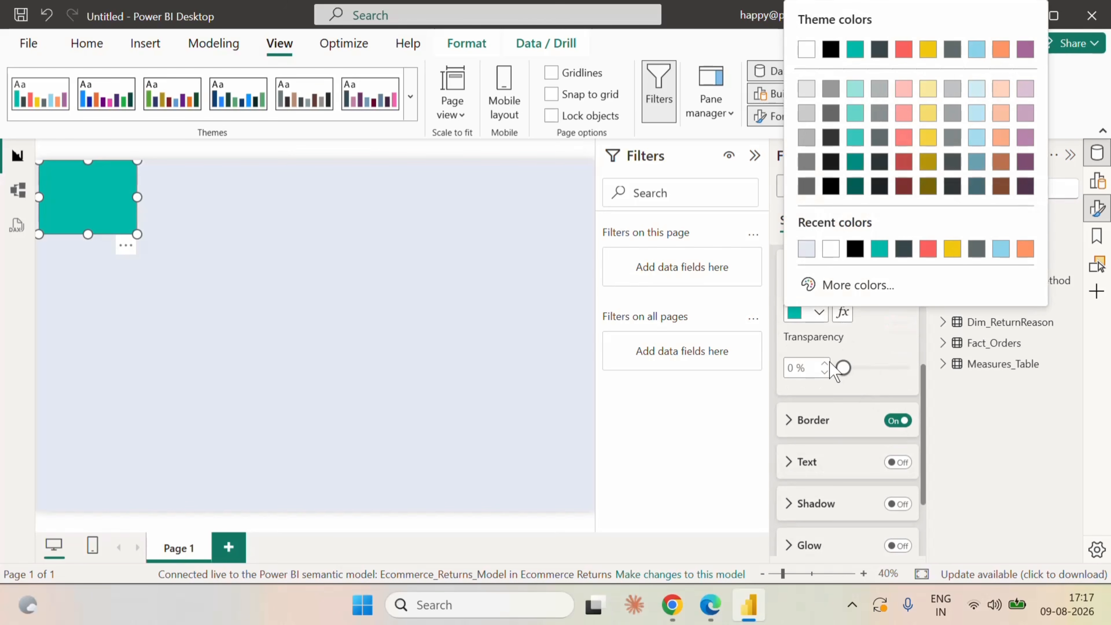
left_click(830, 248)
left_click(899, 421)
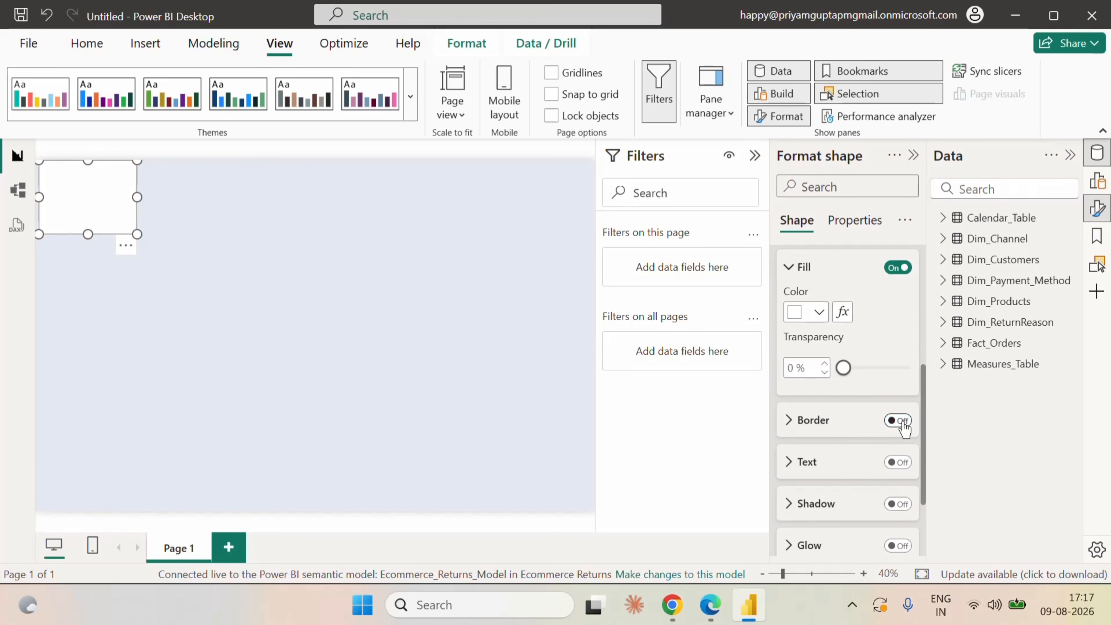
scroll(892, 335, "up", 5)
left_click(914, 156)
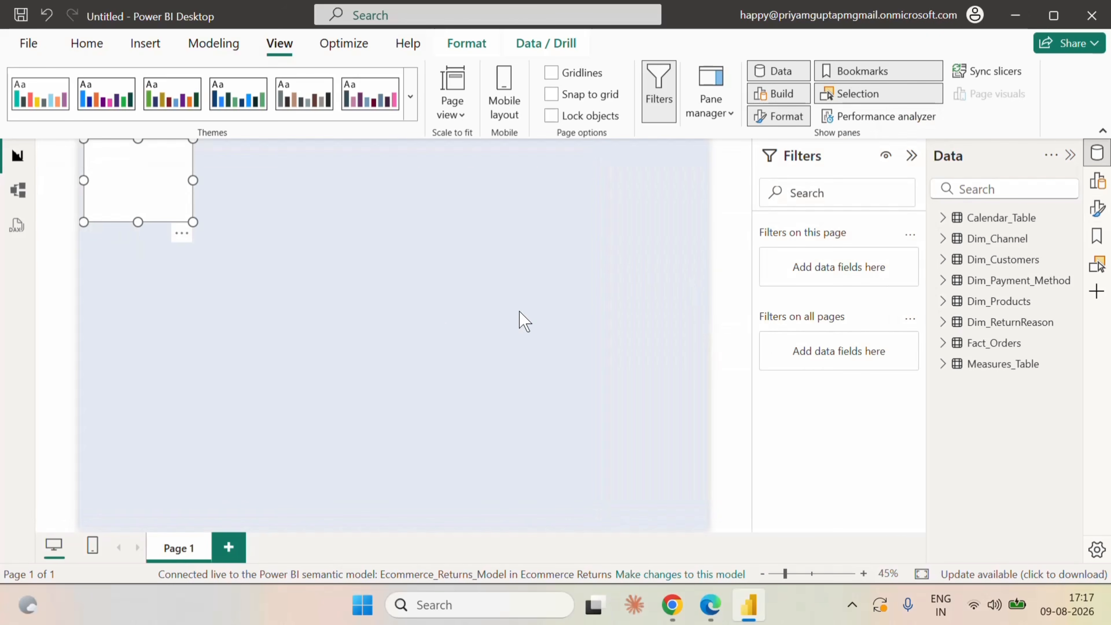
Shorten the white rectangle to about 123 px high and move it flush into the page's top-left corner.
left_click(142, 212)
left_click_drag(139, 211, 139, 190)
left_click(139, 248)
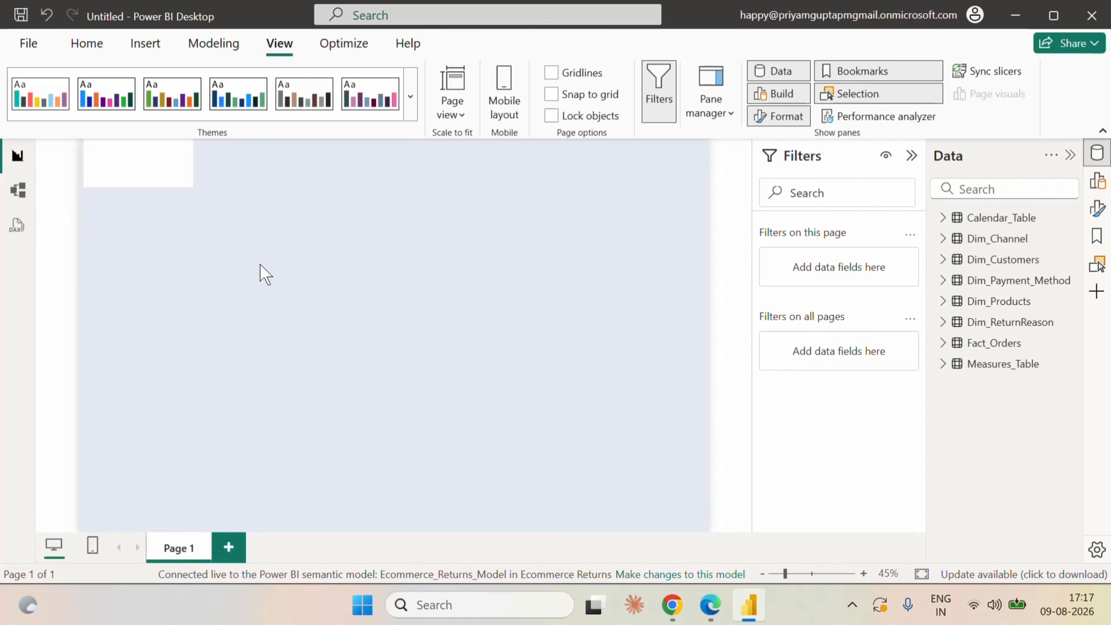
left_click_drag(141, 165, 136, 161)
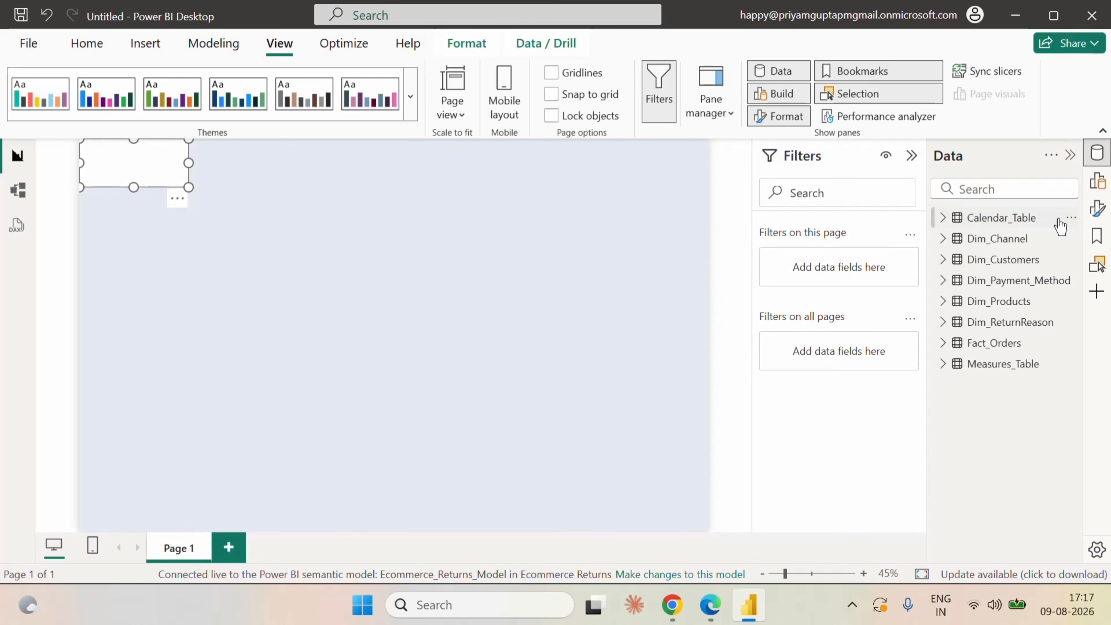
Set the white rectangle's height to 83 and its width to 1600 so it forms a full-width header band.
left_click(1097, 209)
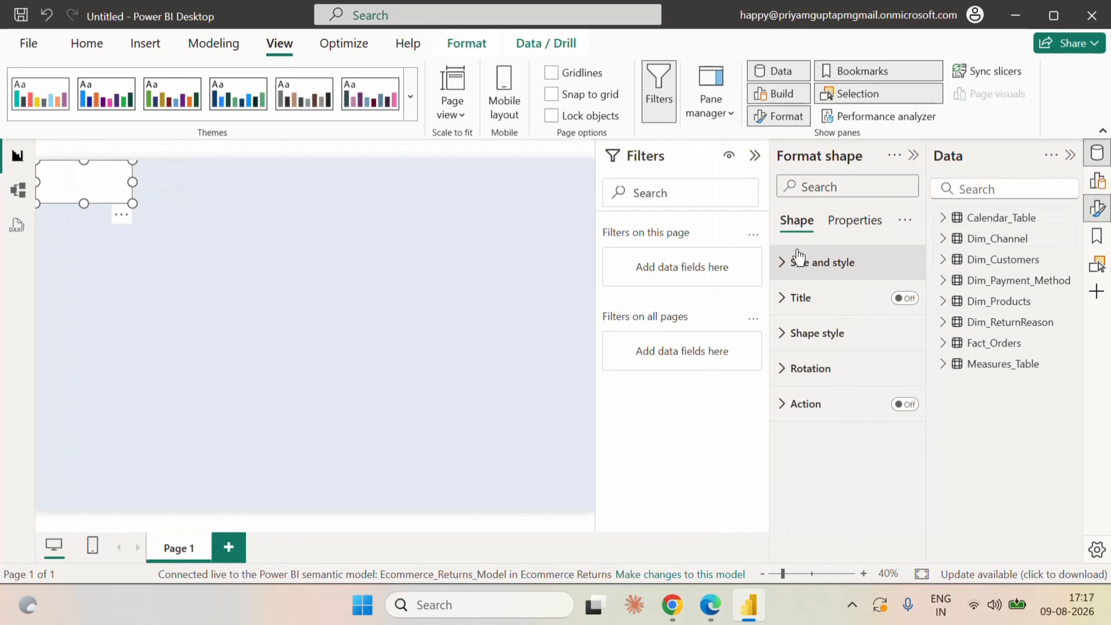
left_click(848, 222)
left_click(796, 223)
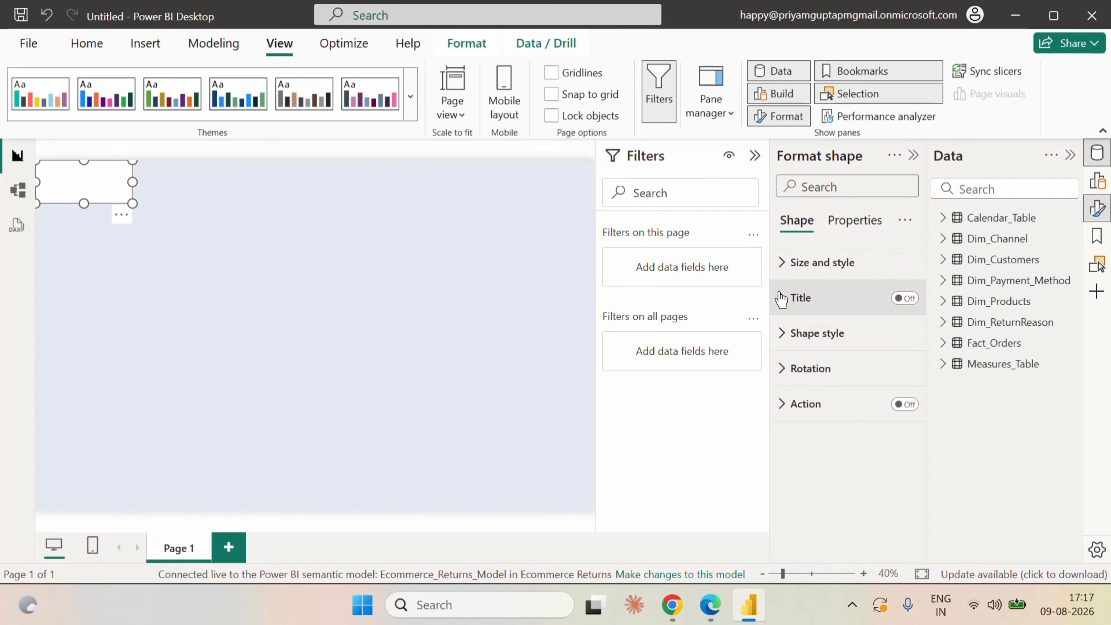
left_click(783, 264)
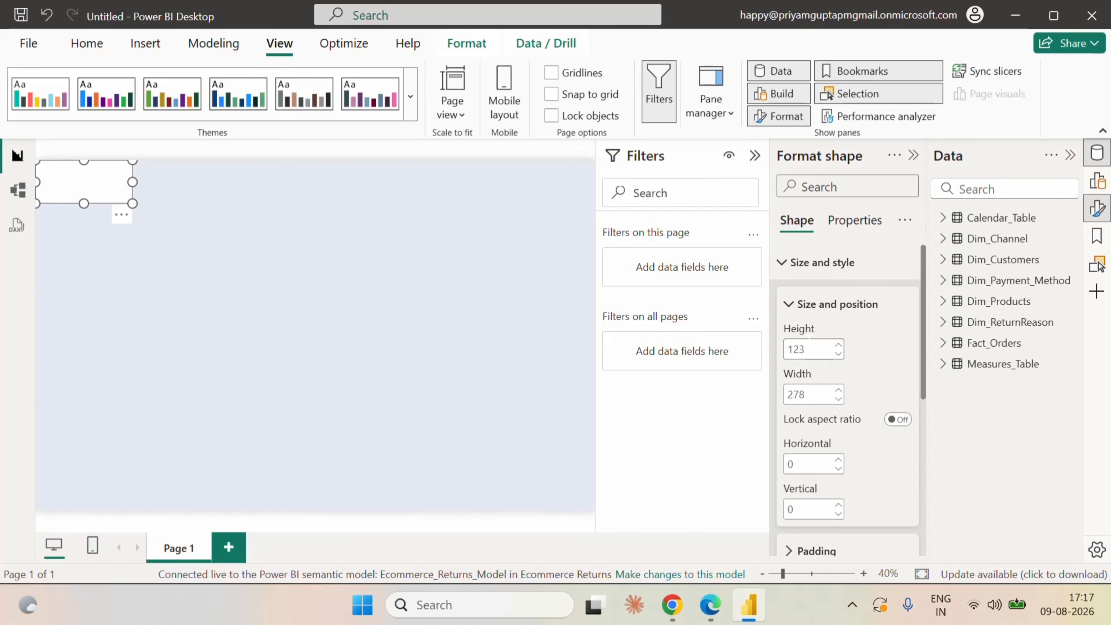
left_click(807, 345)
type("83")
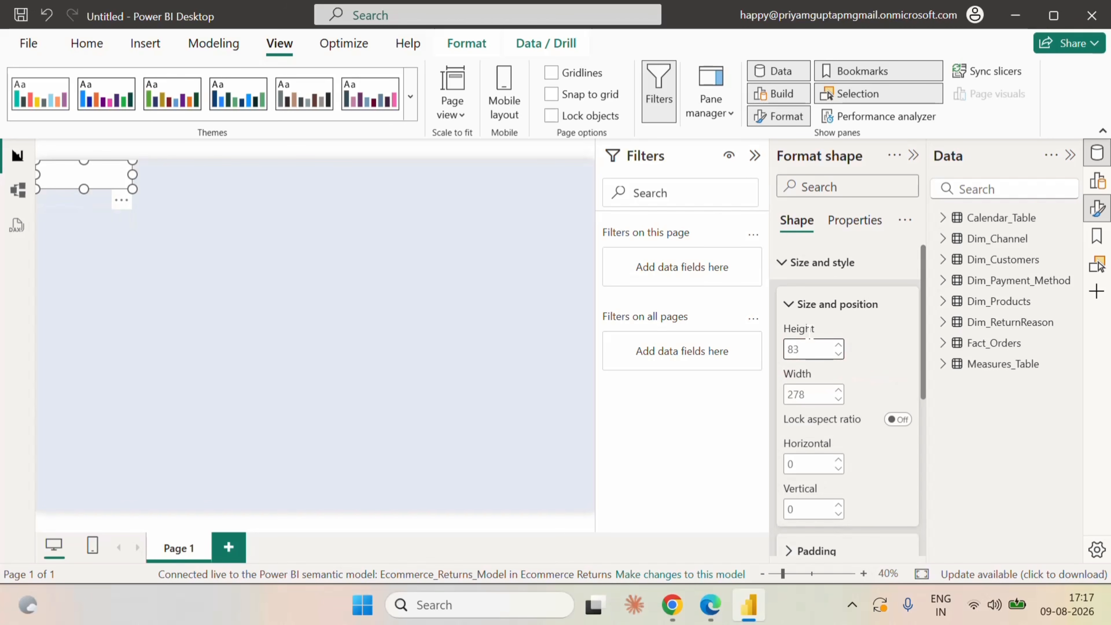
left_click(804, 394)
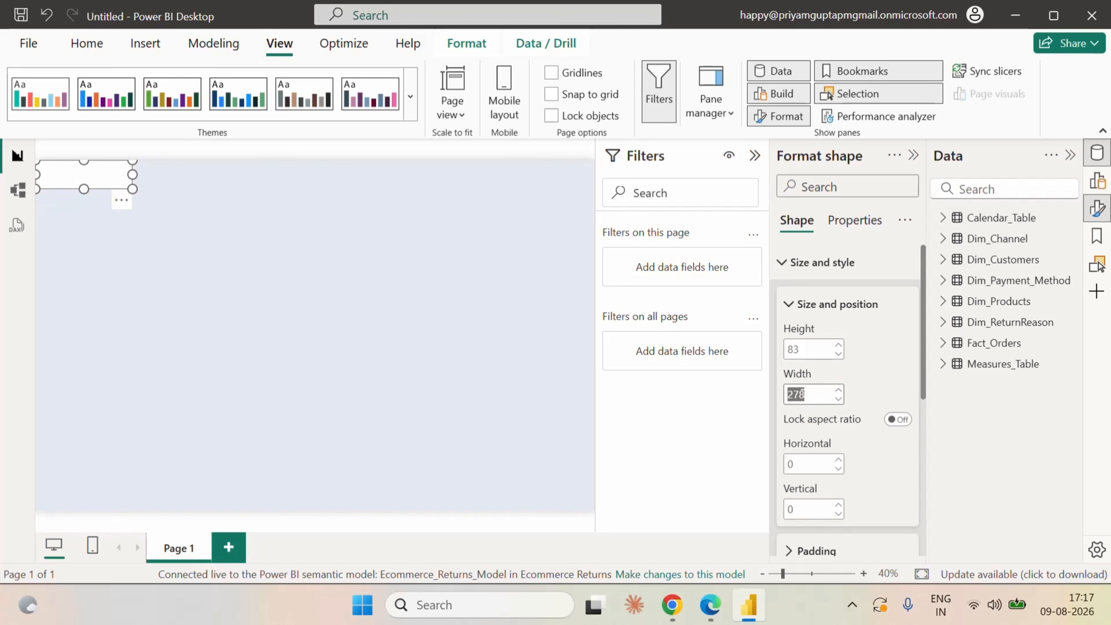
type("1600")
left_click(914, 156)
left_click(717, 184)
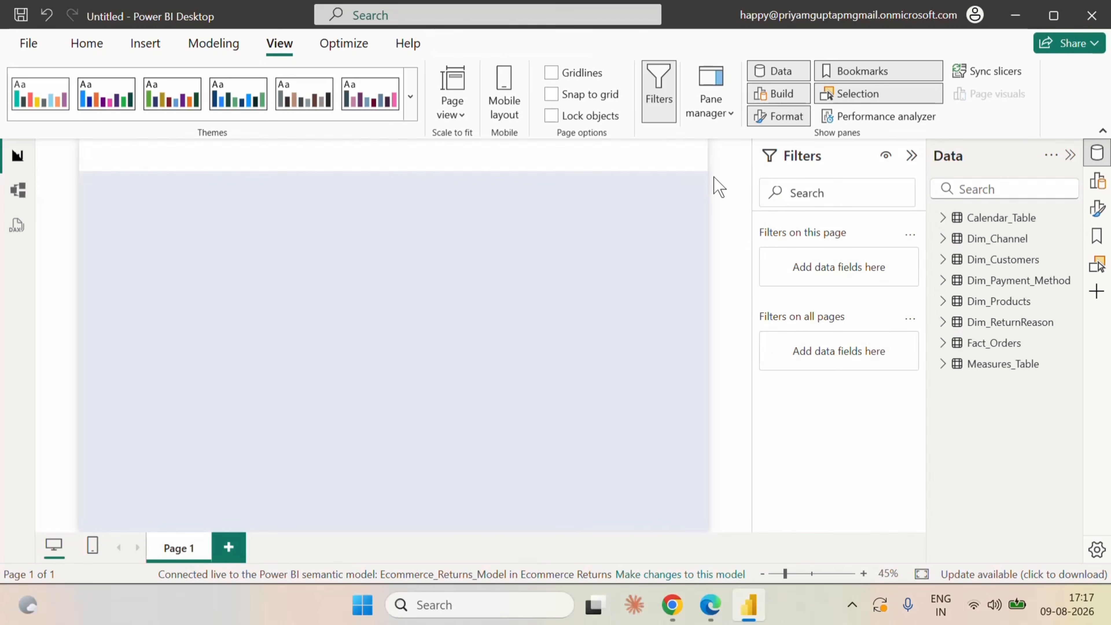
Duplicate the header band and place the copy below it at a vertical position of about 141.
left_click(514, 165)
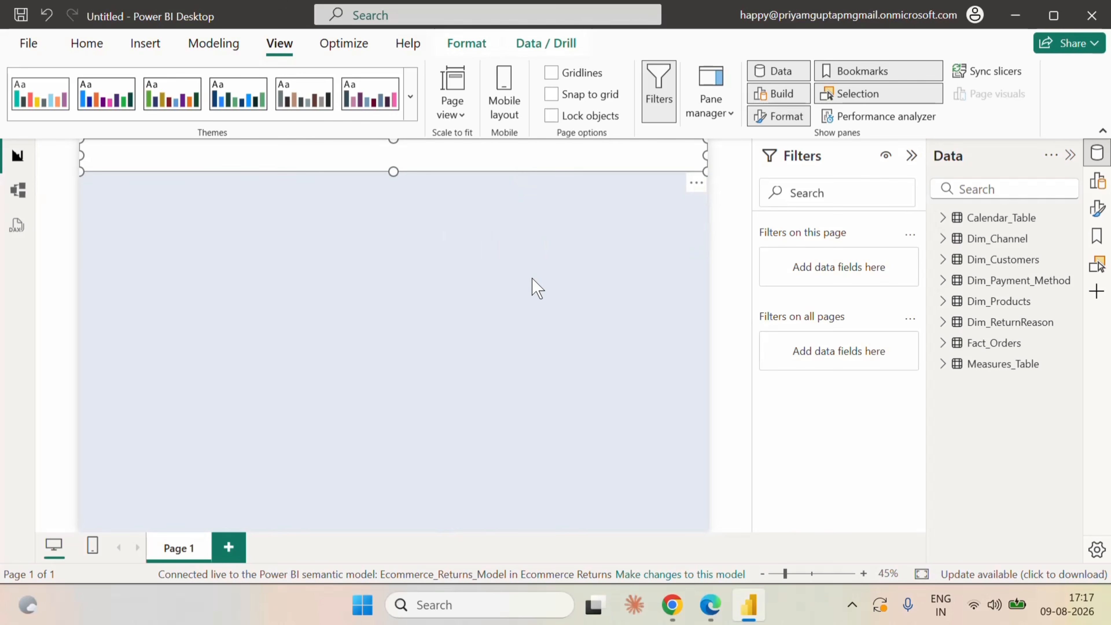
left_click(433, 248)
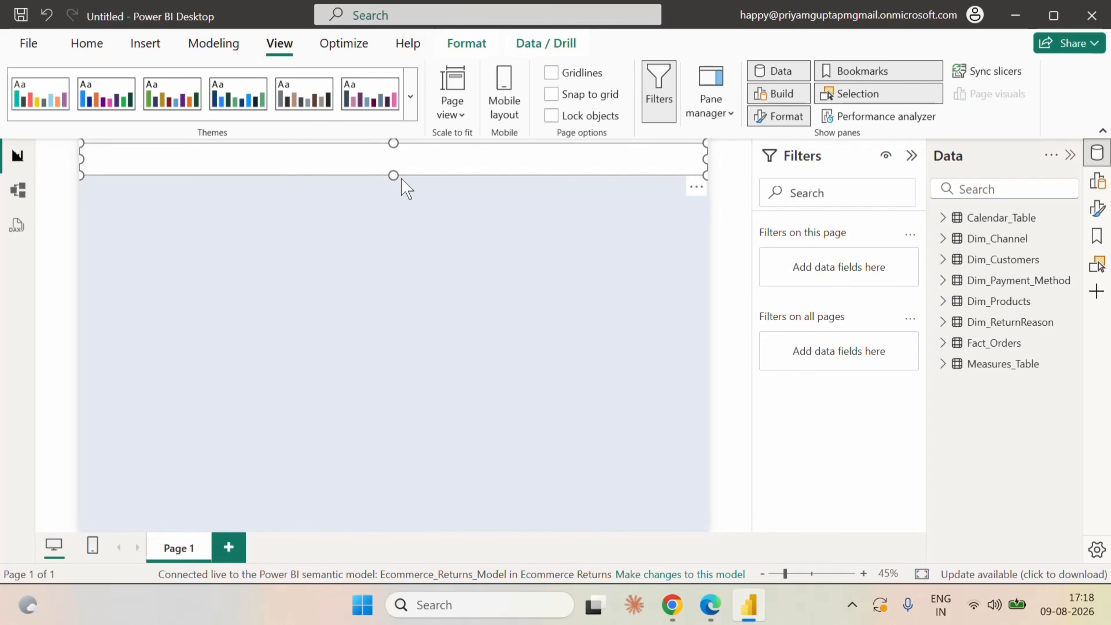
left_click_drag(411, 168, 413, 219)
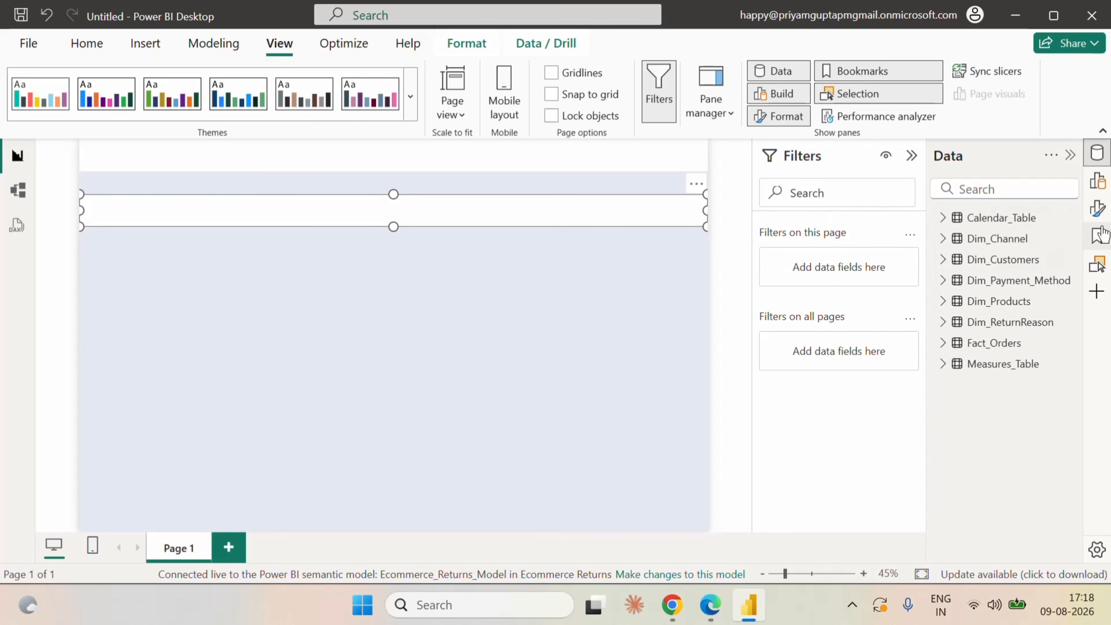
Resize the duplicated band into a card with a height of 236 and a width of 193.
left_click(1097, 209)
left_click(754, 156)
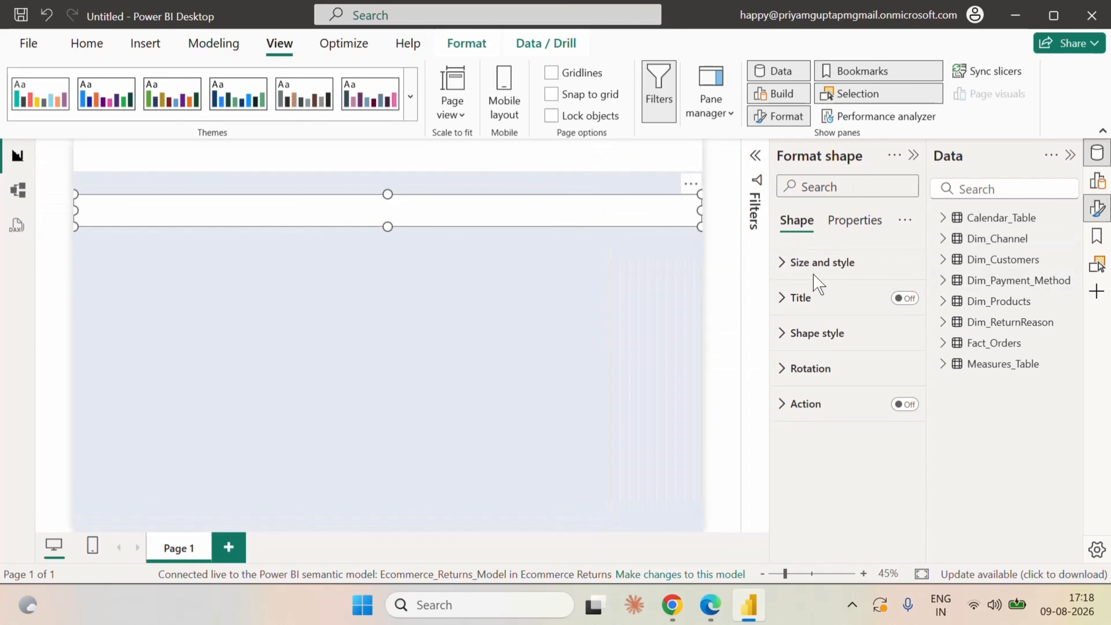
left_click(780, 271)
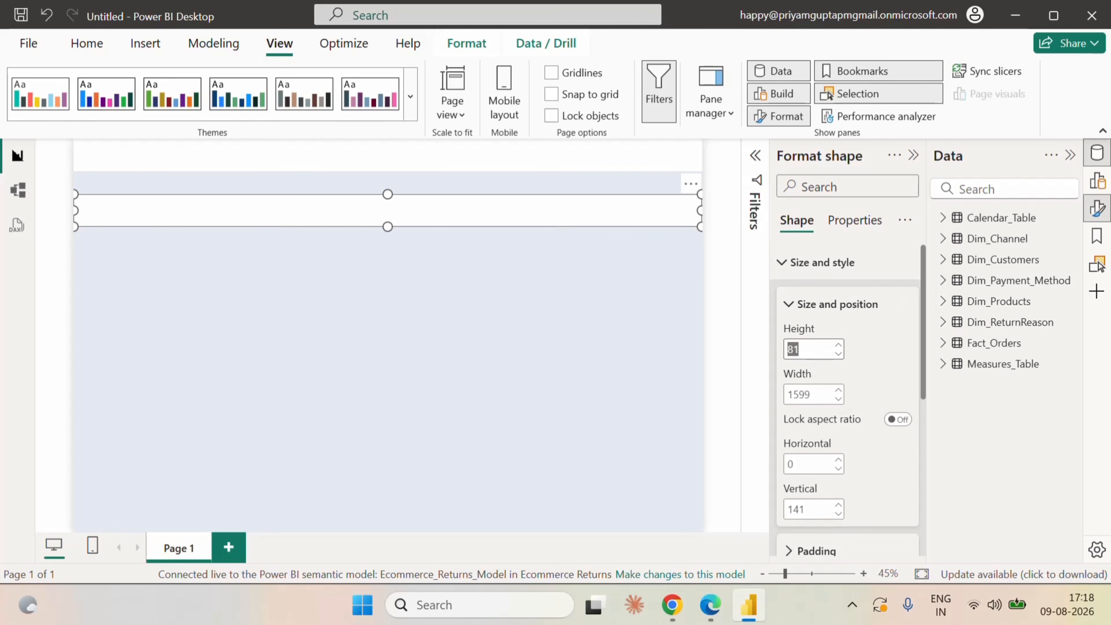
type("236")
key("Return")
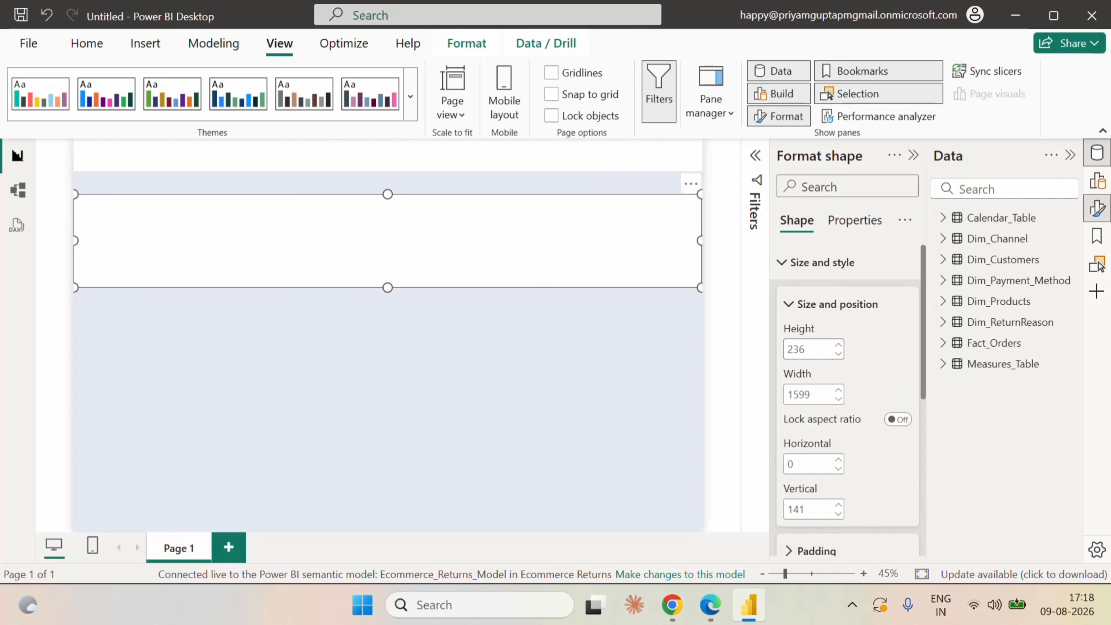
key("Tab")
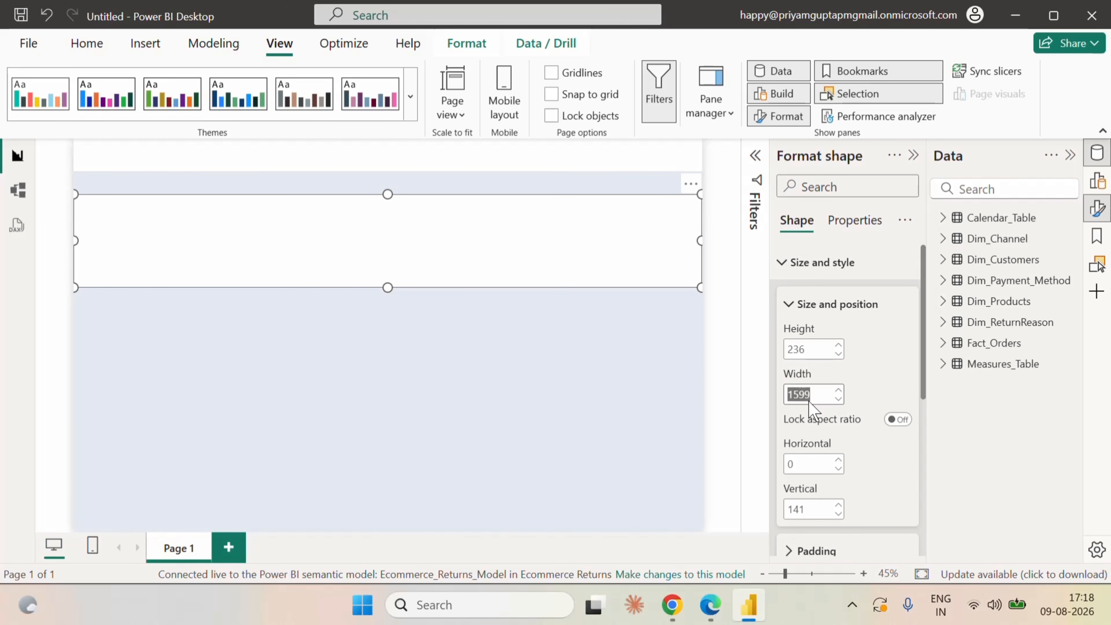
type("193")
key("Return")
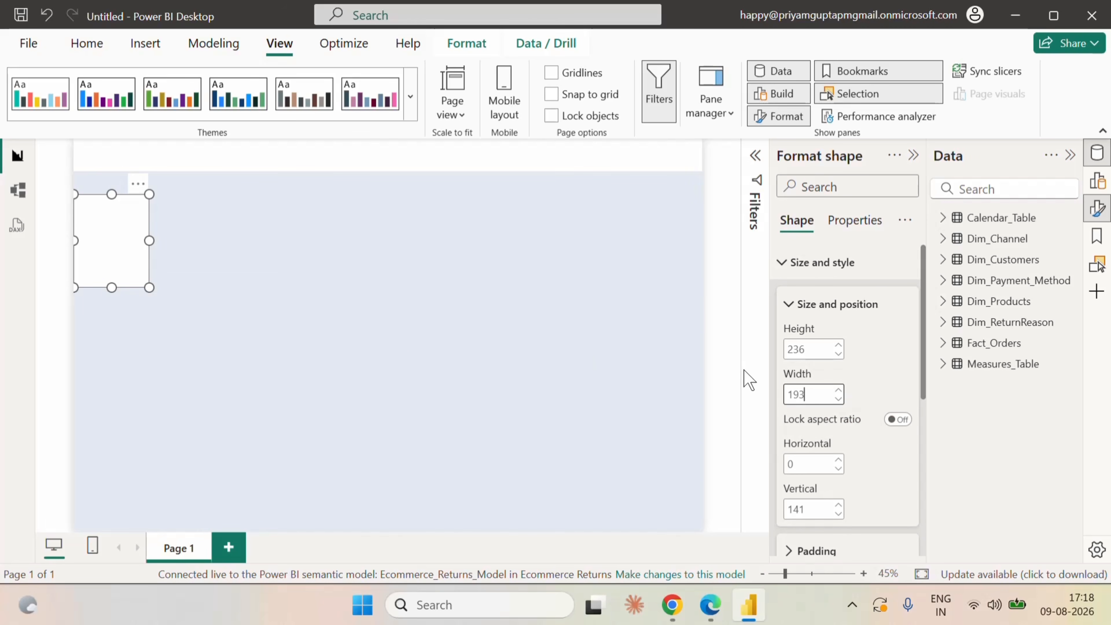
Position the card rectangle at horizontal 28 and vertical 122.
scroll(874, 428, "down", 2)
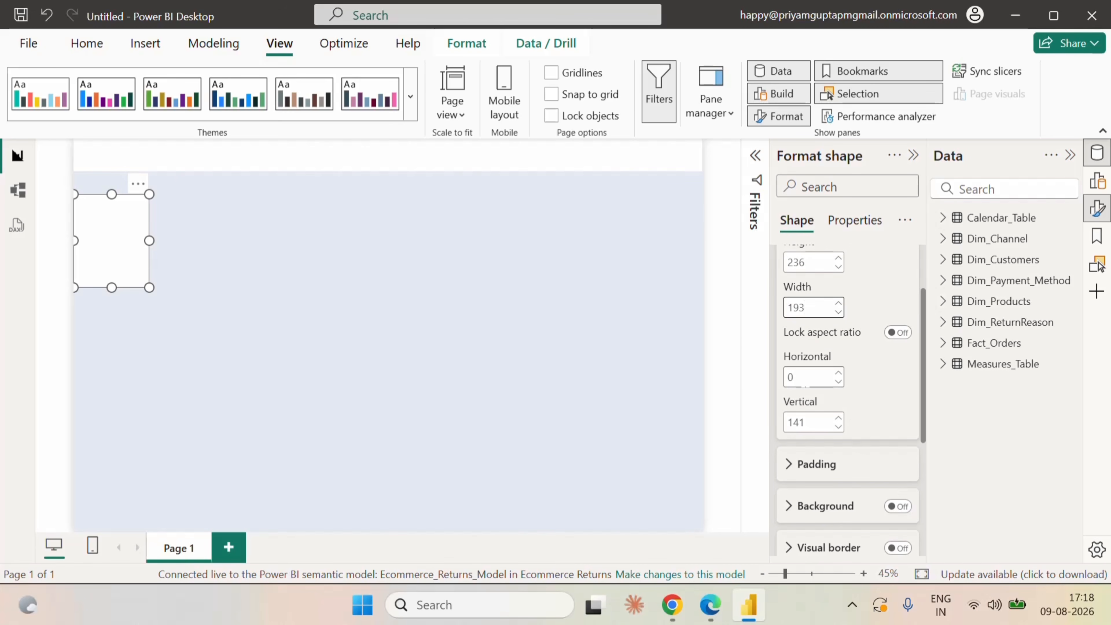
key("Tab")
type("2")
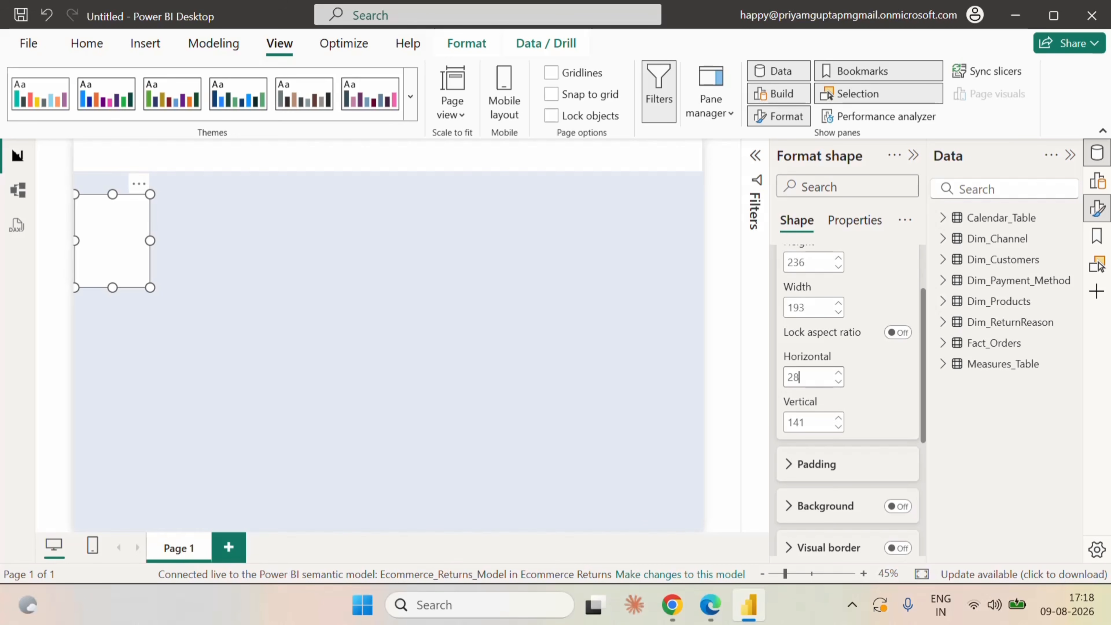
type("8")
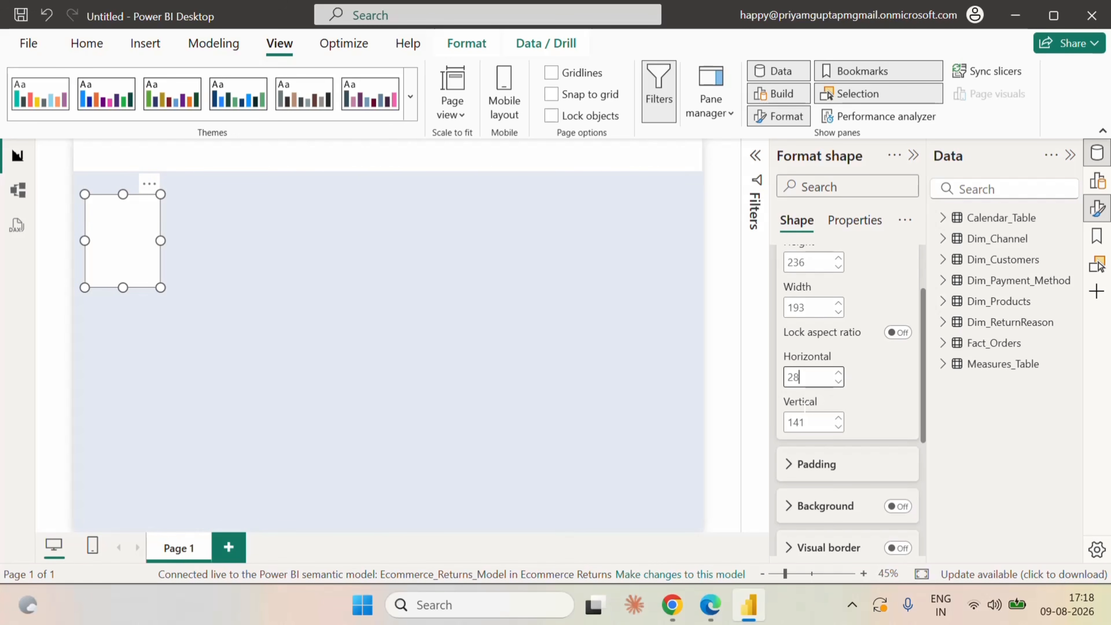
double_click(807, 423)
type("122")
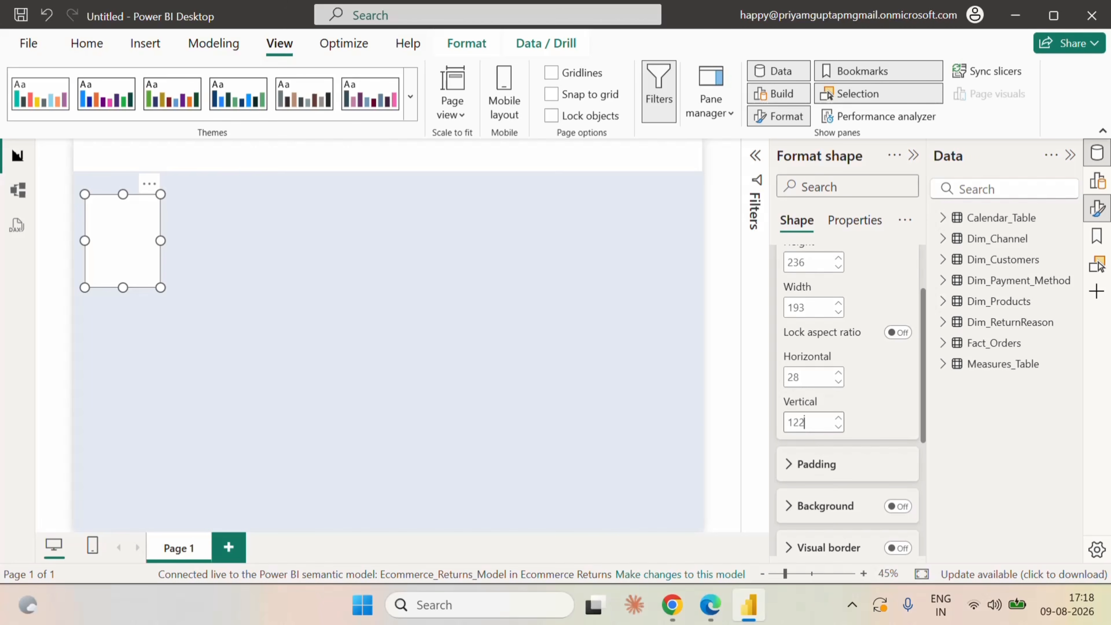
left_click(870, 401)
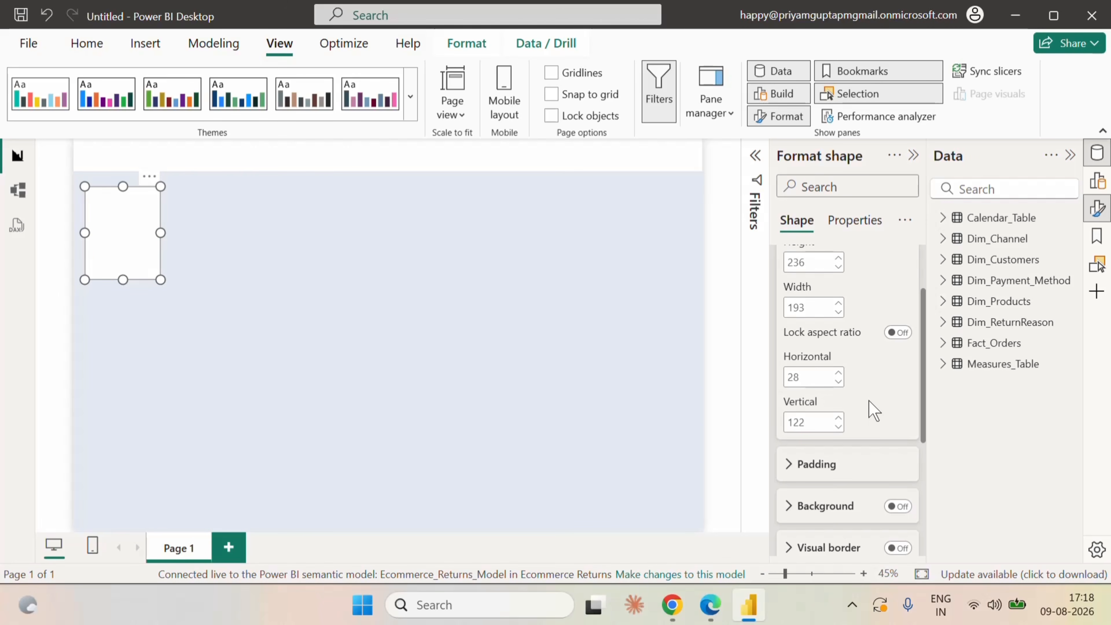
Copy the card rectangle and paste four duplicates of it onto the page.
left_click(330, 287)
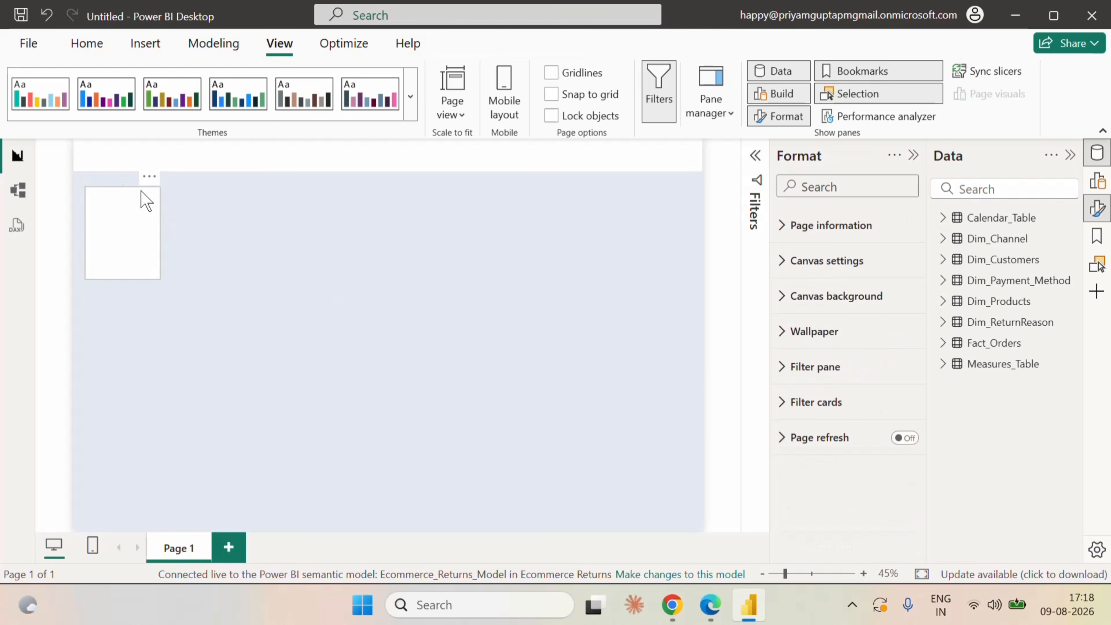
left_click(229, 237)
key("ctrl+v")
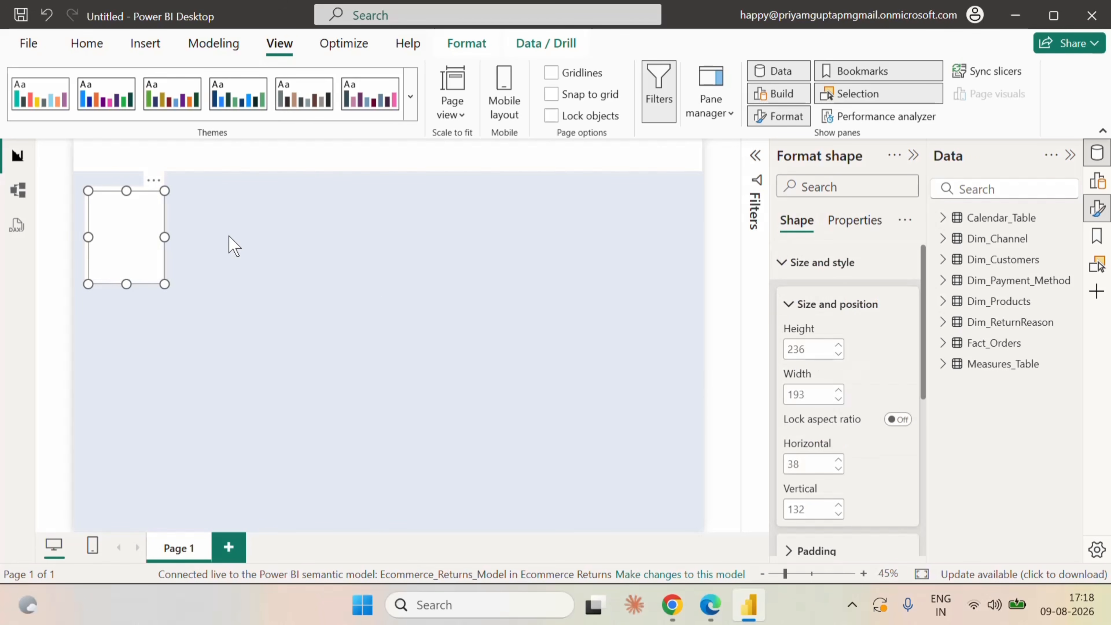
key("ctrl+v")
key("ctrl+v")
key("ctrl+v")
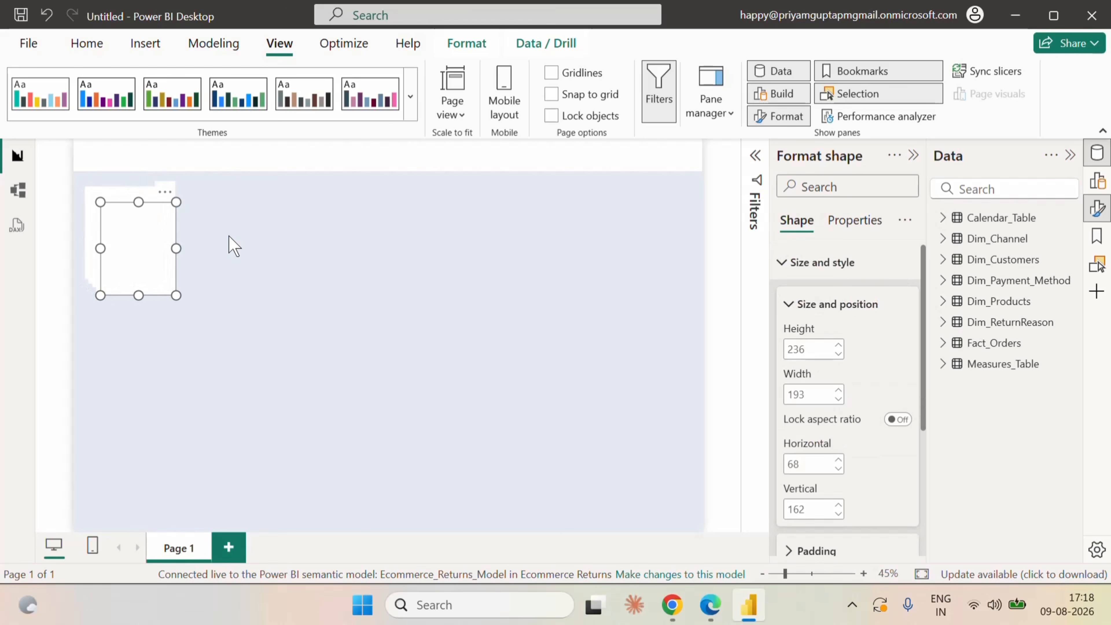
Spread the four pasted card copies in a row beside the first card at vertical about 121, with the last at horizontal about 927.
left_click_drag(182, 230, 513, 223)
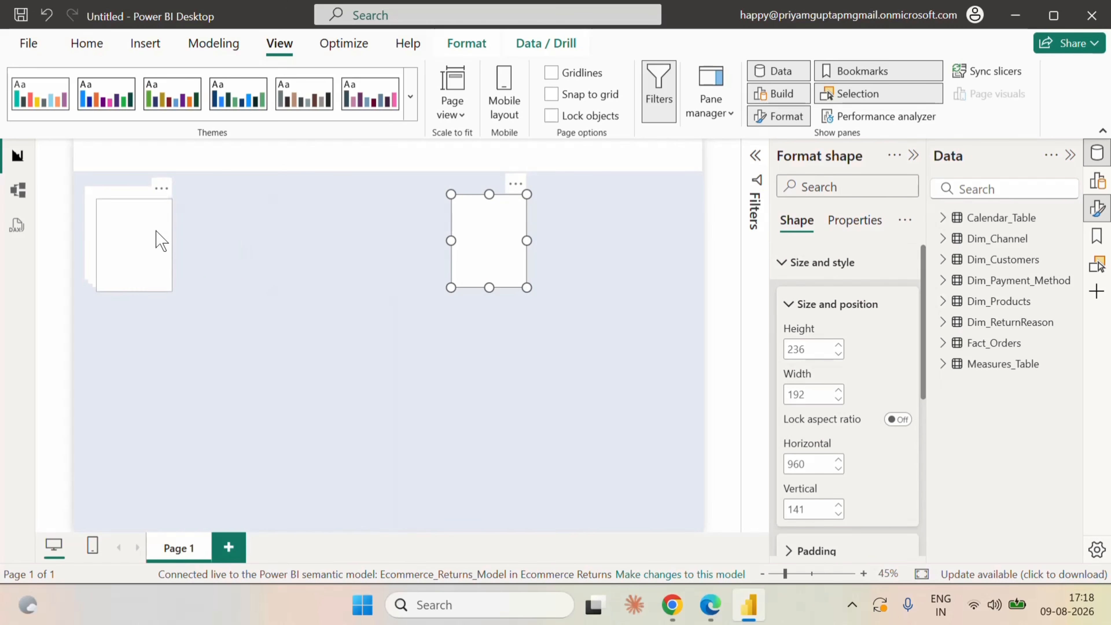
left_click_drag(156, 238, 305, 231)
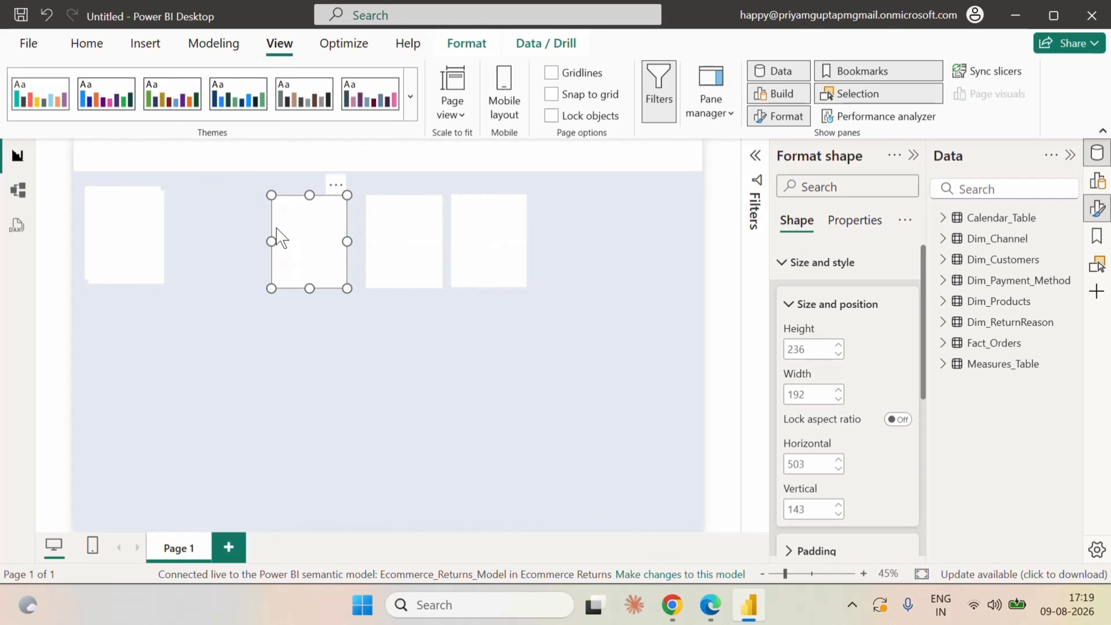
left_click_drag(134, 231, 219, 223)
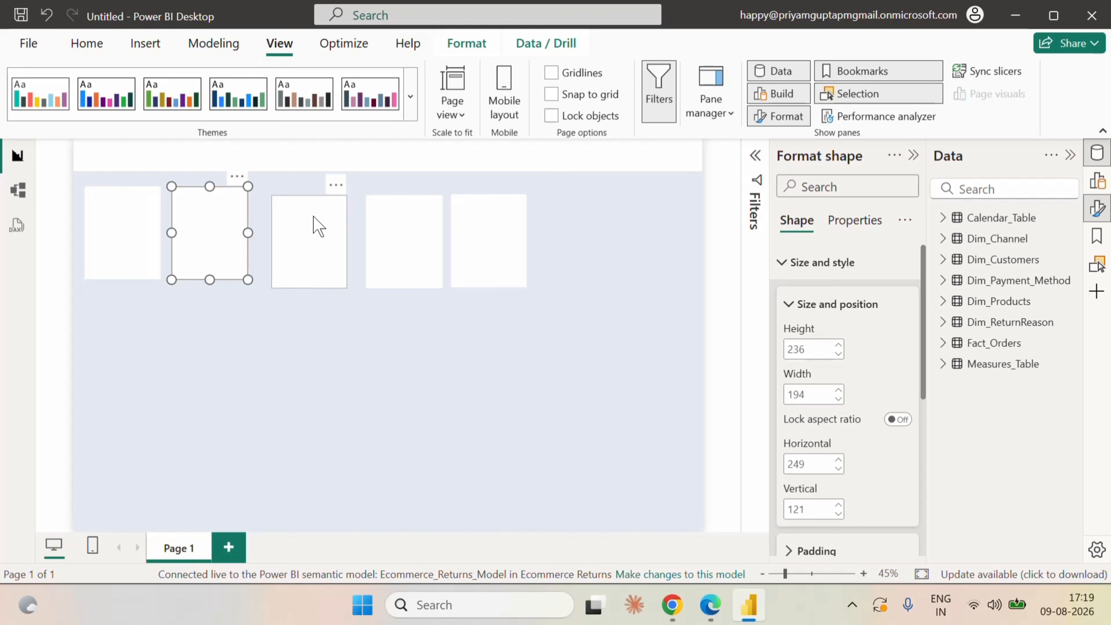
left_click_drag(307, 215, 301, 206)
mouse_move(404, 238)
left_mouse_down()
mouse_move(384, 229)
mouse_move(385, 241)
left_mouse_up()
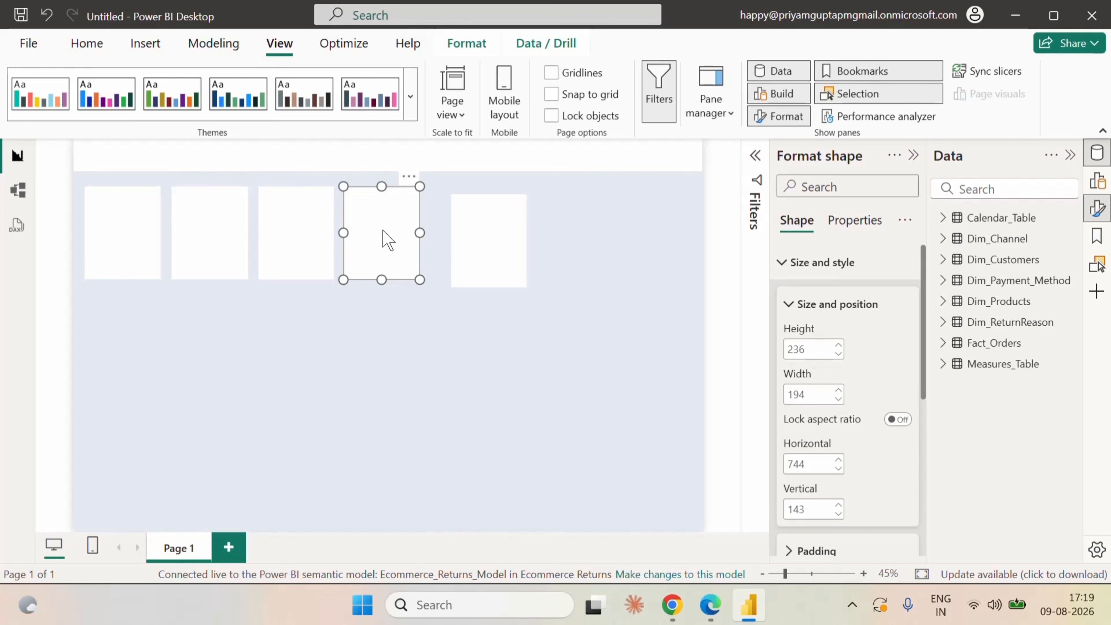
left_click_drag(490, 244, 478, 236)
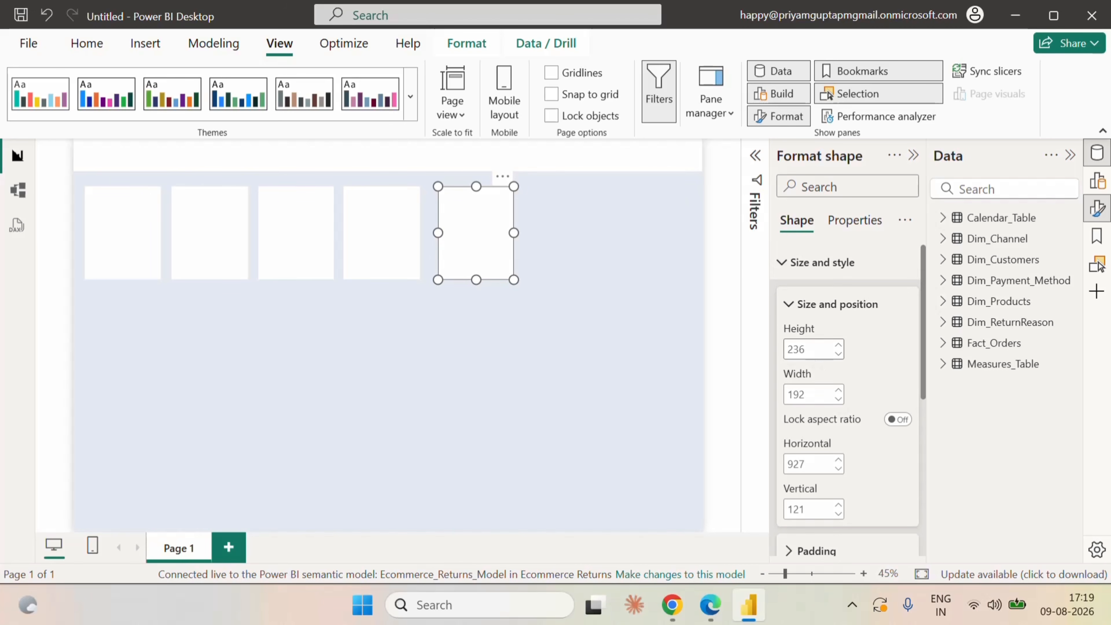
Set the height of the last card in the row to 376.
double_click(801, 349)
type("376")
key("Return")
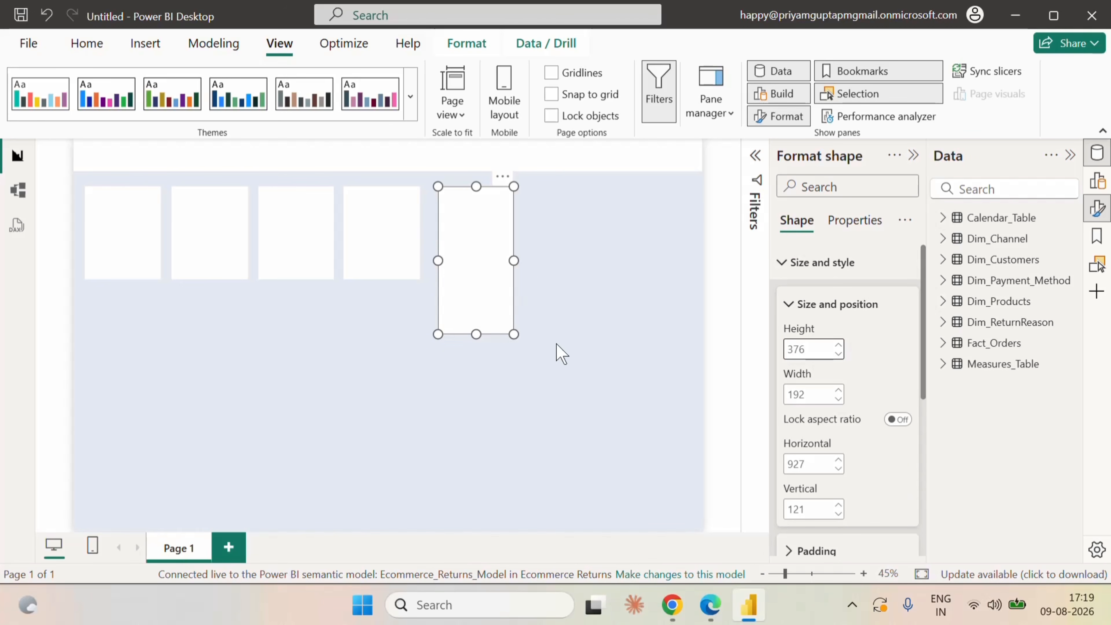
left_click(852, 606)
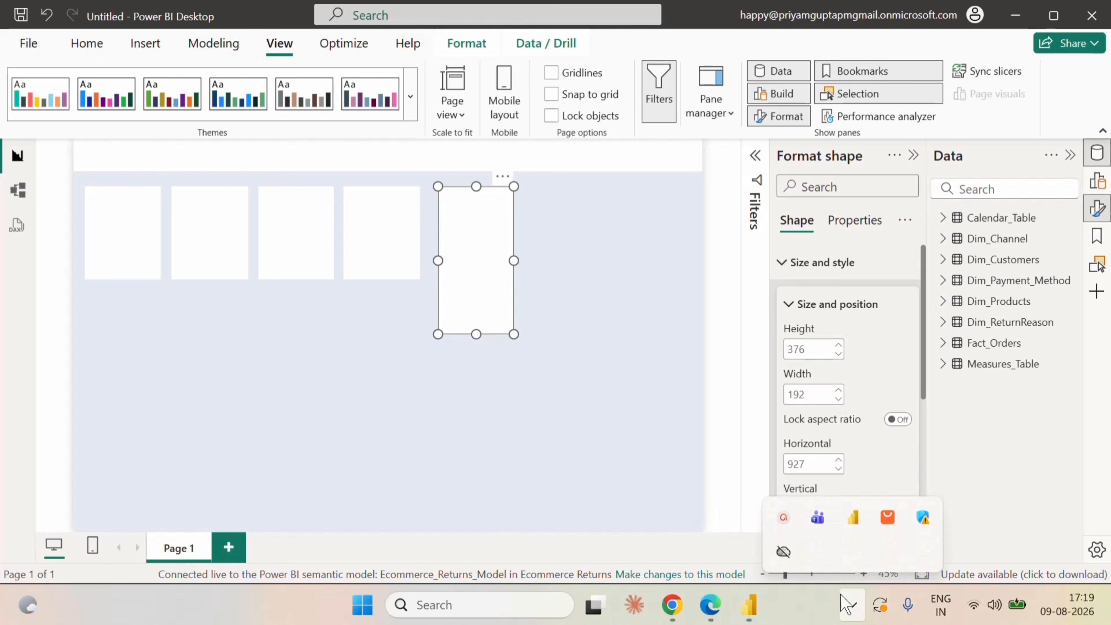
left_click(785, 523)
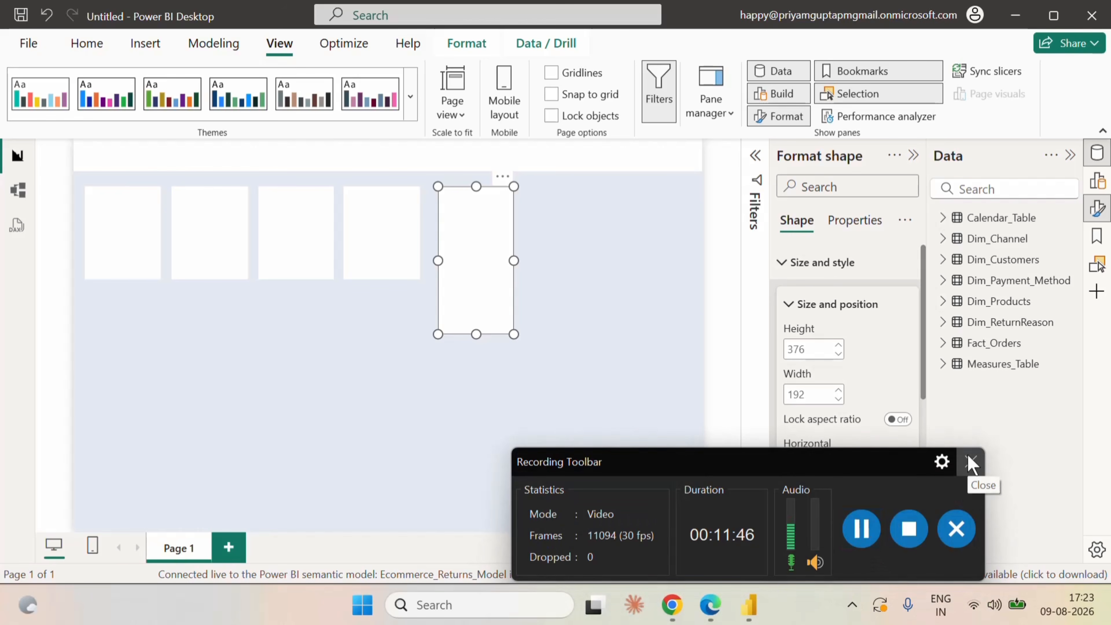
left_click(971, 461)
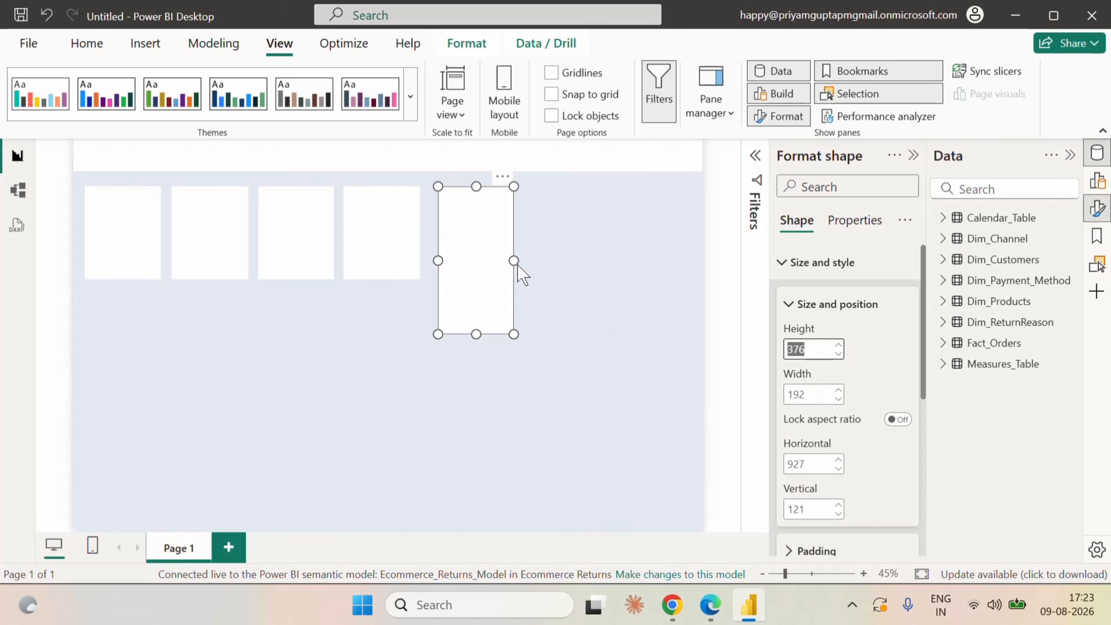
Widen the last card to about 640 and place a duplicate of it directly below at a vertical position of about 589.
left_click_drag(515, 260, 691, 258)
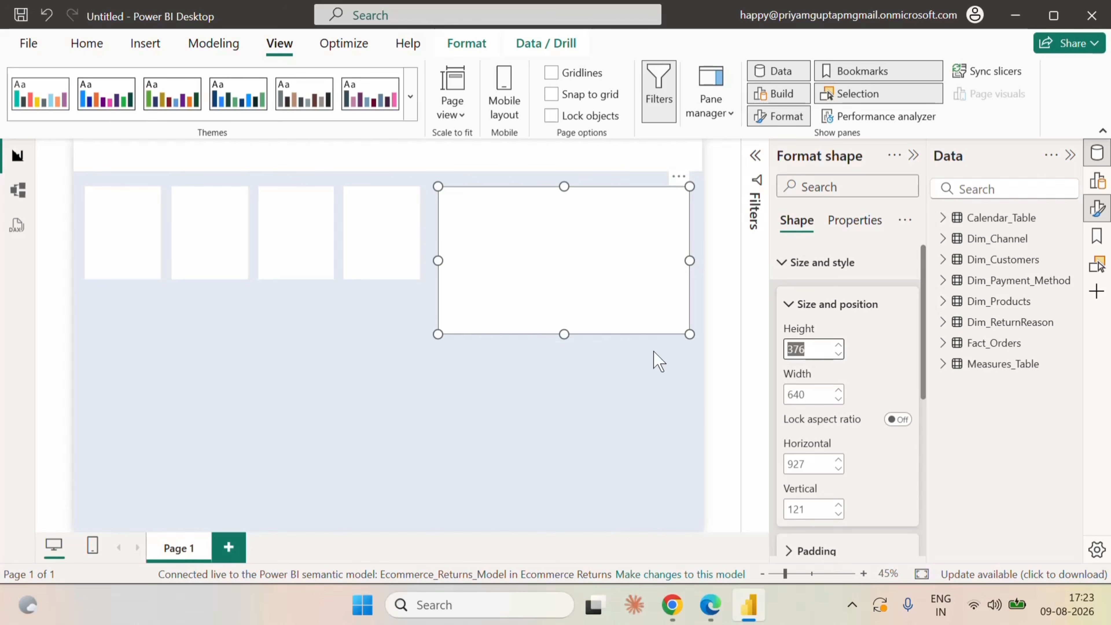
left_click(726, 307)
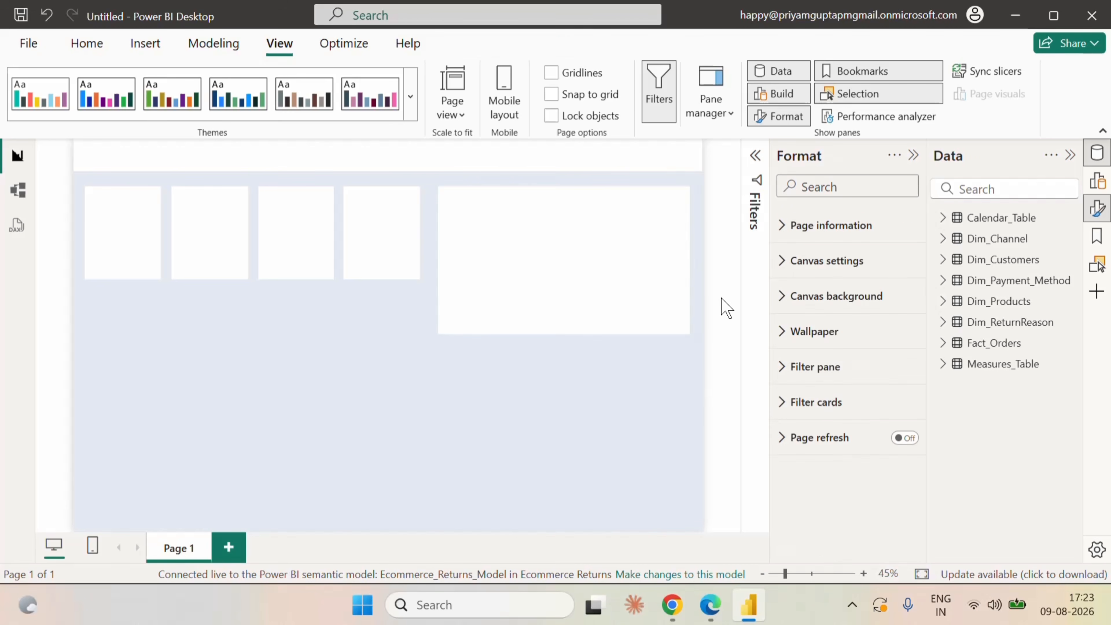
left_click(613, 221)
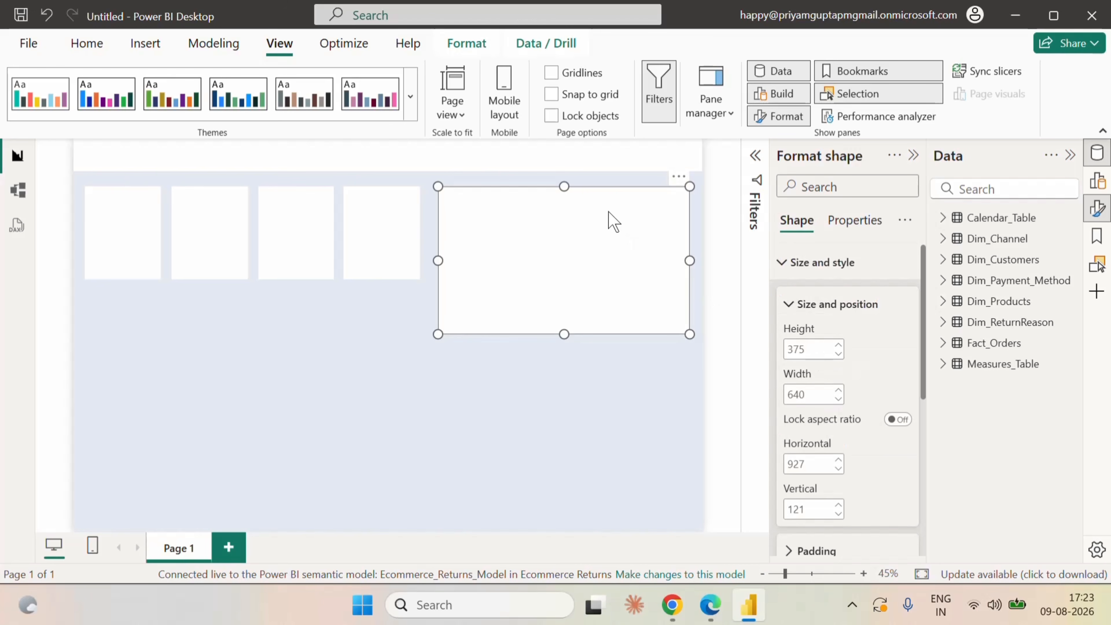
left_click(720, 285)
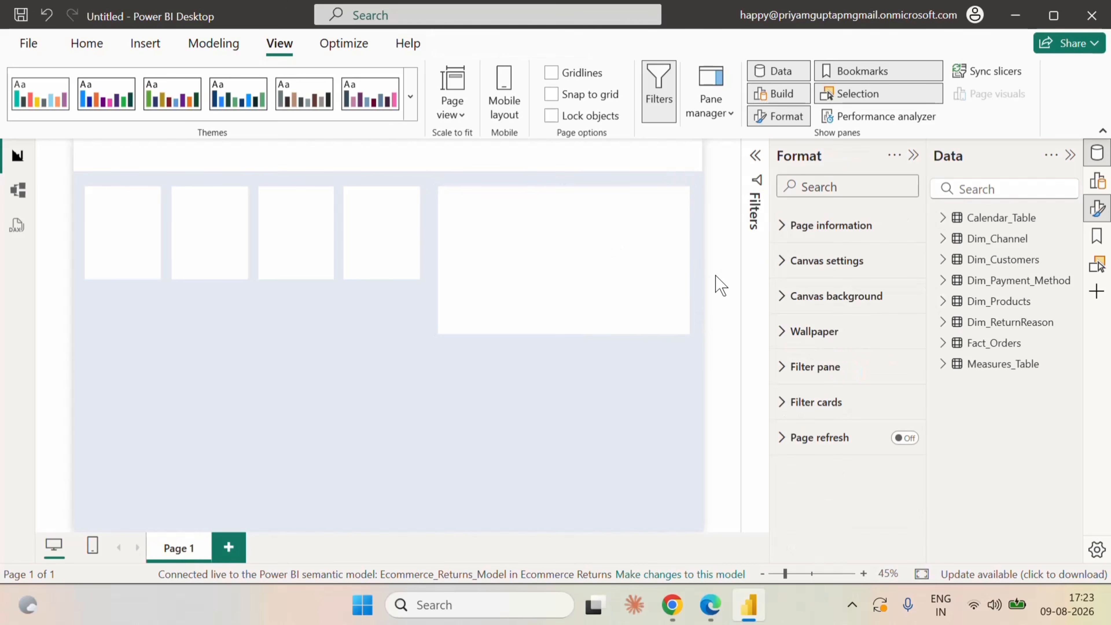
key("ctrl+v")
left_click_drag(609, 247, 605, 427)
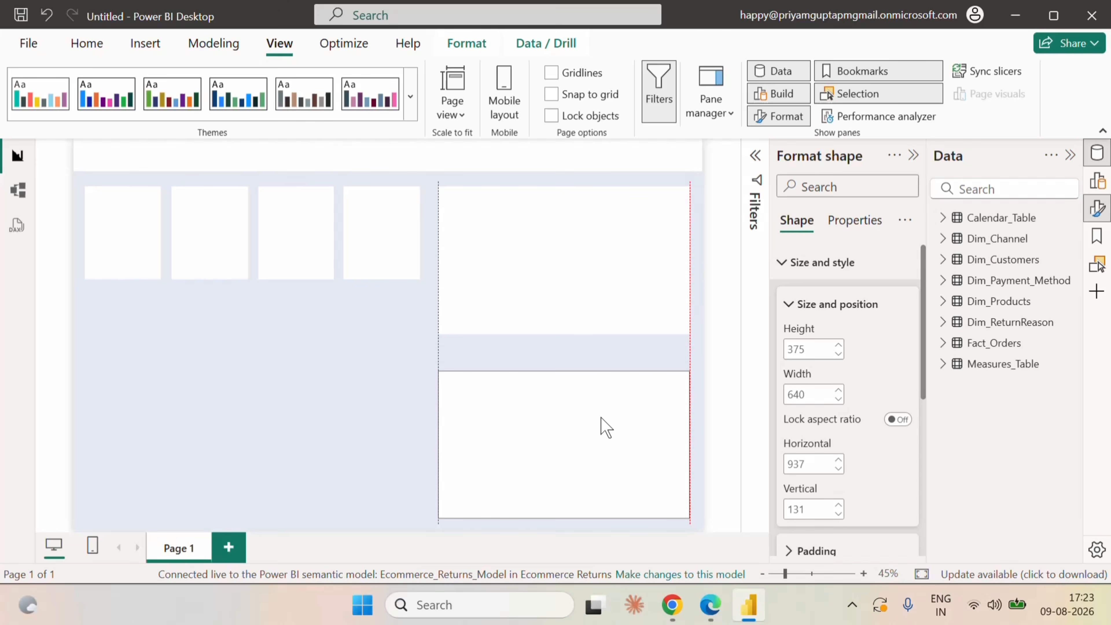
left_click_drag(606, 427, 606, 427)
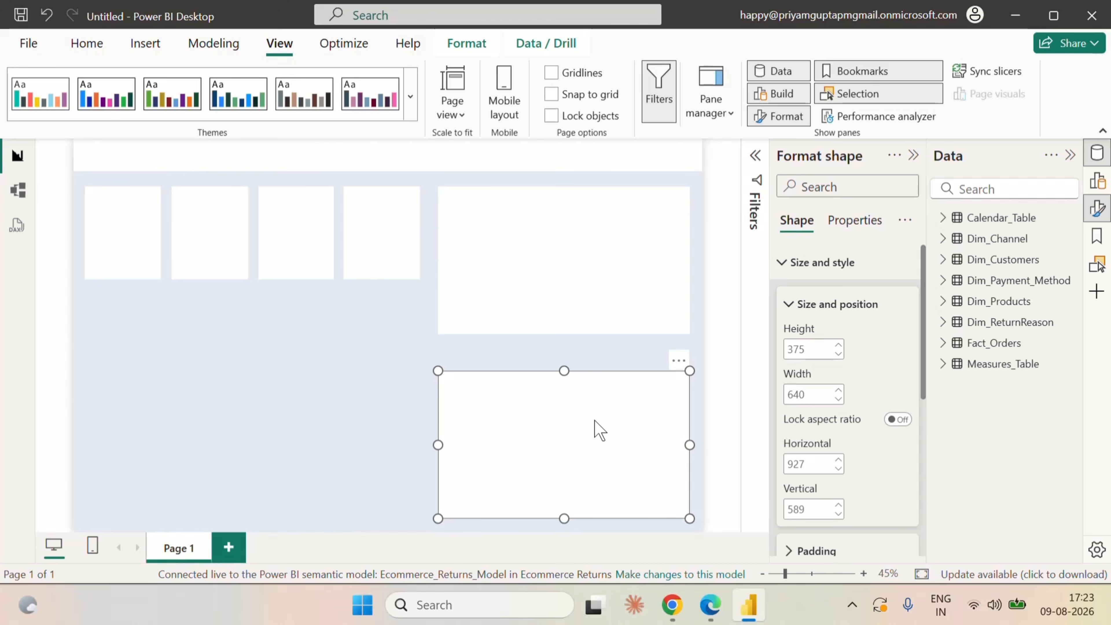
Paste another copy at horizontal 28 and vertical 402 below the small cards, and resize it to about 415 wide and 563 high.
left_click(702, 328)
key("ctrl+v")
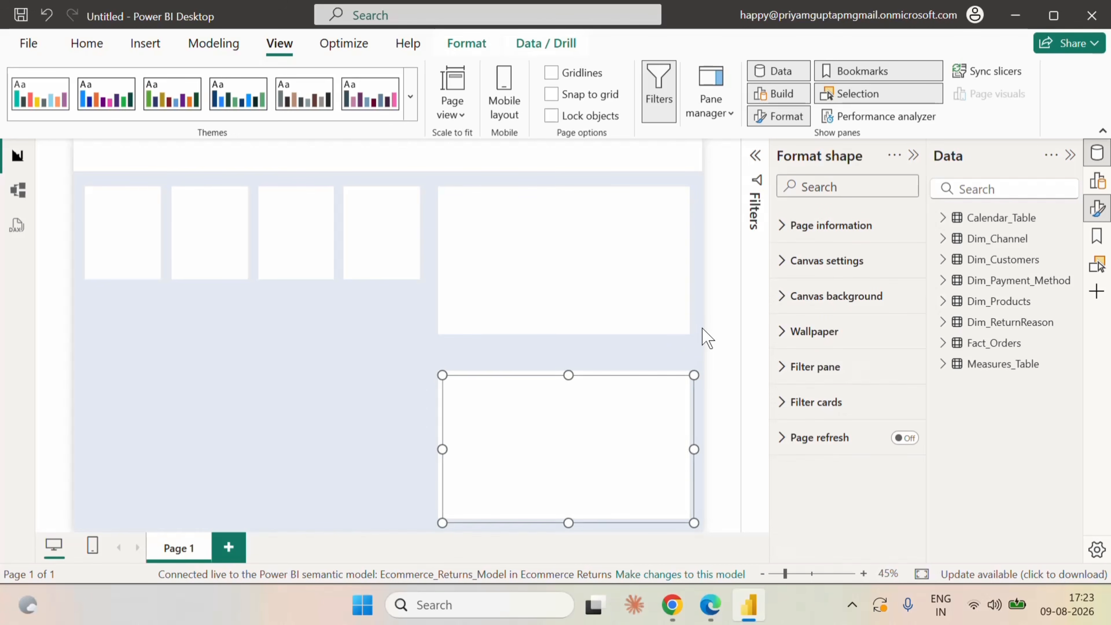
left_click_drag(579, 406, 227, 340)
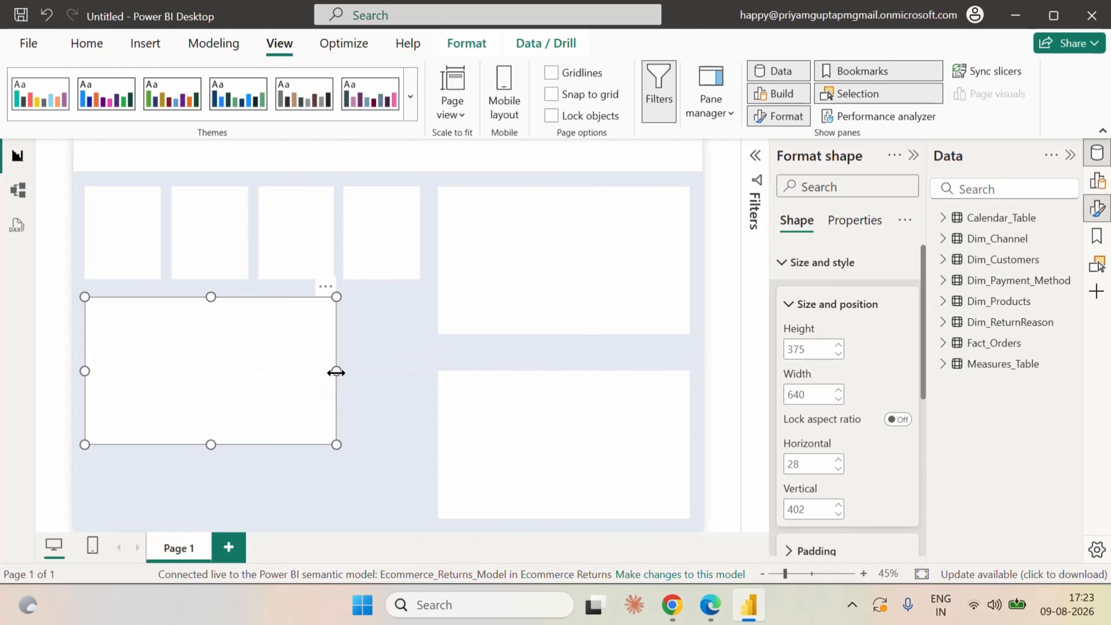
left_click_drag(335, 372, 247, 371)
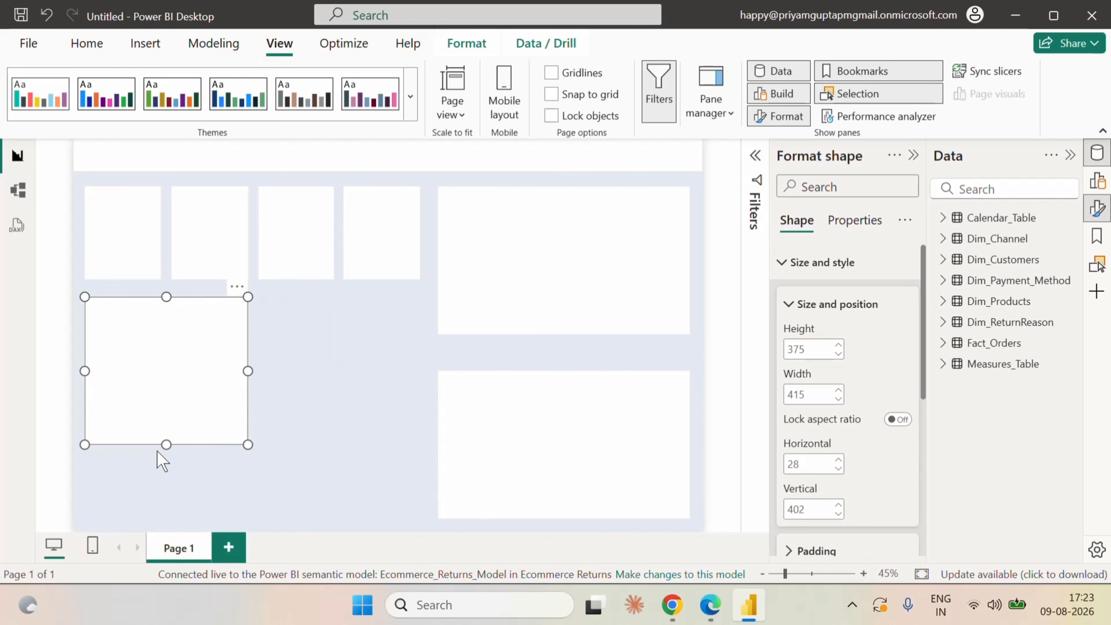
left_click_drag(164, 445, 158, 519)
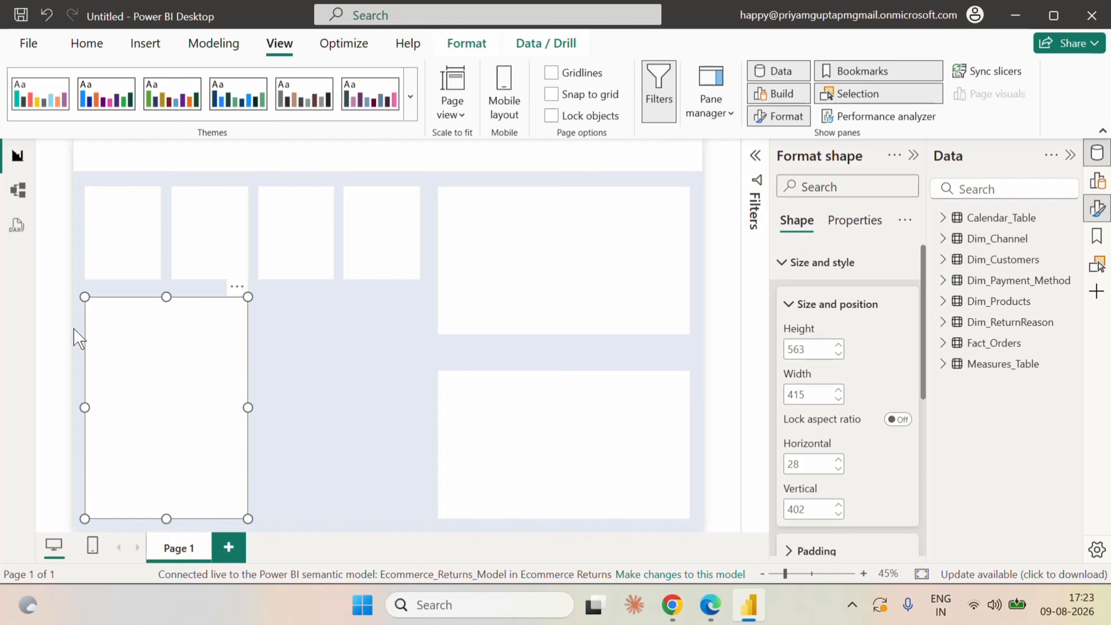
Duplicate the tall card and align the copy beside it, in the gap before the two wide cards.
left_click(63, 339)
left_click(137, 333)
left_click(53, 318)
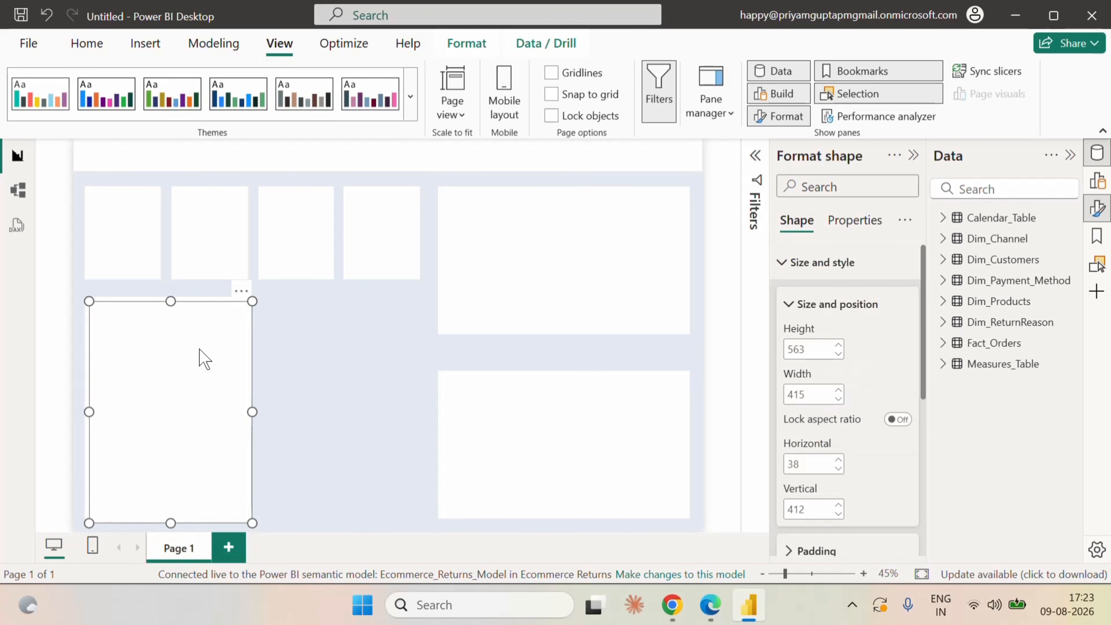
left_click_drag(201, 357, 377, 355)
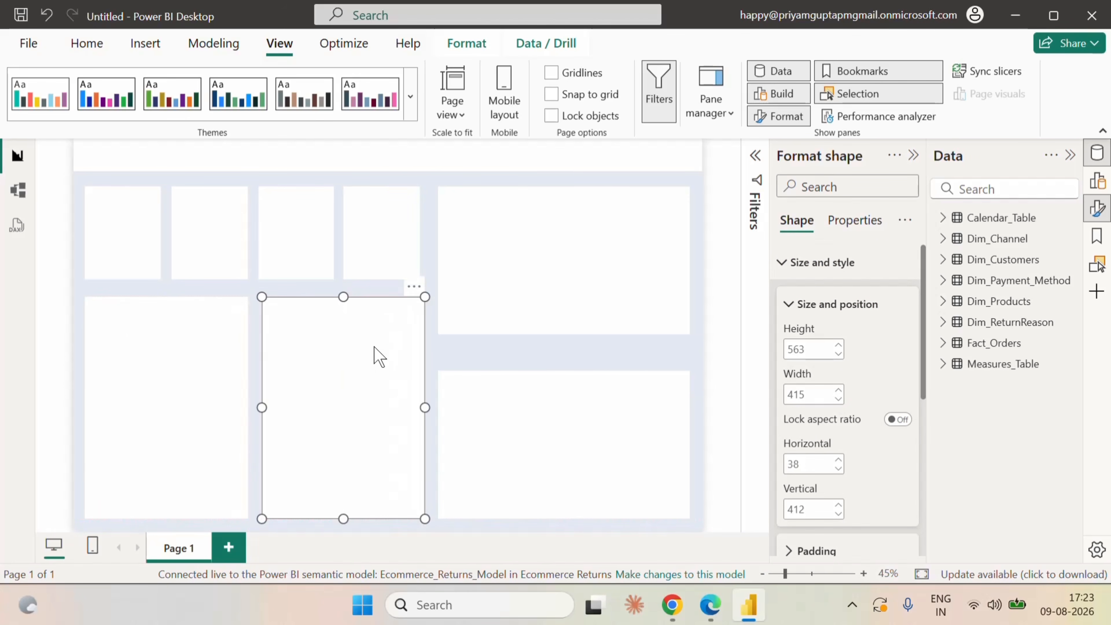
left_click(712, 352)
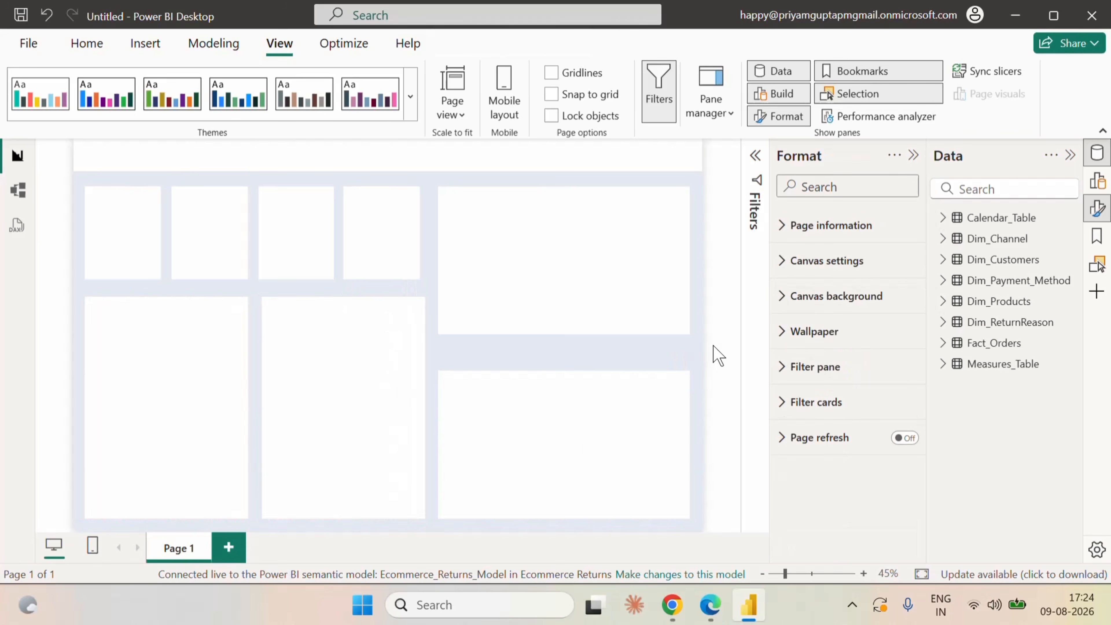
Narrow the gap between the two wide cards by extending the upper one to a height of about 399 and the lower one to about 408.
left_click(571, 319)
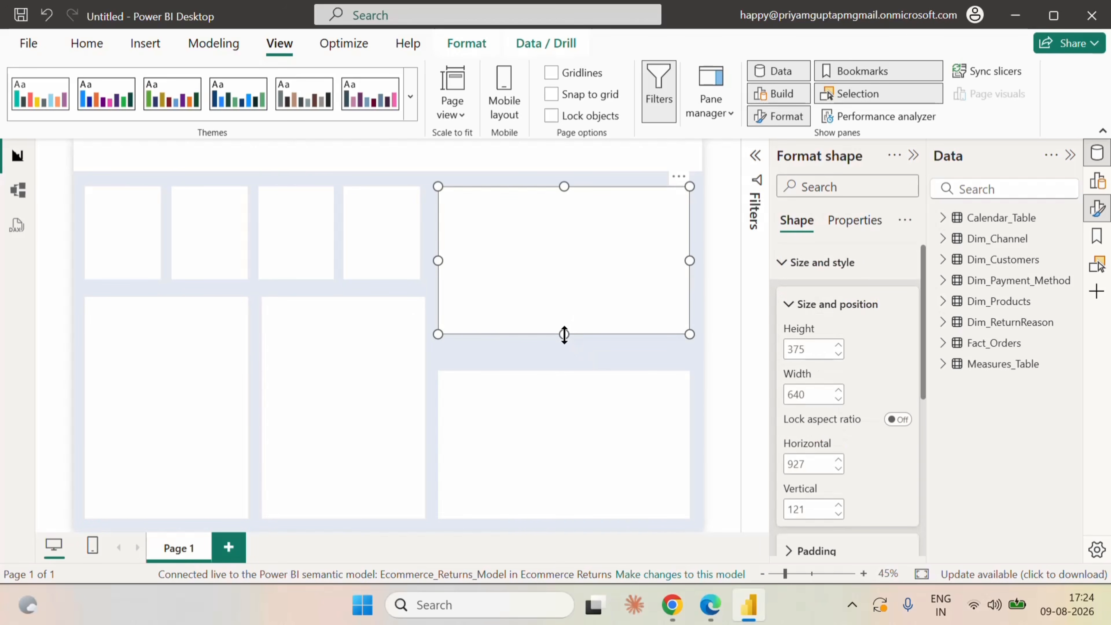
left_click(565, 352)
left_click(580, 398)
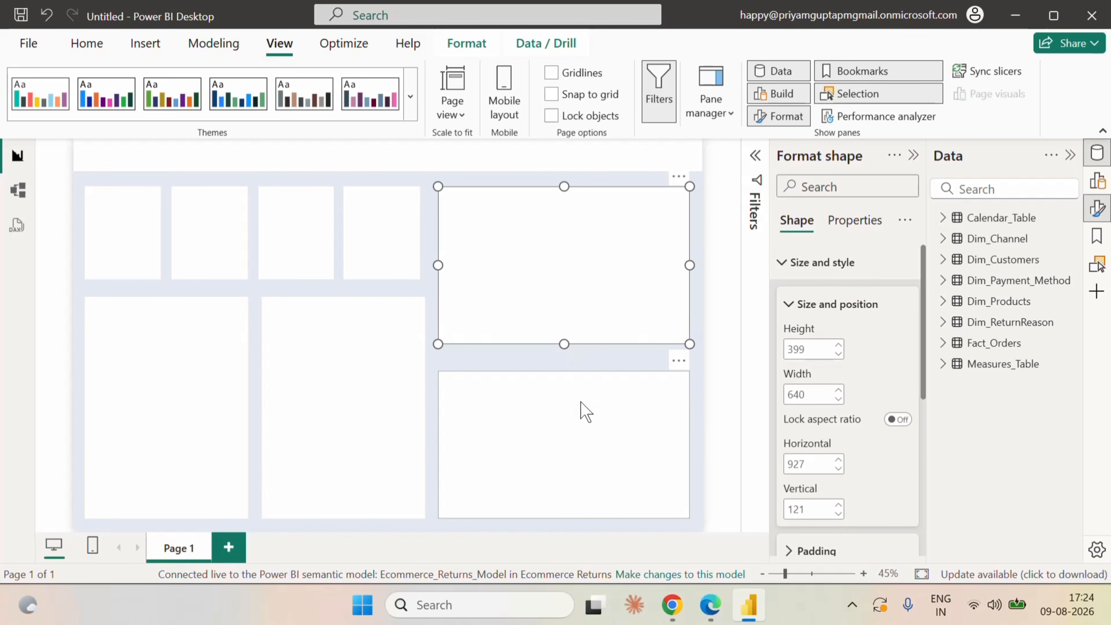
left_click_drag(566, 370, 565, 358)
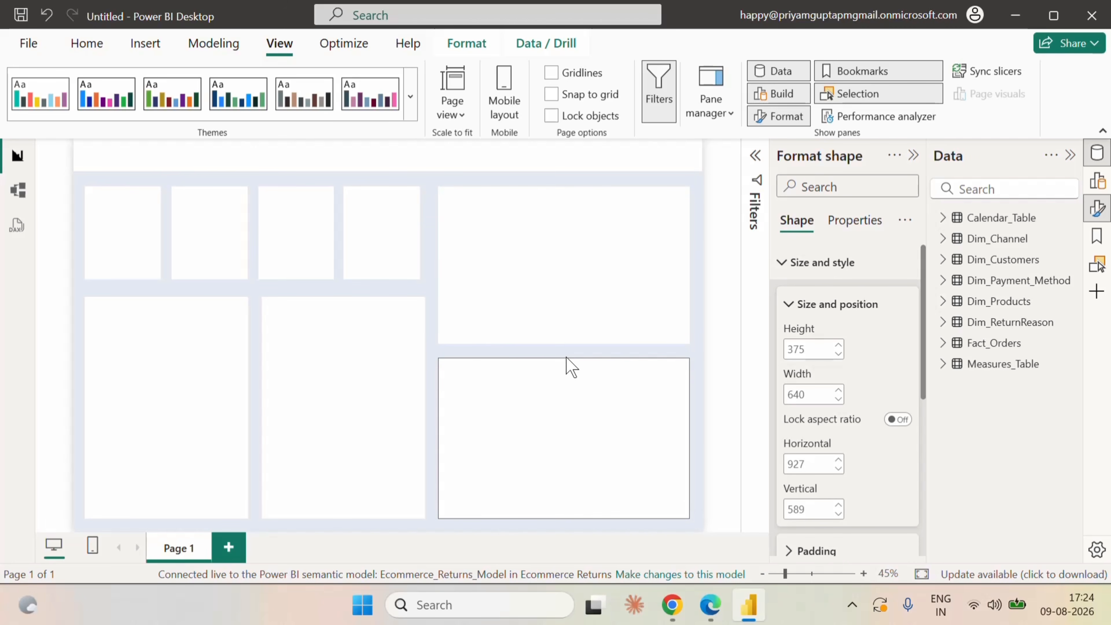
left_click(723, 322)
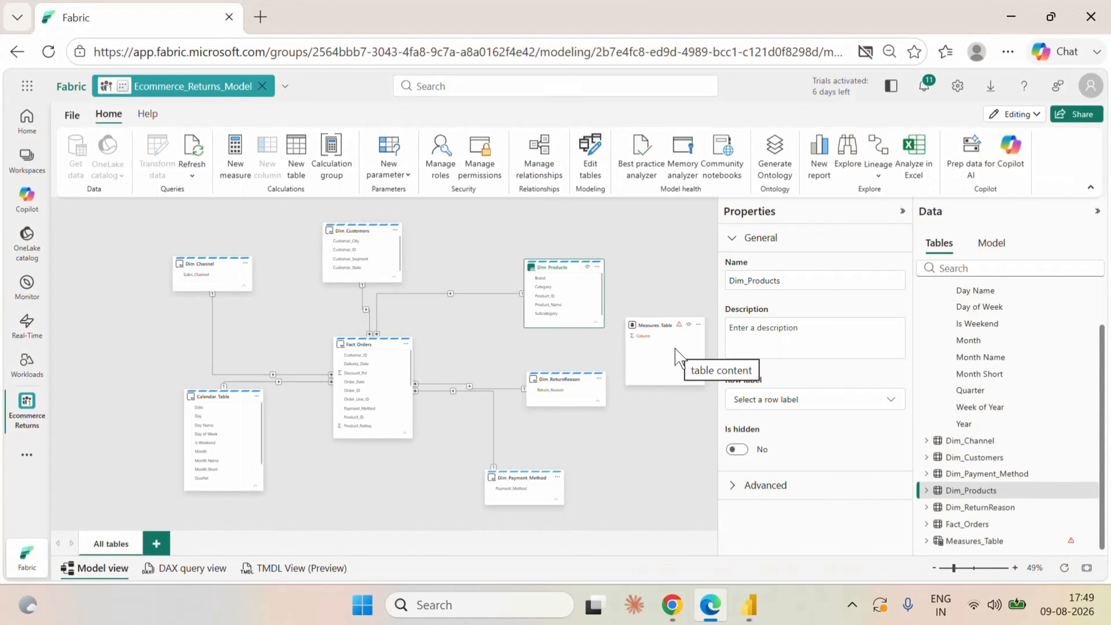
Create a measure in Measures_Table named Total Orders, defined as DISTINCTCOUNT(Fact_Orders[Order_ID]).
left_click(698, 326)
left_click(717, 353)
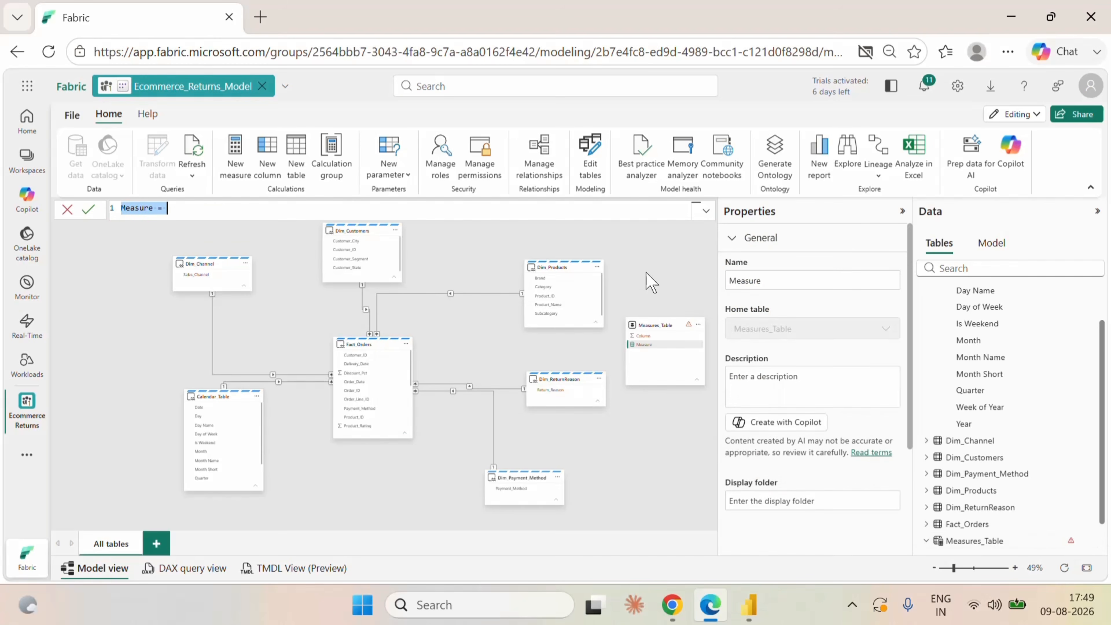
type("Total ")
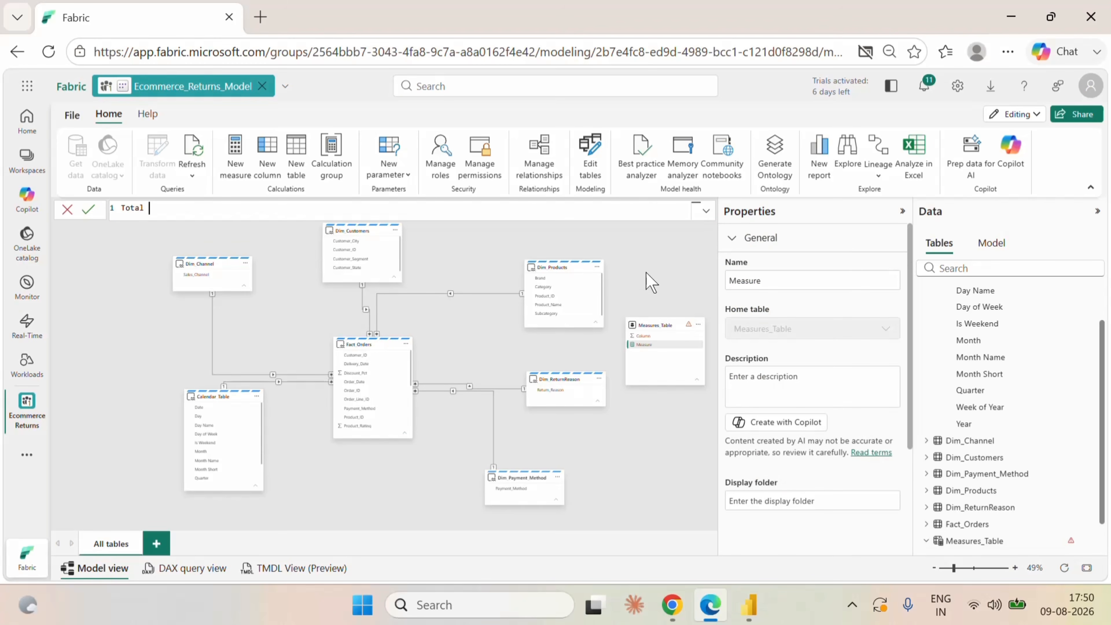
type("Orders=dis")
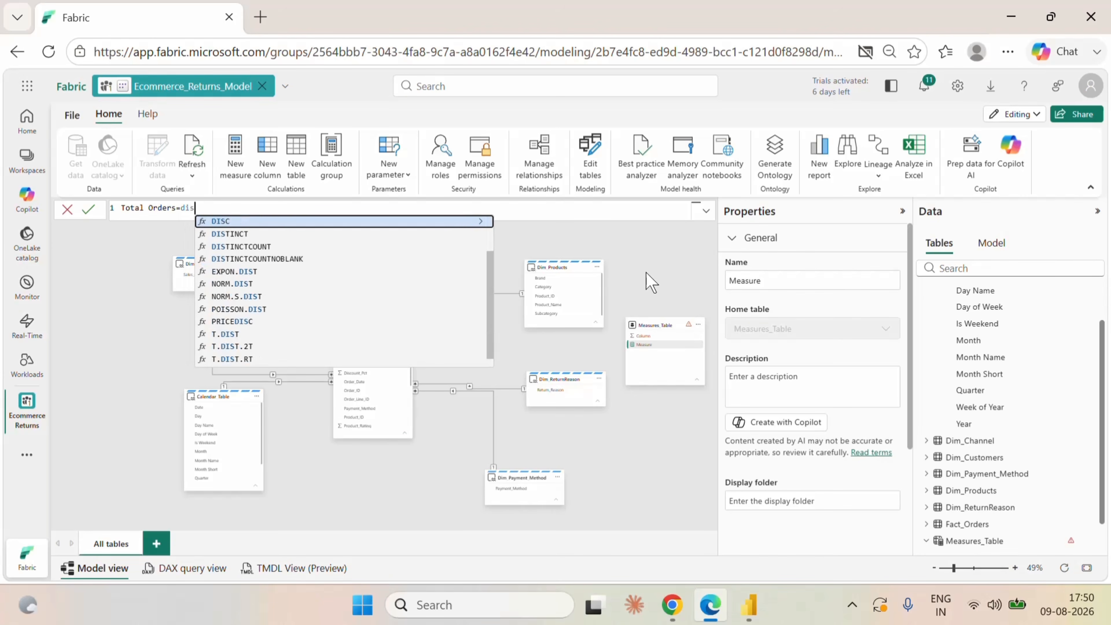
left_click(314, 246)
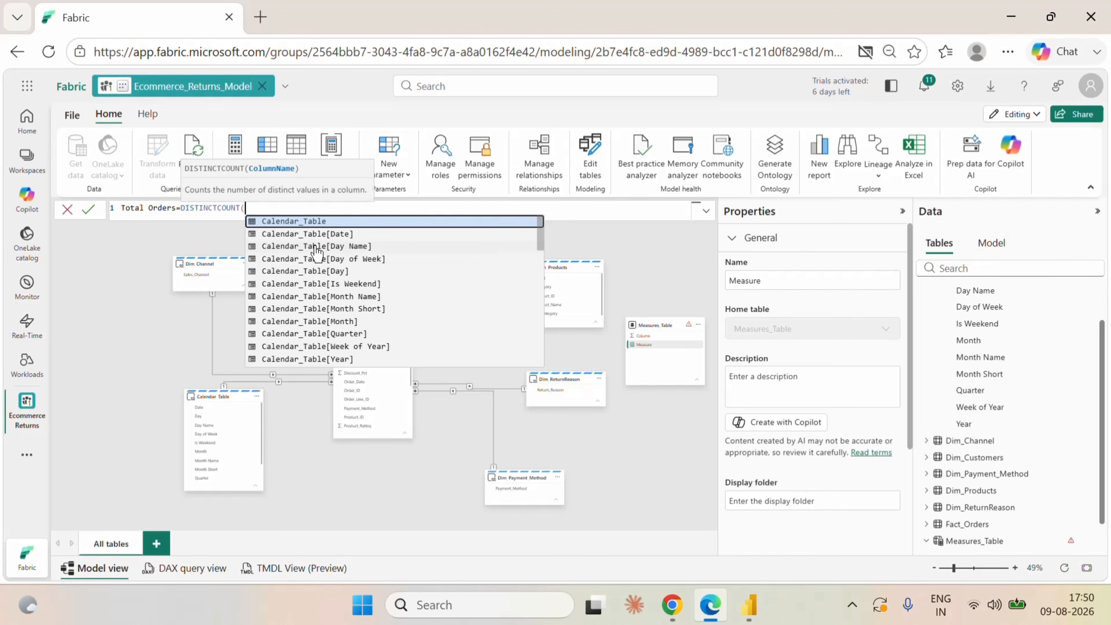
type("orde")
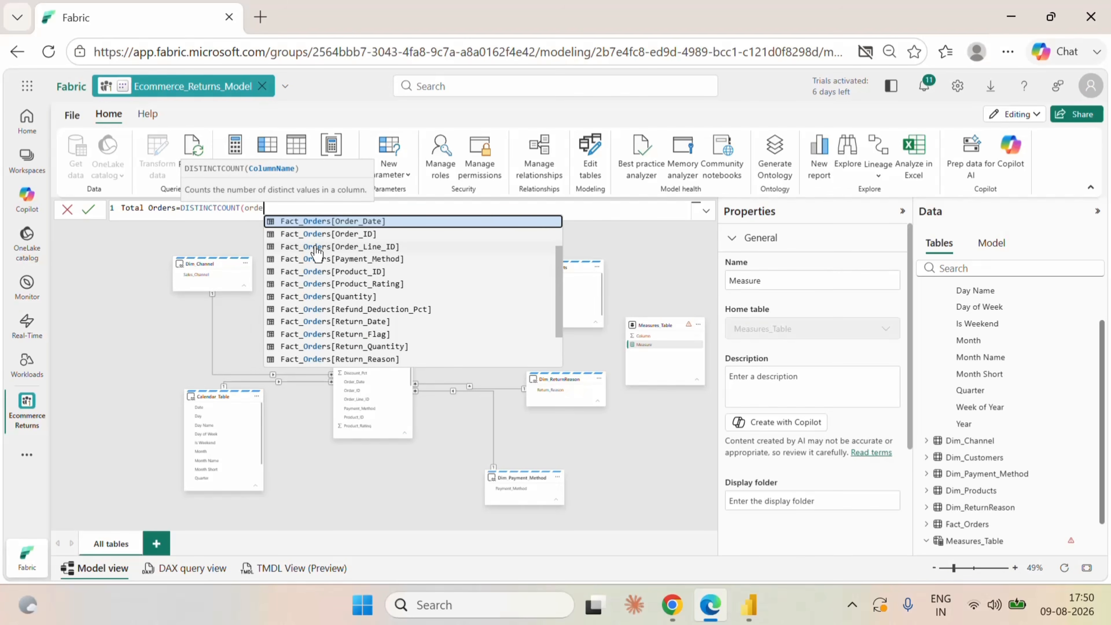
left_click(341, 233)
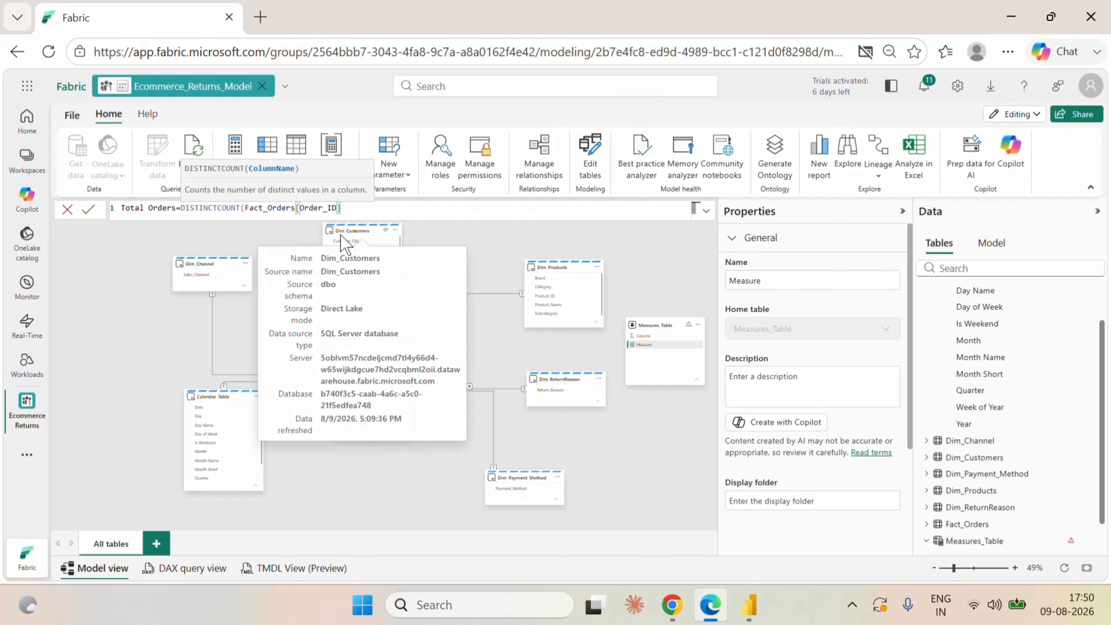
type(")")
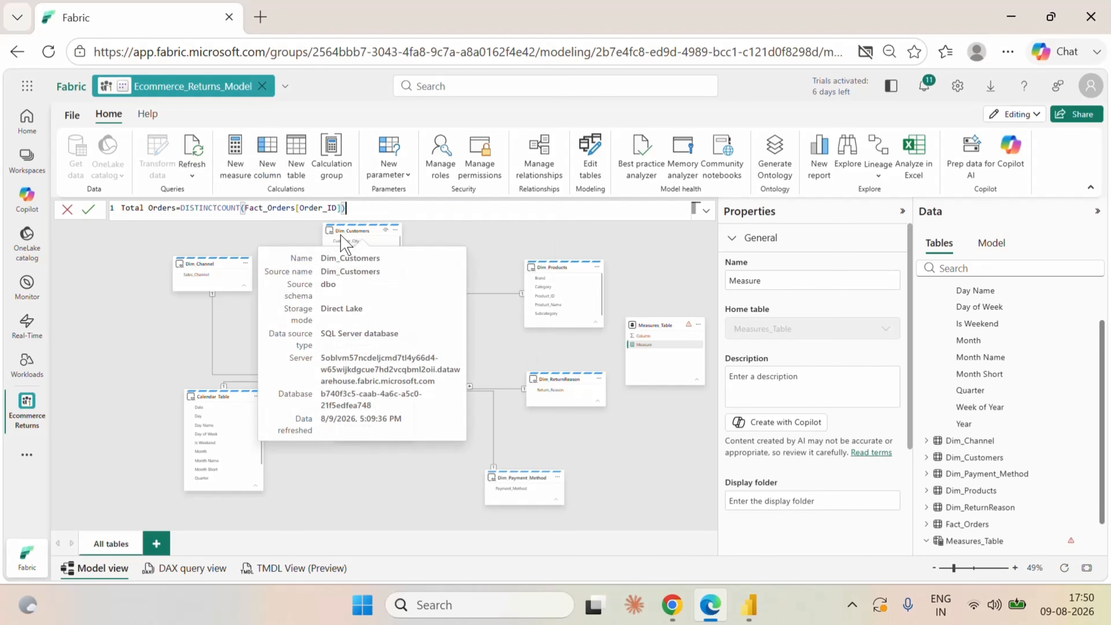
left_click(89, 209)
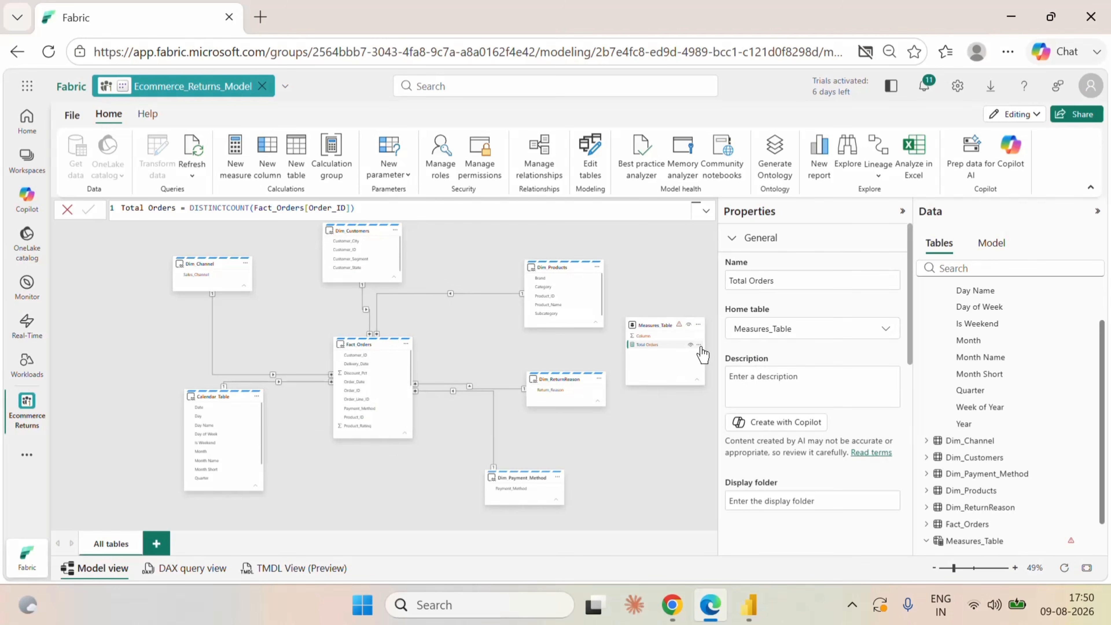
Start a new measure in Measures_Table named Returned Orders, with CALCULATE taking [Total Orders] as its expression.
left_click(700, 346)
left_click(567, 363)
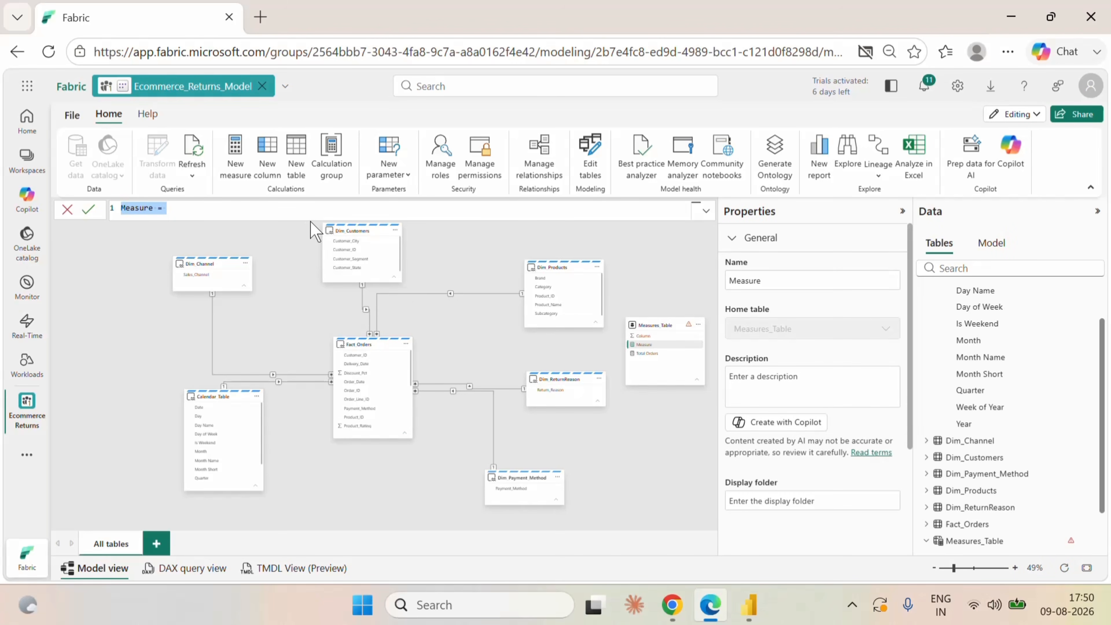
type("Returned Orders")
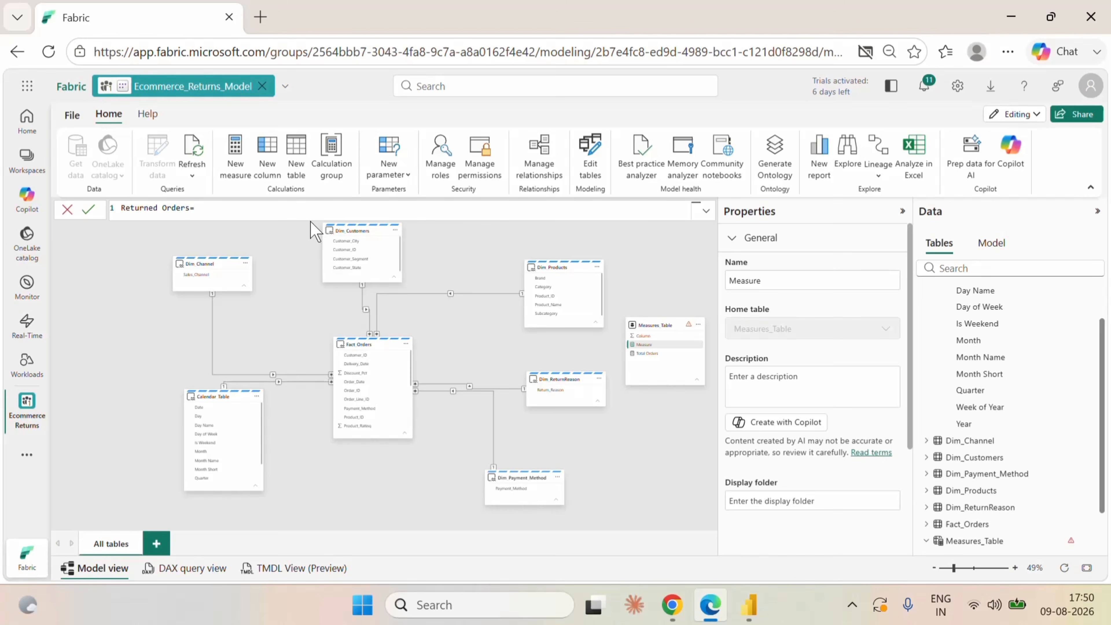
type("=ca")
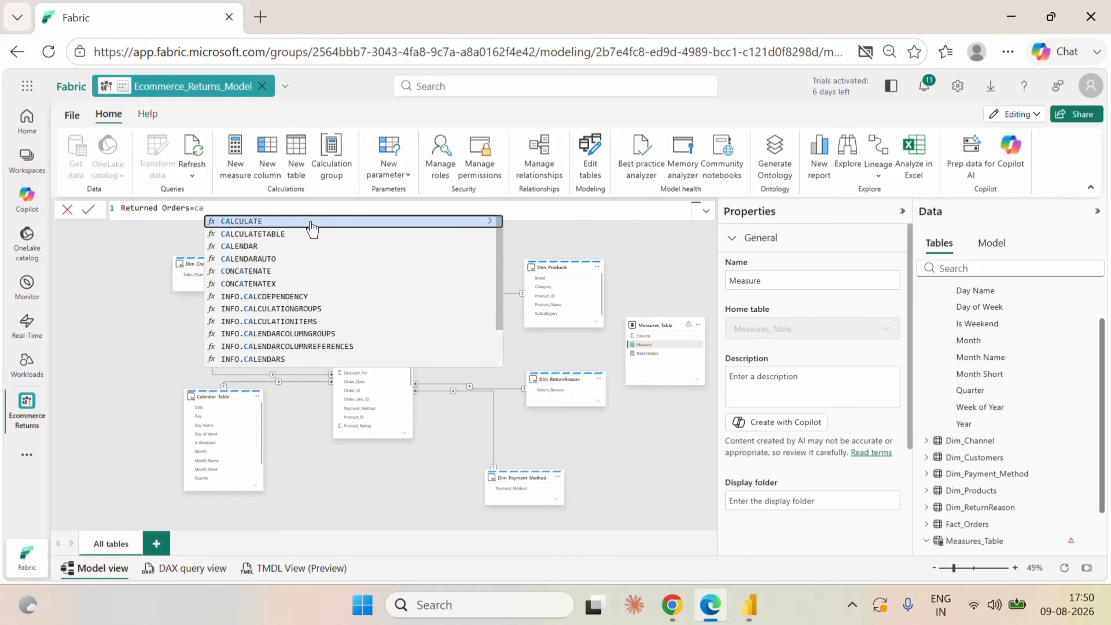
left_click(312, 223)
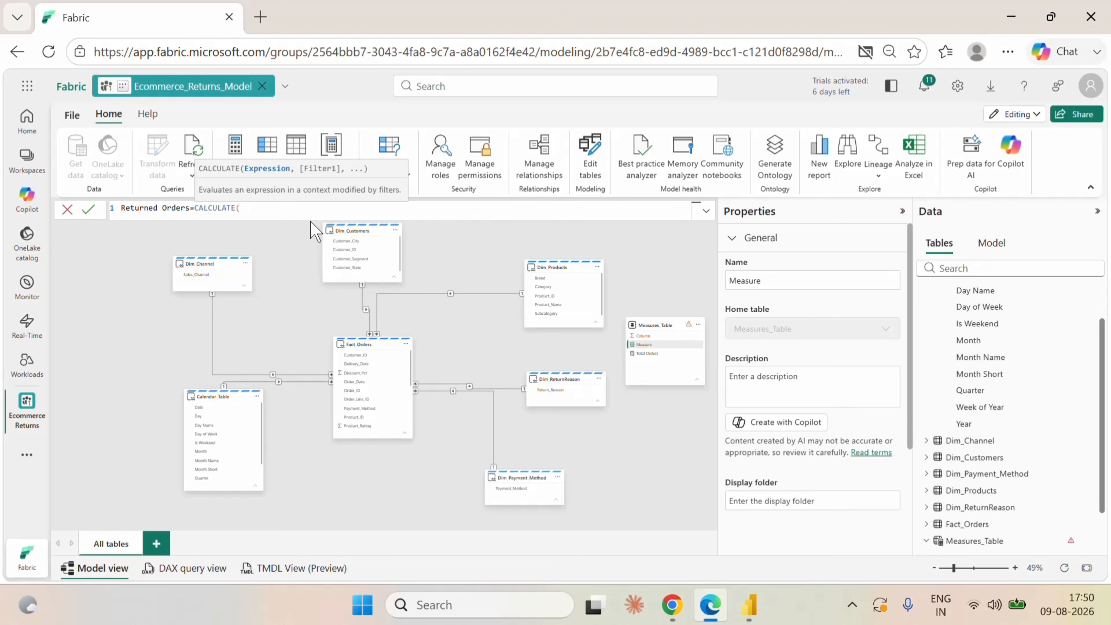
type("[Total Orders]")
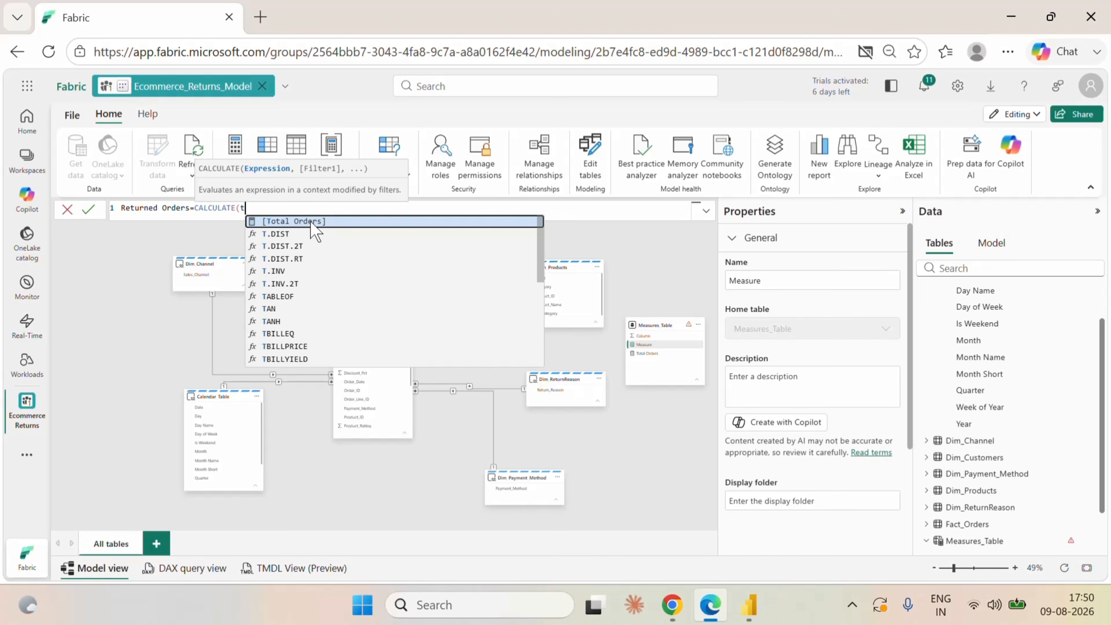
left_click(311, 222)
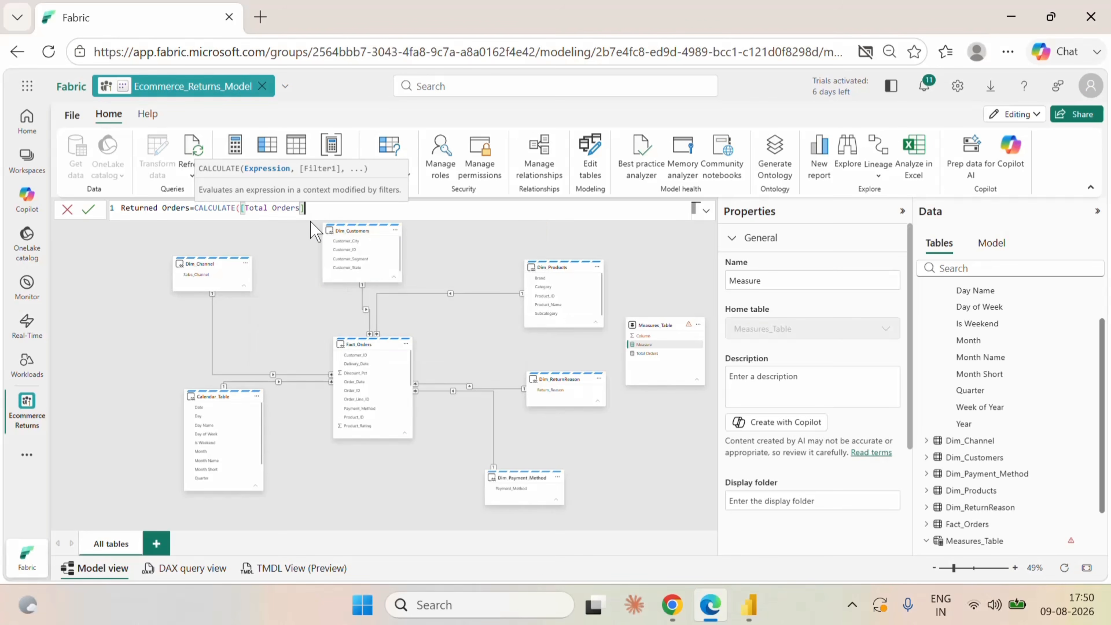
Complete the Returned Orders formula with the filter Fact_Orders[Return_Flag]="Yes" and commit the measure.
type(",")
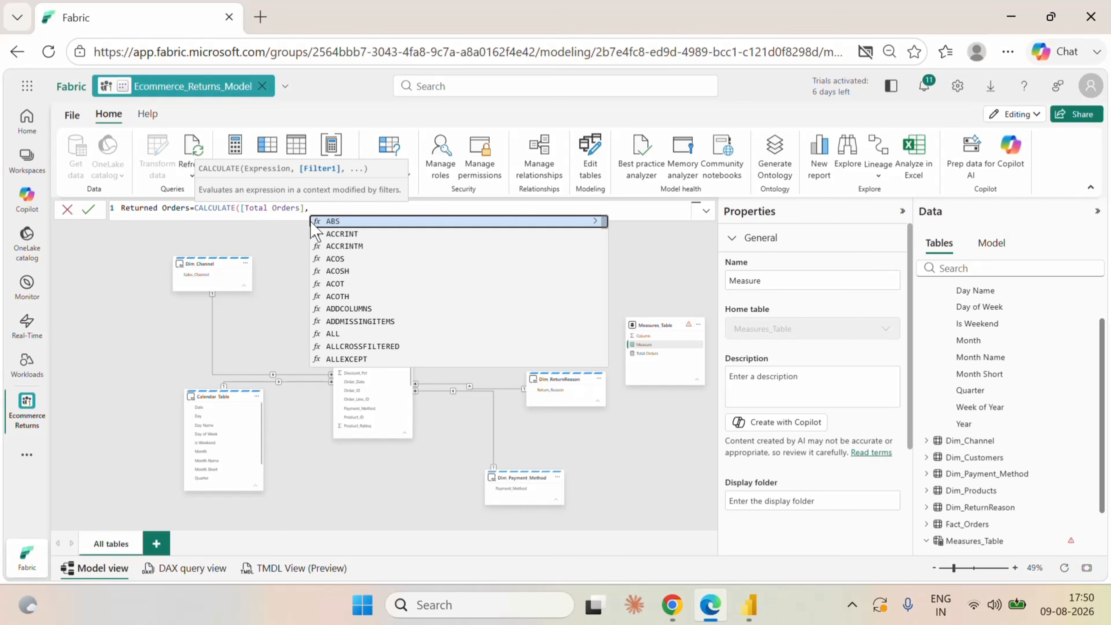
type("r")
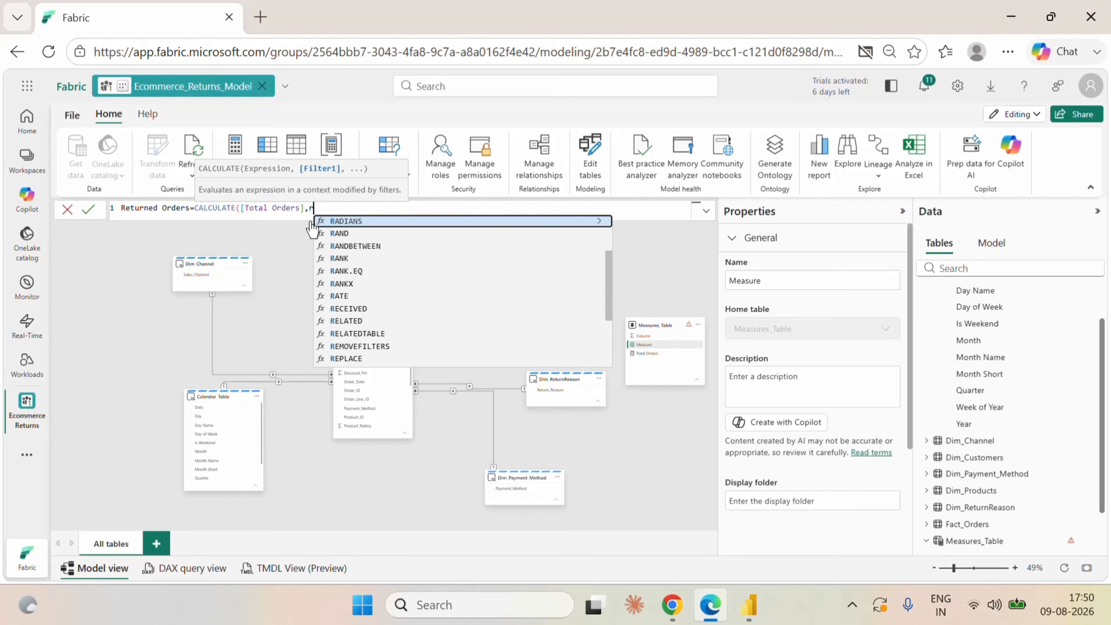
type("etu")
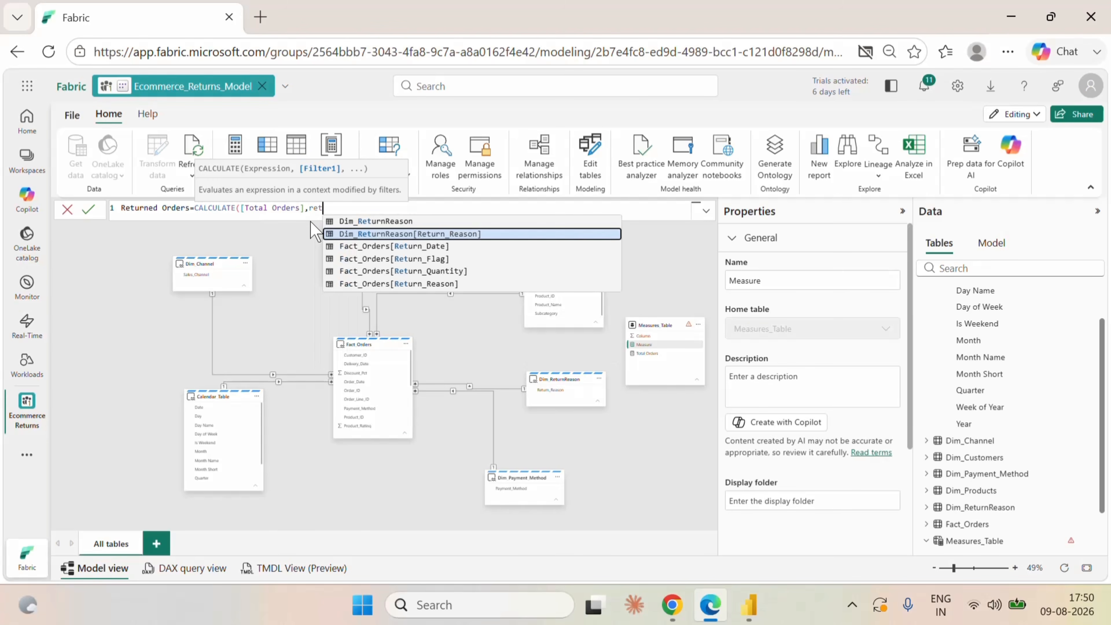
left_click(403, 259)
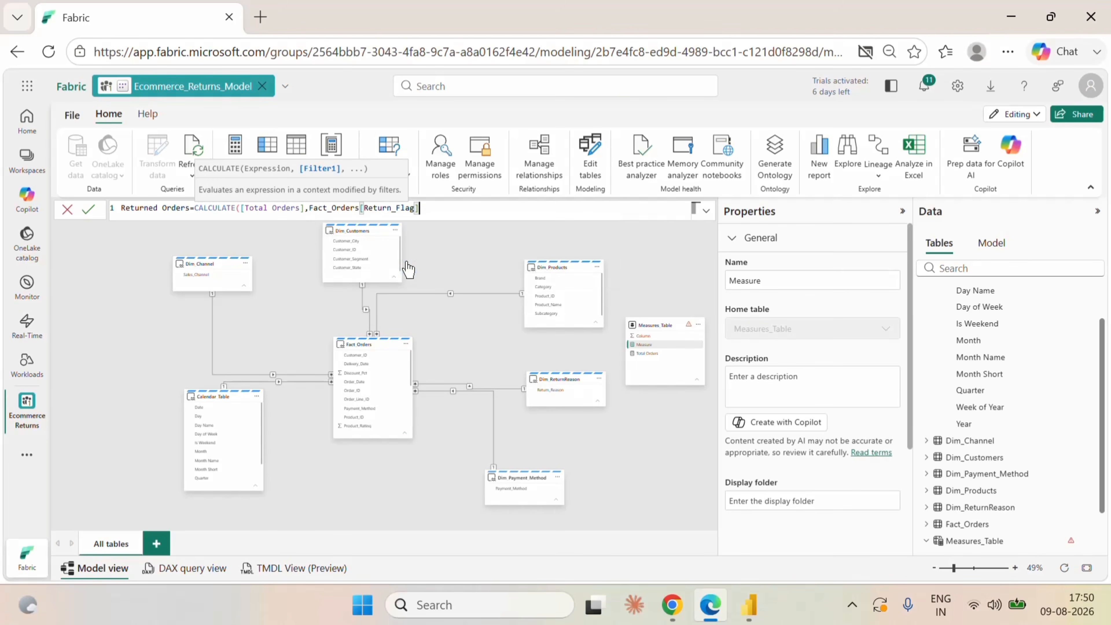
type("=\"\"")
type("Yes")
key("Right")
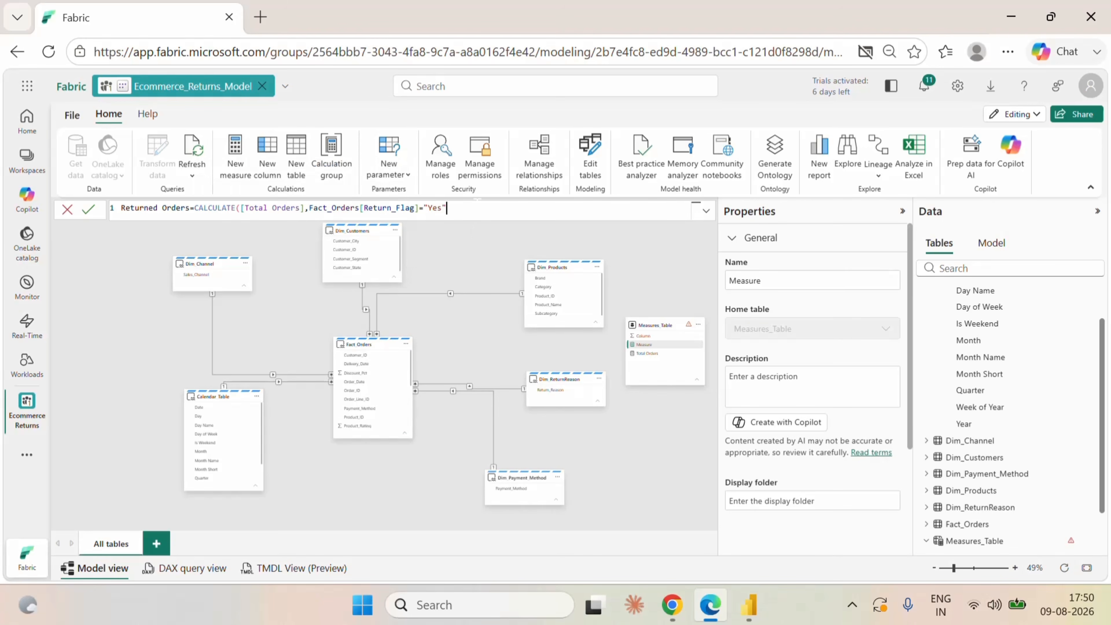
type(")")
left_click(89, 209)
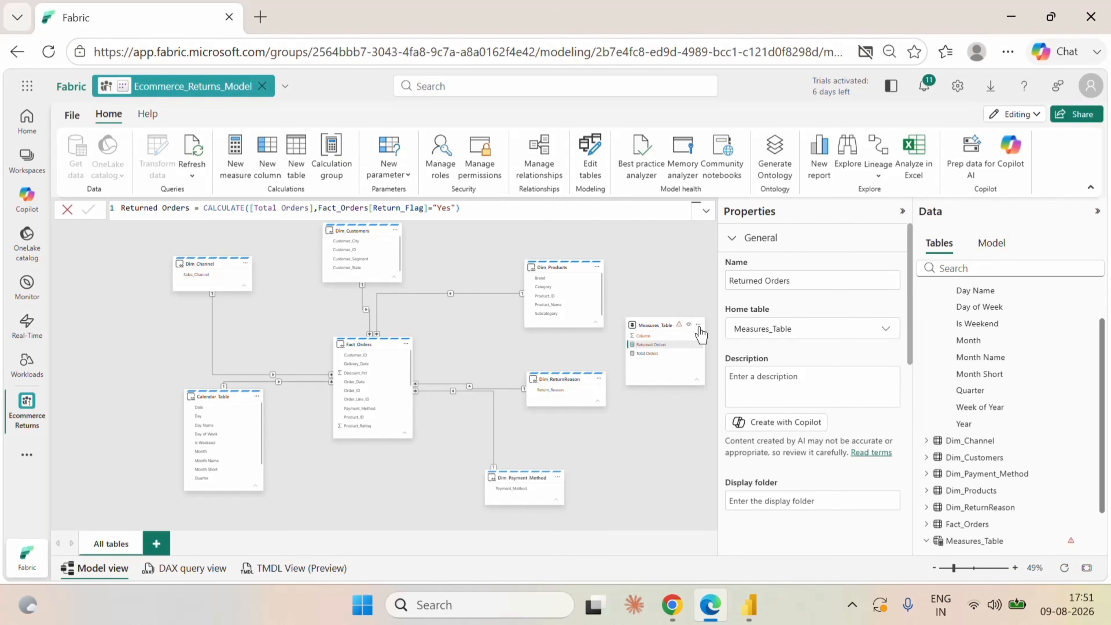
Start another measure in Measures_Table named Return Rate %, using the DIVIDE function.
left_click(698, 324)
left_click(739, 353)
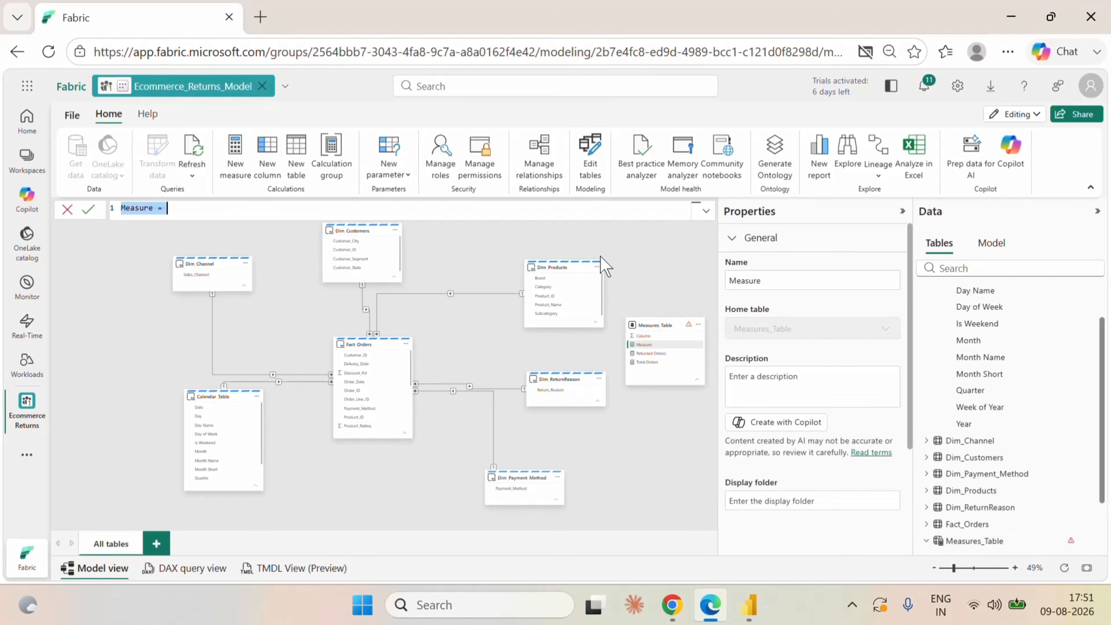
type("Return Rate")
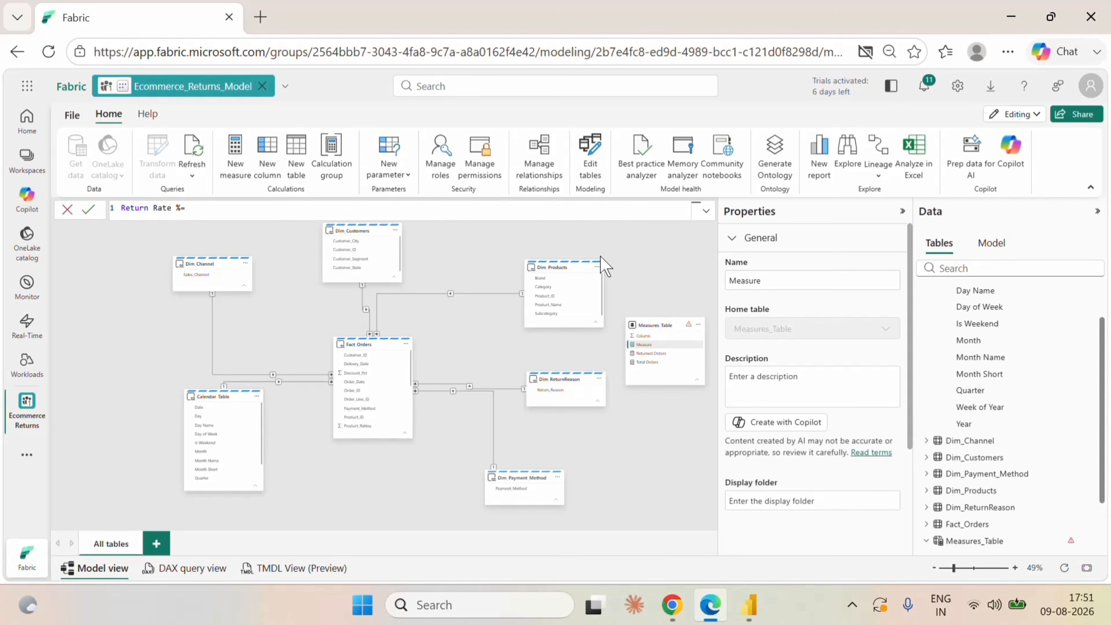
type("%=di")
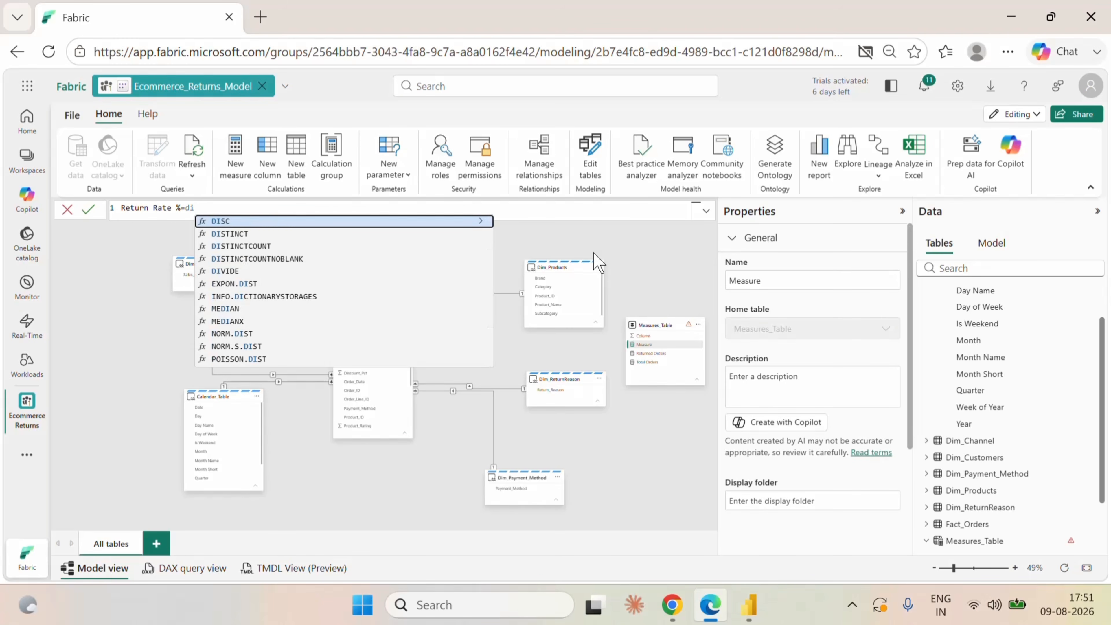
left_click(270, 272)
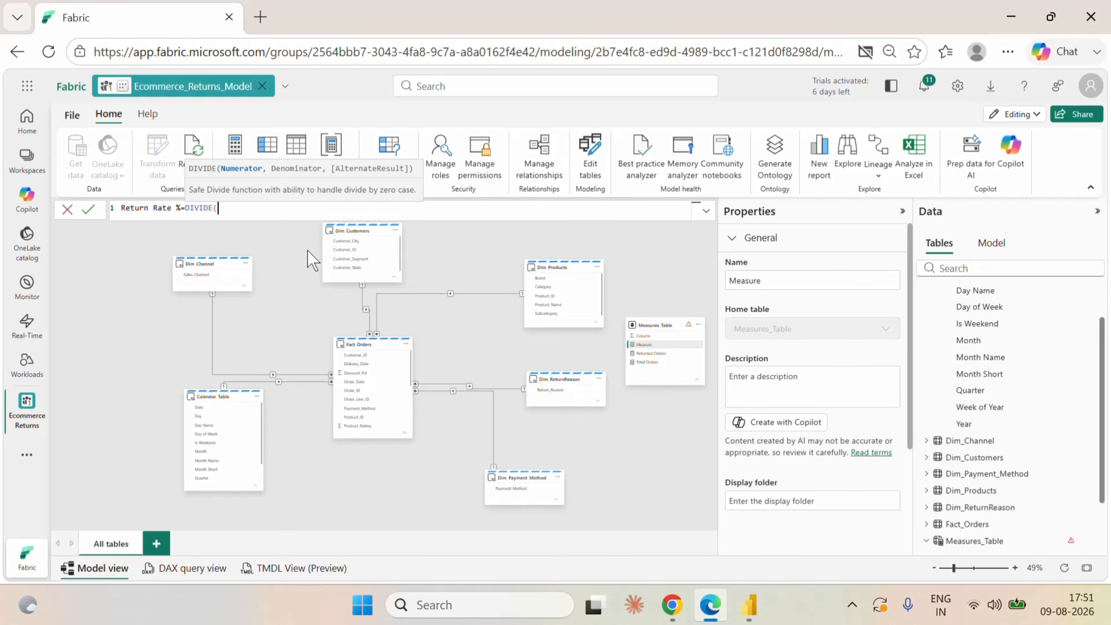
Complete the Return Rate % formula as DIVIDE([Returned Orders],[Total Orders],0) and commit the measure.
type("re")
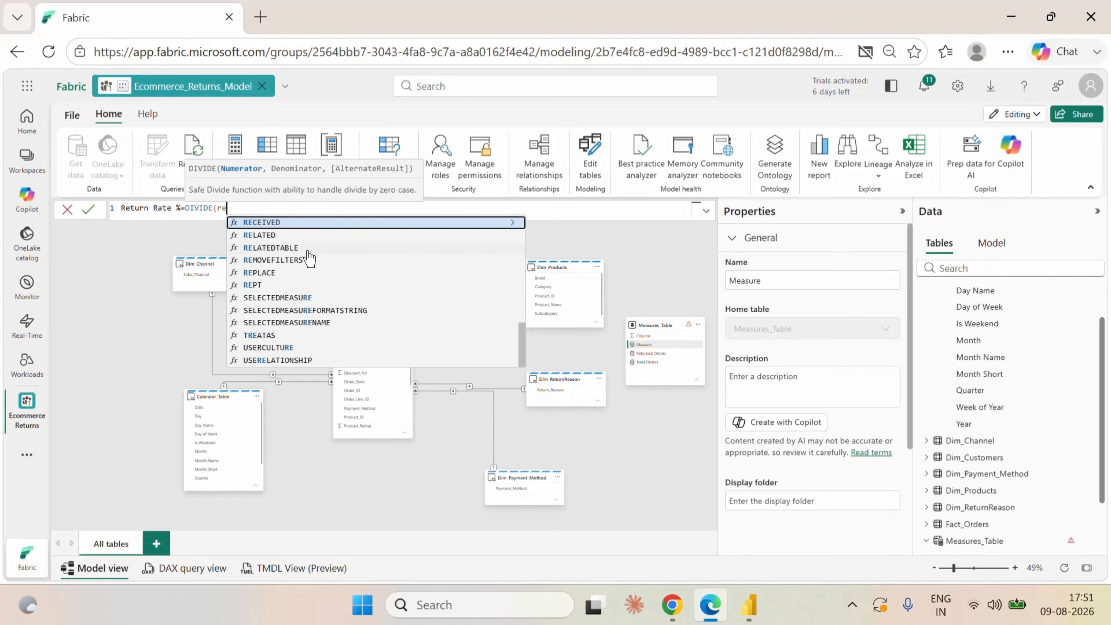
type("t")
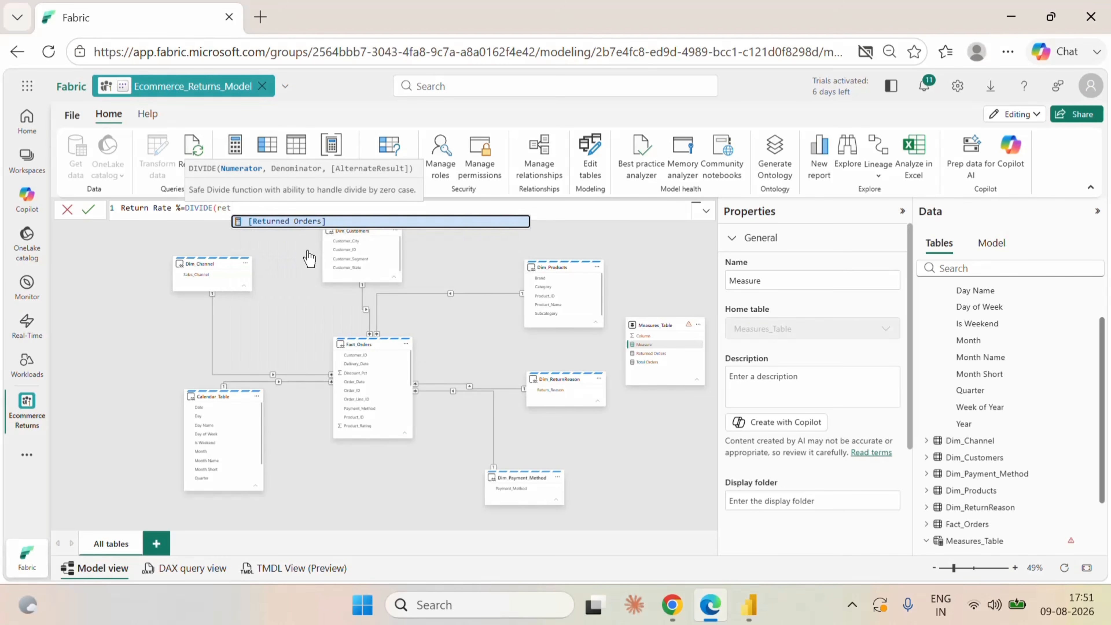
left_click(305, 221)
type(",")
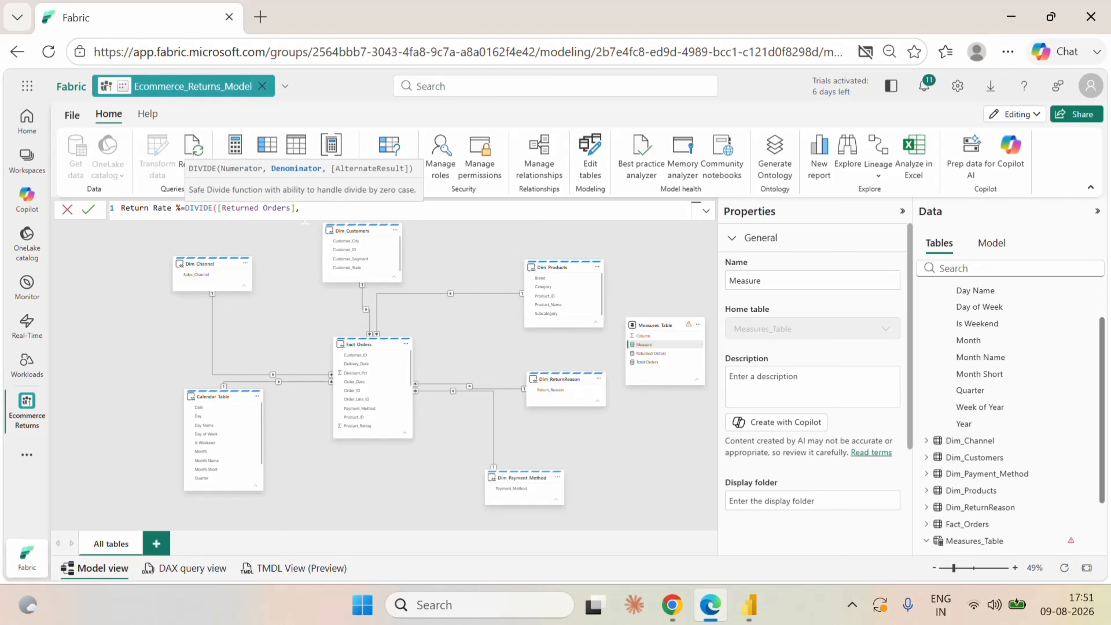
type("to")
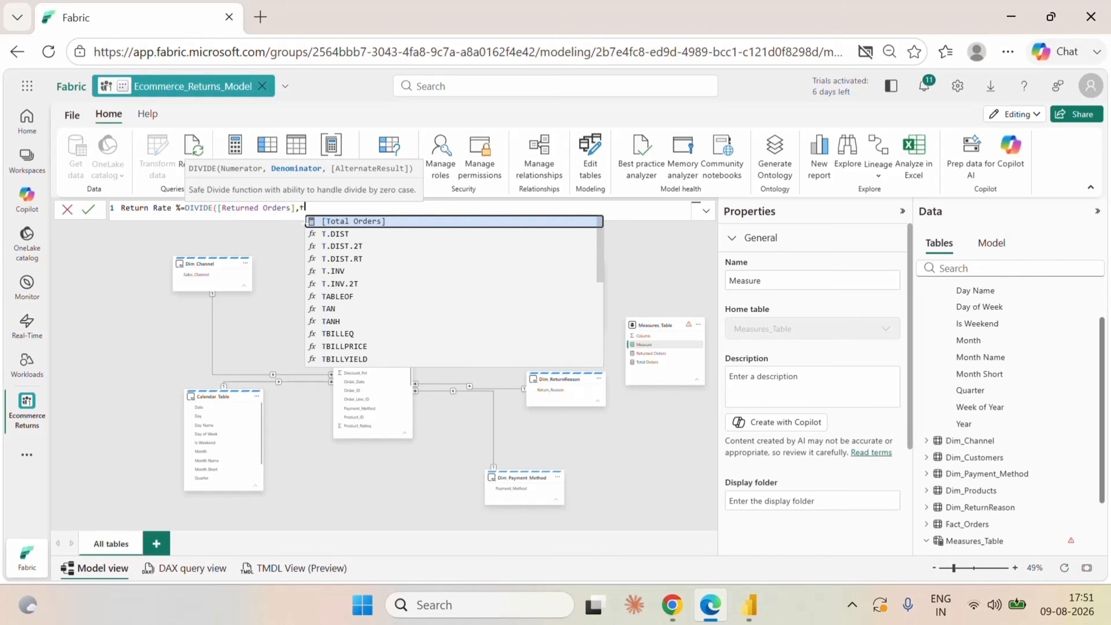
left_click(379, 222)
type(",0")
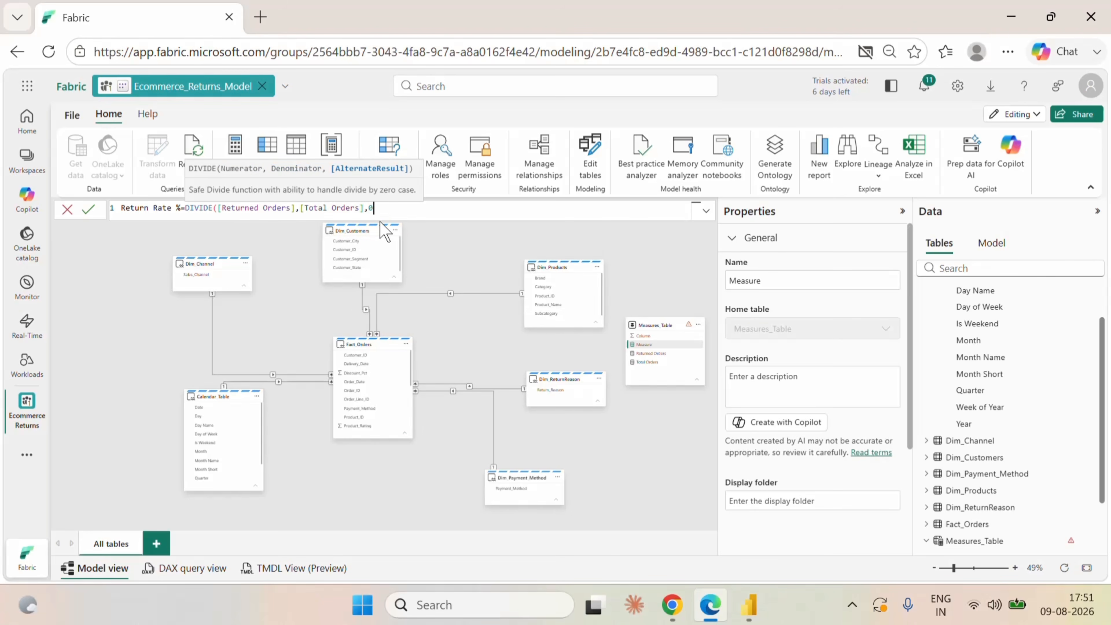
type(")")
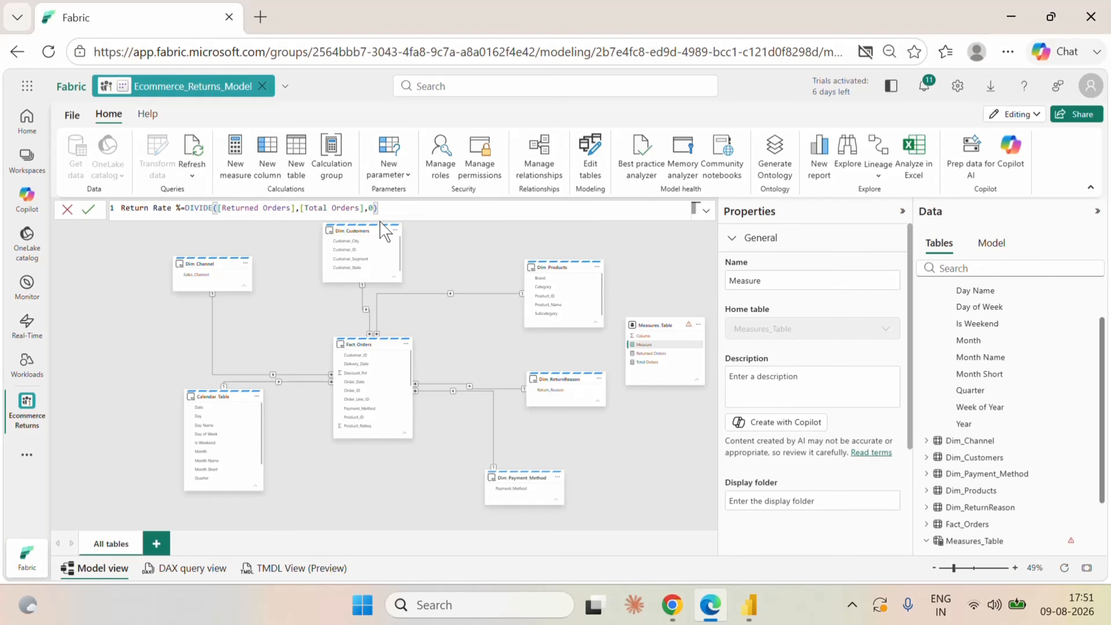
left_click(89, 209)
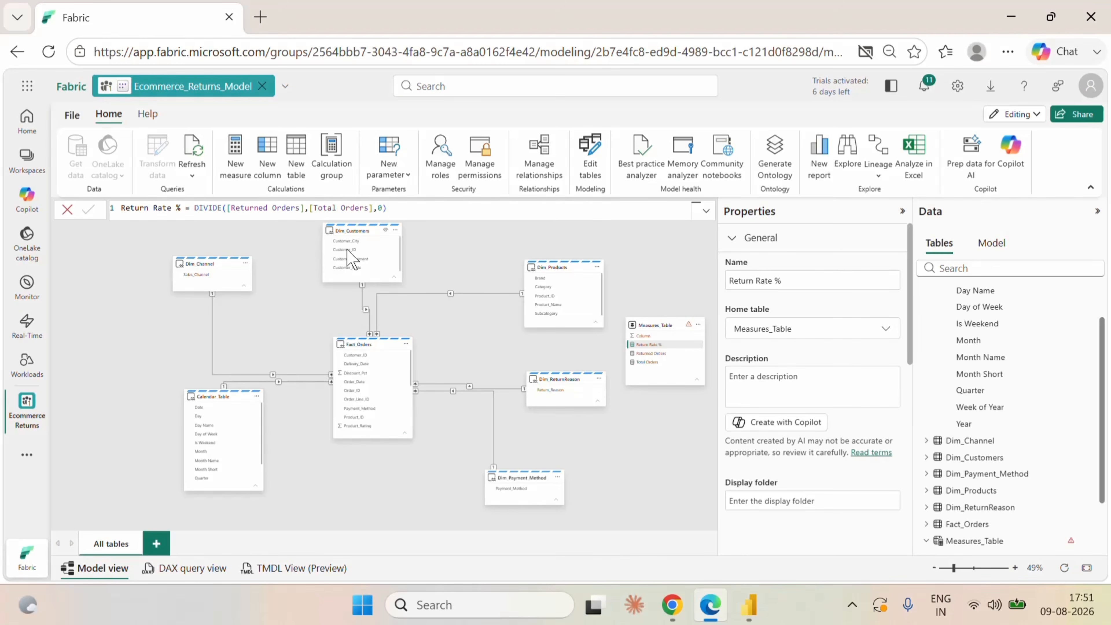
Start a new measure in Measures_Table named Refund Amount, leaving its expression empty.
left_click(698, 324)
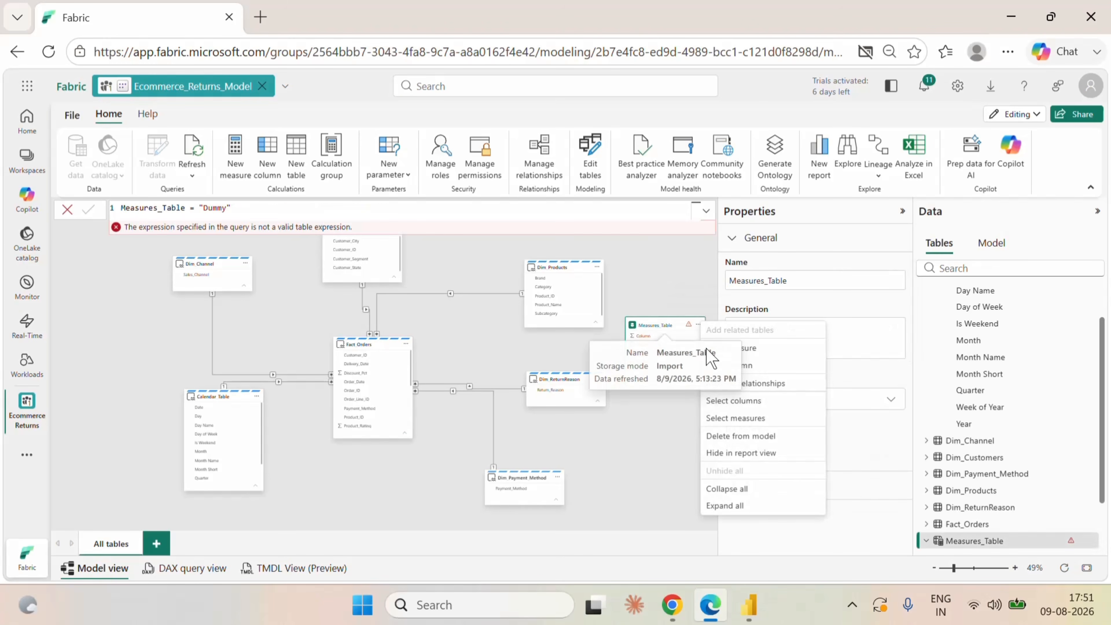
left_click(745, 354)
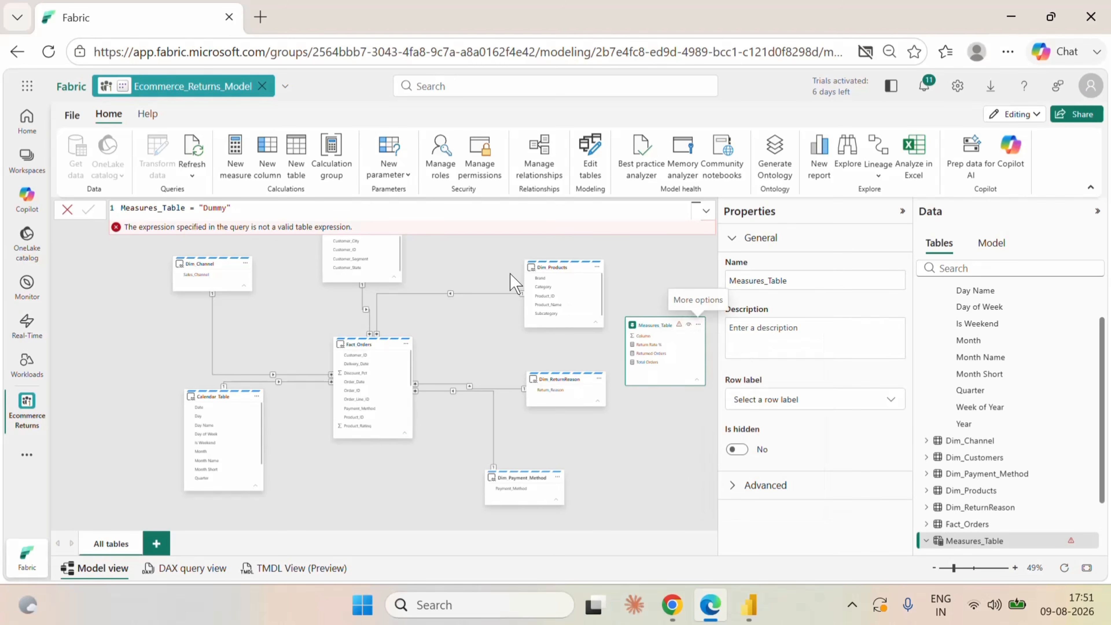
type("Re")
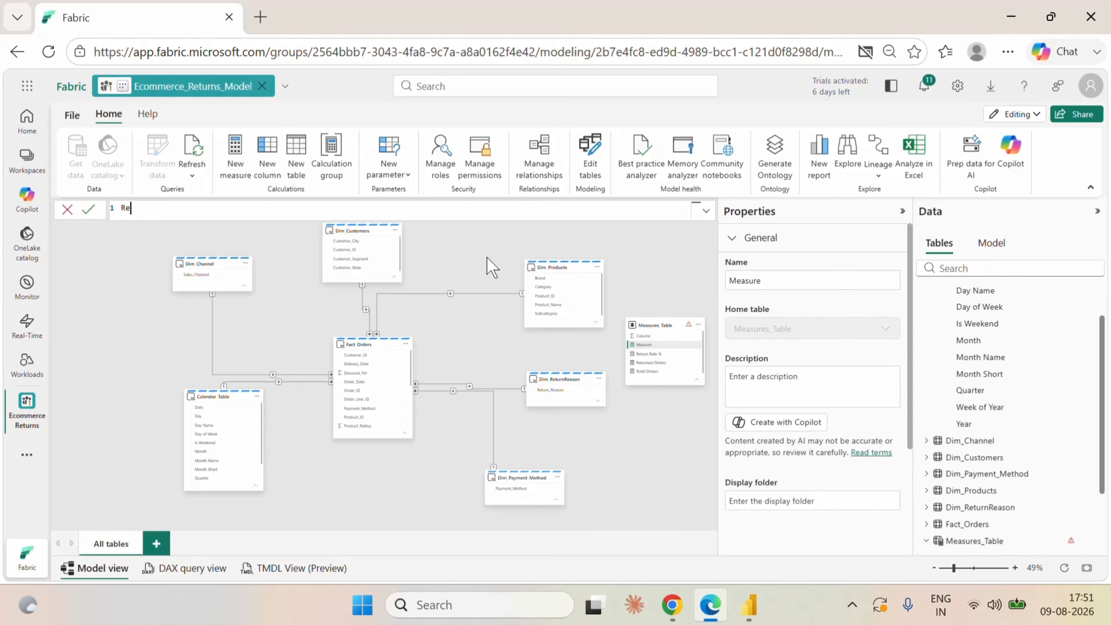
type("fund Amount=")
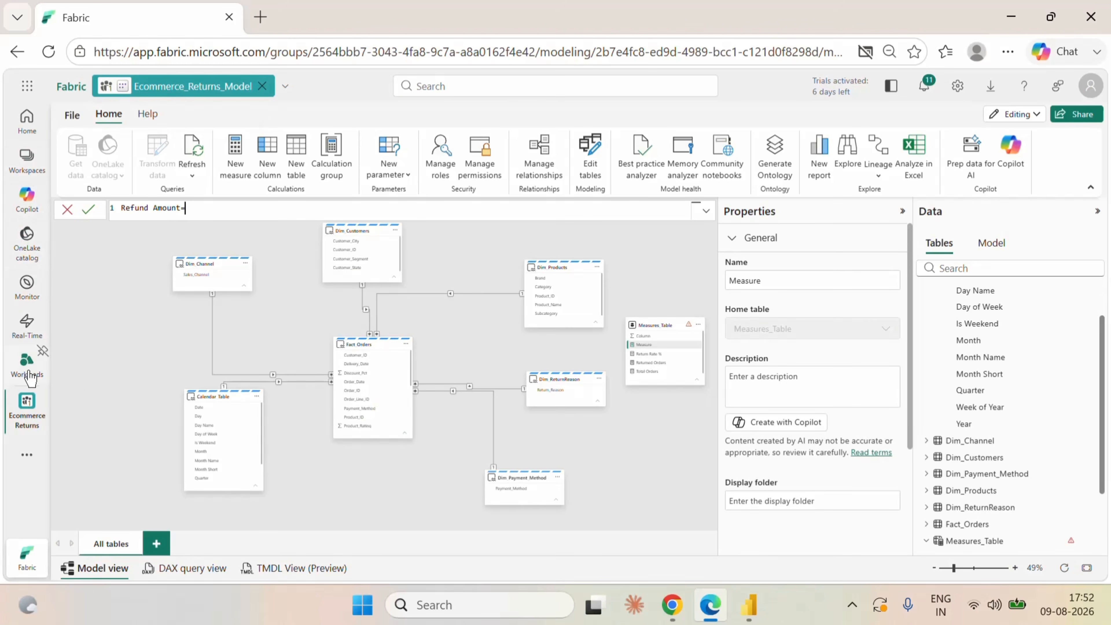
Open Fact_Orders in Ecommerce_Returns_Lakehouse, dismiss the notices, and examine its price, discount, return and refund deduction columns.
left_click(27, 420)
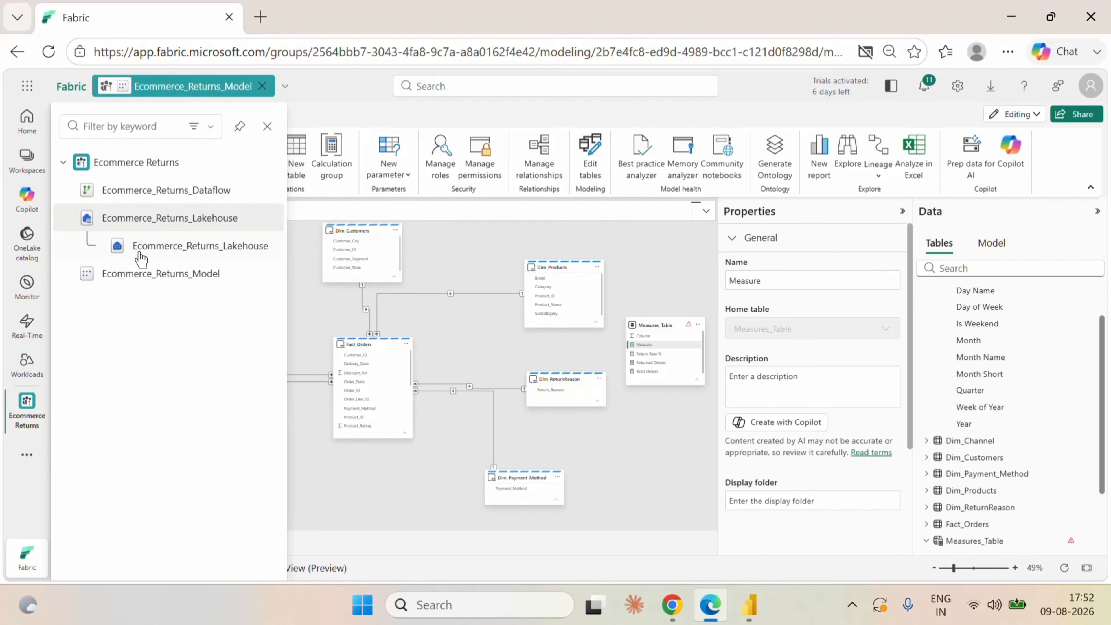
left_click(169, 247)
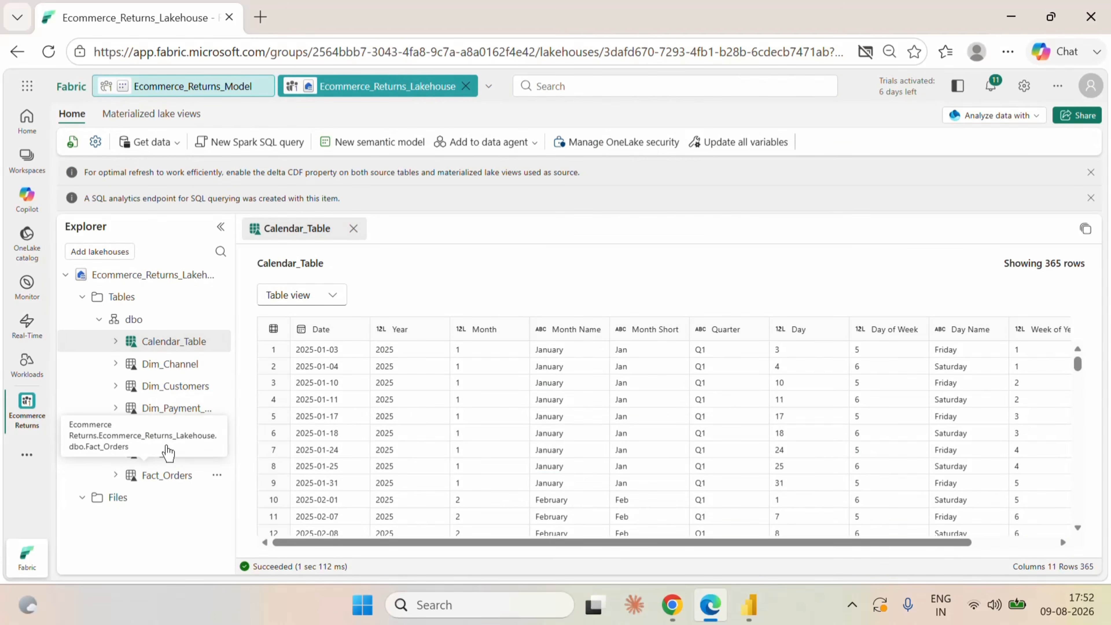
left_click(171, 477)
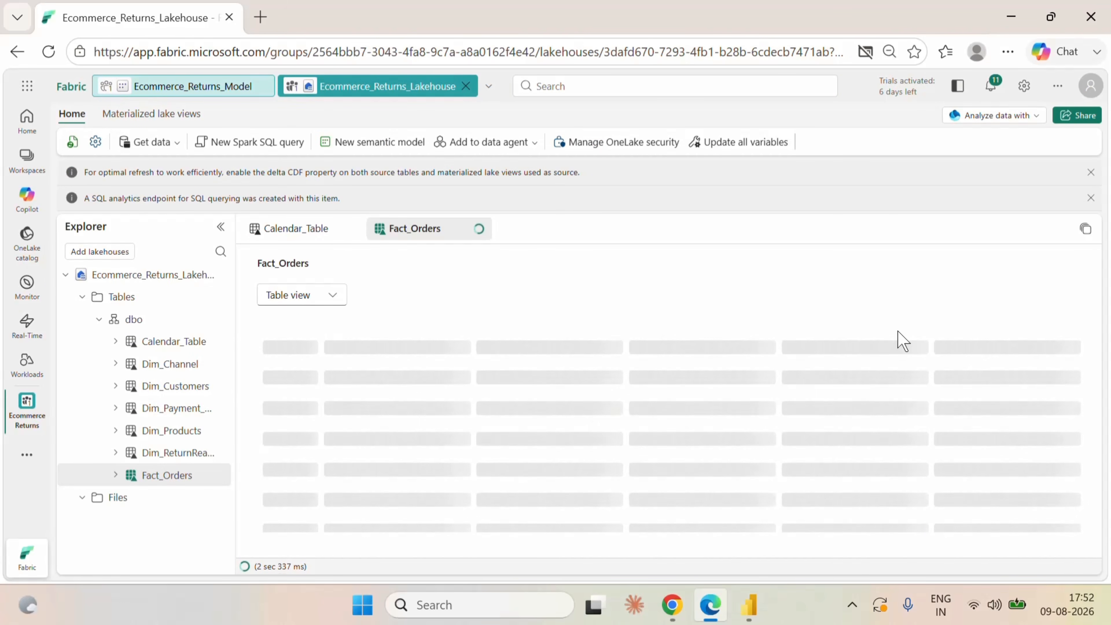
left_click(1091, 174)
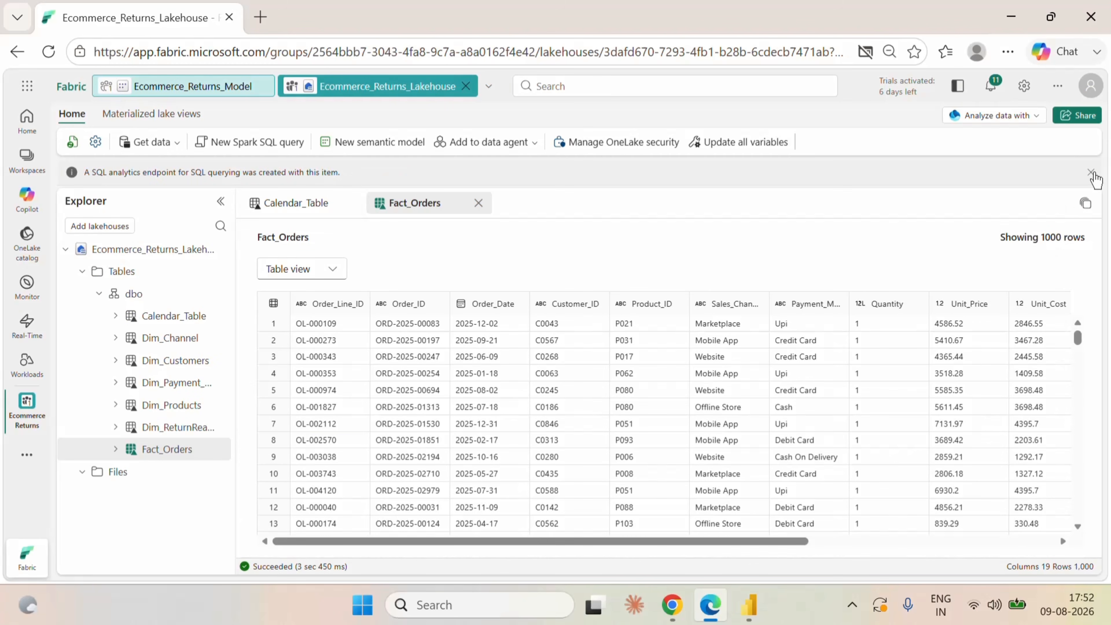
left_click(1091, 172)
left_click(1091, 173)
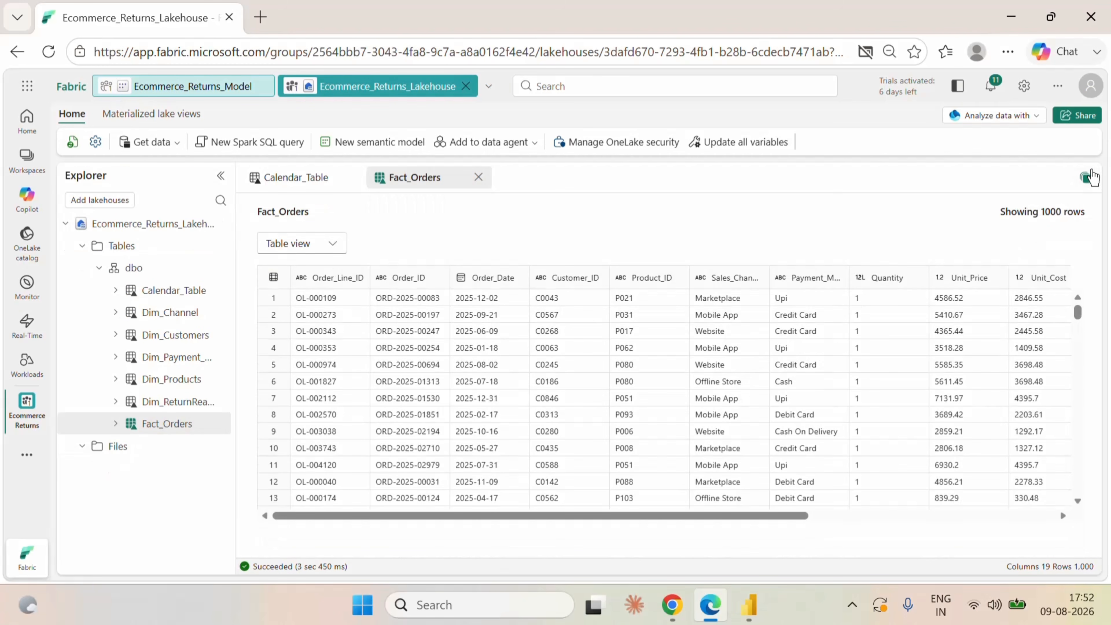
left_click_drag(658, 541, 1109, 552)
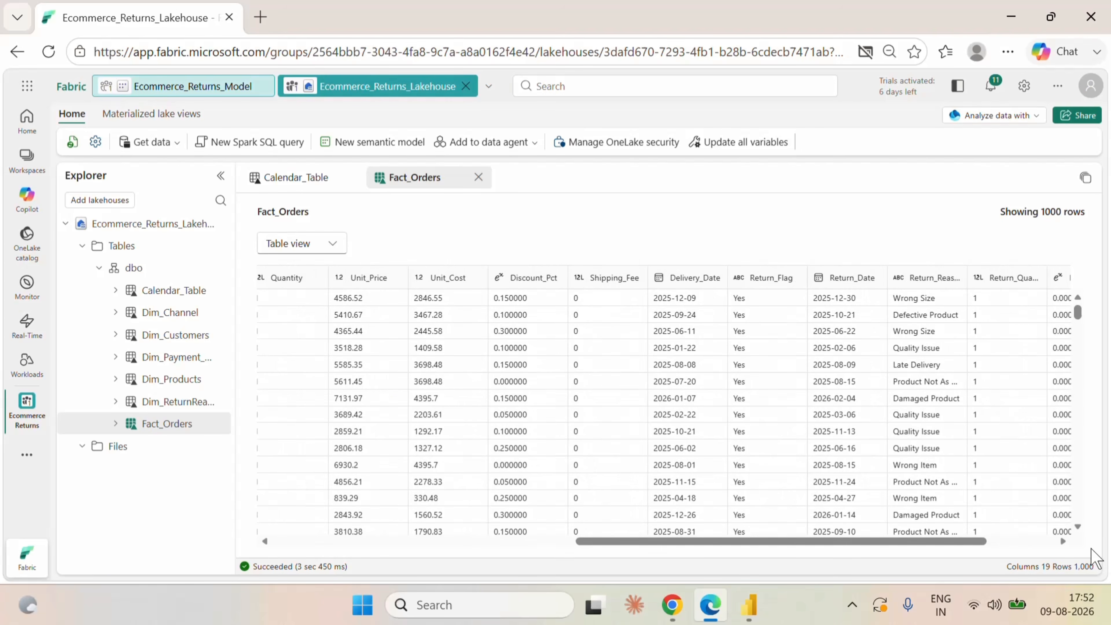
left_click_drag(848, 545, 1035, 547)
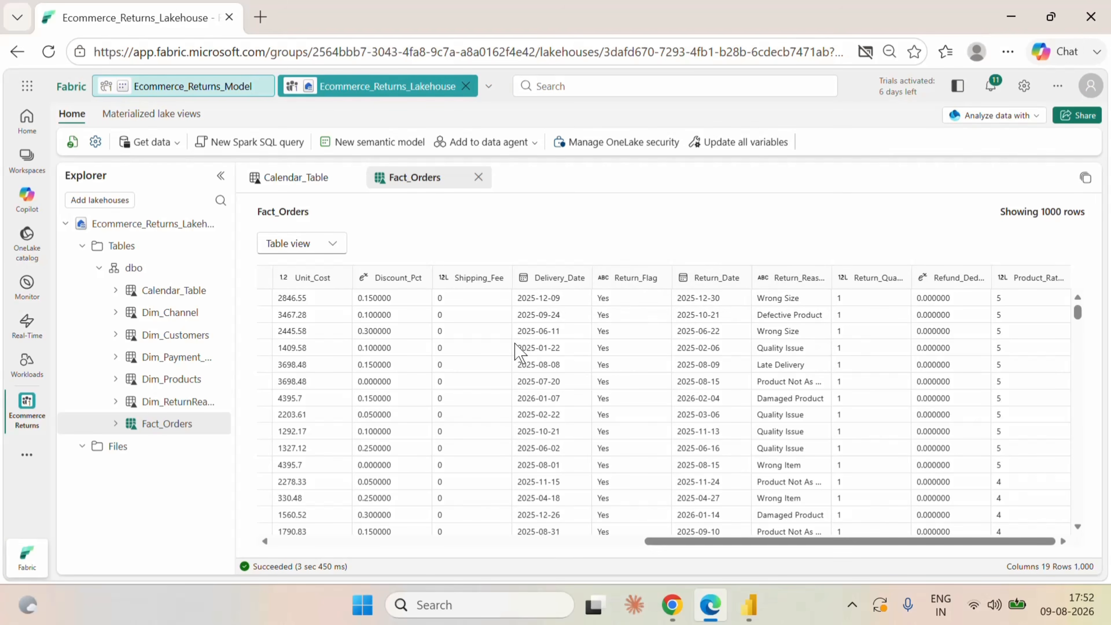
left_click_drag(799, 542, 920, 542)
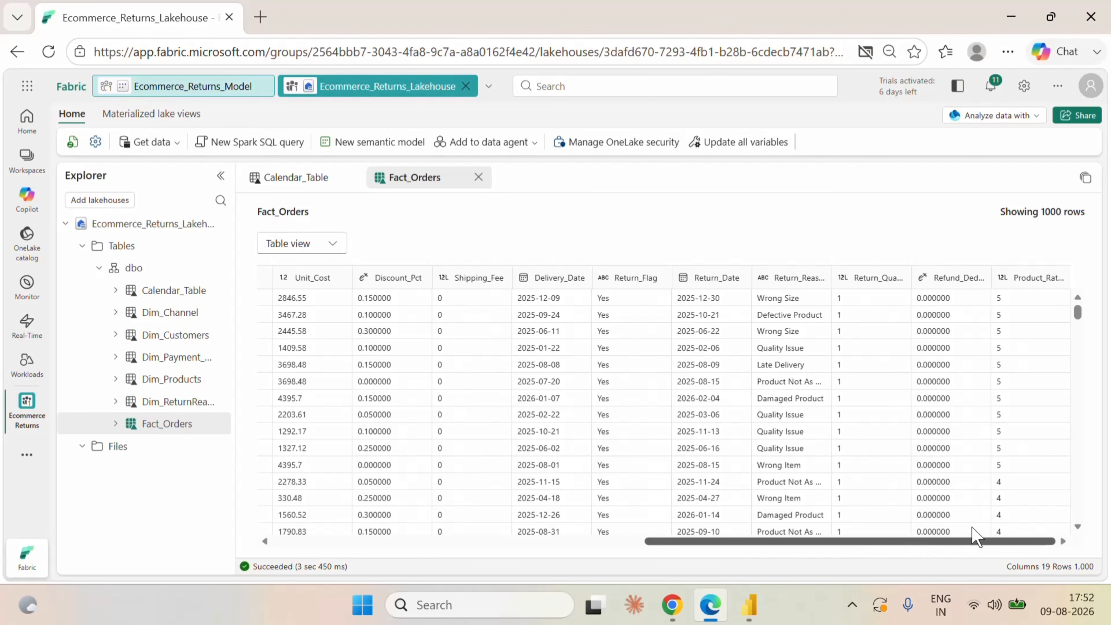
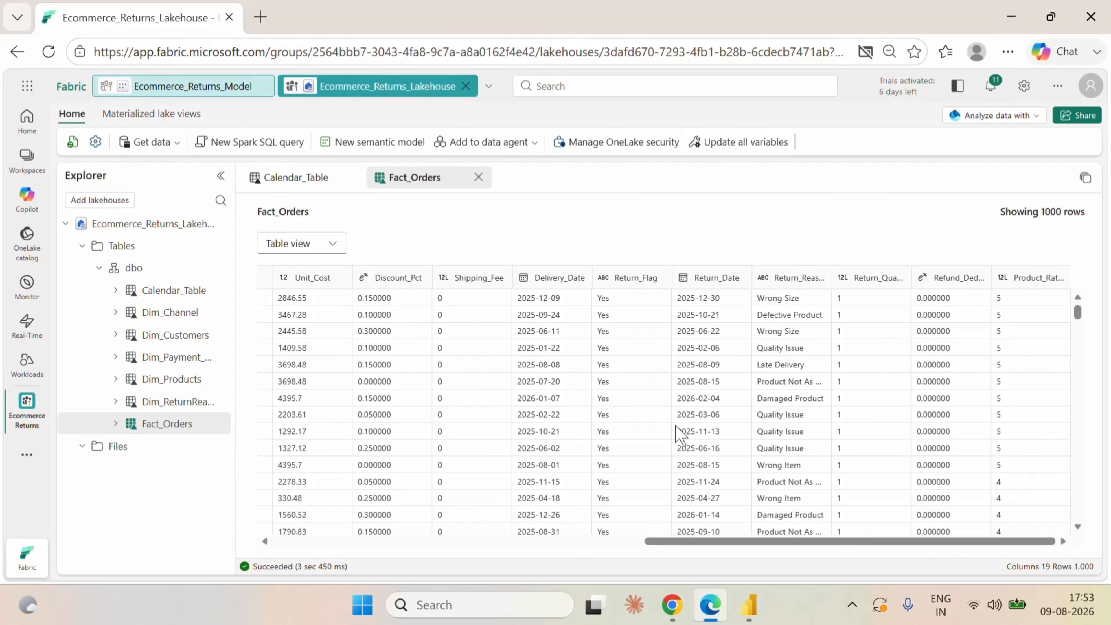
Return to Ecommerce_Returns_Model and begin the Refund Amount expression with CALCULATE(SUMX(Fact_Orders, as its opening.
left_click(188, 87)
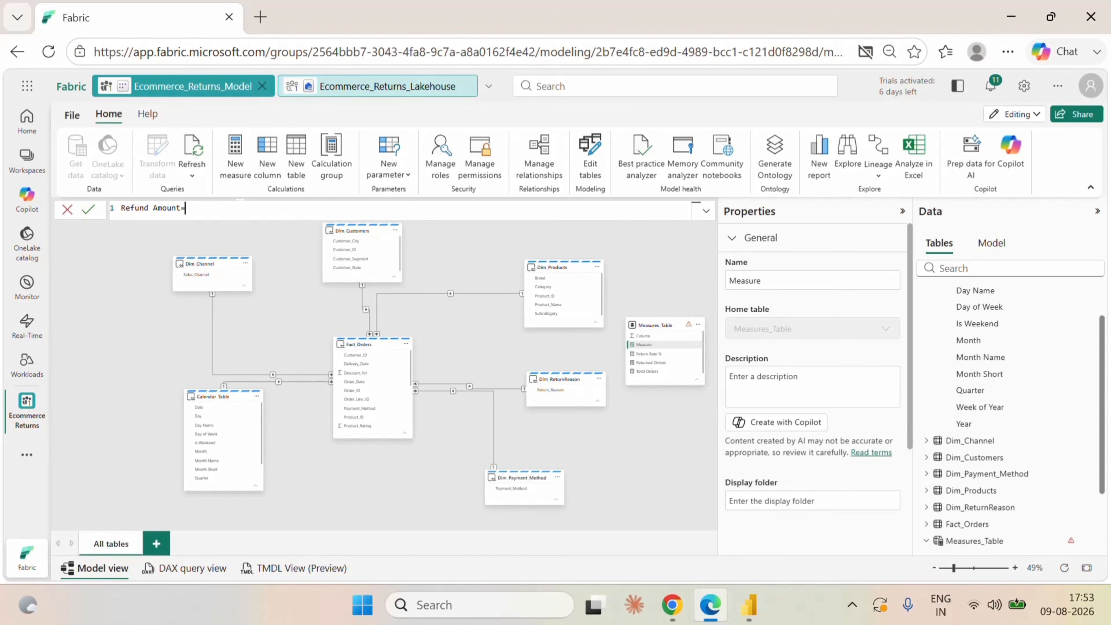
type("cal")
left_click(242, 220)
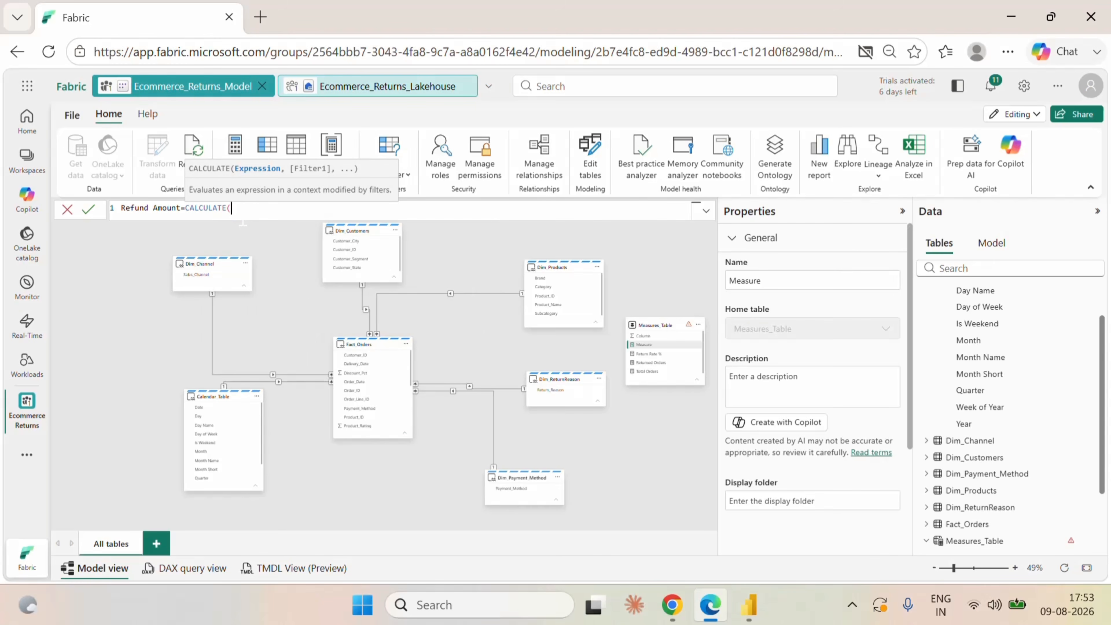
type("sum")
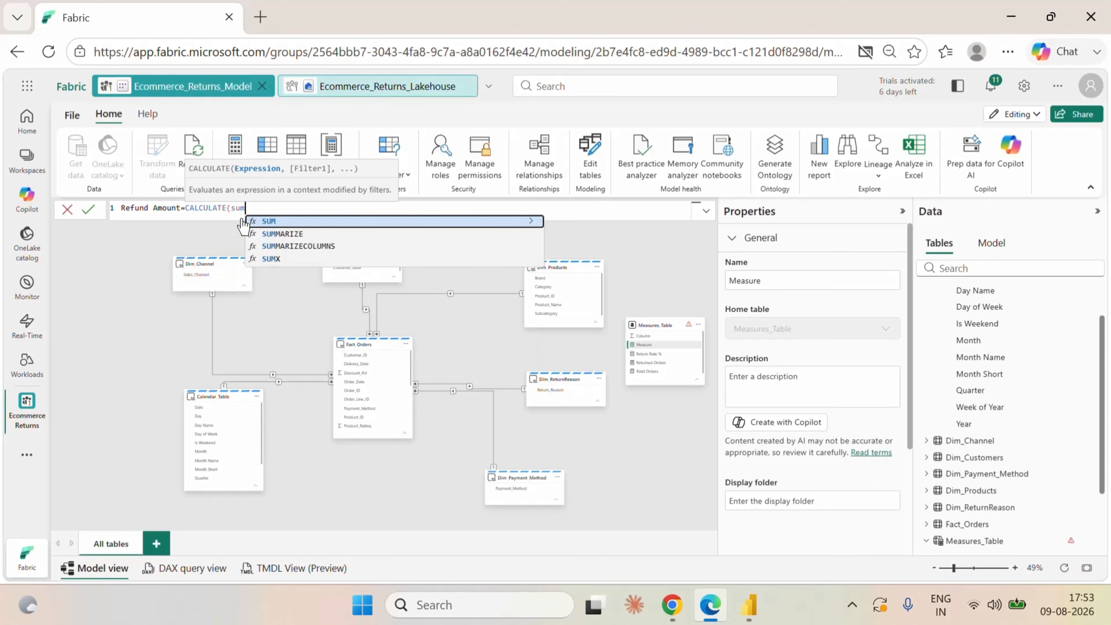
left_click(286, 258)
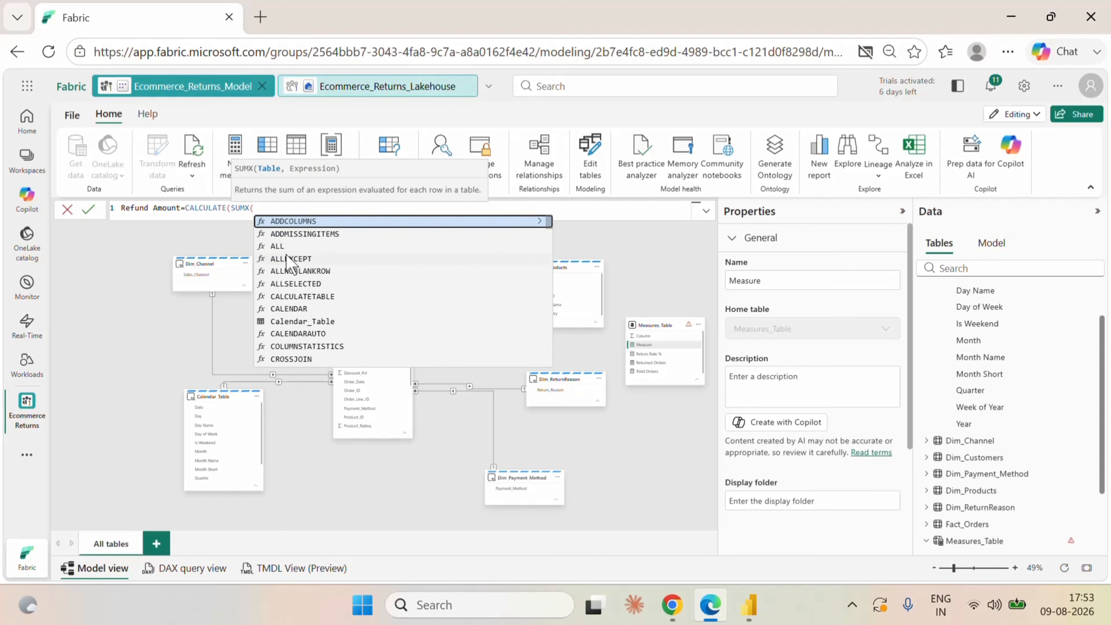
type("fact")
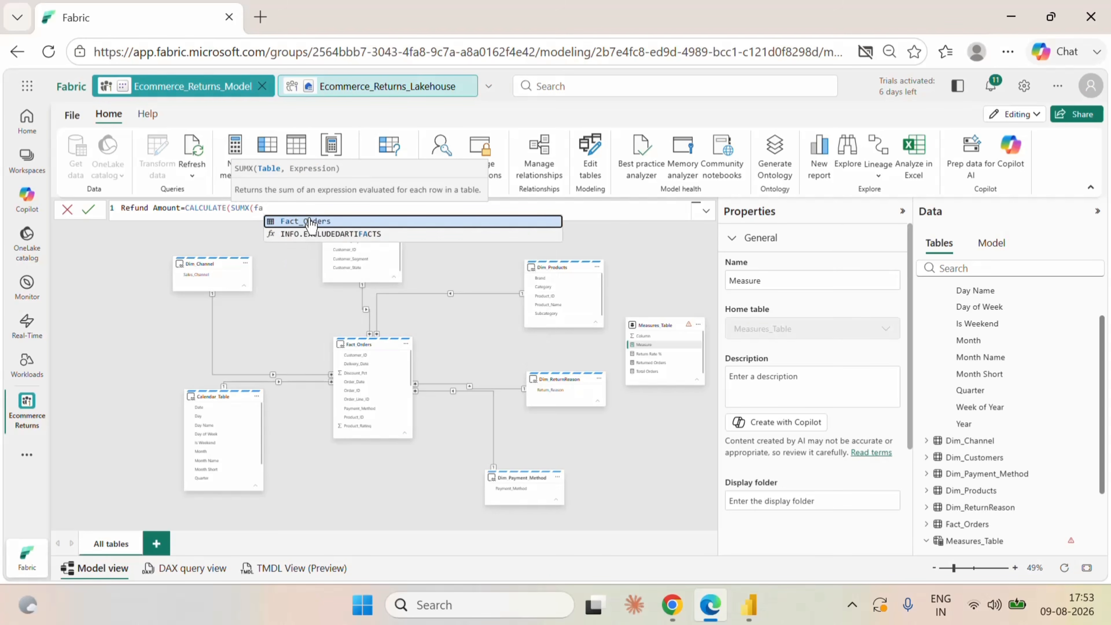
left_click(311, 224)
type(",")
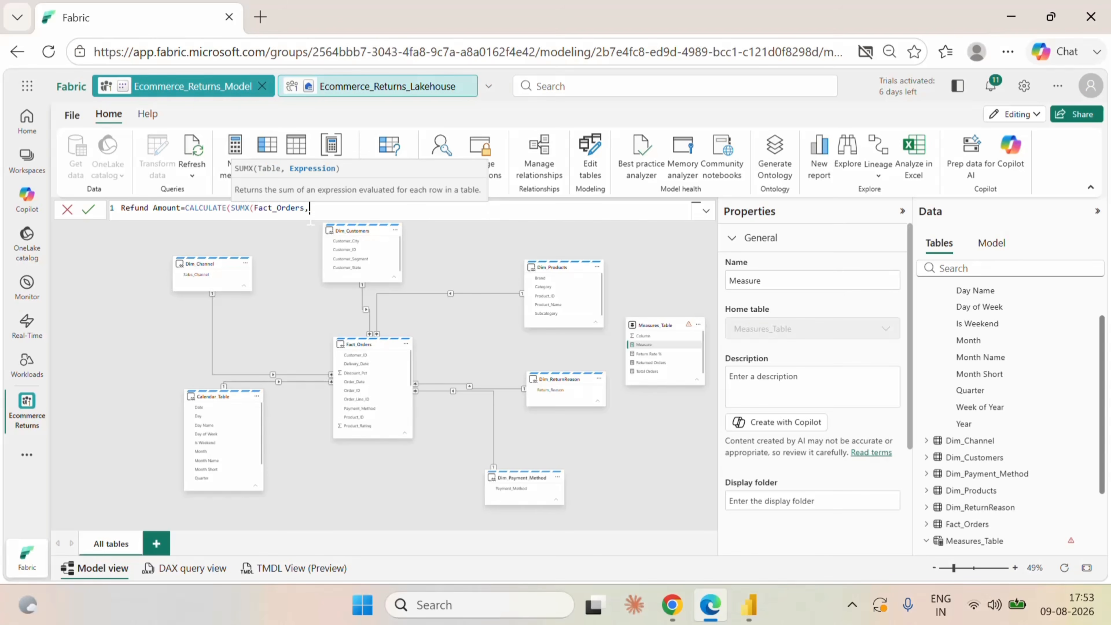
type("re")
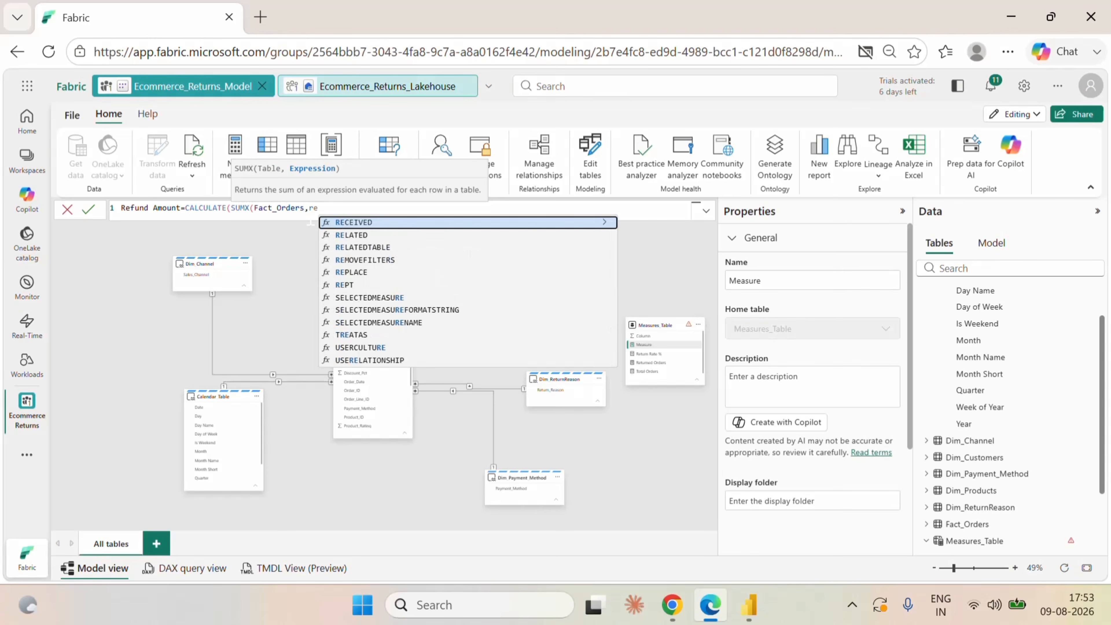
type("tu")
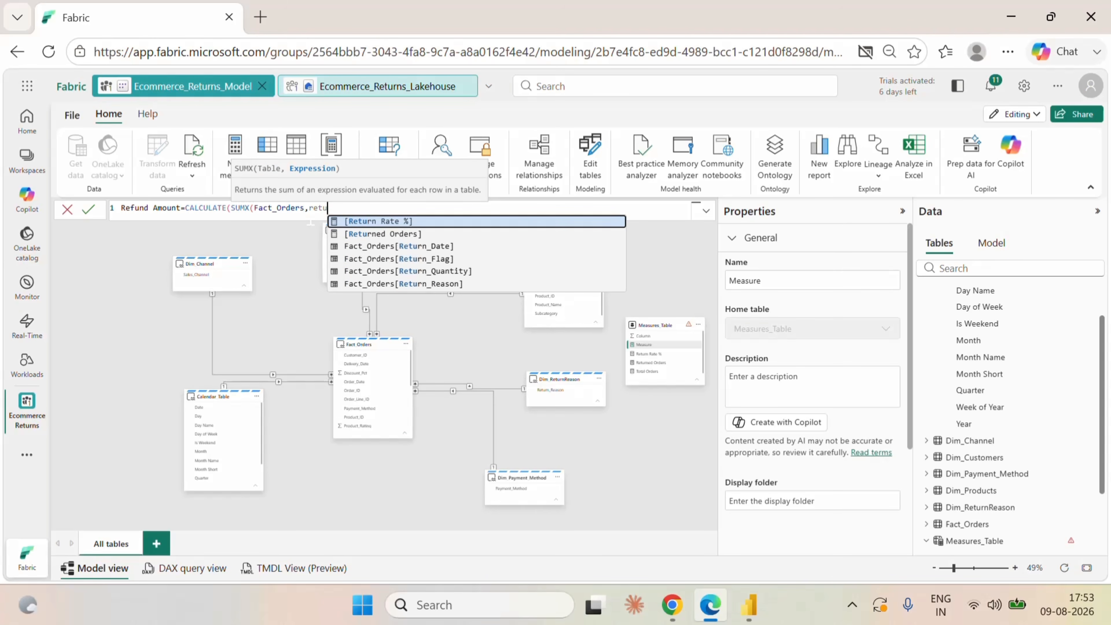
Set the start of the SUMX row expression to Fact_Orders[Return_Quantity] * Fact_Orders[Unit_Price].
left_click(418, 271)
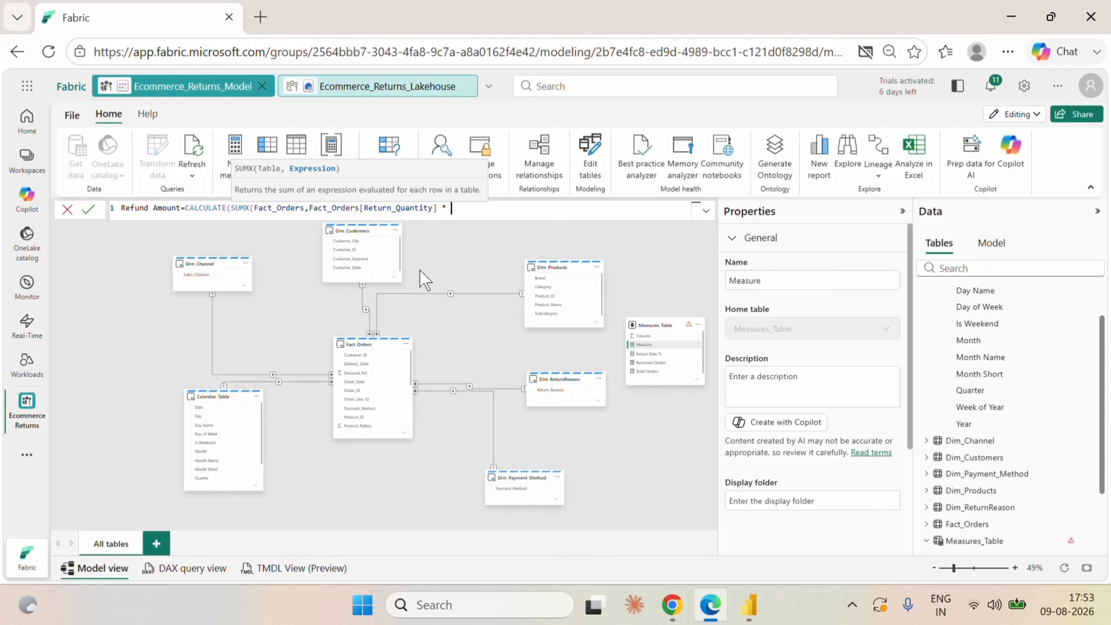
type("* unit")
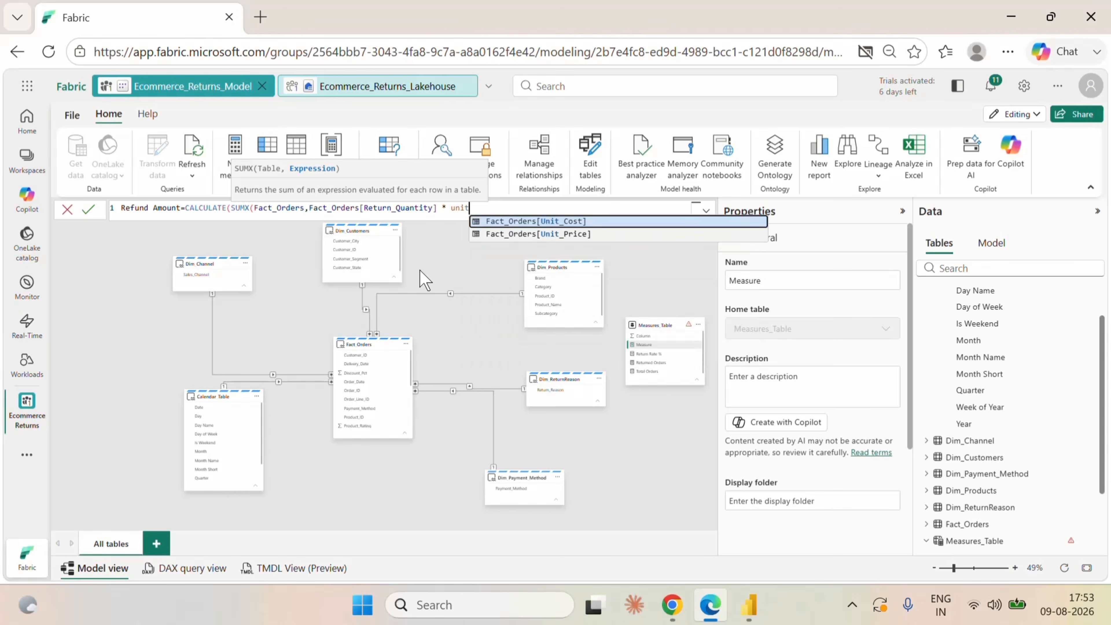
left_click(533, 234)
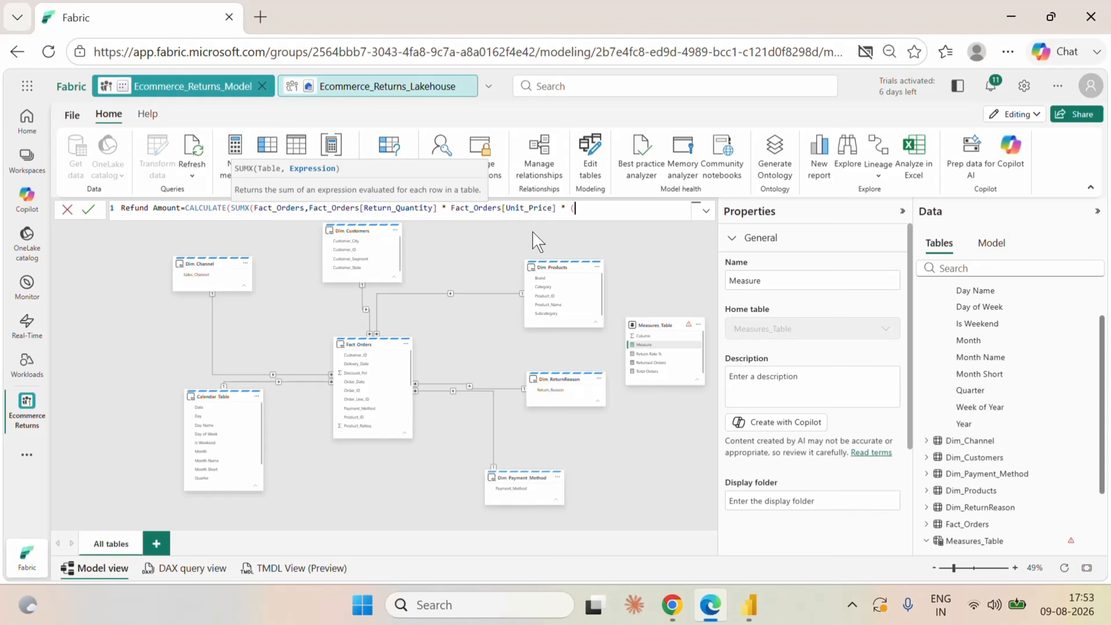
Multiply the row expression by (1-Fact_Orders[Discount_Pct]) and by (1-Fact_Orders[Refund_Deduction_Pct]).
type("* (1-dis")
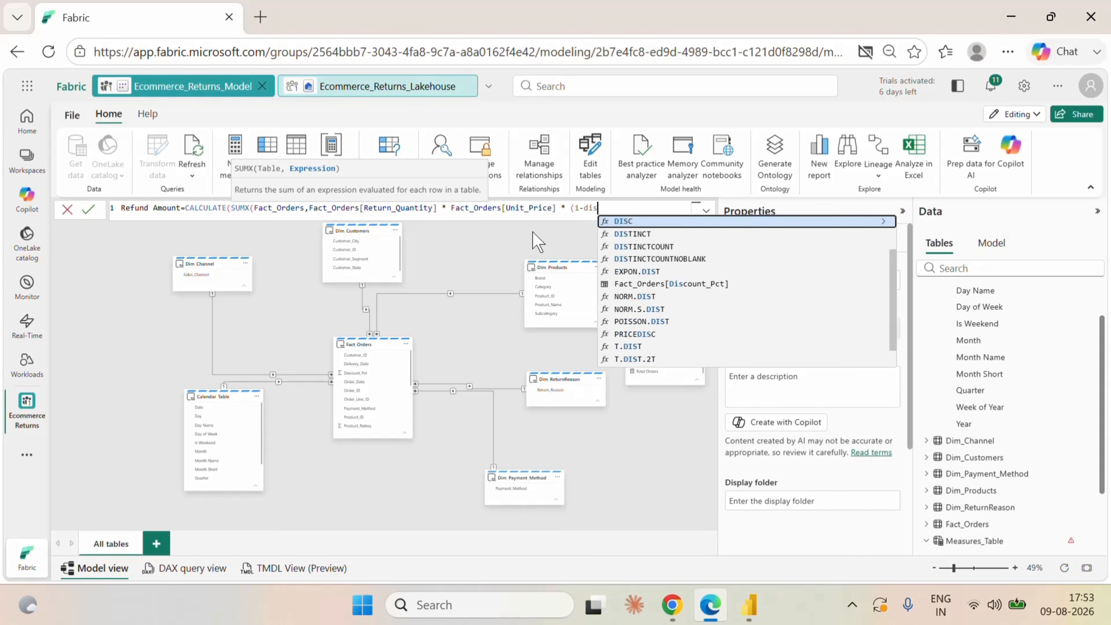
left_click(707, 286)
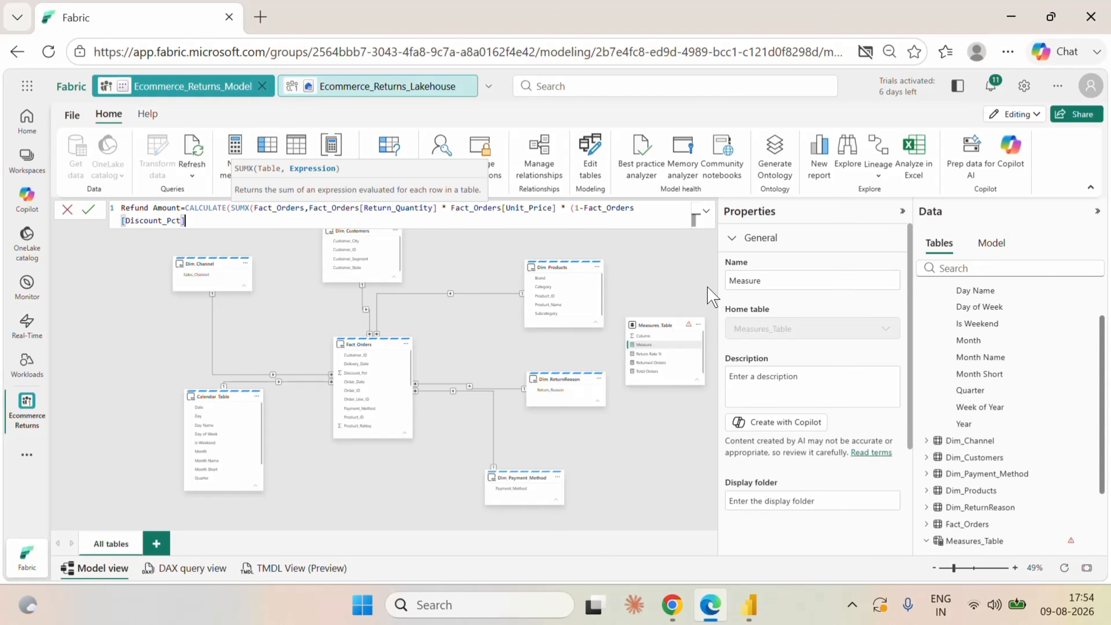
type(")")
type("* (1-re")
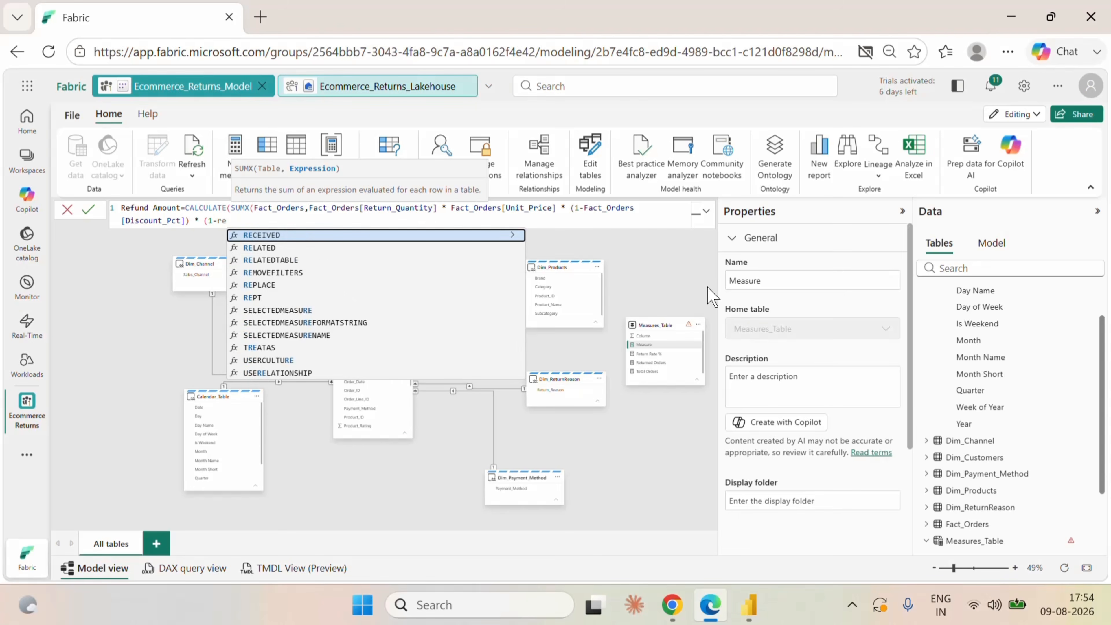
type("fu")
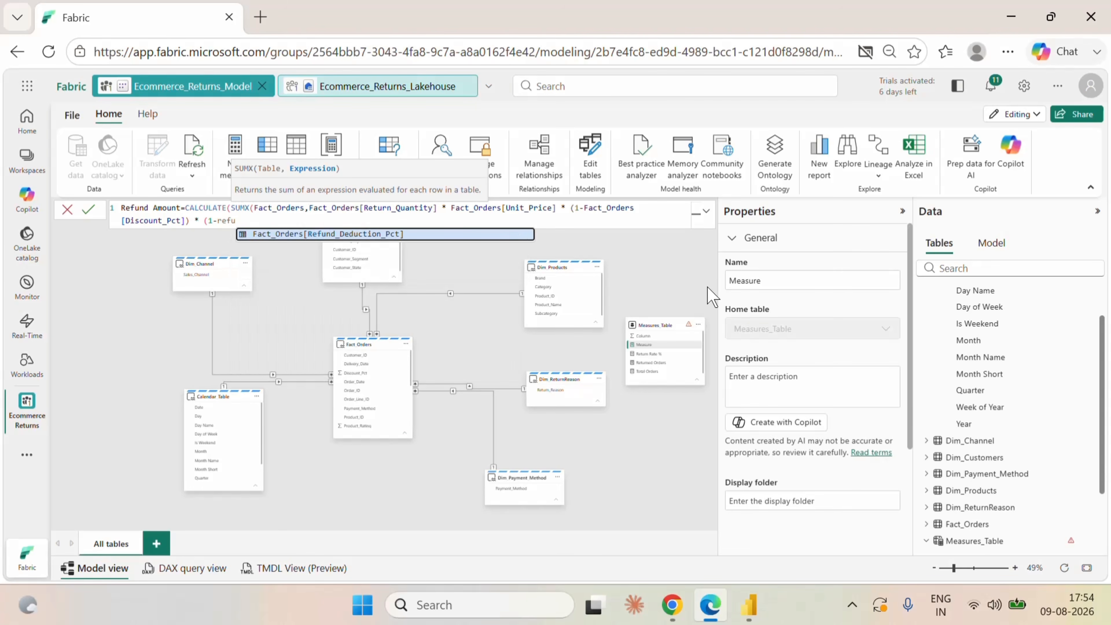
left_click(402, 233)
type(")")
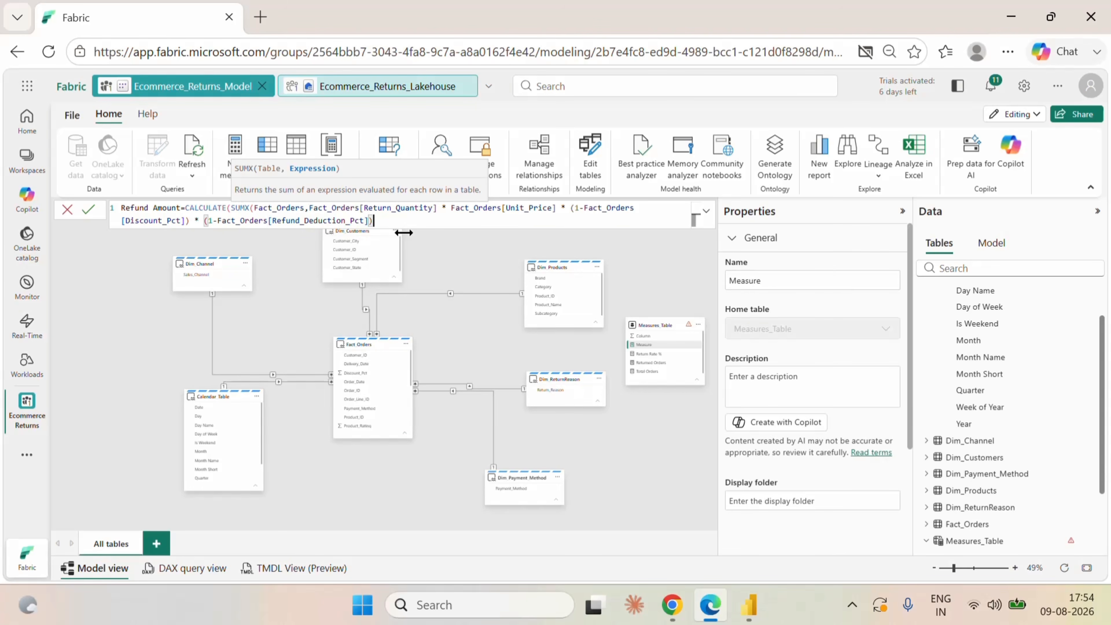
type(")")
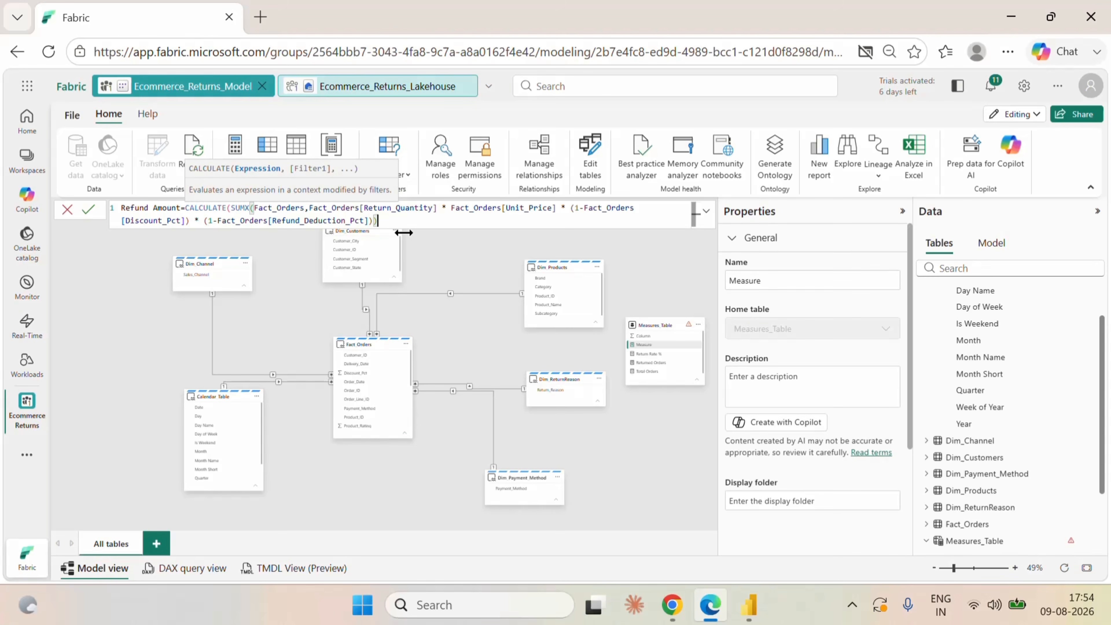
type(",")
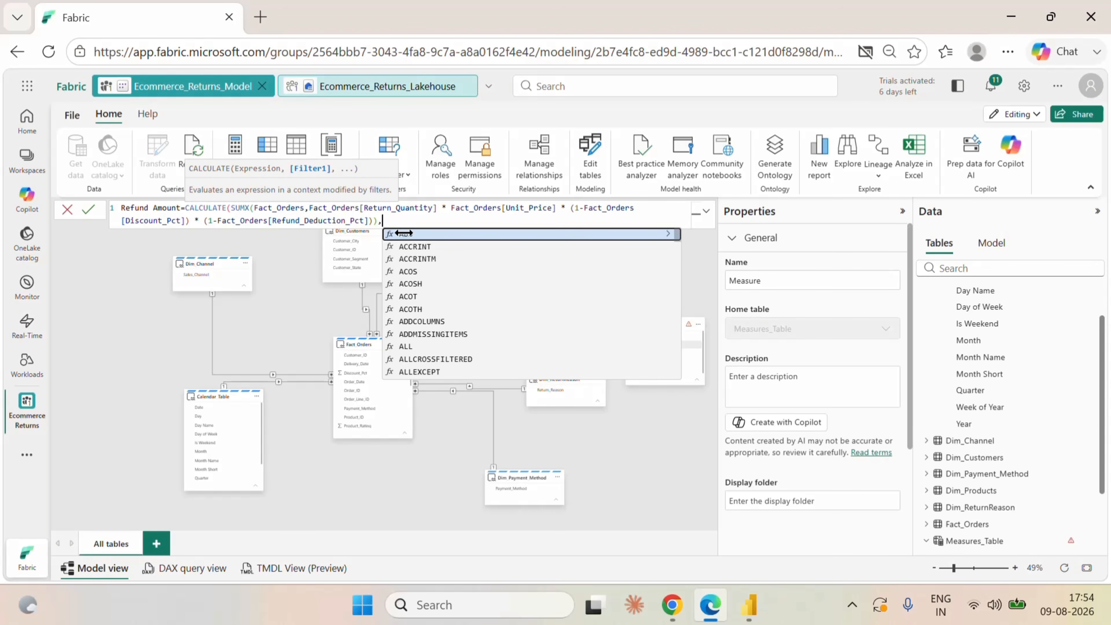
type("ret")
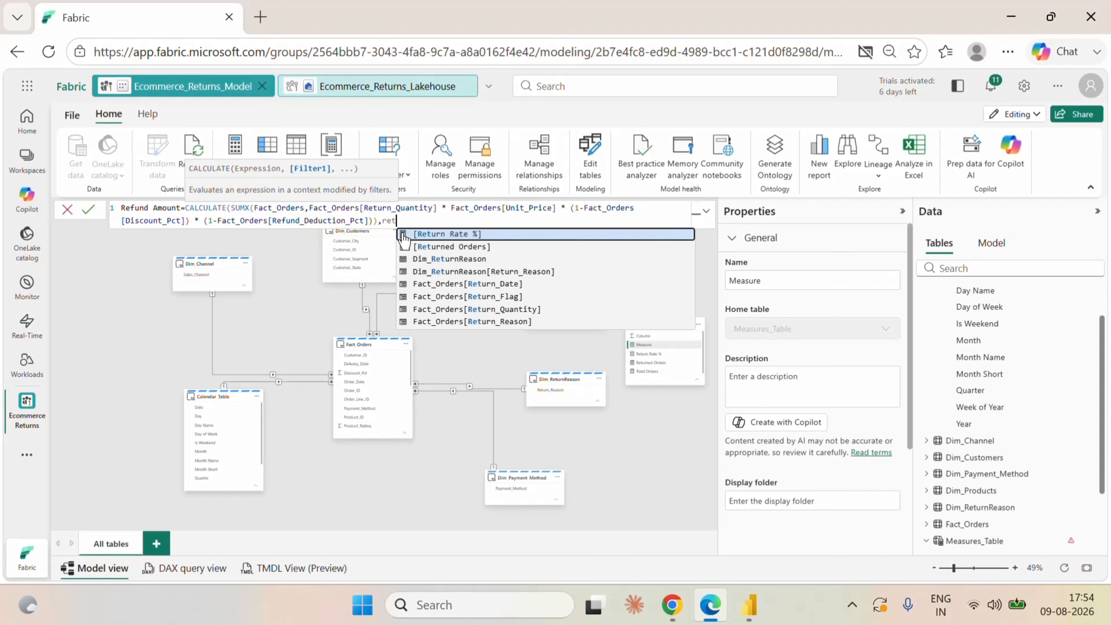
Close SUMX, add the filter Fact_Orders[Return_Flag]="Yes" to CALCULATE, and commit the Refund Amount measure.
left_click(474, 298)
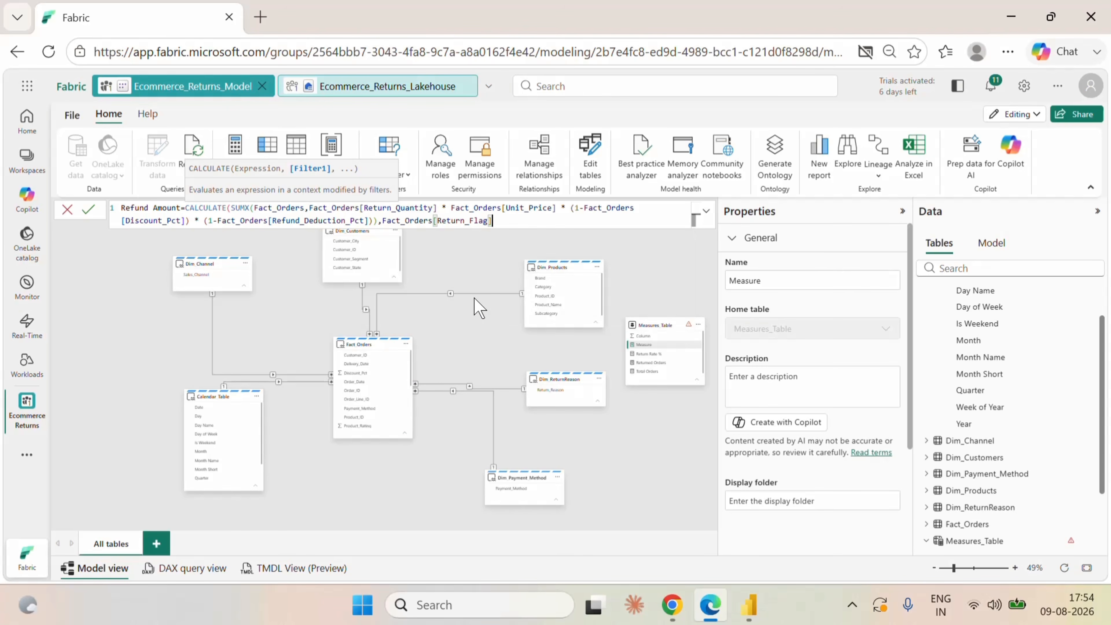
type("=\"Yes\")")
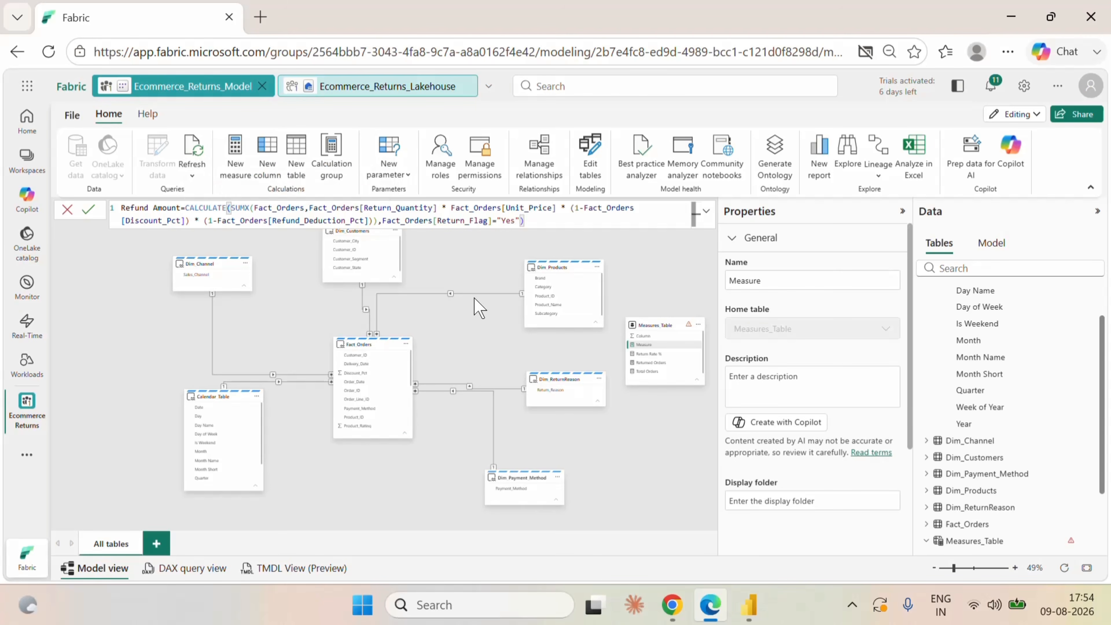
left_click(90, 211)
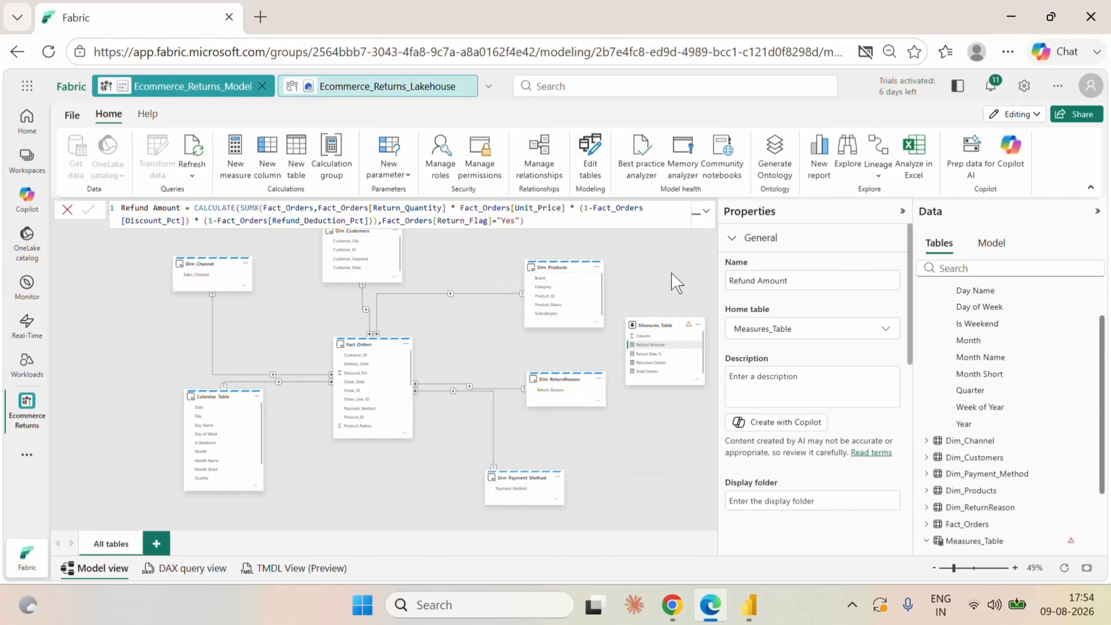
Switch to Power BI Desktop, replace the formatting options with the visual gallery, and add a small card visual to Page 1.
left_click(749, 604)
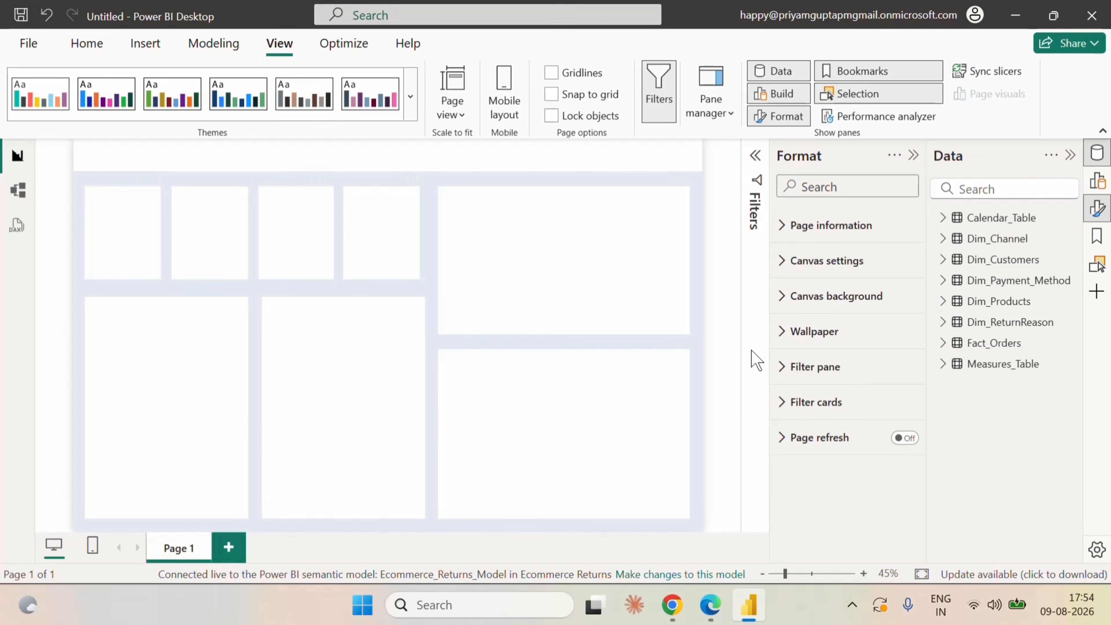
left_click(1098, 180)
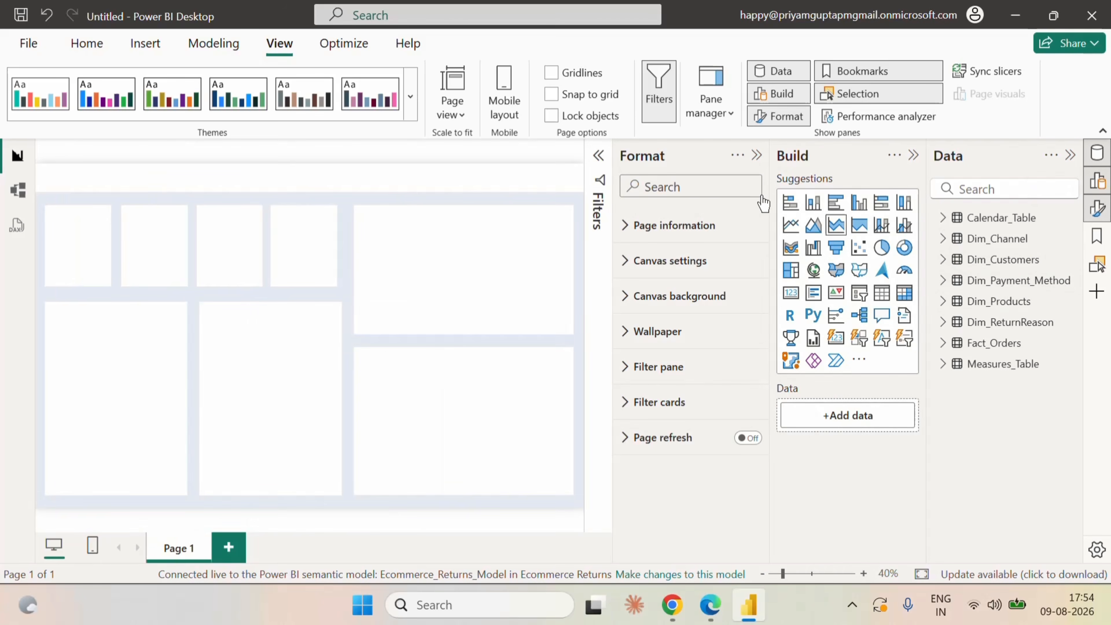
left_click(757, 156)
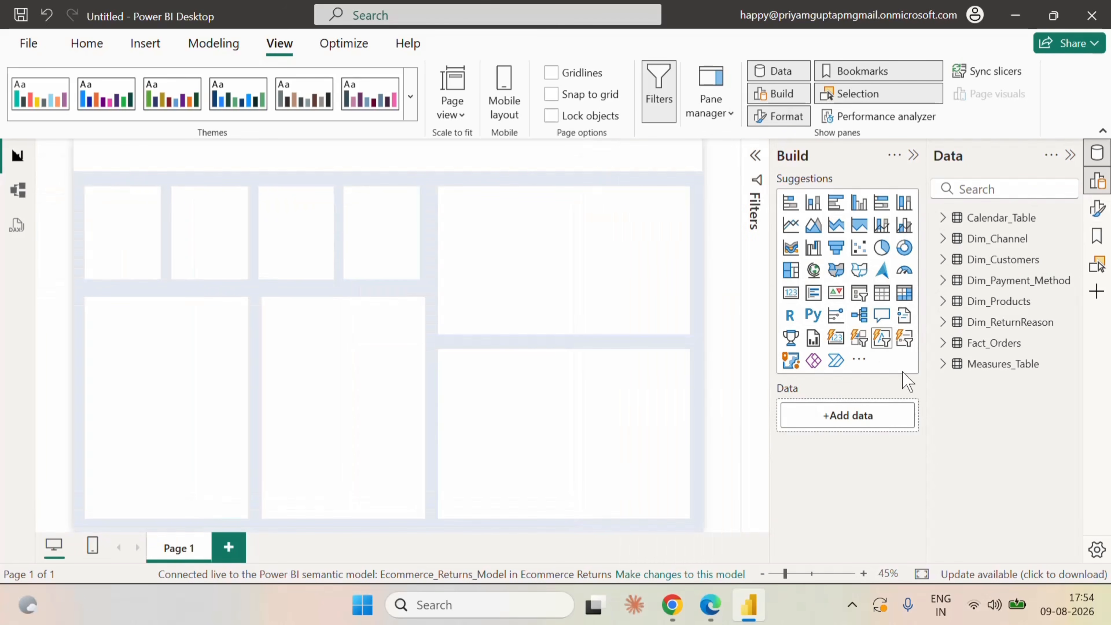
left_click(791, 292)
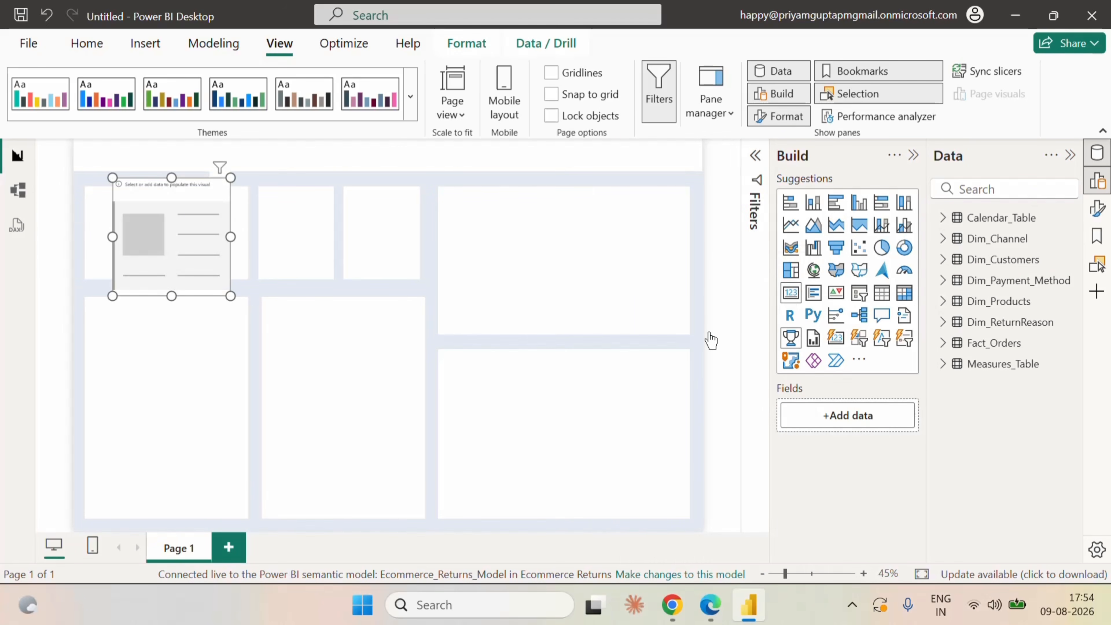
left_click_drag(230, 295, 270, 298)
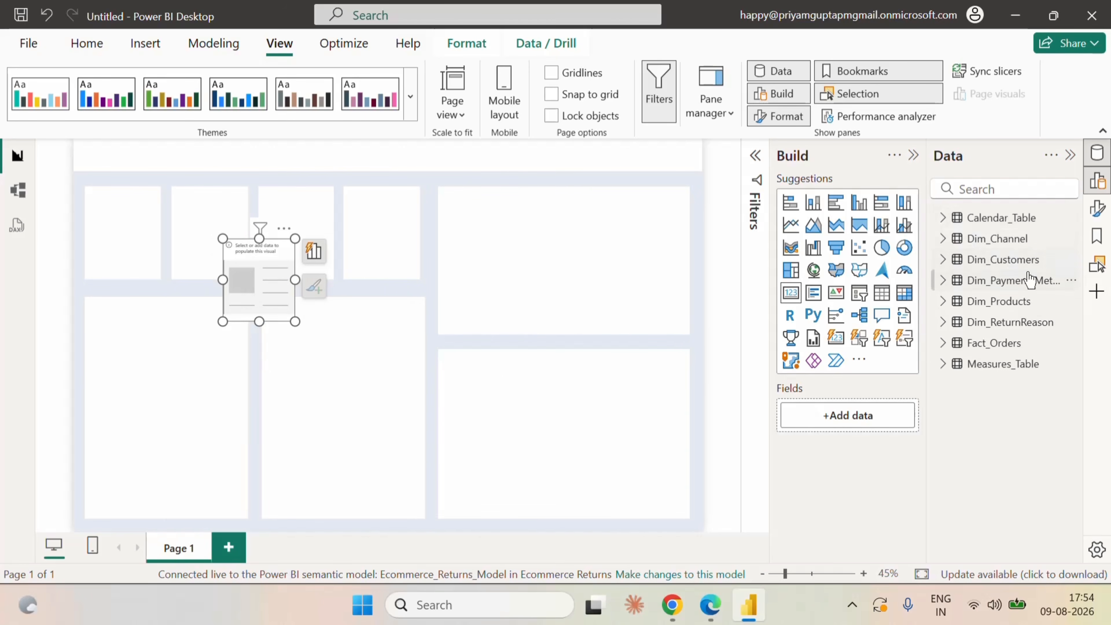
Refresh the report's data, add the Total Orders measure from Measures_Table to the card, and dismiss the visual suggestions.
left_click(942, 364)
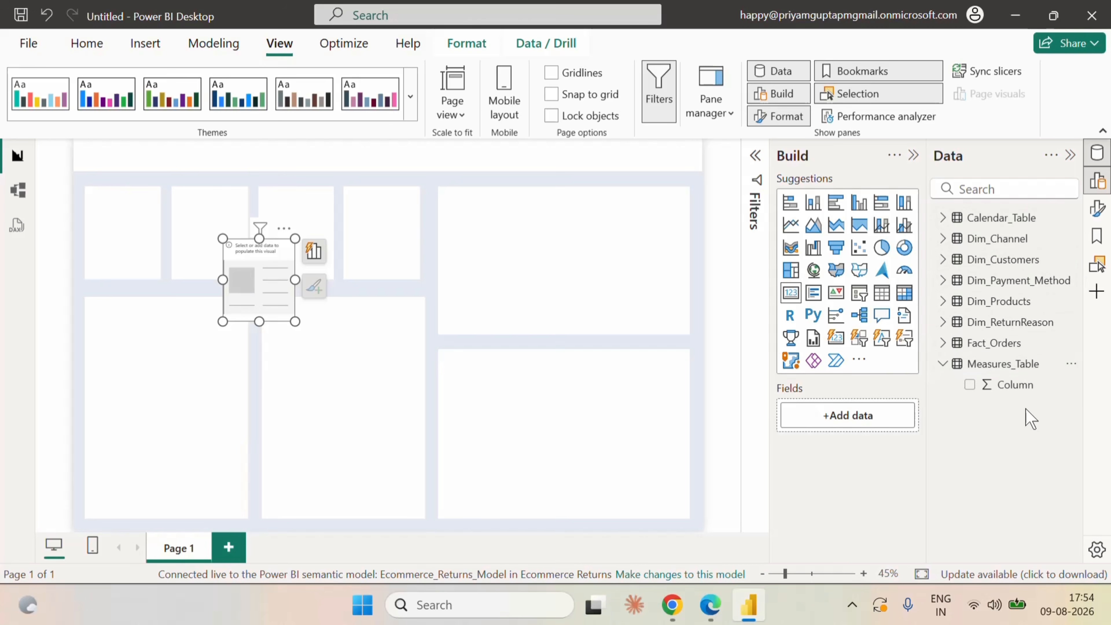
left_click(86, 43)
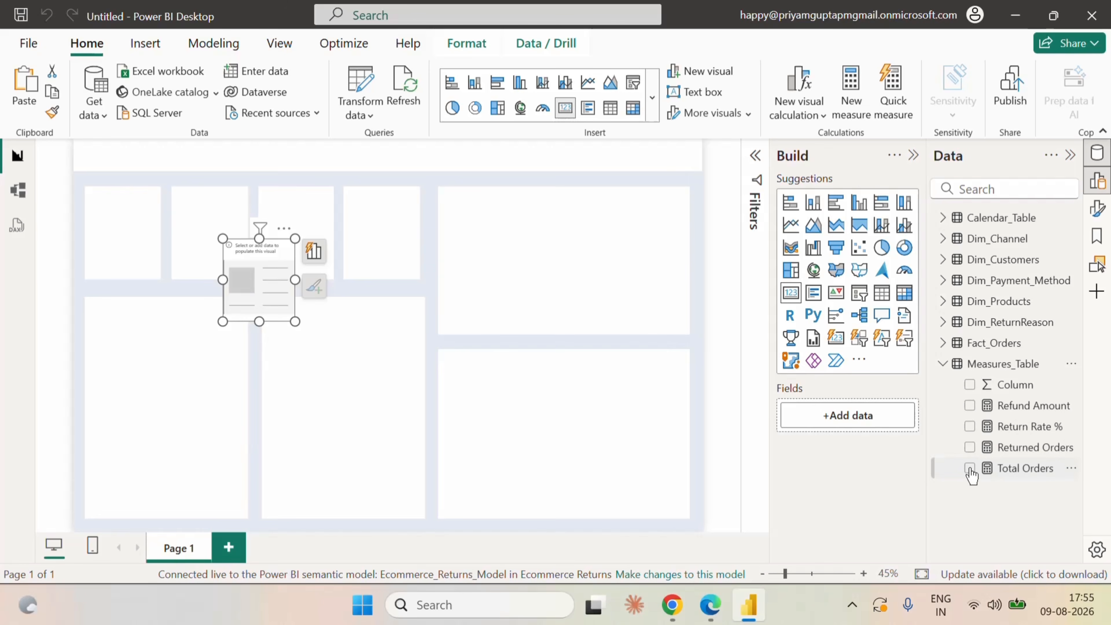
left_click(969, 468)
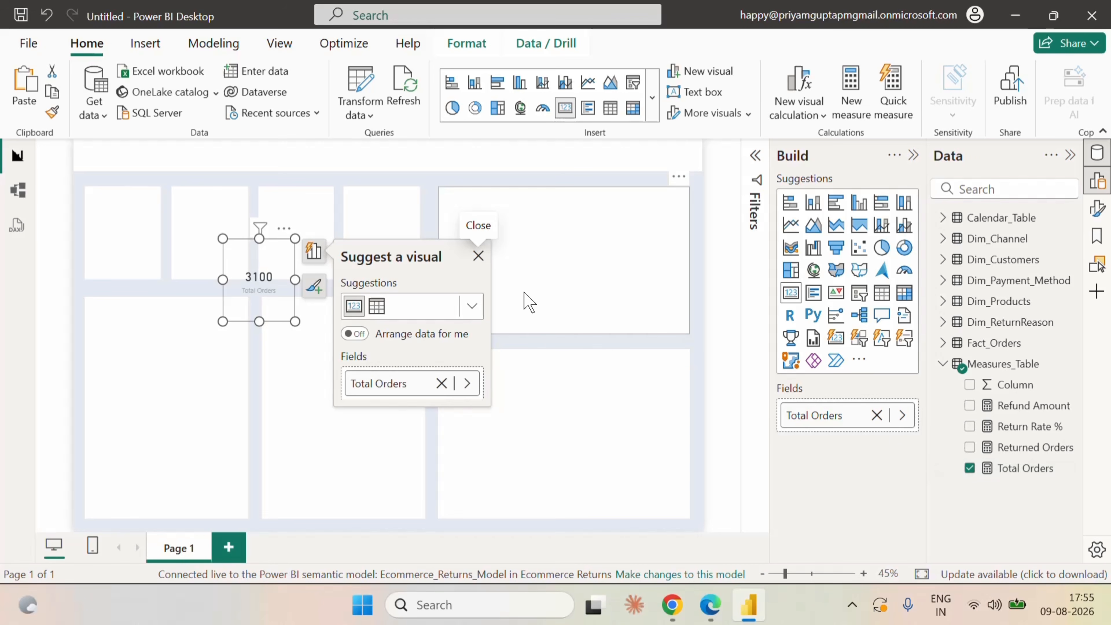
left_click(477, 256)
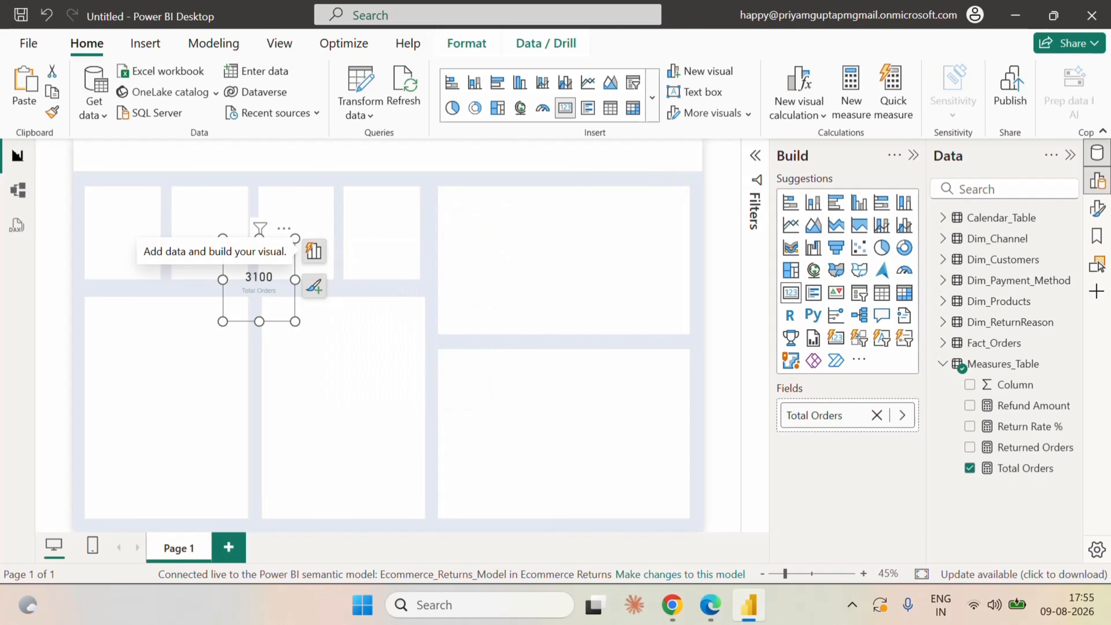
Examine the card's size and style, callout value and category label formatting options.
left_click(1097, 208)
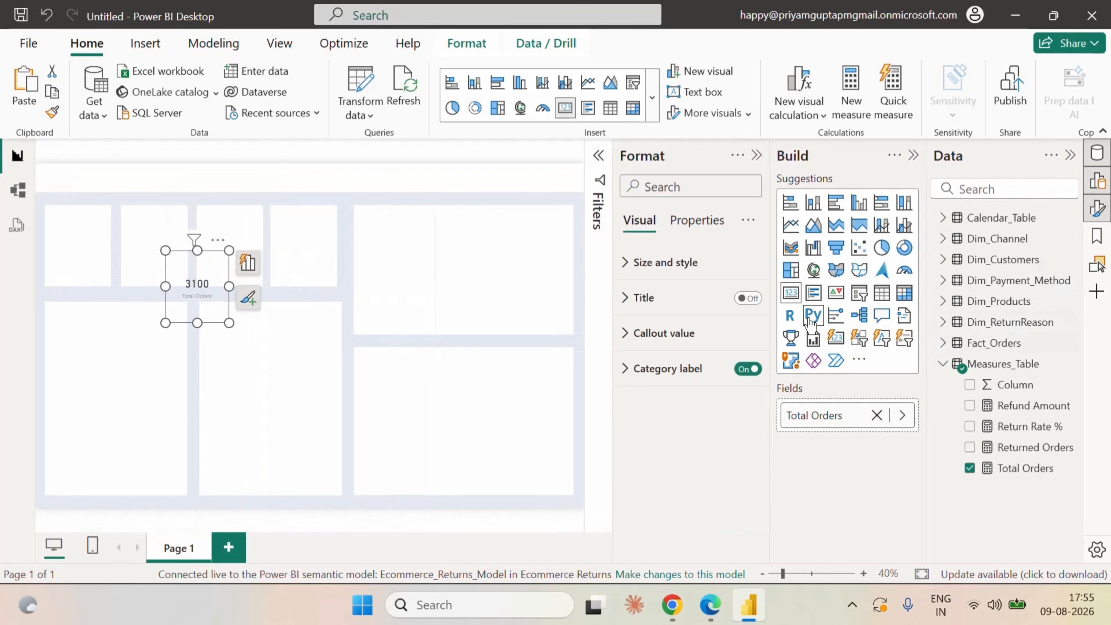
left_click(630, 263)
scroll(712, 416, "down", 5)
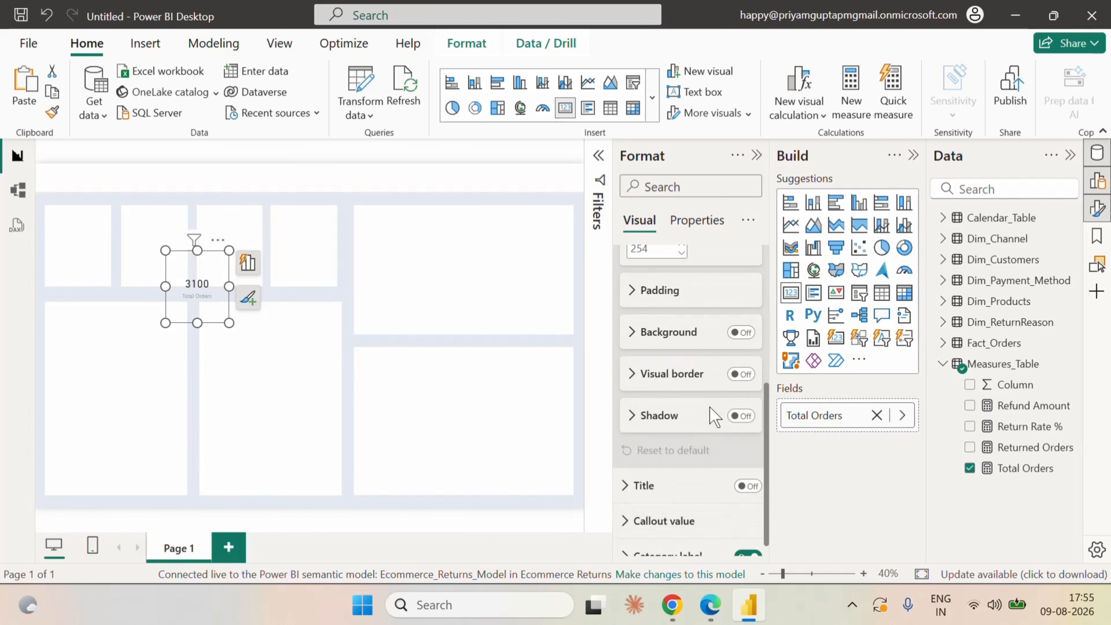
scroll(712, 417, "down", 1)
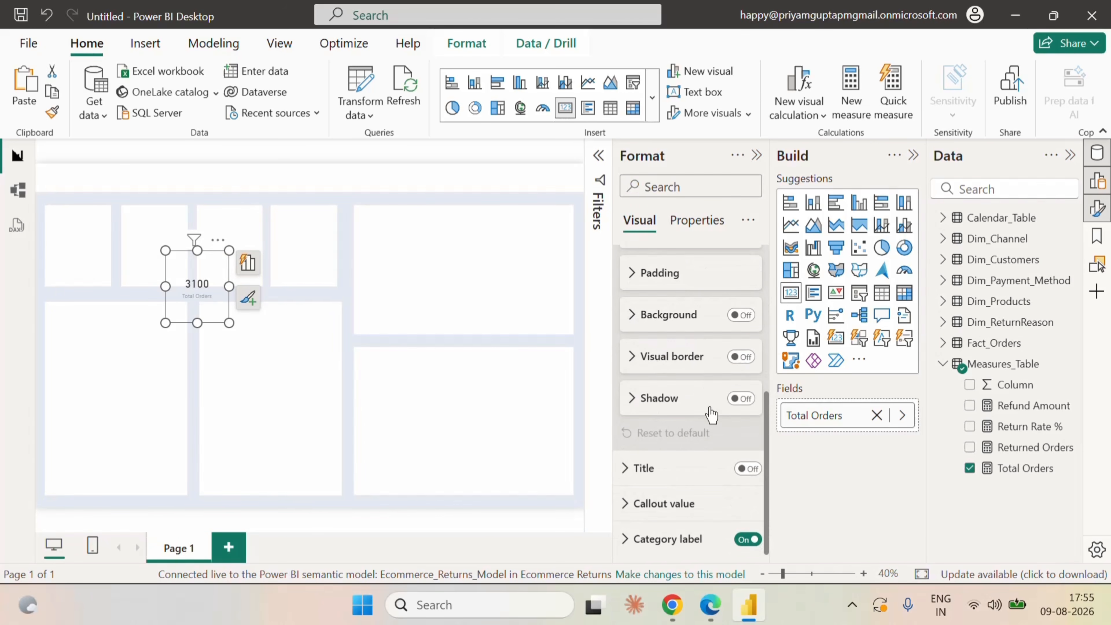
left_click(633, 509)
scroll(708, 503, "down", 5)
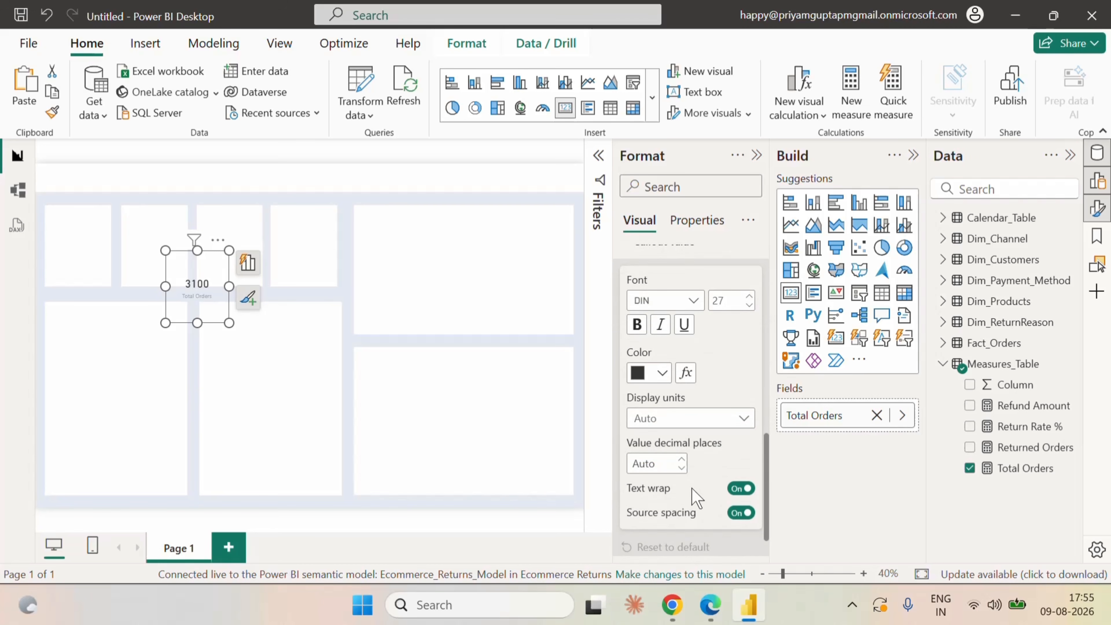
scroll(697, 497, "down", 1)
left_click(678, 535)
scroll(684, 516, "down", 3)
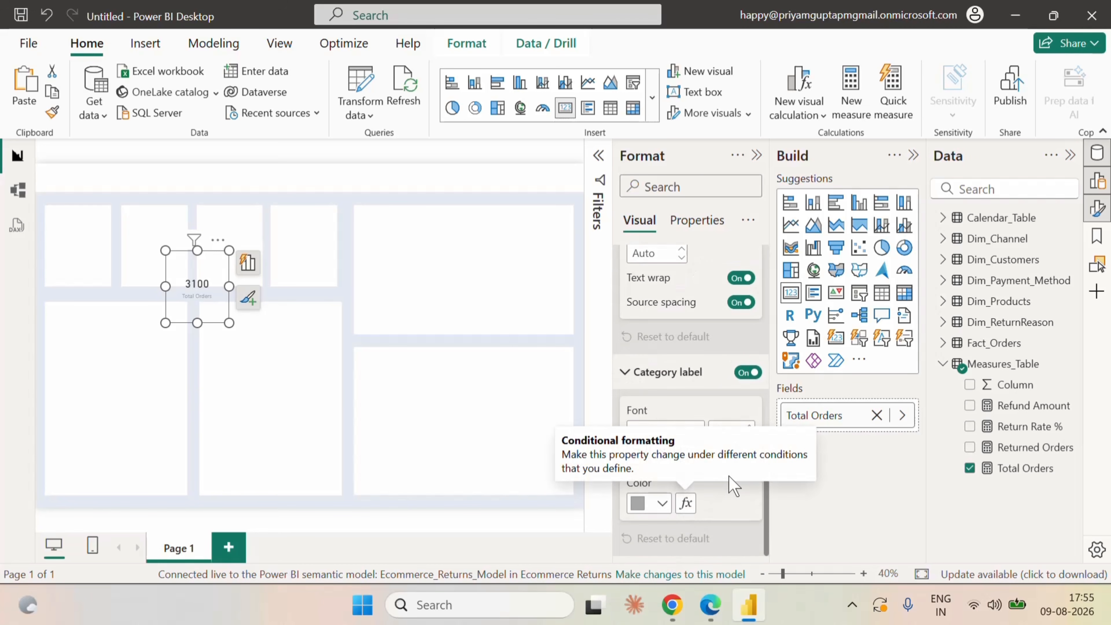
scroll(732, 483, "up", 2)
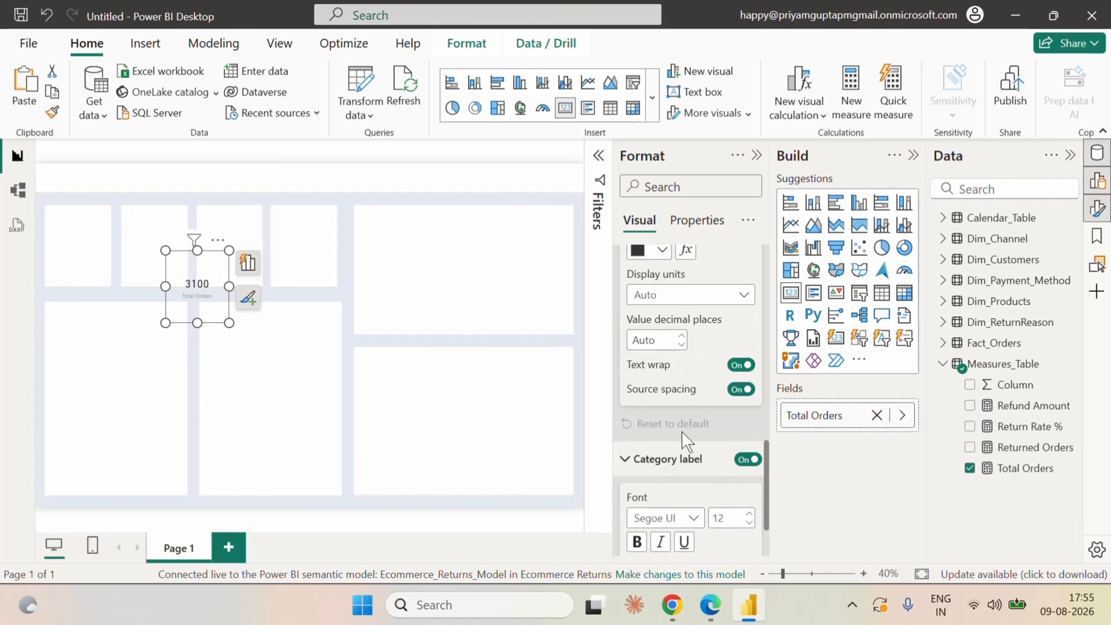
scroll(766, 429, "up", 7)
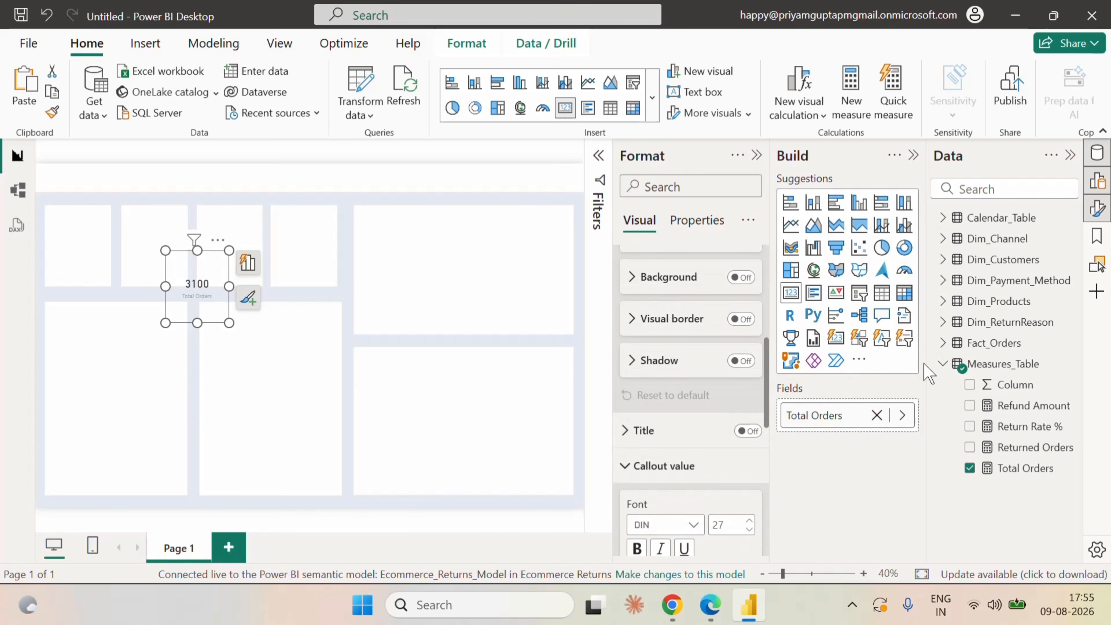
Convert the Total Orders visual to the new card type and apply its callout value settings to the Total Orders series.
left_click(835, 337)
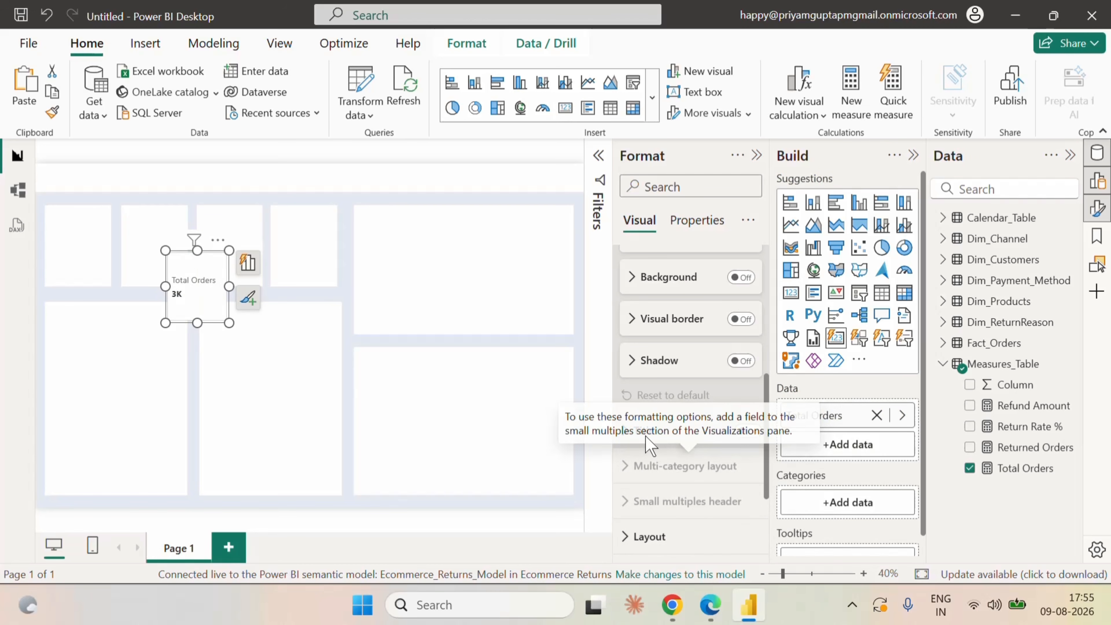
scroll(690, 450, "down", 3)
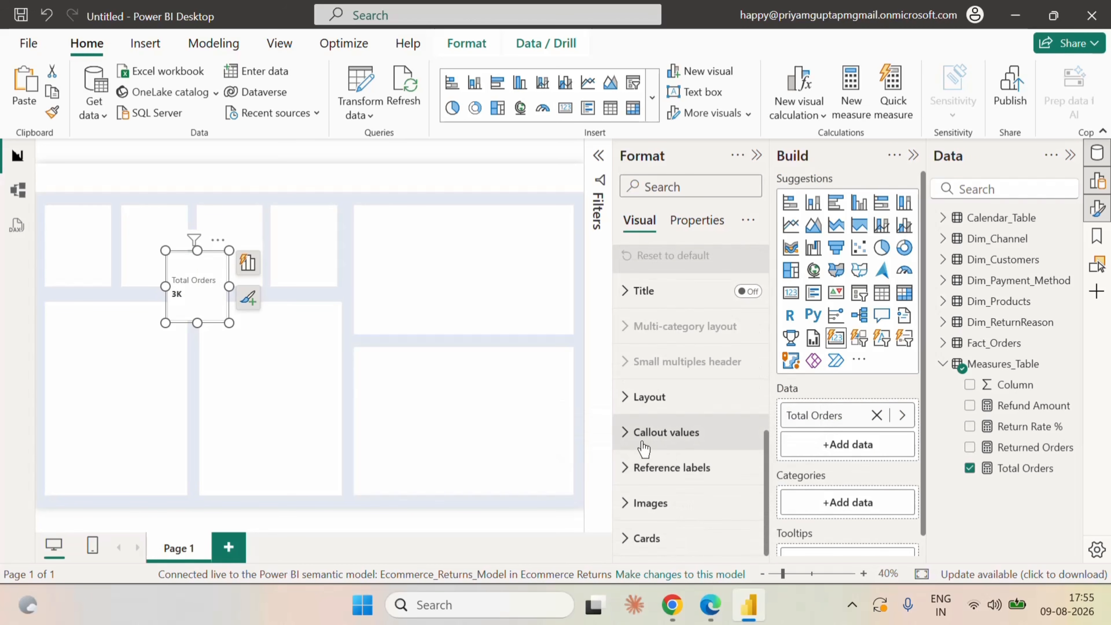
left_click(639, 435)
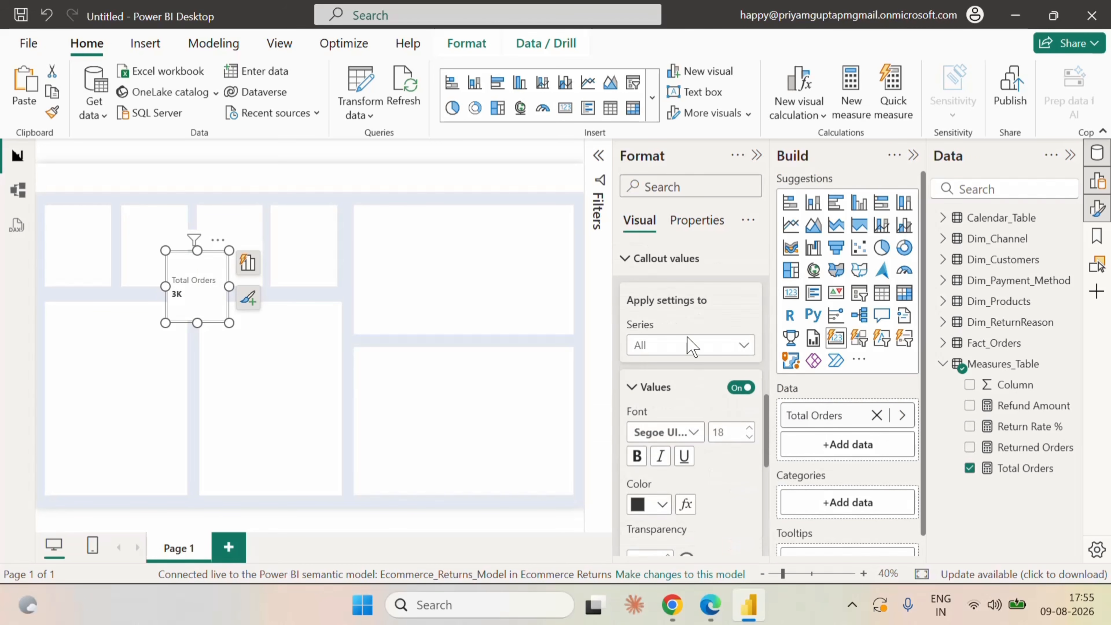
left_click(700, 345)
left_click(656, 389)
scroll(680, 397, "down", 2)
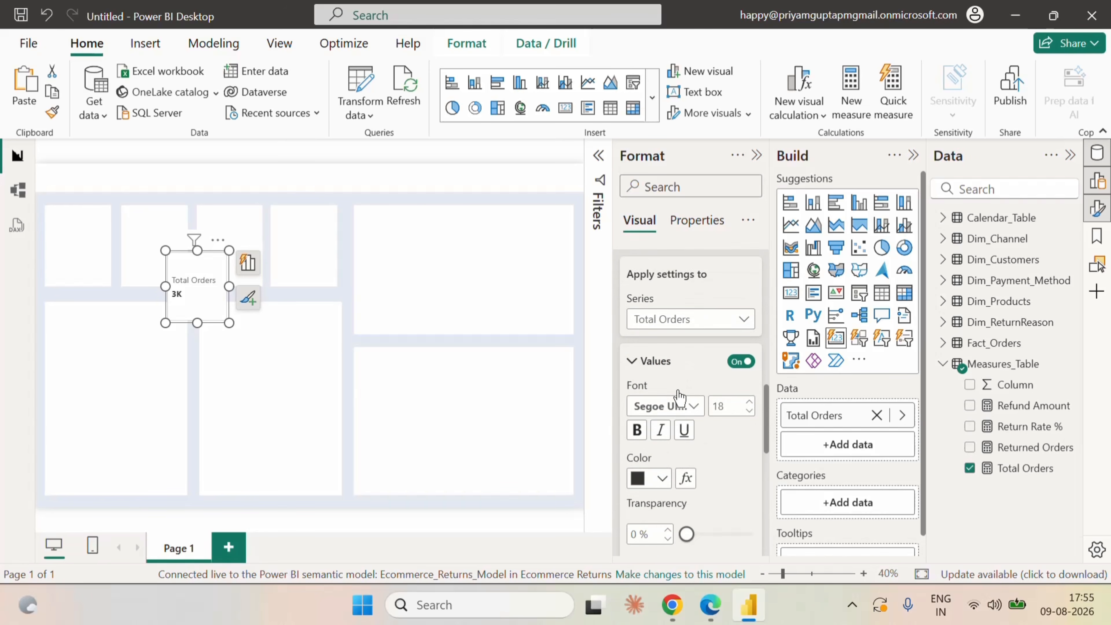
left_click(688, 345)
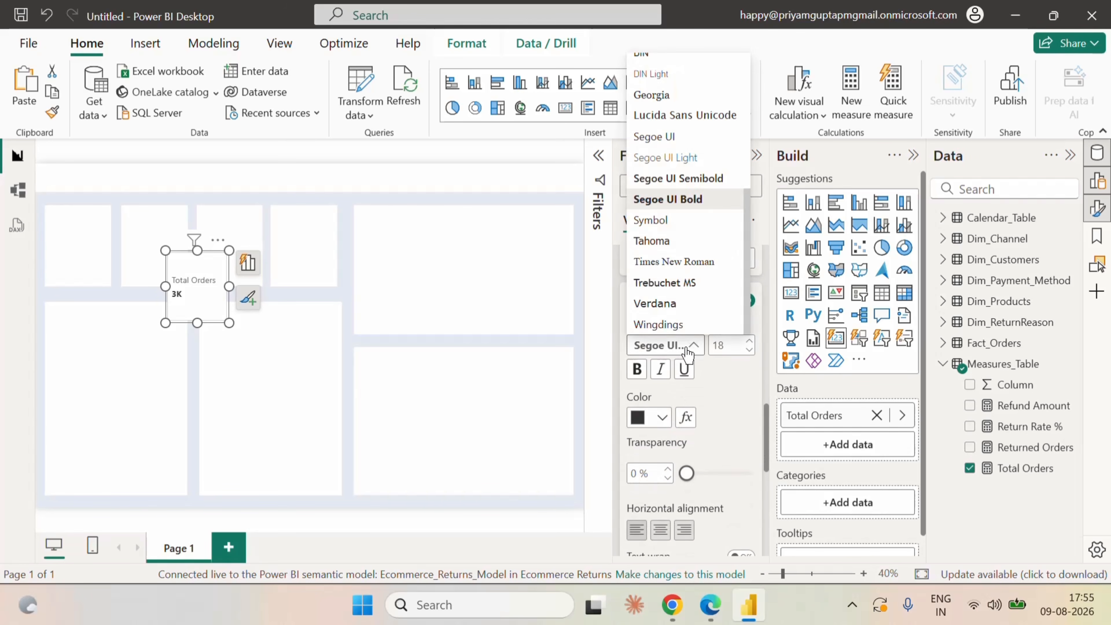
left_click(739, 411)
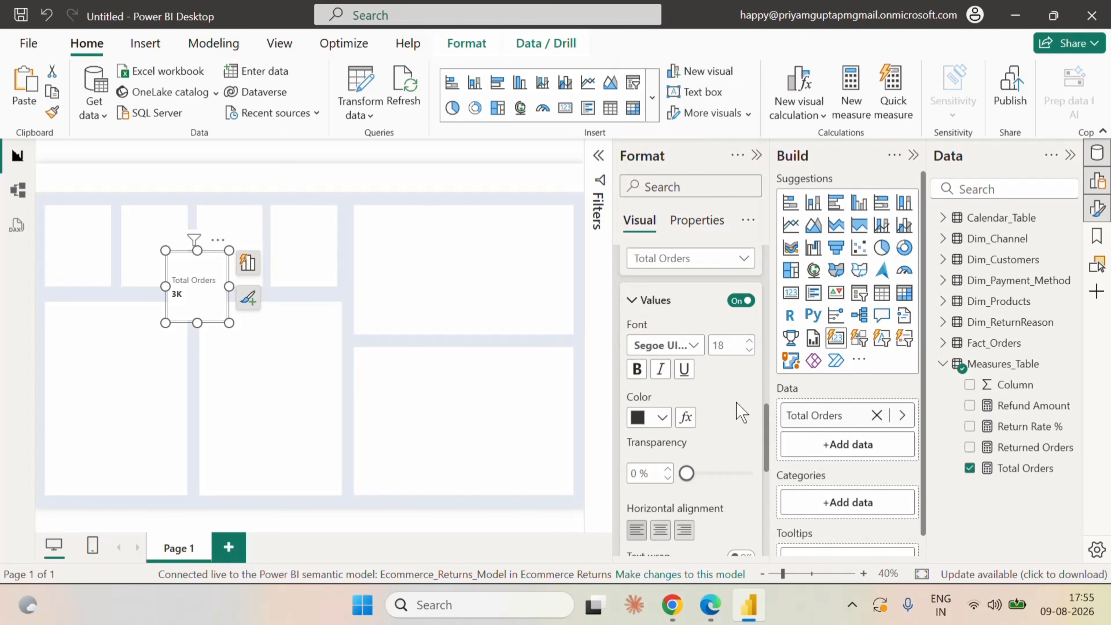
Center the card's callout value horizontally and set its display units to None.
scroll(740, 421, "down", 4)
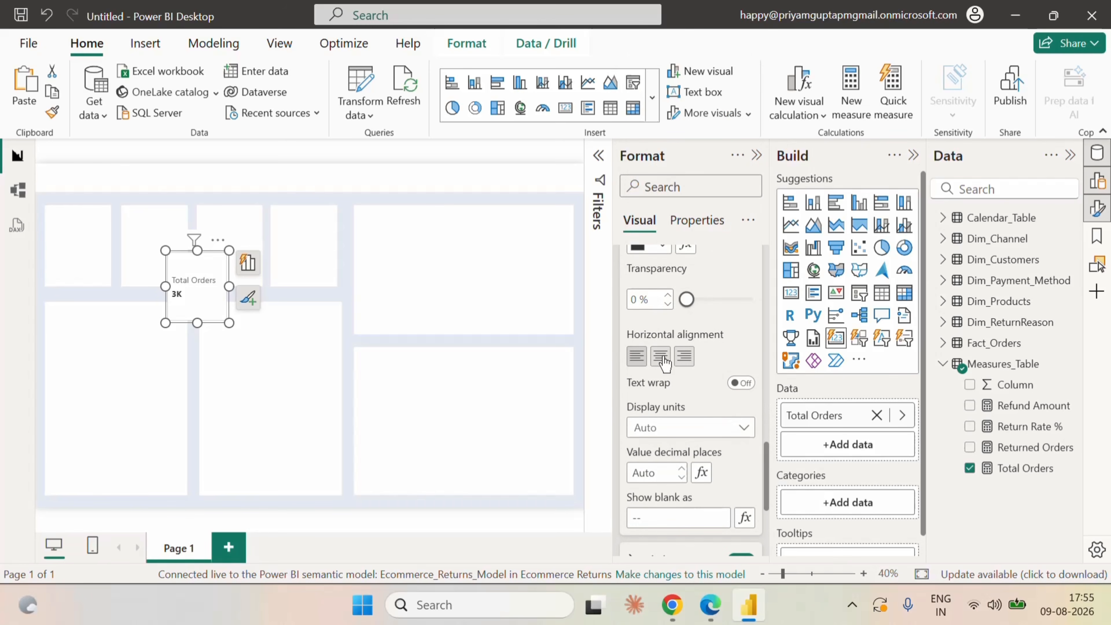
left_click(660, 355)
scroll(700, 405, "down", 4)
scroll(669, 394, "up", 2)
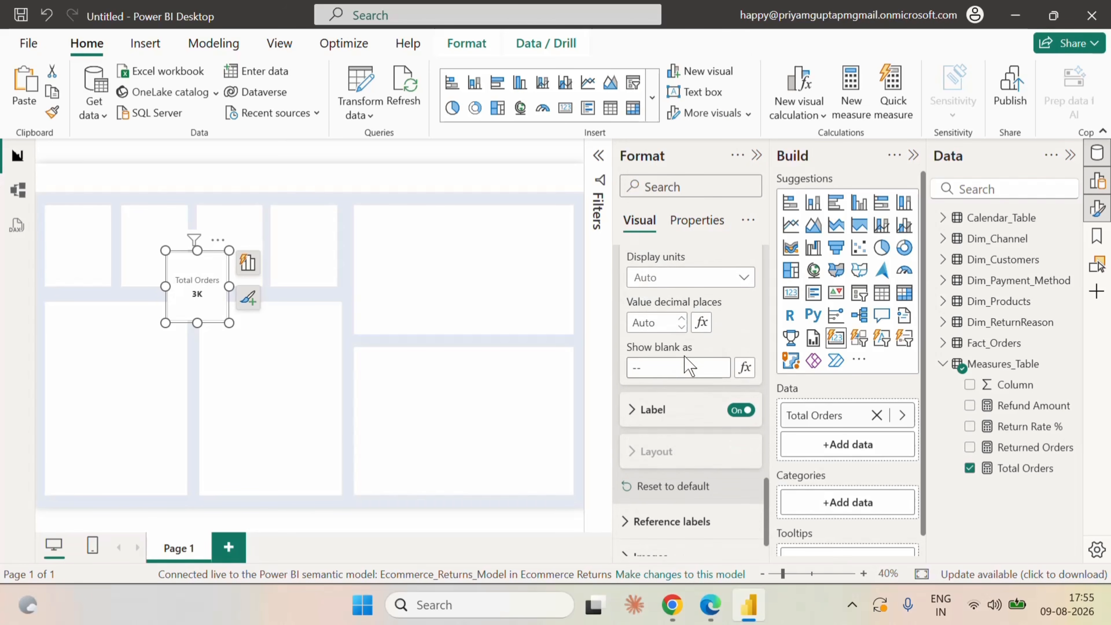
left_click(665, 348)
left_click(663, 384)
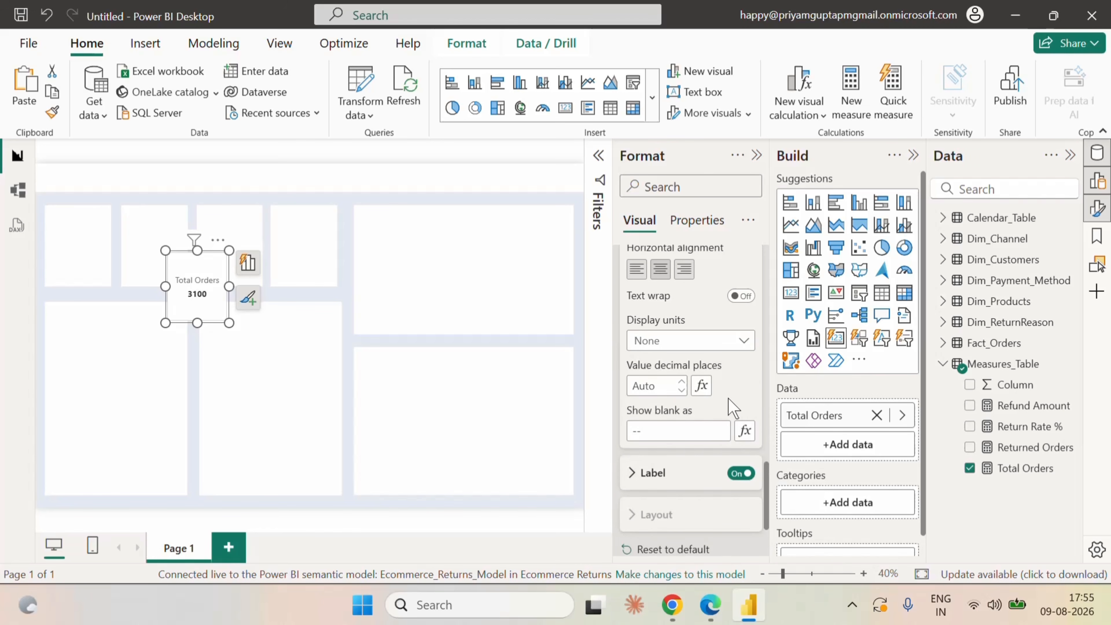
Set the callout label's font to Courier New at size 12.
scroll(656, 389, "down", 2)
left_click(639, 398)
scroll(656, 416, "down", 2)
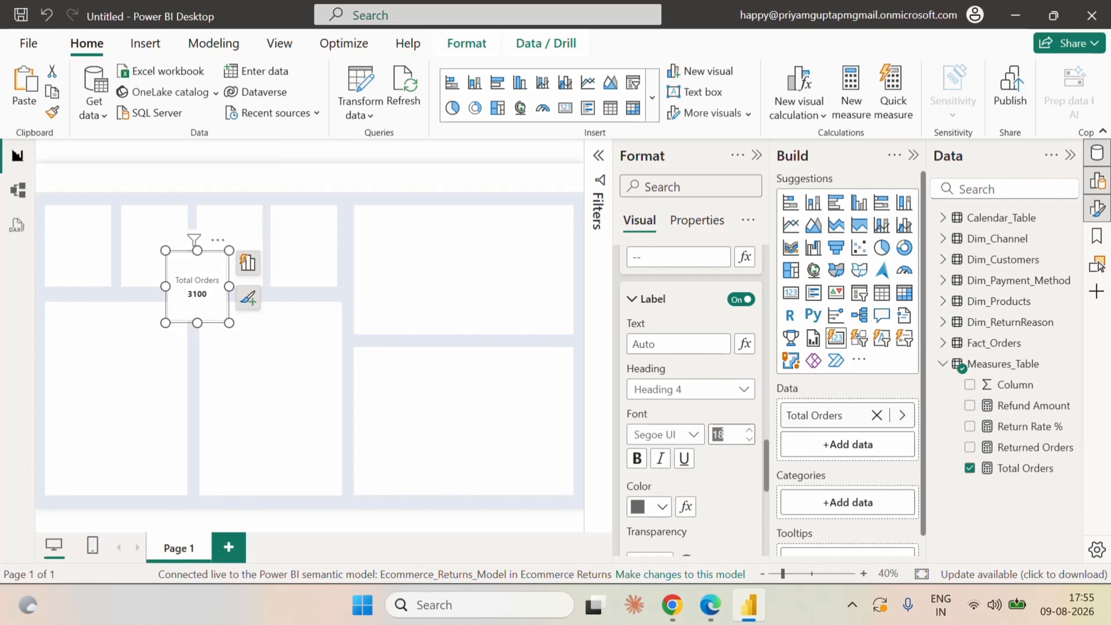
type("12")
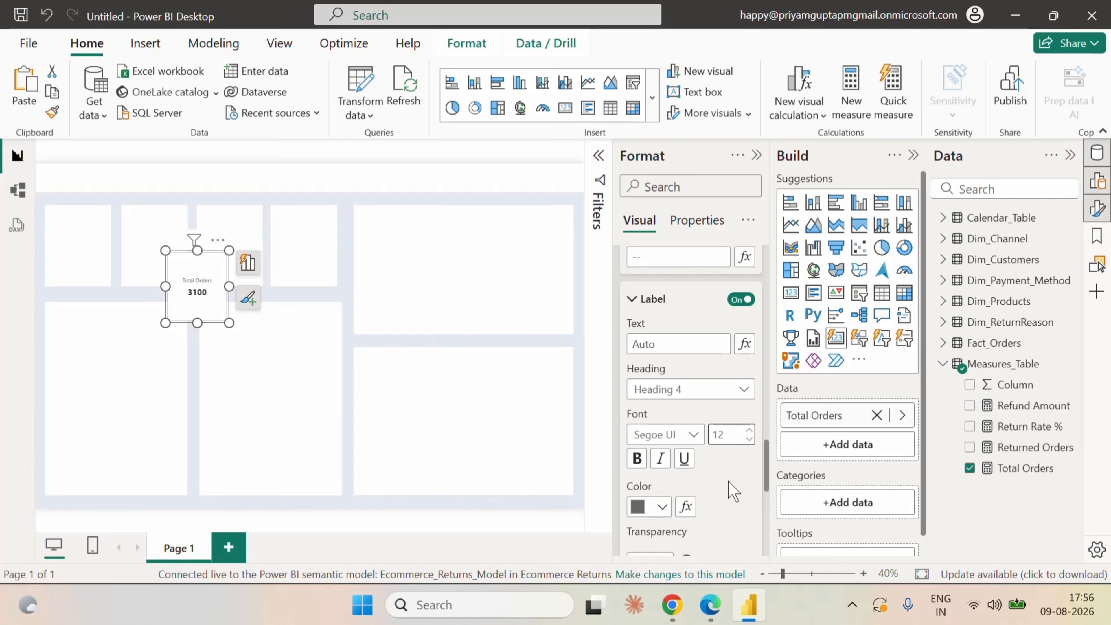
left_click(716, 391)
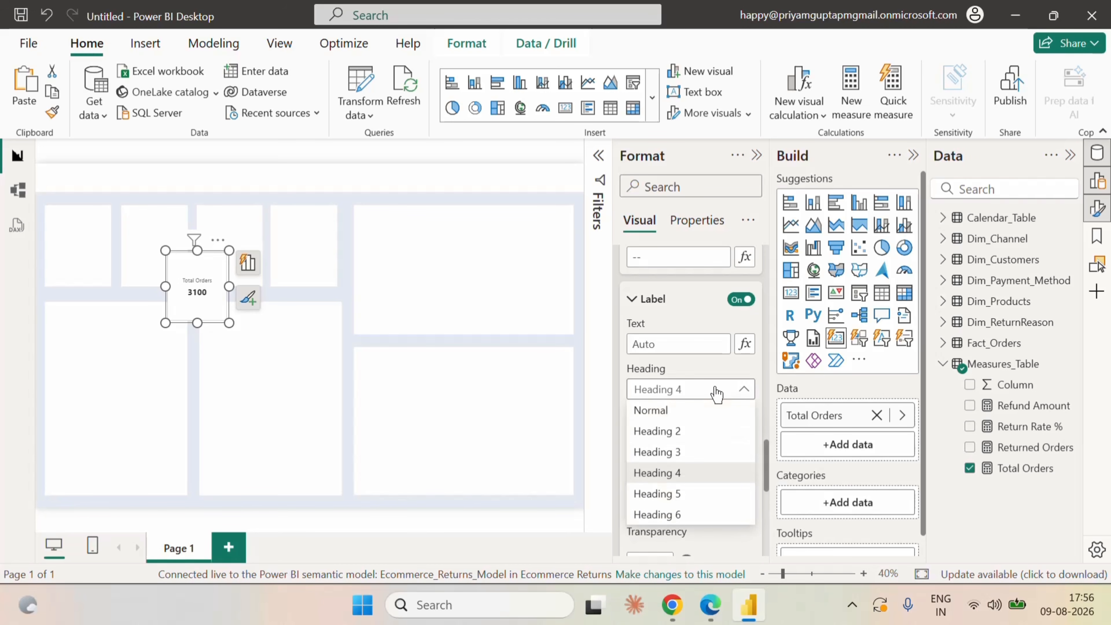
left_click(701, 373)
scroll(726, 499, "down", 2)
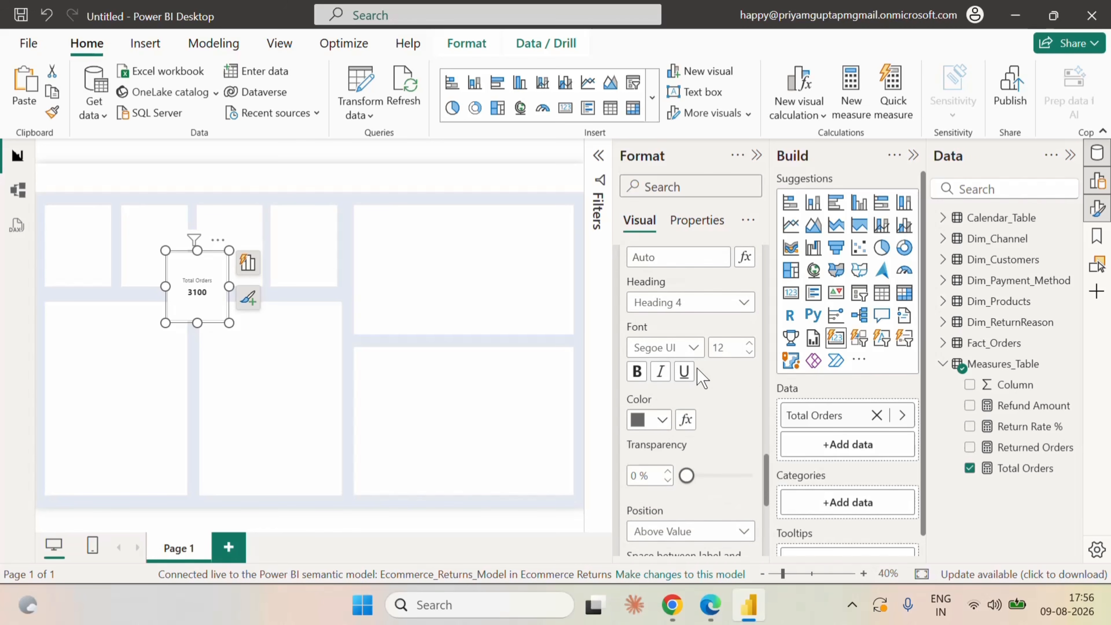
left_click(682, 347)
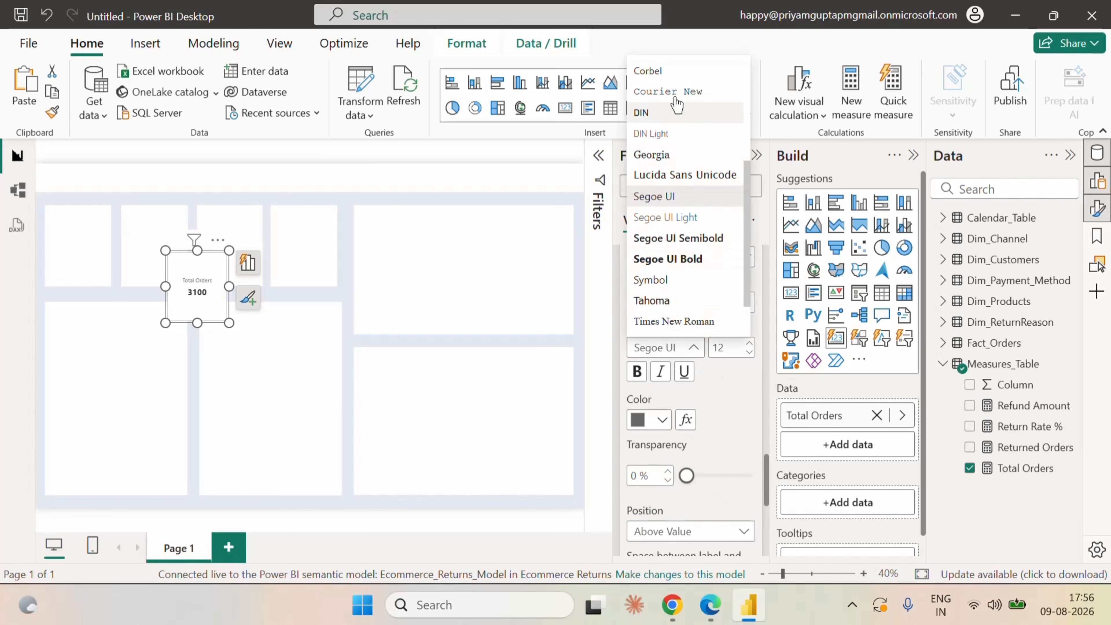
left_click(675, 93)
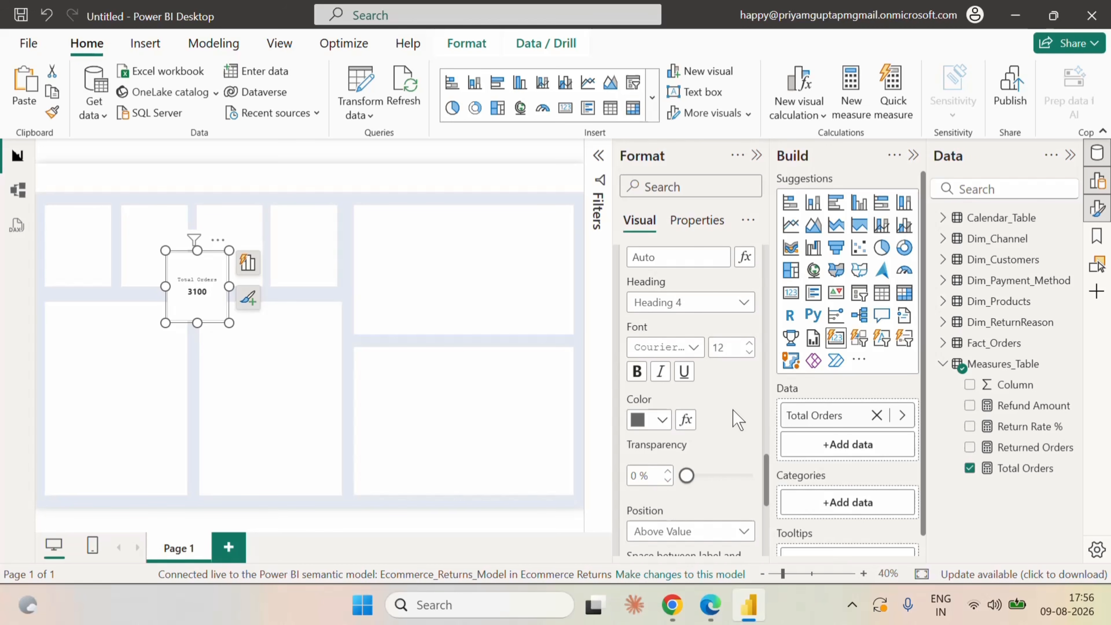
Examine the card's layout options and the remaining callout value label options.
scroll(724, 470, "down", 5)
scroll(722, 470, "up", 10)
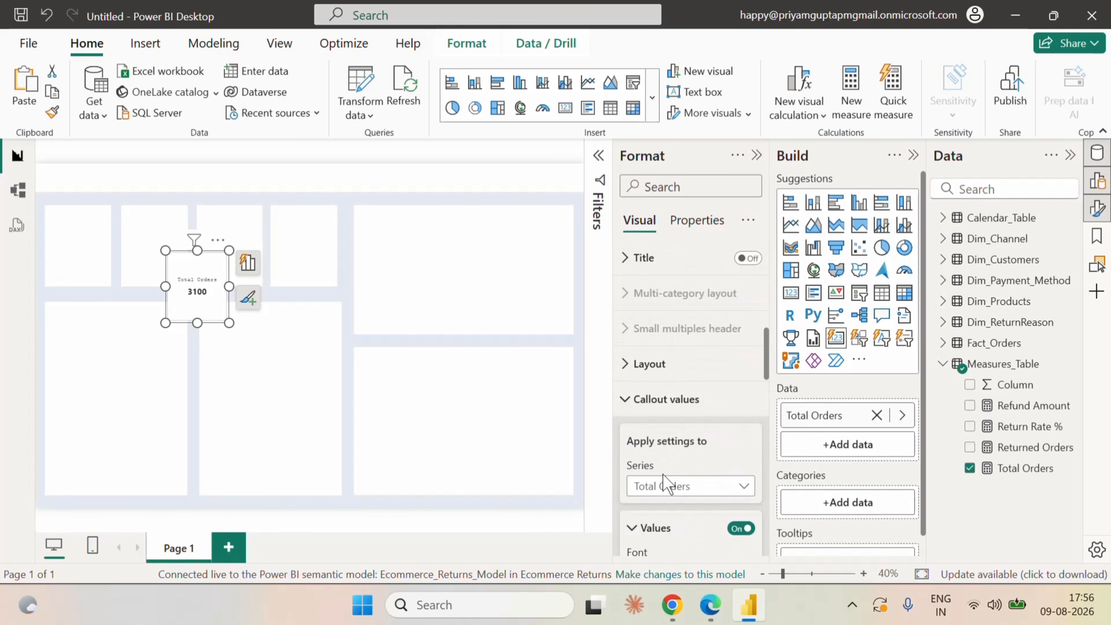
left_click(628, 397)
left_click(634, 409)
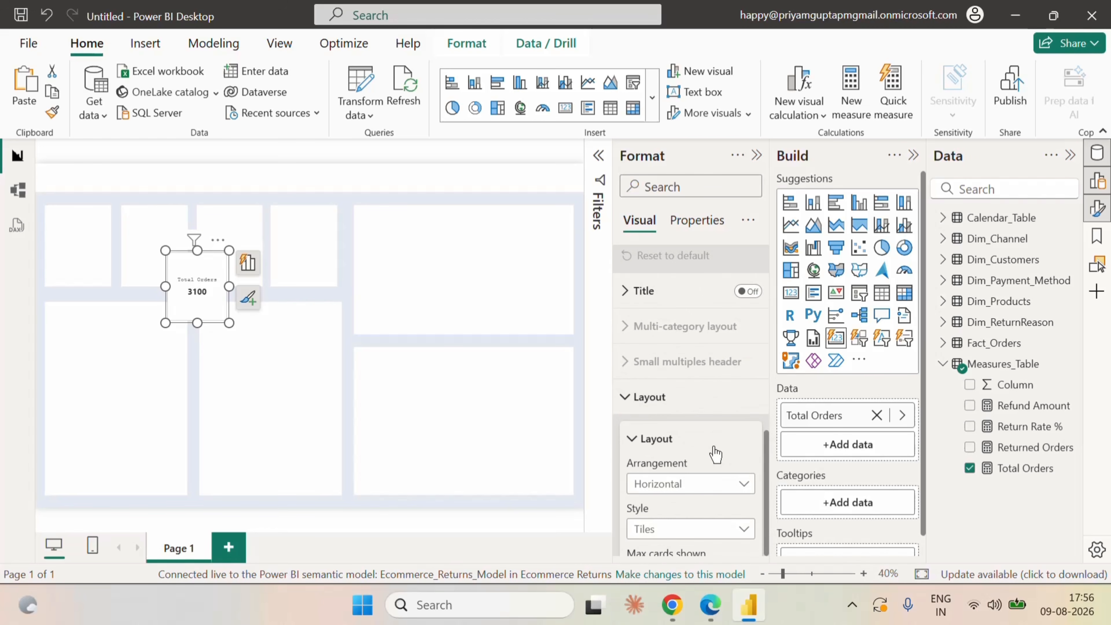
scroll(714, 454, "down", 5)
scroll(716, 455, "down", 3)
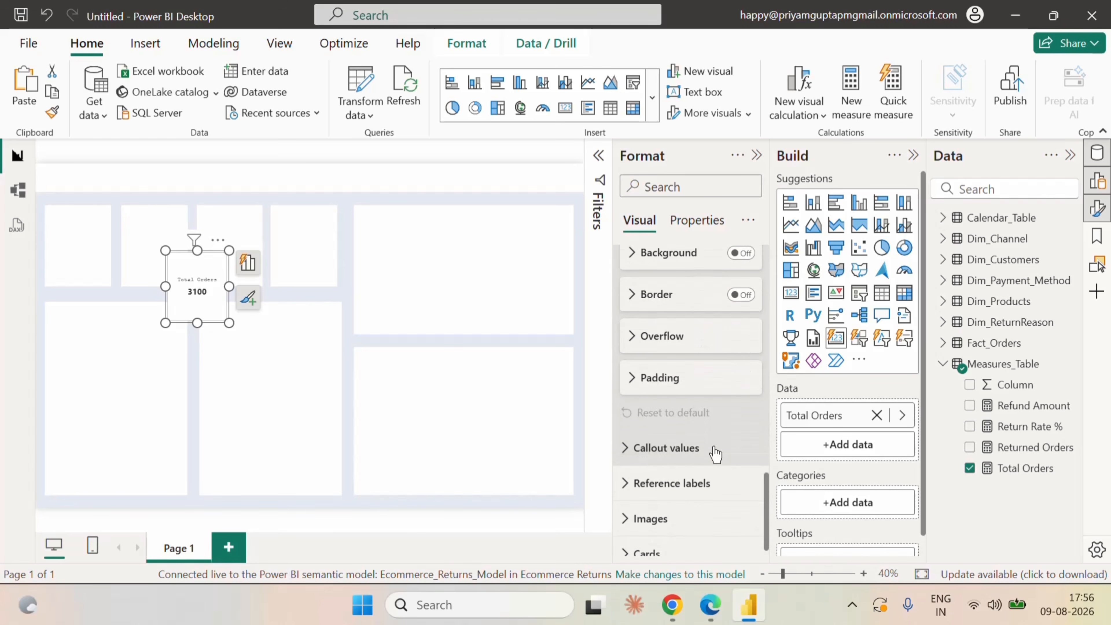
left_click(659, 447)
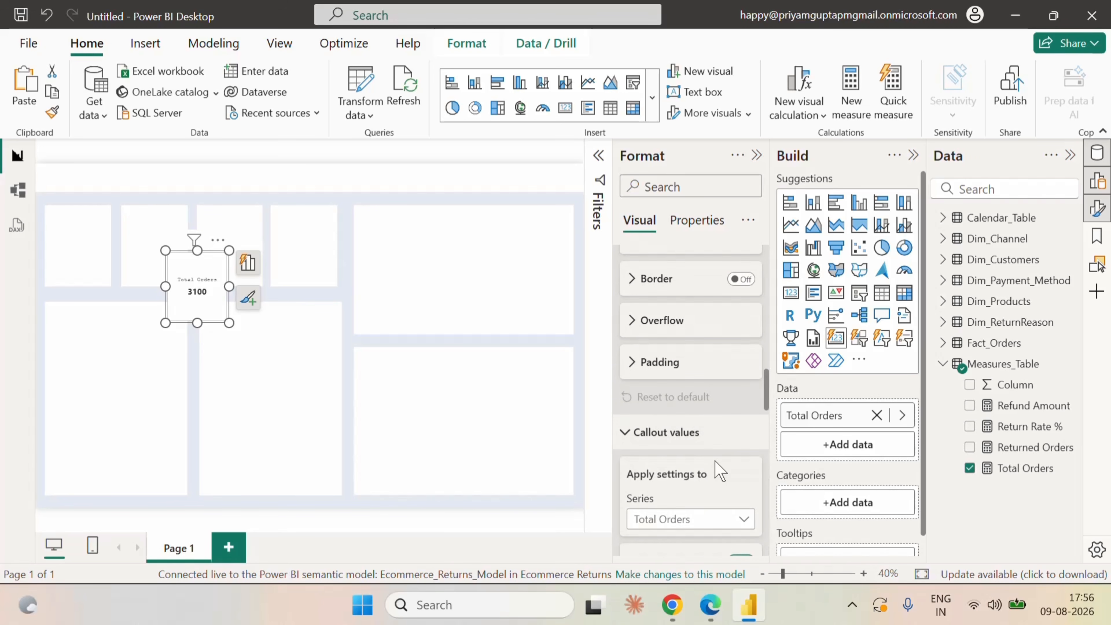
scroll(716, 461, "down", 10)
scroll(716, 461, "down", 8)
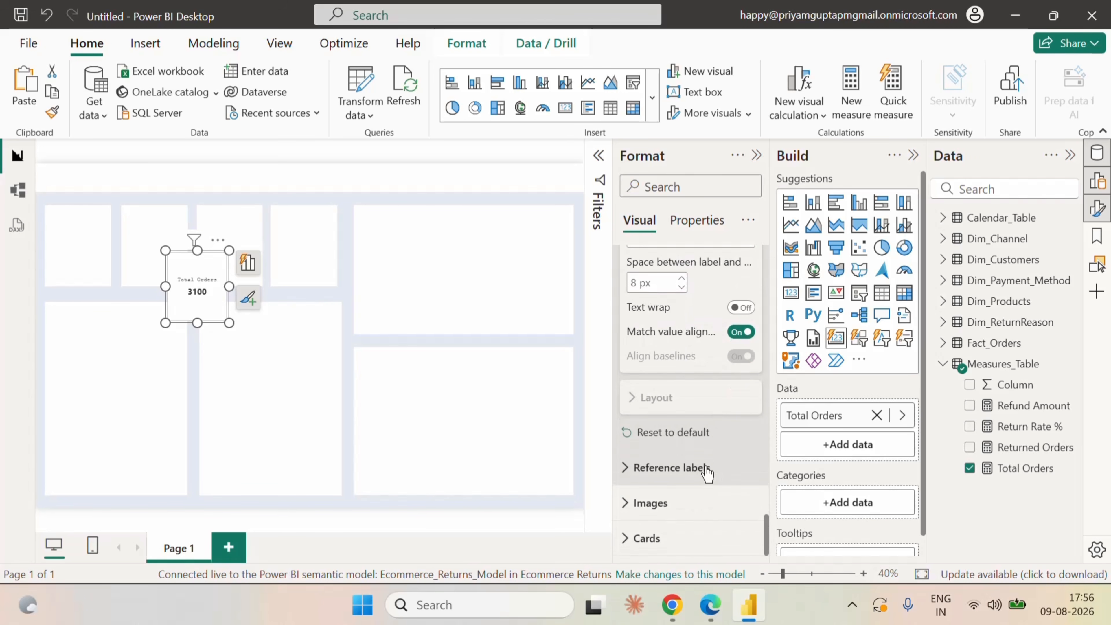
Turn off the background and the border in the visual's Cards settings.
left_click(682, 543)
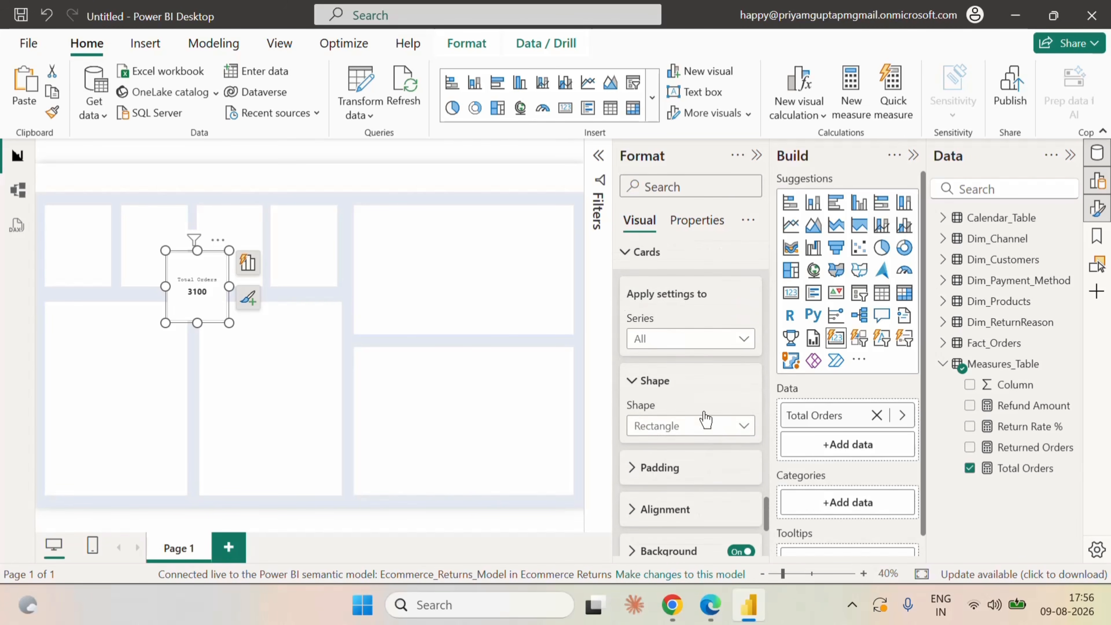
scroll(705, 419, "down", 3)
left_click(741, 403)
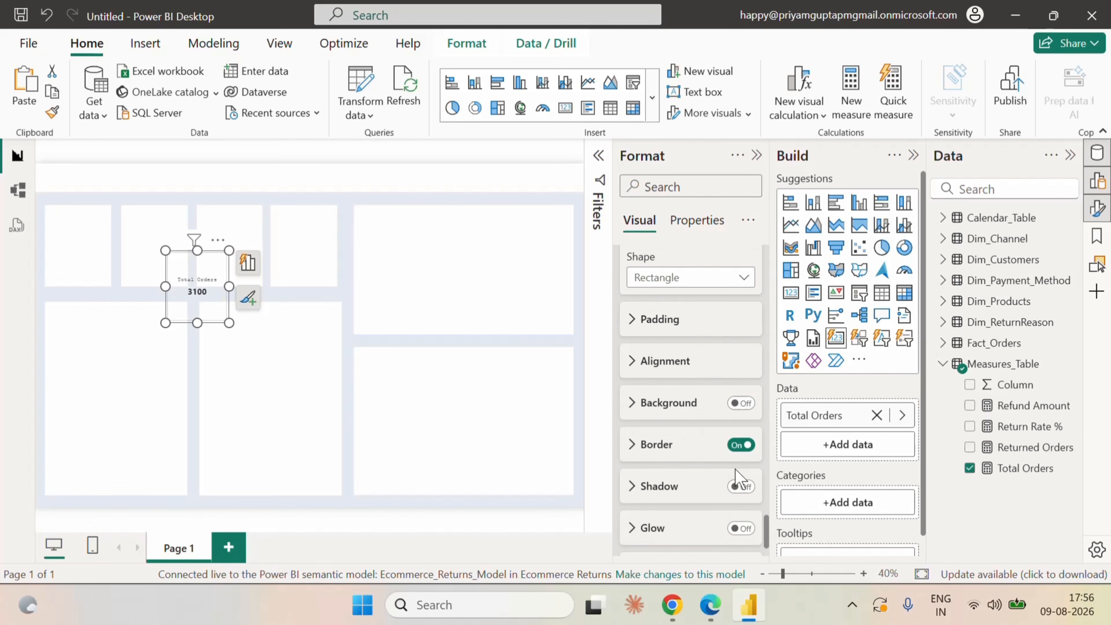
left_click(742, 445)
scroll(713, 471, "down", 2)
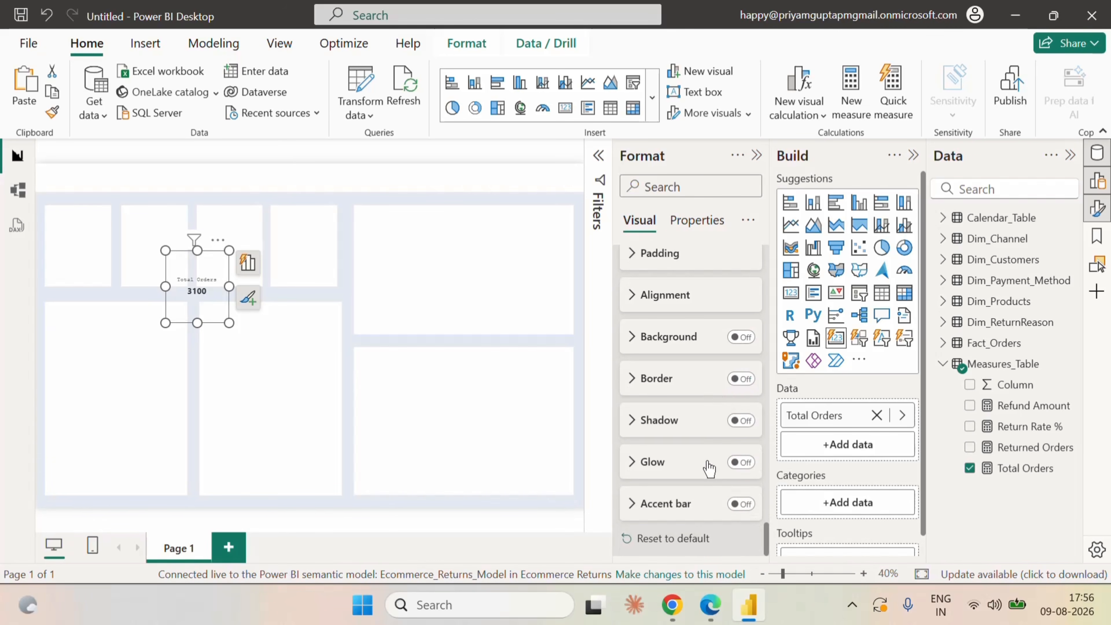
Search the card's formatting options for "divi" and clear the search.
scroll(711, 464, "up", 10)
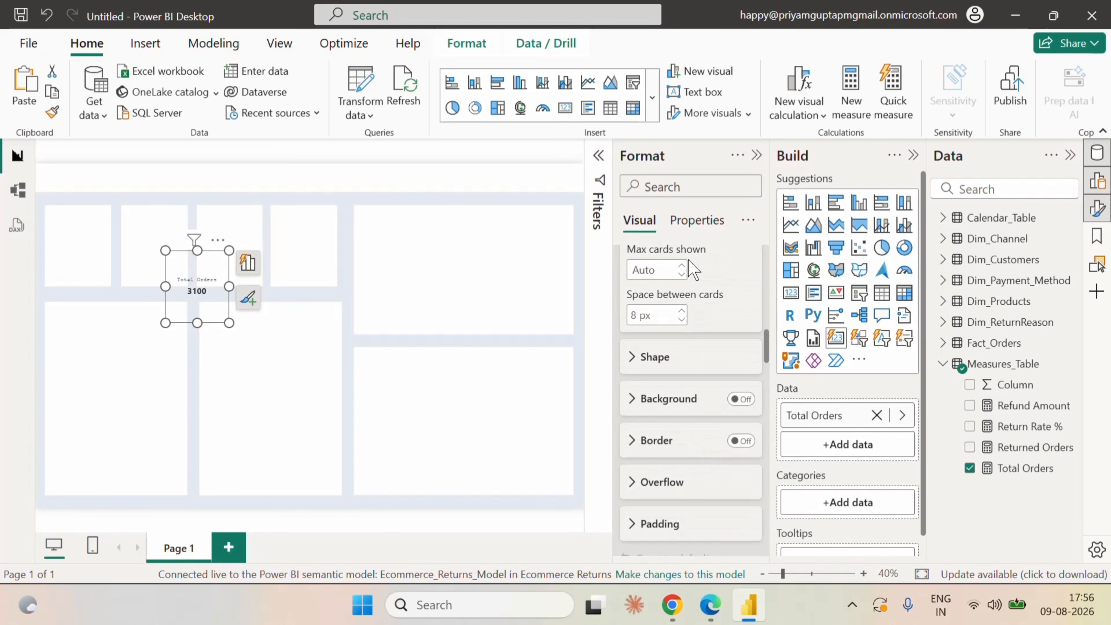
type("d")
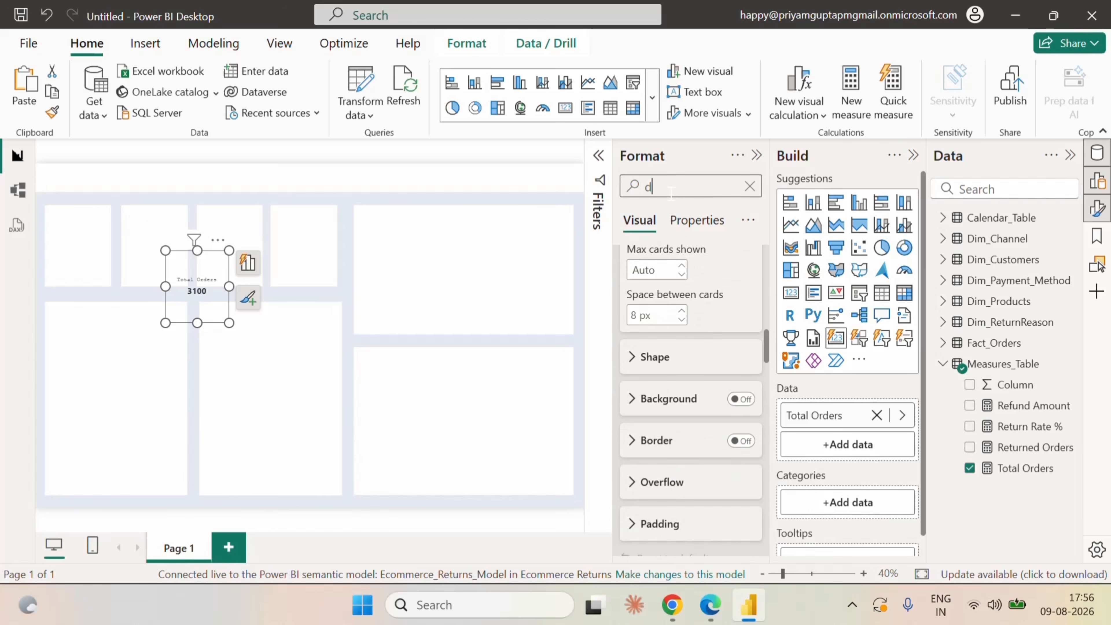
type("ivi")
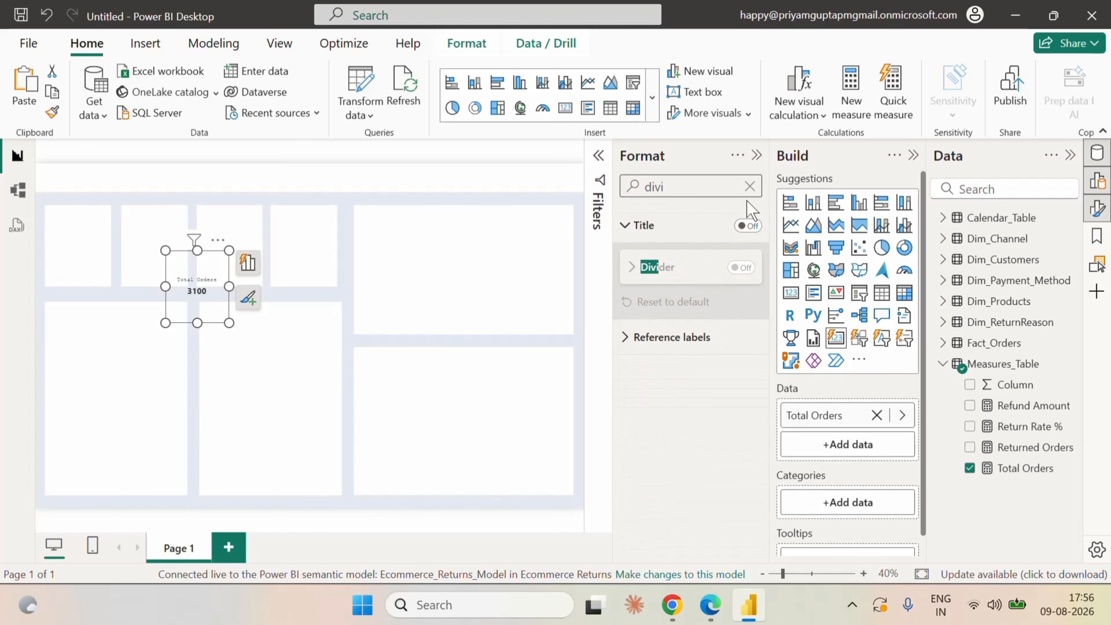
left_click(750, 187)
Fit the Total Orders card into the lower part of the first small box, about 184 wide and 103 high, and deselect it.
left_click_drag(201, 258, 79, 258)
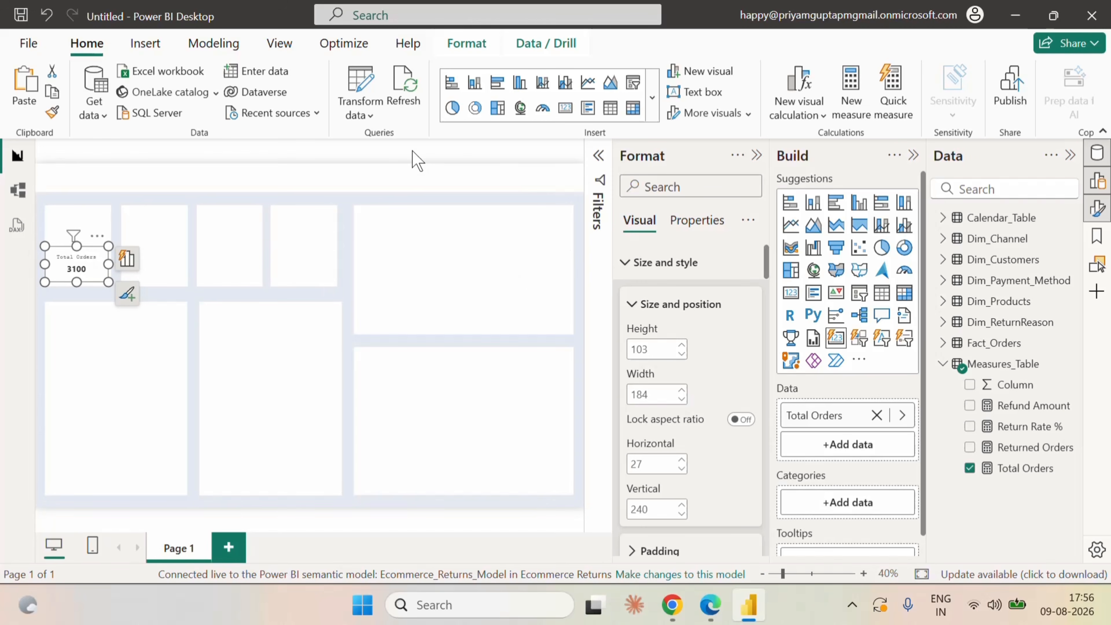
left_click(410, 158)
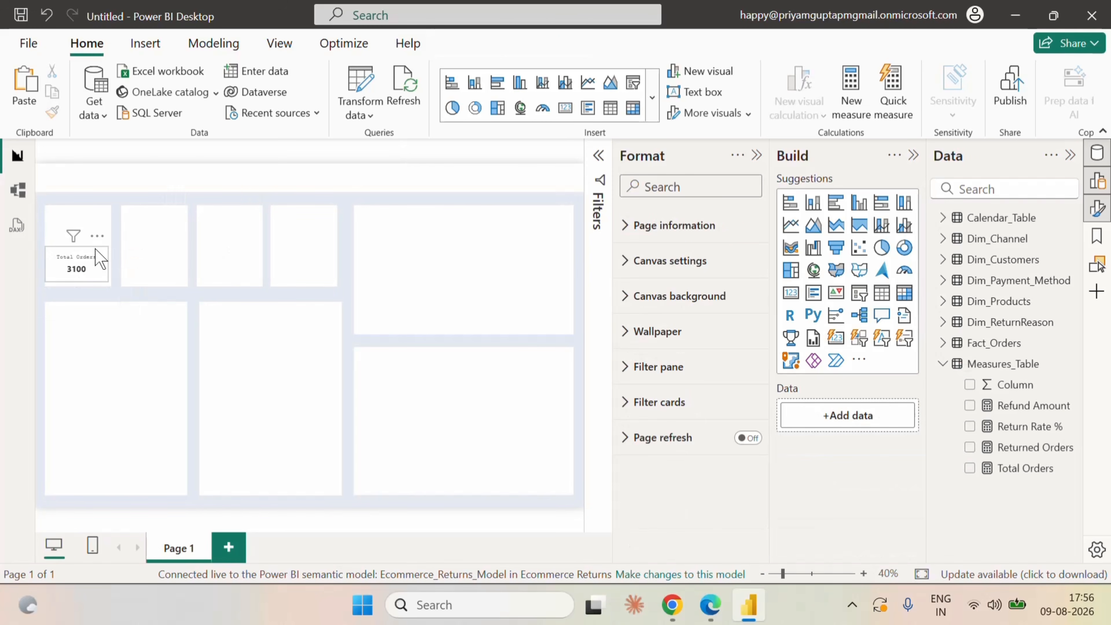
Duplicate the Total Orders card into the lower part of the second small box and replace its measure with Returned Orders.
left_click(100, 258)
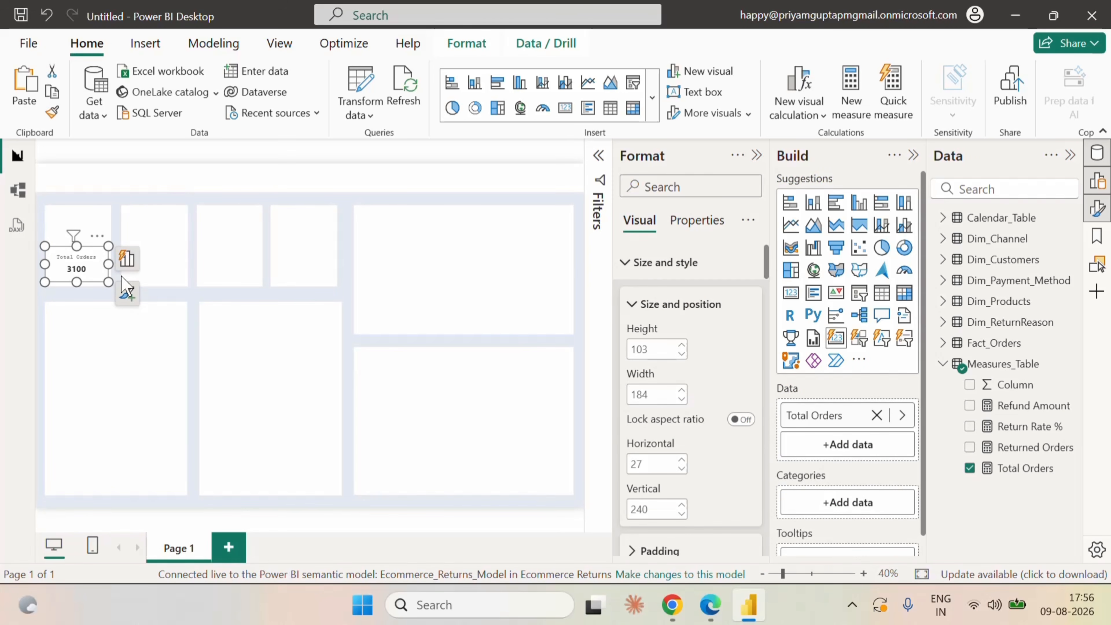
left_click(158, 162)
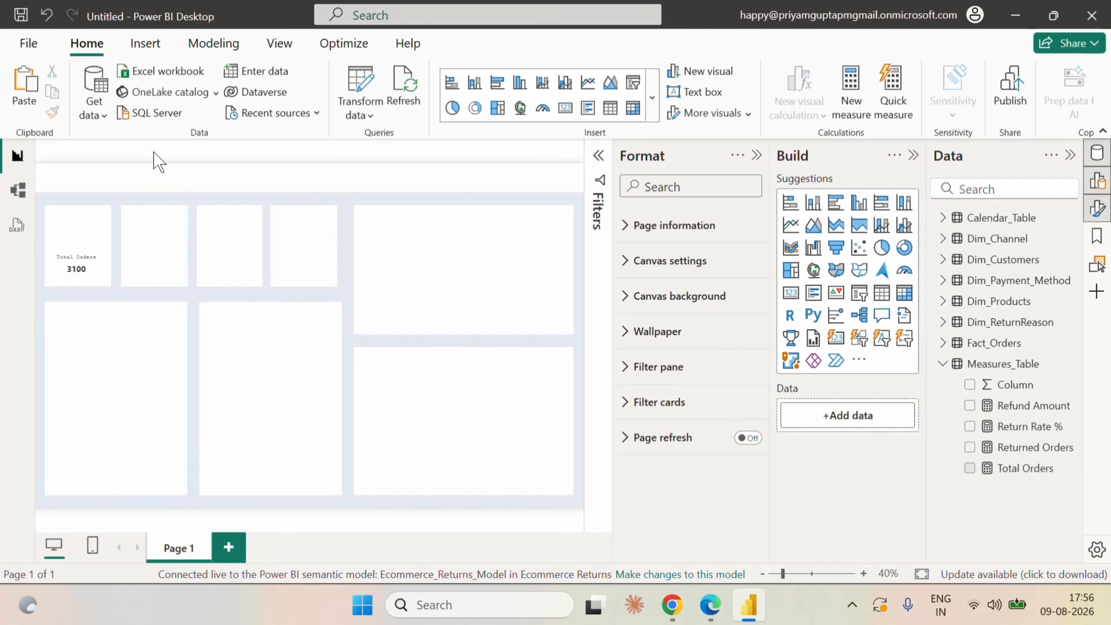
key("ctrl+v")
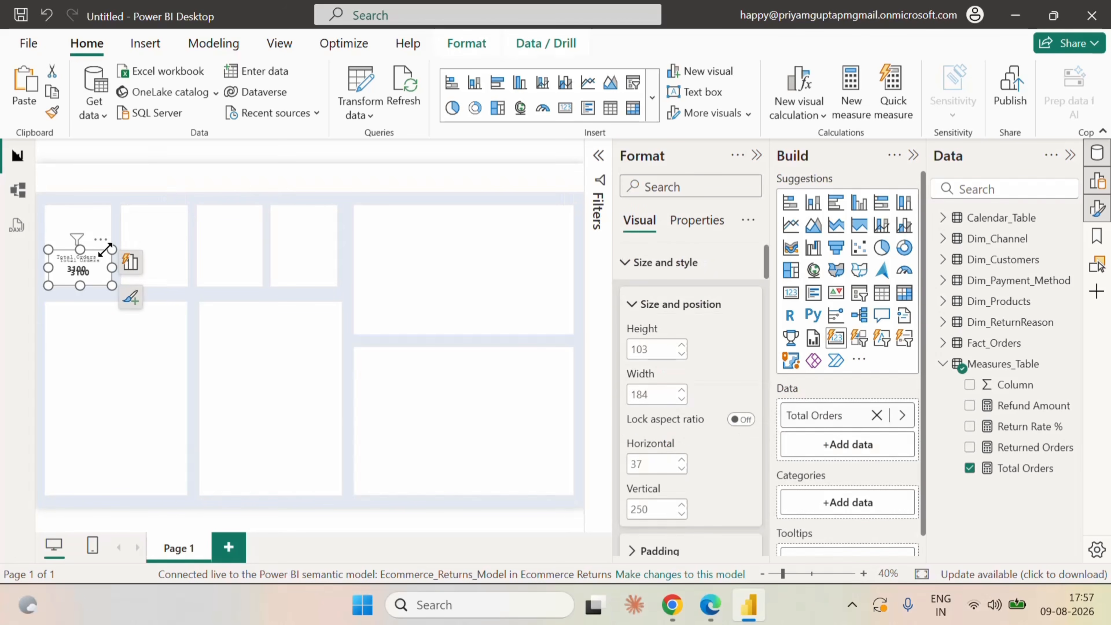
left_click_drag(91, 259, 165, 258)
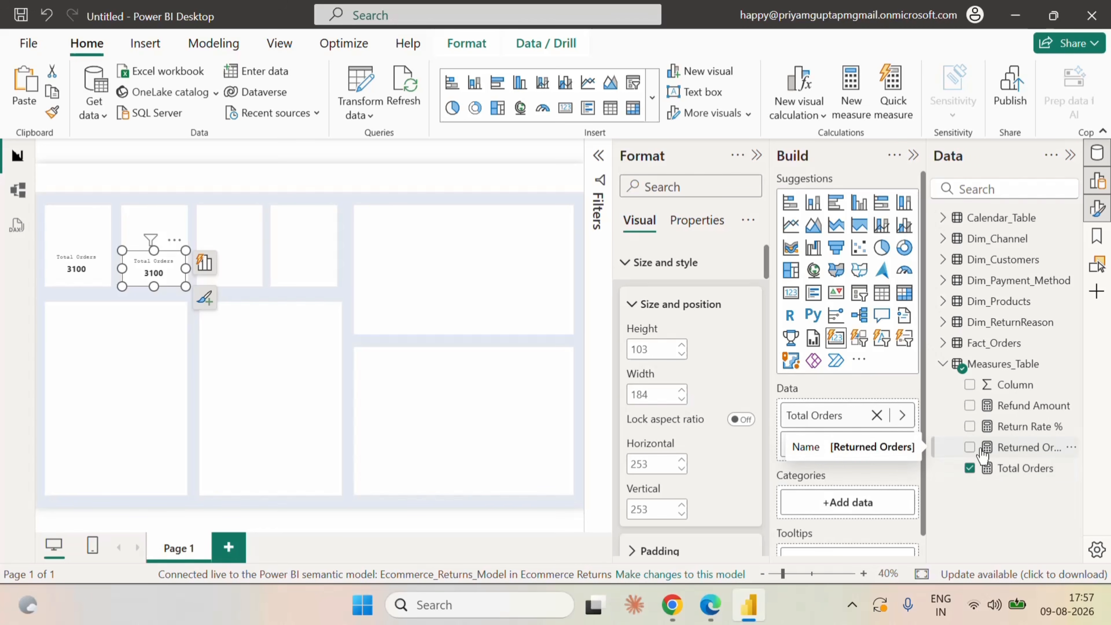
left_click(970, 447)
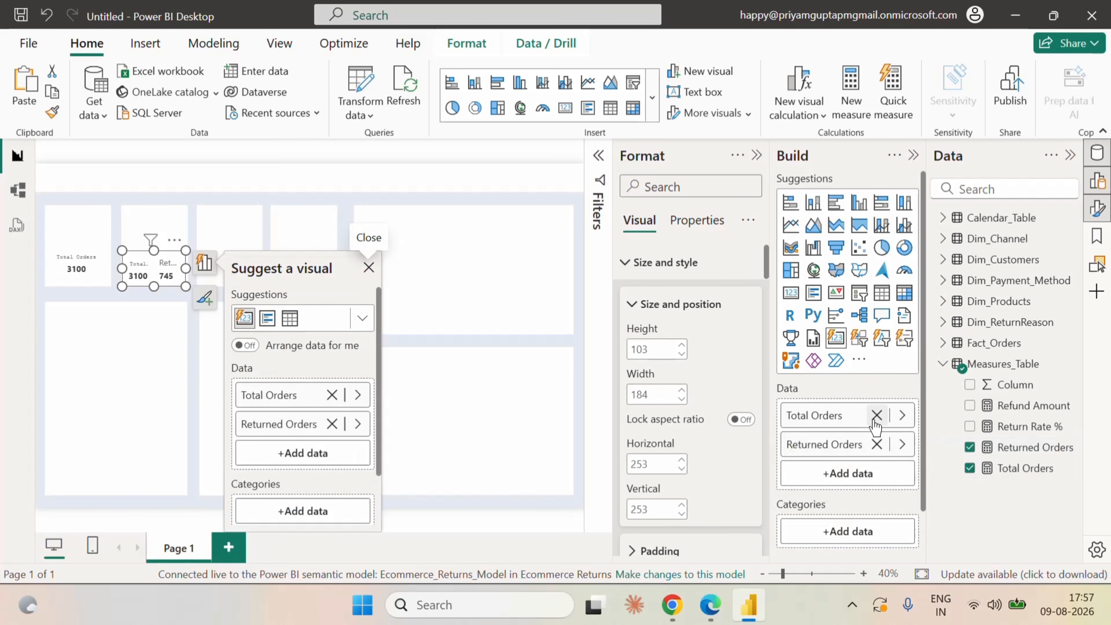
left_click(876, 415)
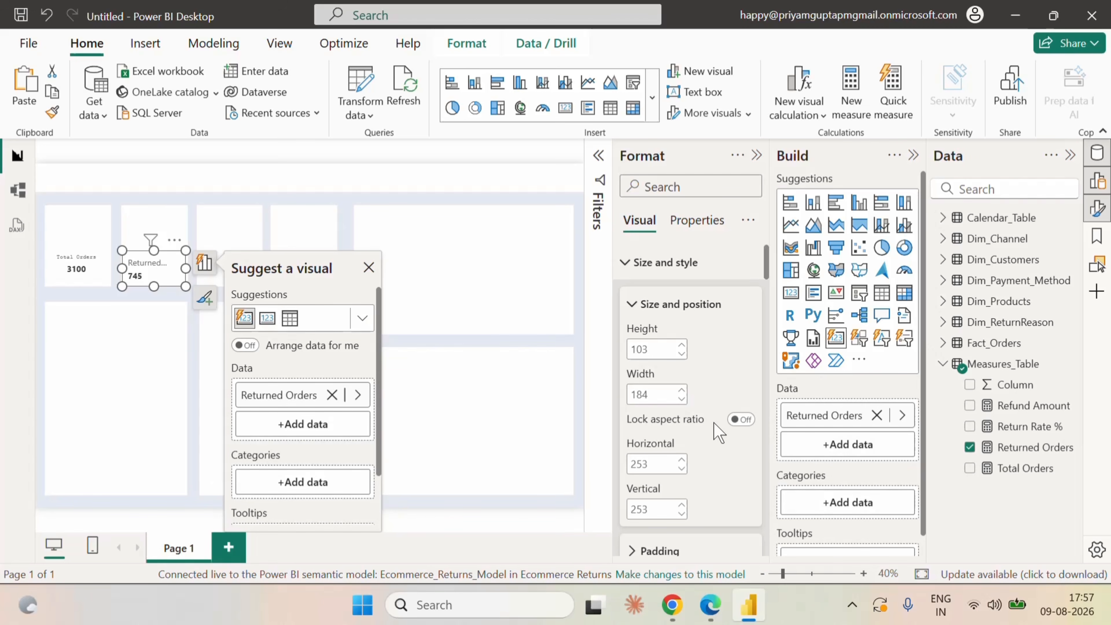
Try Format Painter from the Total Orders card onto the Returned Orders card, and set the latter's label font to Courier, size 12.
left_click(79, 269)
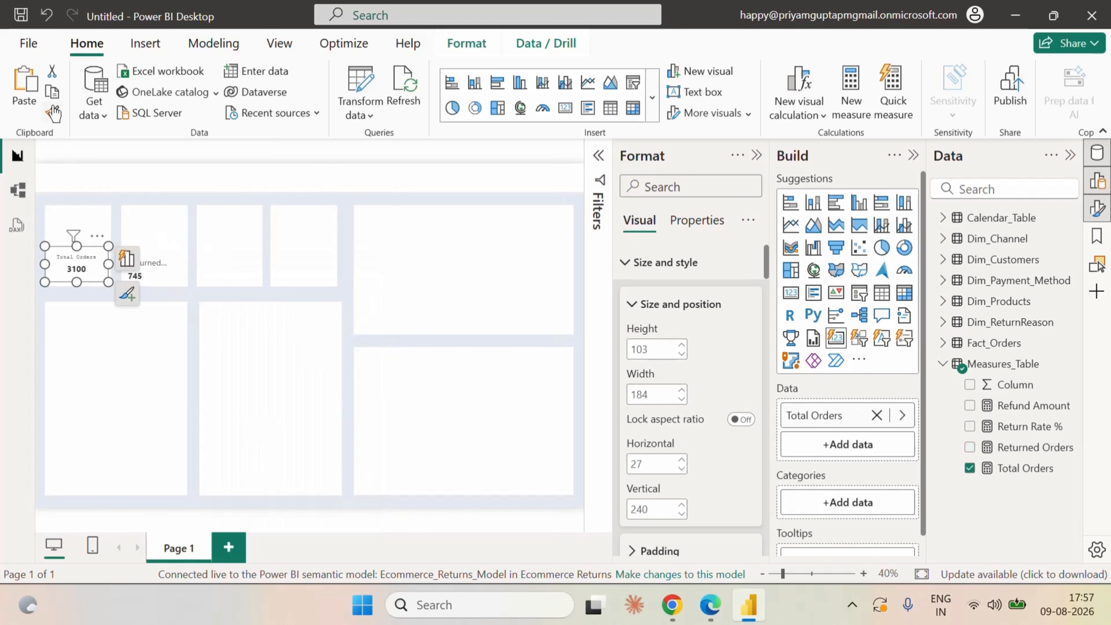
left_click(175, 263)
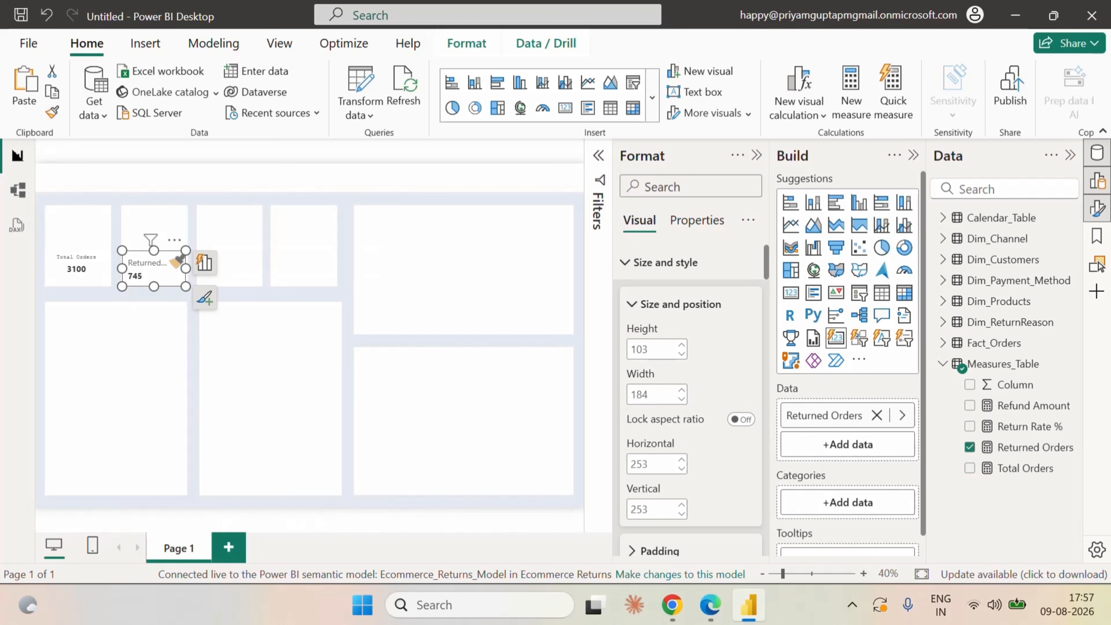
scroll(738, 419, "down", 10)
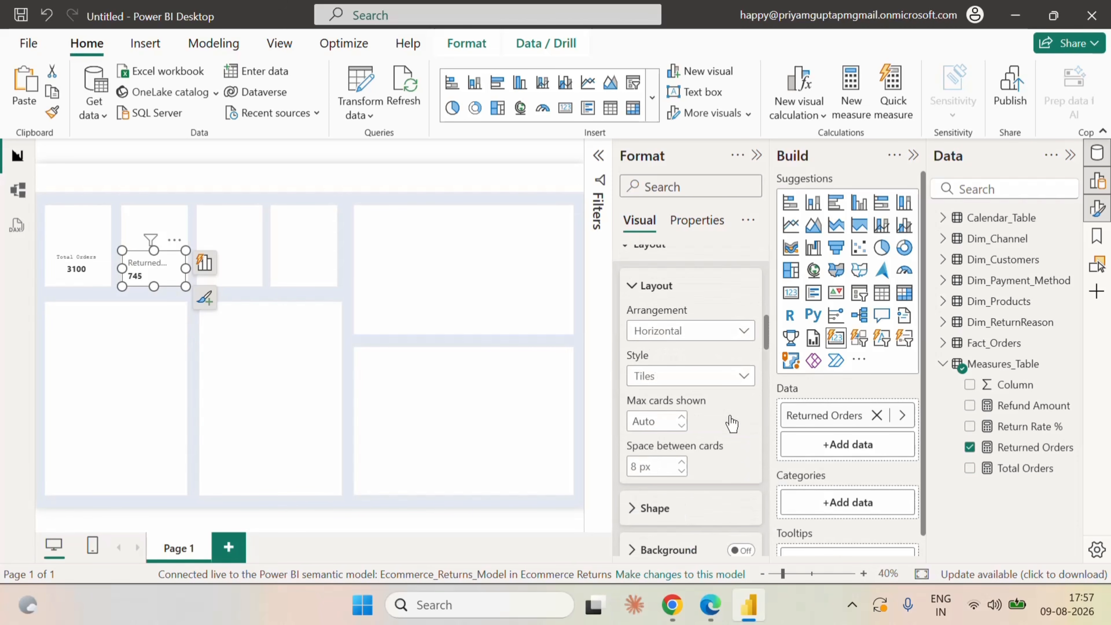
scroll(731, 423, "down", 8)
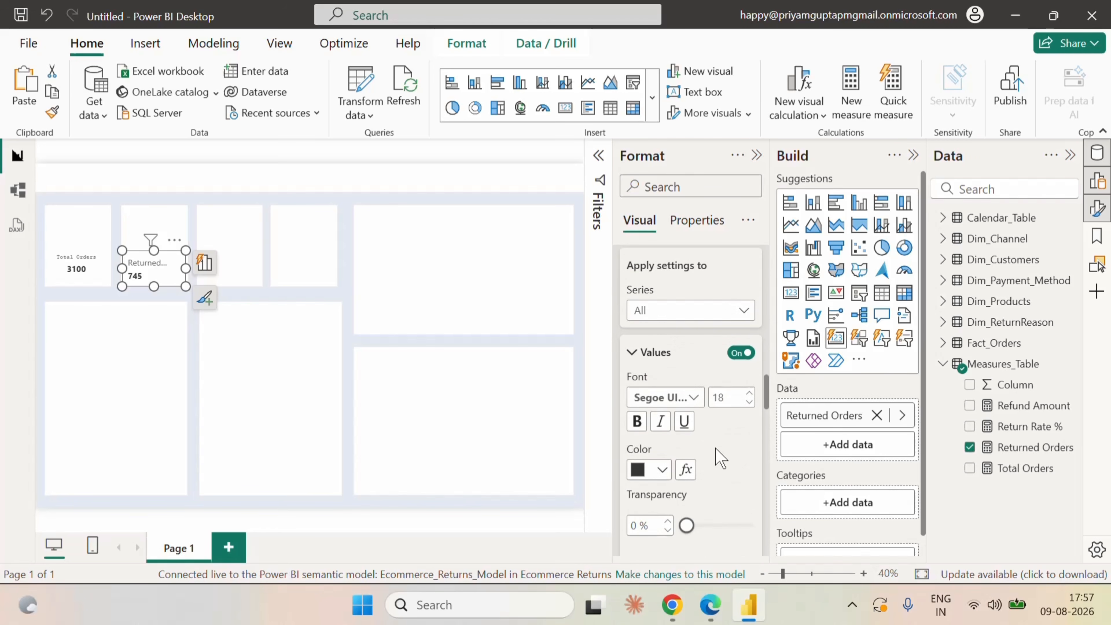
scroll(719, 454, "down", 5)
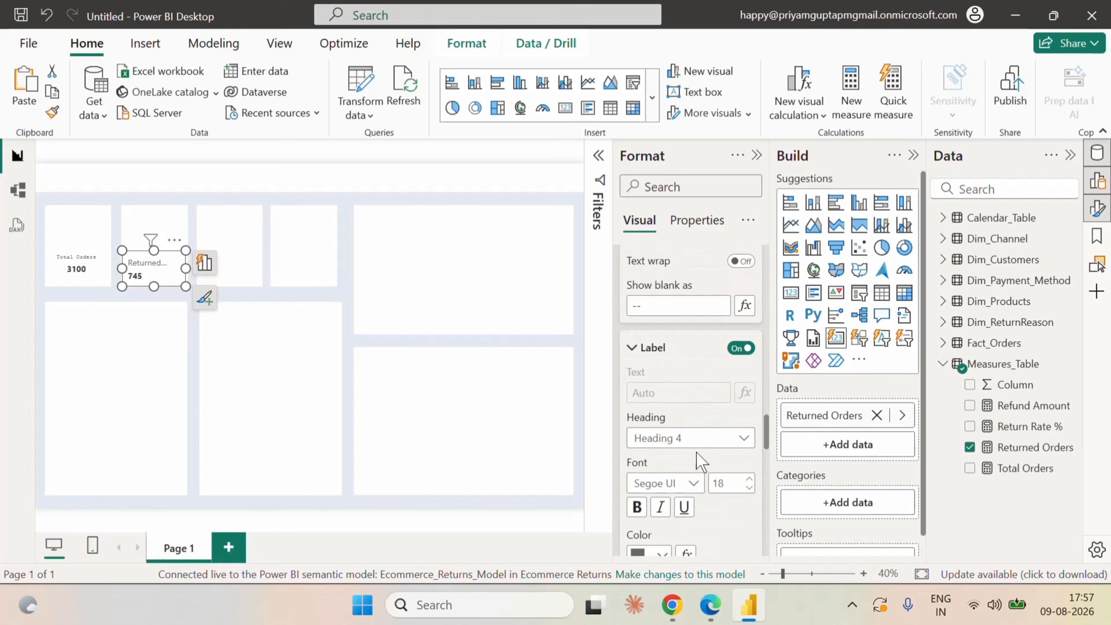
scroll(713, 489, "down", 3)
type("12")
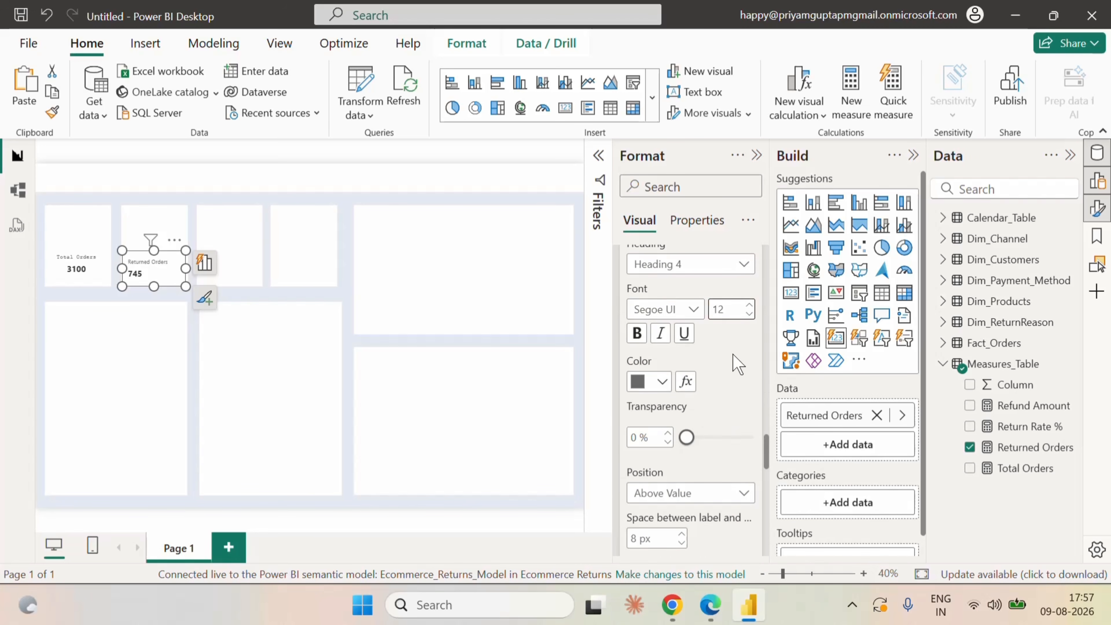
scroll(727, 432, "down", 1)
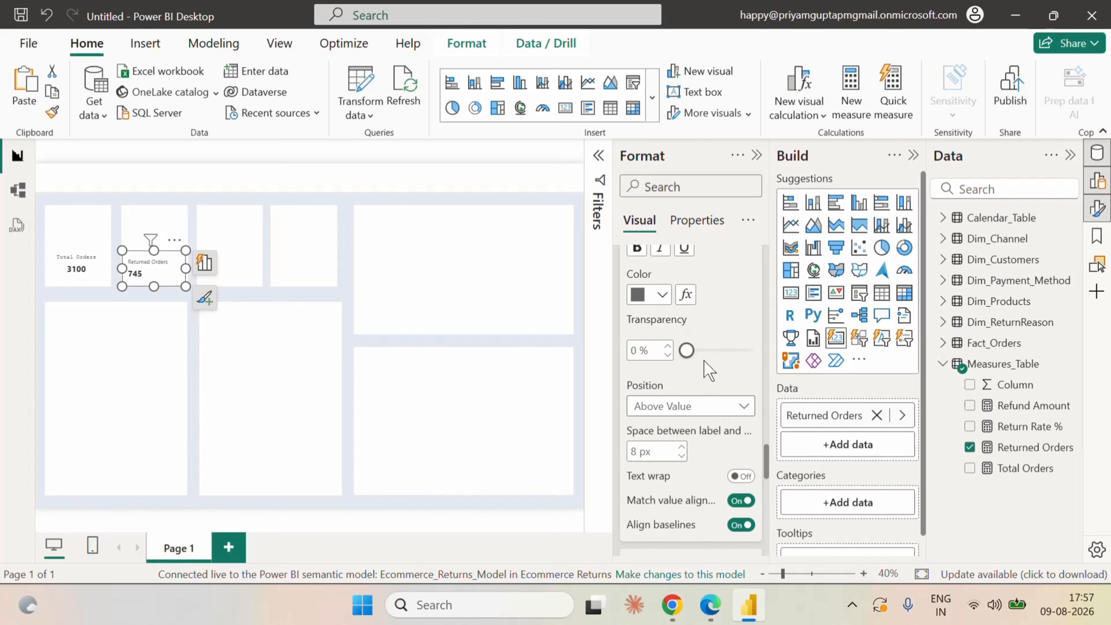
scroll(734, 330, "up", 3)
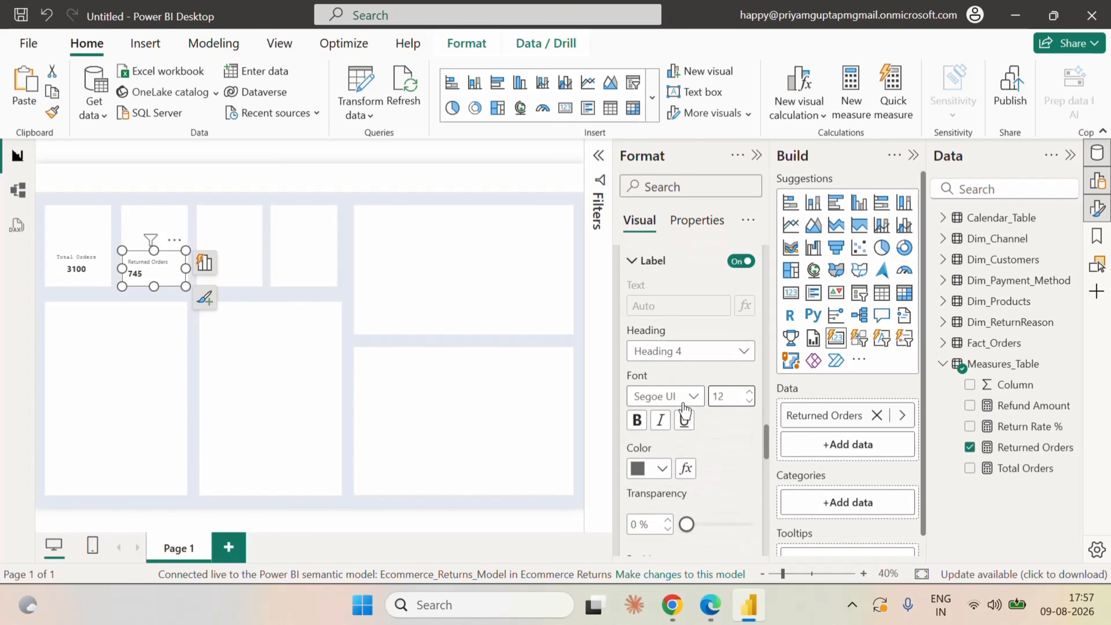
left_click(689, 396)
left_click(656, 138)
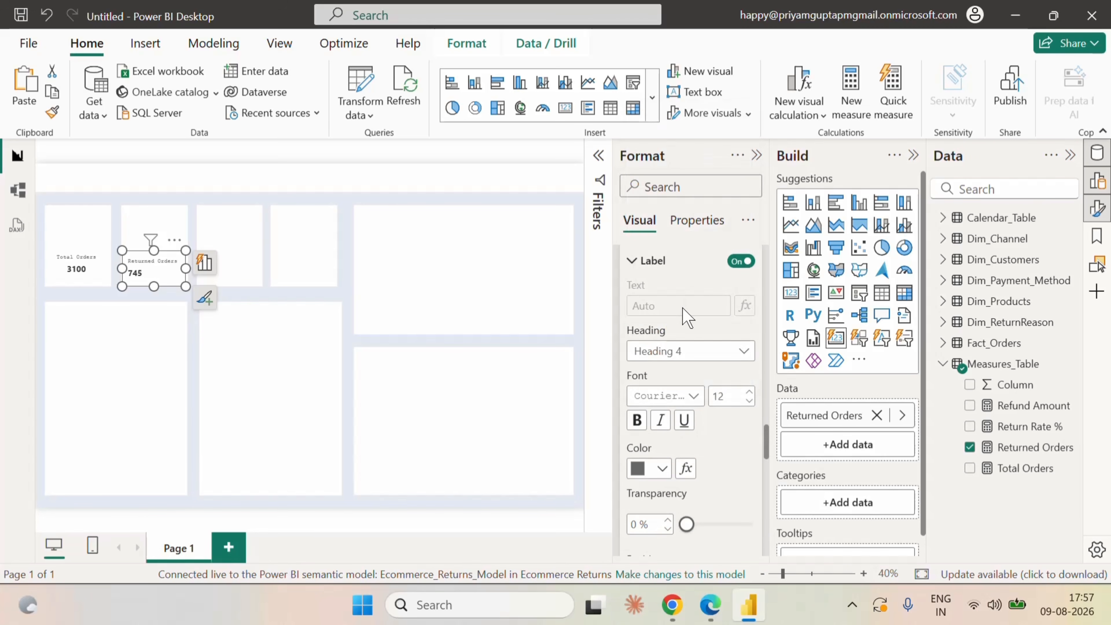
Centre the Returned Orders card's callout value horizontally and deselect the card.
scroll(734, 472, "down", 5)
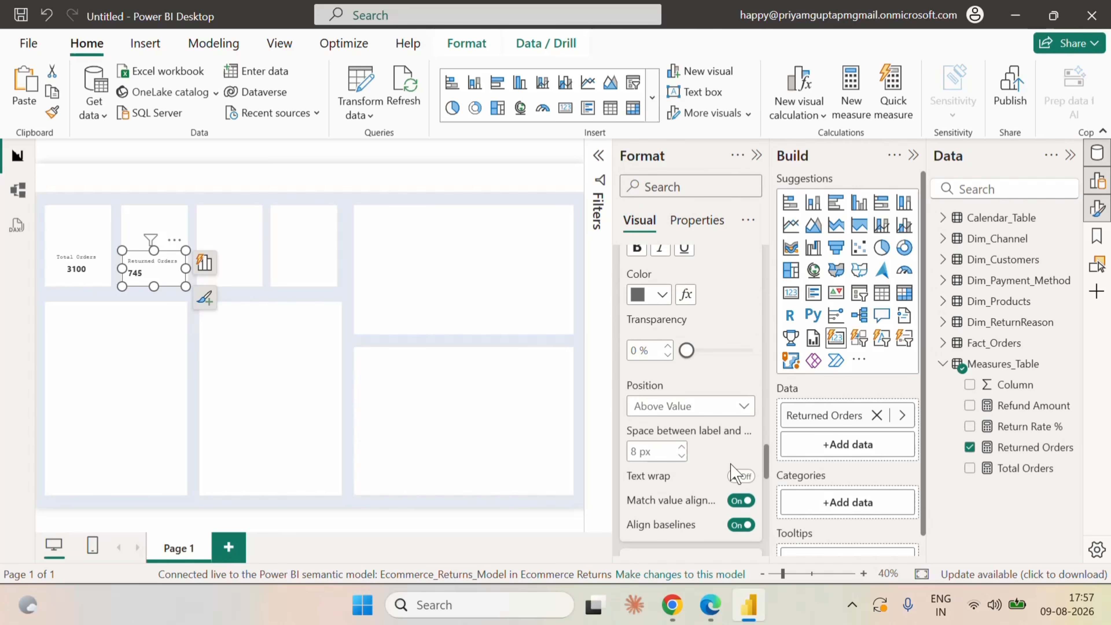
scroll(736, 473, "up", 5)
scroll(736, 473, "down", 6)
scroll(734, 473, "up", 10)
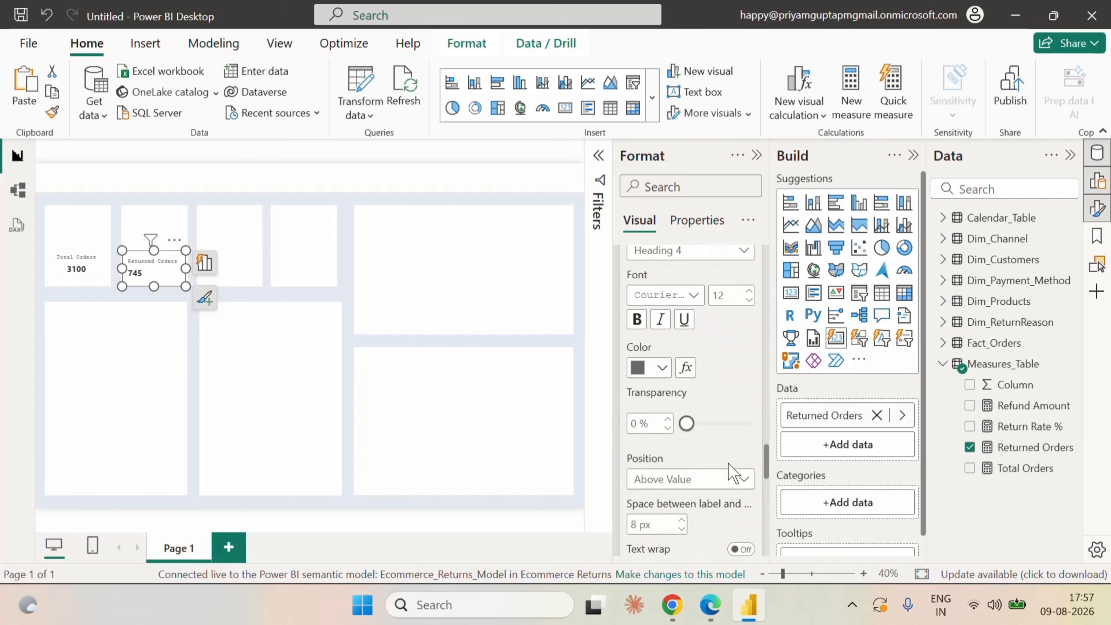
scroll(731, 472, "up", 4)
scroll(713, 453, "down", 6)
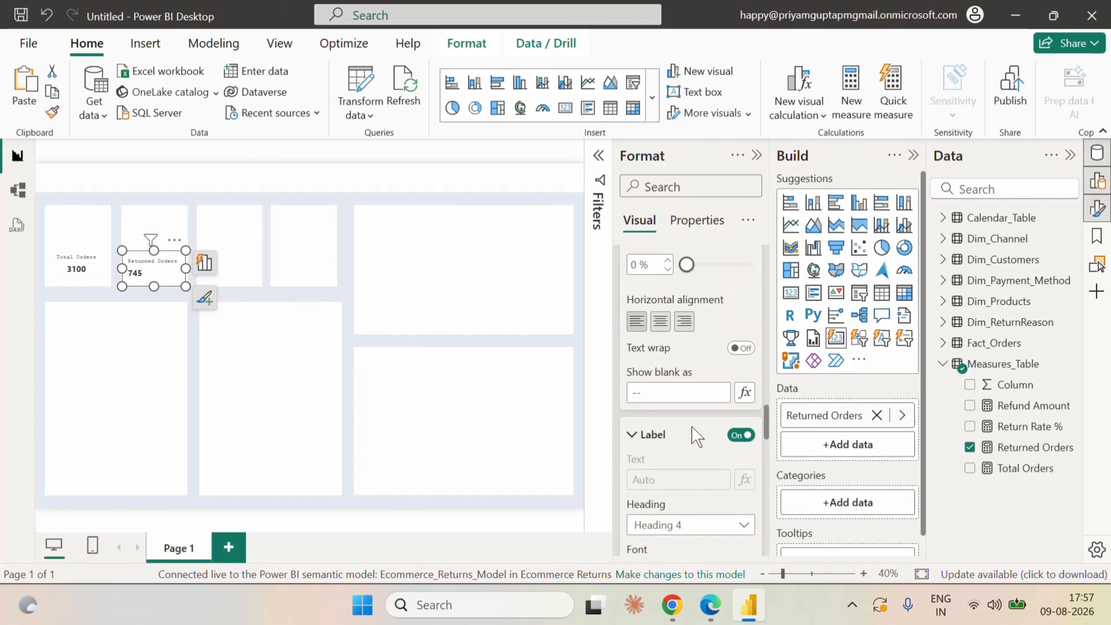
left_click(659, 324)
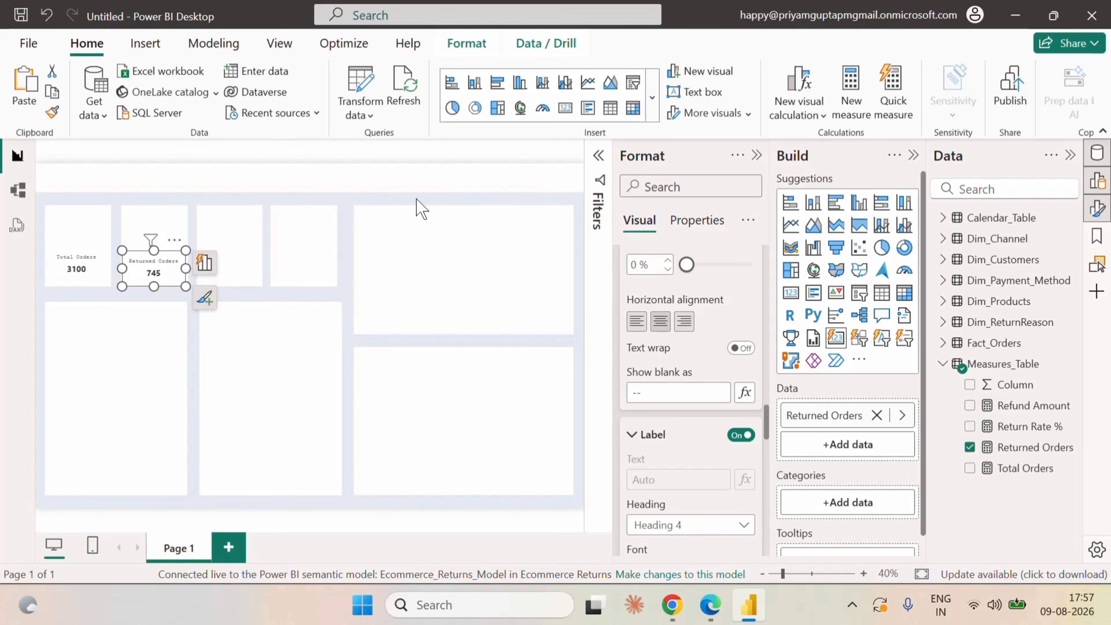
left_click(420, 209)
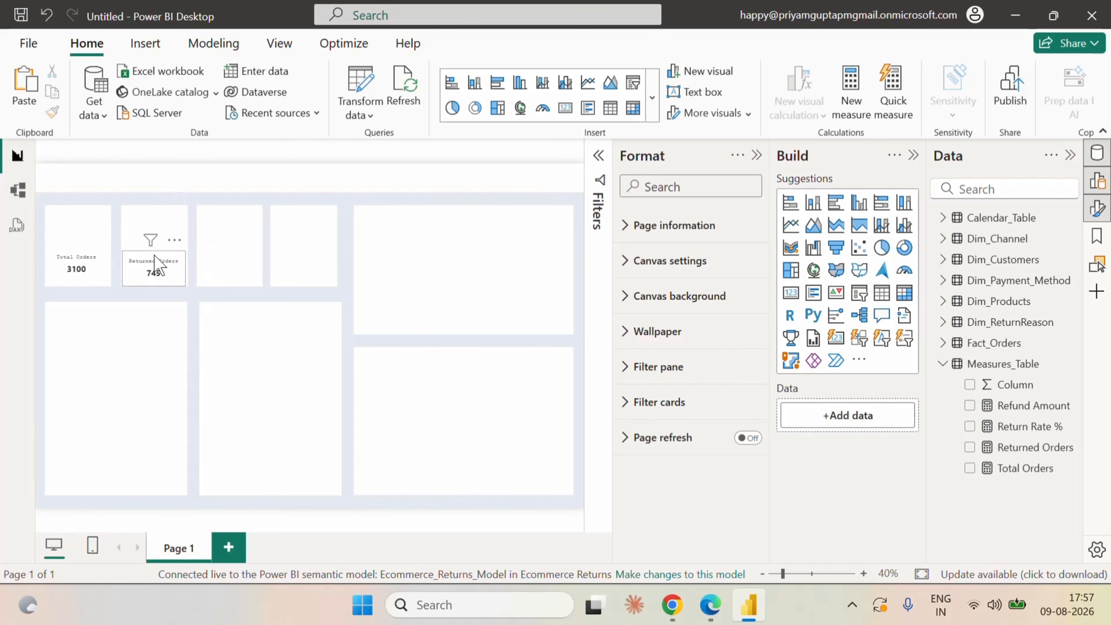
Move the Returned Orders card up to vertical position 240, level with the Total Orders card, and deselect it.
left_click(158, 266)
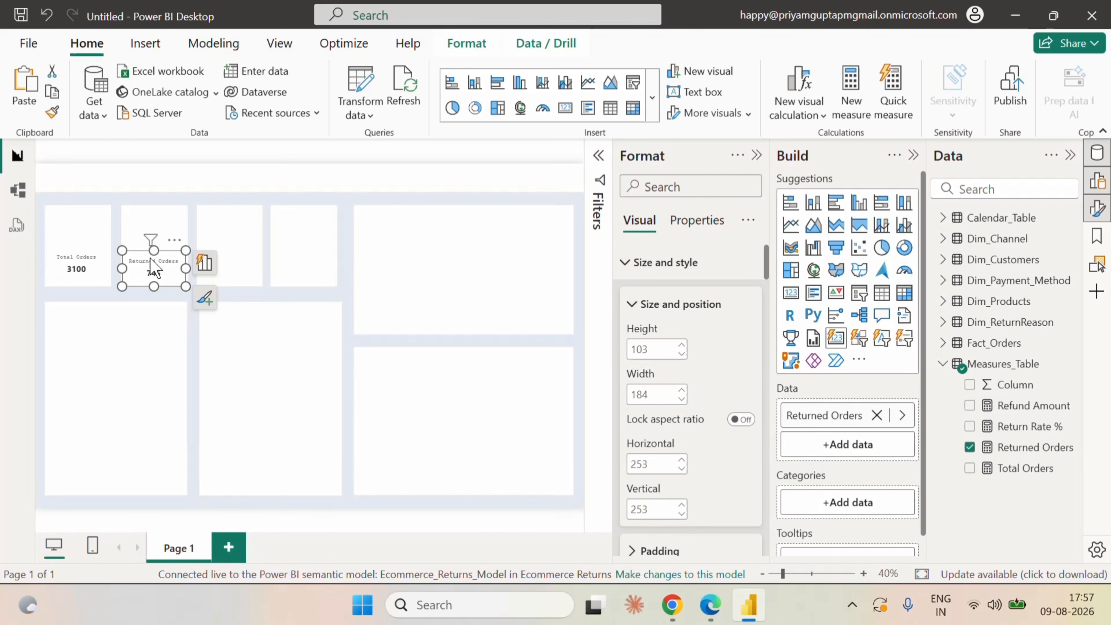
left_click_drag(151, 259, 151, 258)
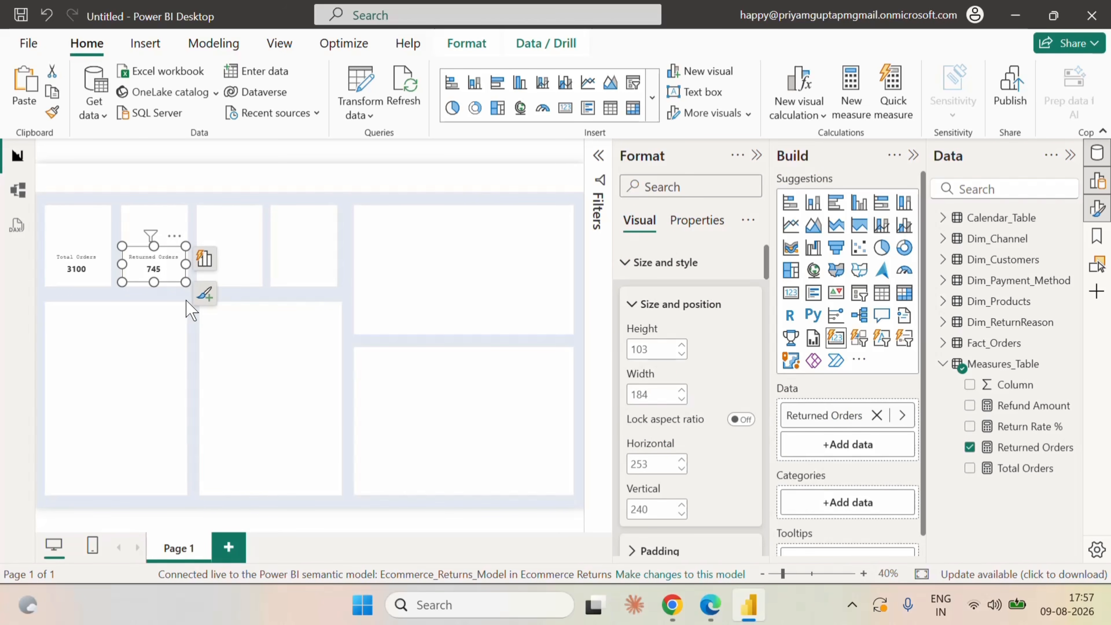
left_click(345, 209)
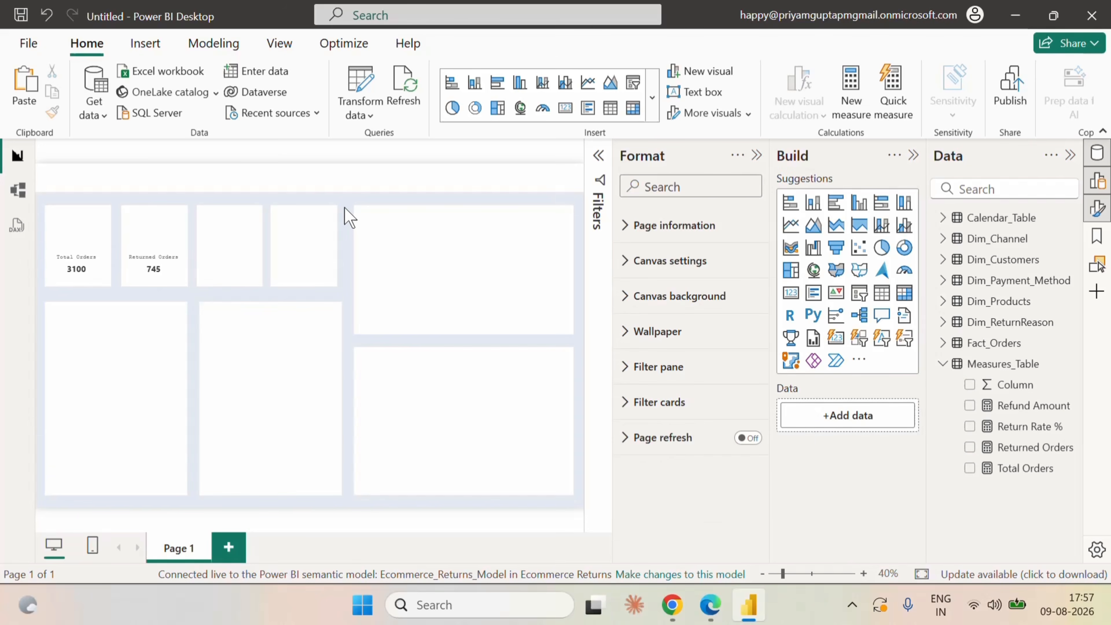
Paste another card copy into the third small box at about horizontal 478, vertical 240, and replace its measure with Return Rate %.
key("ctrl+v")
left_click_drag(171, 266, 237, 253)
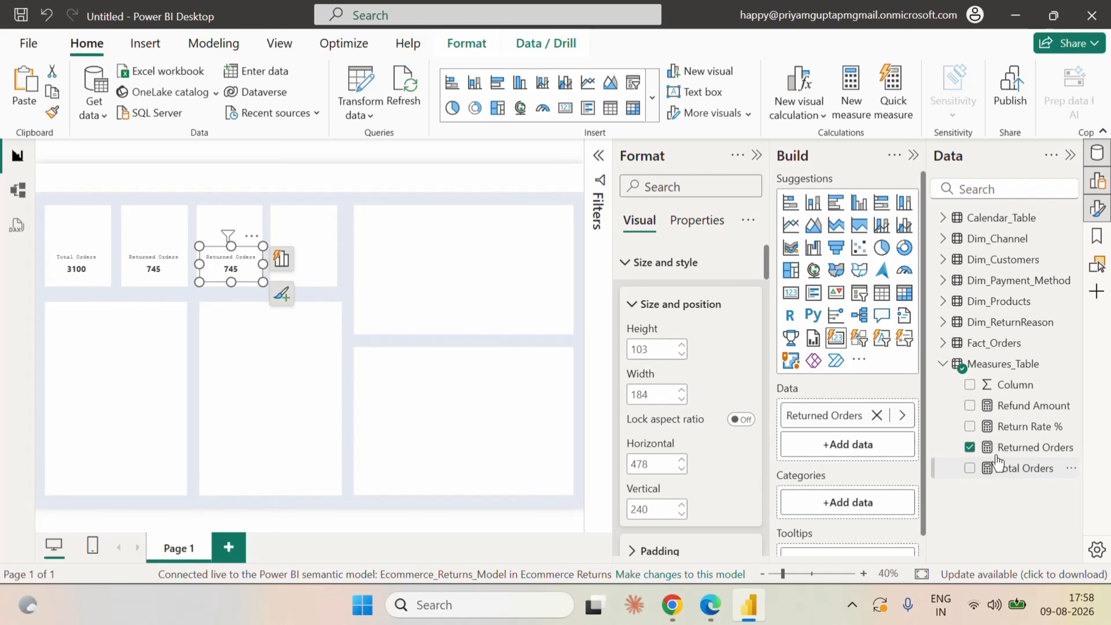
left_click(972, 448)
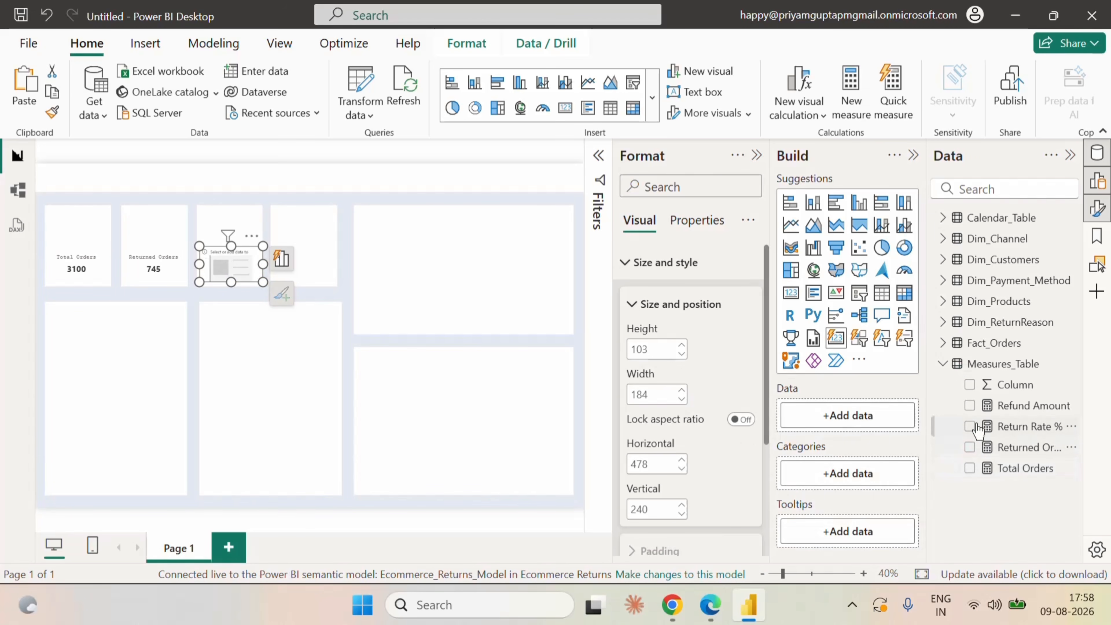
left_click(970, 426)
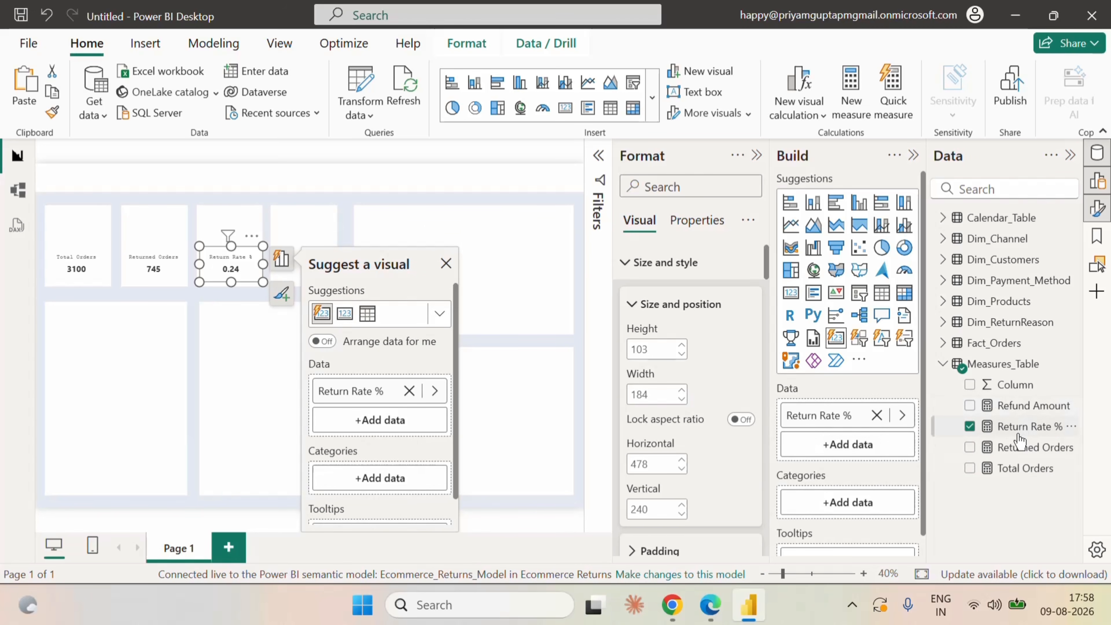
Switch to the Ecommerce_Returns_Model in Fabric in the browser and set the Return Rate % measure's format to Percentage.
left_click(1018, 434)
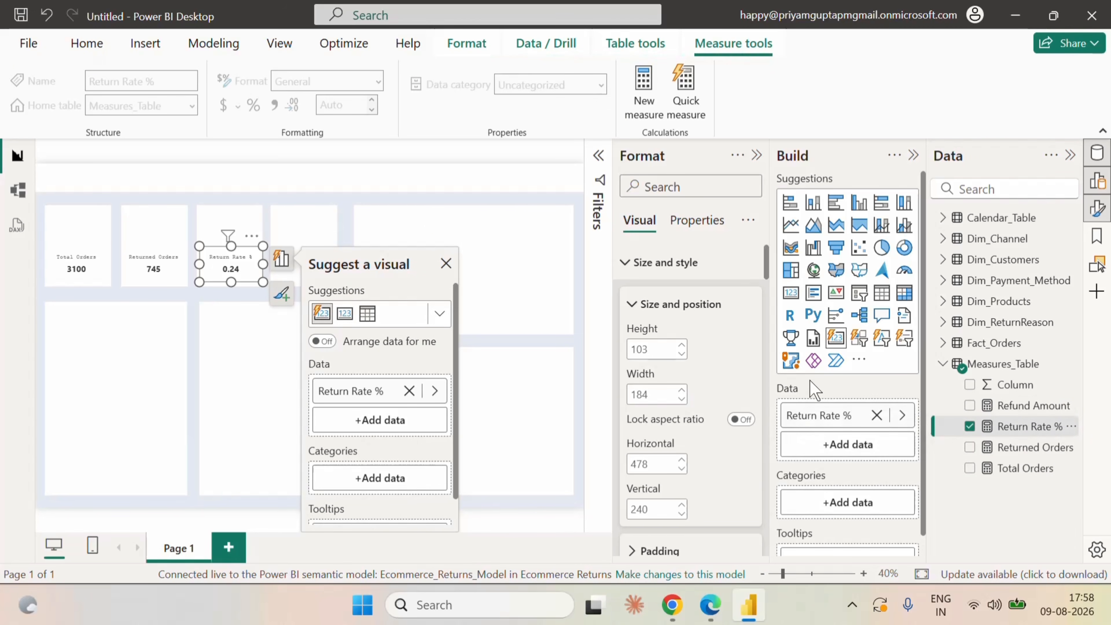
left_click(720, 616)
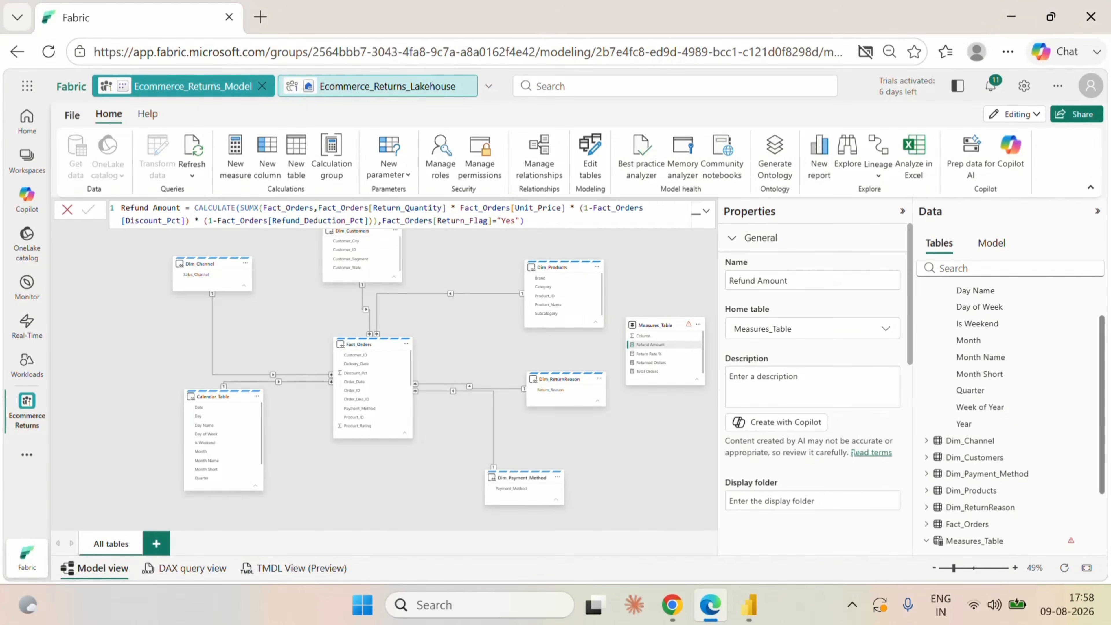
left_click(652, 353)
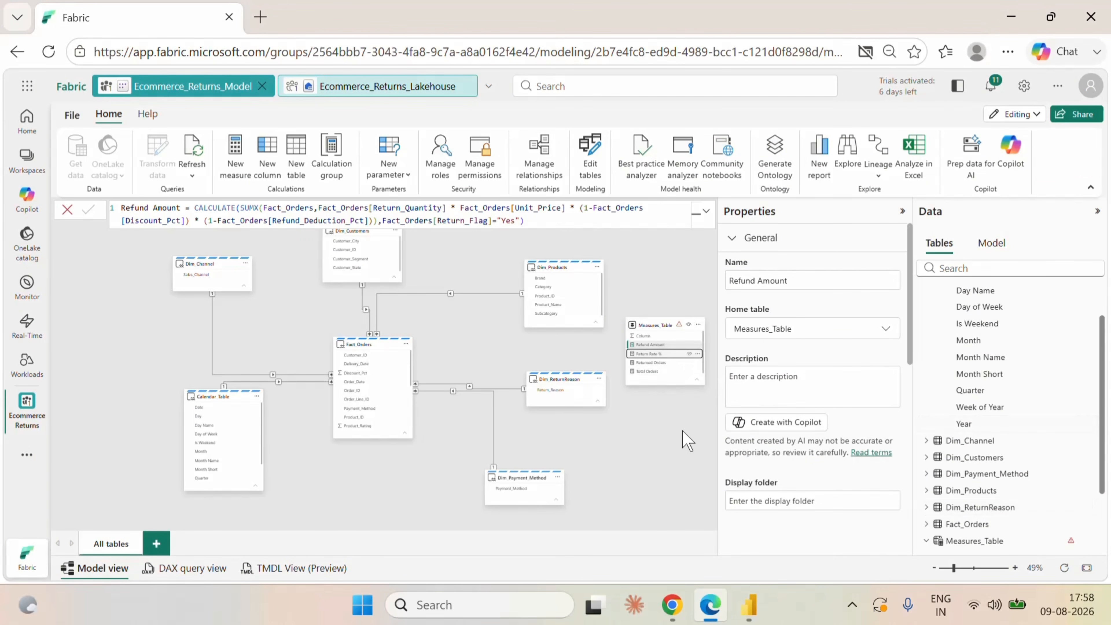
scroll(852, 436, "down", 5)
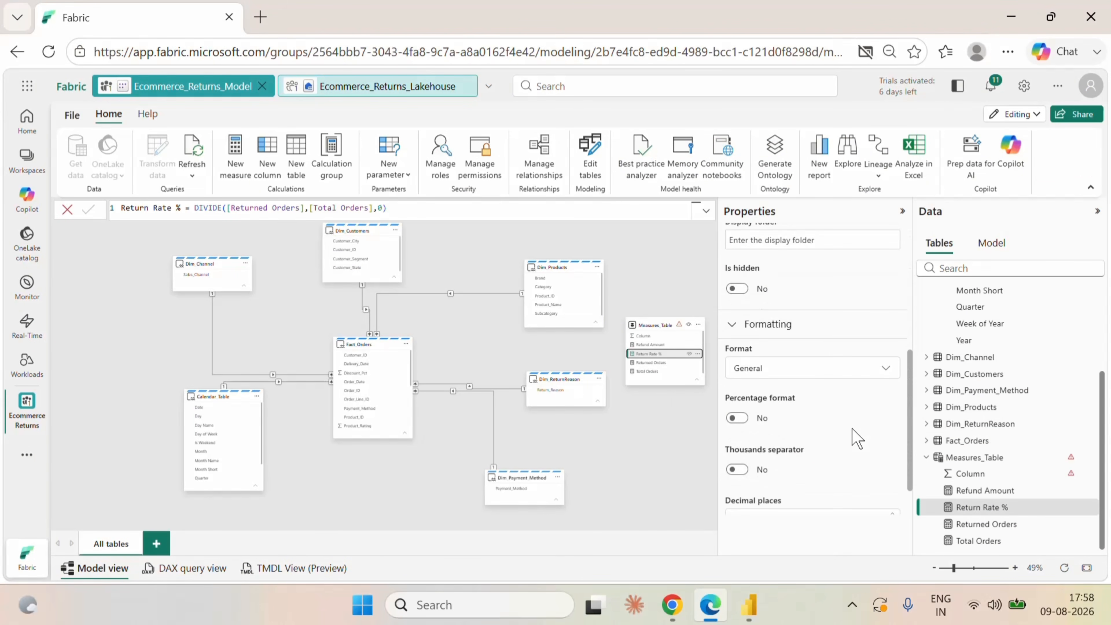
left_click(812, 371)
left_click(775, 254)
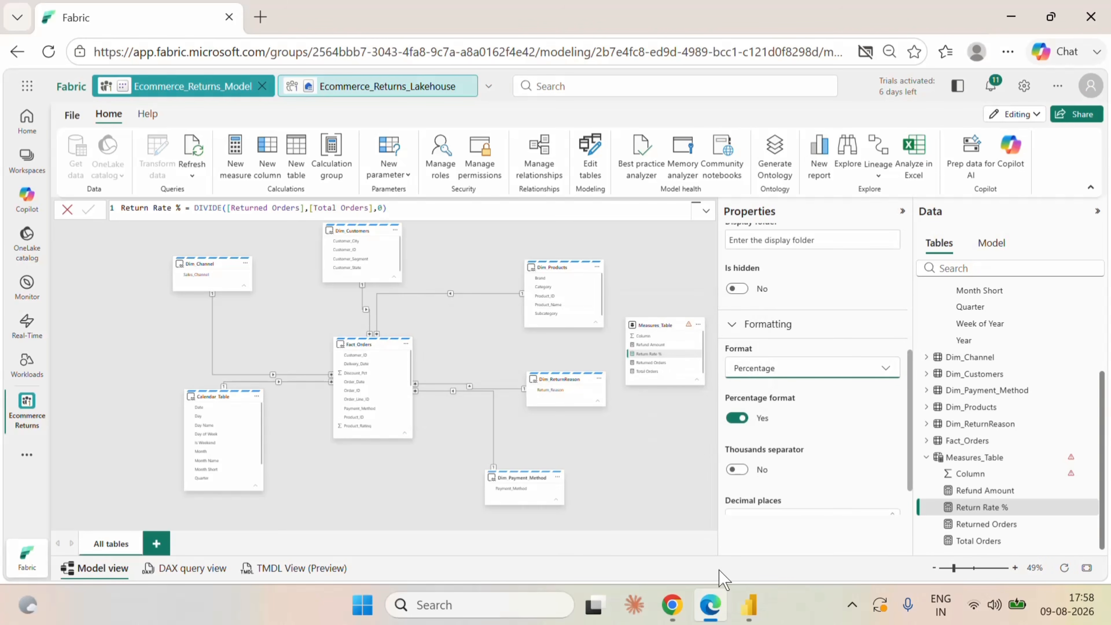
Switch back to Power BI Desktop, refresh the report data, and deselect everything on the canvas.
left_click(748, 605)
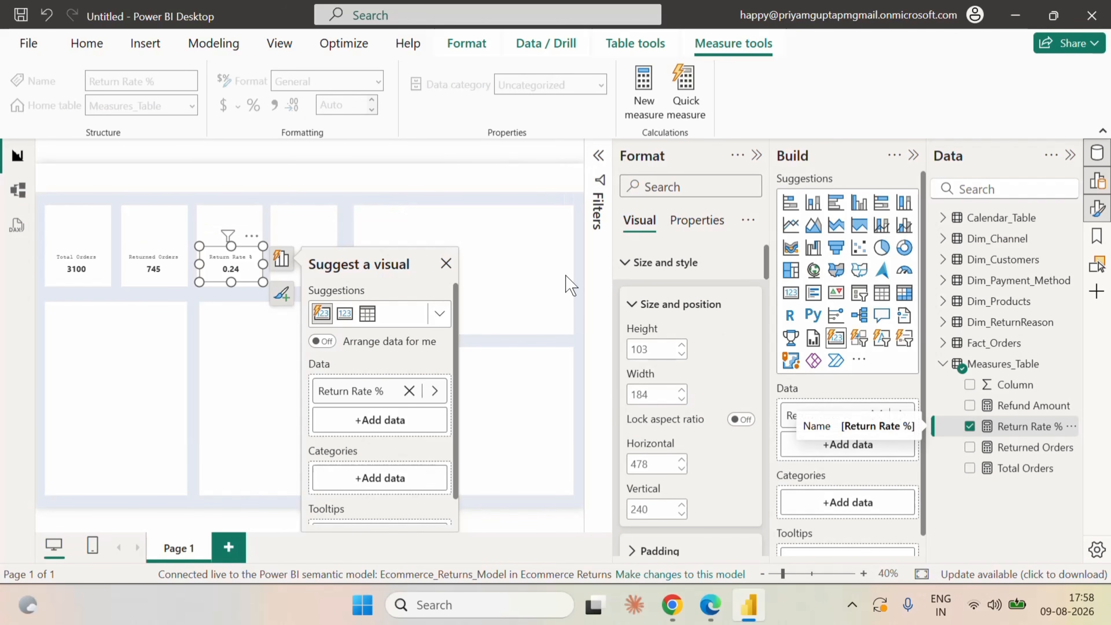
left_click(90, 44)
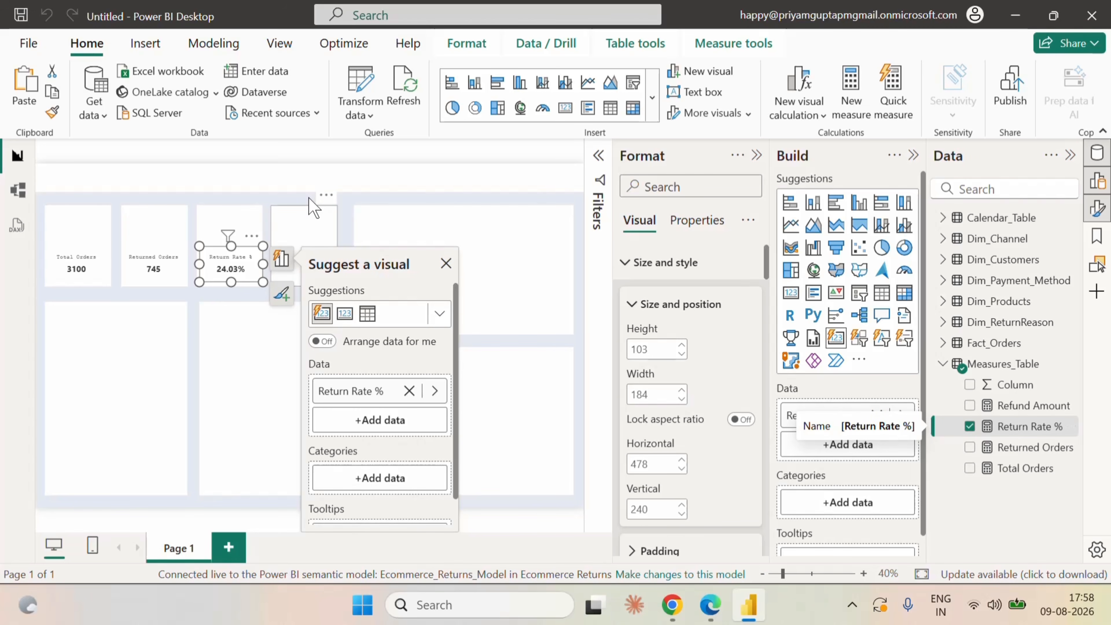
left_click(313, 208)
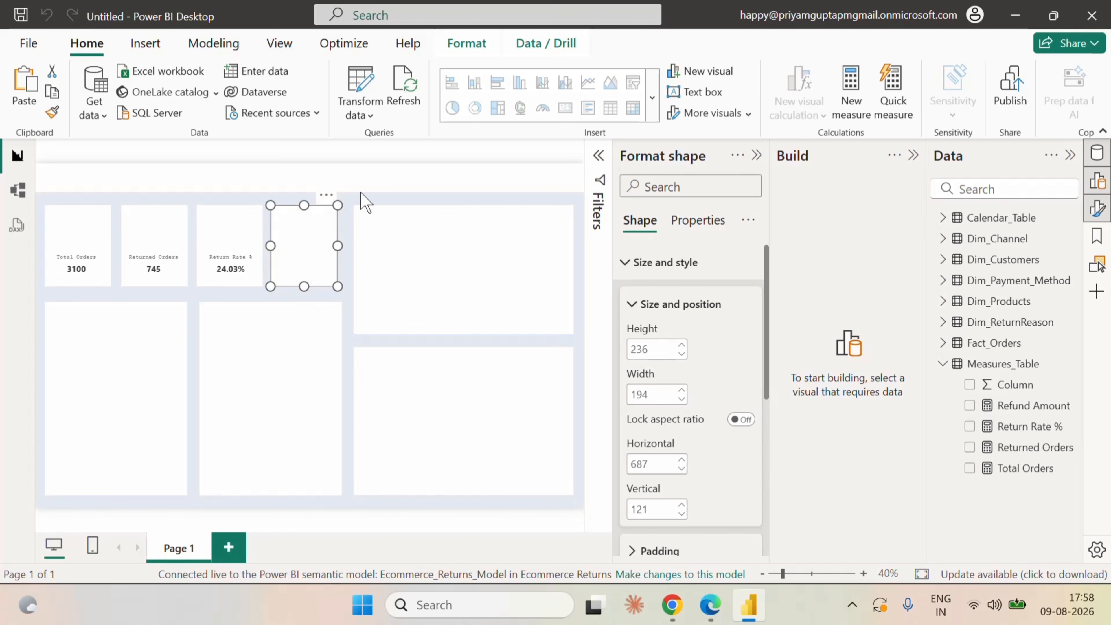
left_click(367, 208)
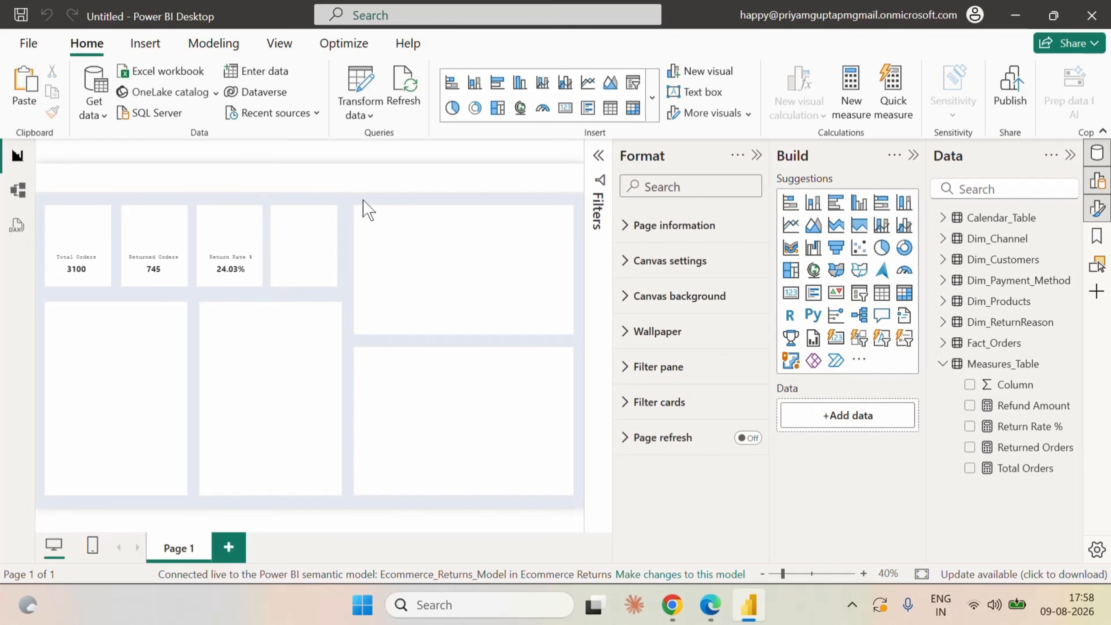
Paste a card copy into the fourth small box at about horizontal 691, vertical 243, and replace its measure with Refund Amount.
key("ctrl+v")
left_click_drag(251, 266, 316, 265)
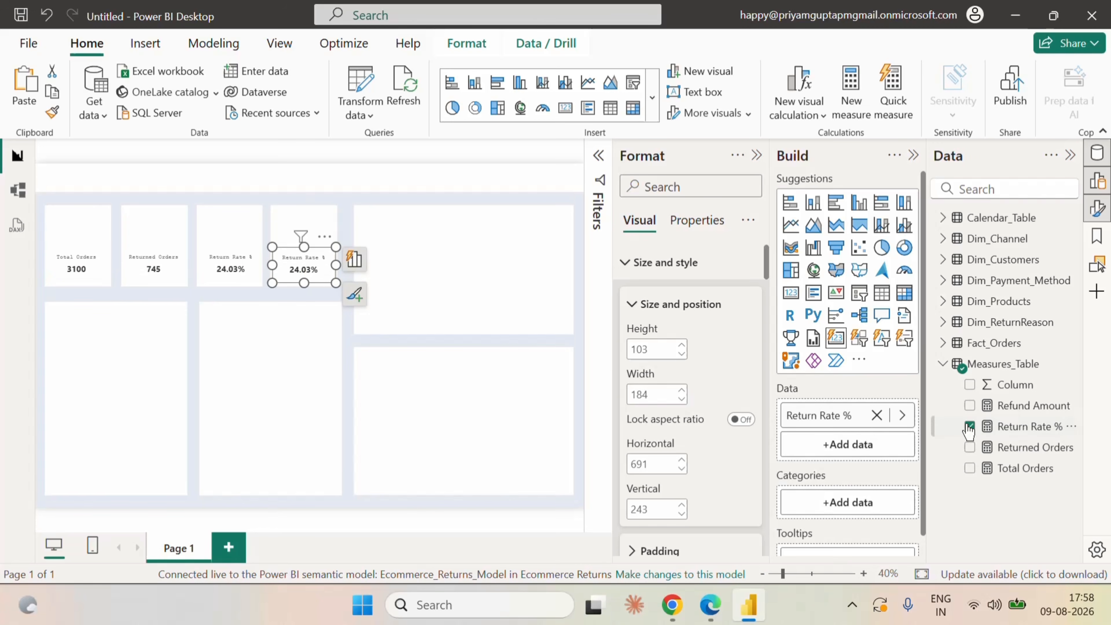
left_click(970, 427)
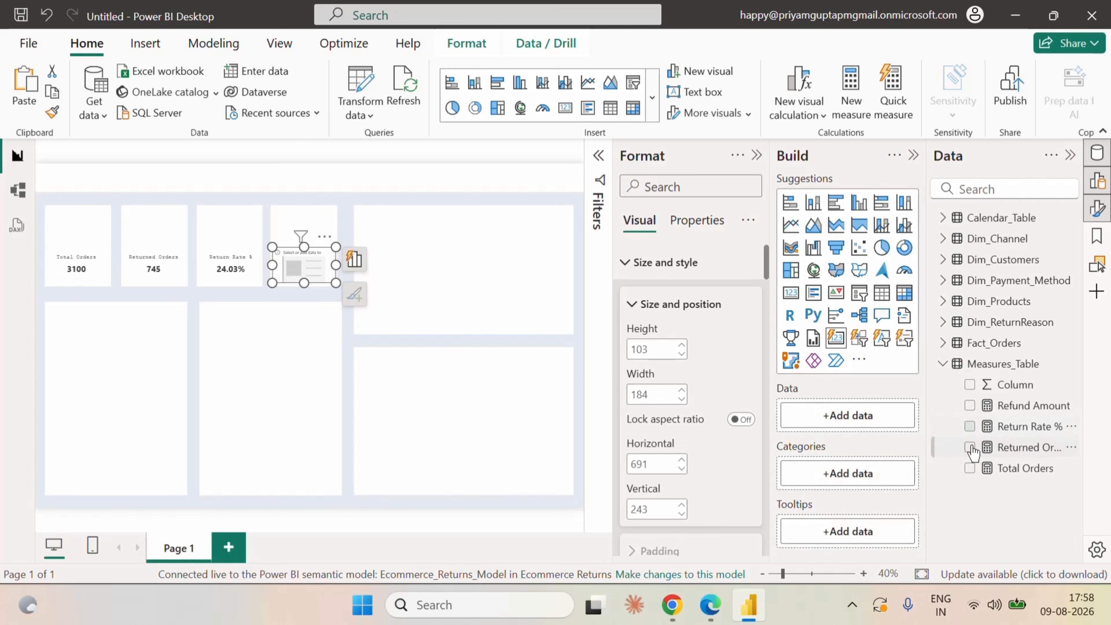
left_click(970, 406)
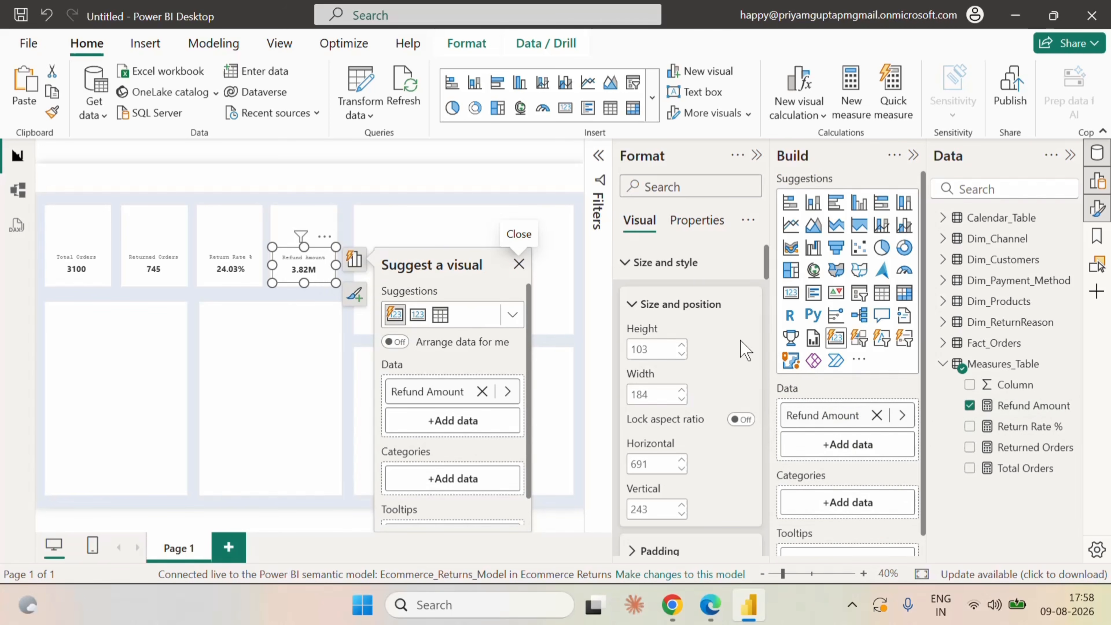
left_click(636, 266)
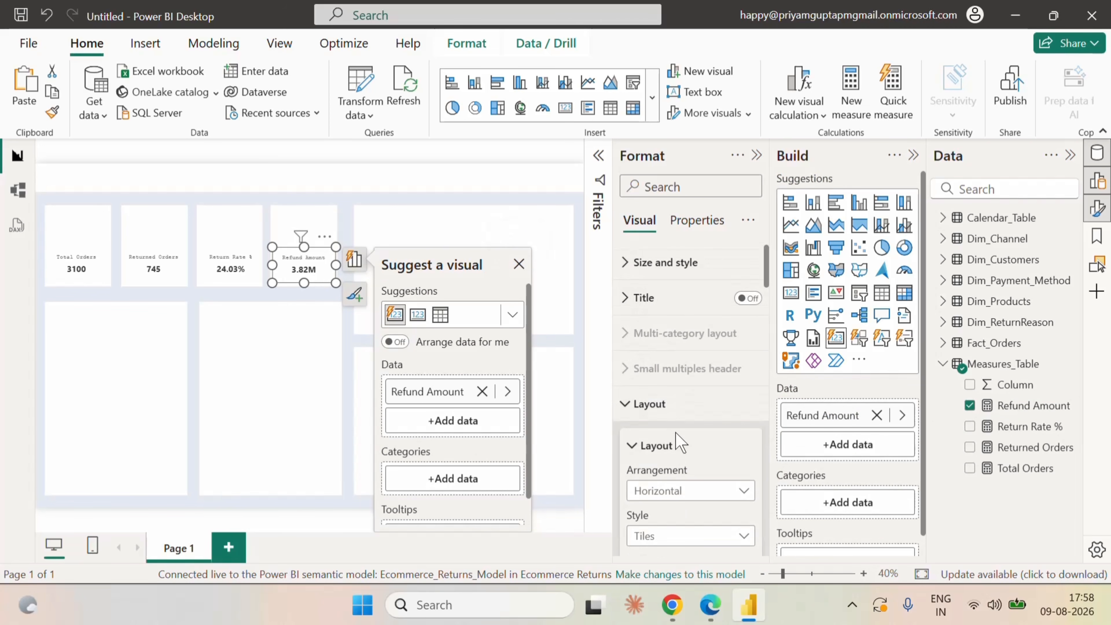
scroll(687, 397, "down", 5)
scroll(690, 392, "up", 5)
left_click(398, 209)
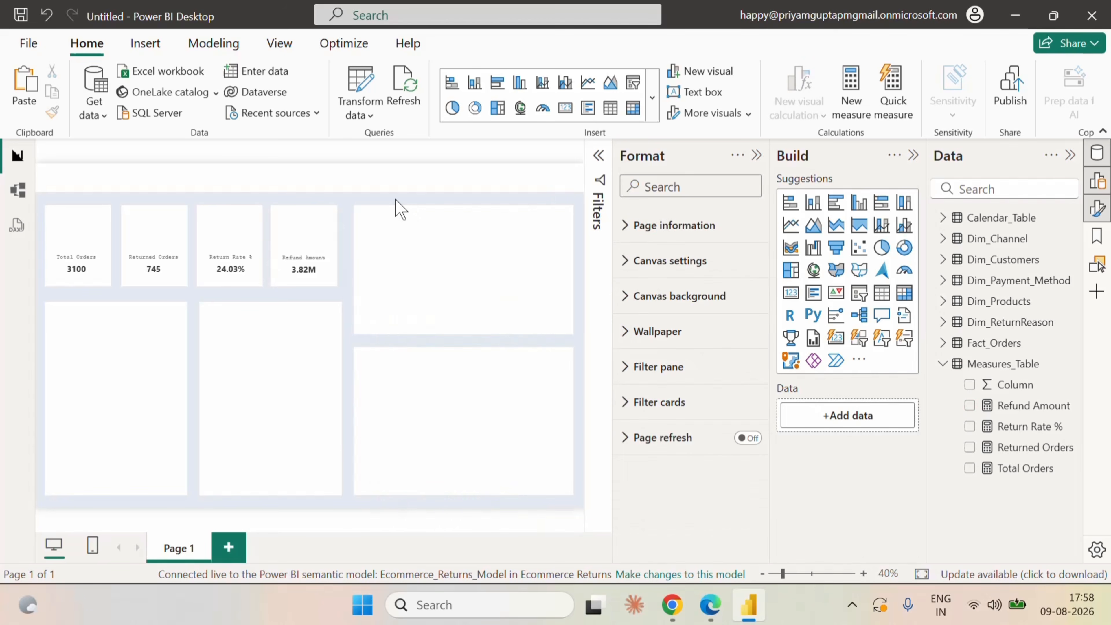
Hide the formatting and build panes, then add a short text box reading "Ecommerce Return & Refund Analysis".
left_click(756, 156)
left_click(914, 156)
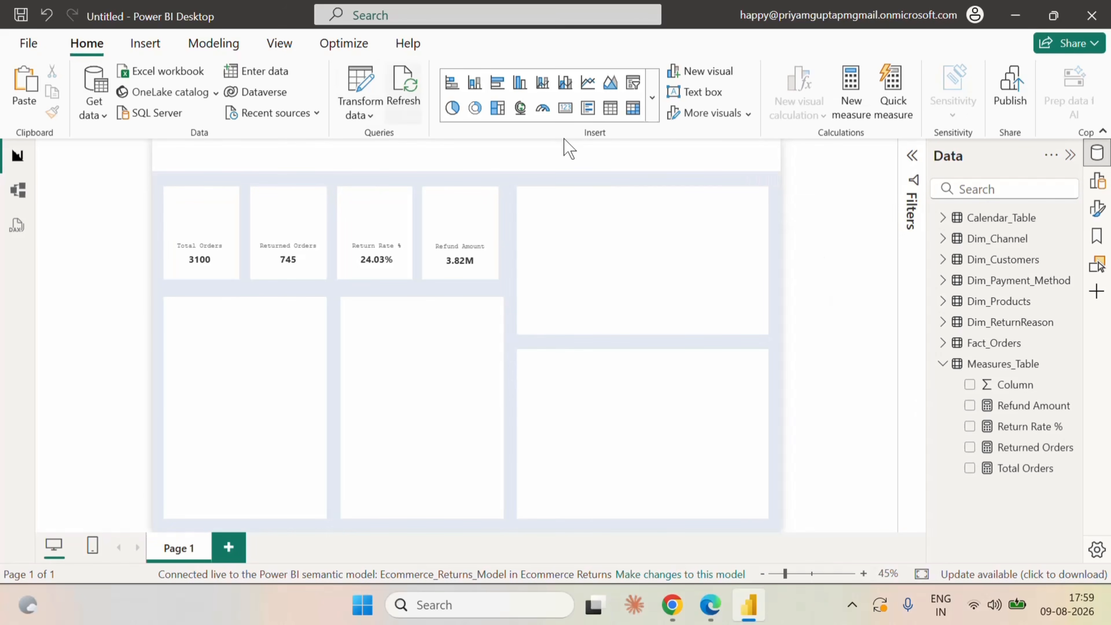
left_click(705, 93)
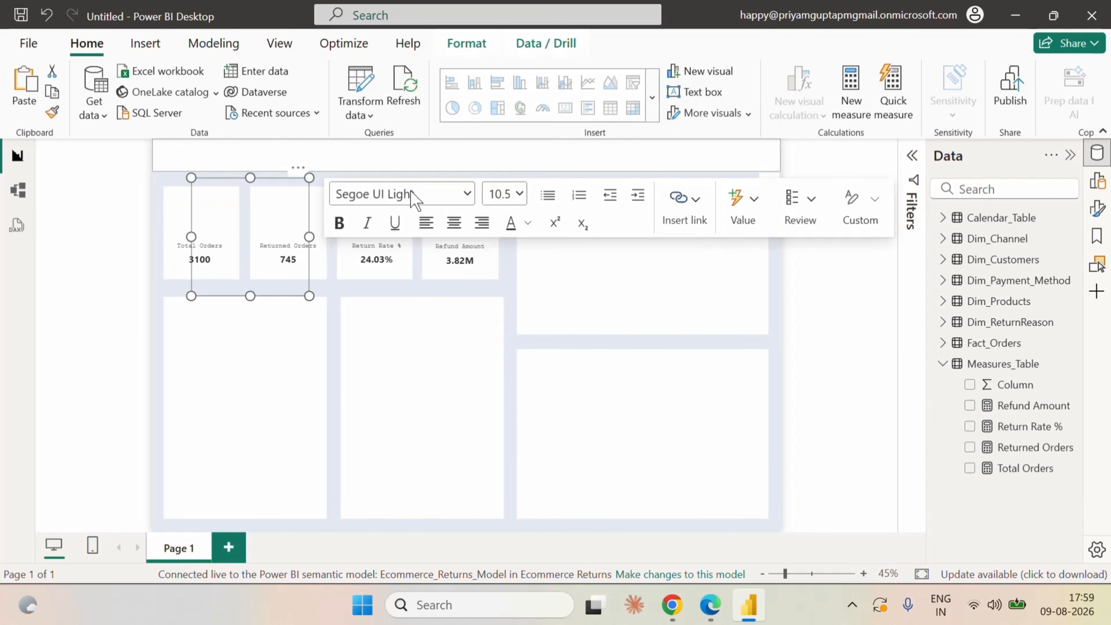
left_click_drag(249, 296, 263, 209)
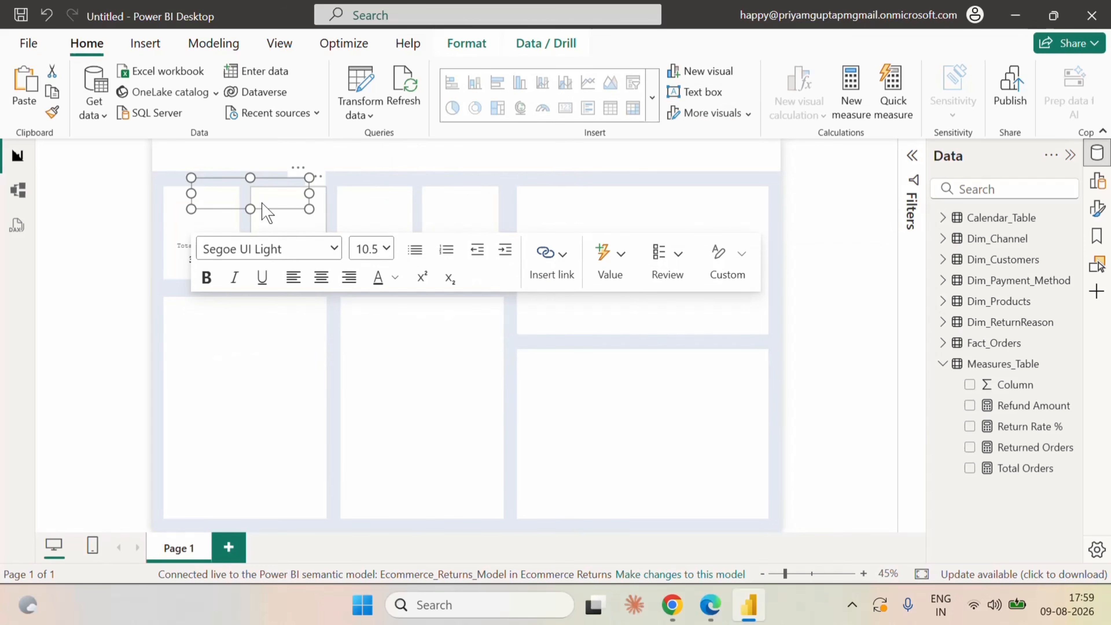
left_click(218, 182)
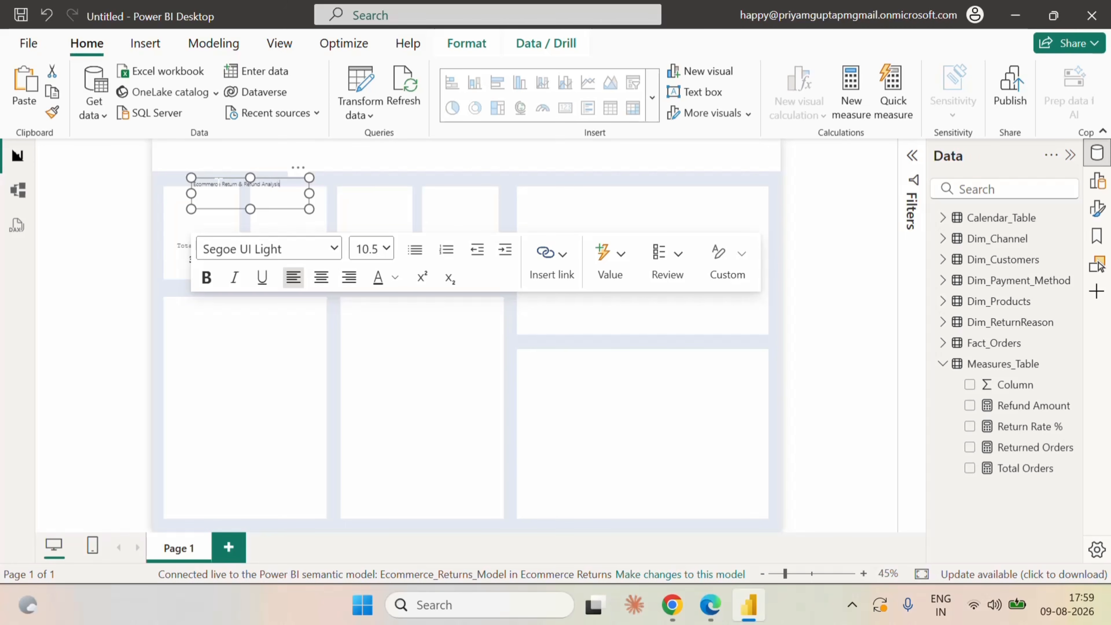
Set the whole report title text to the Segoe (Bold) font at size 24.
key("ctrl+a")
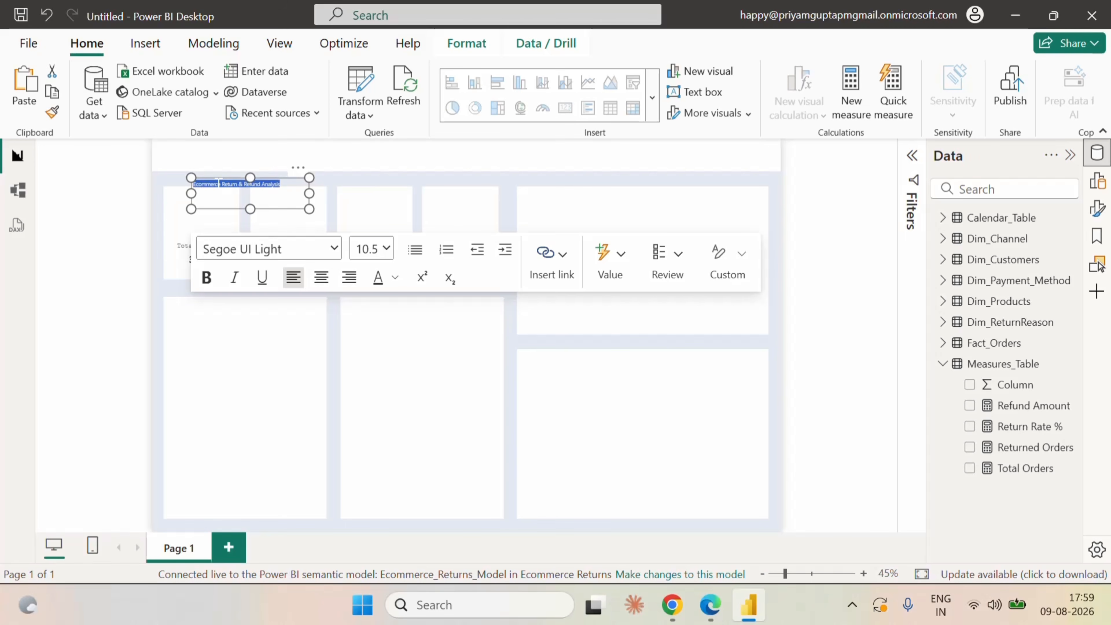
left_click(322, 248)
scroll(311, 442, "down", 3)
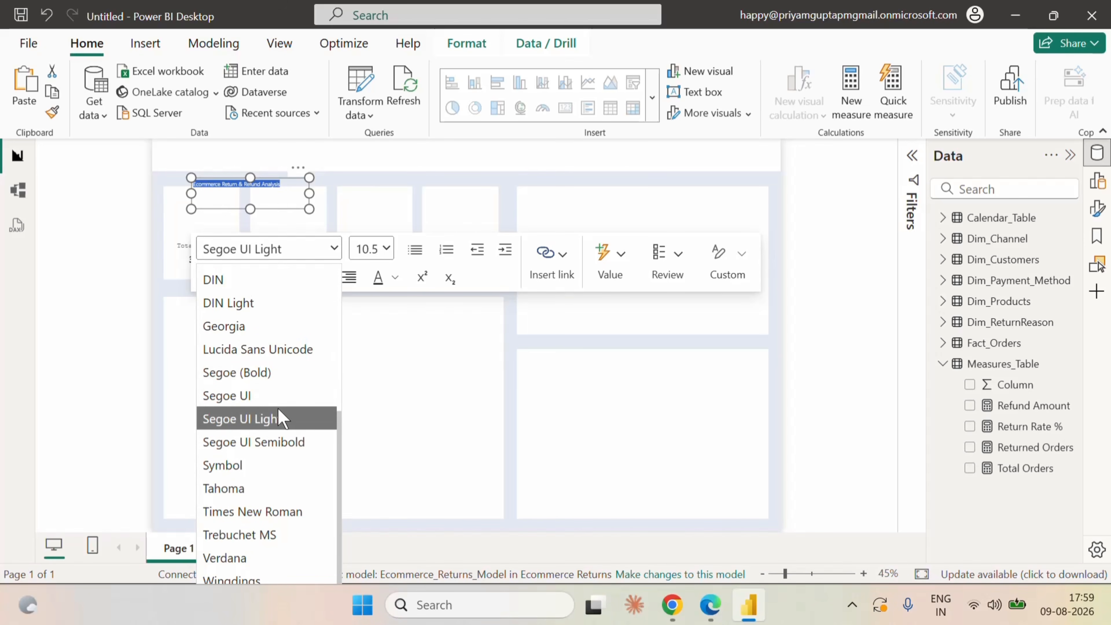
scroll(280, 419, "up", 3)
scroll(278, 409, "up", 2)
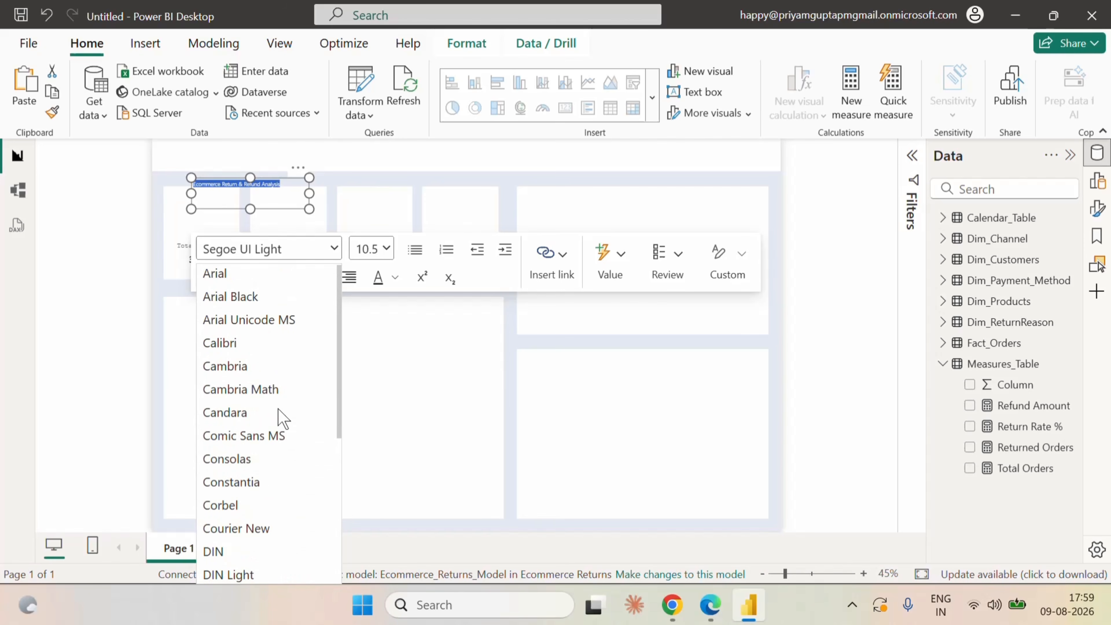
scroll(278, 409, "down", 5)
left_click(247, 370)
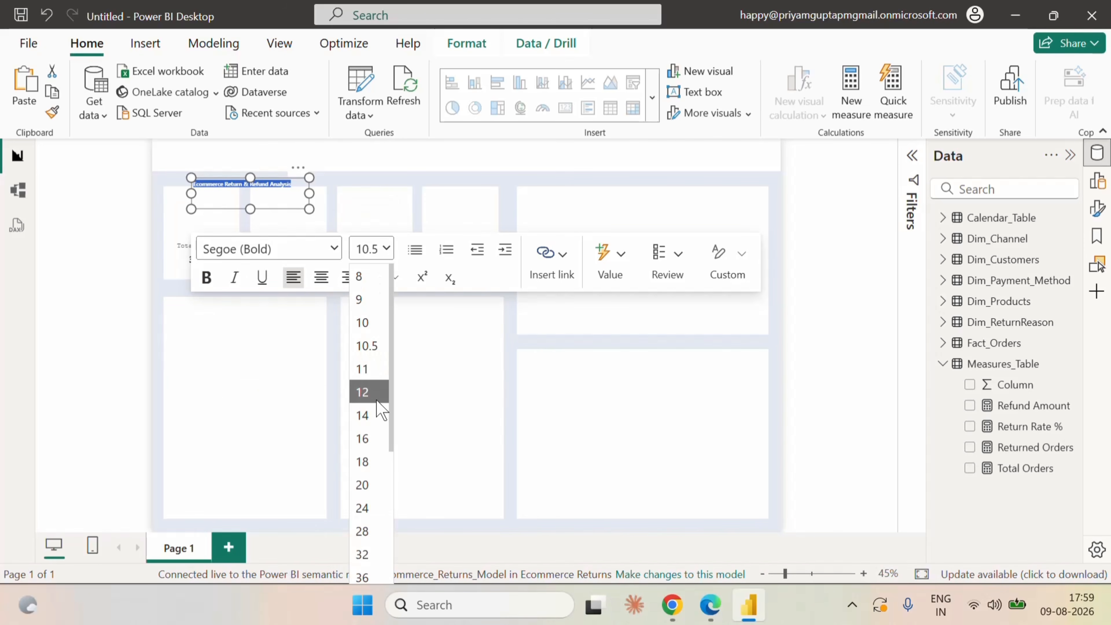
scroll(384, 505, "down", 2)
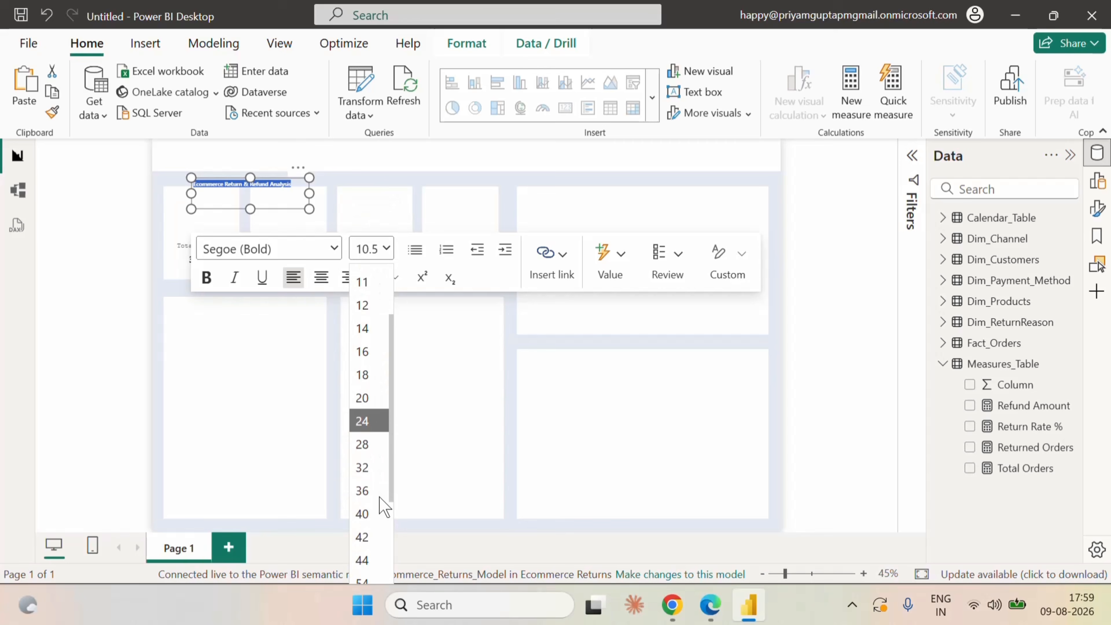
left_click(371, 423)
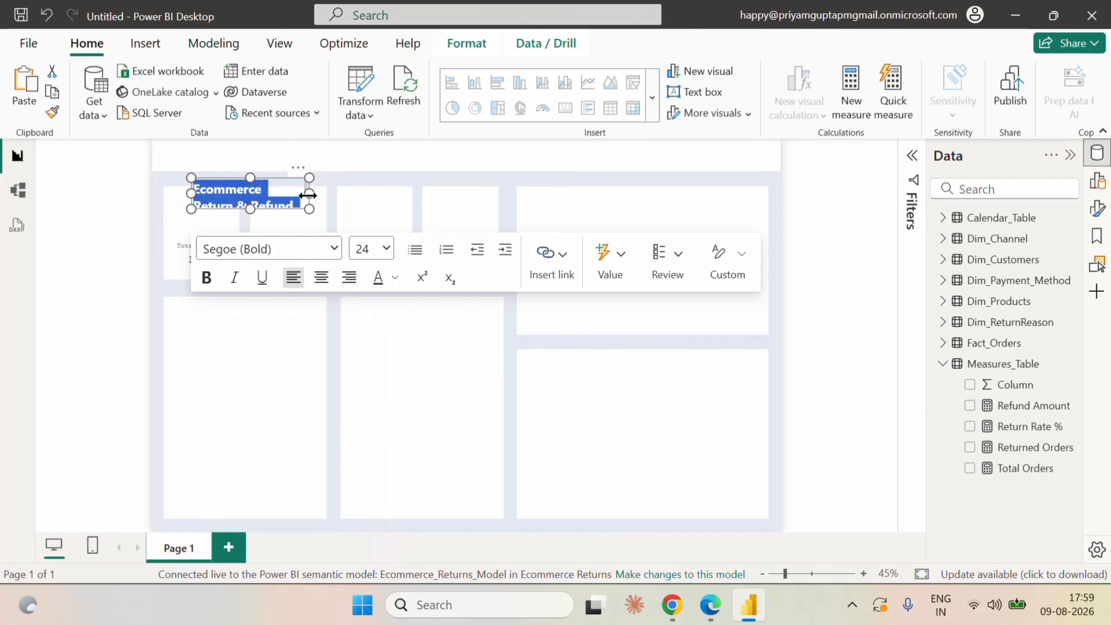
Widen the title text box so the text fits on one line and reduce its height to fit closely.
left_click_drag(309, 193, 423, 193)
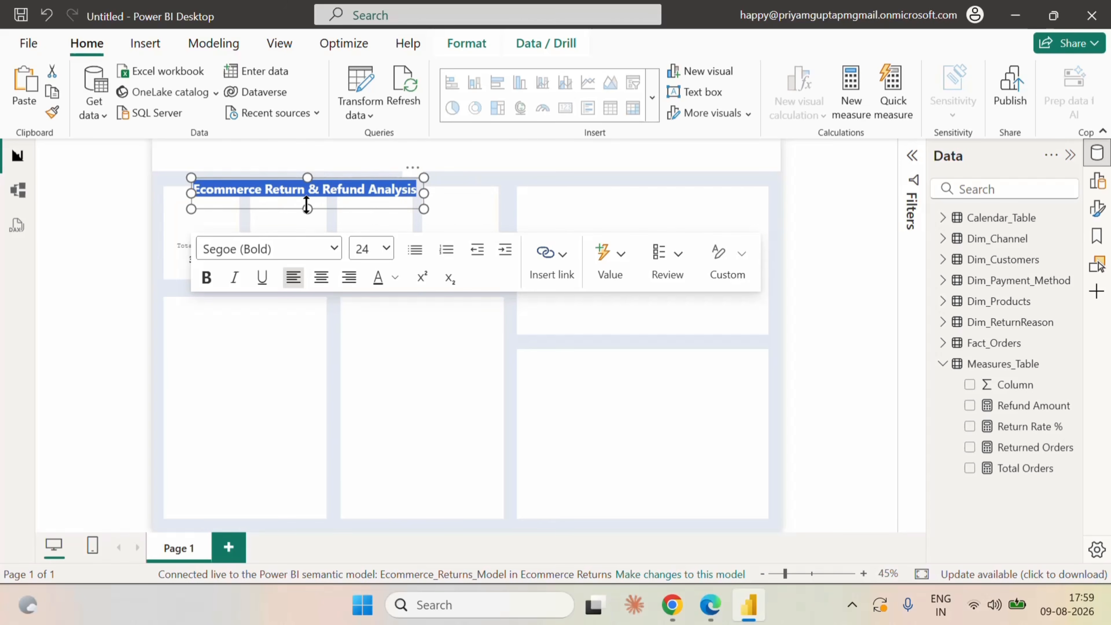
left_click_drag(307, 205, 307, 196)
left_click(154, 190)
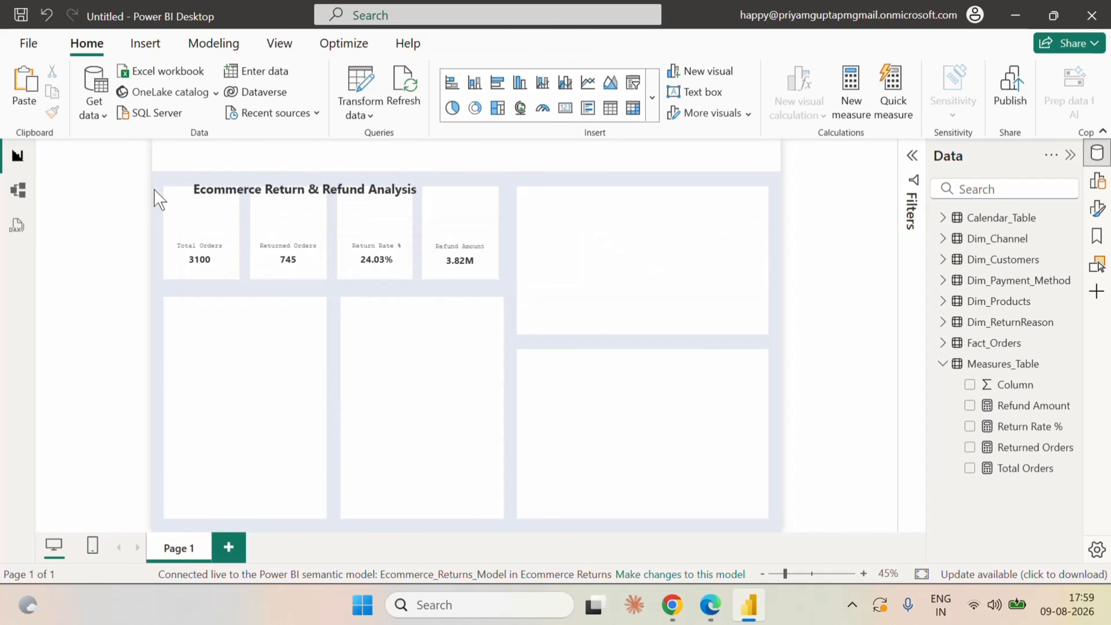
Move the report title up into the white header band above the KPI cards, starting slightly inside the band's left end.
left_click(221, 187)
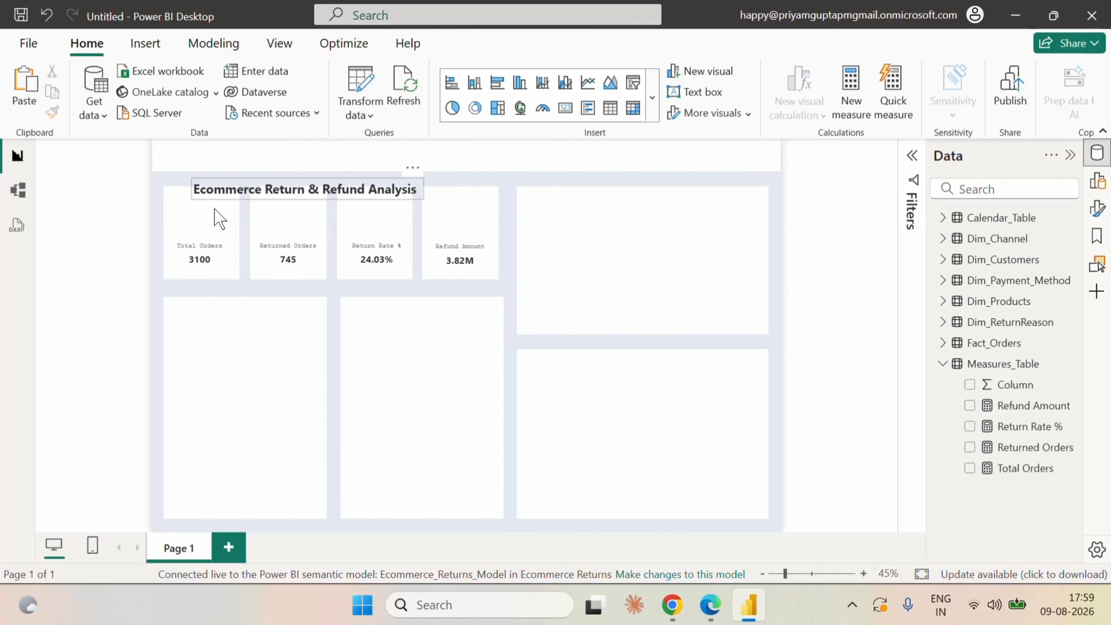
key("Up")
key("Up")
key("Up")
key("Up")
key("Up")
key("Up")
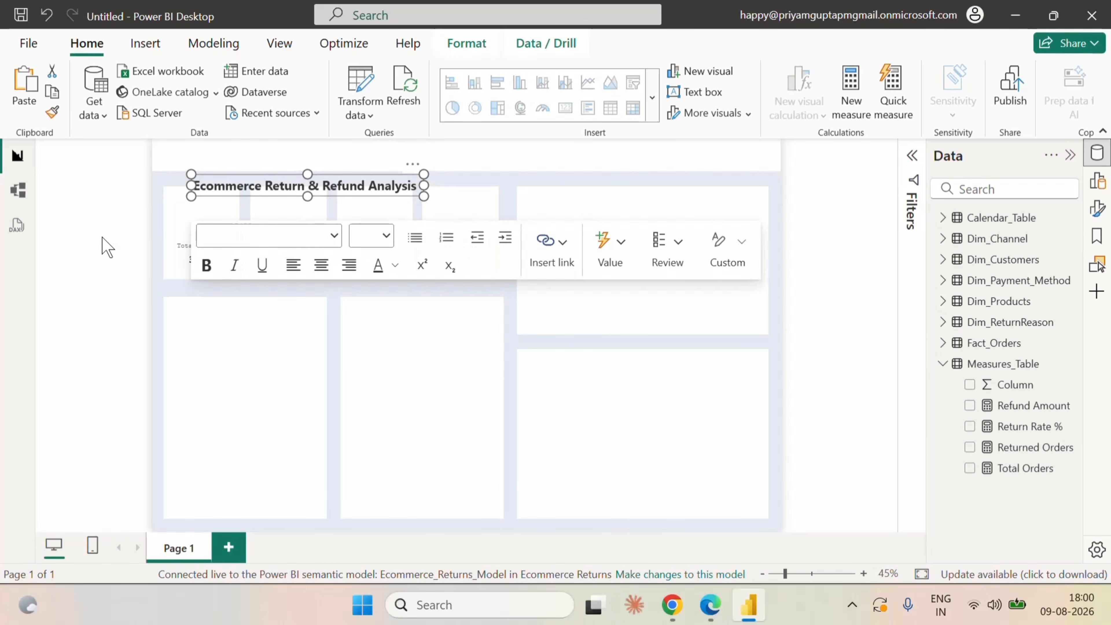
key("Up")
key("Up")
key("Up")
key("Up")
key("Up")
key("Up")
key("Up")
key("Up")
key("Up")
key("Up")
key("Up")
key("Up")
key("Up")
key("Up")
key("Up")
key("Up")
key("Up")
key("Up")
key("Up")
key("Up")
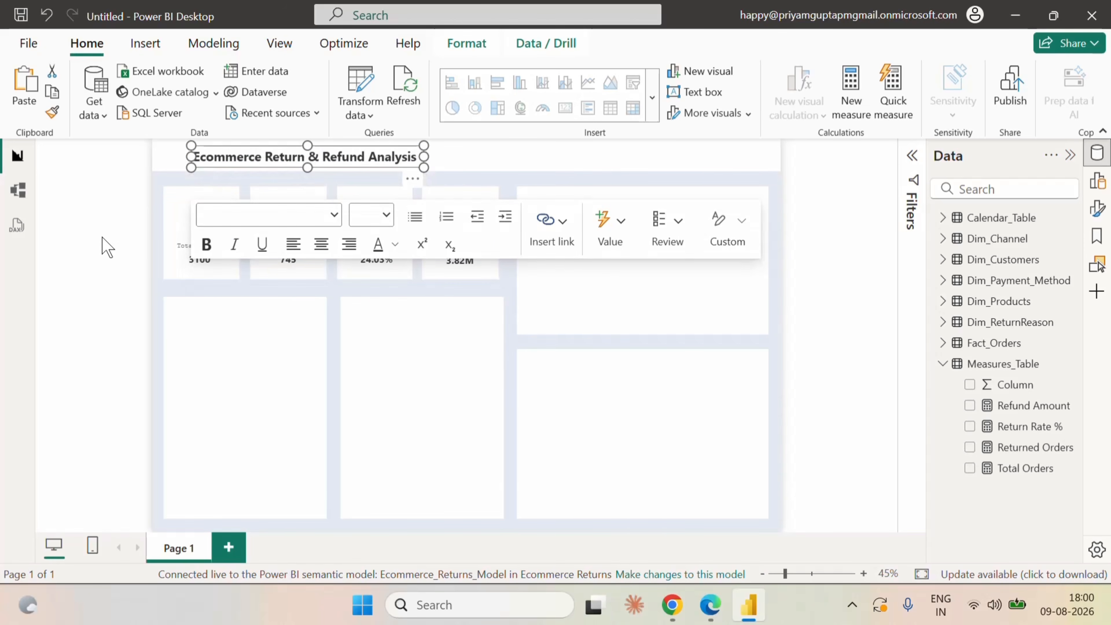
key("Left")
key("Left")
key("Left")
key("Left")
key("Left")
key("Left")
key("Left")
key("Left")
key("Left")
key("Left")
key("Left")
key("Left")
key("Left")
key("Left")
key("Left")
key("Left")
key("Left")
key("Left")
key("Left")
key("Left")
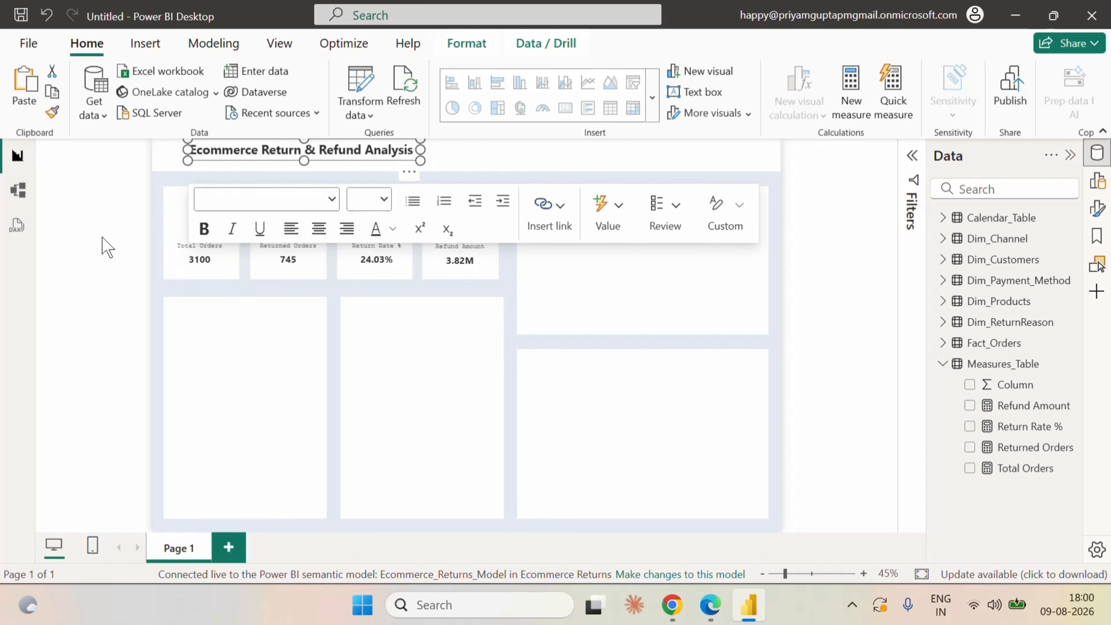
key("Left")
key("Left")
key("Left")
key("Left")
key("Left")
key("Left")
key("Left")
key("Left")
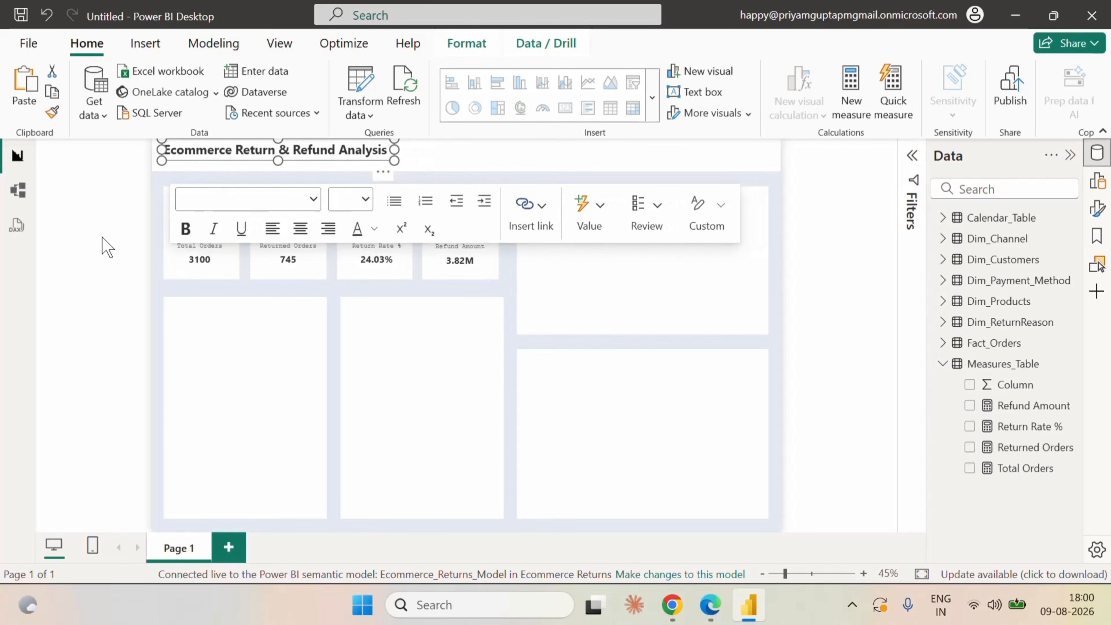
key("Right")
key("Right")
key("Right")
key("Right")
key("Right")
key("Right")
key("Right")
key("Right")
key("Right")
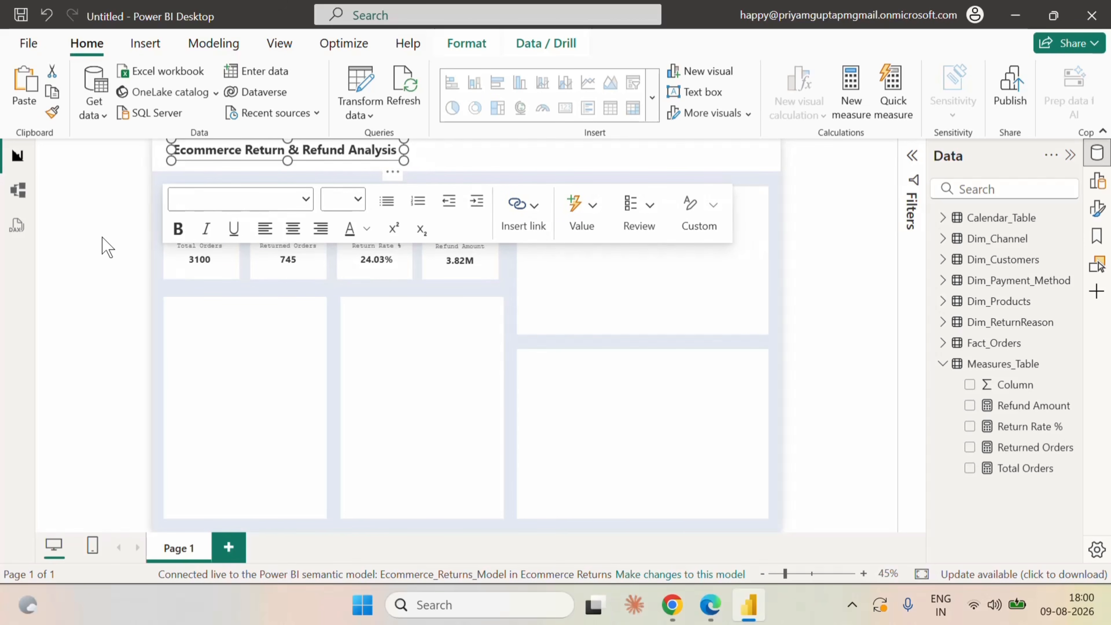
left_click(107, 248)
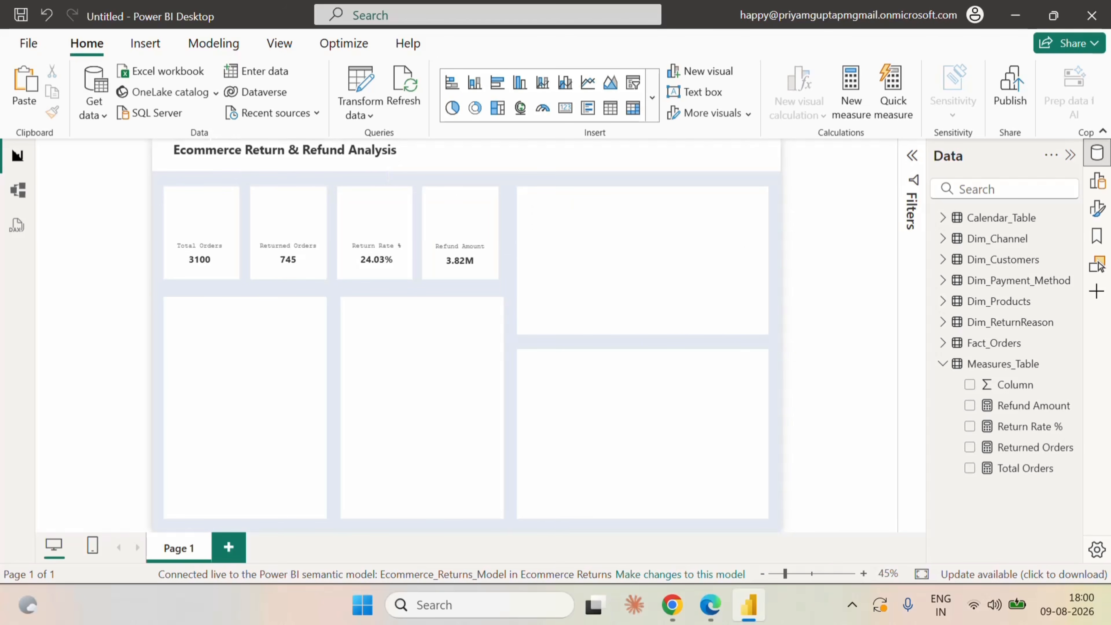
left_click(211, 148)
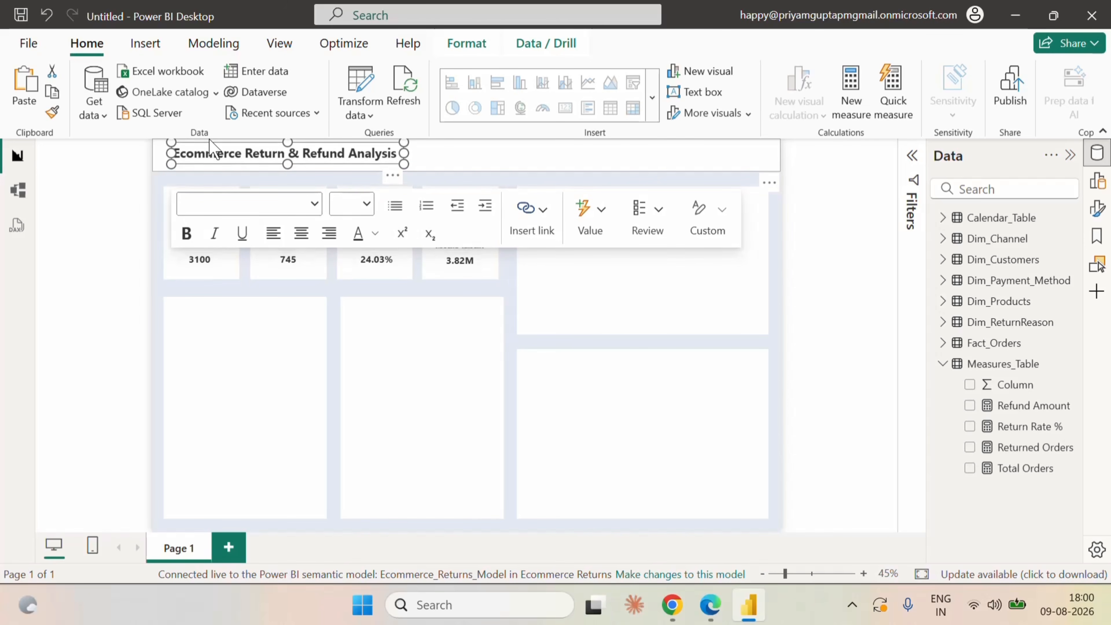
left_click(160, 219)
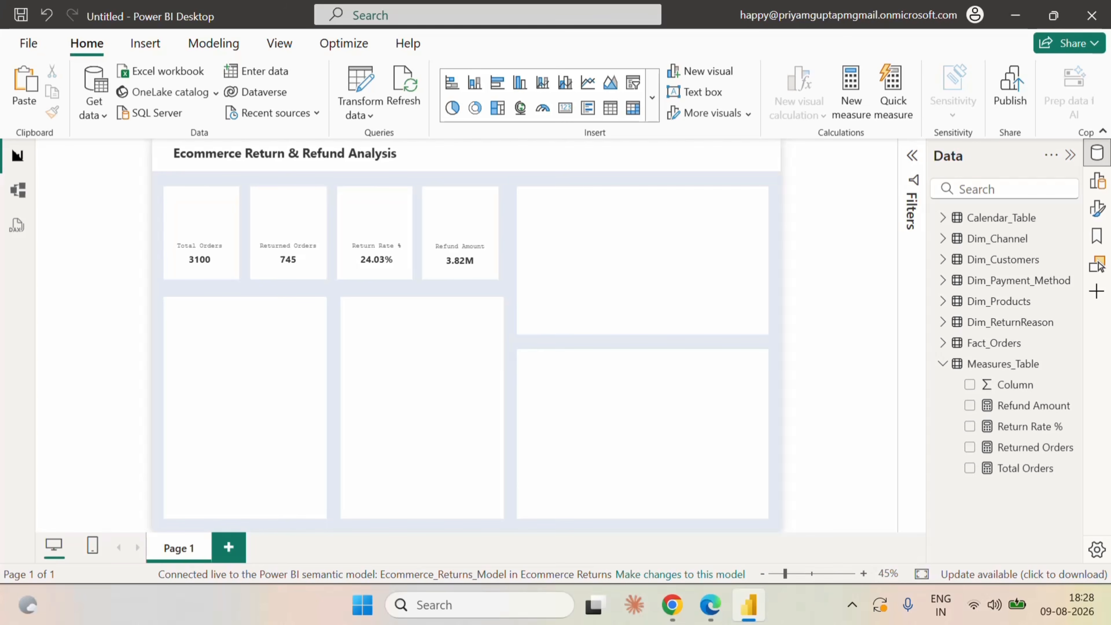
Add an area chart and resize it to fill the large box beside the KPI cards.
left_click(1098, 181)
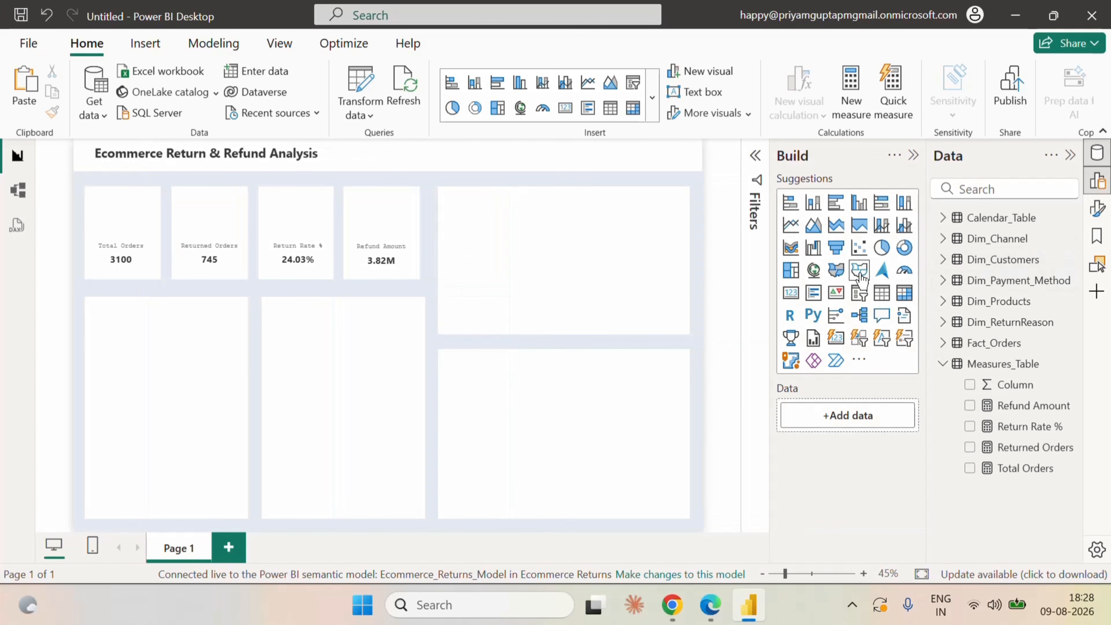
left_click(822, 228)
left_click_drag(180, 231, 506, 241)
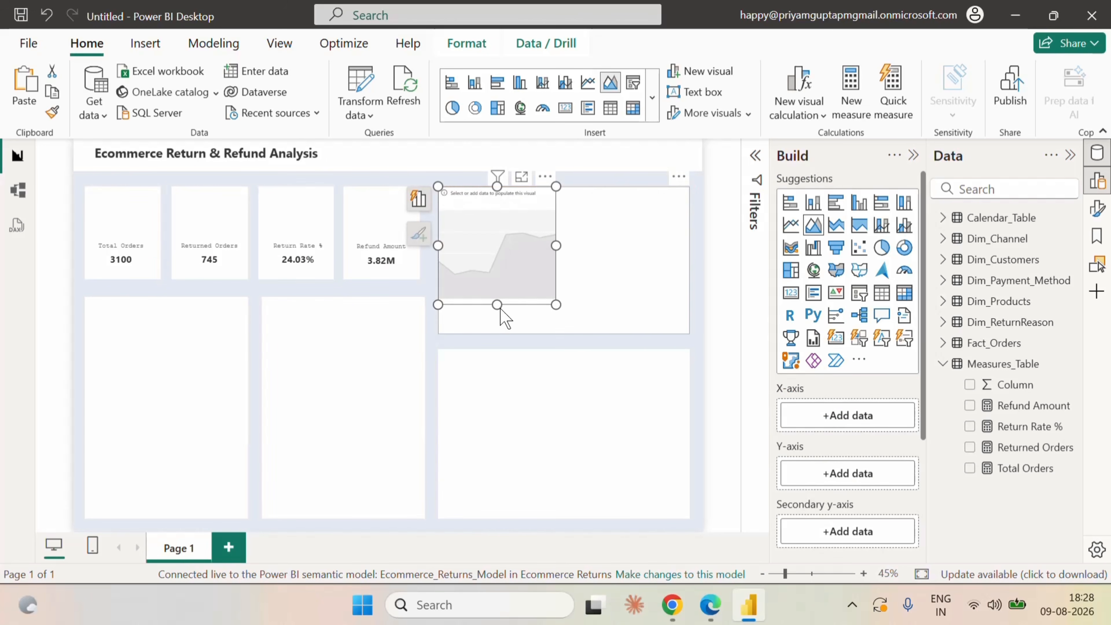
left_click_drag(498, 304, 500, 335)
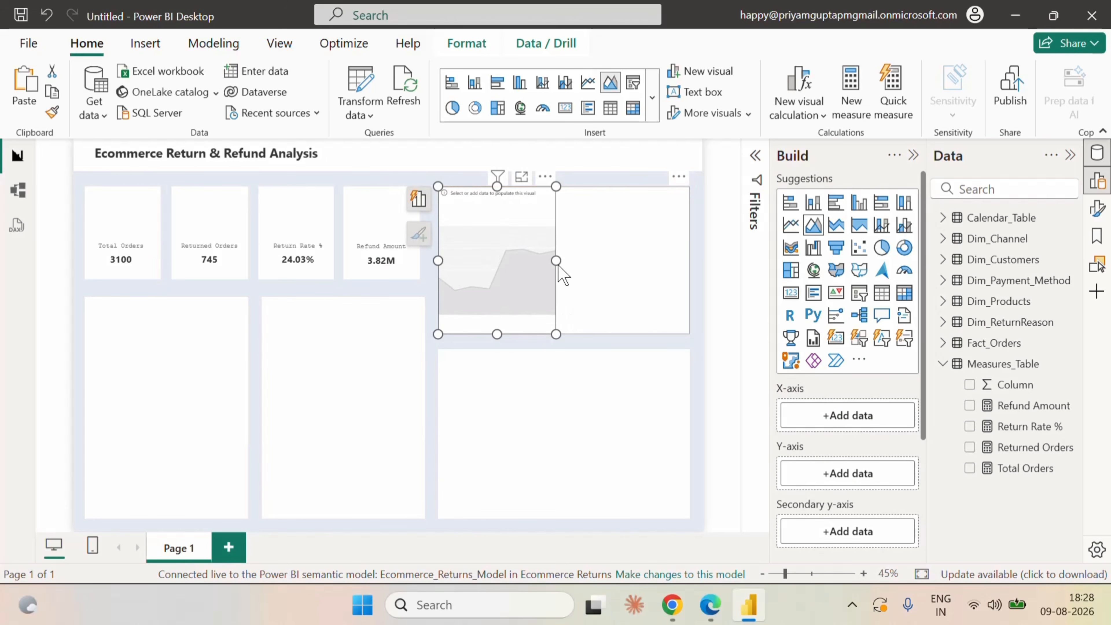
left_click_drag(555, 262, 696, 278)
left_click(700, 293)
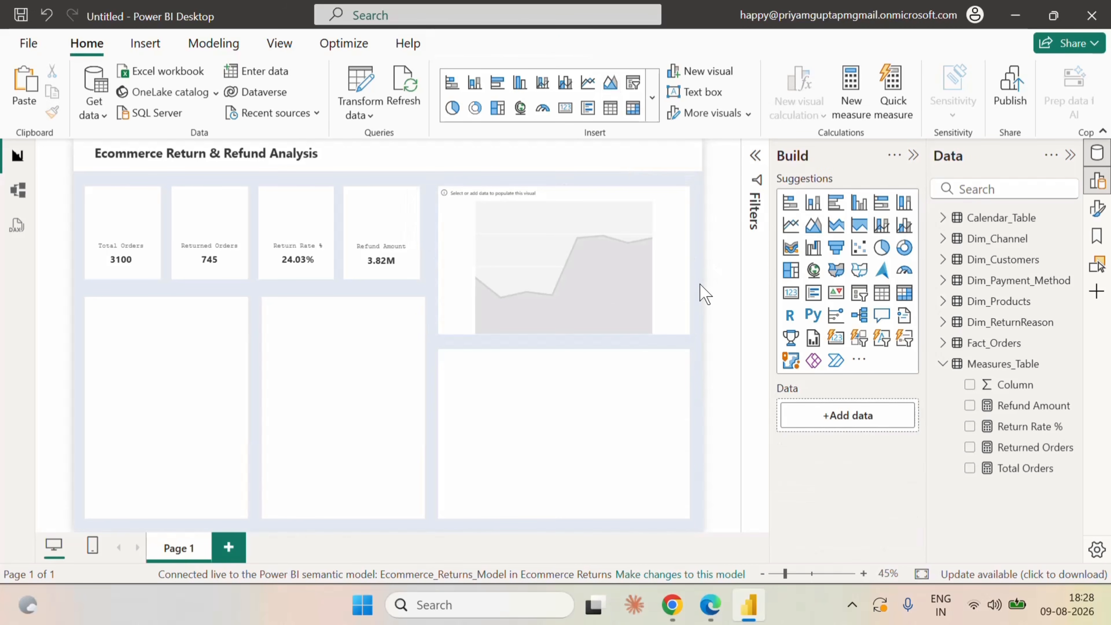
Put Month Short from Calendar_Table on the area chart's X-axis and rename the field there to Month.
left_click(652, 279)
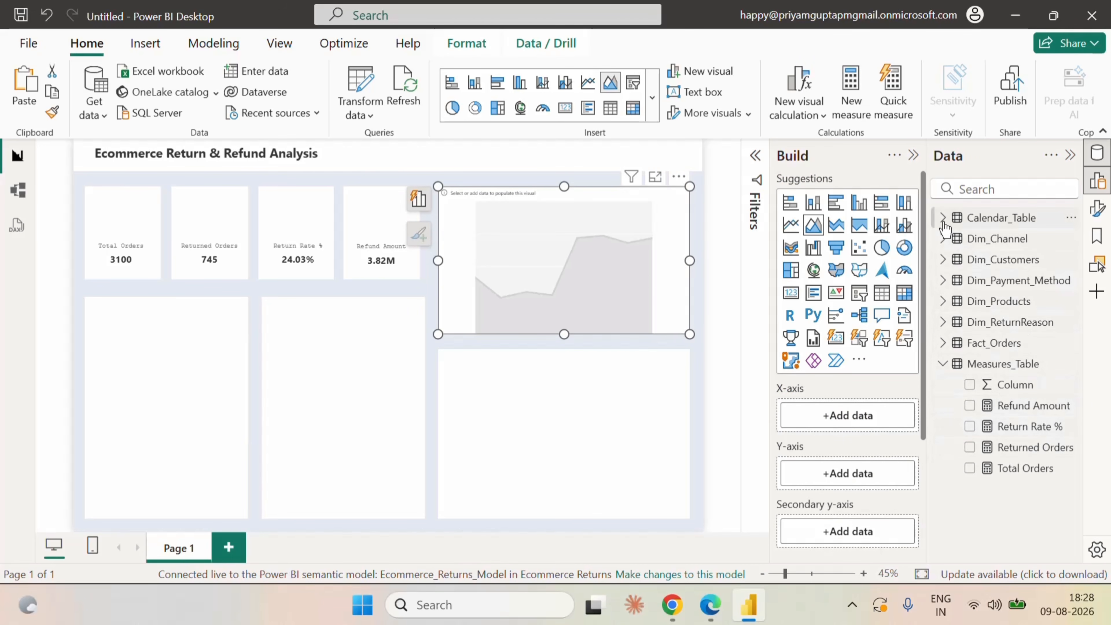
left_click(943, 218)
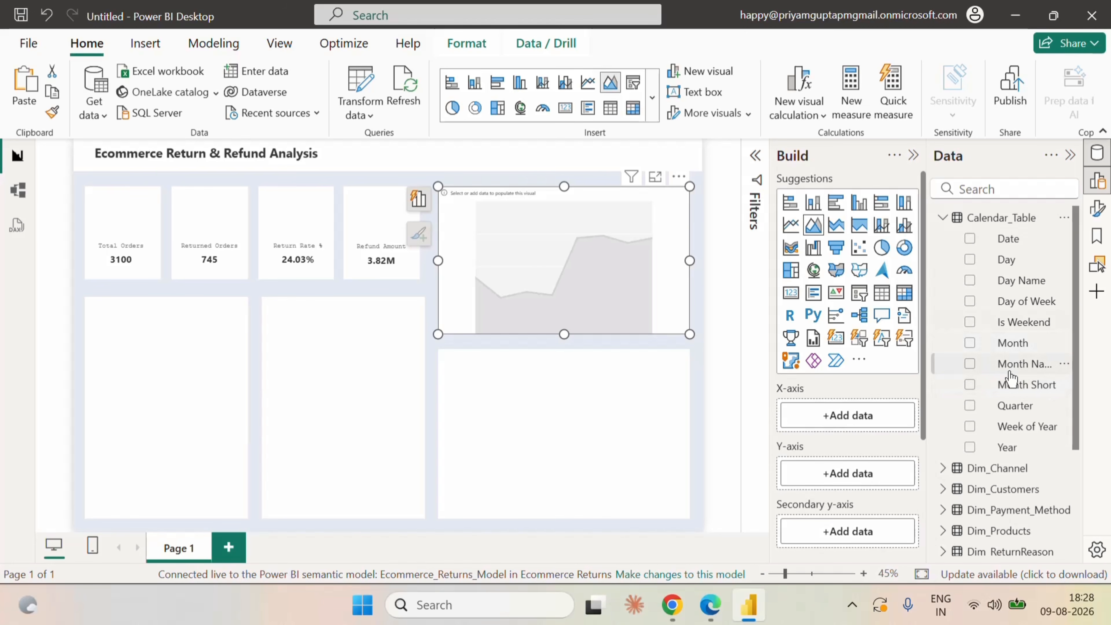
left_click(970, 385)
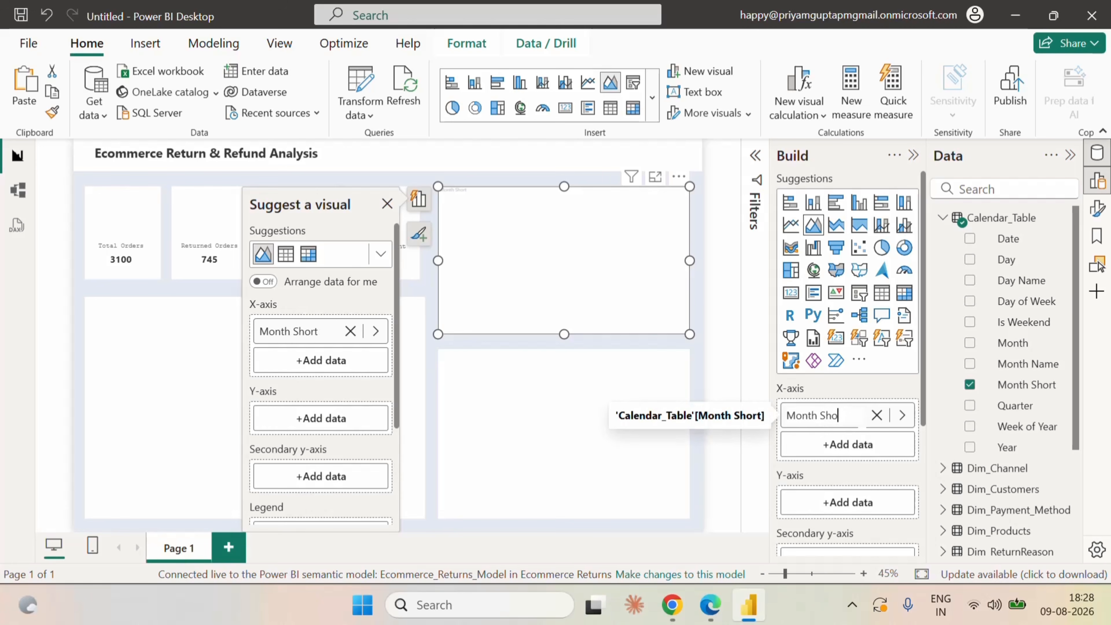
key("BackSpace")
key("BackSpace")
key("BackSpace")
key("BackSpace")
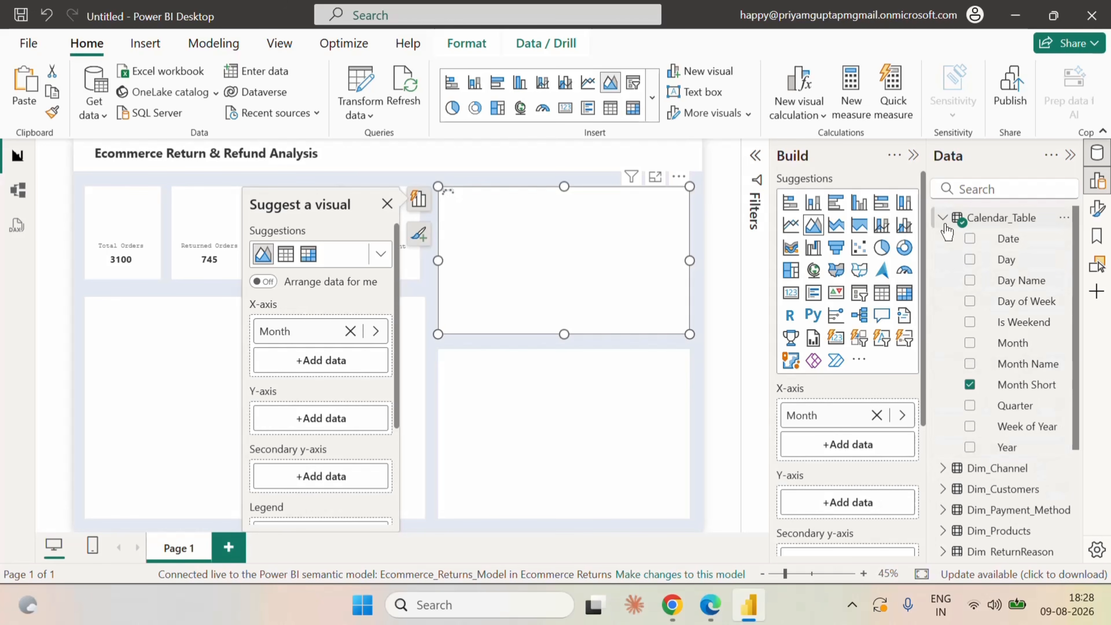
left_click(944, 218)
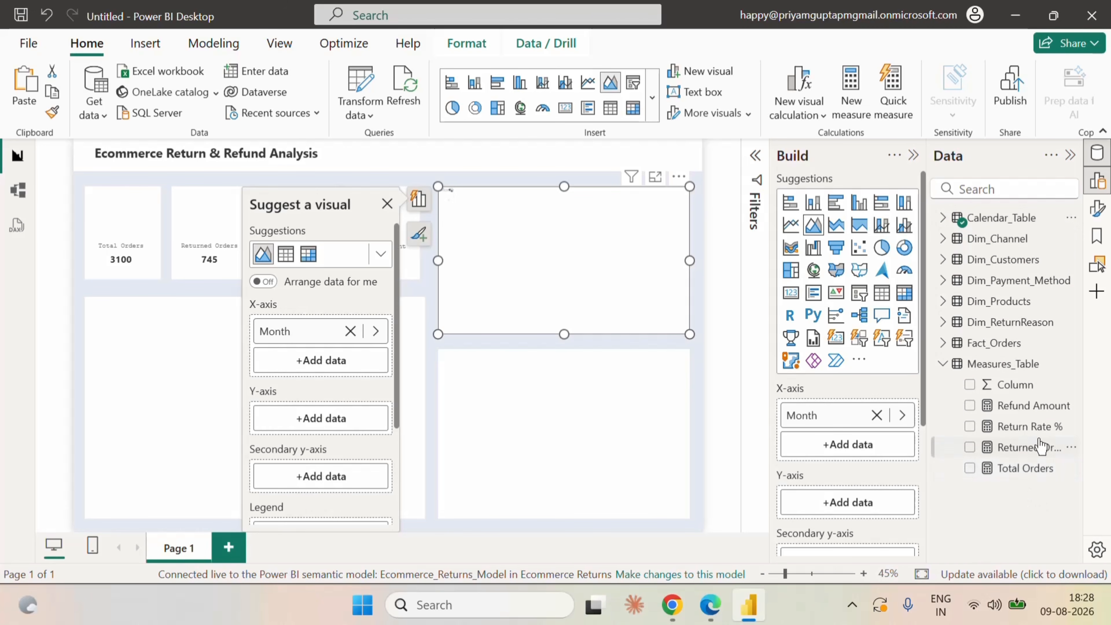
Put Refund Amount on the area chart's Y-axis and Returned Orders on its secondary y-axis.
left_click_drag(1019, 405, 867, 505)
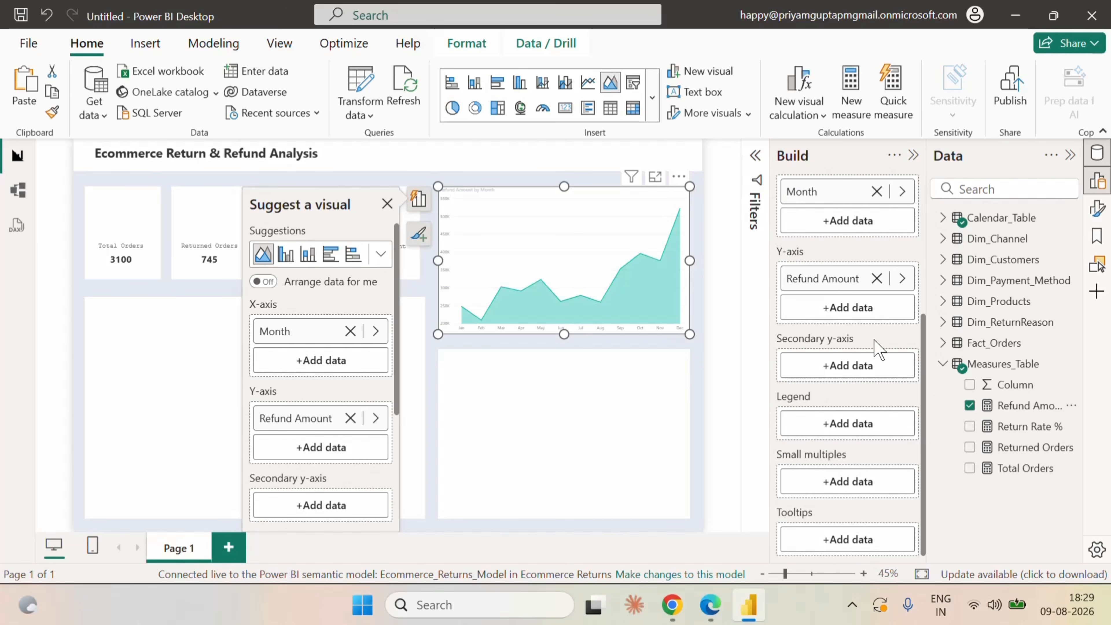
scroll(874, 339, "up", 2)
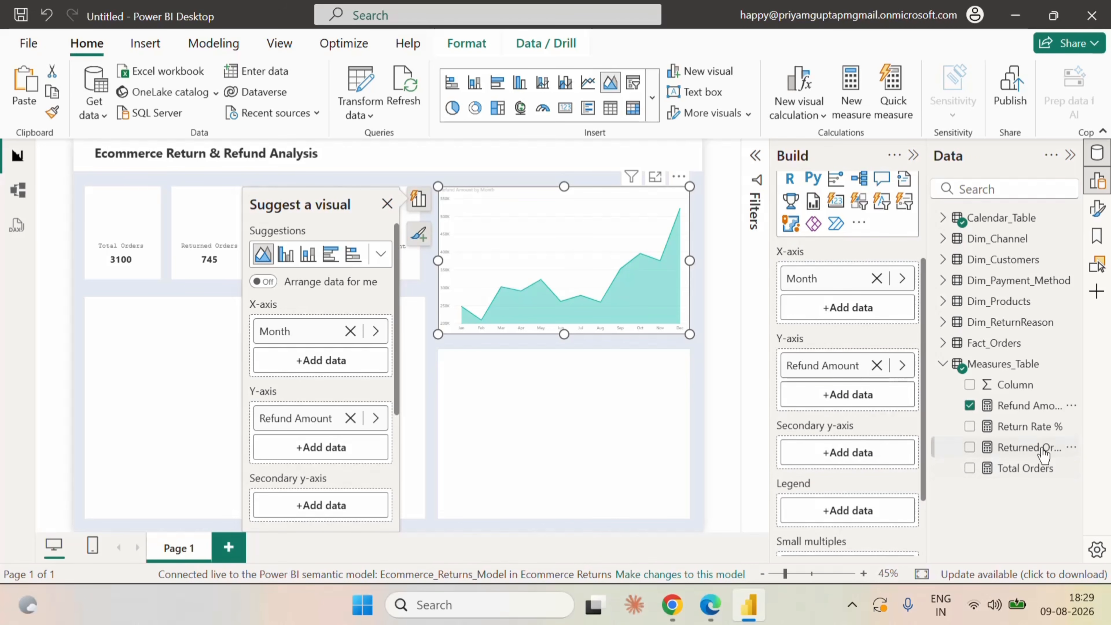
left_click_drag(1043, 453, 897, 469)
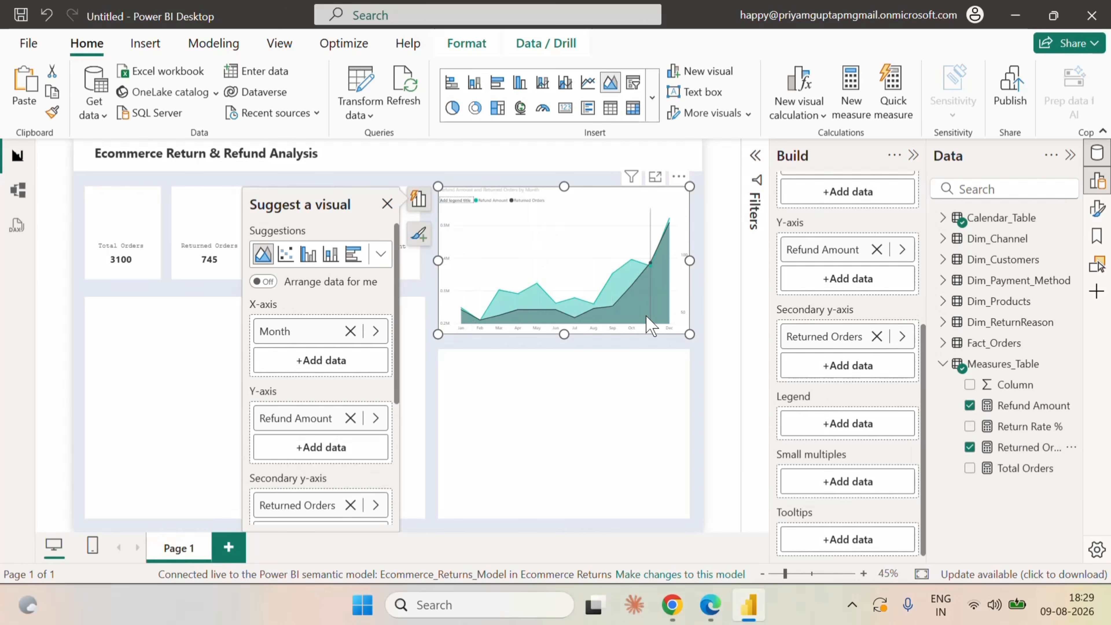
Change the area chart's title text to Refund Amount Trend.
left_click(914, 155)
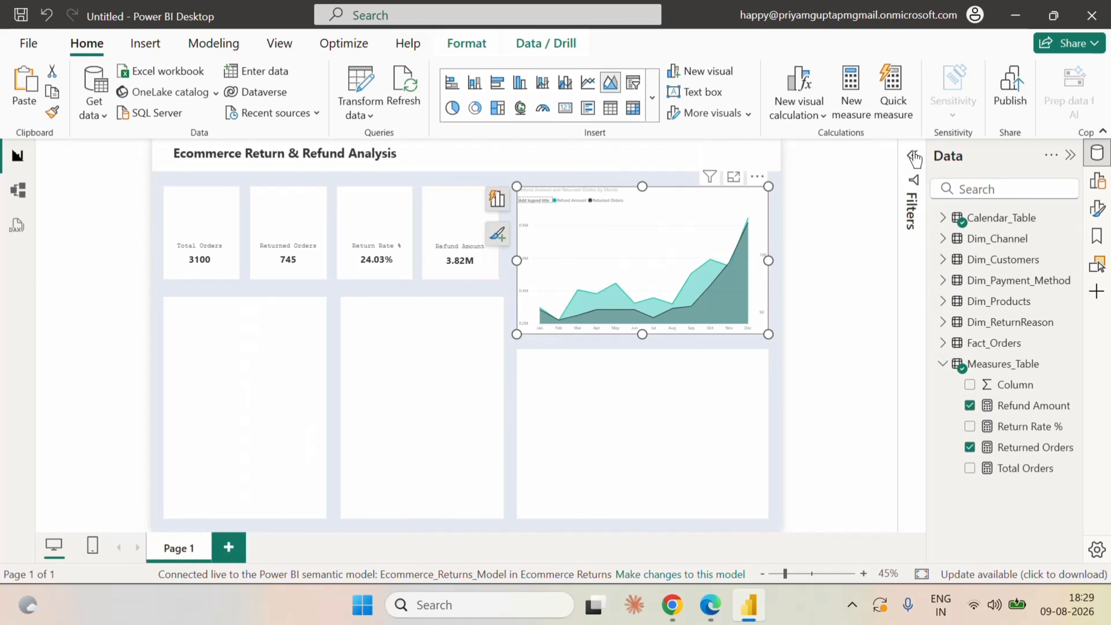
left_click(1099, 210)
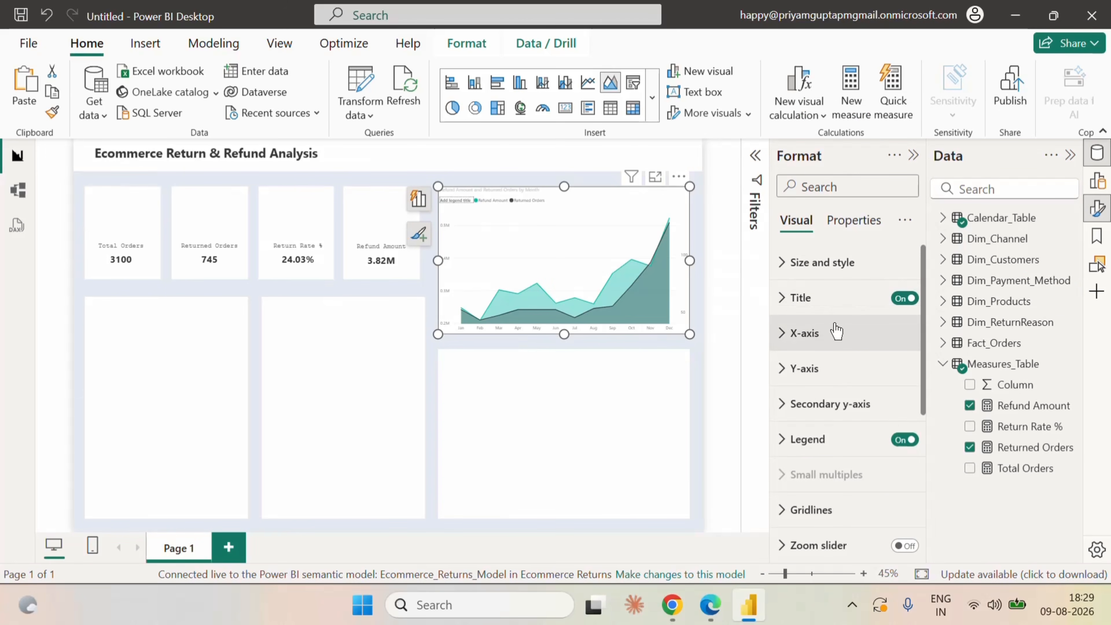
left_click(800, 297)
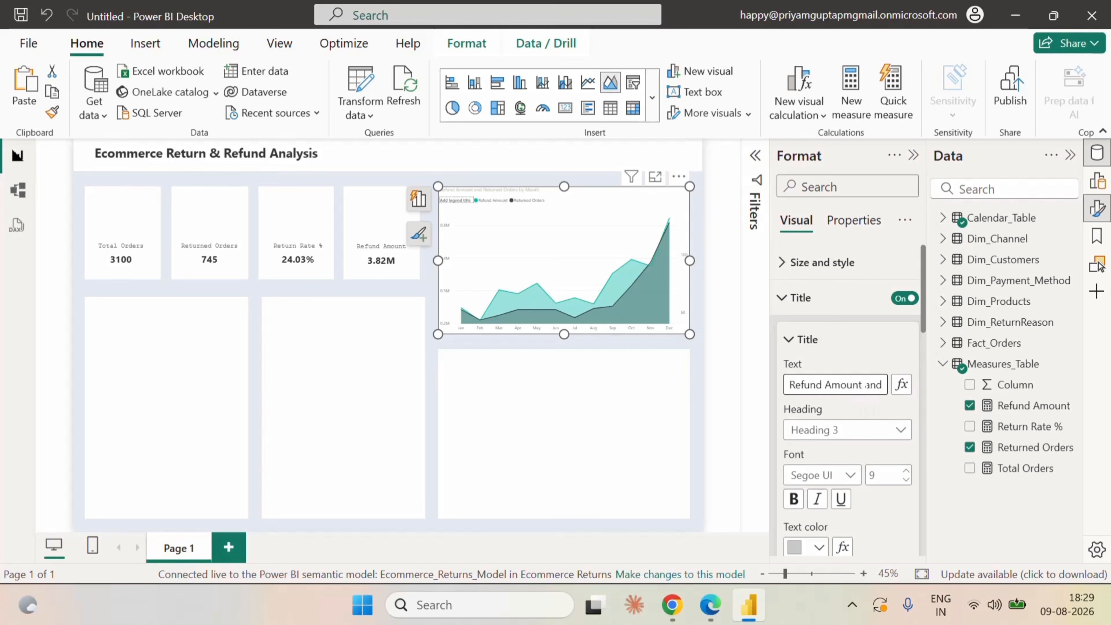
key("Right")
key("Right")
key("Right")
key("Right")
key("Right")
key("Right")
key("Right")
key("Right")
key("Right")
key("Right")
key("Right")
key("Right")
key("Right")
key("Right")
key("Right")
key("Right")
key("Right")
key("Right")
key("Right")
key("Right")
key("BackSpace")
key("Left")
key("Left")
key("Left")
key("Left")
key("Left")
key("Left")
key("Left")
key("Left")
key("Left")
key("Left")
key("Left")
key("Left")
key("Left")
key("Left")
key("Left")
key("Left")
key("Left")
key("Left")
key("Left")
key("Left")
type("nd")
key("Return")
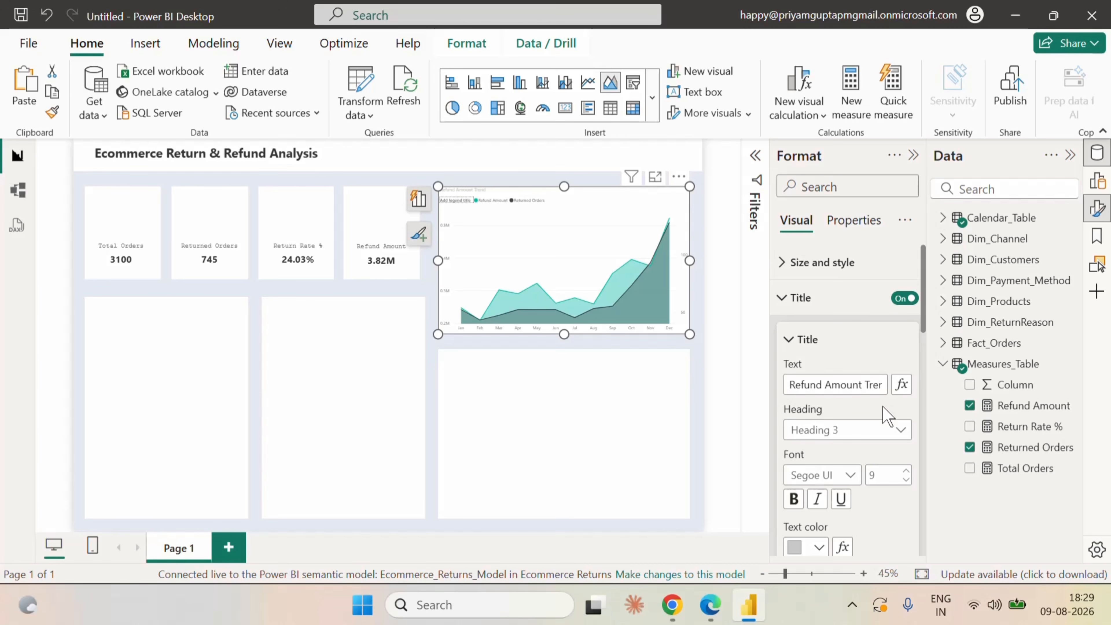
Format the area chart's title in Segoe UI Bold, size 11, with black text.
left_click(849, 476)
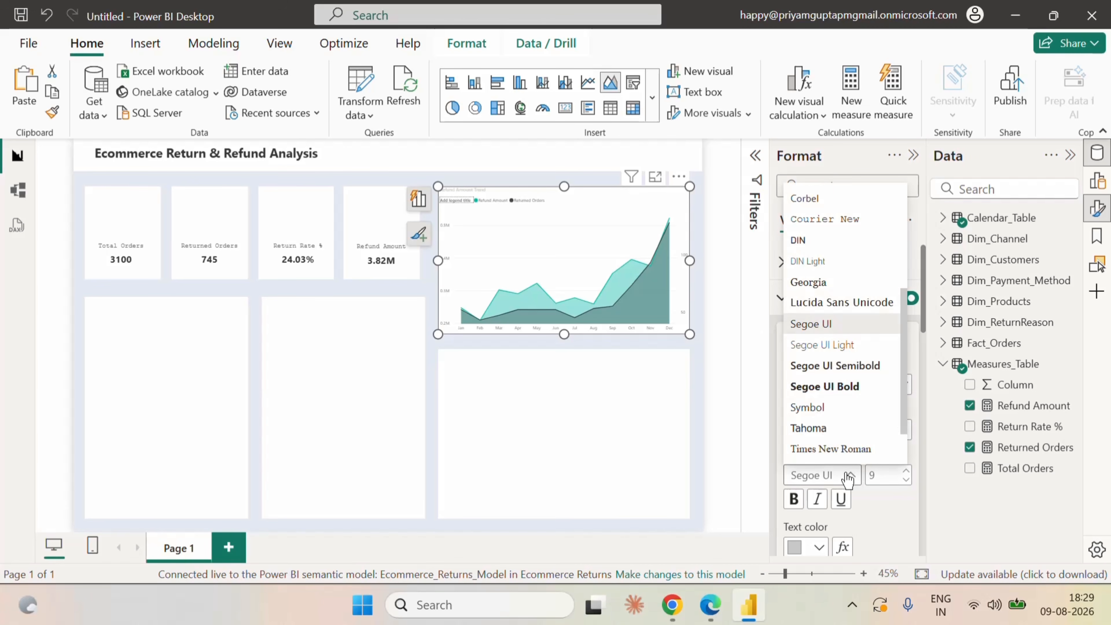
left_click(851, 387)
left_click(907, 471)
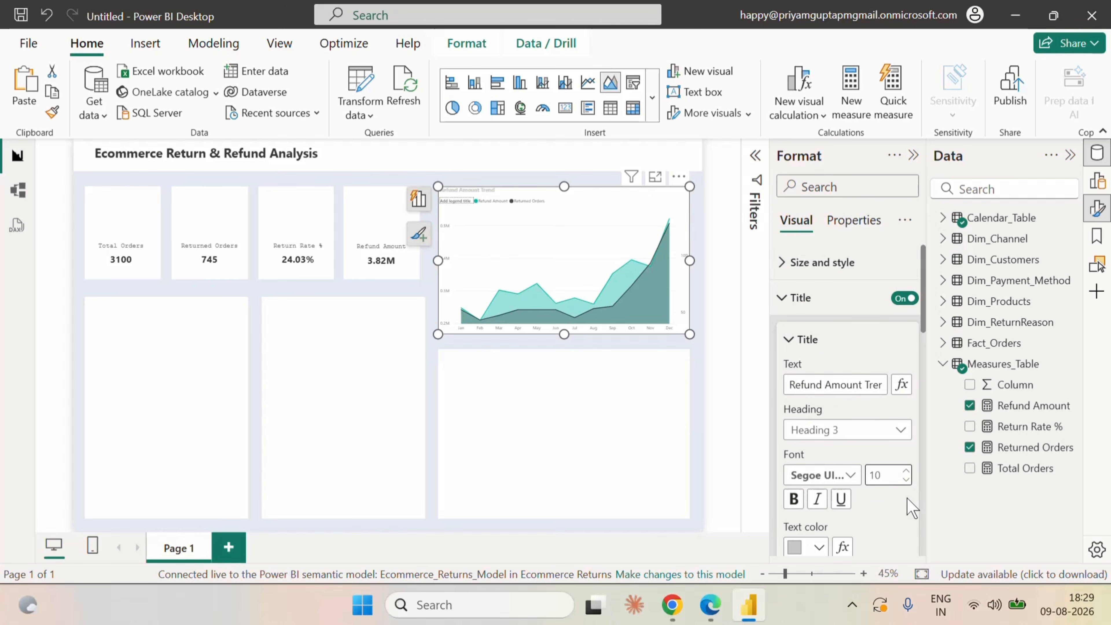
scroll(893, 498, "down", 2)
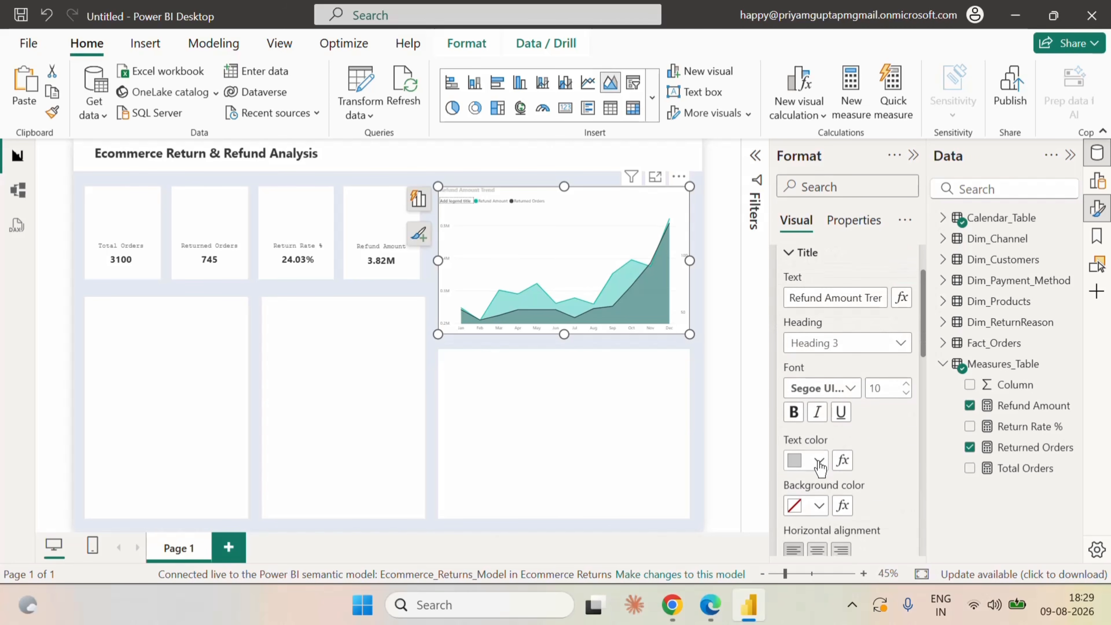
left_click(819, 460)
left_click(855, 384)
left_click(906, 384)
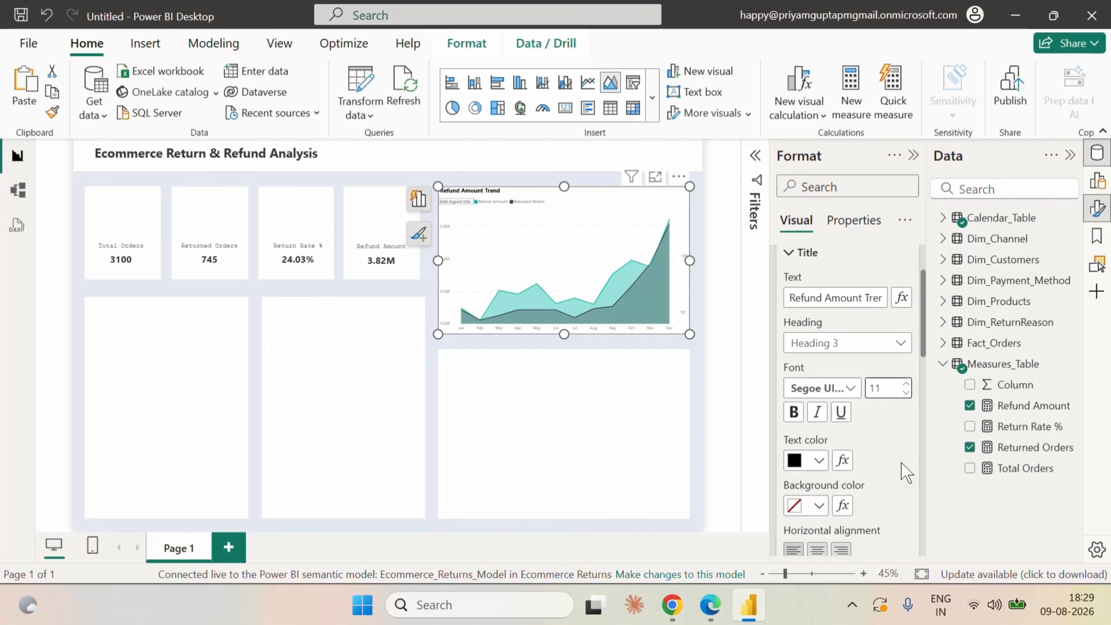
scroll(893, 454, "up", 2)
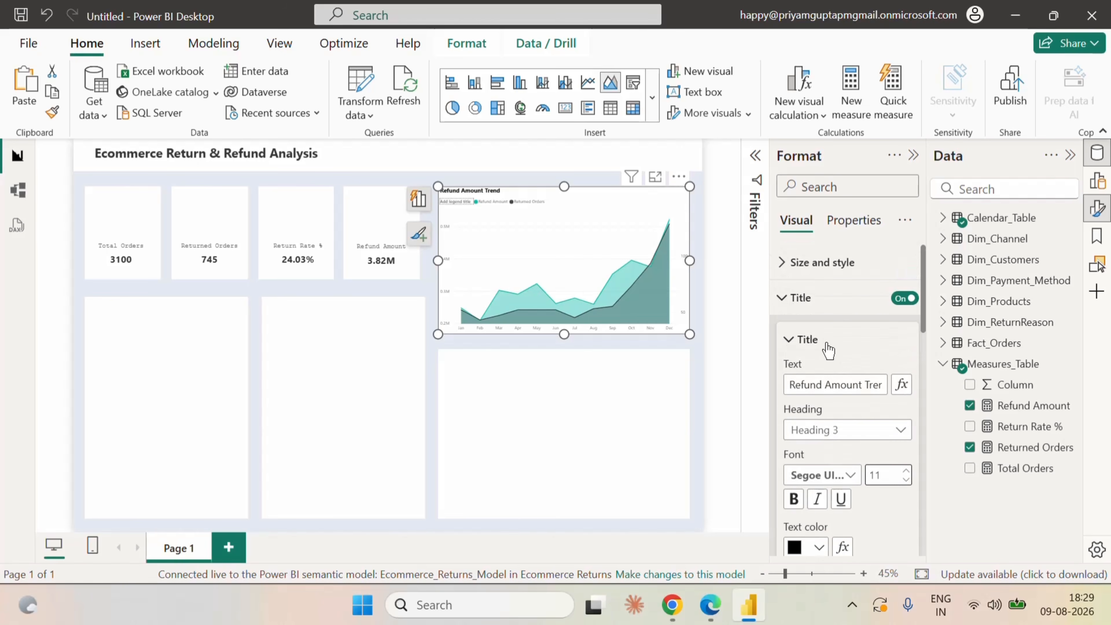
left_click(788, 307)
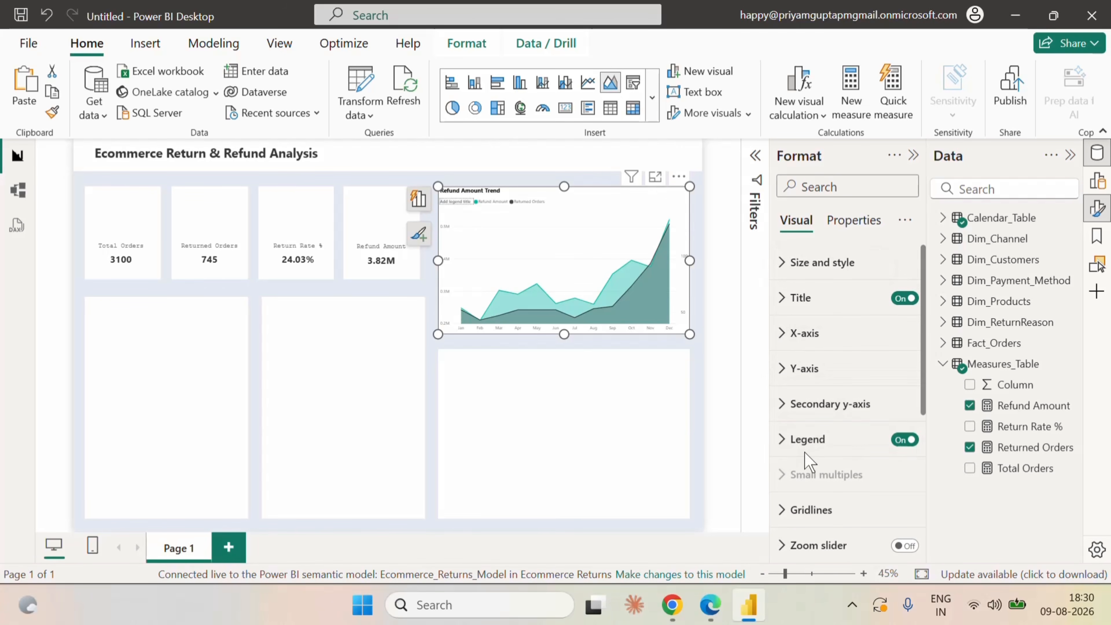
Set the line color of the Returned Orders series in the area chart to a light purple theme shade.
scroll(822, 460, "down", 2)
scroll(833, 464, "down", 2)
left_click(804, 407)
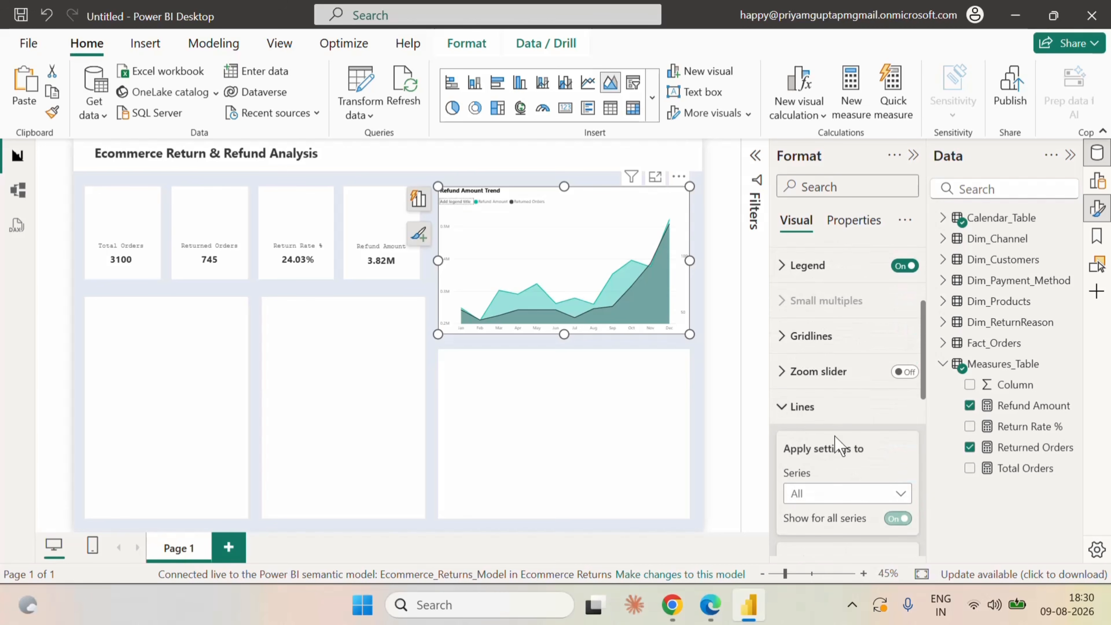
scroll(840, 447, "down", 4)
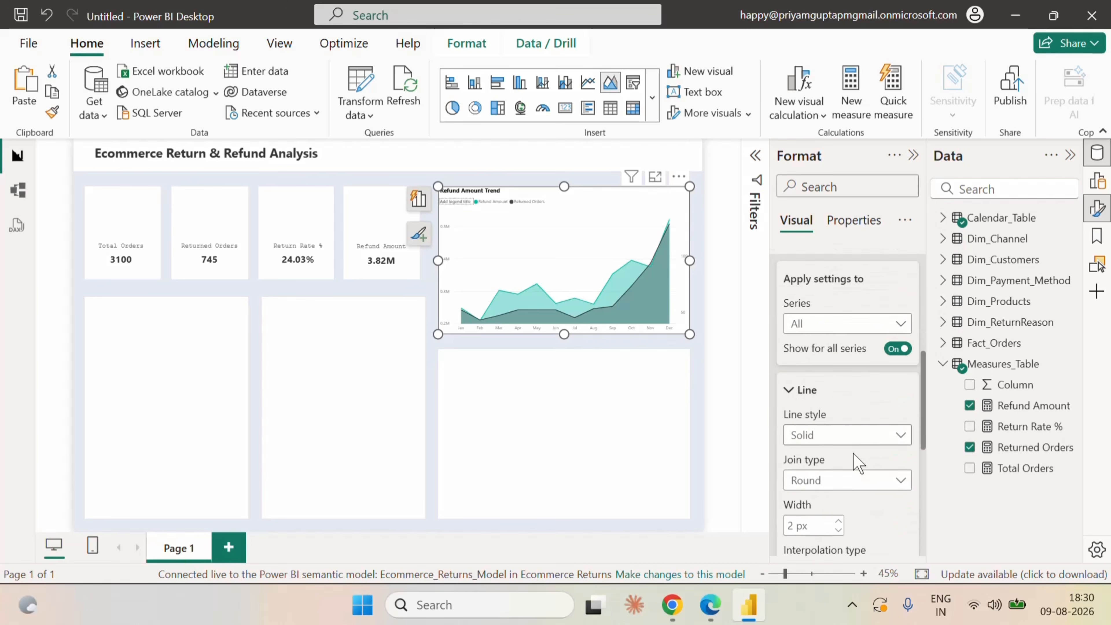
left_click(828, 326)
left_click(837, 383)
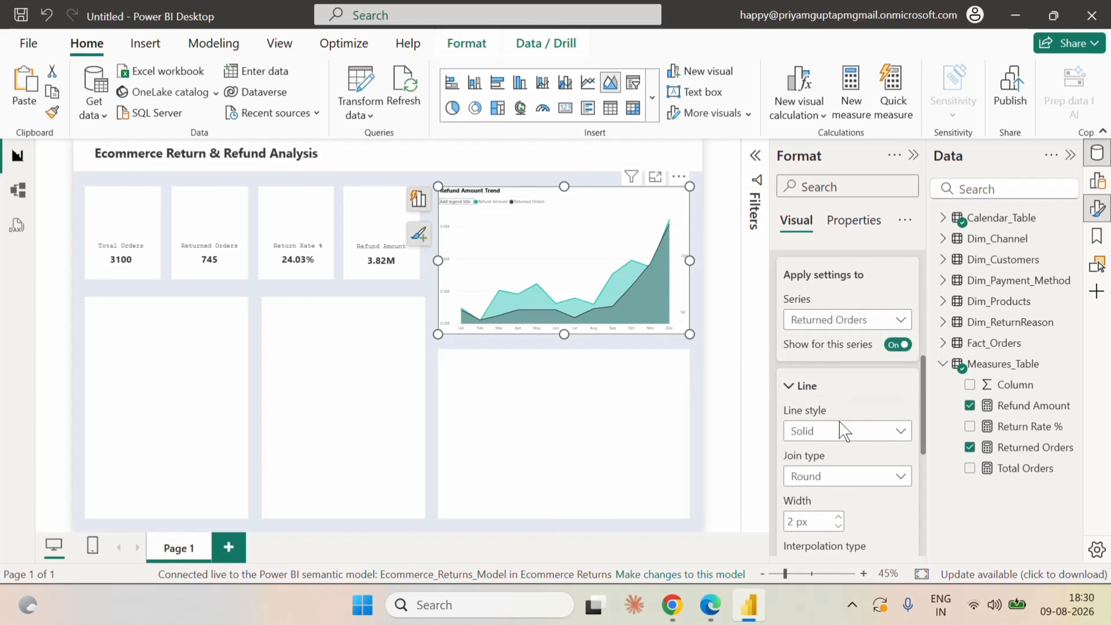
scroll(853, 434, "down", 1)
scroll(862, 442, "down", 2)
left_click(809, 446)
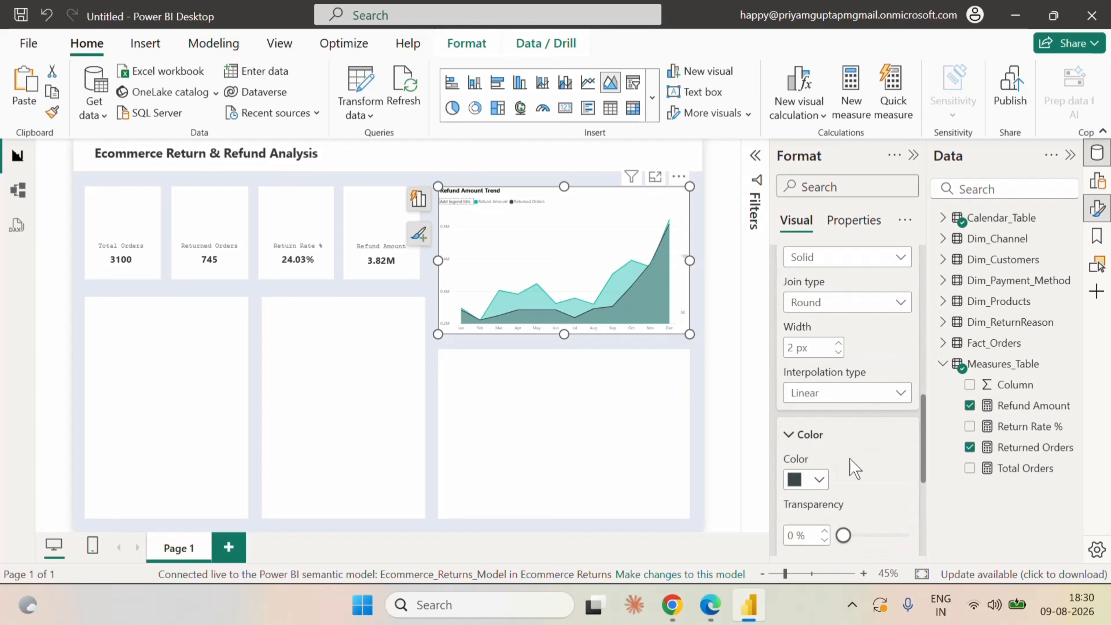
scroll(849, 438, "down", 3)
left_click(818, 313)
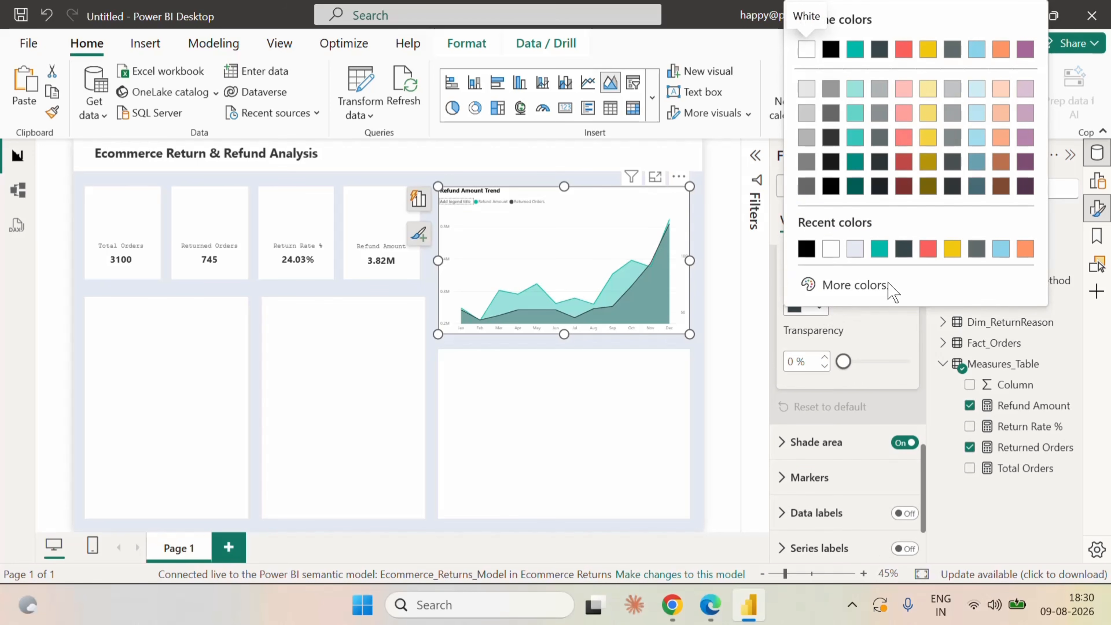
left_click(1029, 144)
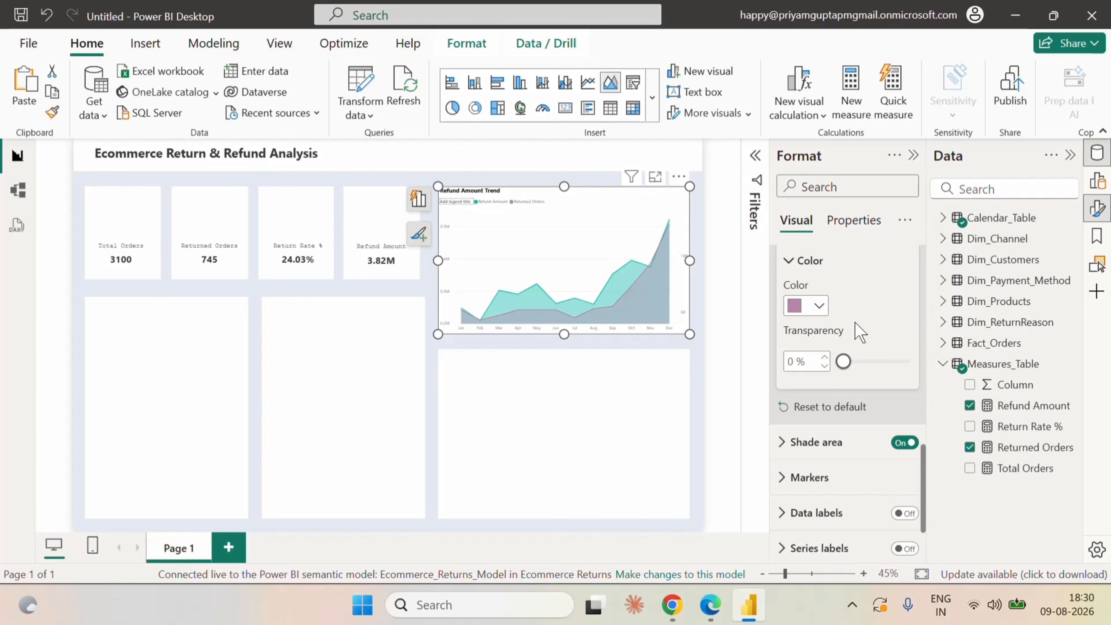
Set the line interpolation type to Smooth for all series of the area chart.
scroll(855, 322, "up", 8)
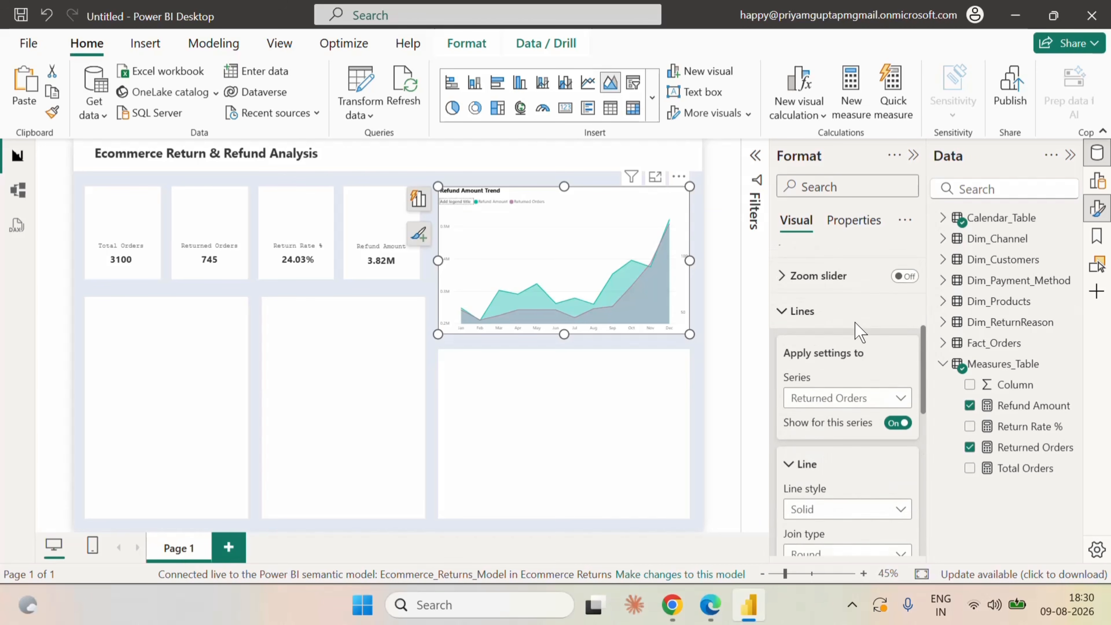
scroll(862, 372, "down", 2)
left_click(847, 319)
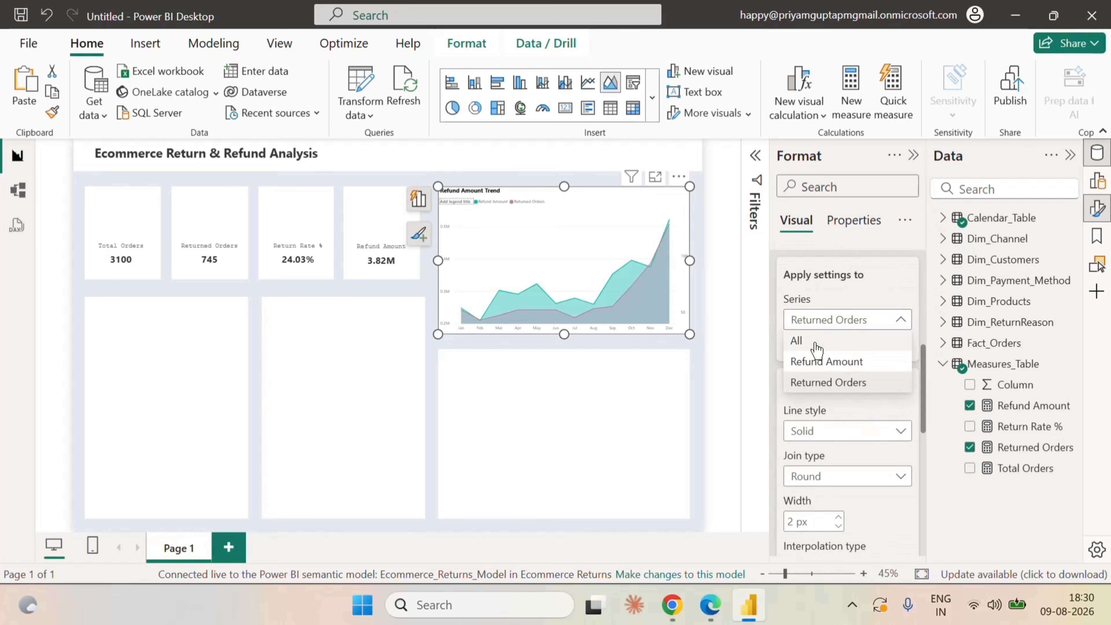
left_click(831, 342)
scroll(872, 451, "down", 3)
scroll(872, 450, "down", 1)
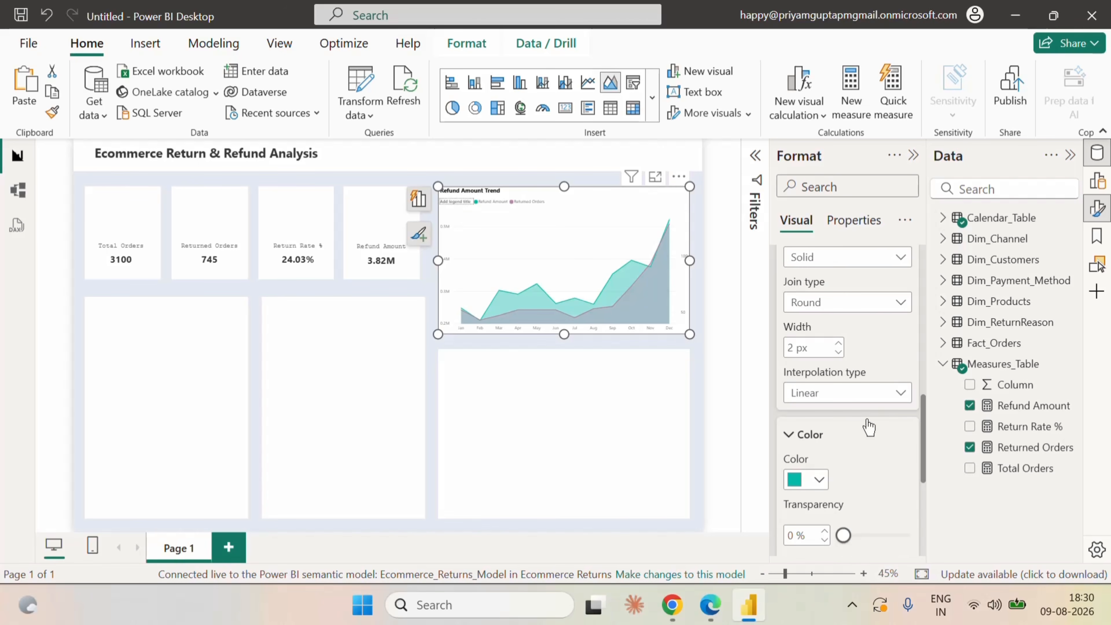
left_click(836, 393)
left_click(831, 436)
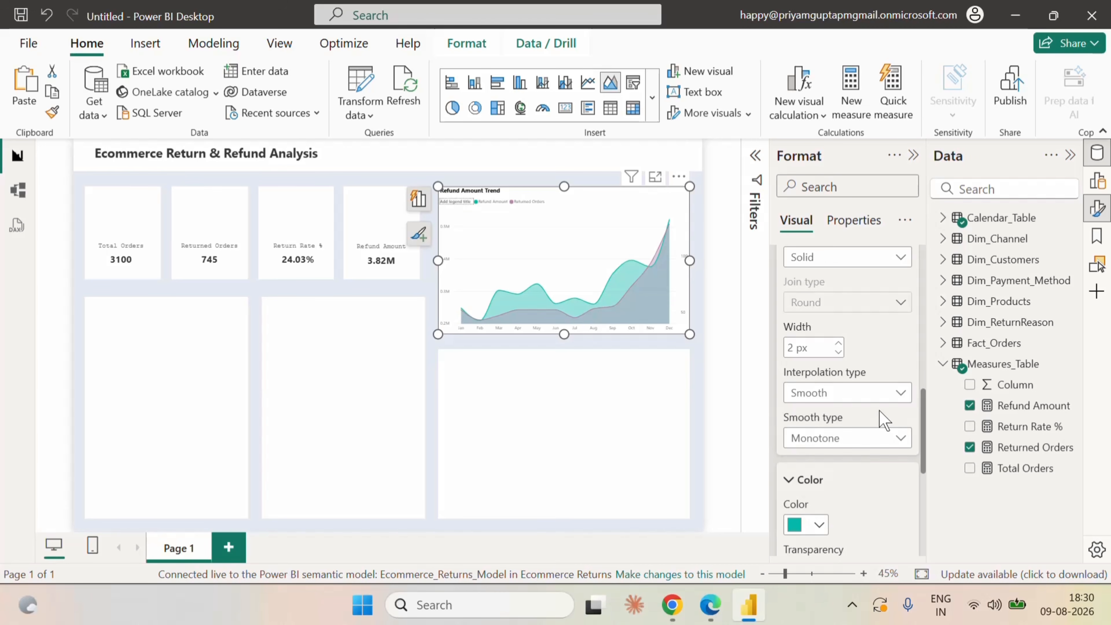
Set the minimum of the area chart's Y-axis range to 147.
scroll(879, 412, "up", 10)
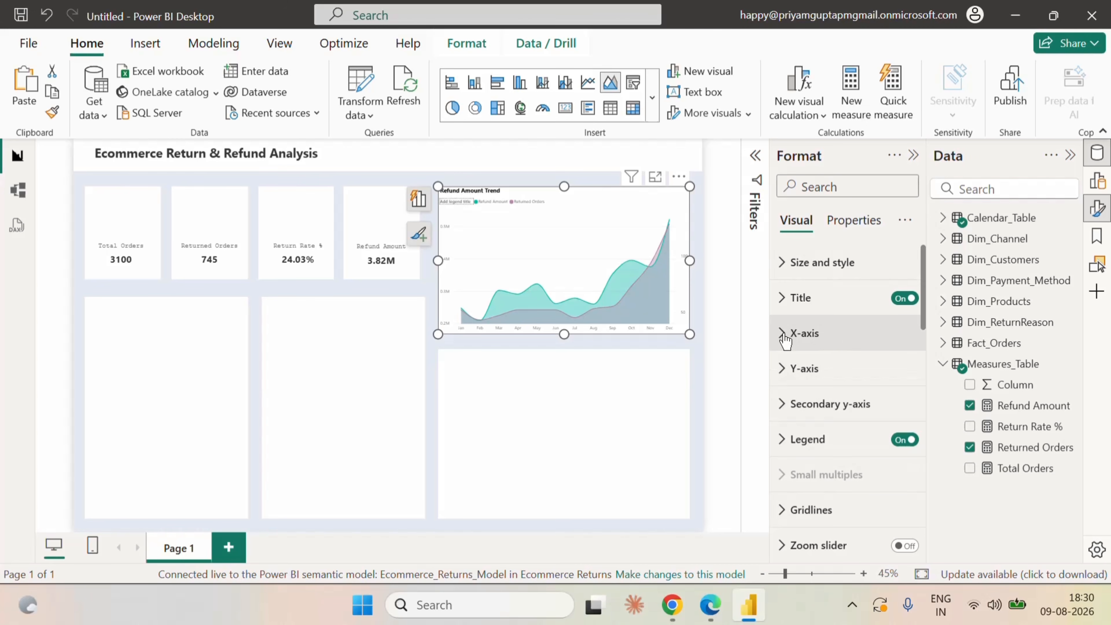
left_click(783, 370)
scroll(845, 417, "down", 2)
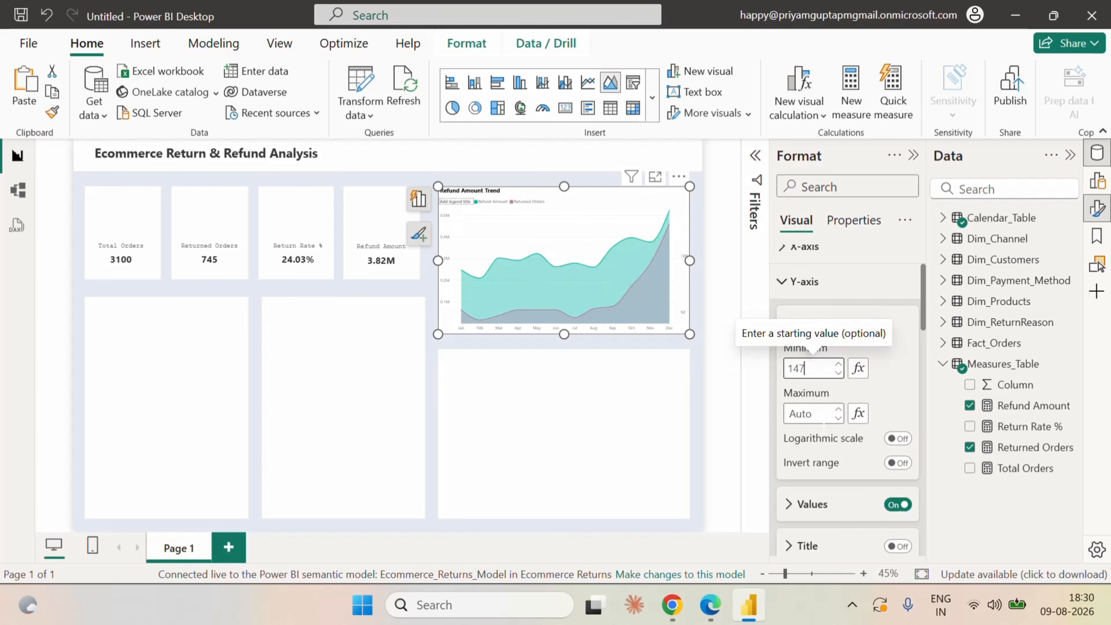
left_click(789, 289)
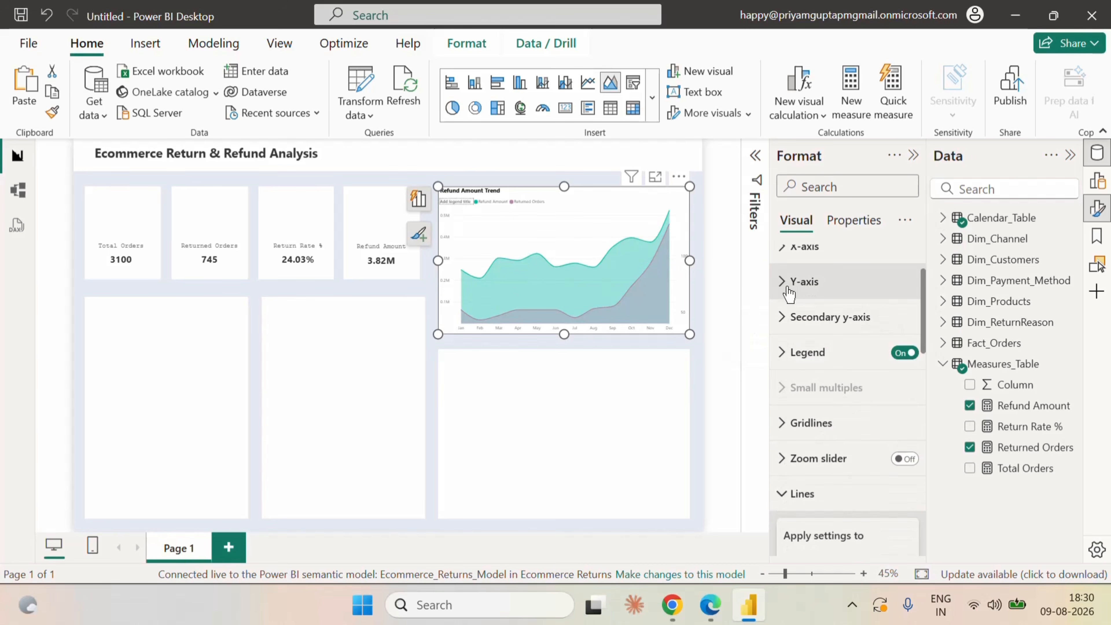
Set the minimum of the area chart's secondary y-axis to 10 and deselect the chart.
left_click(783, 319)
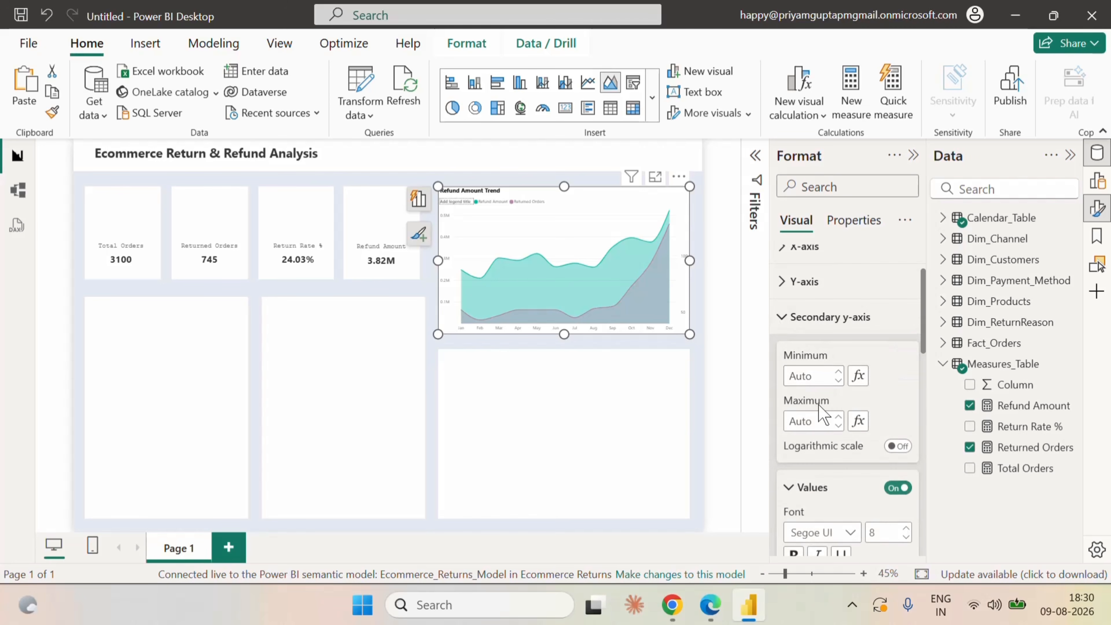
left_click(810, 376)
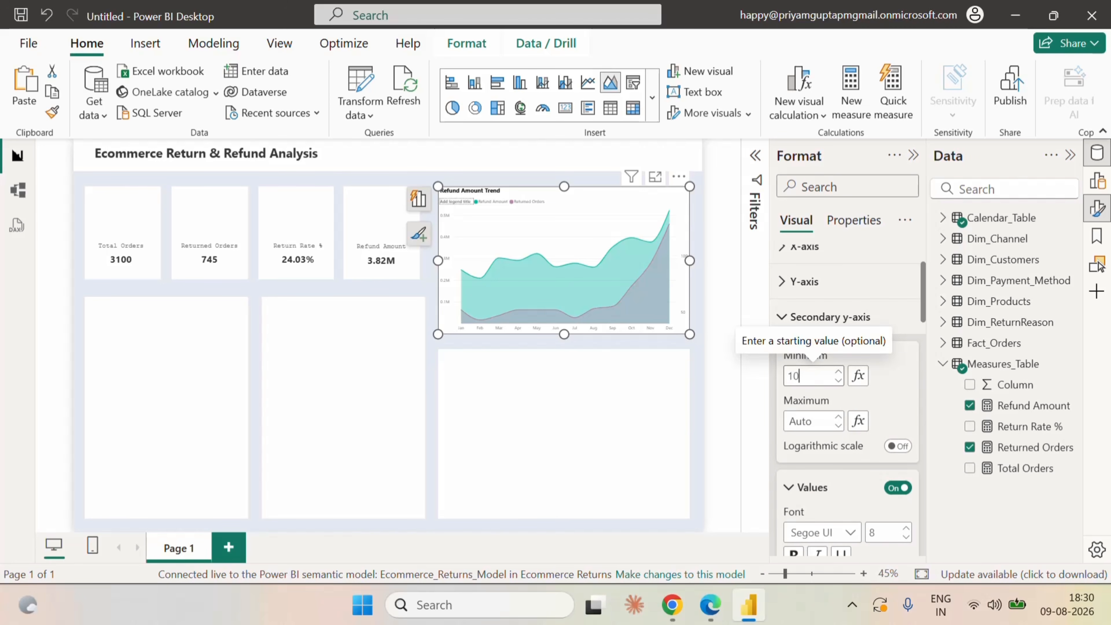
type("10")
key("Return")
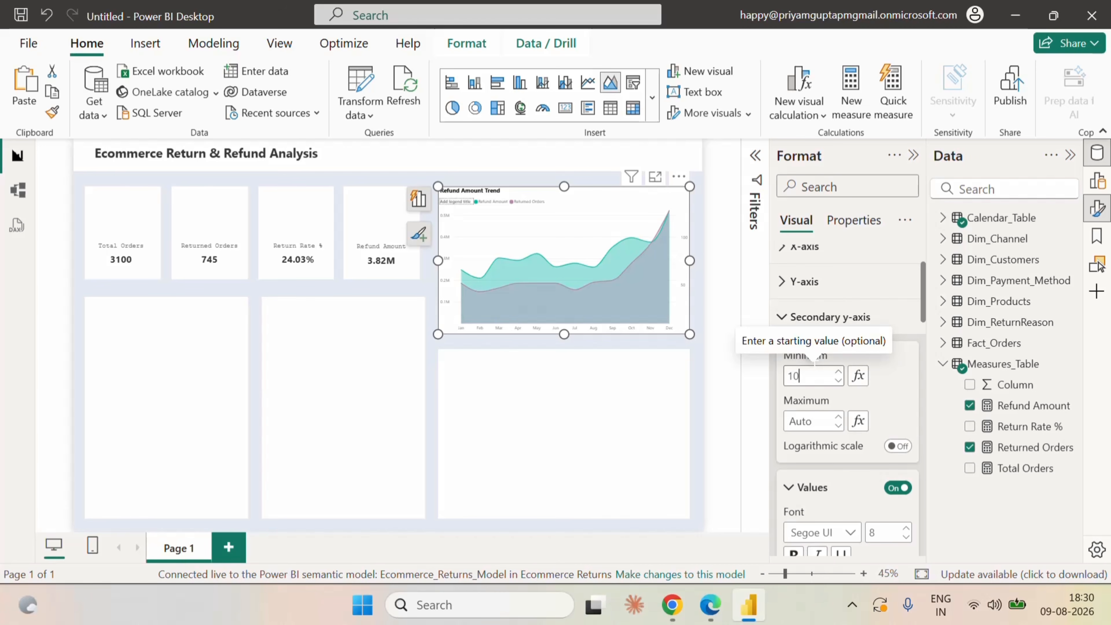
left_click(729, 259)
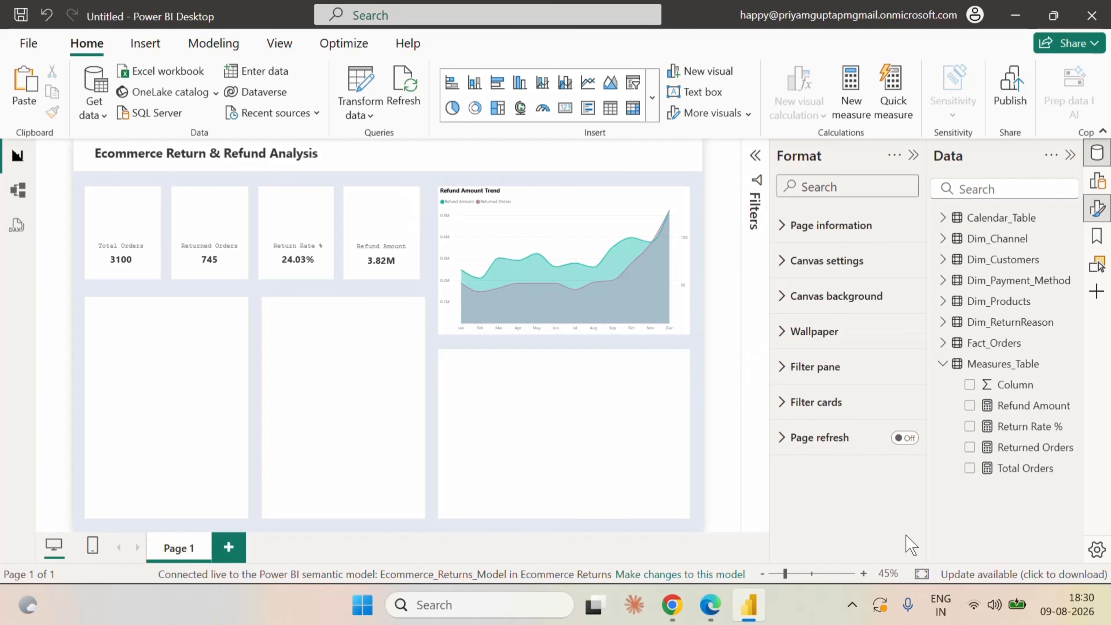
Enlarge the report page view to 60% with more canvas room and select the Refund Amount Trend chart.
left_click(864, 574)
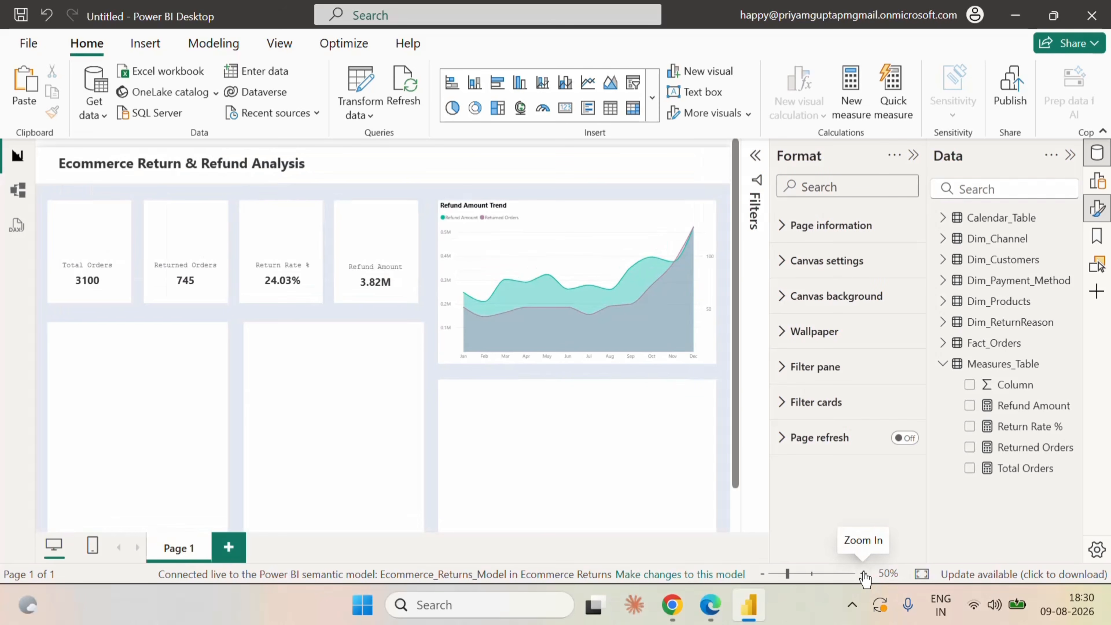
left_click(864, 574)
left_click_drag(542, 527, 739, 547)
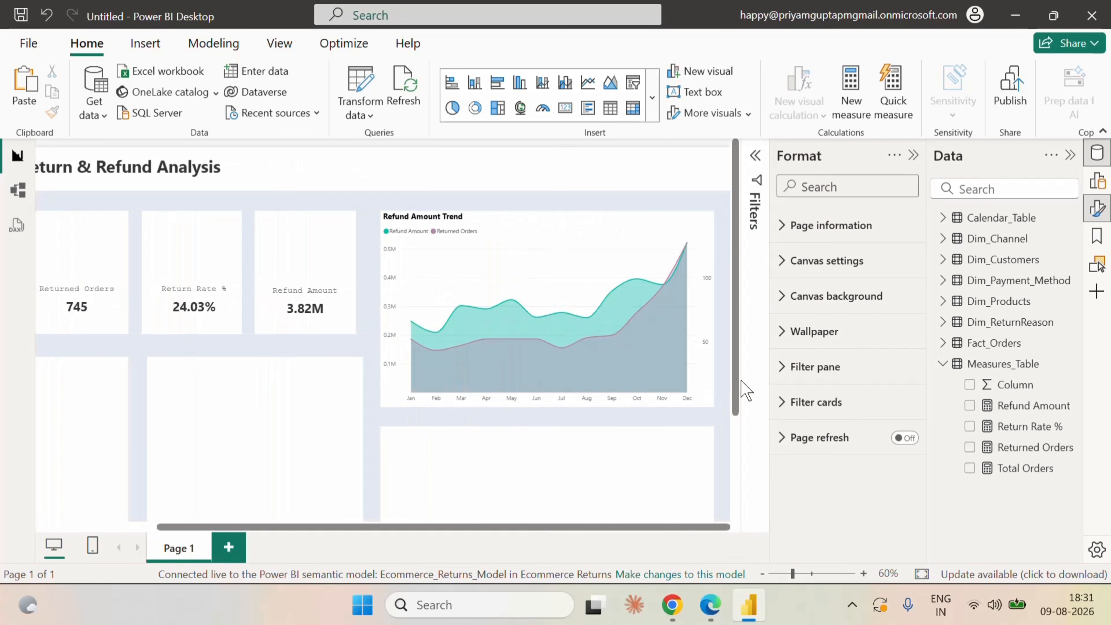
left_click(913, 155)
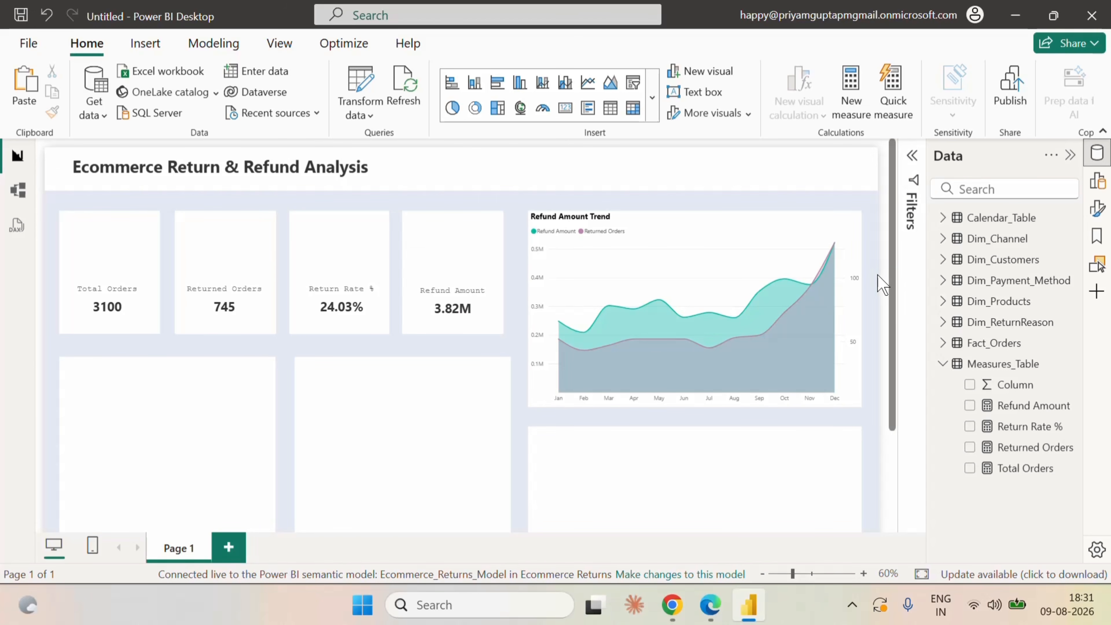
left_click(836, 232)
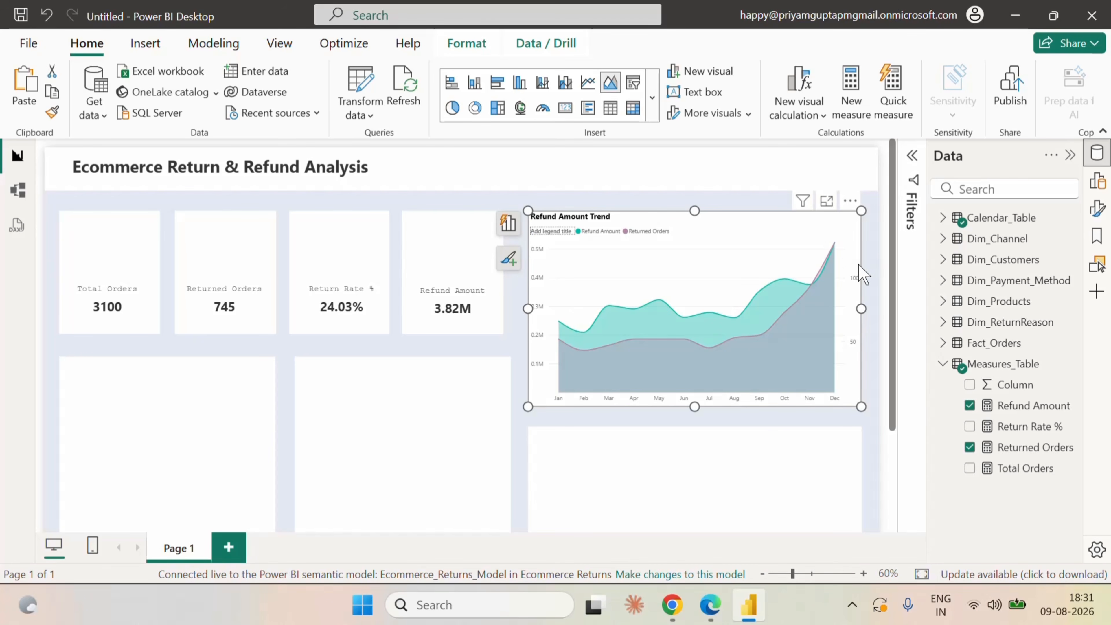
Toggle the horizontal gridlines of the Refund Amount Trend chart and deselect it.
left_click(875, 239)
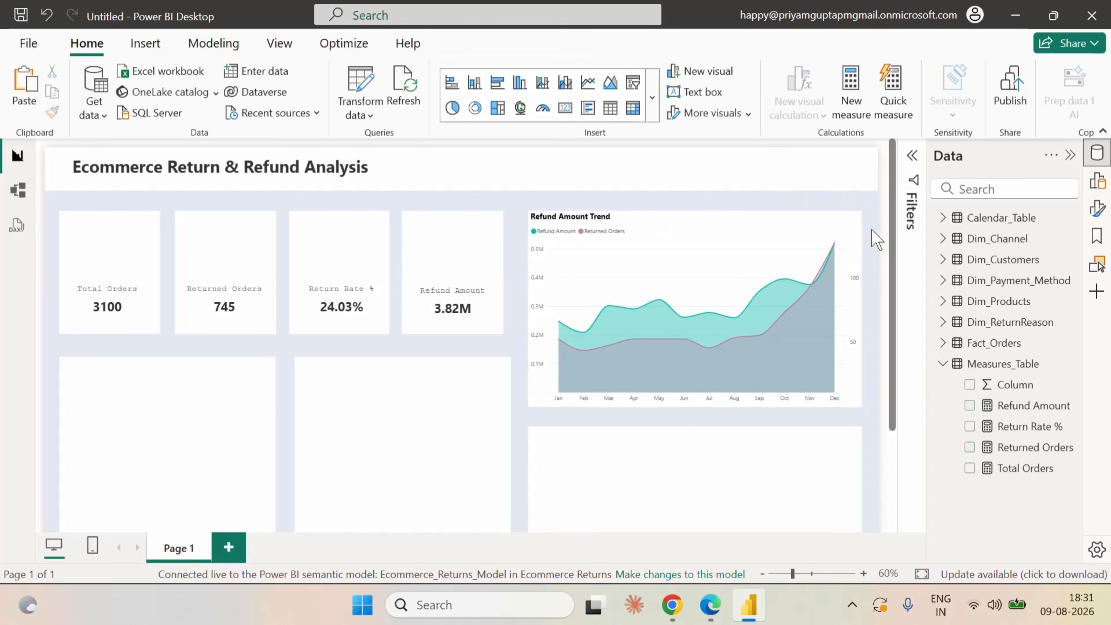
left_click(853, 236)
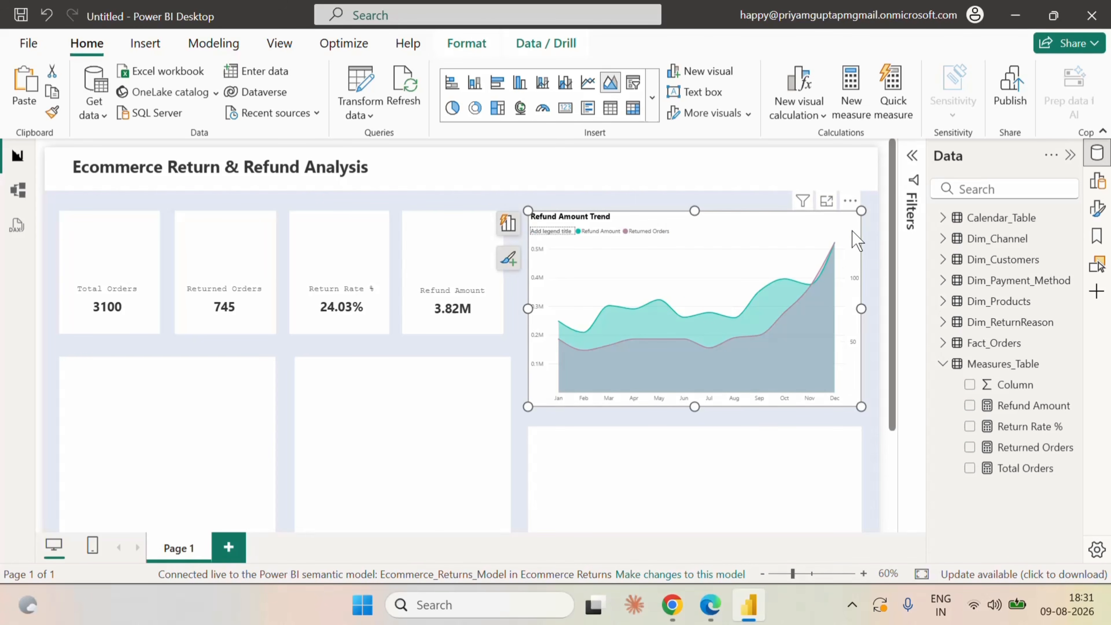
left_click(1096, 206)
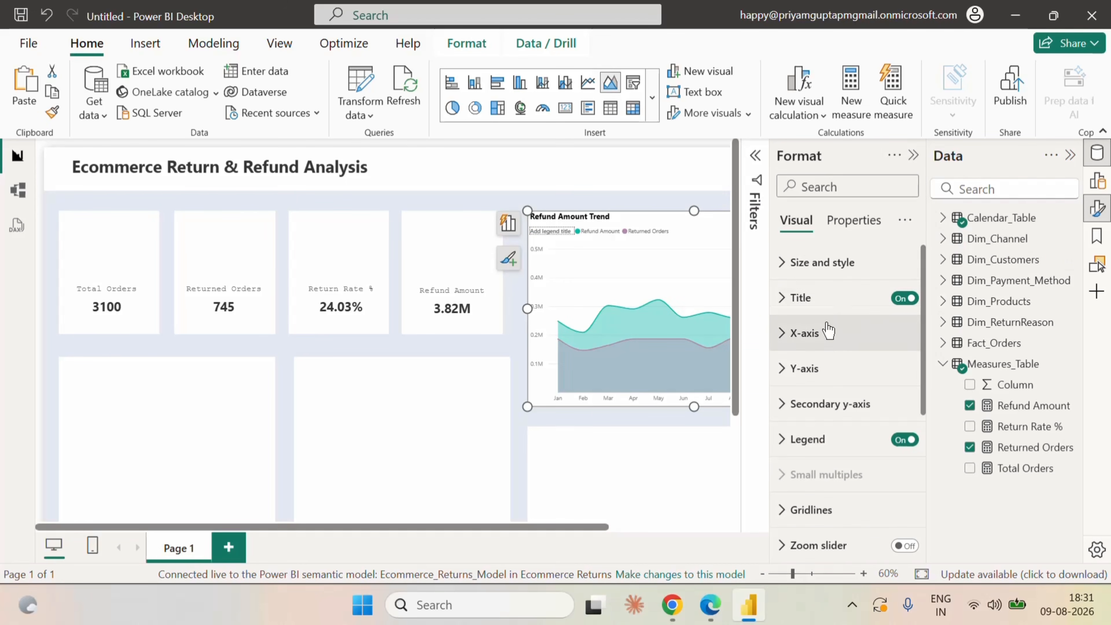
scroll(831, 457, "down", 2)
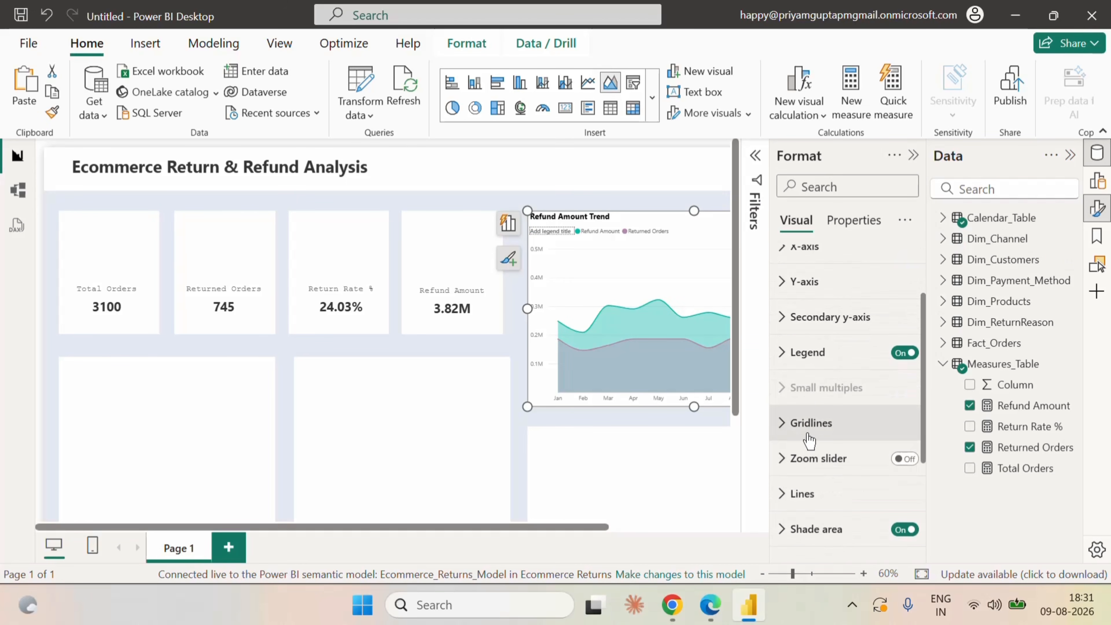
left_click(808, 431)
left_click(897, 465)
scroll(882, 433, "down", 6)
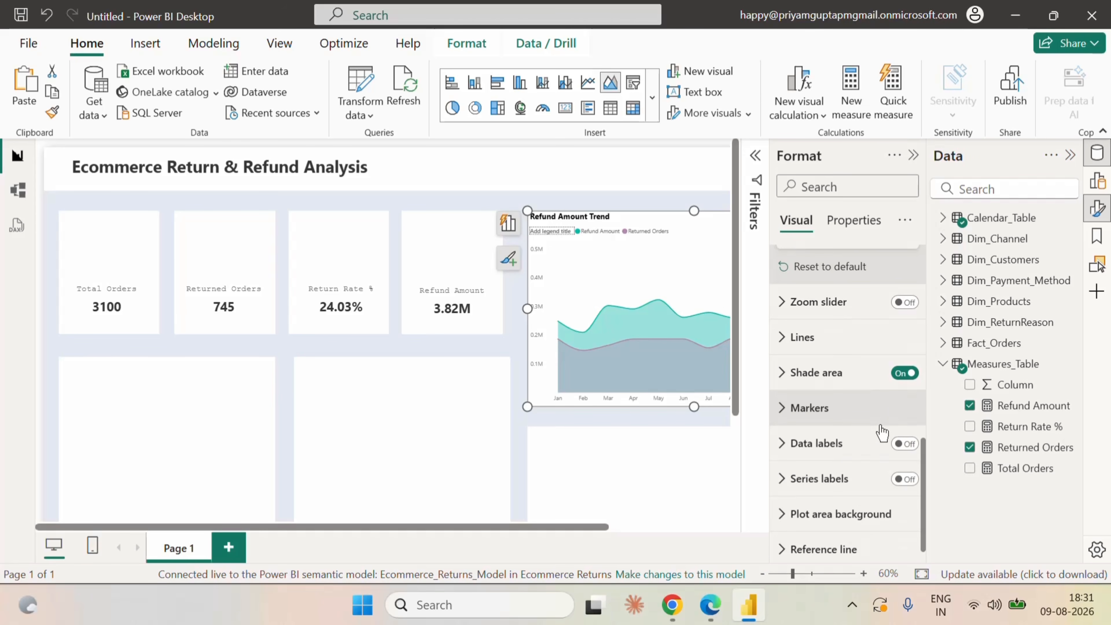
scroll(881, 430, "up", 6)
left_click(913, 155)
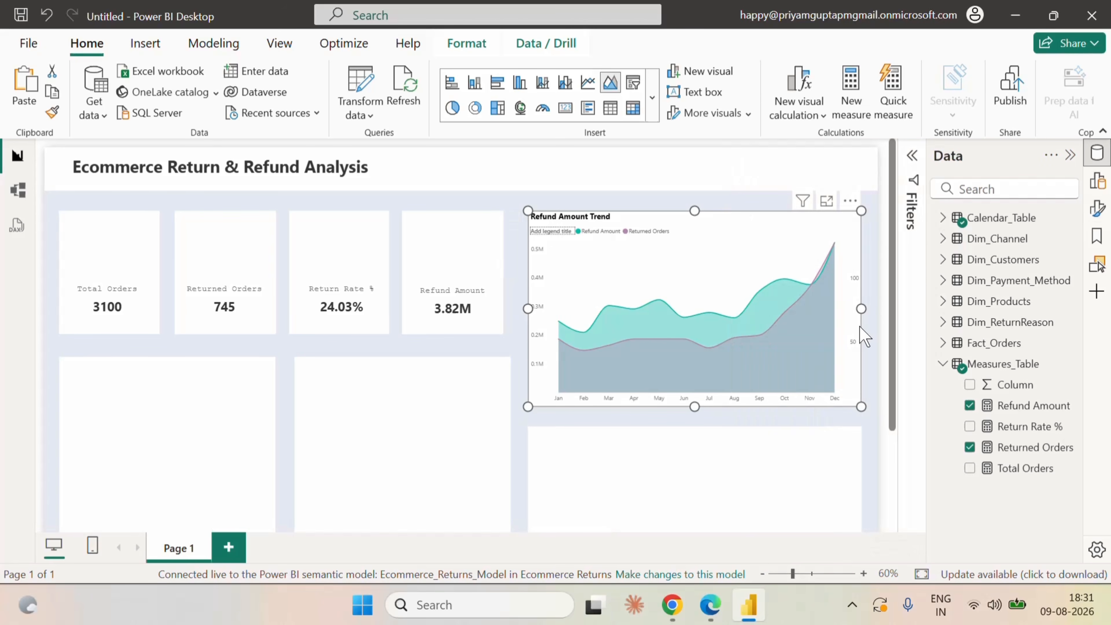
left_click(879, 272)
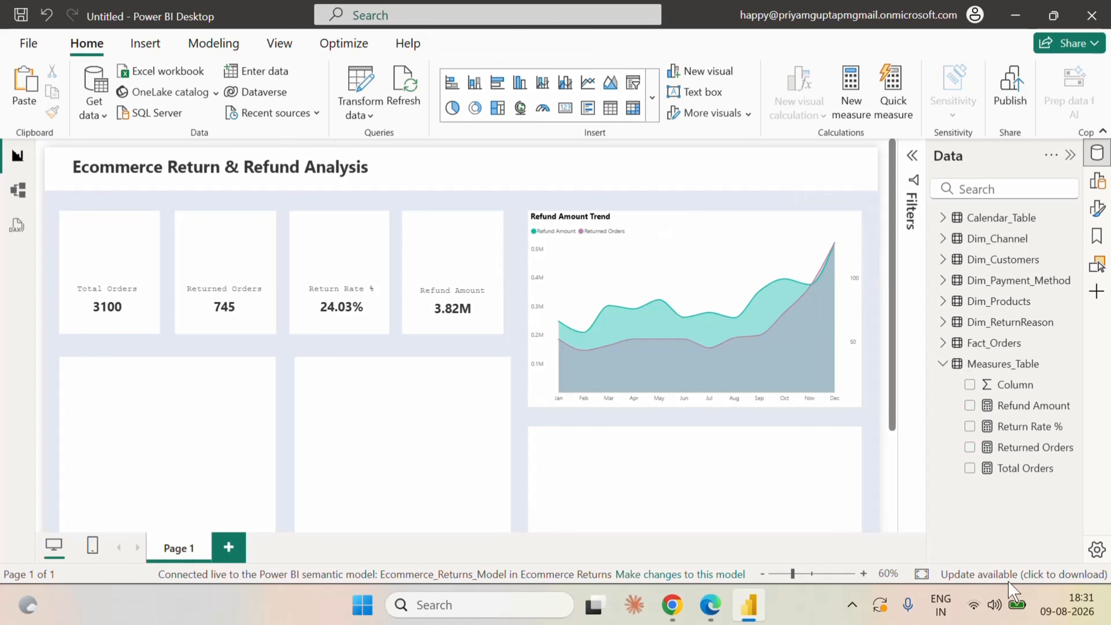
Reduce the report page view to 50% zoom.
left_click(862, 573)
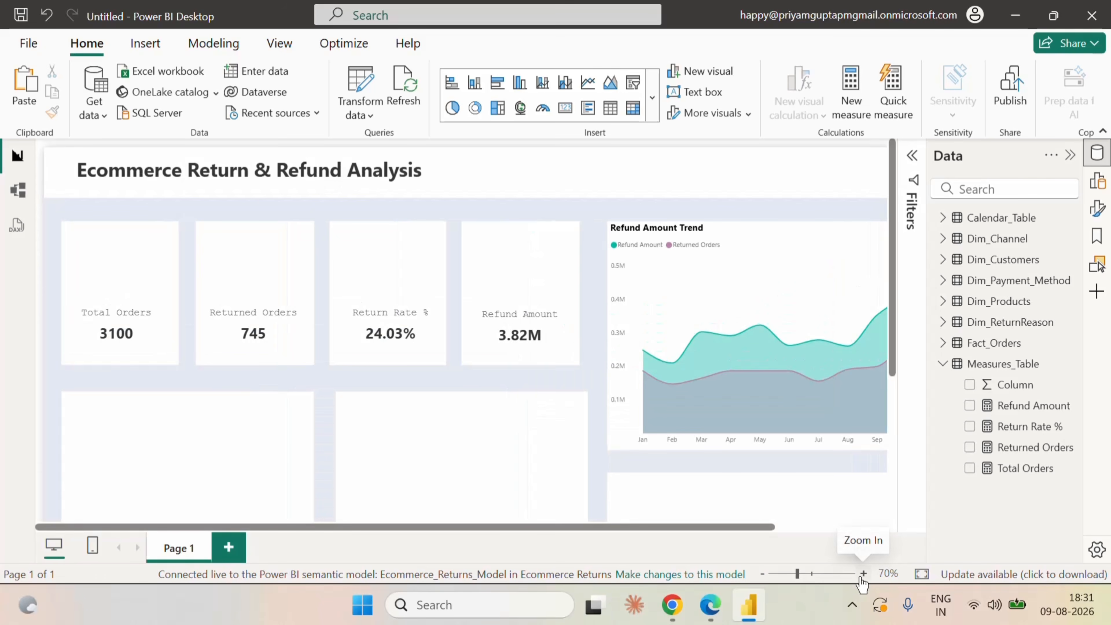
left_click(763, 574)
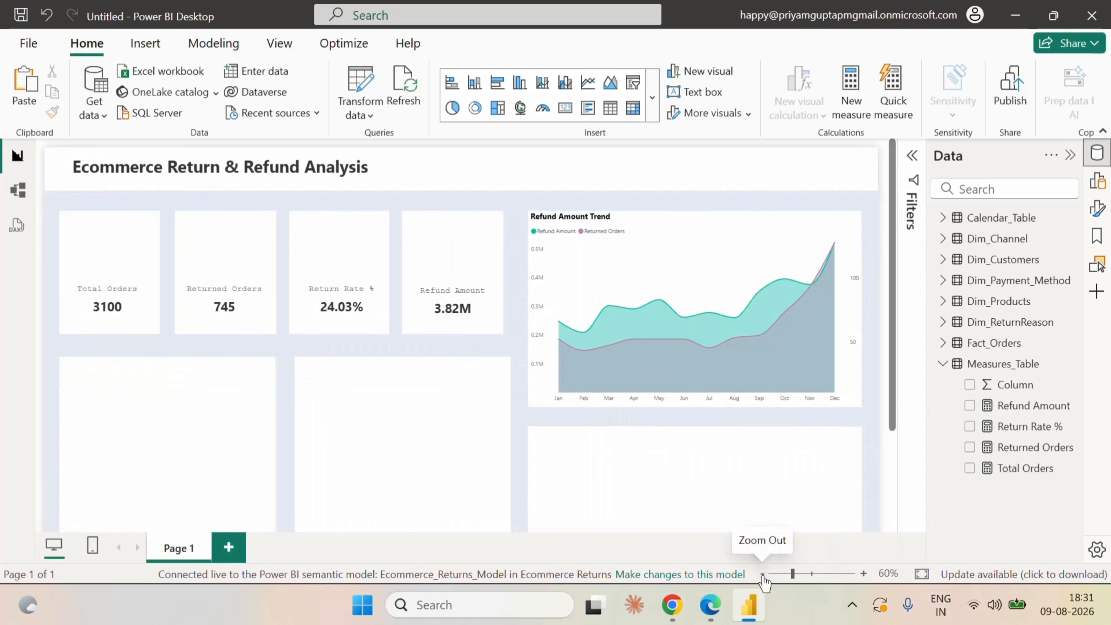
left_click(763, 574)
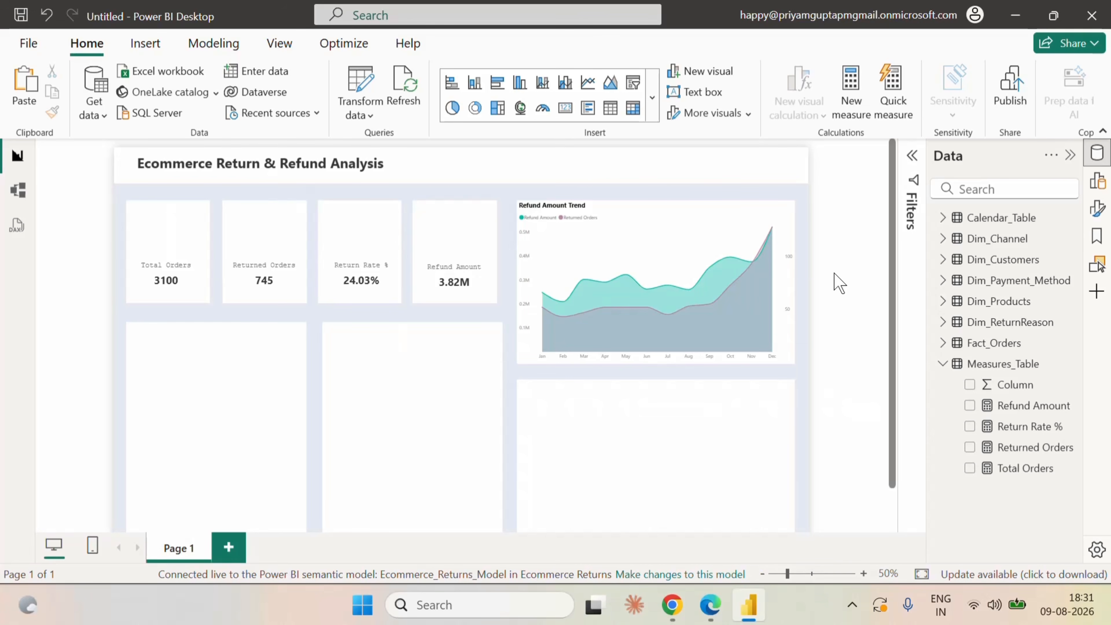
left_click(787, 212)
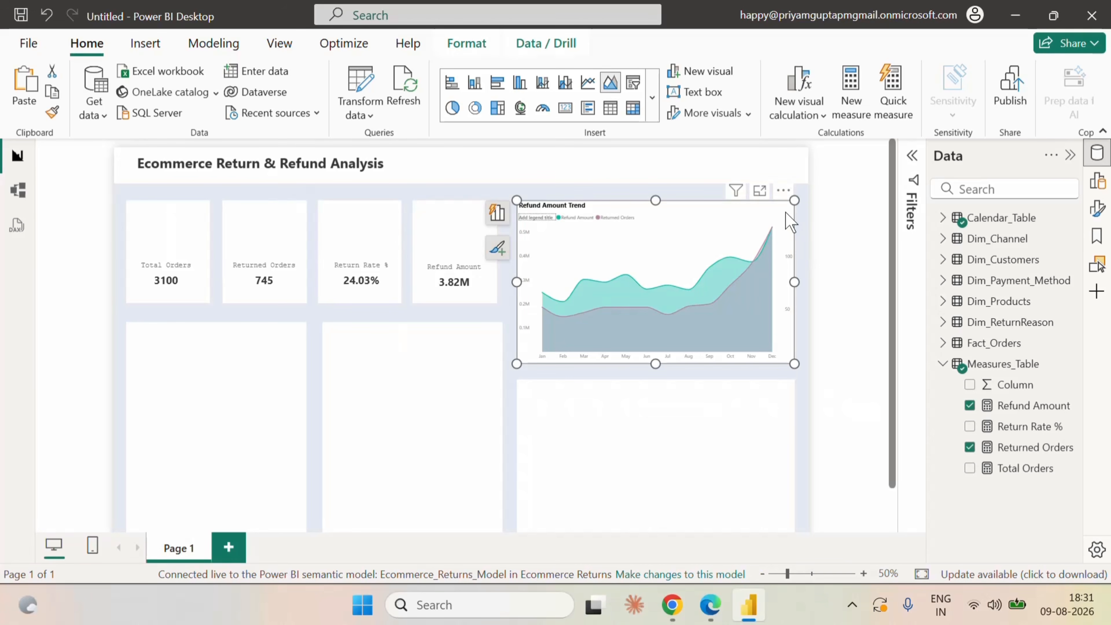
left_click(821, 277)
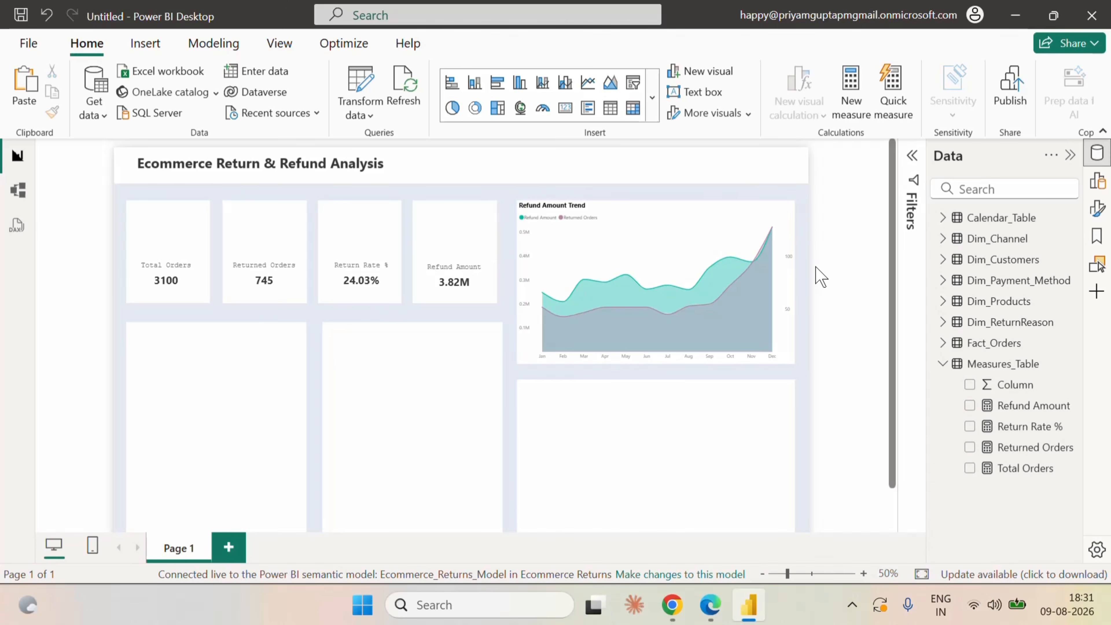
Set the font size of the Refund Amount Trend chart's X-axis values to 9.
left_click(793, 219)
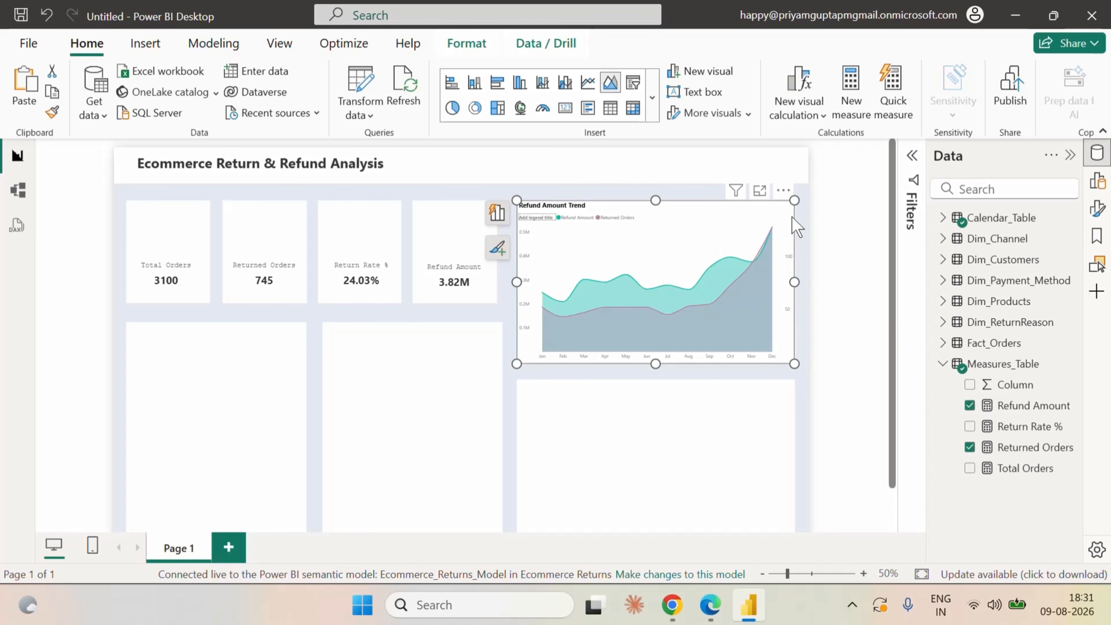
left_click(1097, 181)
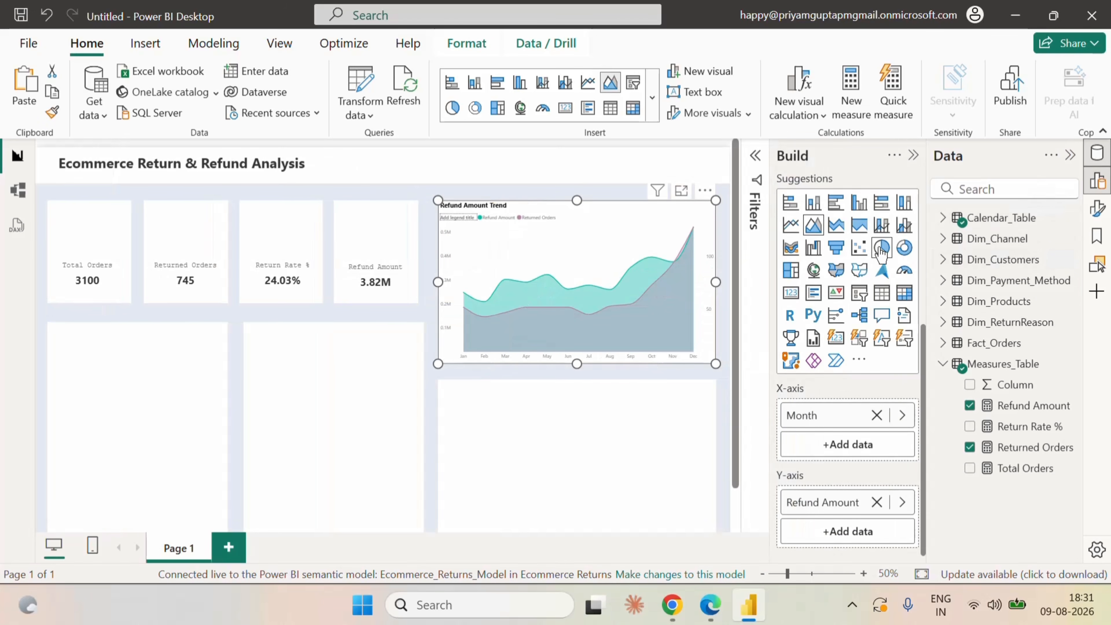
left_click(913, 156)
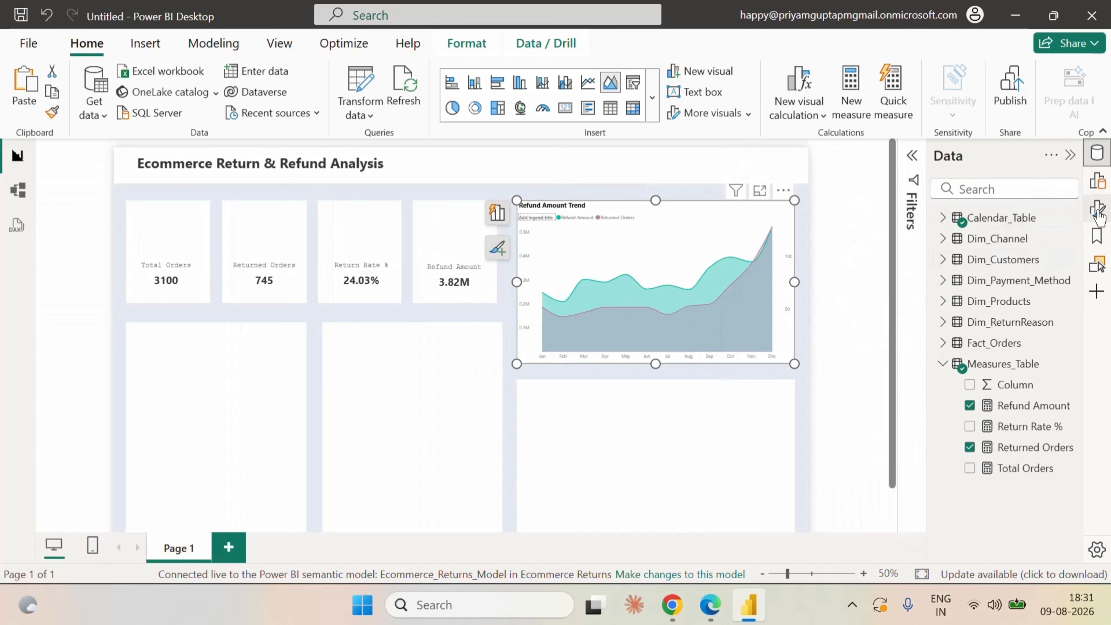
left_click(1098, 213)
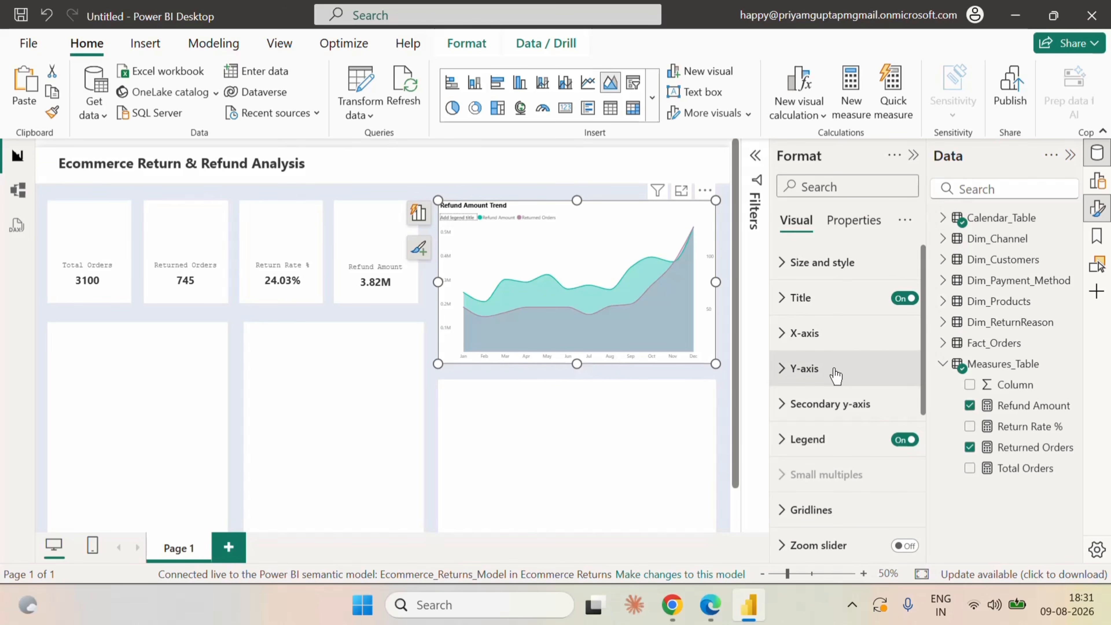
left_click(807, 333)
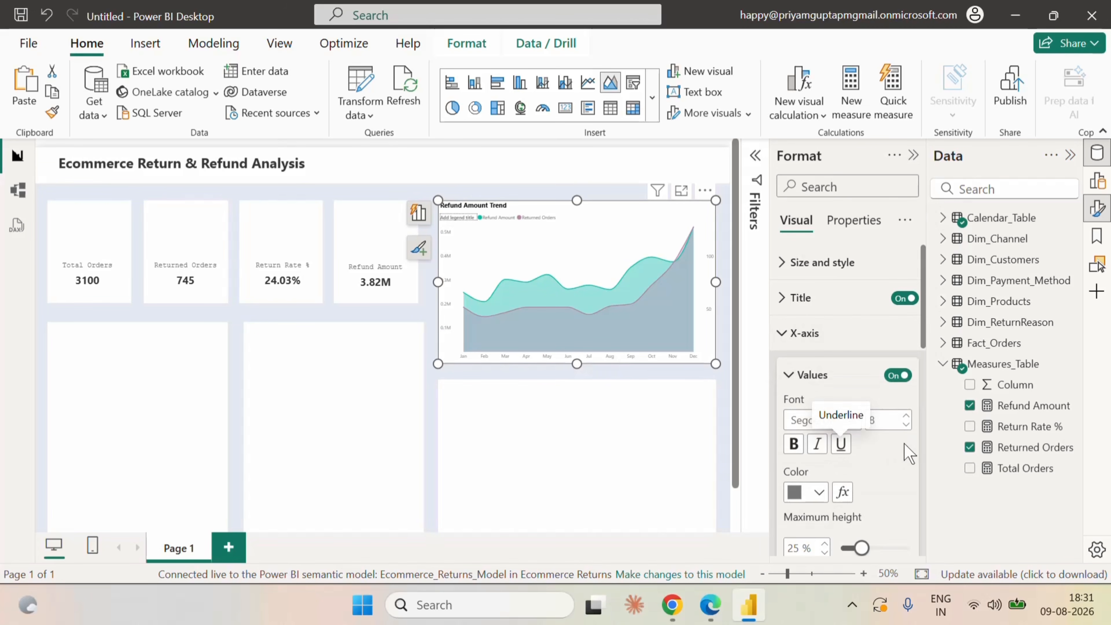
left_click(906, 416)
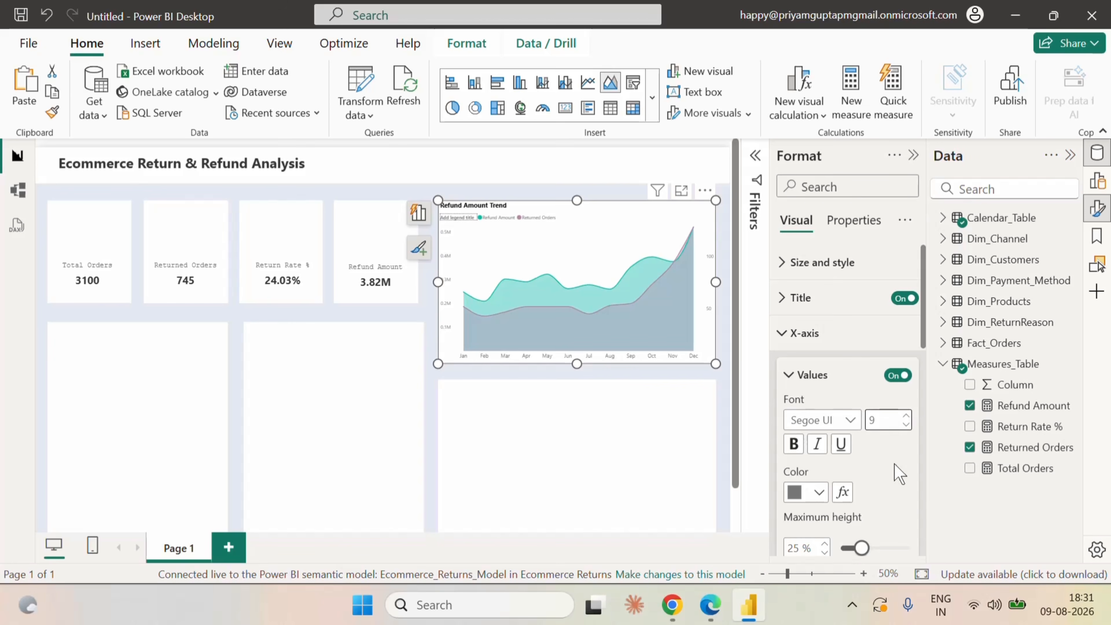
Color the chart's X-axis values with the darkest gray shade beneath white in the theme colors.
scroll(897, 463, "down", 2)
left_click(819, 405)
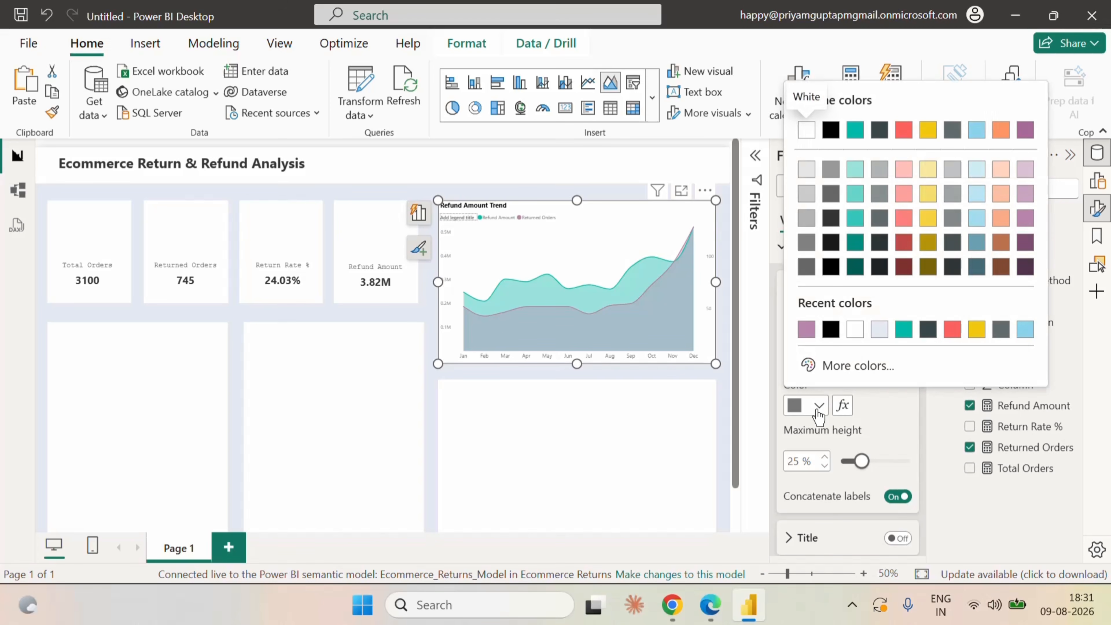
left_click(809, 244)
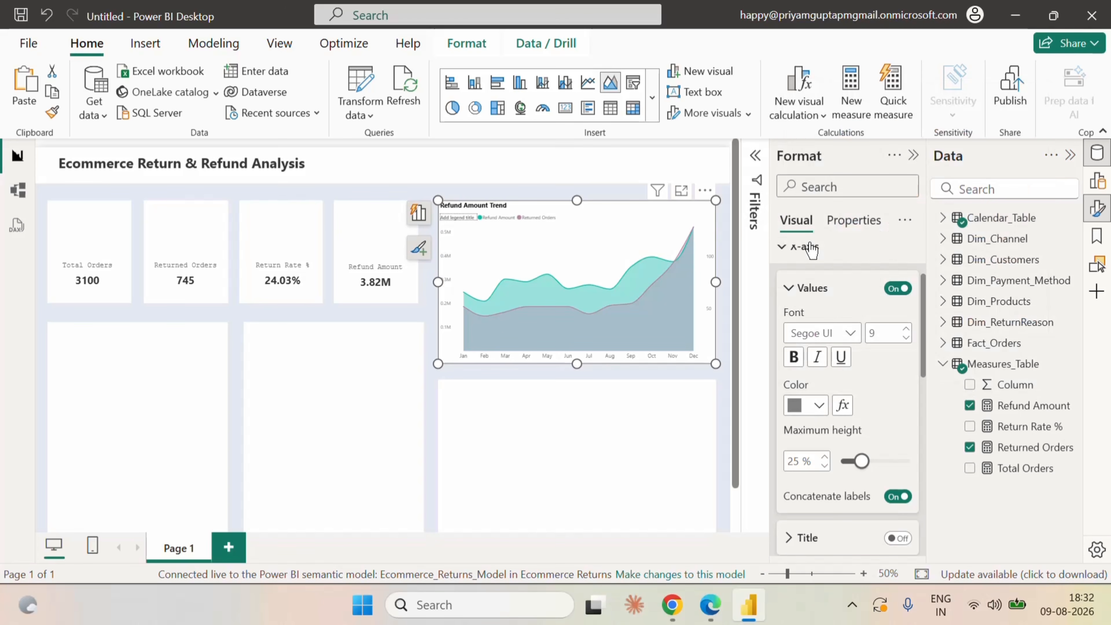
left_click(819, 405)
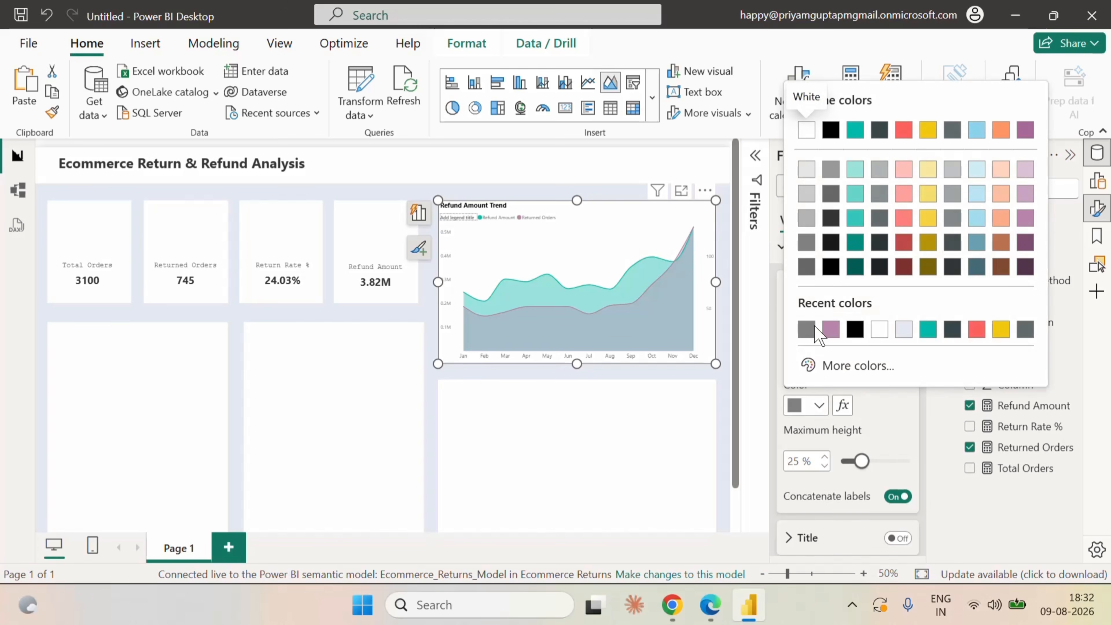
left_click(808, 267)
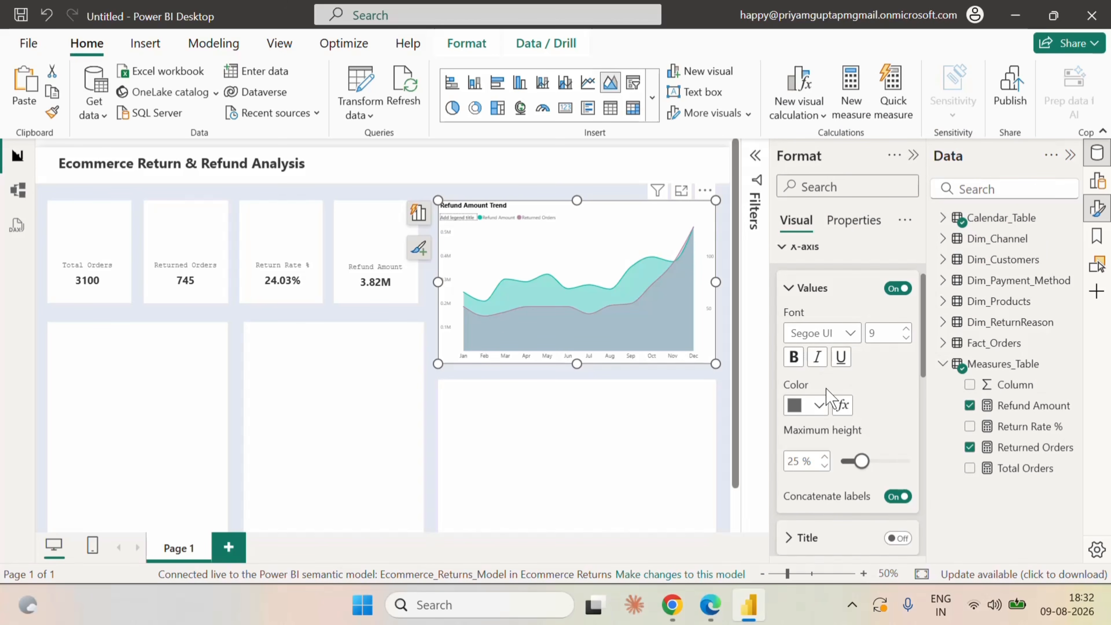
scroll(831, 367, "up", 2)
left_click(793, 333)
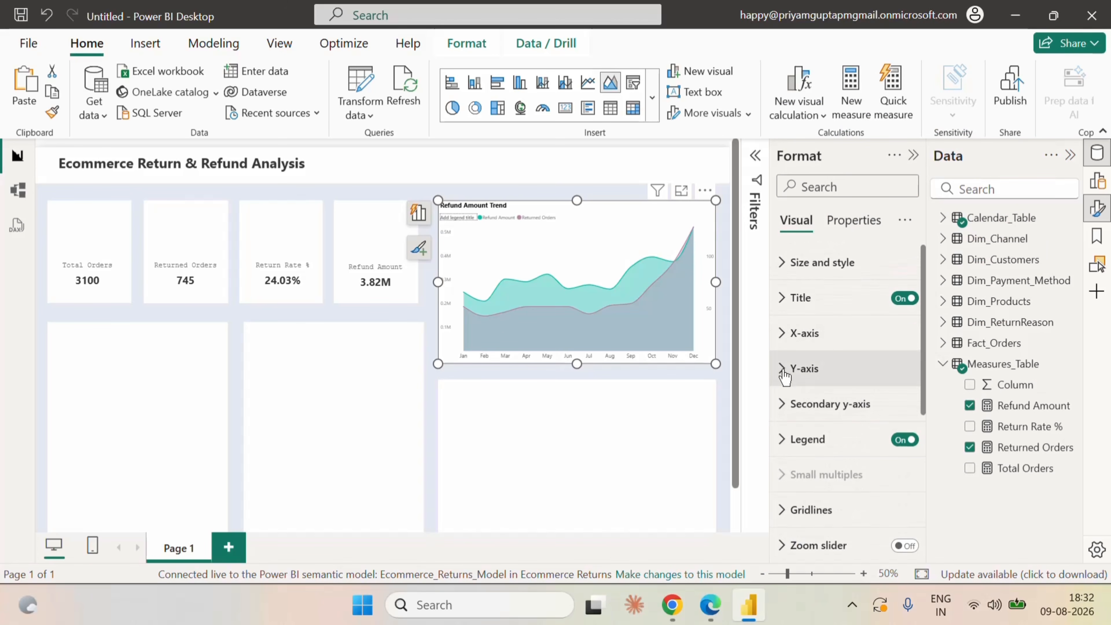
Set the chart's Y-axis values to font size 9 and the darkest gray shade beneath white in the theme colors.
left_click(791, 368)
scroll(887, 457, "down", 4)
left_click(896, 460)
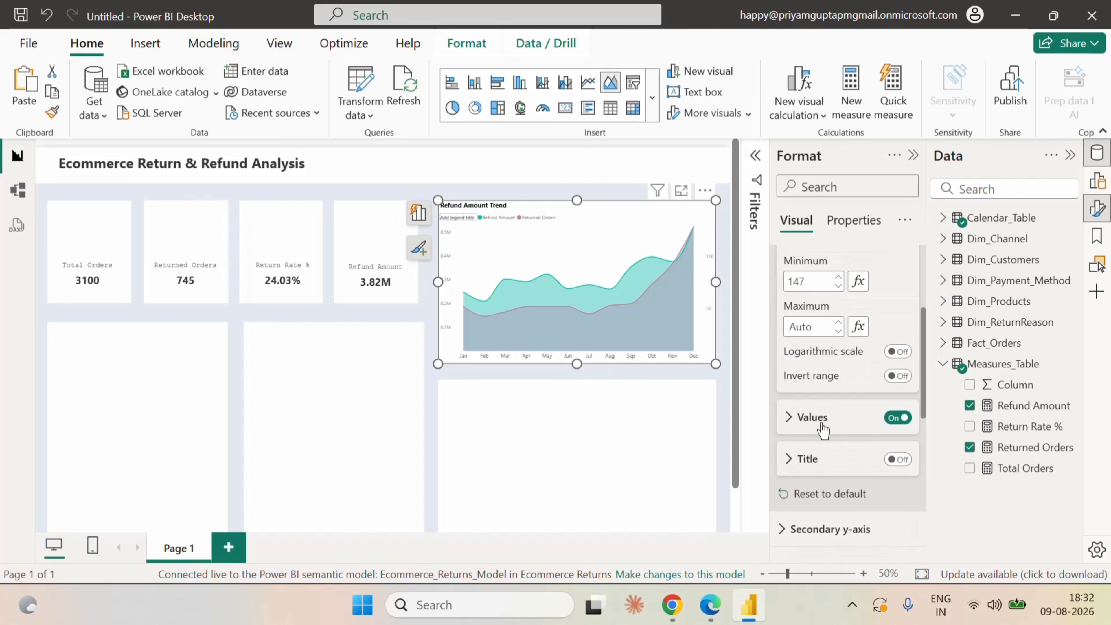
left_click(807, 418)
scroll(838, 437, "down", 2)
left_click(819, 447)
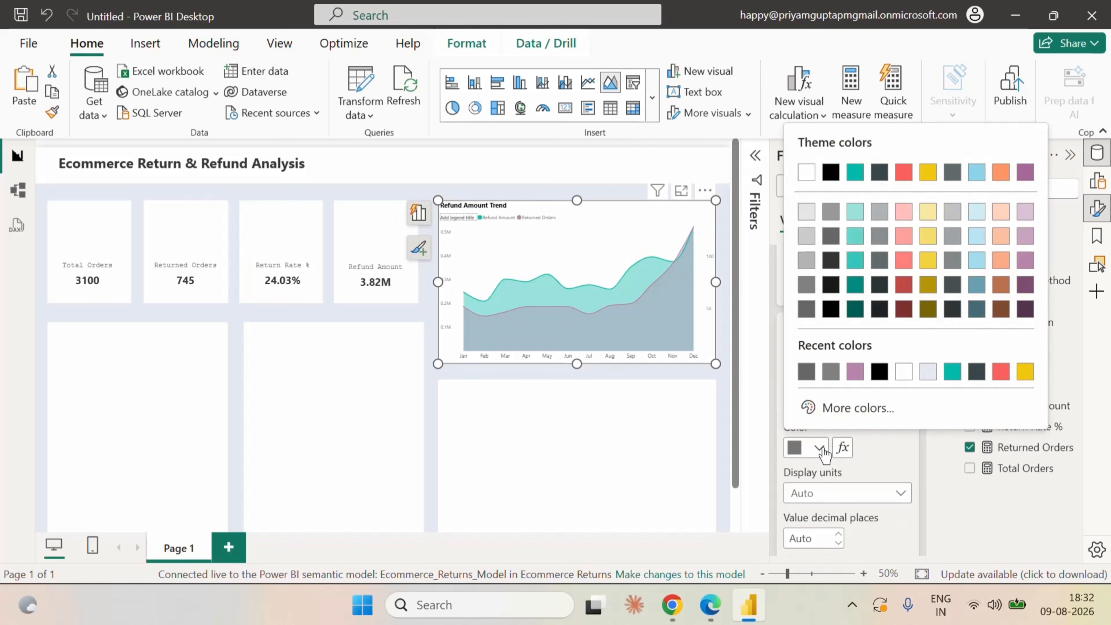
left_click(808, 310)
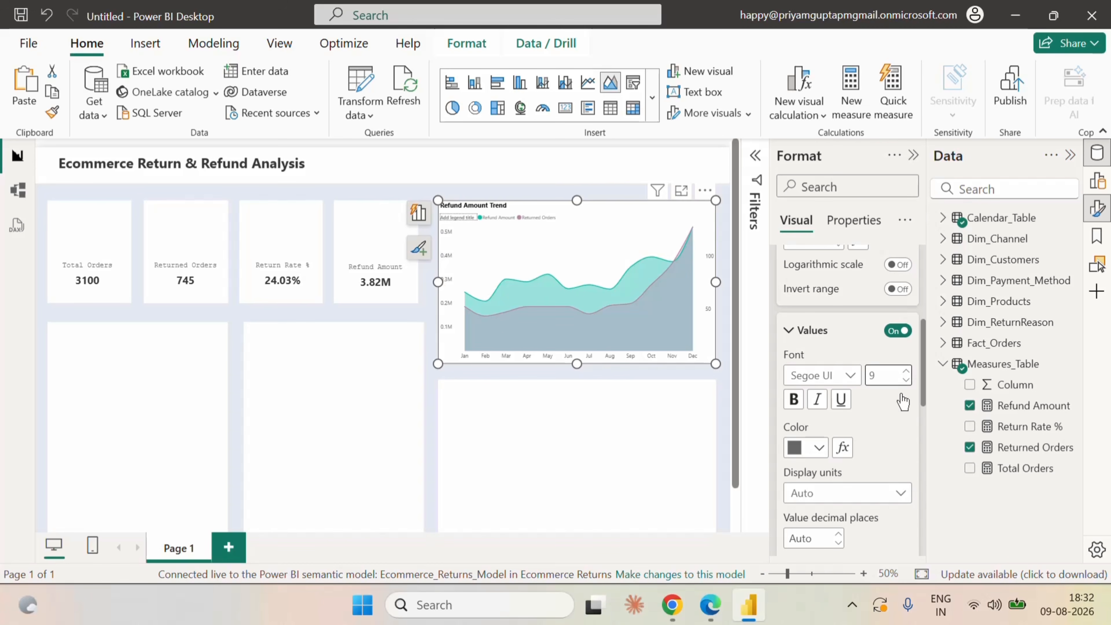
Color the secondary y-axis values with the darkest gray shade beneath white in the theme colors and deselect the chart.
scroll(809, 337, "up", 5)
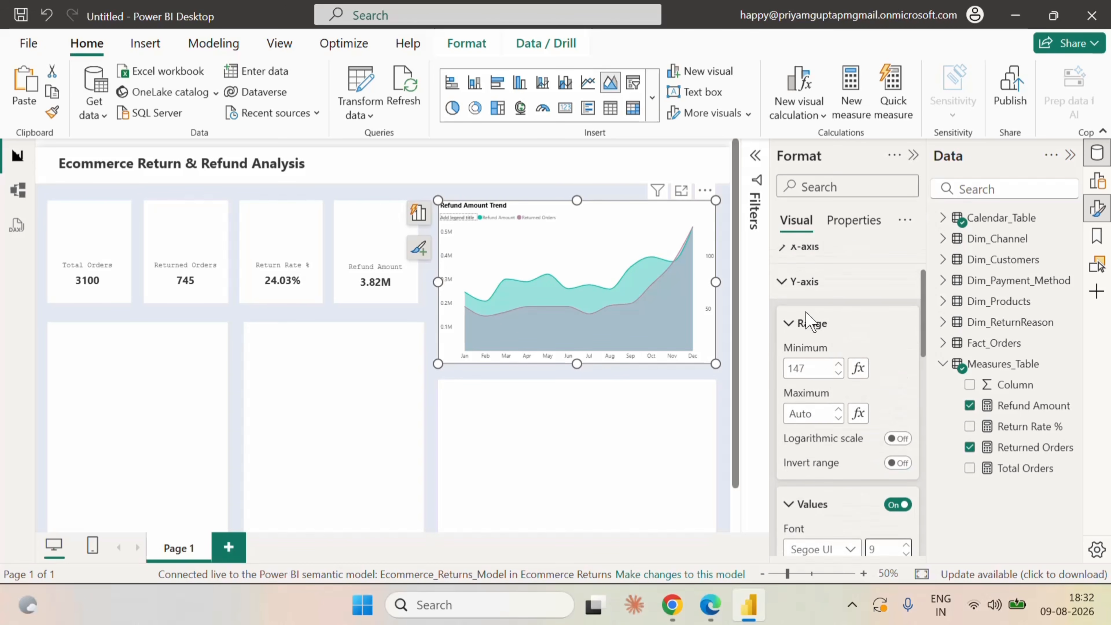
scroll(887, 437, "down", 5)
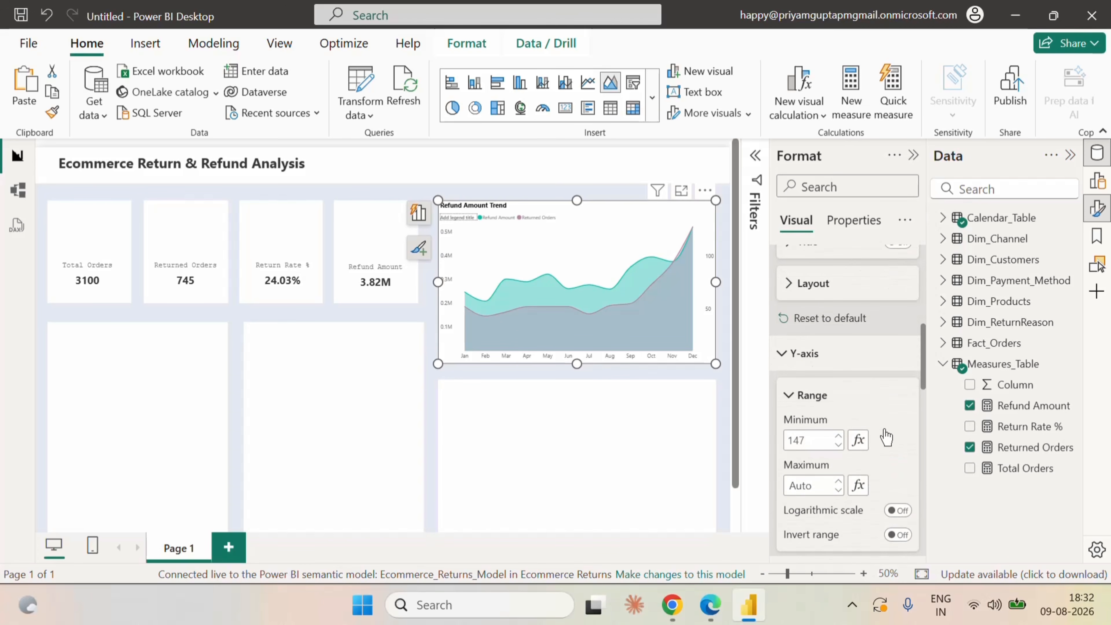
scroll(888, 437, "down", 5)
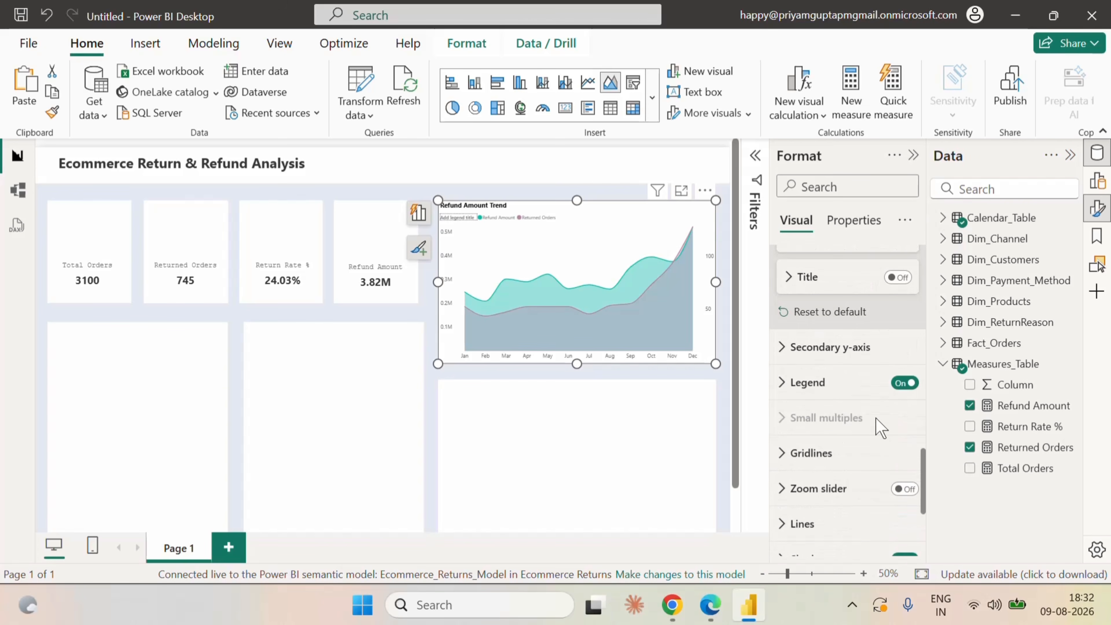
left_click(787, 348)
scroll(873, 455, "down", 2)
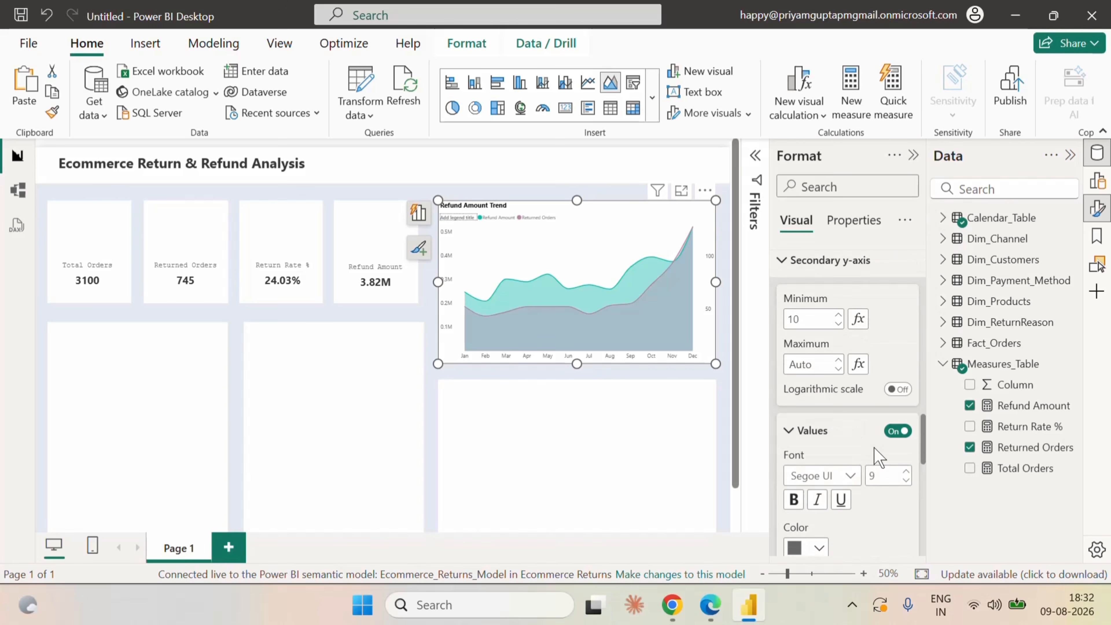
scroll(843, 449, "down", 2)
left_click(817, 461)
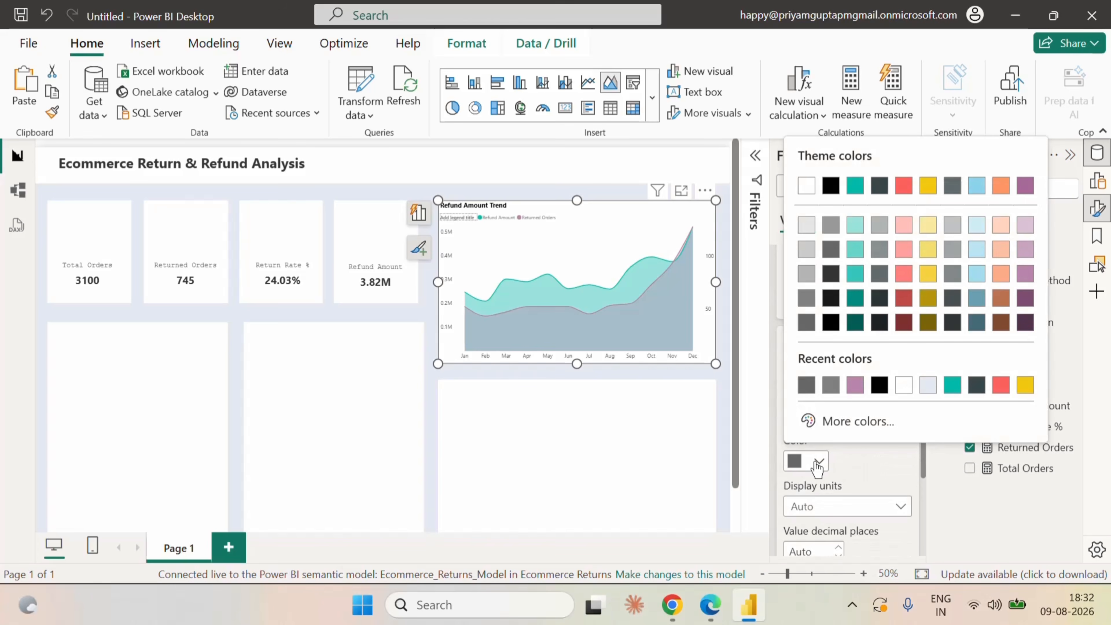
left_click(808, 326)
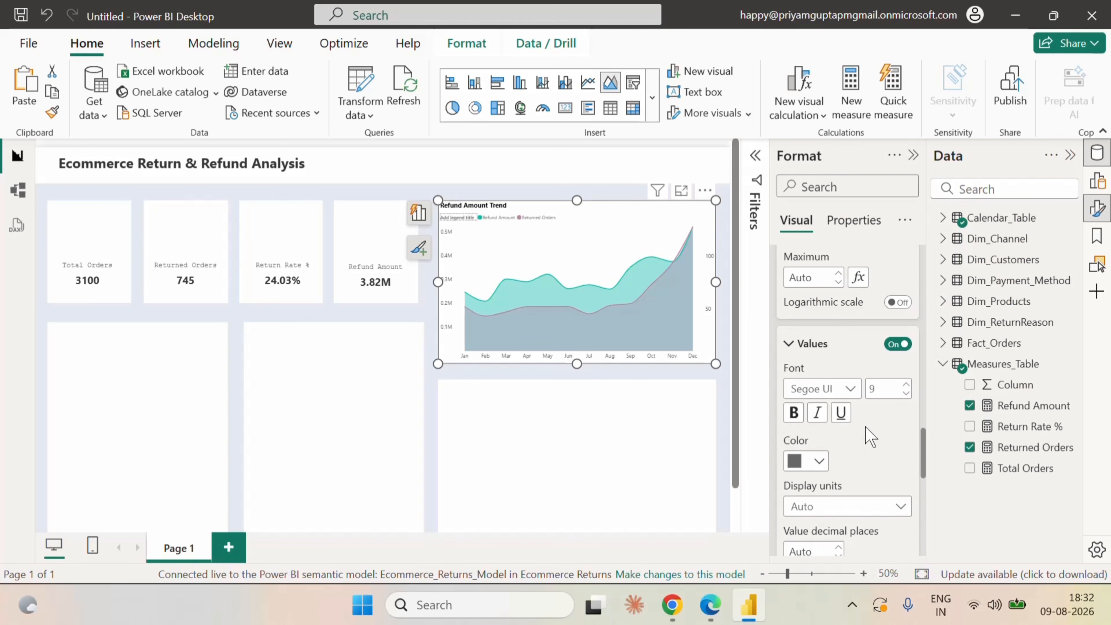
scroll(866, 441, "down", 3)
scroll(866, 438, "up", 10)
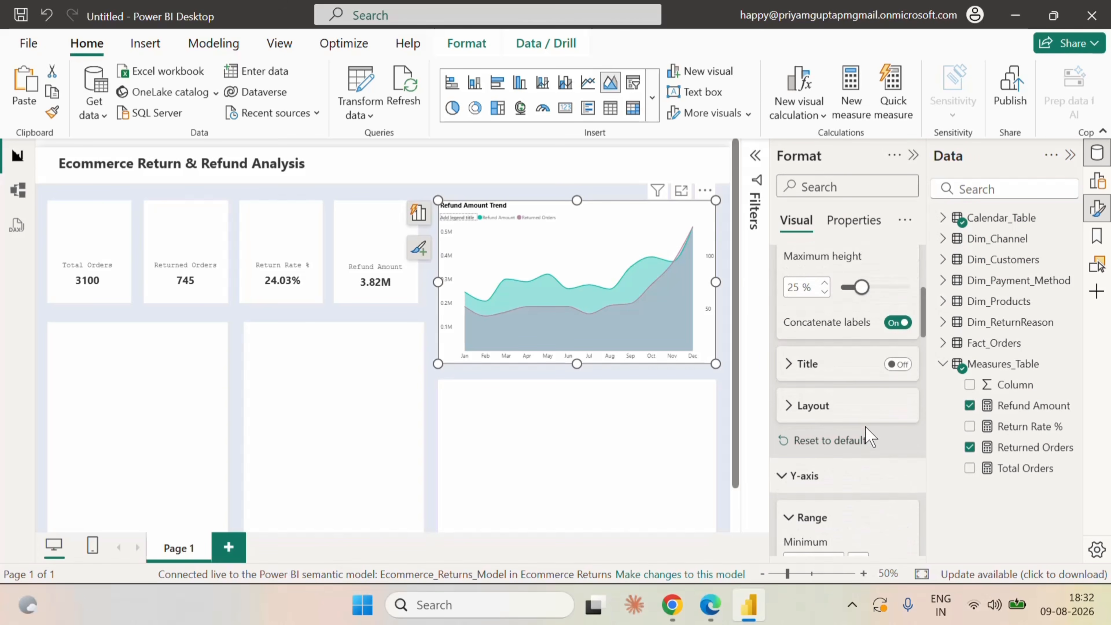
left_click(913, 156)
left_click(850, 277)
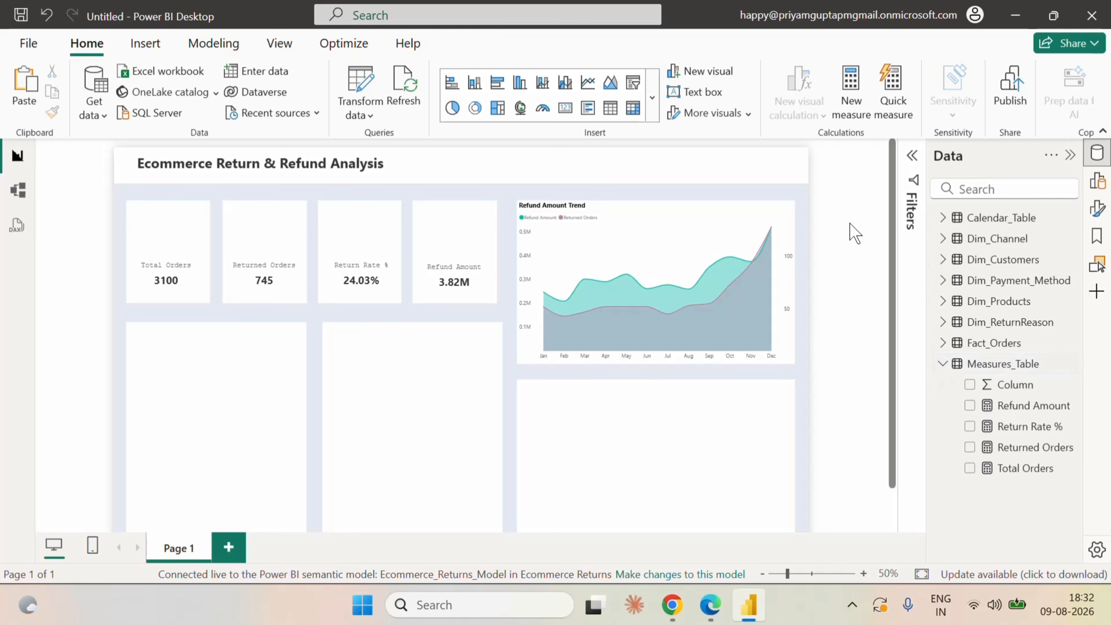
Add a slicer on Dim_Channel's Sales_Channel field and place it in the header area above the Refund Amount Trend chart.
left_click(1095, 209)
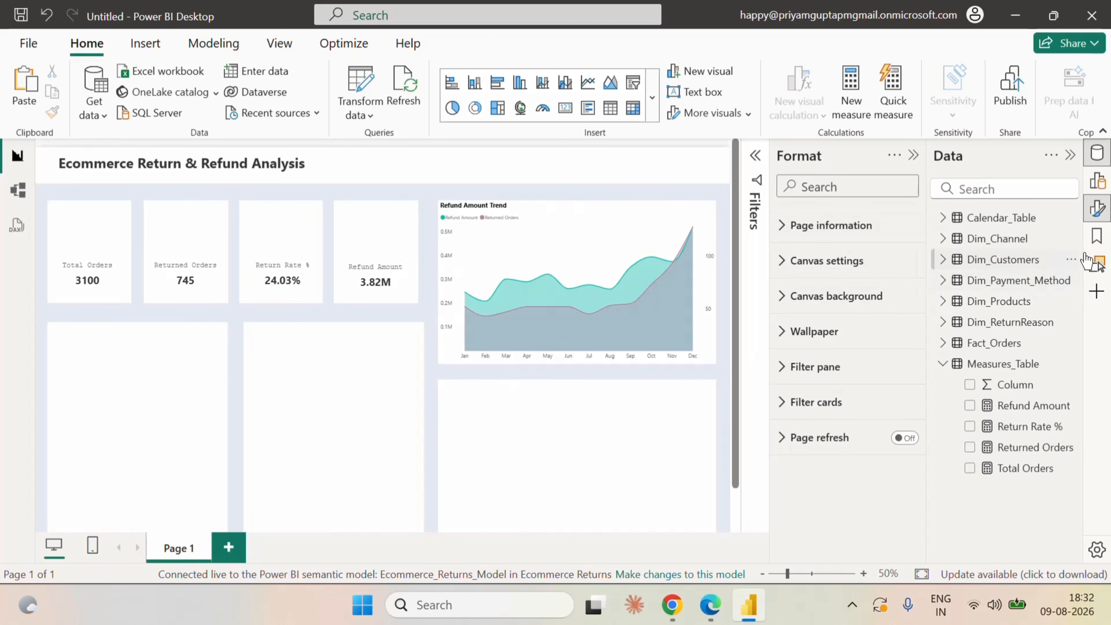
left_click(1096, 209)
left_click(1098, 181)
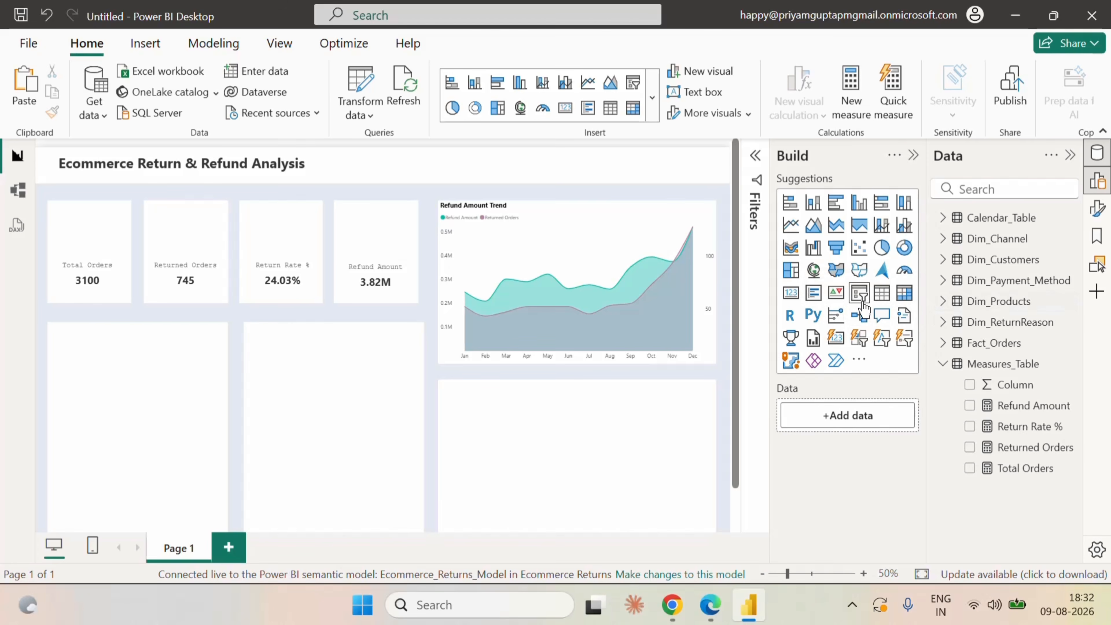
left_click(859, 293)
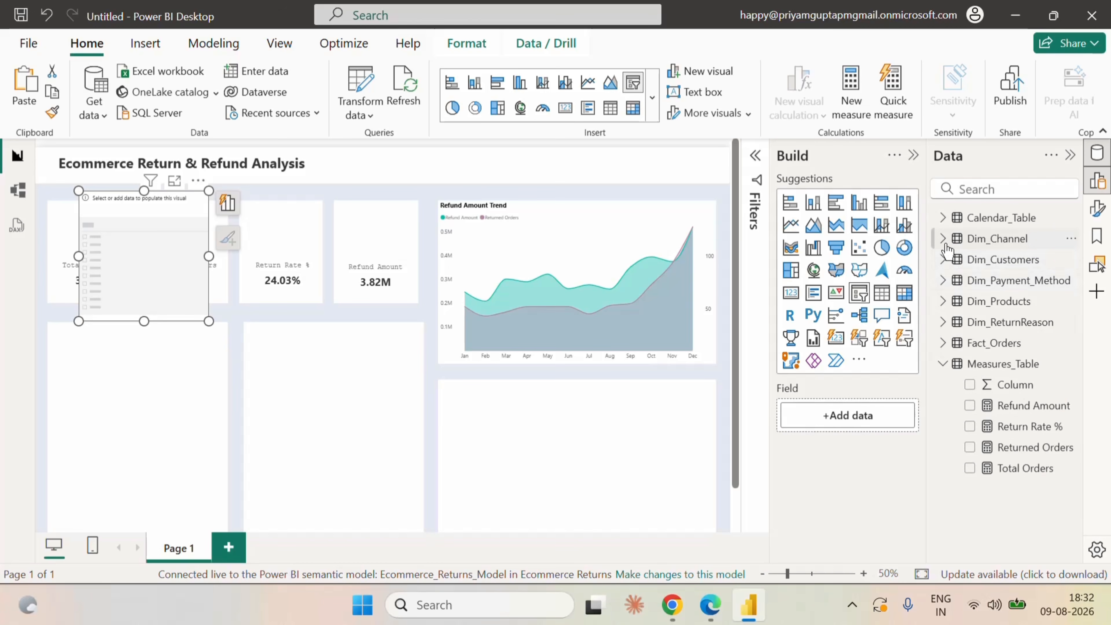
left_click(943, 239)
left_click(970, 259)
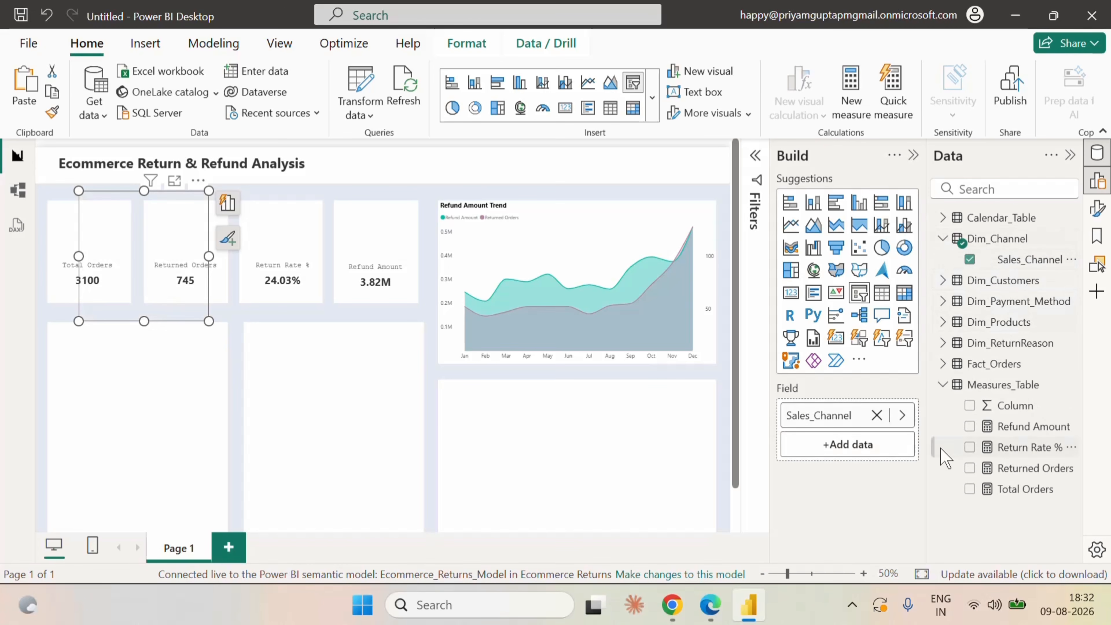
left_click_drag(166, 236, 572, 208)
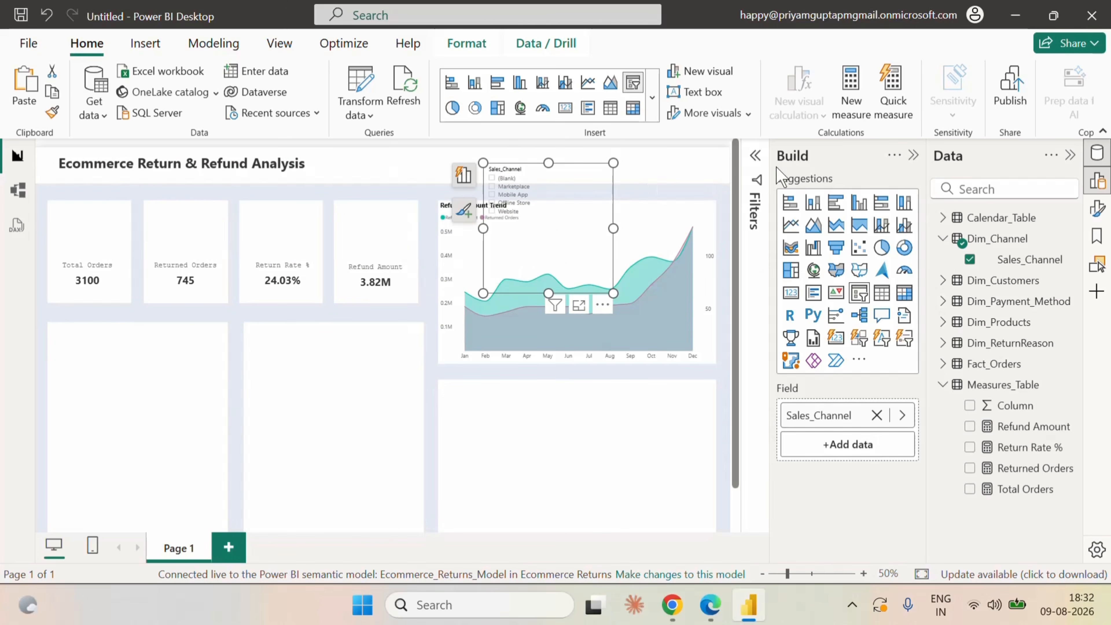
Filter the Sales_Channel slicer to exclude the (Blank) value.
left_click(756, 156)
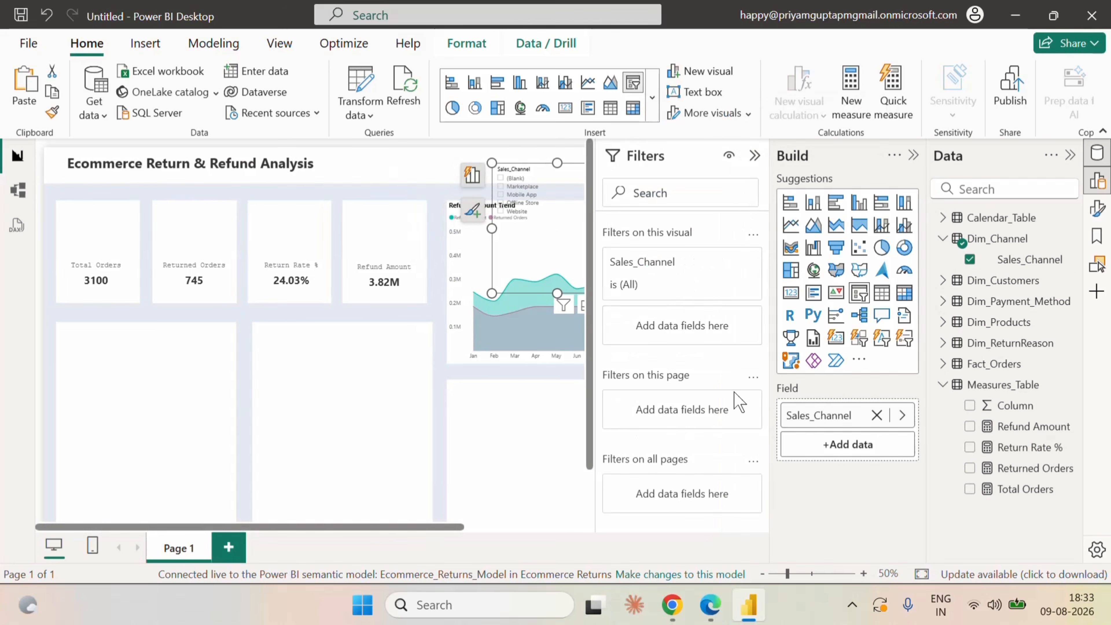
left_click(718, 263)
left_click(622, 380)
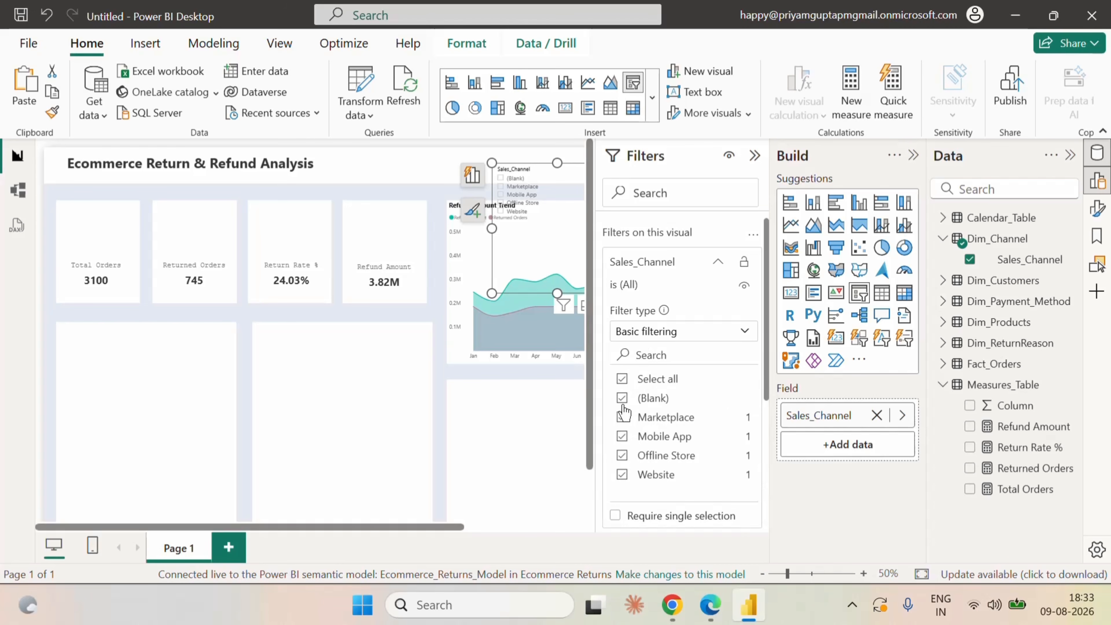
left_click(622, 398)
left_click(718, 262)
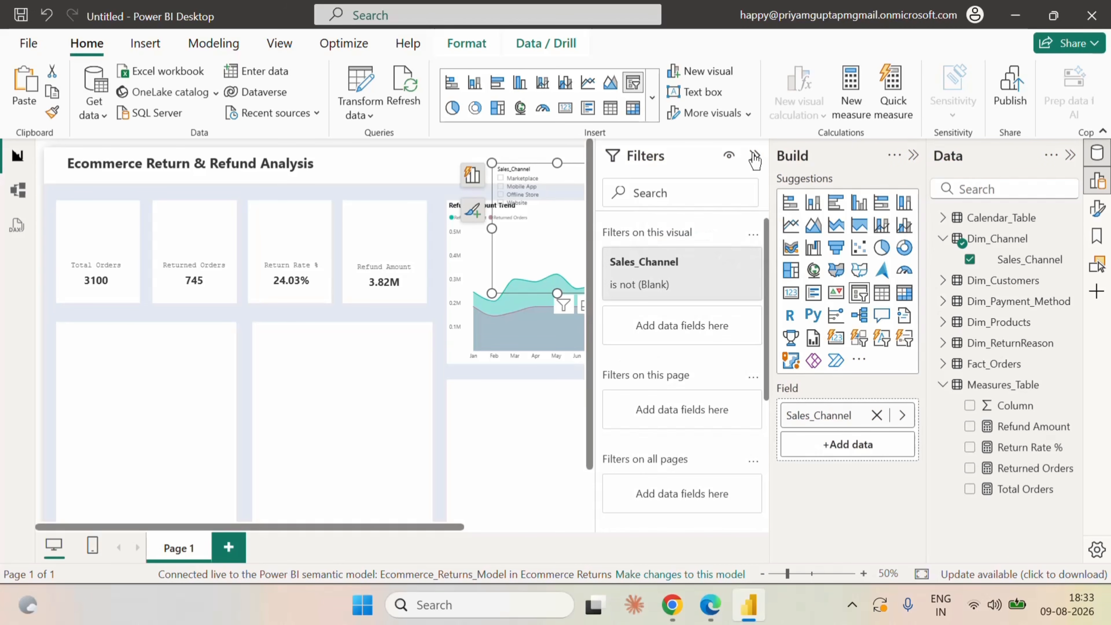
left_click(755, 156)
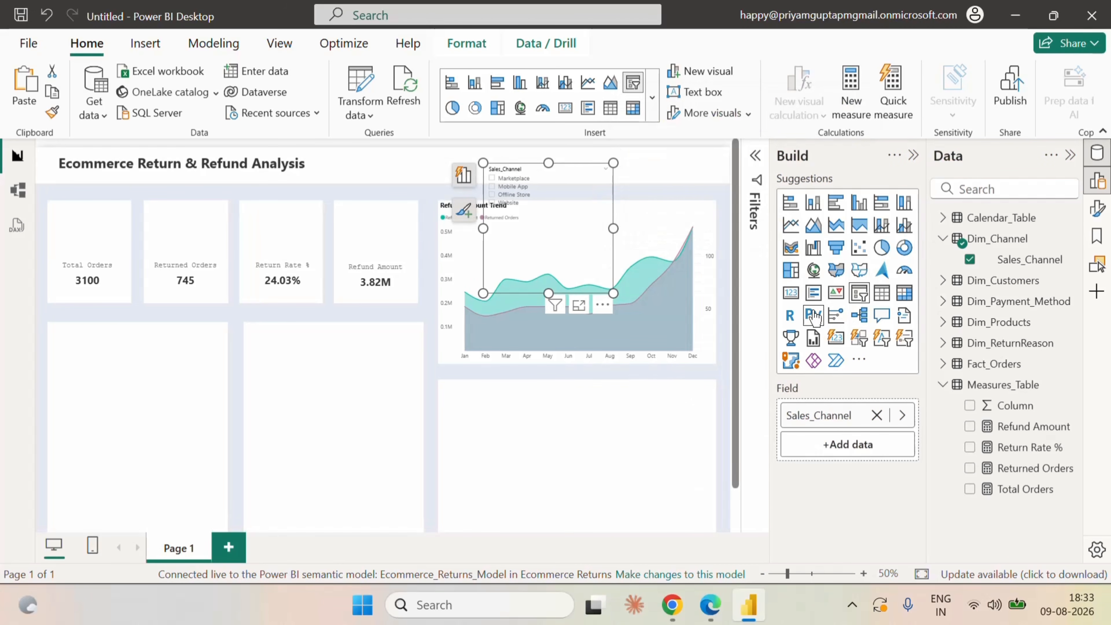
Change the Sales_Channel slicer's style to Tile.
left_click(913, 155)
left_click(1097, 208)
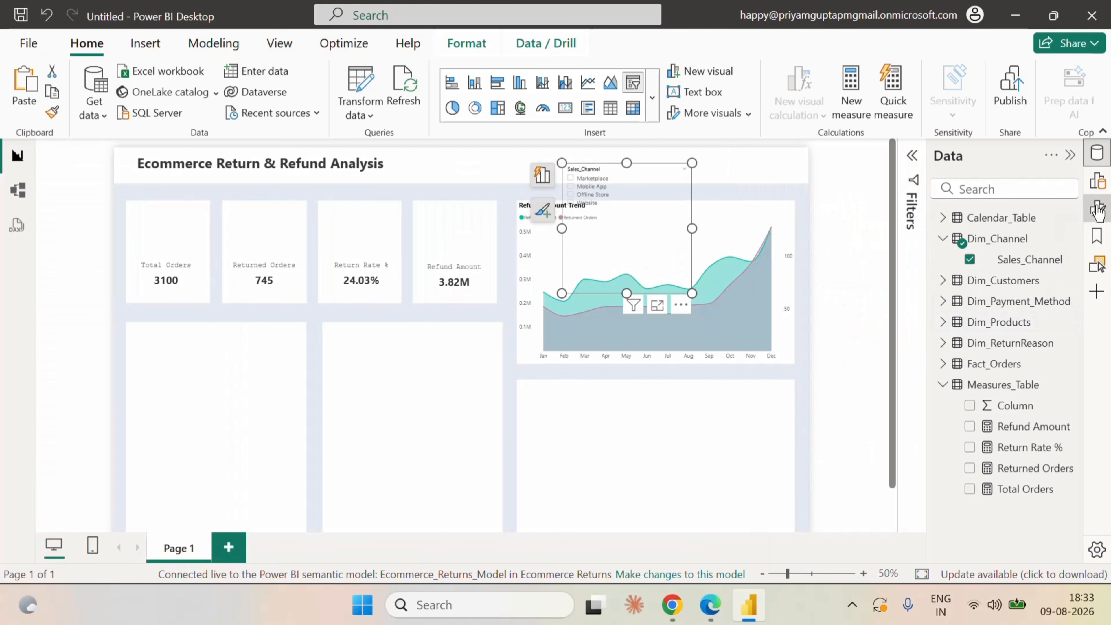
left_click(785, 271)
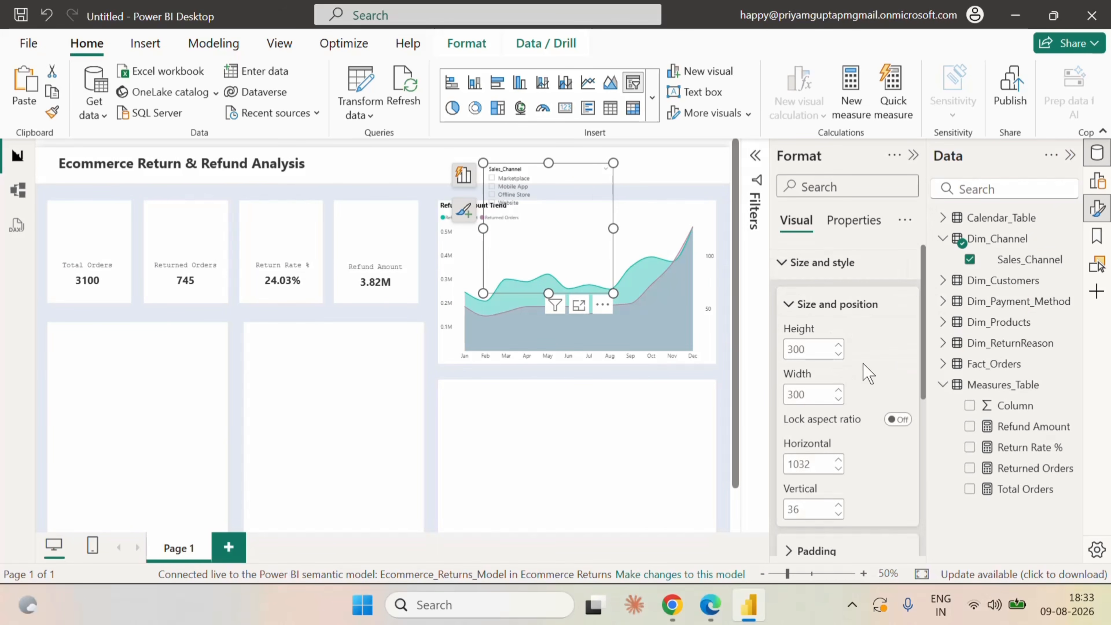
left_click(792, 272)
left_click(809, 331)
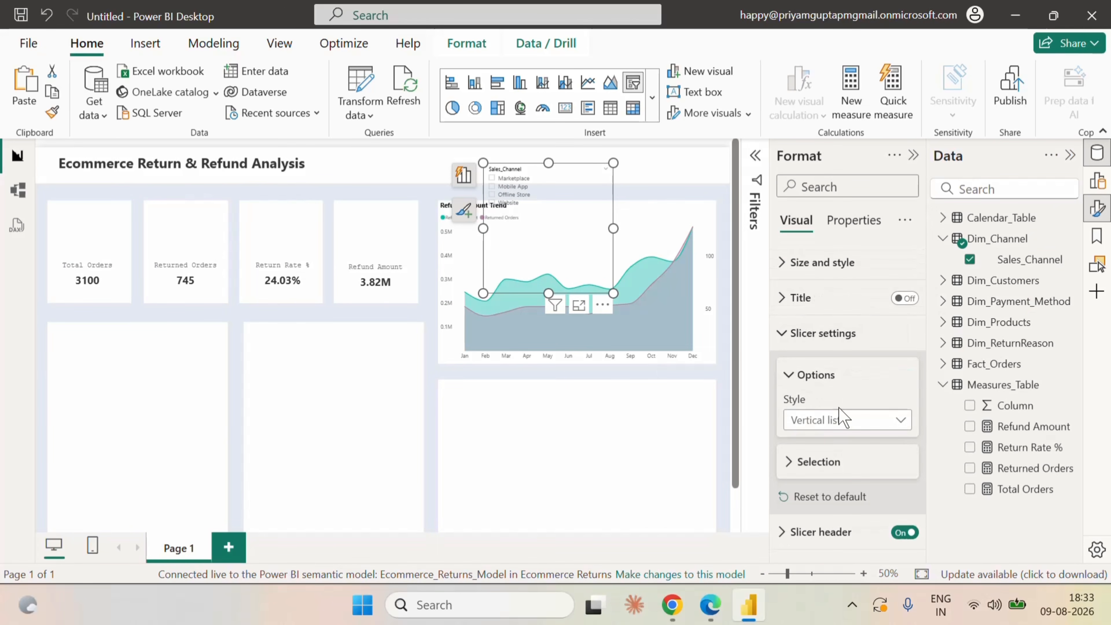
scroll(868, 448, "down", 1)
left_click(843, 397)
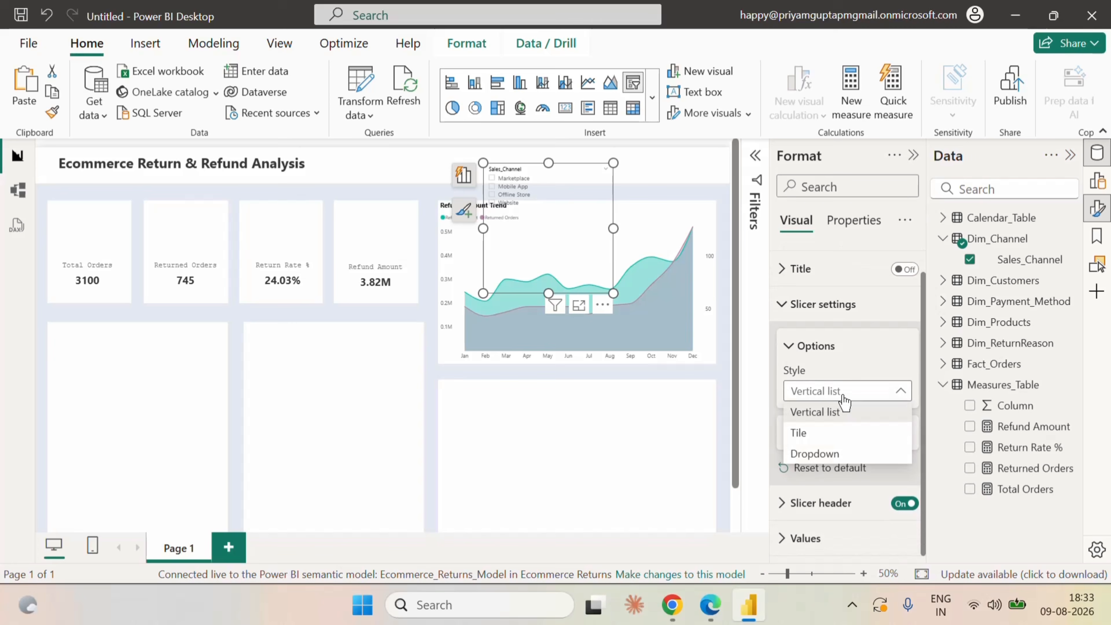
left_click(825, 428)
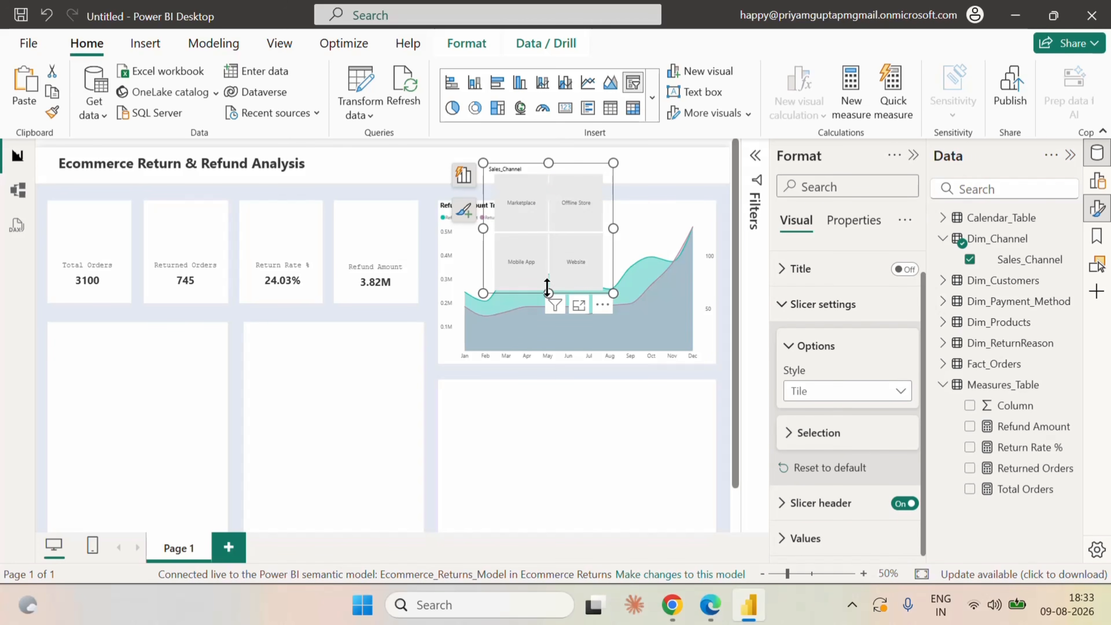
Resize the Sales_Channel slicer into a flat strip with all four channel tiles in one row, reaching the trend chart's outer edge.
left_click_drag(547, 289, 546, 181)
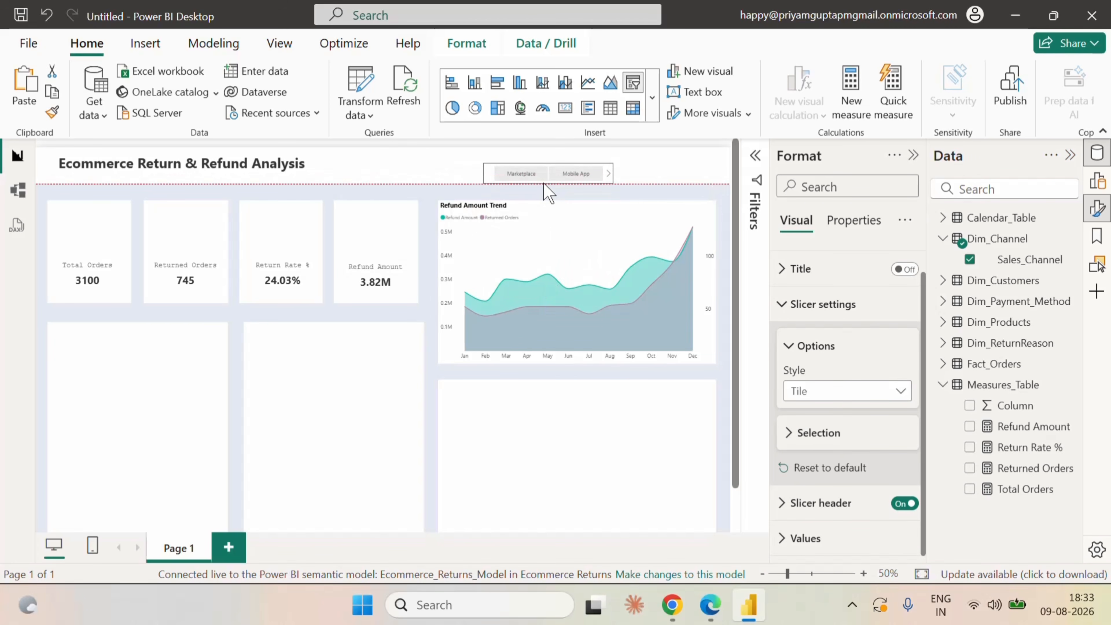
left_click_drag(613, 173, 716, 178)
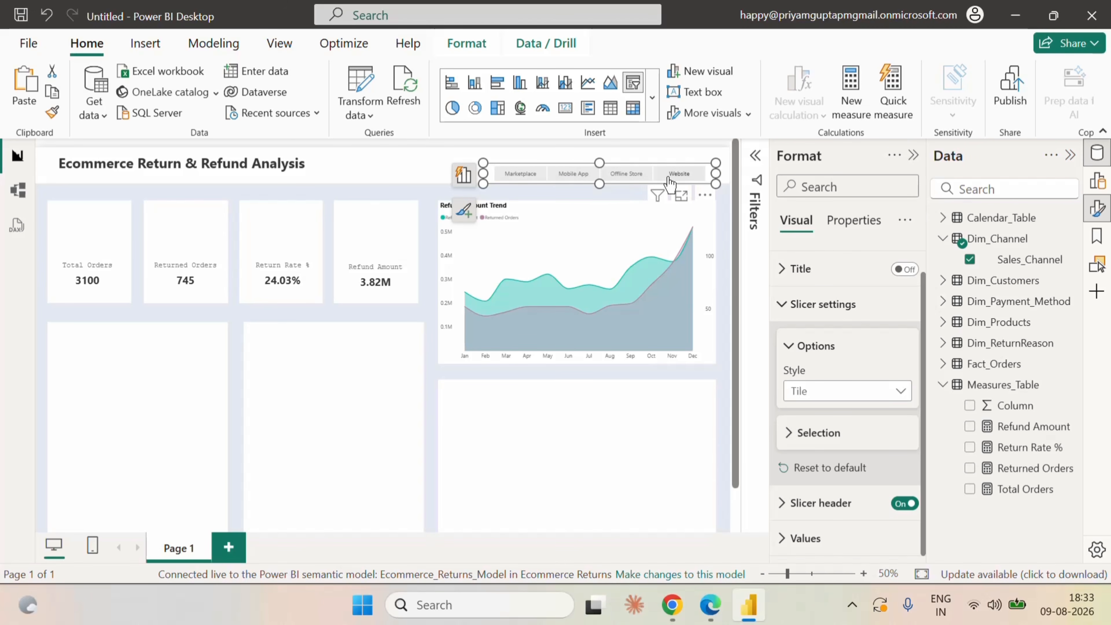
key("Return")
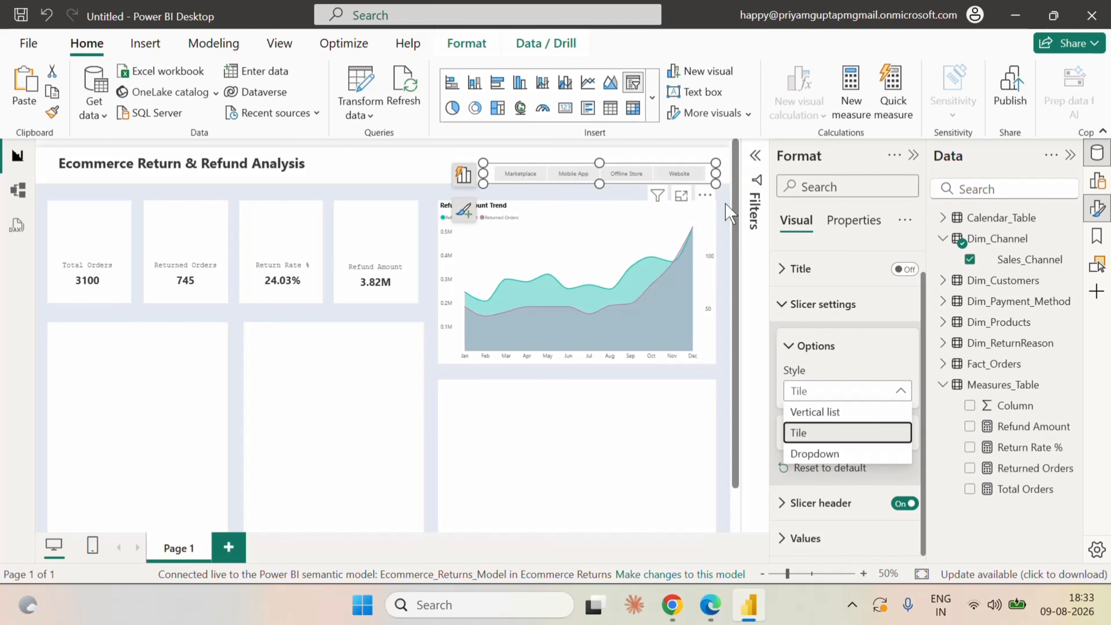
key("Return")
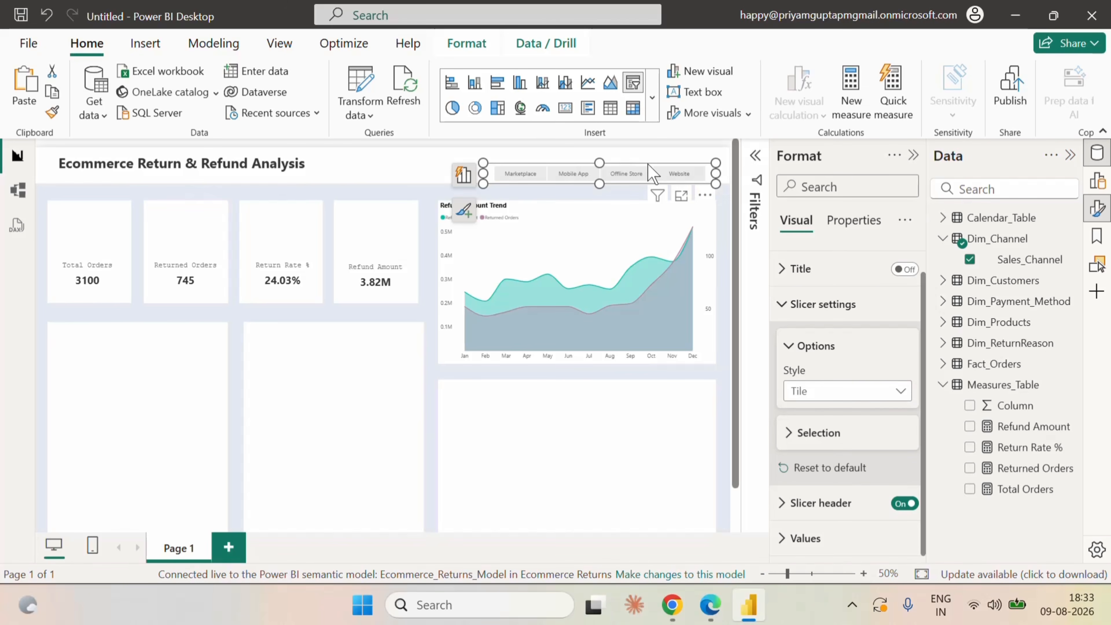
Nudge the Sales_Channel slicer up and to the right so it lines up with the report title in the header.
key("Up")
key("Up")
key("Up")
key("Up")
key("Up")
key("Up")
key("Up")
key("Up")
key("Up")
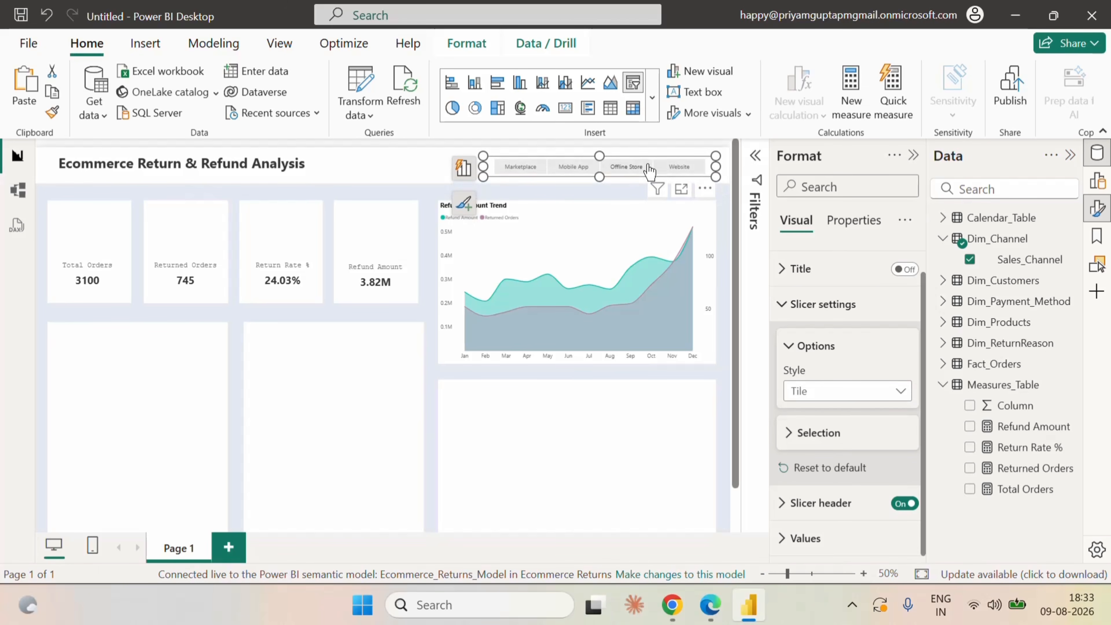
key("Up")
key("Right")
key("Right")
key("Right")
key("Right")
key("Right")
key("Right")
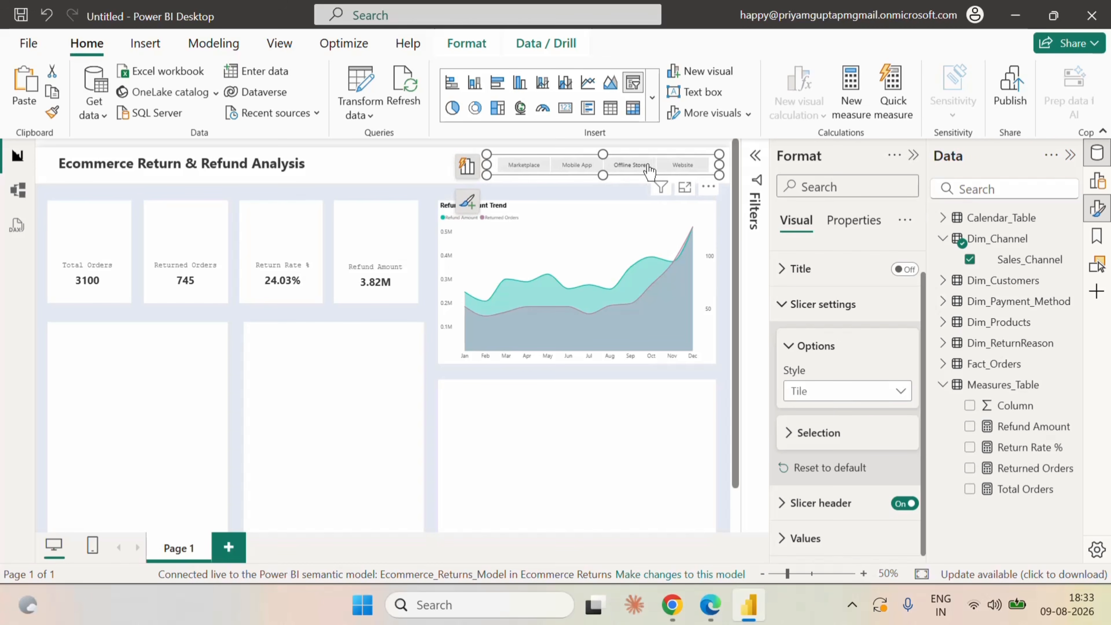
key("Right")
key("Right")
key("Right")
key("Right")
key("Right")
key("Right")
key("Right")
key("Right")
key("Right")
key("Right")
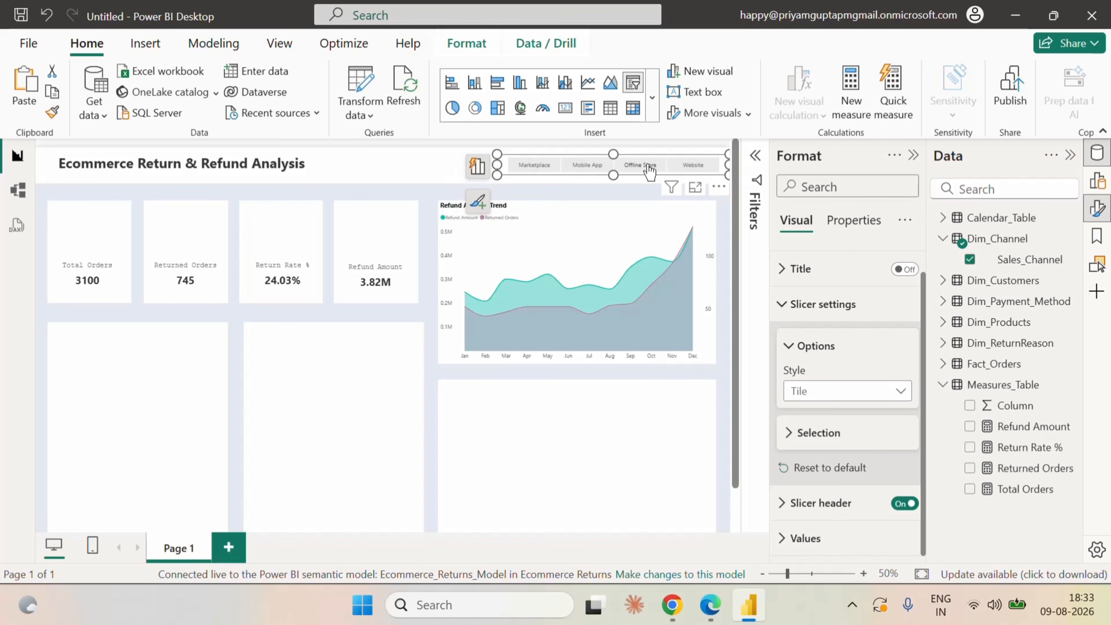
left_click_drag(611, 173, 615, 181)
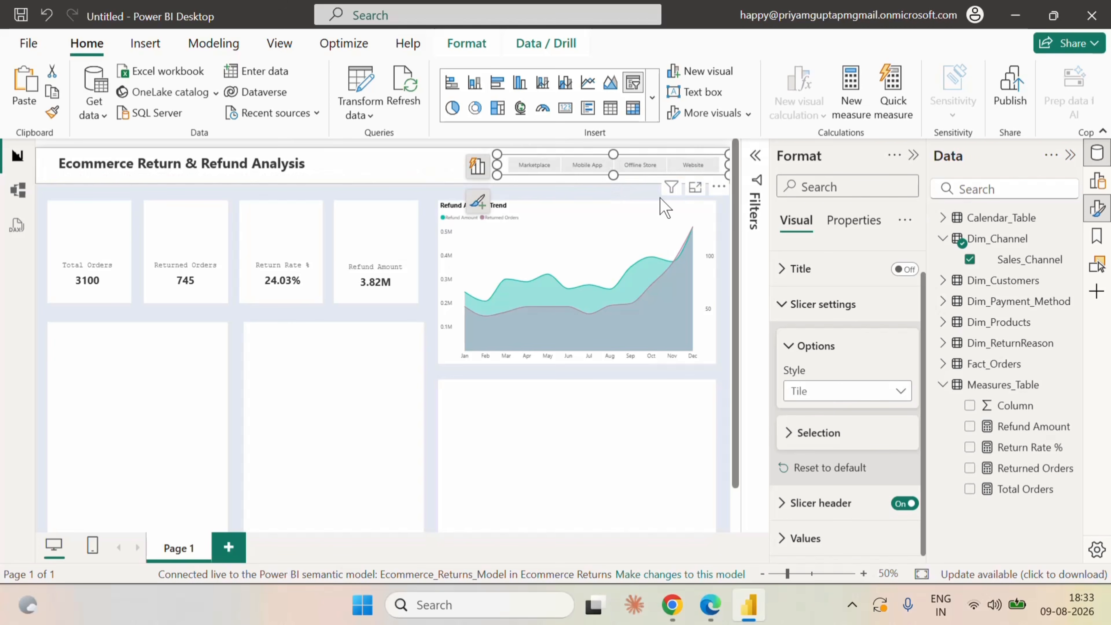
Test the slicer by filtering the report to Marketplace and Mobile App, clear the selection and deselect the slicer.
left_click(731, 214)
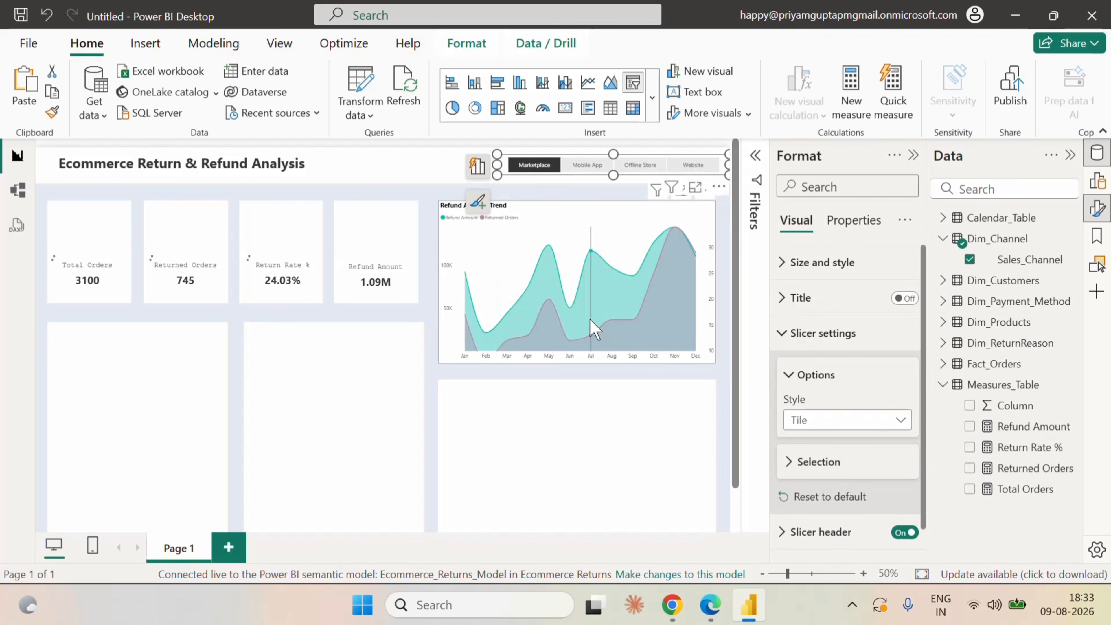
left_click(587, 165)
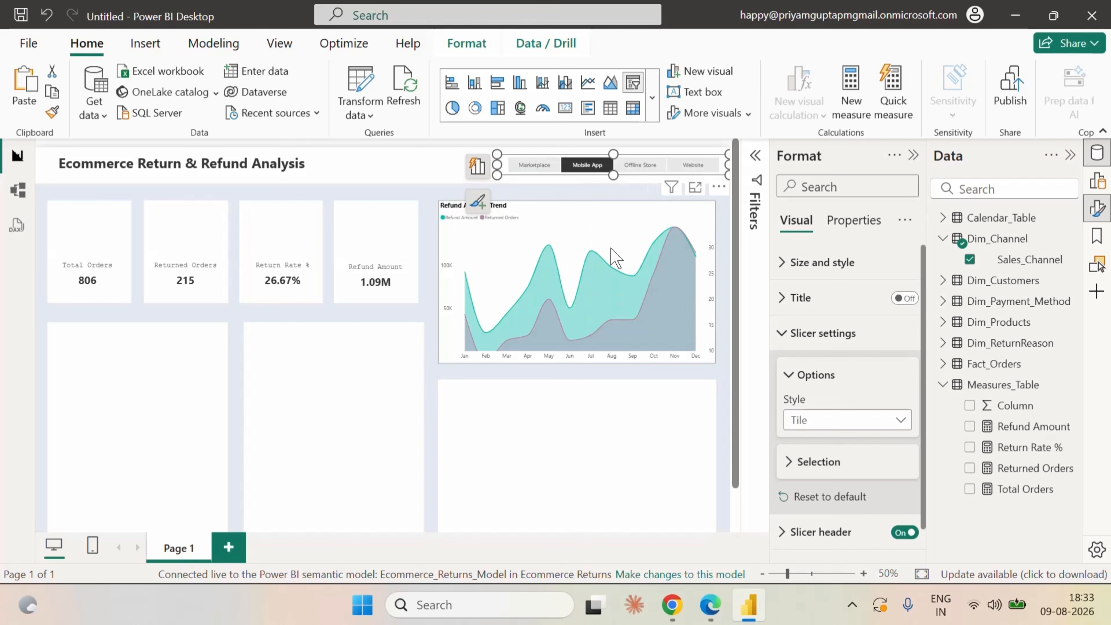
left_click(587, 165)
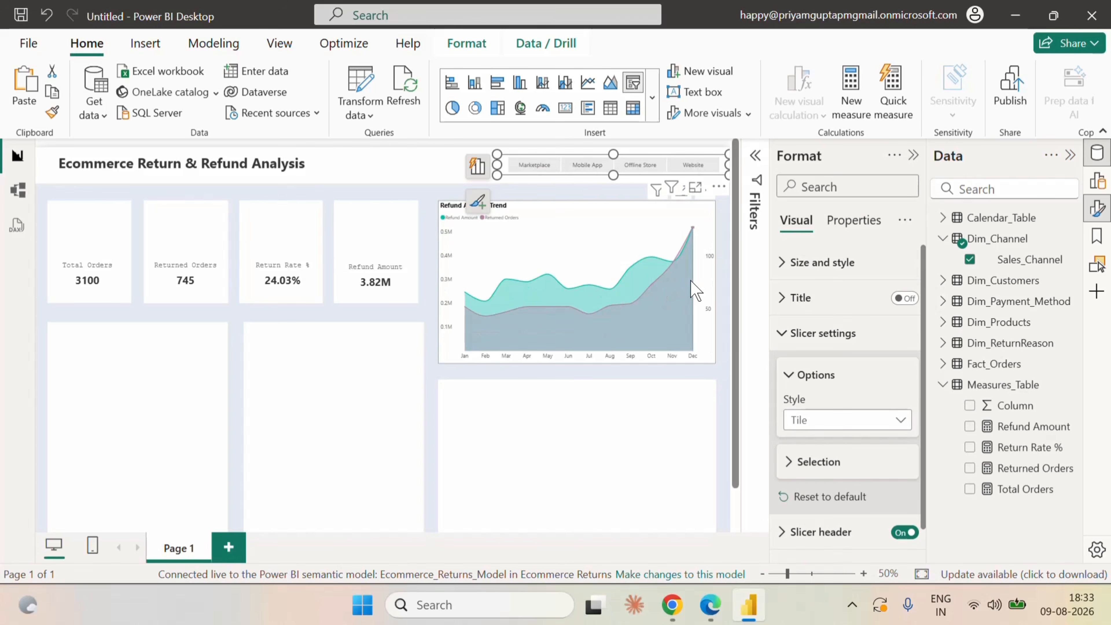
left_click(731, 232)
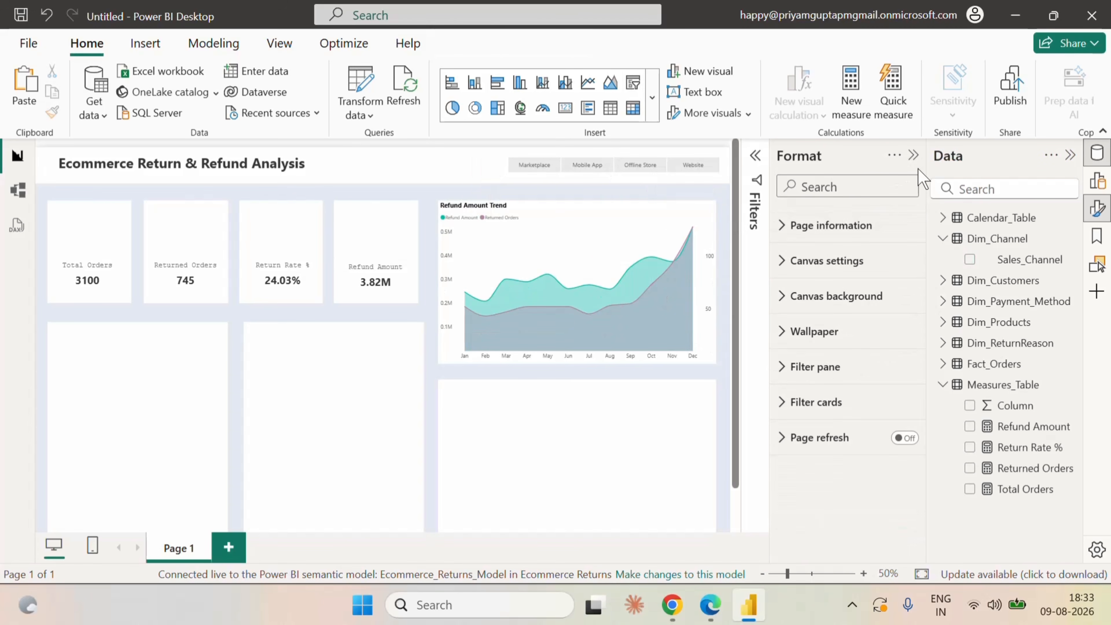
left_click(913, 156)
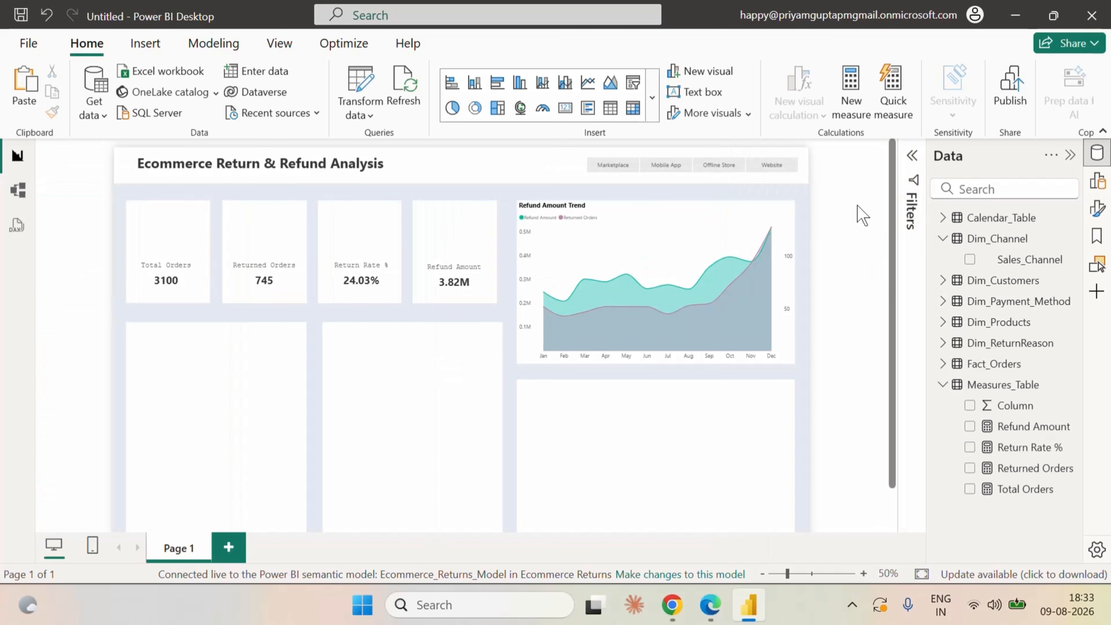
Switch to the Ecommerce_Returns_Model in Fabric in Edge, close the Return Rate % formula and create a new measure in Measures_Table.
scroll(828, 262, "down", 2)
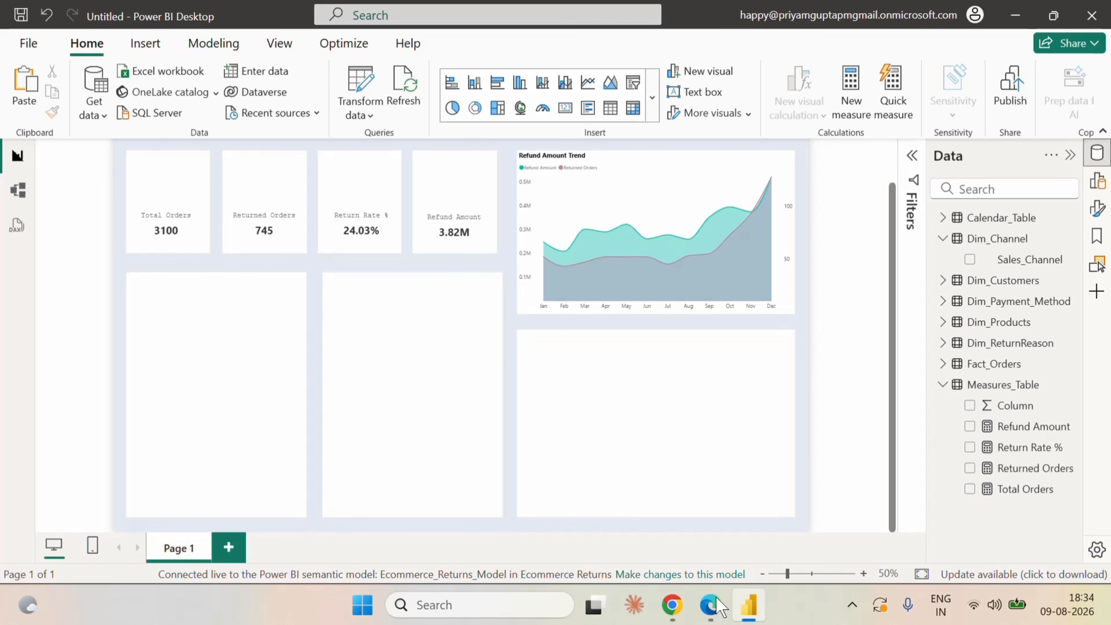
left_click(710, 605)
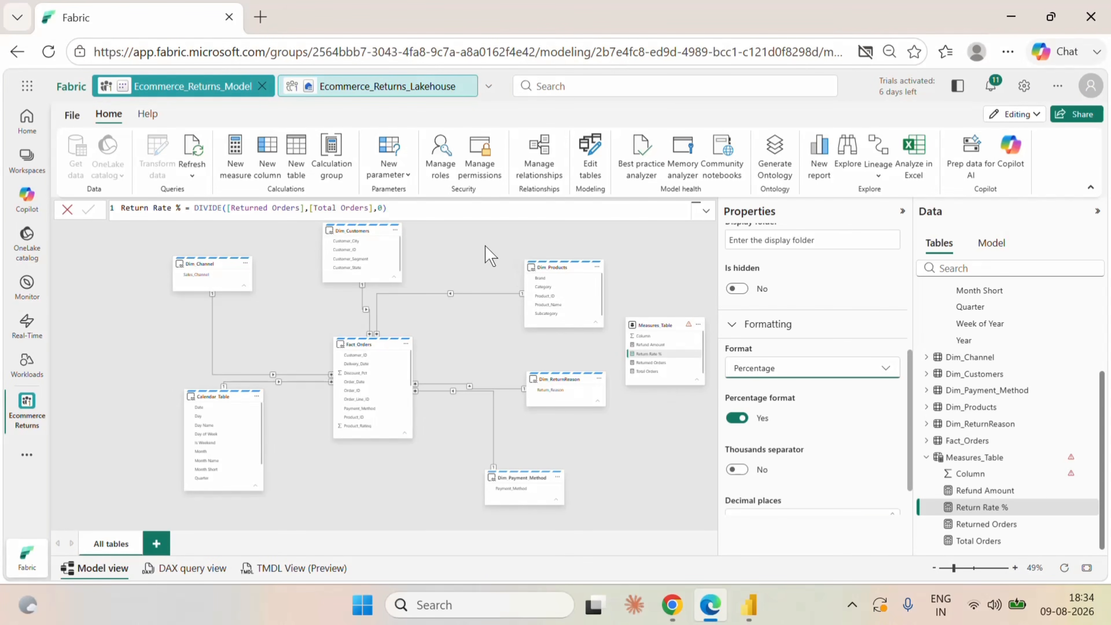
left_click(67, 209)
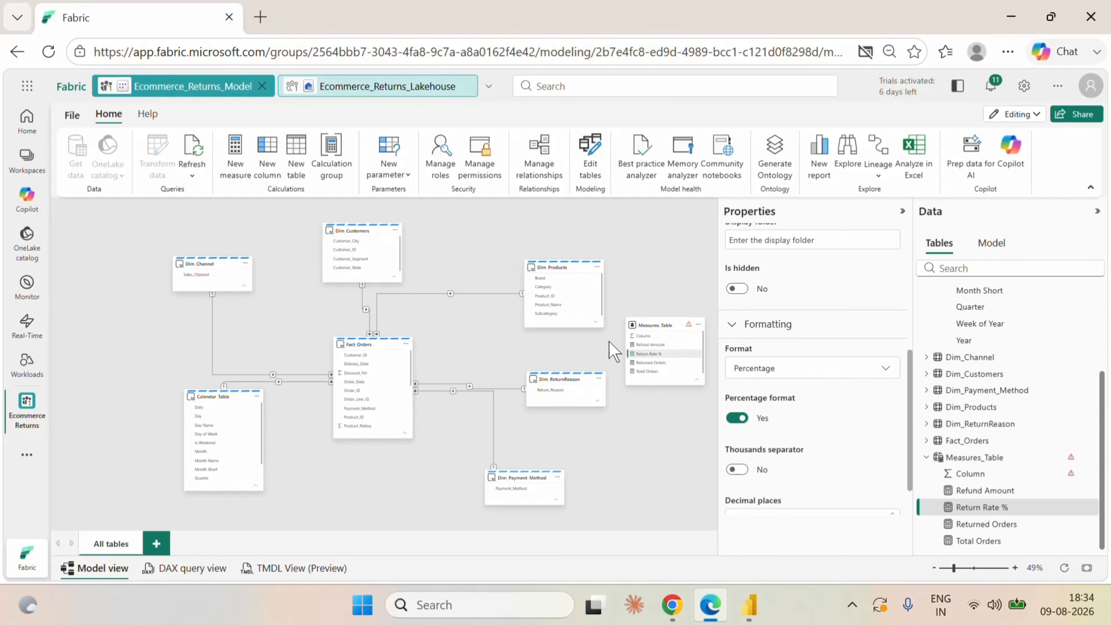
left_click(698, 324)
left_click(713, 357)
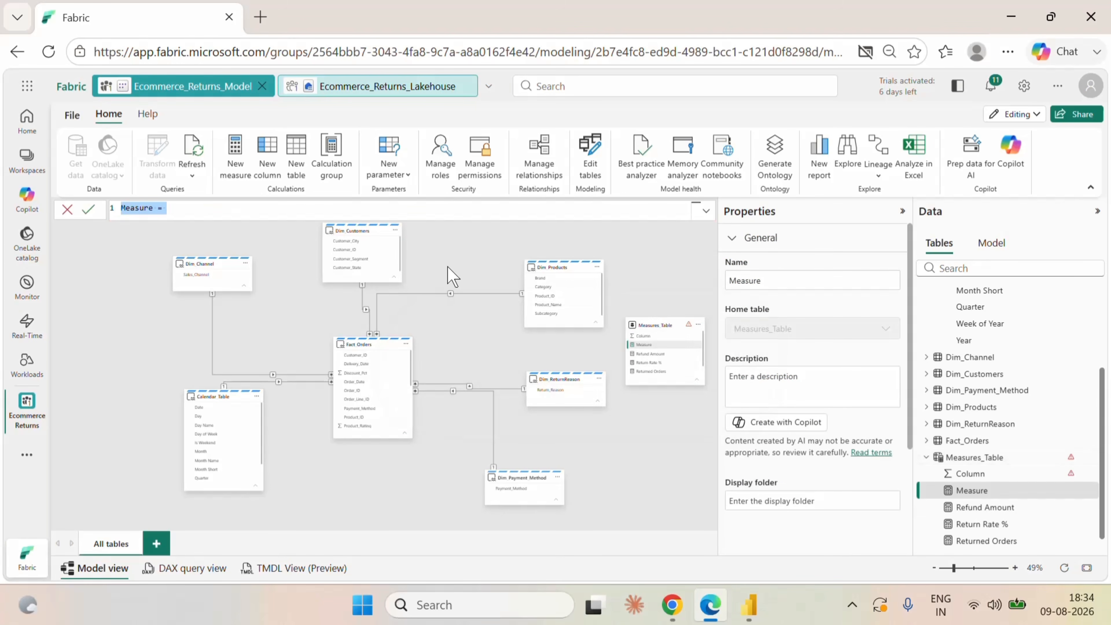
Define the new measure as Returned Units = SUM(Fact_Orders[Return_Quantity]) and commit it.
type("Re")
type("turned Units=")
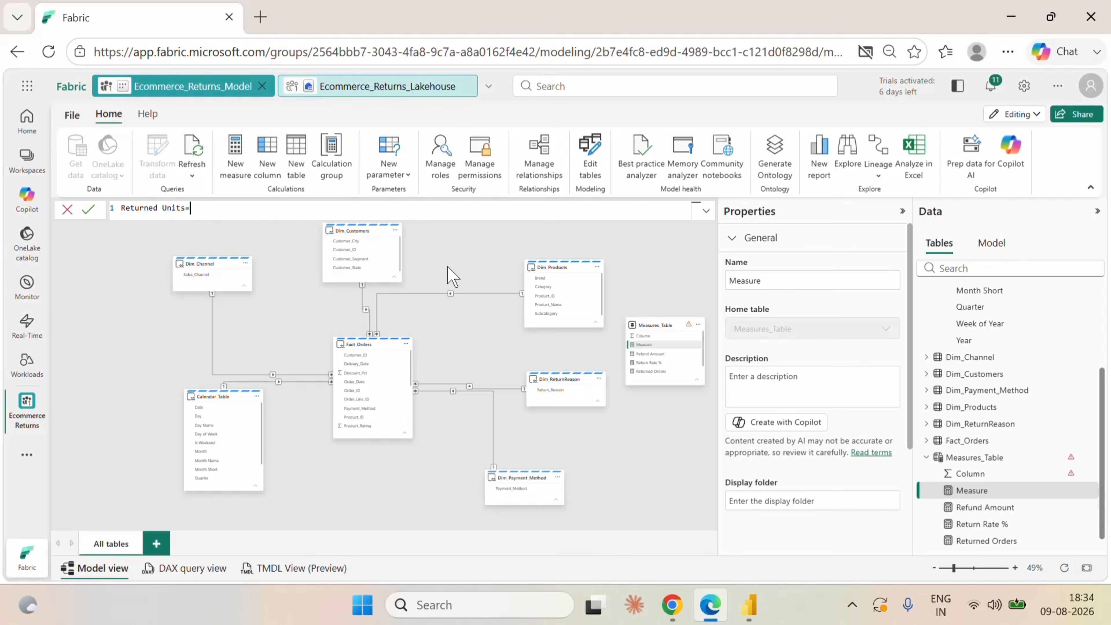
type("sum")
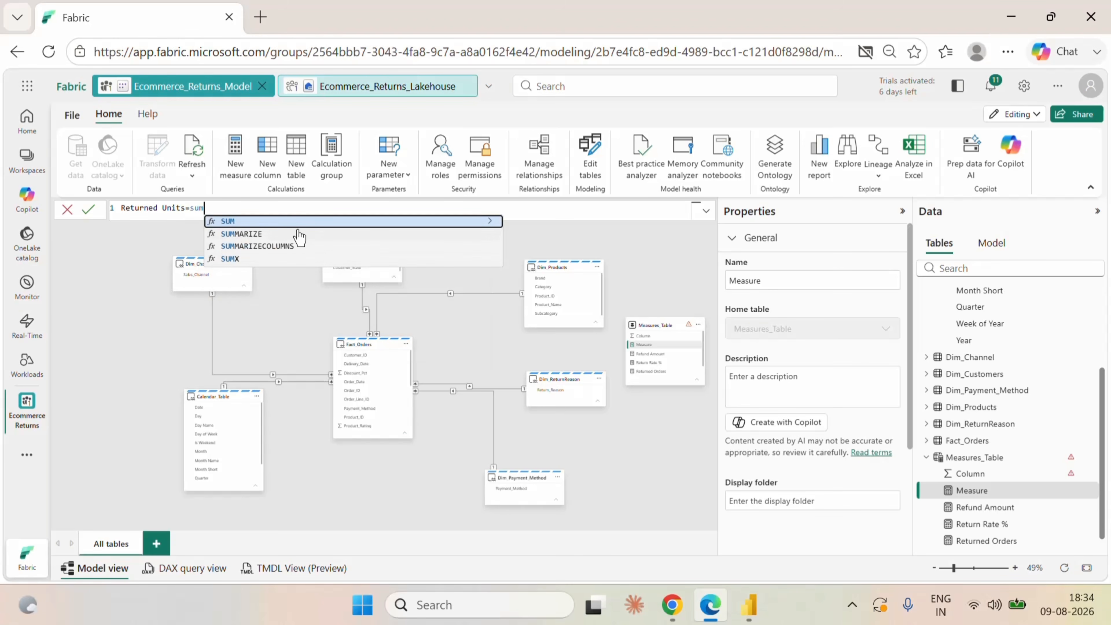
left_click(275, 222)
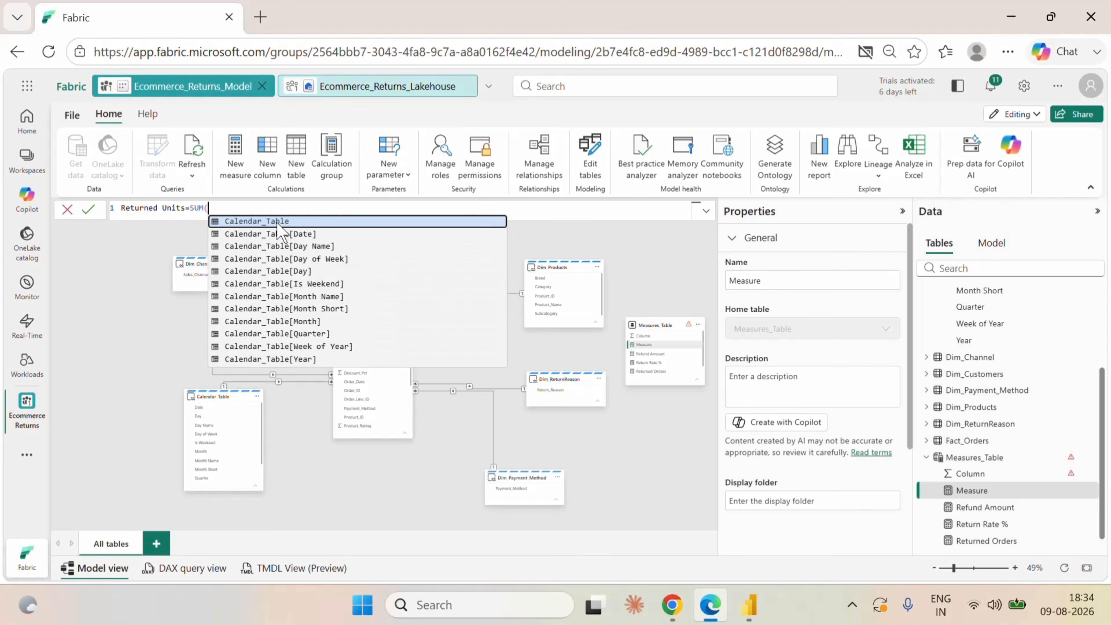
type("re")
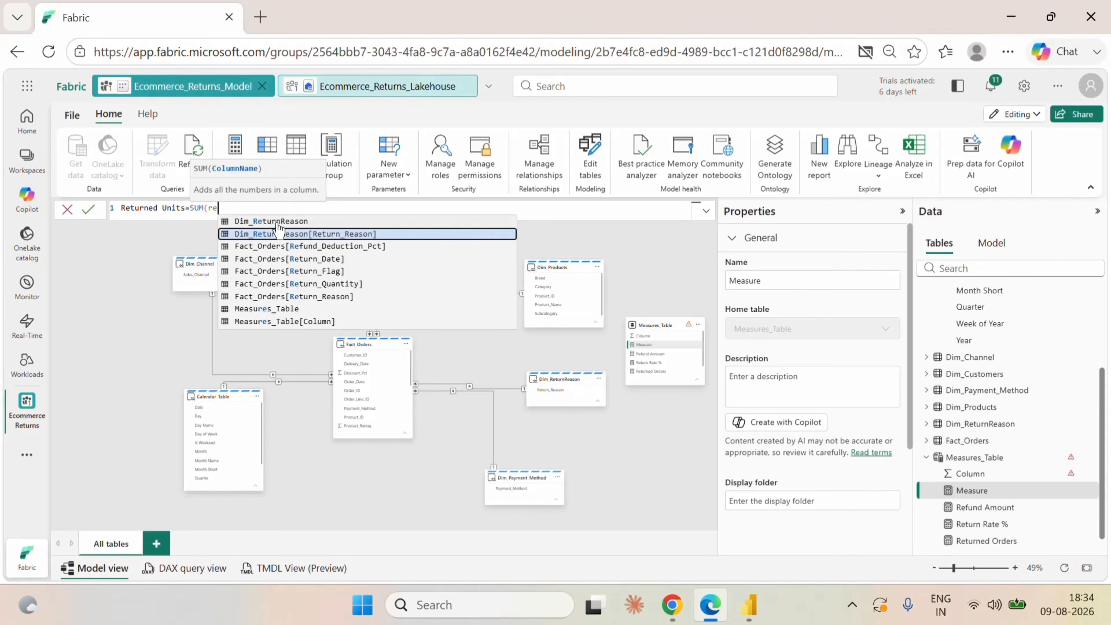
type("t")
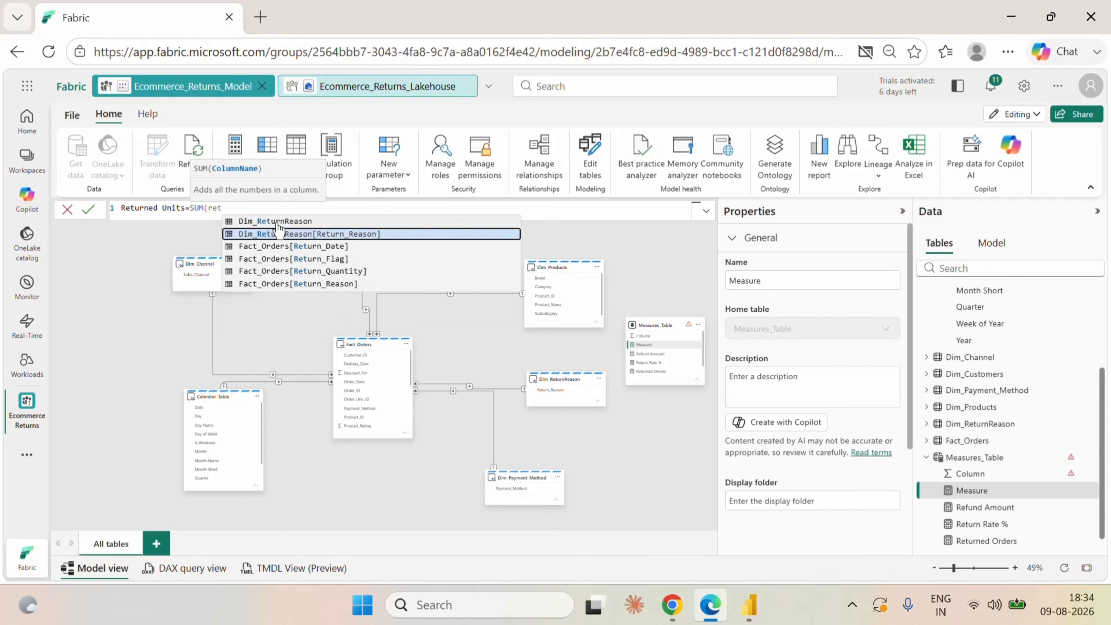
left_click(309, 270)
type(")")
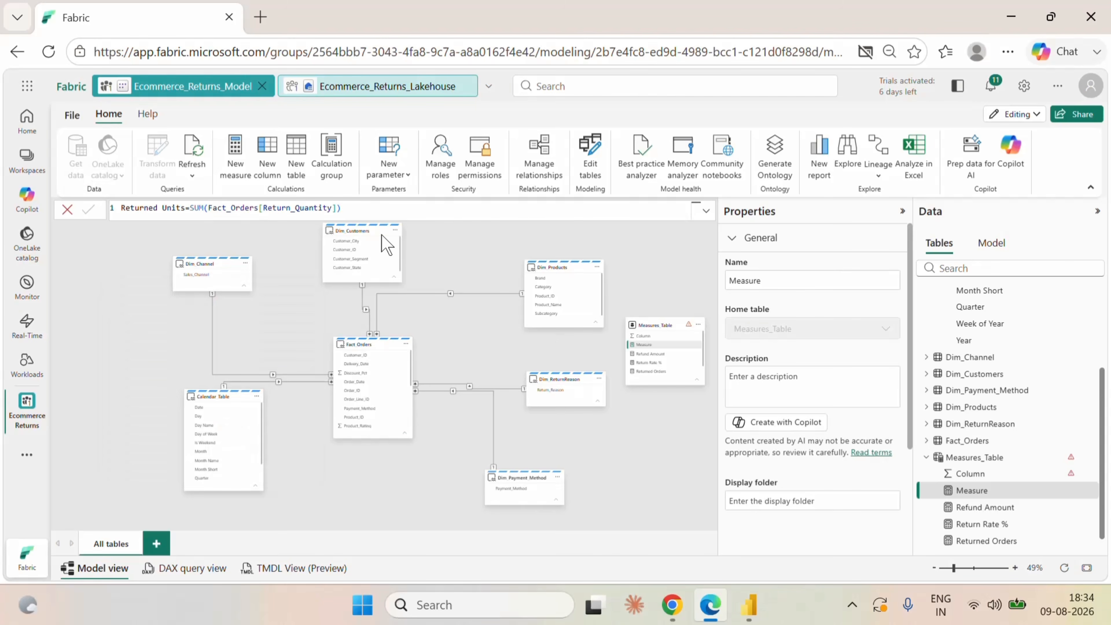
key("Return")
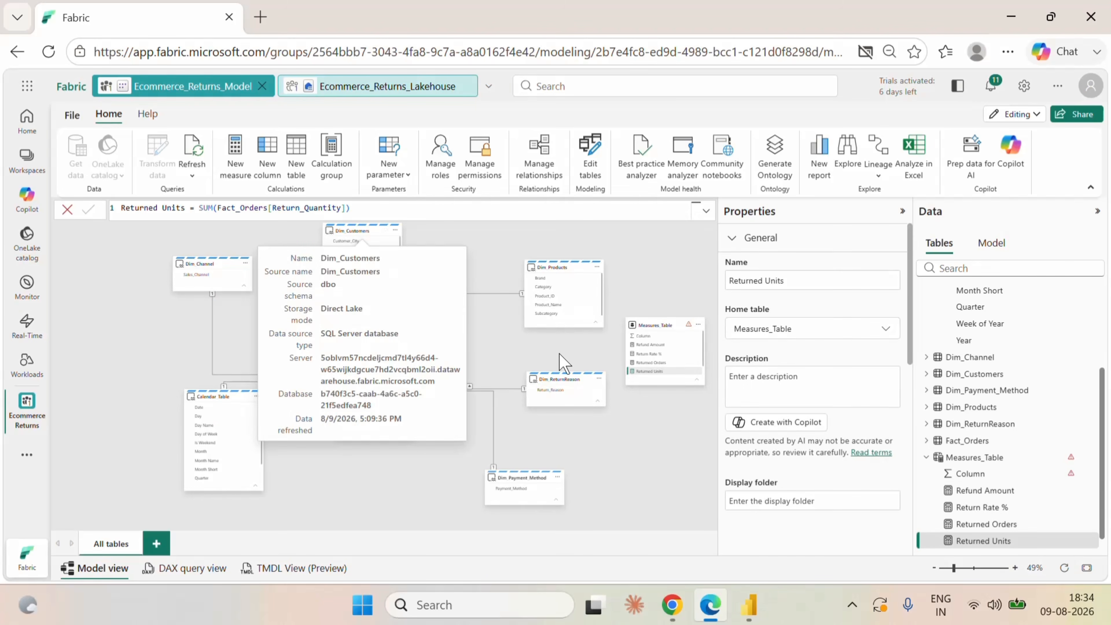
Create another measure in Measures_Table named Return Reason Rank and begin its formula with the RANKX function.
left_click(643, 323)
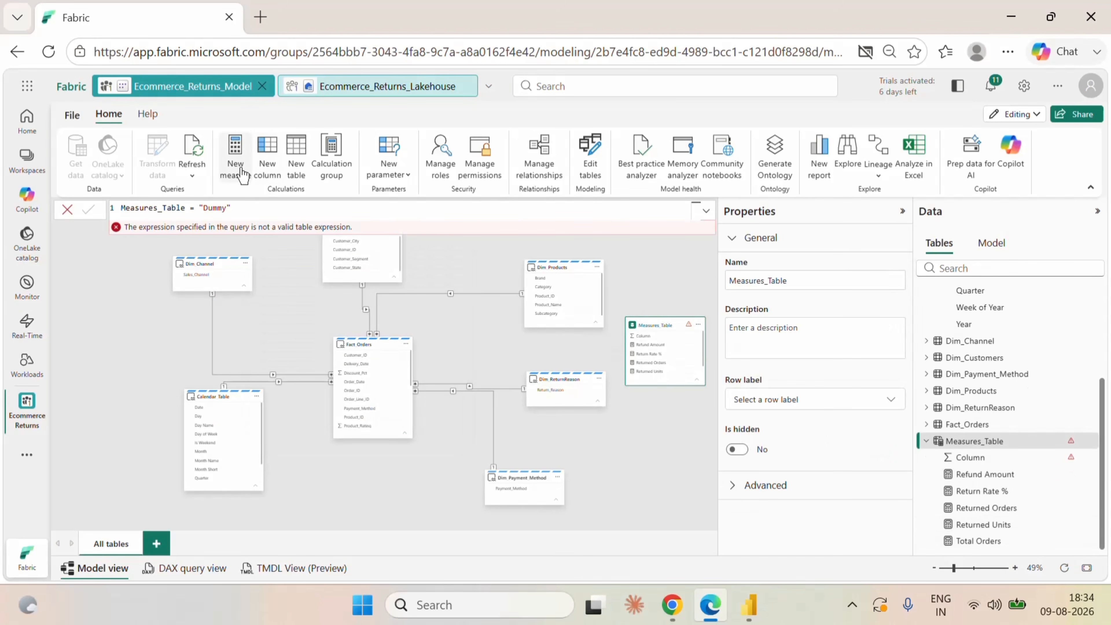
left_click(235, 153)
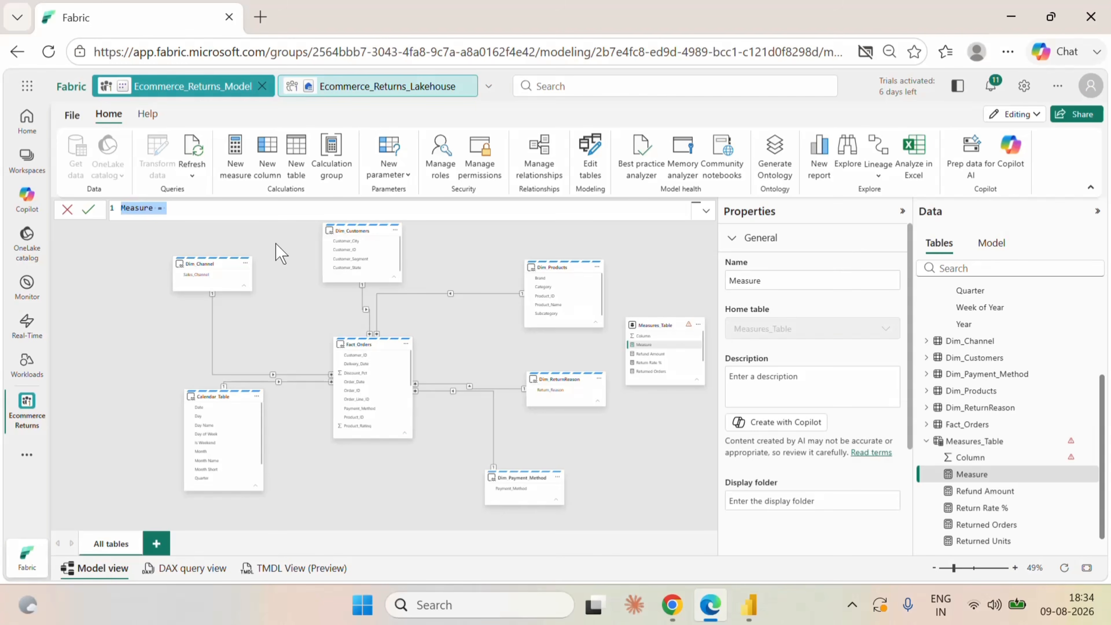
type("Return Reaso")
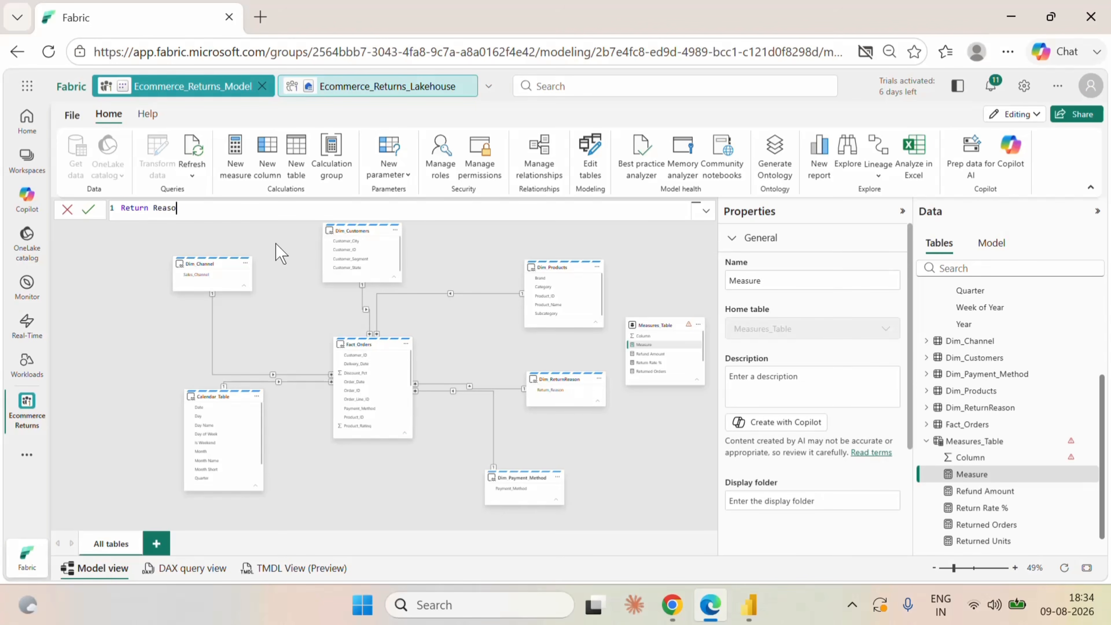
type("n Rank=rank")
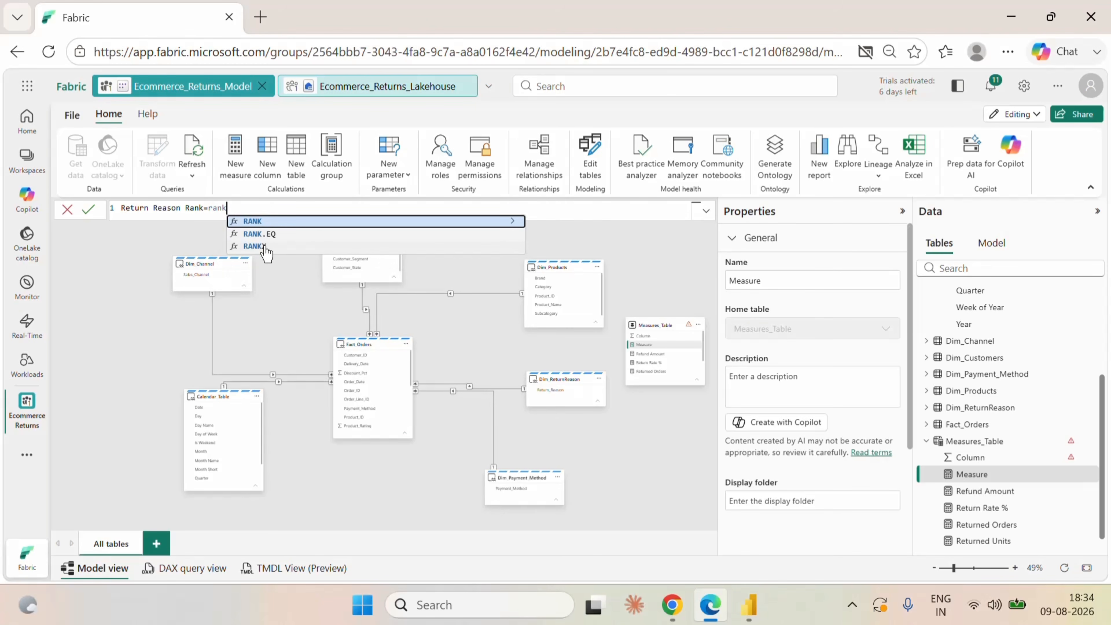
left_click(266, 246)
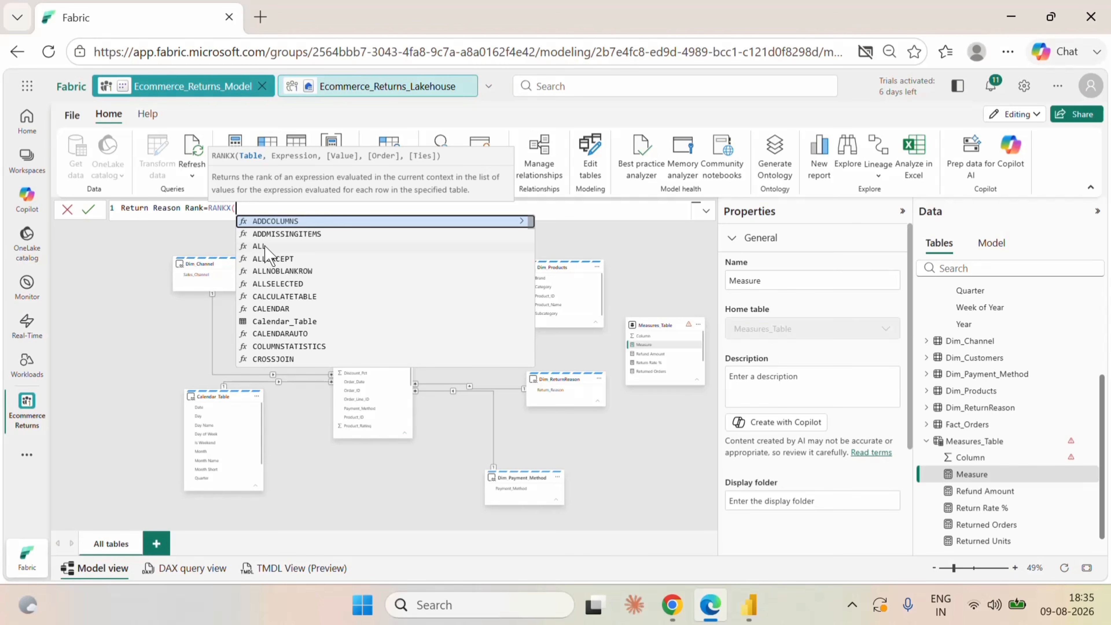
Give RANKX the table ALLSELECTED(Fact_Orders[Return_Reason]) and the expression [Returned Units].
type("all")
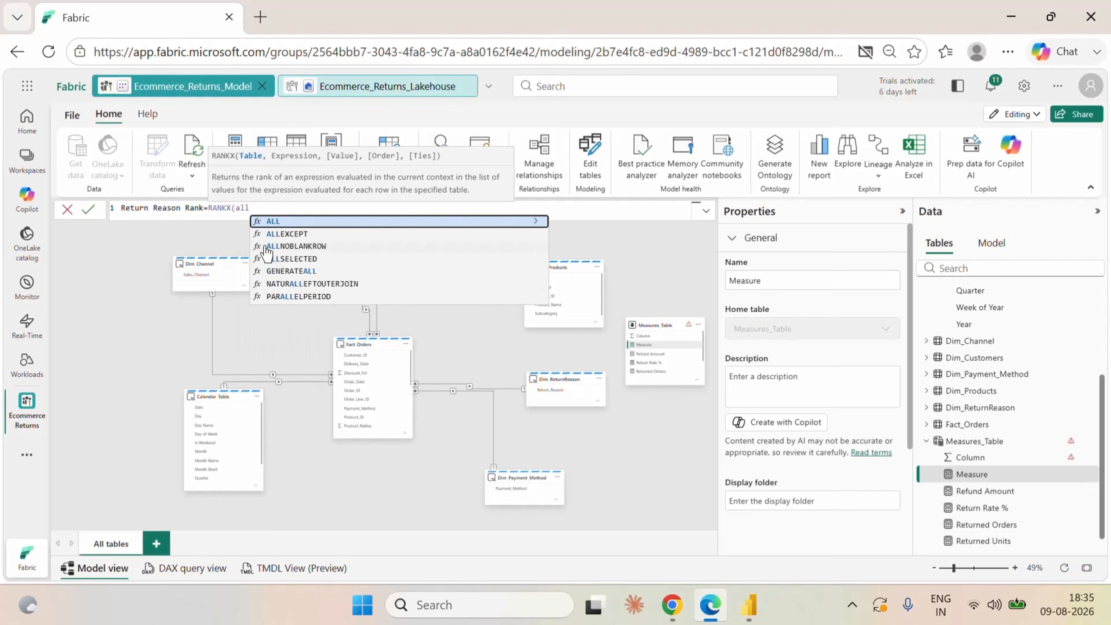
left_click(294, 261)
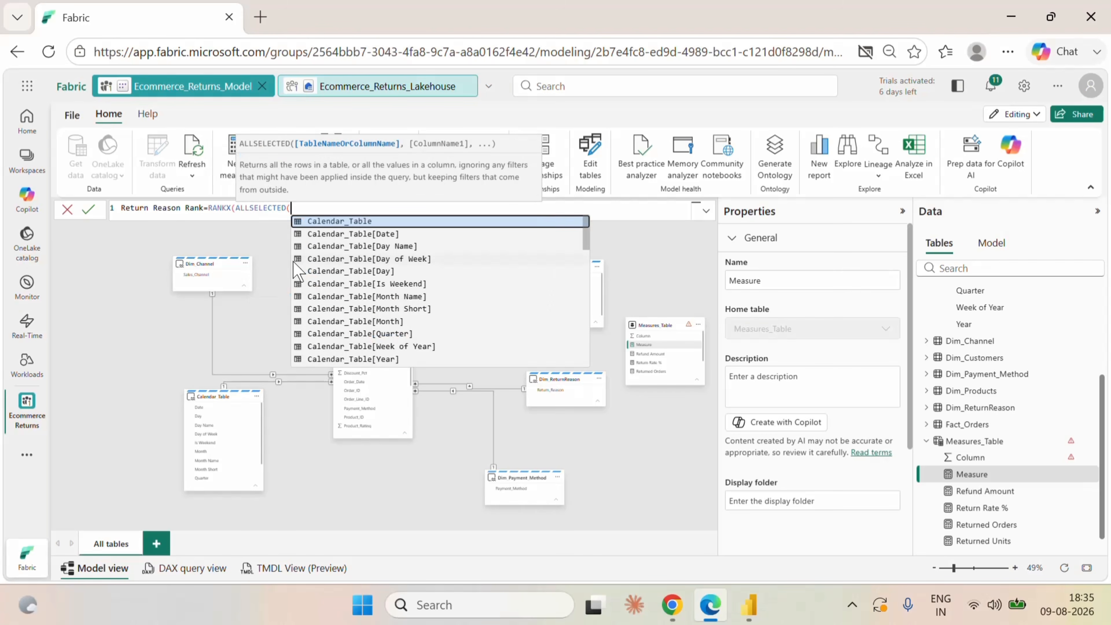
type("re")
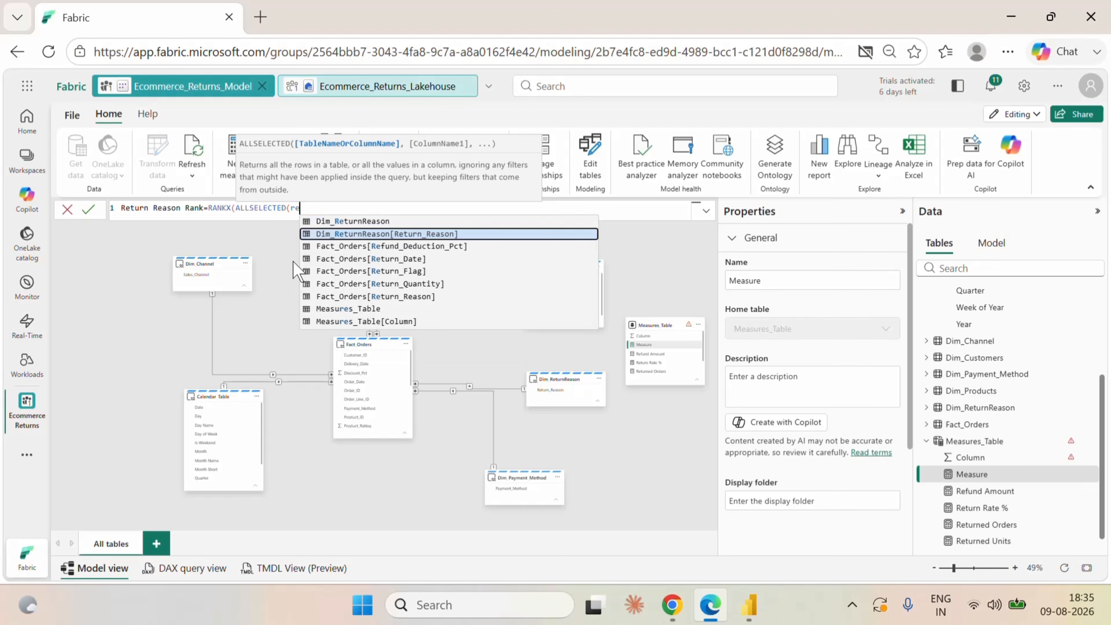
left_click(365, 296)
type(")")
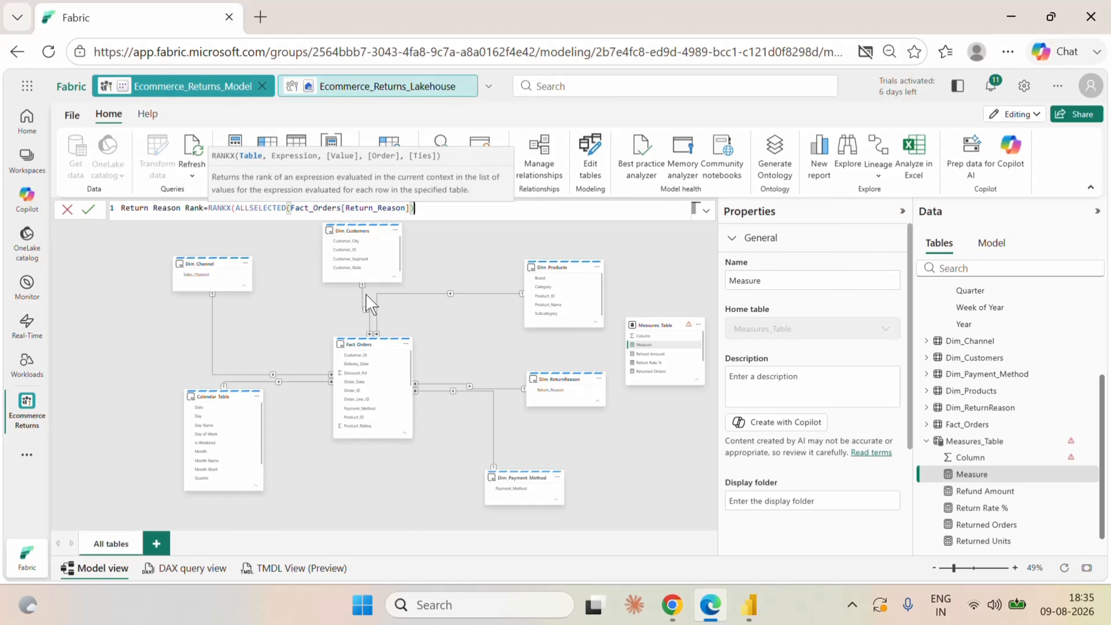
type(",ret")
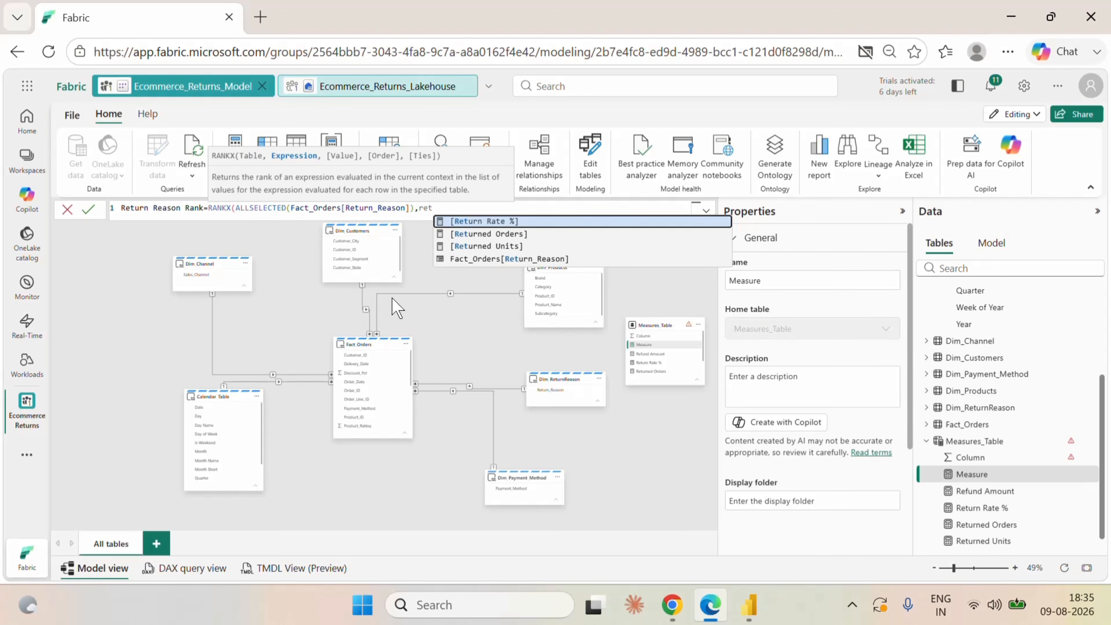
left_click(486, 245)
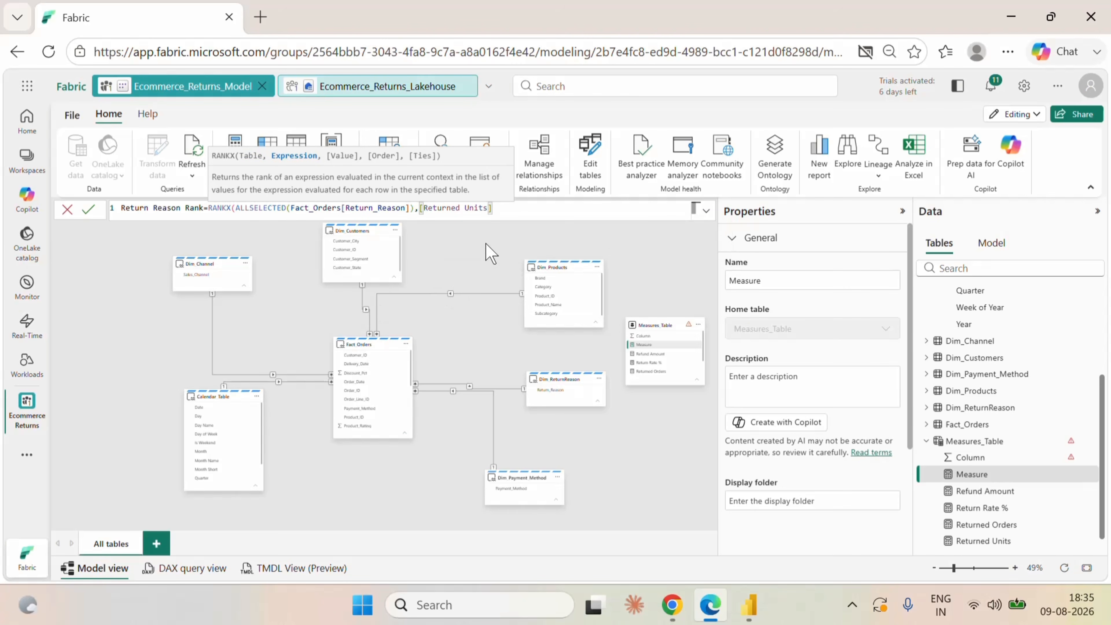
Leave the RANKX value argument empty, set the order to DESC and ties to Dense, close the formula and commit the measure.
type(",,")
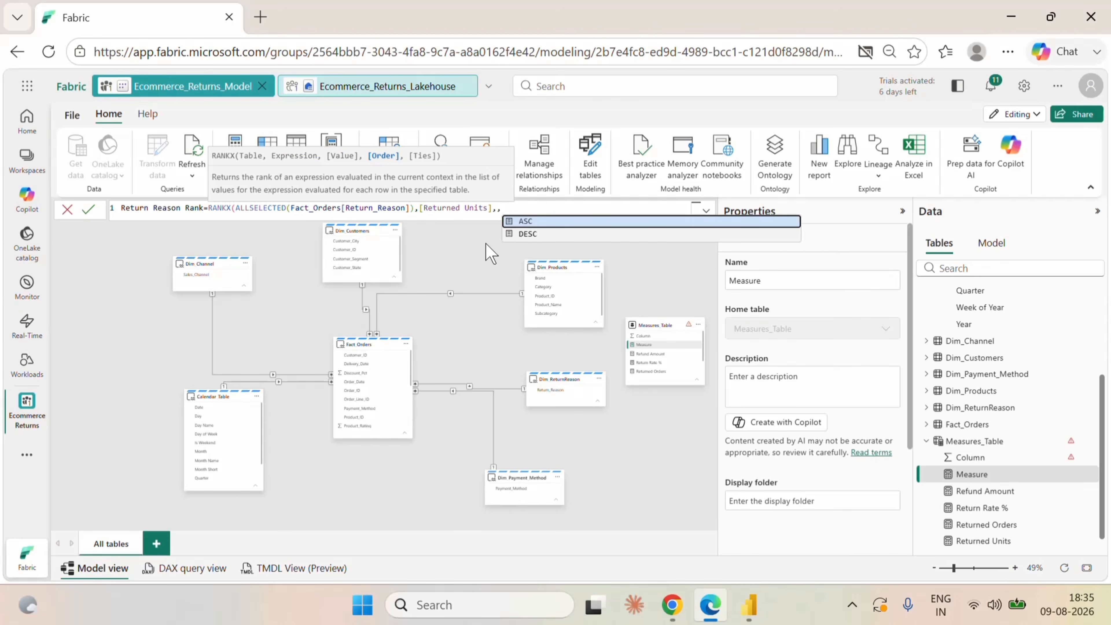
left_click(537, 235)
type(",")
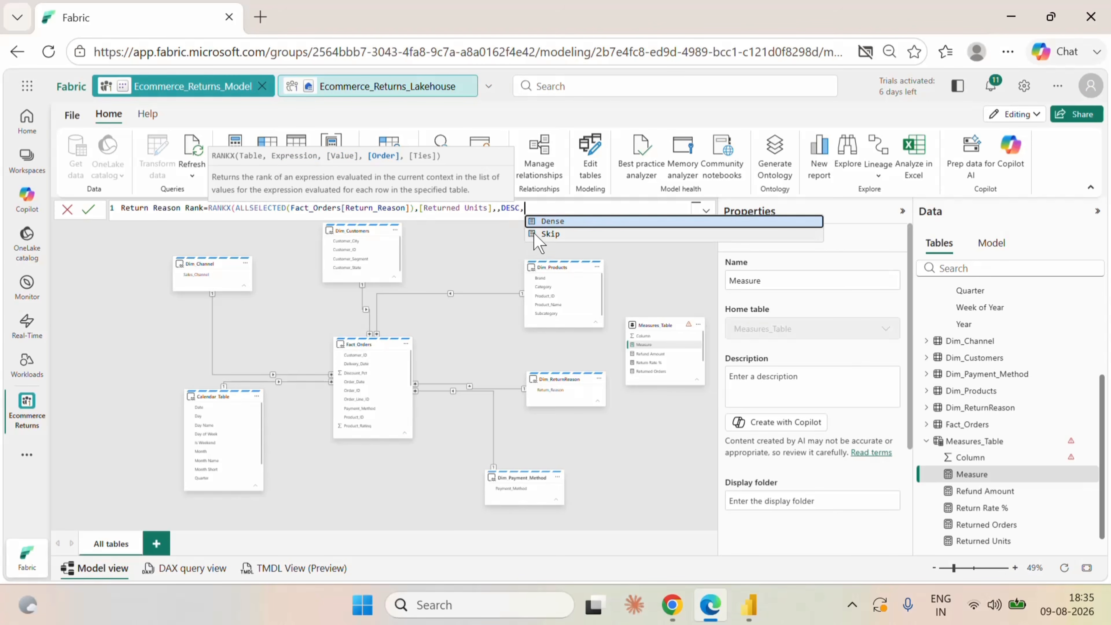
type("de")
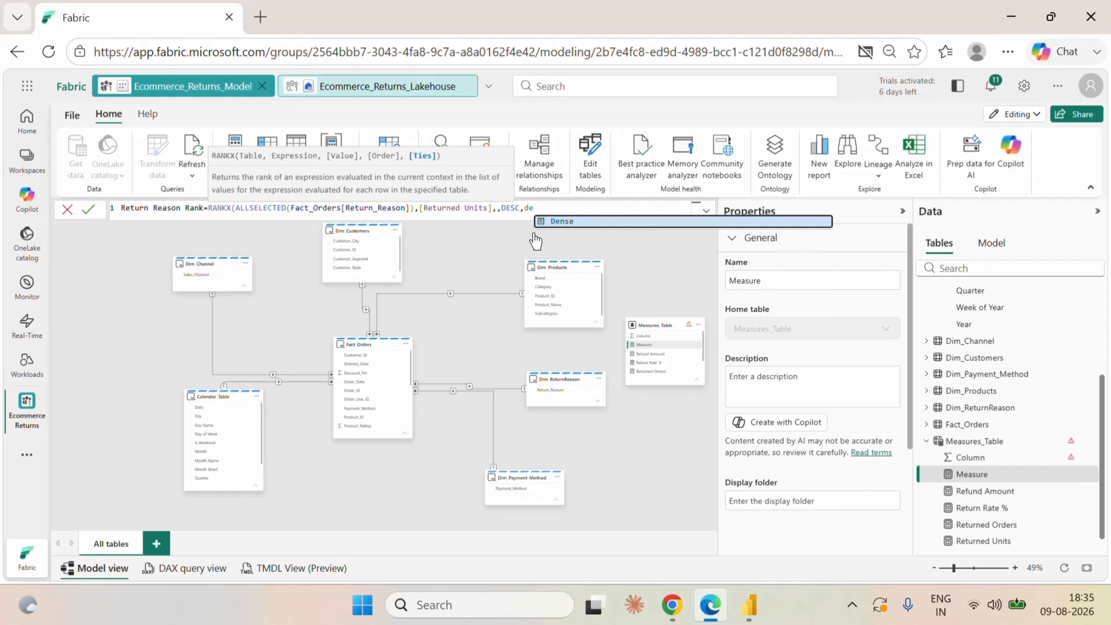
left_click(560, 221)
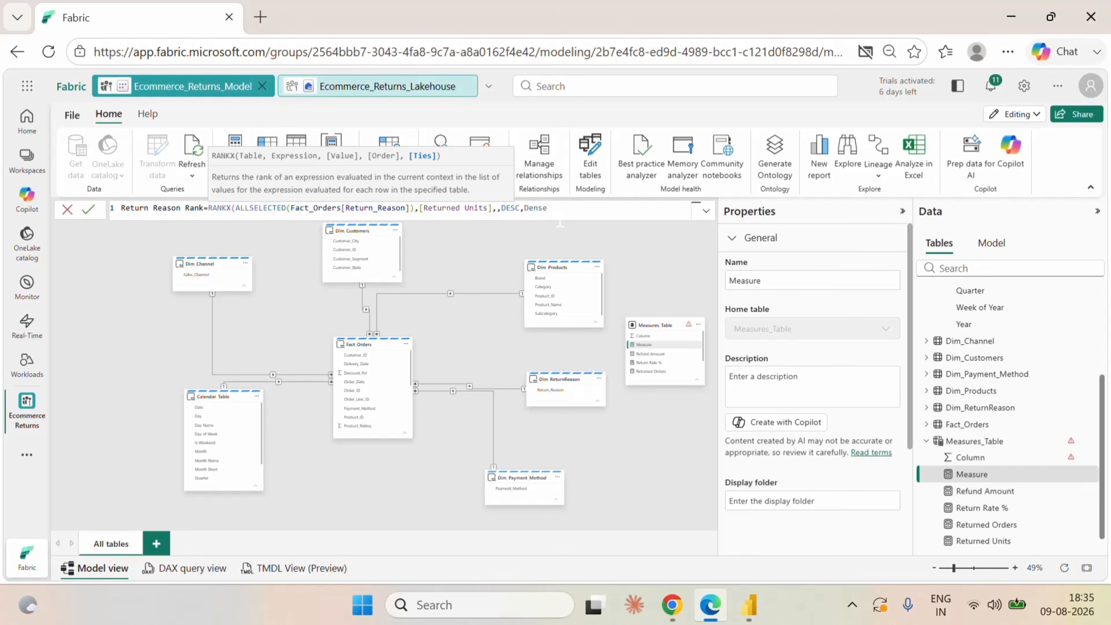
type(")")
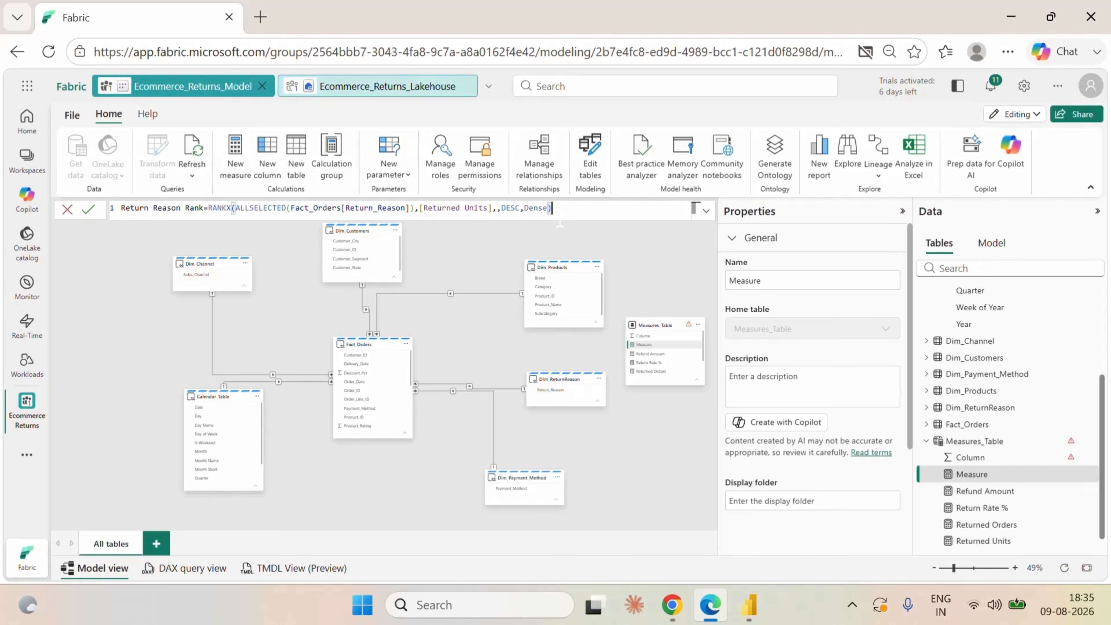
left_click(88, 210)
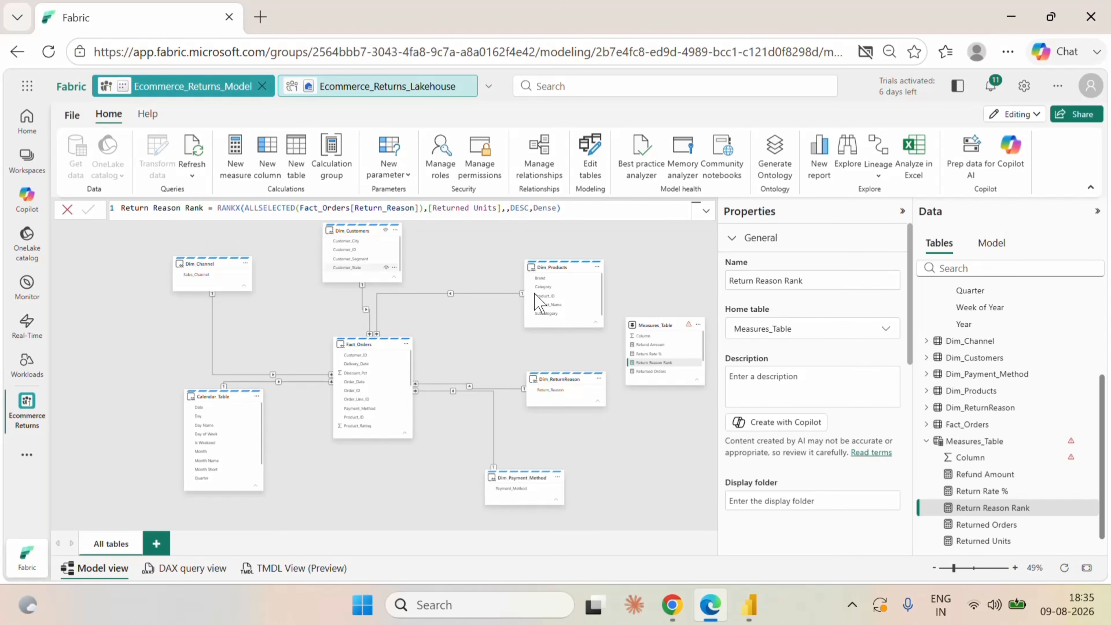
Switch to Power BI Desktop, insert a table visual over the middle blank card and enlarge it toward the trend chart side.
left_click(756, 602)
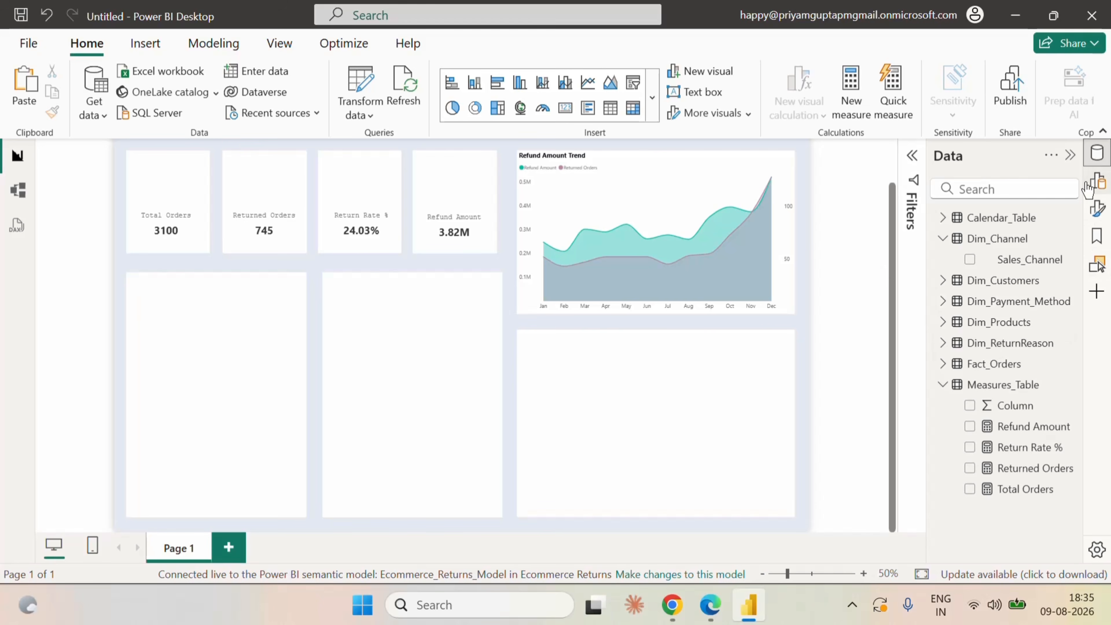
left_click(1097, 181)
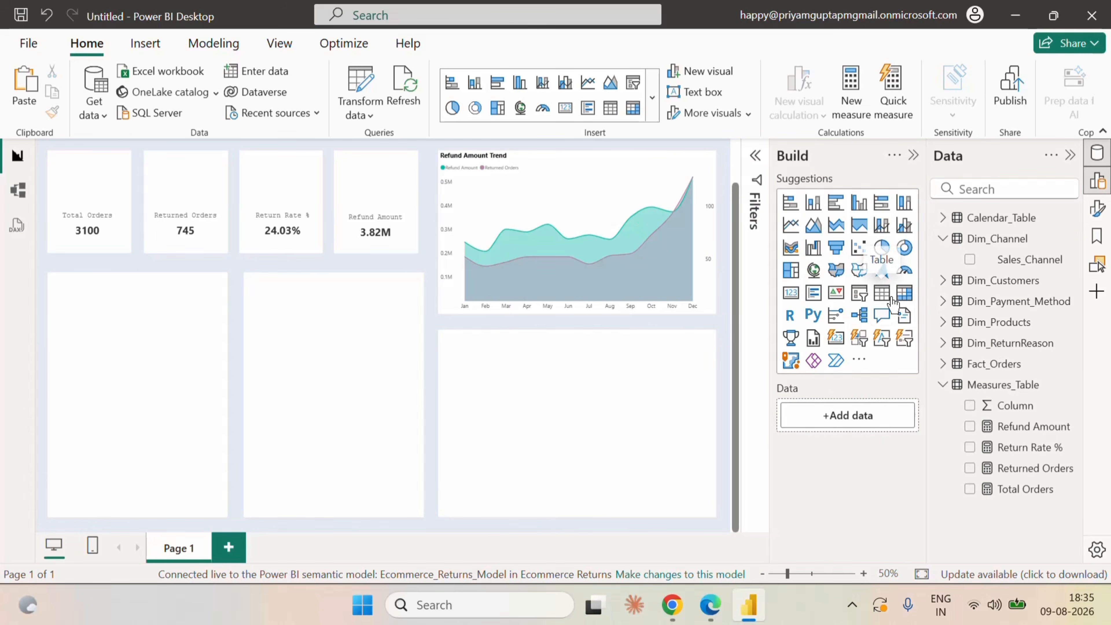
left_click(881, 293)
left_click_drag(165, 225, 366, 368)
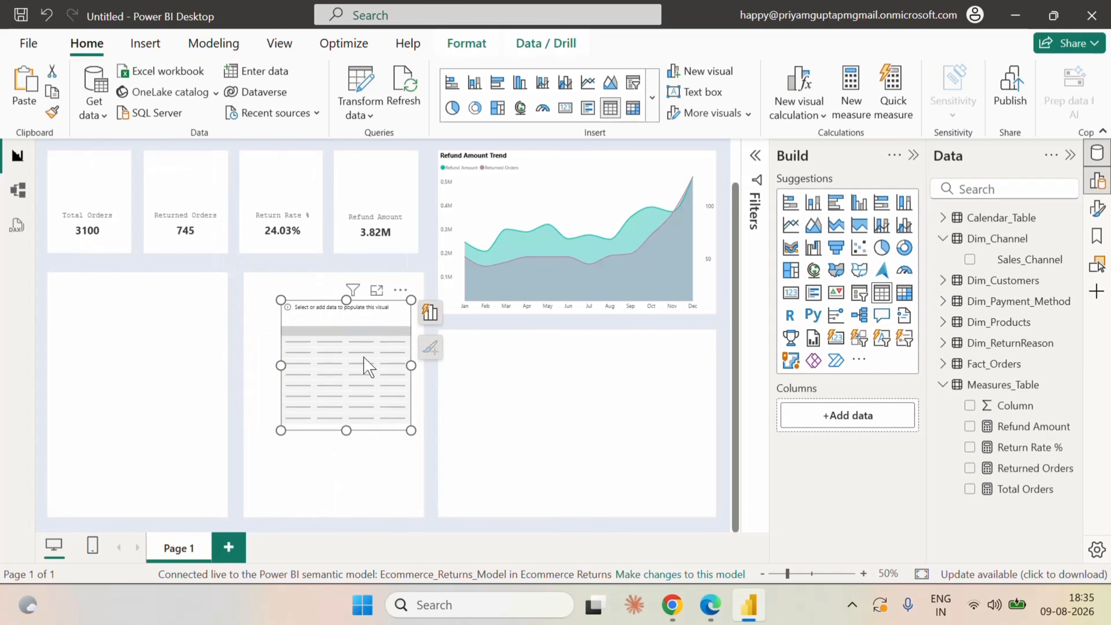
left_click_drag(411, 430, 548, 464)
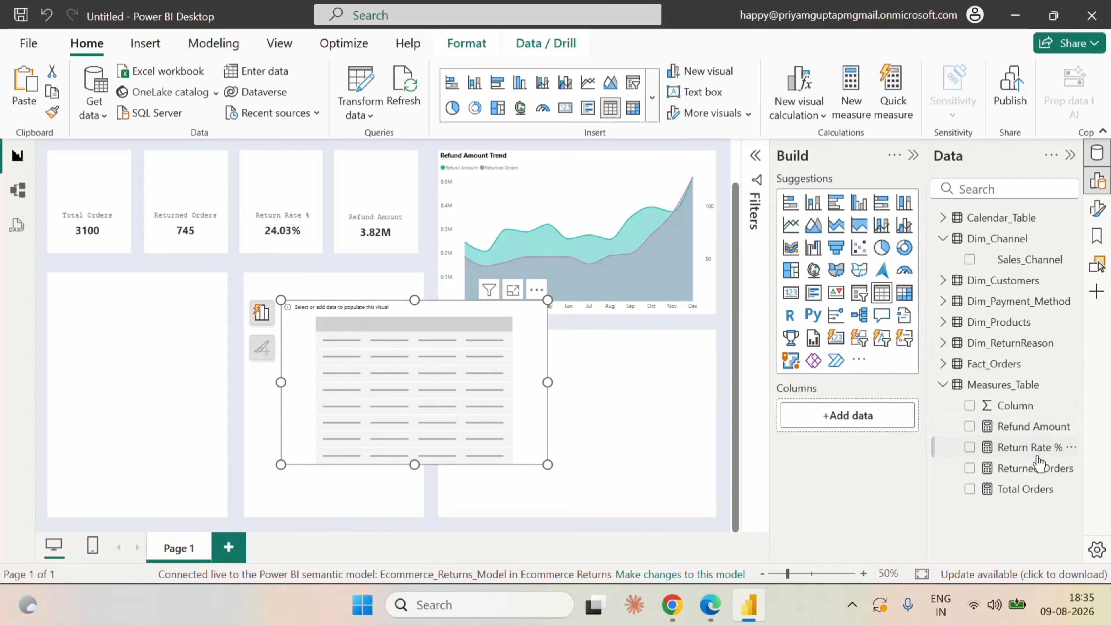
left_click(970, 259)
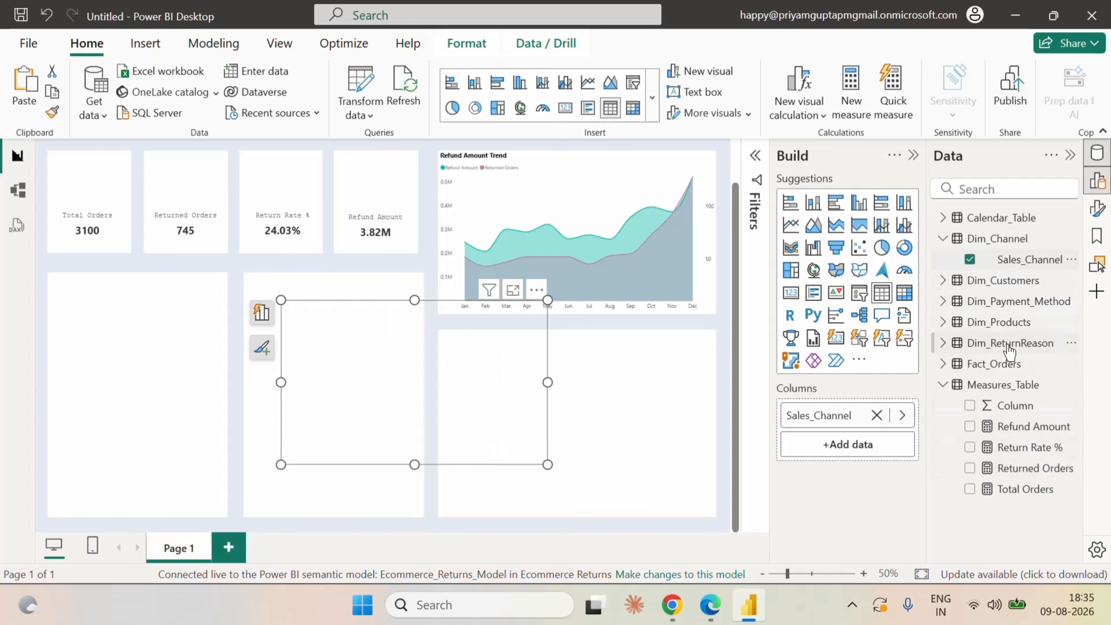
left_click(970, 259)
left_click(943, 238)
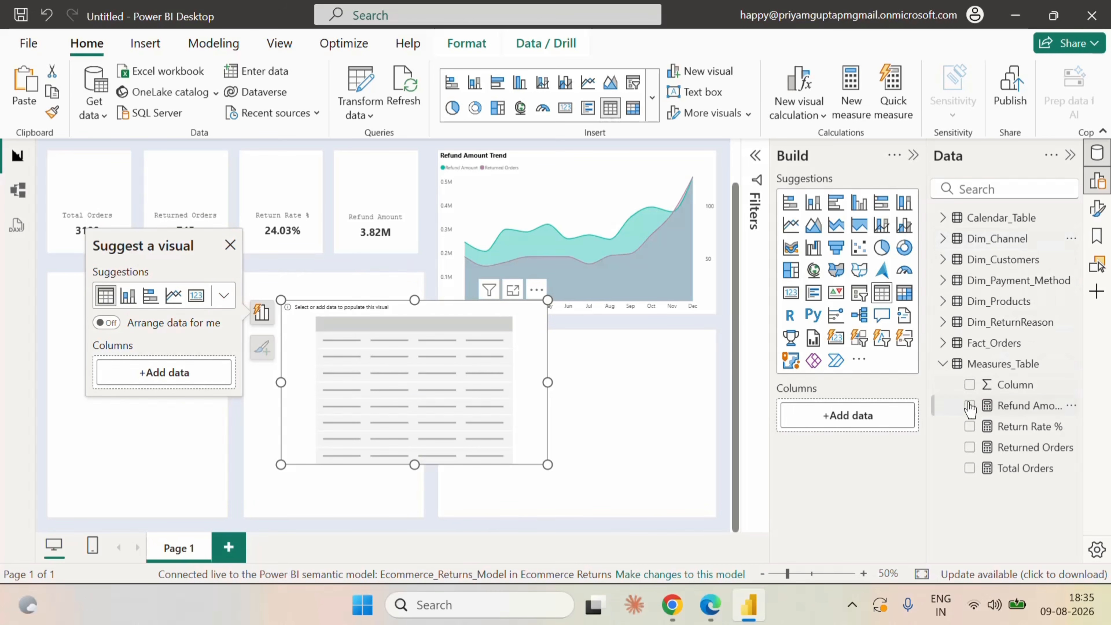
Fill the empty table visual with Return_Reason from Dim_ReturnReason and the Return Reason Rank measure from Measures_Table.
left_click(943, 322)
left_click(972, 345)
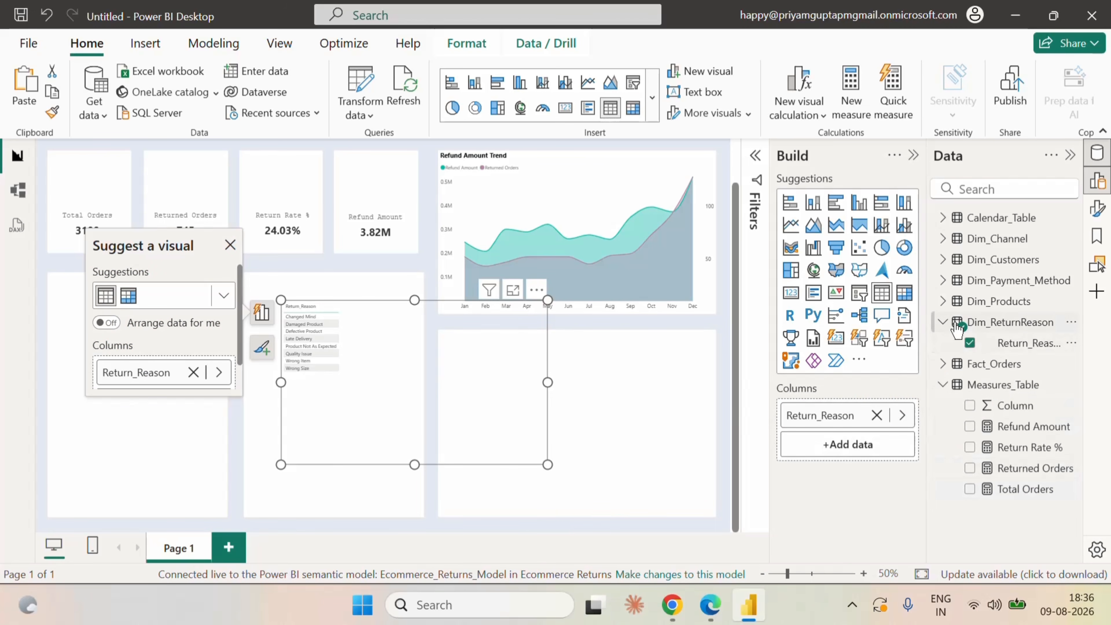
left_click(943, 322)
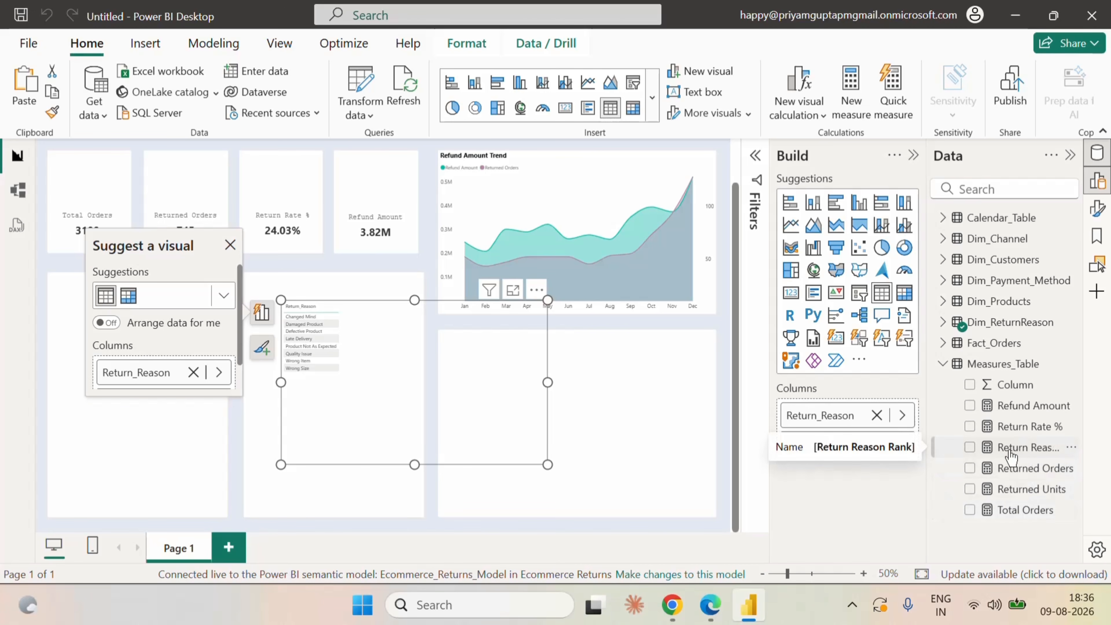
left_click_drag(1021, 455, 871, 441)
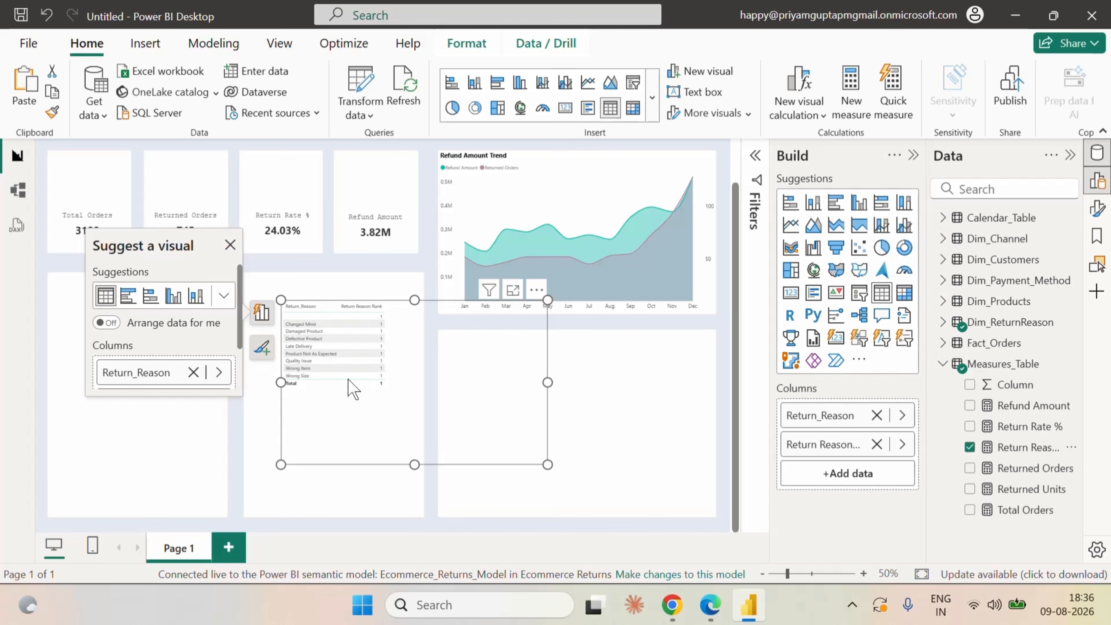
Check how the rank table reacts to the channel slicer by filtering to Offline Store, and clear that filter.
scroll(729, 258, "up", 2)
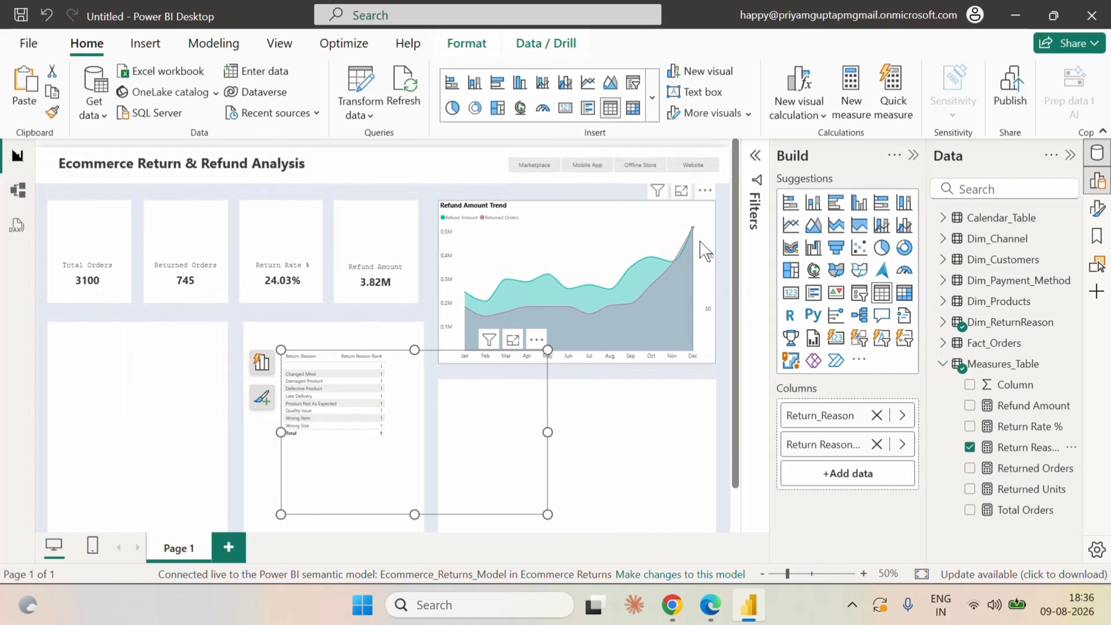
left_click(628, 171)
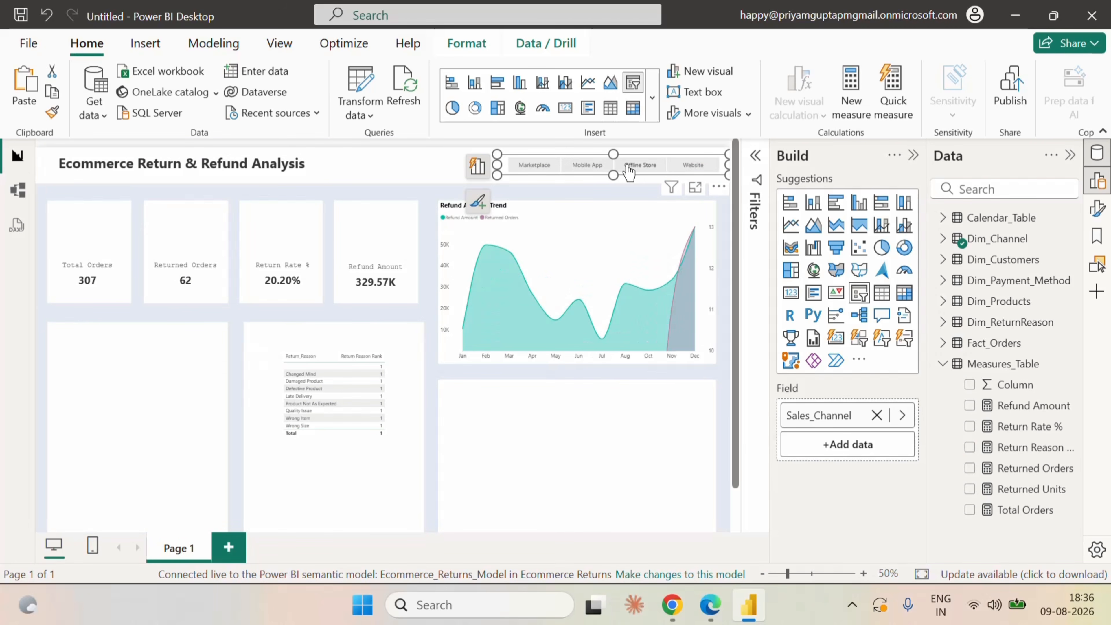
left_click(628, 171)
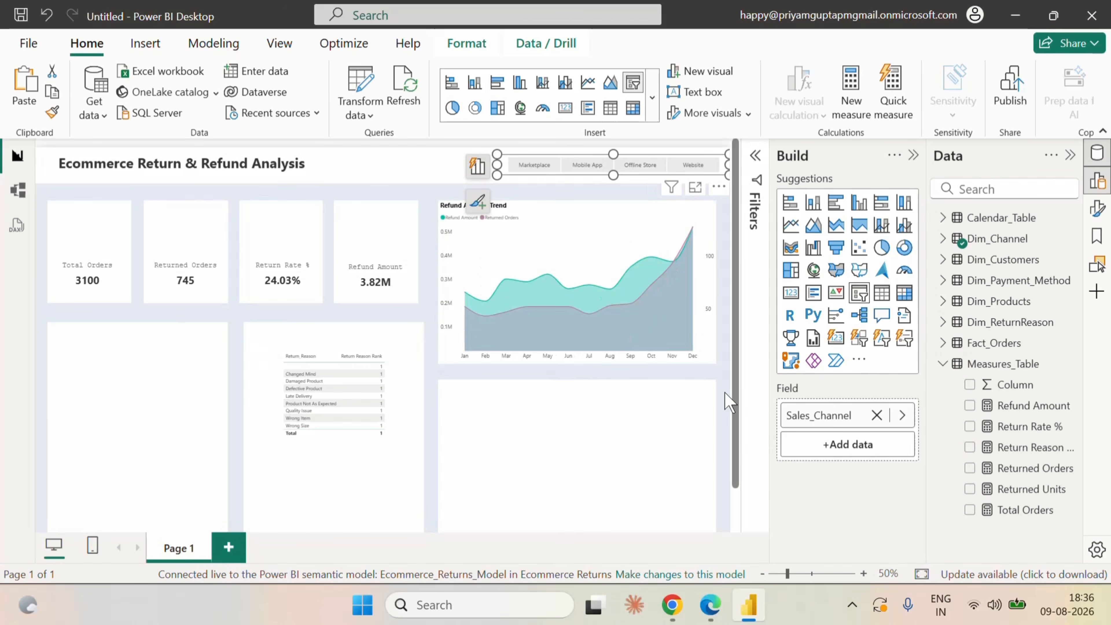
Switch to the Ecommerce_Returns_Model in Edge and open the Return Reason Rank formula for editing right after its ALLSELECTED argument.
left_click(710, 606)
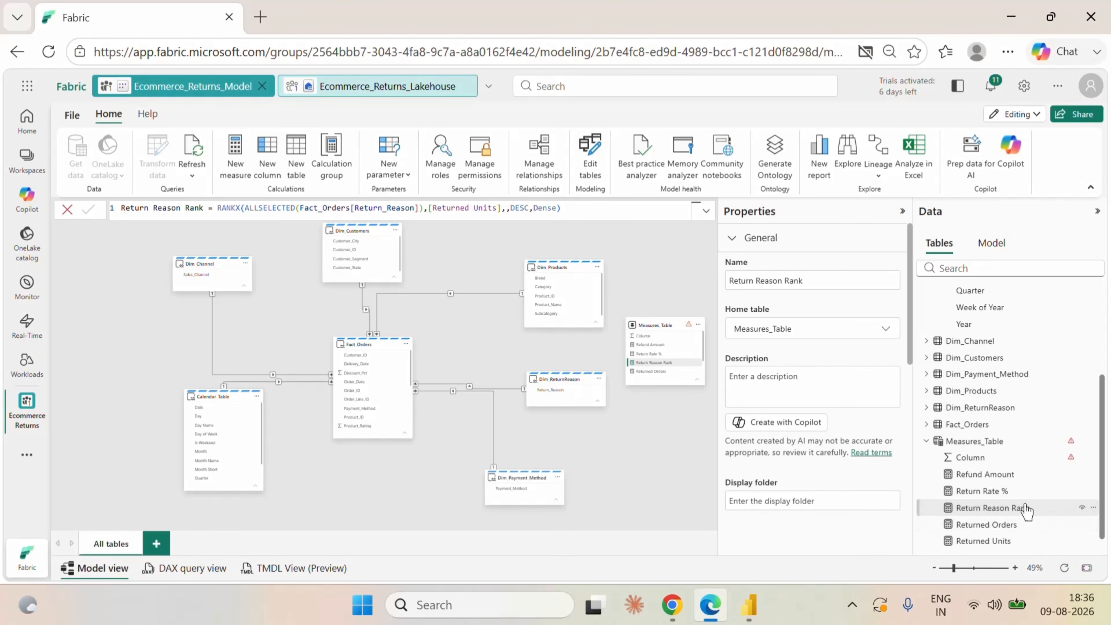
left_click(986, 492)
left_click(984, 509)
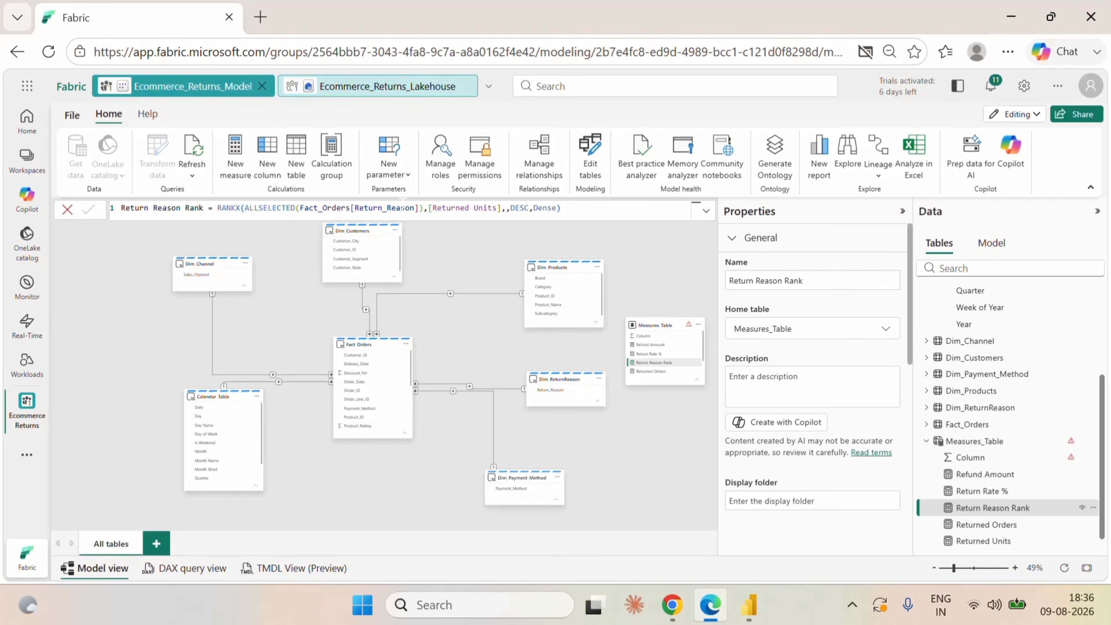
left_click(421, 208)
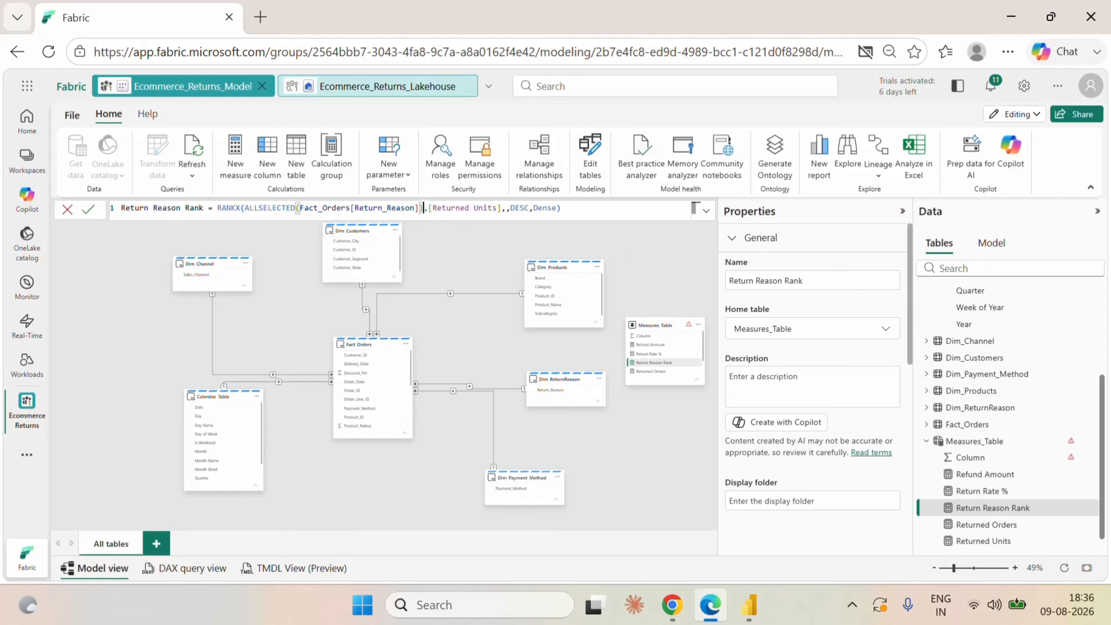
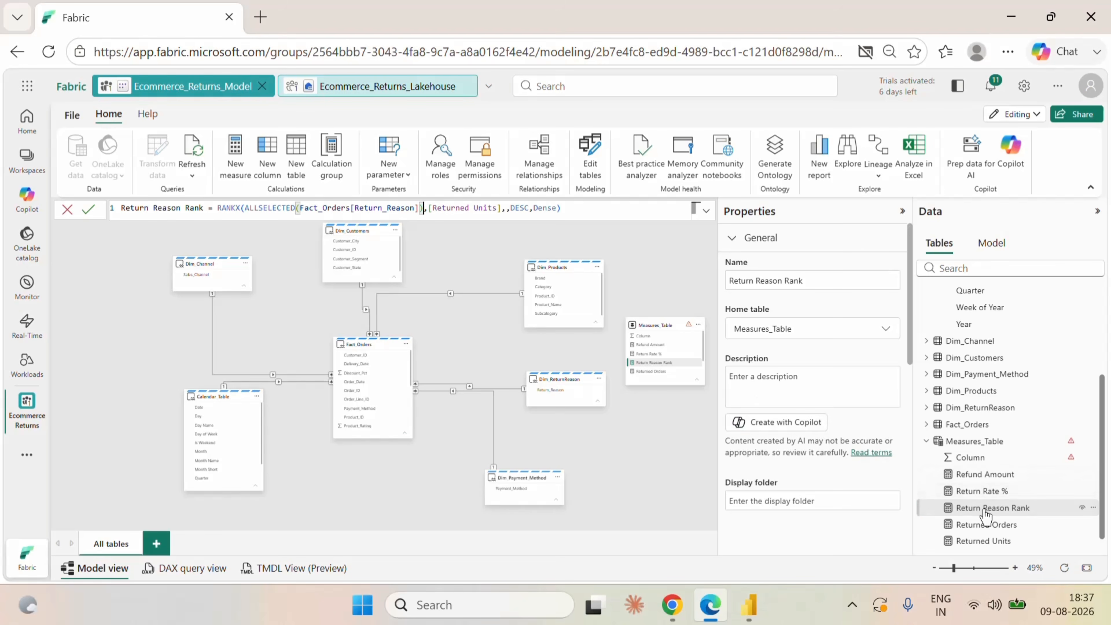
Check the Returned Units measure's formula and re-enter its closing parenthesis.
left_click(998, 542)
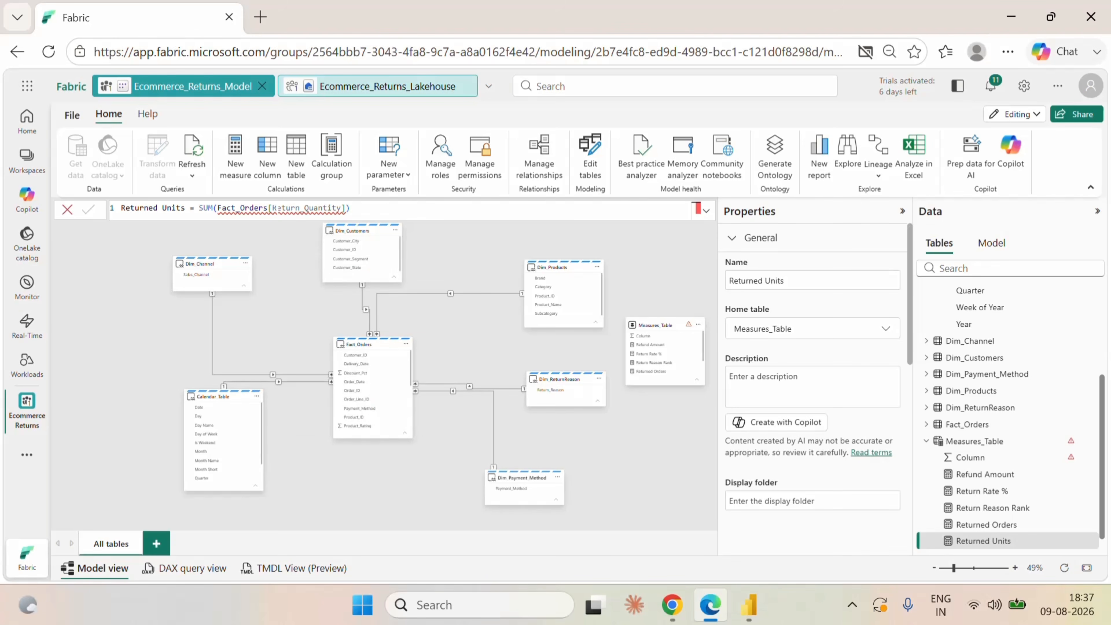
mouse_move(271, 208)
left_click(347, 207)
key("BackSpace")
type("),[Returned Units")
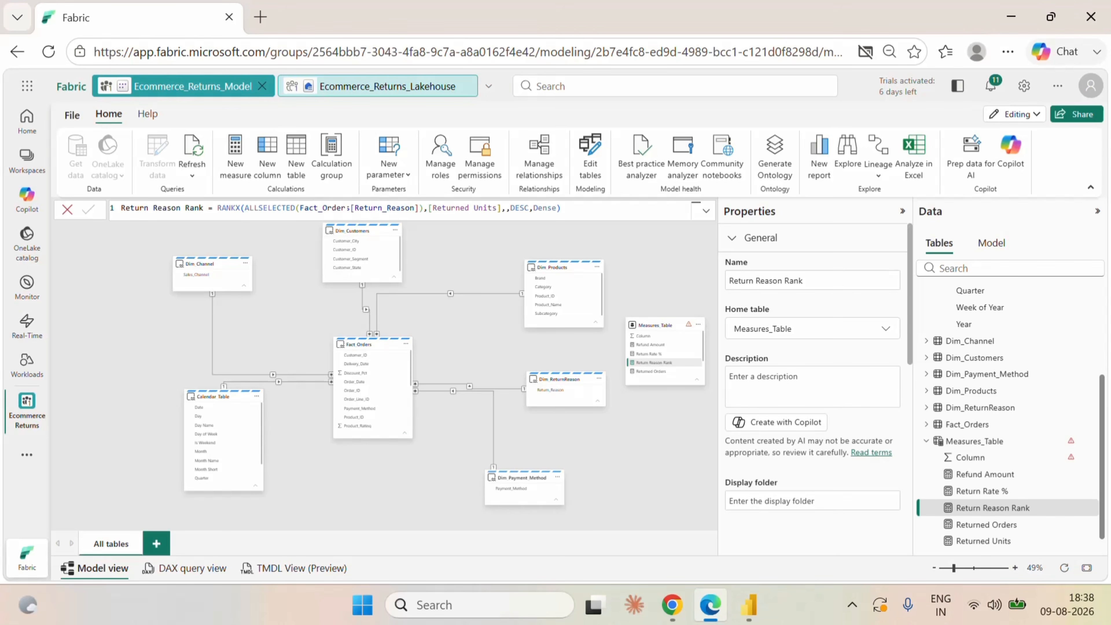
Replace Fact_Orders[Return_Reason] with Dim_ReturnReason[Return_Reason] inside ALLSELECTED in the Return Reason Rank measure and commit the formula.
left_click_drag(350, 208, 301, 207)
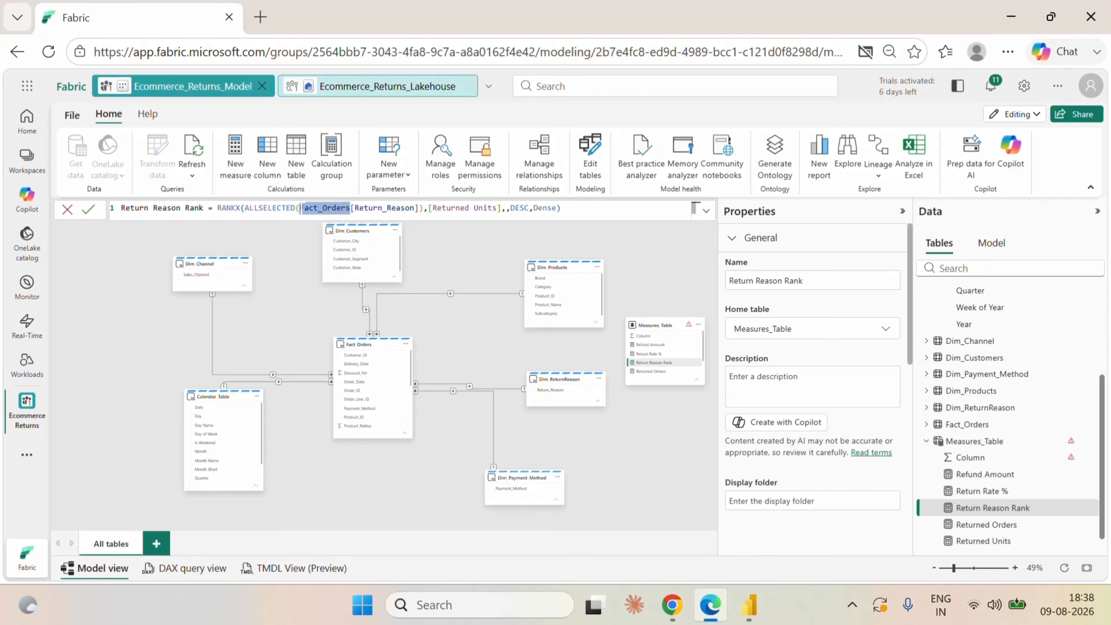
type("di")
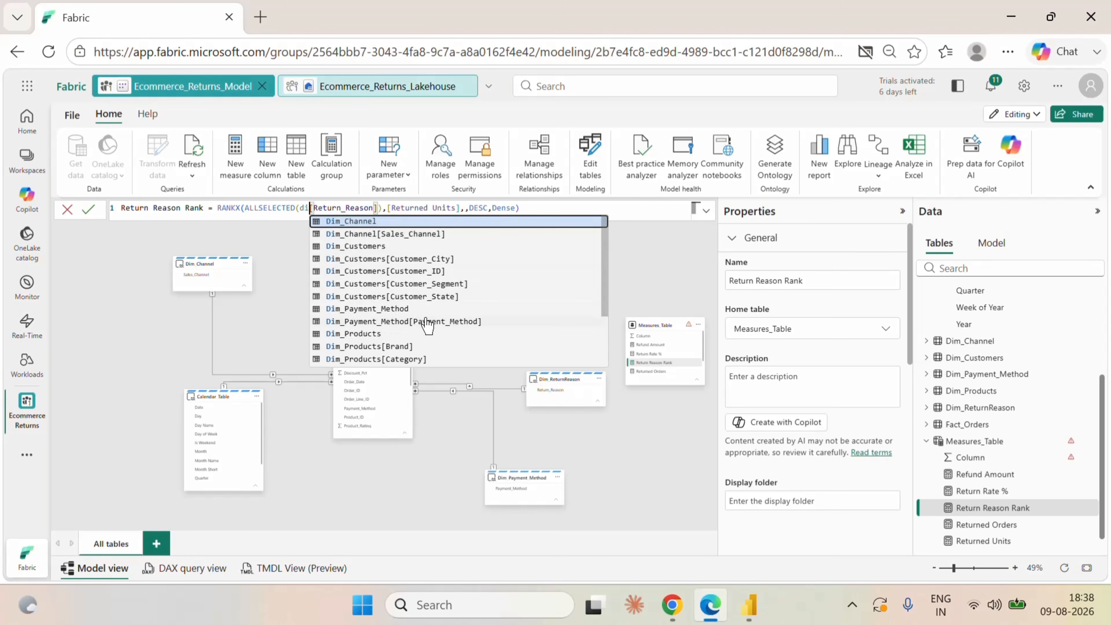
scroll(434, 344, "down", 2)
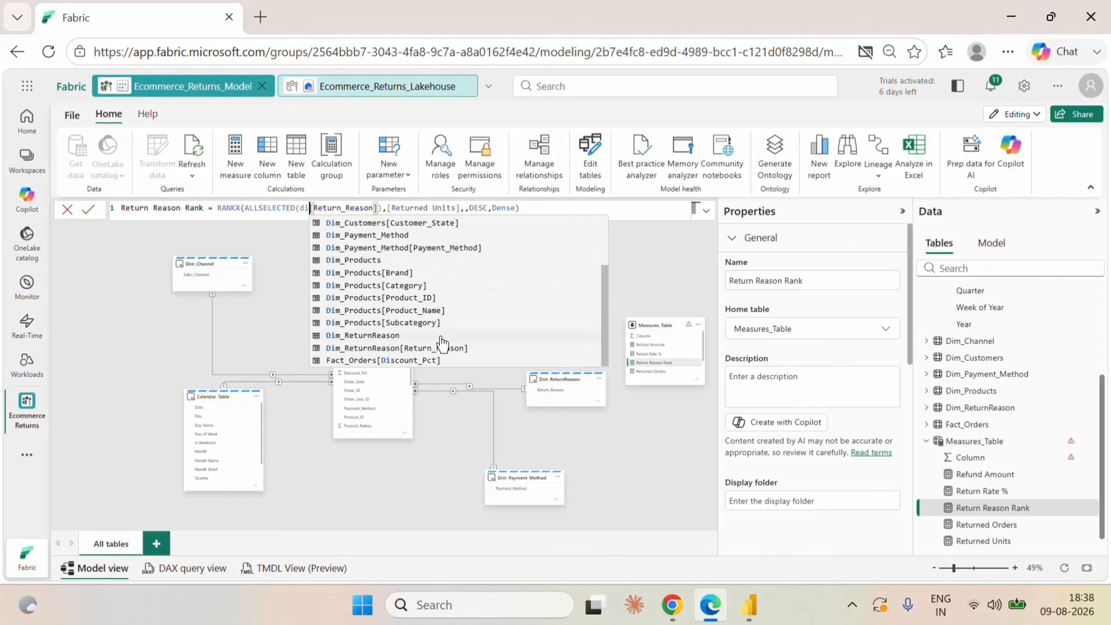
left_click(418, 348)
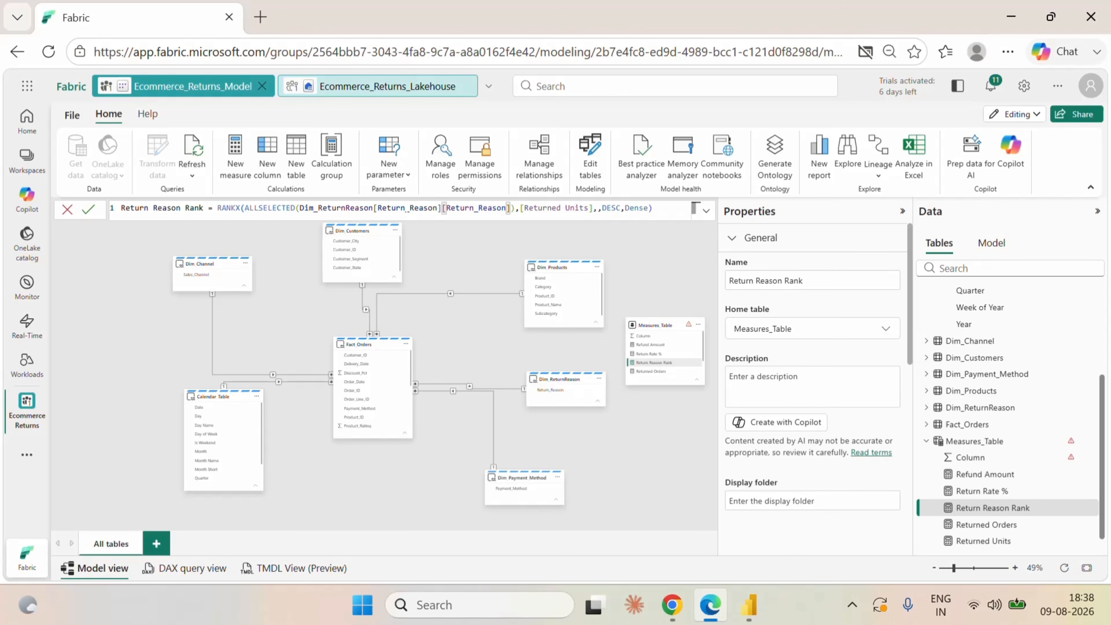
key("shift+Right")
key("shift+Right")
key("shift+Right")
key("shift+Right")
key("shift+Right")
key("shift+Right")
key("shift+Right")
key("shift+Right")
key("shift+Right")
key("shift+Right")
key("shift+Right")
key("shift+Right")
key("shift+Right")
key("shift+Right")
key("shift+Right")
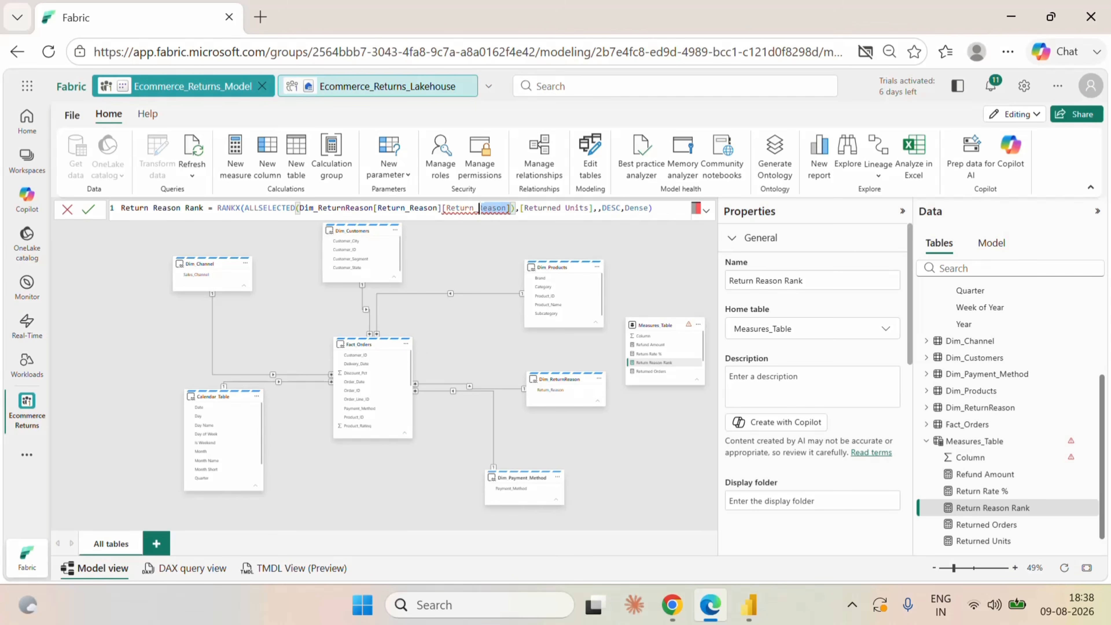
key("BackSpace")
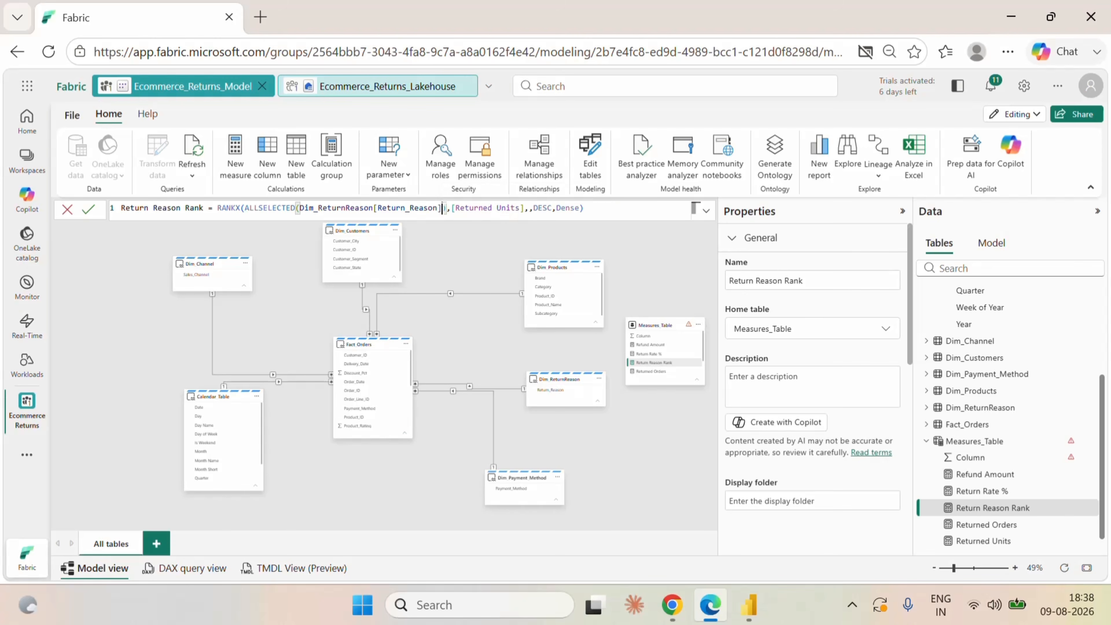
left_click(89, 210)
Switch to Power BI Desktop to check the return reason rank table, and return to the Fabric model in Edge.
left_click(746, 615)
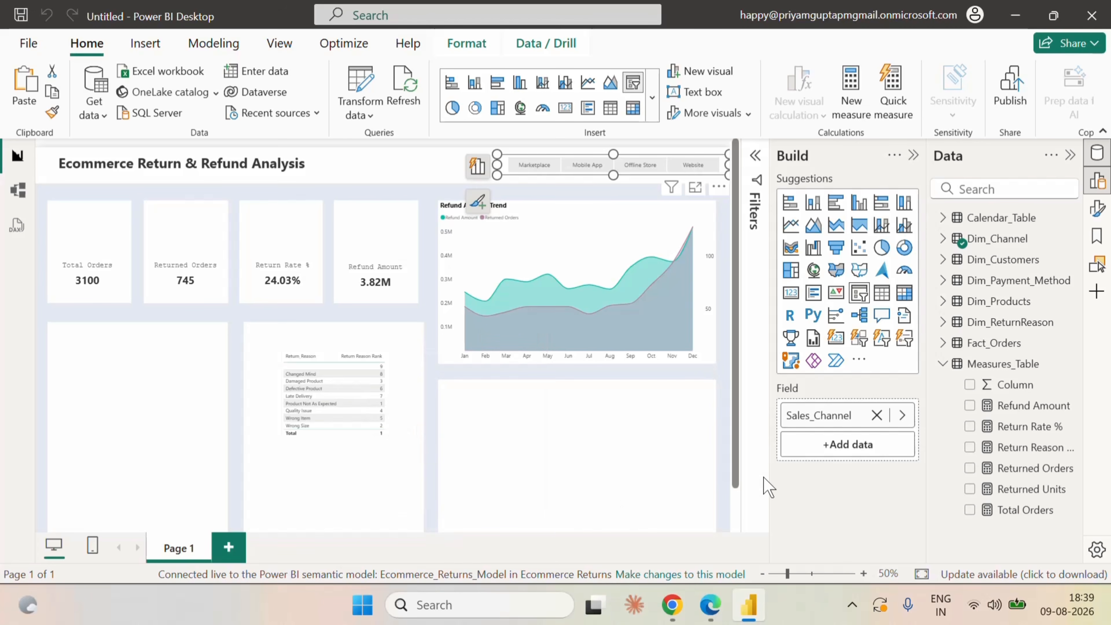
left_click(711, 605)
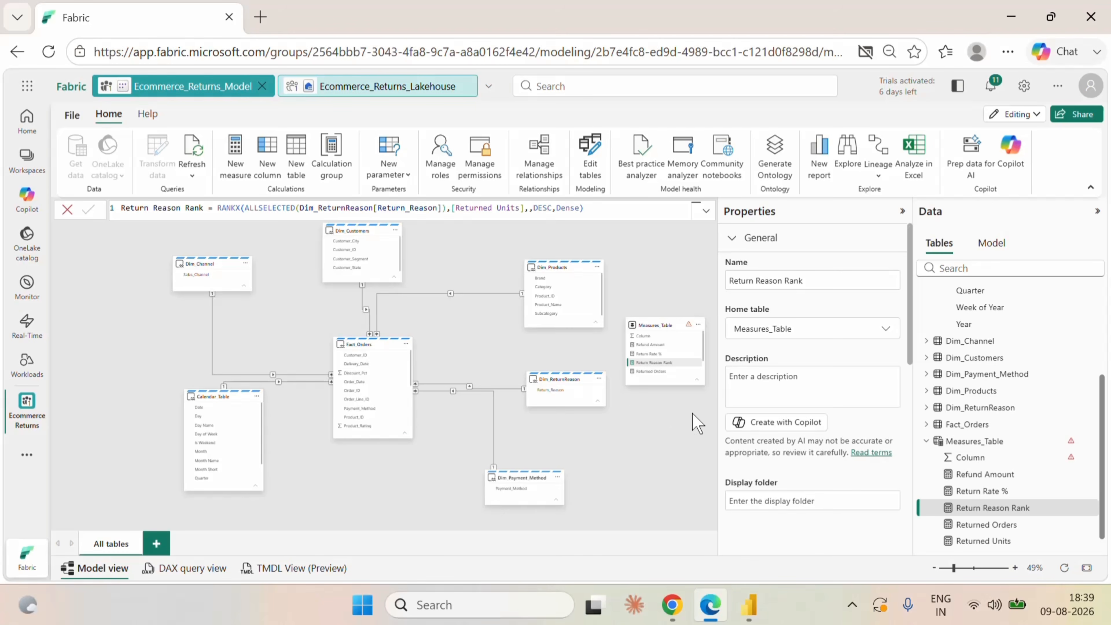
Create a new measure in Measures_Table named Cumulative Return Units and start a second formula line.
scroll(1045, 464, "down", 1)
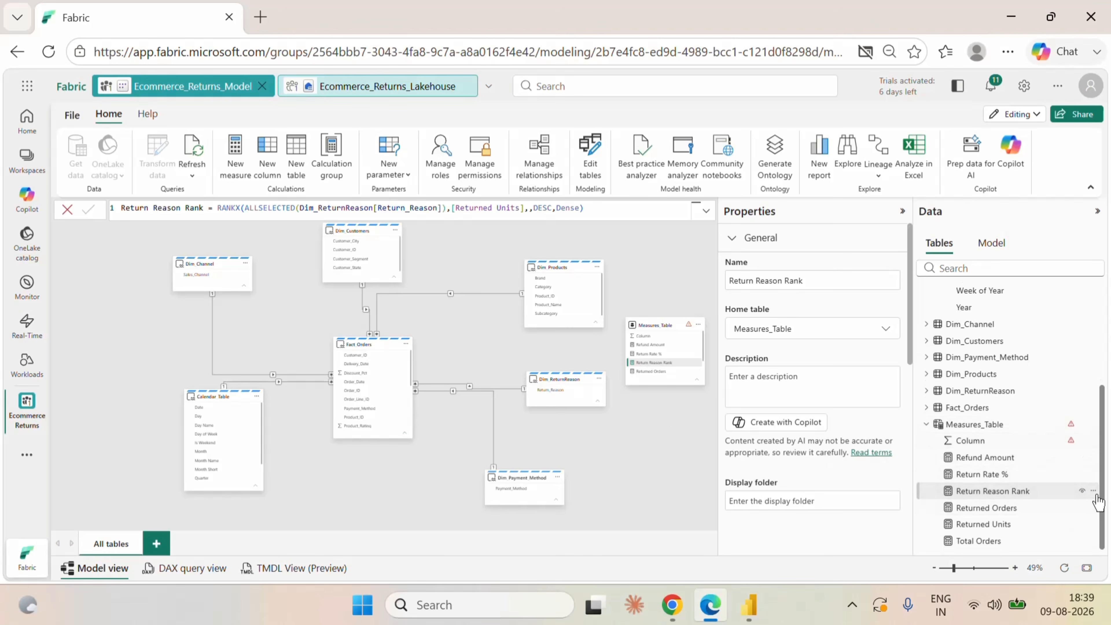
left_click(1094, 490)
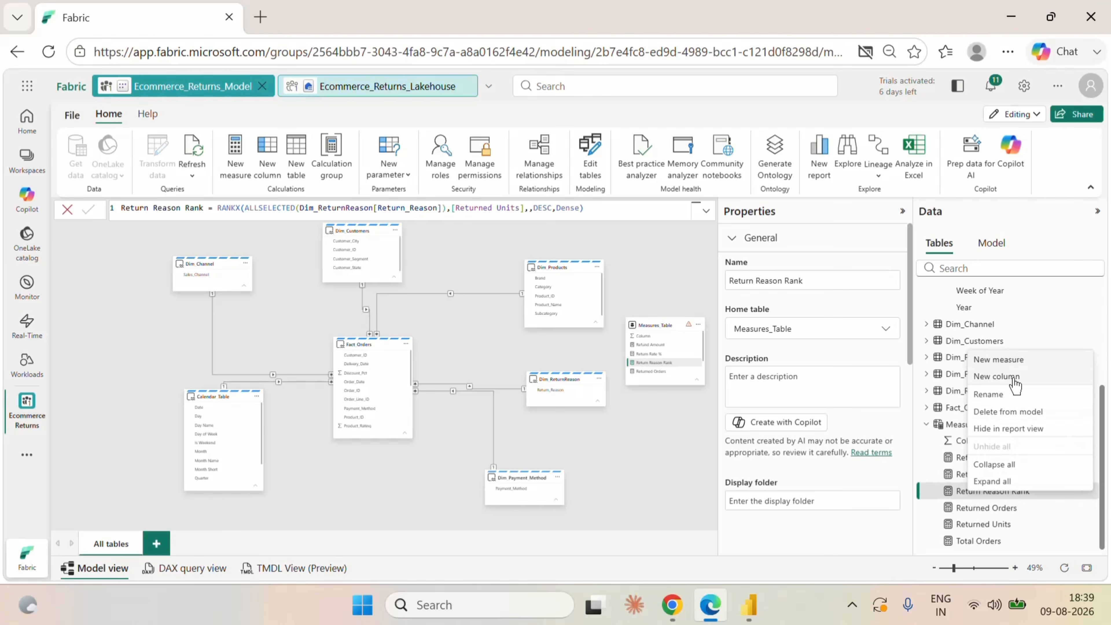
left_click(999, 361)
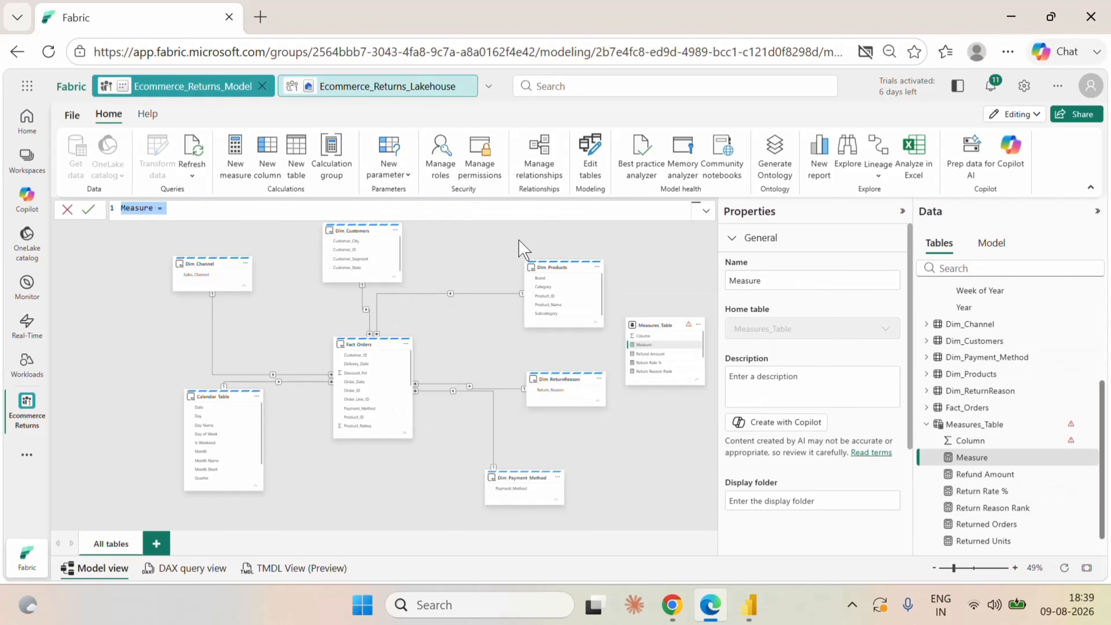
left_click(268, 209)
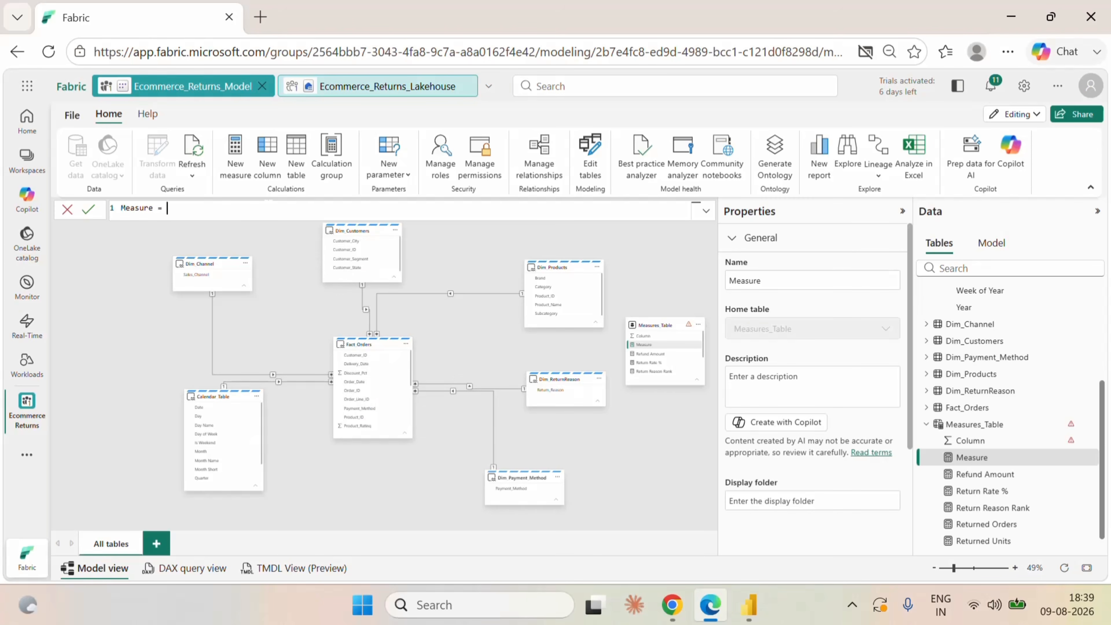
key("BackSpace")
key("BackSpace")
key("BackSpace")
key("BackSpace")
key("BackSpace")
key("BackSpace")
key("BackSpace")
key("BackSpace")
key("BackSpace")
key("BackSpace")
type("Cumulative Return Units=")
key("shift+Return")
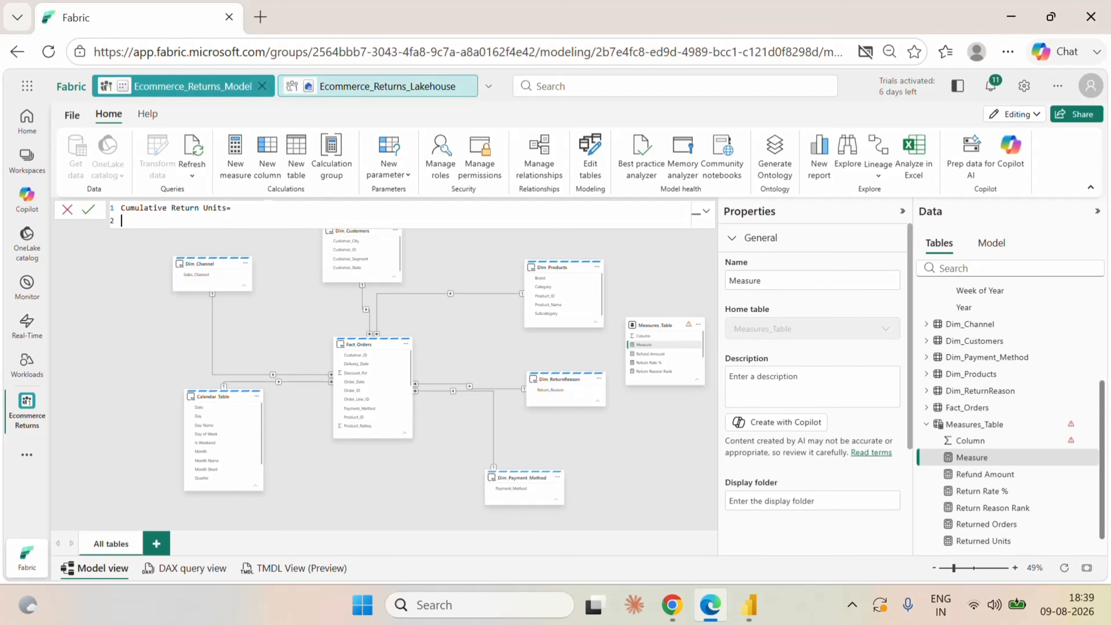
Define variable A as [Return Reason Rank] in the new measure and add a RETURN line below it.
type("var")
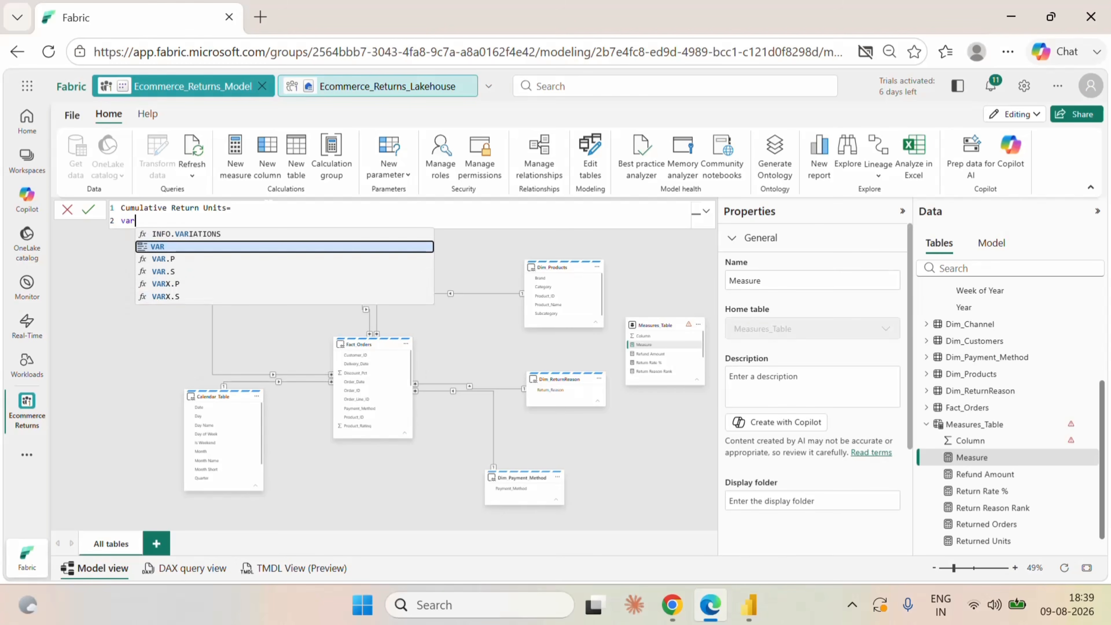
left_click(178, 248)
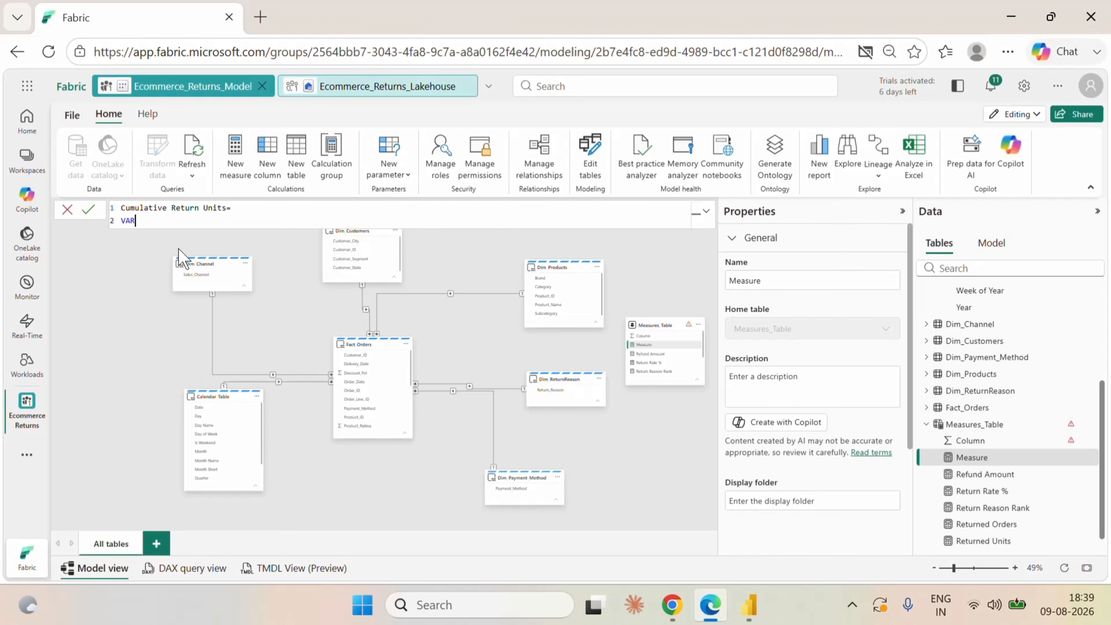
type("A= Ret")
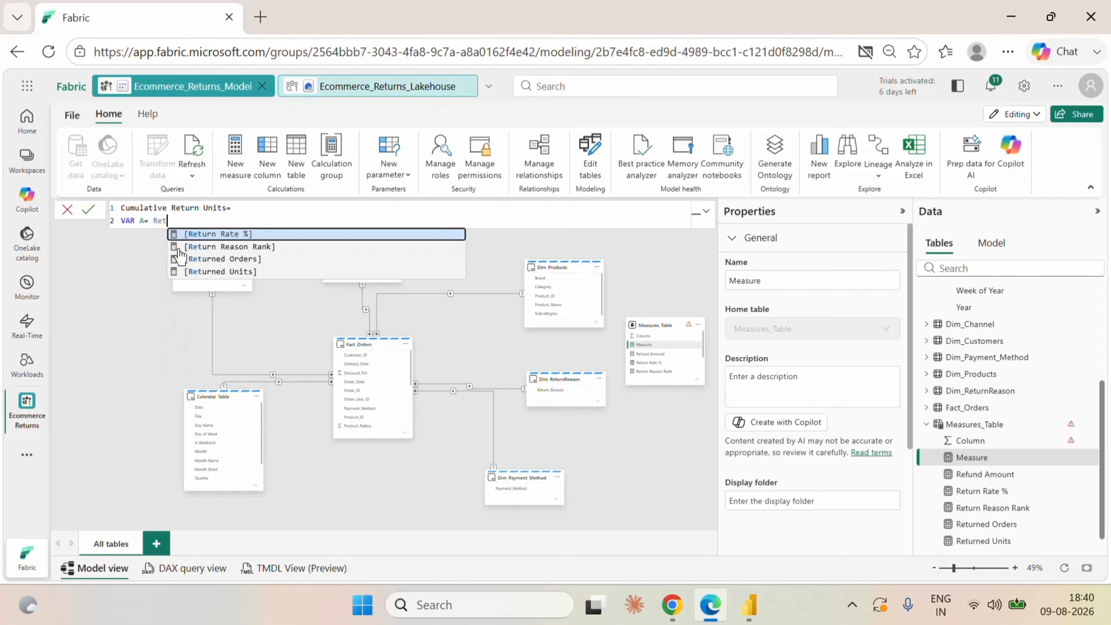
left_click(199, 247)
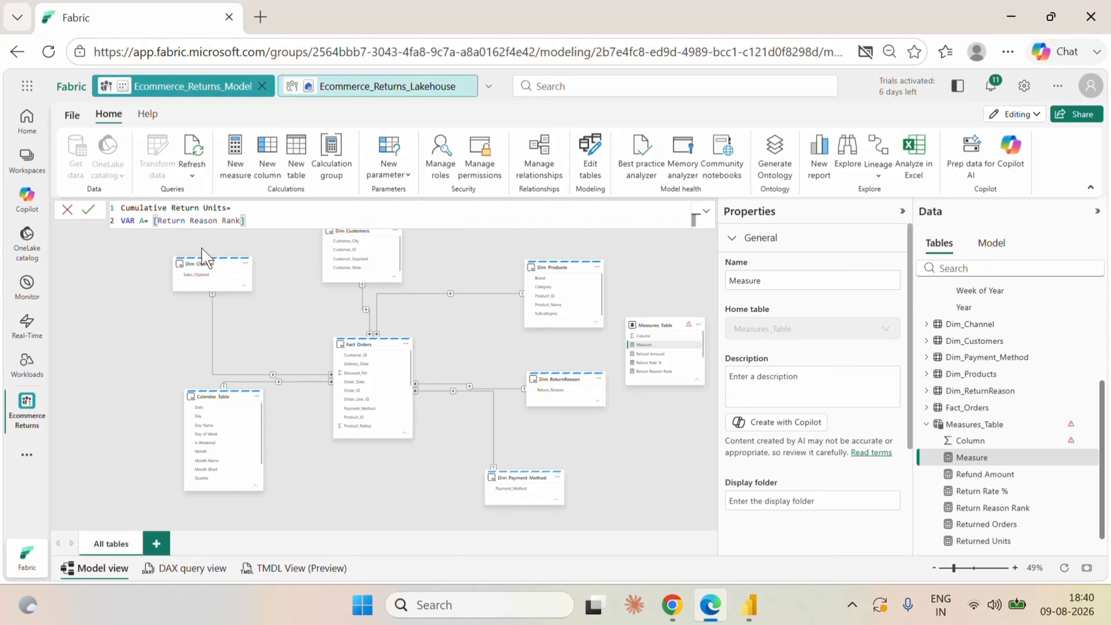
key("shift+Return")
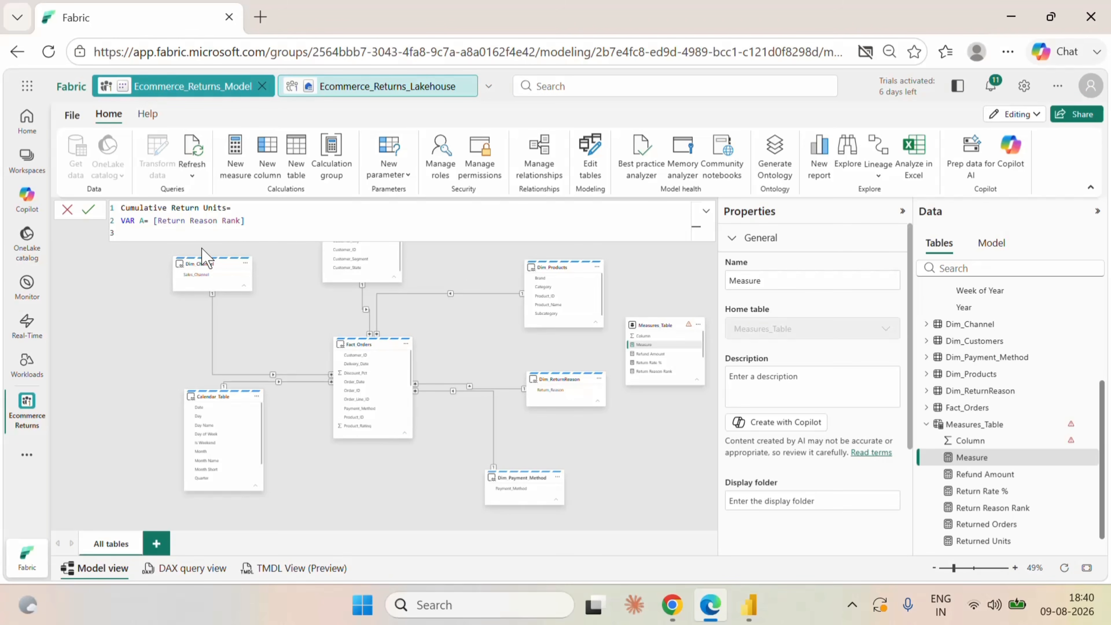
type("RETURN")
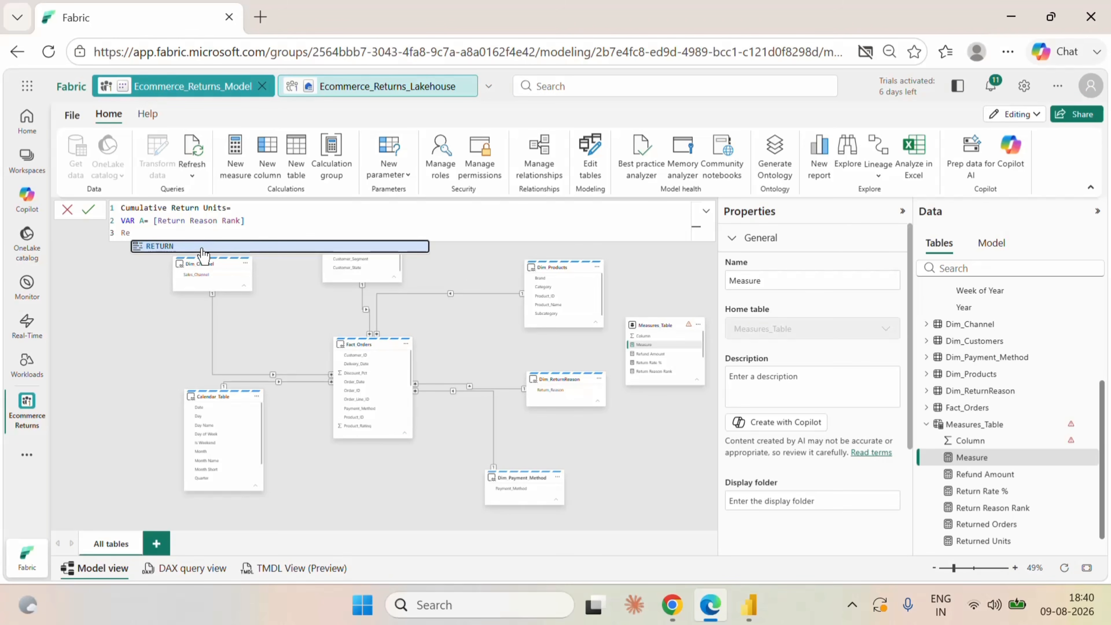
key("shift+Return")
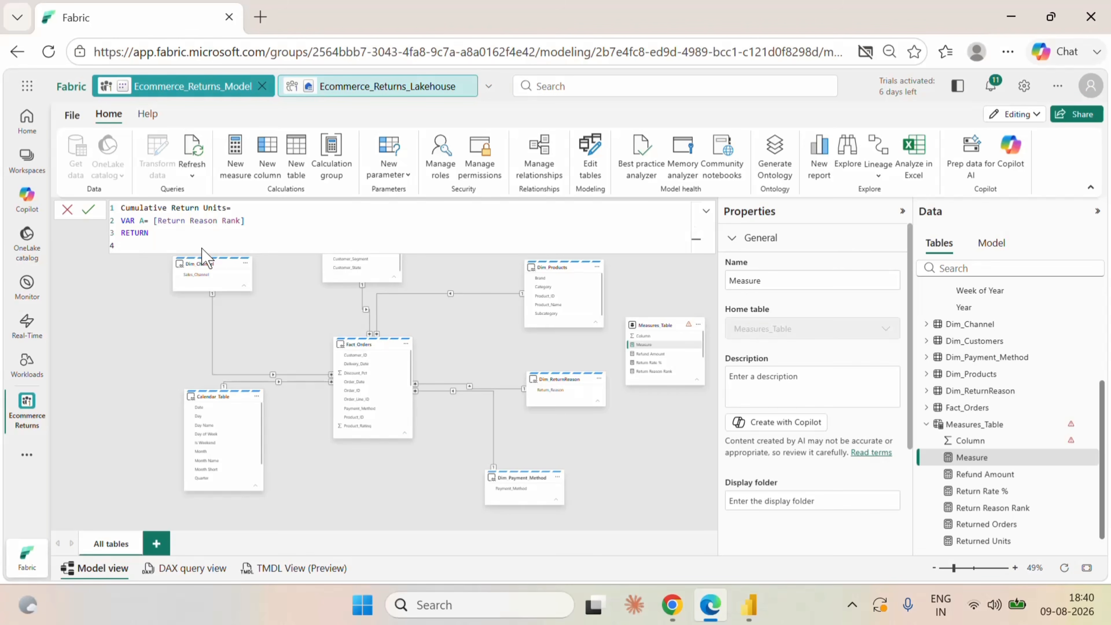
Begin the returned expression with SUMX over FILTER, using ALLSELECTED(Dim_ReturnReason[Return_Reason]) as the table to filter.
type("sum")
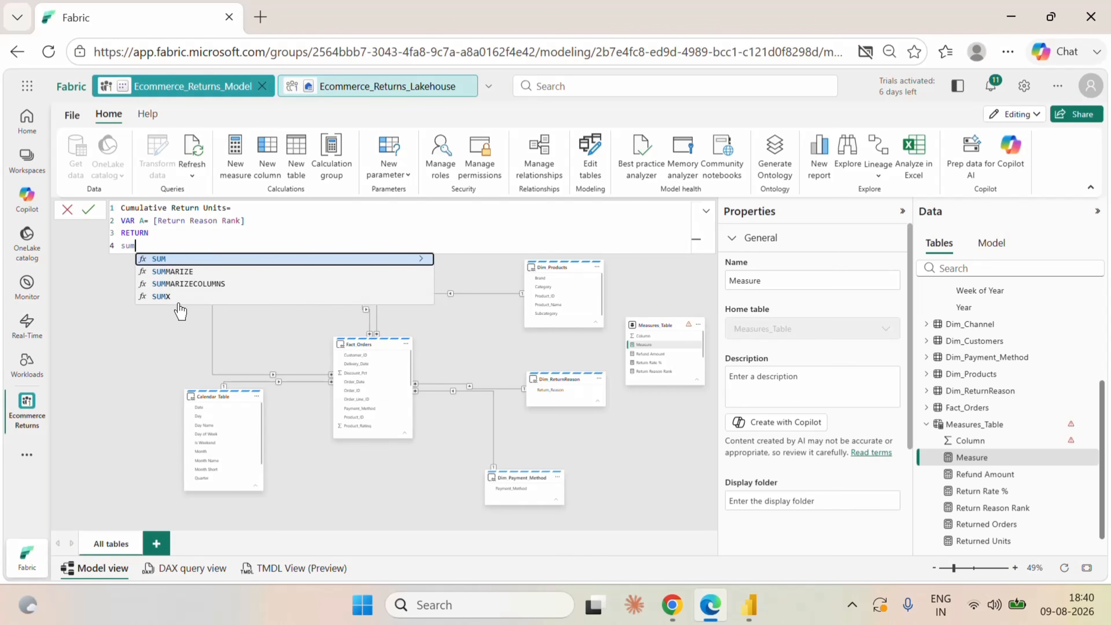
left_click(173, 298)
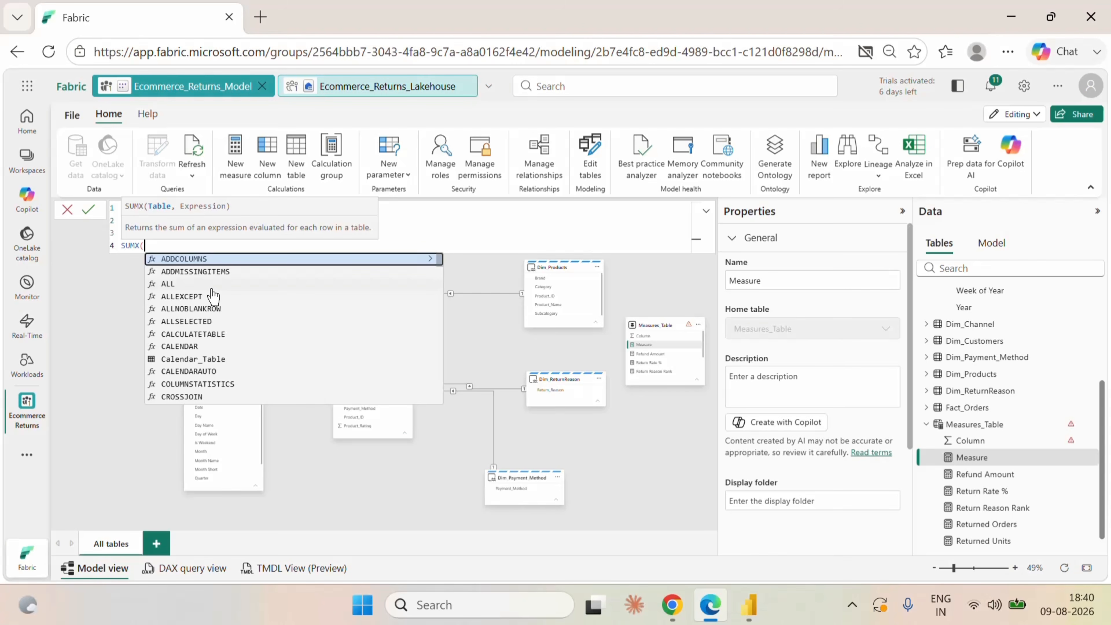
type("fil")
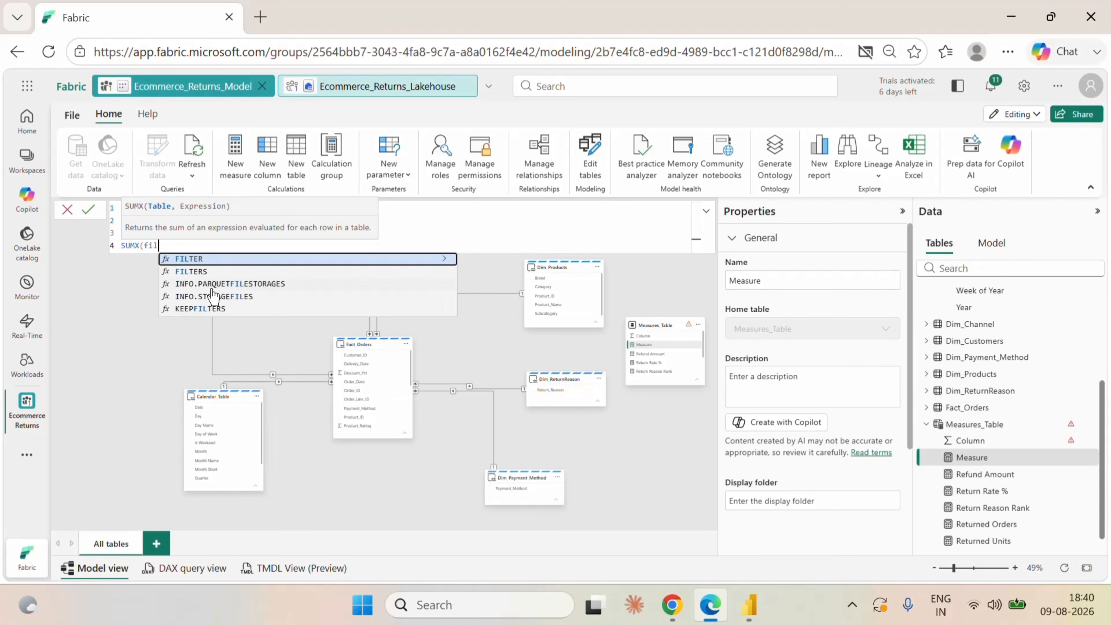
left_click(213, 260)
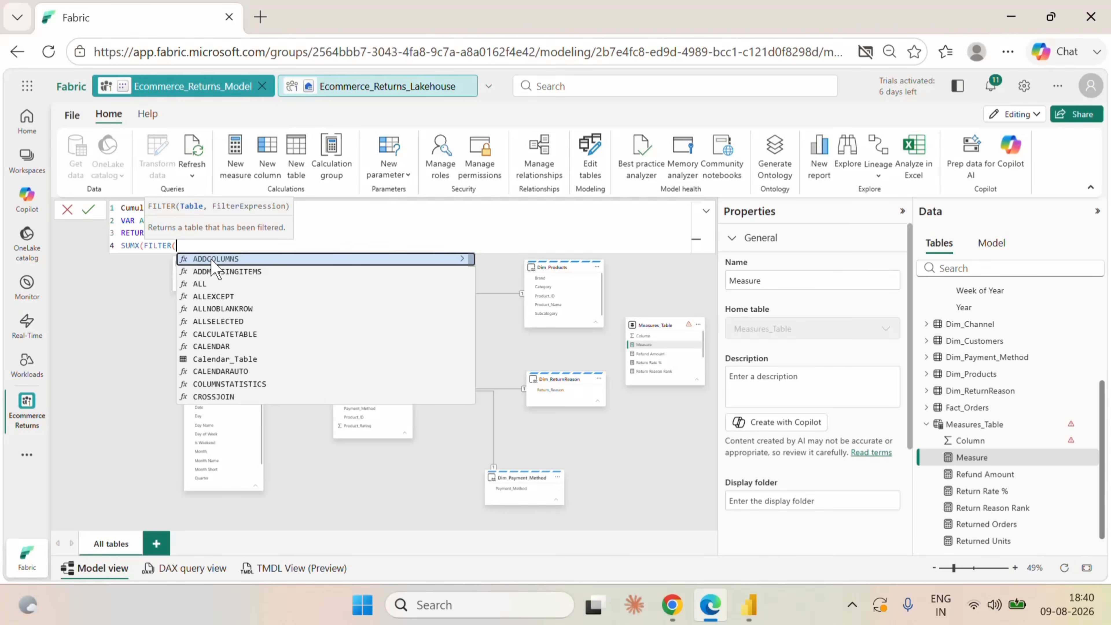
type("all")
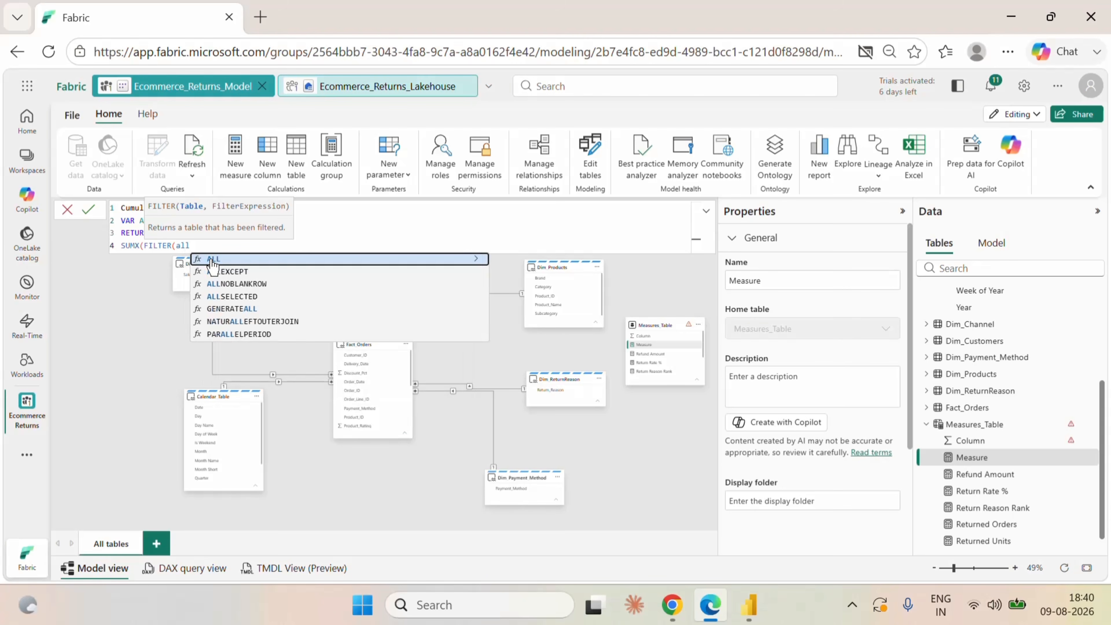
left_click(232, 297)
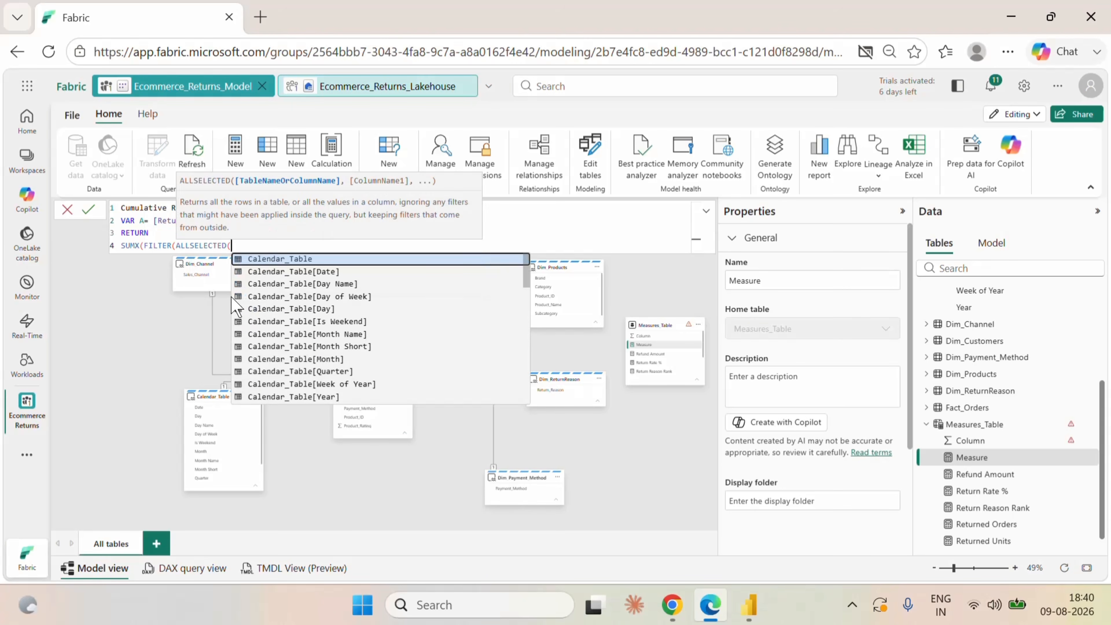
type("ret")
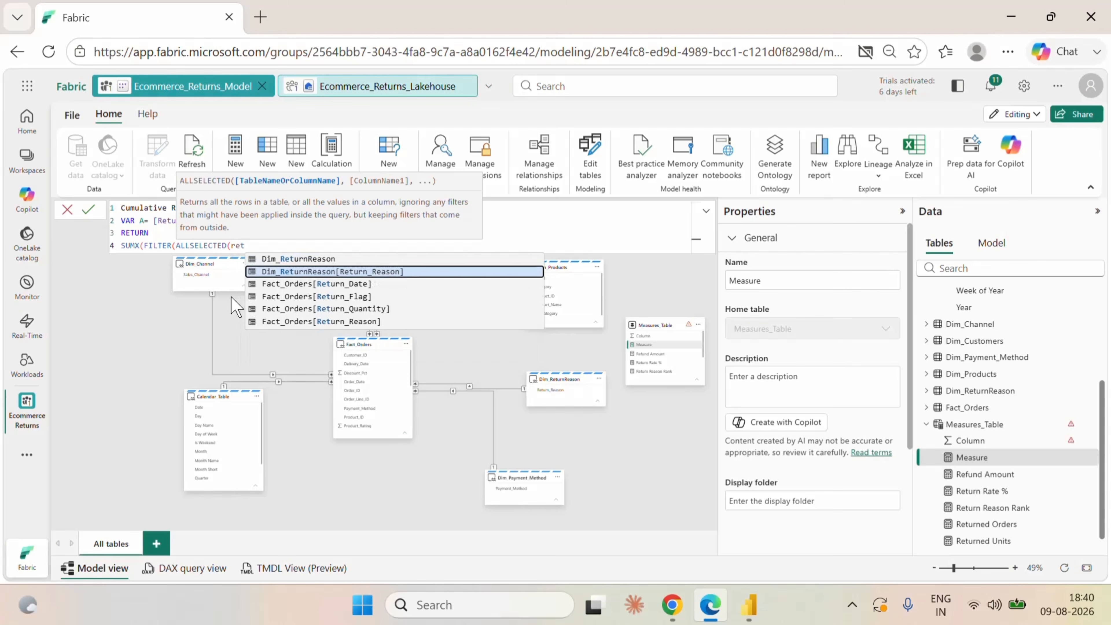
left_click(334, 272)
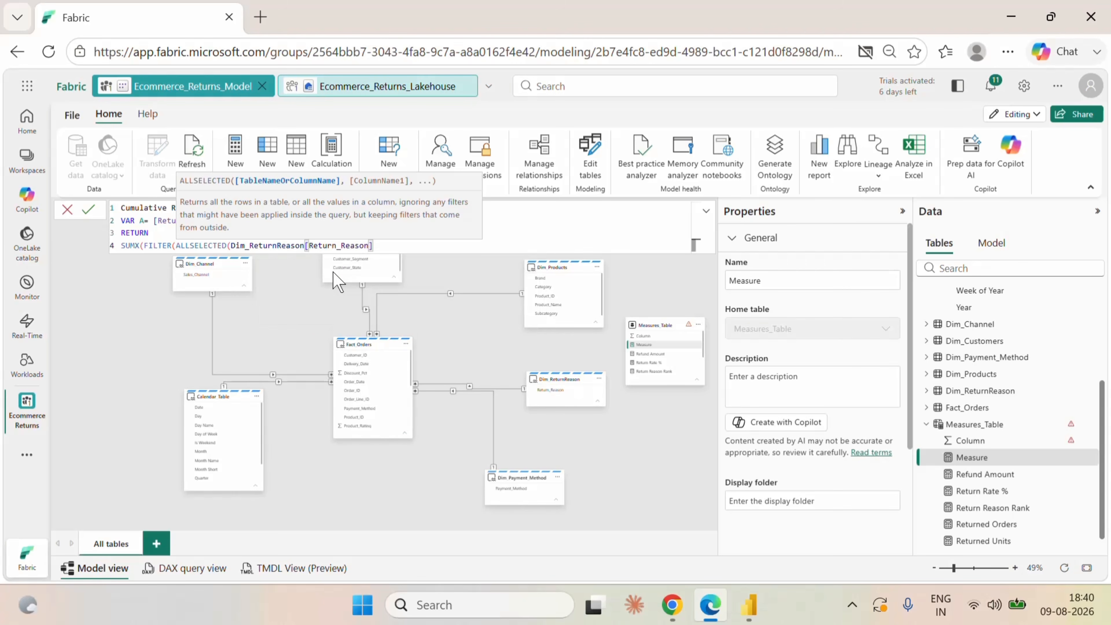
type("),")
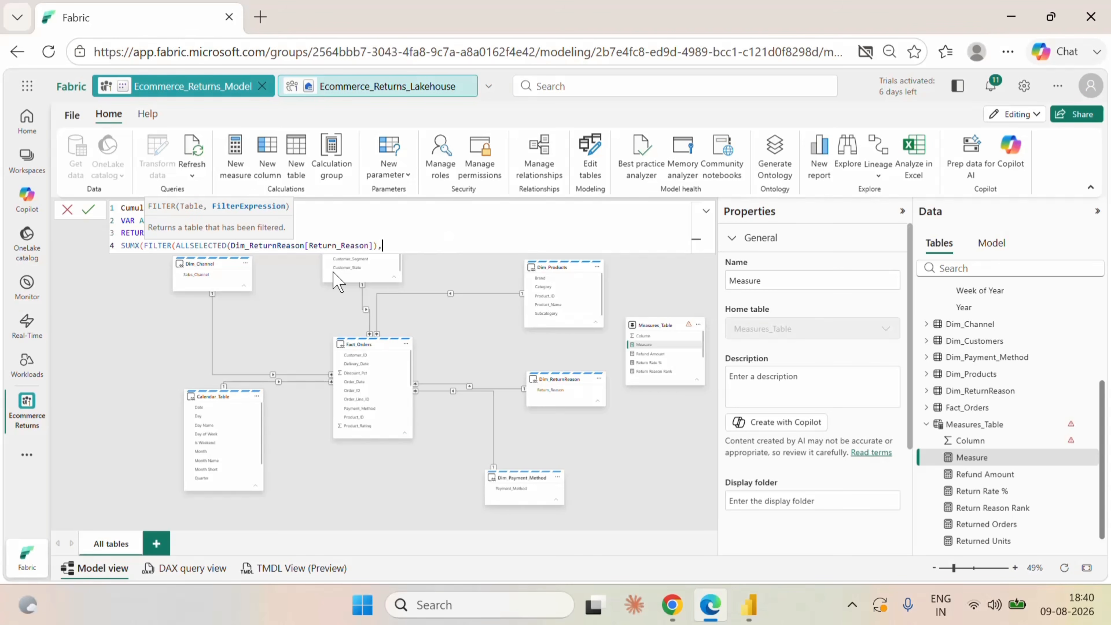
type("ret")
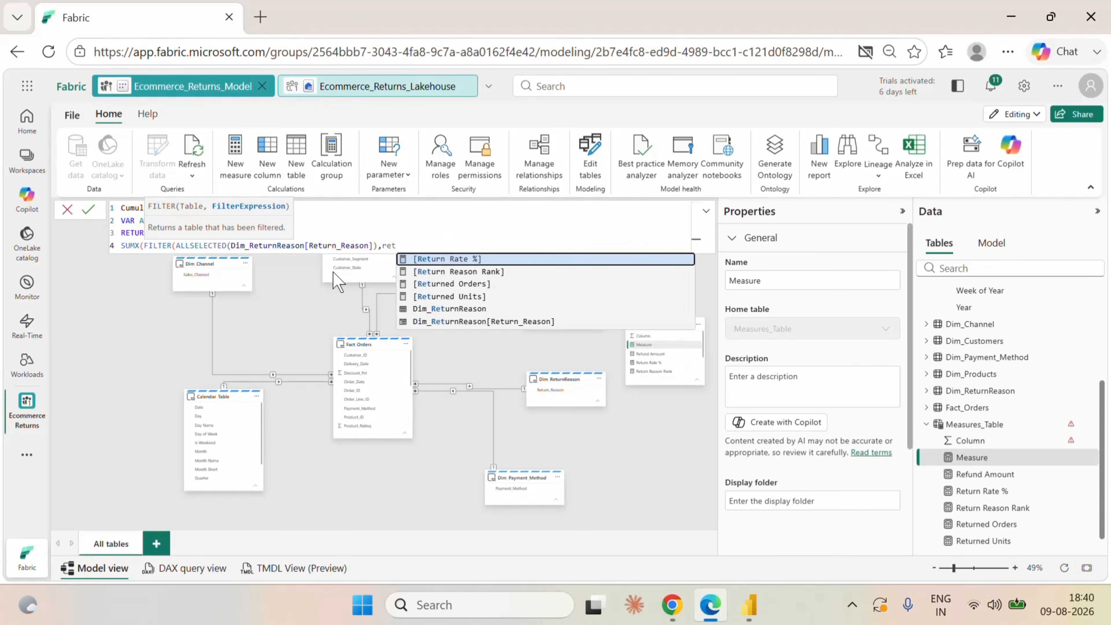
Set the filter condition to [Return Reason Rank] <= A and close the FILTER function.
left_click(462, 272)
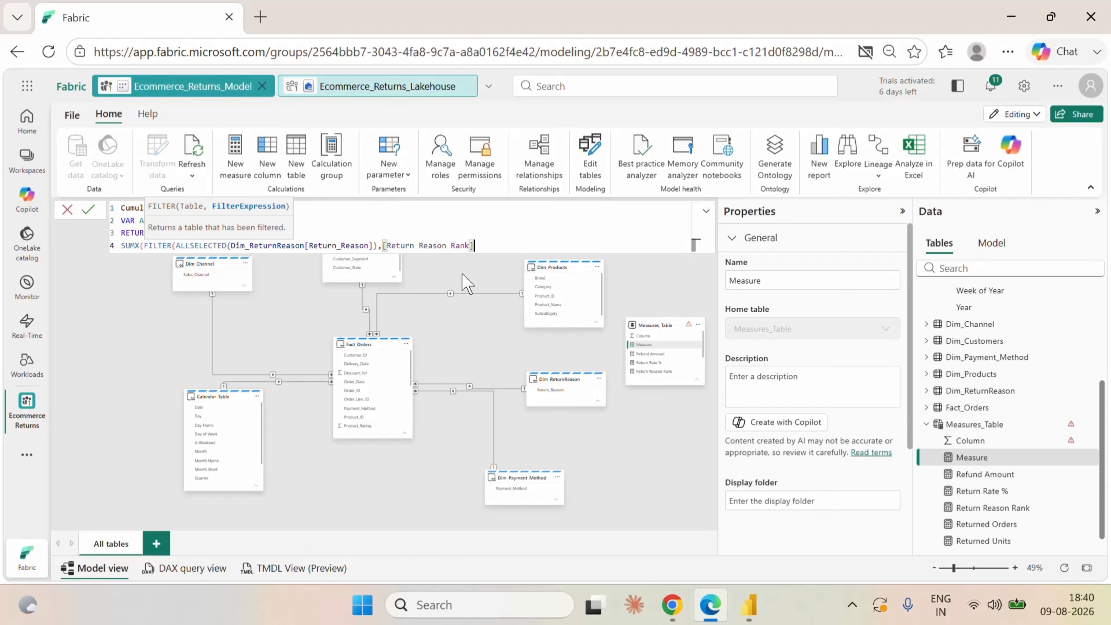
type("<= A")
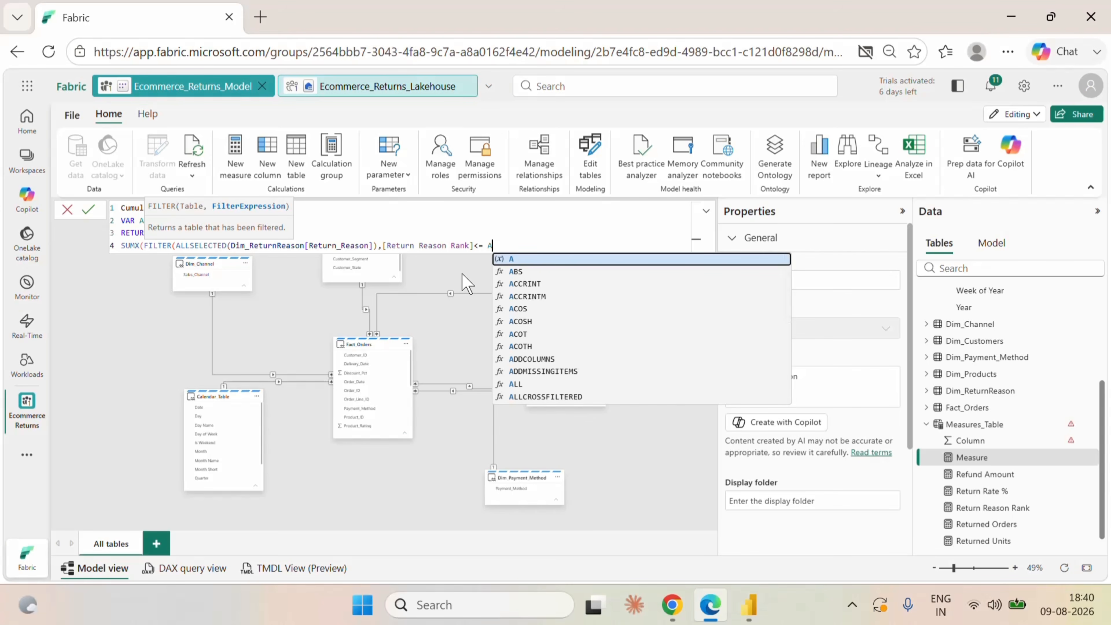
type(")")
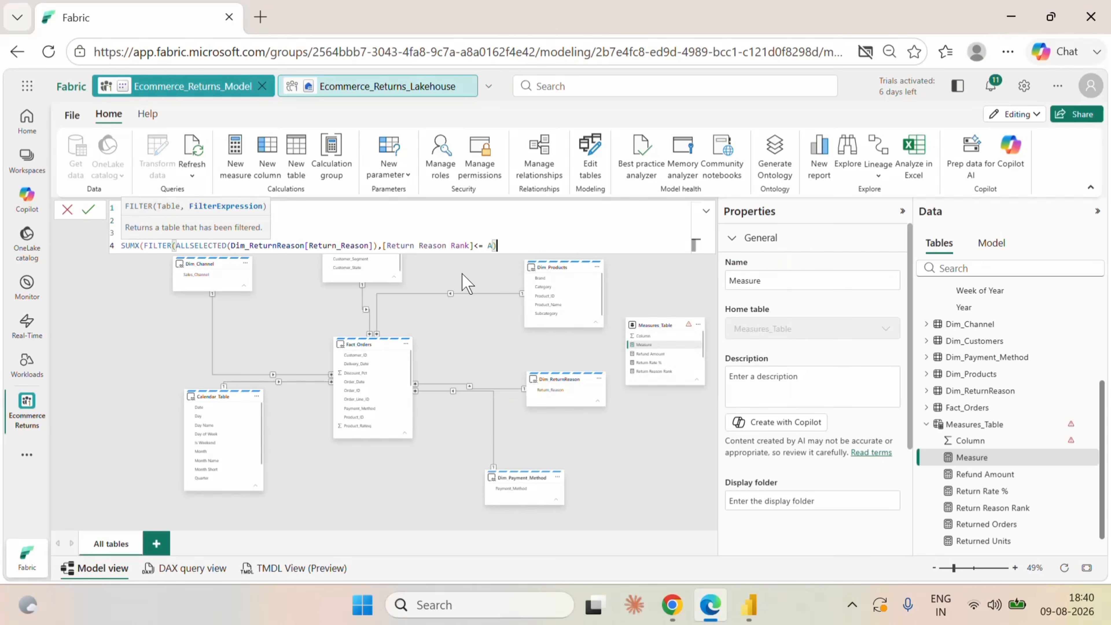
type(",")
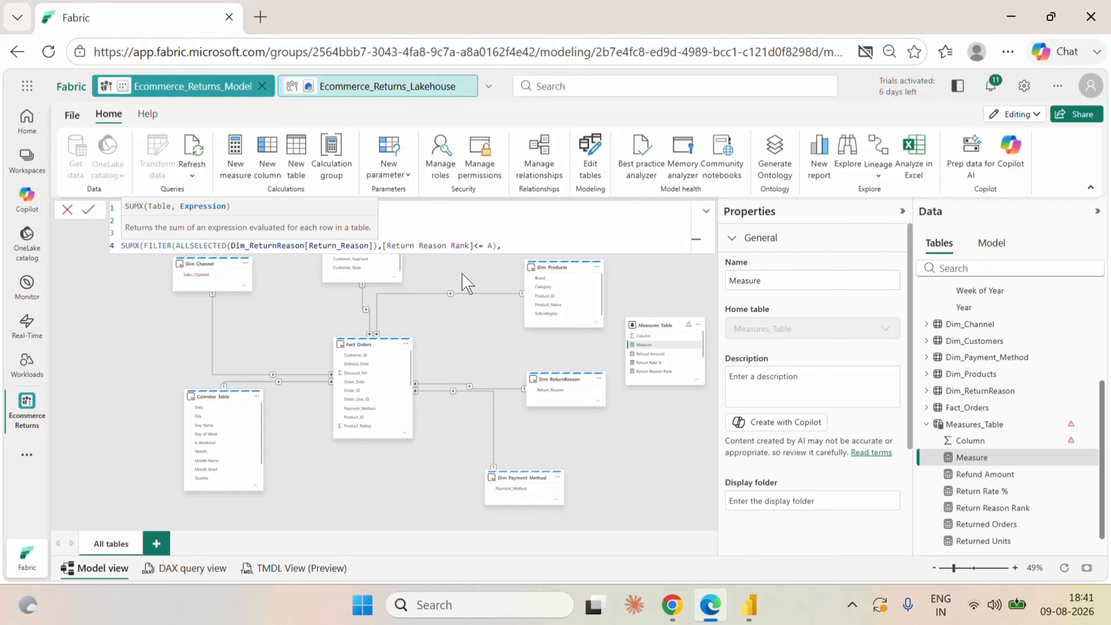
Complete the SUMX with [Returned Units] as its expression on a new line and commit the Cumulative Return Units measure.
key("Return")
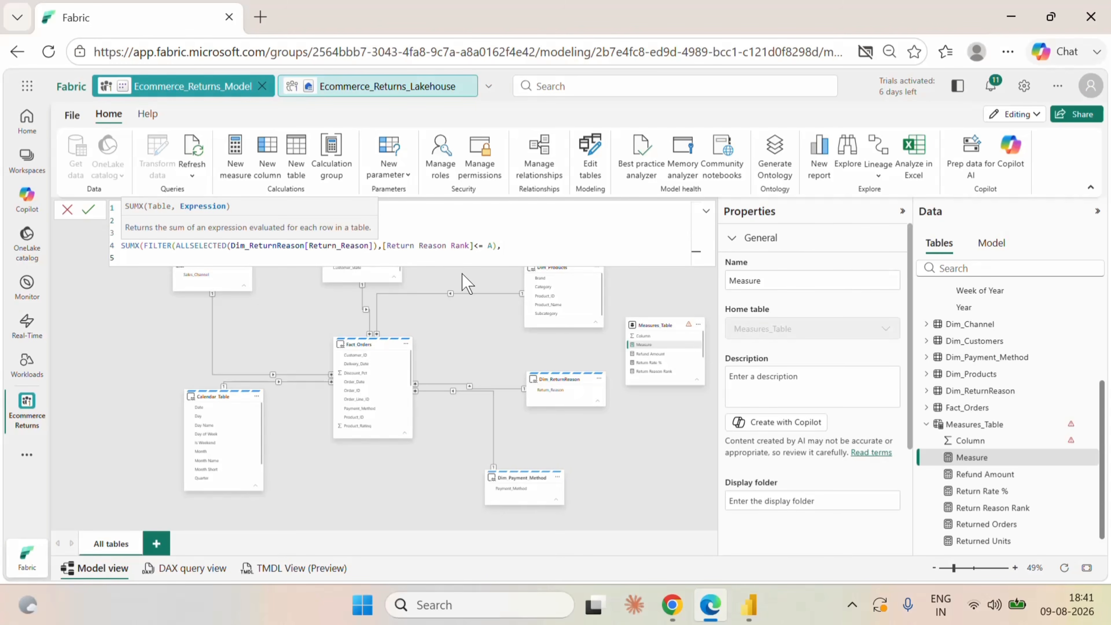
type("ret")
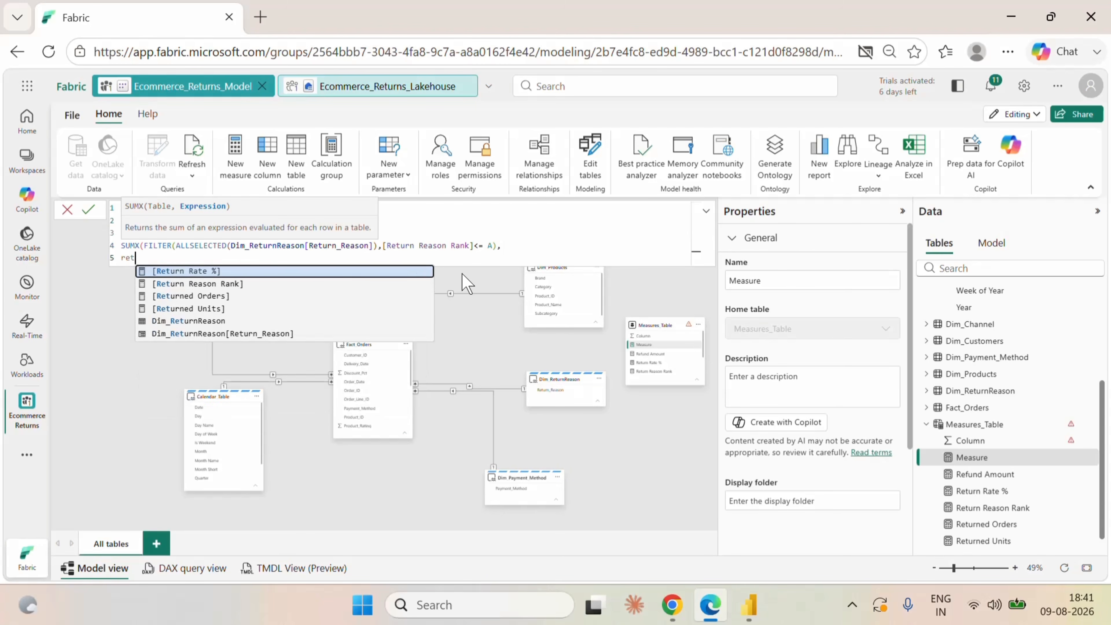
left_click(215, 309)
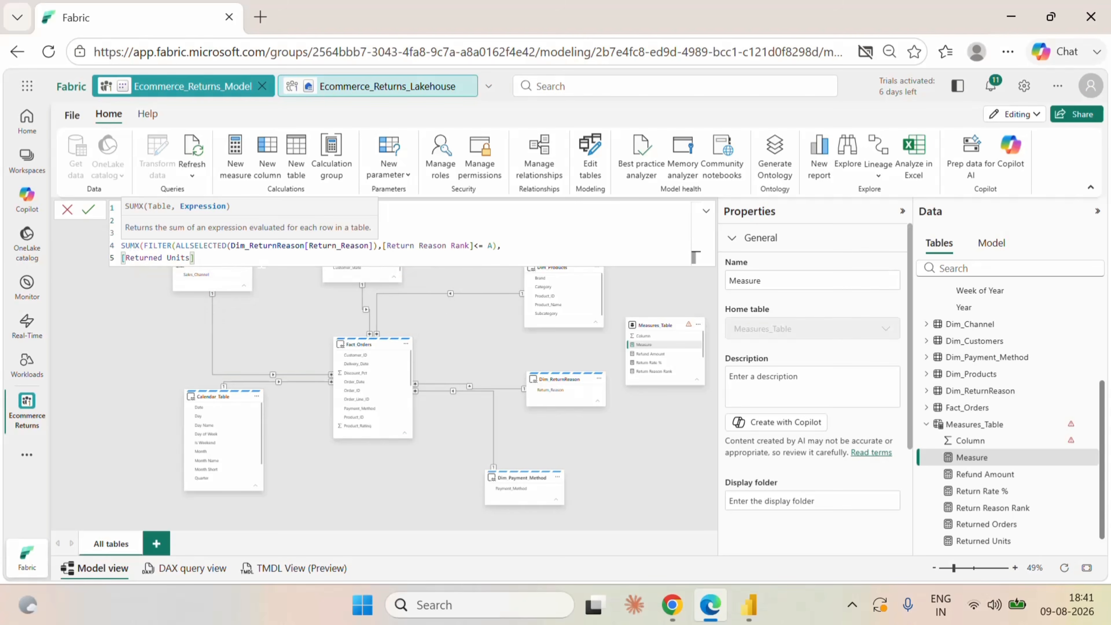
type(")")
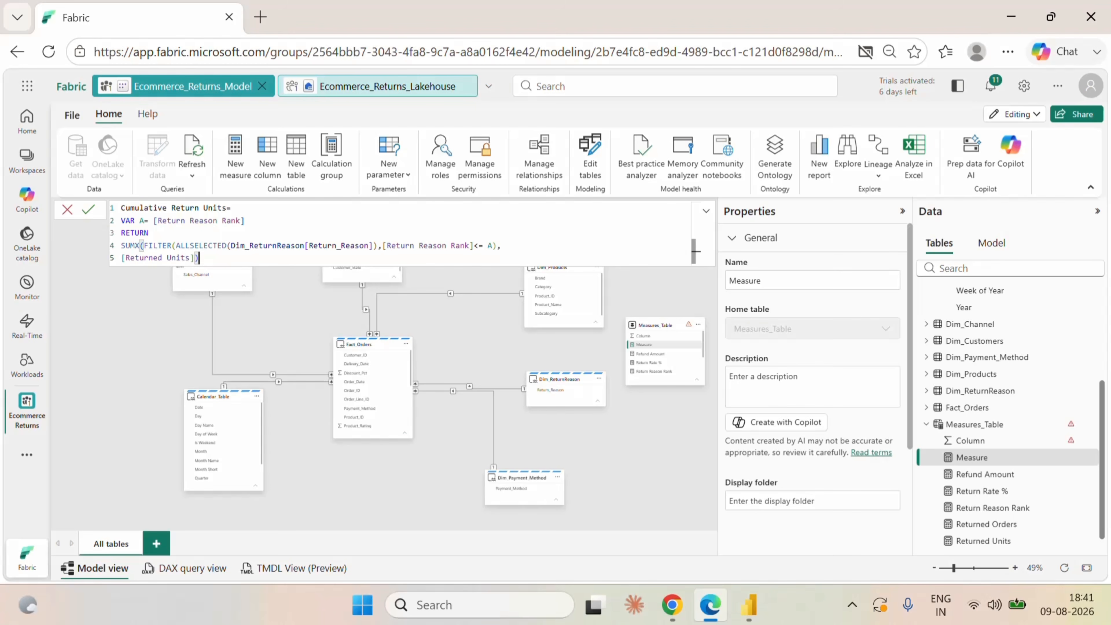
left_click(90, 211)
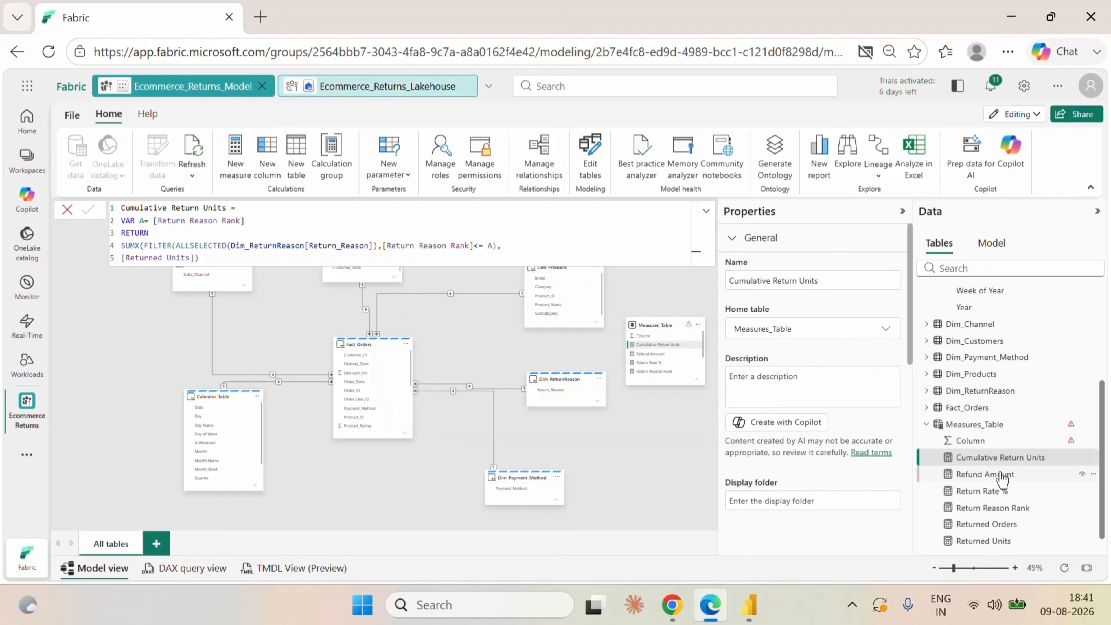
Switch to Power BI Desktop and add Cumulative Return Units as a third column of the return reason table.
left_click(754, 609)
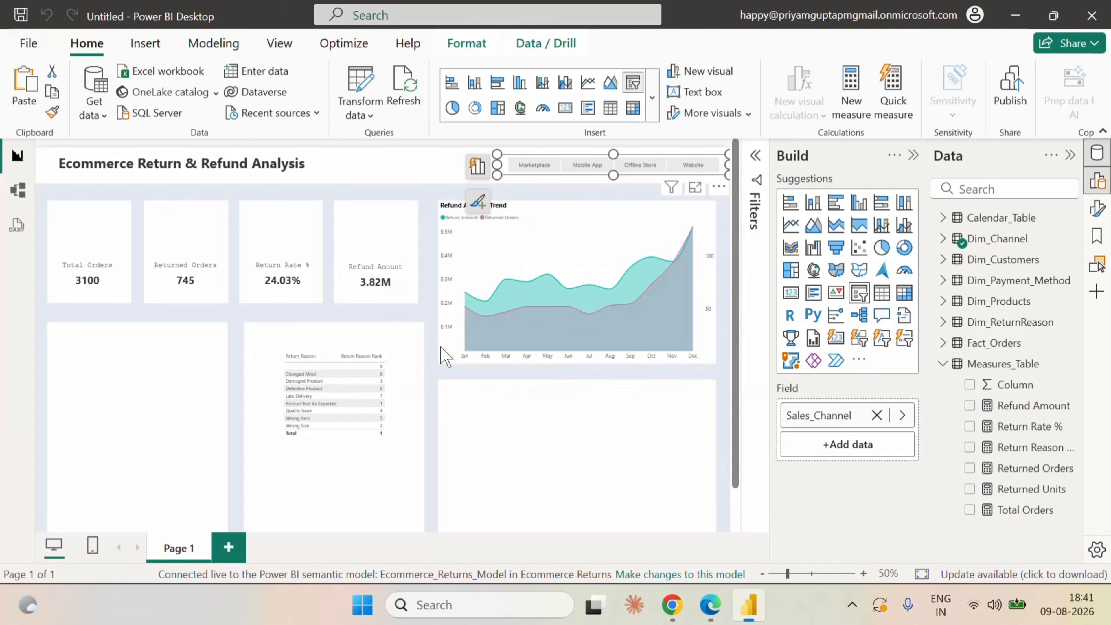
left_click(410, 372)
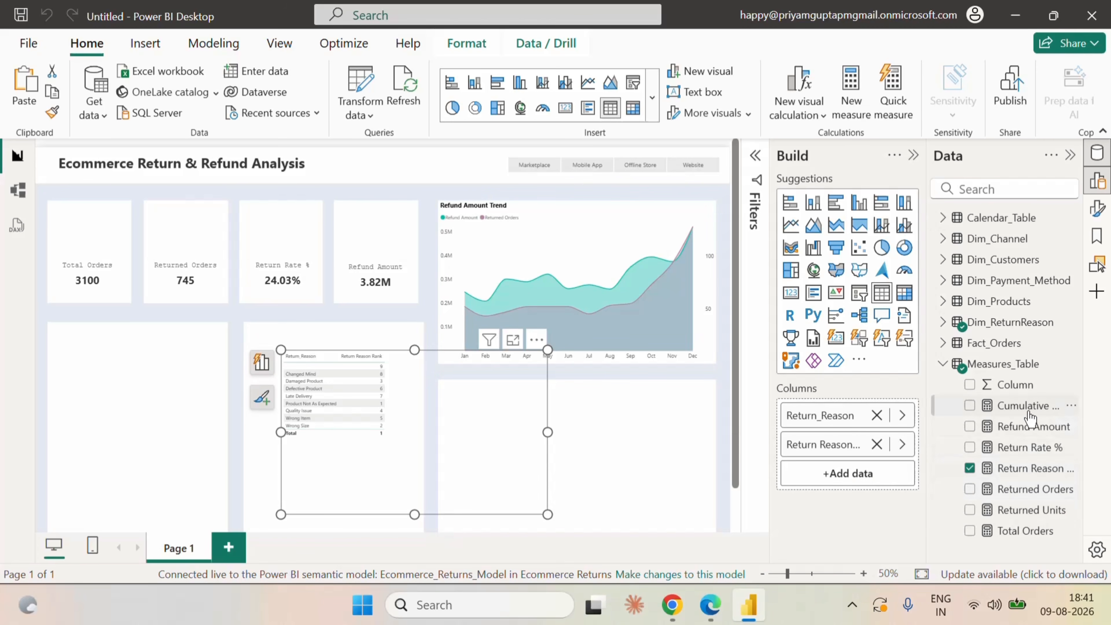
left_click_drag(1023, 405, 809, 479)
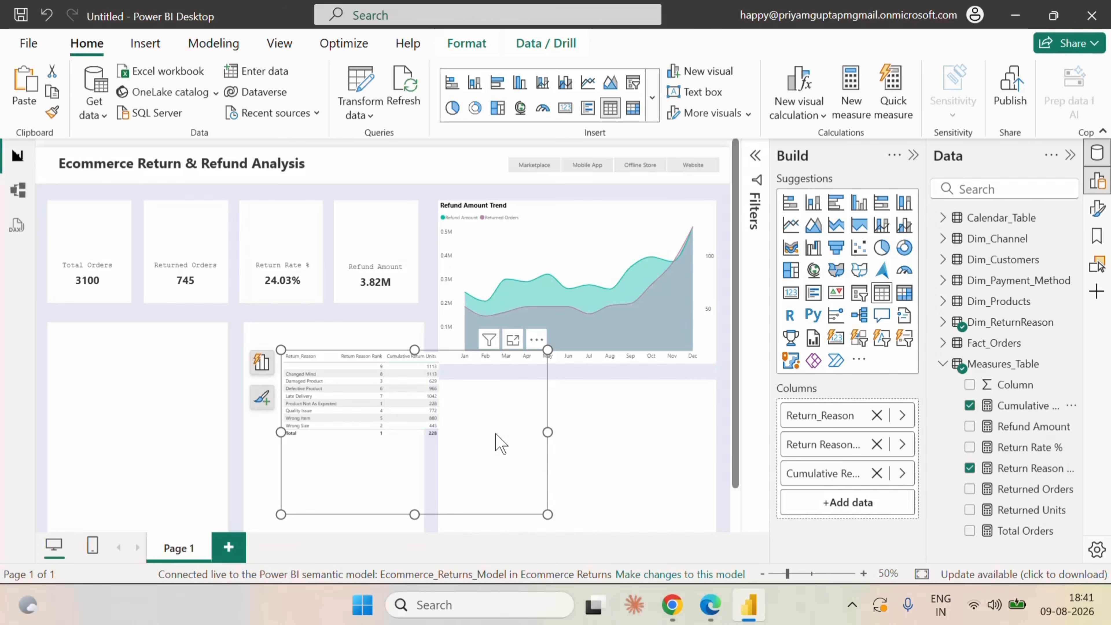
Sort the return reason table by Cumulative Return Units in ascending order.
left_click(533, 340)
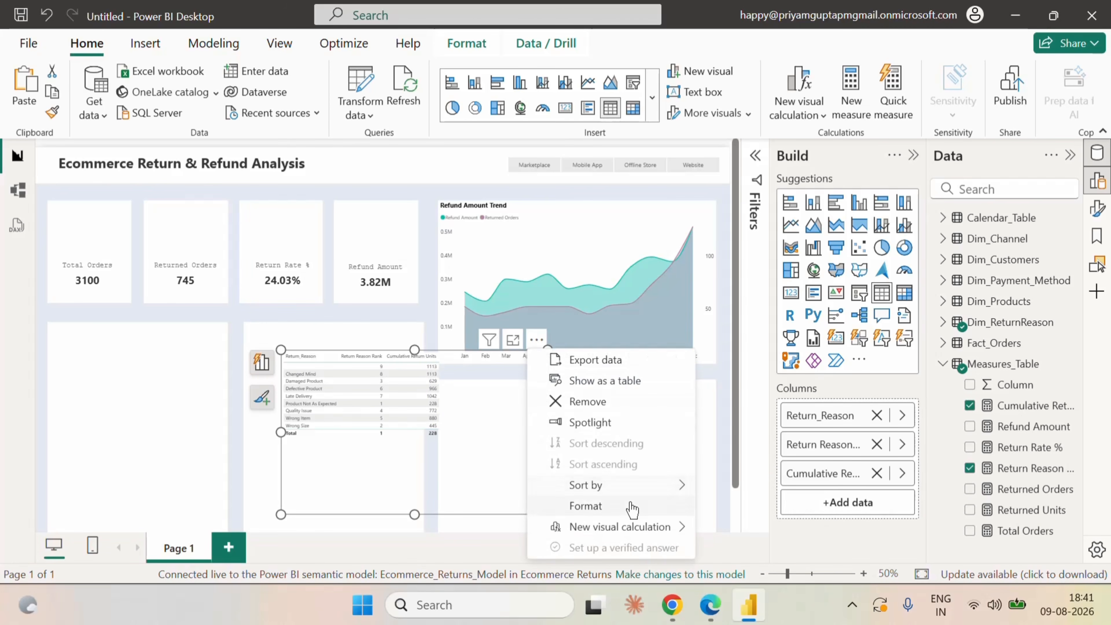
mouse_move(610, 490)
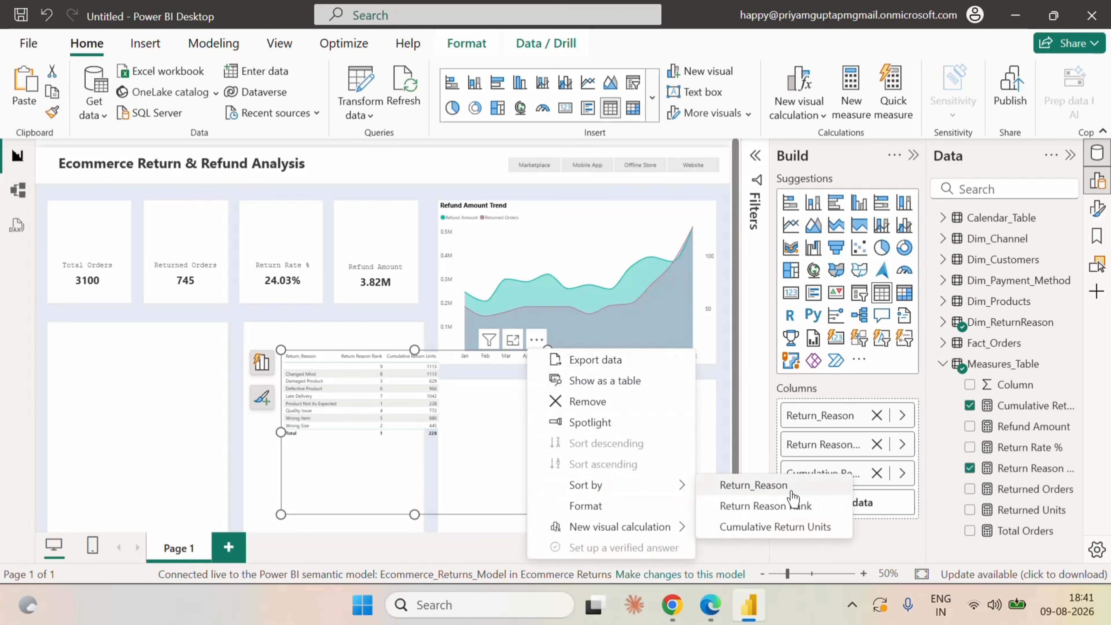
left_click(775, 527)
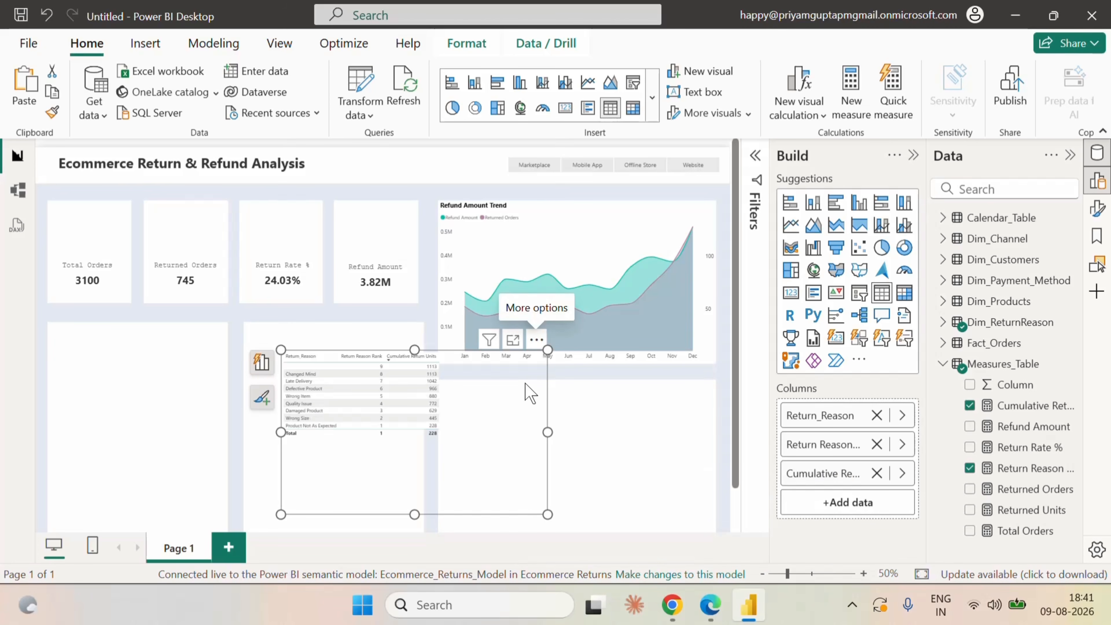
left_click(536, 340)
left_click(603, 463)
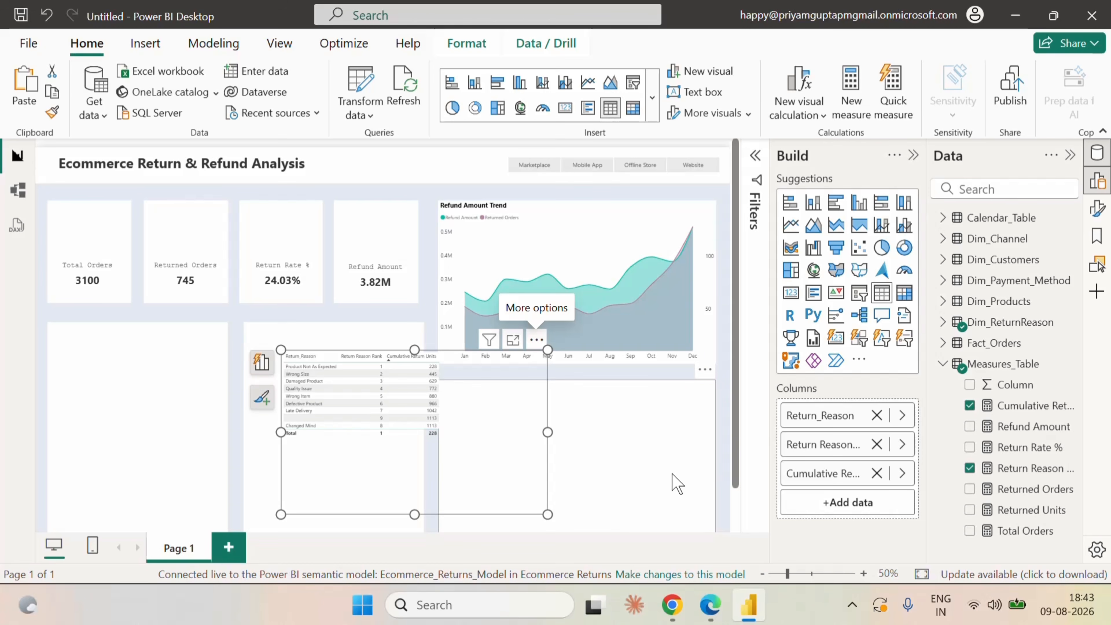
Switch back to the Fabric semantic model and create a new measure in Measures_Table named Cumulative Return %.
left_click(710, 604)
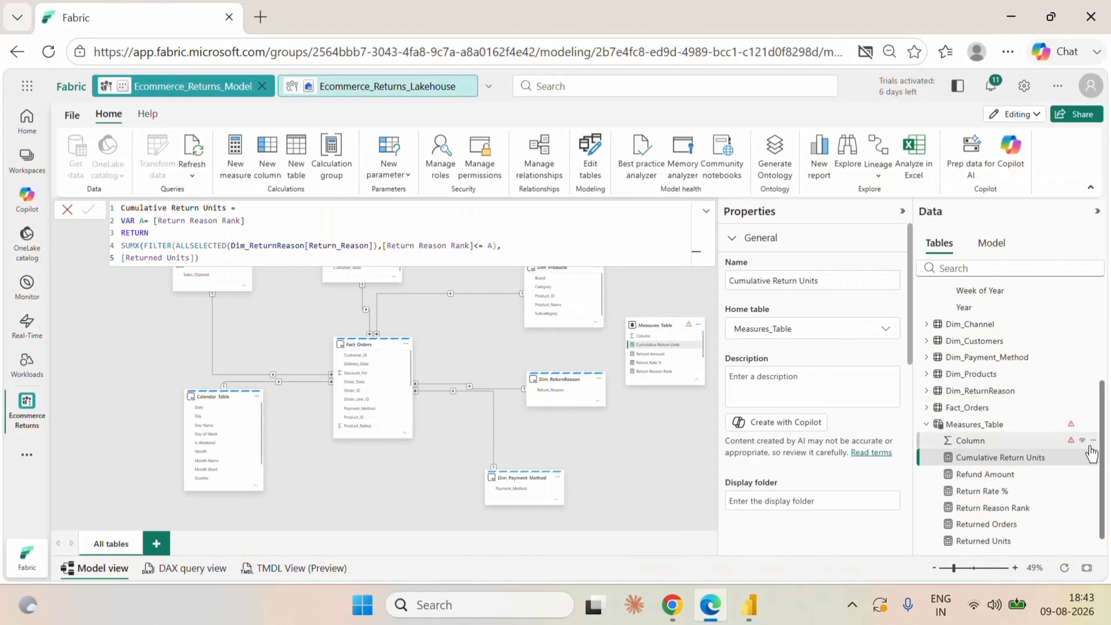
left_click(1092, 457)
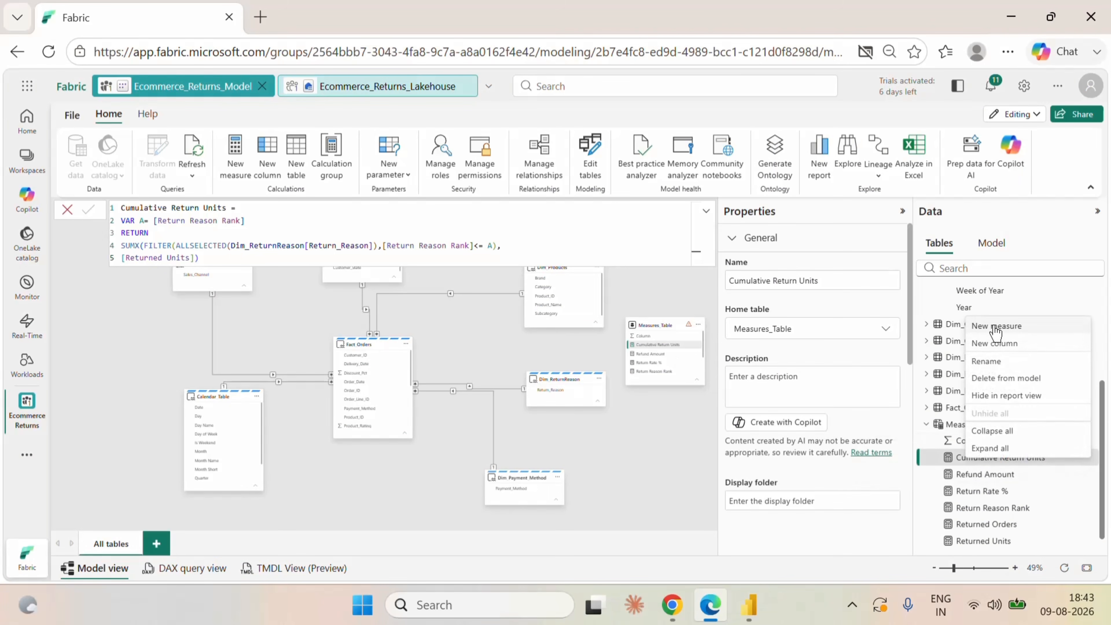
key("Escape")
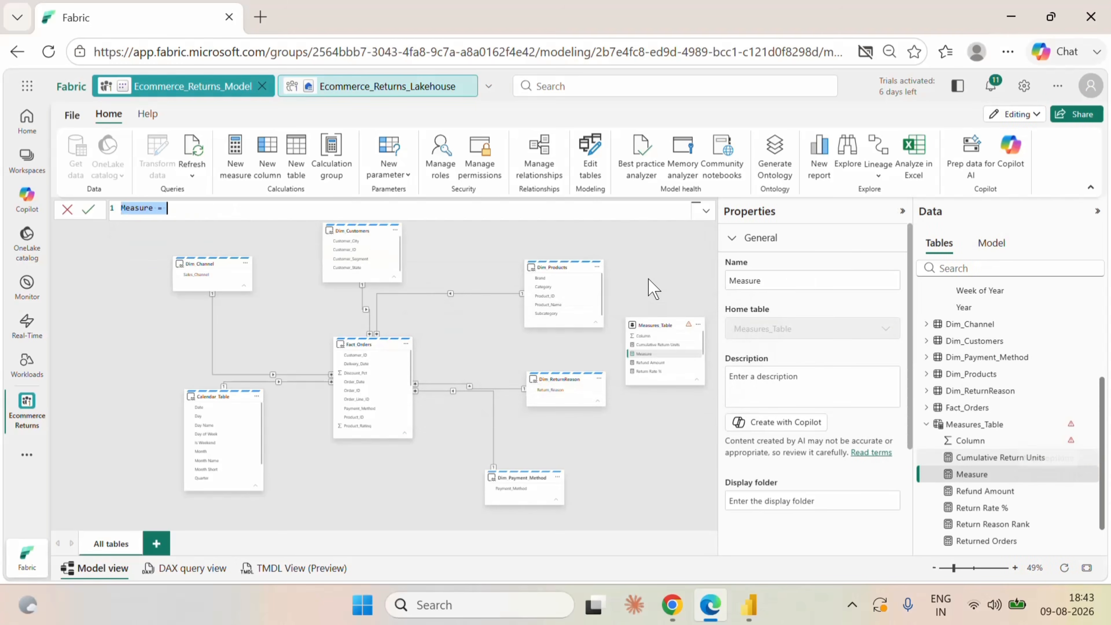
type("Cumulative Return %")
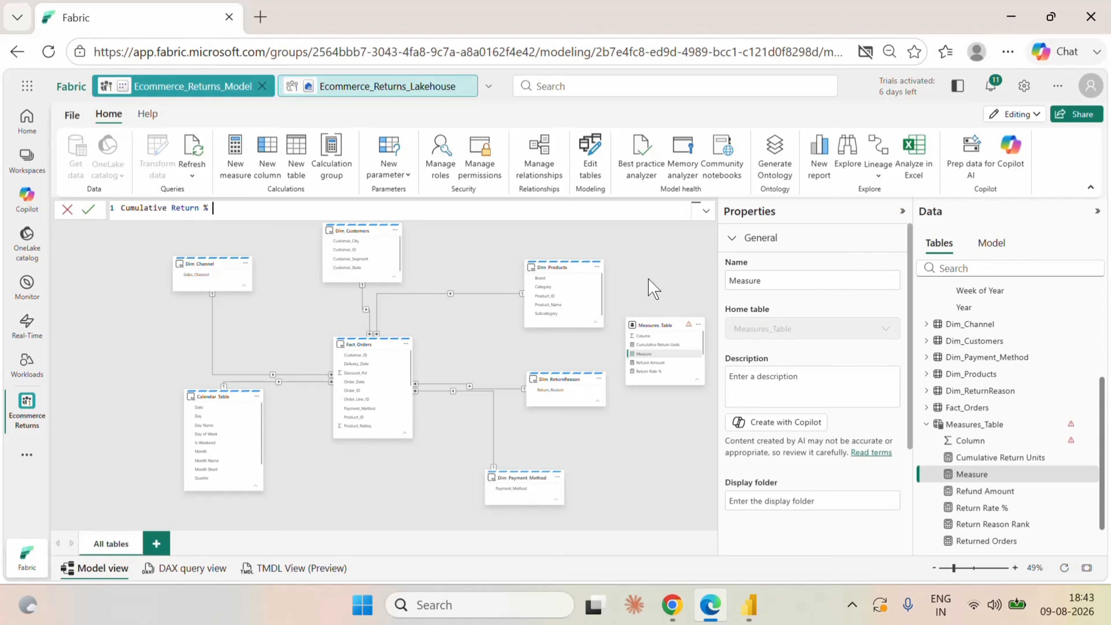
Start the Cumulative Return % formula with DIVIDE, using [Cumulative Return Units] as the numerator.
type("div")
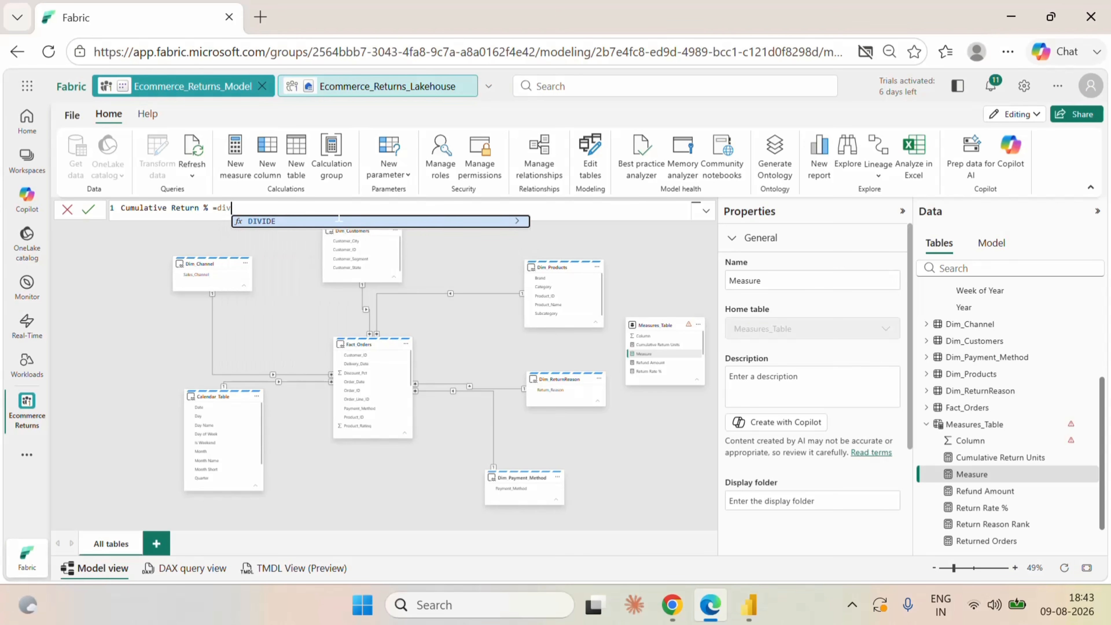
left_click(296, 221)
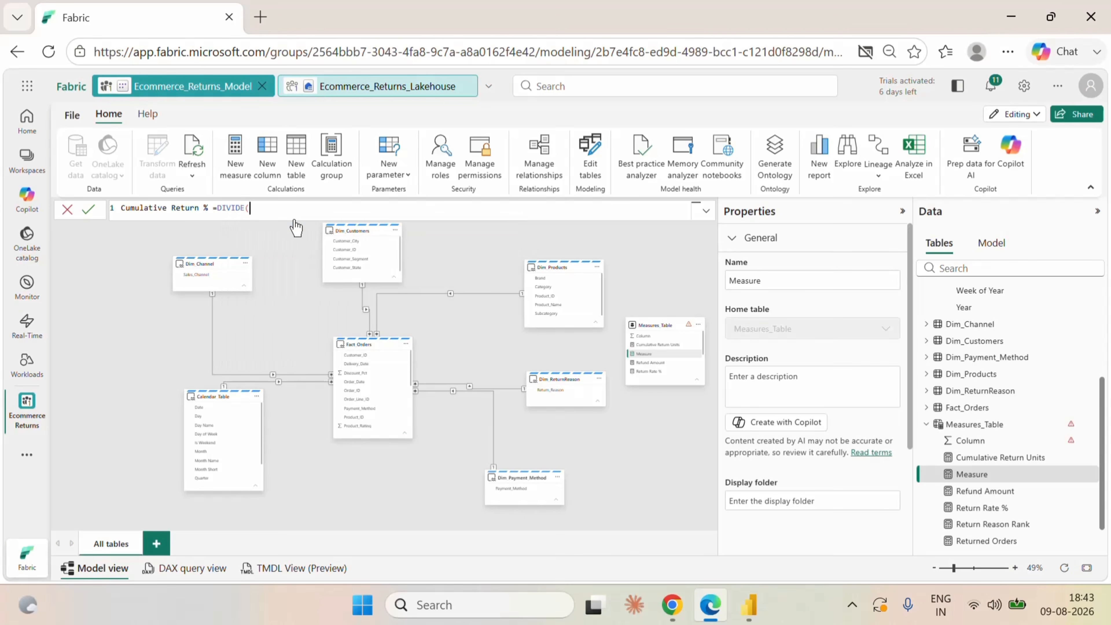
type("cu")
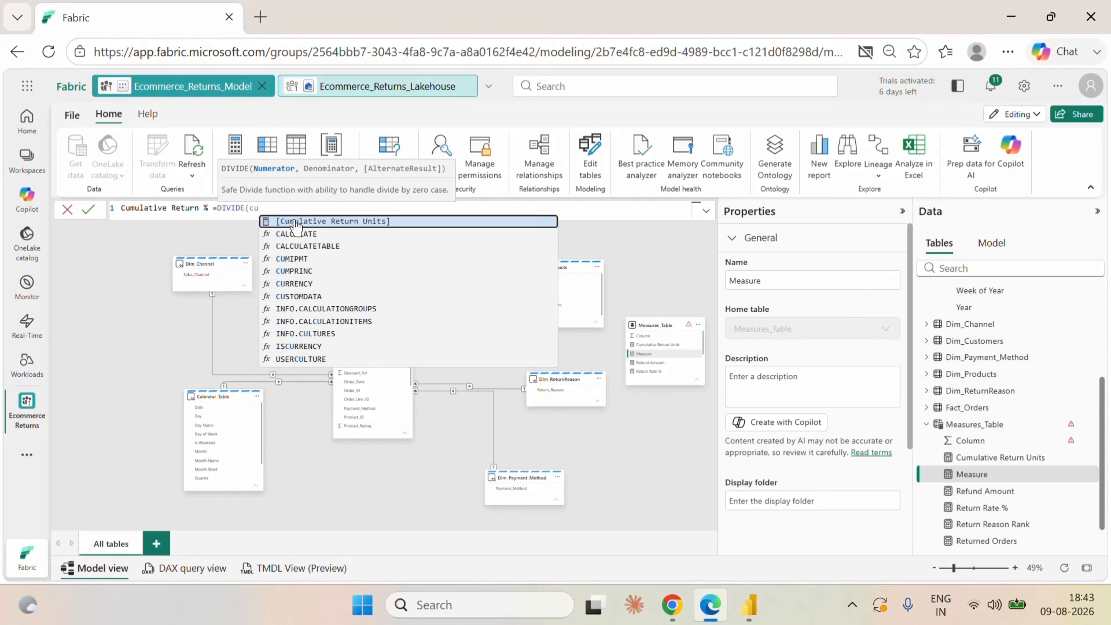
left_click(296, 221)
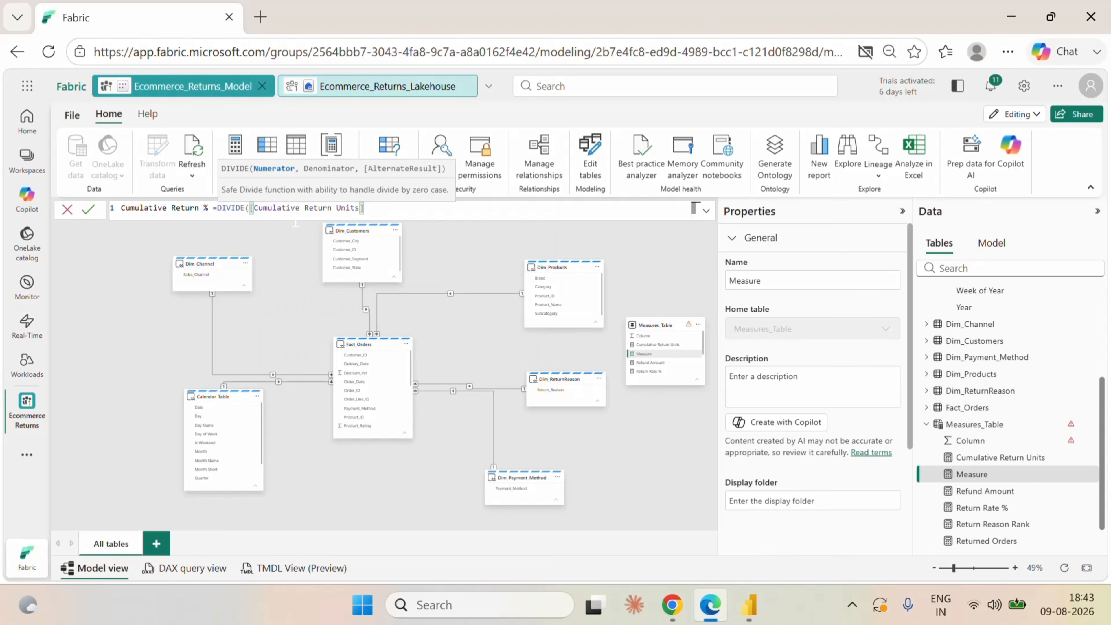
Begin the DIVIDE denominator with CALCULATE, using [Returned Units] as its expression.
type(",cal")
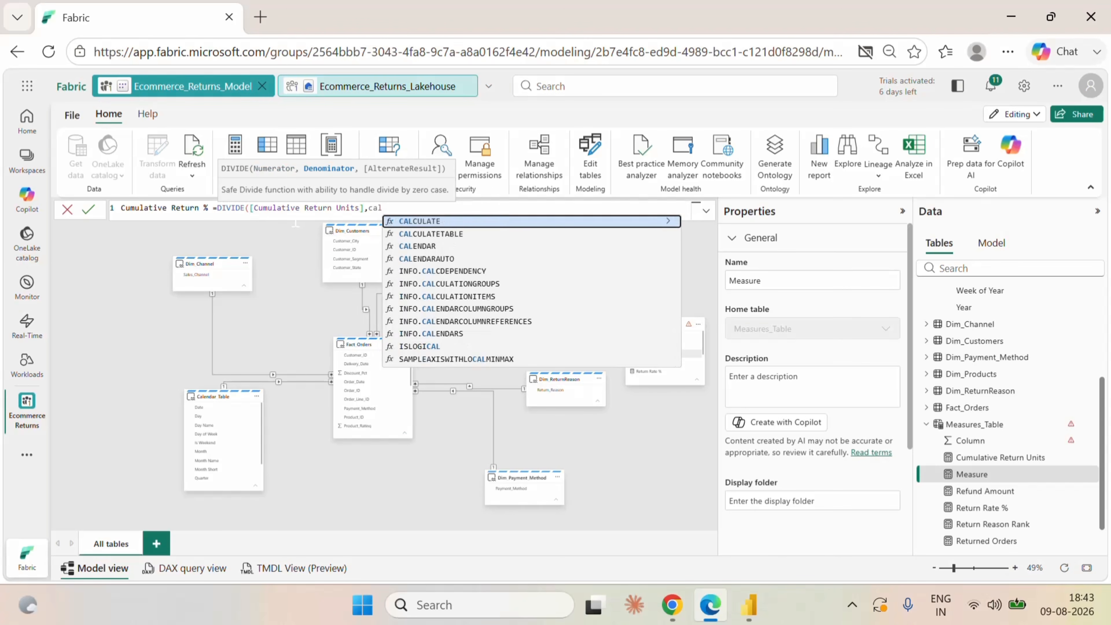
left_click(452, 223)
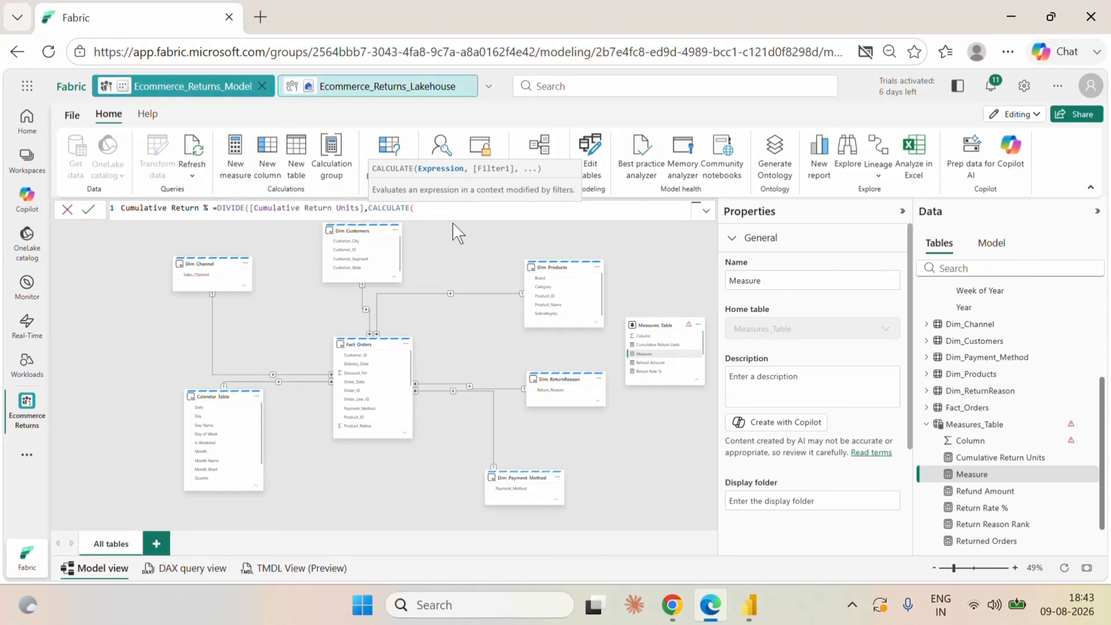
type("ret")
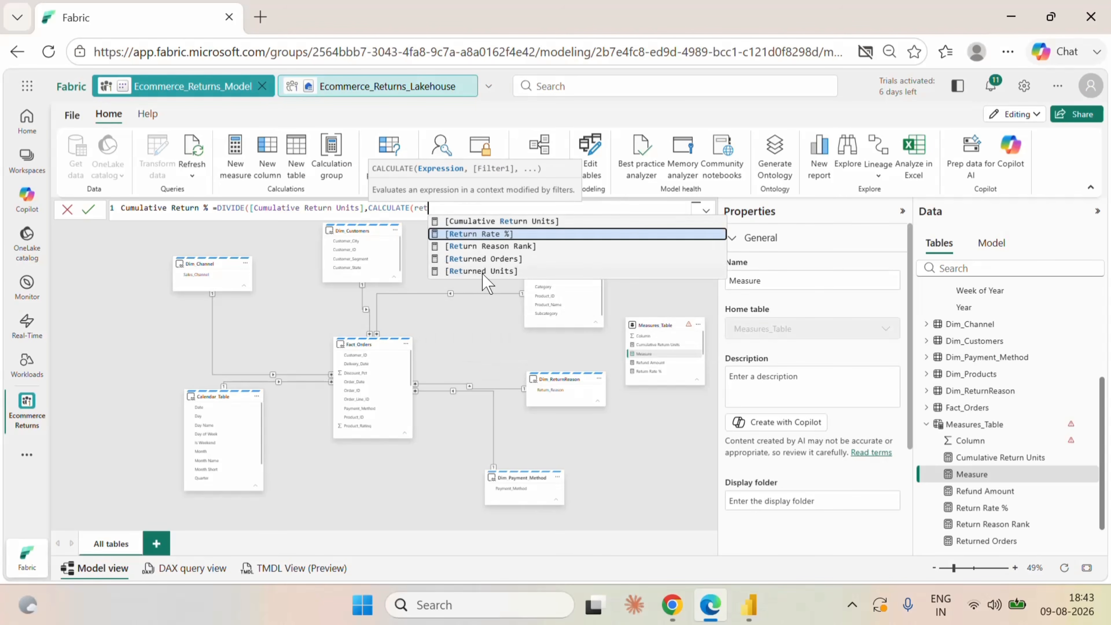
left_click(481, 272)
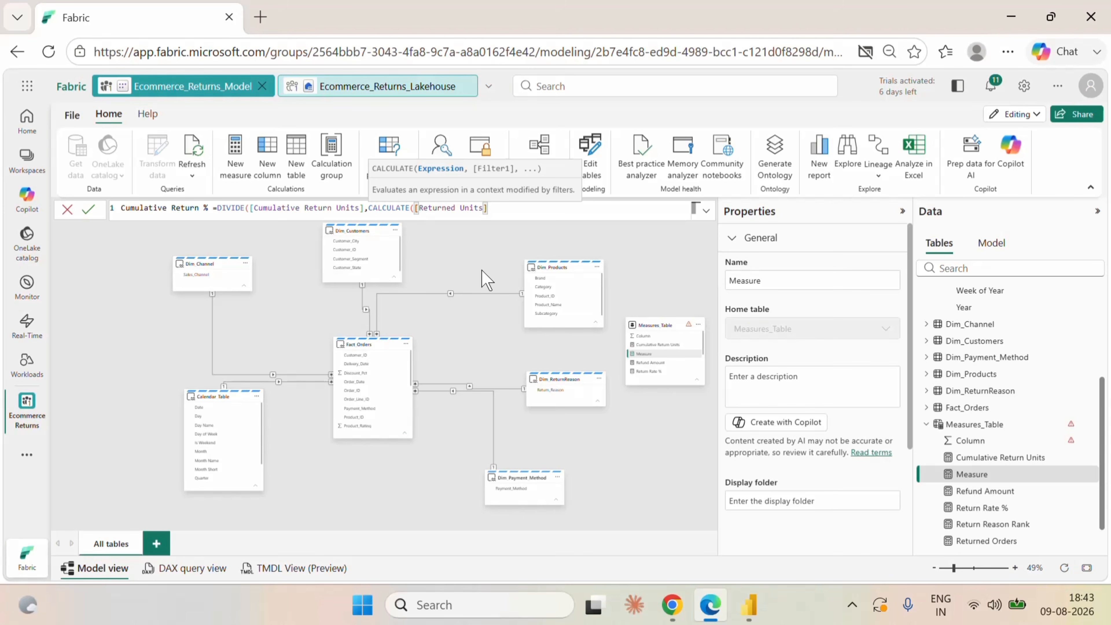
Add ALLSELECTED(Dim_ReturnReason[Return_Reason]) as the CALCULATE filter and close both functions.
type(",all")
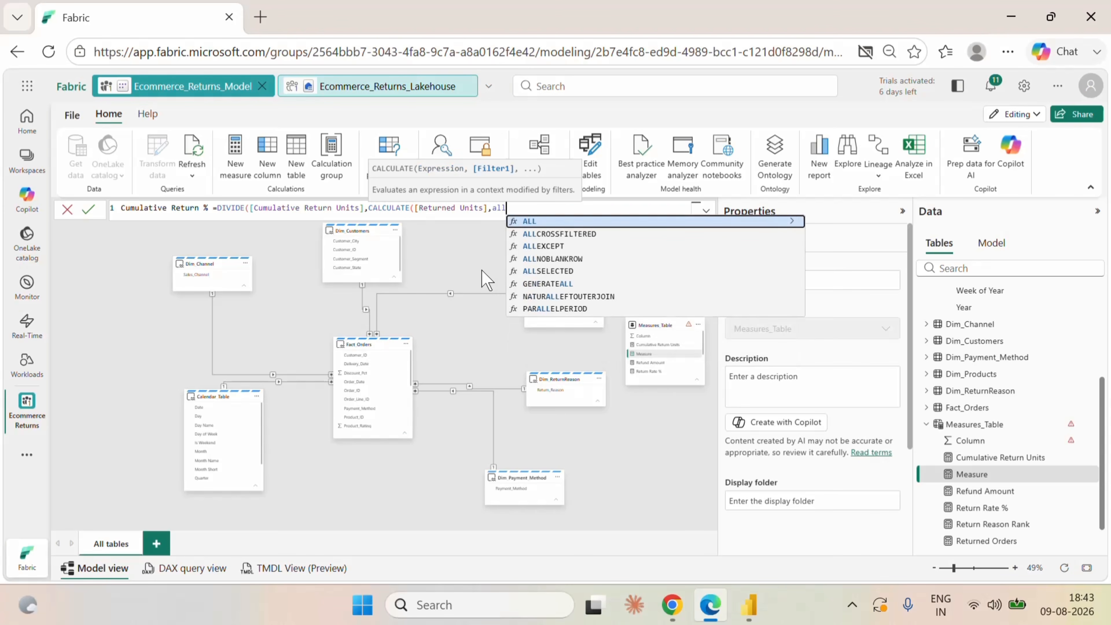
left_click(563, 271)
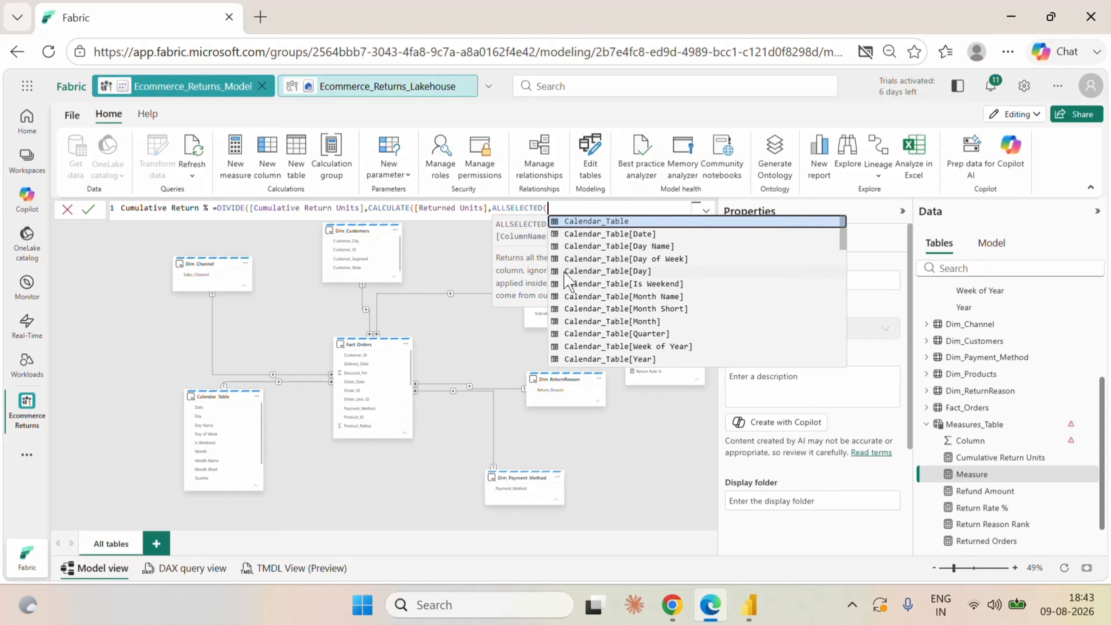
type("ret")
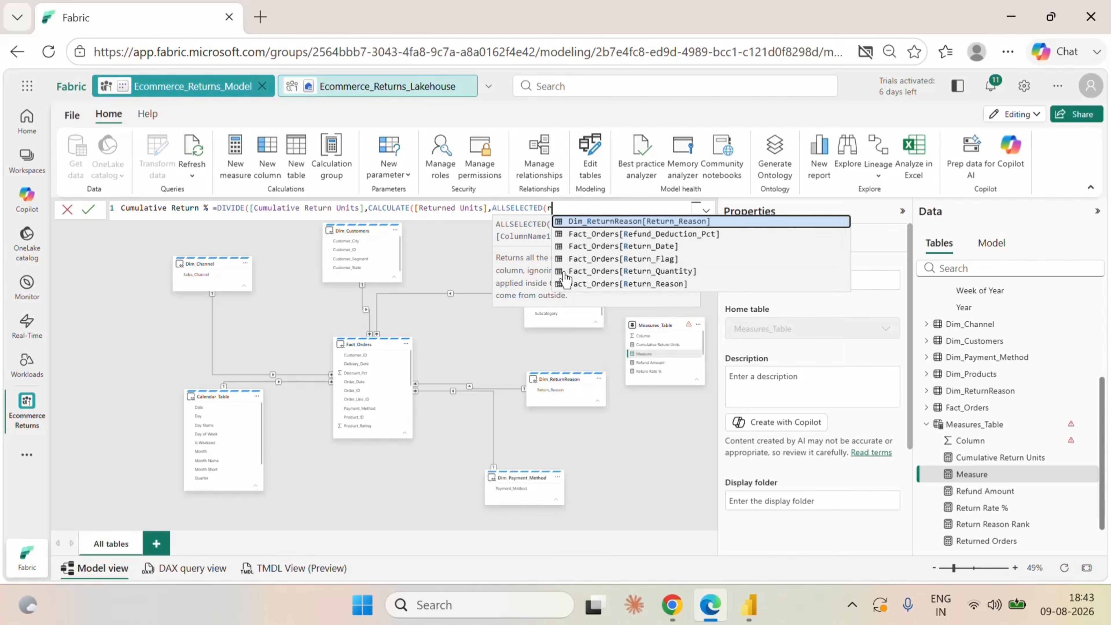
left_click(637, 283)
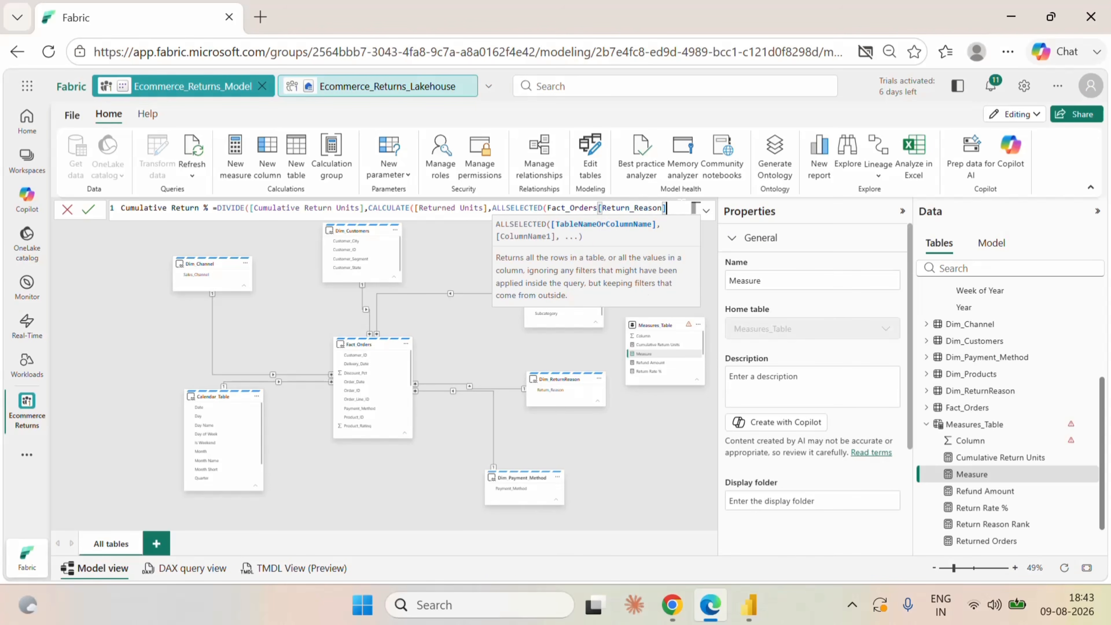
left_click_drag(696, 207, 548, 208)
type("ret")
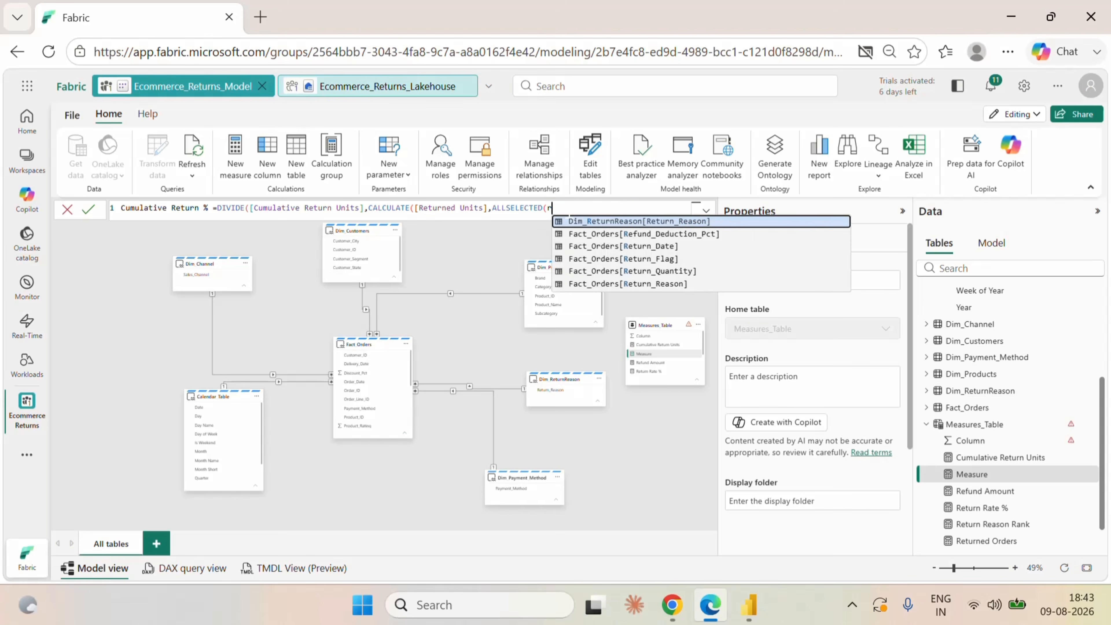
left_click(680, 233)
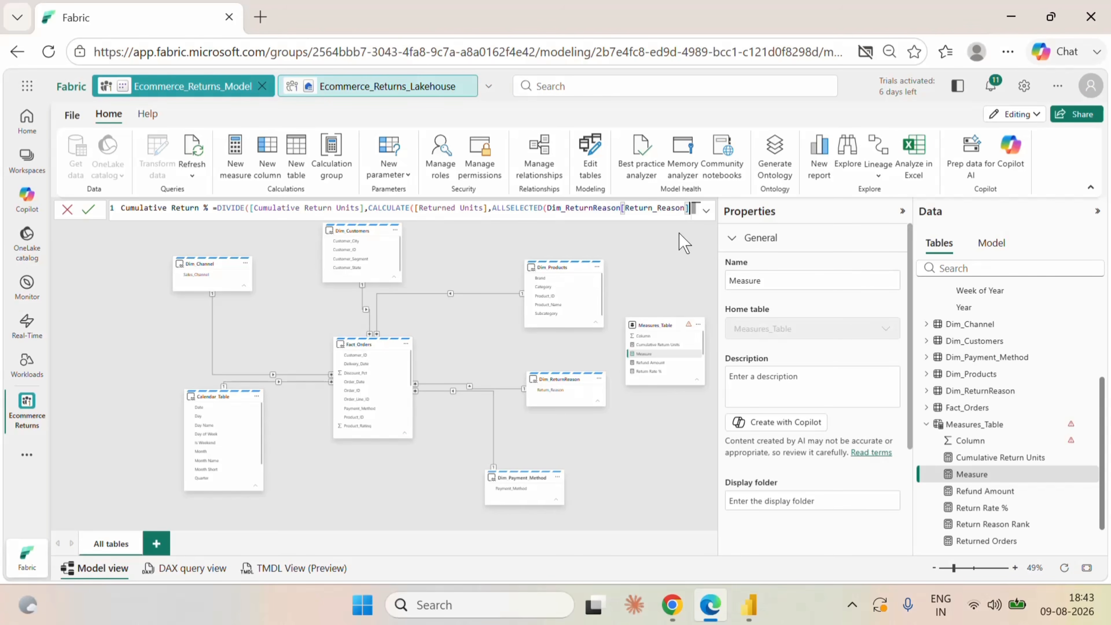
type(")")
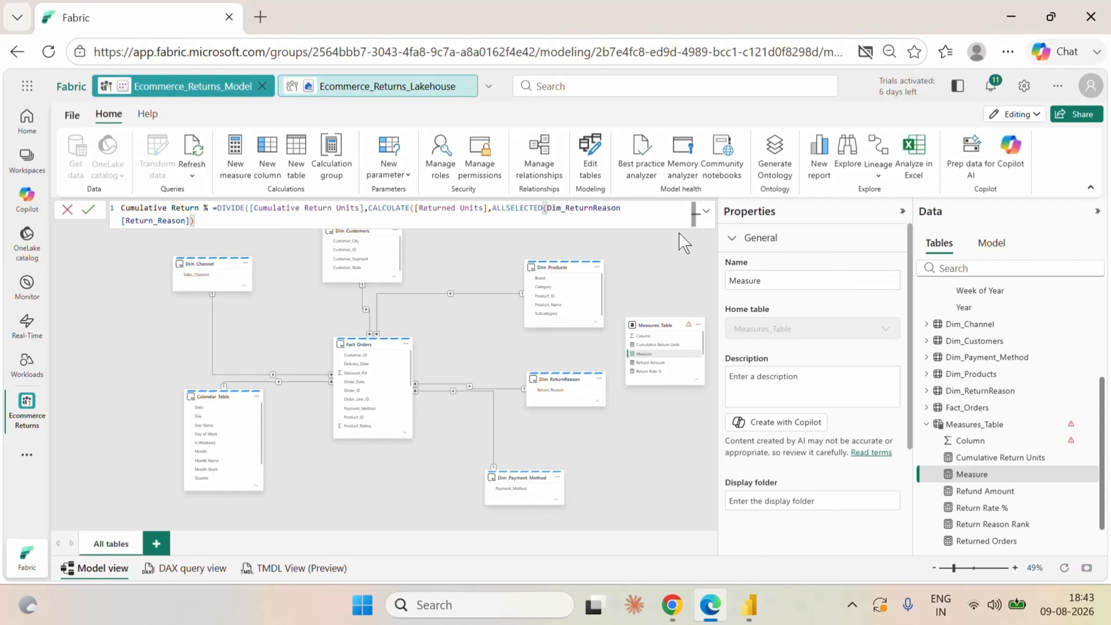
type("),0")
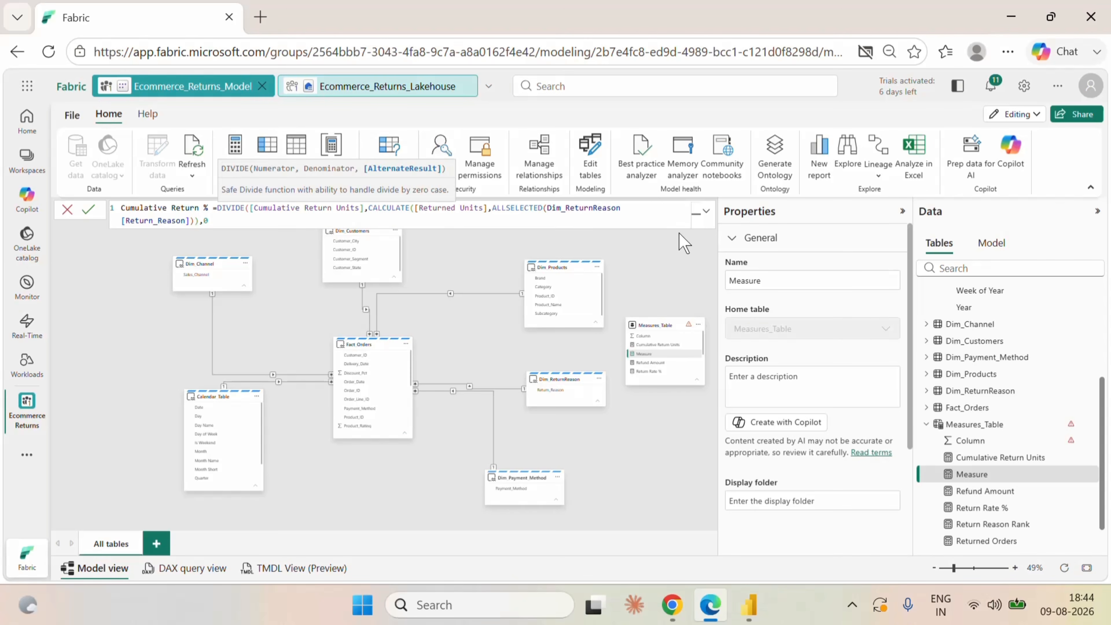
type(")")
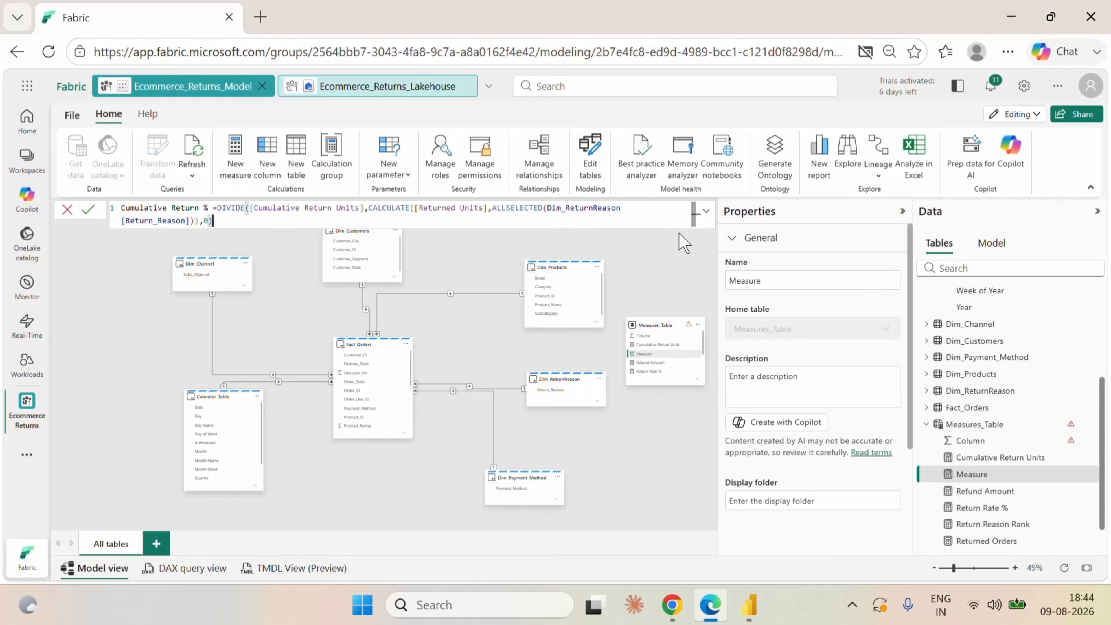
Set the DIVIDE alternate result to 0, close the function and commit the Cumulative Return % measure.
left_click(84, 213)
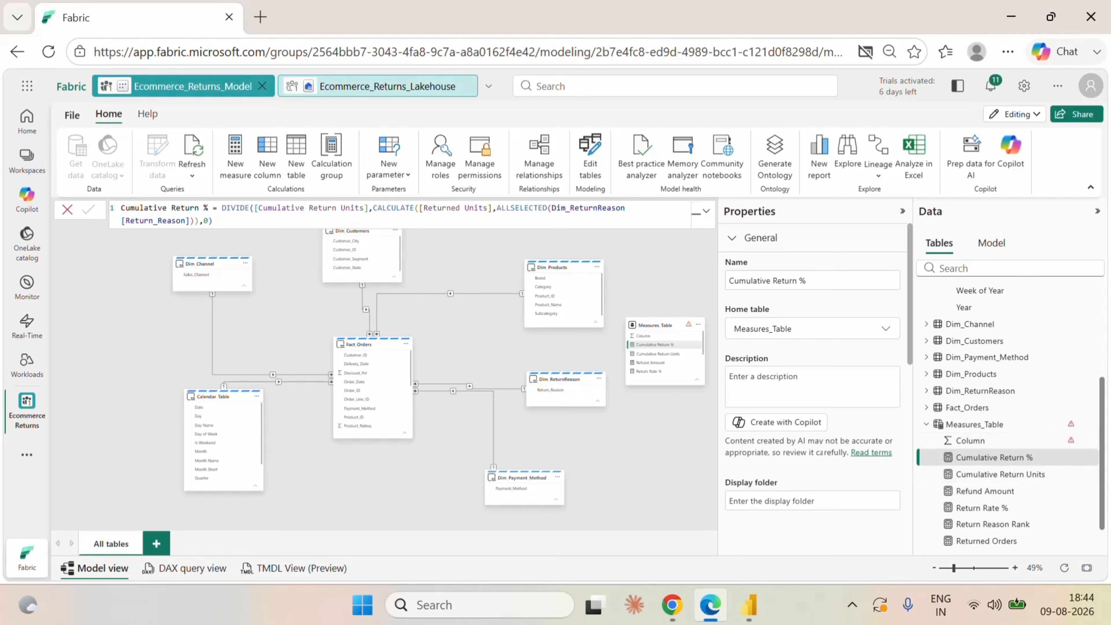
Set the Cumulative Return % measure's format to Percentage.
scroll(803, 424, "down", 4)
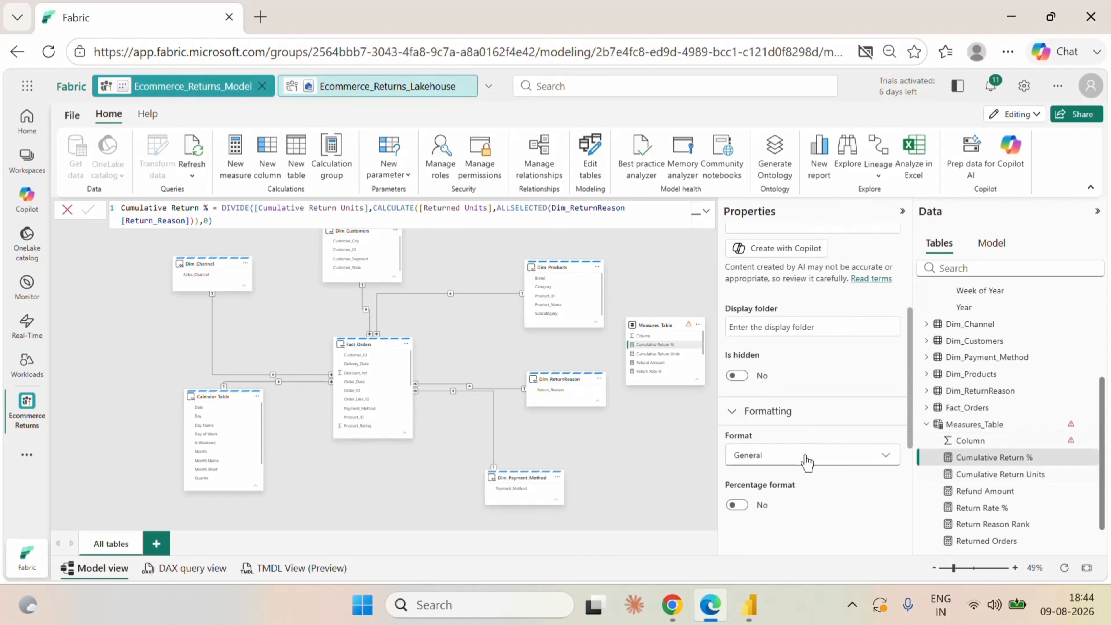
left_click(799, 451)
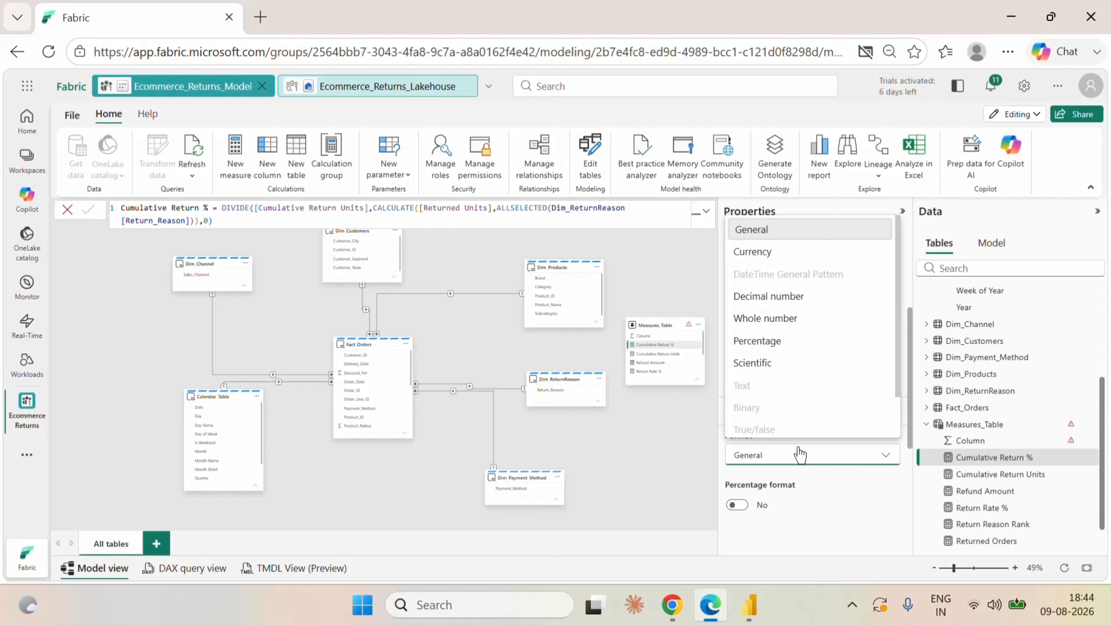
left_click(766, 342)
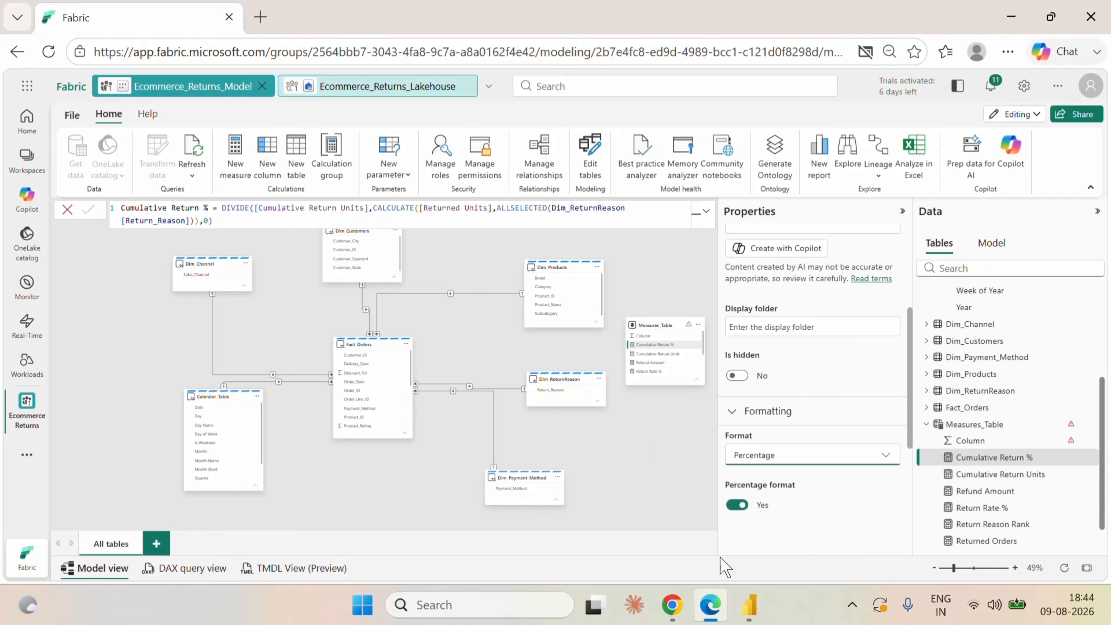
Switch to Power BI Desktop, refresh the report and delete the table visual listing return reasons with their rank and cumulative units.
left_click(748, 604)
left_click(414, 112)
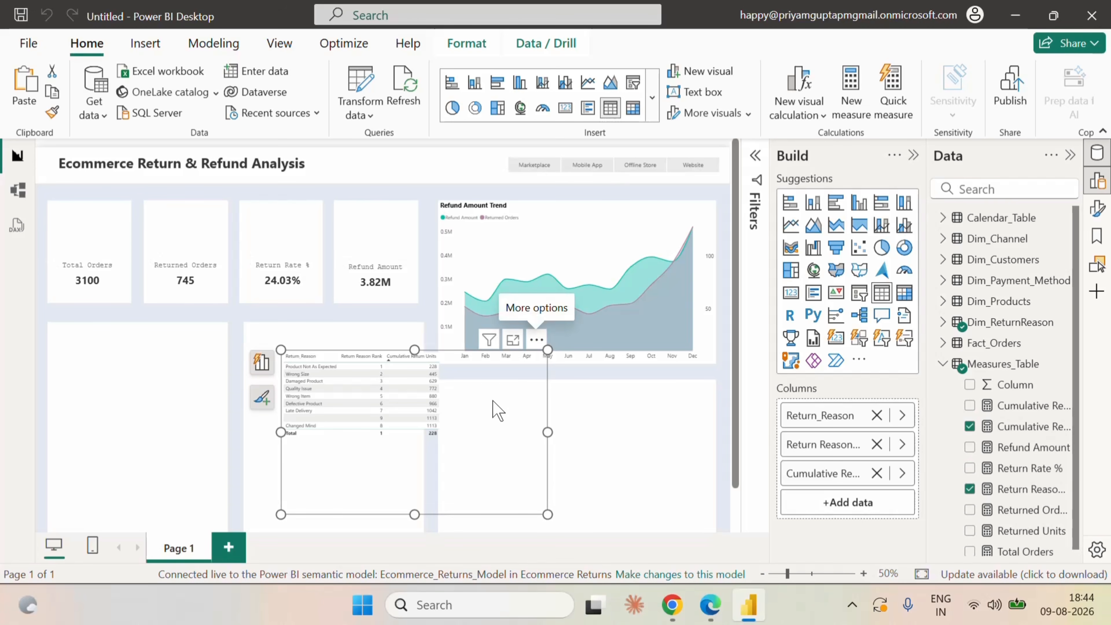
key("Delete")
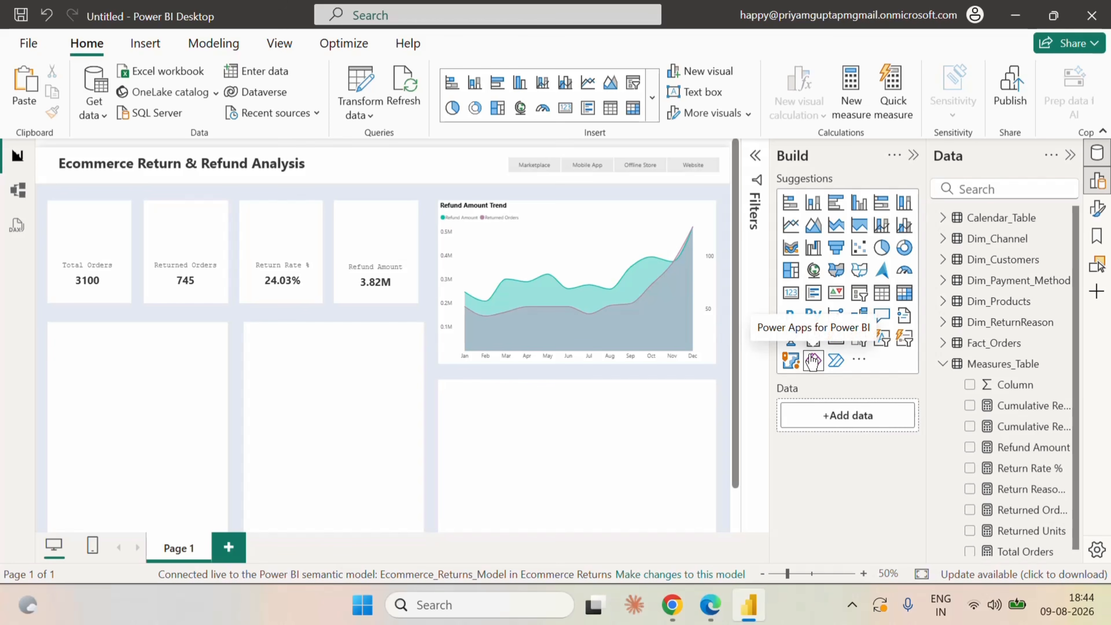
Insert a line and clustered column chart, sized to fill the blank panel below the Refund Amount Trend chart.
scroll(728, 315, "down", 2)
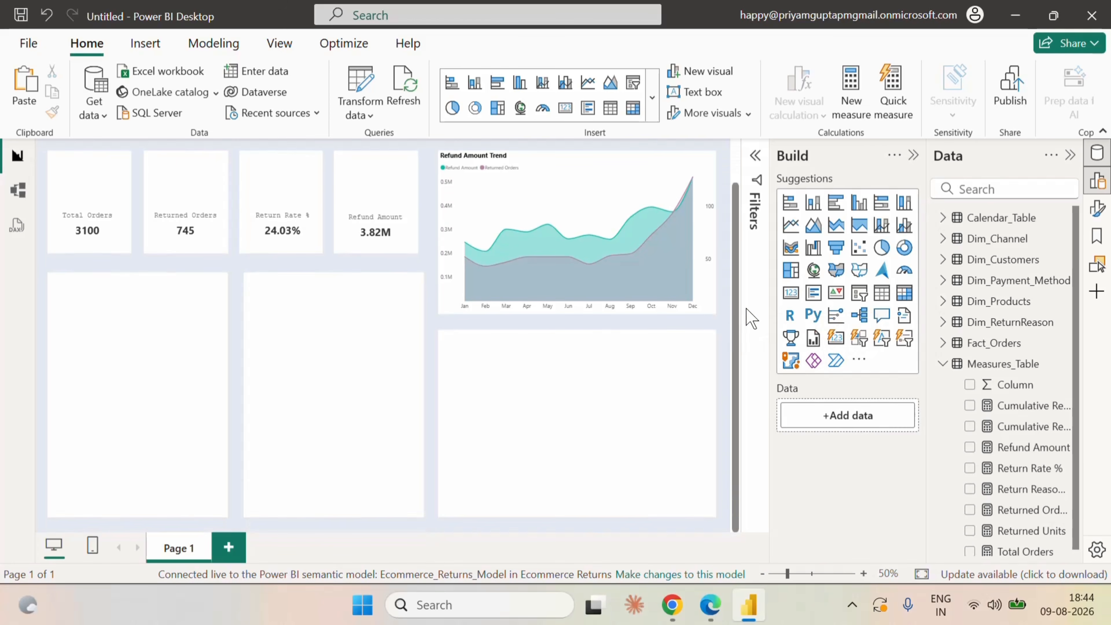
left_click(902, 237)
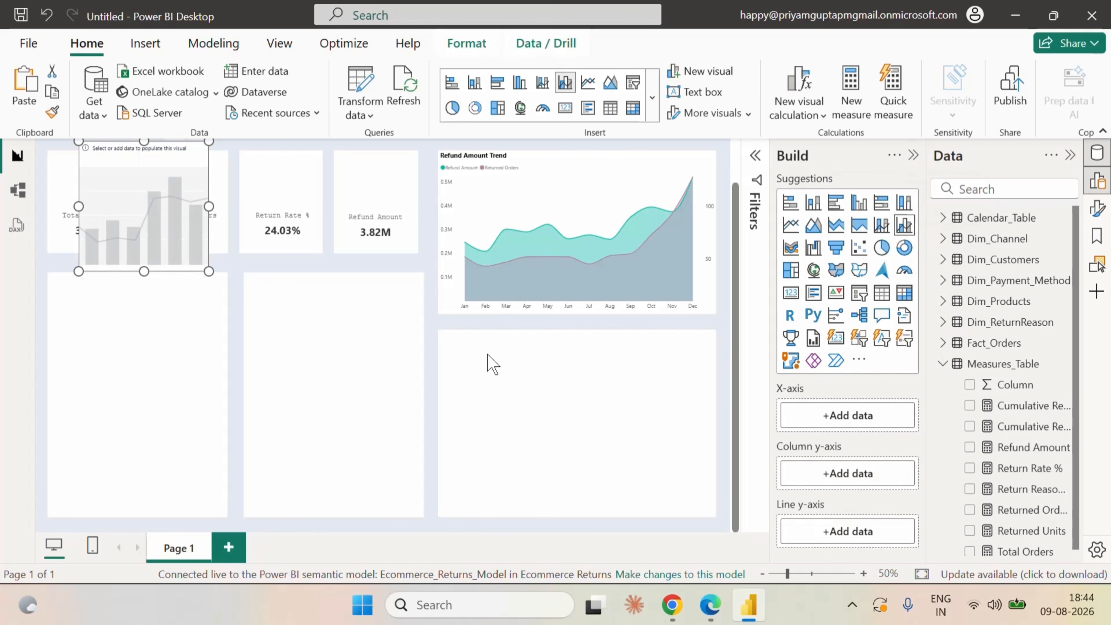
left_click_drag(165, 200, 536, 399)
left_click_drag(568, 460, 713, 518)
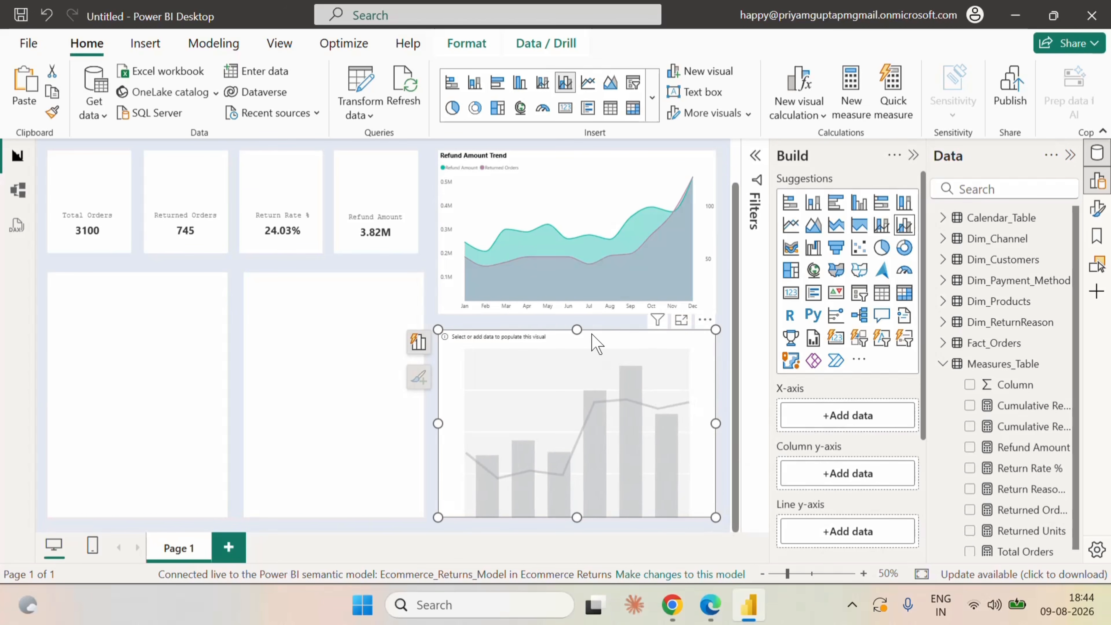
left_click_drag(577, 330, 582, 337)
Put Return_Reason from Dim_ReturnReason on the new combo chart's X-axis.
left_click(947, 323)
left_click(970, 342)
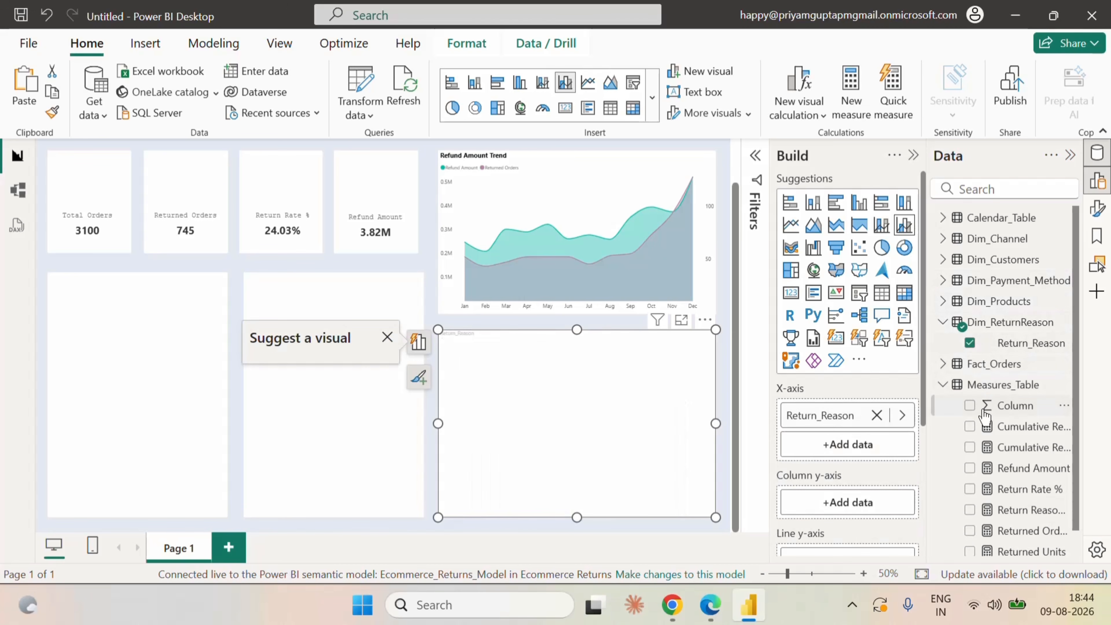
left_click(942, 326)
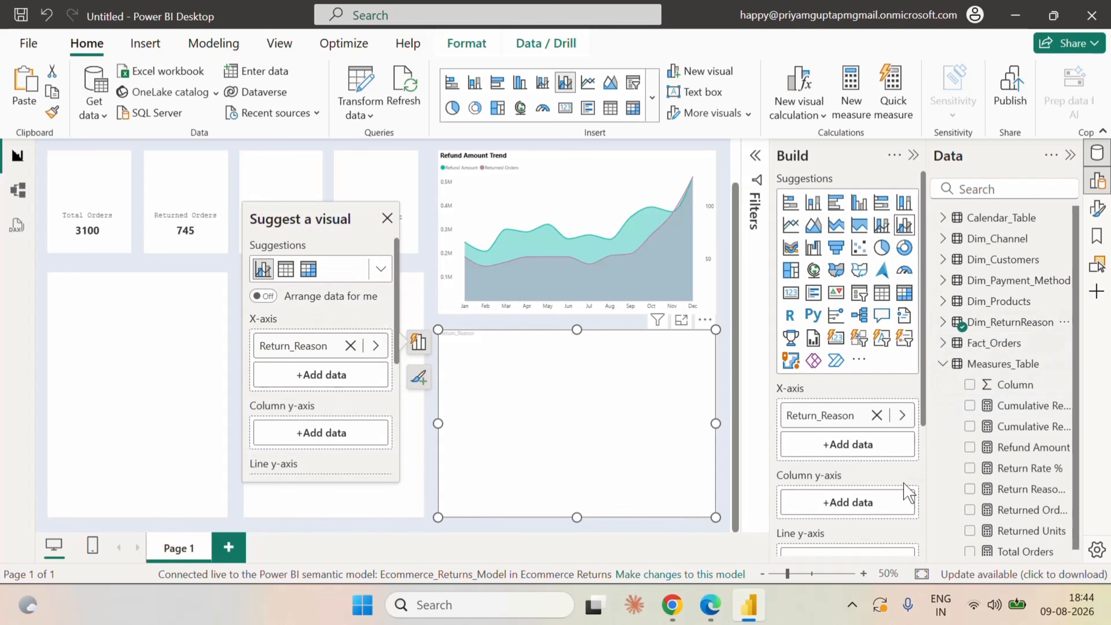
Assign Returned Units to the combo chart's column y-axis and Cumulative Return % to its line y-axis.
scroll(903, 489, "down", 3)
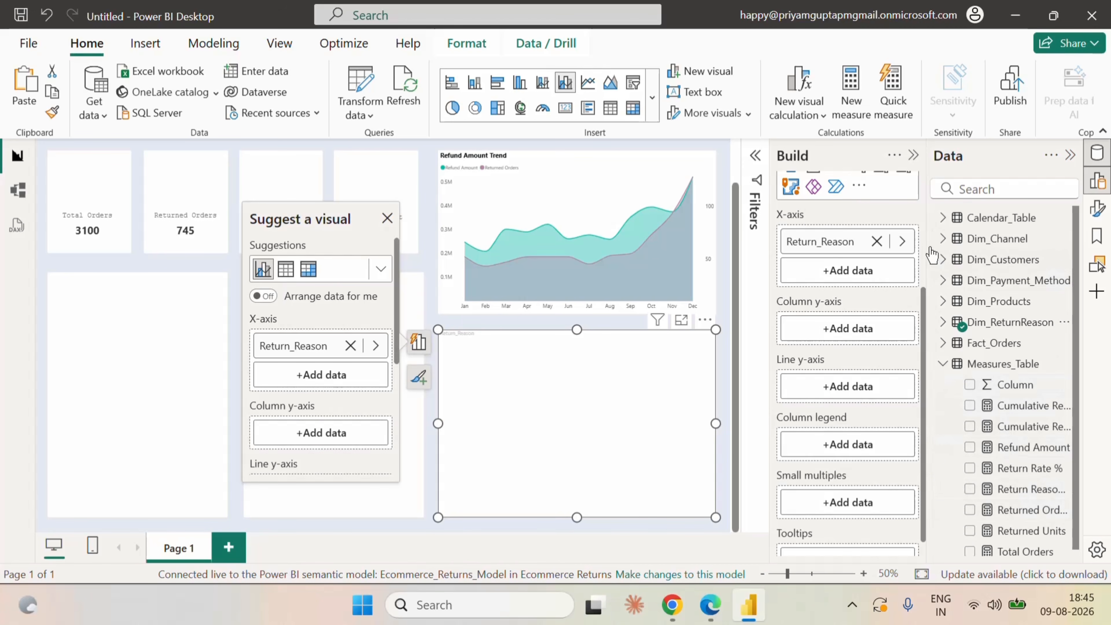
left_click_drag(929, 248, 885, 249)
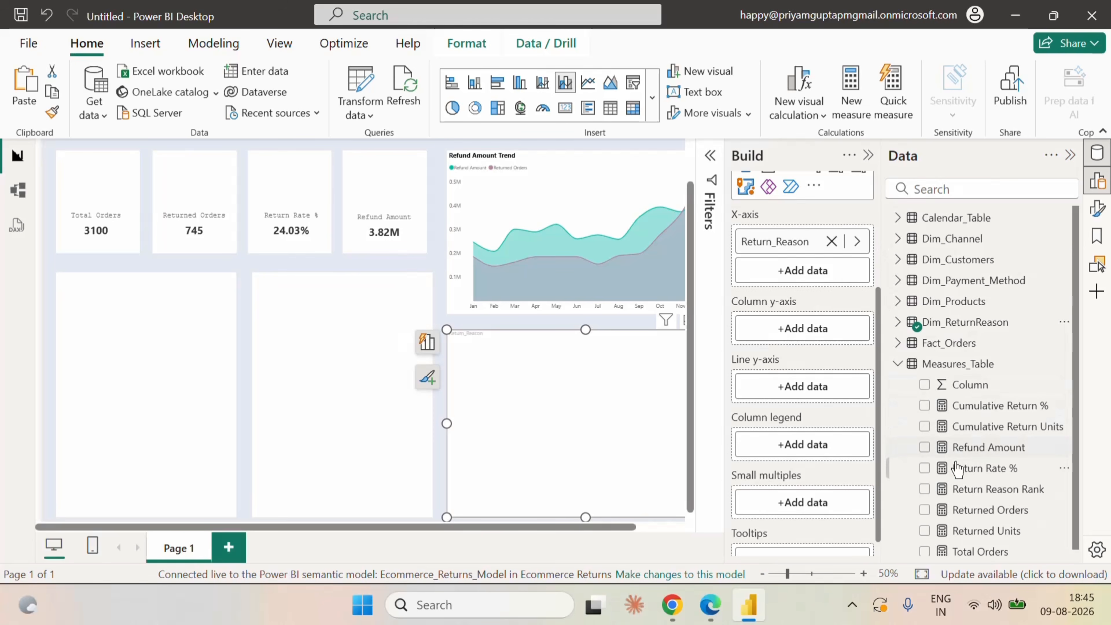
left_click_drag(616, 528, 661, 529)
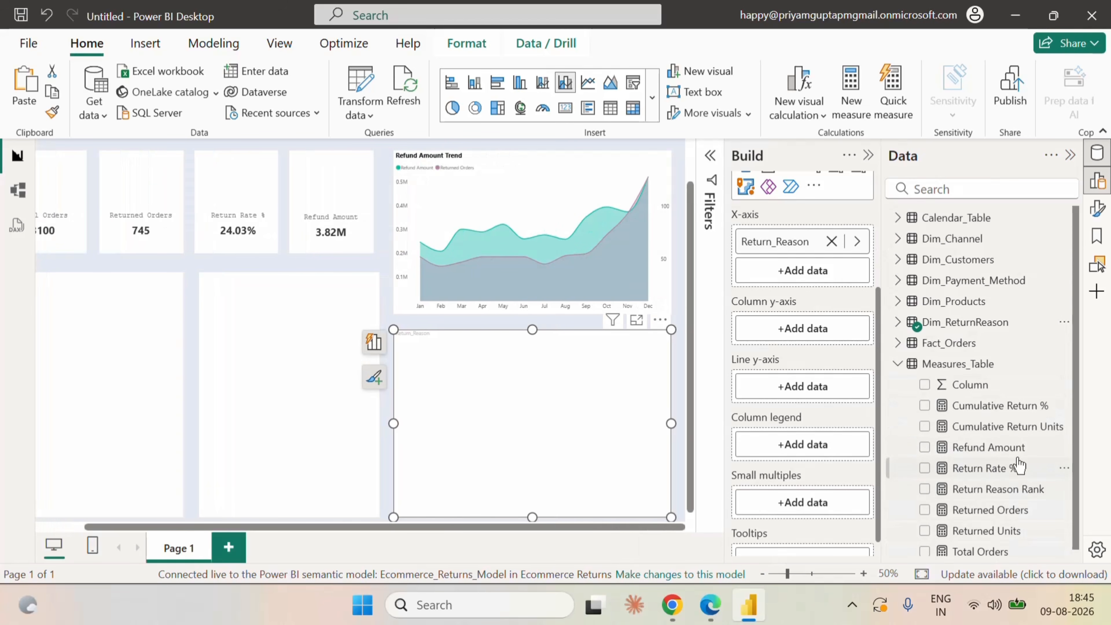
scroll(1019, 503, "down", 1)
left_click(925, 525)
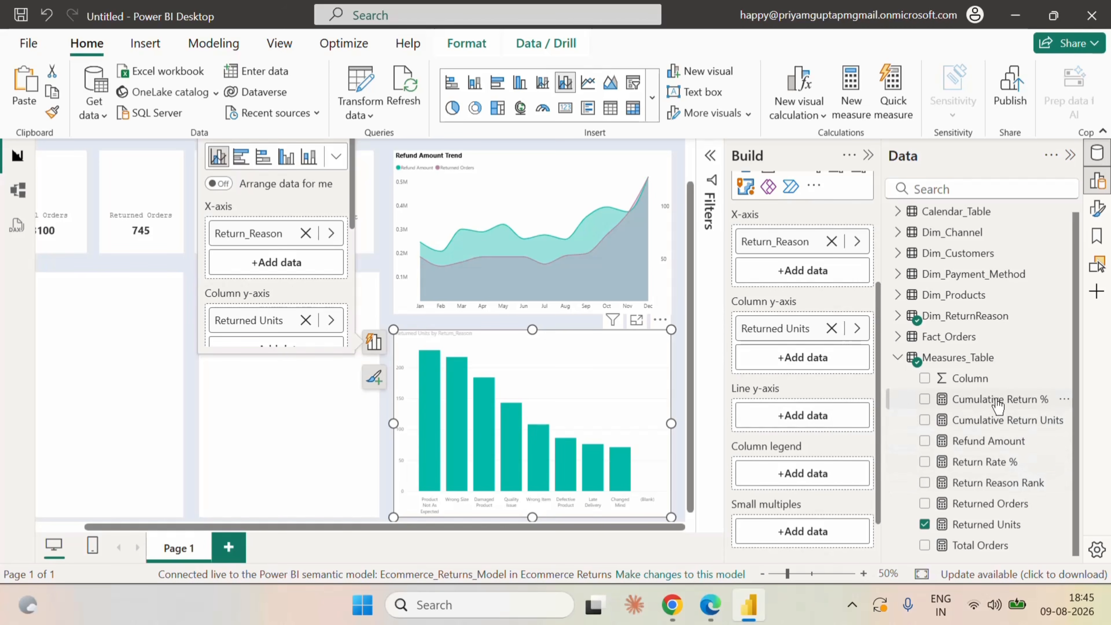
left_click_drag(998, 405, 807, 418)
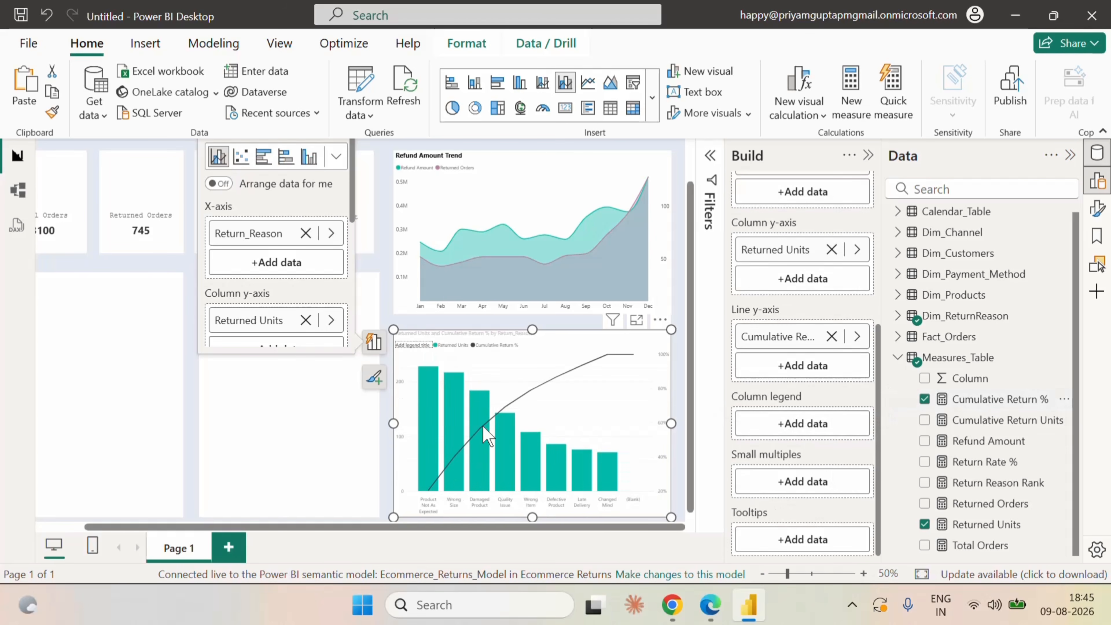
Change the combo chart's title text to "Return Reason Pareto".
left_click(867, 156)
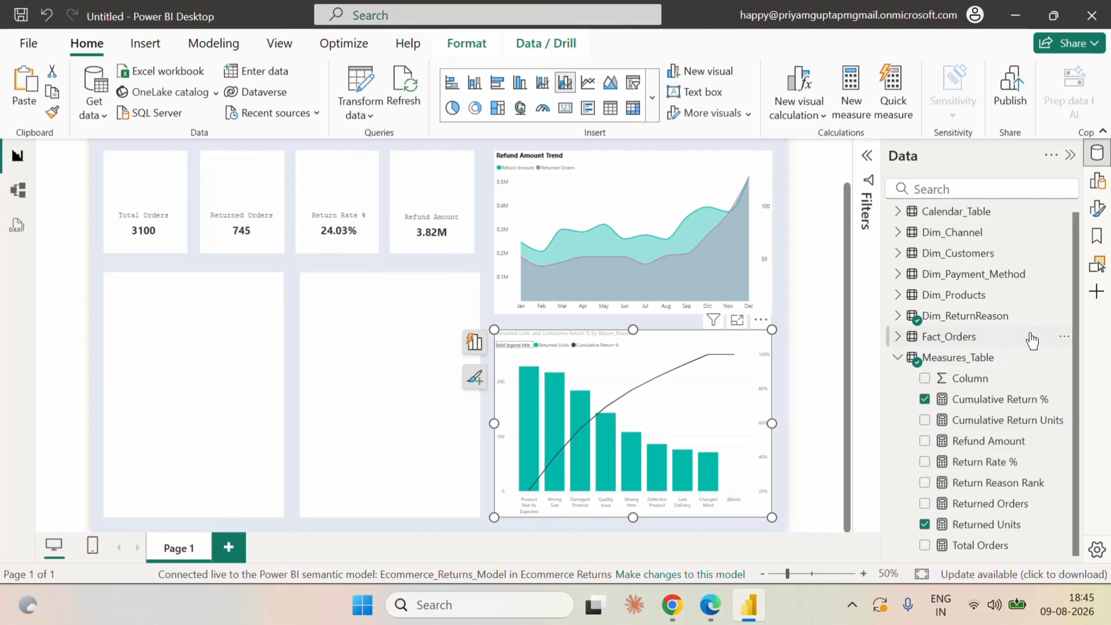
left_click(1097, 210)
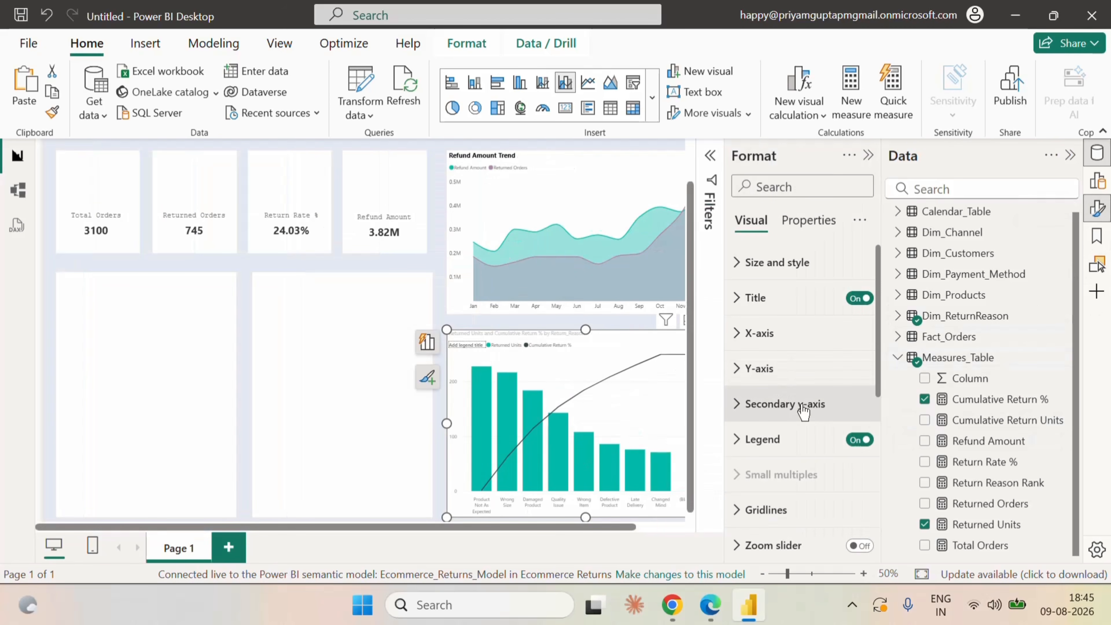
left_click_drag(551, 527, 640, 538)
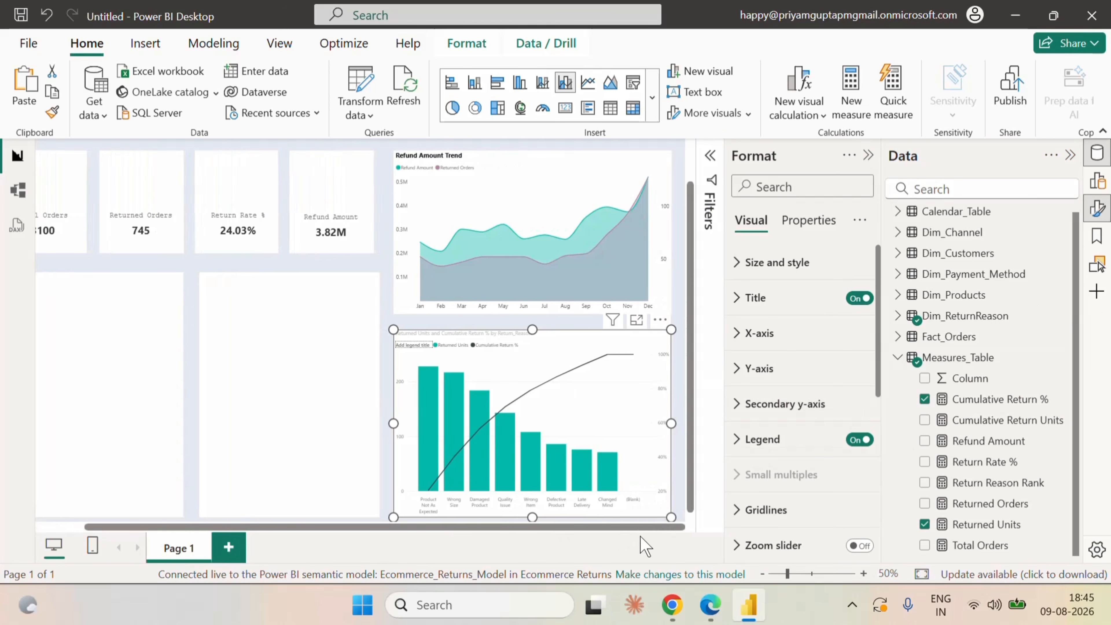
left_click(740, 306)
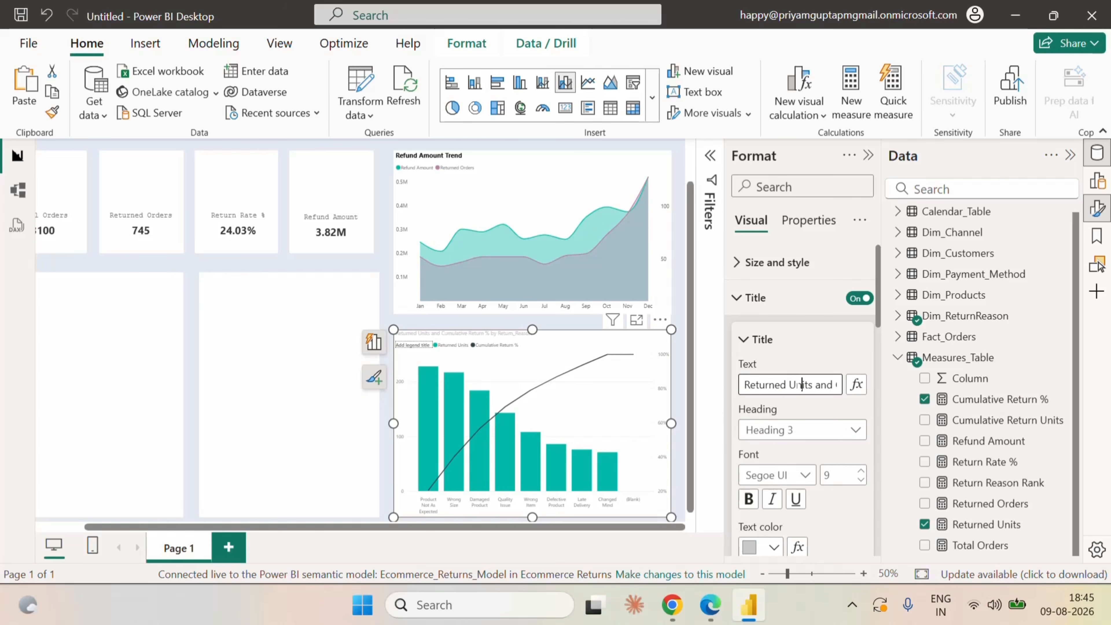
key("Right")
key("Right")
key("Right")
key("Right")
key("Right")
key("Right")
key("Right")
key("Right")
key("Right")
key("Right")
key("Right")
key("Right")
key("Right")
key("Right")
key("Right")
key("Right")
key("Right")
key("Right")
key("Right")
key("Right")
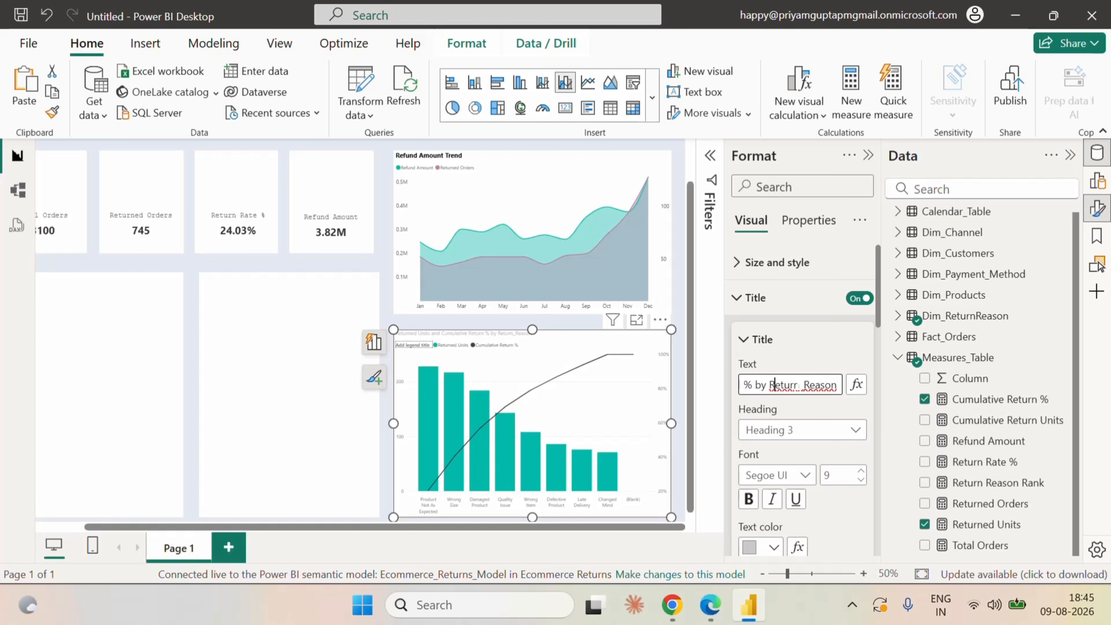
key("BackSpace")
key("BackSpace")
key("BackSpace")
key("BackSpace")
key("BackSpace")
key("BackSpace")
key("BackSpace")
key("BackSpace")
key("BackSpace")
key("BackSpace")
key("BackSpace")
key("BackSpace")
key("BackSpace")
key("BackSpace")
key("BackSpace")
key("BackSpace")
key("BackSpace")
key("BackSpace")
key("BackSpace")
key("BackSpace")
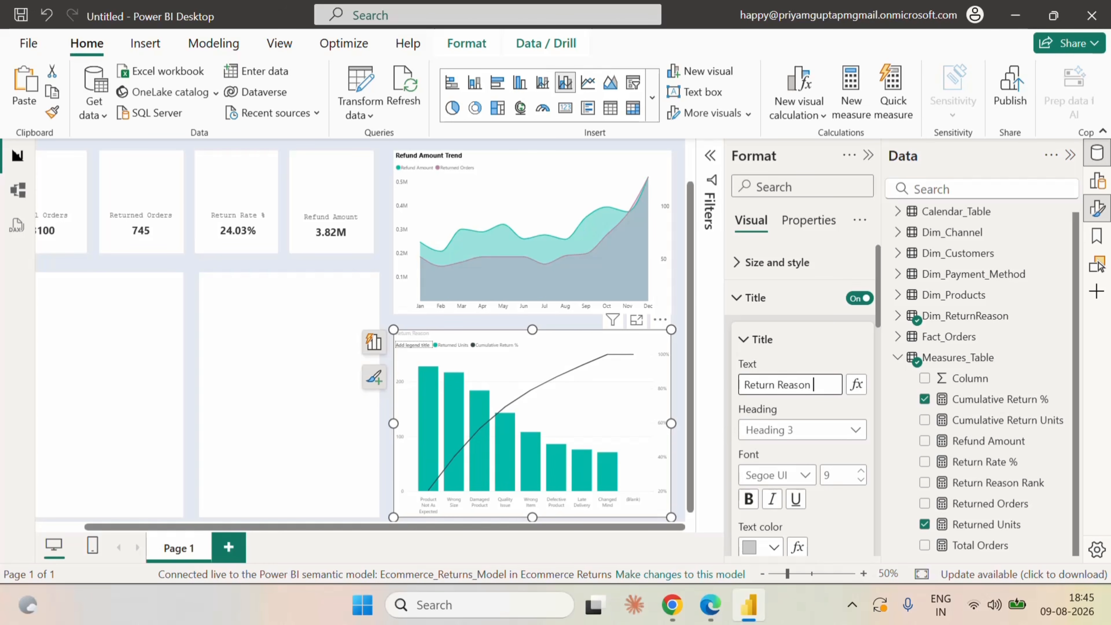
type("o")
Format the Pareto chart's title in black Segoe UI Bold at size 11.
scroll(816, 421, "down", 2)
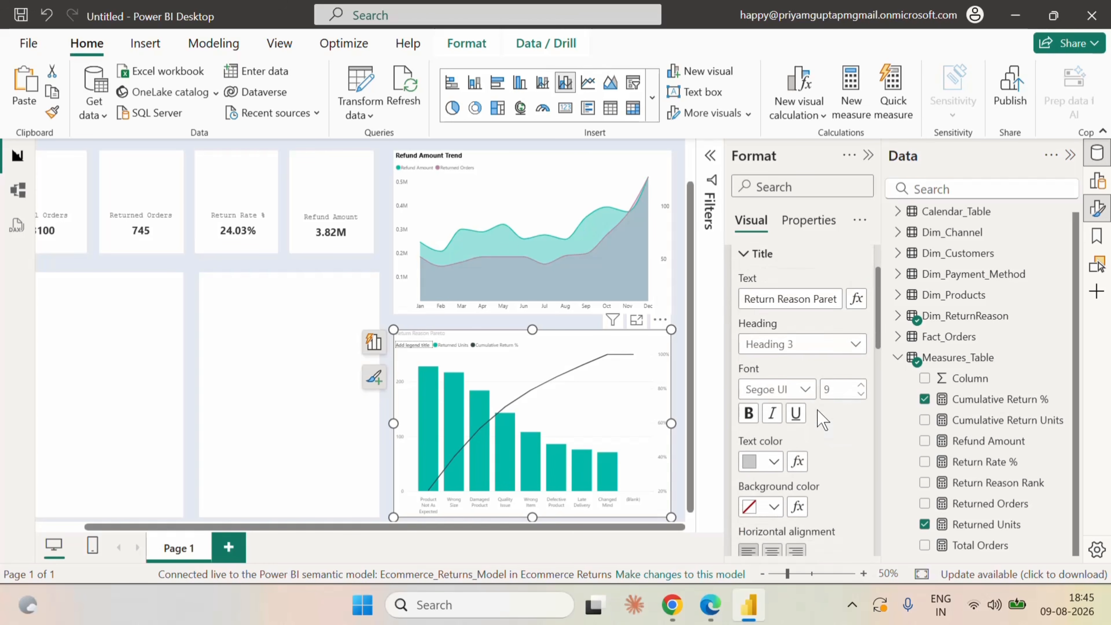
left_click(774, 460)
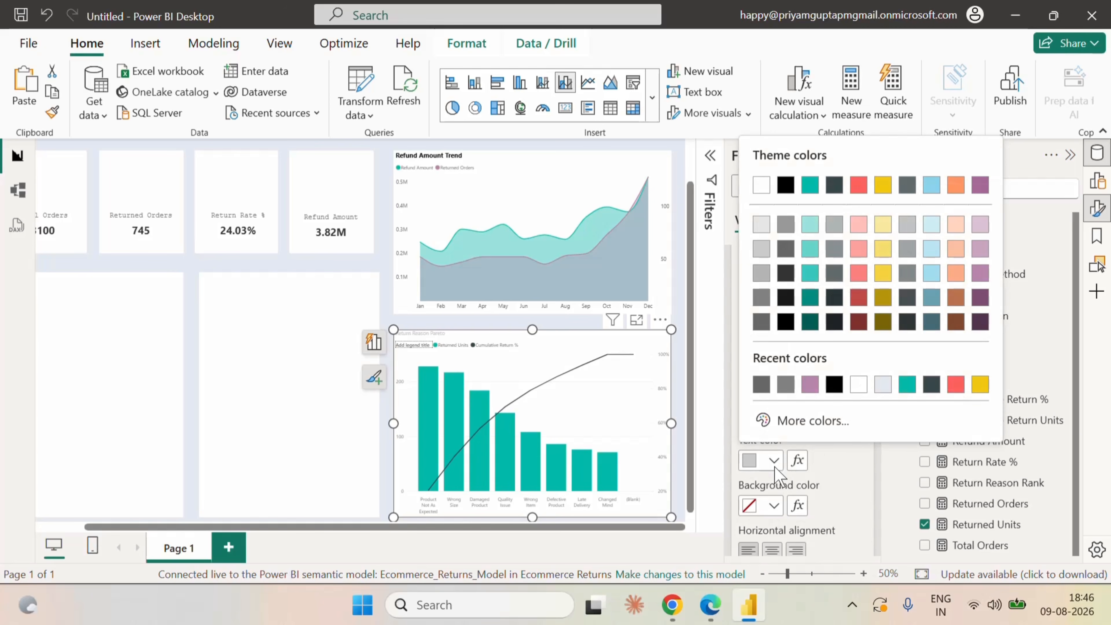
left_click(834, 384)
left_click(787, 388)
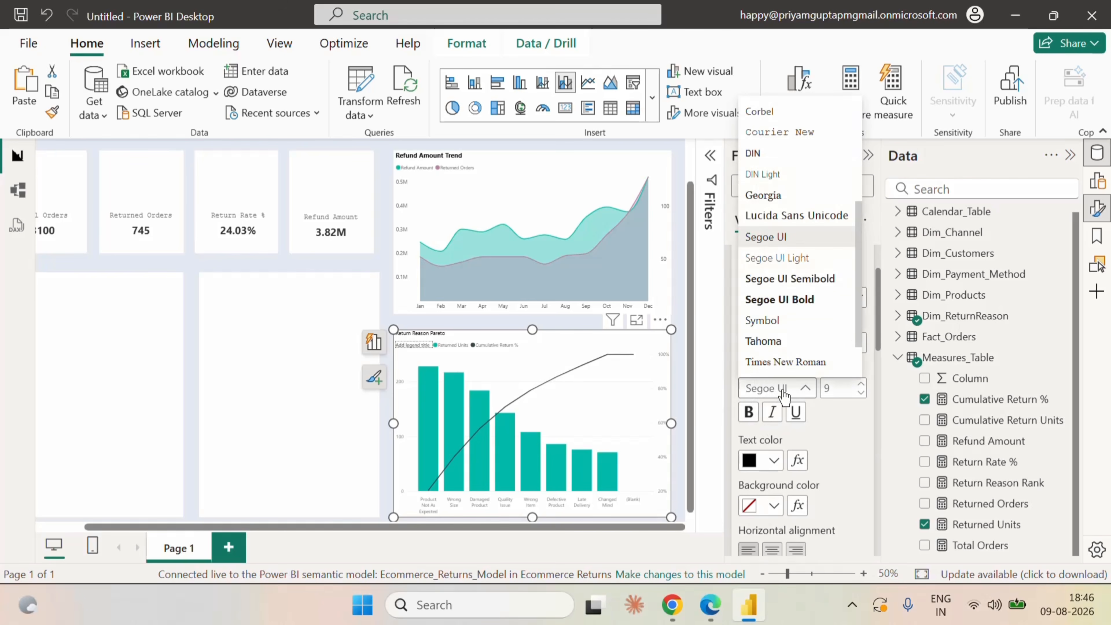
left_click(799, 298)
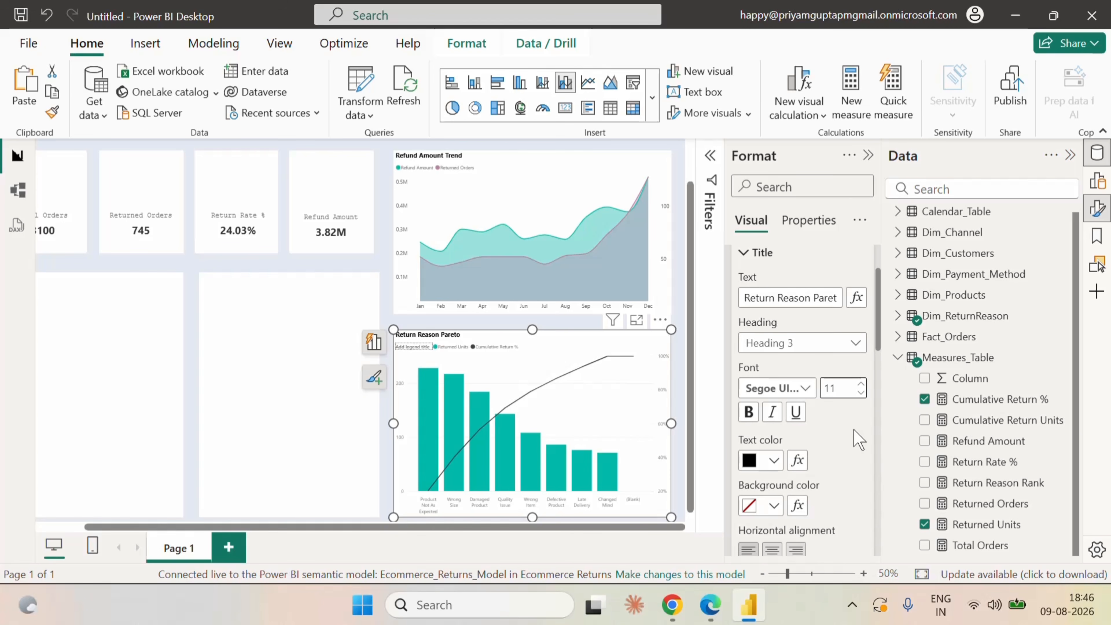
Turn on data labels for all series of the Pareto chart and set the label value color to black.
scroll(858, 440, "down", 2)
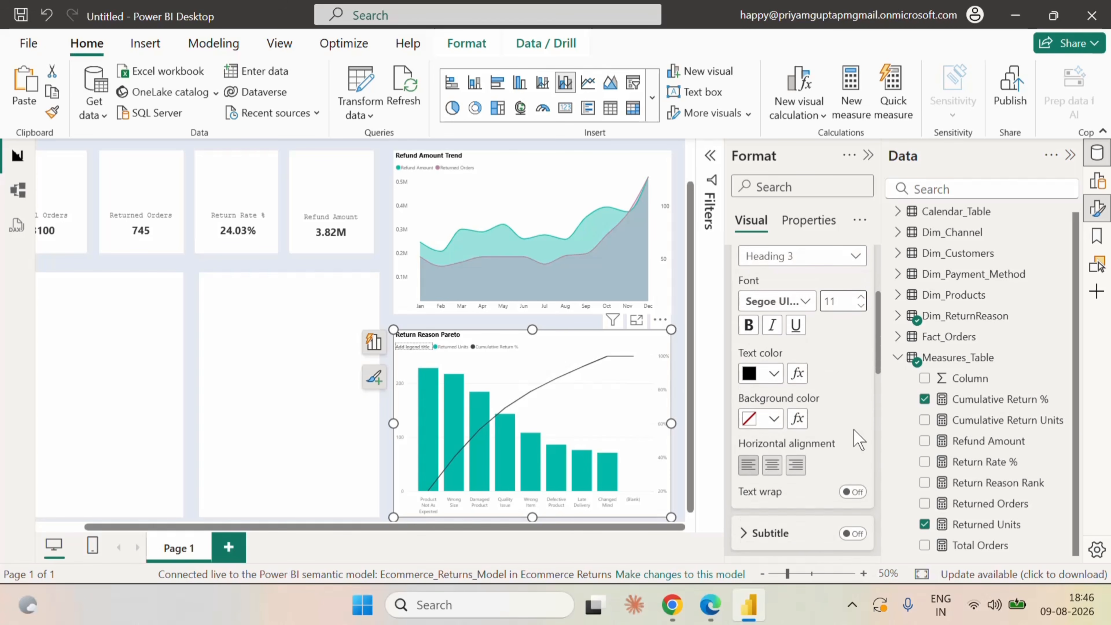
scroll(841, 418, "down", 12)
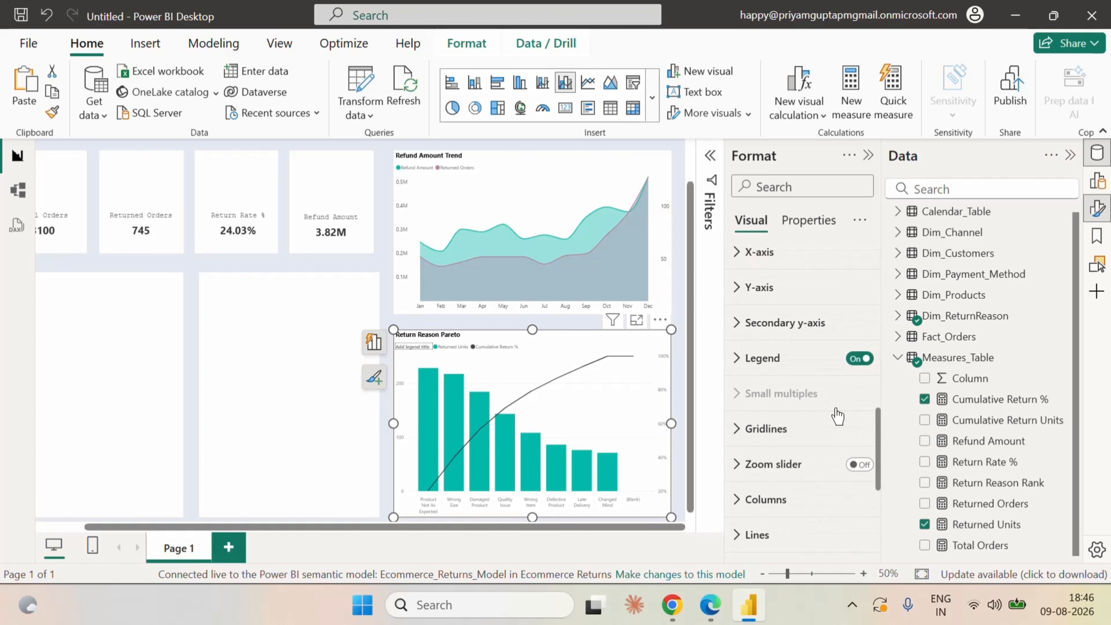
left_click(858, 397)
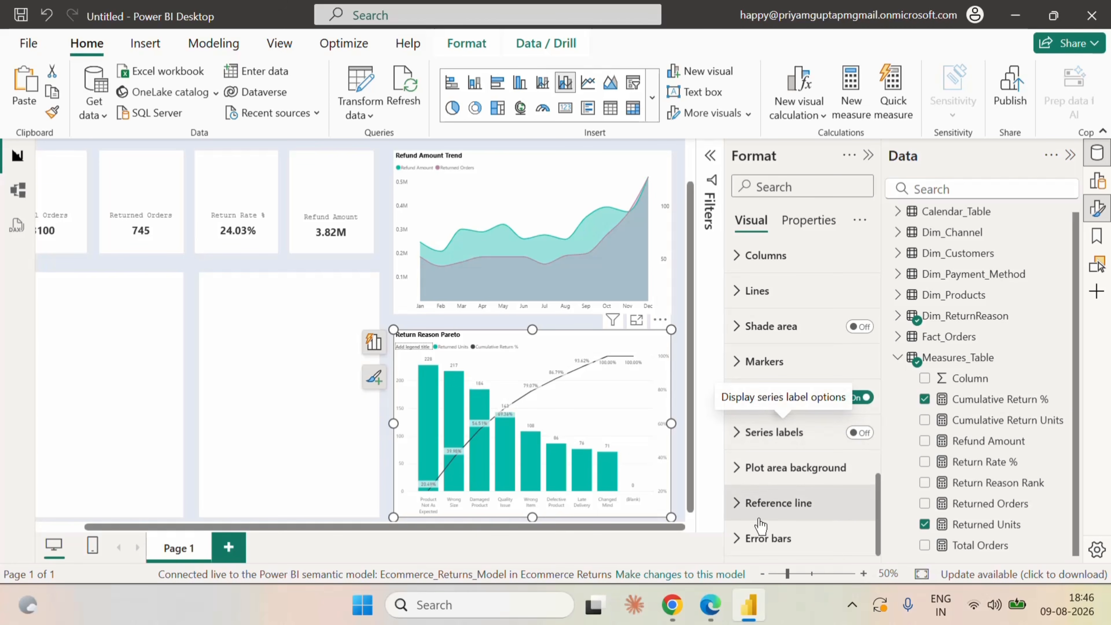
left_click(744, 398)
scroll(824, 481, "down", 3)
scroll(825, 485, "down", 3)
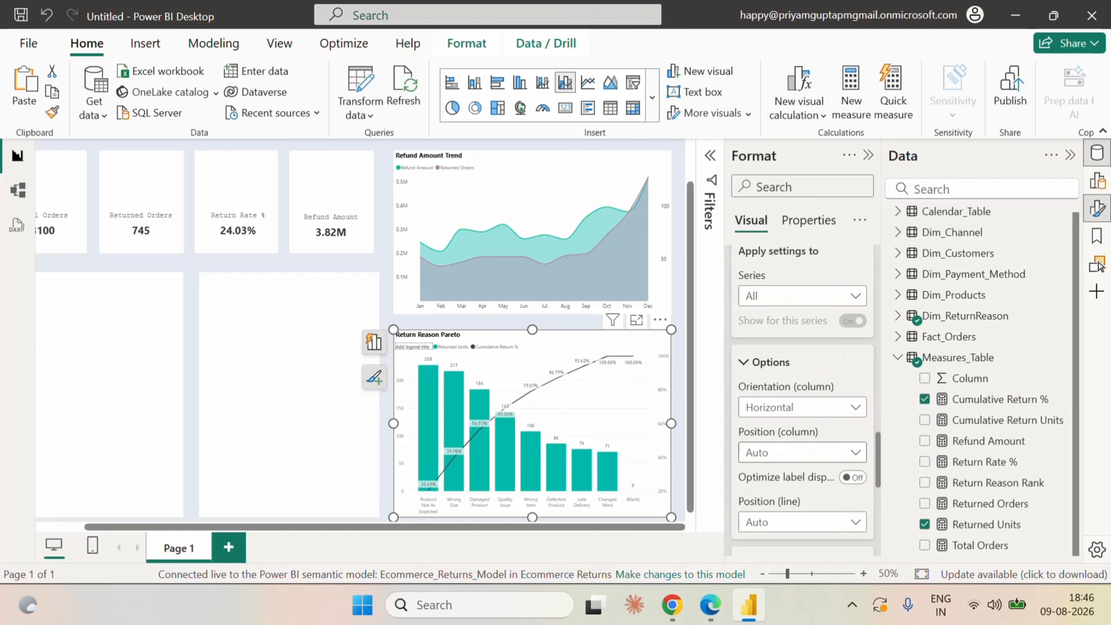
left_click(760, 456)
scroll(805, 481, "down", 3)
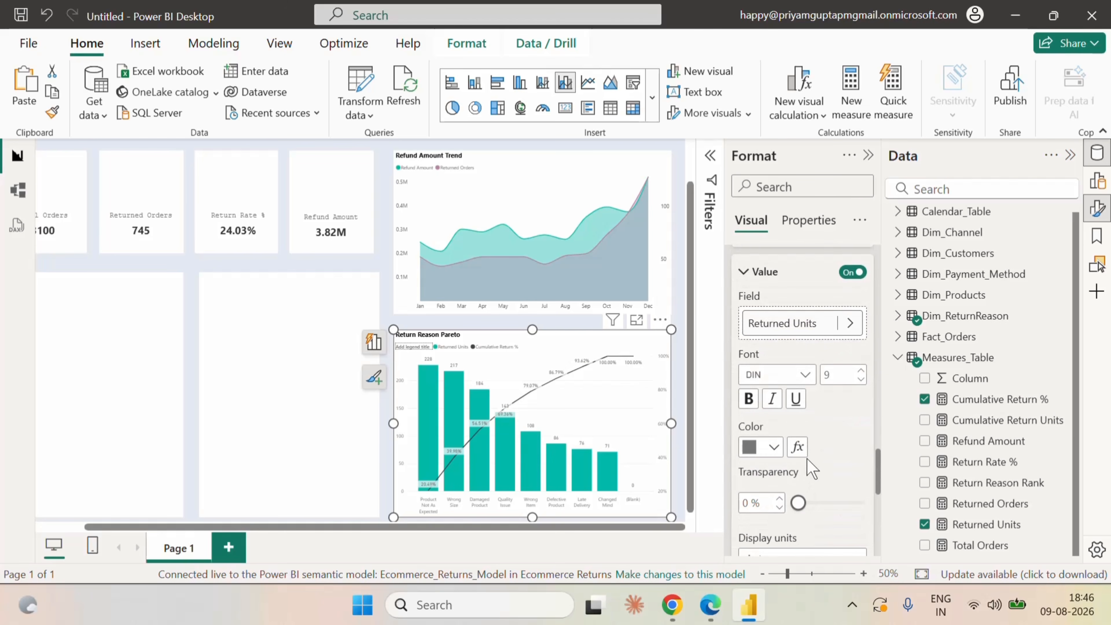
left_click(773, 446)
left_click(764, 371)
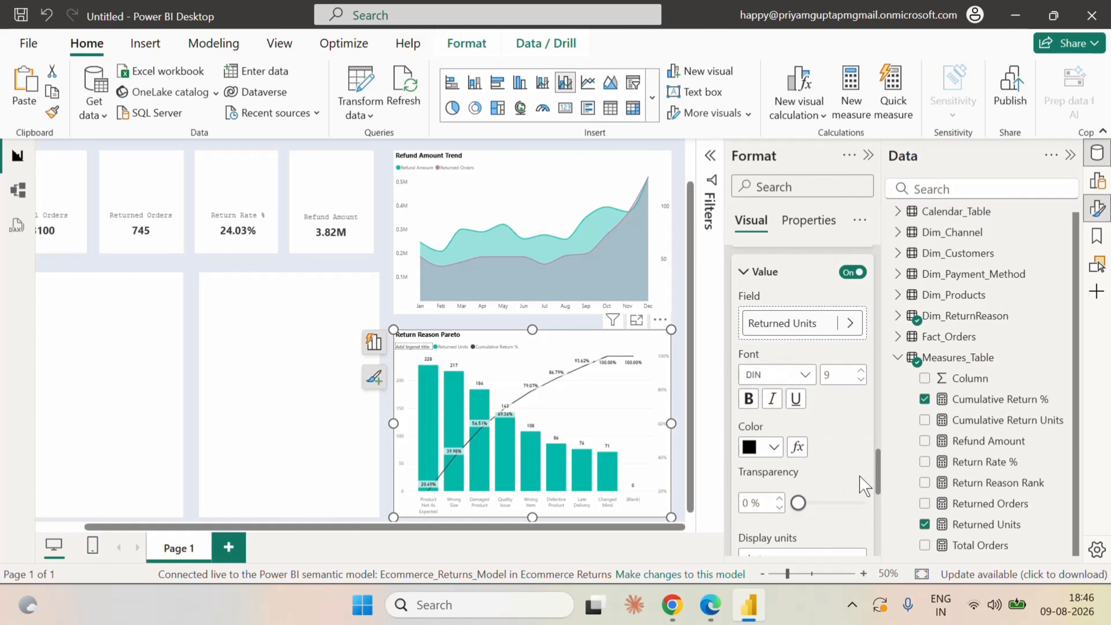
scroll(860, 484, "up", 3)
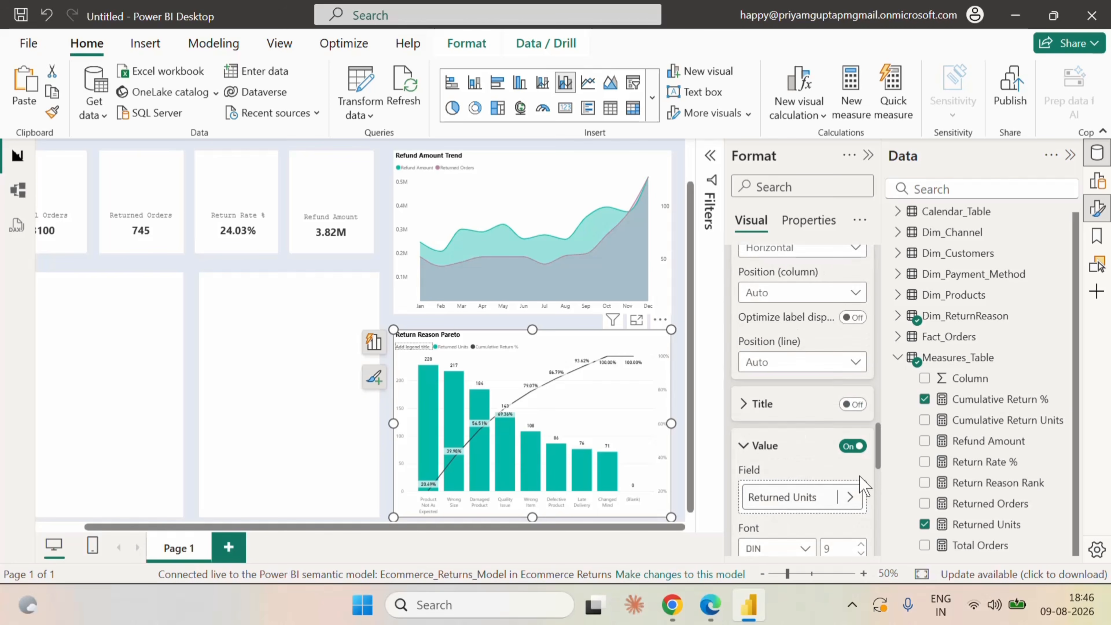
left_click(751, 451)
Set the Pareto chart's x-axis values to font size 9 and a darker gray color.
scroll(814, 462, "down", 10)
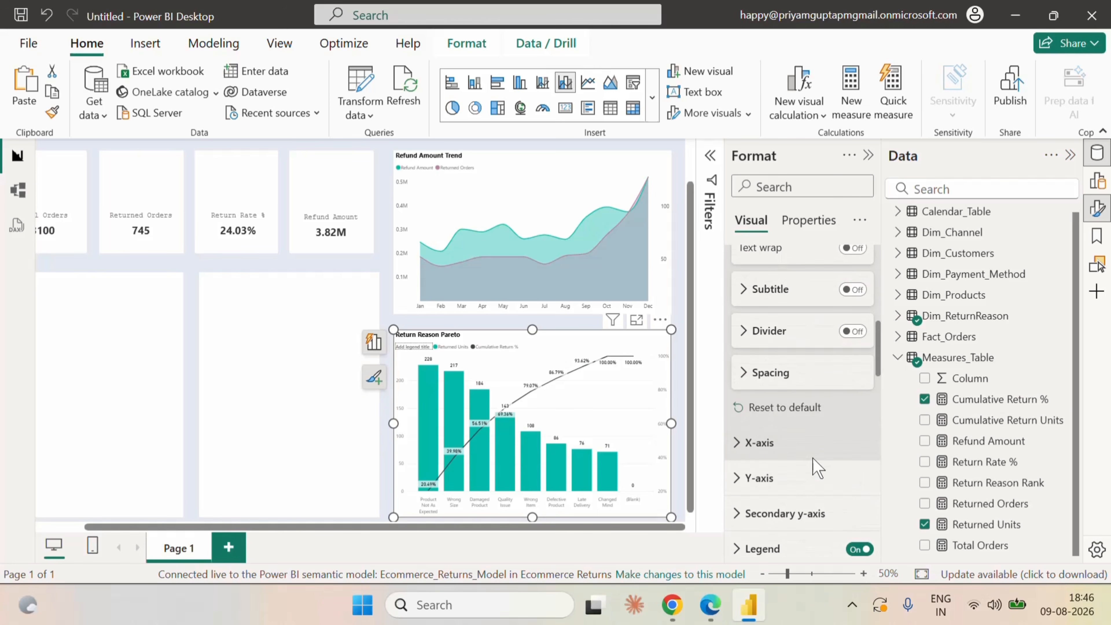
scroll(774, 346, "up", 2)
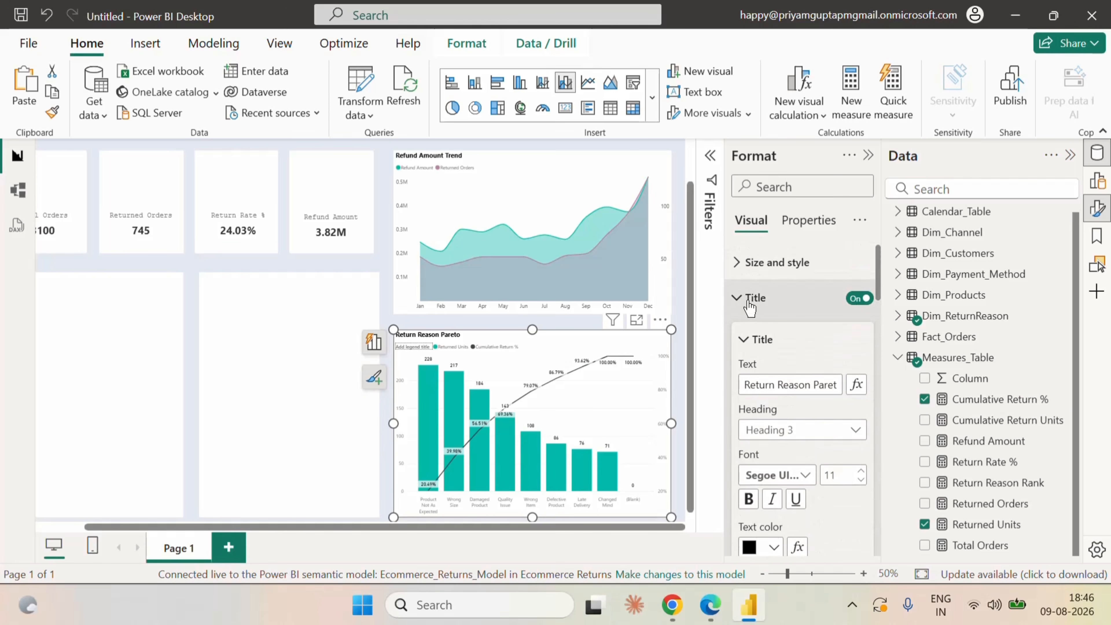
left_click(746, 298)
left_click(743, 346)
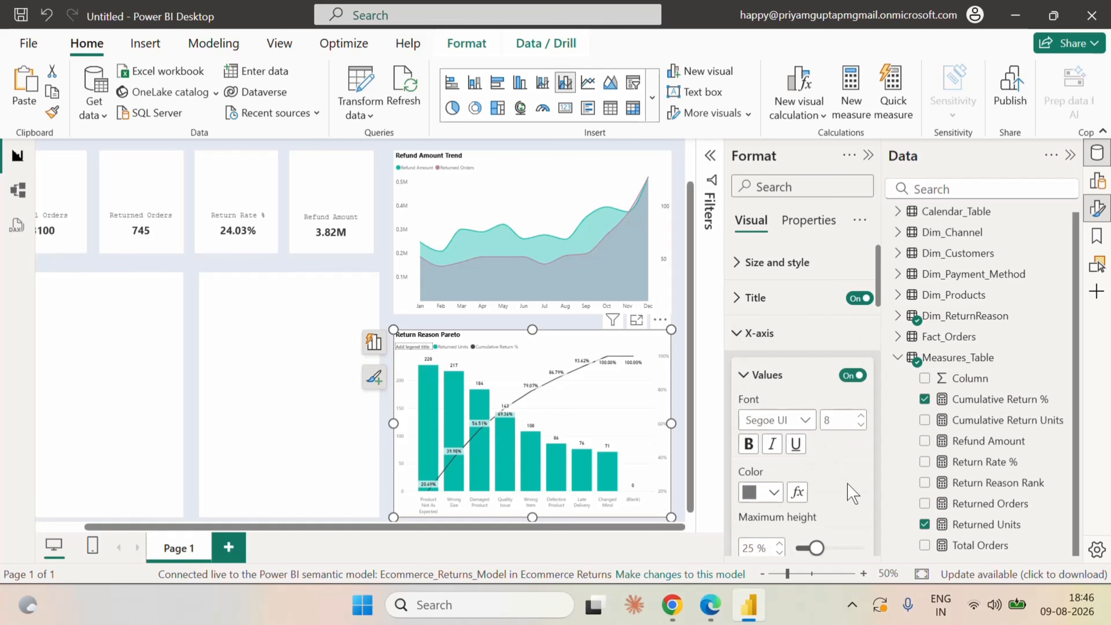
scroll(851, 491, "down", 2)
left_click(861, 326)
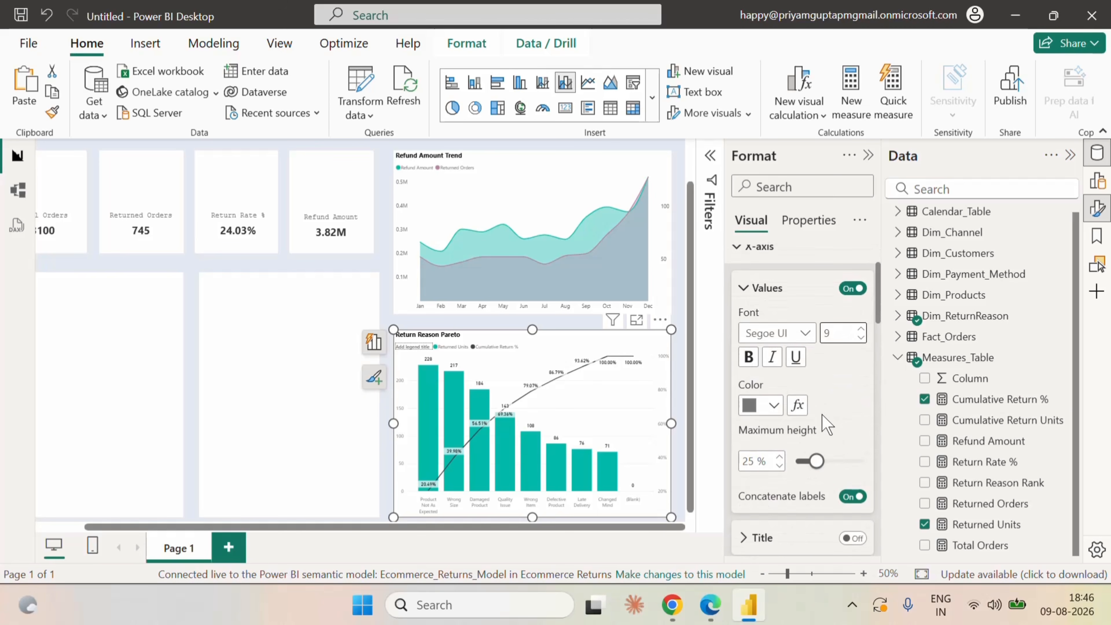
left_click(774, 405)
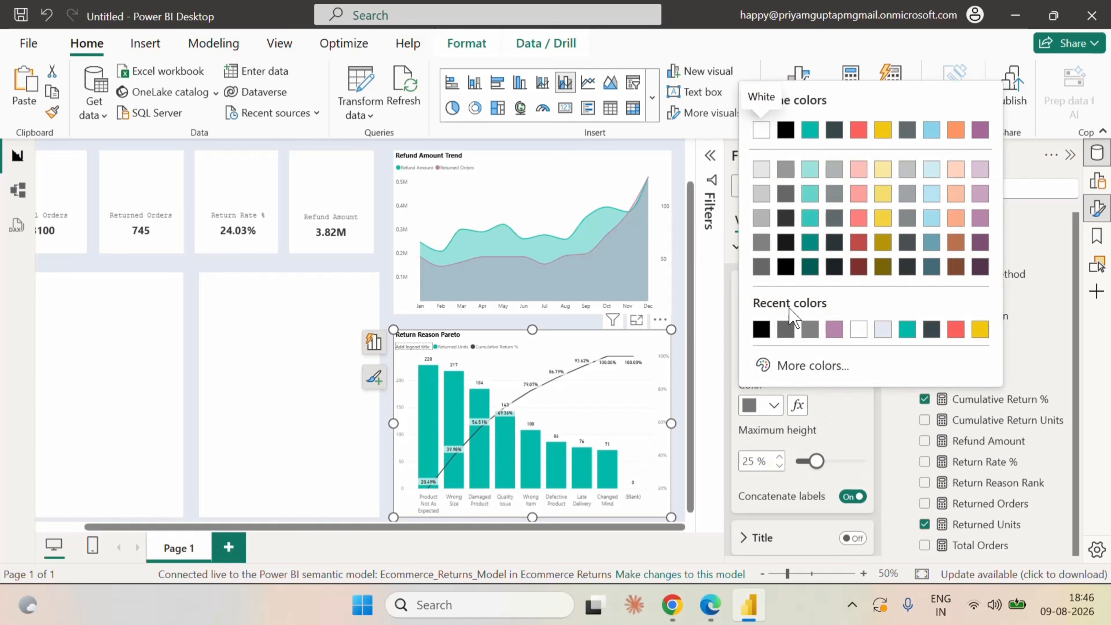
left_click(761, 268)
scroll(830, 413, "down", 6)
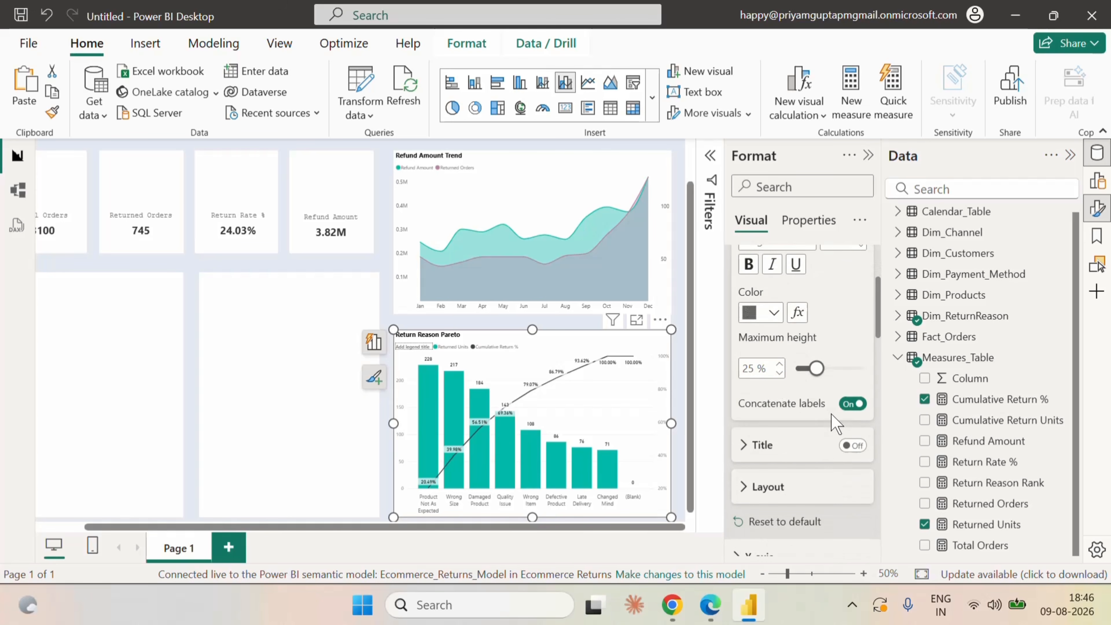
Set the Pareto chart's y-axis values to font size 9 and the same darker gray color.
left_click(751, 312)
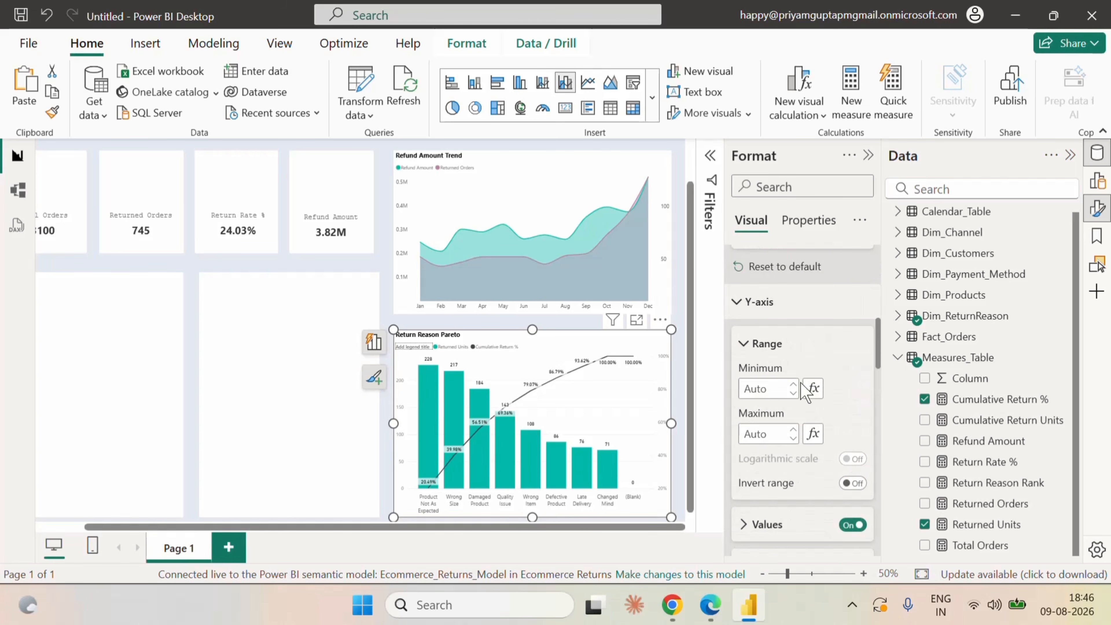
scroll(805, 482, "down", 2)
left_click(781, 439)
scroll(809, 464, "down", 3)
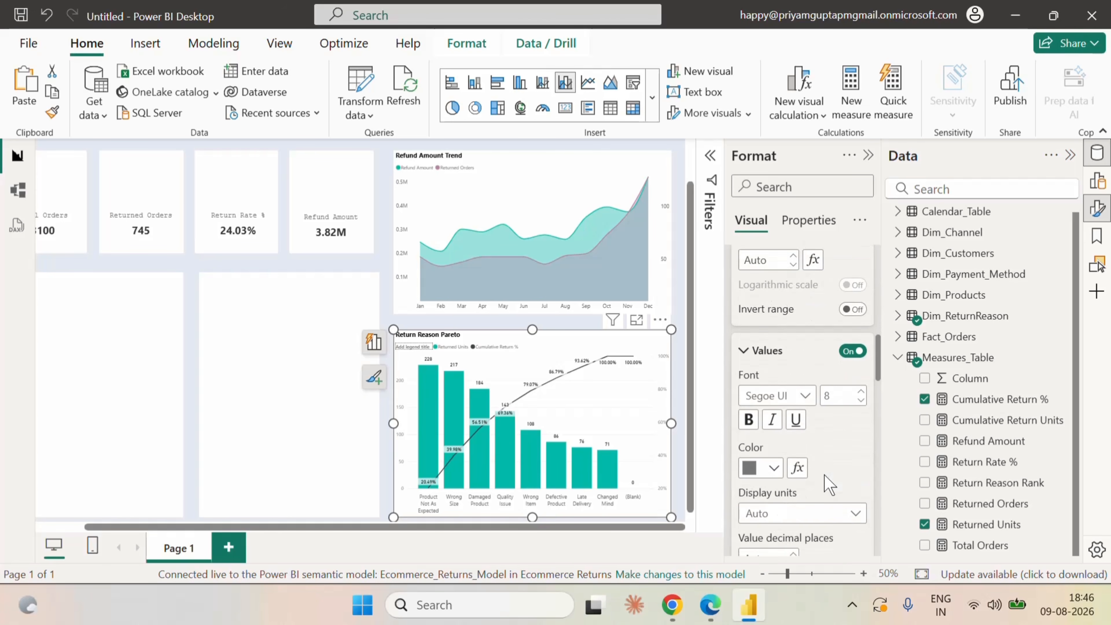
left_click(859, 312)
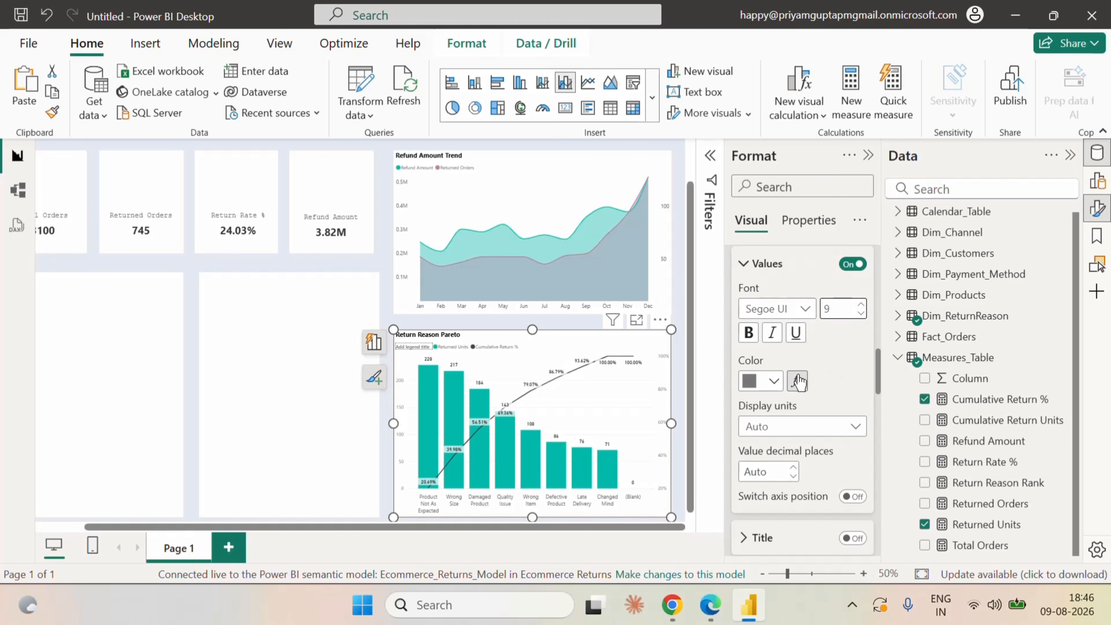
left_click(773, 379)
left_click(761, 306)
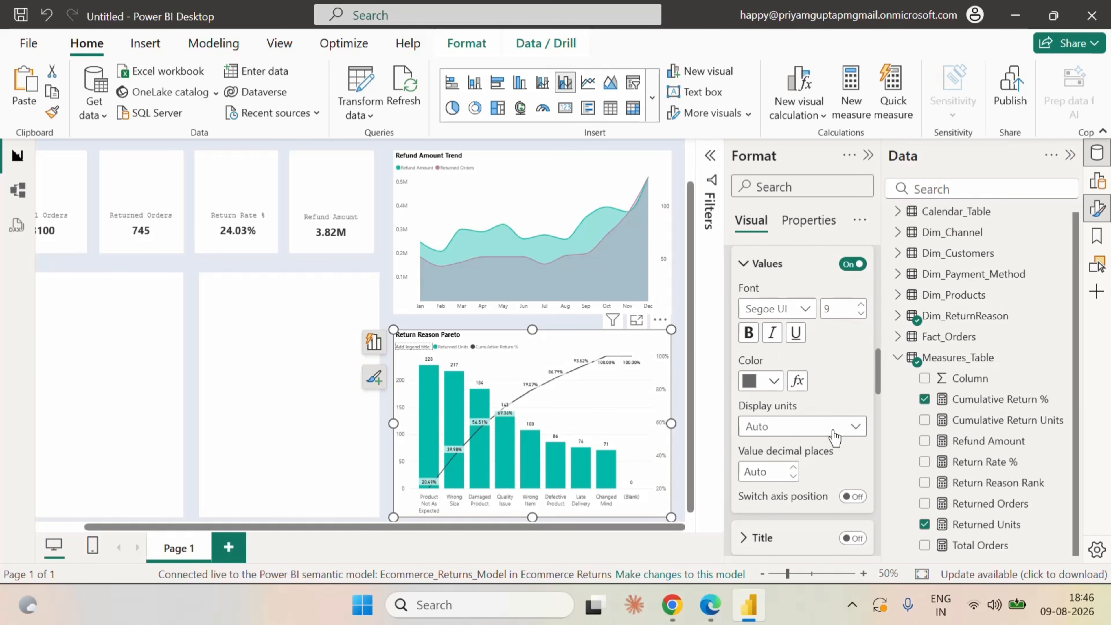
Turn off the background behind the Pareto chart's data labels.
scroll(829, 394, "up", 5)
scroll(829, 395, "up", 5)
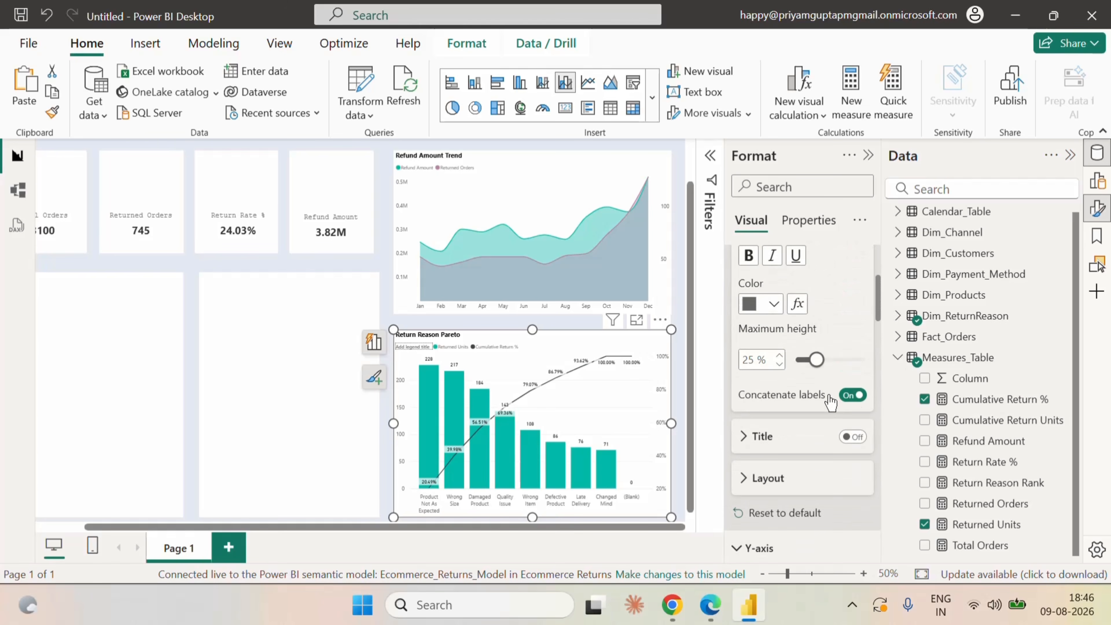
left_click(787, 333)
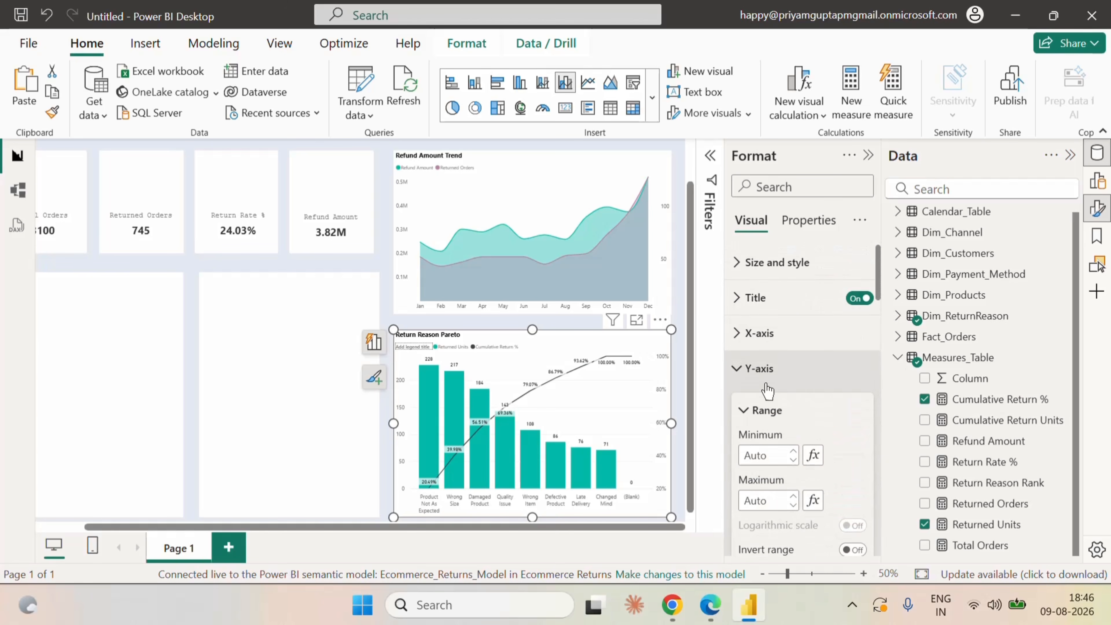
scroll(833, 437, "down", 5)
scroll(834, 444, "down", 10)
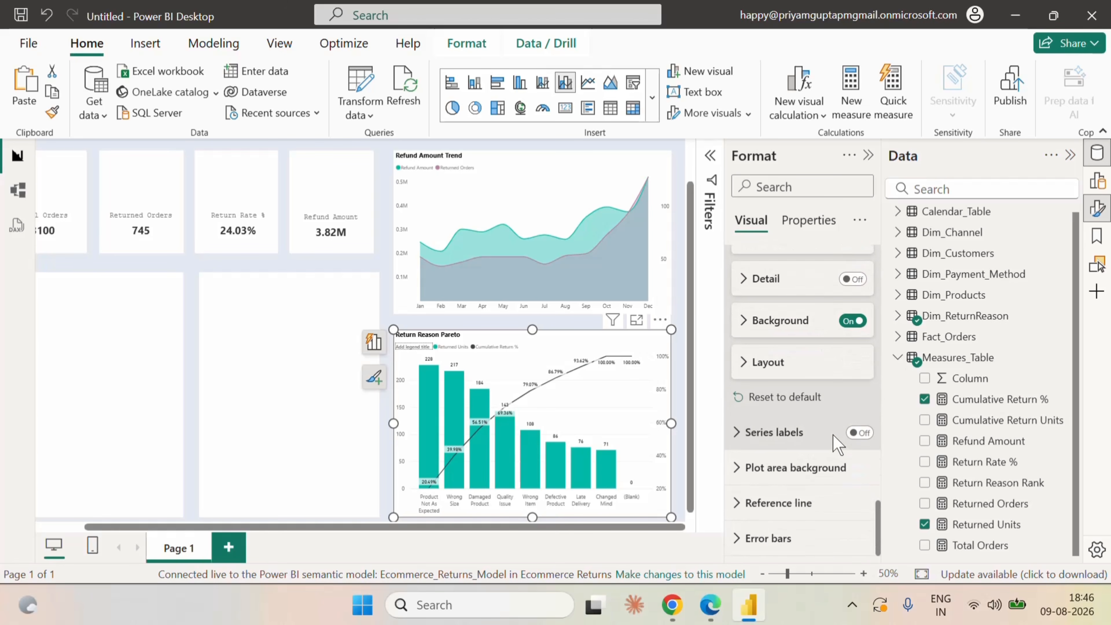
scroll(844, 438, "up", 3)
left_click(850, 494)
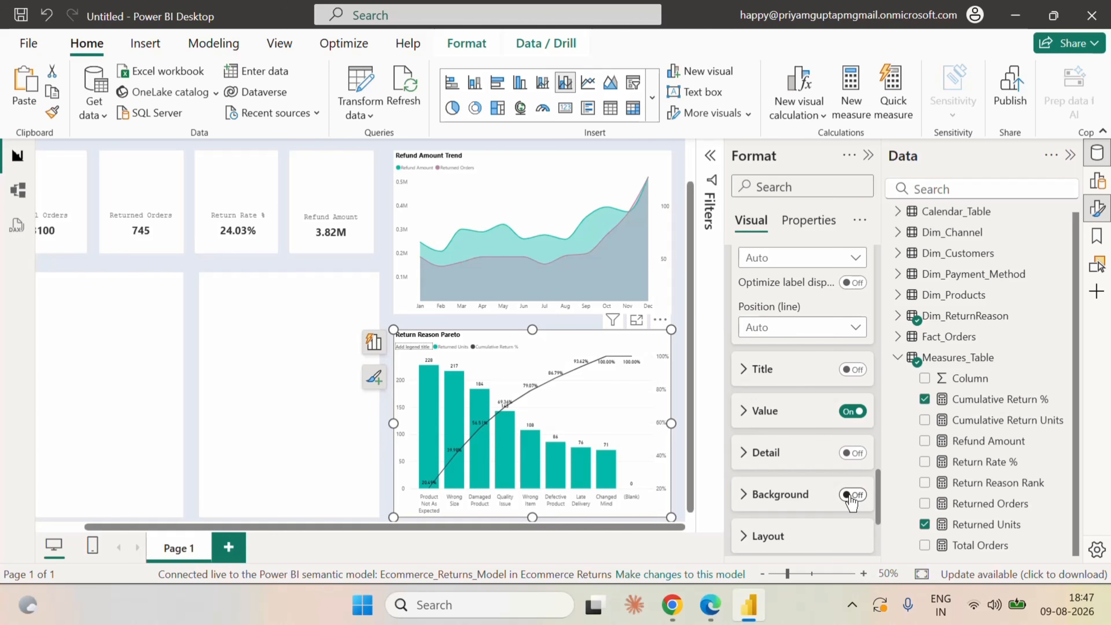
Filter the Pareto chart on Return_Reason with basic filtering to include every reason except (Blank).
left_click(868, 156)
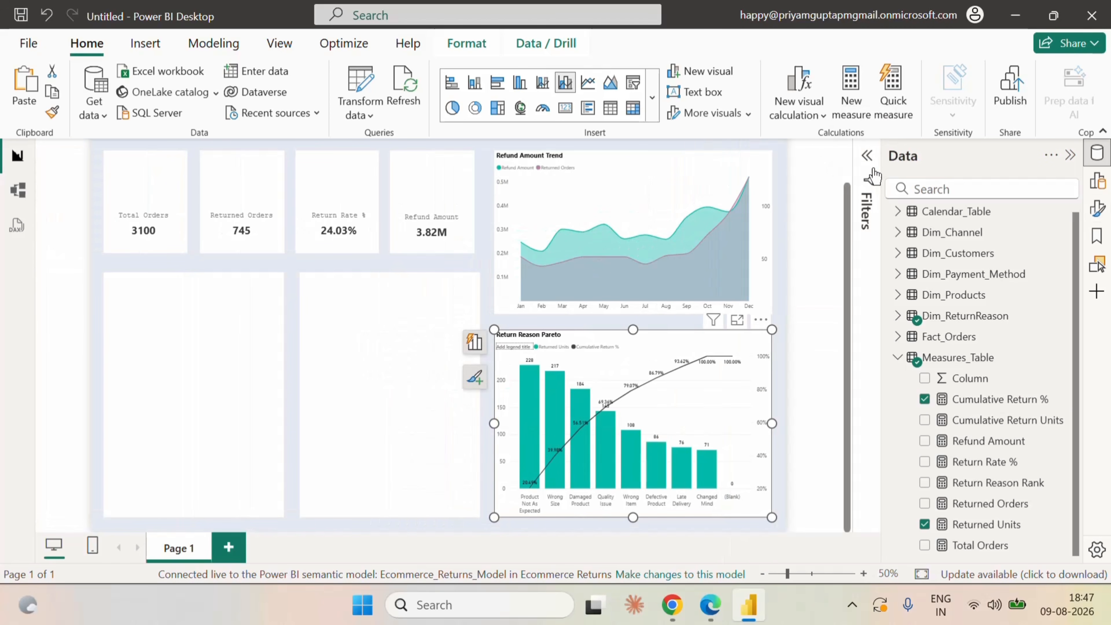
left_click(853, 201)
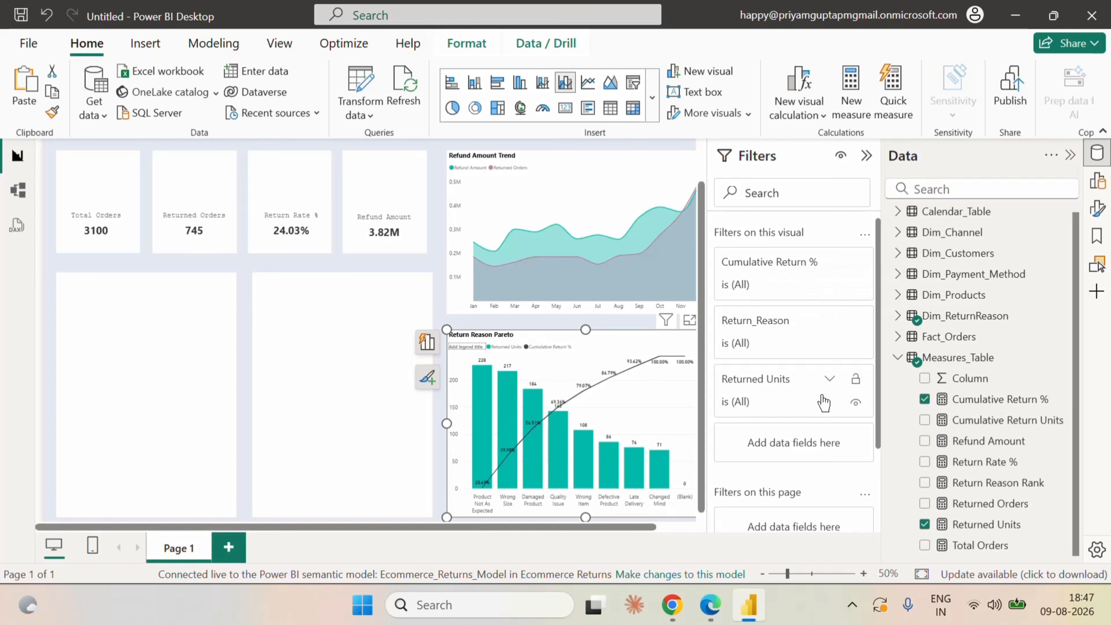
left_click(830, 320)
scroll(803, 472, "down", 2)
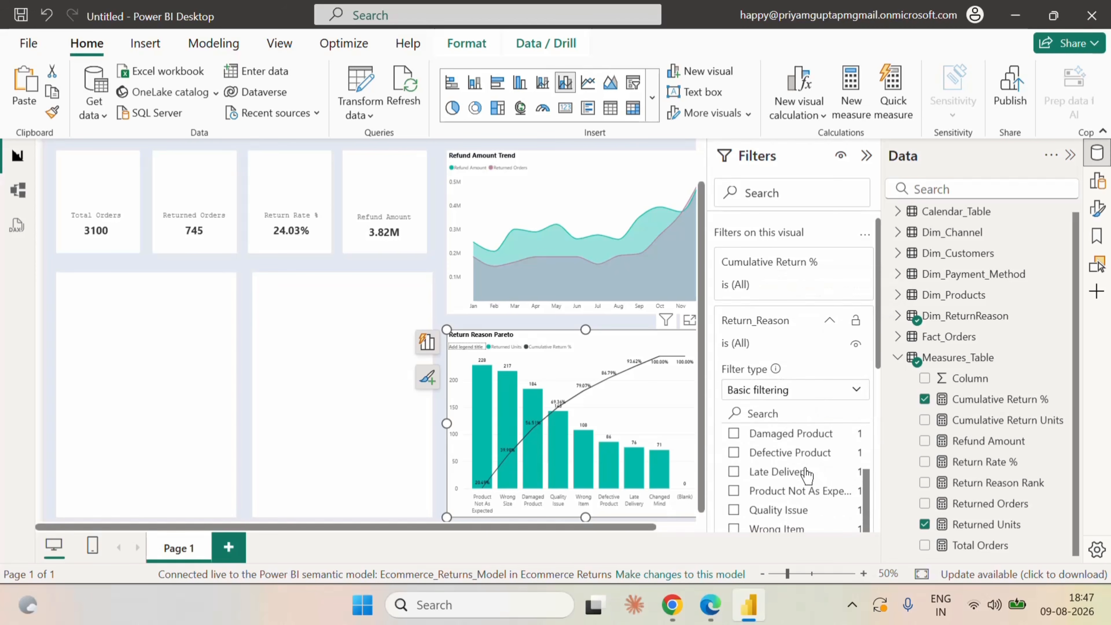
scroll(743, 464, "up", 2)
left_click(734, 438)
left_click(734, 456)
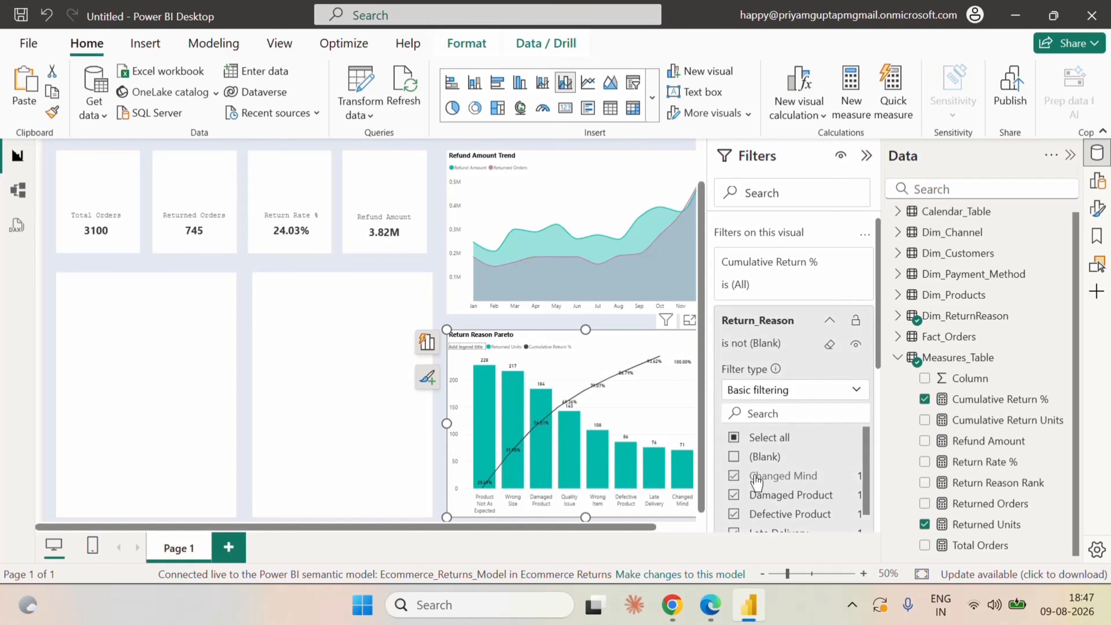
left_click(830, 321)
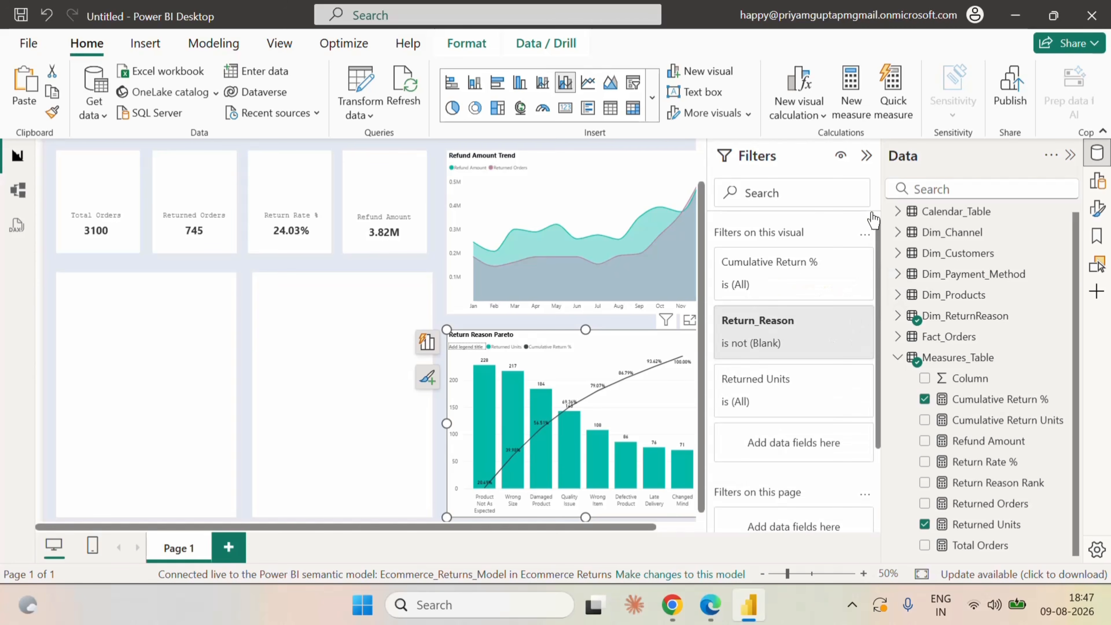
left_click(866, 156)
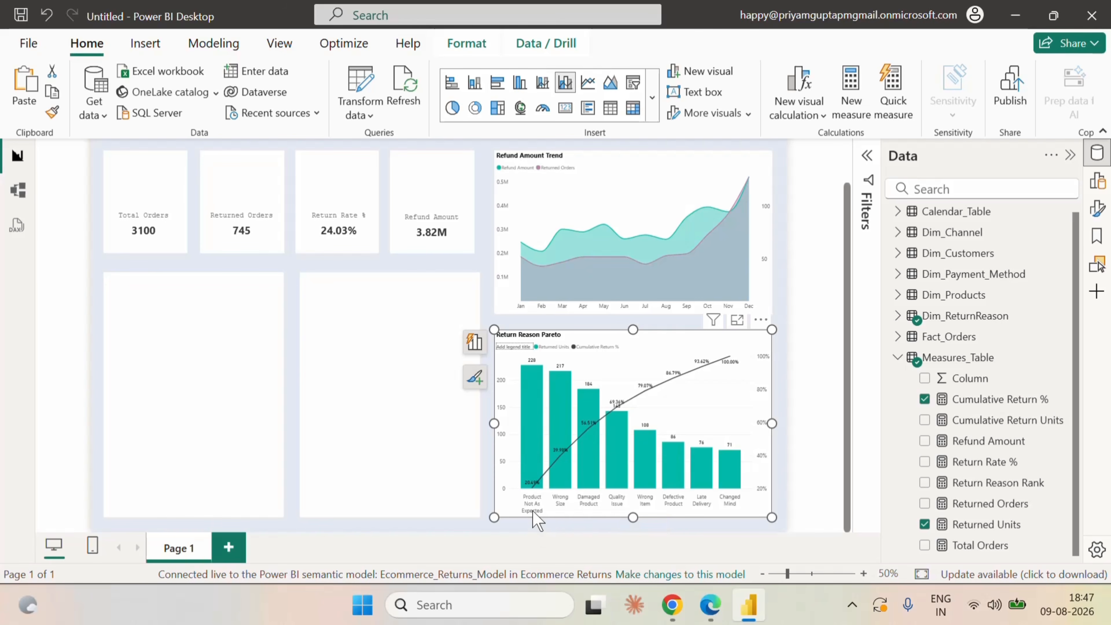
mouse_move(535, 490)
mouse_move(558, 460)
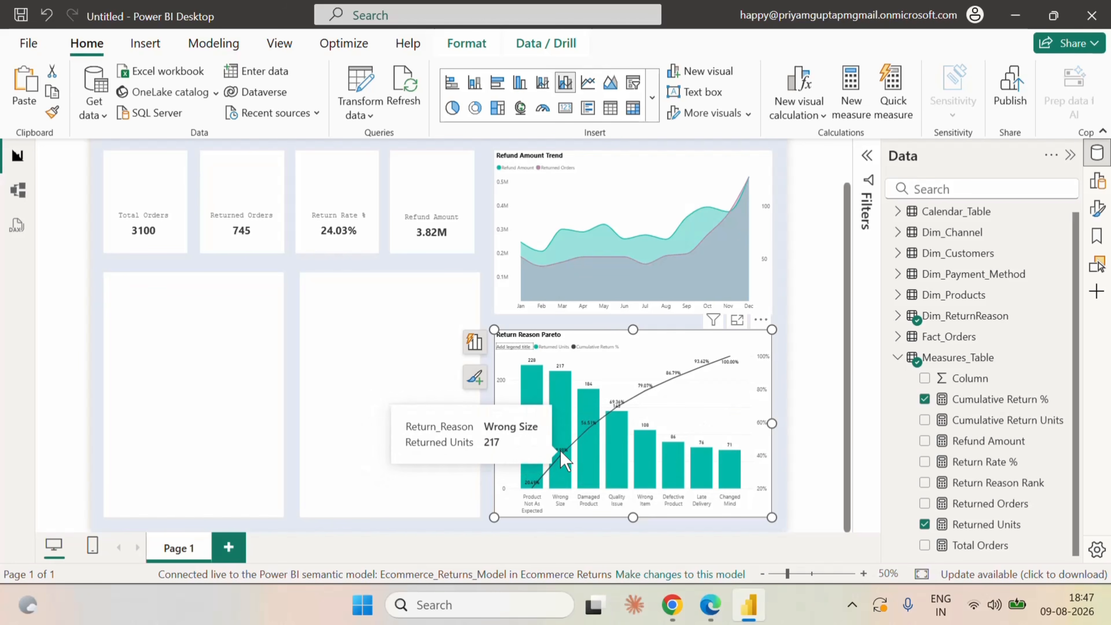
mouse_move(587, 429)
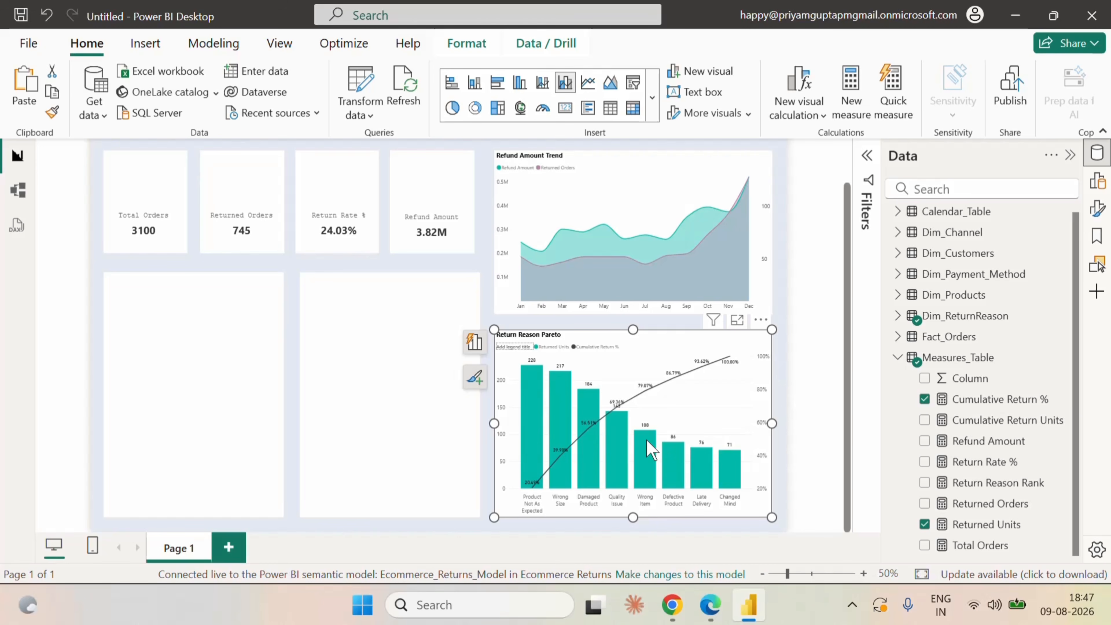
Try to copy the Refund Amount Trend chart's formatting onto the Return Reason Pareto chart.
left_click(730, 158)
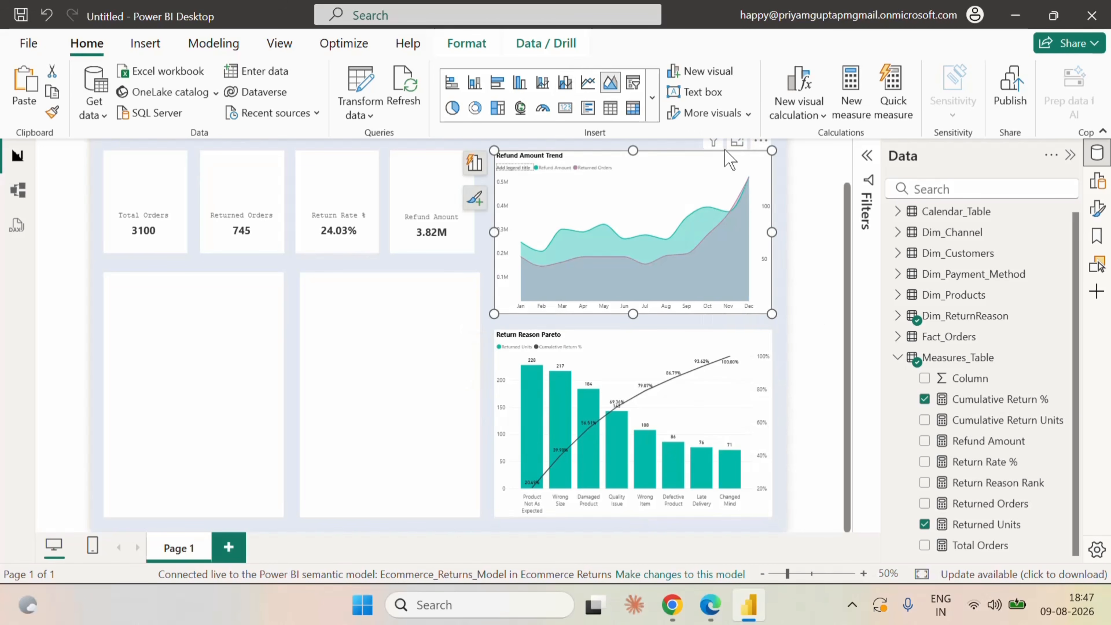
left_click(52, 115)
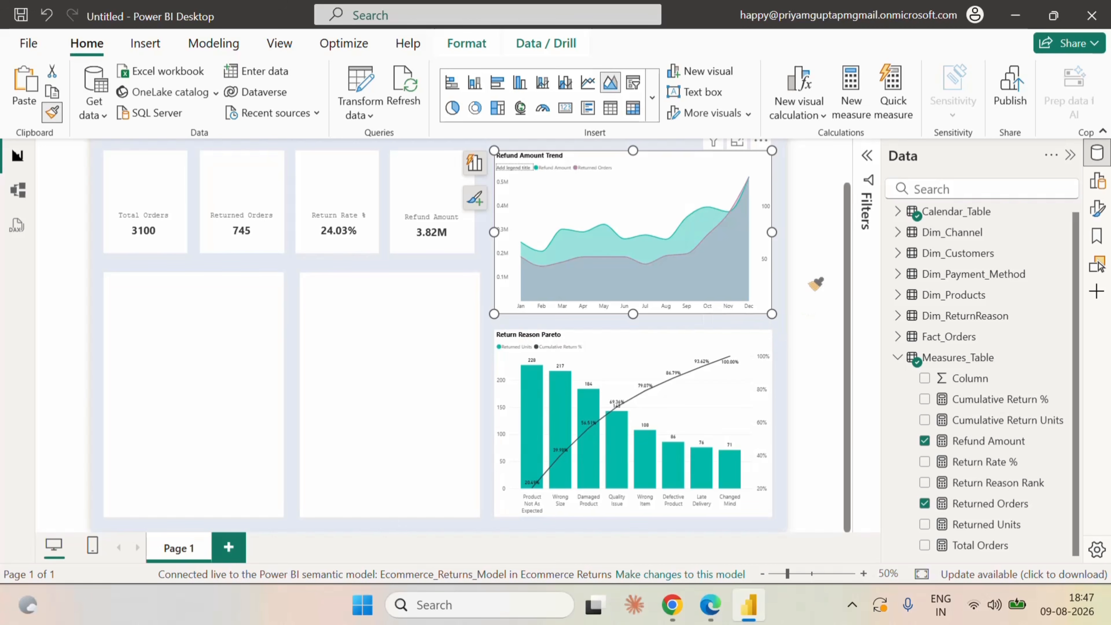
left_click(816, 283)
left_click(747, 343)
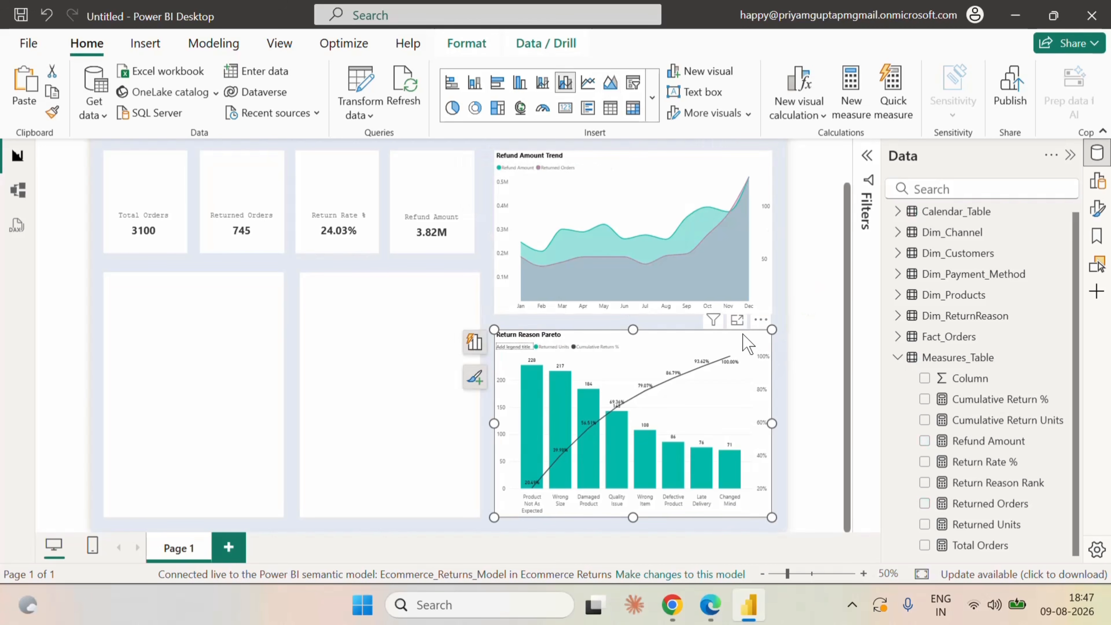
Turn off the horizontal gridlines of the Return Reason Pareto chart and deselect it.
left_click(1097, 181)
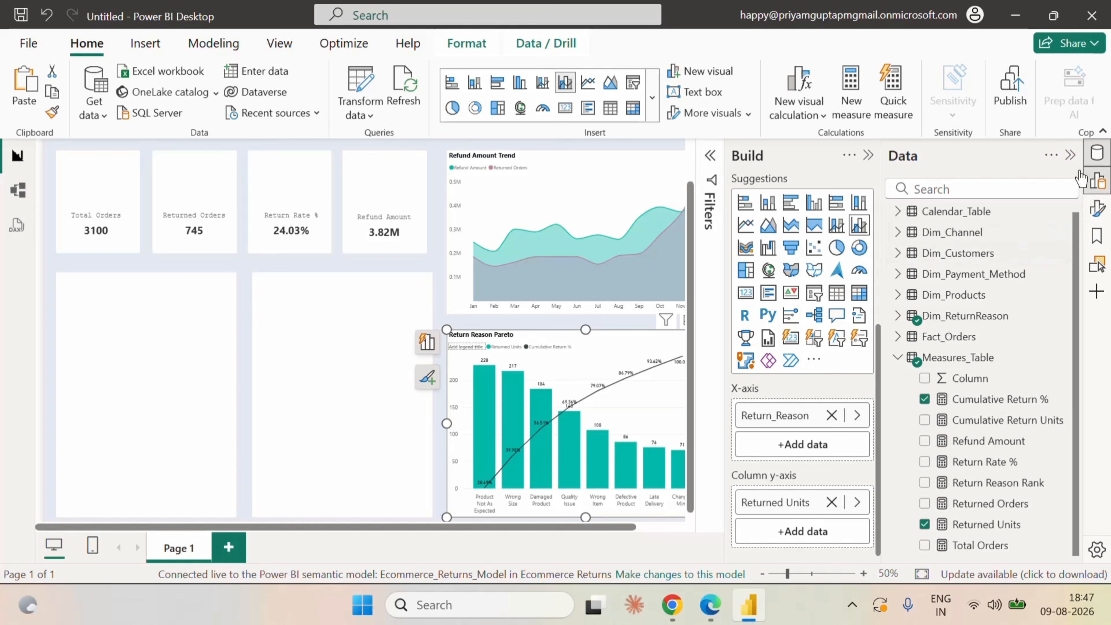
left_click(1092, 215)
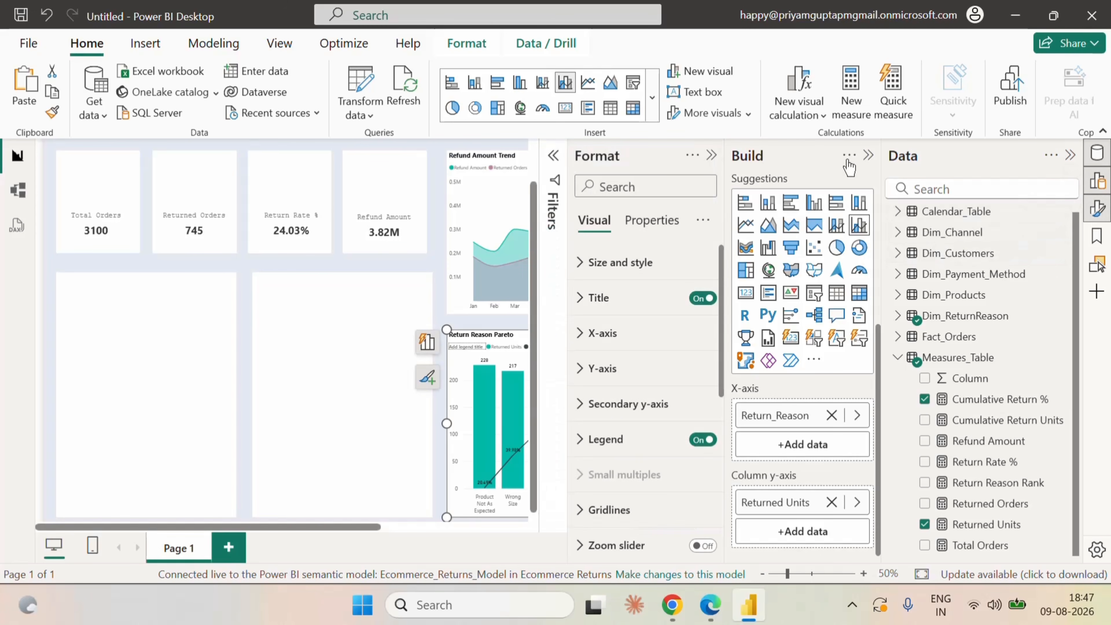
left_click(869, 155)
scroll(776, 451, "down", 2)
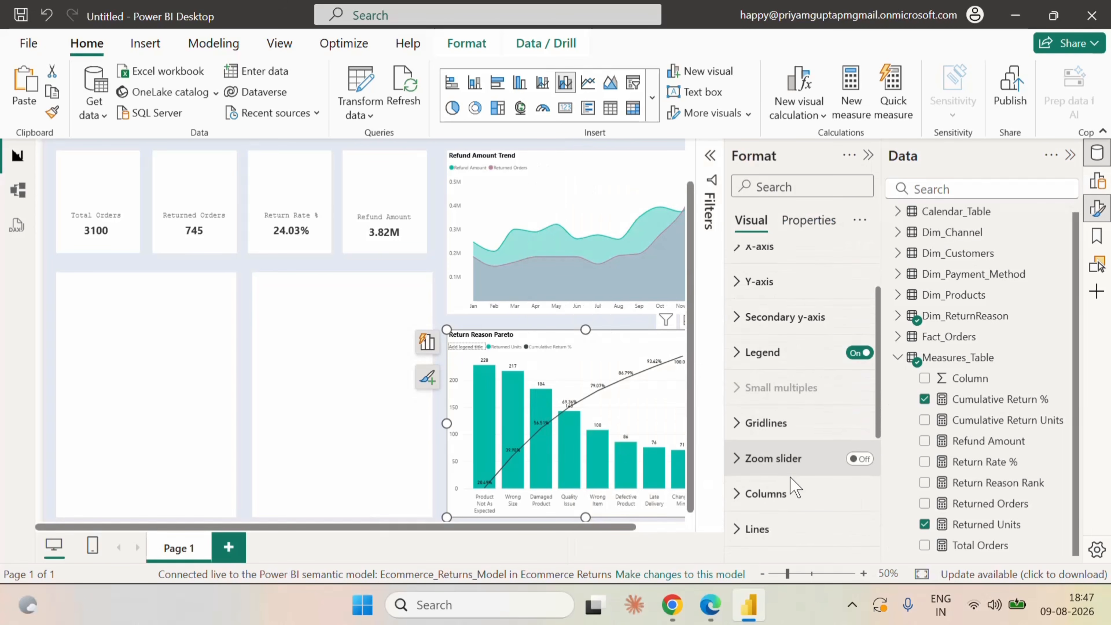
left_click(767, 422)
left_click(858, 383)
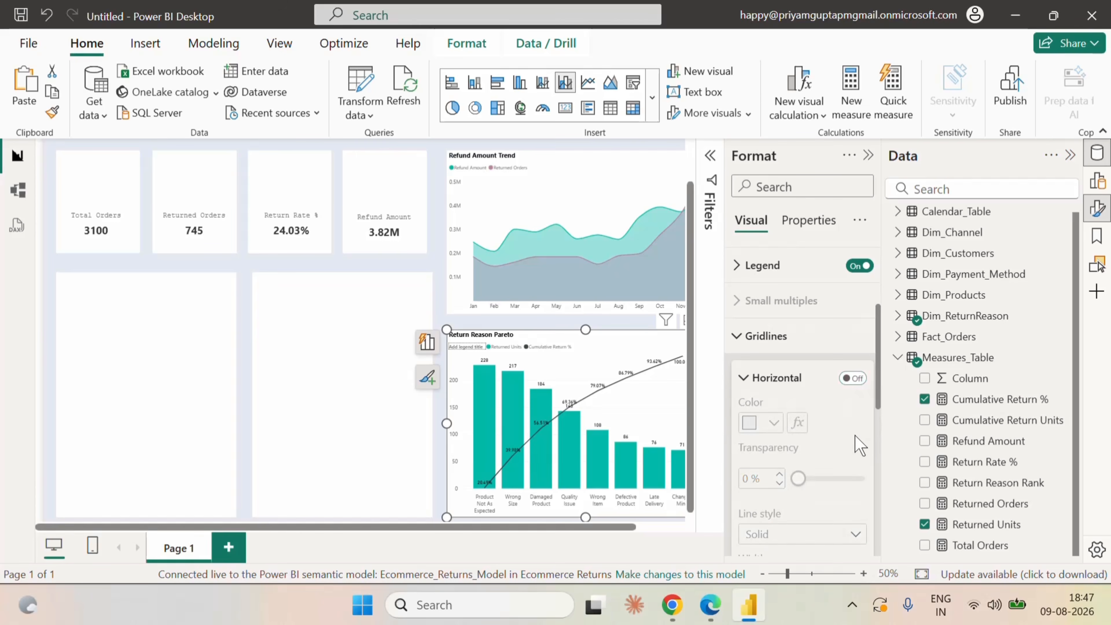
scroll(857, 443, "down", 2)
scroll(858, 444, "down", 2)
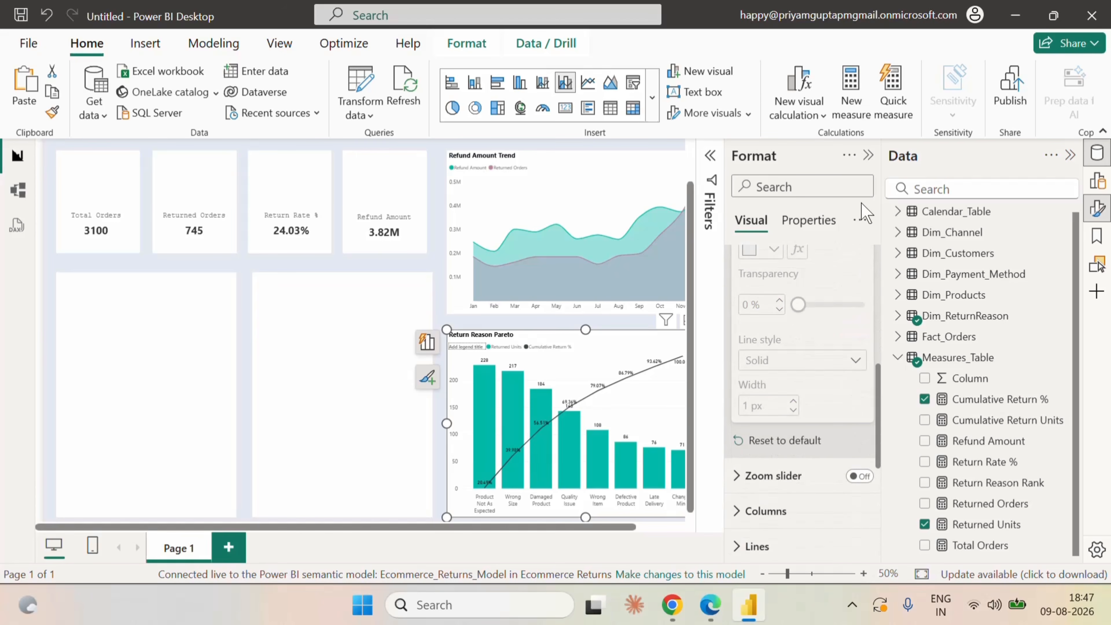
left_click(868, 156)
left_click(819, 272)
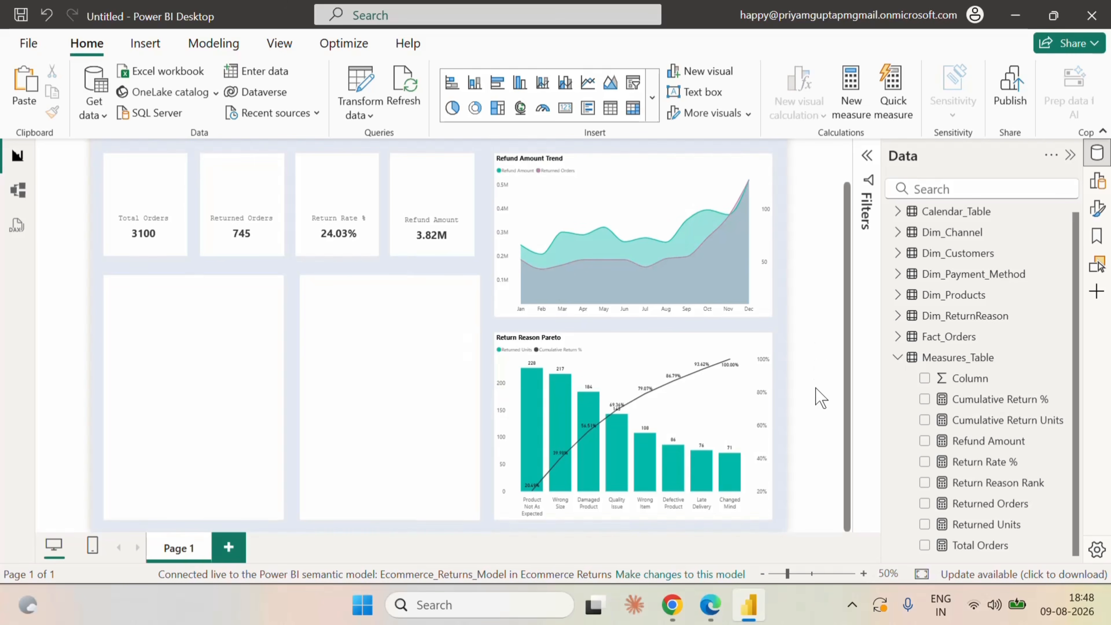
Insert an empty clustered bar chart and fit it to the blank card beside the Return Reason Pareto chart.
scroll(821, 396, "up", 1)
left_click(898, 357)
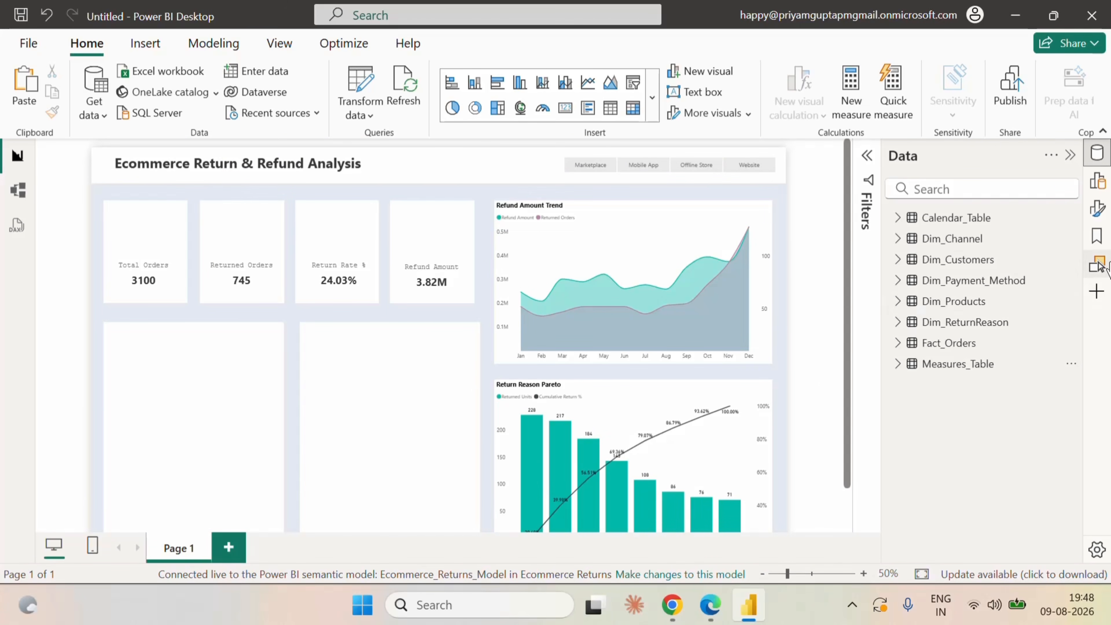
left_click(1096, 209)
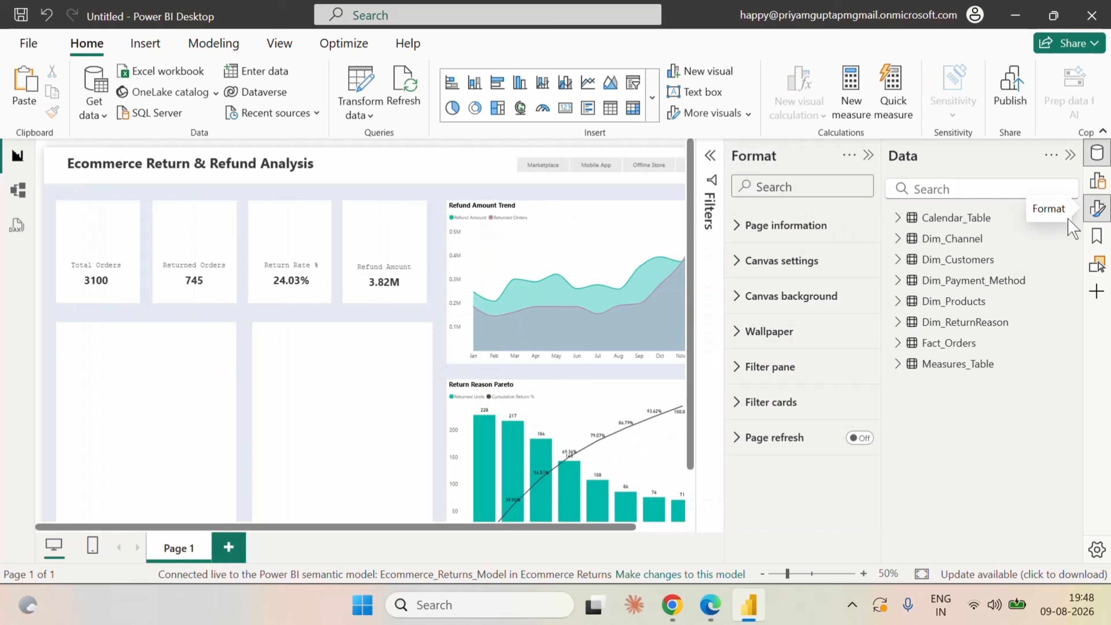
left_click(1096, 209)
left_click(1097, 181)
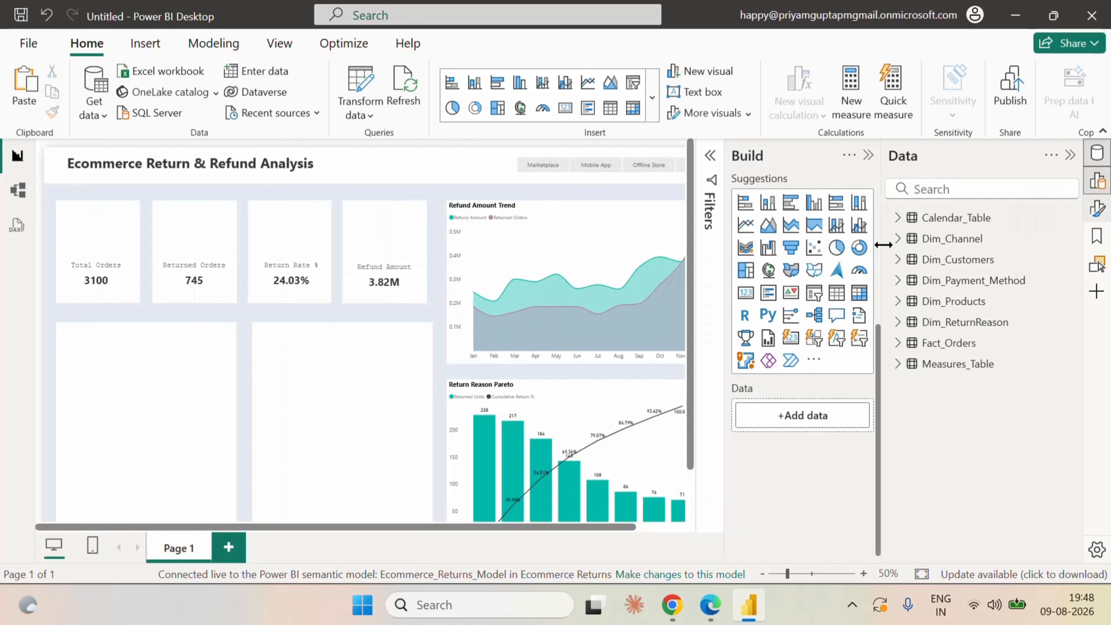
left_click(789, 212)
left_click_drag(166, 234, 333, 373)
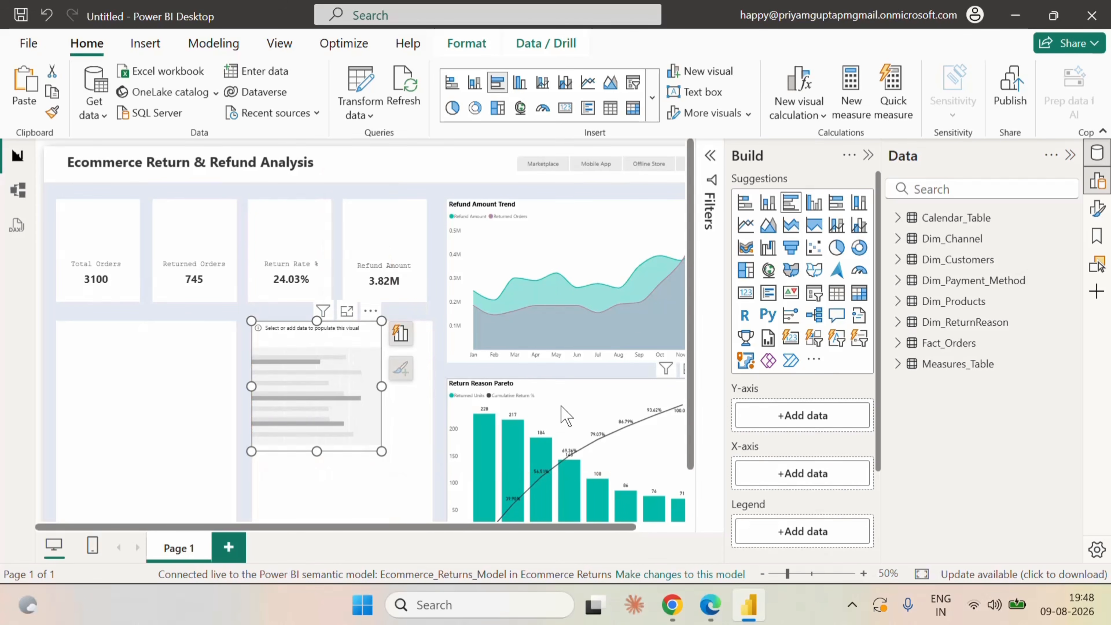
scroll(561, 407, "down", 2)
left_click_drag(381, 392, 434, 507)
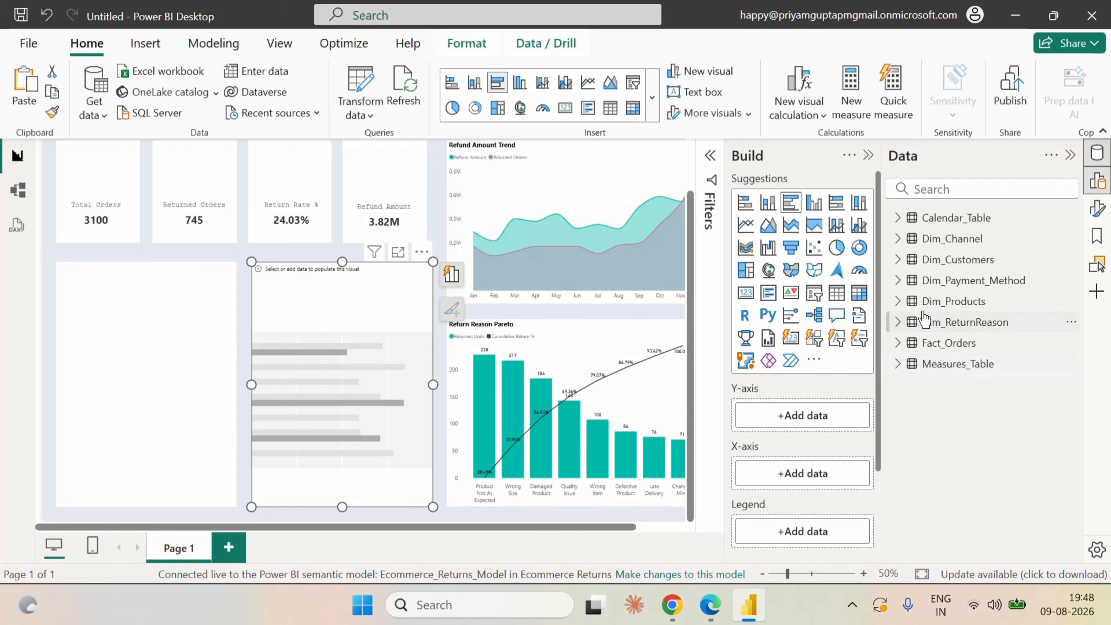
Plot Returned Units and Total Orders on the clustered bar chart's X-axis by product Category on the Y-axis.
left_click(898, 302)
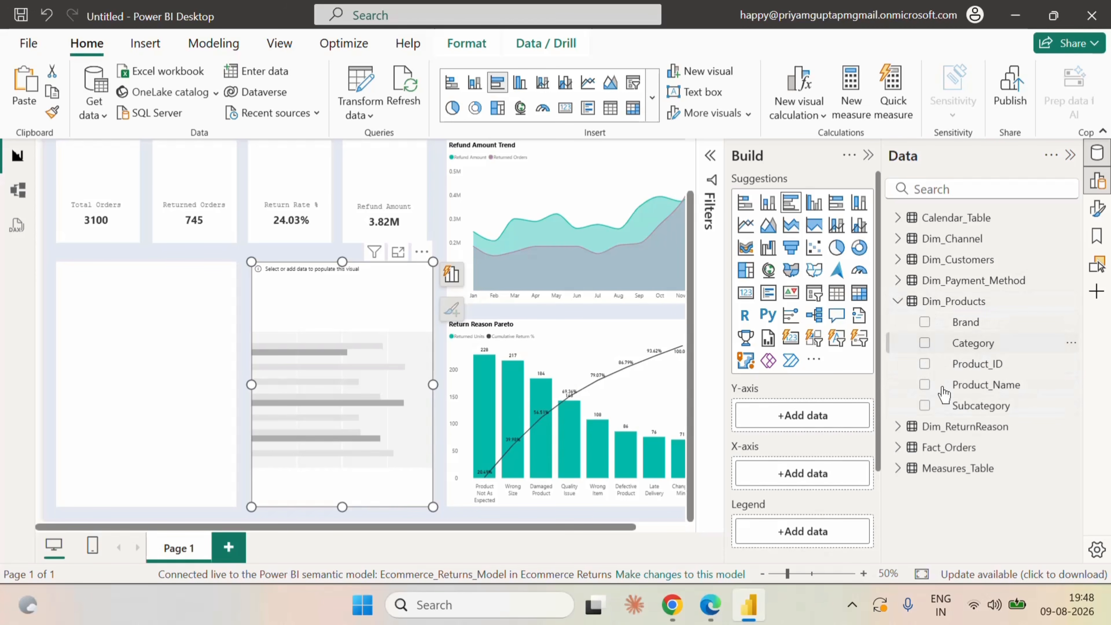
left_click(924, 343)
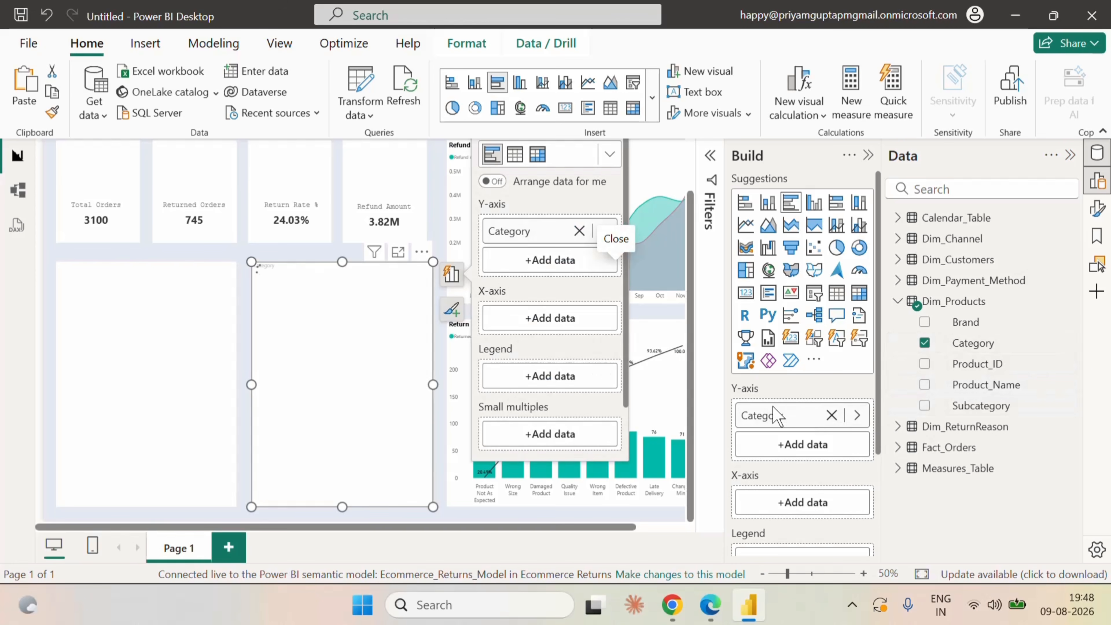
scroll(783, 437, "down", 2)
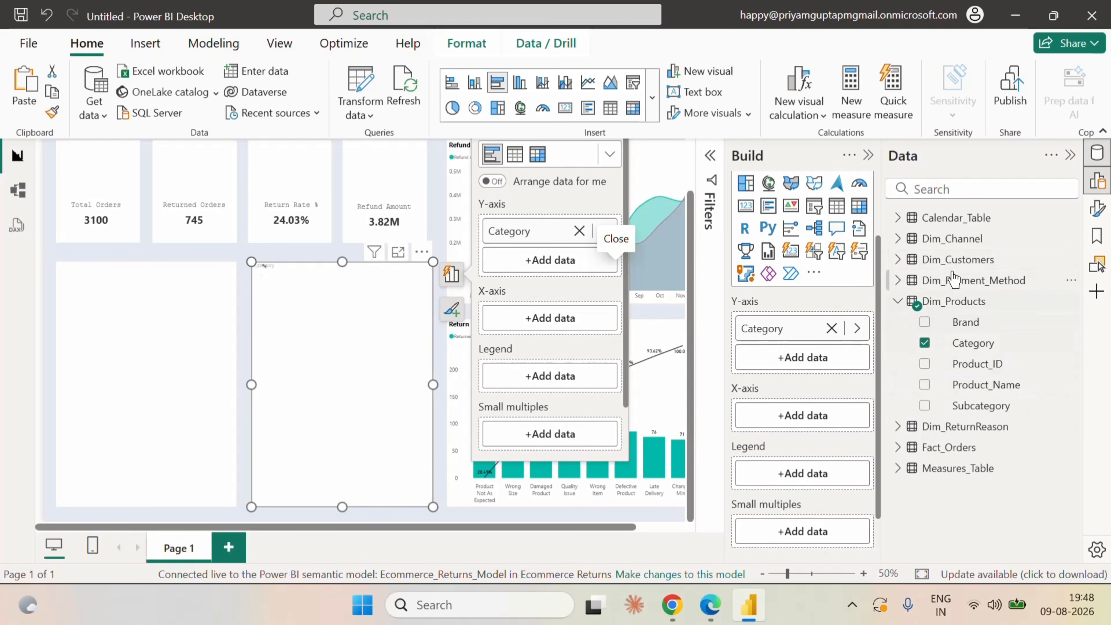
left_click(897, 468)
scroll(1004, 490, "down", 2)
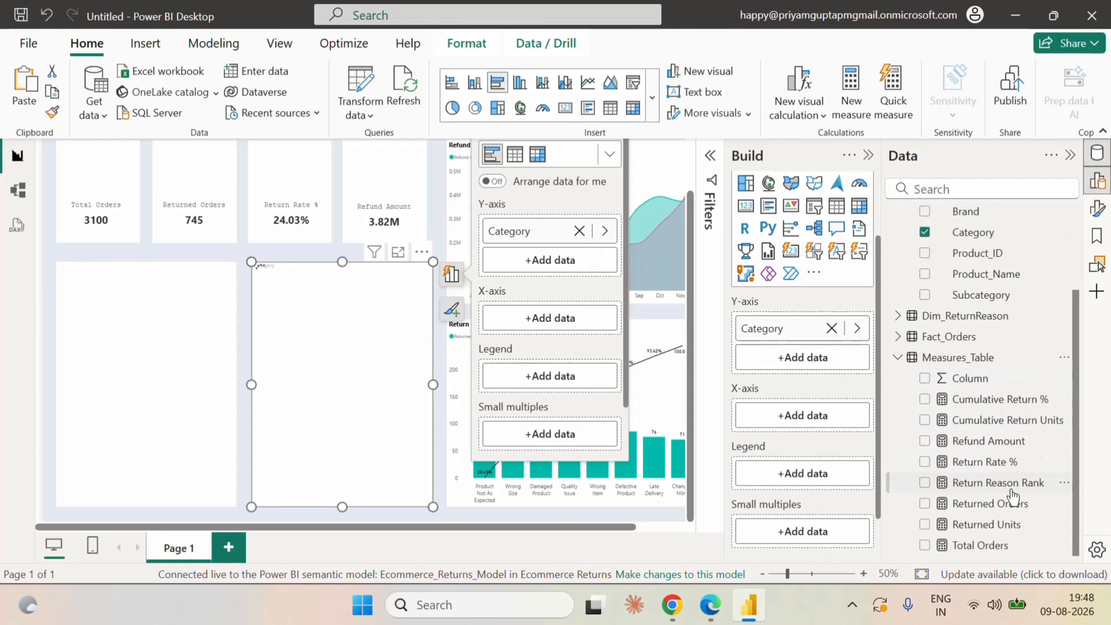
left_click(925, 524)
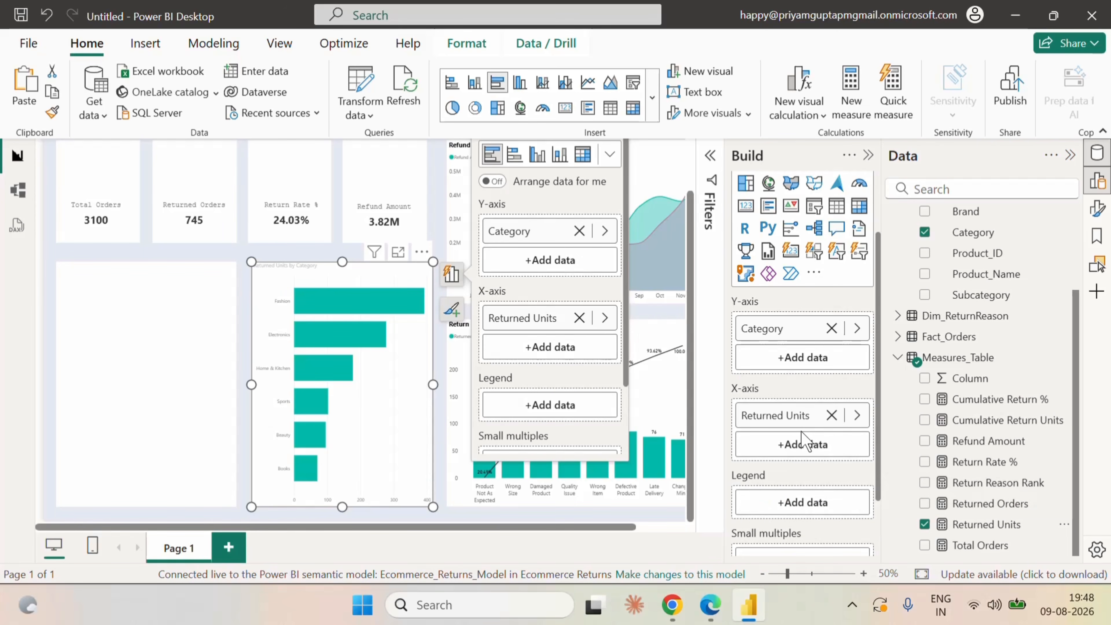
left_click_drag(993, 547, 803, 445)
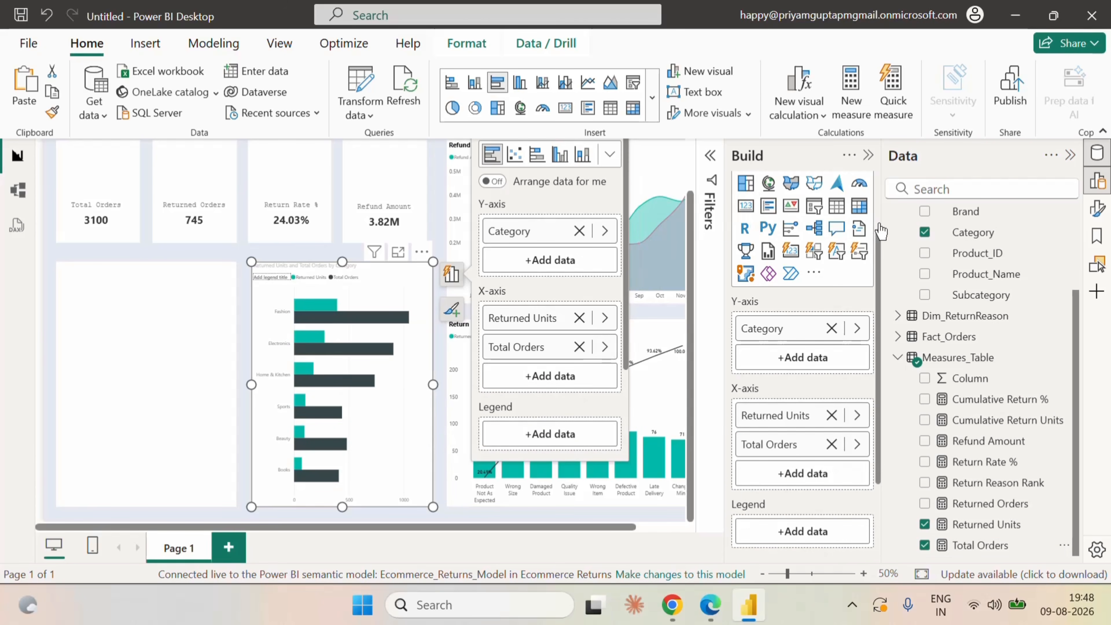
Set the clustered bar chart's space between categories to 27% and space between series to 20%.
left_click(1101, 214)
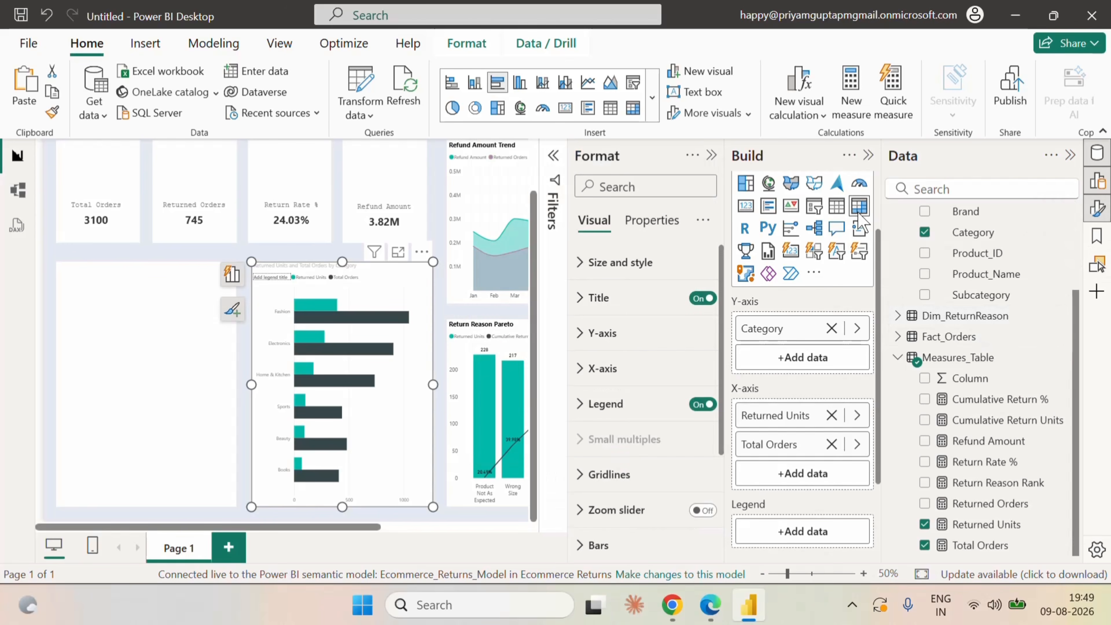
left_click(868, 156)
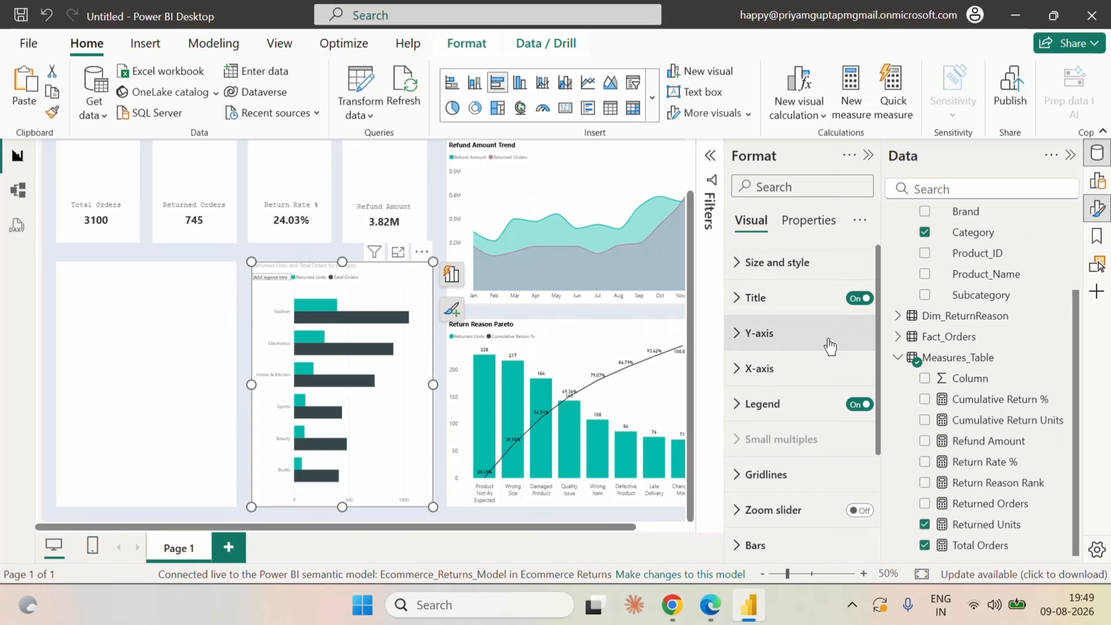
scroll(822, 372, "down", 3)
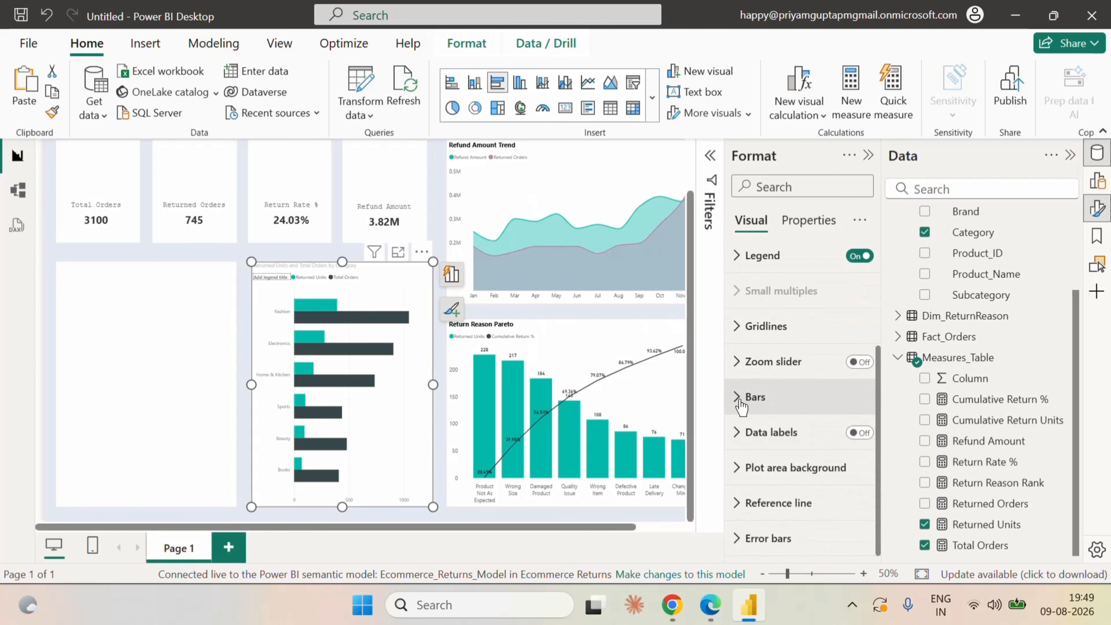
left_click(787, 397)
scroll(831, 435, "down", 5)
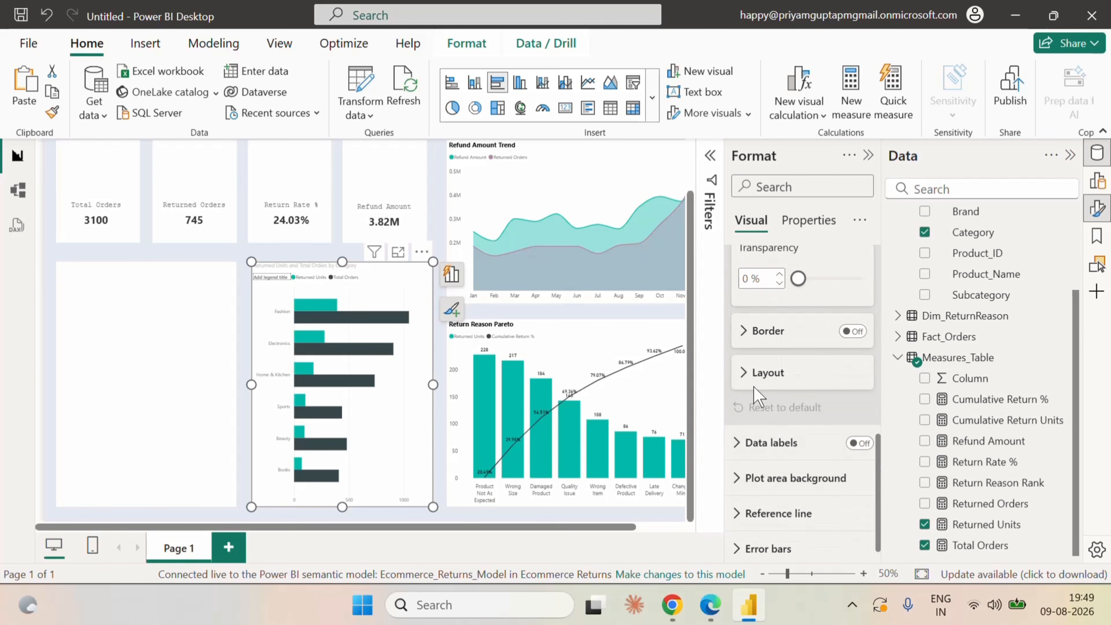
left_click(744, 375)
scroll(829, 420, "down", 1)
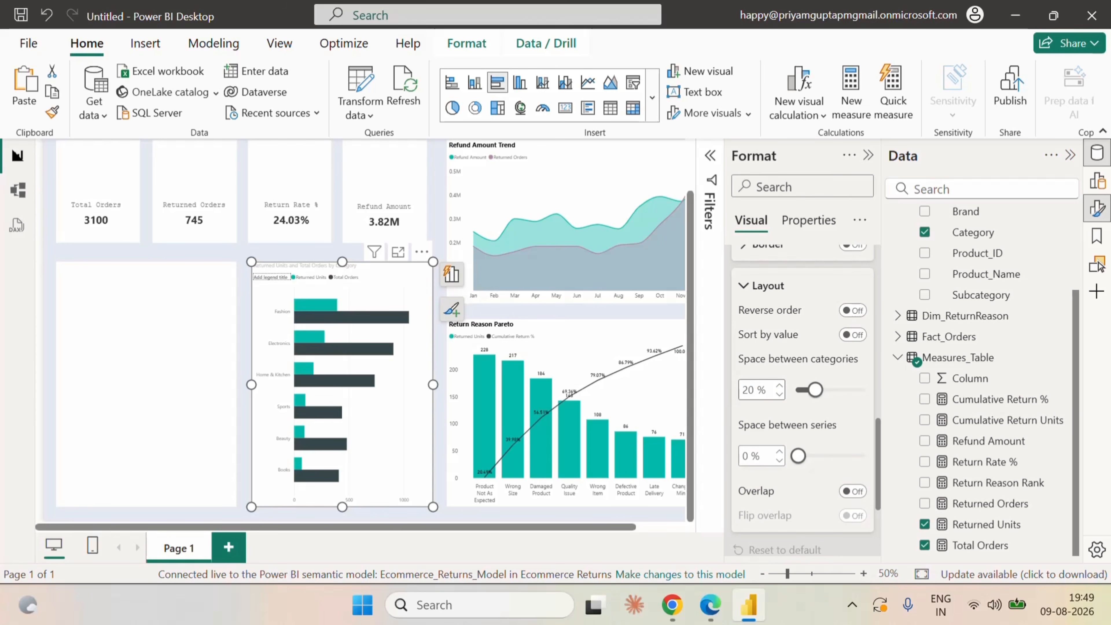
type("27")
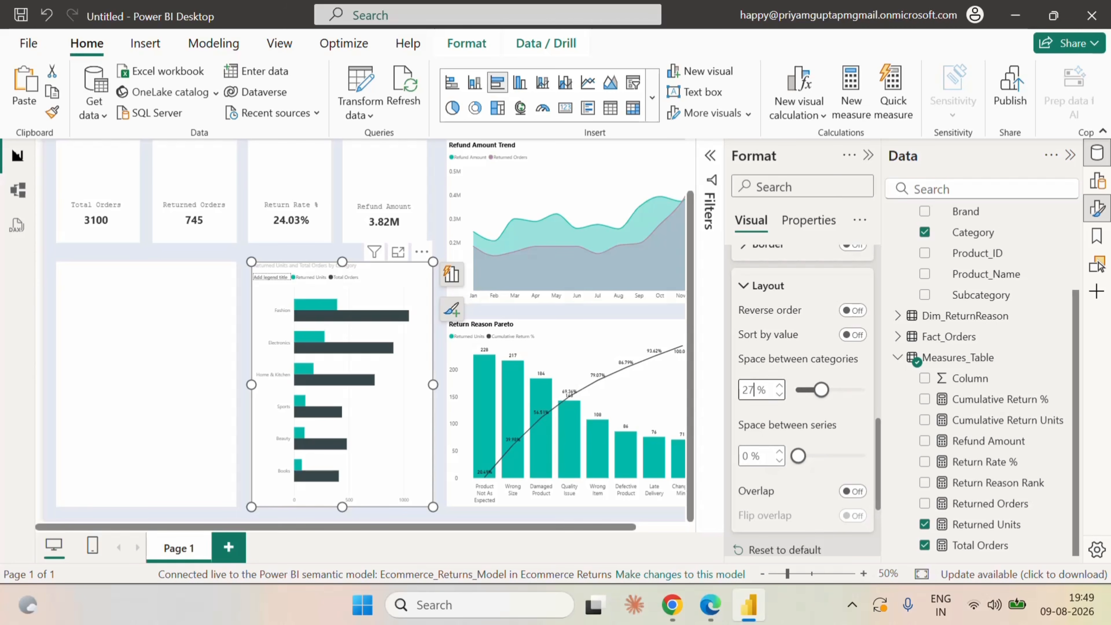
left_click(784, 447)
type("20")
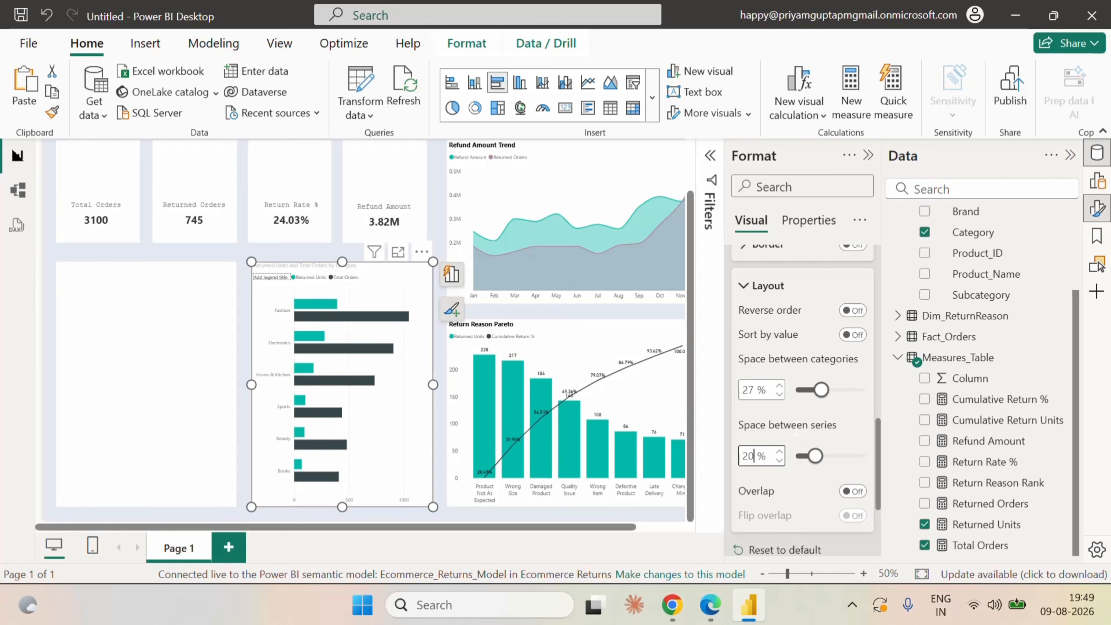
scroll(842, 414, "up", 5)
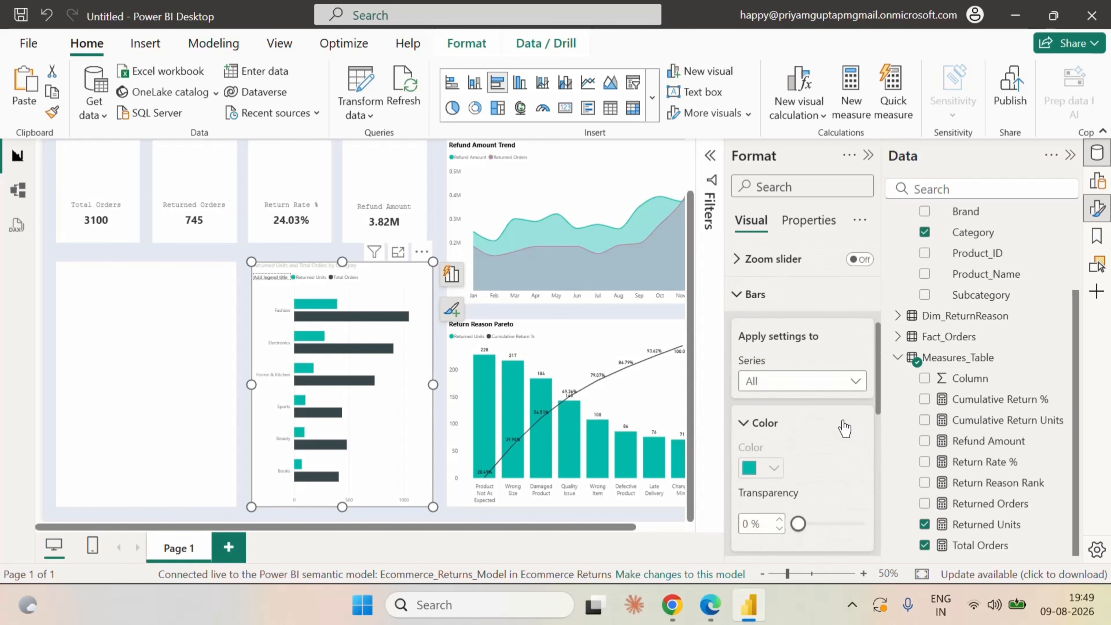
scroll(843, 424, "up", 6)
scroll(844, 424, "down", 5)
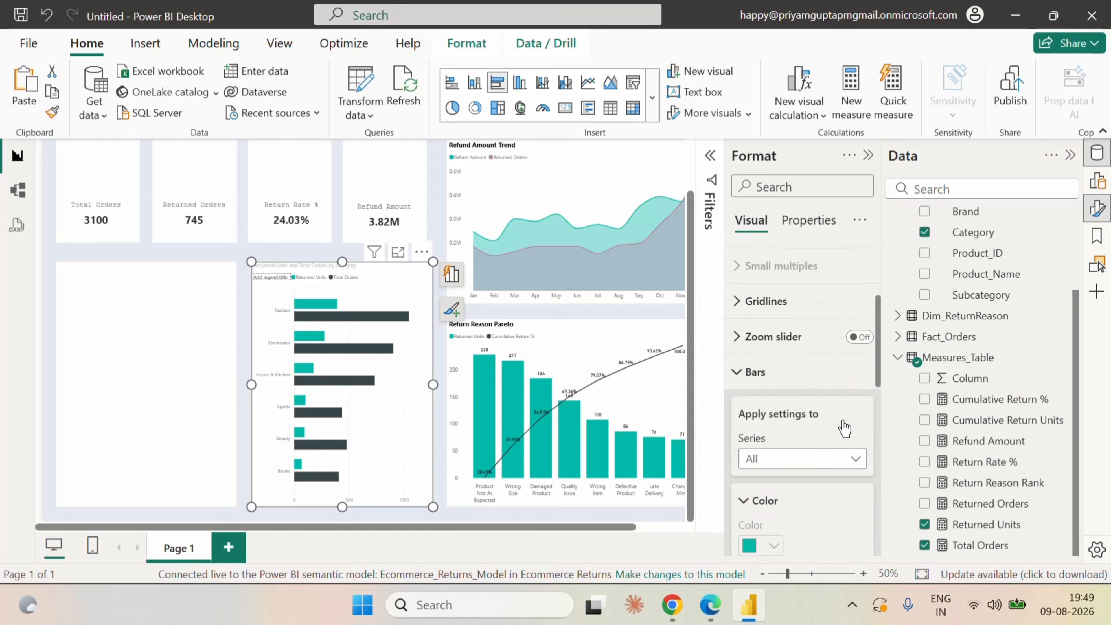
left_click(740, 372)
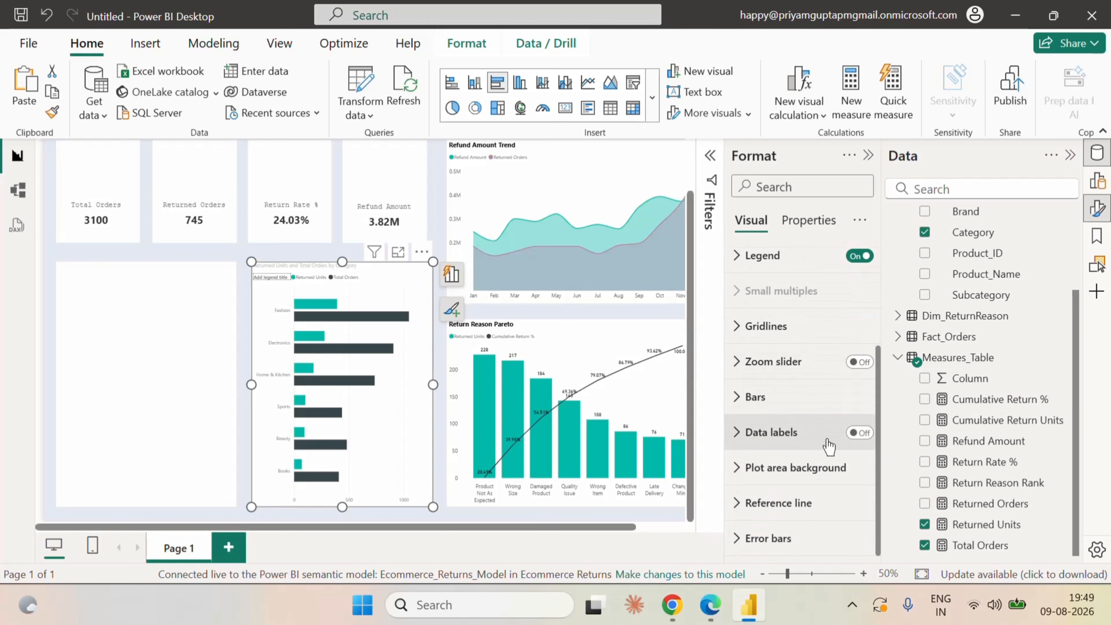
Turn on data labels for all series of the clustered bar chart and position them at Outside end.
left_click(869, 433)
left_click(744, 440)
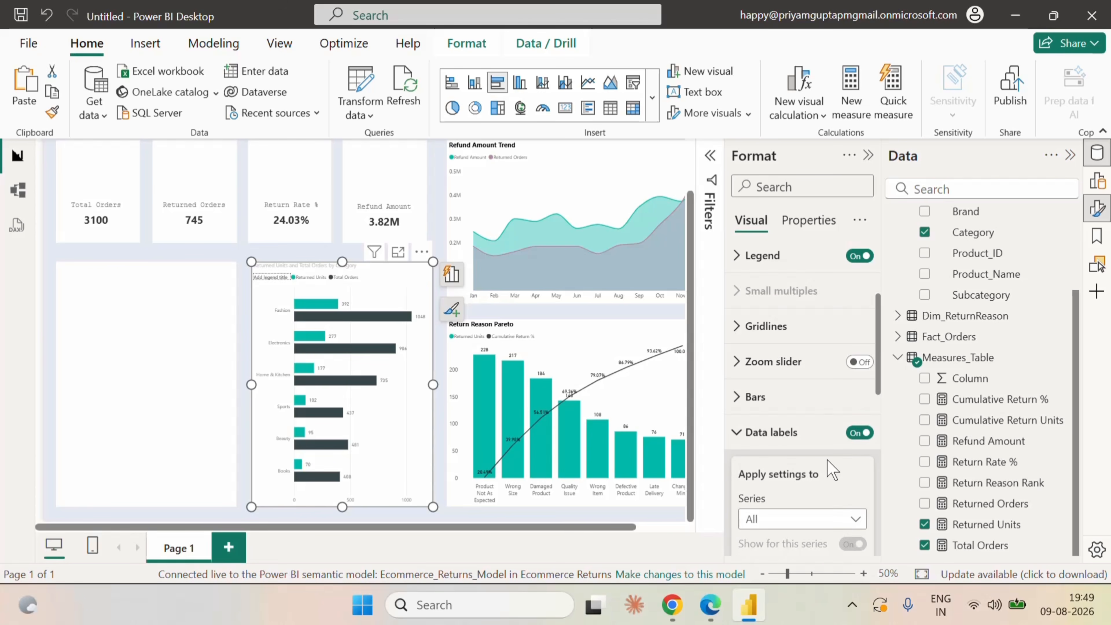
scroll(831, 471, "down", 4)
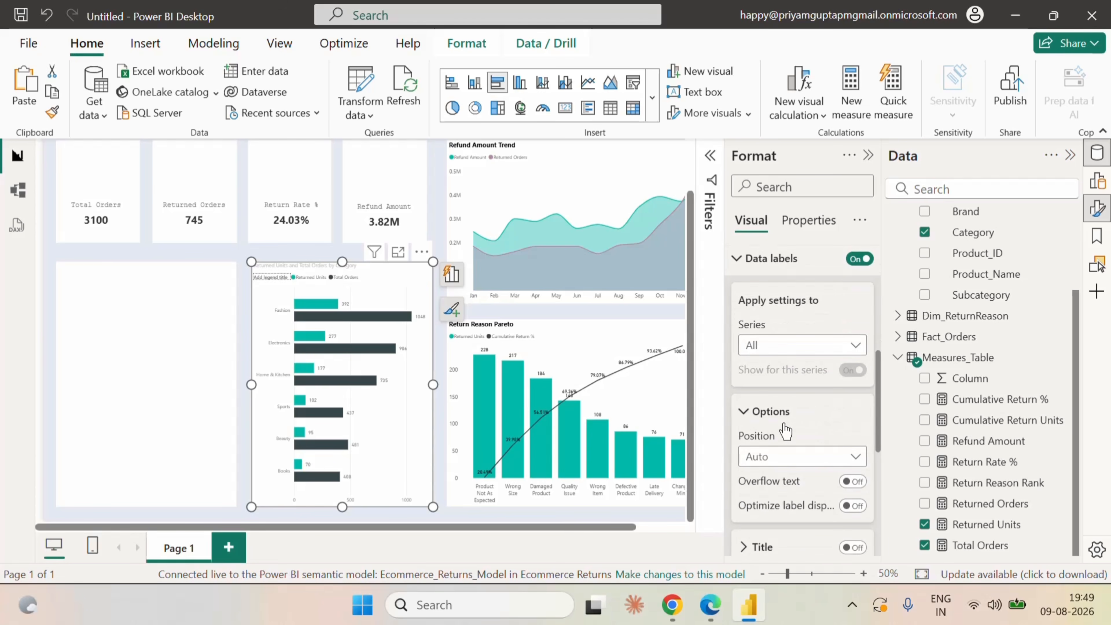
left_click(783, 459)
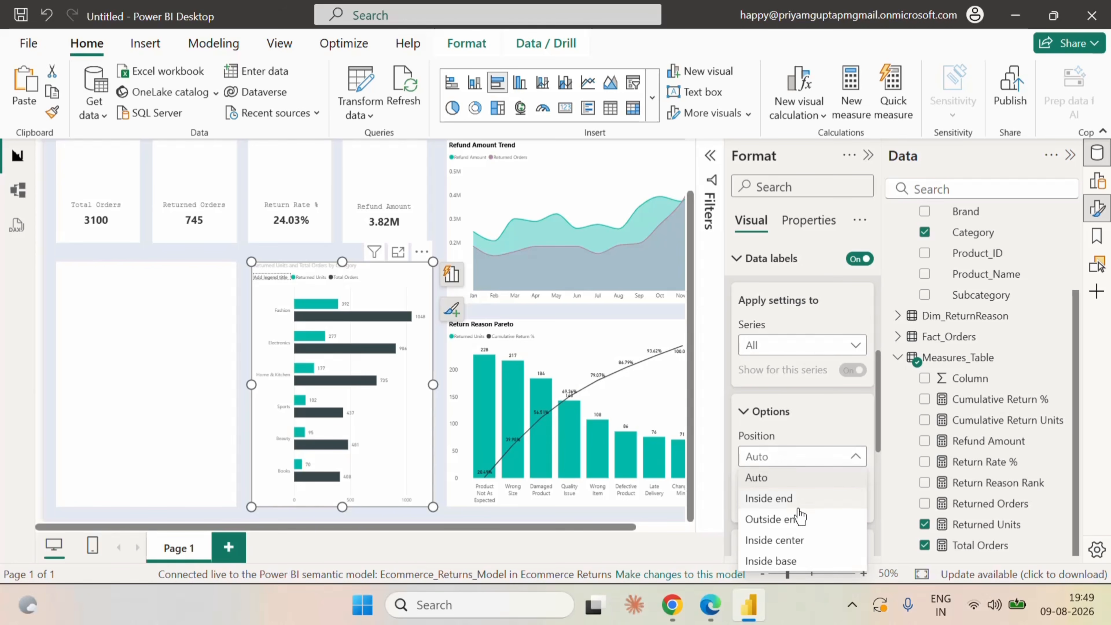
left_click(797, 521)
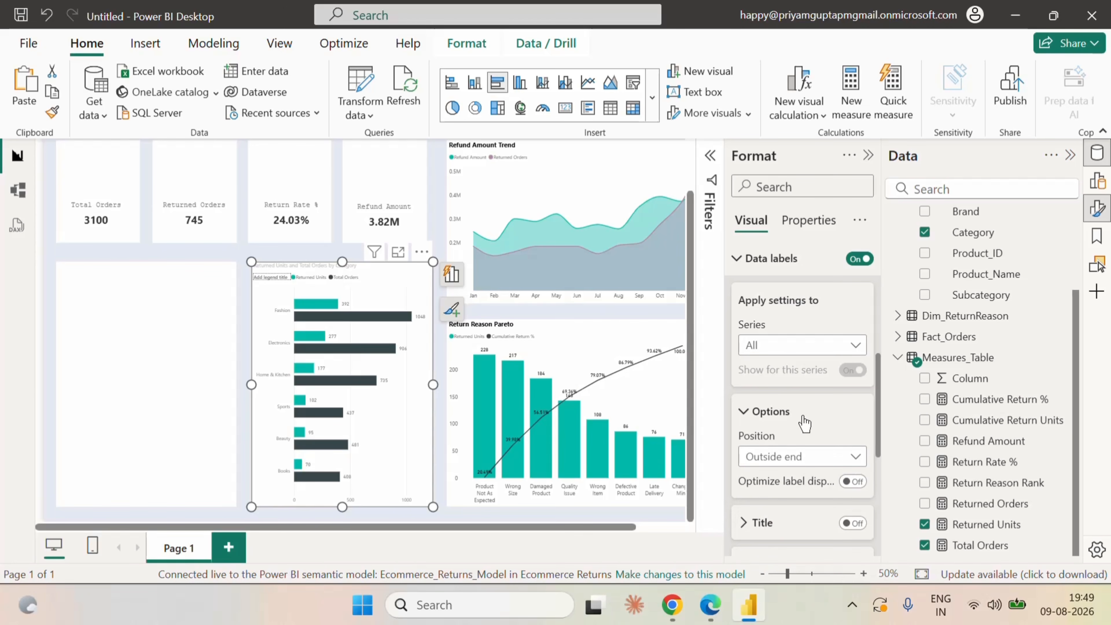
scroll(804, 423, "up", 3)
left_click(739, 444)
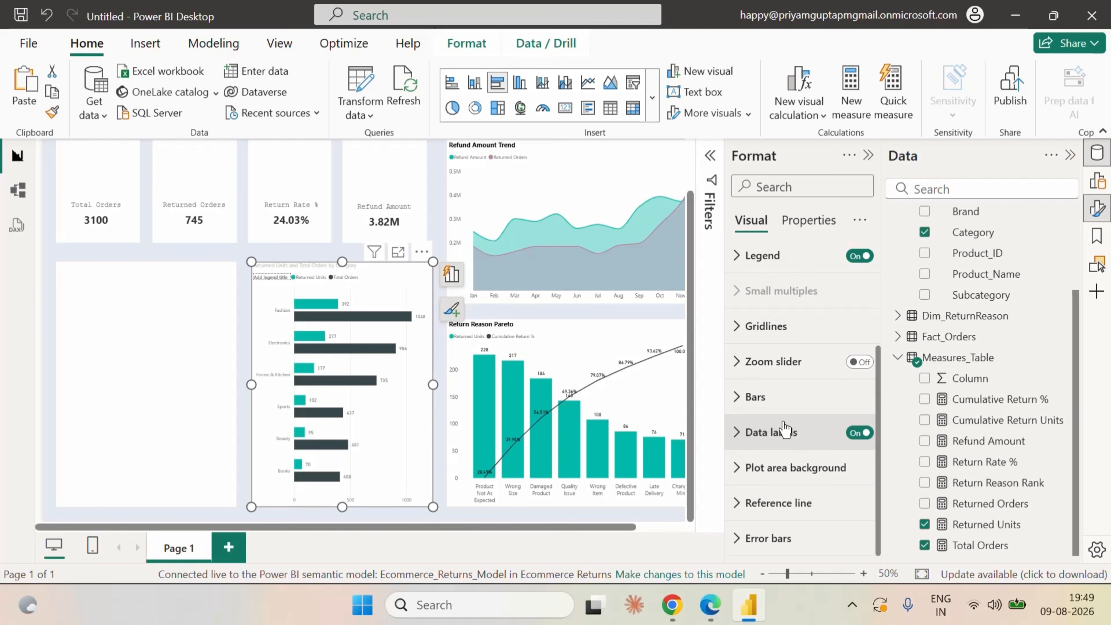
Color the Returned Units bars of the clustered bar chart with the lightest red theme shade.
left_click(745, 398)
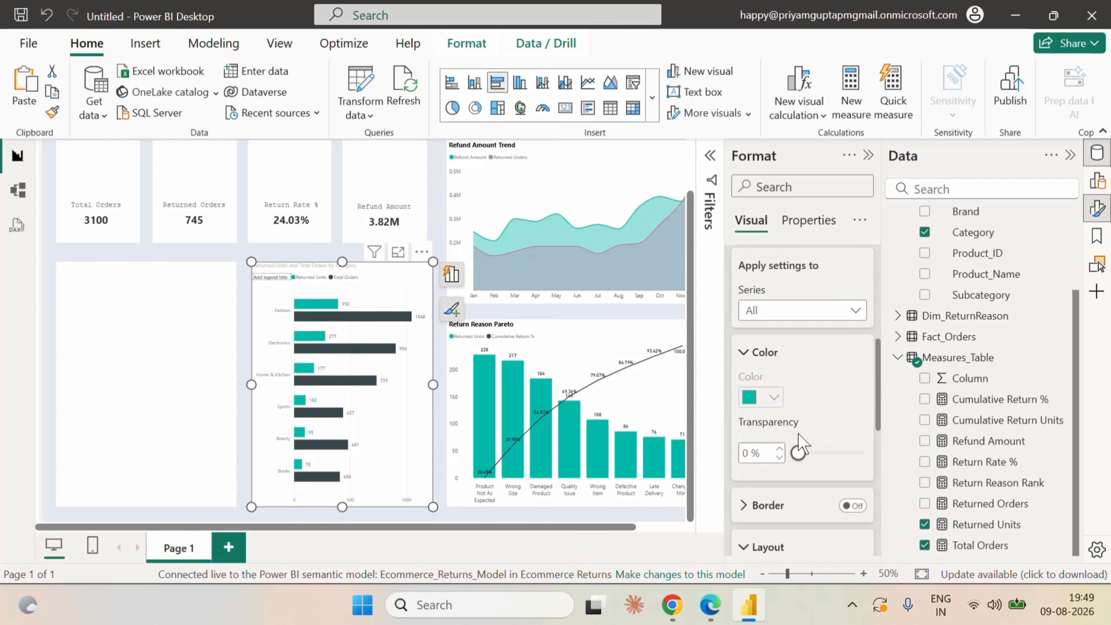
left_click(783, 315)
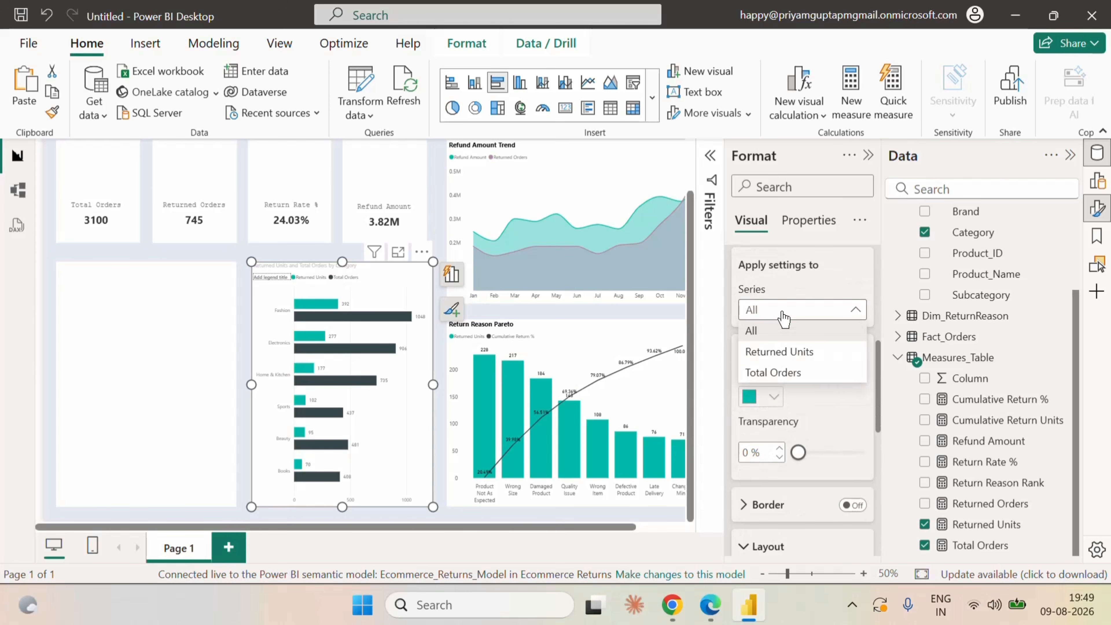
left_click(783, 352)
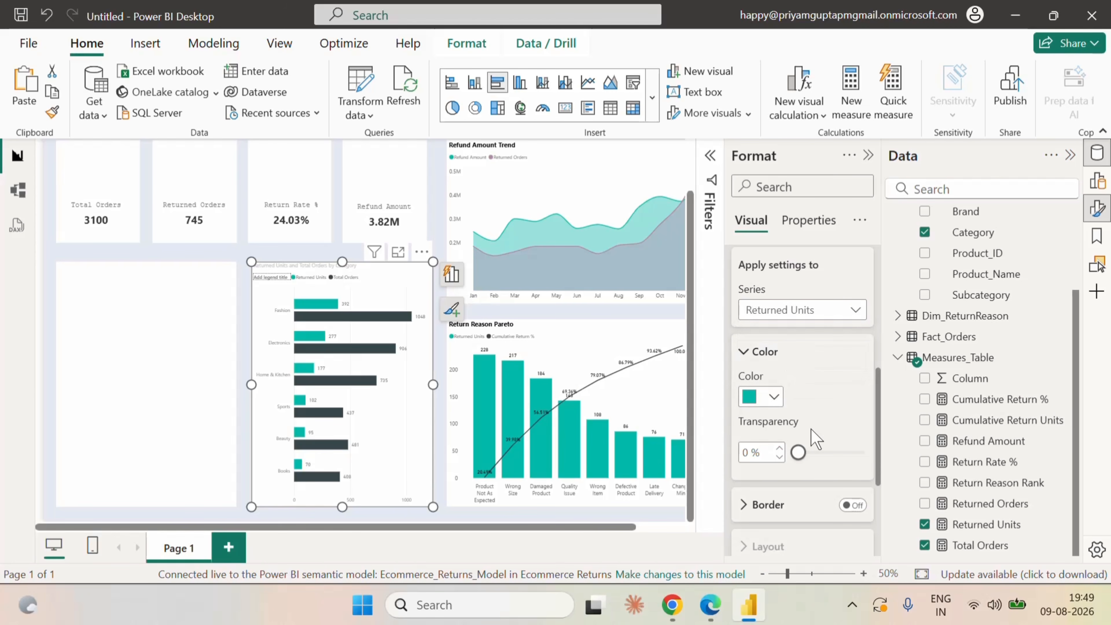
left_click(772, 397)
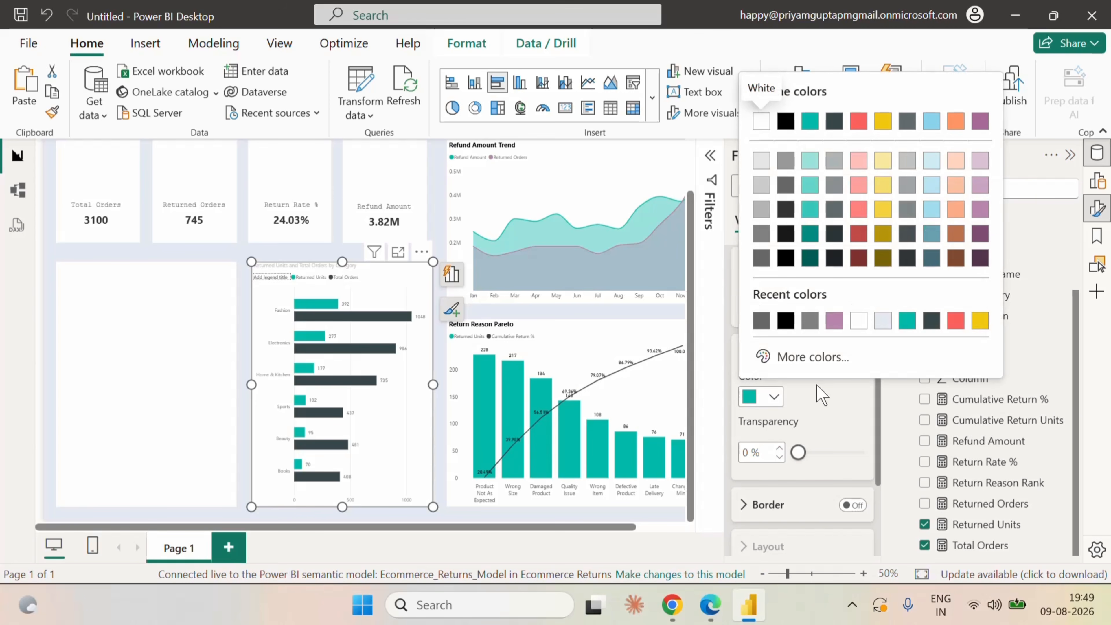
left_click(858, 161)
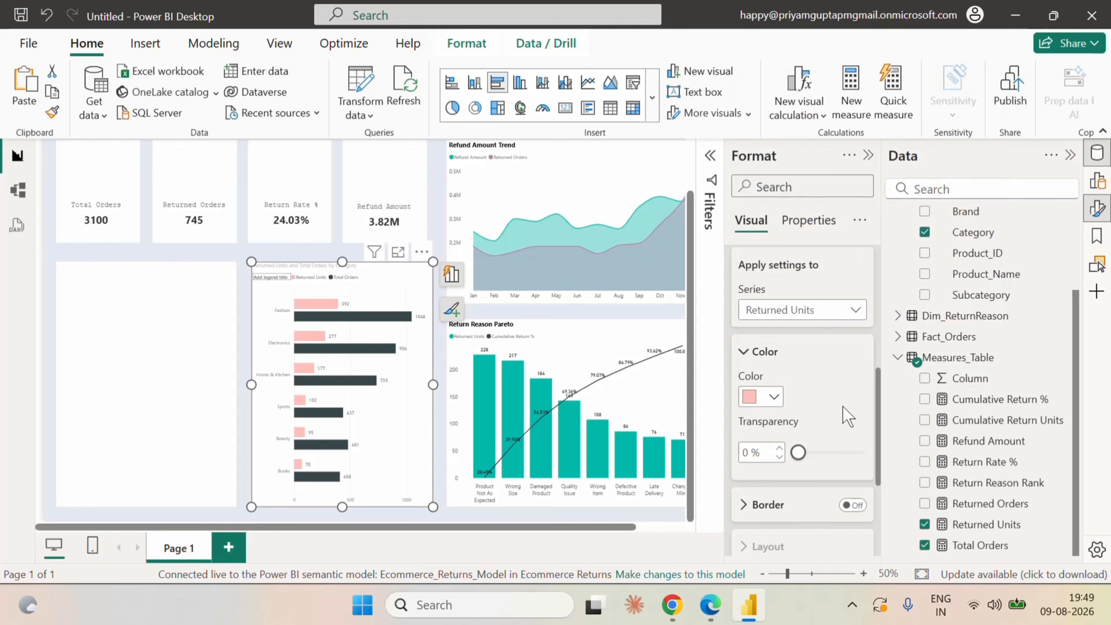
Color the Total Orders bars of the clustered bar chart in the same full teal as the Pareto columns.
left_click(791, 312)
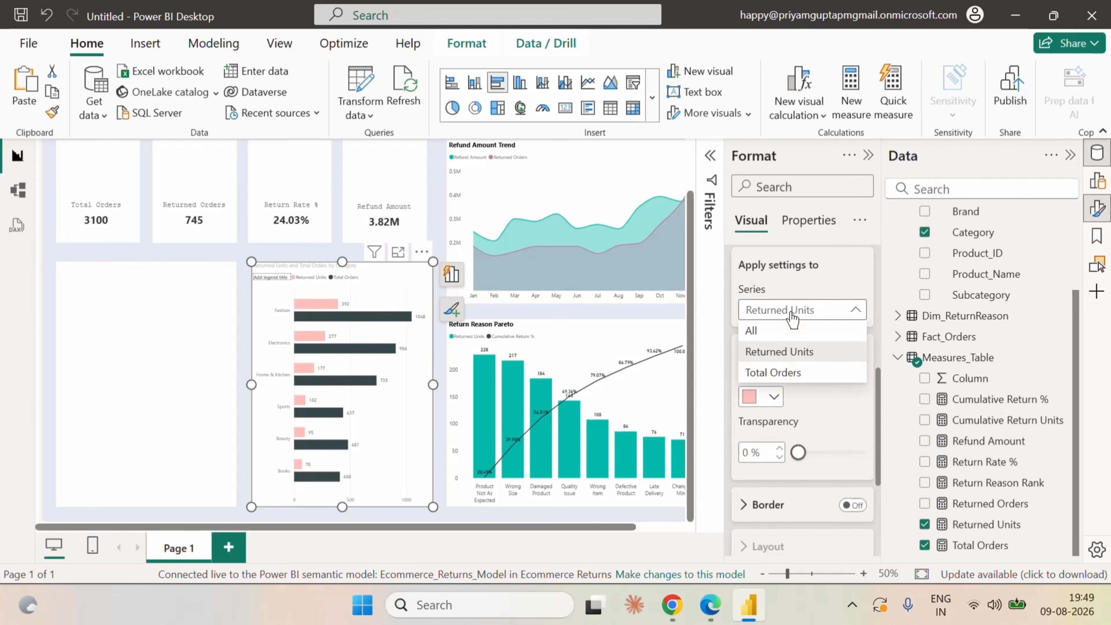
left_click(782, 372)
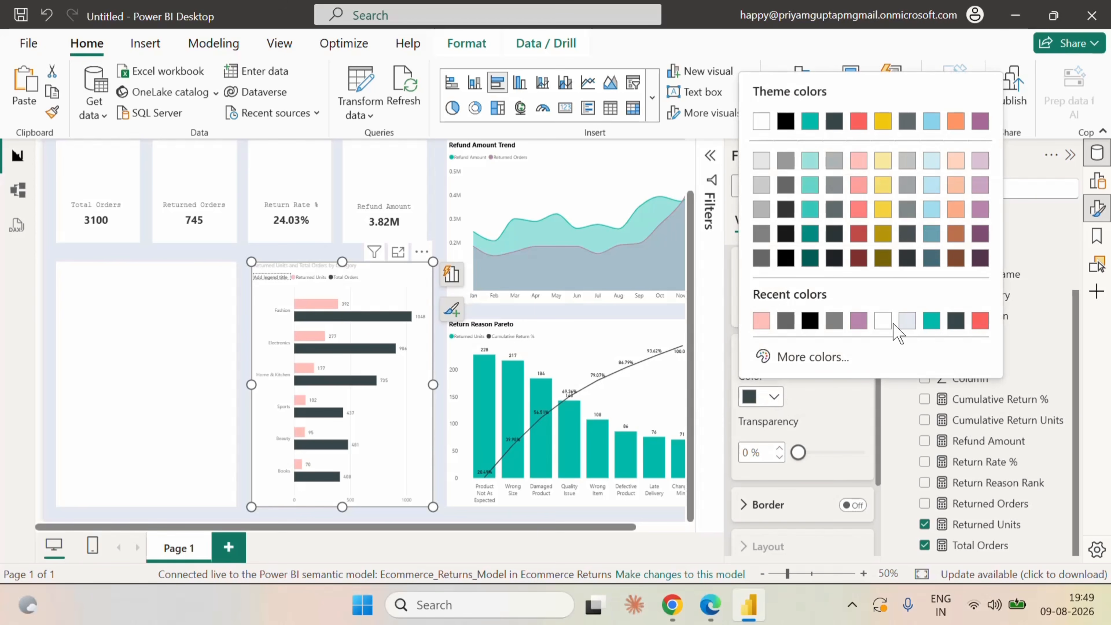
left_click(774, 396)
left_click(808, 164)
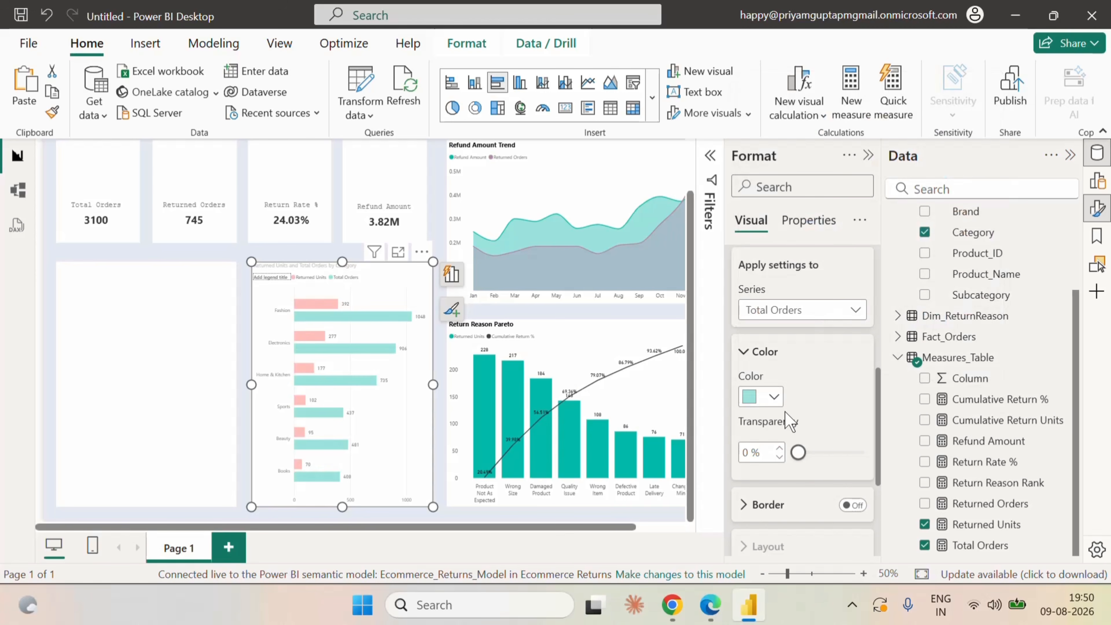
left_click(773, 396)
left_click(811, 195)
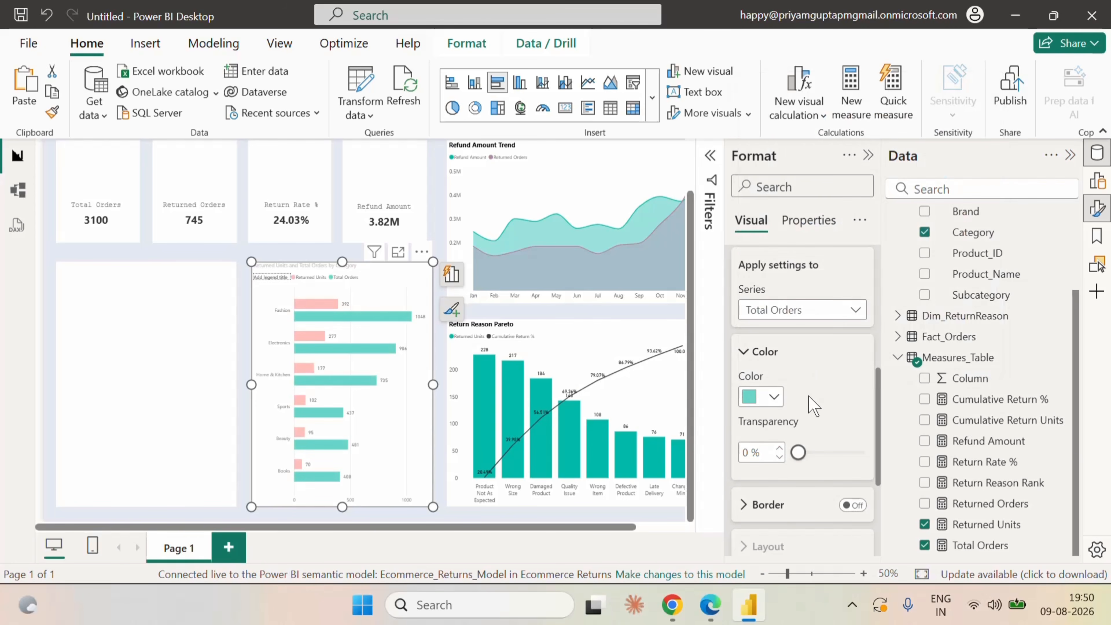
left_click(773, 396)
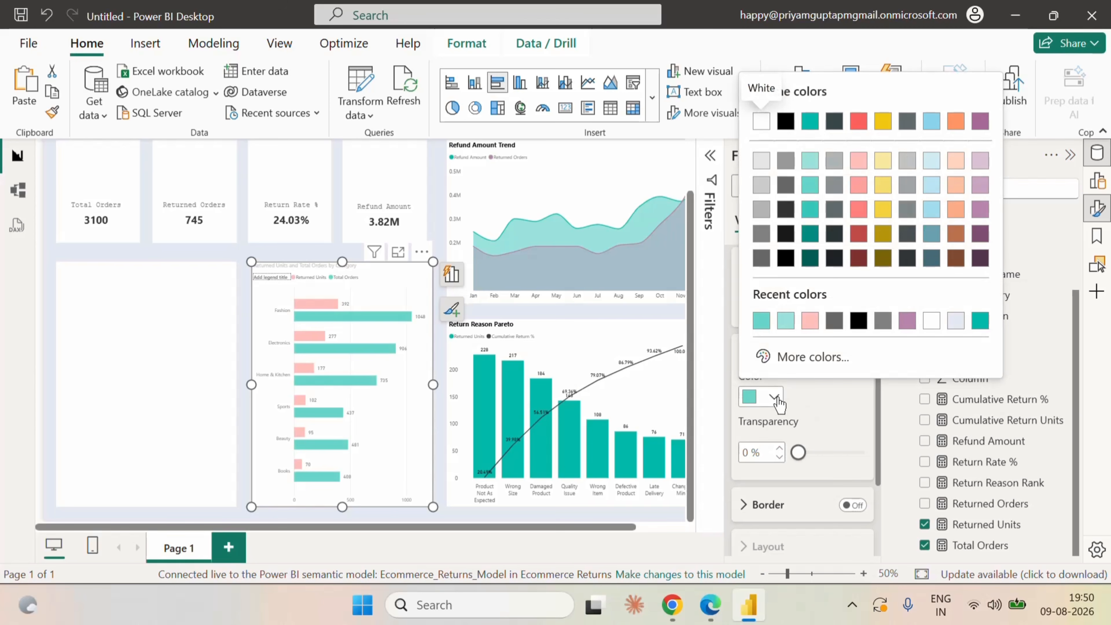
left_click(980, 321)
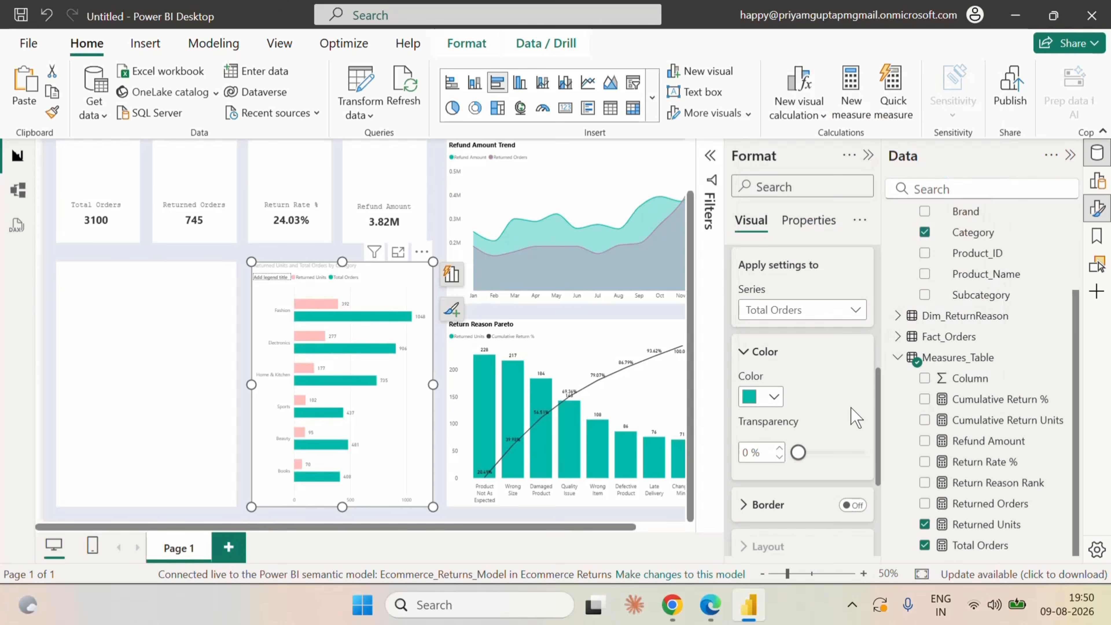
scroll(855, 418, "up", 2)
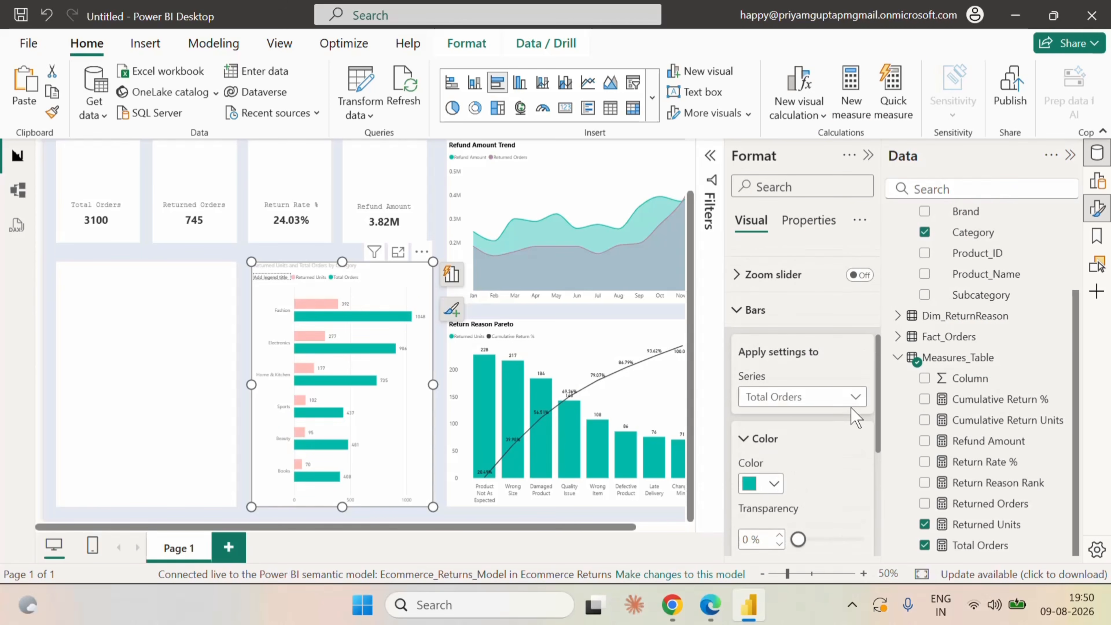
scroll(855, 418, "up", 2)
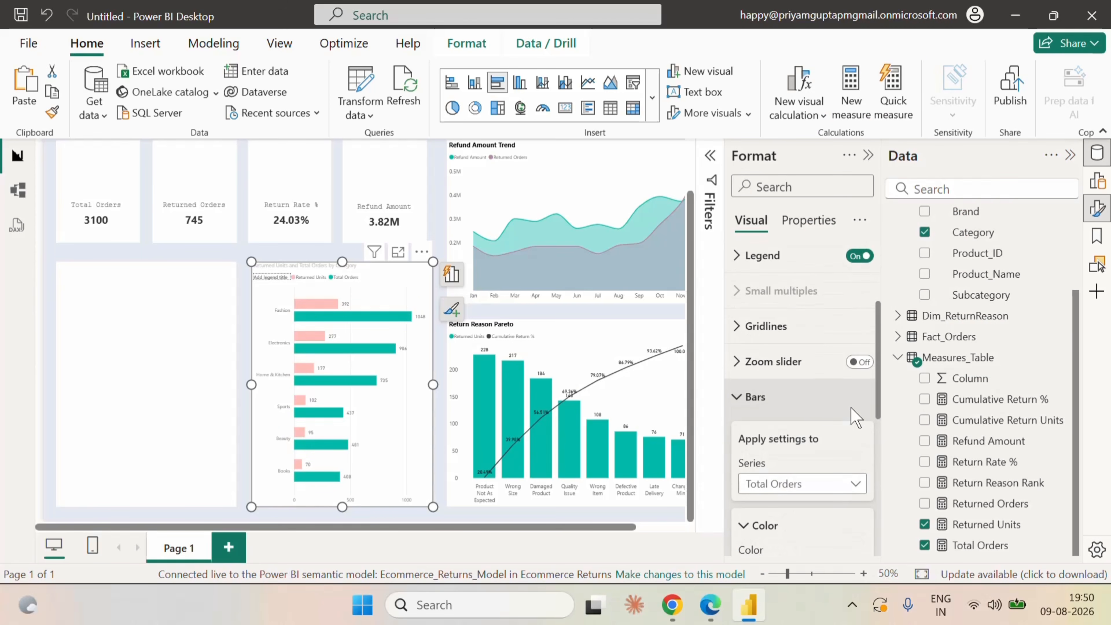
left_click(742, 399)
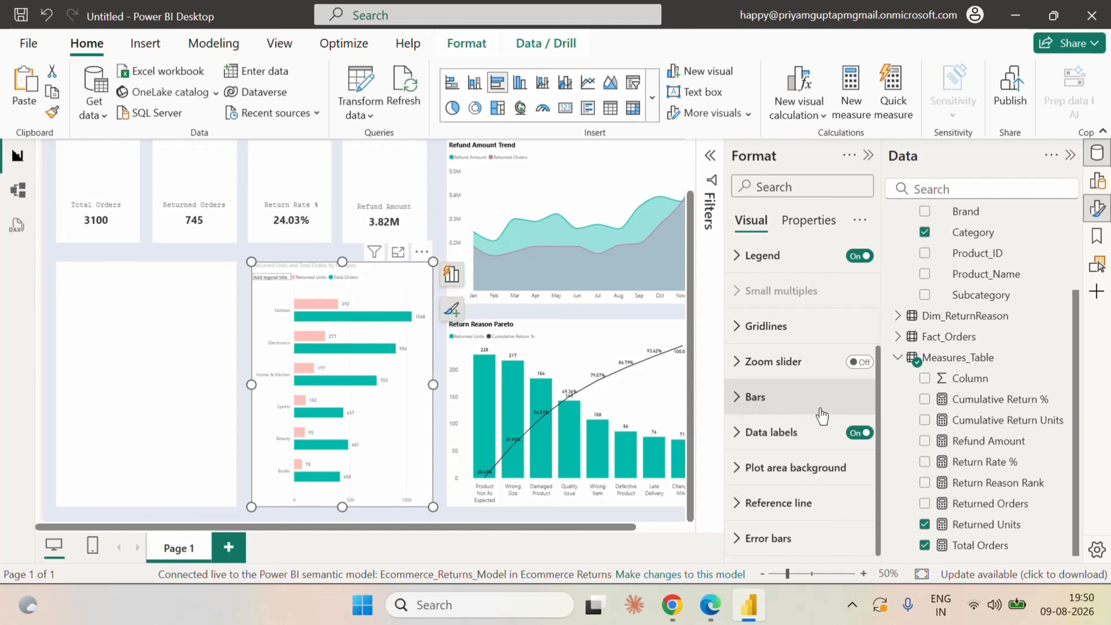
Set the clustered bar chart's Y-axis values to font size 9 and color them dark gray (#666666).
scroll(822, 414, "up", 3)
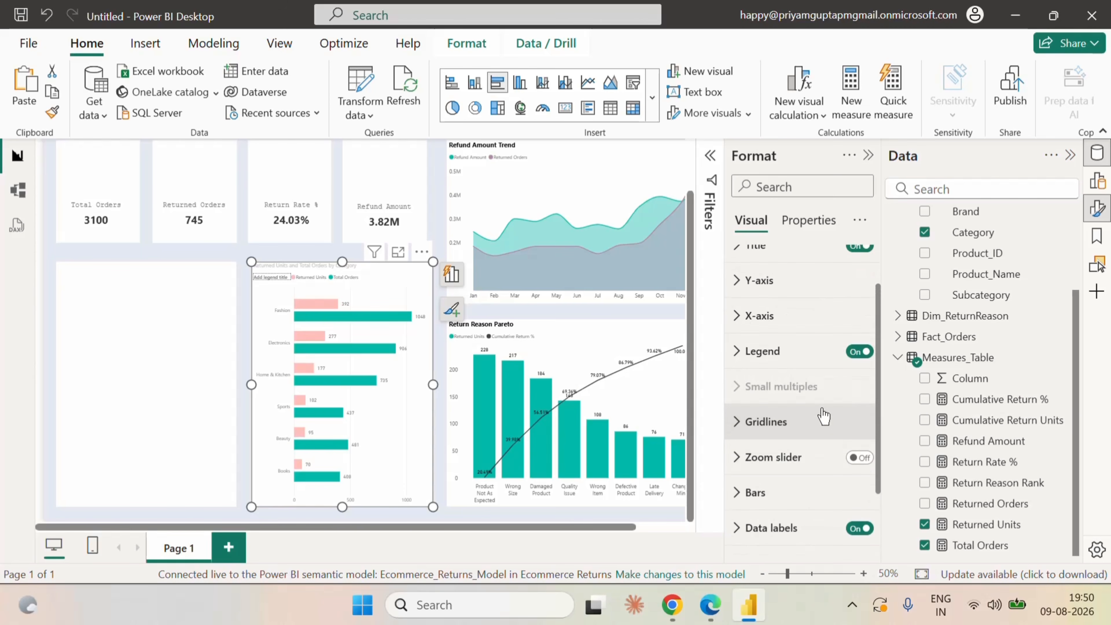
left_click(739, 333)
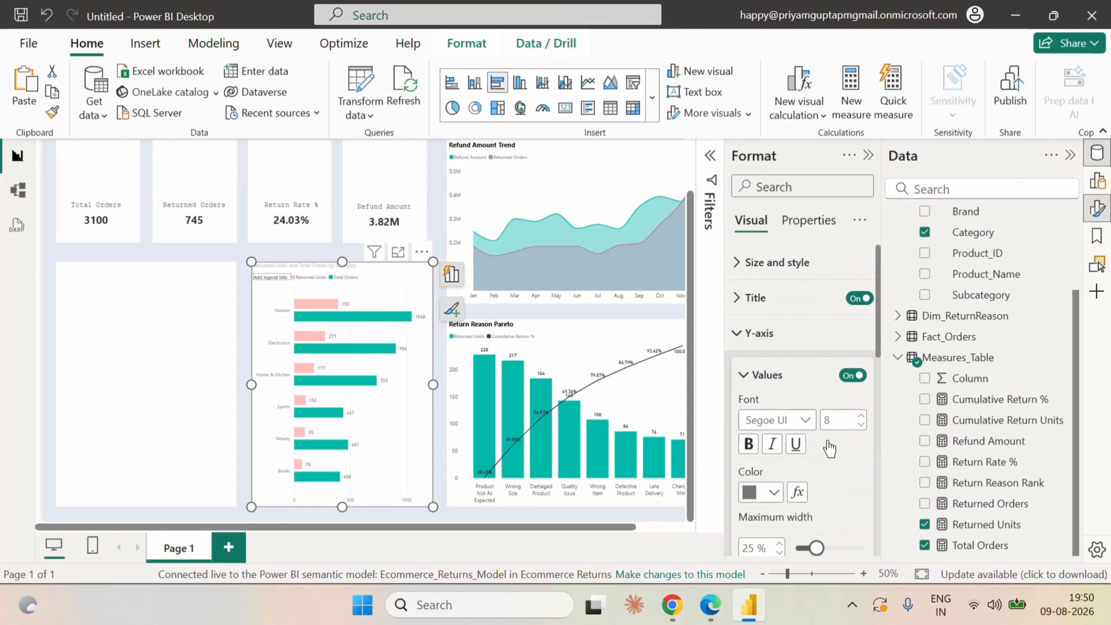
scroll(831, 442, "down", 2)
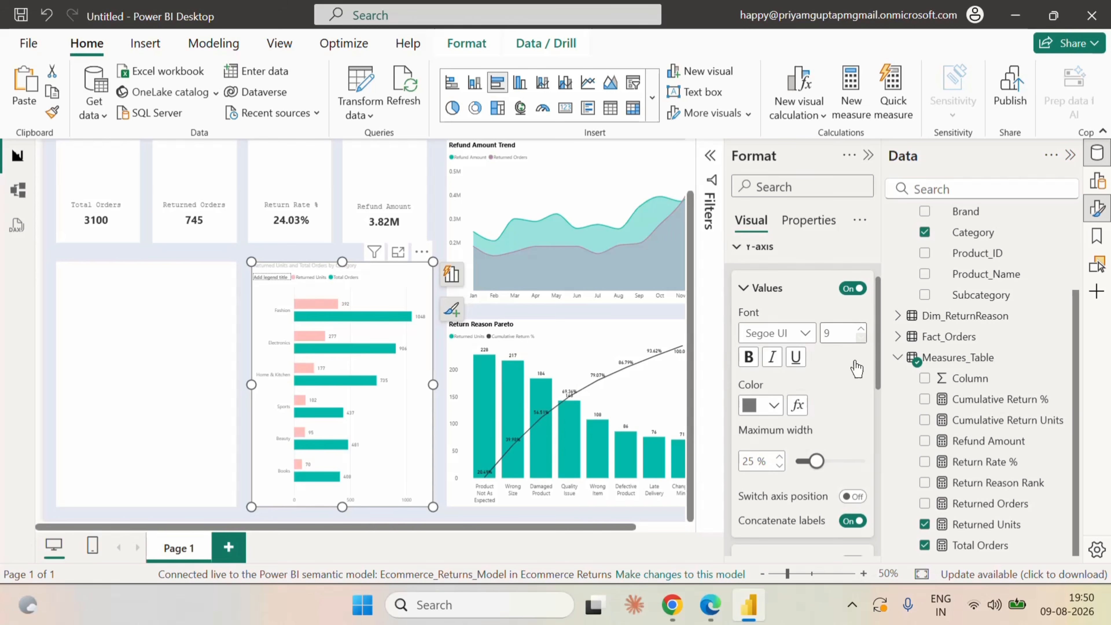
left_click(773, 405)
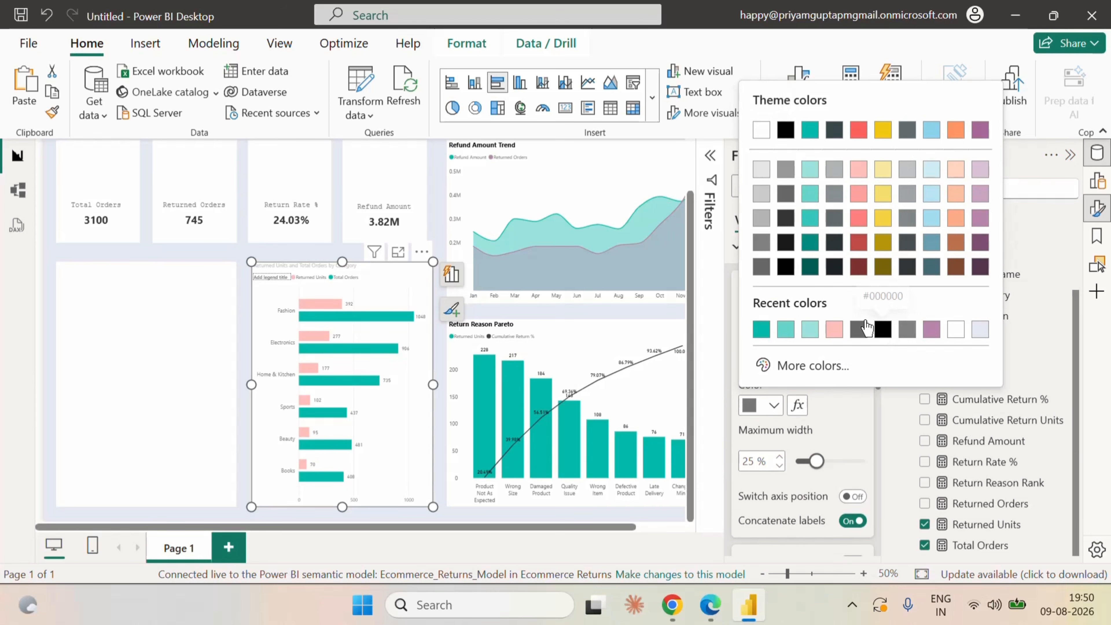
left_click(761, 268)
scroll(842, 418, "down", 4)
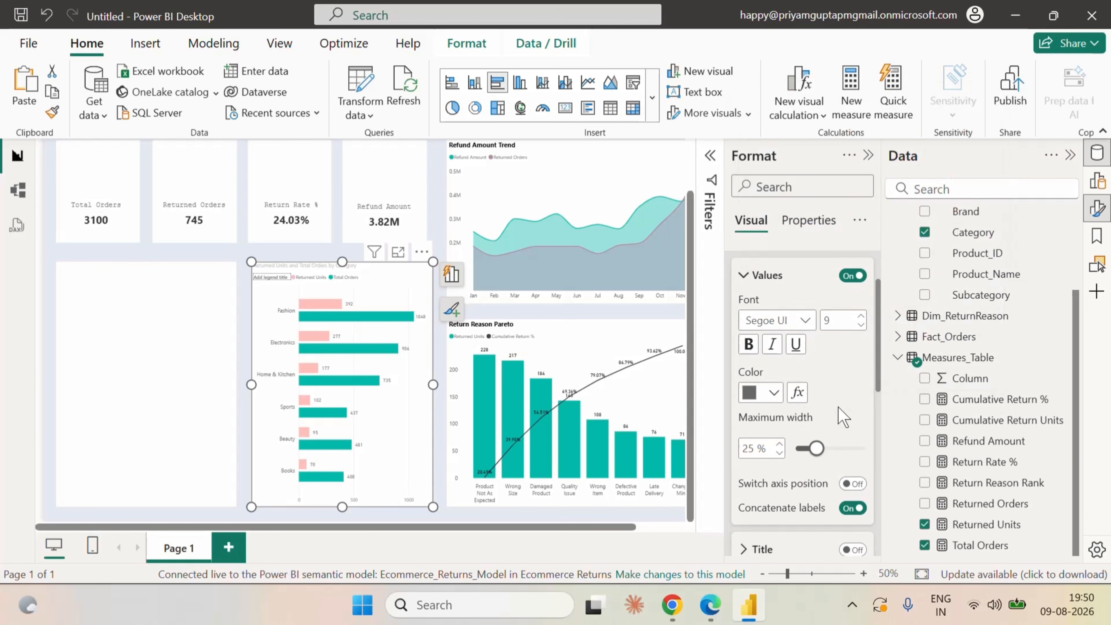
Set the clustered bar chart's X-axis values to font size 9 and color them dark gray (#666666).
scroll(783, 437, "down", 2)
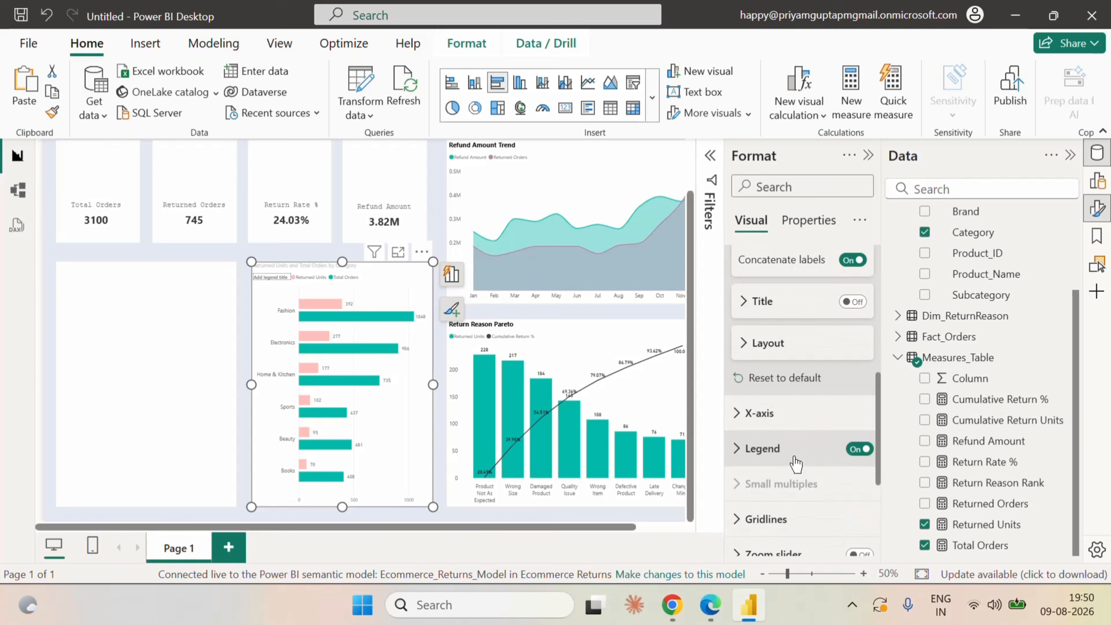
left_click(754, 411)
scroll(805, 459, "down", 4)
scroll(820, 458, "down", 2)
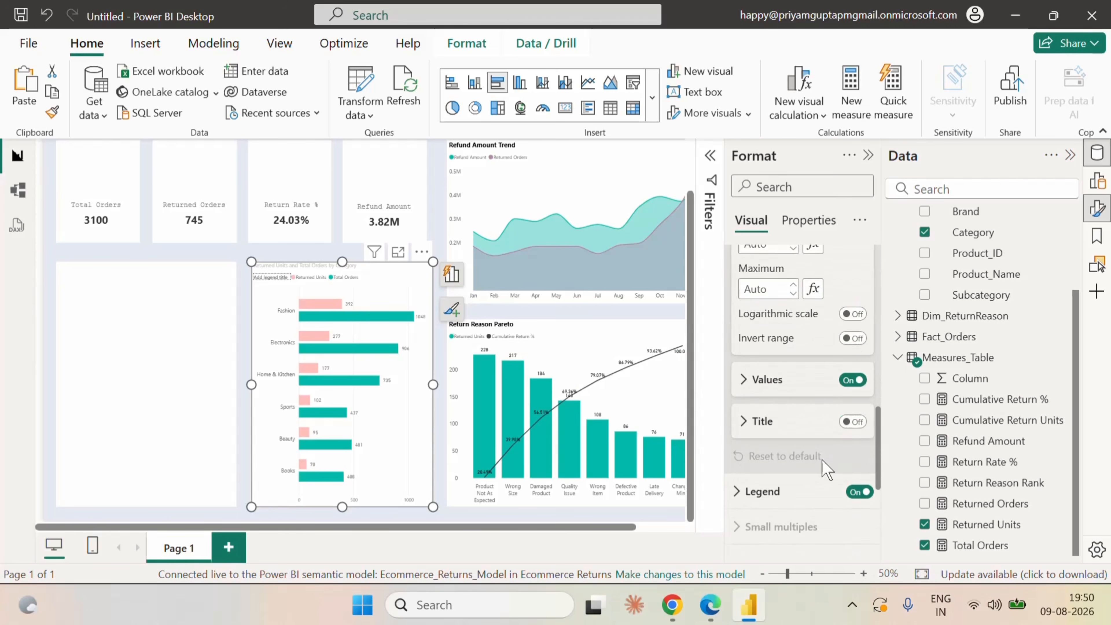
left_click(773, 375)
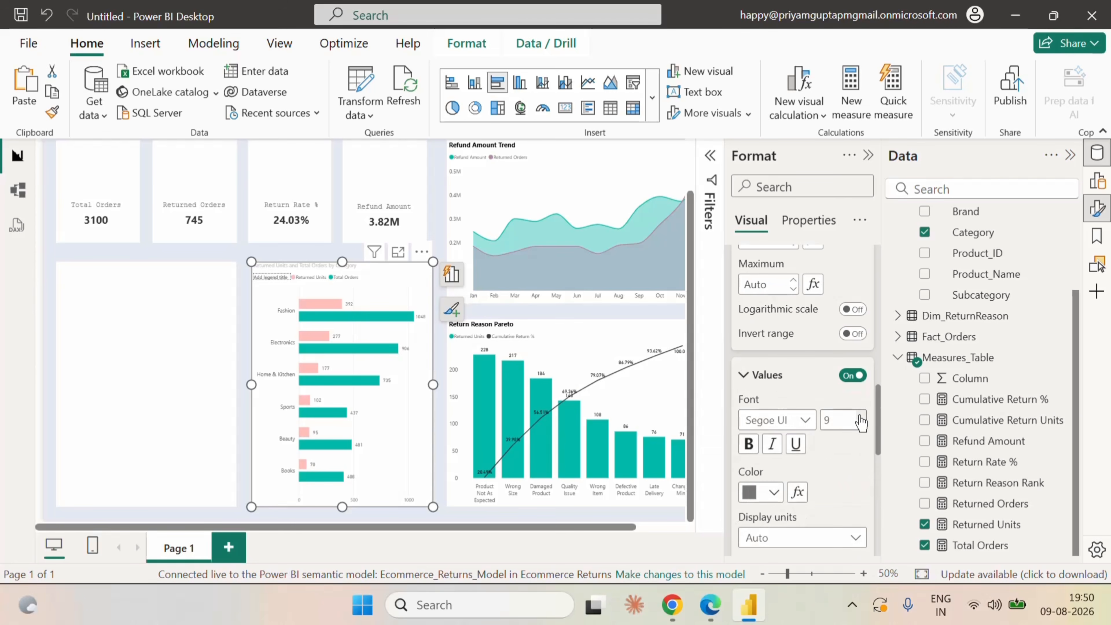
left_click(773, 493)
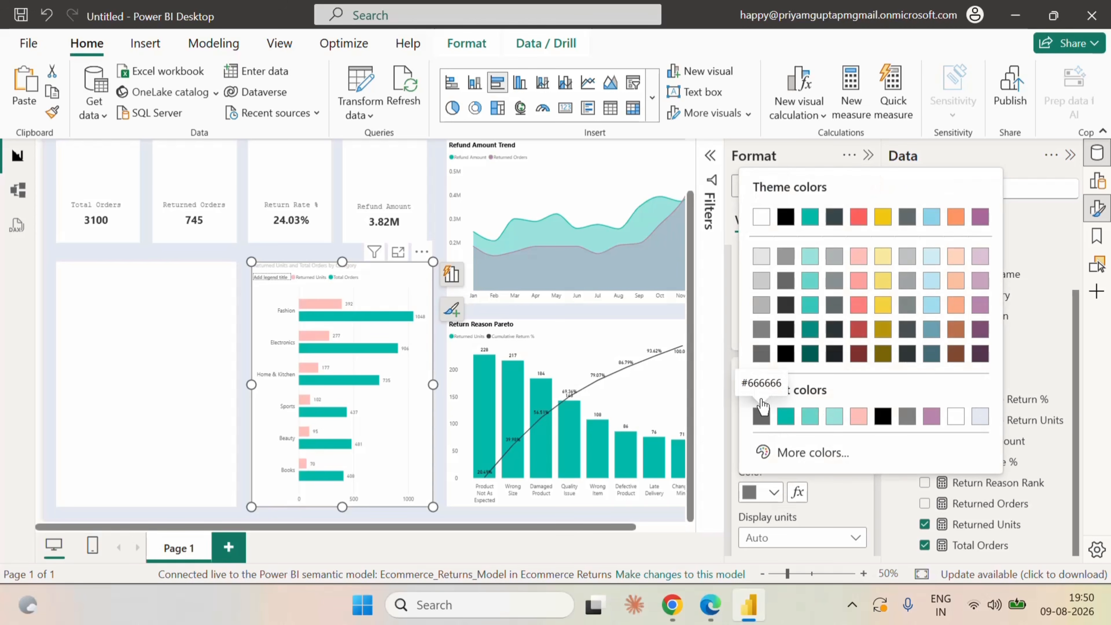
left_click(765, 353)
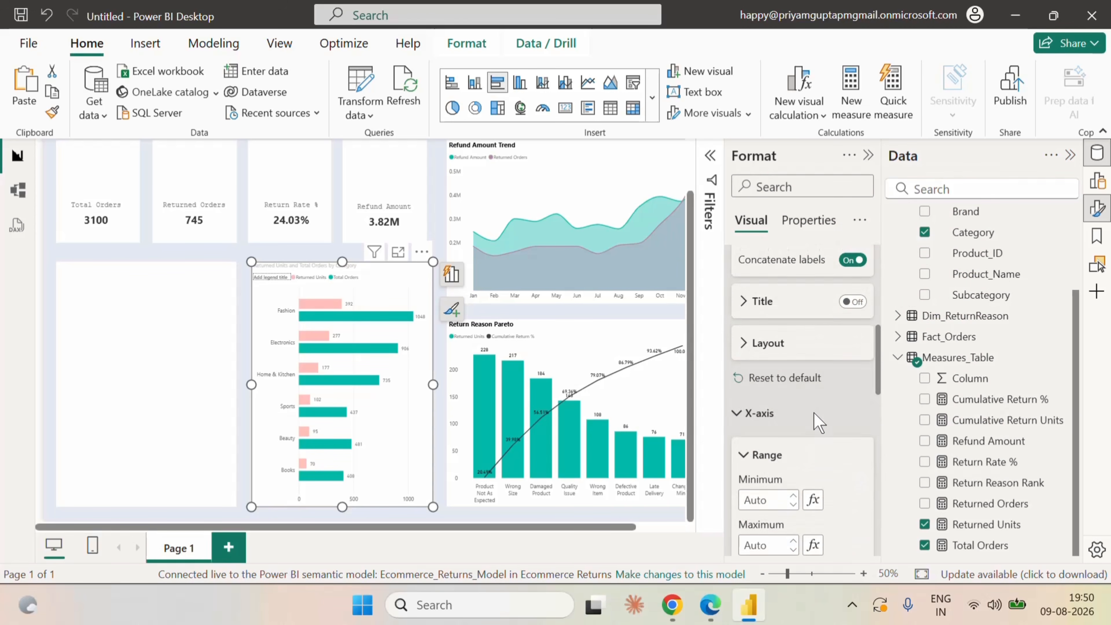
Format the clustered bar chart's title as Segoe UI Bold, size 11, in black.
scroll(800, 442, "down", 3)
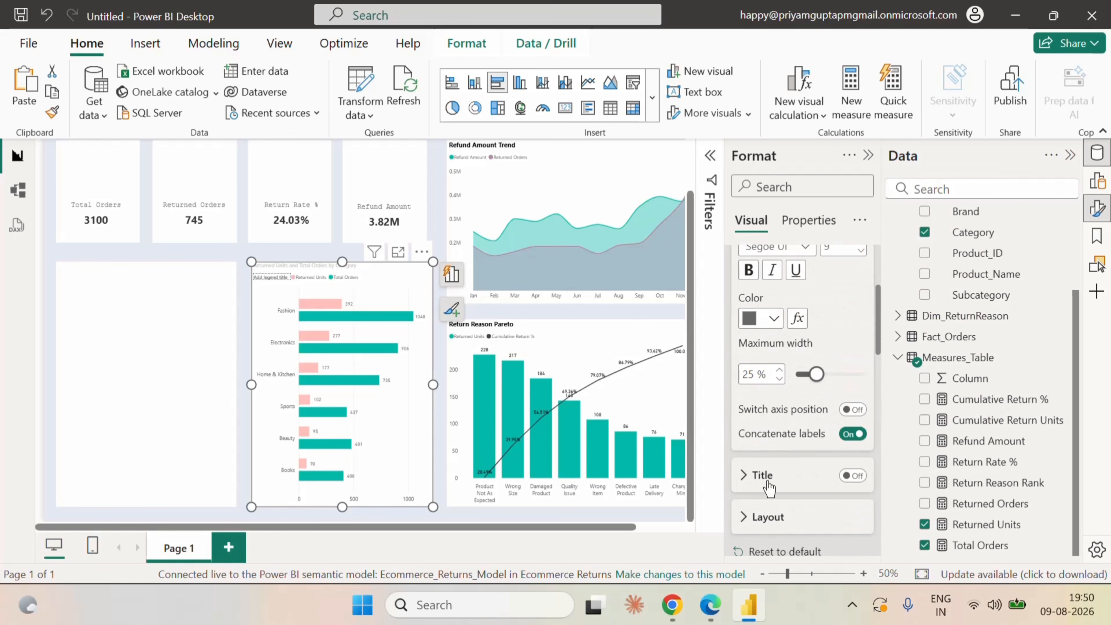
scroll(753, 372, "up", 3)
left_click(757, 297)
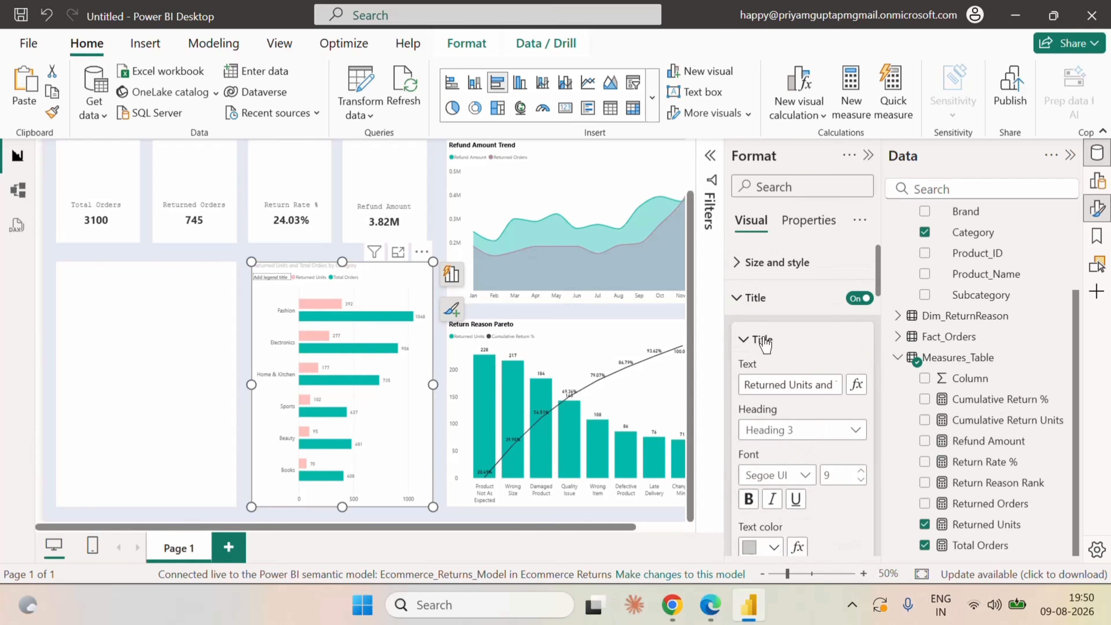
scroll(853, 454, "down", 2)
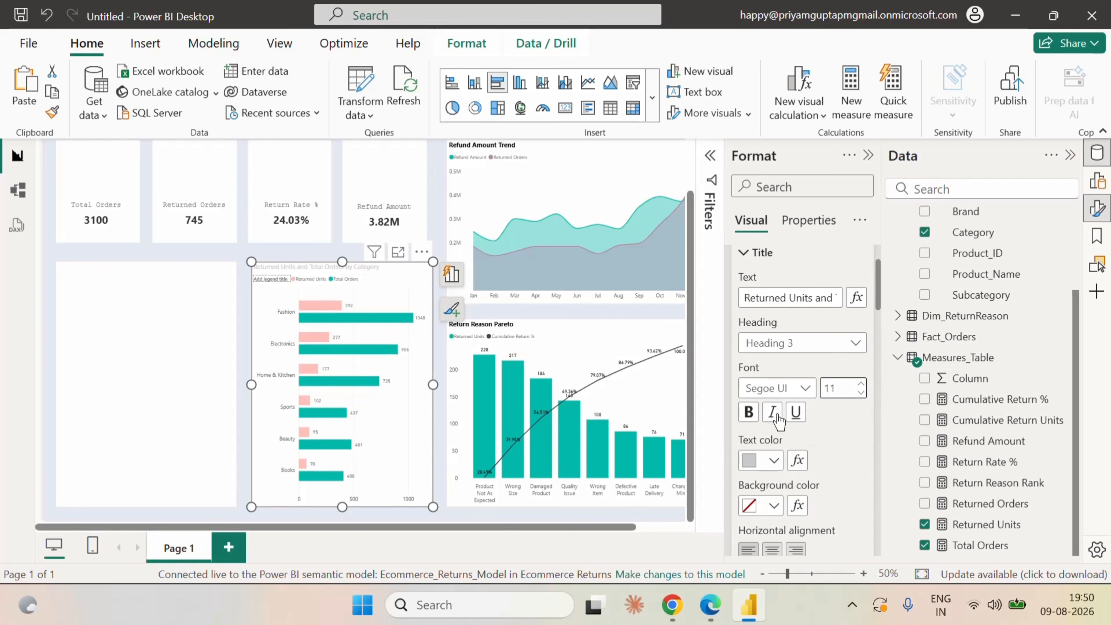
left_click(783, 388)
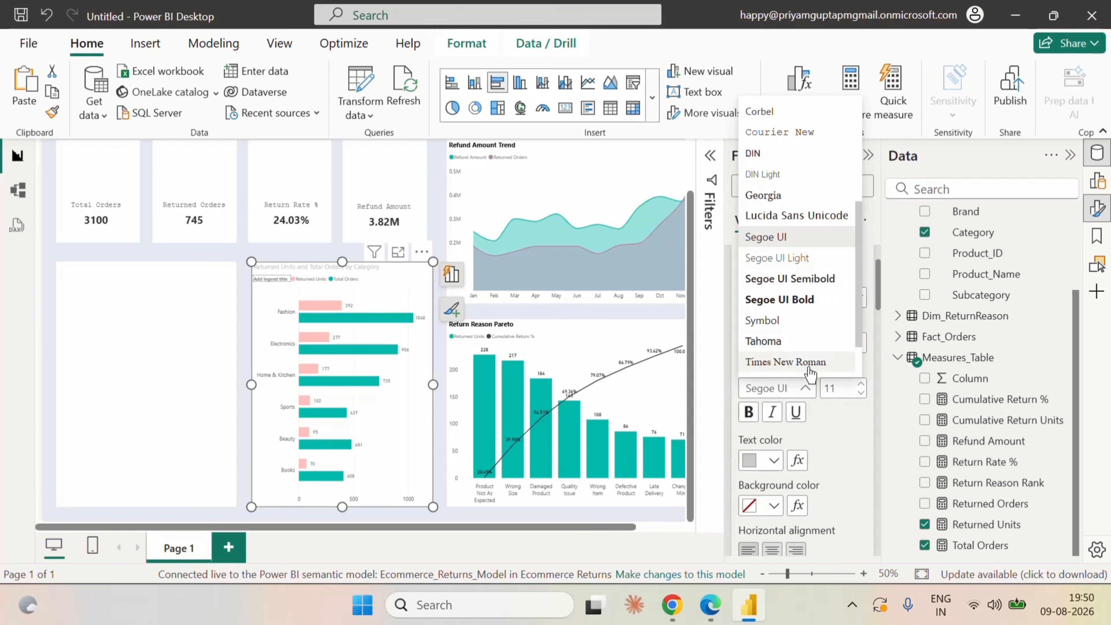
left_click(795, 299)
left_click(772, 461)
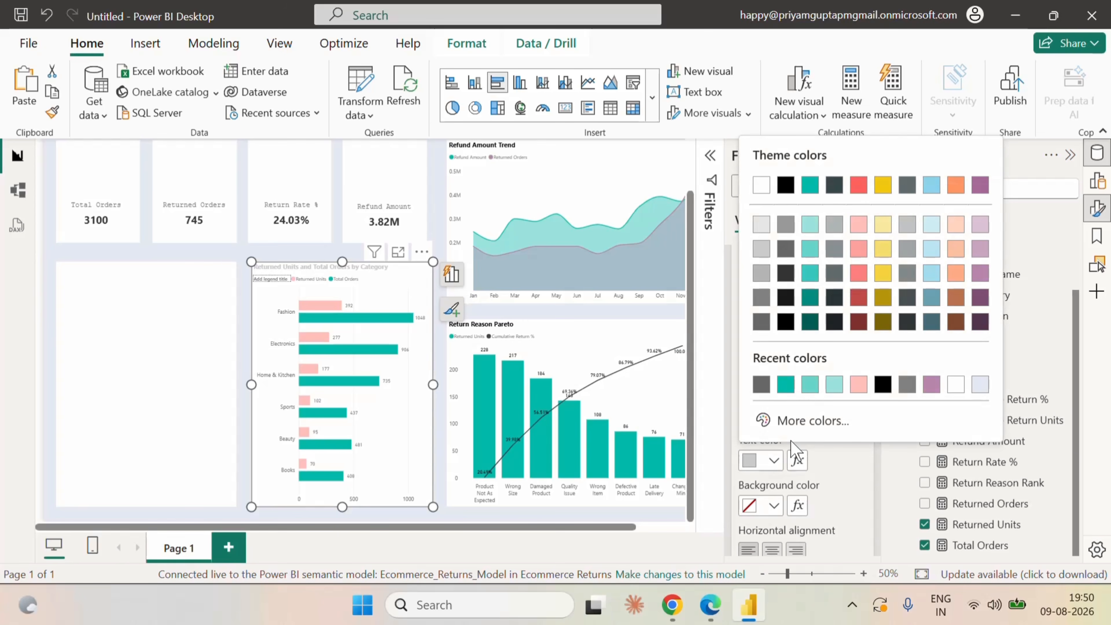
left_click(883, 385)
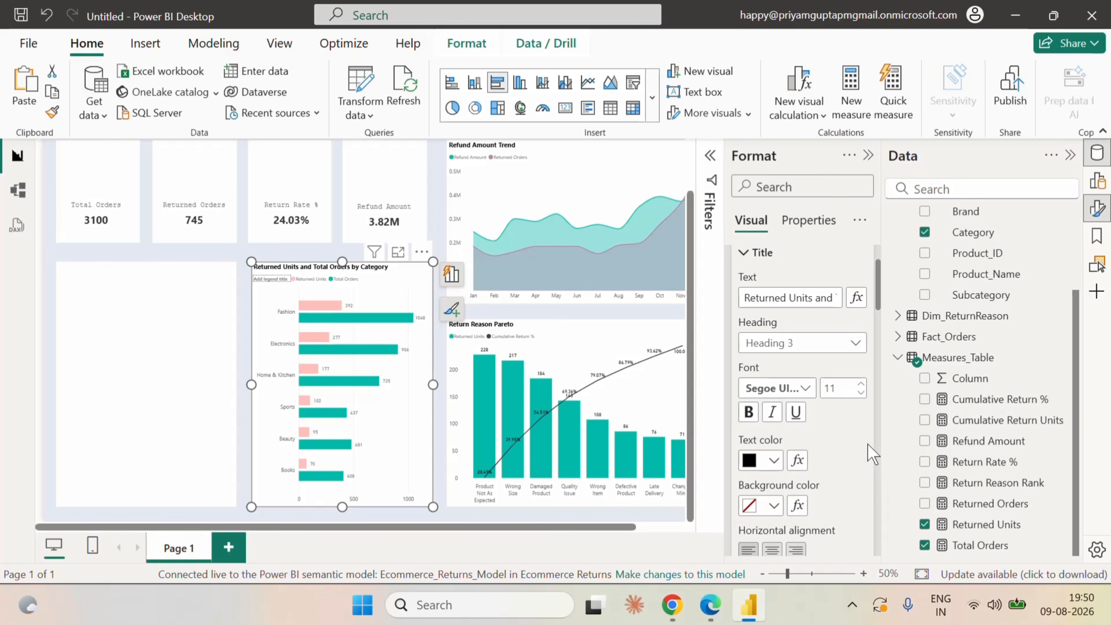
left_click(565, 522)
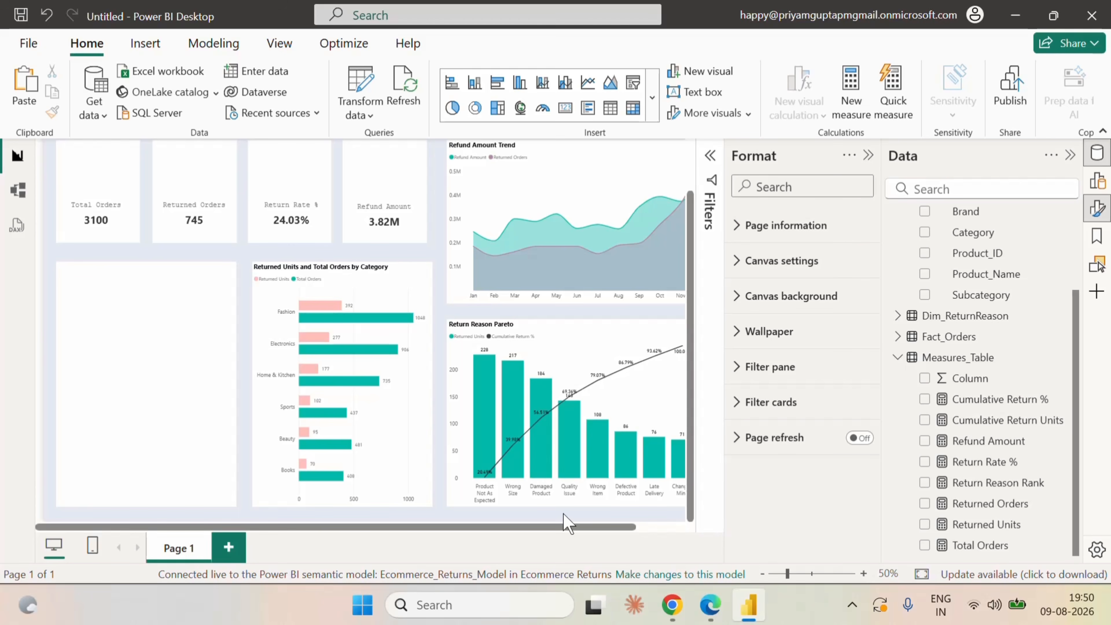
Reselect the clustered bar chart and review its X-axis and Y-axis formatting options.
left_click(423, 502)
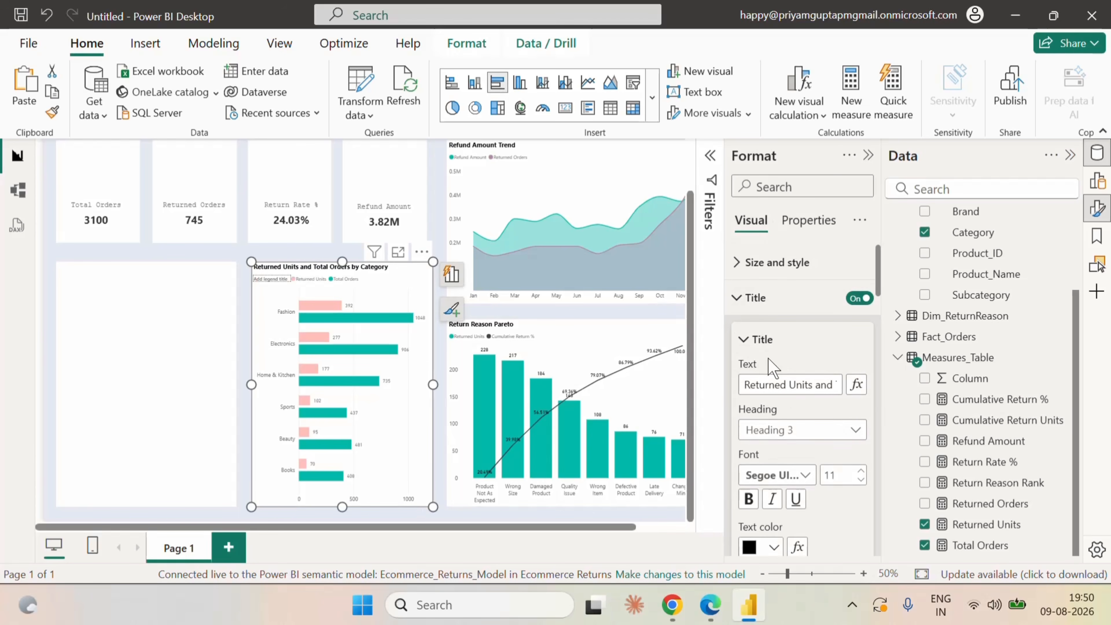
left_click(743, 307)
left_click(739, 344)
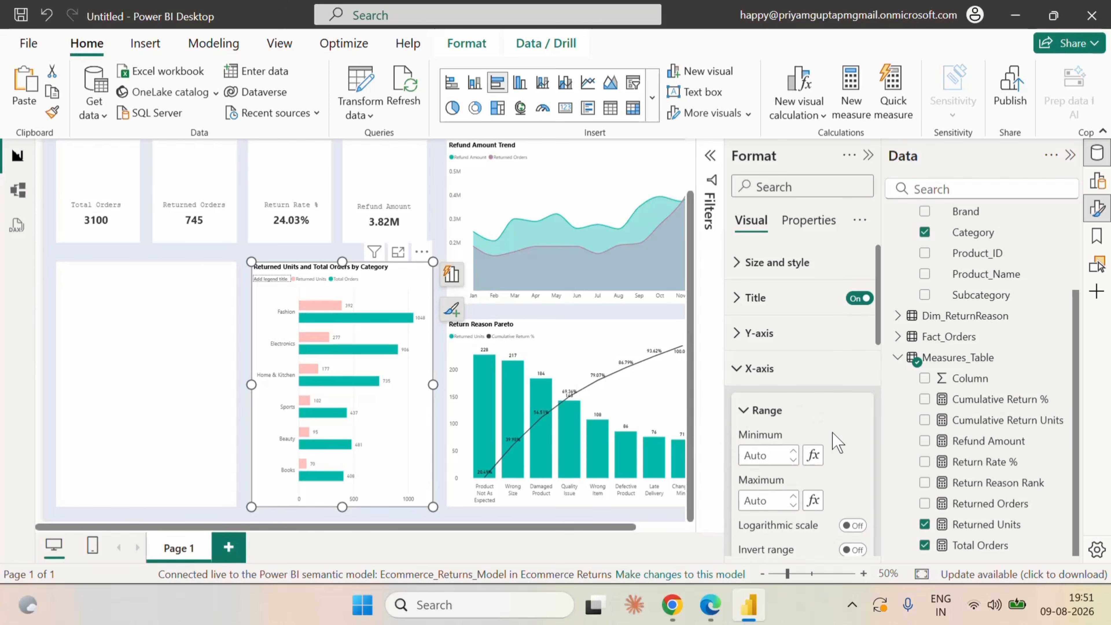
scroll(833, 439, "down", 4)
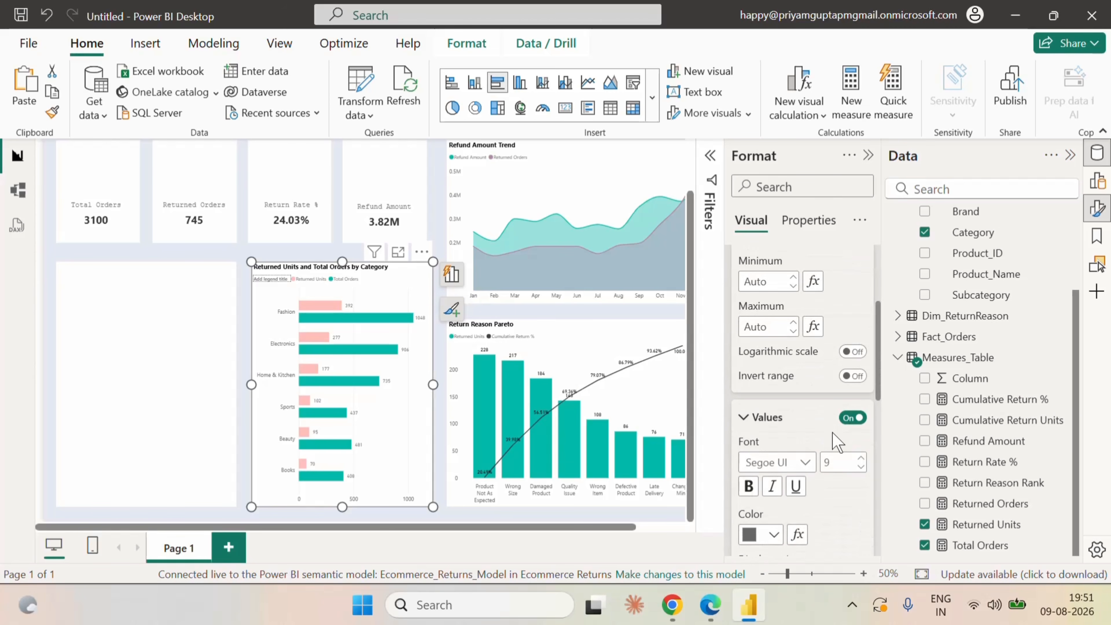
scroll(833, 438, "down", 6)
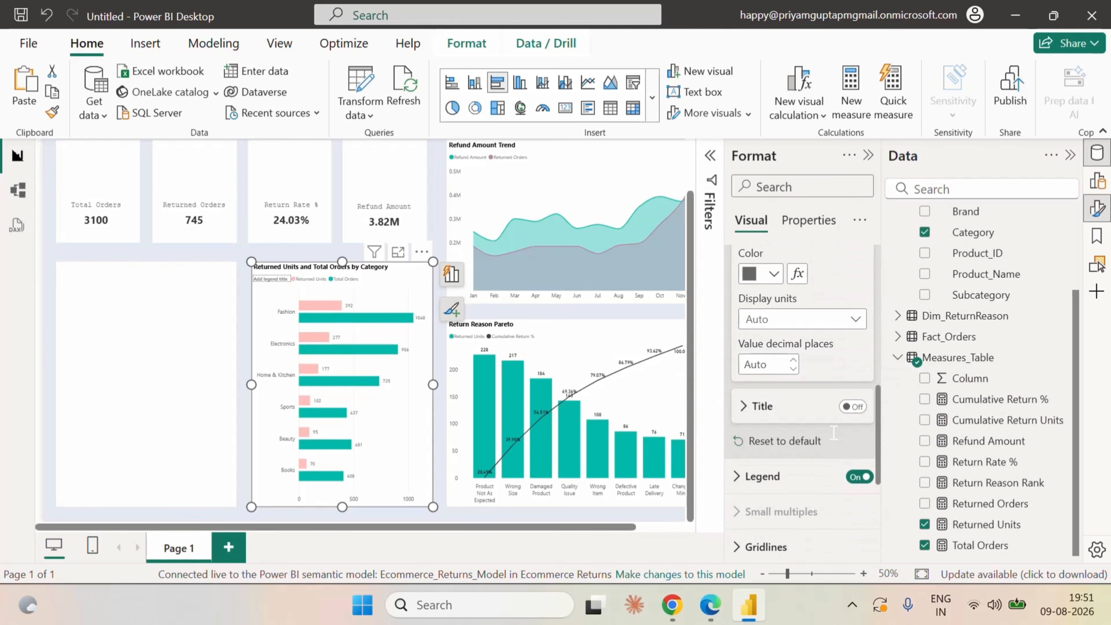
scroll(834, 433, "up", 10)
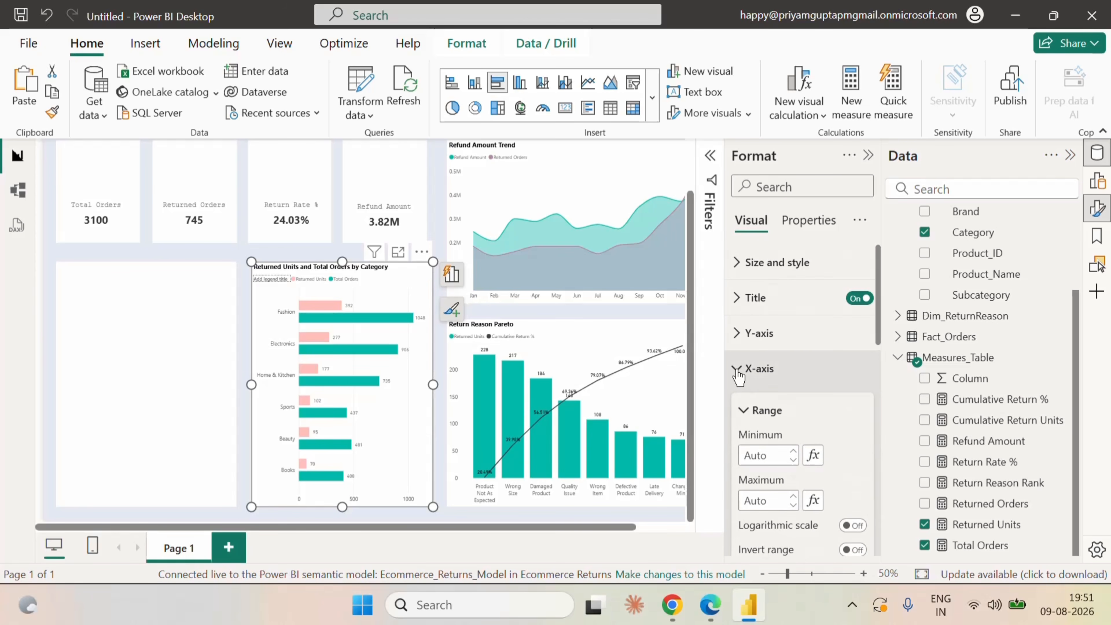
left_click(739, 370)
left_click(738, 333)
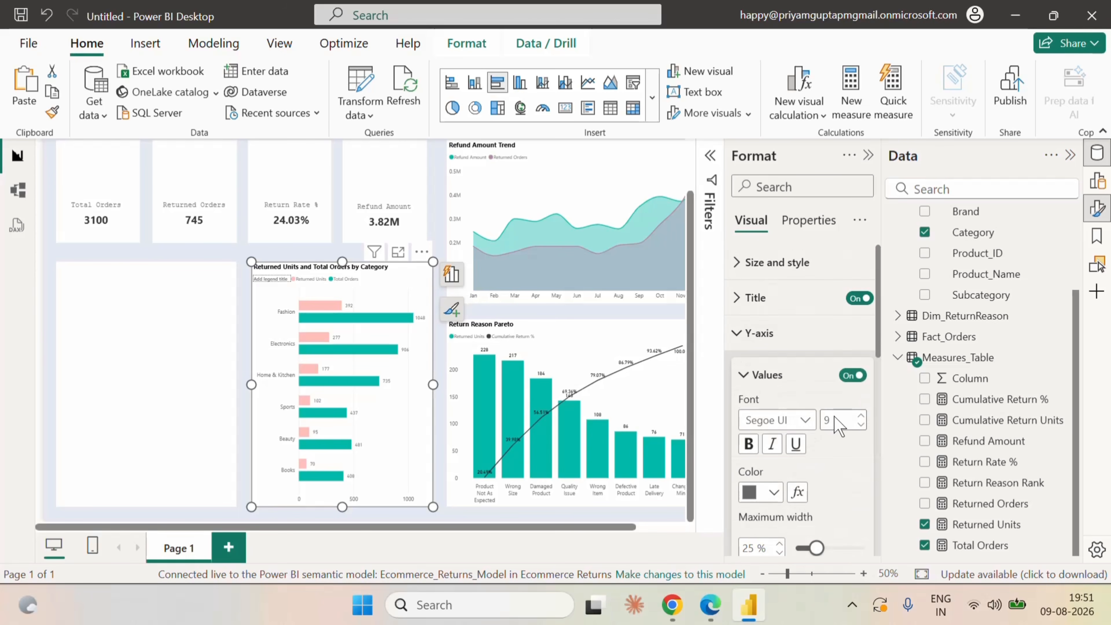
scroll(836, 426, "down", 7)
scroll(835, 438, "up", 7)
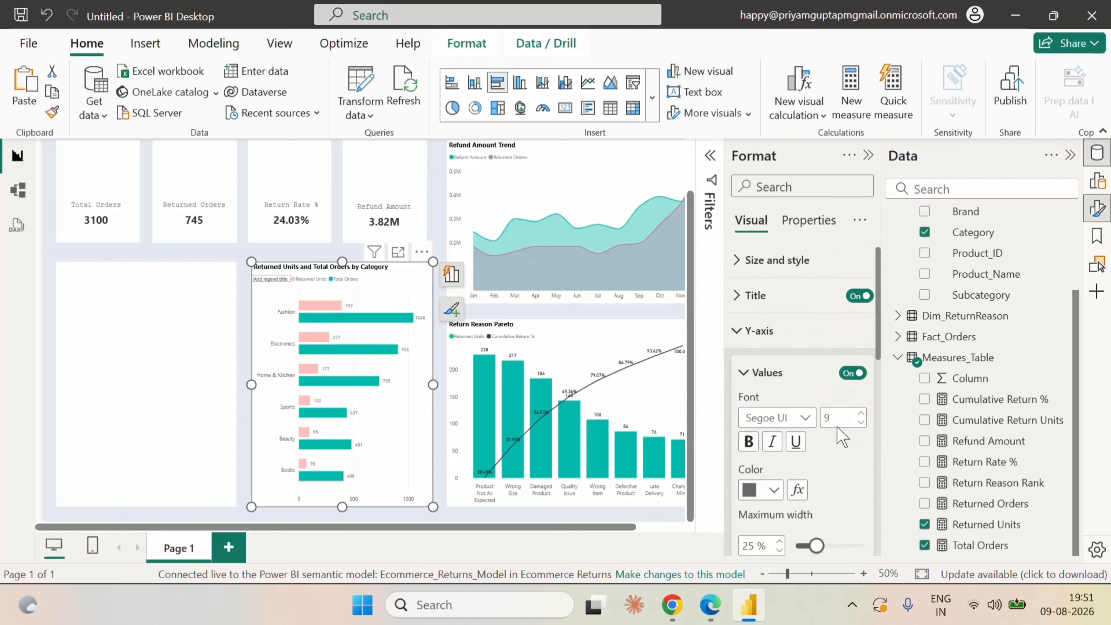
left_click(741, 332)
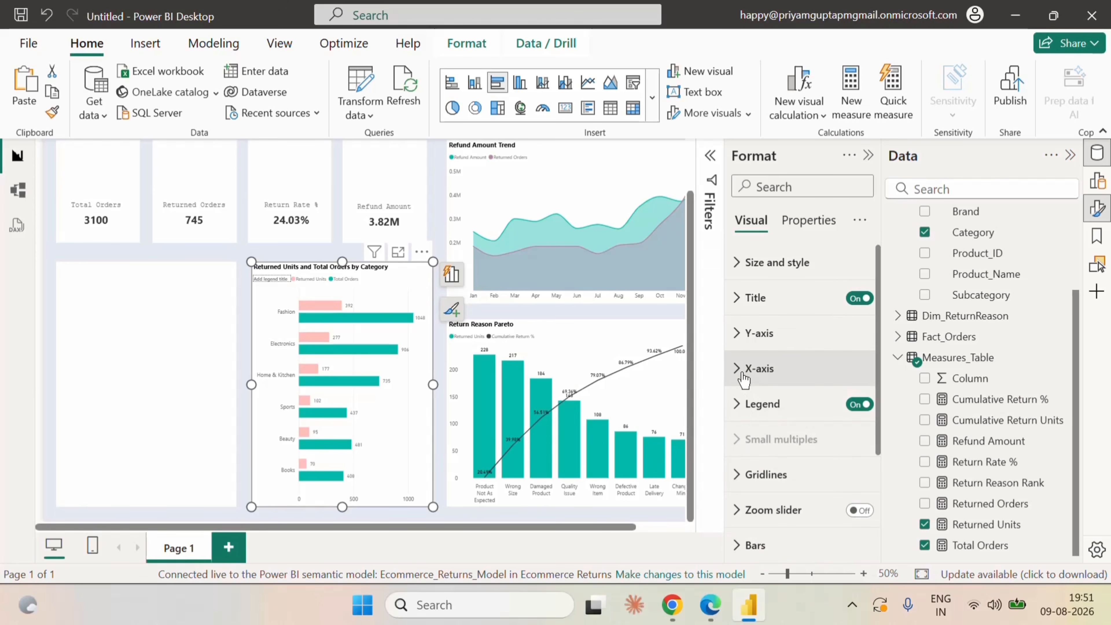
Turn off the X-axis values of the clustered bar chart.
left_click(744, 370)
scroll(850, 455, "down", 3)
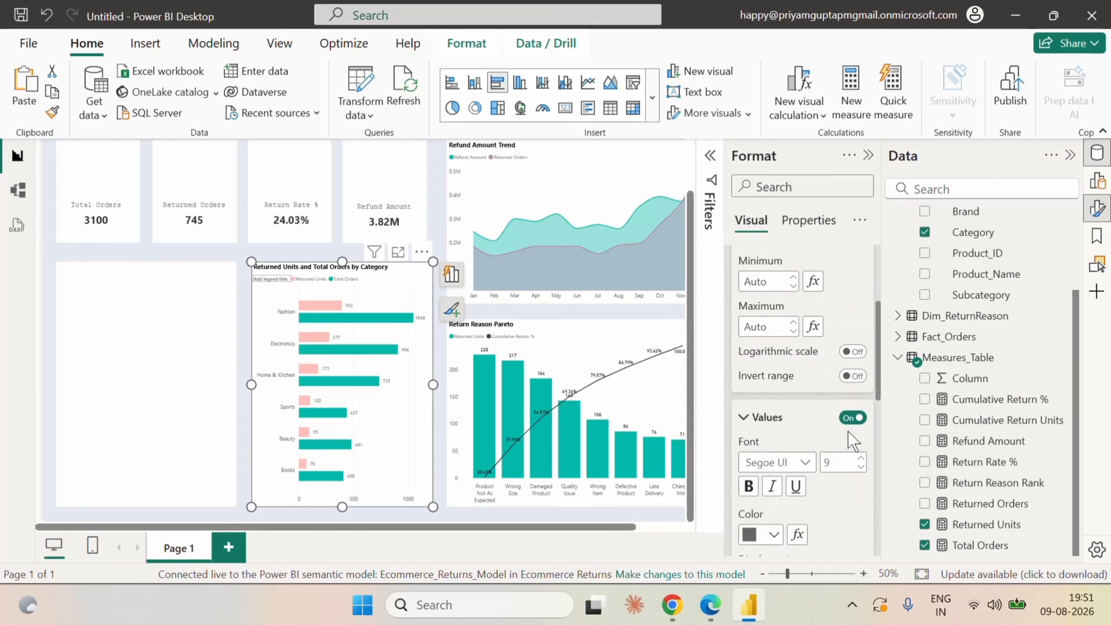
left_click(852, 418)
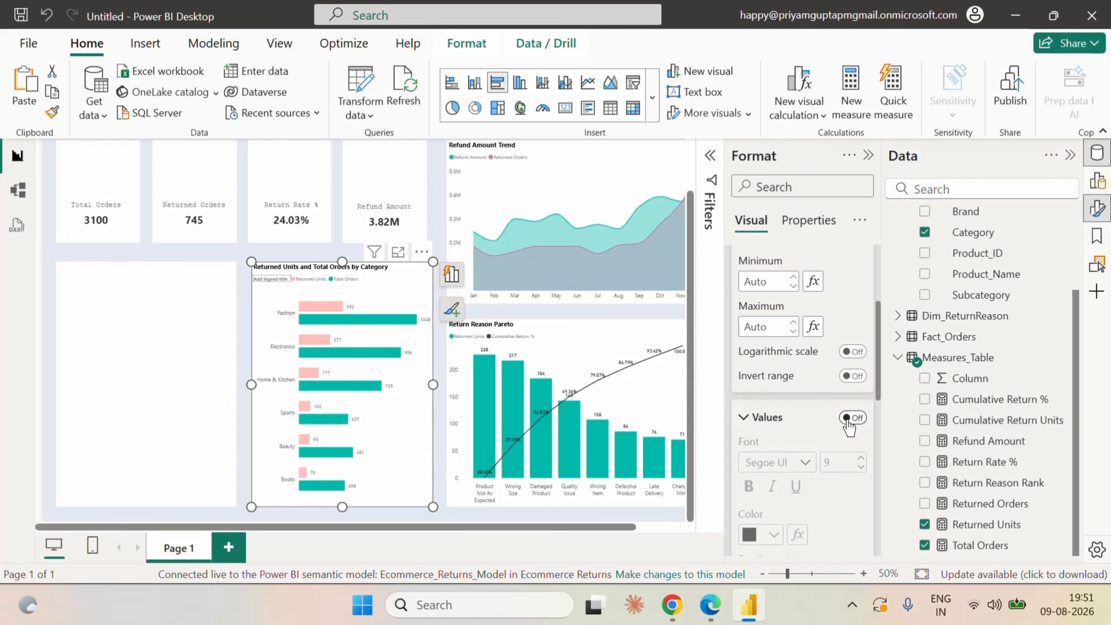
Color the data label values of all series in the clustered bar chart black.
scroll(846, 455, "down", 5)
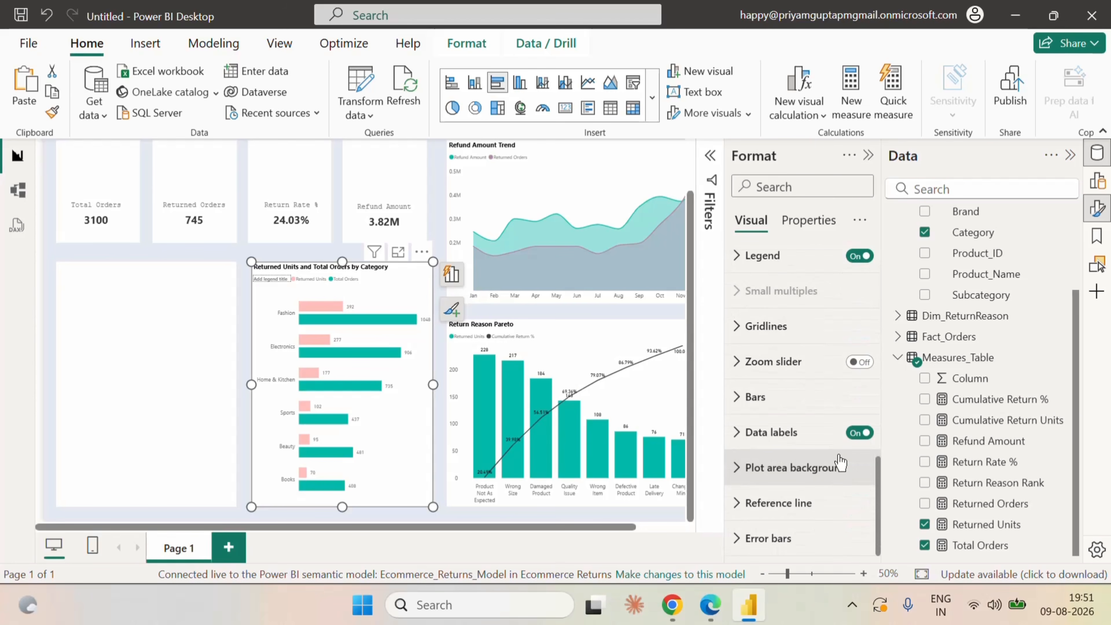
left_click(758, 437)
scroll(756, 455, "down", 5)
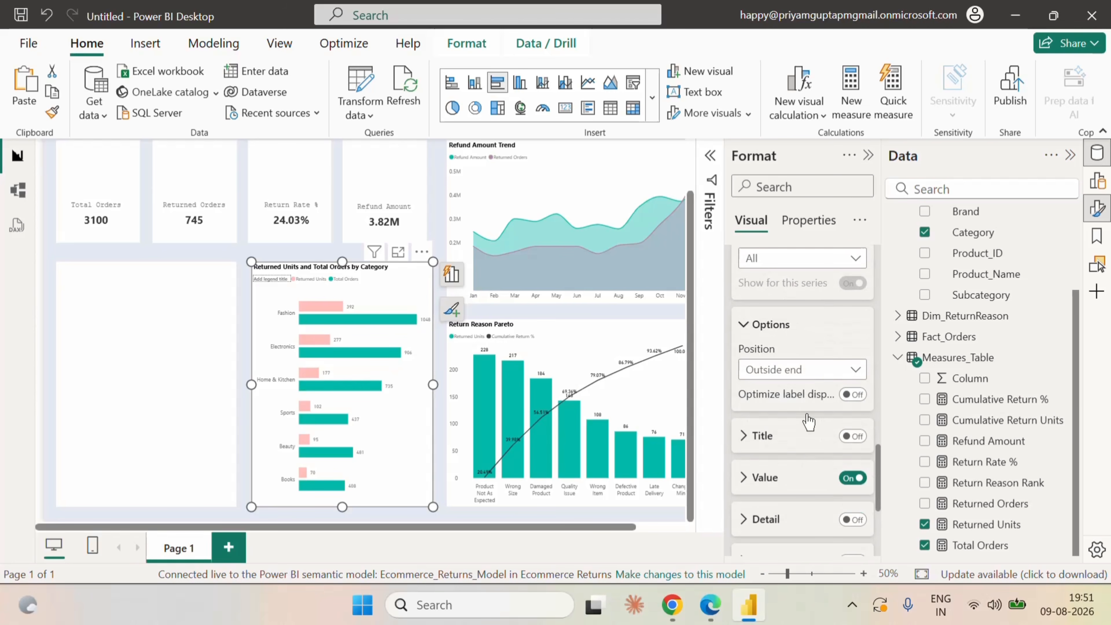
left_click(764, 477)
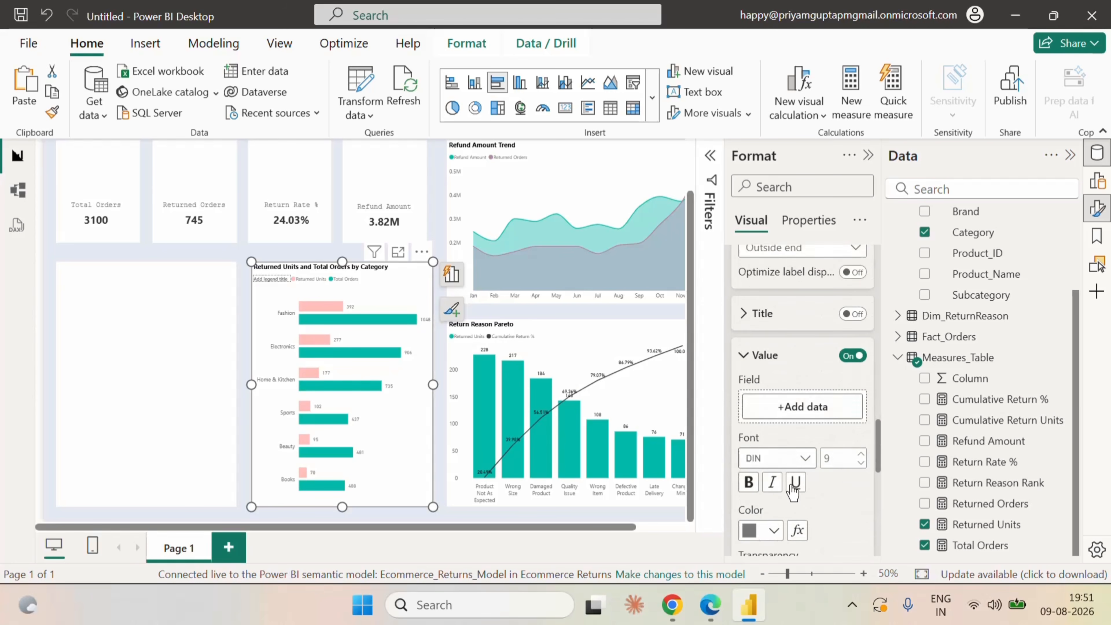
scroll(805, 459, "down", 2)
left_click(773, 478)
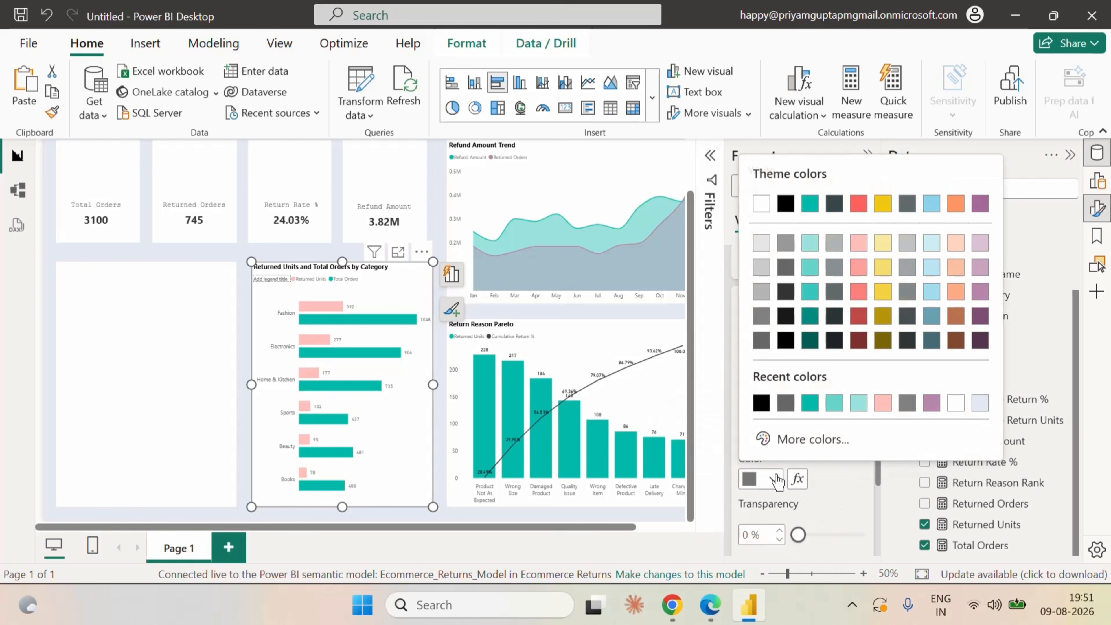
left_click(761, 402)
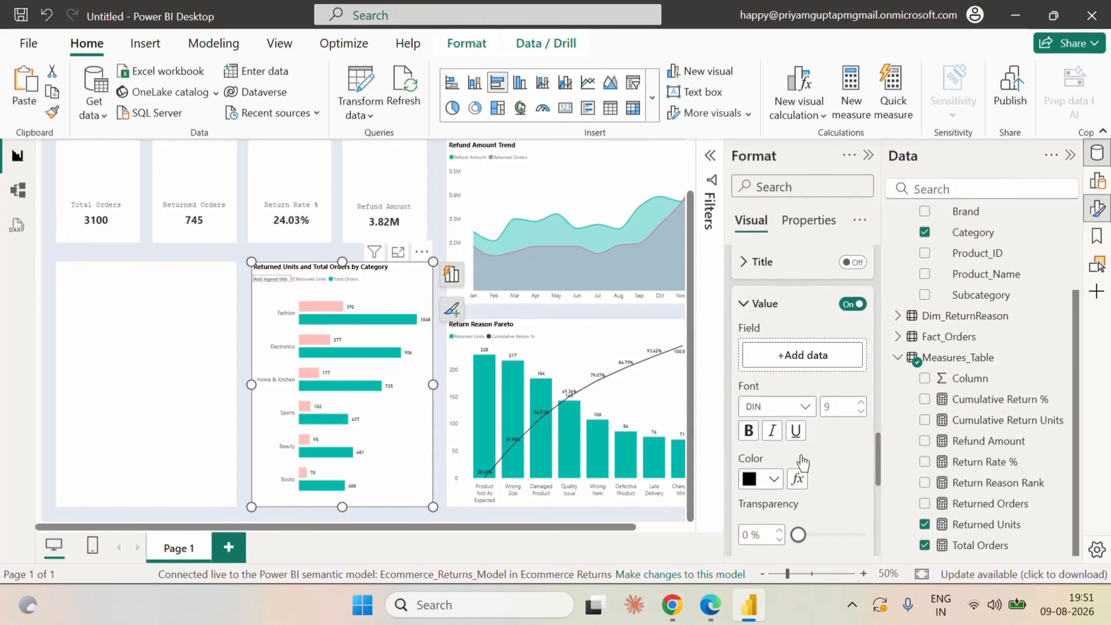
Turn on the background of the clustered bar chart's data labels and deselect the chart.
scroll(844, 479, "down", 4)
scroll(845, 479, "down", 3)
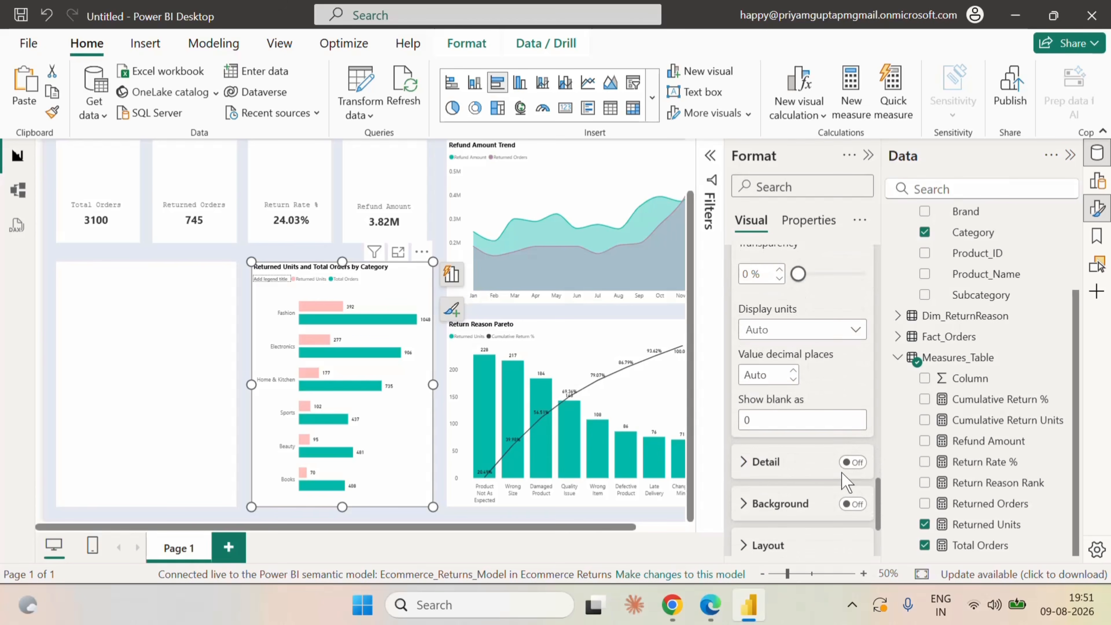
left_click(852, 417)
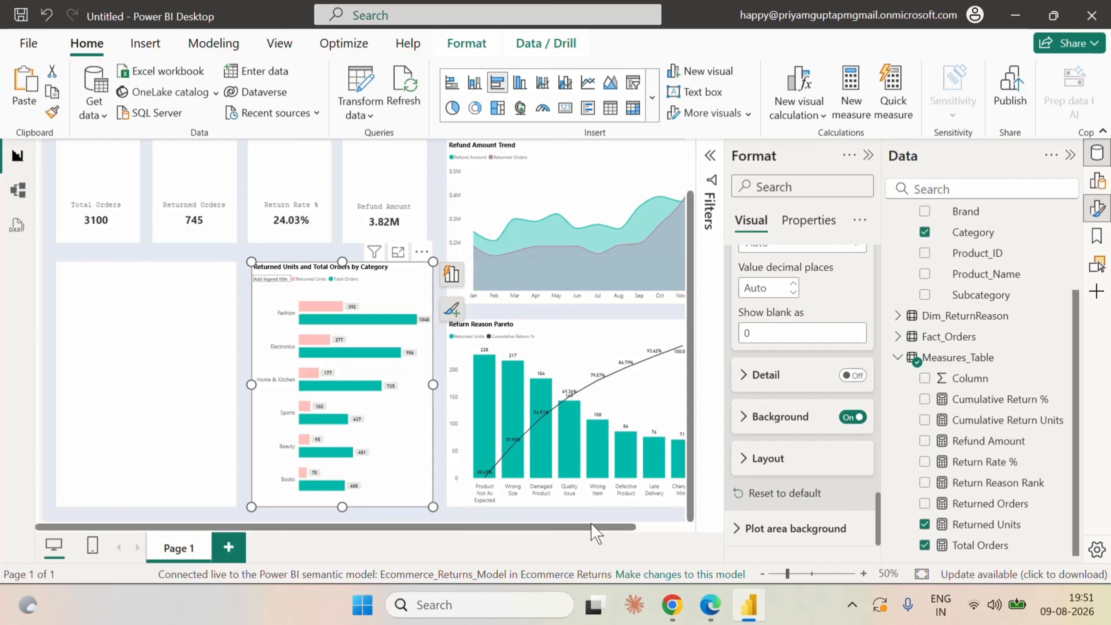
left_click(588, 514)
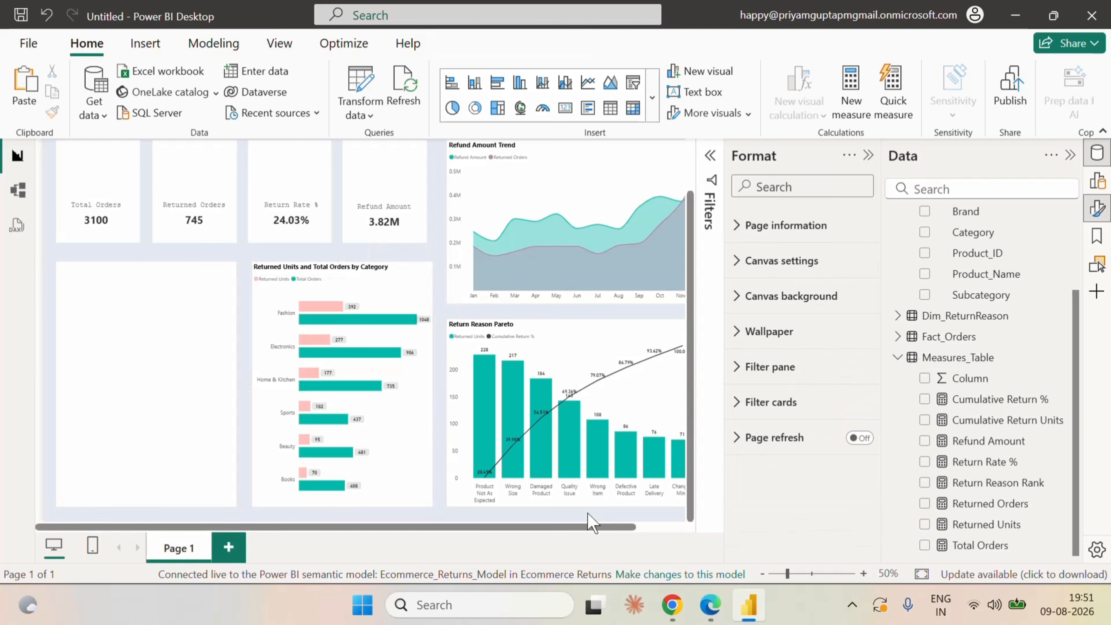
Insert a donut chart and position and resize it to fill the empty white tile beside the Returned Units and Total Orders by Category chart.
left_click(868, 155)
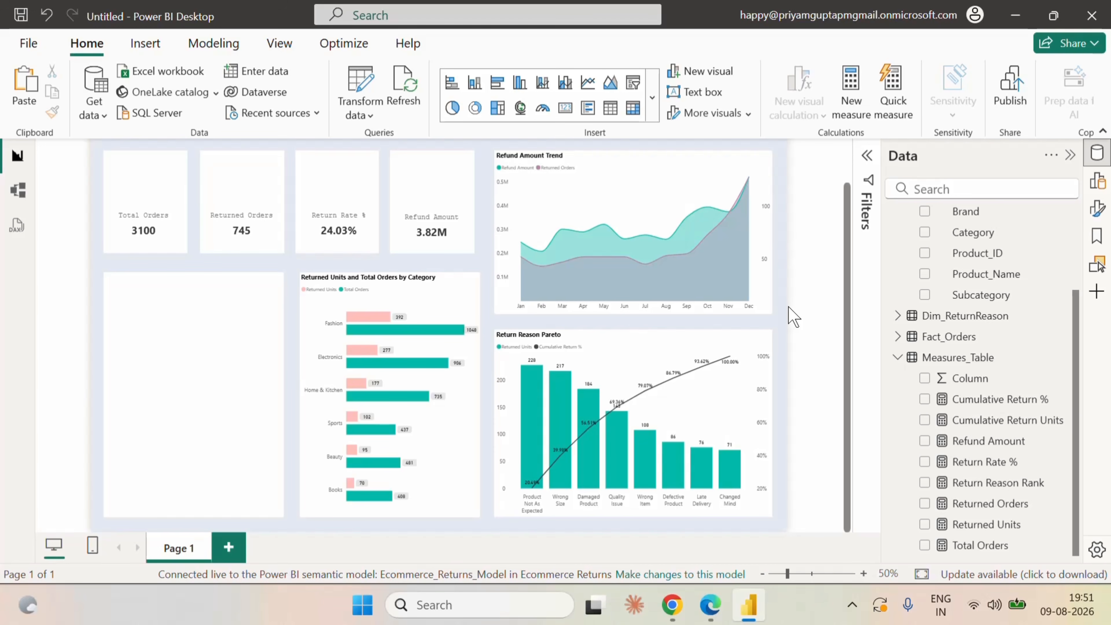
scroll(929, 333, "up", 3)
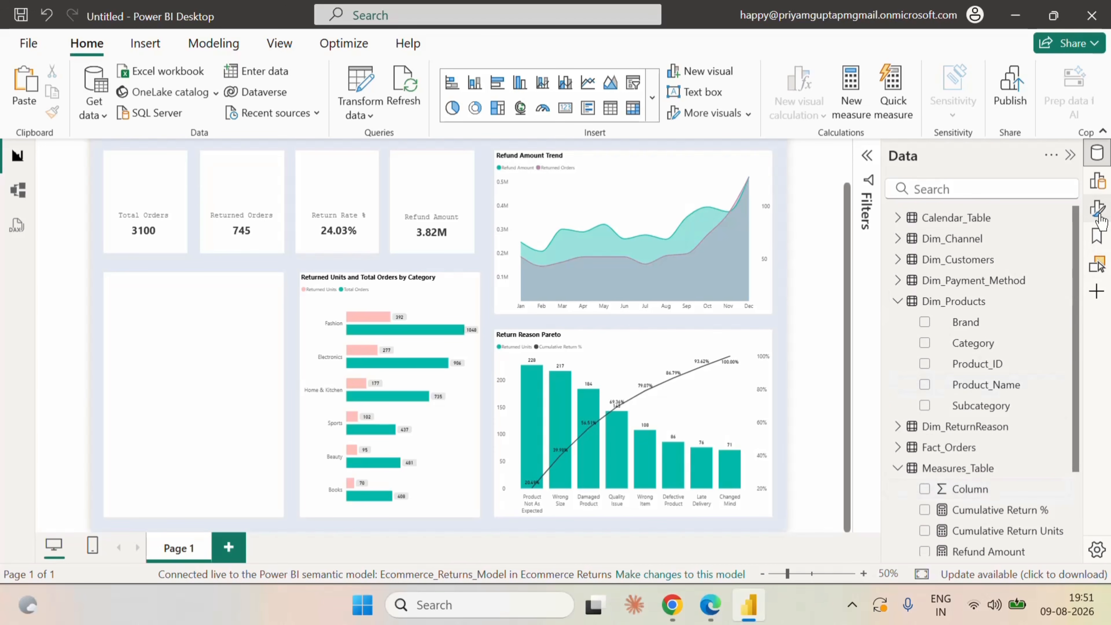
left_click(1098, 208)
left_click(869, 155)
left_click(1096, 188)
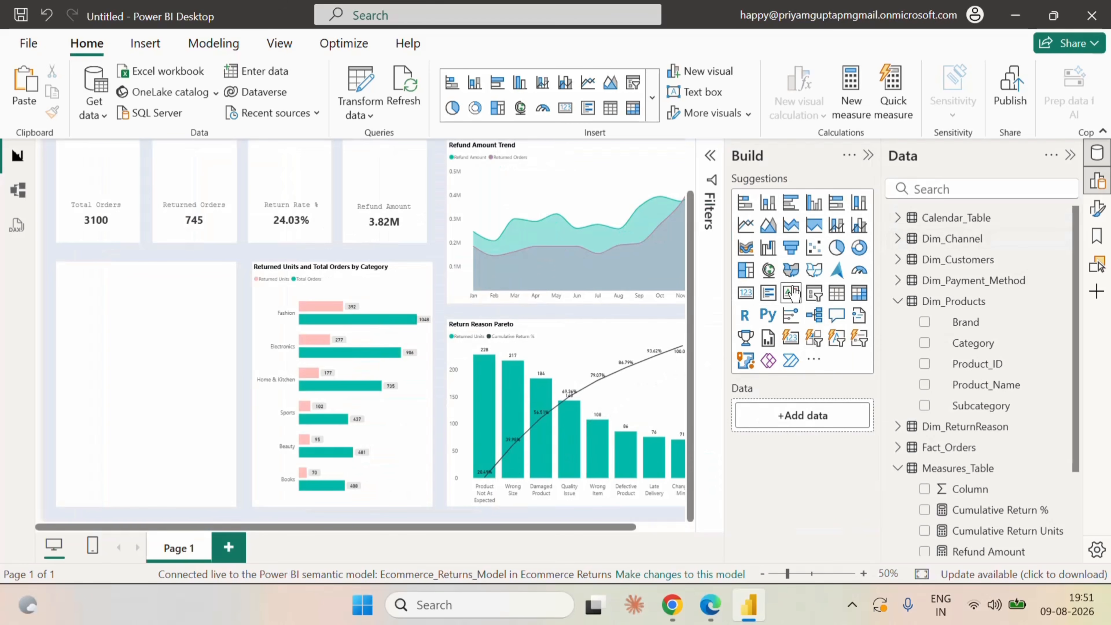
left_click(867, 253)
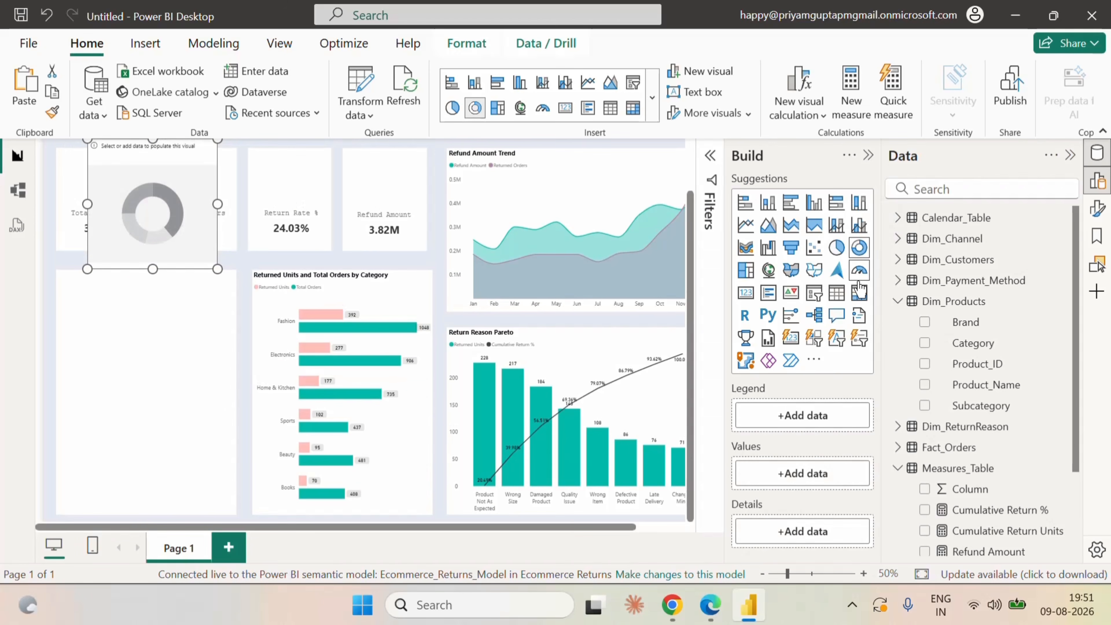
left_click_drag(175, 213, 143, 344)
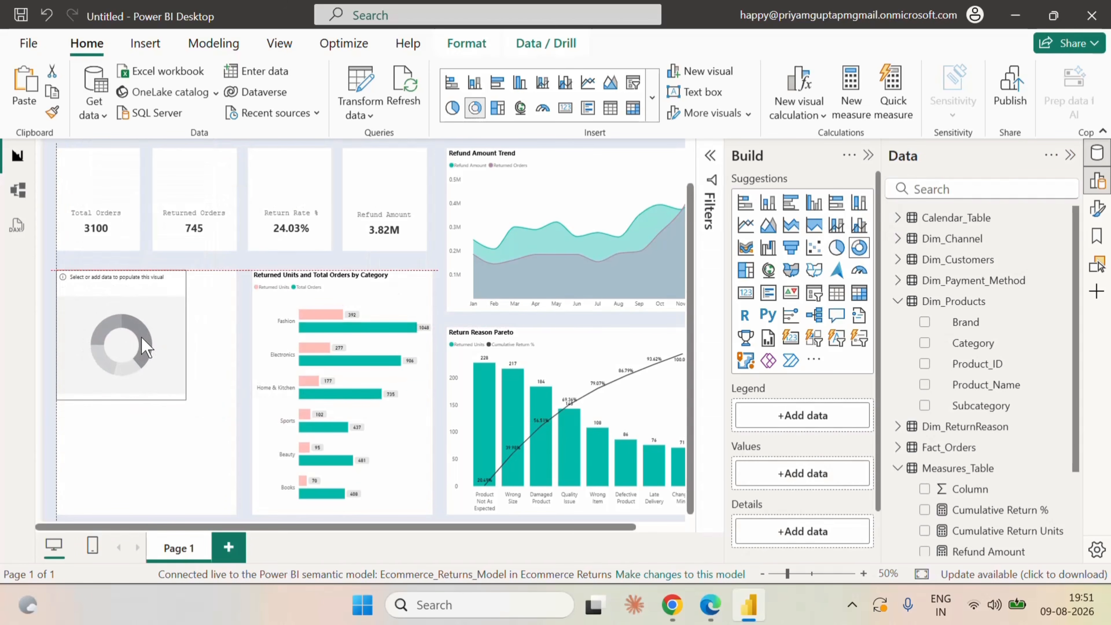
left_click_drag(186, 399, 234, 519)
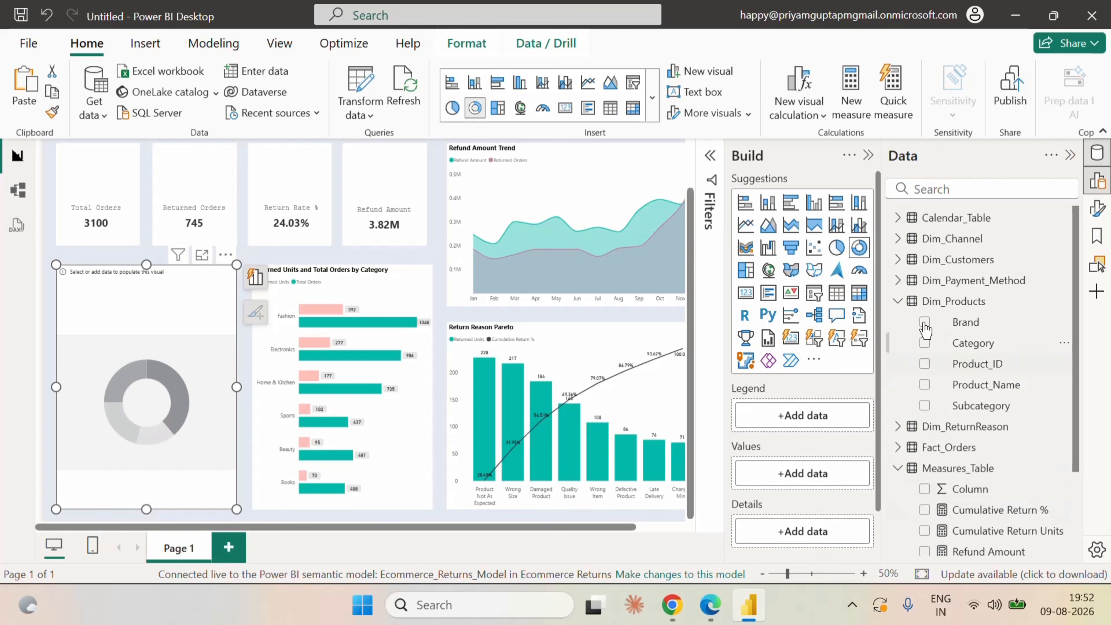
Fill the donut chart with Sales_Channel from Dim_Channel as legend and the Returned Units measure as values.
left_click(898, 302)
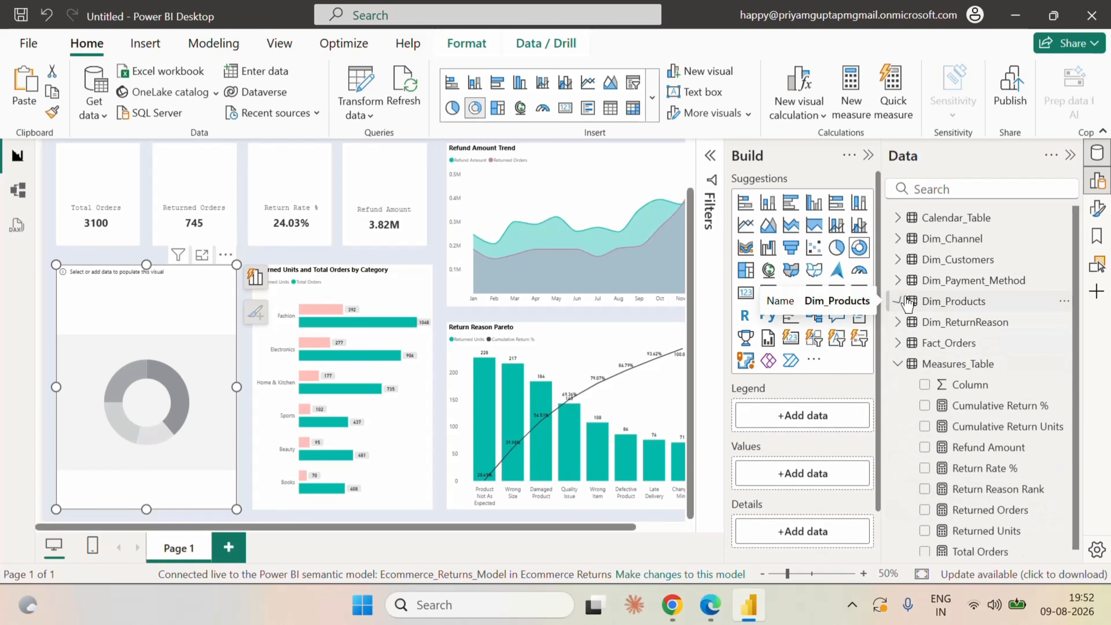
left_click(899, 239)
left_click(924, 259)
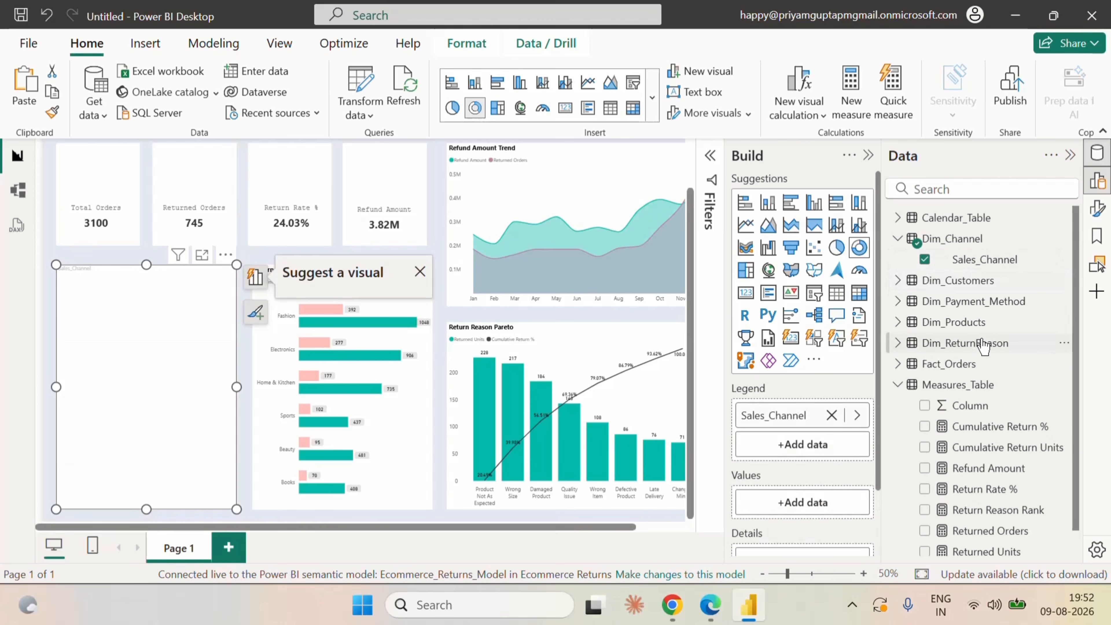
scroll(821, 479, "down", 3)
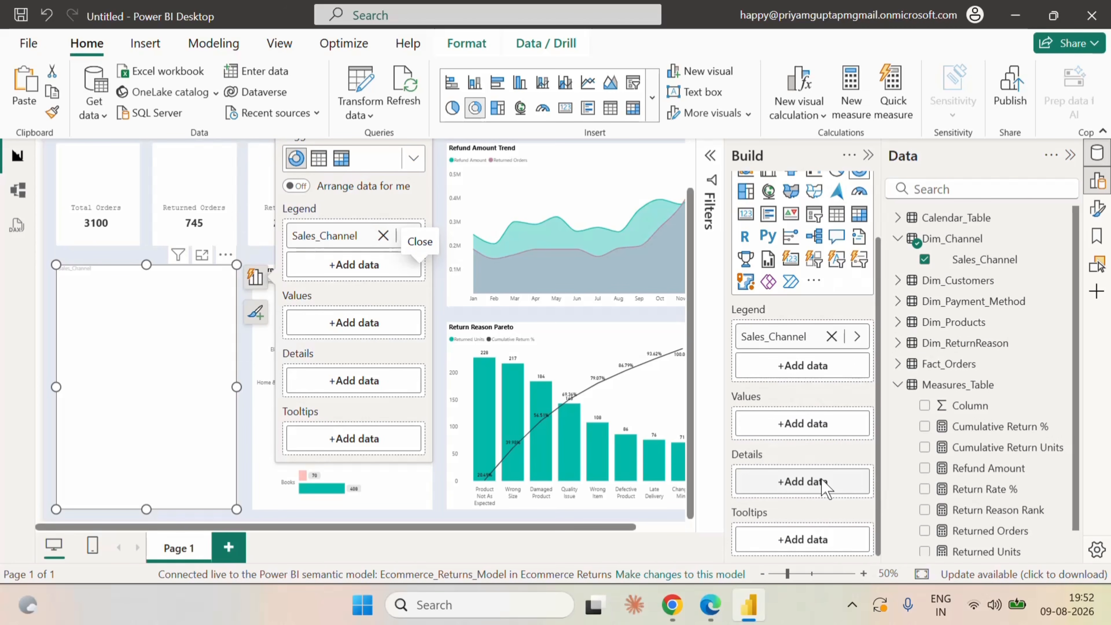
scroll(967, 472, "down", 1)
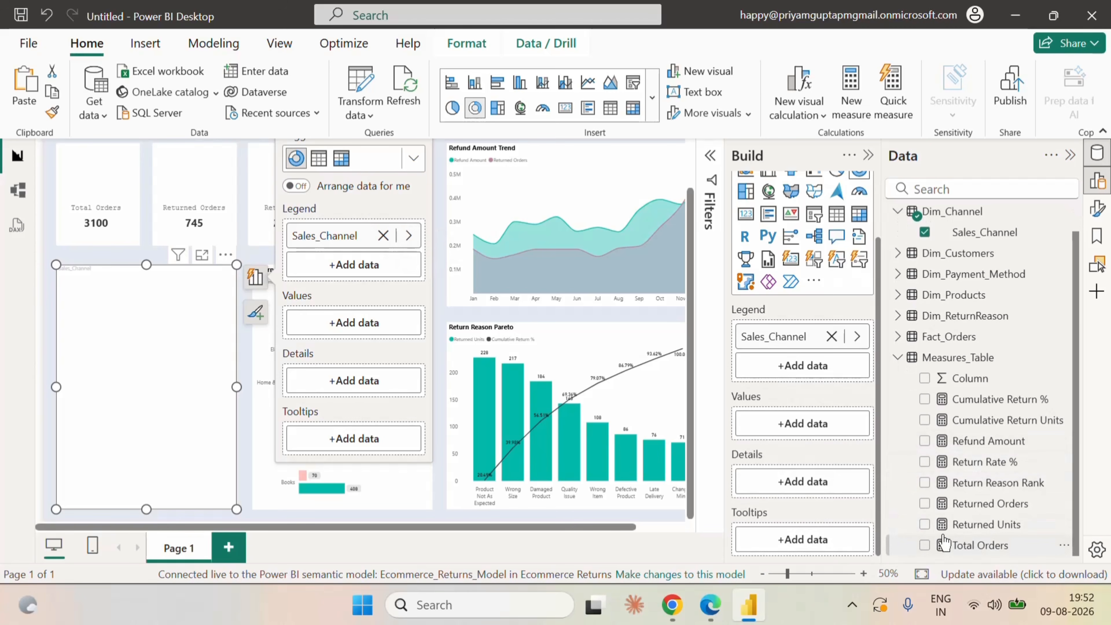
left_click(924, 524)
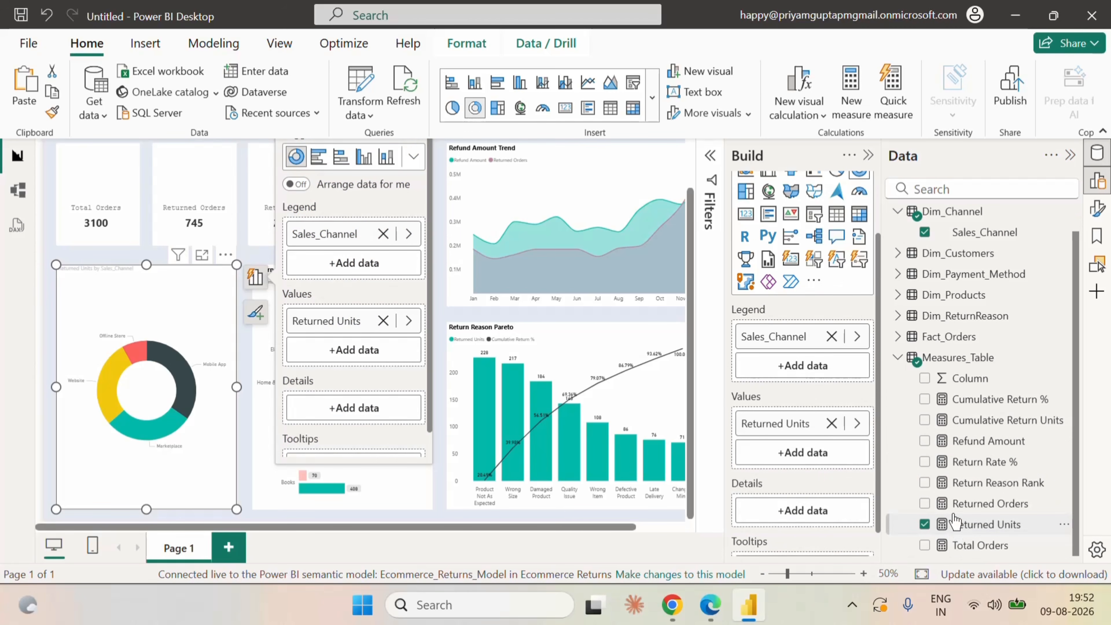
Find the slice spacing setting of the donut chart and set its inner radius to 82%.
left_click(868, 155)
left_click(1097, 209)
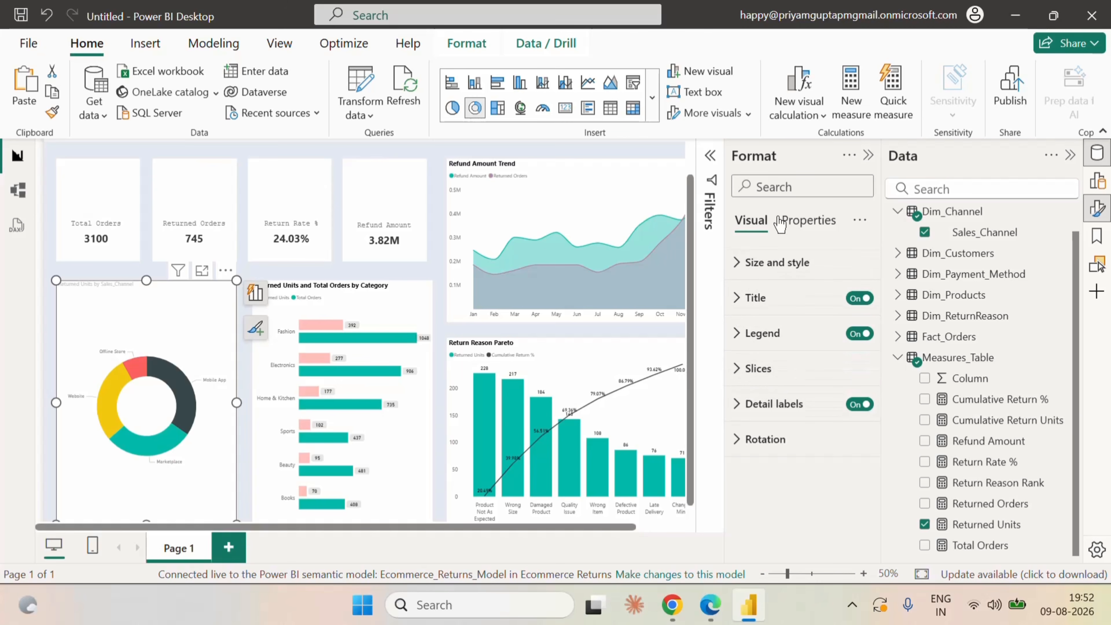
left_click(779, 186)
type("sp")
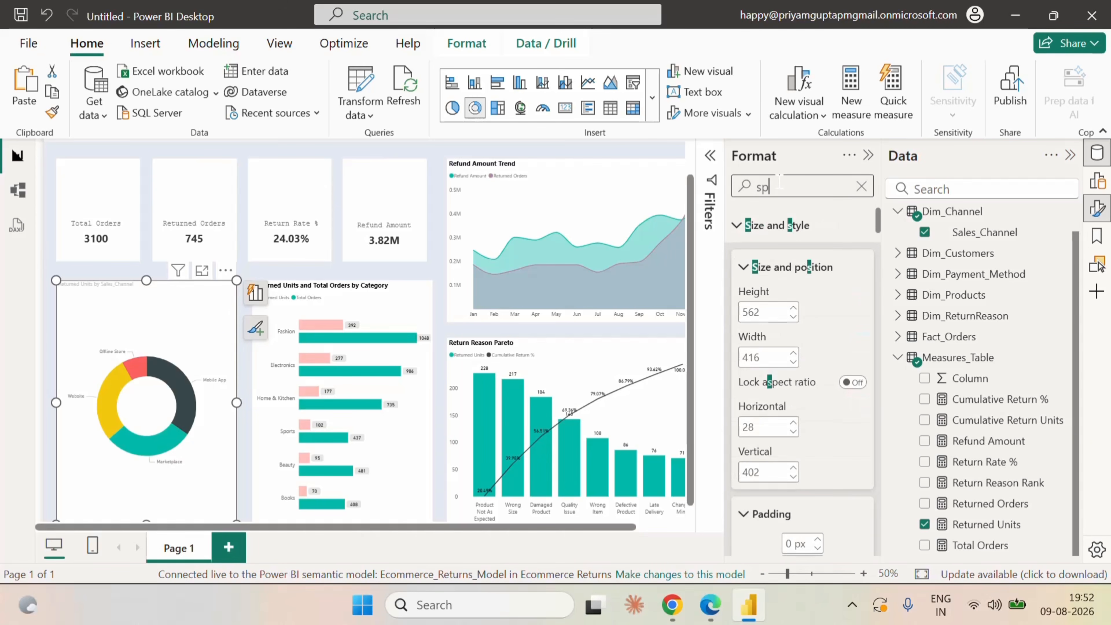
type("acing")
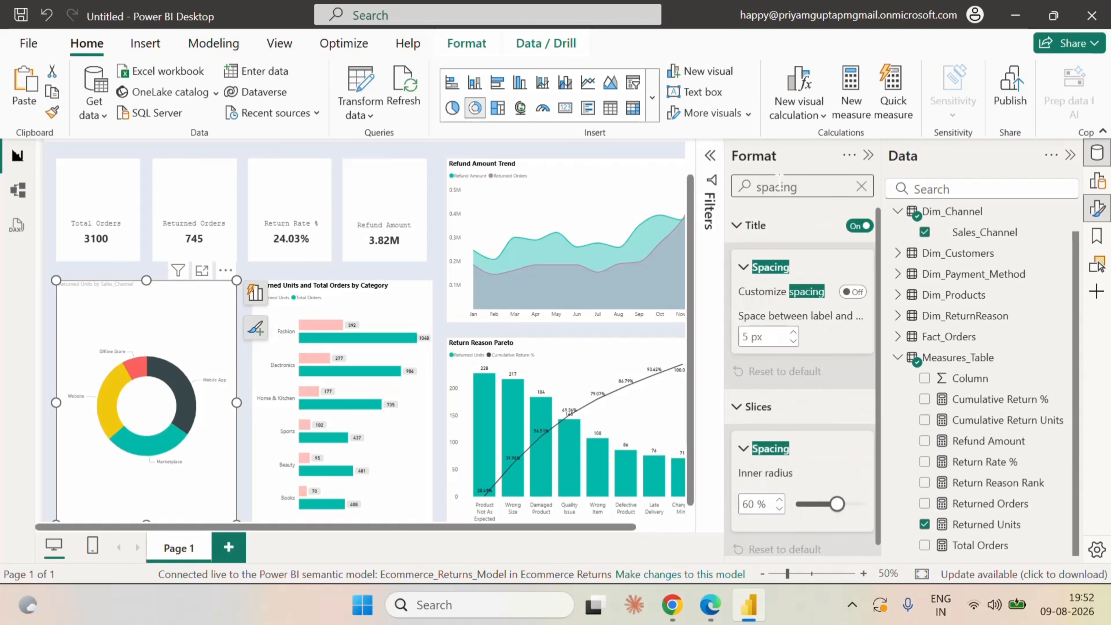
scroll(853, 421, "down", 1)
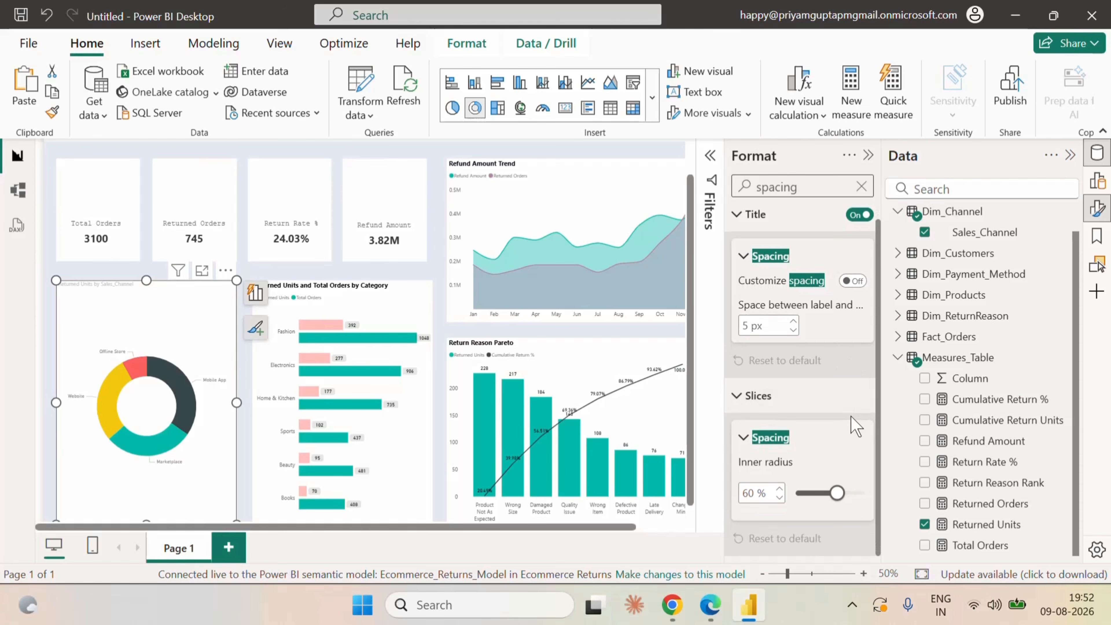
double_click(749, 494)
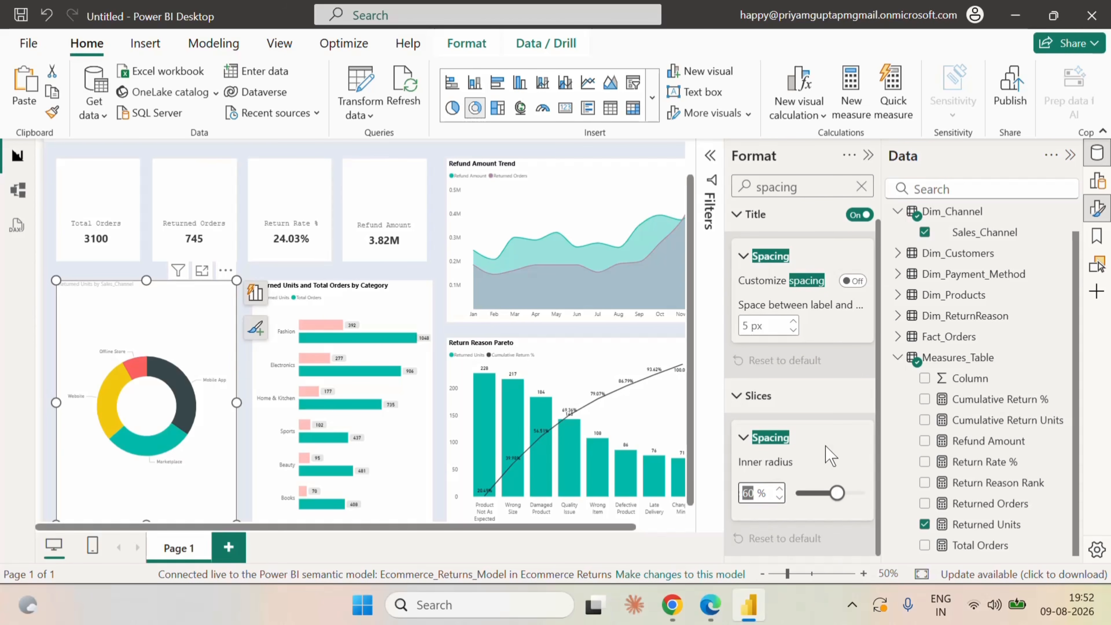
type("82")
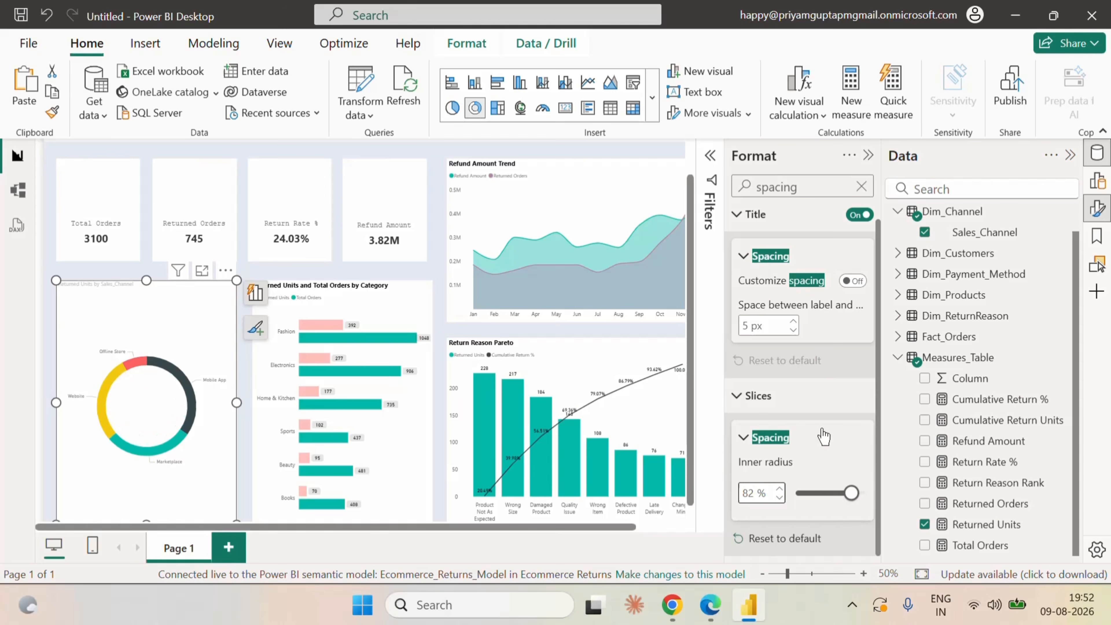
scroll(809, 398, "up", 1)
left_click(861, 187)
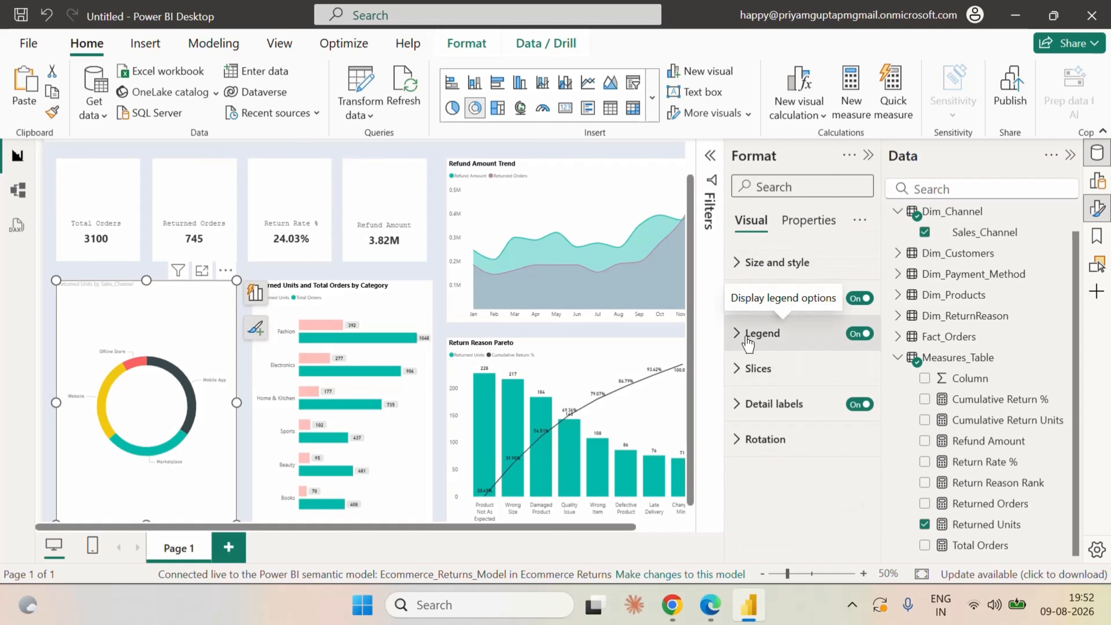
Turn off the detail labels of the donut chart.
left_click(744, 409)
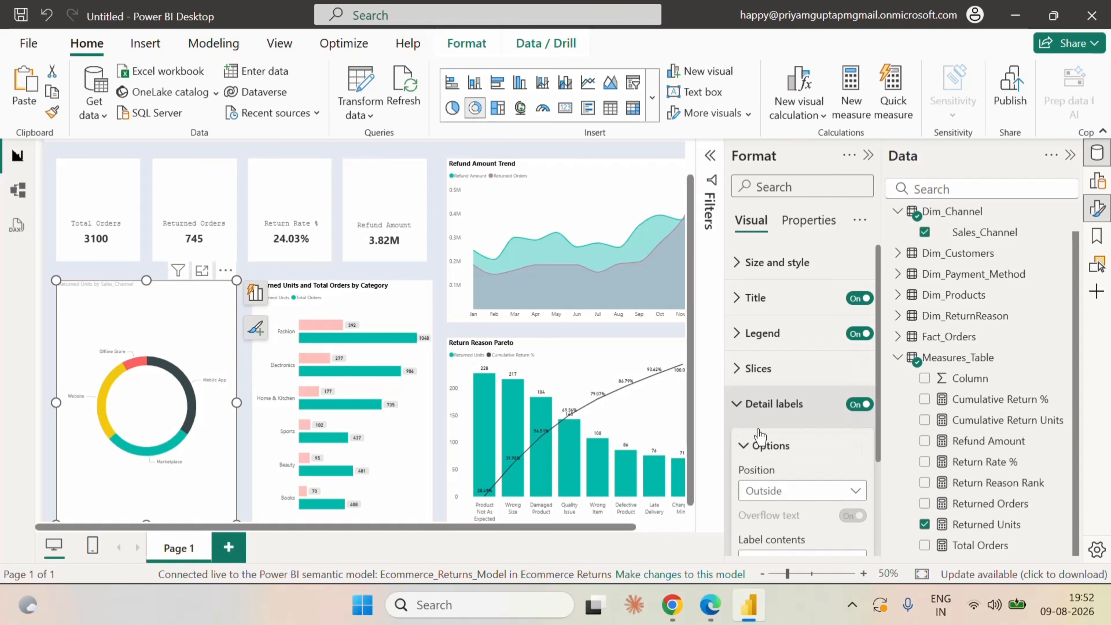
left_click(859, 405)
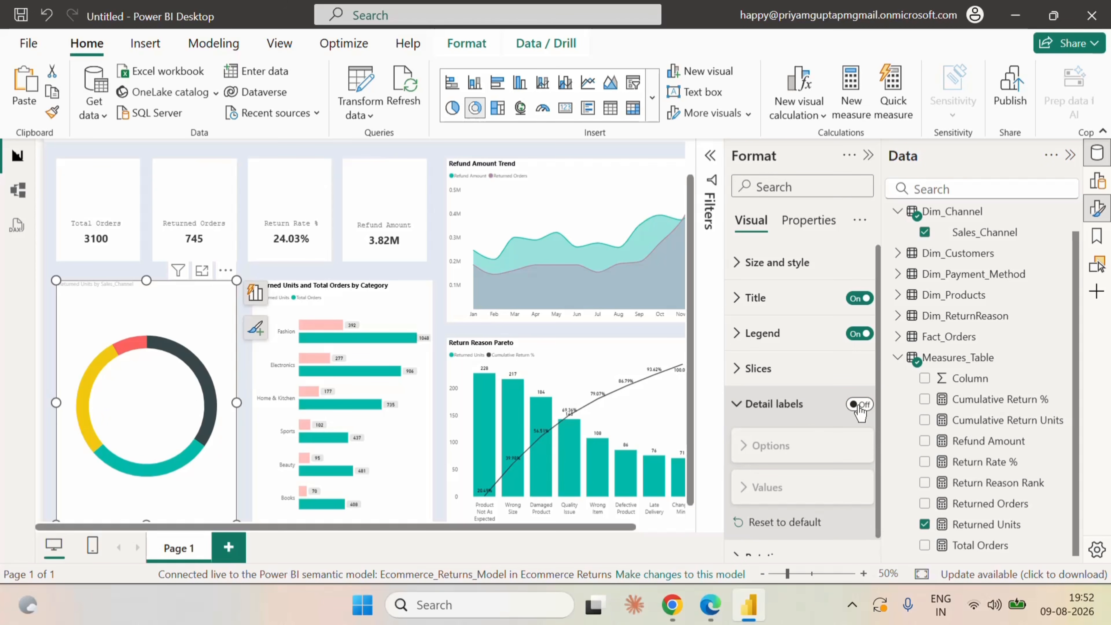
left_click(739, 407)
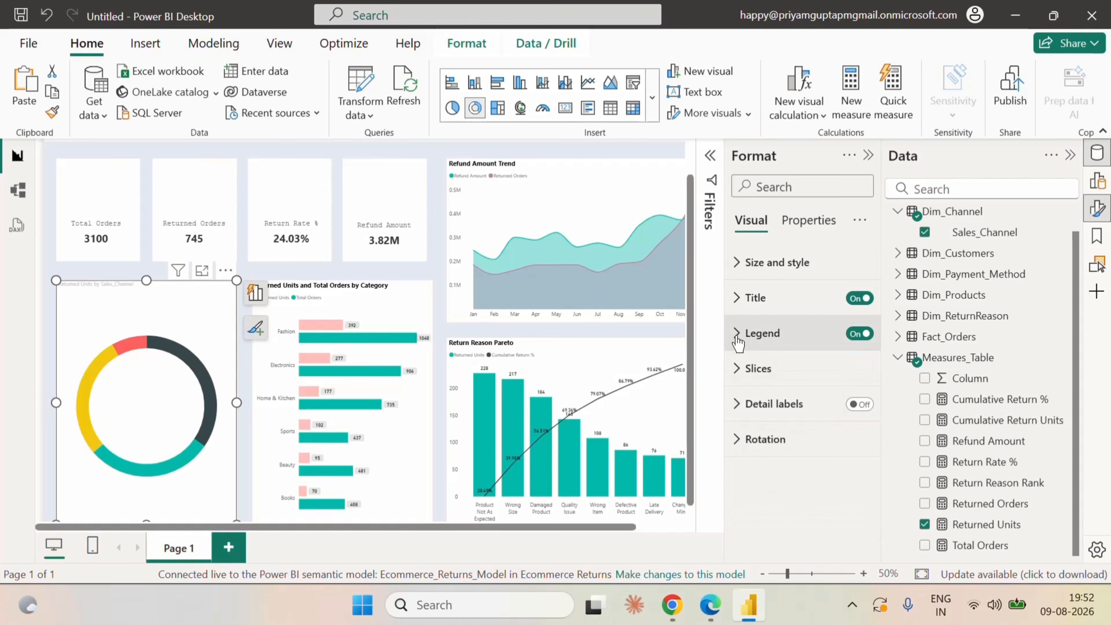
Set the donut chart's legend position to Bottom center and deselect the chart.
left_click(738, 337)
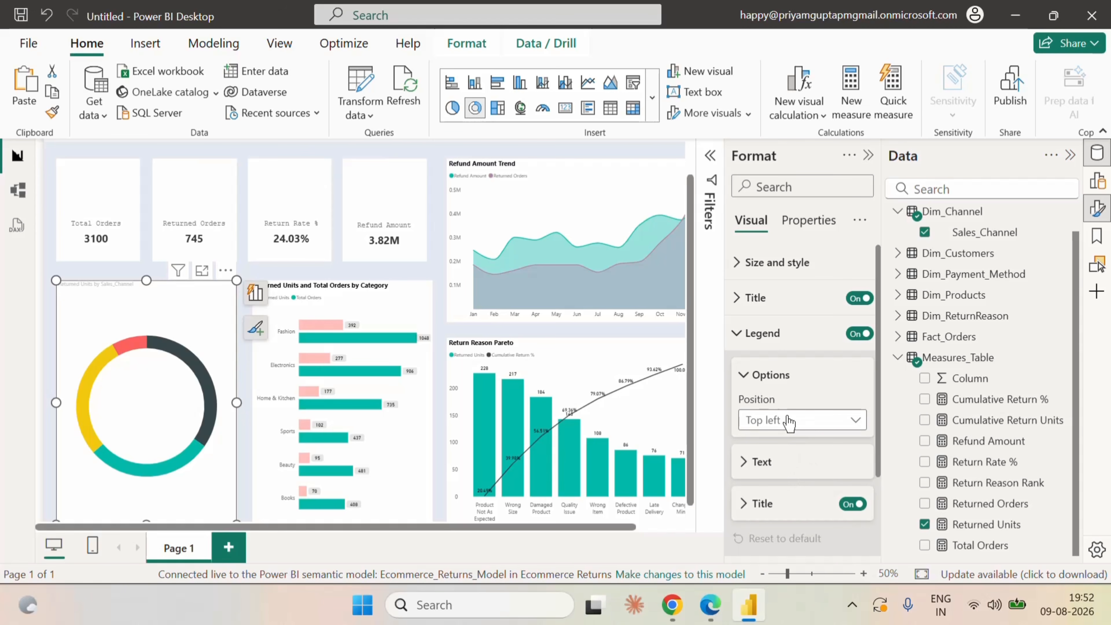
left_click(789, 430)
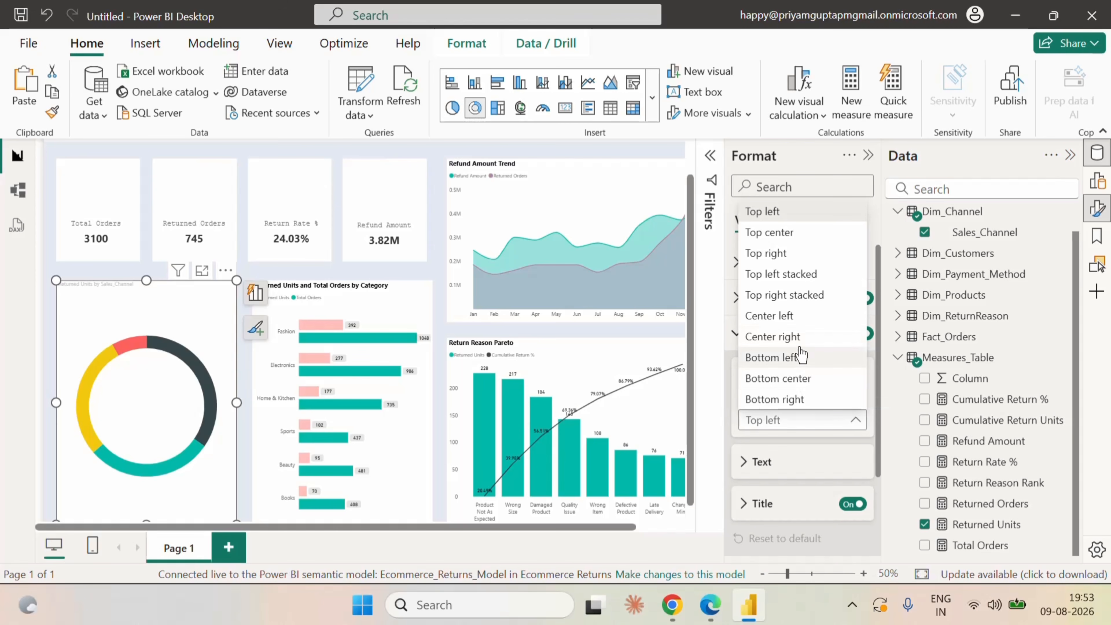
left_click(813, 380)
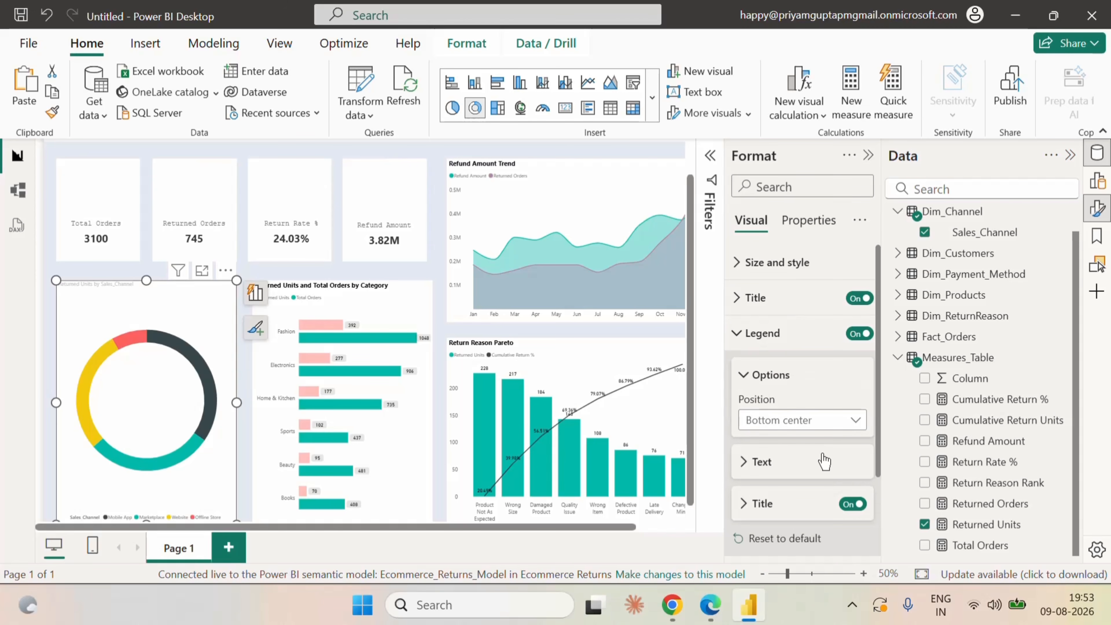
scroll(639, 354, "down", 1)
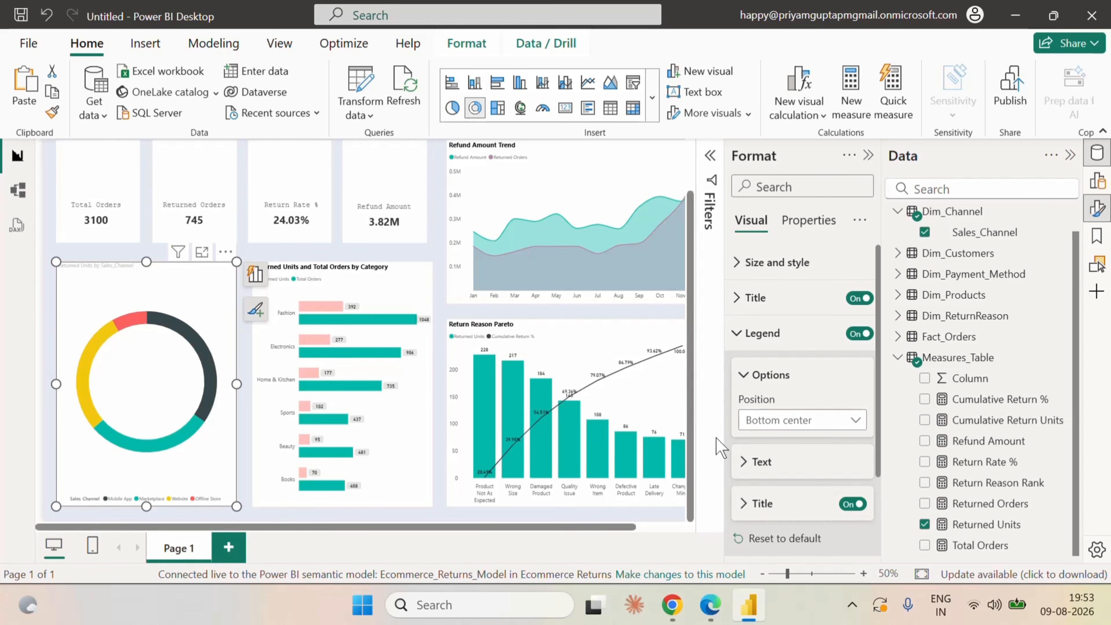
left_click(921, 576)
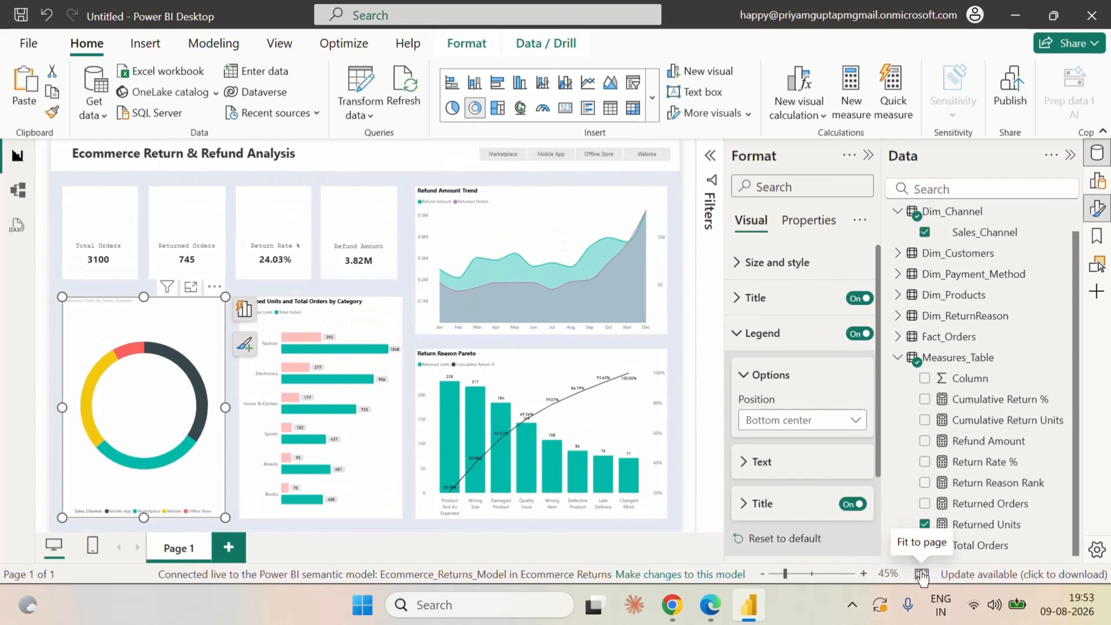
left_click(678, 339)
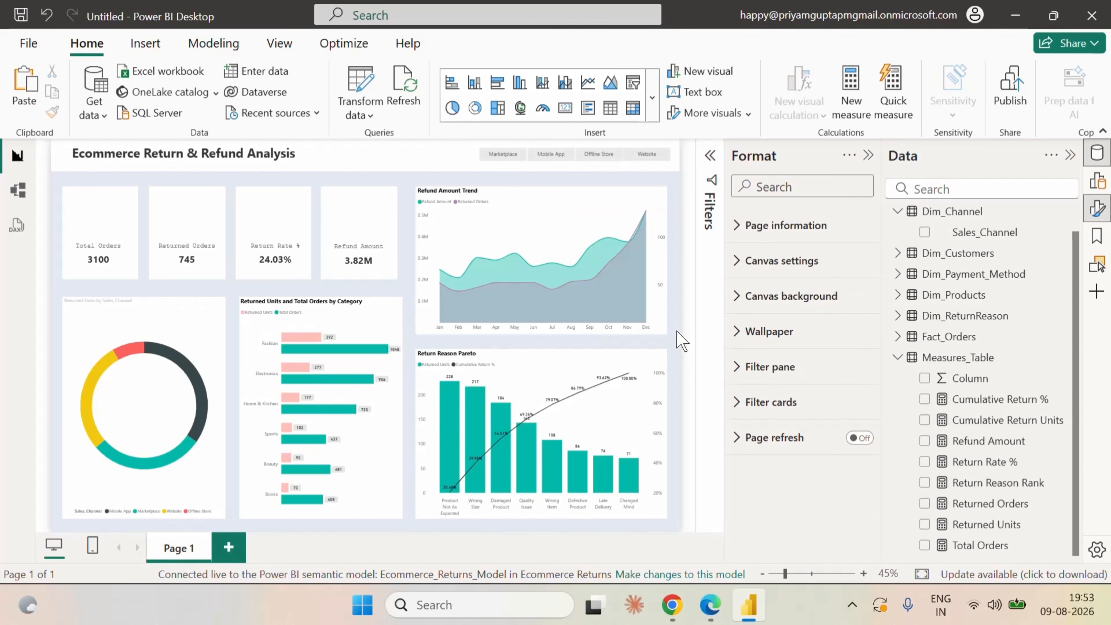
Place a copy of the Refund Amount card in the donut's centre and replace its measure with Returned Units.
left_click(210, 314)
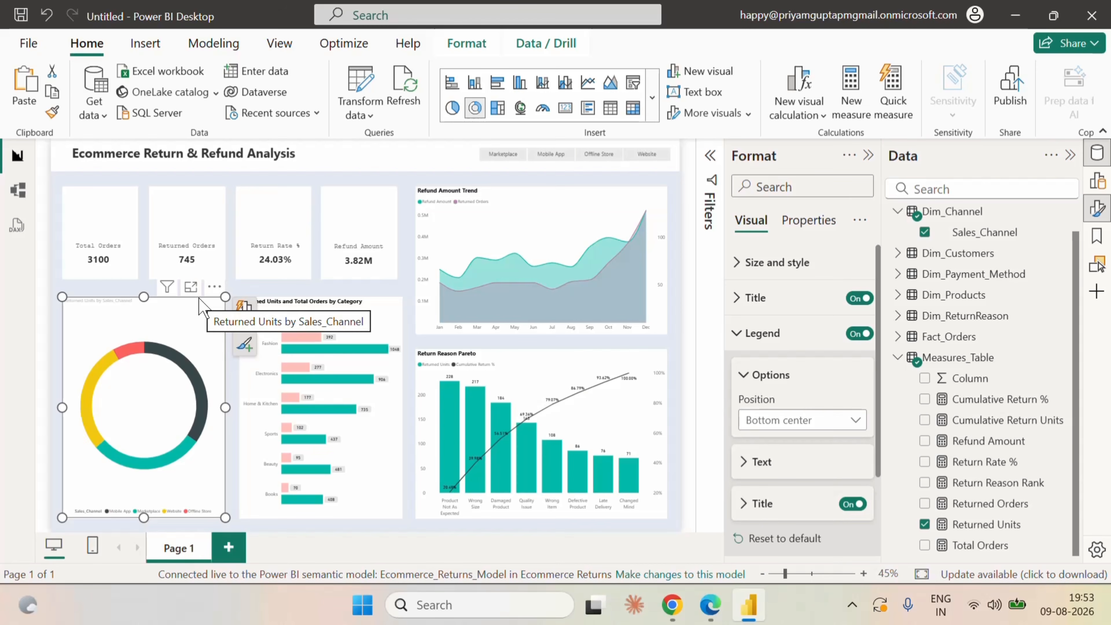
left_click(359, 273)
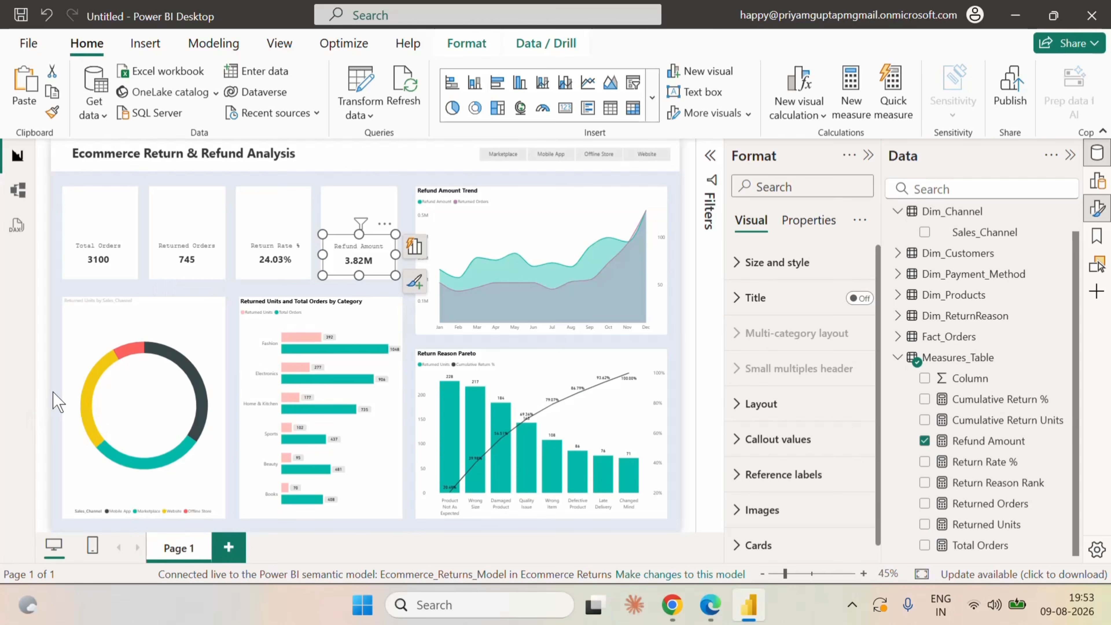
left_click(57, 401)
left_click(365, 262)
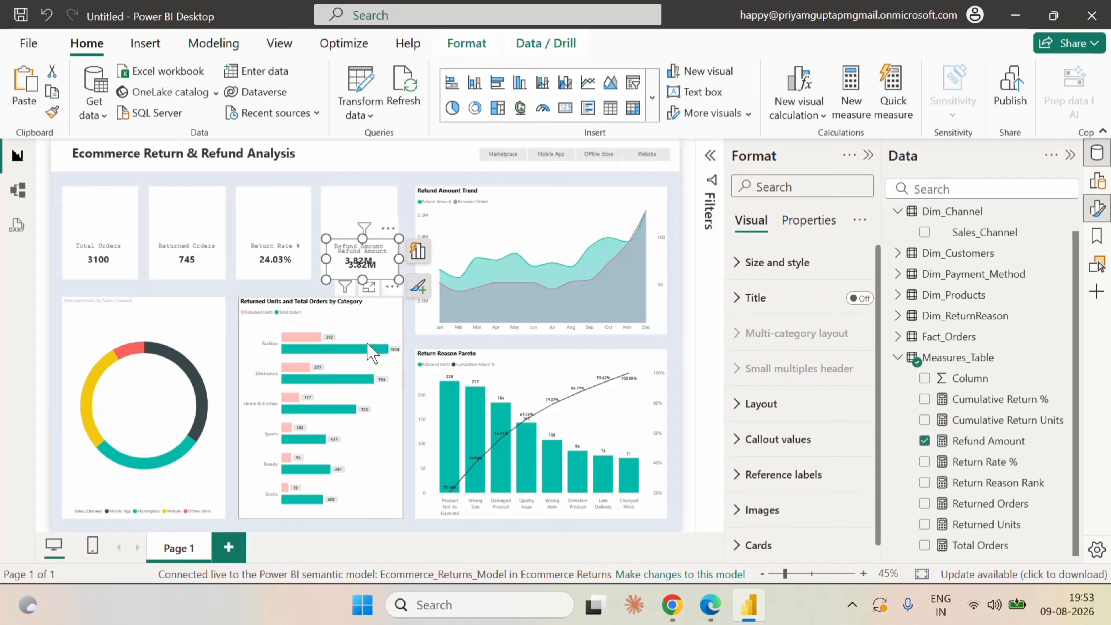
left_click_drag(376, 269, 162, 420)
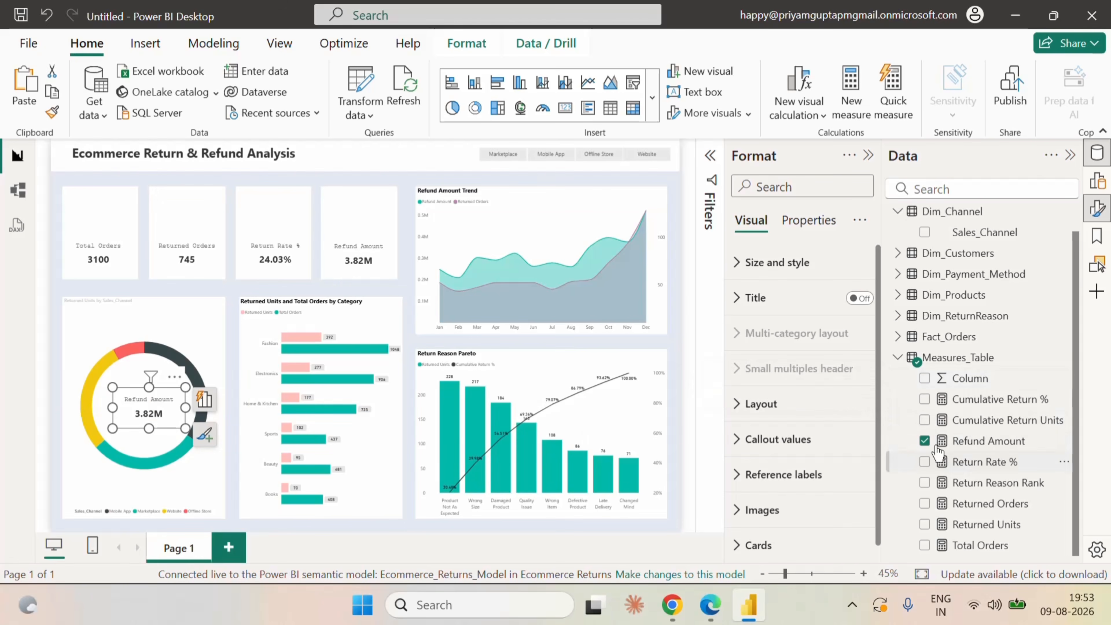
left_click(924, 441)
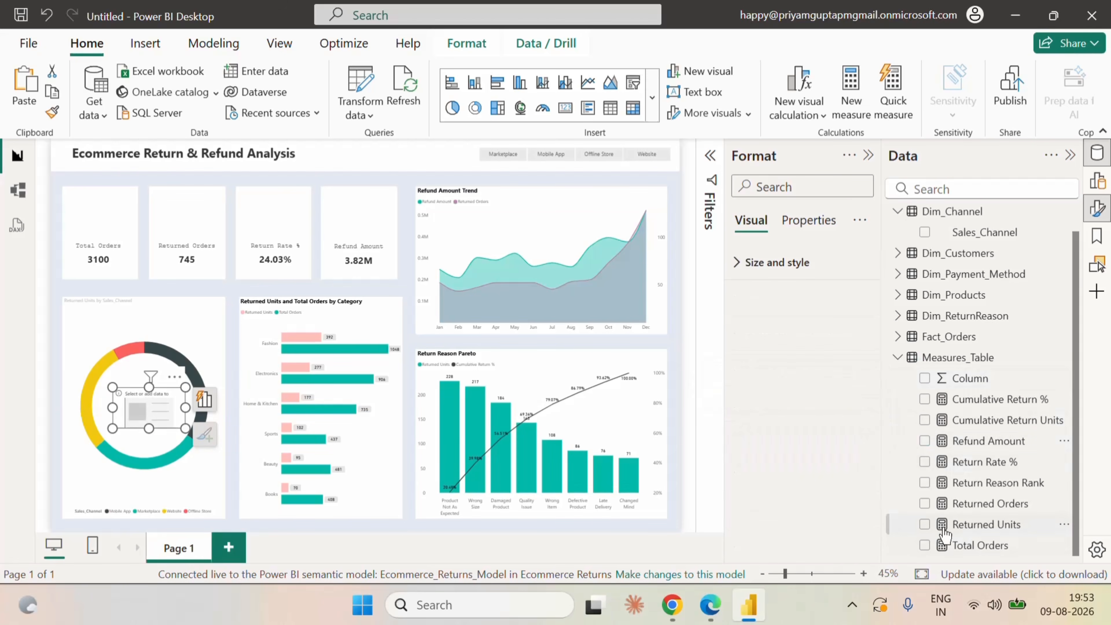
left_click(924, 524)
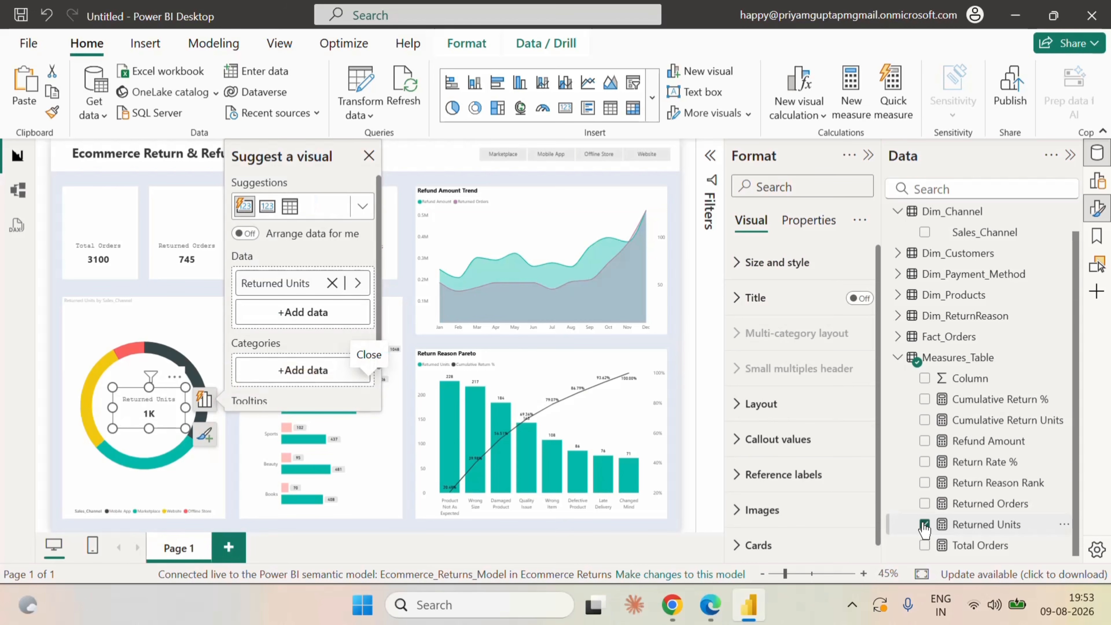
Set the callout value display units to None for the Returned Units series of the card inside the donut, and deselect it.
left_click(805, 221)
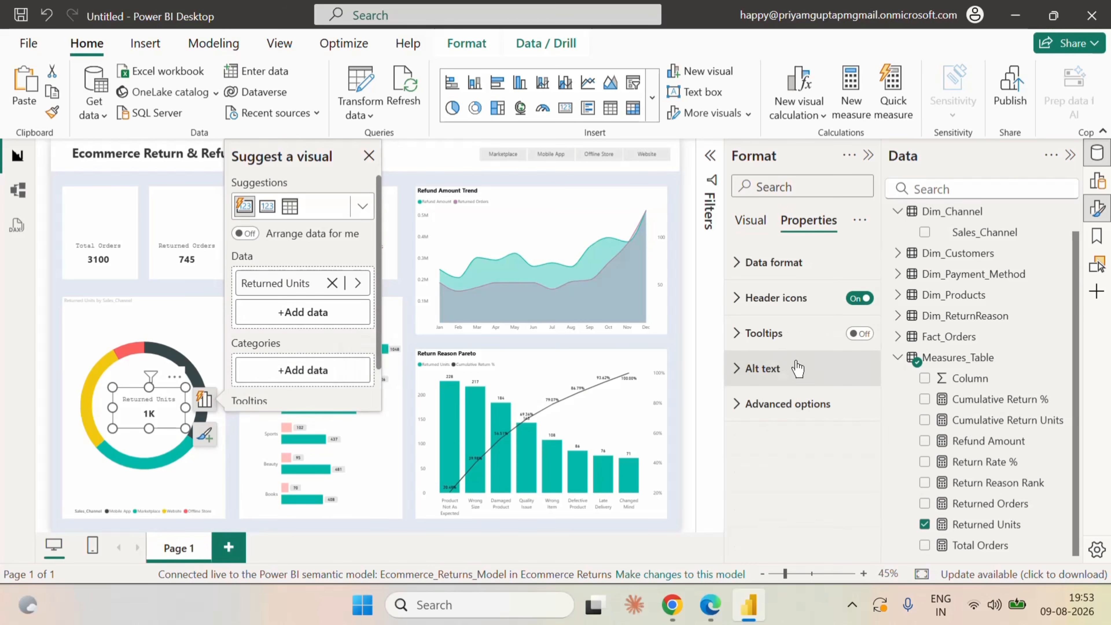
left_click(751, 220)
left_click(739, 406)
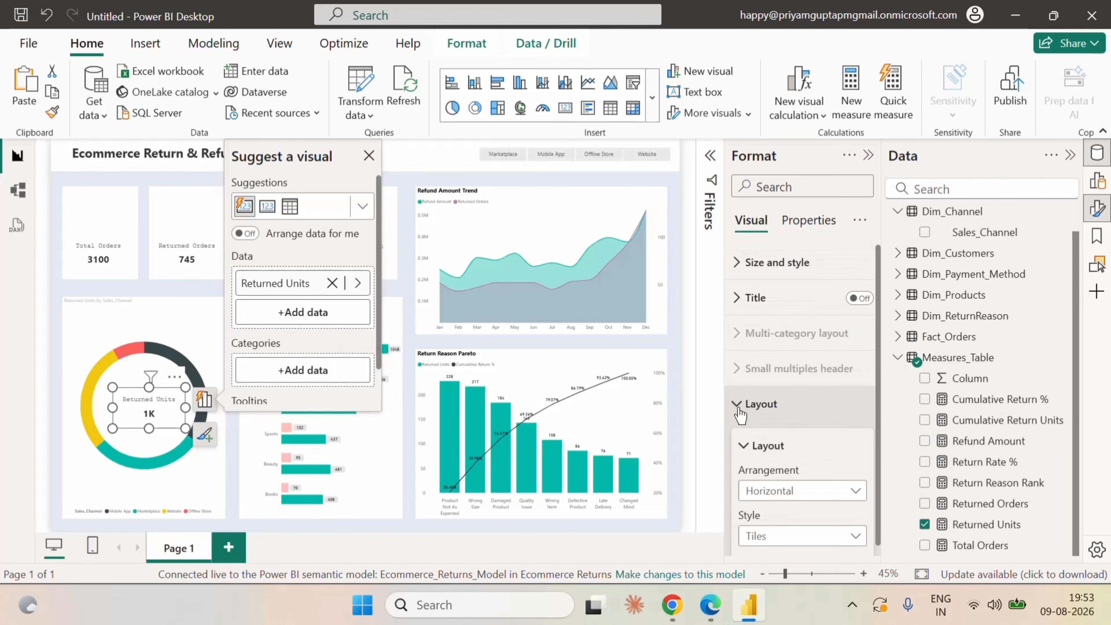
left_click(740, 407)
left_click(764, 450)
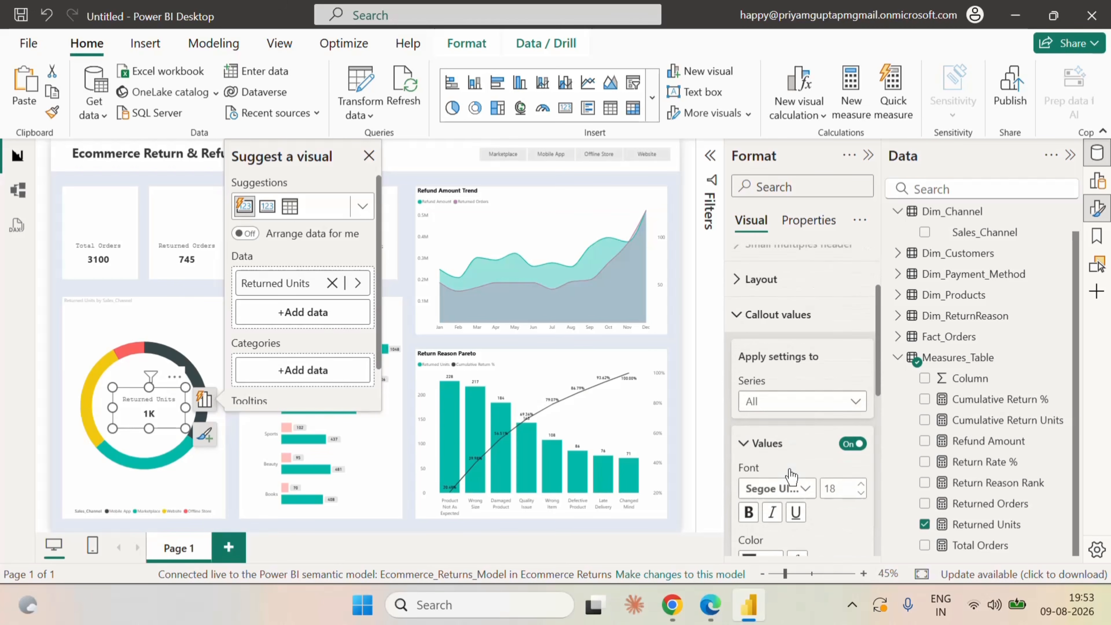
scroll(789, 469, "down", 1)
left_click(783, 355)
left_click(798, 397)
scroll(818, 481, "down", 3)
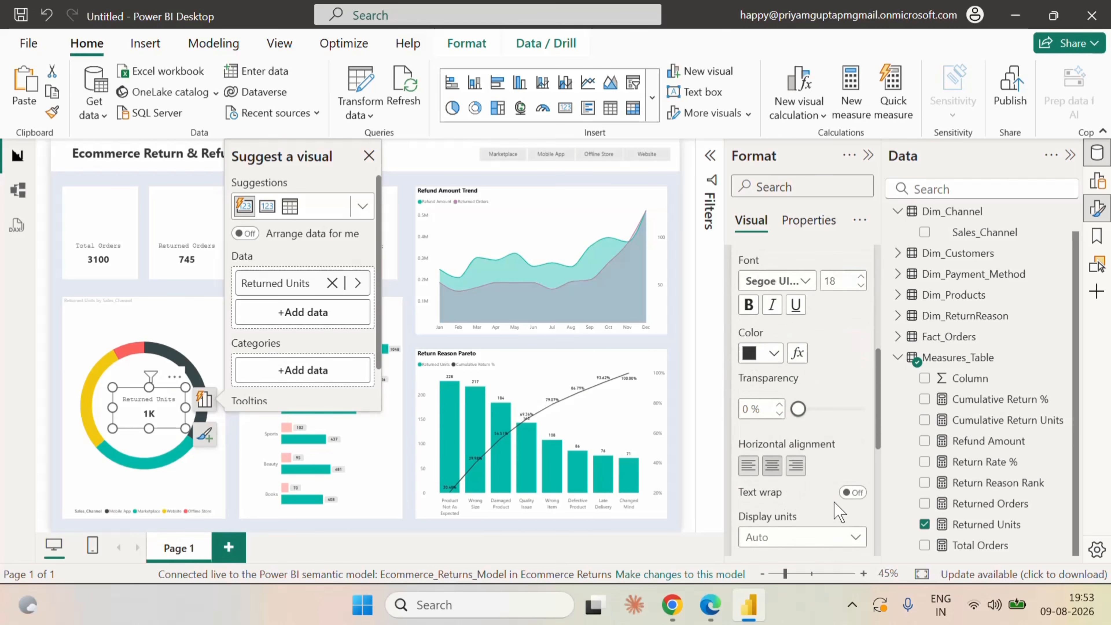
scroll(831, 503, "down", 2)
left_click(800, 435)
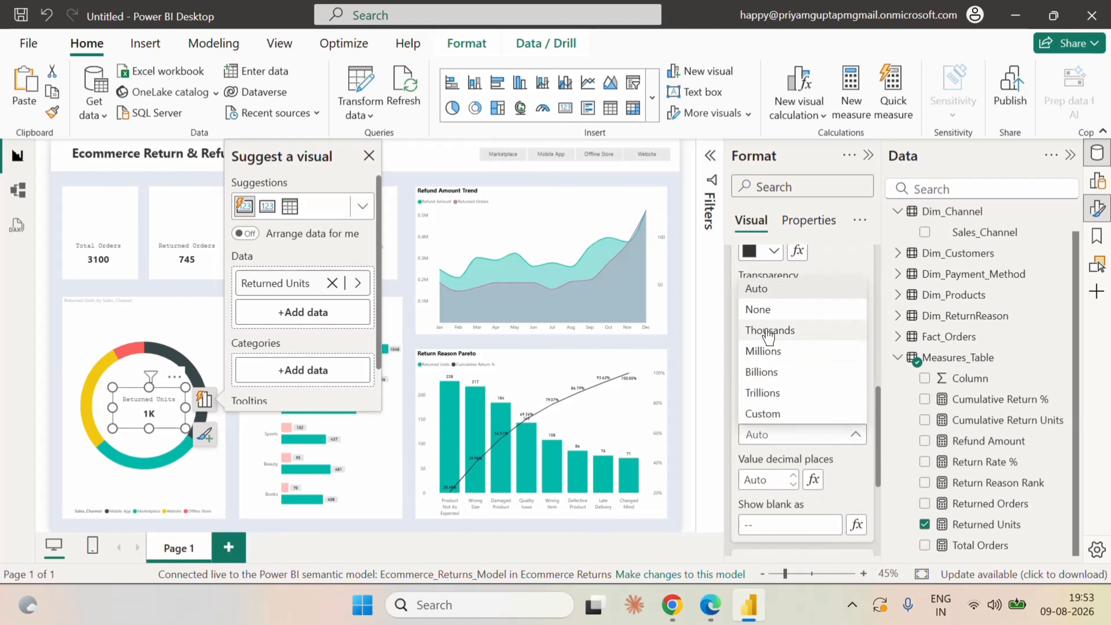
left_click(759, 309)
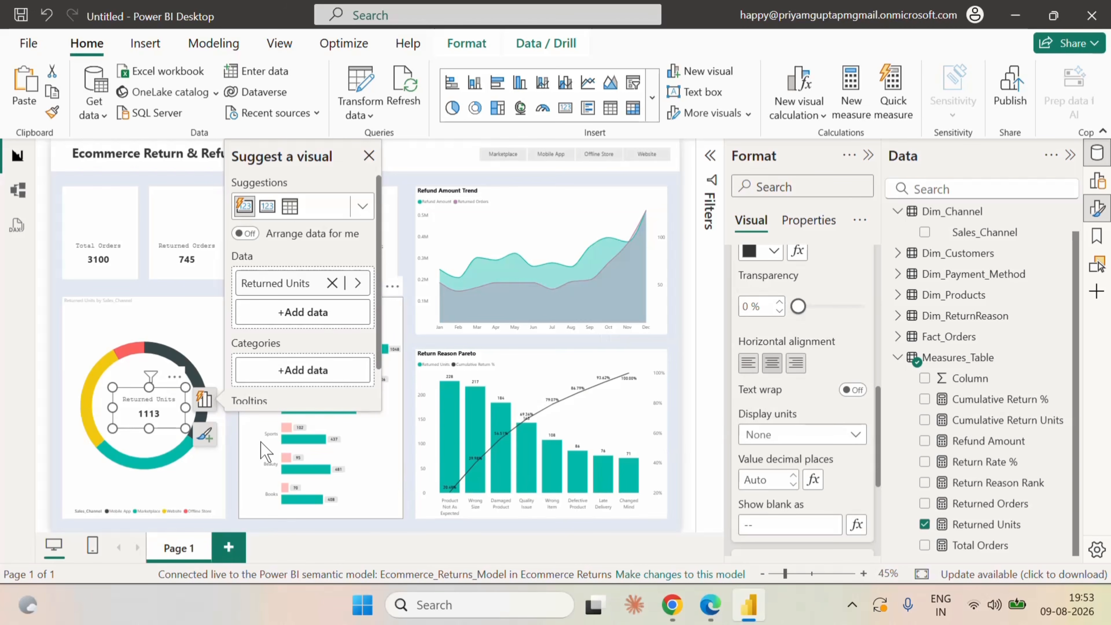
left_click(57, 372)
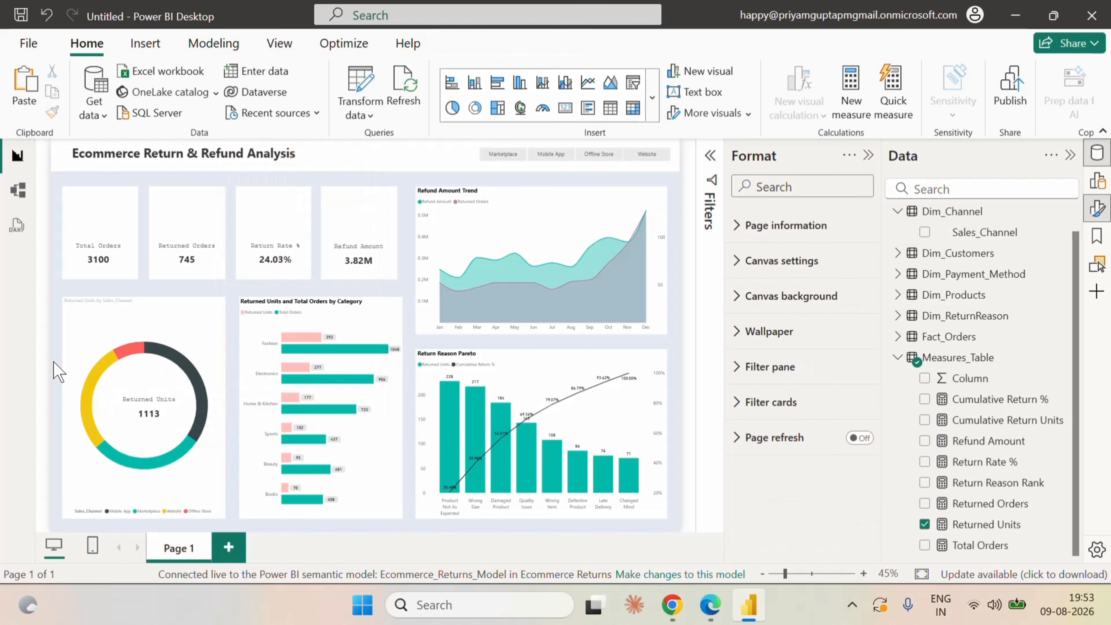
Nudge the Returned Units card slightly left and up so it sits centred inside the donut, and deselect it.
left_click(156, 396)
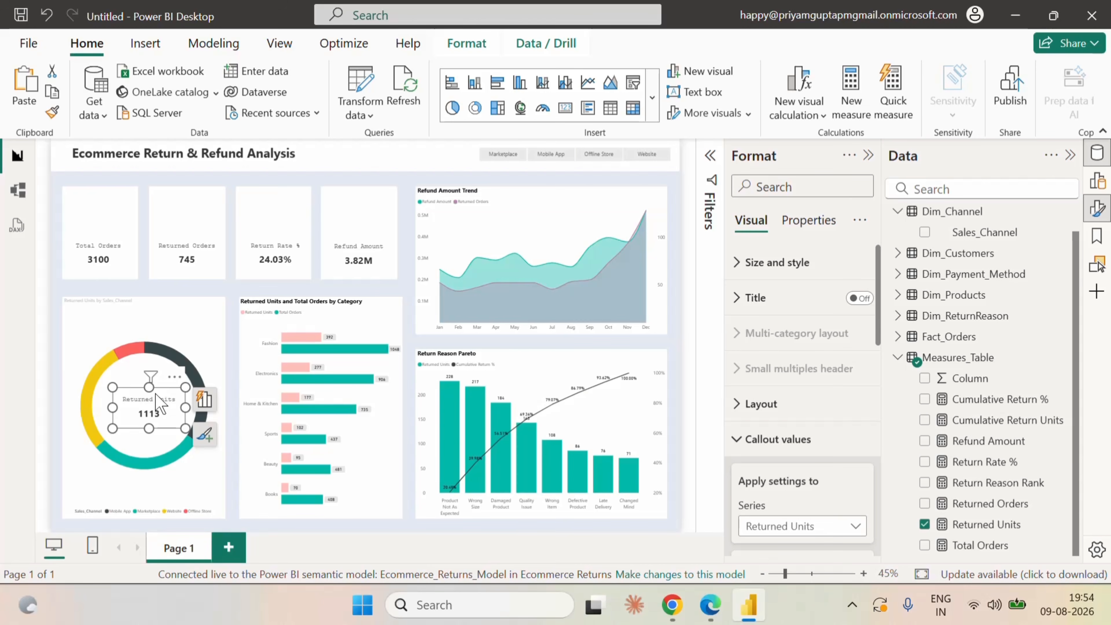
left_click(52, 390)
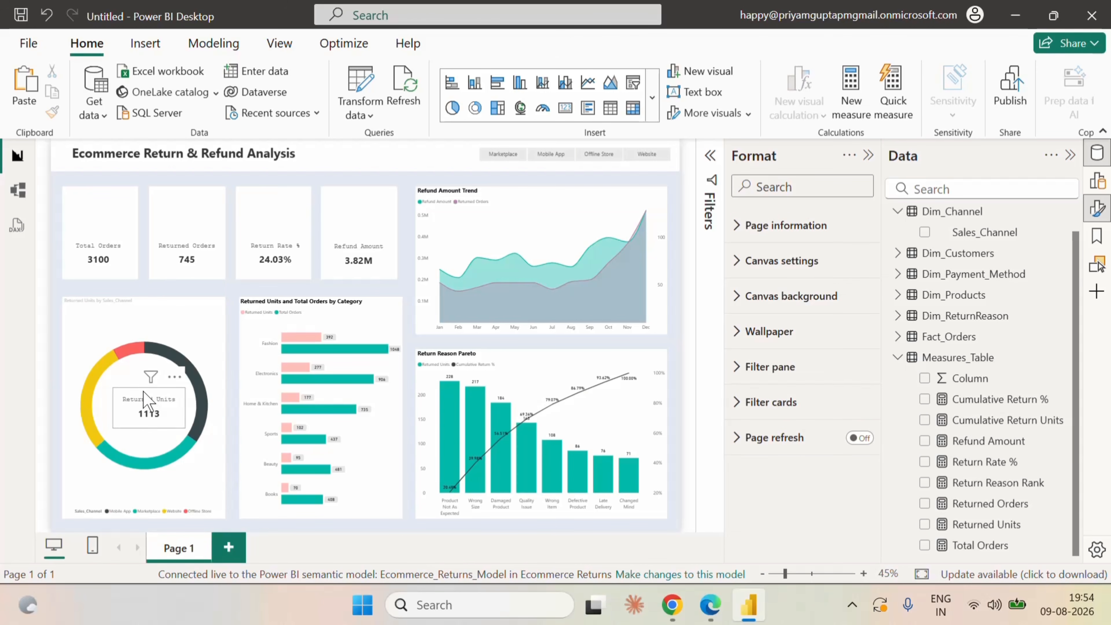
left_click(149, 398)
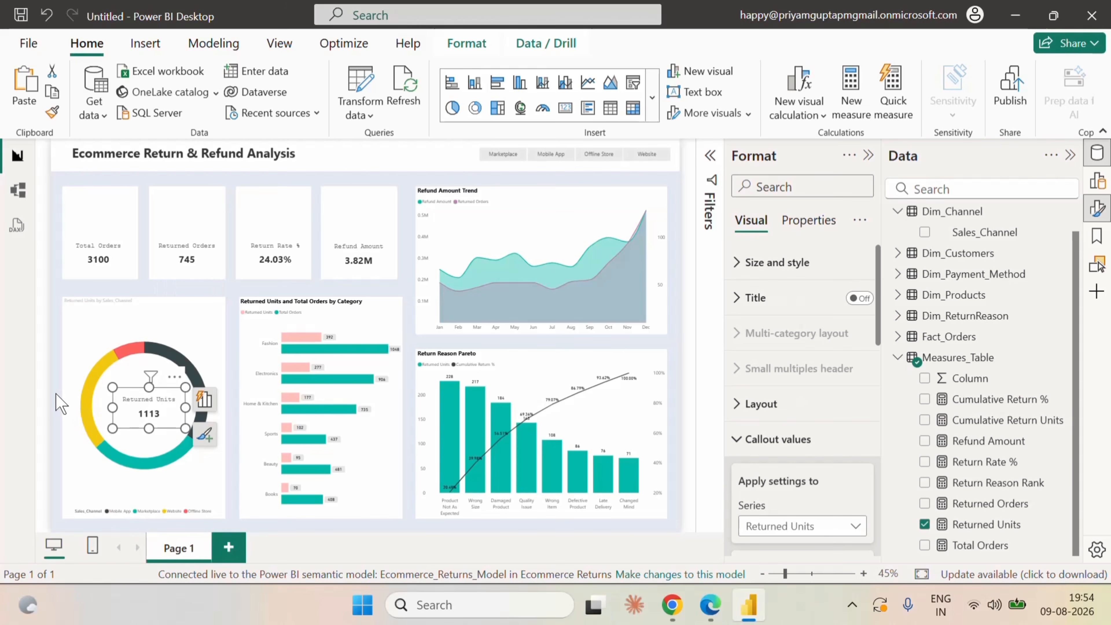
left_click(59, 405)
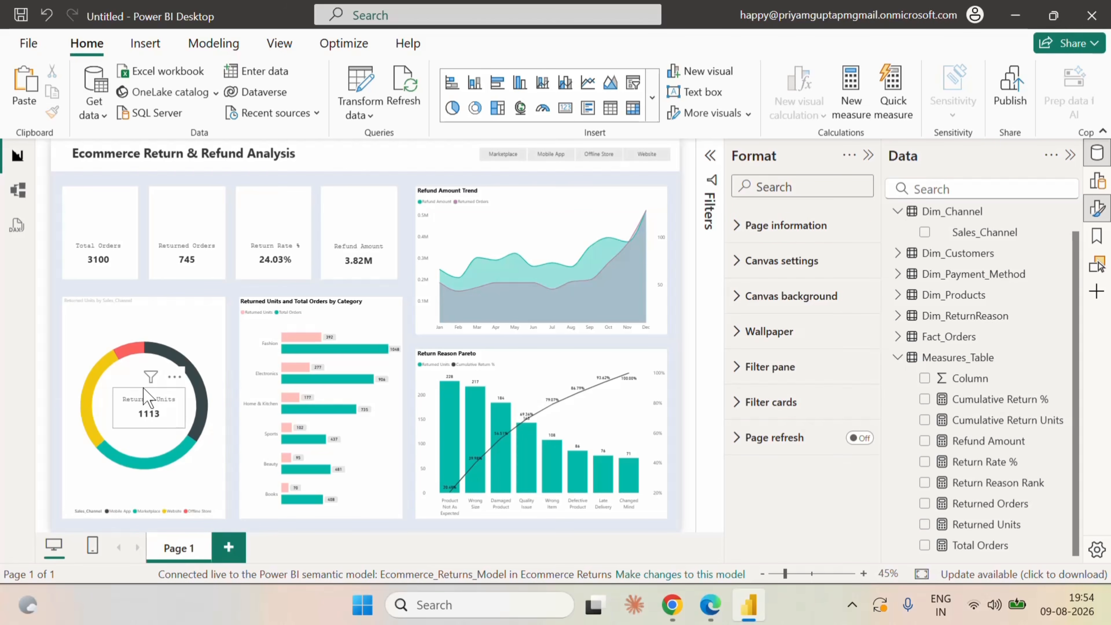
left_click(145, 391)
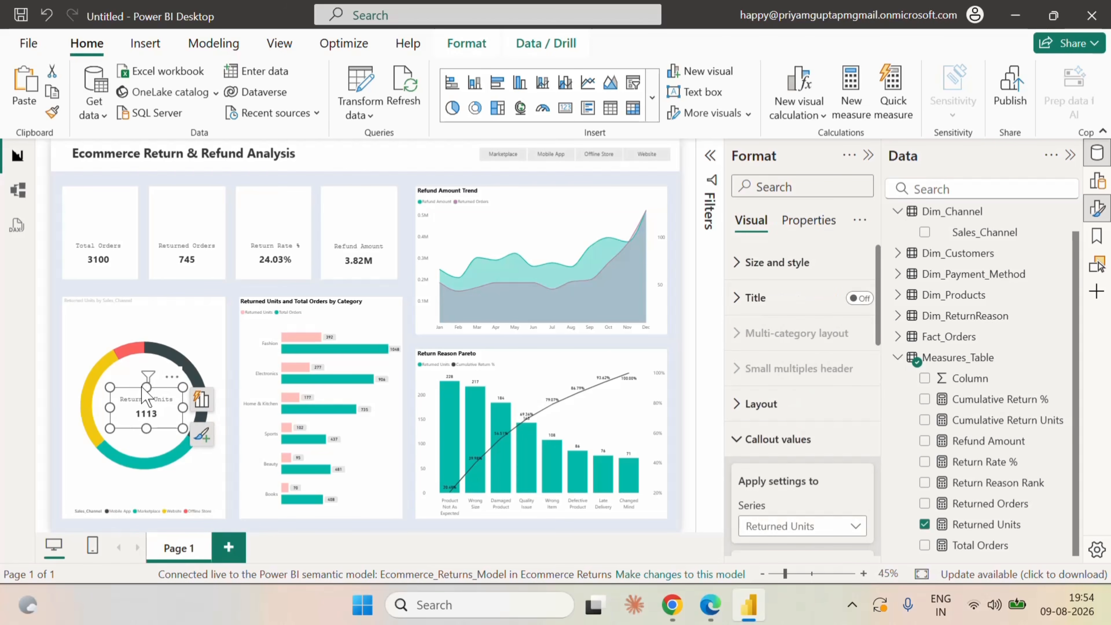
key("Left")
key("Left")
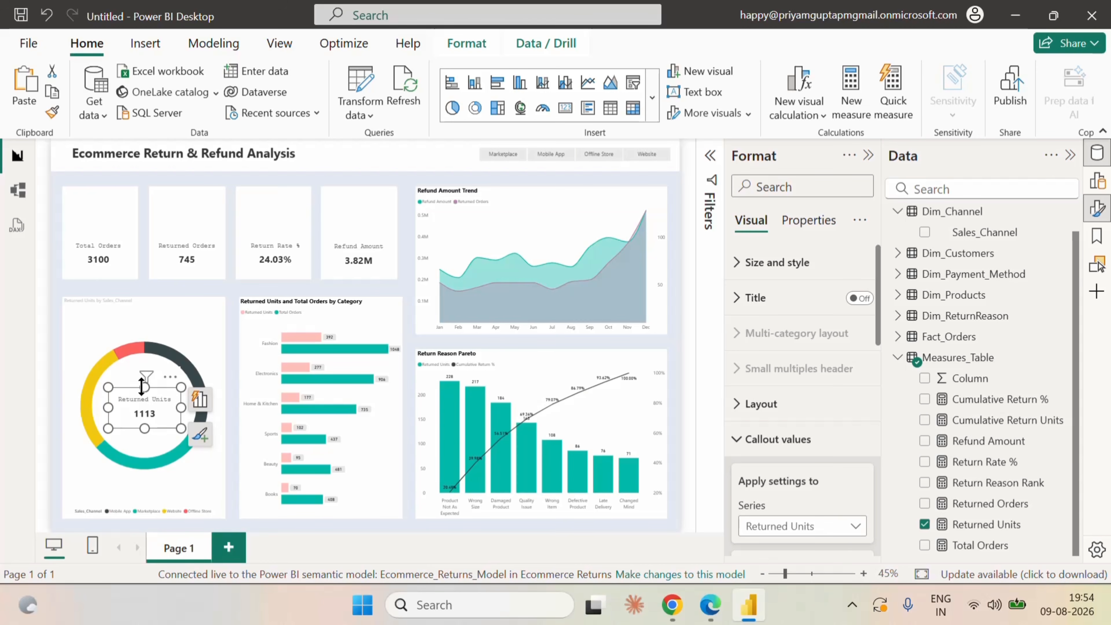
key("Up")
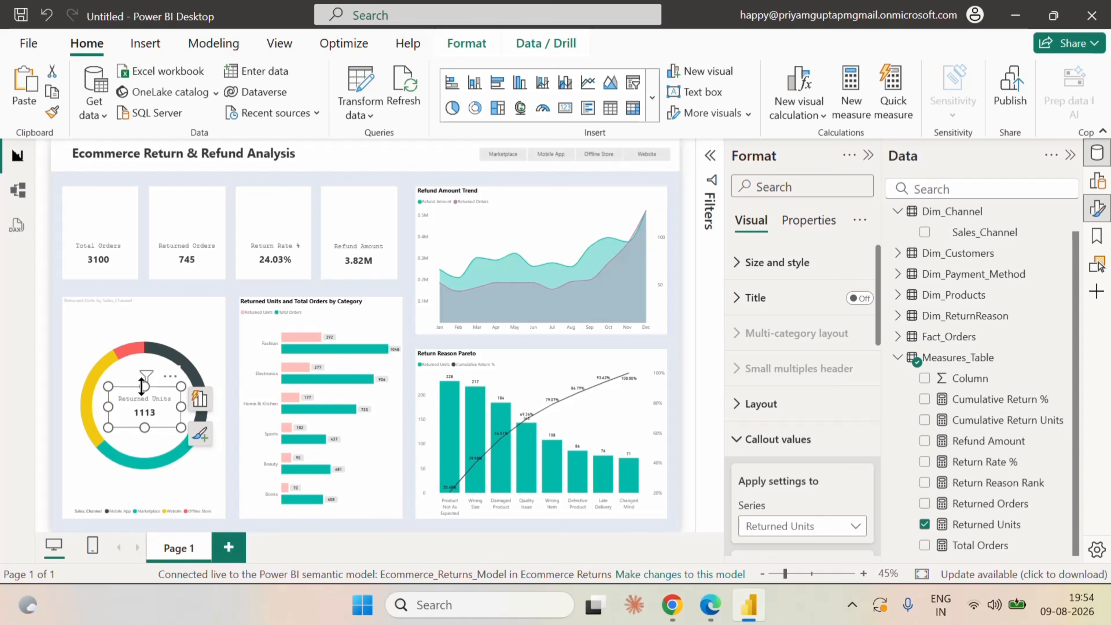
left_click(57, 397)
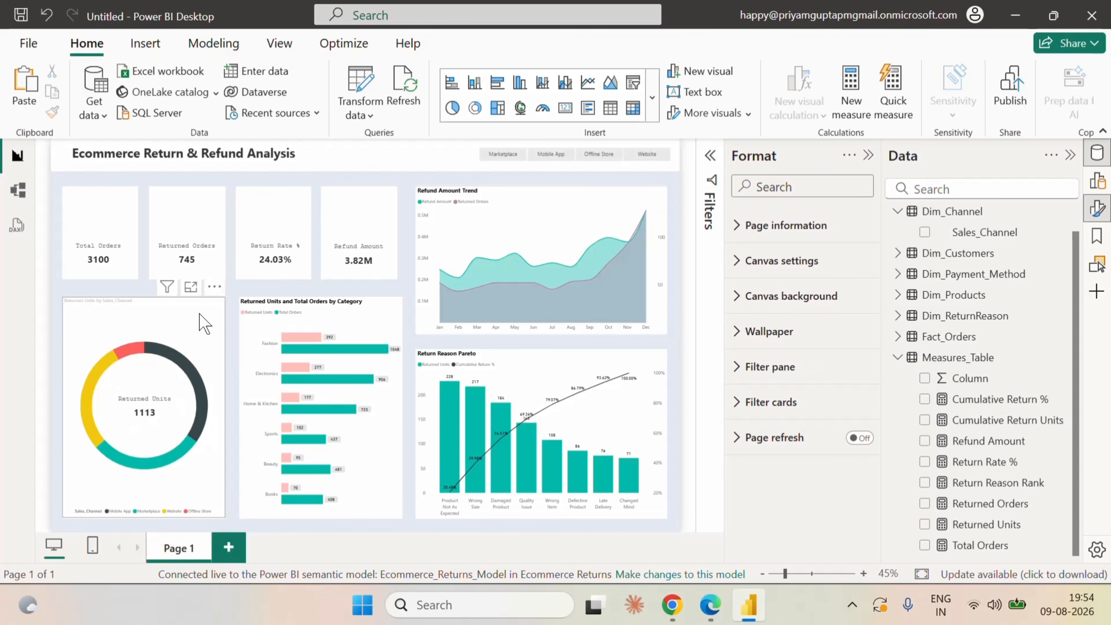
Set the donut chart's title text color to black (#000000) and its font to Segoe UI Bold.
left_click(72, 396)
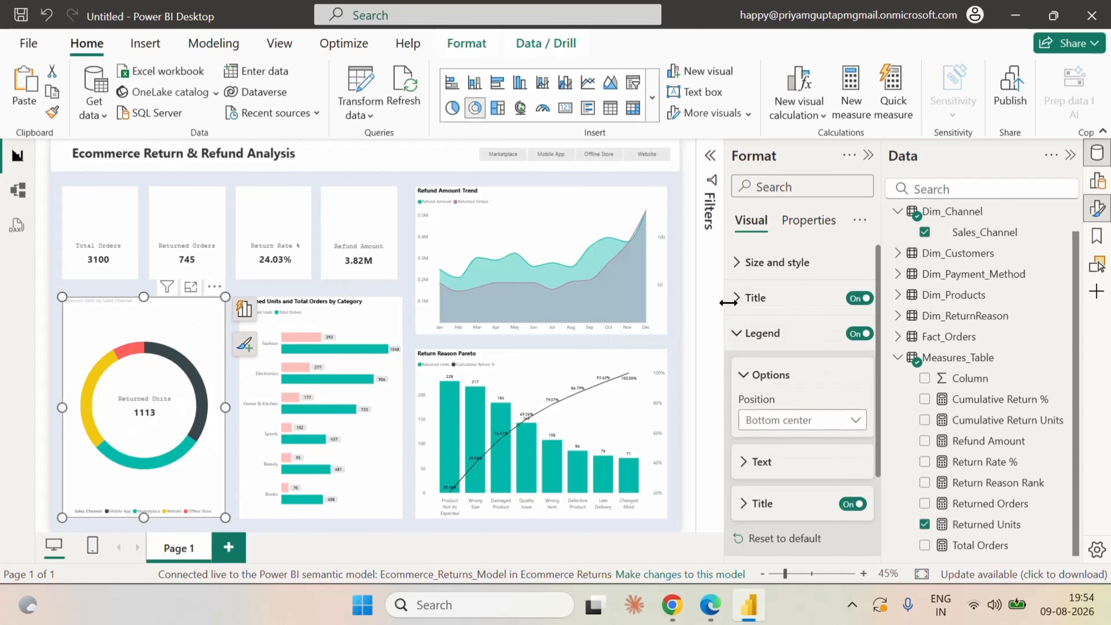
left_click(739, 298)
scroll(855, 455, "down", 2)
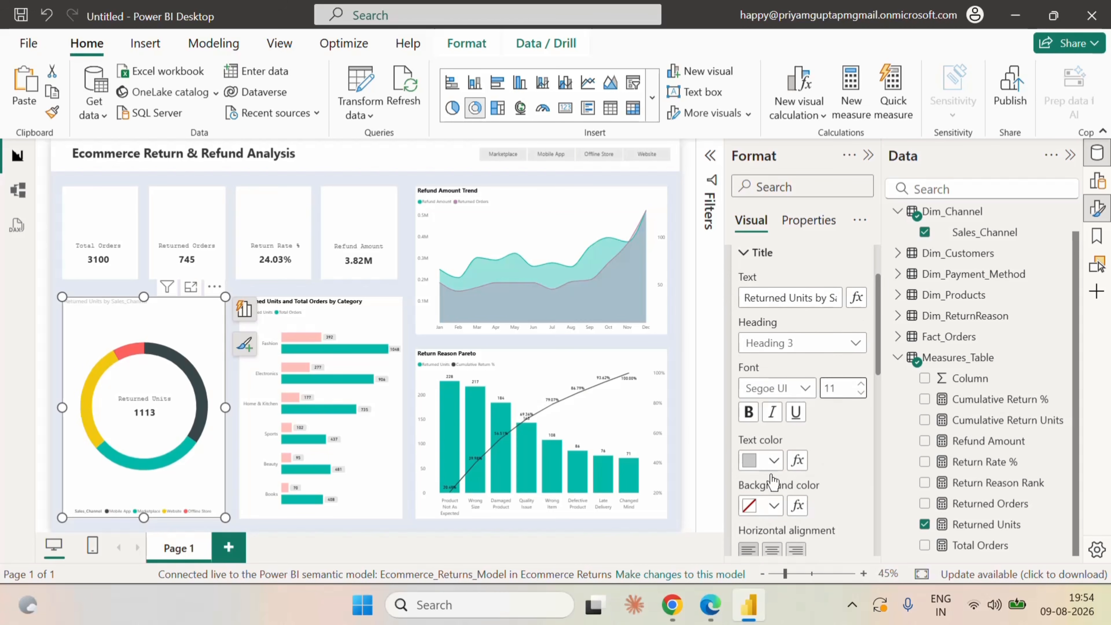
left_click(774, 460)
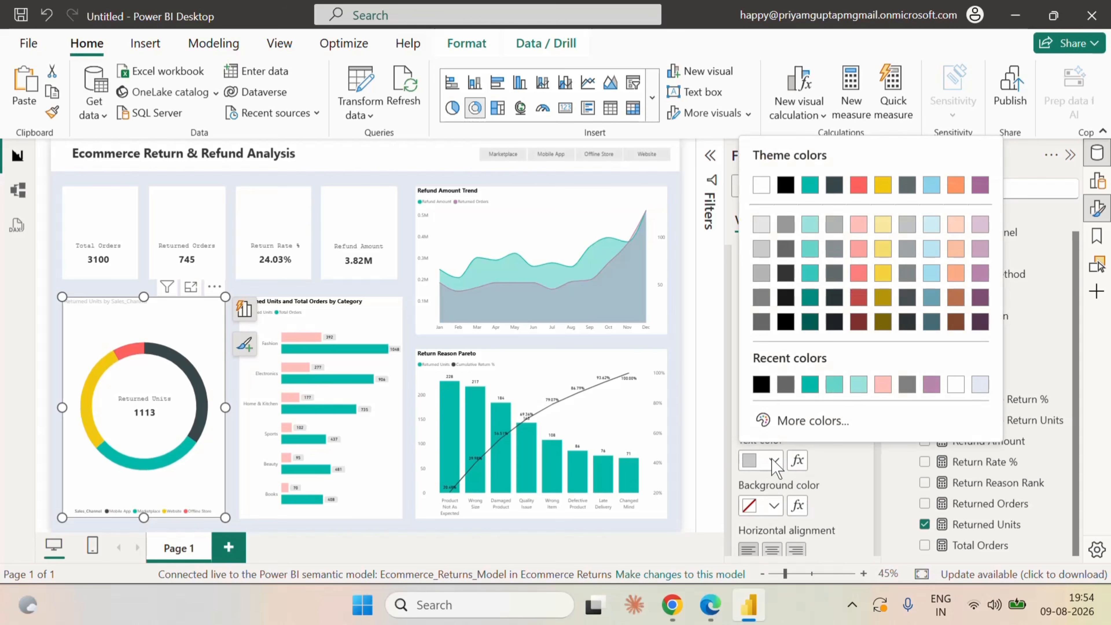
left_click(761, 384)
left_click(805, 387)
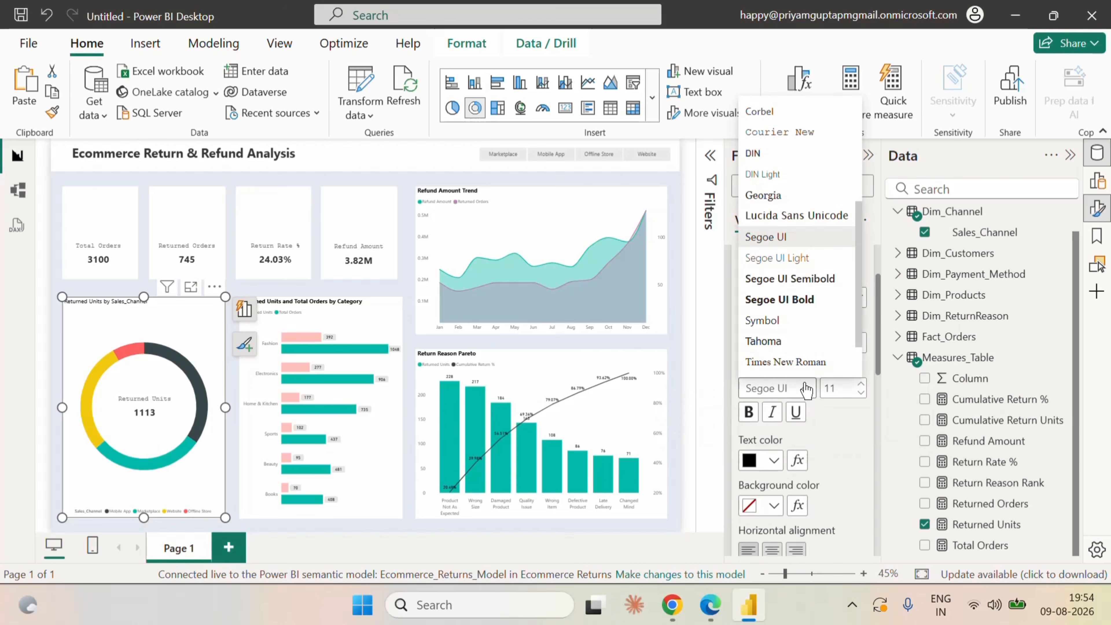
left_click(811, 301)
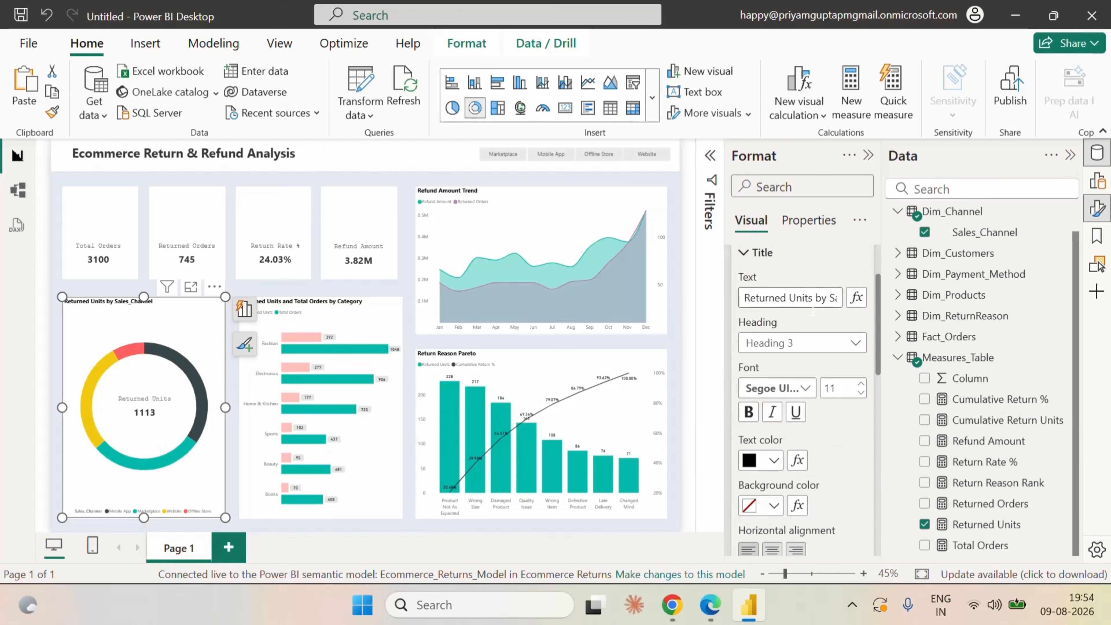
scroll(780, 232, "up", 2)
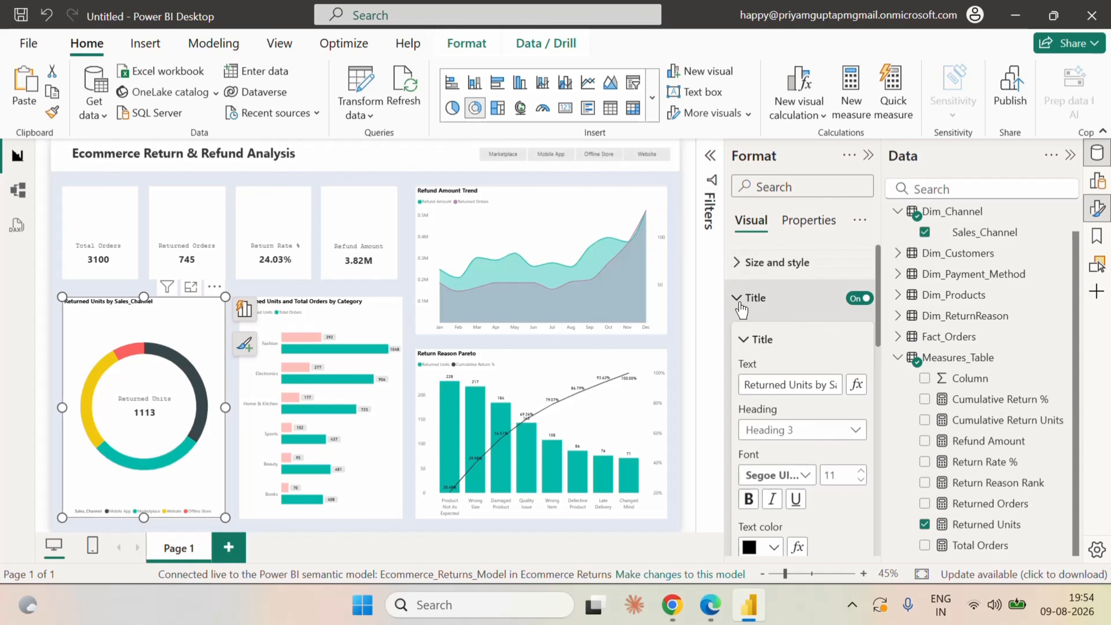
left_click(781, 298)
Rename the donut chart's legend field to Sales Channel for this visual and deselect the chart.
left_click(1098, 181)
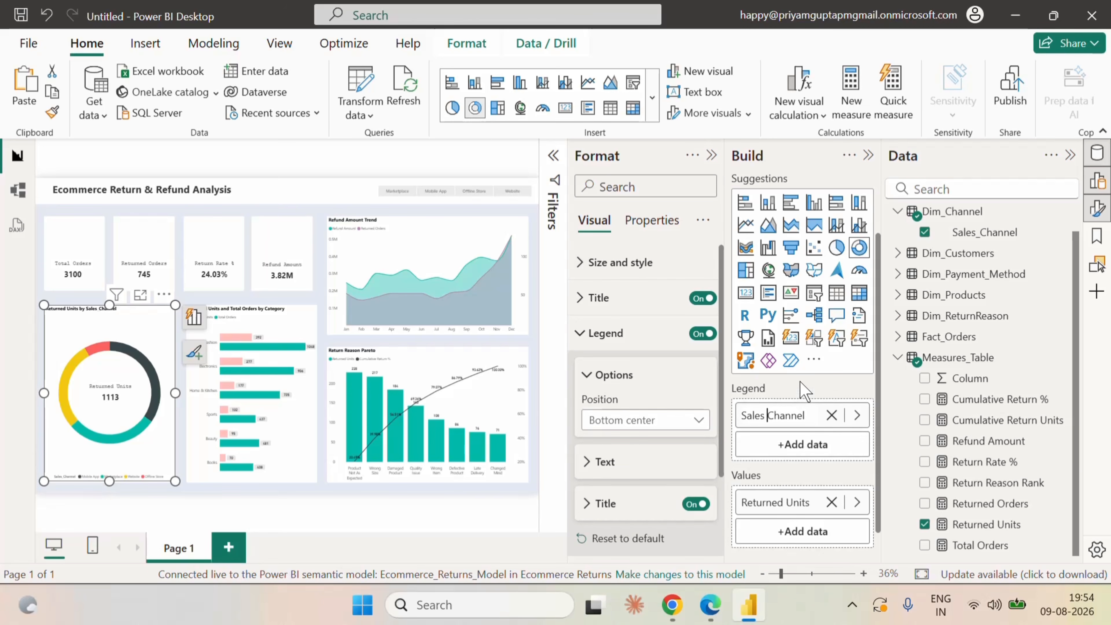
left_click(869, 157)
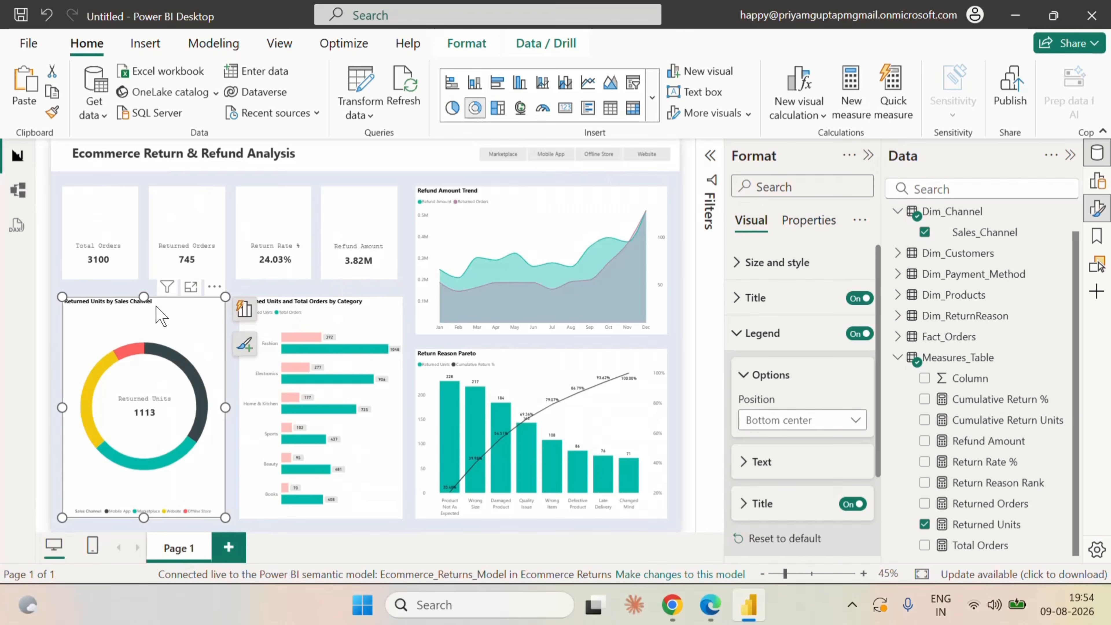
left_click(44, 245)
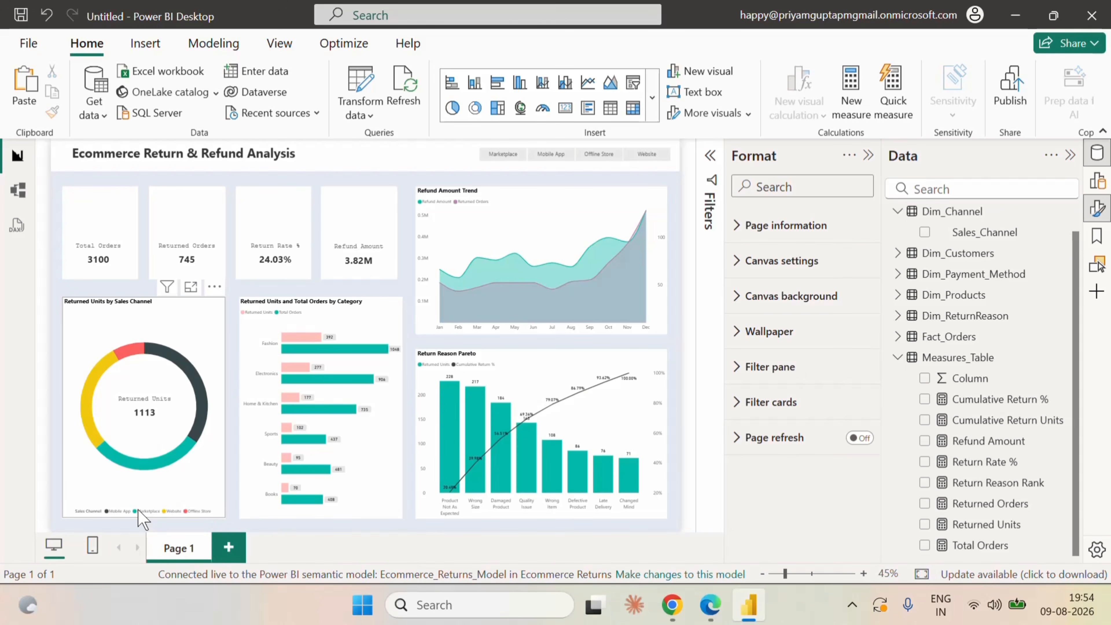
Set the donut chart's legend text to size 9 and pick the darkest grey shade under white as its color.
left_click(201, 318)
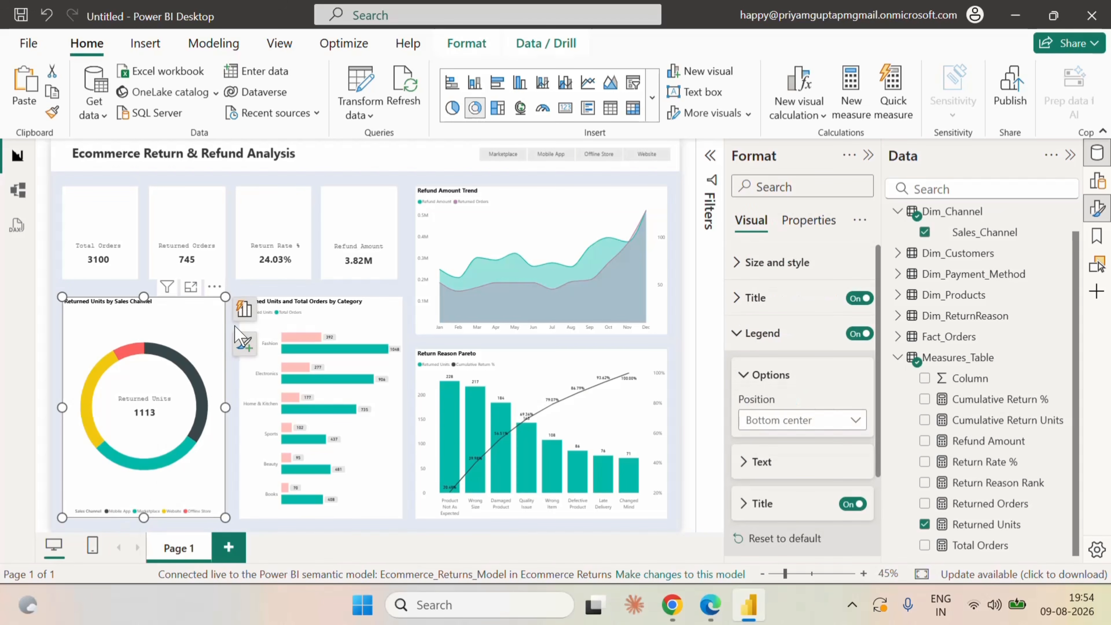
left_click(753, 474)
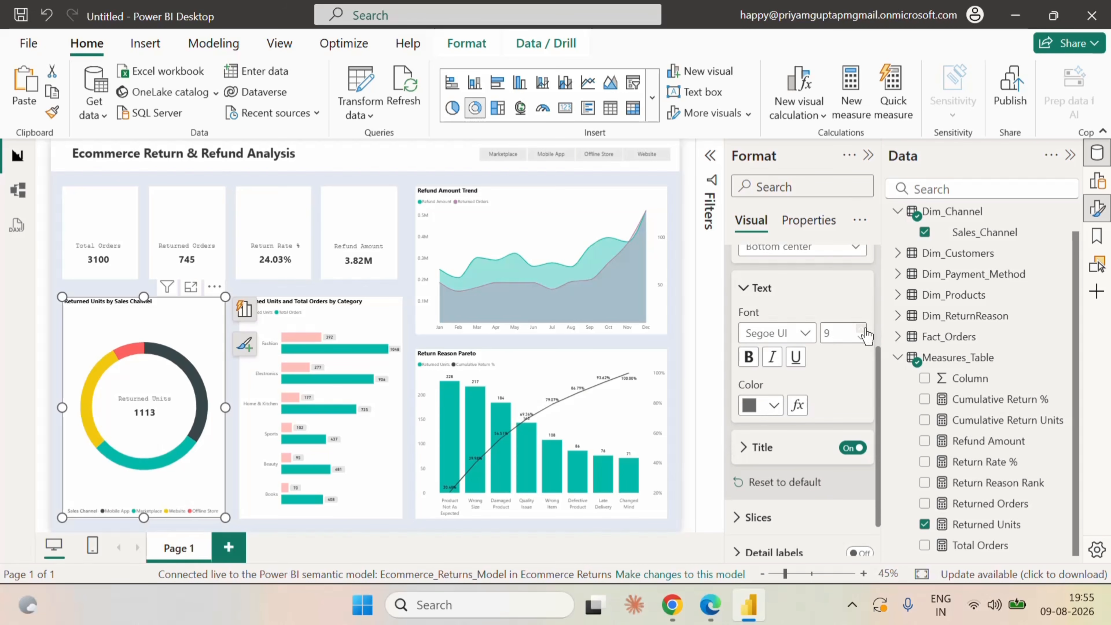
left_click(773, 405)
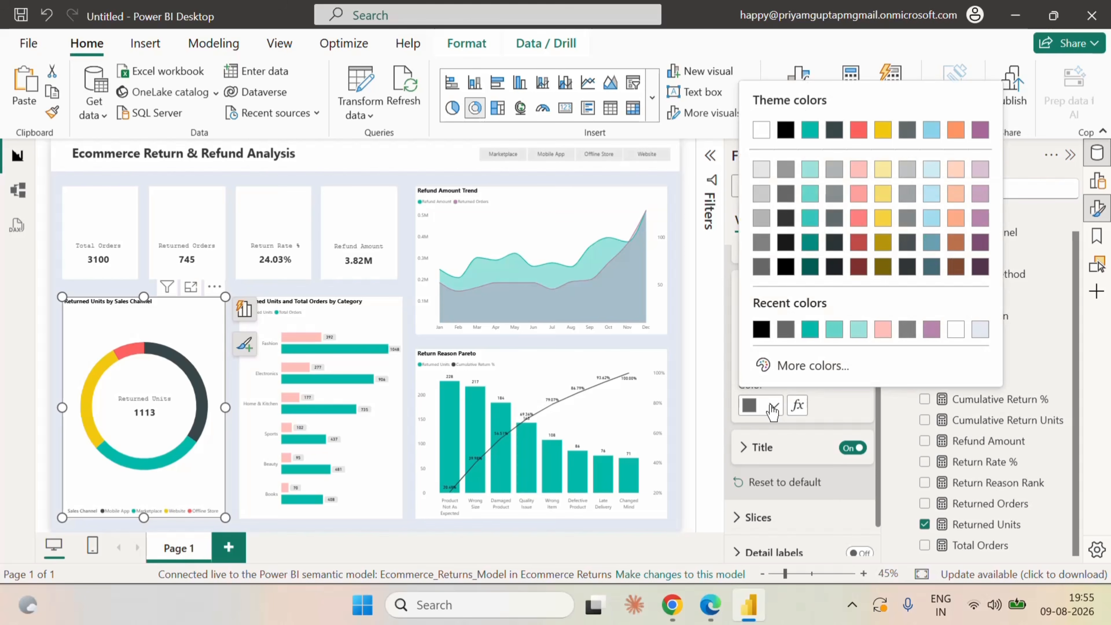
left_click(766, 272)
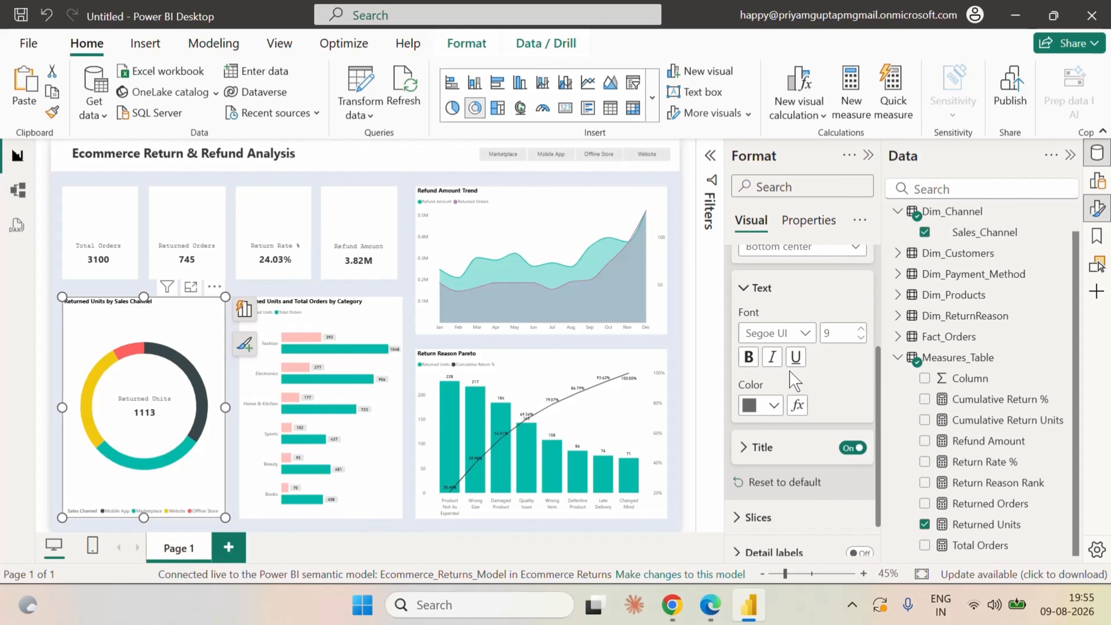
Check the donut chart's legend text and legend title settings, collapse the legend options and deselect the chart.
scroll(821, 400, "up", 2)
scroll(822, 431, "down", 2)
left_click(744, 448)
scroll(786, 461, "down", 2)
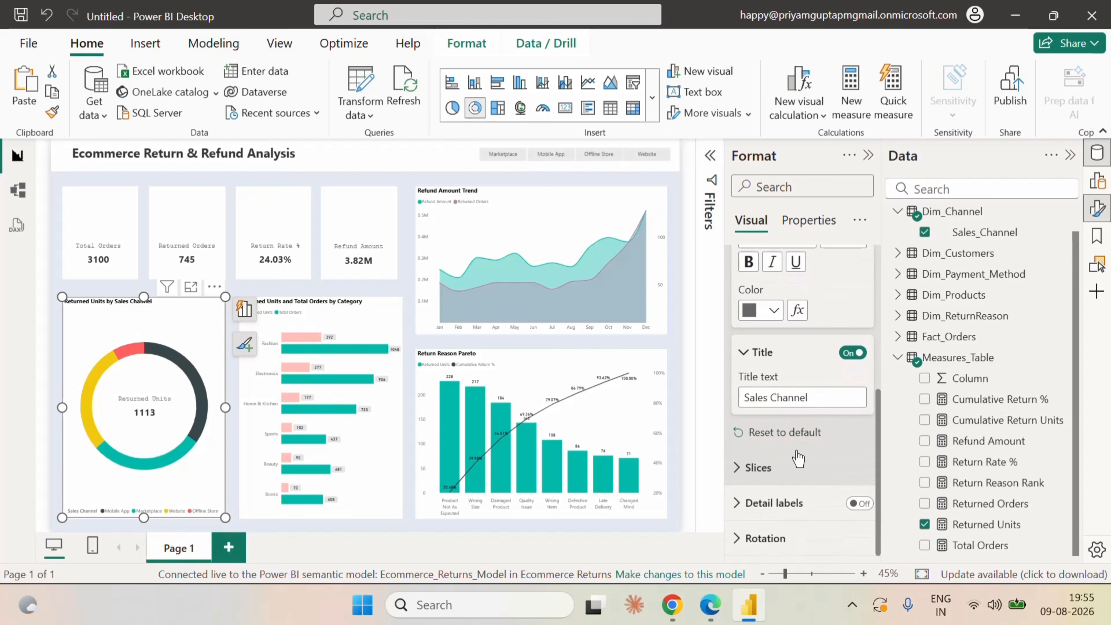
scroll(822, 388, "up", 4)
scroll(817, 380, "down", 2)
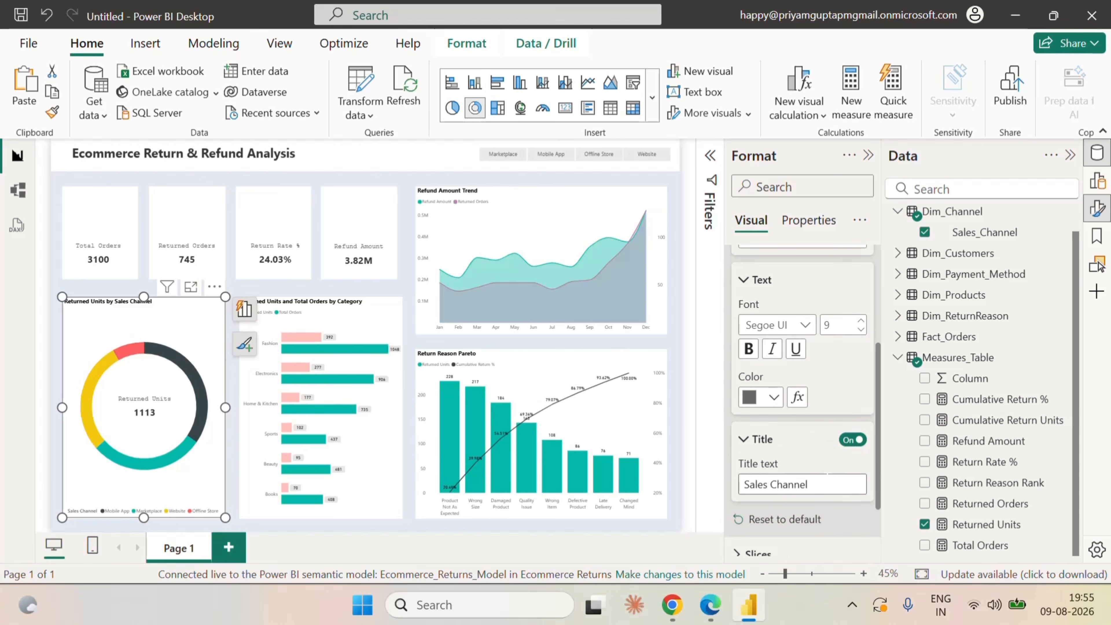
scroll(836, 498, "down", 2)
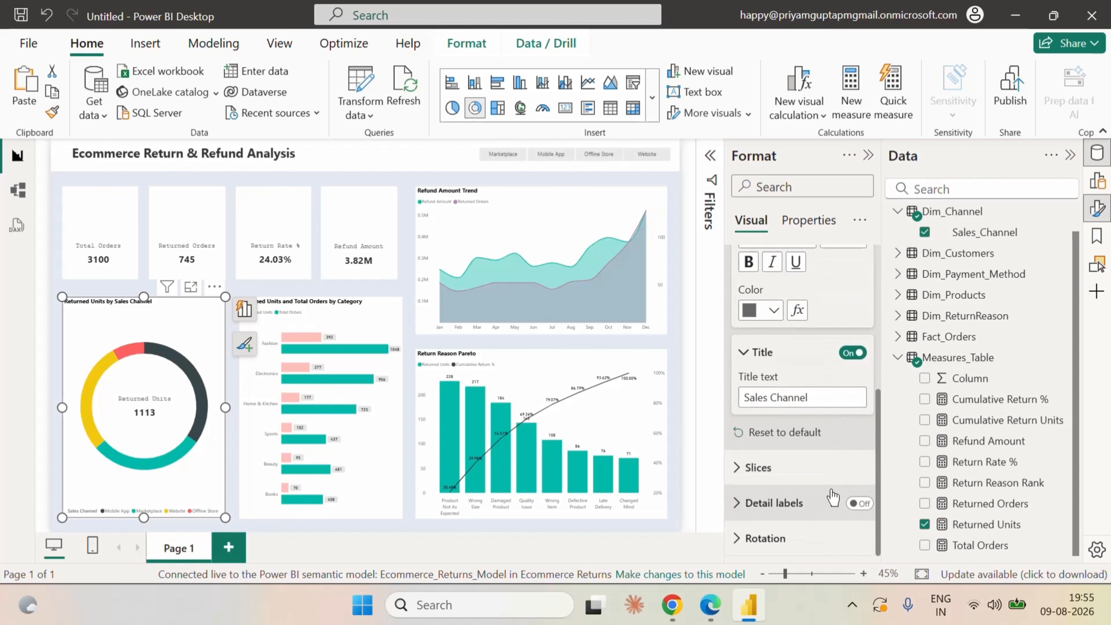
scroll(831, 482, "up", 6)
left_click(744, 332)
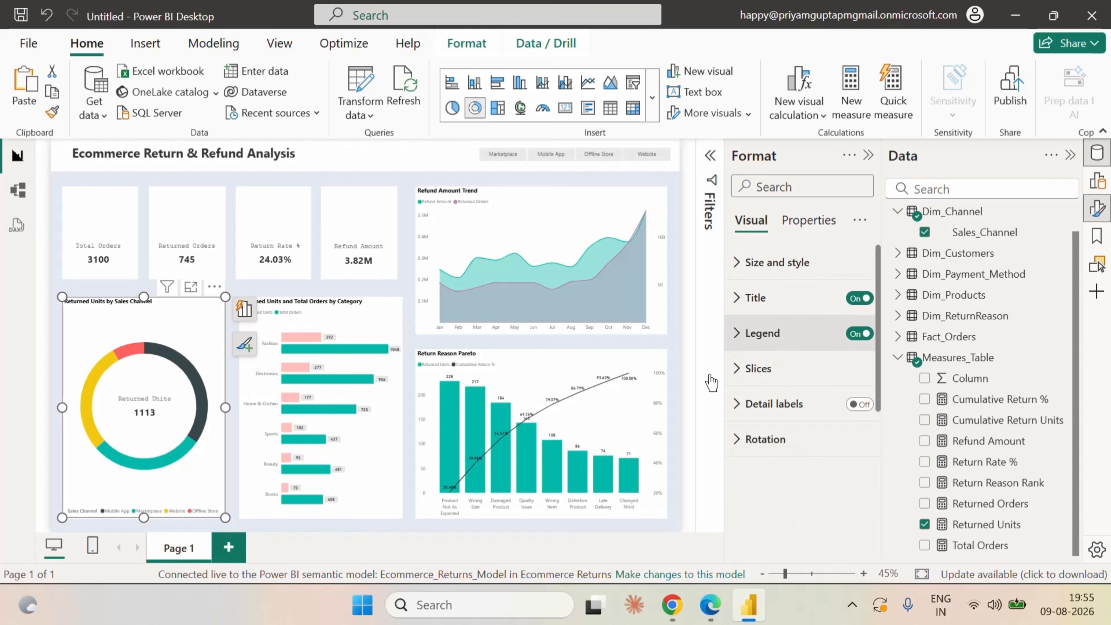
left_click(51, 356)
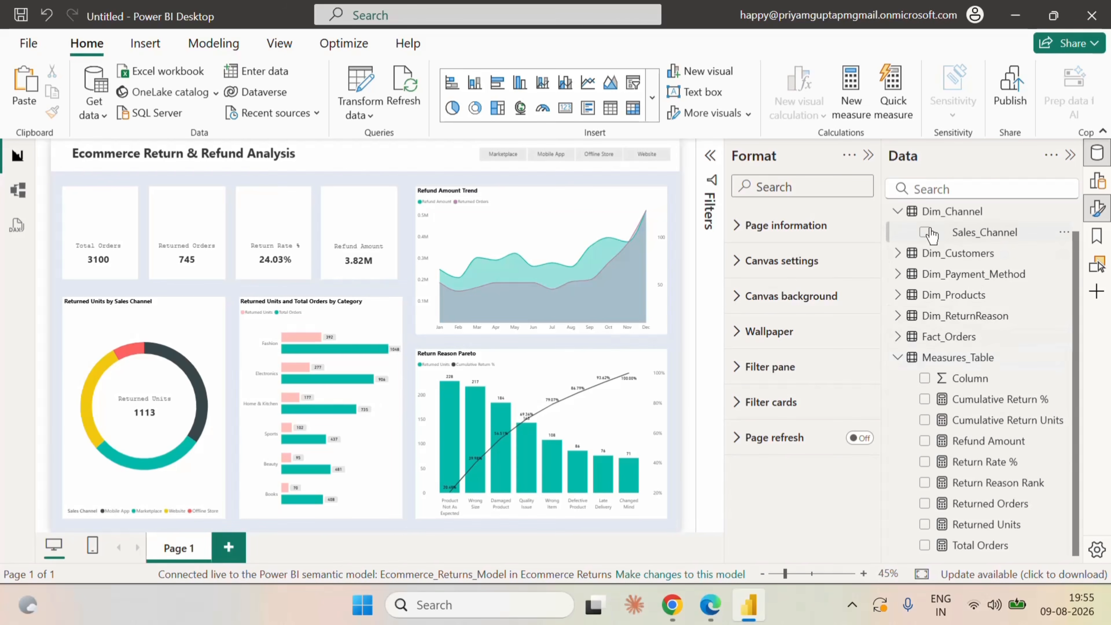
Add a slicer in the page header beside the report title and fill it with Date from Calendar_Table.
left_click(1097, 181)
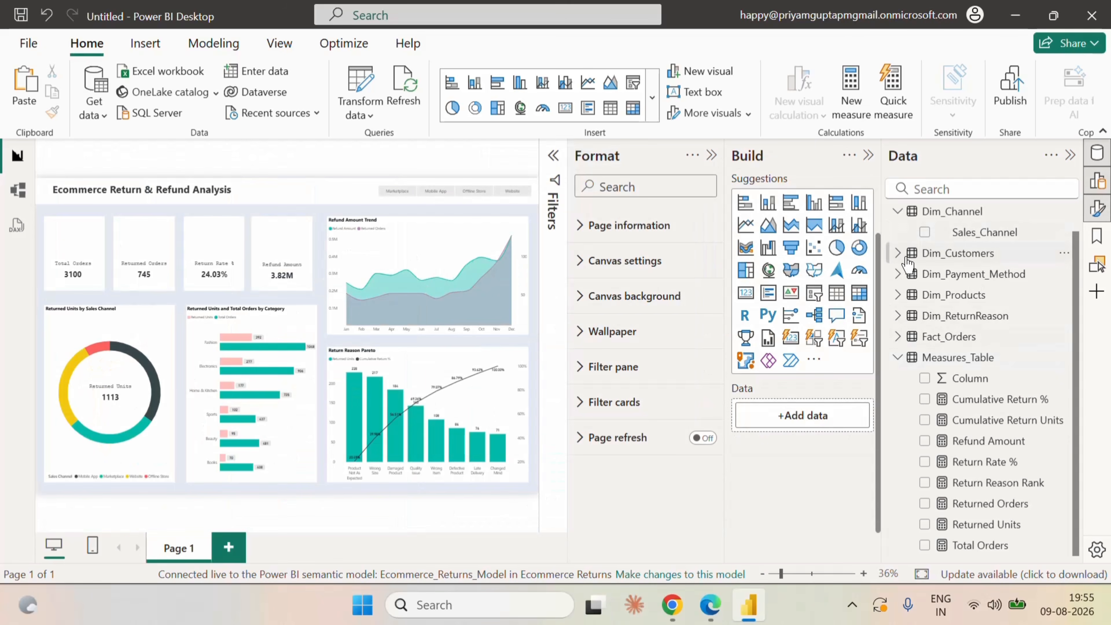
left_click(814, 292)
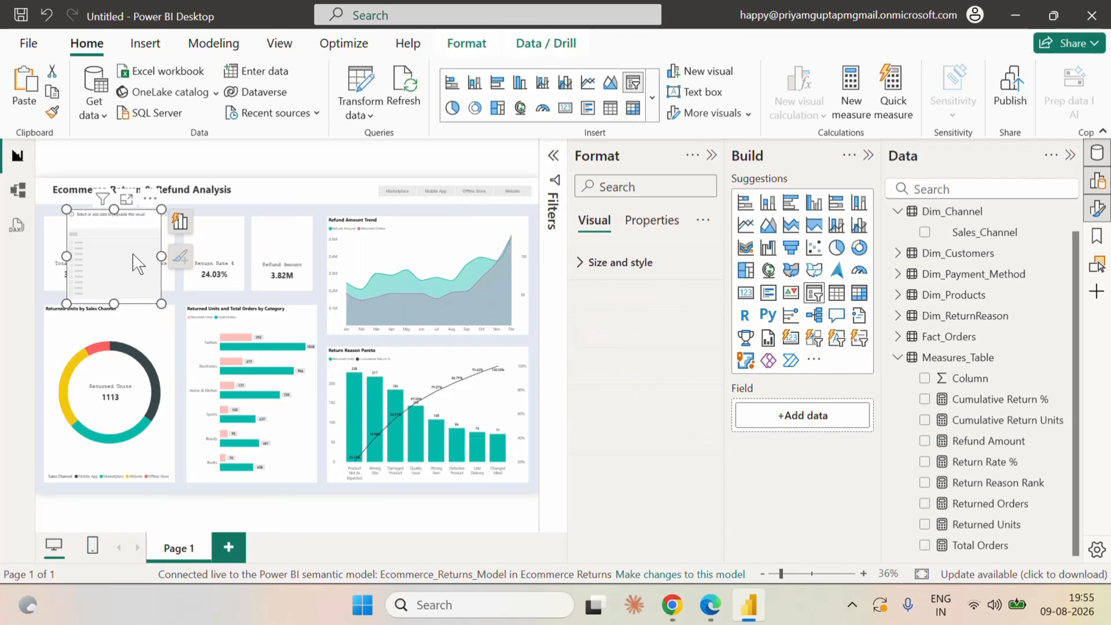
left_click_drag(133, 255, 310, 225)
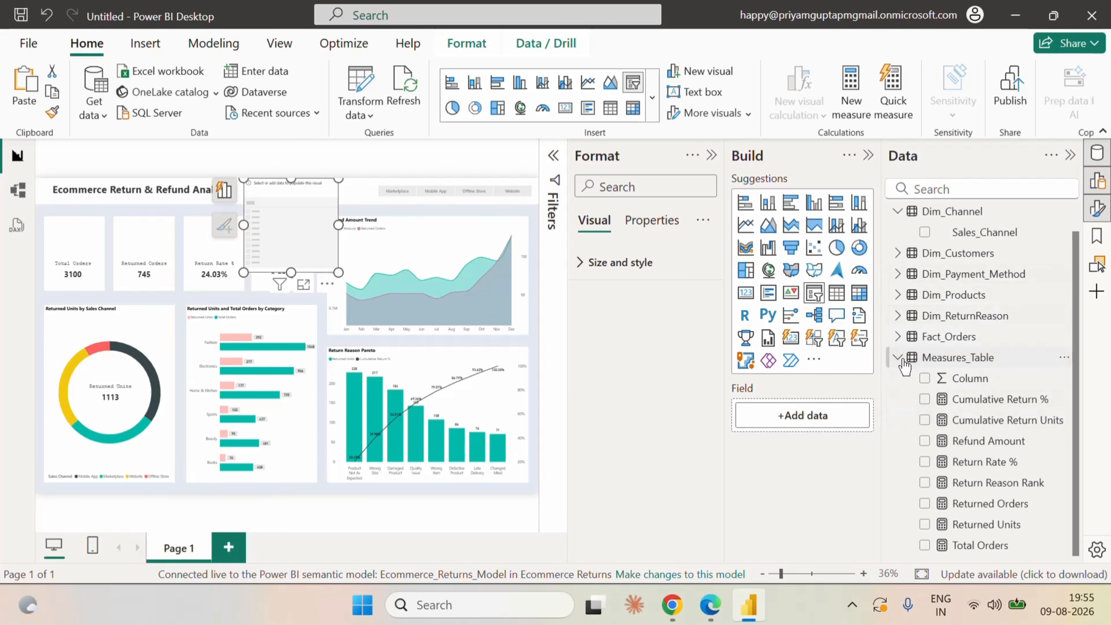
left_click(898, 358)
left_click(897, 218)
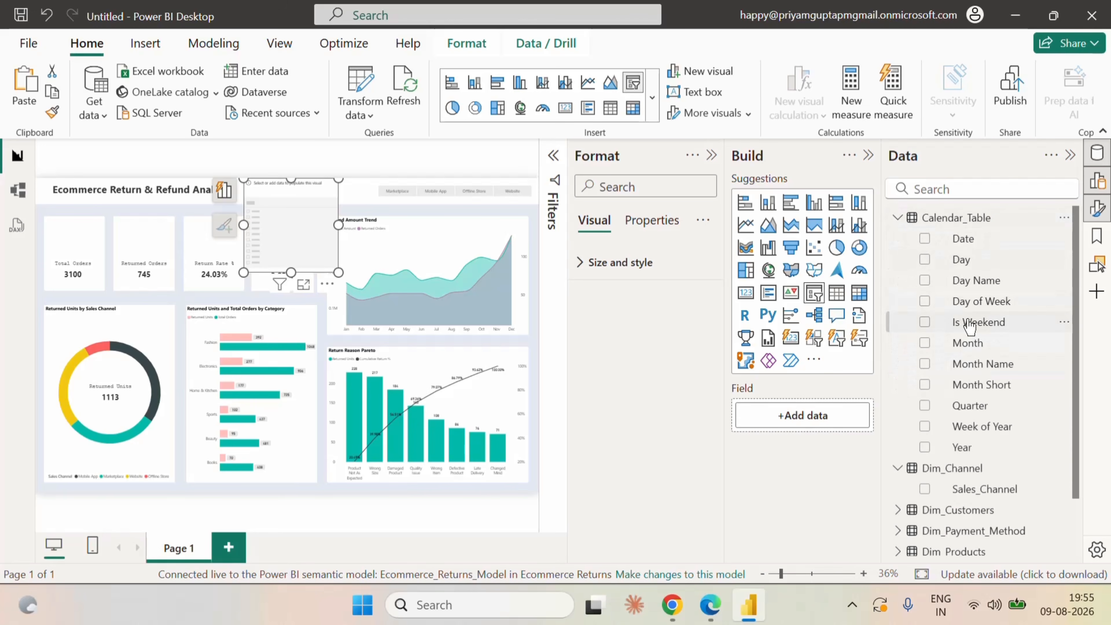
left_click(925, 238)
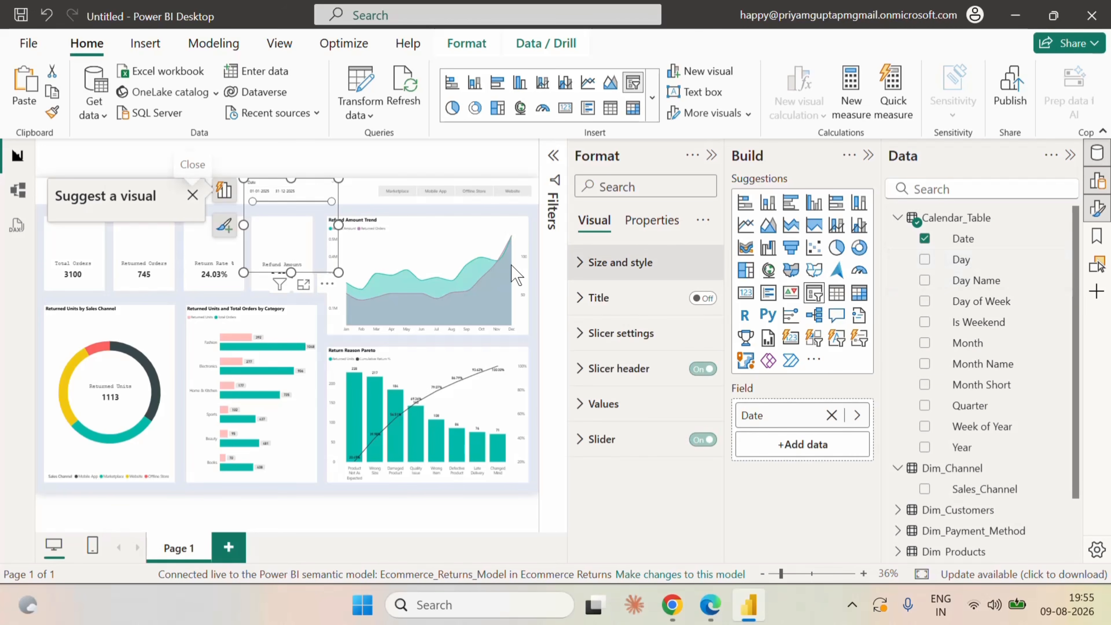
Shrink the Date slicer to the header's height, turn off its slicer header and narrow its width.
left_click_drag(288, 265, 291, 204)
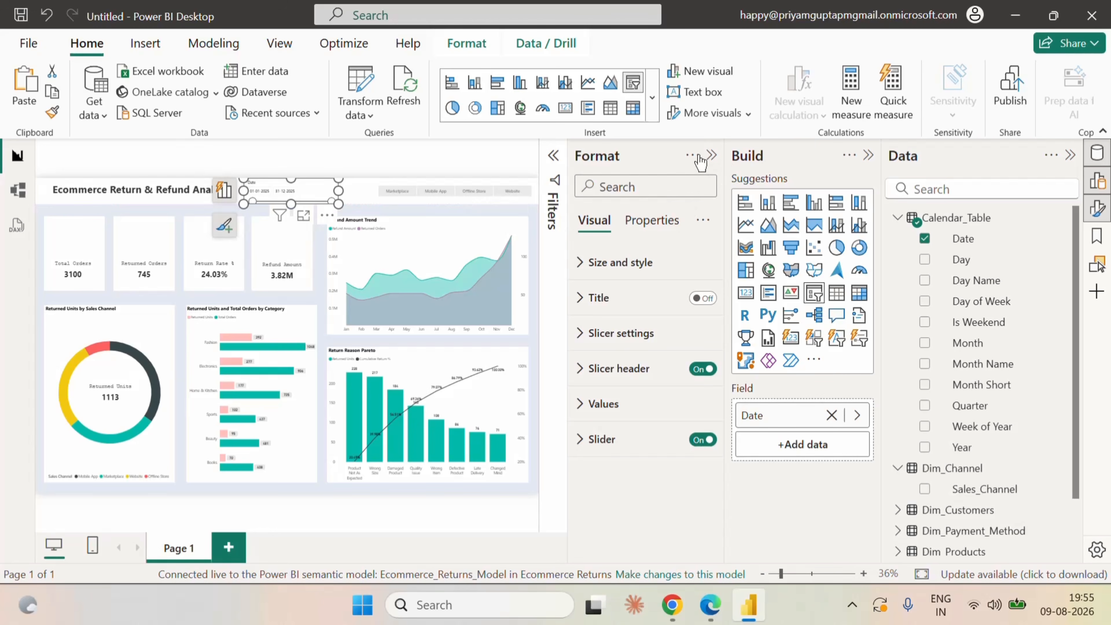
left_click(868, 155)
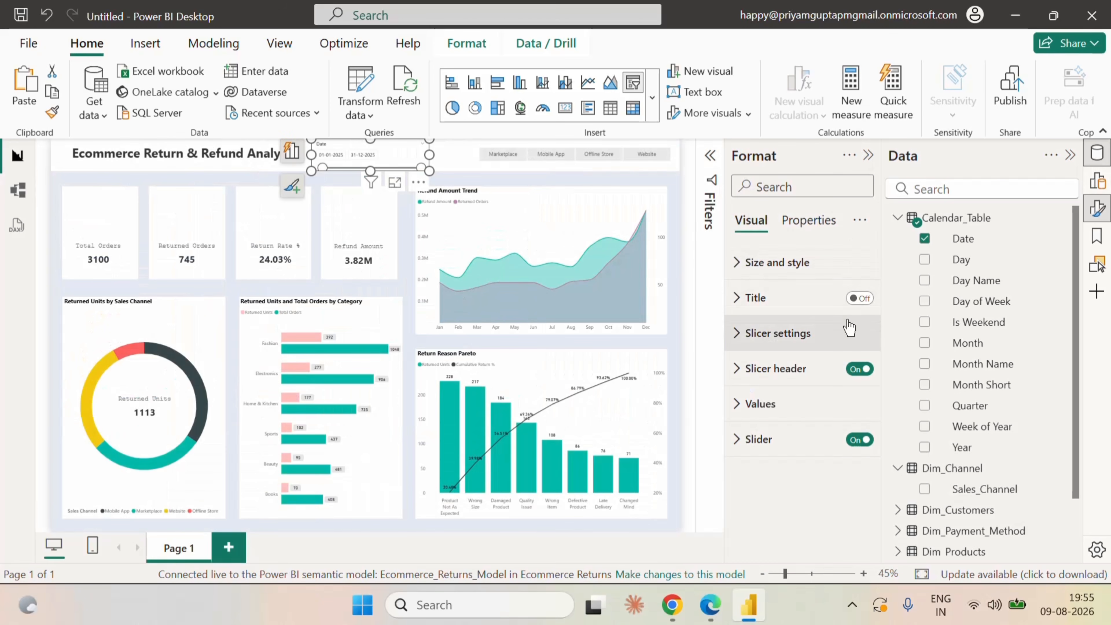
left_click(859, 370)
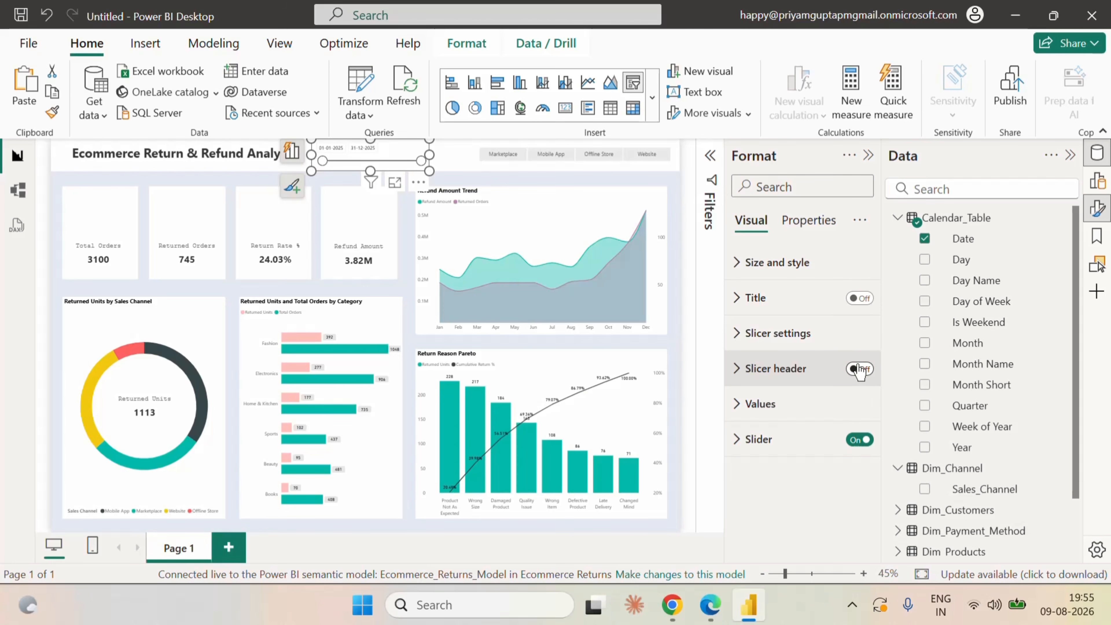
left_click_drag(429, 155, 383, 162)
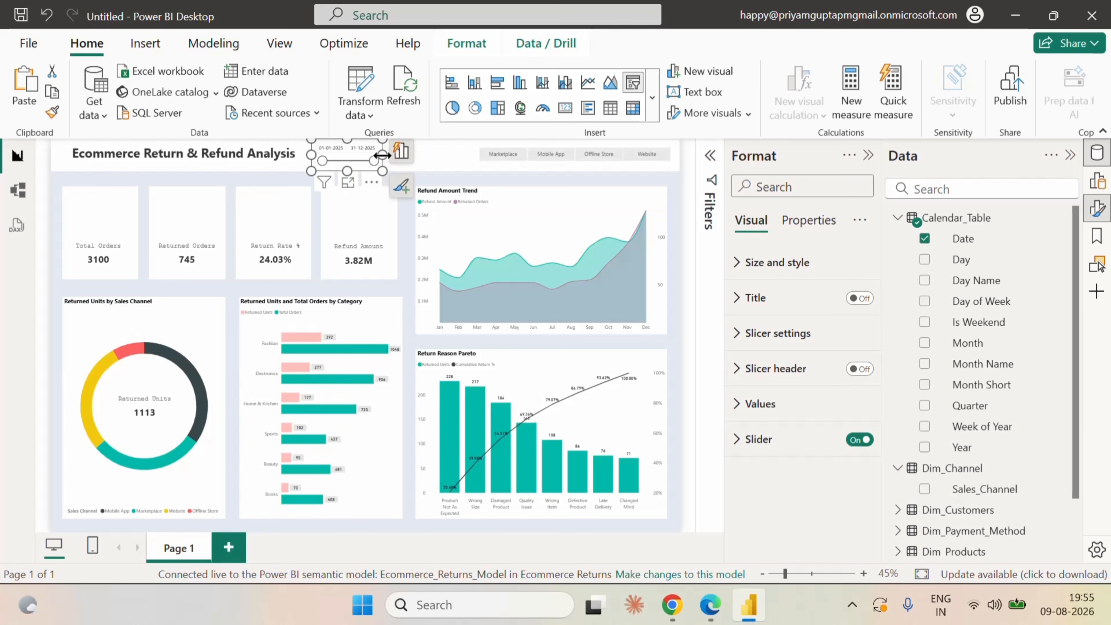
Move the Date slicer across the header until it sits just before the sales channel slicer.
left_click(42, 191)
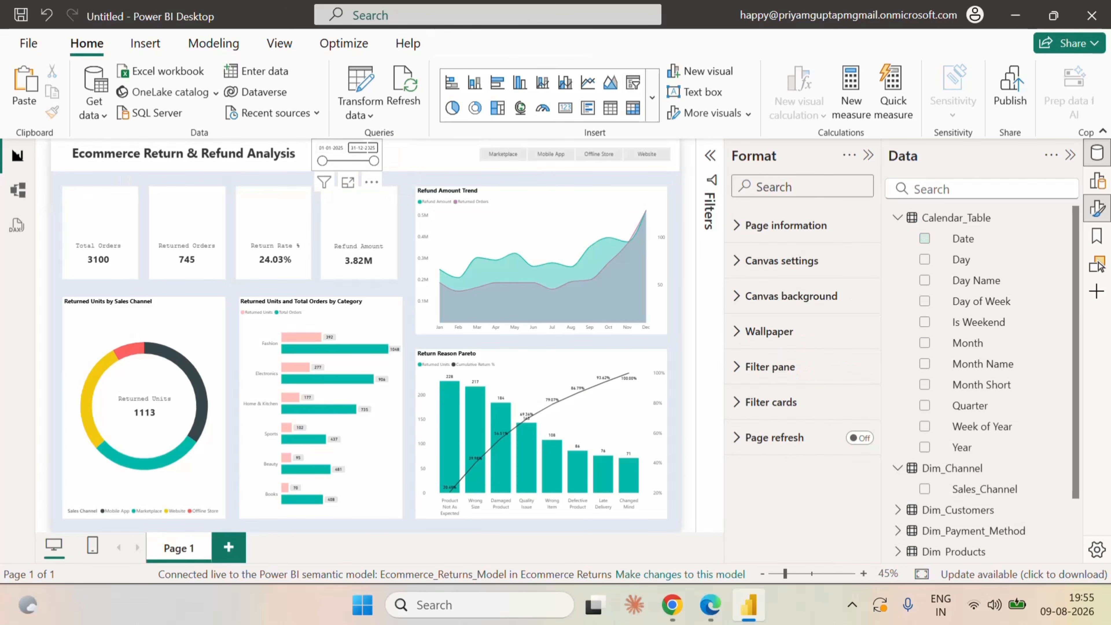
left_click(313, 144)
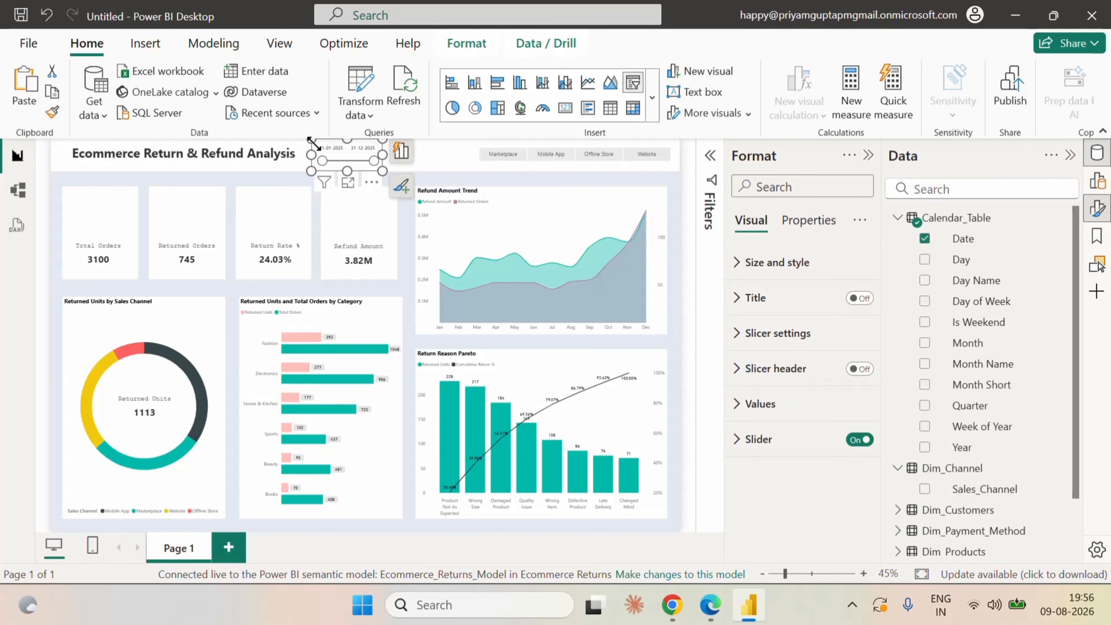
key("Right")
key("Right")
key("Right")
key("Right")
key("Right")
key("Right")
key("Right")
key("Right")
key("Right")
key("Right")
key("Right")
key("Right")
key("Right")
key("Right")
key("Right")
key("Right")
key("Right")
key("Right")
key("Right")
key("Right")
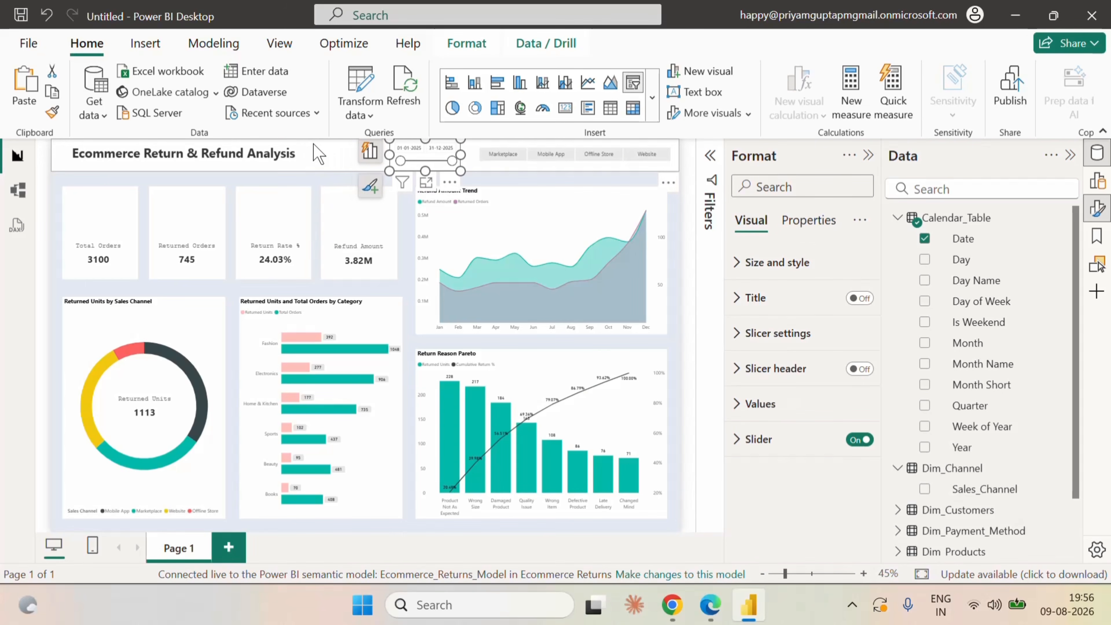
key("Right")
key("Right")
key("Right")
key("Right")
key("Right")
key("Right")
key("Right")
key("Right")
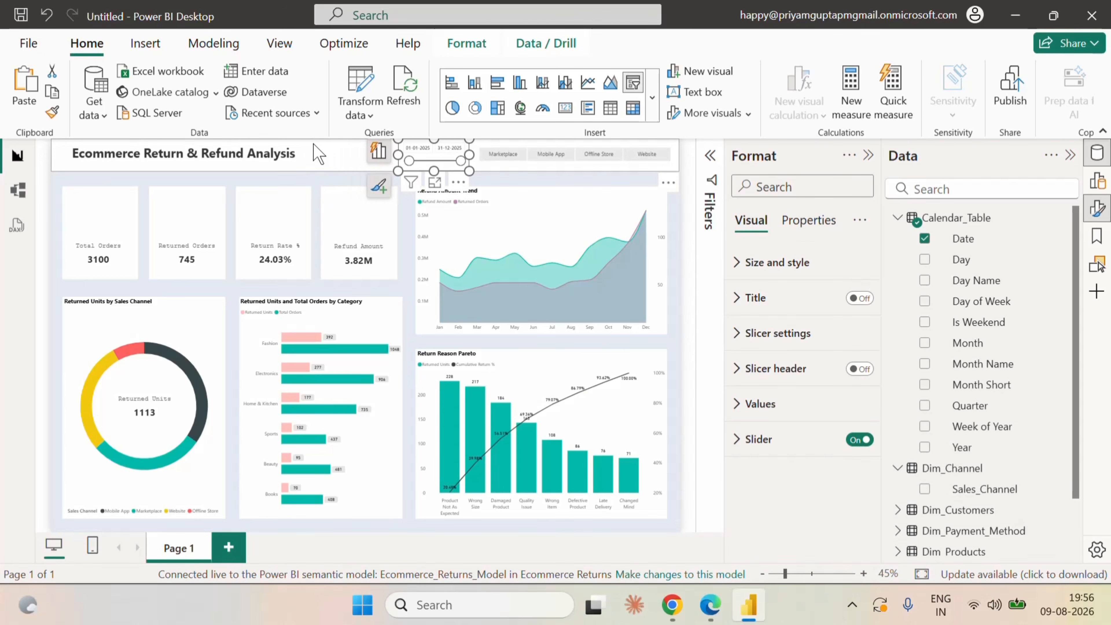
left_click(47, 204)
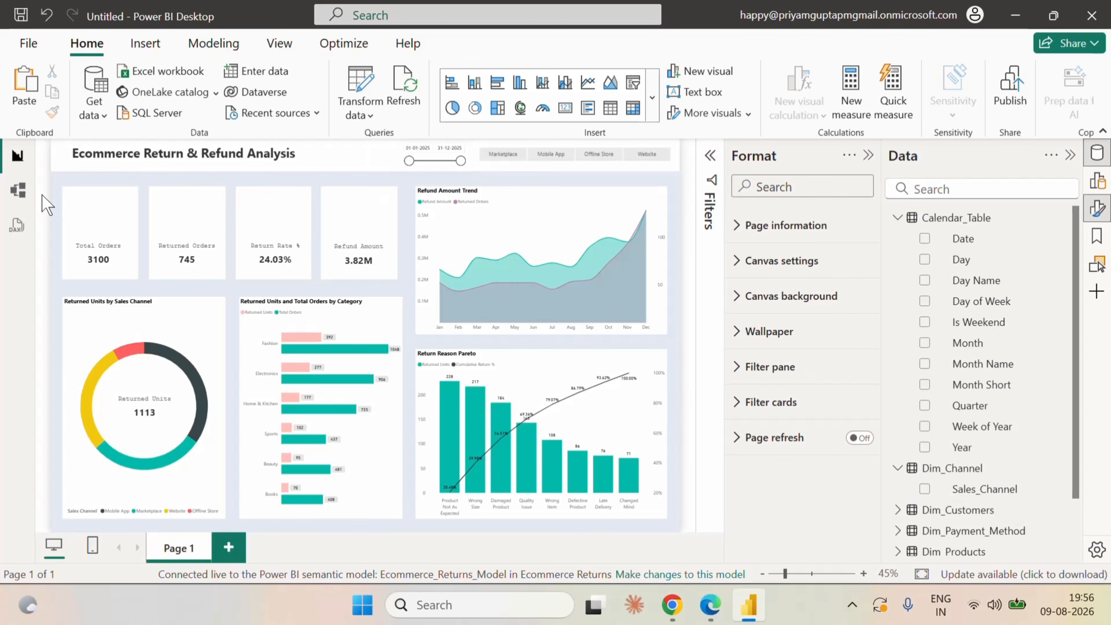
Resize the Date slicer in the header by extending its left edge and pulling its right edge in from the sales channel slicer.
left_click(441, 165)
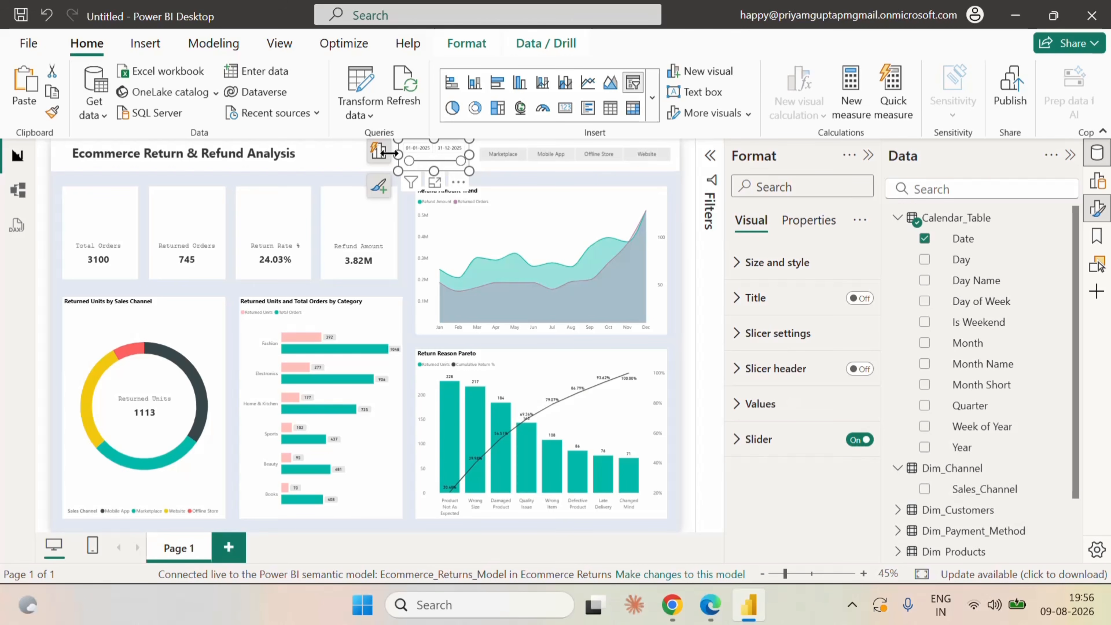
left_click_drag(388, 152, 376, 153)
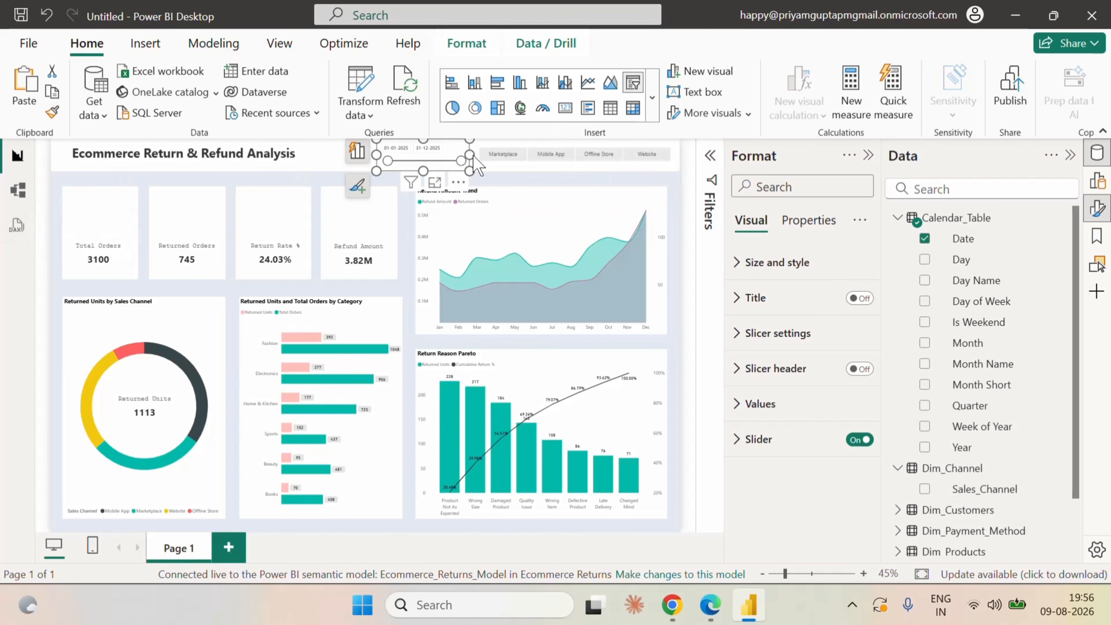
left_click(45, 213)
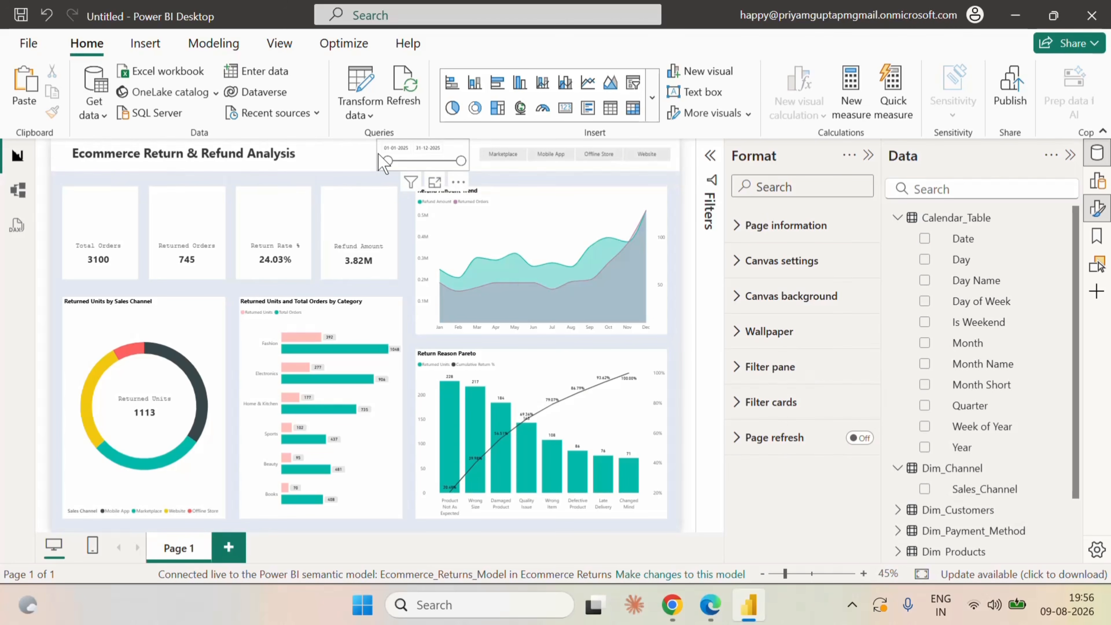
left_click(385, 162)
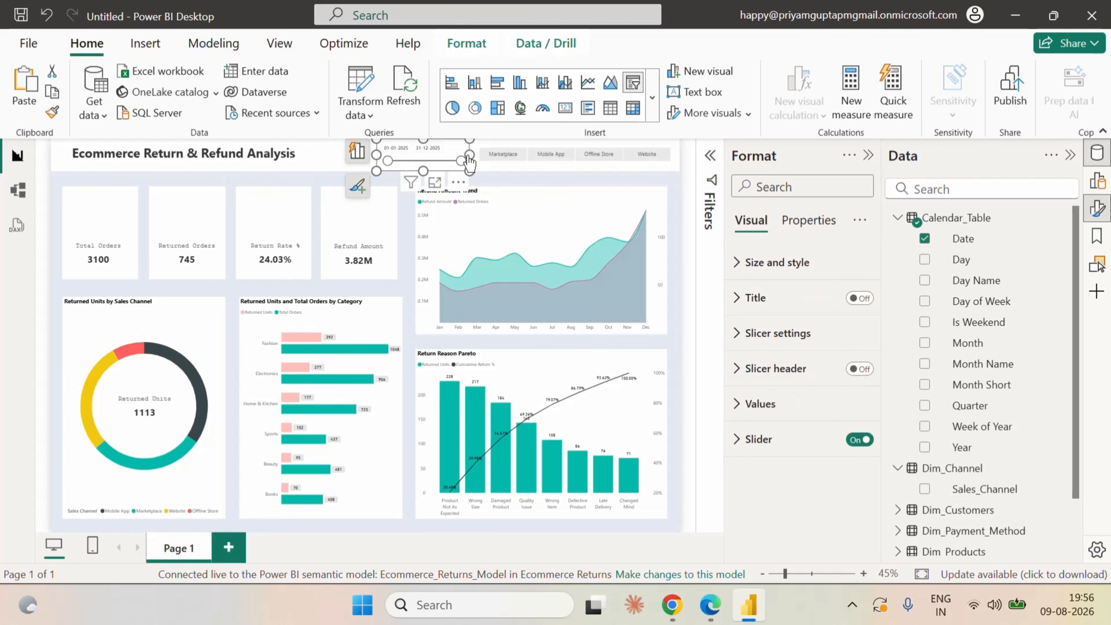
left_click_drag(463, 154, 445, 159)
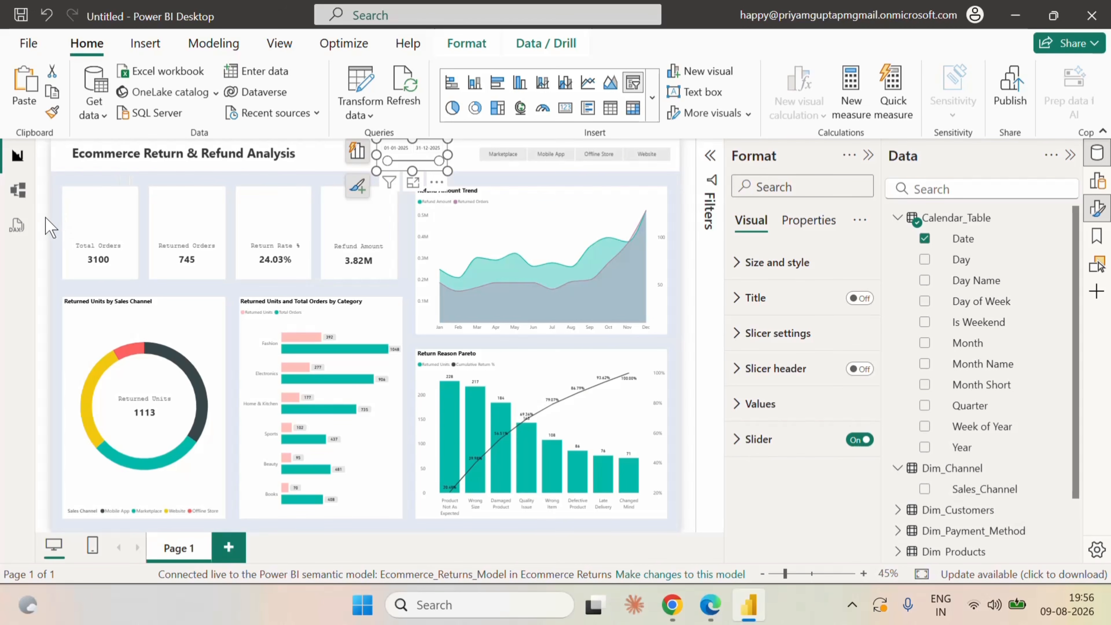
Deselect the Date slicer and rename the report page as Executive Summary.
left_click(53, 206)
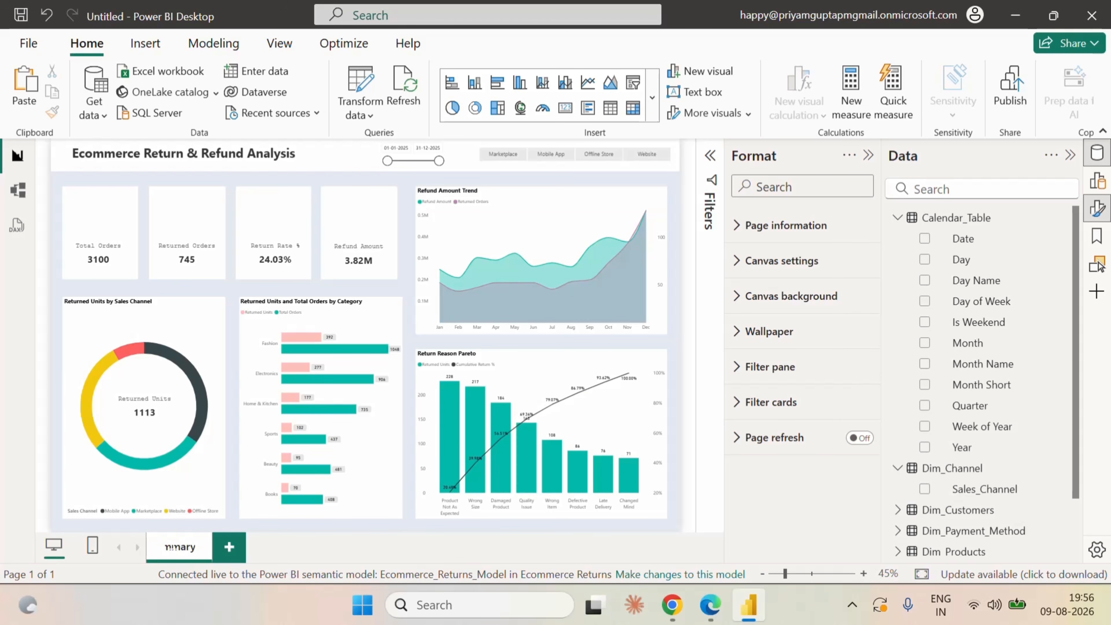
left_click(347, 554)
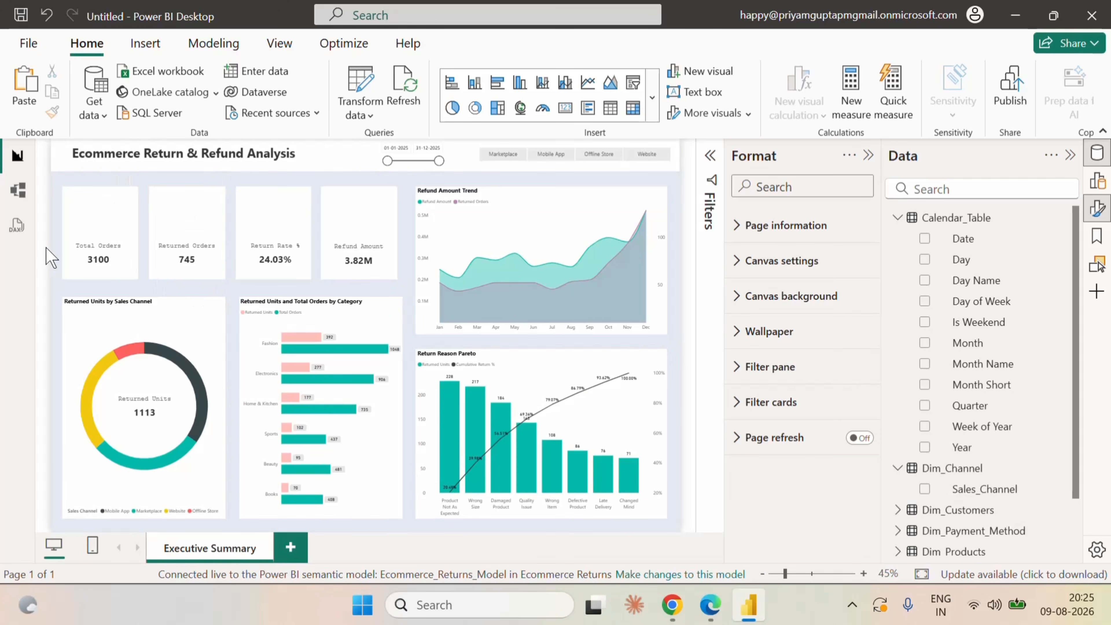
left_click(652, 109)
scroll(623, 453, "down", 4)
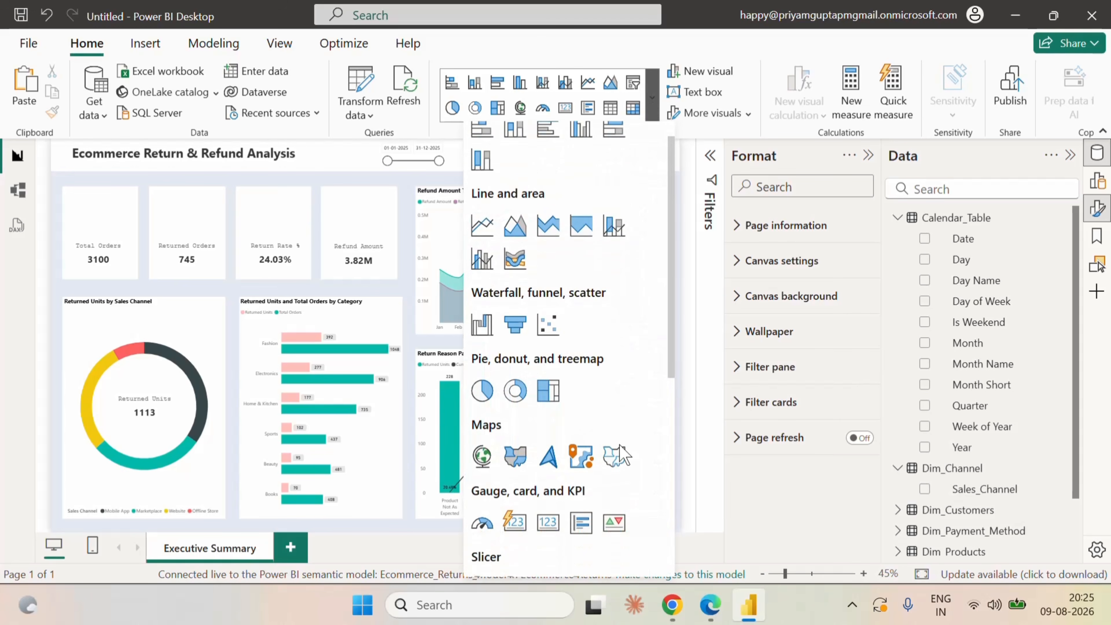
scroll(602, 505, "down", 5)
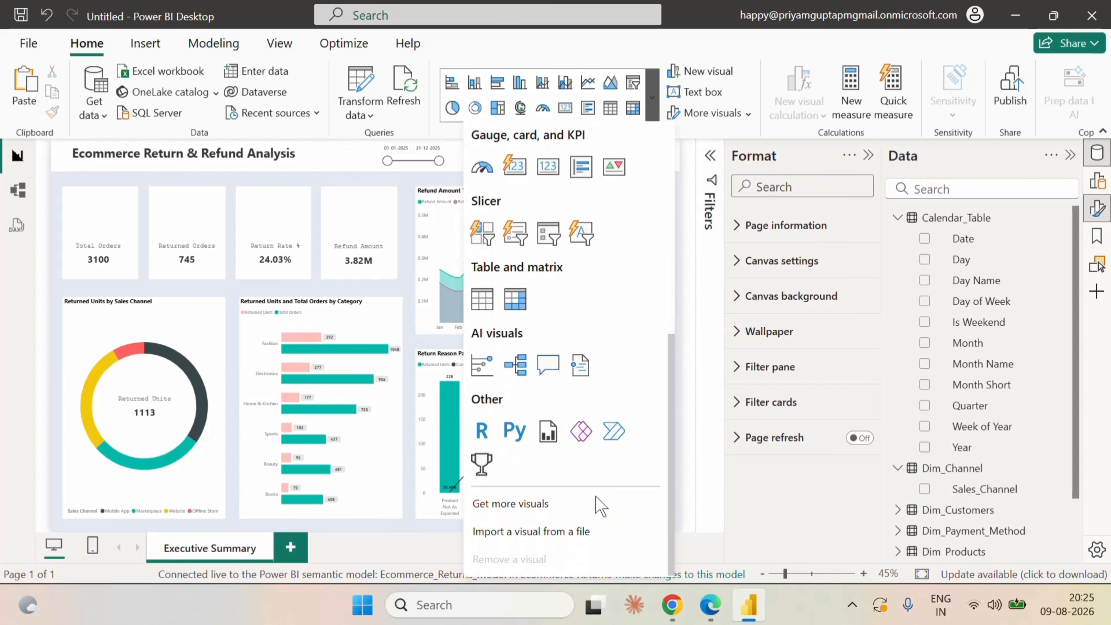
scroll(617, 503, "up", 8)
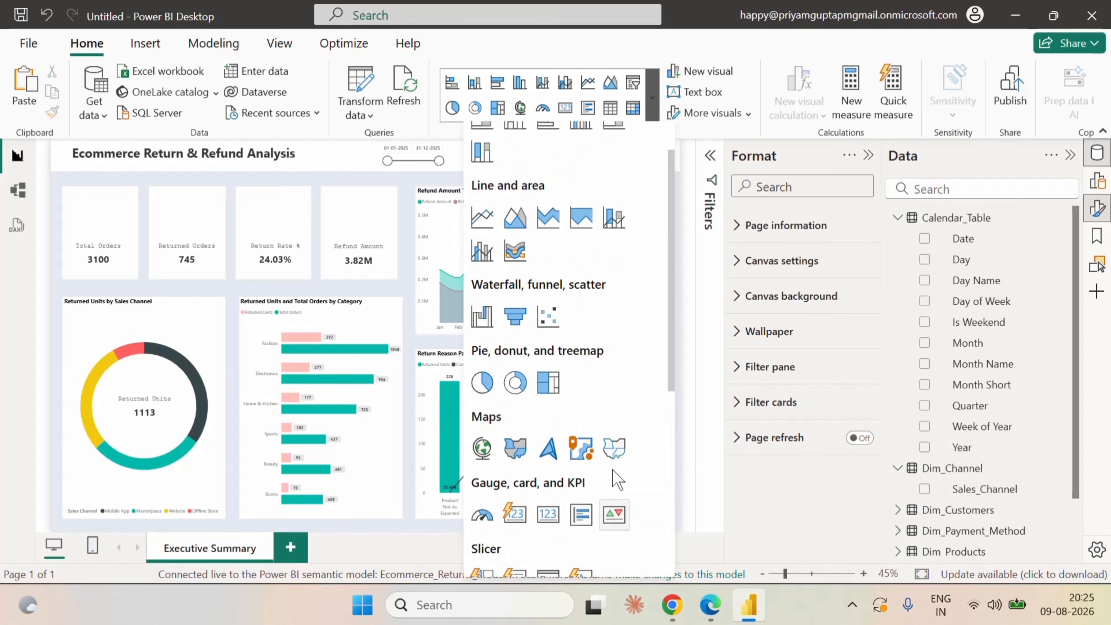
scroll(599, 450, "down", 4)
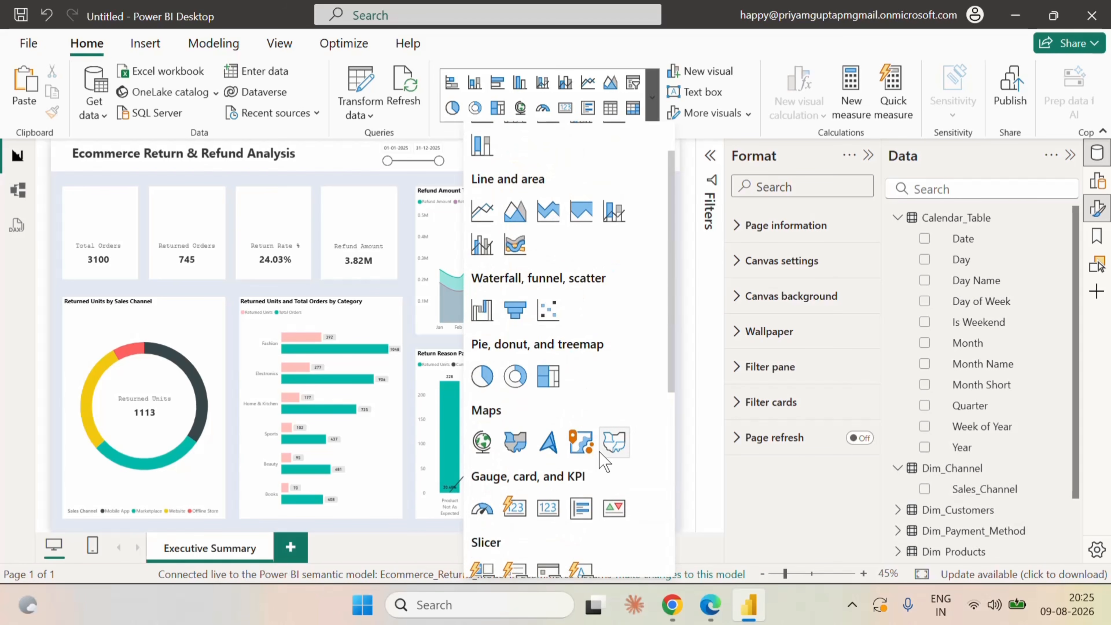
scroll(569, 438, "up", 5)
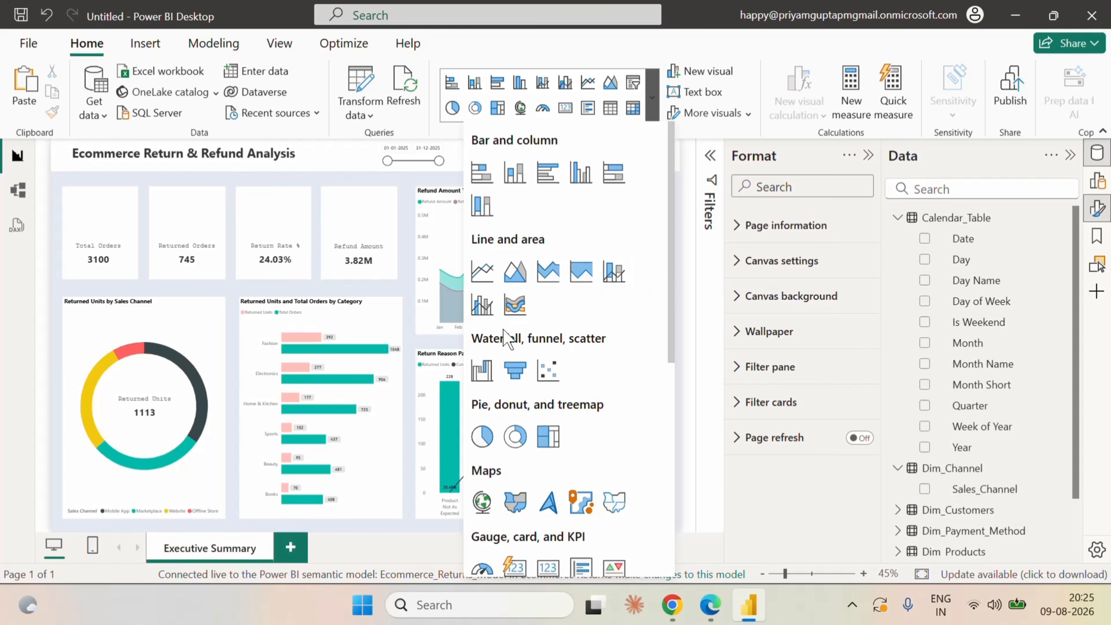
left_click(53, 363)
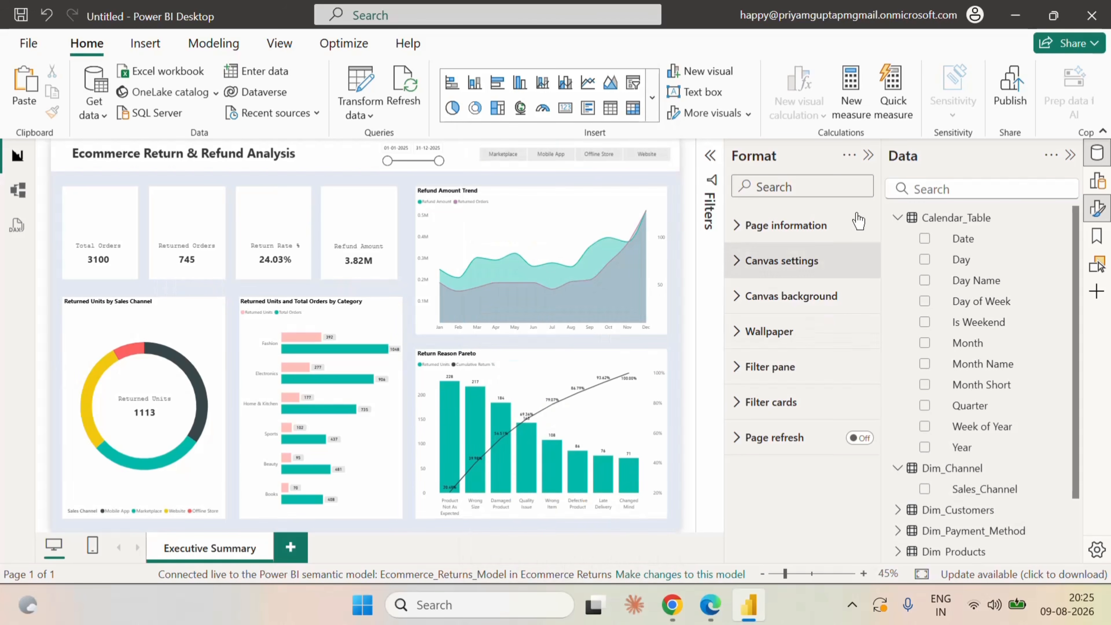
left_click(868, 155)
left_click(1099, 182)
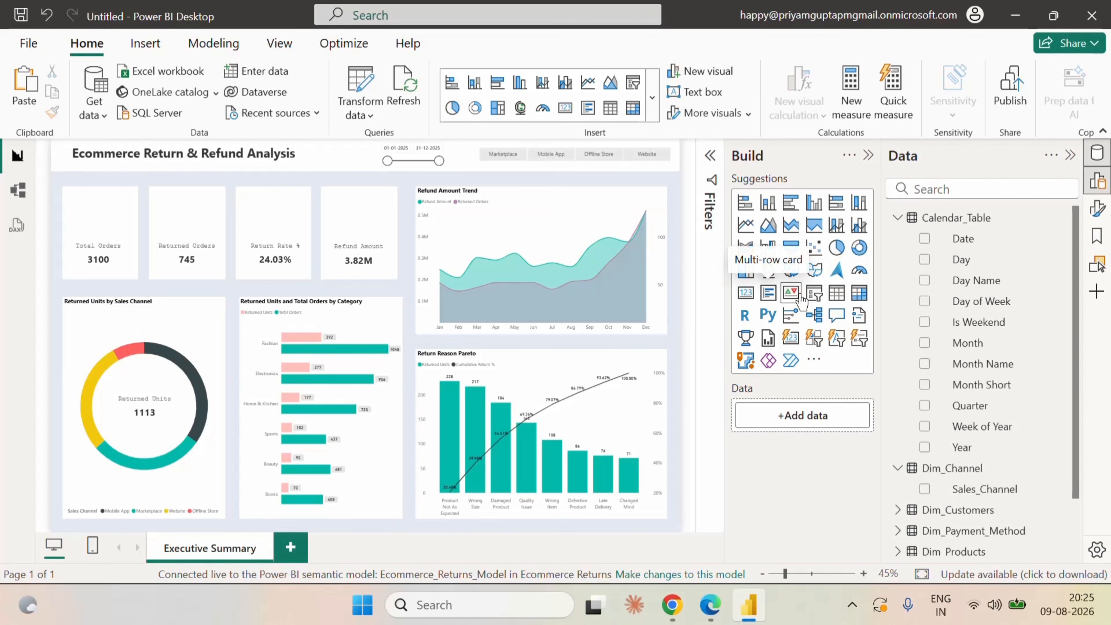
left_click(869, 157)
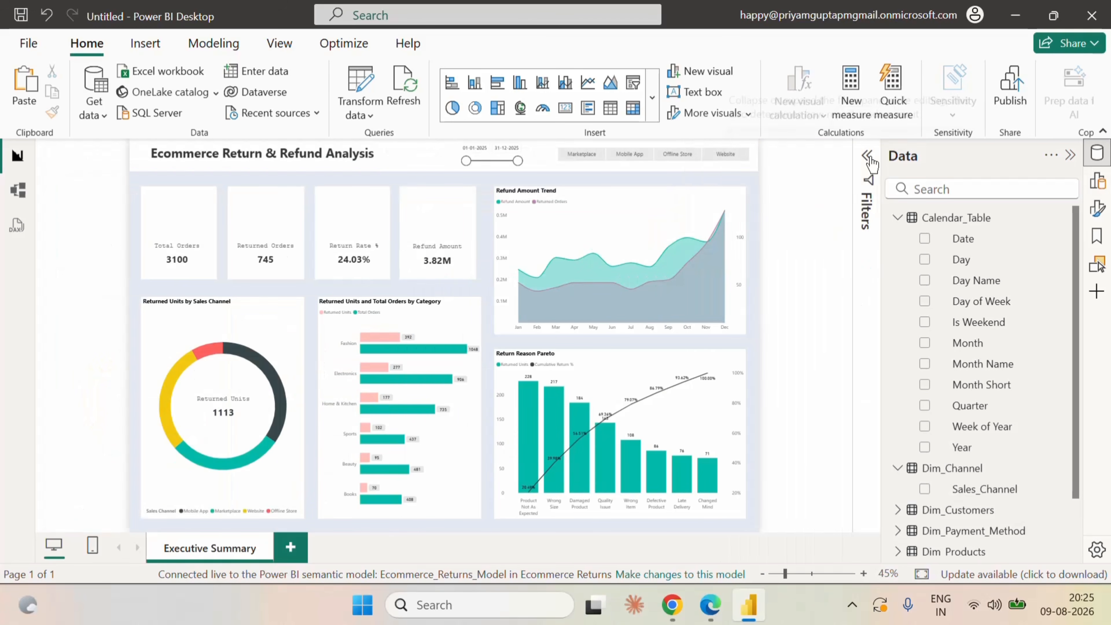
Insert the orders image from the Desktop's Ecommerce folder and shrink it to fit above the label on the Total Orders card.
left_click(145, 43)
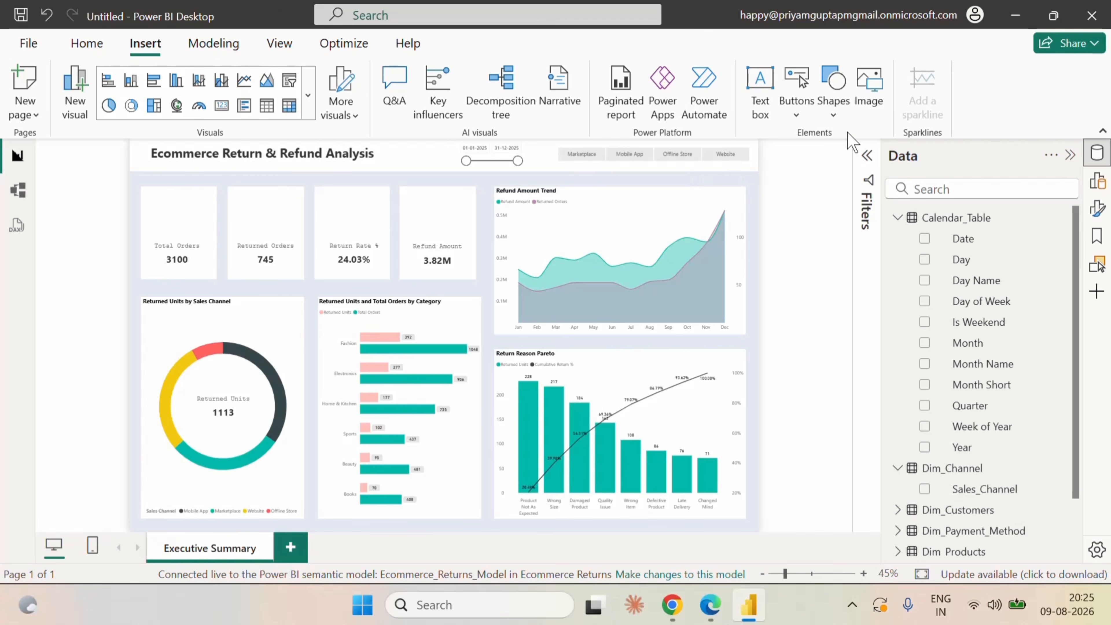
left_click(872, 107)
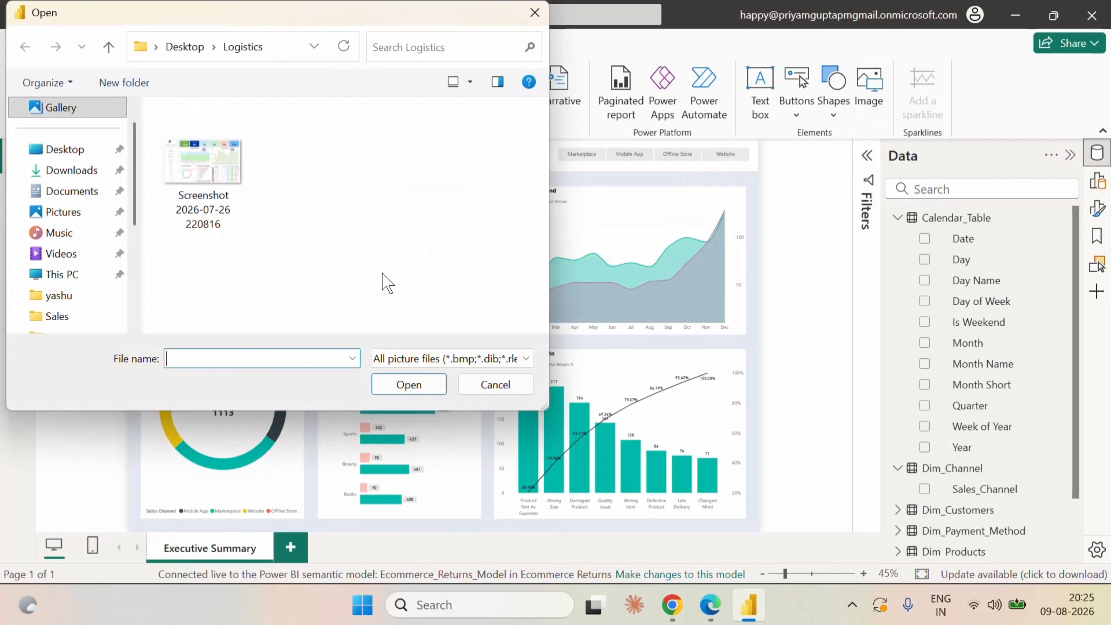
left_click(72, 150)
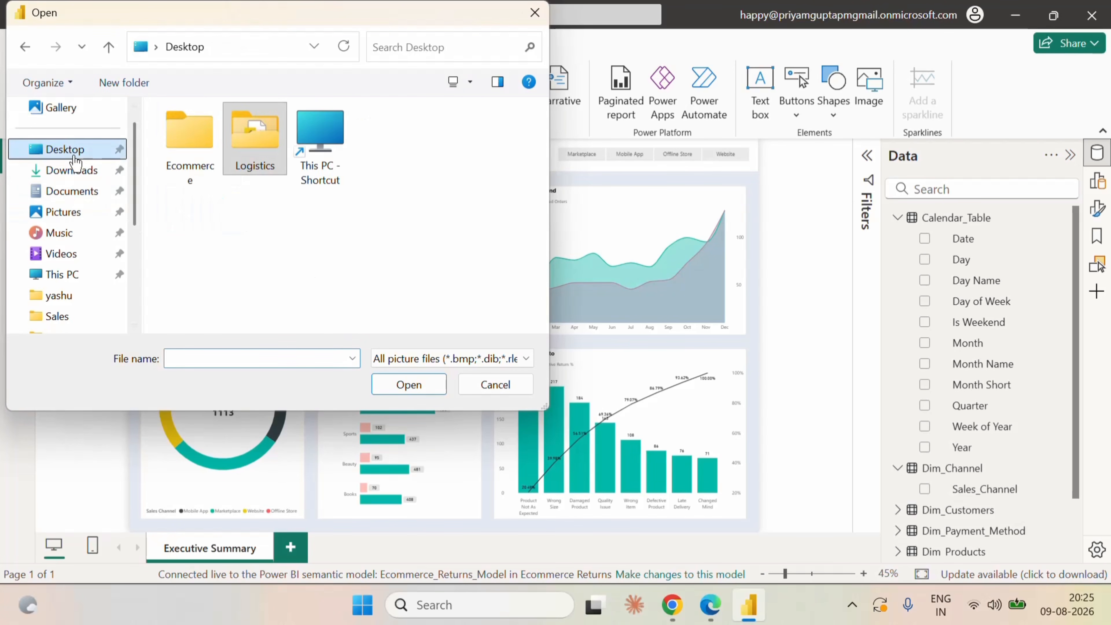
double_click(189, 146)
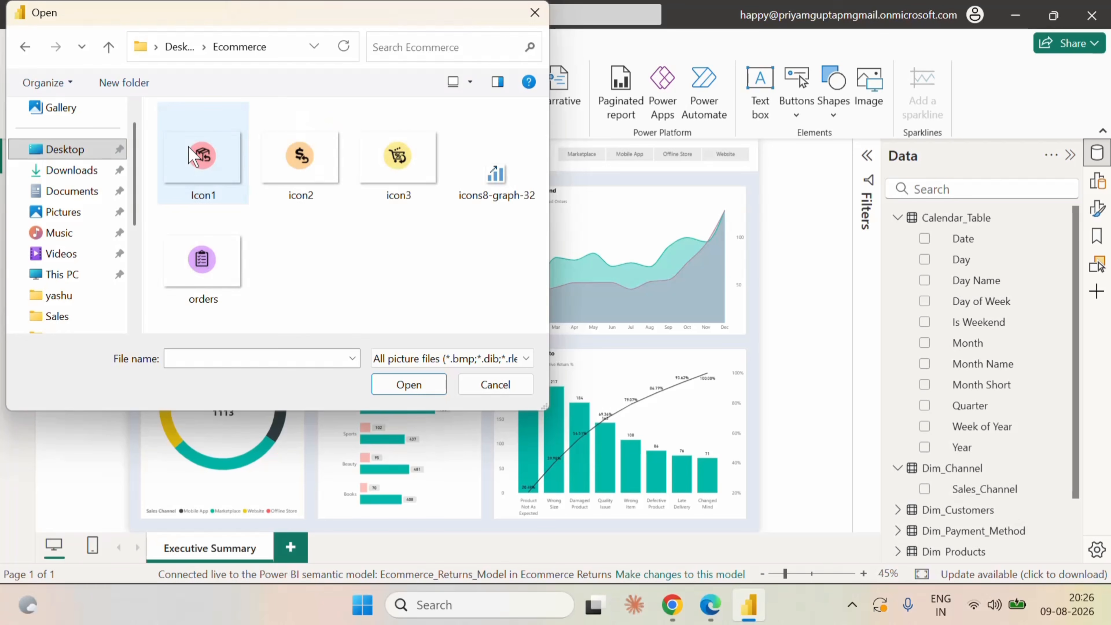
left_click(201, 260)
left_click(407, 385)
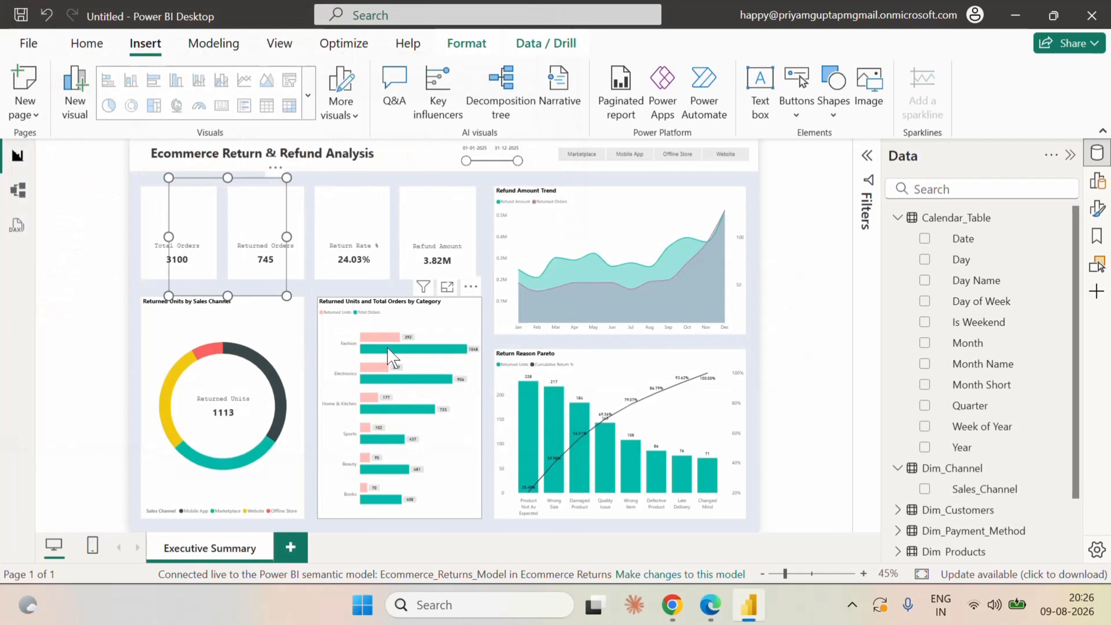
left_click_drag(286, 286, 189, 224)
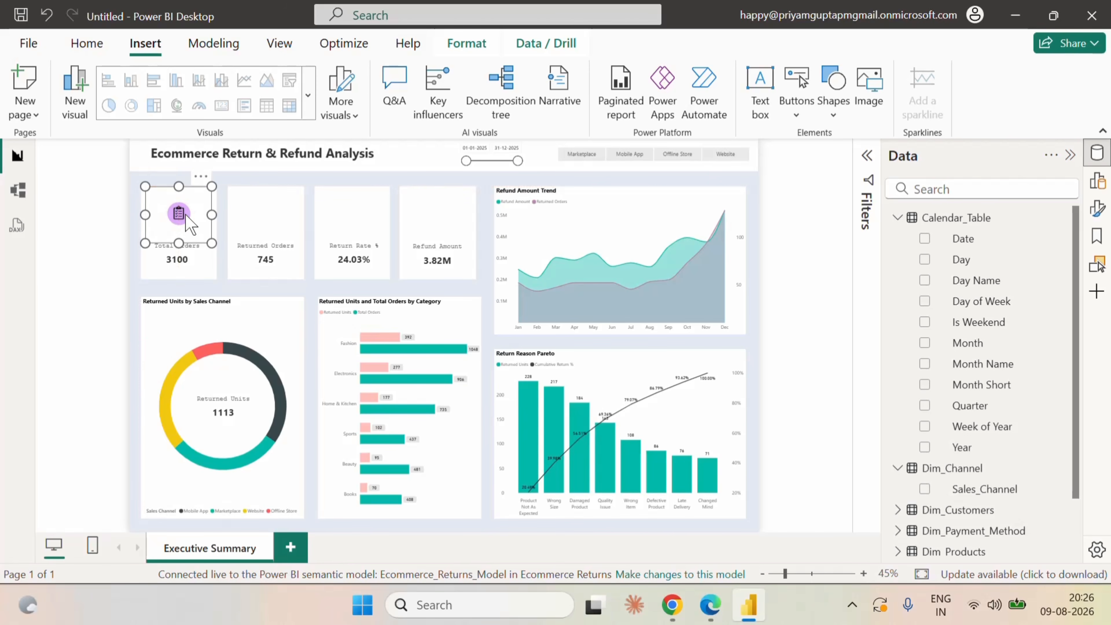
left_click(107, 228)
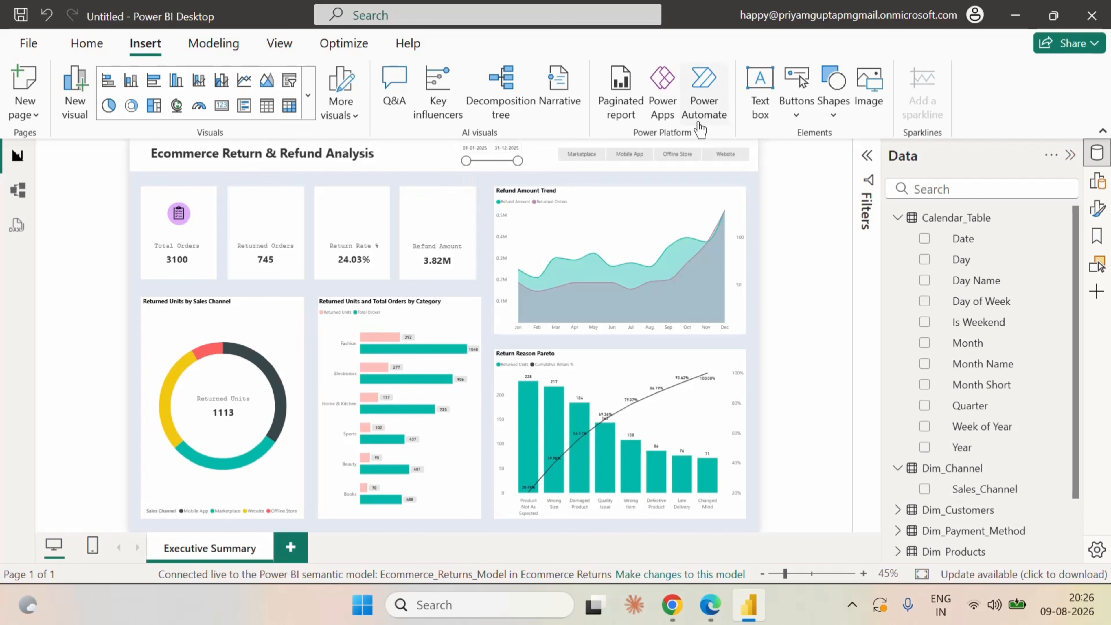
Insert the icon2 image from the Ecommerce folder and shrink it to fit above the label on the Returned Orders card.
left_click(871, 94)
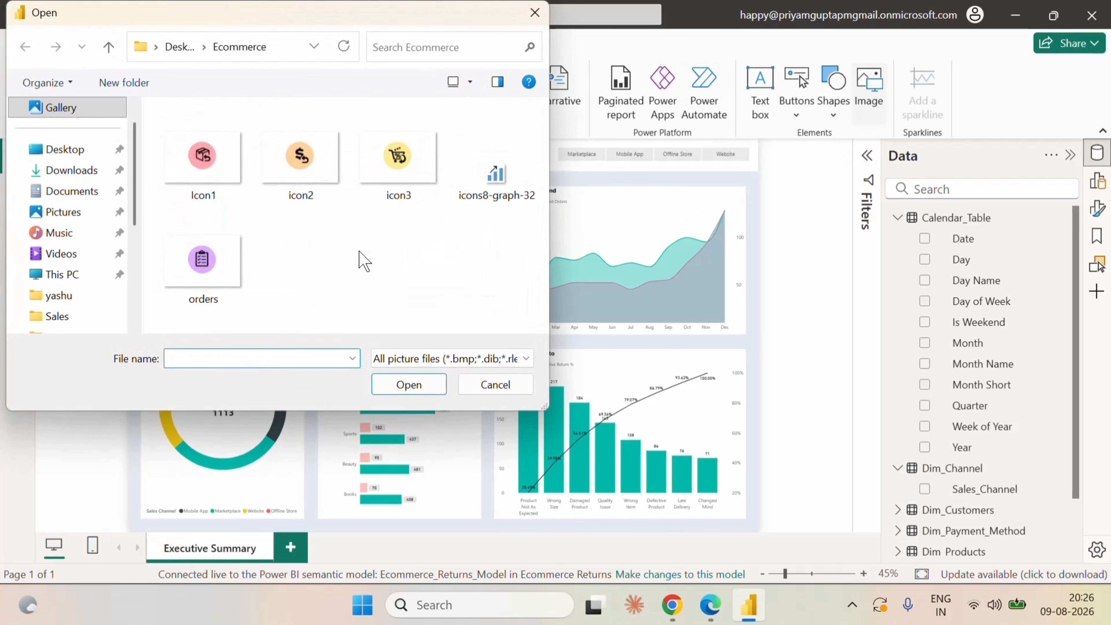
left_click_drag(309, 22, 701, 117)
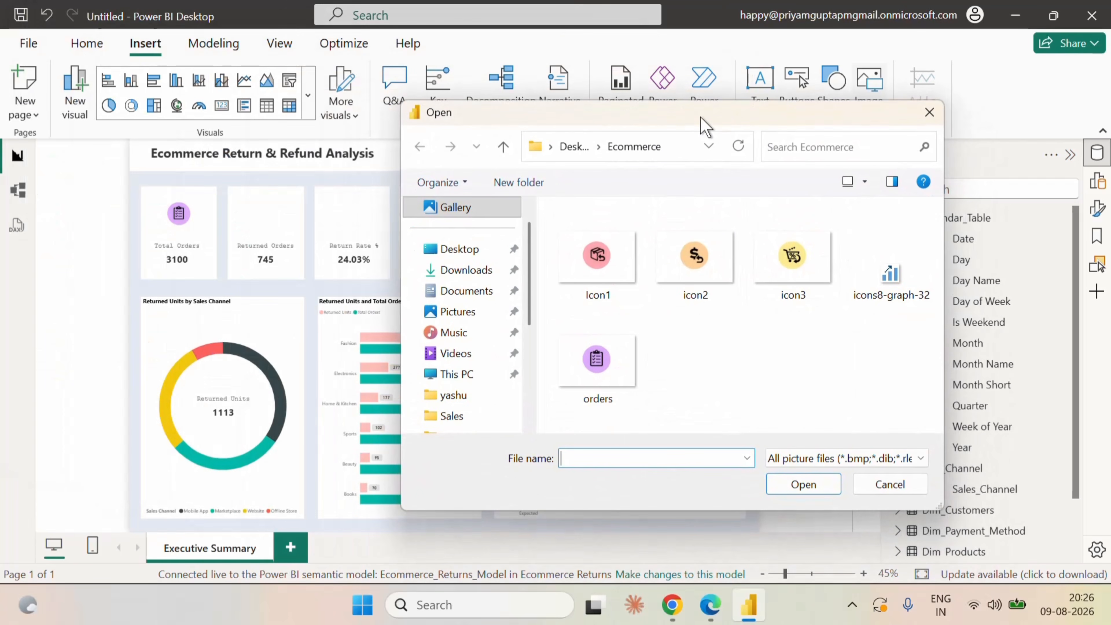
left_click(699, 253)
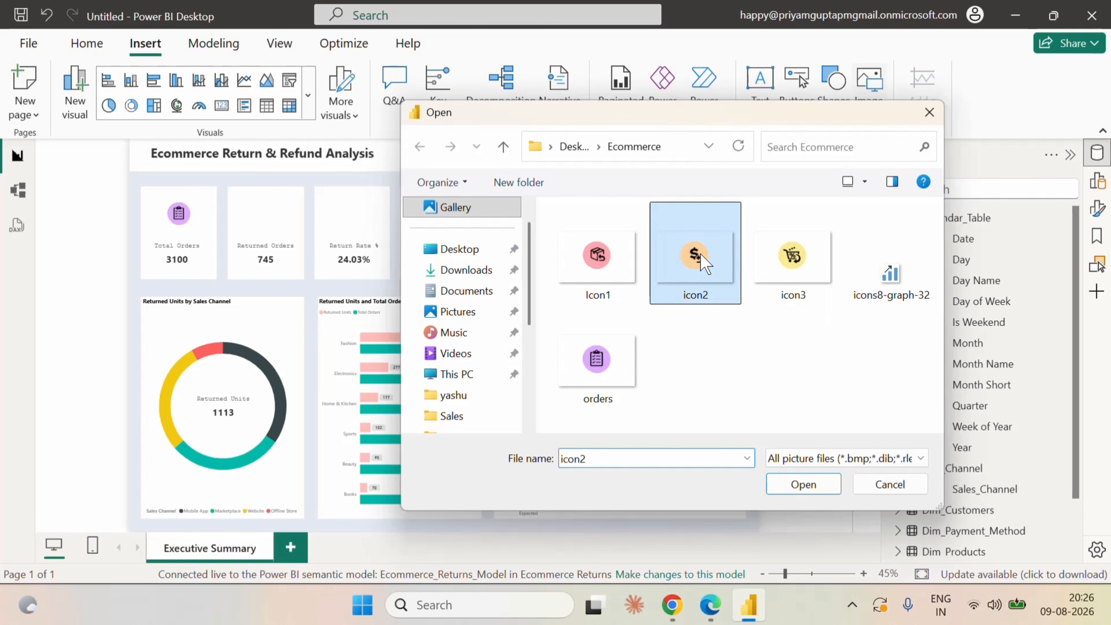
left_click(800, 484)
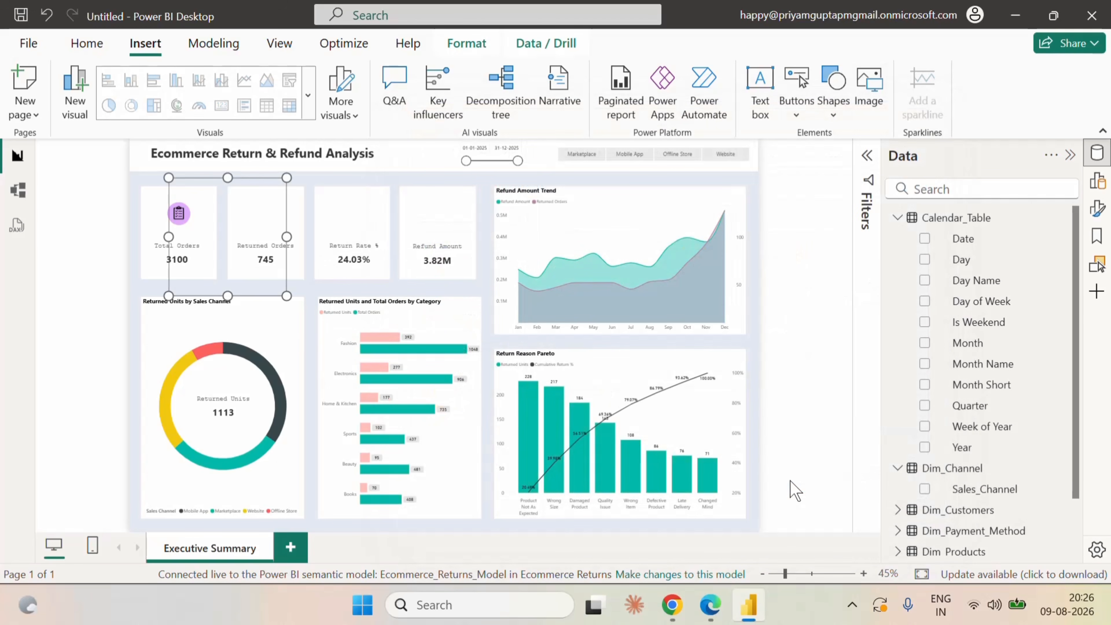
left_click_drag(286, 295, 265, 217)
Set the Returned Orders icon to height 143 and width 170, matching the size of the Total Orders icon.
left_click(197, 213)
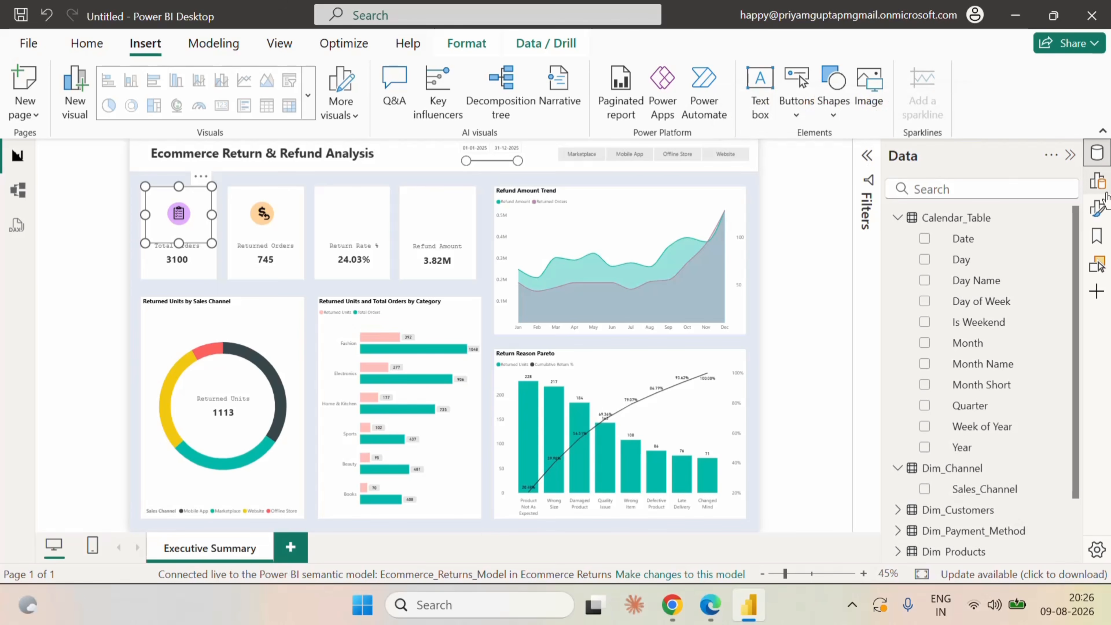
left_click(1100, 209)
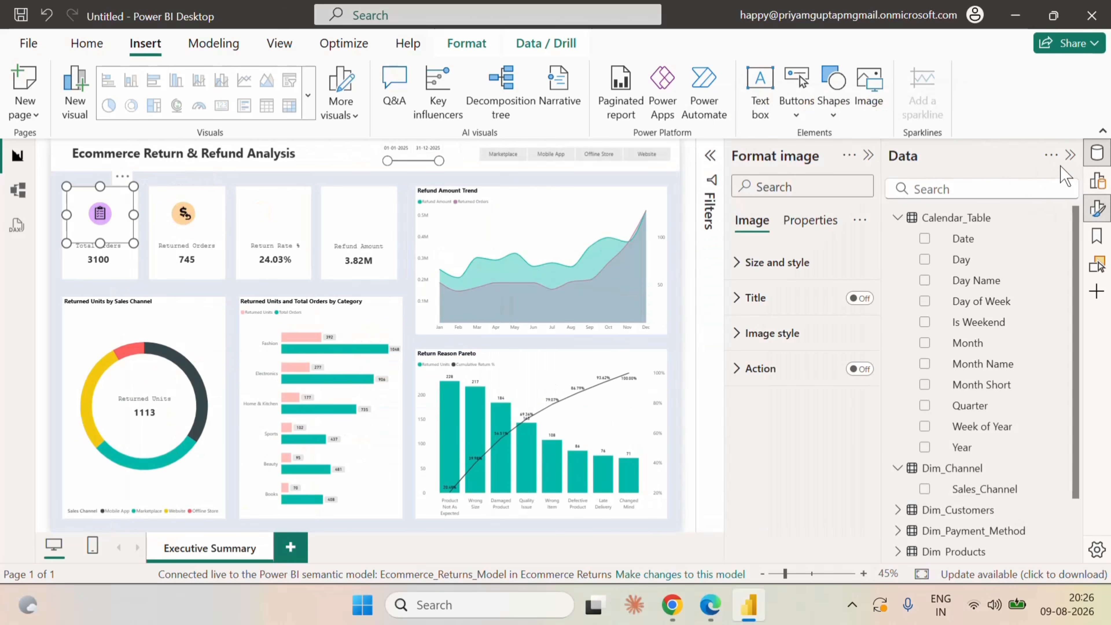
left_click(1070, 156)
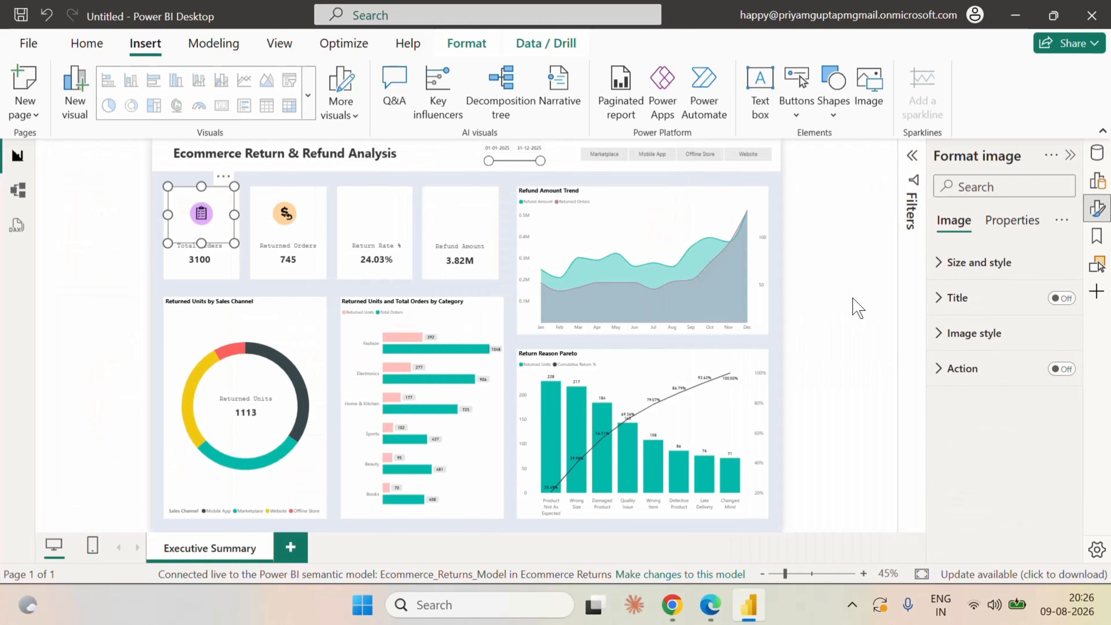
left_click(1013, 220)
left_click(954, 220)
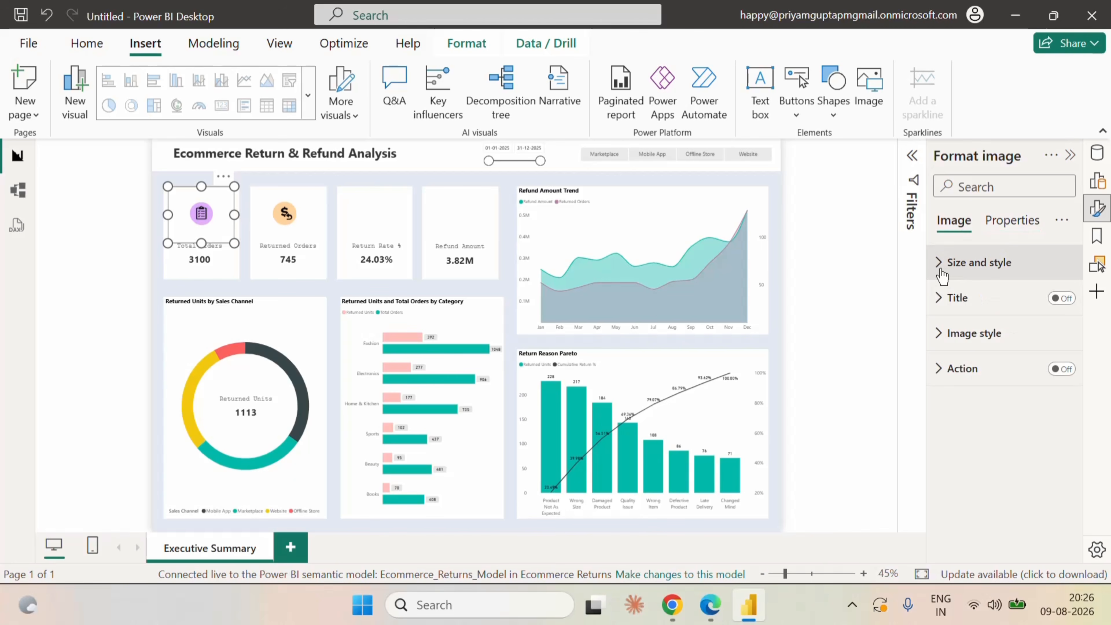
left_click(945, 264)
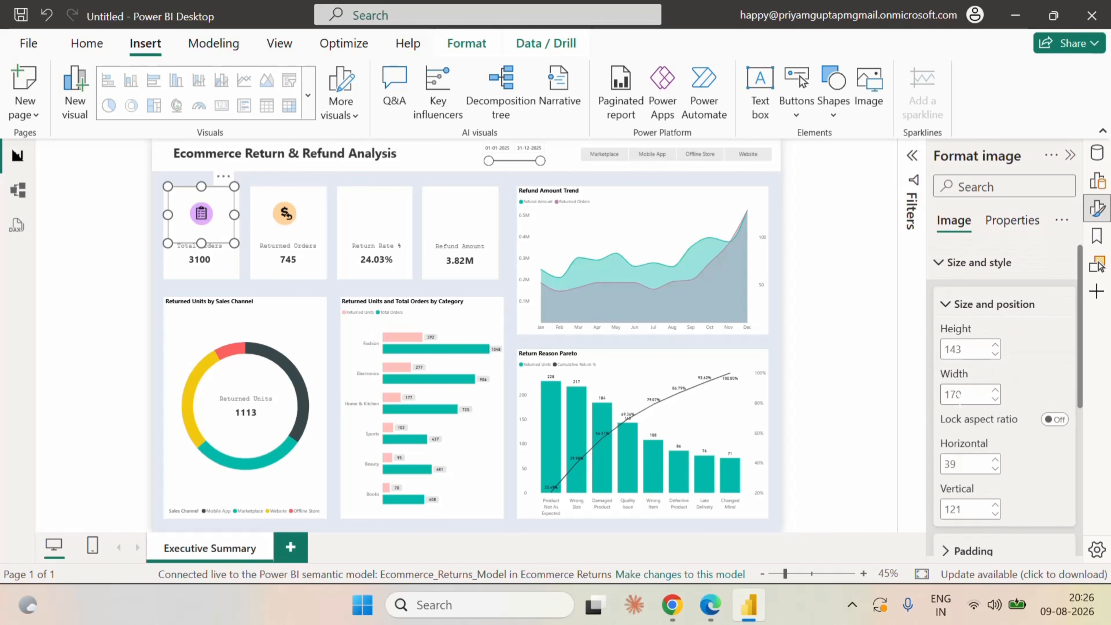
left_click(296, 214)
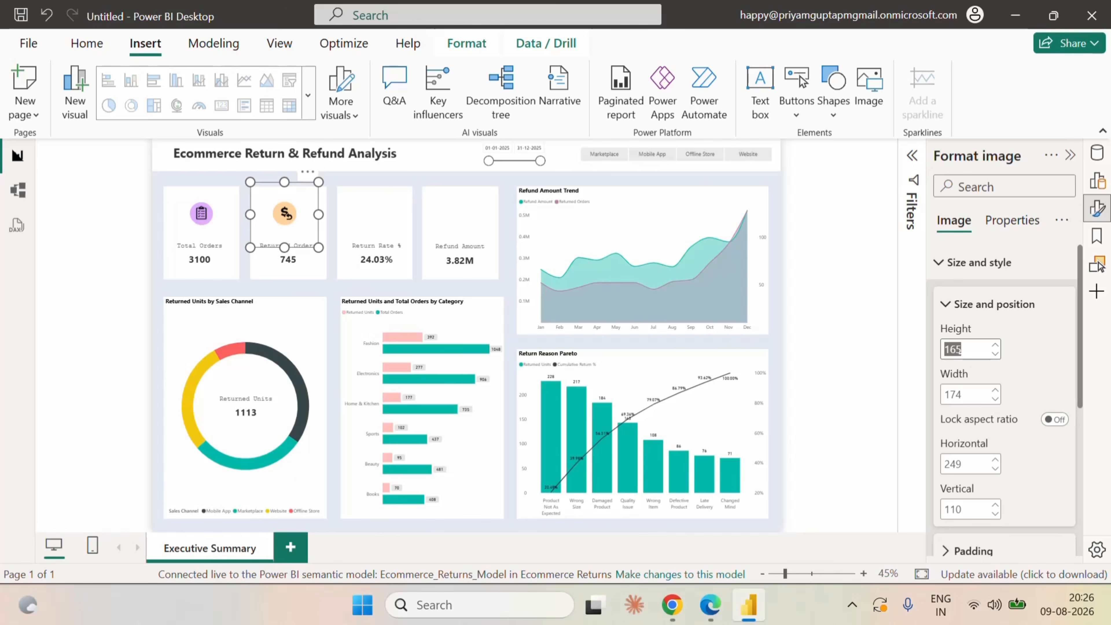
type("143")
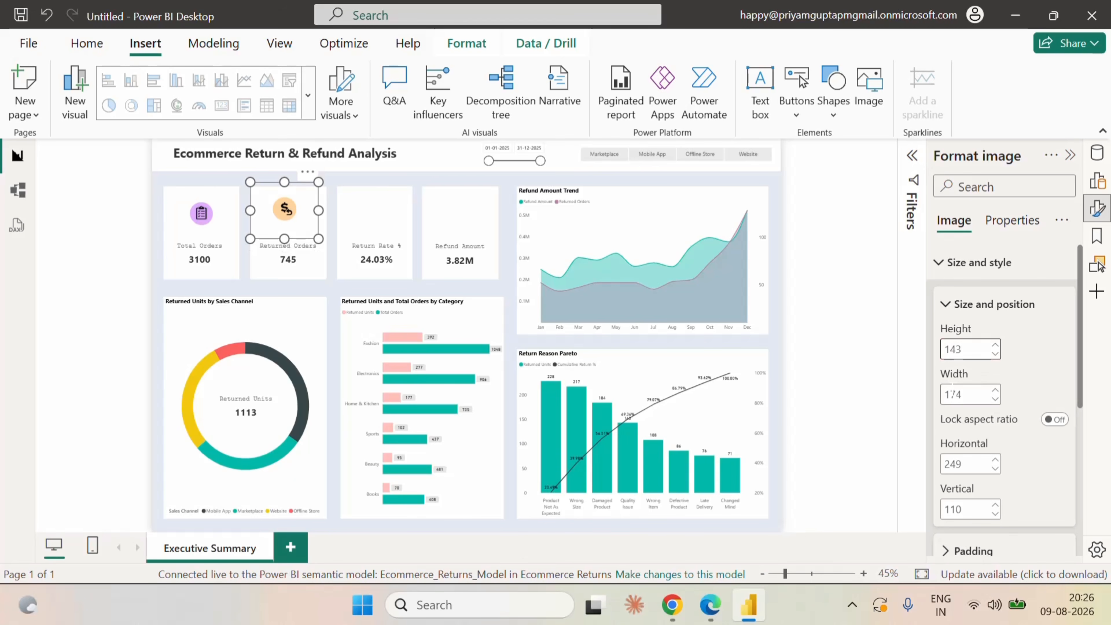
double_click(956, 396)
type("17")
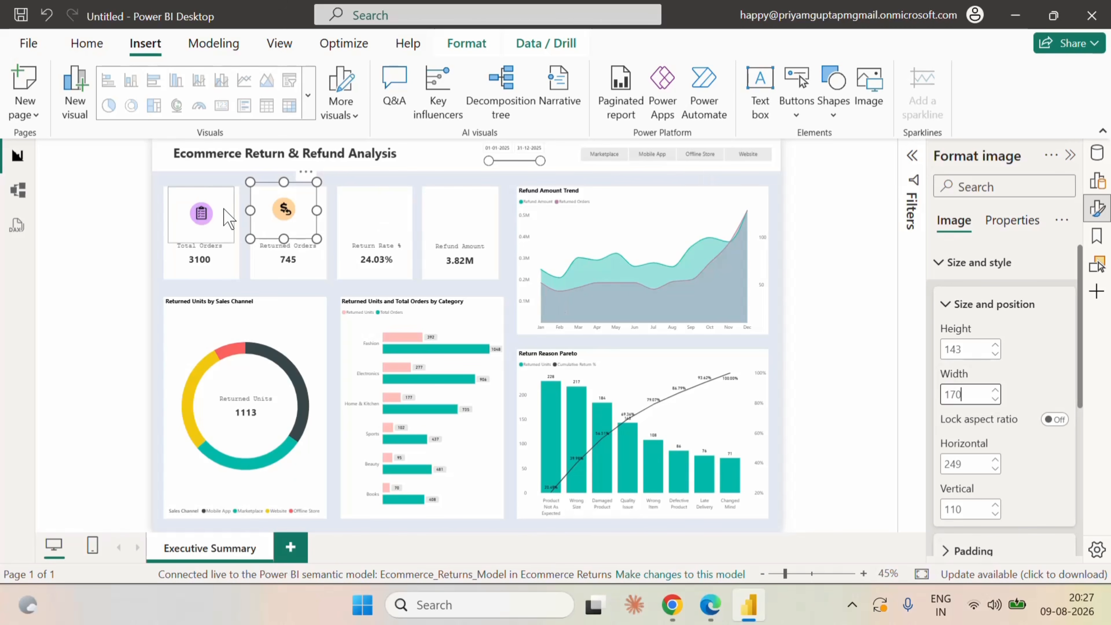
Move the Returned Orders icon to horizontal 260 and vertical 121, level with the Total Orders icon, and deselect it.
left_click(204, 214)
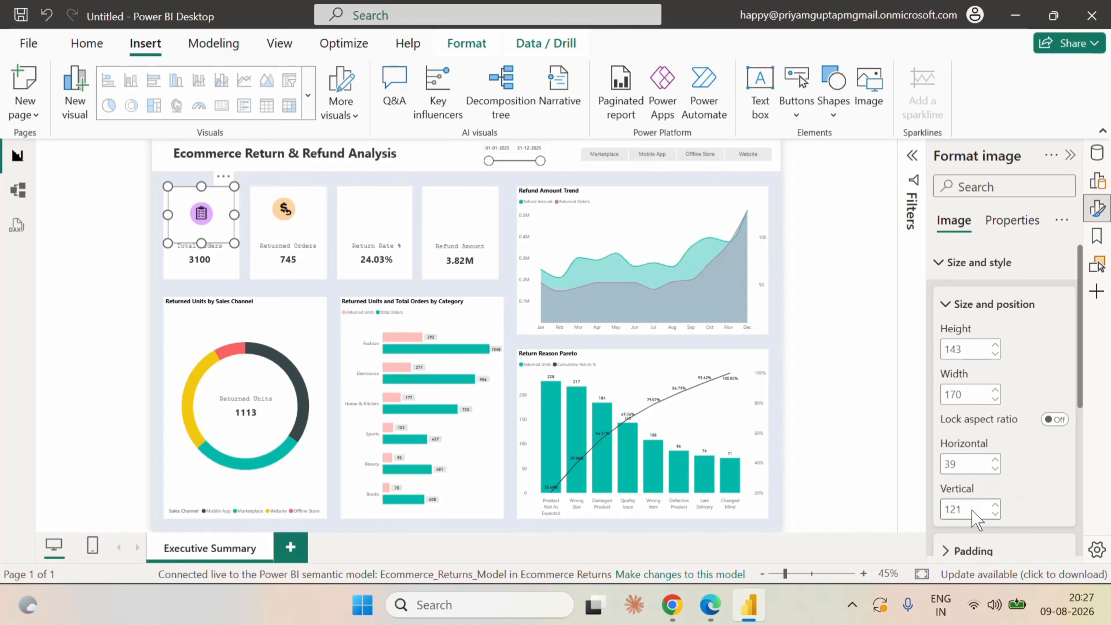
left_click(297, 217)
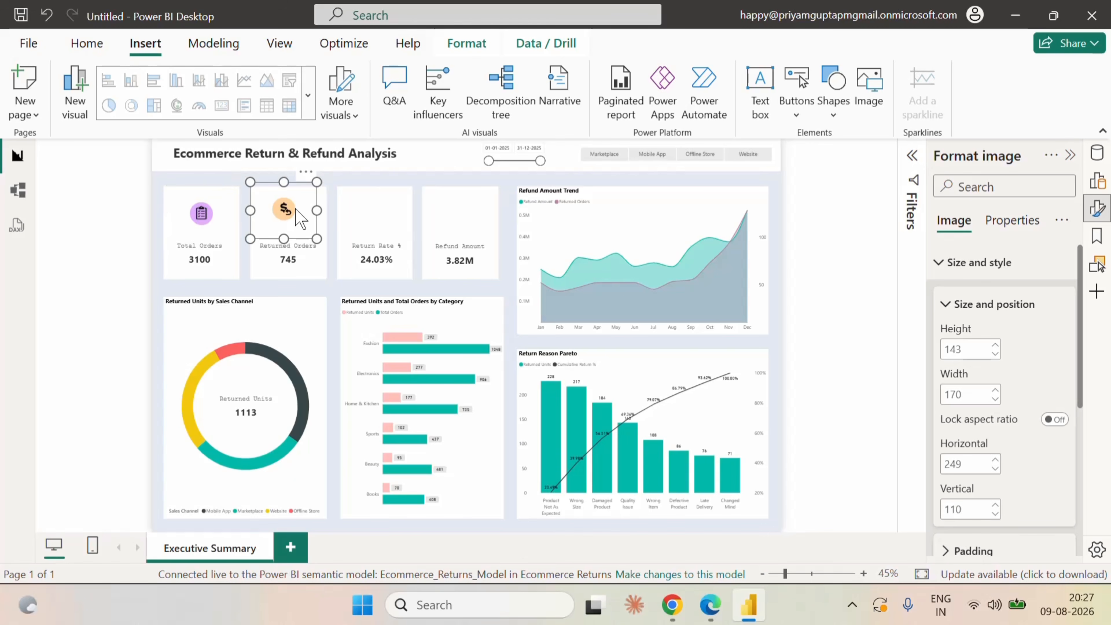
left_click_drag(296, 210, 305, 220)
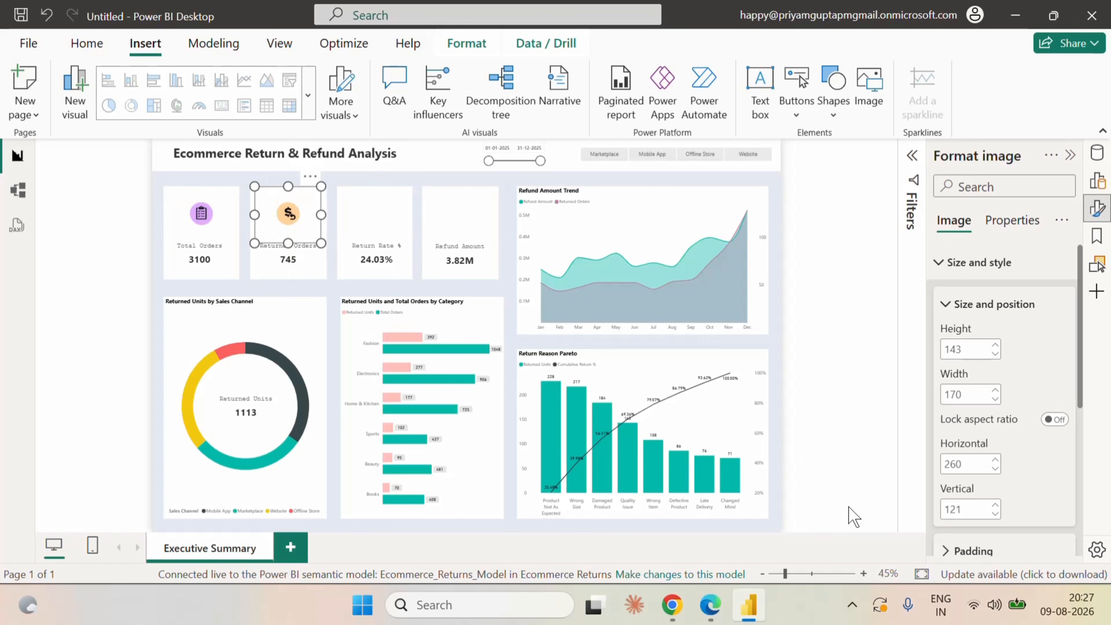
left_click(783, 269)
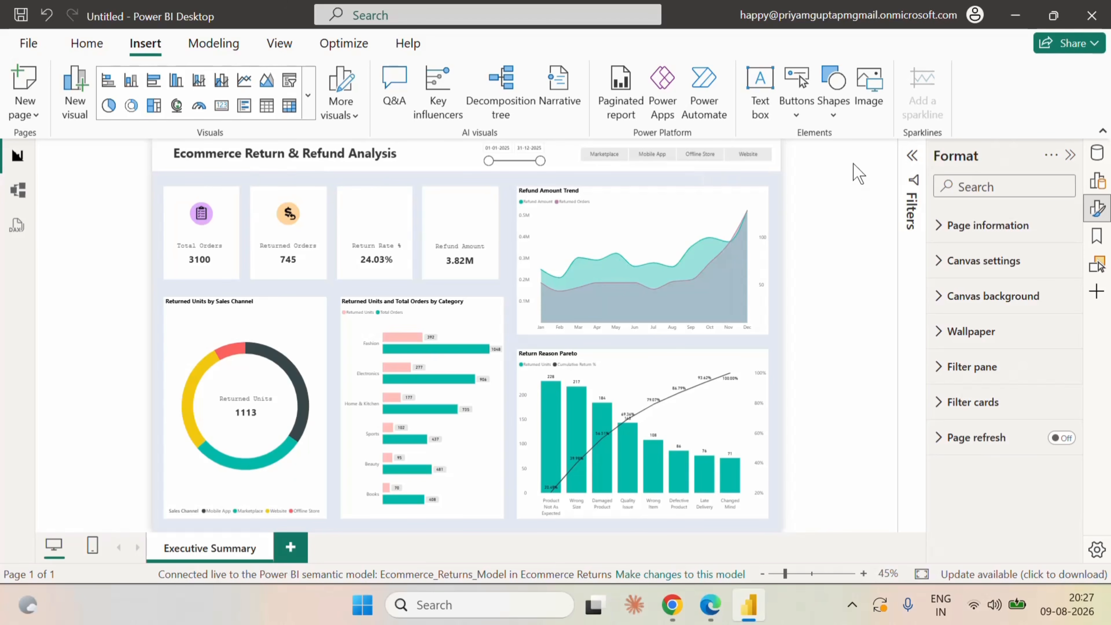
Insert the Icon1 image from the Ecommerce folder and shrink it to about 170 by 125 above the Return Rate % label.
left_click(869, 88)
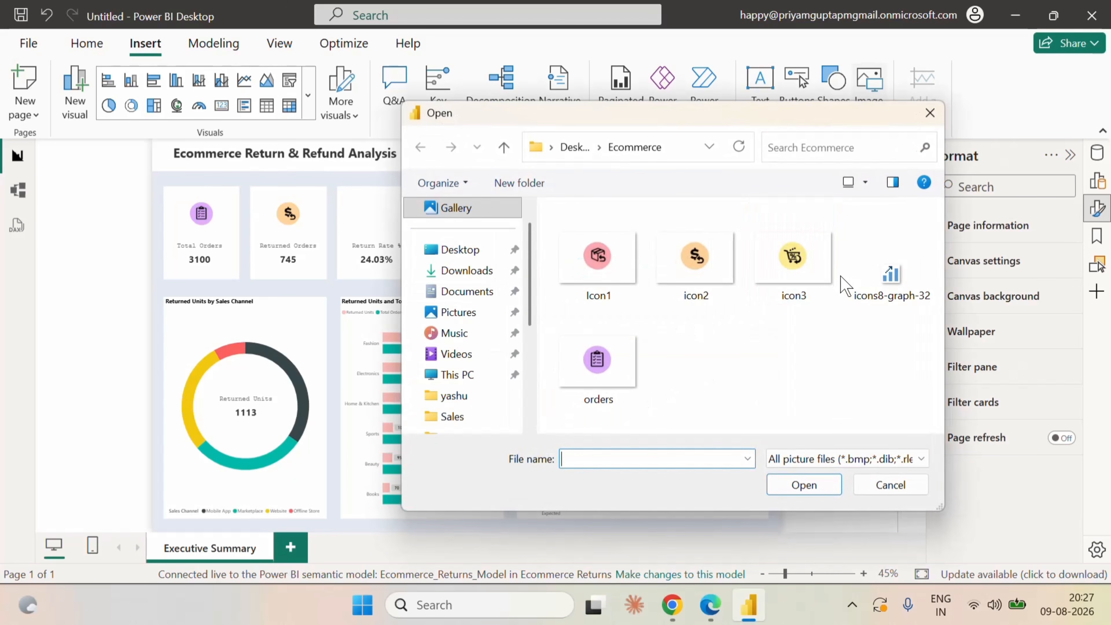
left_click(613, 298)
left_click(801, 486)
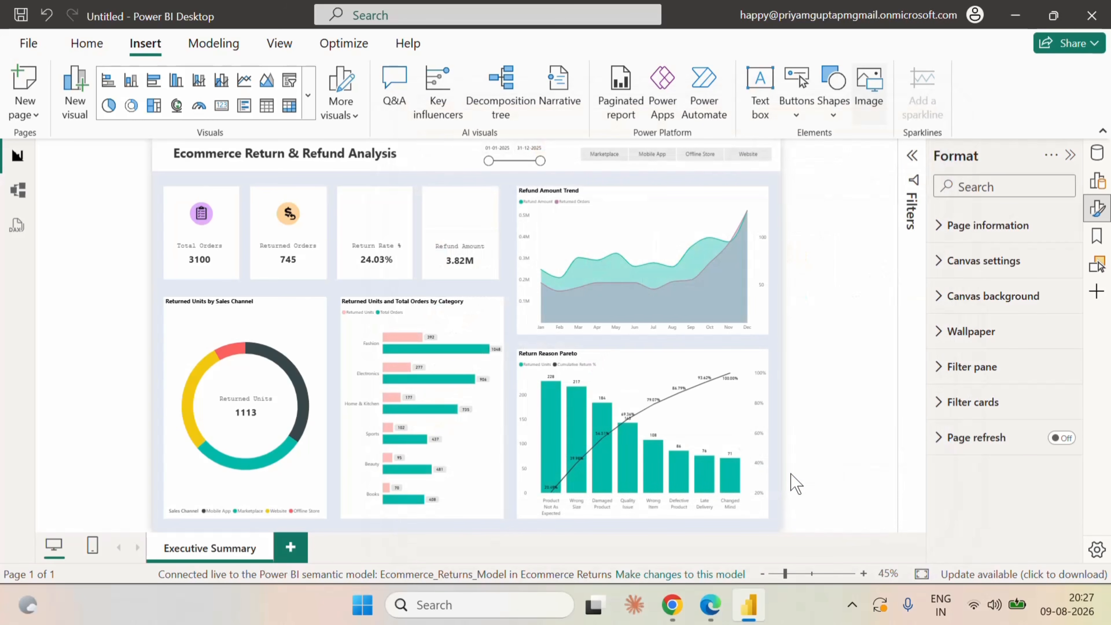
left_click_drag(252, 218, 393, 213)
left_click_drag(443, 289, 358, 214)
Set the Return Rate % icon's height to 143 to match the Returned Orders icon, and deselect it.
left_click(289, 214)
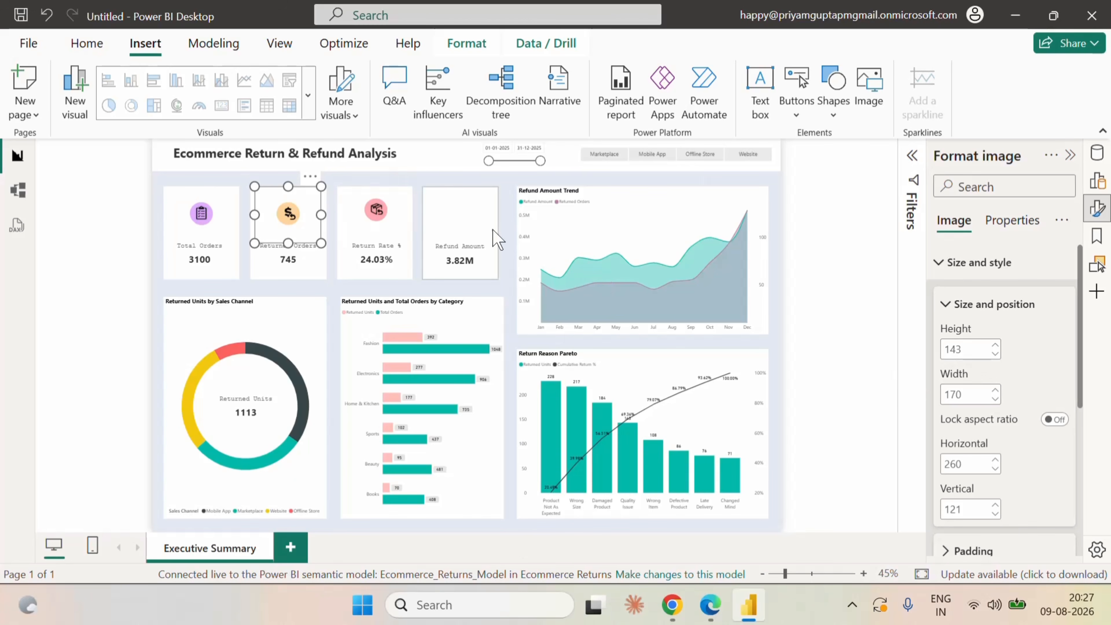
left_click(376, 211)
double_click(965, 353)
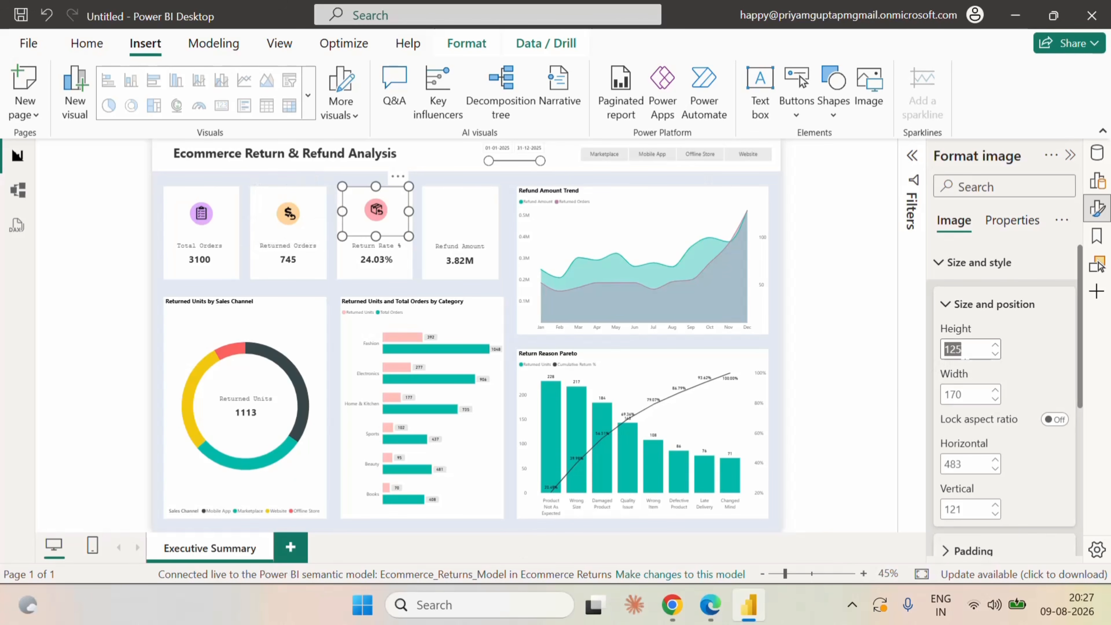
type("143")
left_click(959, 389)
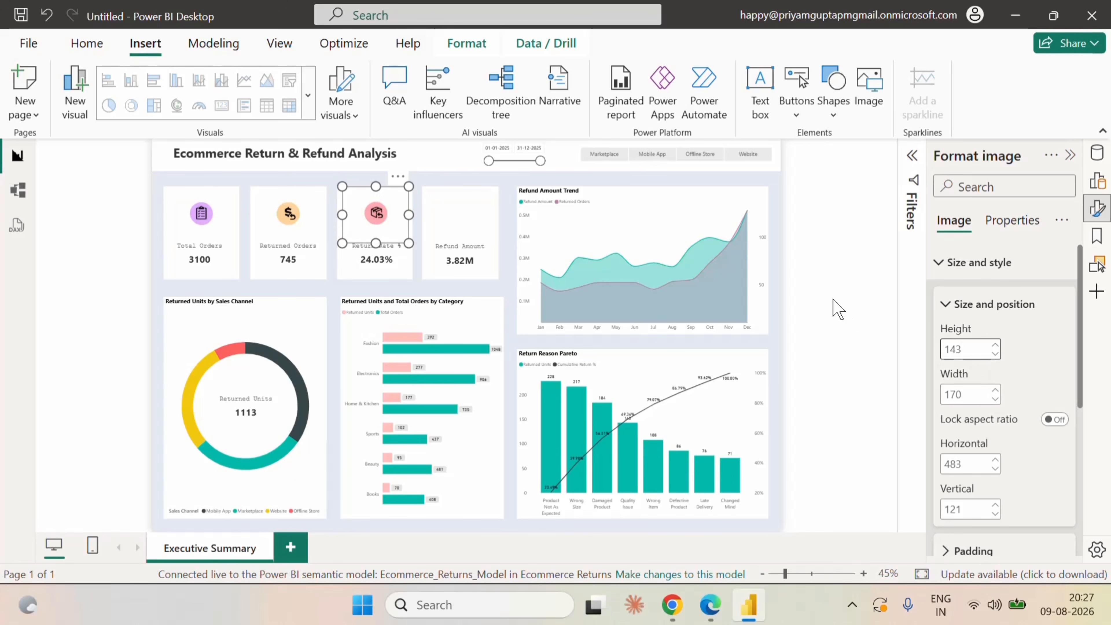
left_click(833, 308)
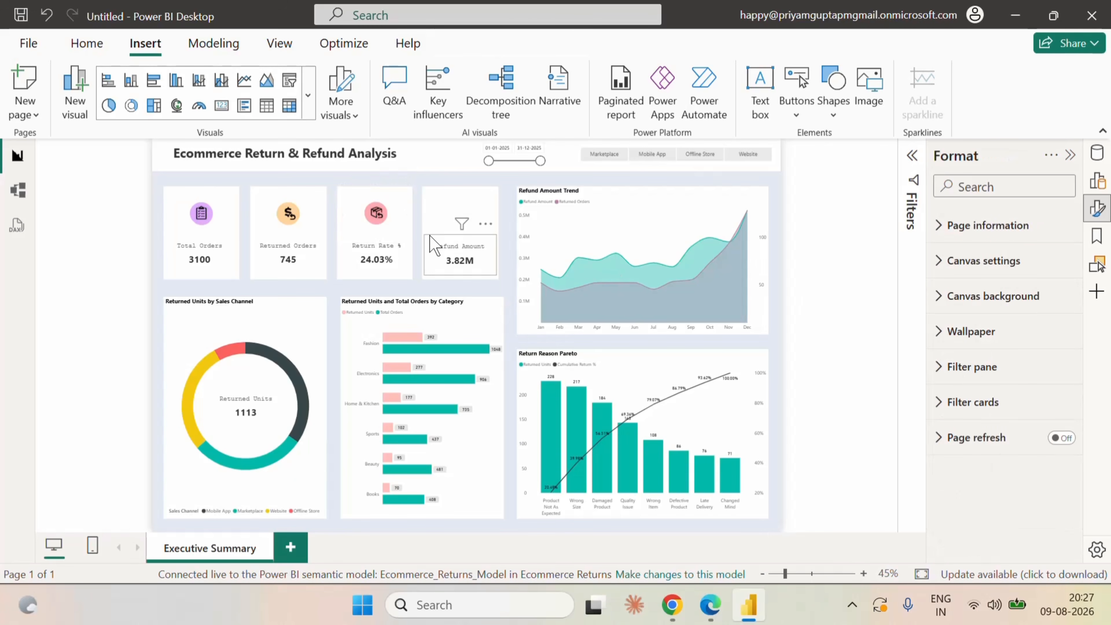
Insert the icon3 image from the Ecommerce folder and move it over the Refund Amount card.
left_click(874, 113)
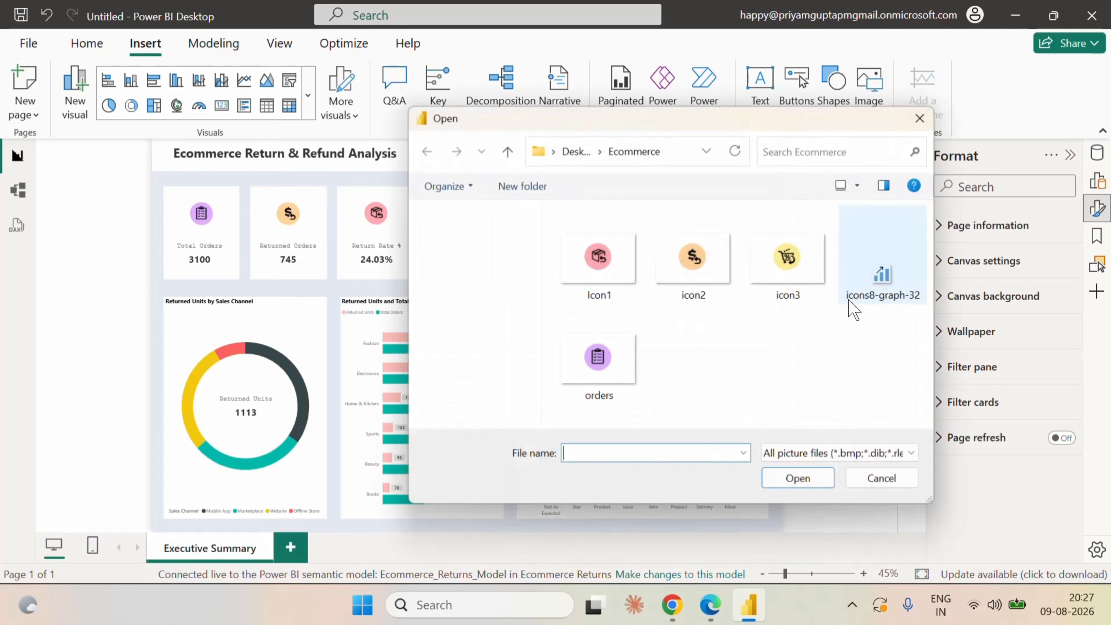
left_click(829, 302)
left_click(802, 485)
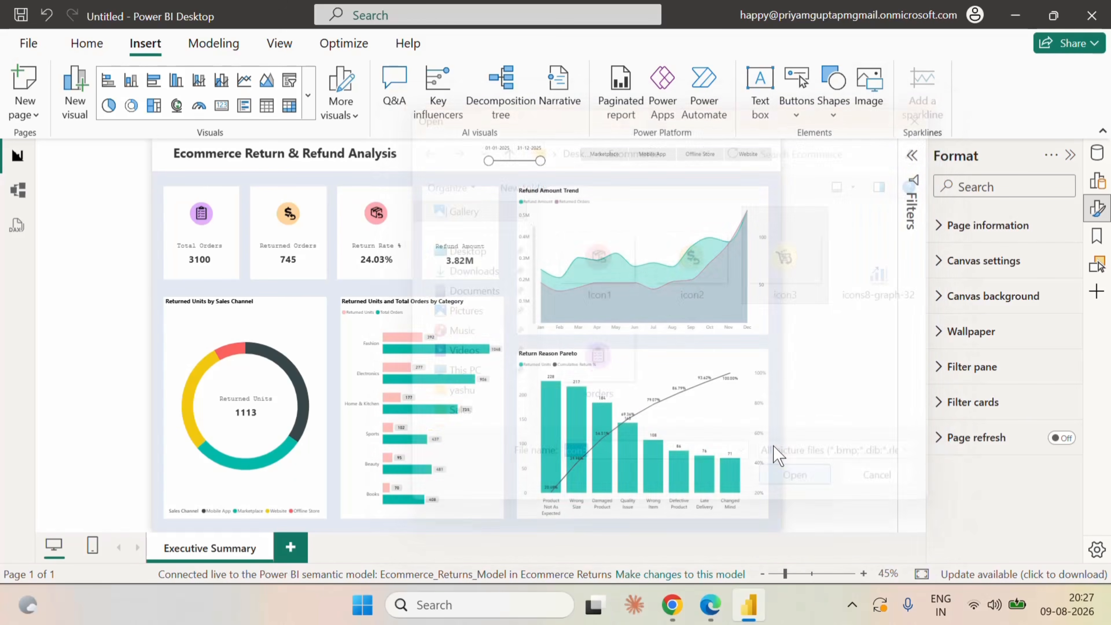
left_click_drag(258, 240, 468, 236)
Set the Refund Amount icon to height 143 and width 170, and position it at horizontal 706 and vertical 121 above the label.
double_click(952, 349)
type("113")
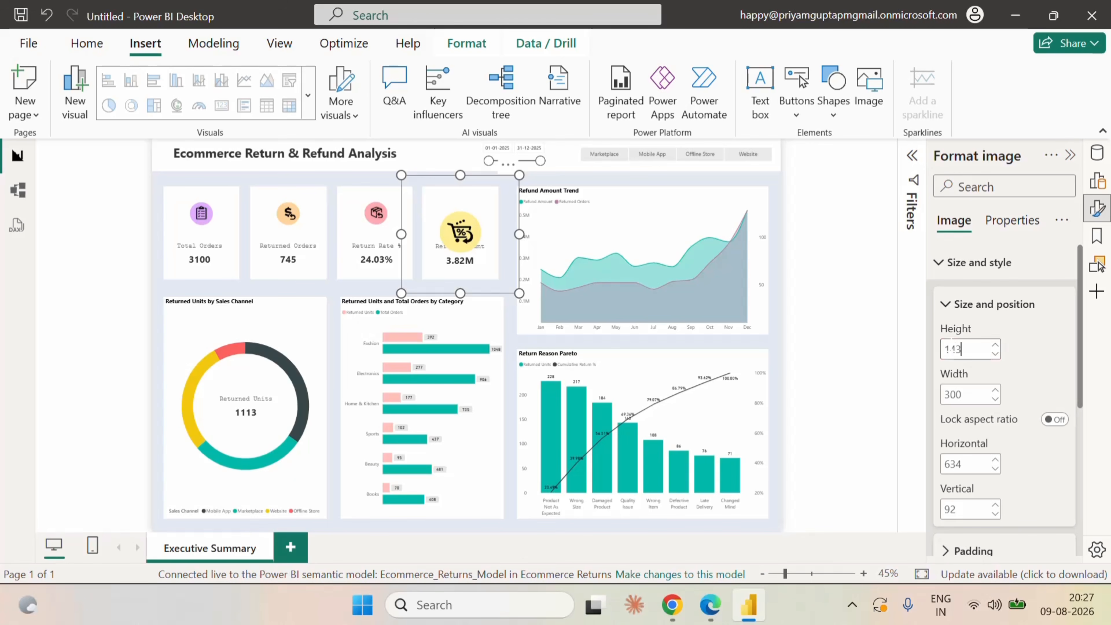
key("Return")
double_click(953, 394)
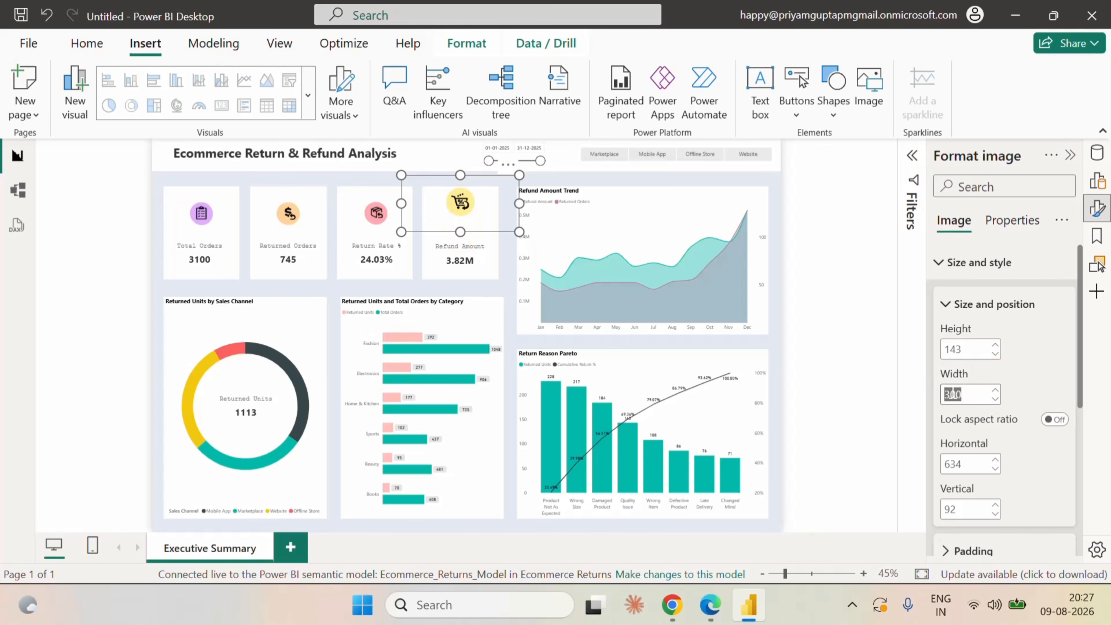
type("170")
key("Return")
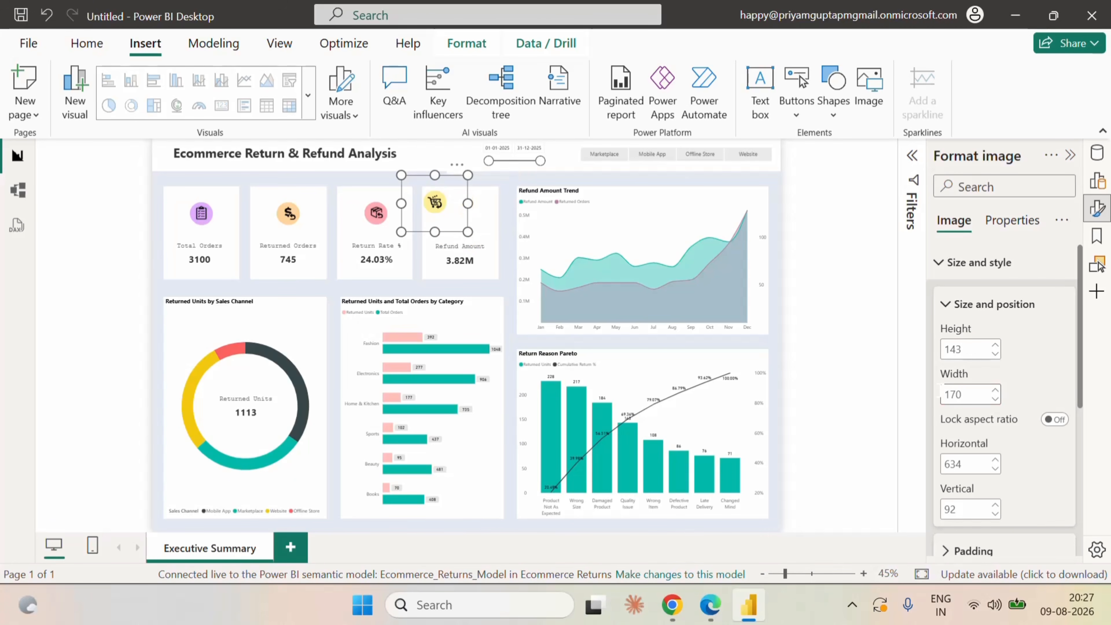
left_click_drag(434, 208, 463, 217)
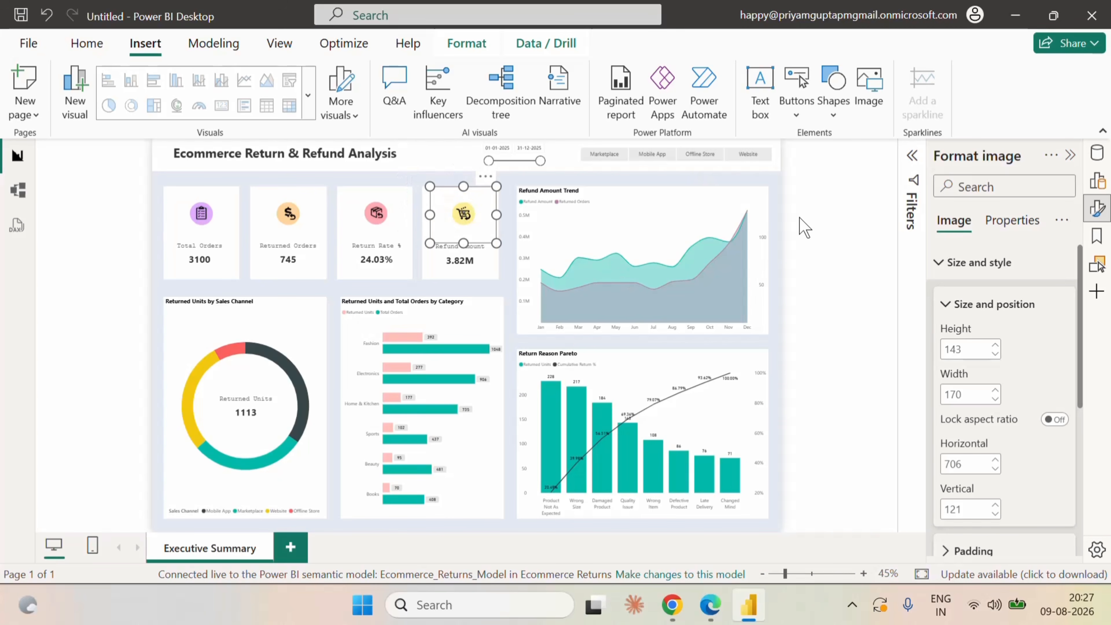
left_click(783, 222)
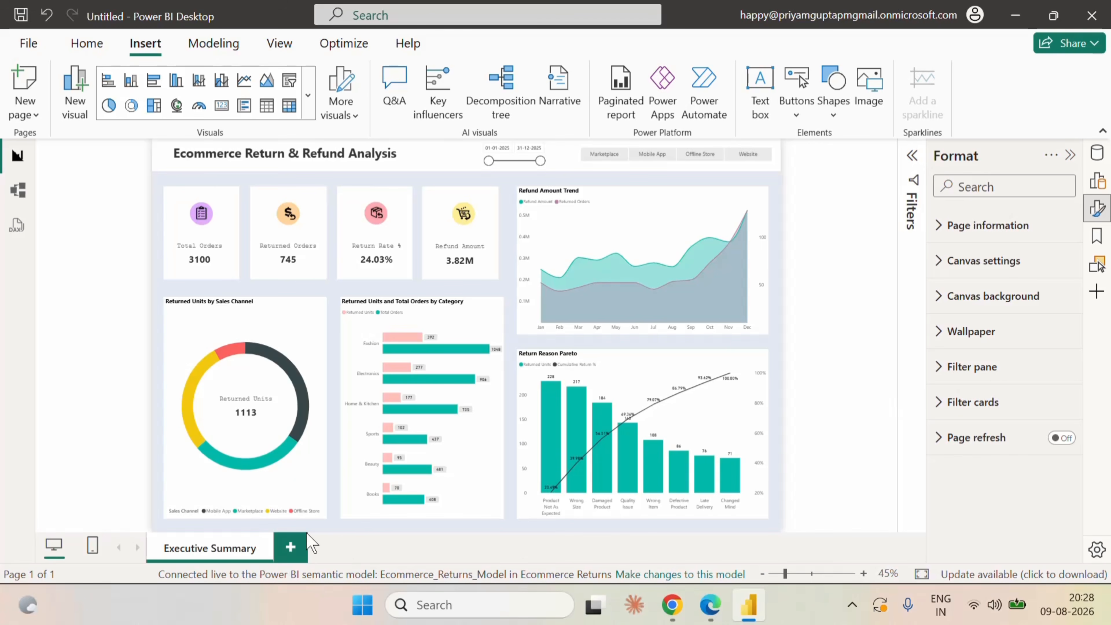
Duplicate the Executive Summary page and delete the Refund Amount Trend, Return Reason Pareto and category bar charts from the copy.
right_click(232, 550)
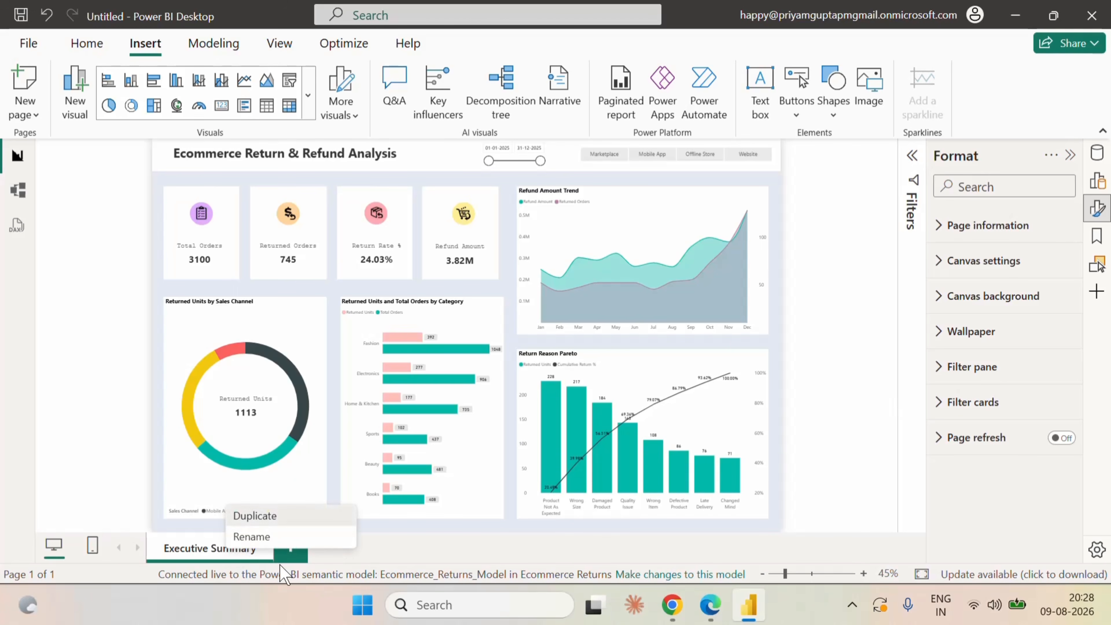
left_click(257, 520)
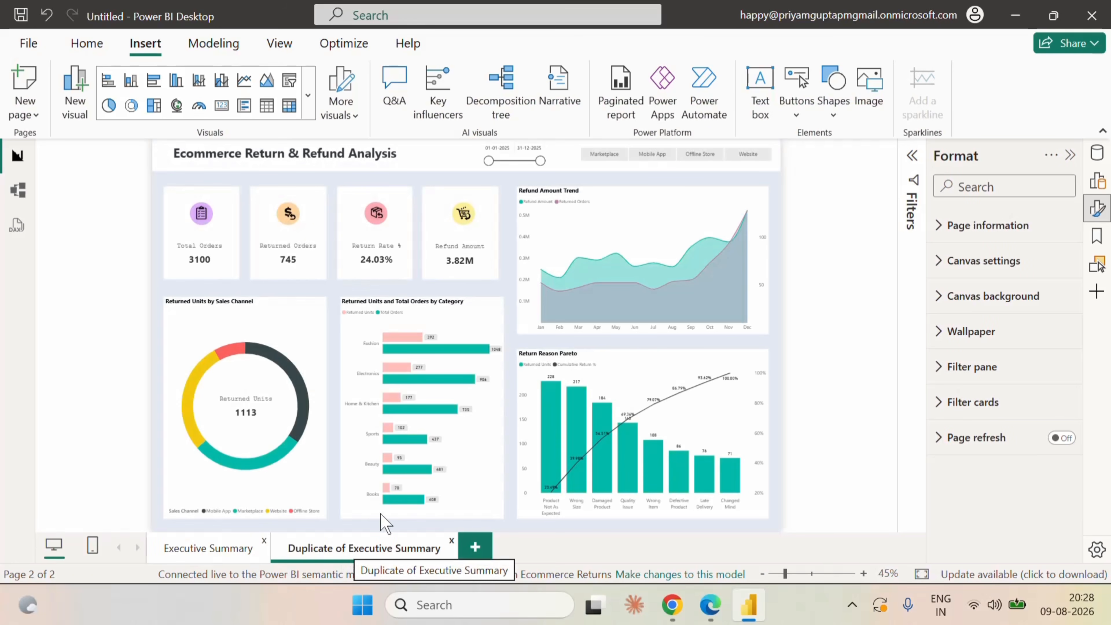
left_click(645, 222)
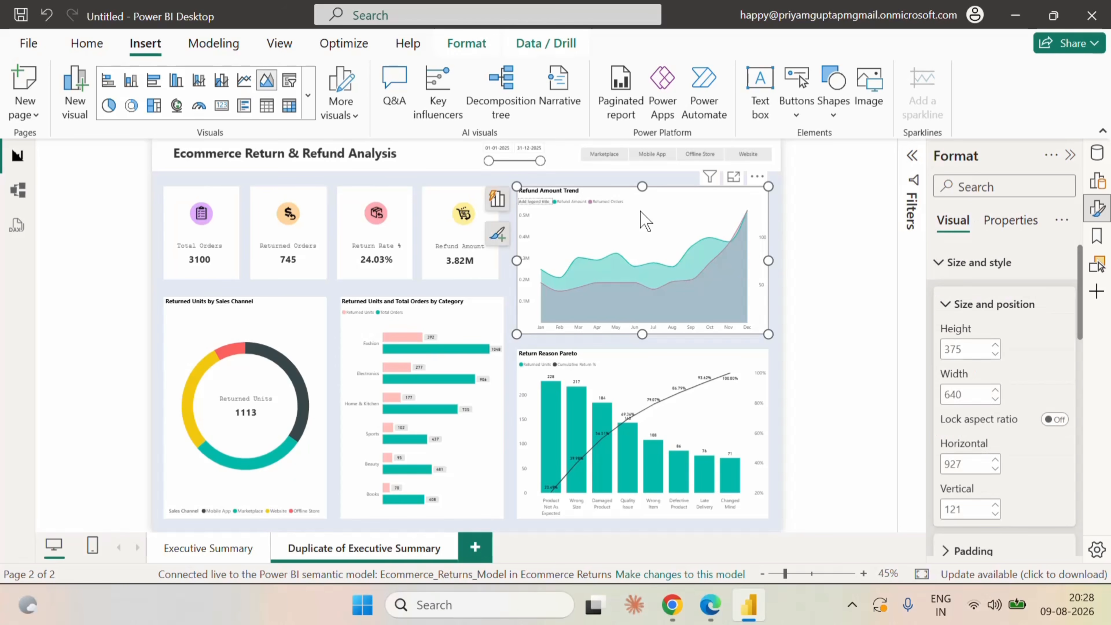
key("Delete")
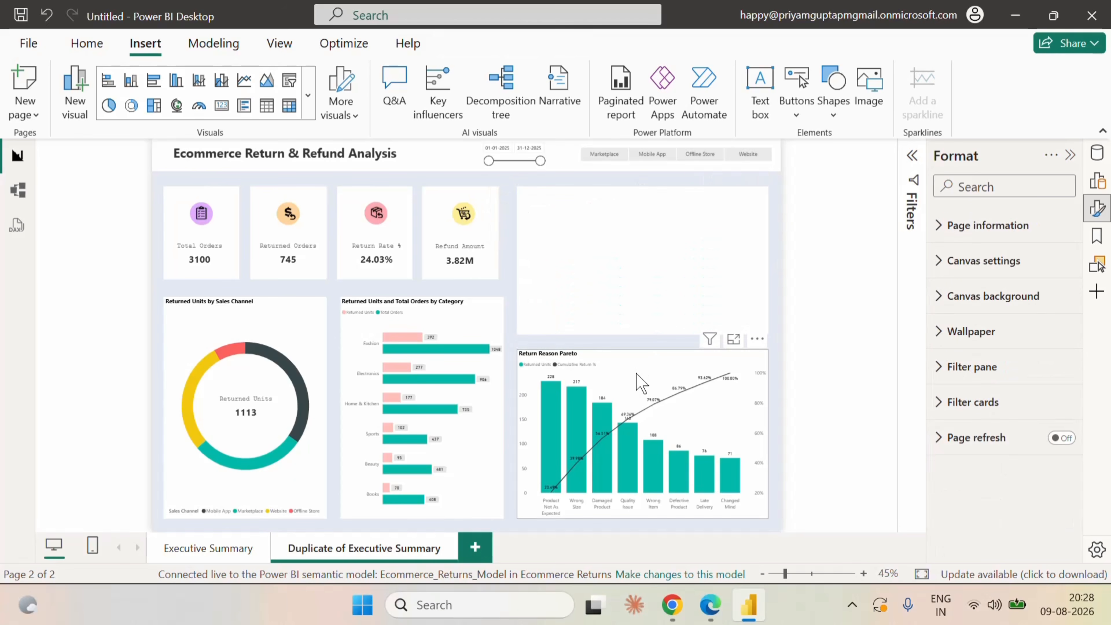
left_click(640, 382)
key("Delete")
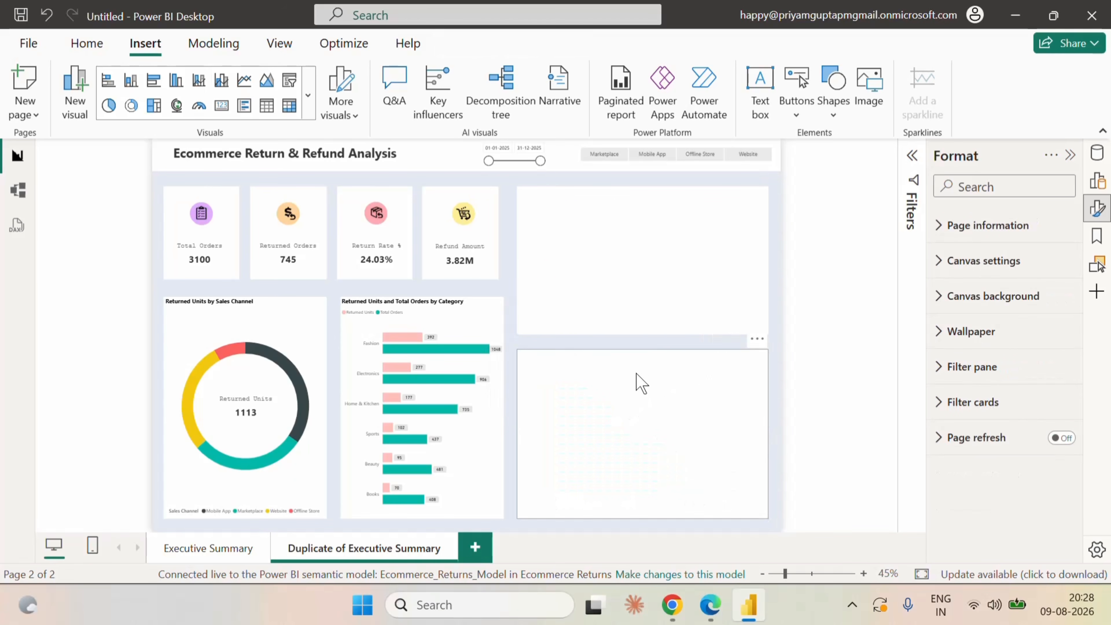
left_click(477, 326)
key("Delete")
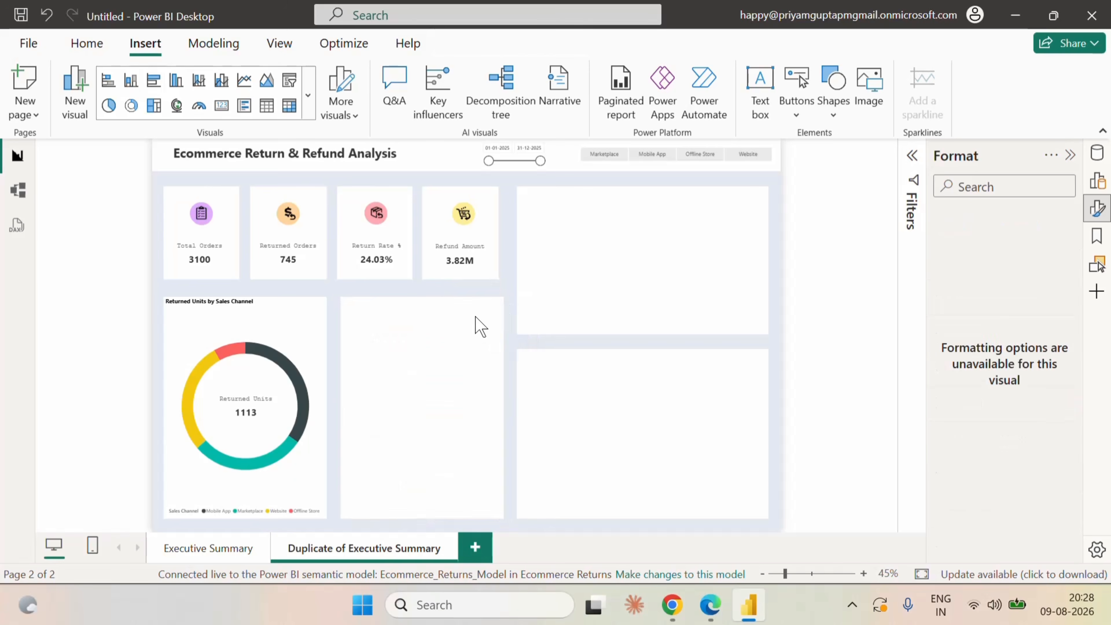
Delete the Refund Amount card from the duplicated page, including its icon and white background shape.
left_click(479, 213)
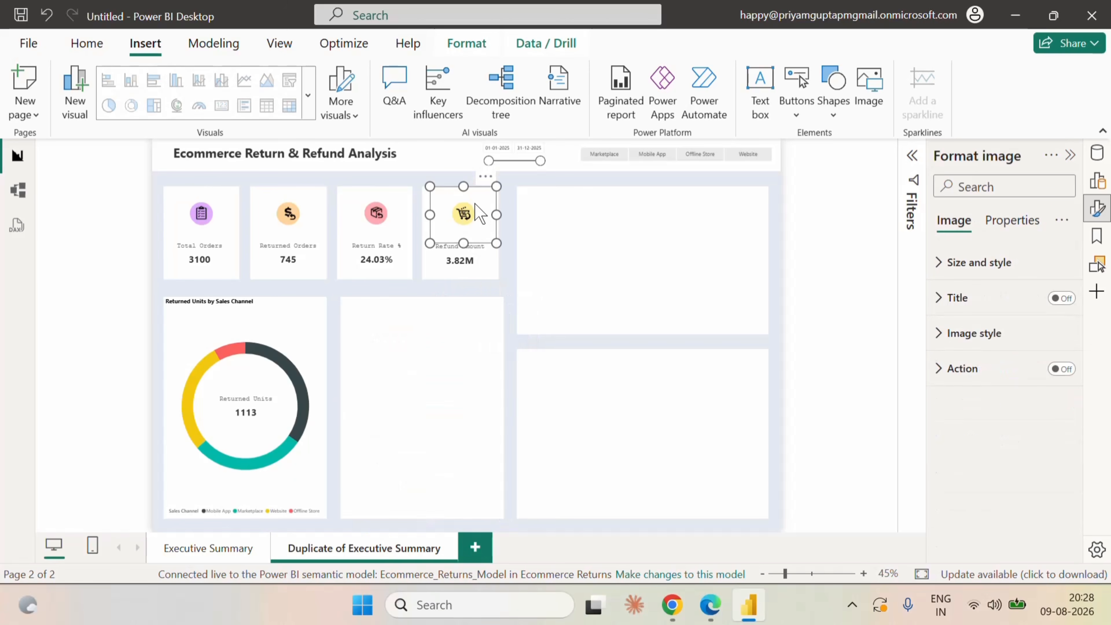
key("Delete")
left_click(479, 213)
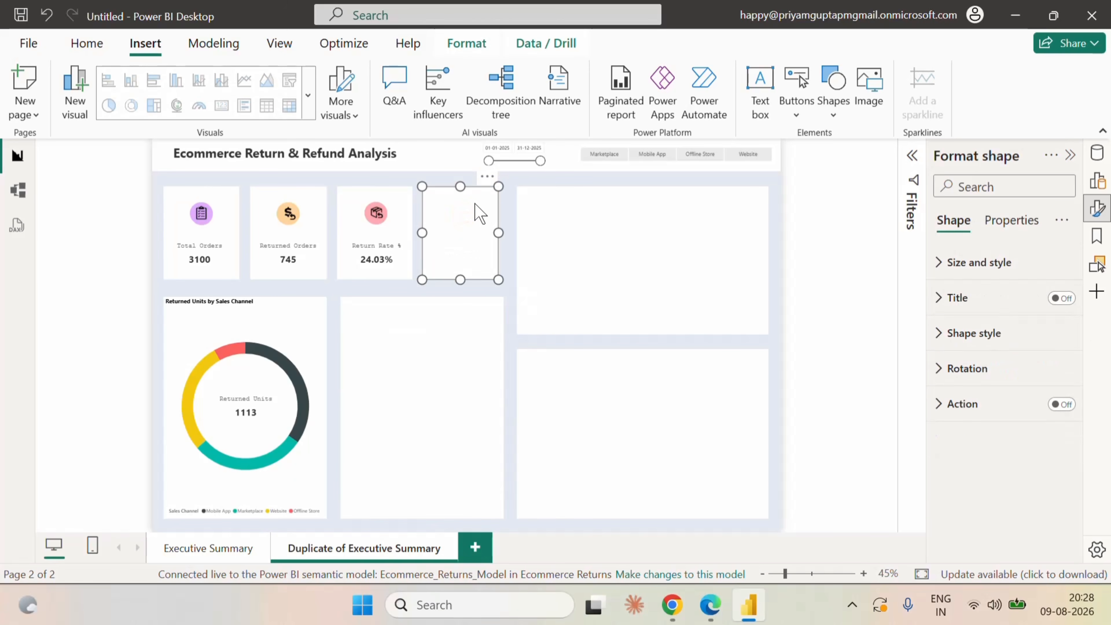
key("Delete")
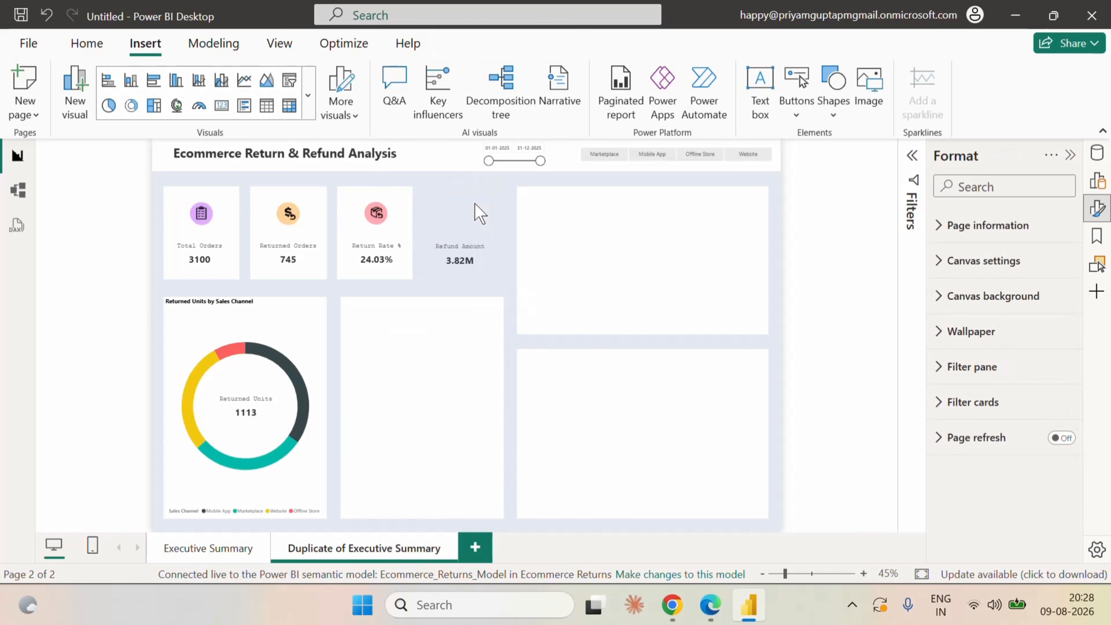
left_click(459, 260)
key("Delete")
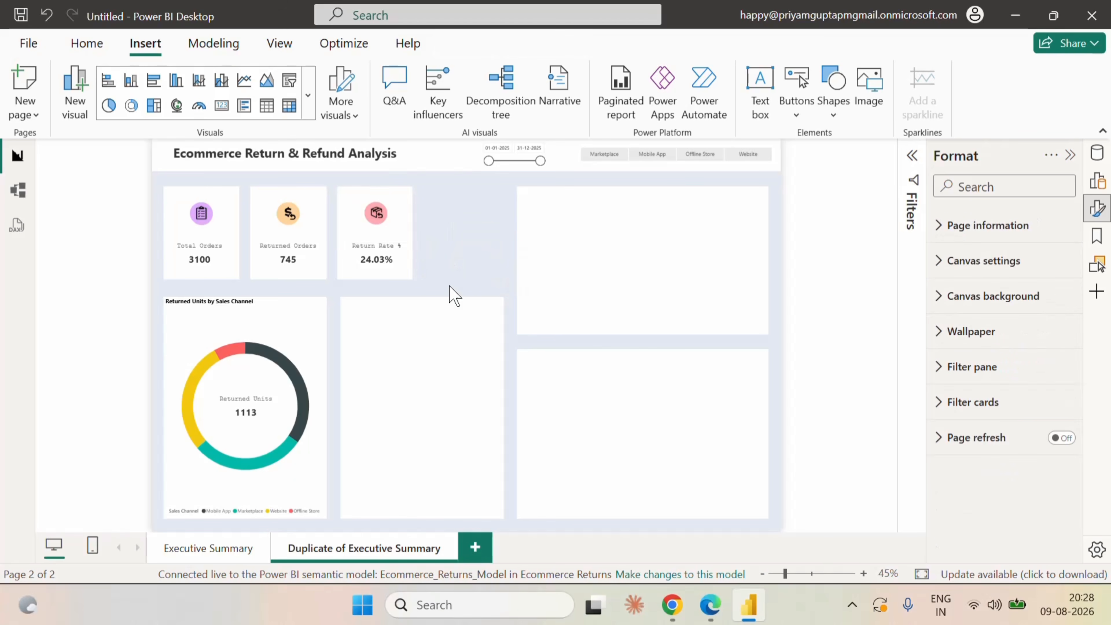
Delete the Return Rate % card with its icon and background shape, and remove the Returned Orders card and icon, keeping their white background.
left_click_drag(442, 281, 324, 179)
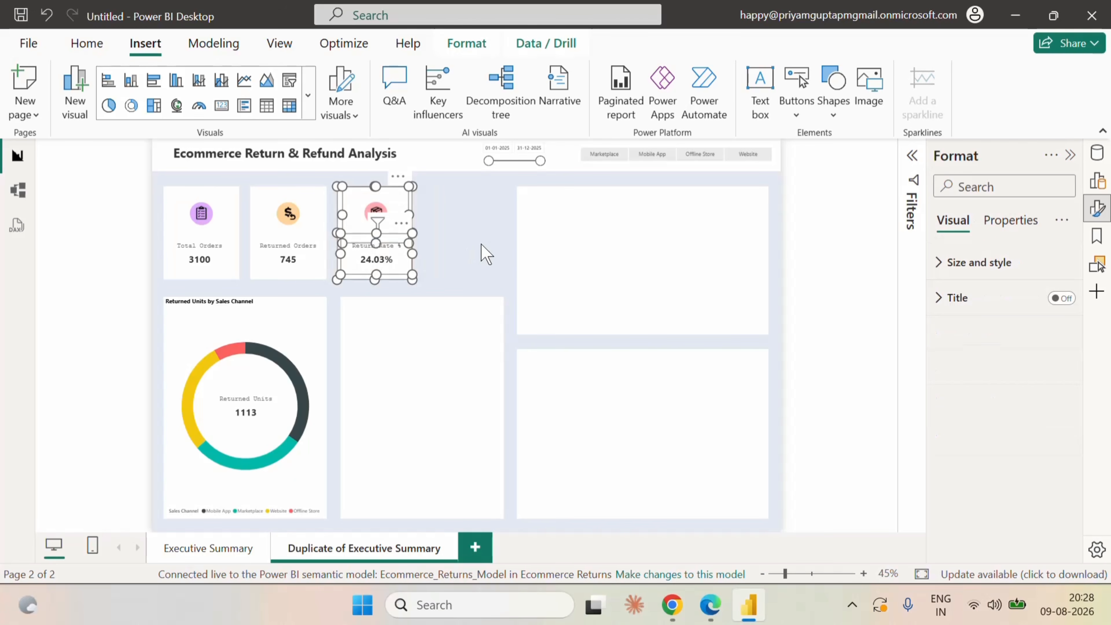
key("Delete")
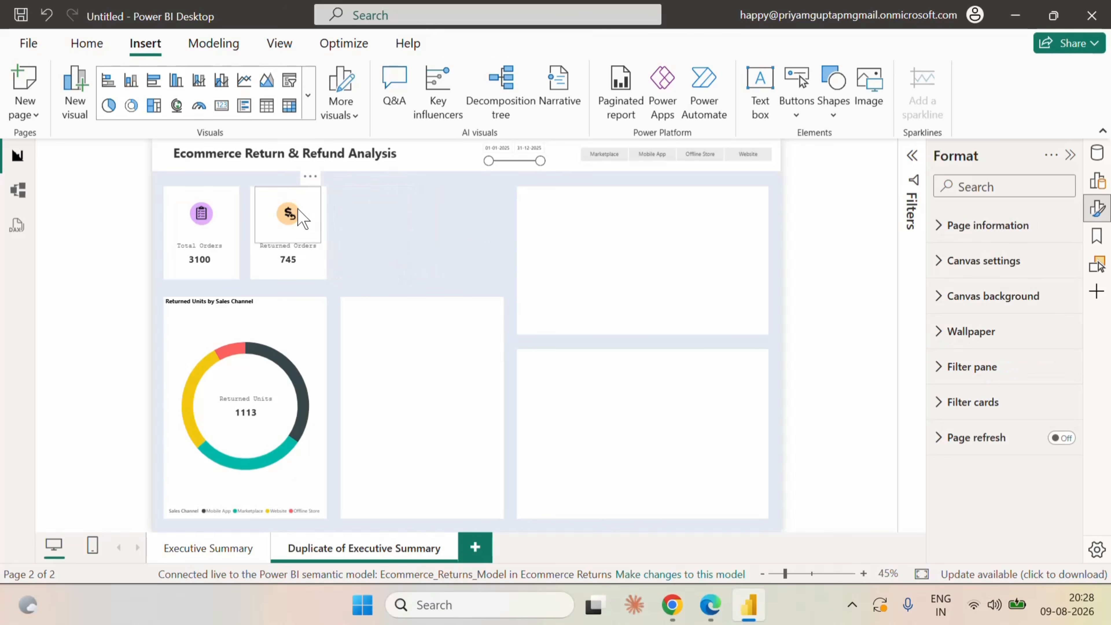
left_click(299, 218)
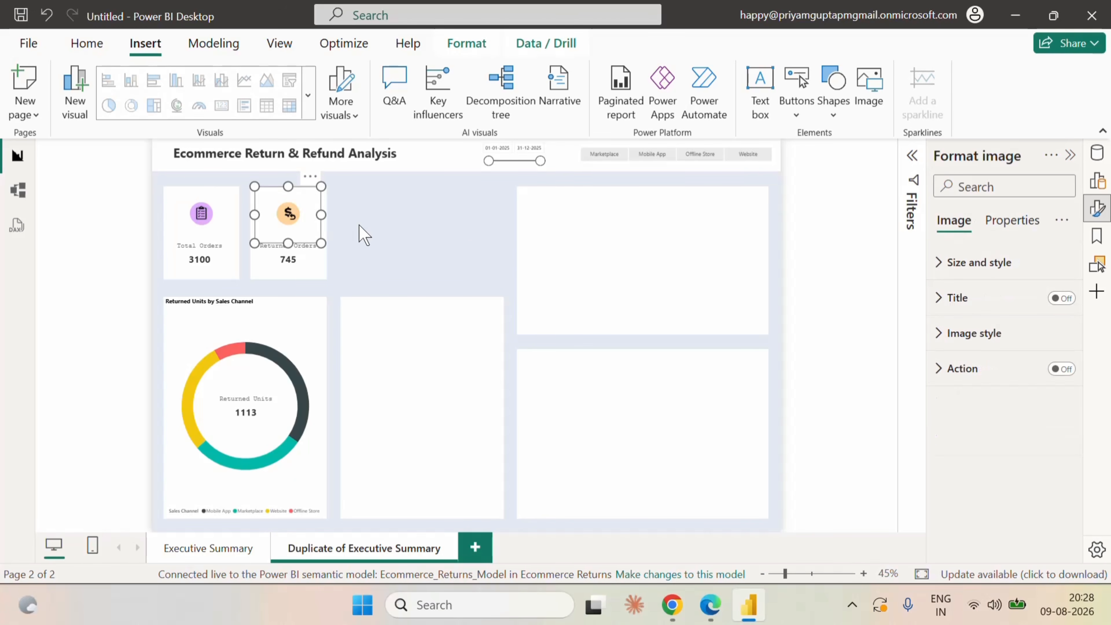
key("Delete")
left_click(308, 258)
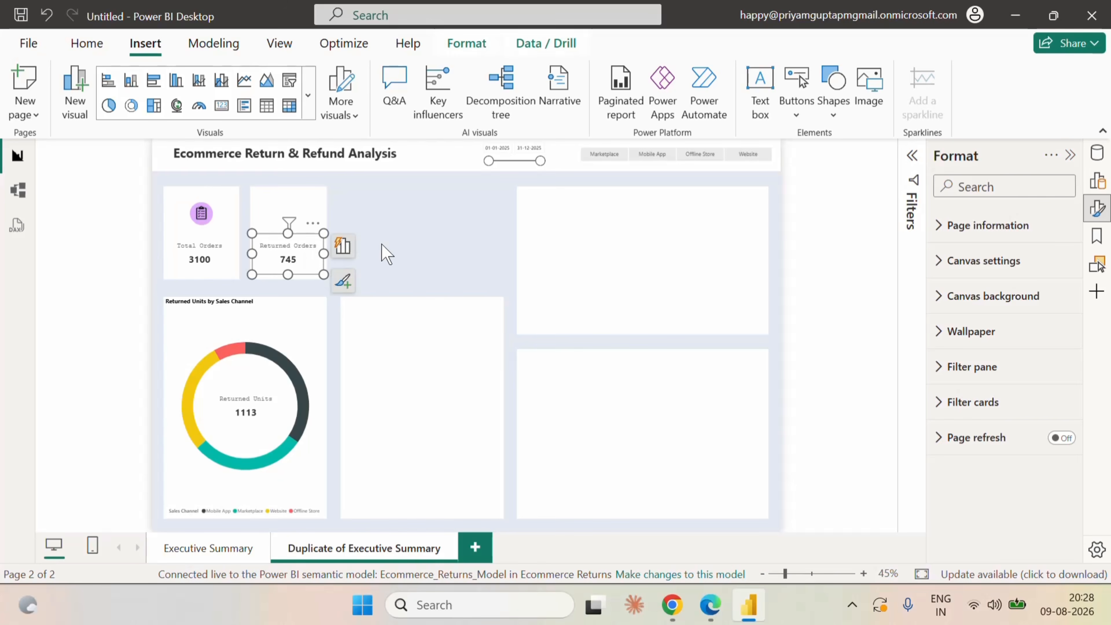
key("Delete")
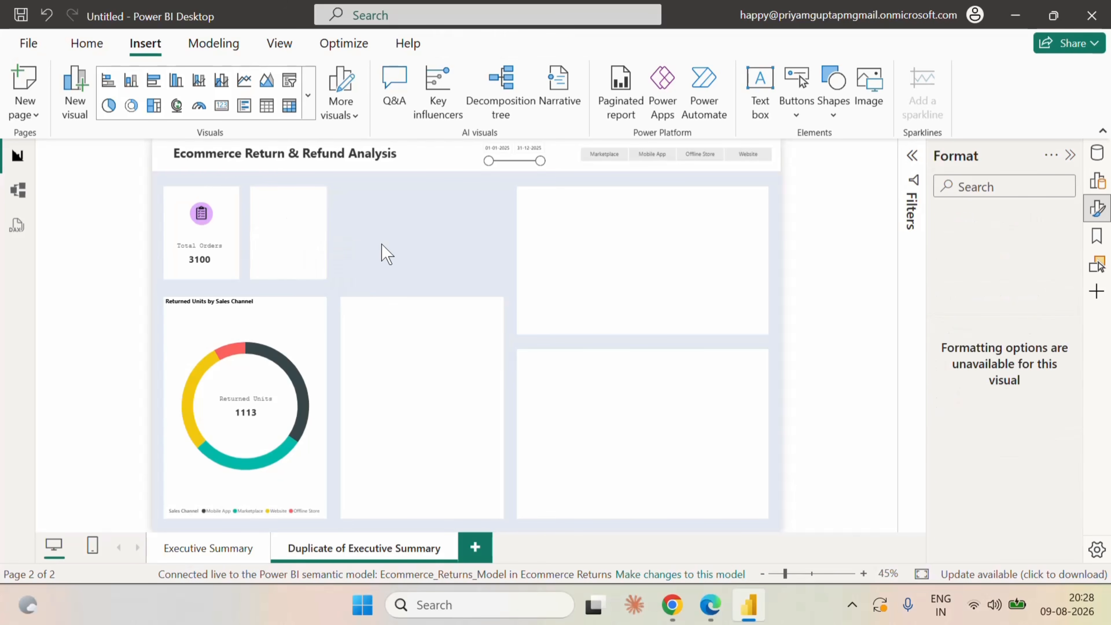
Delete the empty background shape beside the donut chart and move the blank card shape further away from the Total Orders card.
left_click_drag(306, 231, 344, 231)
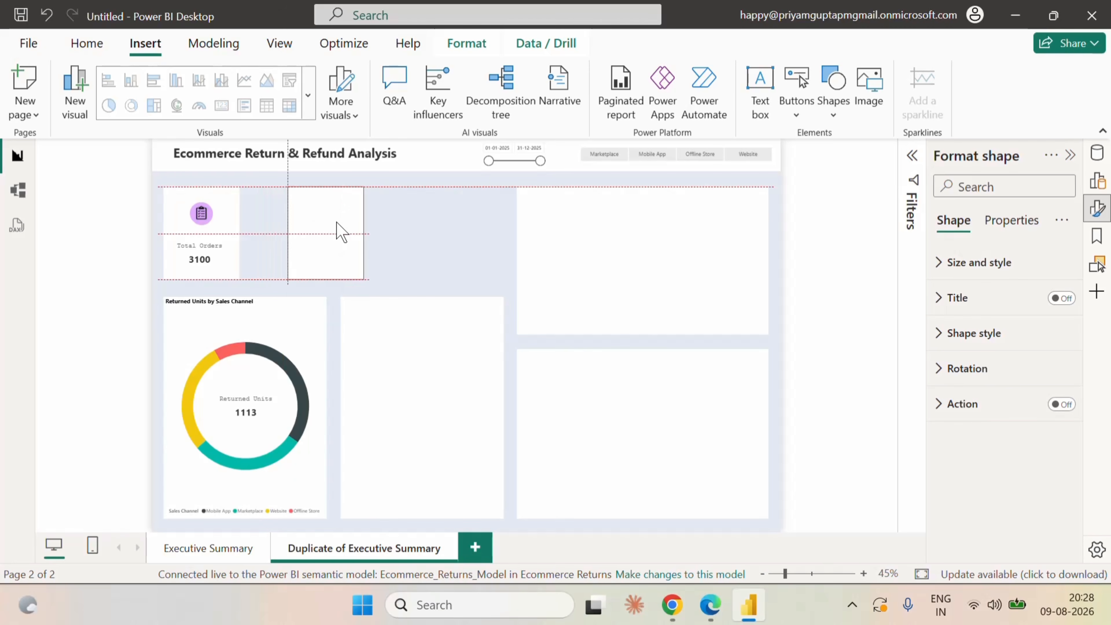
left_click(394, 337)
key("Delete")
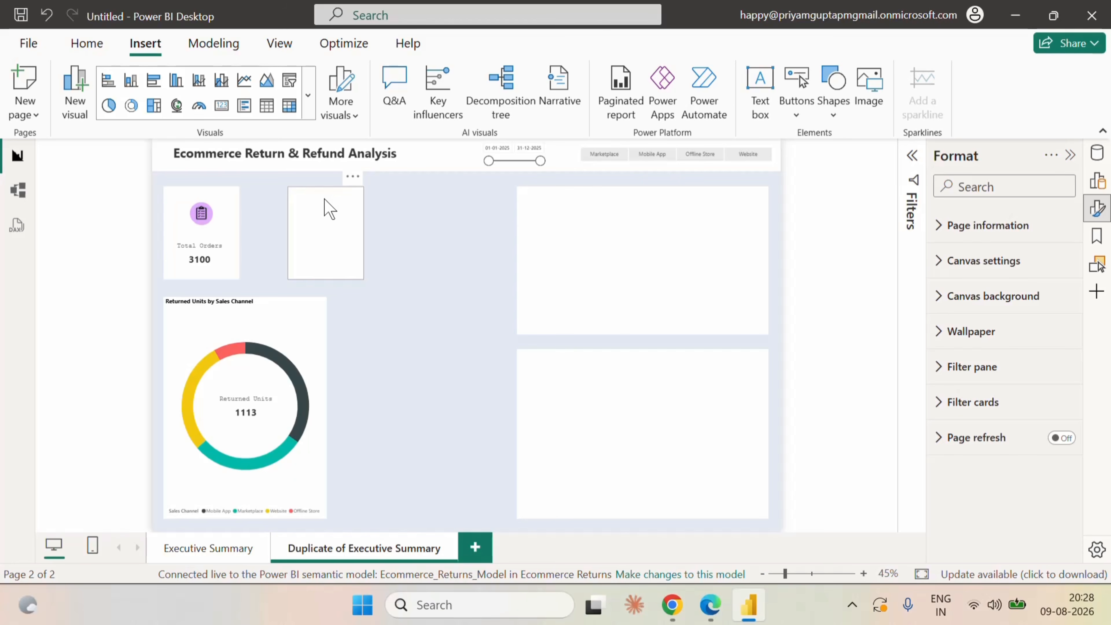
left_click_drag(322, 207, 296, 210)
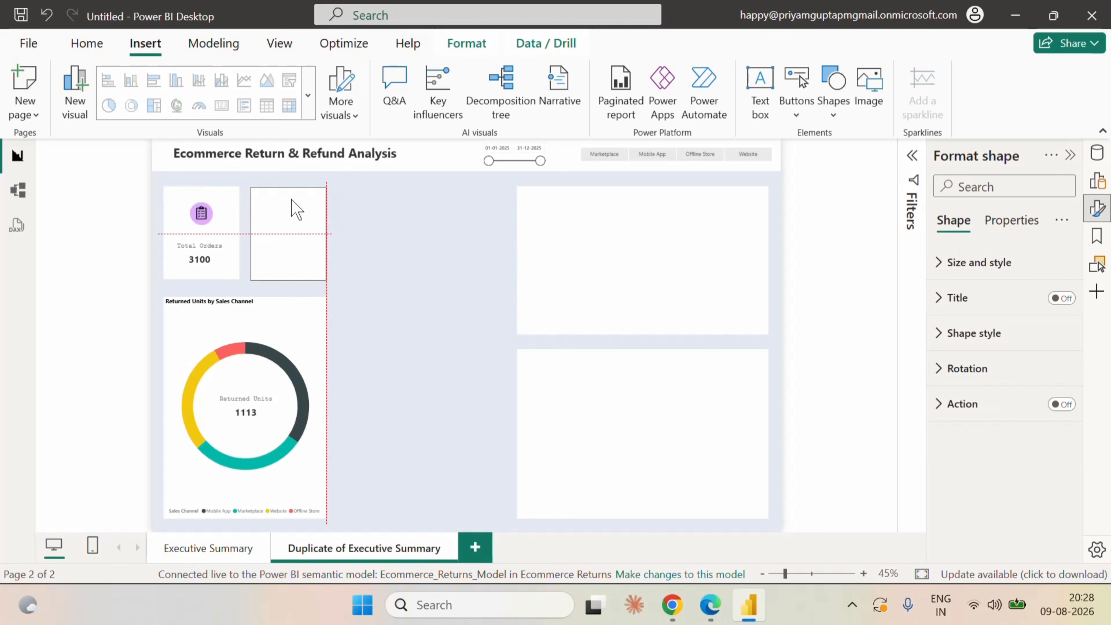
left_click_drag(296, 210, 331, 200)
left_click(391, 239)
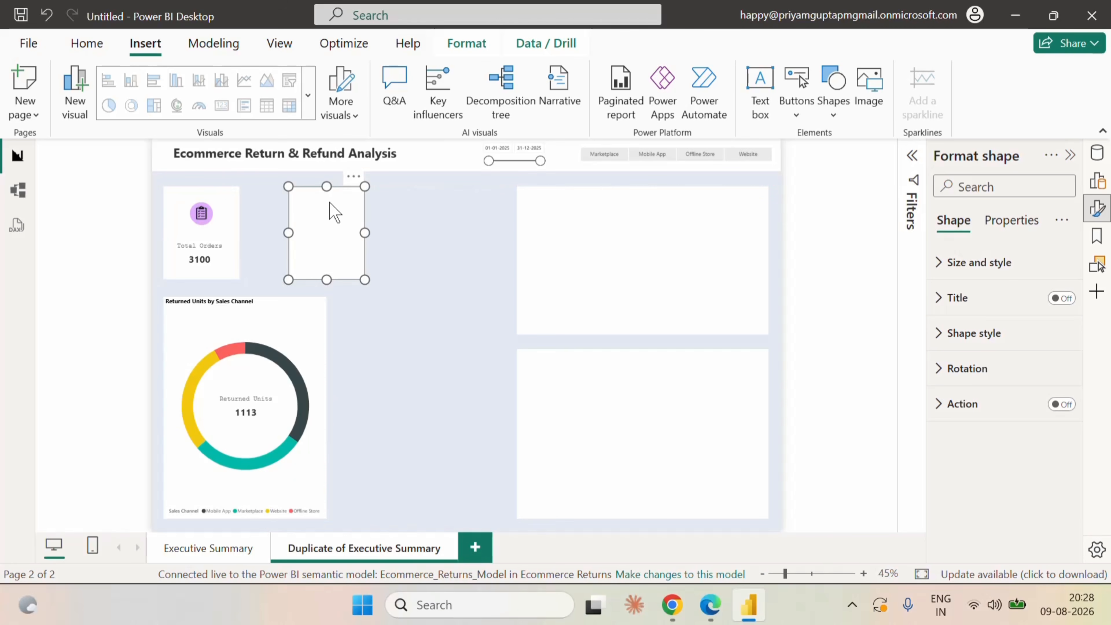
Set the width of the Total Orders card's white background shape to 272.
left_click(231, 214)
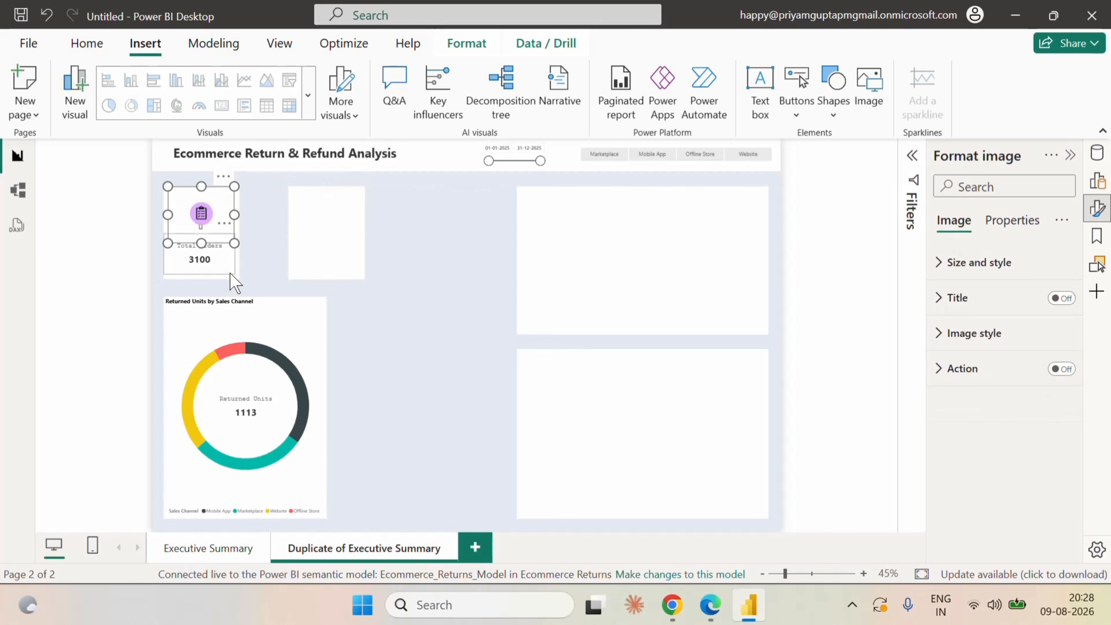
left_click(238, 280)
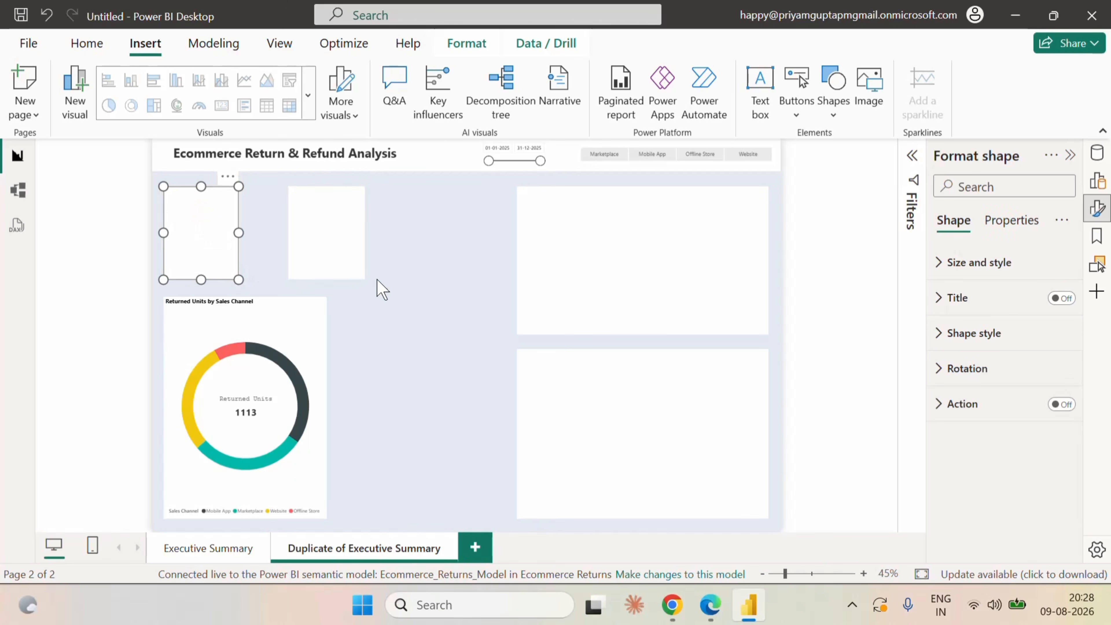
left_click(954, 264)
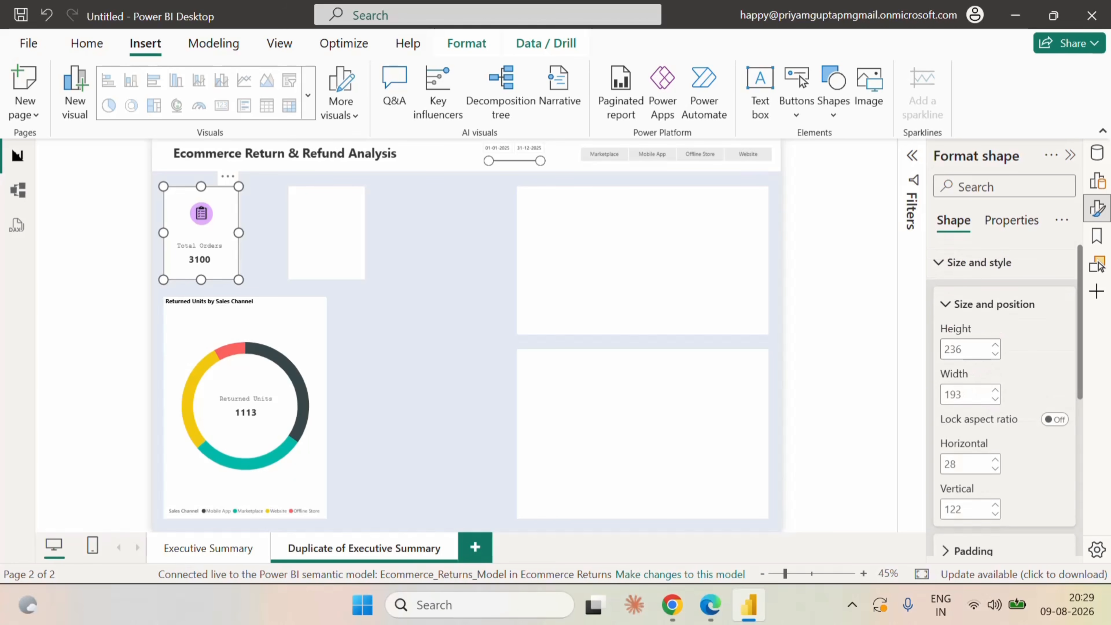
left_click(973, 402)
type("272")
left_click(144, 247)
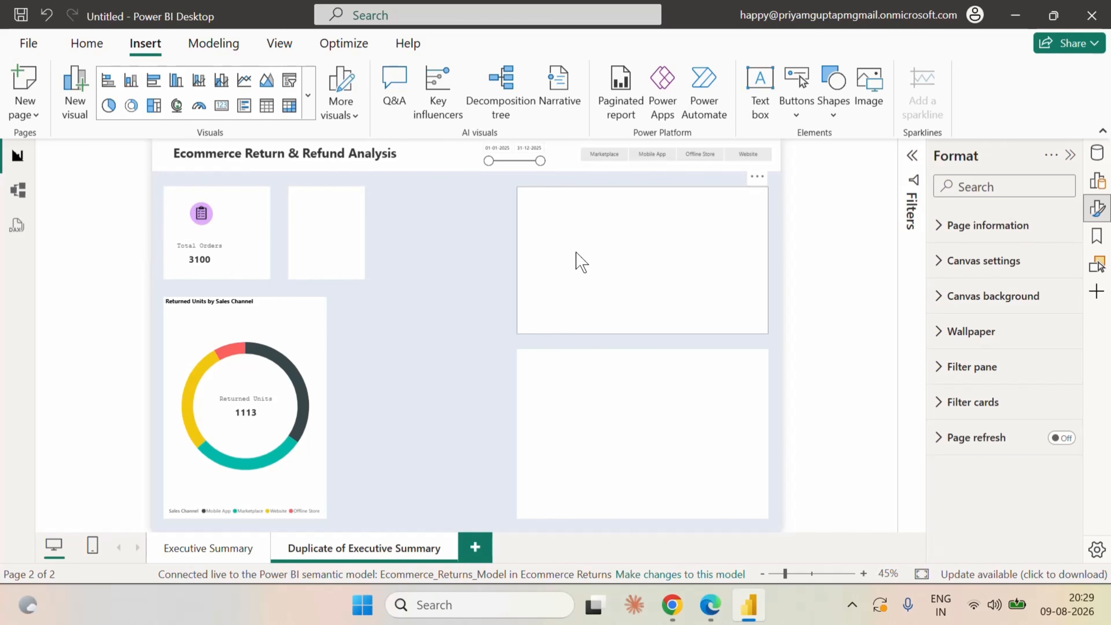
Extend the upper large blank shape's left edge until it is about 927 wide, and set its height to 455.
left_click(544, 198)
left_click_drag(517, 260, 406, 268)
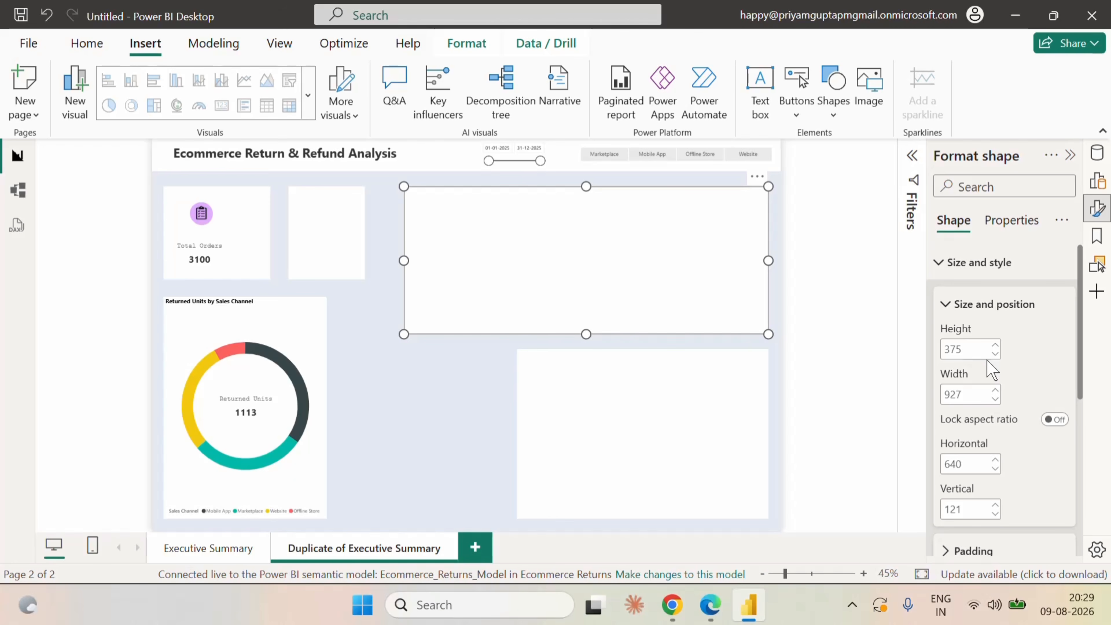
left_click(976, 350)
type("455")
key("Return")
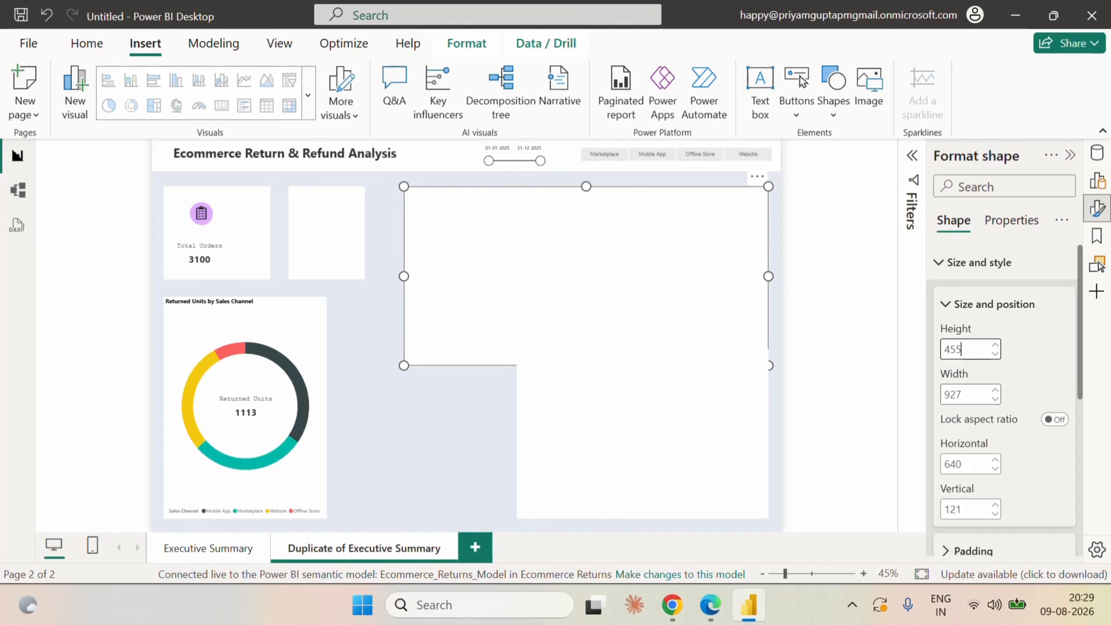
Try a width of 1022 for the upper large shape and stretch its left edge toward the blank card to about 1007 wide.
key("Tab")
type("1022")
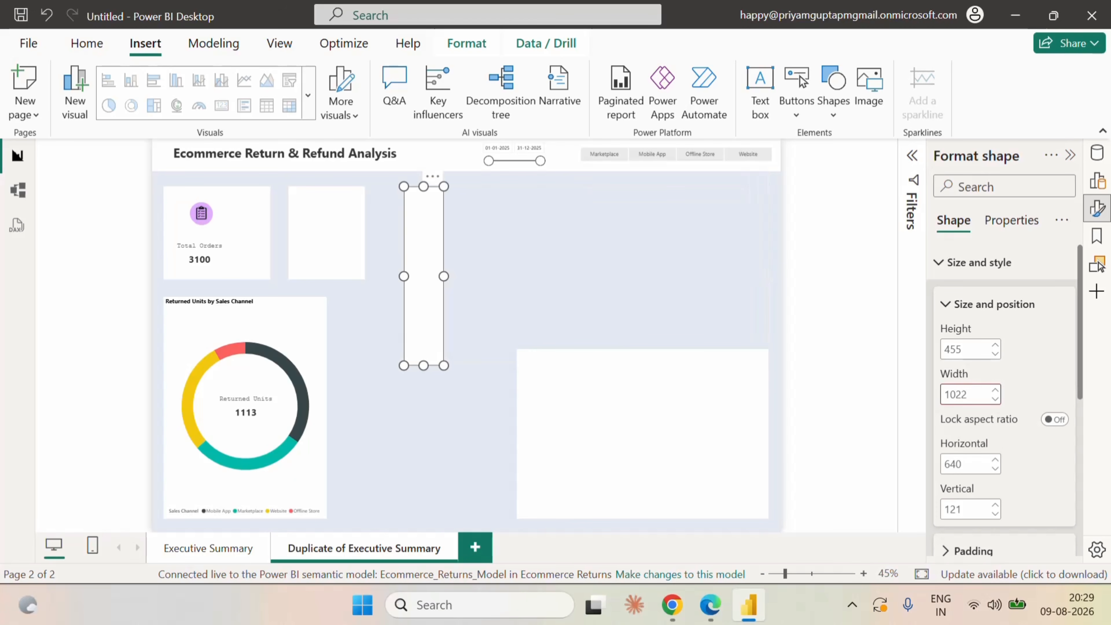
left_click_drag(444, 276, 769, 276)
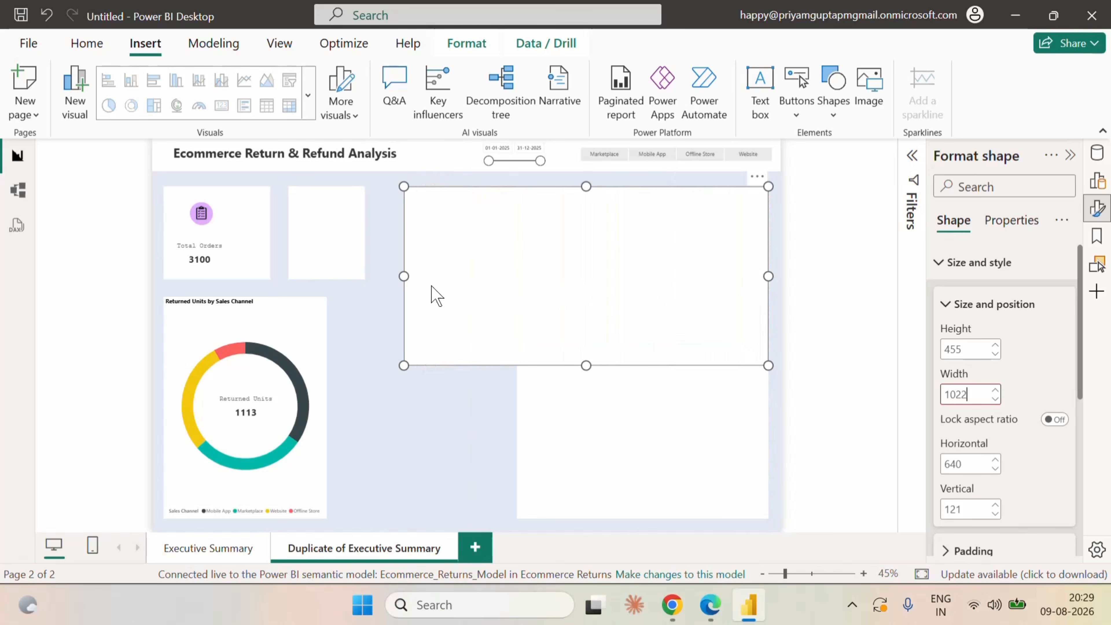
left_click_drag(404, 276, 383, 279)
left_click(462, 395)
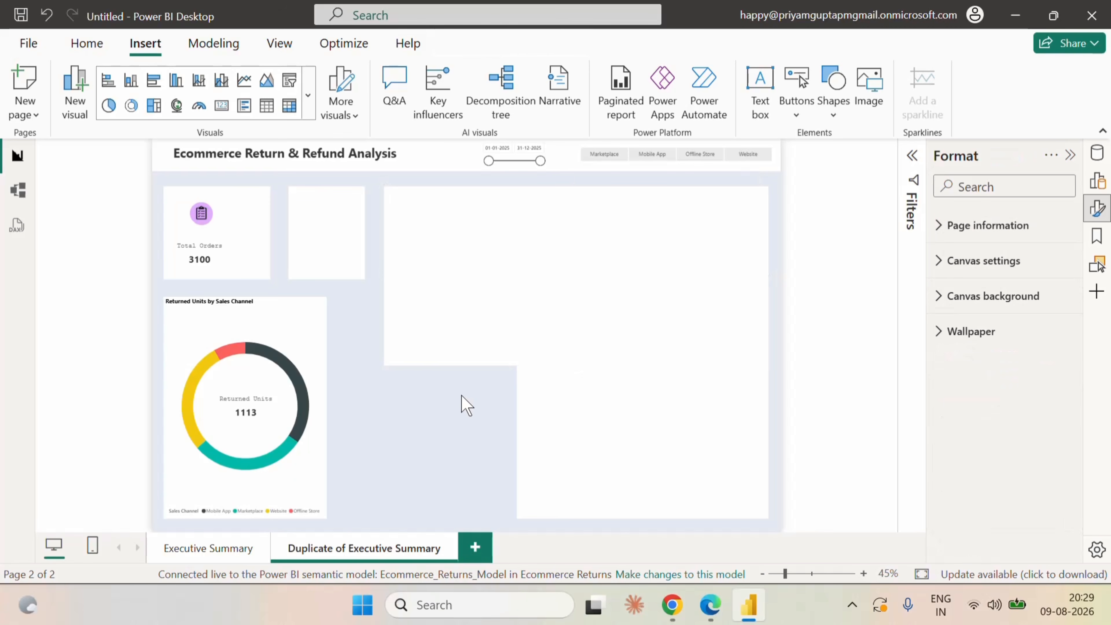
left_click(484, 266)
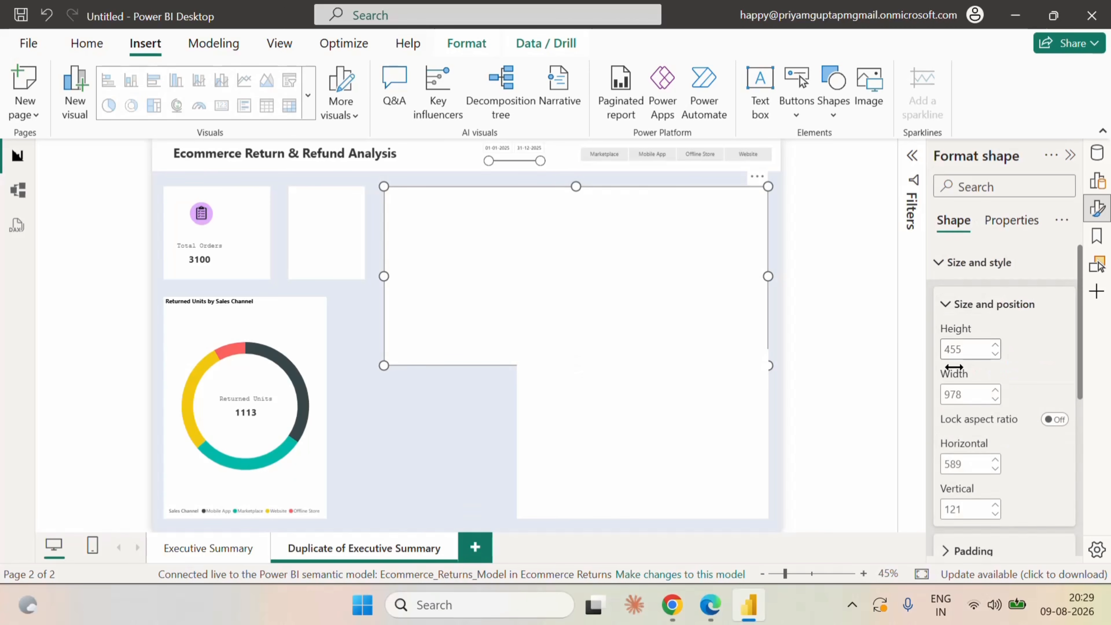
left_click(967, 394)
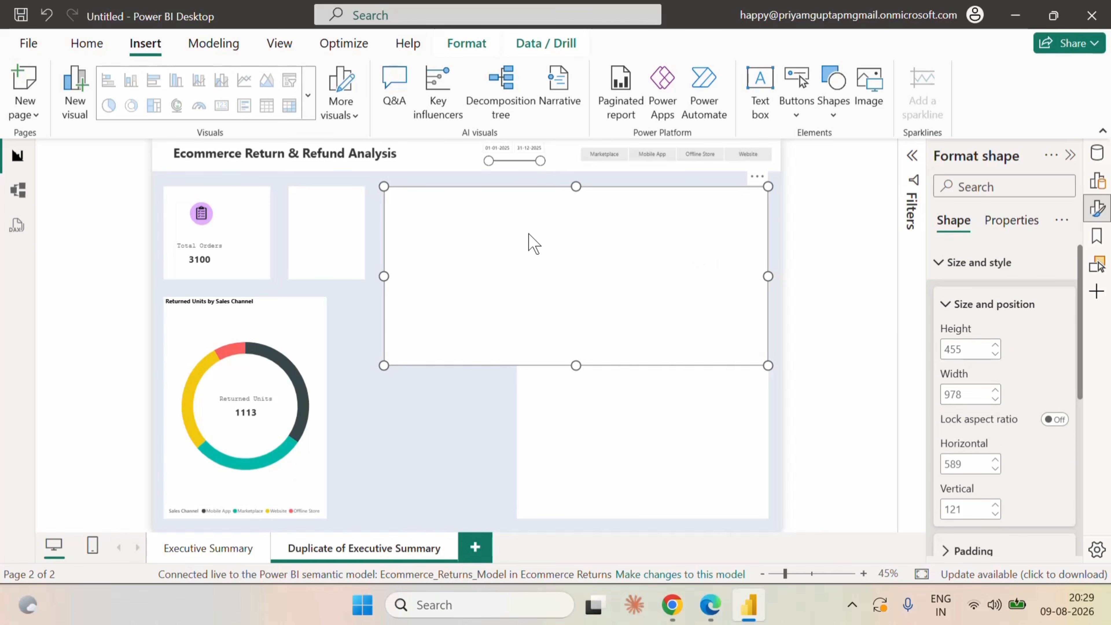
left_click_drag(385, 276, 372, 277)
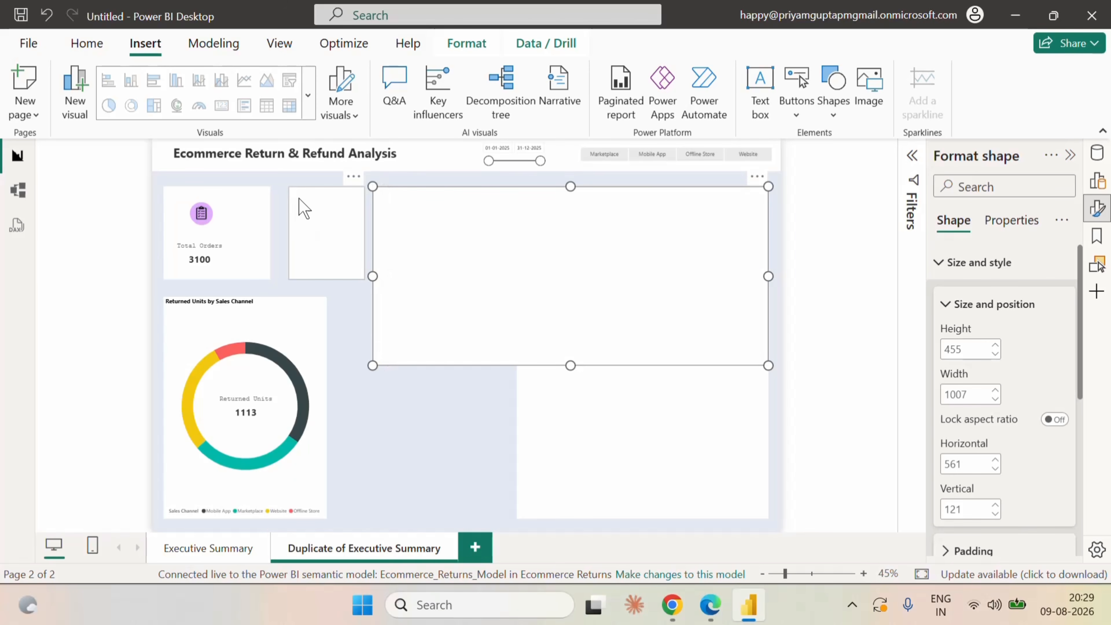
Move the blank card shape to about horizontal 346, and make the upper large shape 1022 wide, right-aligned with the lower shape.
left_click_drag(299, 206, 297, 208)
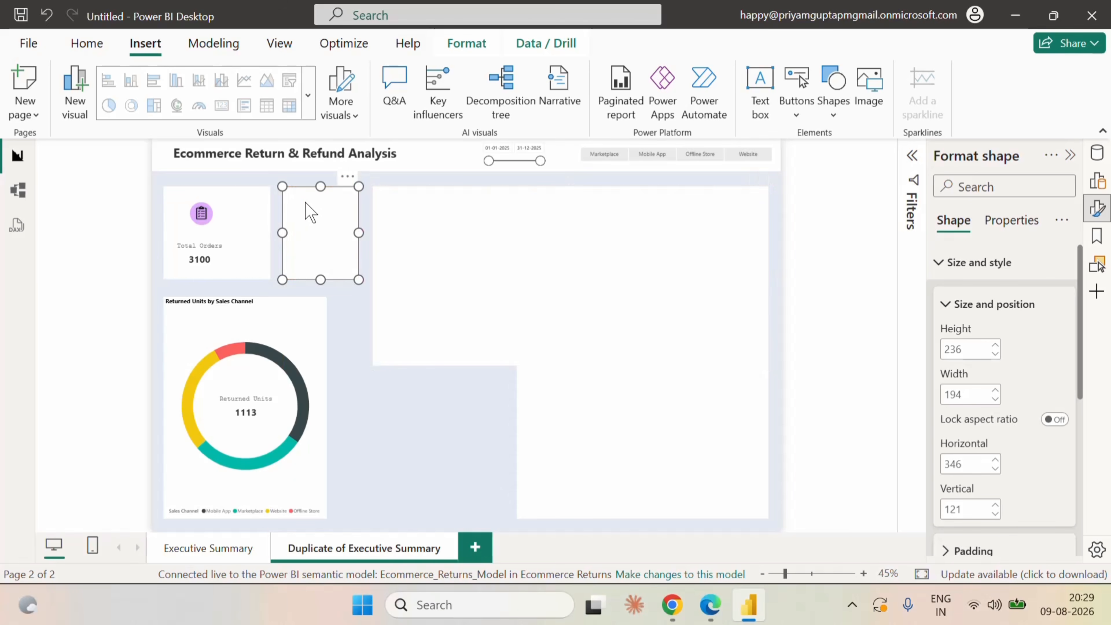
left_click(491, 223)
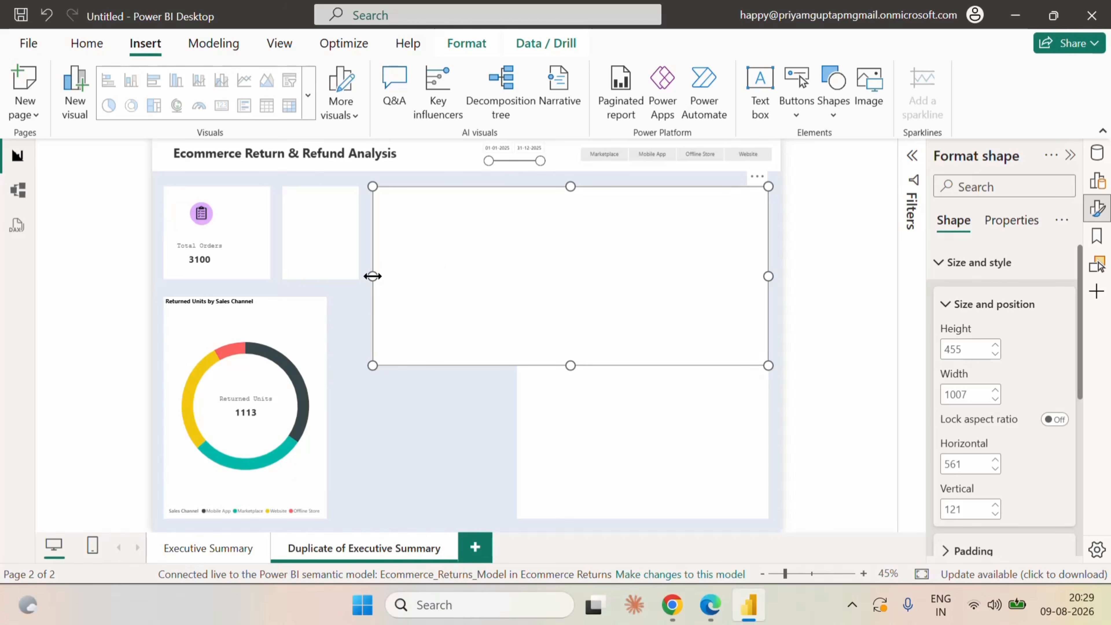
left_click_drag(373, 276, 364, 278)
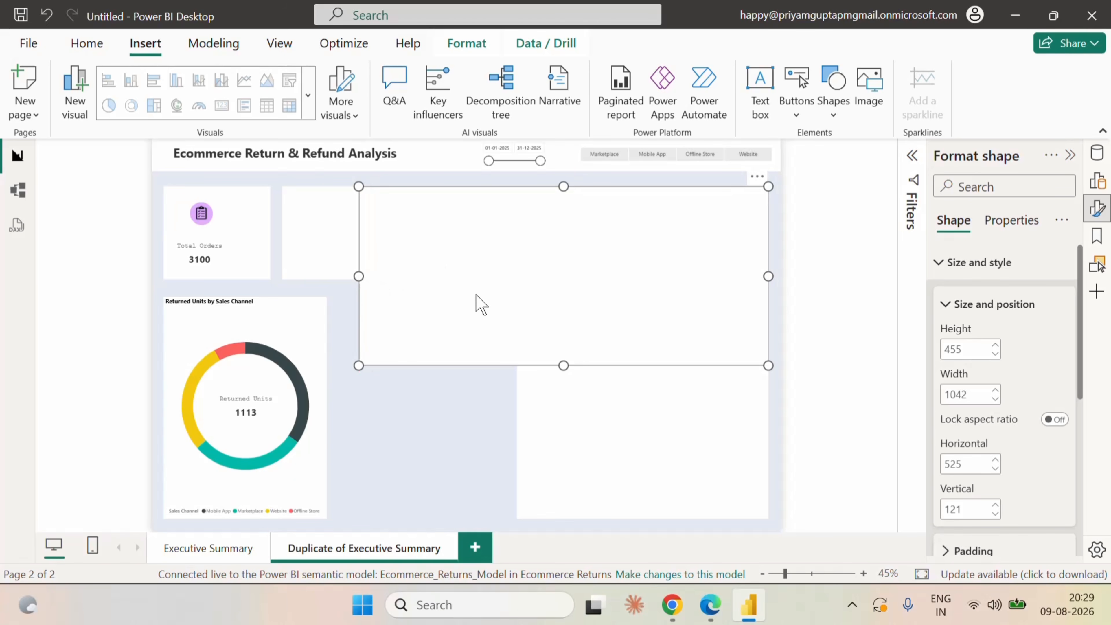
left_click(958, 395)
type("1022")
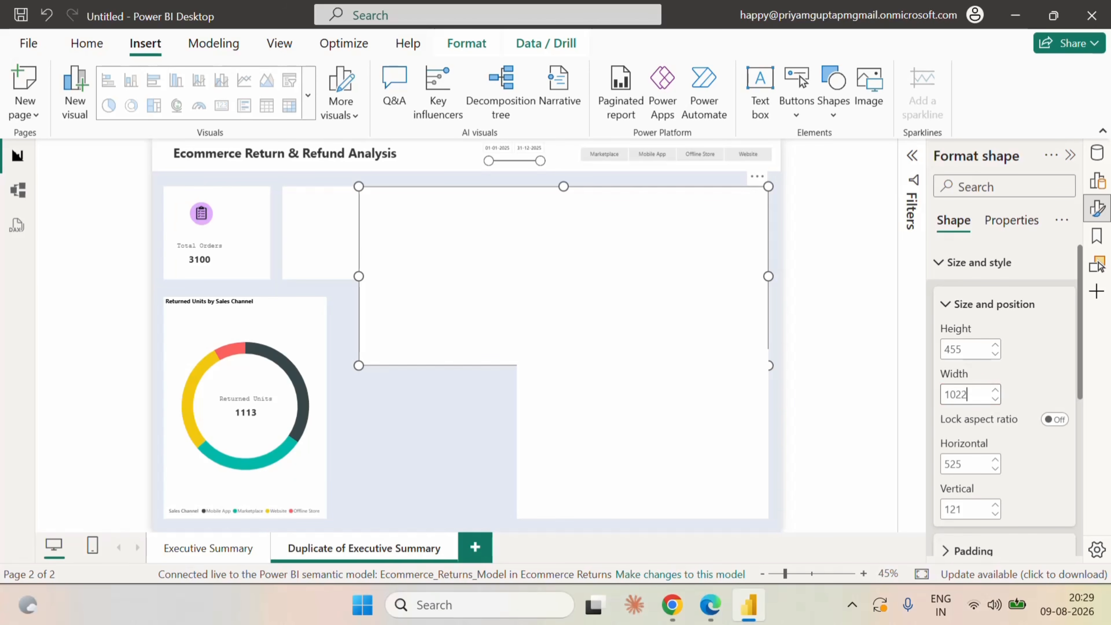
key("Return")
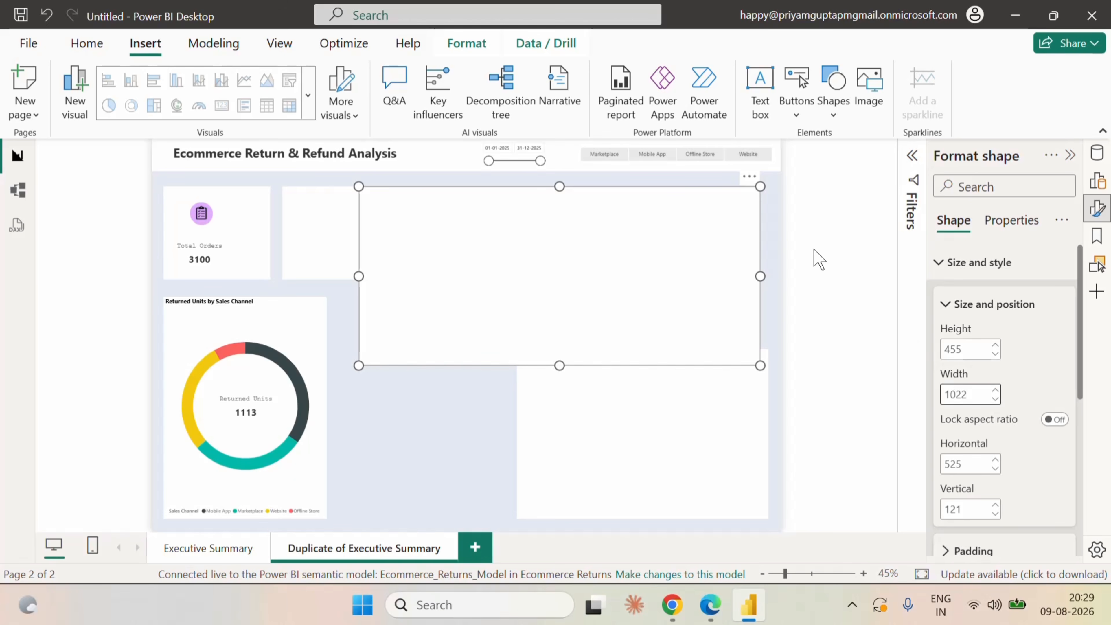
left_click_drag(647, 235, 652, 233)
Resize the lower large shape to about 364 high and 1022 wide, matching the upper shape's edges with a small gap between them.
left_click(661, 405)
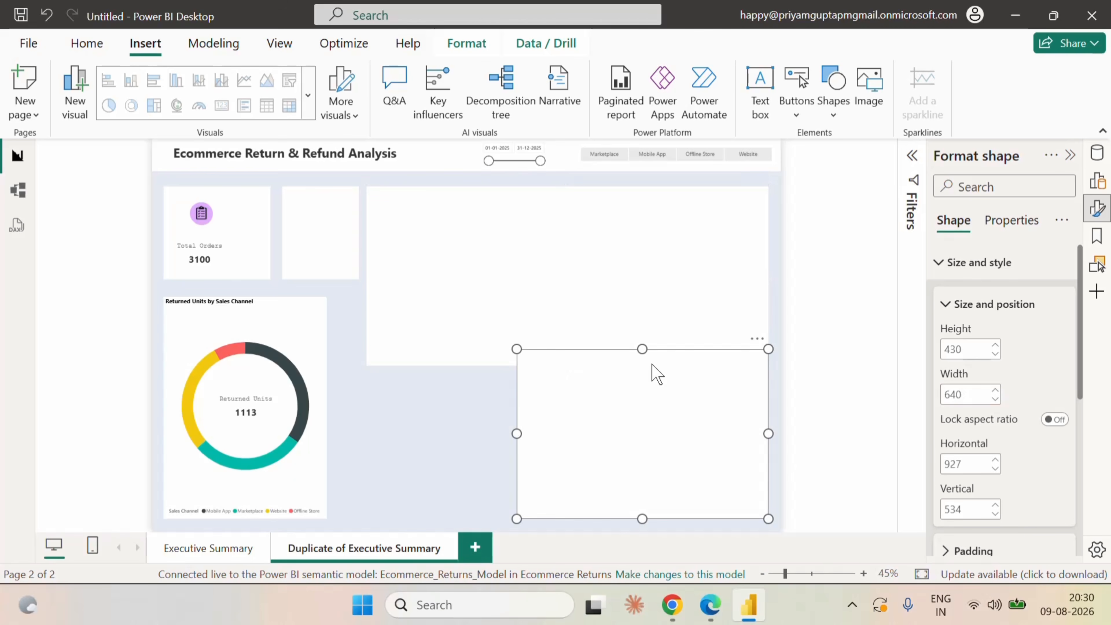
left_click_drag(642, 350, 647, 388)
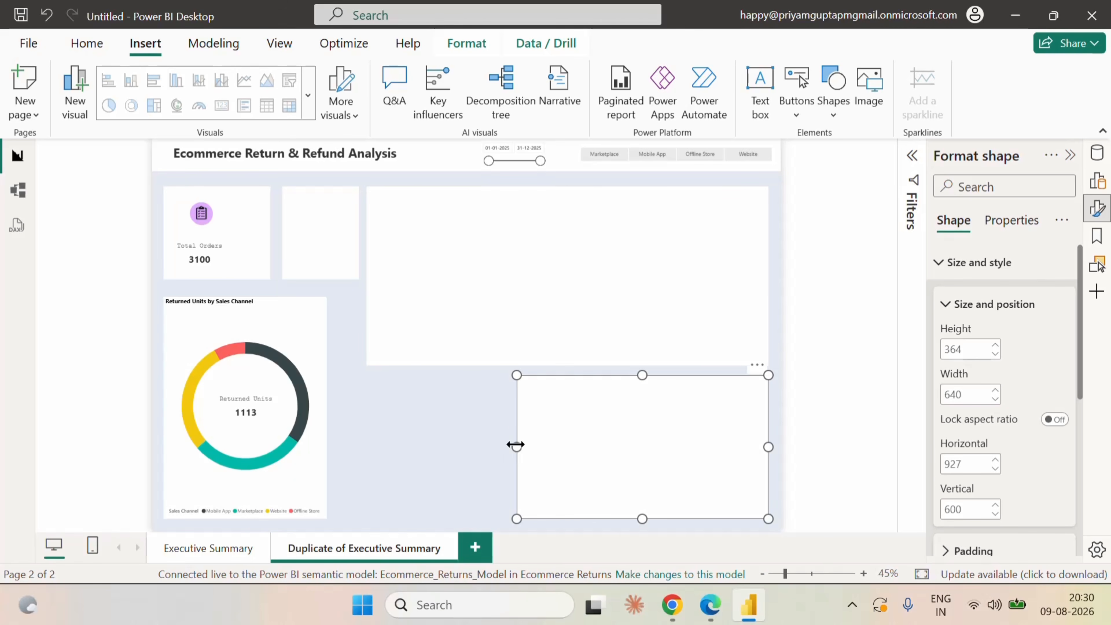
left_click_drag(517, 447, 366, 446)
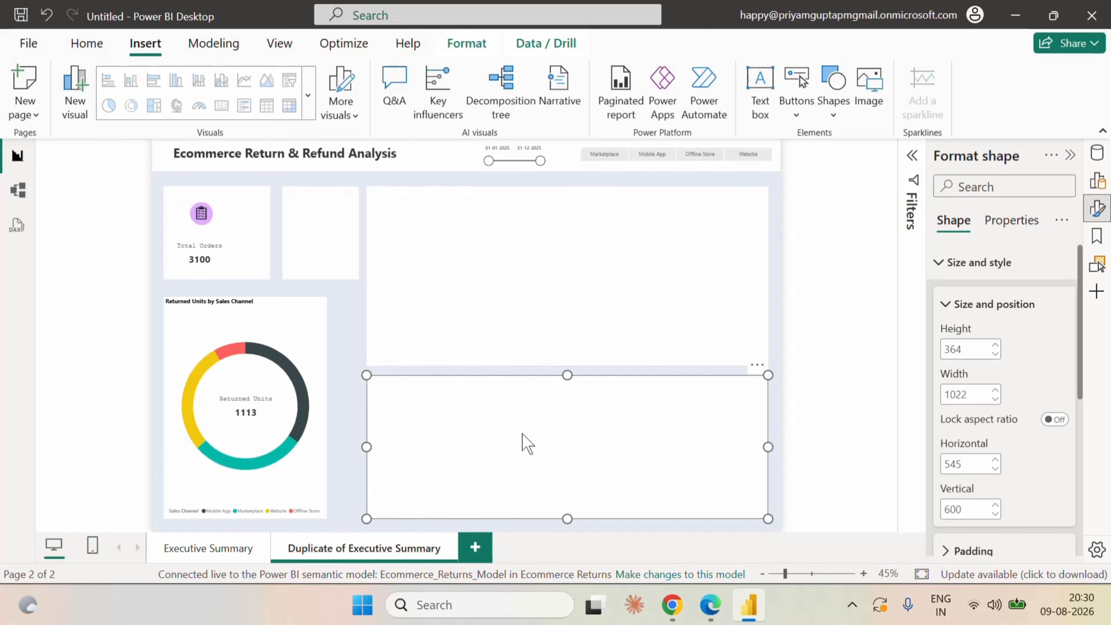
Delete the Returned Units by Sales Channel donut and the Returned Units card, and widen their background to the blank card's right edge.
left_click(304, 313)
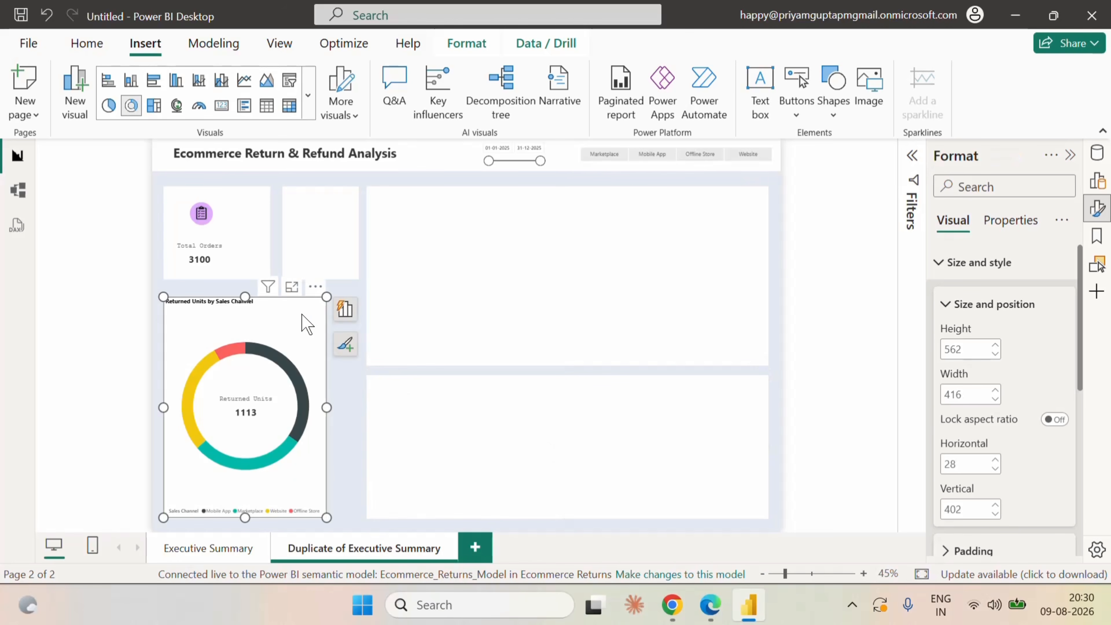
key("Delete")
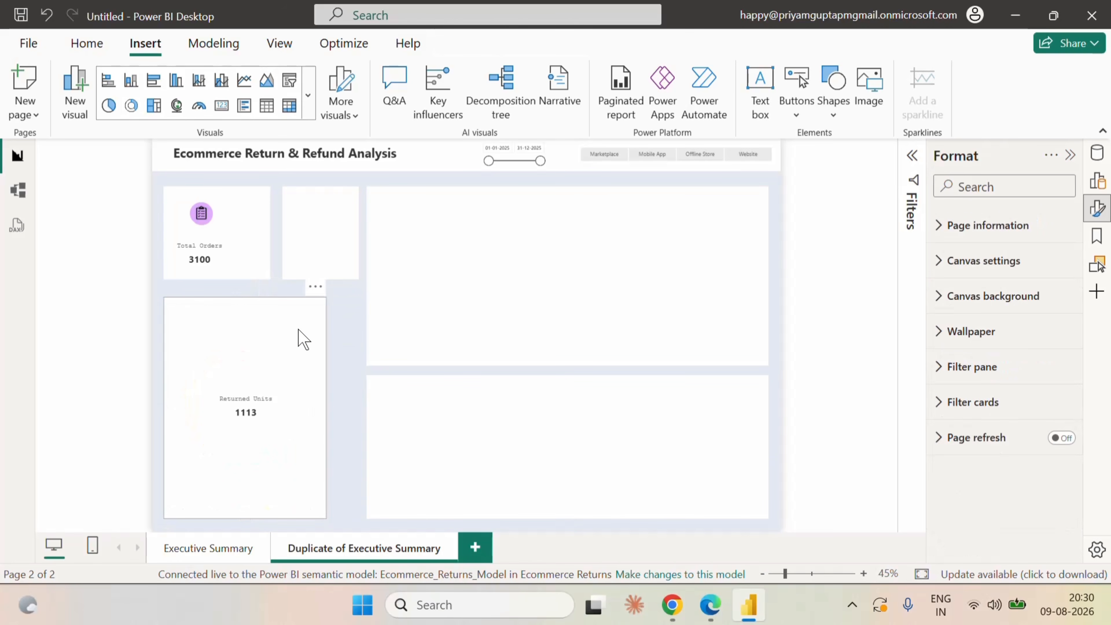
left_click(270, 405)
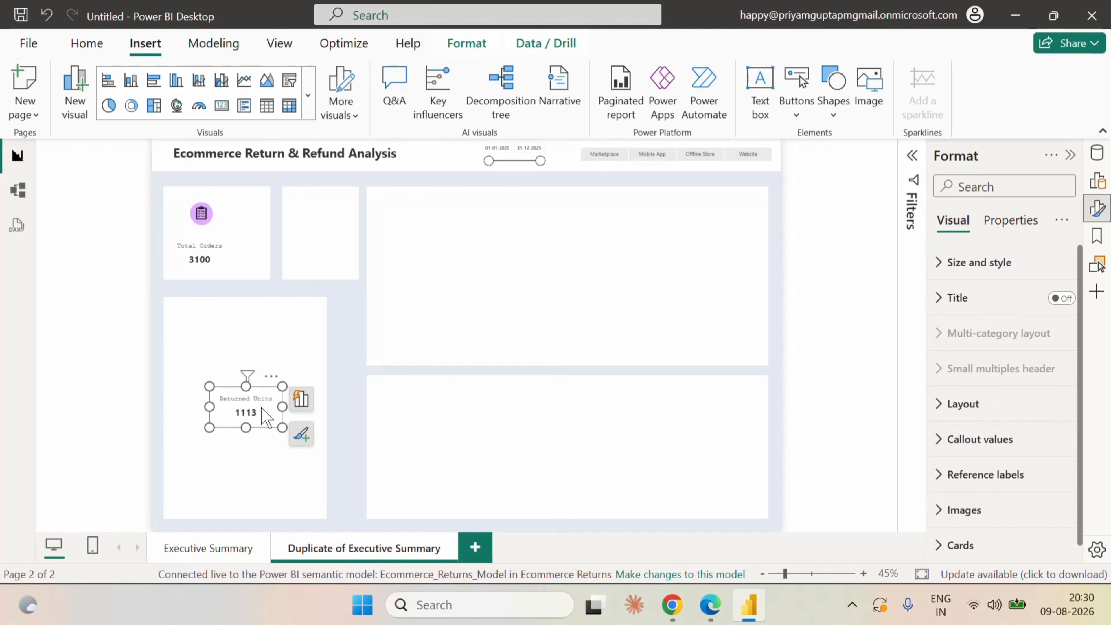
key("Delete")
left_click(261, 337)
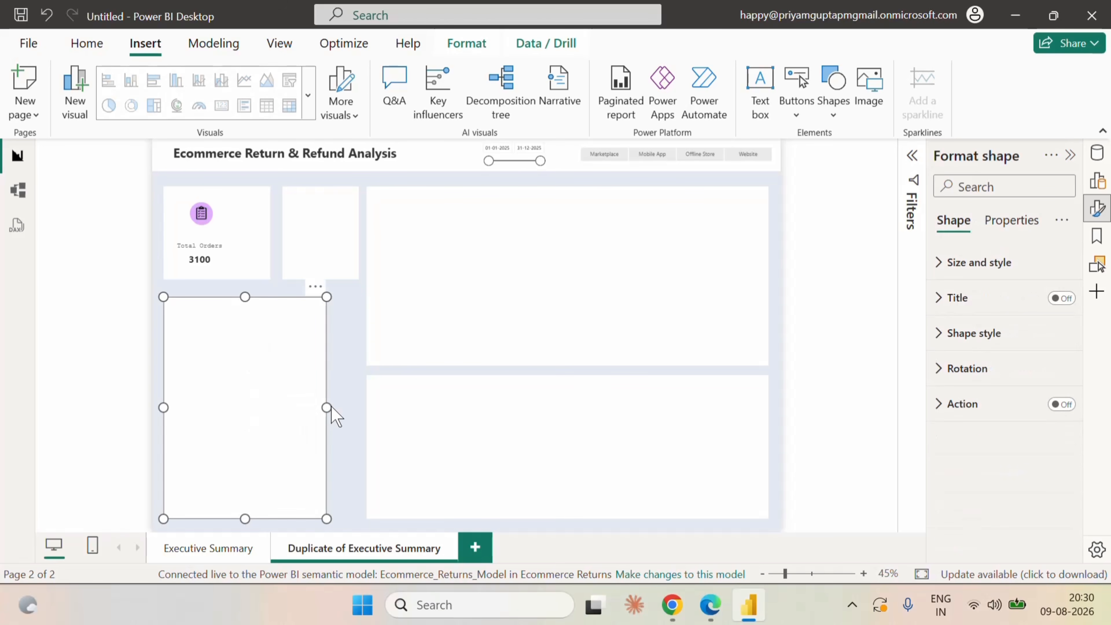
left_click_drag(327, 407, 358, 407)
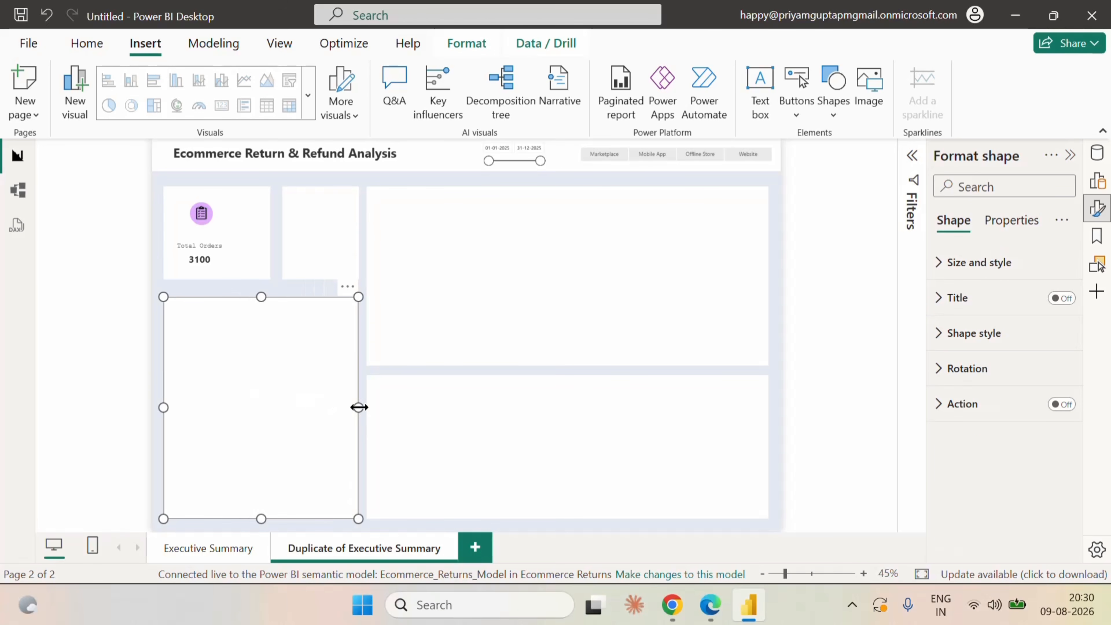
Shift the Total Orders card to the horizontal centre of its background shape and delete the clipboard icon above it.
left_click(154, 187)
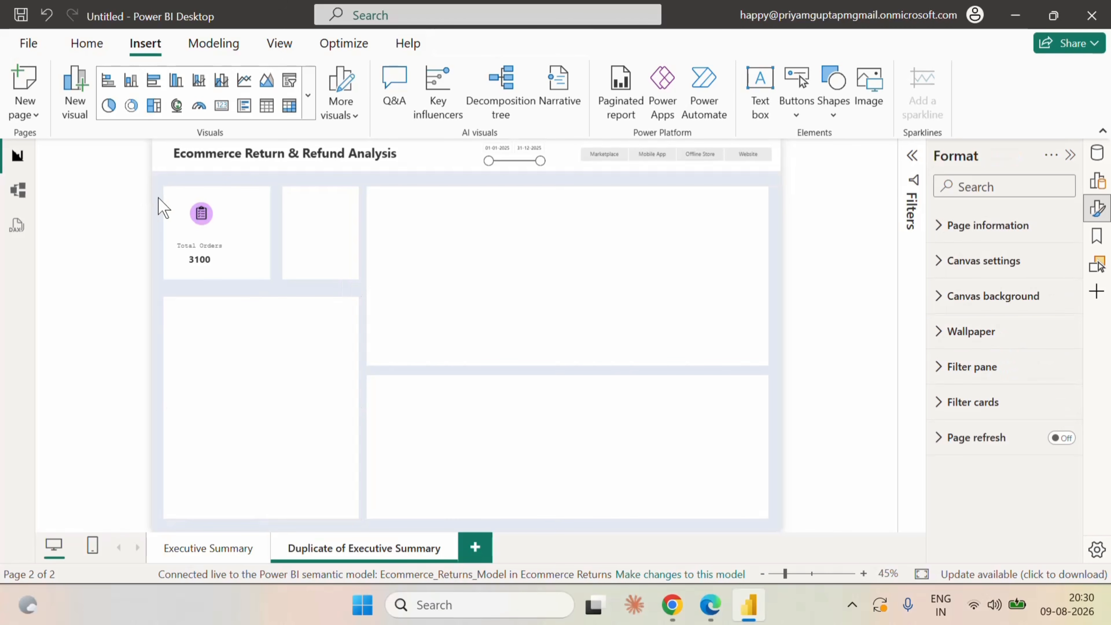
left_click_drag(228, 258, 244, 260)
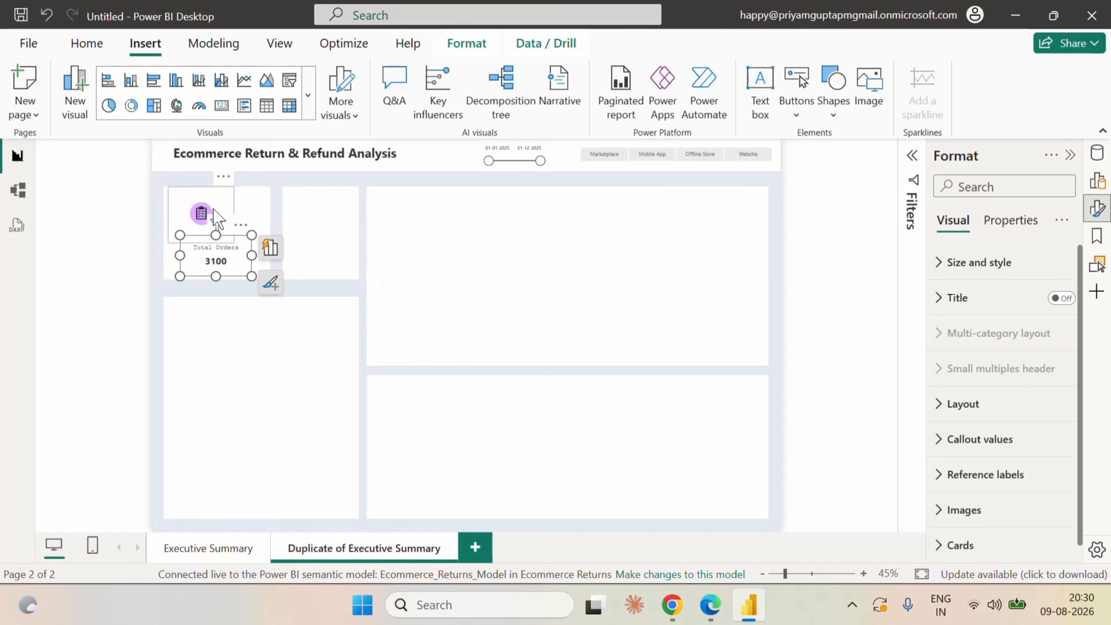
left_click_drag(214, 213, 230, 212)
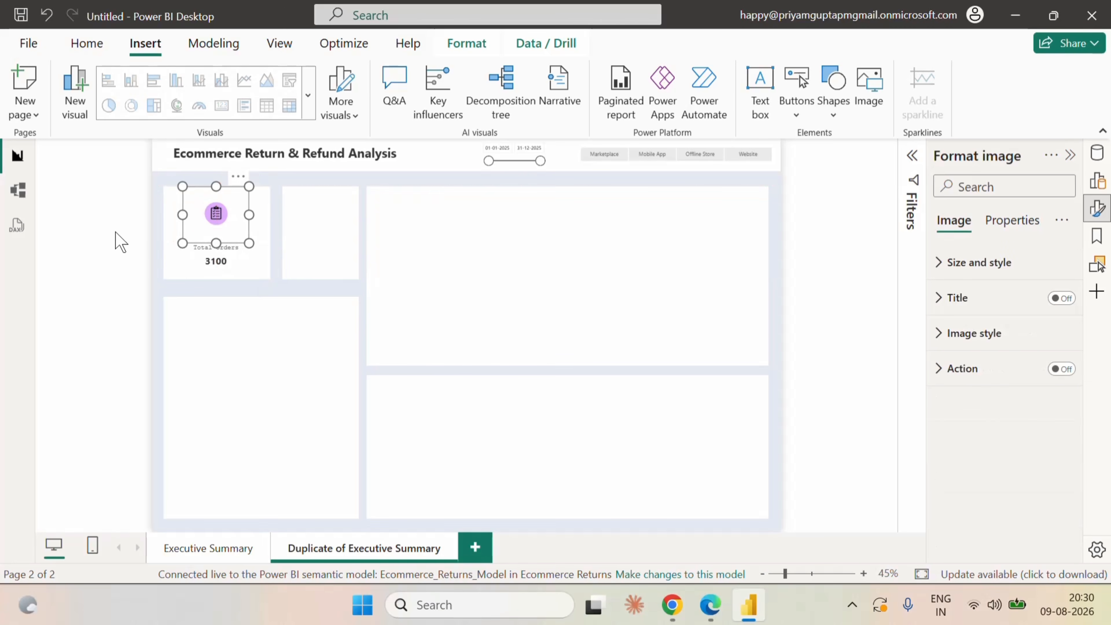
left_click(143, 245)
left_click(230, 215)
key("Delete")
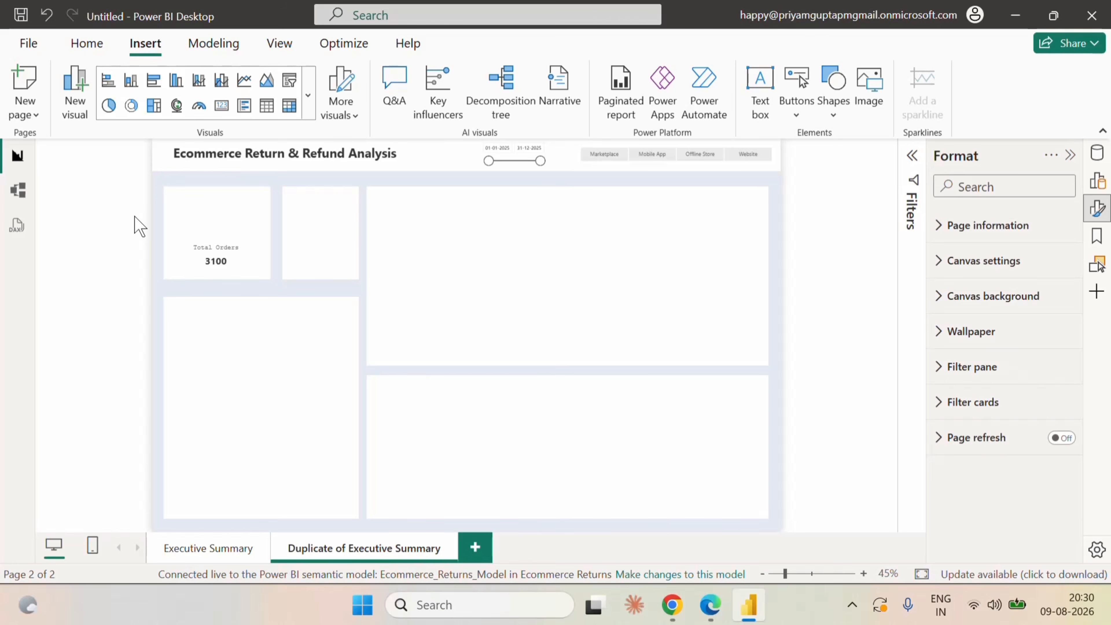
Switch to Fabric in the Edge browser and examine the columns of the Fact_Orders table in Ecommerce_Returns_Lakehouse.
left_click(710, 605)
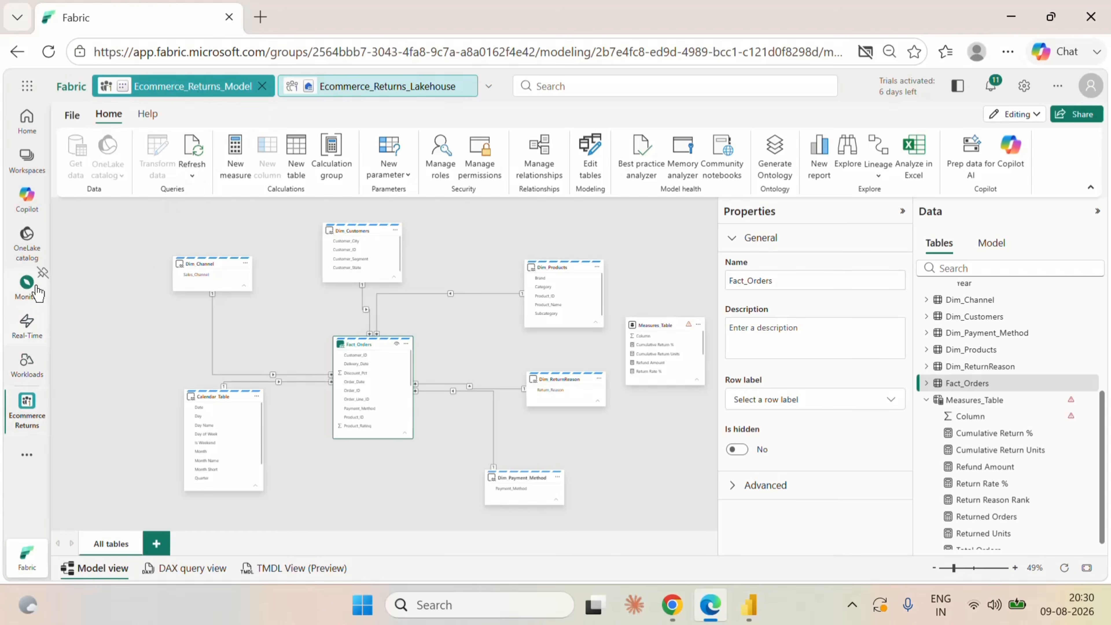
left_click(315, 88)
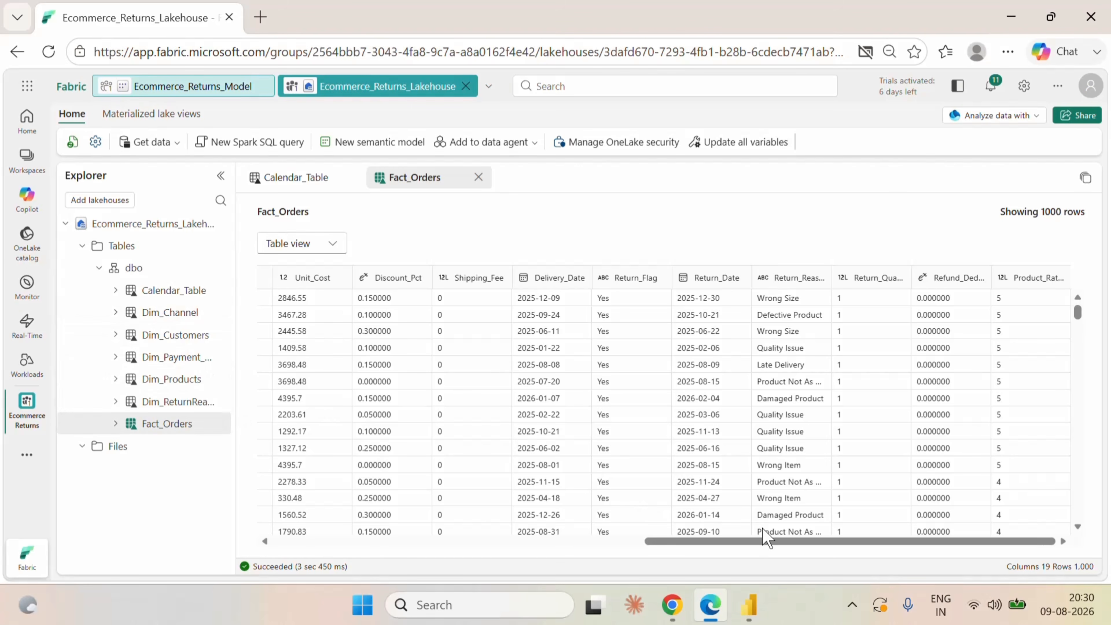
left_click_drag(828, 542, 347, 530)
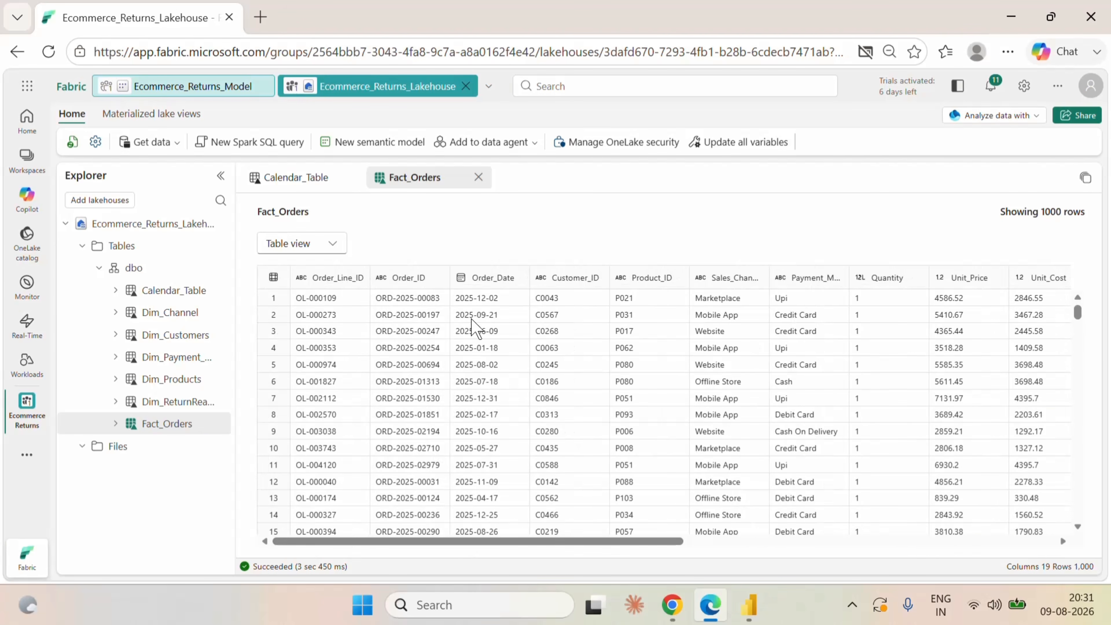
left_click_drag(479, 543, 811, 541)
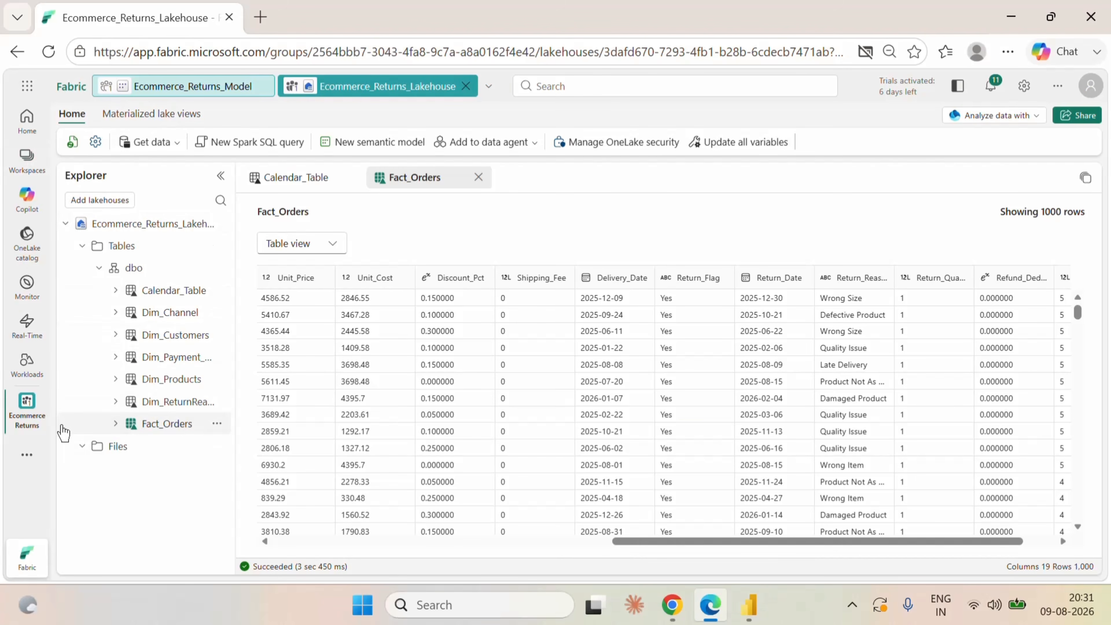
Open Ecommerce_Returns_Dataflow from the Ecommerce Returns workspace, close the lakehouse, and display the Fact_Orders query.
left_click(27, 409)
left_click(134, 191)
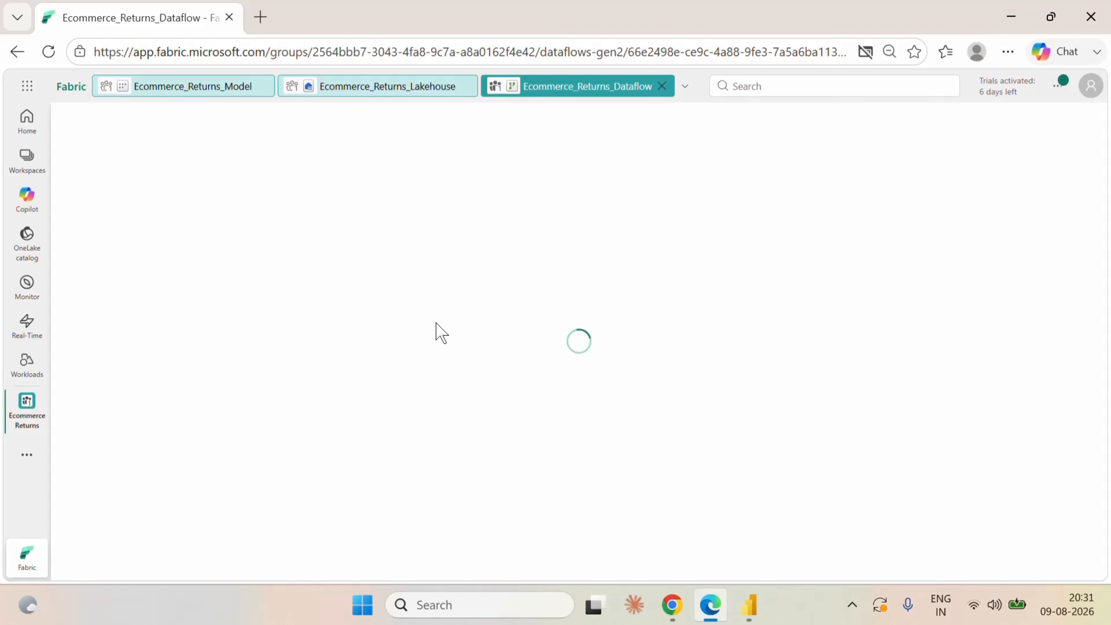
left_click(465, 86)
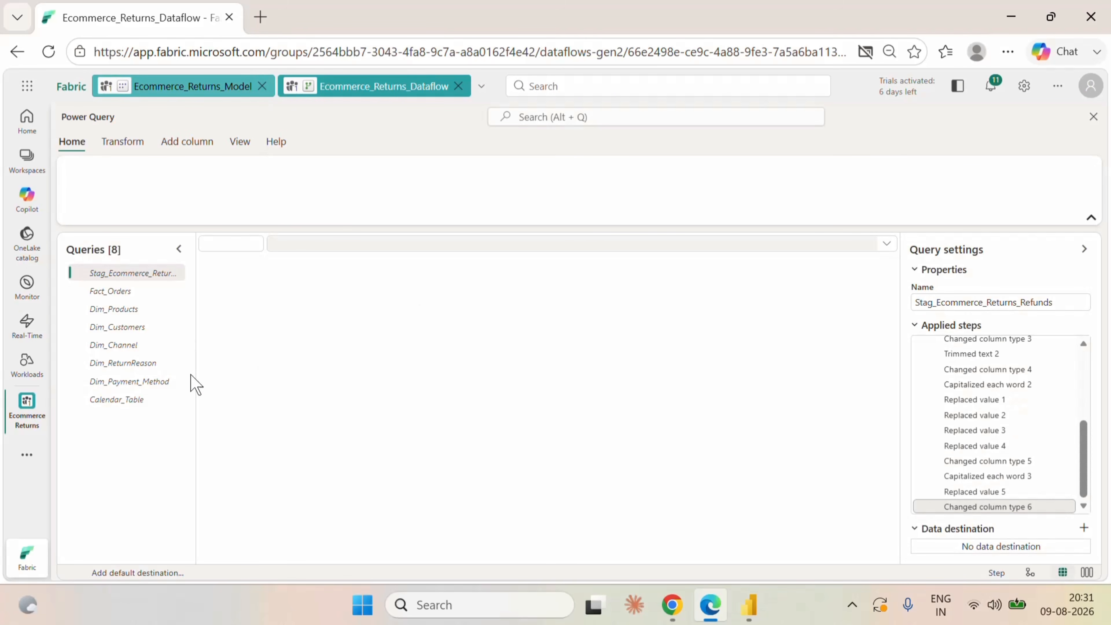
left_click(117, 293)
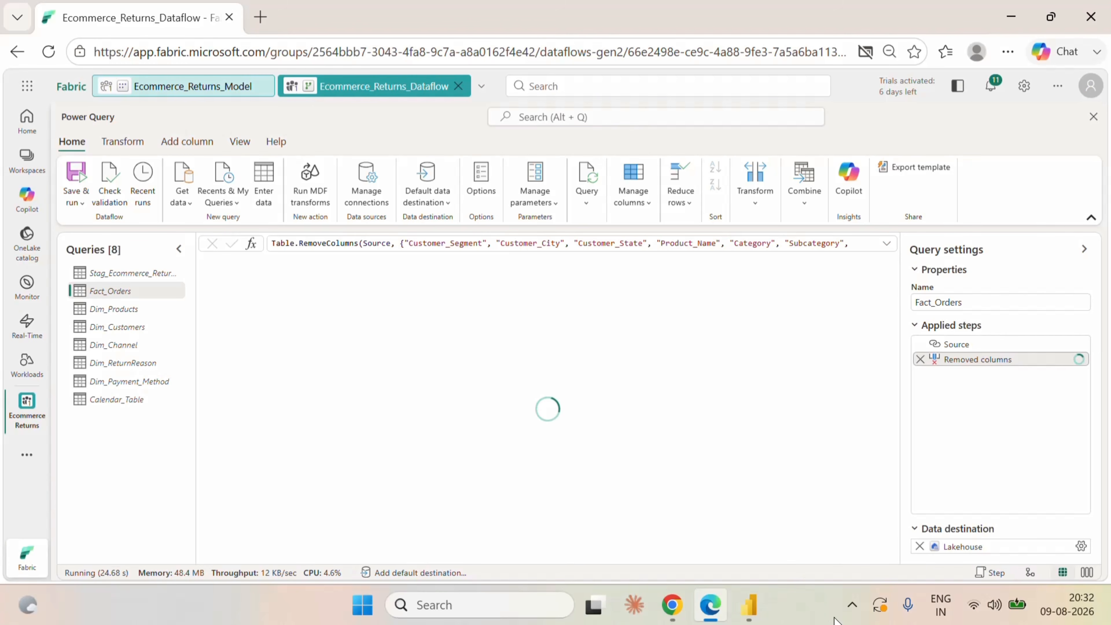
left_click(853, 605)
left_click(796, 531)
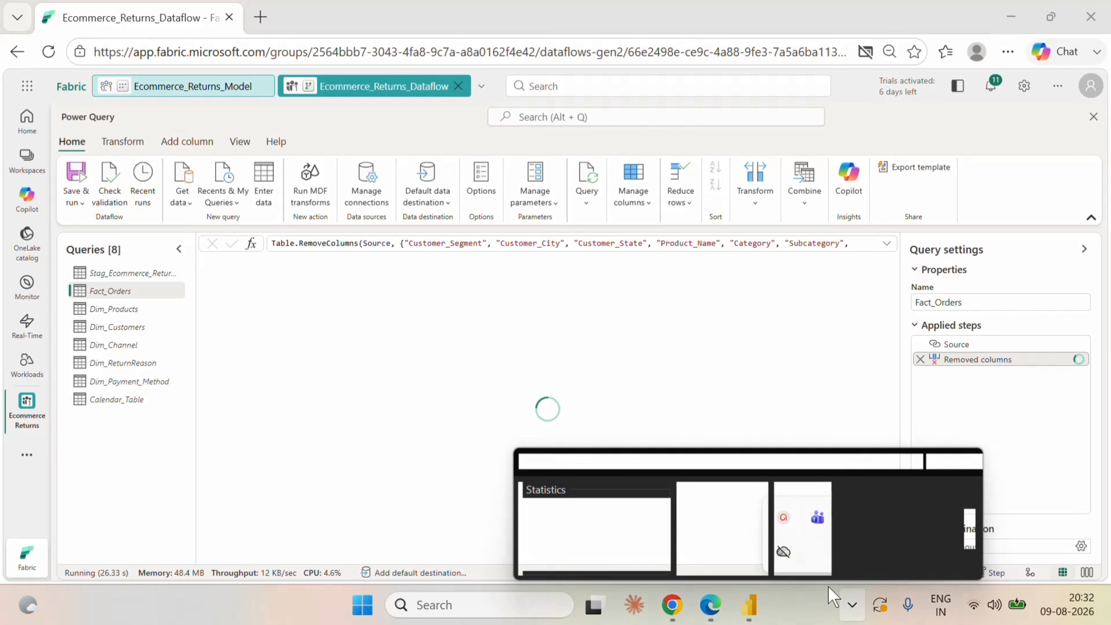
left_click(861, 528)
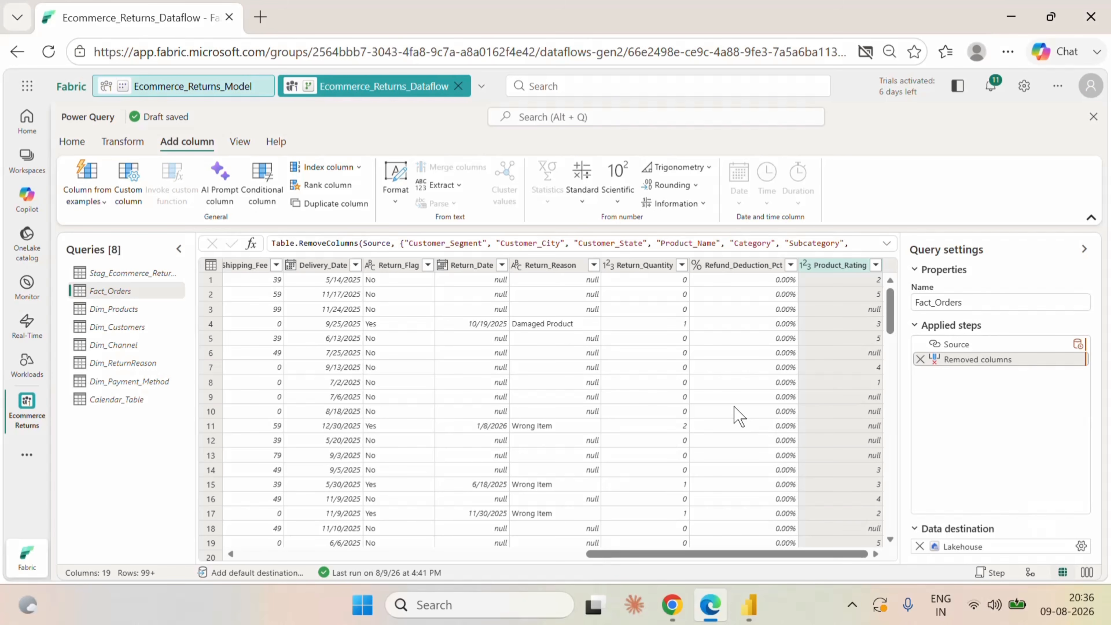
Start a custom column in Fact_Orders with the formula Duration.Days([Return_Date]-[Order_Date]).
left_click(126, 203)
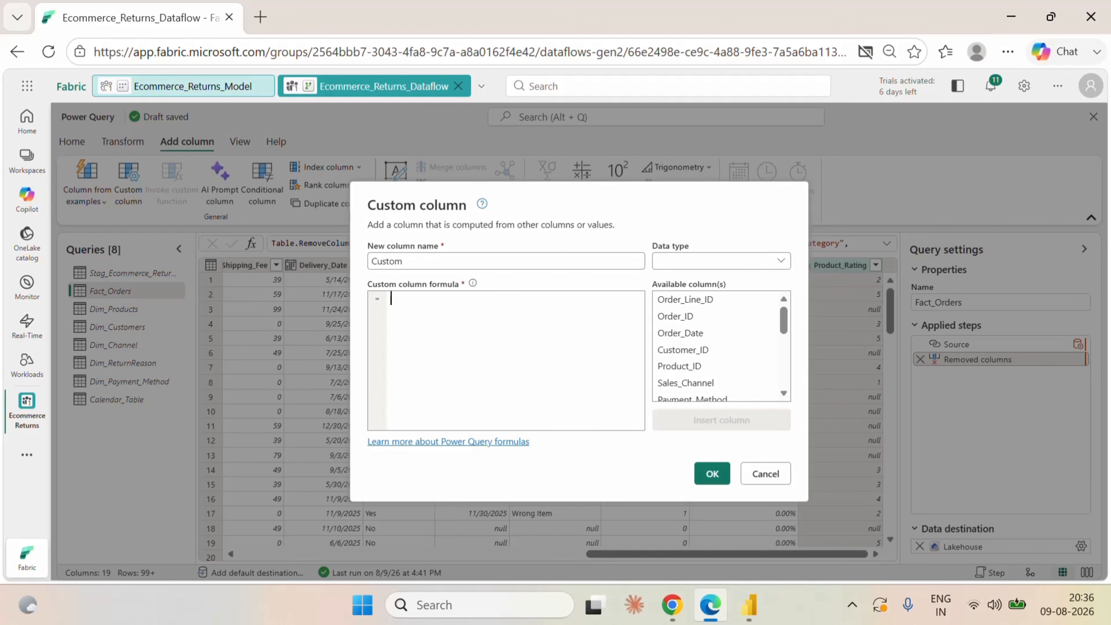
type("dur")
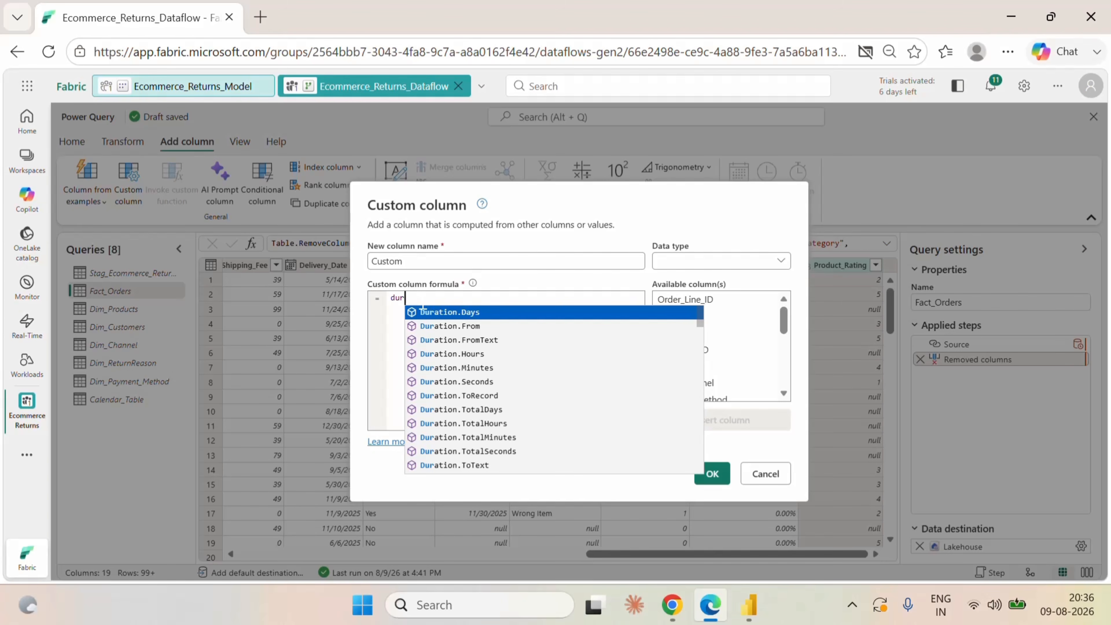
left_click(431, 316)
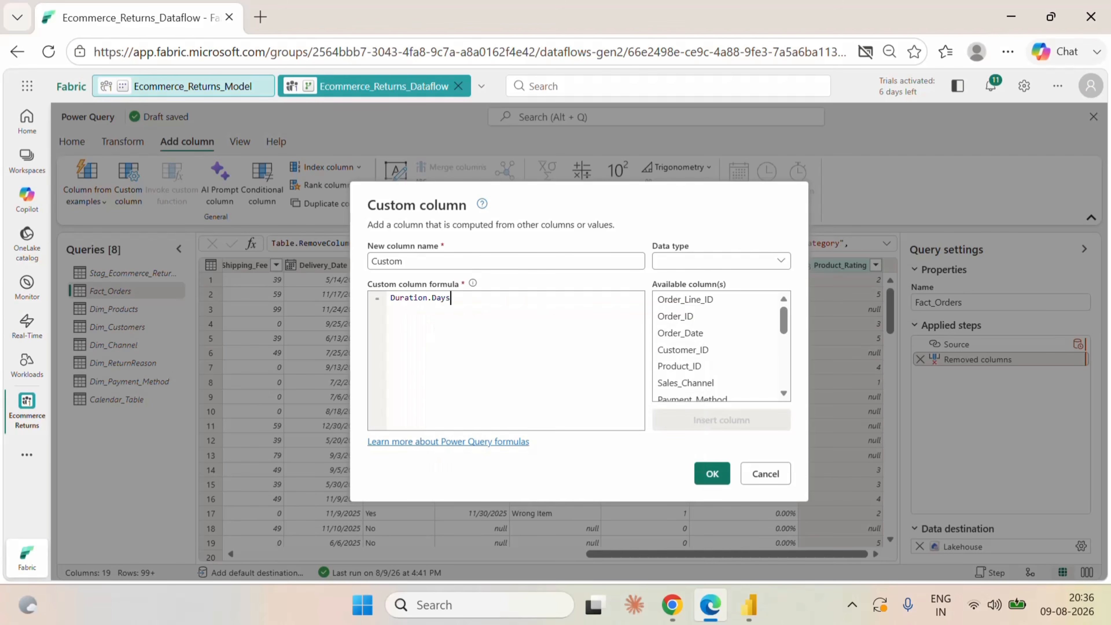
type("(")
scroll(702, 367, "down", 5)
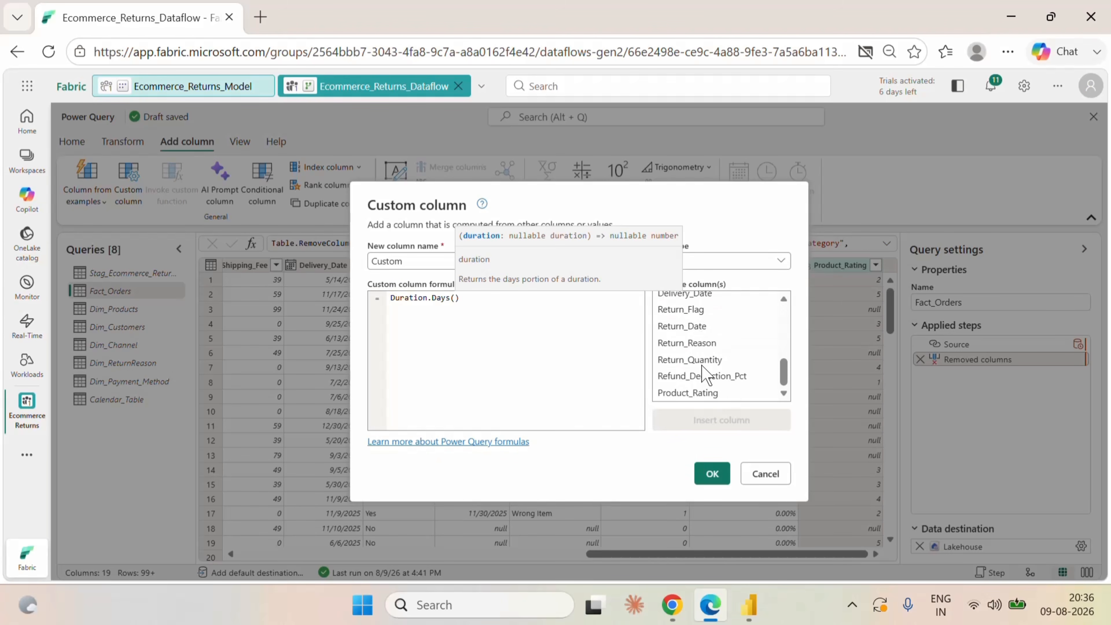
left_click(696, 326)
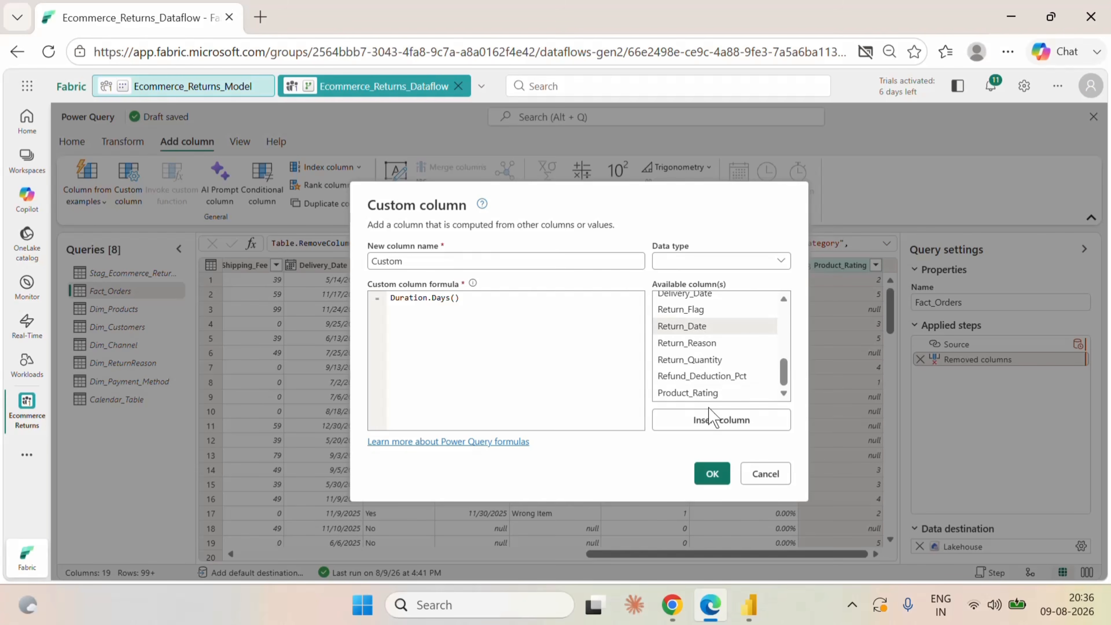
left_click(707, 420)
type("-")
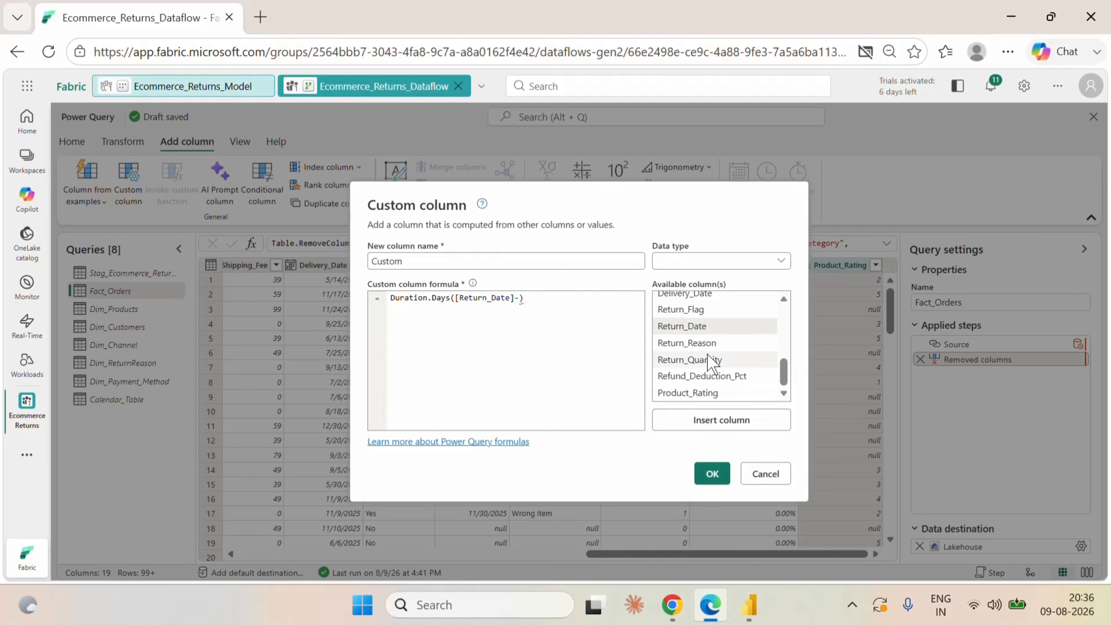
scroll(711, 363, "up", 5)
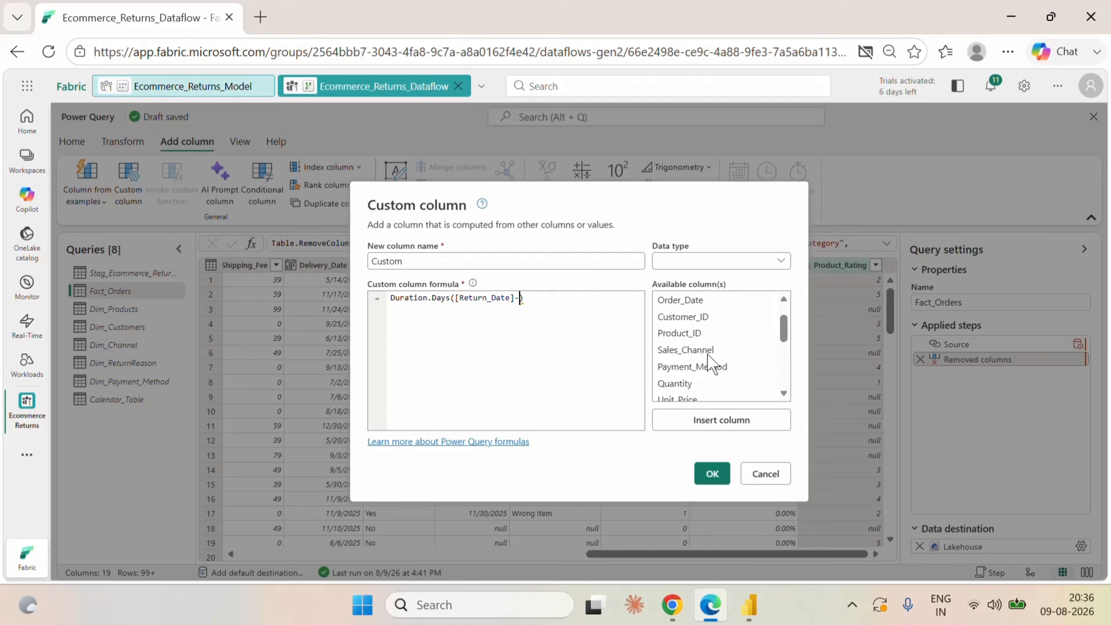
left_click(696, 302)
left_click(710, 420)
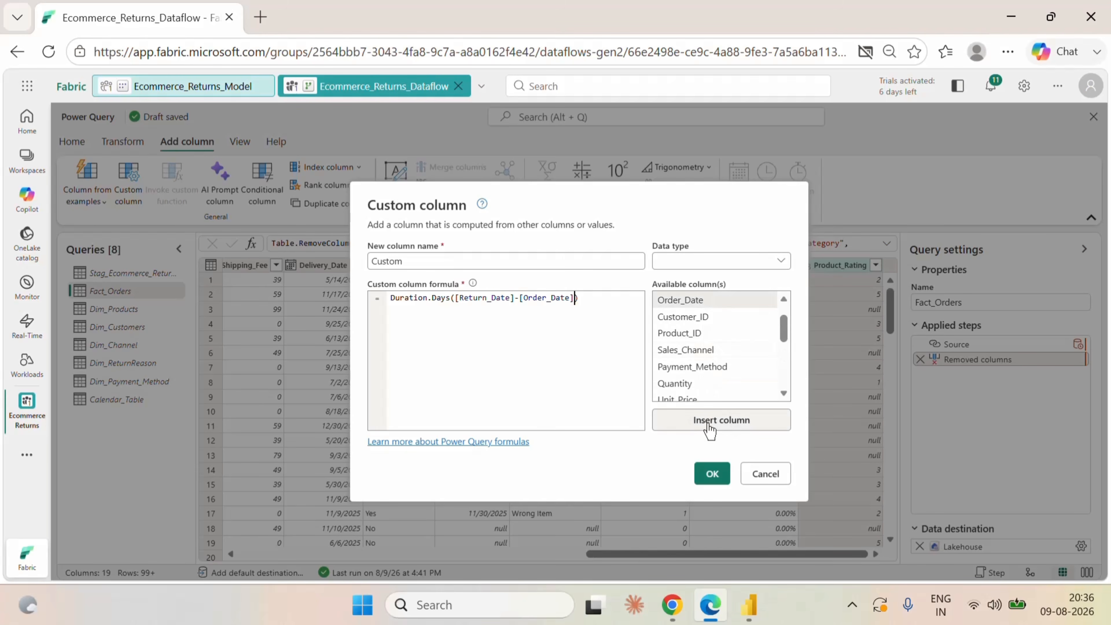
Set the custom column's data type to Whole number, name it Return Days, and add it to Fact_Orders.
left_click(723, 265)
left_click(698, 333)
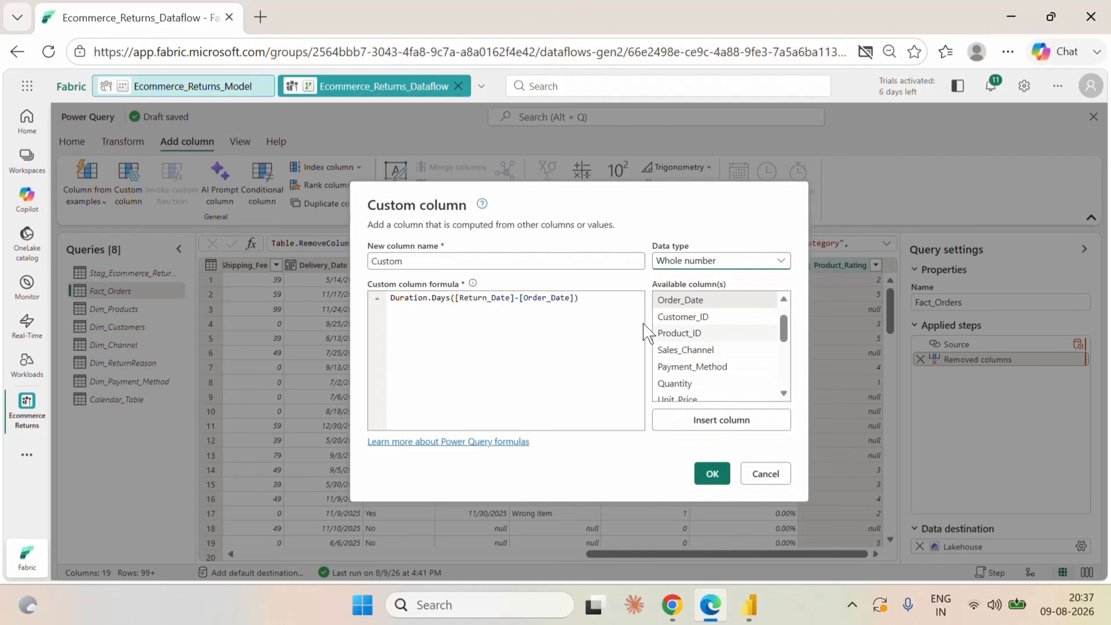
left_click_drag(406, 262, 360, 260)
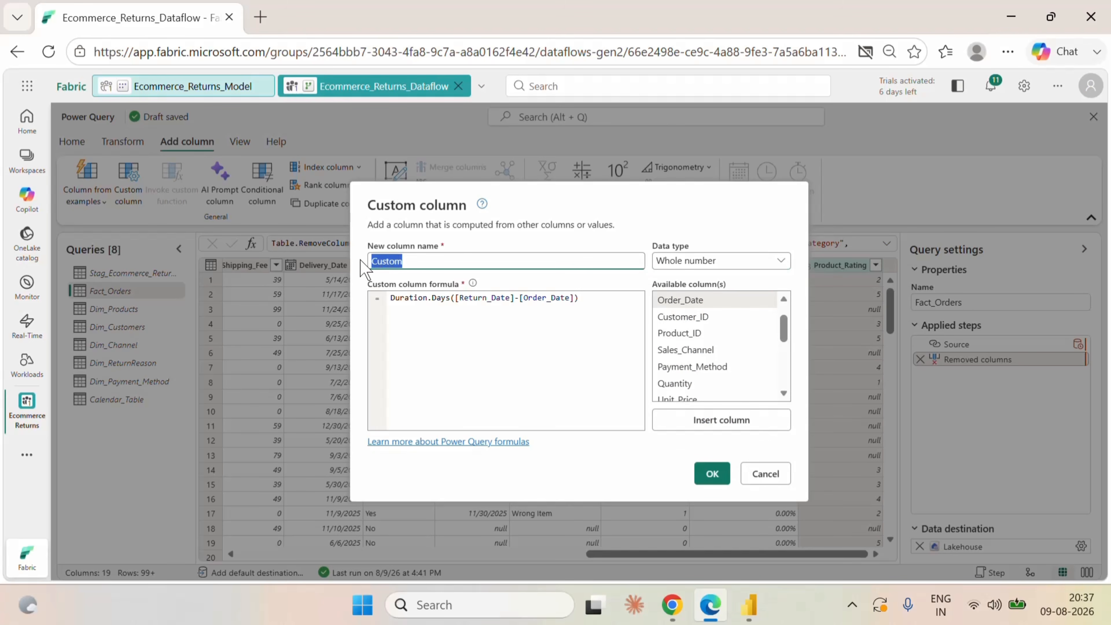
key("BackSpace")
type("Return Days")
left_click(713, 474)
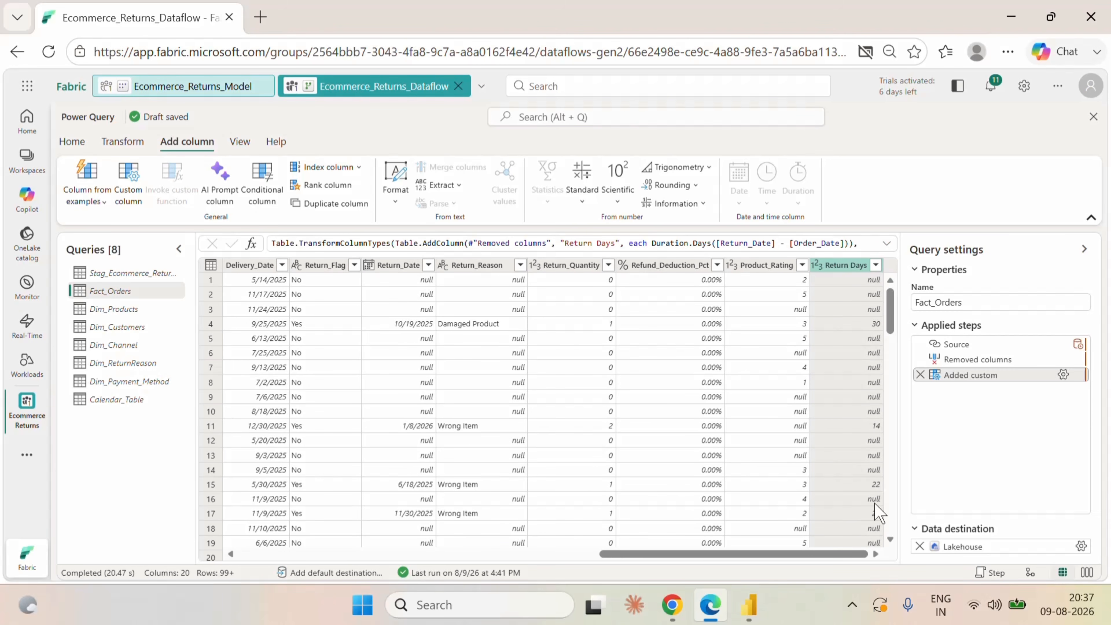
Examine the distinct values in the Return Days column without applying a filter.
left_click(876, 265)
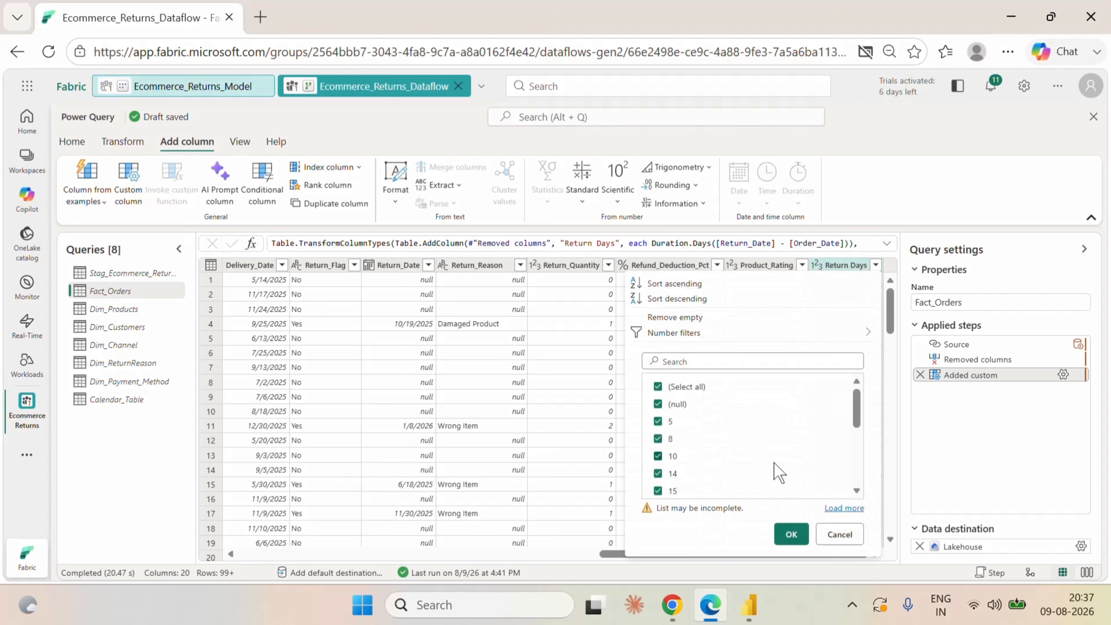
scroll(776, 472, "down", 4)
scroll(778, 472, "up", 4)
left_click(836, 533)
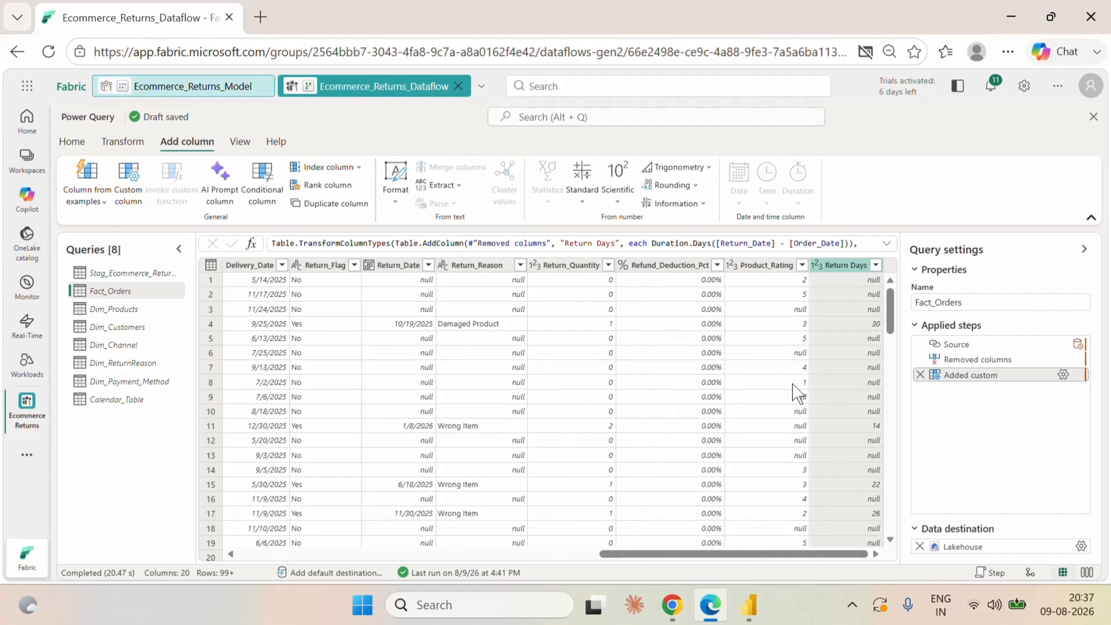
Reconfigure the Fact_Orders lakehouse destination as a new Fact_Orders table in dbo, using automatic settings with Return Days mapped.
left_click(1080, 546)
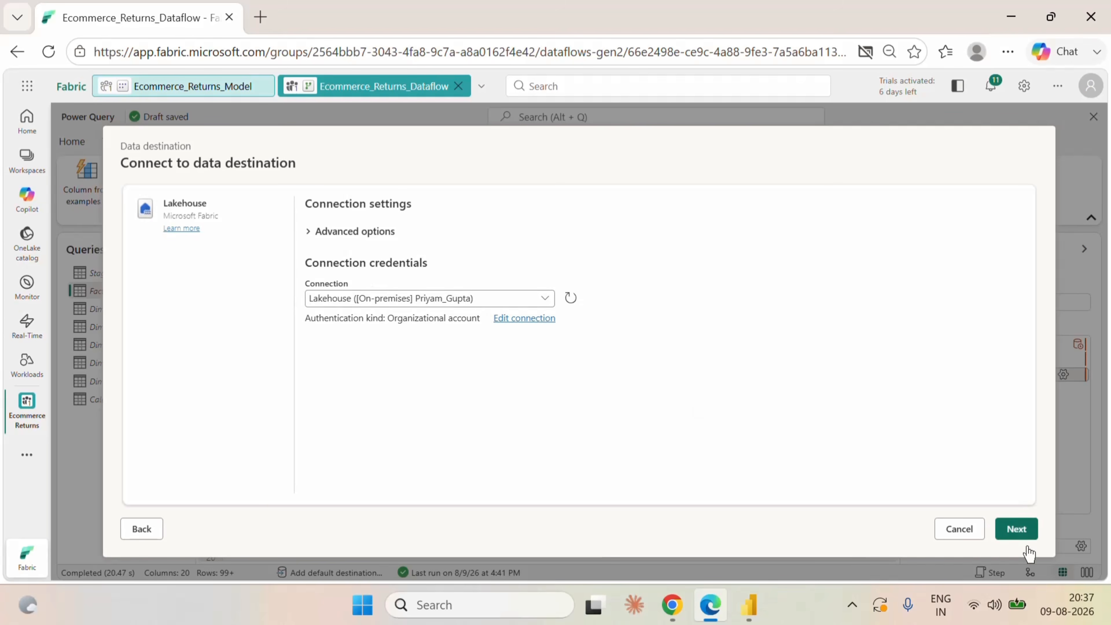
left_click(1017, 530)
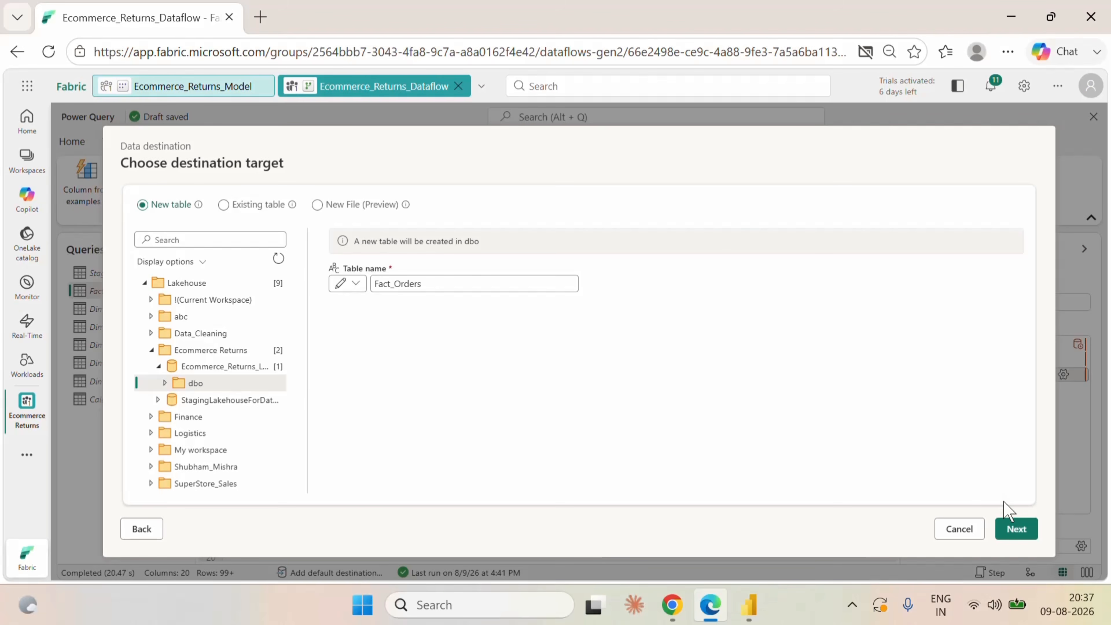
left_click(1013, 533)
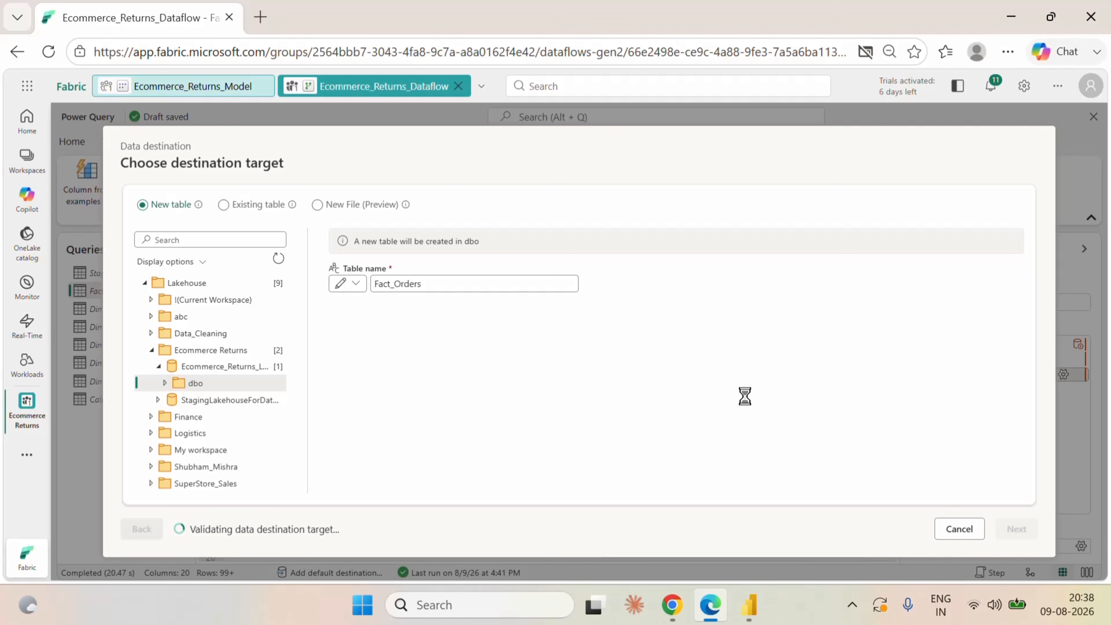
scroll(800, 402, "down", 5)
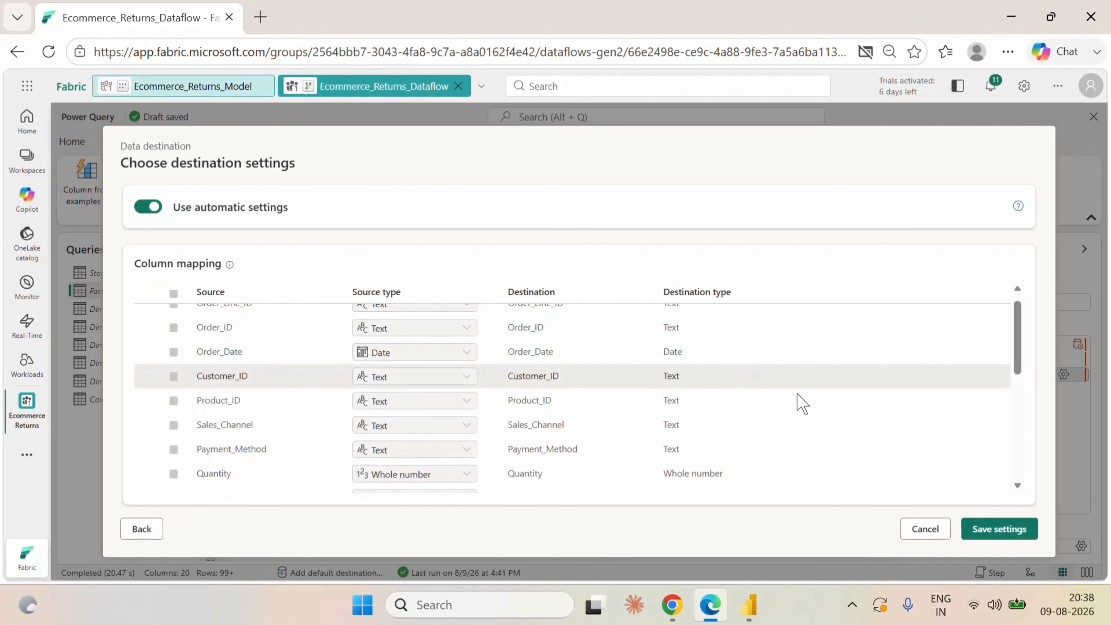
scroll(799, 399, "down", 1)
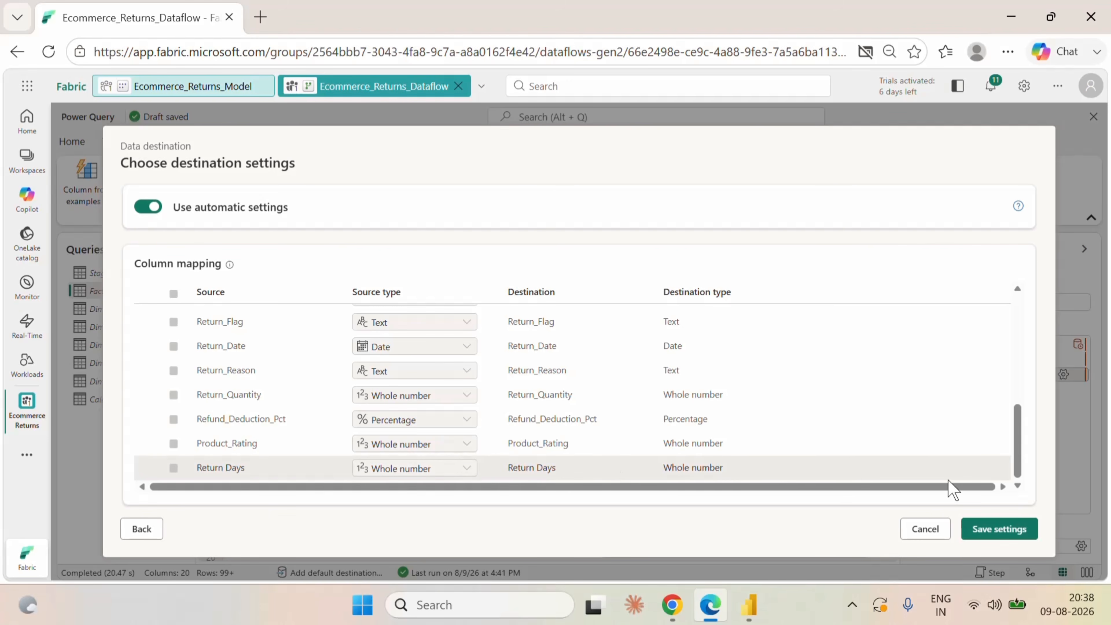
left_click(1020, 535)
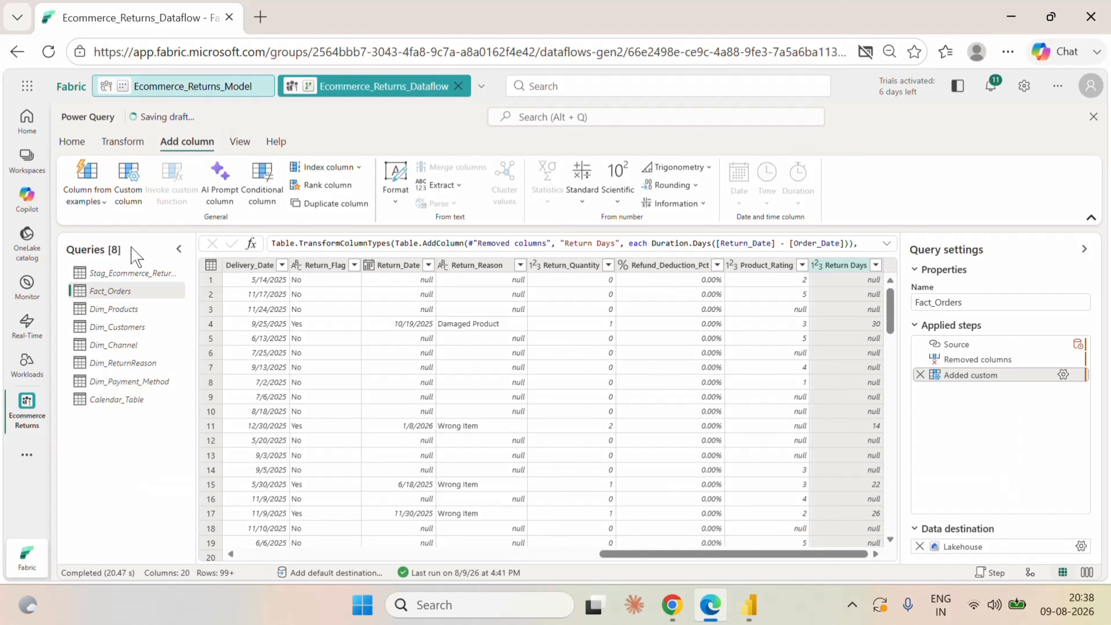
Save and run the dataflow, and return to the Ecommerce_Returns_Model semantic model.
left_click(72, 141)
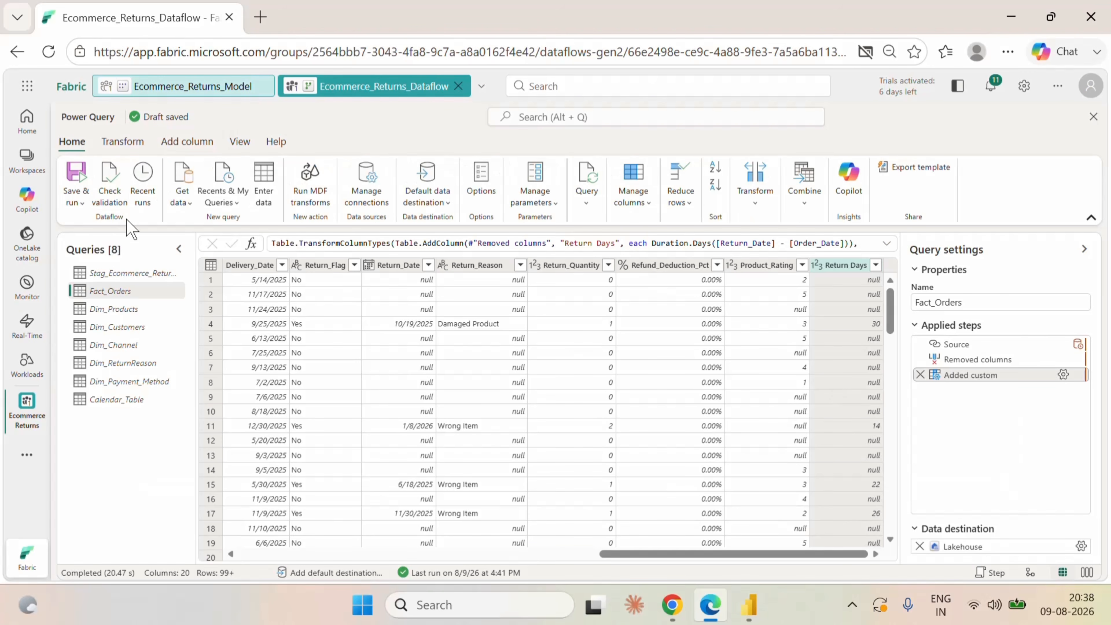
left_click(78, 200)
left_click(132, 285)
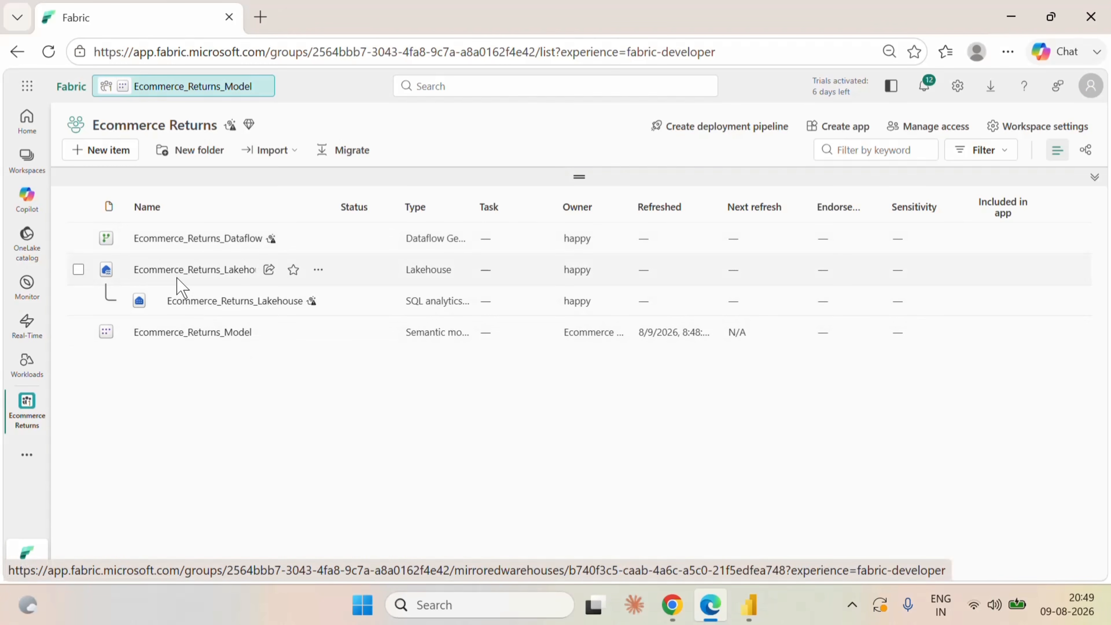
left_click(188, 90)
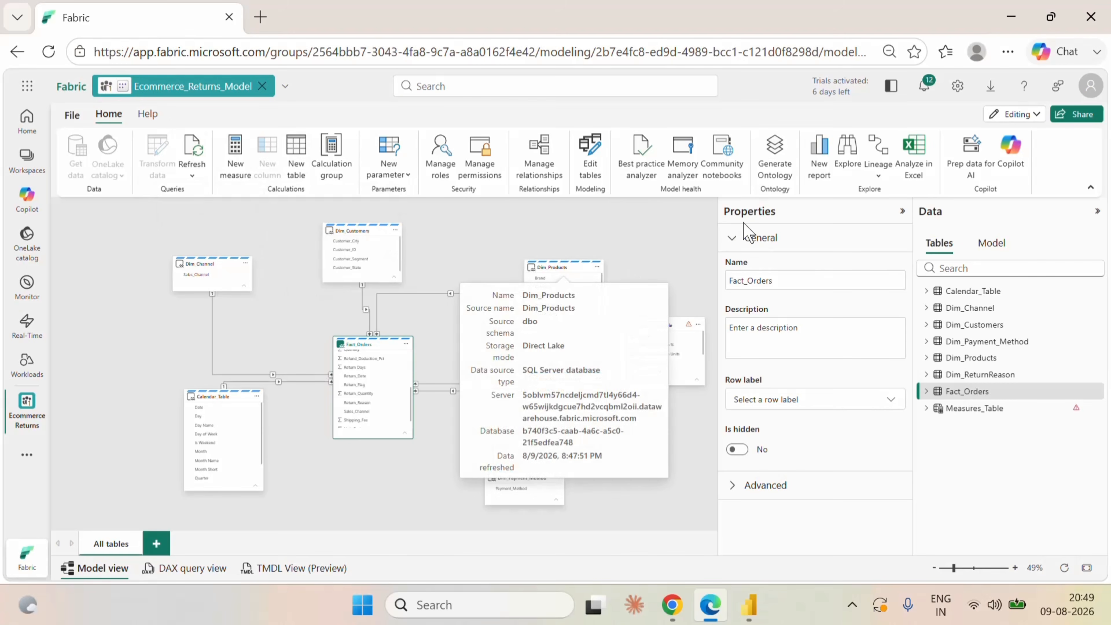
Refresh the semantic model and check the column list of the Fact_Orders table.
left_click(192, 175)
left_click(203, 221)
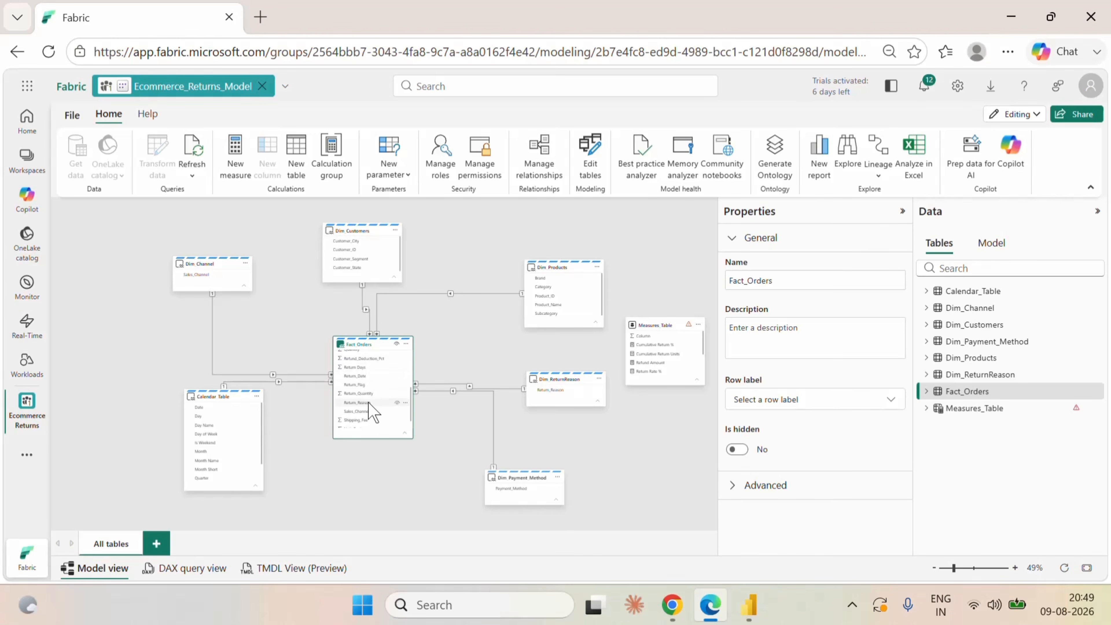
scroll(394, 409, "up", 5)
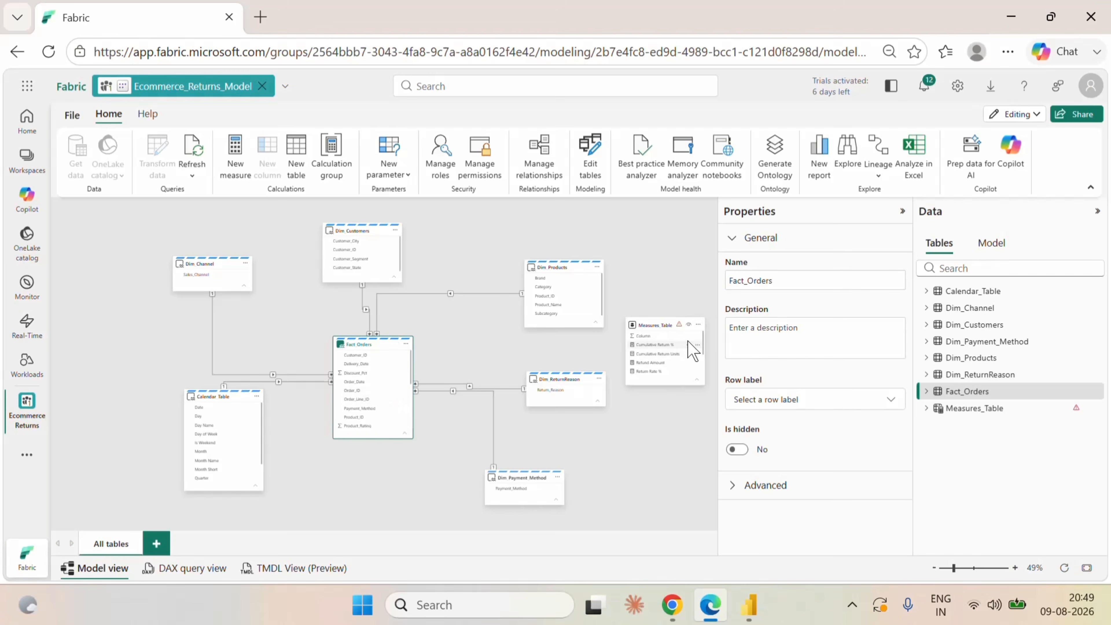
Create the measure Avg return Days in Measures_Table as AVERAGE(Fact_Orders[Return Days]).
left_click(698, 324)
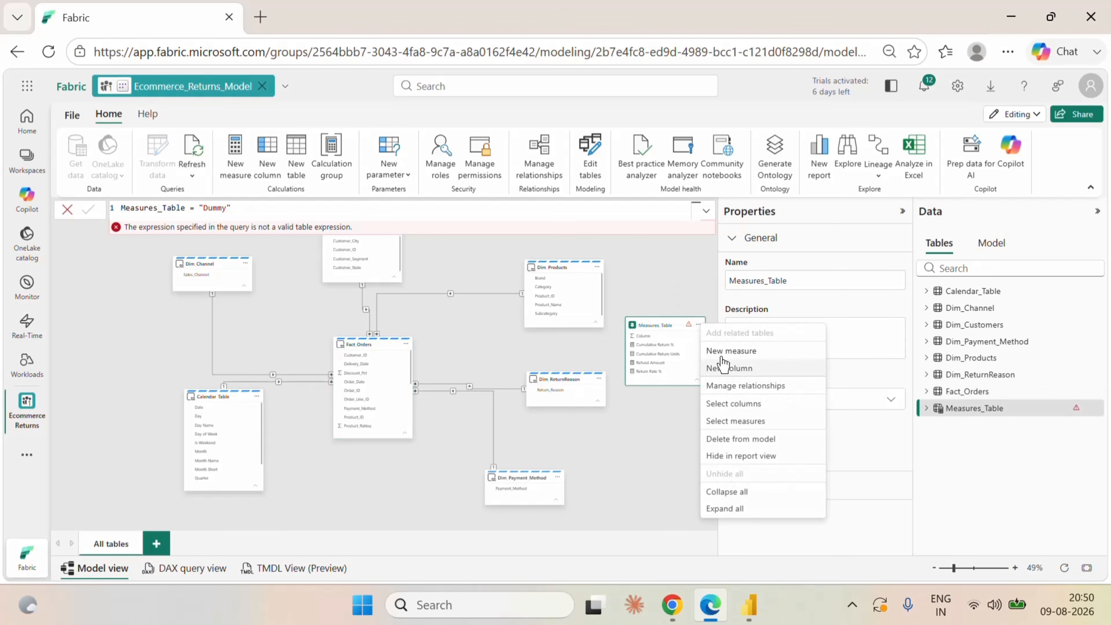
left_click(732, 350)
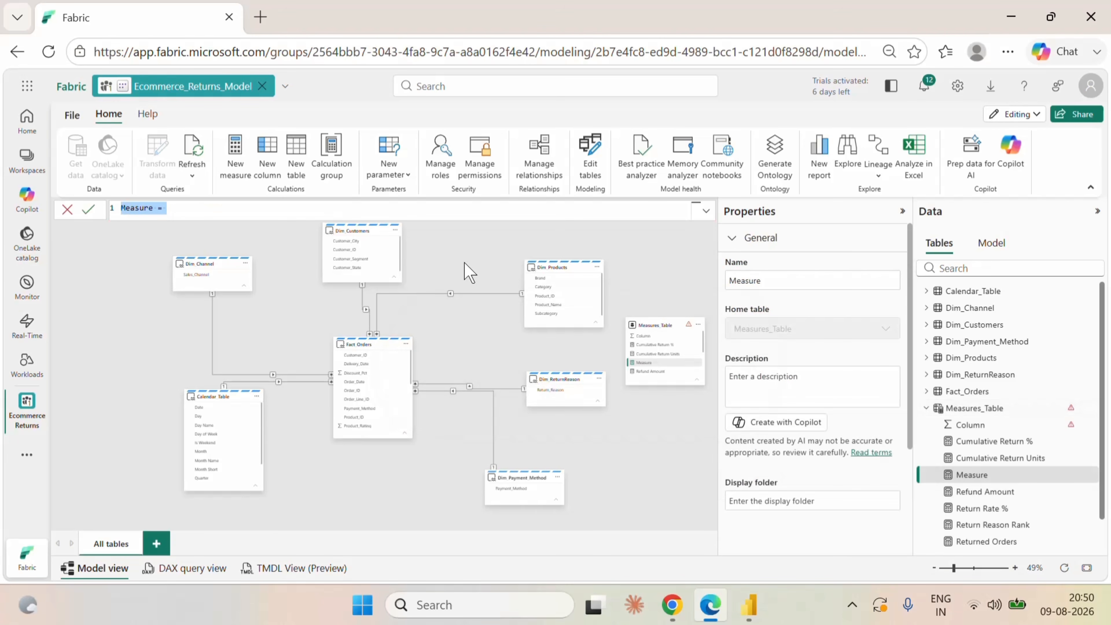
type("Avg return Days=")
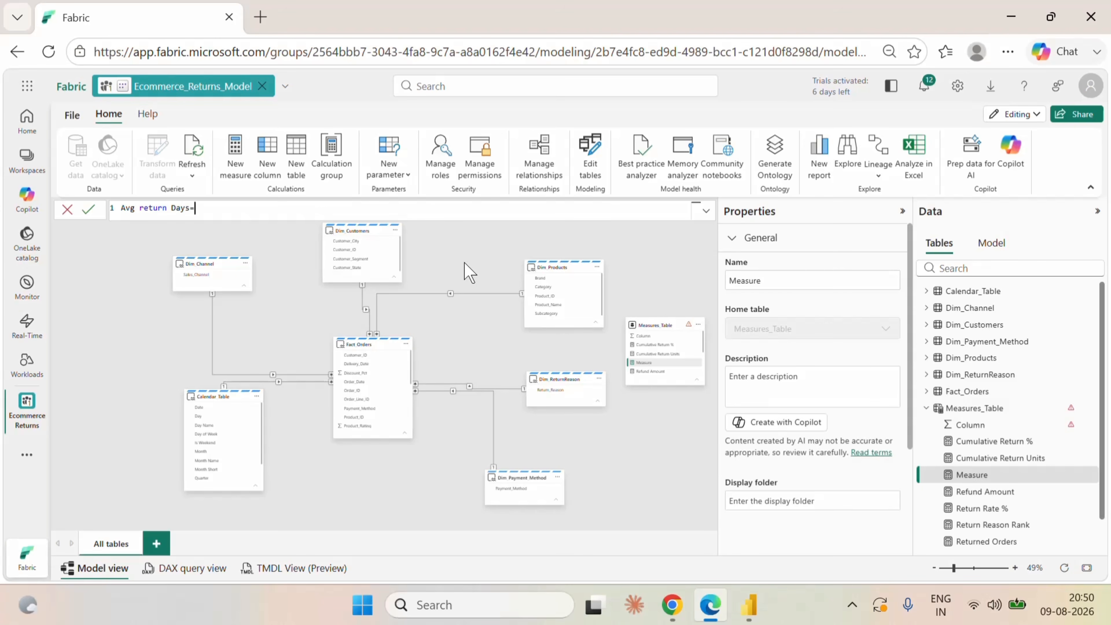
type("ave")
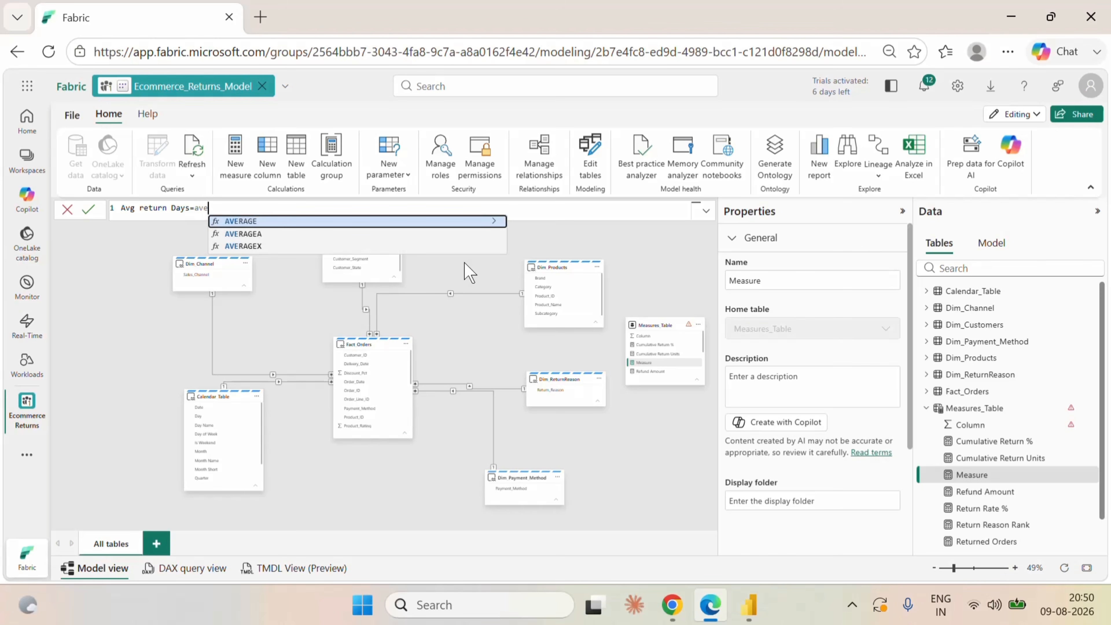
key("Tab")
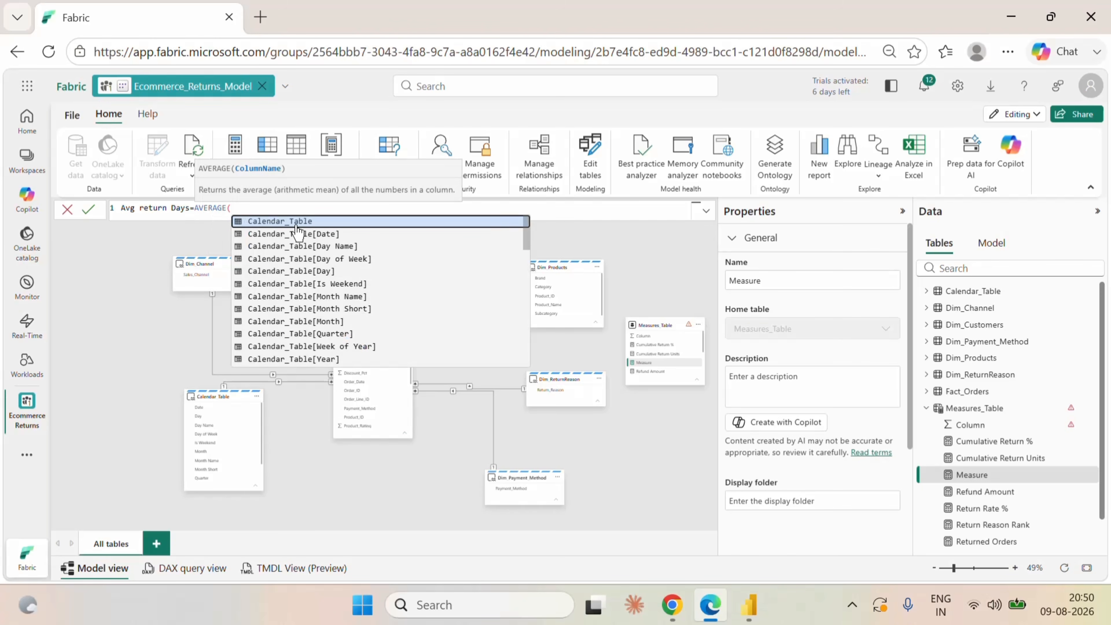
type("re")
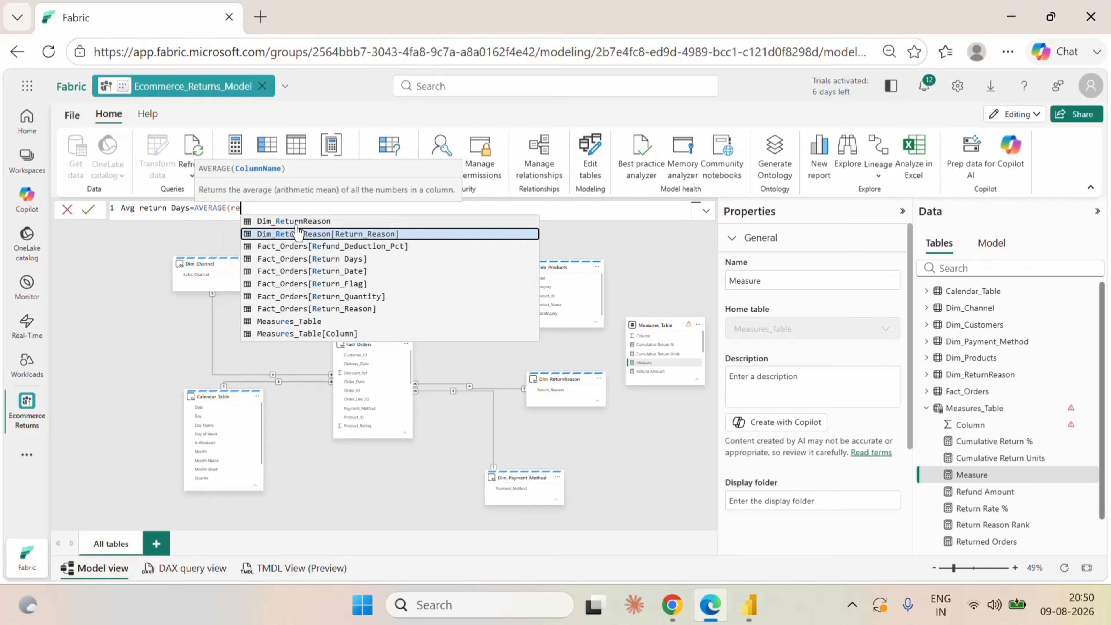
left_click(316, 260)
type(")")
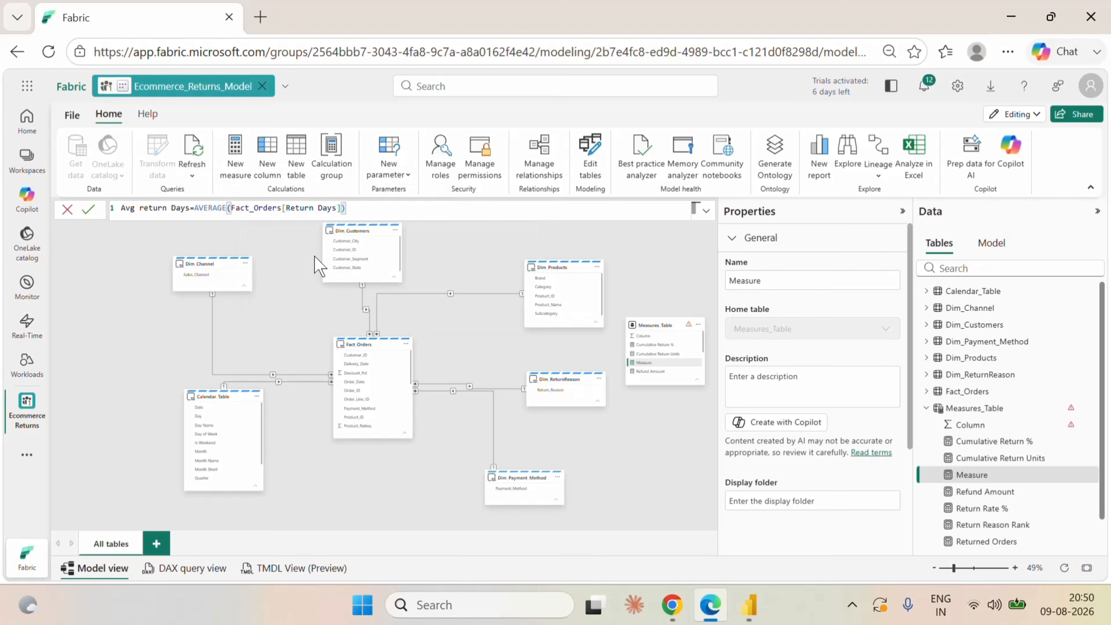
left_click(88, 209)
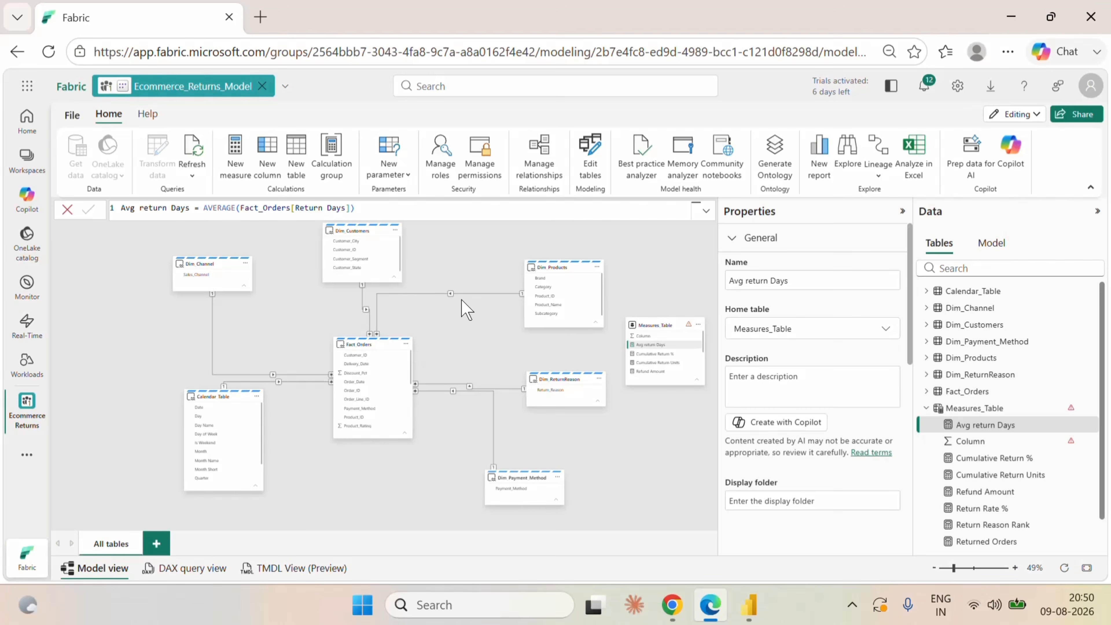
Start another measure in Measures_Table named Top Return Category and declare a variable A in its formula.
left_click(699, 325)
key("Escape")
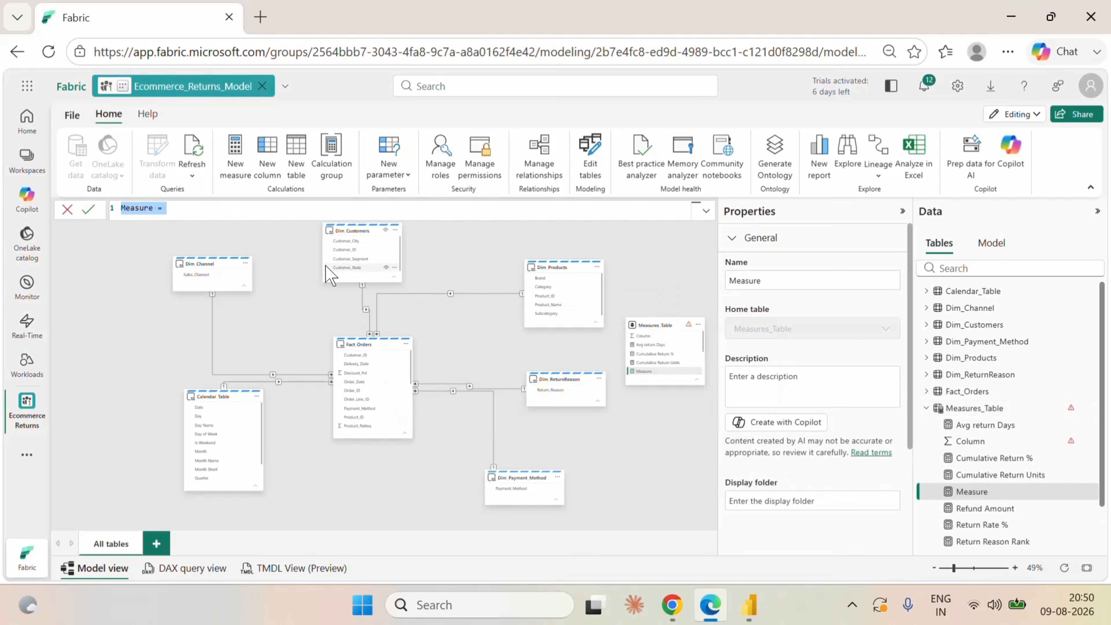
type("Top Return Ca")
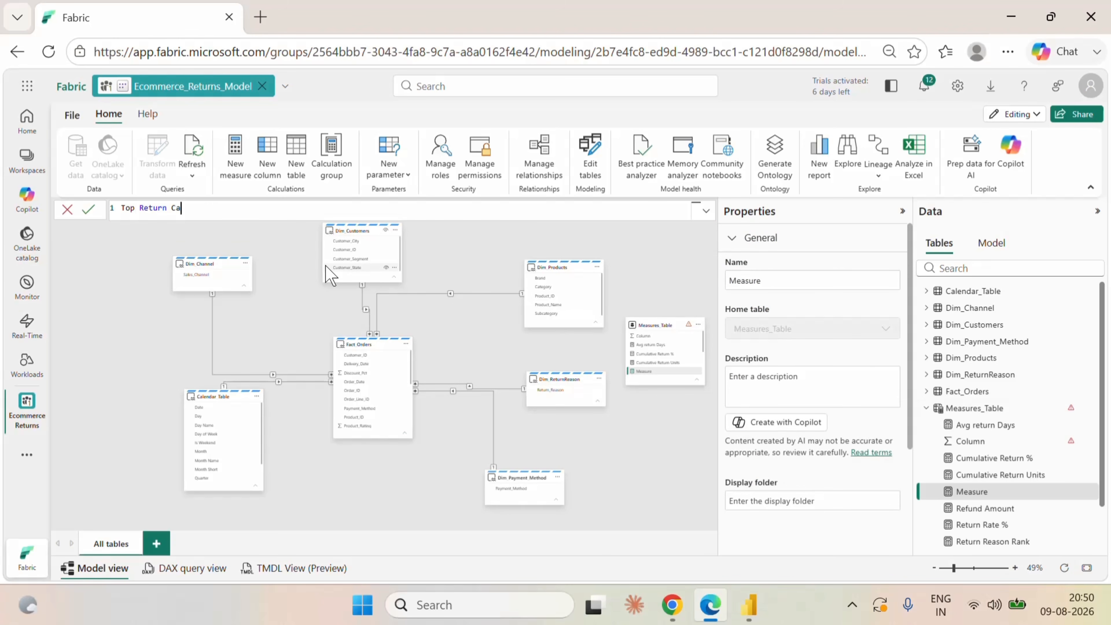
type("tegory=")
key("shift+Return")
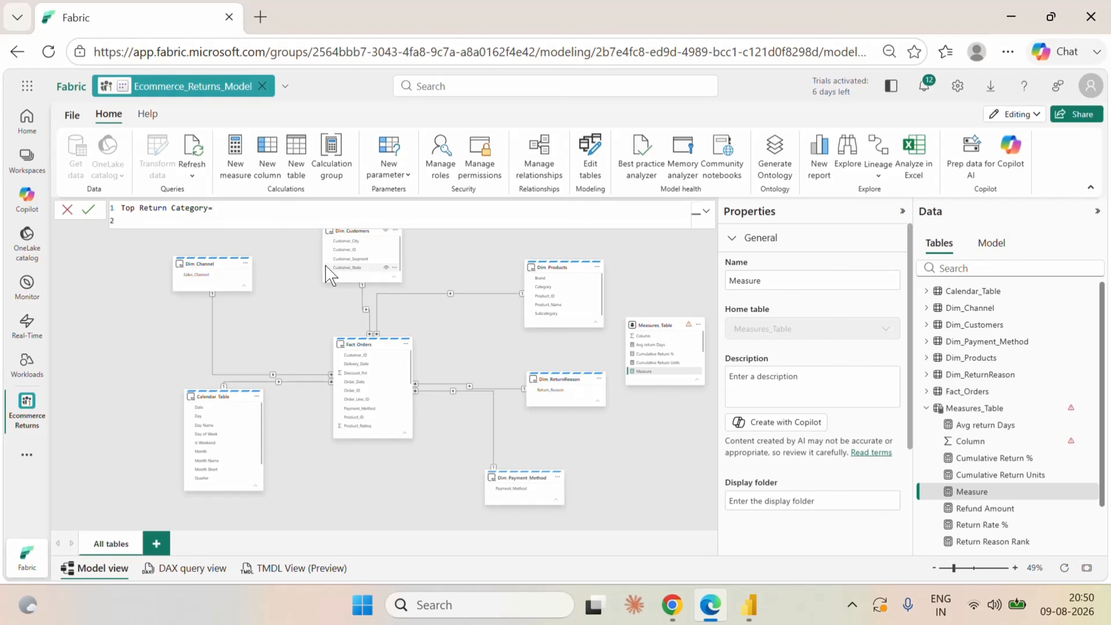
type("var A=")
key("shift+Return")
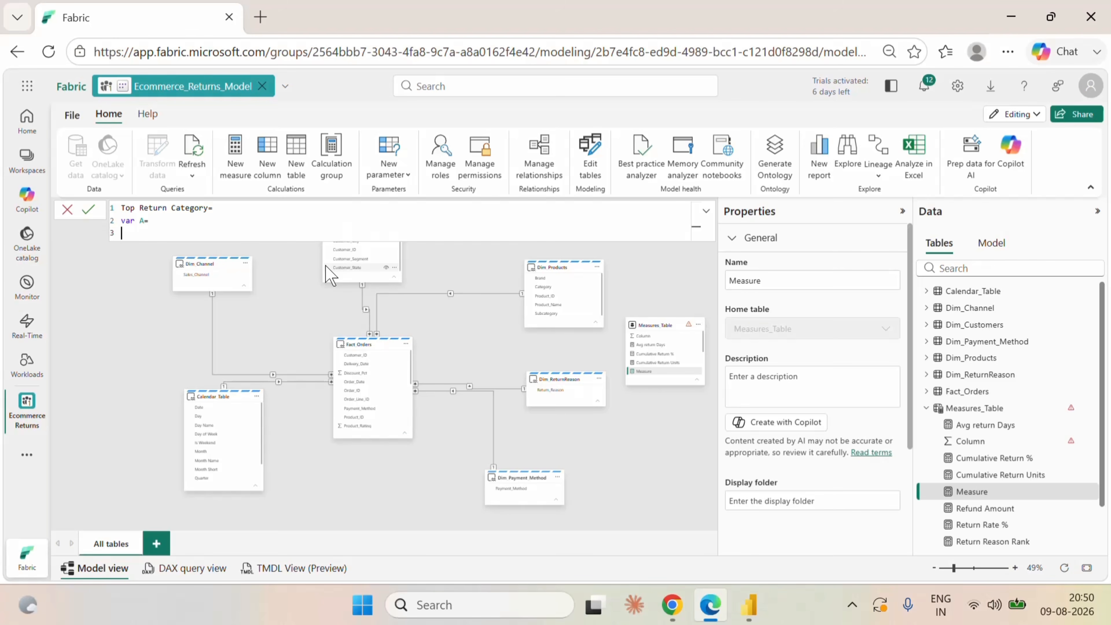
Define variable A as TOPN(1,VALUES(Dim_Products[Category]),[Returned Units],DESC).
type("top")
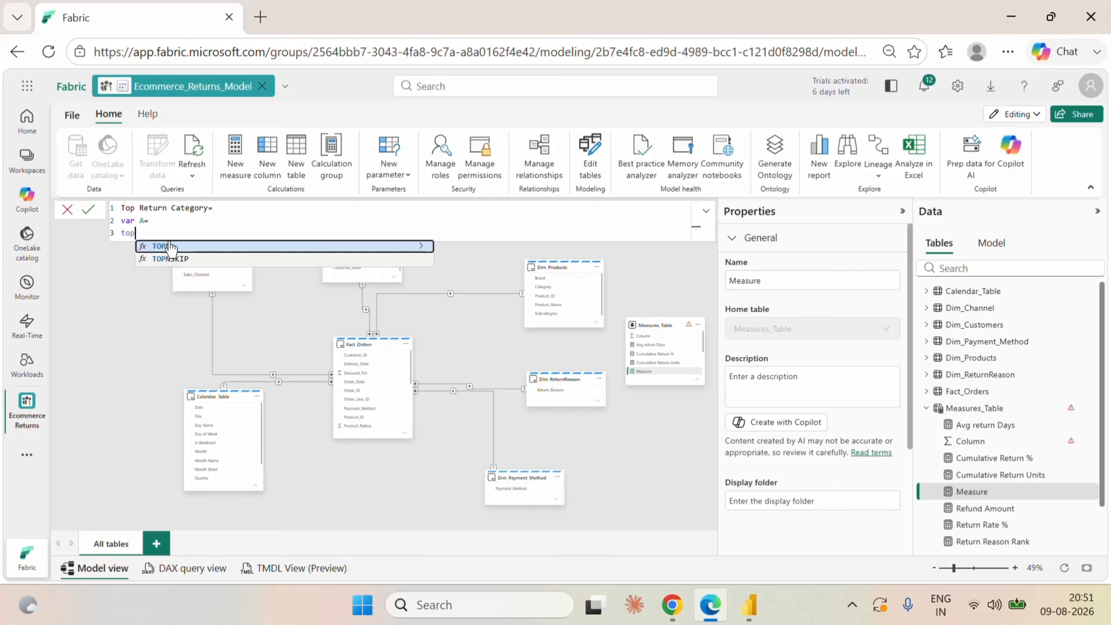
left_click(171, 247)
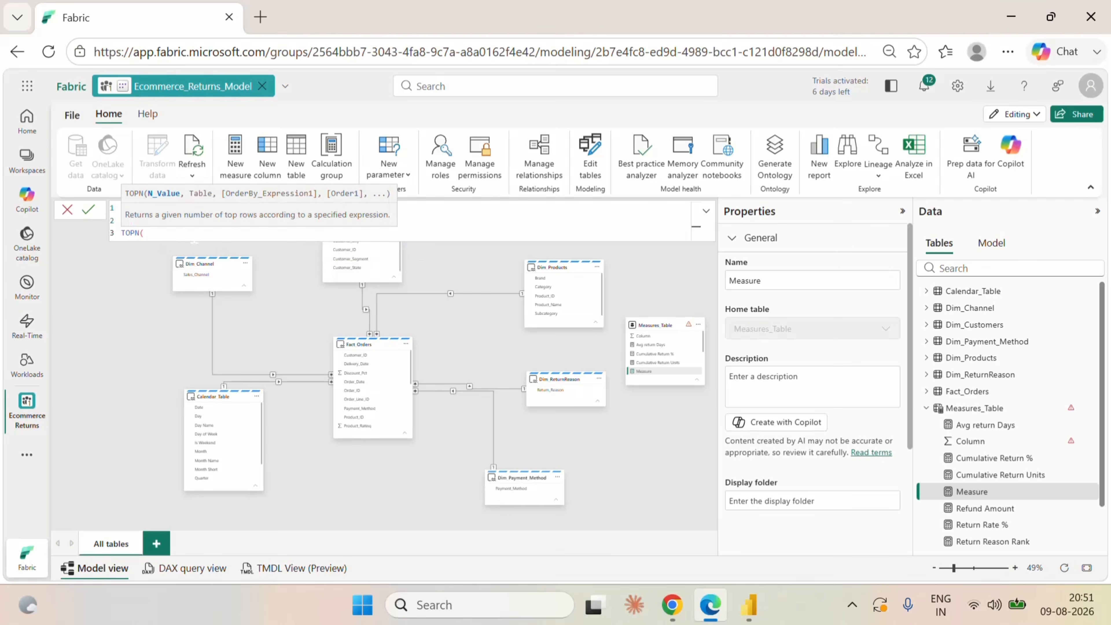
type("1,val")
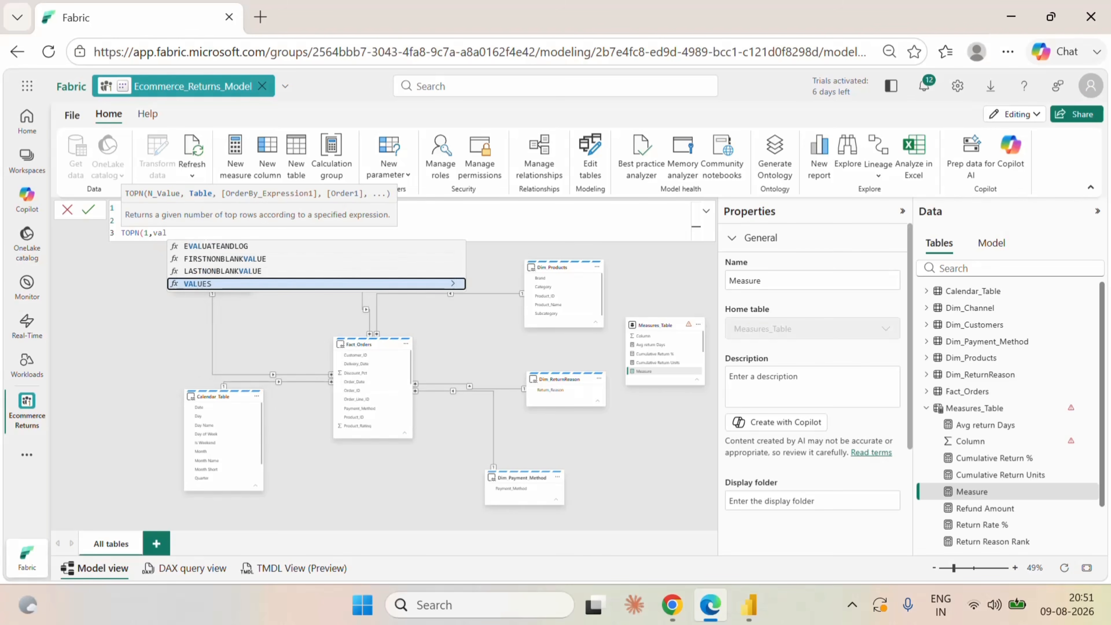
left_click(240, 283)
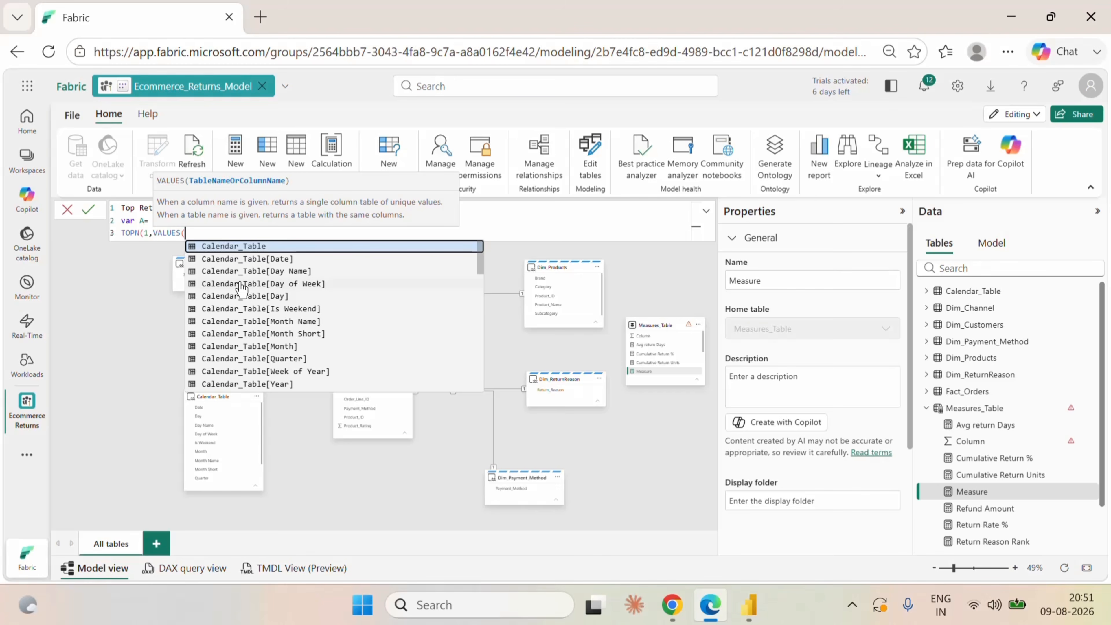
type("cat")
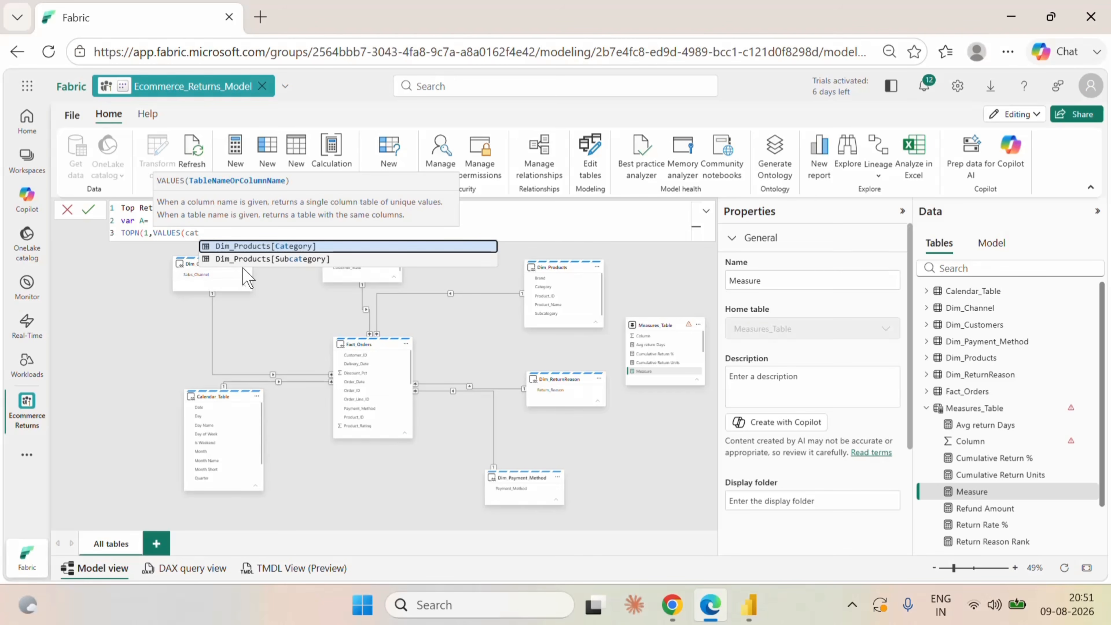
left_click(266, 248)
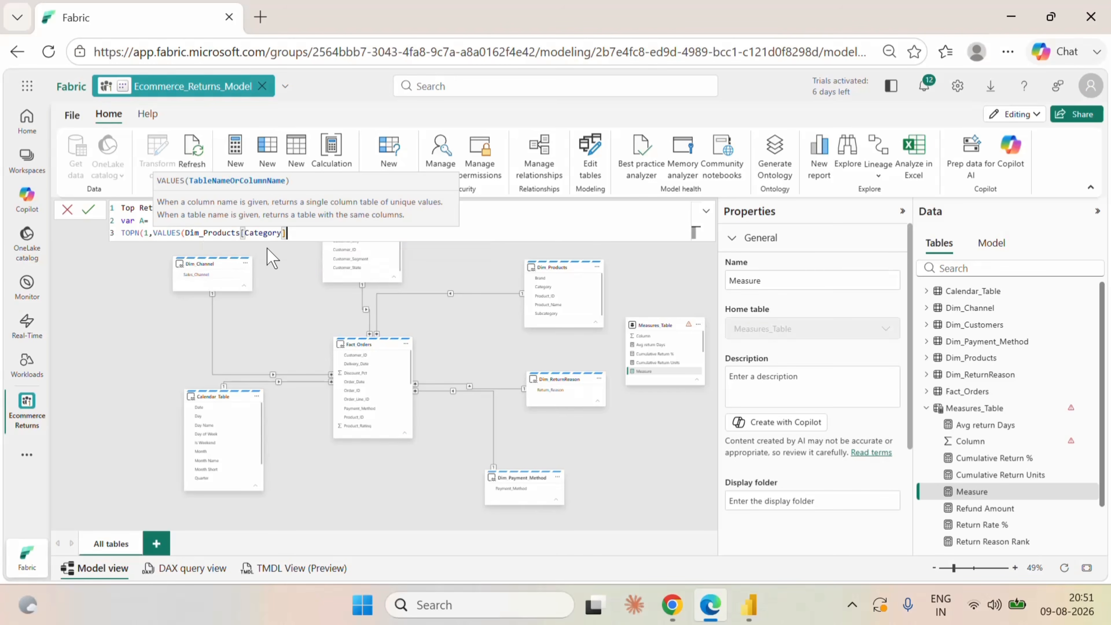
type(")")
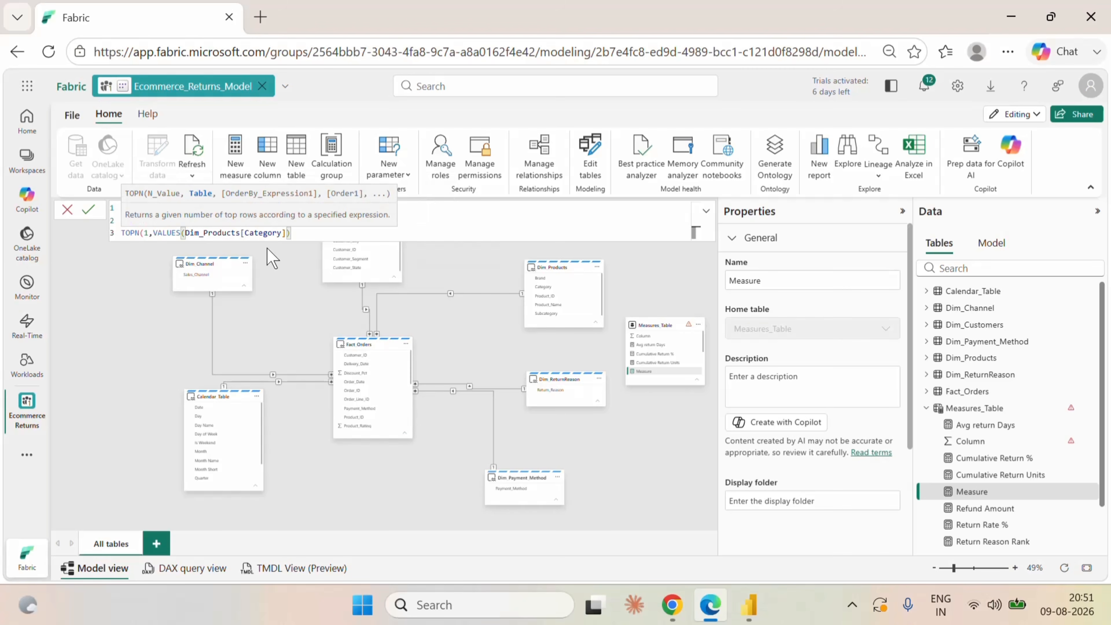
type(",ret")
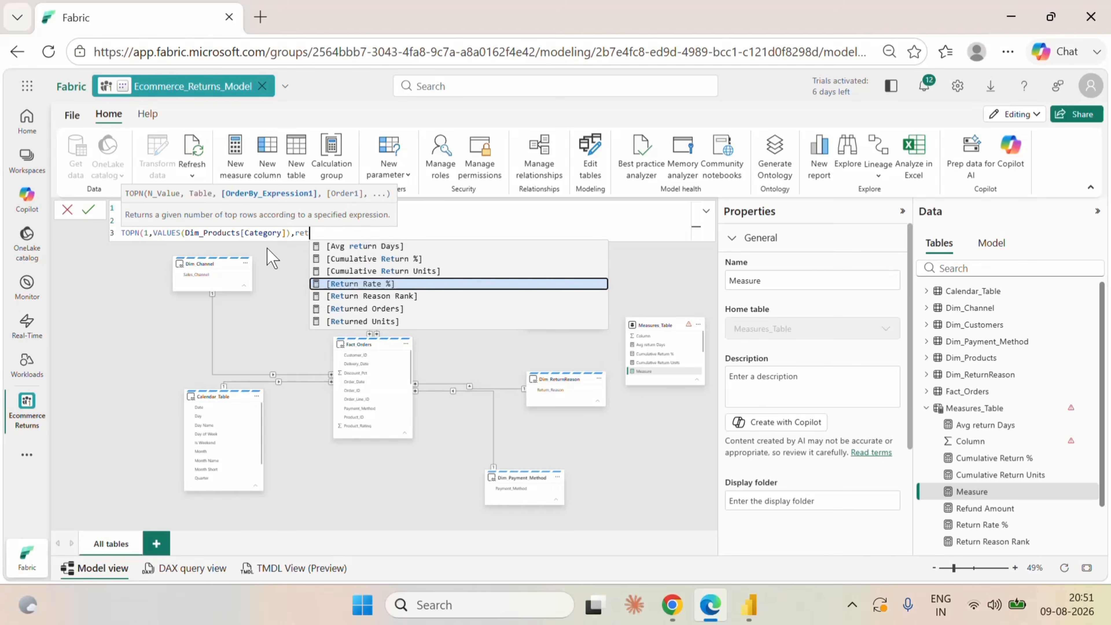
left_click(365, 321)
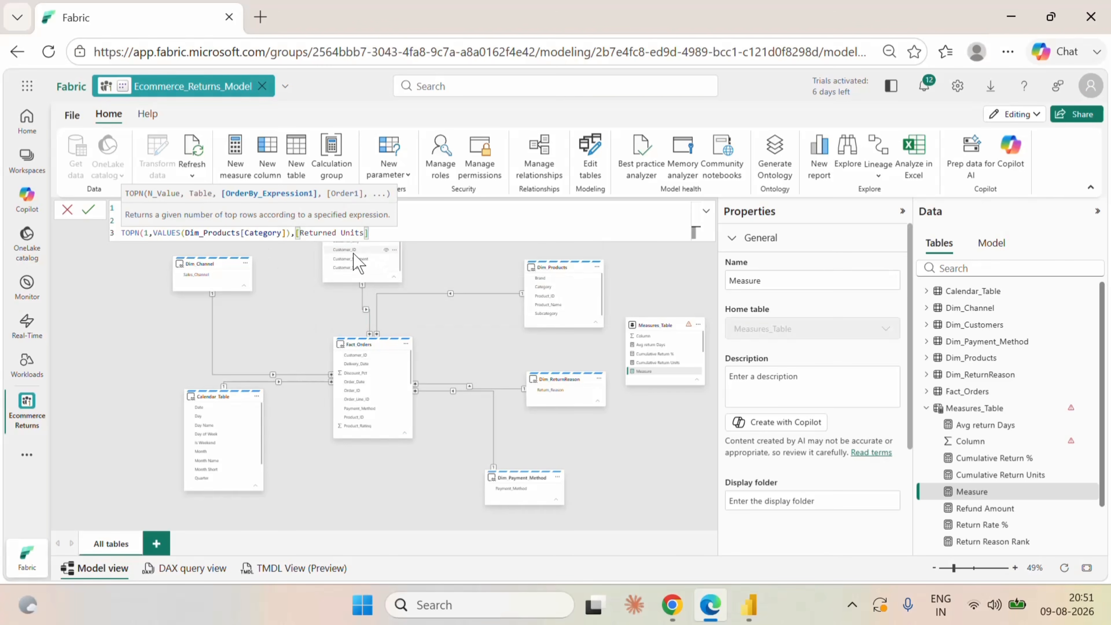
type(",")
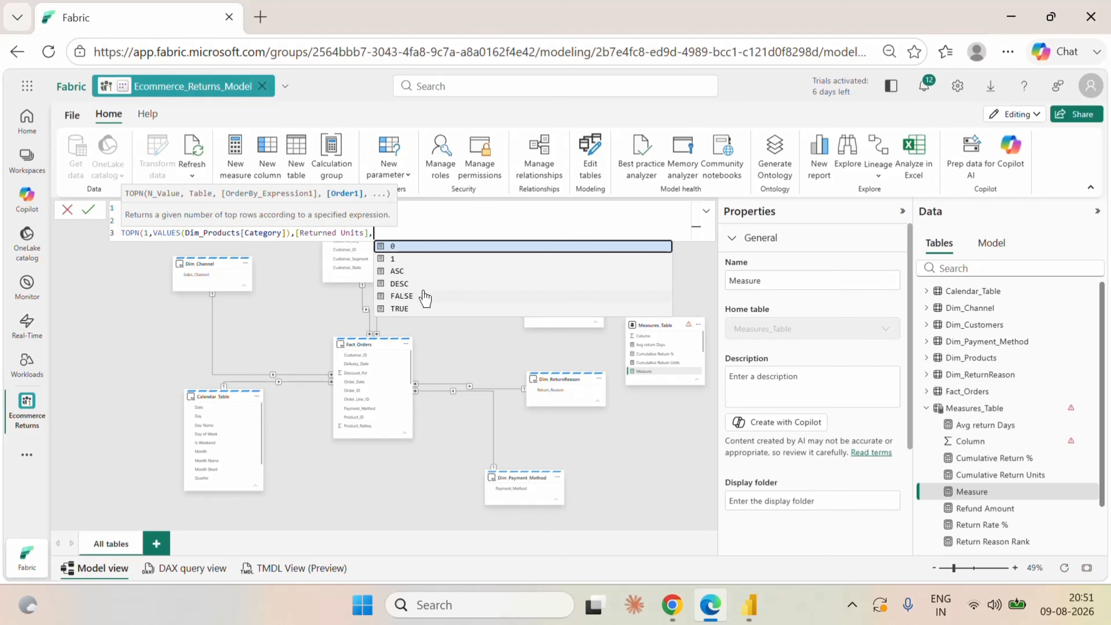
left_click(407, 283)
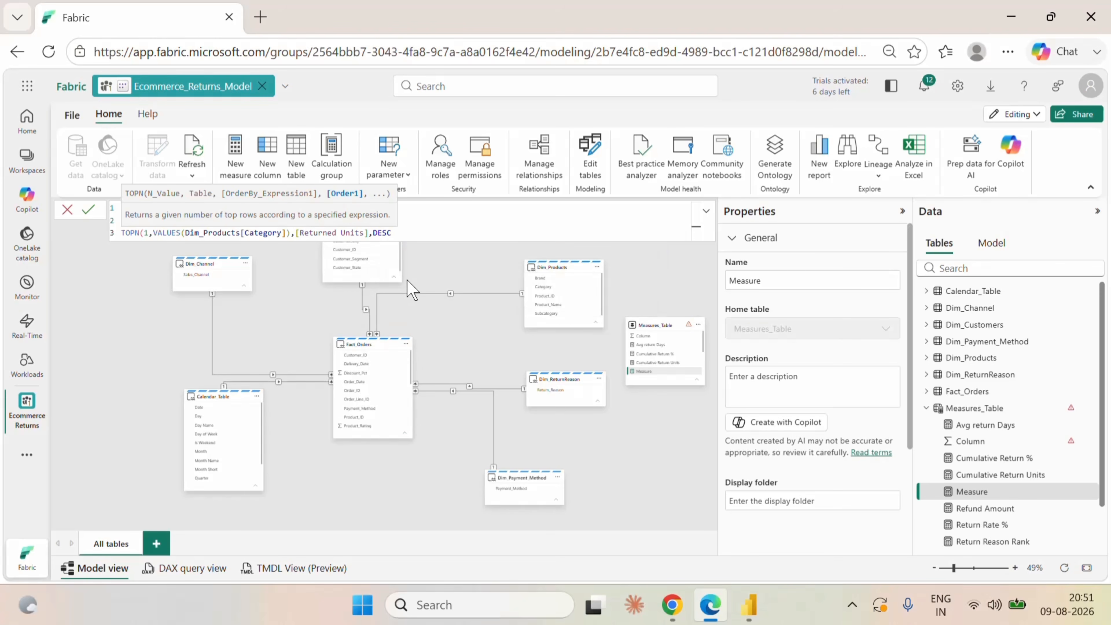
type(")")
key("Return")
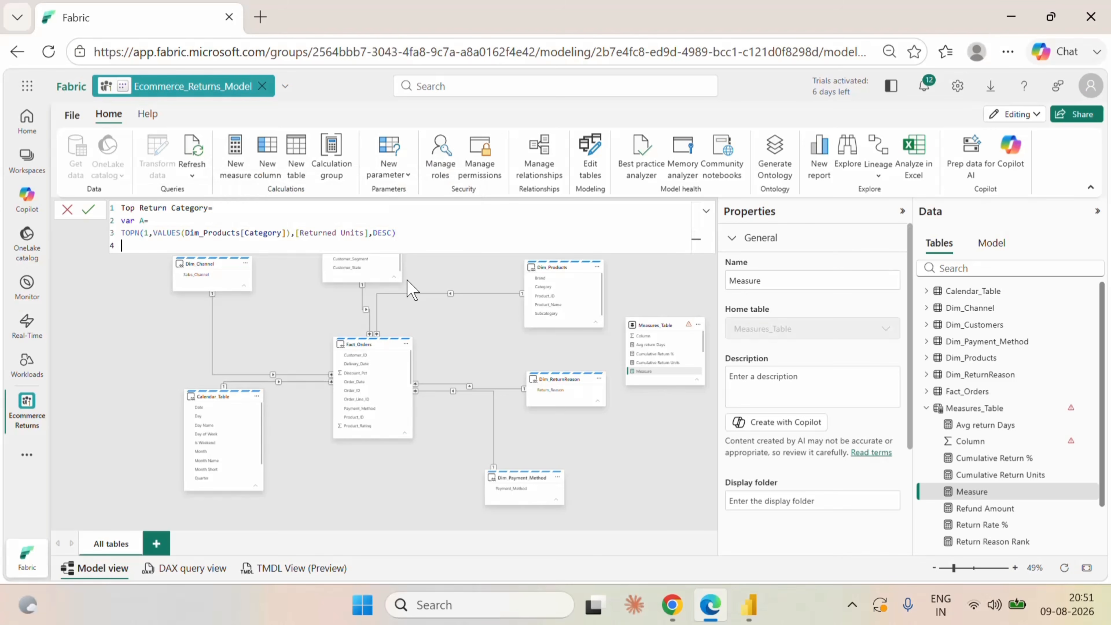
Add a RETURN line to the Top Return Category formula and begin a CONCATENATEX function below it.
type("Ret")
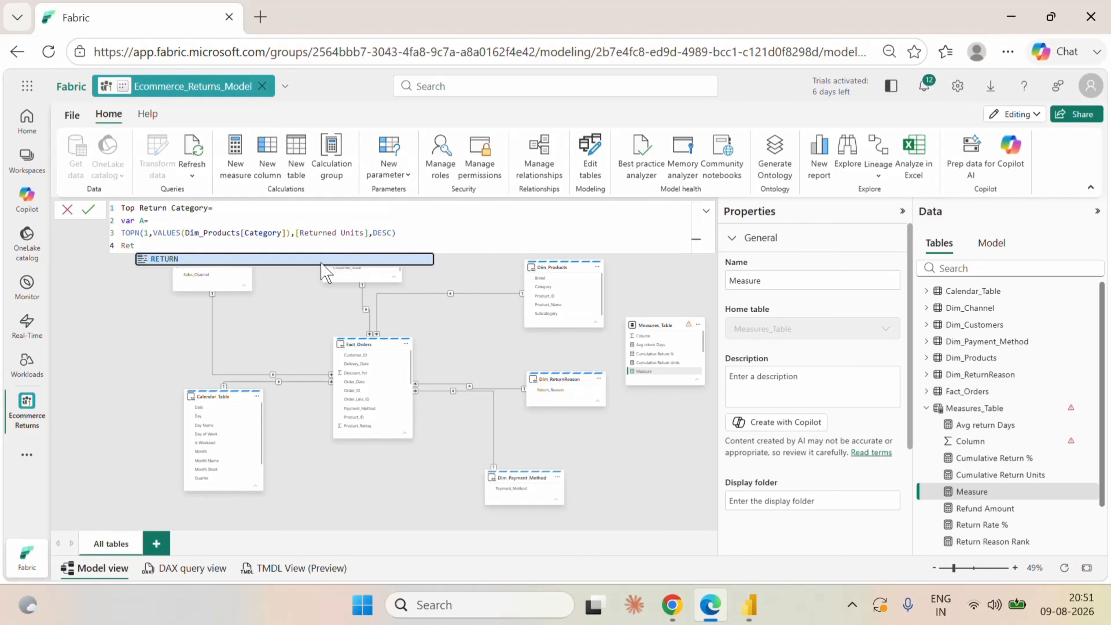
left_click(314, 261)
key("Return")
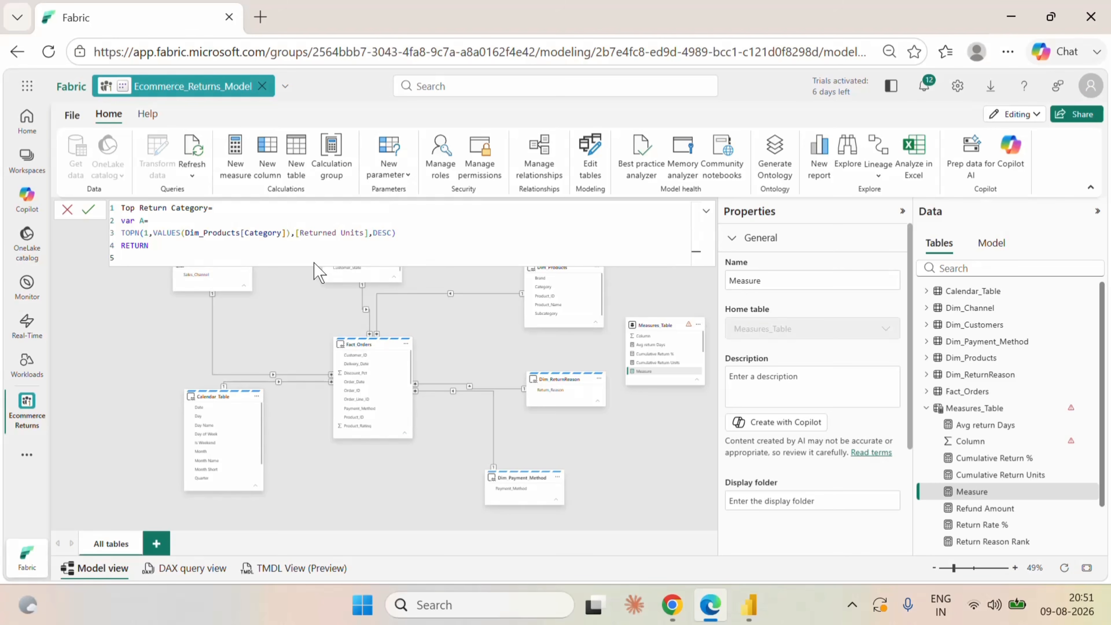
type("c")
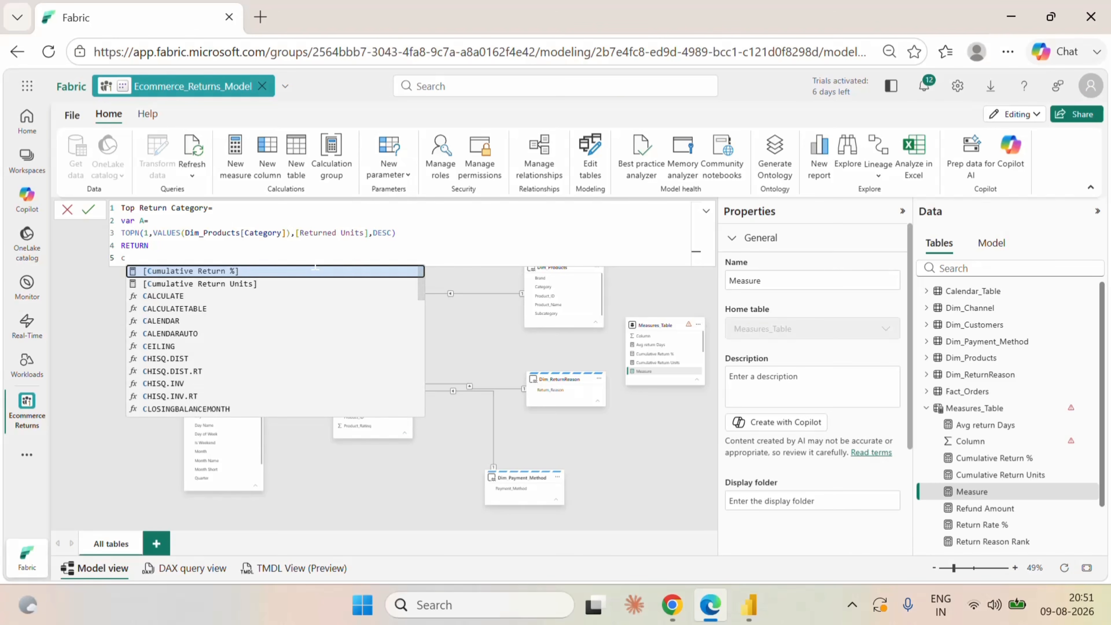
type("oncat")
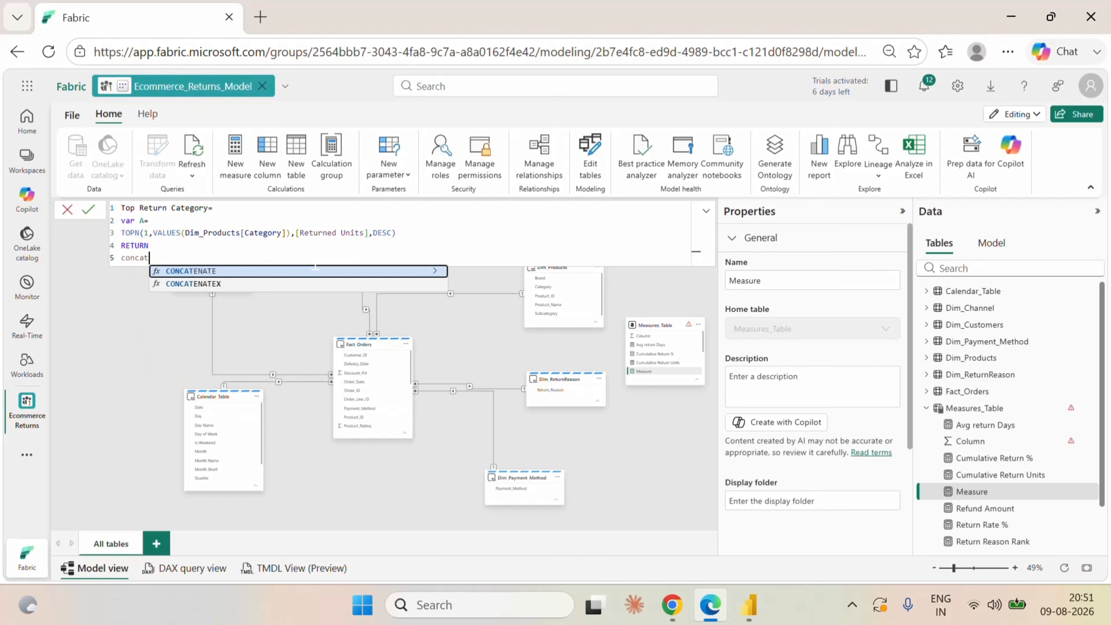
left_click(242, 283)
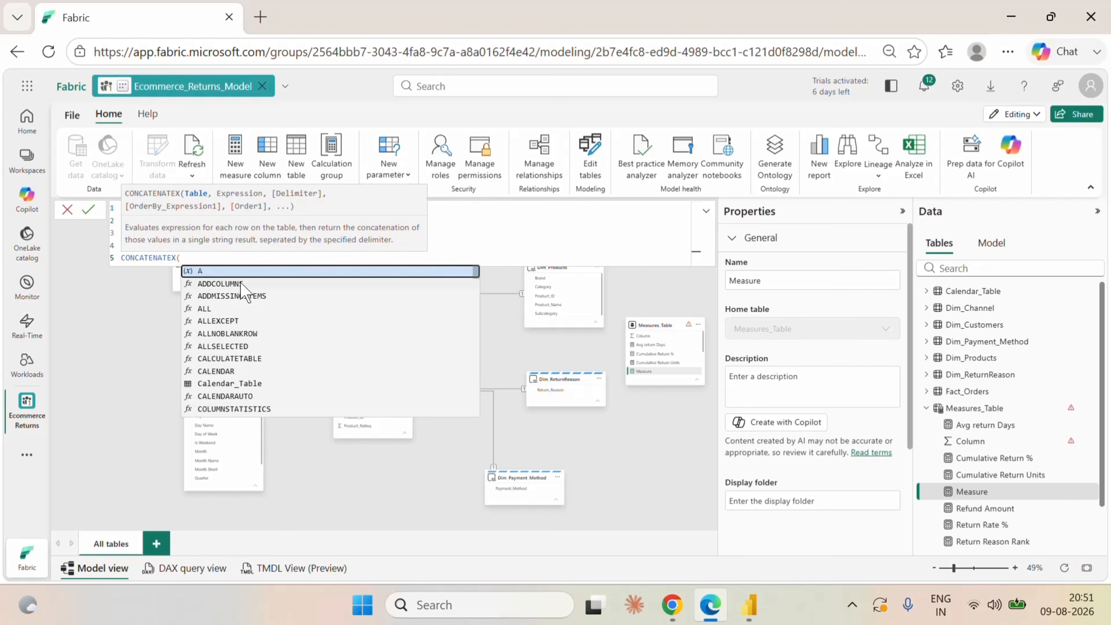
type("(")
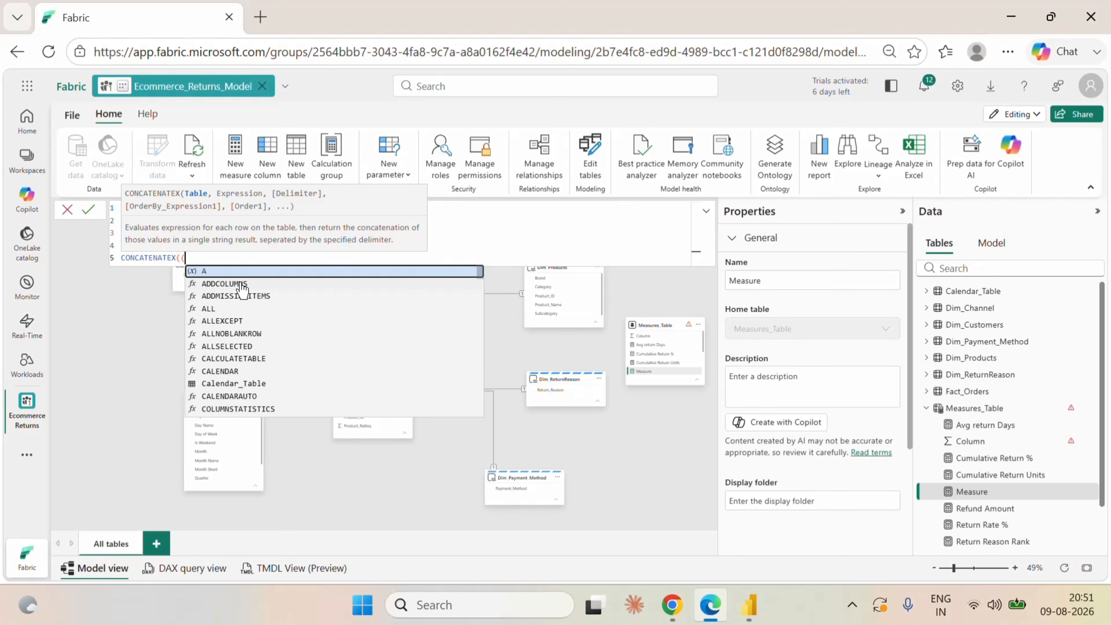
key("BackSpace")
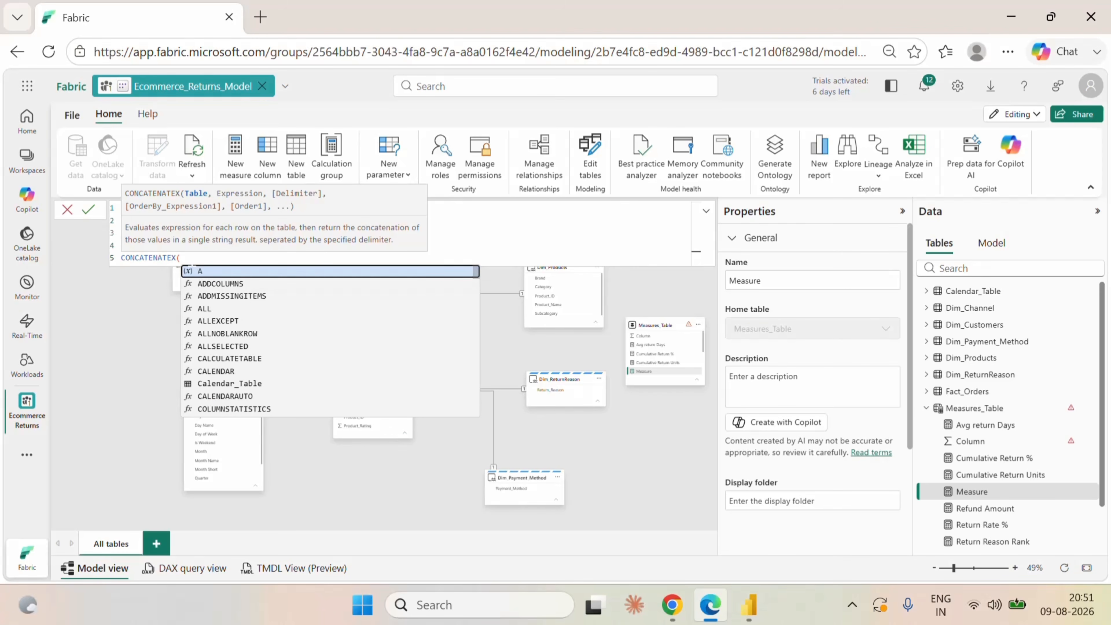
Complete CONCATENATEX with table A, expression Dim_Products[Category] and delimiter ",", and commit the Top Return Category measure.
type("A,")
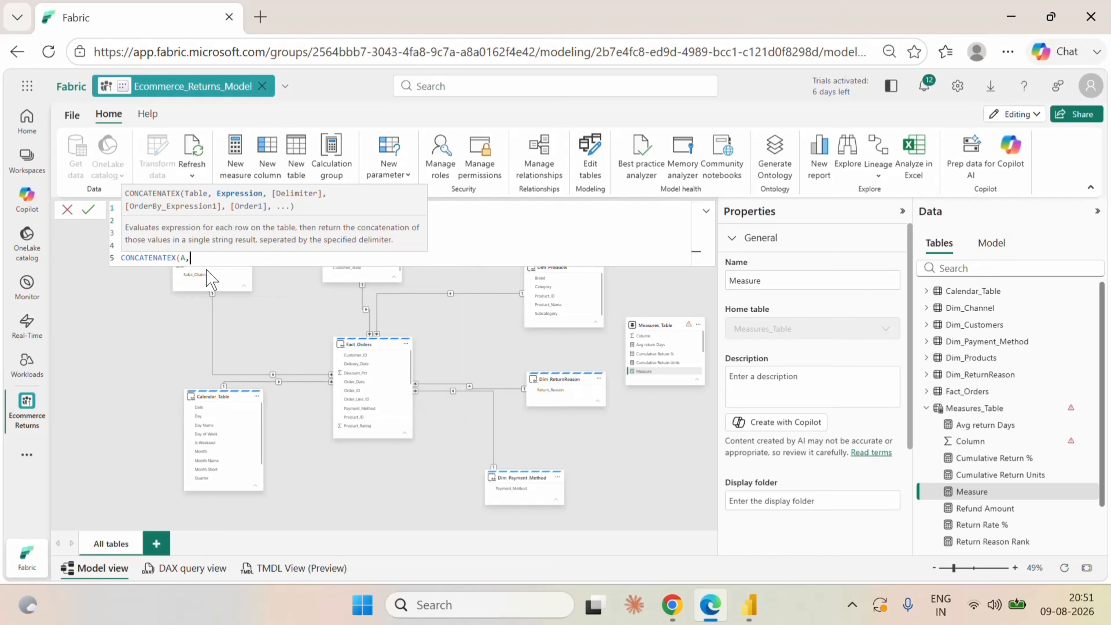
type("cat")
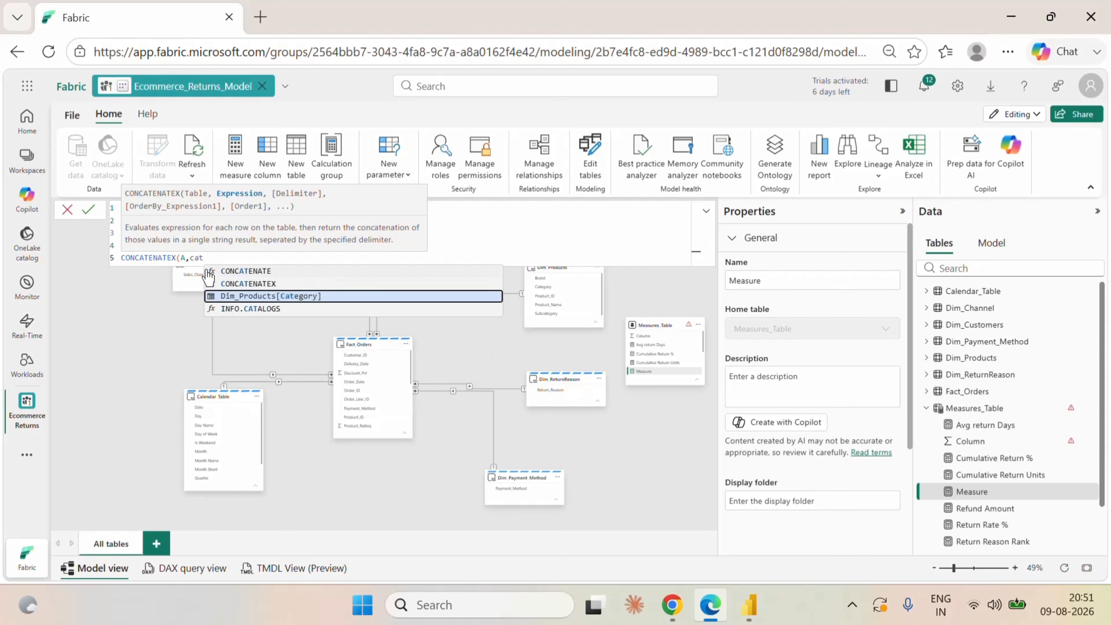
left_click(247, 296)
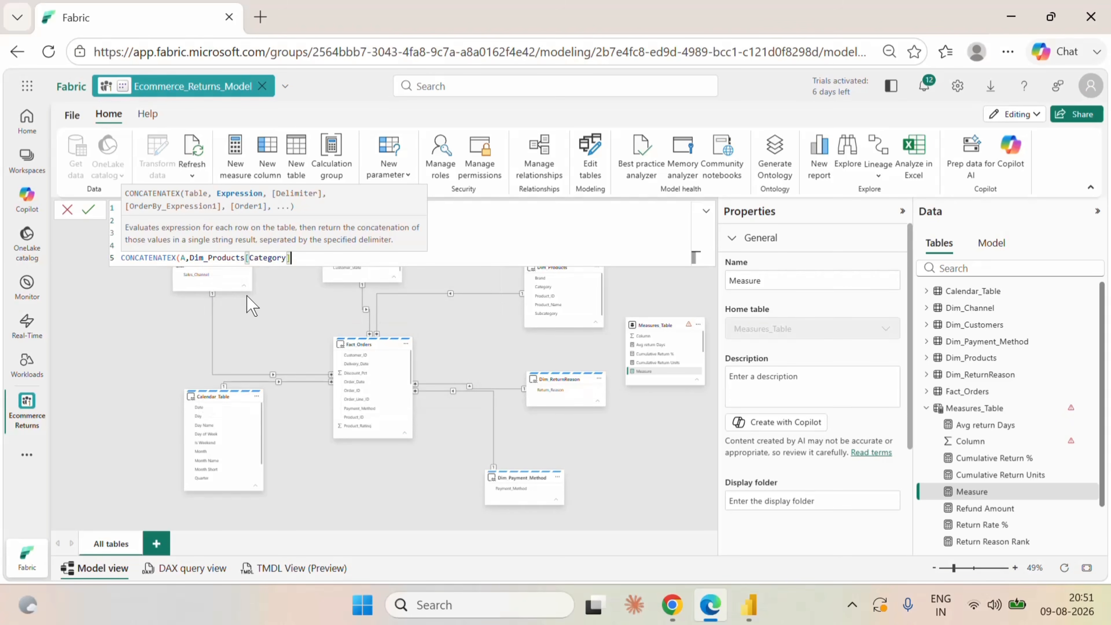
type(",\",\")")
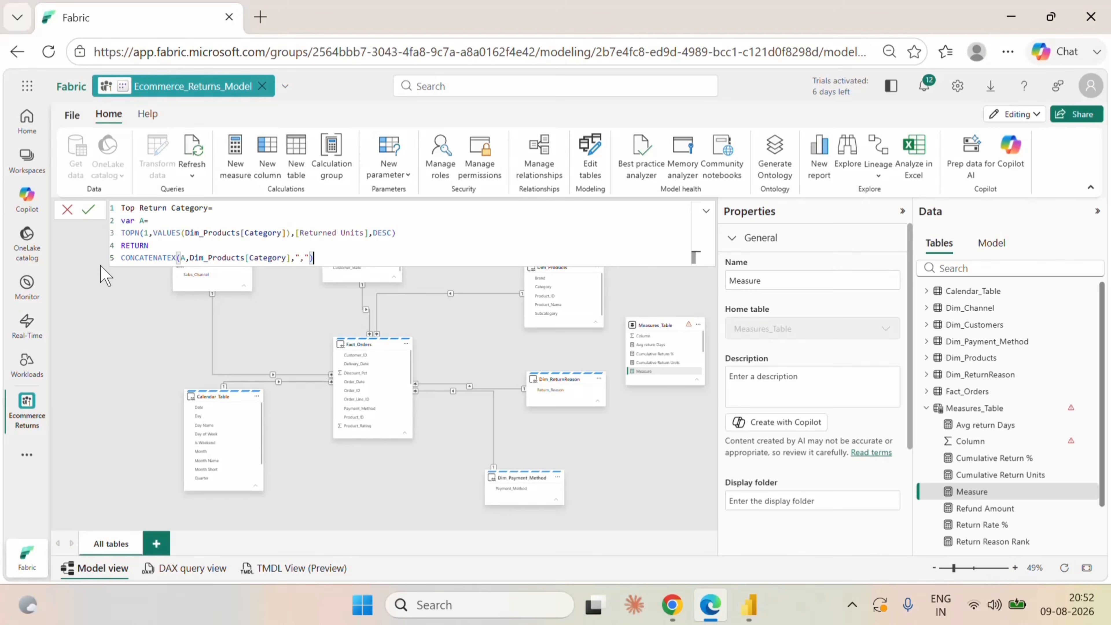
left_click(88, 209)
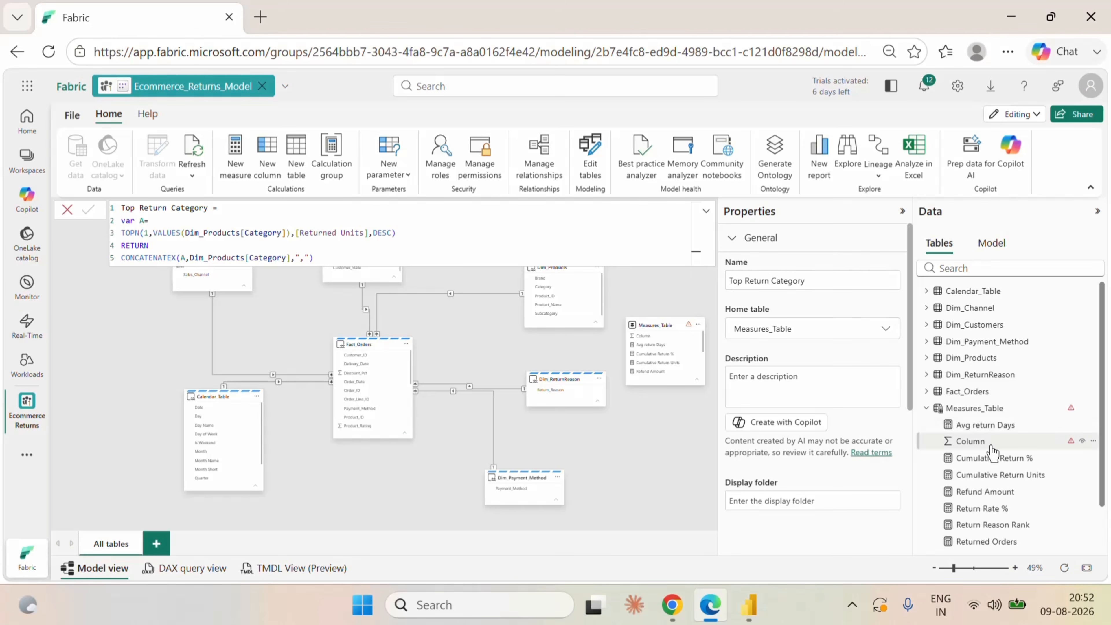
left_click(315, 258)
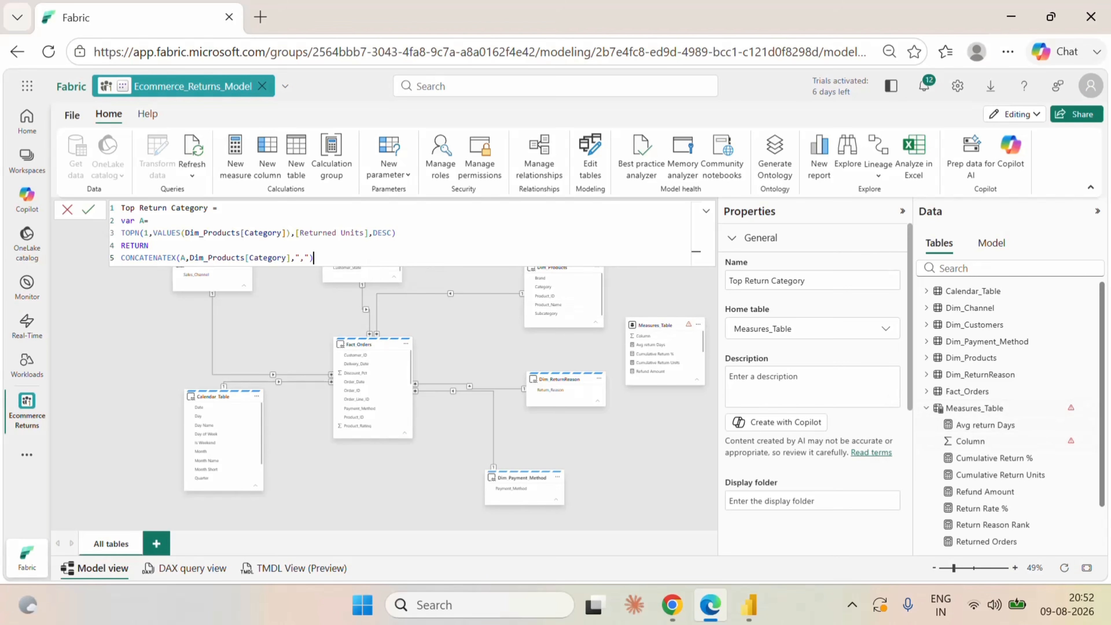
Start another measure in Measures_Table named Top Return Reason.
left_click(1092, 408)
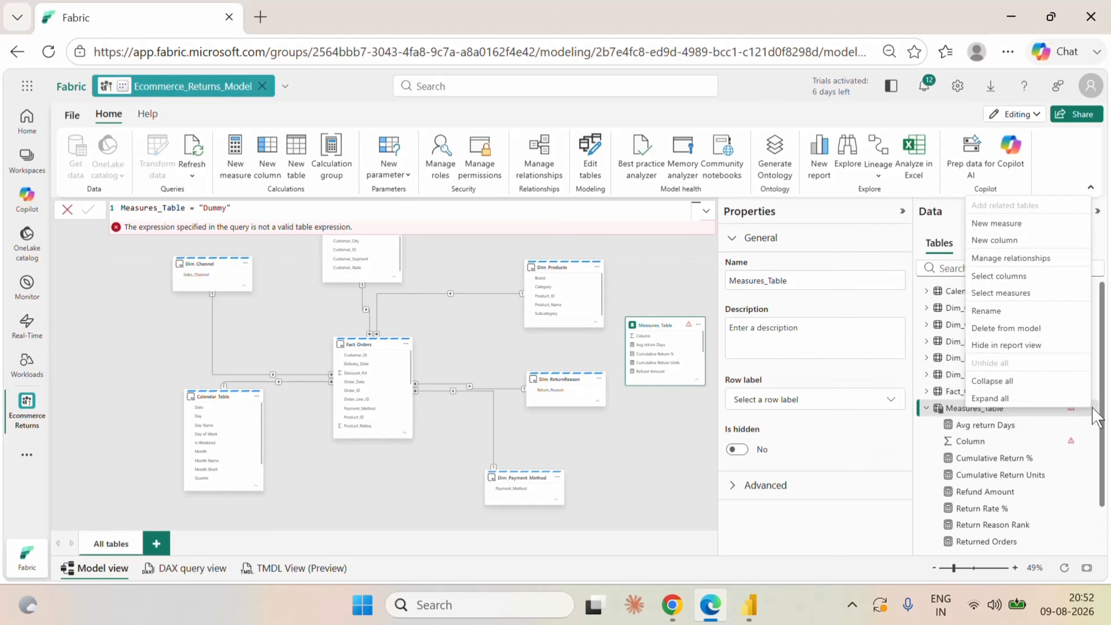
left_click(986, 224)
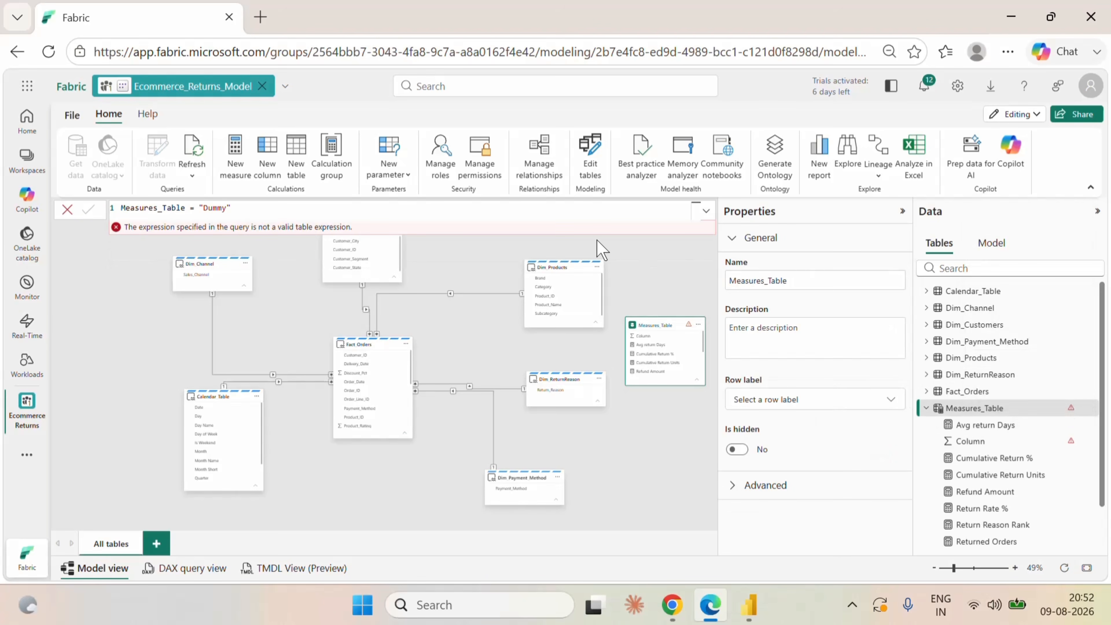
type("Top")
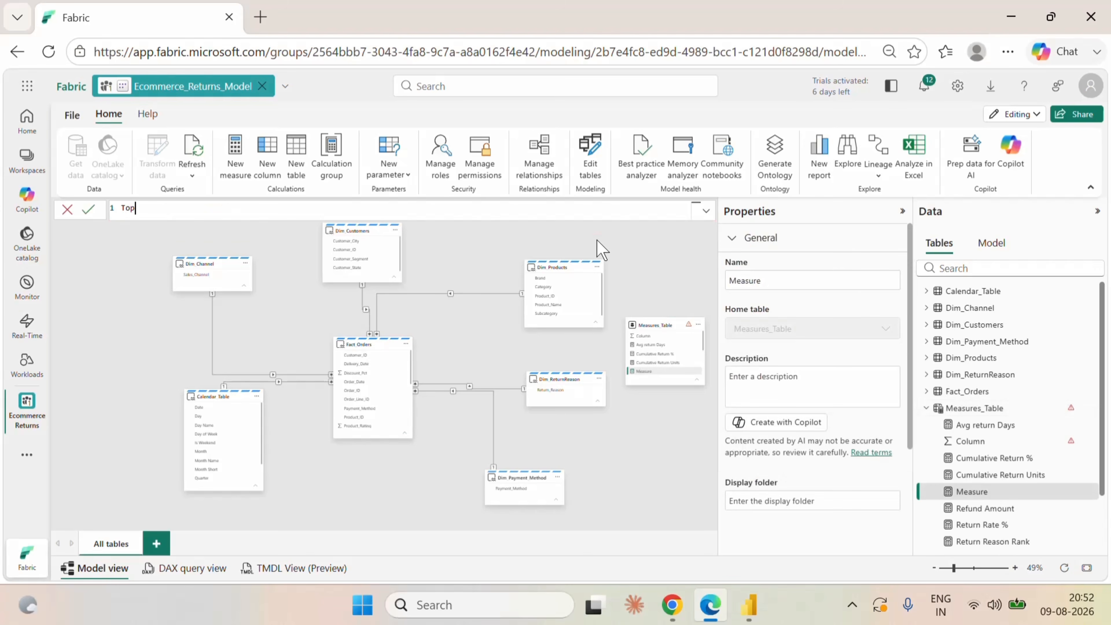
type(" Return Reason=var")
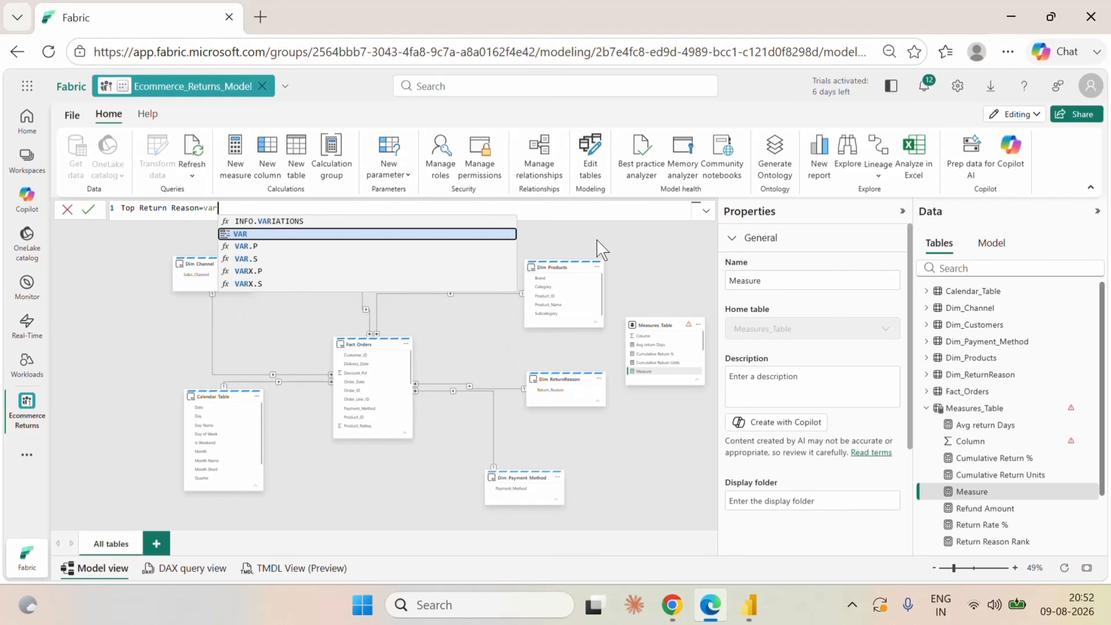
Declare variable A on its own line in the Top Return Reason formula.
left_click(254, 234)
key("shift+Left")
key("shift+Left")
key("shift+Left")
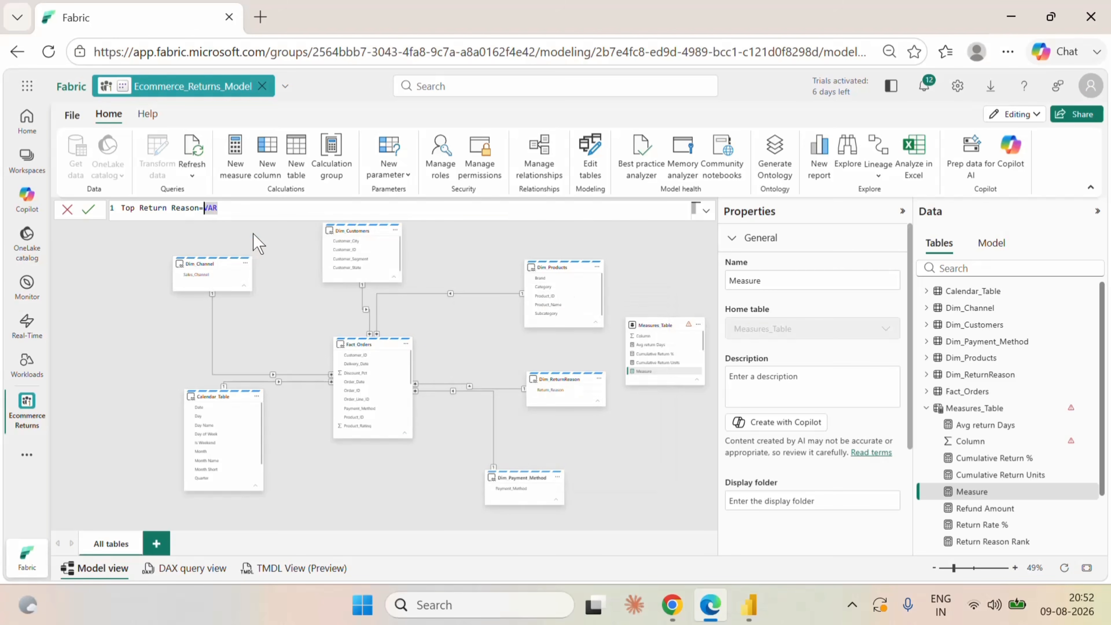
key("shift+Return")
key("Right")
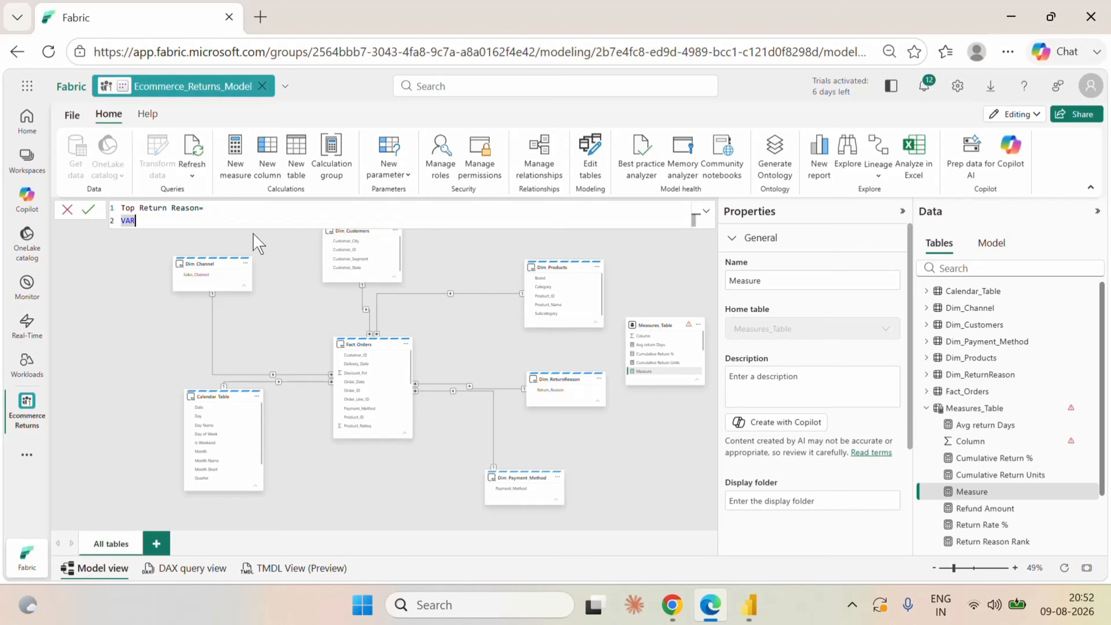
type("A=")
key("shift+Return")
Begin variable A's expression with TOPN(1,VALUES(Dim_ReturnReason[Return_Reason]) on the line below the declaration.
type("to")
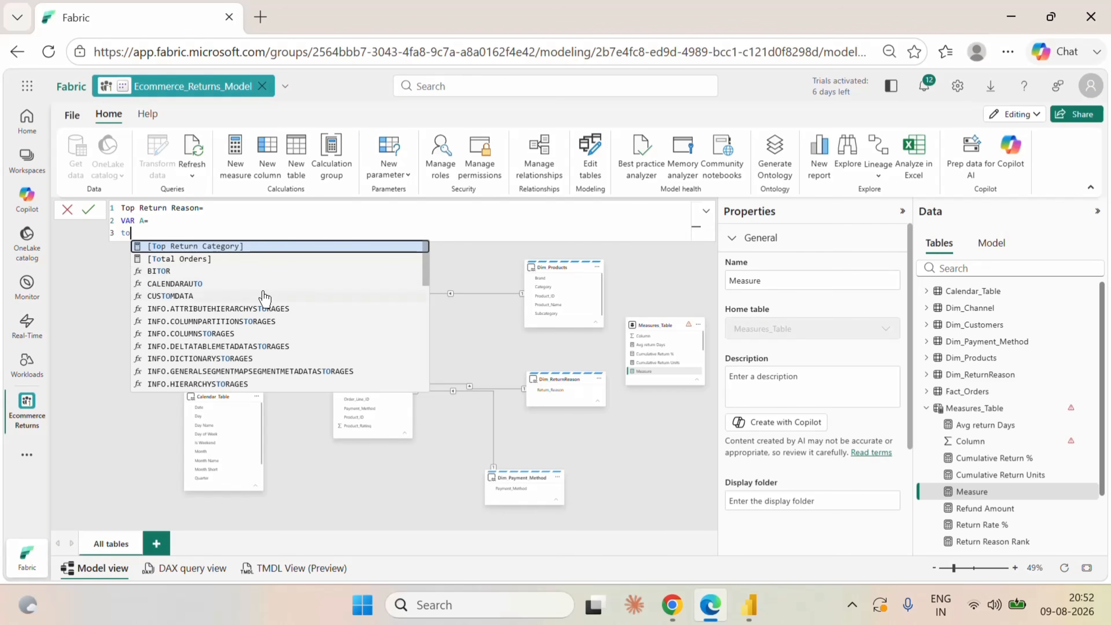
type("p")
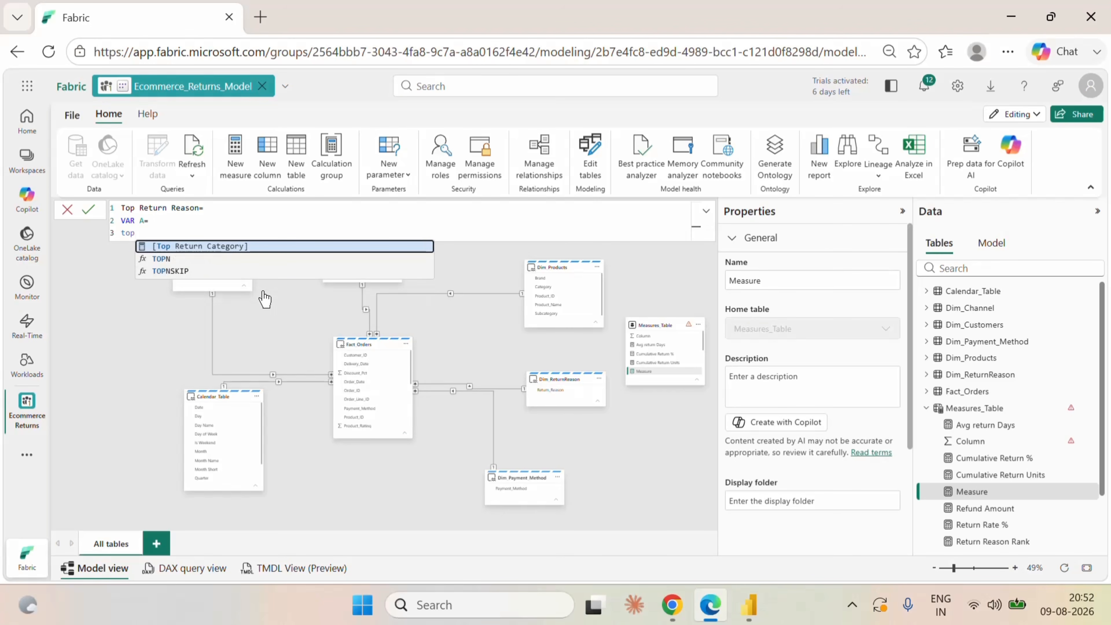
left_click(172, 258)
type("1")
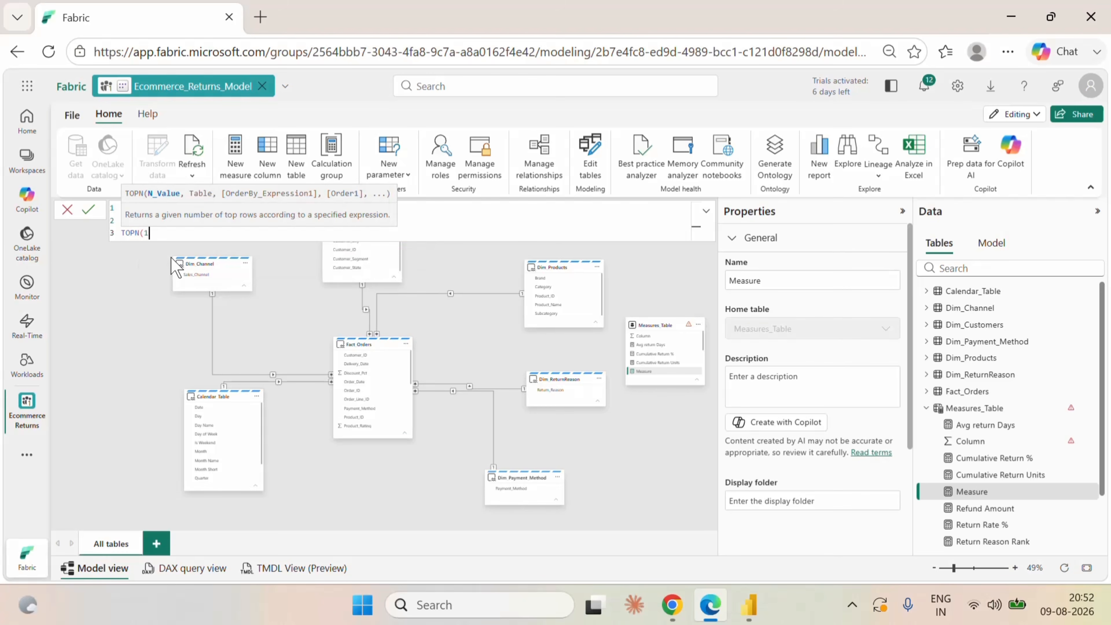
type(",va")
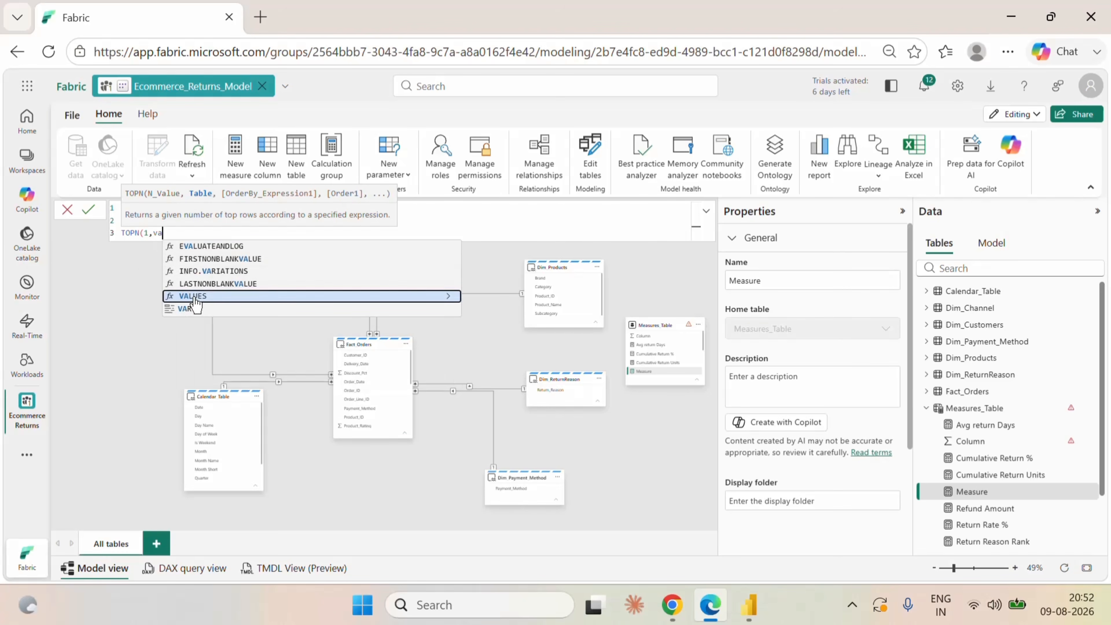
left_click(194, 298)
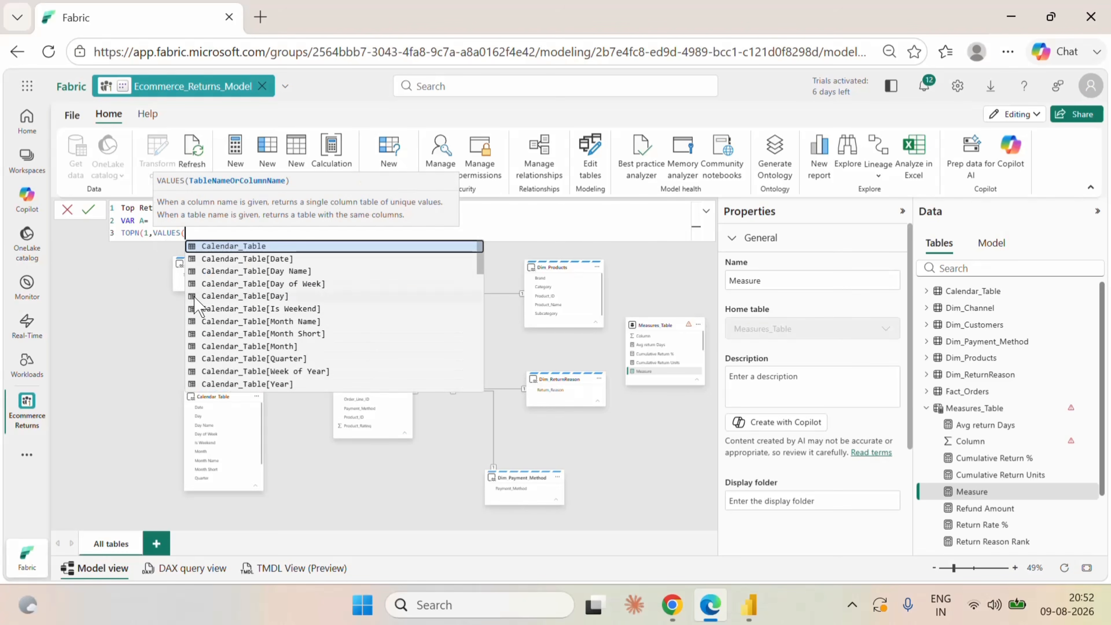
type("ret")
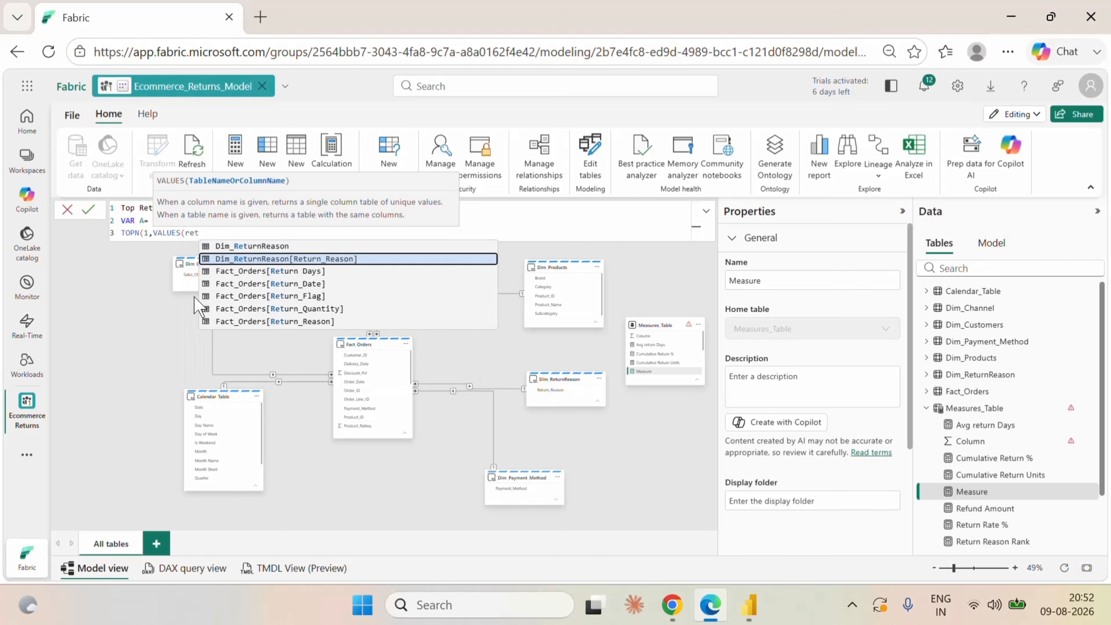
key("Tab")
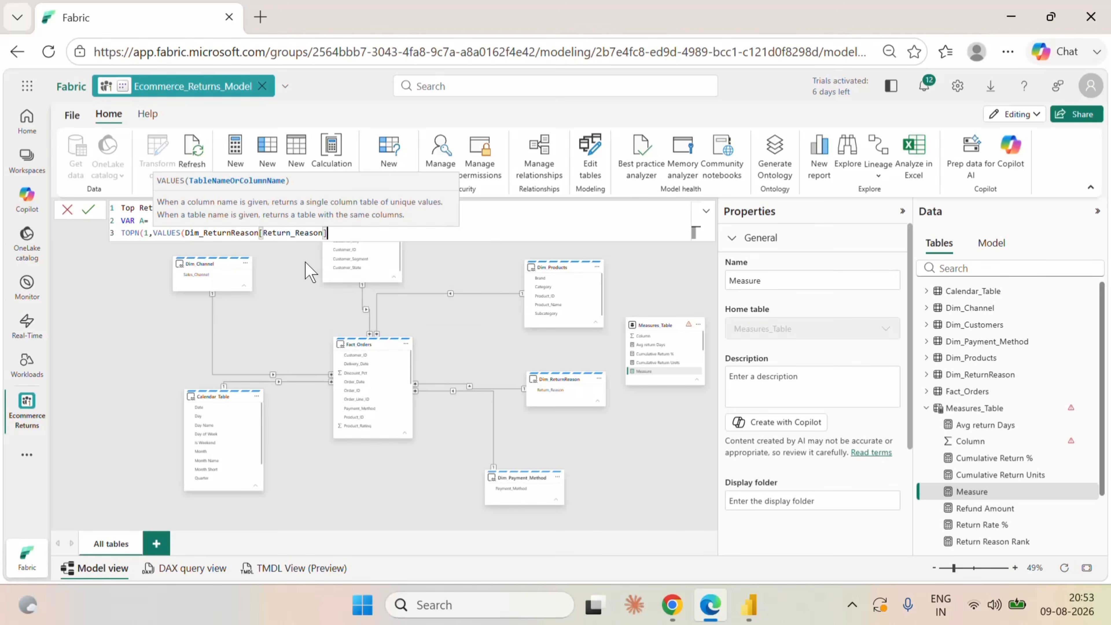
type(")")
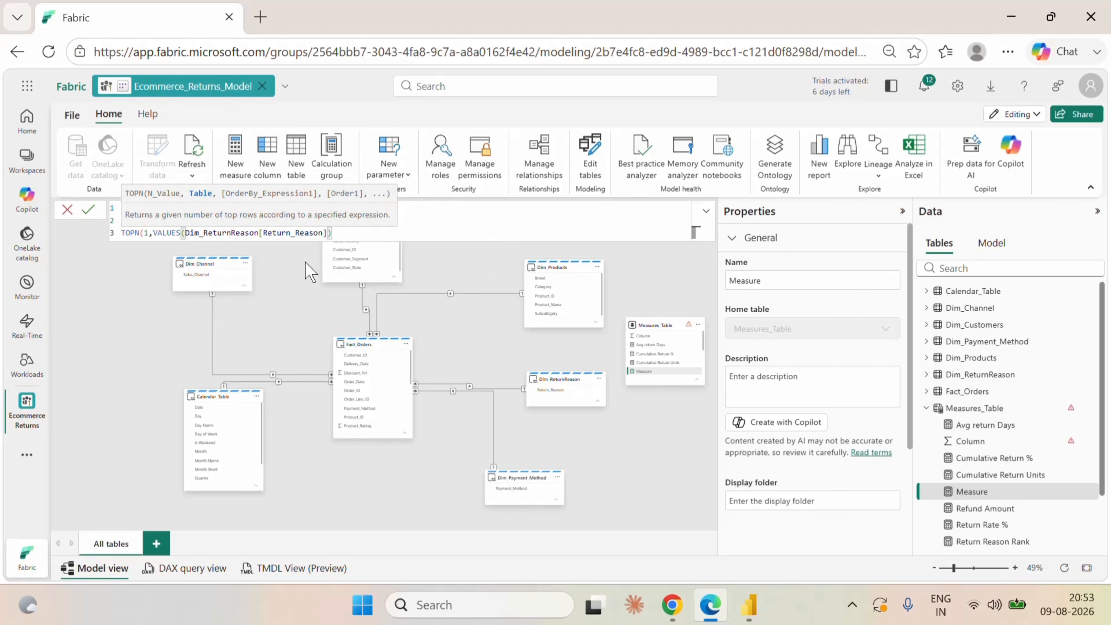
type(",")
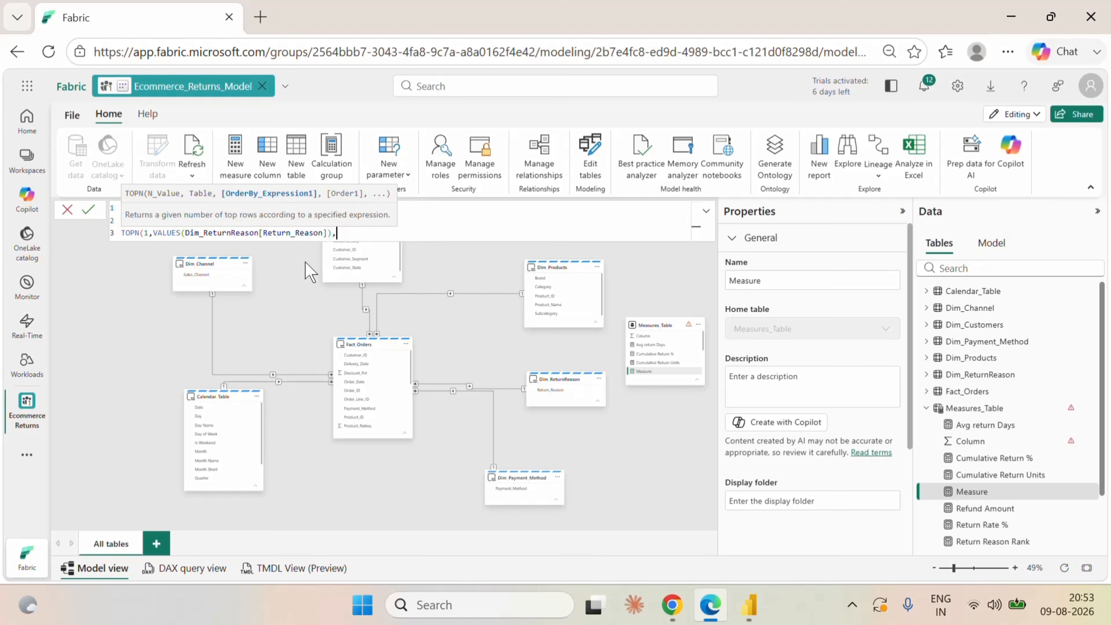
type("ret")
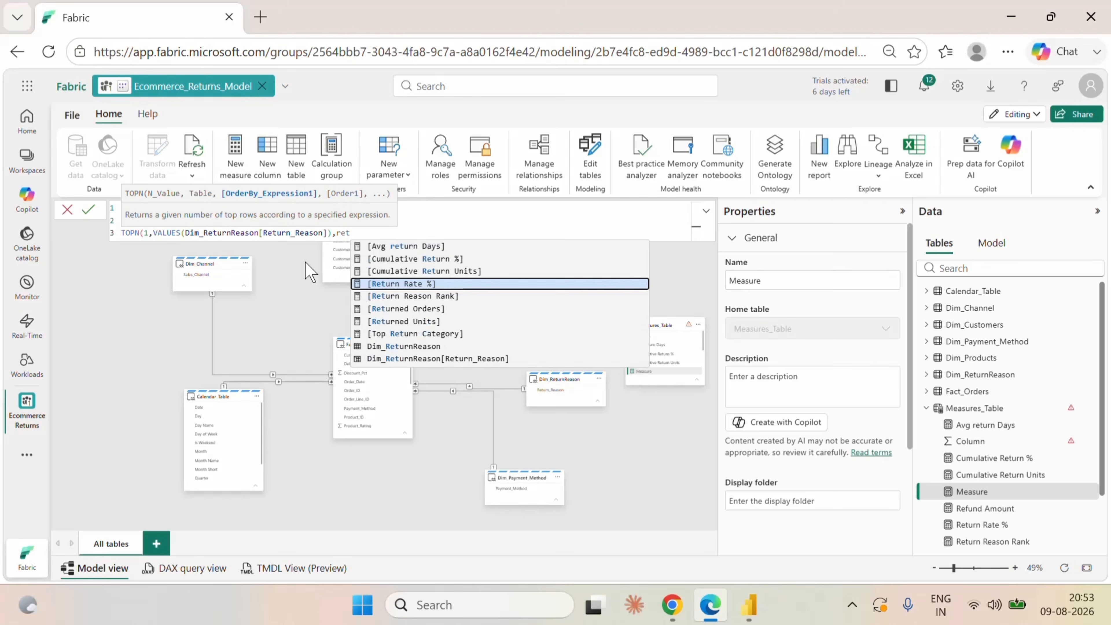
Order the TOPN rows by [Returned Units] with DESC.
left_click(396, 321)
type(",")
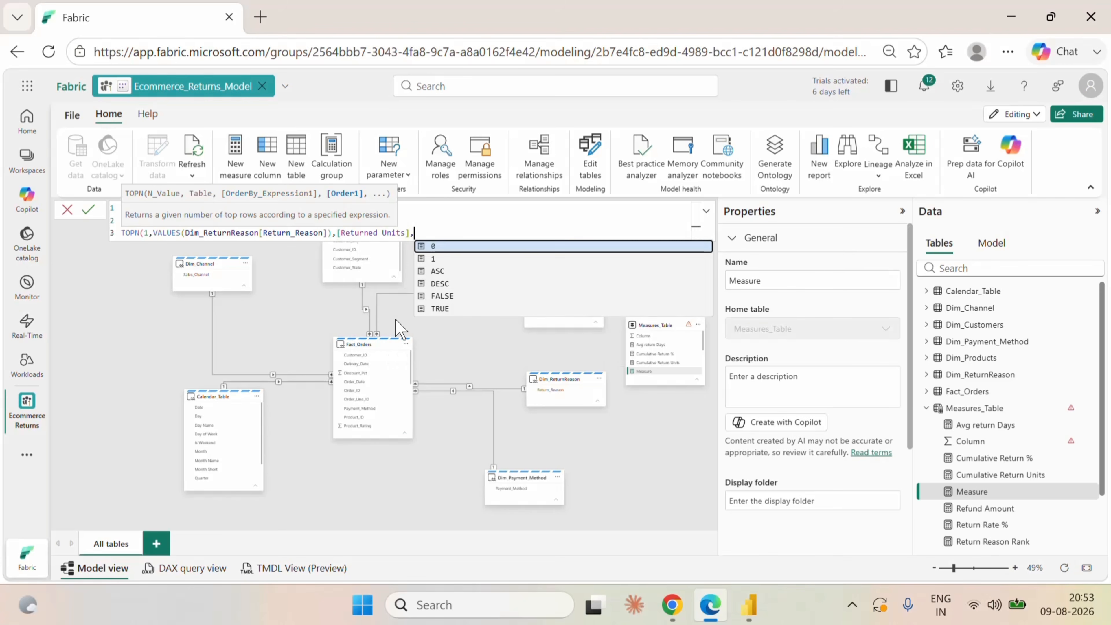
type("des")
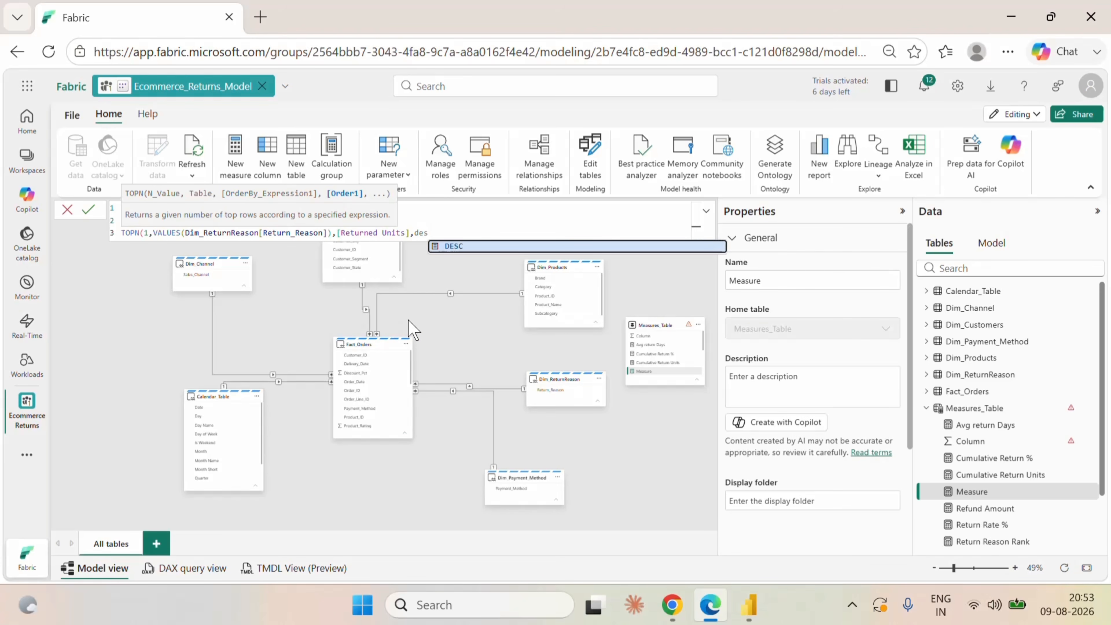
left_click(474, 246)
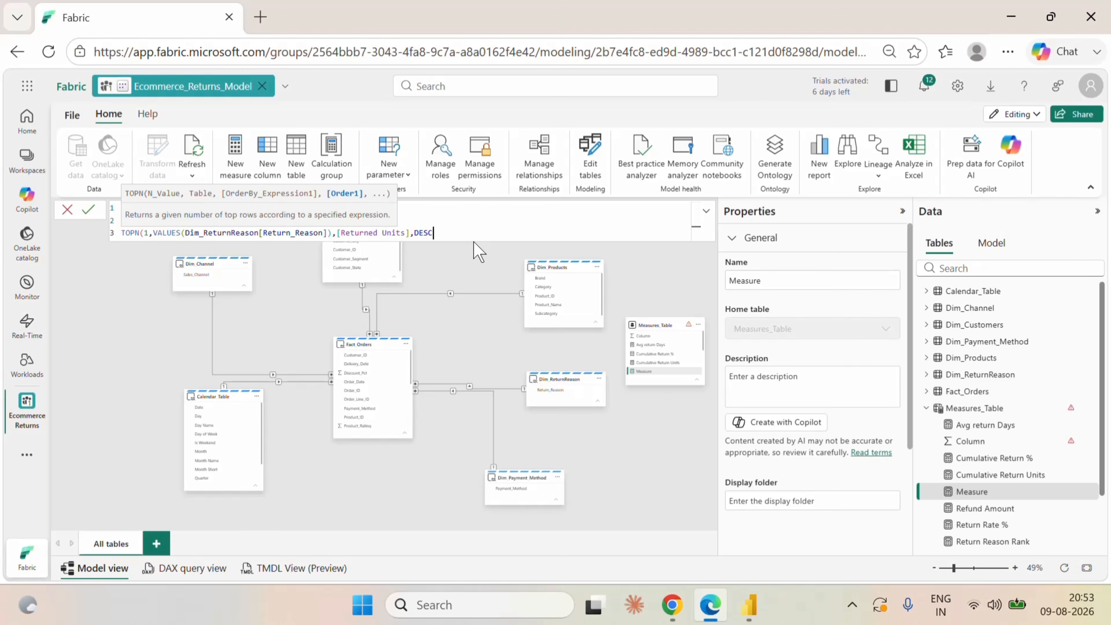
Add Dim_ReturnReason[Return_Reason] with ASC as the second ordering expression in TOPN.
type(",")
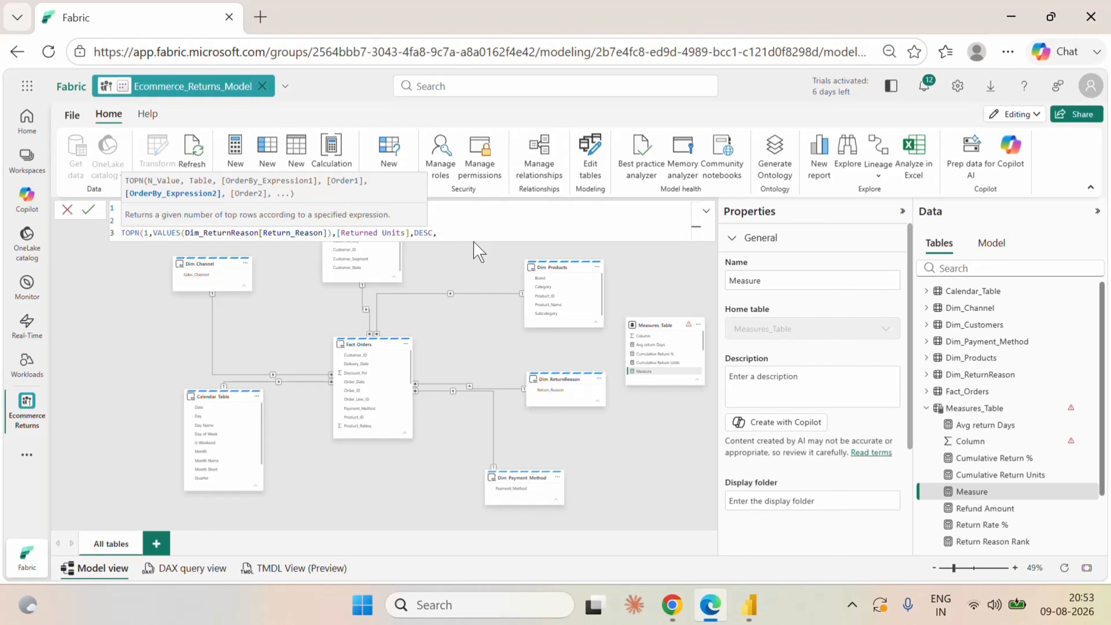
type("ret")
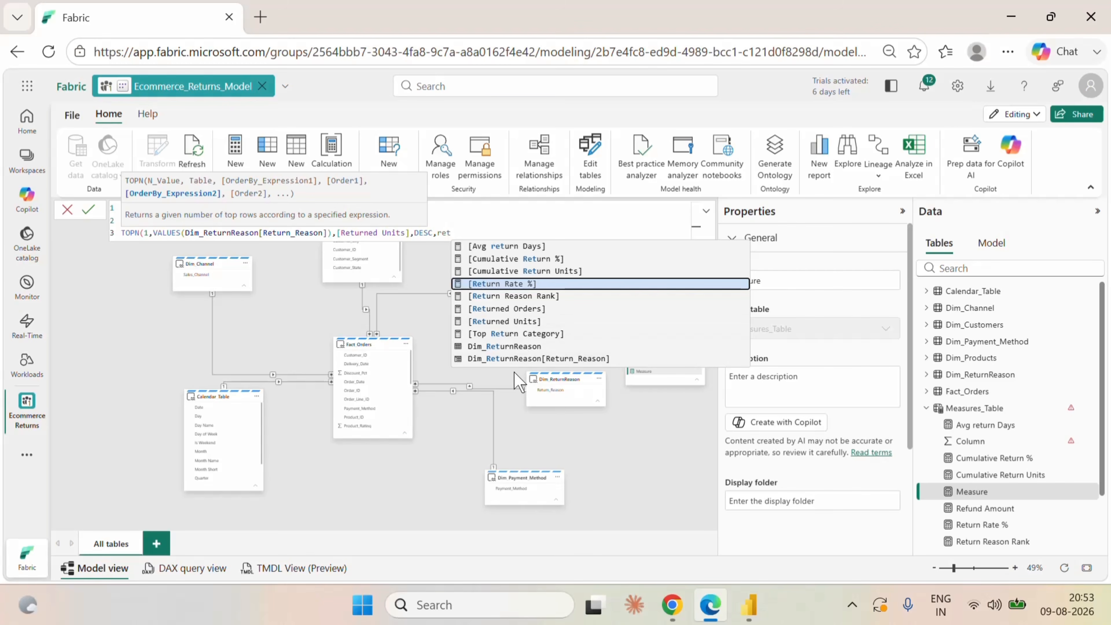
left_click(533, 360)
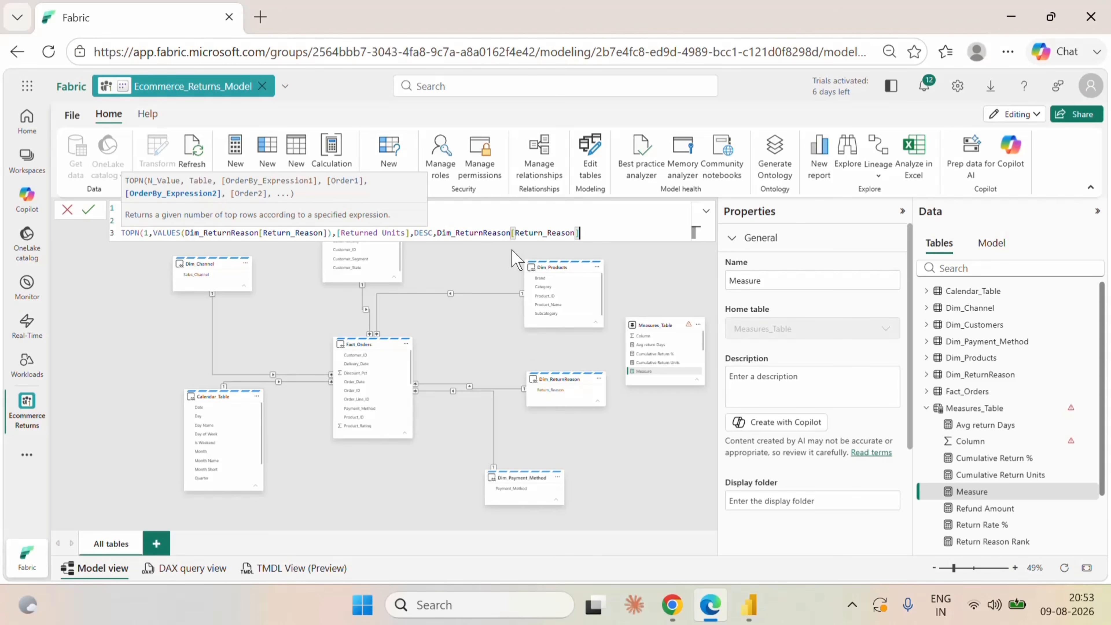
type(",")
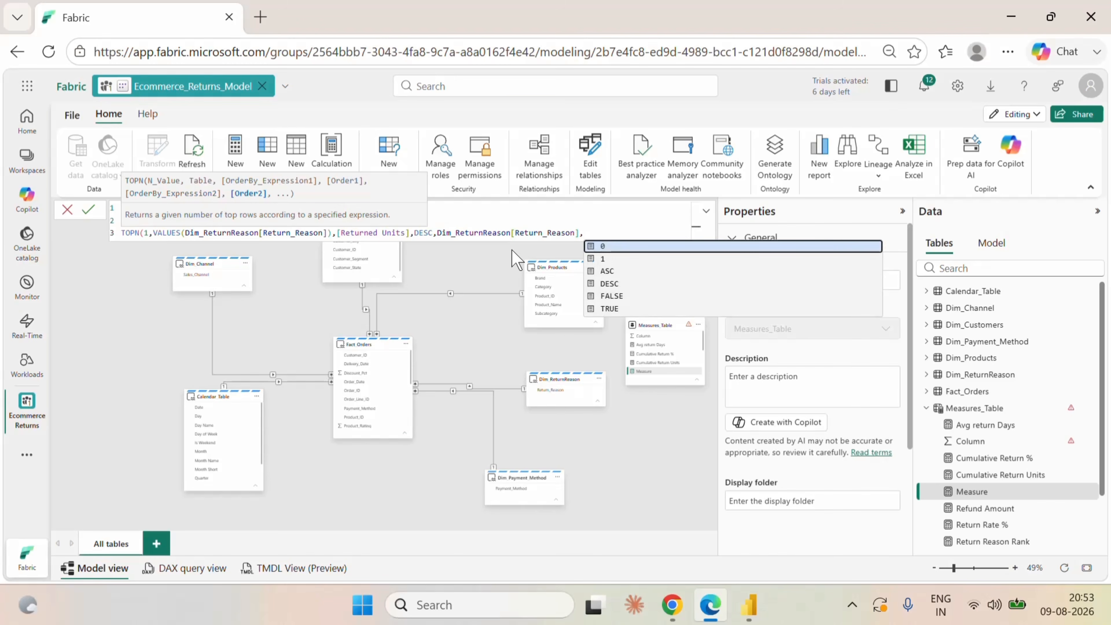
left_click(605, 272)
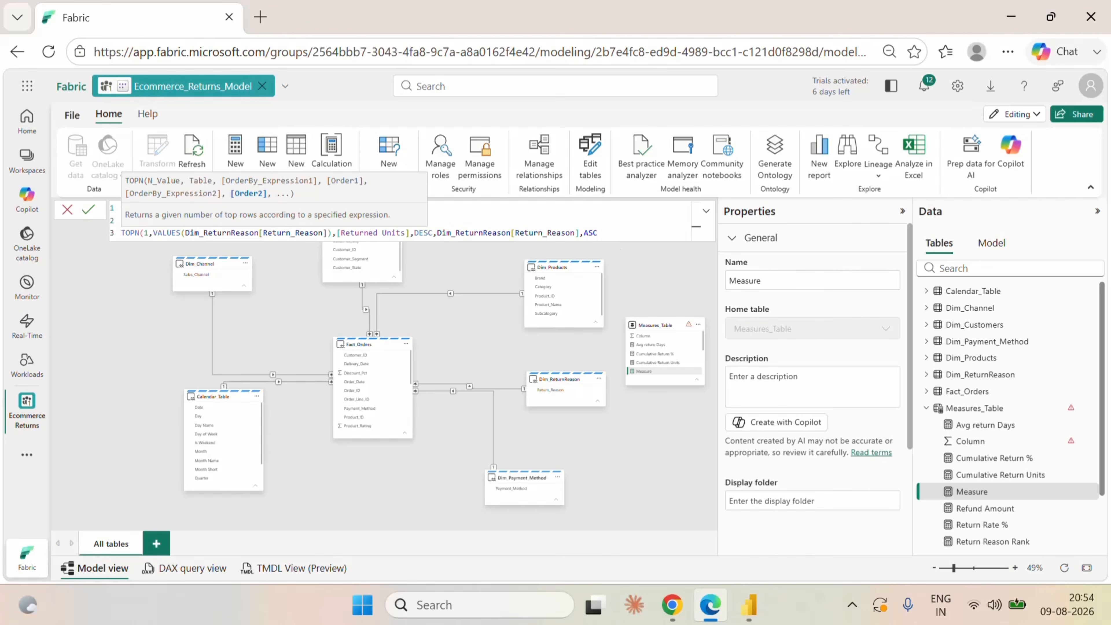
Close the TOPN expression for variable A and add a RETURN line below it.
left_click(617, 221)
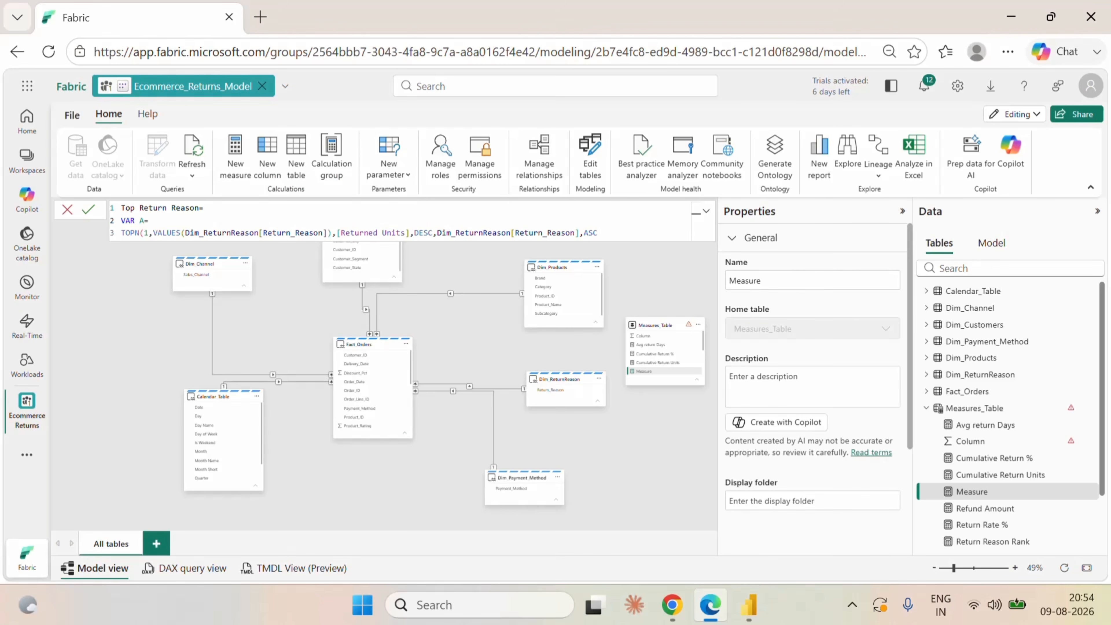
type(")")
key("BackSpace")
left_click(599, 233)
type(")")
key("shift+Return")
type("Re")
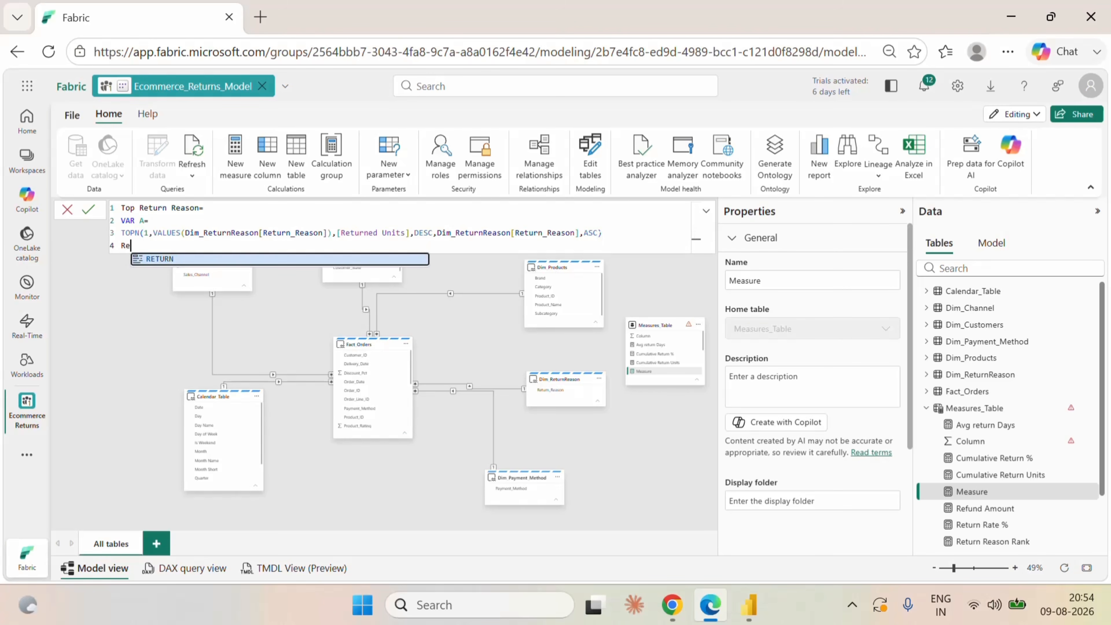
left_click(213, 259)
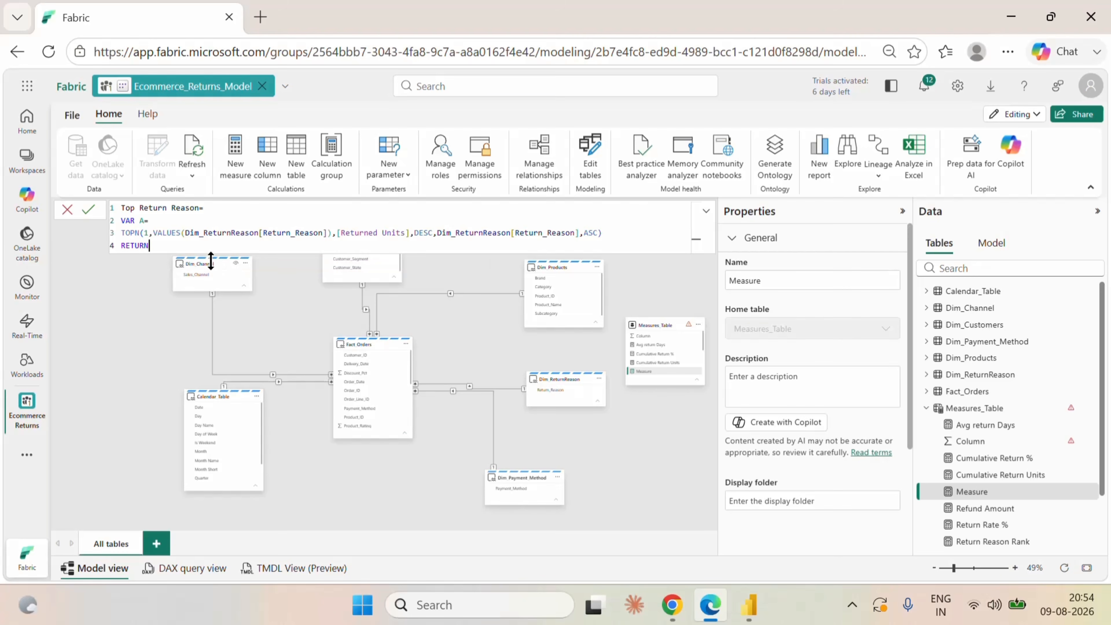
key("shift+Return")
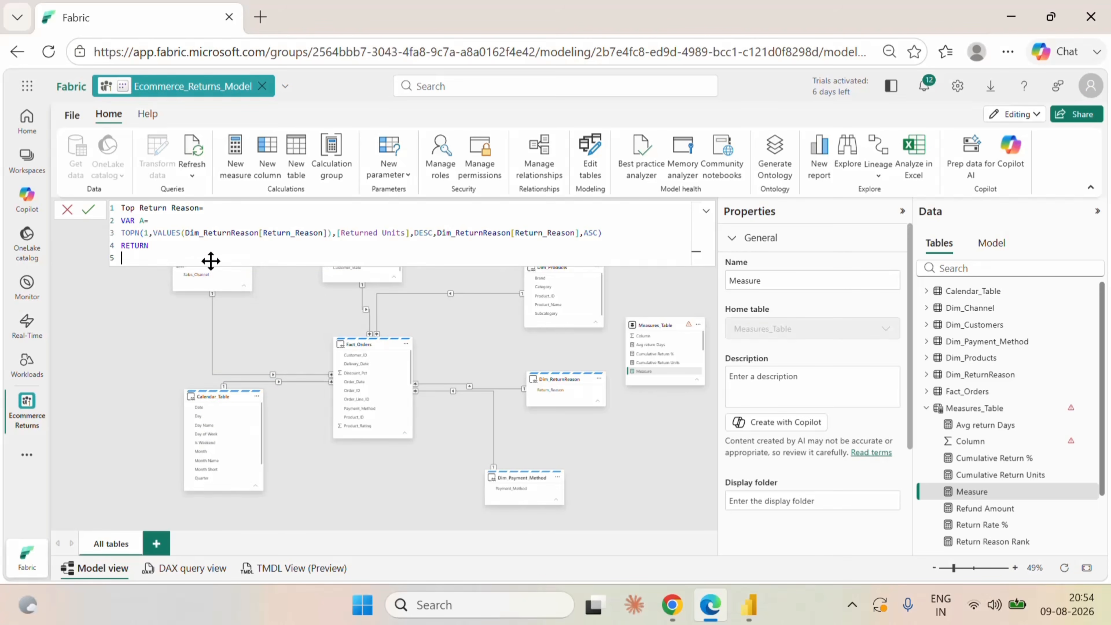
Begin the returned expression below RETURN with CONCATENATEX, using variable A as its table.
type("con")
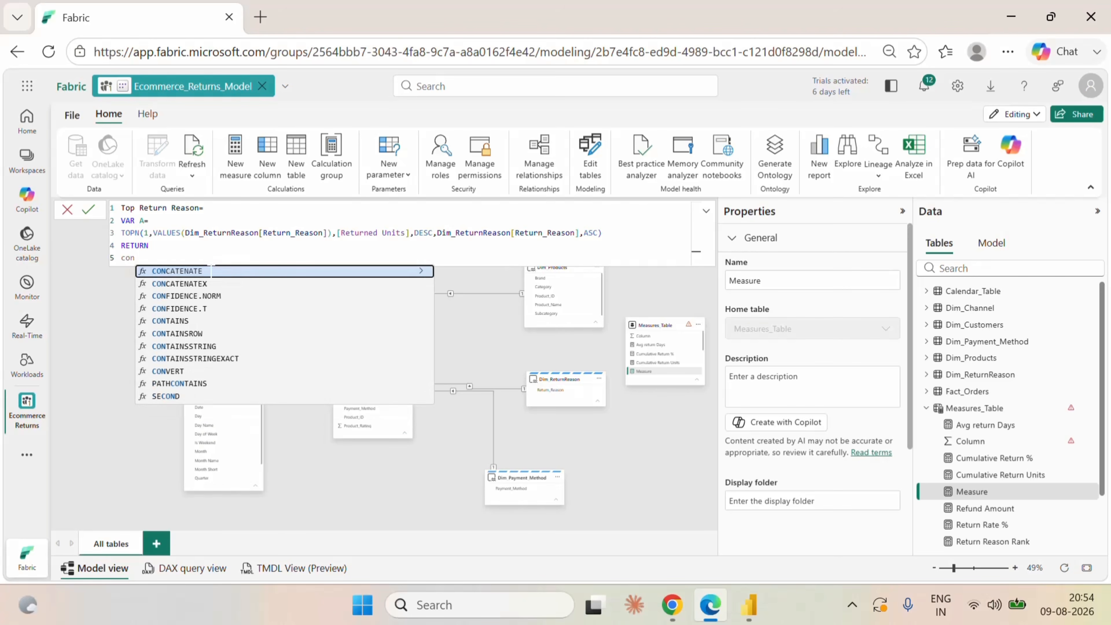
left_click(183, 284)
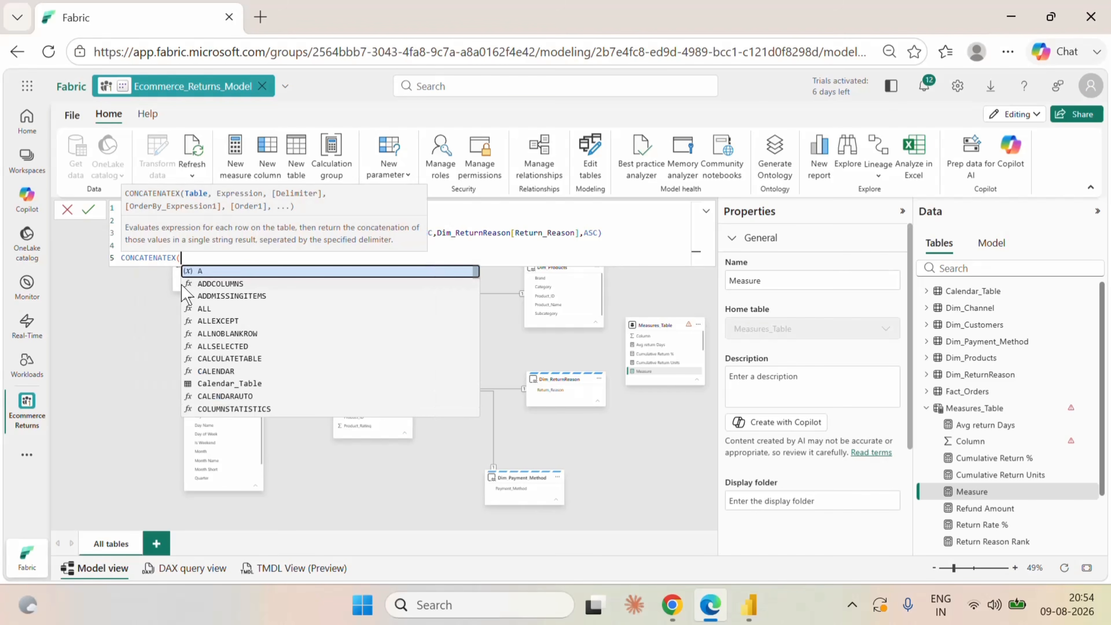
type("a")
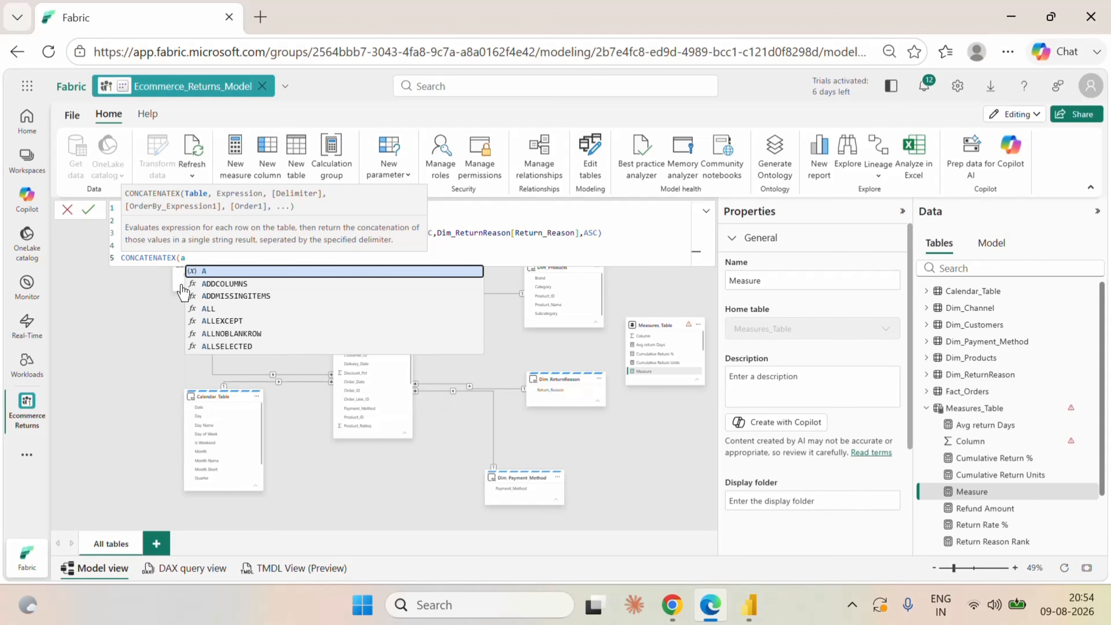
left_click(217, 272)
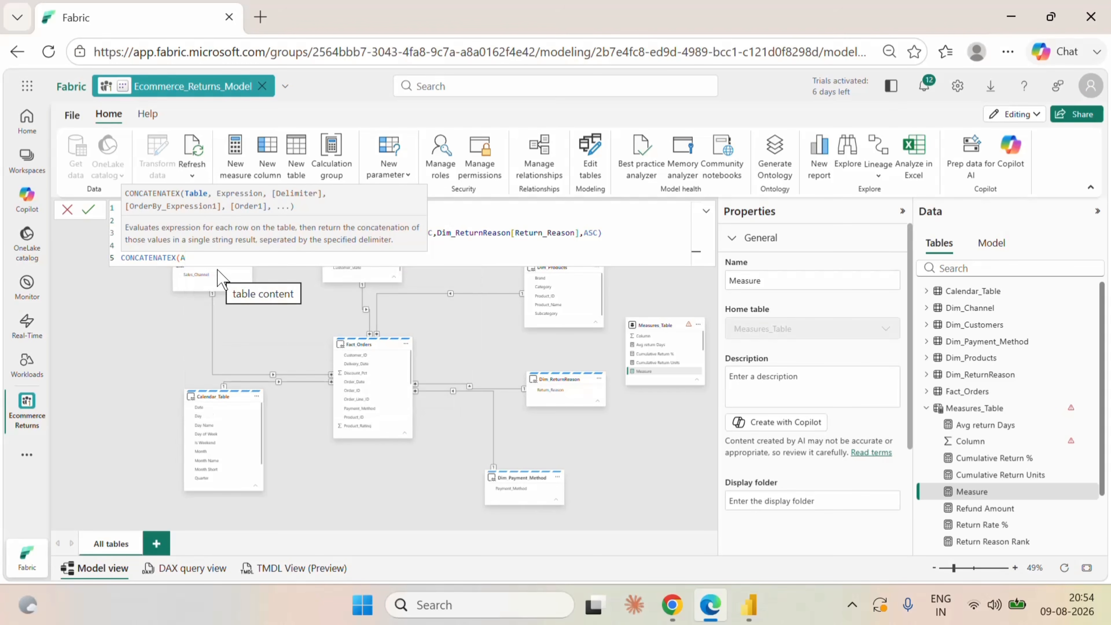
type(",")
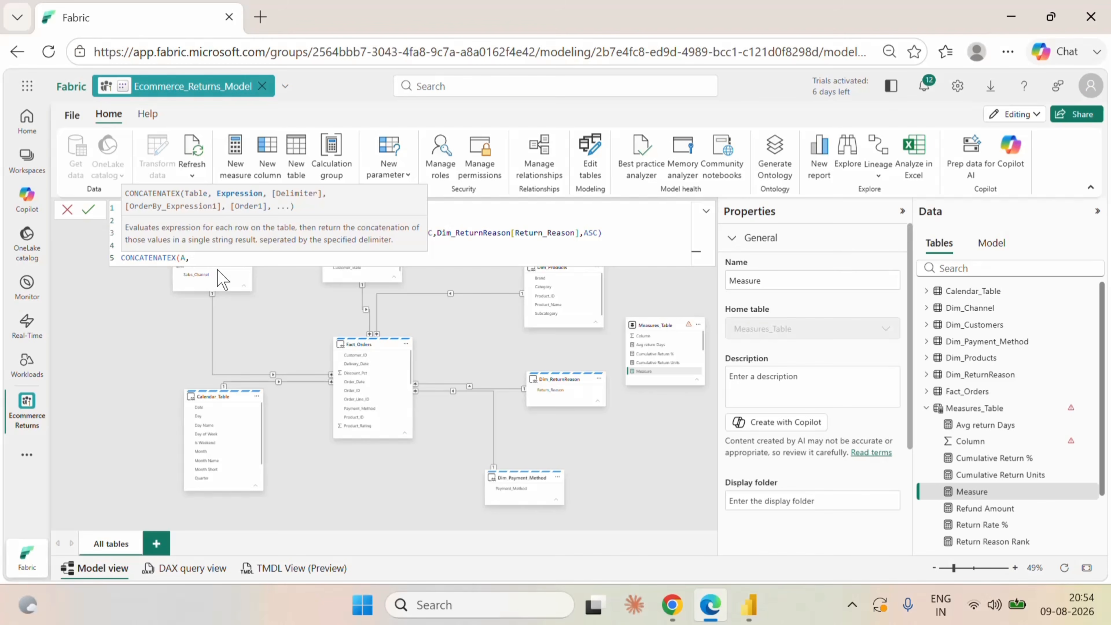
type("ret")
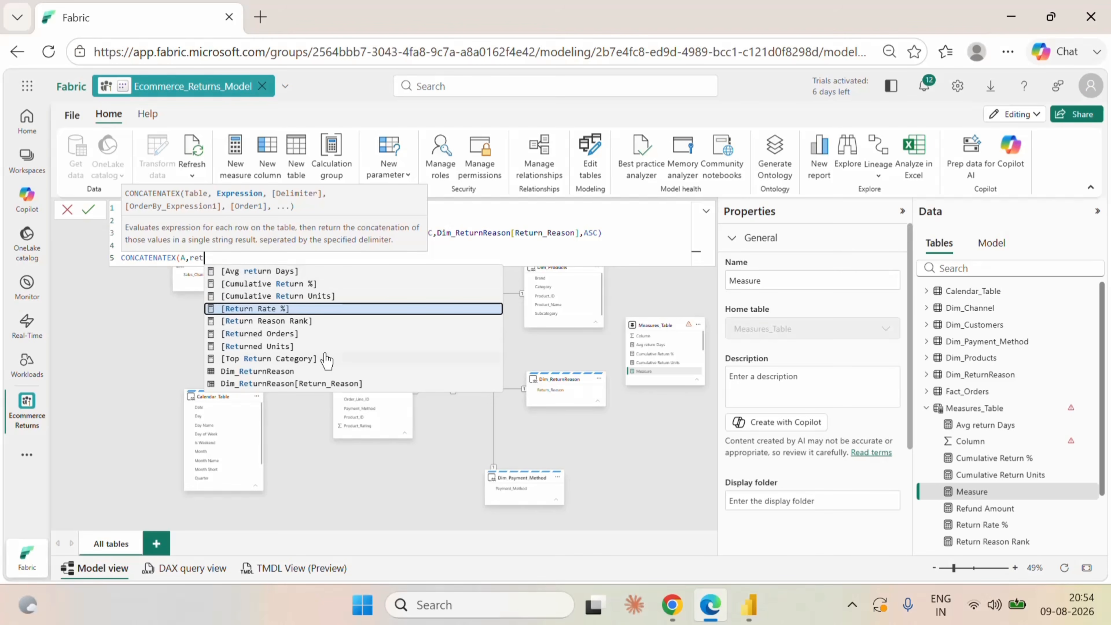
Complete CONCATENATEX with Dim_ReturnReason[Return_Reason] and "," as the delimiter, and commit the Top Return Reason measure.
left_click(322, 384)
type(",")
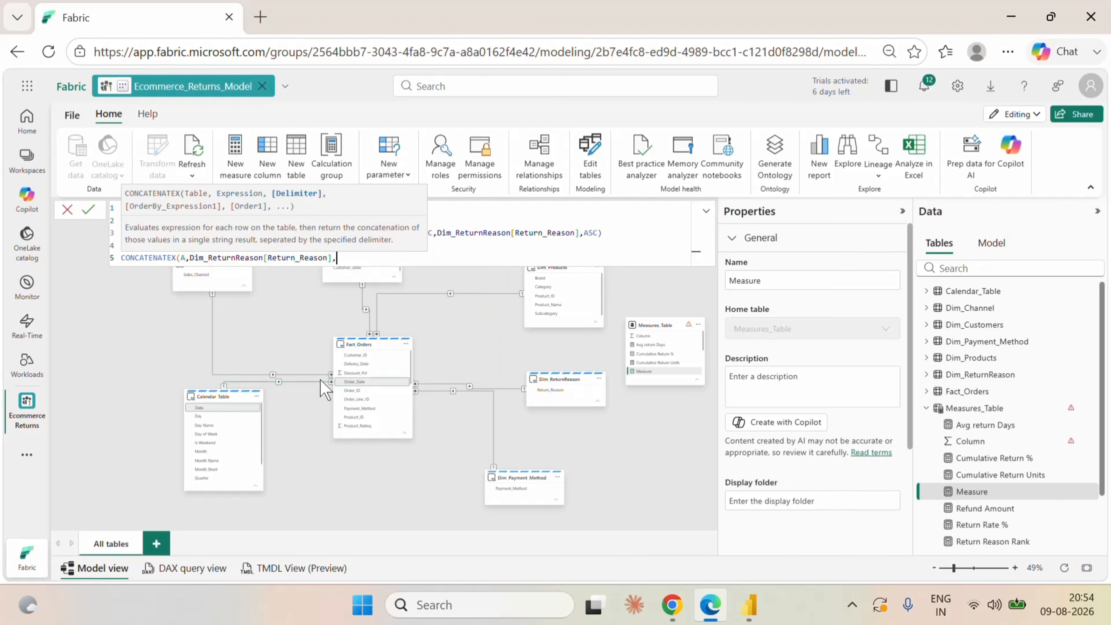
type("\"\",")
type(")")
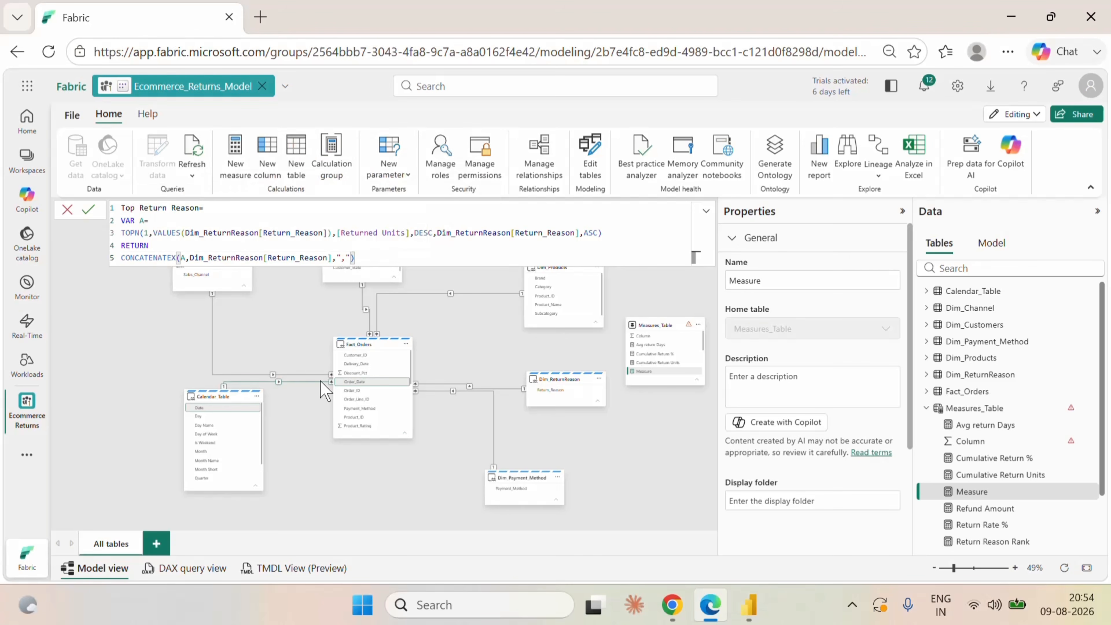
left_click(88, 209)
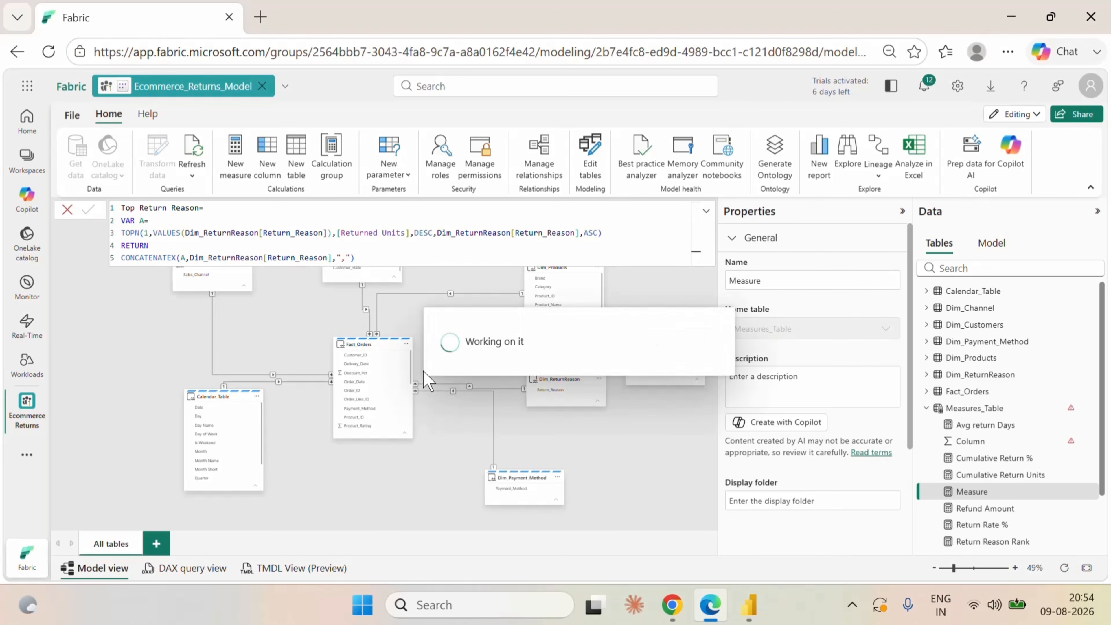
Switch to Power BI Desktop and remove Total Orders from the card on the Duplicate of Executive Summary page.
left_click(748, 605)
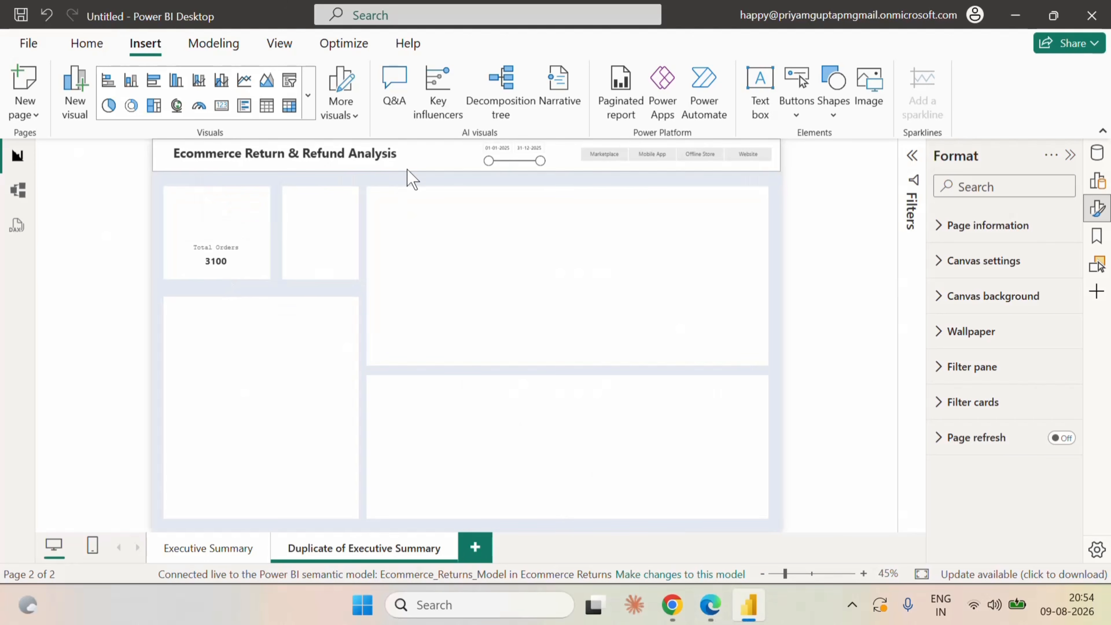
left_click(87, 42)
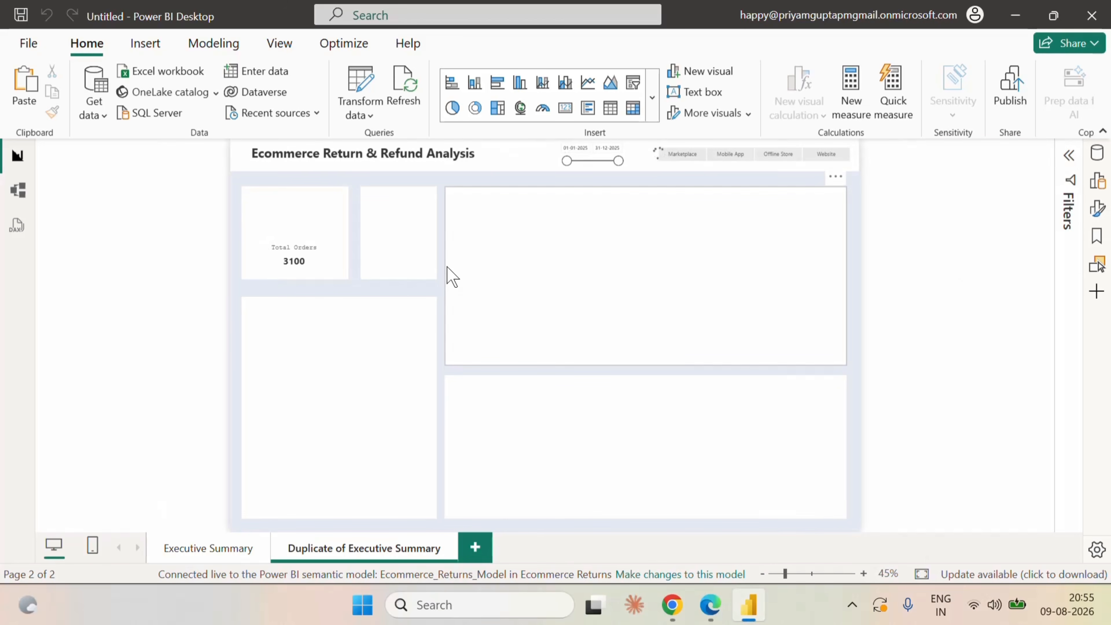
left_click(308, 254)
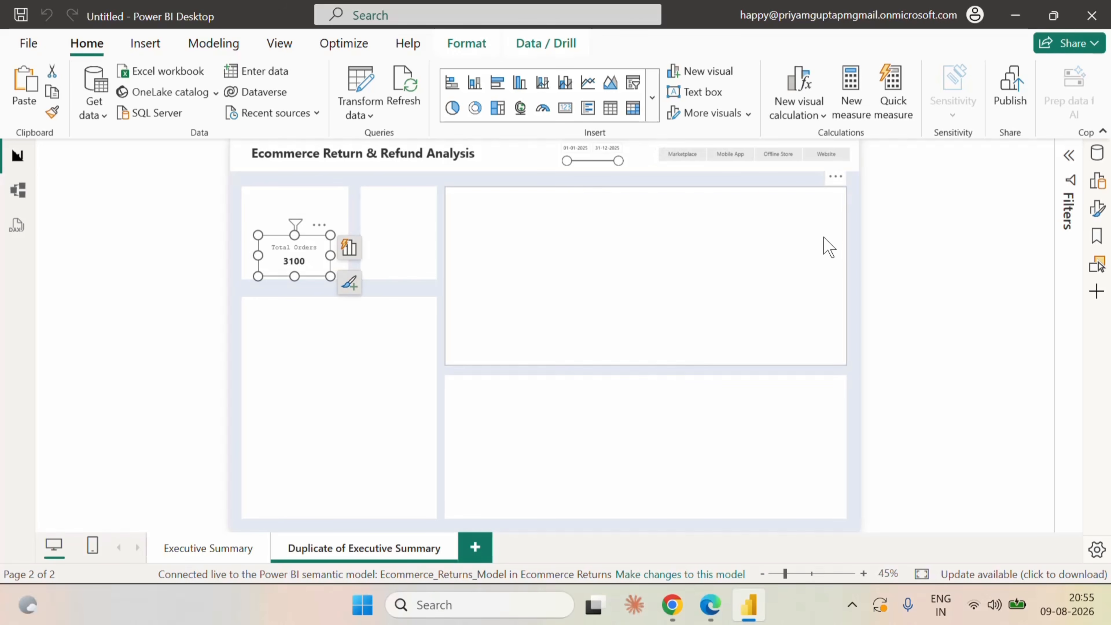
left_click(1097, 209)
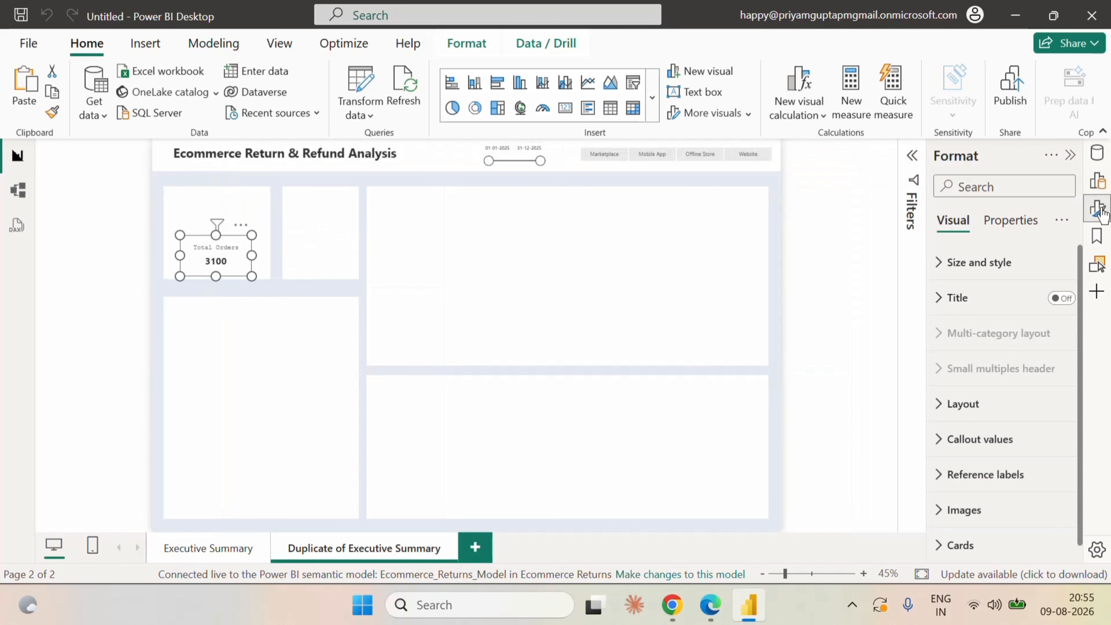
left_click(1097, 180)
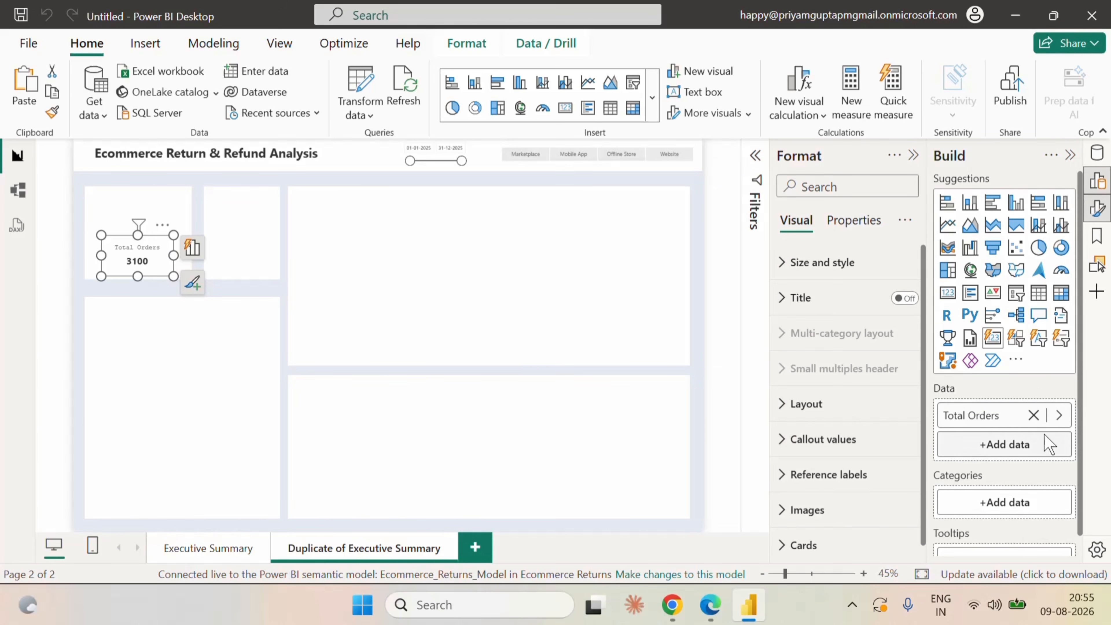
left_click(1033, 415)
Add the Top Return Category measure from Measures_Table to the empty card and widen the card slightly.
left_click(1097, 153)
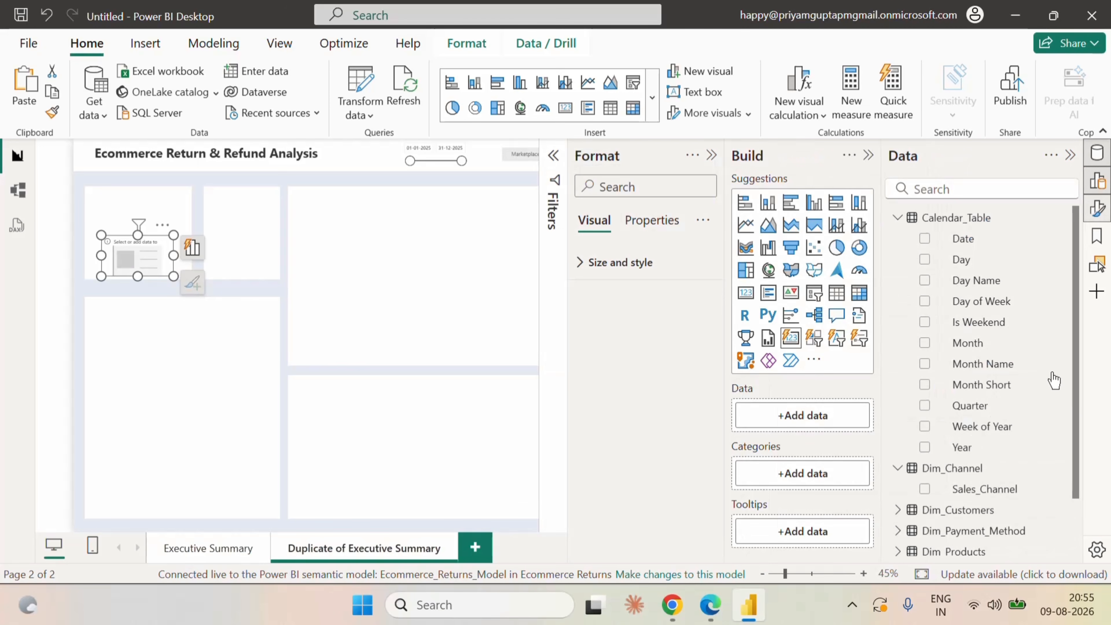
left_click(898, 217)
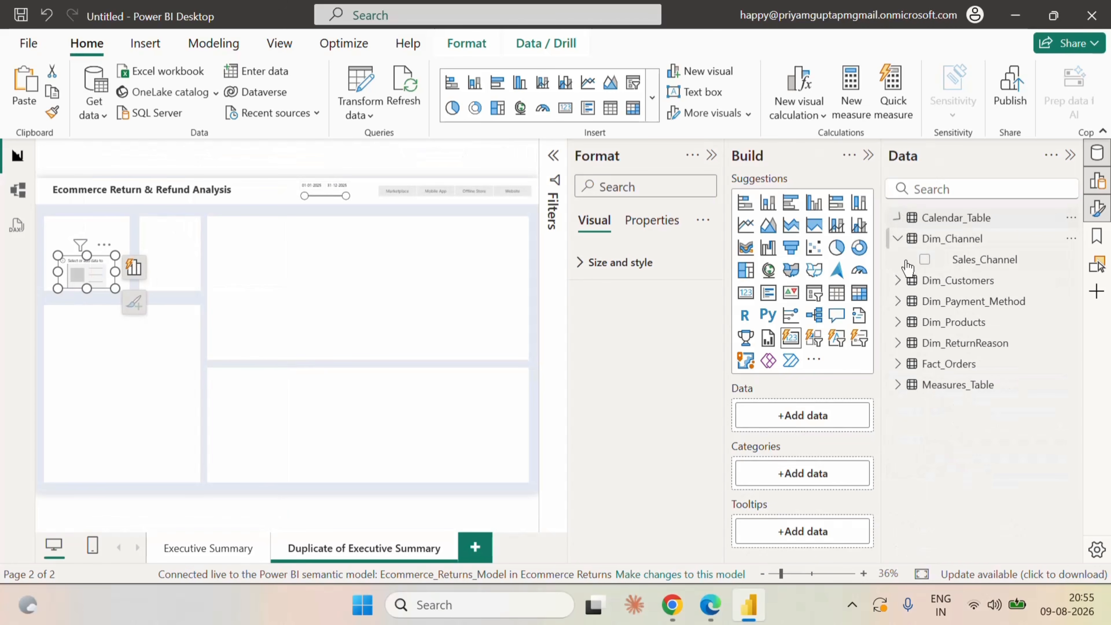
left_click(898, 385)
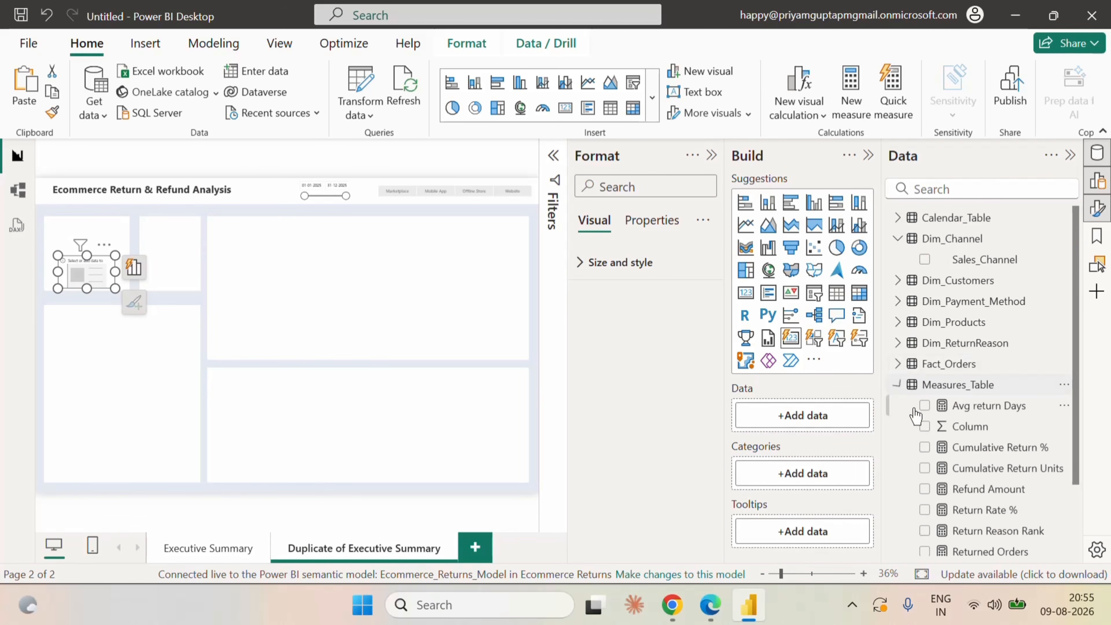
scroll(1029, 489, "down", 2)
scroll(1008, 480, "down", 1)
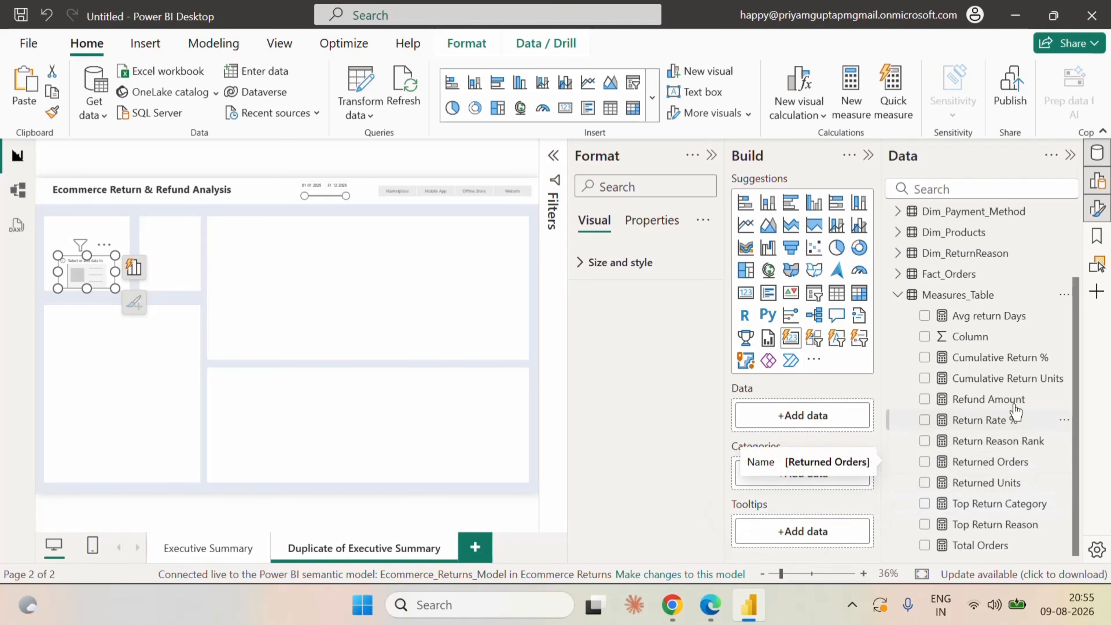
left_click(924, 503)
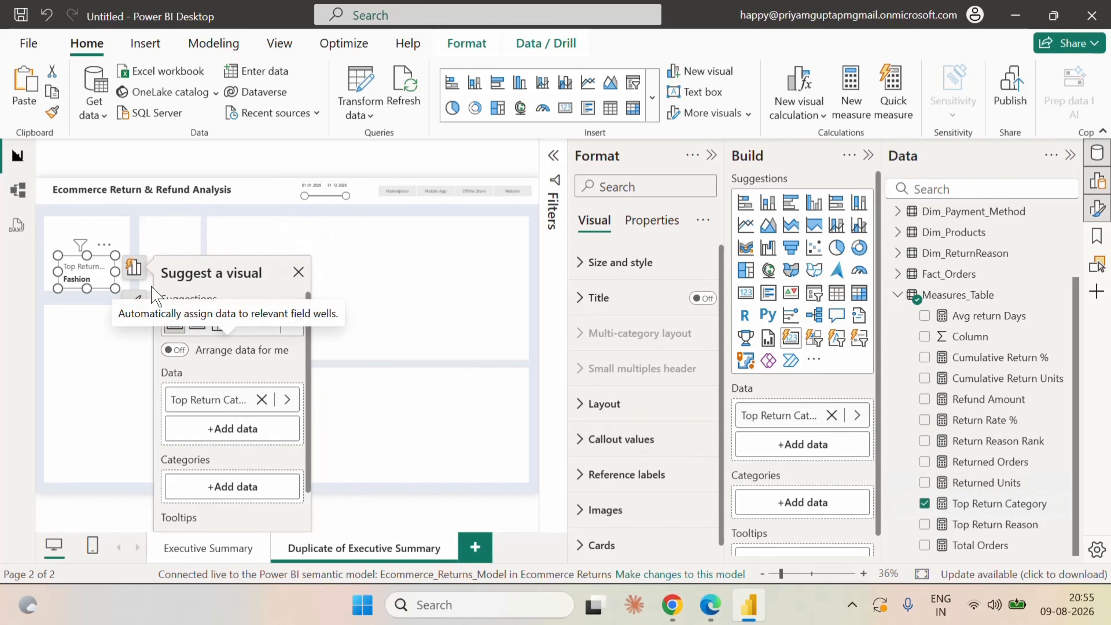
left_click(130, 287)
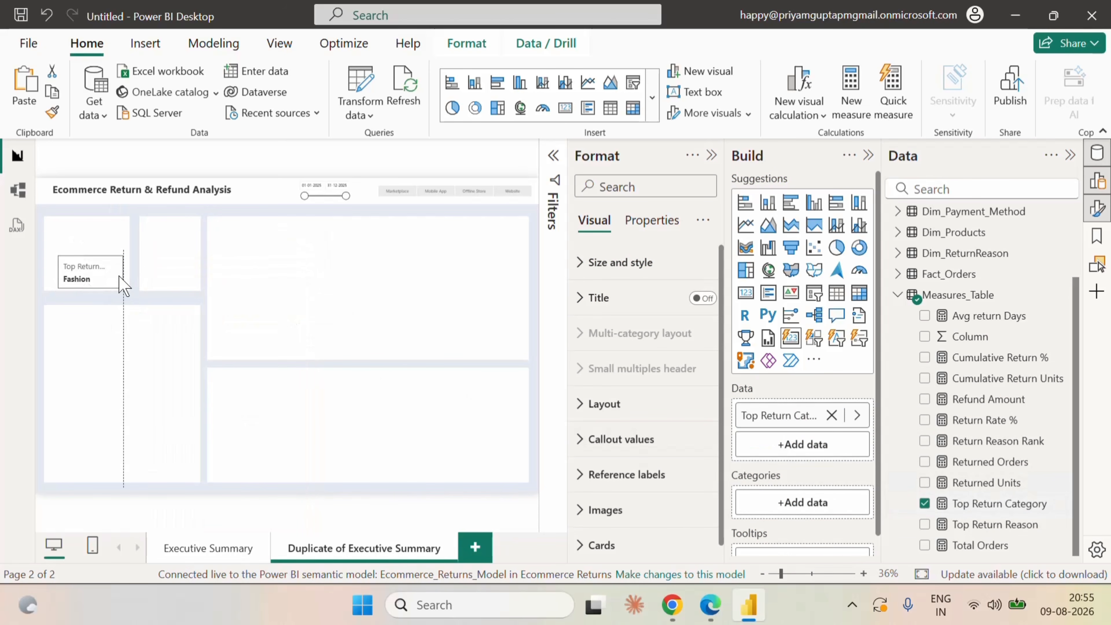
left_click(119, 284)
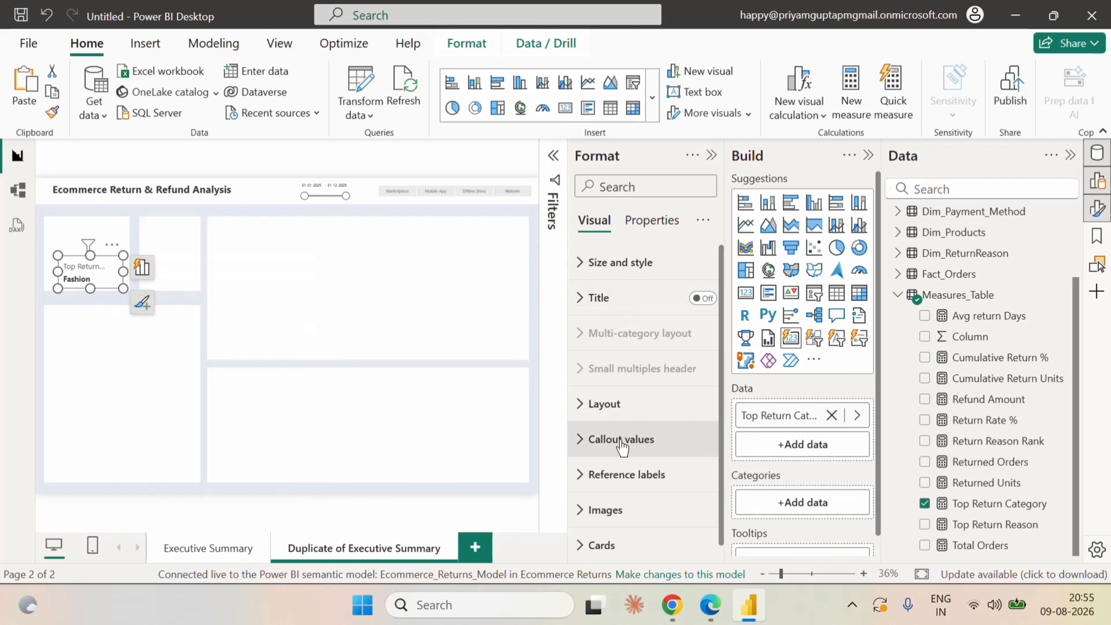
left_click(614, 405)
scroll(662, 472, "down", 10)
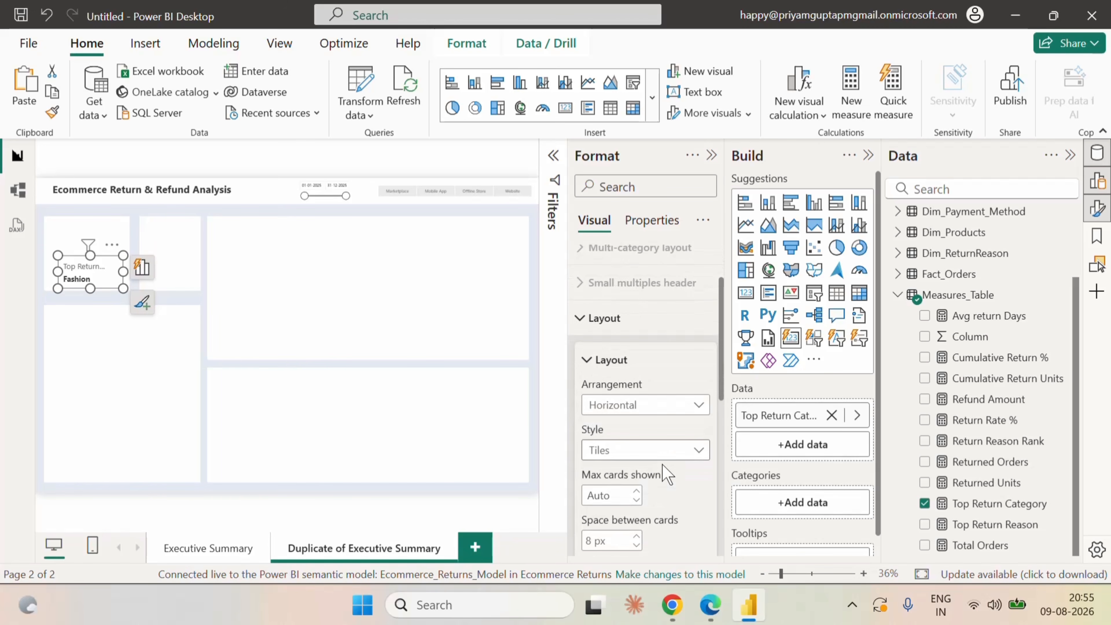
scroll(652, 473, "up", 10)
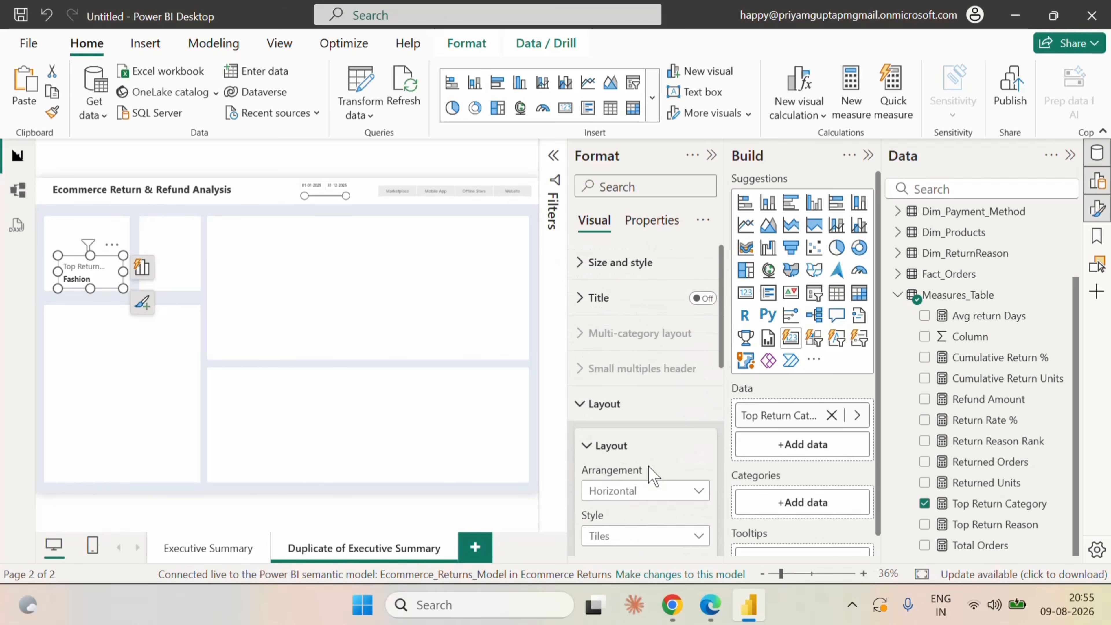
left_click(586, 403)
Apply the card's callout value settings to the Top Return Category series.
left_click(591, 441)
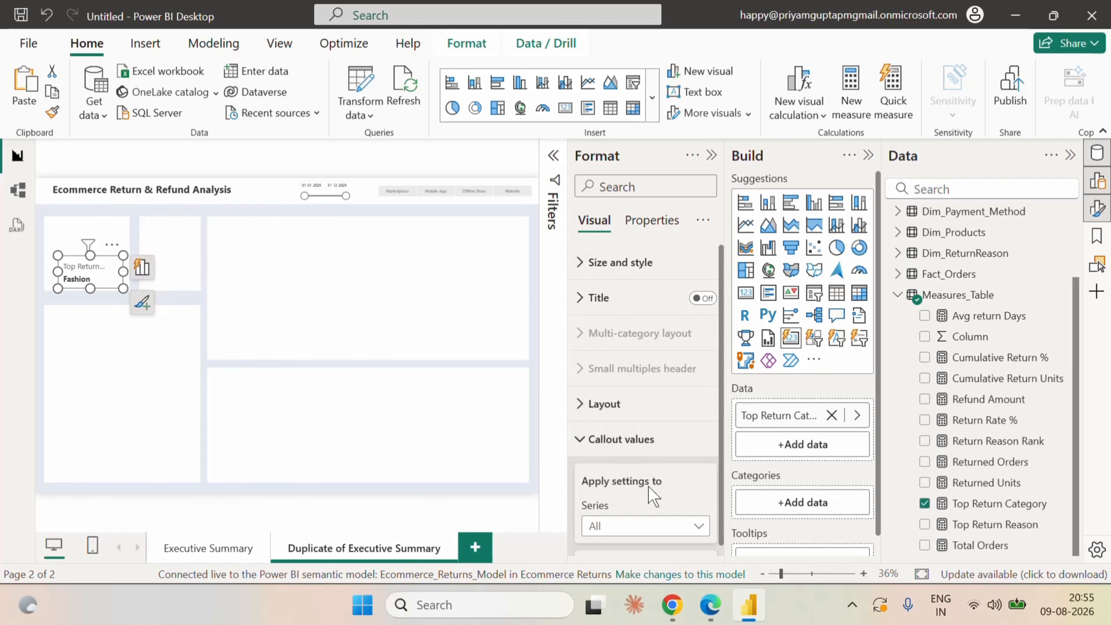
scroll(662, 503, "down", 3)
left_click(644, 354)
left_click(627, 396)
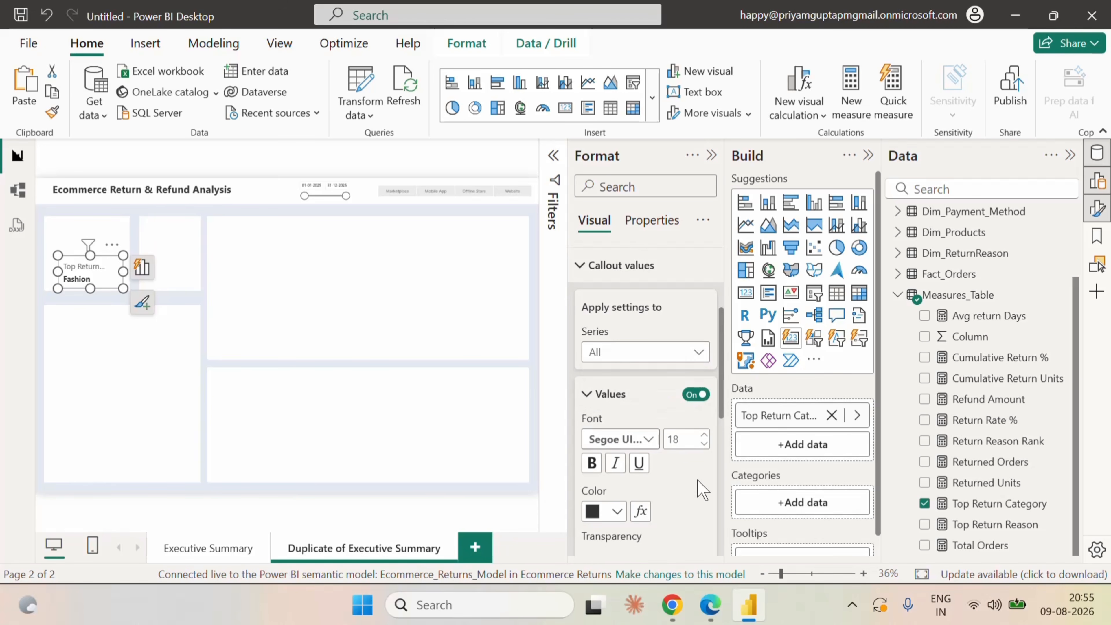
Switch the card's callout label off and back on.
scroll(701, 488, "down", 5)
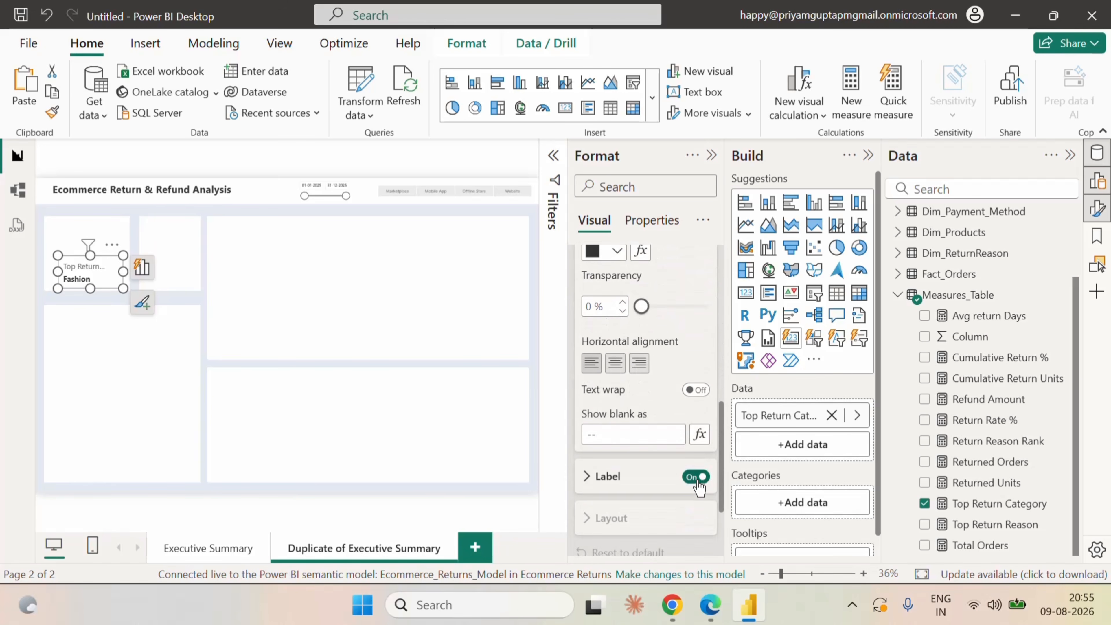
left_click(696, 477)
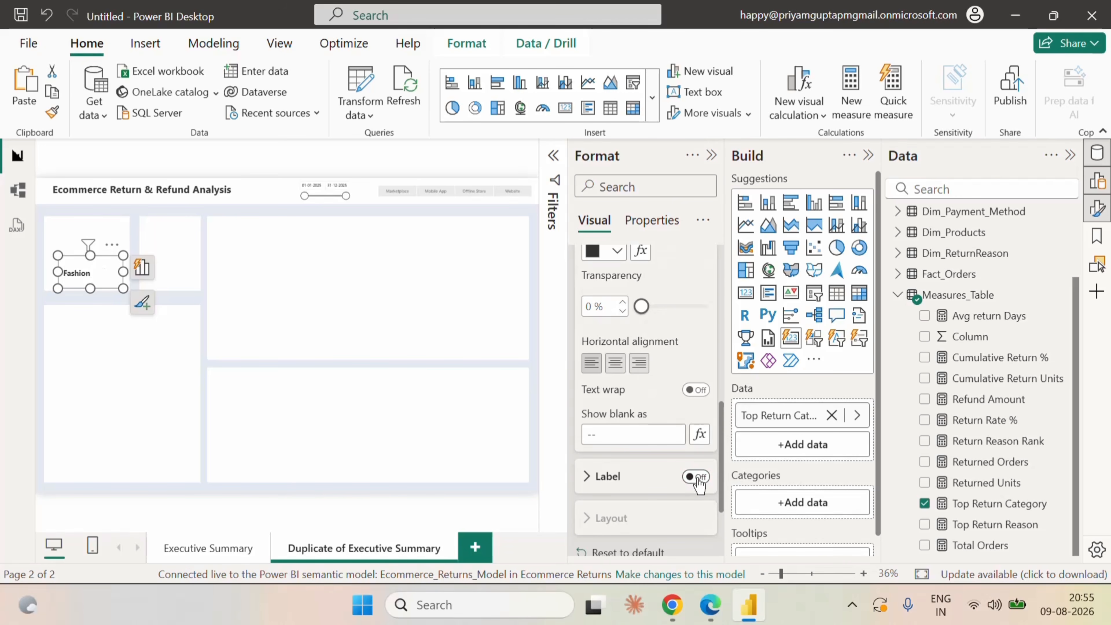
left_click(696, 477)
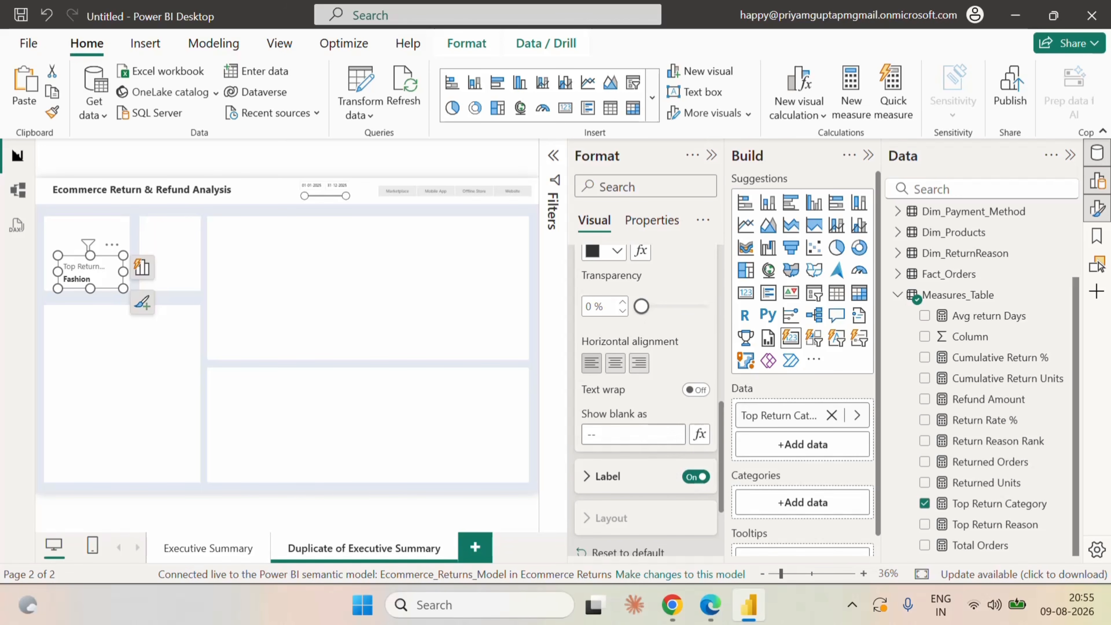
Set the Top Return Category card's label font to Courier New at size 12 and widen the card so the label fits.
scroll(648, 437, "up", 4)
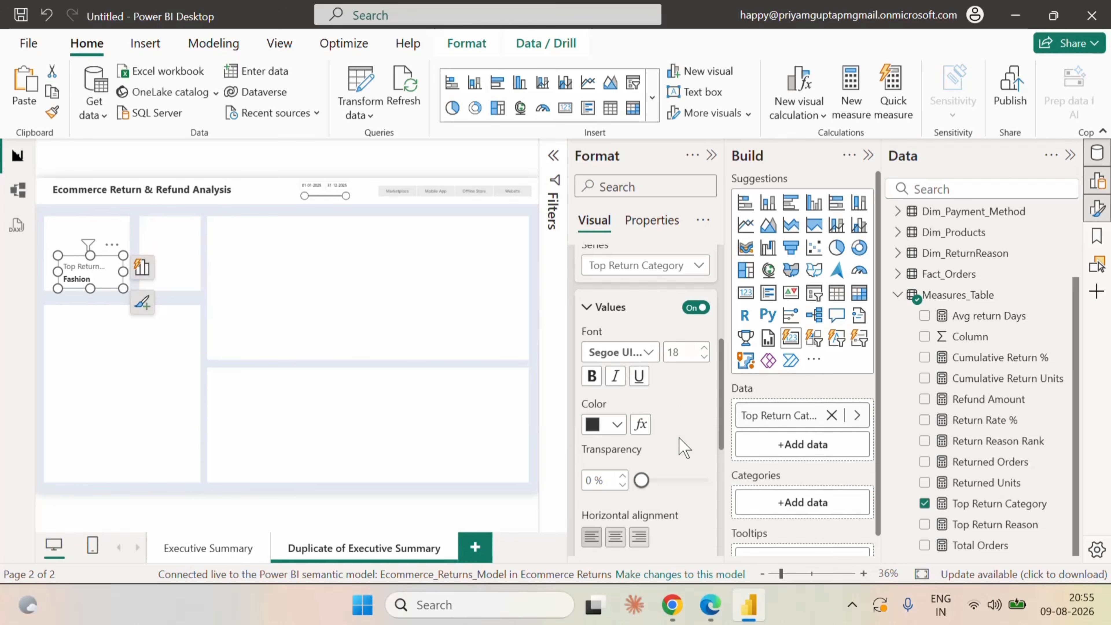
scroll(685, 455, "down", 4)
scroll(671, 518, "down", 2)
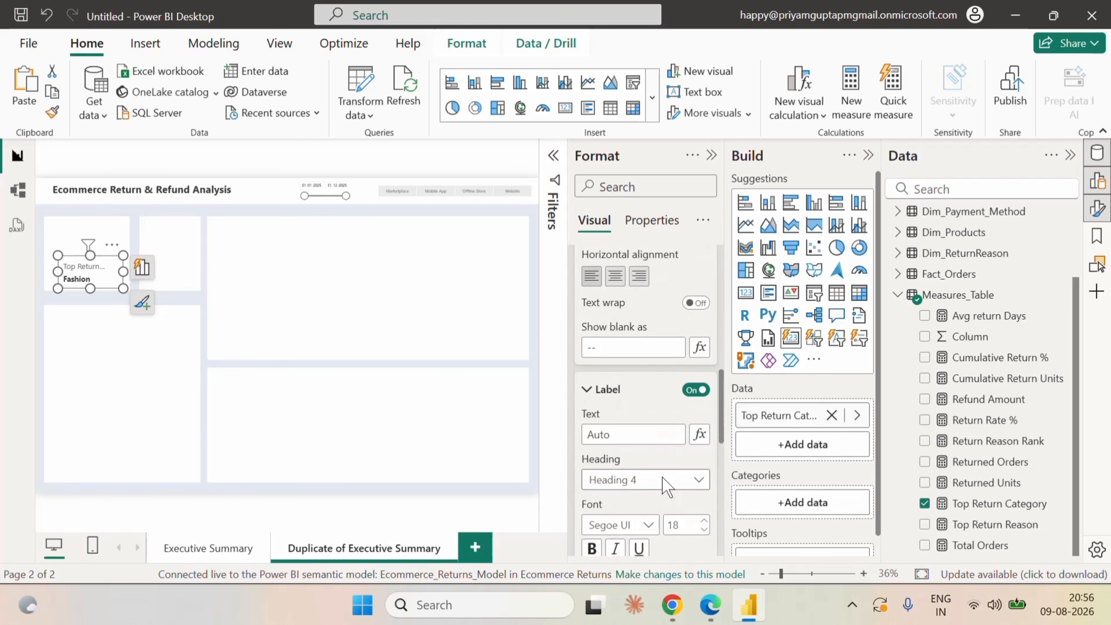
scroll(675, 523, "down", 2)
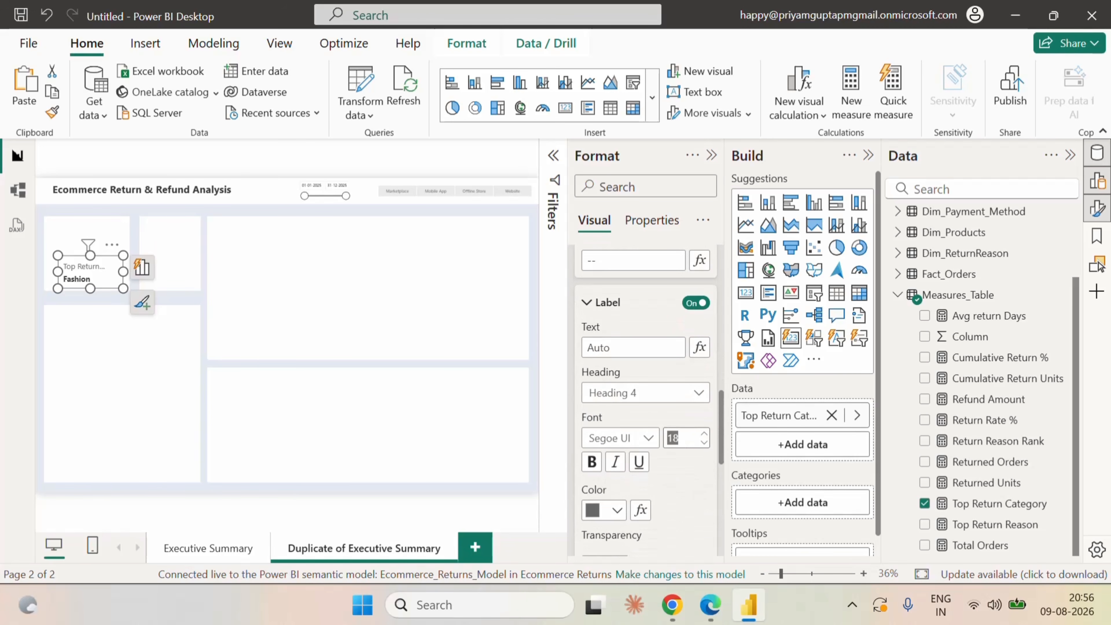
type("12")
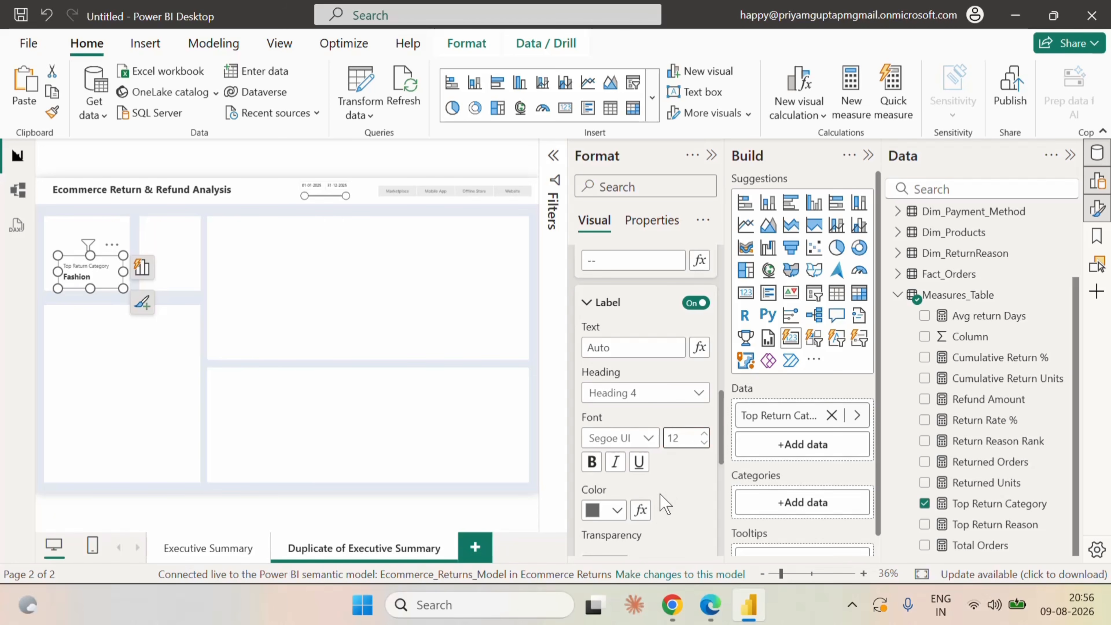
left_click(646, 439)
left_click(630, 182)
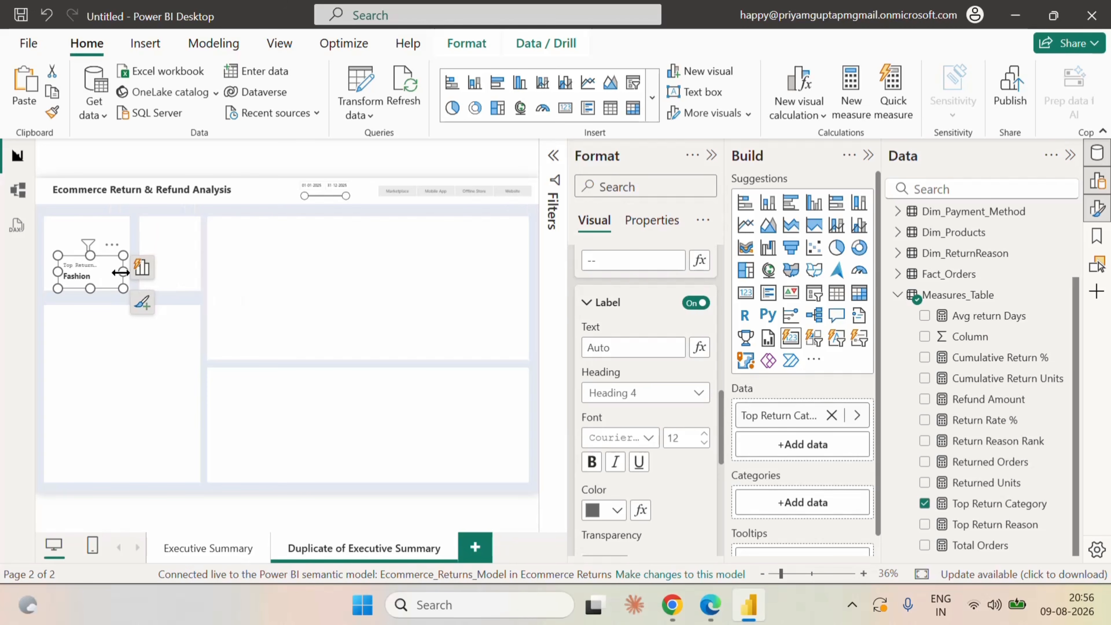
left_click_drag(123, 272, 129, 280)
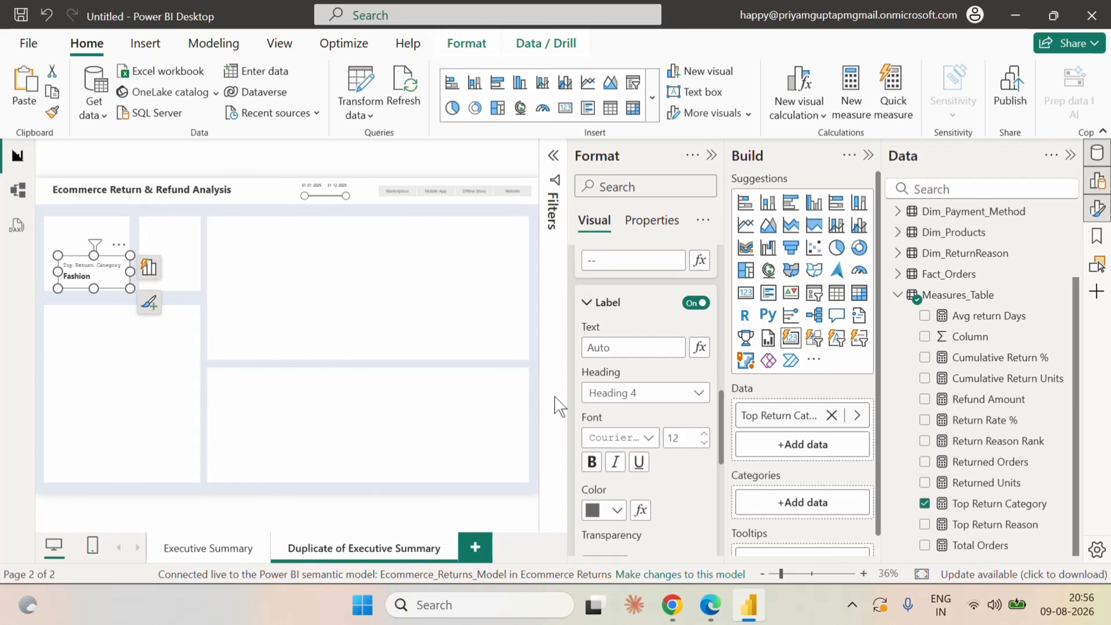
Centre the card's callout value horizontally and move the card to the upper part of the first small panel.
scroll(665, 471, "down", 5)
scroll(666, 464, "down", 2)
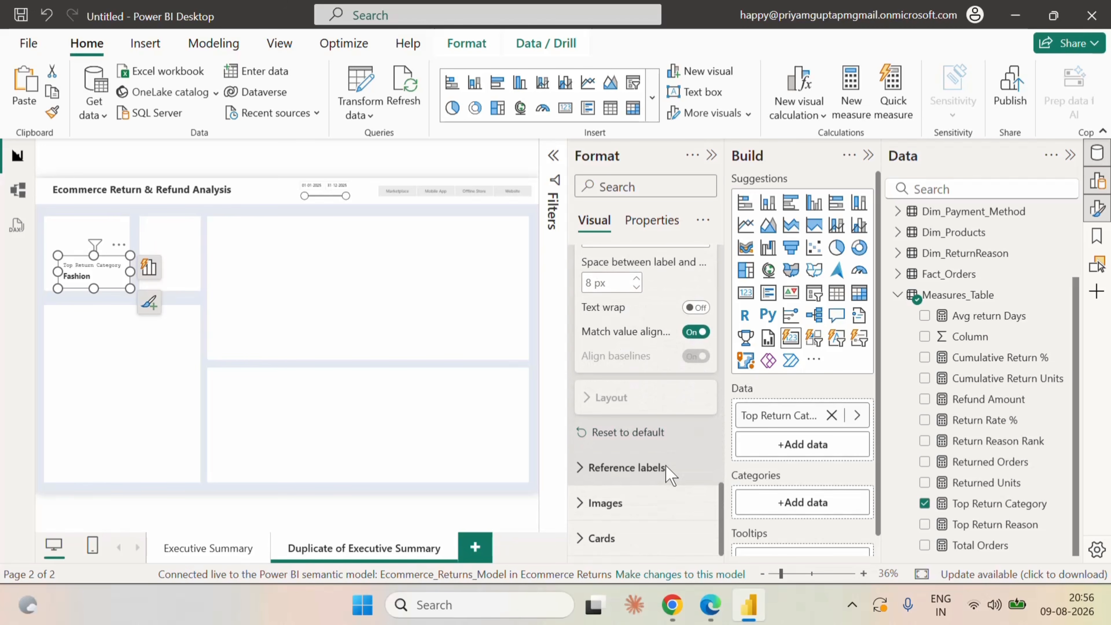
scroll(665, 465, "up", 8)
left_click(615, 413)
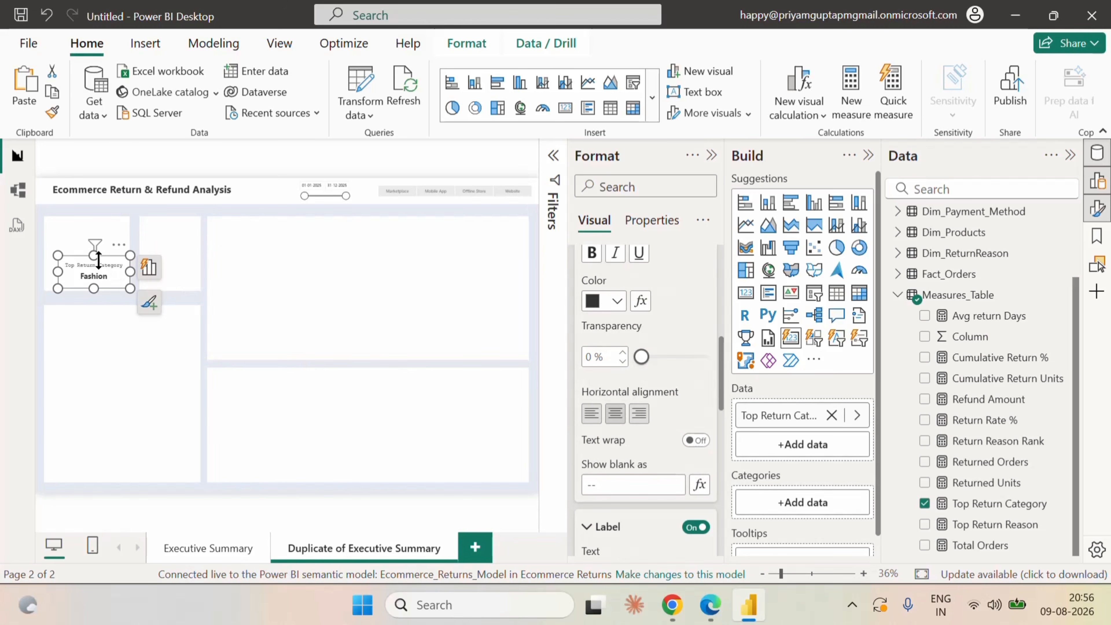
left_click_drag(106, 270, 94, 228)
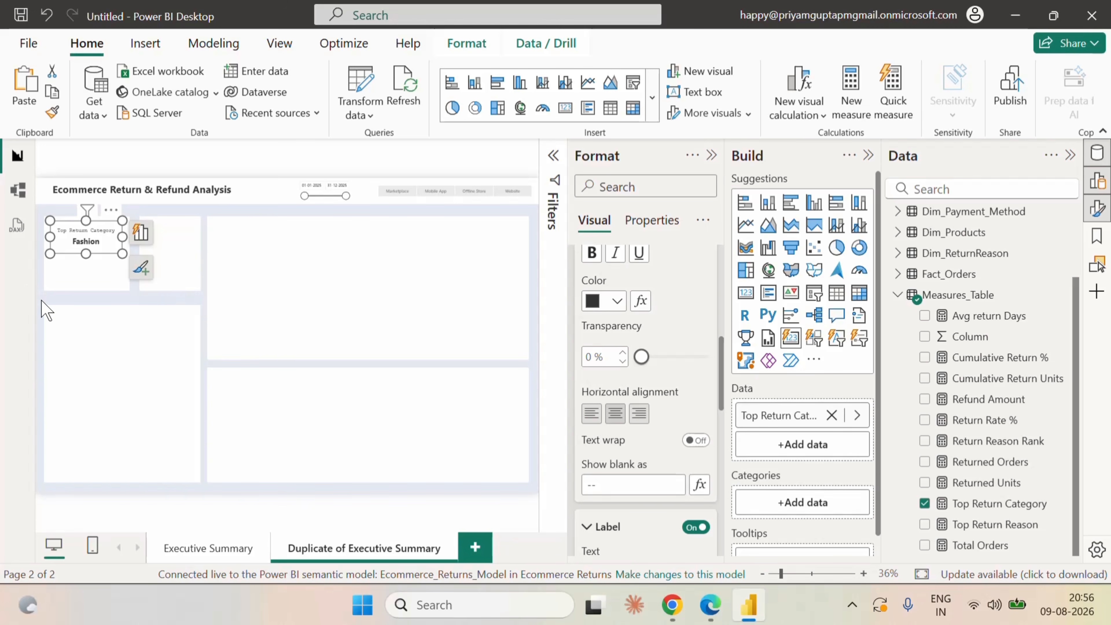
Paste a copy of the Top Return Category card directly below the original and replace its measure with Top Return Reason.
left_click(42, 311)
left_click(64, 232)
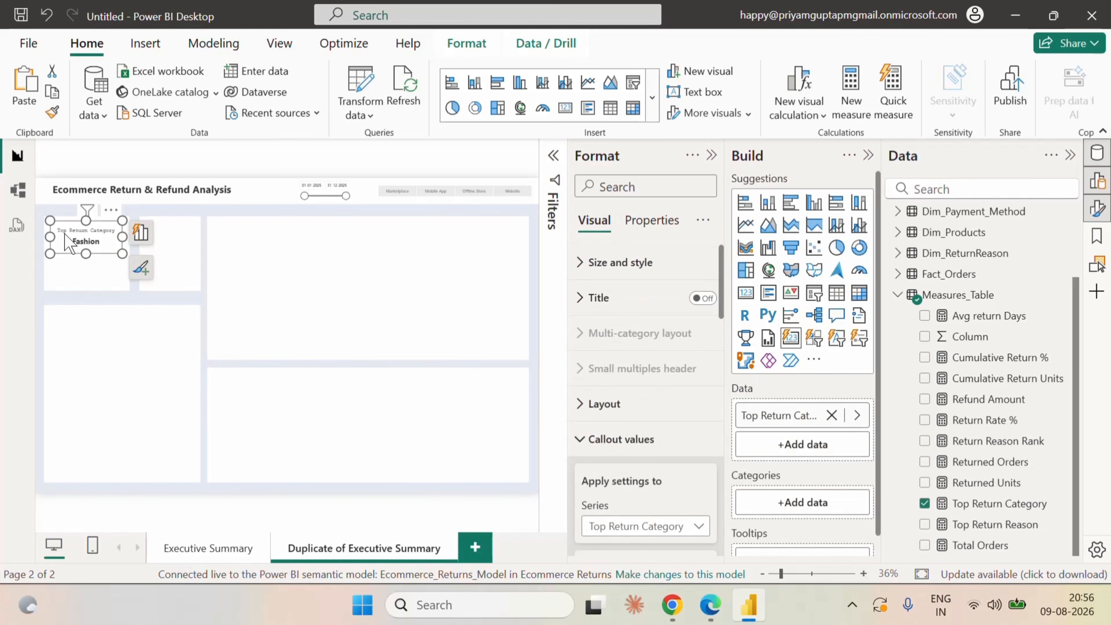
left_click(39, 307)
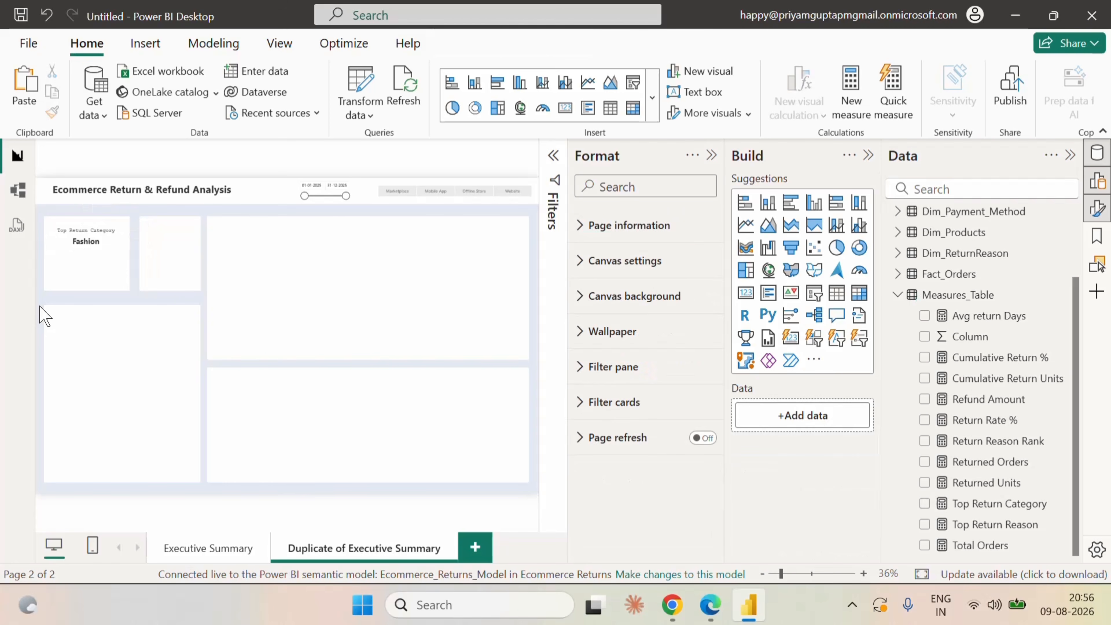
key("ctrl+v")
left_click_drag(89, 235, 87, 268)
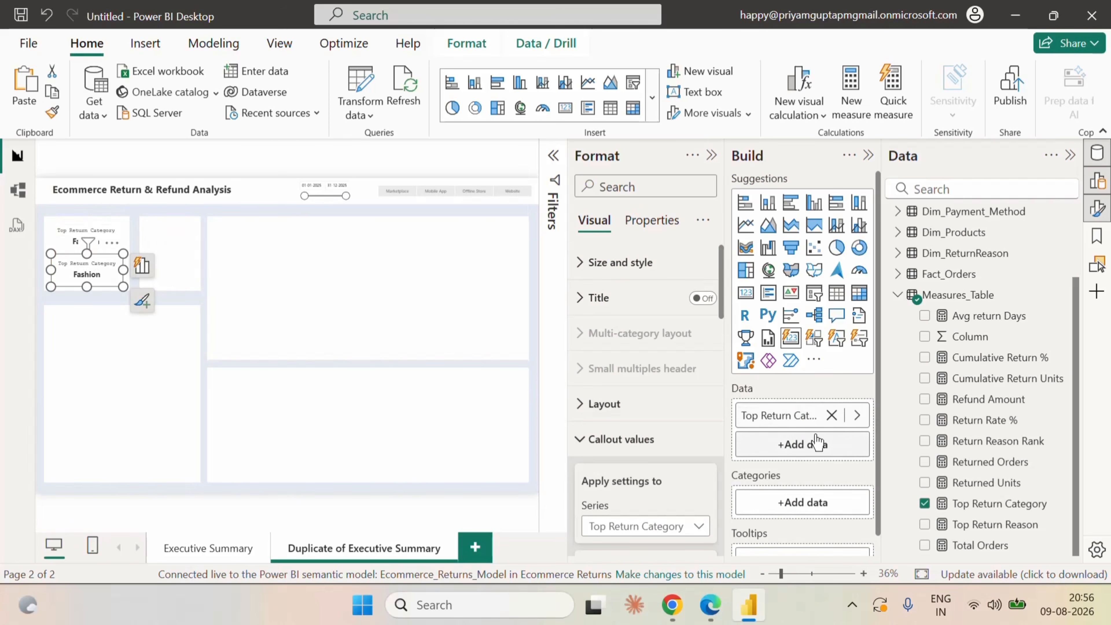
left_click(924, 503)
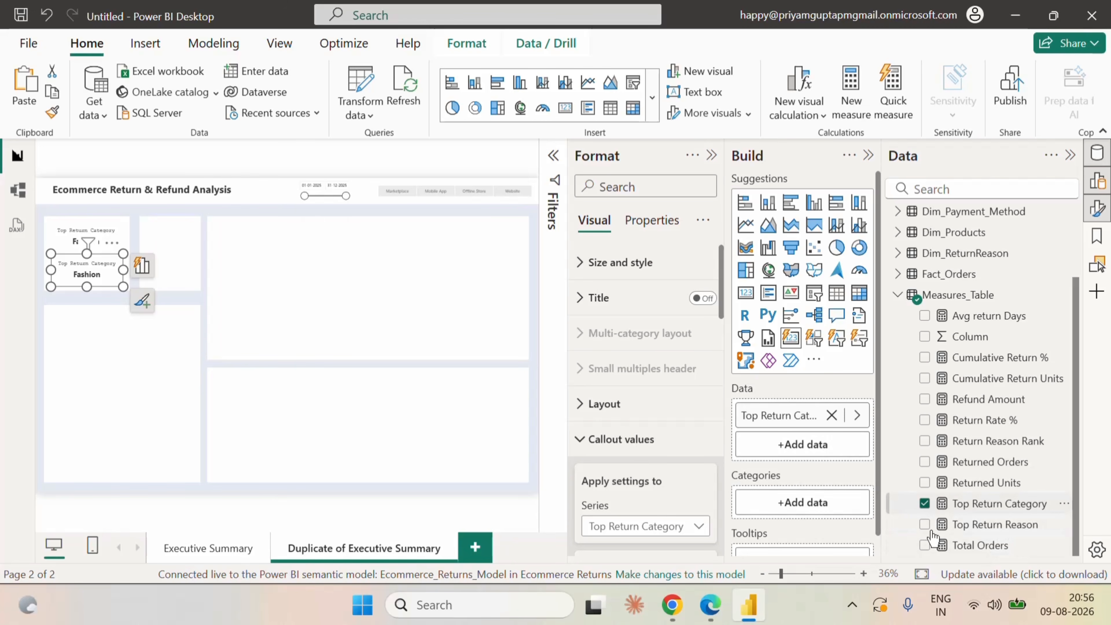
left_click(924, 524)
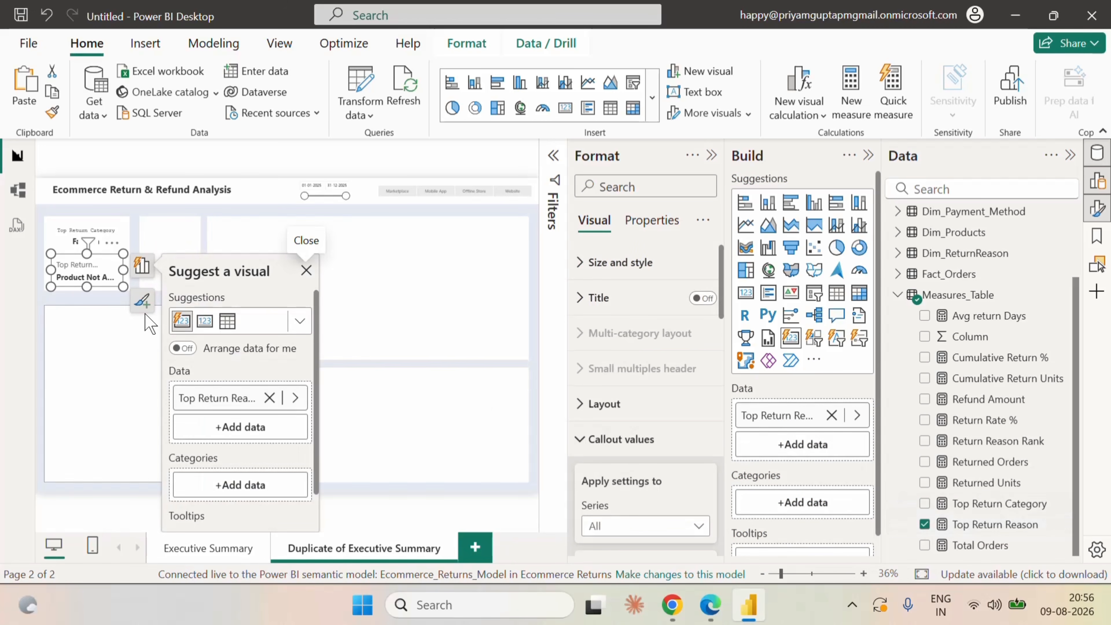
Try to copy the Top Return Category card's formatting onto the Top Return Reason card with Format Painter.
left_click(79, 236)
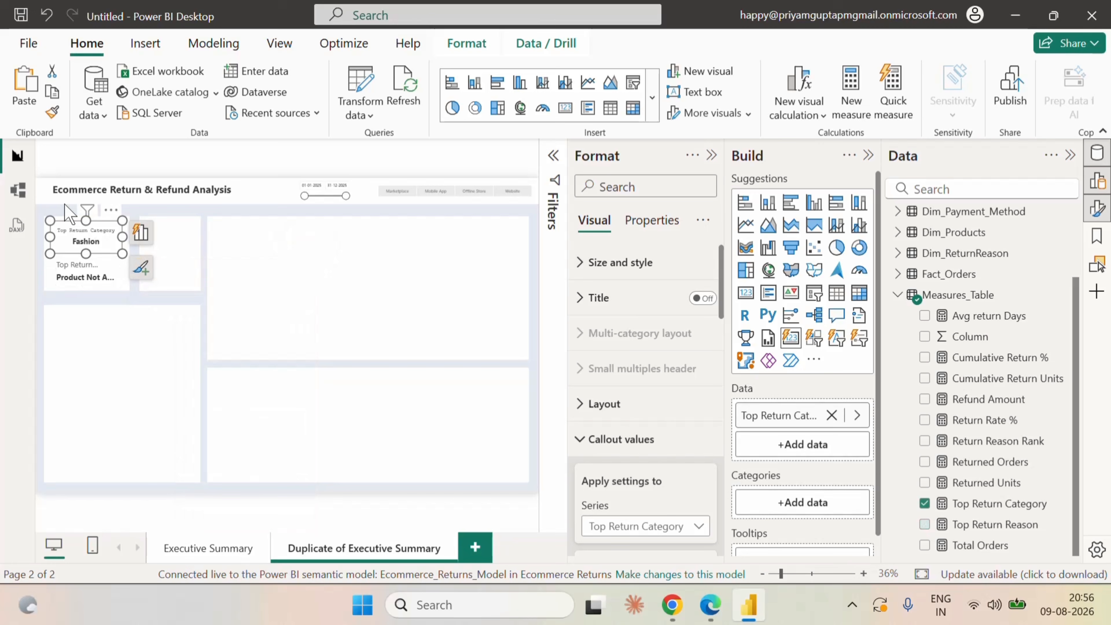
left_click(52, 112)
left_click(86, 273)
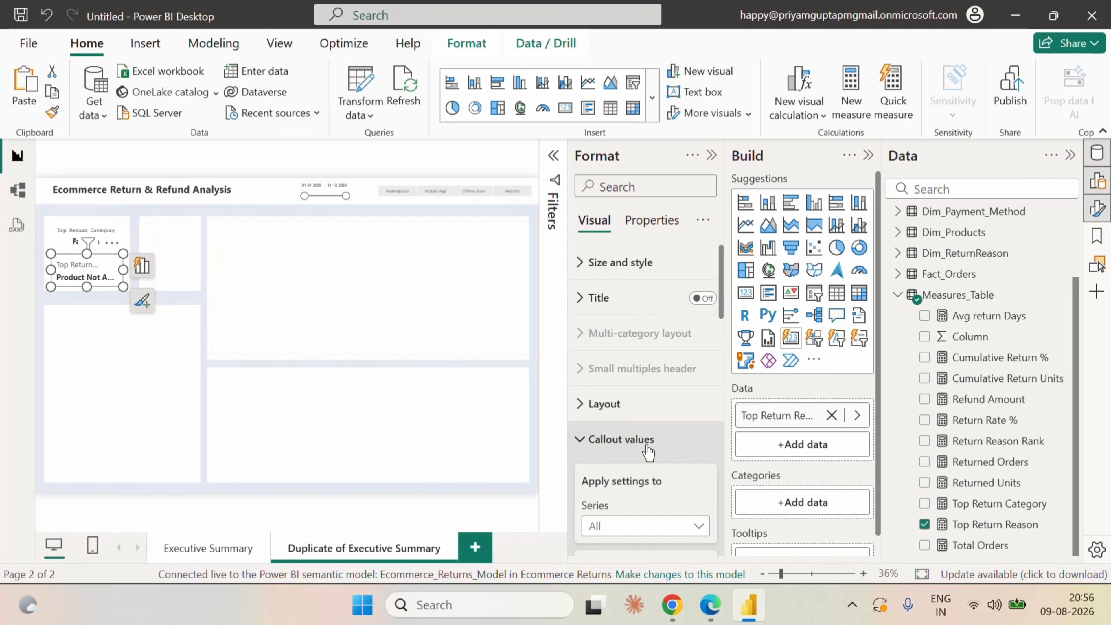
Reduce the callout value font size for the Top Return Reason series and widen the card to the full panel width.
scroll(669, 494, "down", 4)
left_click(621, 357)
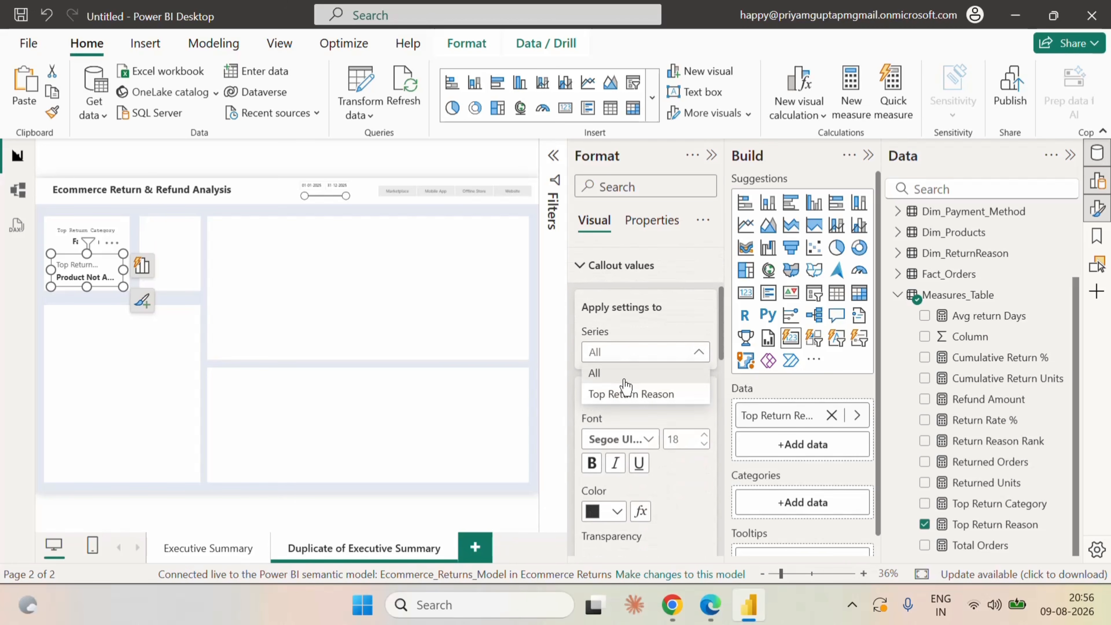
left_click(623, 395)
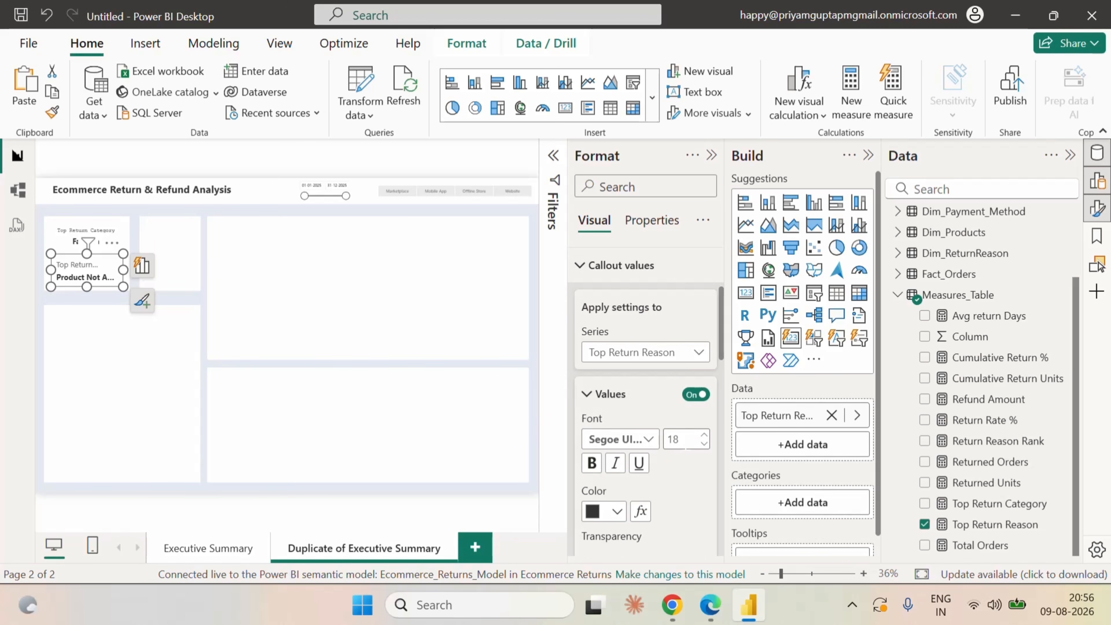
left_click(704, 444)
scroll(702, 485, "down", 5)
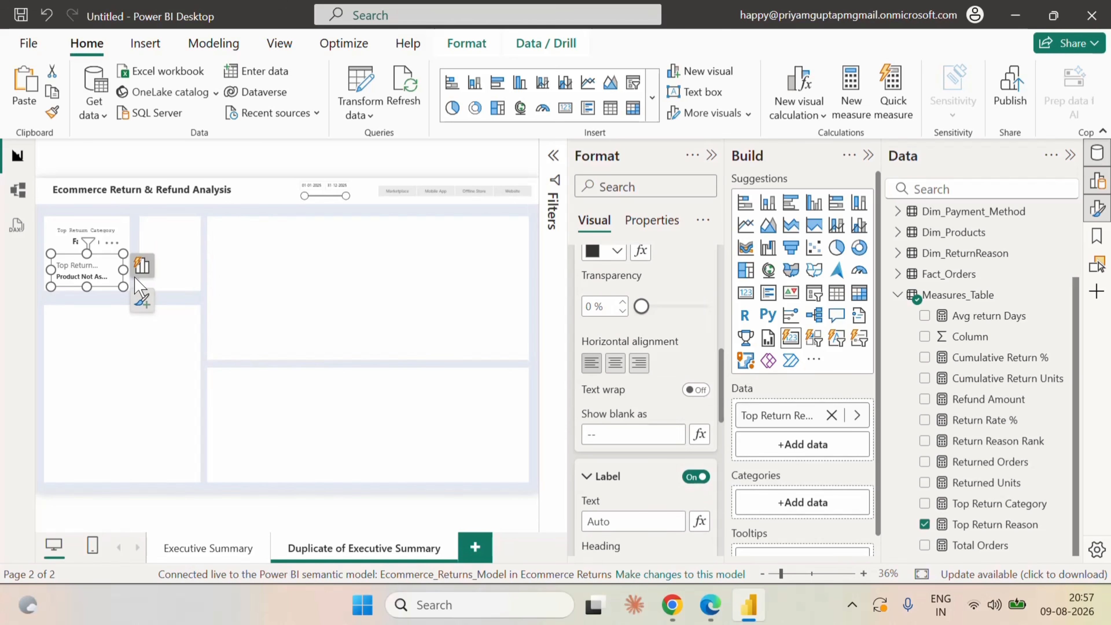
left_click_drag(128, 272, 100, 264)
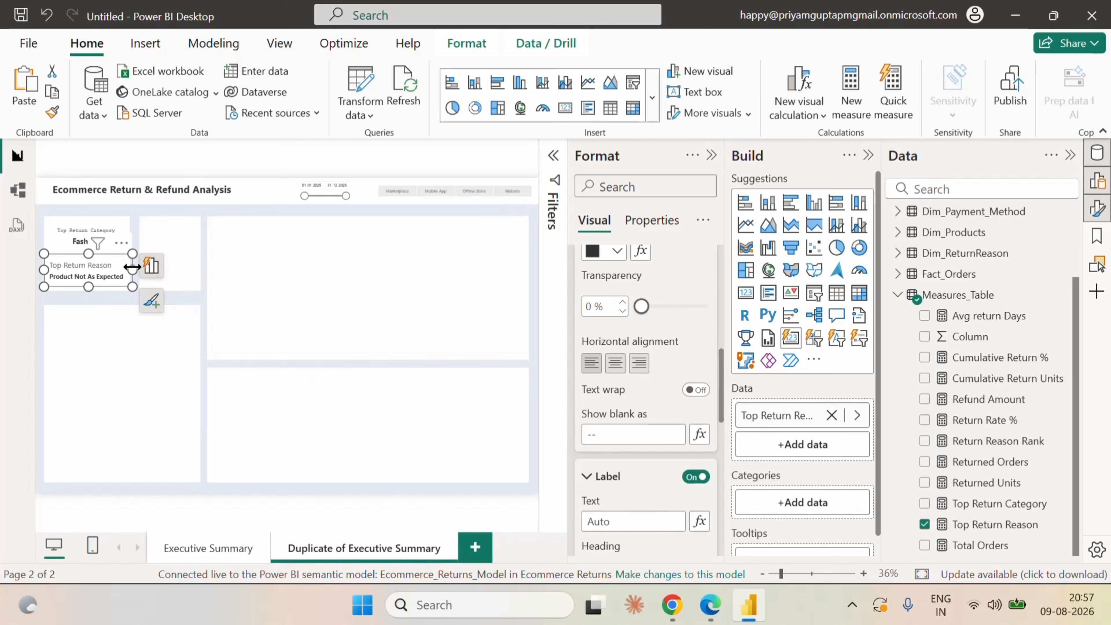
left_click_drag(129, 267, 129, 270)
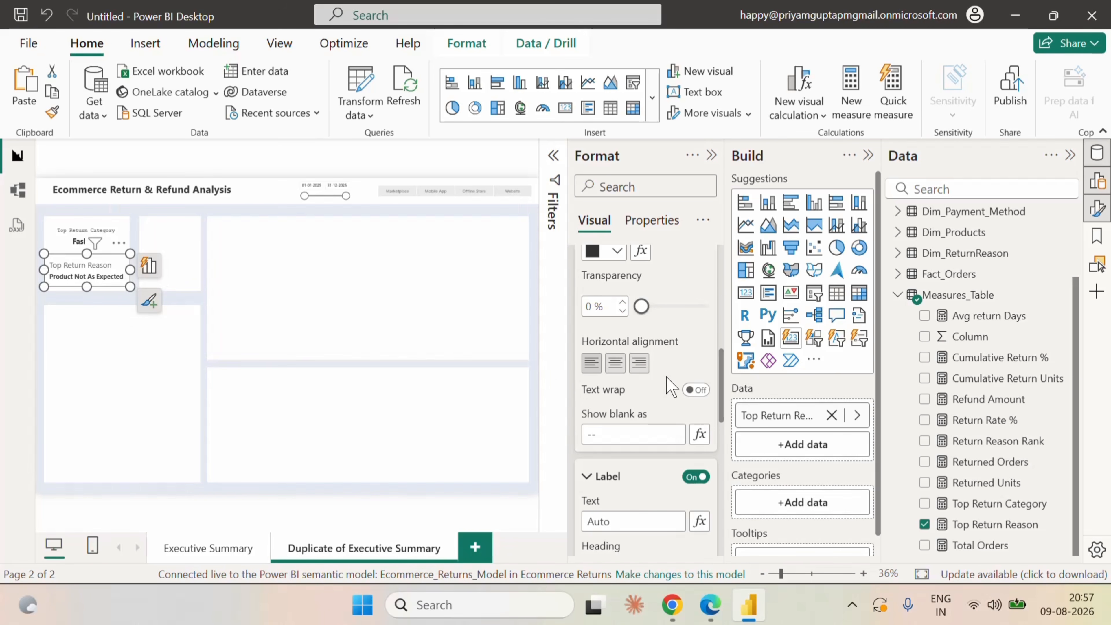
Set the Top Return Reason card's label font to Courier New at size 12.
scroll(664, 496, "down", 3)
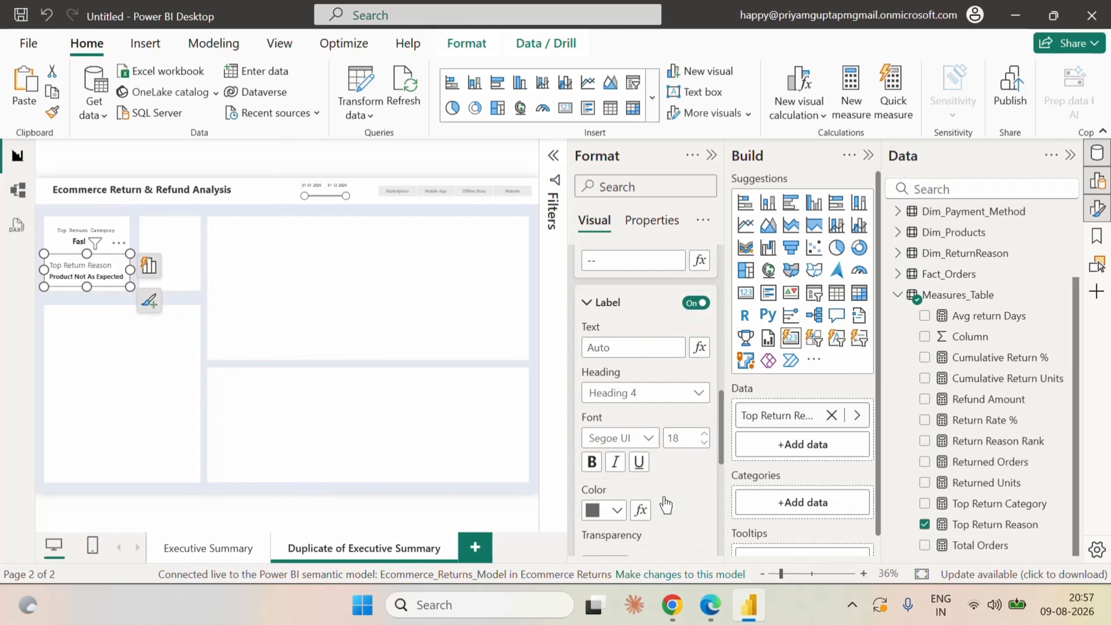
double_click(673, 439)
type("12")
left_click(620, 438)
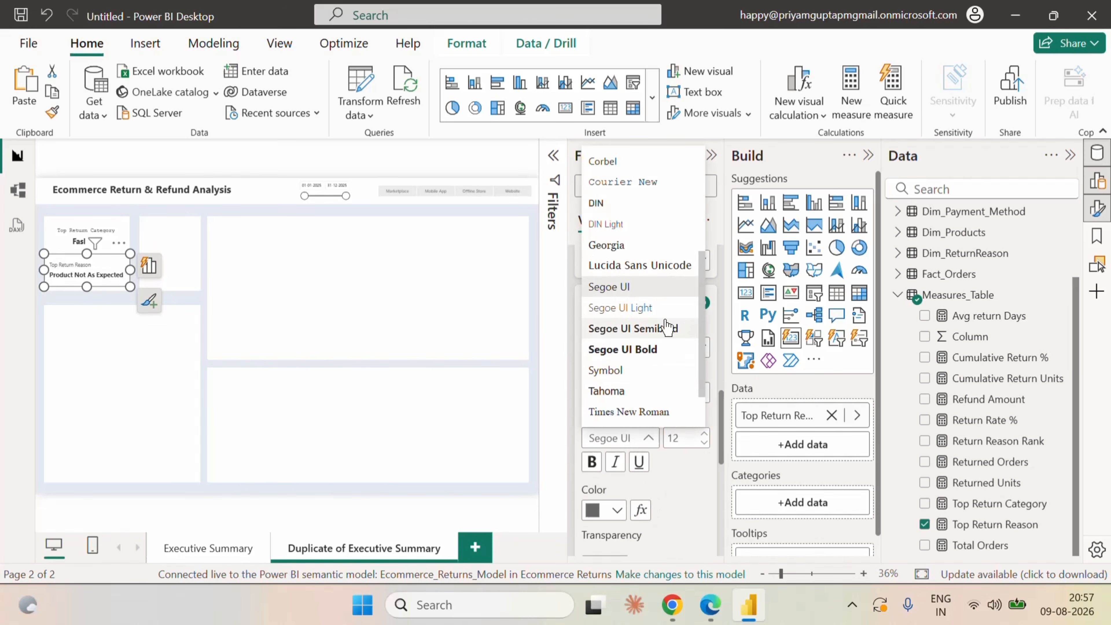
left_click(622, 182)
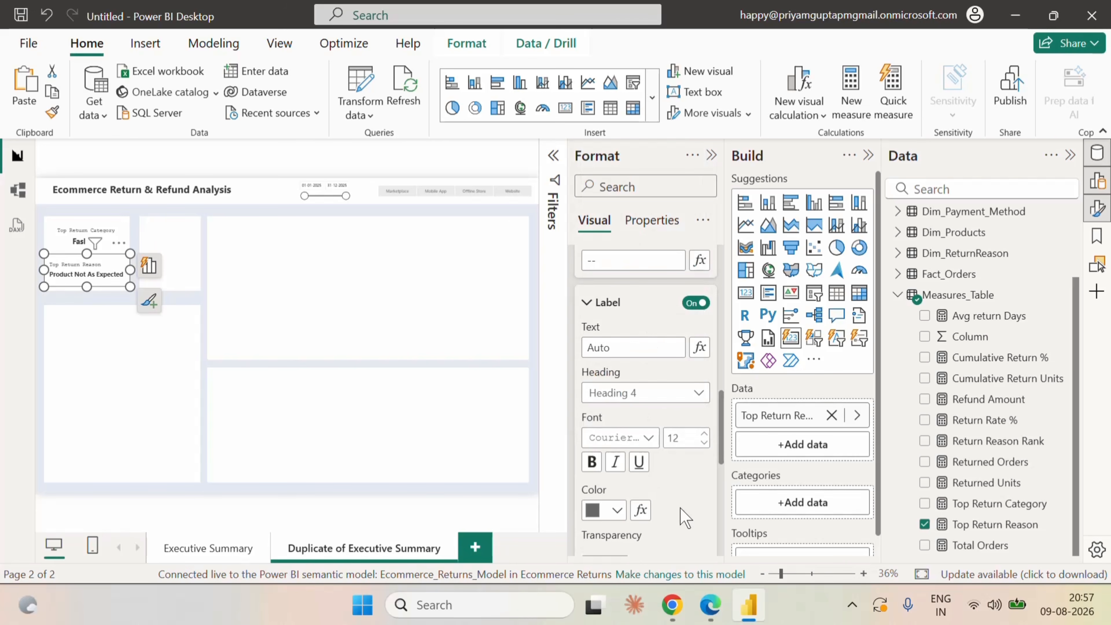
Centre the Top Return Reason card's callout value horizontally and deselect the card.
scroll(680, 507, "down", 3)
scroll(682, 508, "down", 6)
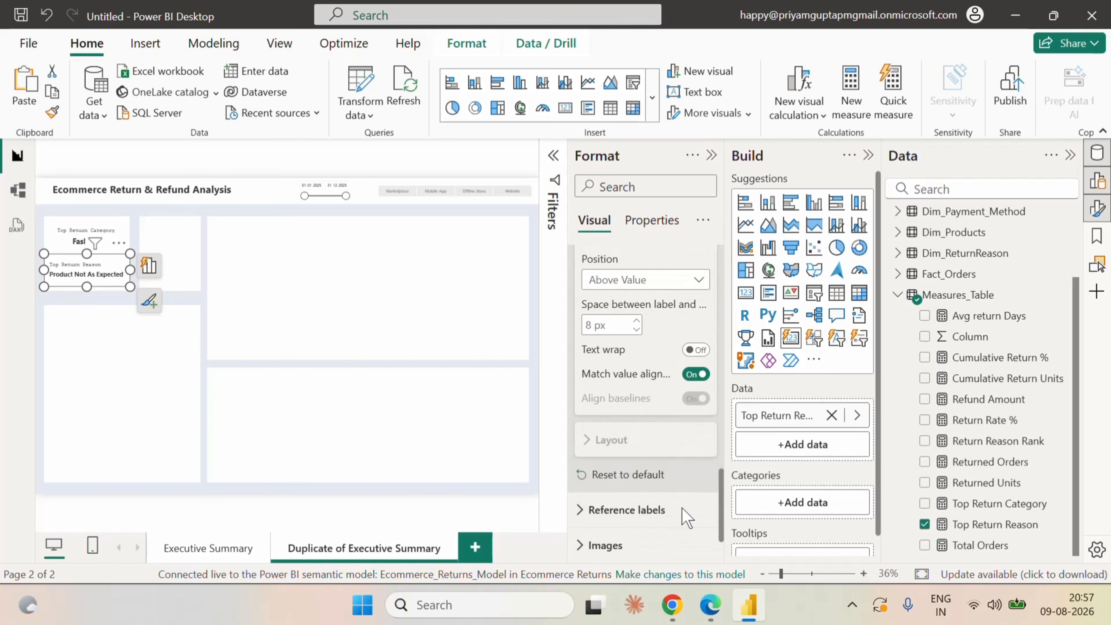
scroll(687, 517, "down", 2)
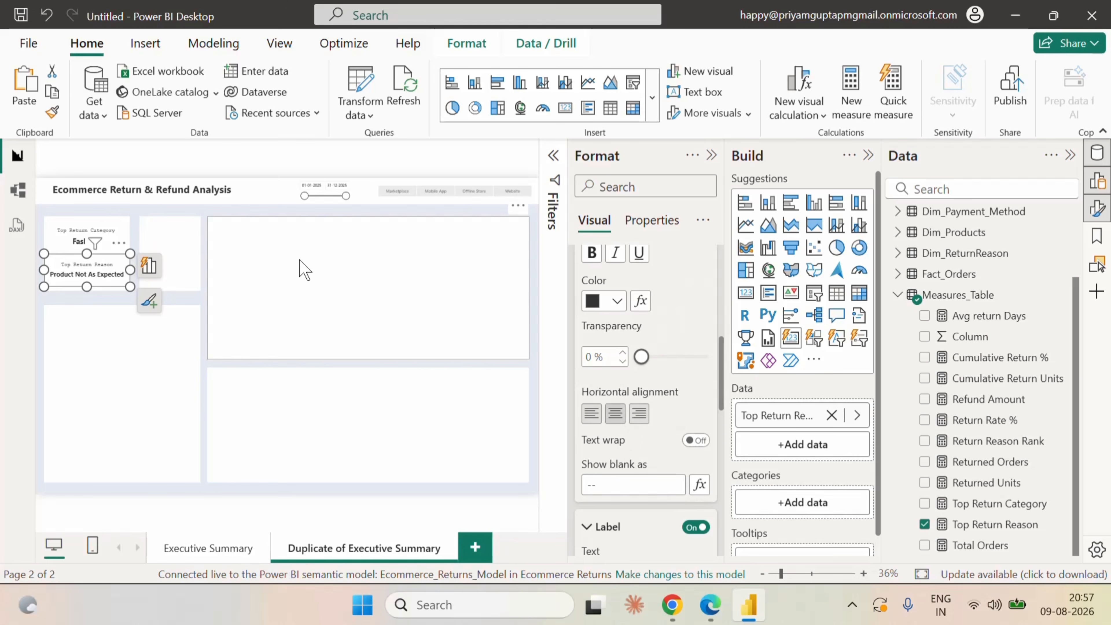
left_click(209, 210)
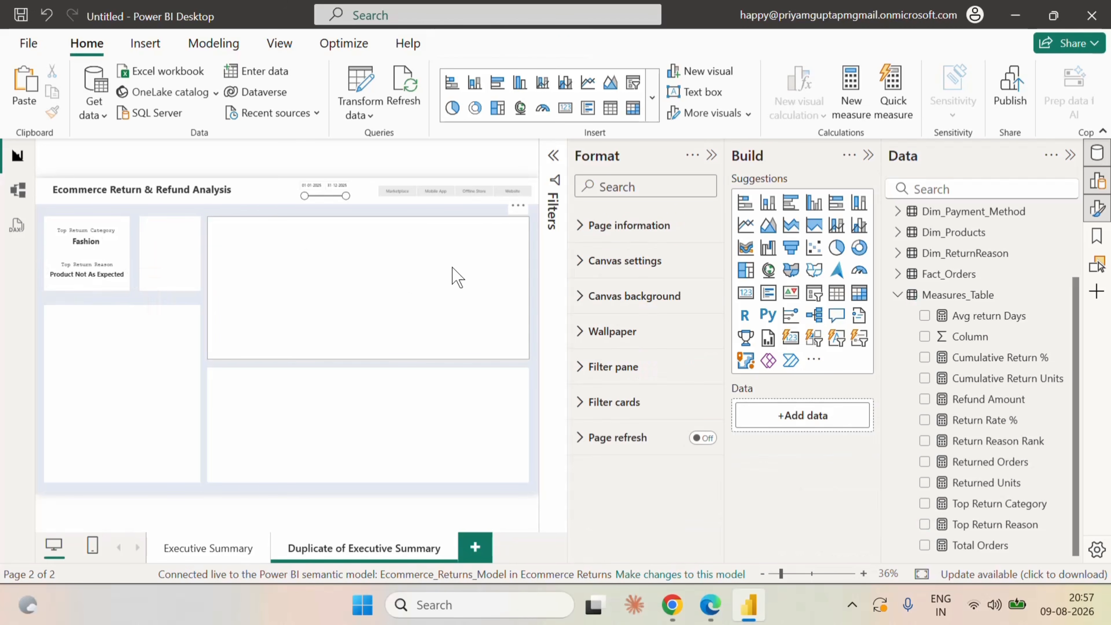
Collapse the Format pane, then duplicate the Top Return Category card and place the copy in the adjacent empty small panel.
left_click(712, 155)
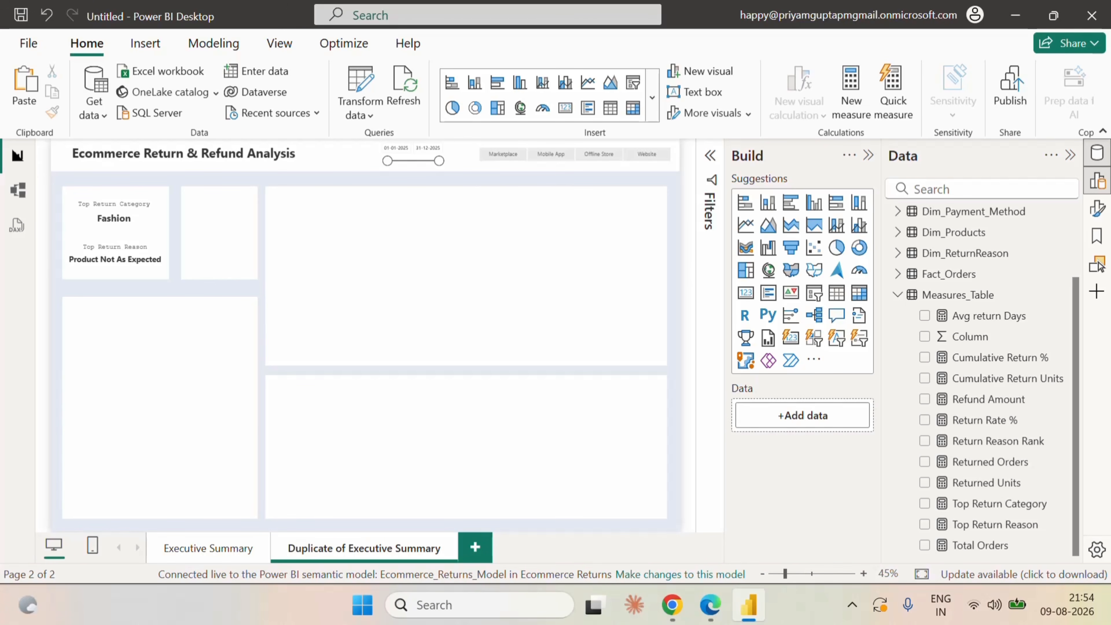
left_click(148, 221)
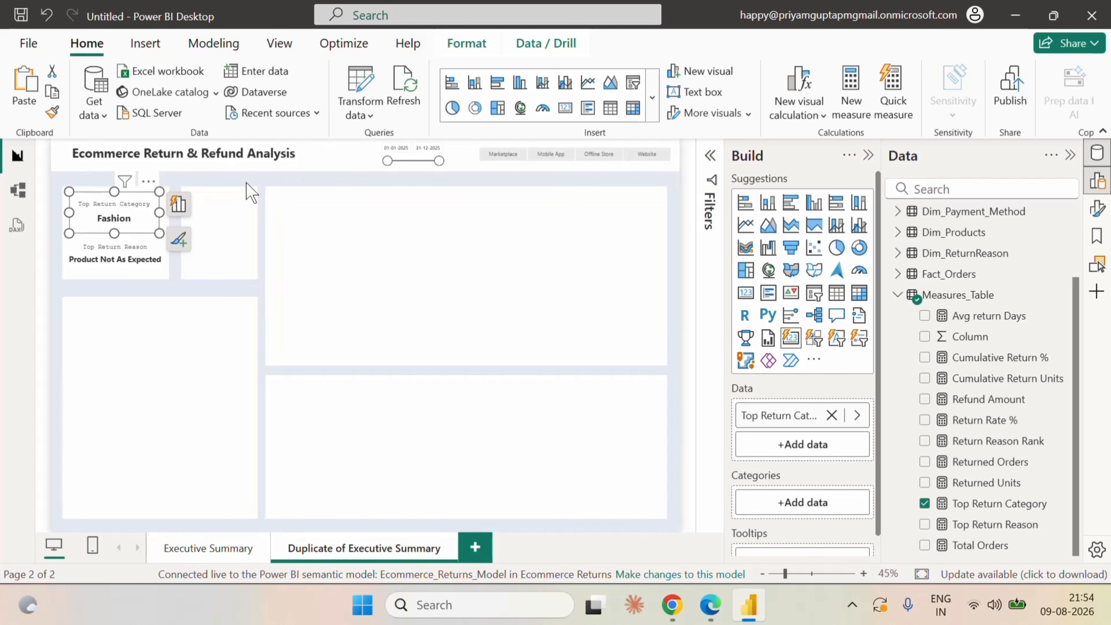
left_click(60, 196)
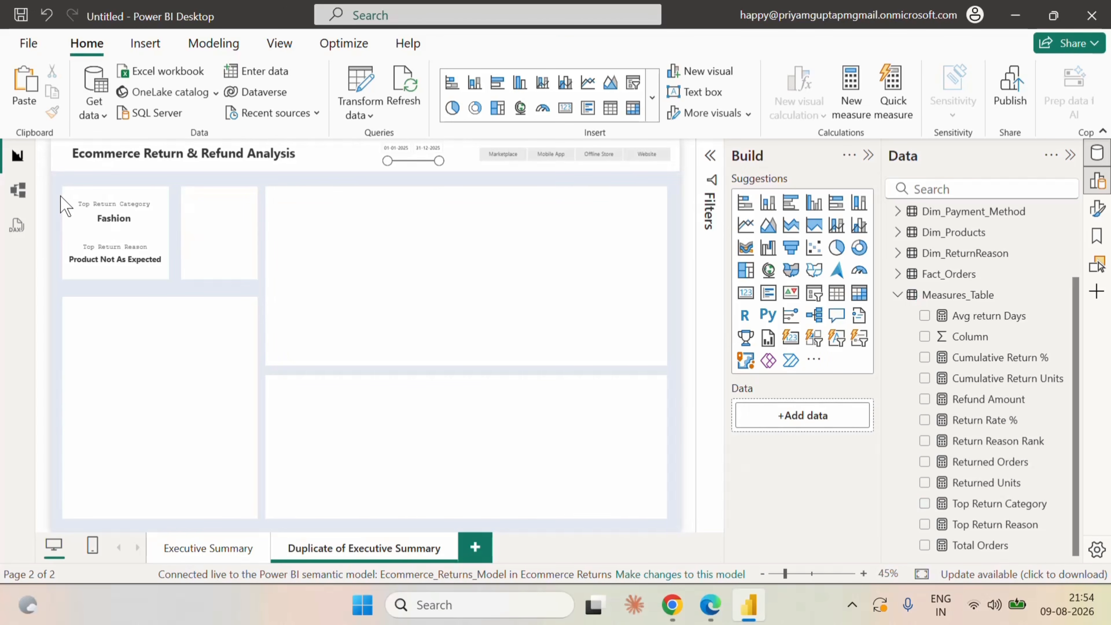
left_click(84, 220)
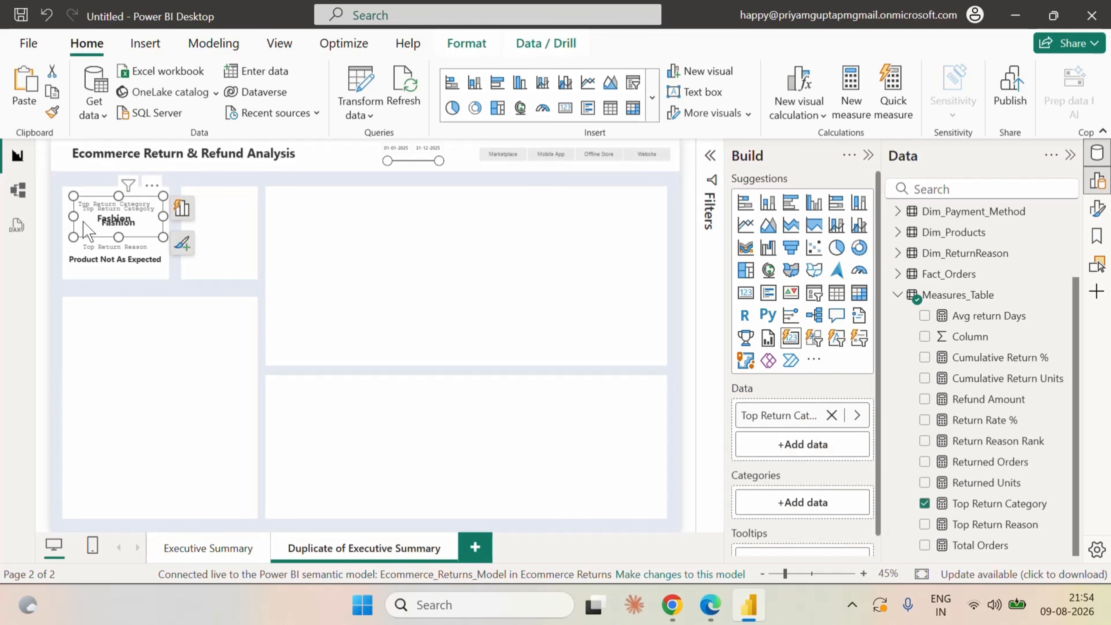
left_click_drag(99, 215, 210, 218)
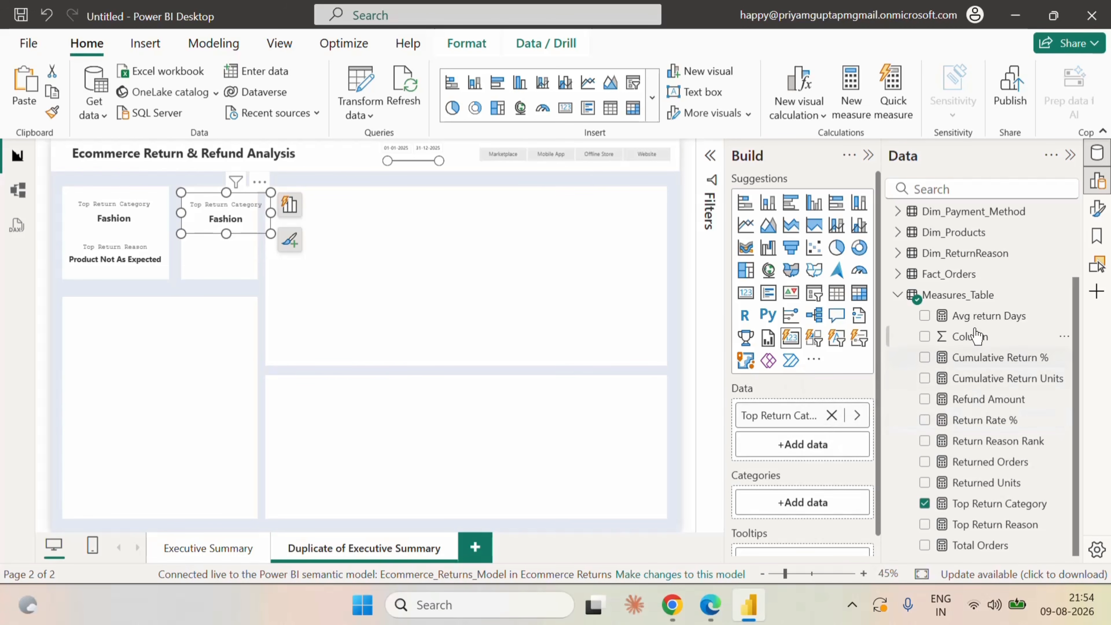
Replace the copied card's measure with Avg return Days and narrow the card to the width of its panel.
left_click(924, 316)
left_click(832, 415)
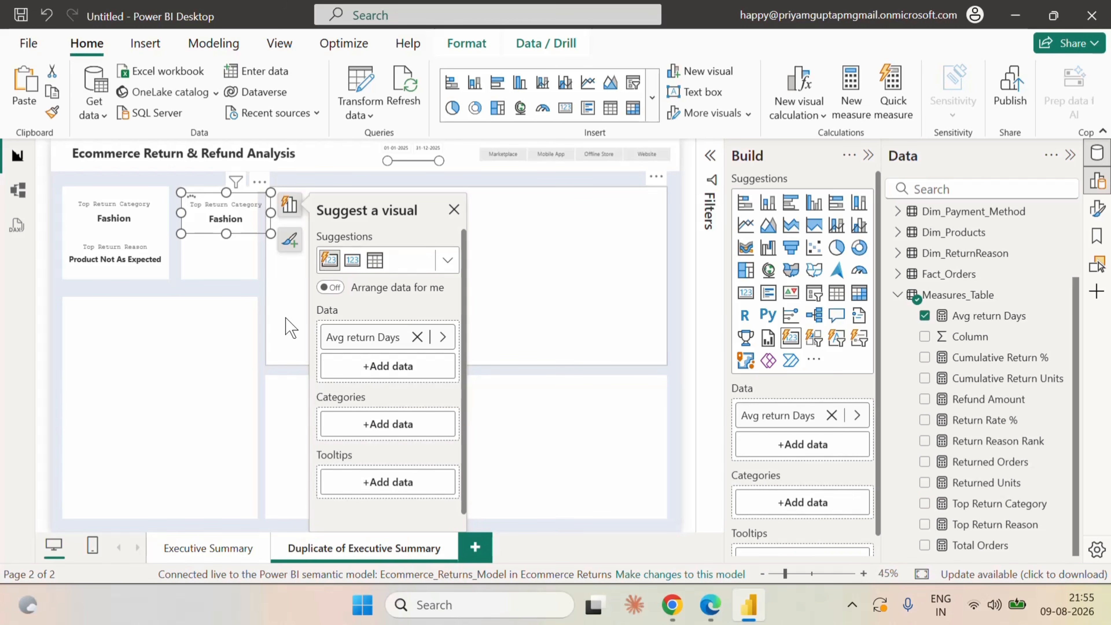
left_click_drag(271, 213, 258, 223)
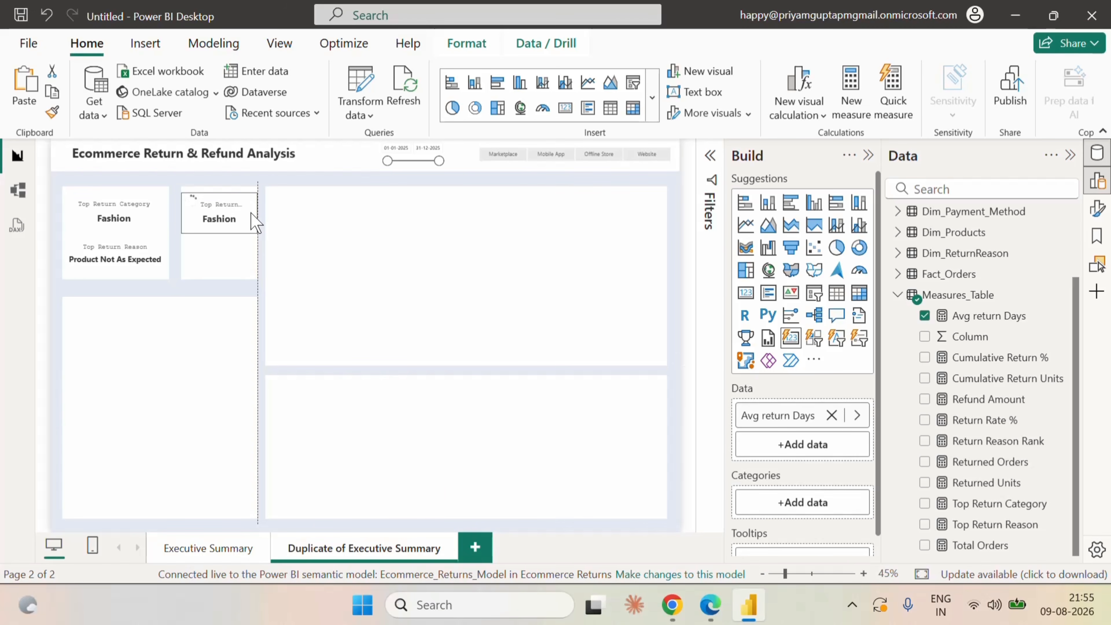
left_click_drag(253, 220, 254, 221)
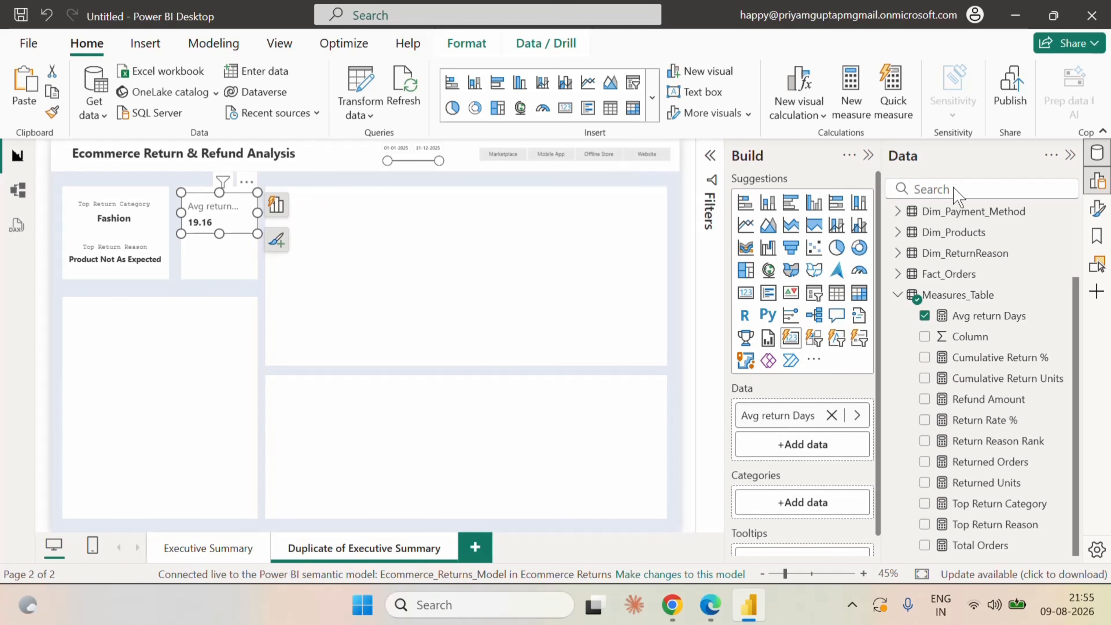
Open the Avg return Days card's callout value settings and apply them to the Avg return Days series.
left_click(1097, 209)
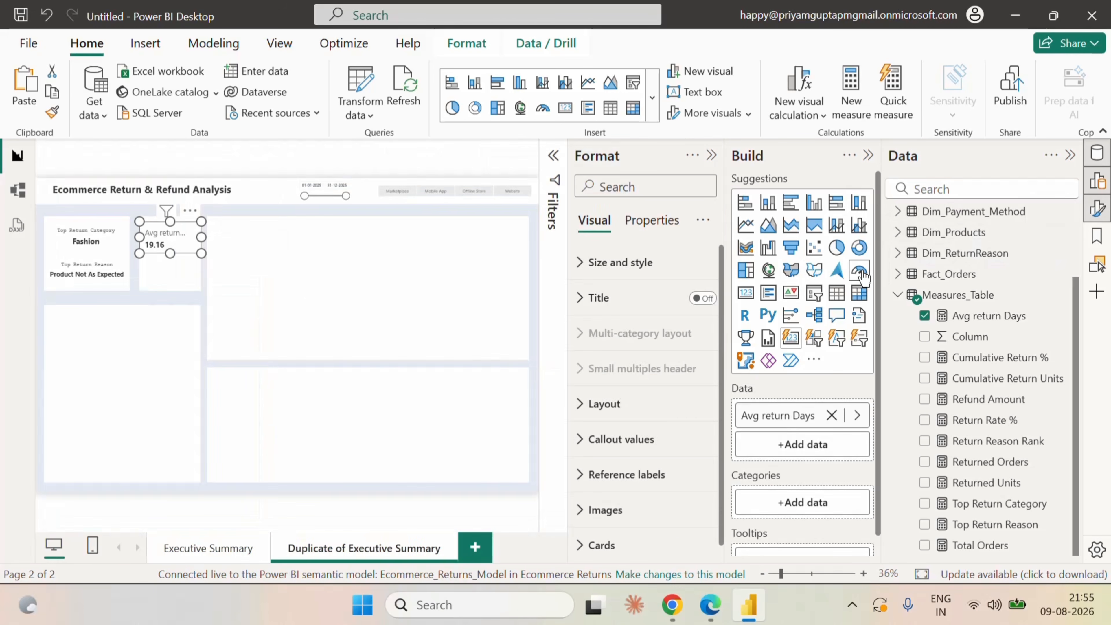
left_click(868, 156)
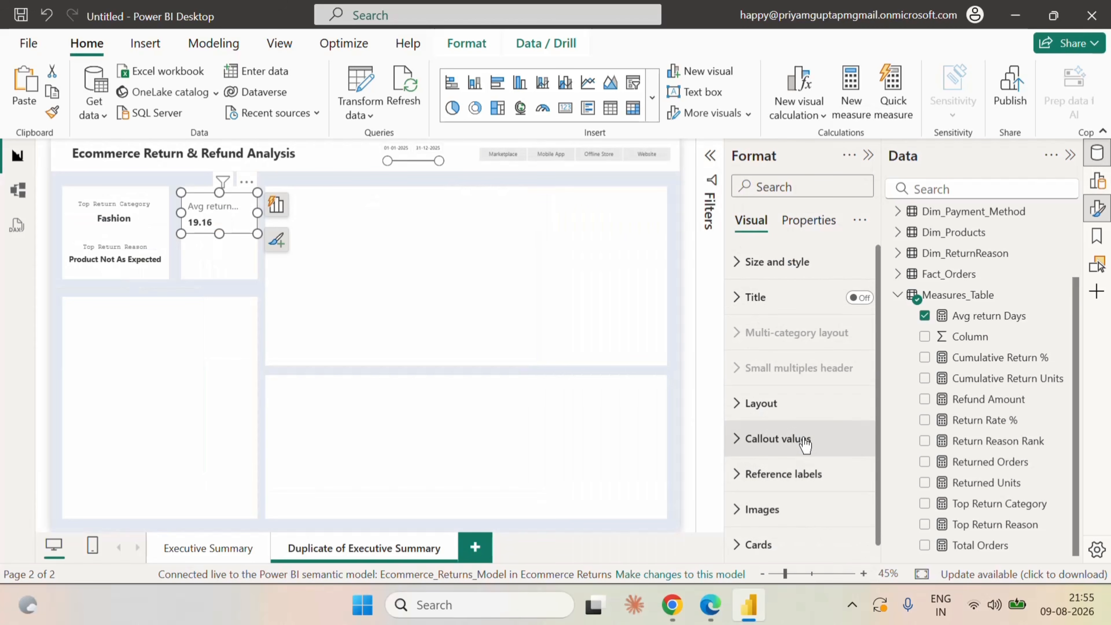
scroll(805, 444, "down", 1)
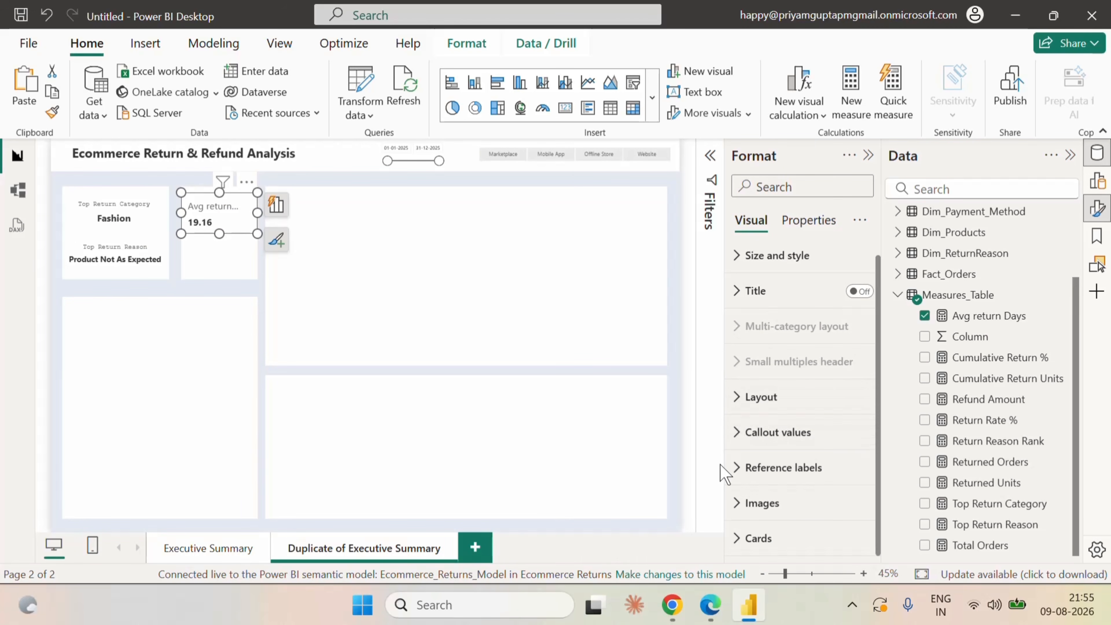
left_click(783, 434)
scroll(812, 443, "down", 4)
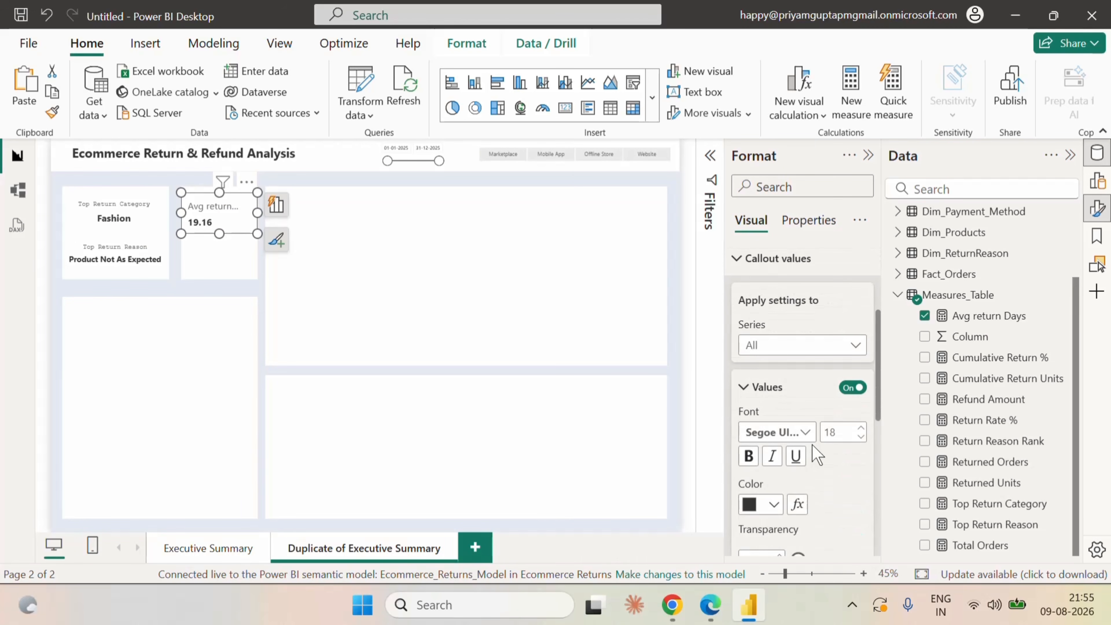
left_click(820, 355)
left_click(787, 387)
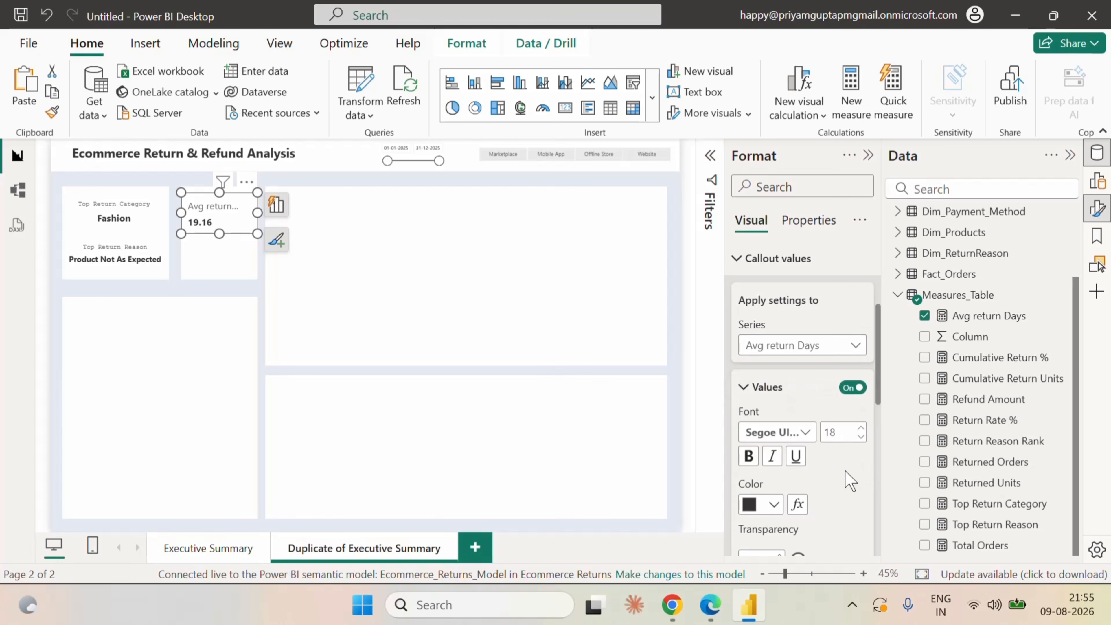
Set the Avg return Days card's label font to Courier New at size 12.
scroll(845, 470, "down", 8)
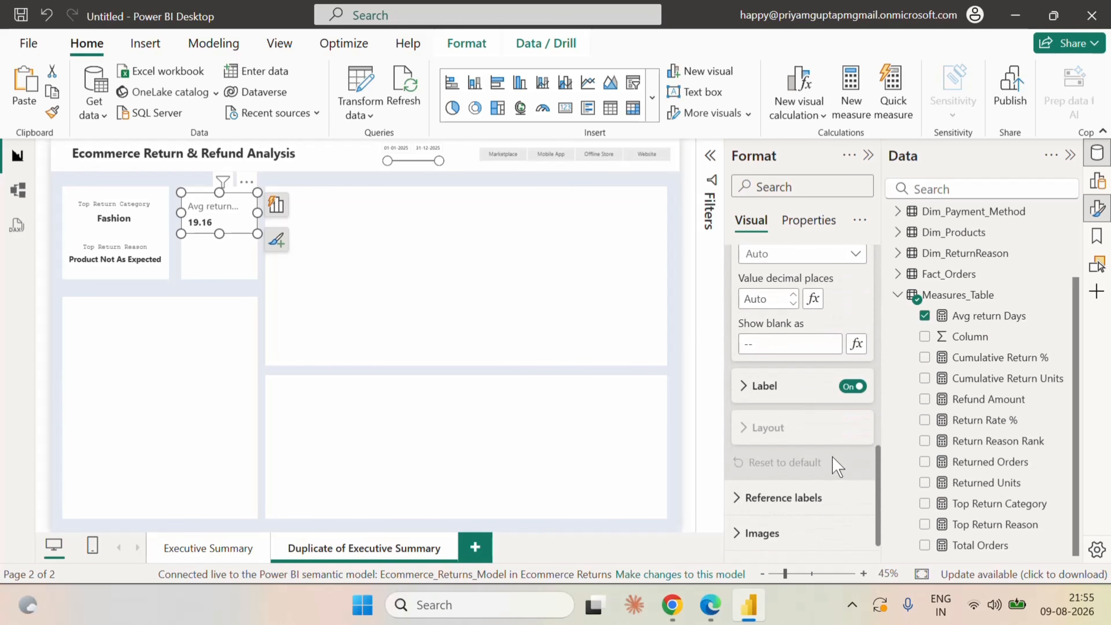
left_click(763, 399)
scroll(851, 453, "down", 3)
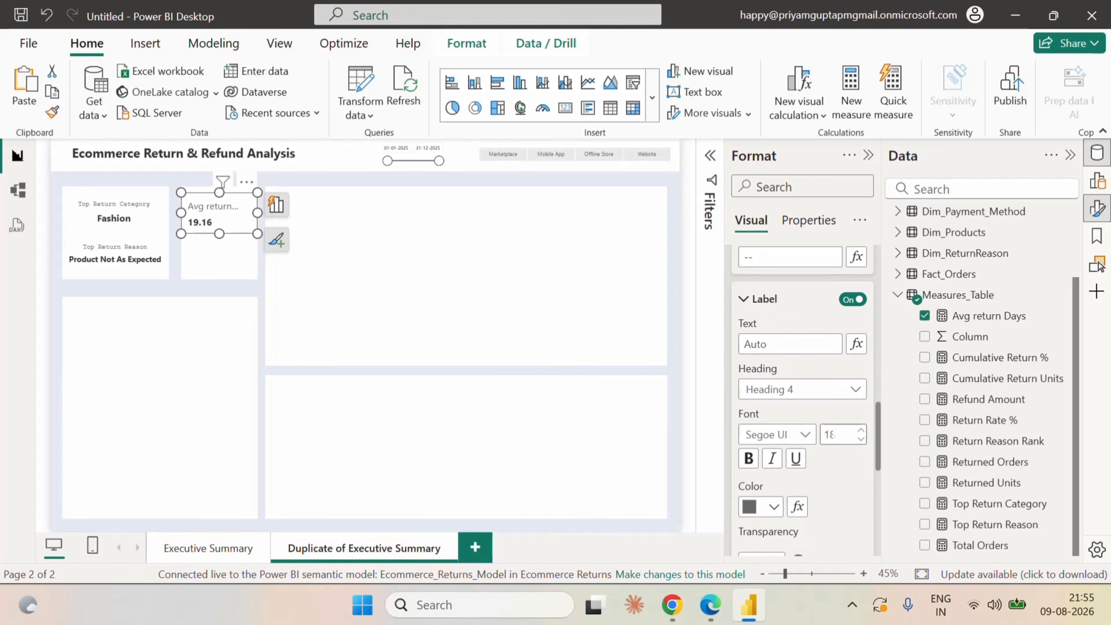
type("12")
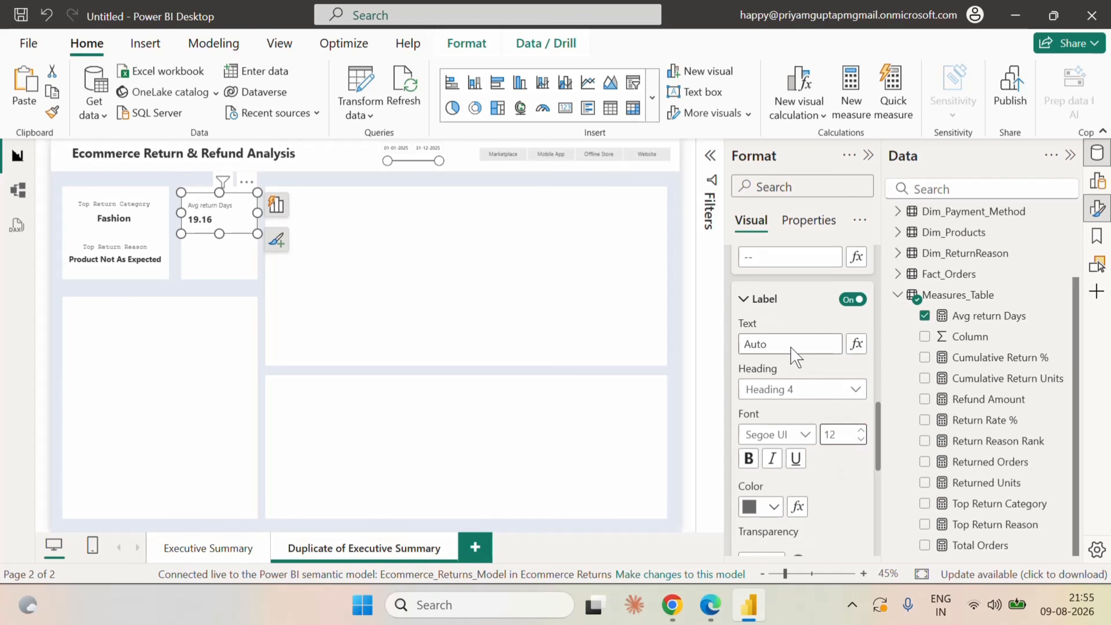
left_click(802, 433)
left_click(783, 179)
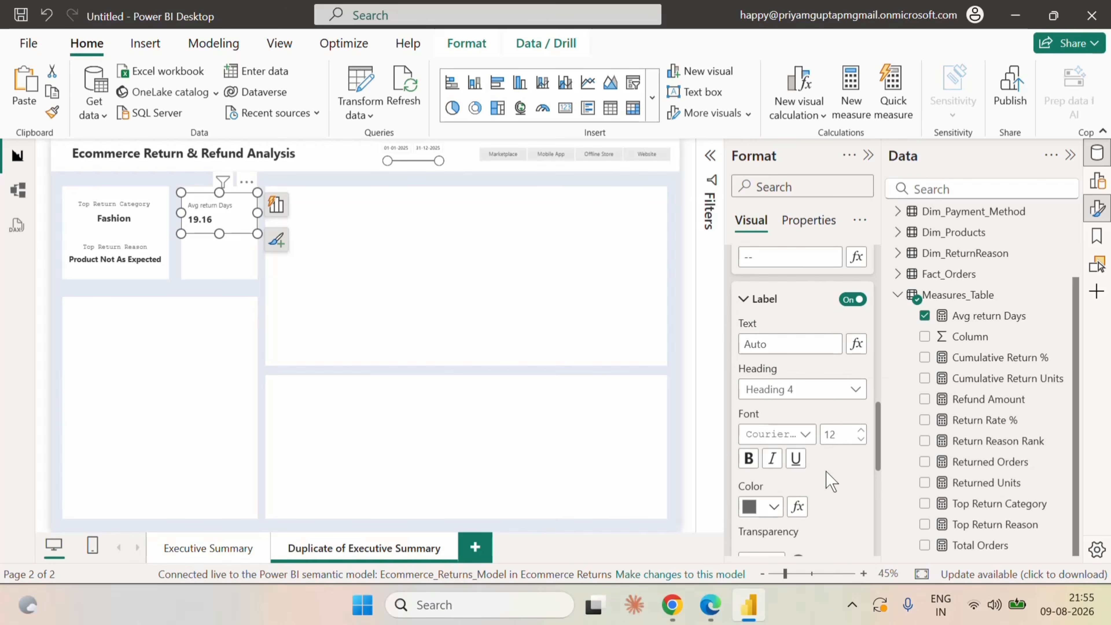
Centre the Avg return Days card's callout value horizontally and deselect the card.
scroll(831, 481, "down", 3)
scroll(831, 482, "down", 5)
scroll(831, 481, "up", 8)
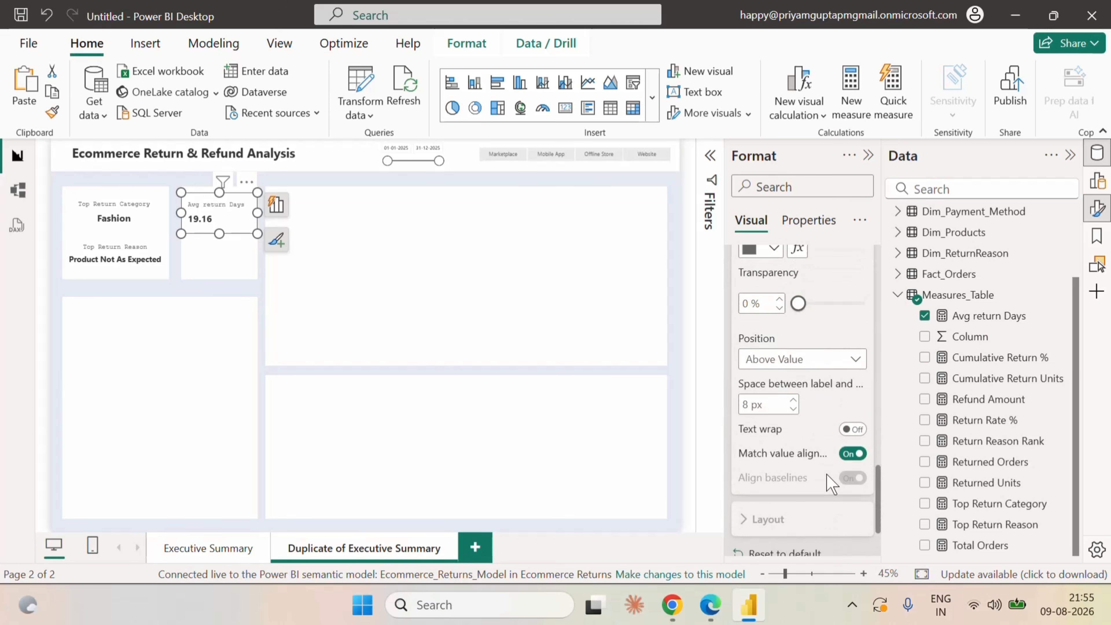
left_click(772, 324)
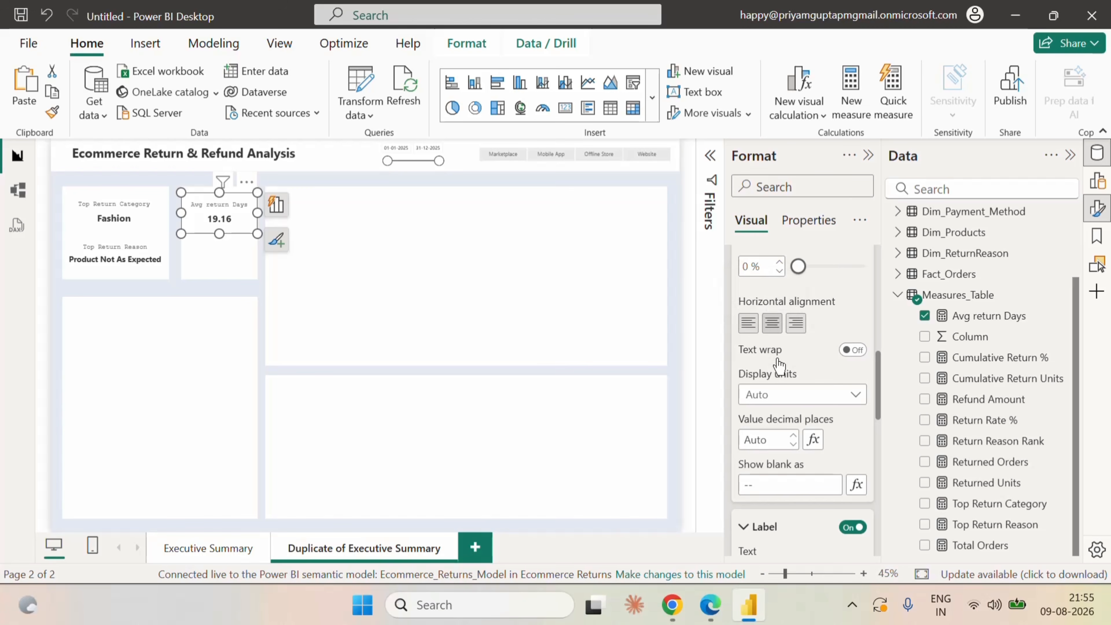
scroll(777, 364, "down", 2)
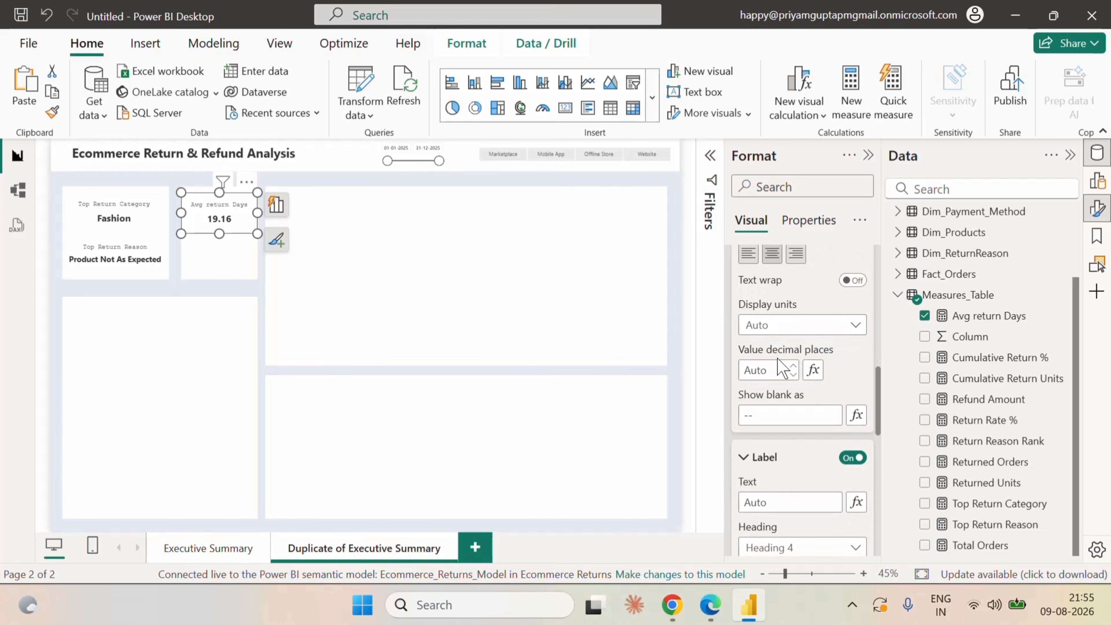
left_click(675, 211)
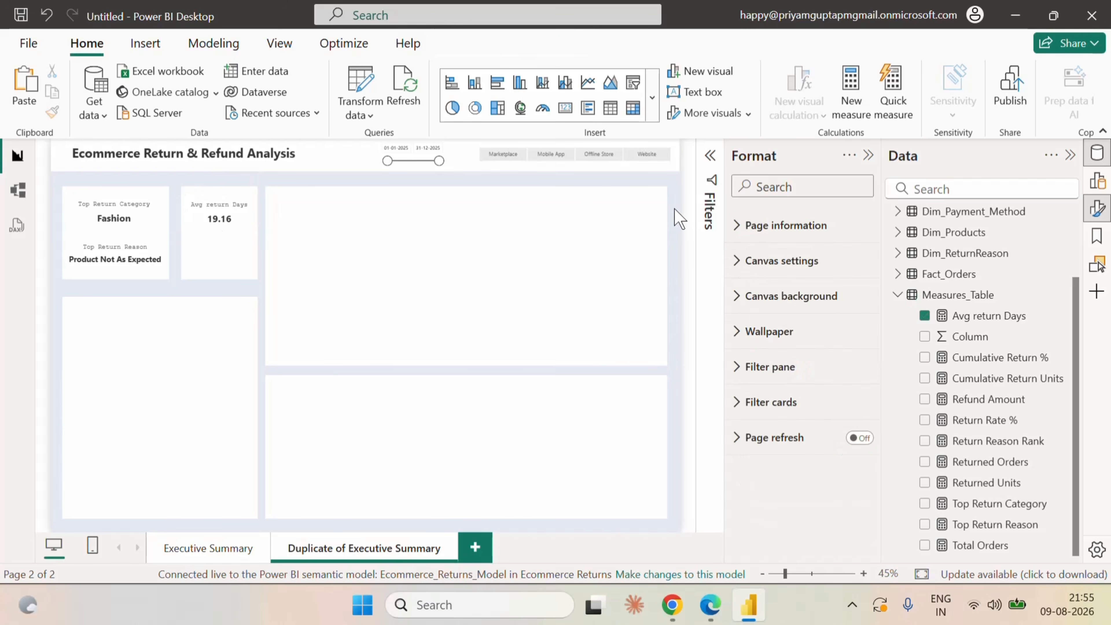
Move the Avg return Days card down to the lower edge of its small panel and deselect it.
left_click(236, 206)
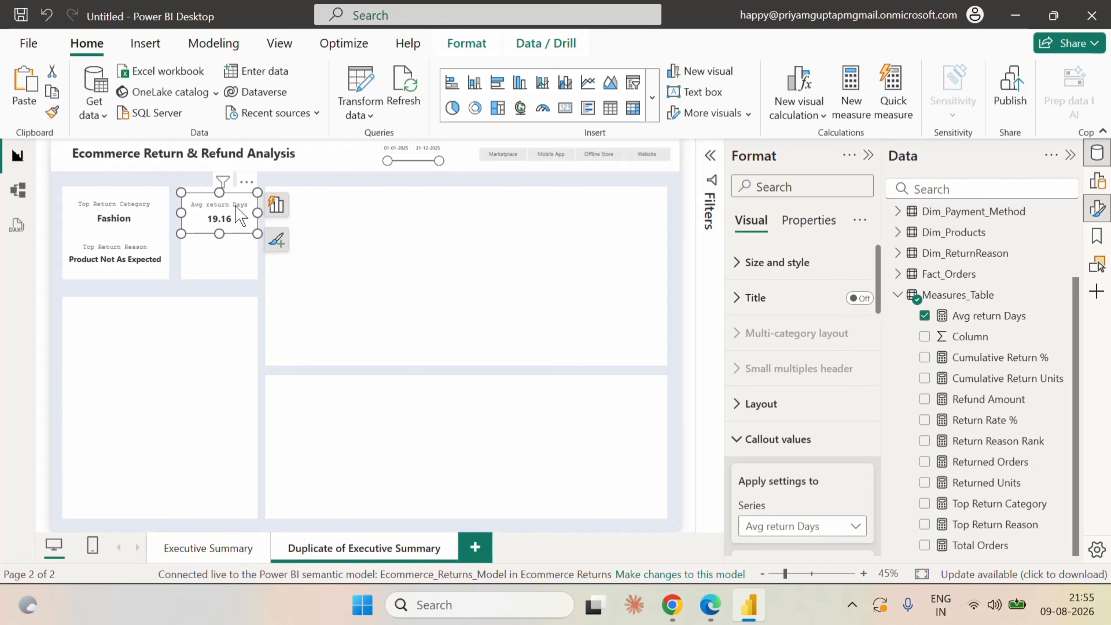
left_click(303, 186)
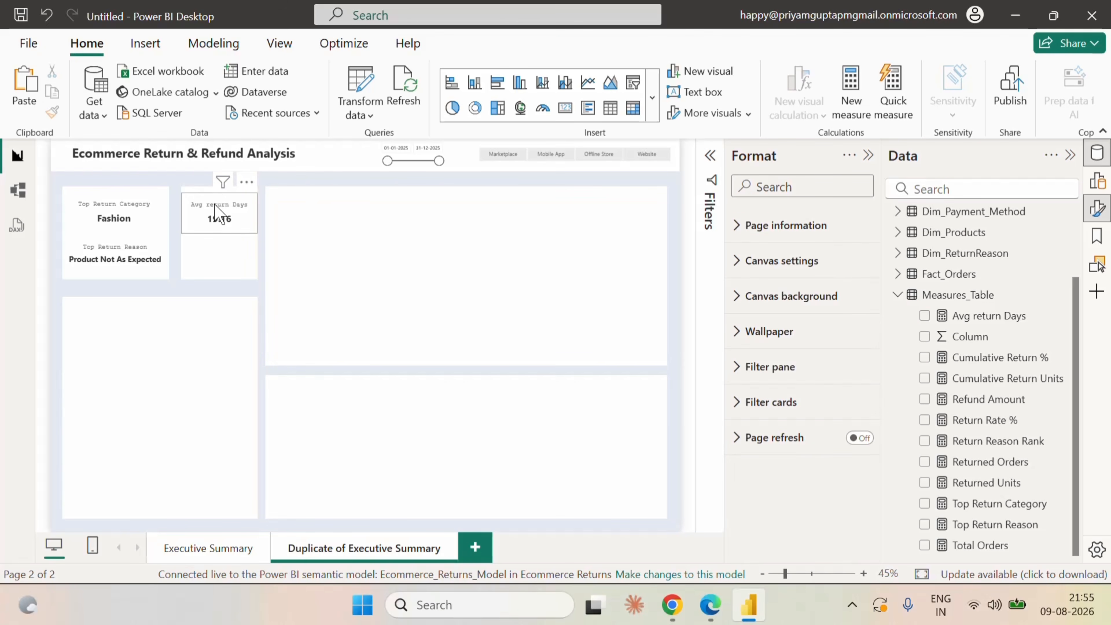
left_click(216, 213)
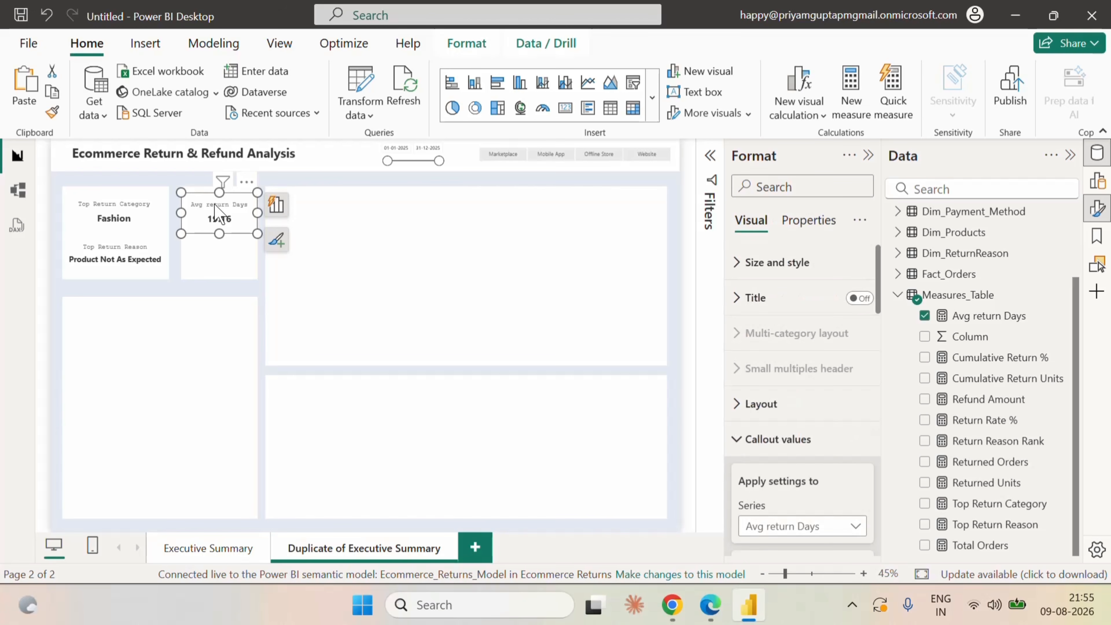
left_click_drag(216, 216, 207, 264)
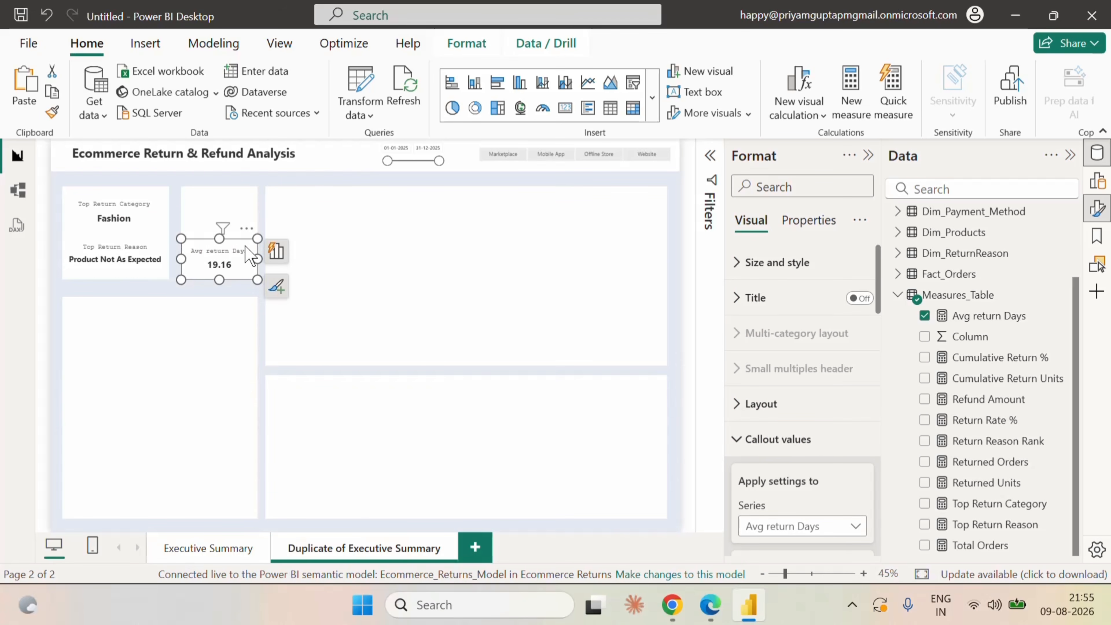
left_click(226, 172)
left_click(210, 183)
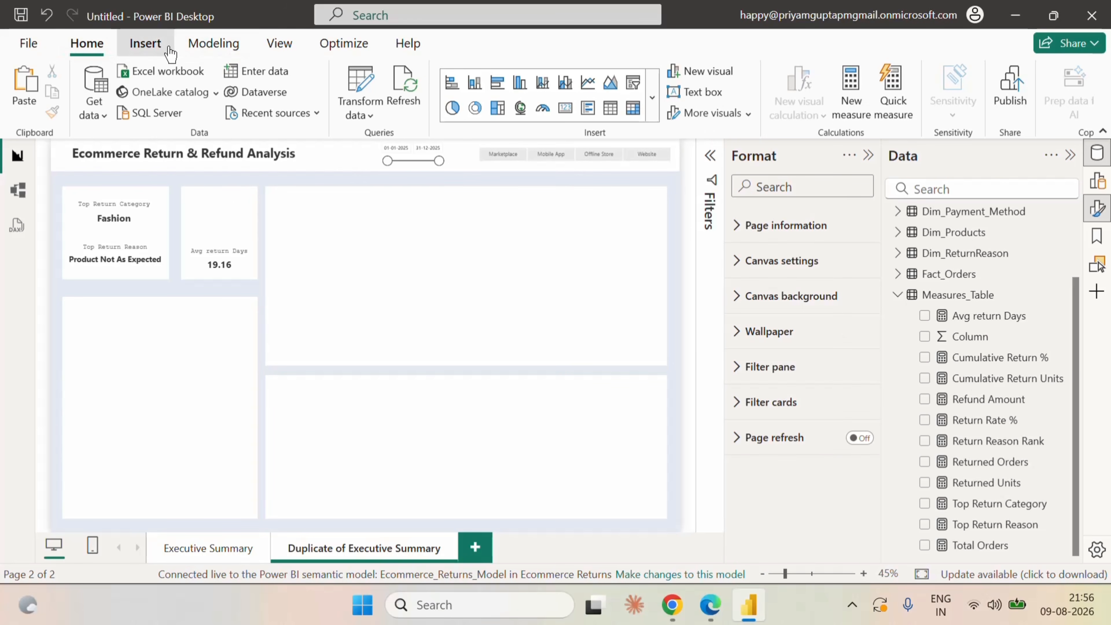
Insert the Icon1 image from the Ecommerce folder, shrink it and place it above the Avg return Days card.
left_click(143, 45)
left_click(881, 109)
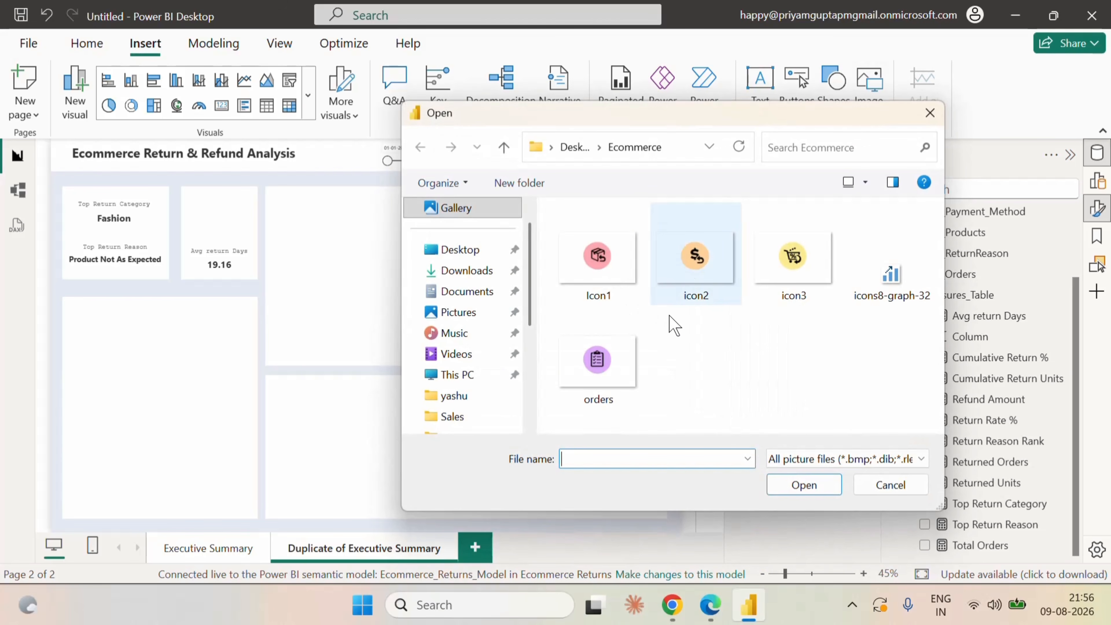
left_click(606, 259)
left_click(802, 485)
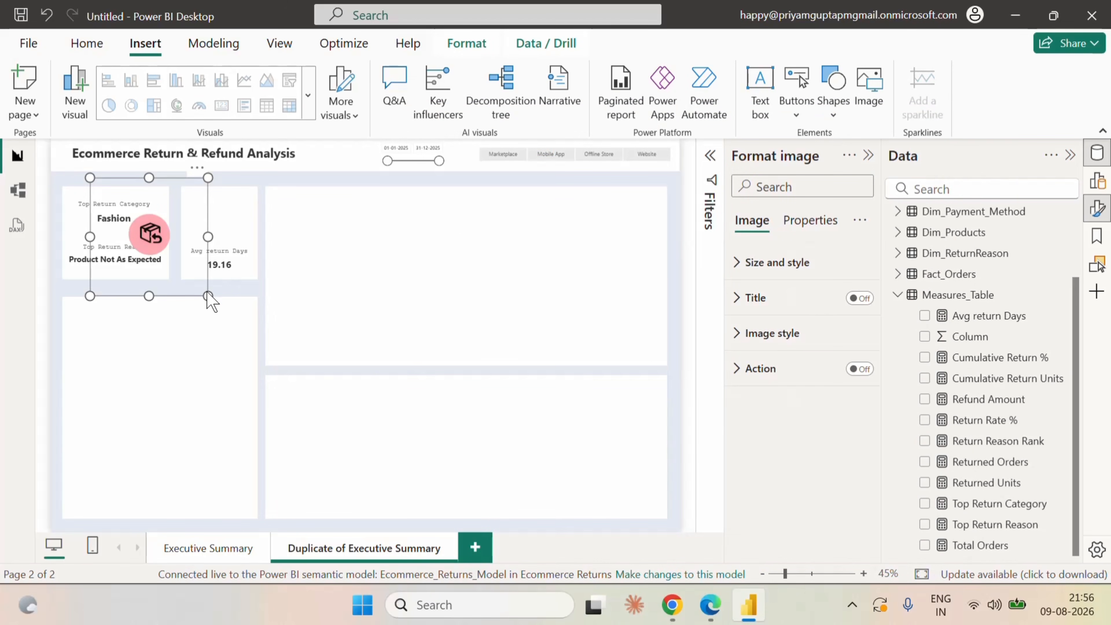
left_click_drag(208, 294, 166, 246)
left_click_drag(134, 210, 258, 217)
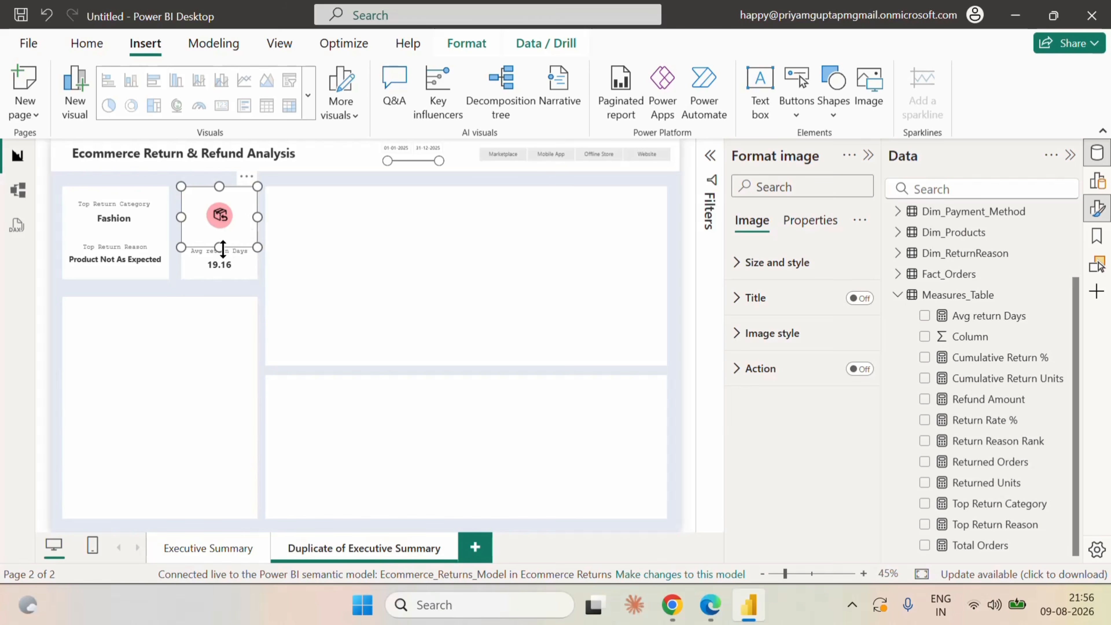
left_click(294, 175)
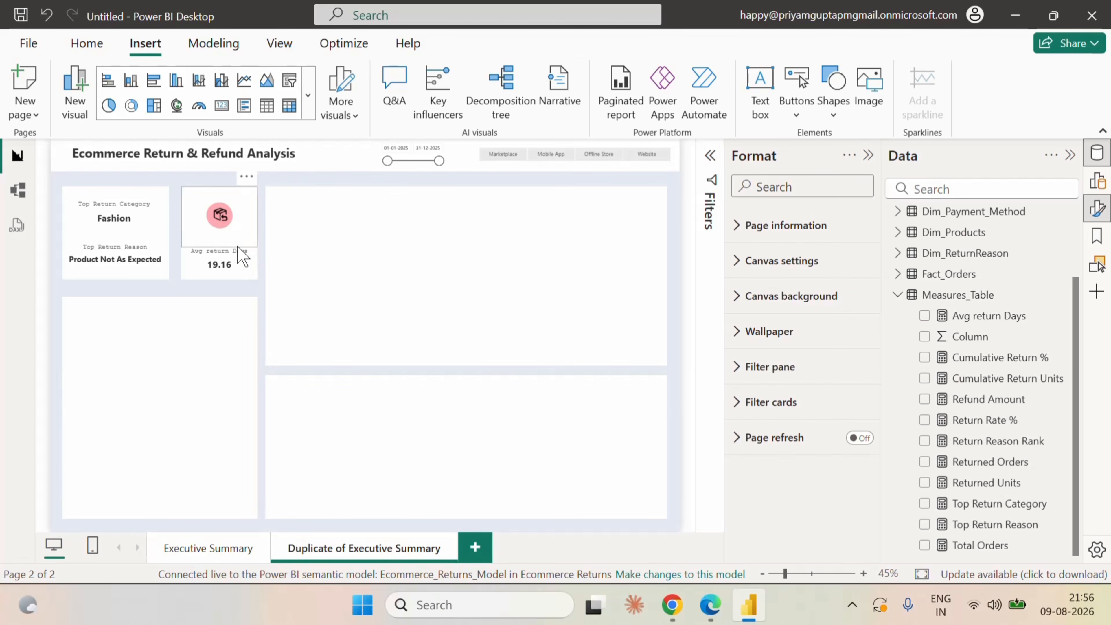
Nudge the Avg return Days card slightly up towards the icon and deselect it.
left_click(244, 262)
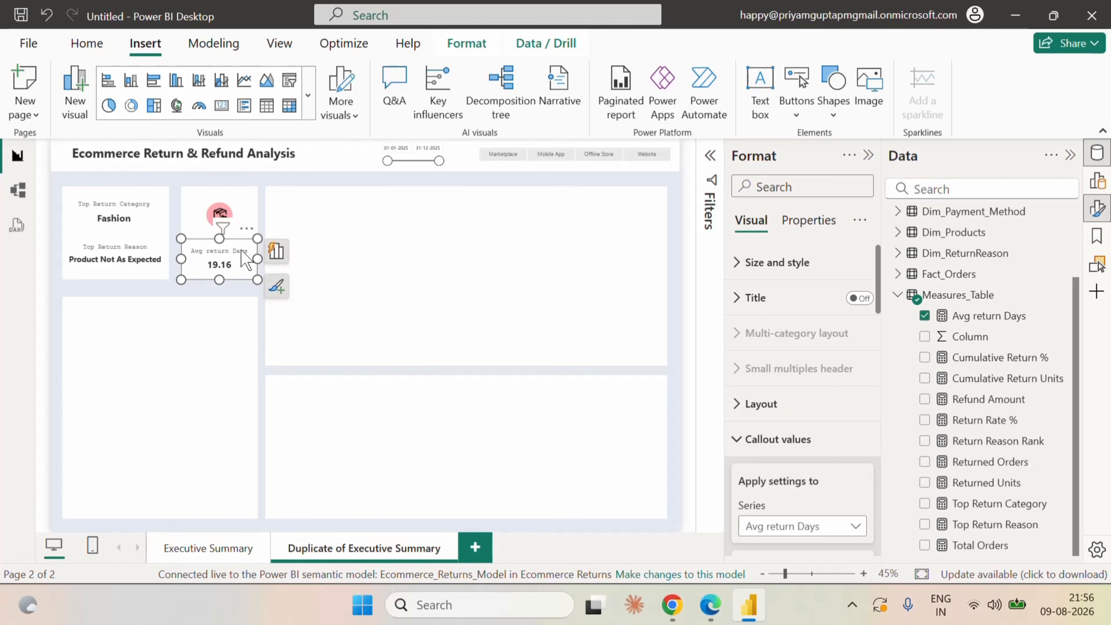
left_click_drag(242, 251, 244, 244)
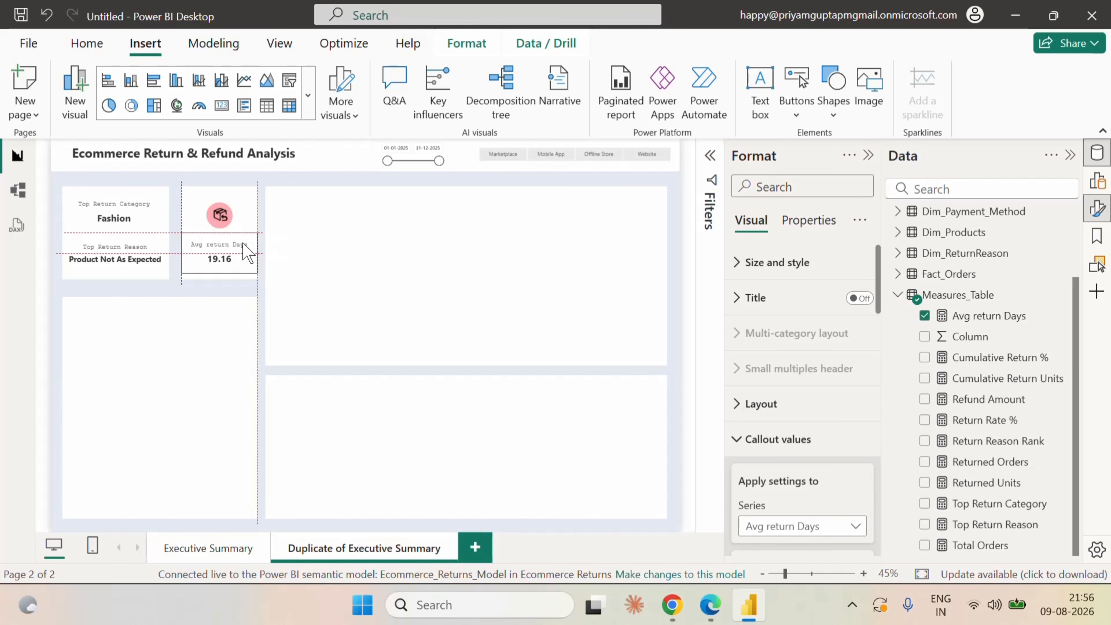
left_click_drag(247, 253, 247, 252)
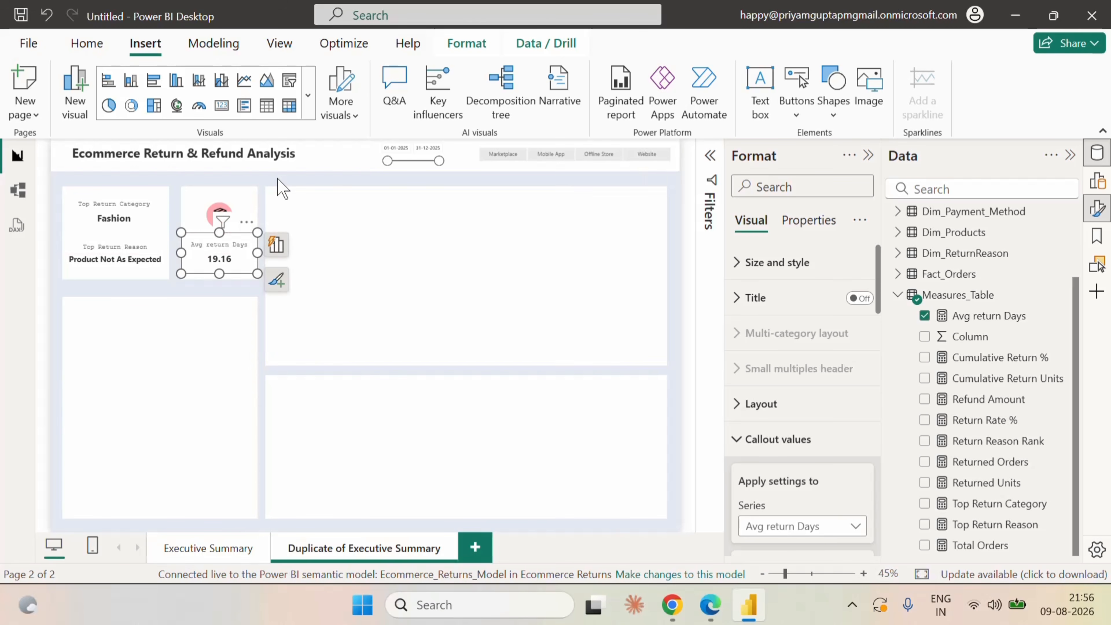
left_click(282, 188)
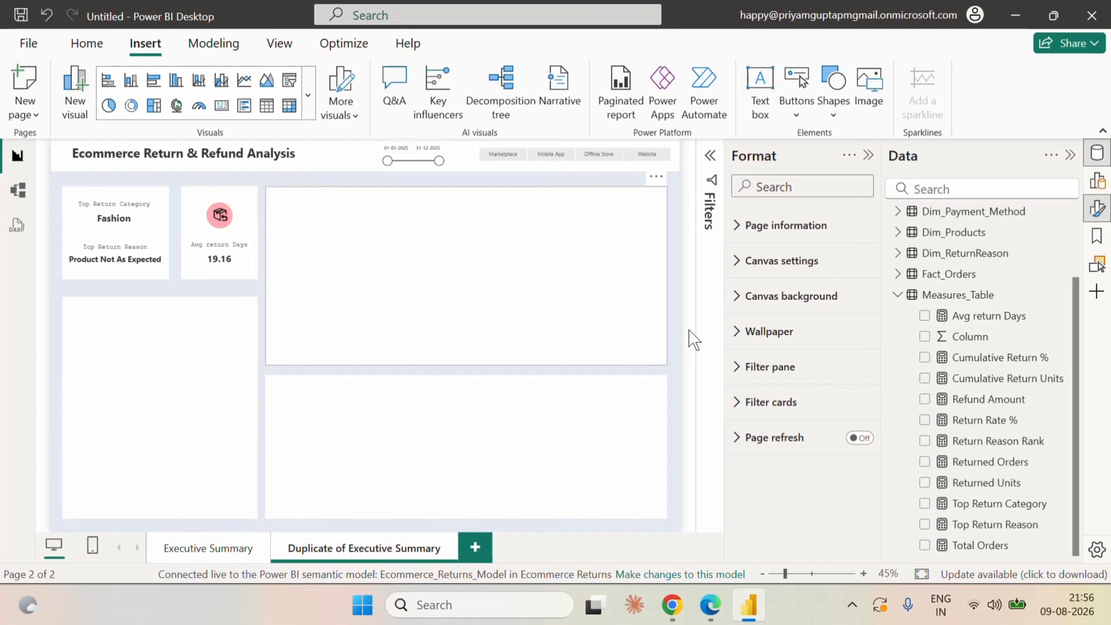
Add a matrix visual and resize it to fill the upper large empty panel.
left_click(1099, 192)
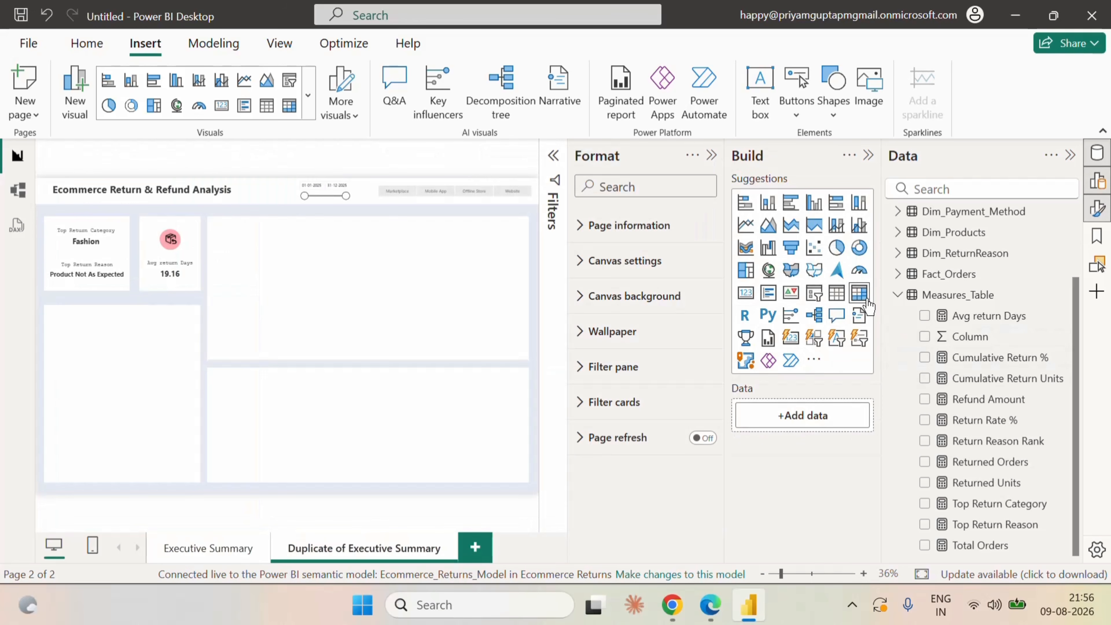
left_click(860, 293)
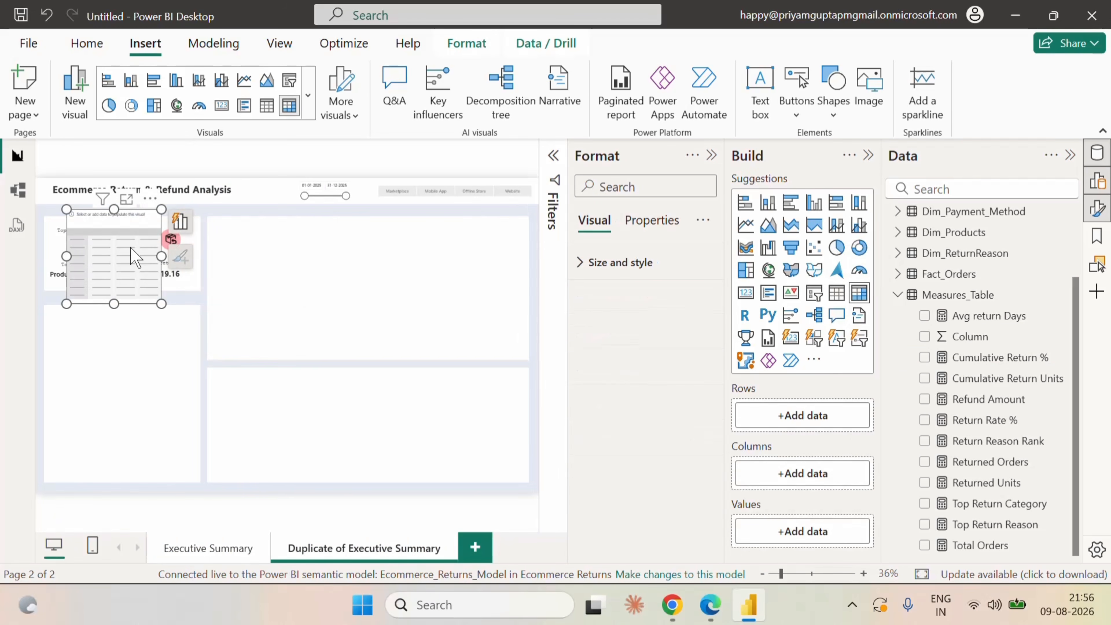
left_click_drag(115, 250, 248, 243)
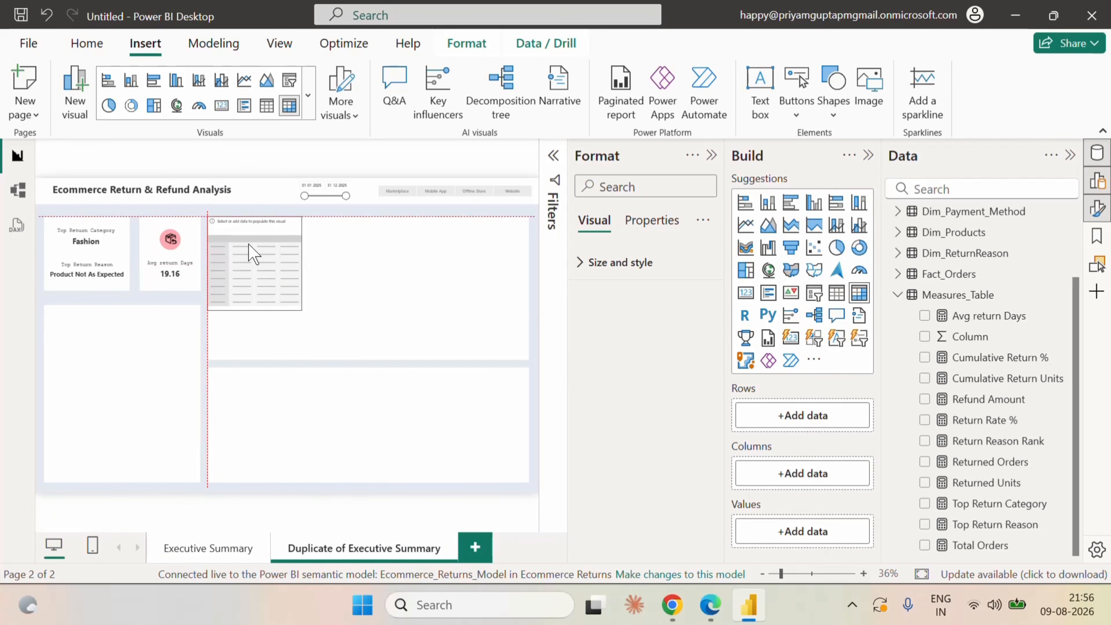
left_click_drag(294, 307, 529, 358)
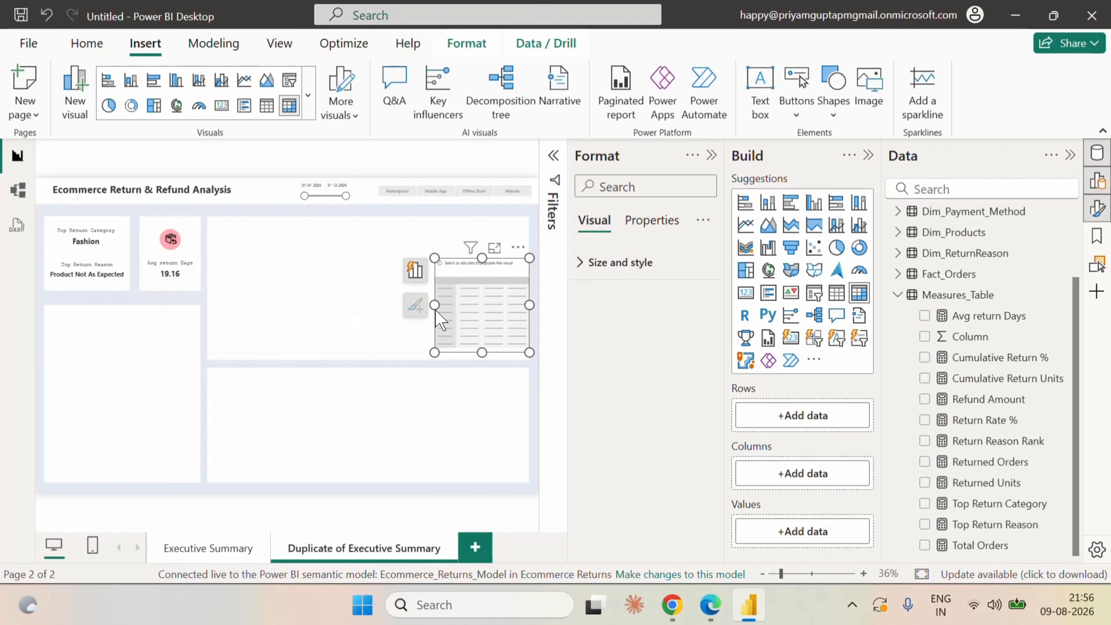
left_click_drag(436, 307, 208, 316)
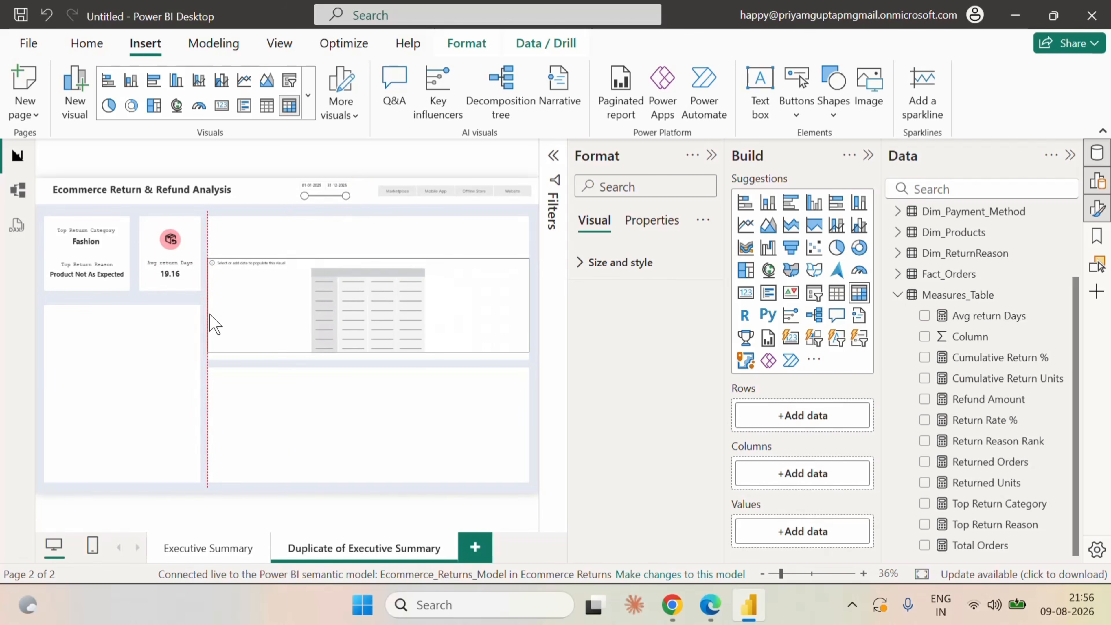
mouse_move(364, 352)
left_mouse_down()
mouse_move(366, 370)
mouse_move(367, 360)
left_mouse_up()
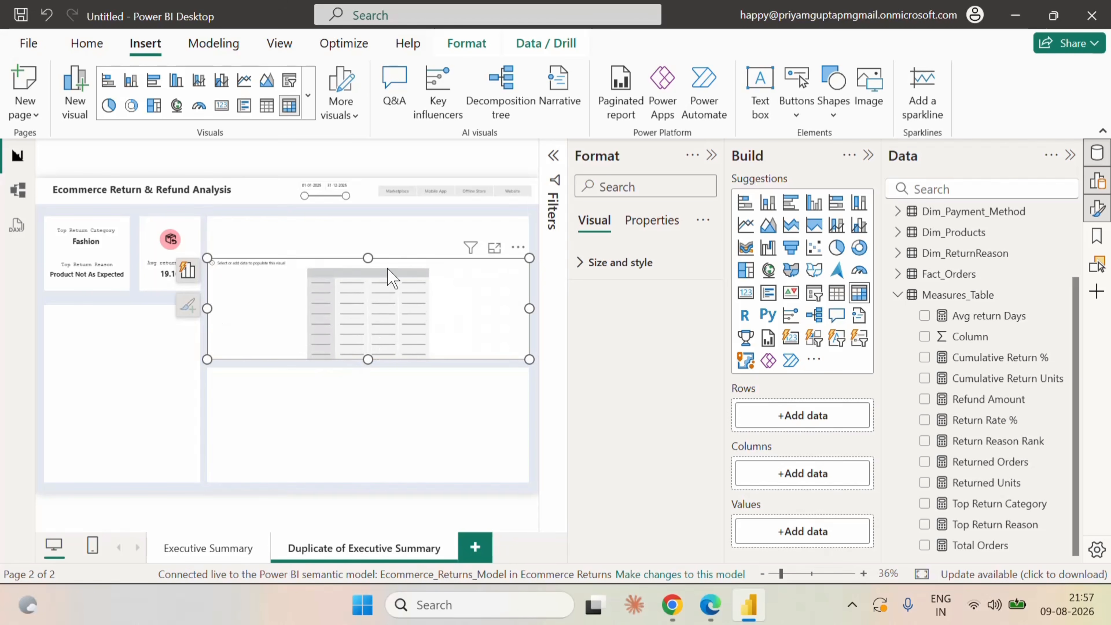
left_click_drag(368, 258, 363, 218)
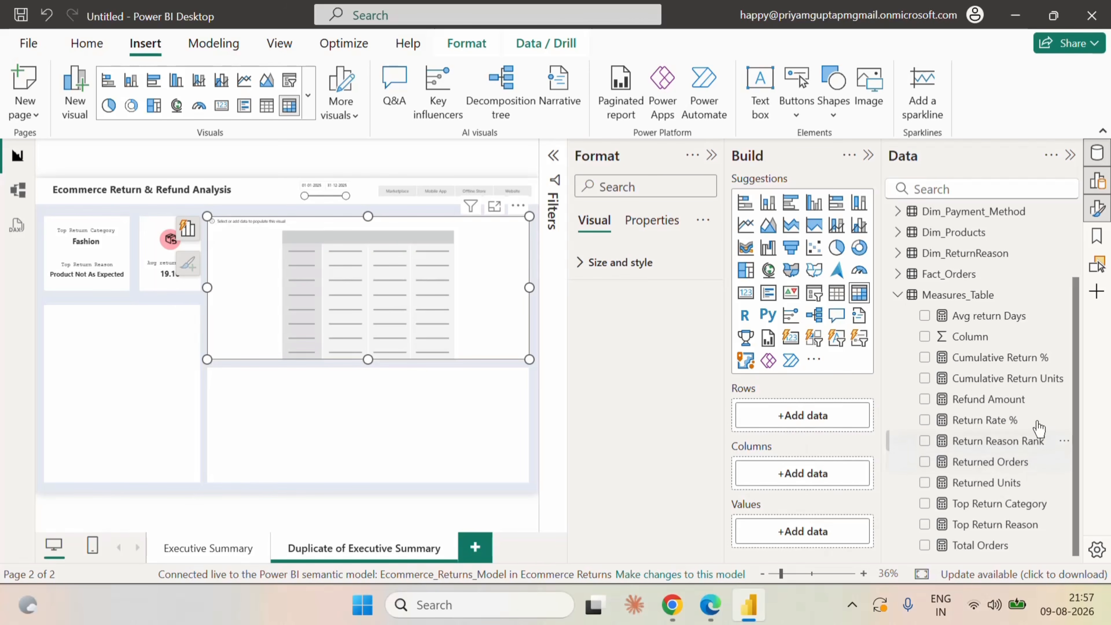
Put Subcategory from Dim_Products in the matrix rows and Return_Reason from Dim_ReturnReason in its columns.
left_click(898, 294)
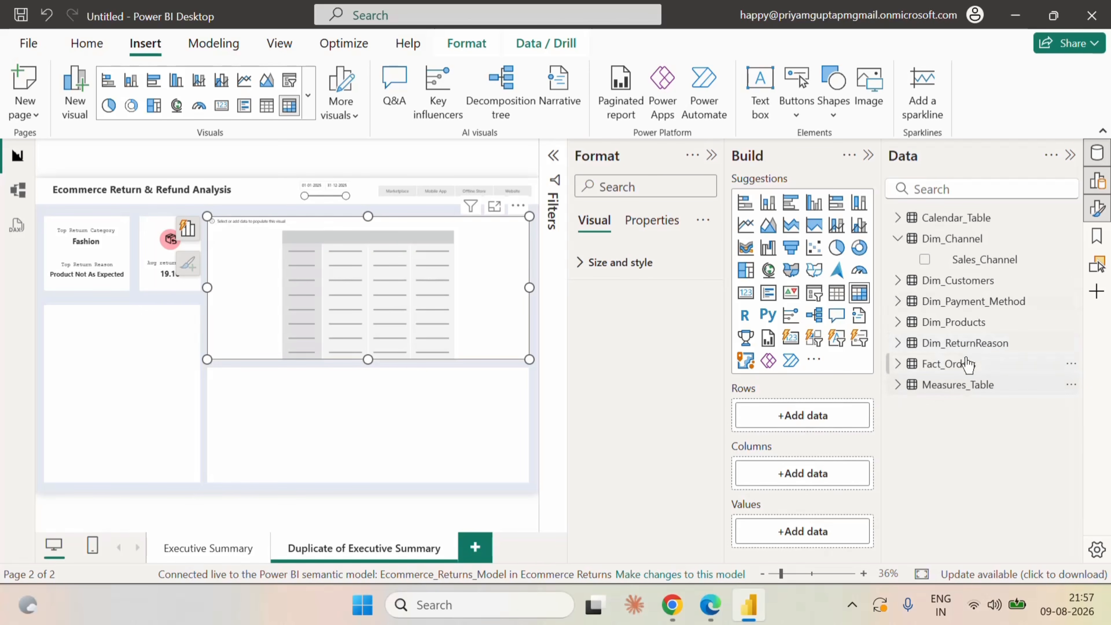
left_click(897, 322)
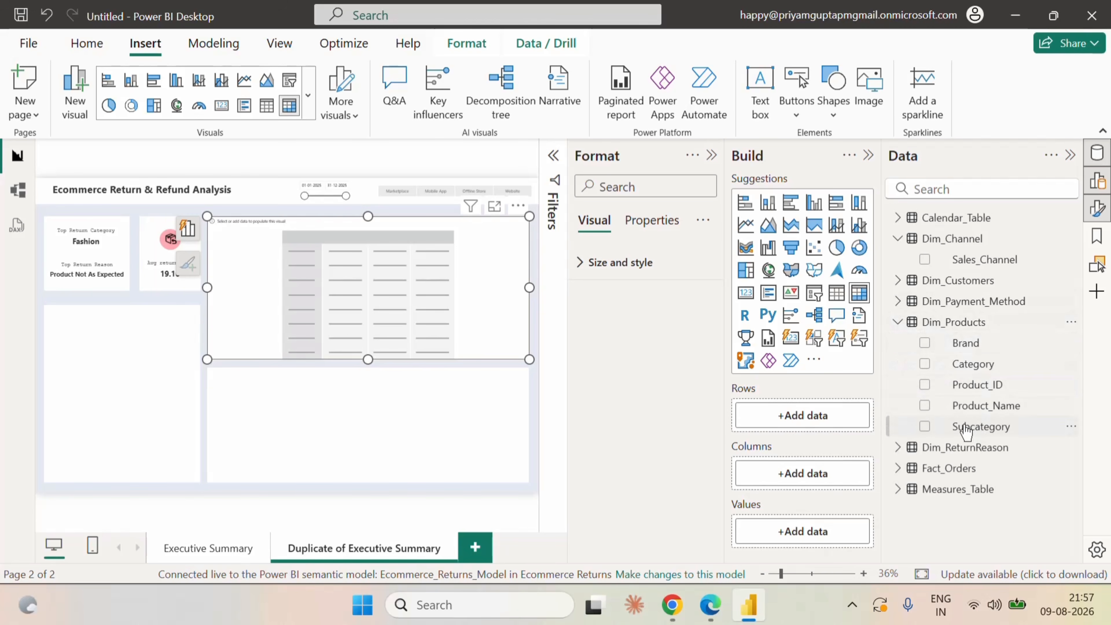
left_click(924, 426)
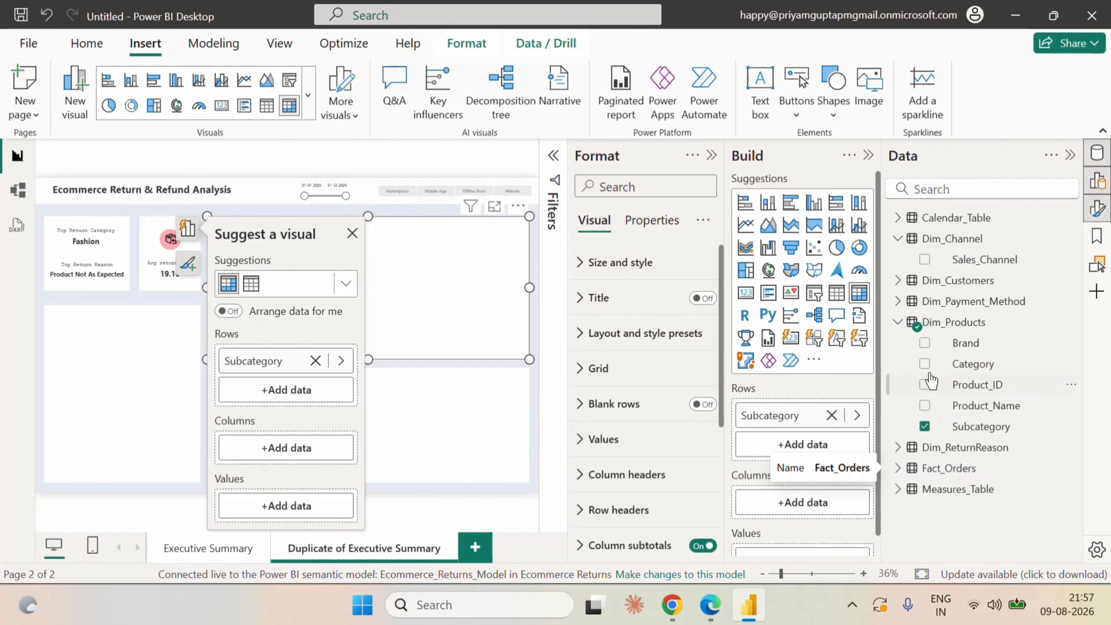
left_click(898, 322)
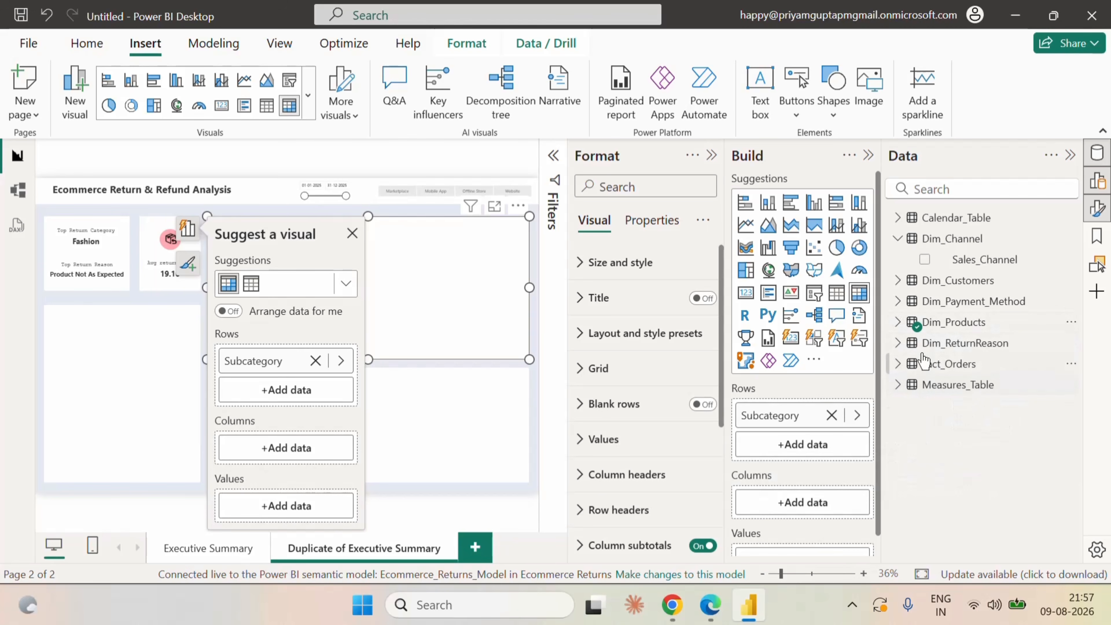
left_click(898, 342)
left_click(924, 364)
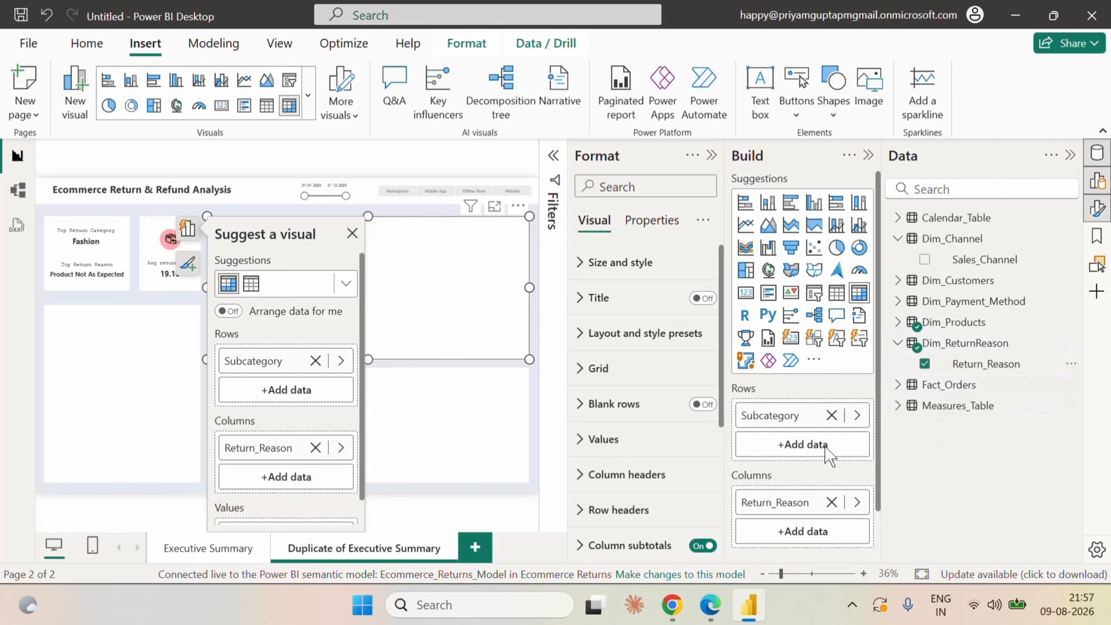
Add the Returned Units measure from Measures_Table as the matrix values and dismiss the visual suggestions and build options.
scroll(807, 446, "down", 2)
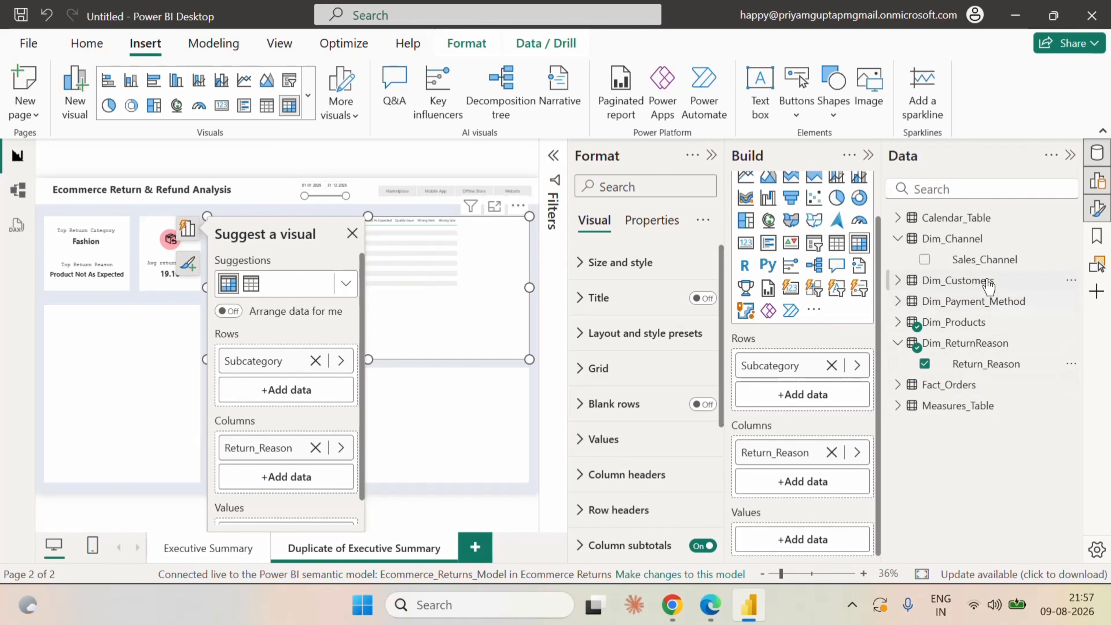
left_click(898, 407)
scroll(998, 508, "down", 3)
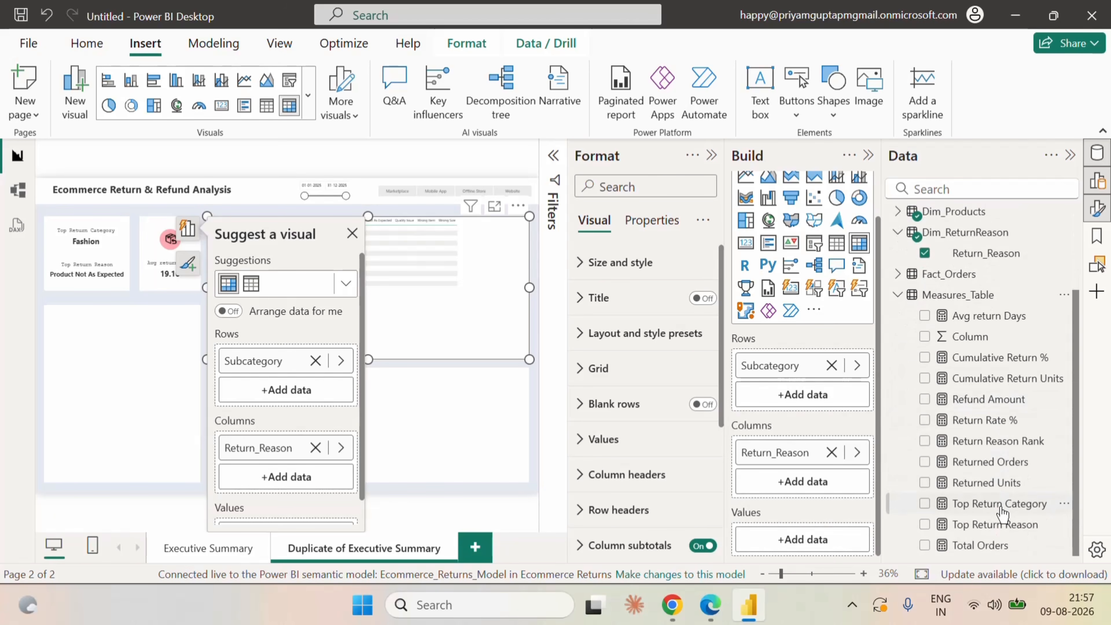
left_click(924, 482)
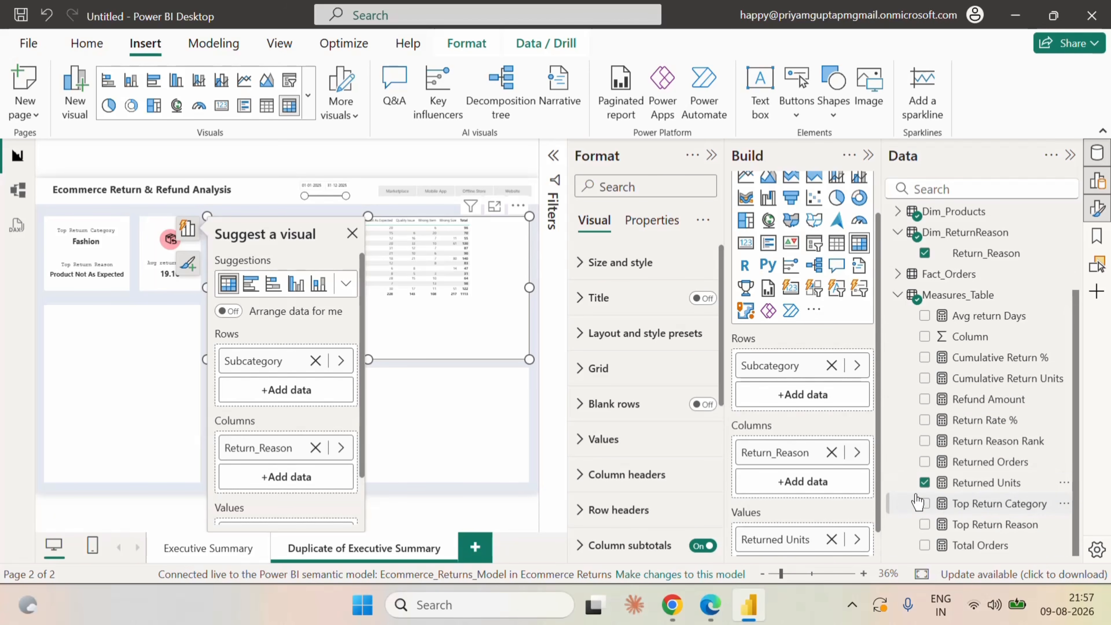
left_click(352, 233)
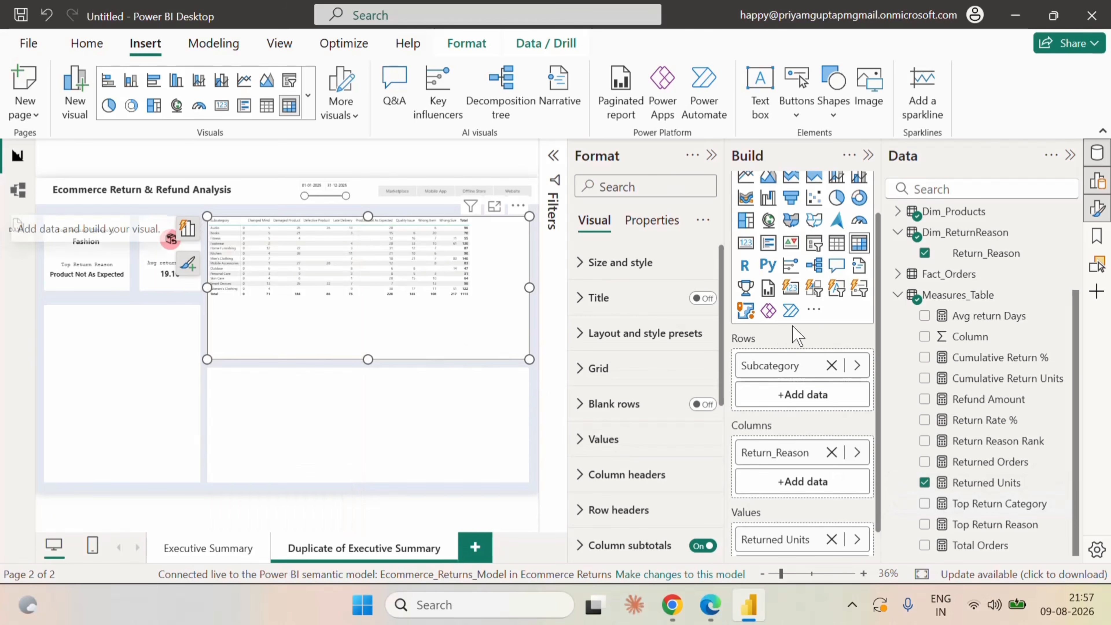
left_click(868, 155)
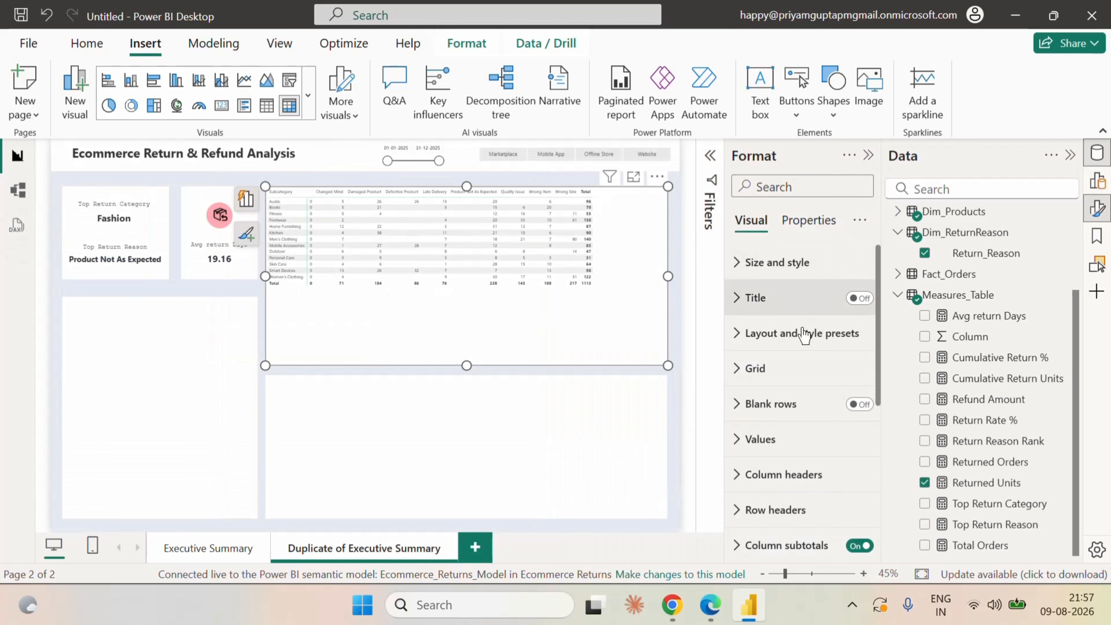
Turn off the matrix's column subtotals and row subtotals.
scroll(806, 454, "down", 3)
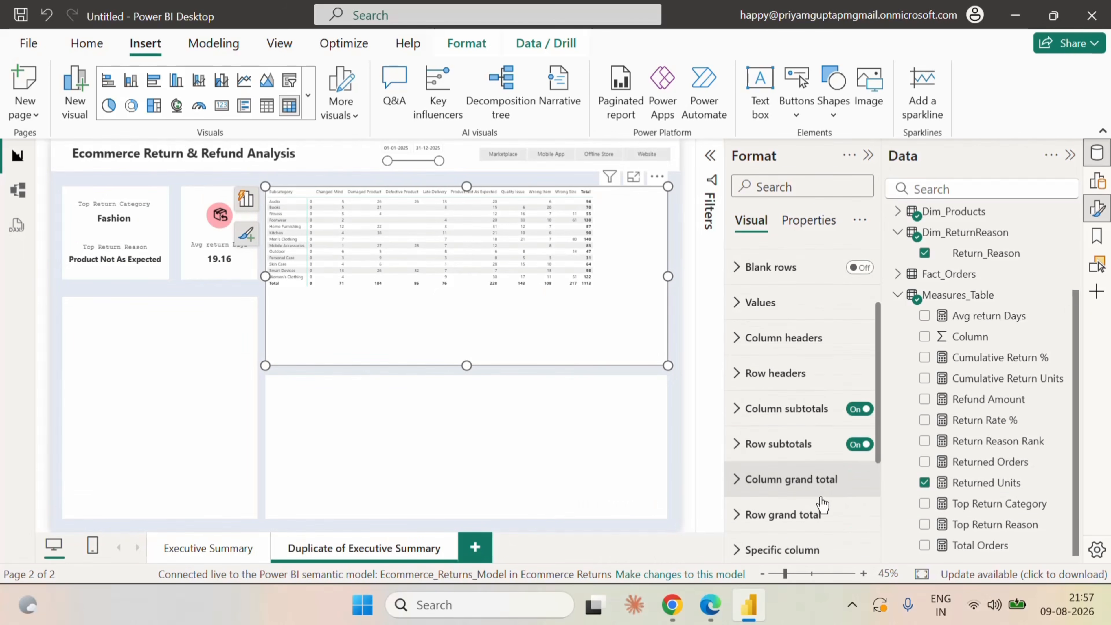
scroll(822, 504, "down", 1)
left_click(860, 372)
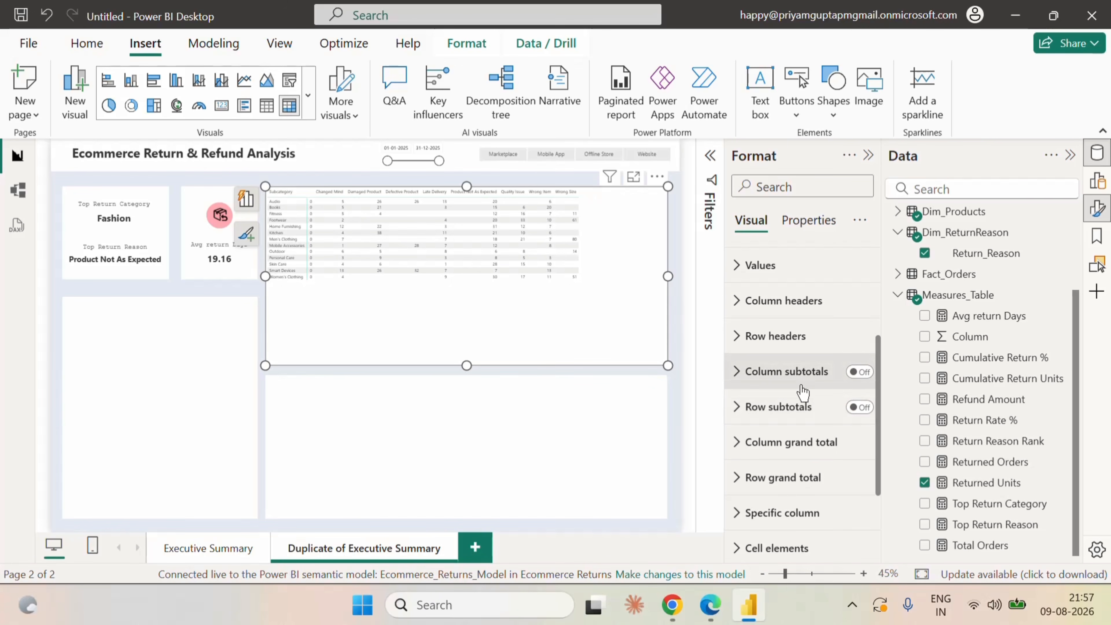
Set the matrix's style preset to None.
scroll(743, 314, "up", 5)
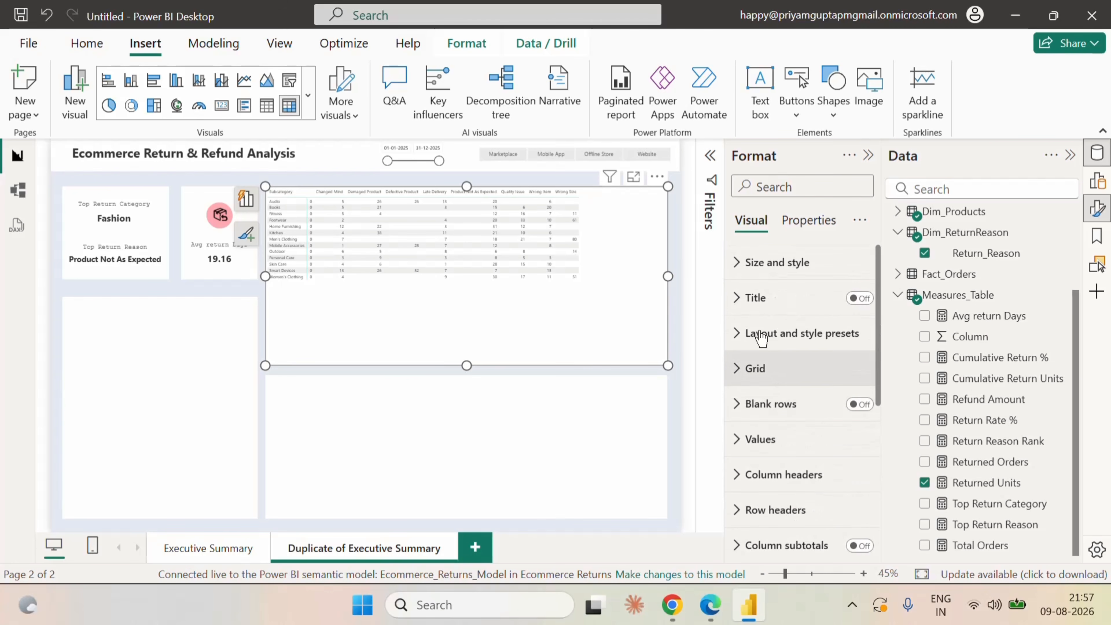
left_click(744, 262)
scroll(840, 451, "down", 5)
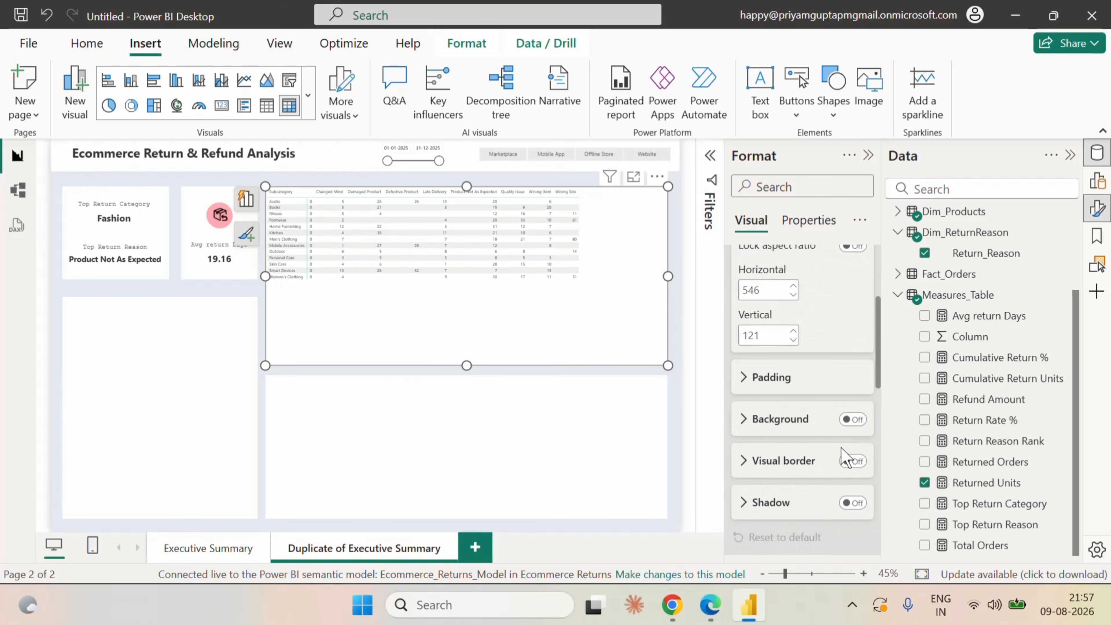
scroll(844, 455, "up", 5)
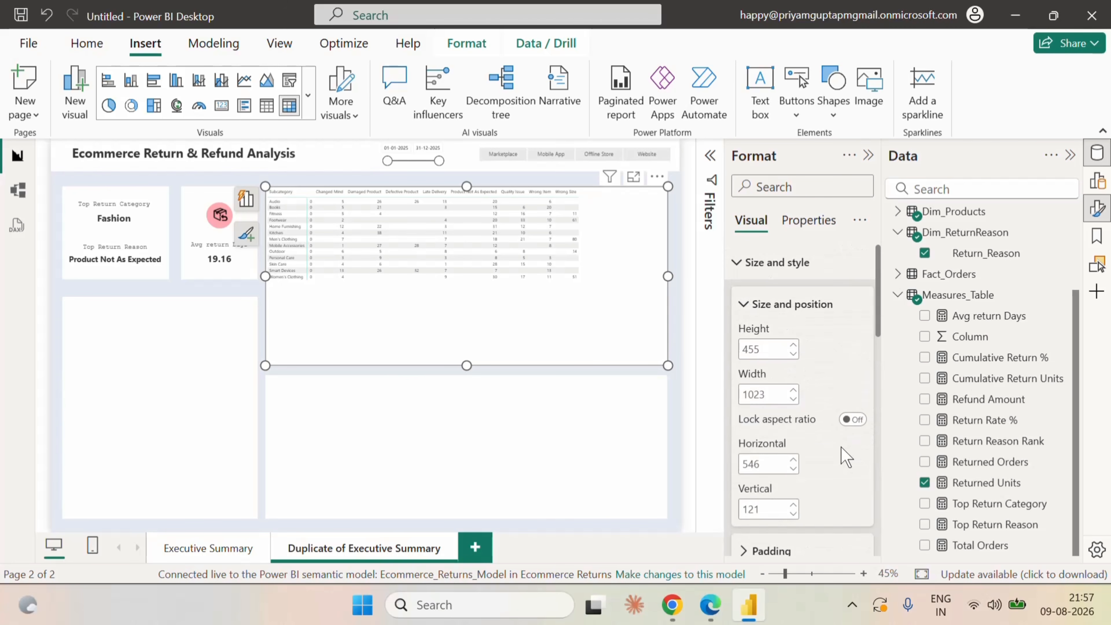
left_click(738, 269)
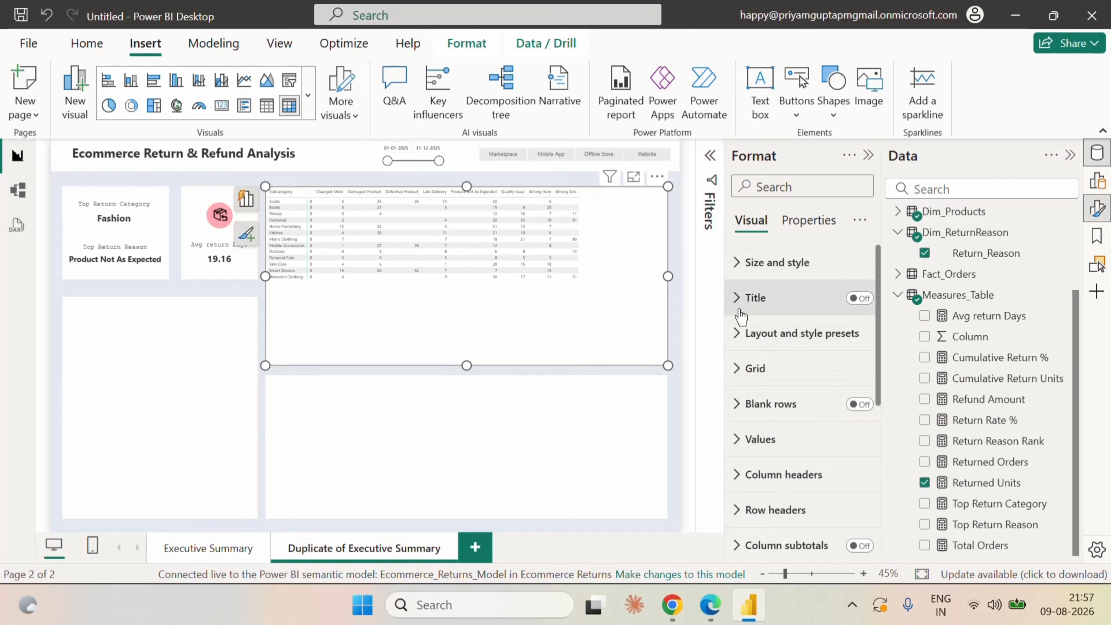
left_click(739, 333)
left_click(815, 402)
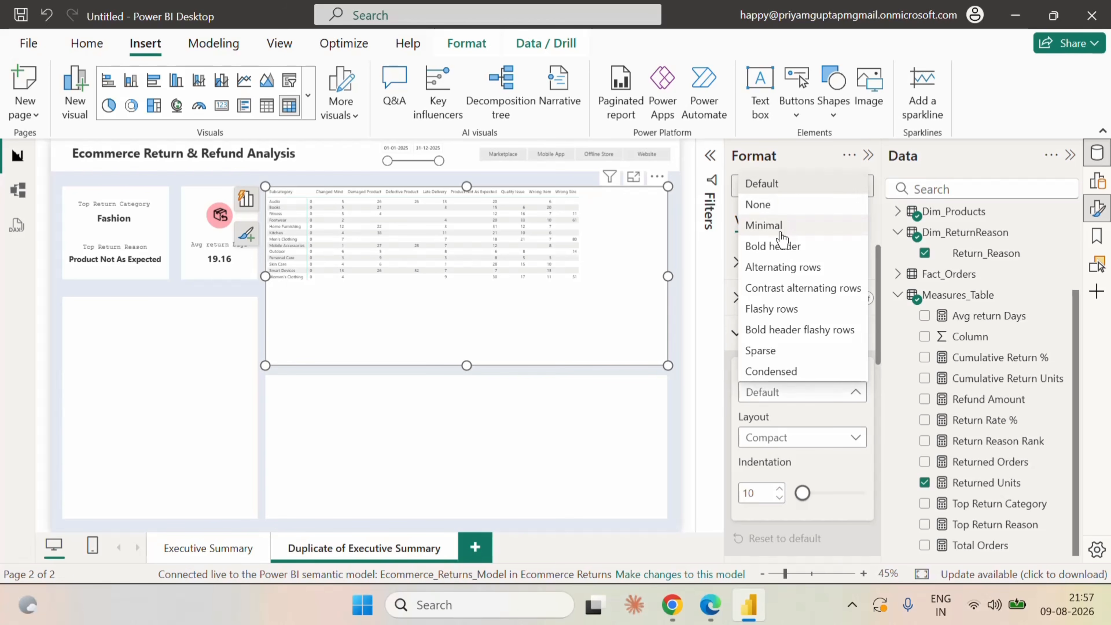
left_click(773, 205)
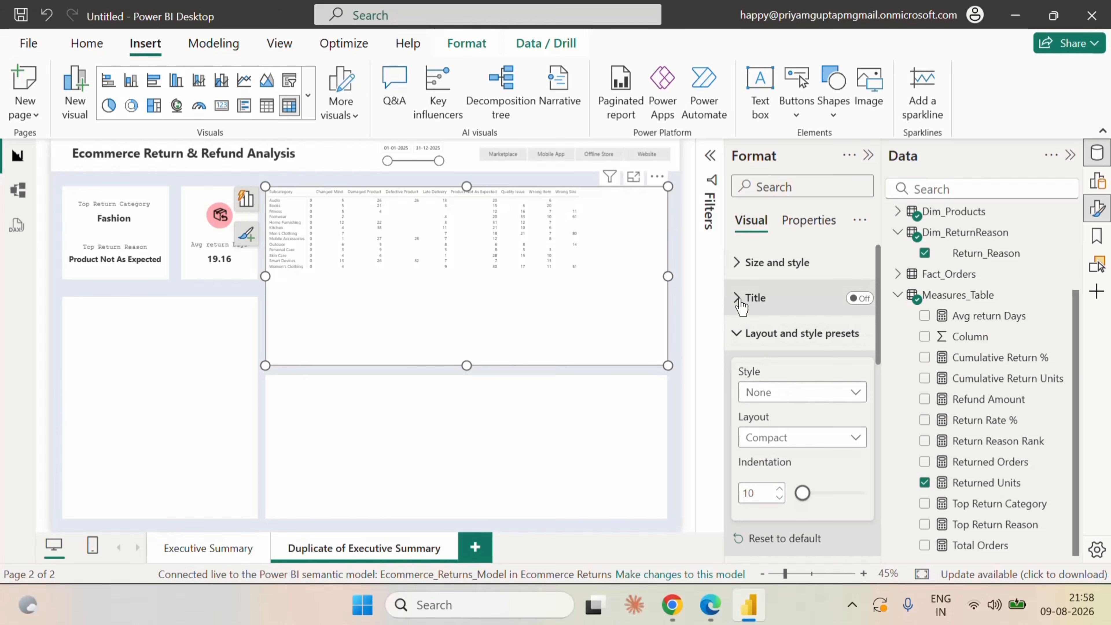
left_click(738, 344)
Set the font size of the matrix's column headers and row headers to 11.
scroll(766, 472, "down", 3)
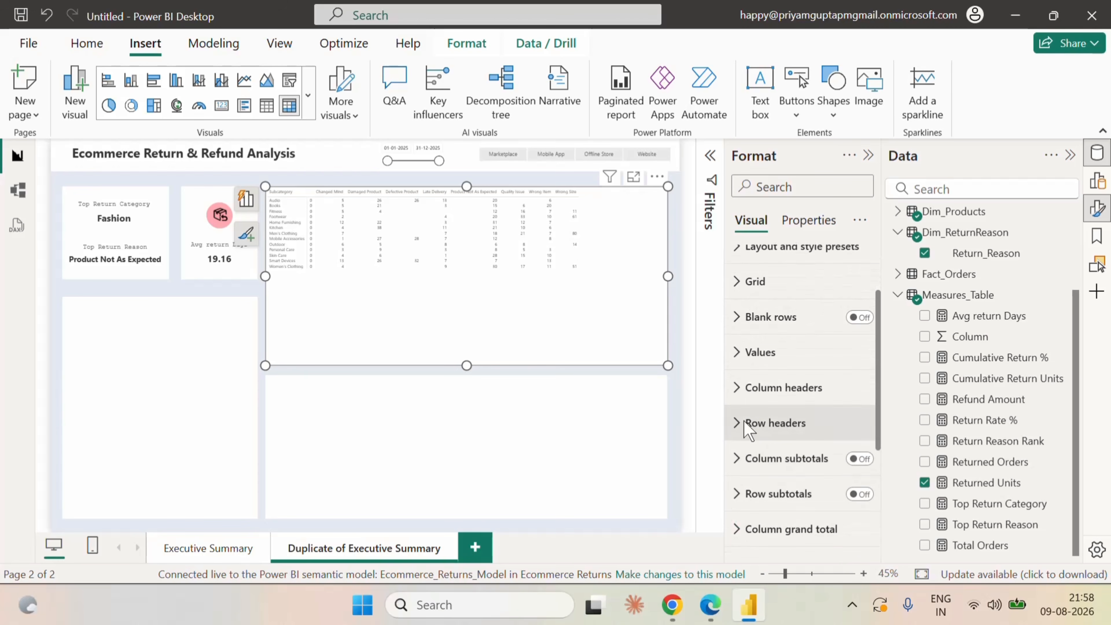
left_click(746, 389)
scroll(867, 512, "down", 3)
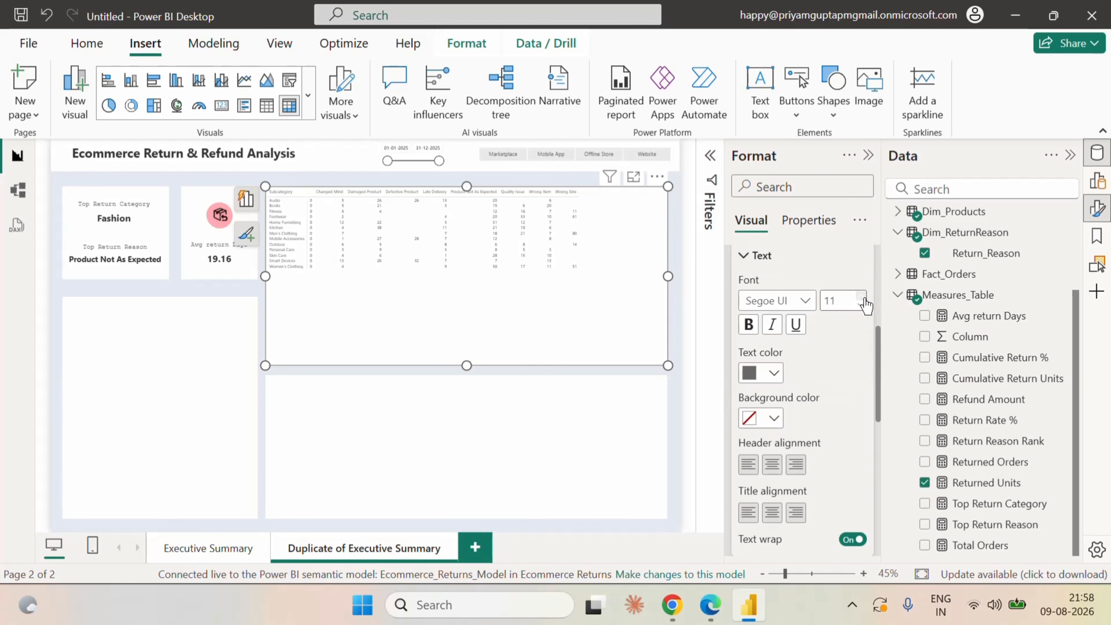
scroll(836, 409, "down", 5)
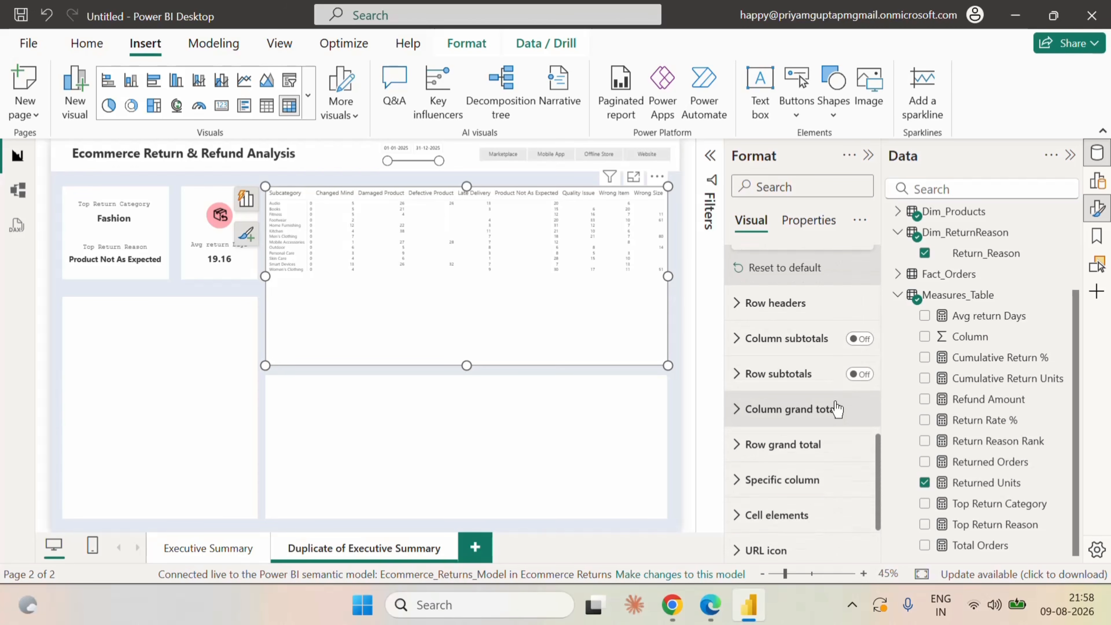
left_click(775, 303)
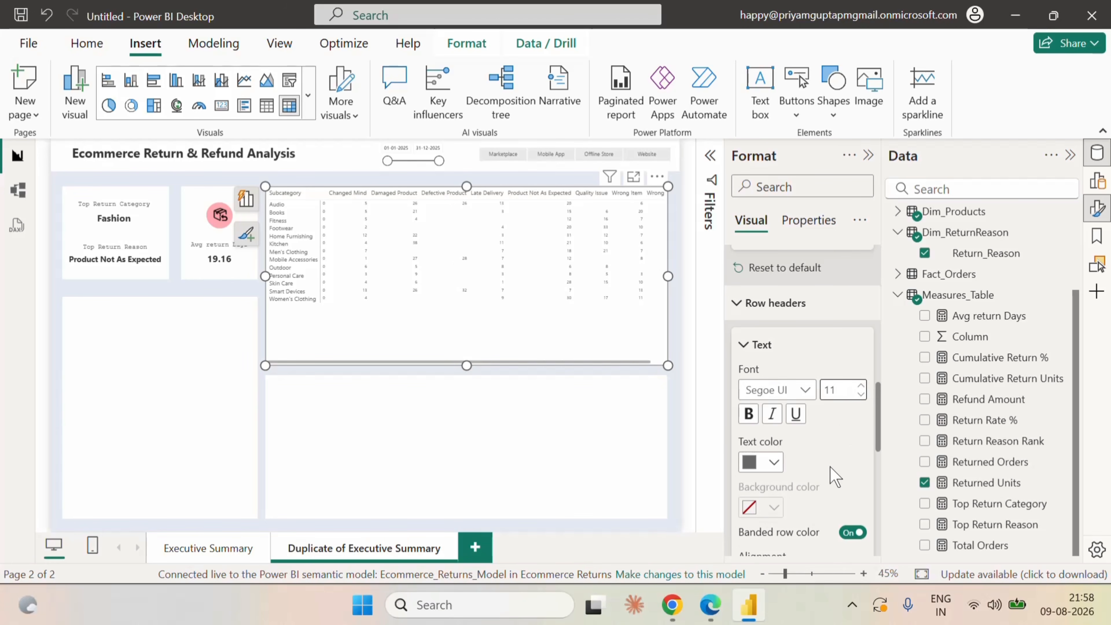
Set the font size of the matrix's values to 16.
scroll(831, 470, "down", 3)
scroll(831, 473, "down", 3)
scroll(830, 474, "down", 2)
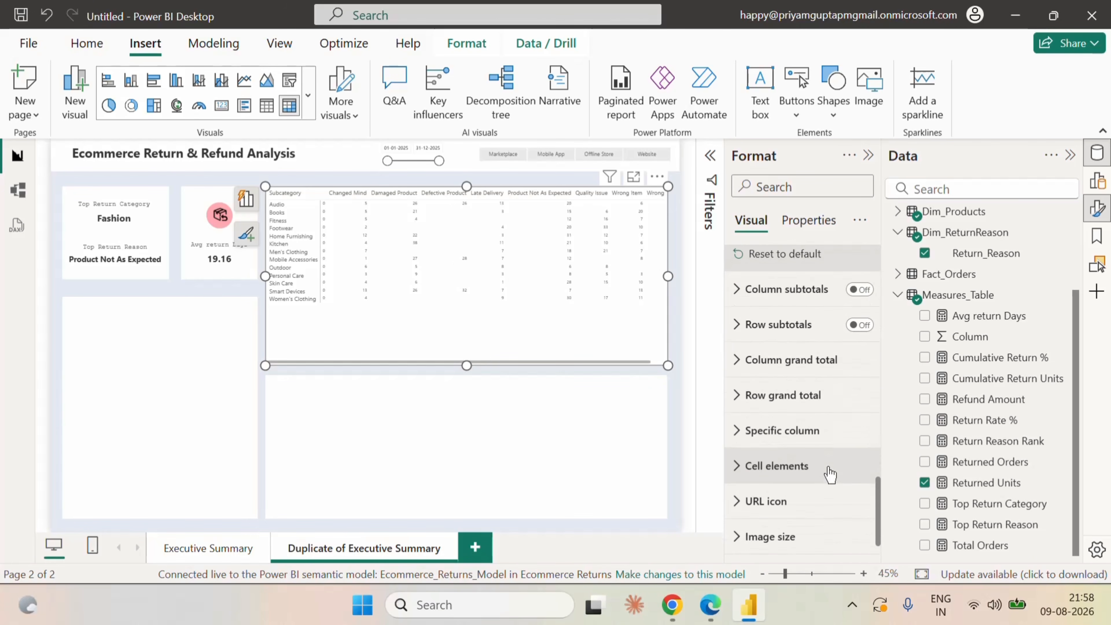
scroll(830, 473, "up", 10)
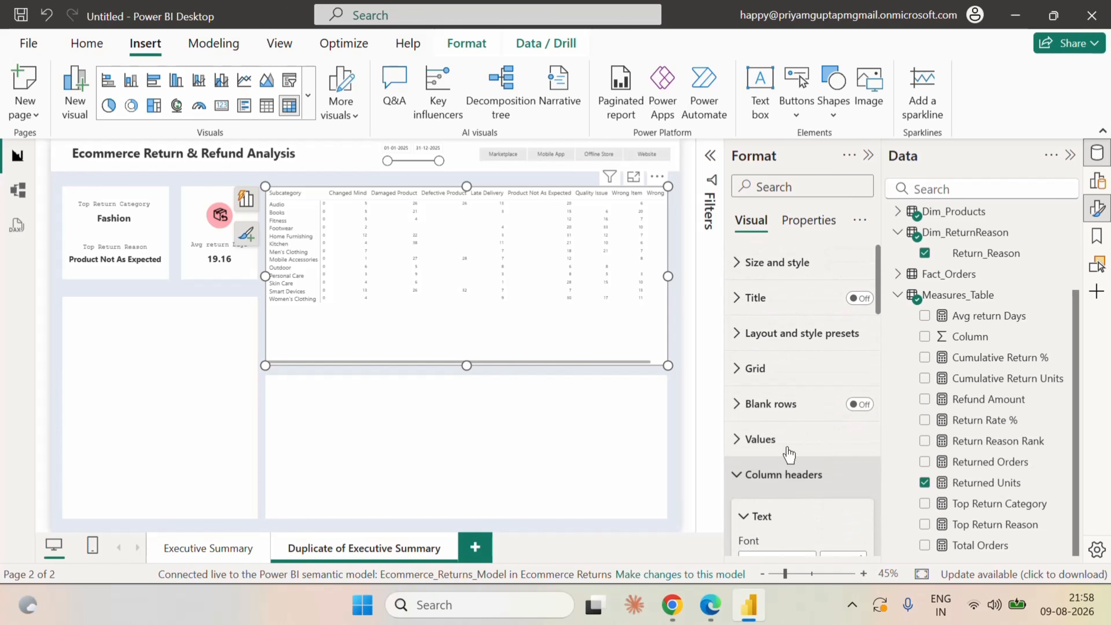
left_click(743, 439)
scroll(849, 472, "down", 2)
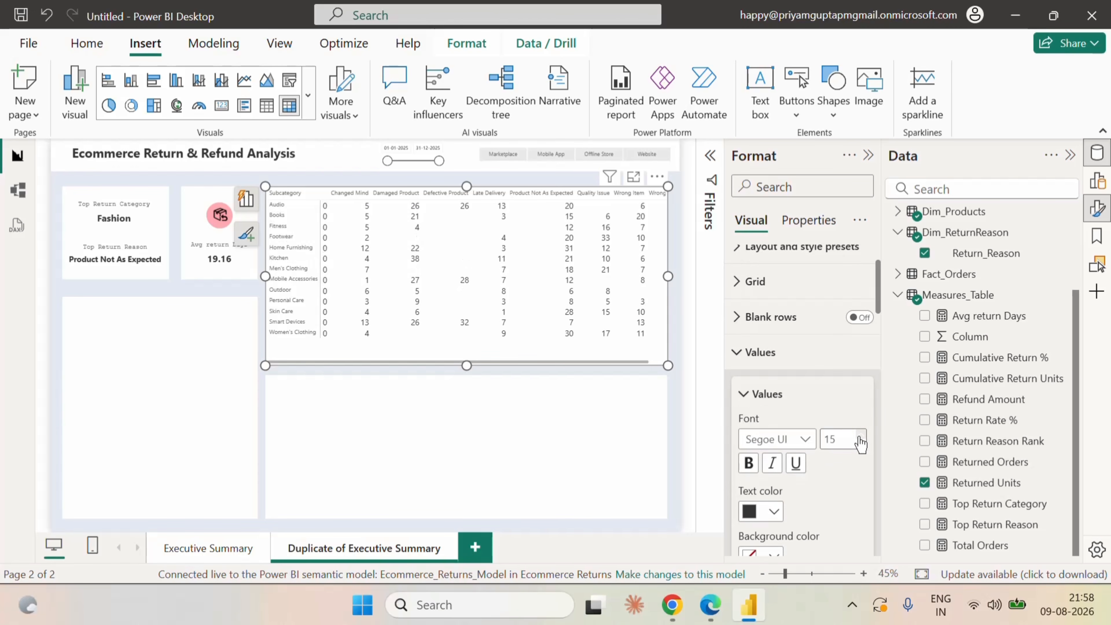
left_click(860, 439)
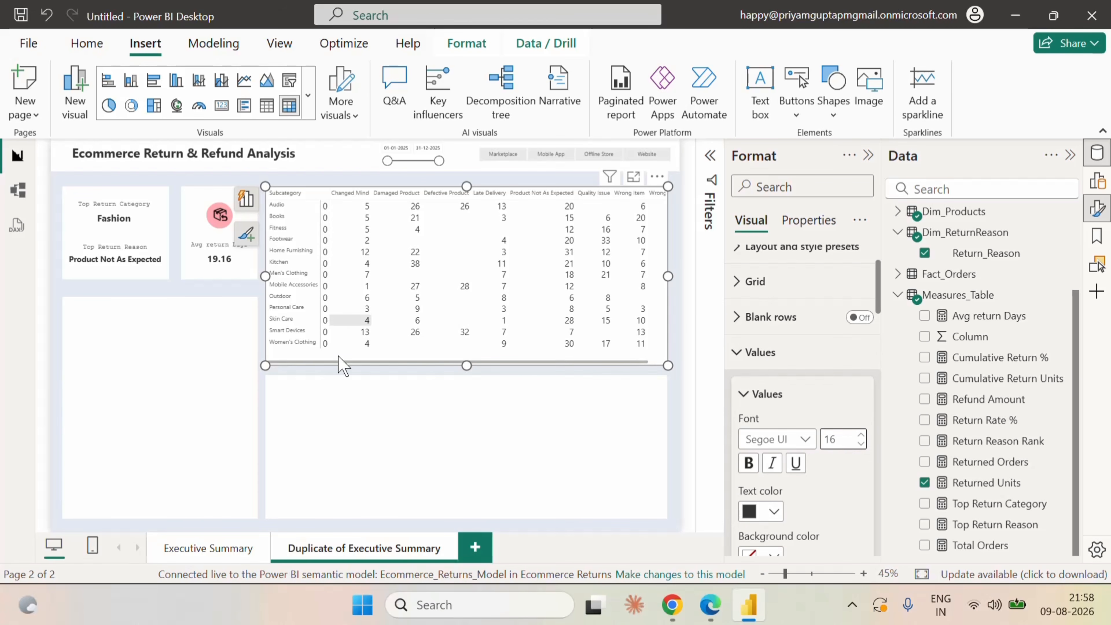
Filter the matrix by Return_Reason to exclude the (Blank) entry.
left_click(709, 157)
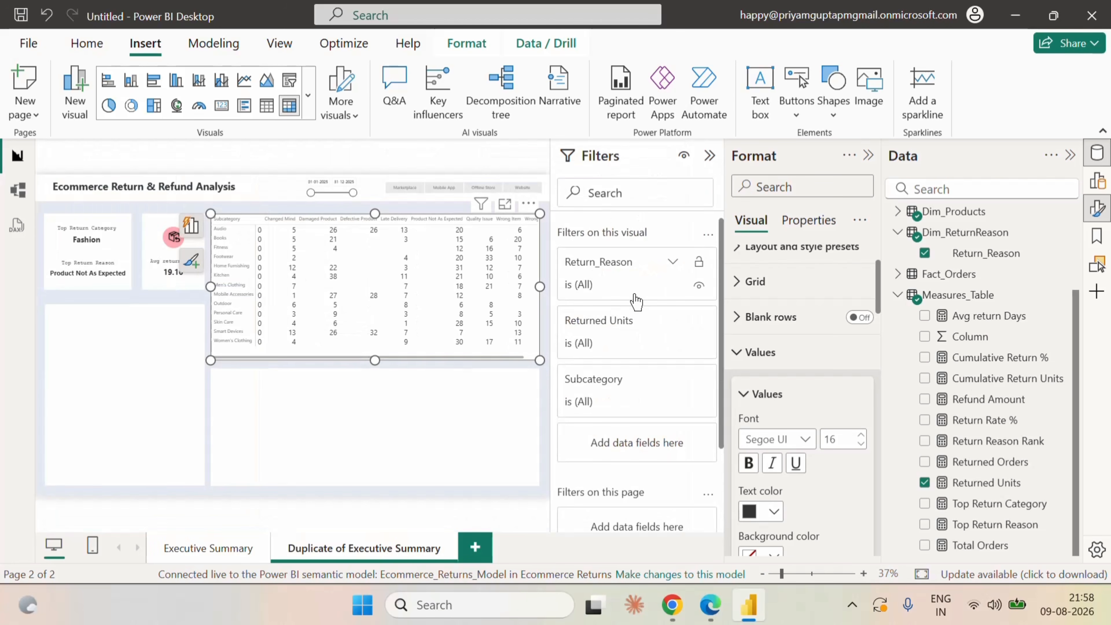
left_click(672, 263)
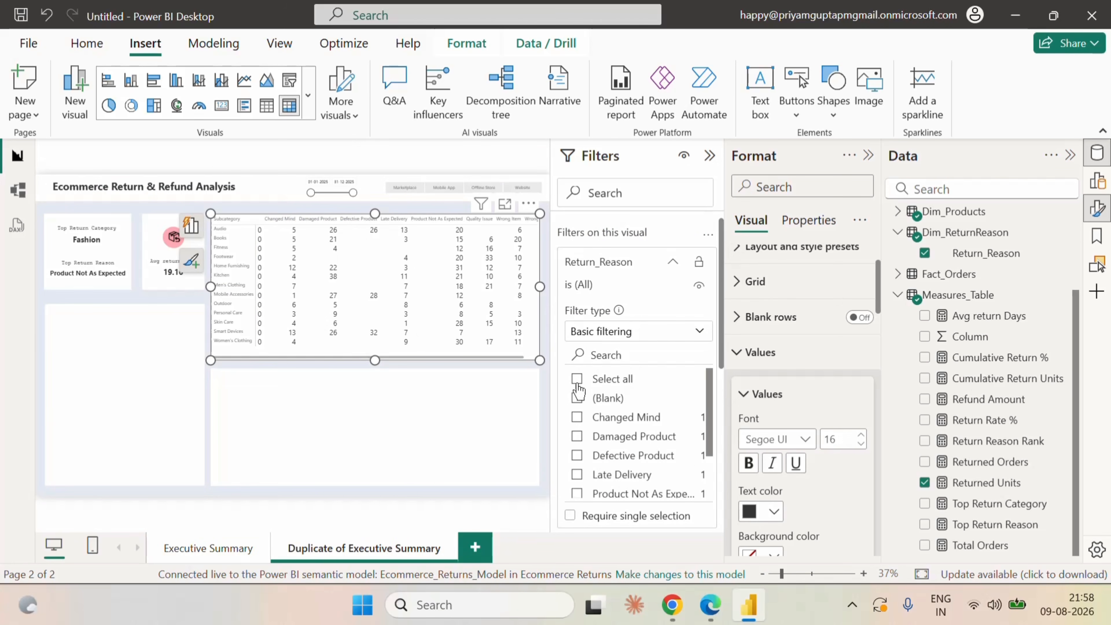
left_click(577, 398)
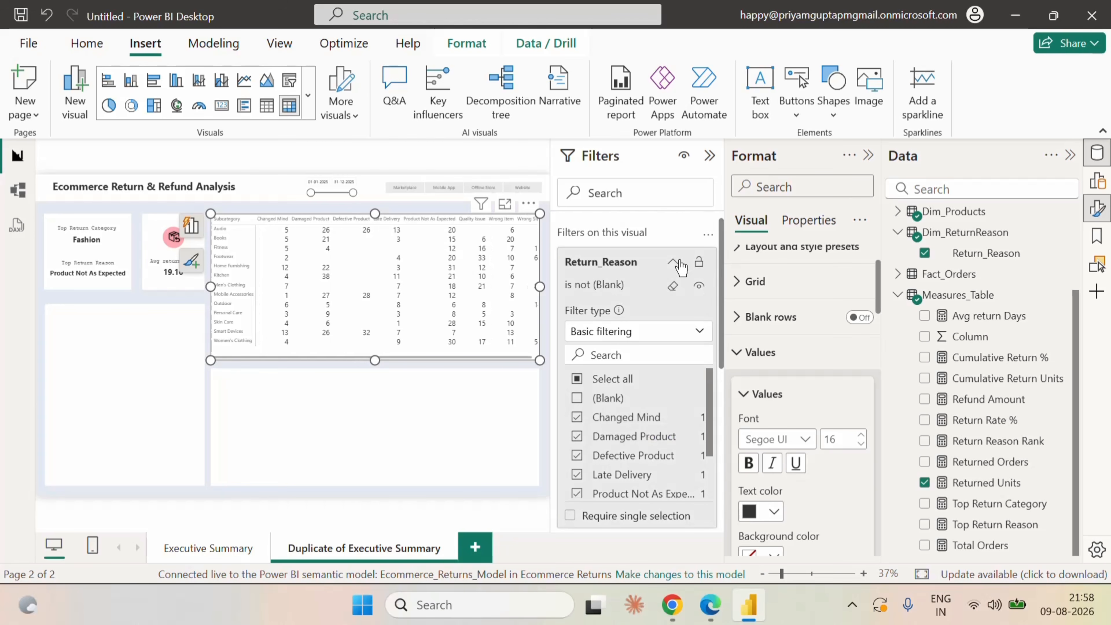
left_click(710, 155)
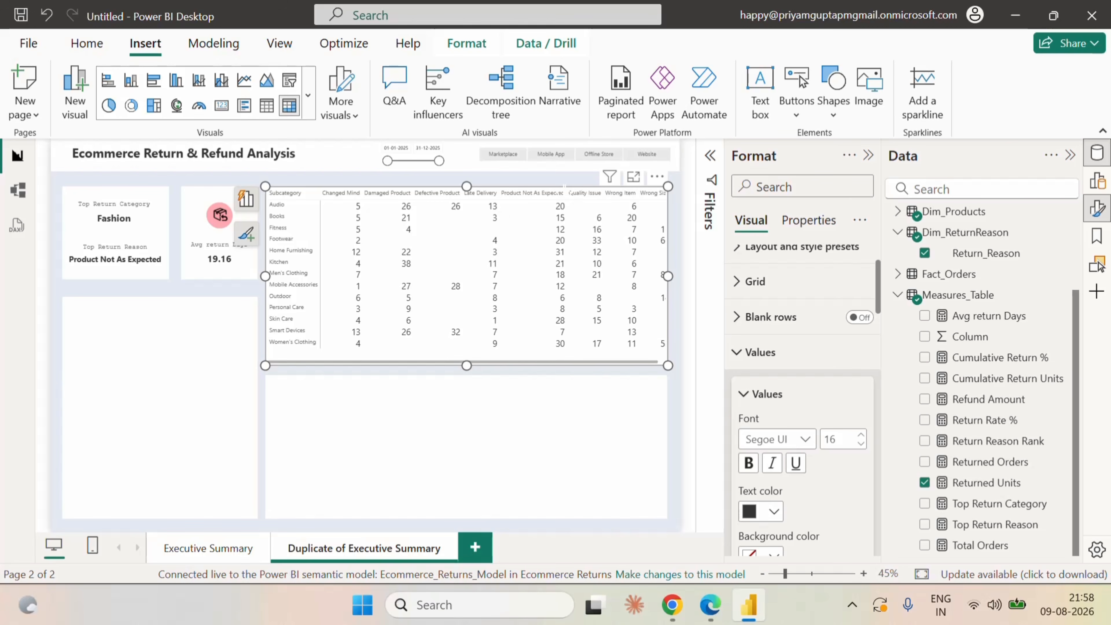
Narrow the matrix's Product Not As Expected column to wrap its header, and slightly widen the Late Delivery and Quality Issue columns.
left_click_drag(566, 198, 553, 198)
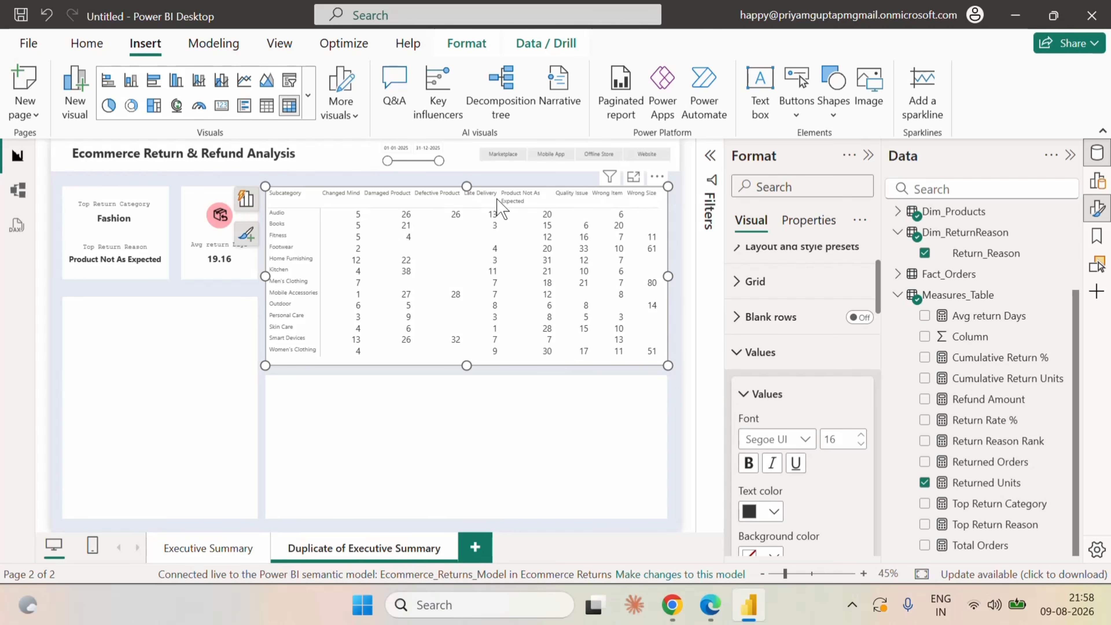
left_click_drag(497, 198, 500, 198)
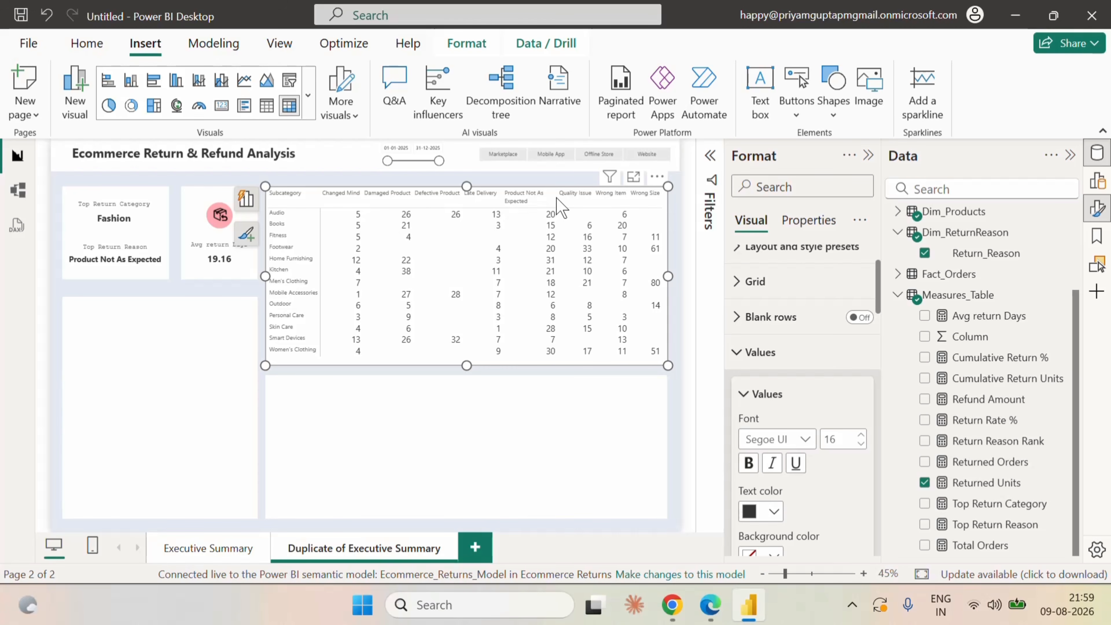
left_click(523, 197)
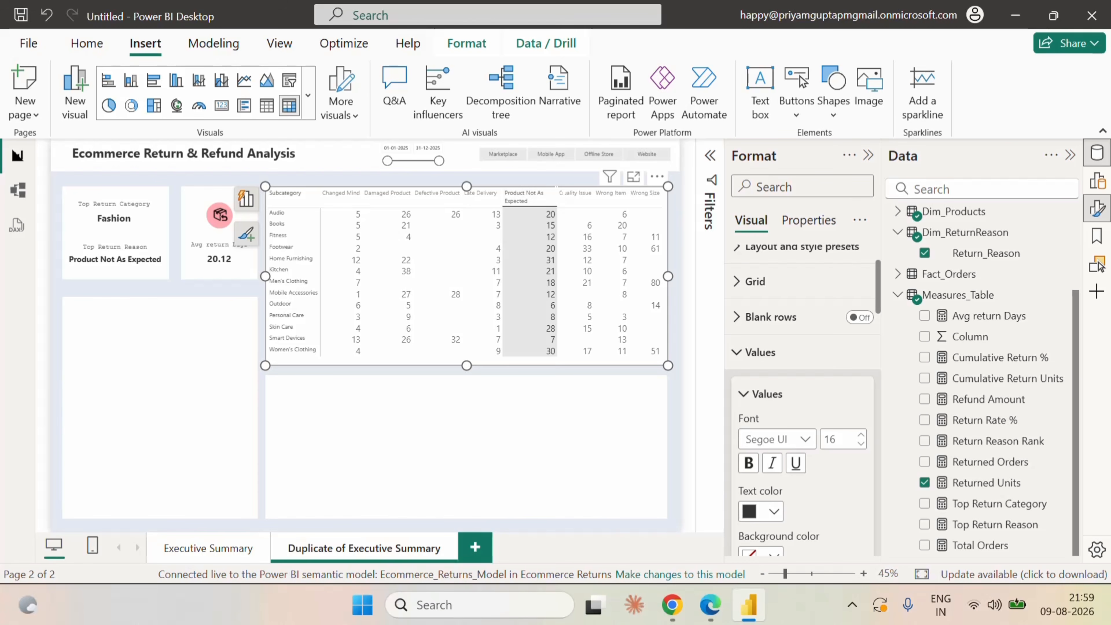
left_click_drag(557, 193, 552, 193)
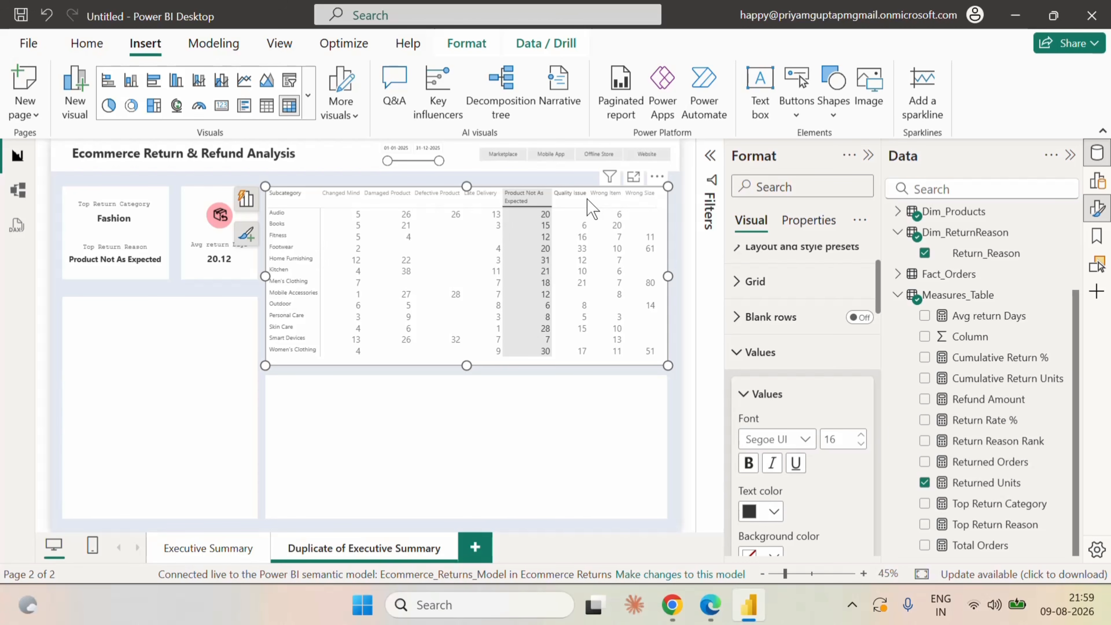
left_click_drag(587, 199, 590, 200)
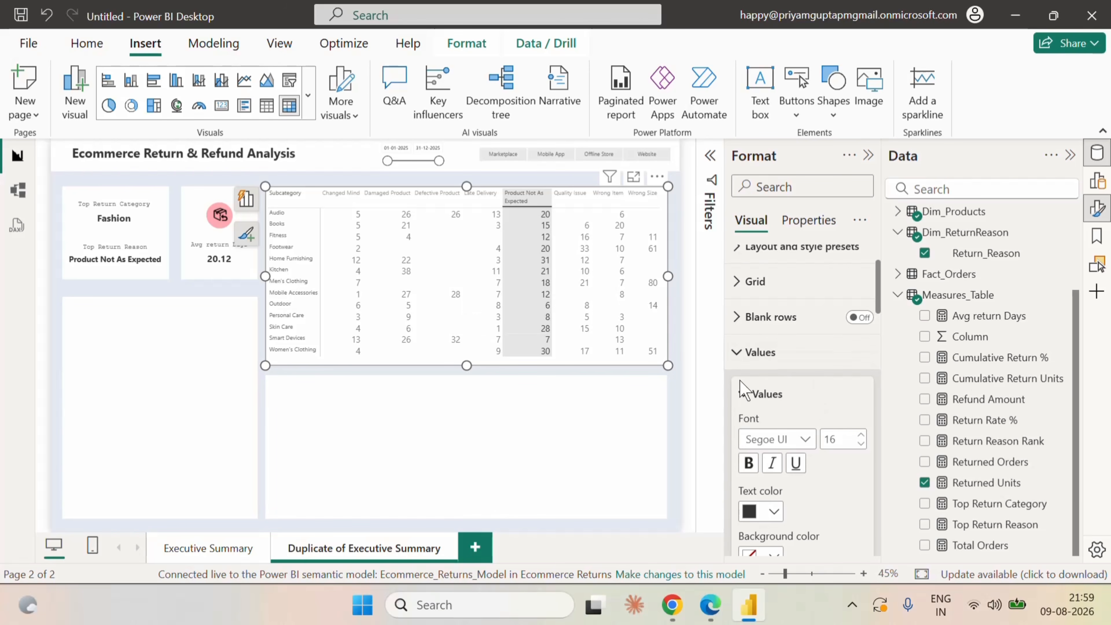
Turn on background color conditional formatting for Returned Units in the matrix's cell elements.
left_click(742, 357)
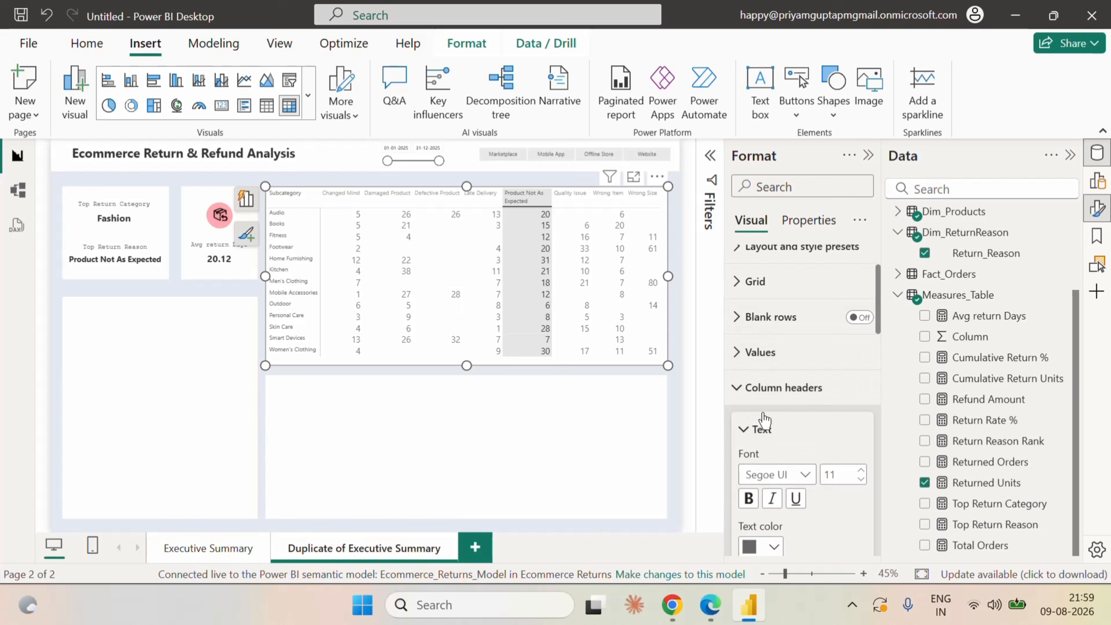
left_click(739, 388)
left_click(738, 422)
scroll(744, 457, "down", 5)
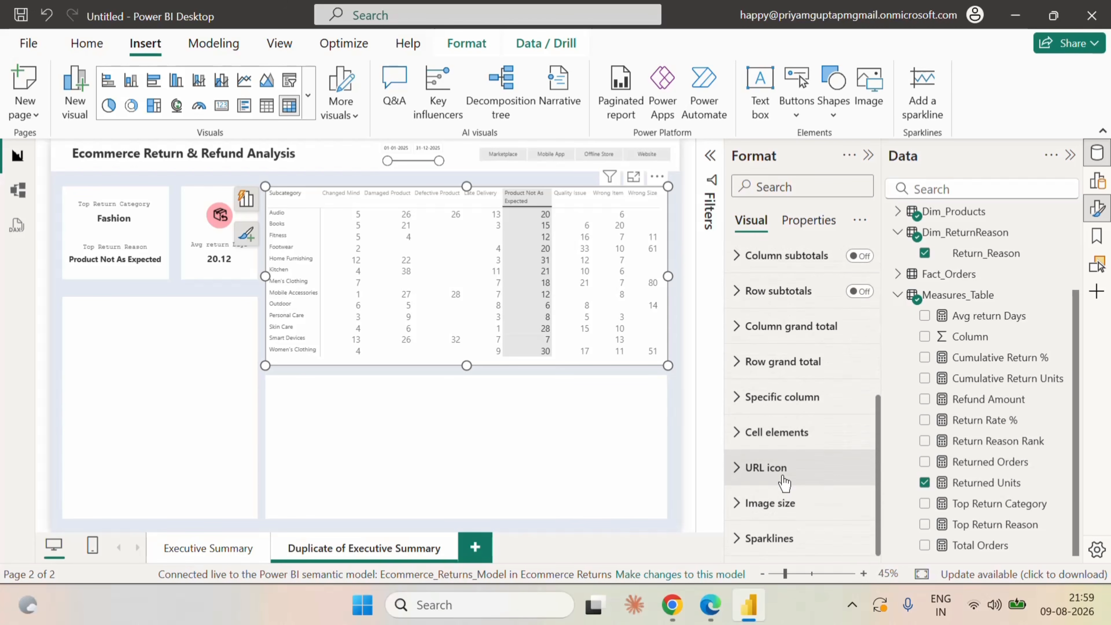
left_click(745, 435)
scroll(809, 503, "down", 5)
left_click(814, 259)
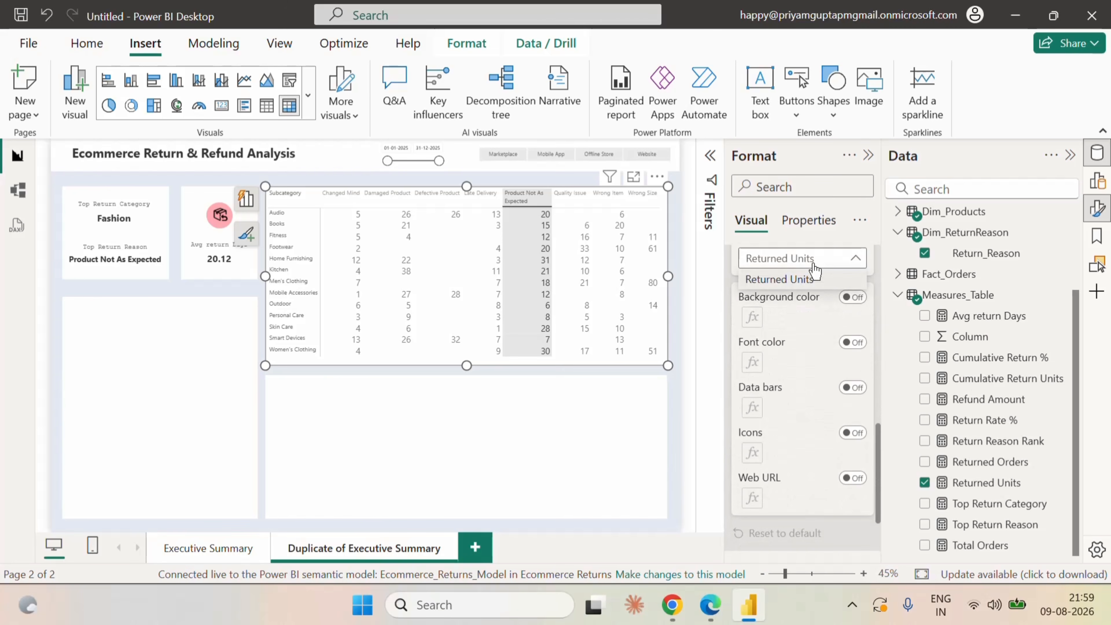
left_click(787, 280)
left_click(852, 297)
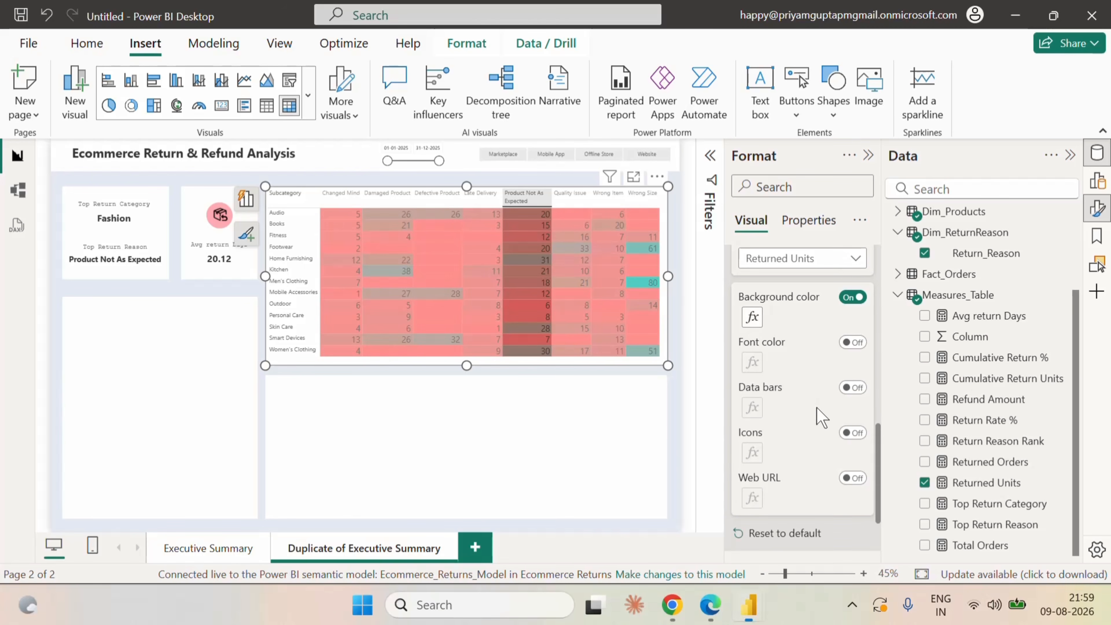
Add a middle color to the matrix's background color gradient and set its minimum color to #FFF7F6.
left_click(752, 317)
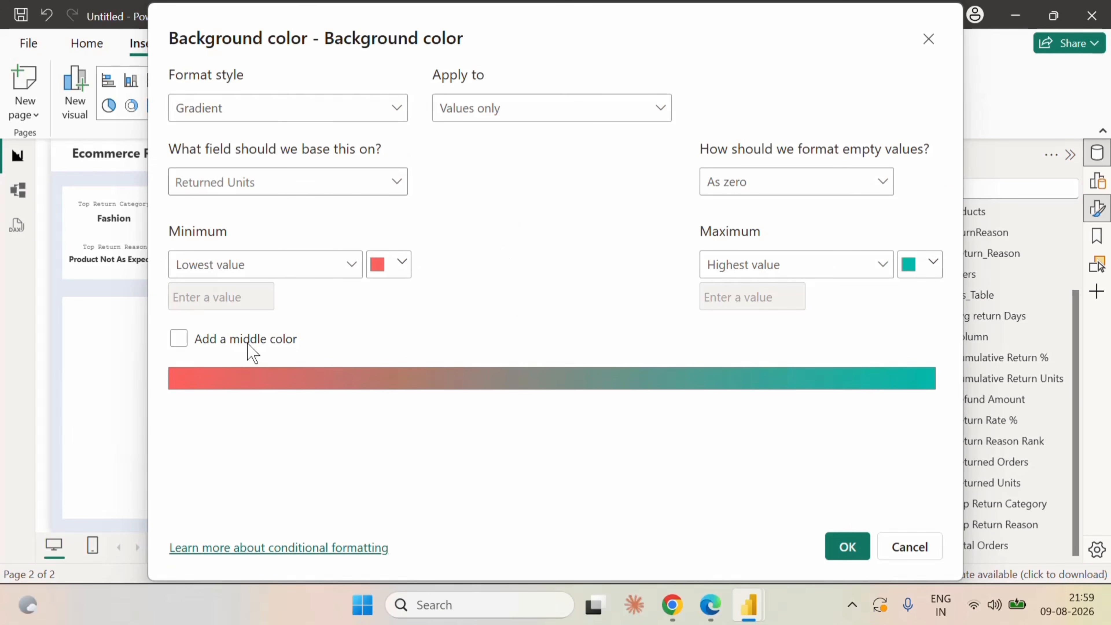
left_click(185, 344)
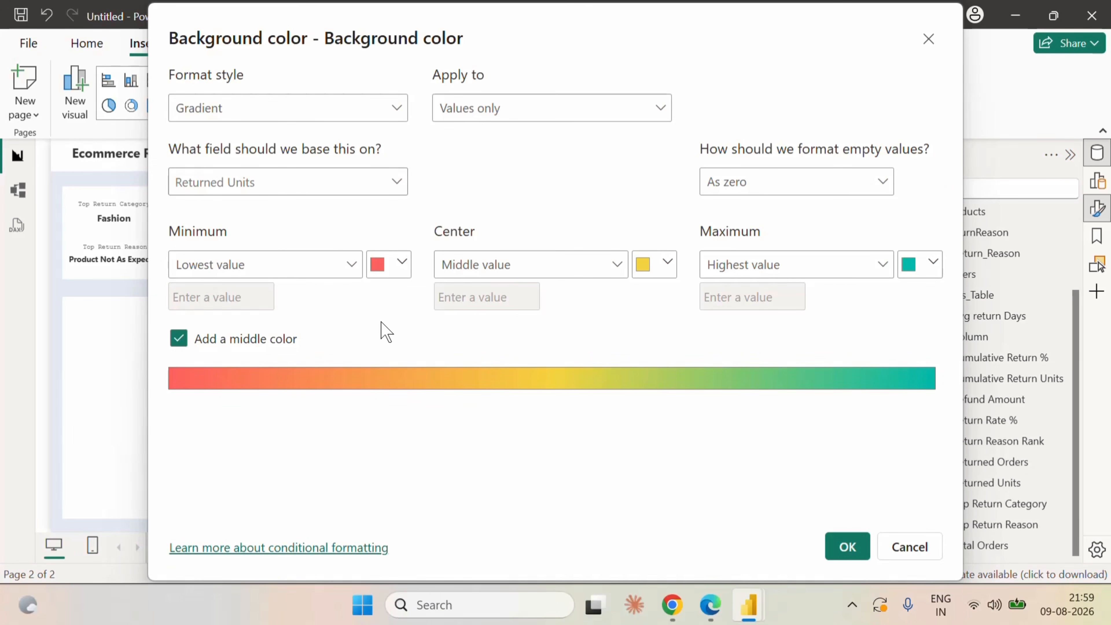
left_click(400, 273)
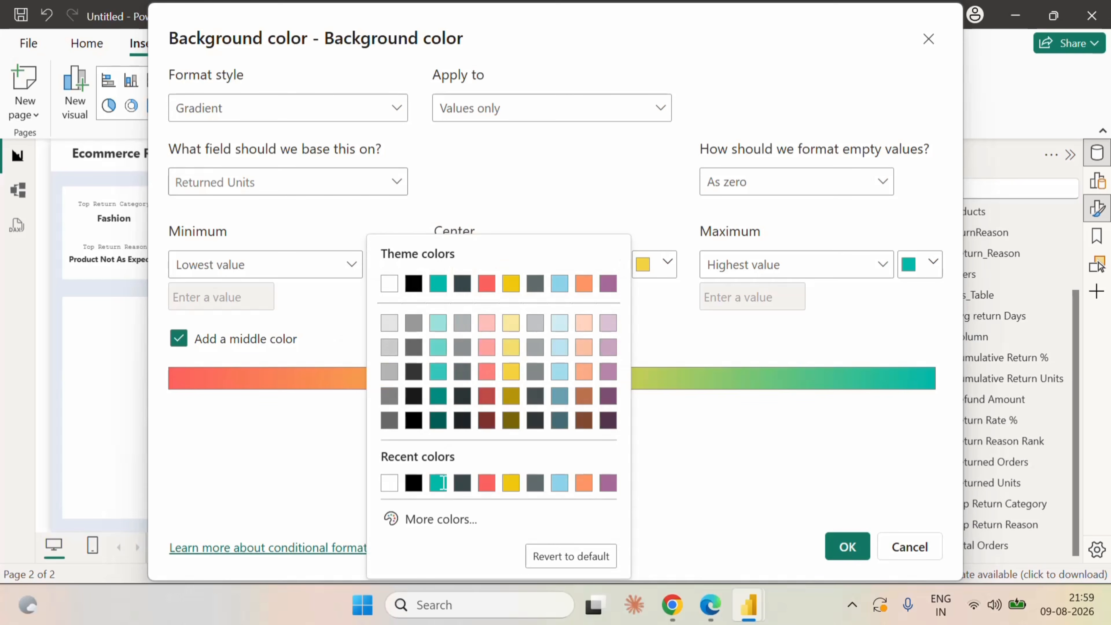
left_click(434, 520)
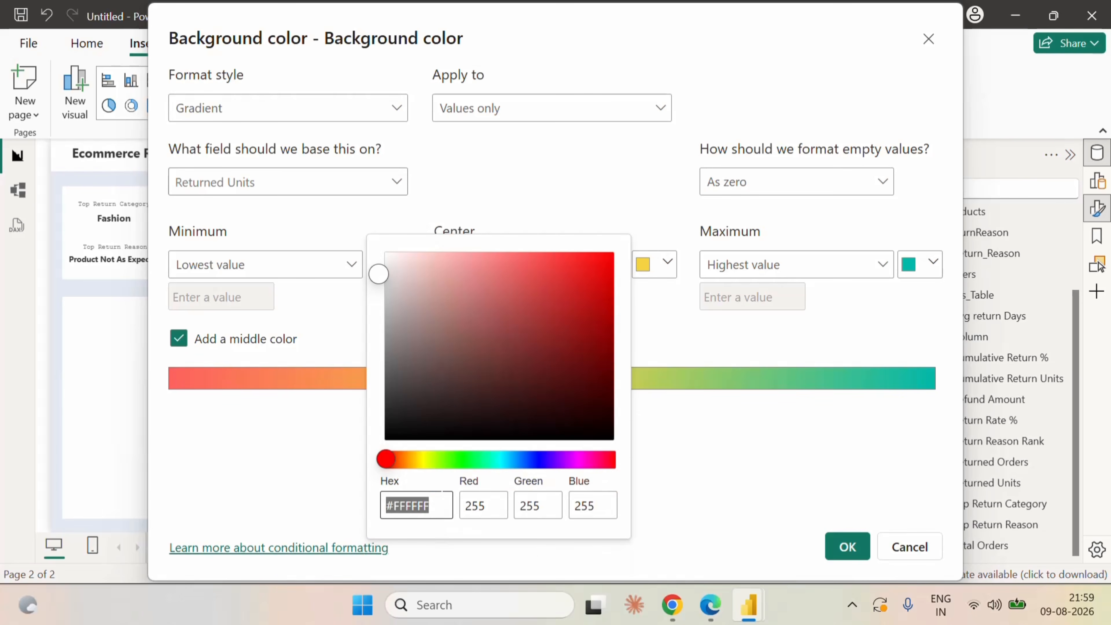
type("fff")
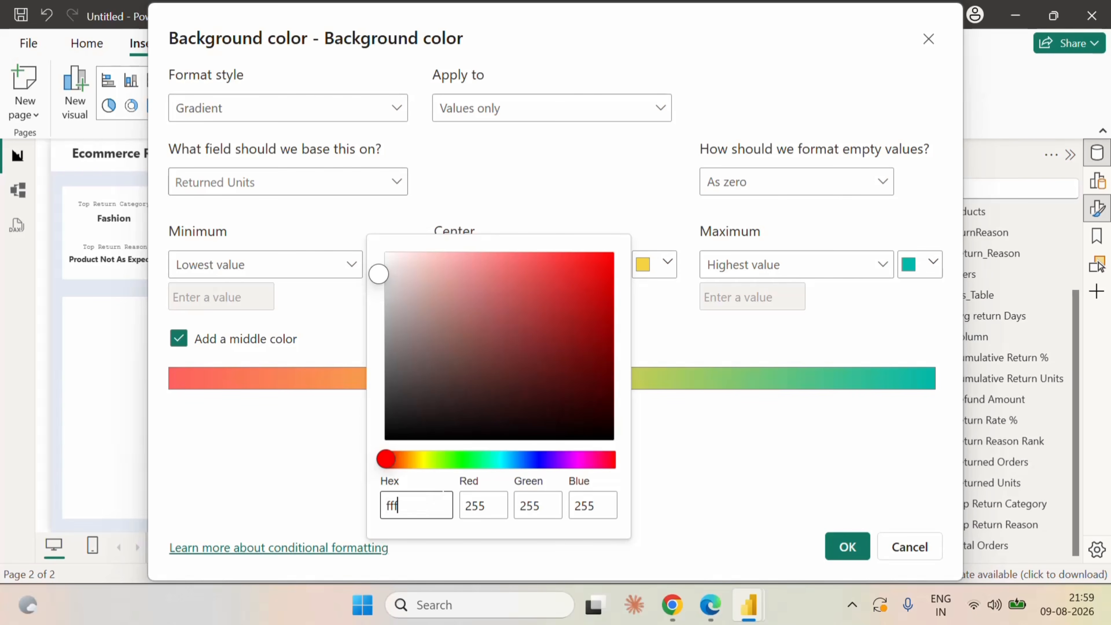
type("7f6")
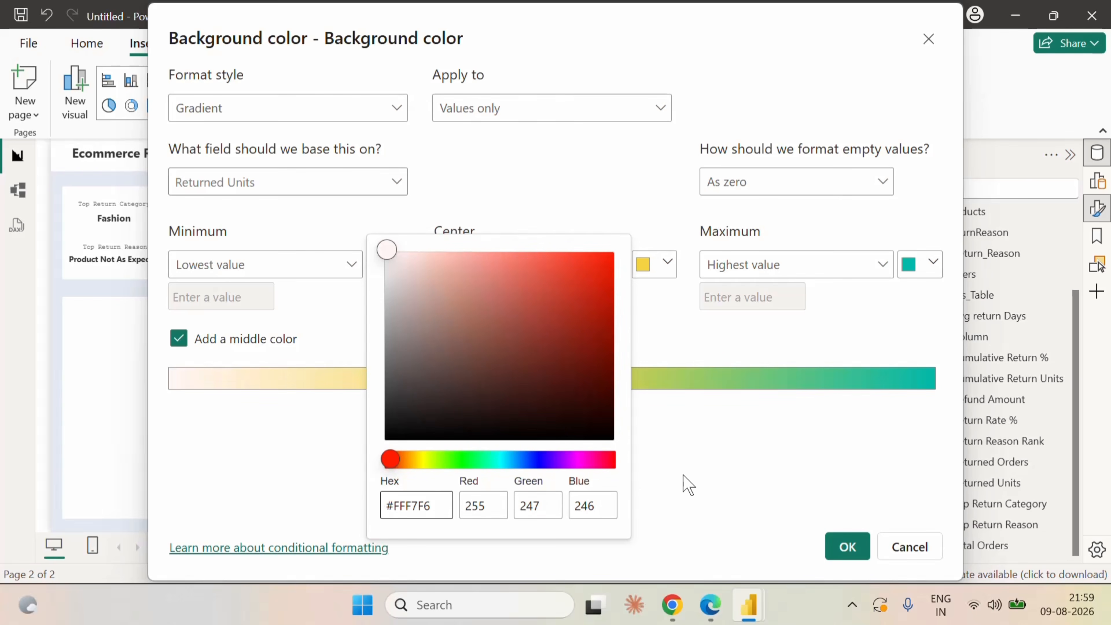
left_click(752, 461)
Set the center color of the background color gradient to #F6B8B2.
left_click(667, 265)
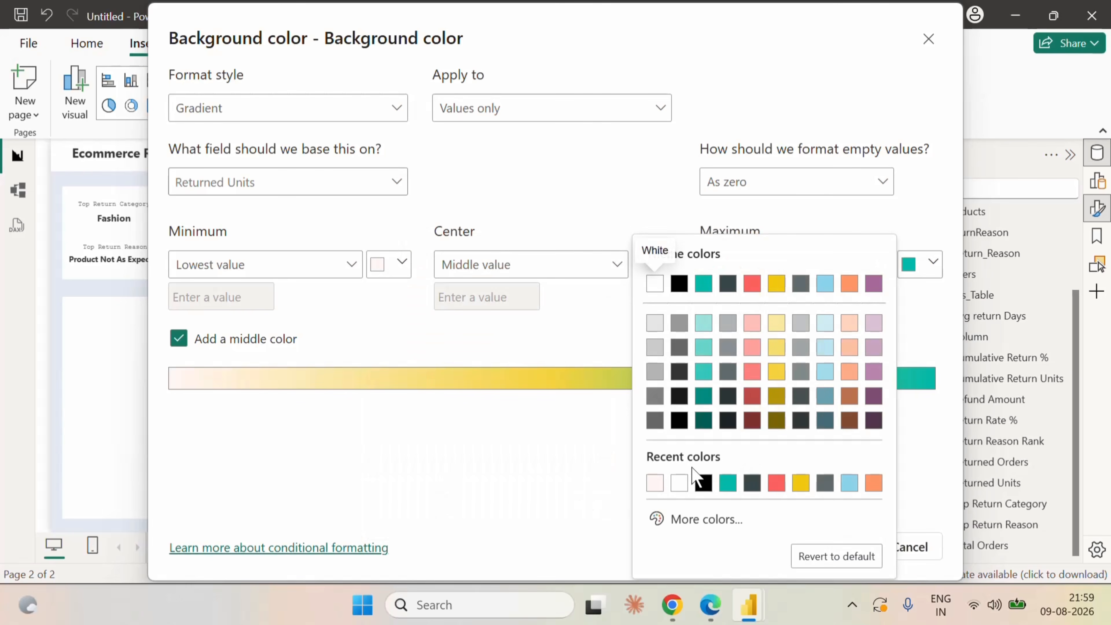
left_click(696, 519)
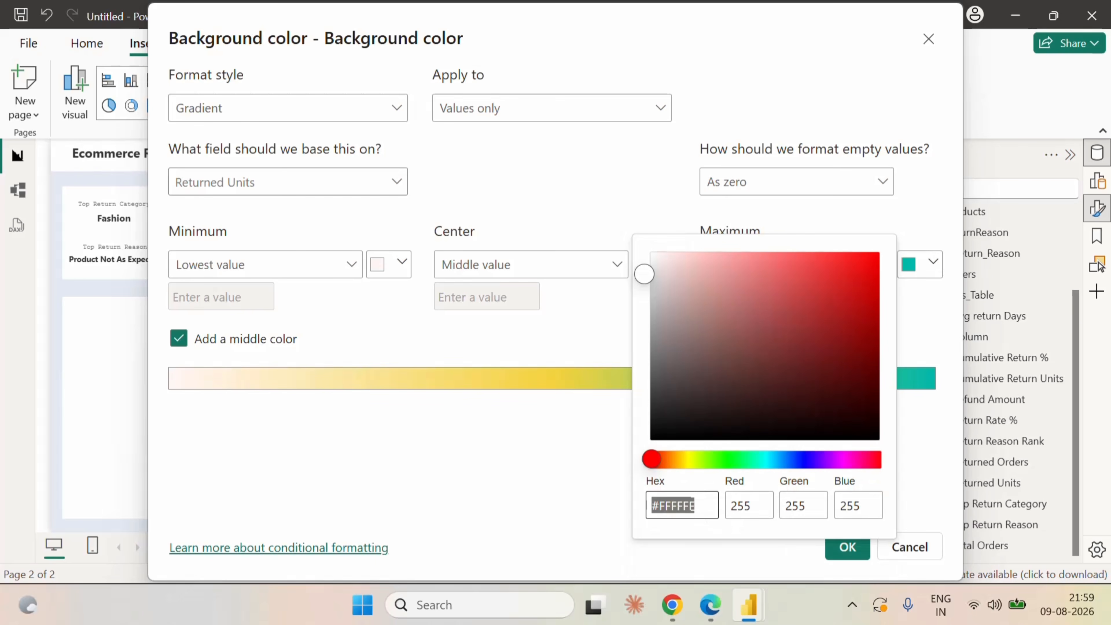
type("f6b")
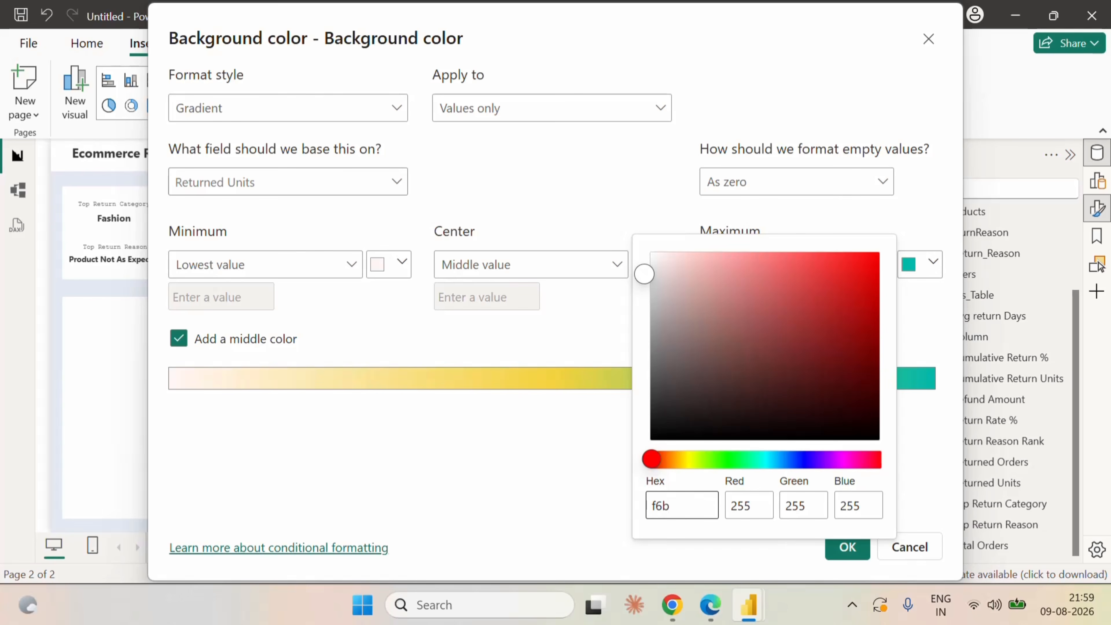
type("8b2")
left_click(588, 527)
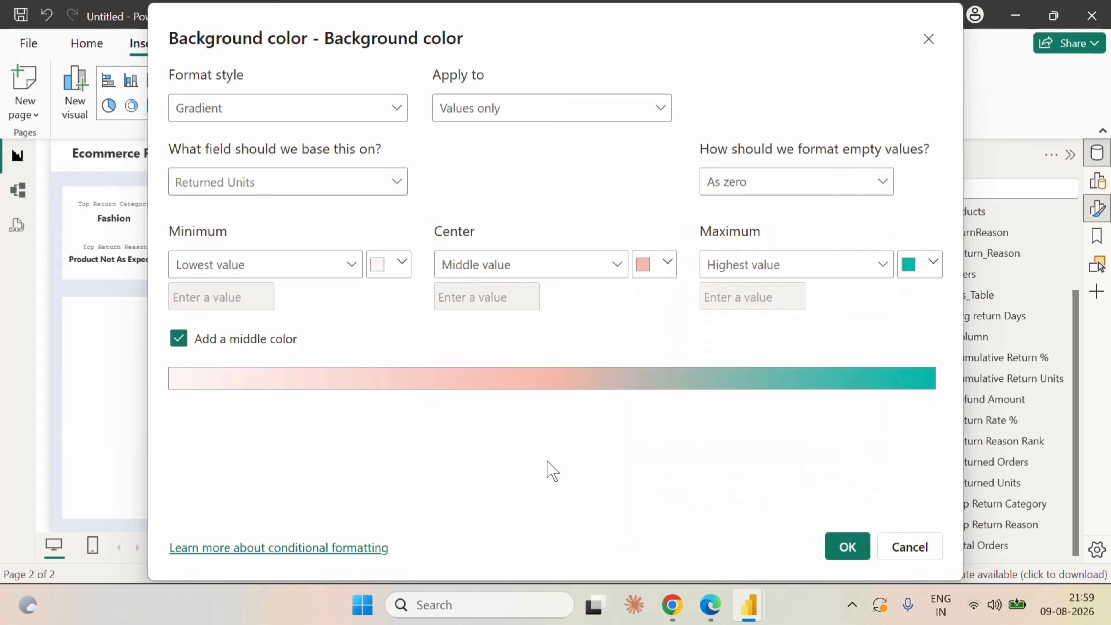
Set the maximum color of the background color gradient to #B84242 and apply the formatting to the matrix.
left_click(920, 264)
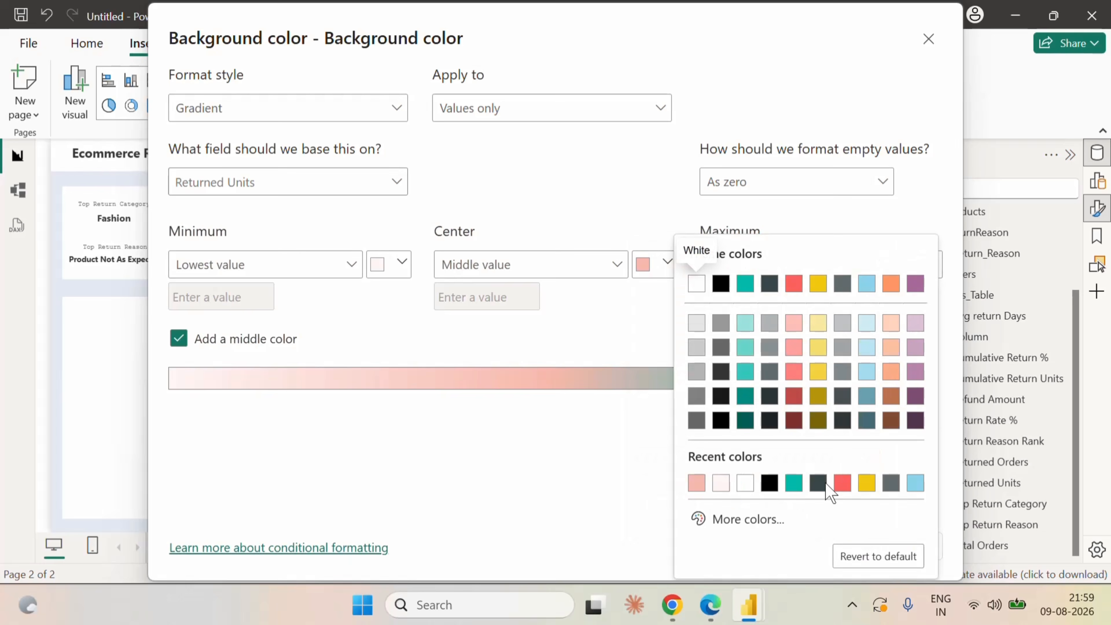
left_click(770, 528)
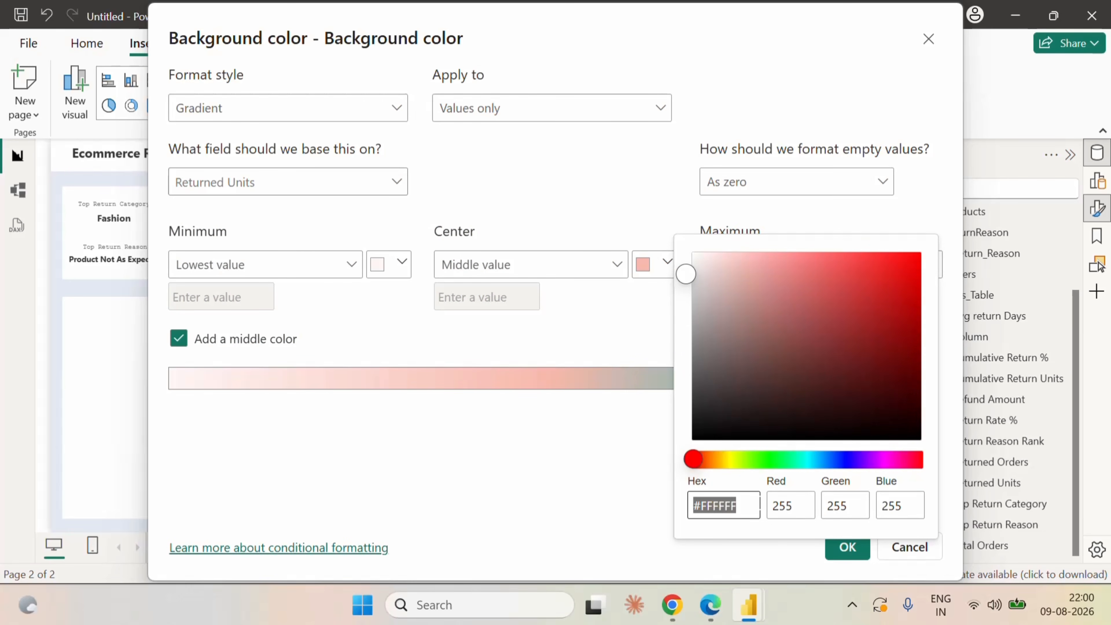
type("b8")
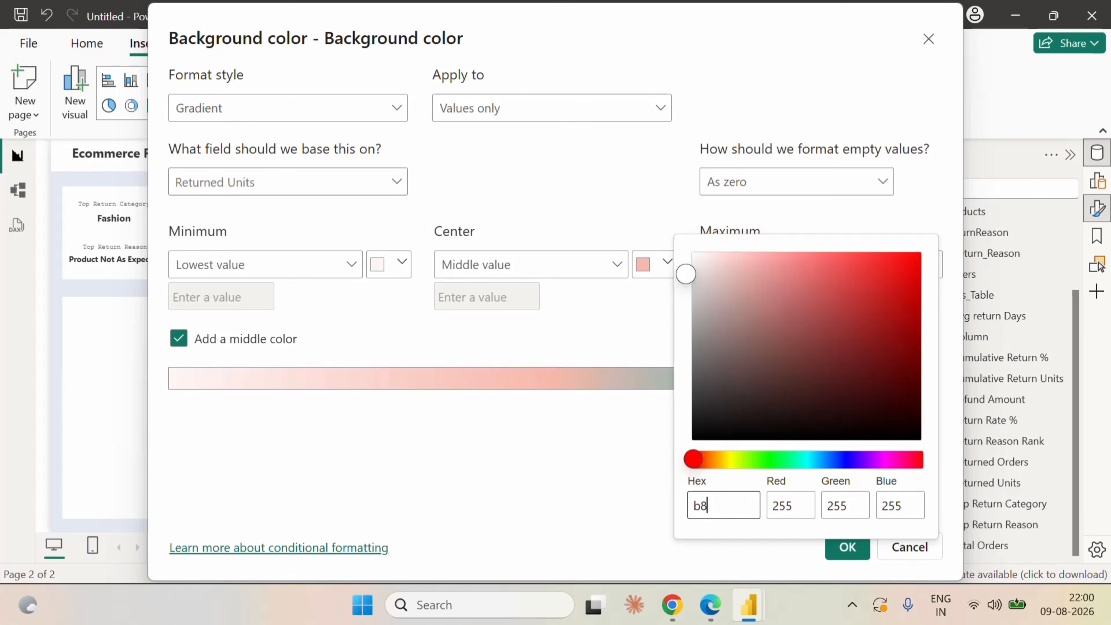
type("4242")
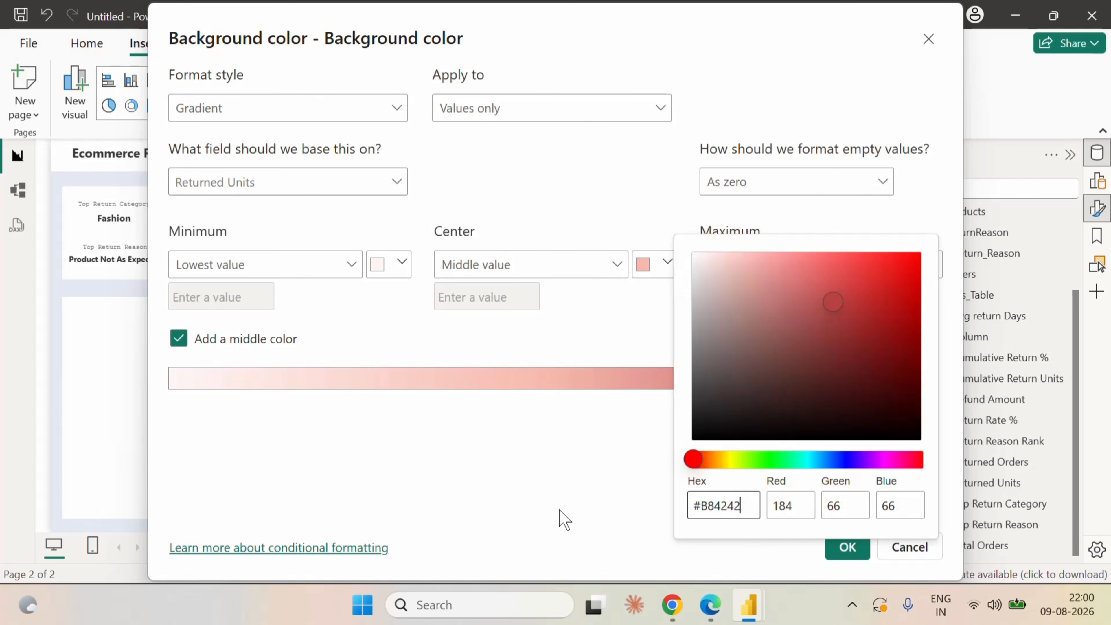
left_click(564, 462)
left_click(842, 547)
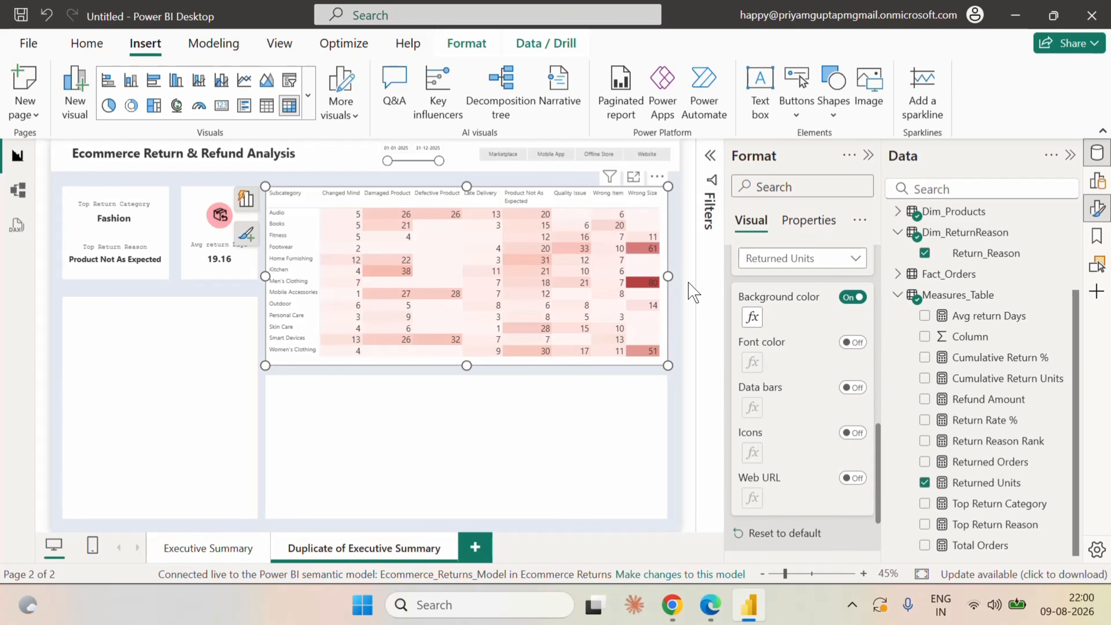
Turn on font color conditional formatting for the matrix's Returned Units and add a middle color to its gradient.
left_click(853, 346)
left_click(752, 362)
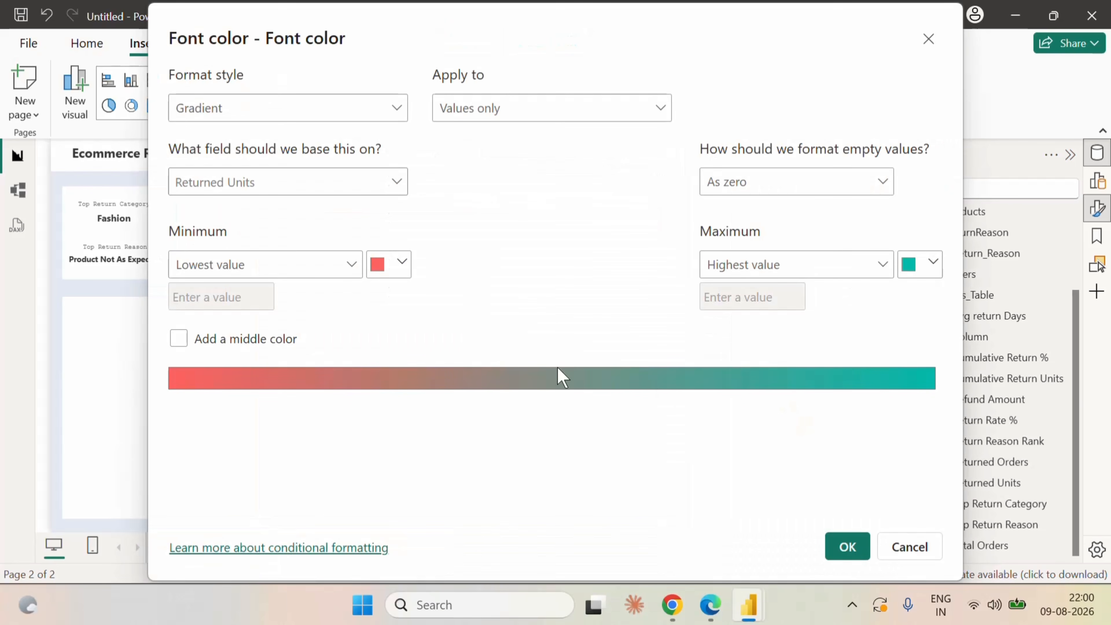
left_click(180, 340)
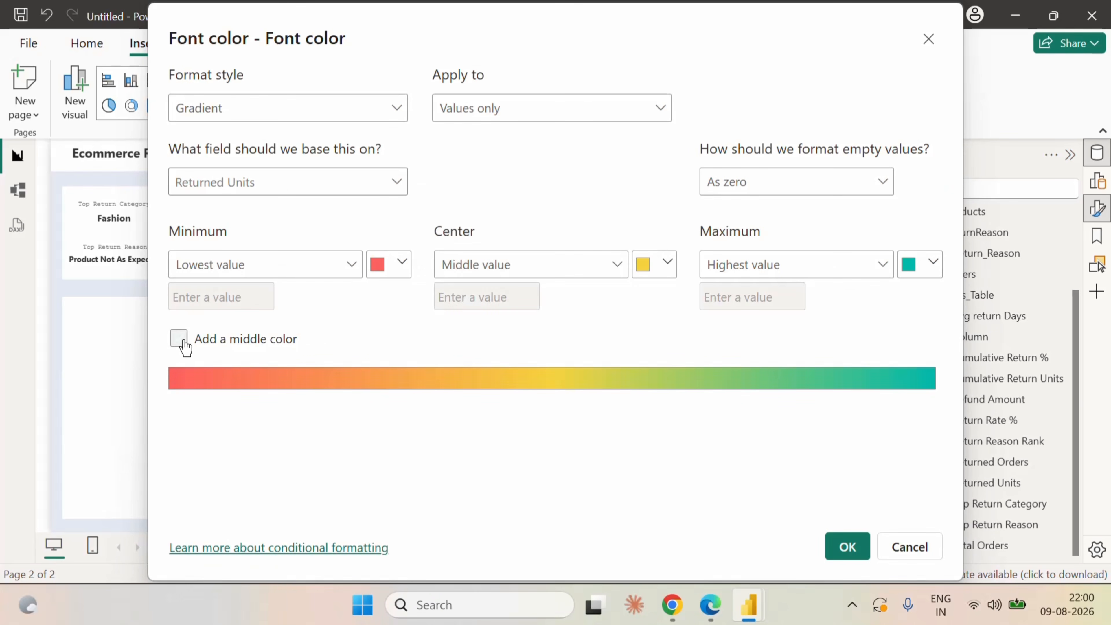
Set the minimum color of the font color gradient to #FFF7F6.
left_click(398, 264)
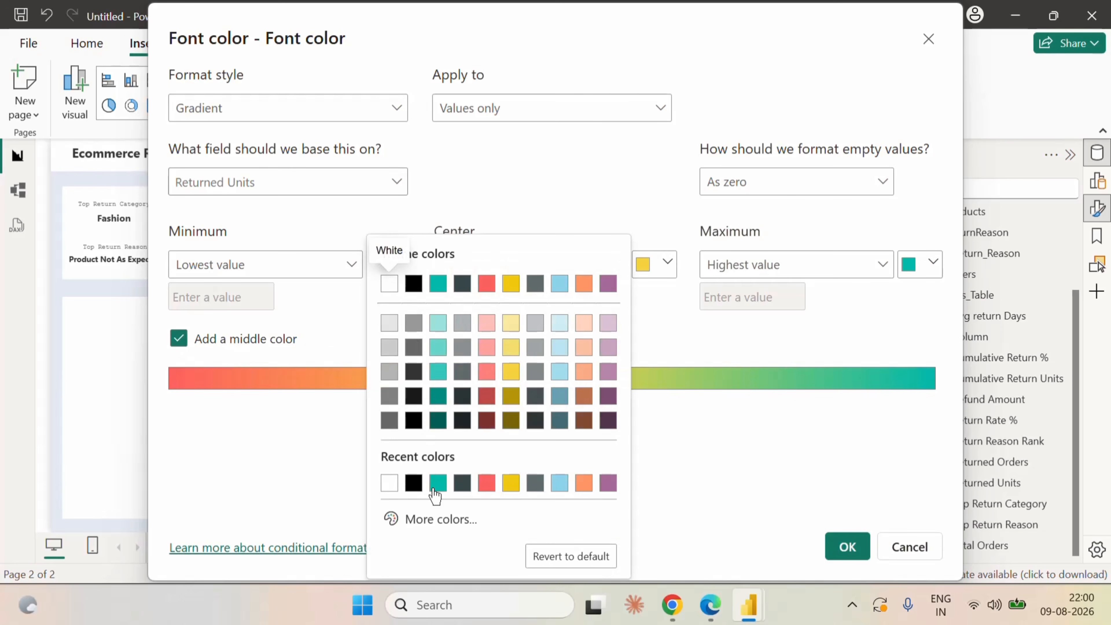
left_click(433, 521)
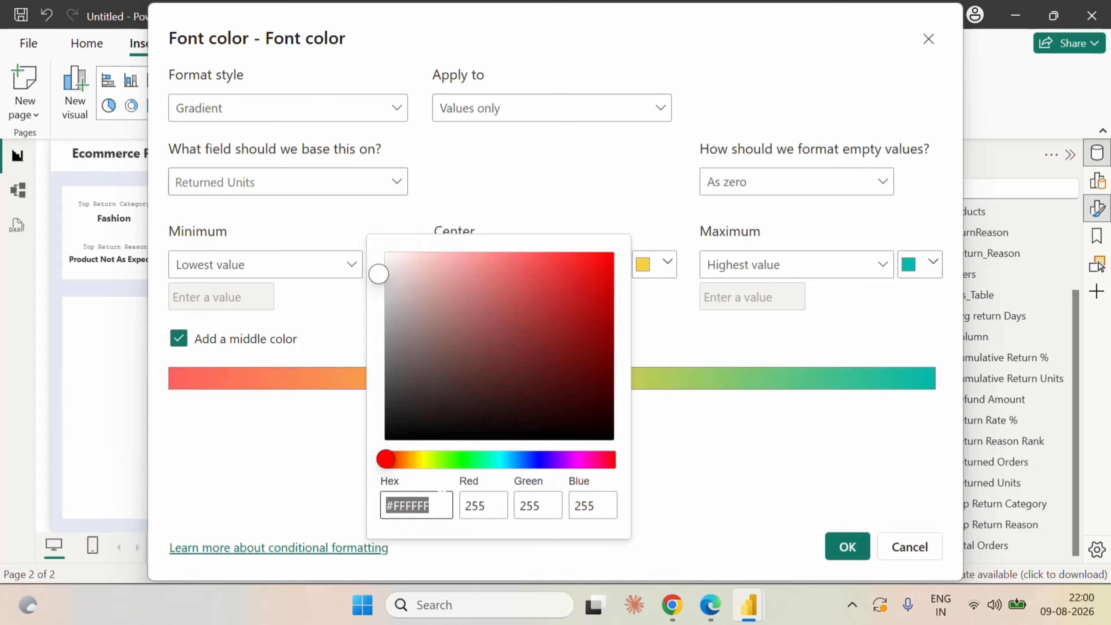
type("fff7f")
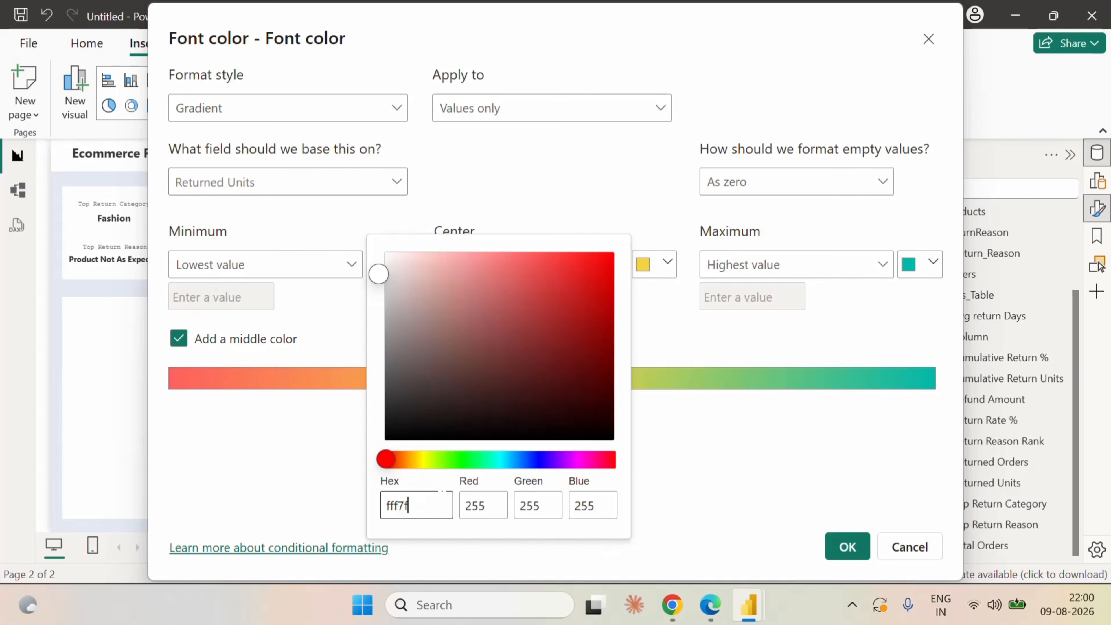
type("6")
left_click(296, 477)
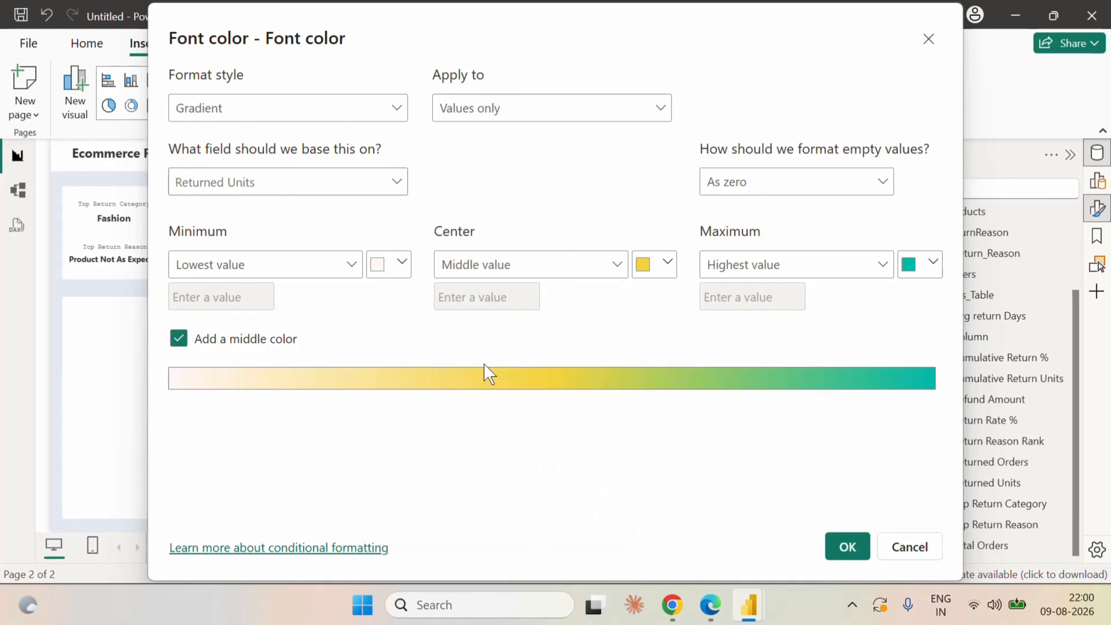
Set the center color of the font color gradient to #F6B8B2.
left_click(666, 264)
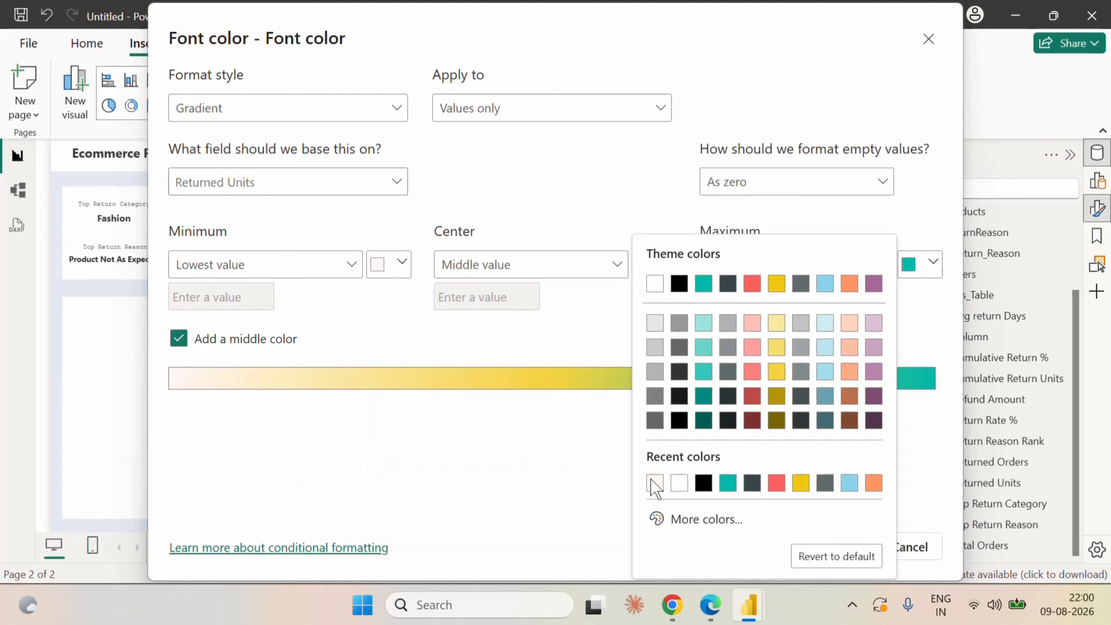
left_click(667, 521)
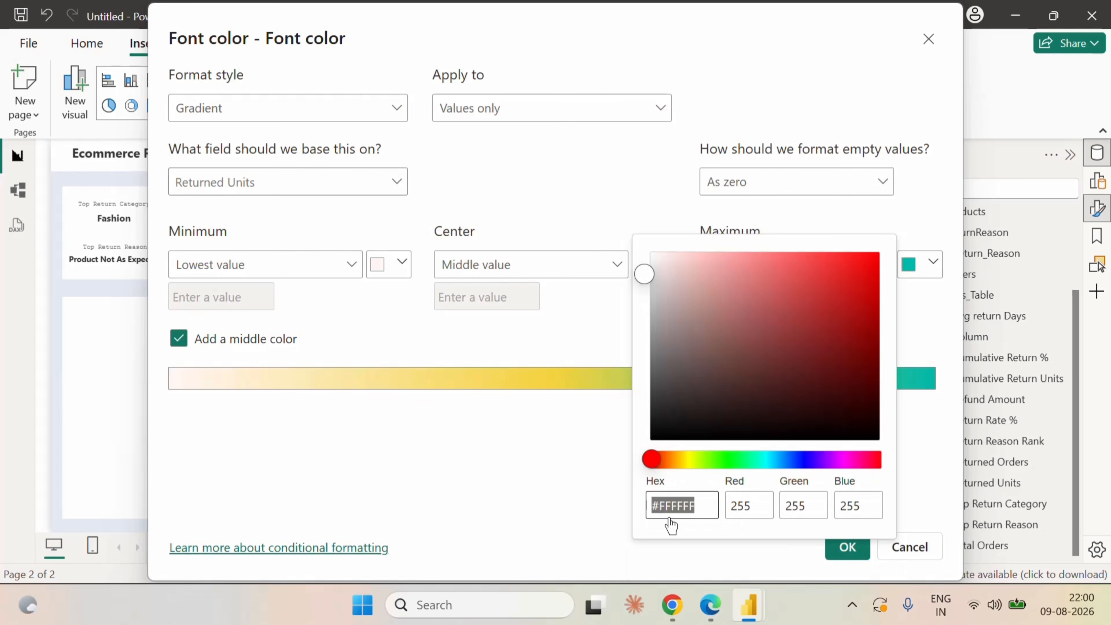
type("f6b")
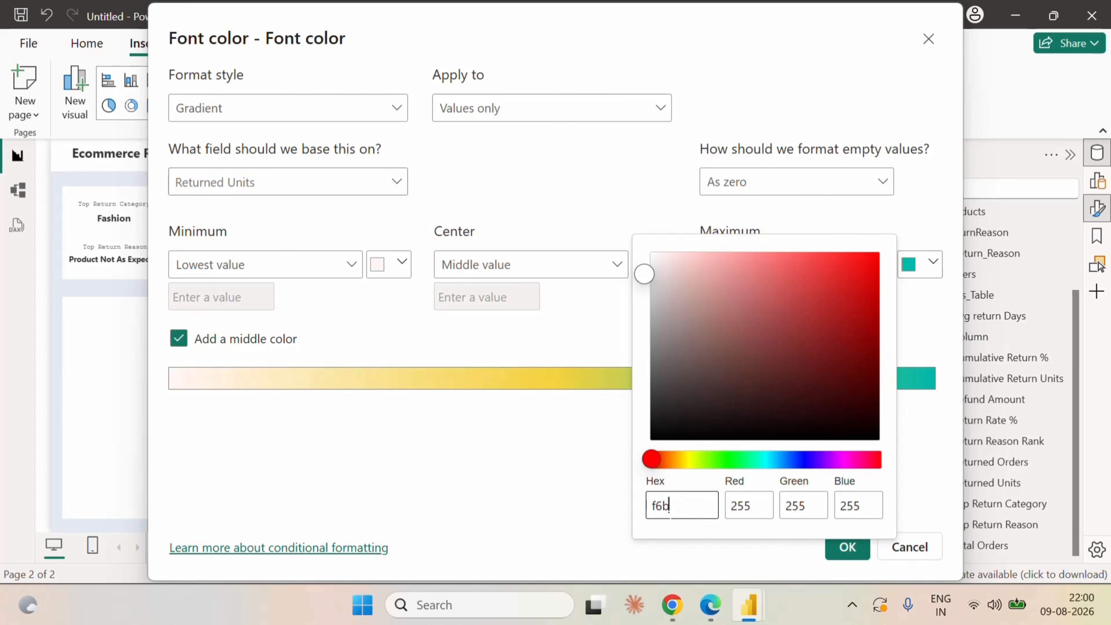
type("8b2")
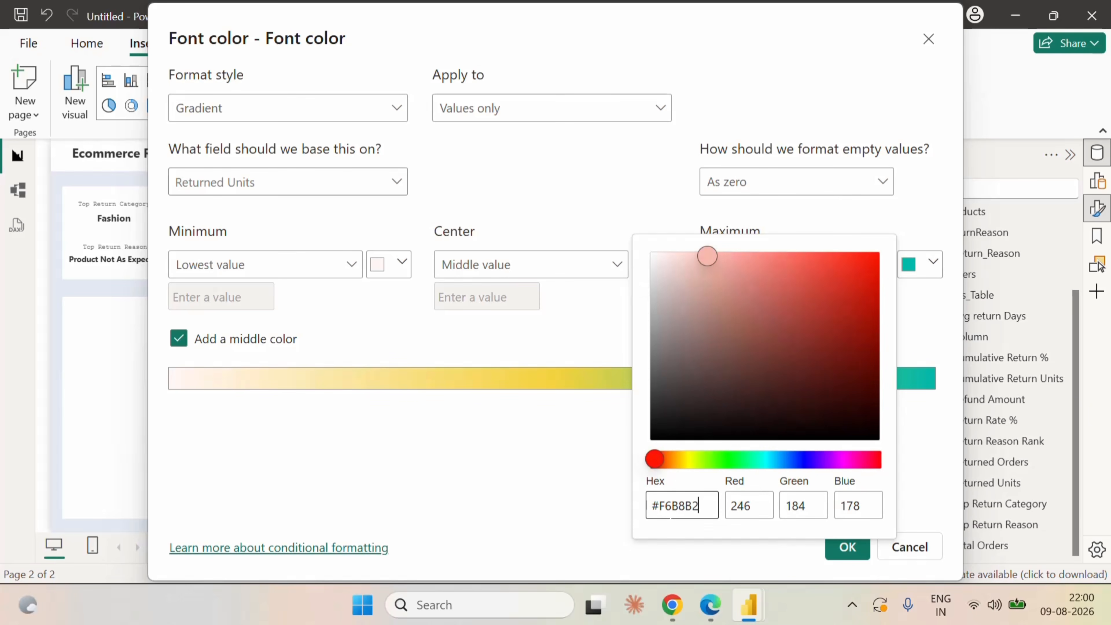
left_click(593, 528)
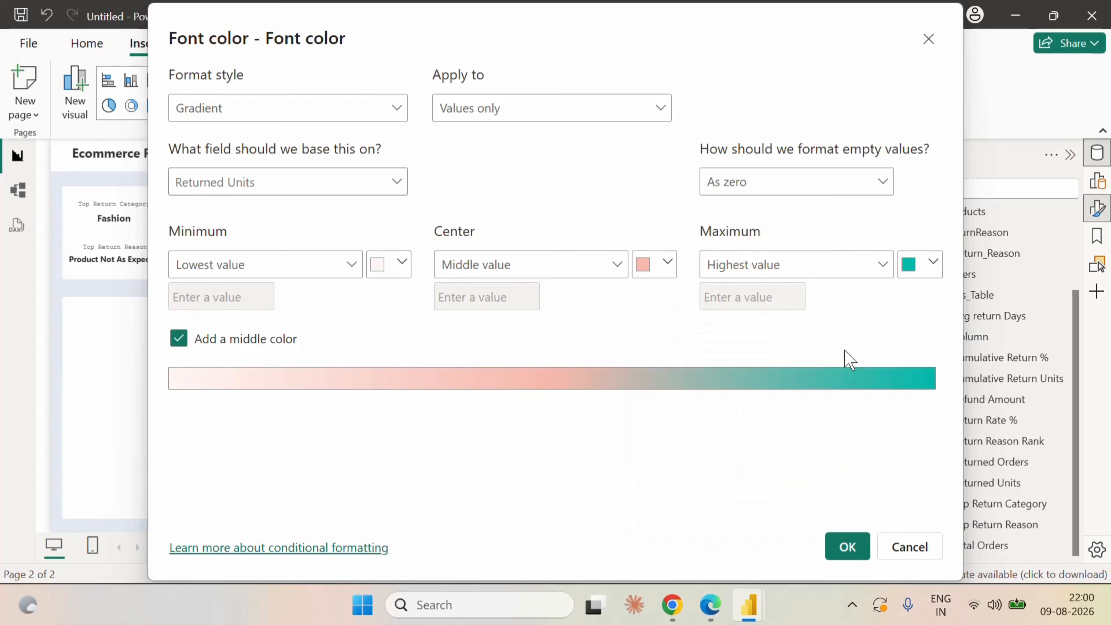
Set the maximum color of the font color gradient to #B84242, apply the formatting and deselect the matrix.
left_click(927, 262)
left_click(778, 521)
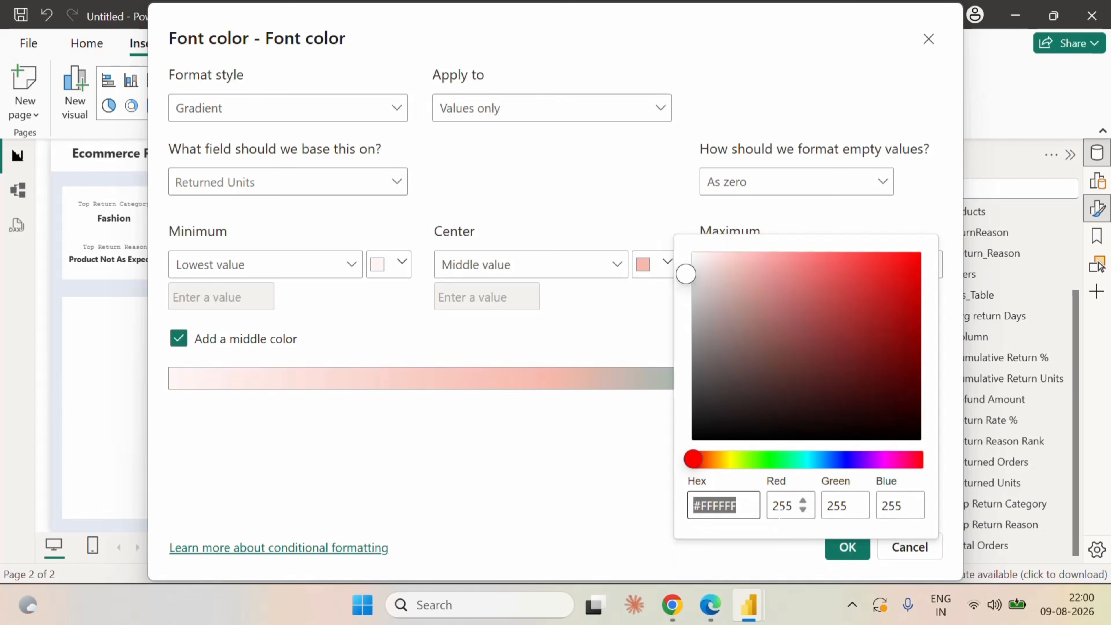
type("b8")
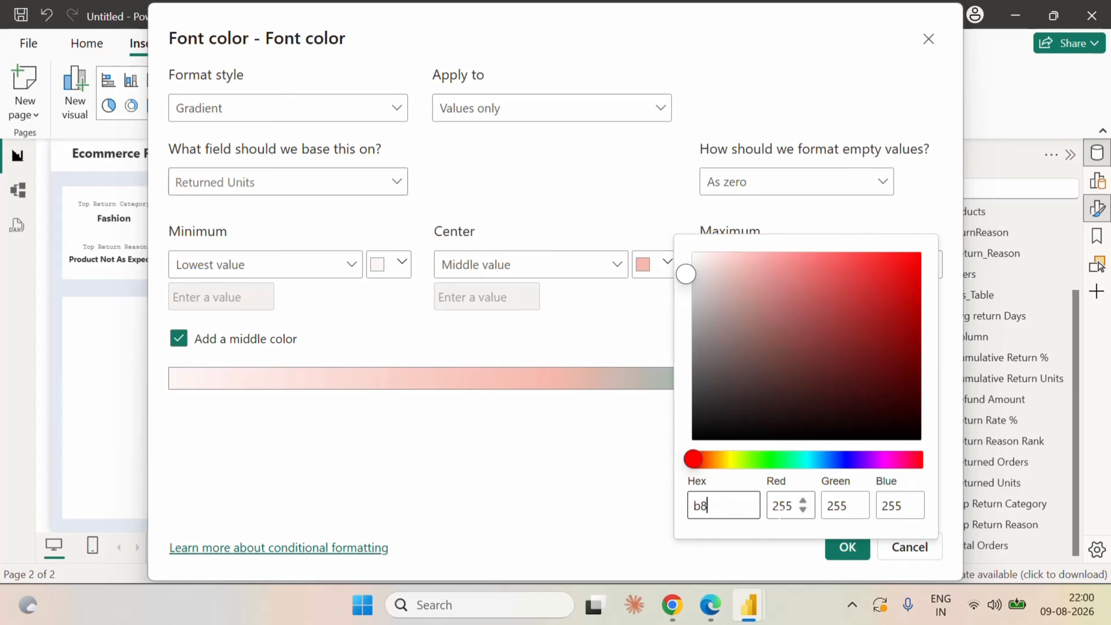
type("4242")
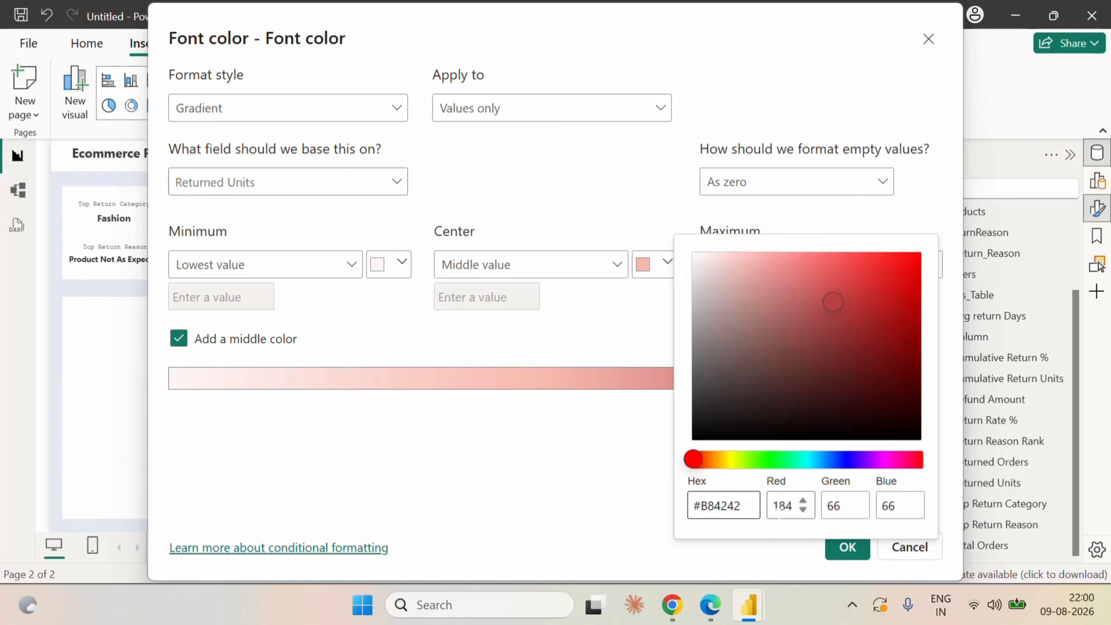
left_click(594, 469)
left_click(856, 554)
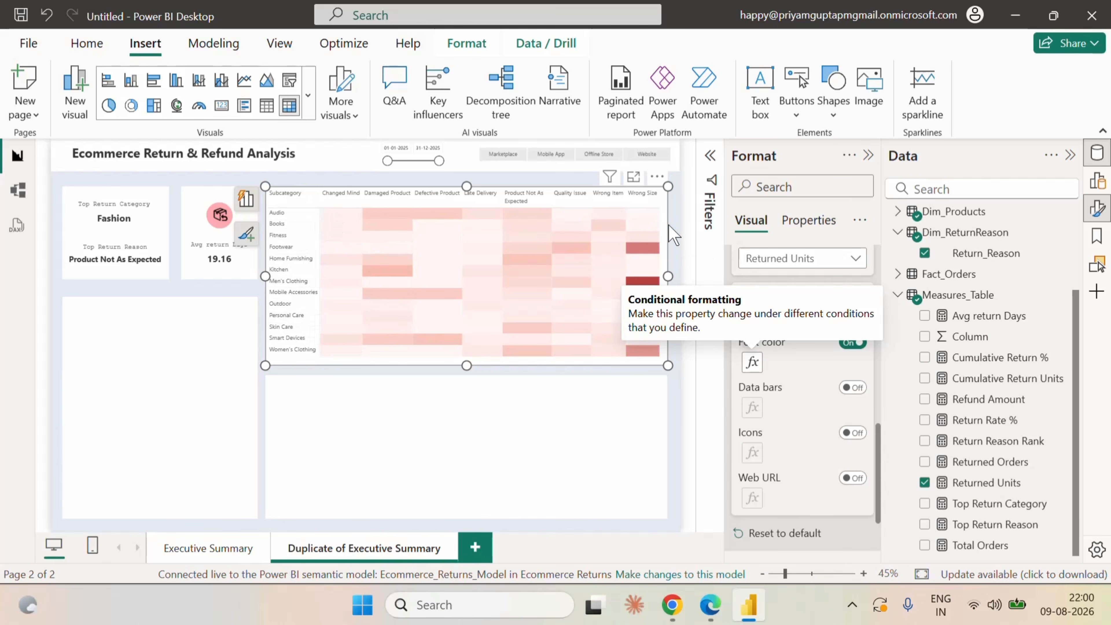
left_click(680, 225)
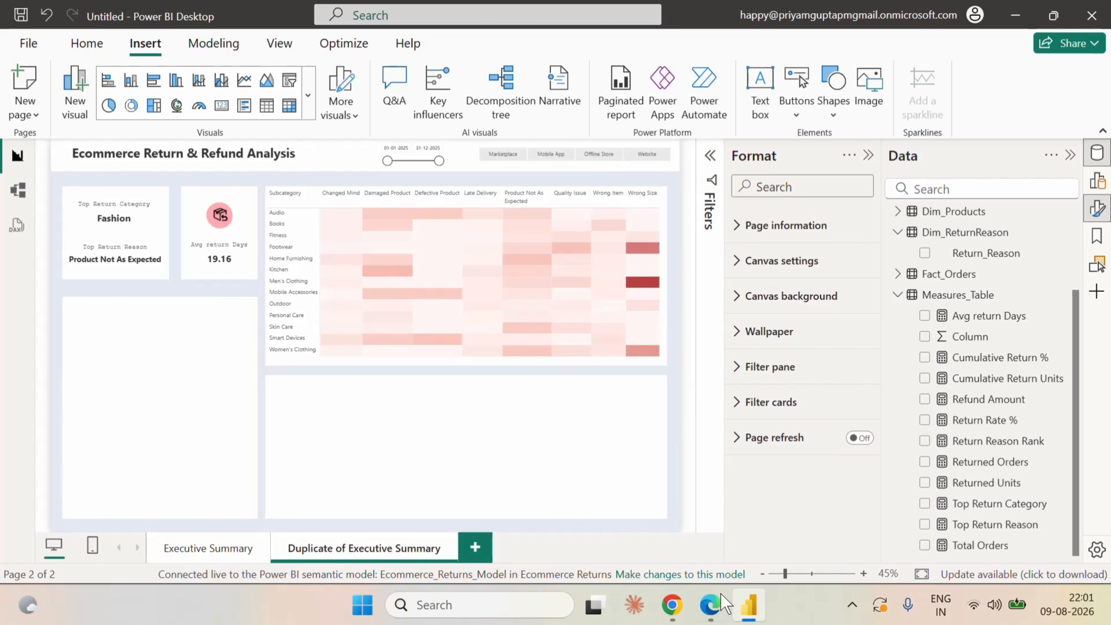
Switch to the Fabric semantic model in the browser and start a new measure named "Avg Discount %" in Measures_Table.
left_click(710, 604)
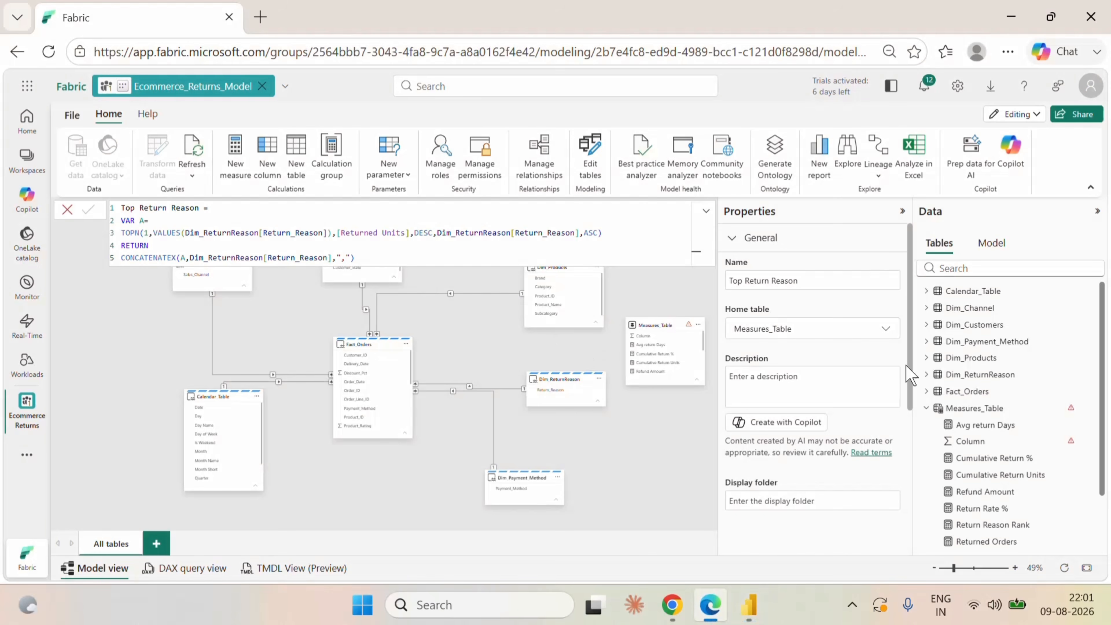
right_click(999, 425)
left_click(916, 435)
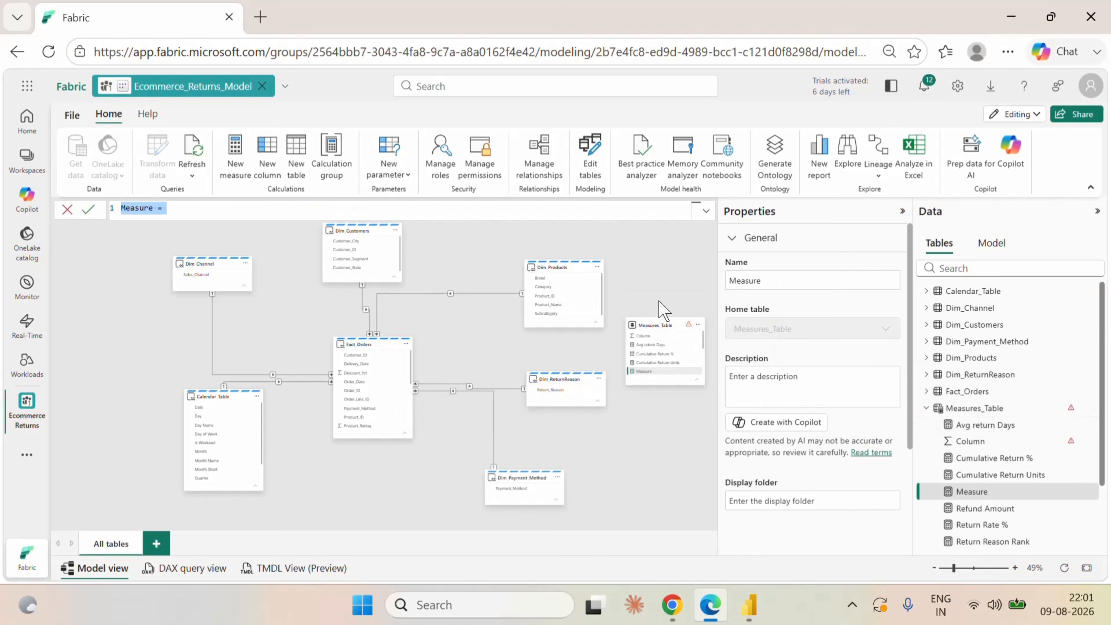
type("Avg Discount %=")
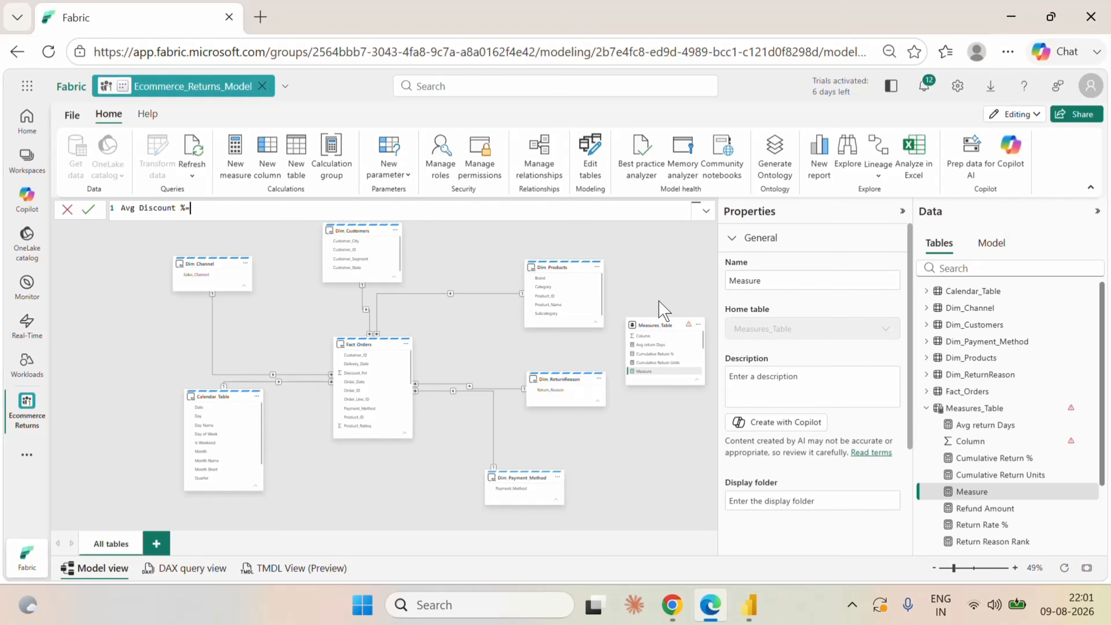
key("shift+Return")
Begin the measure's formula with DIVIDE, using SUMX(Fact_Orders,Fact_Orders[Discount_Pct] * Fact_Orders[Quantity]) as the numerator.
type("di")
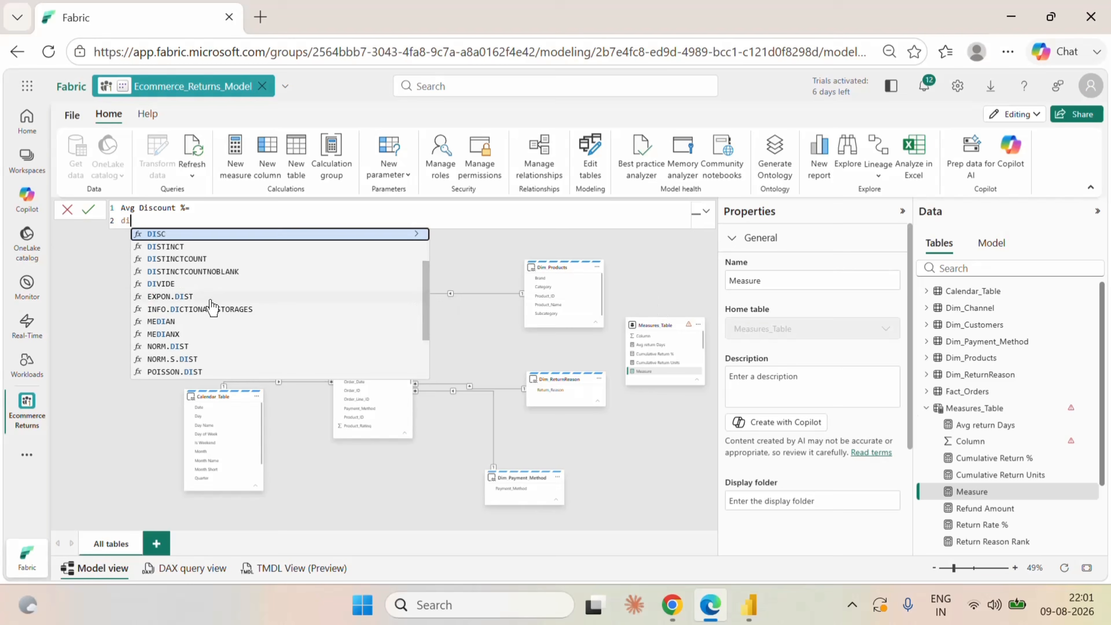
left_click(173, 284)
type("sum")
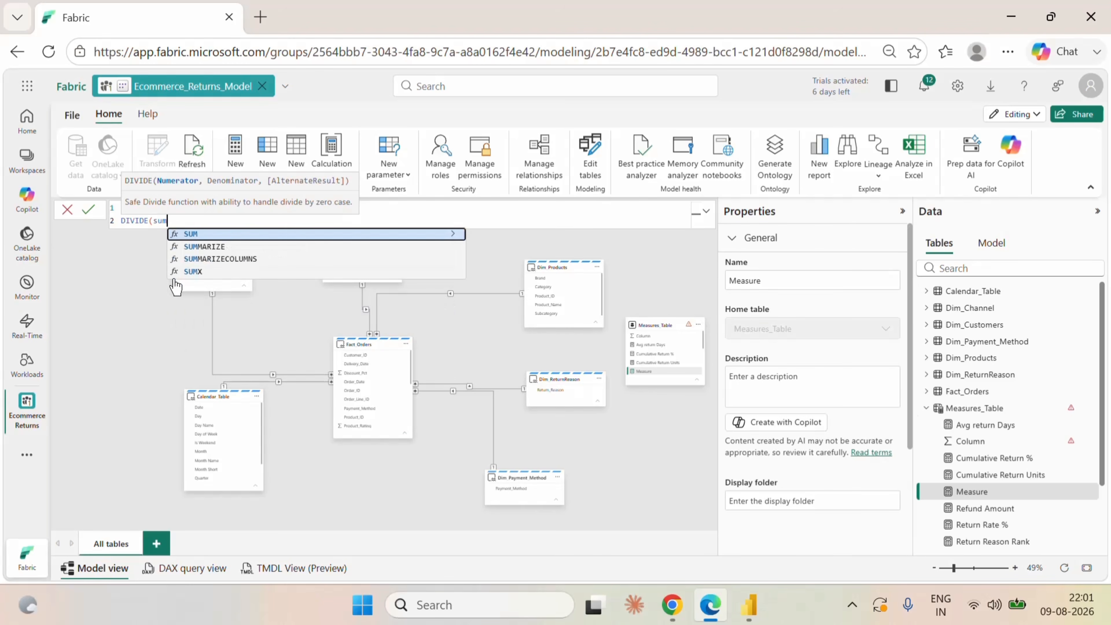
left_click(175, 272)
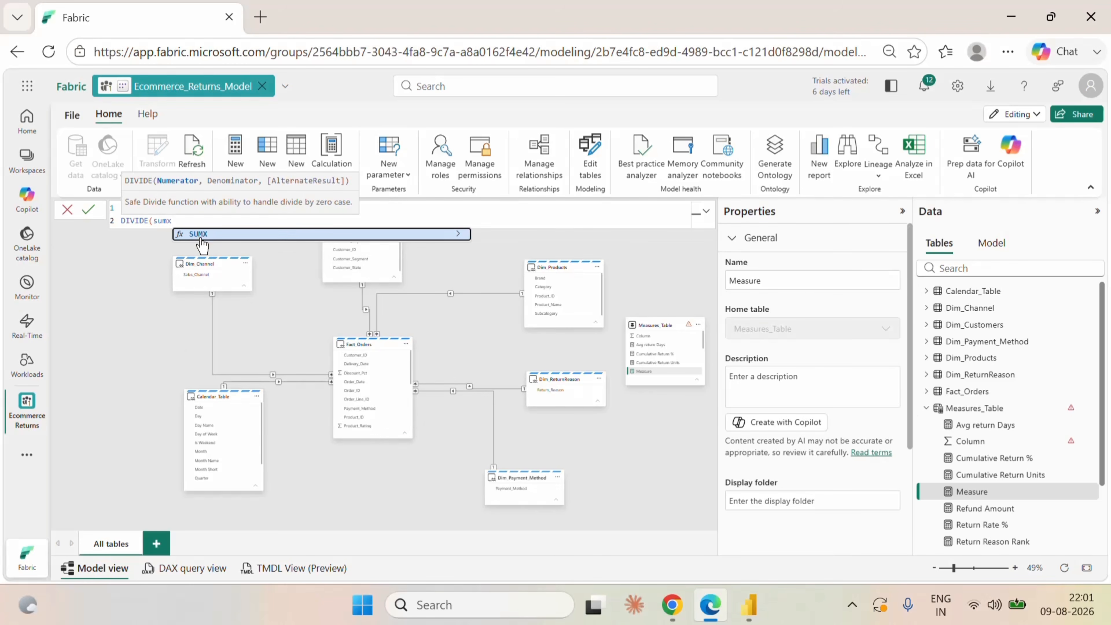
type("fac")
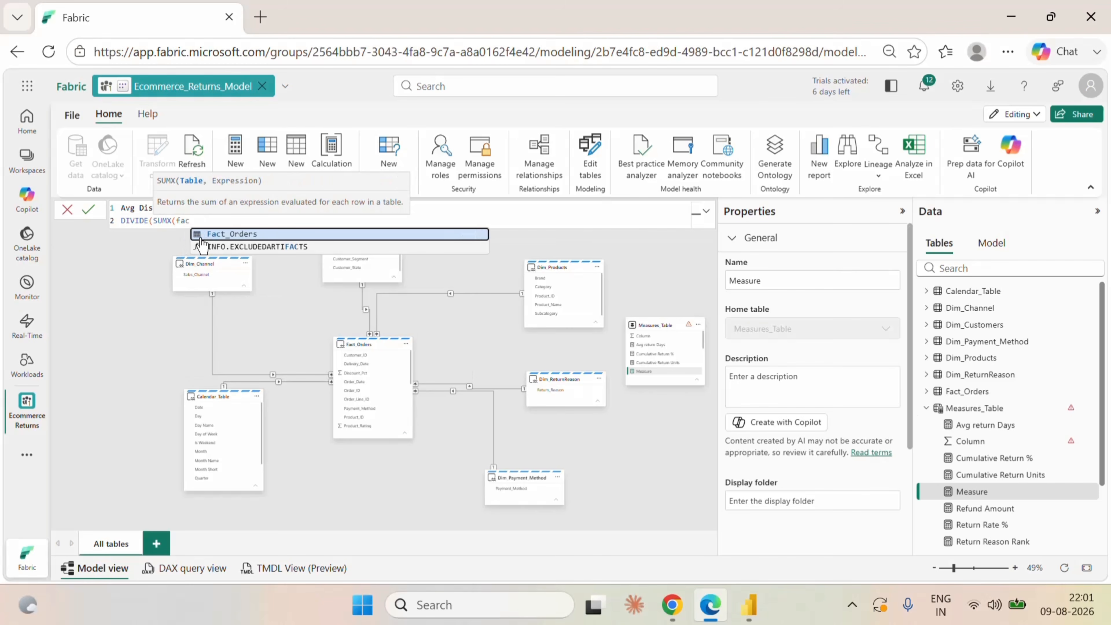
left_click(217, 238)
type(",")
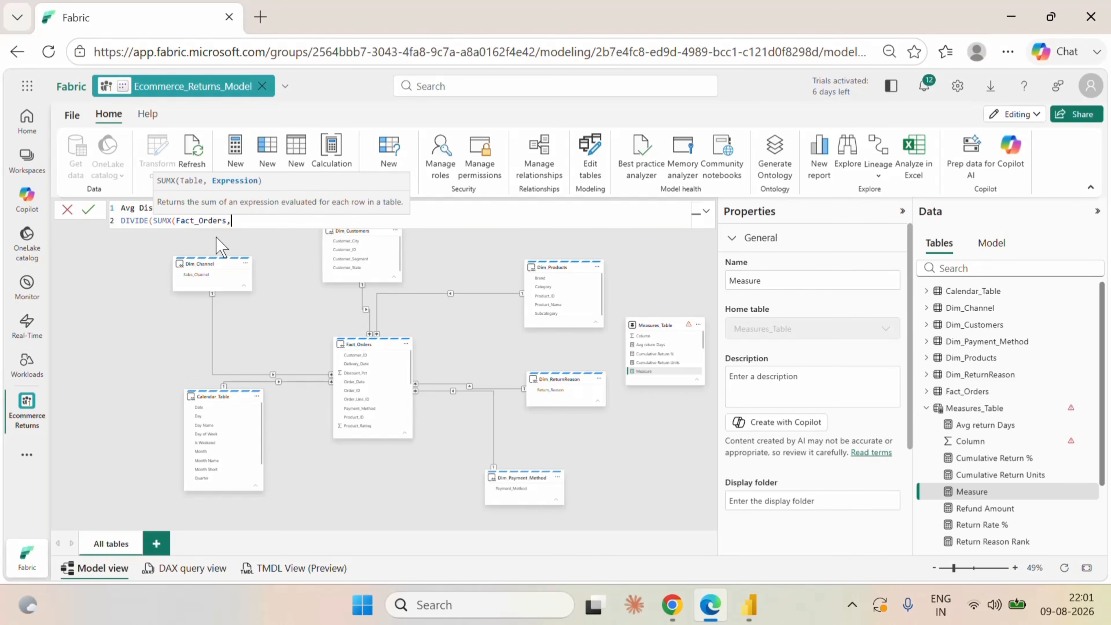
type("dis")
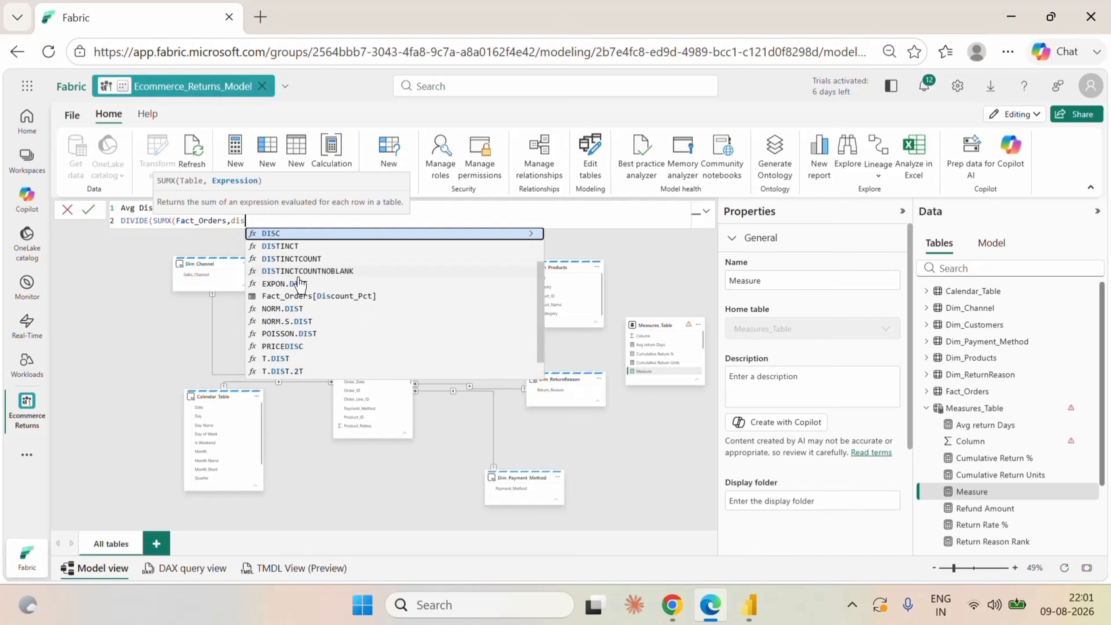
left_click(323, 298)
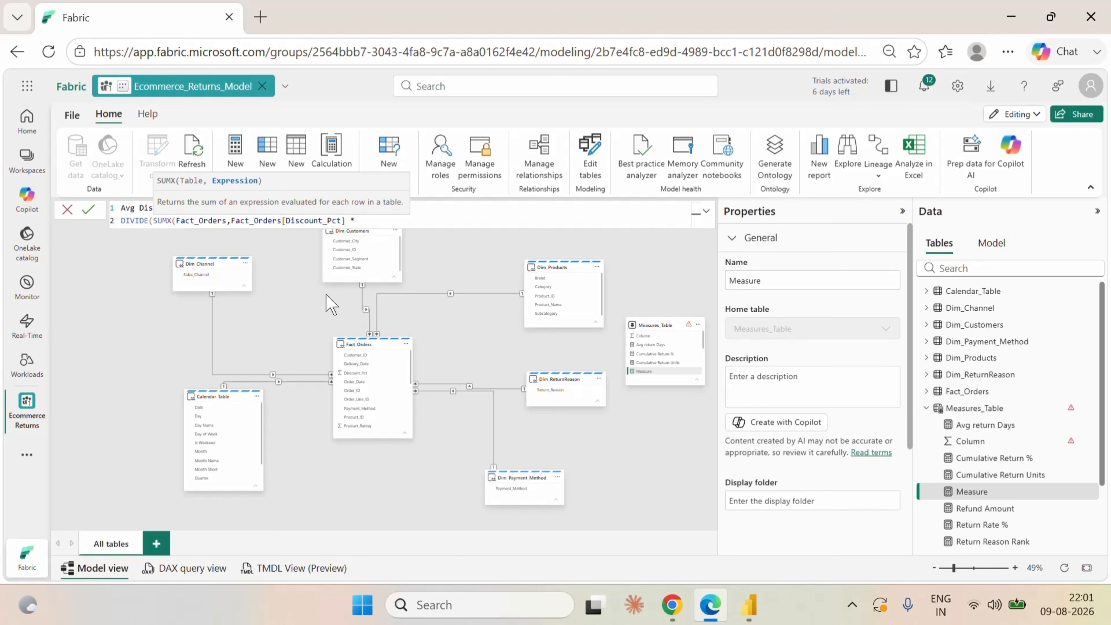
type("* quan")
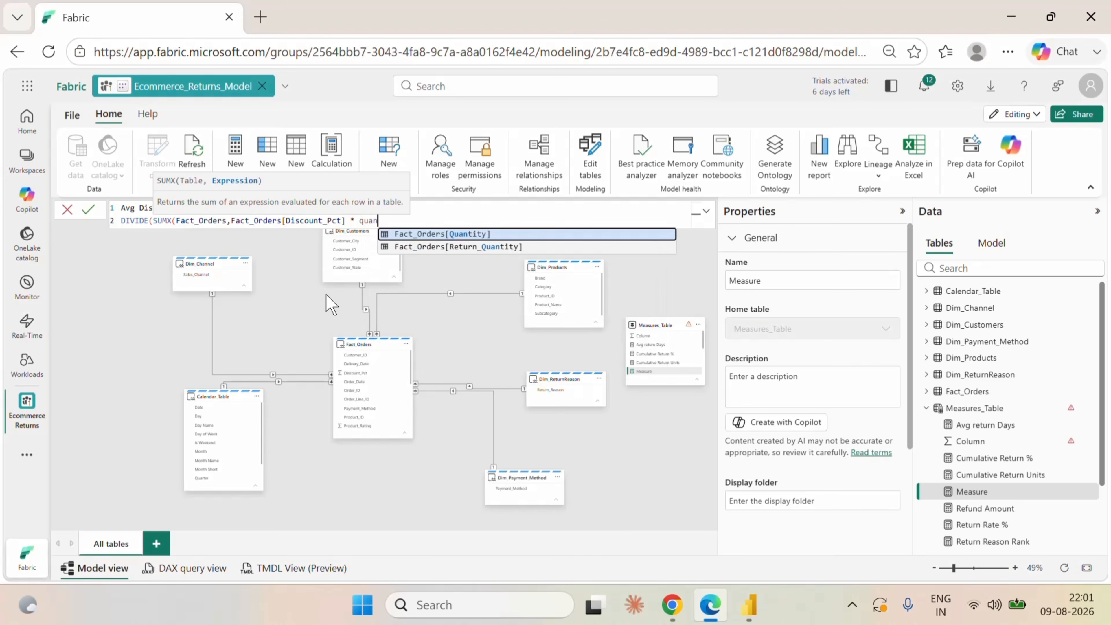
left_click(453, 233)
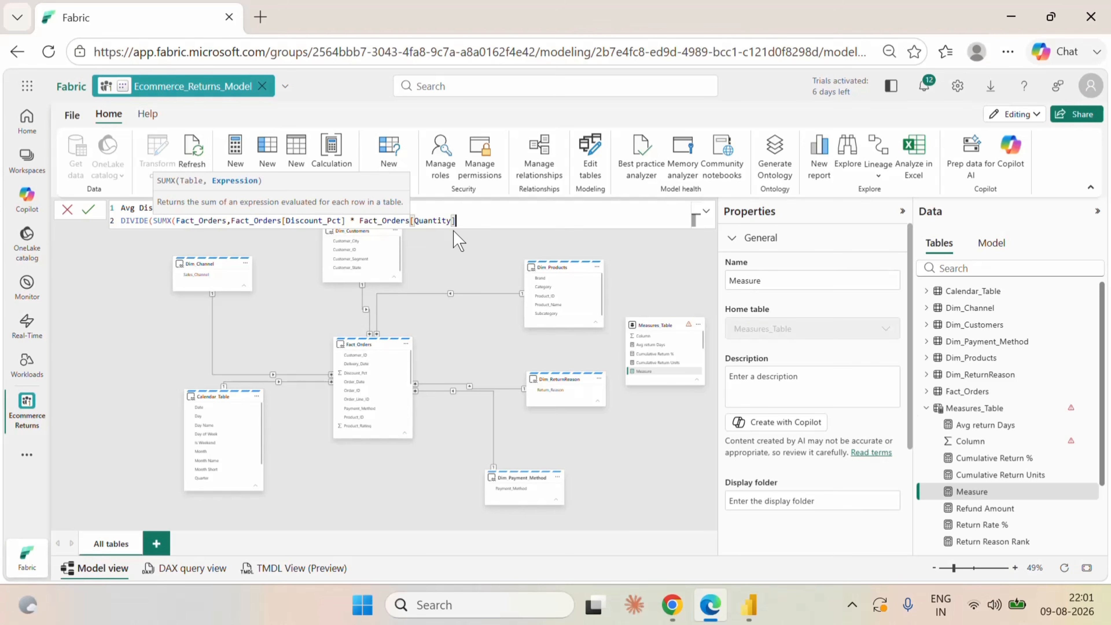
type("),")
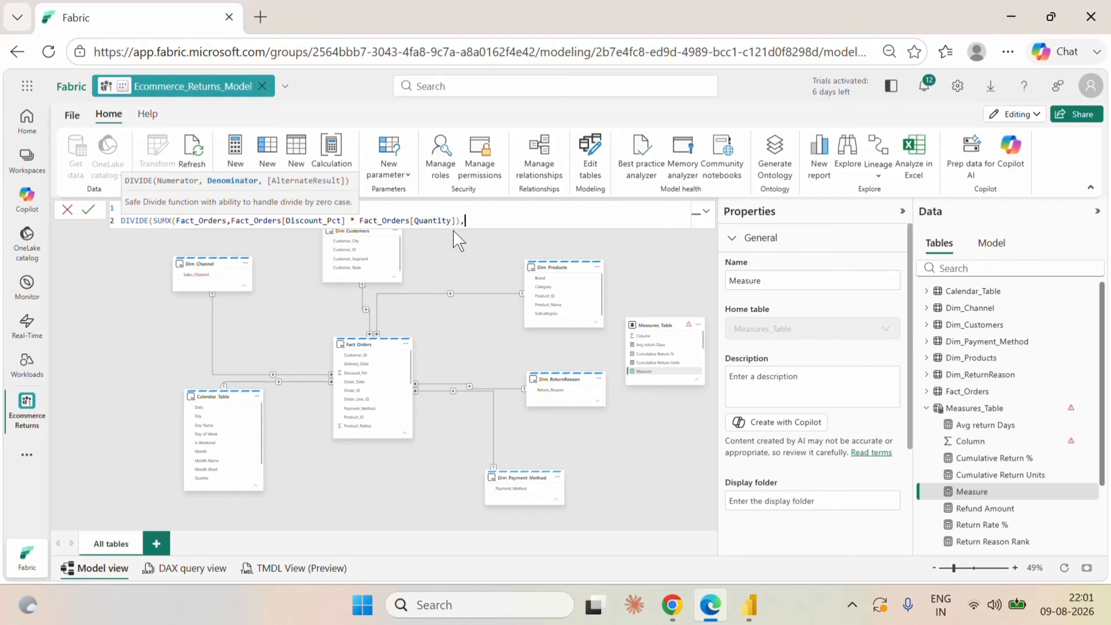
type("sum")
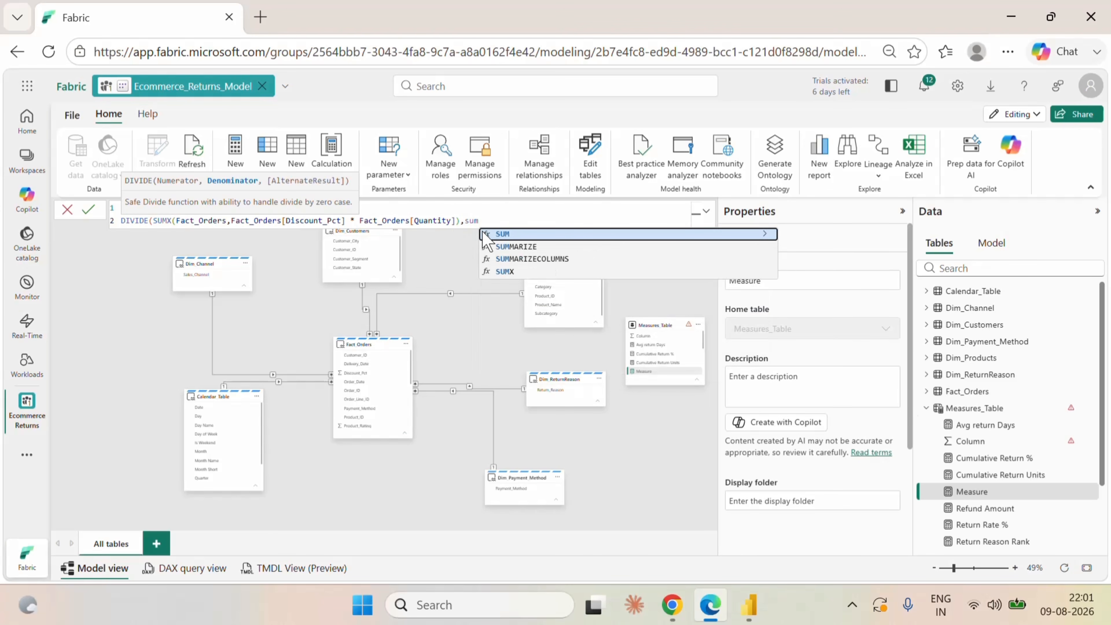
Complete the formula with SUM(Fact_Orders[Quantity]) as the denominator and 0 as the alternate result, and commit the measure.
left_click(509, 234)
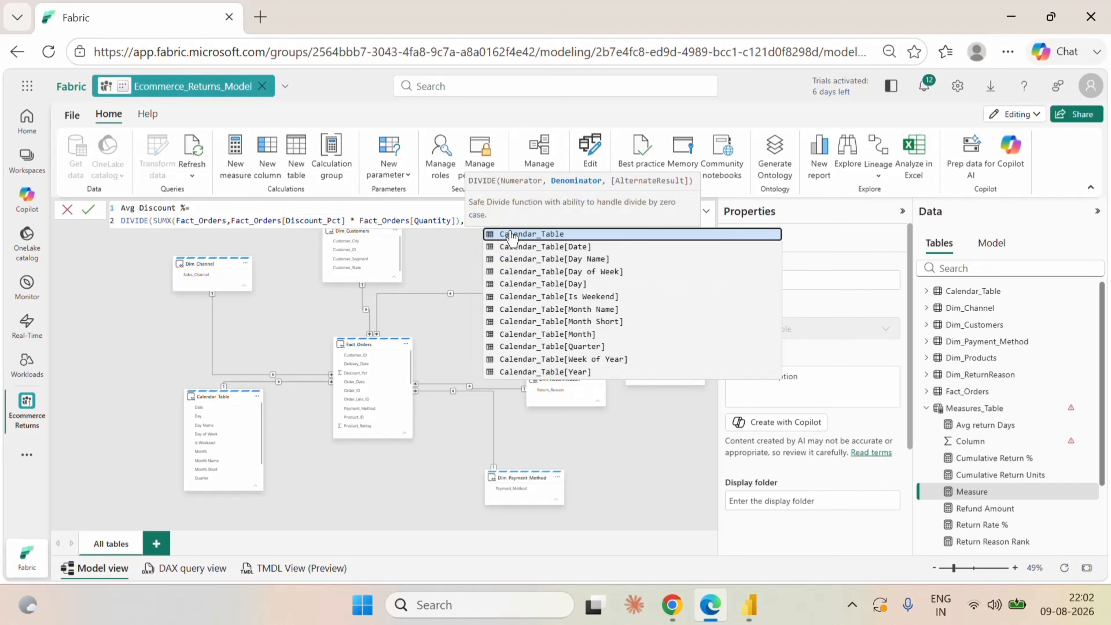
type("qua")
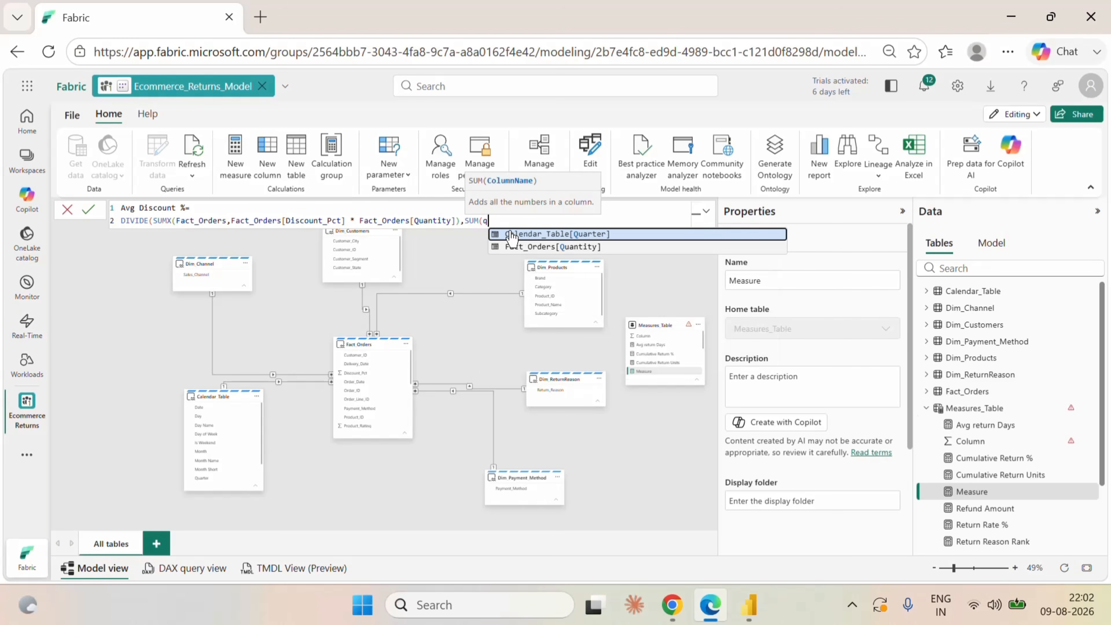
left_click(536, 246)
type(")")
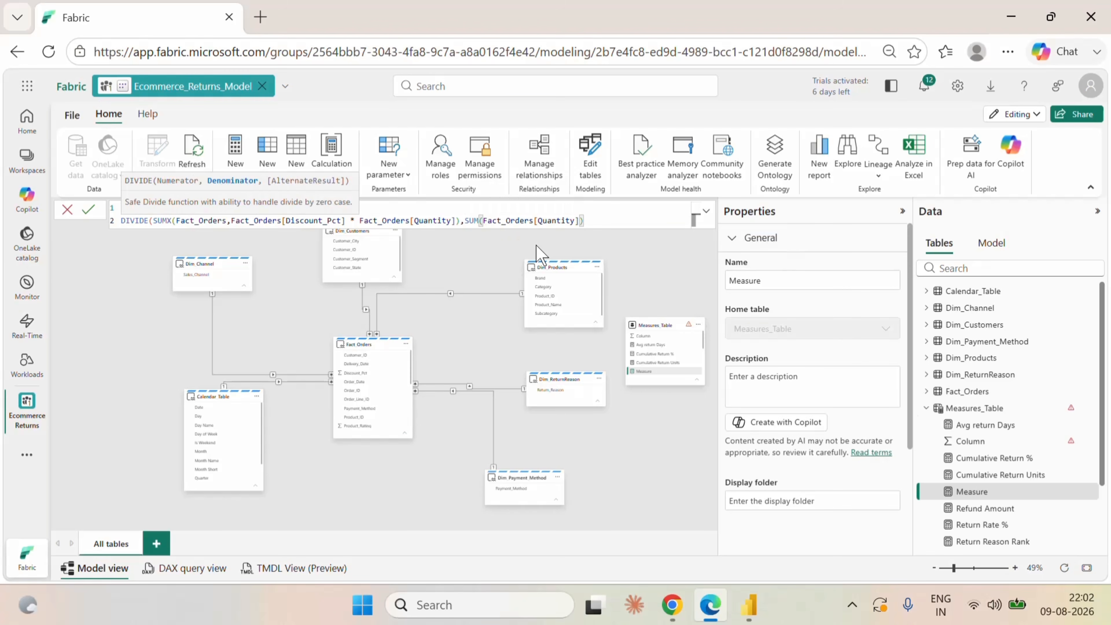
type(",")
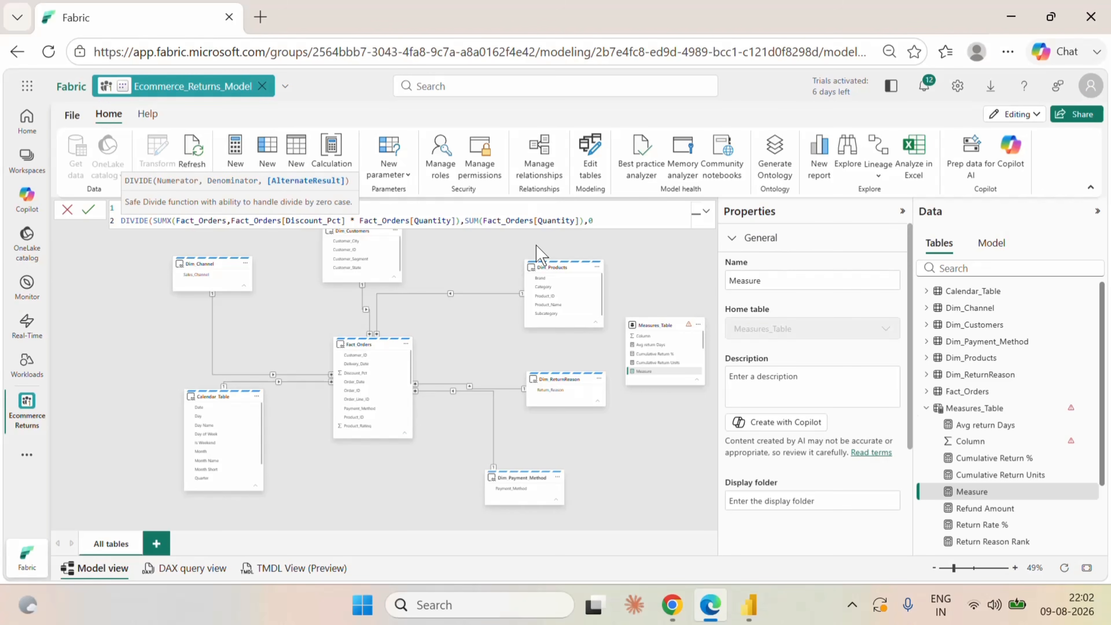
type("0)")
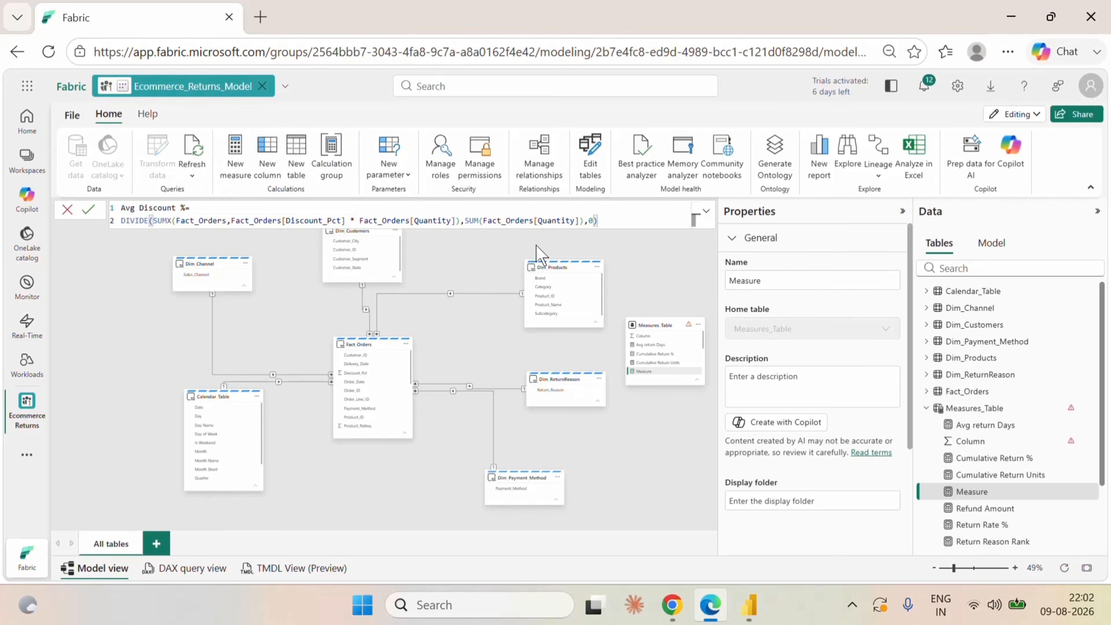
left_click(88, 209)
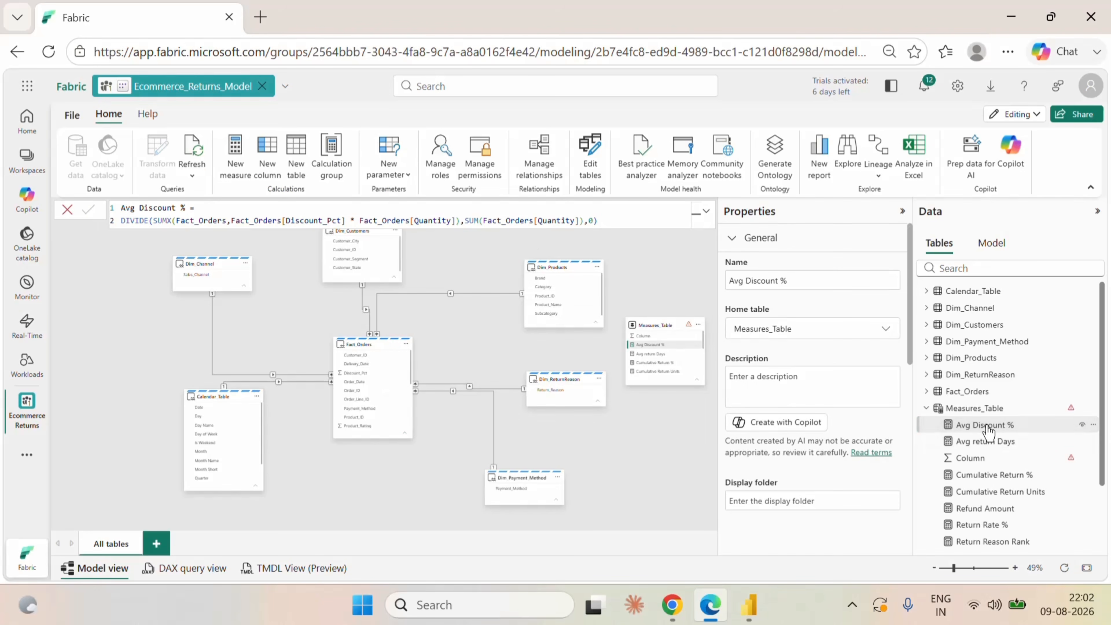
Set the format of the Avg Discount % measure to Percentage.
scroll(860, 434, "down", 5)
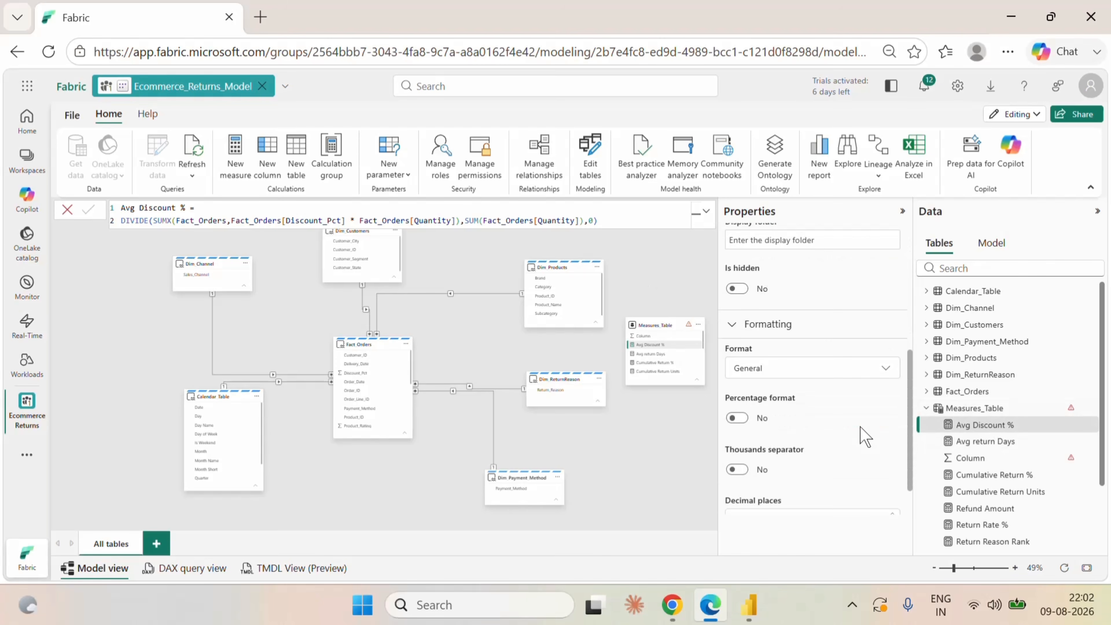
left_click(803, 404)
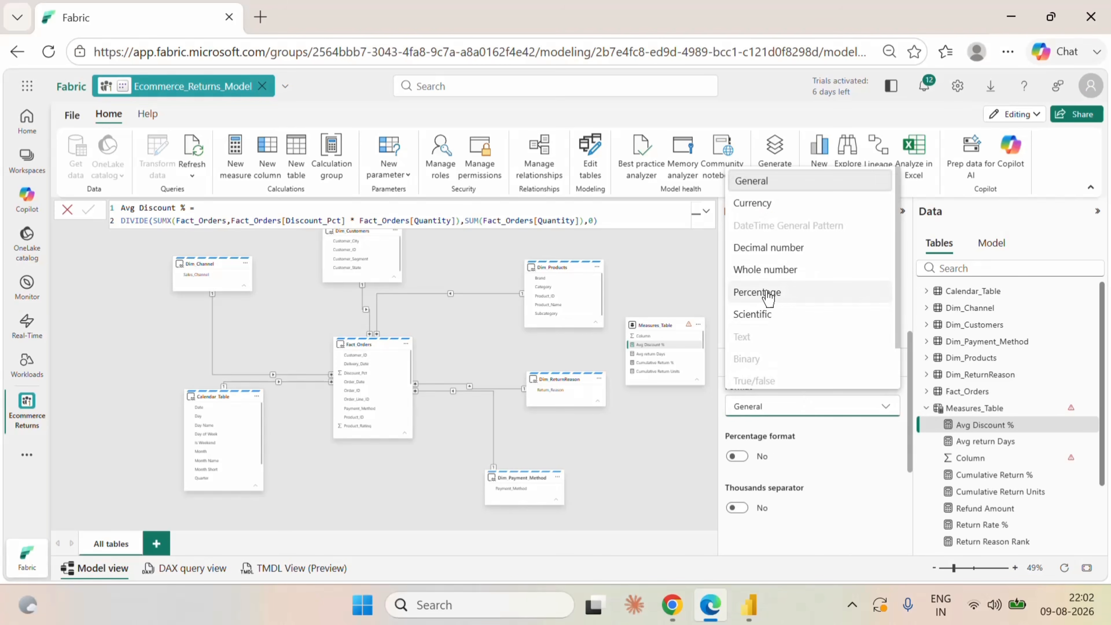
key("Escape")
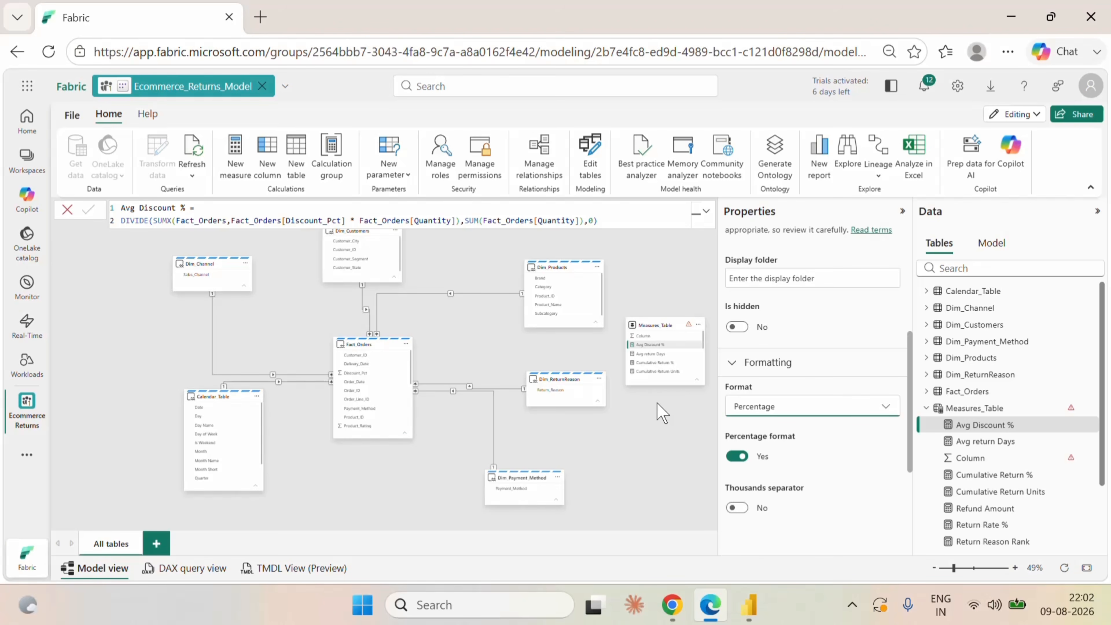
Switch to Power BI Desktop, refresh the data and add a scatter chart filling the empty panel below the return cards.
left_click(749, 604)
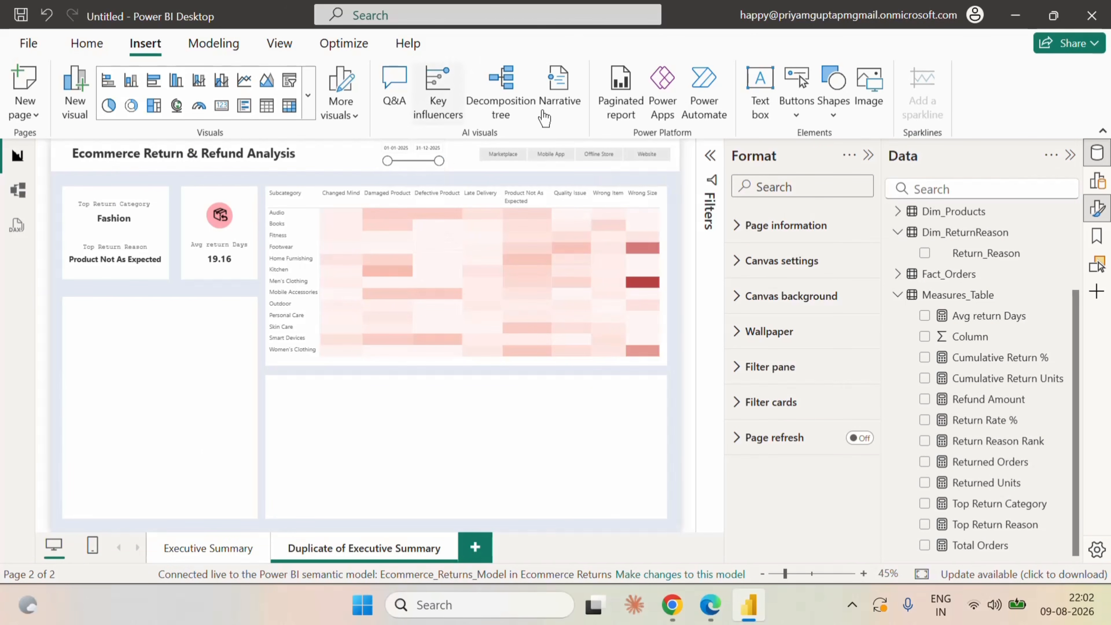
left_click(86, 43)
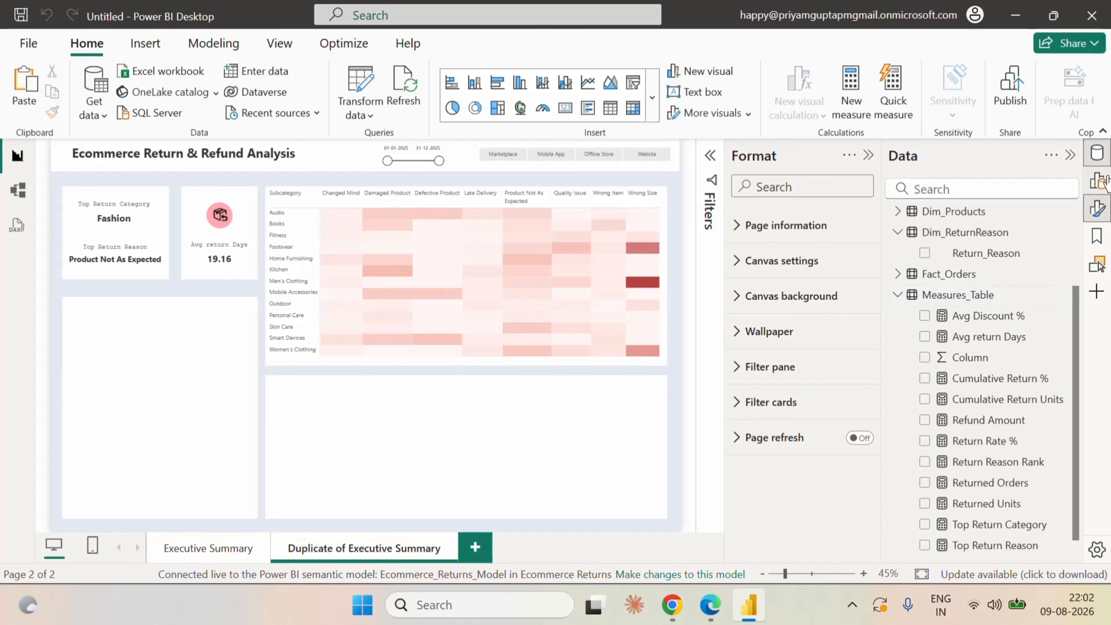
left_click(1097, 180)
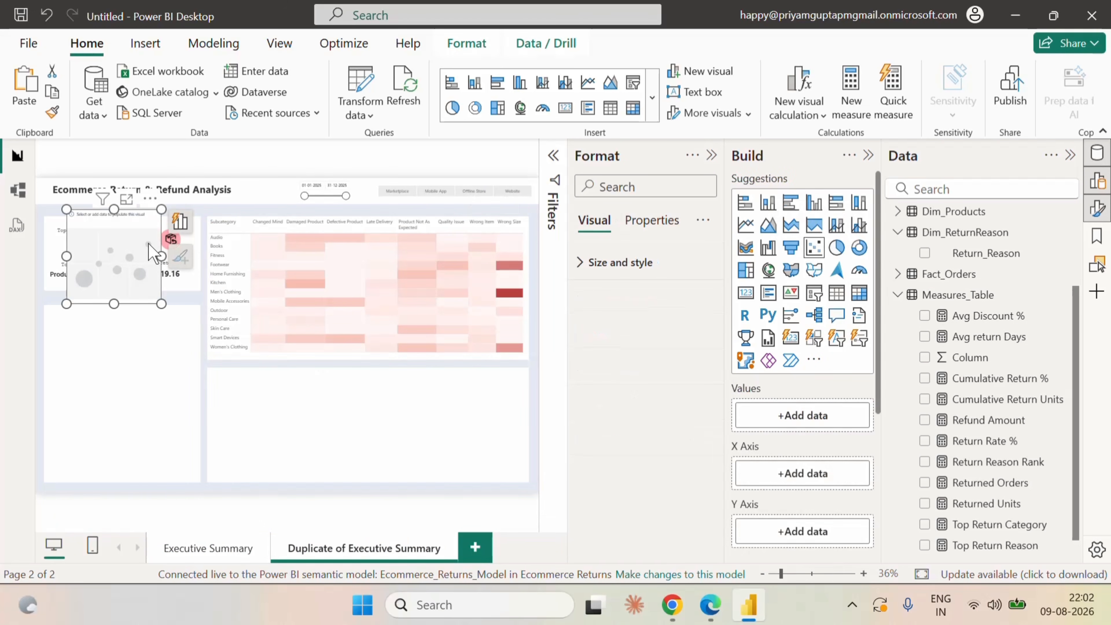
left_click_drag(131, 226, 108, 324)
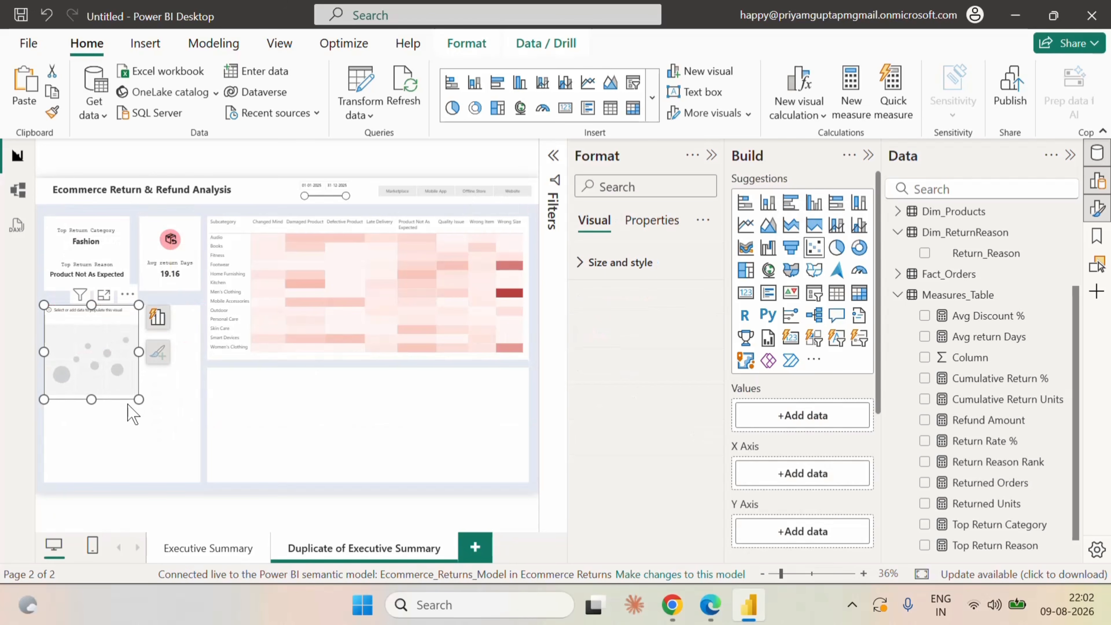
left_click_drag(138, 398, 200, 482)
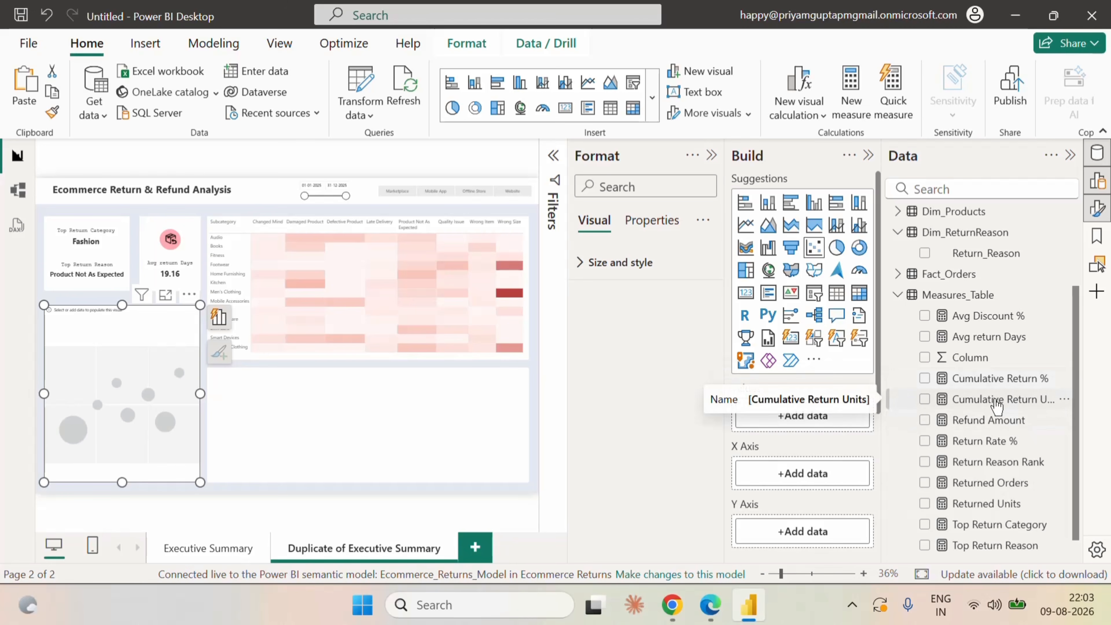
Assign Avg Discount % to the scatter chart's X axis, Return Rate % to its Y axis and Total Orders to its bubble size.
left_click(924, 315)
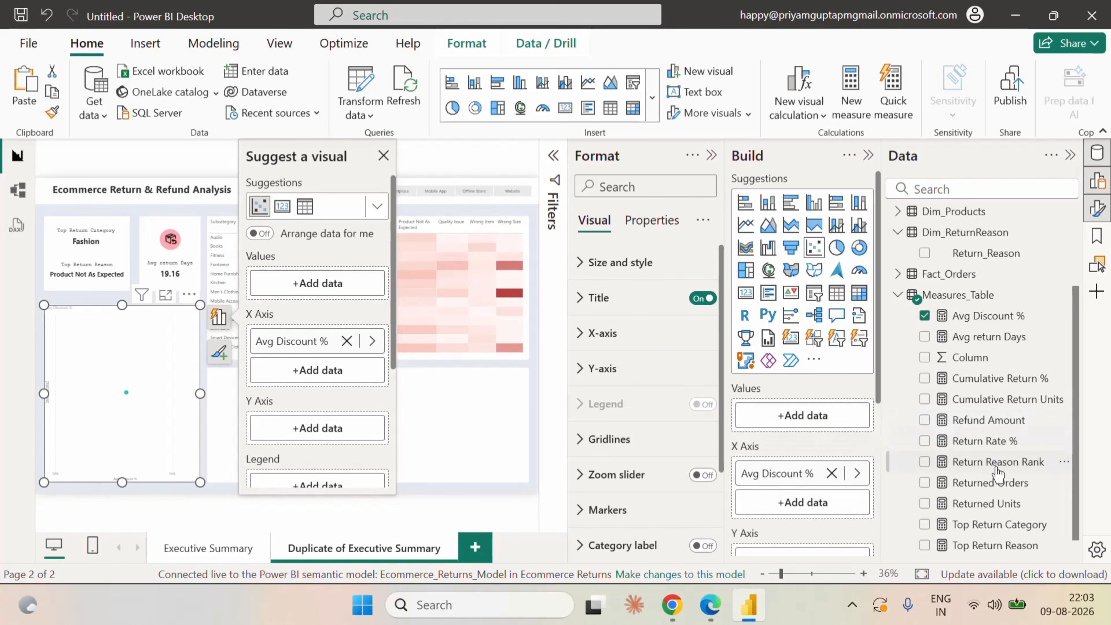
left_click(924, 441)
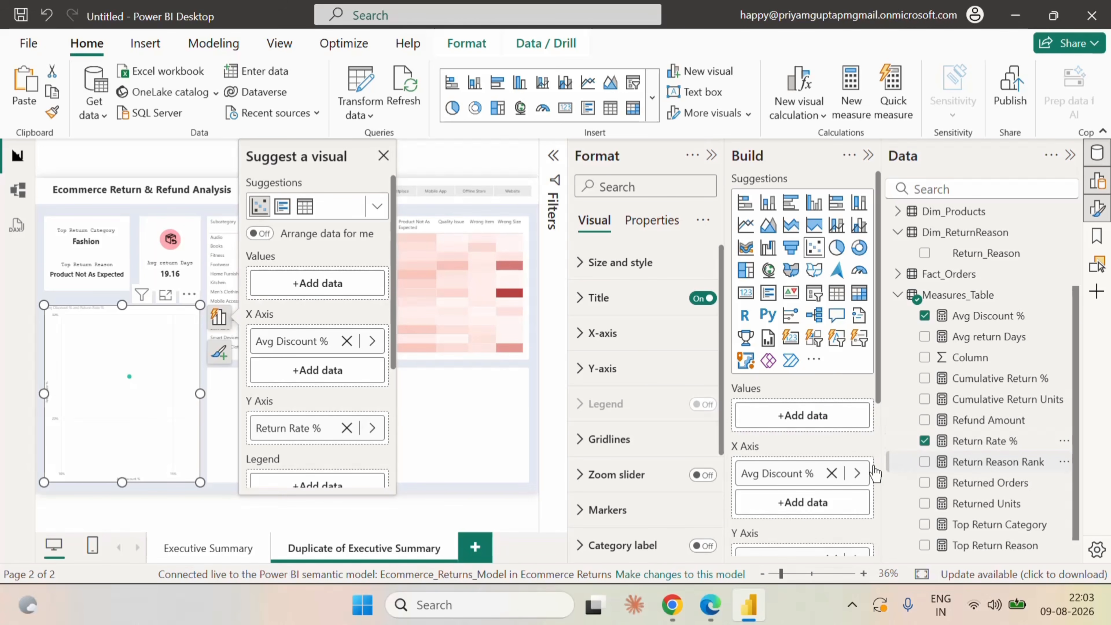
scroll(846, 464, "down", 4)
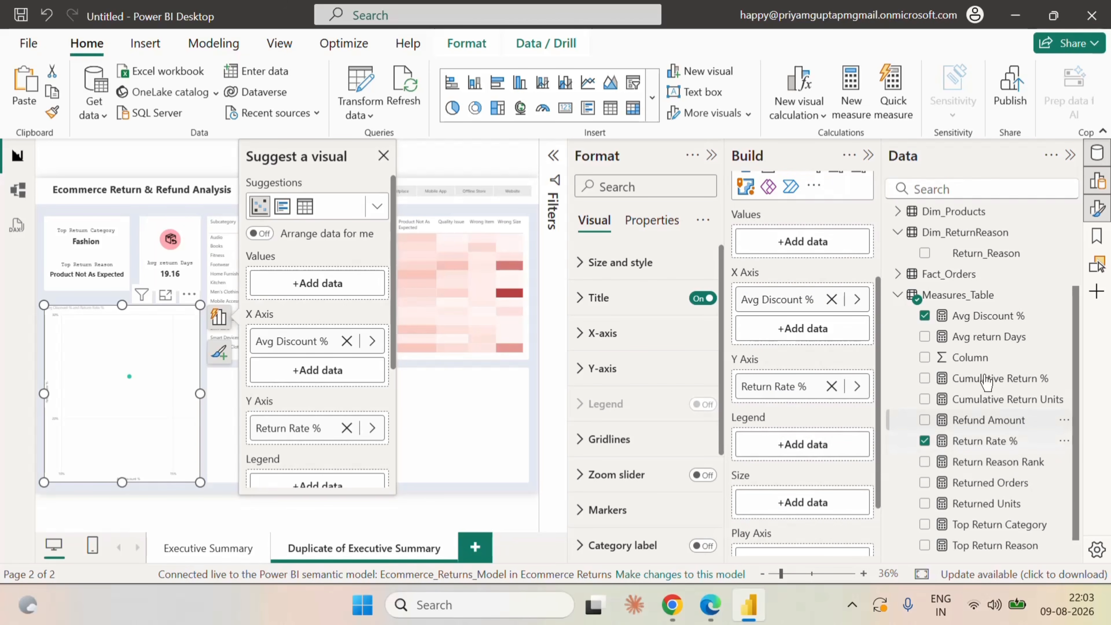
scroll(1003, 493, "down", 1)
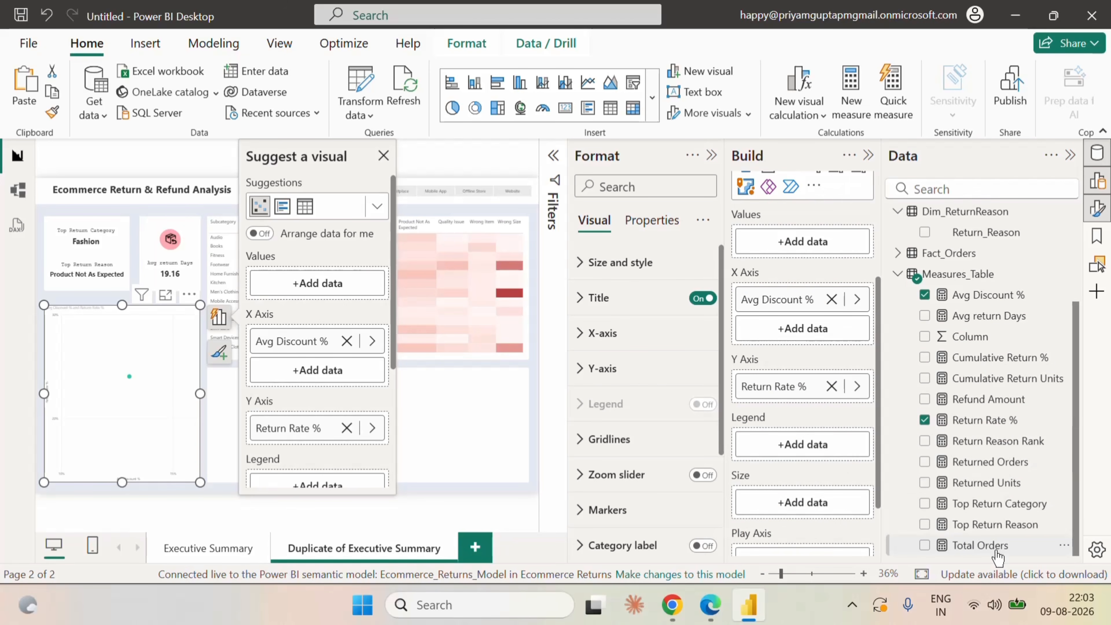
left_click_drag(995, 547, 830, 504)
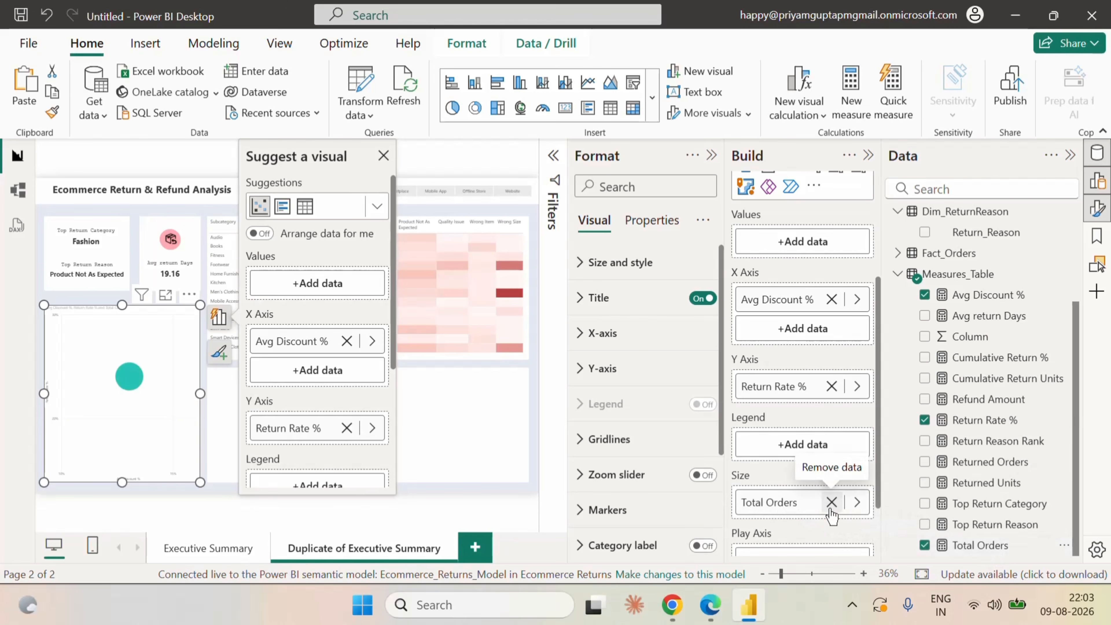
scroll(818, 463, "up", 3)
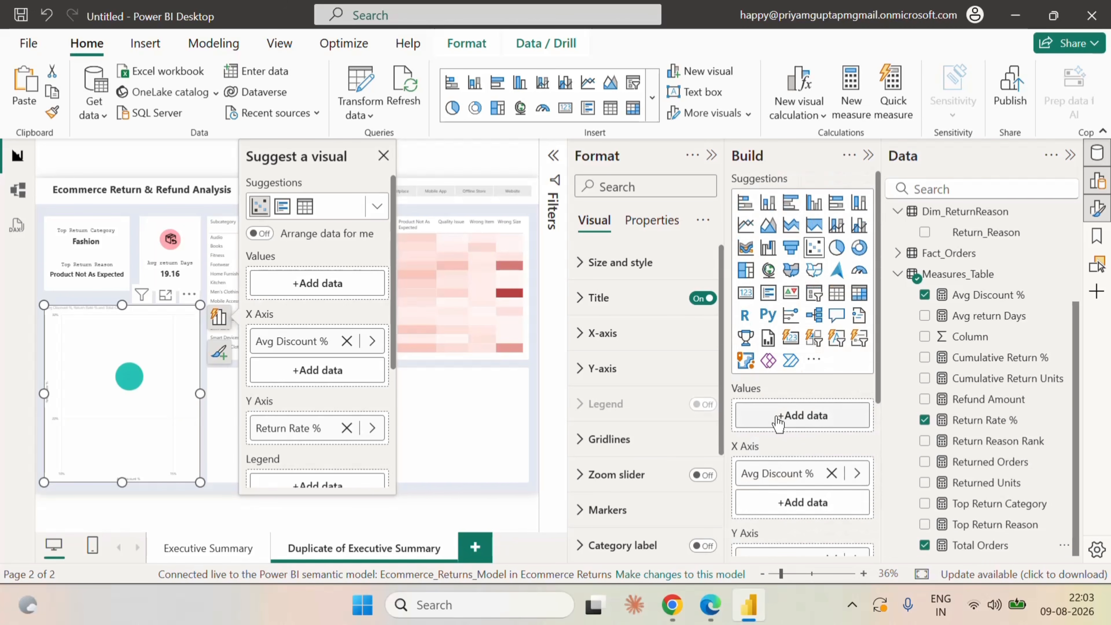
scroll(962, 427, "up", 4)
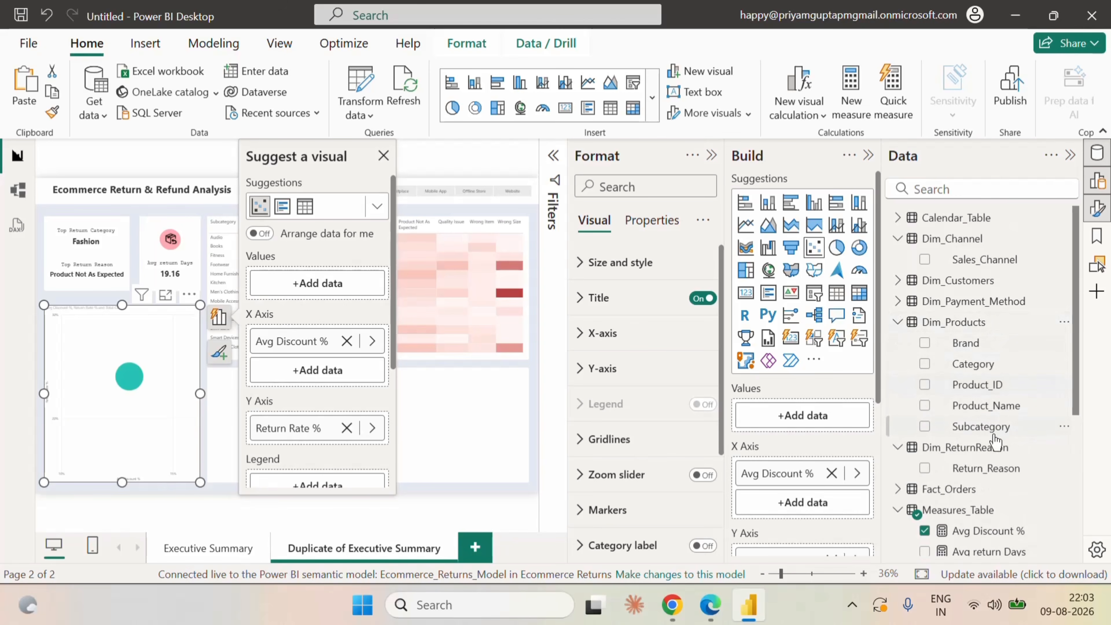
Add Product_Name from Dim_Products to the scatter chart's Values so that each product is plotted separately.
left_click_drag(979, 406, 805, 420)
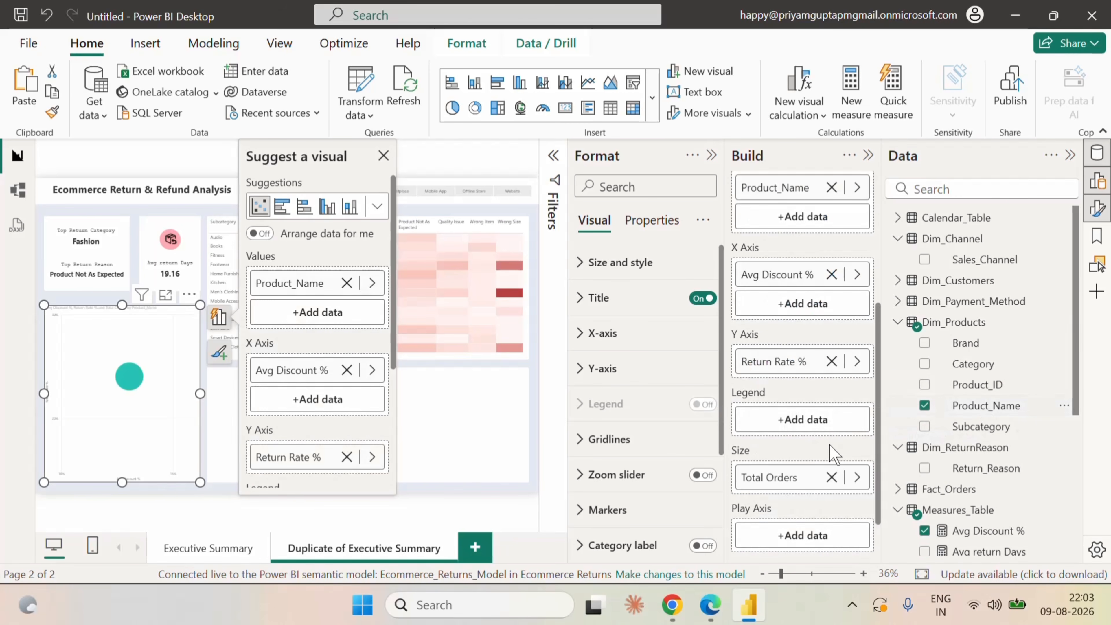
scroll(822, 403, "up", 5)
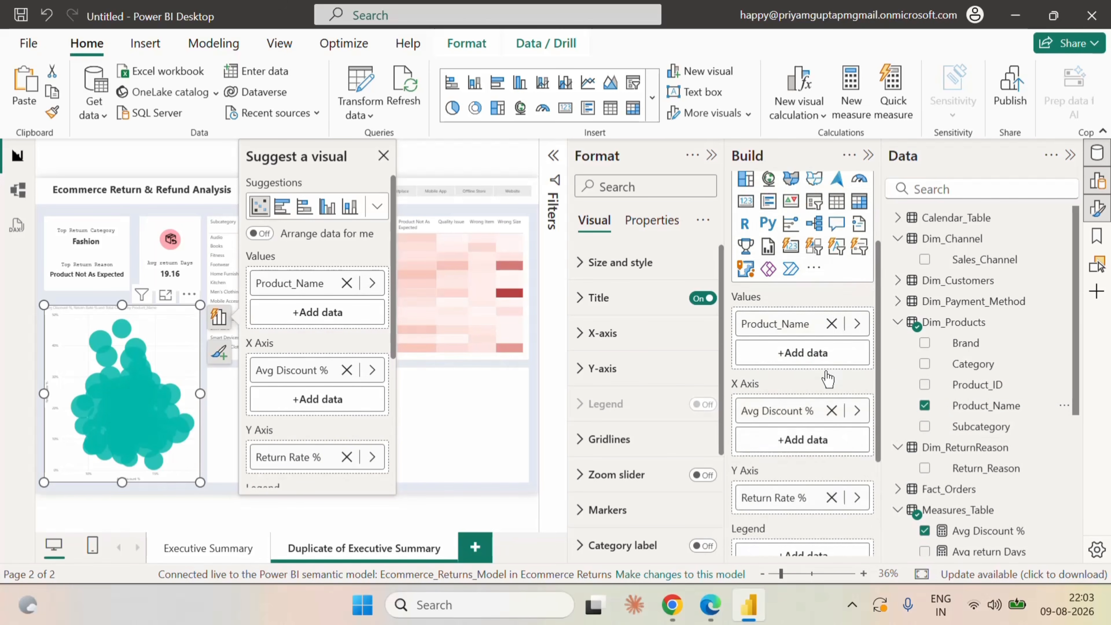
left_click(868, 156)
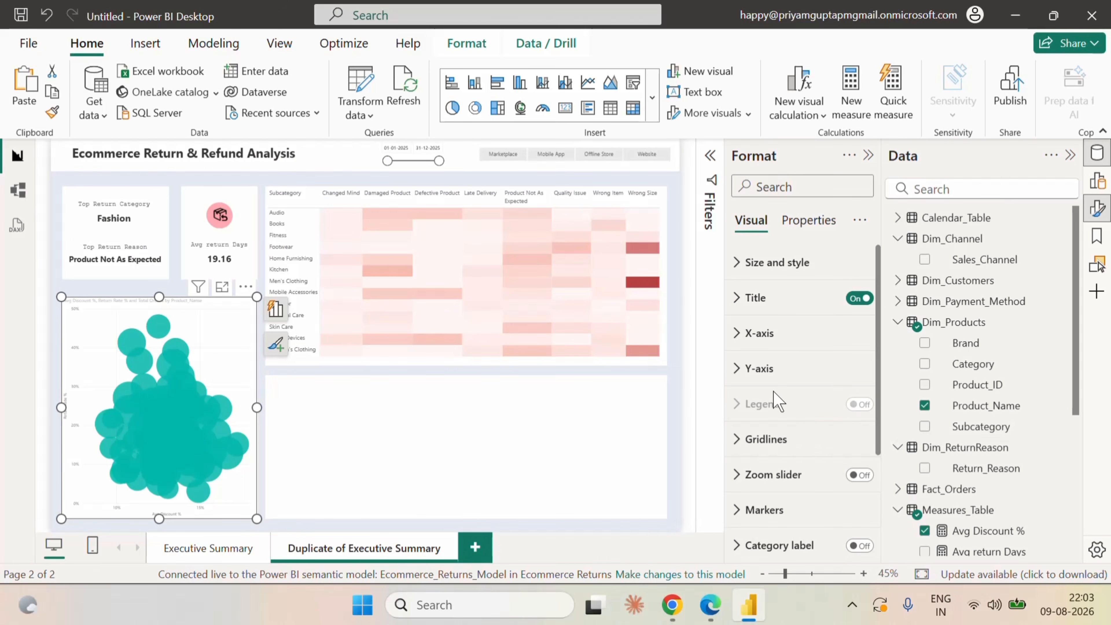
Change the marker shape of the scatter chart to a diamond for all products.
scroll(776, 412, "down", 3)
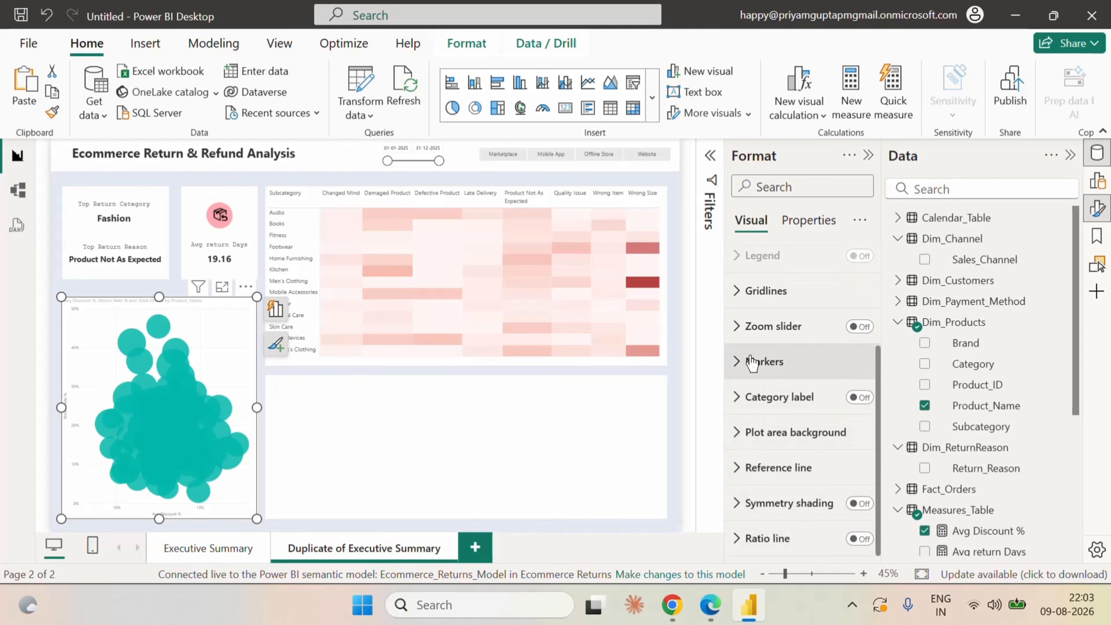
left_click(752, 362)
left_click(802, 451)
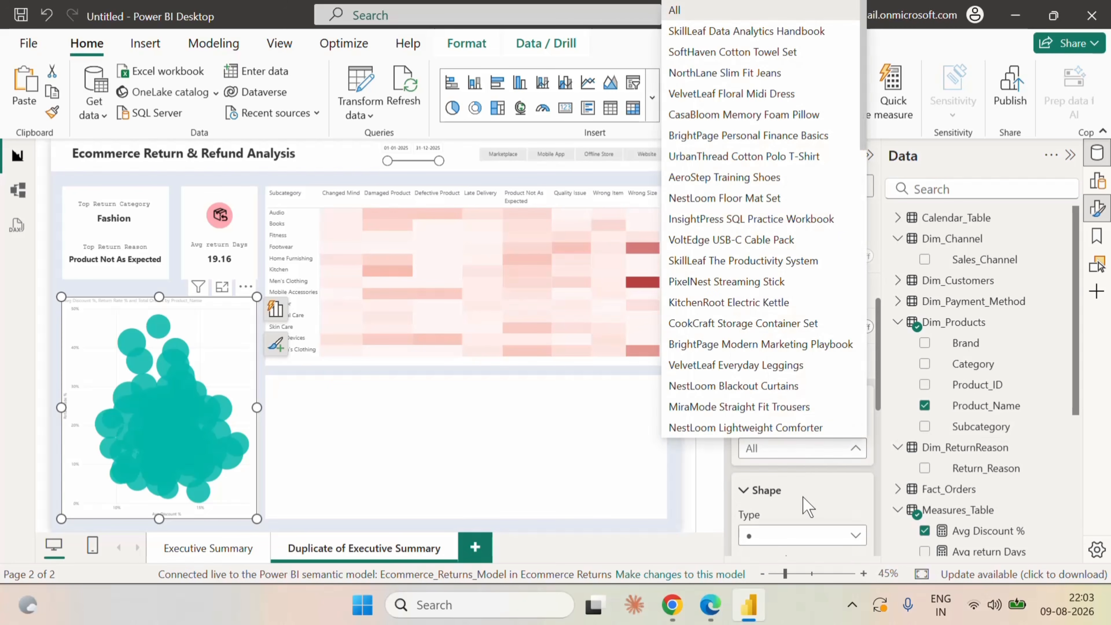
left_click(803, 496)
scroll(801, 394, "down", 5)
left_click(788, 283)
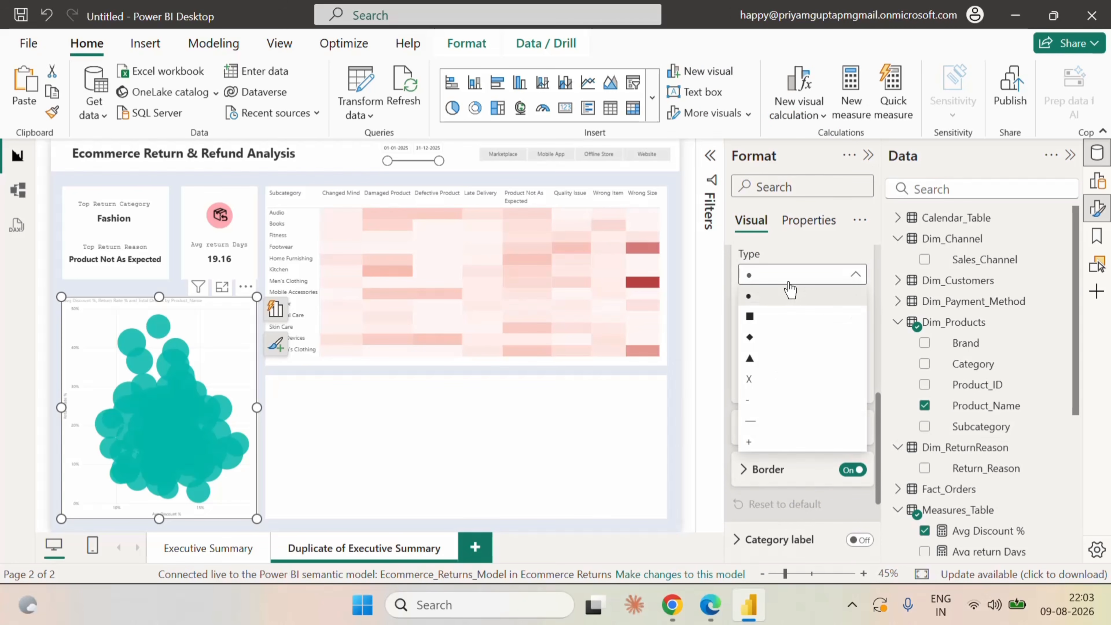
left_click(755, 346)
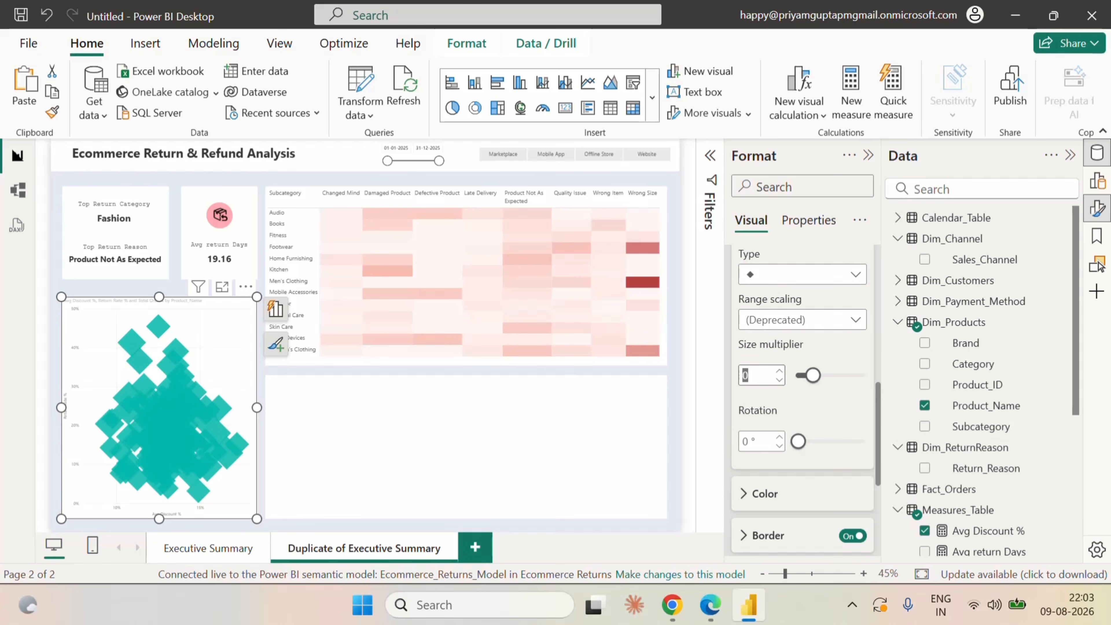
Shrink the scatter chart's diamond markers by setting their size multiplier to -23.
left_click_drag(812, 375, 795, 377)
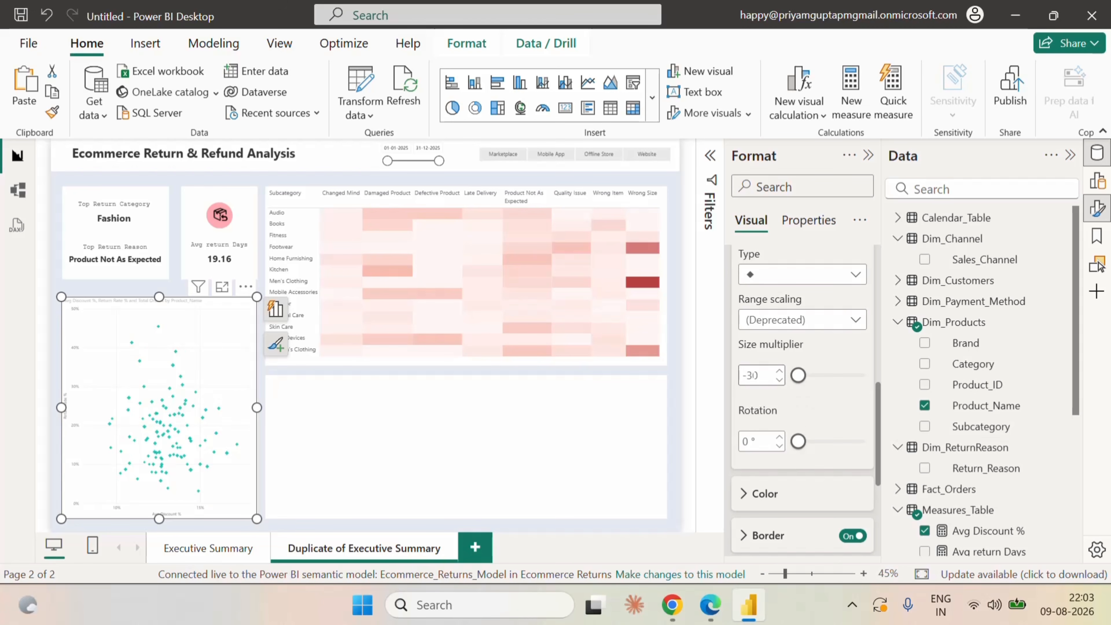
left_click(778, 373)
left_click(778, 373)
left_click(778, 373)
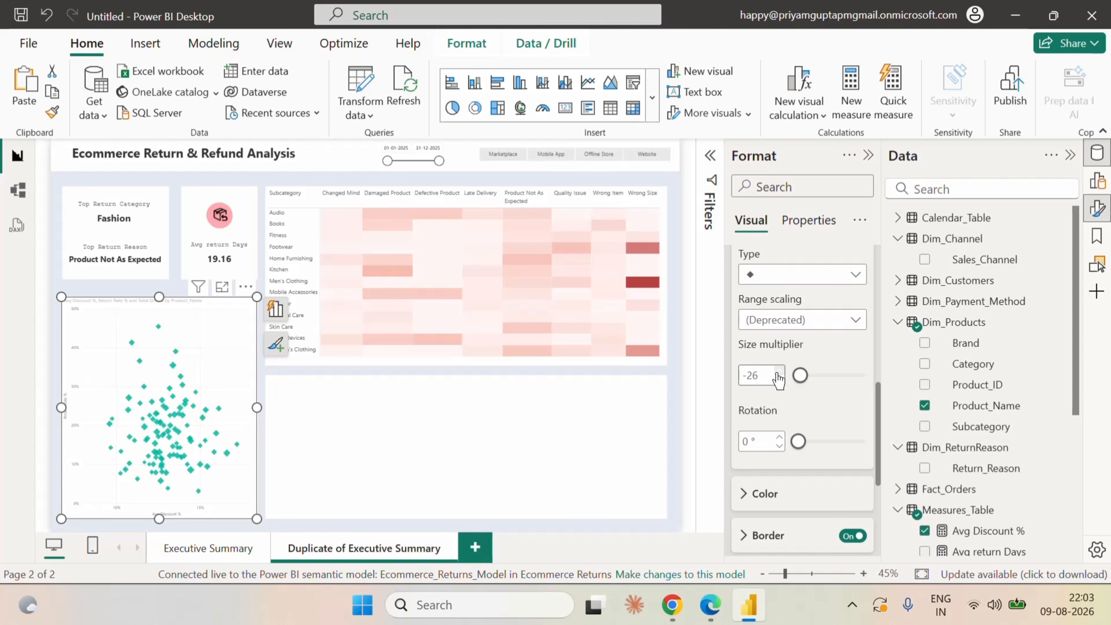
left_click(778, 380)
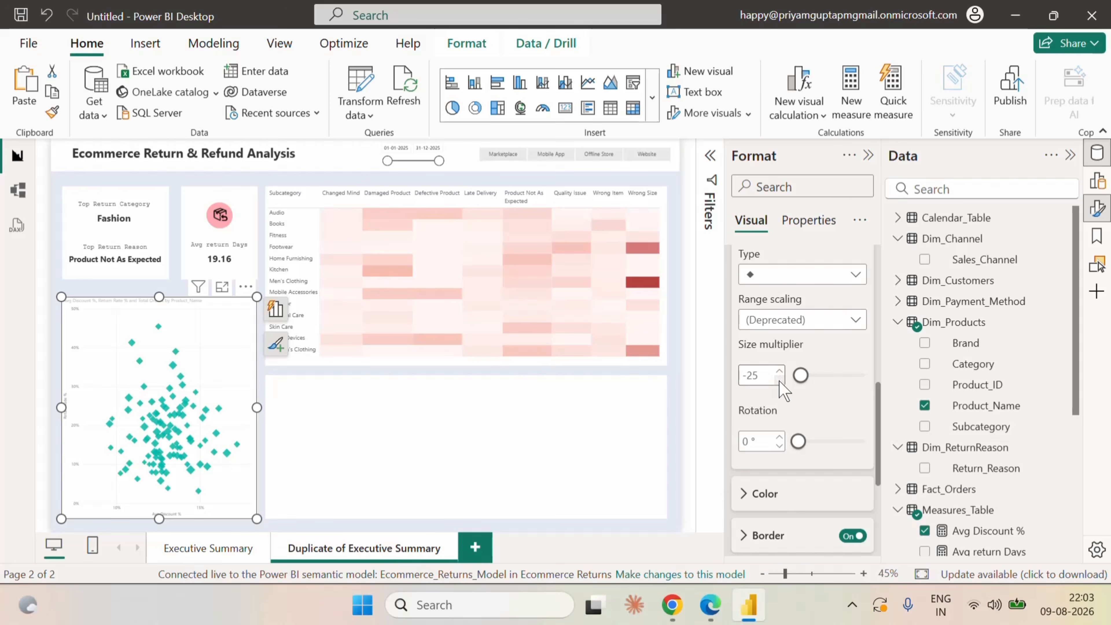
left_click(778, 379)
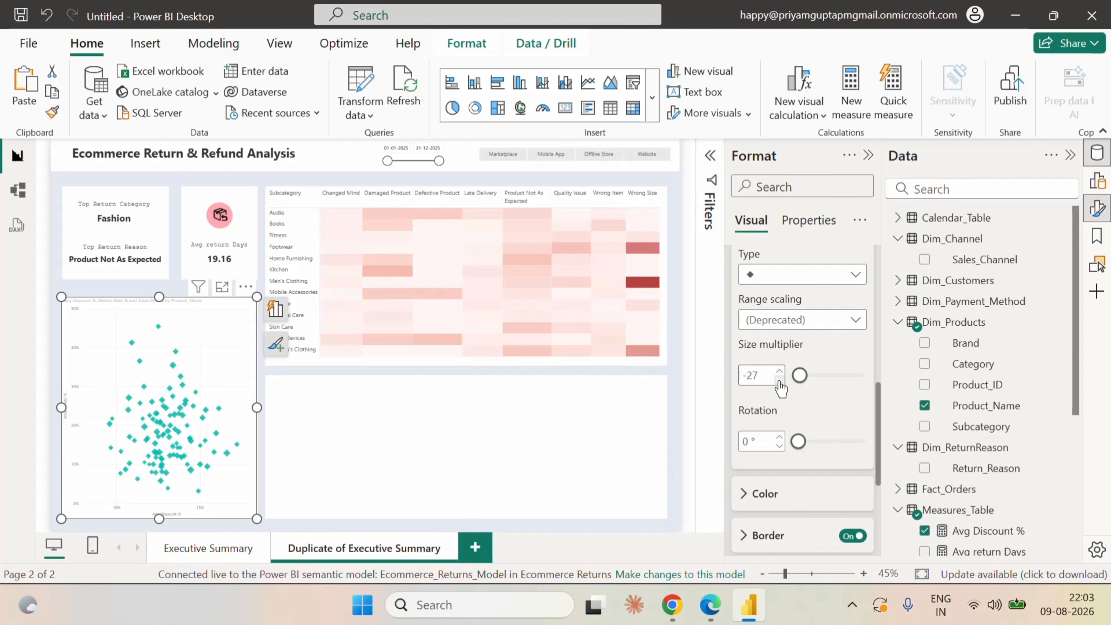
left_click(779, 380)
left_click(779, 372)
left_click(779, 373)
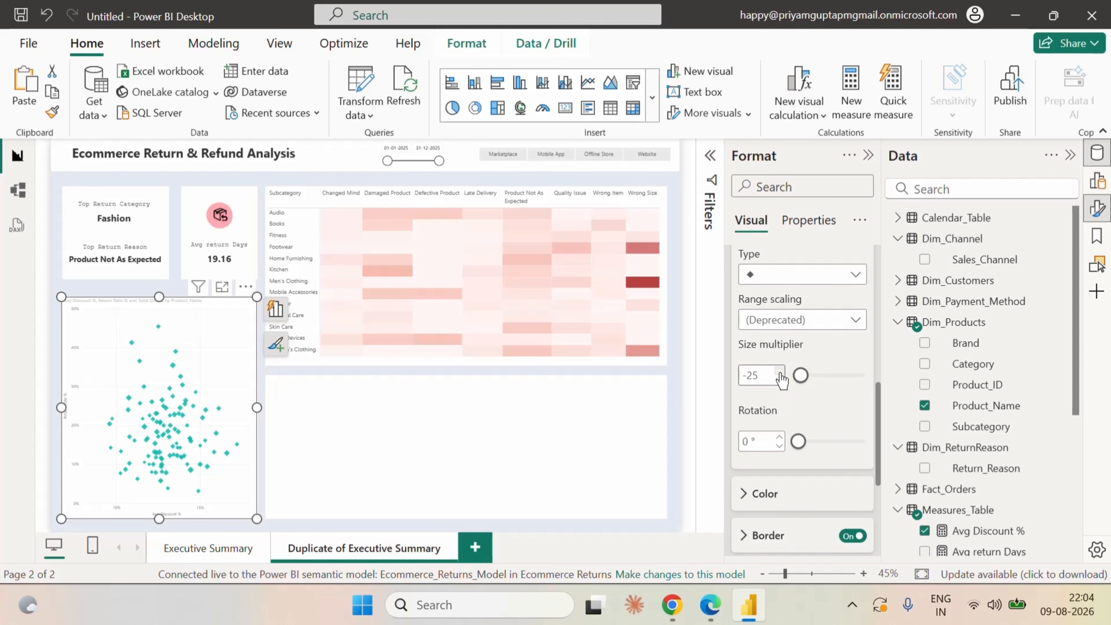
left_click(779, 373)
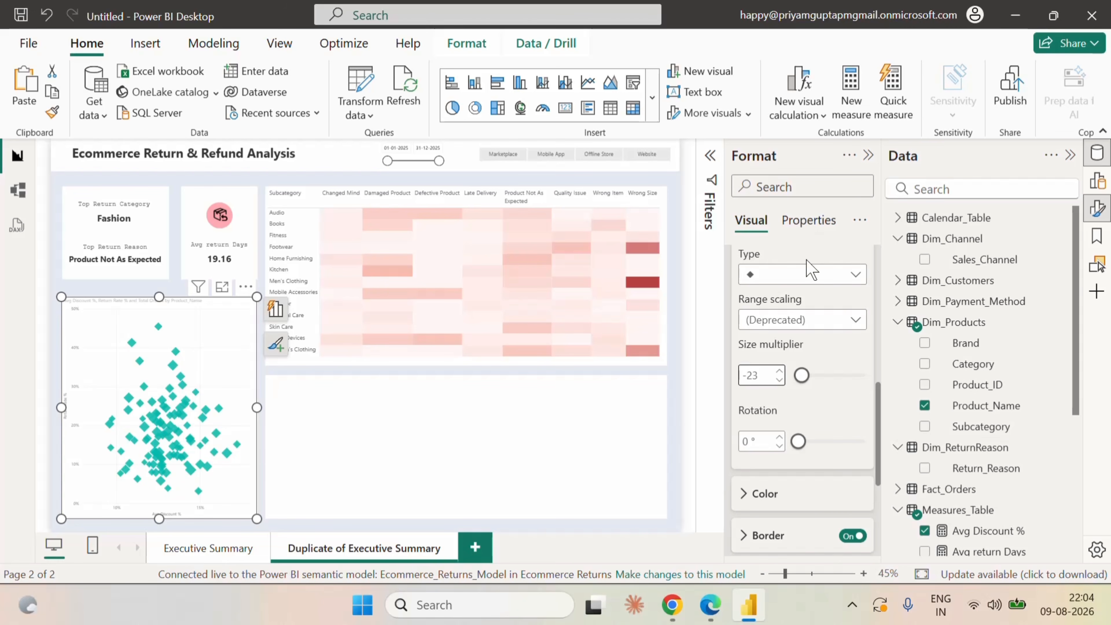
Look through the scatter chart's general properties, the report settings and the chart's field assignments for further chart settings.
left_click(809, 220)
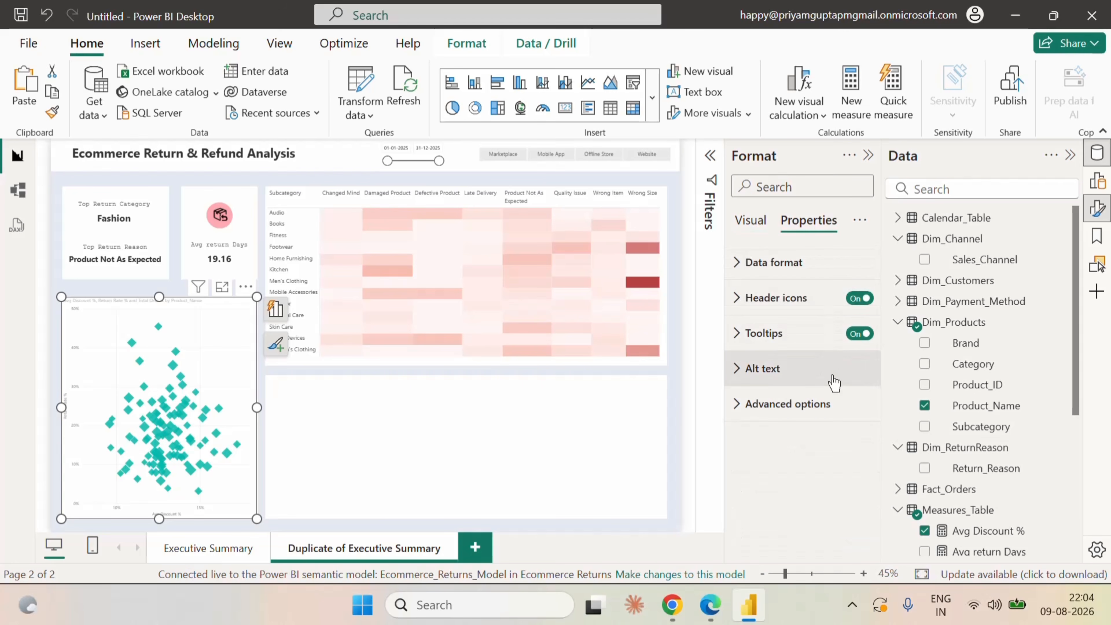
left_click(749, 221)
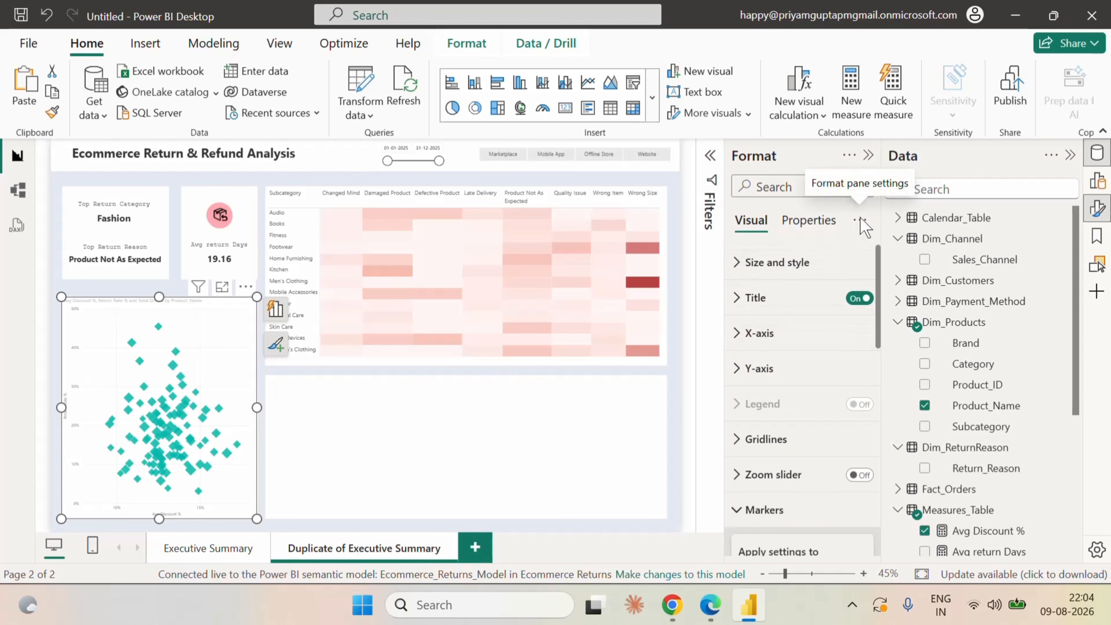
left_click(860, 219)
left_click(810, 200)
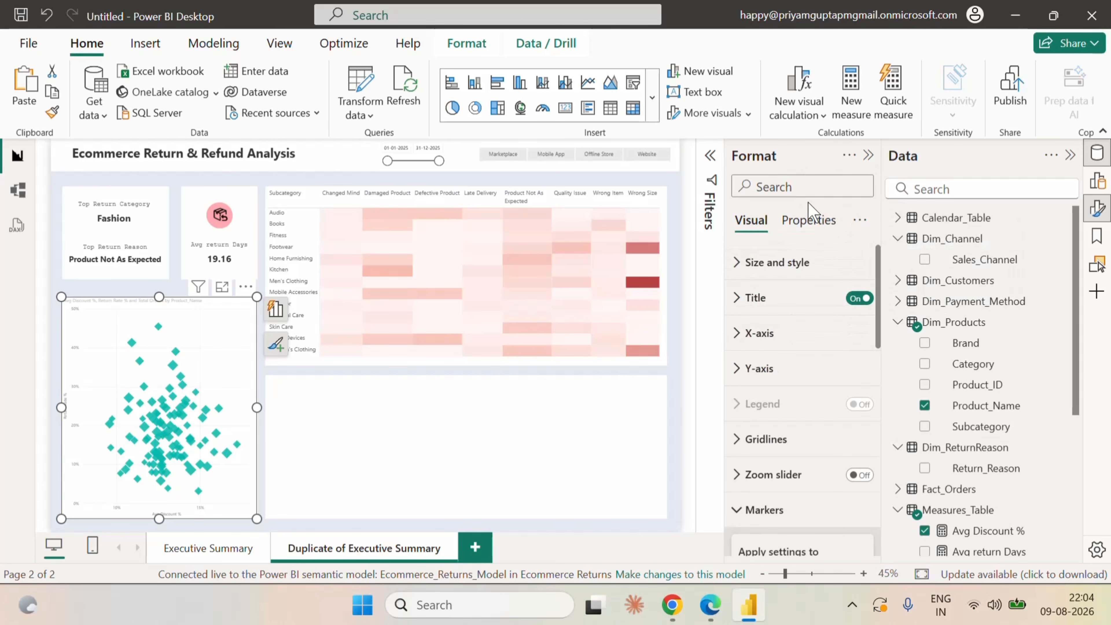
left_click(854, 219)
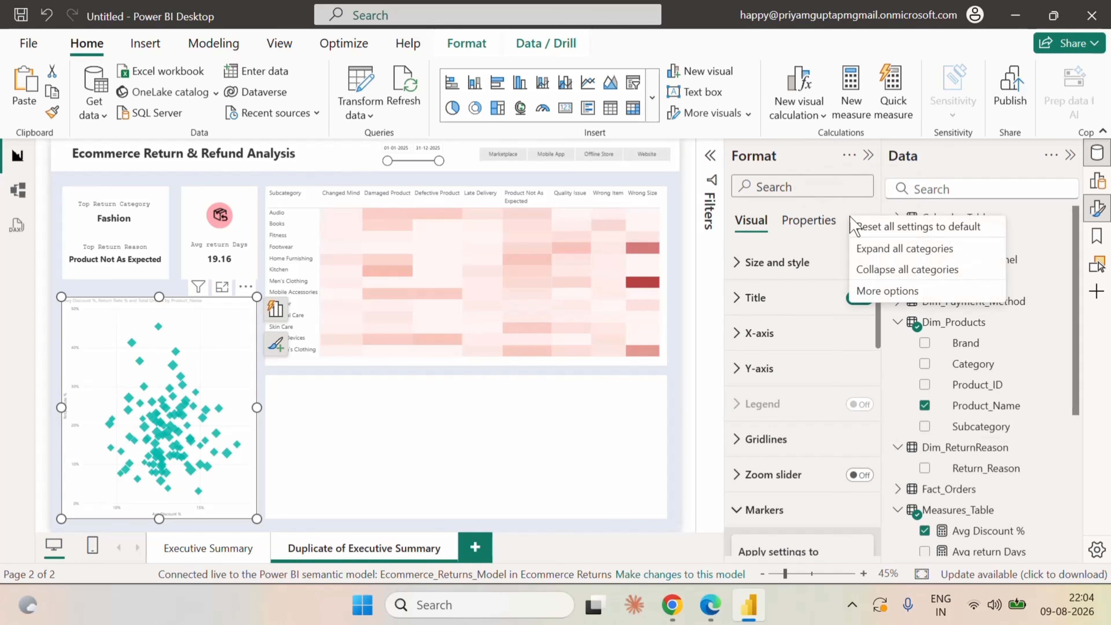
left_click(856, 296)
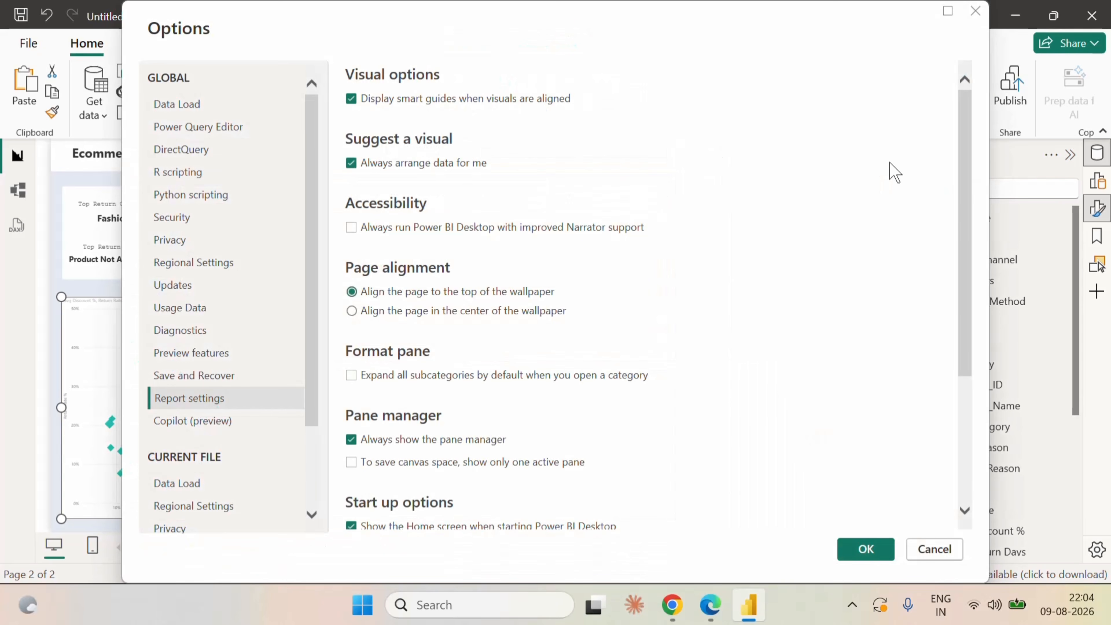
left_click(933, 550)
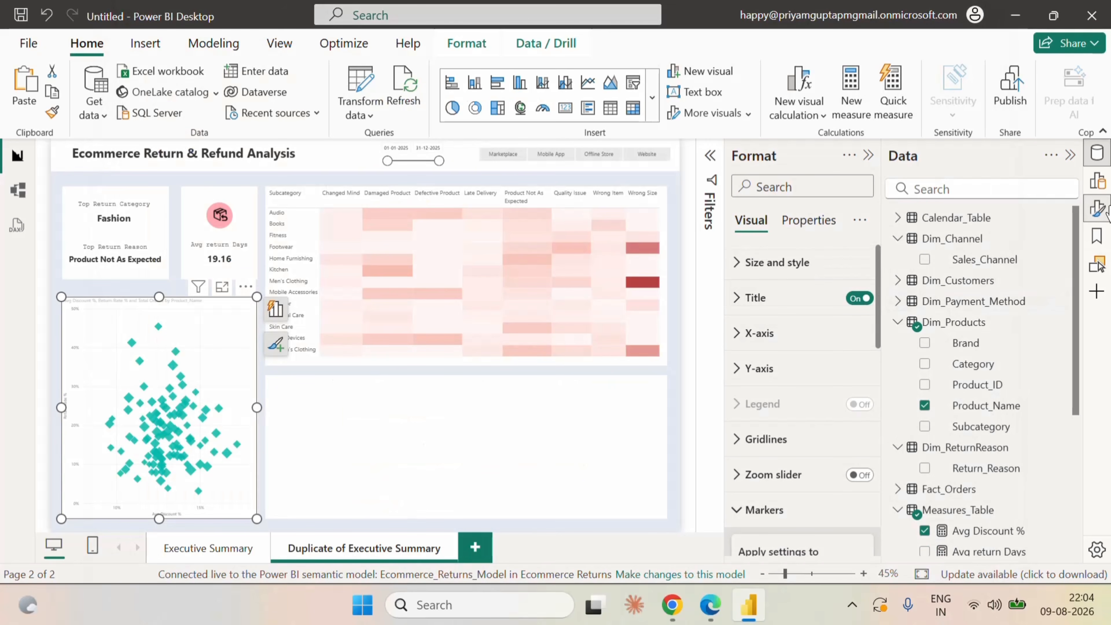
left_click(1097, 181)
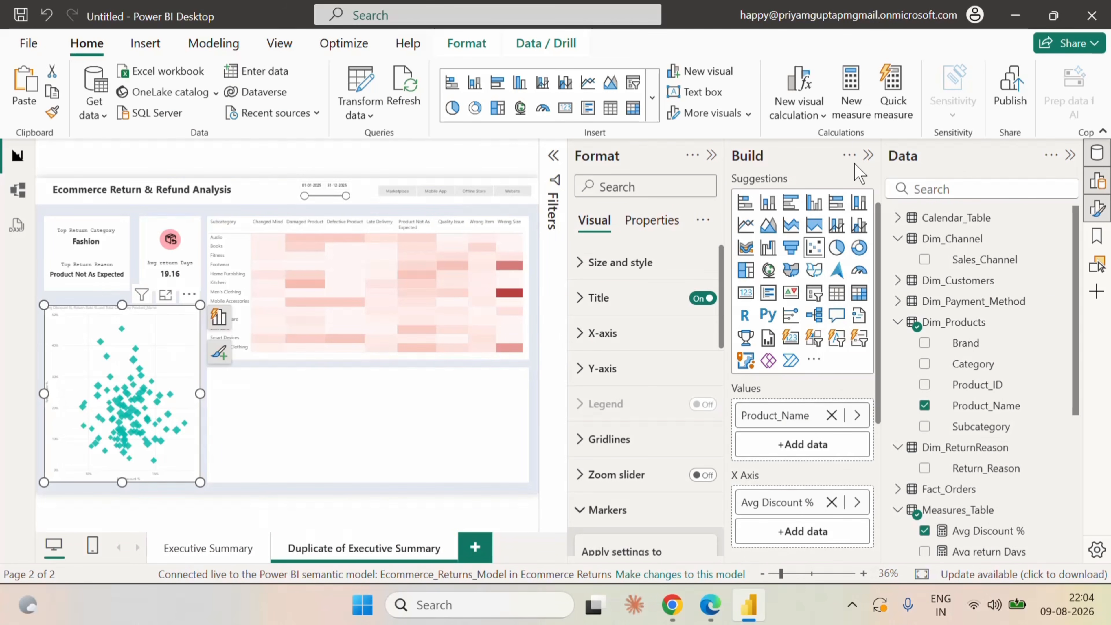
scroll(823, 483, "down", 5)
scroll(822, 483, "down", 2)
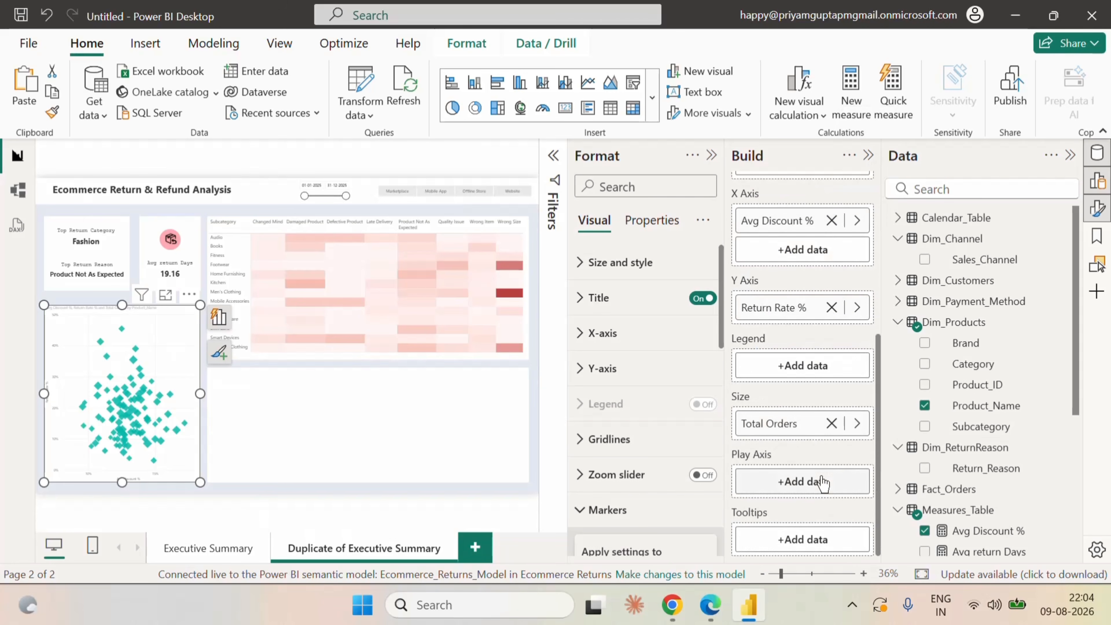
scroll(822, 482, "up", 6)
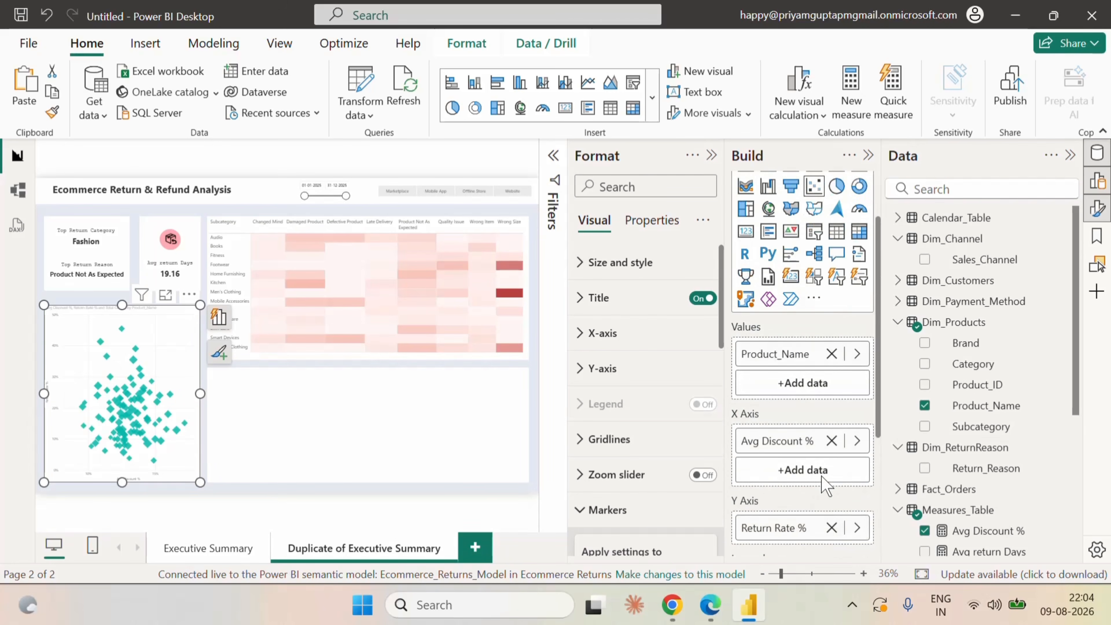
left_click(868, 156)
scroll(816, 476, "down", 10)
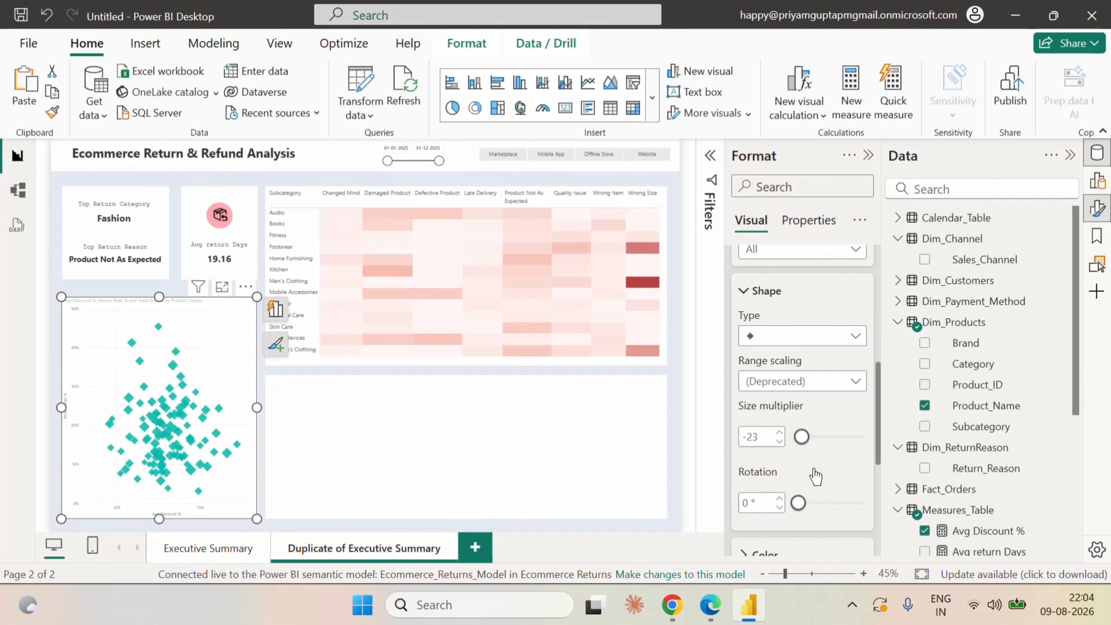
Try a ratio line on the scatter chart.
scroll(816, 476, "up", 8)
left_click(752, 425)
scroll(817, 483, "down", 2)
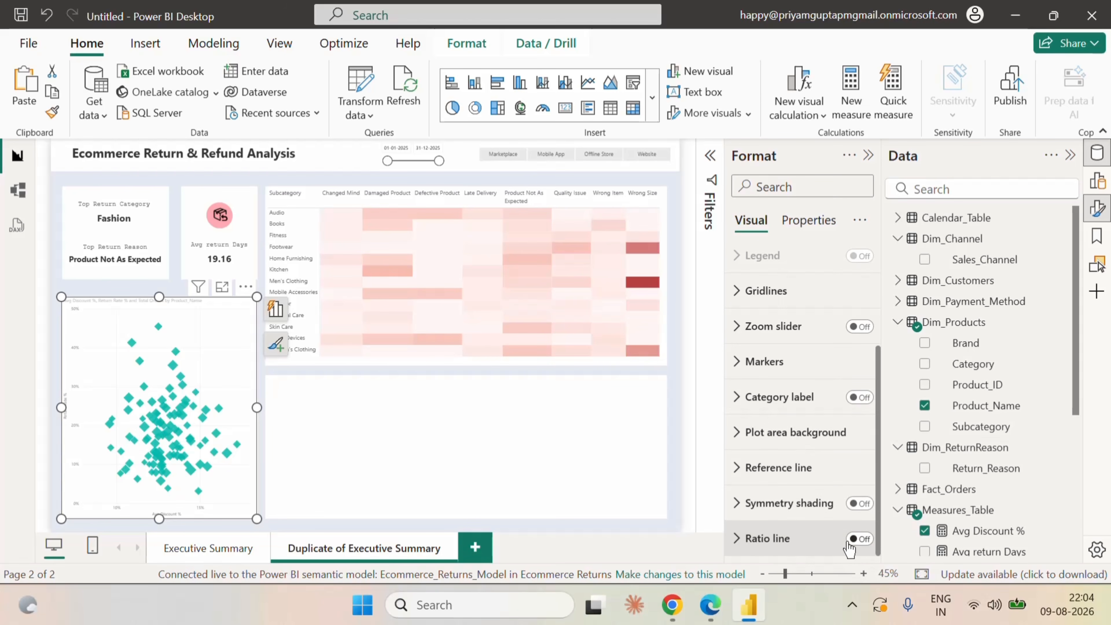
left_click(859, 541)
left_click(859, 540)
left_click(859, 541)
left_click(859, 541)
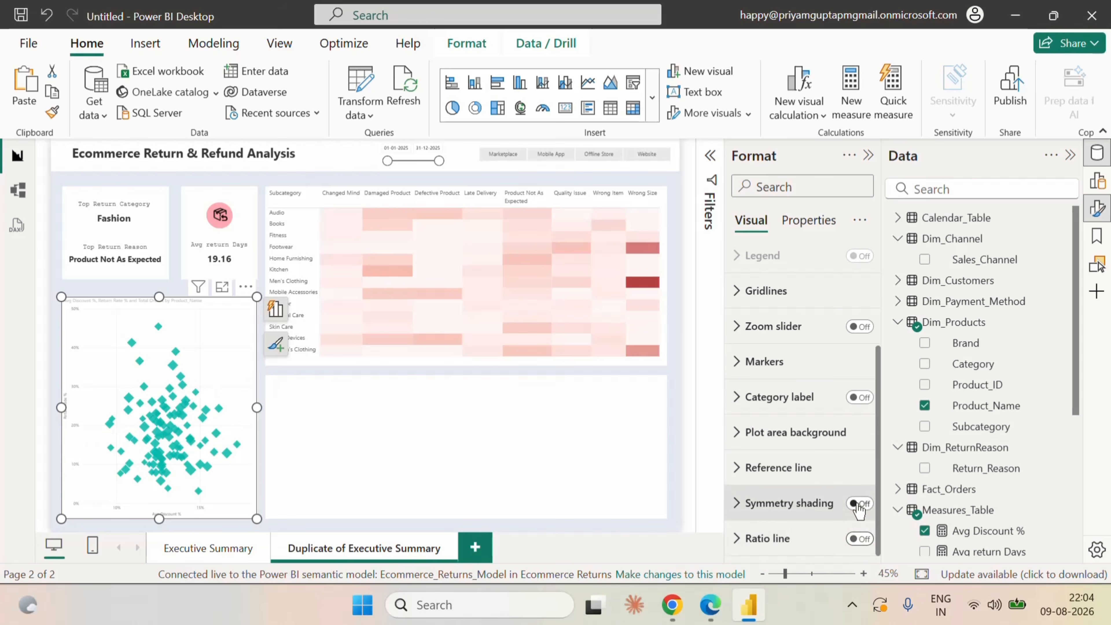
Add a reference line of type Average line to the scatter chart for the Avg Discount % series.
left_click(752, 473)
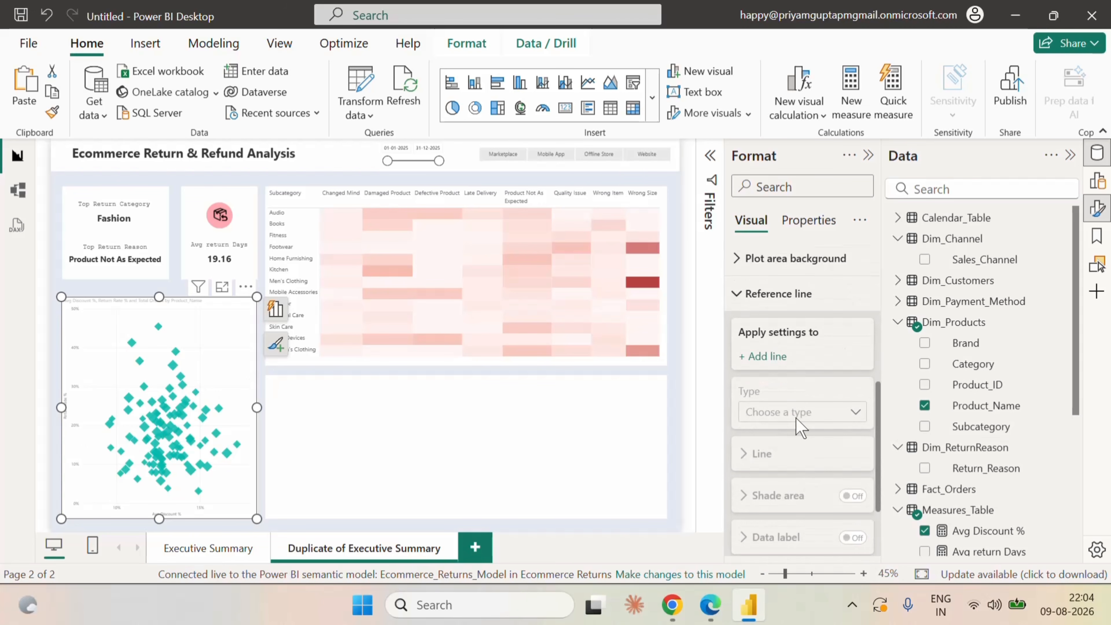
left_click(767, 358)
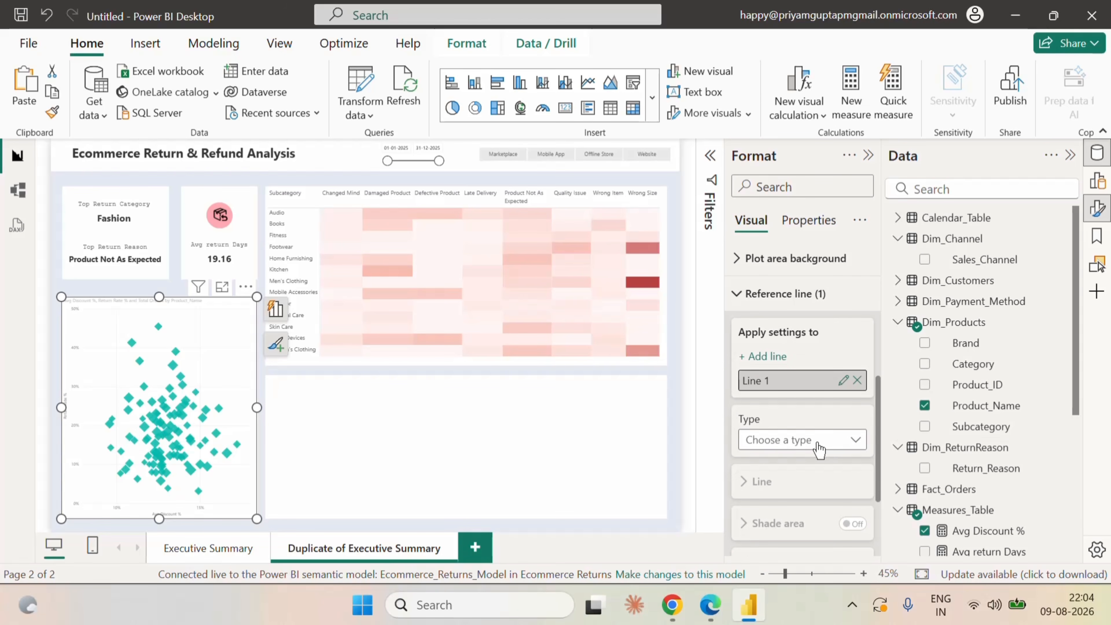
left_click(846, 438)
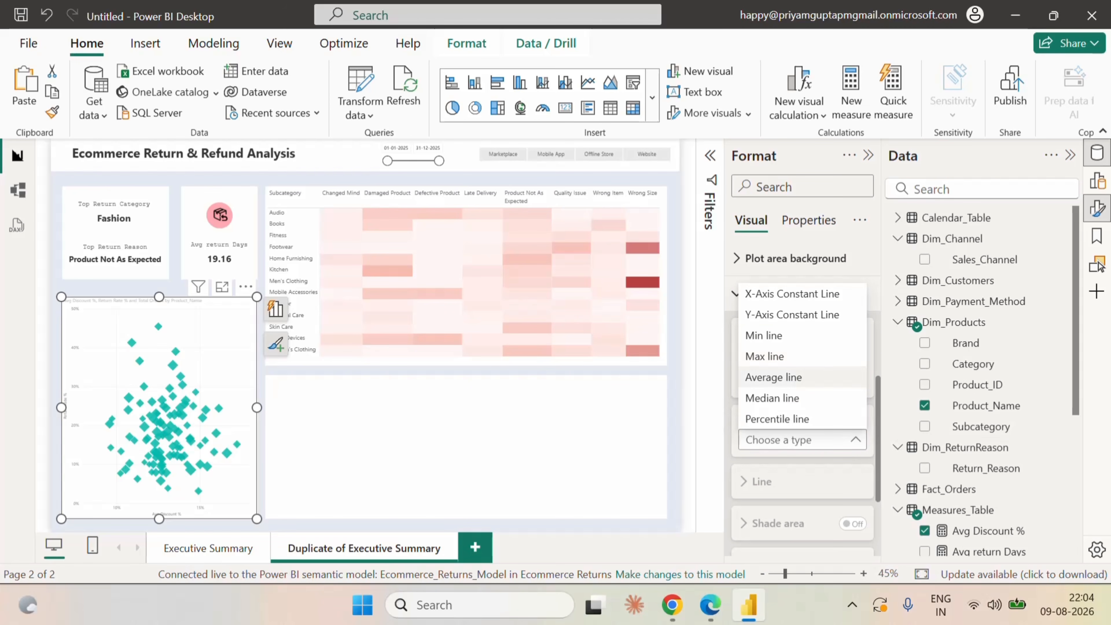
left_click(805, 377)
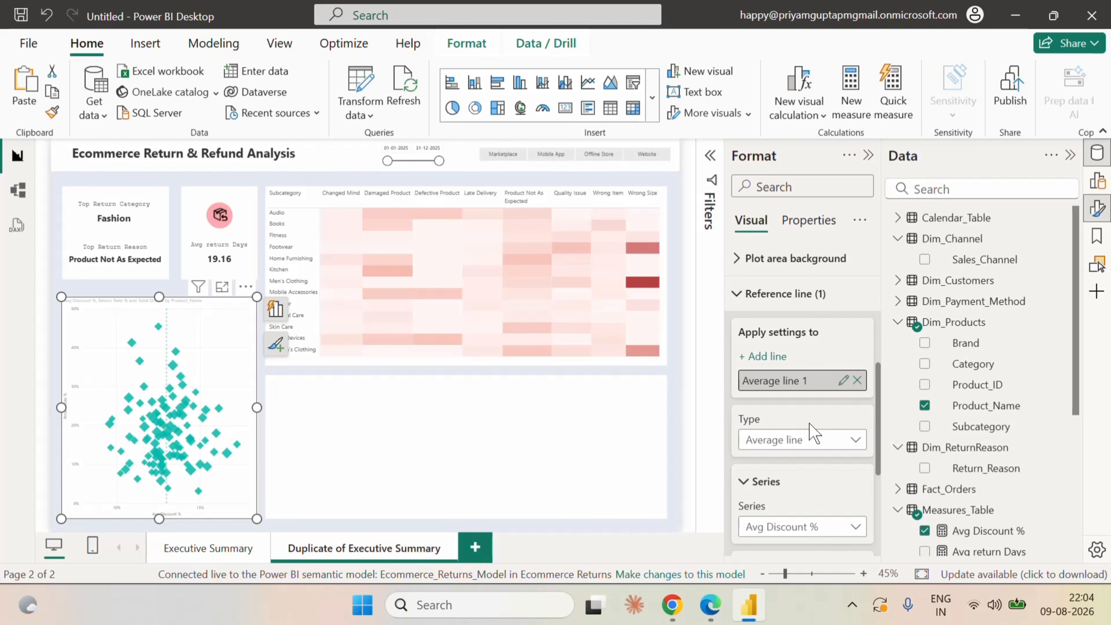
scroll(809, 422, "down", 3)
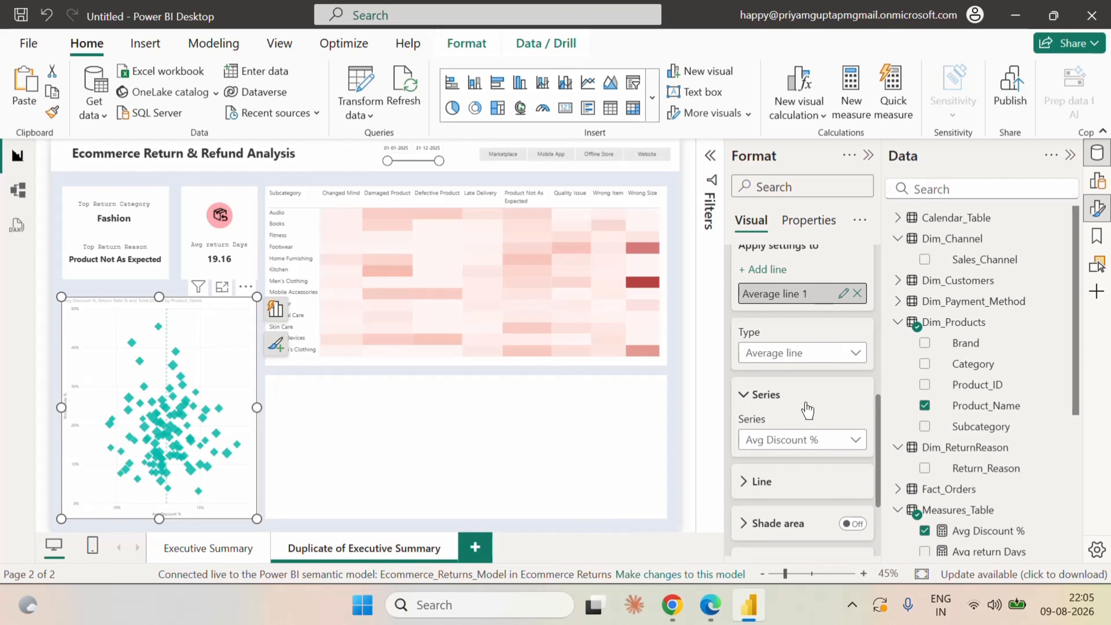
scroll(808, 409, "down", 2)
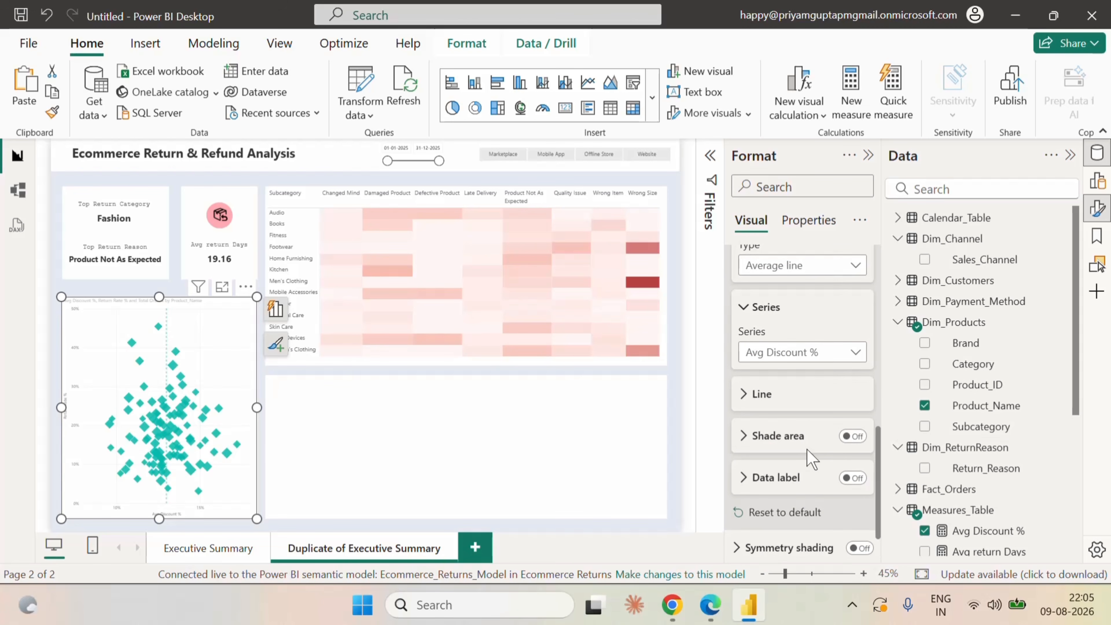
scroll(808, 457, "down", 1)
Try adding a second average line to the scatter chart's reference lines.
scroll(807, 456, "up", 4)
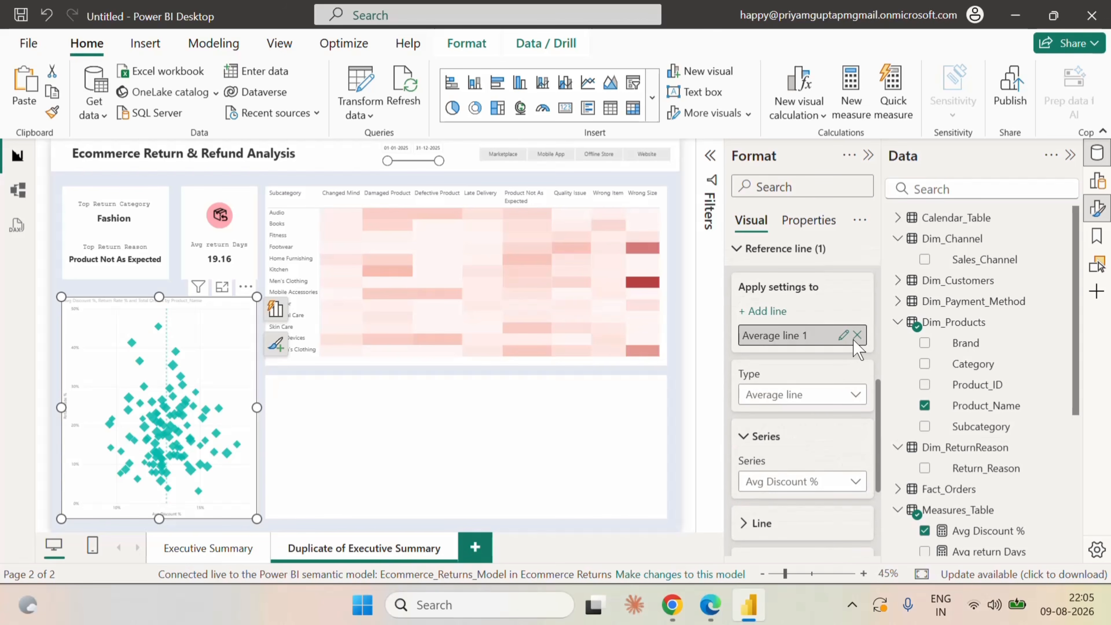
left_click(763, 311)
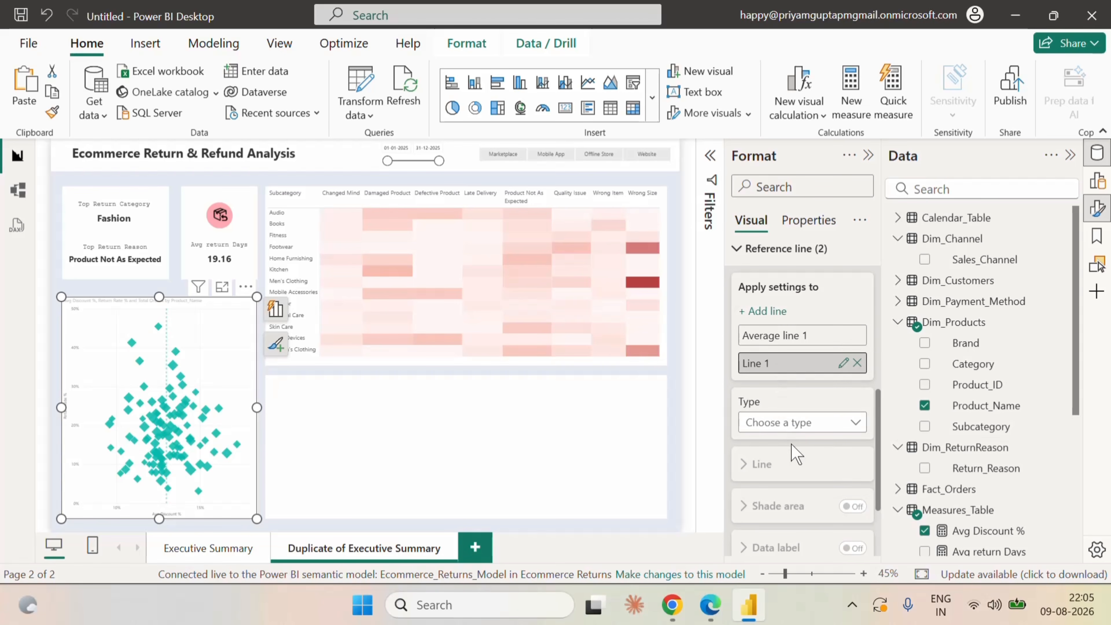
left_click(794, 423)
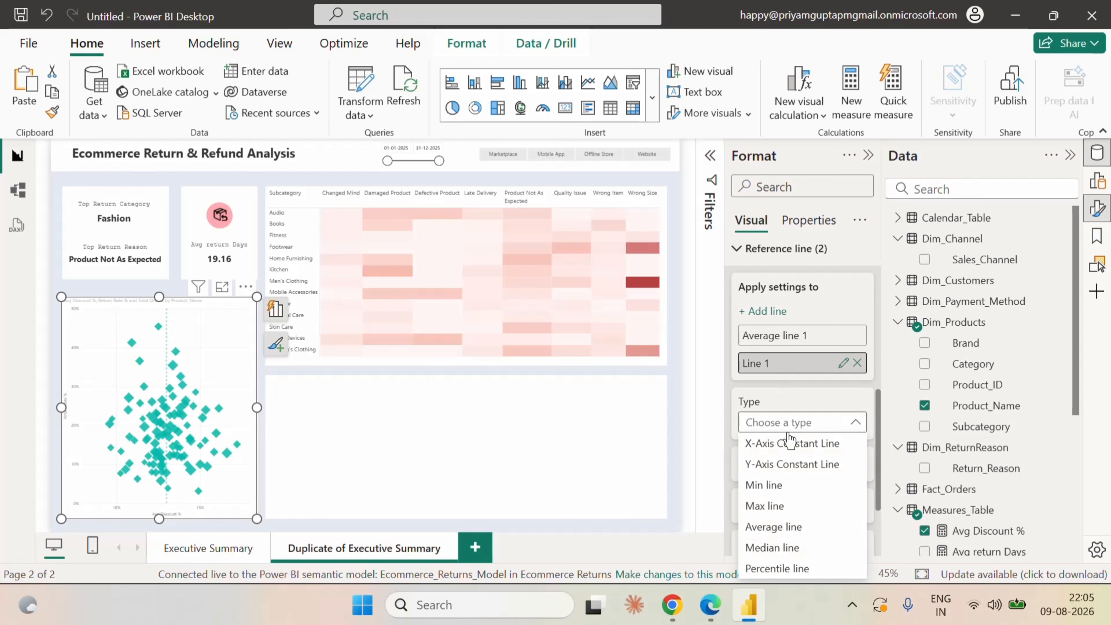
left_click(797, 533)
scroll(828, 467, "down", 2)
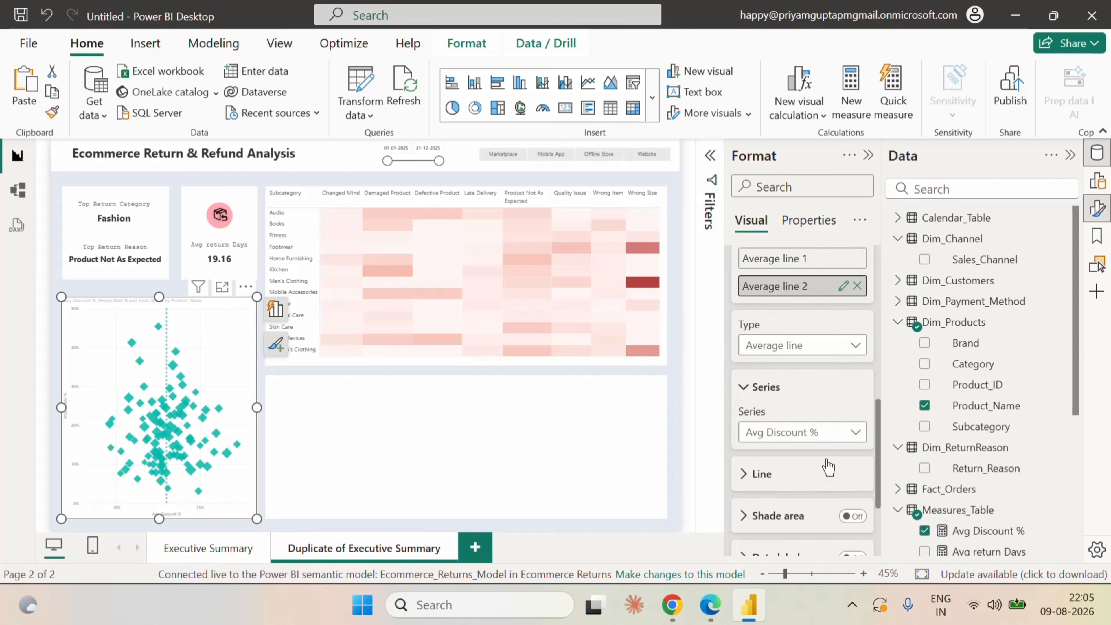
scroll(828, 467, "down", 1)
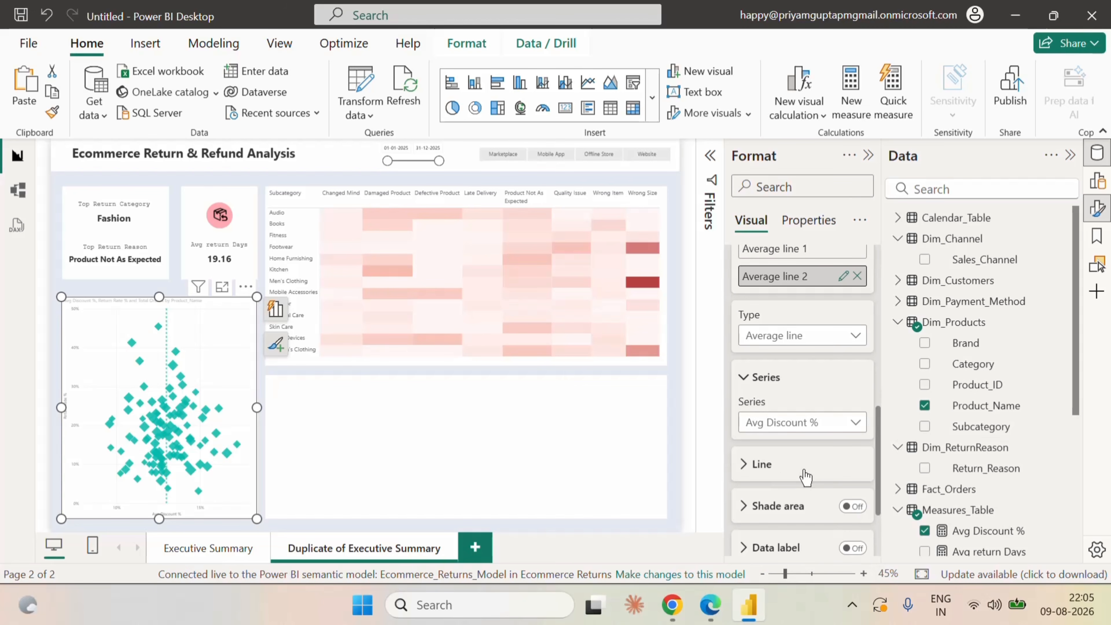
scroll(805, 476, "down", 2)
Examine the second average line's color, transparency, line style, width and position options.
left_click(751, 379)
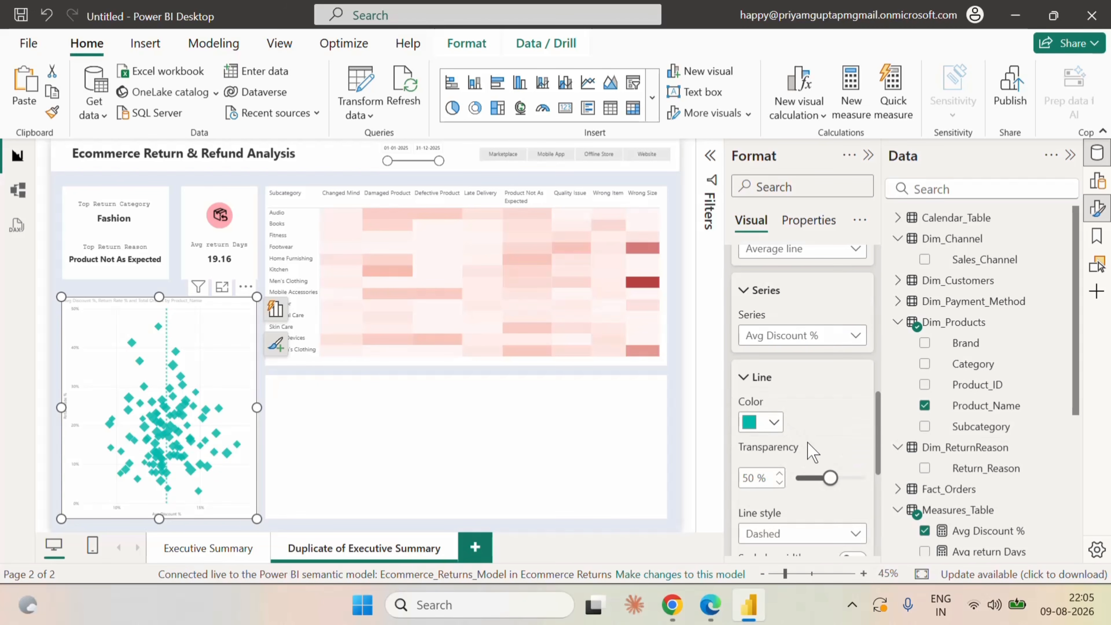
scroll(809, 459, "down", 4)
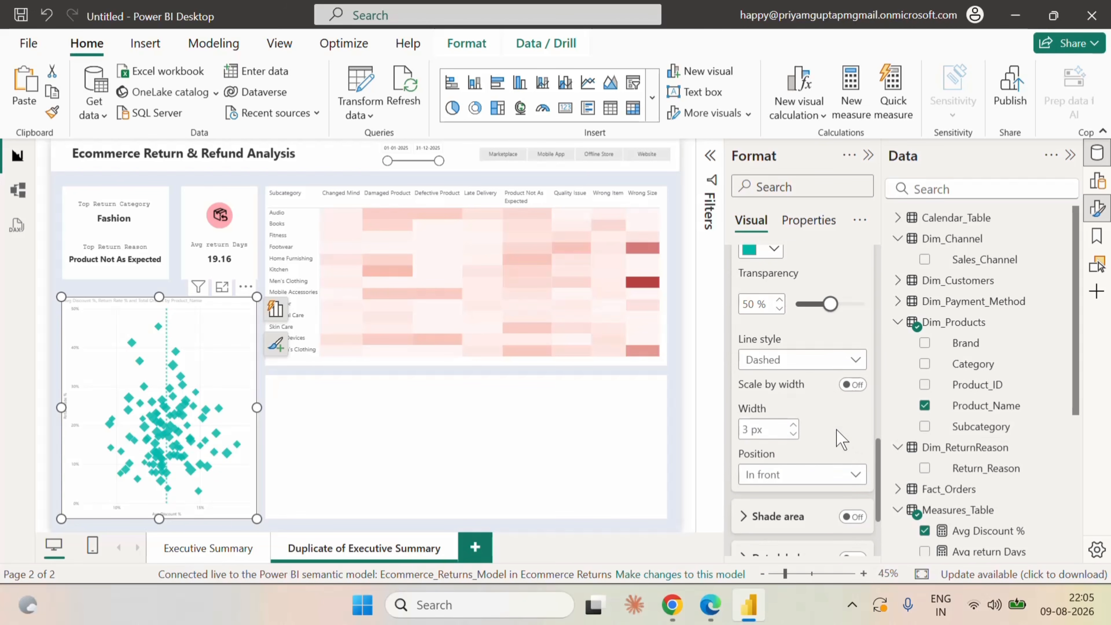
scroll(840, 439, "up", 2)
scroll(844, 444, "up", 8)
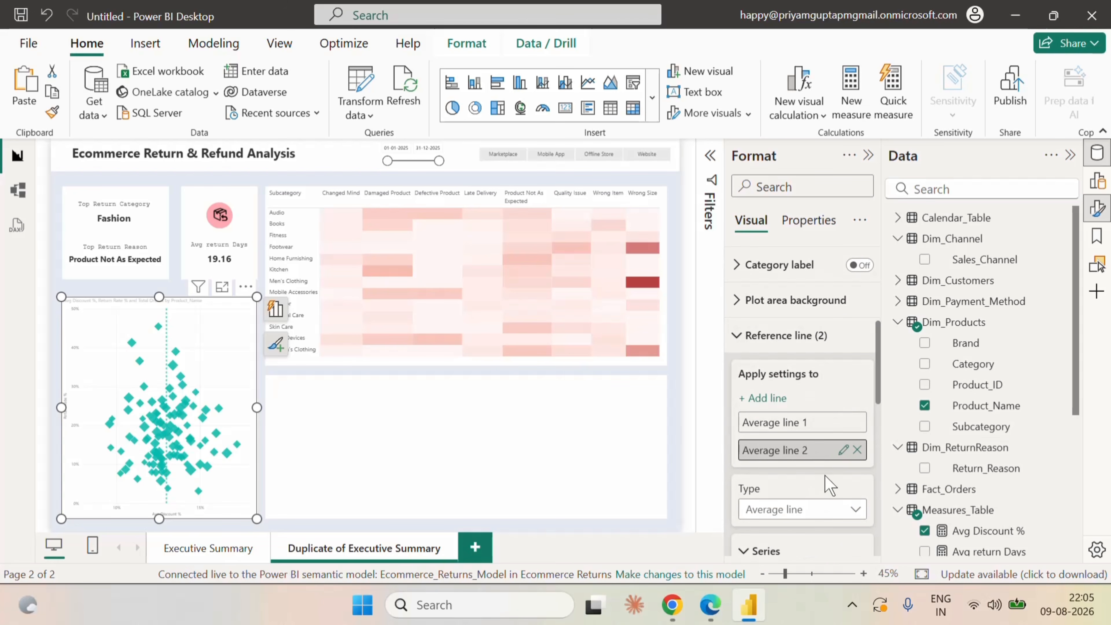
left_click(843, 450)
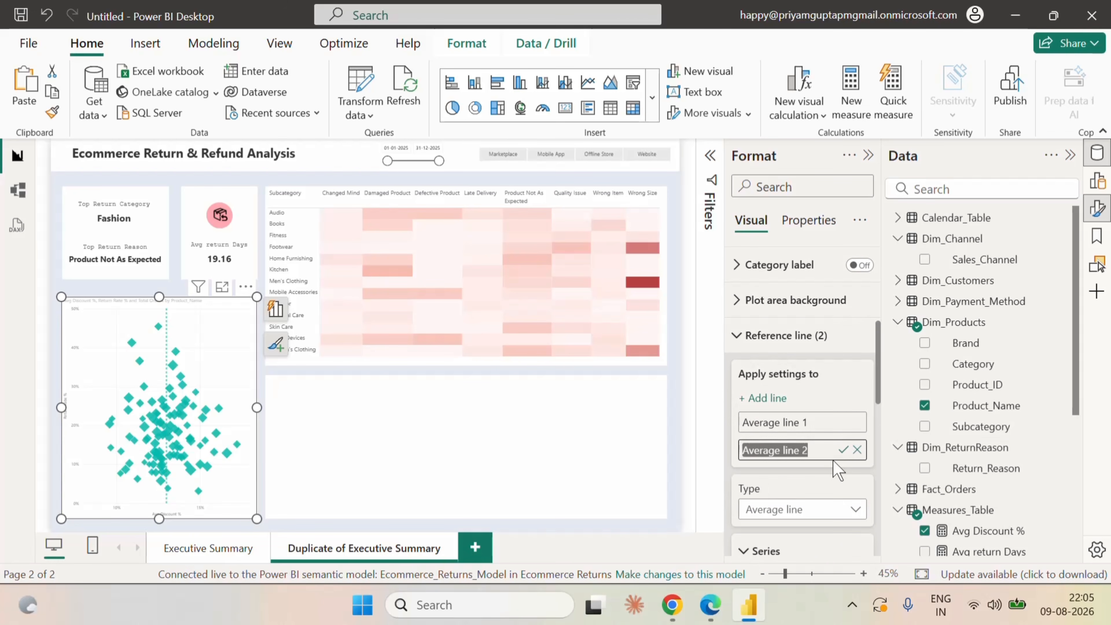
scroll(830, 470, "down", 2)
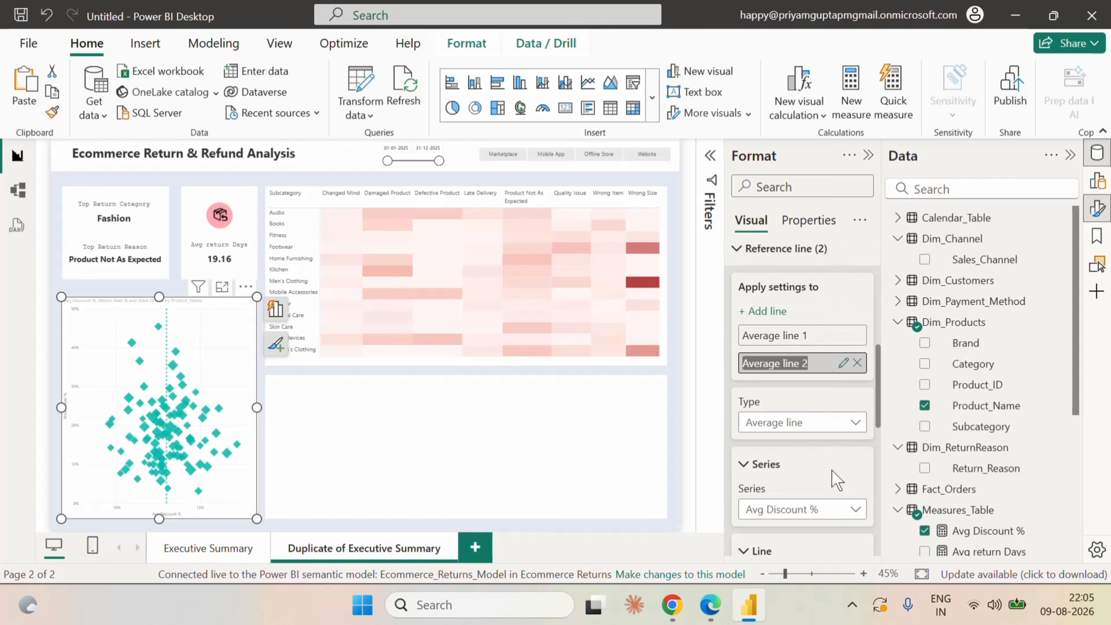
scroll(833, 479, "down", 6)
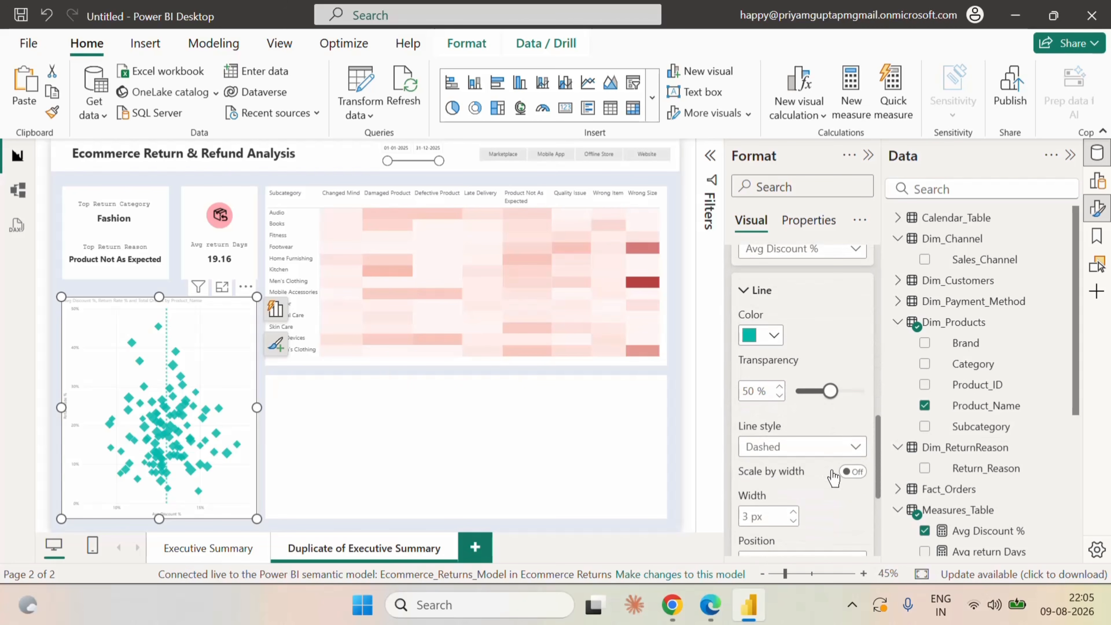
scroll(820, 487, "down", 4)
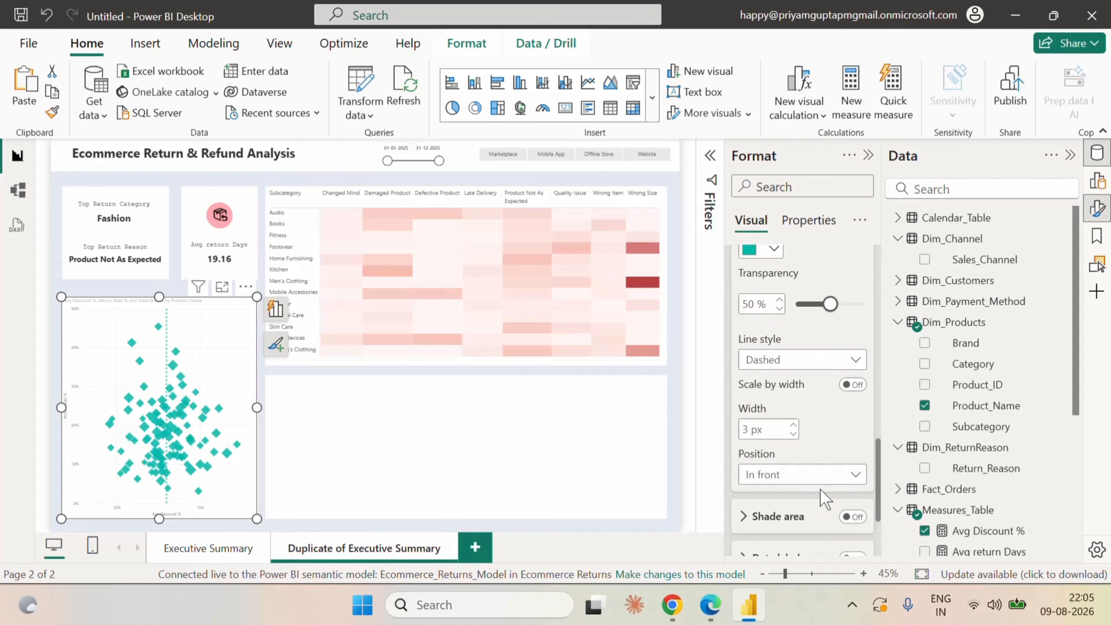
left_click(803, 401)
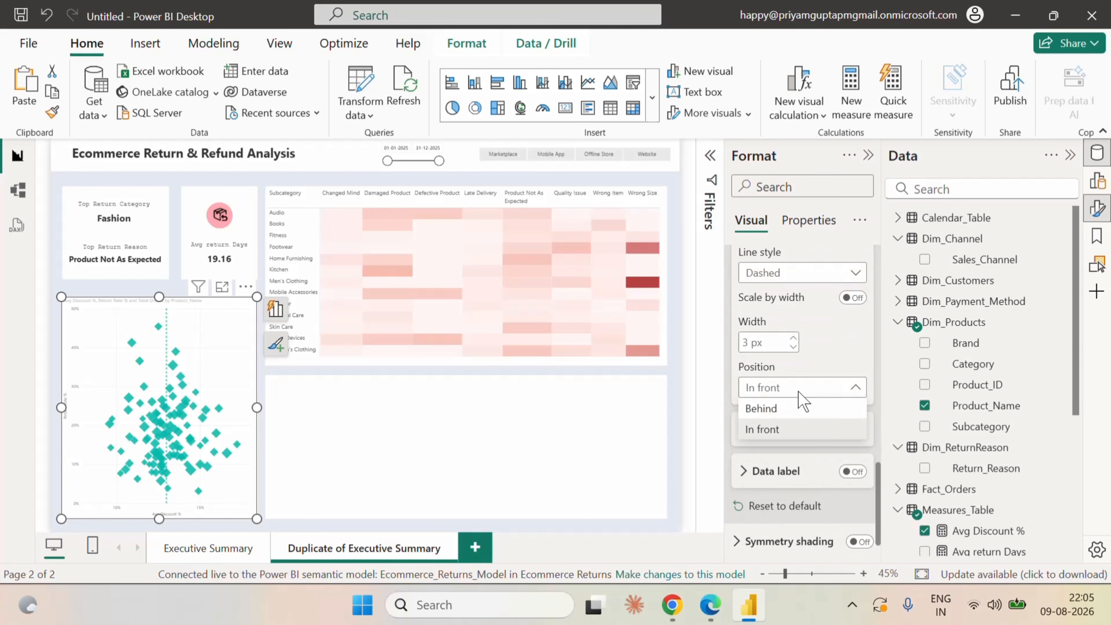
left_click(814, 389)
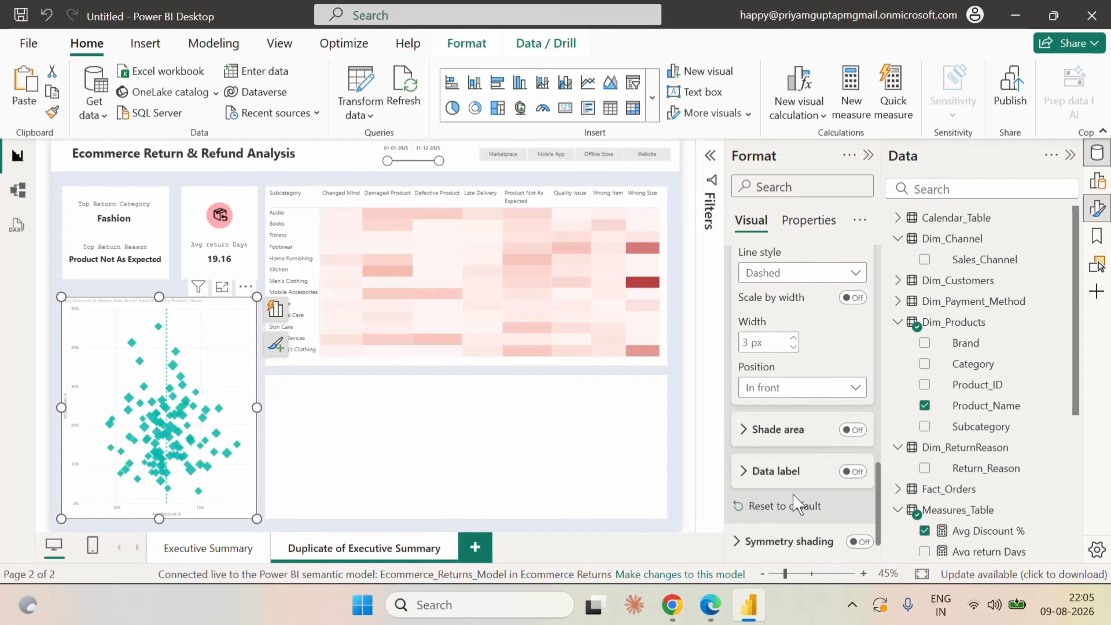
Remove the second average line from the scatter chart's reference lines.
scroll(792, 494, "down", 1)
scroll(793, 494, "up", 4)
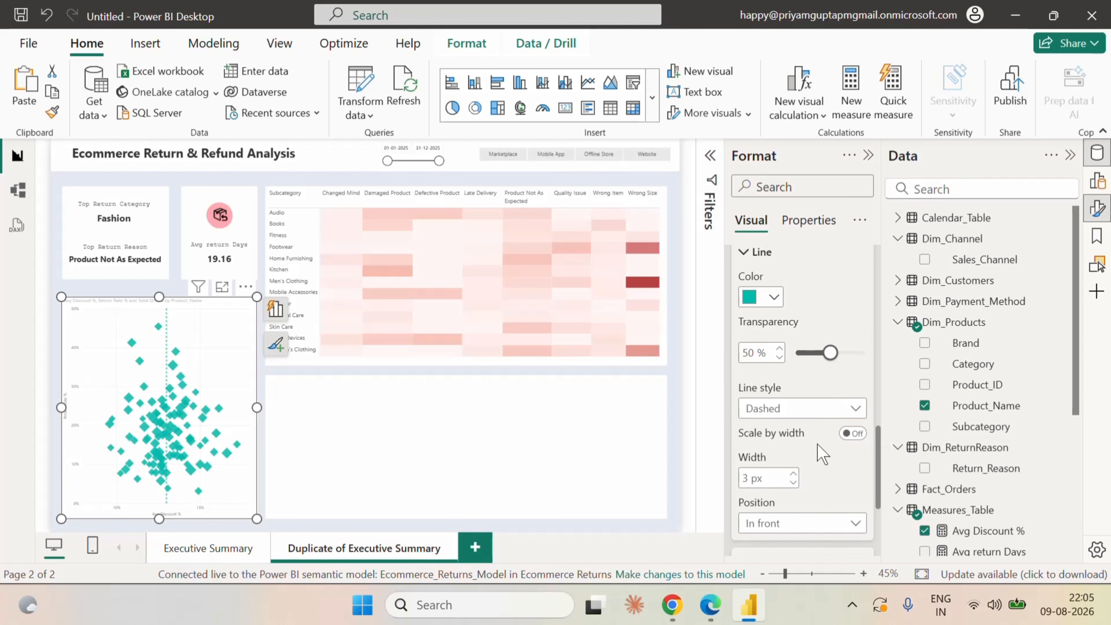
scroll(822, 454, "up", 6)
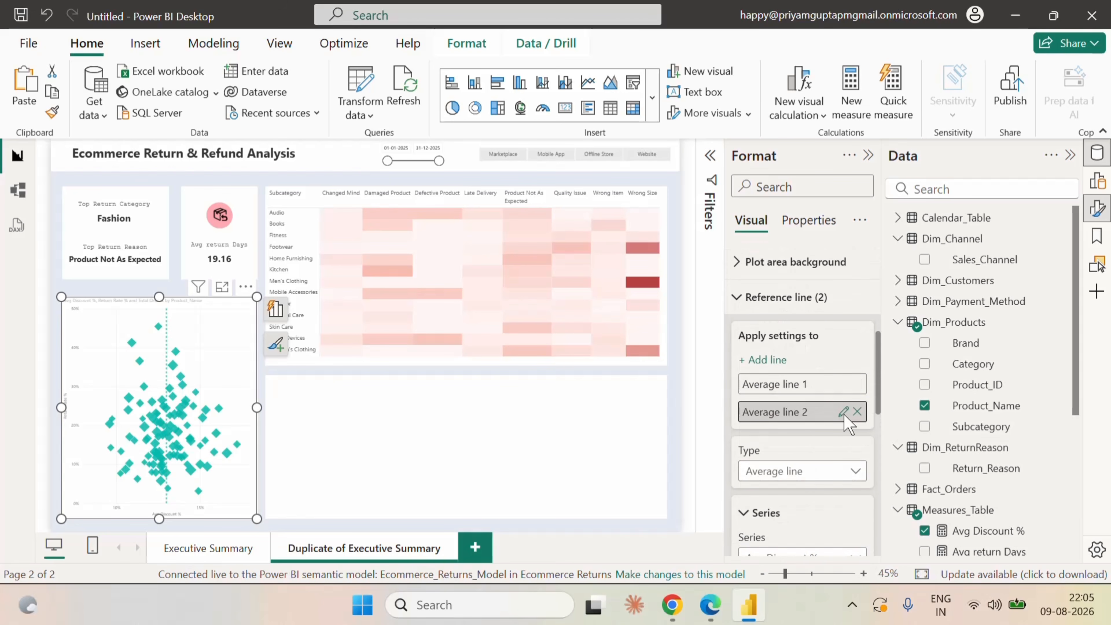
left_click(857, 412)
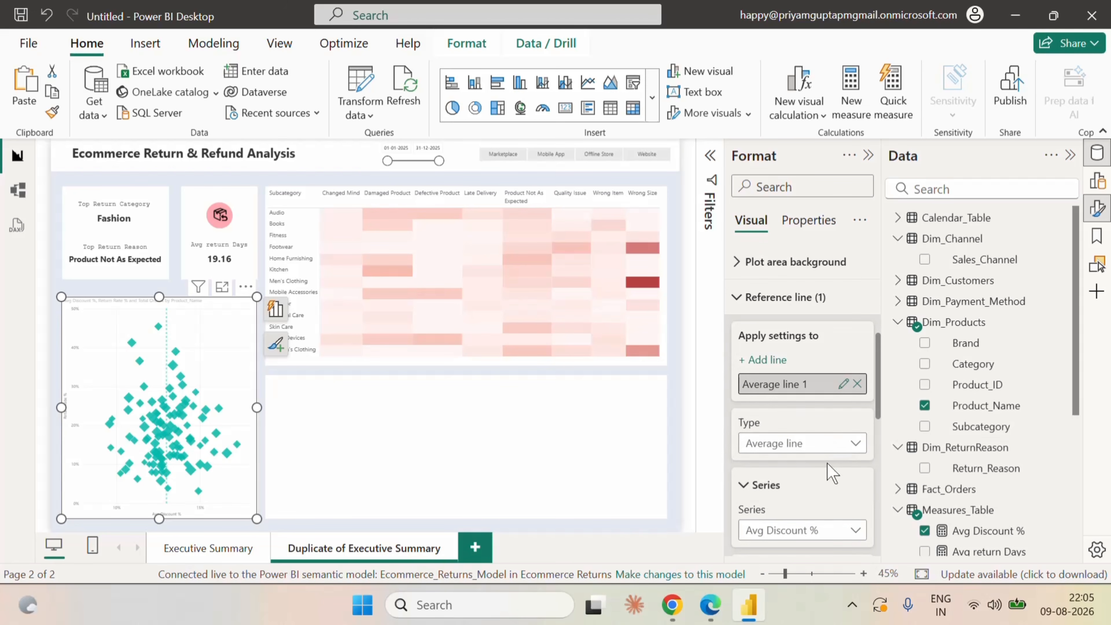
Color the scatter chart's average line light red and reduce its line width.
scroll(853, 442, "down", 5)
left_click(775, 362)
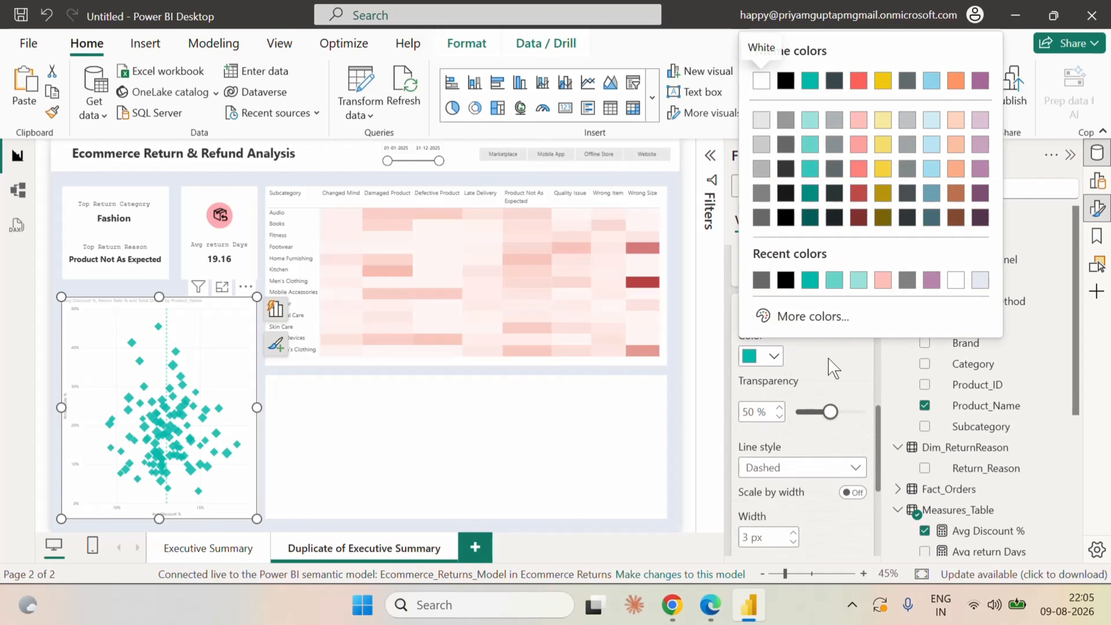
left_click(860, 179)
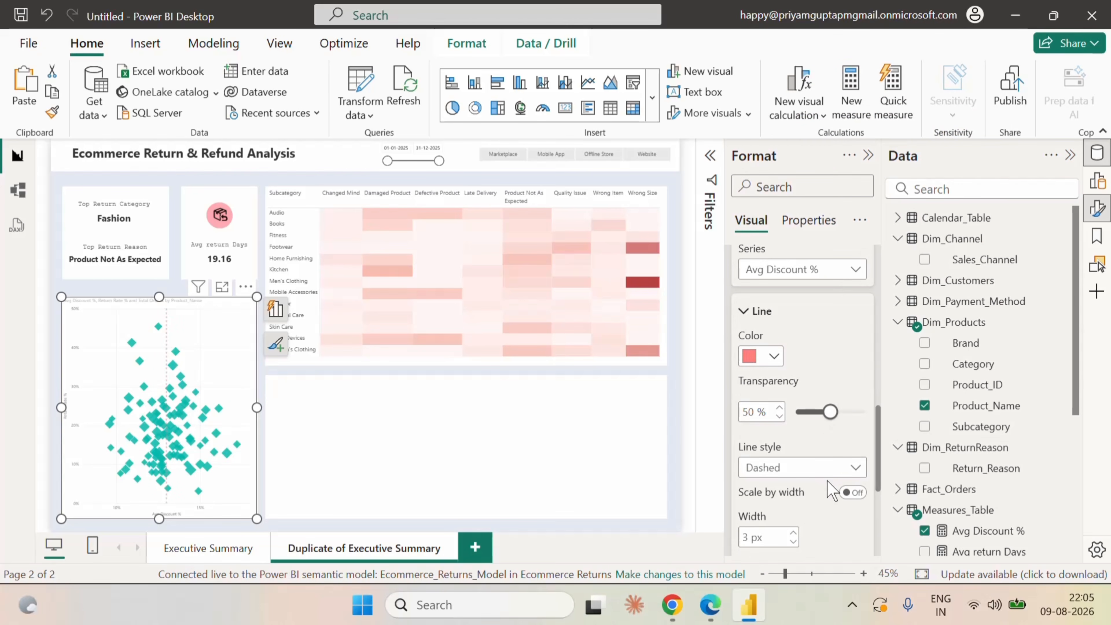
scroll(834, 490, "down", 3)
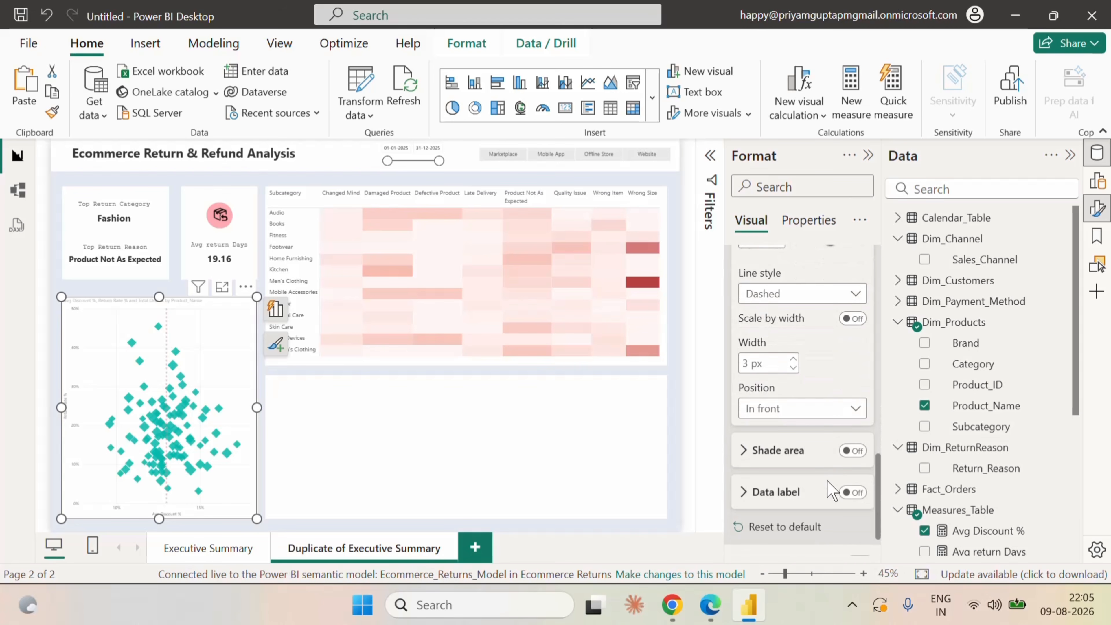
scroll(833, 490, "down", 2)
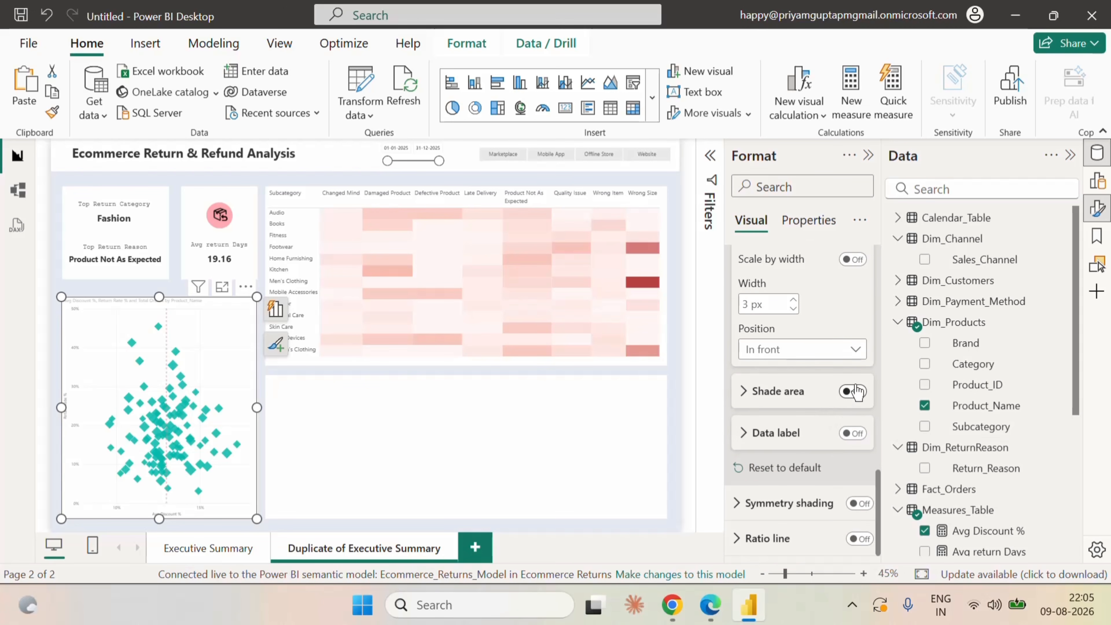
left_click(794, 309)
scroll(822, 466, "up", 1)
scroll(822, 466, "down", 1)
scroll(822, 466, "up", 5)
scroll(822, 465, "up", 4)
scroll(816, 462, "up", 2)
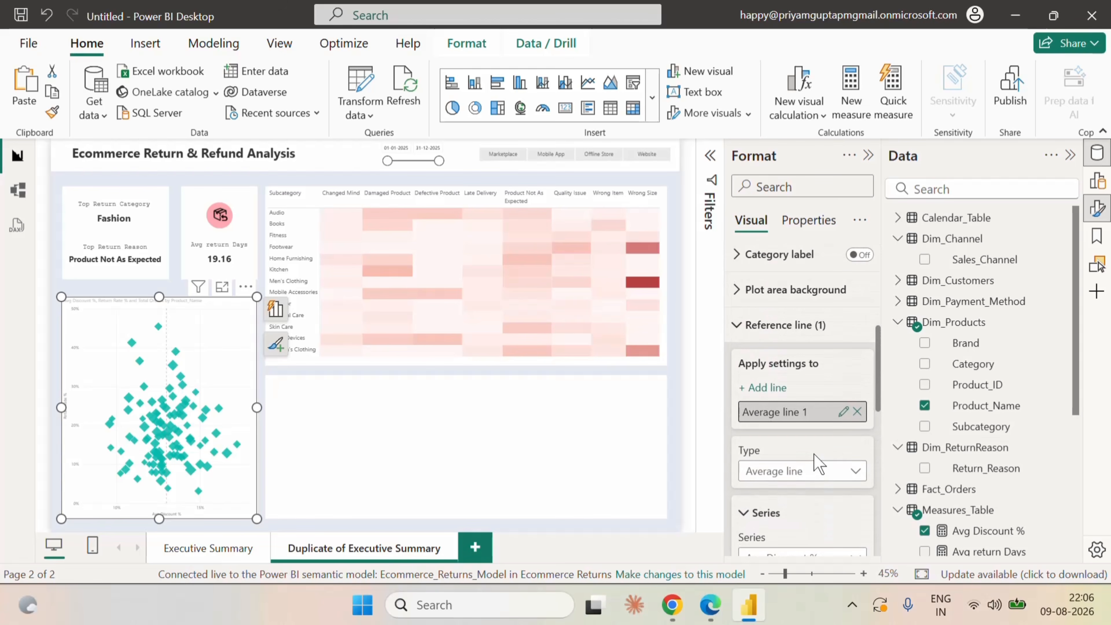
left_click(749, 328)
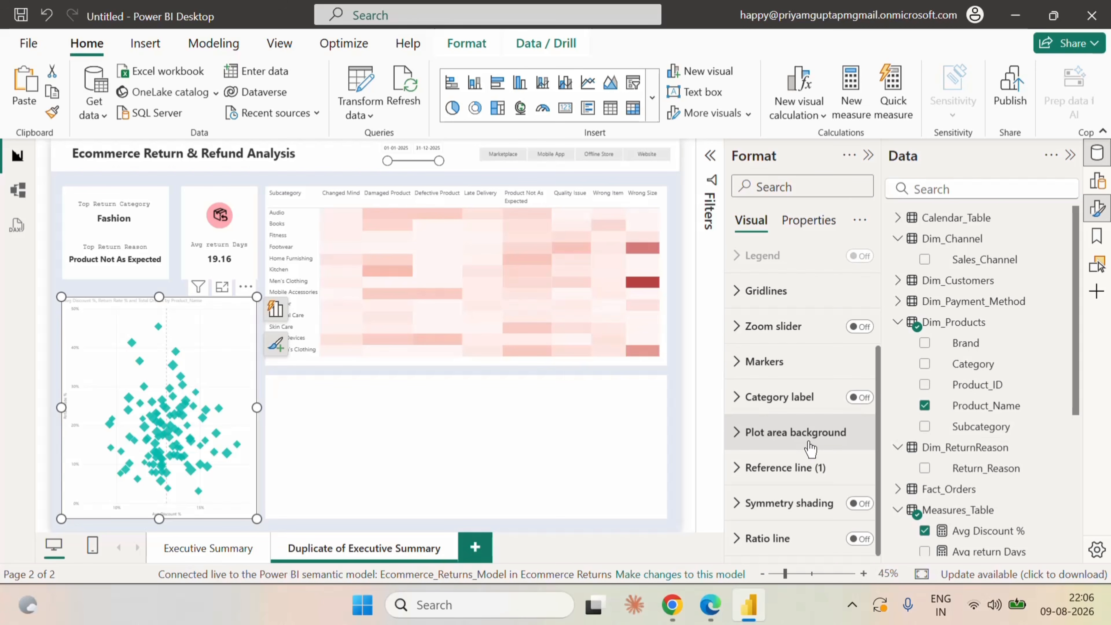
Change the scatter chart's marker color to the same light red used for the average line.
left_click(740, 363)
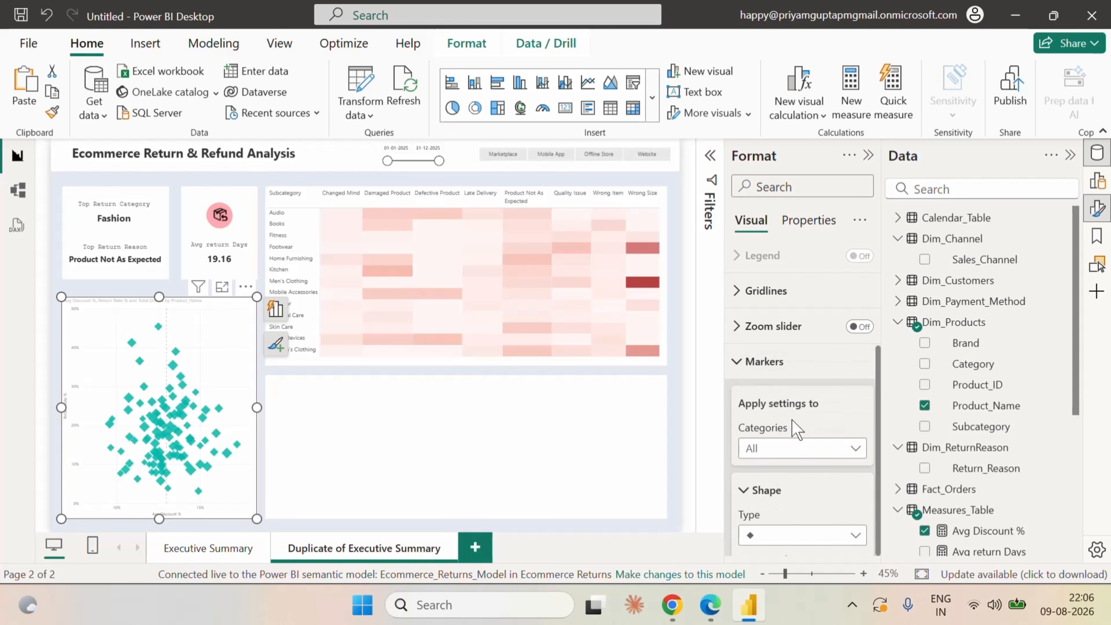
scroll(830, 460, "down", 3)
scroll(851, 482, "down", 5)
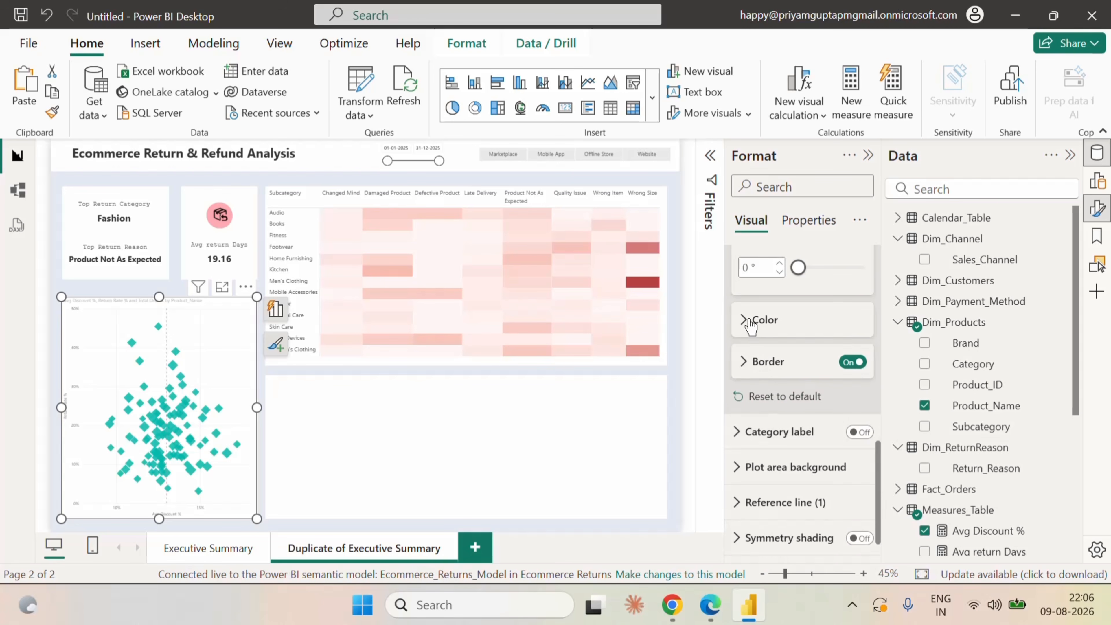
left_click(749, 322)
left_click(773, 390)
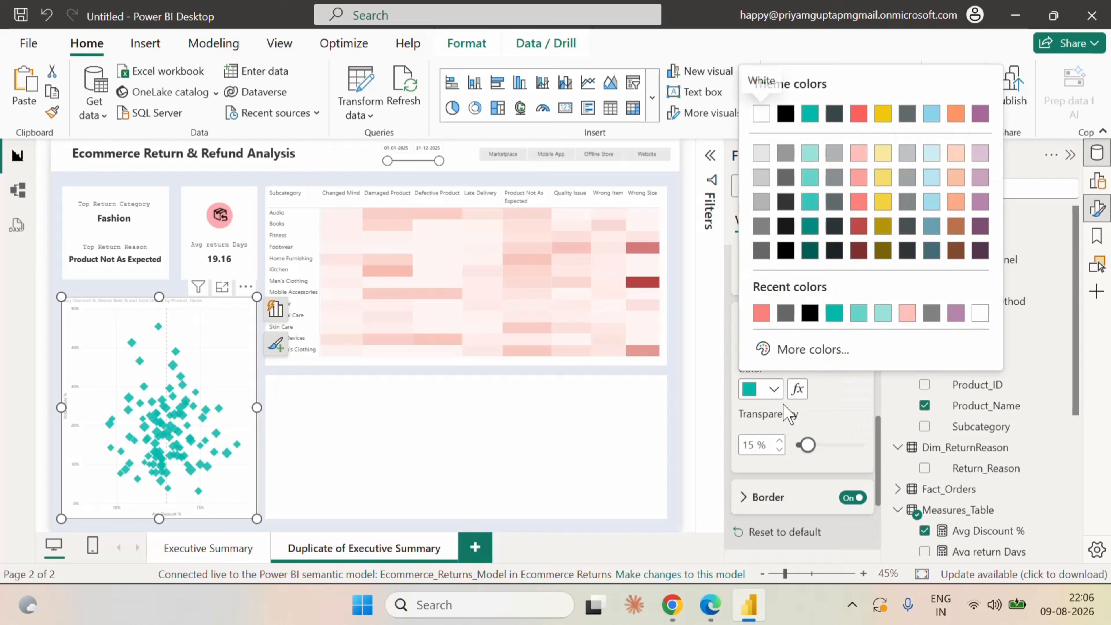
left_click(758, 313)
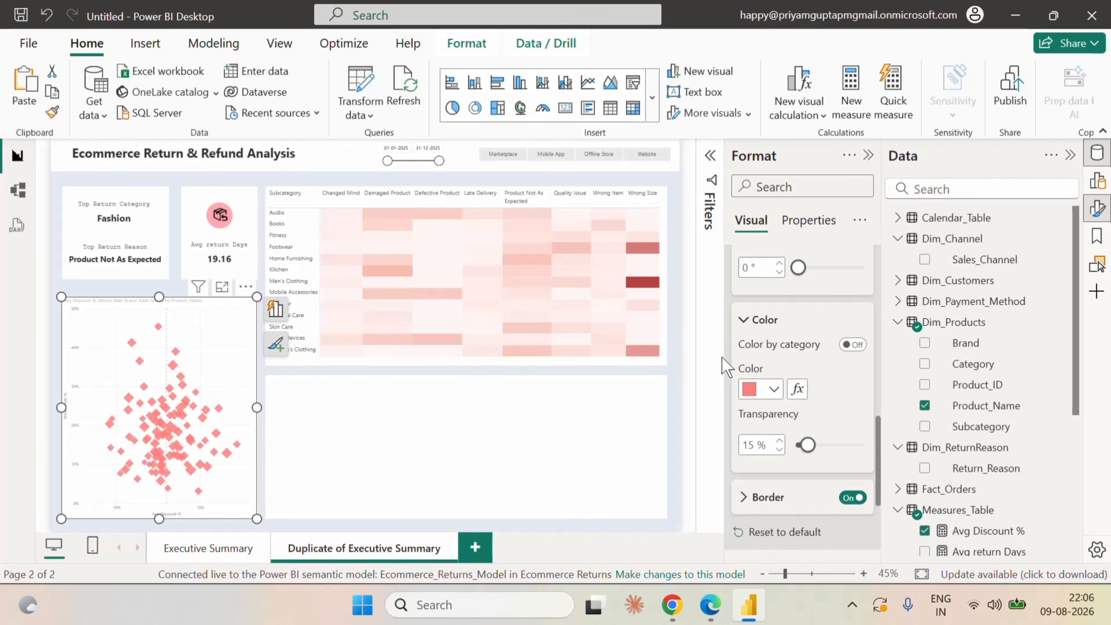
Change the scatter chart's title text to "Avg Discount vs Return Rate %".
scroll(812, 332, "up", 10)
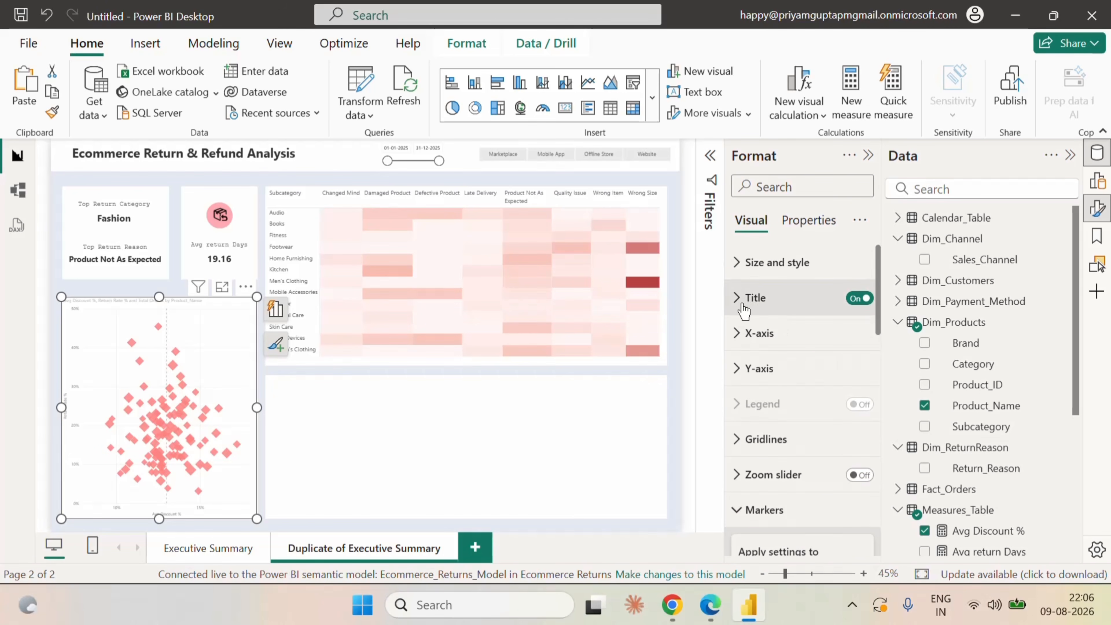
left_click(743, 304)
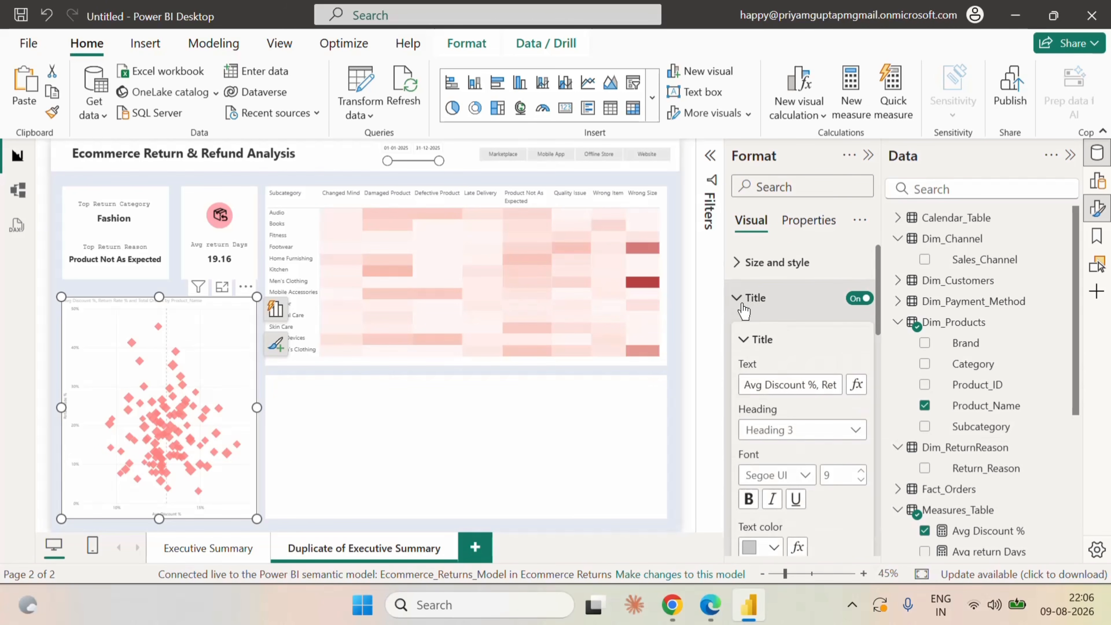
left_click(791, 386)
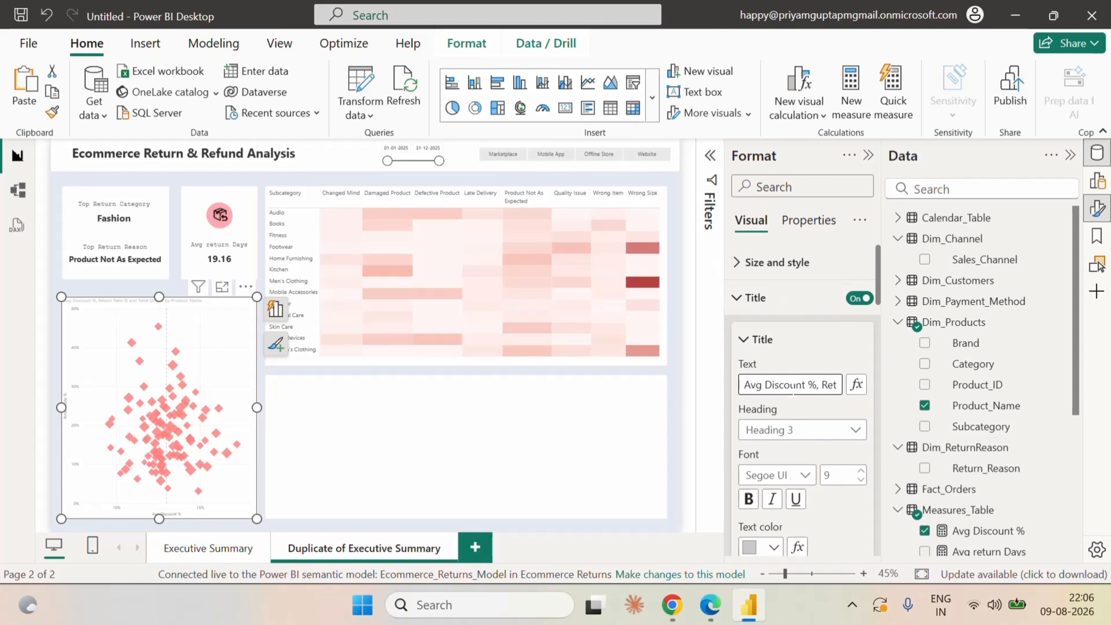
key("Right")
key("Right")
key("Right")
key("Right")
key("Right")
key("Right")
key("Right")
key("Right")
key("Right")
key("Right")
key("Right")
key("Right")
key("Right")
key("Right")
key("Right")
key("Right")
key("Right")
key("Right")
key("Right")
key("Right")
key("BackSpace")
key("BackSpace")
key("BackSpace")
key("BackSpace")
key("BackSpace")
key("BackSpace")
key("BackSpace")
key("BackSpace")
key("BackSpace")
key("BackSpace")
key("BackSpace")
key("BackSpace")
key("BackSpace")
key("BackSpace")
key("BackSpace")
key("BackSpace")
key("BackSpace")
key("BackSpace")
key("BackSpace")
key("BackSpace")
key("BackSpace")
key("BackSpace")
key("BackSpace")
key("BackSpace")
key("BackSpace")
key("BackSpace")
key("BackSpace")
key("BackSpace")
key("BackSpace")
key("BackSpace")
key("BackSpace")
key("BackSpace")
key("BackSpace")
key("BackSpace")
key("BackSpace")
key("BackSpace")
type("nt vs Retu")
type("rn")
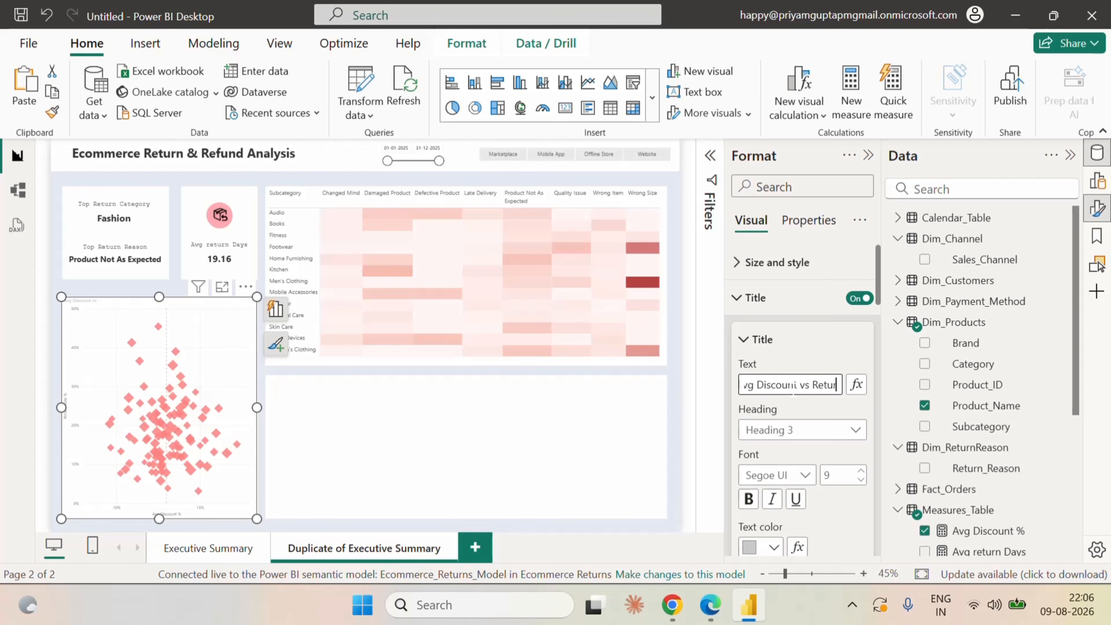
type(" Rate %")
Format the scatter chart's title at size 11 in black with a bold Segoe UI font.
left_click(821, 346)
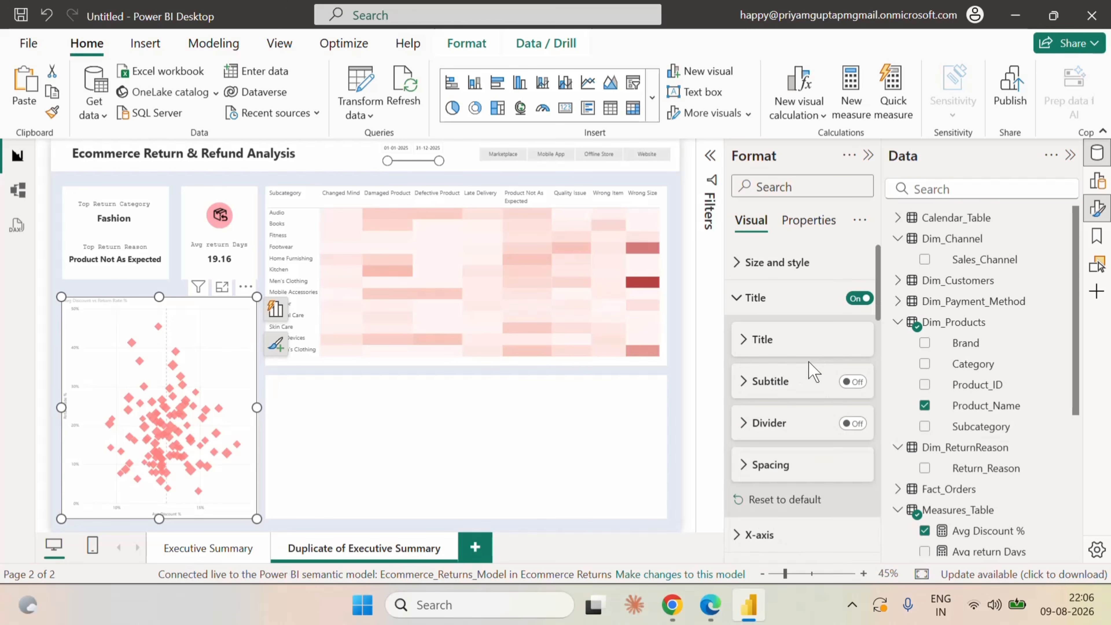
left_click(775, 341)
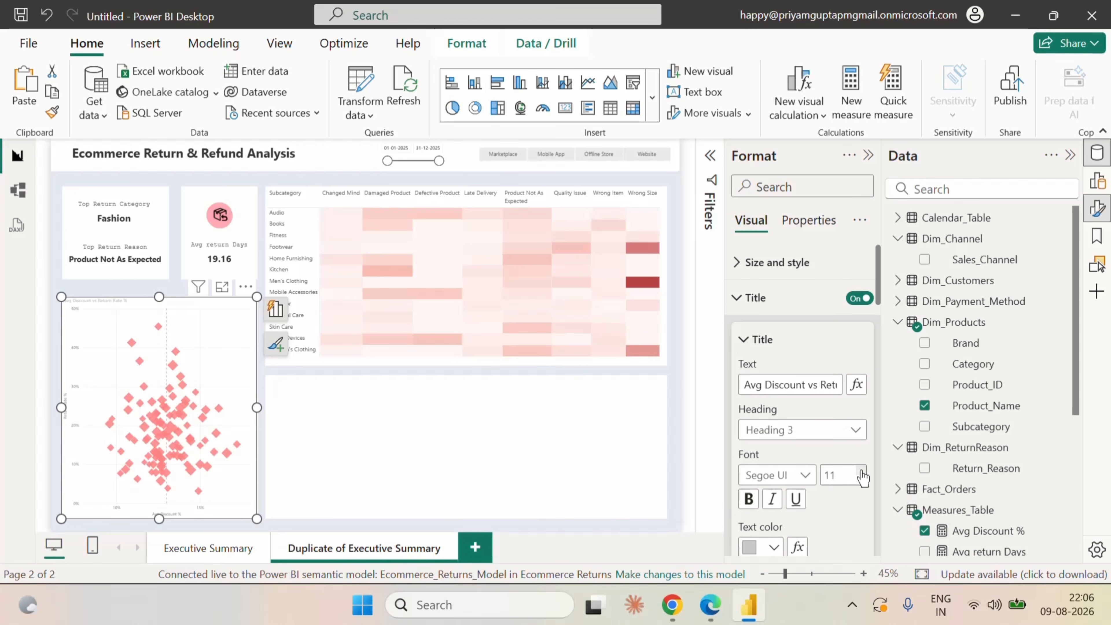
scroll(848, 498, "down", 3)
left_click(773, 374)
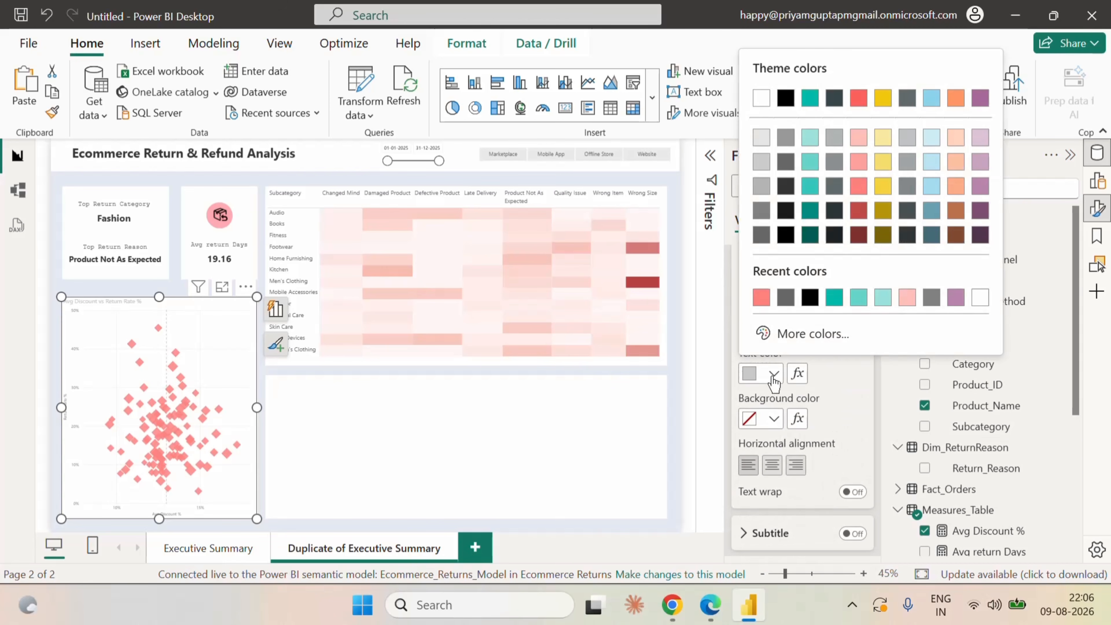
left_click(809, 297)
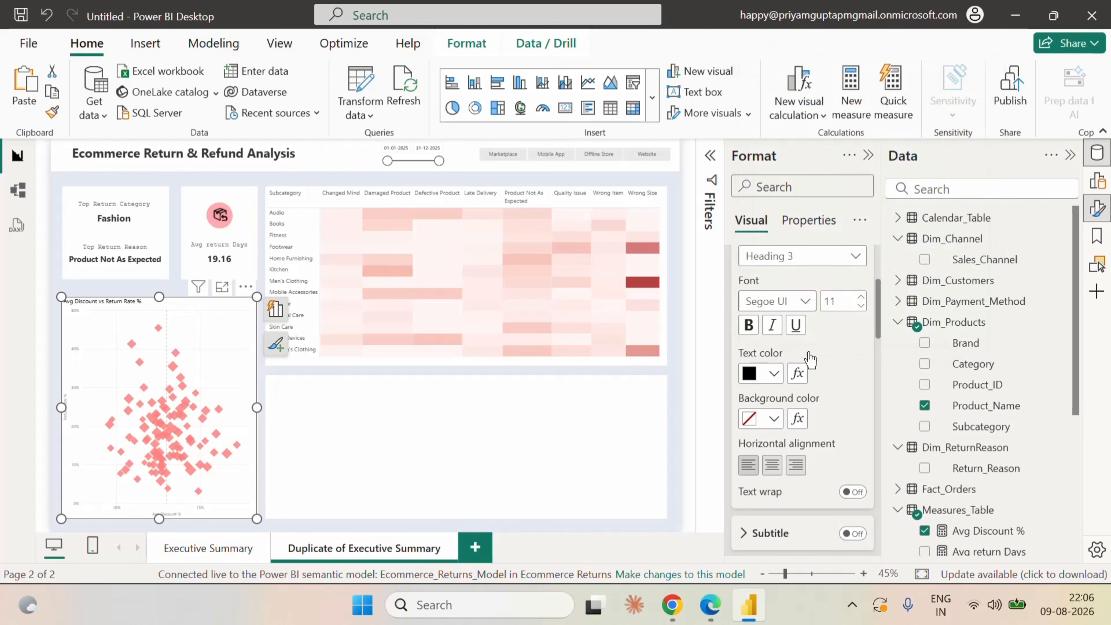
left_click(791, 306)
left_click(789, 208)
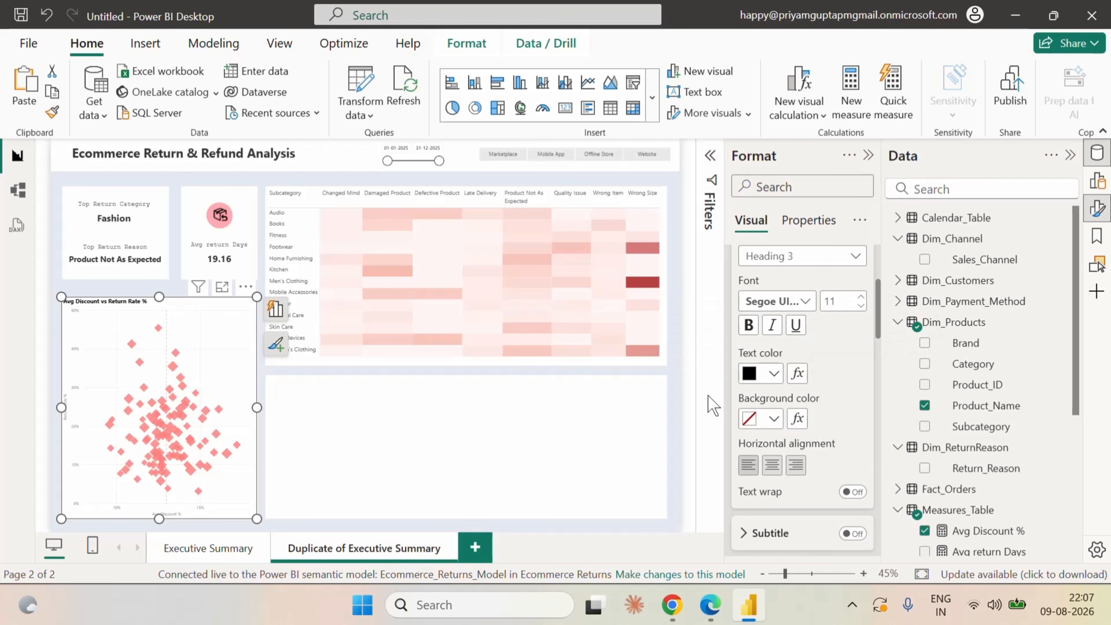
left_click(674, 367)
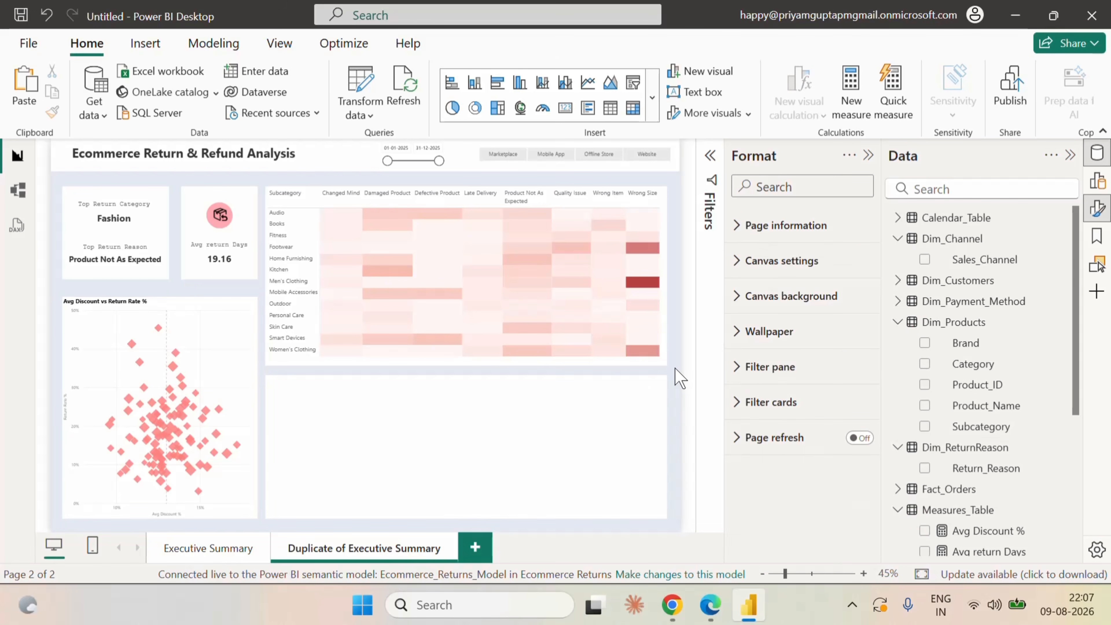
Set the scatter chart's X-axis values to size 9 in dark grey and turn off the X-axis title.
left_click(231, 309)
left_click(738, 299)
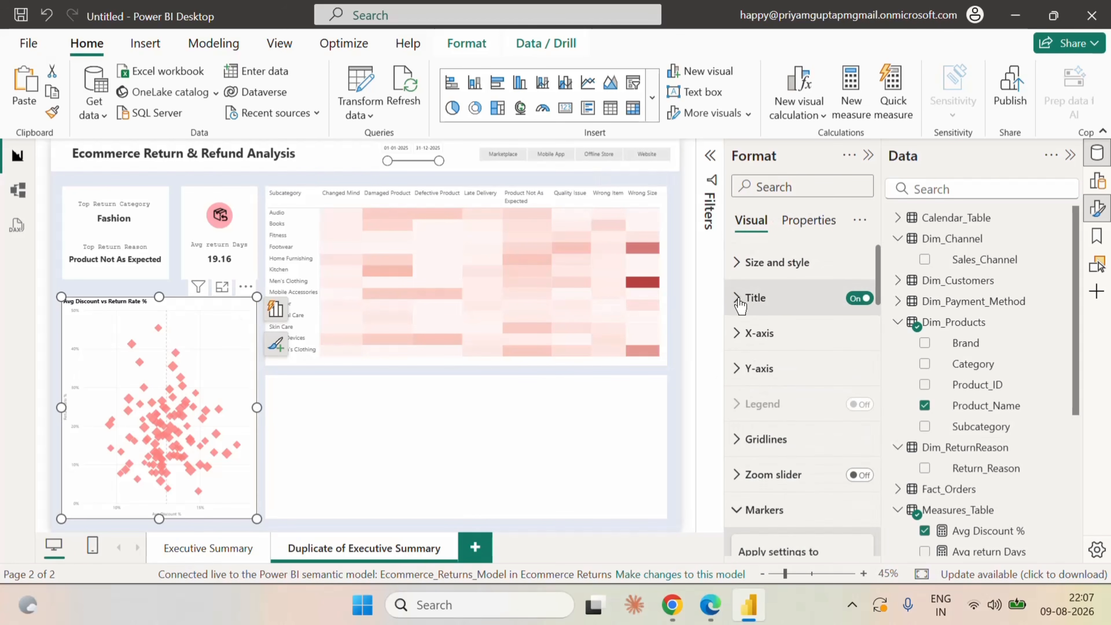
left_click(744, 333)
scroll(847, 441, "down", 4)
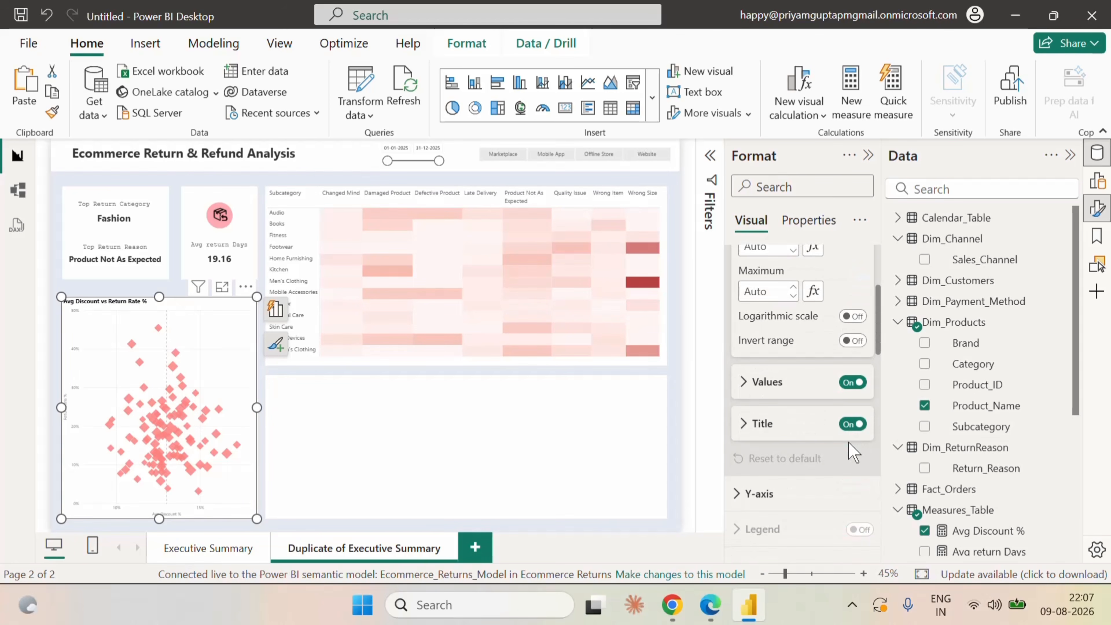
left_click(752, 391)
scroll(834, 481, "down", 2)
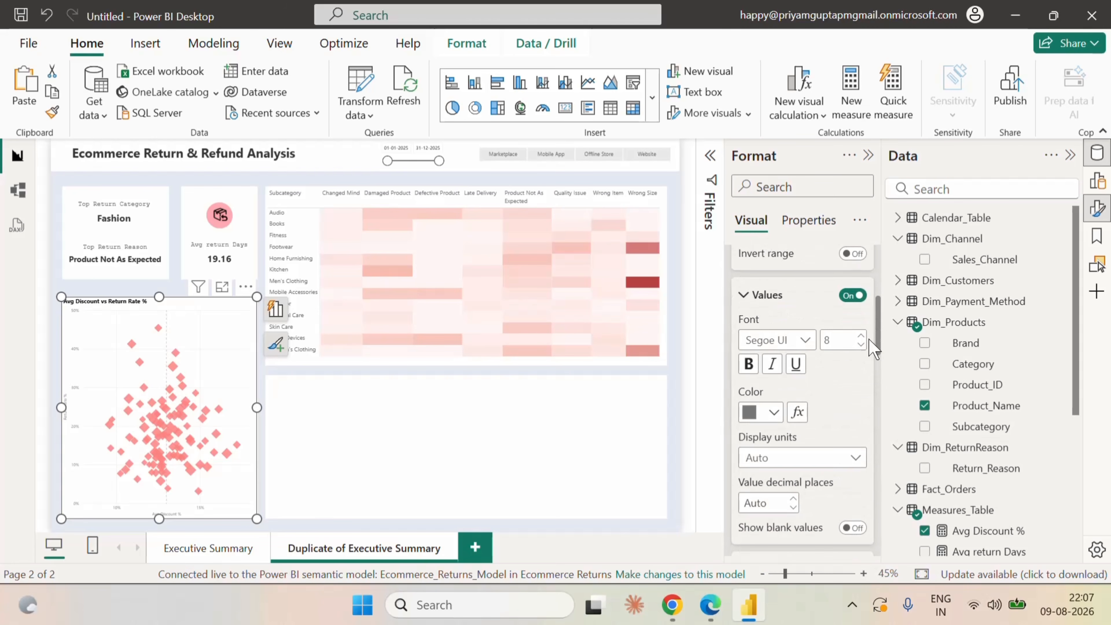
left_click(862, 337)
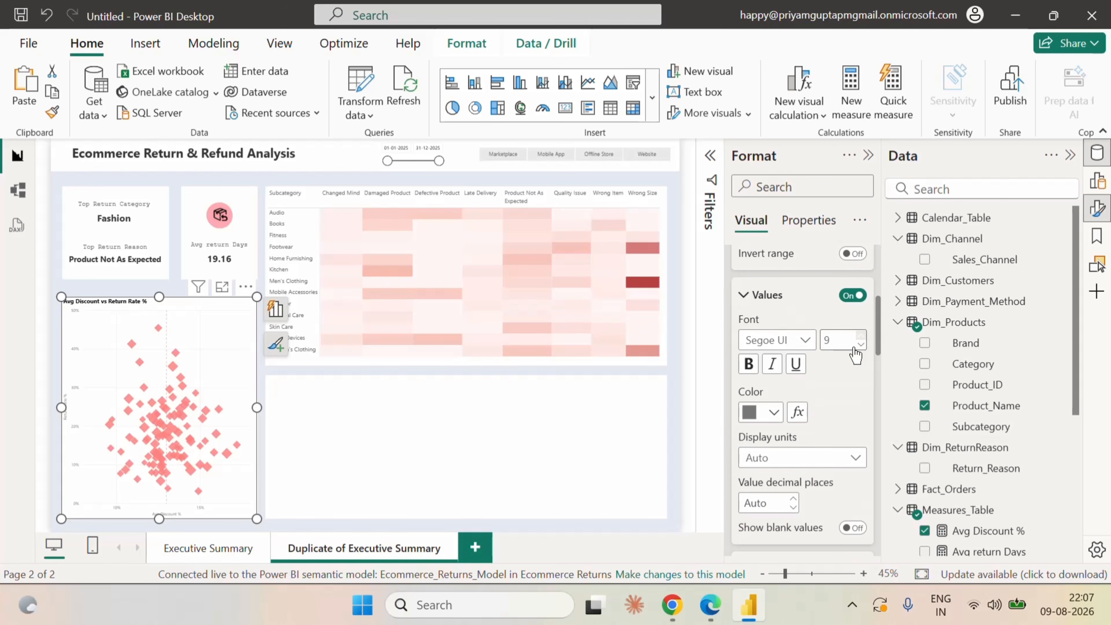
left_click(773, 415)
left_click(802, 393)
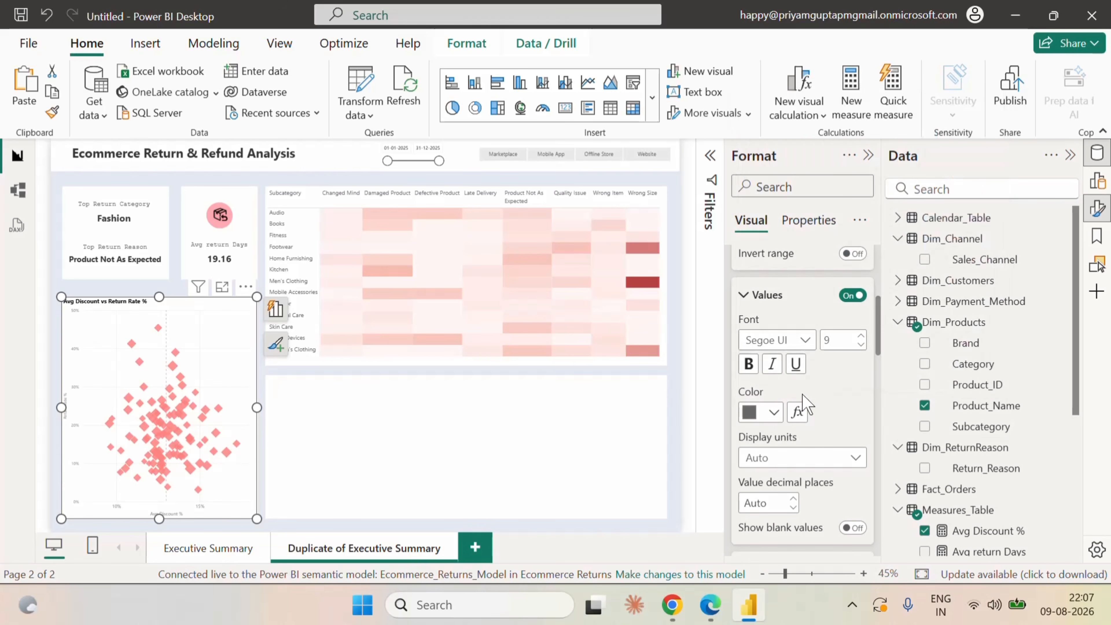
scroll(818, 422, "down", 2)
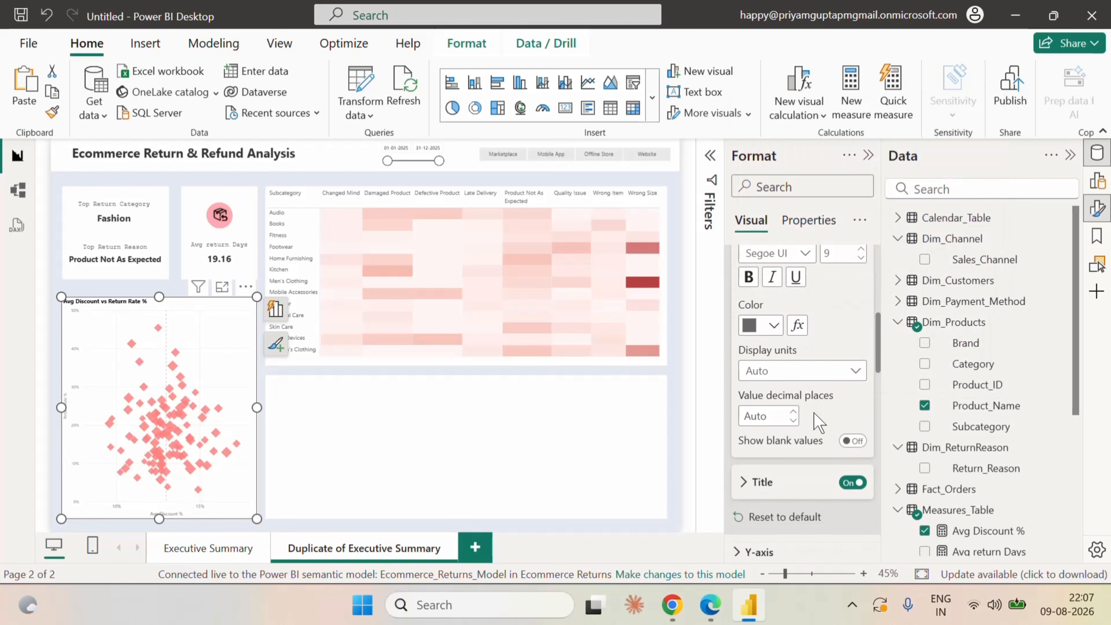
left_click(851, 482)
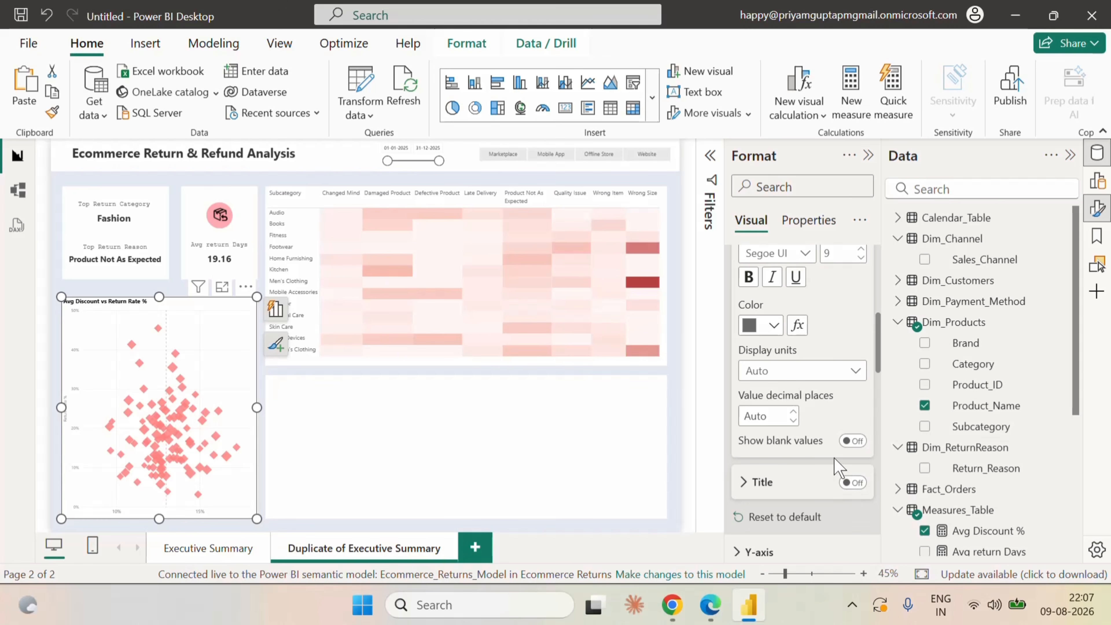
Set the scatter chart's Y-axis values to font size 9 in dark grey.
scroll(835, 466, "down", 4)
left_click(746, 379)
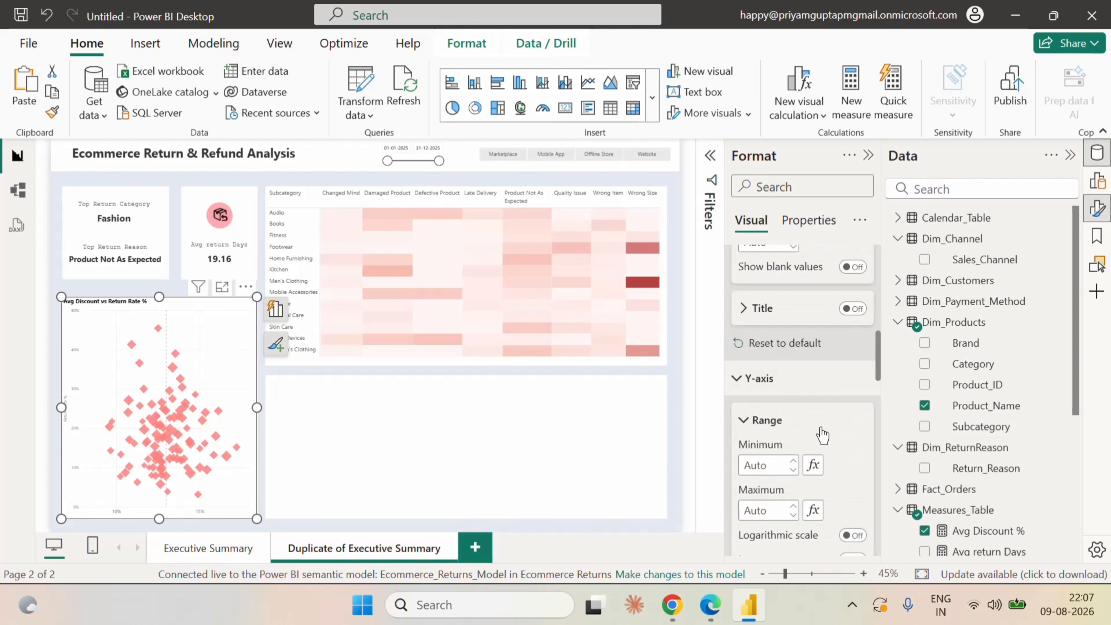
scroll(822, 435, "down", 4)
left_click(783, 431)
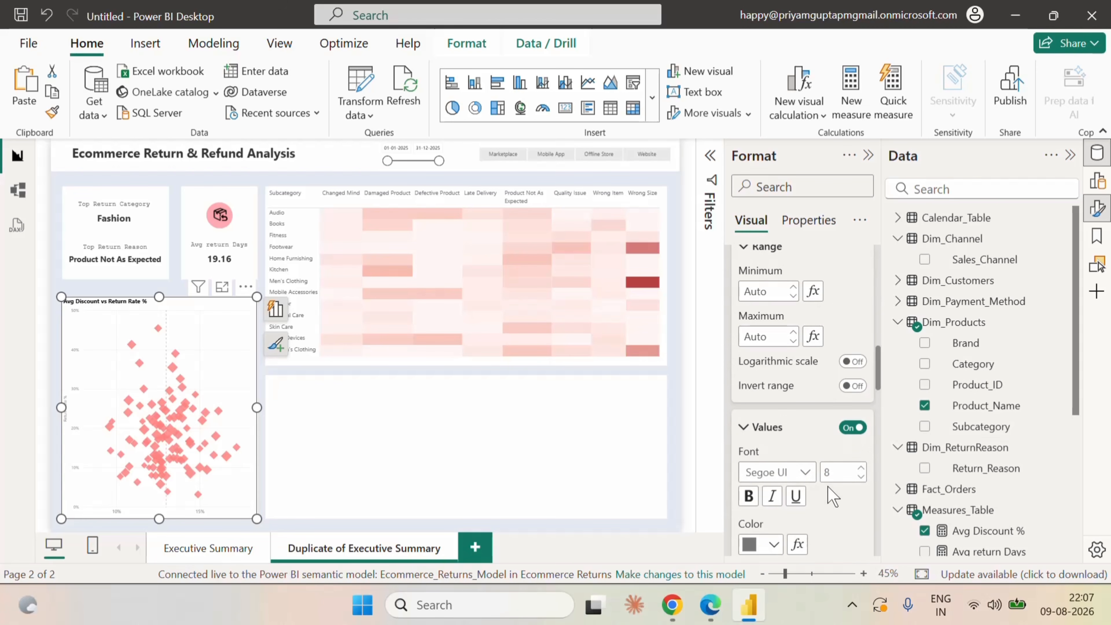
left_click(774, 544)
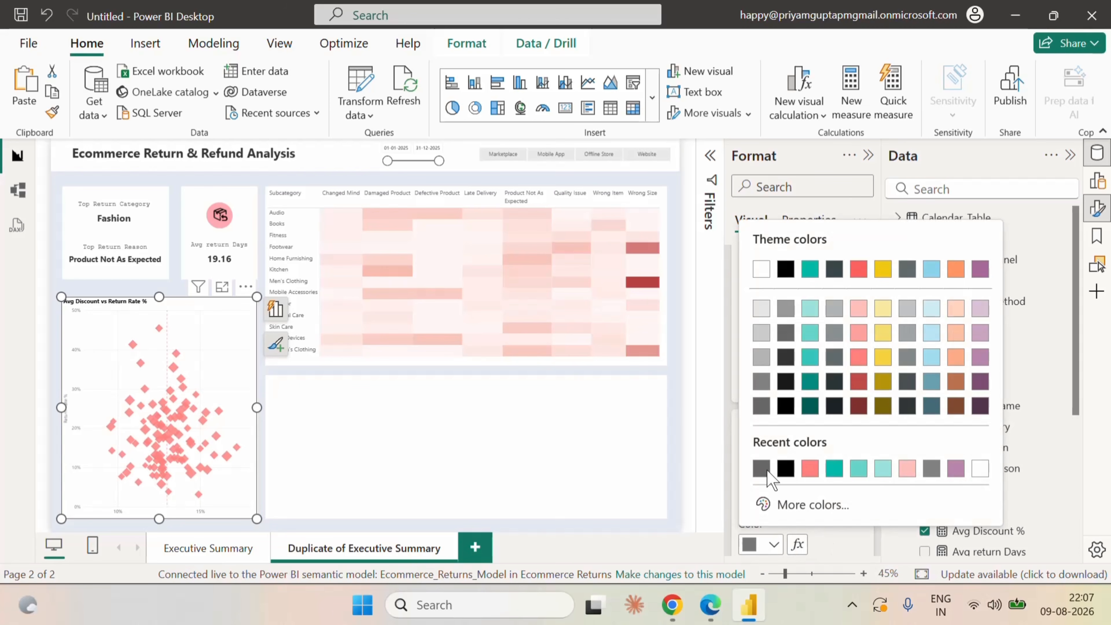
left_click(763, 408)
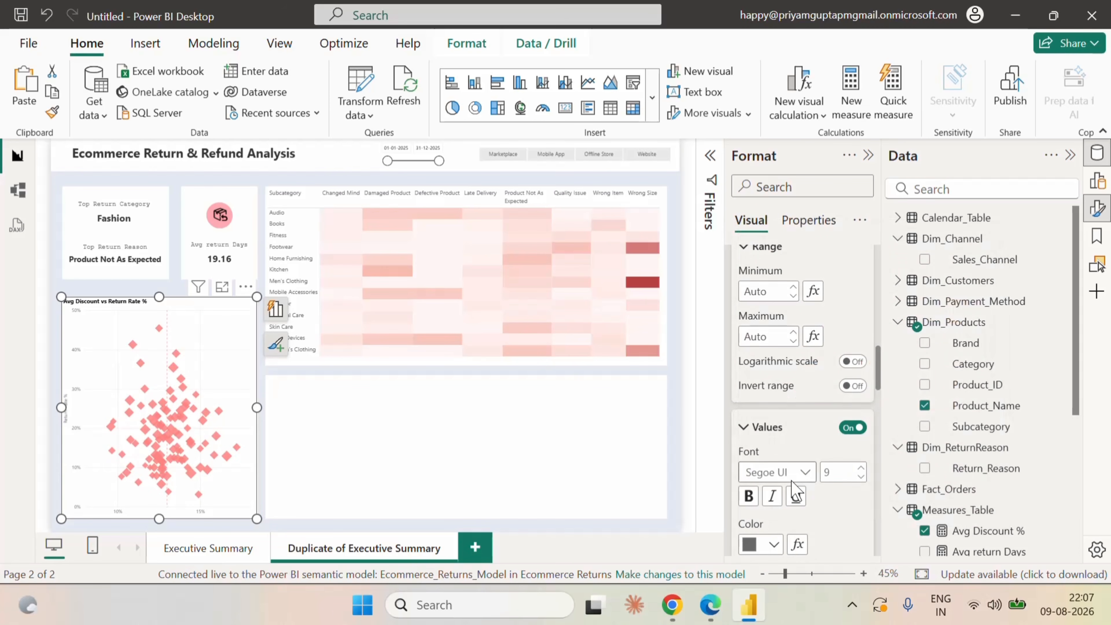
scroll(796, 490, "down", 4)
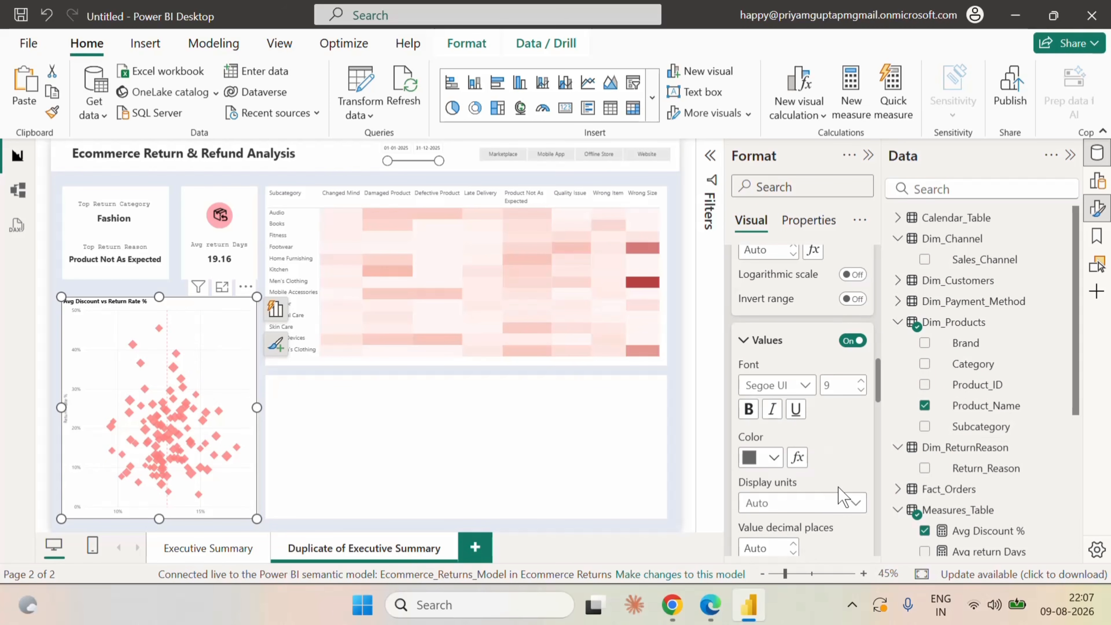
scroll(833, 484, "up", 2)
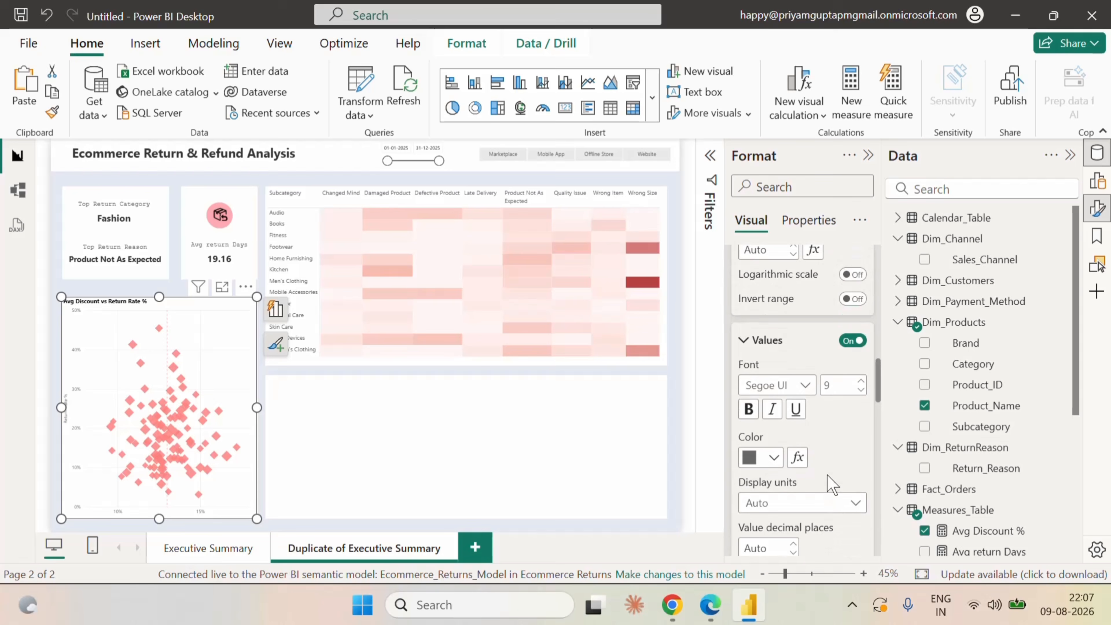
left_click(747, 343)
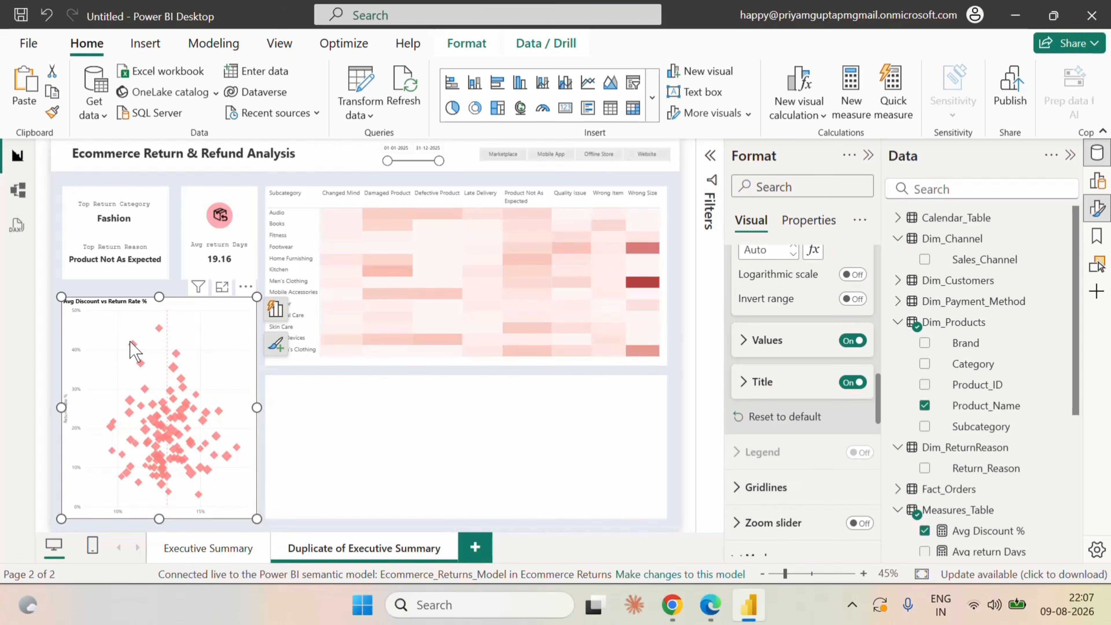
mouse_move(133, 345)
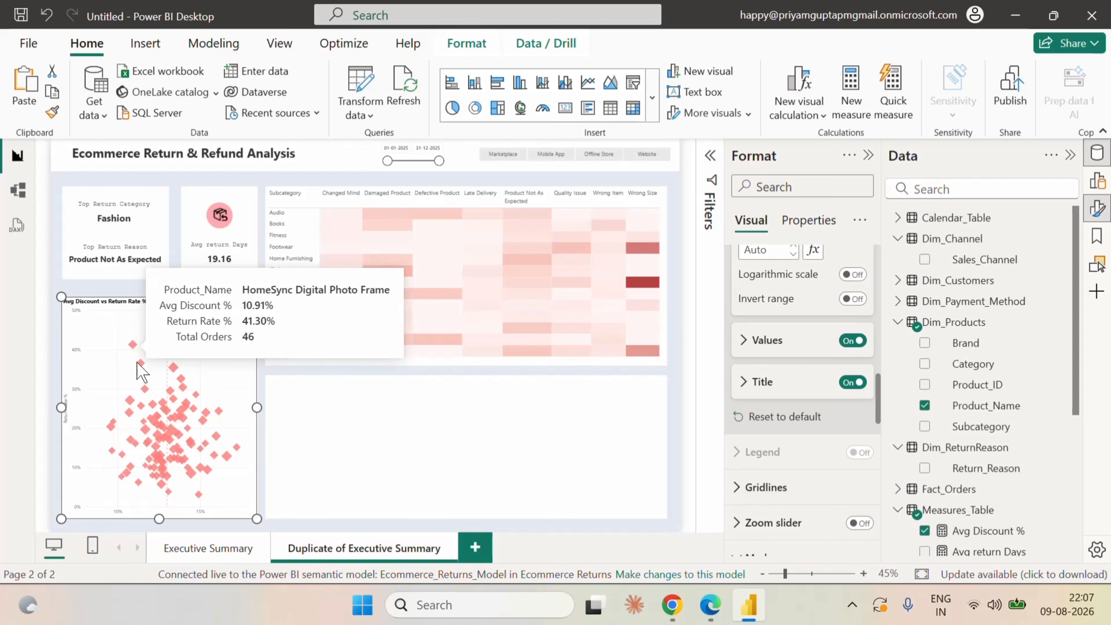
mouse_move(158, 423)
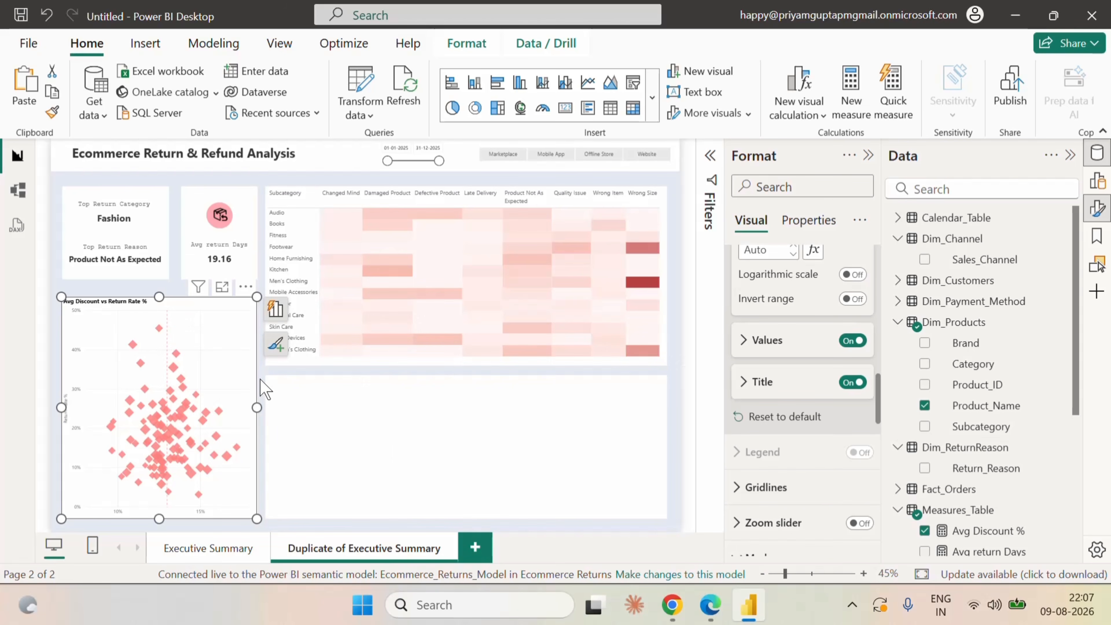
Insert a table visual and fit it into the empty panel below the heatmap matrix.
left_click(260, 380)
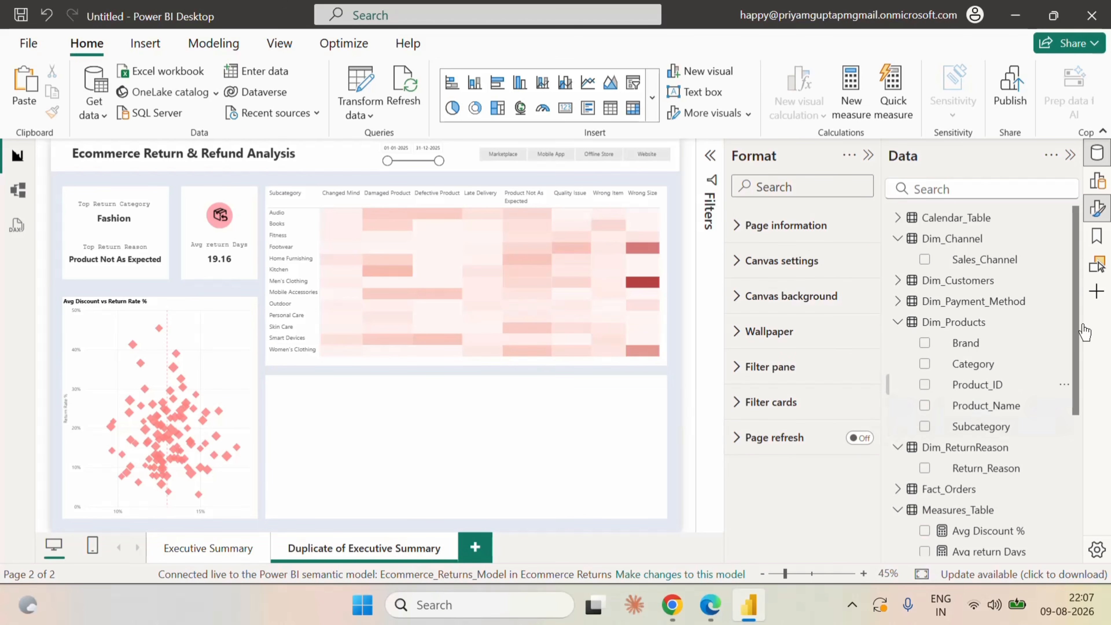
left_click(1097, 181)
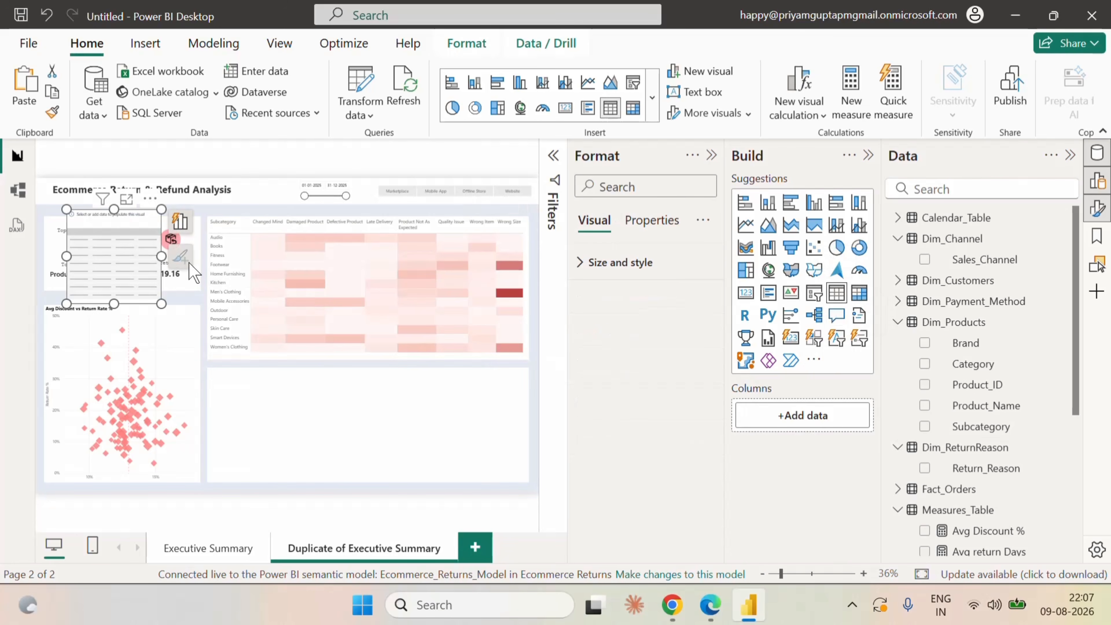
left_click_drag(125, 253, 529, 415)
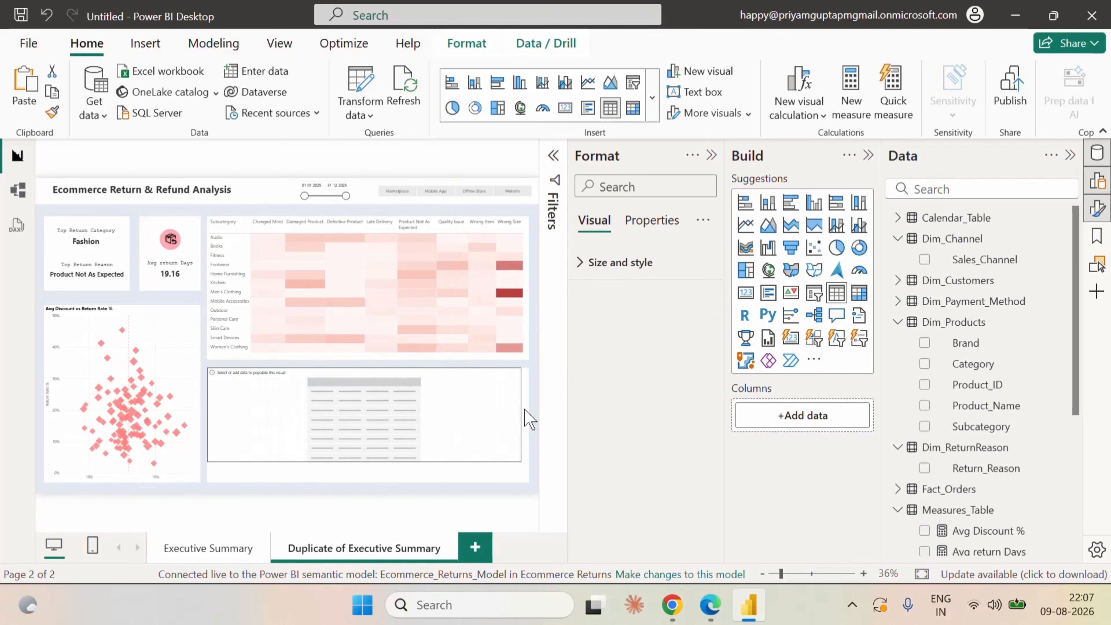
left_click_drag(369, 462, 372, 482)
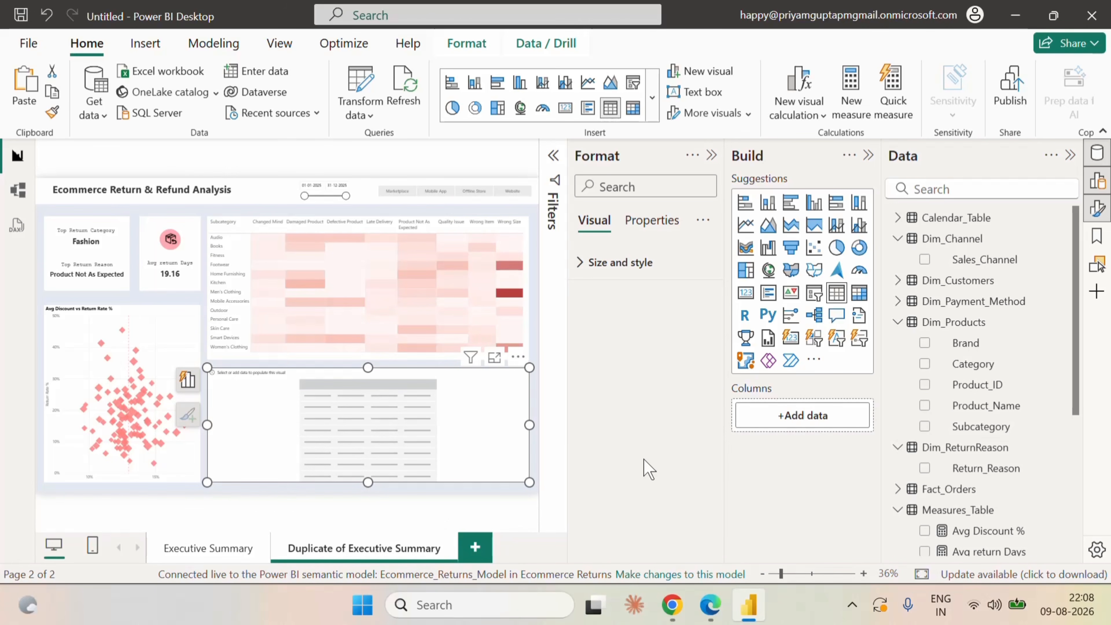
Add Product_Name from Dim_Products as the new table's first column.
left_click(712, 156)
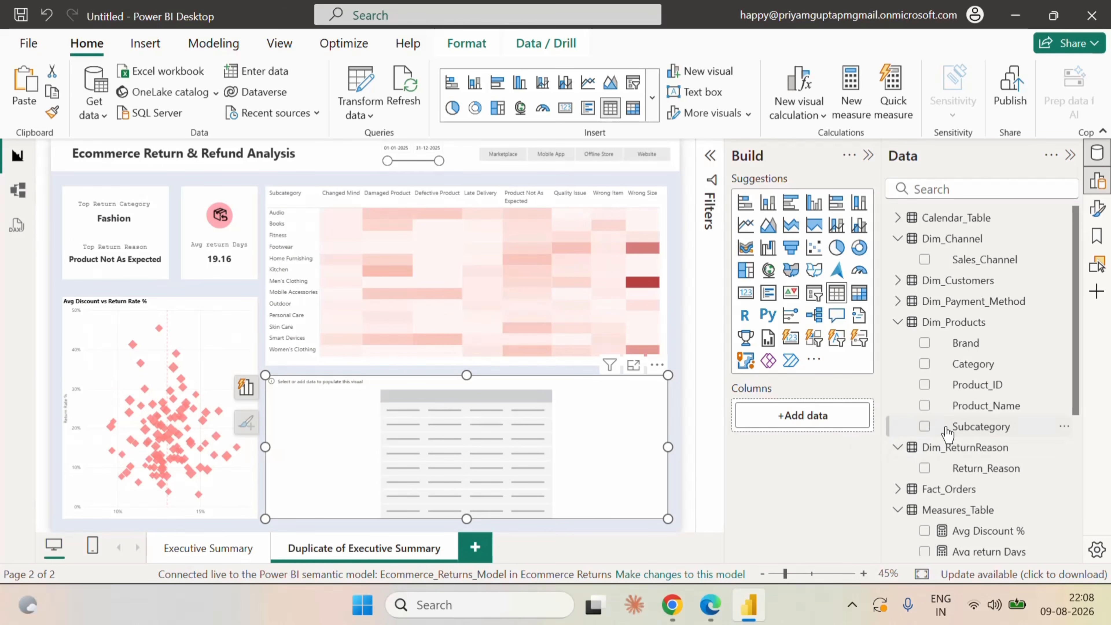
left_click(898, 322)
left_click(897, 343)
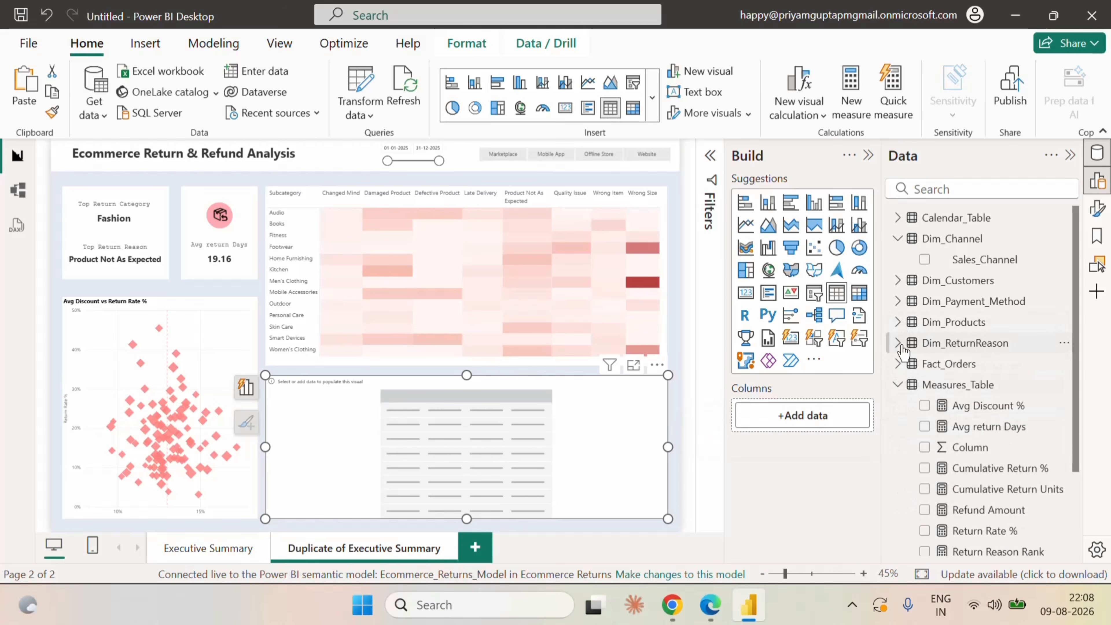
left_click(897, 384)
left_click(897, 322)
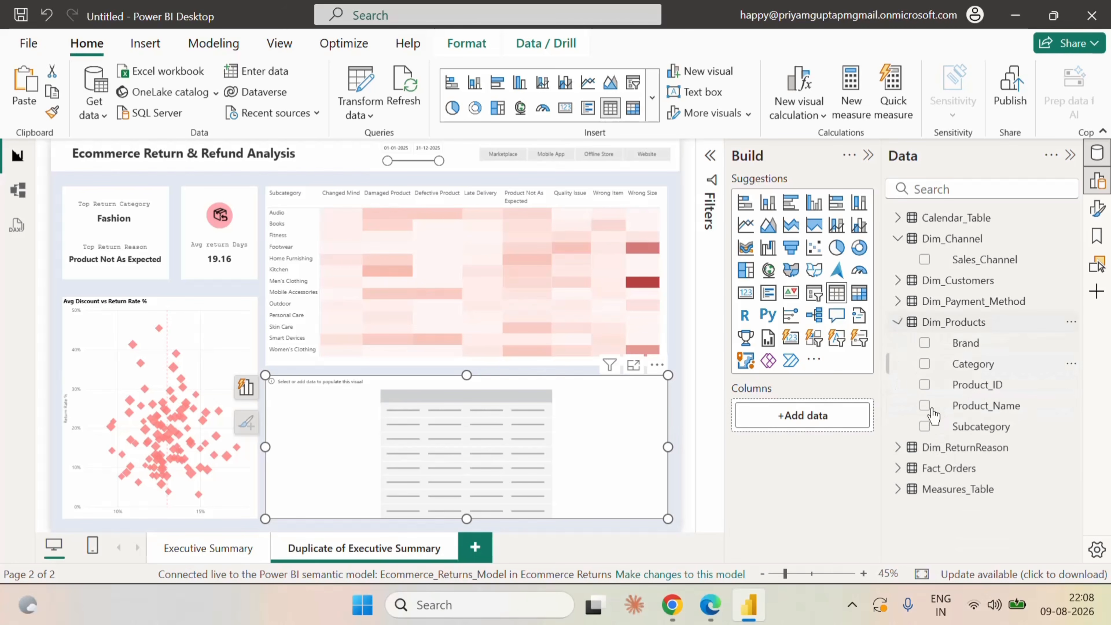
left_click(925, 406)
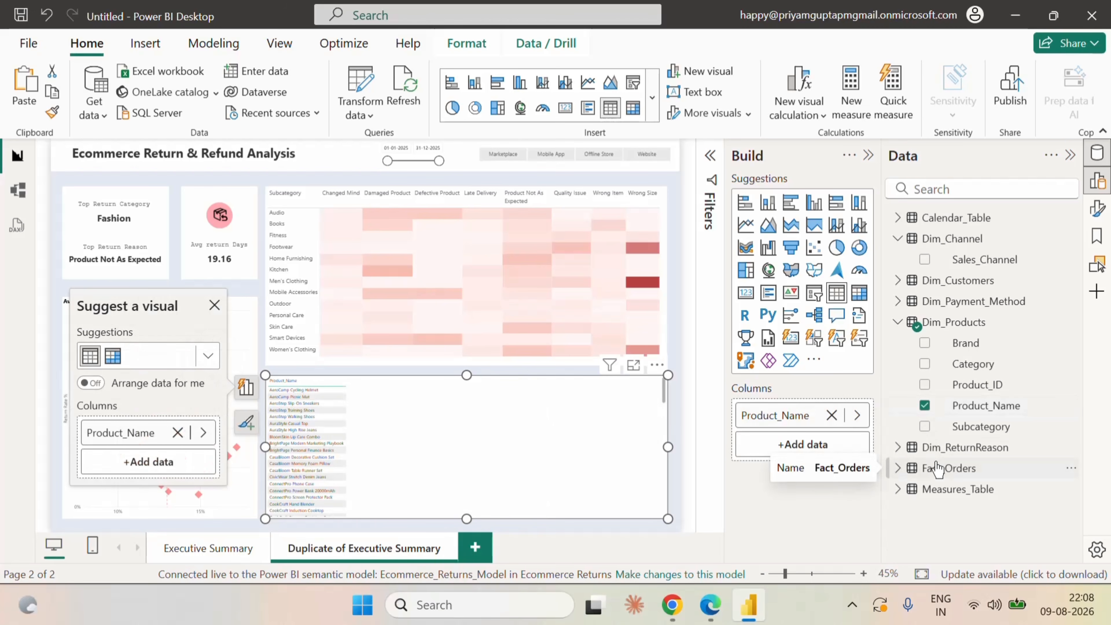
Add the measures Total Orders, Returned Units, Return Rate %, Refund Amount, Avg return Days and Avg Discount % to the product table.
left_click(923, 490)
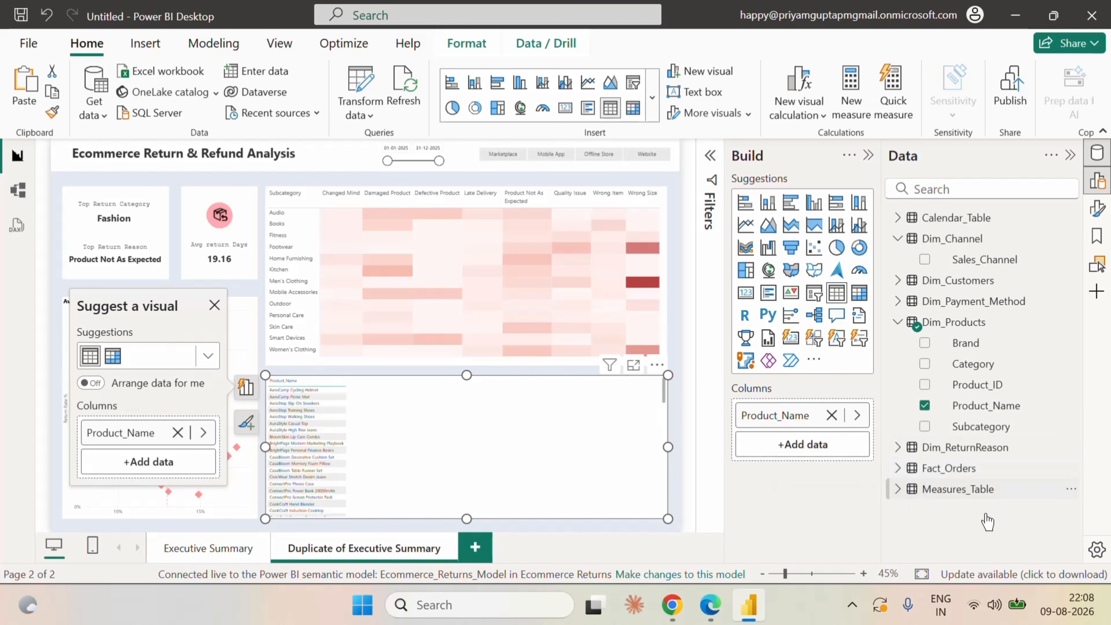
left_click(898, 489)
scroll(1006, 459, "down", 5)
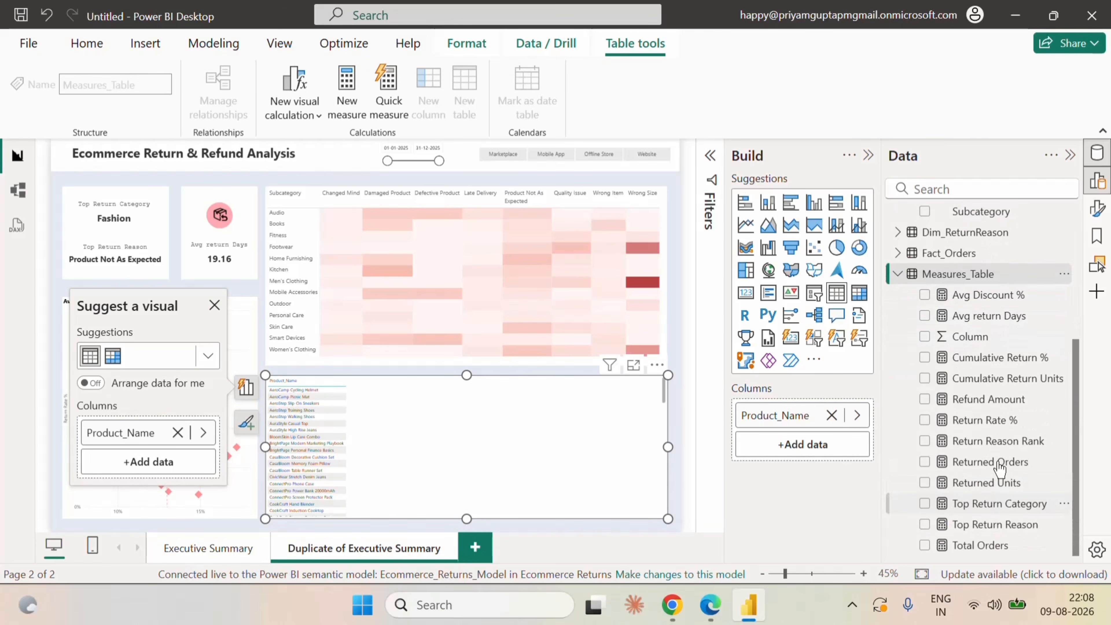
left_click(924, 545)
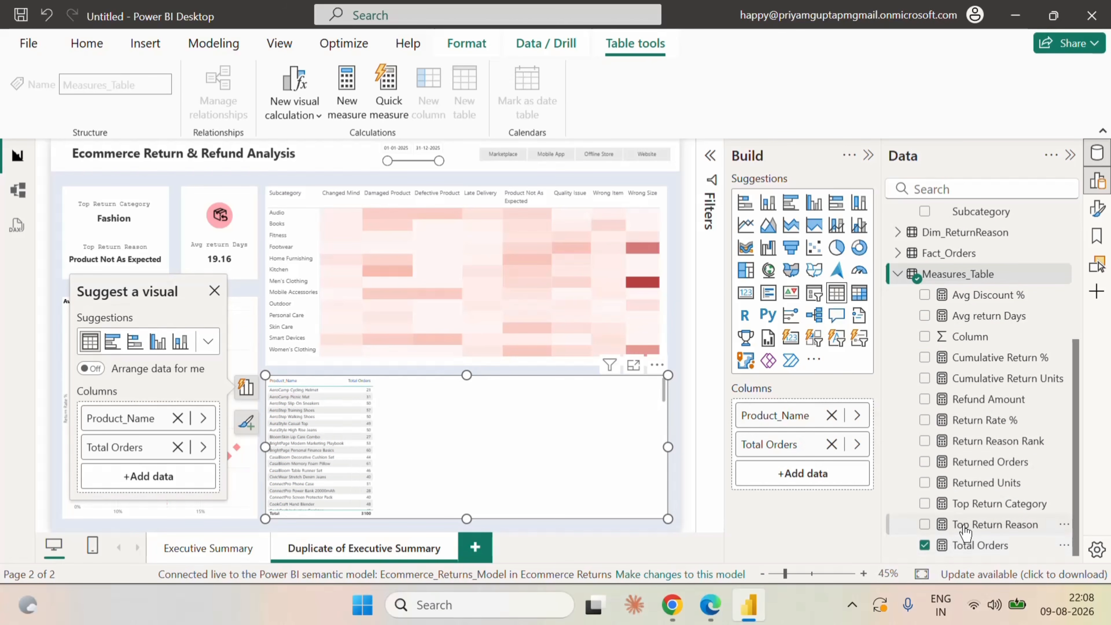
left_click(924, 482)
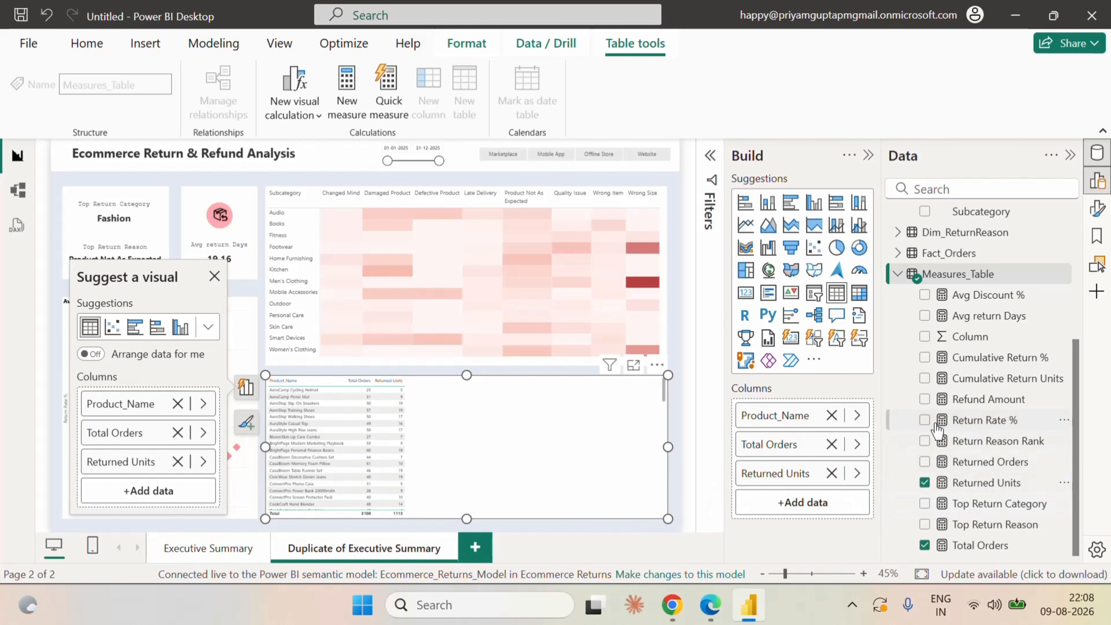
left_click(924, 421)
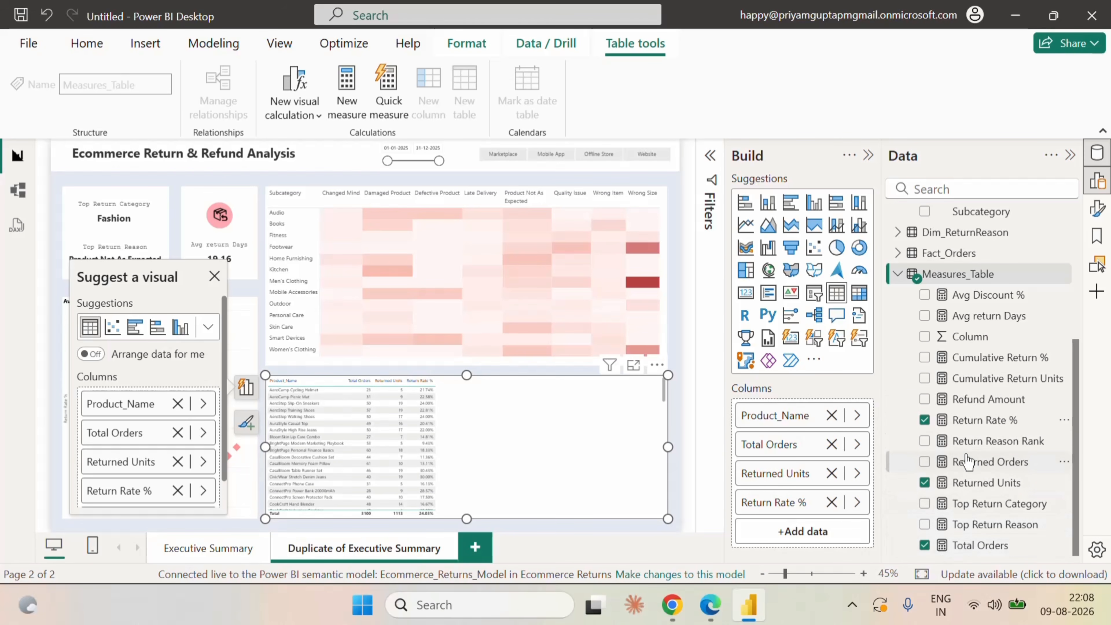
left_click(925, 398)
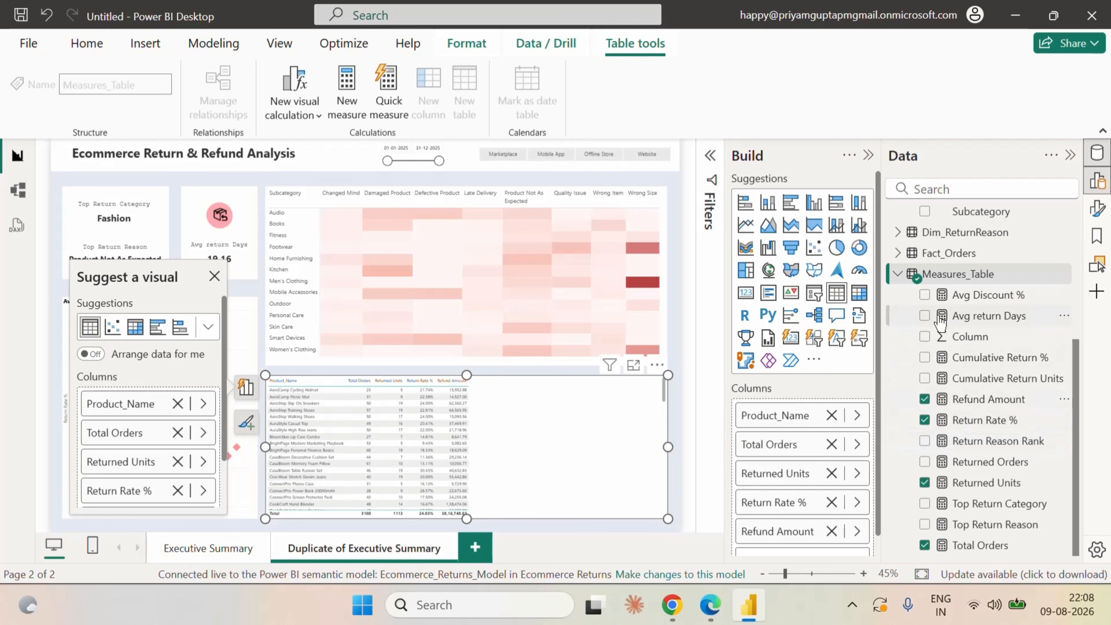
left_click(925, 316)
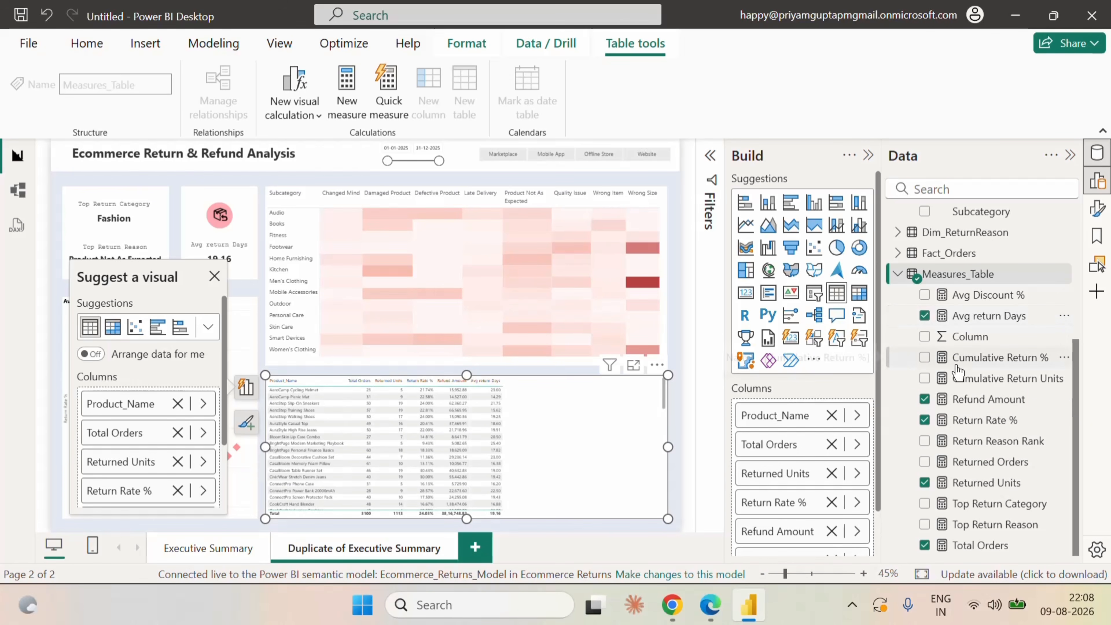
left_click(923, 296)
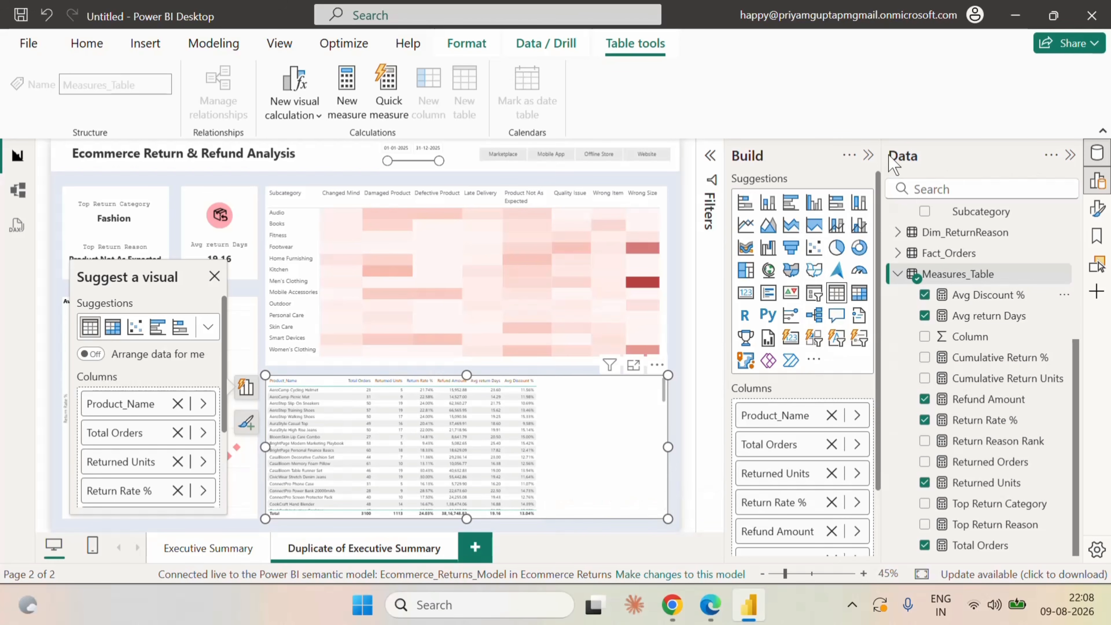
Apply the Minimal style preset to the product table.
left_click(867, 156)
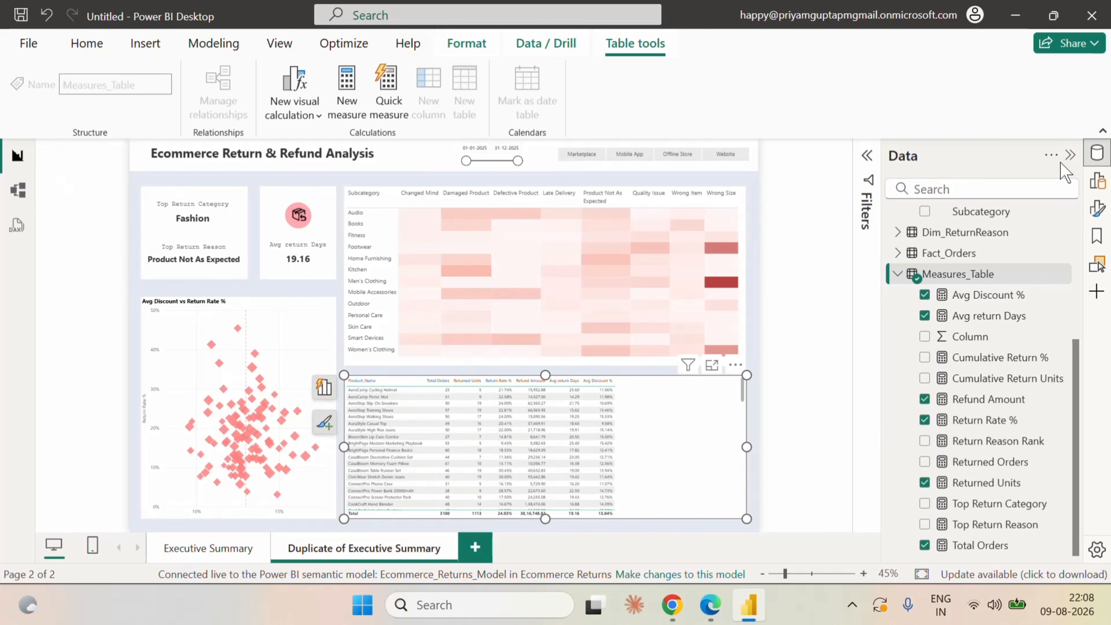
left_click(1069, 155)
left_click(1097, 210)
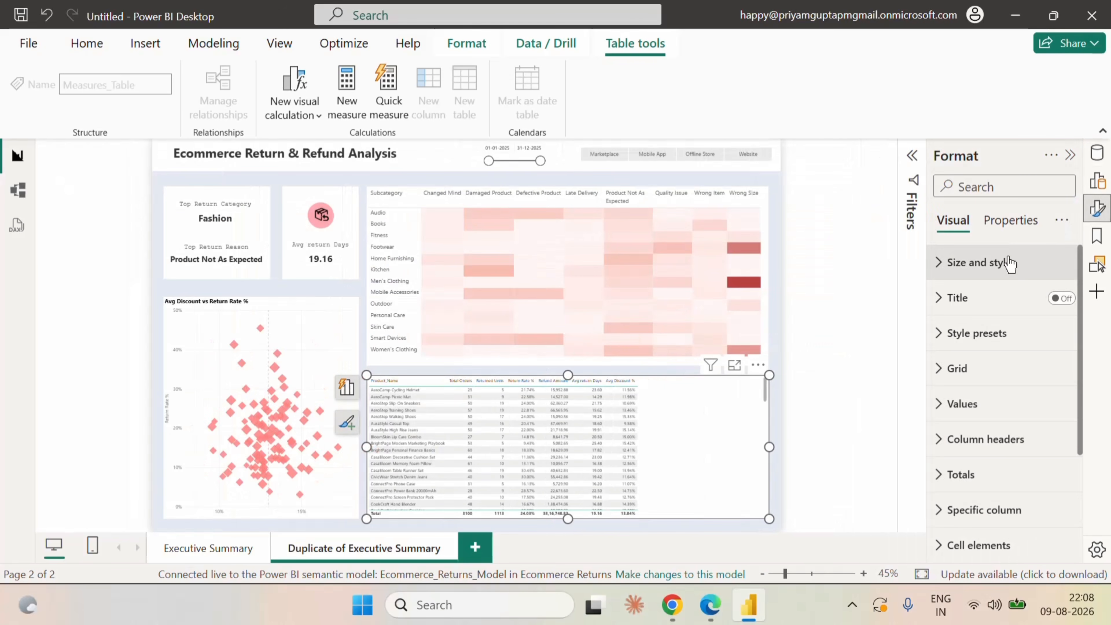
left_click(945, 264)
scroll(1005, 390, "down", 5)
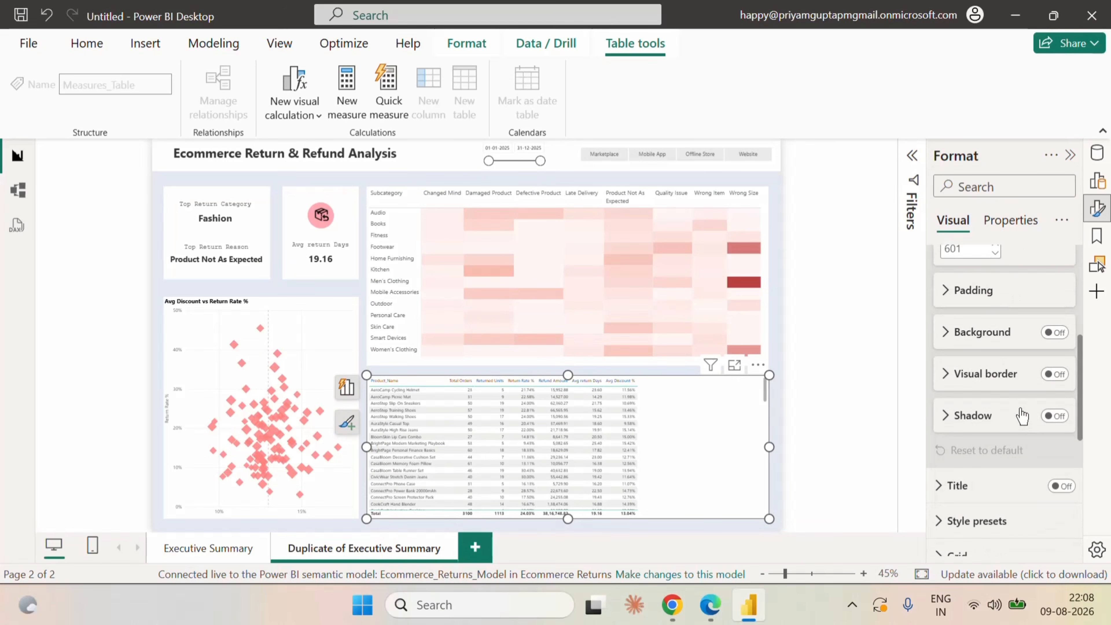
left_click(968, 358)
scroll(1004, 405, "down", 4)
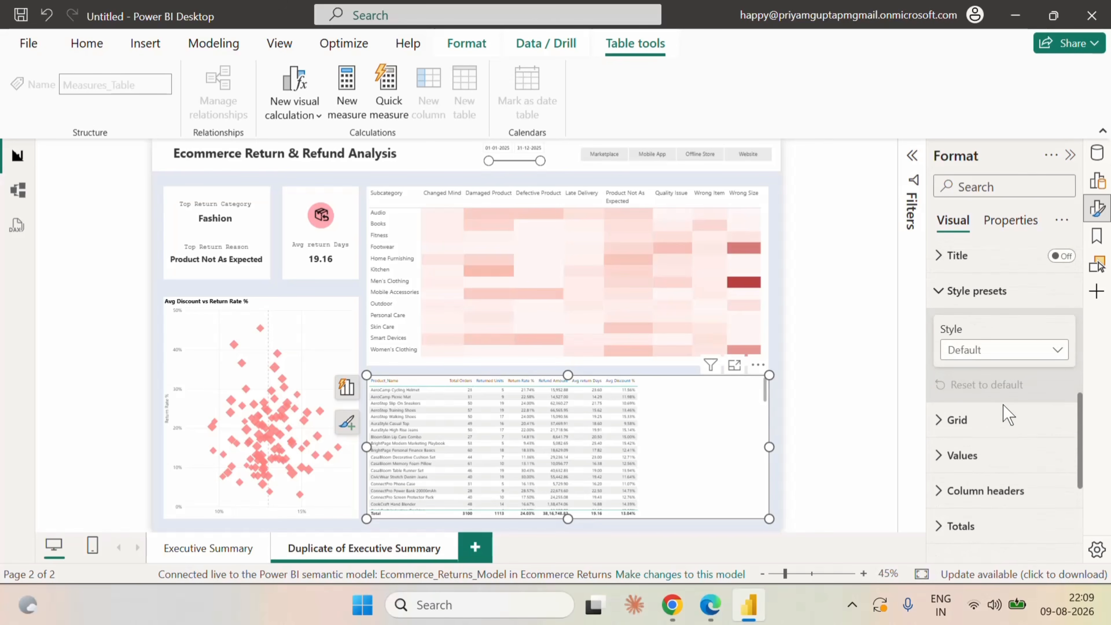
scroll(1011, 319, "up", 2)
left_click(999, 319)
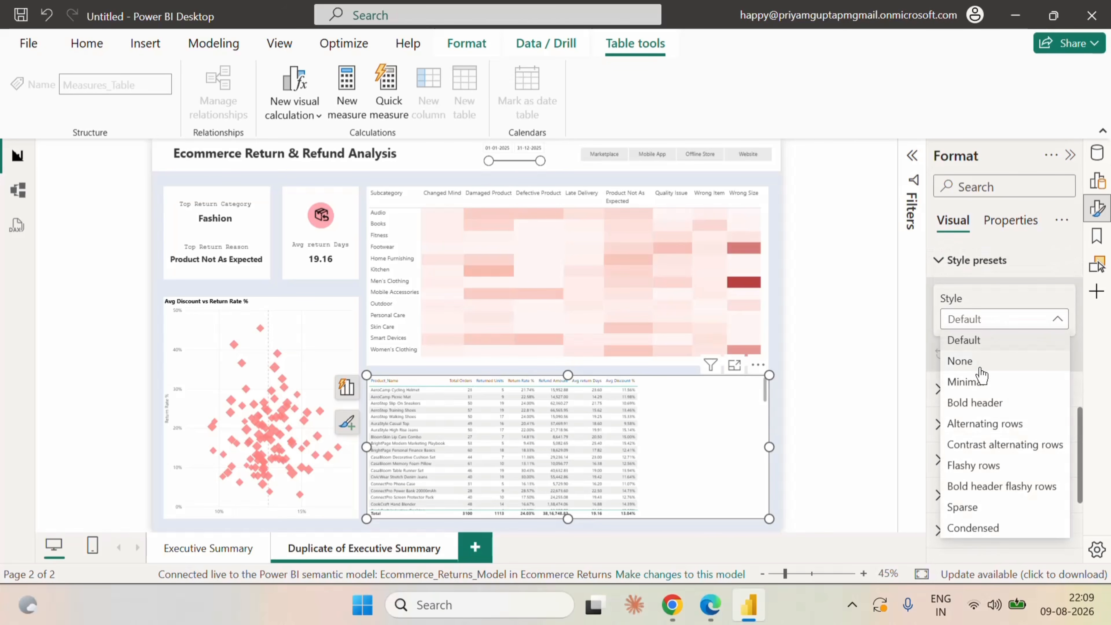
left_click(960, 362)
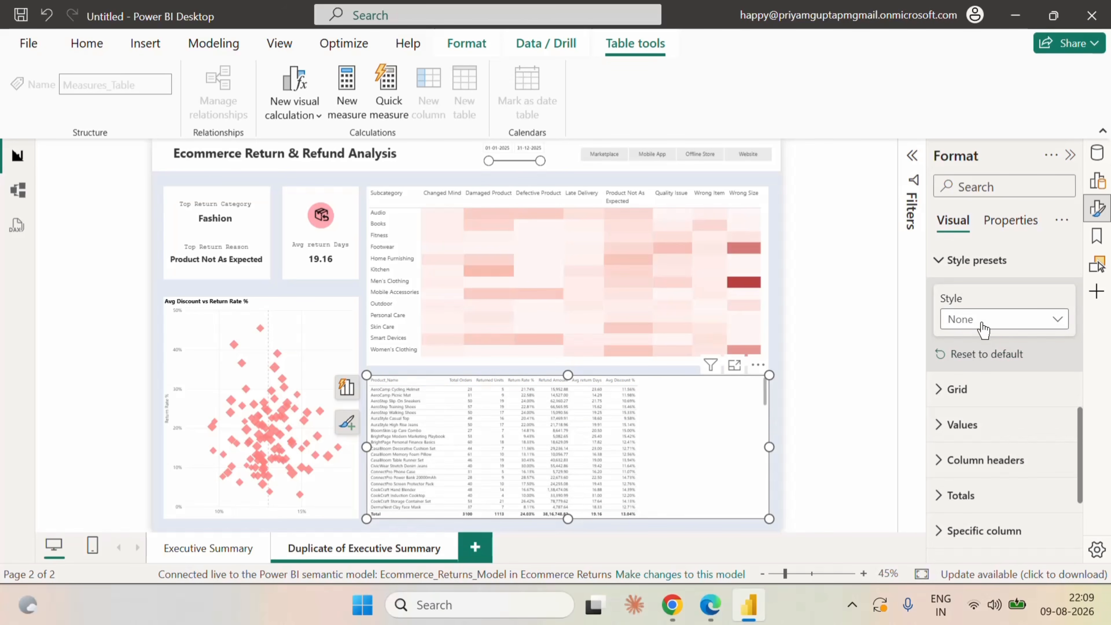
left_click(982, 323)
left_click(972, 383)
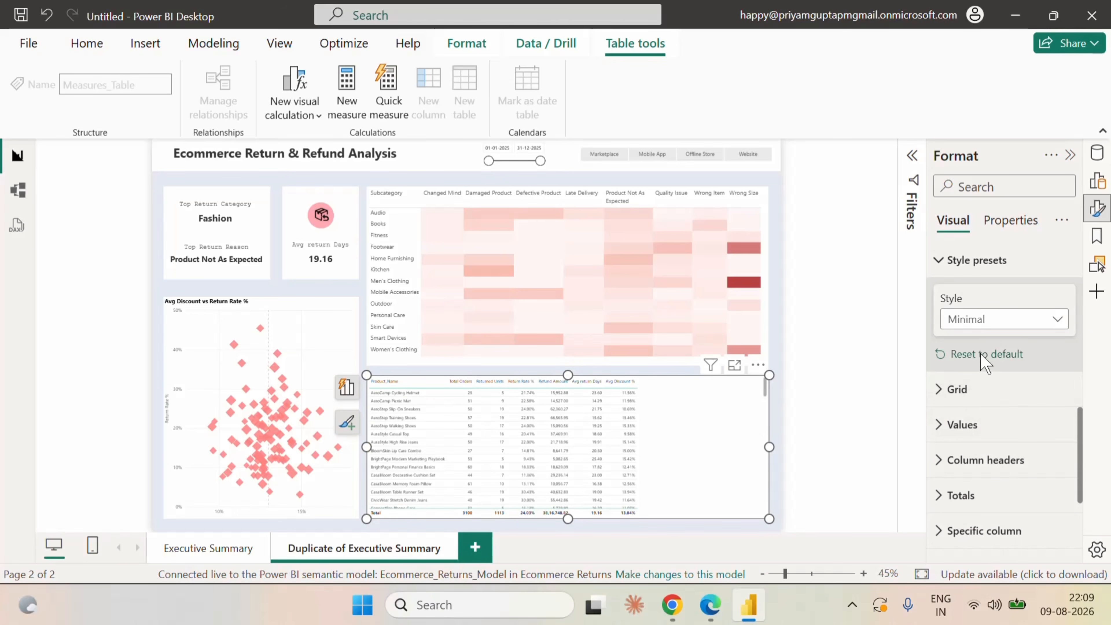
left_click(941, 262)
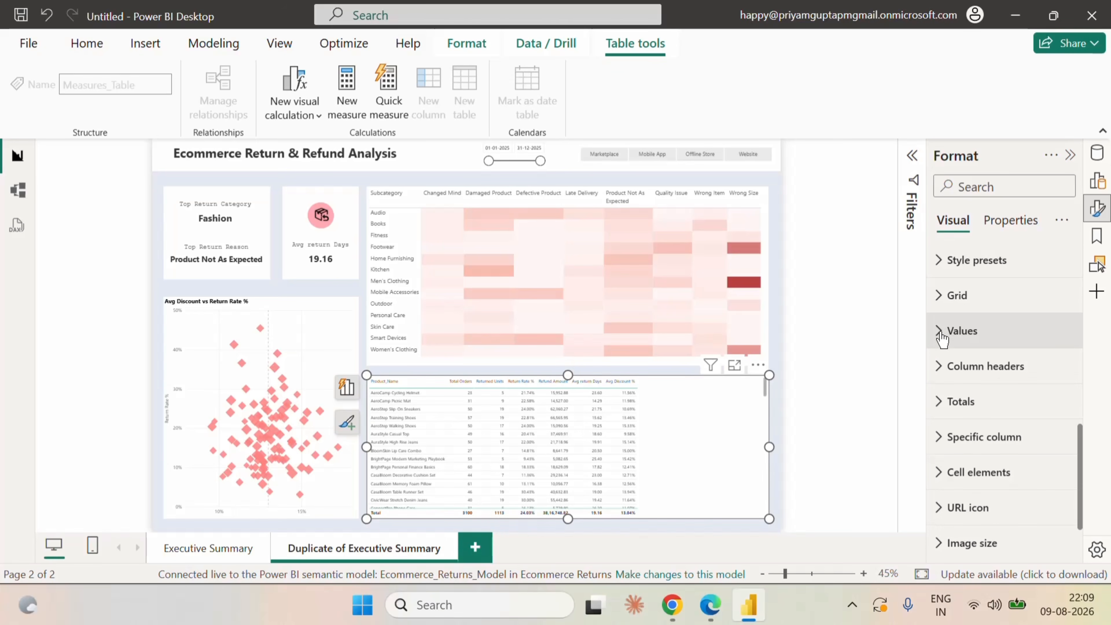
Set both the values and the column headers of the product table to font size 11.
left_click(941, 336)
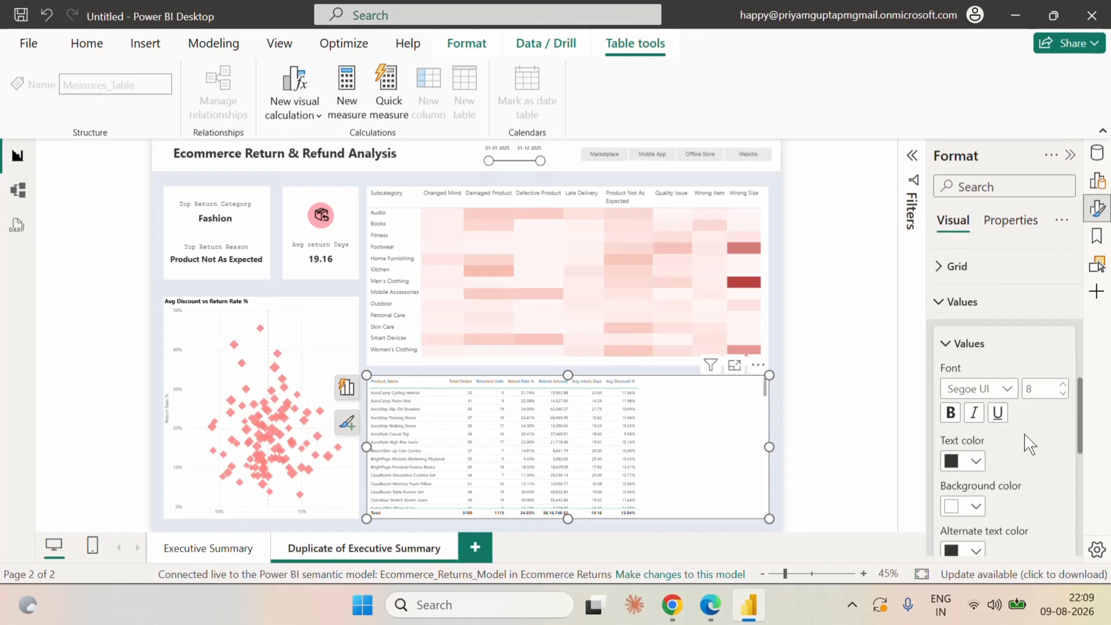
scroll(1029, 443, "down", 2)
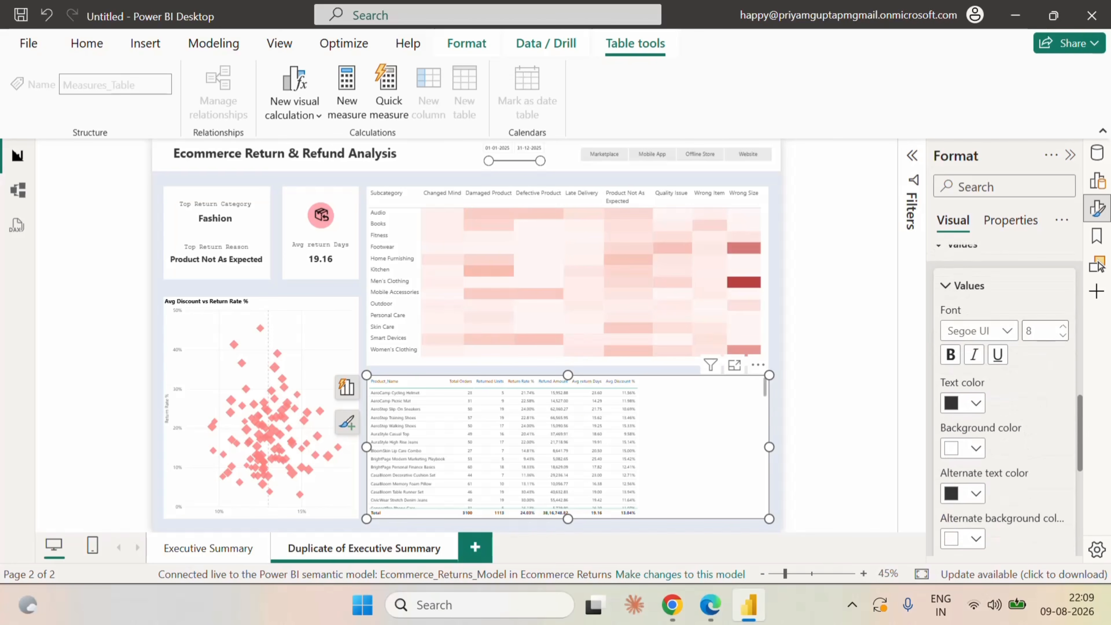
left_click(1063, 328)
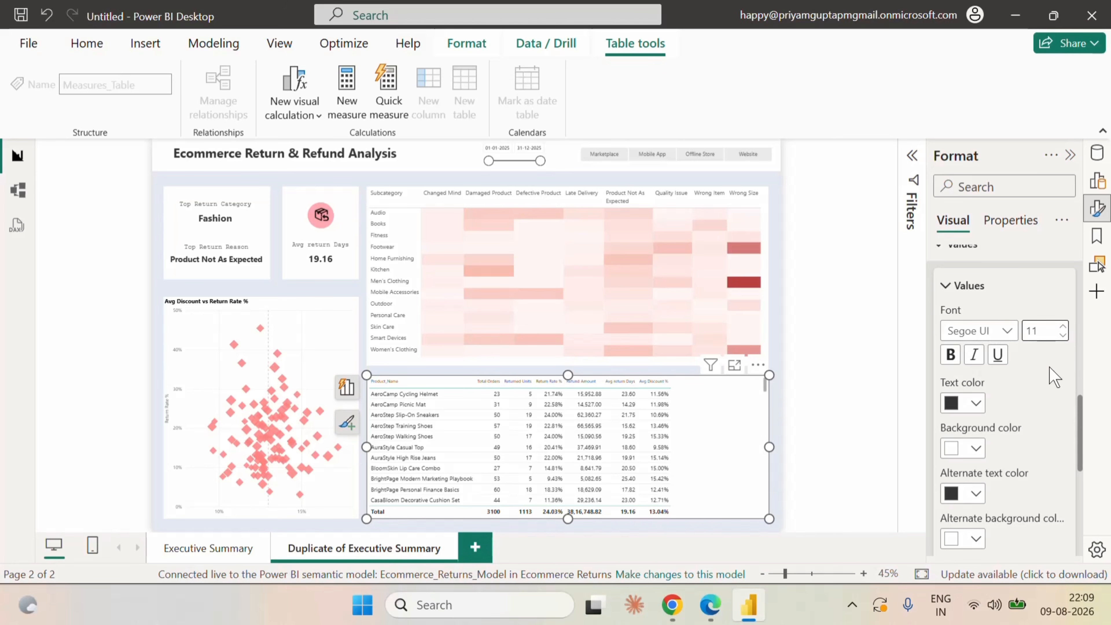
scroll(949, 372, "up", 3)
left_click(940, 332)
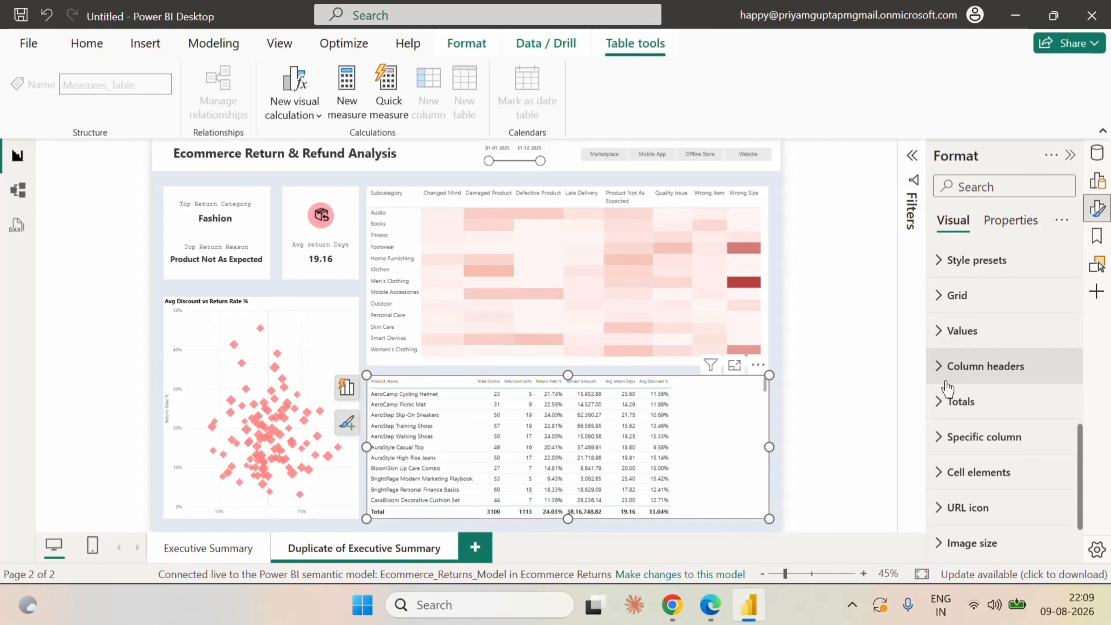
left_click(945, 381)
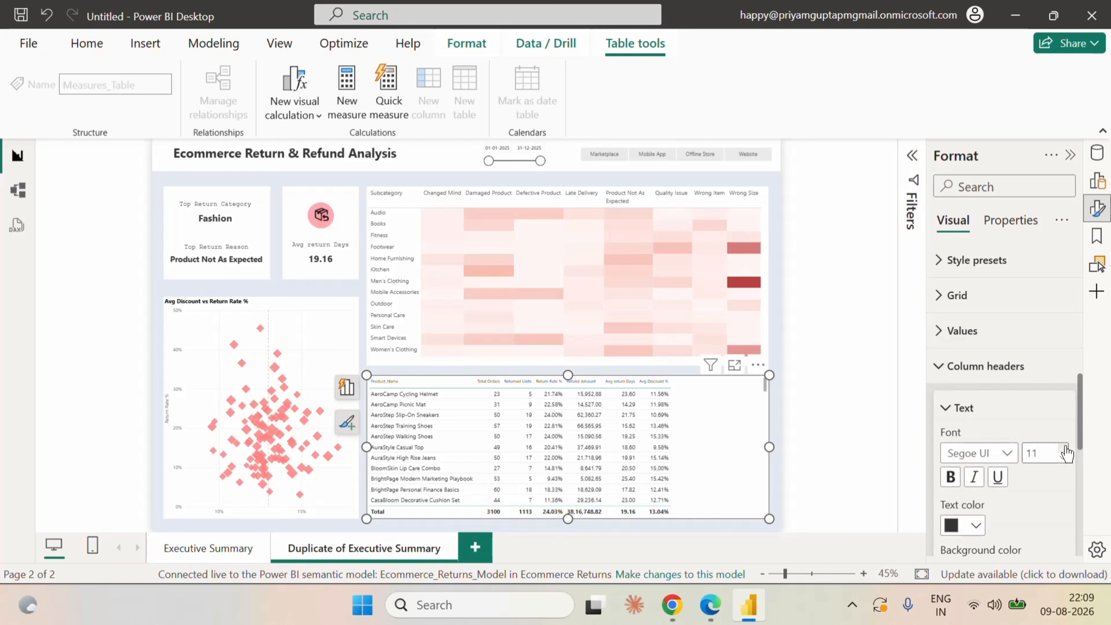
left_click(941, 370)
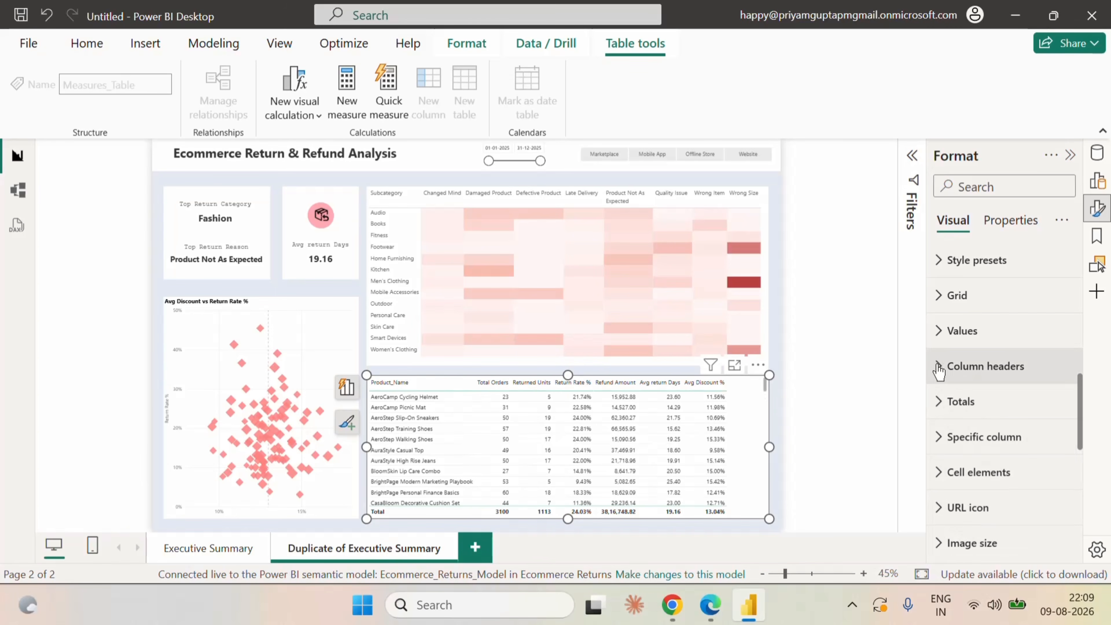
Turn off the totals row of the product table.
scroll(997, 417, "down", 2)
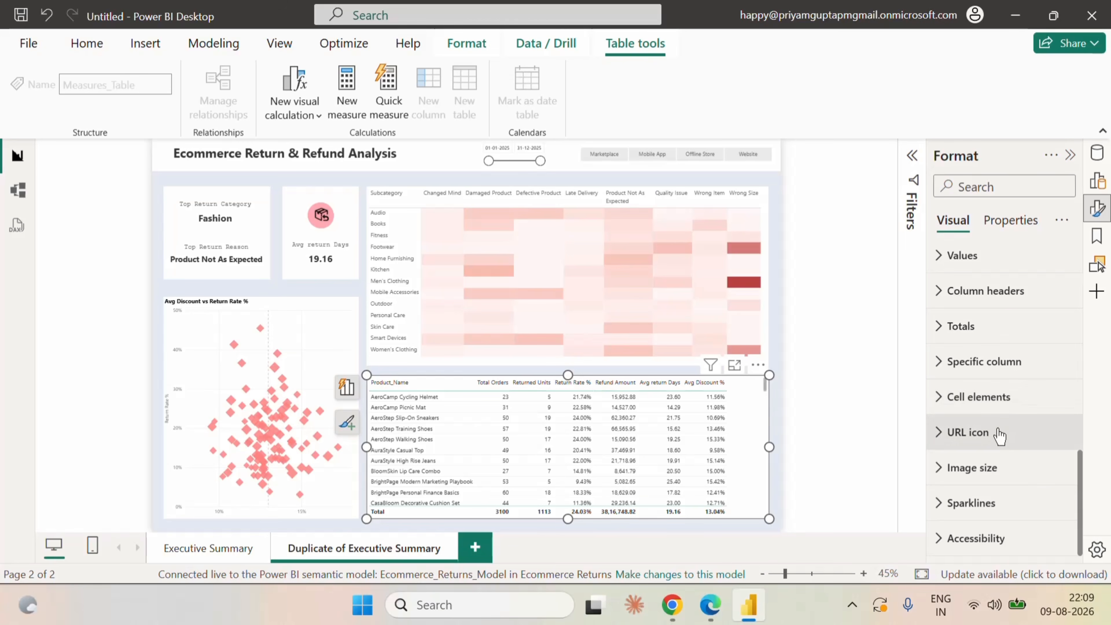
left_click(943, 326)
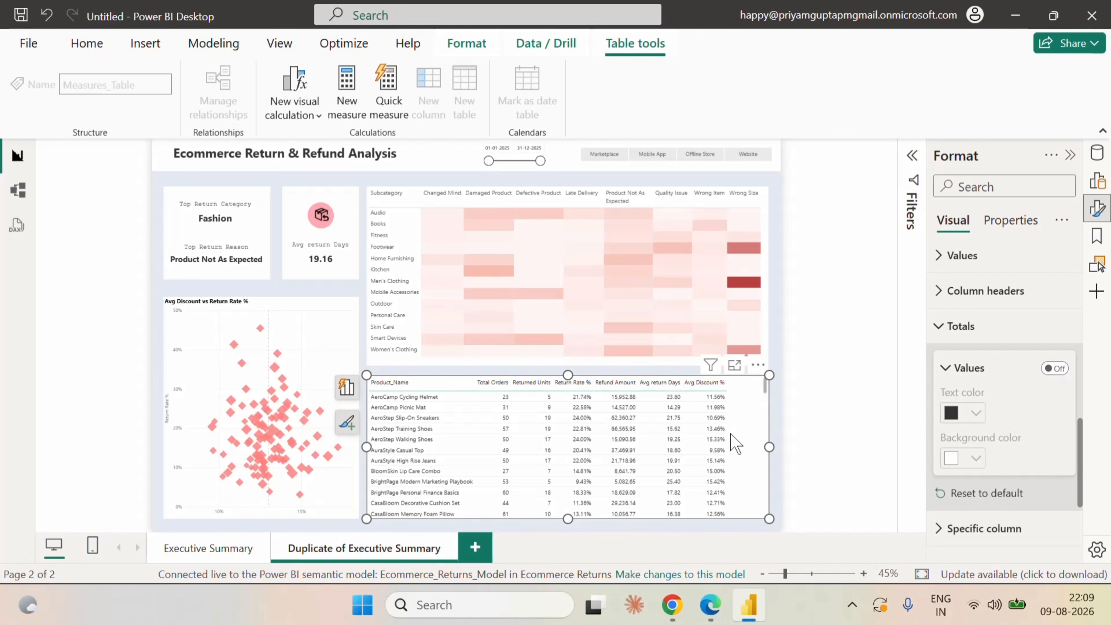
scroll(732, 441, "down", 3)
scroll(735, 443, "up", 3)
left_click(940, 335)
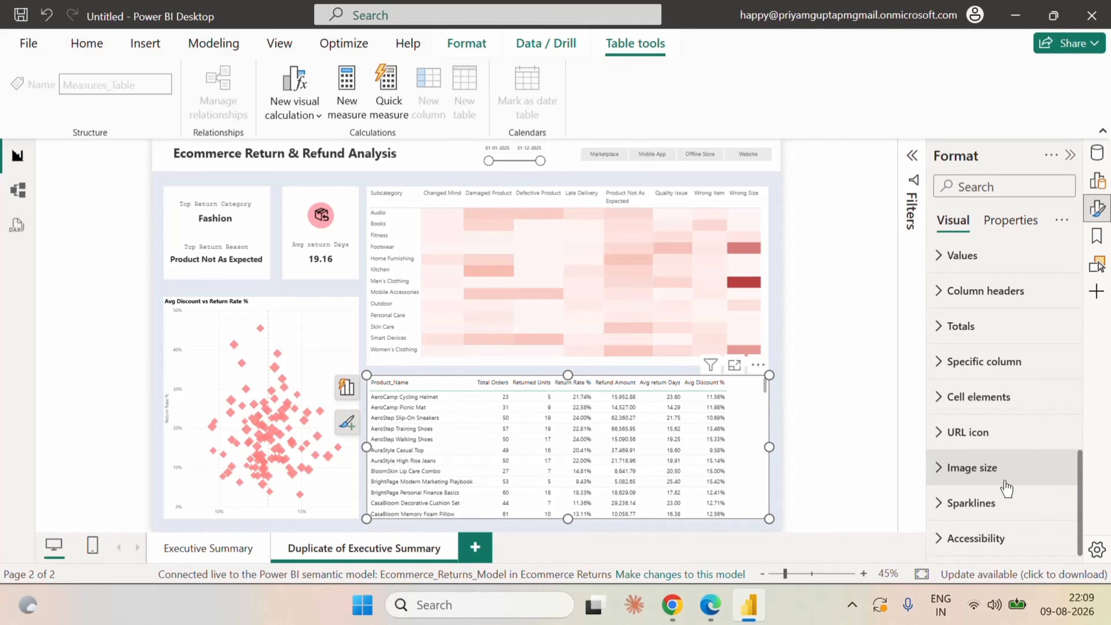
Try centring the product table's Product_Name column with its header and totals included, and return it to left alignment.
left_click(945, 361)
scroll(1070, 407, "down", 2)
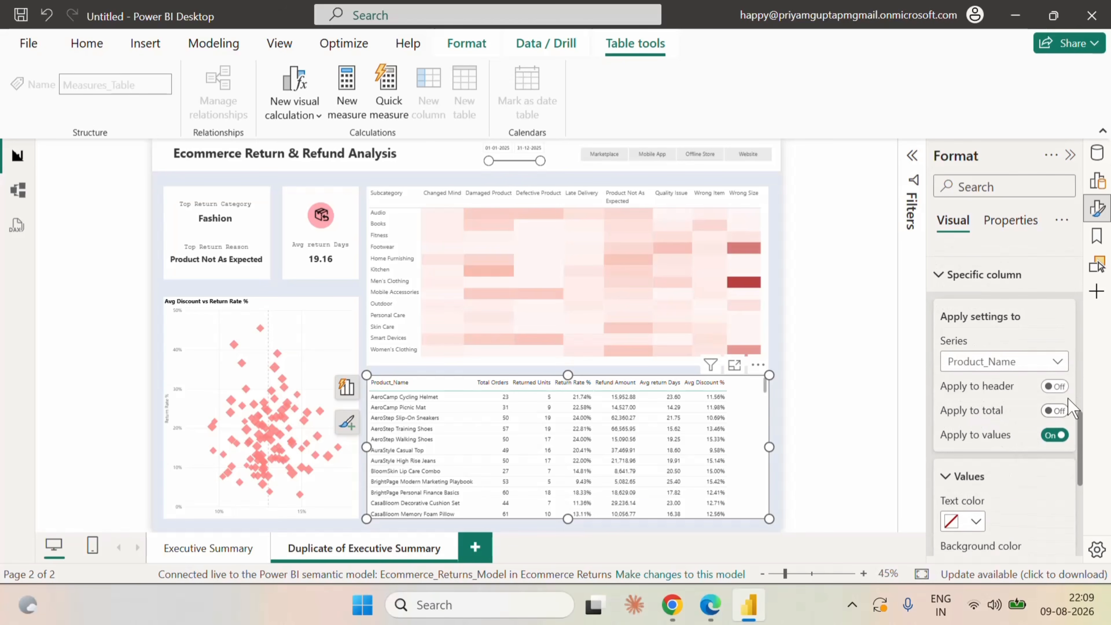
left_click(1054, 386)
left_click(1054, 410)
scroll(1012, 471, "down", 1)
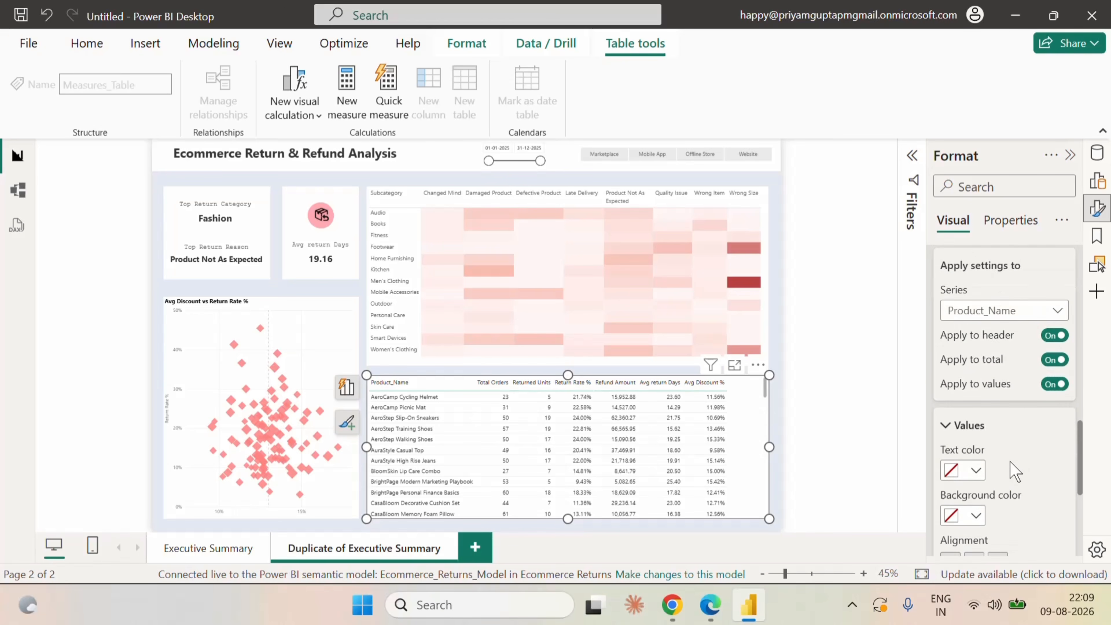
scroll(1011, 464, "down", 1)
left_click(975, 525)
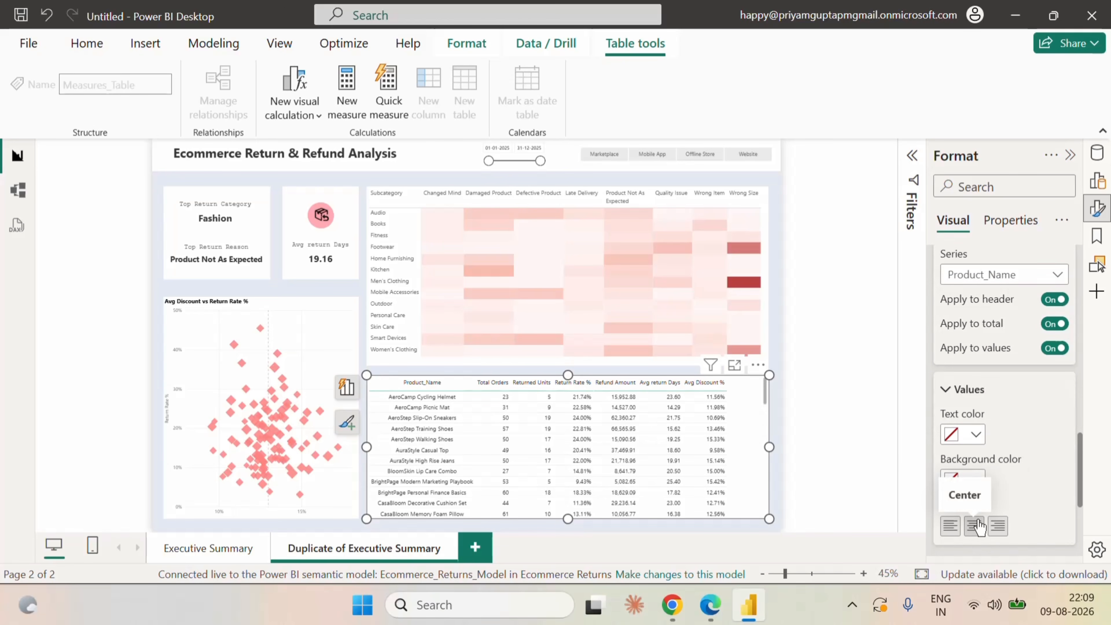
left_click(952, 525)
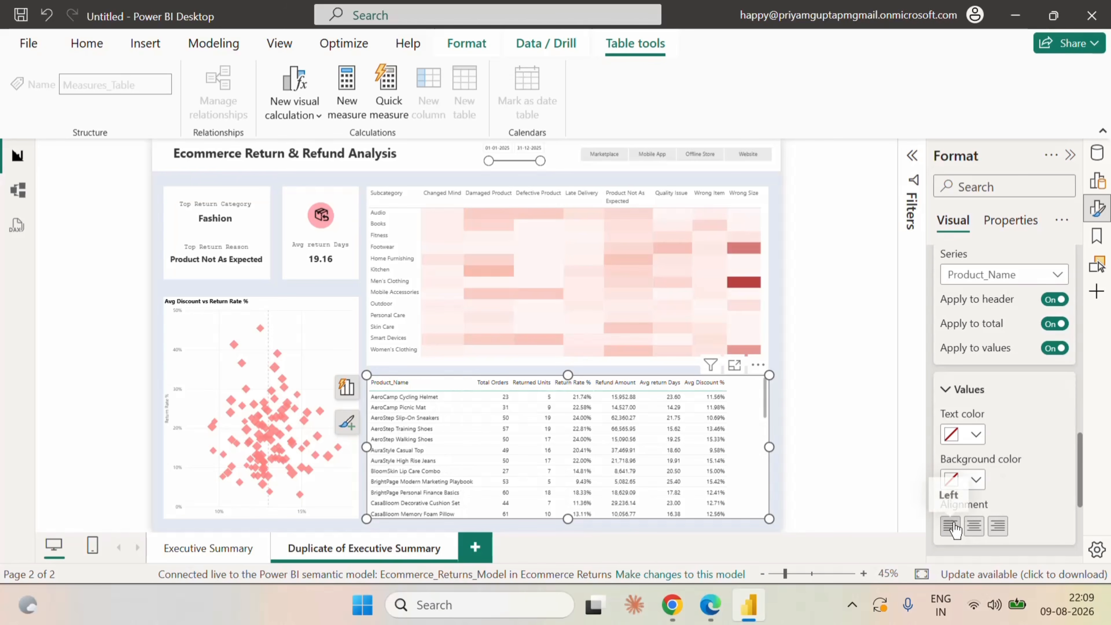
left_click(1050, 301)
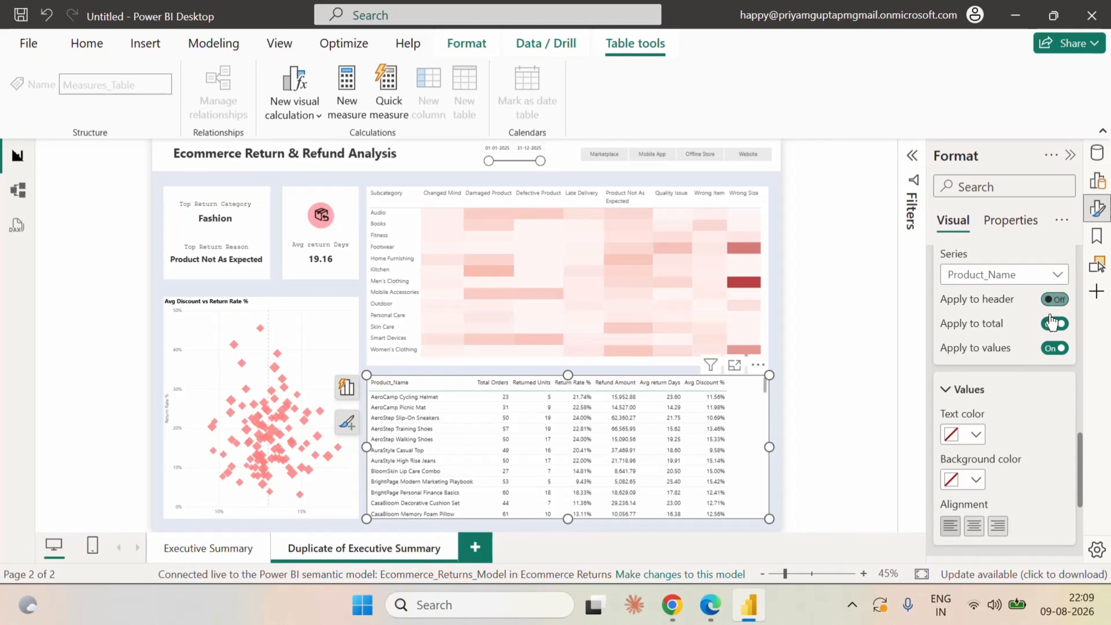
left_click(974, 528)
Center-align the Total Orders and Returned Units columns of the product table, applying the settings to header, total and values.
left_click(1041, 274)
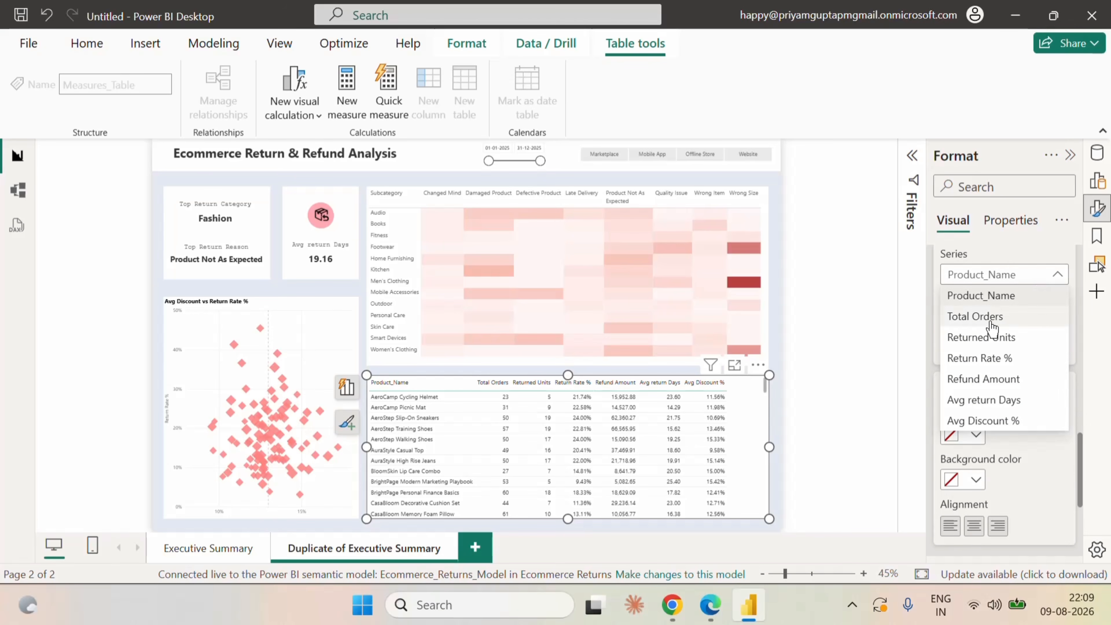
left_click(954, 315)
left_click(1055, 300)
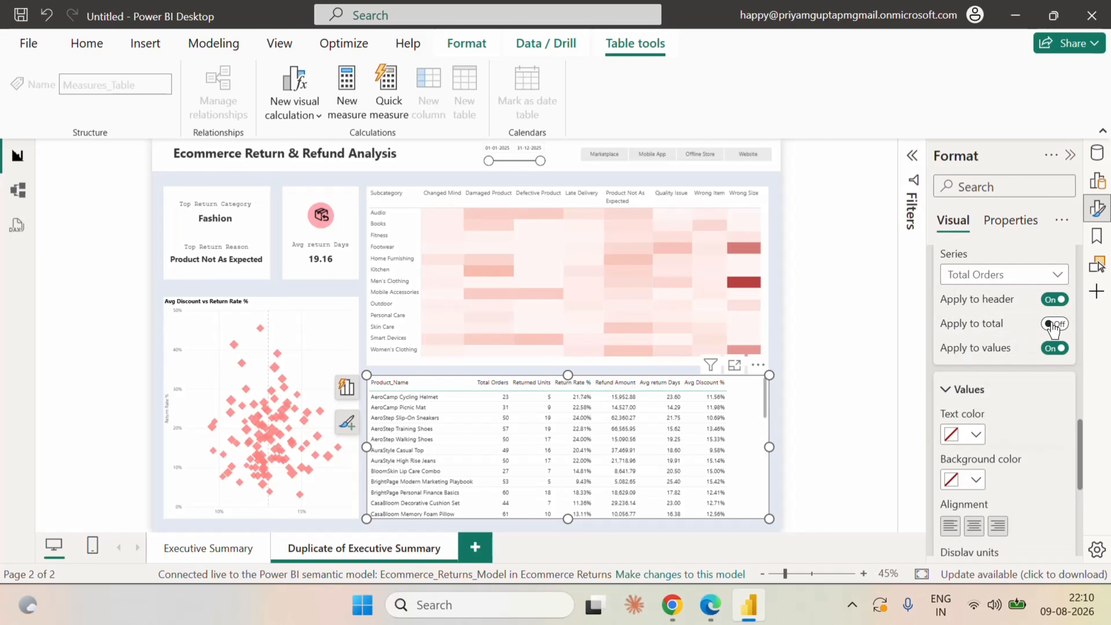
left_click(1054, 324)
left_click(975, 526)
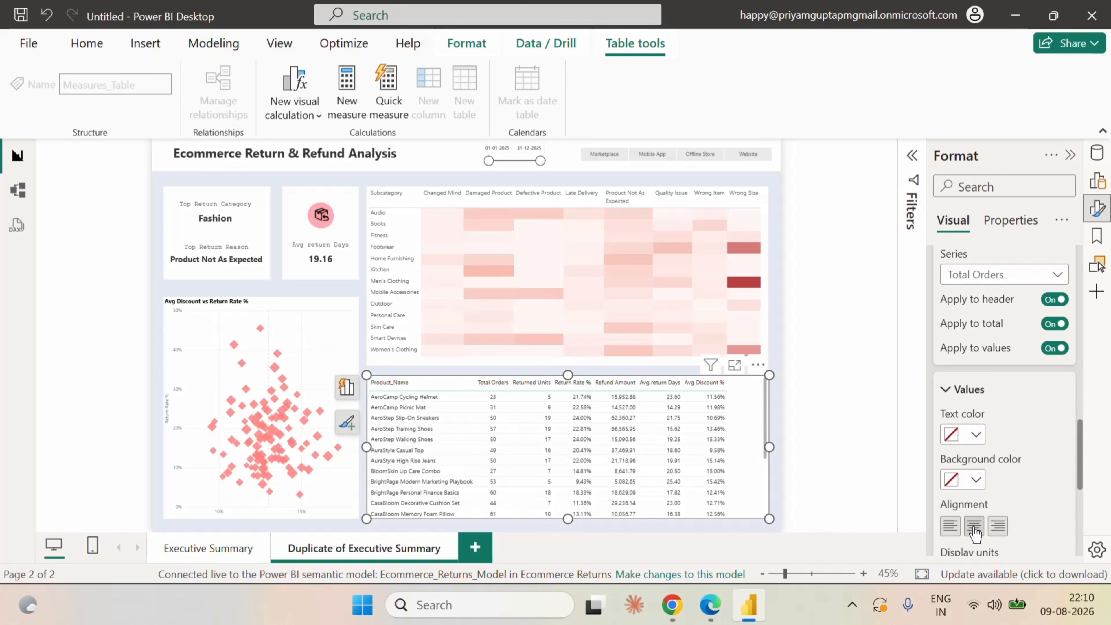
left_click(1006, 275)
left_click(1056, 299)
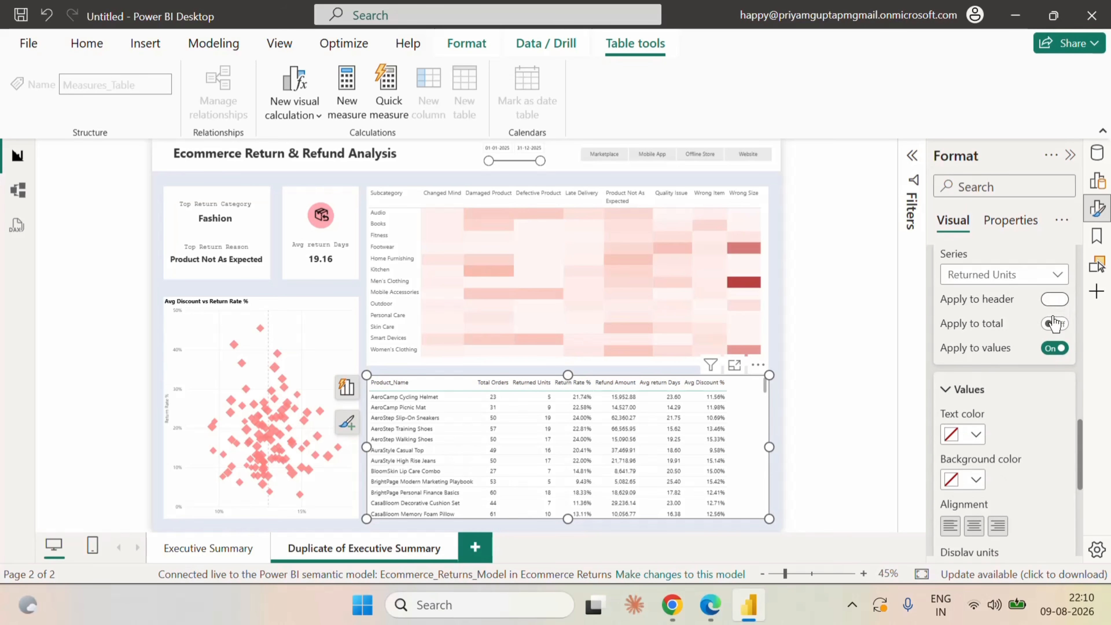
left_click(1055, 324)
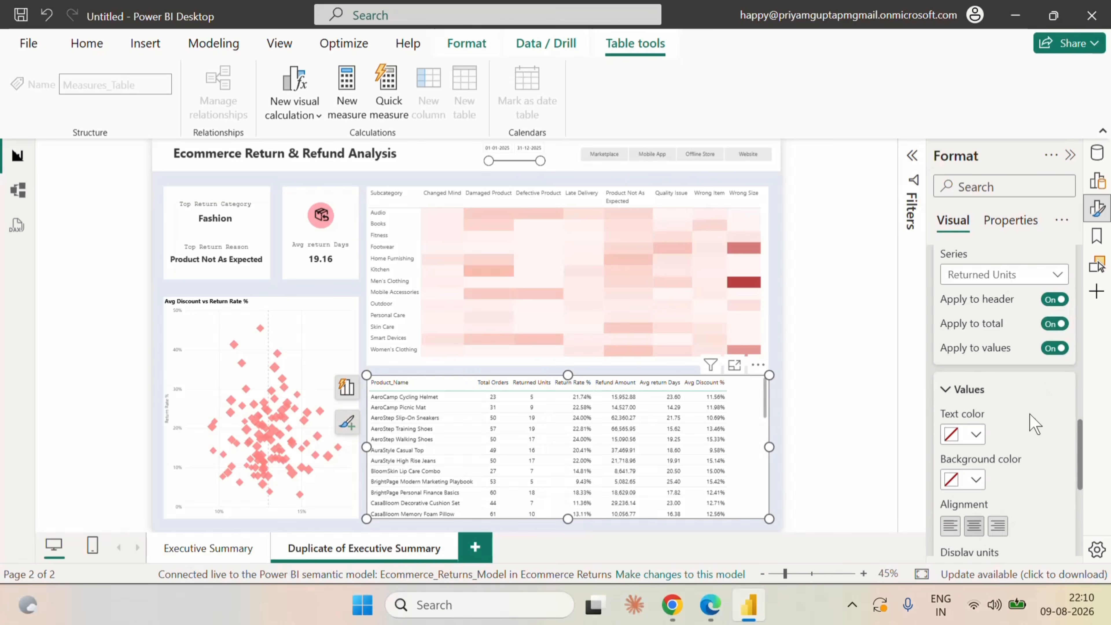
Center-align the product table's Return Rate % column, applying the settings to header, total and values.
left_click(1005, 275)
left_click(996, 358)
left_click(1054, 324)
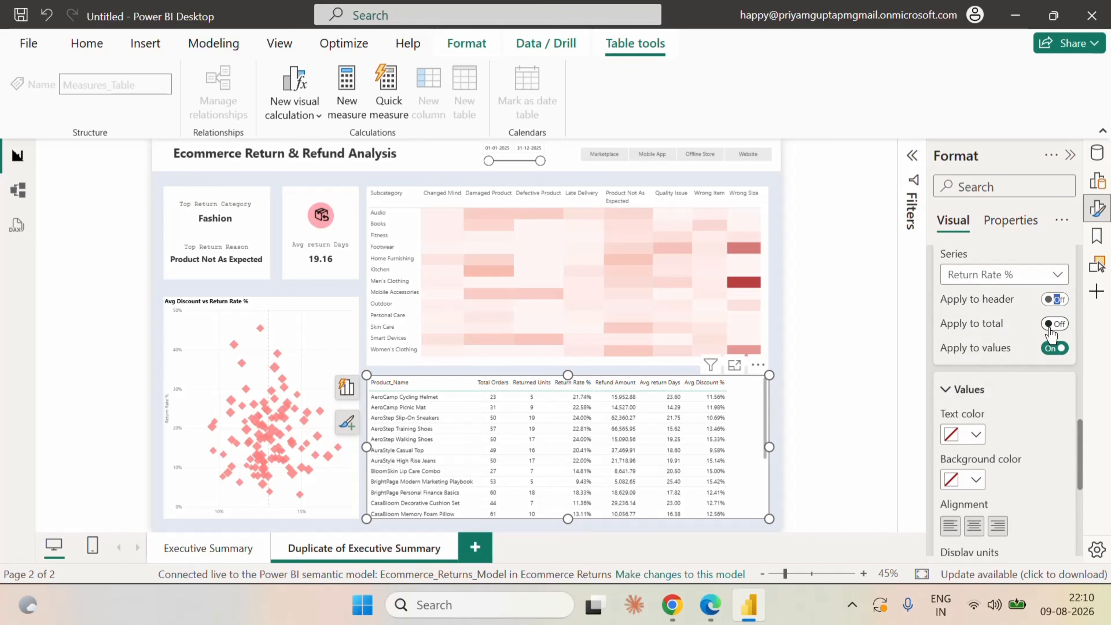
left_click(1055, 300)
left_click(975, 527)
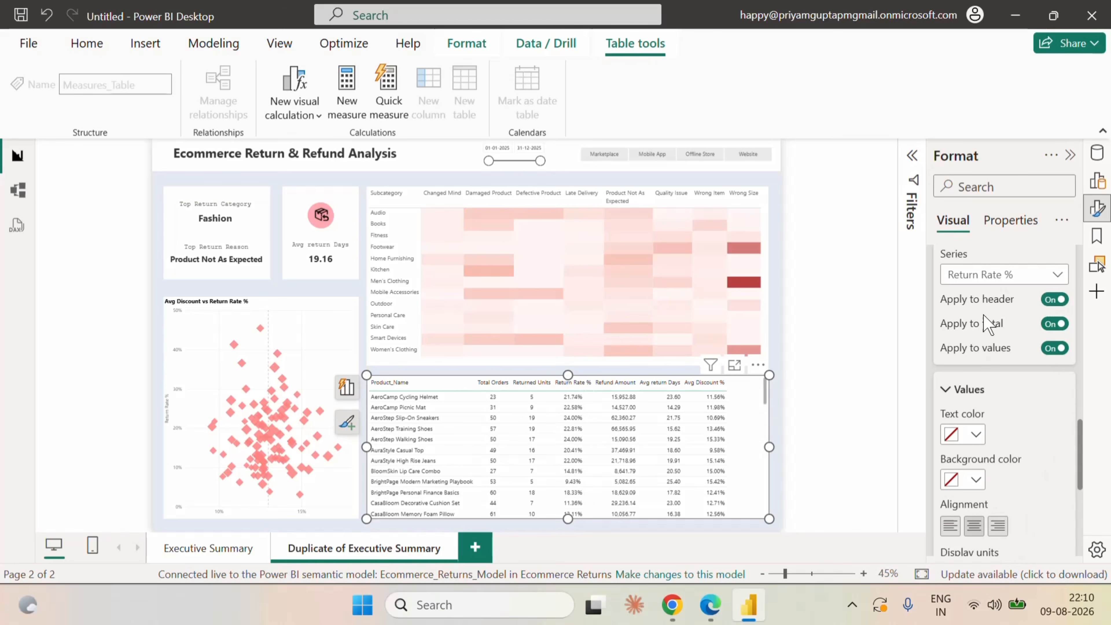
Center-align the Refund Amount, Avg return Days and Avg Discount % columns of the product table, including their headers and totals.
left_click(985, 277)
left_click(984, 379)
left_click(1005, 276)
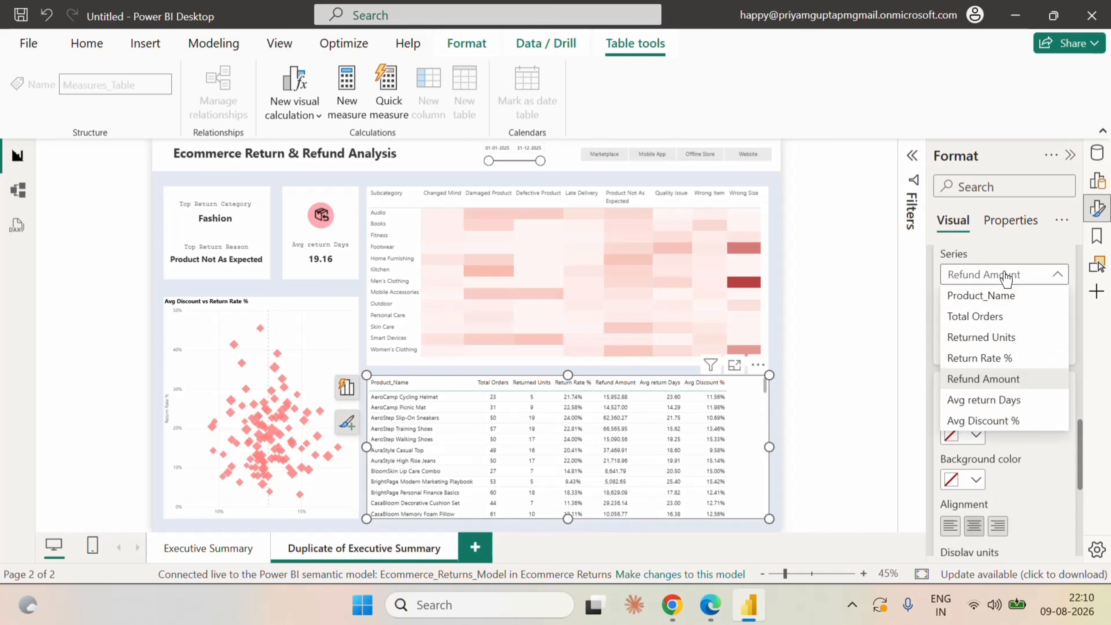
key("Escape")
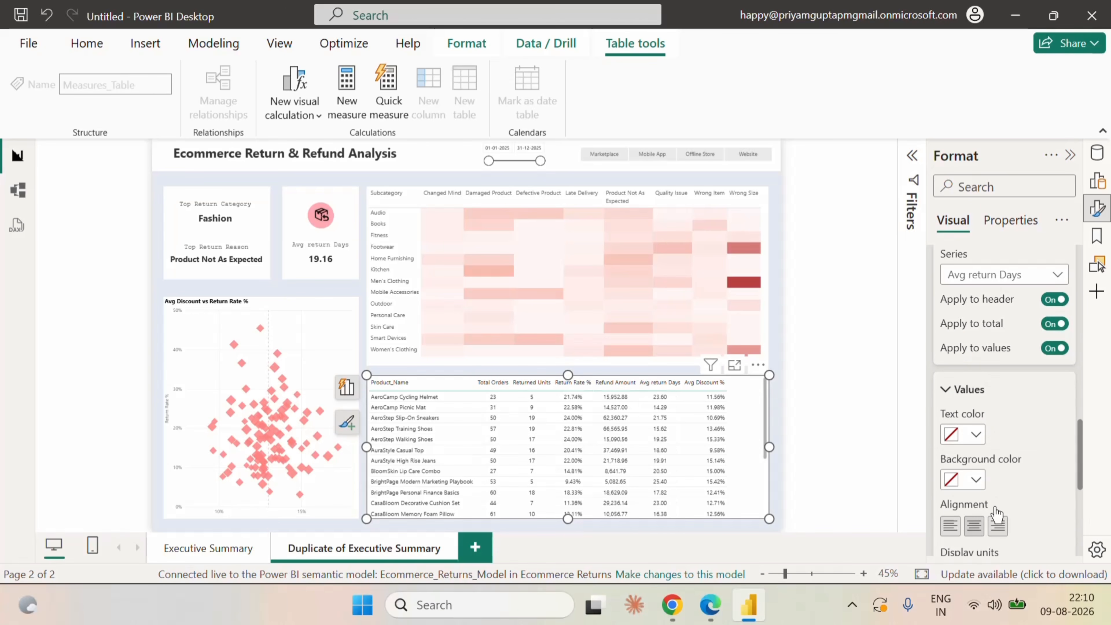
left_click(1019, 276)
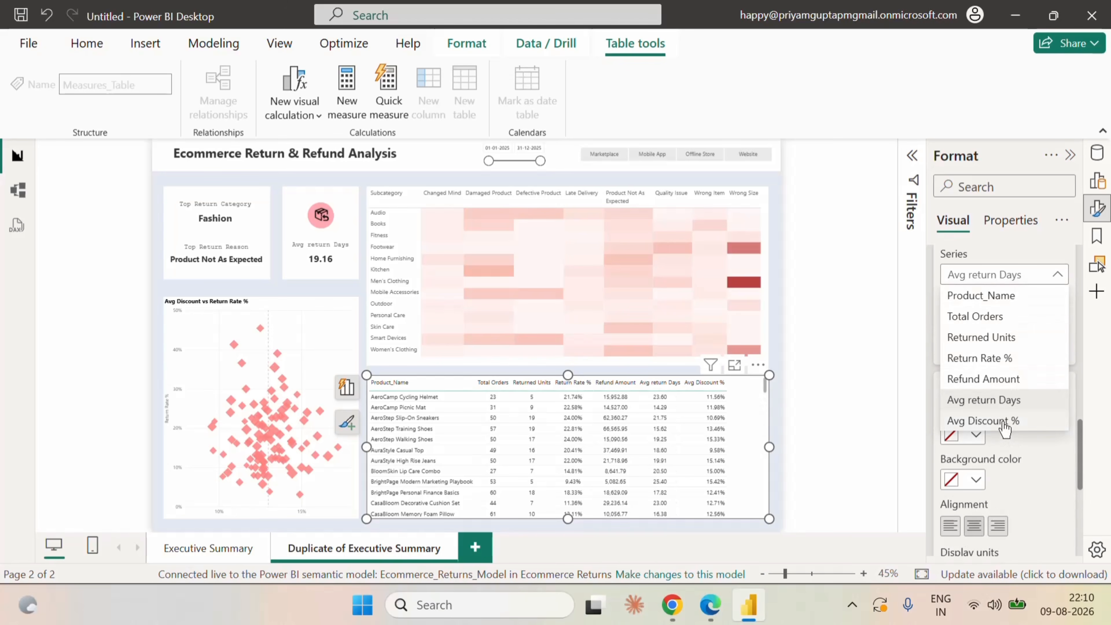
left_click(1009, 421)
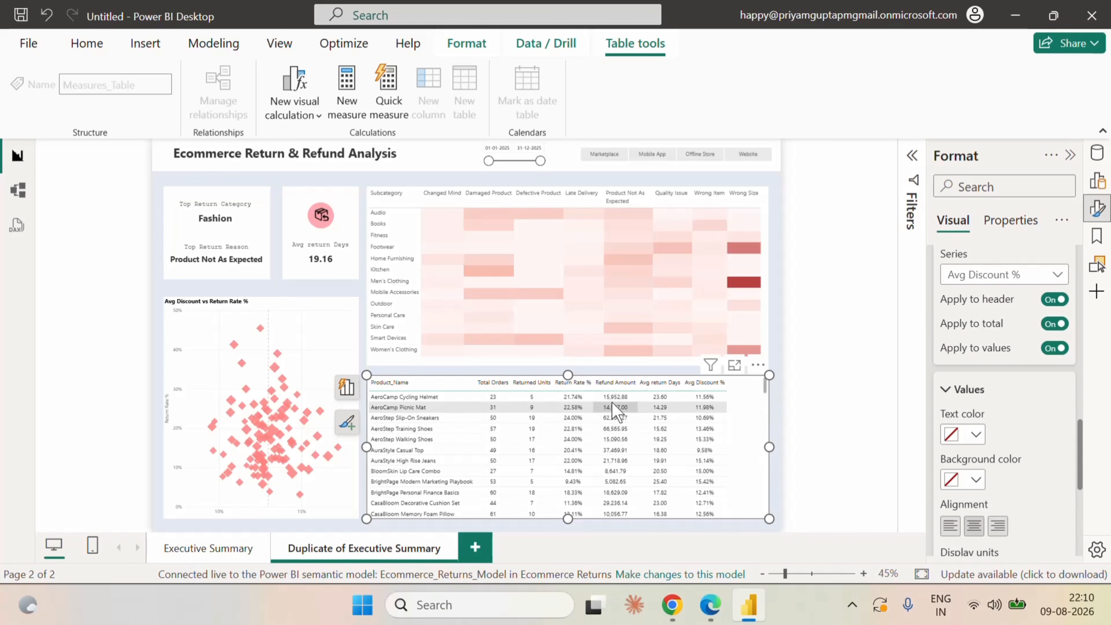
Widen the product table's columns from Return Rate % to Avg Discount % so they spread across the table's width.
left_click_drag(593, 384, 656, 384)
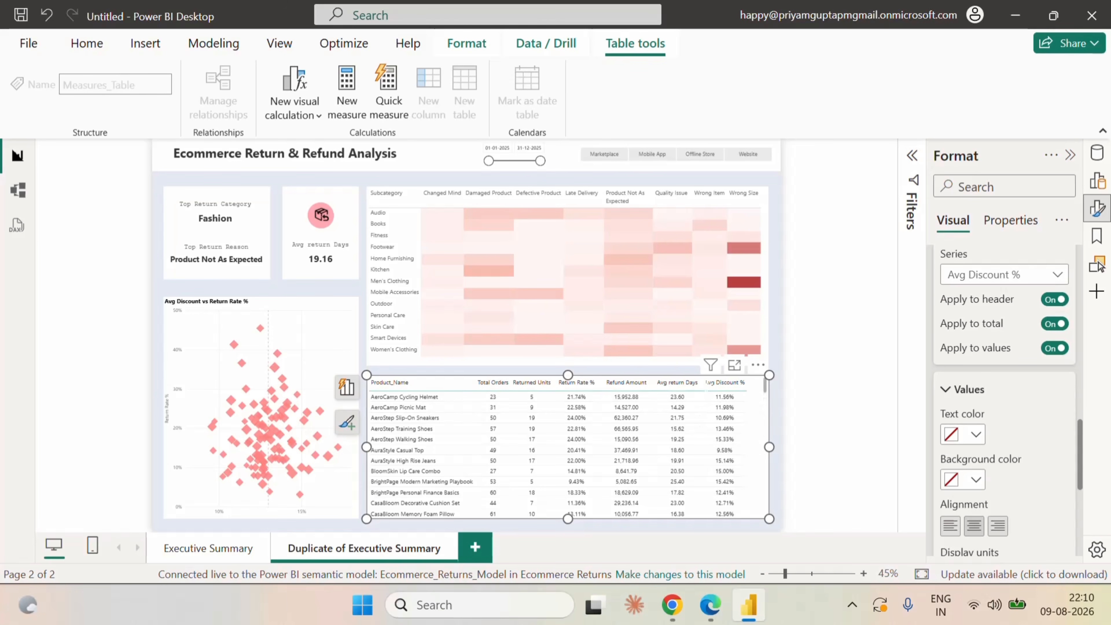
left_click_drag(697, 384, 710, 384)
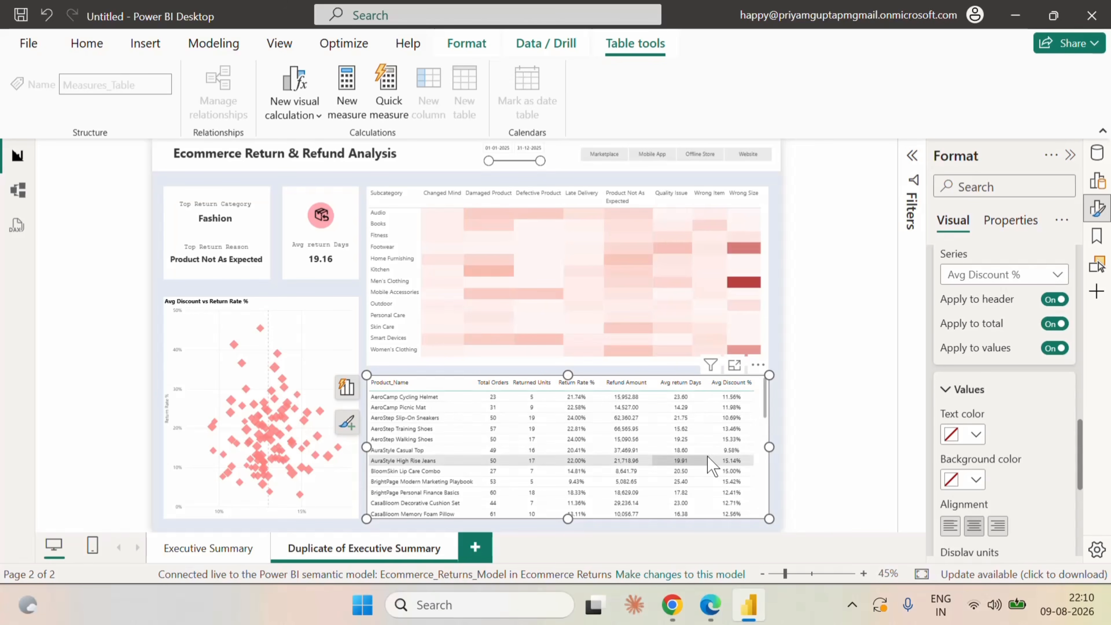
scroll(709, 463, "down", 8)
scroll(708, 462, "up", 8)
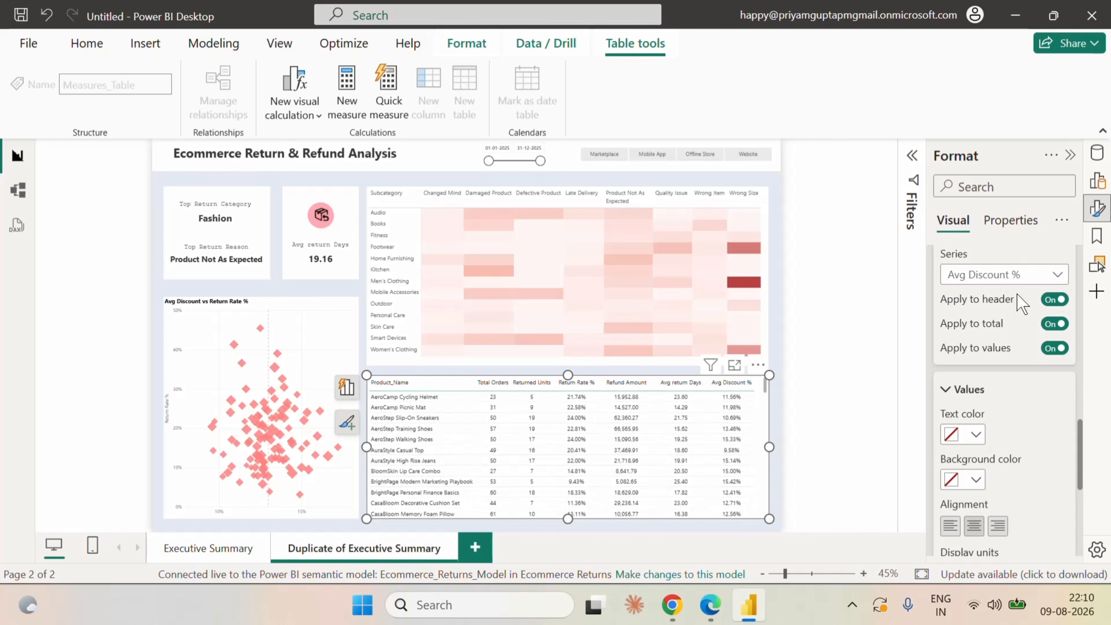
scroll(1017, 296, "up", 15)
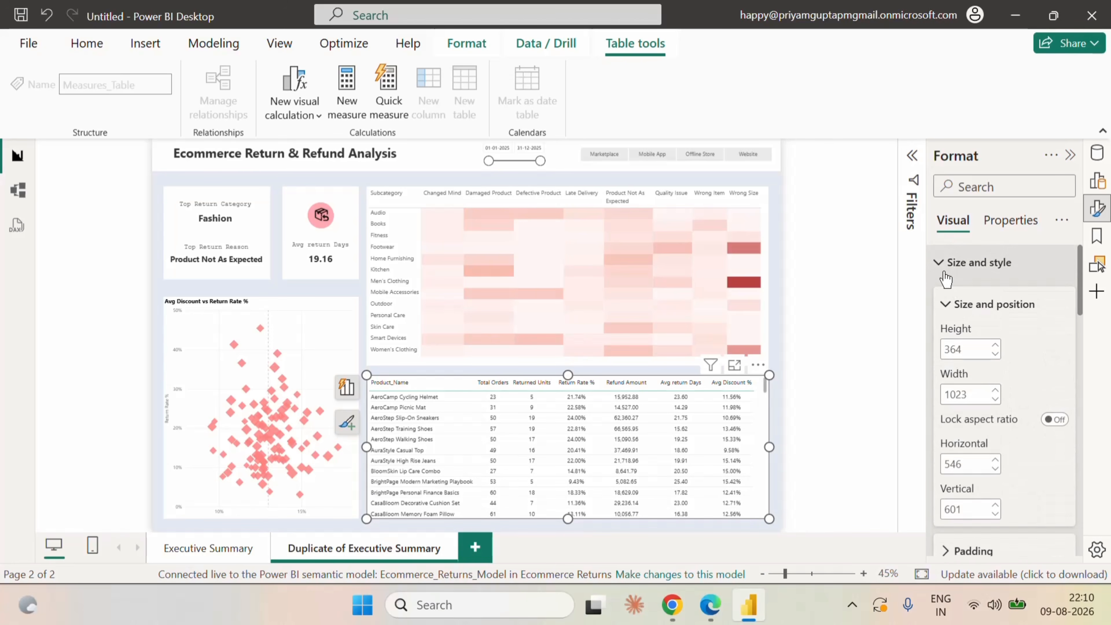
left_click(945, 277)
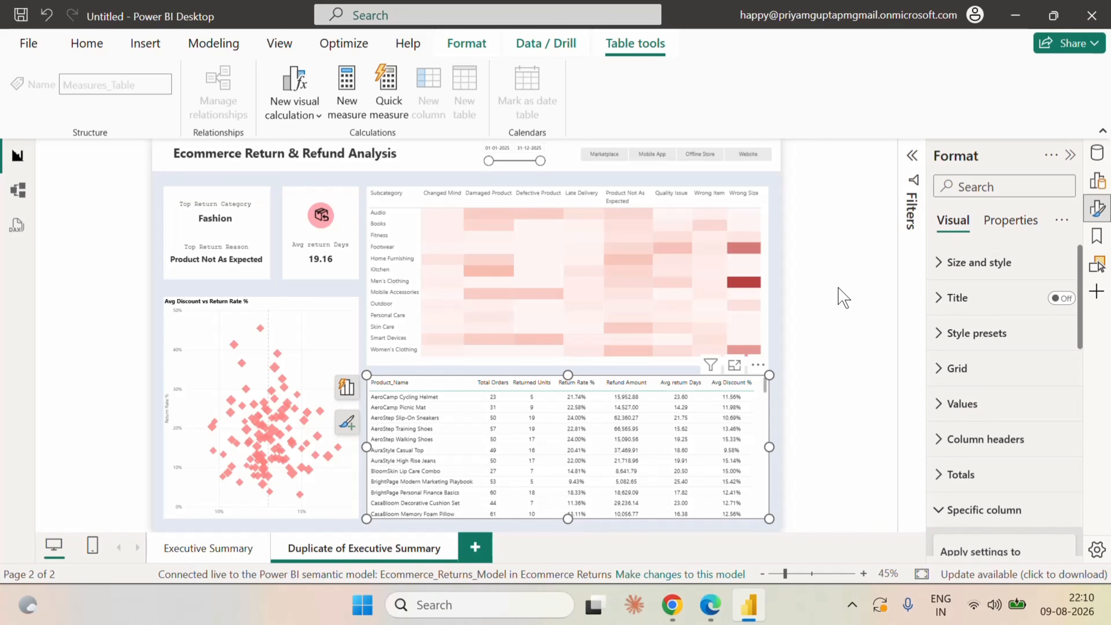
left_click(777, 297)
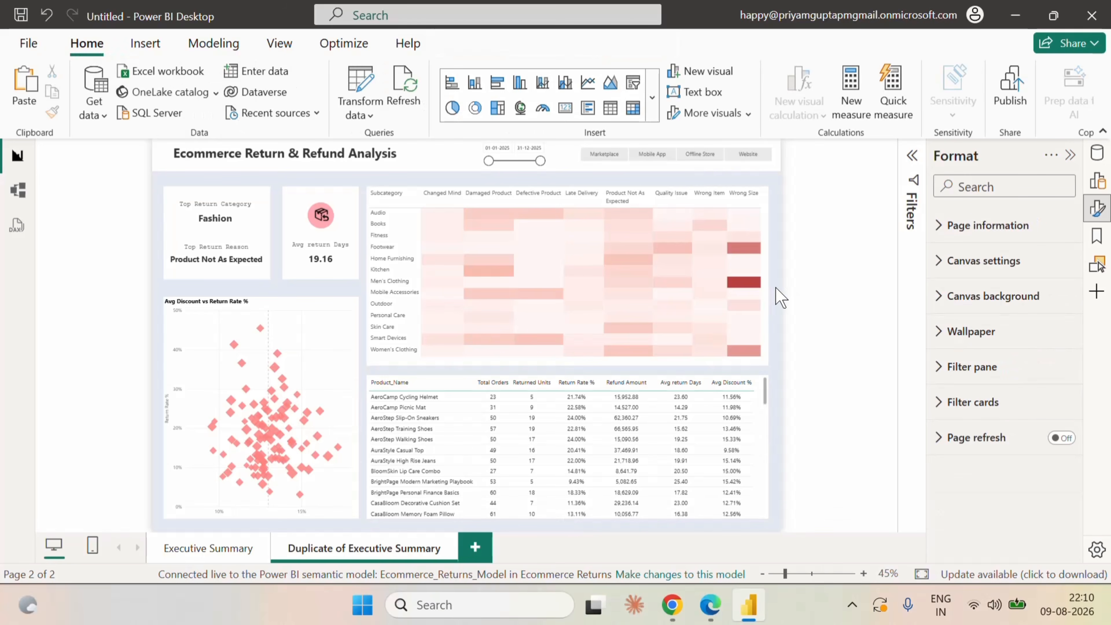
Make the column headers of the product table bold.
left_click(766, 499)
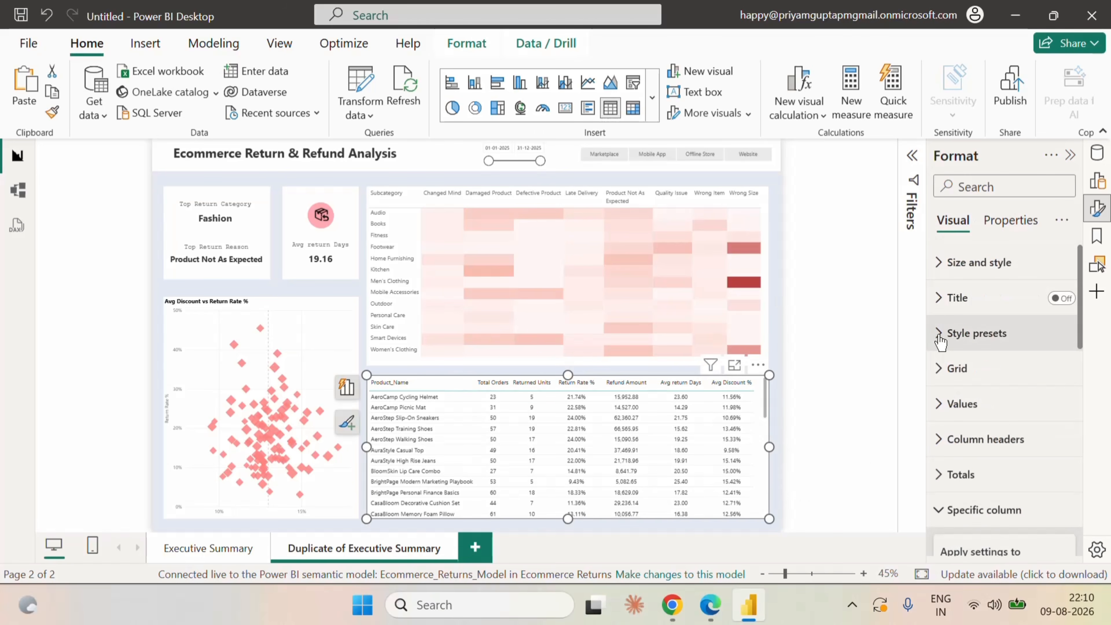
left_click(986, 439)
scroll(1004, 471, "down", 3)
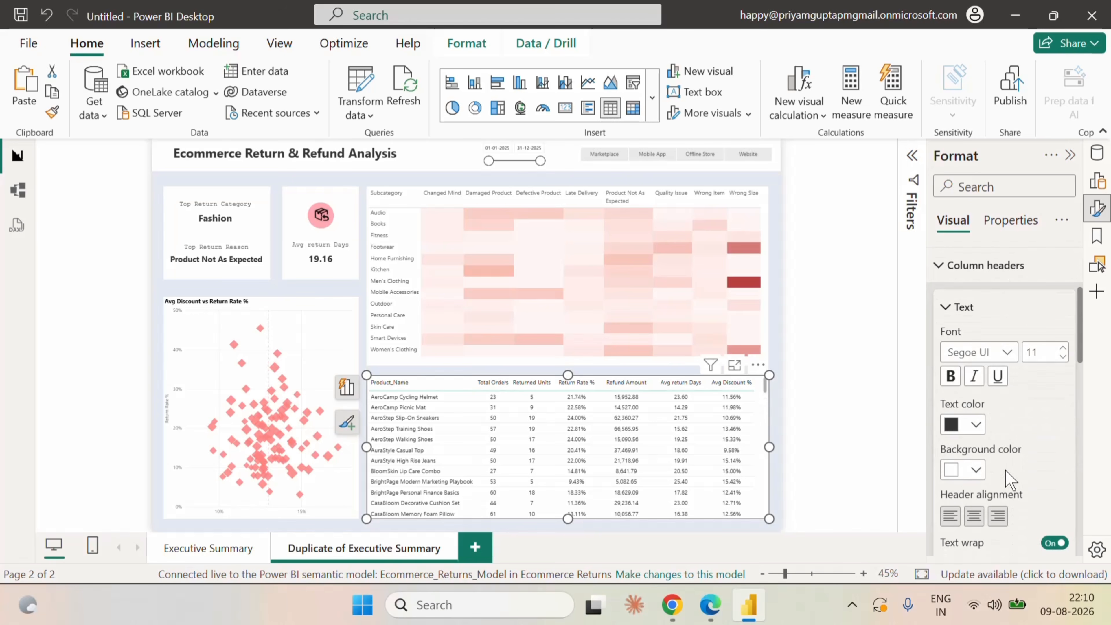
left_click(951, 376)
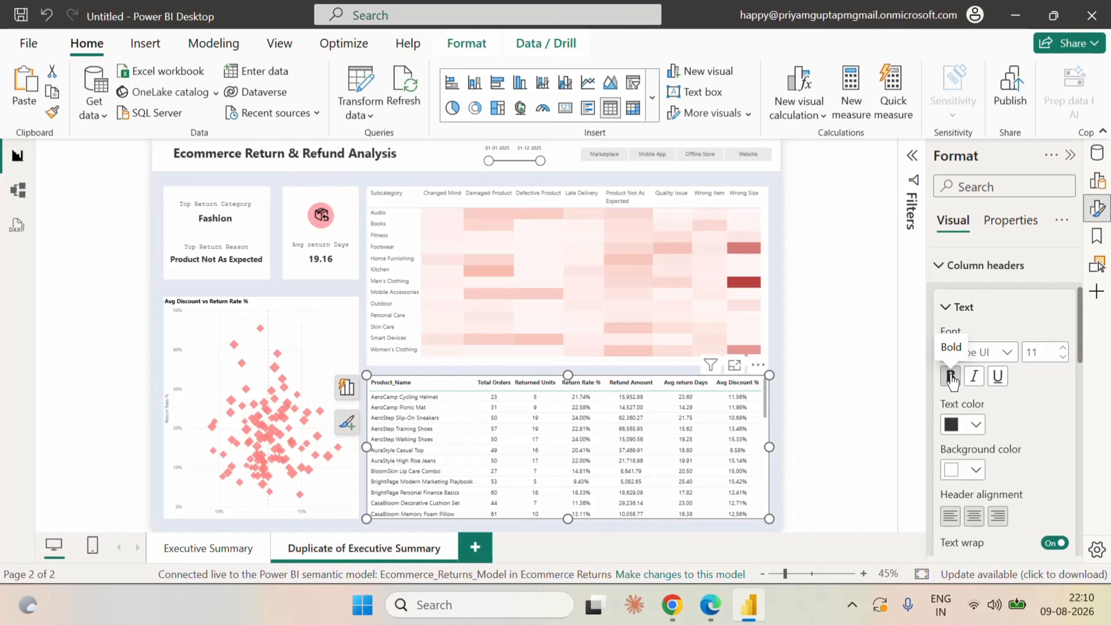
left_click(780, 336)
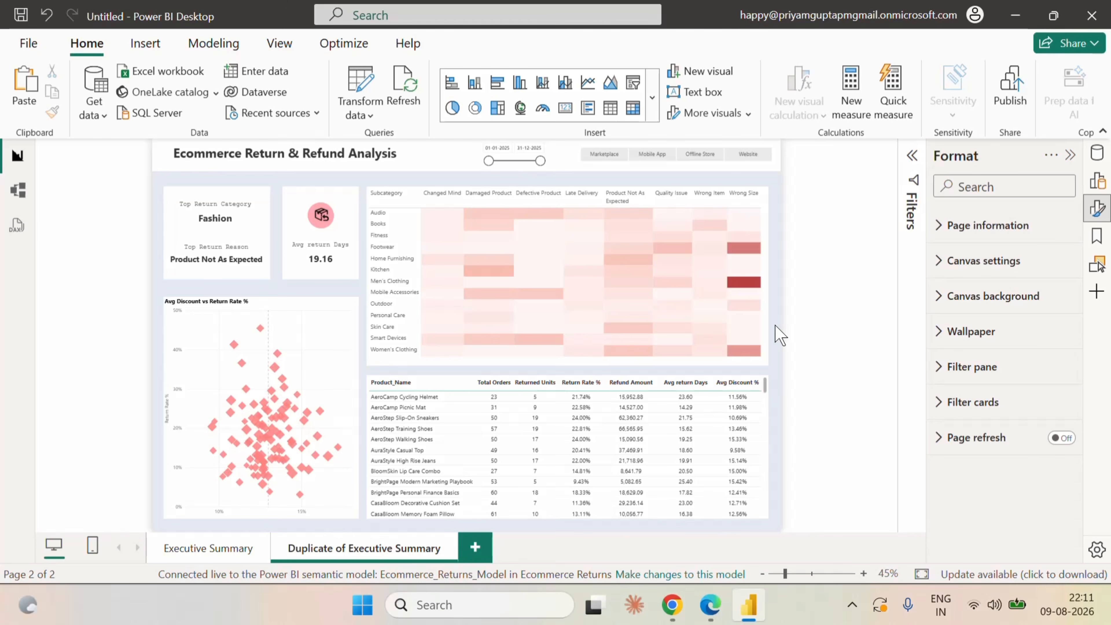
left_click(852, 605)
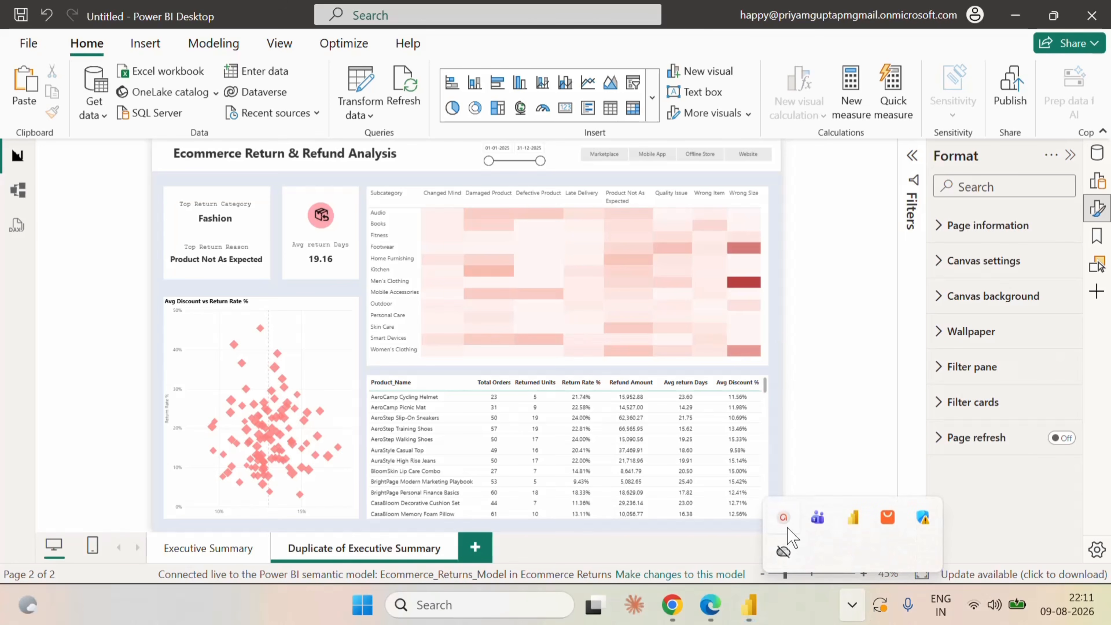
left_click(855, 534)
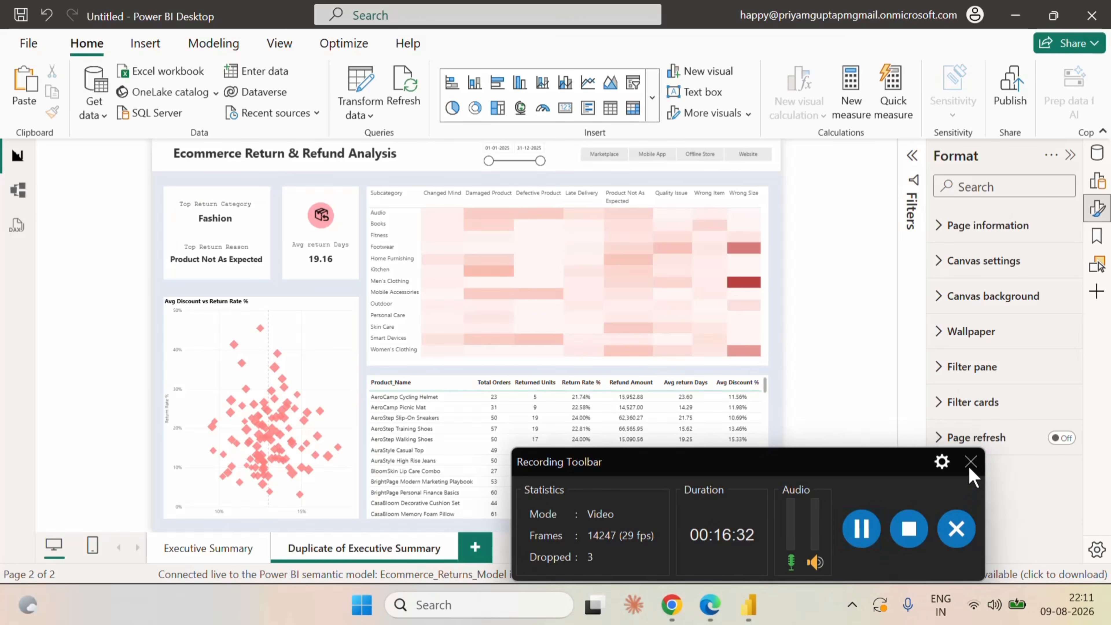
left_click(969, 465)
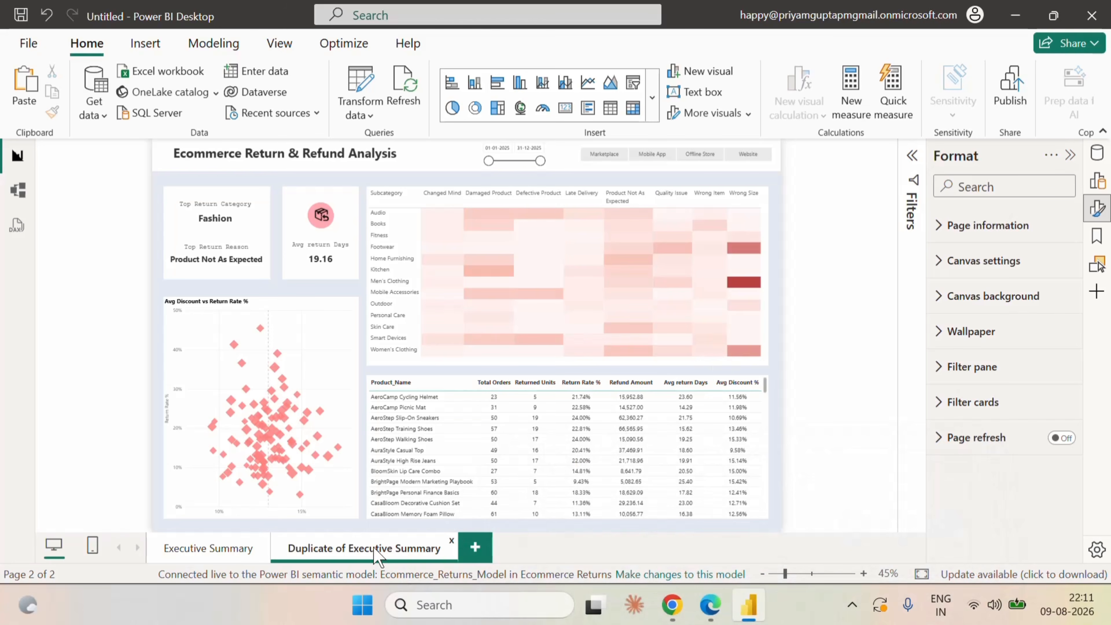
Rename the page Duplicate of Executive Summary as "Product Daignostics".
double_click(377, 552)
key("BackSpace")
key("BackSpace")
key("BackSpace")
key("BackSpace")
key("BackSpace")
key("BackSpace")
key("BackSpace")
key("BackSpace")
key("BackSpace")
key("BackSpace")
key("BackSpace")
key("BackSpace")
key("BackSpace")
key("BackSpace")
key("BackSpace")
key("BackSpace")
key("BackSpace")
key("BackSpace")
key("BackSpace")
key("BackSpace")
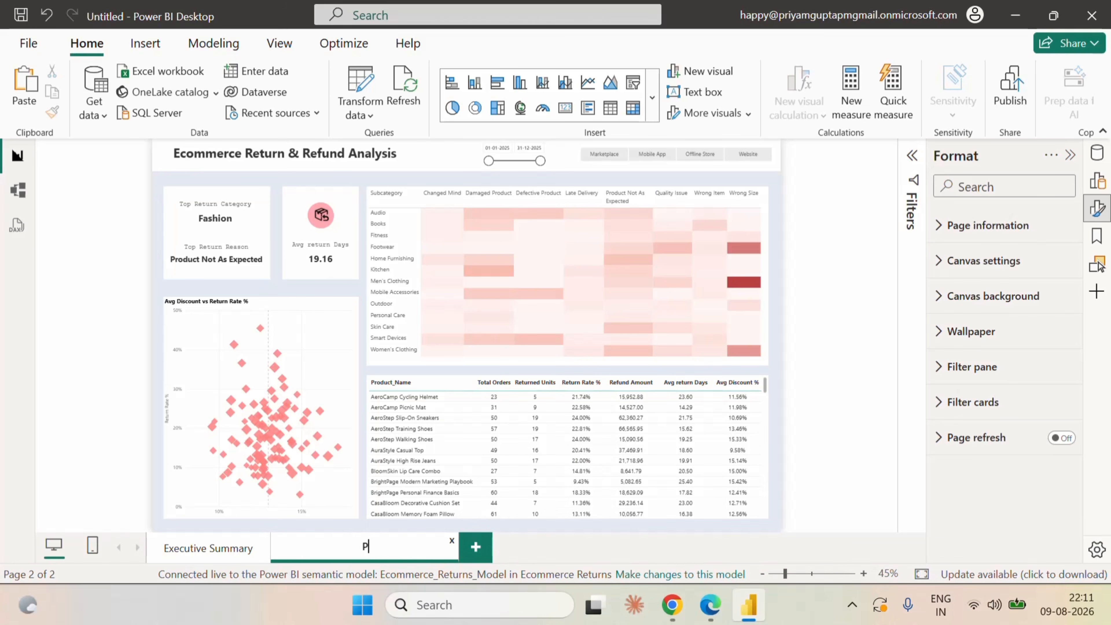
type("Product Daignostiv")
key("BackSpace")
type("cs")
key("Return")
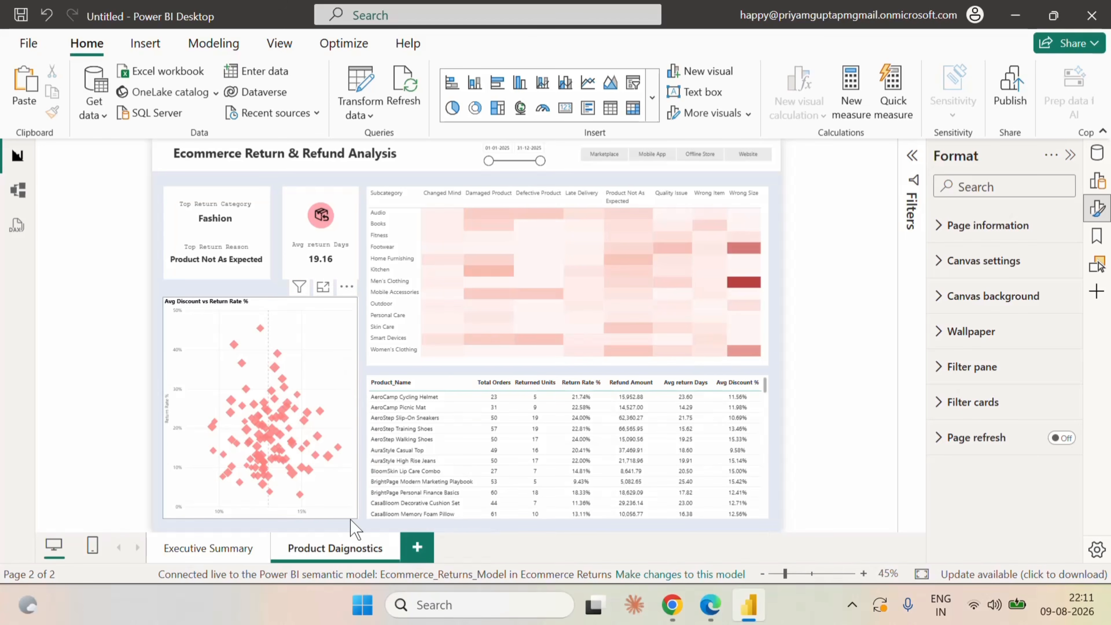
Insert the image icons8-graph-32 from the Ecommerce folder on the Executive Summary page.
left_click(228, 548)
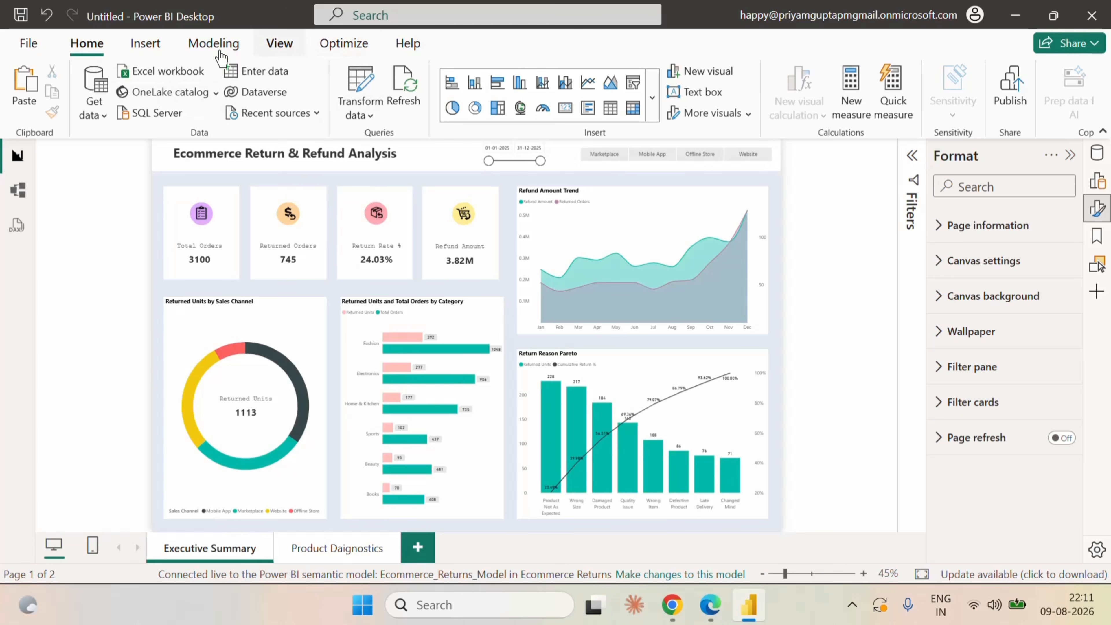
left_click(145, 42)
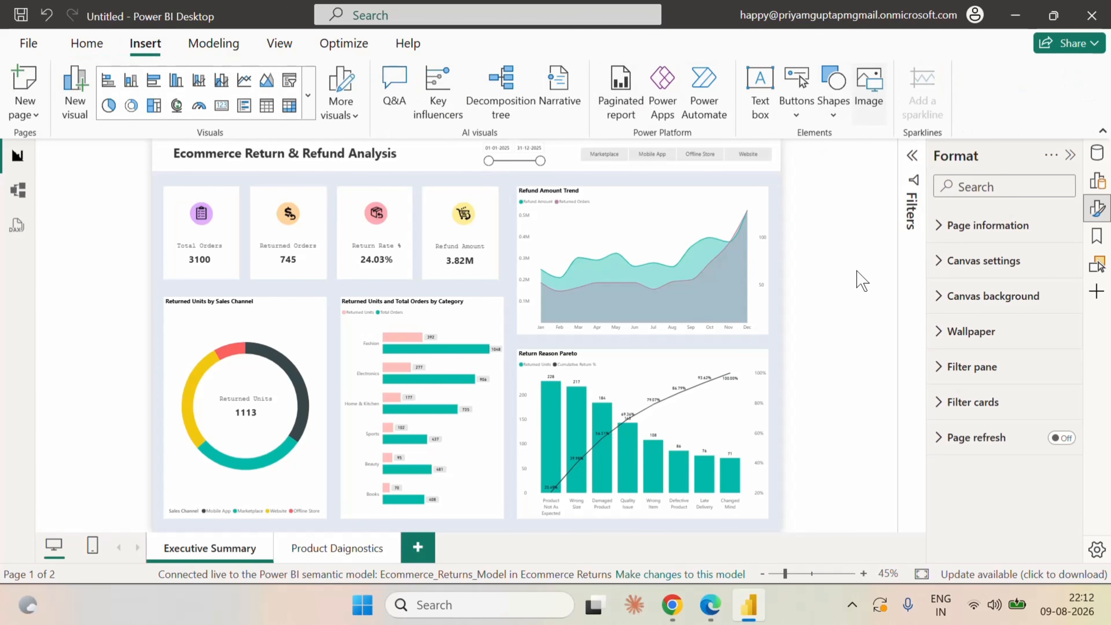
left_click(893, 273)
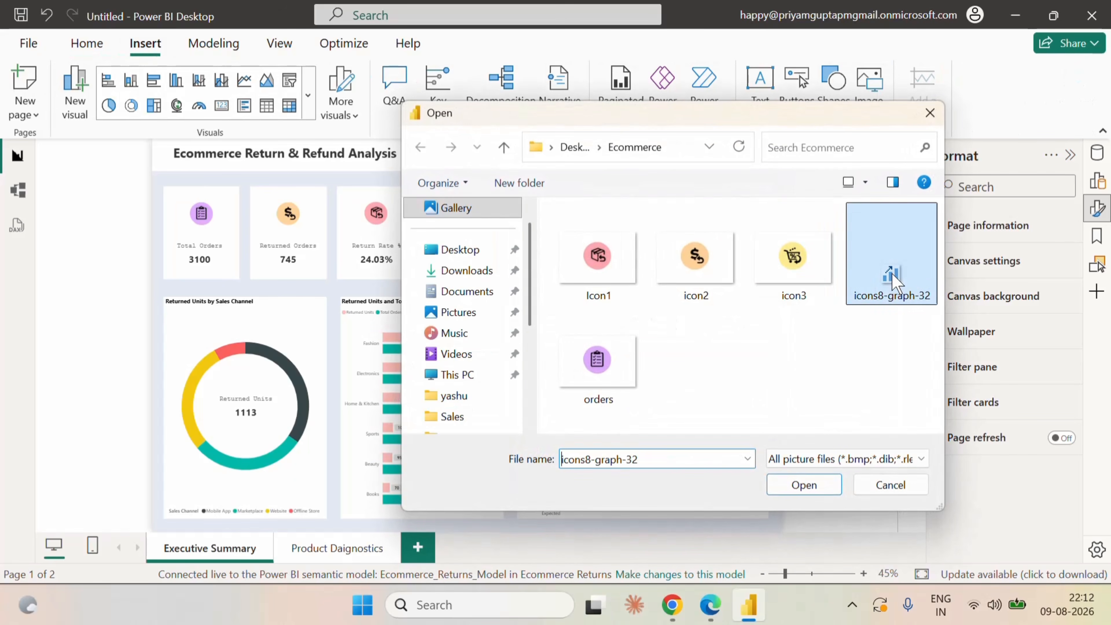
left_click(834, 489)
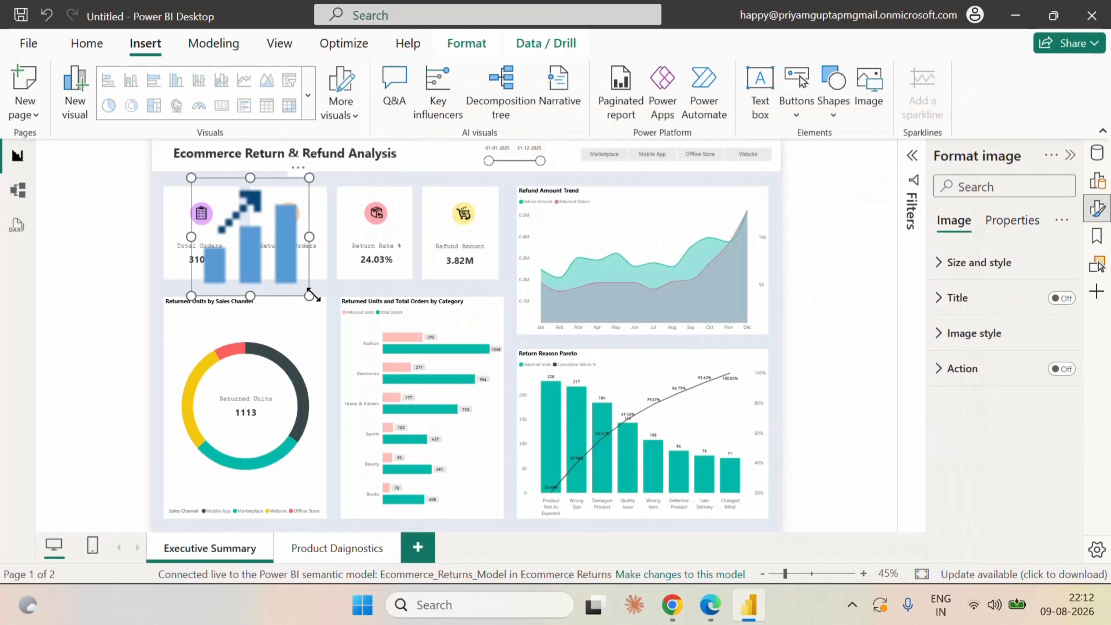
Shrink the graph icon on the Executive Summary page and fit it directly before the report title.
left_click_drag(309, 296, 176, 153)
left_click(132, 197)
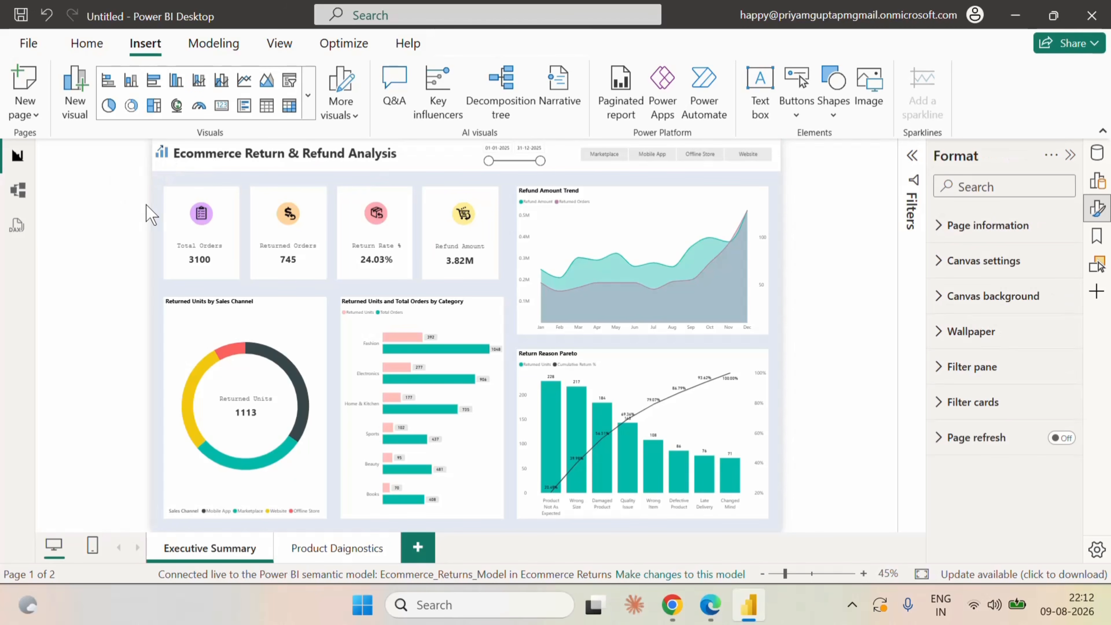
Copy the graph icon to the Product Daignostics page and nudge it into line just before the report title.
left_click(164, 154)
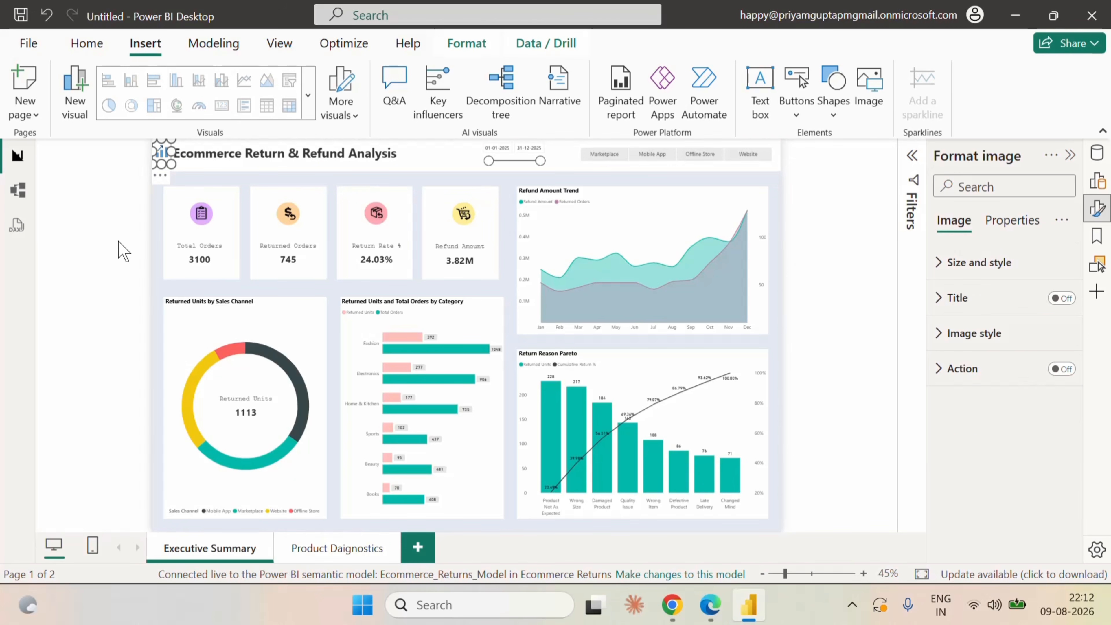
left_click(336, 552)
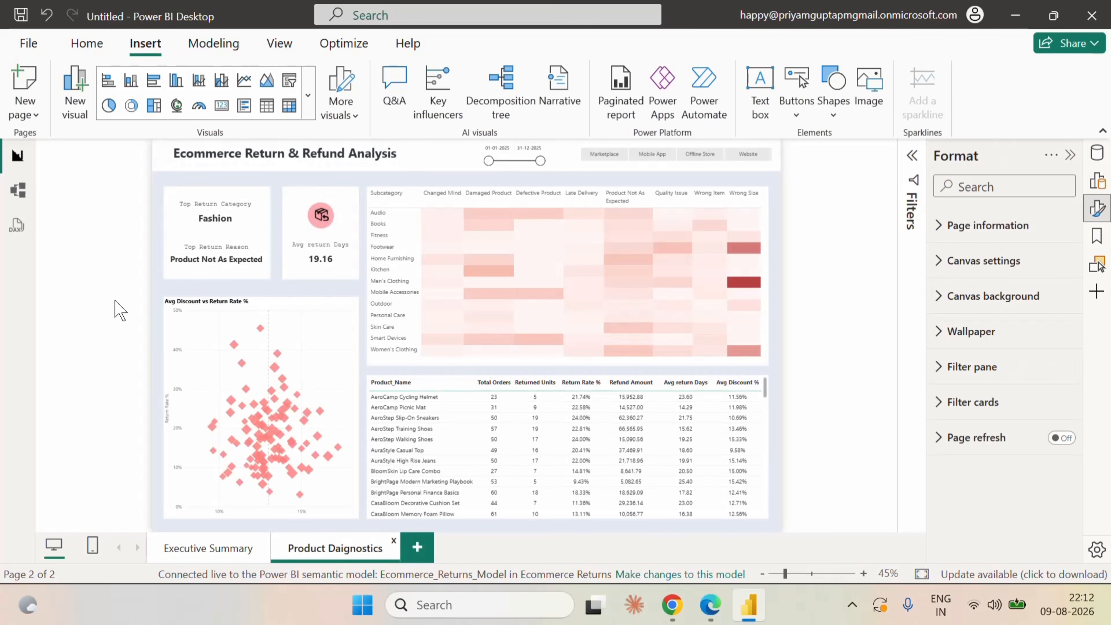
key("ctrl+v")
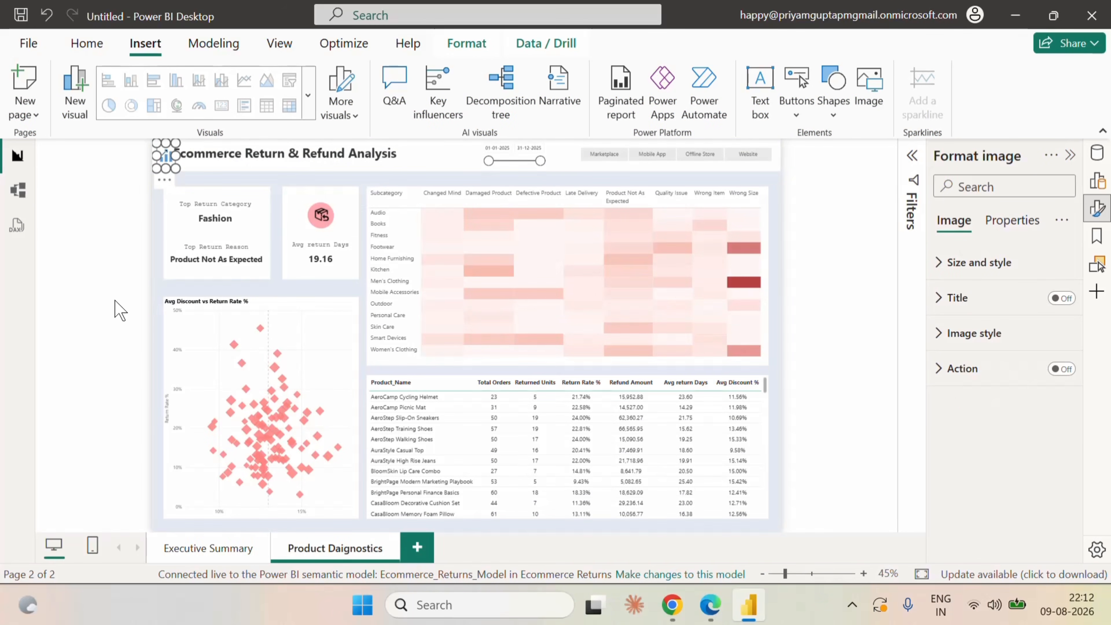
left_click(121, 310)
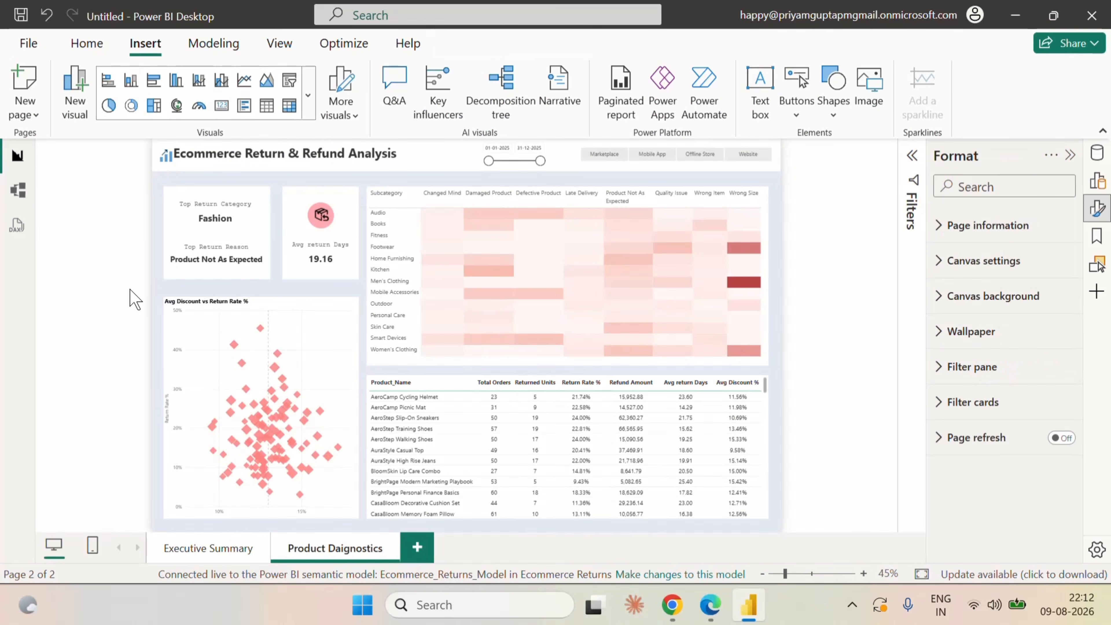
left_click(165, 170)
key("Up")
key("Up")
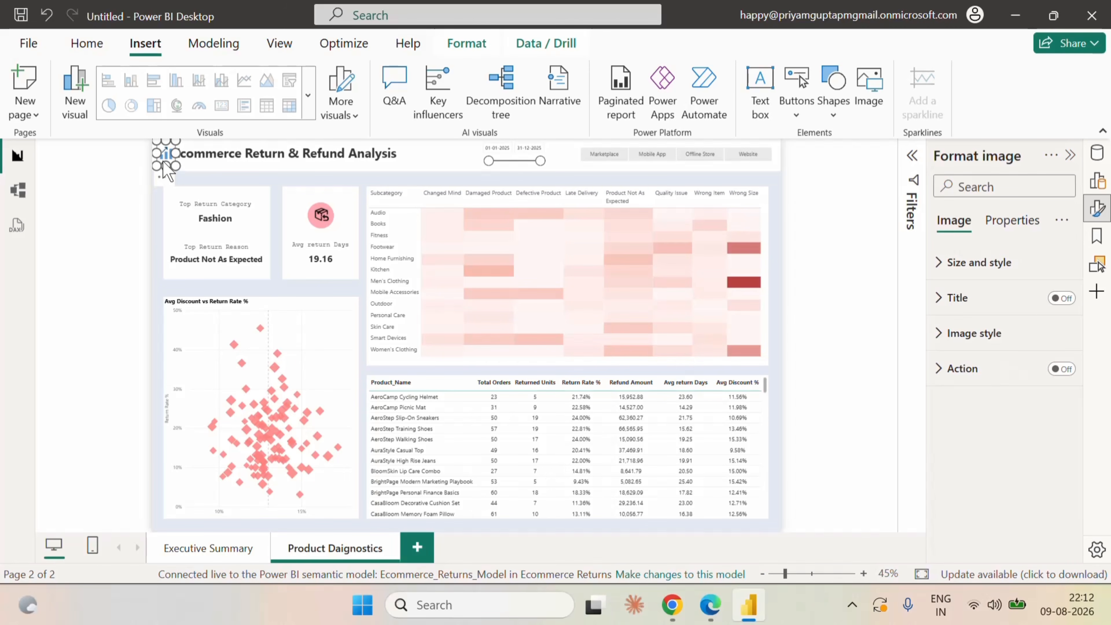
key("Left")
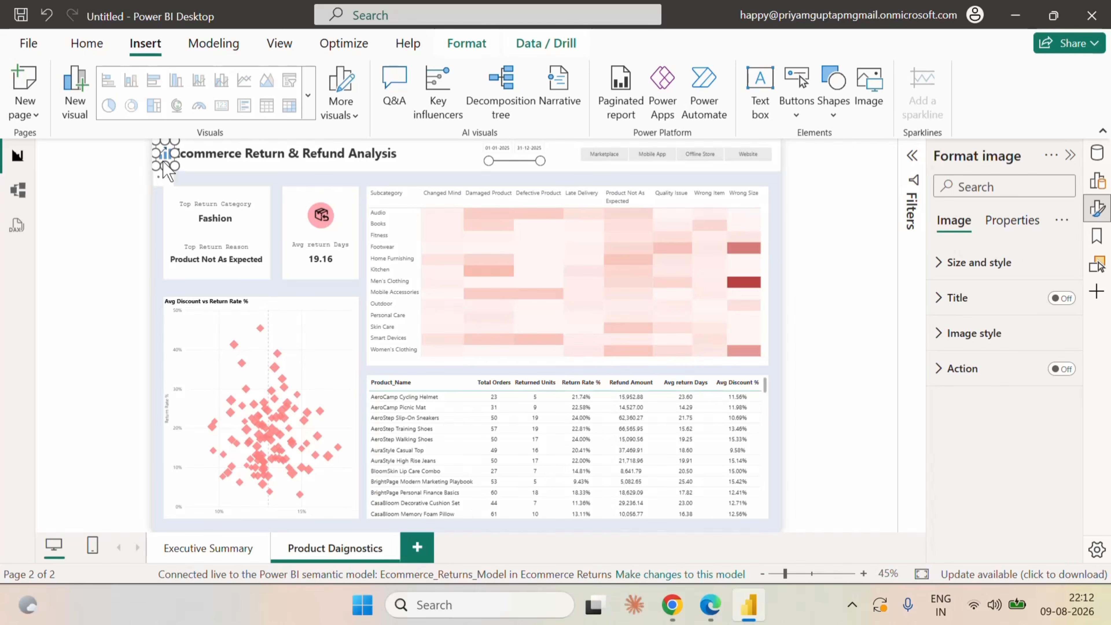
left_click(94, 208)
left_click(181, 551)
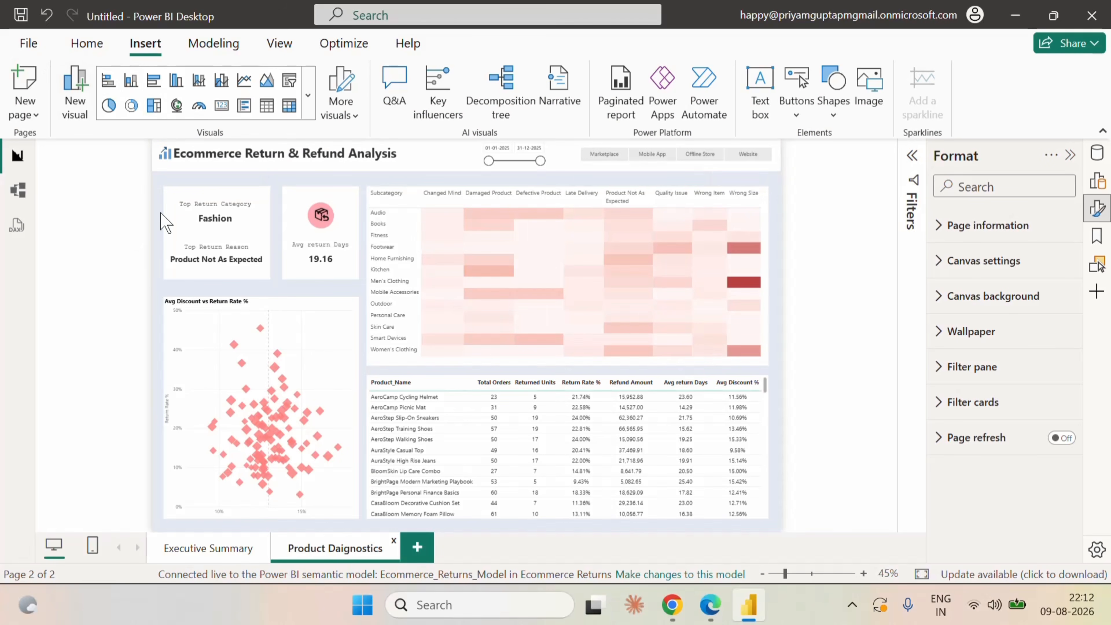
Start publishing the report and save it as Ecommerce_Return_Refund_Analysis in the Logistics folder.
left_click(84, 44)
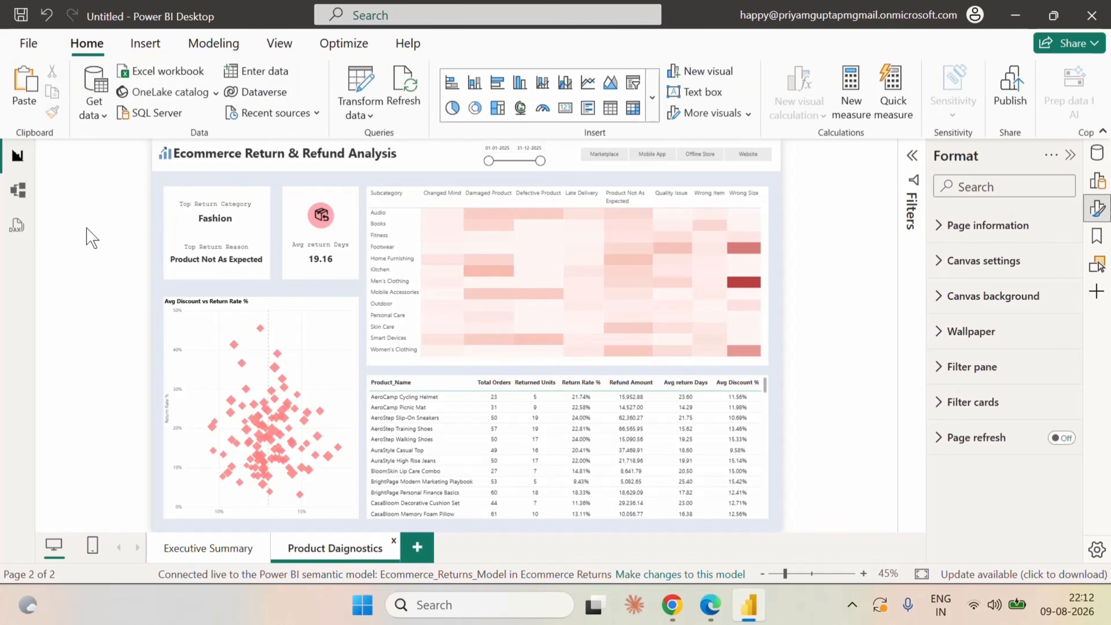
left_click(1018, 89)
left_click(632, 331)
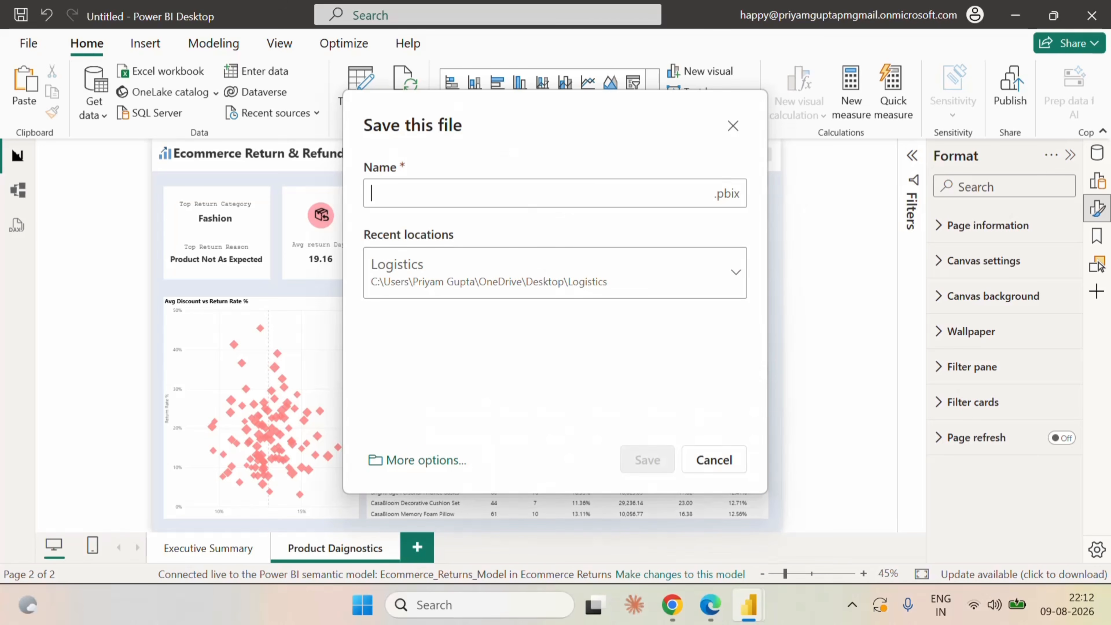
type("E")
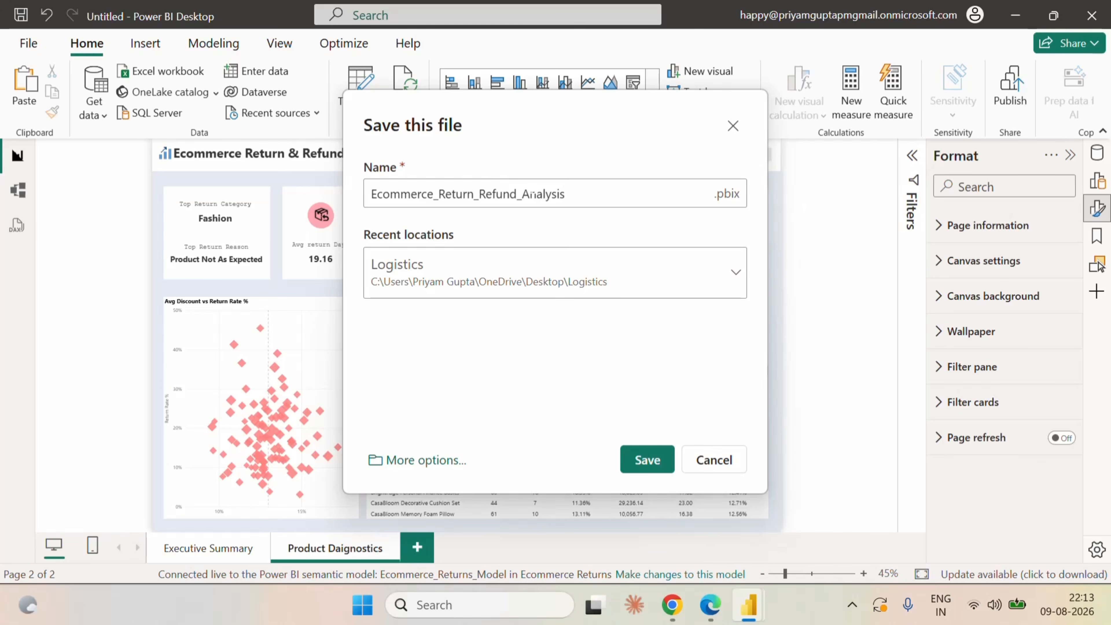
left_click(662, 460)
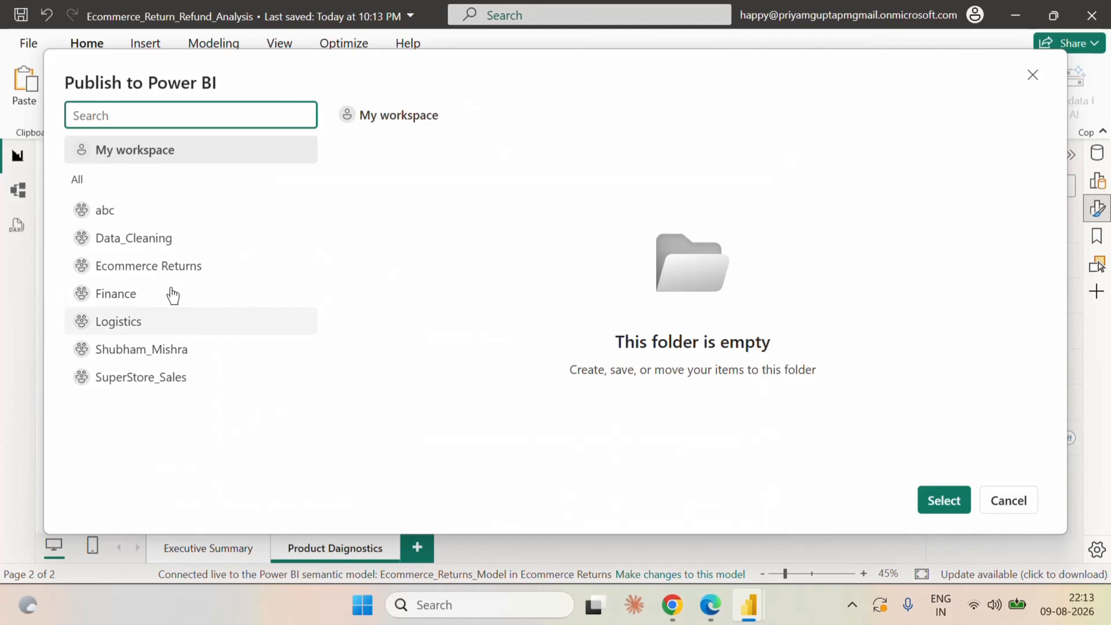
Publish the report to the Ecommerce Returns workspace and dismiss the publishing dialog.
left_click(160, 280)
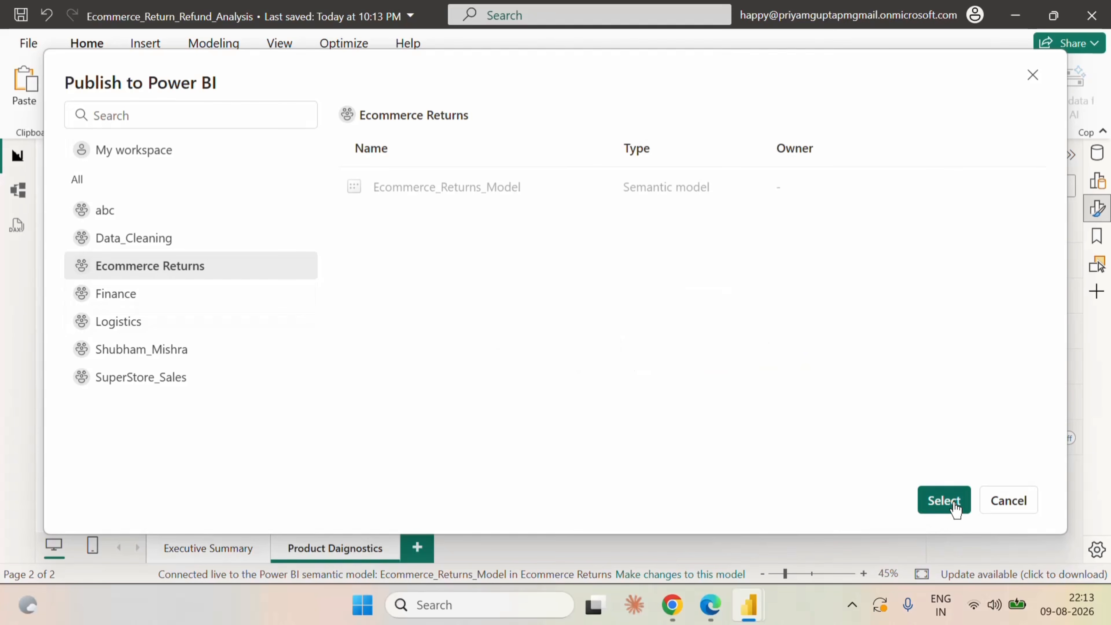
left_click(945, 500)
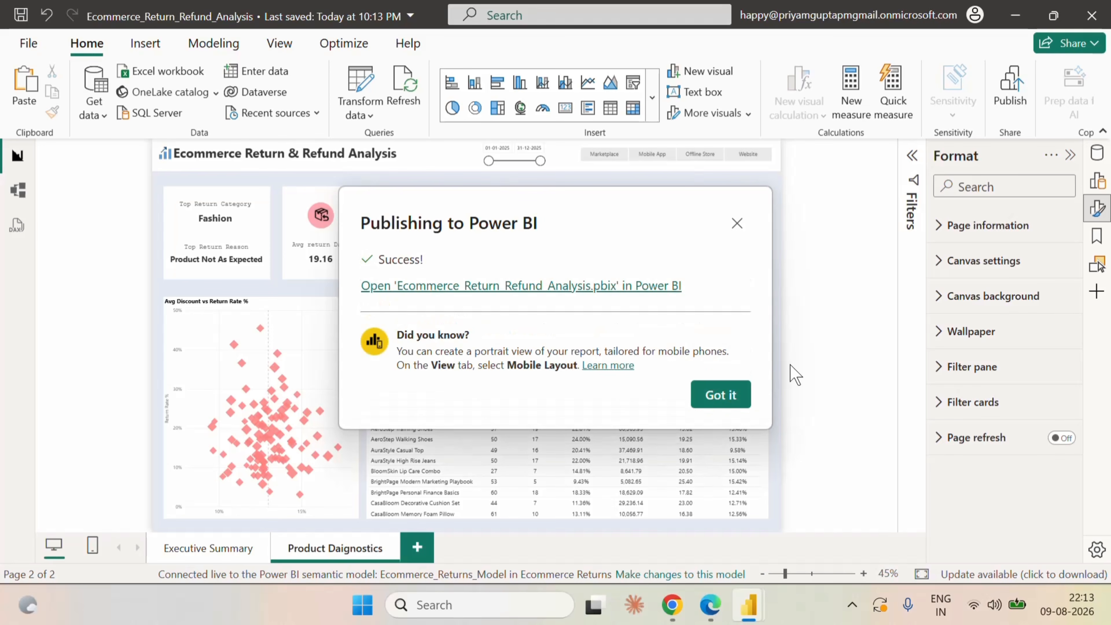
left_click(724, 396)
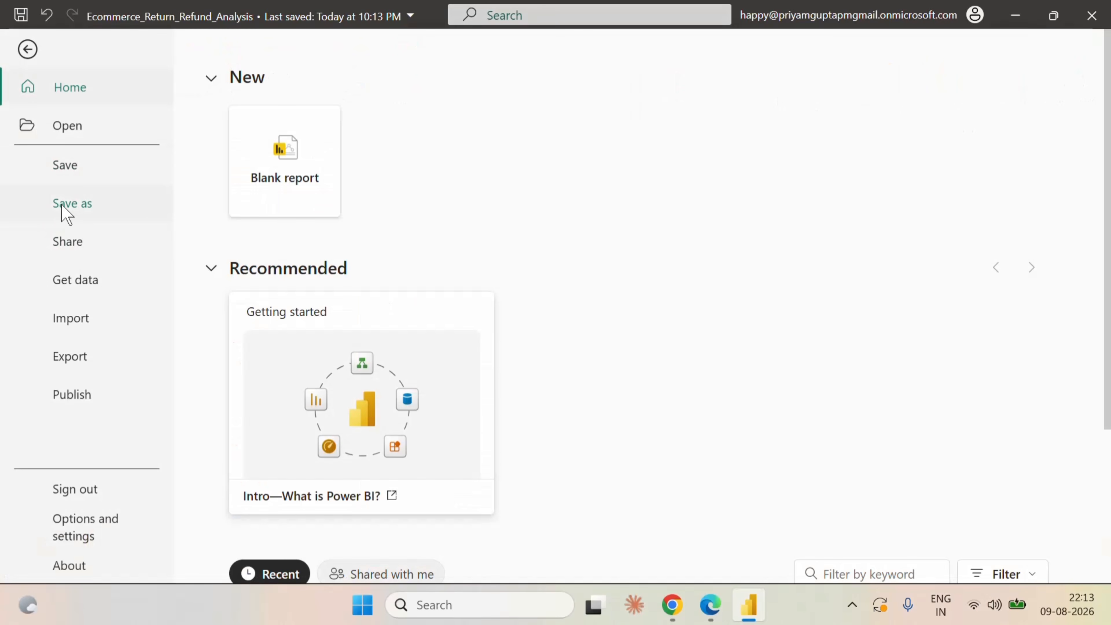
Save a copy of the report as Ecommerce_Return_Refund_Analysis in the Ecommerce folder.
left_click(61, 204)
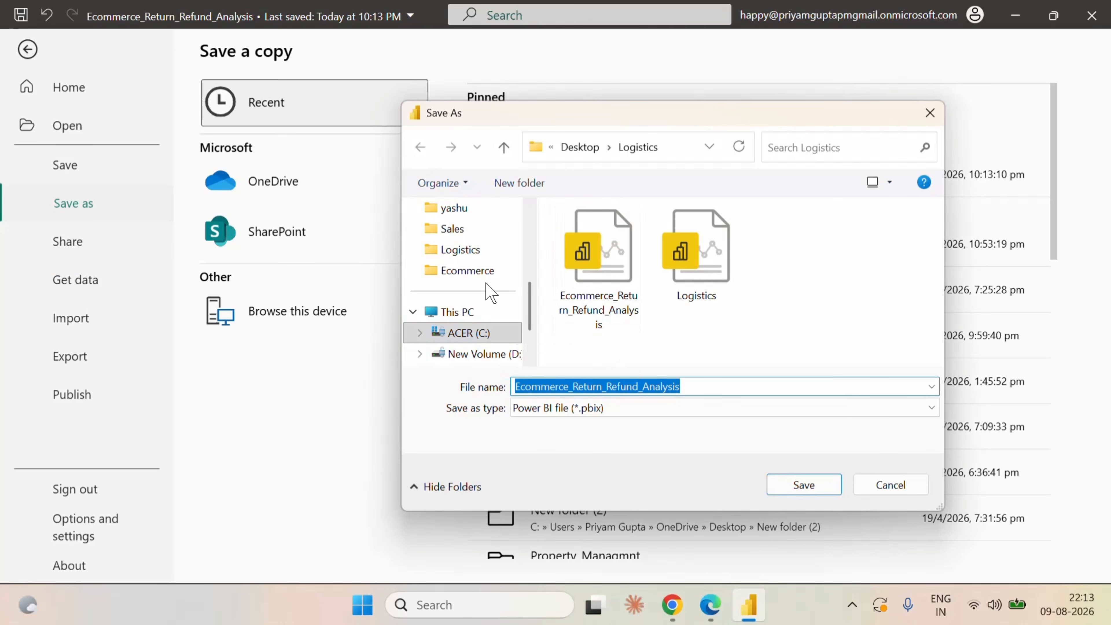
left_click(484, 272)
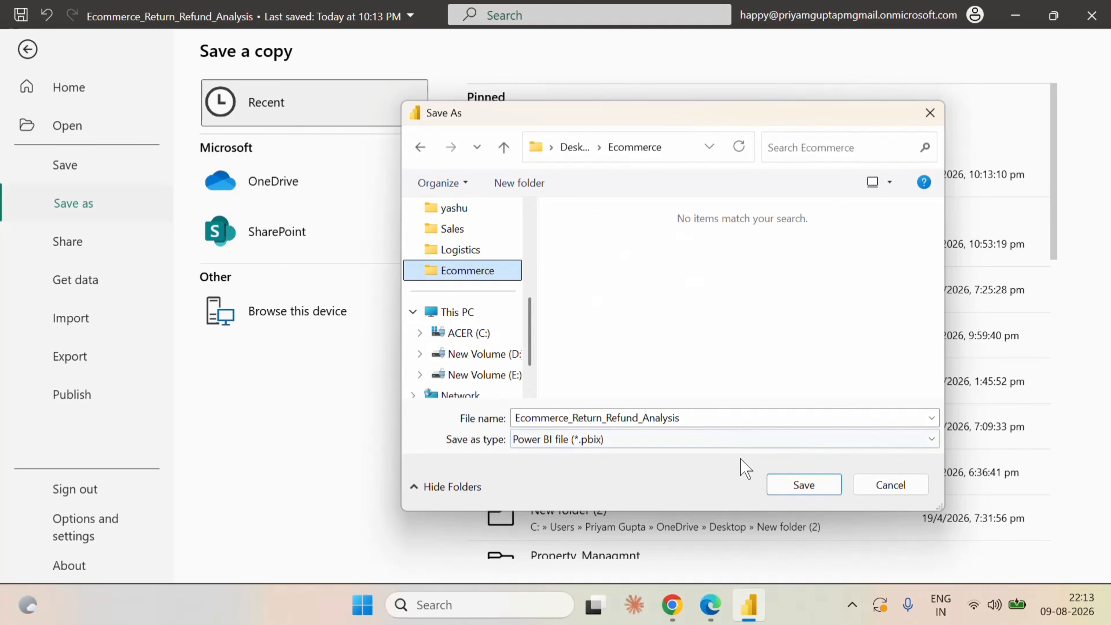
left_click(804, 485)
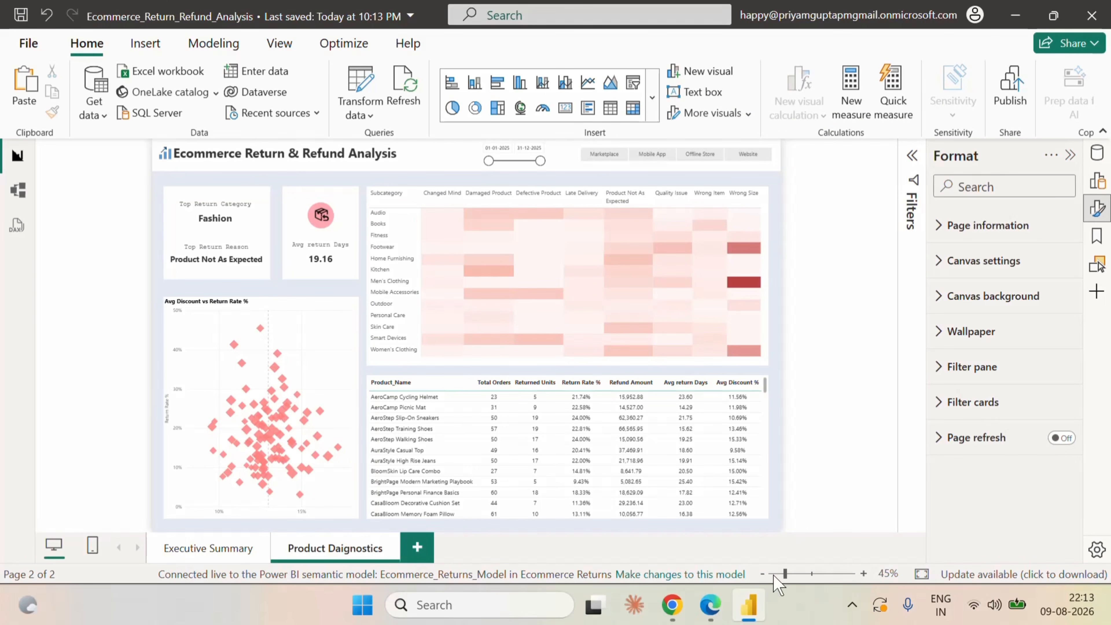
Switch to Fabric in Microsoft Edge and open the Ecommerce Returns workspace's item list.
left_click(719, 602)
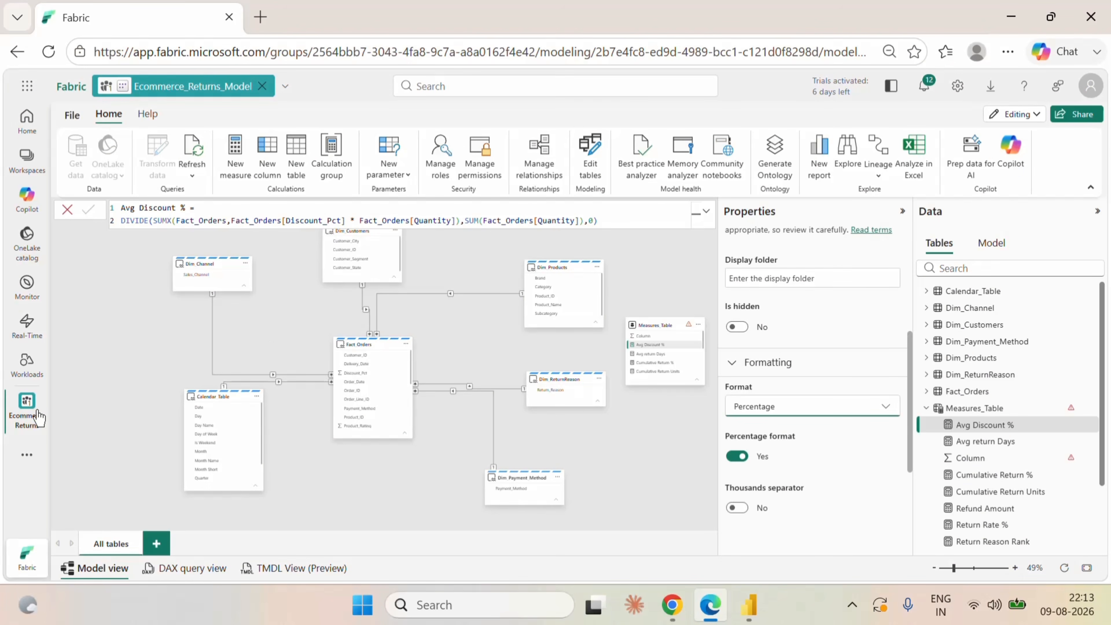
left_click(27, 407)
left_click(119, 165)
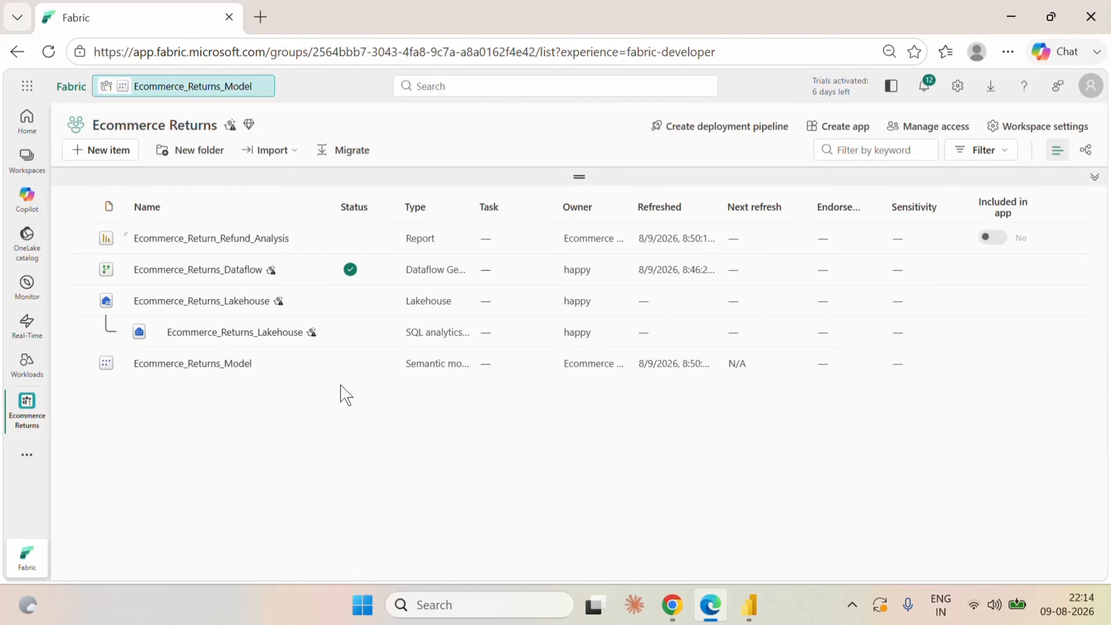
Create a new pipeline named Ecommerce_Pipeline in the Ecommerce Returns workspace.
left_click(120, 154)
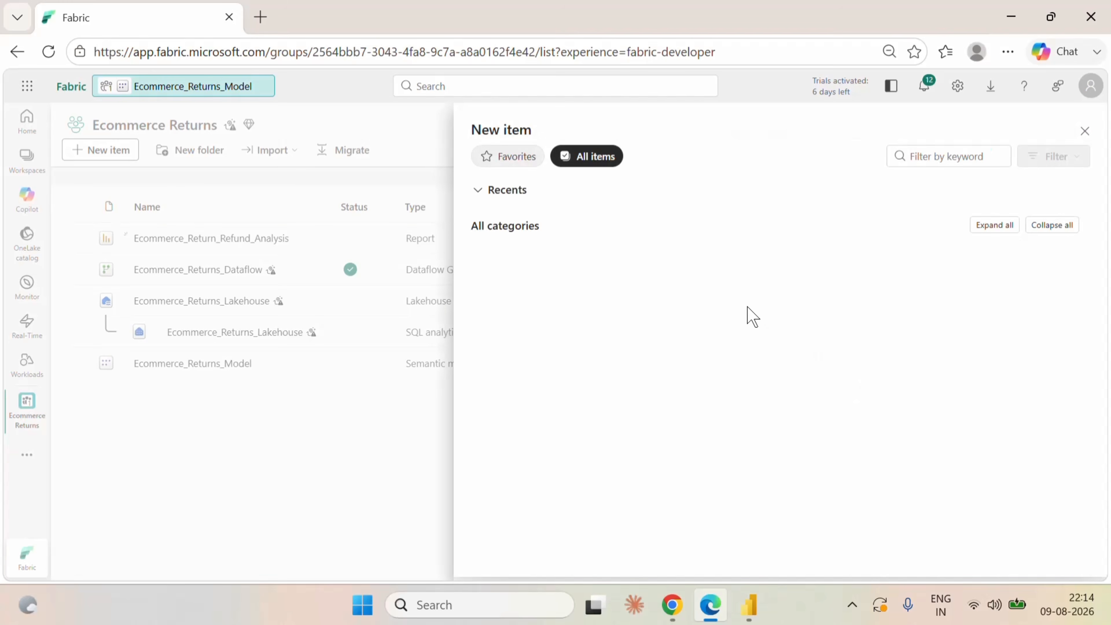
left_click(737, 273)
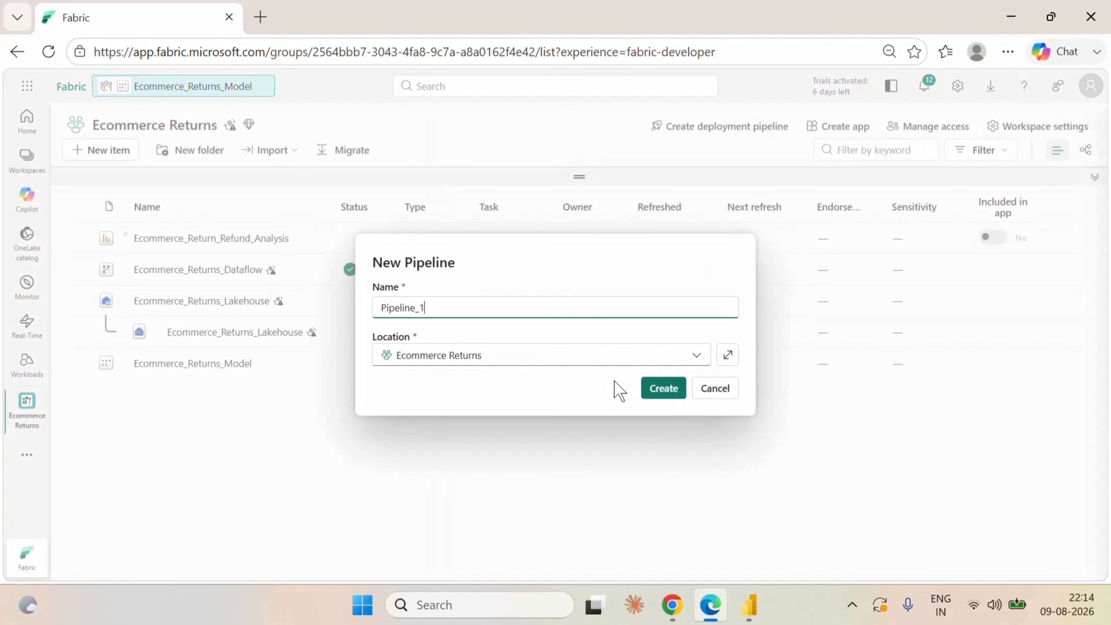
left_click_drag(446, 314, 350, 311)
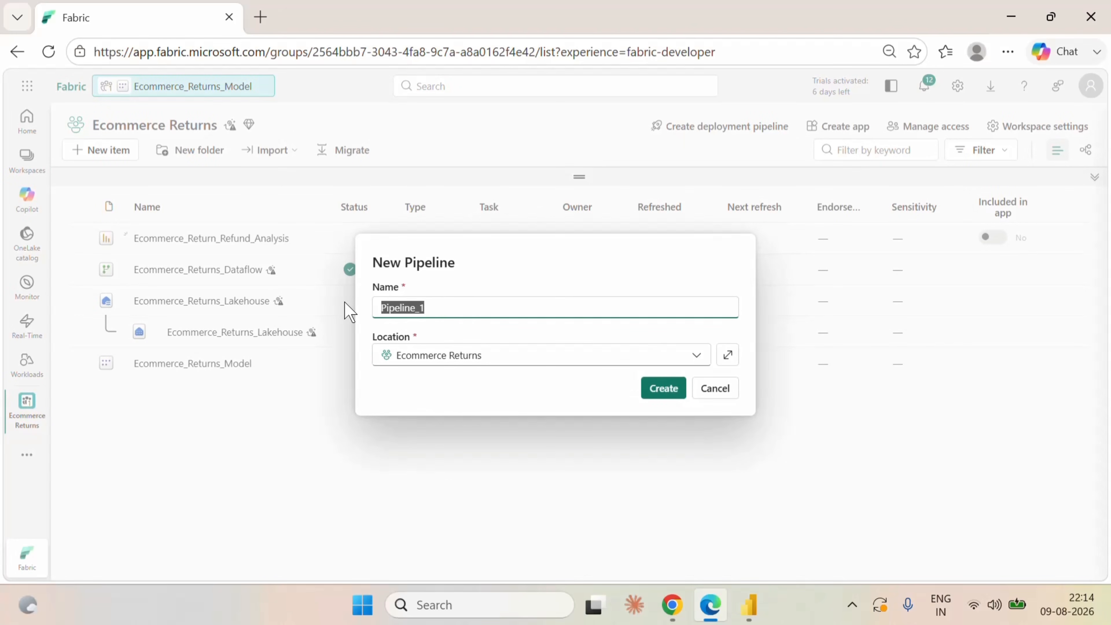
key("BackSpace")
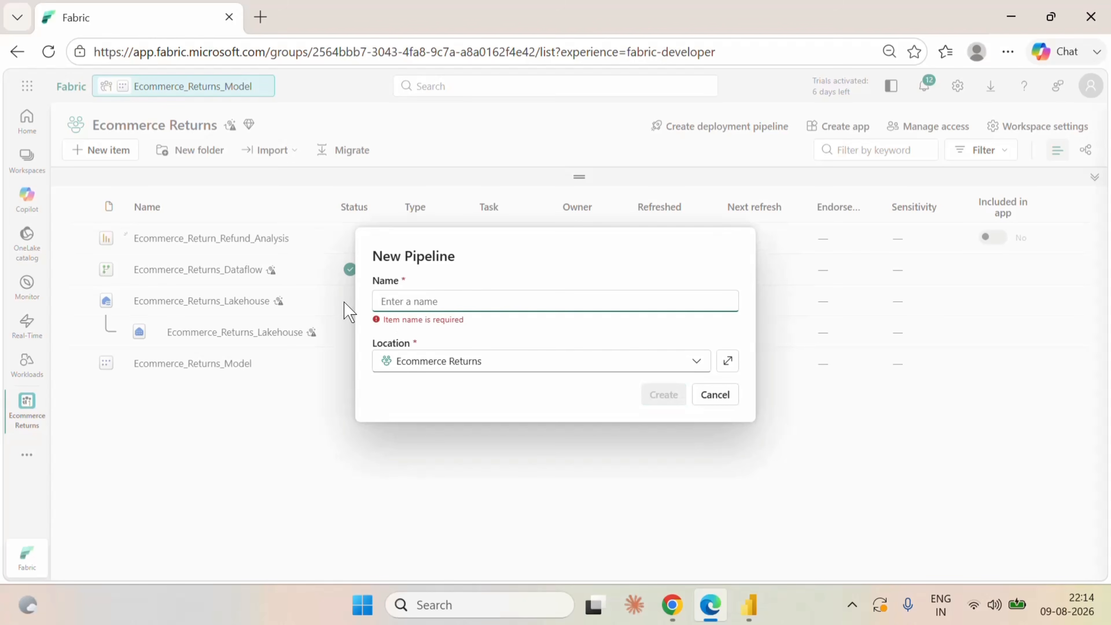
type("Ecommerce_Pipeline")
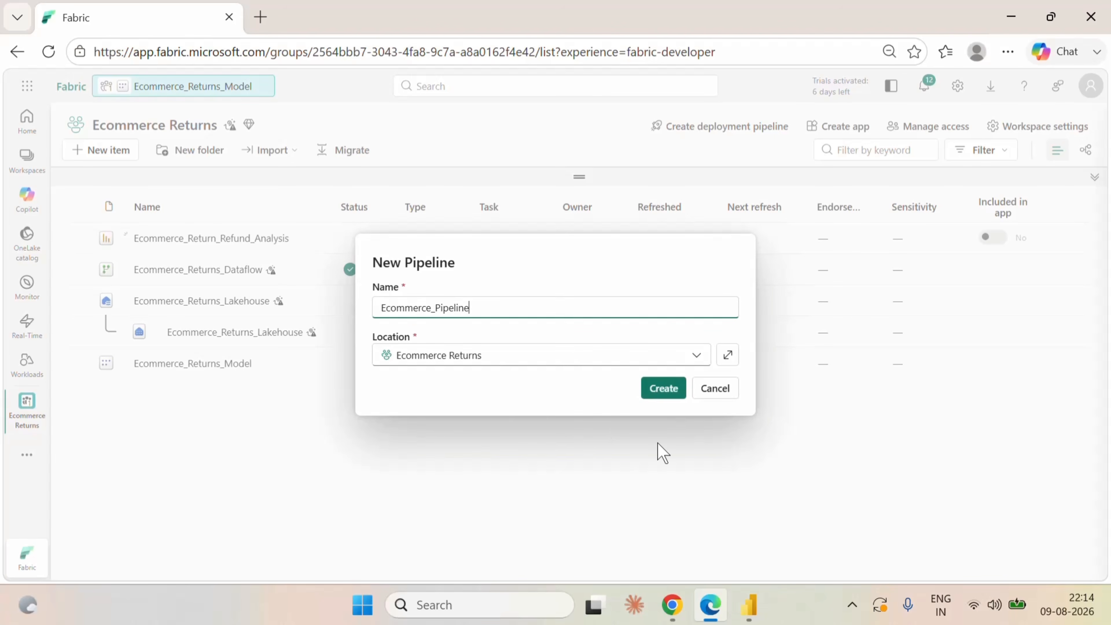
left_click(664, 388)
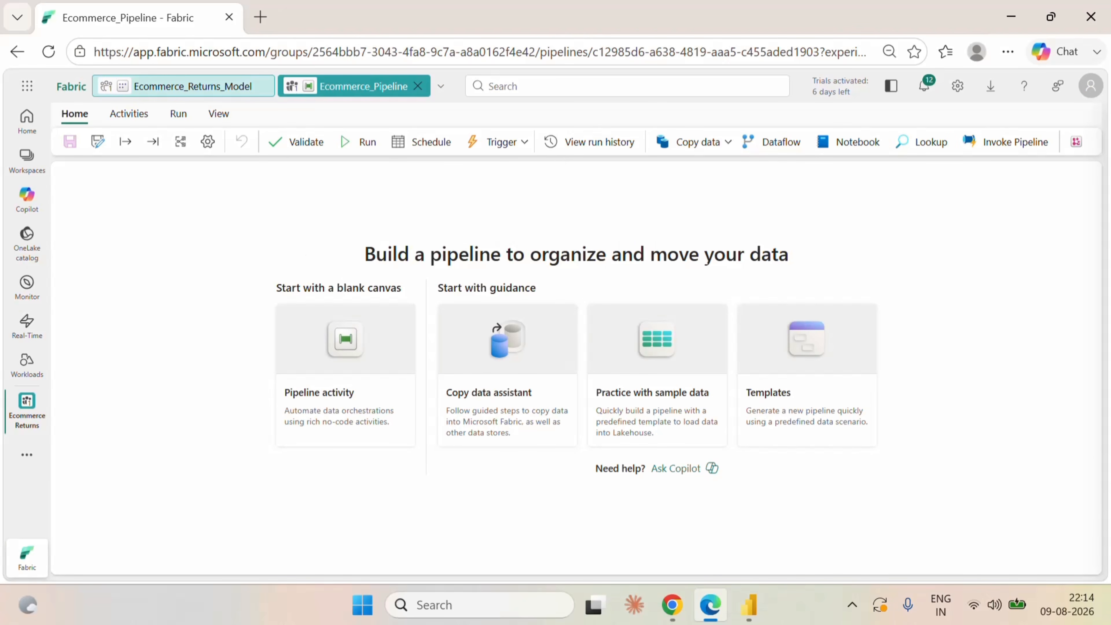
Add a Dataflow activity to the pipeline and set its dataflow to Ecommerce_Returns_Dataflow.
left_click(782, 147)
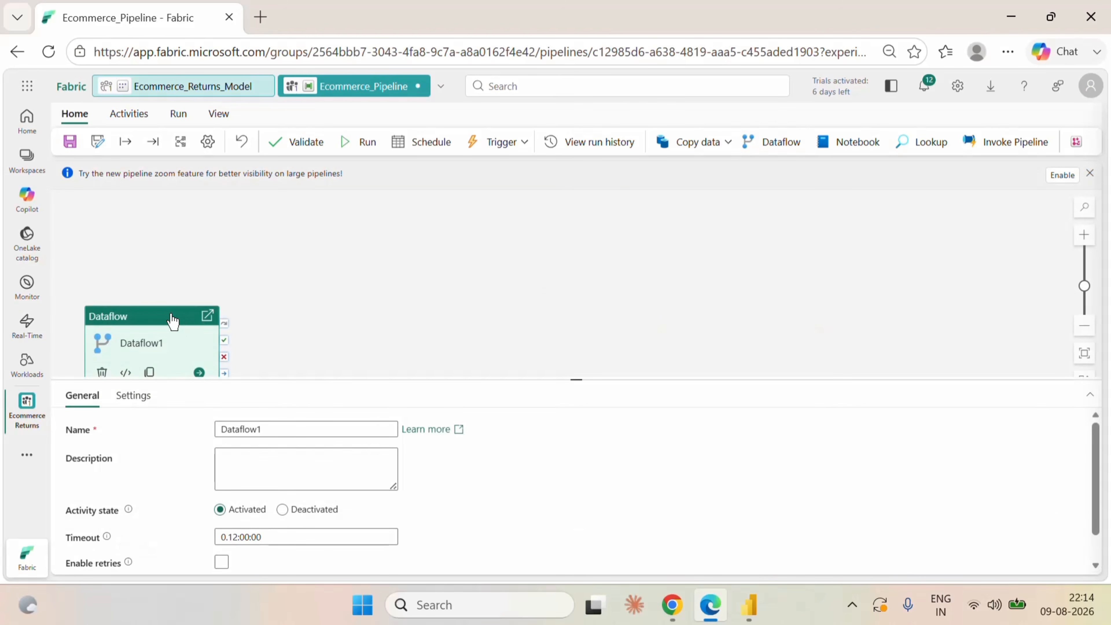
left_click_drag(172, 321, 315, 259)
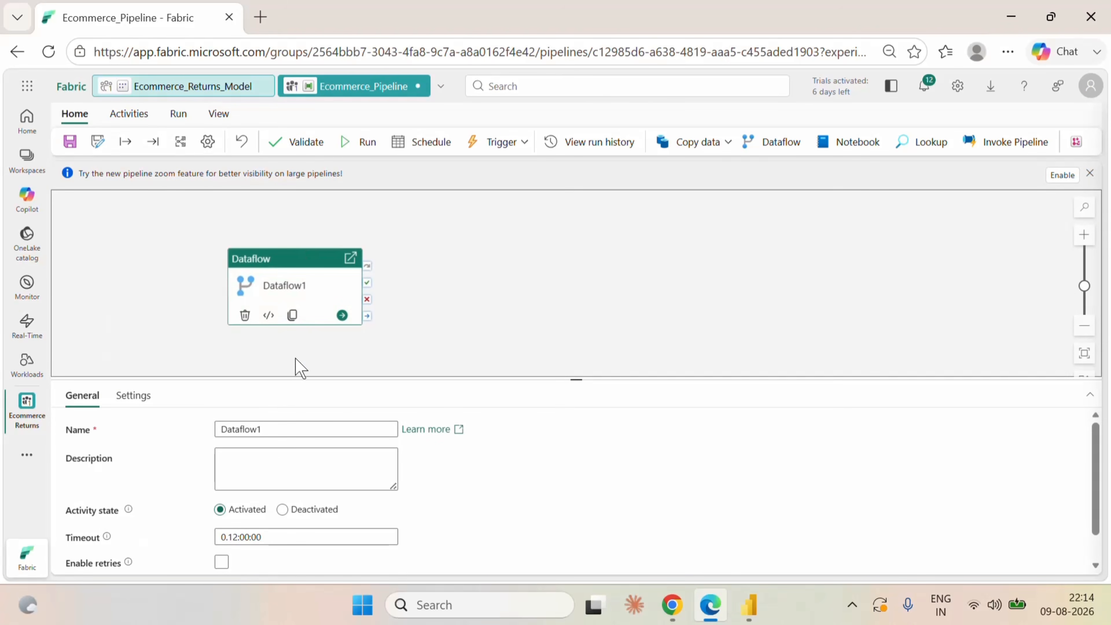
left_click(147, 402)
left_click(295, 461)
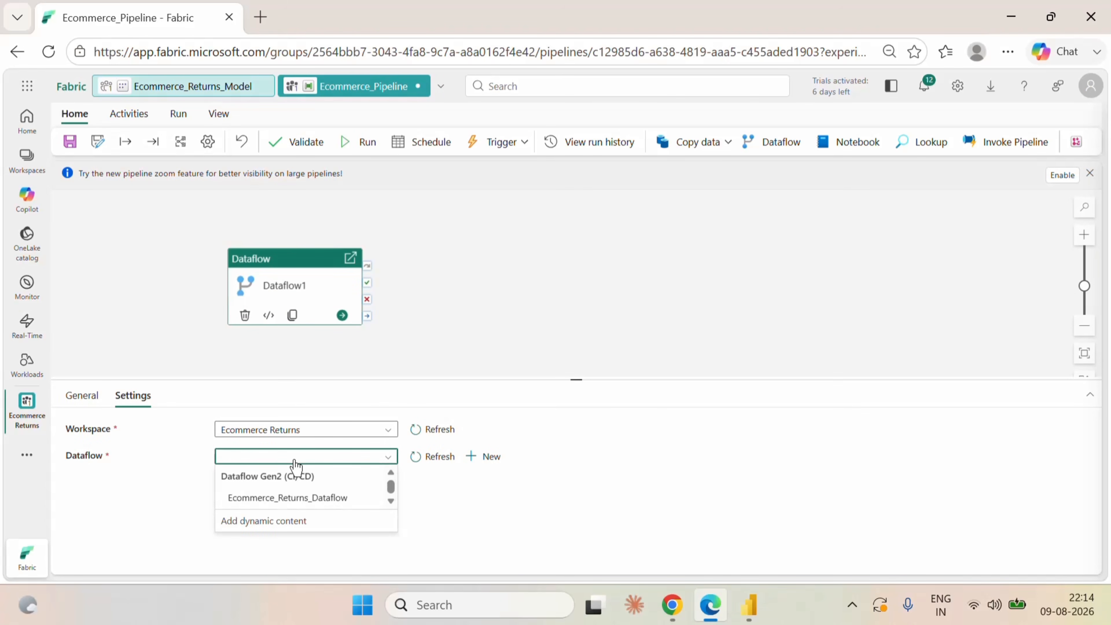
left_click(301, 498)
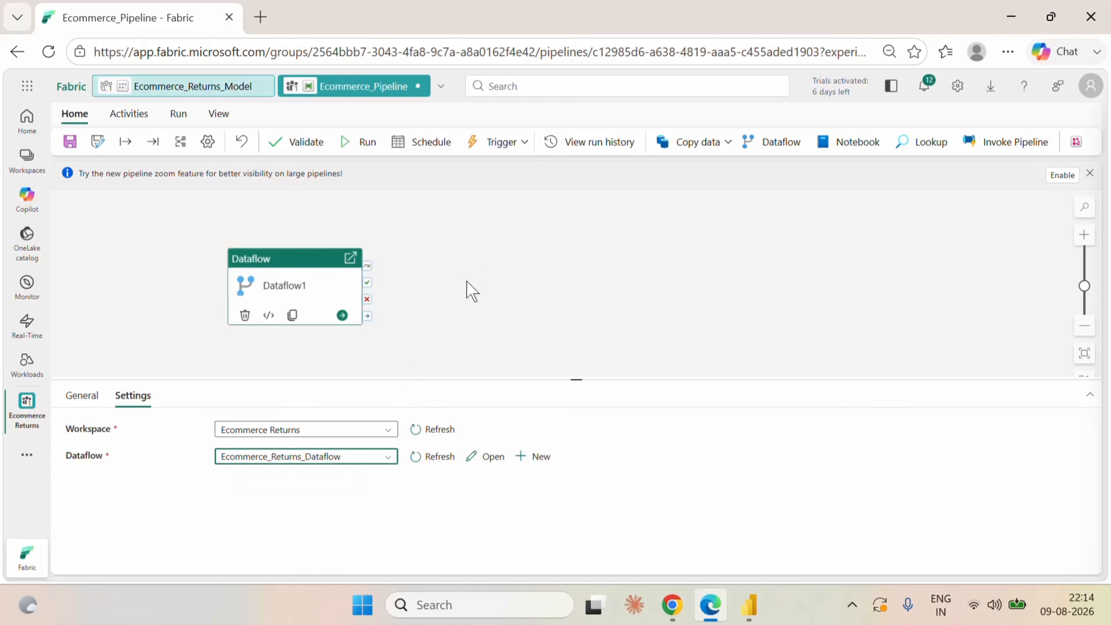
left_click(718, 256)
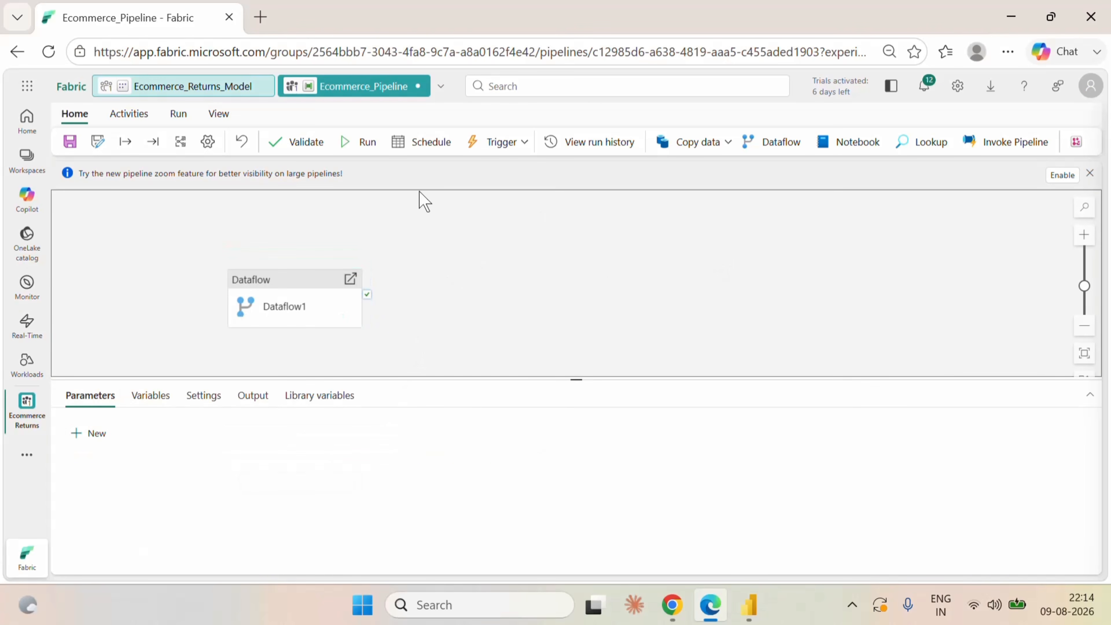
Add a Semantic model refresh activity, connect the Dataflow activity's success output to it, and select the new activity.
left_click(131, 114)
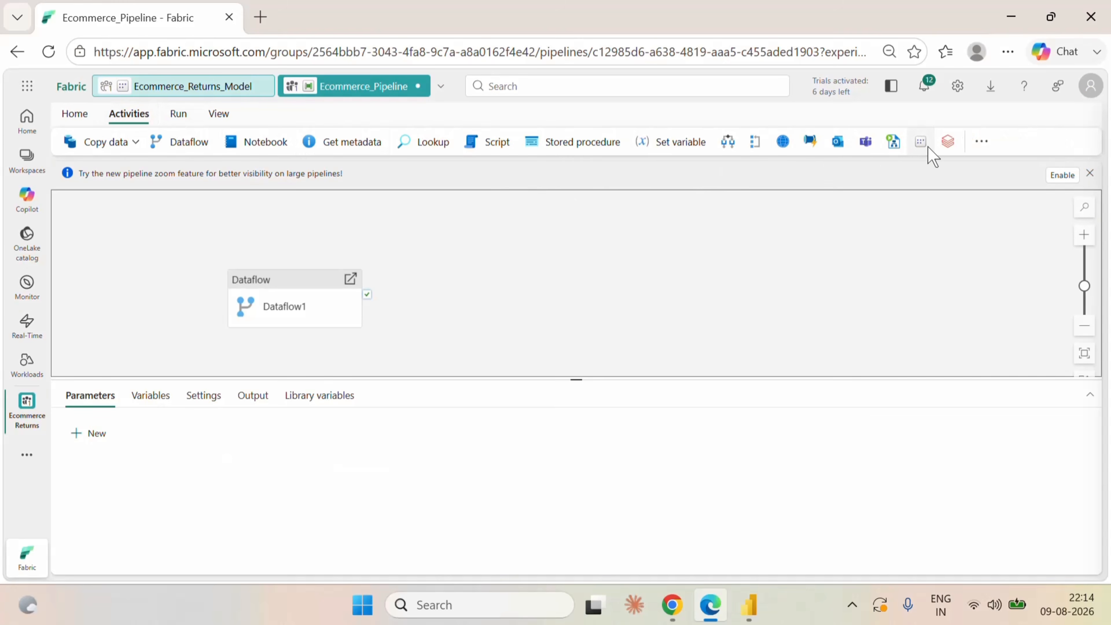
left_click(921, 142)
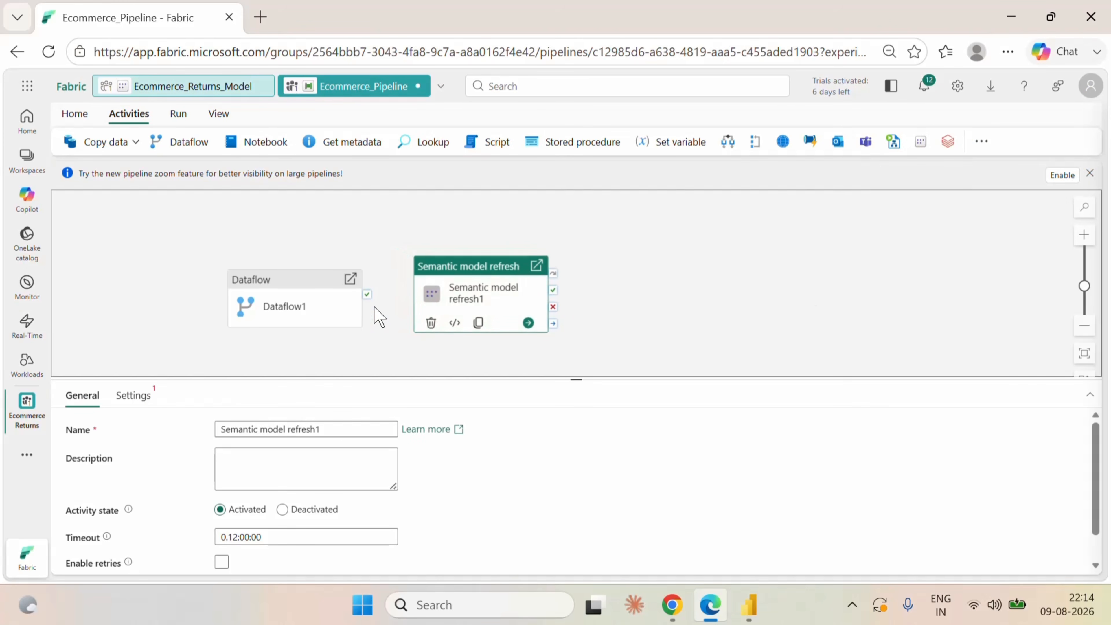
left_click_drag(367, 302, 492, 291)
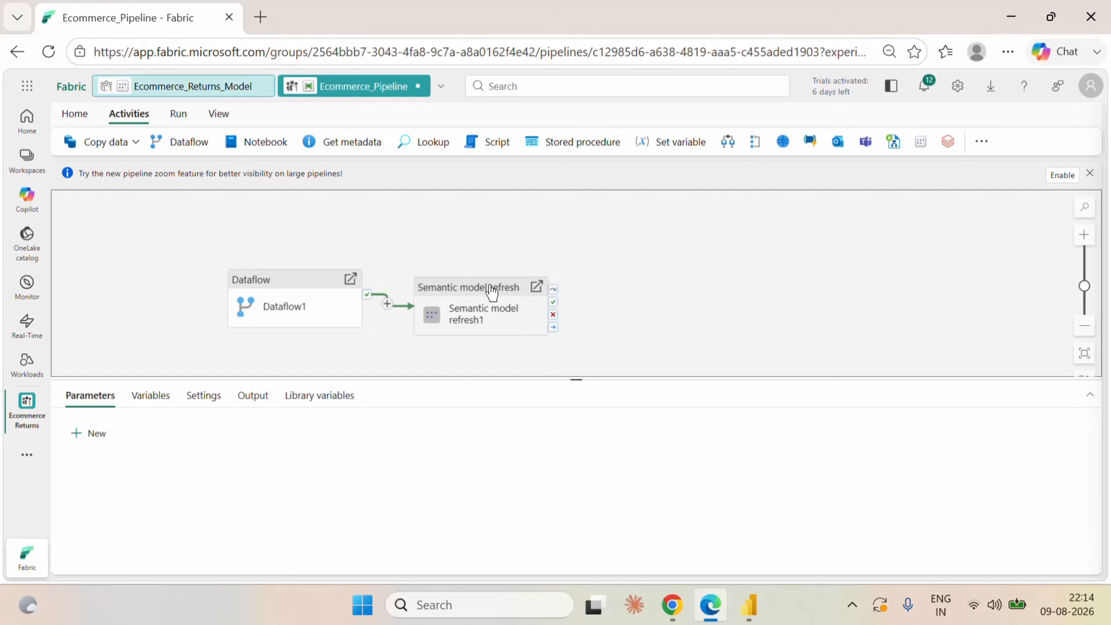
left_click(479, 289)
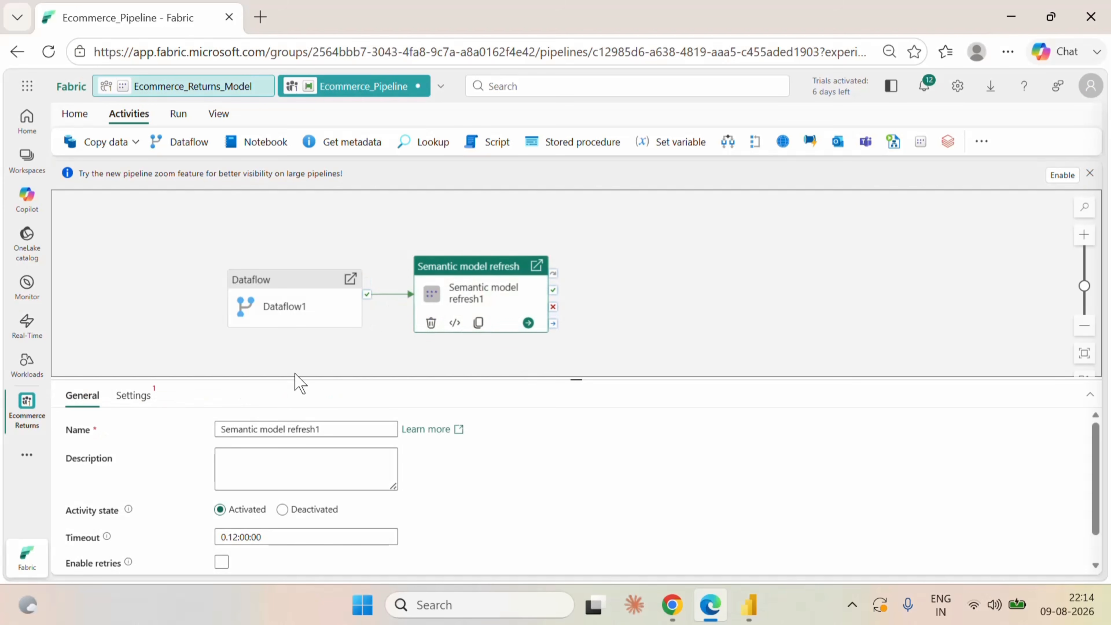
Configure the Semantic model refresh activity with the existing PowerBIDatasets connection and the Ecommerce_Returns_Model semantic model.
left_click(150, 405)
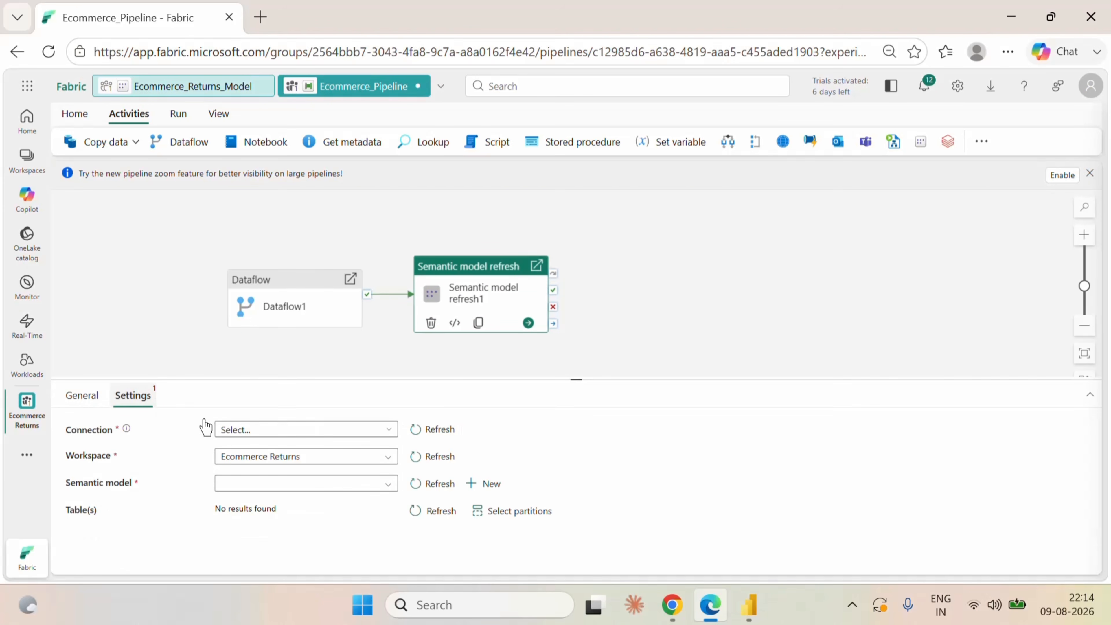
left_click(288, 487)
left_click(272, 431)
left_click(267, 446)
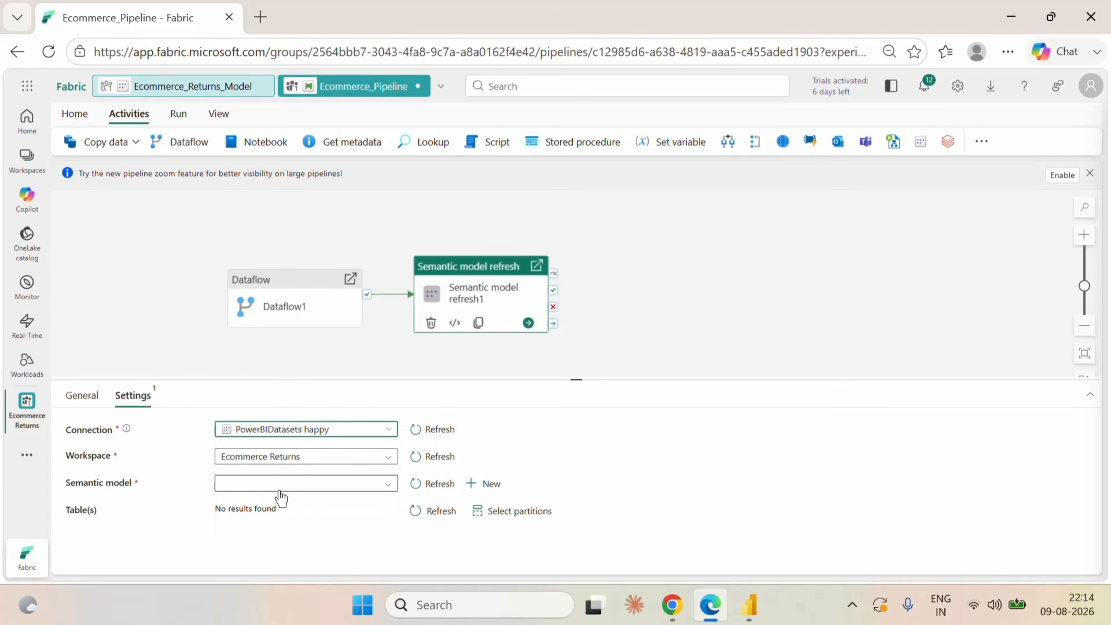
left_click(280, 486)
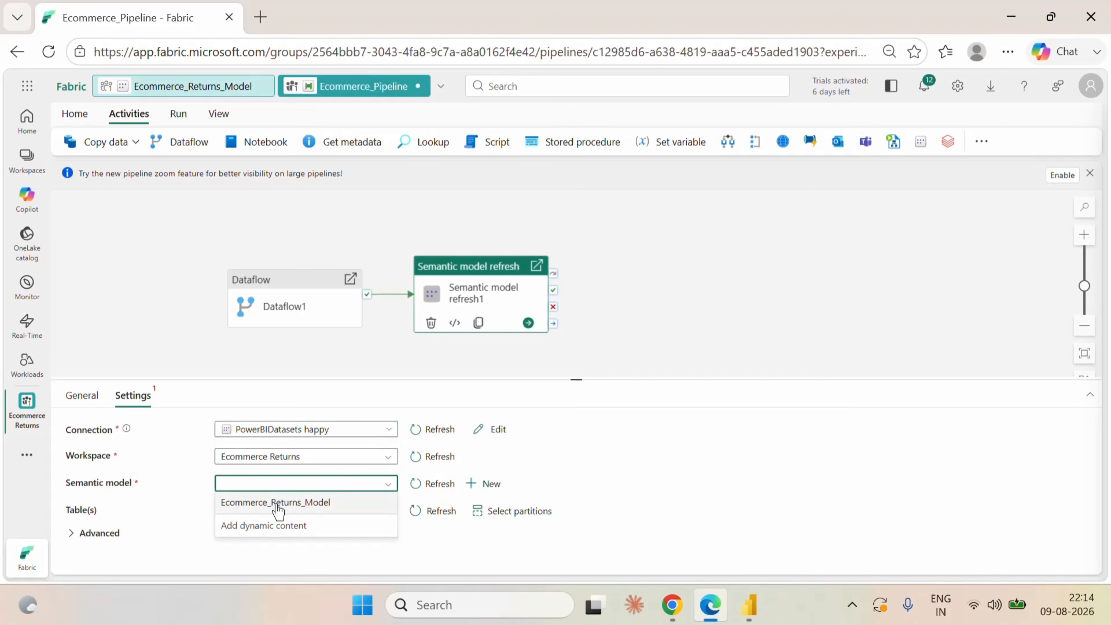
left_click(277, 508)
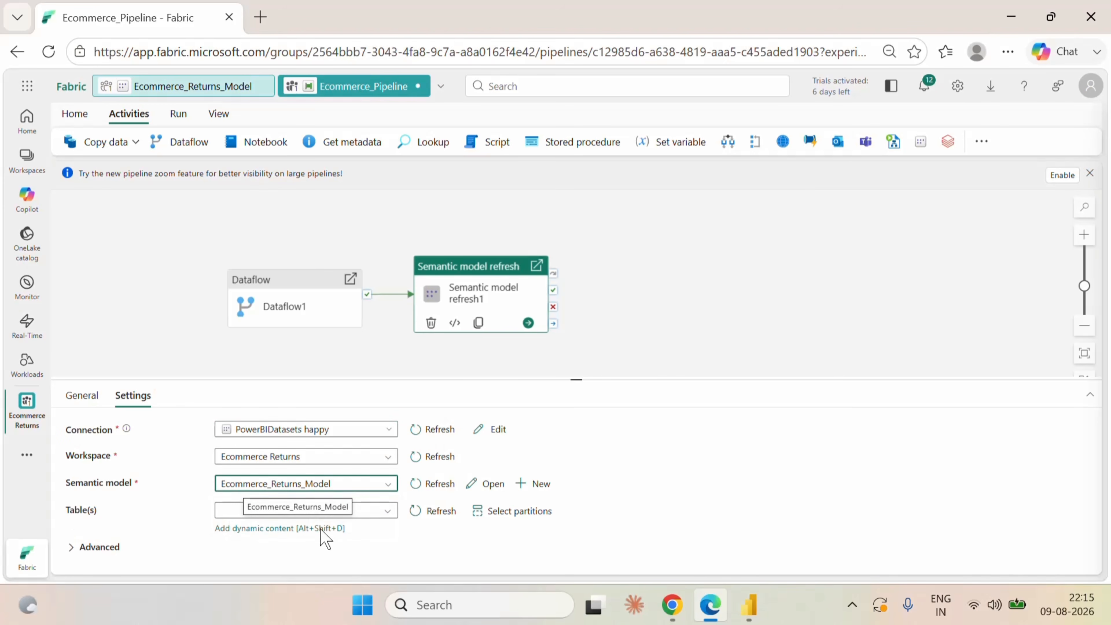
Include all tables of the semantic model in the refresh activity and deselect the activity.
left_click(258, 516)
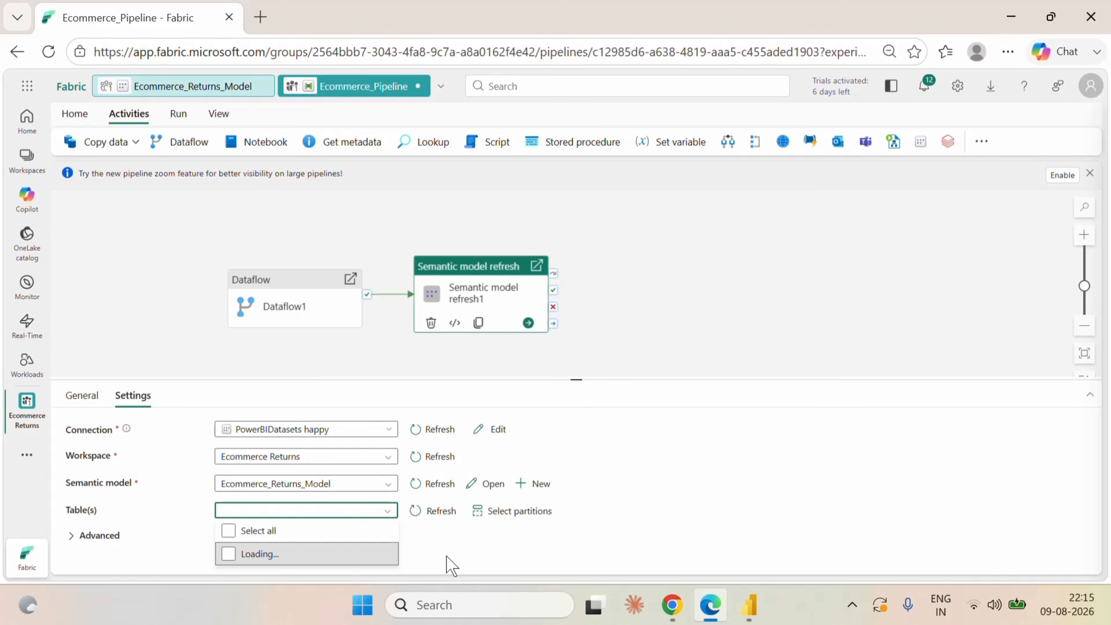
scroll(348, 526, "down", 3)
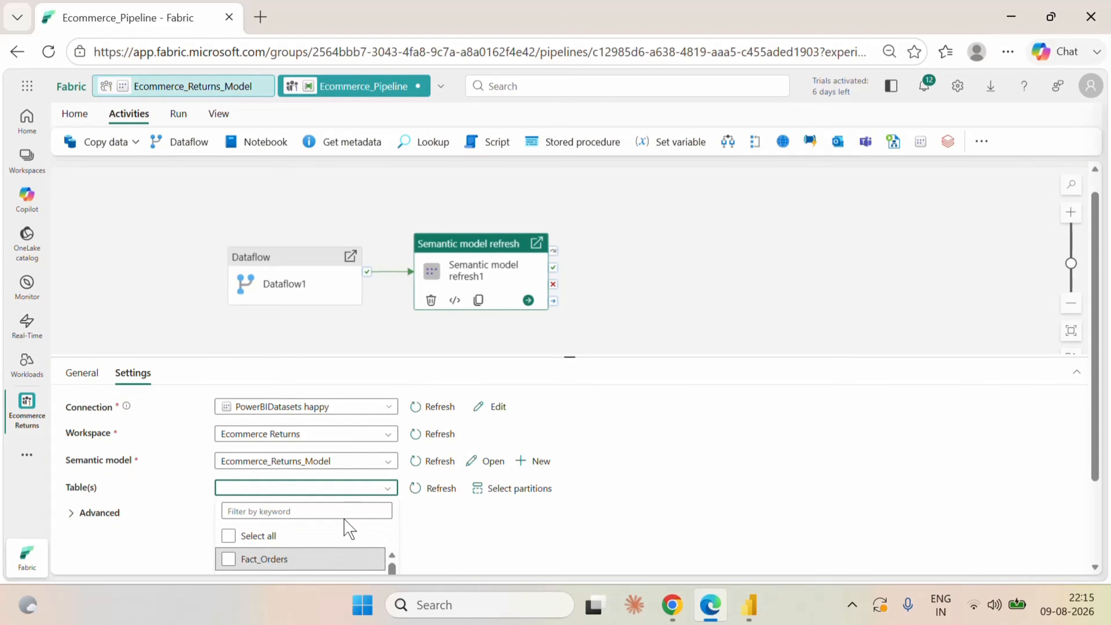
left_click(235, 427)
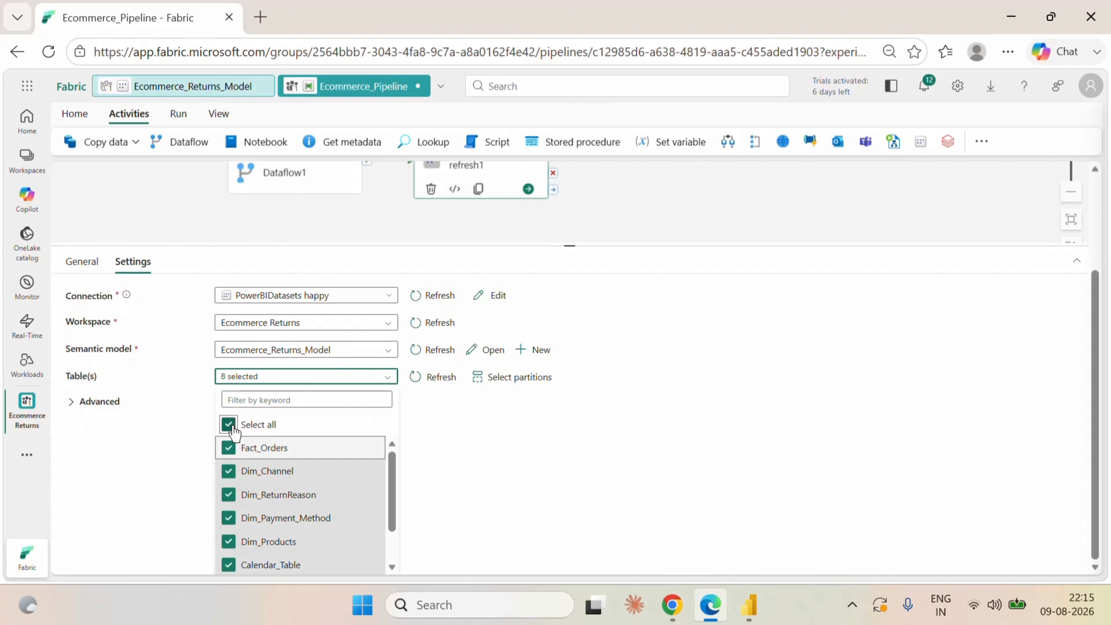
left_click(523, 459)
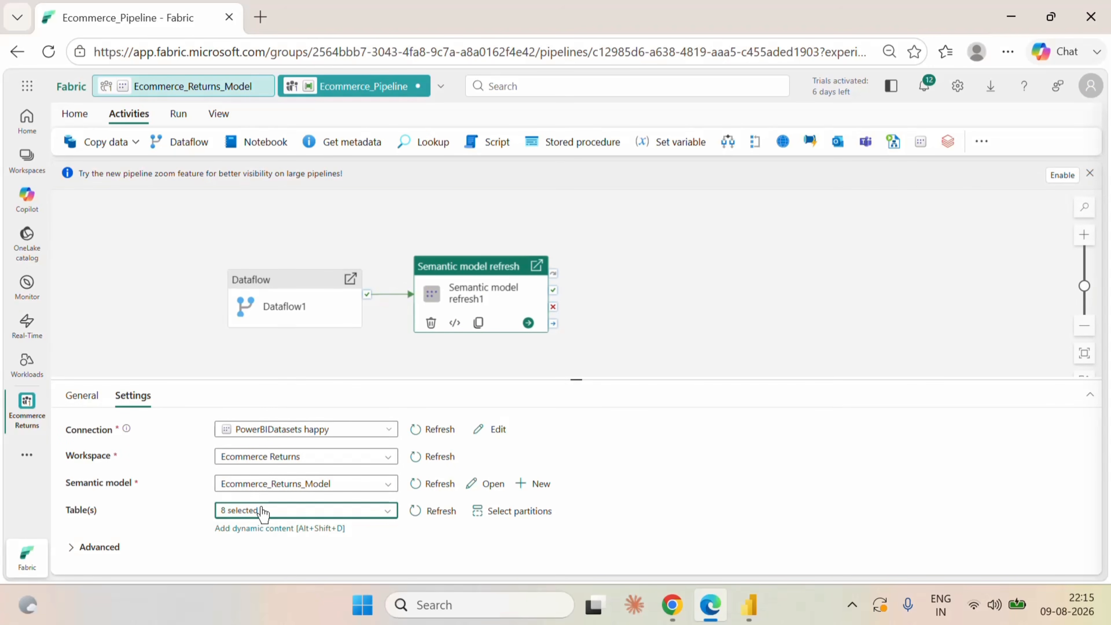
left_click(637, 328)
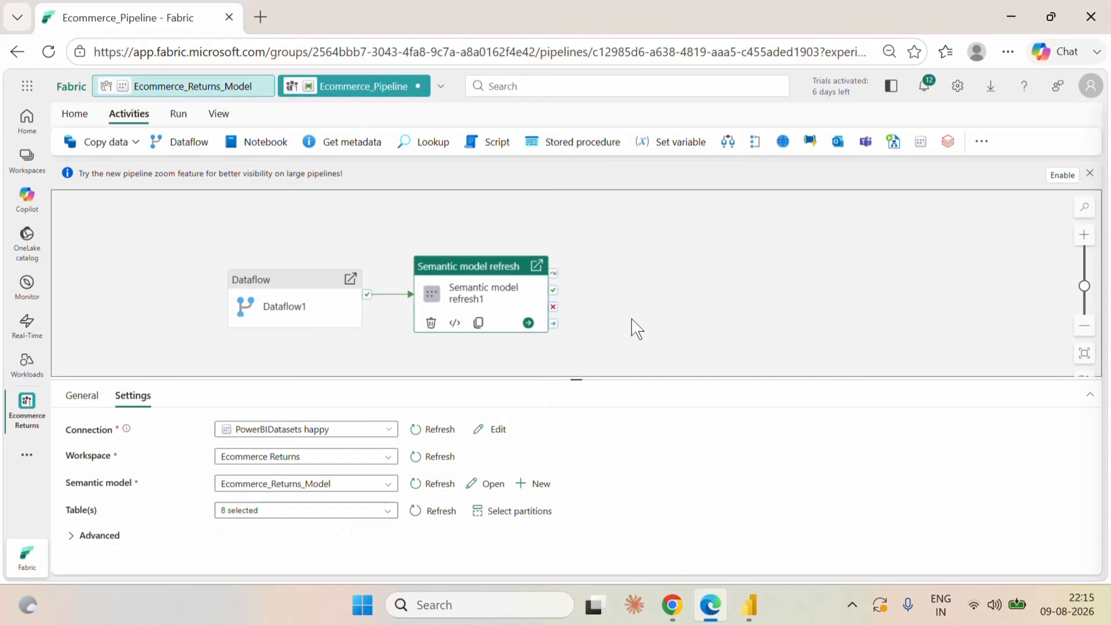
left_click(486, 305)
left_click(680, 309)
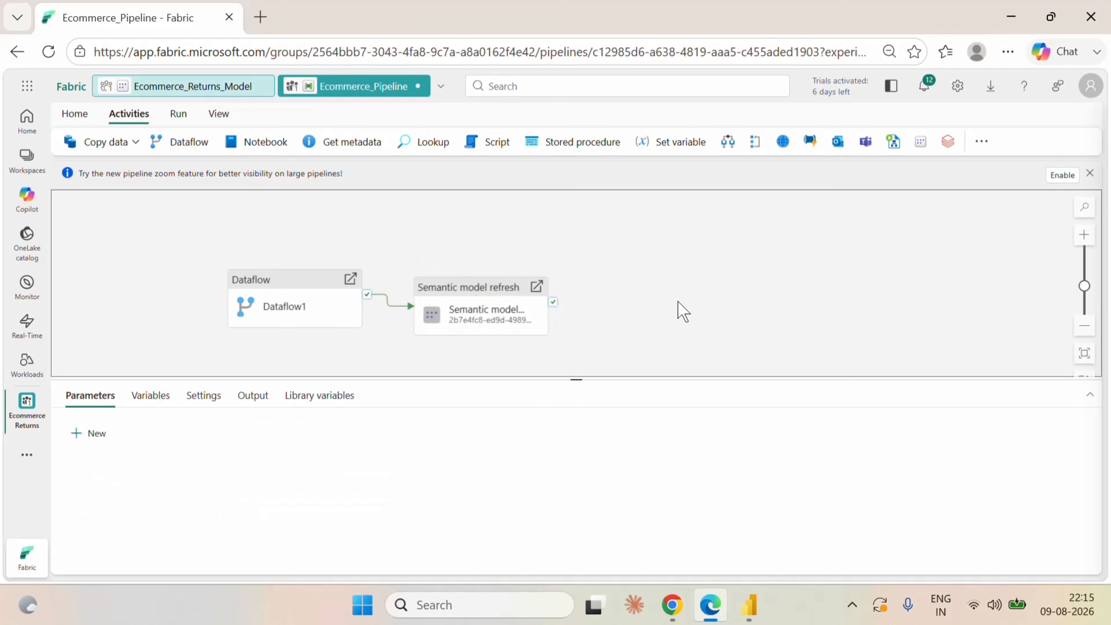
Add a fixed schedule to Ecommerce_Pipeline that repeats daily.
left_click(77, 115)
left_click(432, 151)
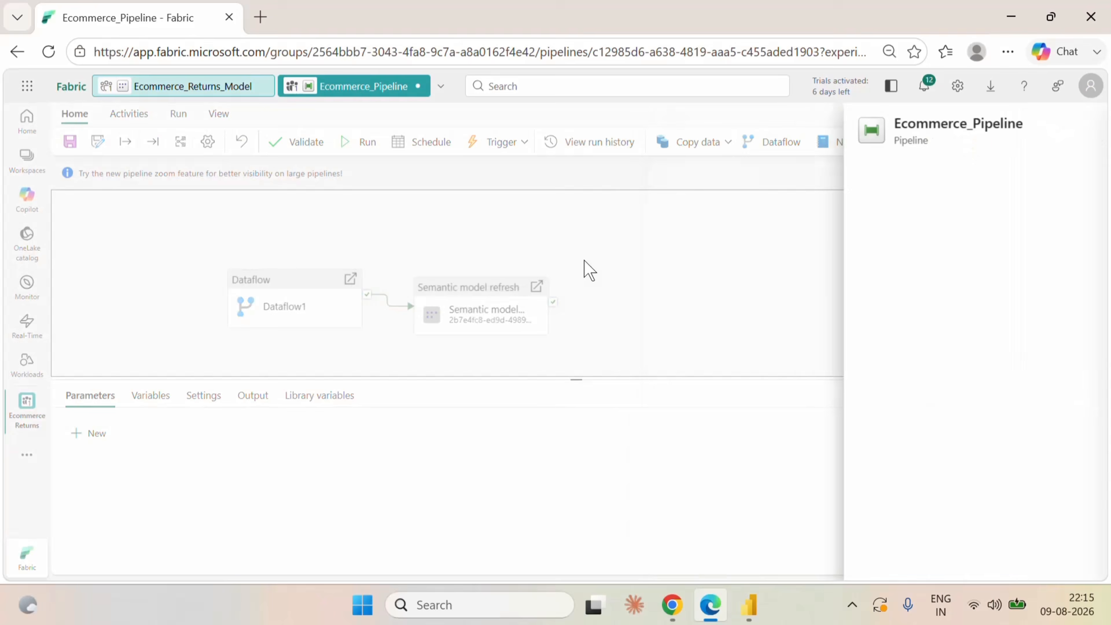
left_click(641, 393)
scroll(748, 483, "down", 2)
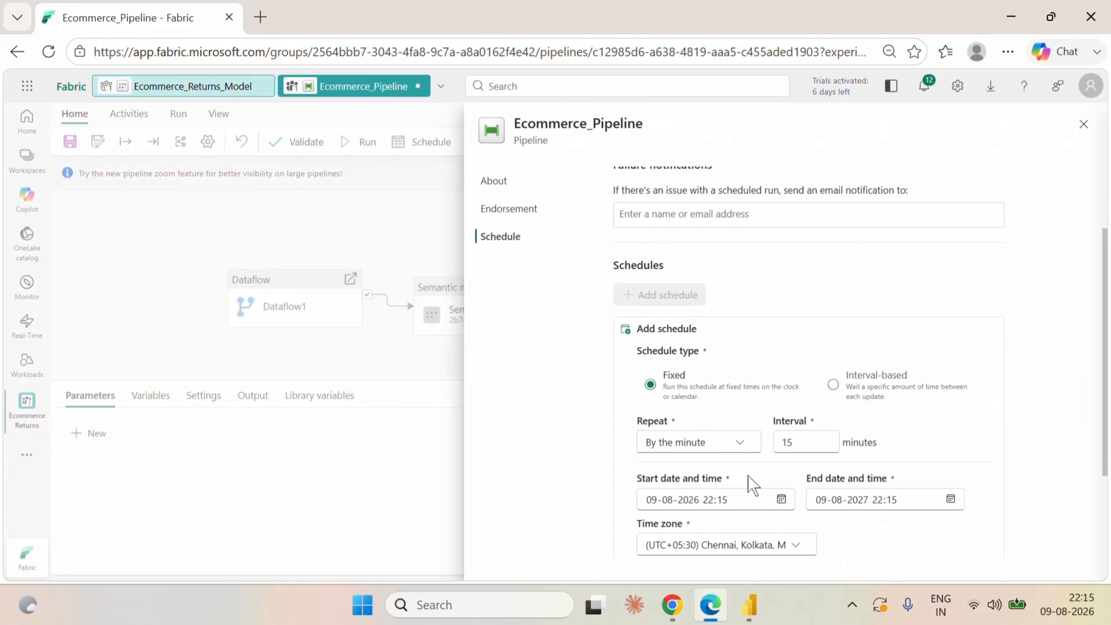
scroll(770, 372, "down", 3)
left_click(718, 312)
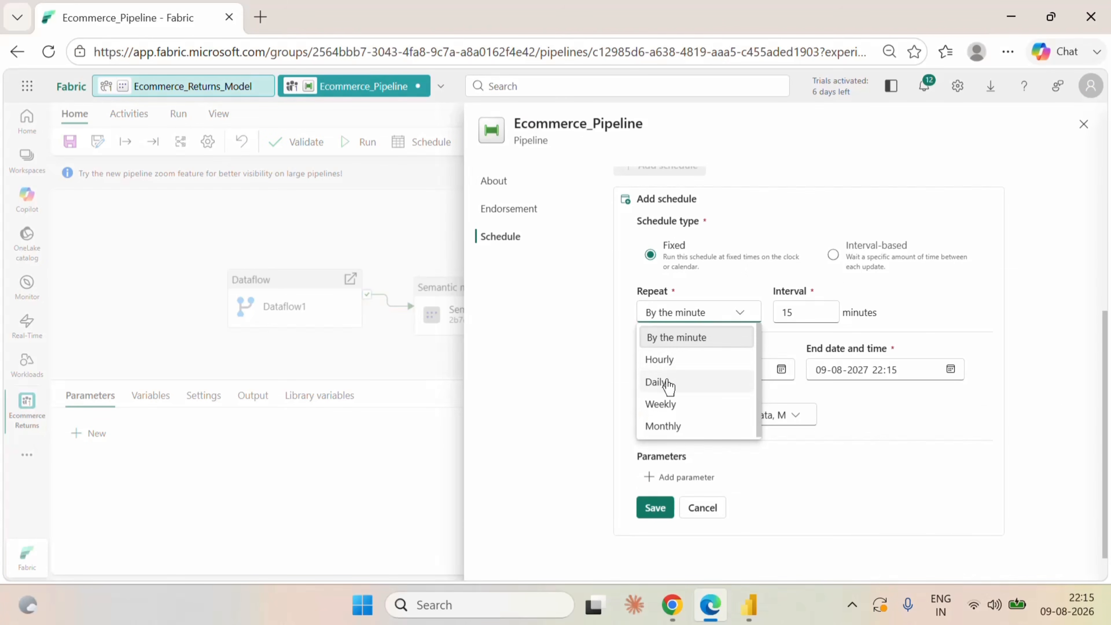
left_click(664, 383)
Set the daily schedule's time of day to 22:00, save the schedule and return to the pipeline canvas.
left_click(707, 357)
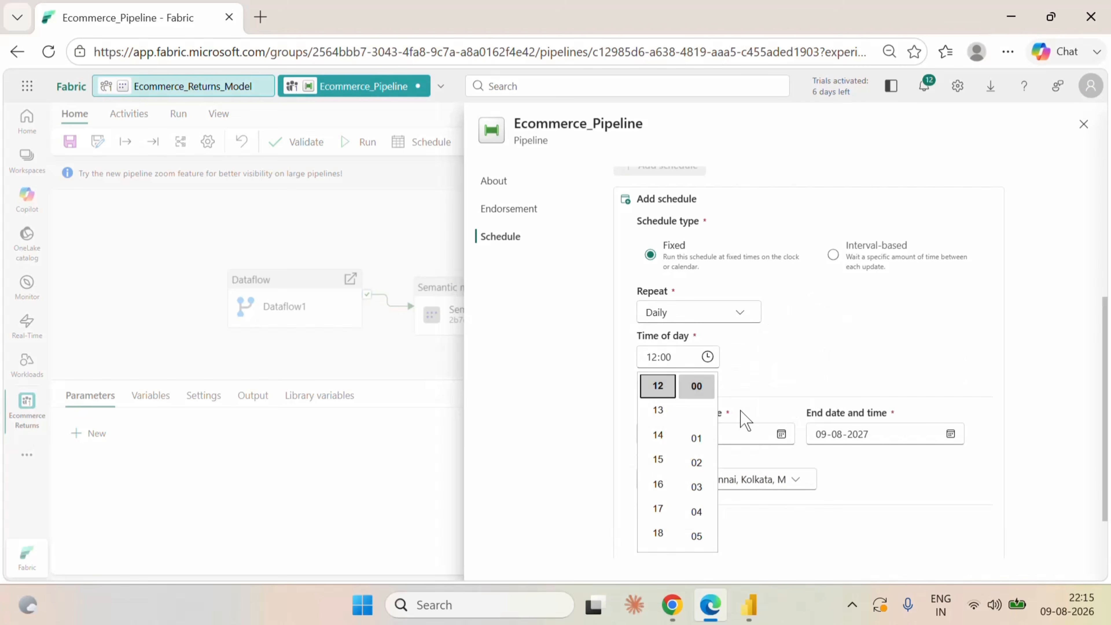
scroll(669, 443, "up", 3)
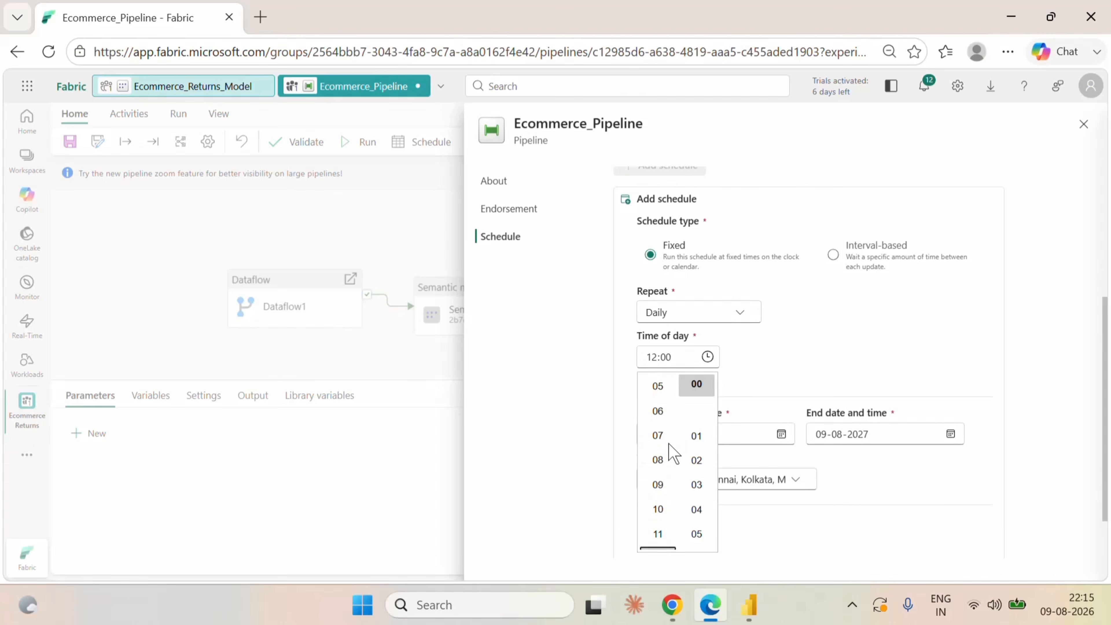
scroll(669, 443, "down", 5)
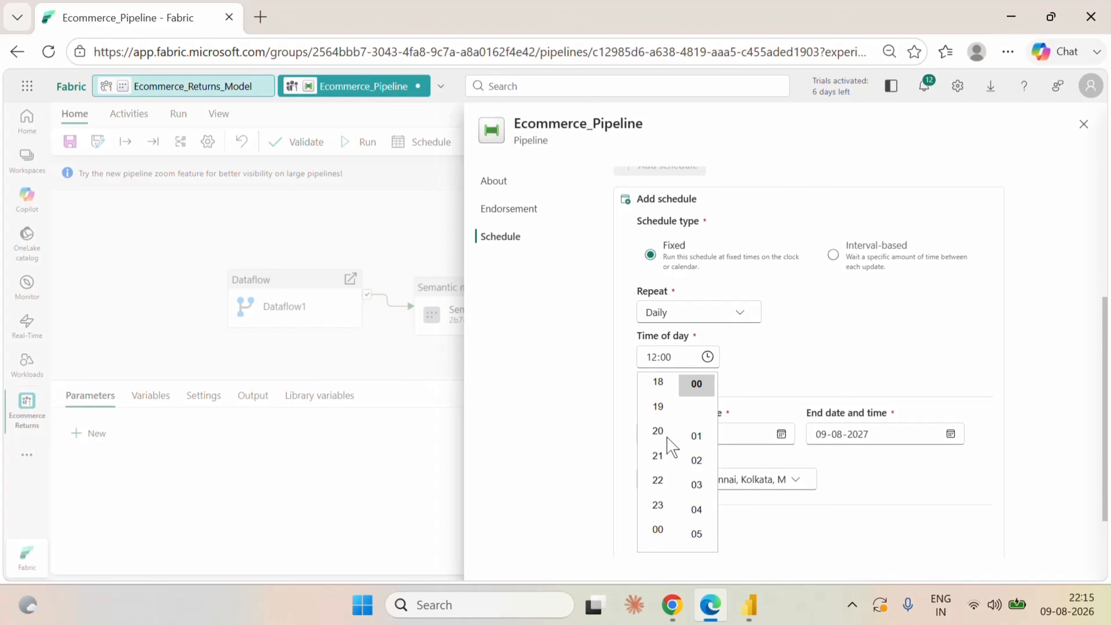
left_click(664, 481)
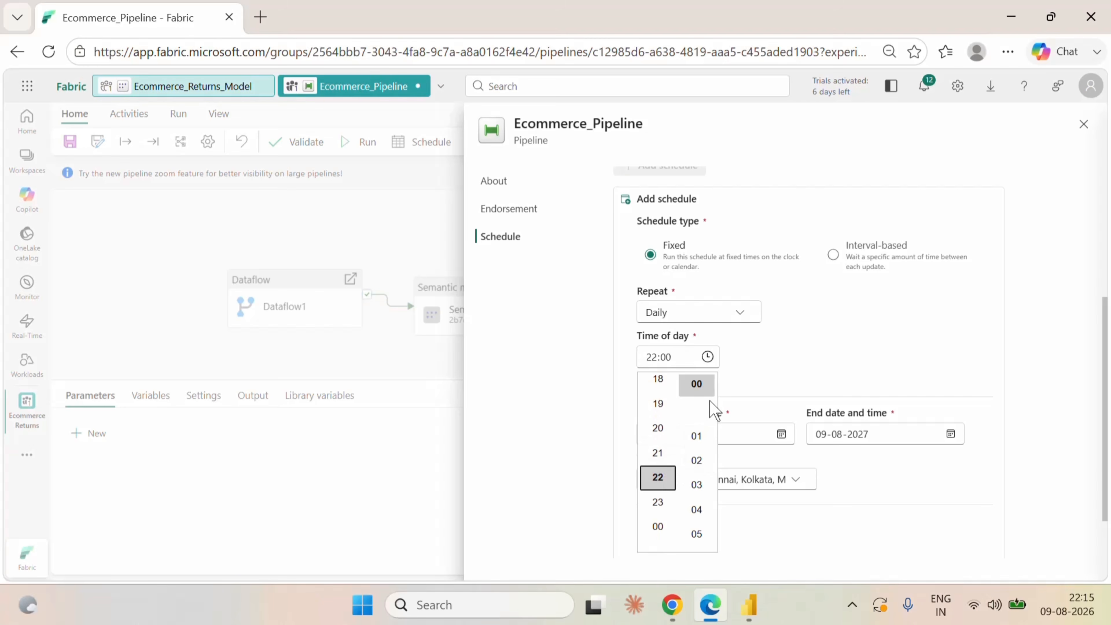
left_click(795, 350)
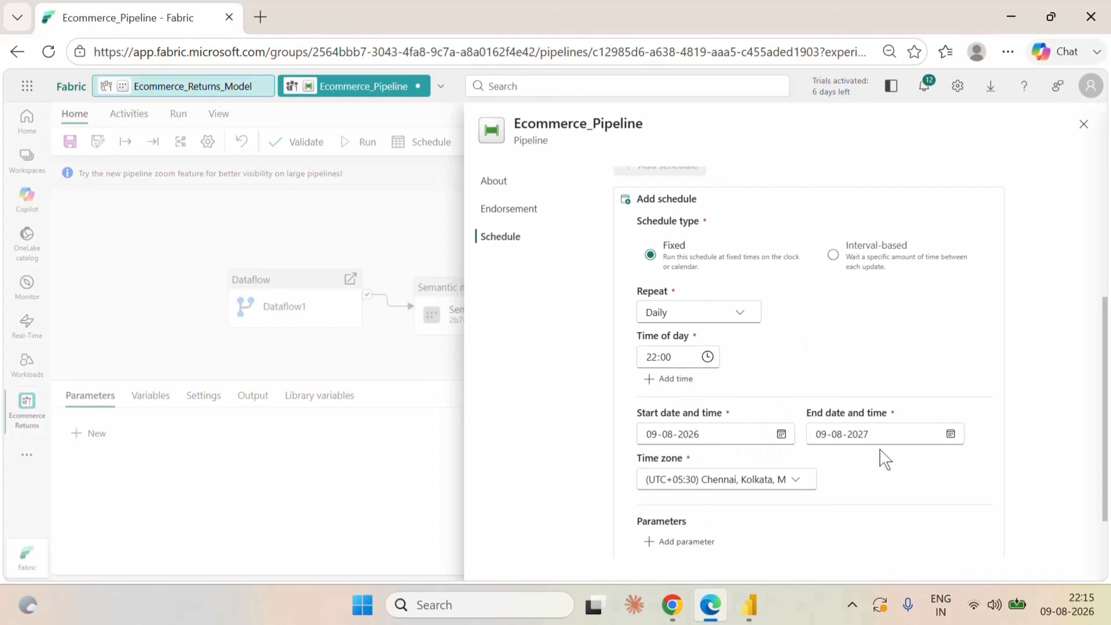
scroll(816, 377, "down", 2)
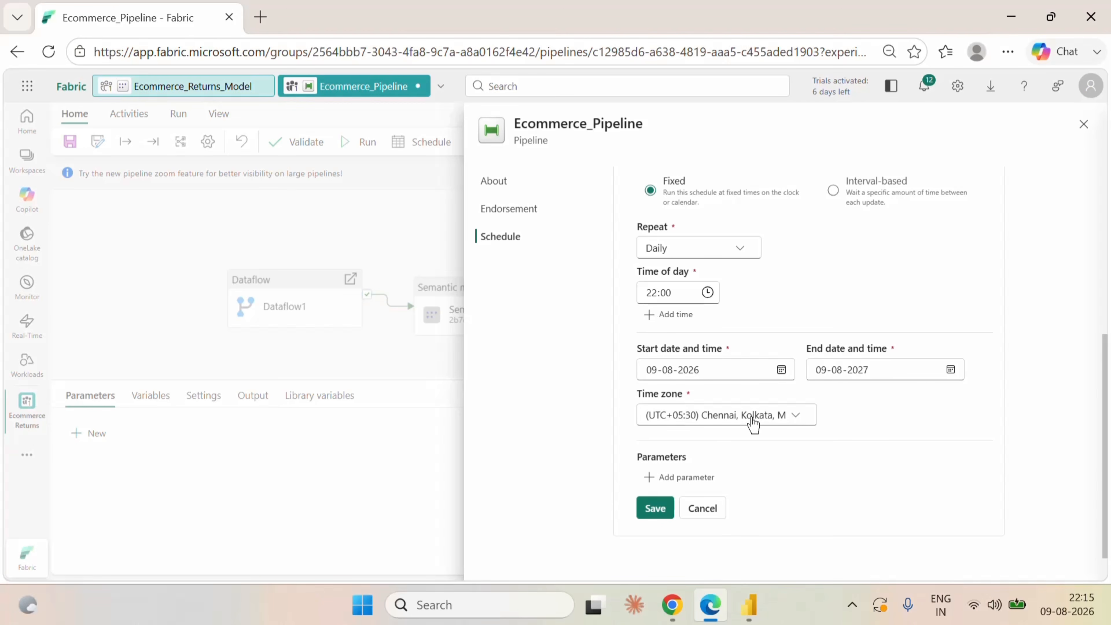
left_click(654, 509)
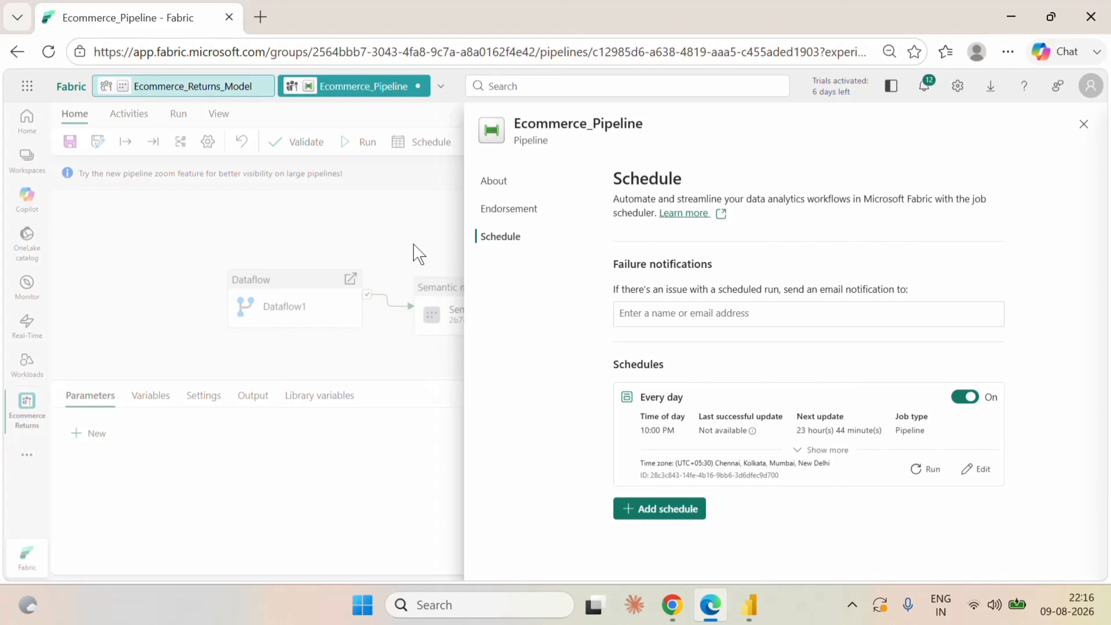
left_click(414, 224)
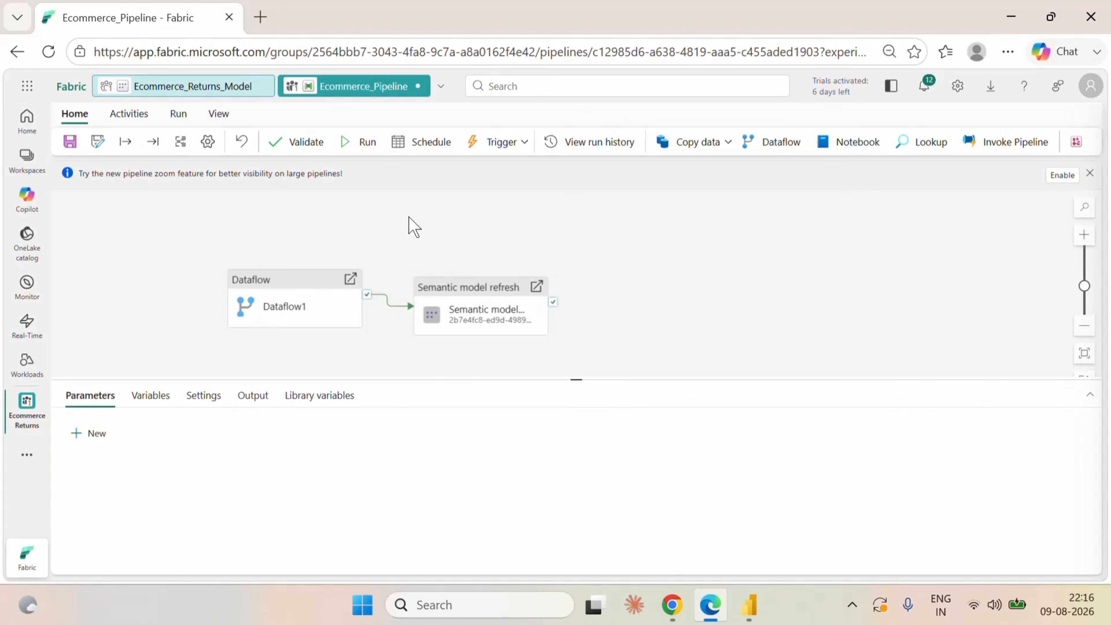
Save the pipeline and open the Ecommerce Returns workspace's item list.
left_click(70, 143)
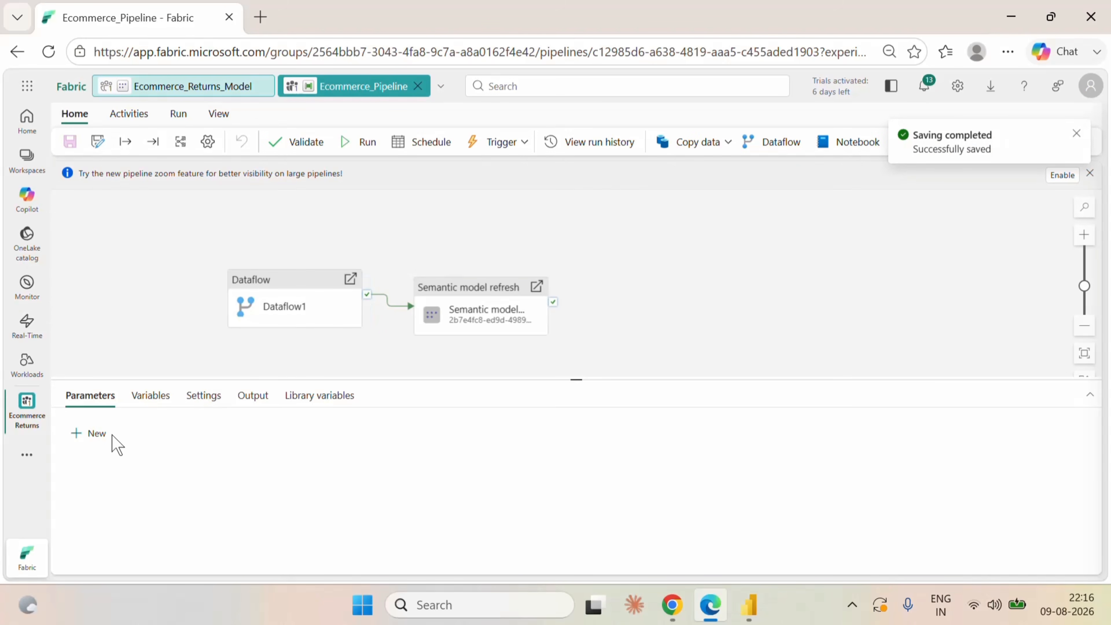
left_click(28, 406)
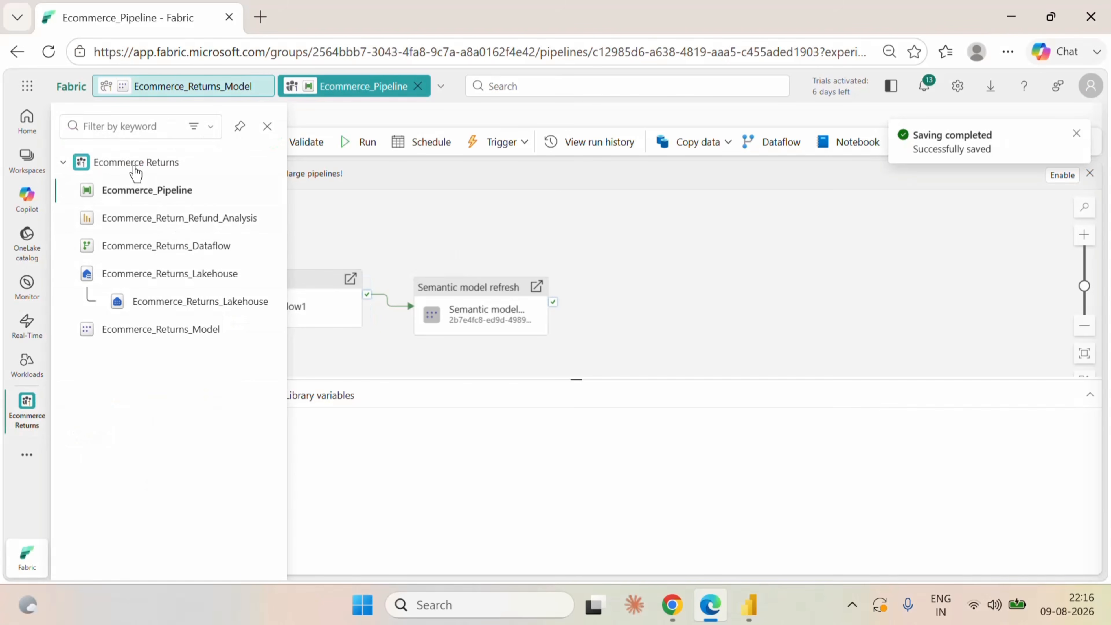
left_click(135, 167)
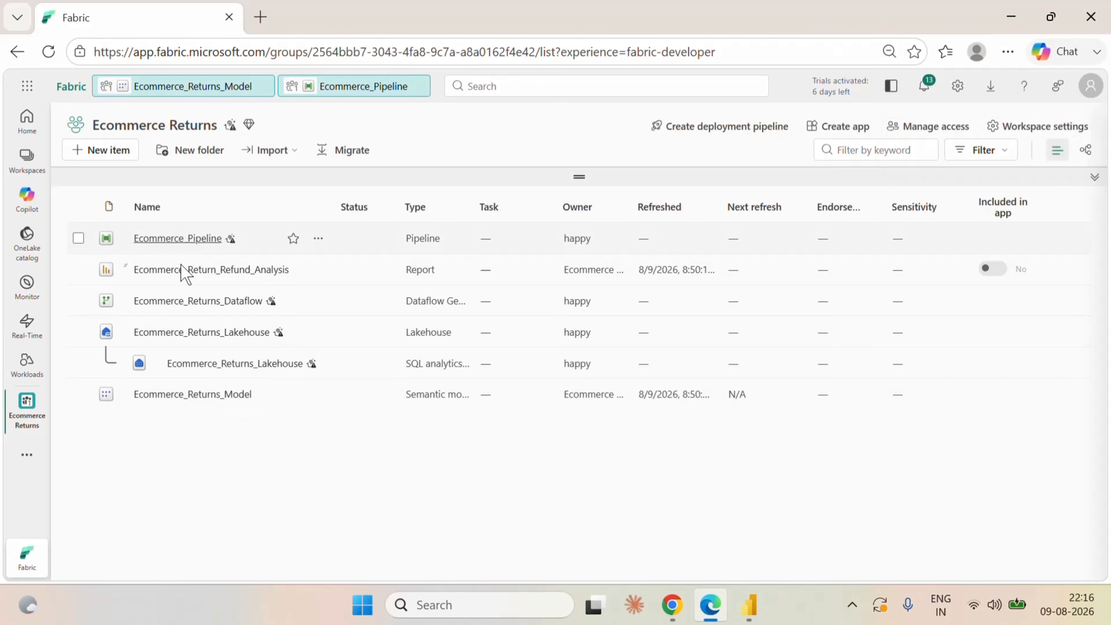